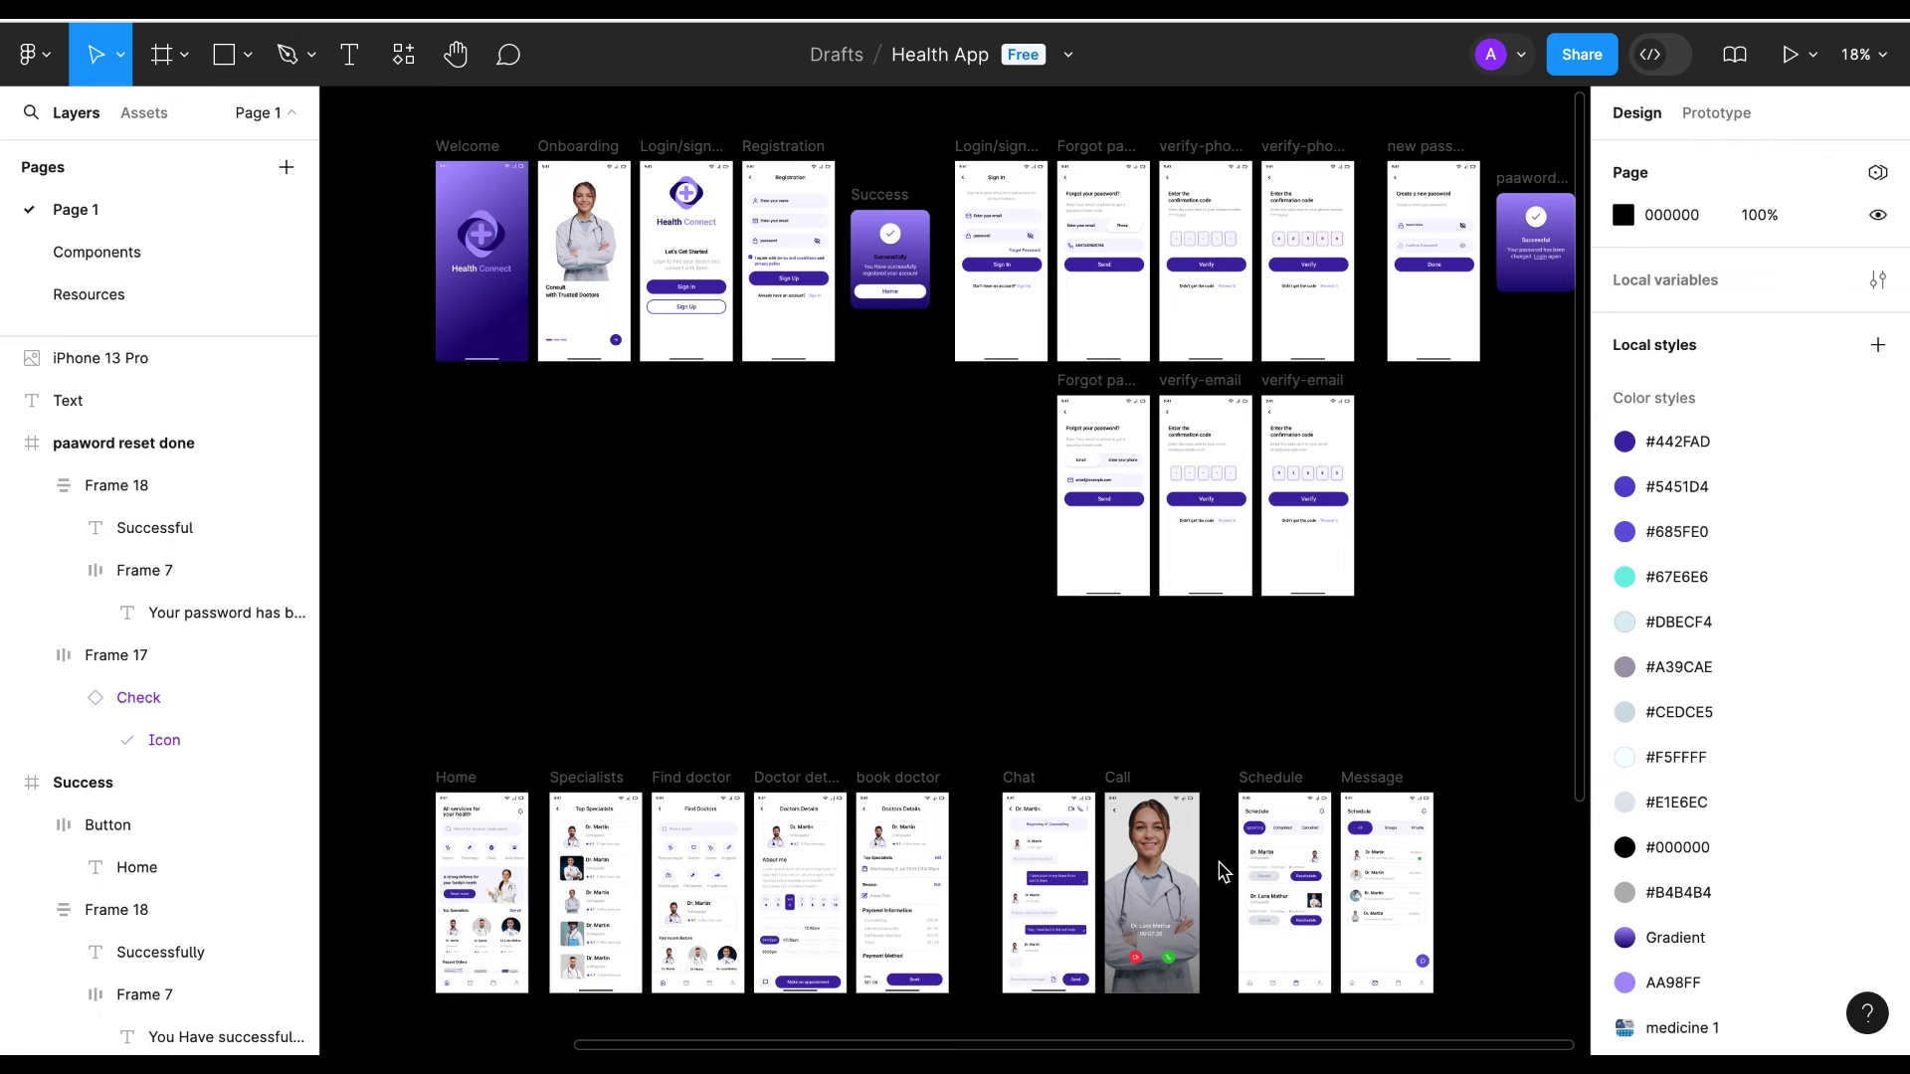
Pan around the Health App reference file to inspect its colour swatches, logo and doctor photos.
scroll(1223, 871, up, 3)
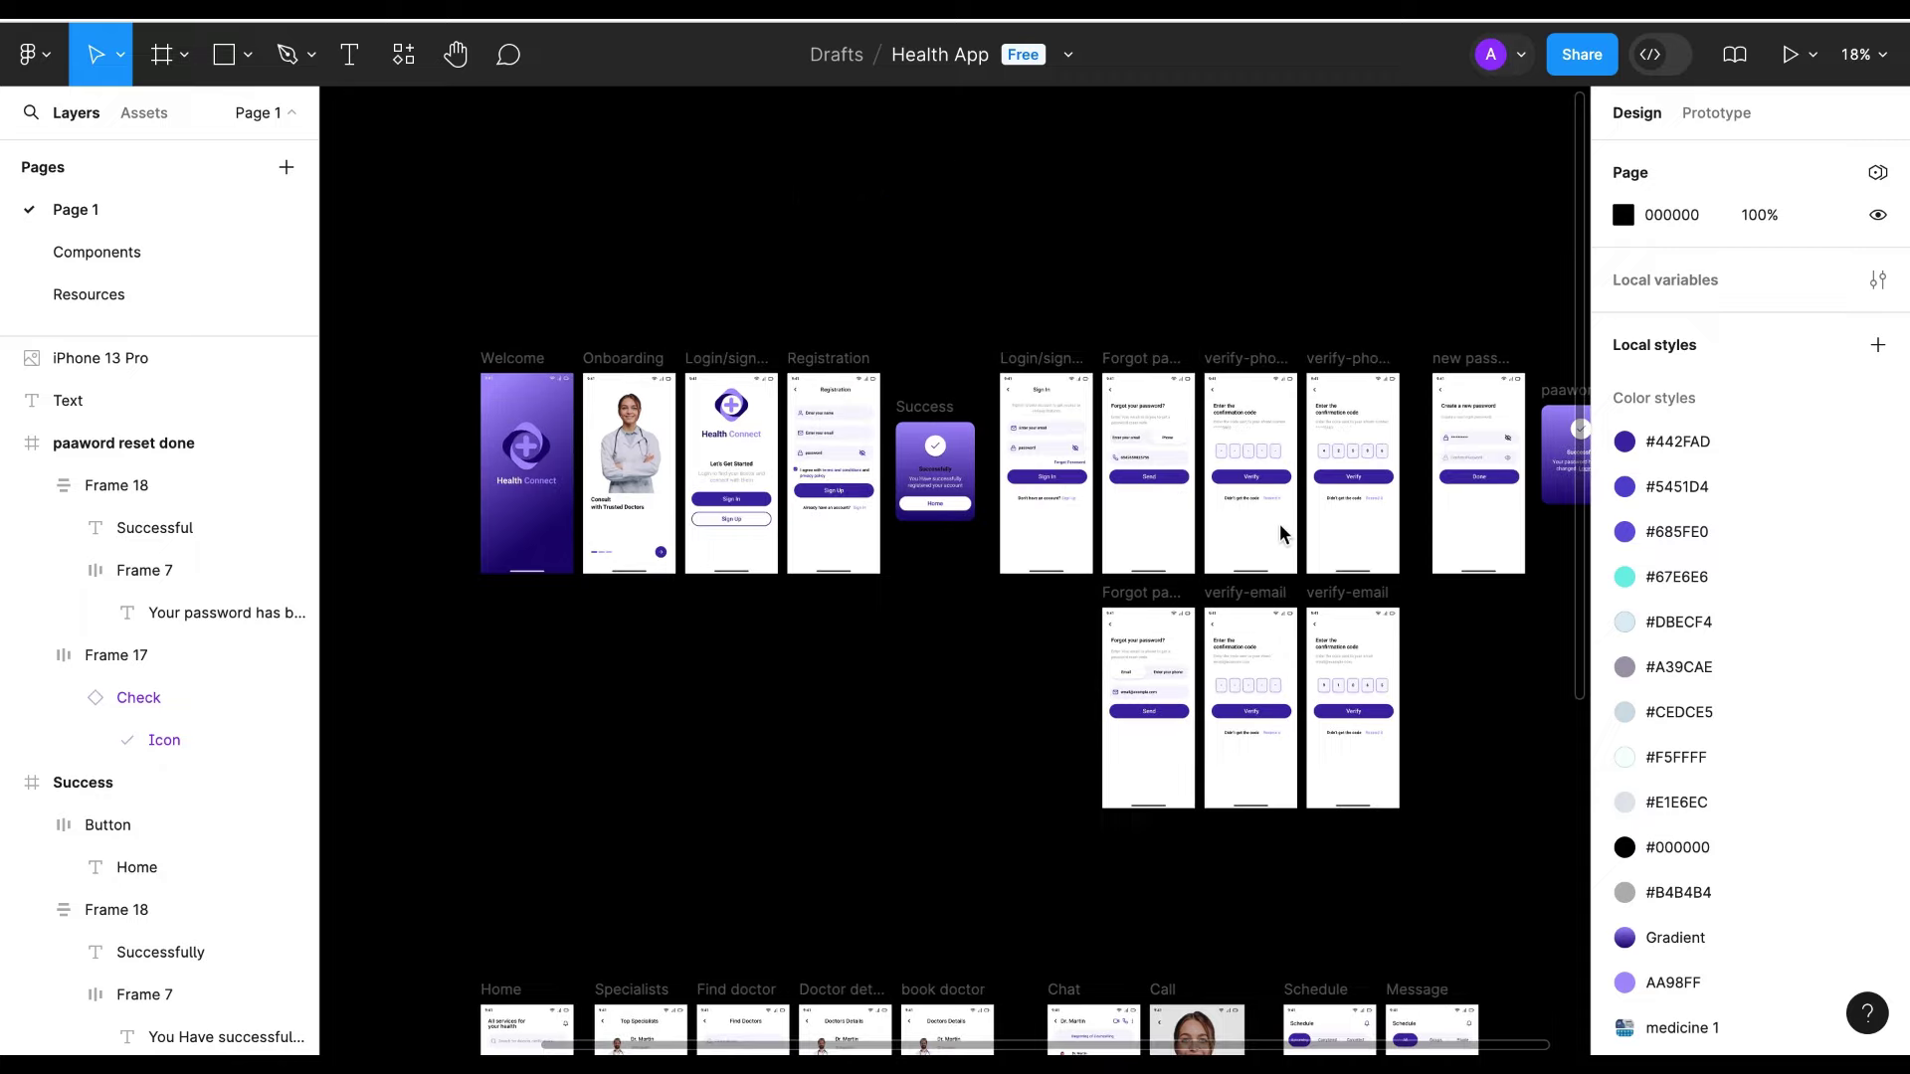
scroll(1282, 535, up, 3)
scroll(1281, 534, left, 3)
scroll(1281, 534, left, 3)
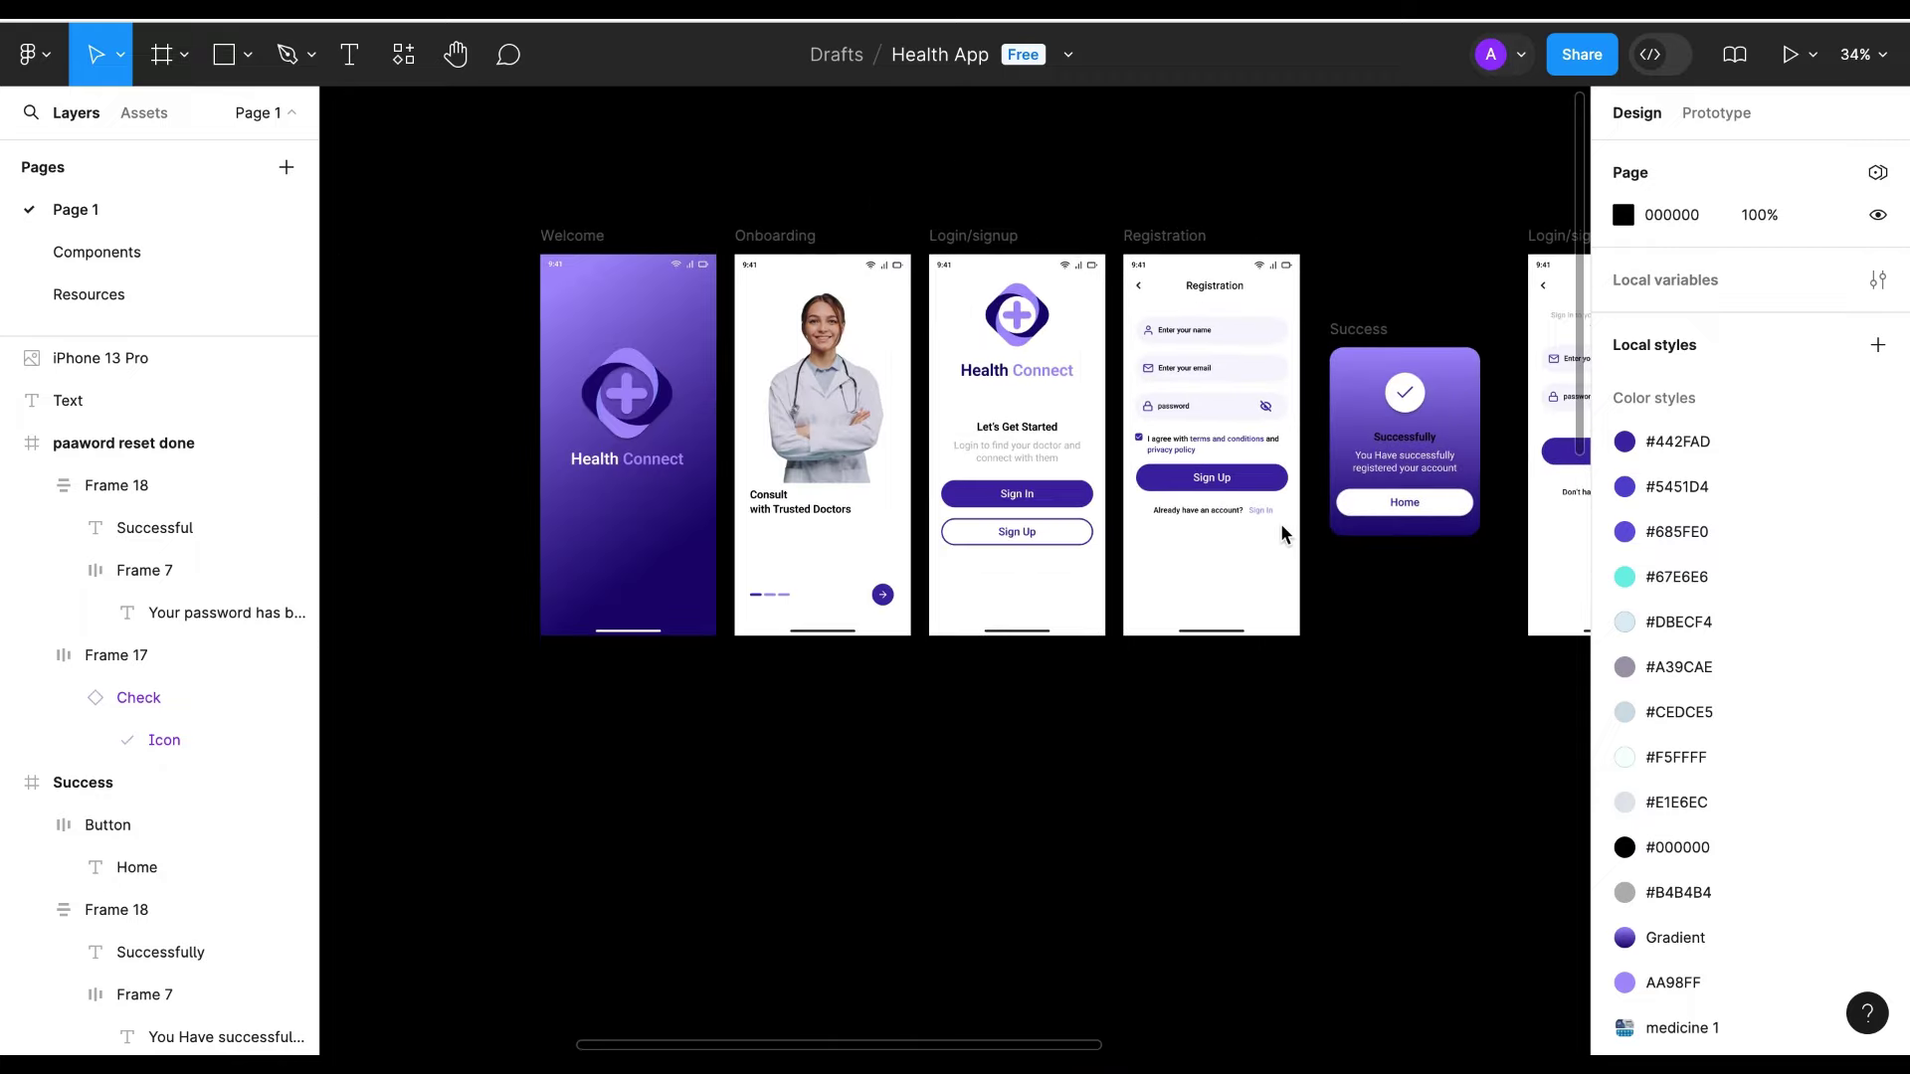
scroll(1284, 535, right, 5)
scroll(1284, 534, right, 5)
scroll(1283, 534, right, 3)
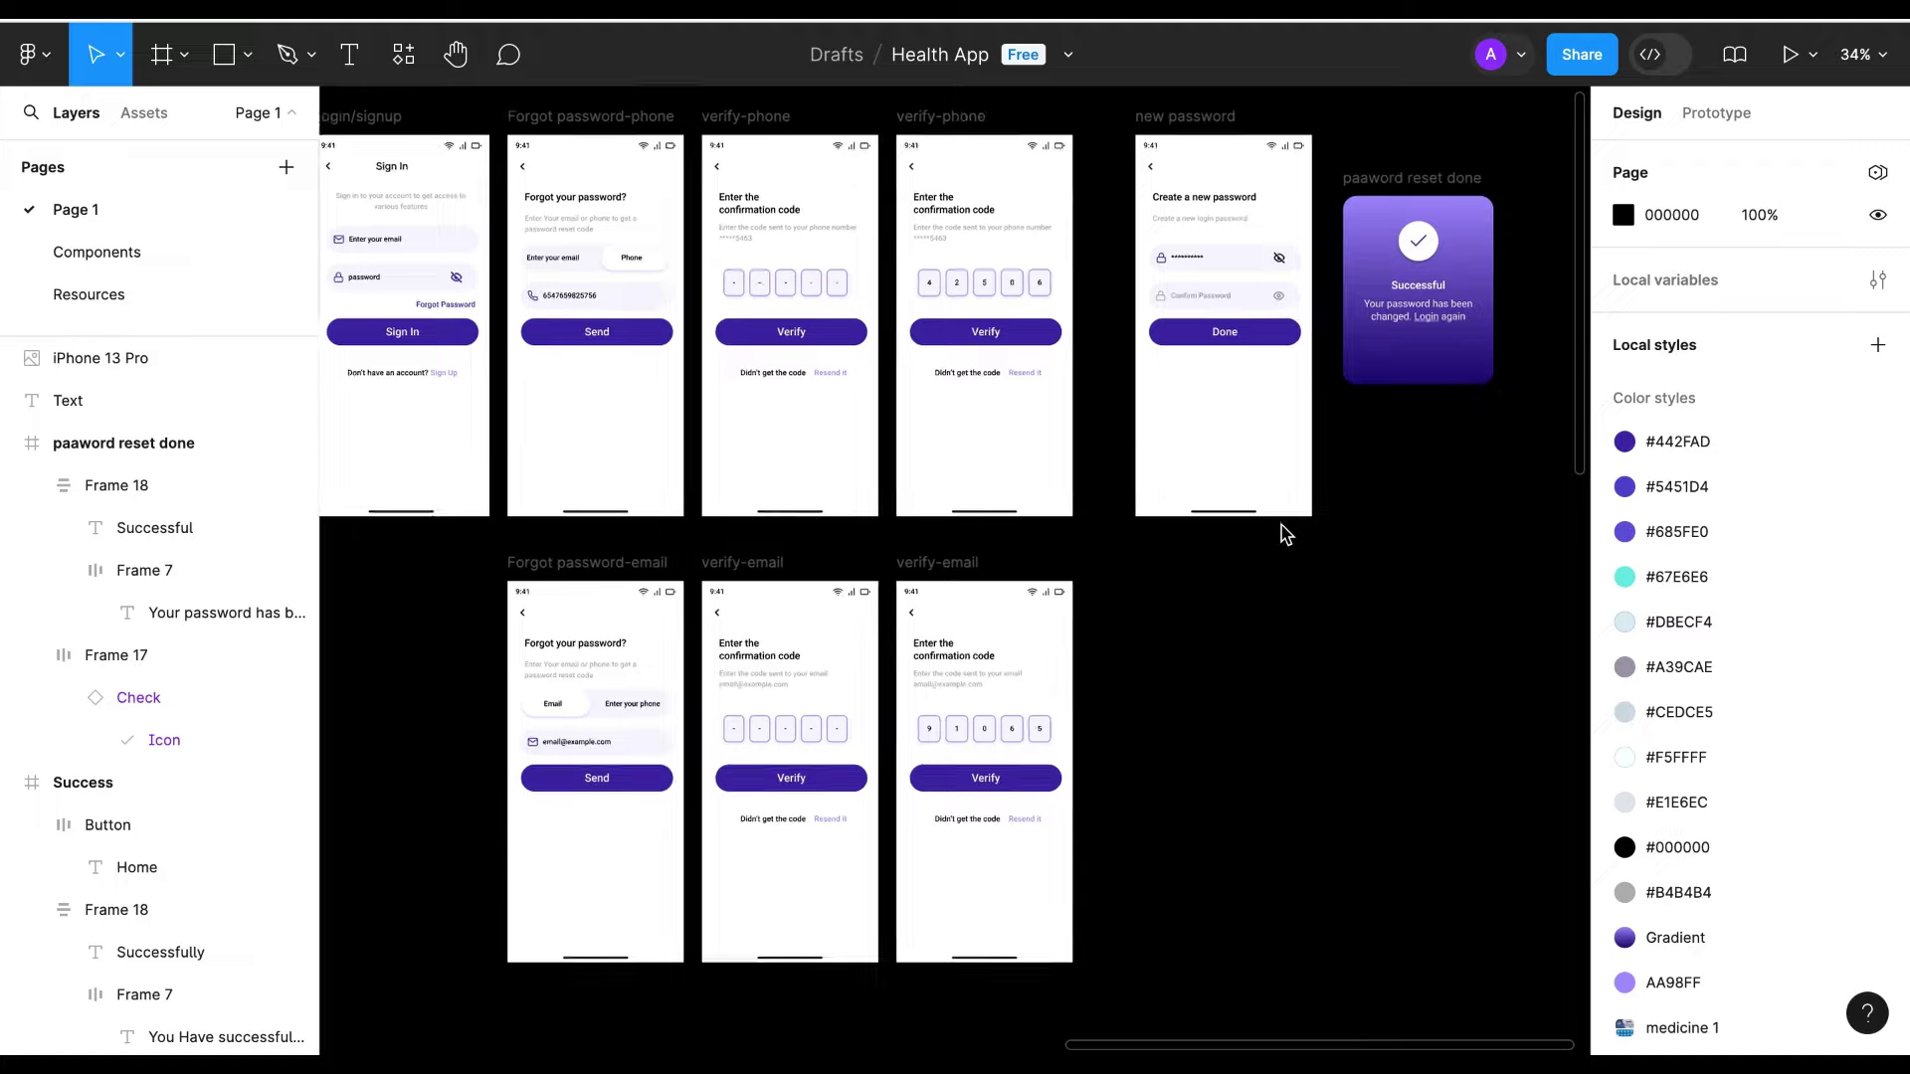
scroll(1284, 534, down, 3)
scroll(1283, 534, down, 5)
scroll(1283, 534, down, 5)
scroll(1283, 534, left, 2)
scroll(1283, 535, left, 3)
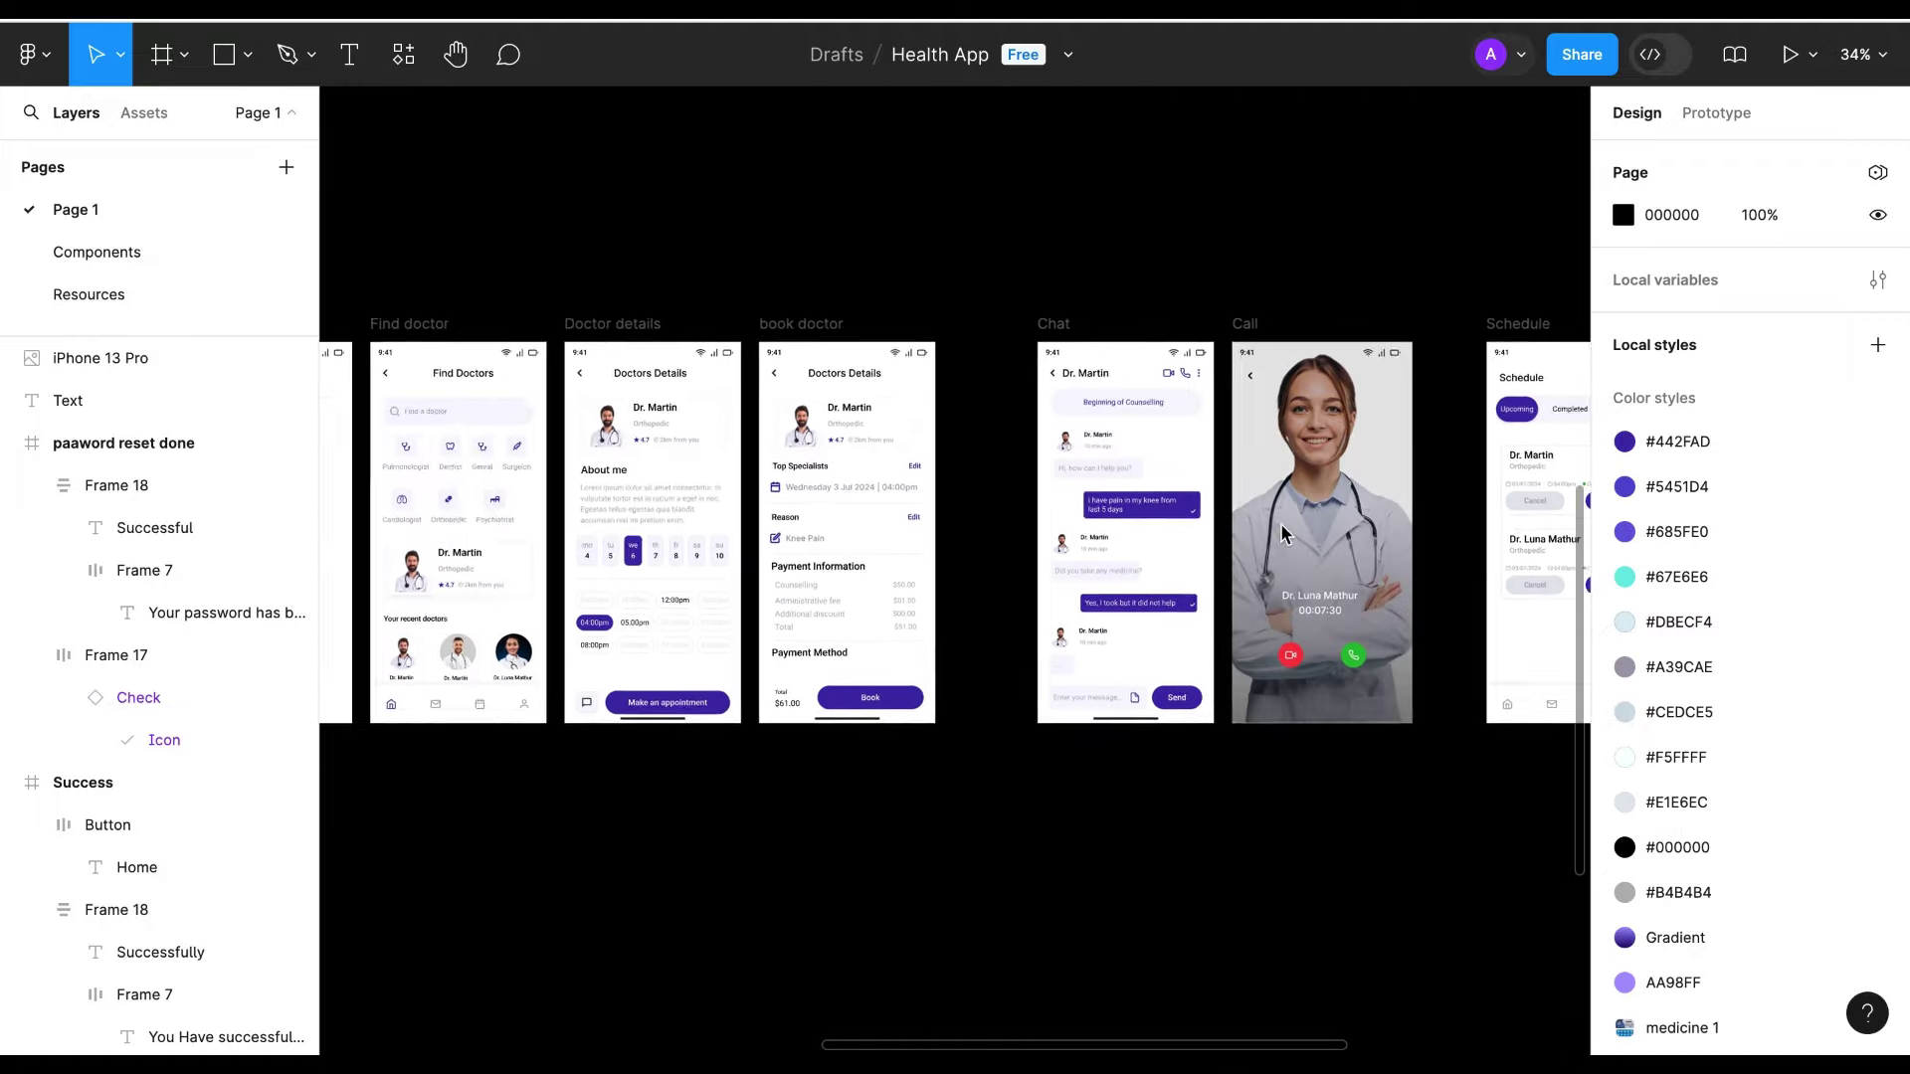
scroll(1283, 535, left, 5)
scroll(1280, 533, left, 2)
scroll(1280, 533, right, 5)
scroll(1280, 533, right, 4)
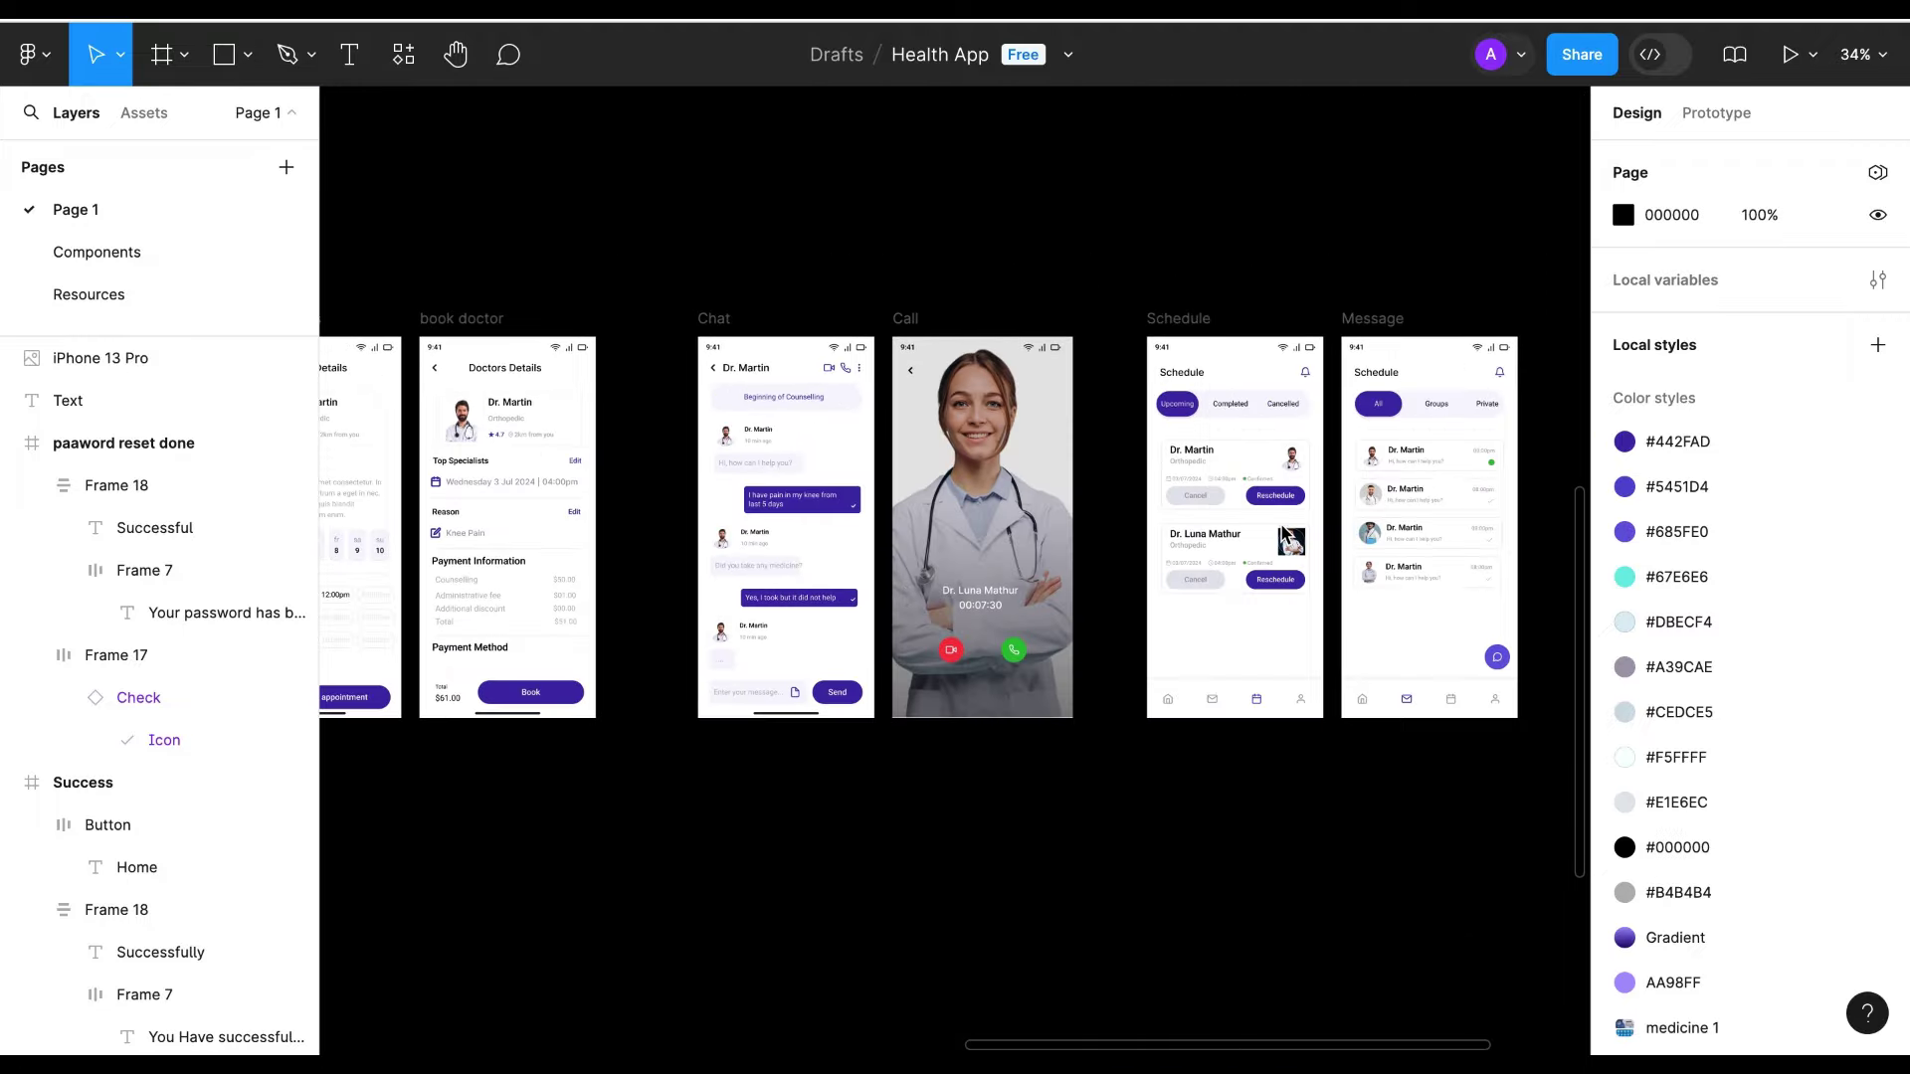
scroll(1284, 534, up, 5)
scroll(1284, 534, up, 2)
scroll(1283, 534, right, 2)
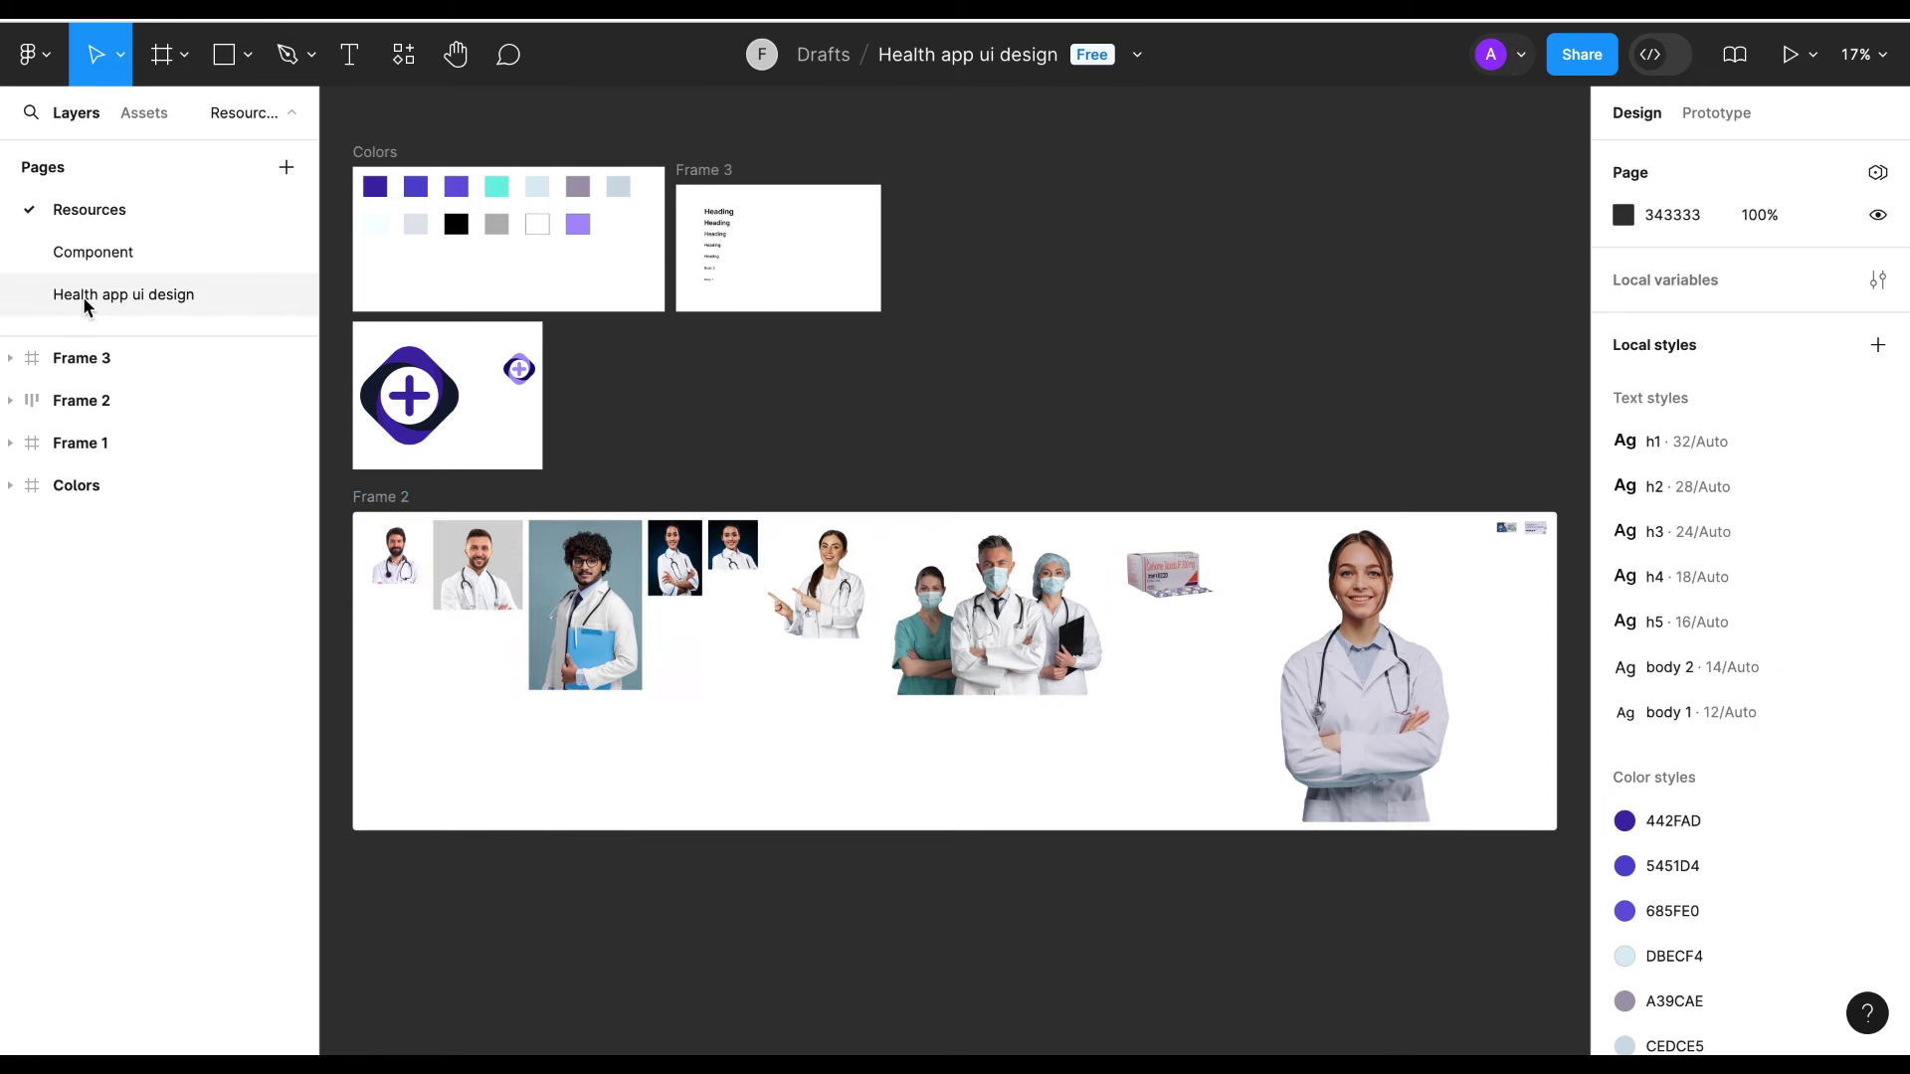
On the Health app ui design page, rename the iPhone 14 Plus - 1 frame to Welcome.
click(86, 253)
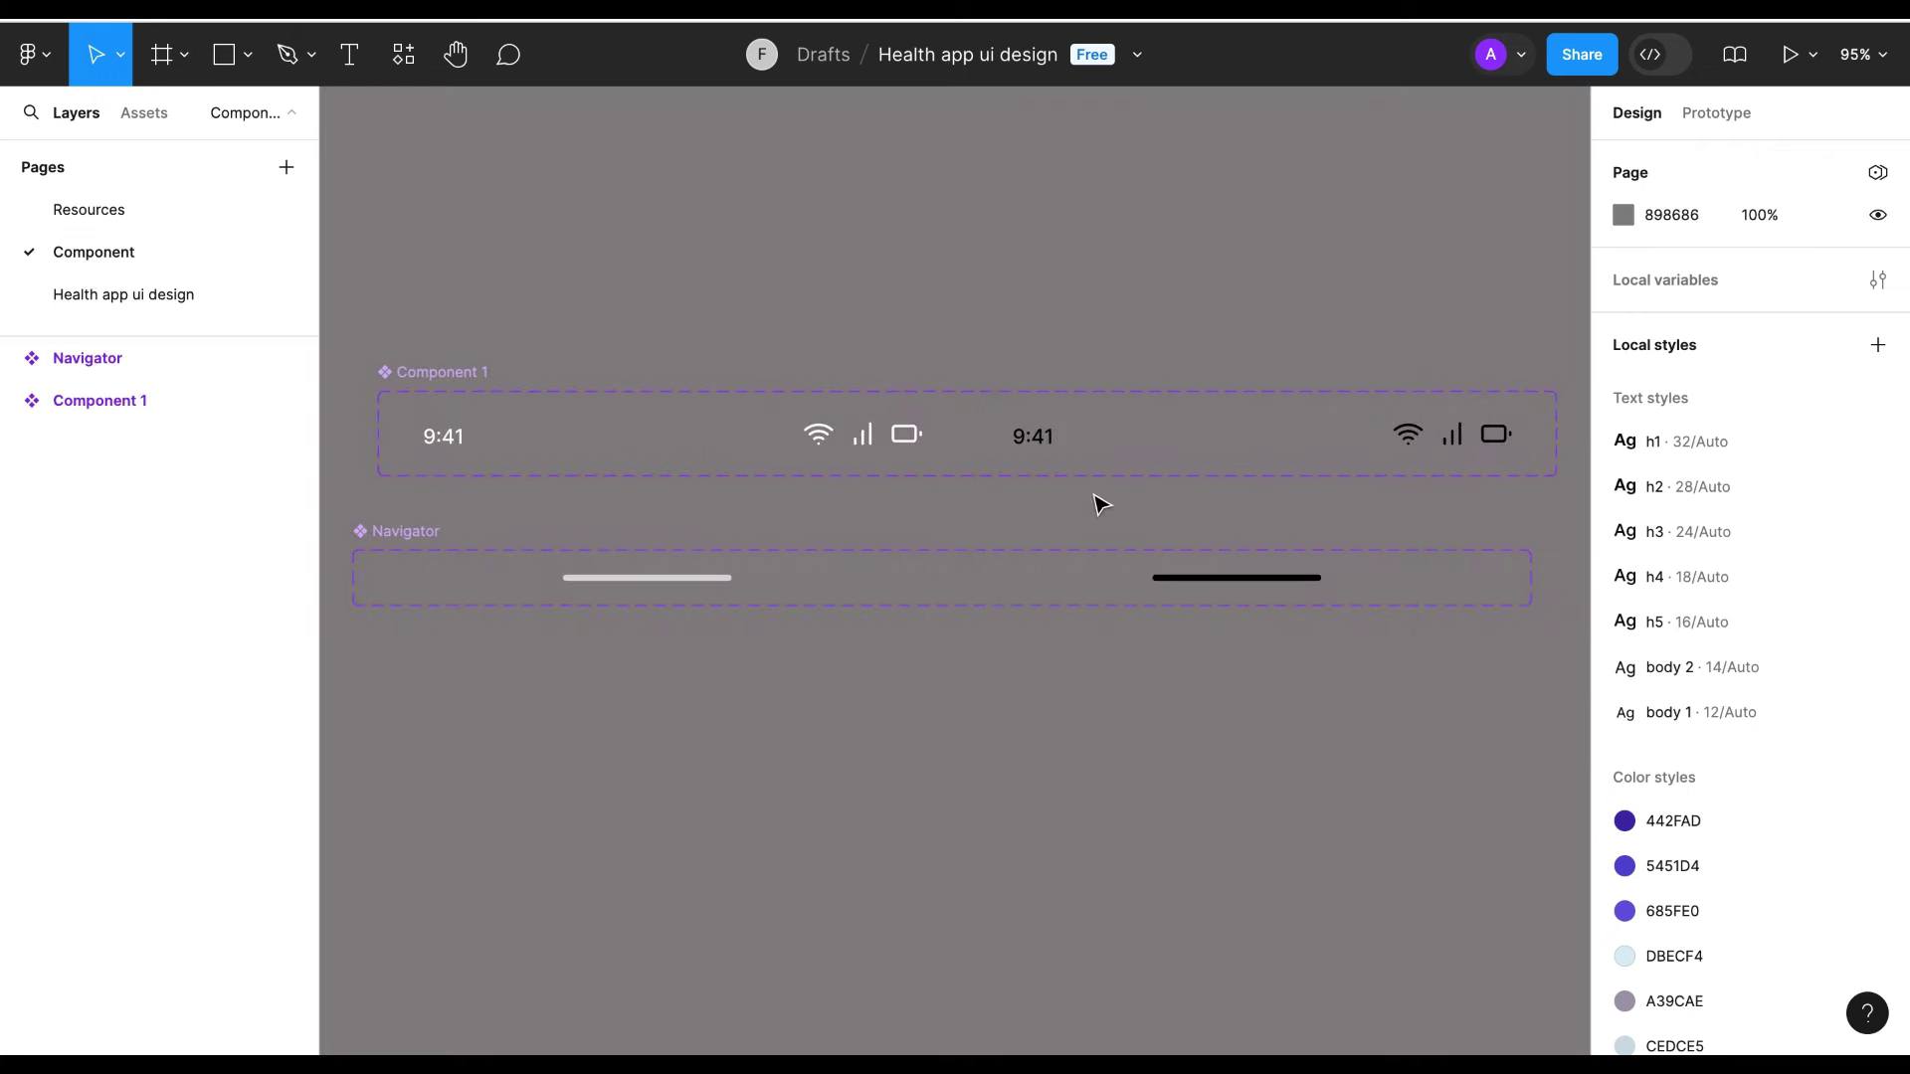
click(164, 299)
scroll(1102, 615, right, 3)
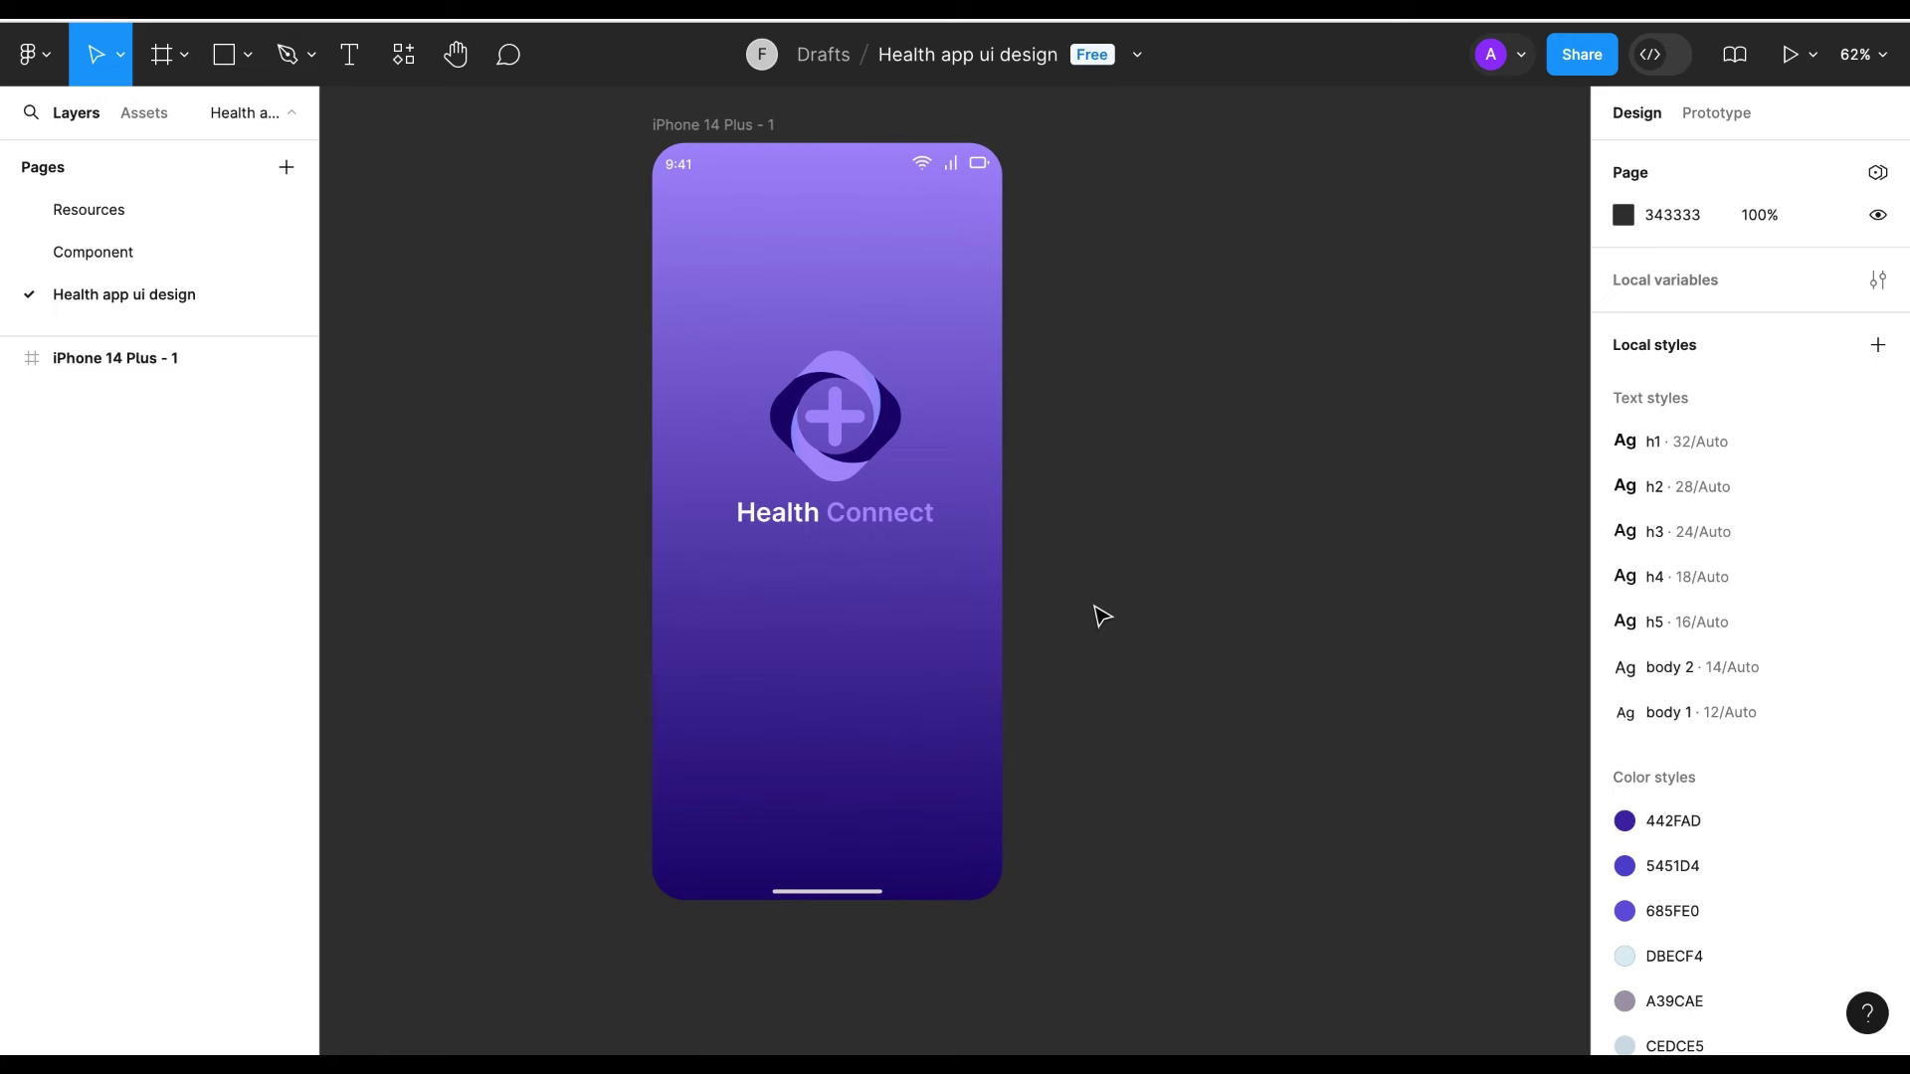
double_click(689, 126)
text(Welcome)
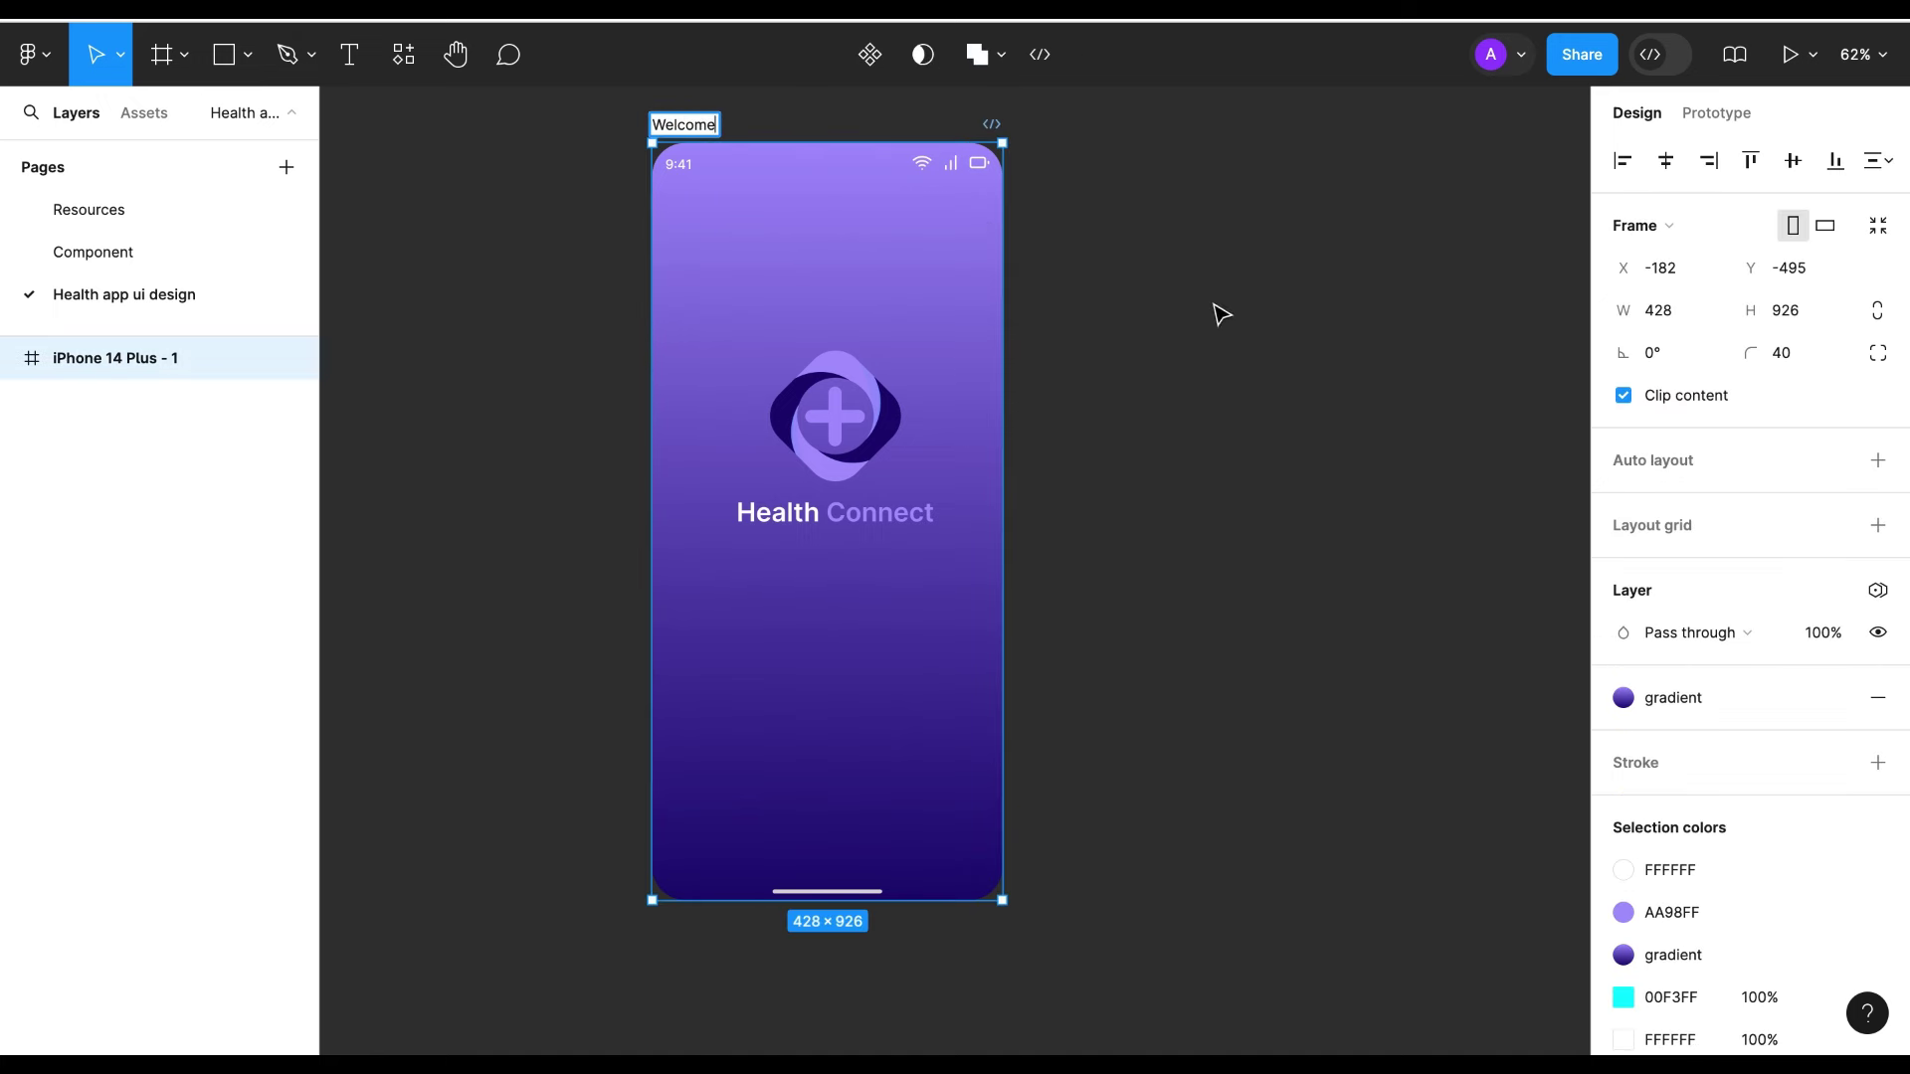
click(1079, 512)
scroll(1086, 514, right, 4)
scroll(1049, 435, right, 2)
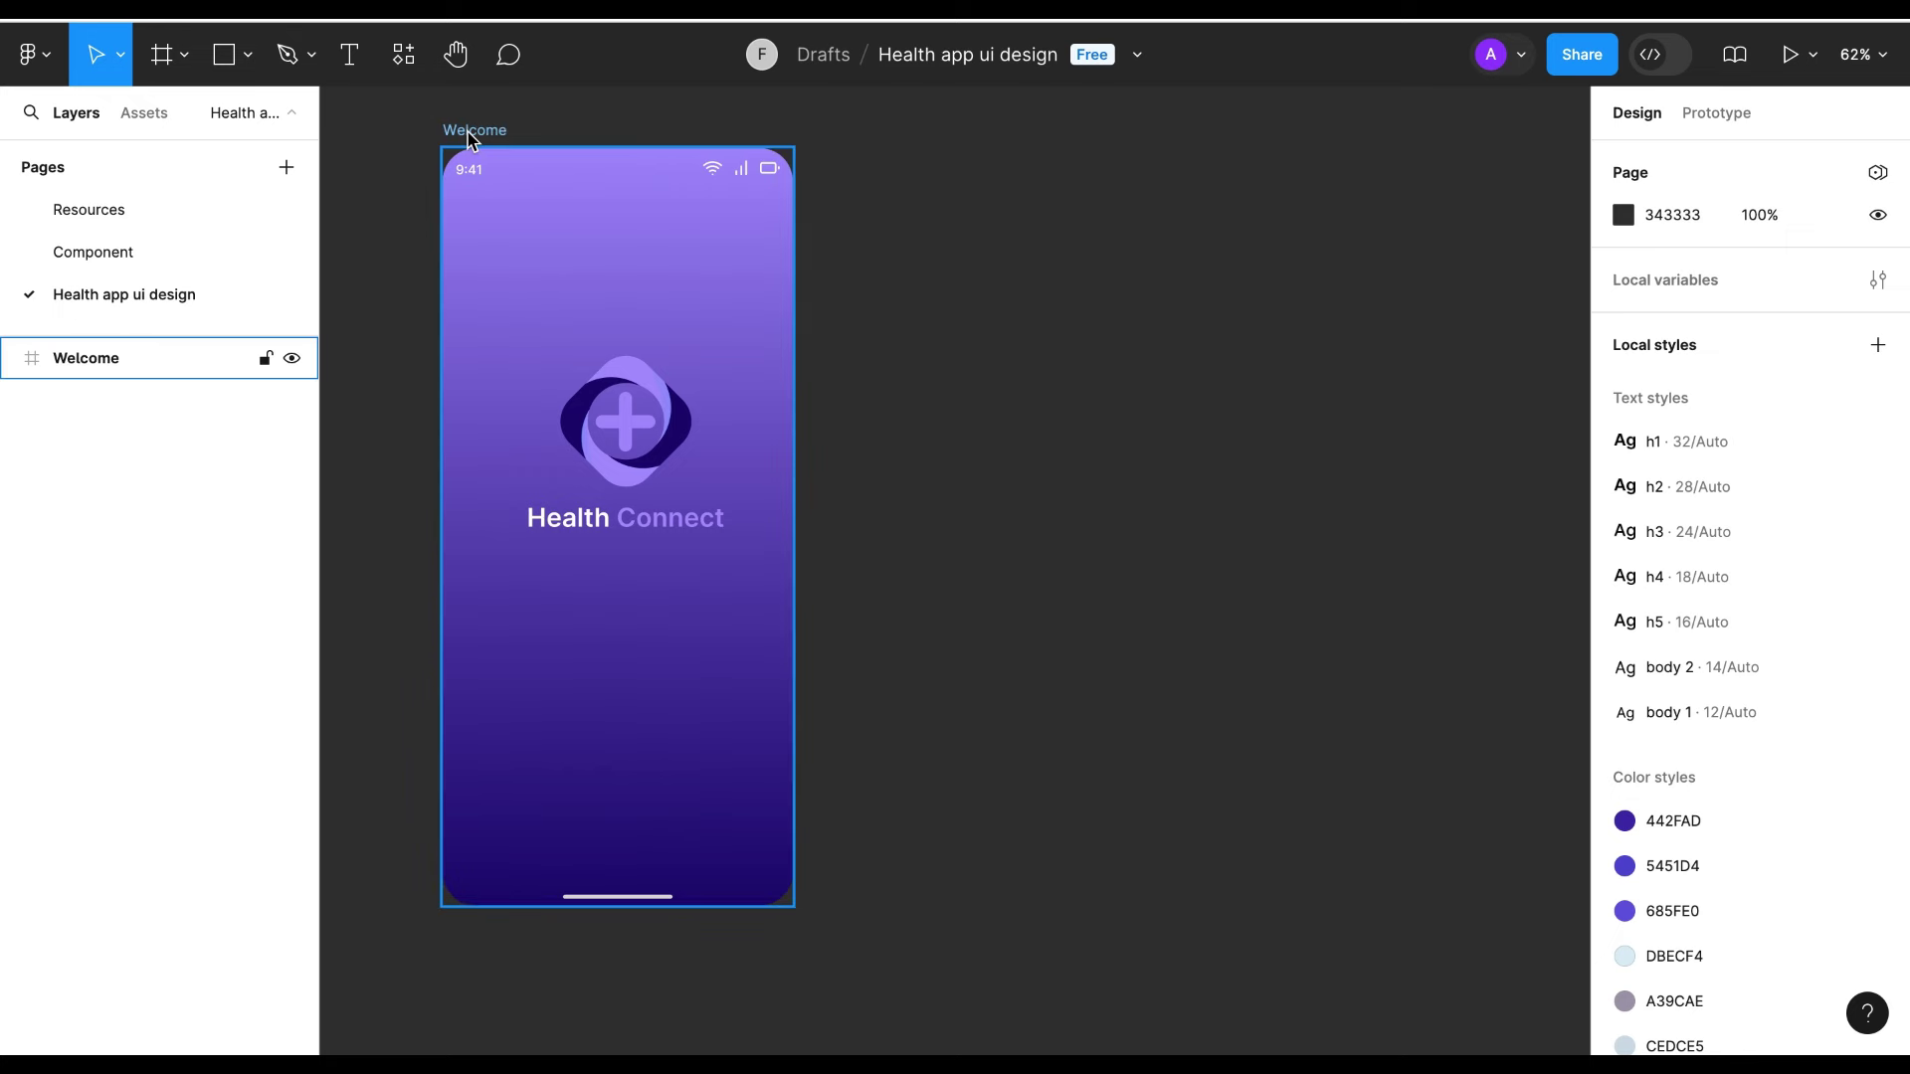
Duplicate the Welcome frame, delete its logo and title, and remove the gradient background.
key(ctrl+d)
click(1005, 437)
key(Delete)
click(1029, 470)
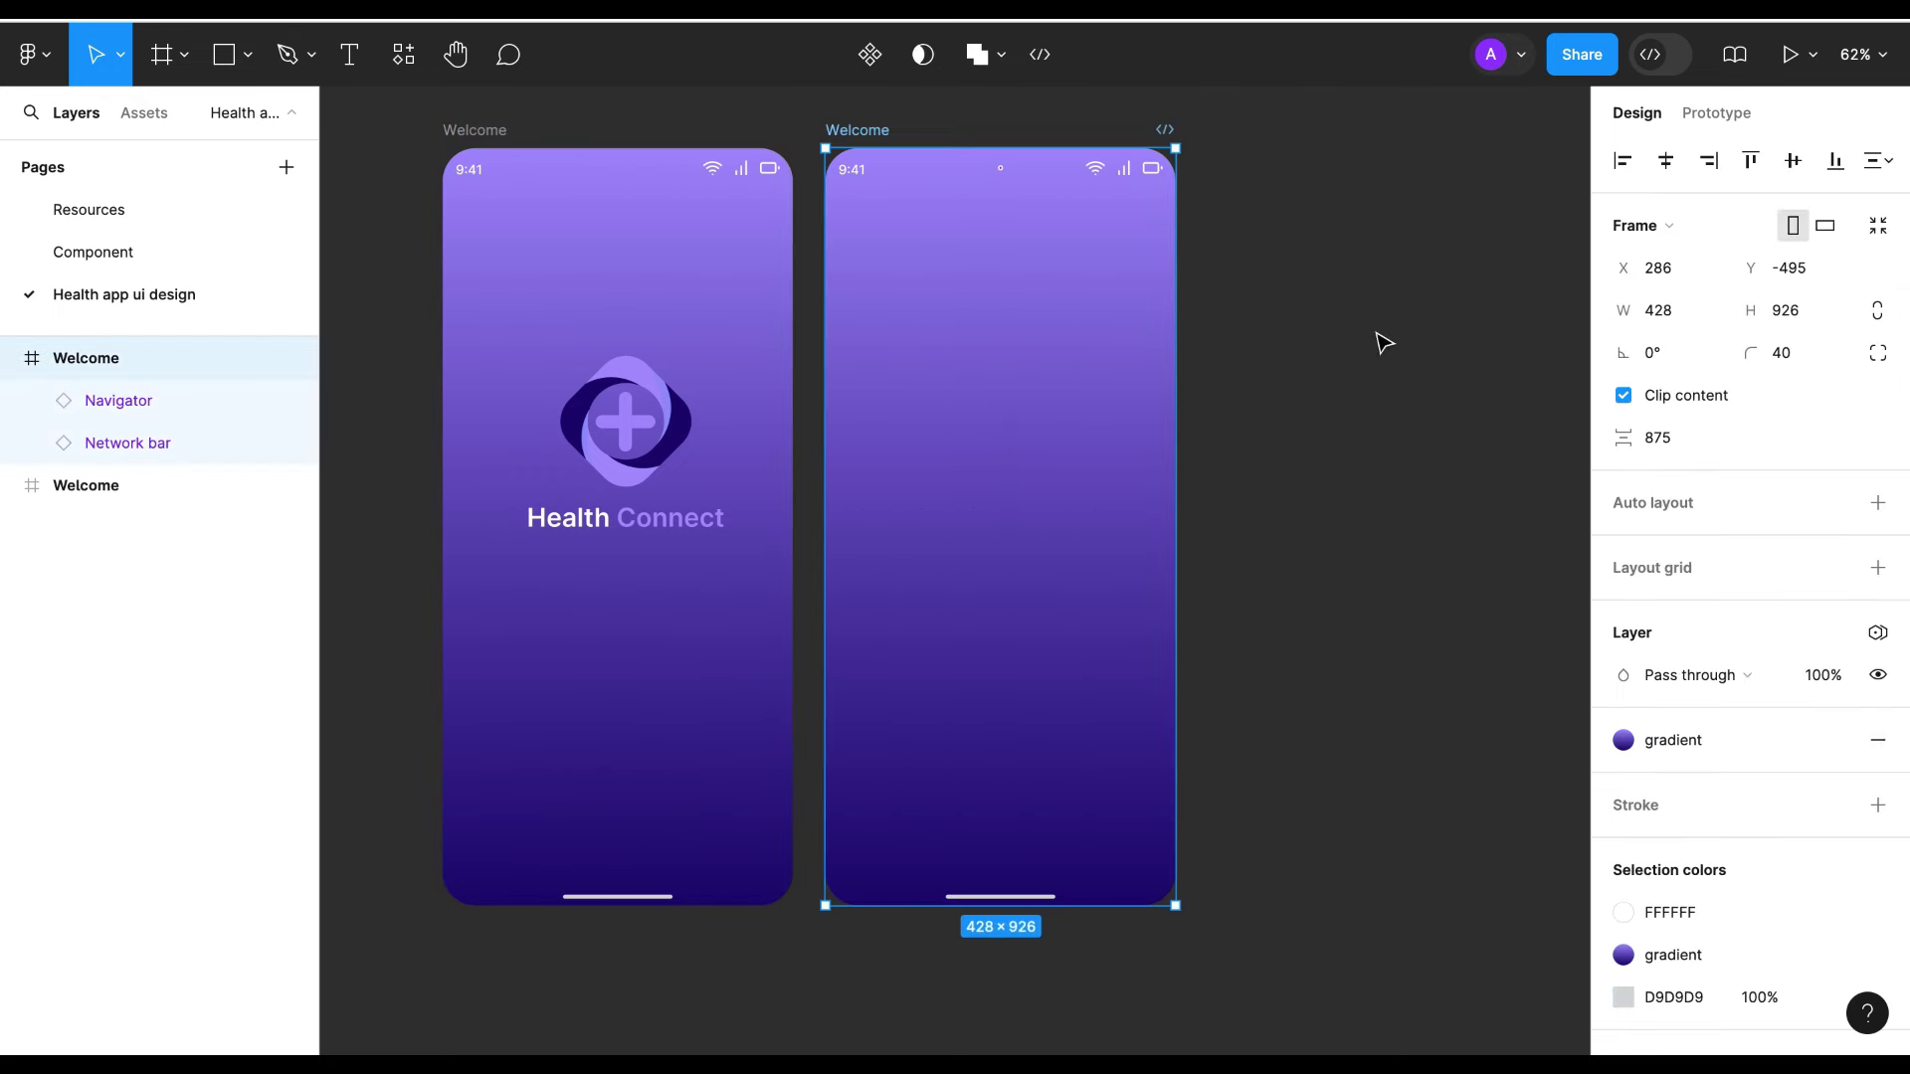
click(1878, 740)
Set the copy's Network bar and Navigator home indicator to Dark.
click(946, 164)
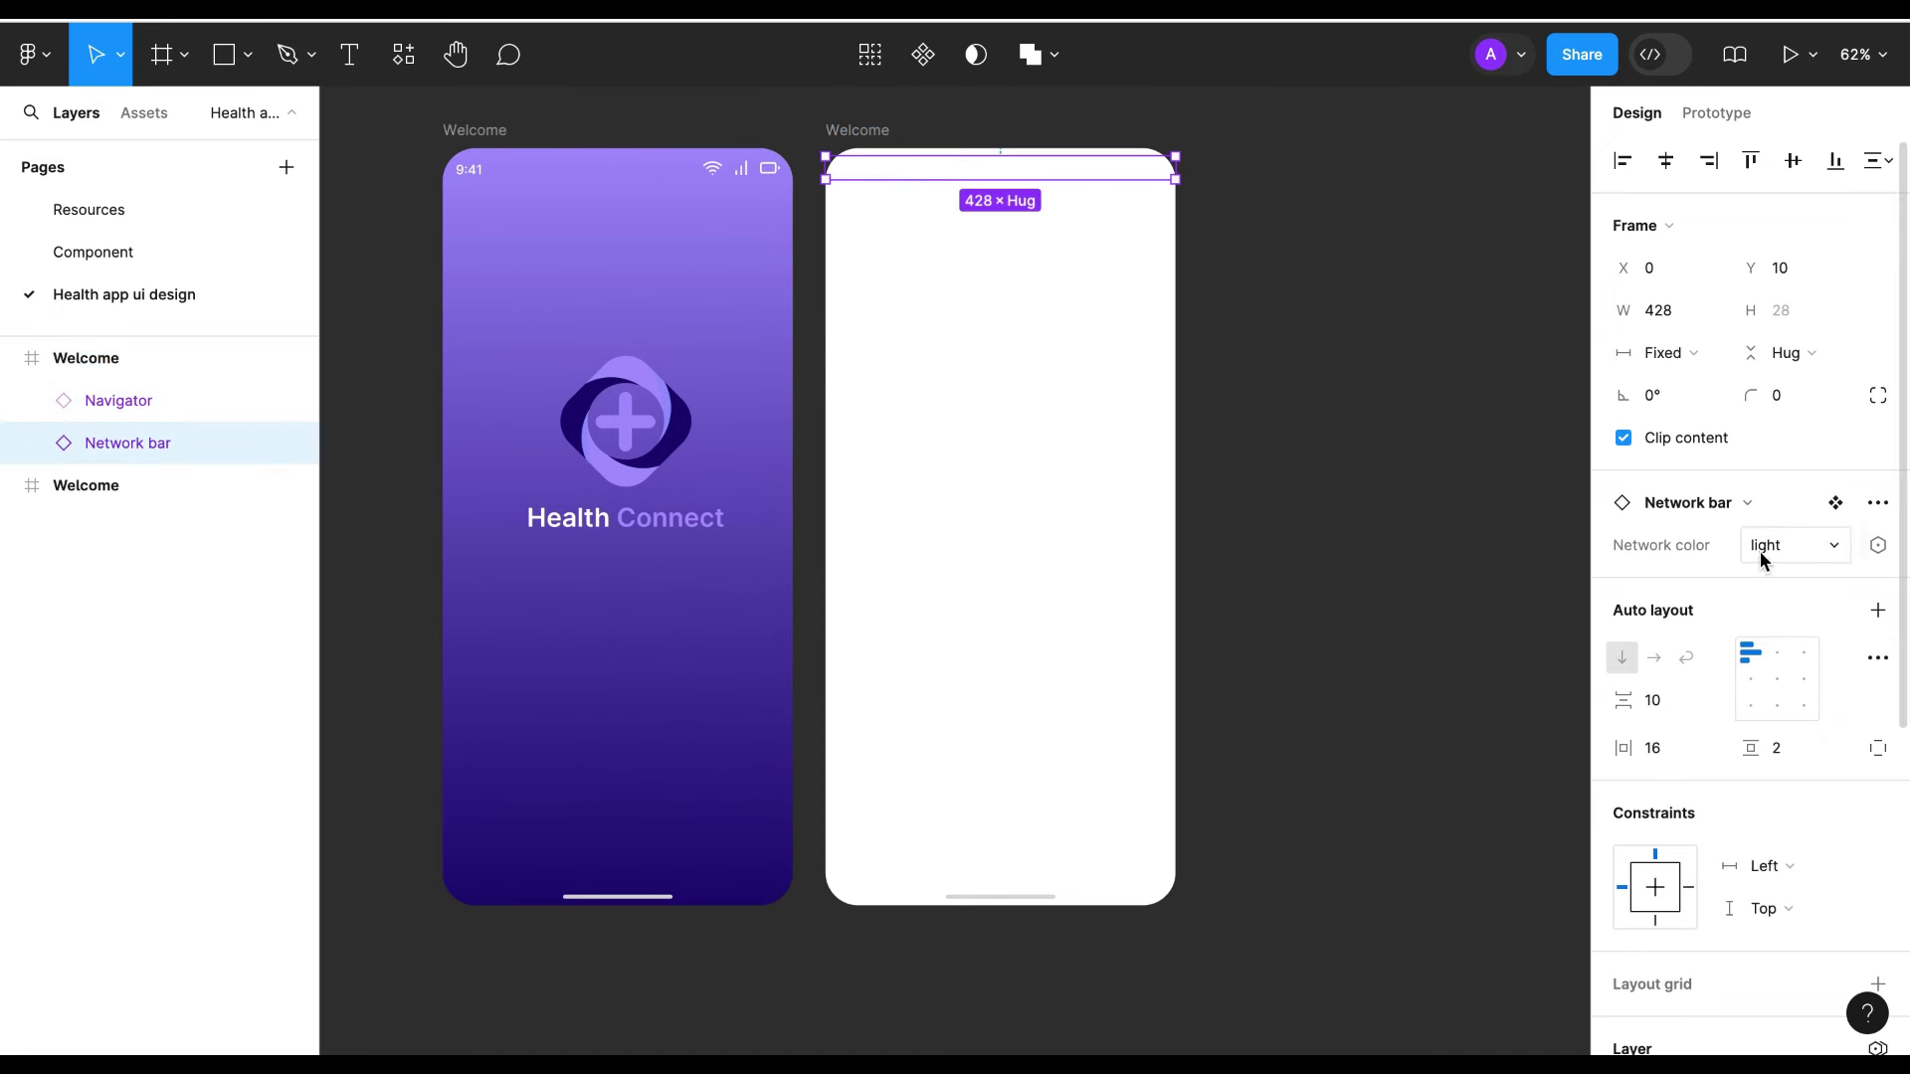
click(1759, 551)
click(1691, 513)
click(1032, 898)
click(1709, 544)
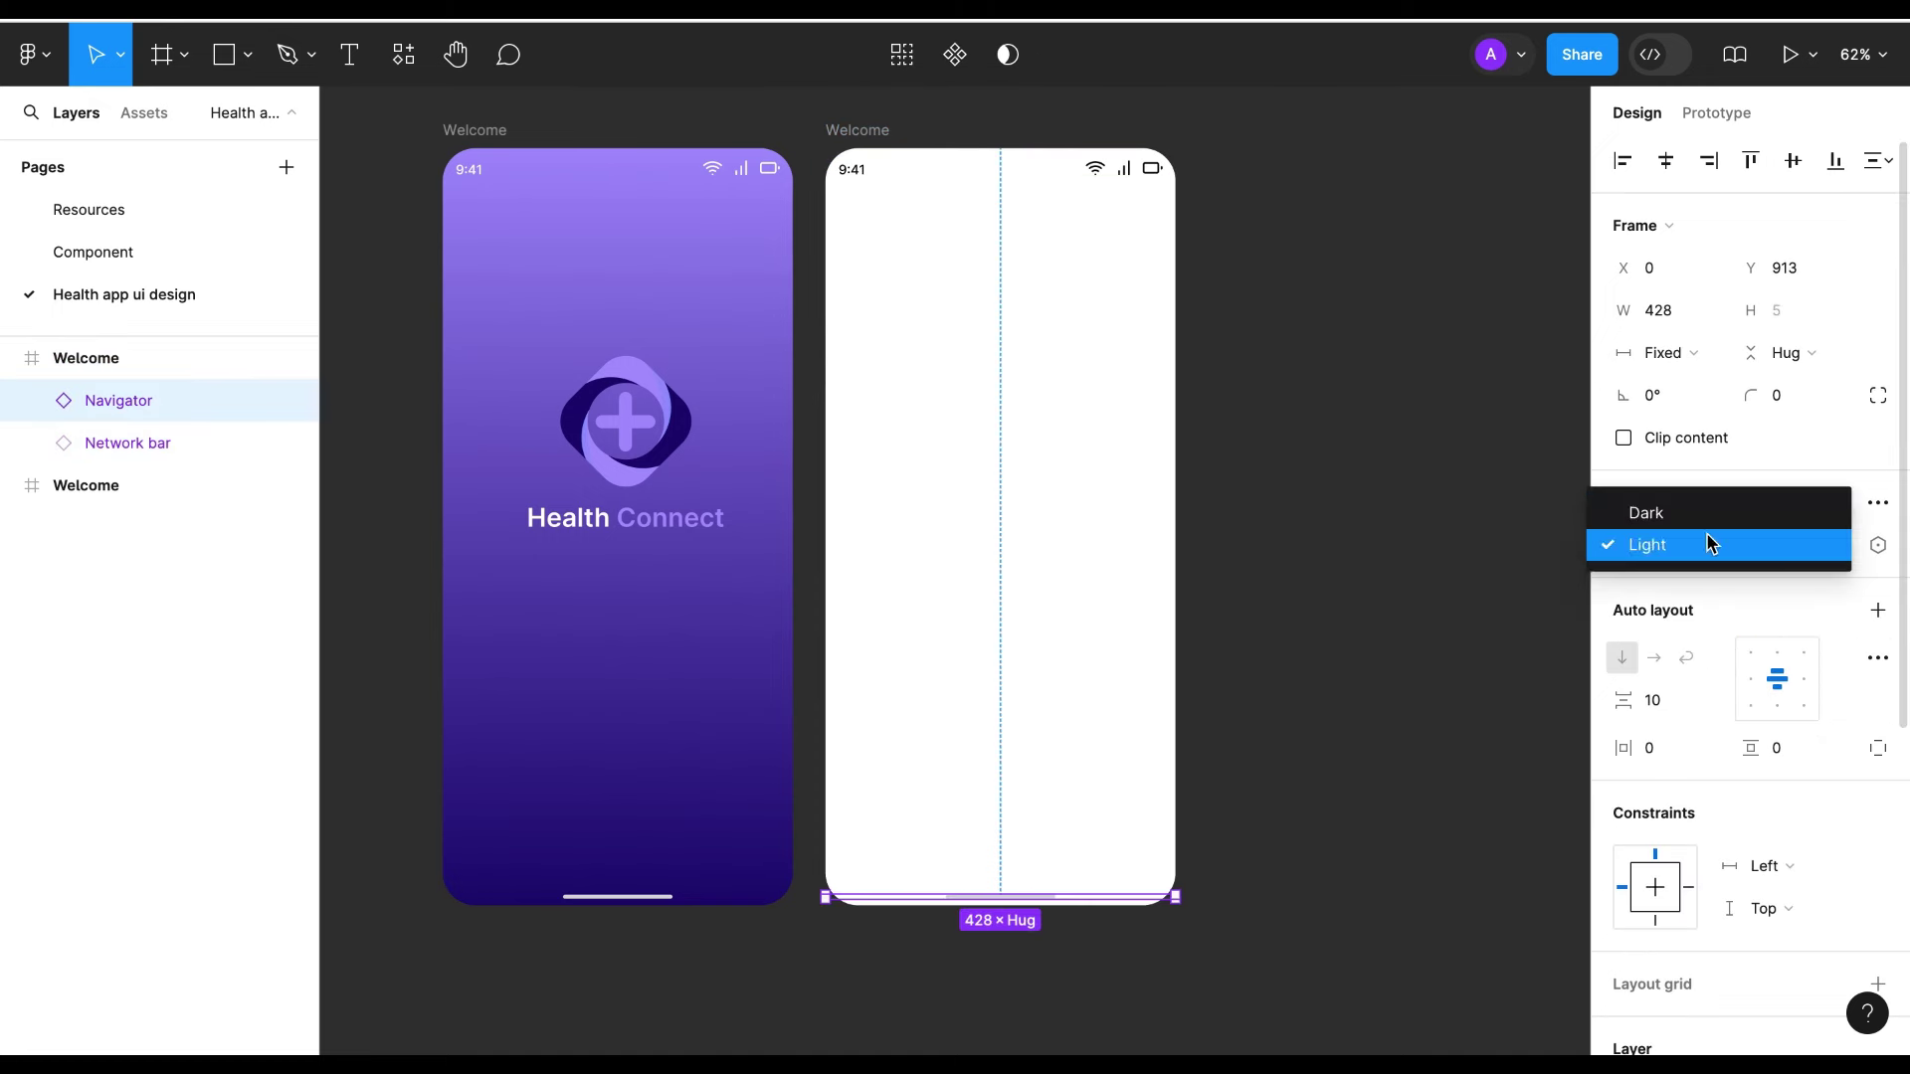
click(1691, 513)
click(1305, 716)
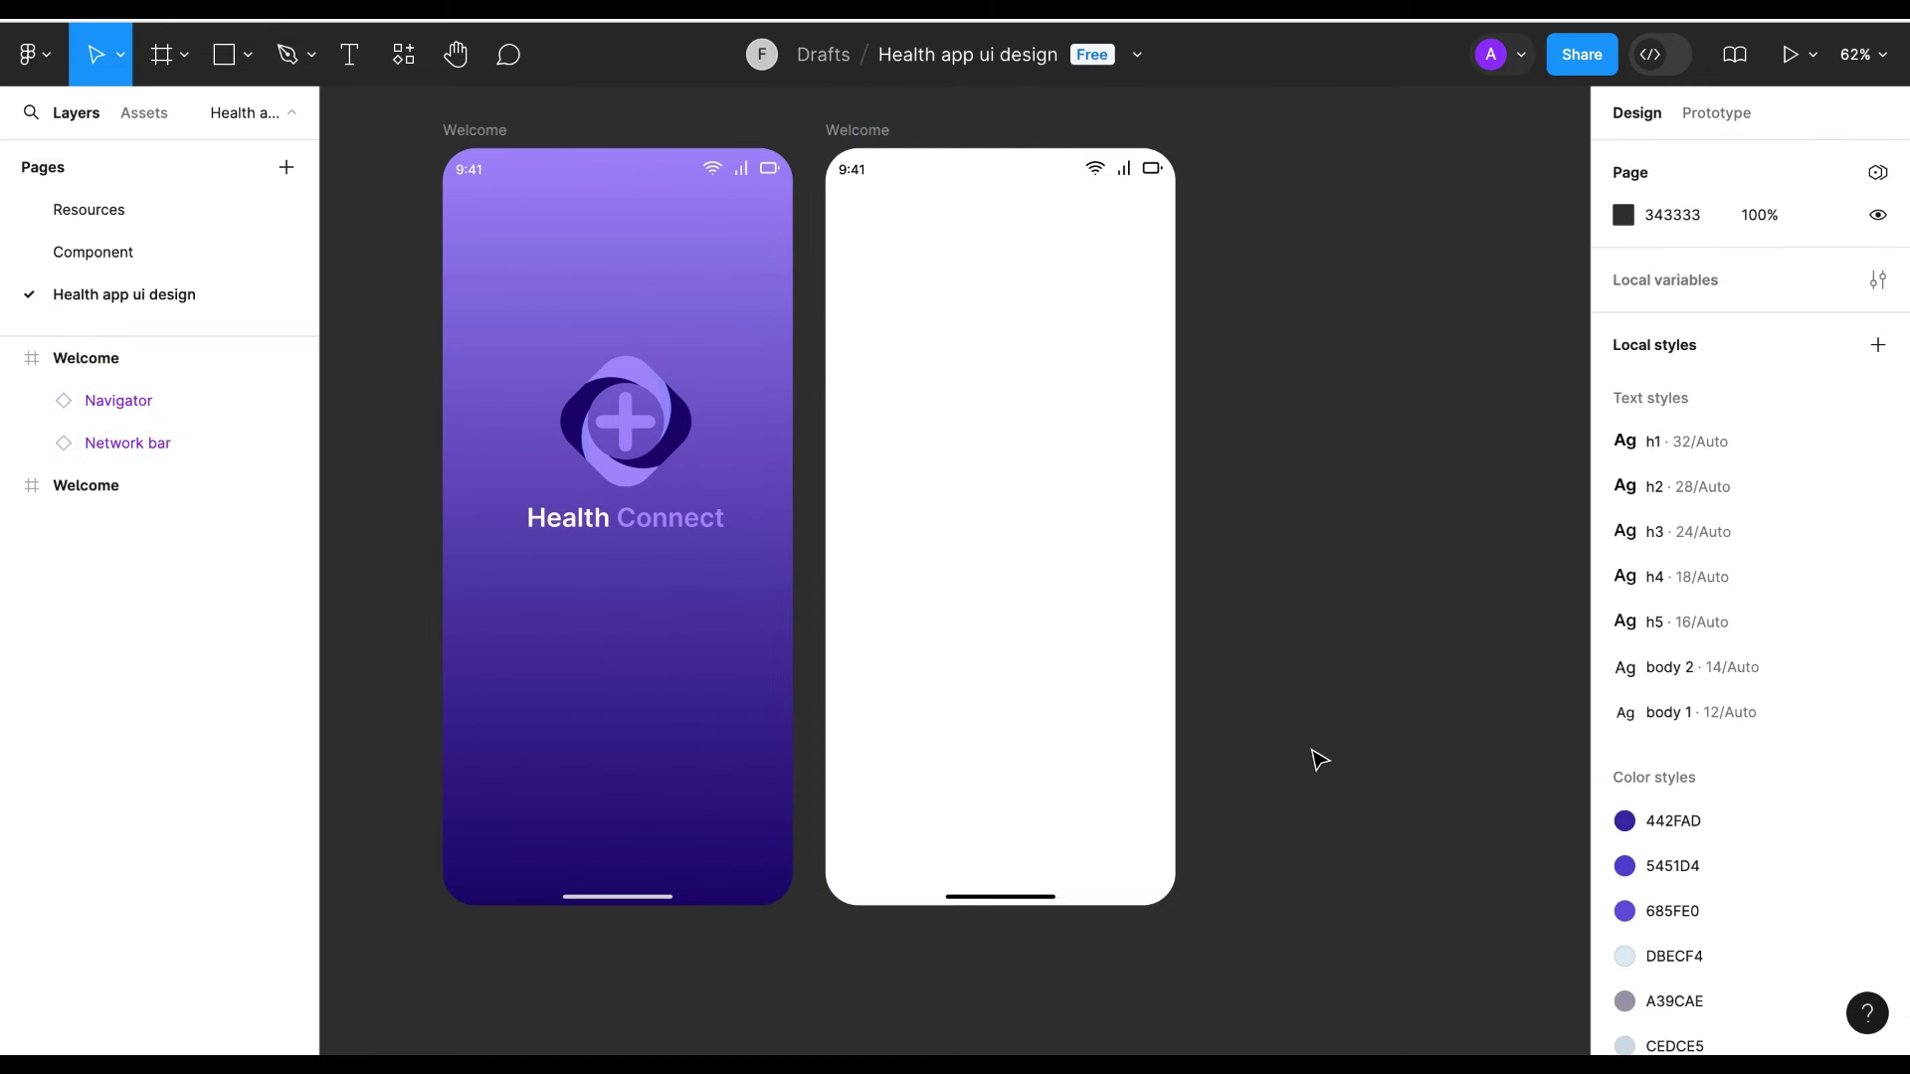
Compare both screens' home indicators, then select the woman doctor photo on the Resources page.
click(1000, 896)
click(620, 898)
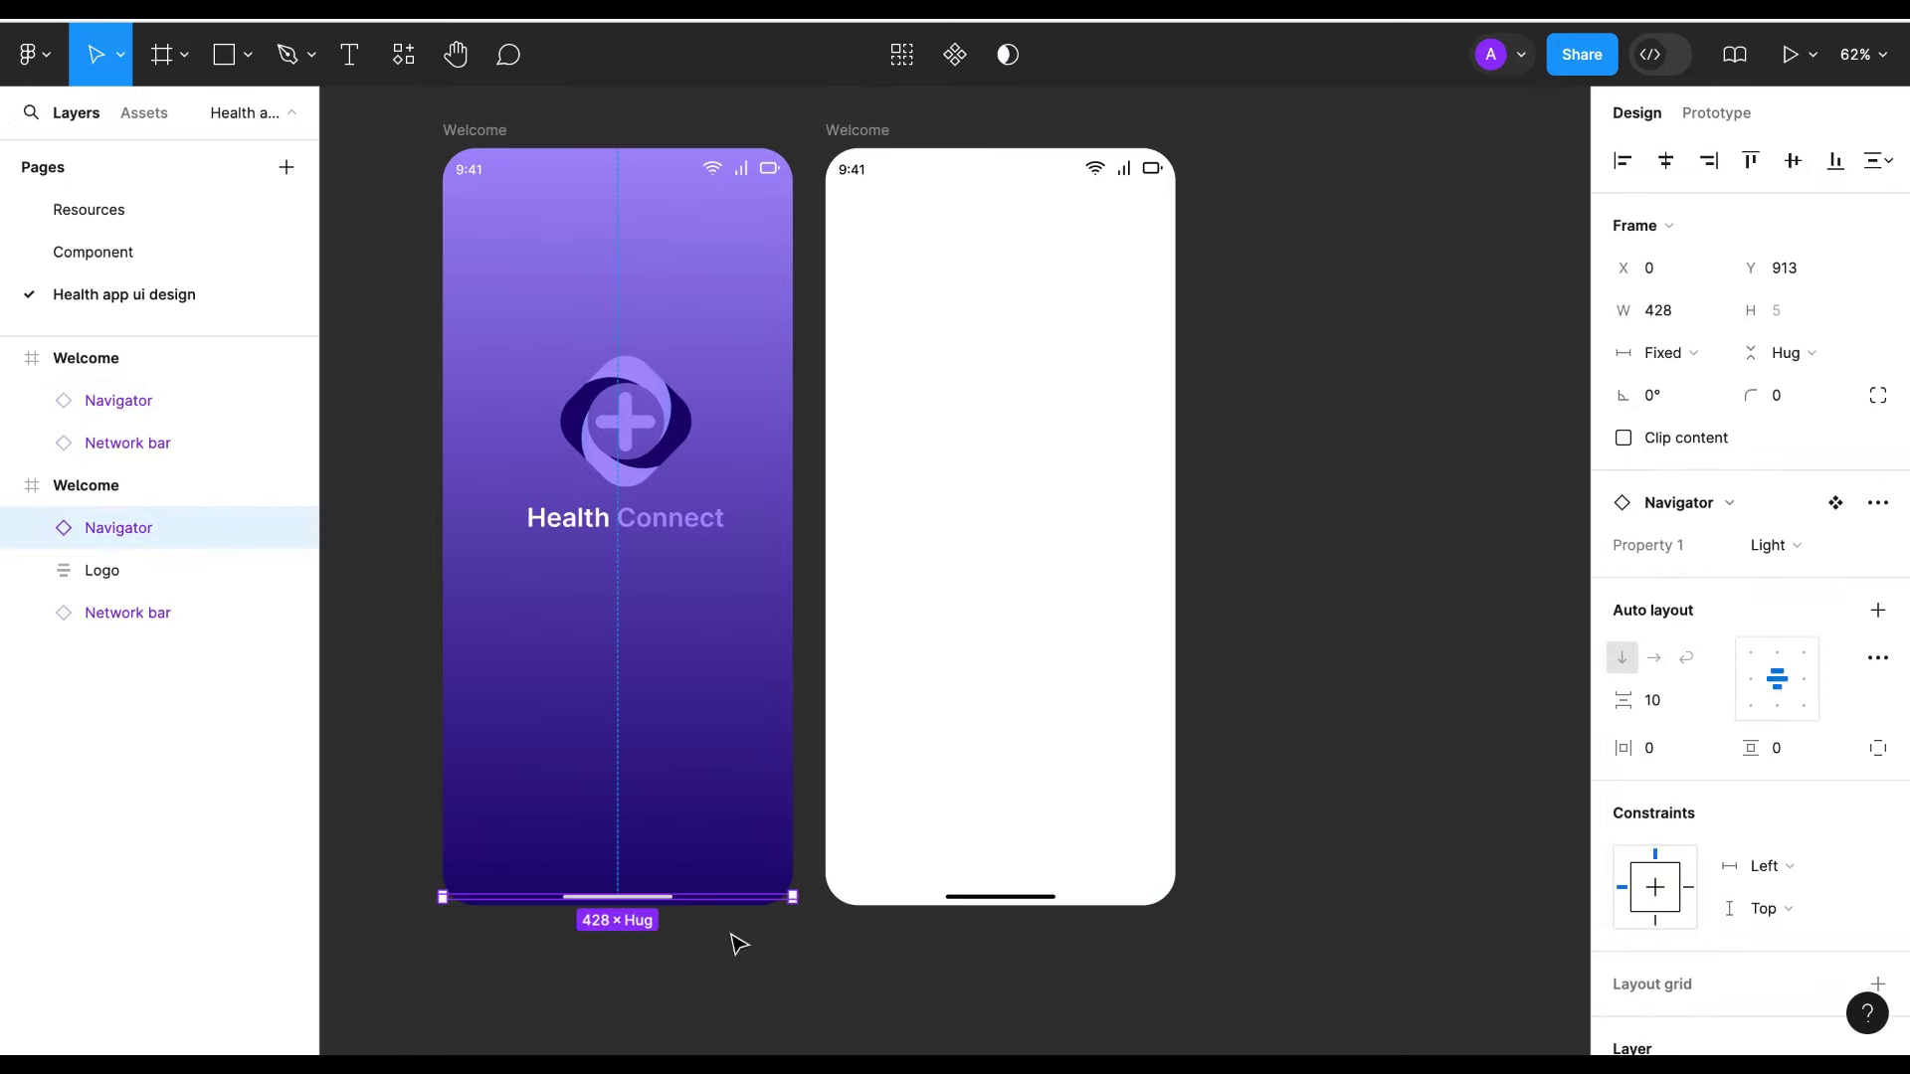
click(990, 368)
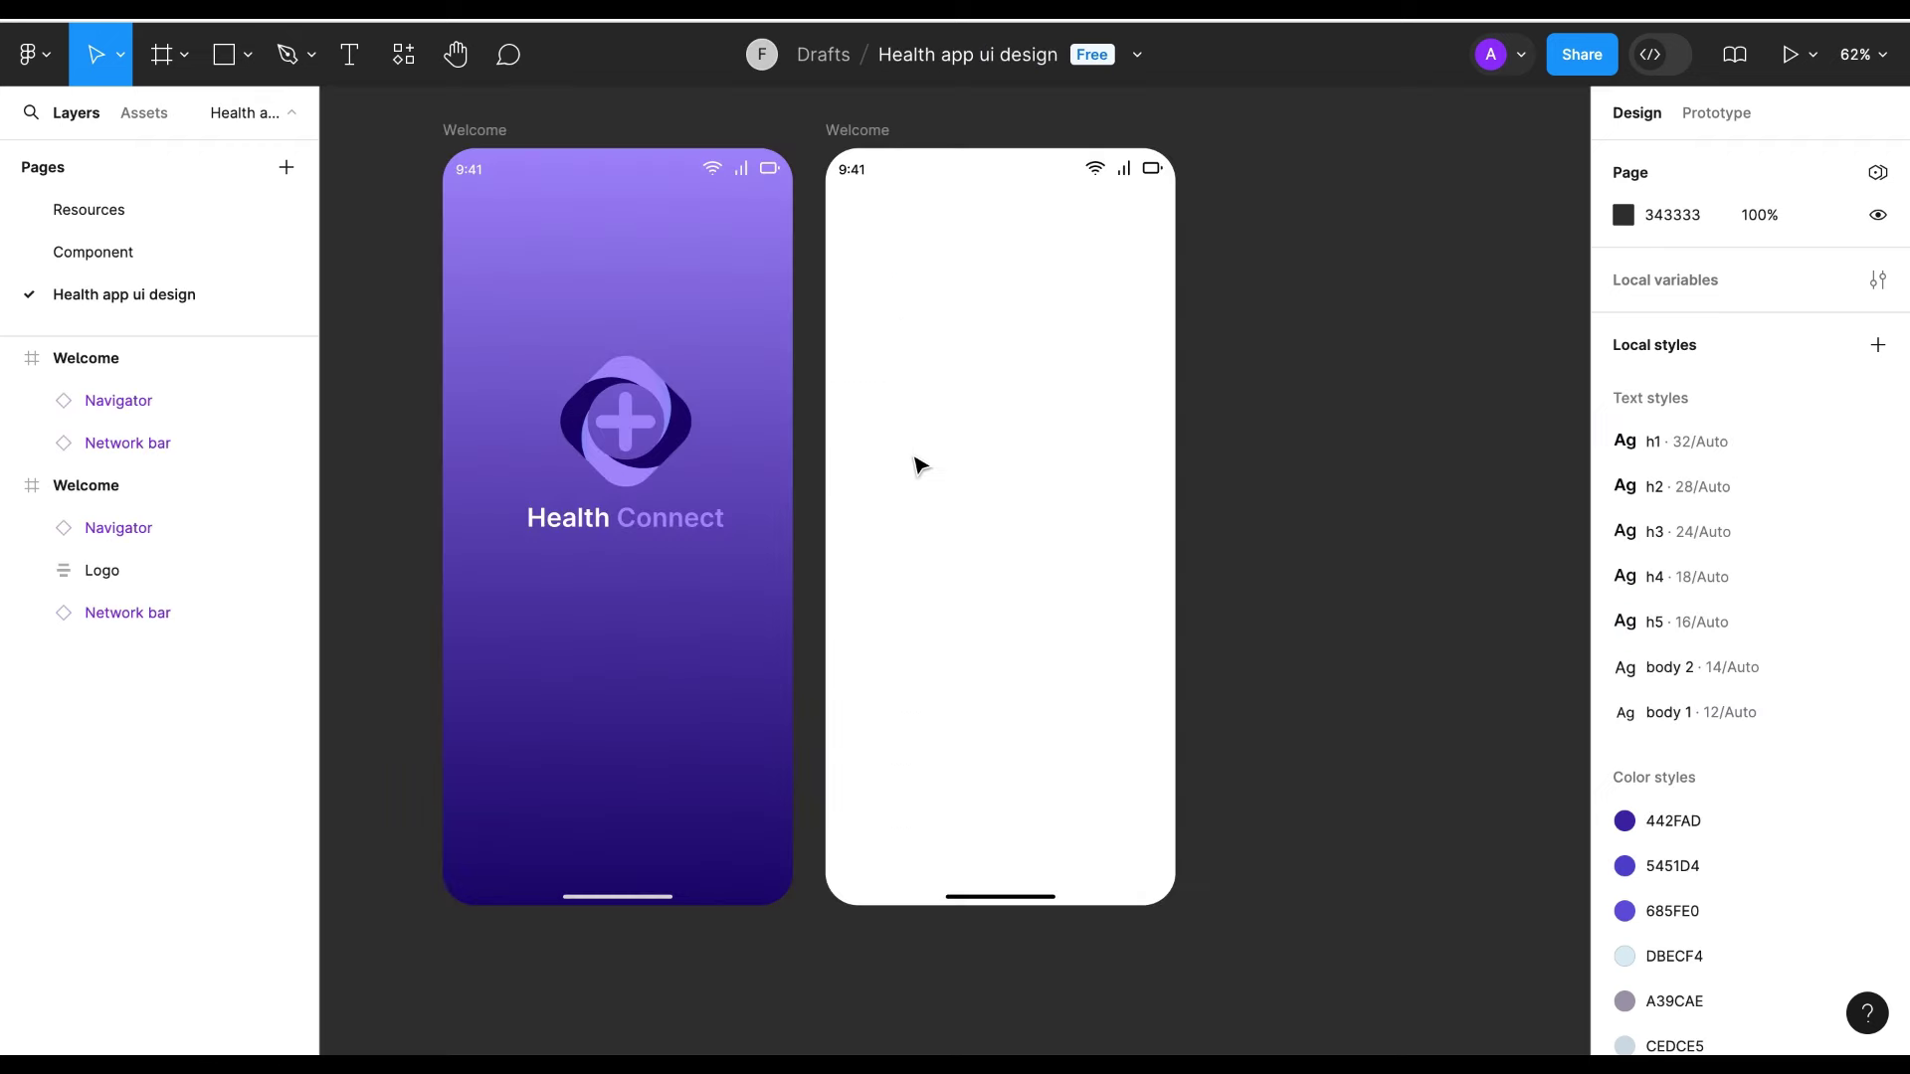
click(88, 209)
click(1333, 704)
Paste the woman doctor photo into the white Welcome frame at width 500, centred.
key(ctrl+c)
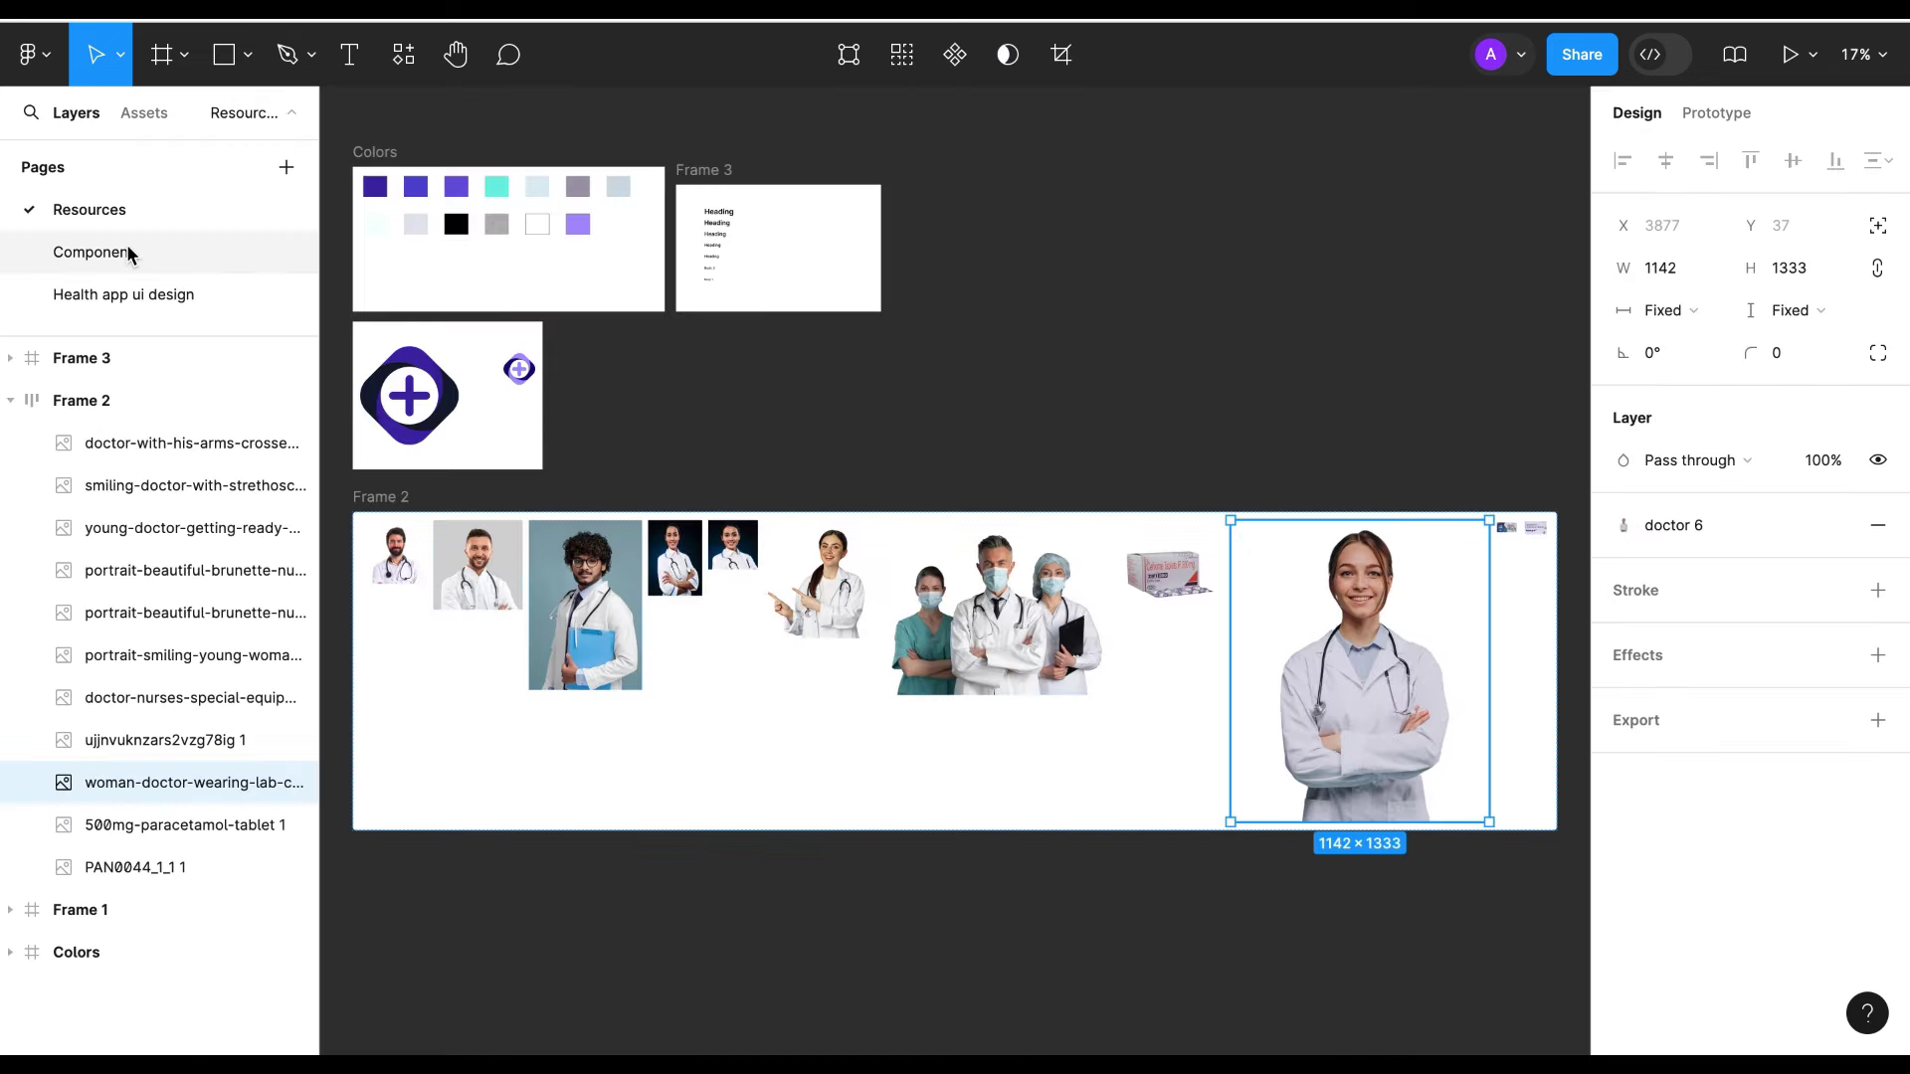
click(123, 294)
click(857, 129)
key(ctrl+v)
click(1659, 267)
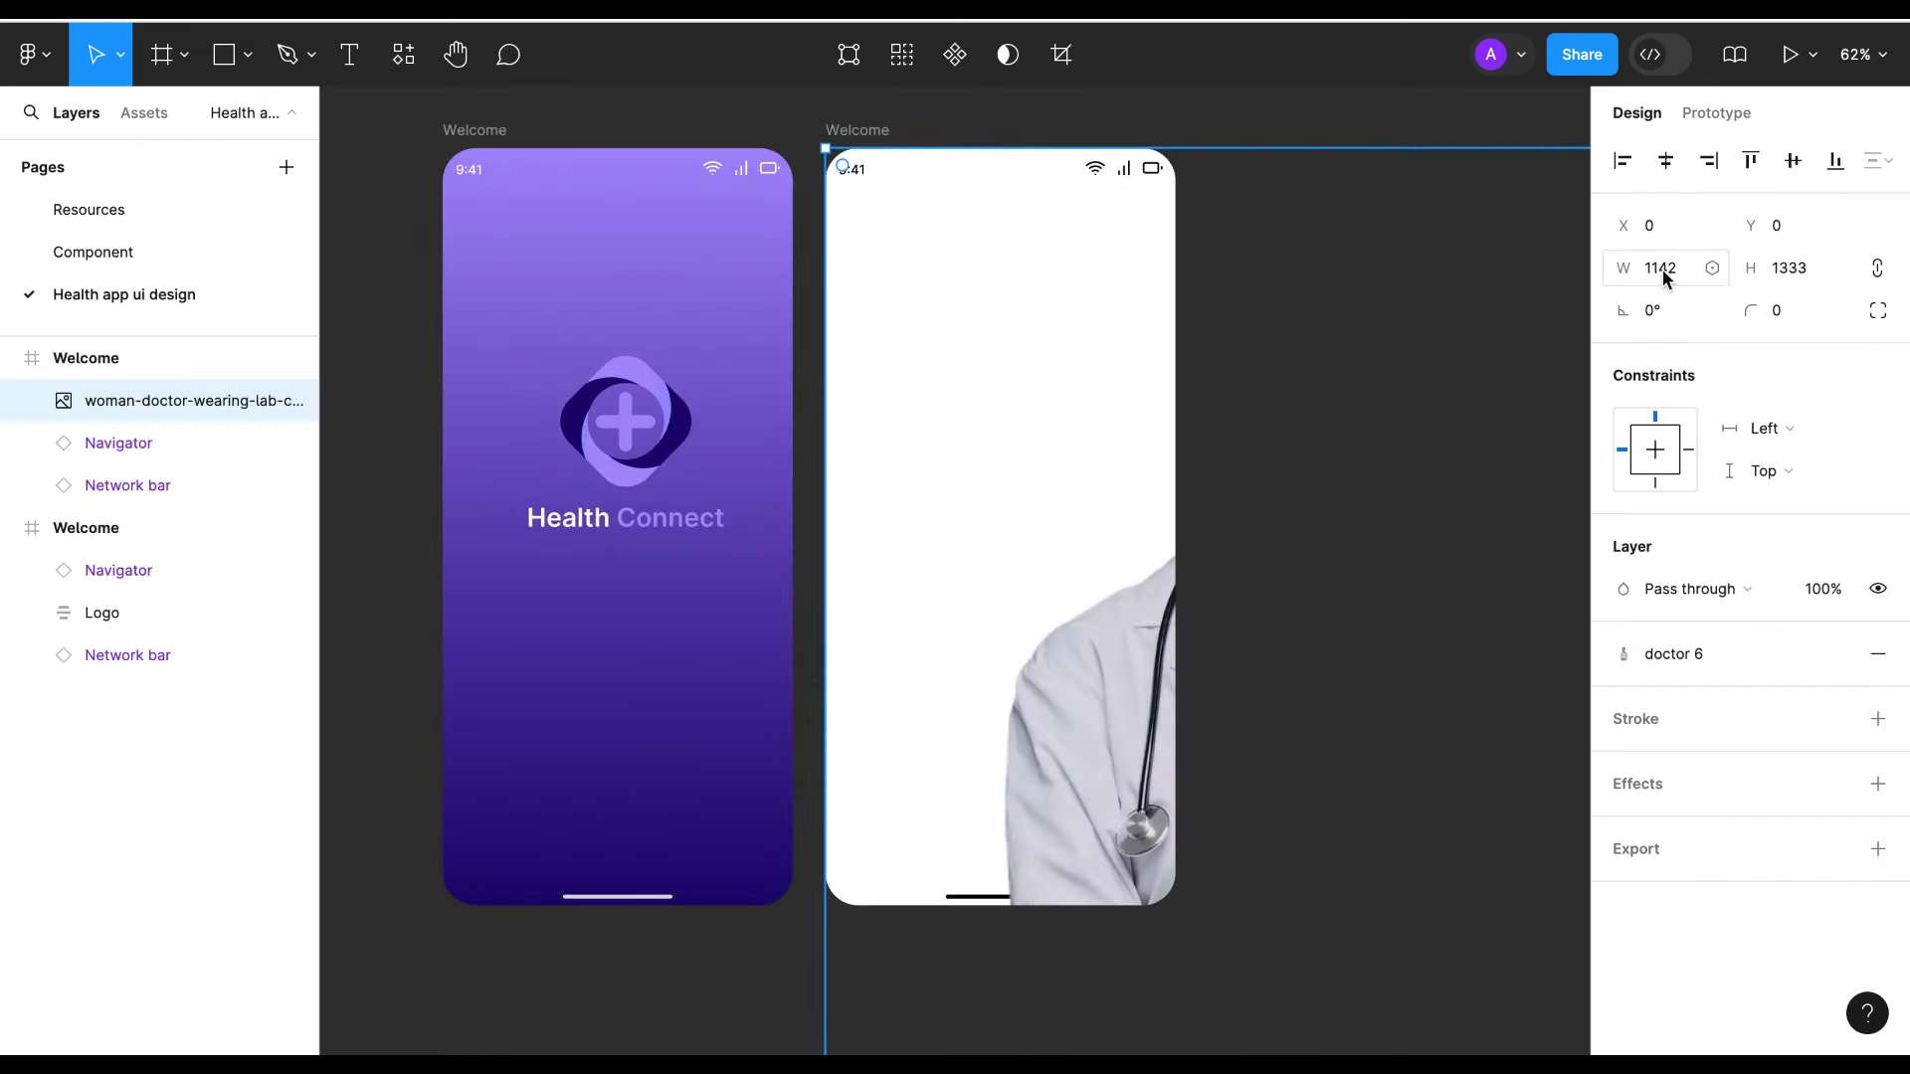
text(500)
key(Return)
drag(1097, 452, 1062, 465)
click(856, 139)
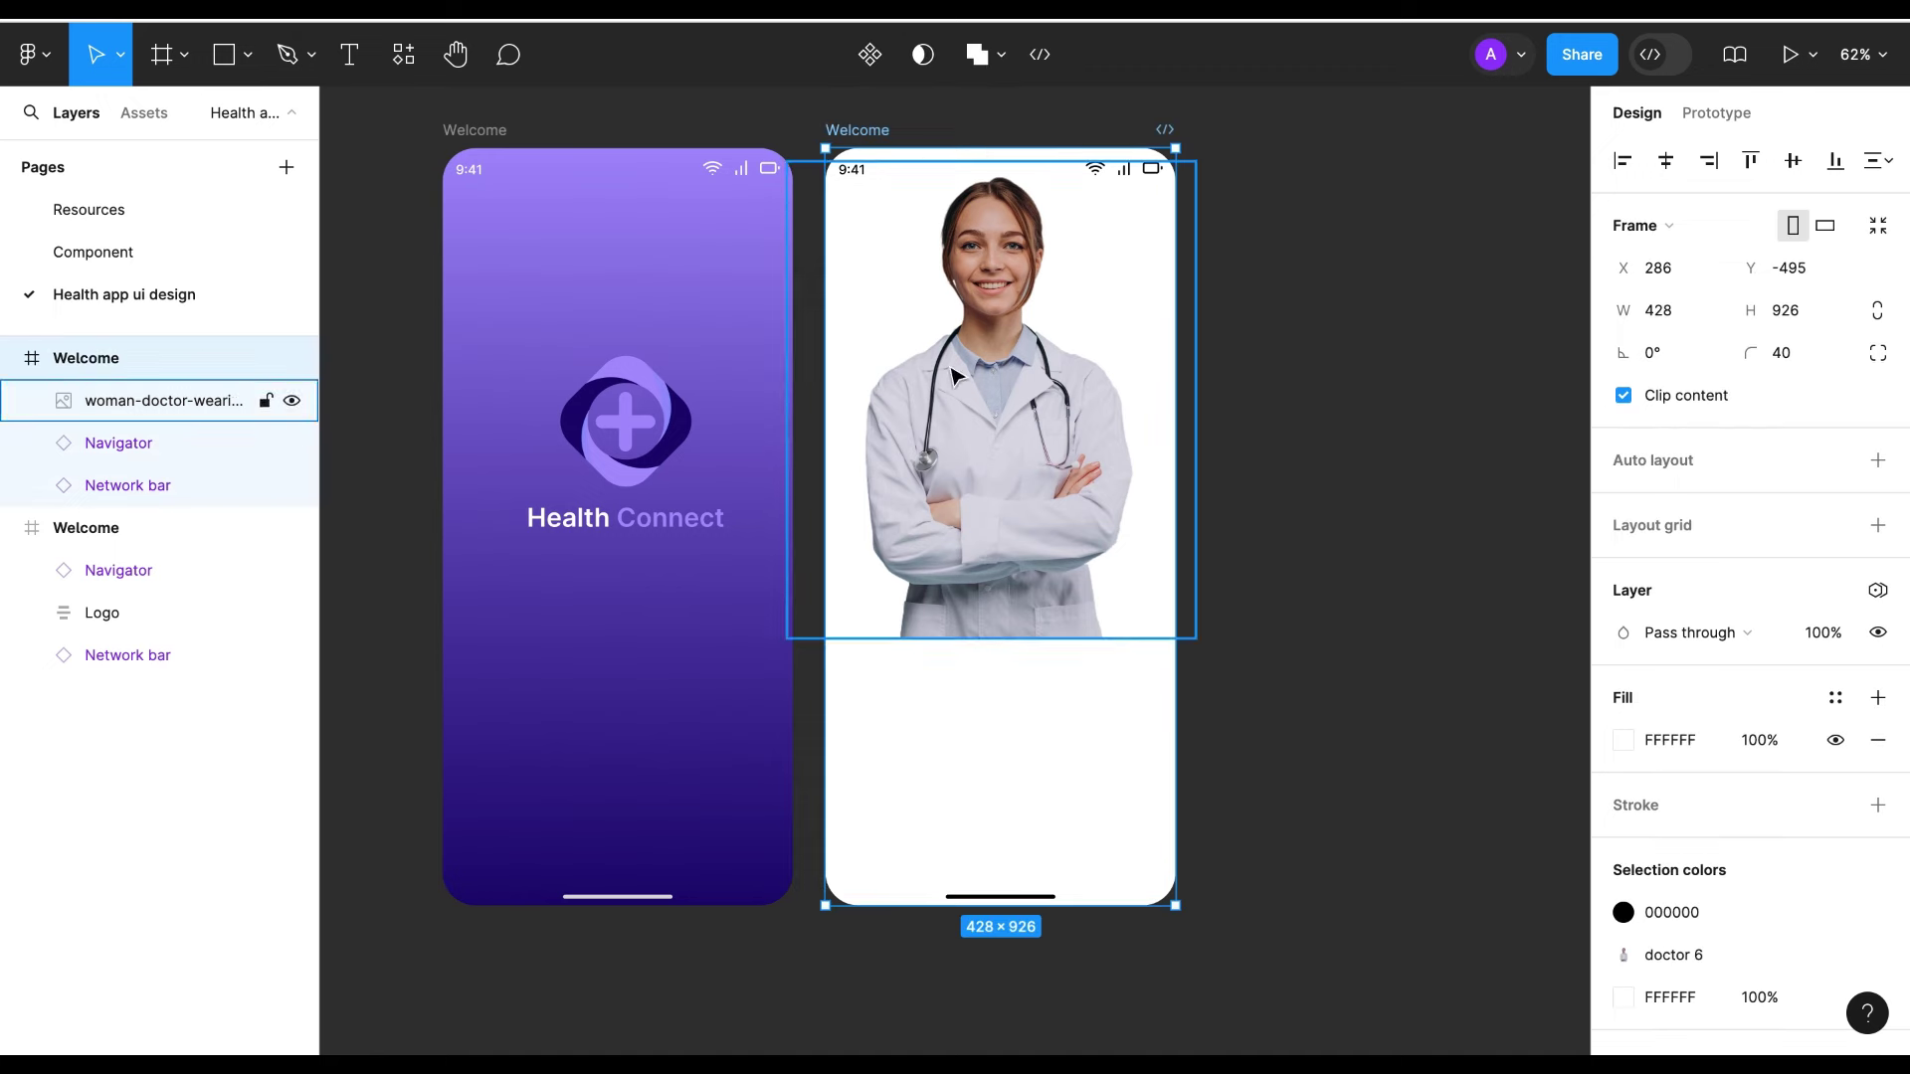
key(t)
key(Escape)
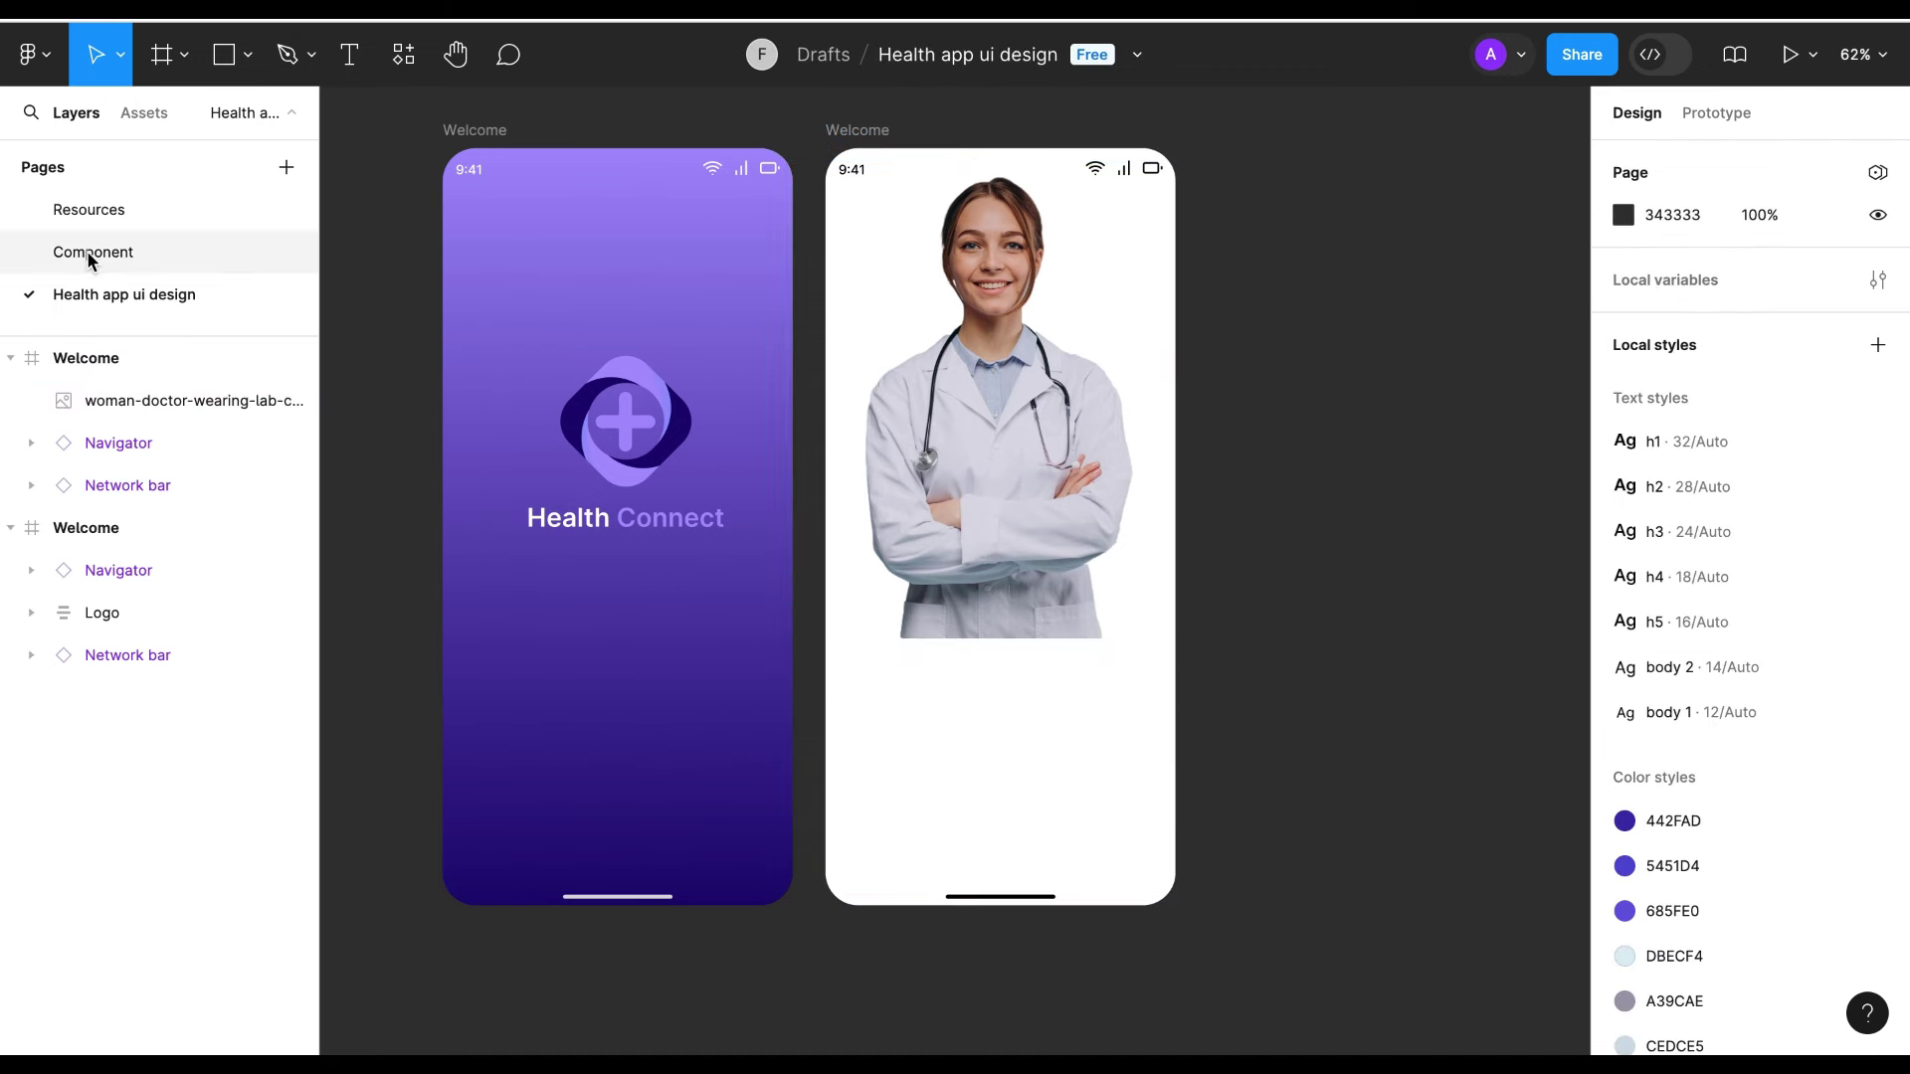
Trim the photo to 428 wide, crop its bottom, and place a caption text box beneath.
click(150, 400)
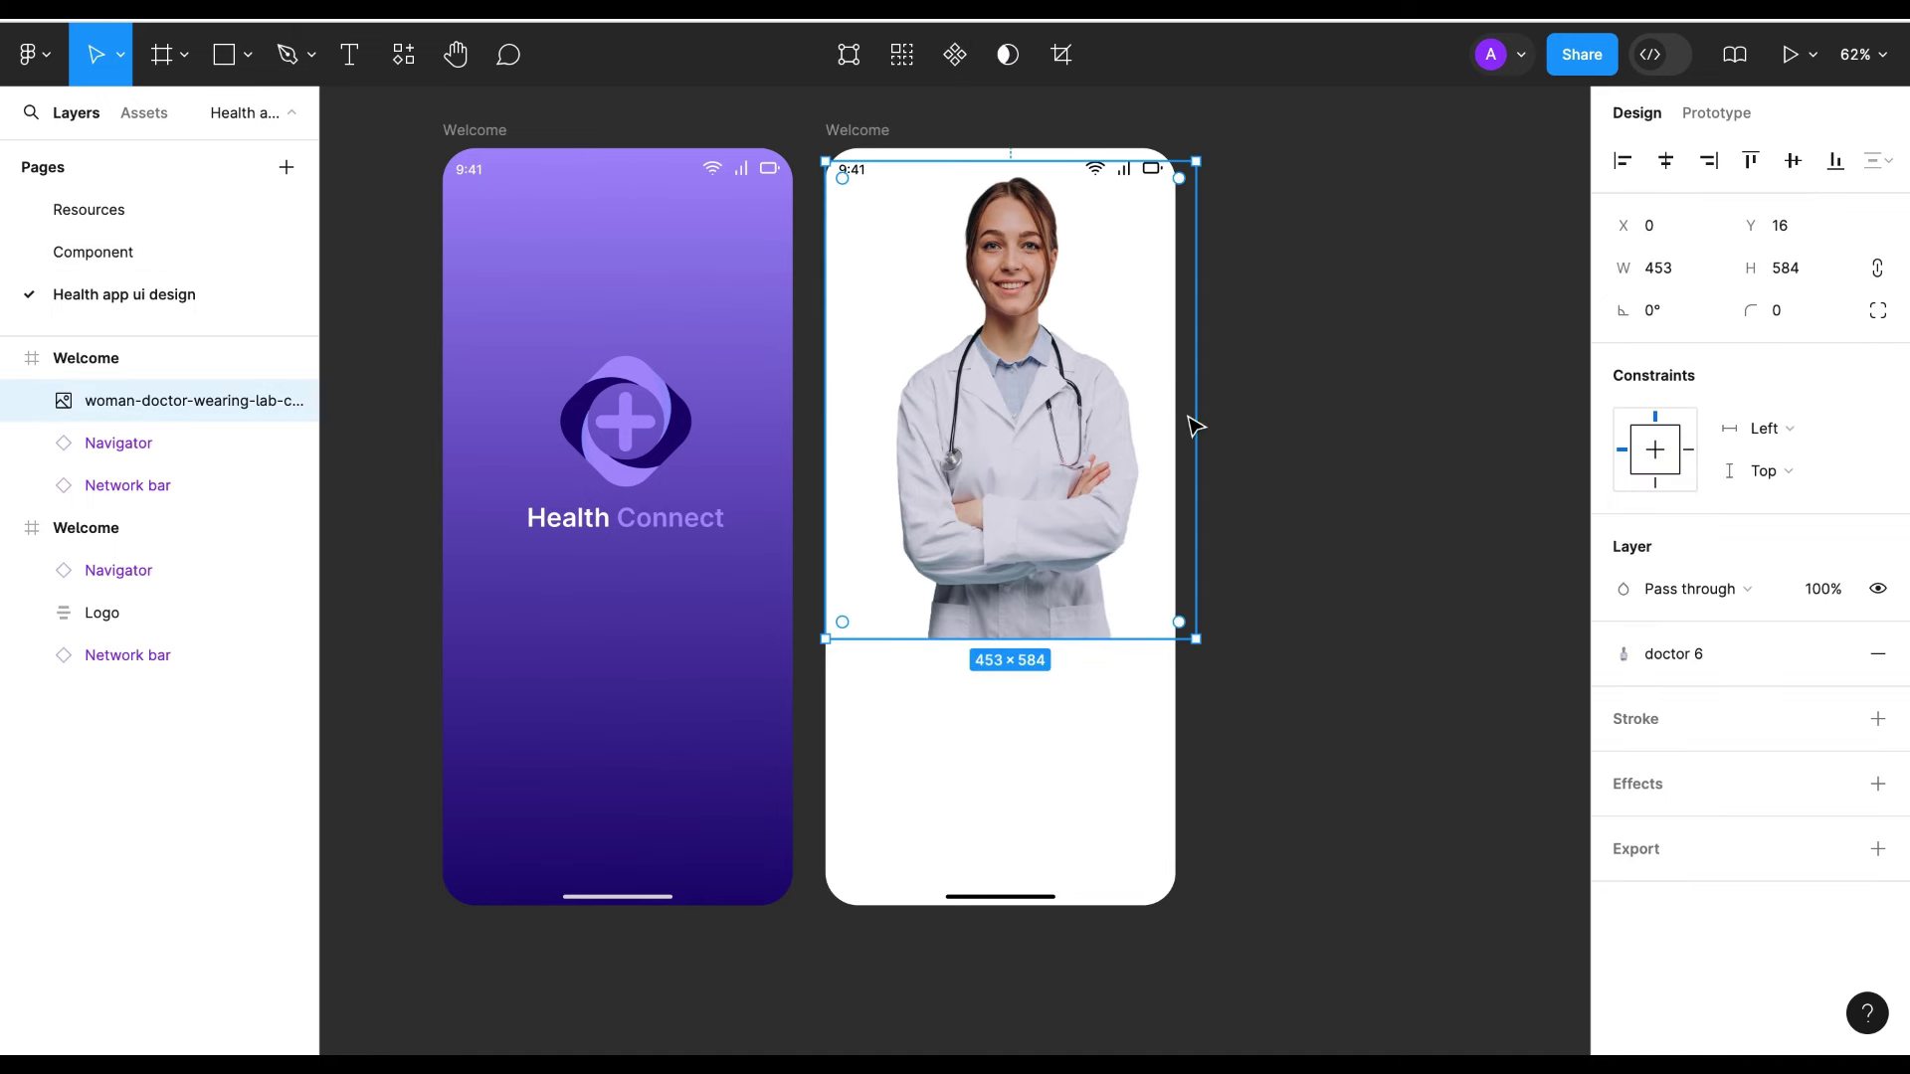
drag(1197, 419, 1176, 420)
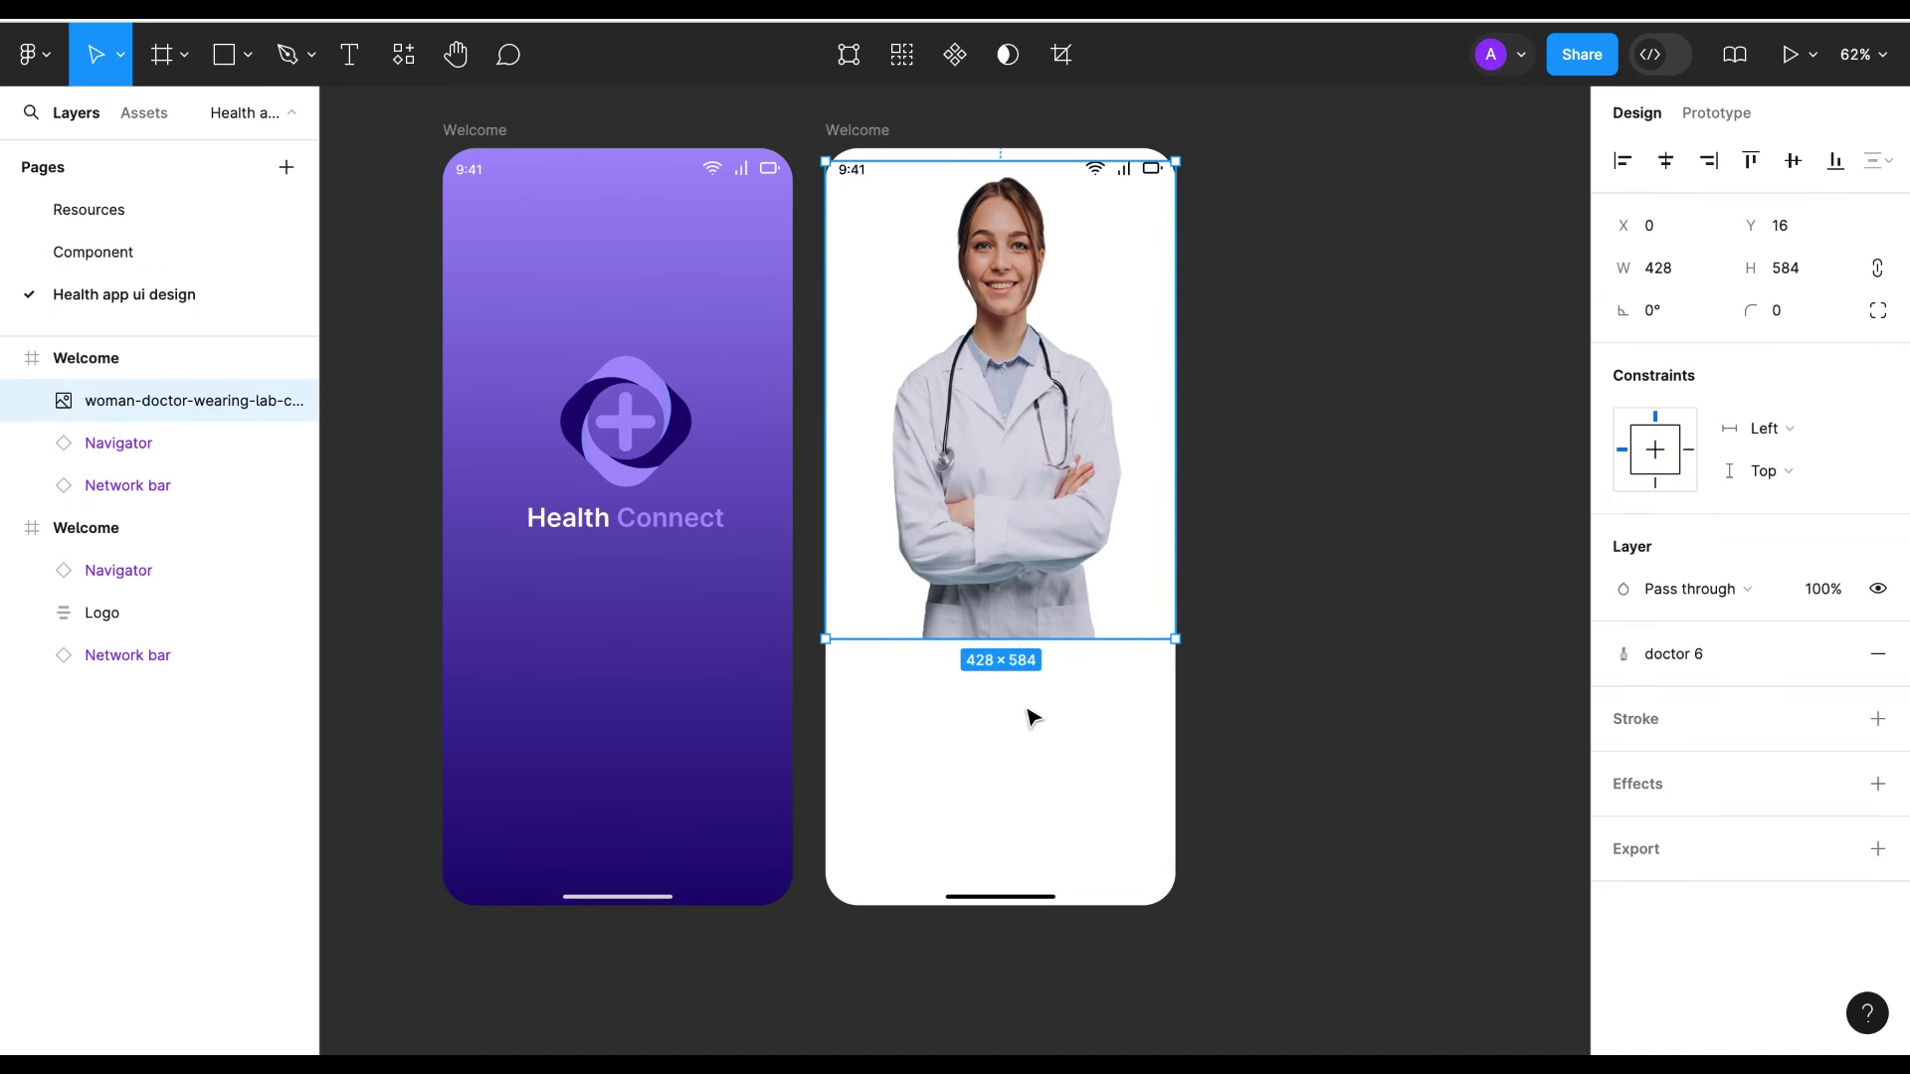
drag(1005, 632, 1005, 597)
key(Escape)
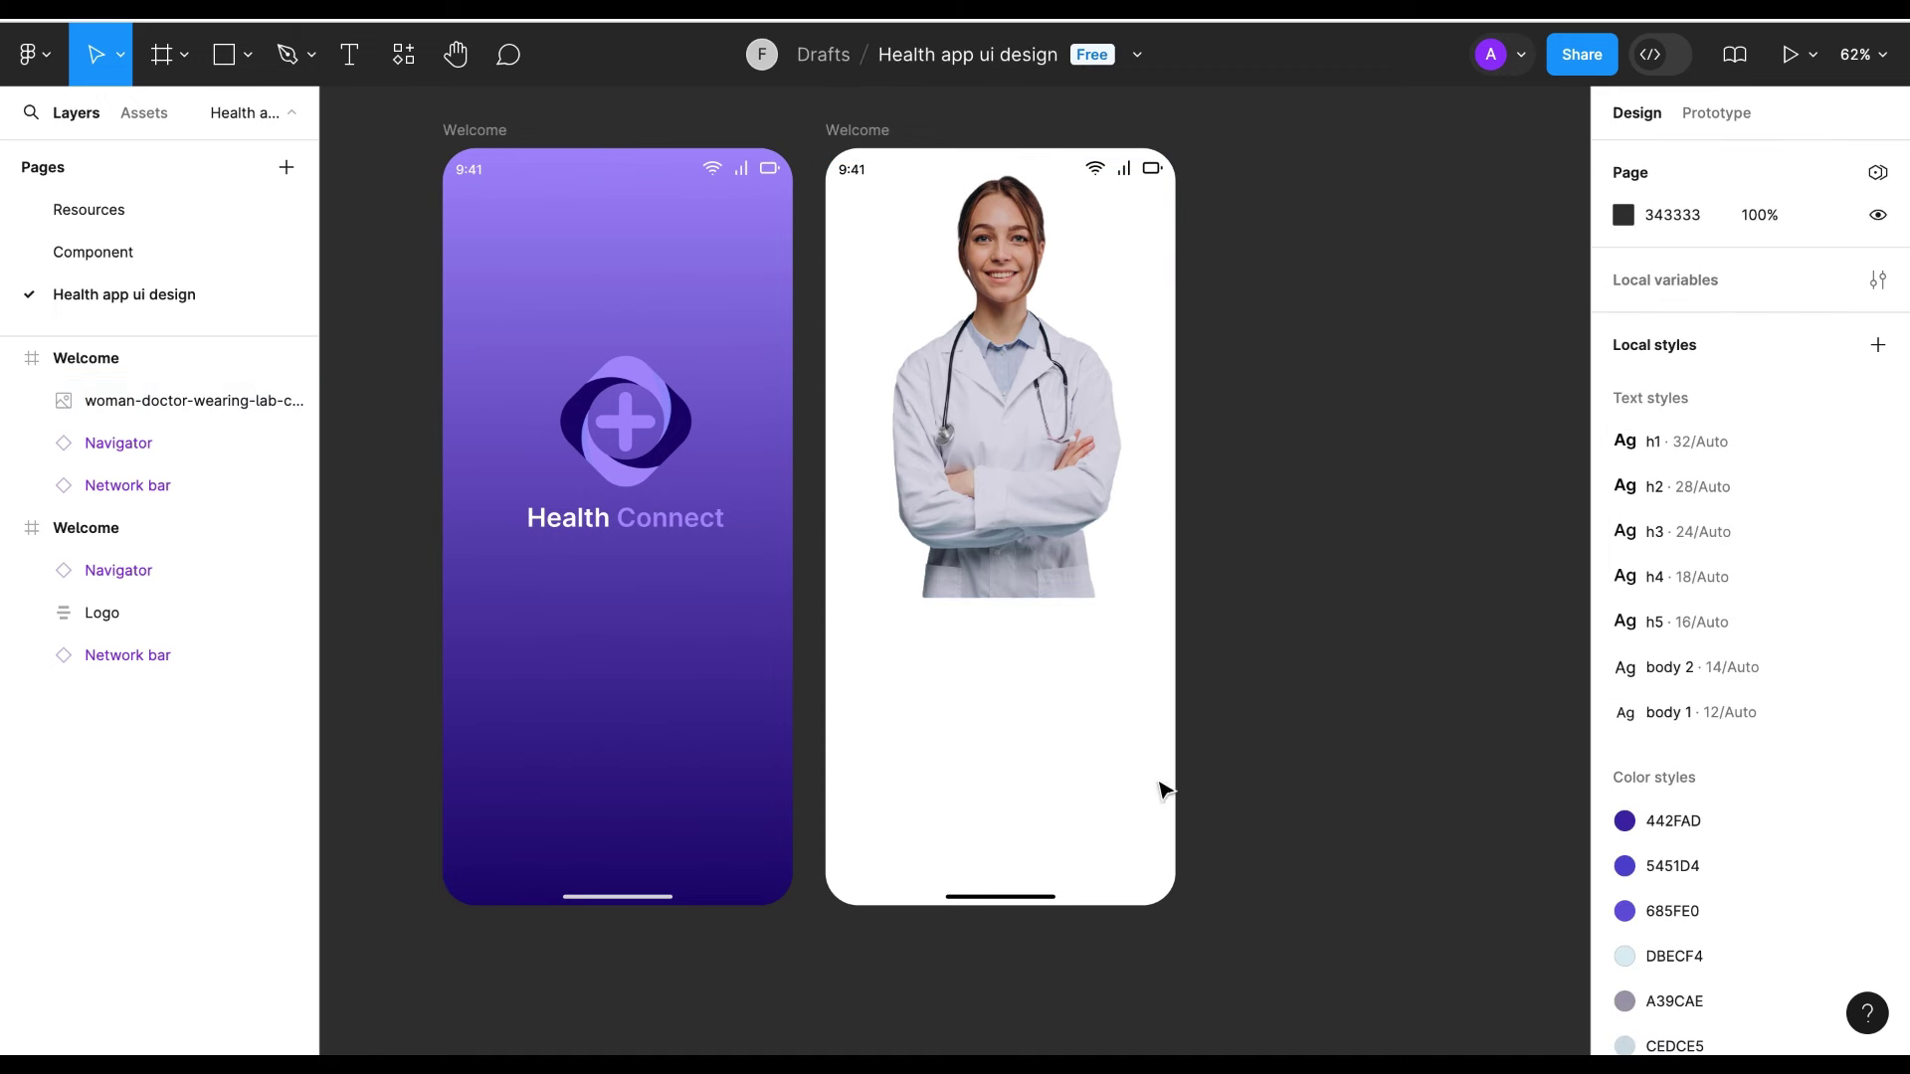
key(t)
click(886, 677)
text(Consult with trusted doctors)
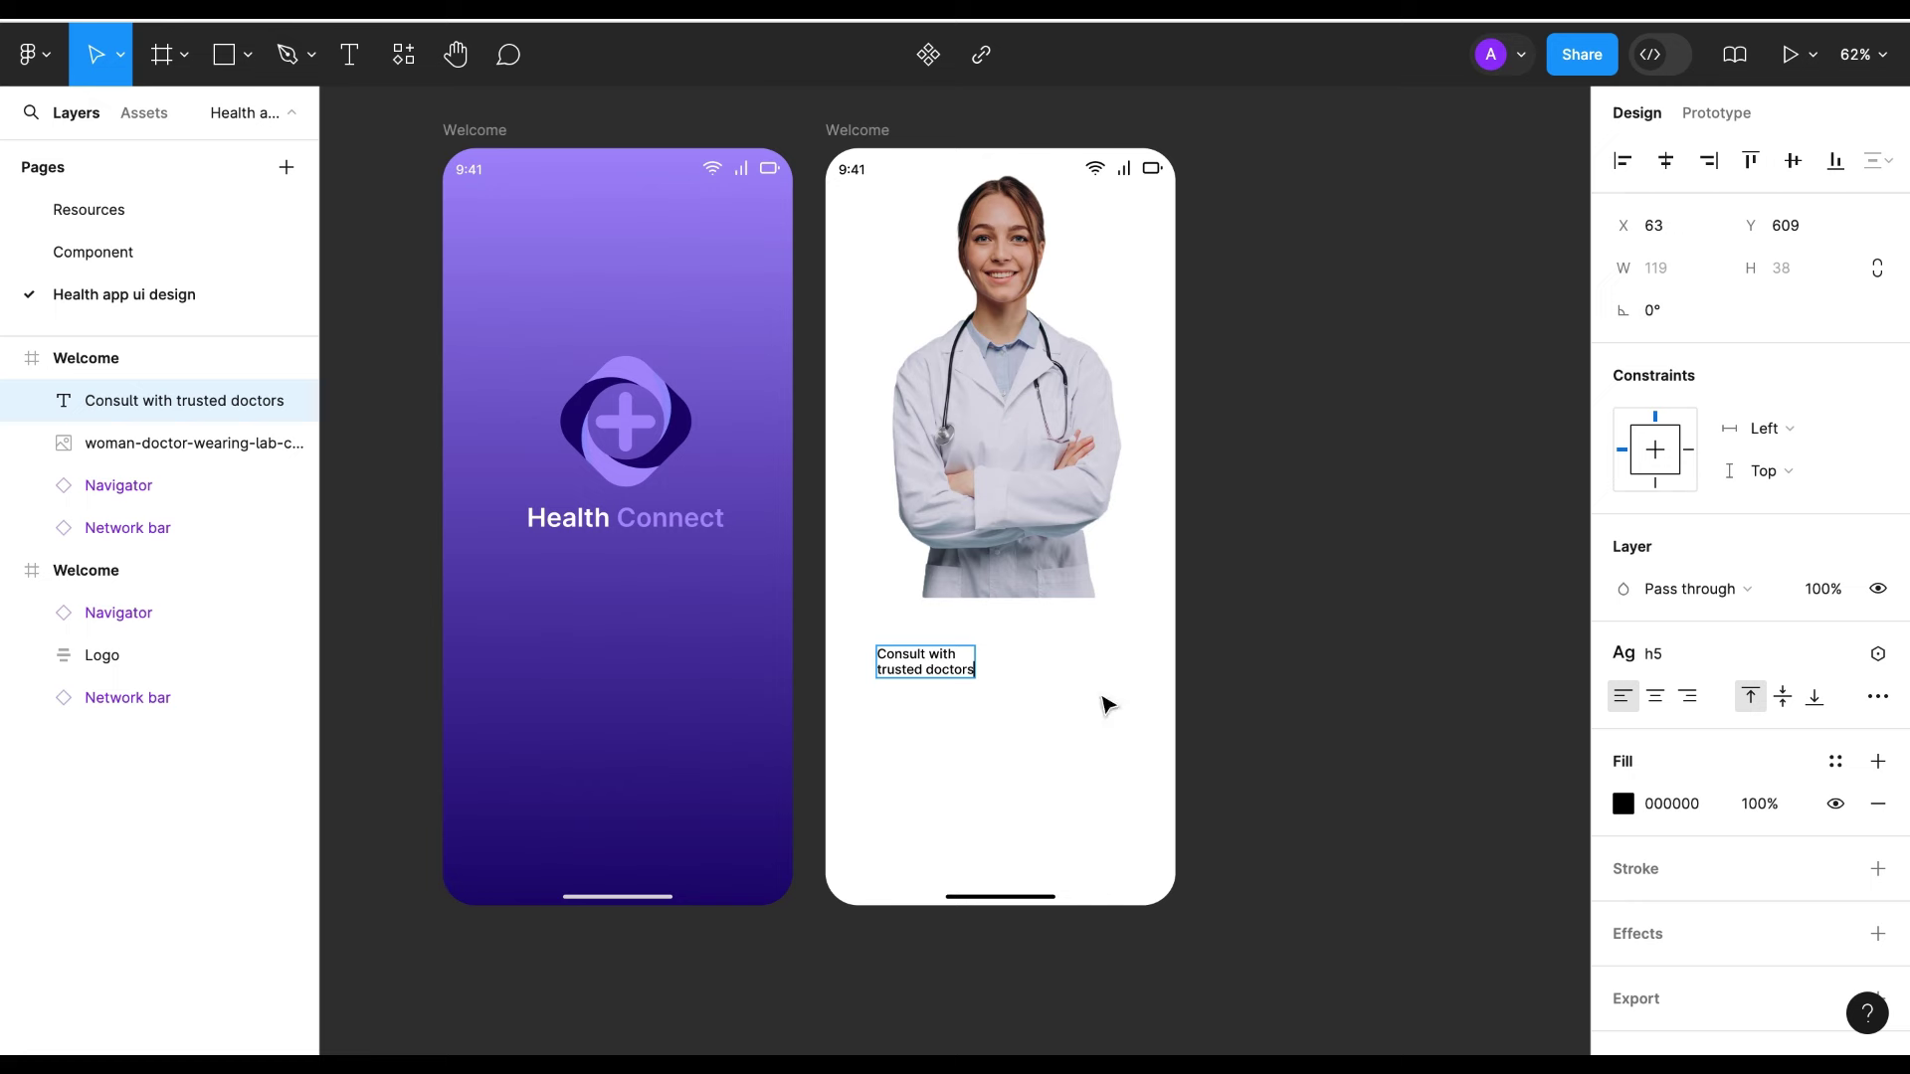
Give the caption the h2 text style and move it under the photo to X 40, Y 562.
key(Escape)
click(1651, 654)
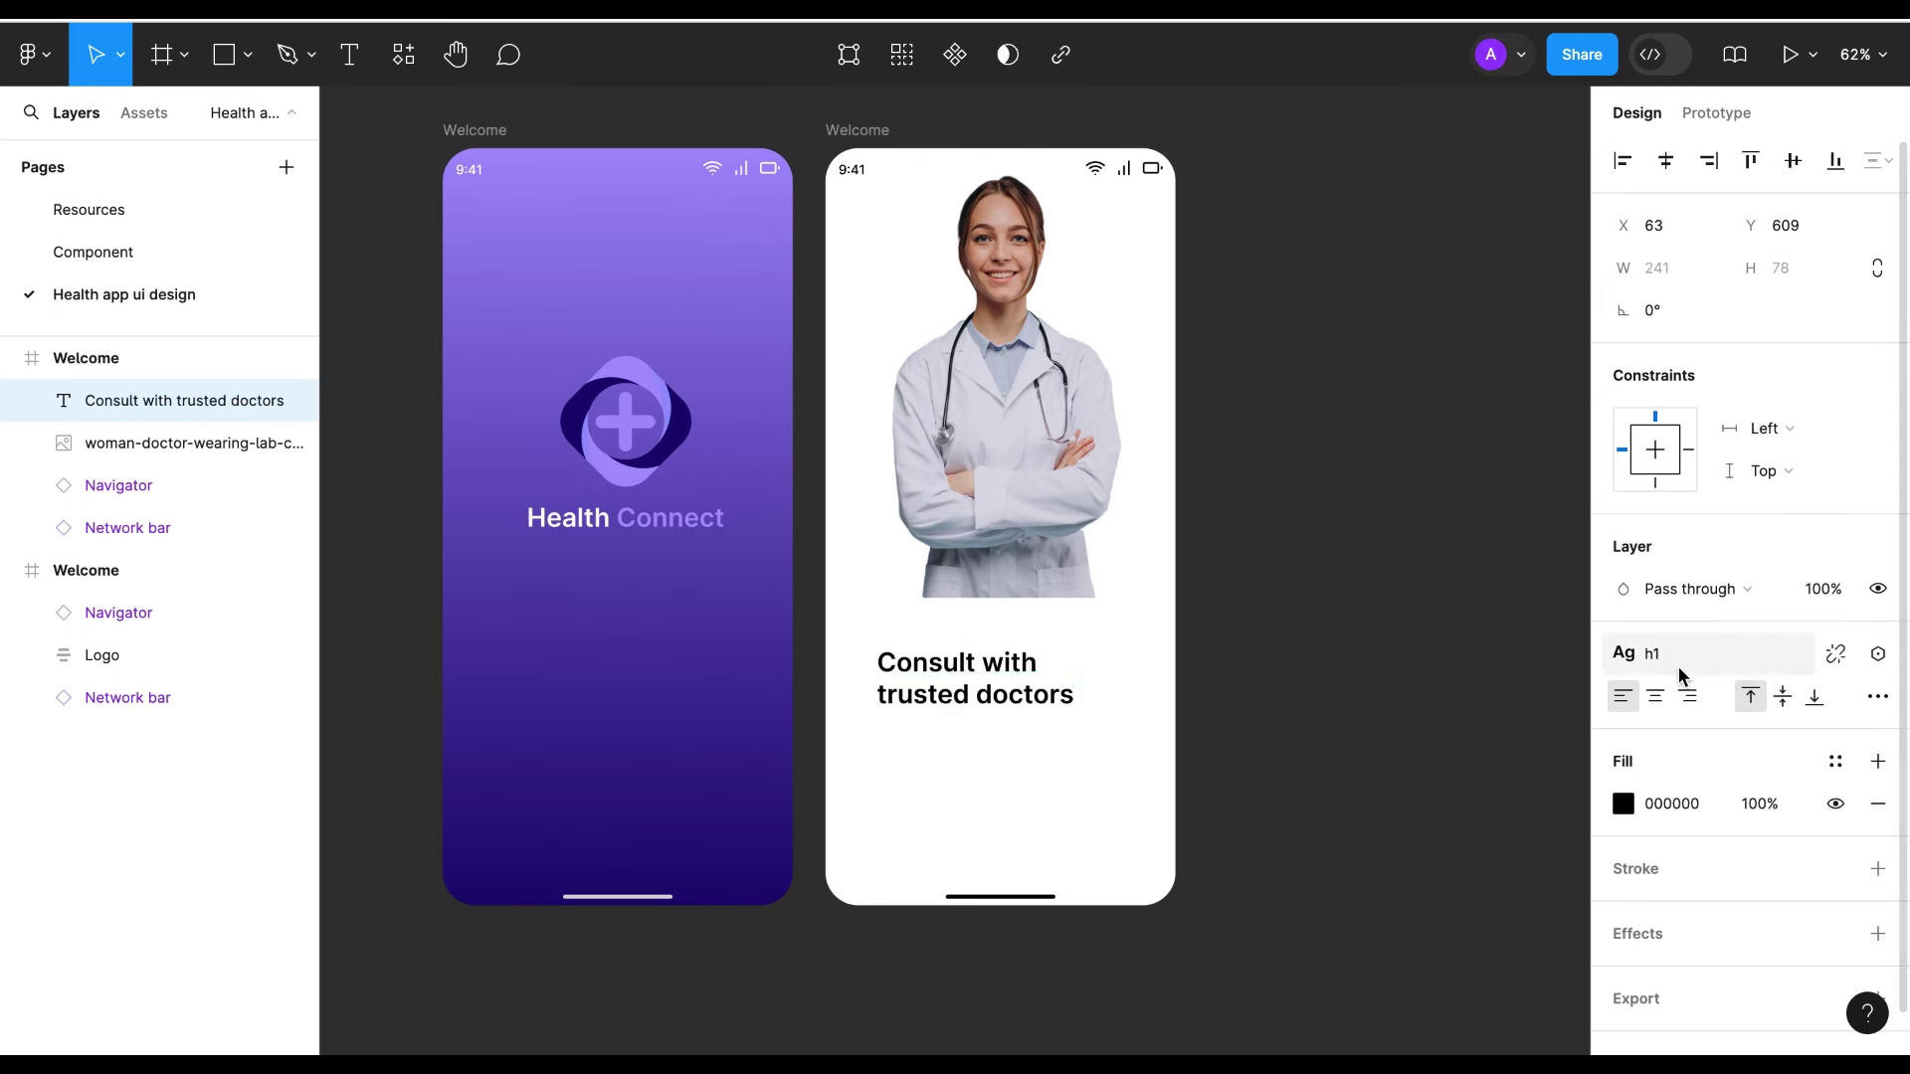
drag(975, 682, 950, 640)
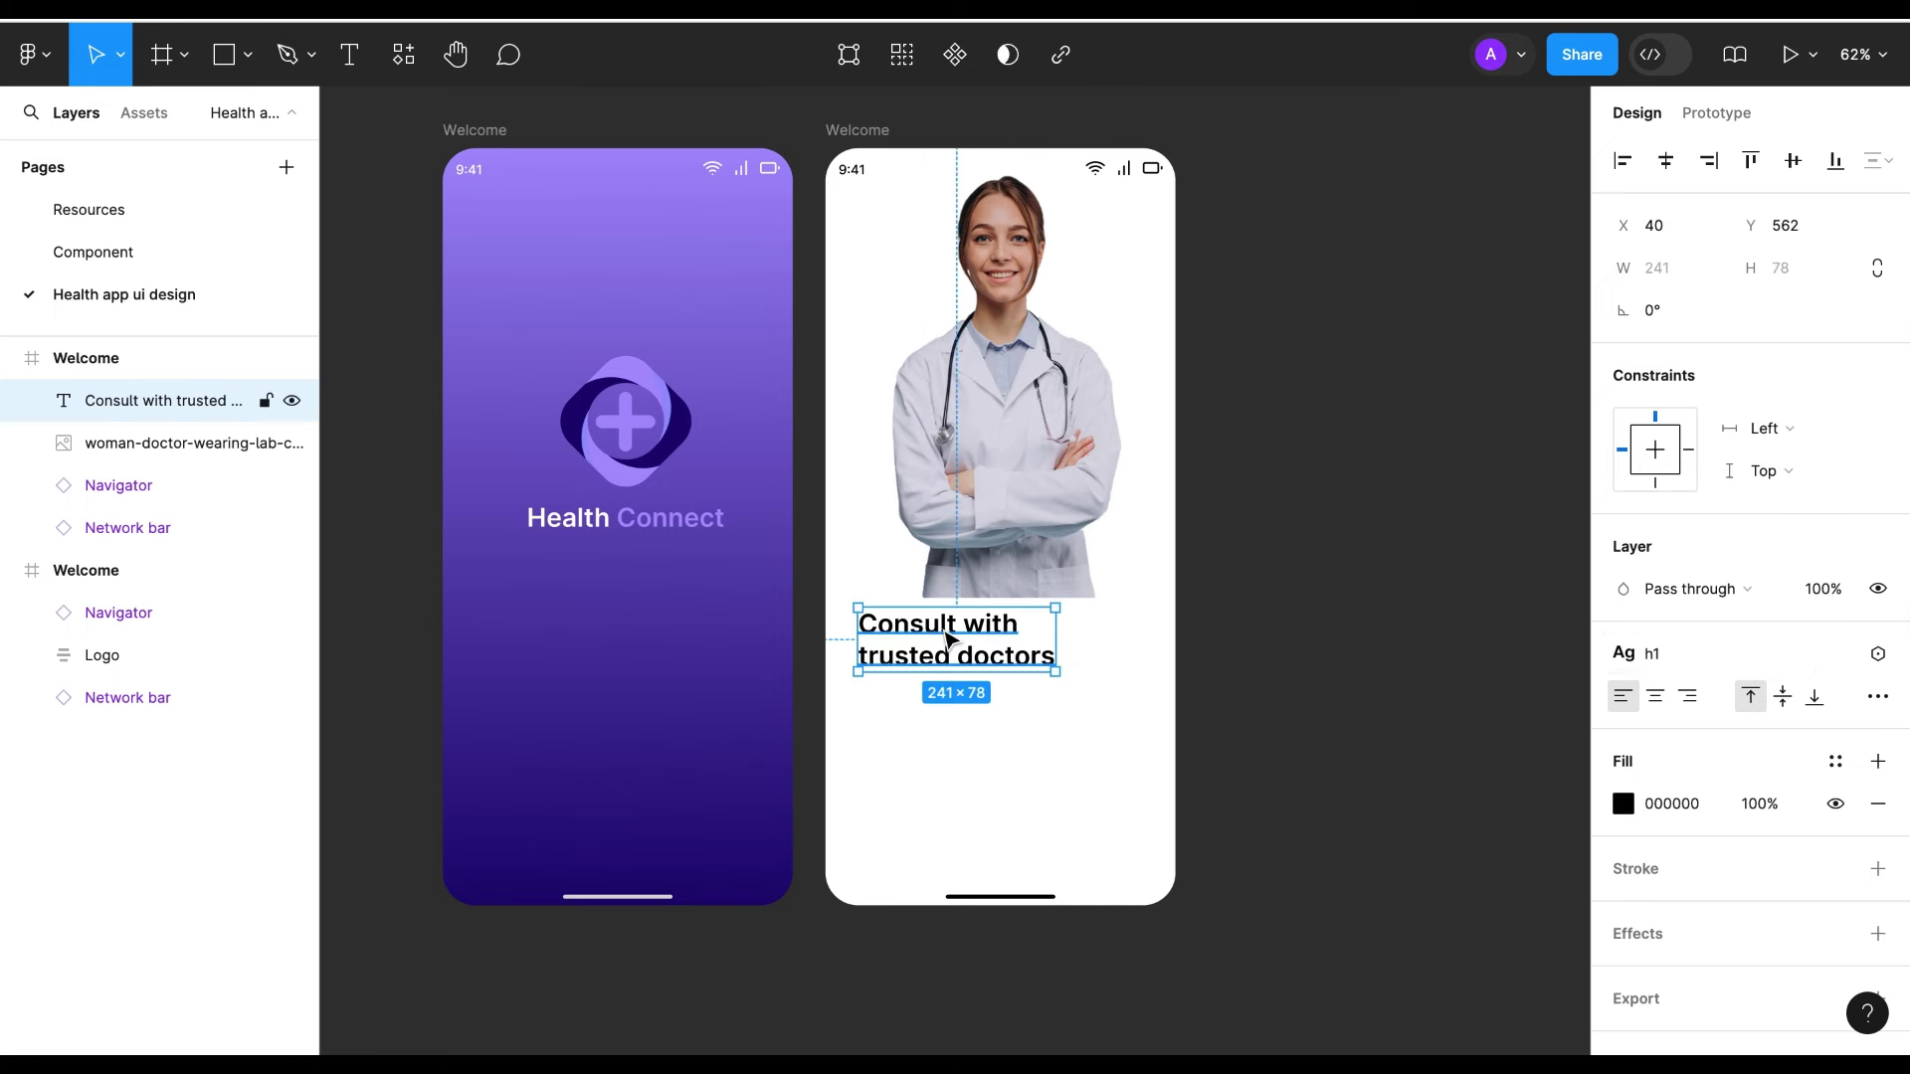
click(1651, 654)
click(1662, 734)
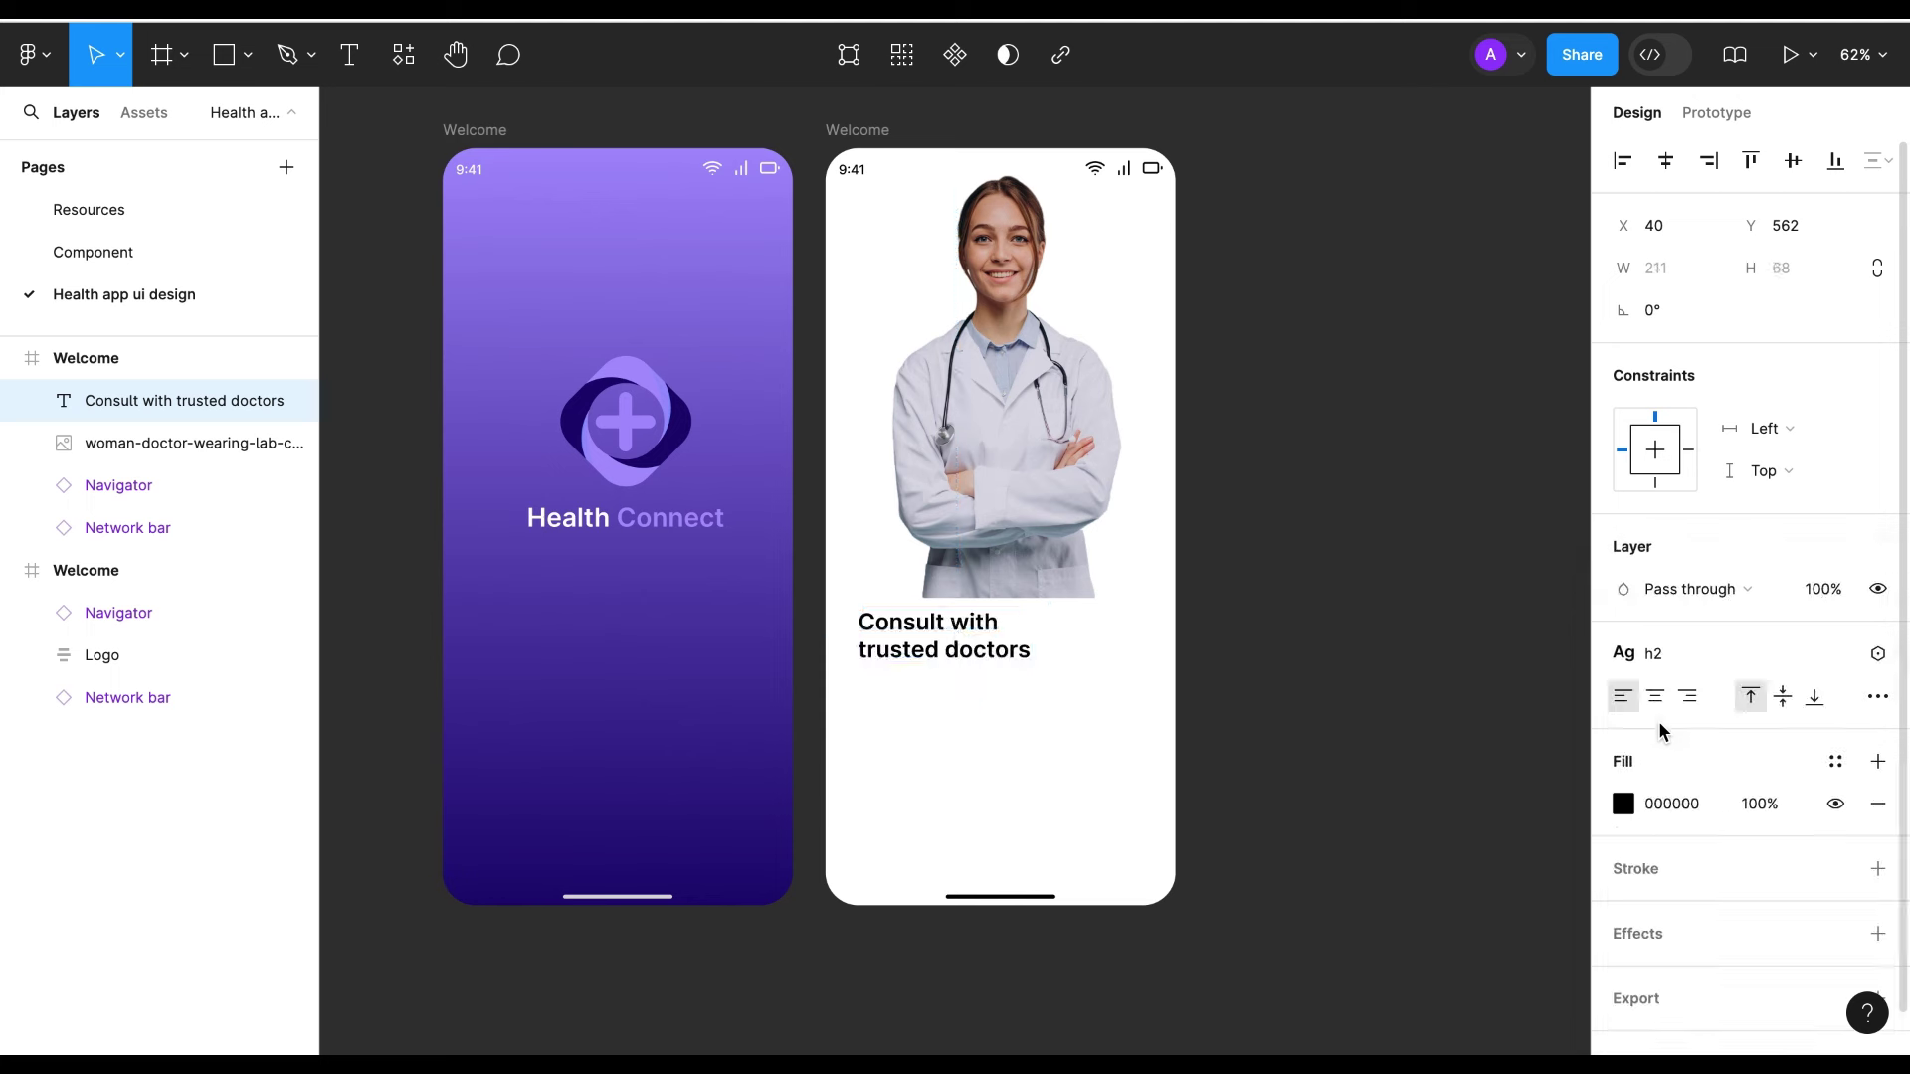
Edit the caption so it breaks onto a new line after 'Consult'.
double_click(963, 635)
click(861, 647)
key(BackSpace)
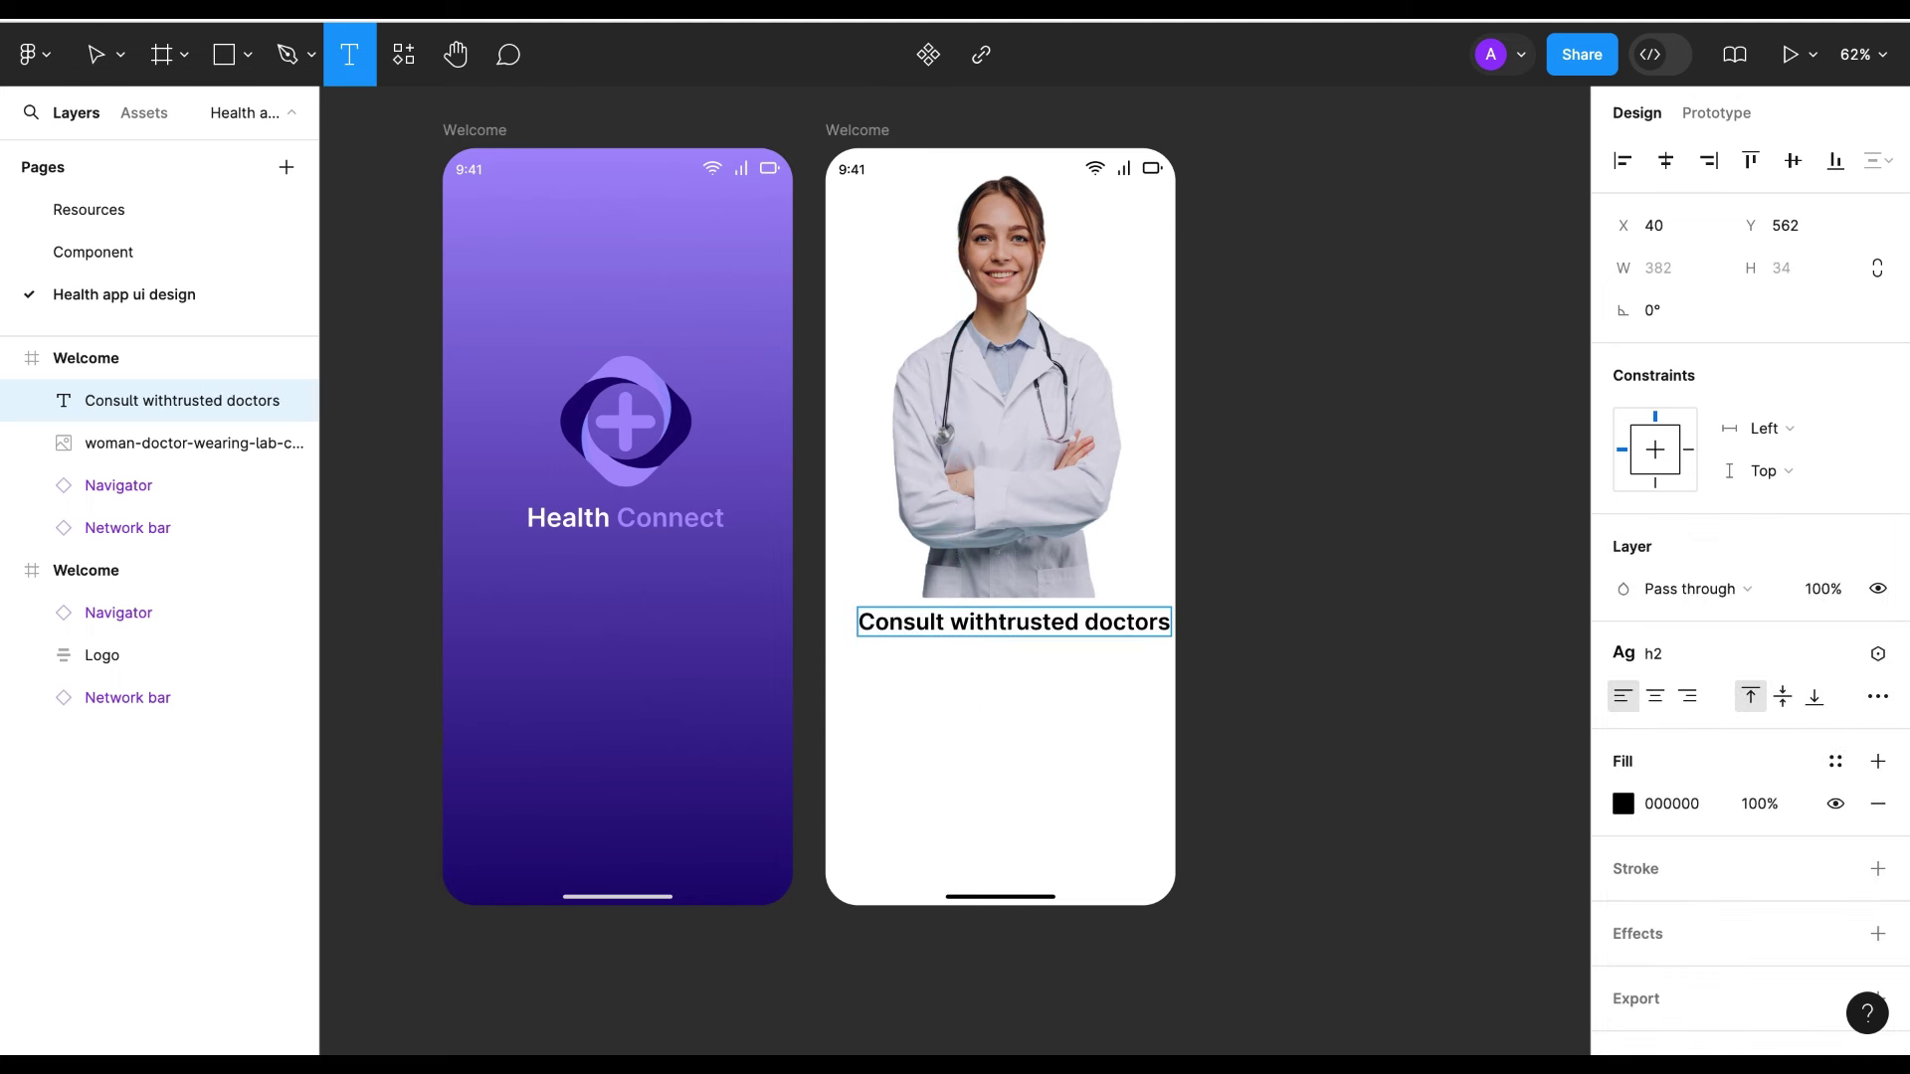
key(Return)
click(952, 753)
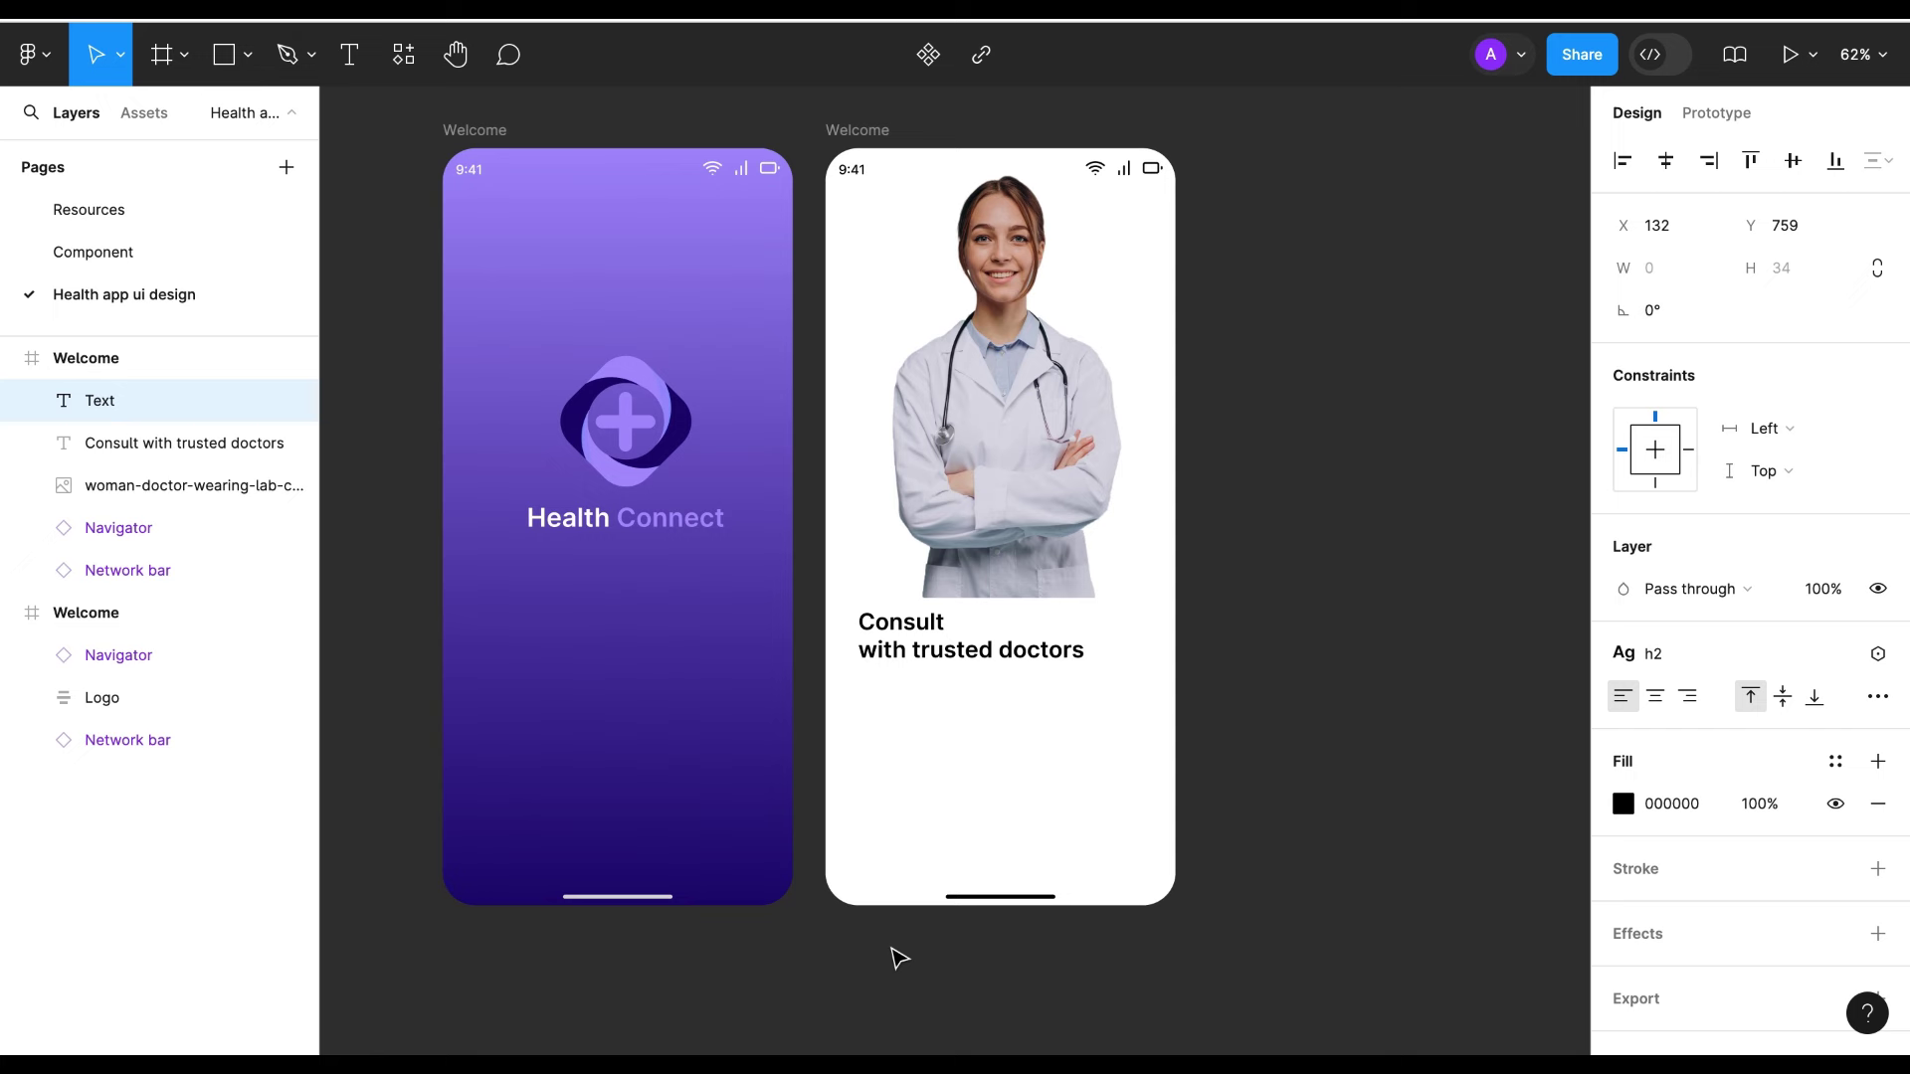
Draw a short line path below the heading.
key(Escape)
key(p)
click(862, 741)
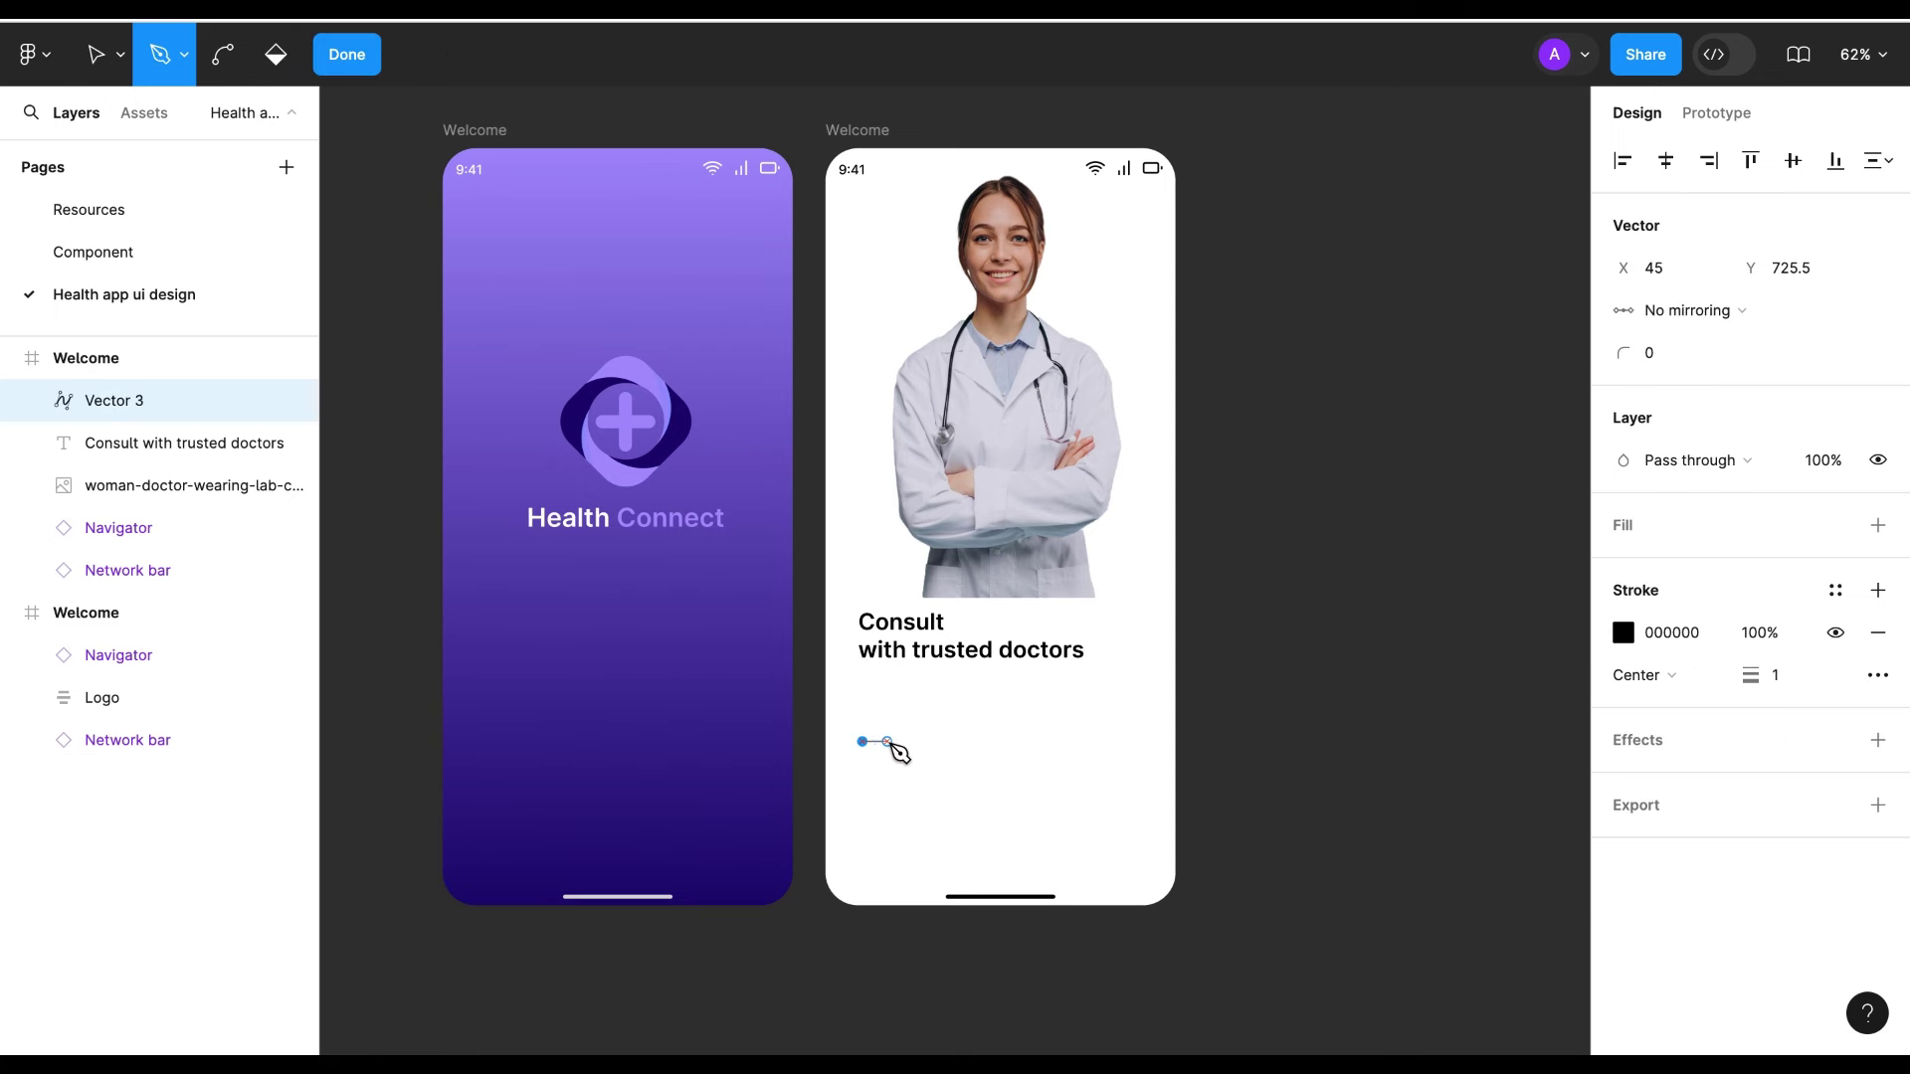
key(Escape)
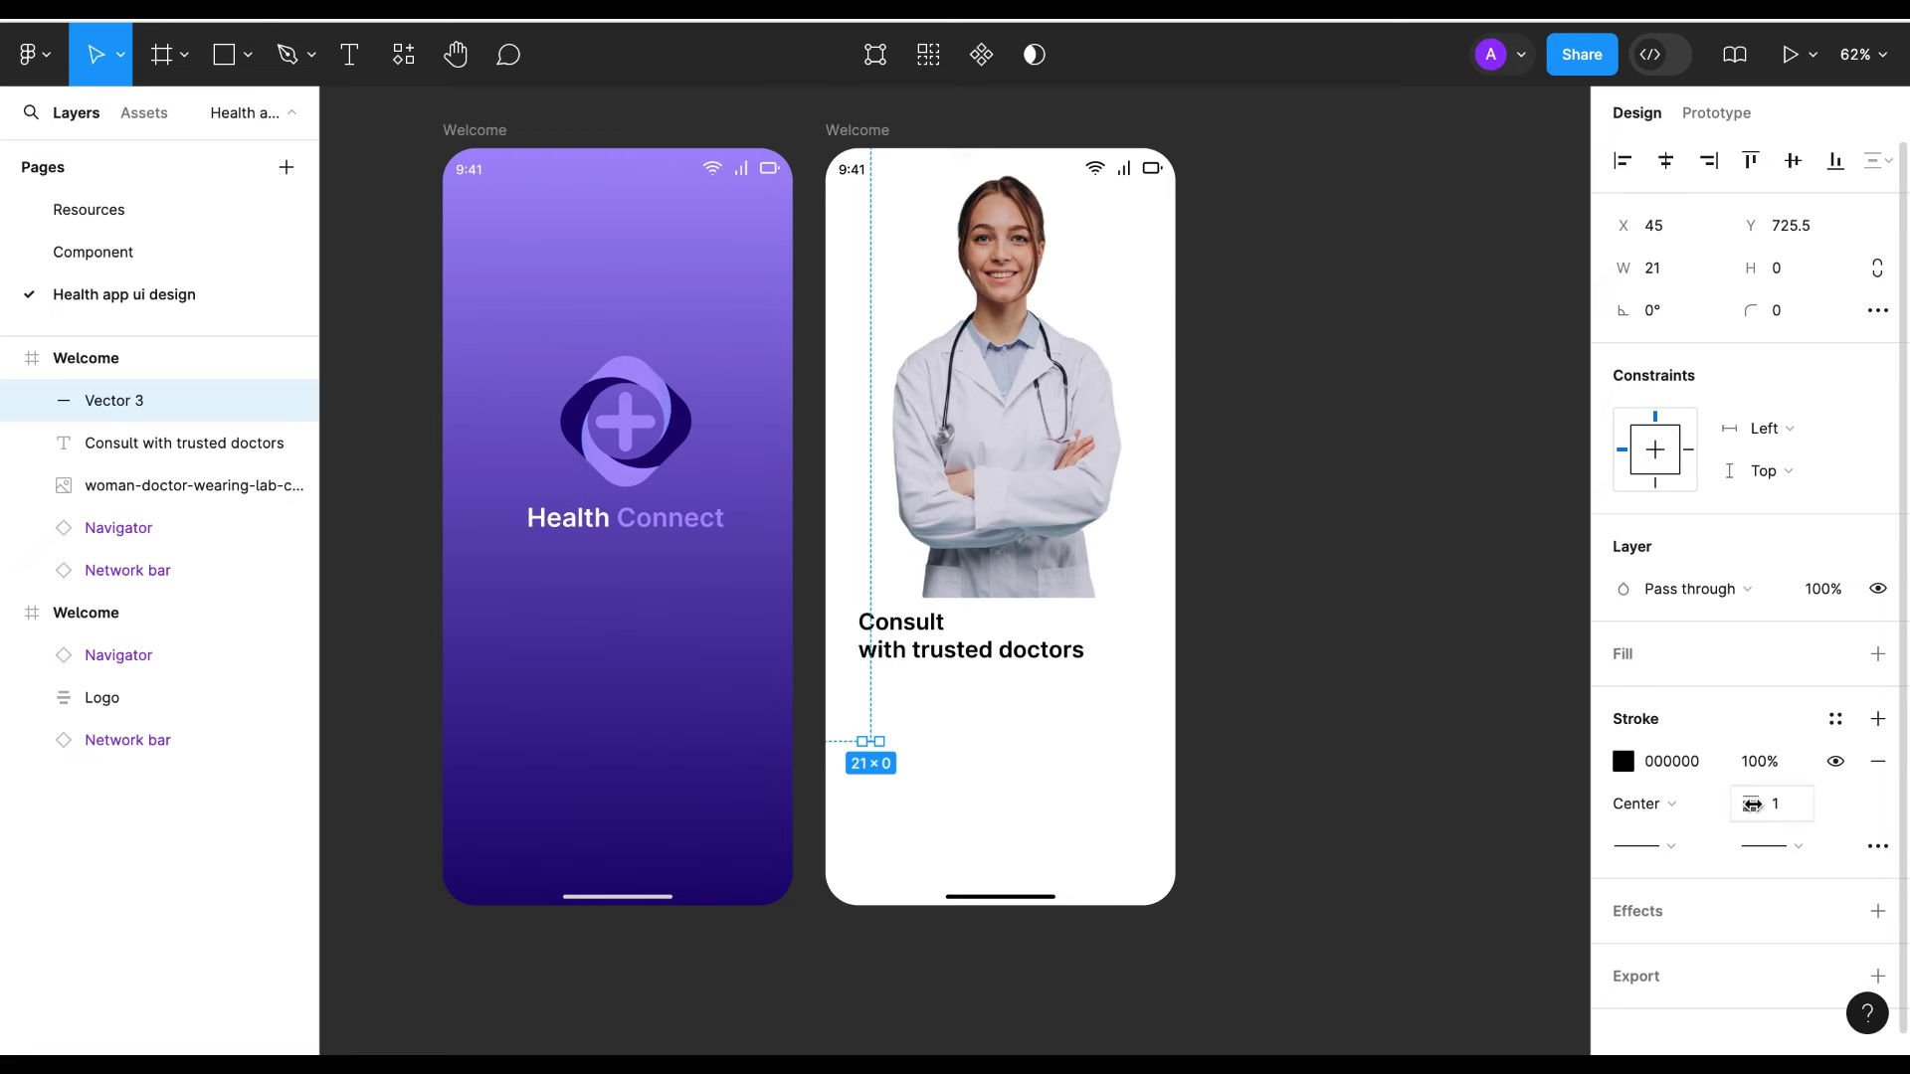
Give the line stroke weight 7, round caps on both ends, and the 442FAD colour.
drag(1749, 804, 1767, 803)
click(1672, 846)
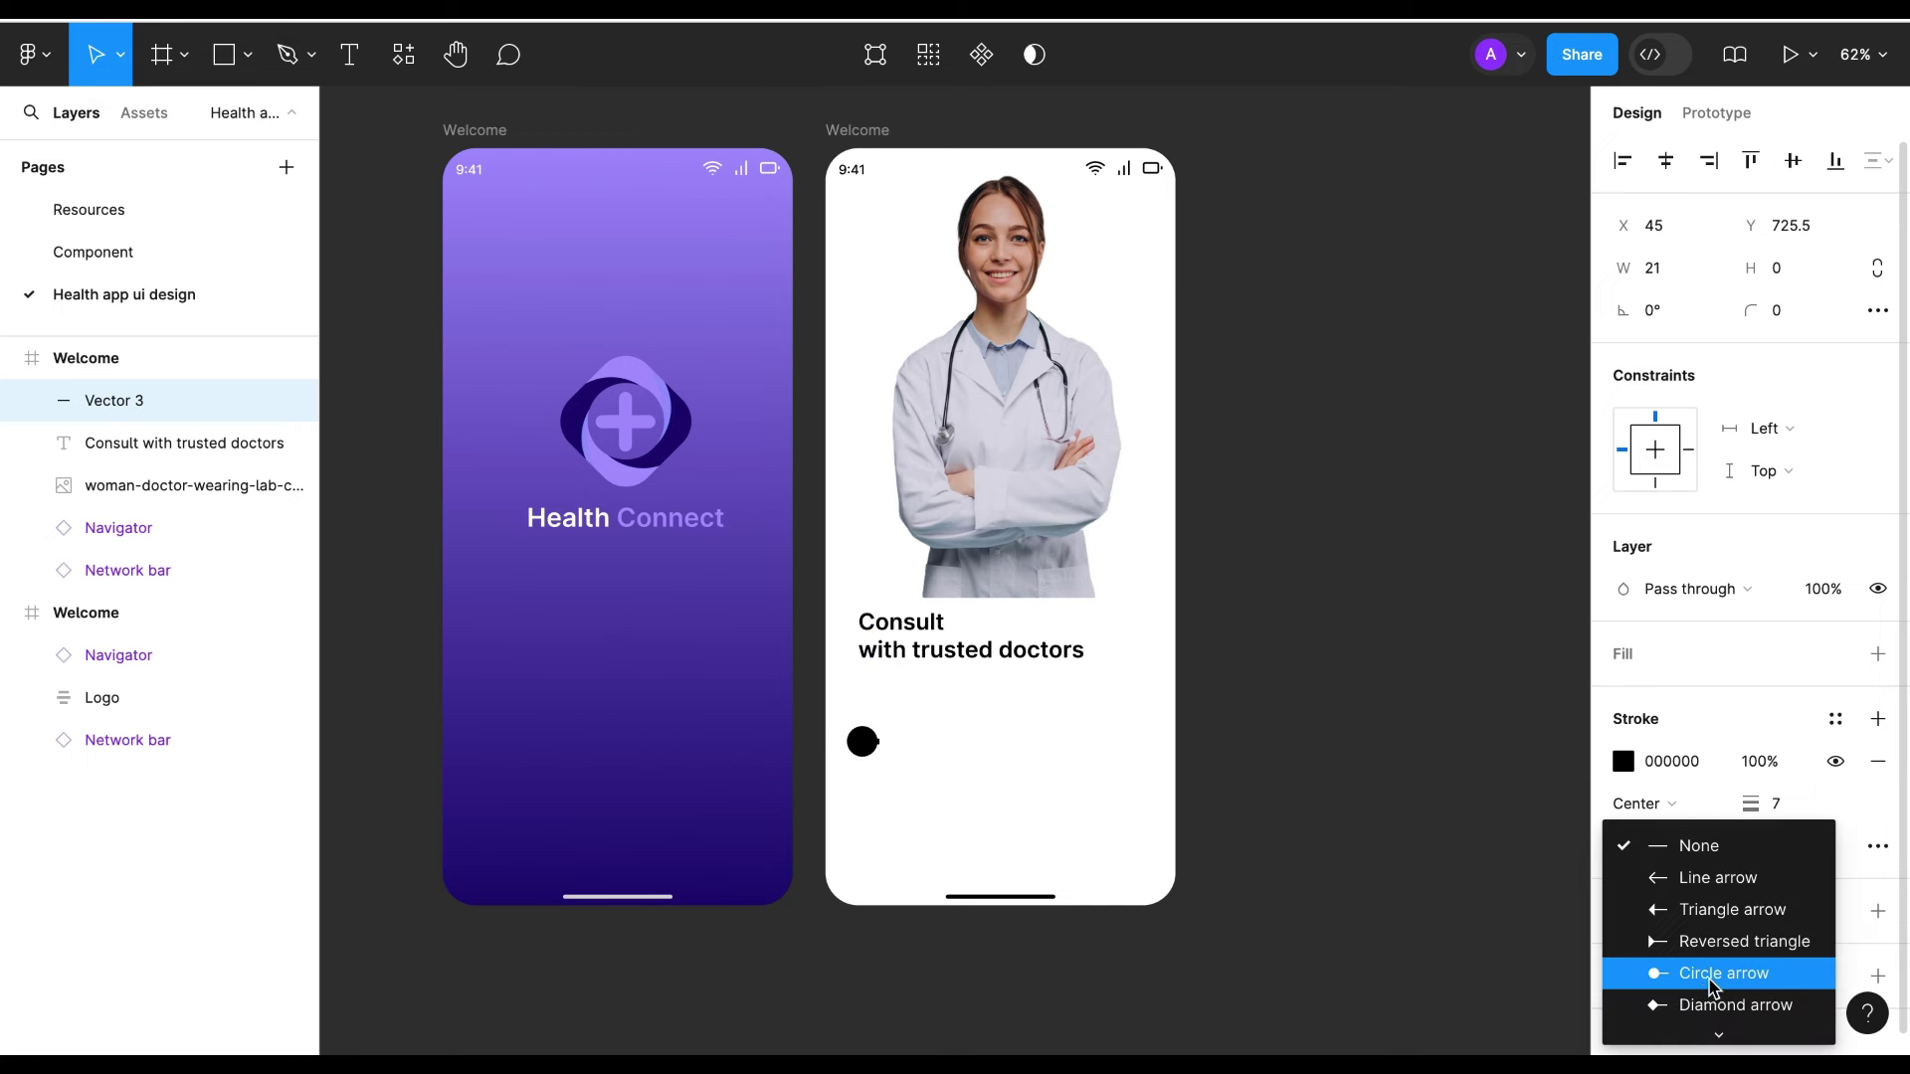
click(1711, 983)
click(1798, 848)
click(1706, 973)
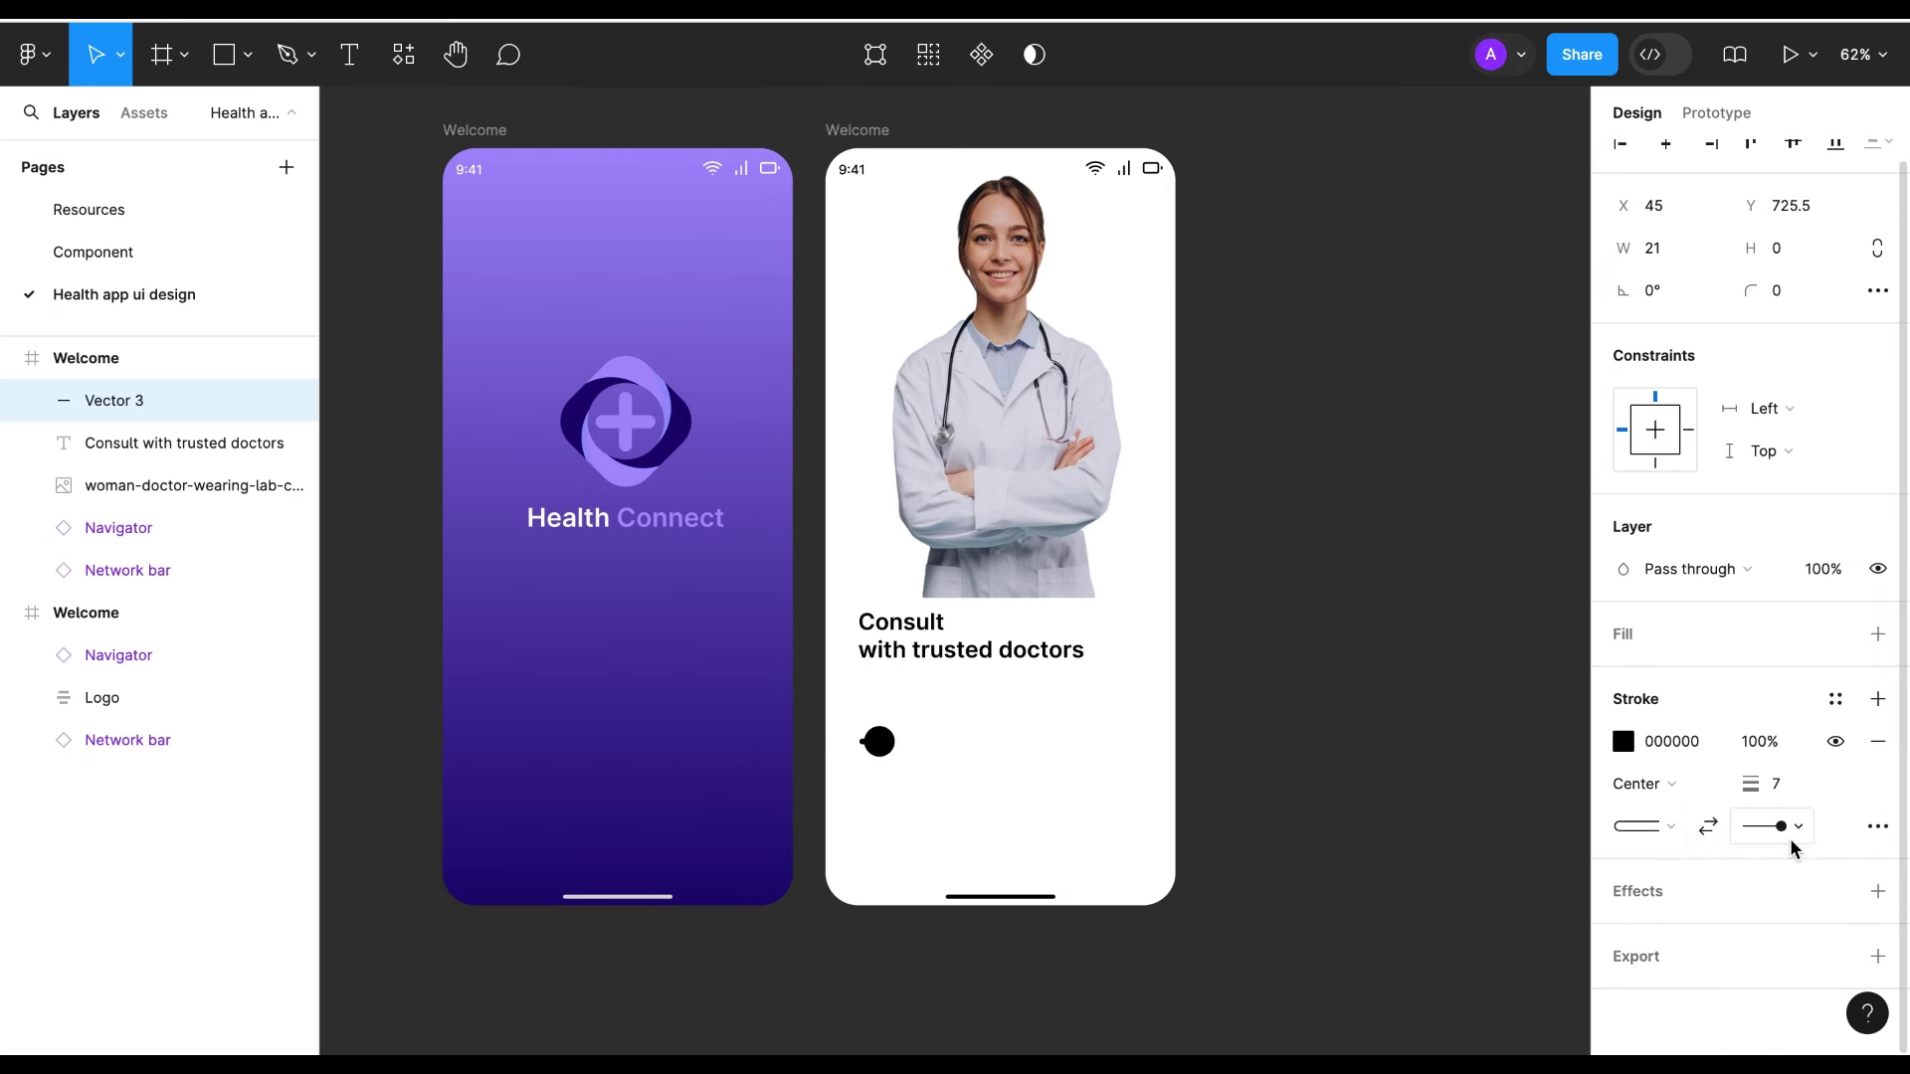
click(1795, 825)
click(1693, 911)
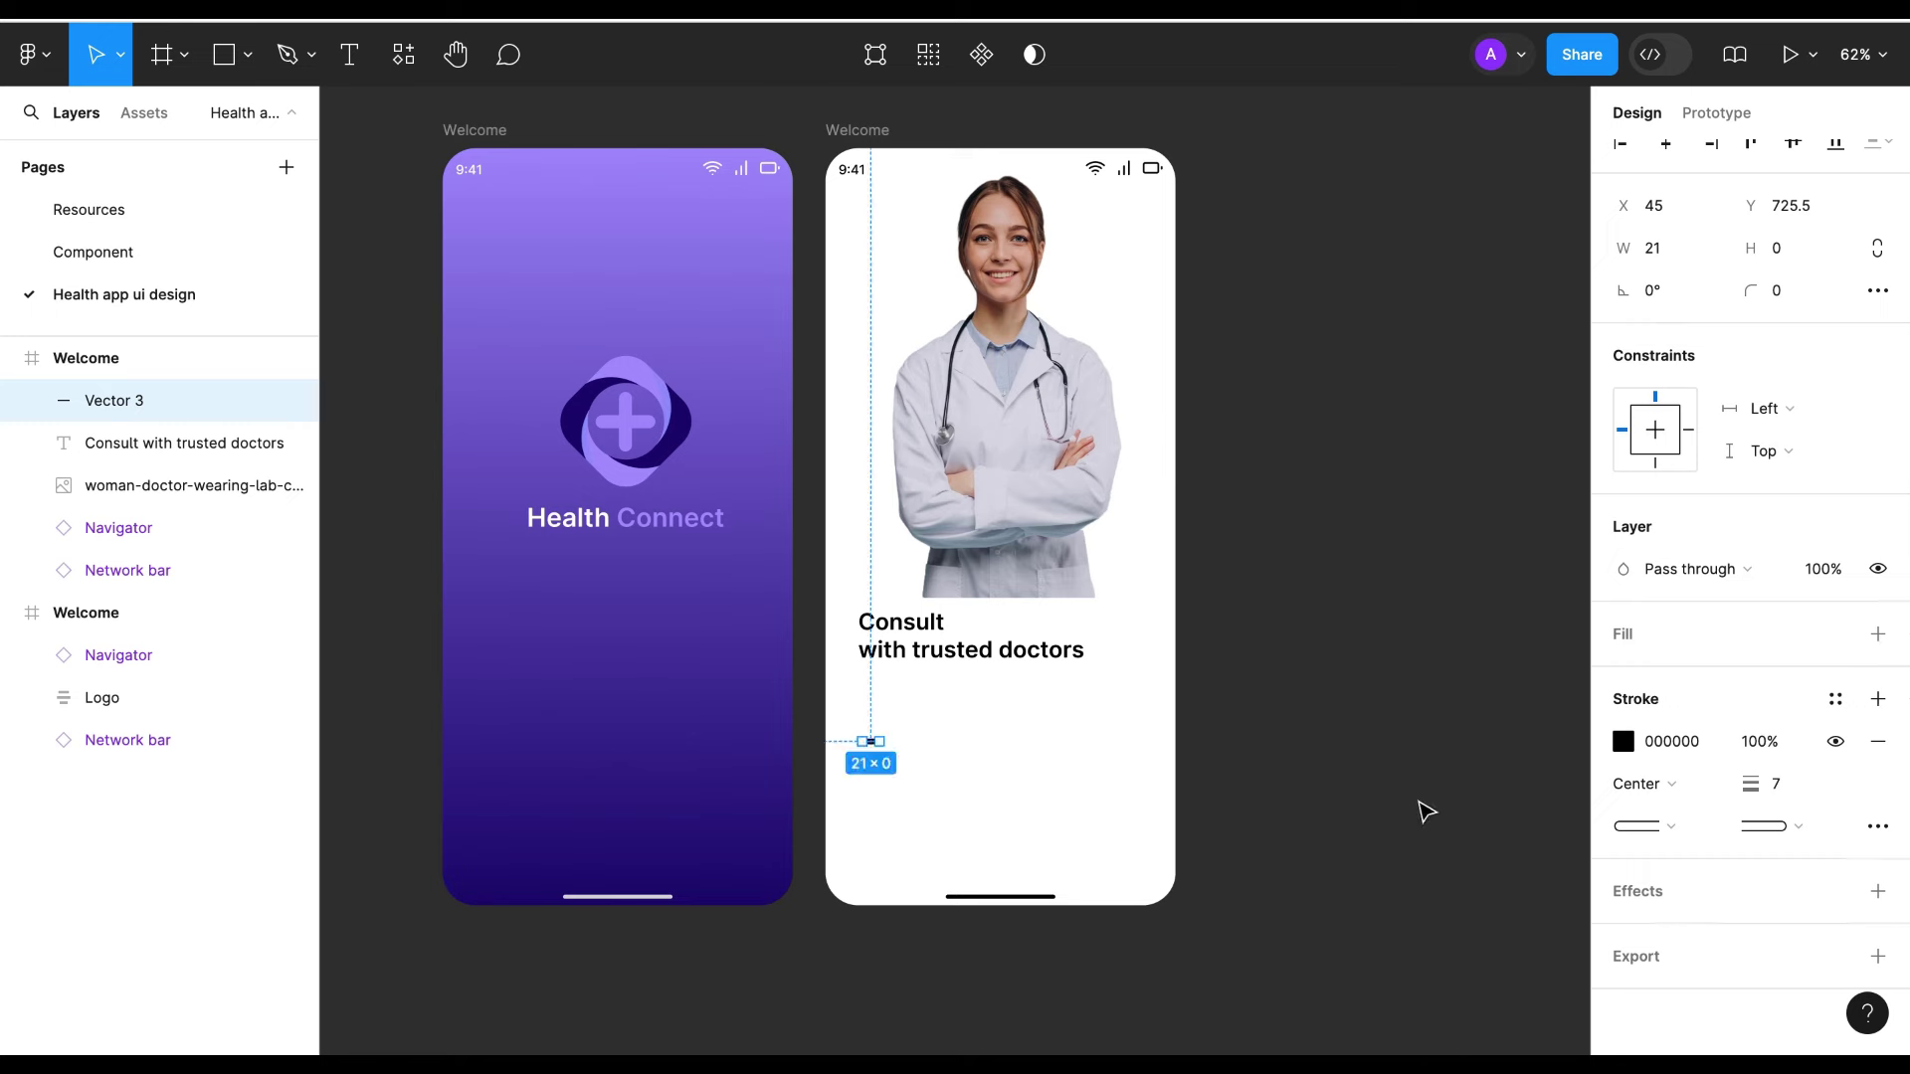
click(1836, 698)
click(1323, 664)
scroll(990, 785, up, 5)
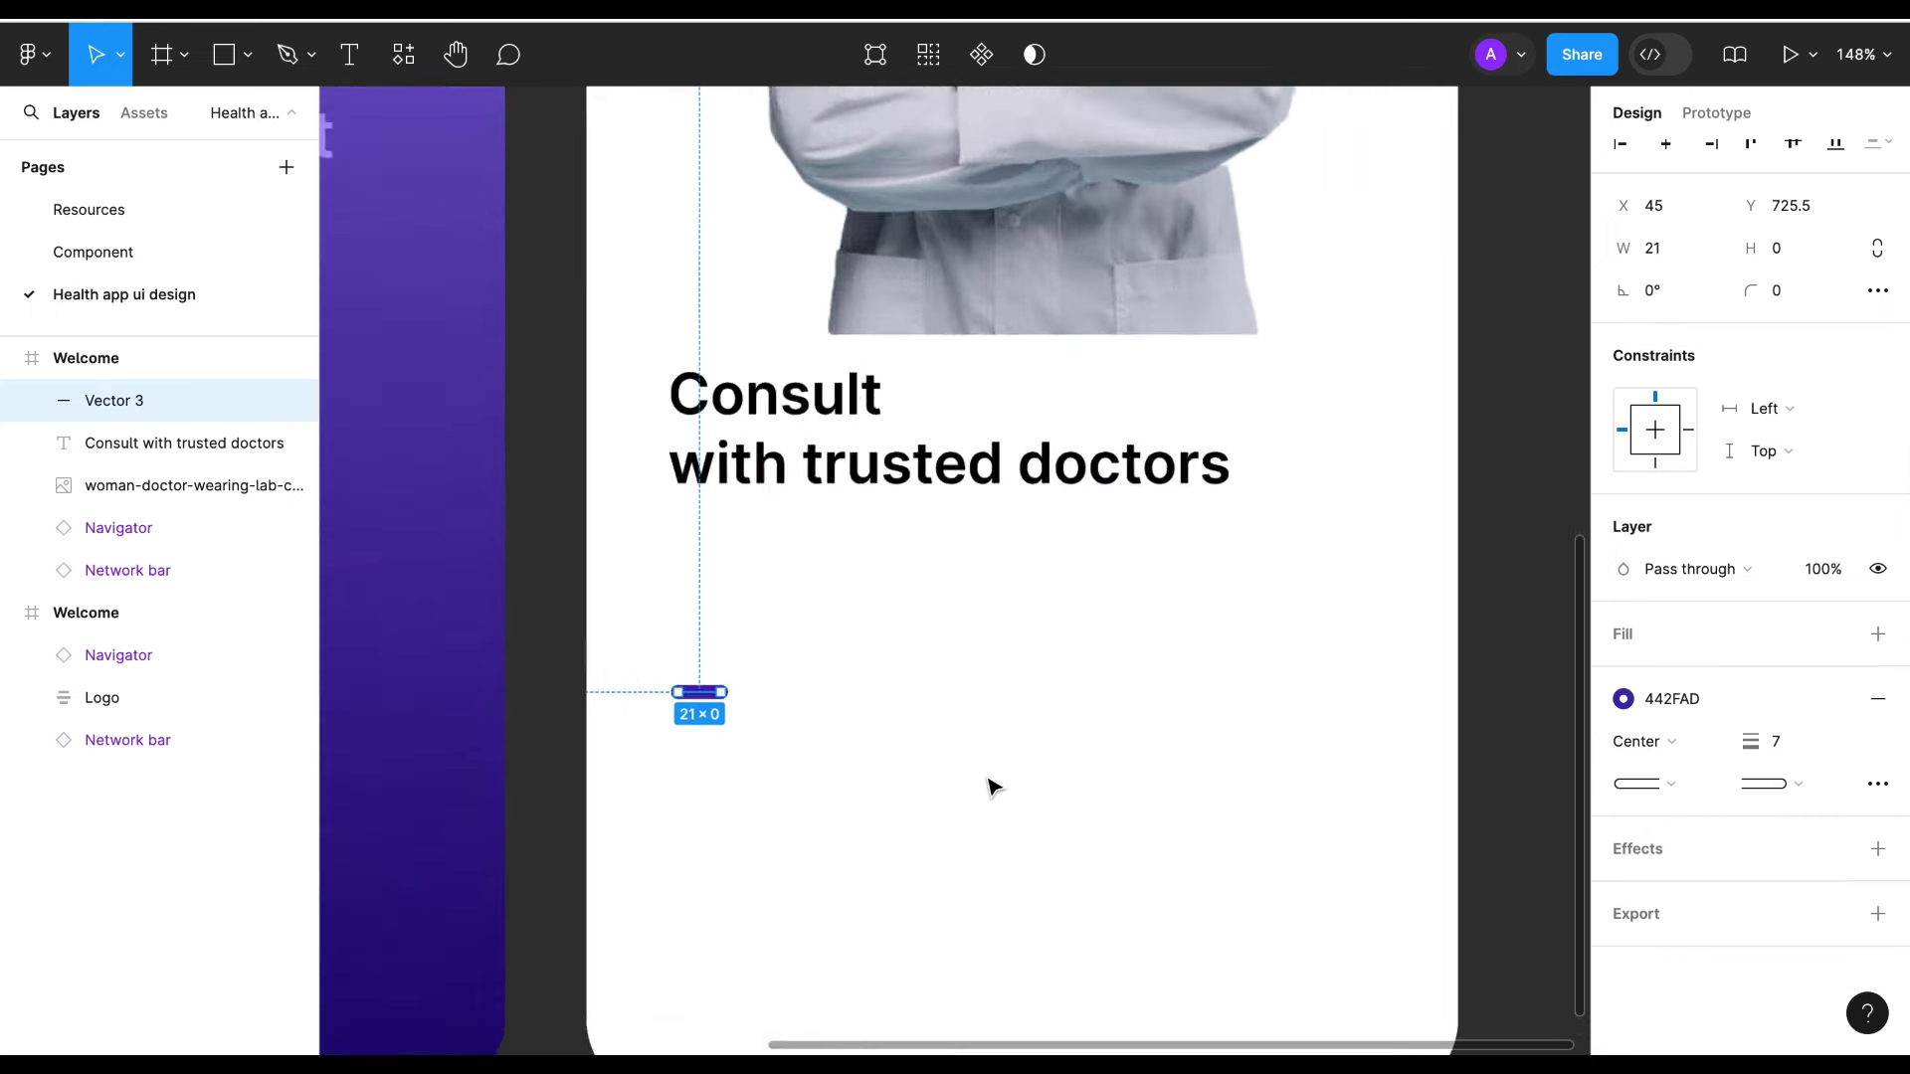
Duplicate the line twice into a row and colour the two copies AA98FF.
key(ctrl+d)
drag(603, 689, 702, 684)
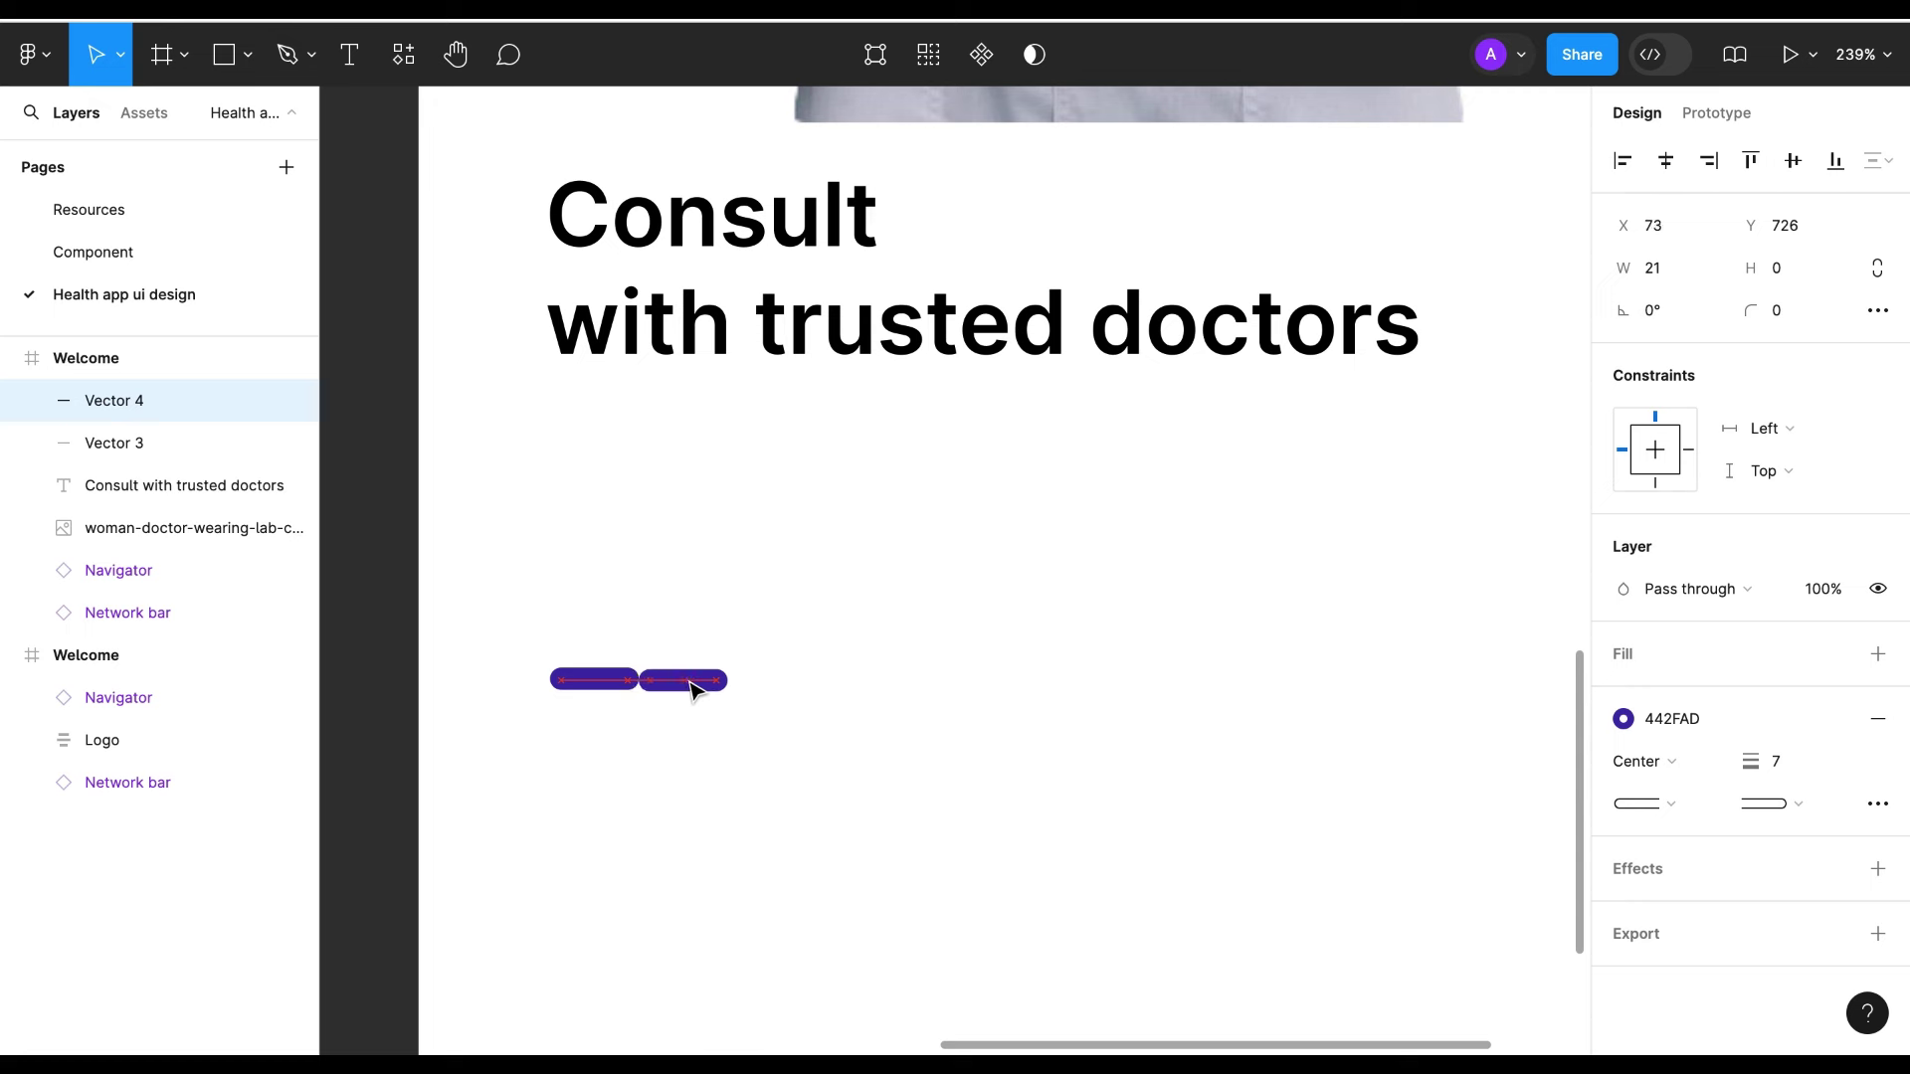
key(ctrl+d)
shift+click(701, 684)
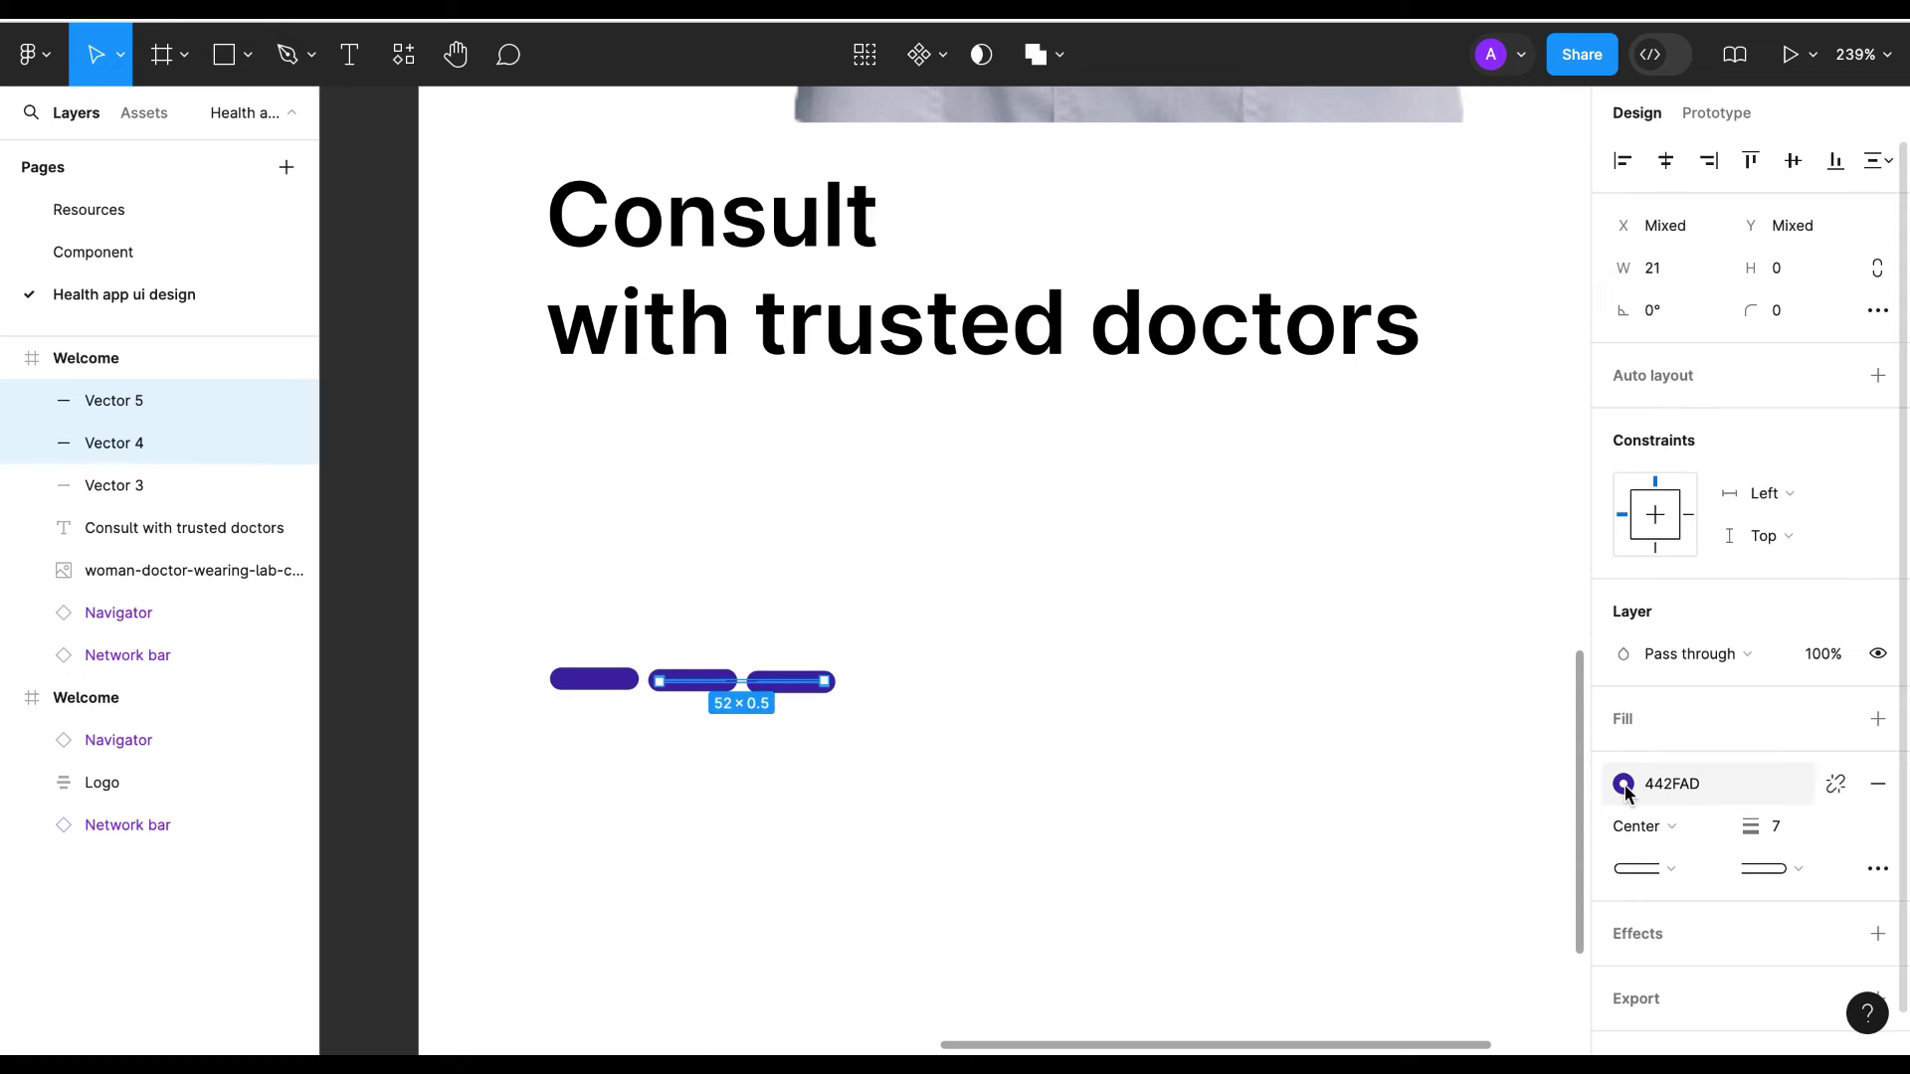
click(1835, 784)
scroll(1419, 786, down, 5)
scroll(1419, 786, up, 5)
click(1357, 661)
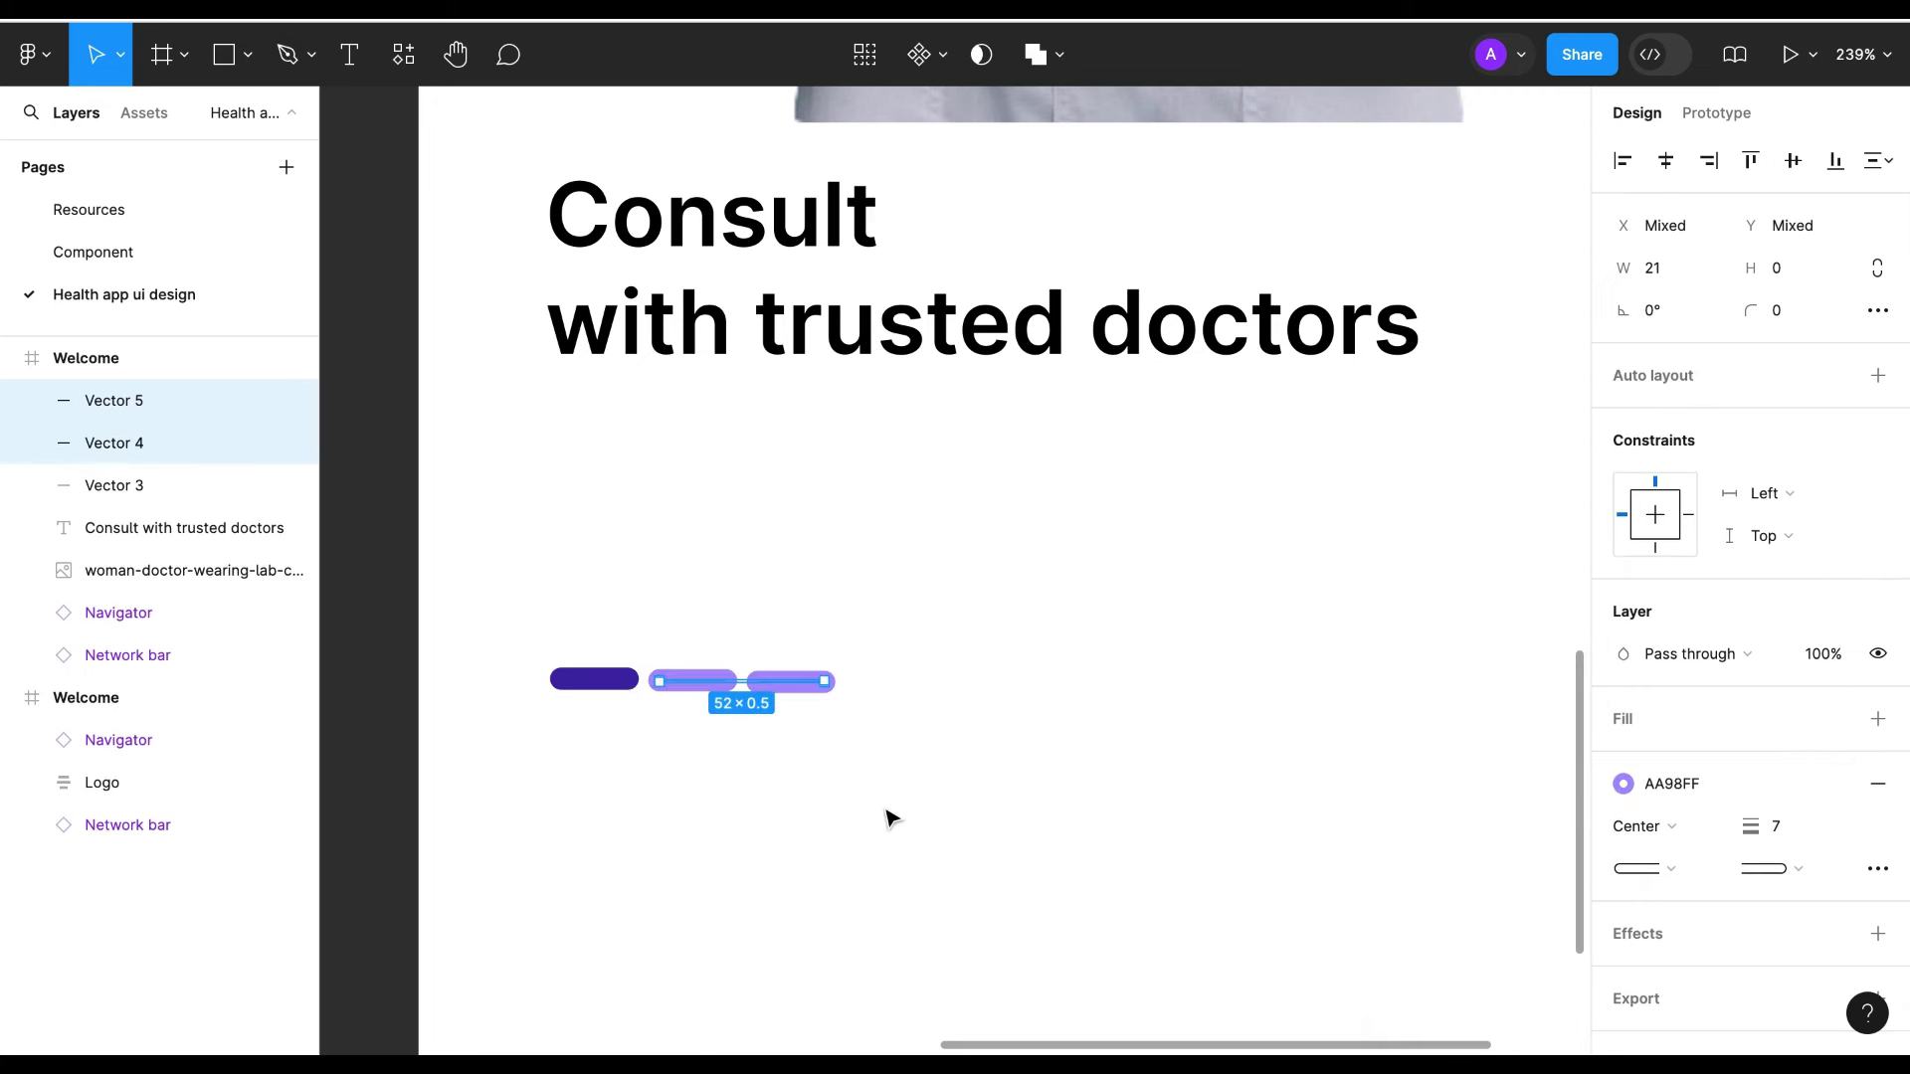
Frame the three dashes with auto layout and move the row lower on the screen.
shift+click(608, 684)
right_click(609, 684)
click(697, 513)
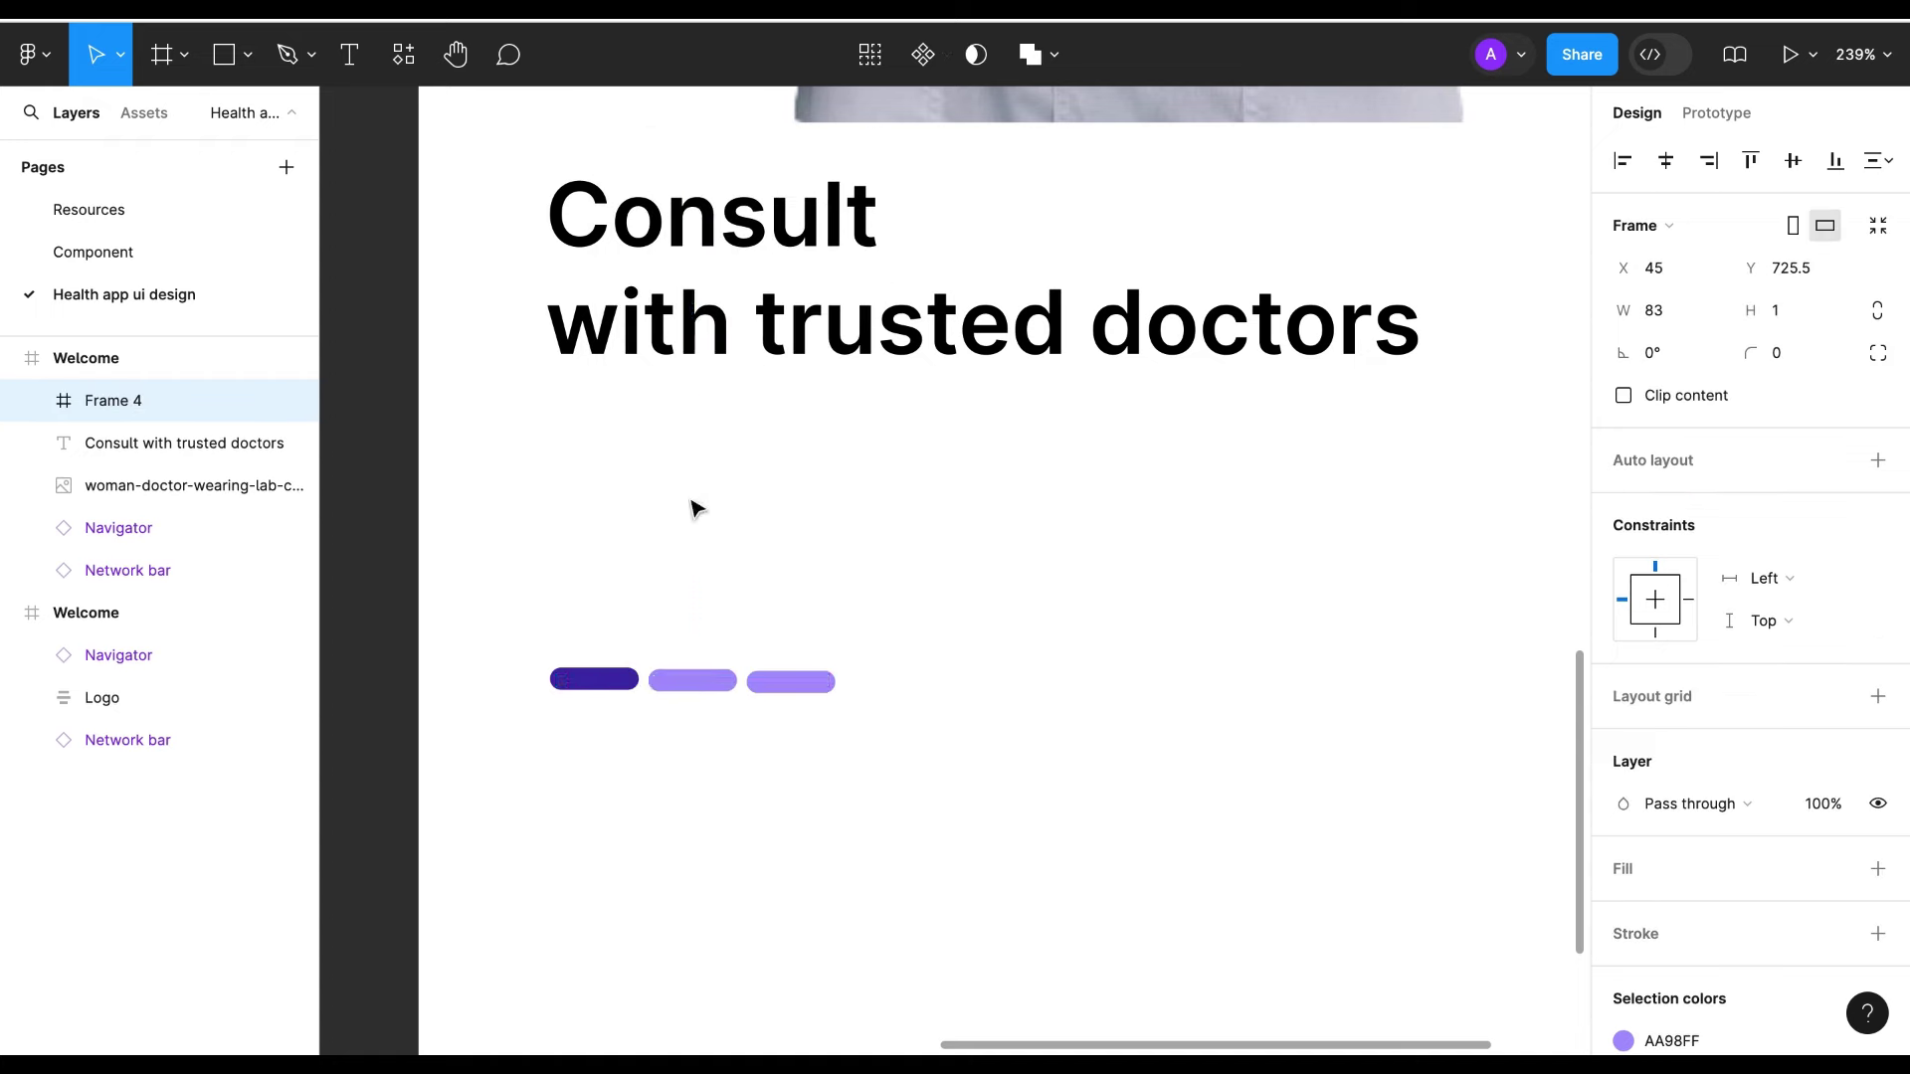
click(1877, 460)
click(721, 692)
ctrl+scroll(722, 691, down, 4)
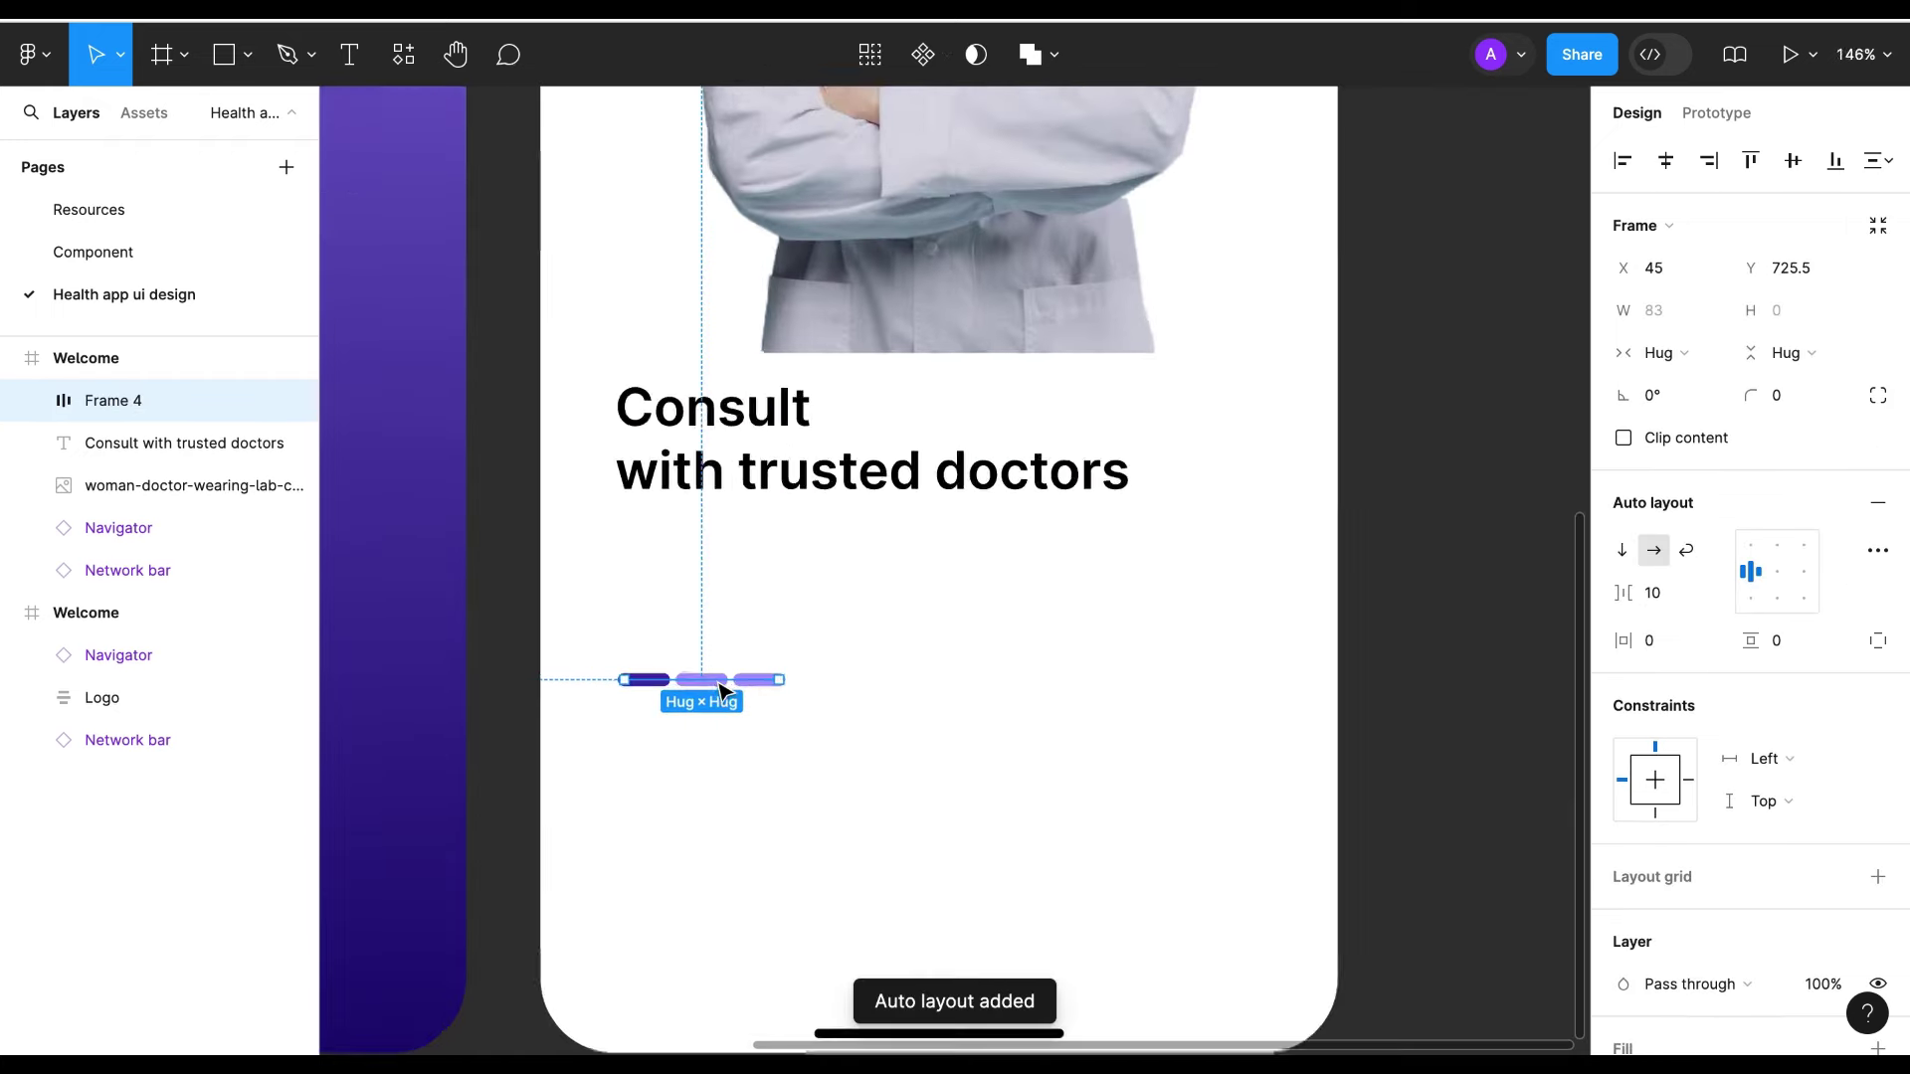
ctrl+scroll(722, 696, down, 1)
click(722, 751)
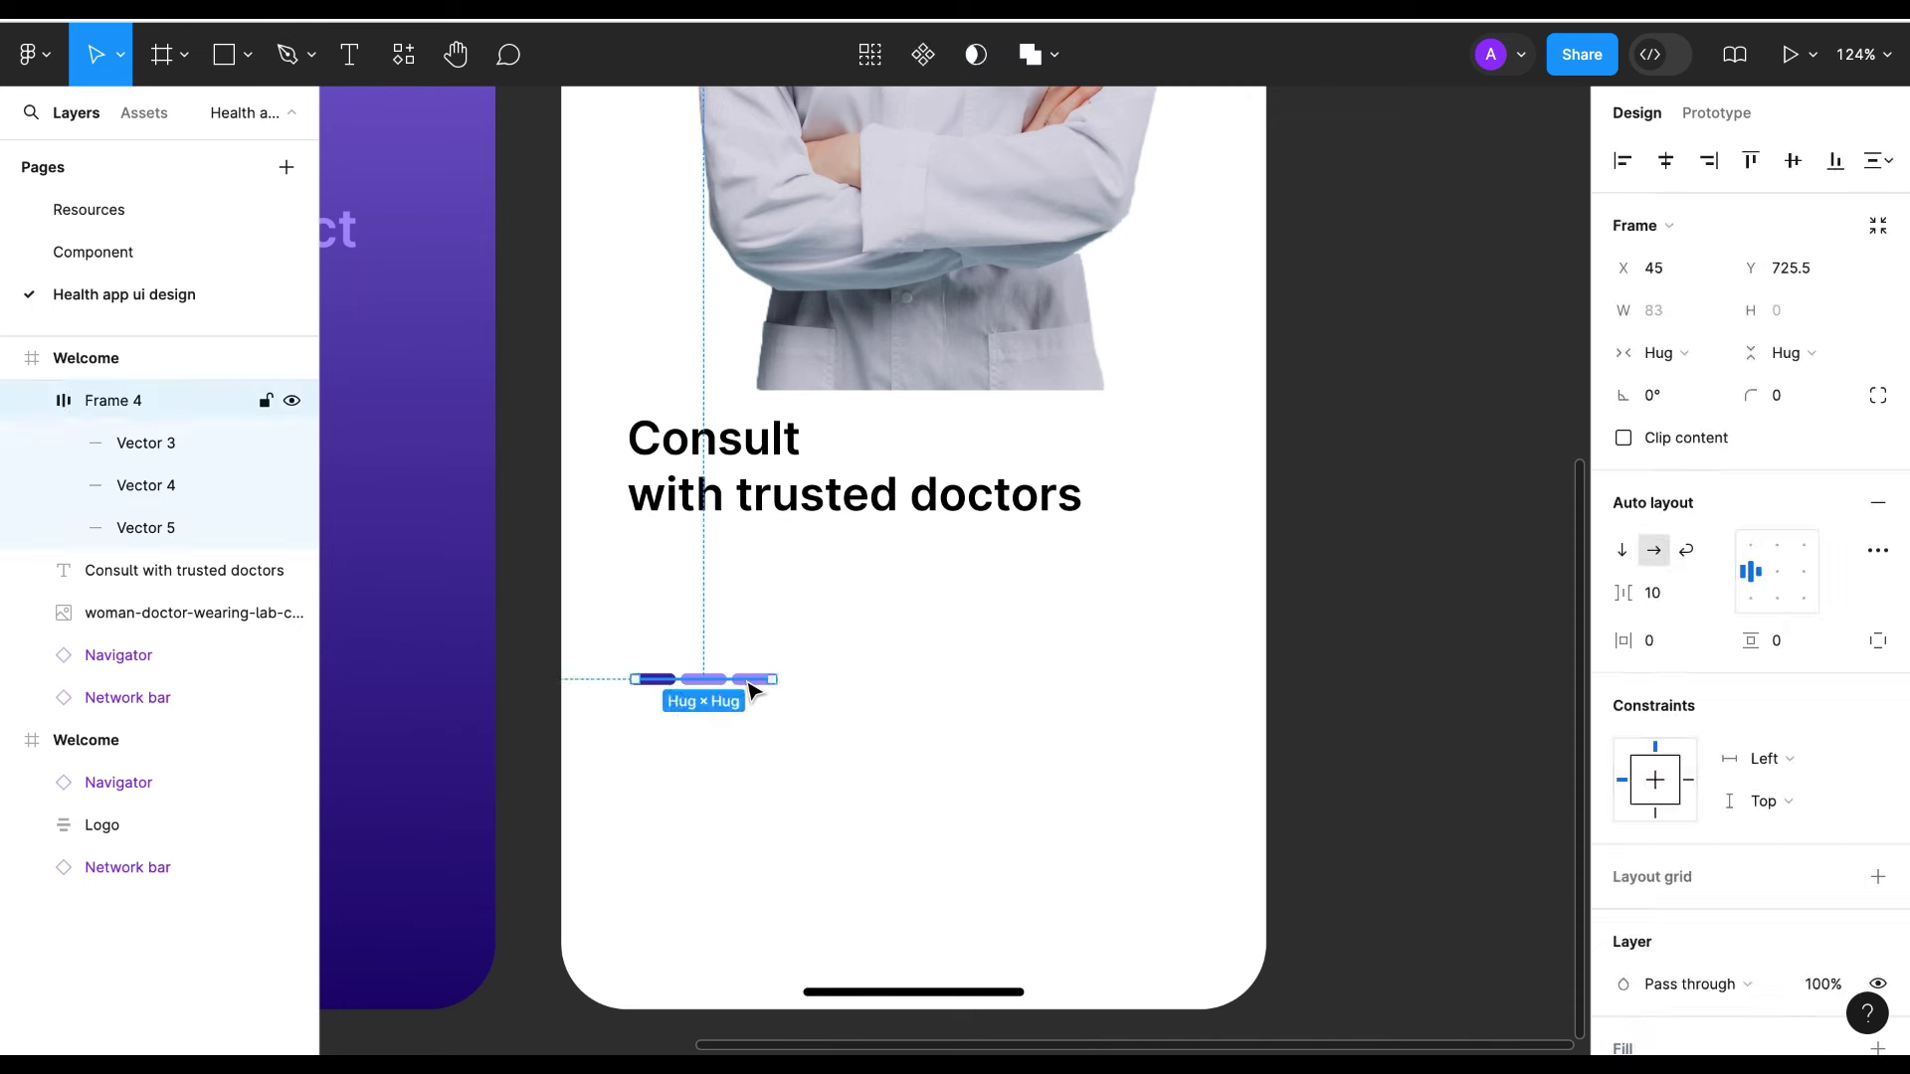
drag(739, 686, 731, 838)
click(1019, 862)
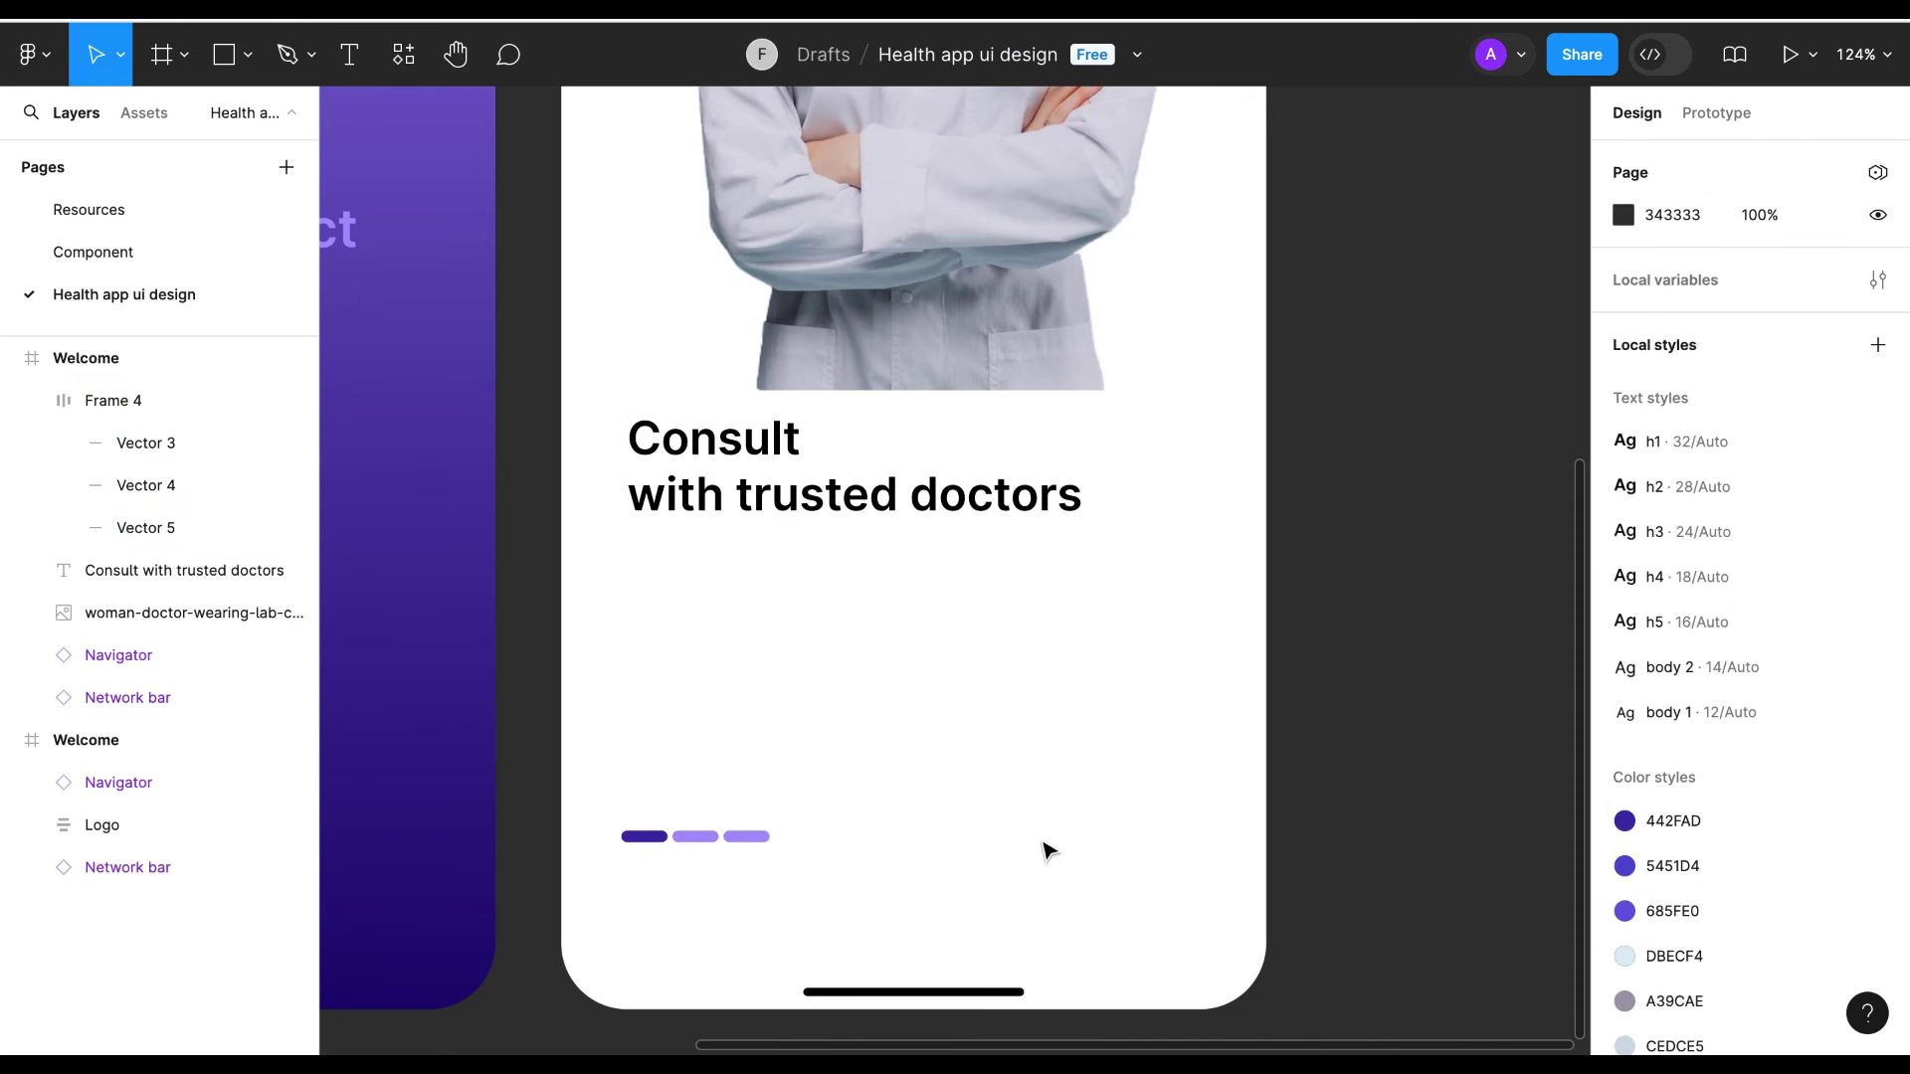
scroll(1049, 850, up, 5)
Copy the status bar's Wifi icon onto the doctor screen's bottom-right corner.
click(1083, 526)
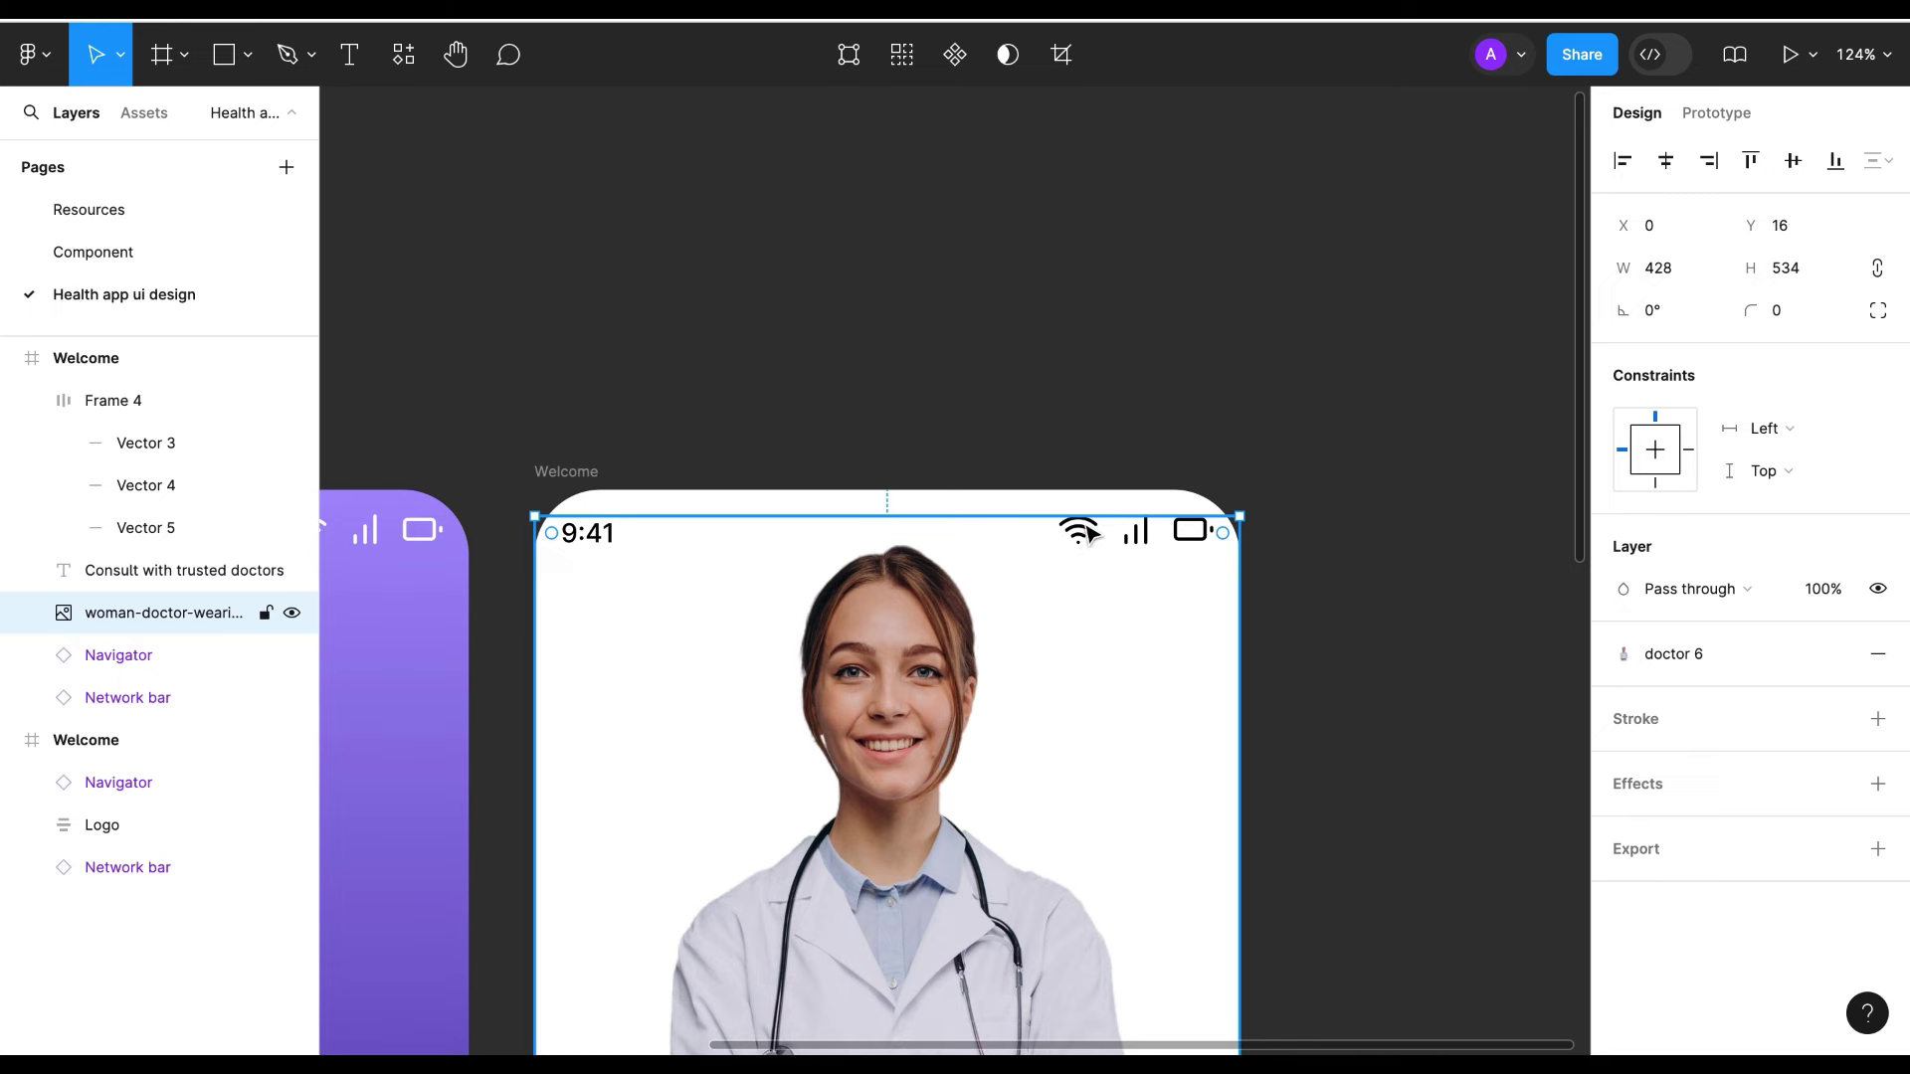
click(1091, 534)
scroll(1091, 534, down, 5)
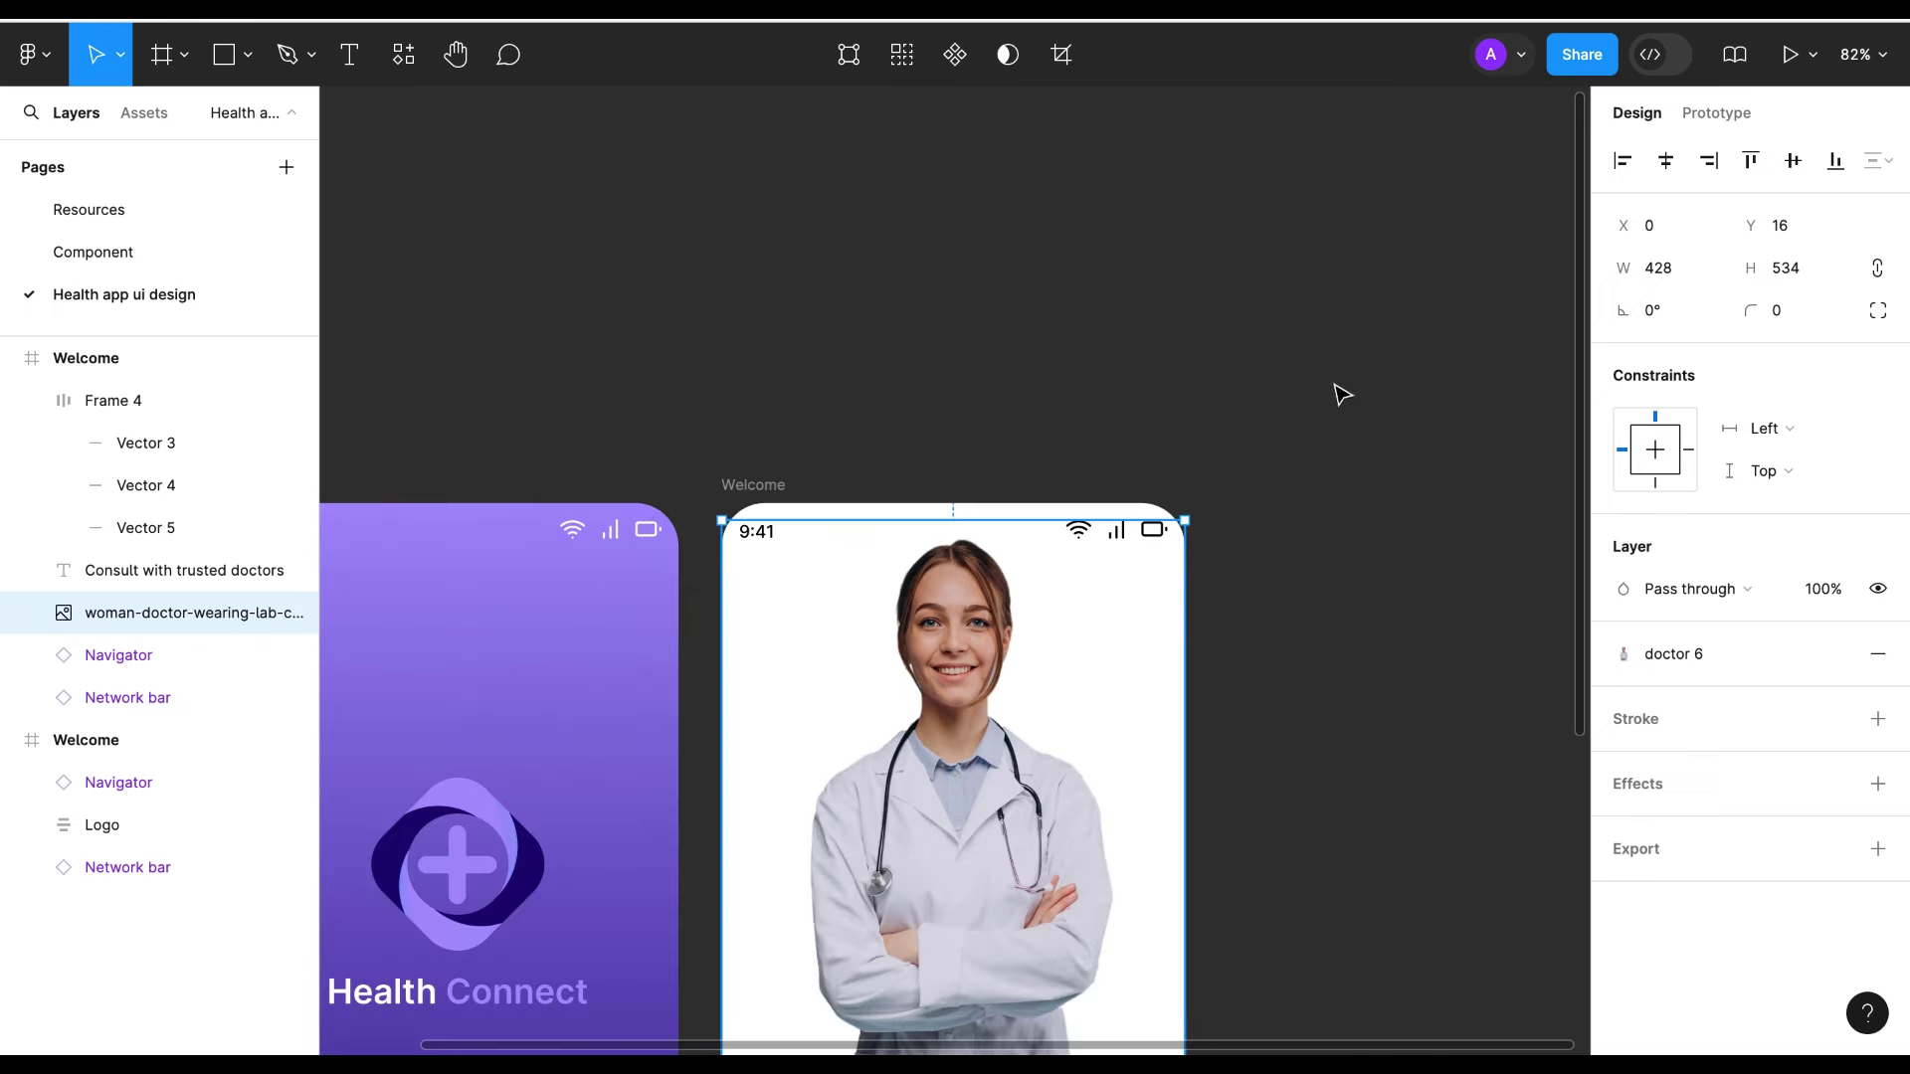
ctrl+click(574, 530)
key(ctrl+v)
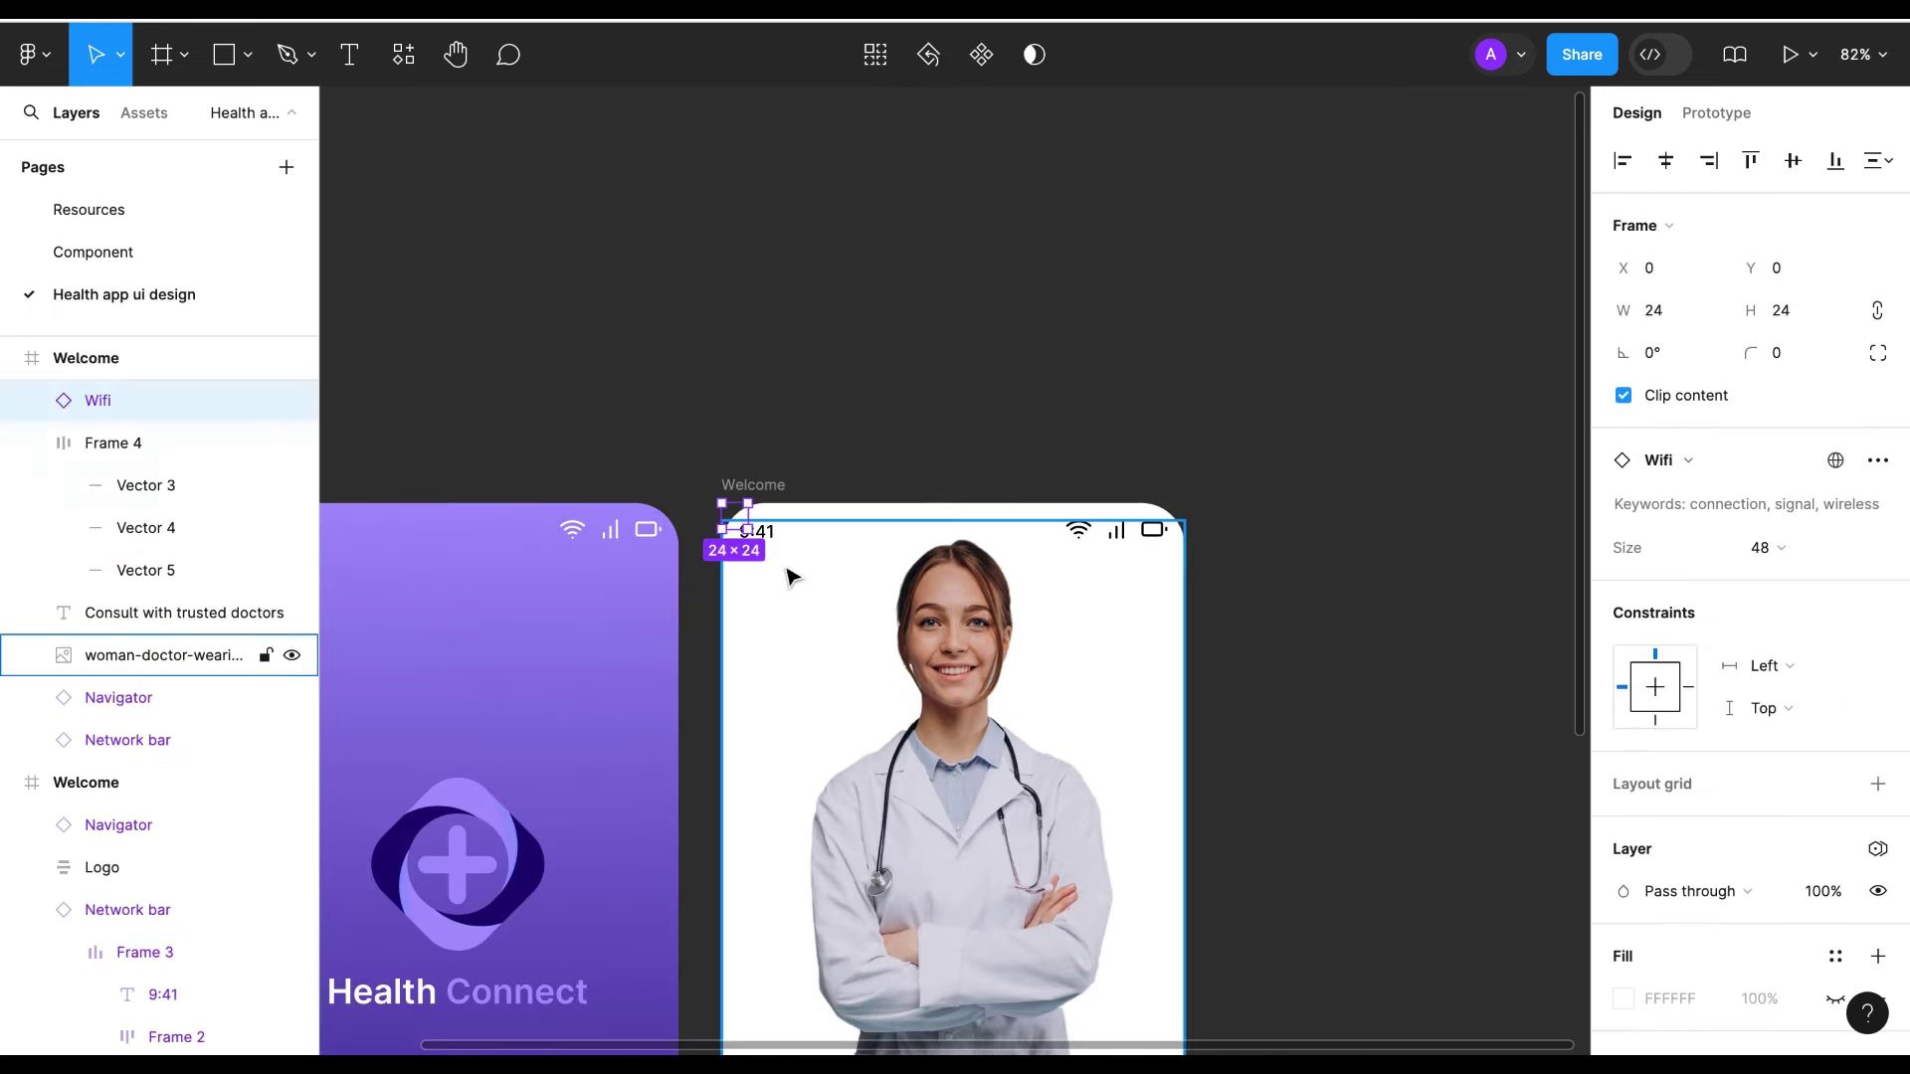
drag(741, 515, 1092, 702)
Colour the copied icon with the dark purple colour style.
scroll(995, 696, down, 5)
scroll(1662, 870, down, 2)
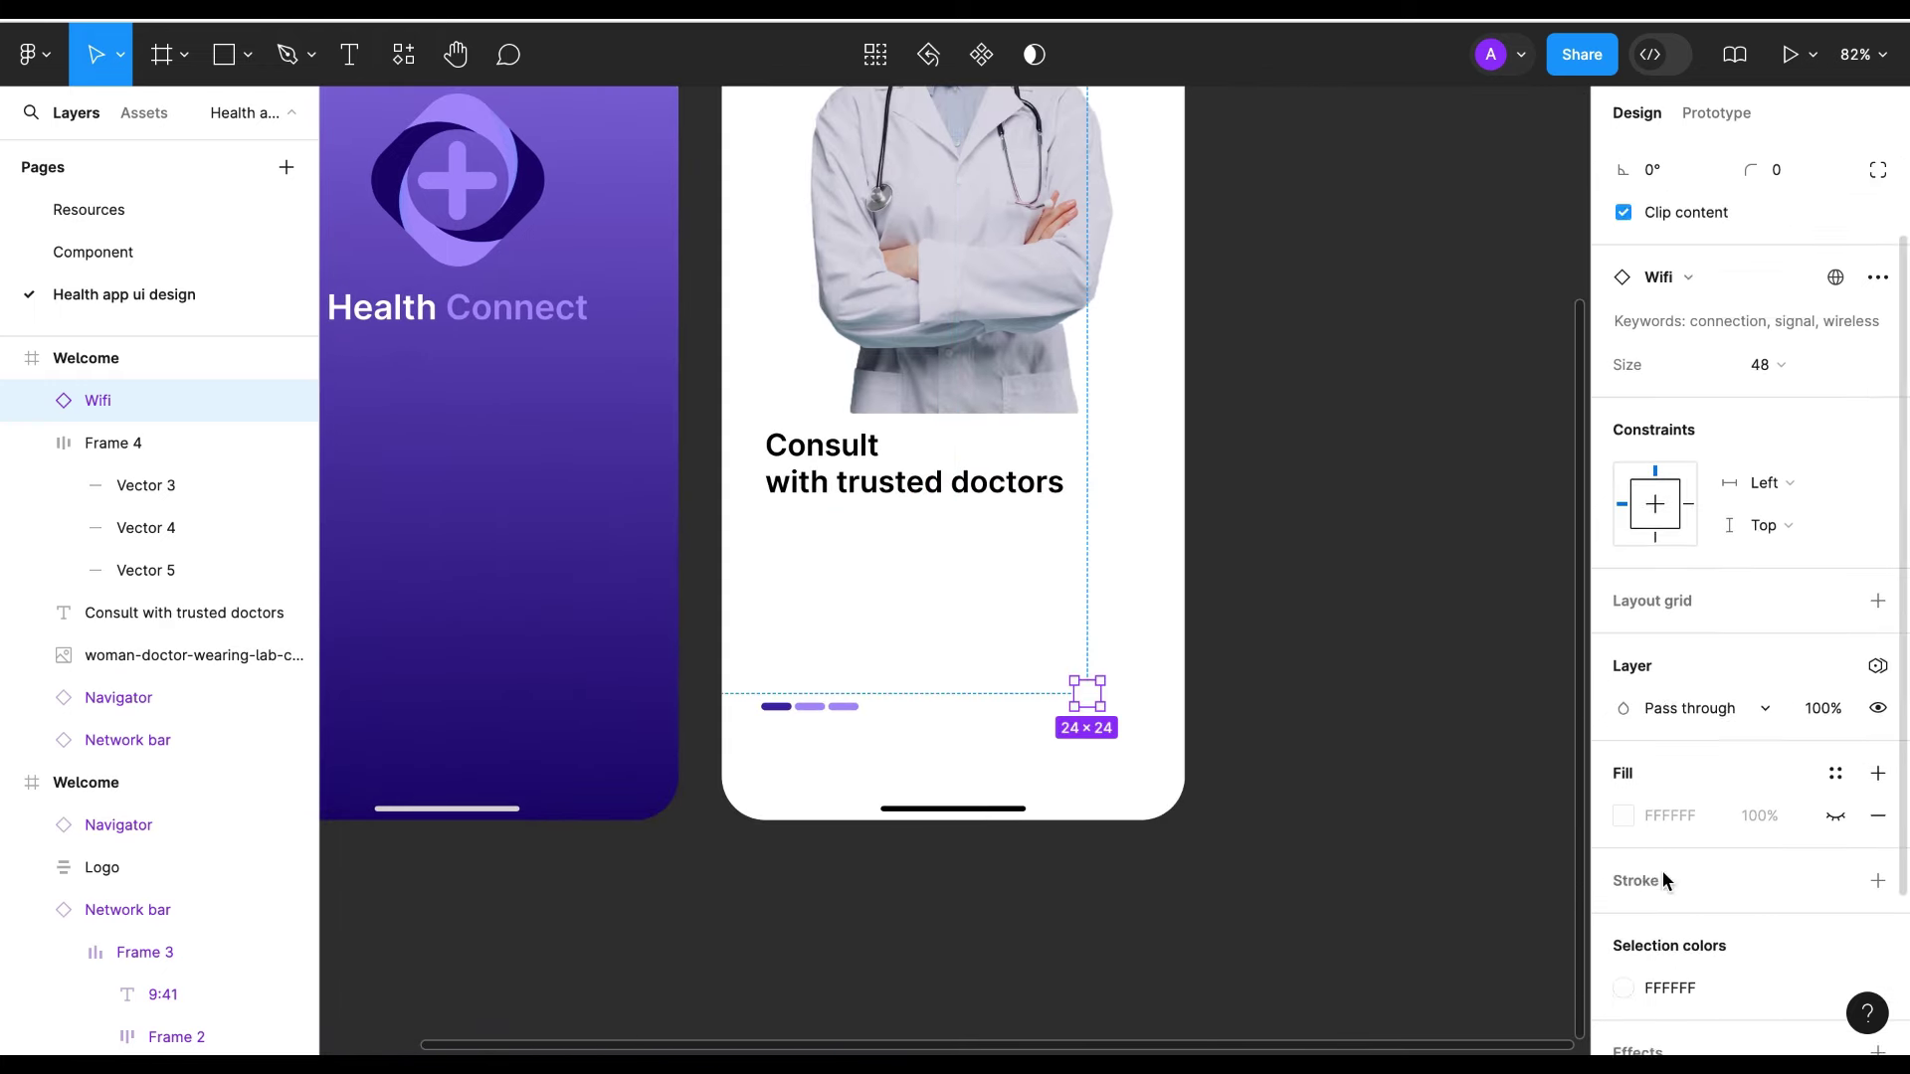
scroll(1663, 870, down, 2)
click(1626, 834)
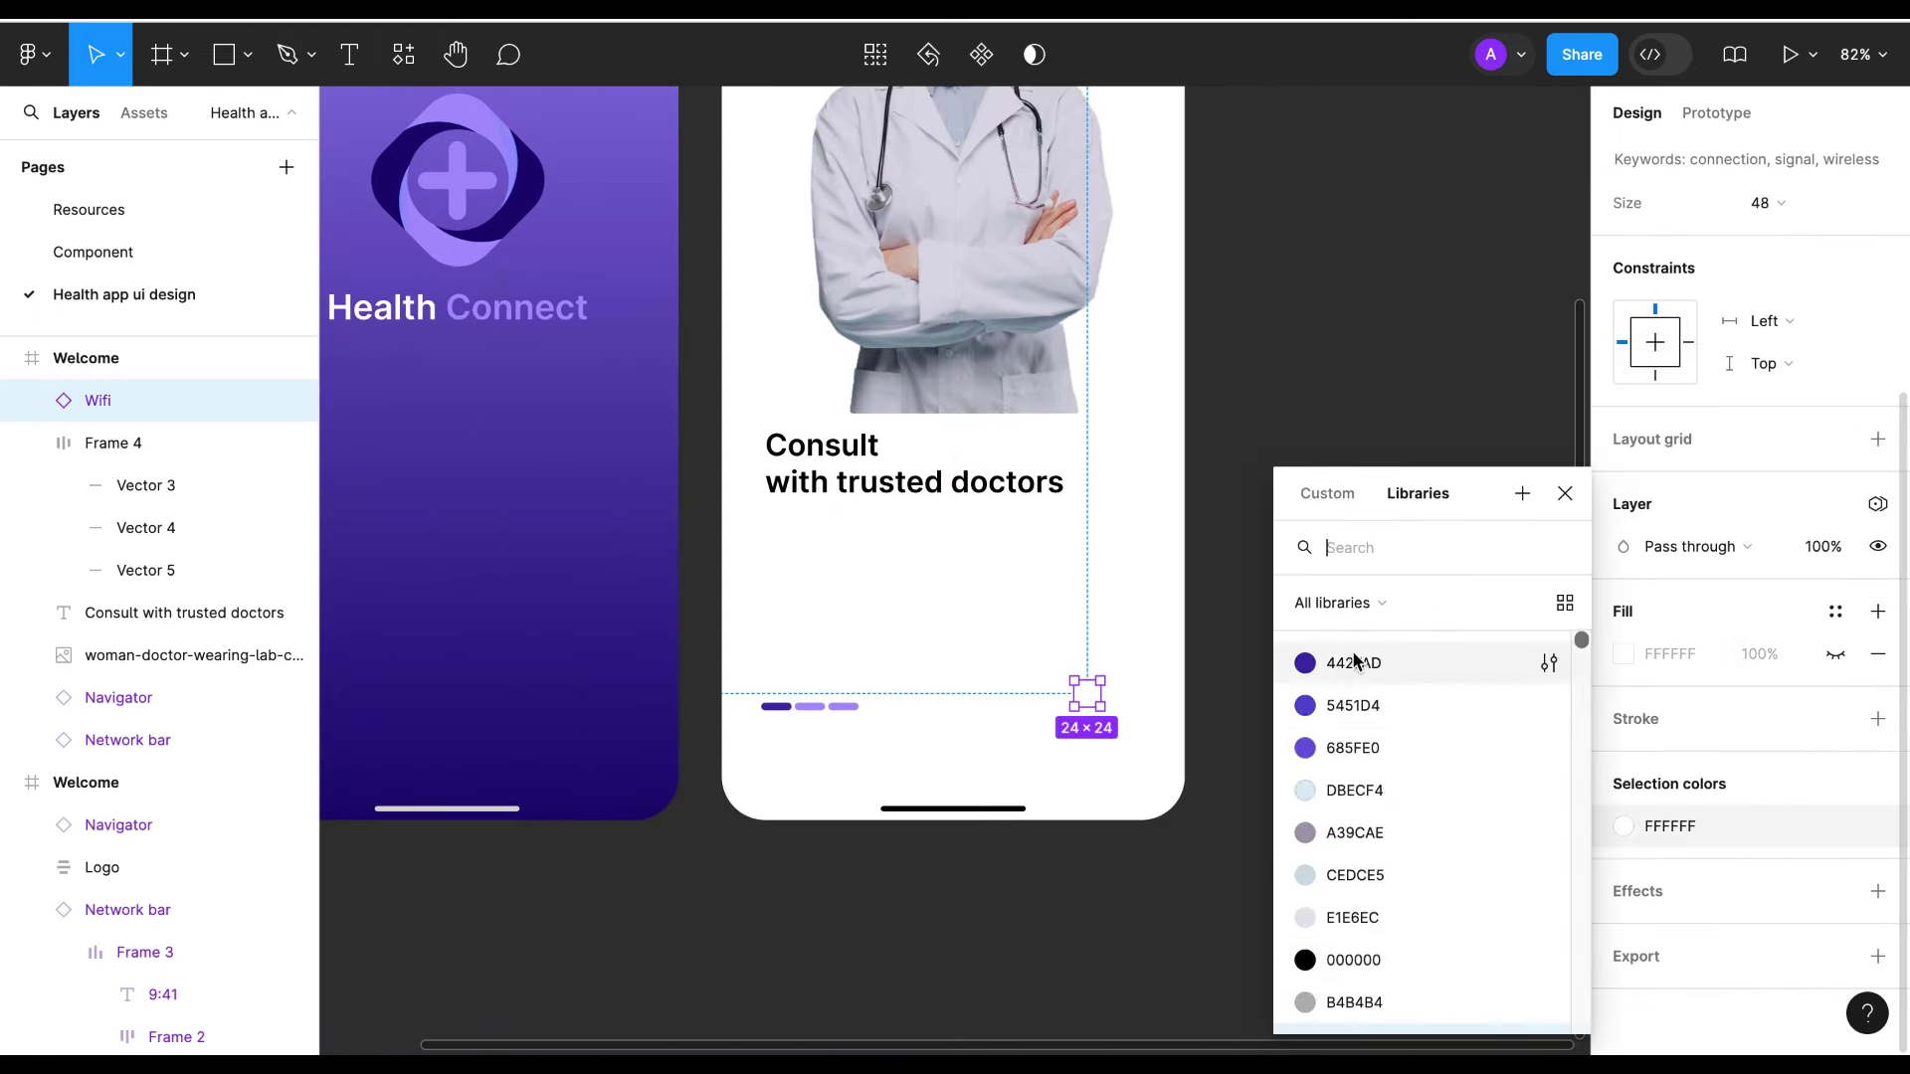
click(1333, 660)
Swap the icon to Arrow right and wrap it in an auto-layout frame.
scroll(1734, 430, up, 5)
scroll(1691, 448, up, 3)
click(1667, 465)
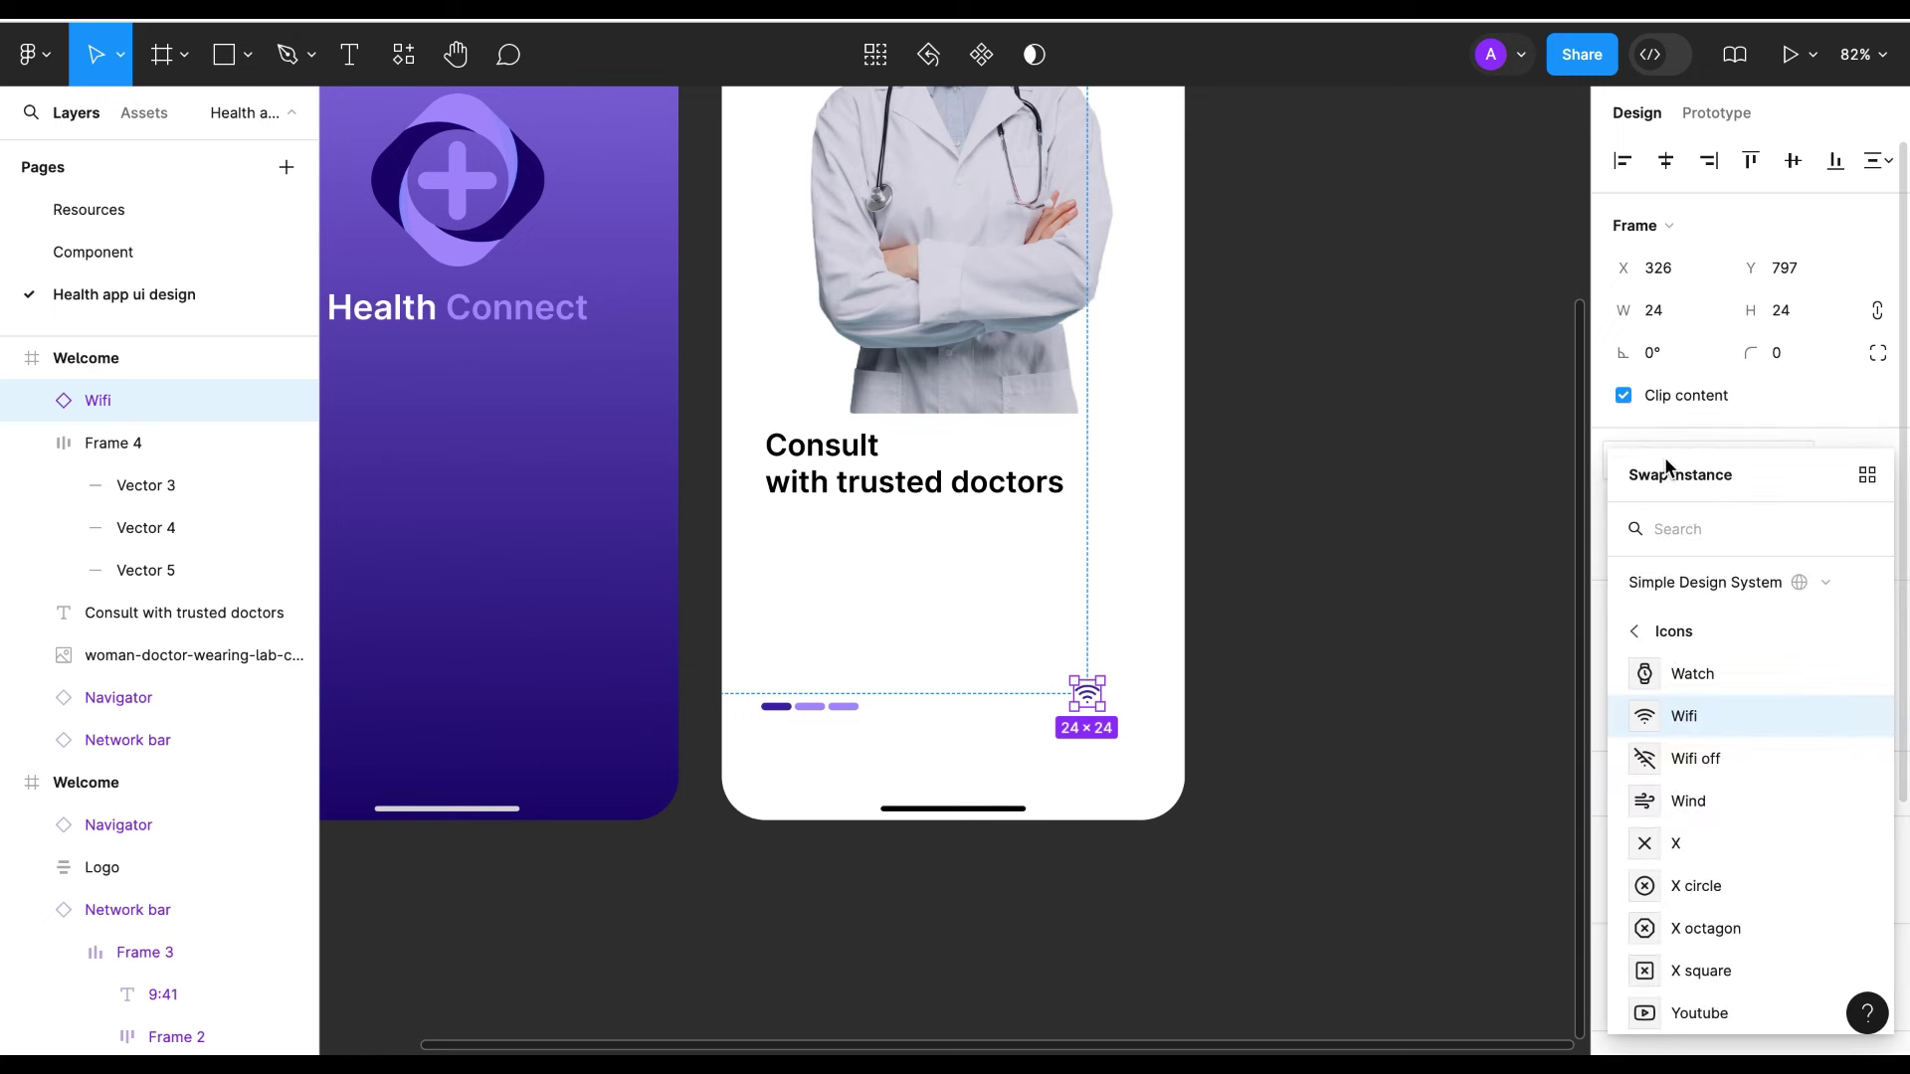
text(arrow)
key(Escape)
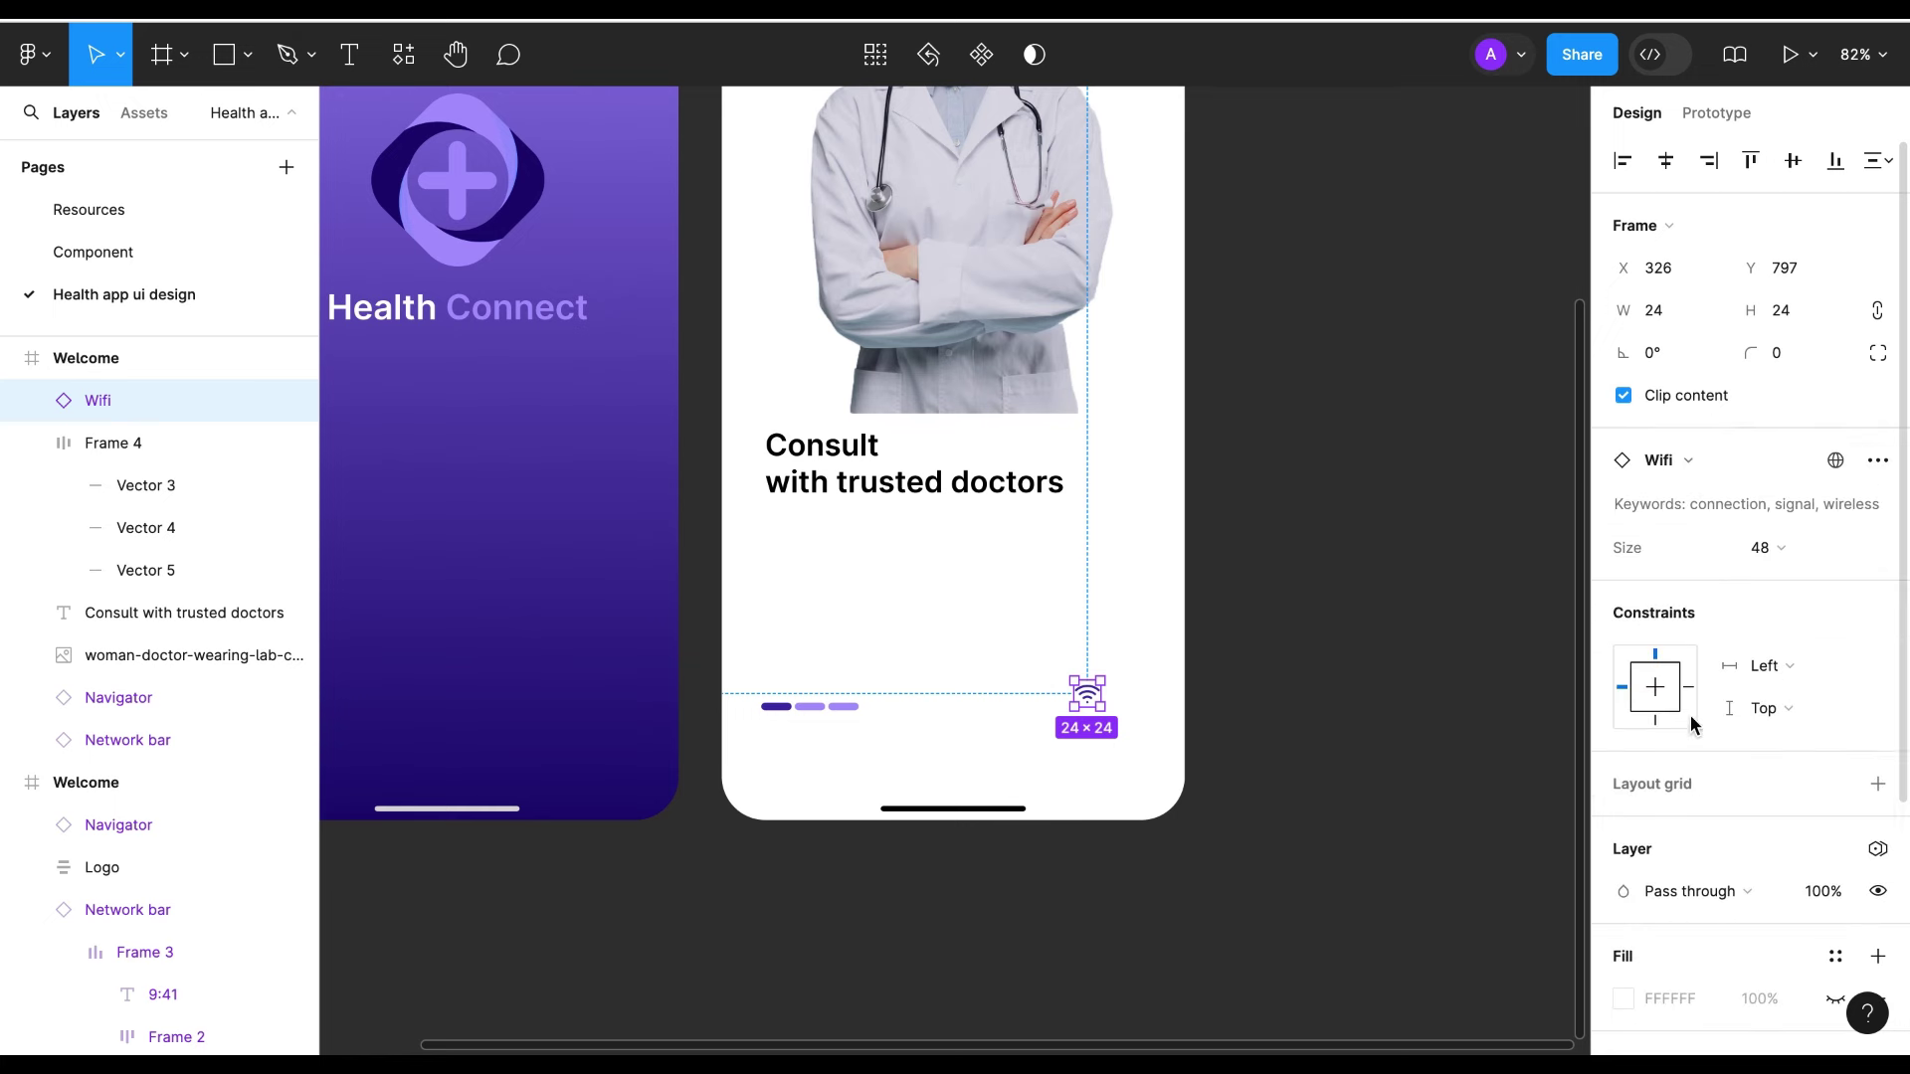
ctrl+scroll(1138, 717, up, 5)
key(shift+a)
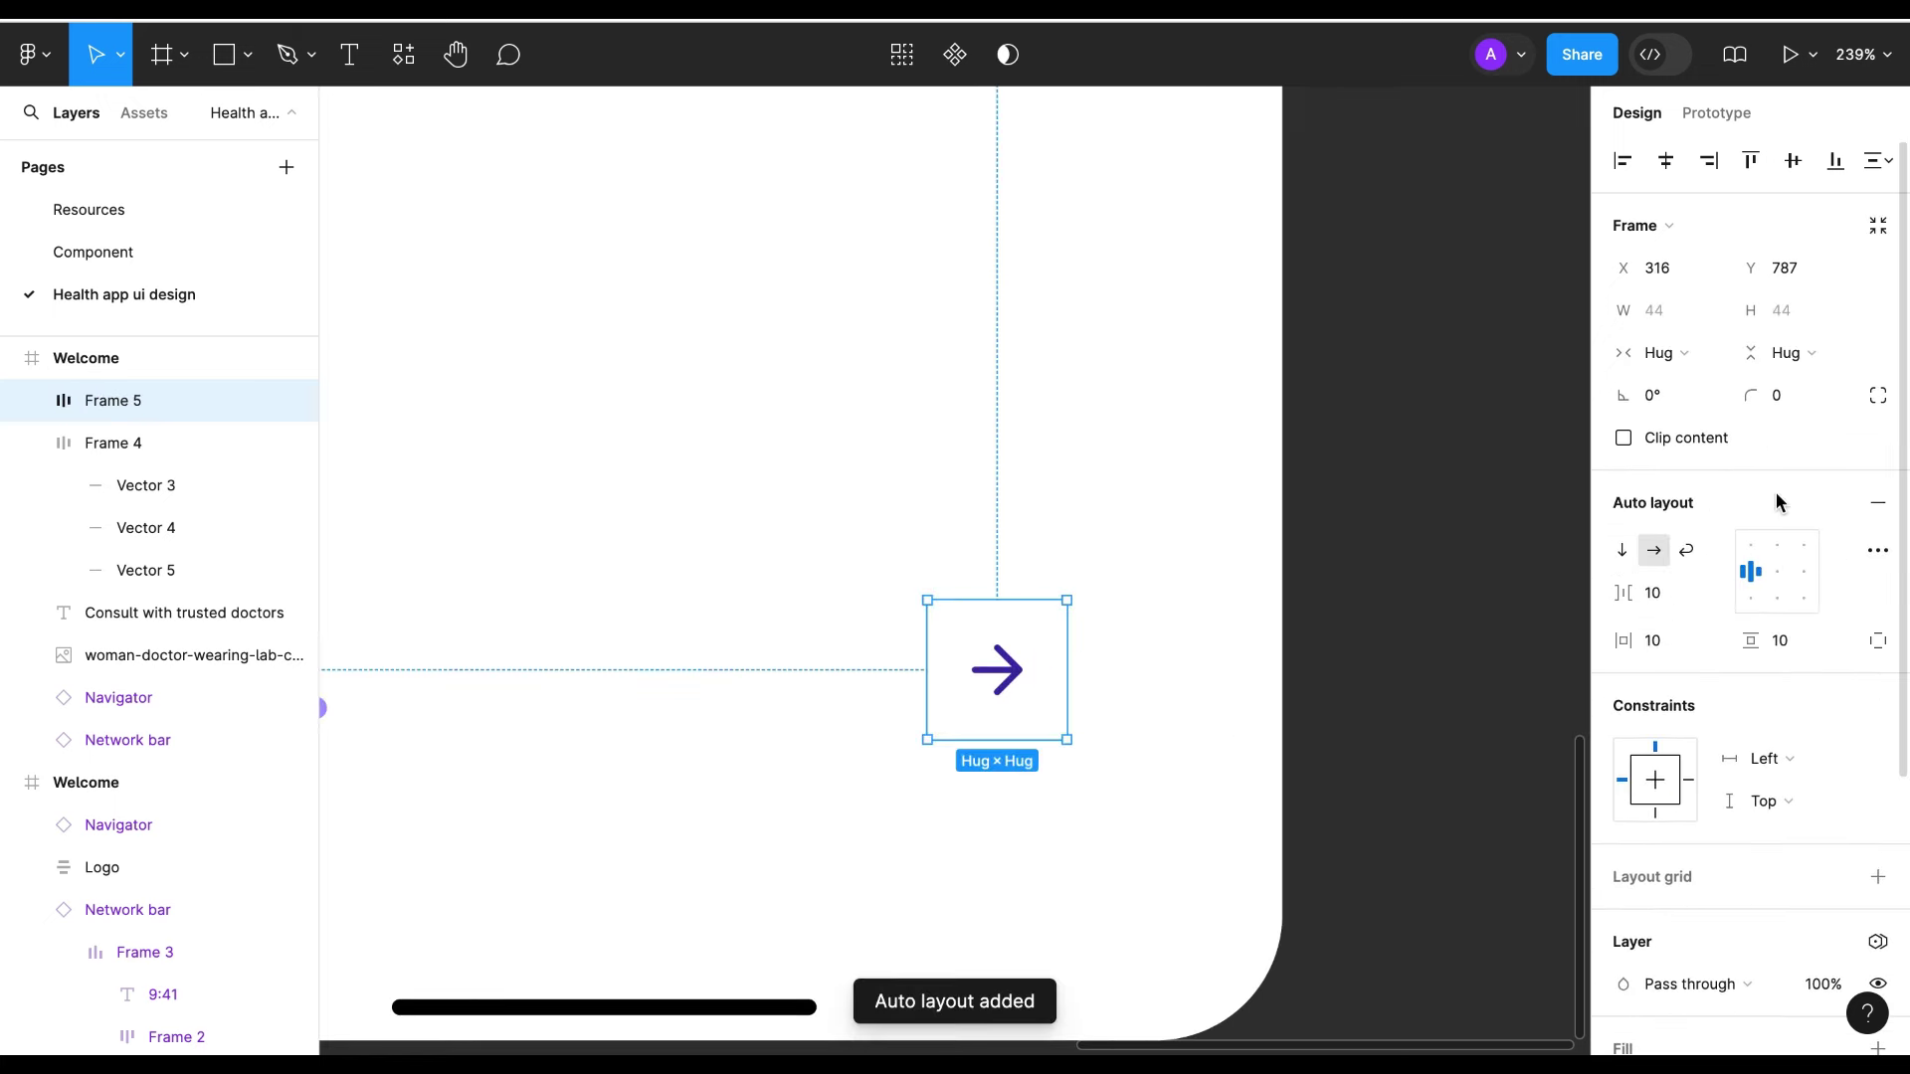
Center the arrow in its frame and fill the frame with purple 442FAD.
click(1776, 574)
text(100)
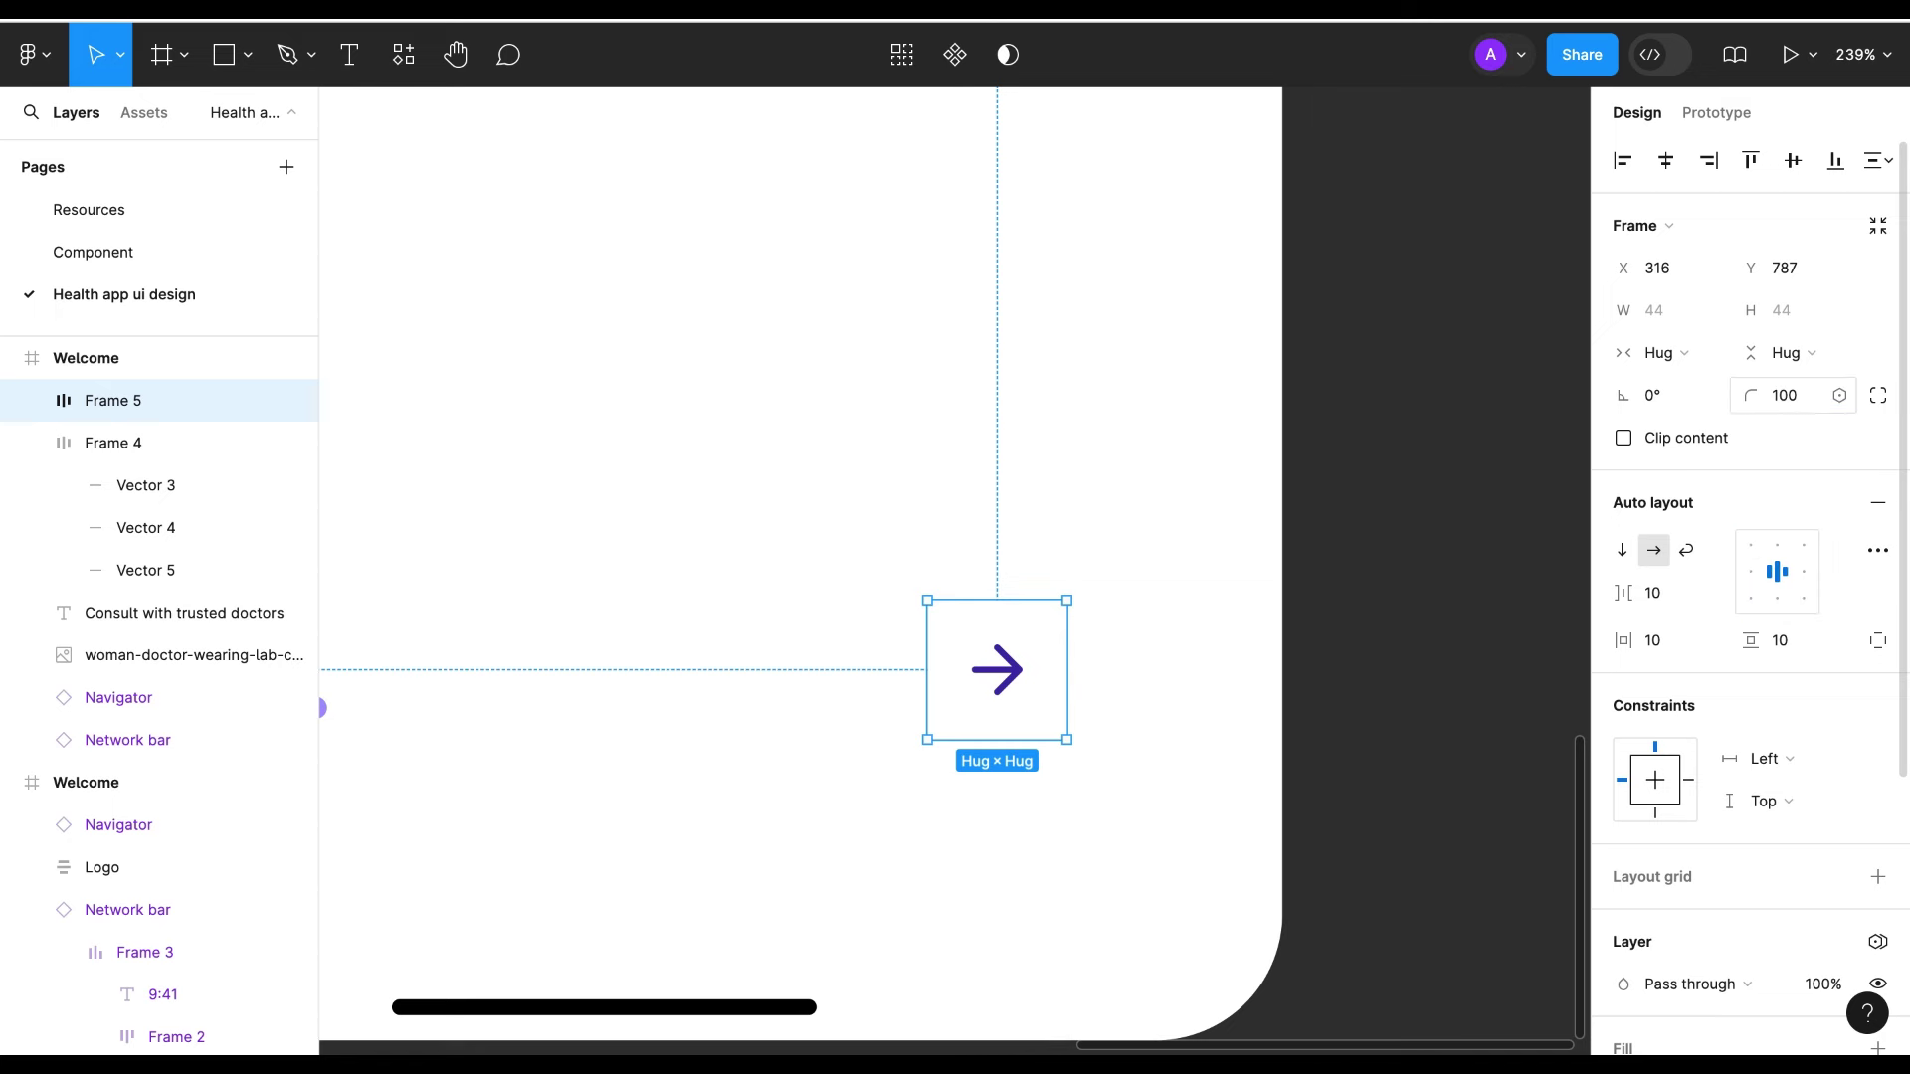
scroll(1707, 633, down, 4)
click(1878, 655)
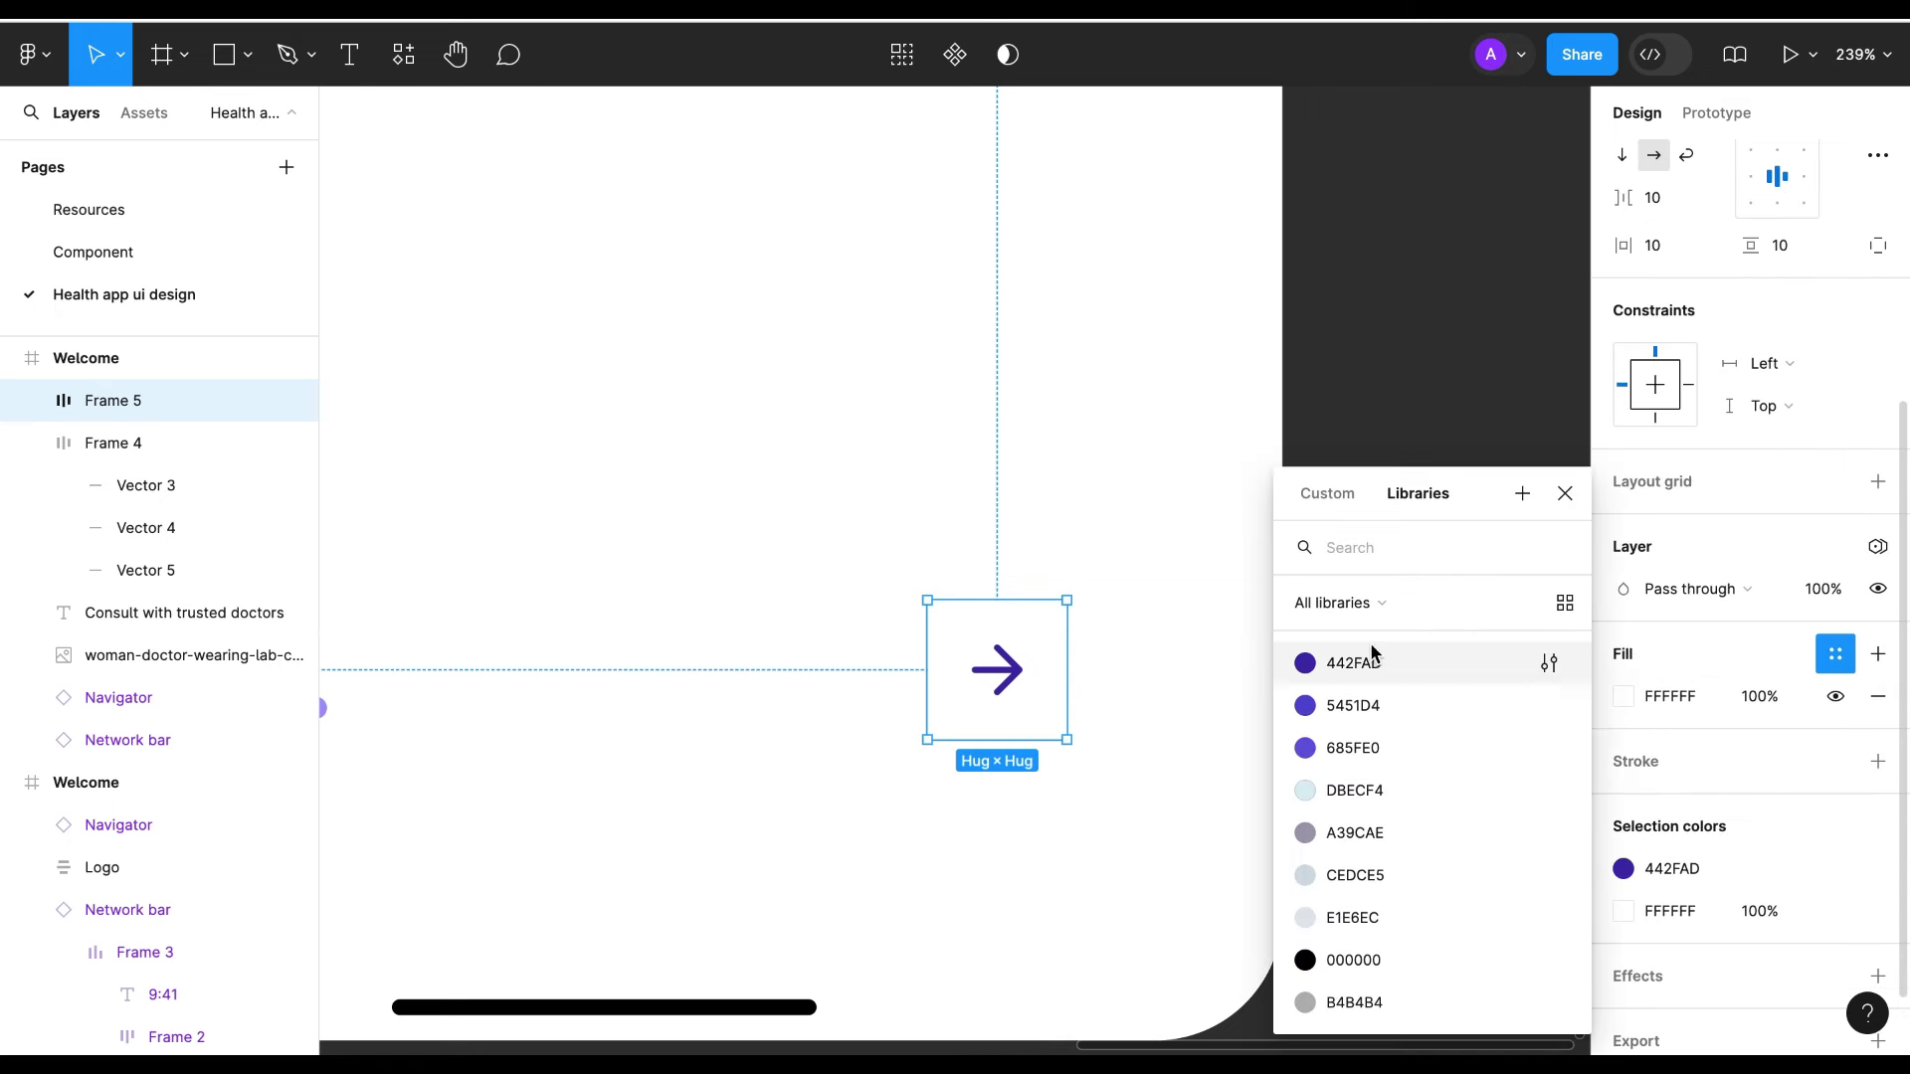
click(1313, 661)
click(1625, 828)
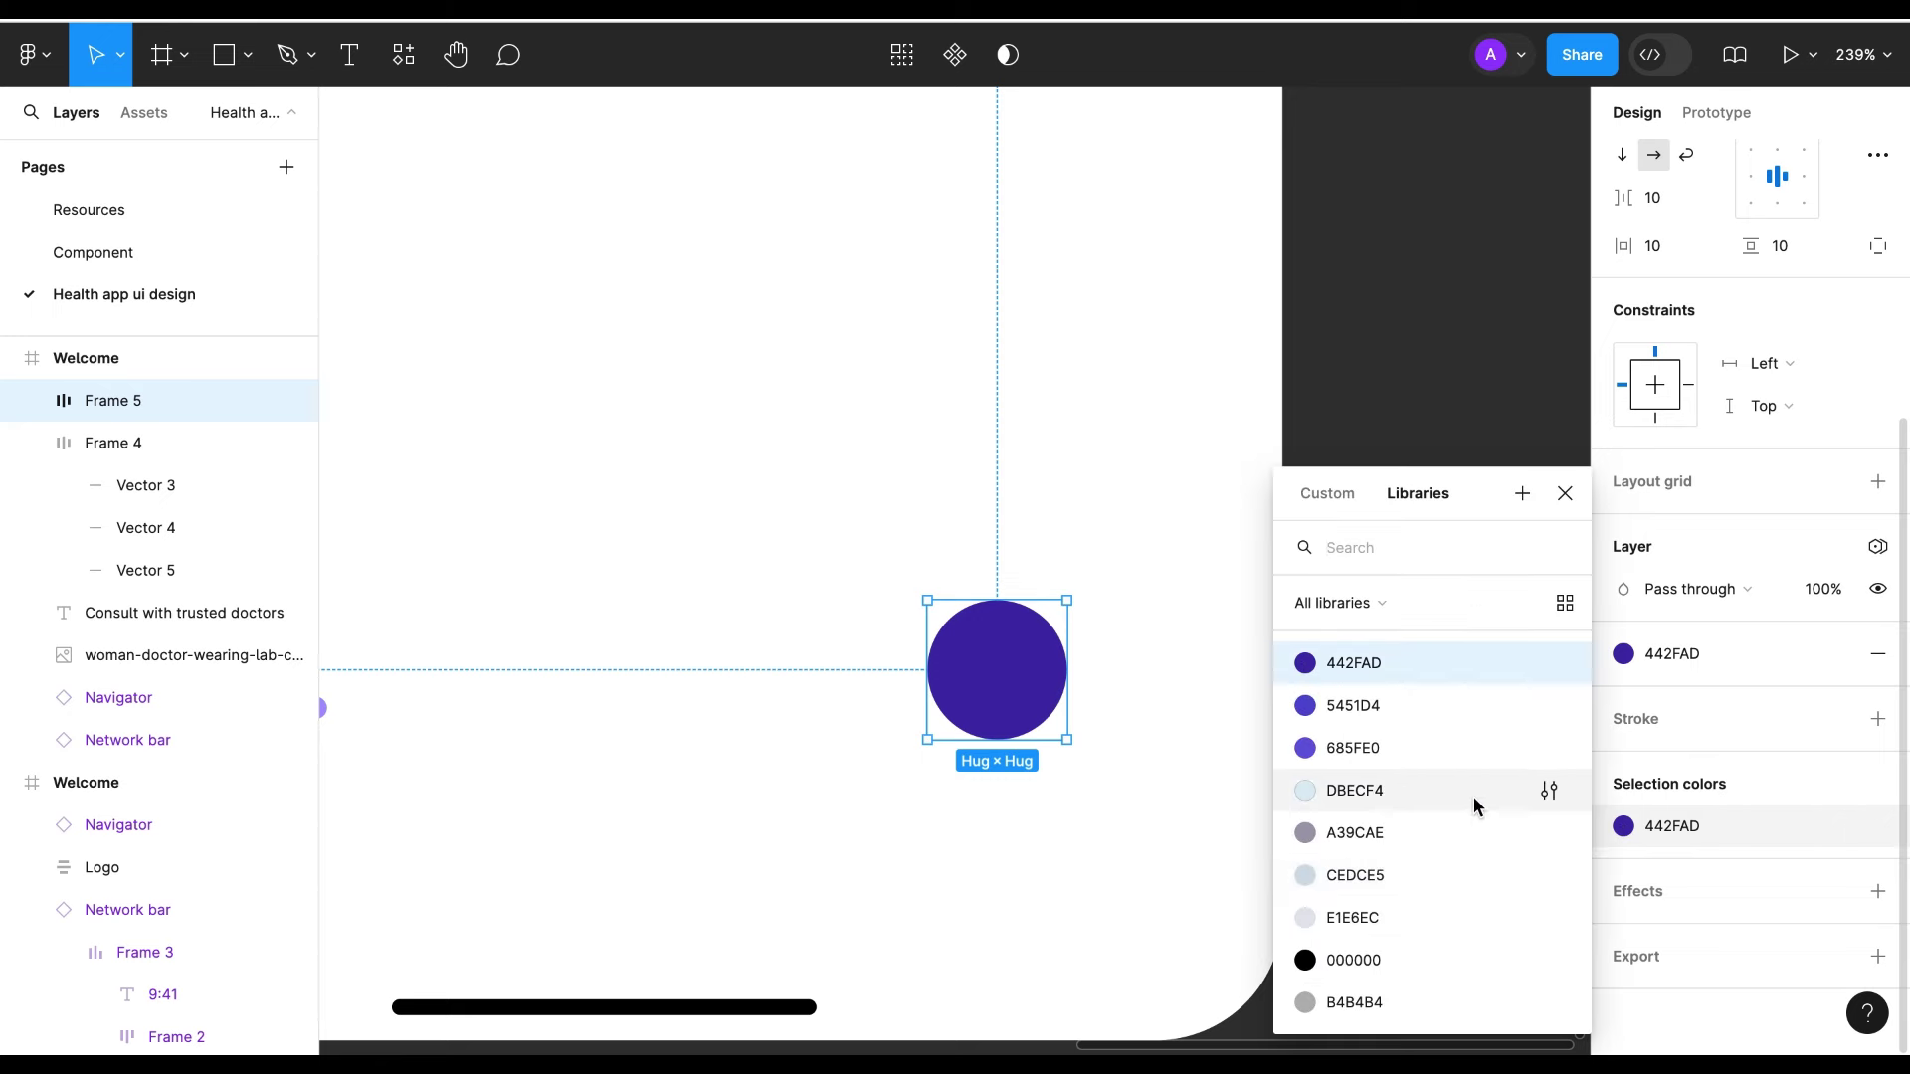
scroll(1471, 797, down, 10)
scroll(1386, 865, up, 8)
scroll(1350, 720, up, 3)
click(1349, 712)
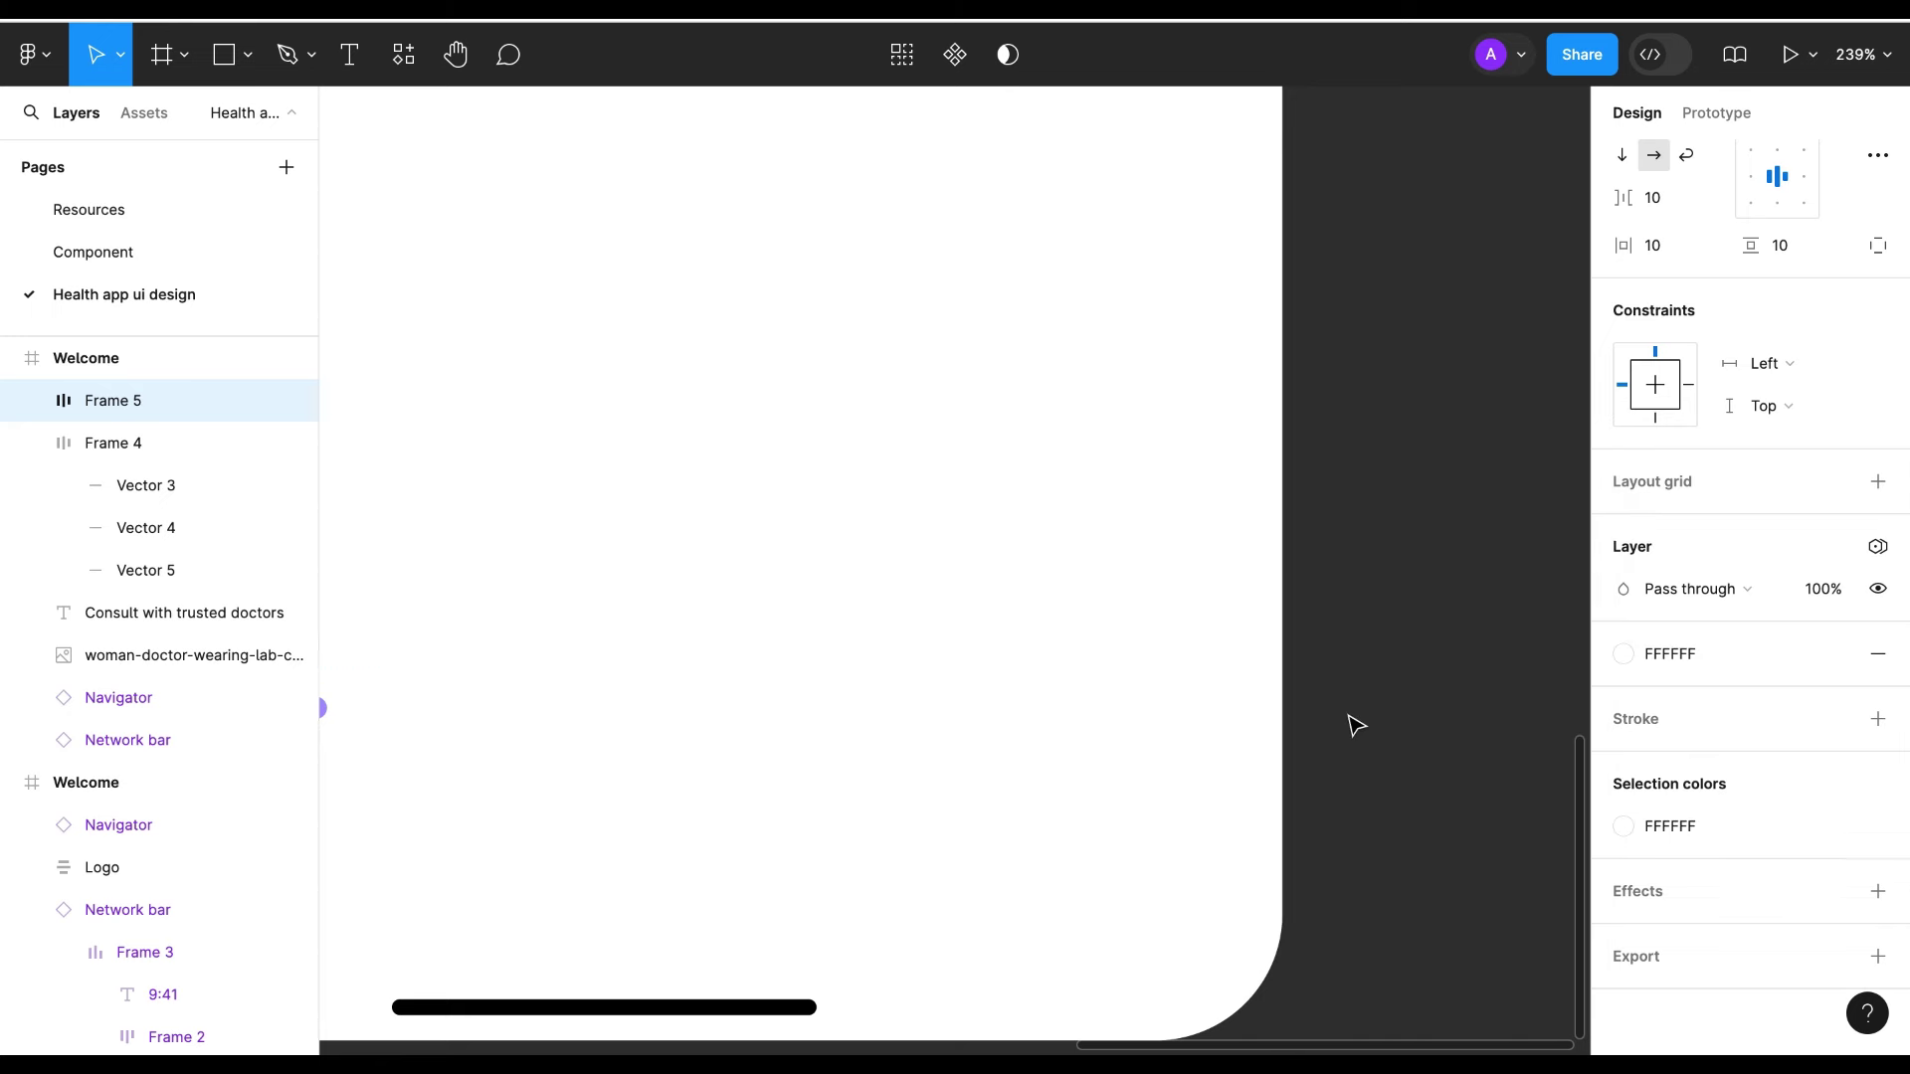
key(ctrl+z)
Make the arrow inside the circle white FFFFFF.
double_click(1005, 677)
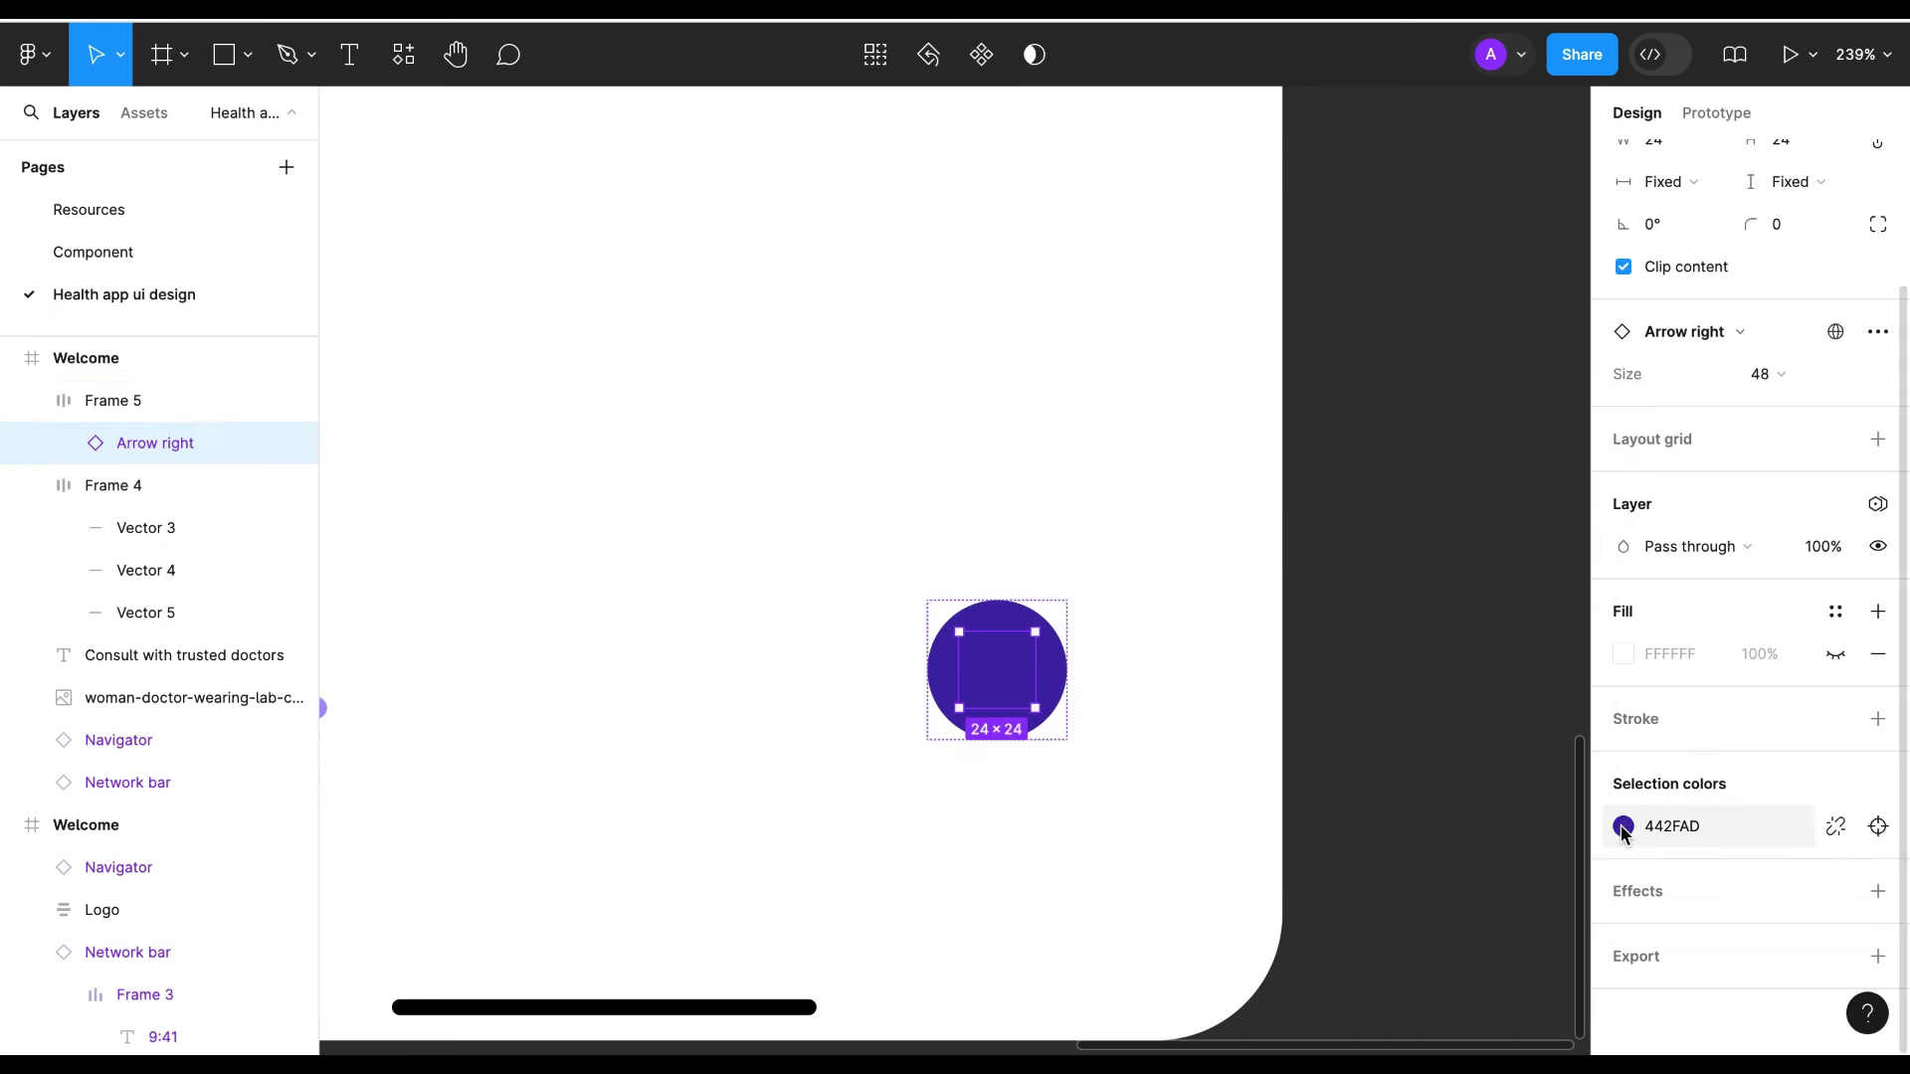
click(1625, 826)
scroll(1363, 923, down, 5)
click(1343, 839)
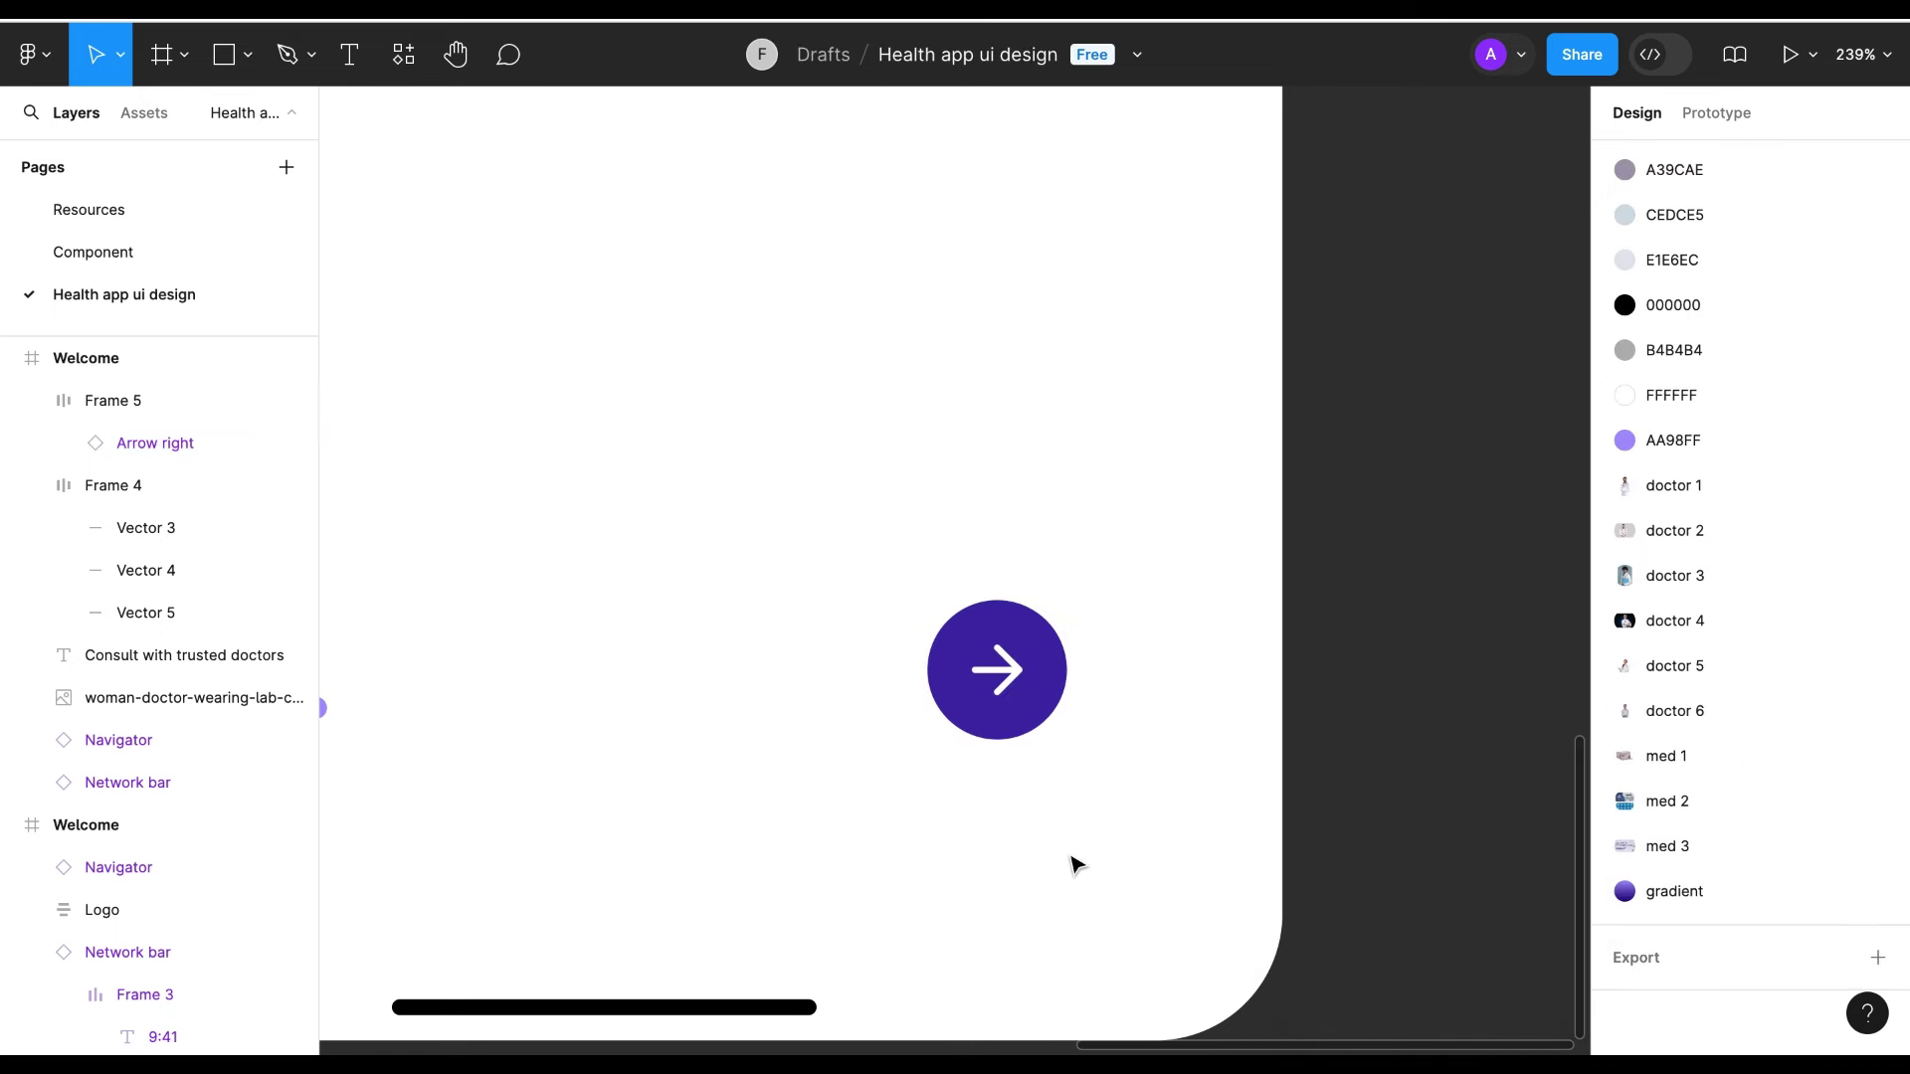
scroll(1071, 862, down, 5)
Align the dashes and arrow button in an auto-layout row, then add a layout grid to Welcome.
click(1028, 756)
shift+click(608, 788)
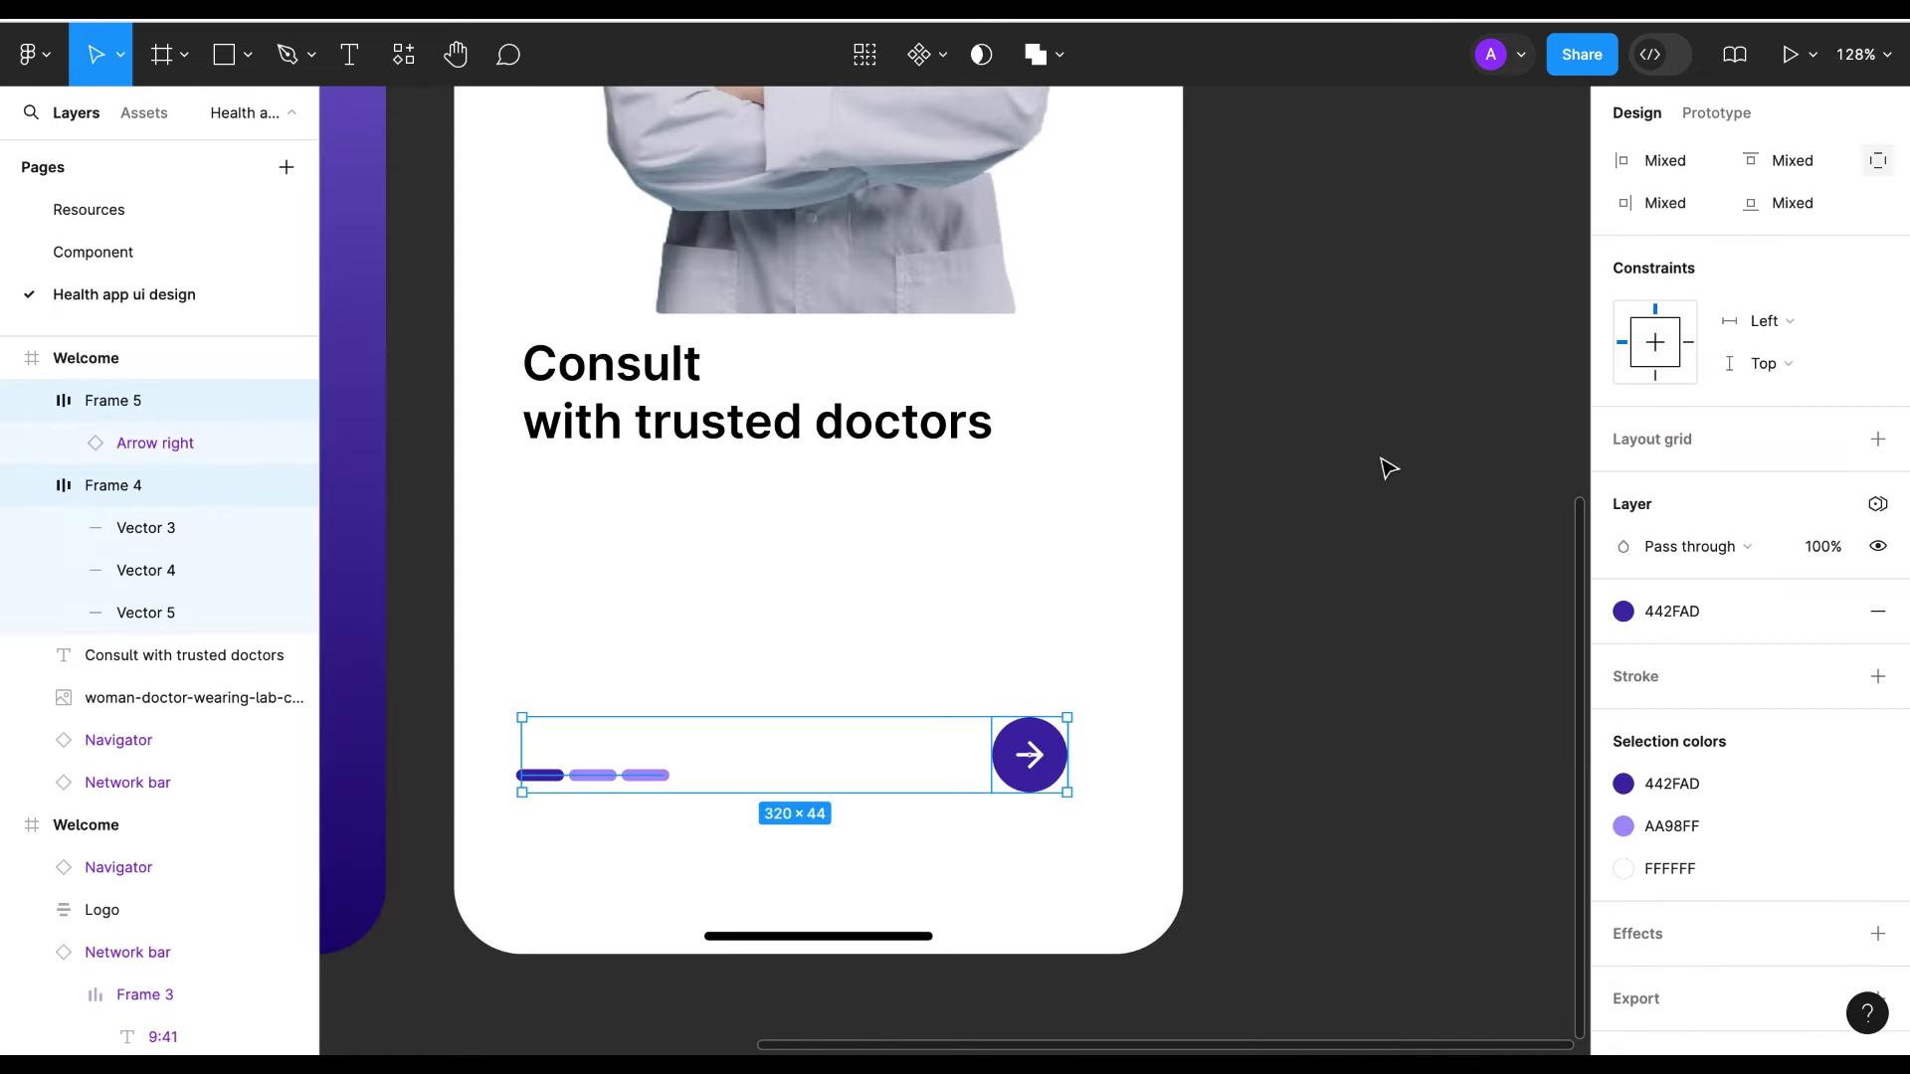
click(1792, 160)
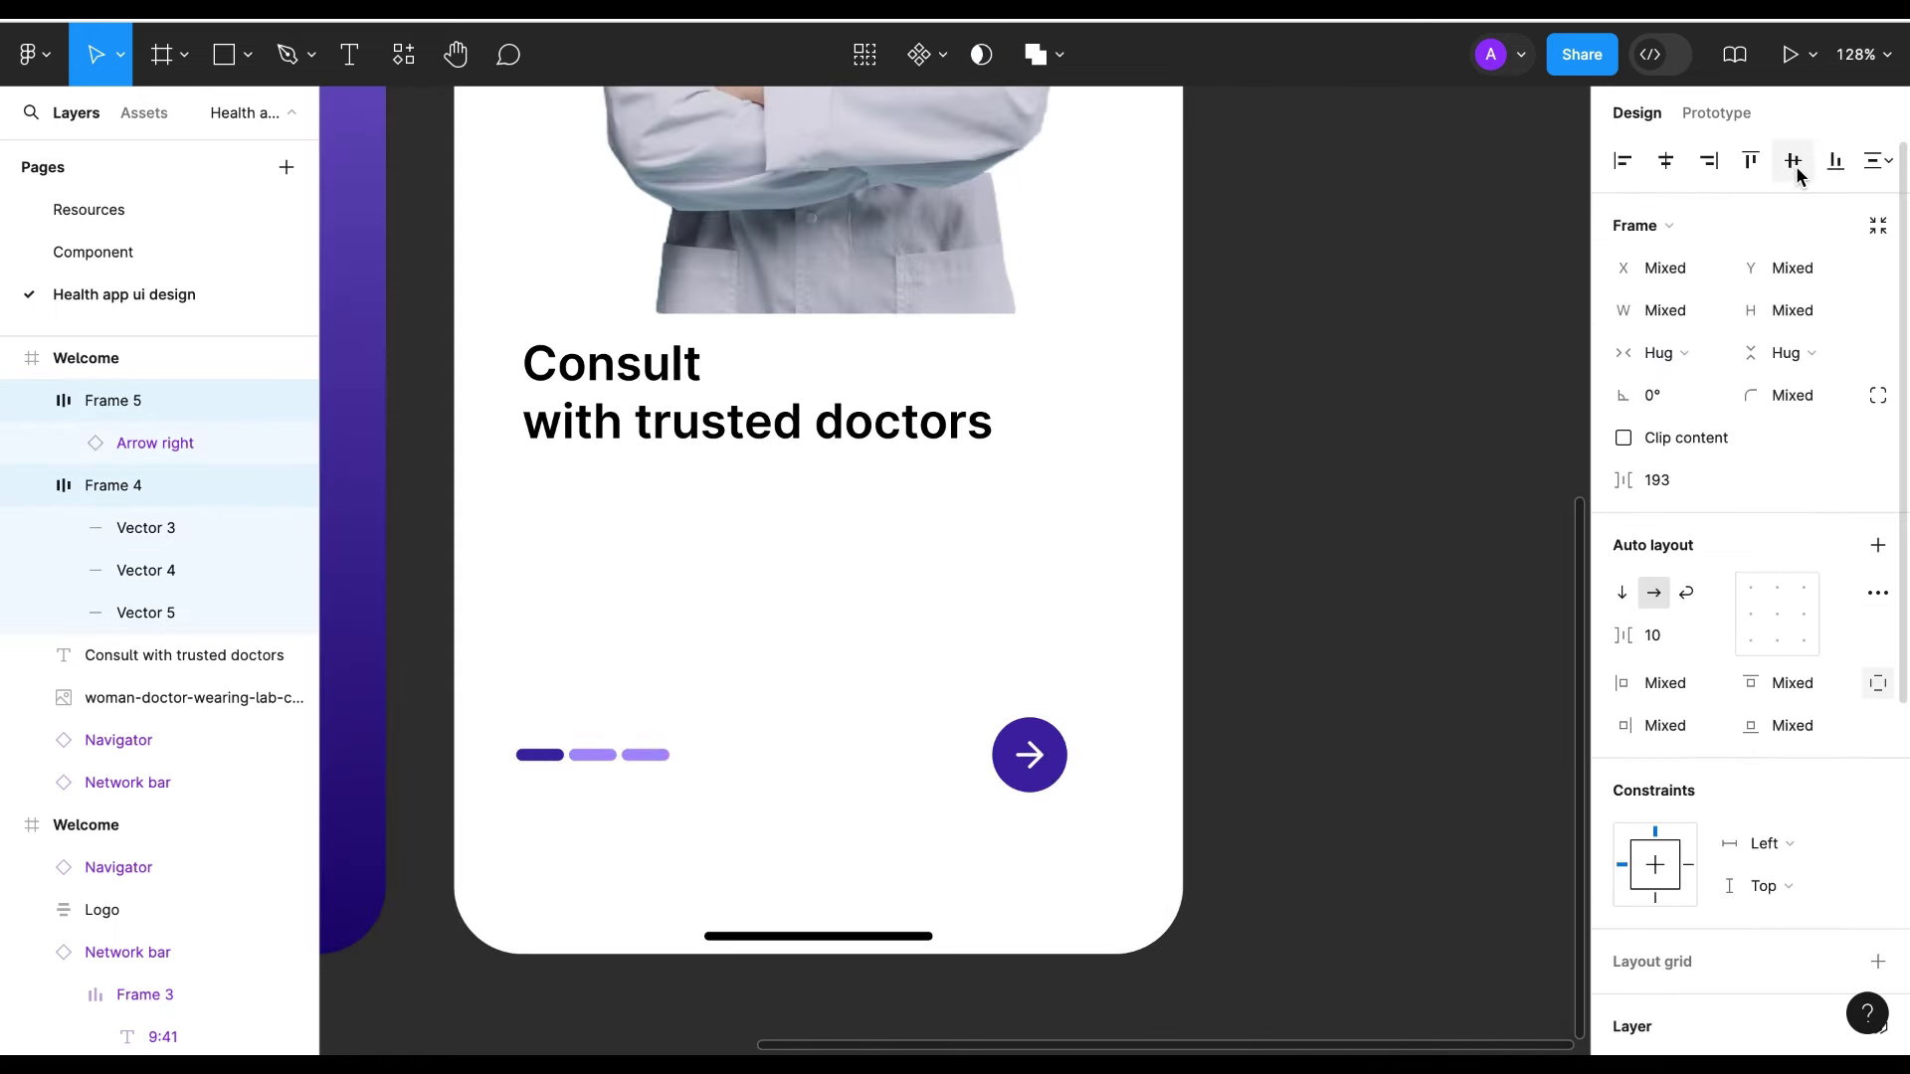
right_click(890, 764)
click(955, 638)
scroll(819, 793, down, 3)
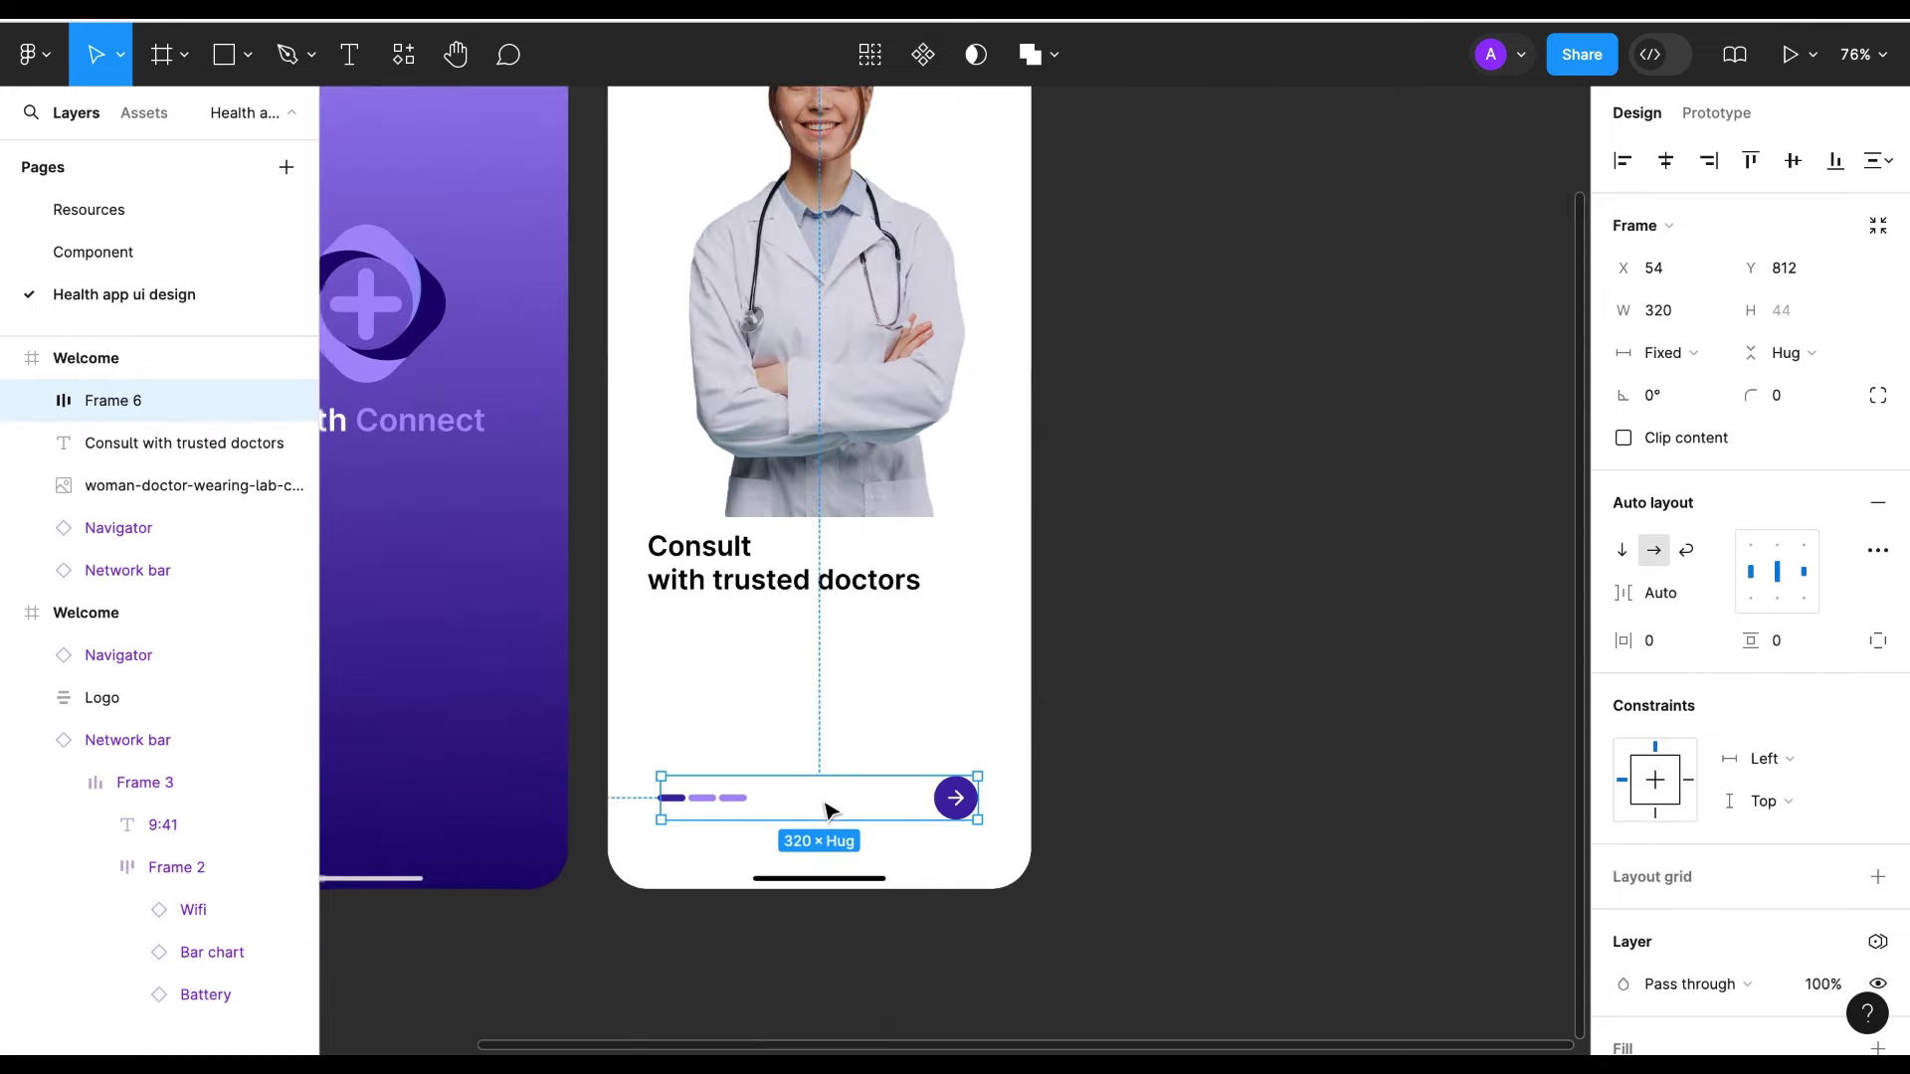
scroll(826, 810, up, 2)
click(85, 359)
click(1879, 520)
Set the Welcome layout grid to 12 columns with a 20 margin.
click(1622, 568)
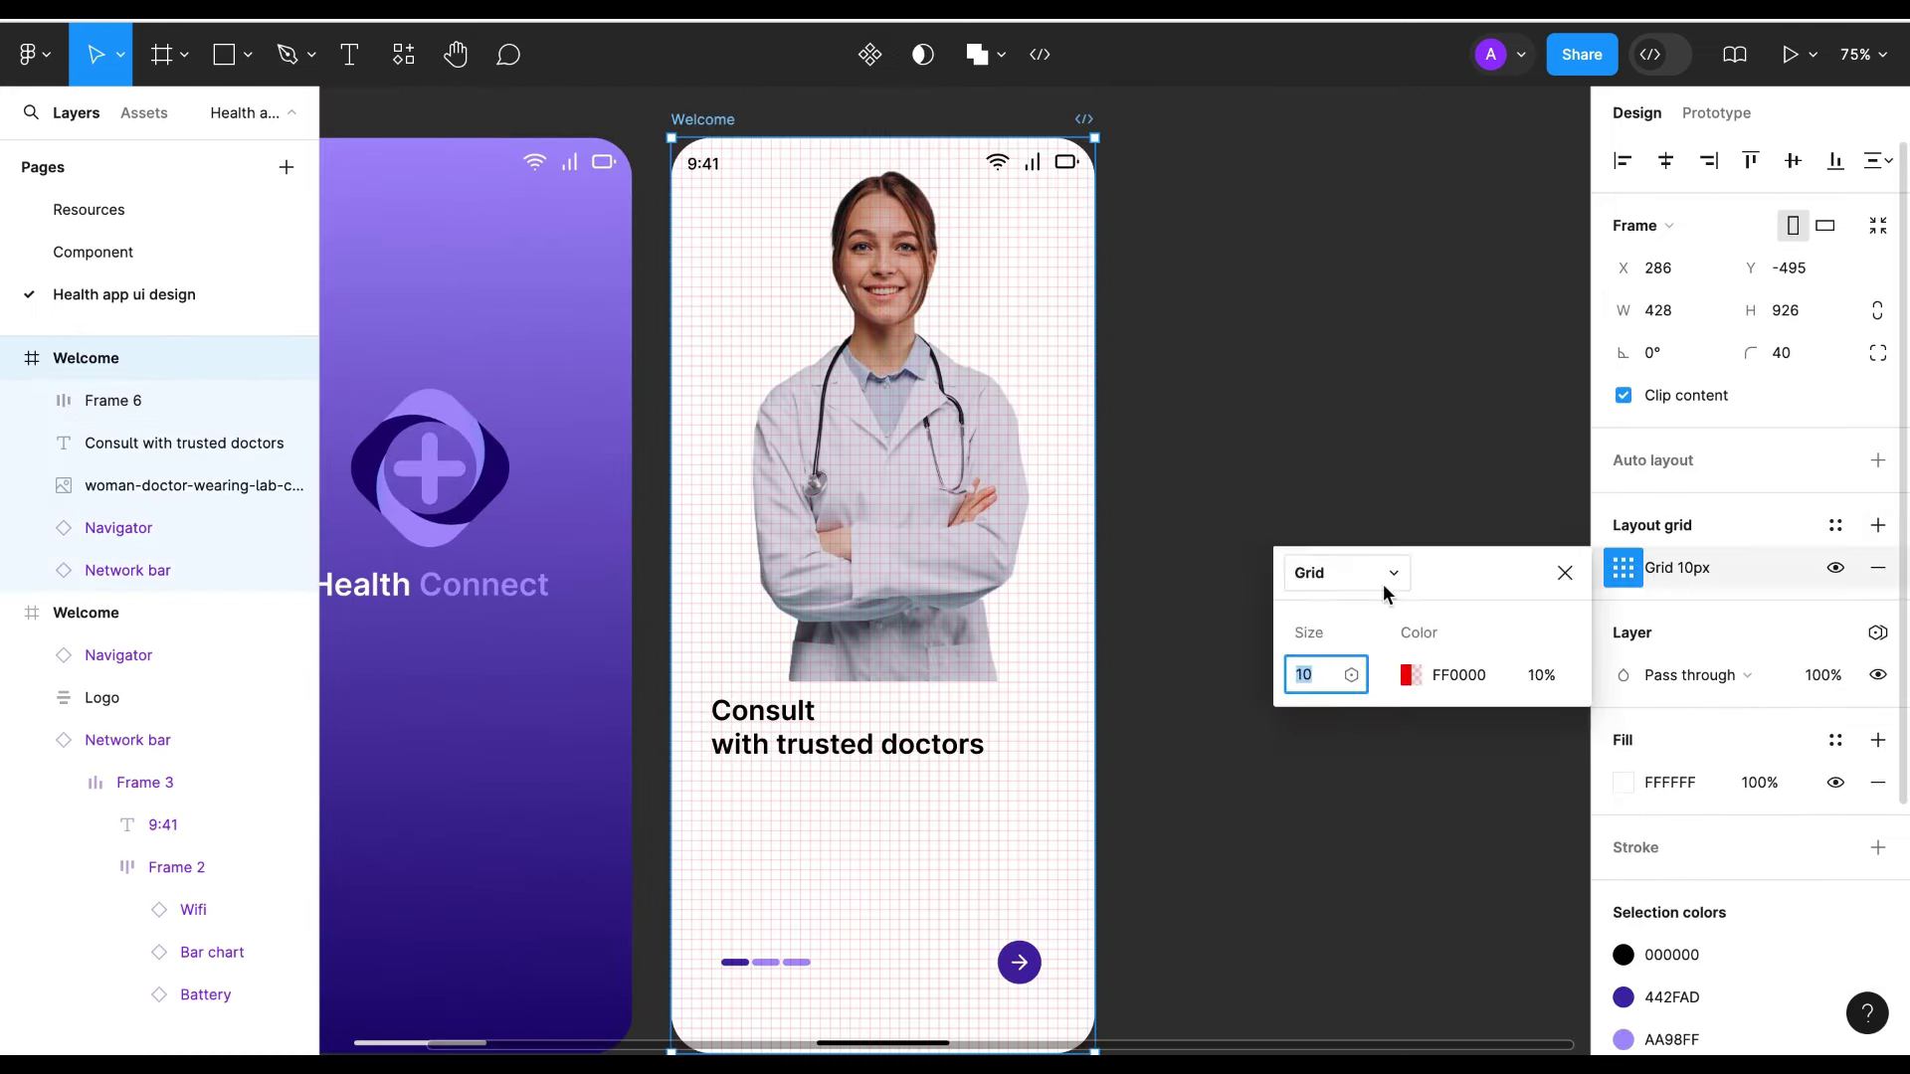
click(1383, 586)
text(20)
key(Return)
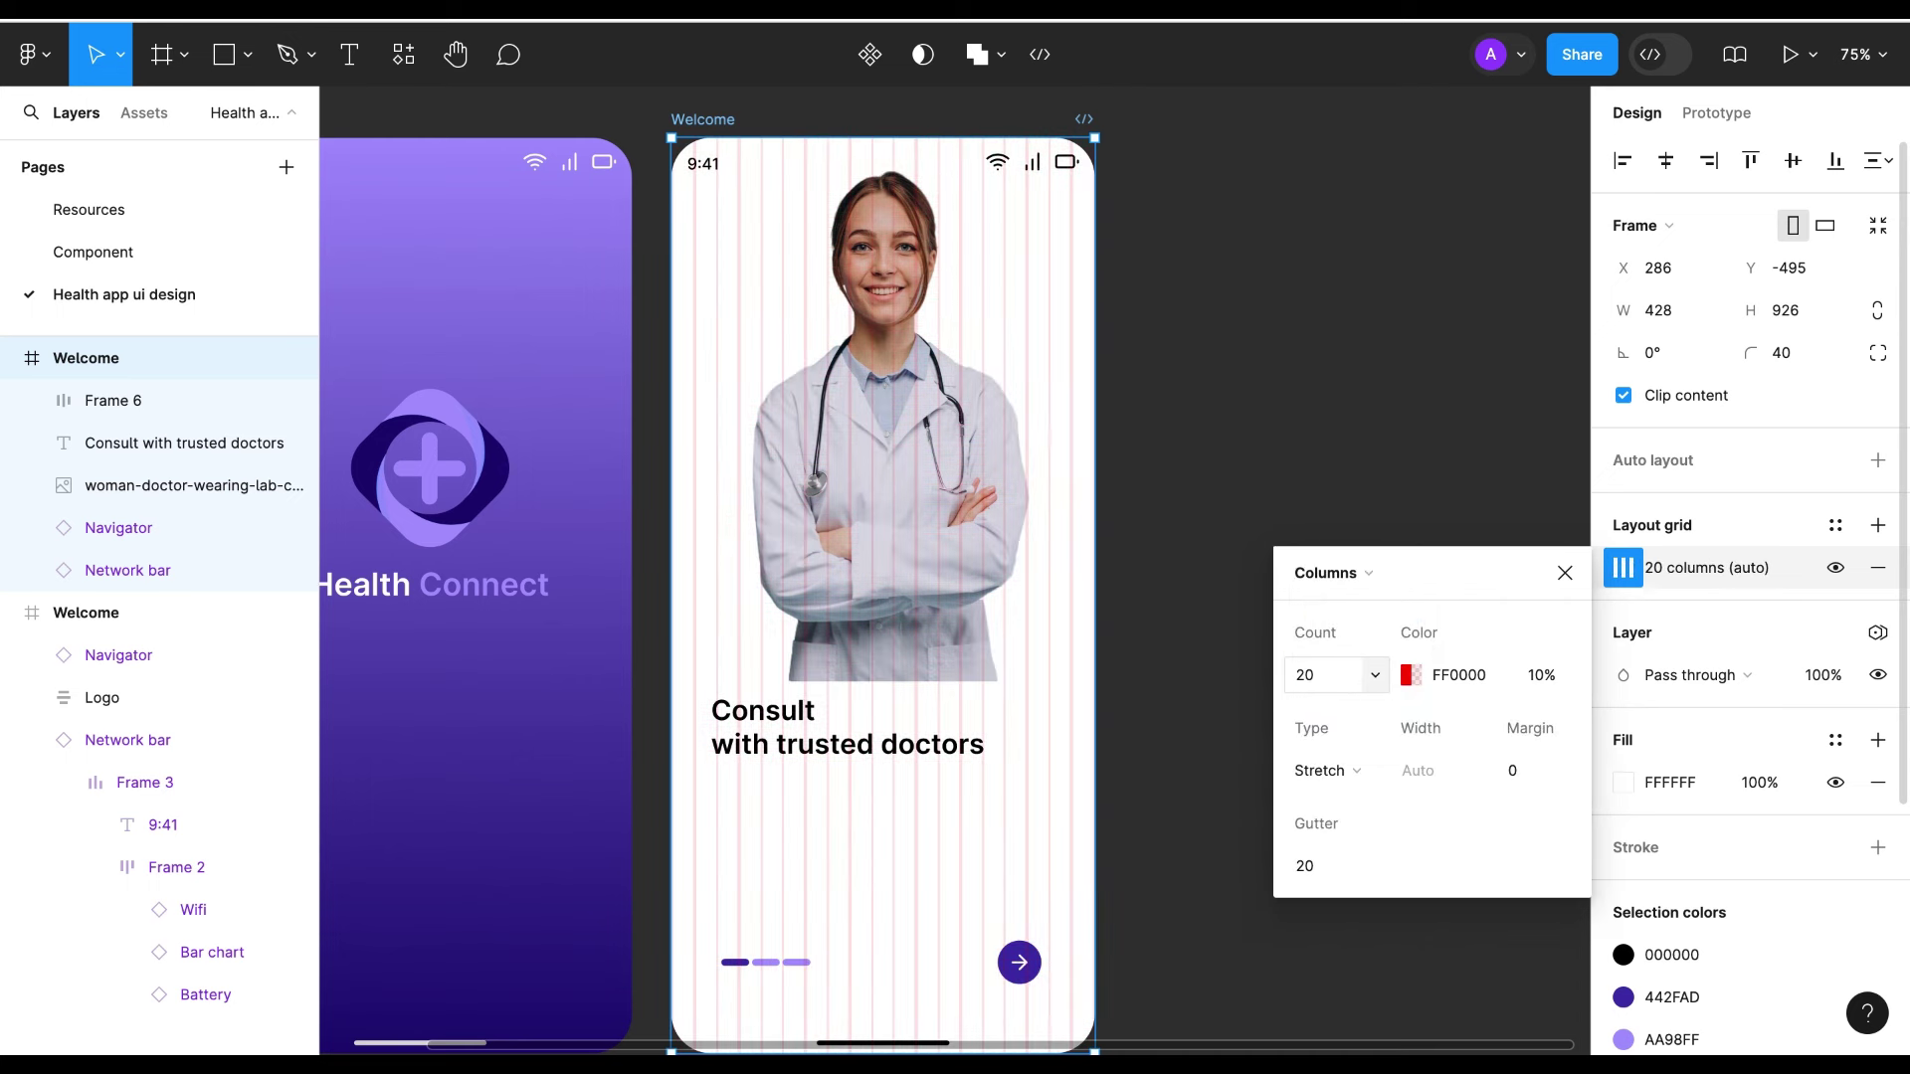
key(Return)
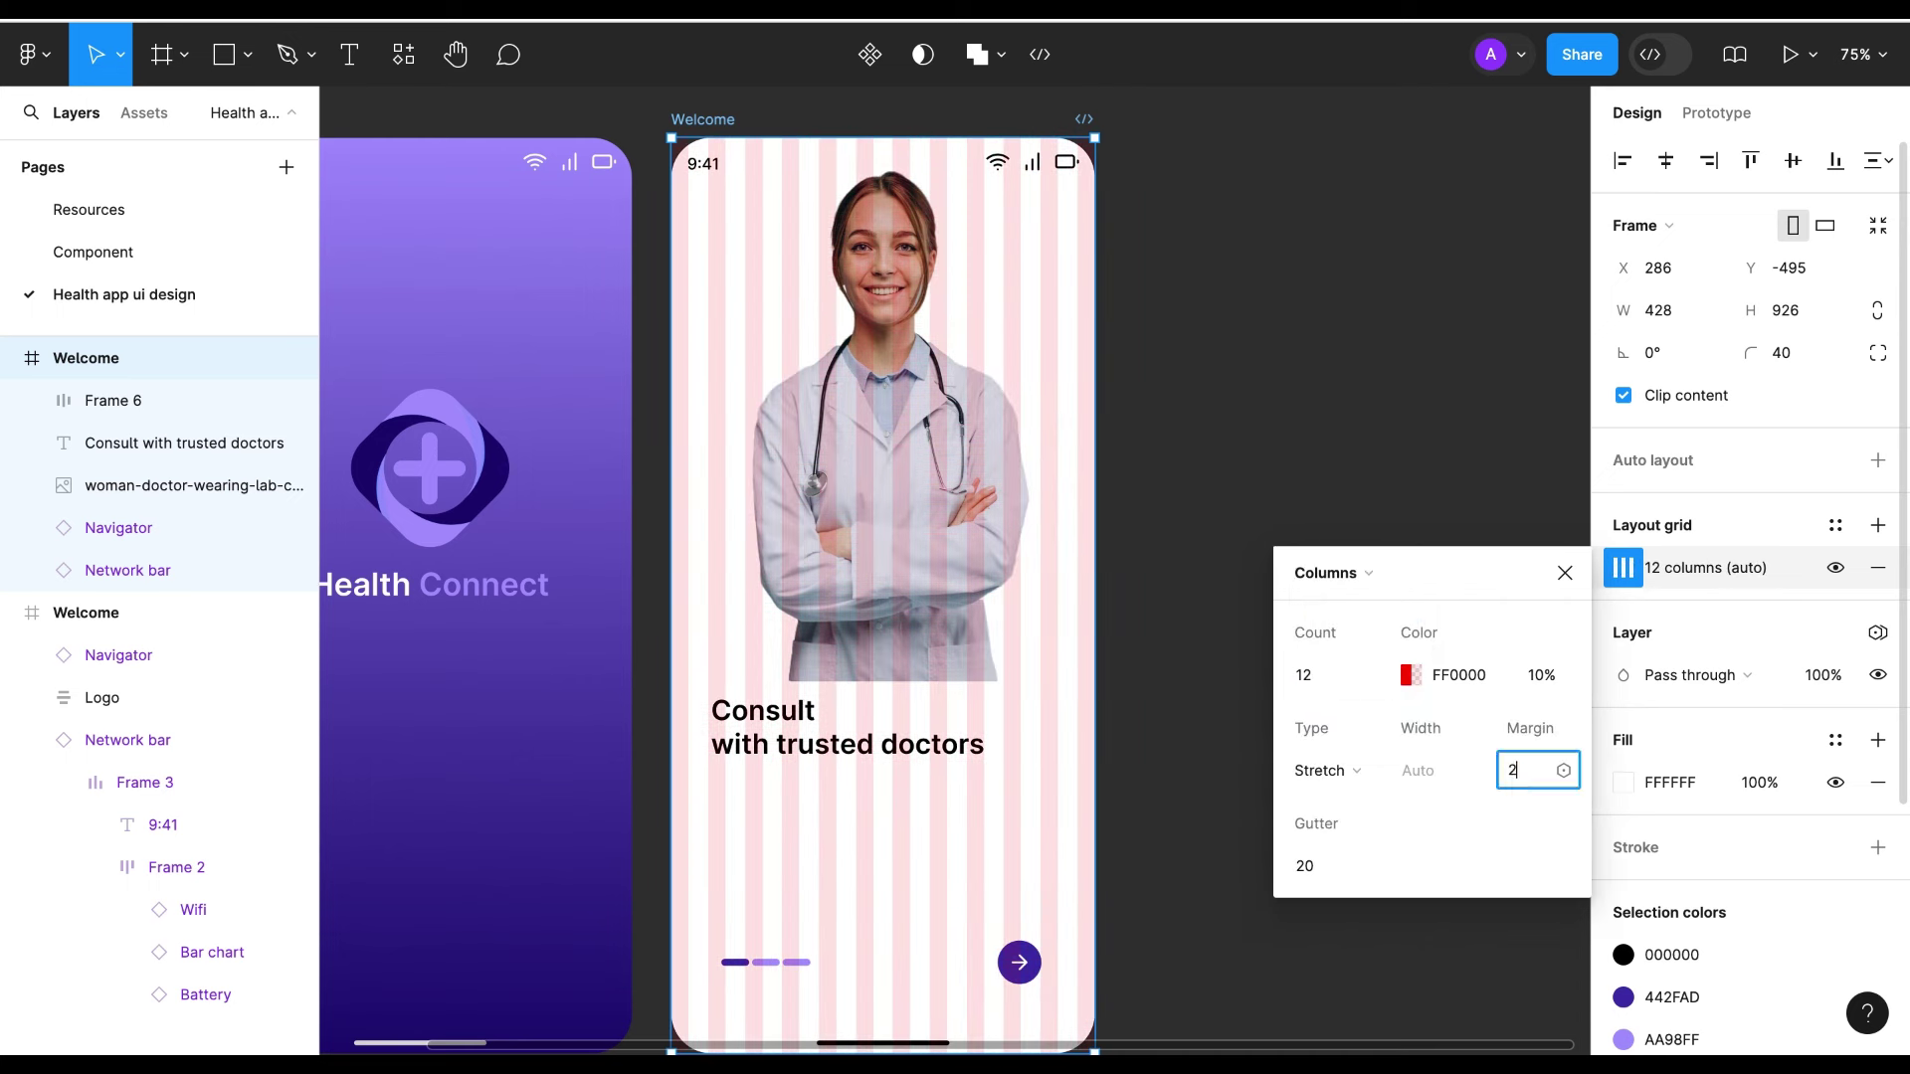
text(0)
key(Return)
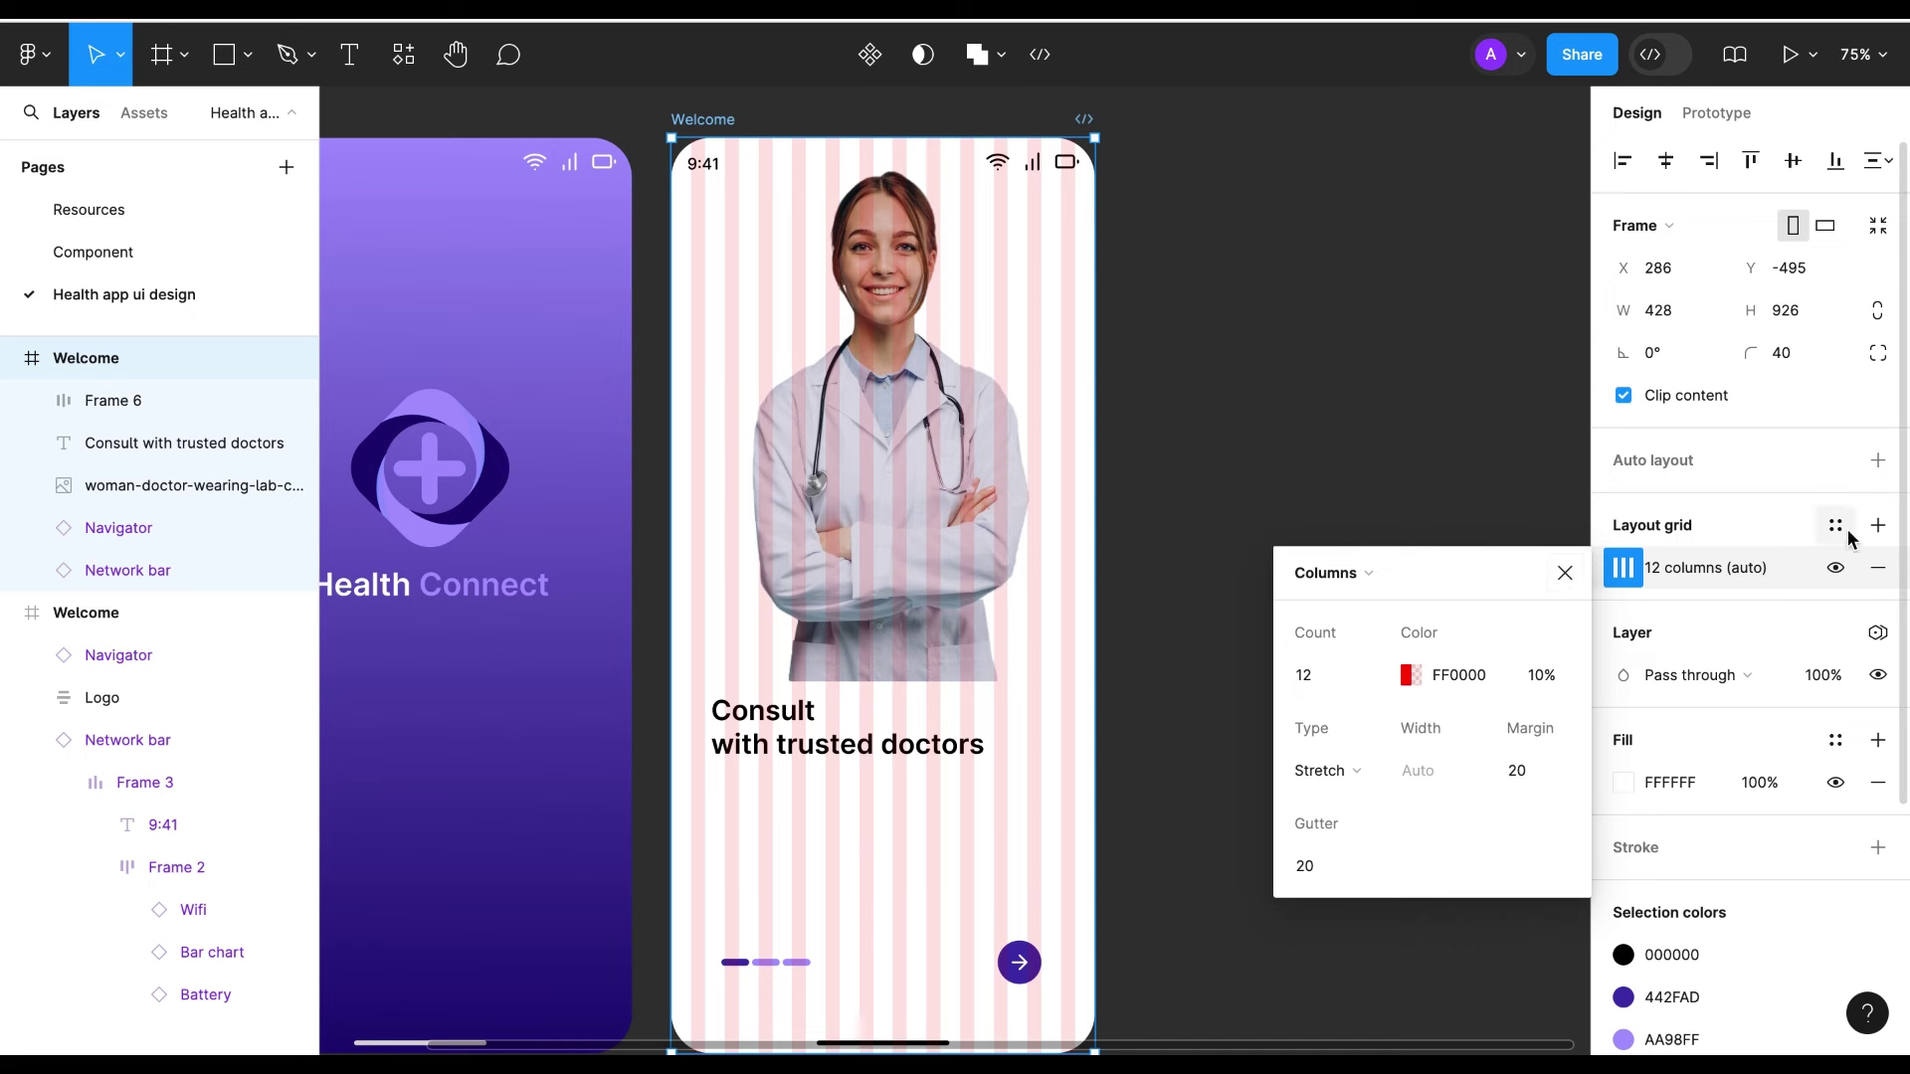
Save the grid as a new style named '12-column grid'.
click(1840, 529)
click(1851, 575)
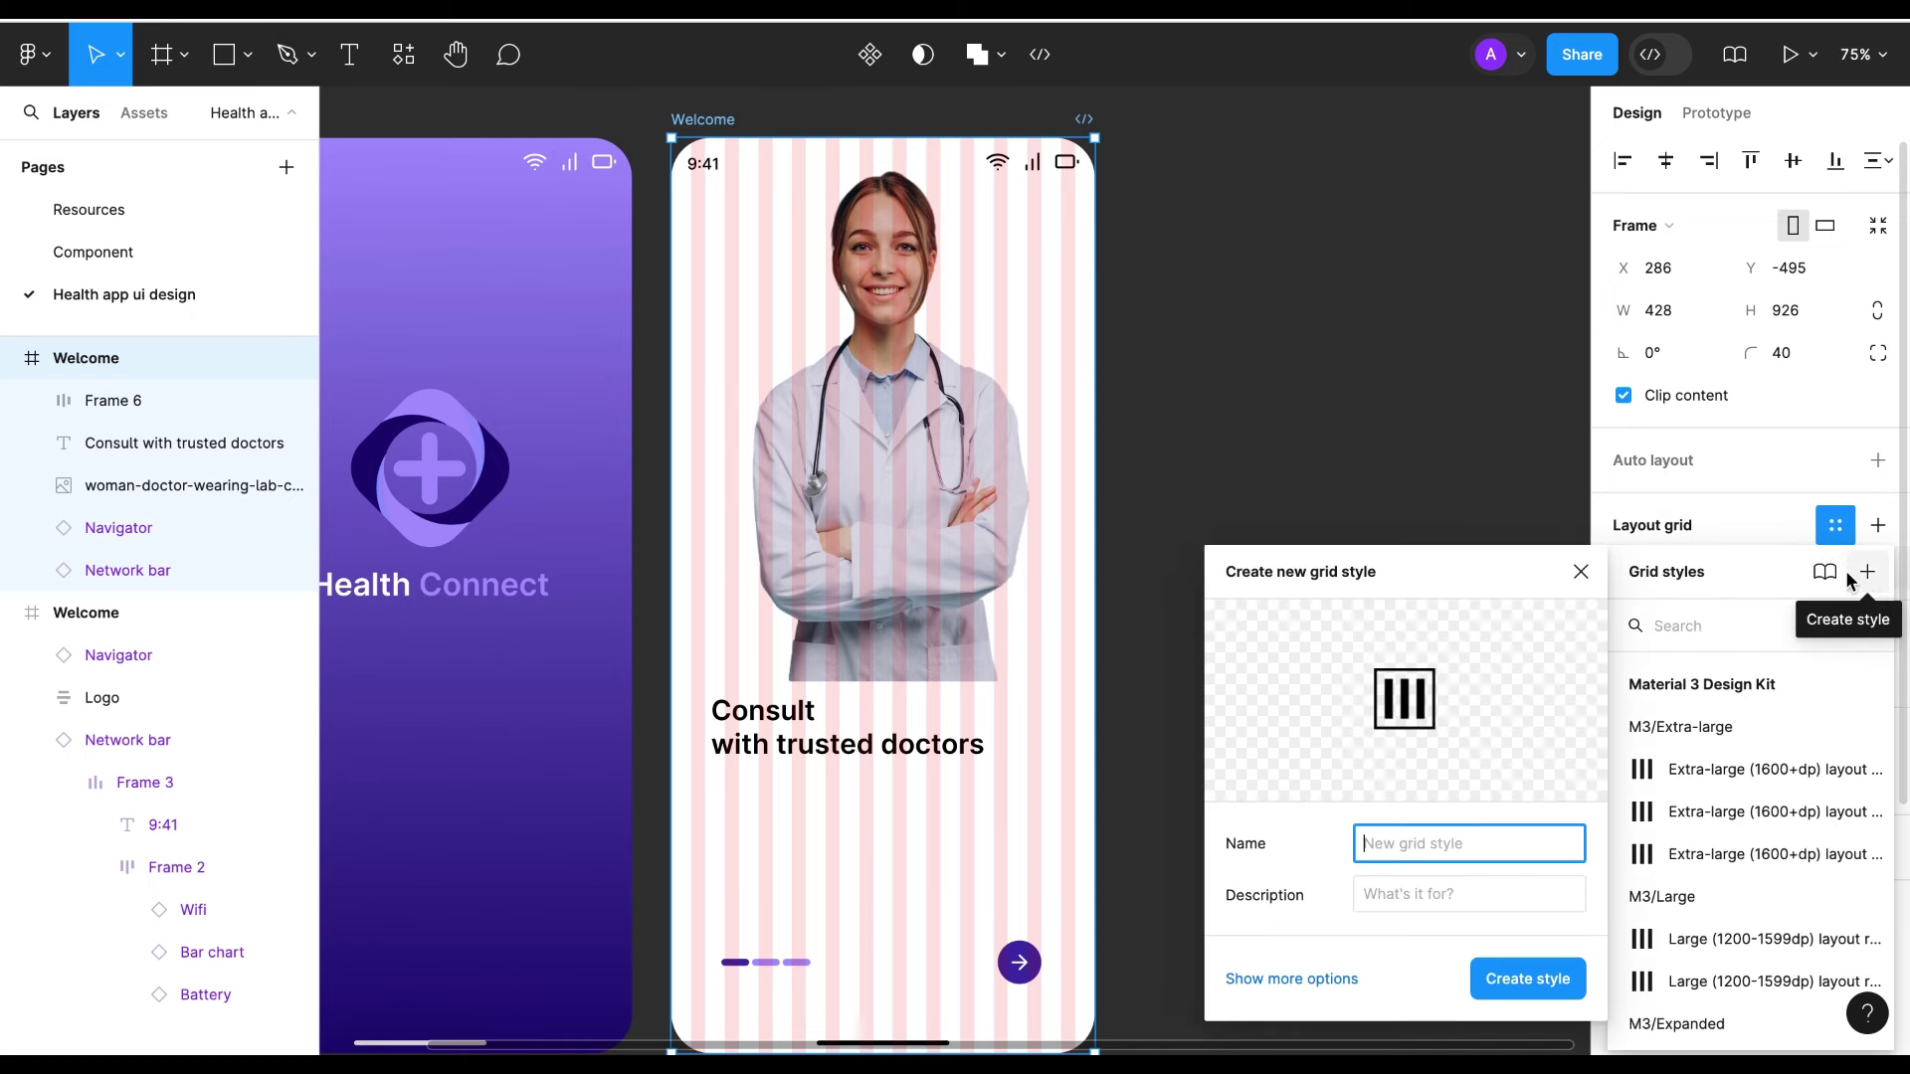
text(12-column g)
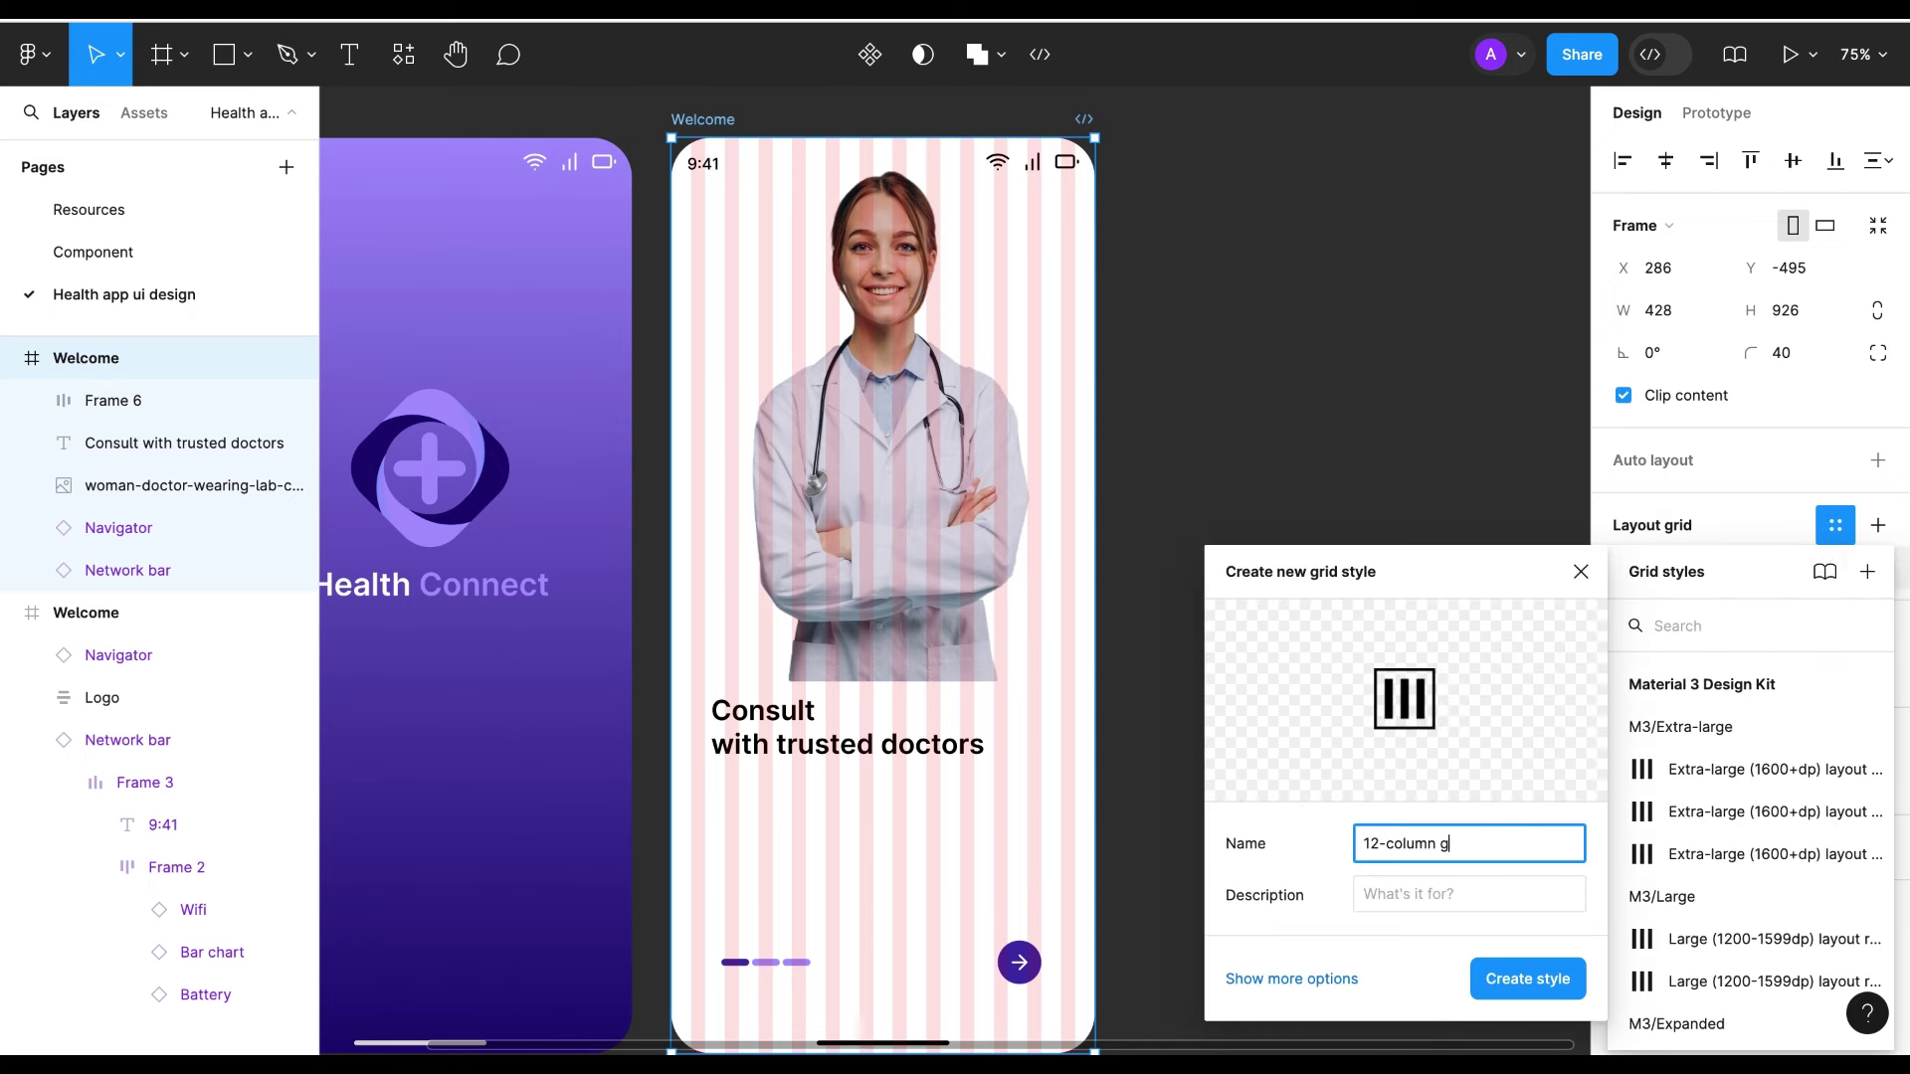
text(rid)
key(Return)
Widen the bottom navigation row to 357 so it spans the grid margins.
scroll(1025, 668, down, 3)
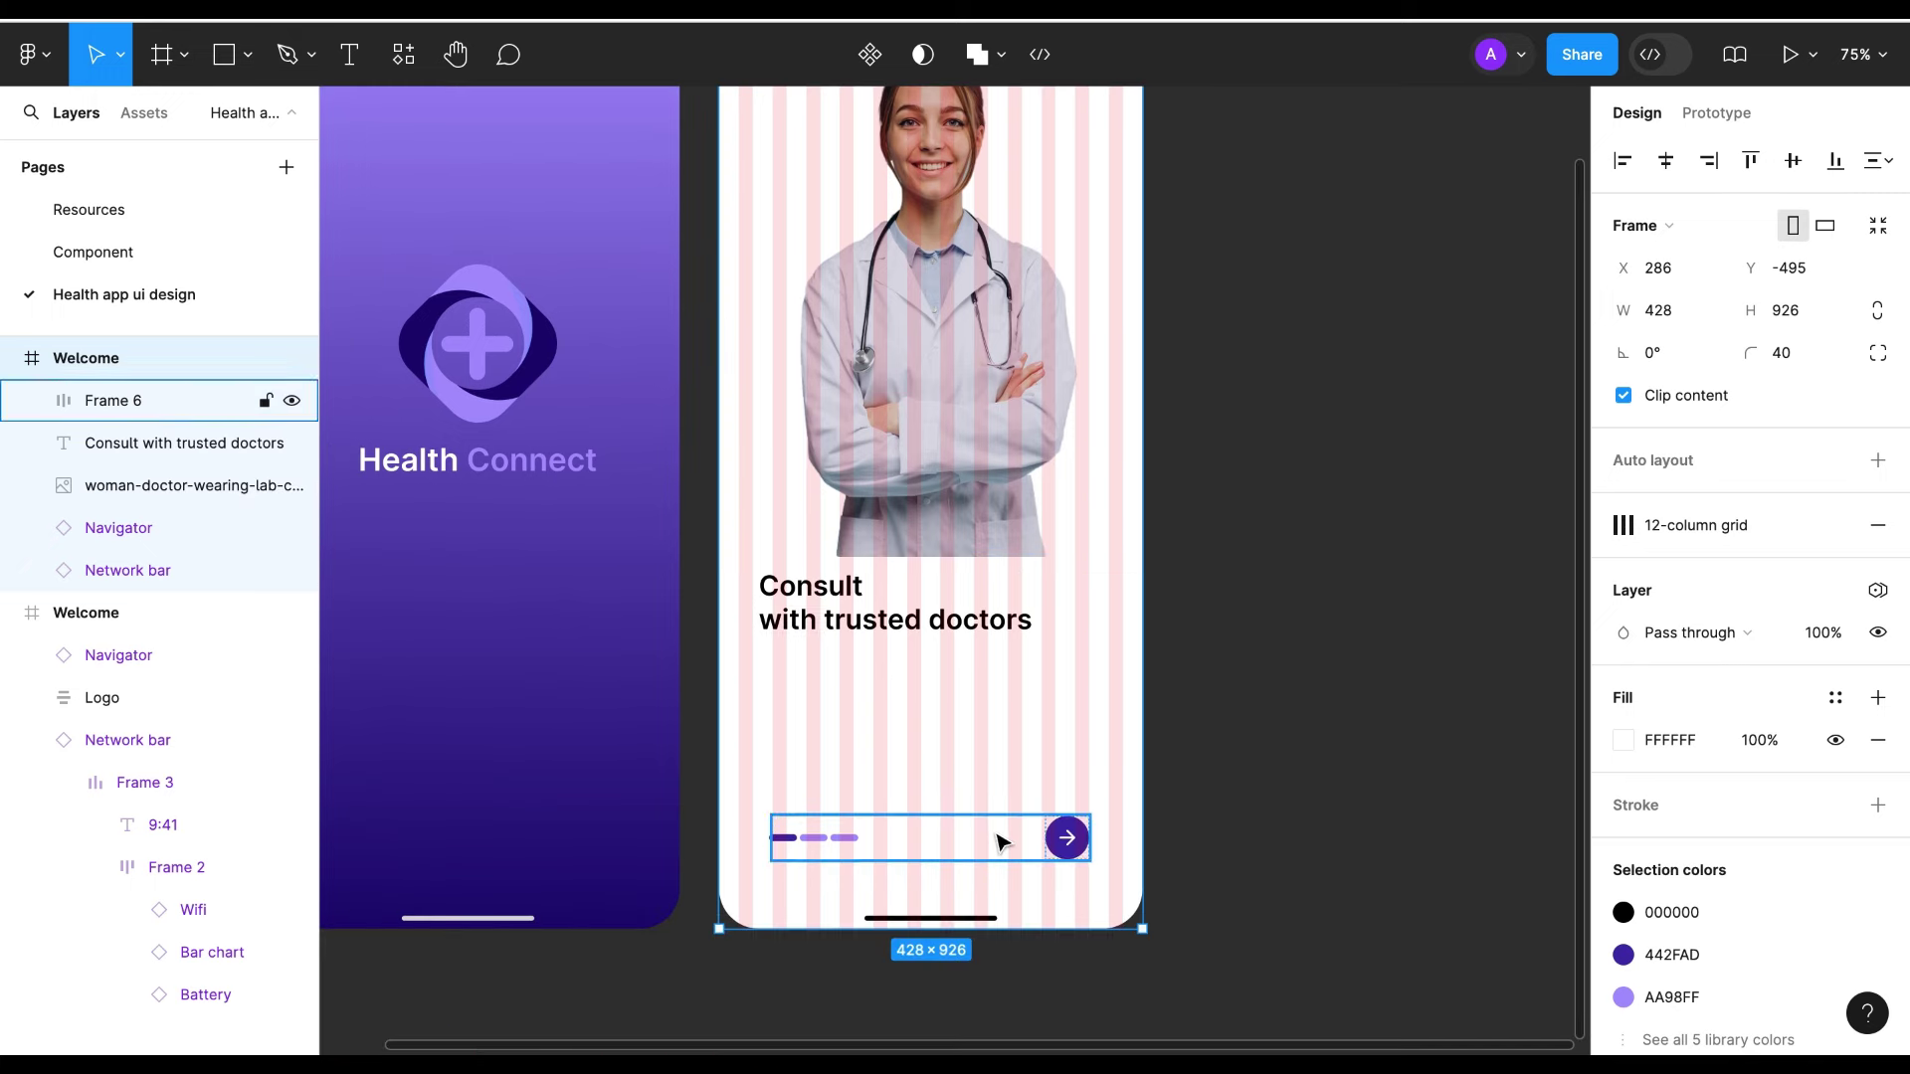
click(1000, 842)
drag(1091, 842, 1106, 842)
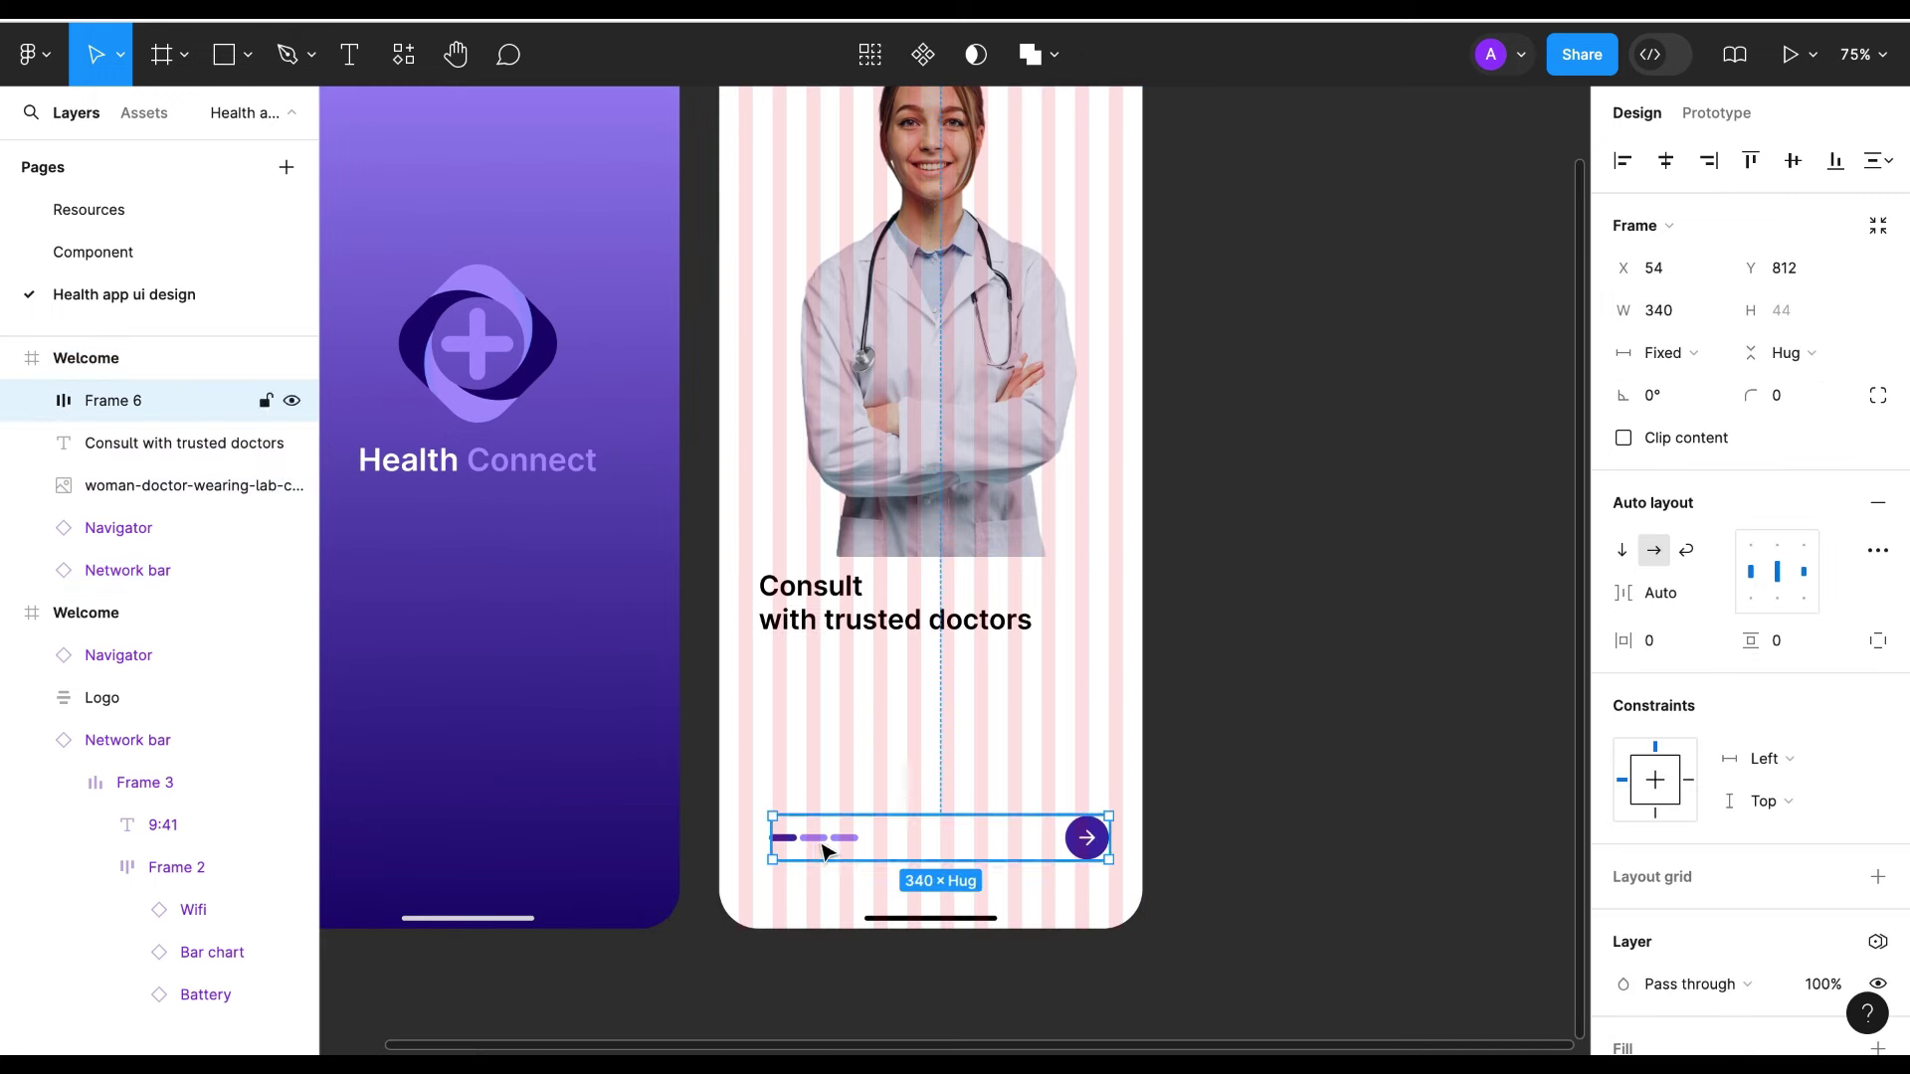
drag(773, 838, 758, 838)
scroll(752, 844, up, 5)
scroll(736, 858, down, 2)
scroll(736, 858, right, 3)
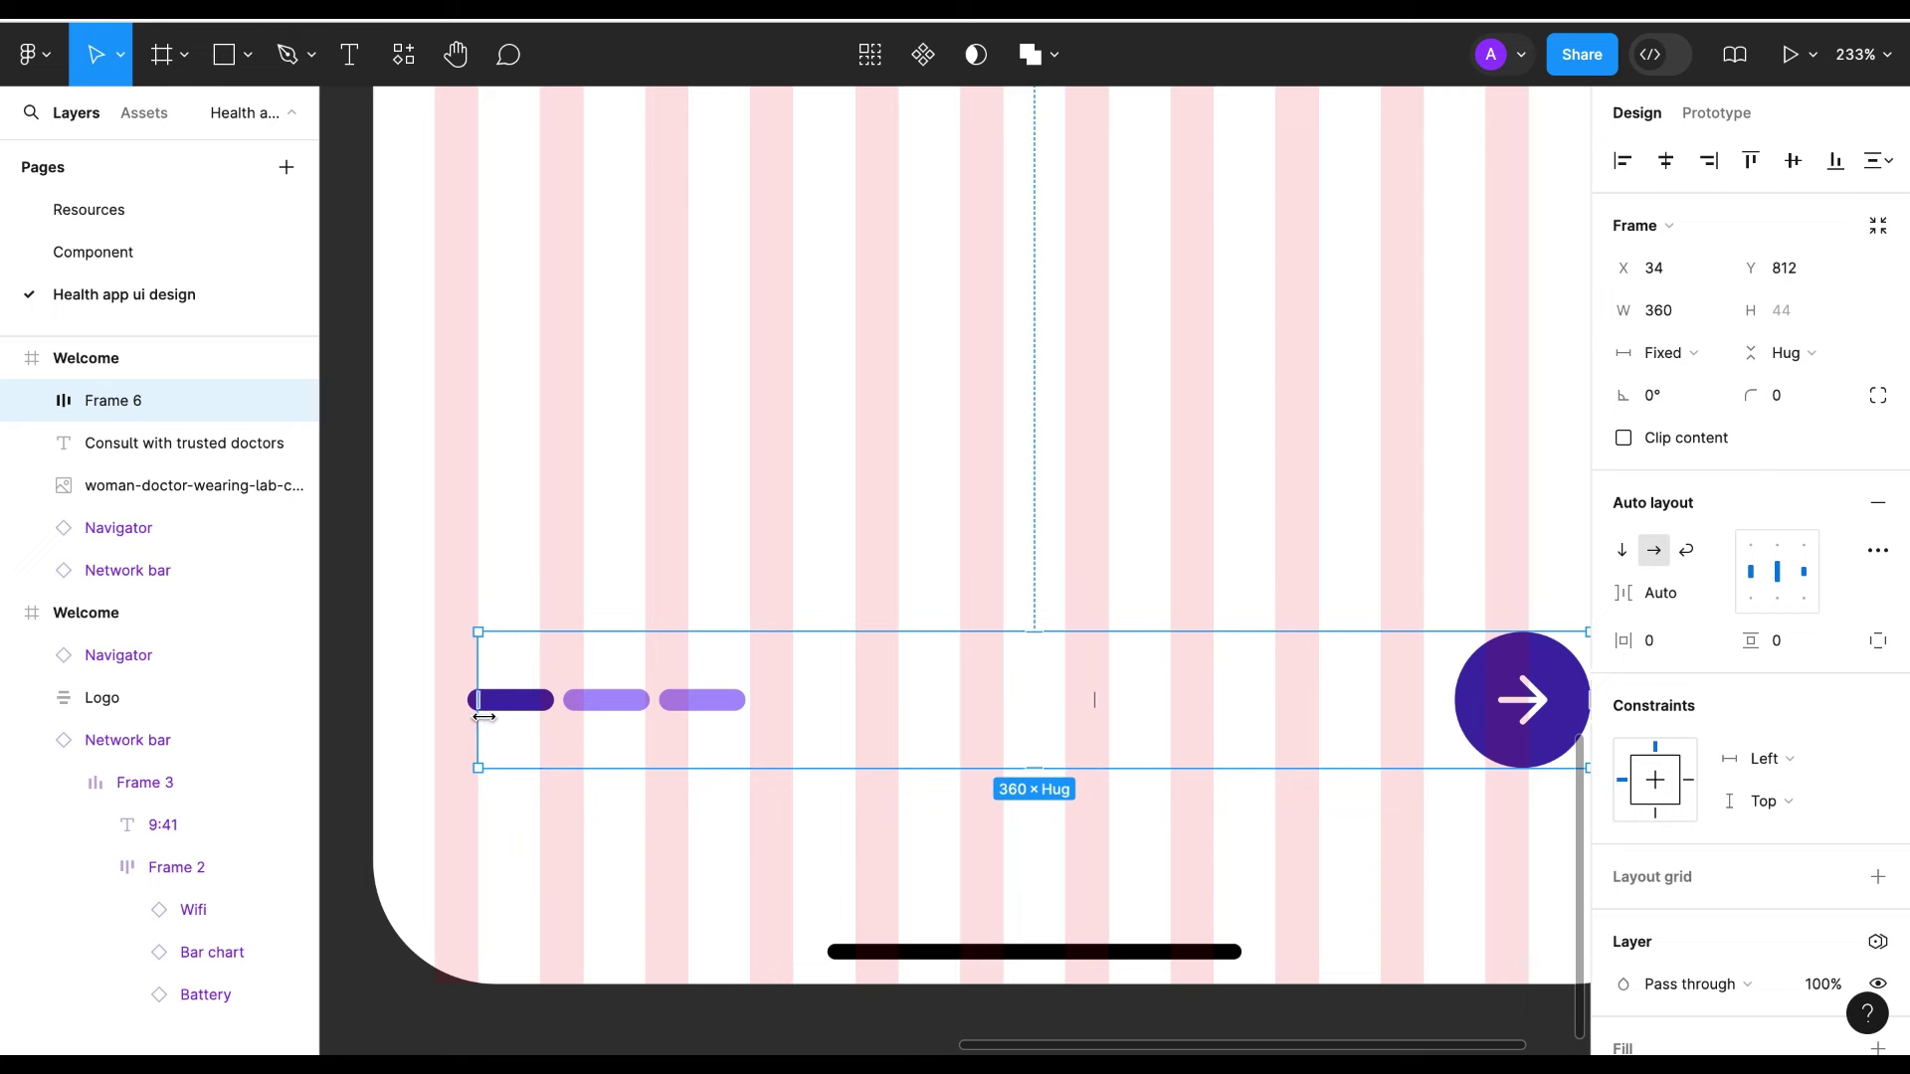
drag(486, 717, 493, 716)
click(560, 713)
key(Escape)
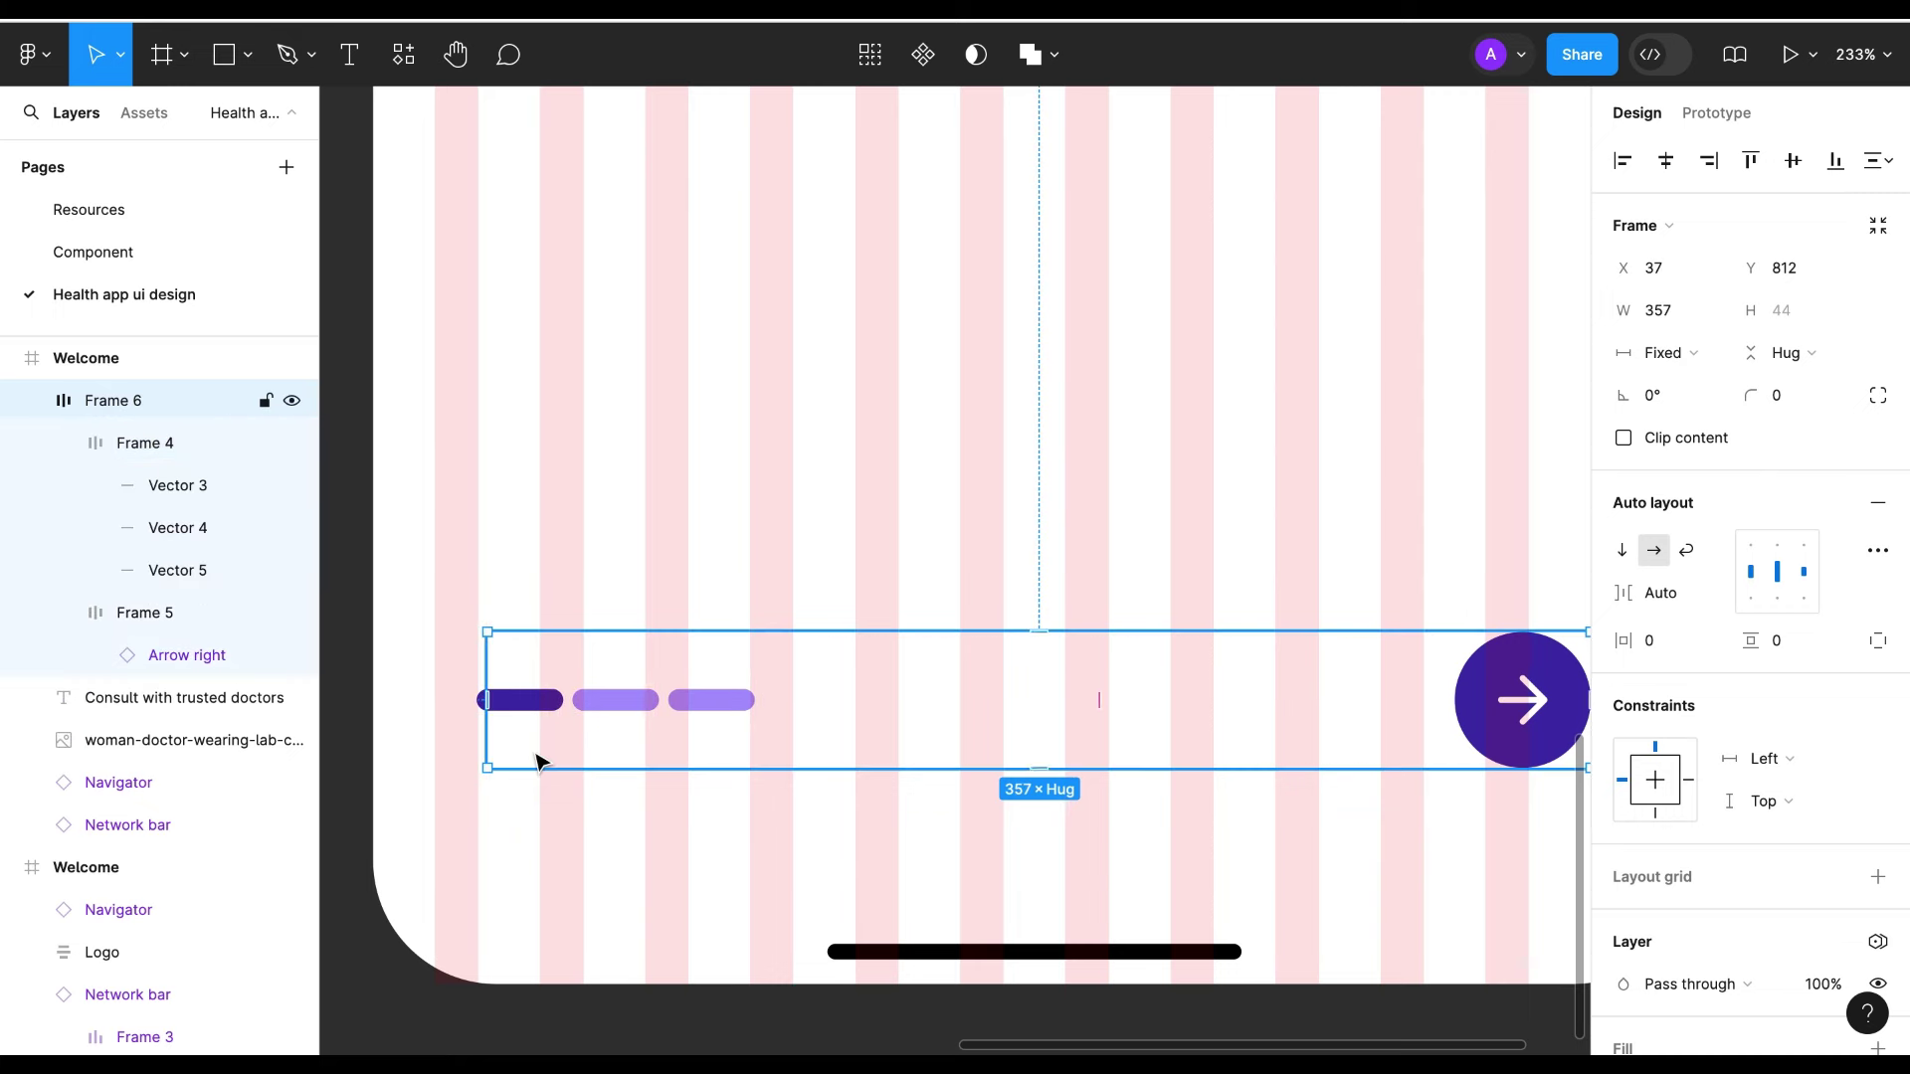
Zoom out to show both phone screens and select the second Welcome screen.
scroll(781, 751, right, 2)
scroll(756, 746, down, 5)
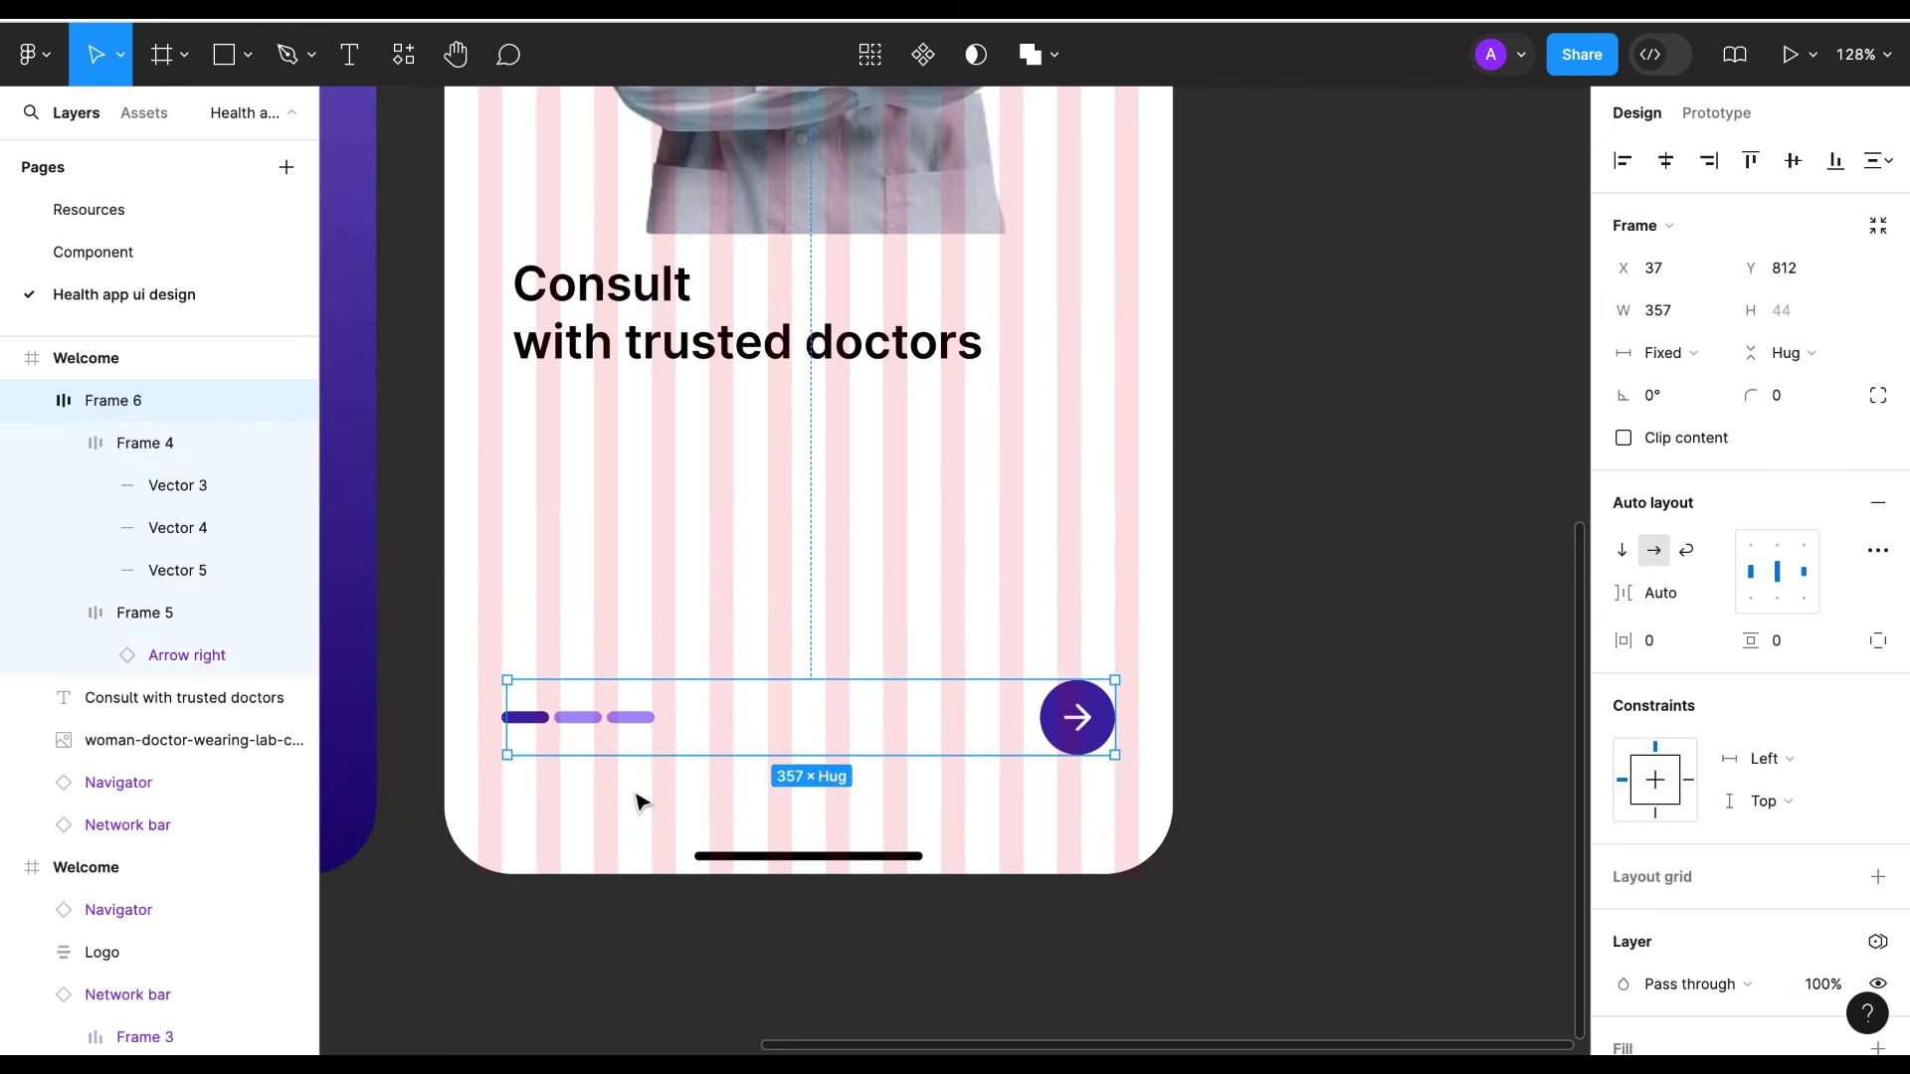
key(Escape)
key(shift+1)
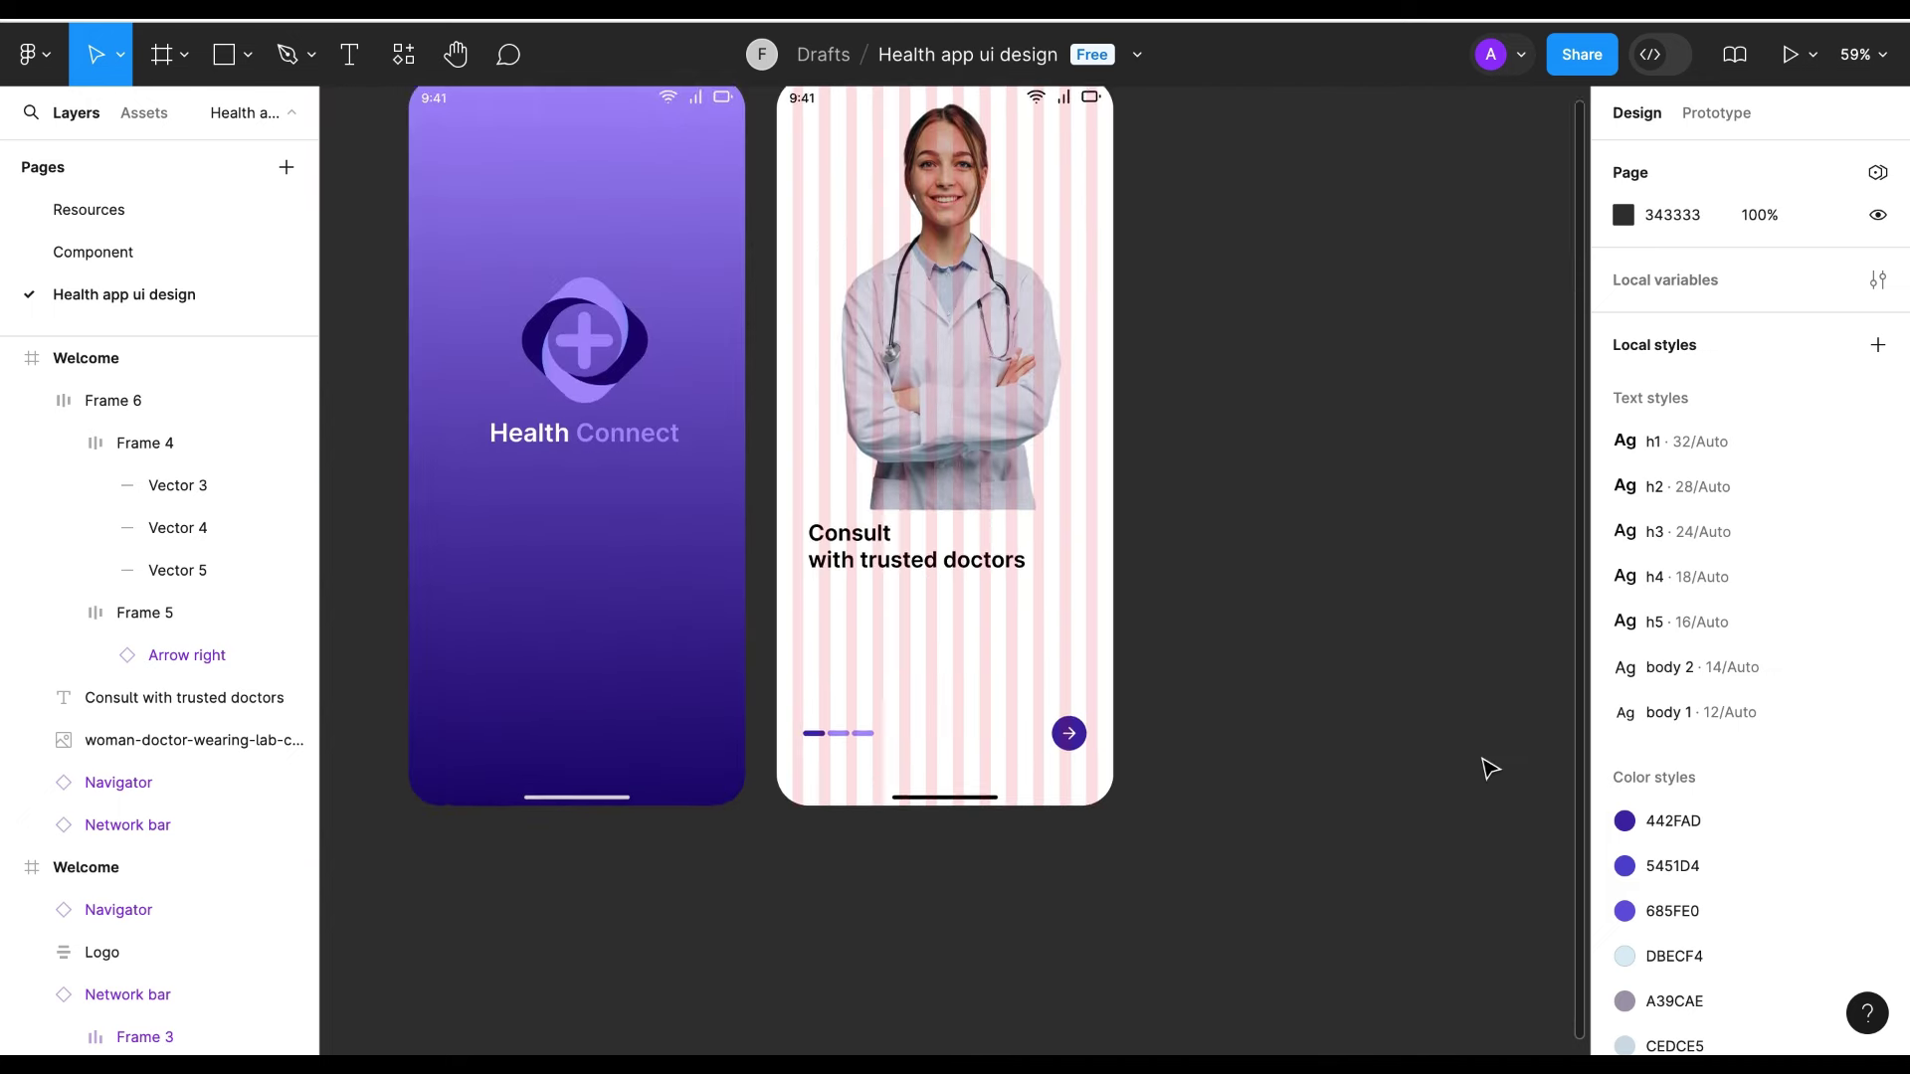
click(884, 149)
Duplicate the Welcome screen as a third screen and hide the column grids.
click(884, 149)
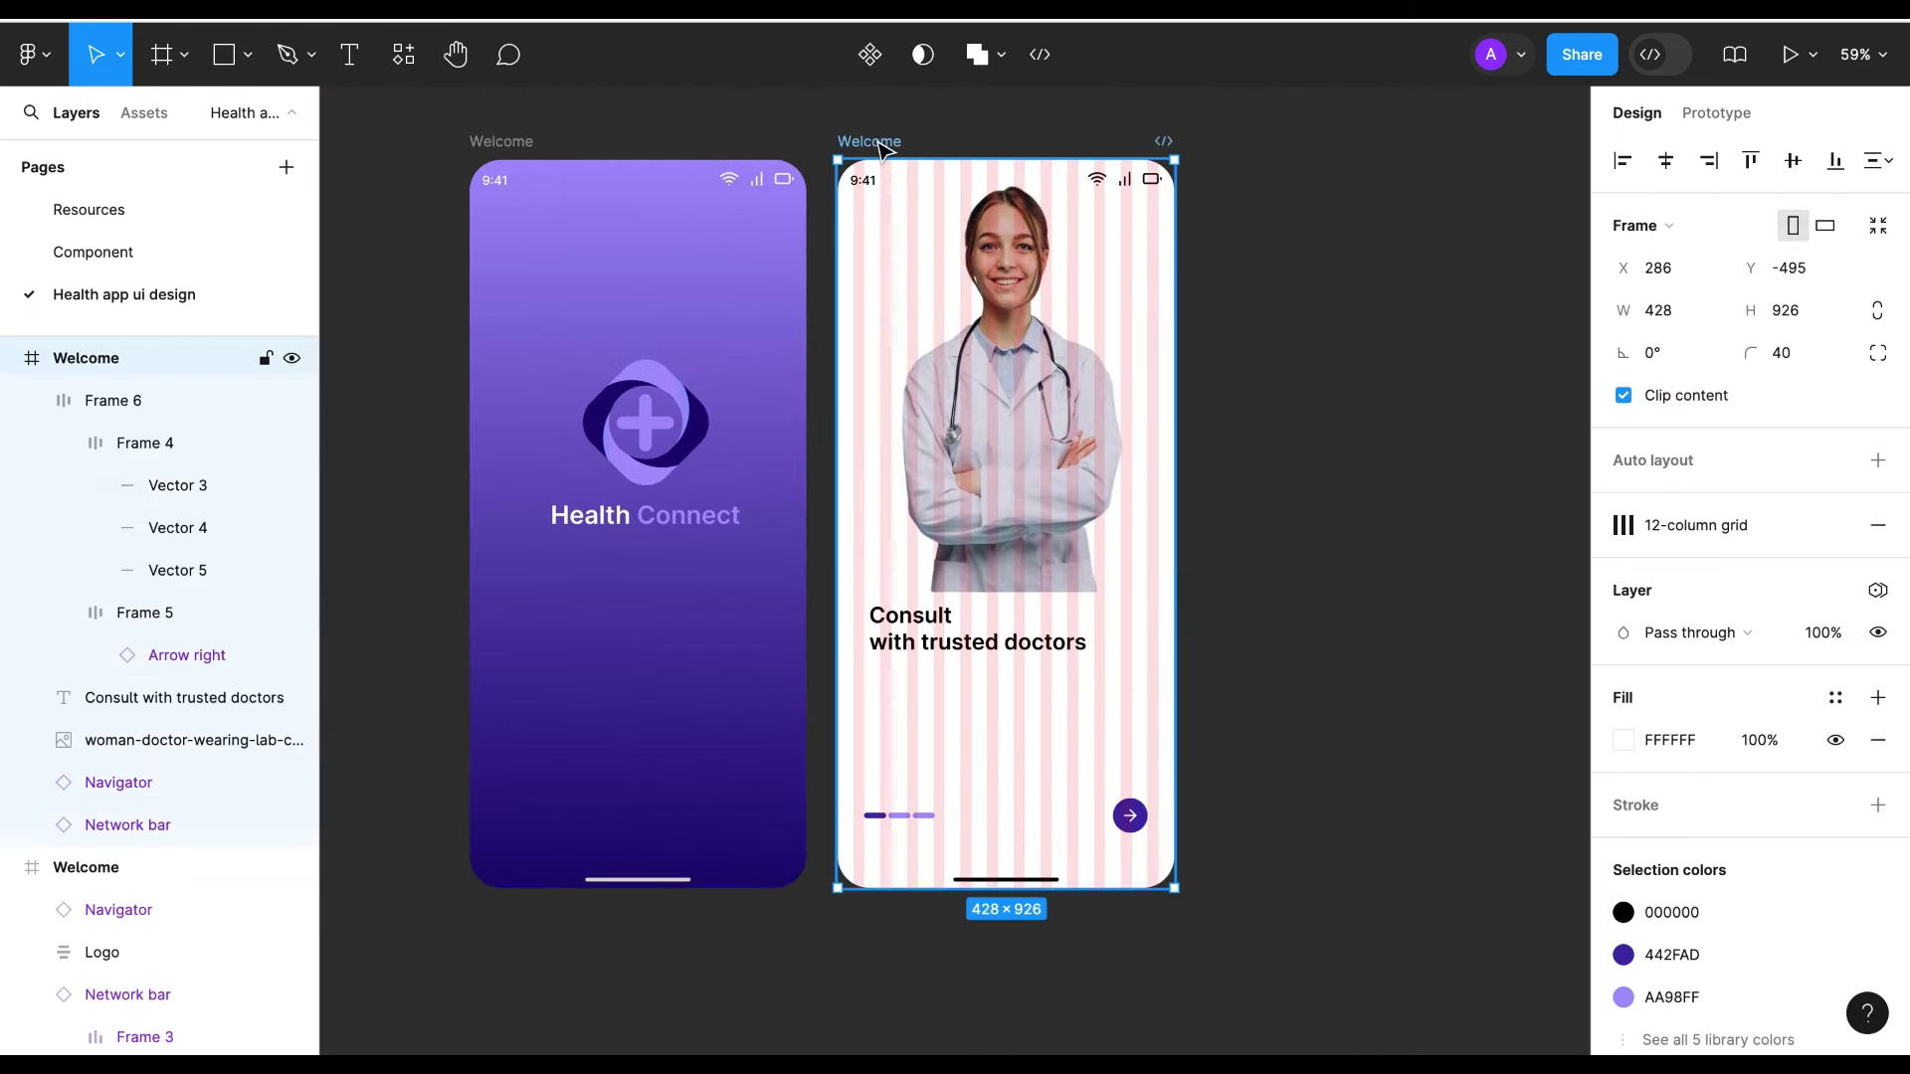
key(ctrl+d)
click(846, 140)
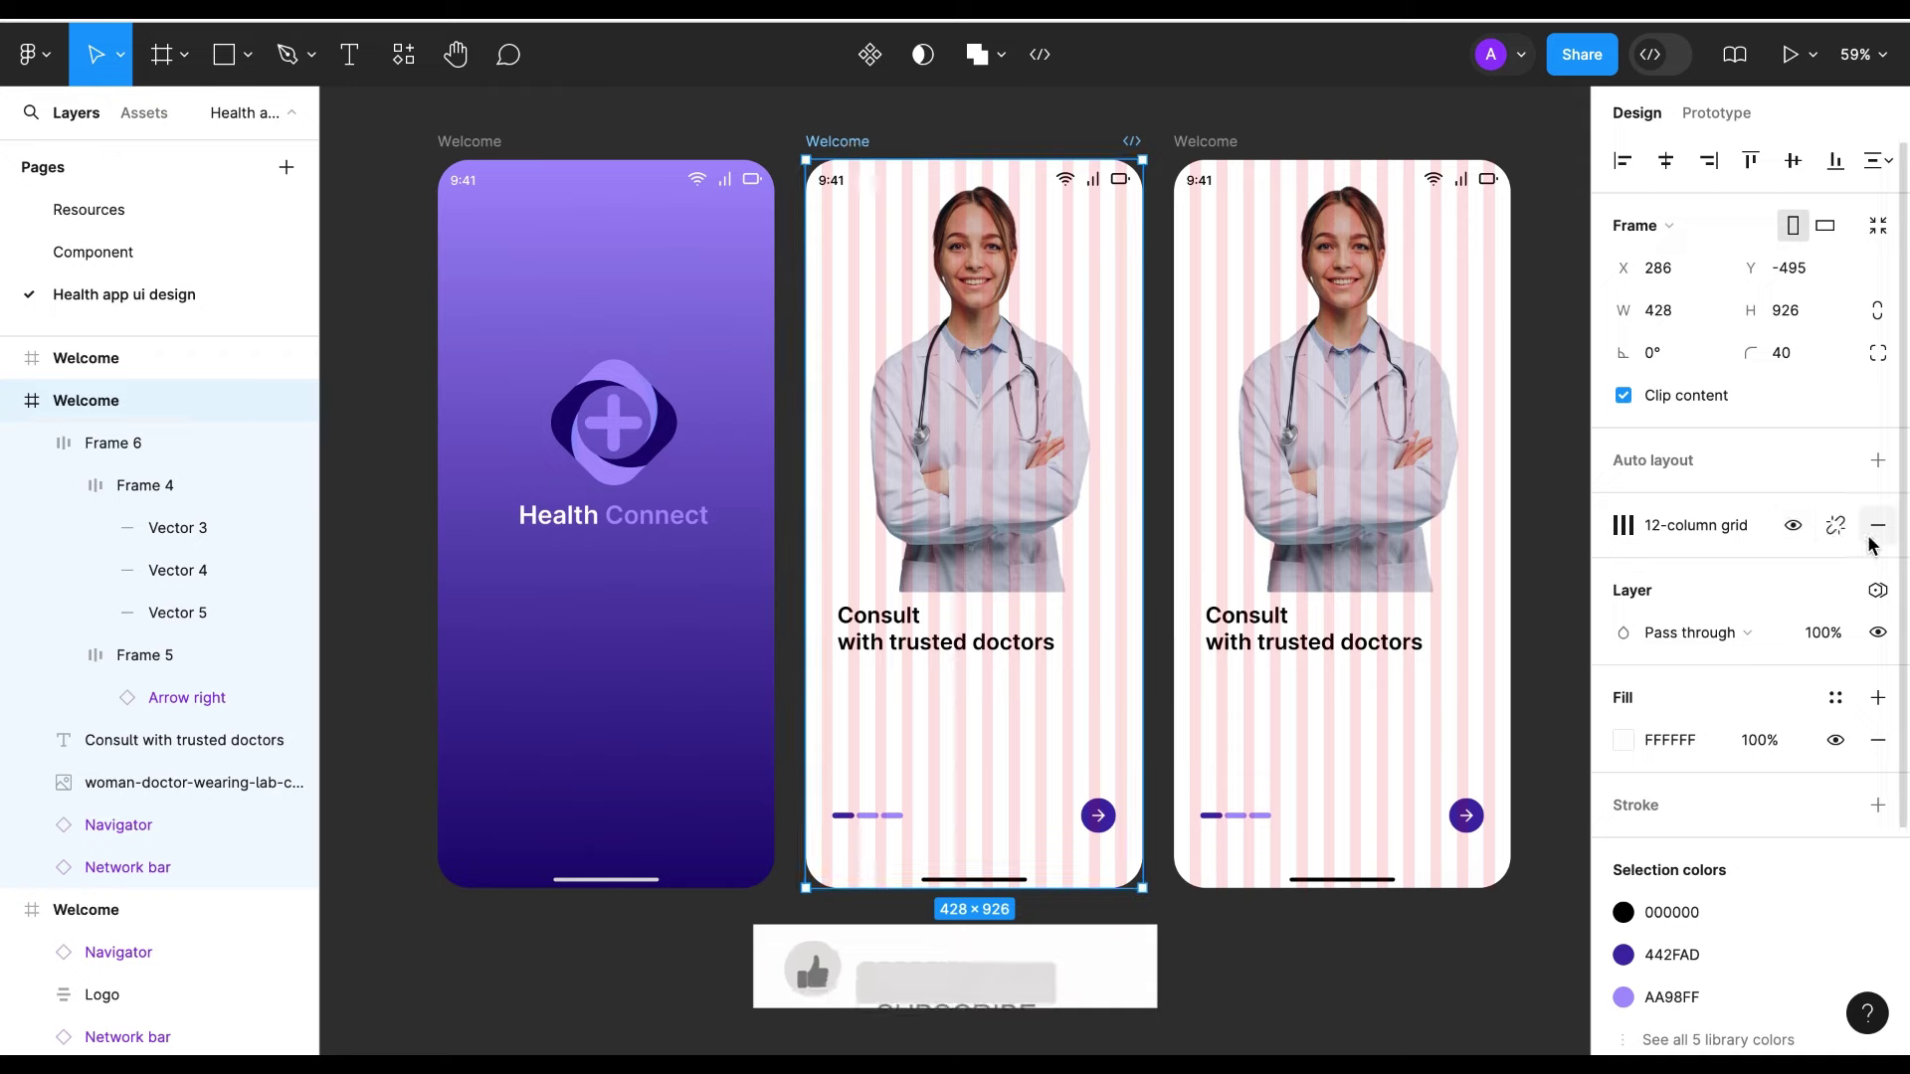
click(1836, 525)
scroll(1334, 546, right, 3)
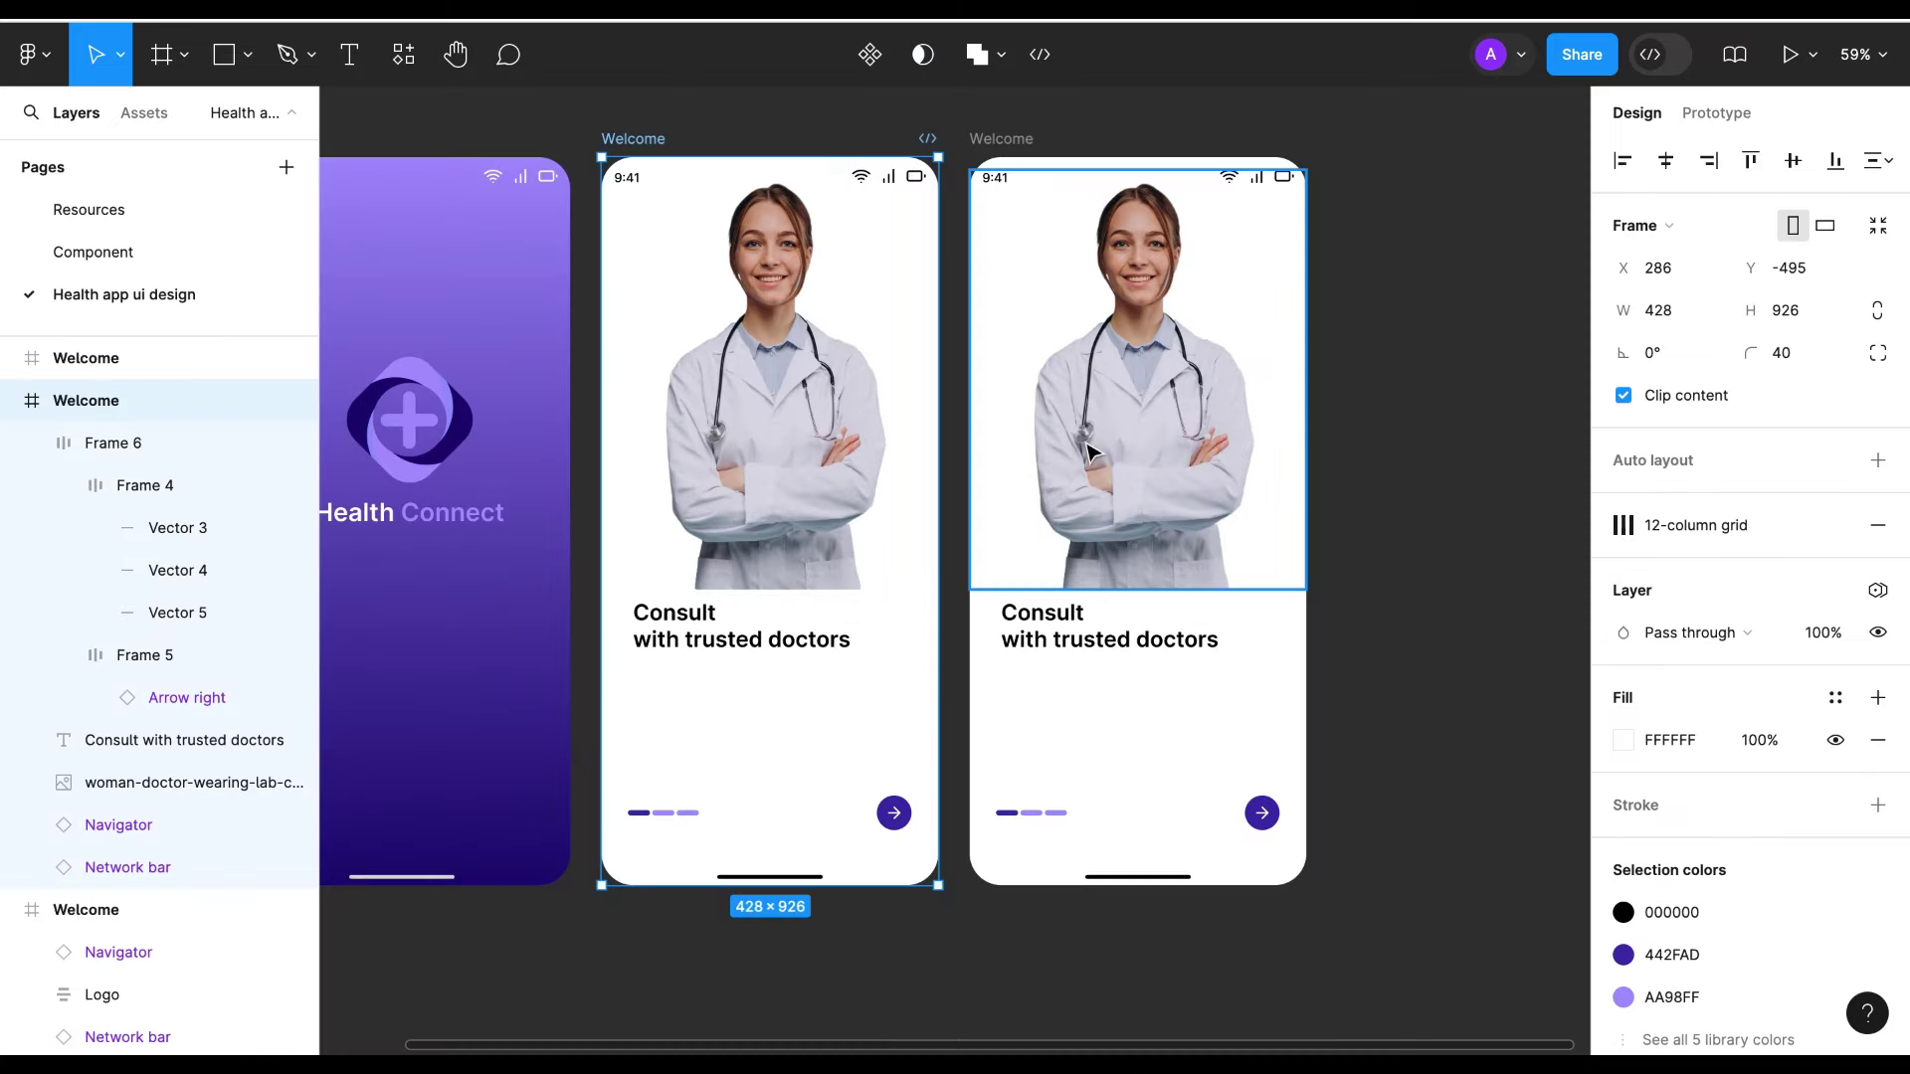
Replace the doctor photo with a pasted Logo near the top of the third screen.
click(1137, 378)
key(Delete)
key(ctrl+v)
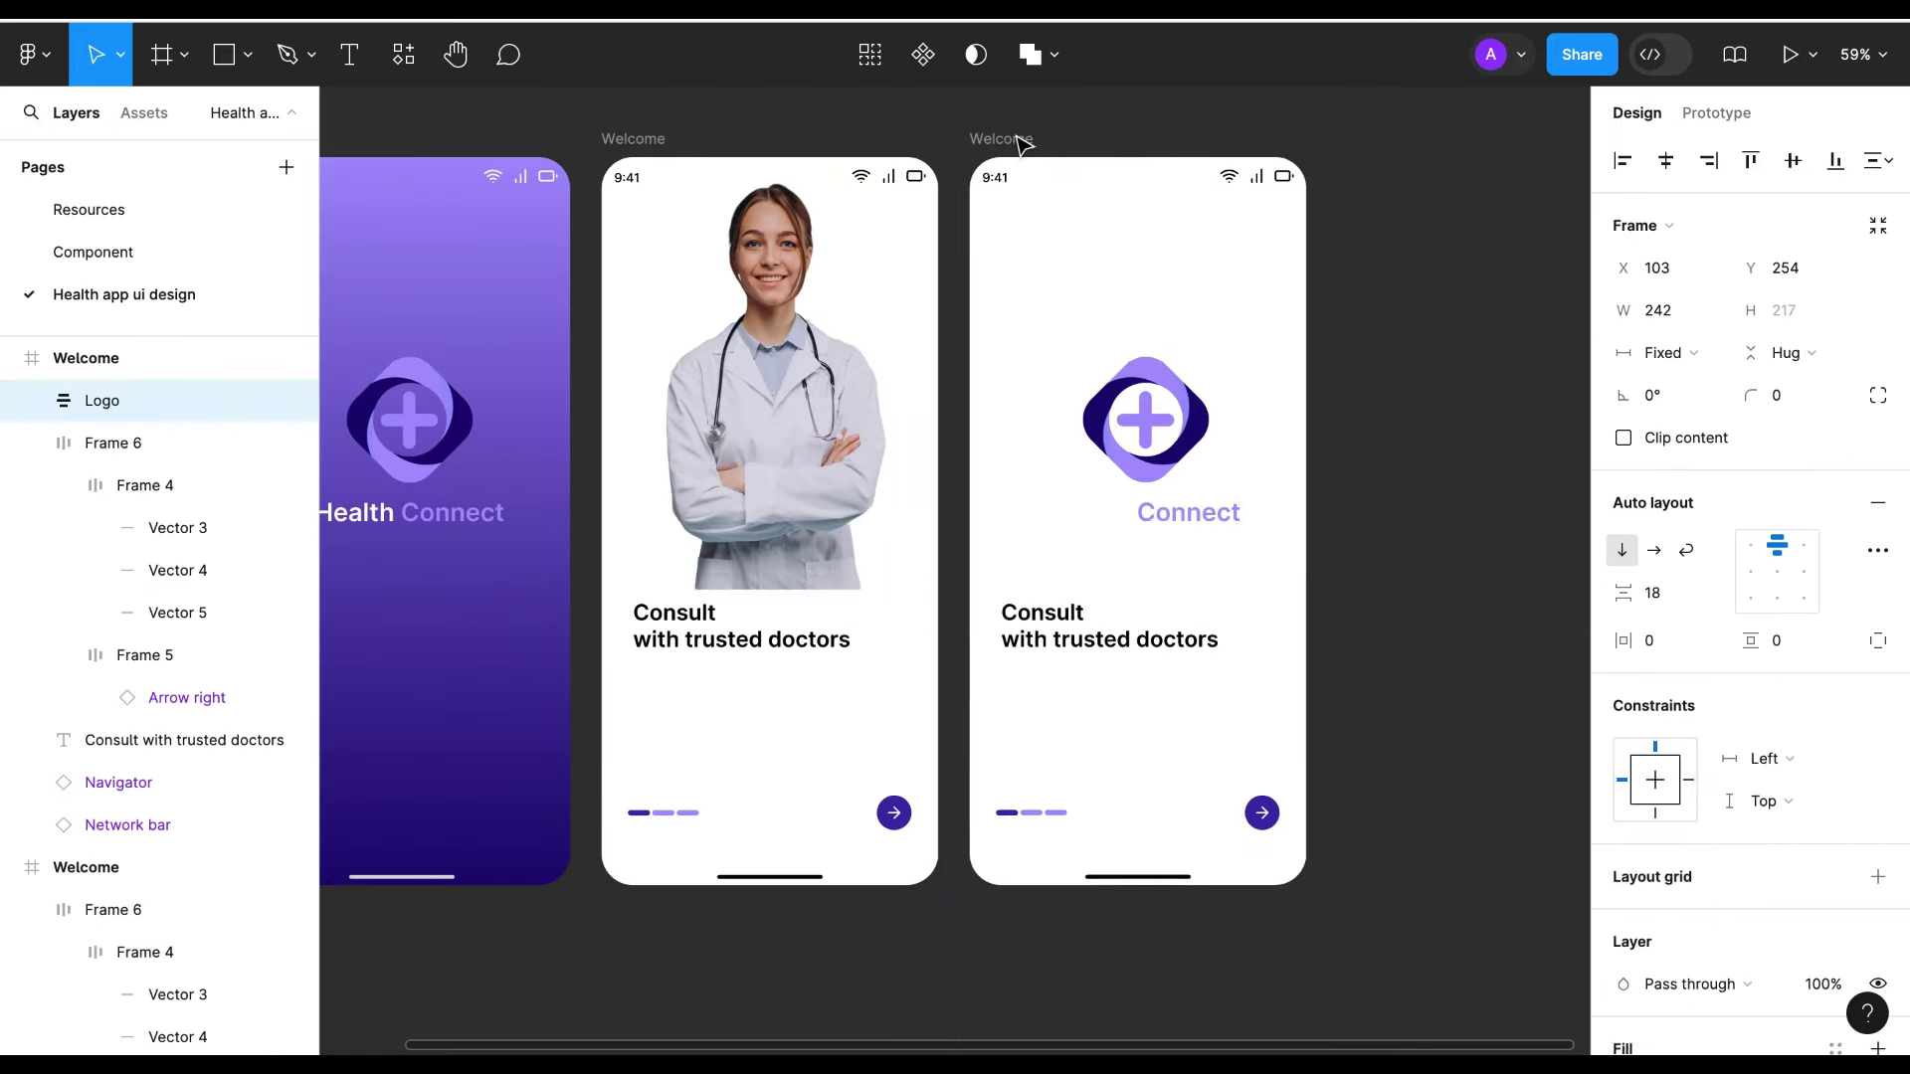
drag(1104, 517, 1091, 401)
Color the word Health in the logo black 000000.
double_click(1091, 401)
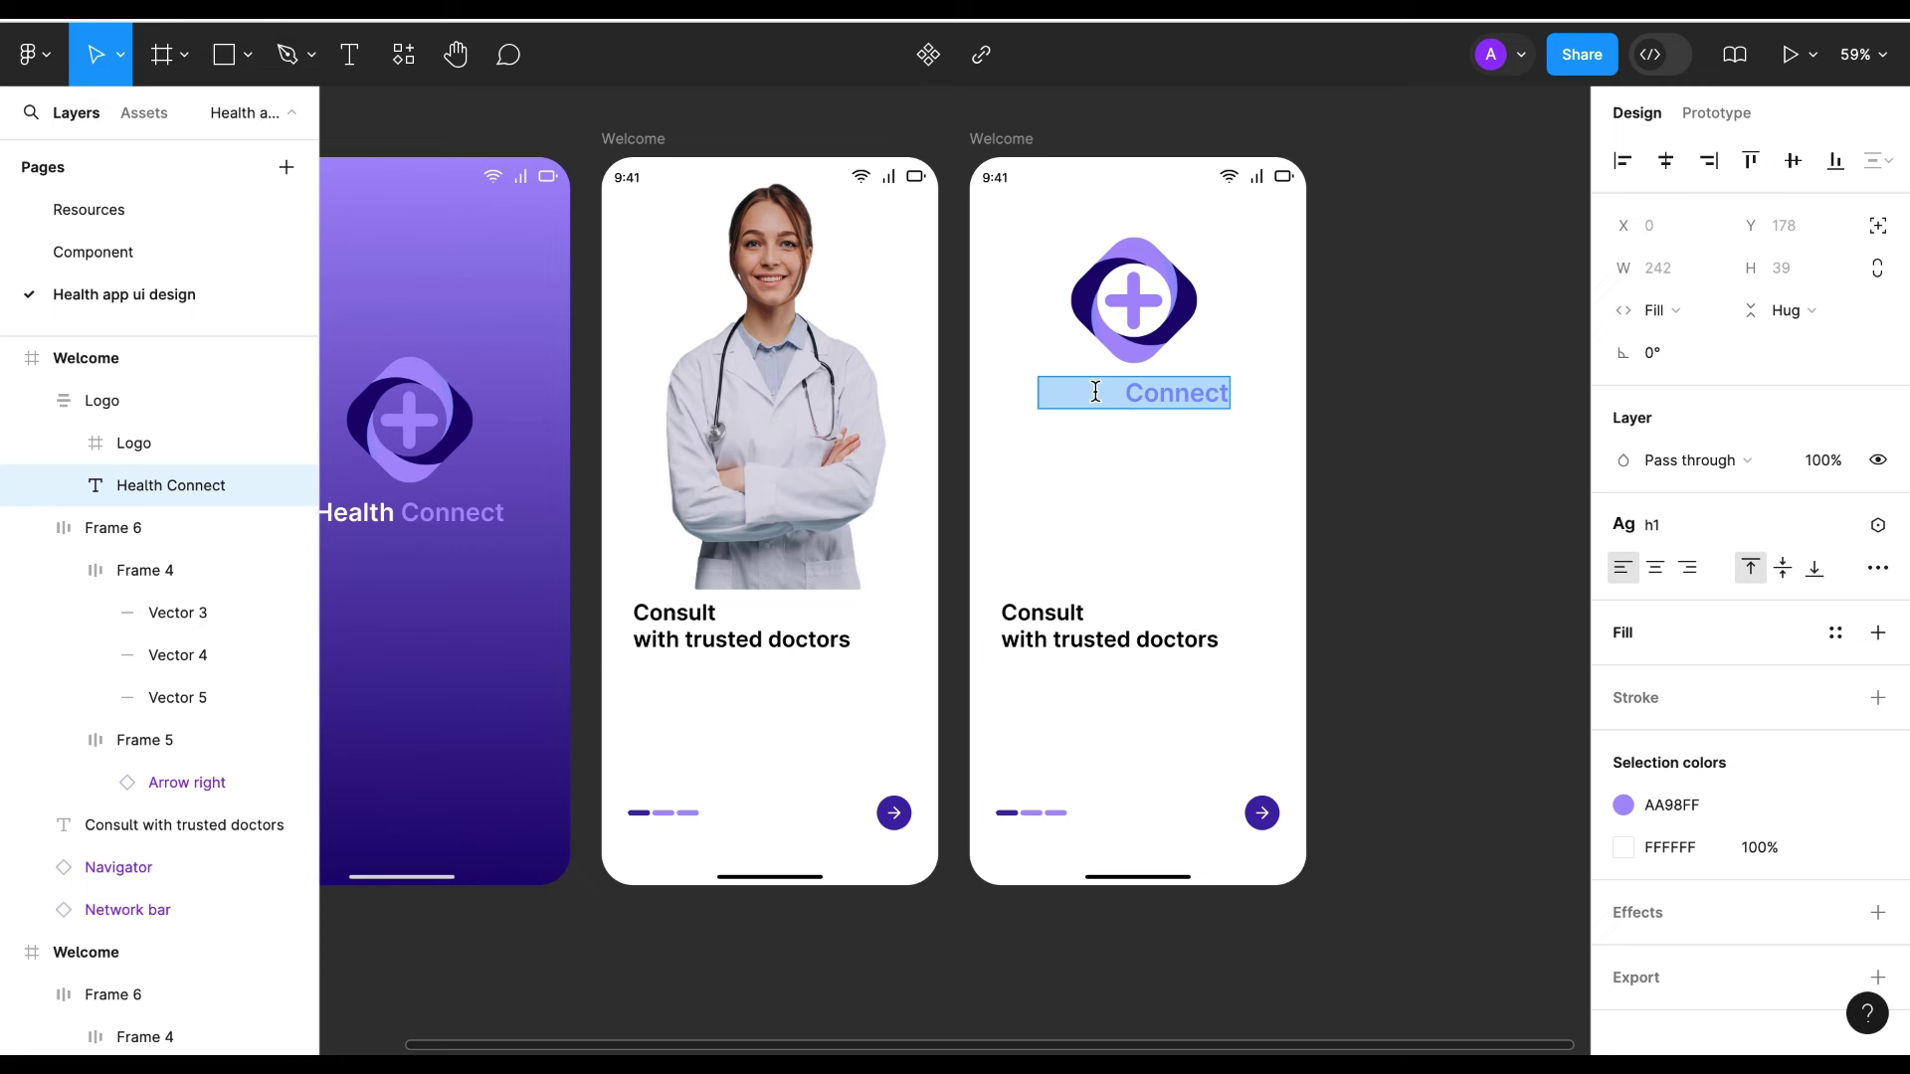
click(1624, 676)
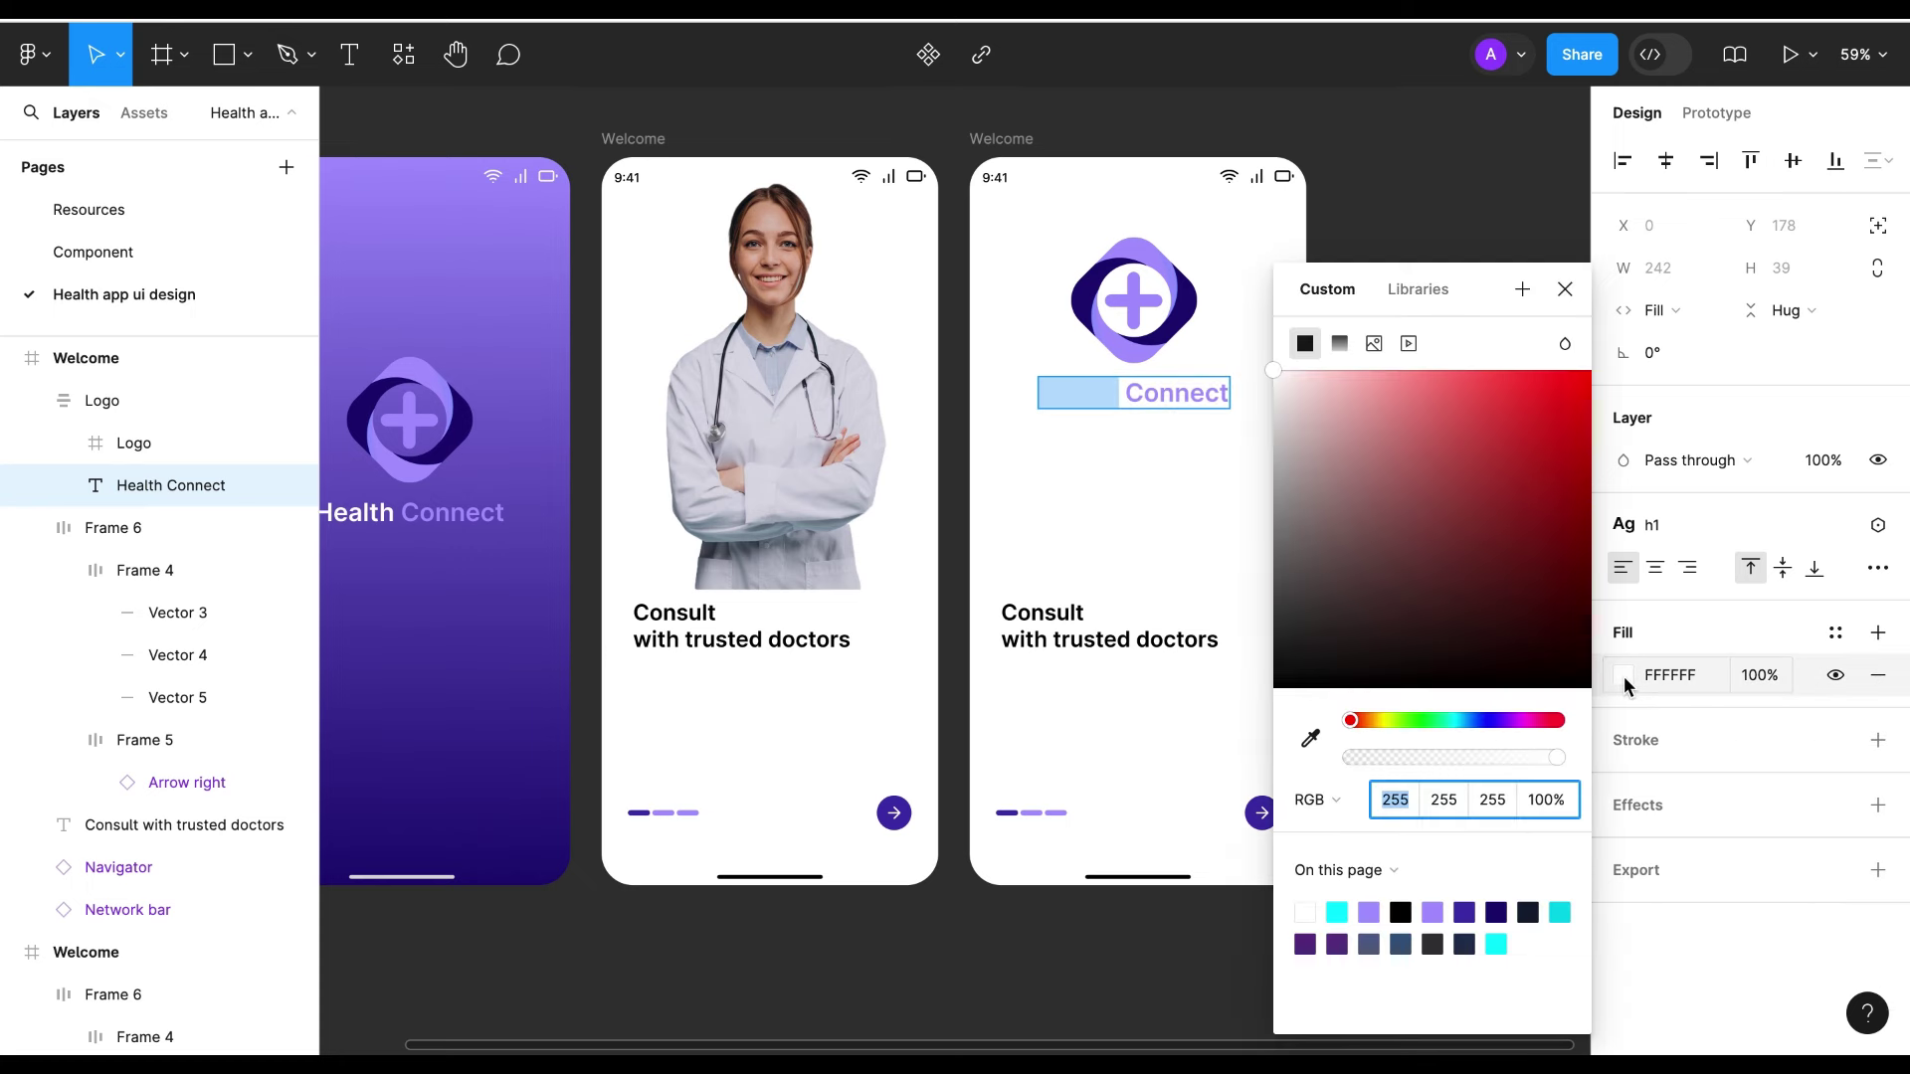
click(1836, 633)
click(1356, 963)
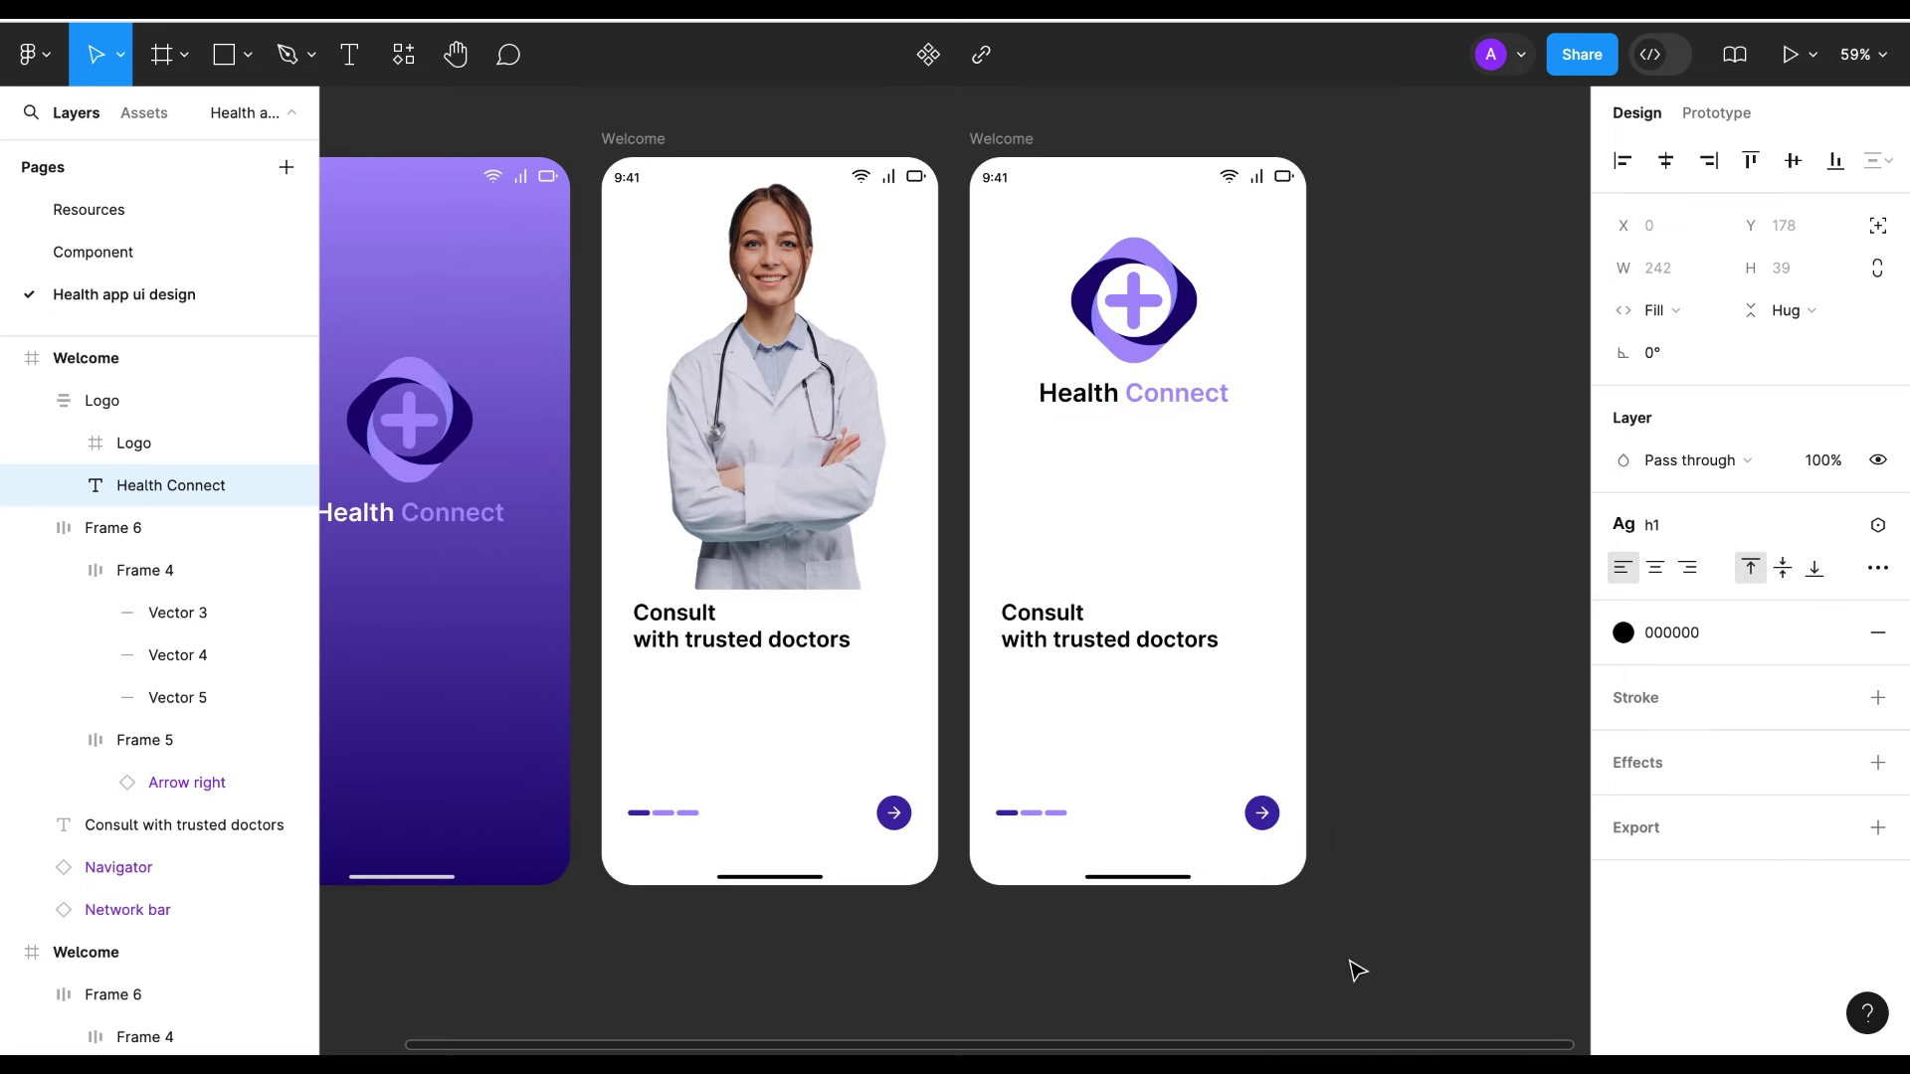
click(1134, 299)
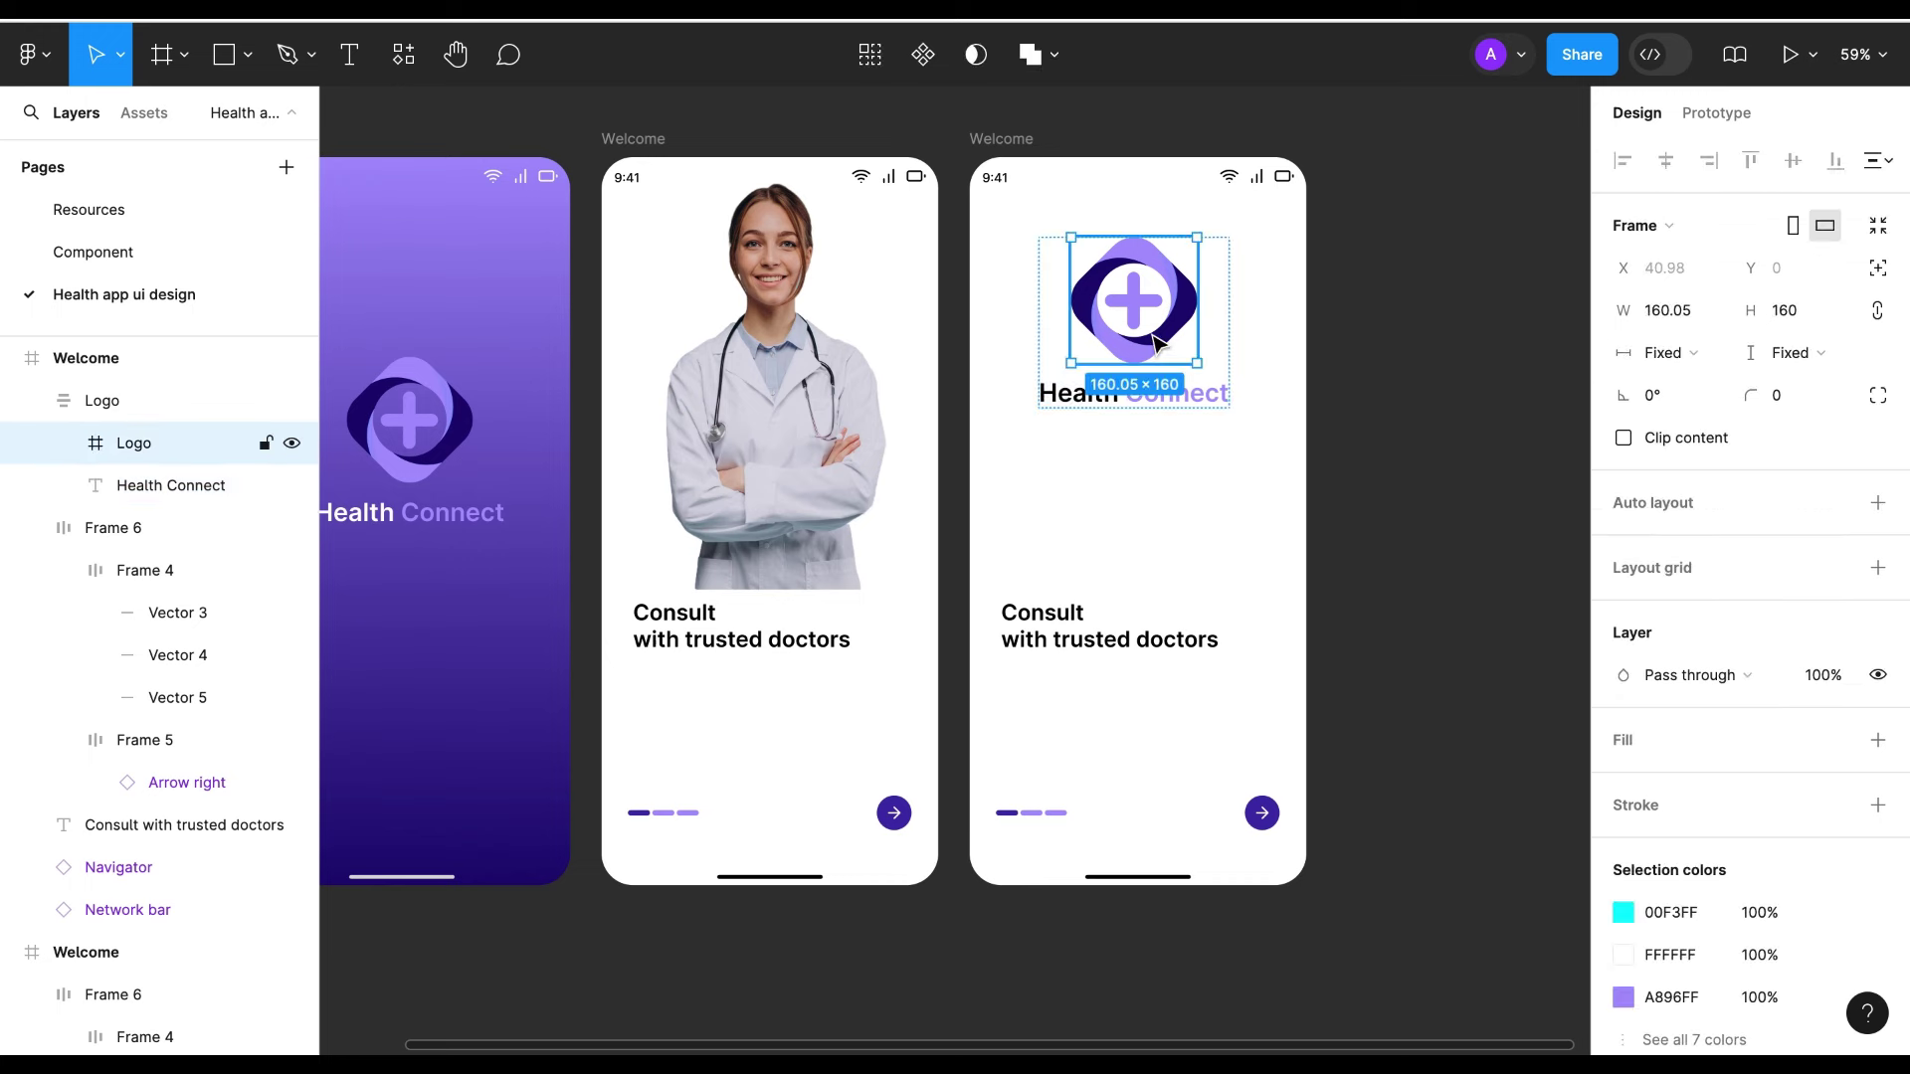
Shrink the logo icon to 140 wide.
click(1134, 393)
click(1442, 497)
click(1134, 299)
click(1509, 457)
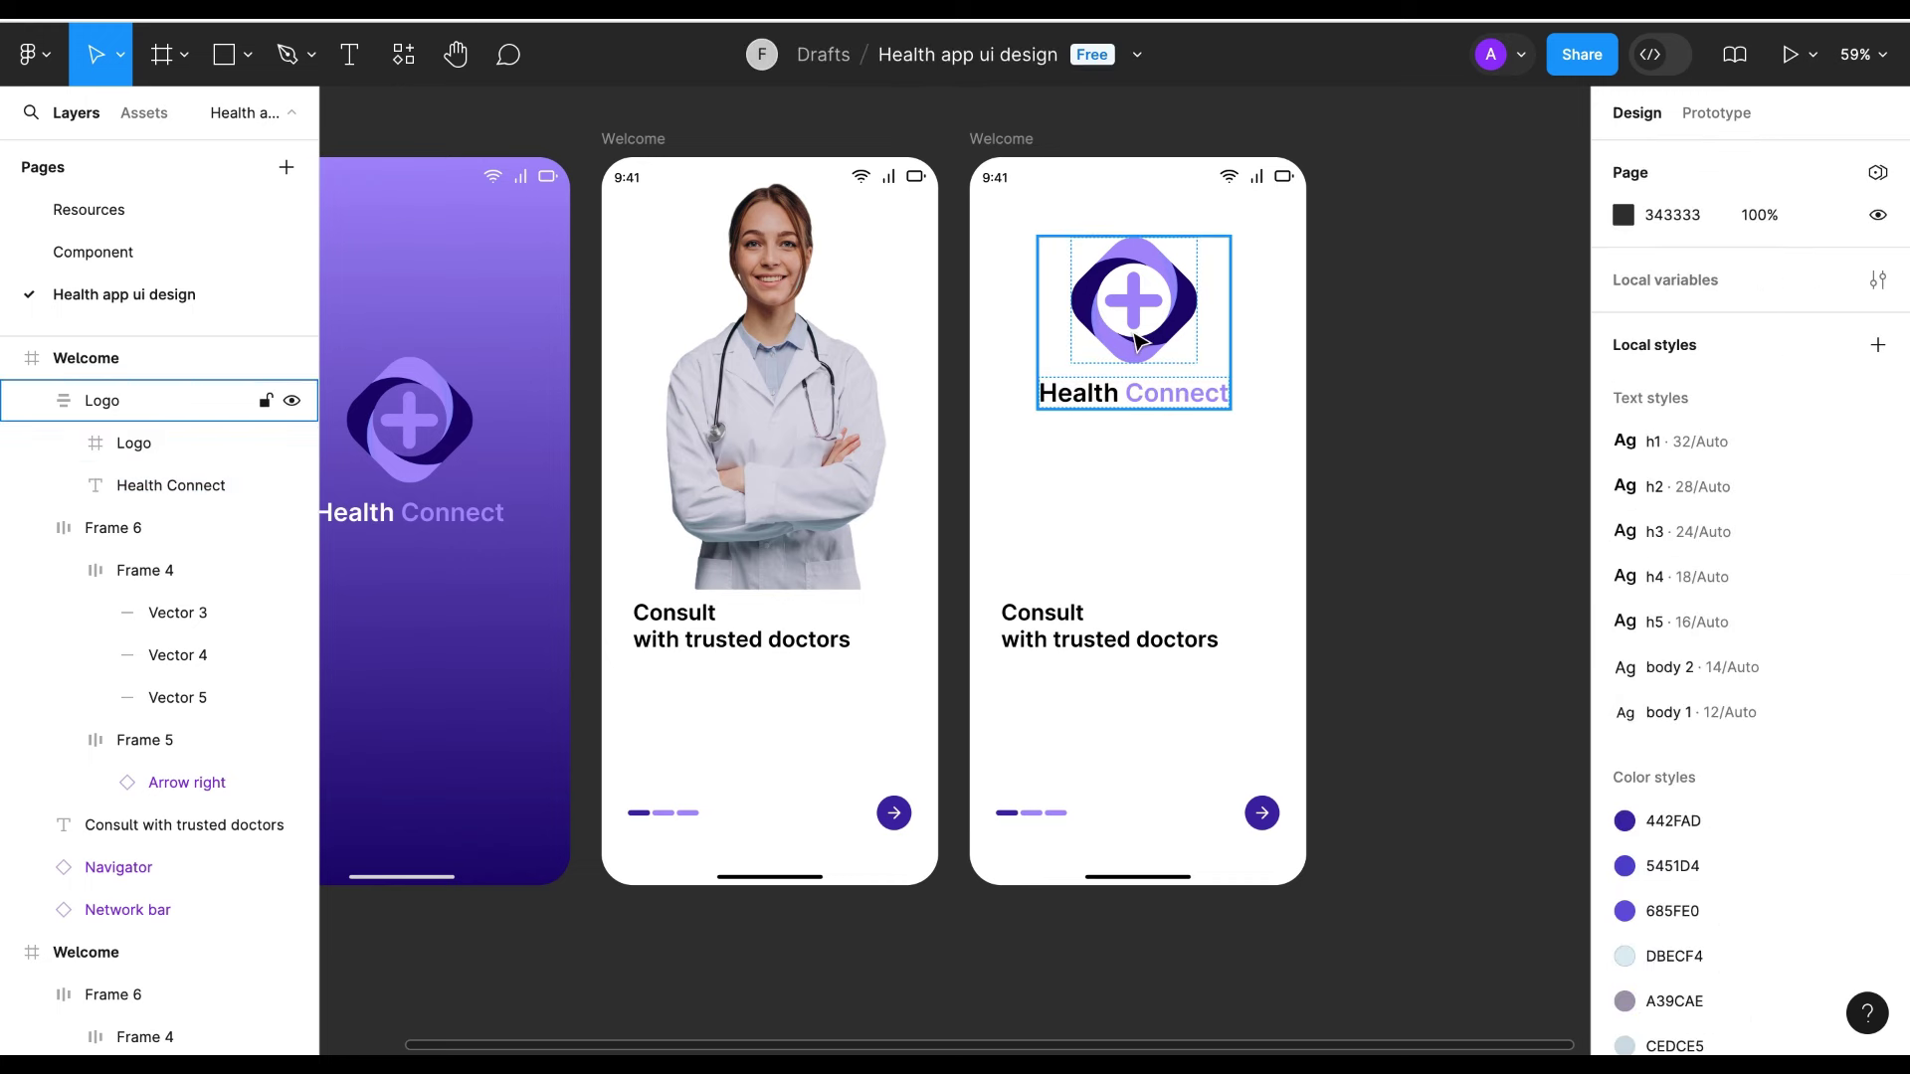
click(134, 442)
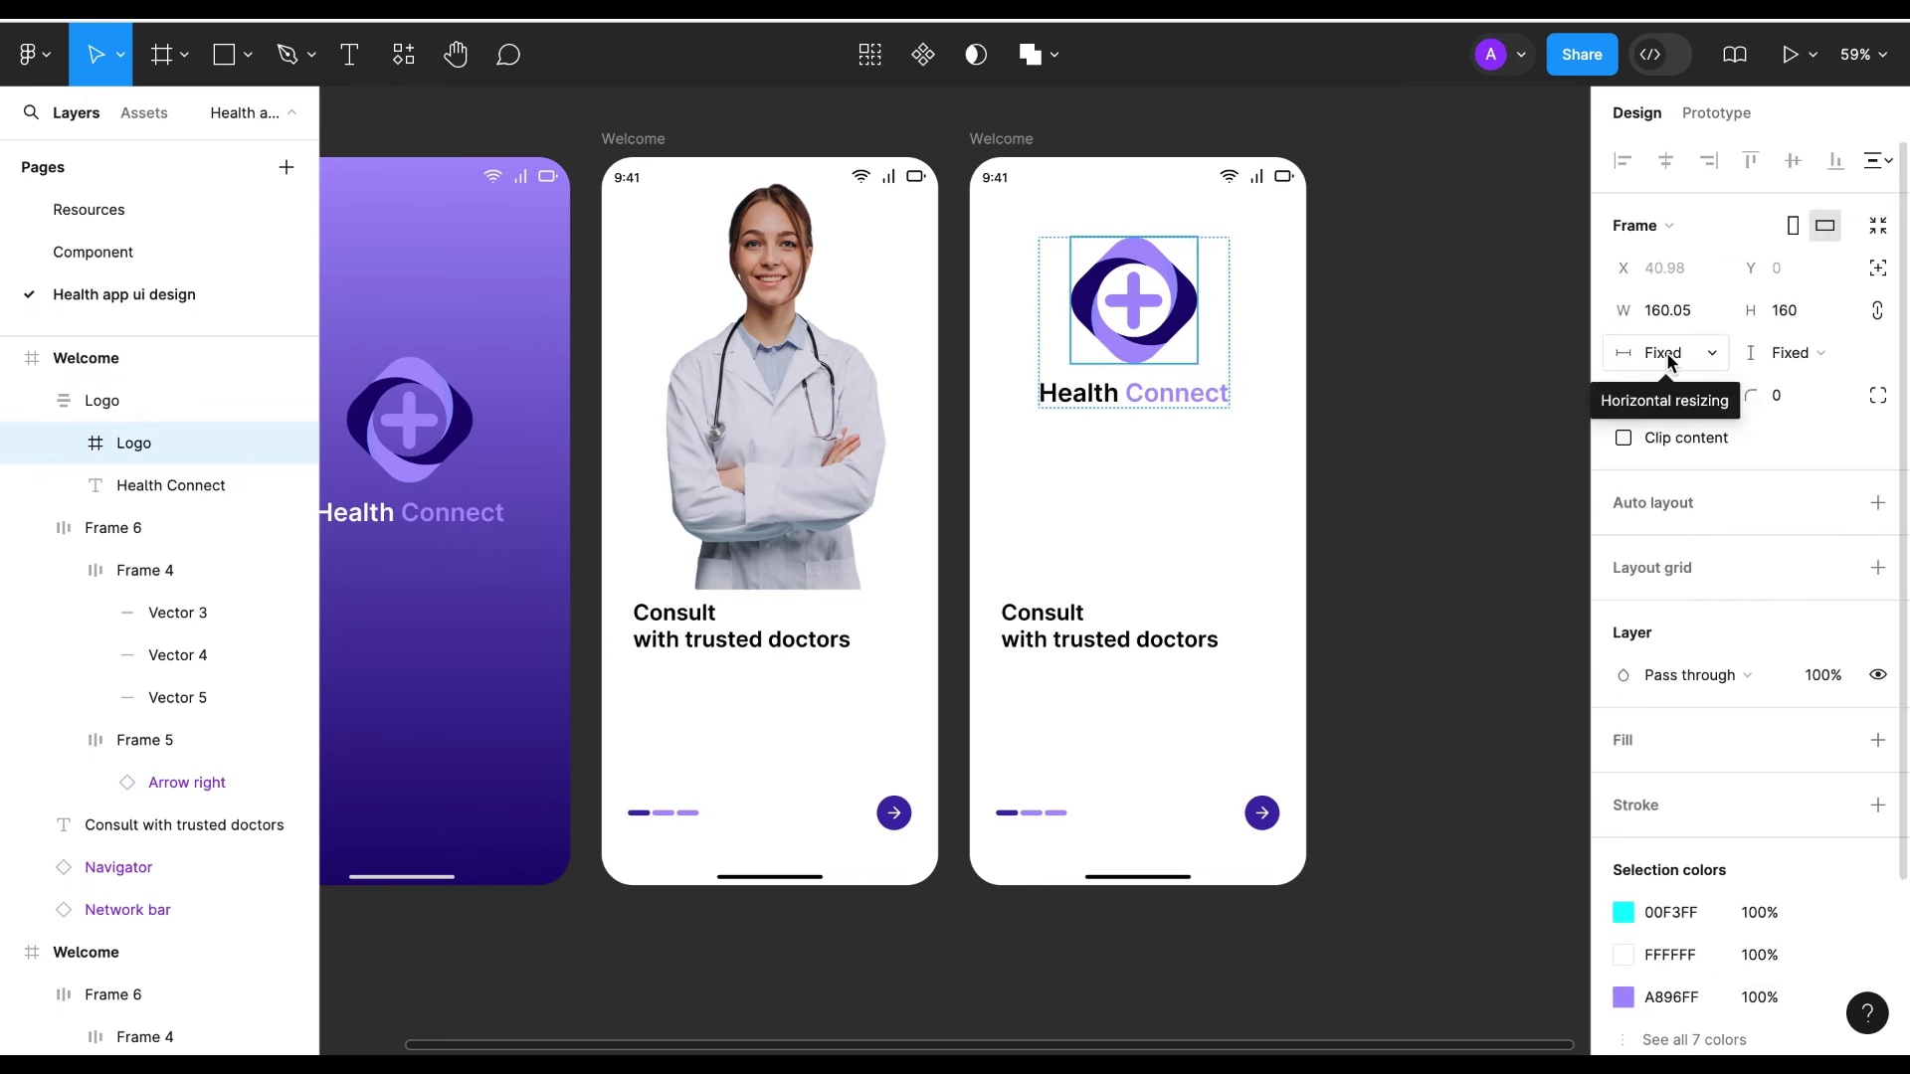
click(1668, 311)
text(140)
key(Return)
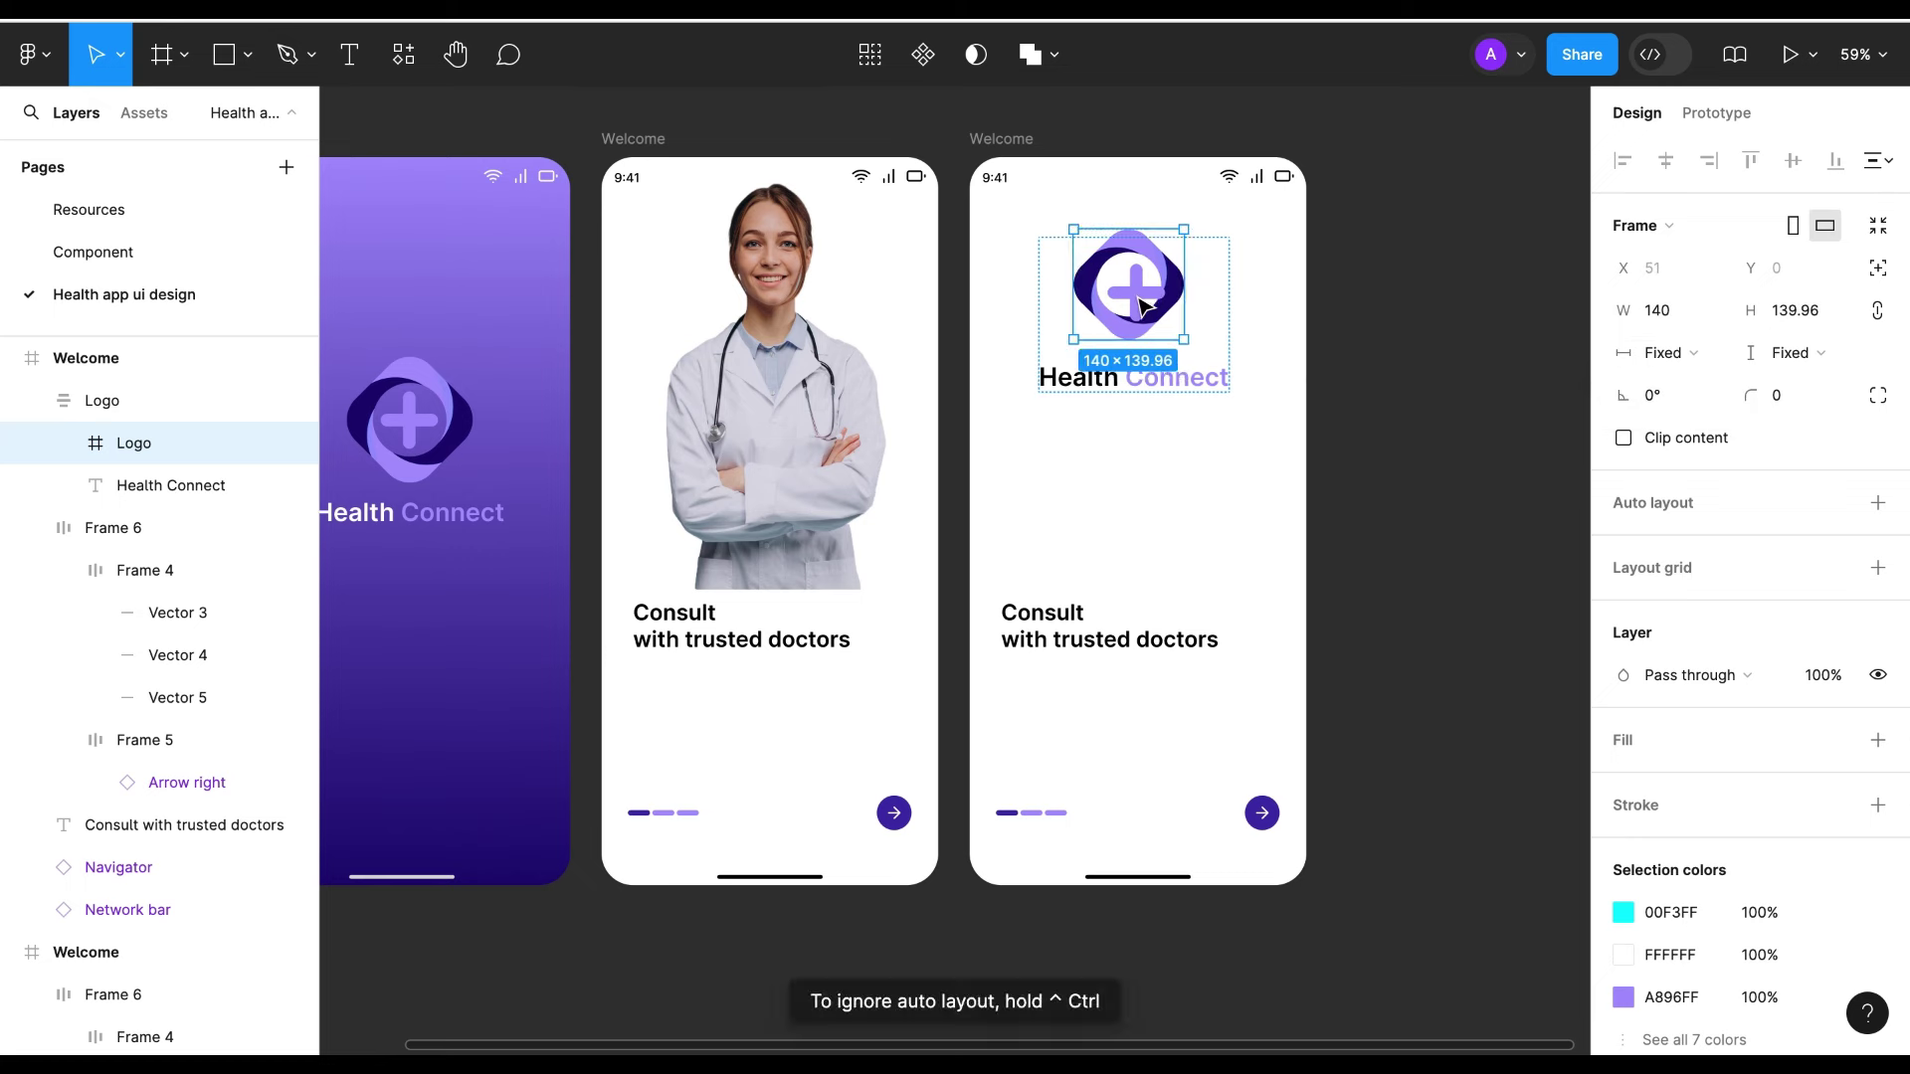
Apply the h2 text style to the Health Connect title.
double_click(1134, 298)
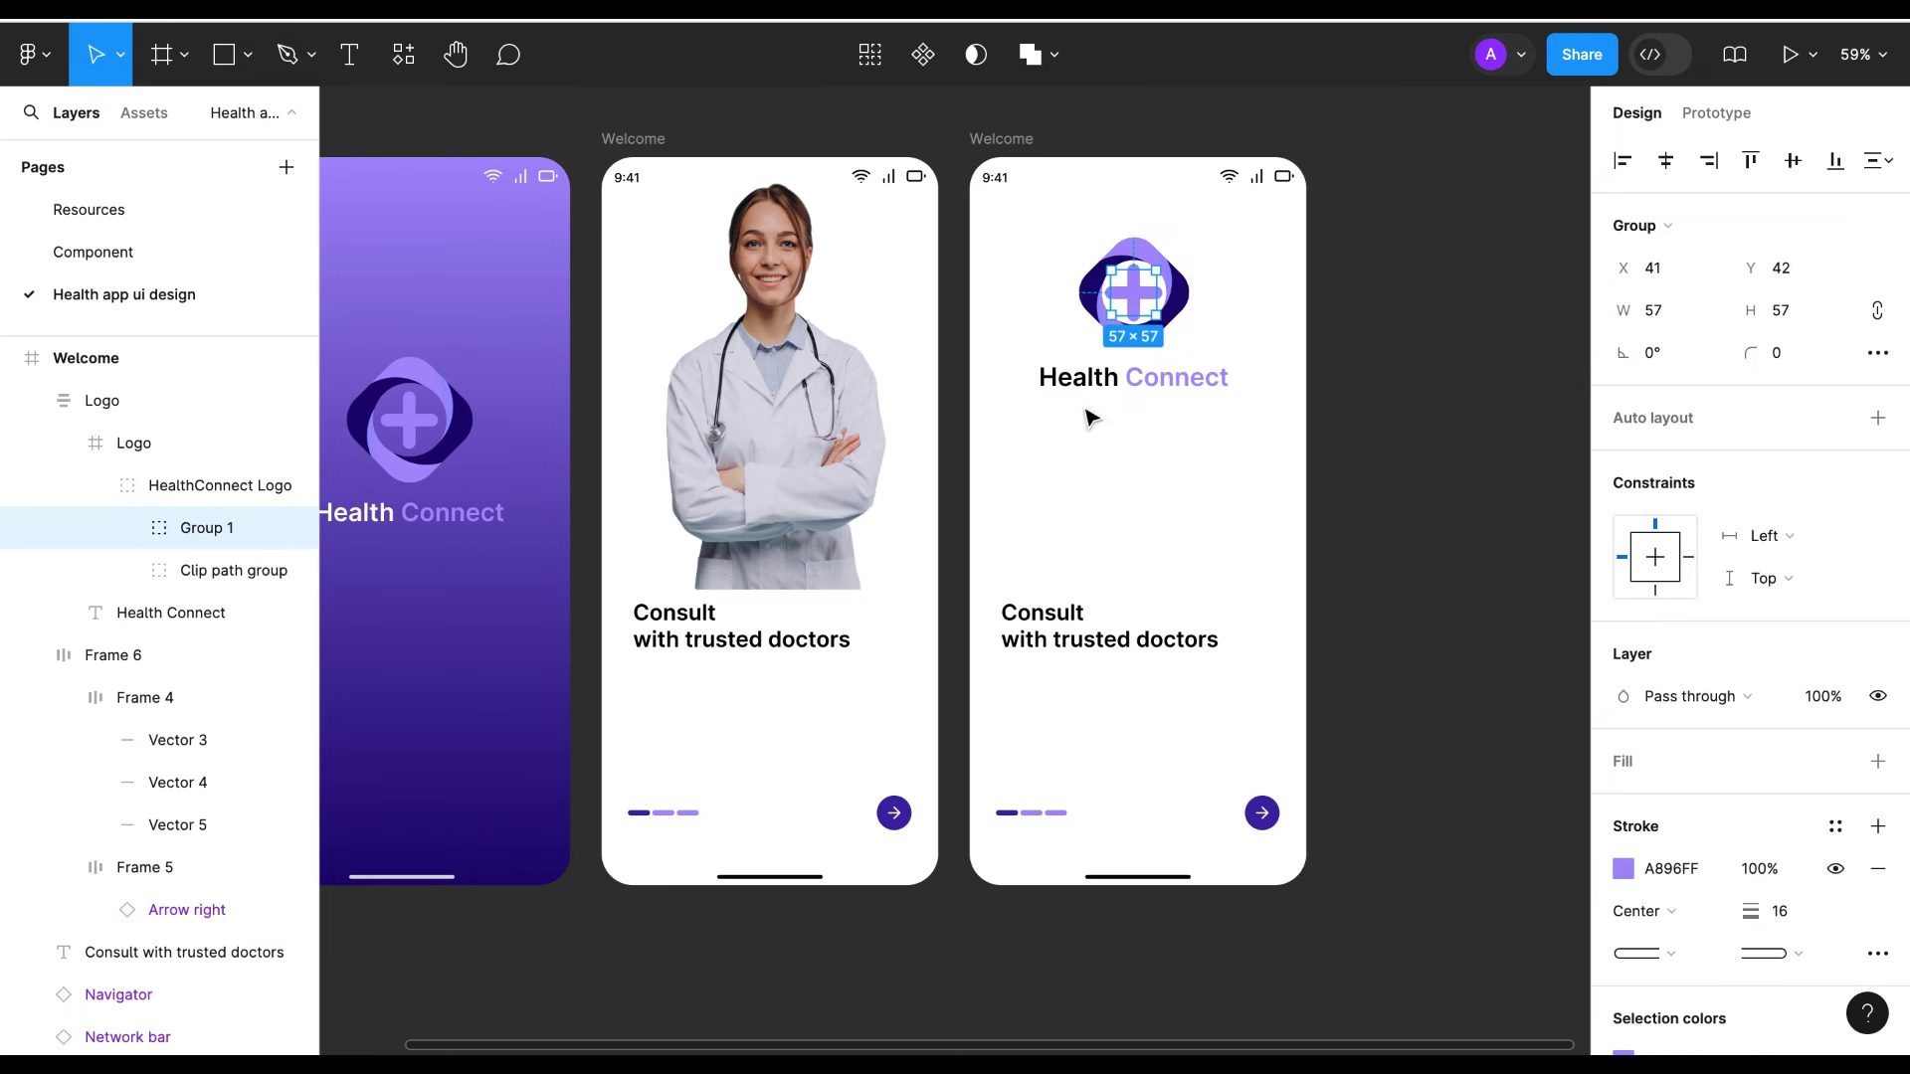
click(1094, 378)
click(1641, 524)
click(1658, 697)
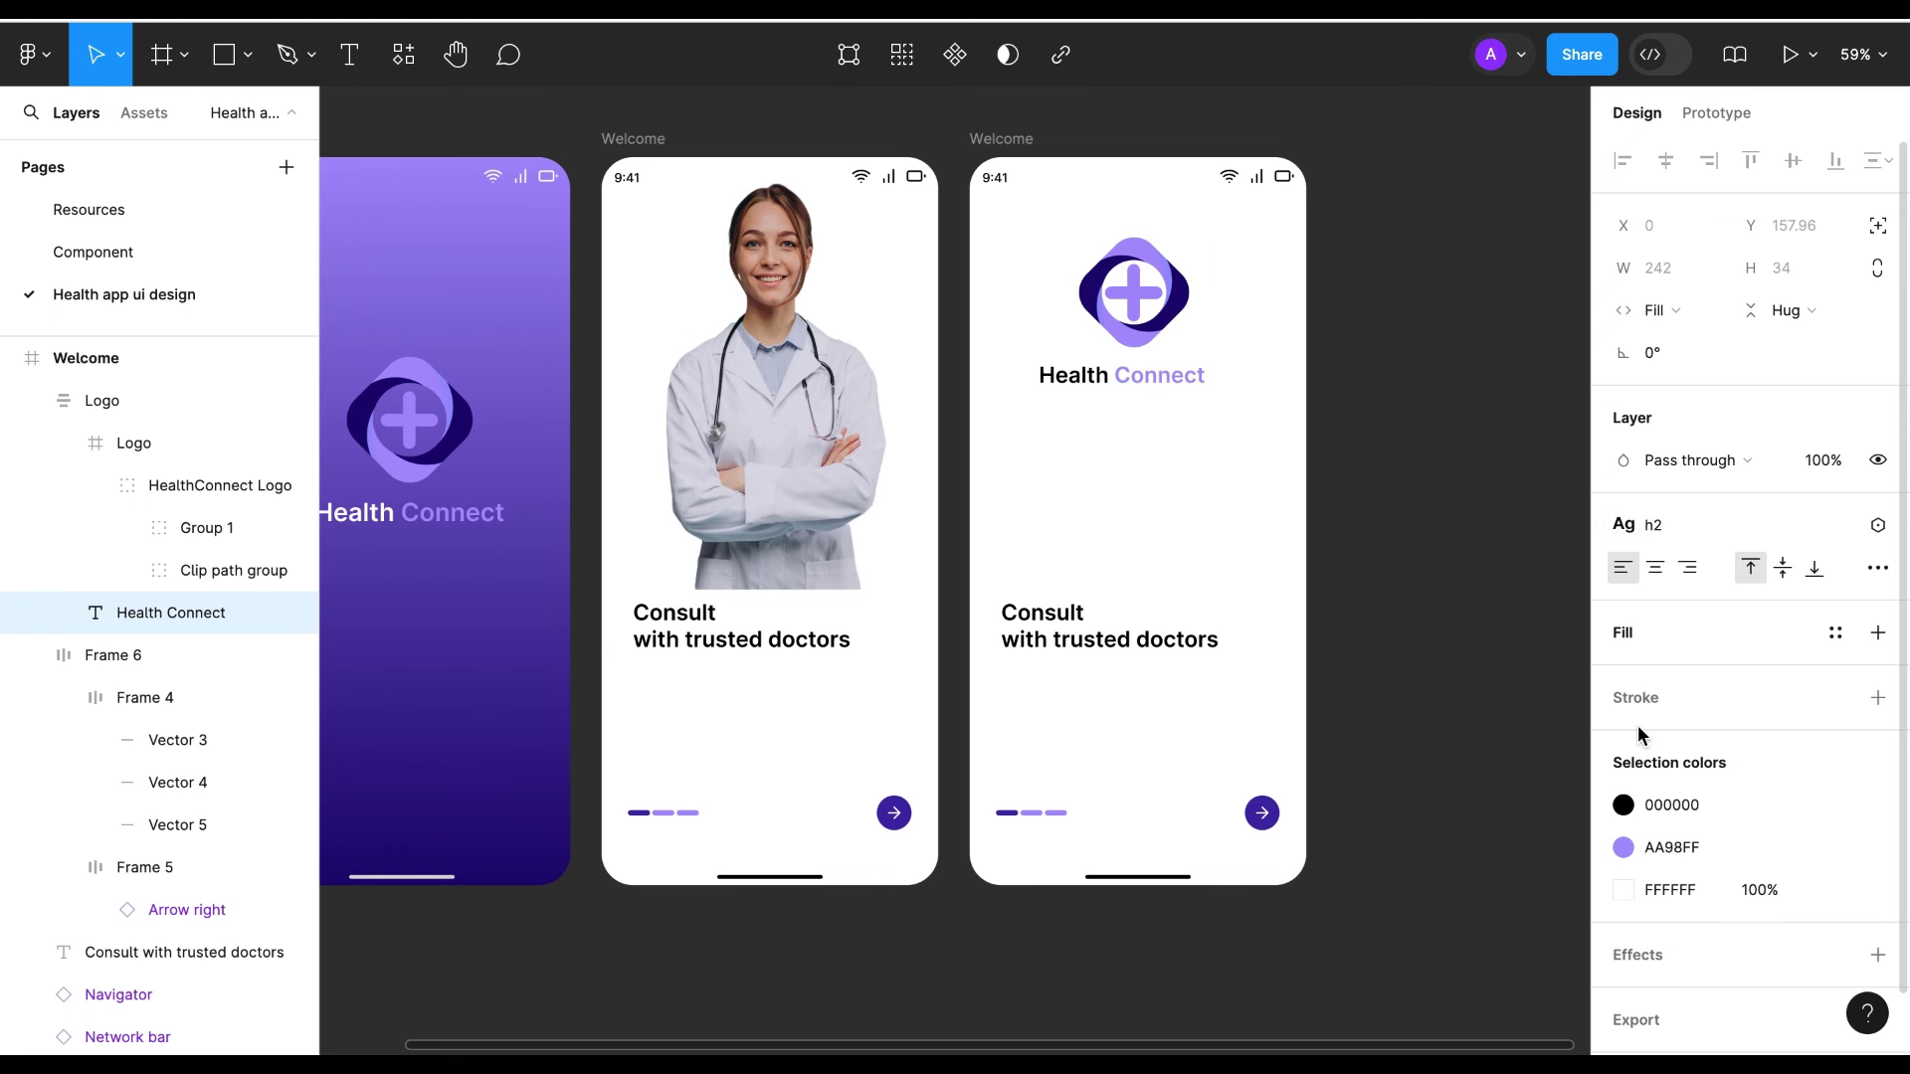
click(1065, 298)
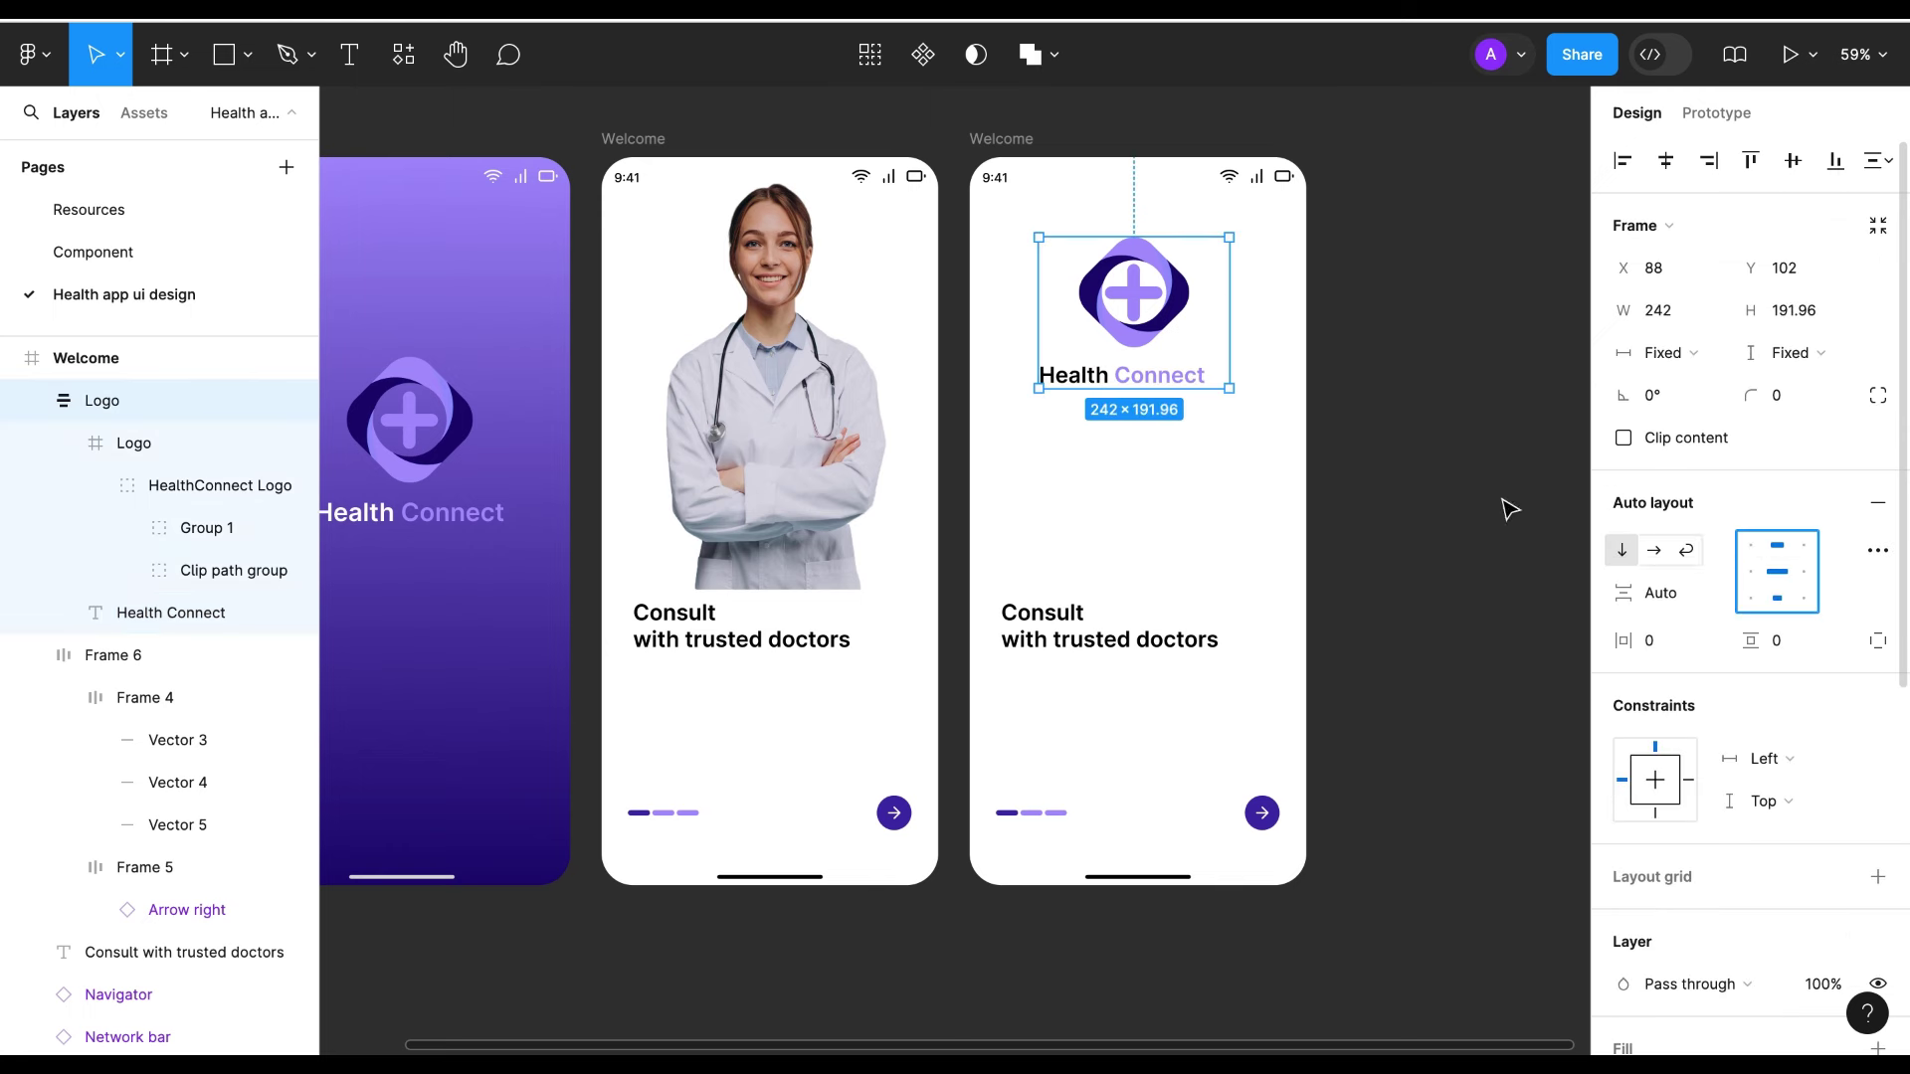
click(1124, 375)
click(1159, 502)
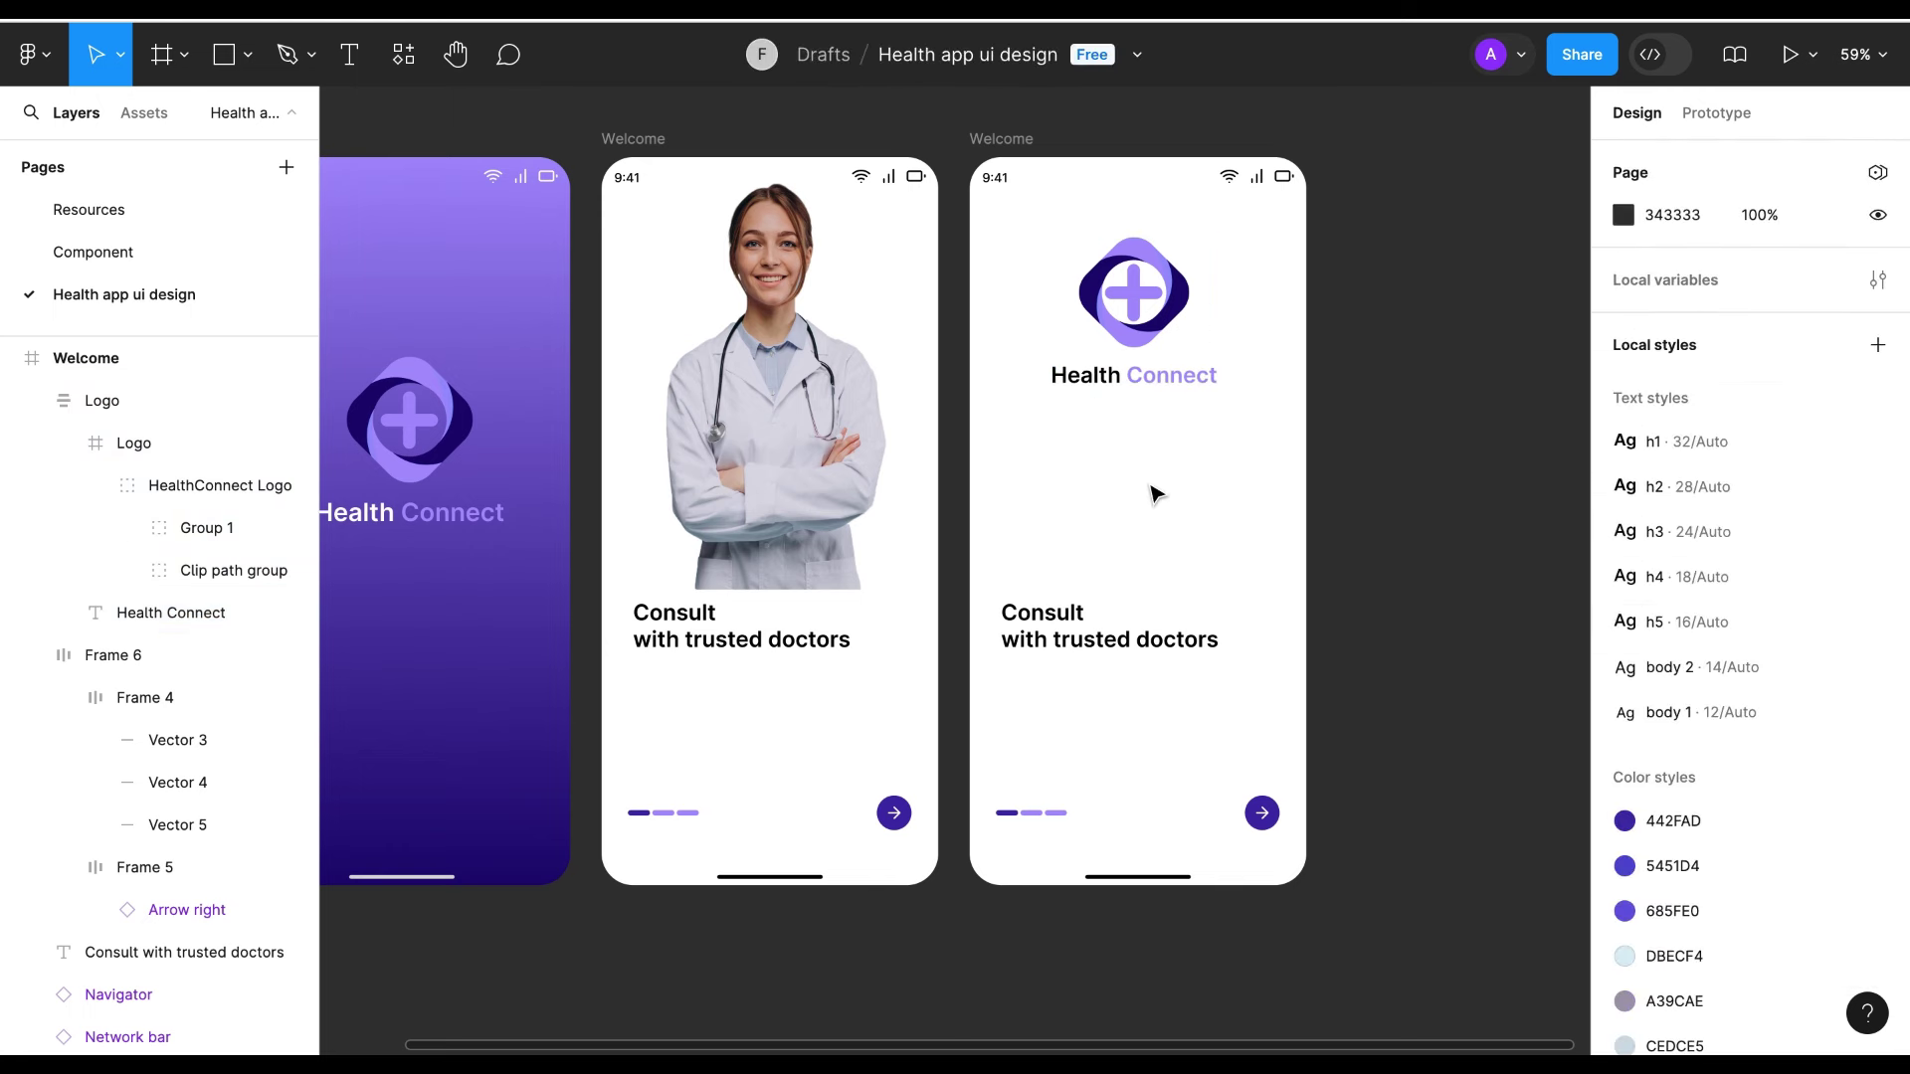
Move the heading under the logo, retype it as 'Let's get started' in h2, centred.
click(1069, 621)
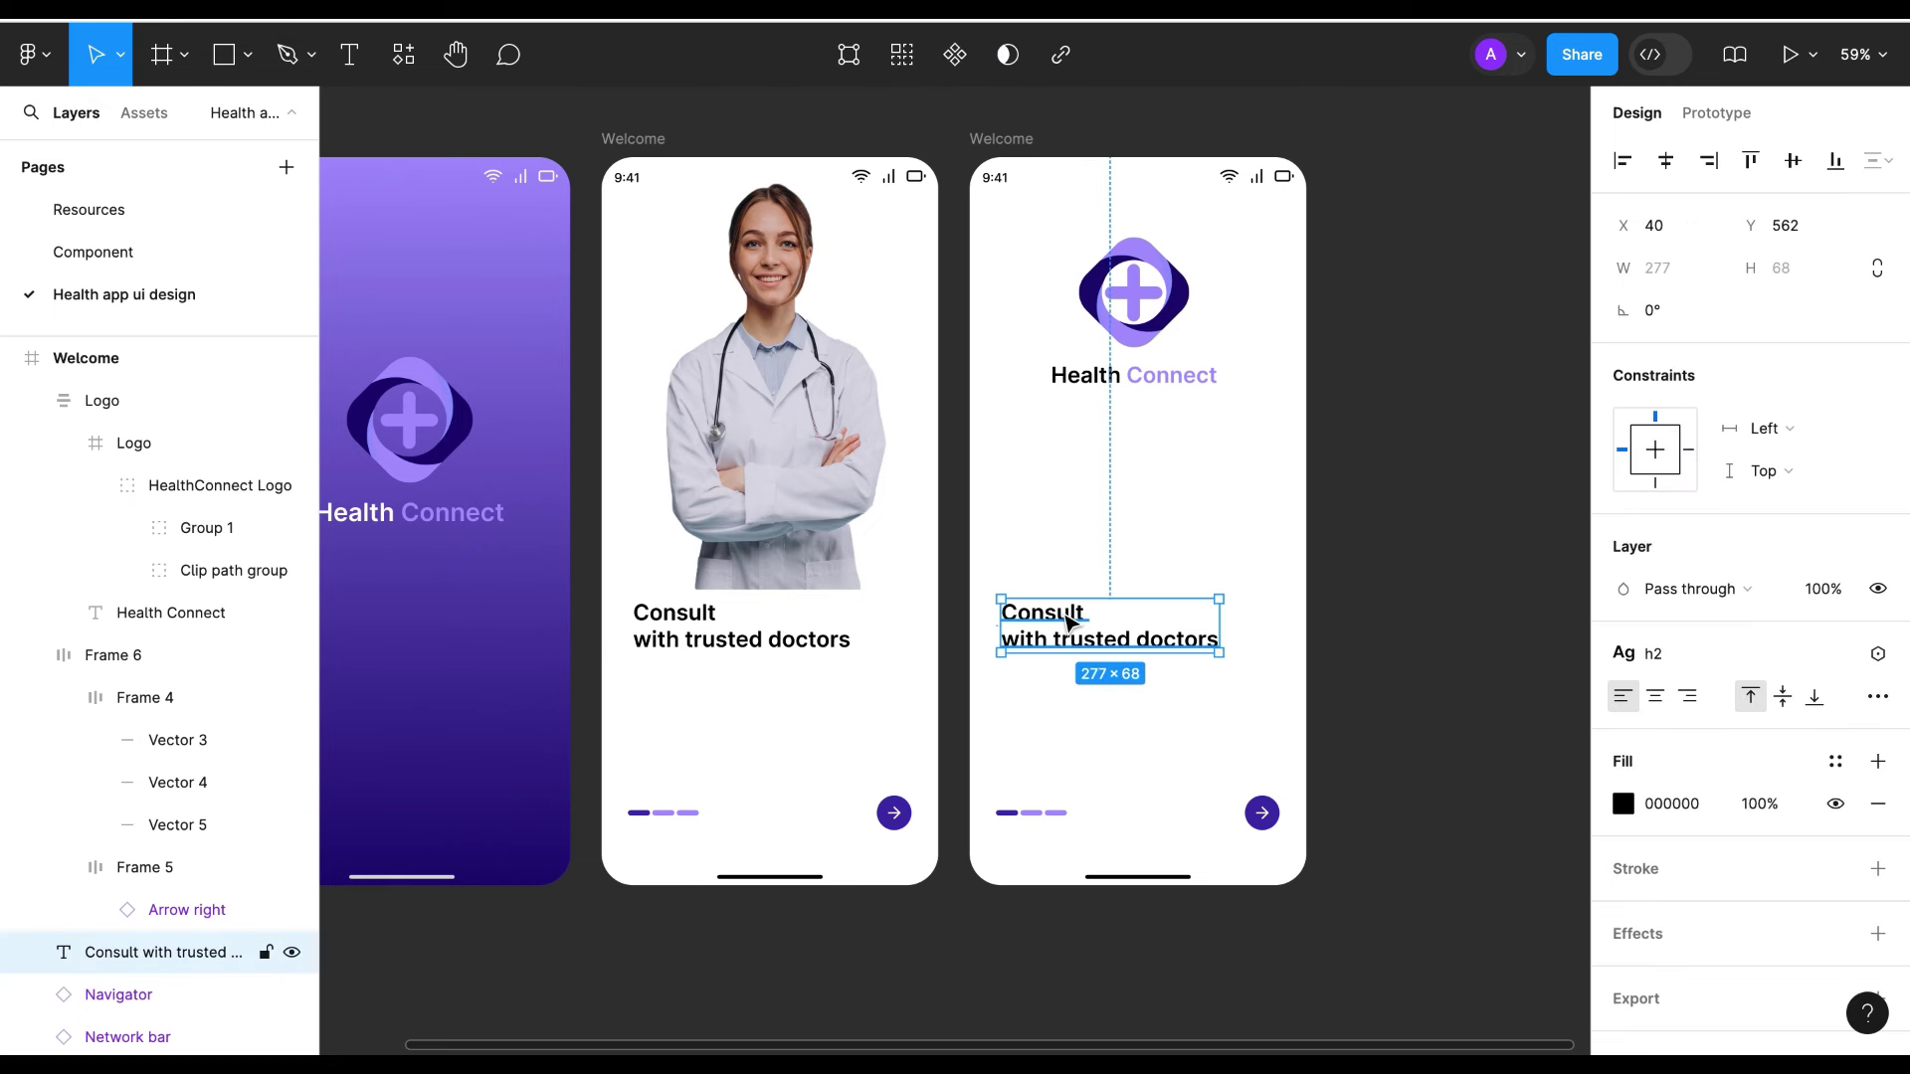
drag(1067, 622, 1083, 428)
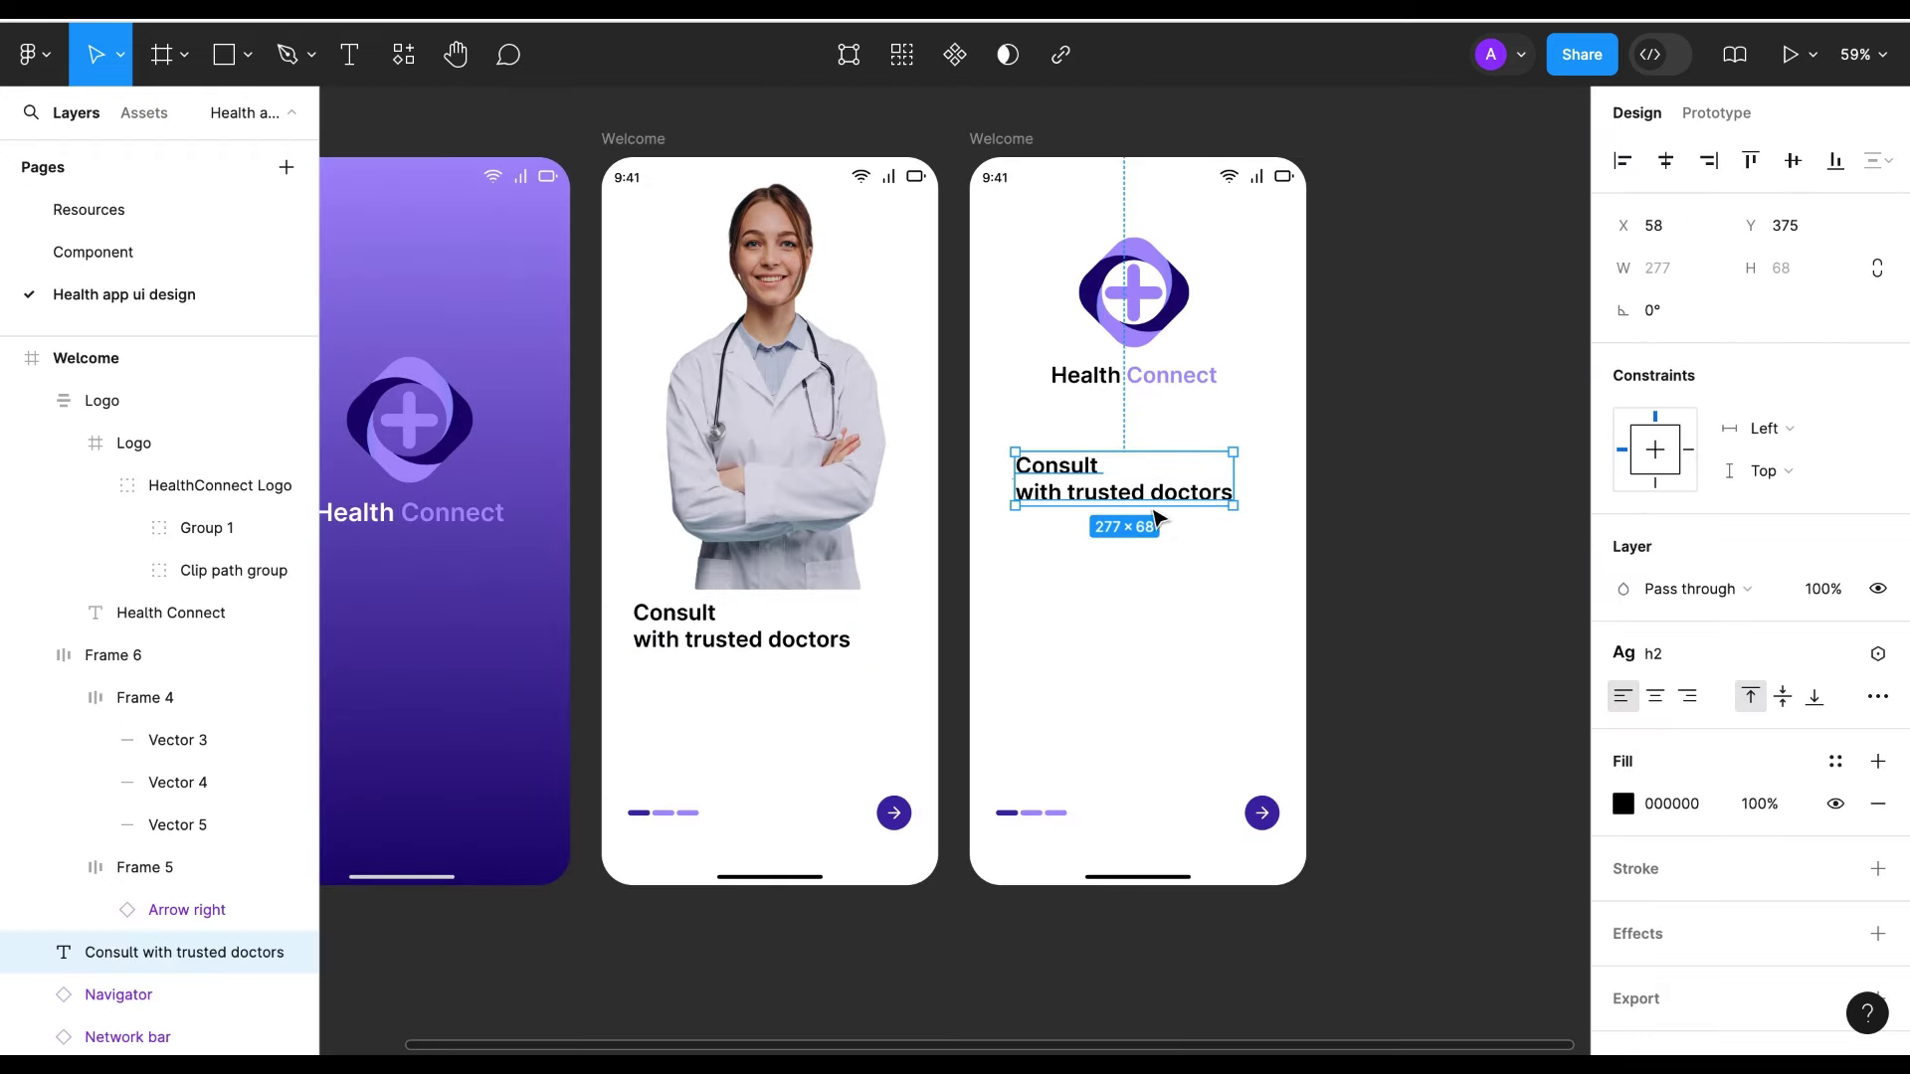
key(Return)
text(Let’s get started)
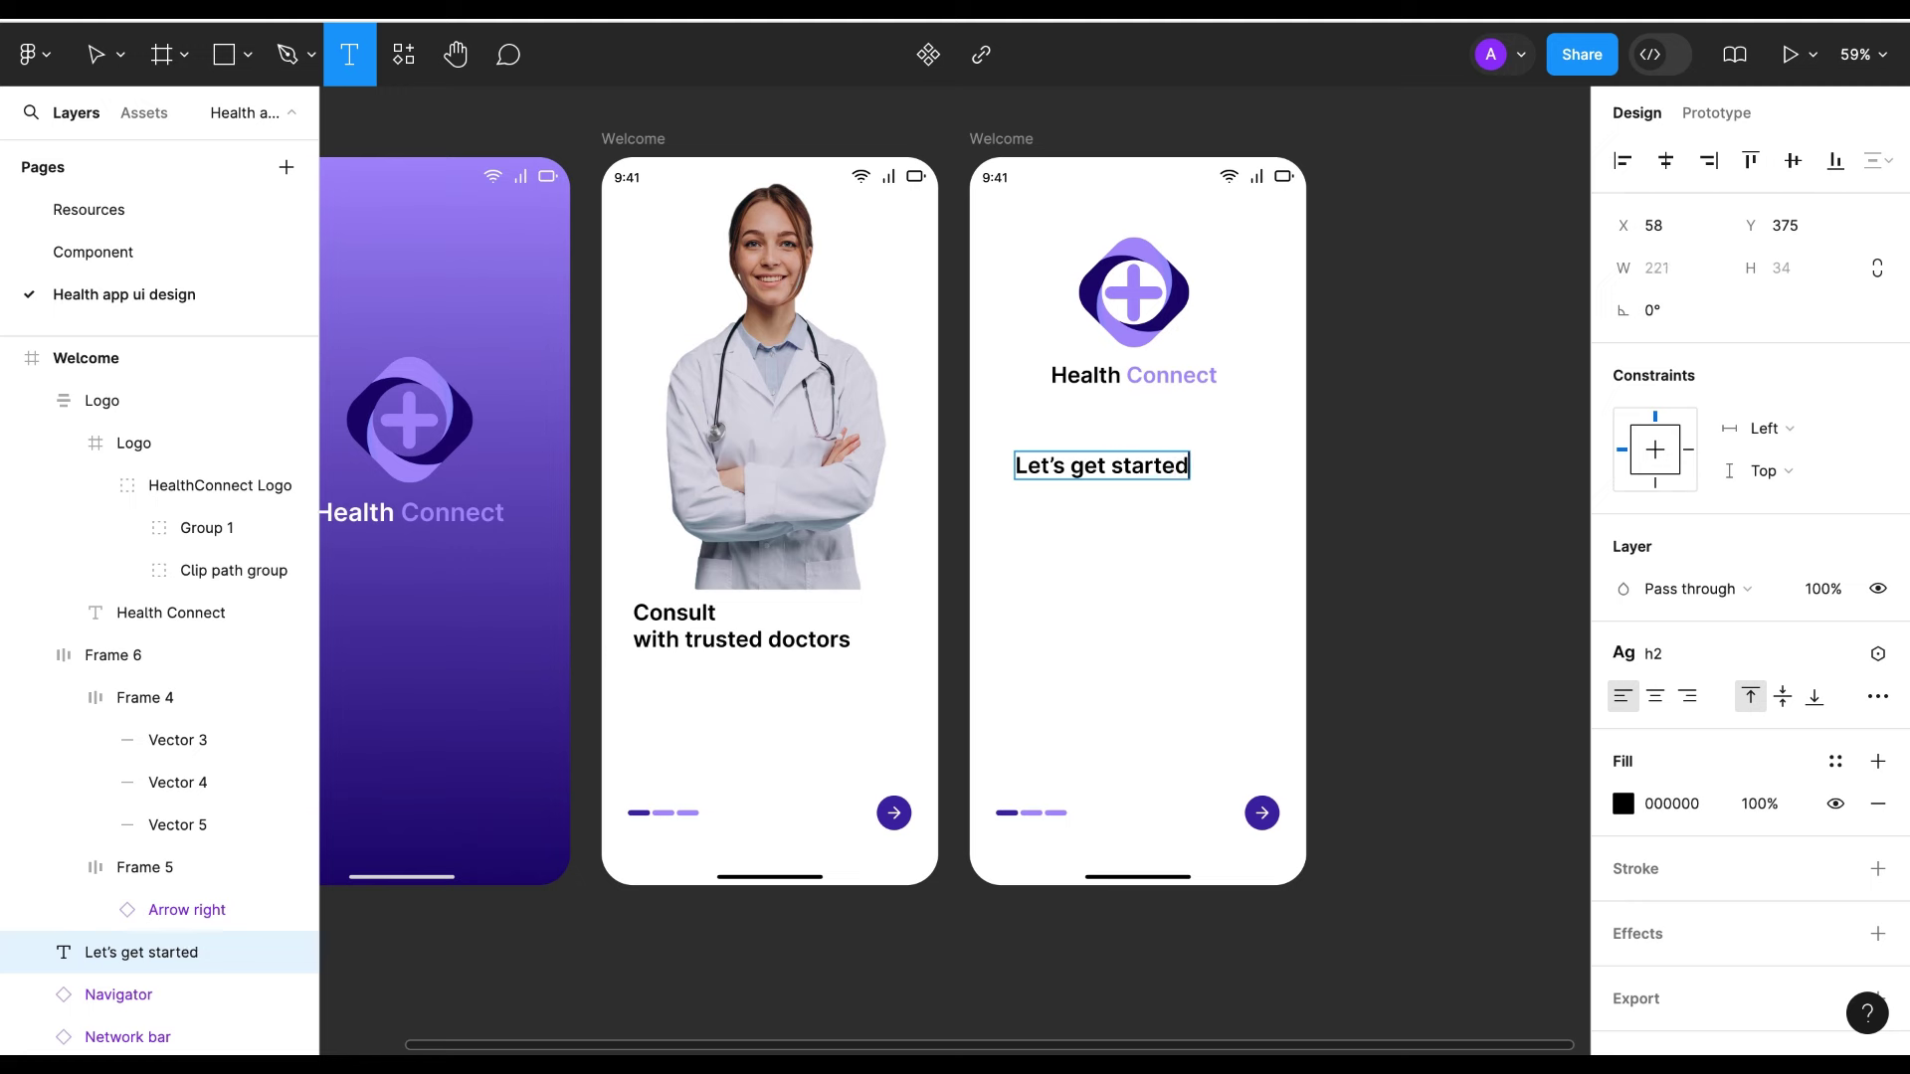
key(Escape)
click(1637, 653)
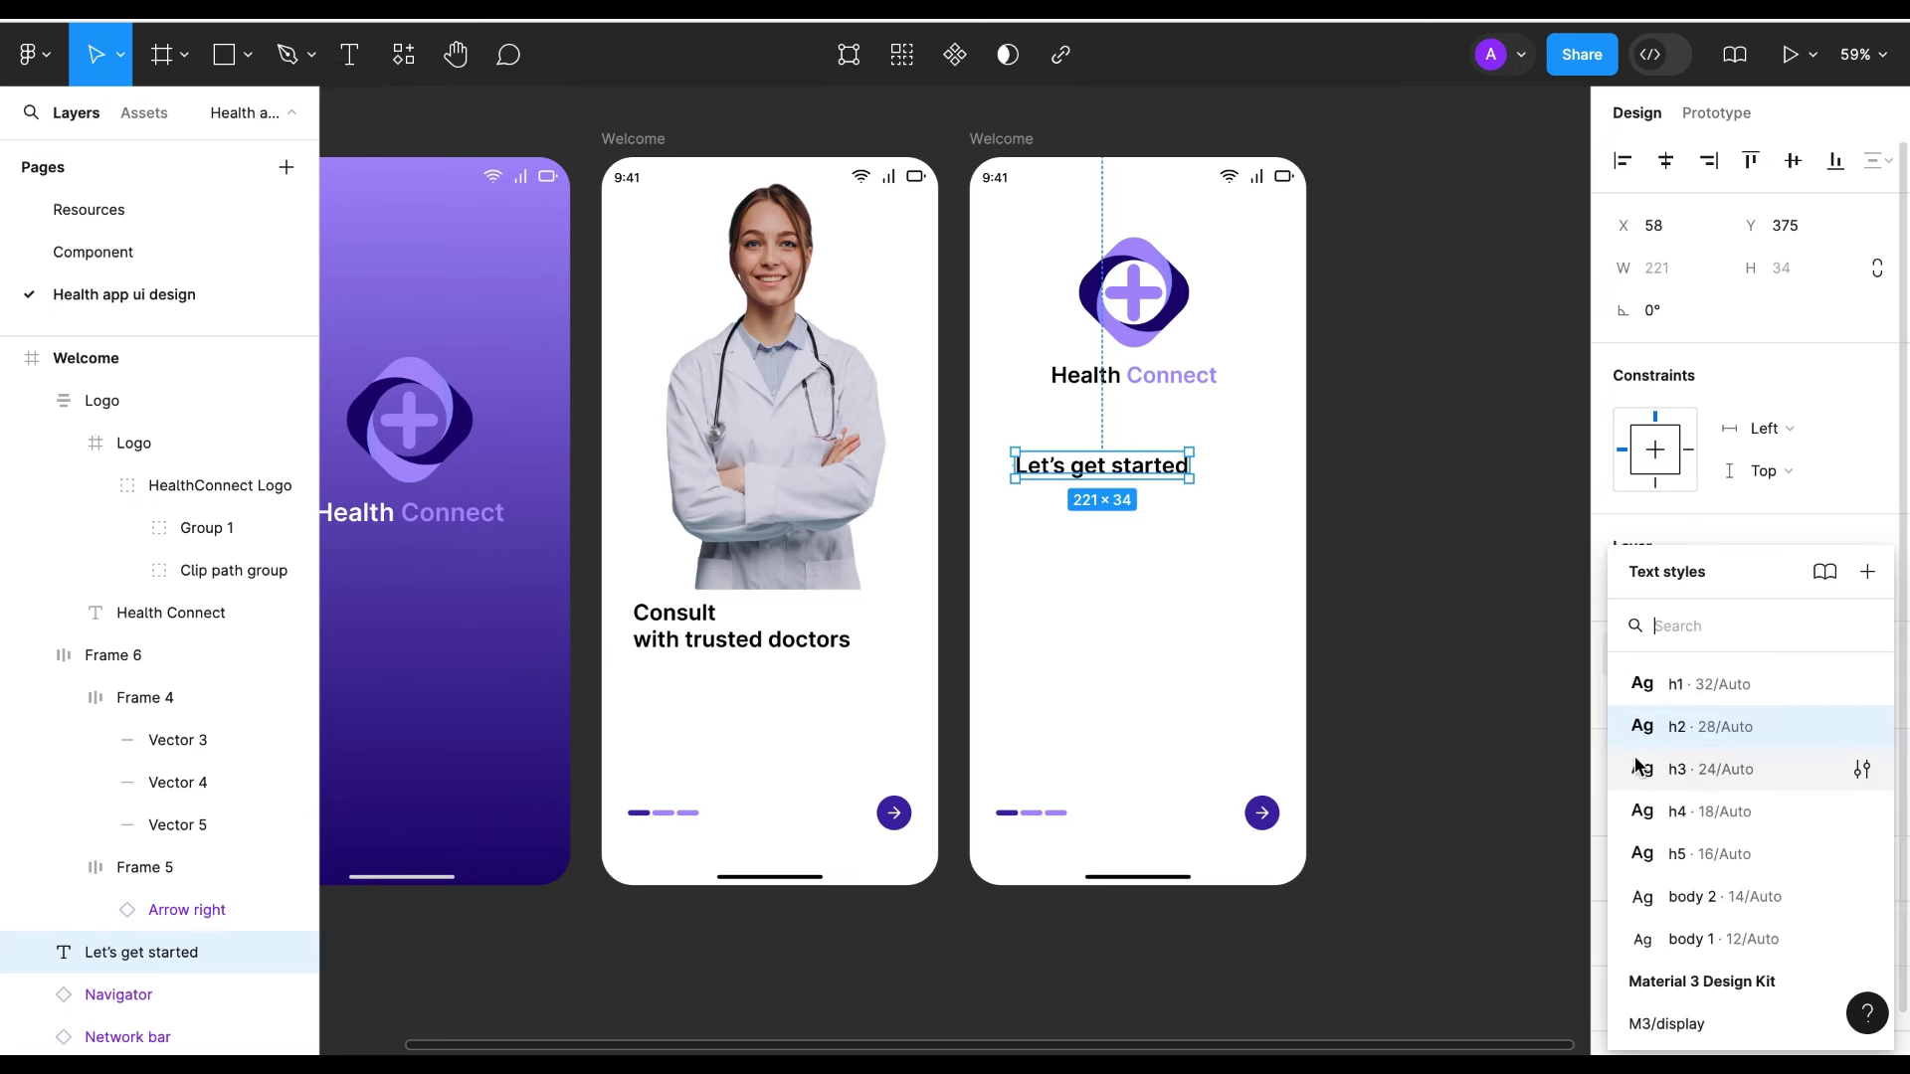
click(1636, 733)
mouse_move(1131, 472)
mouse_down()
mouse_move(1161, 467)
mouse_move(1107, 506)
mouse_up()
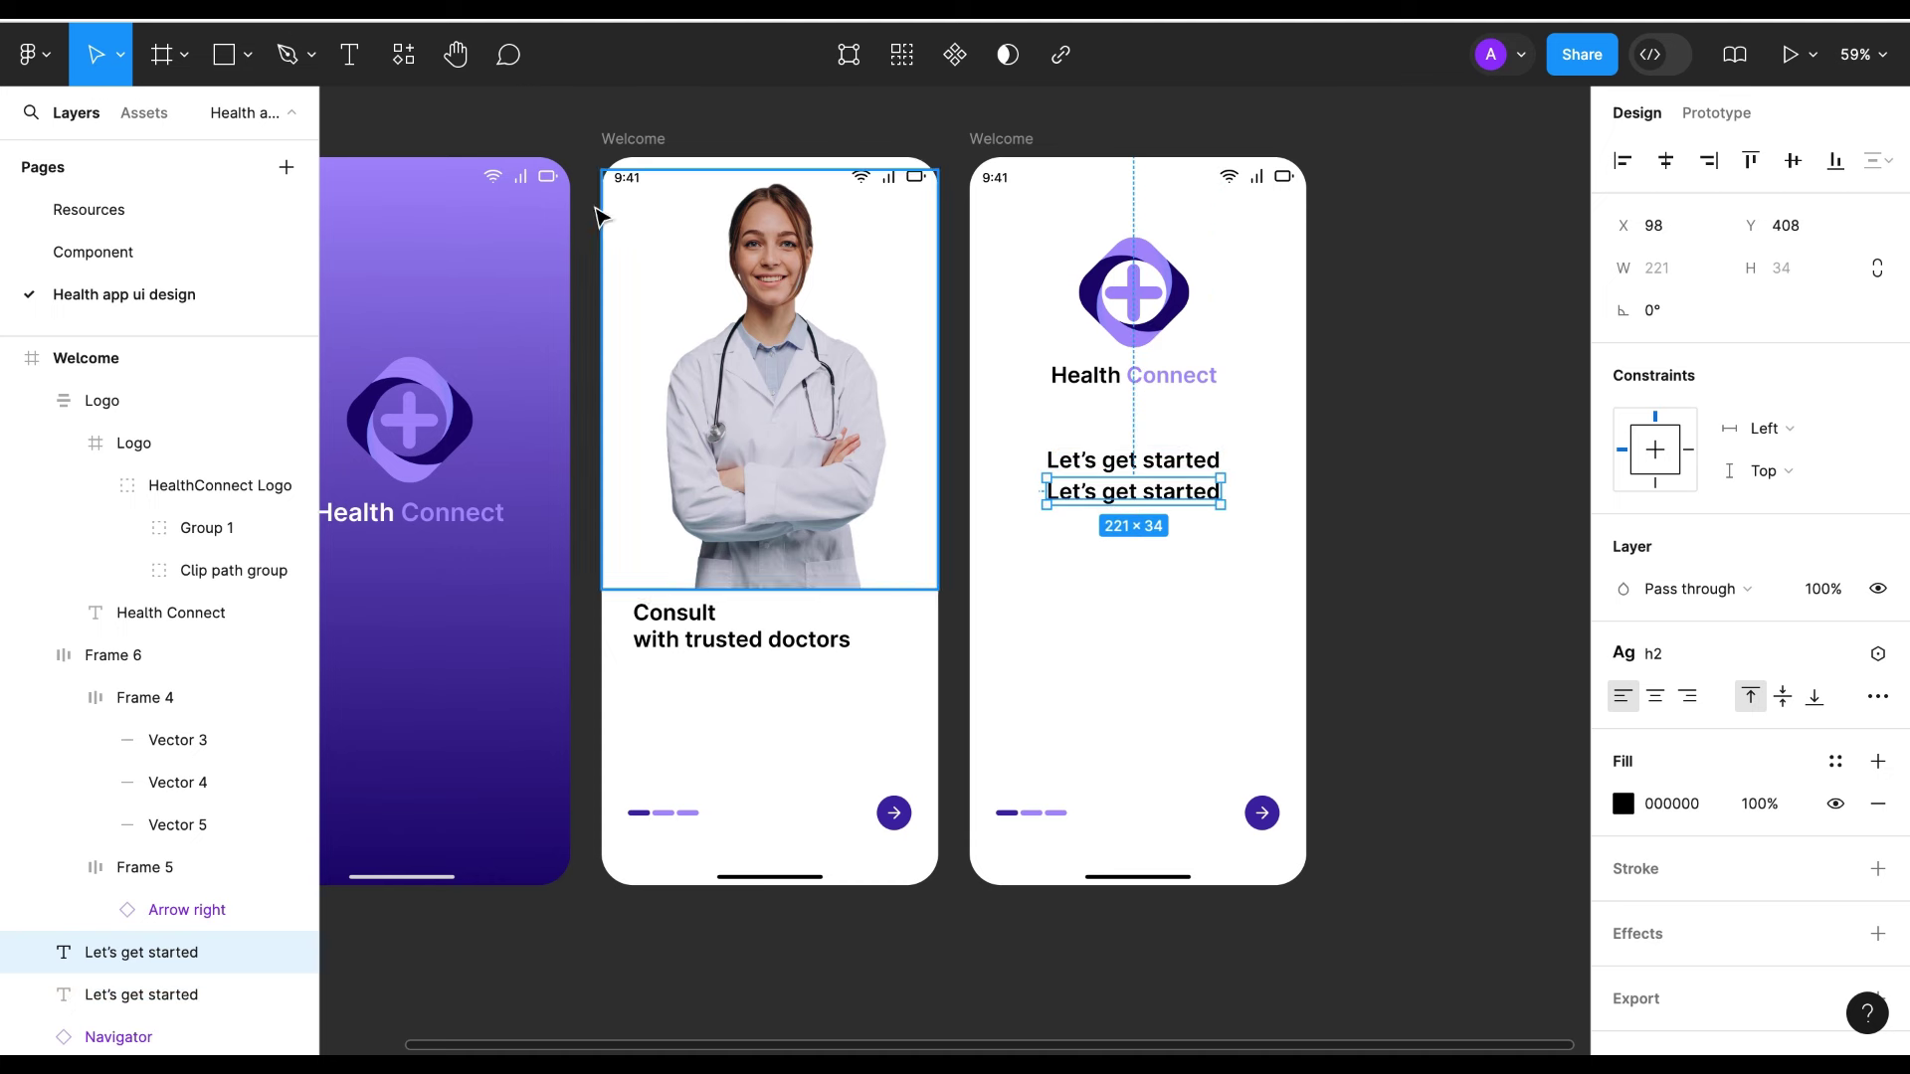
Give the copied text line the h5 style and grey B4B4B4 colour.
click(1671, 671)
click(1643, 863)
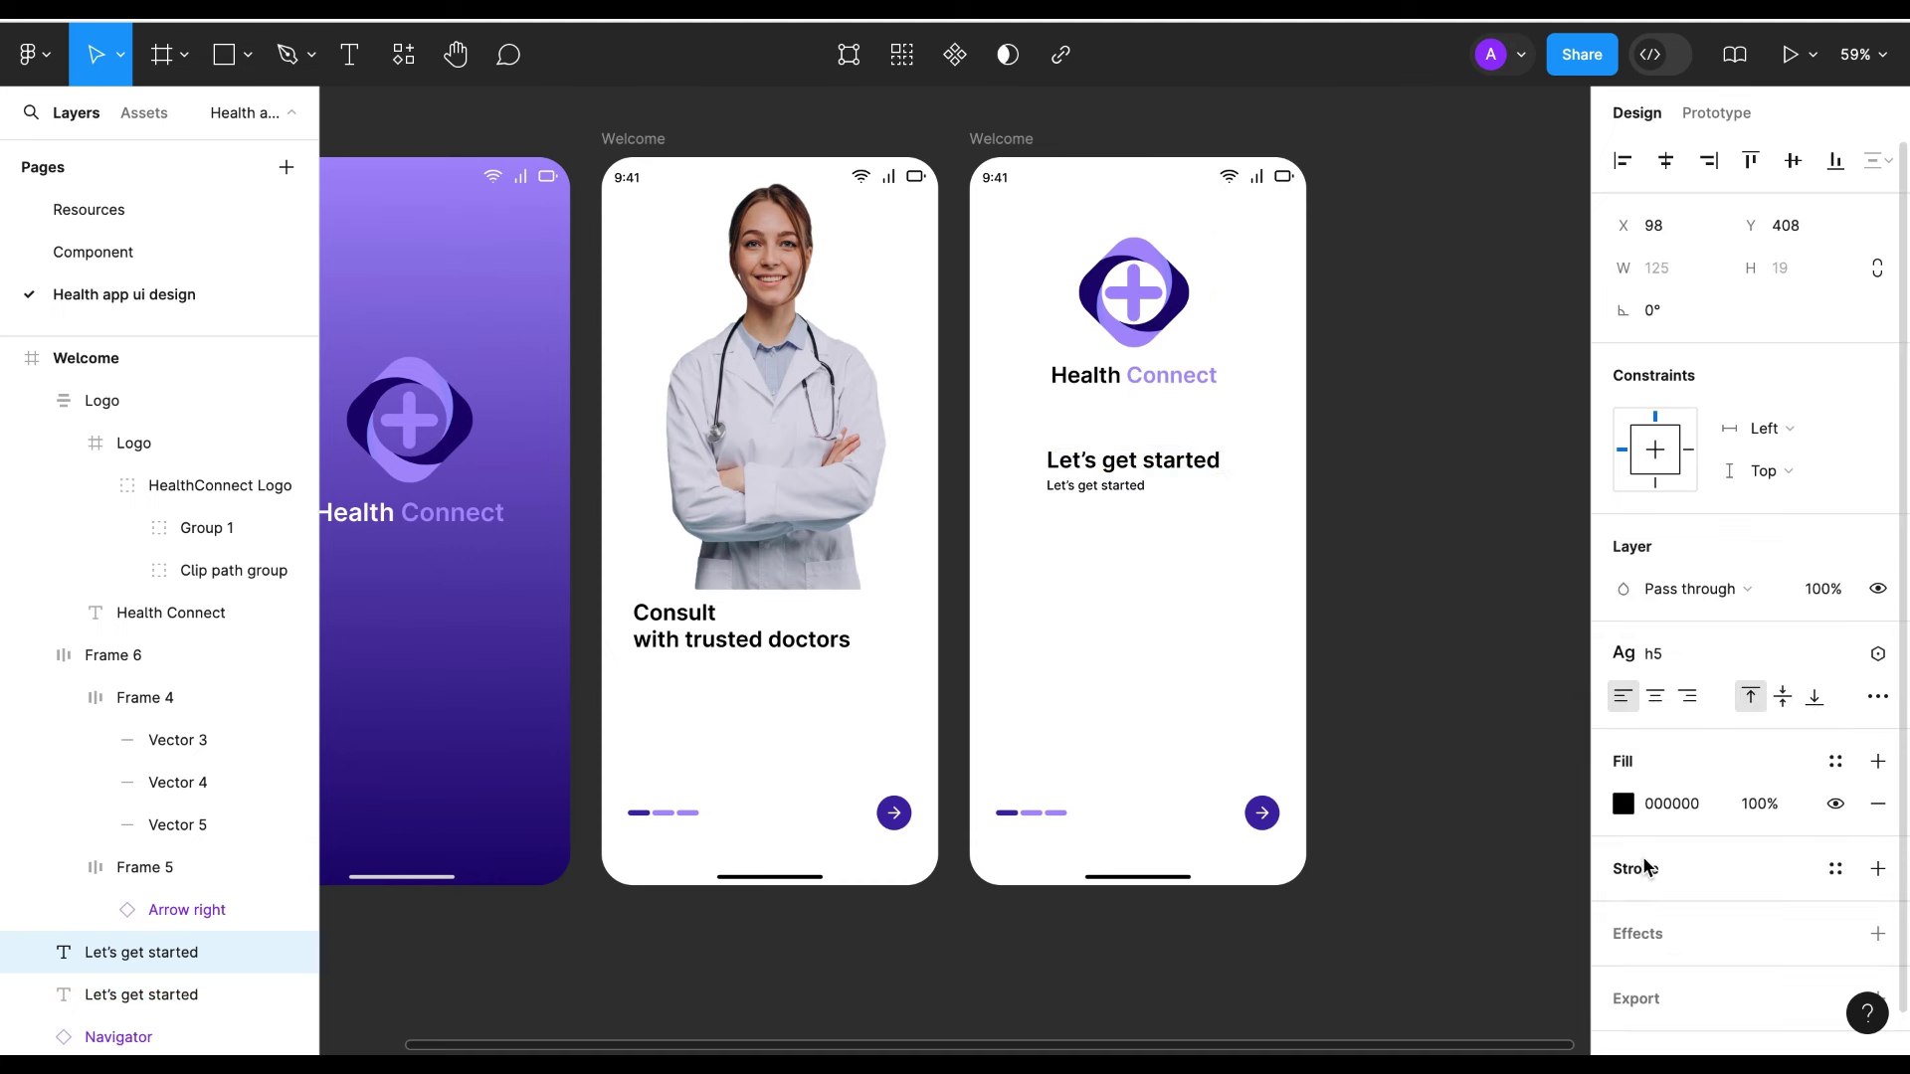
click(1835, 761)
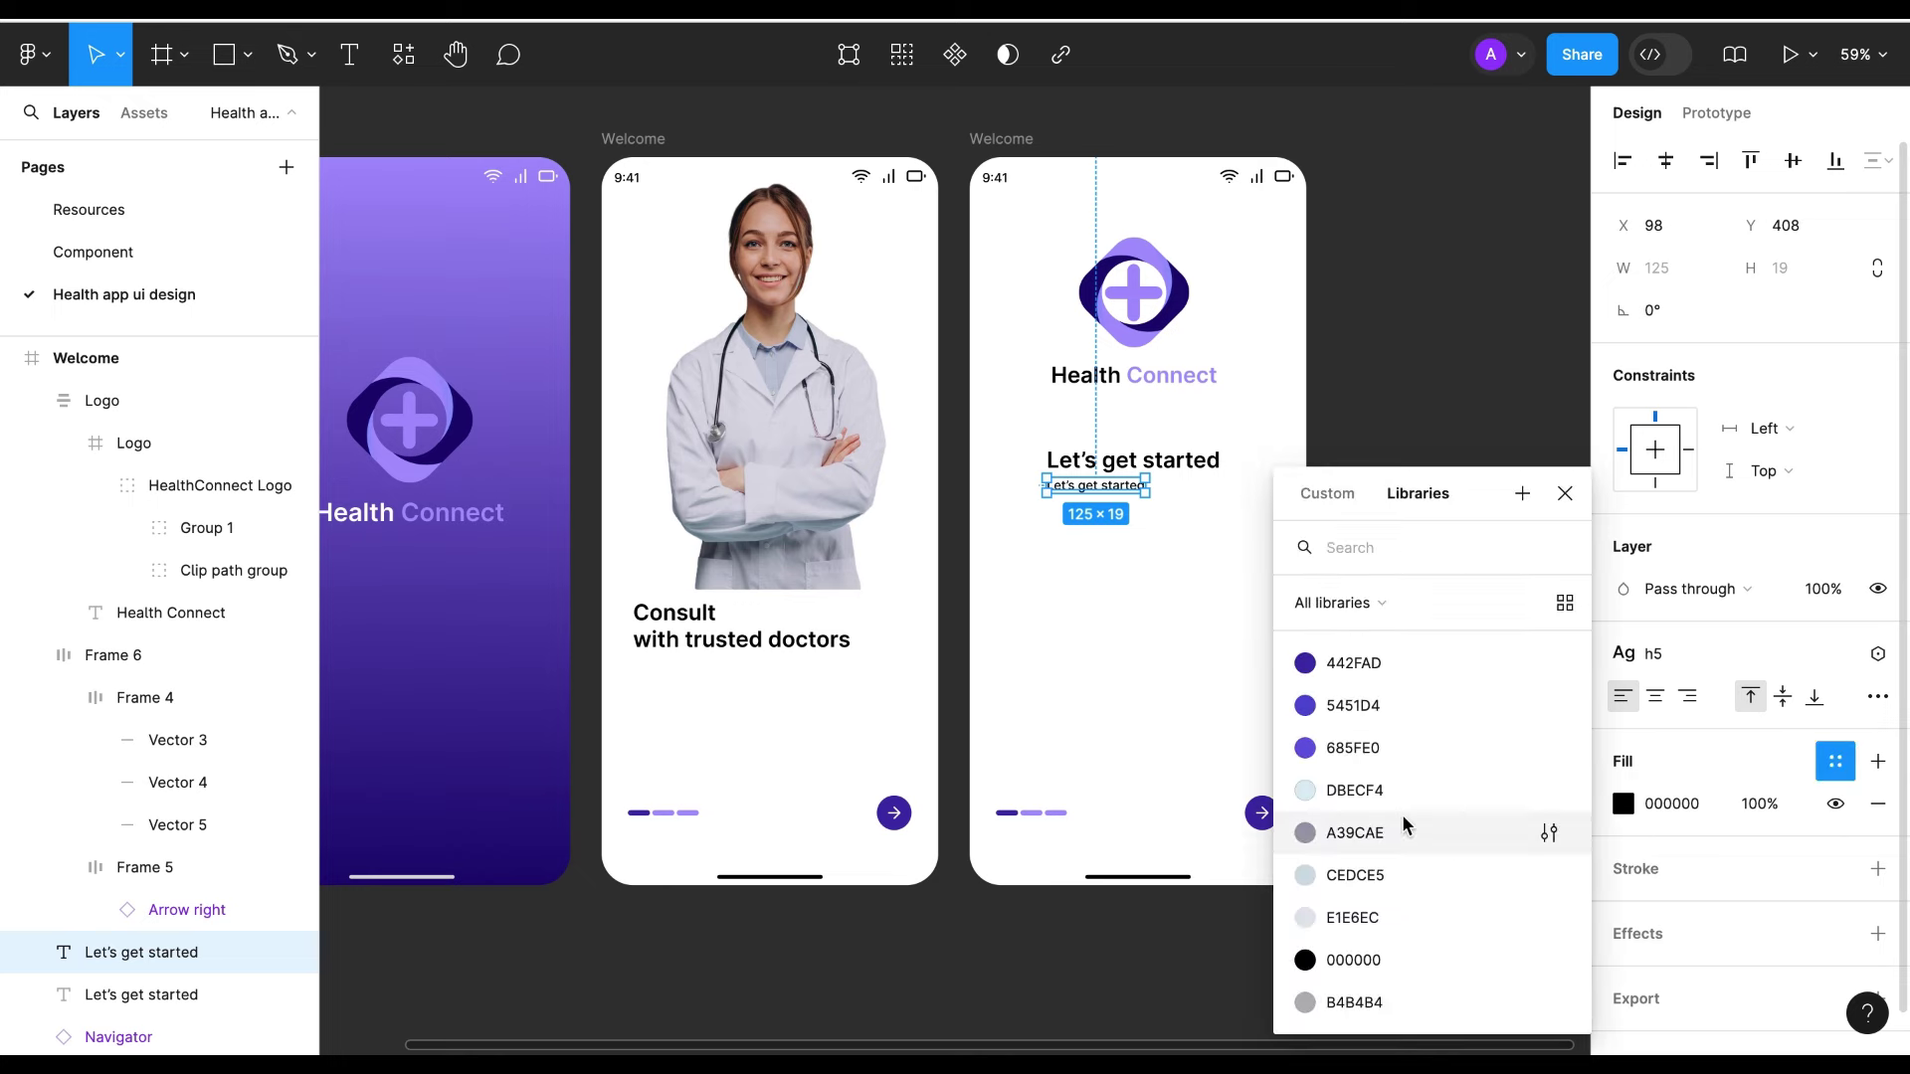
click(1303, 1005)
Retype the grey line as 'Login to find your doctor and connect with them'.
key(Escape)
scroll(819, 381, up, 5)
double_click(820, 375)
text(Login to find your doctor)
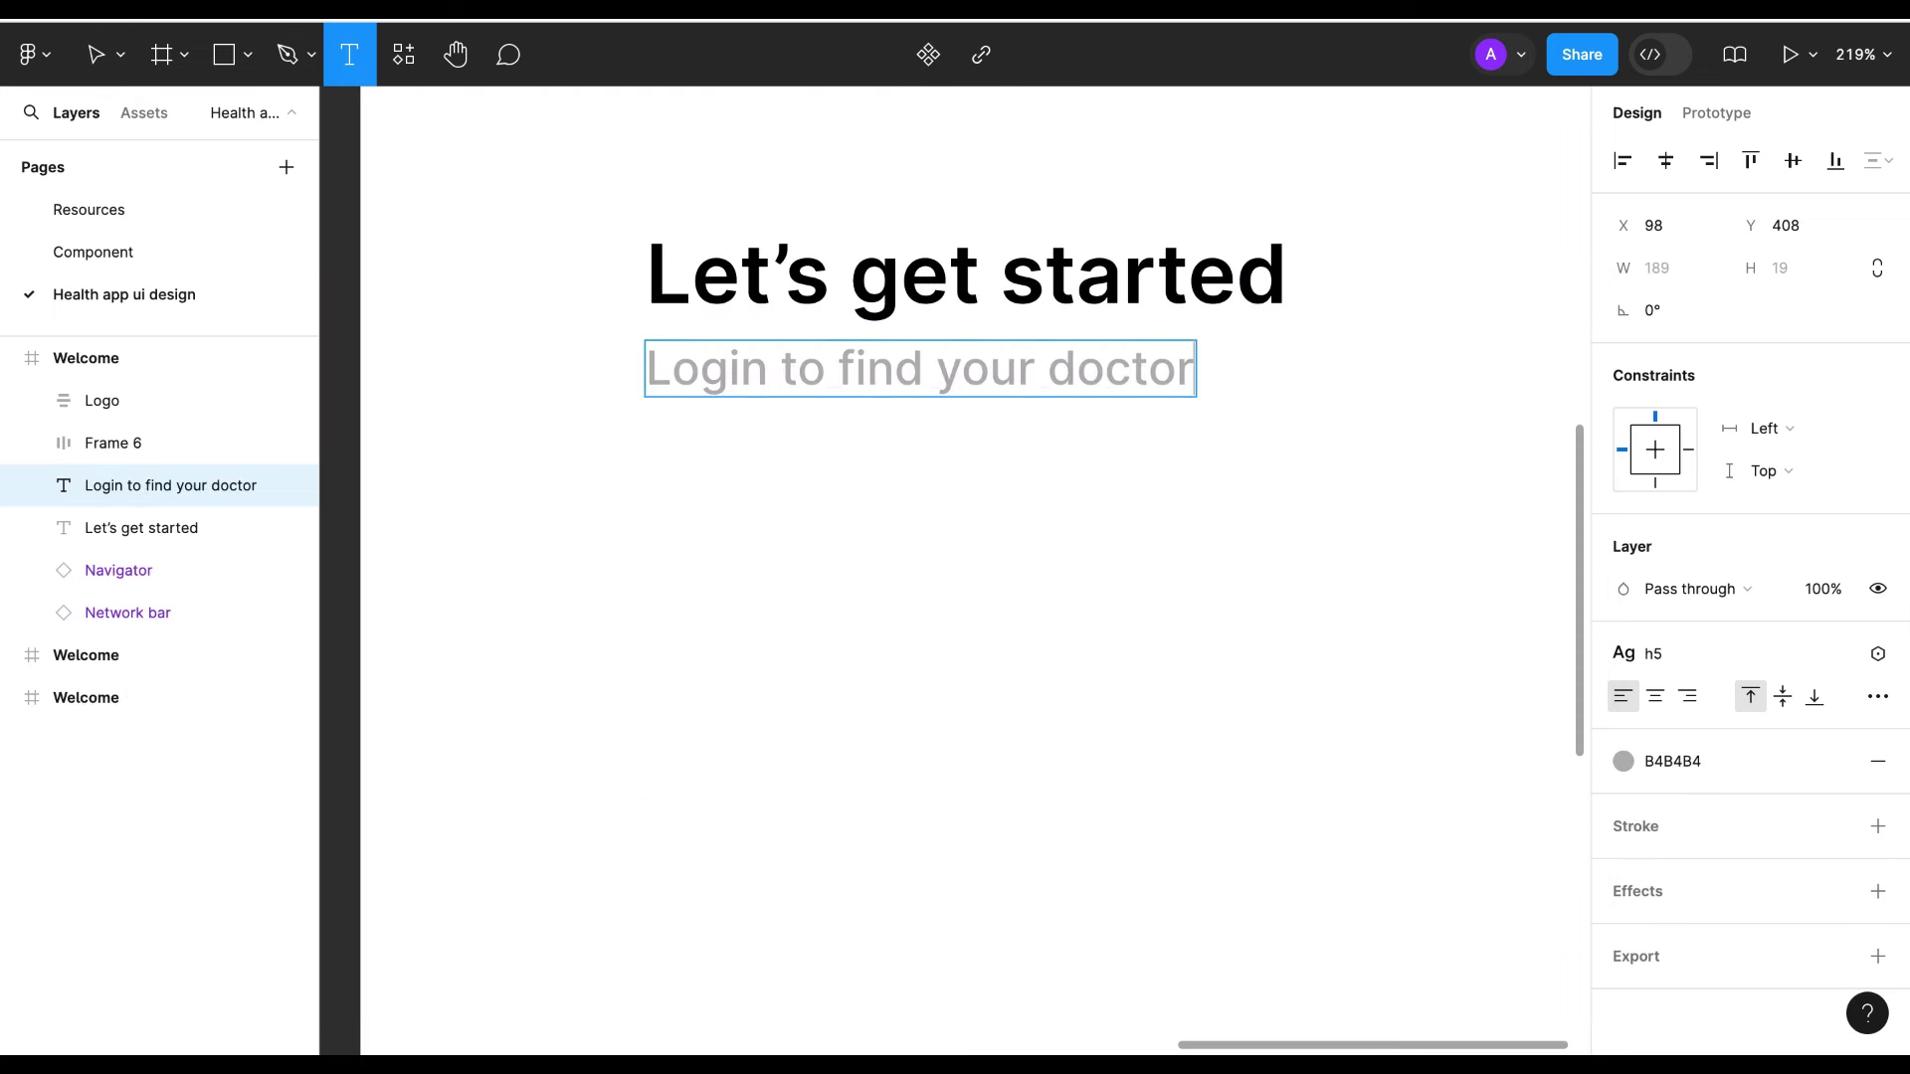
key(Return)
text(and connect with them)
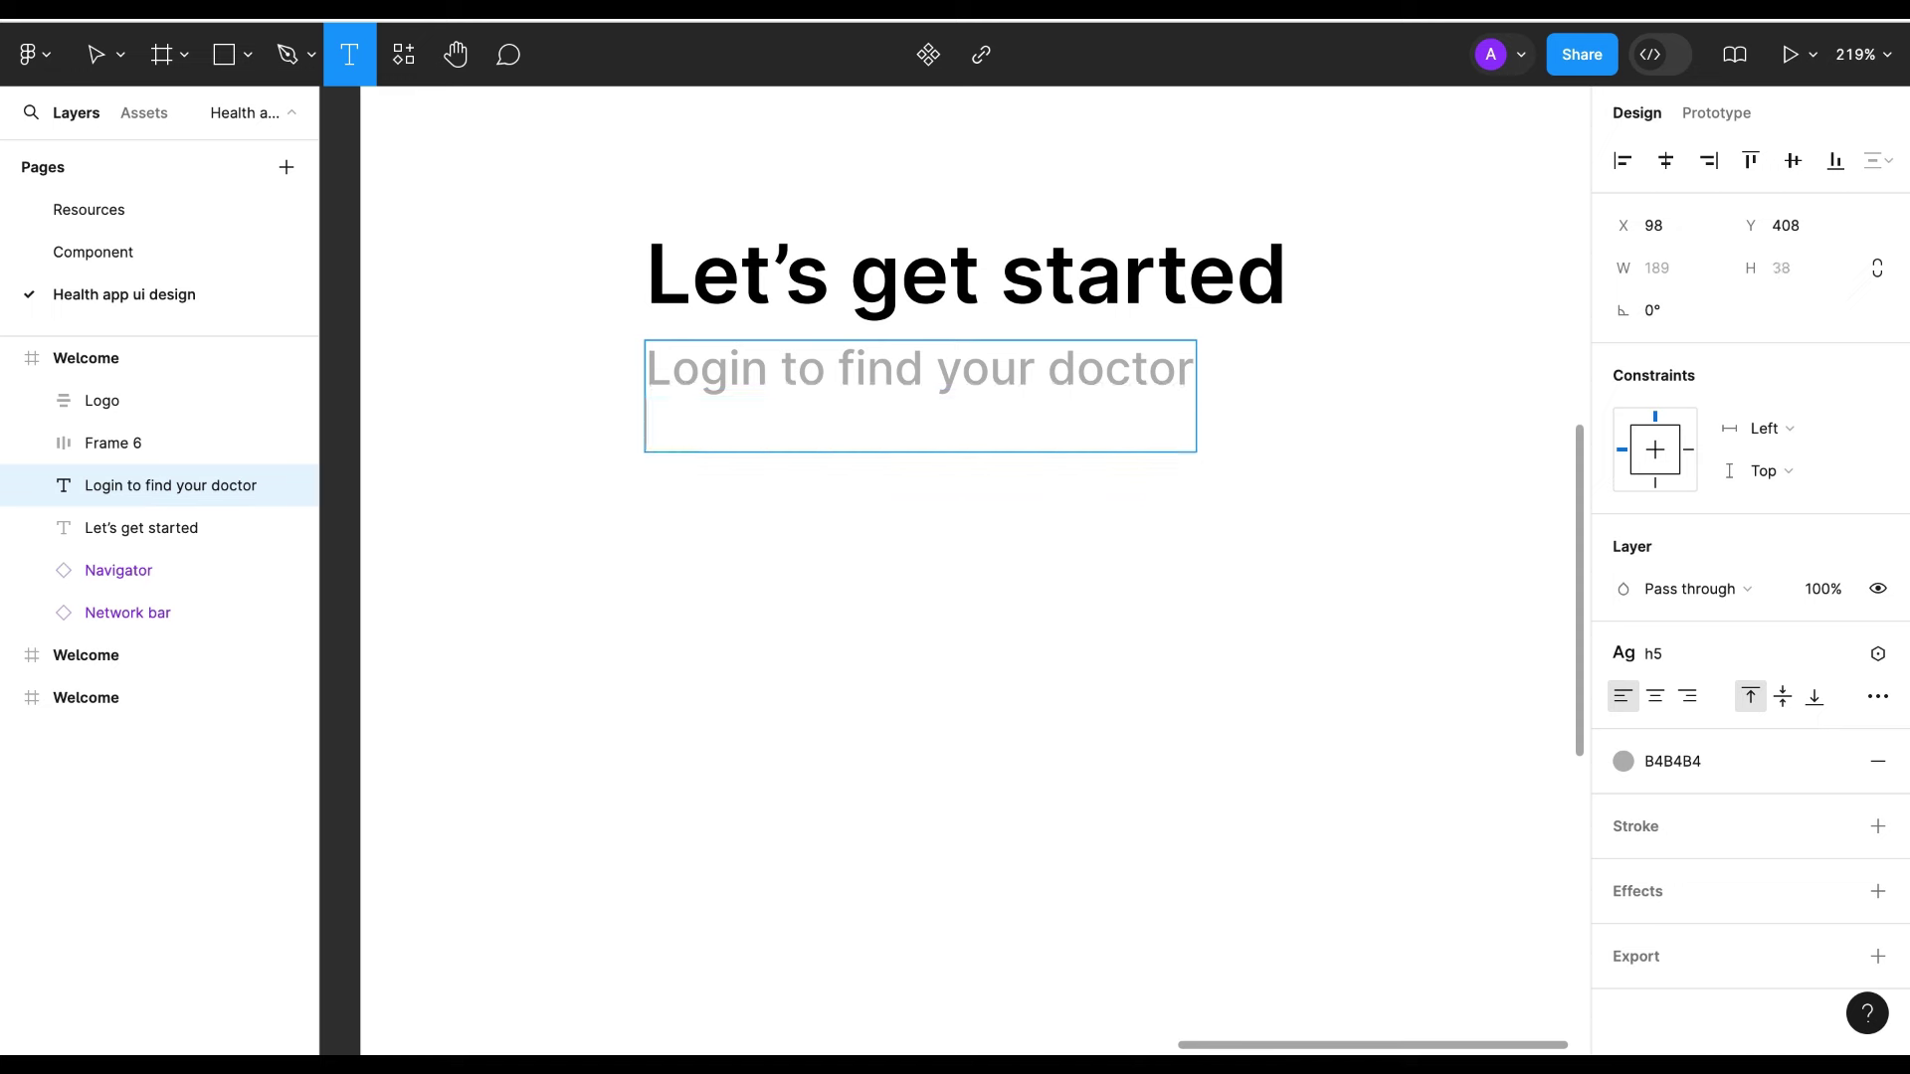
click(659, 428)
key(BackSpace)
key(Escape)
Narrow the subtitle box to 228 and centre-align its text.
scroll(827, 597, down, 5)
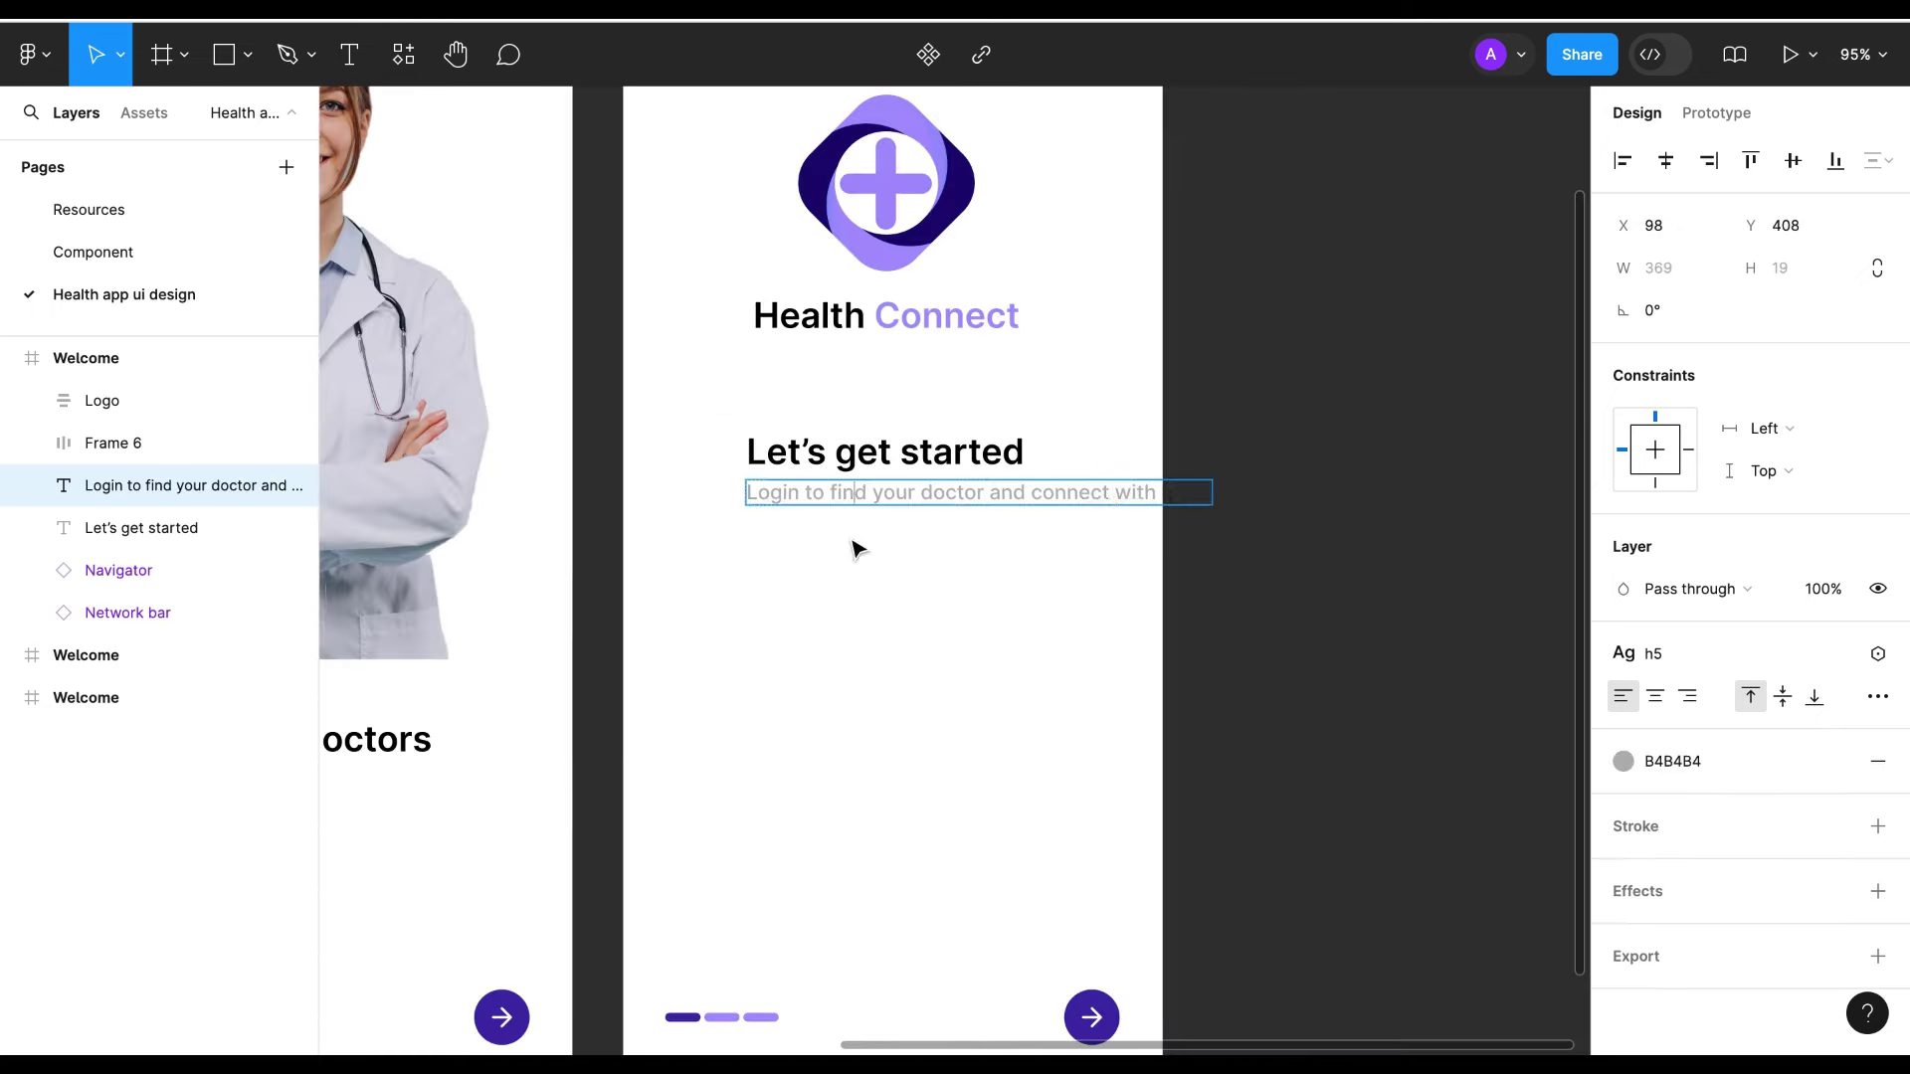
drag(1212, 492, 1030, 493)
click(1655, 696)
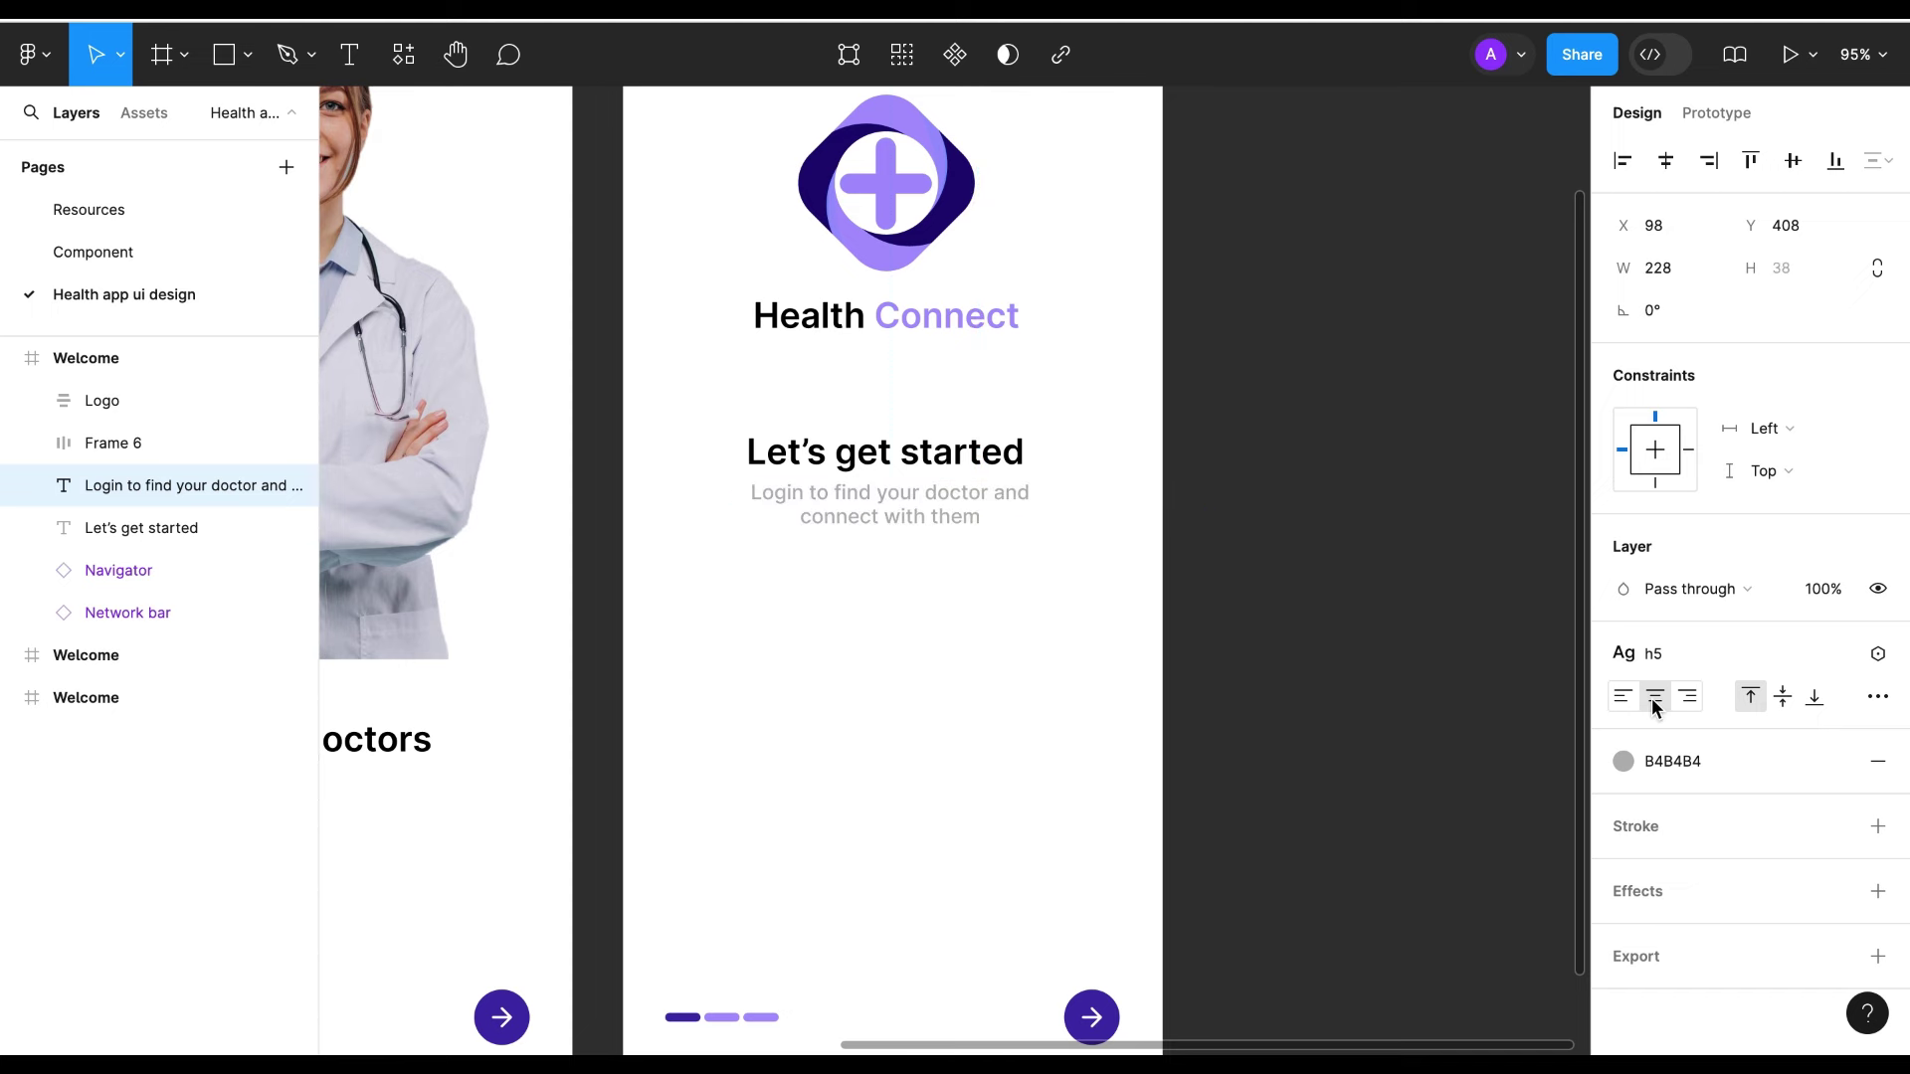
scroll(883, 512, down, 5)
scroll(873, 683, up, 5)
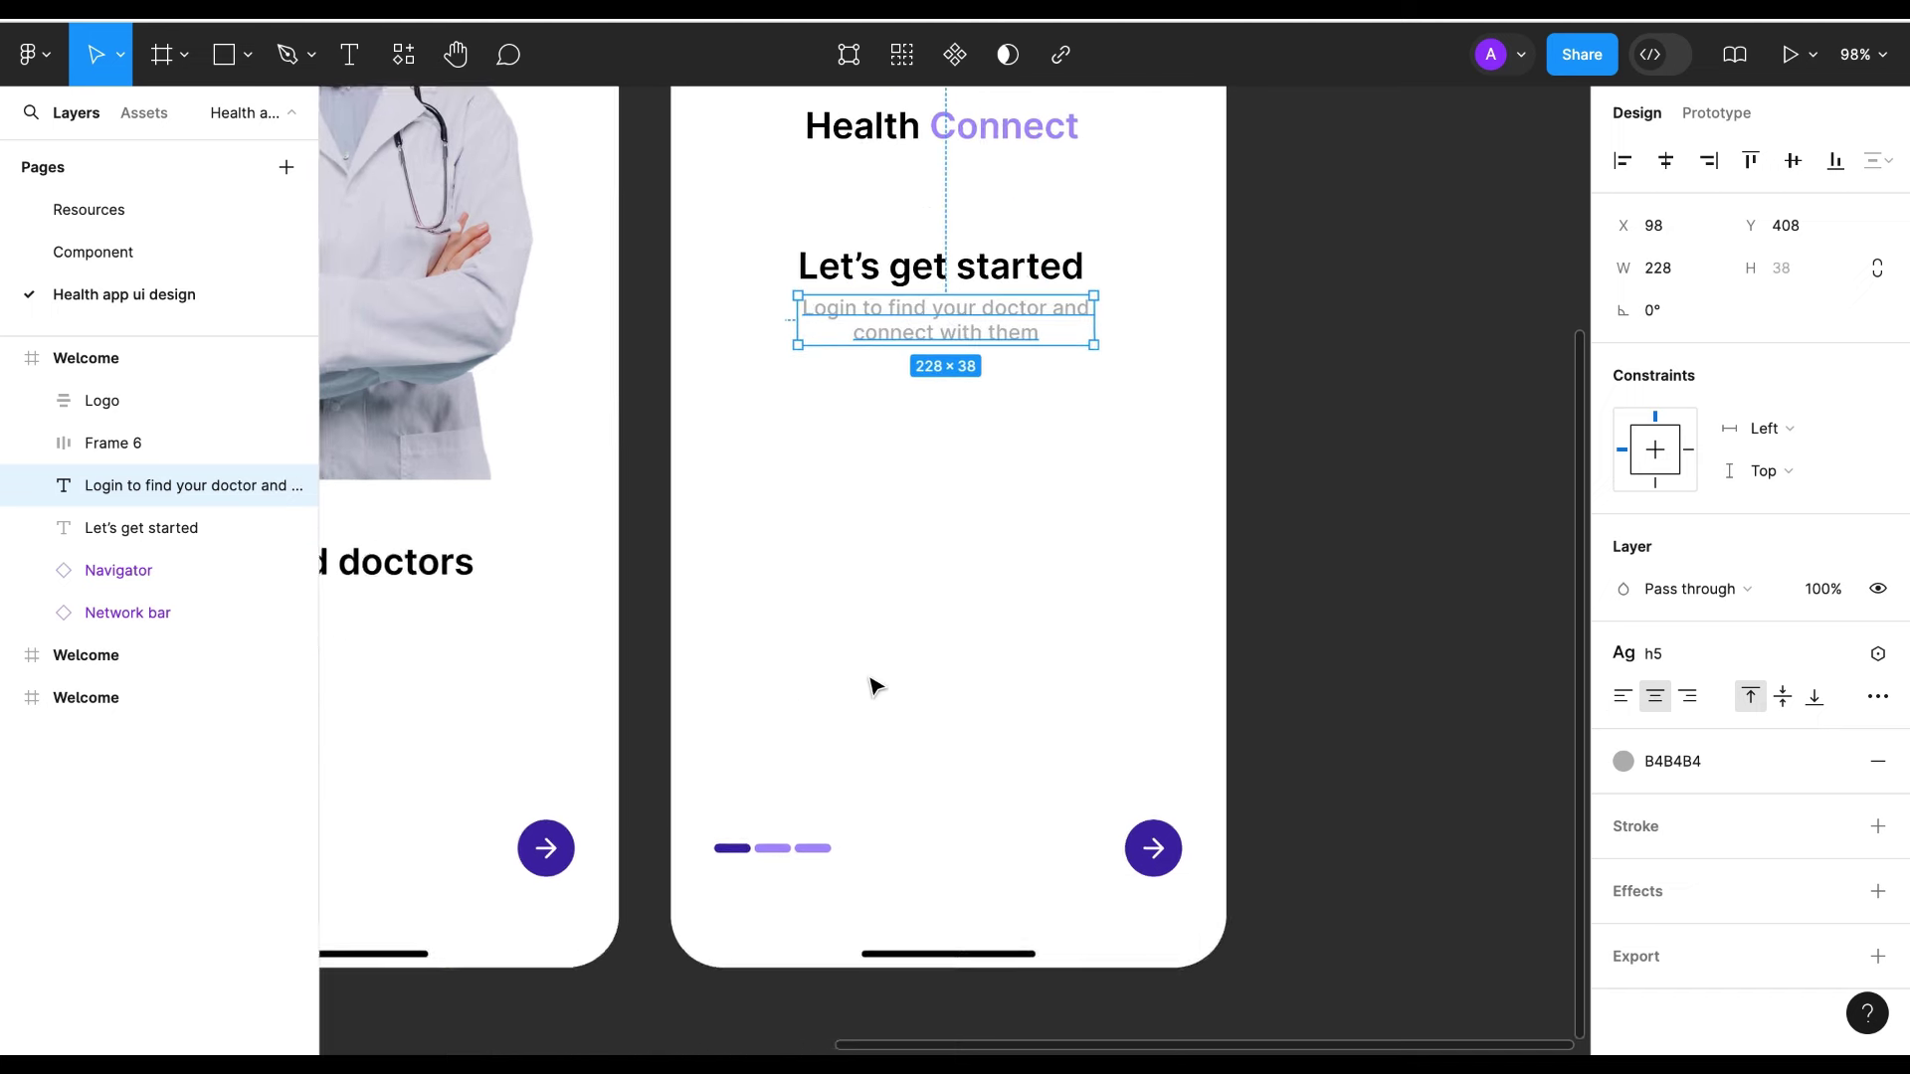
Try the h4 style on the subtitle, then undo back to h5.
click(1652, 654)
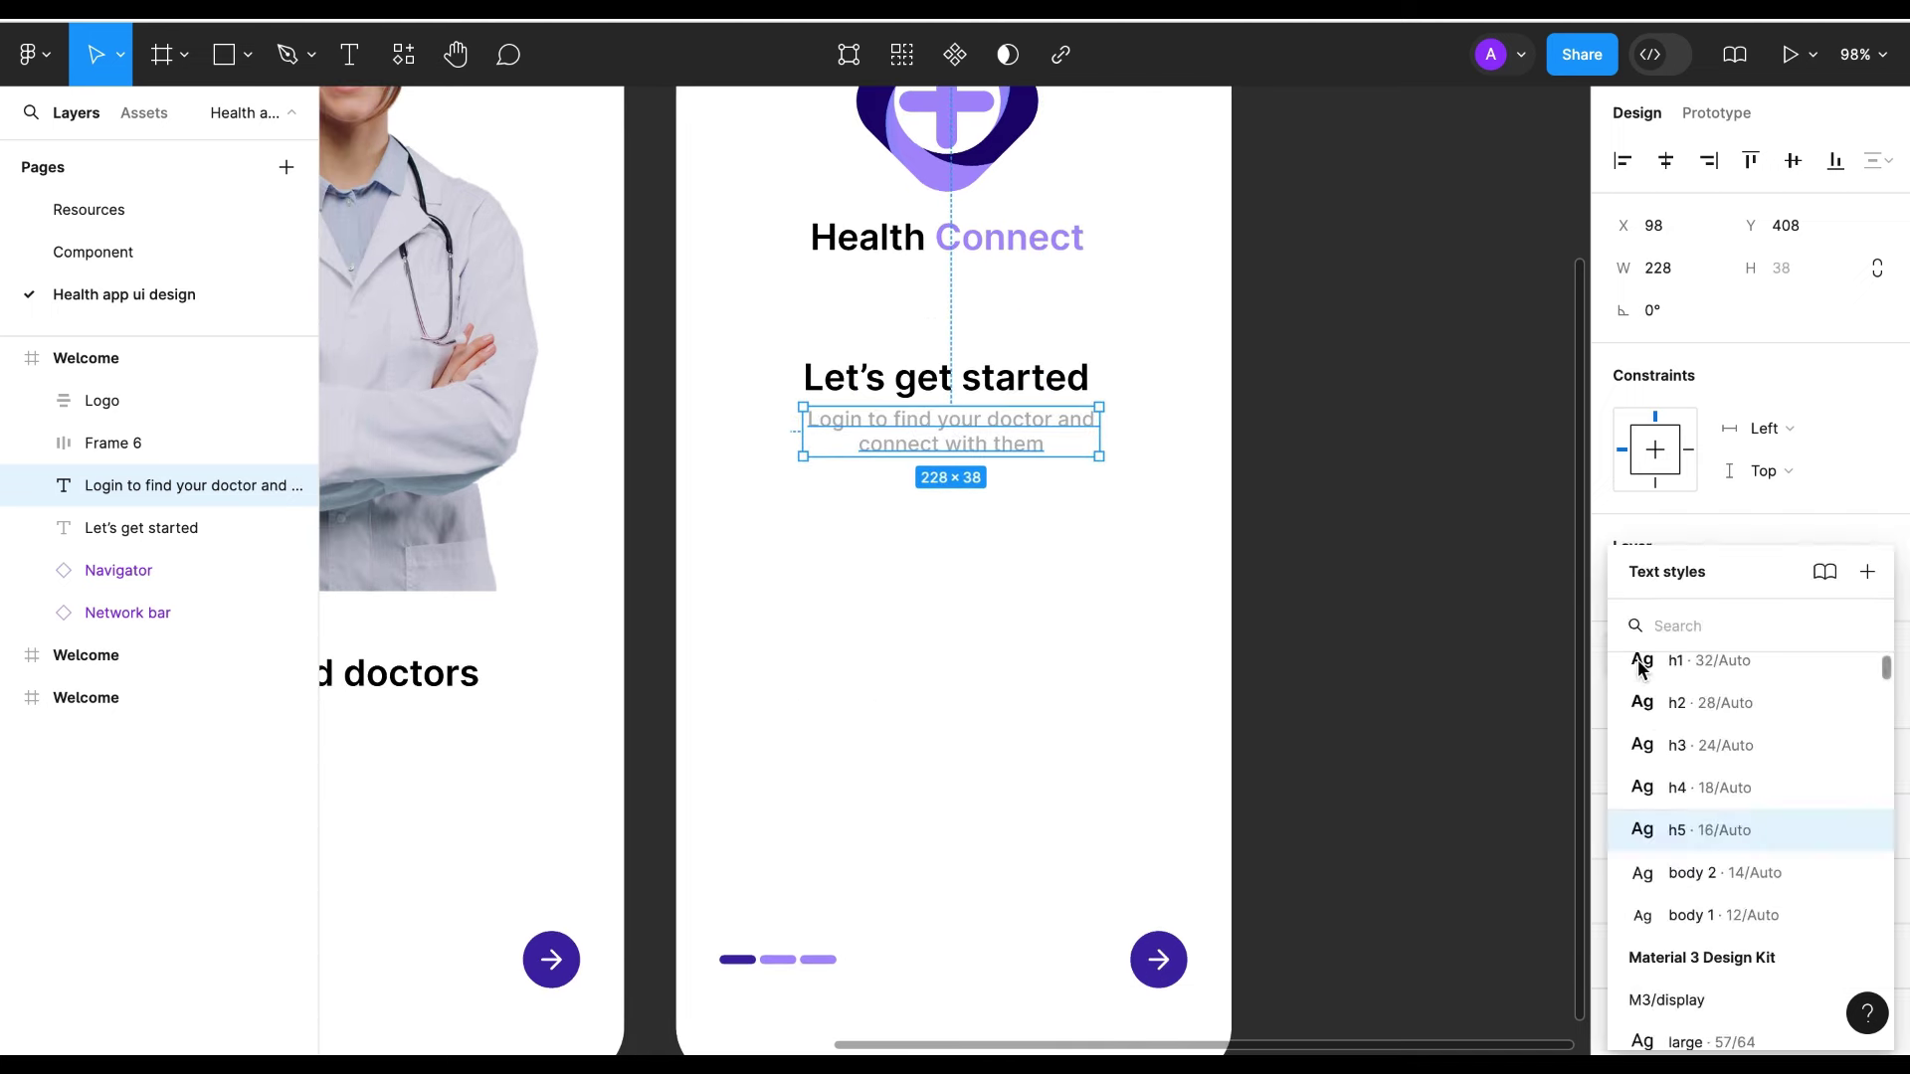
click(1646, 787)
click(913, 619)
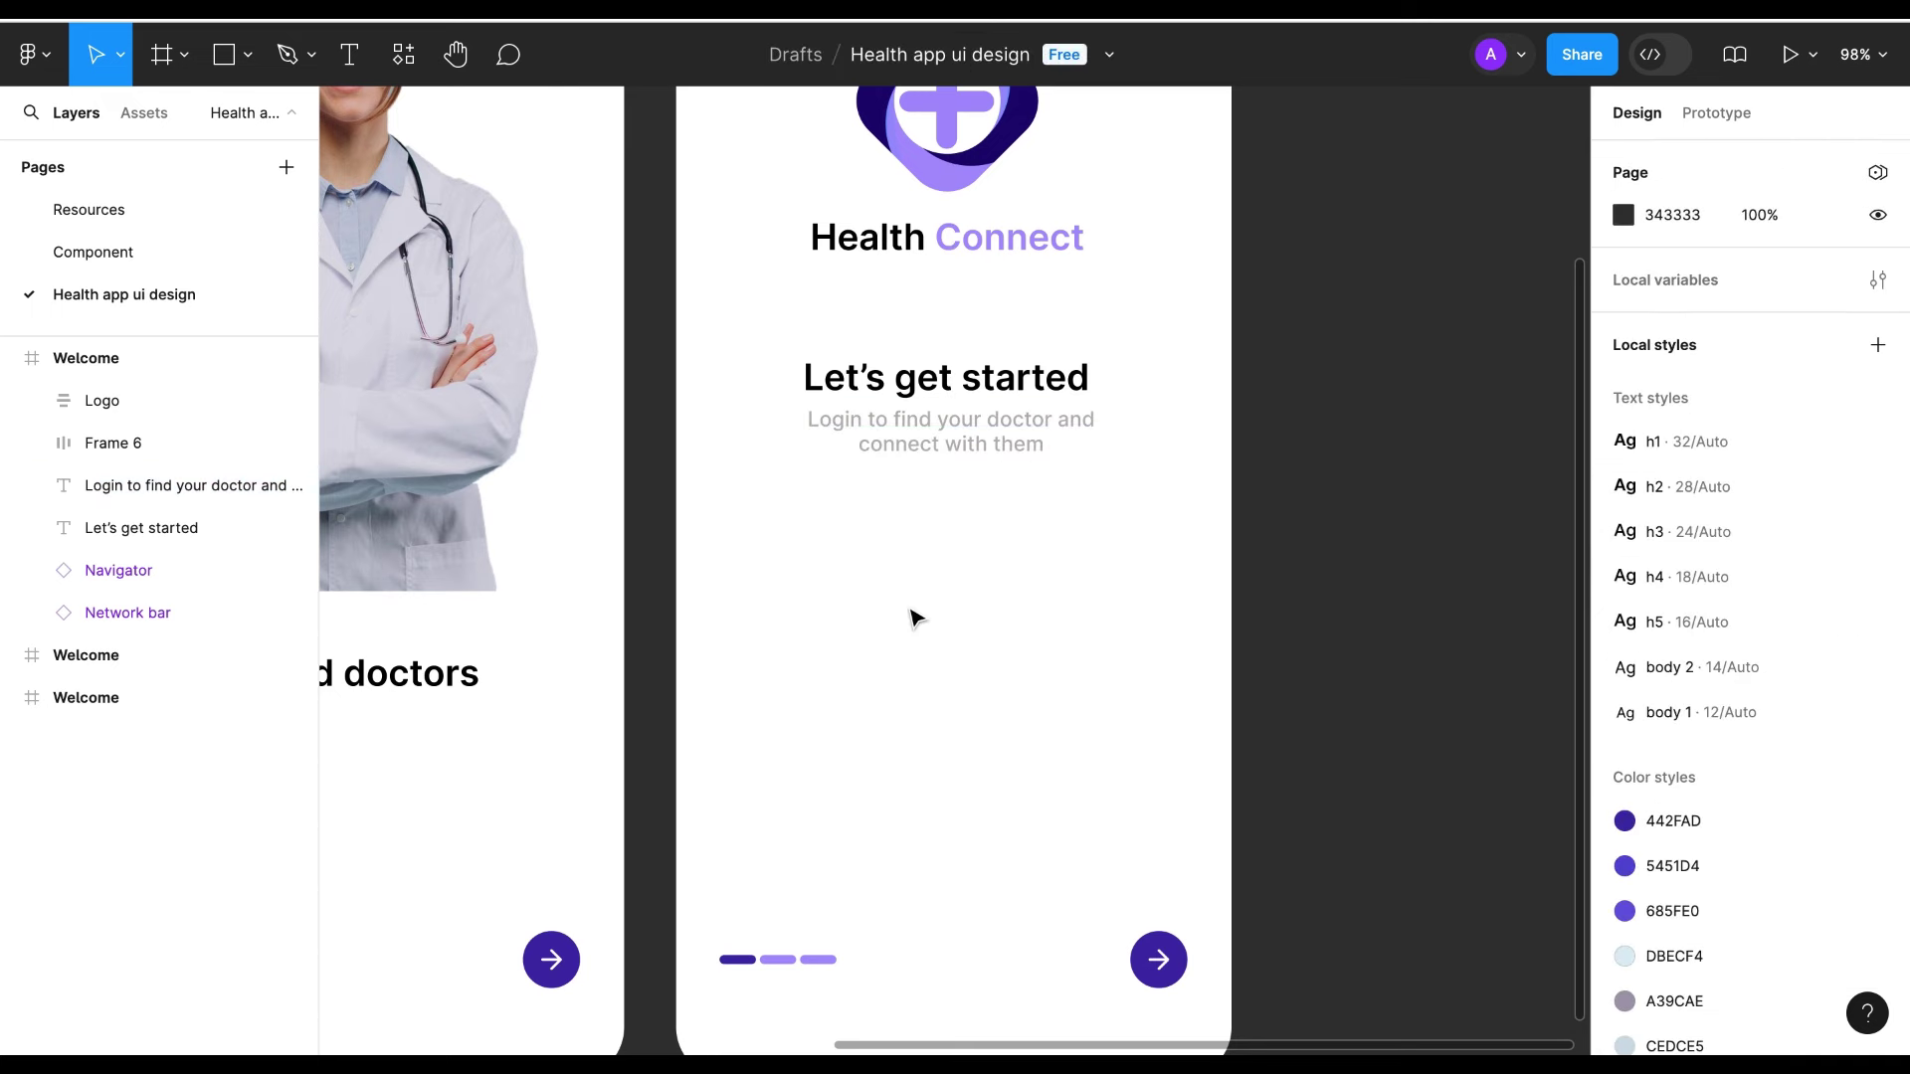
key(ctrl+z)
click(916, 453)
Wrap both texts in an auto-layout frame named 'lets get started' and place a text layer below.
shift+click(925, 398)
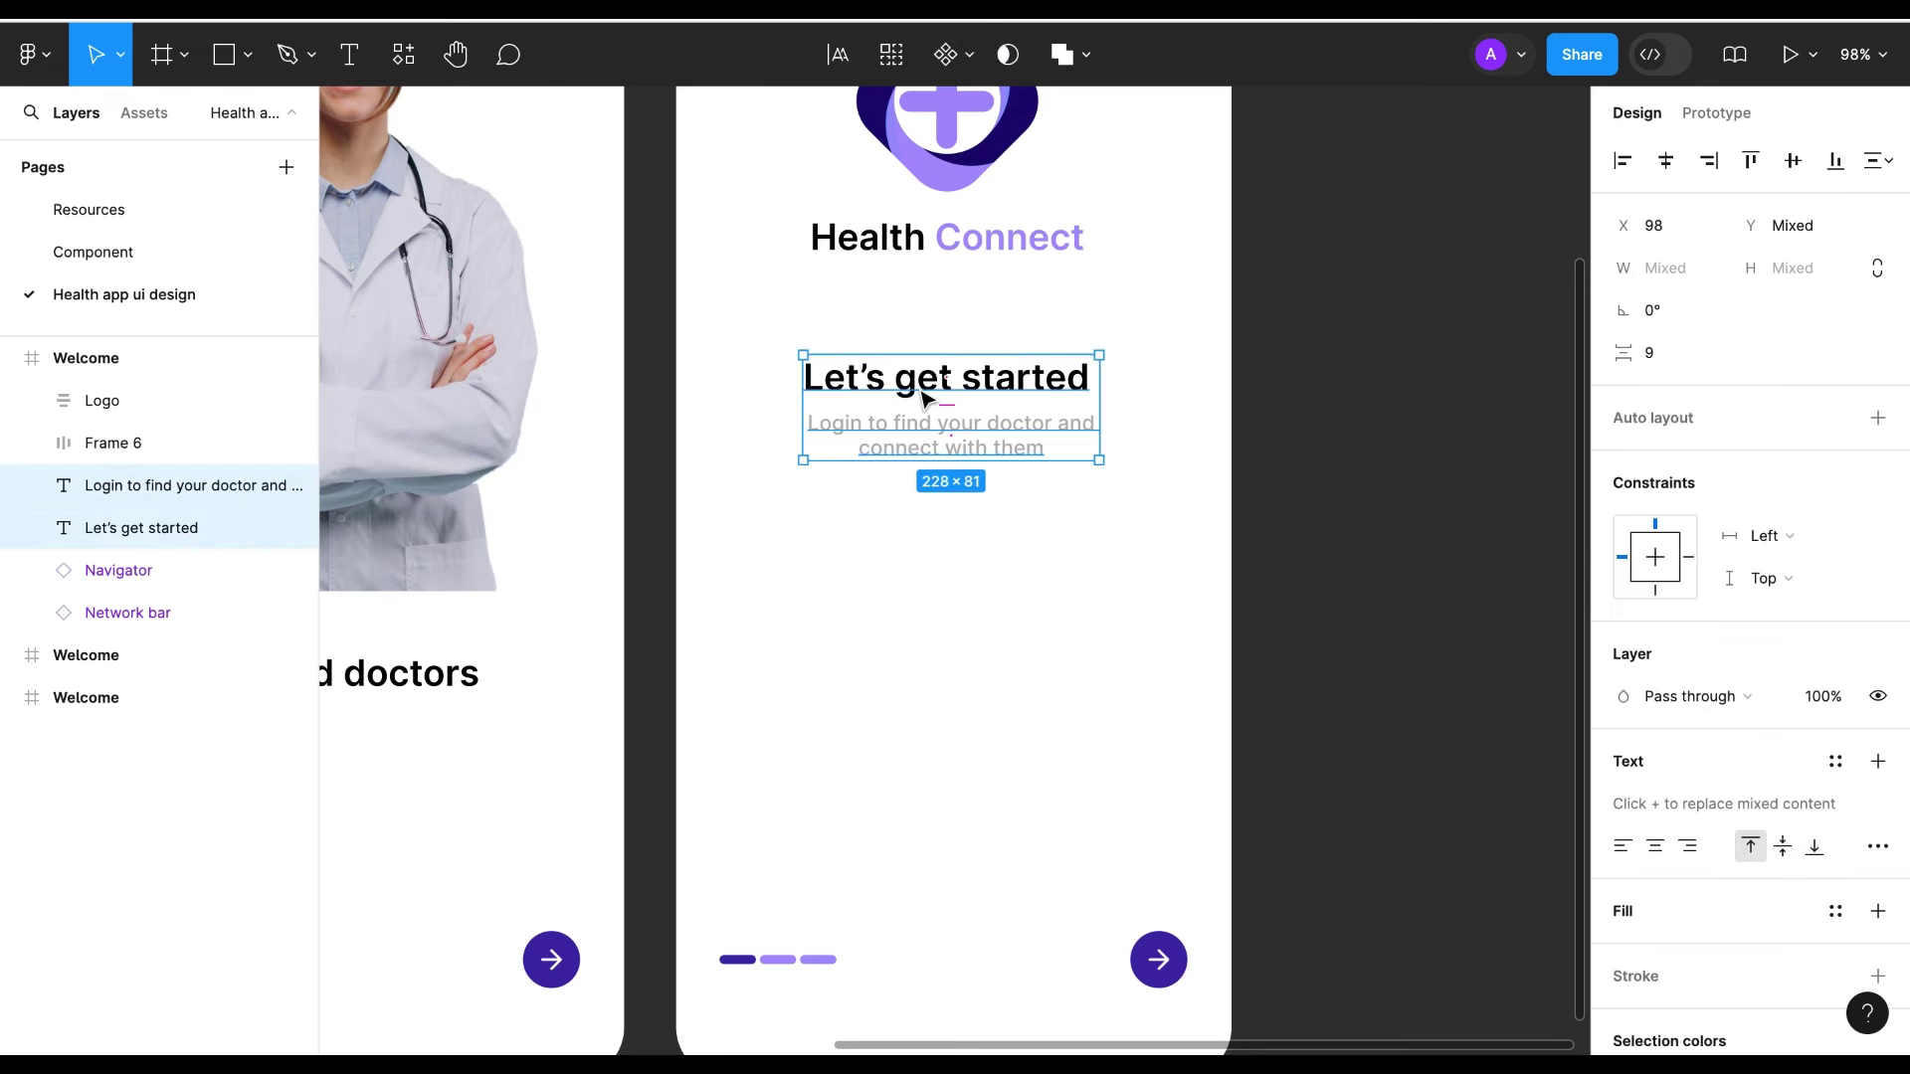
shift+click(913, 451)
right_click(913, 451)
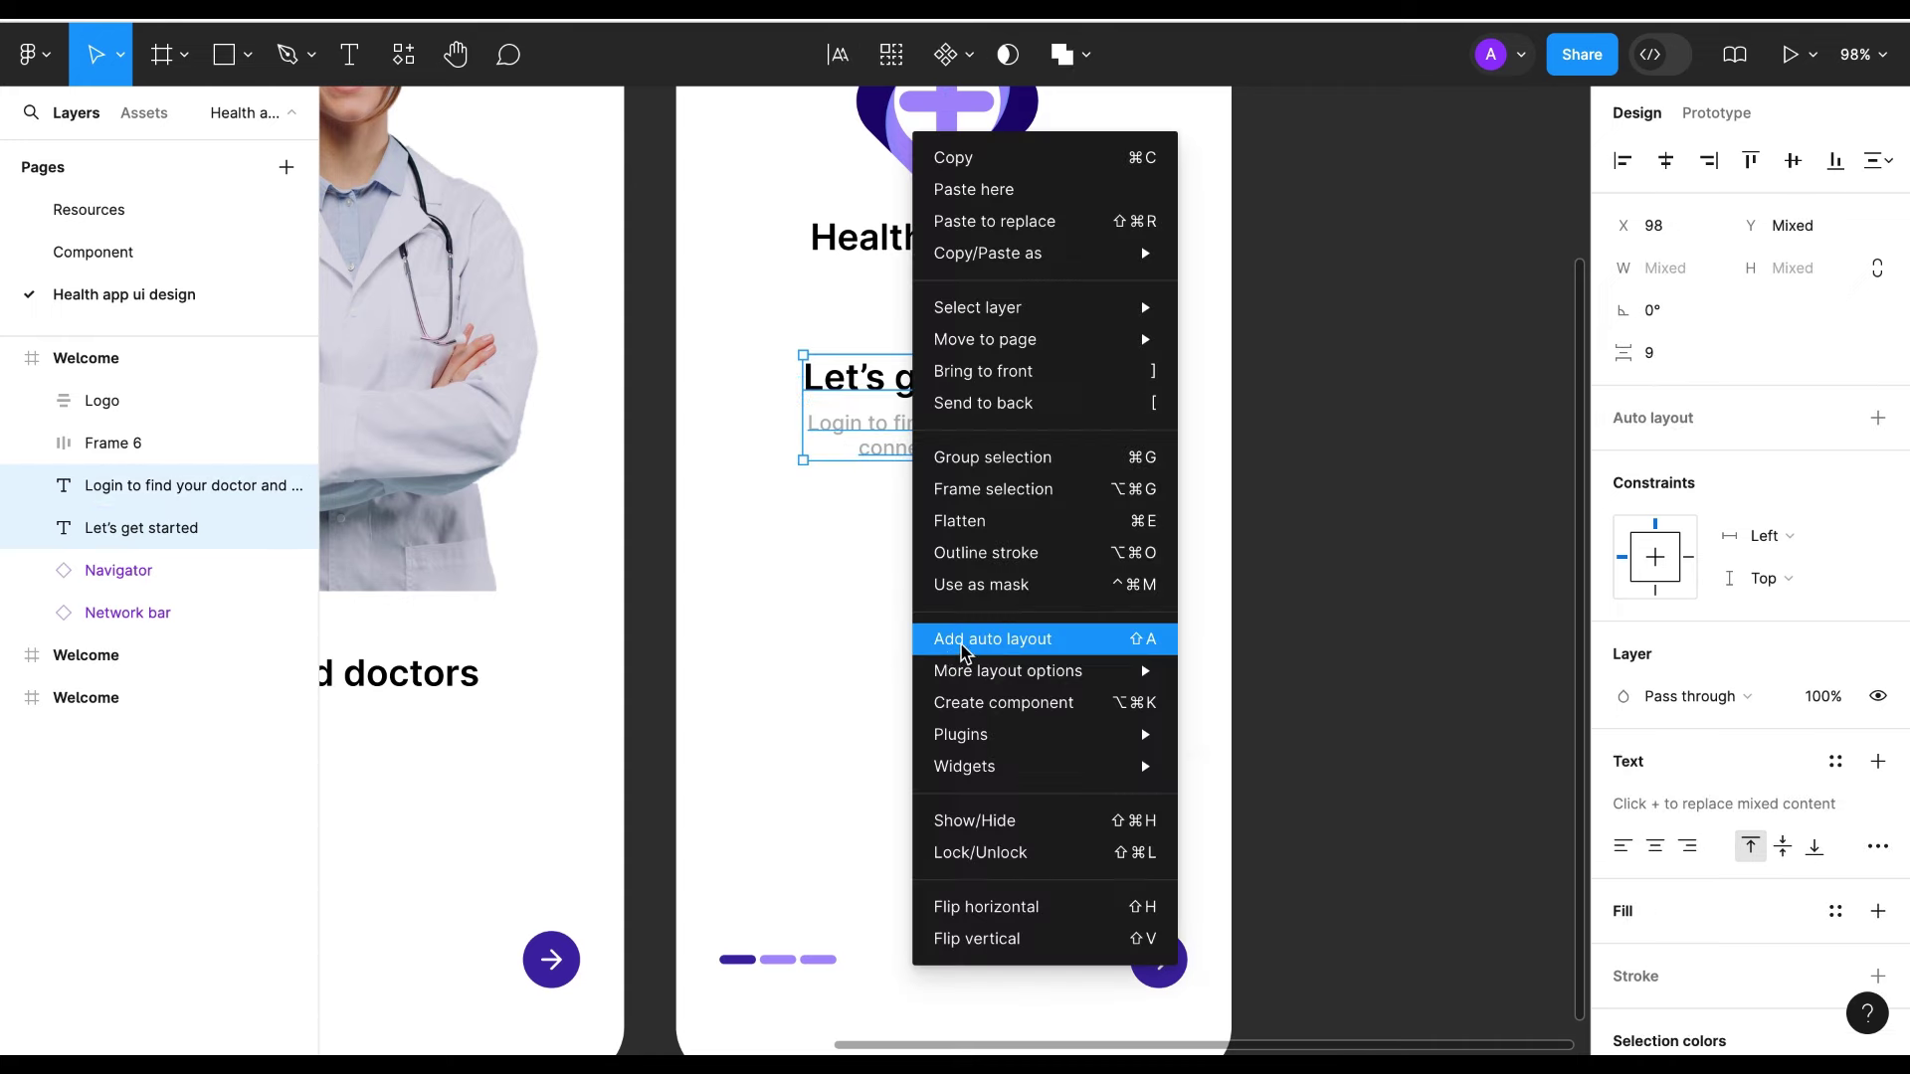
click(985, 633)
double_click(111, 485)
text(lets get started)
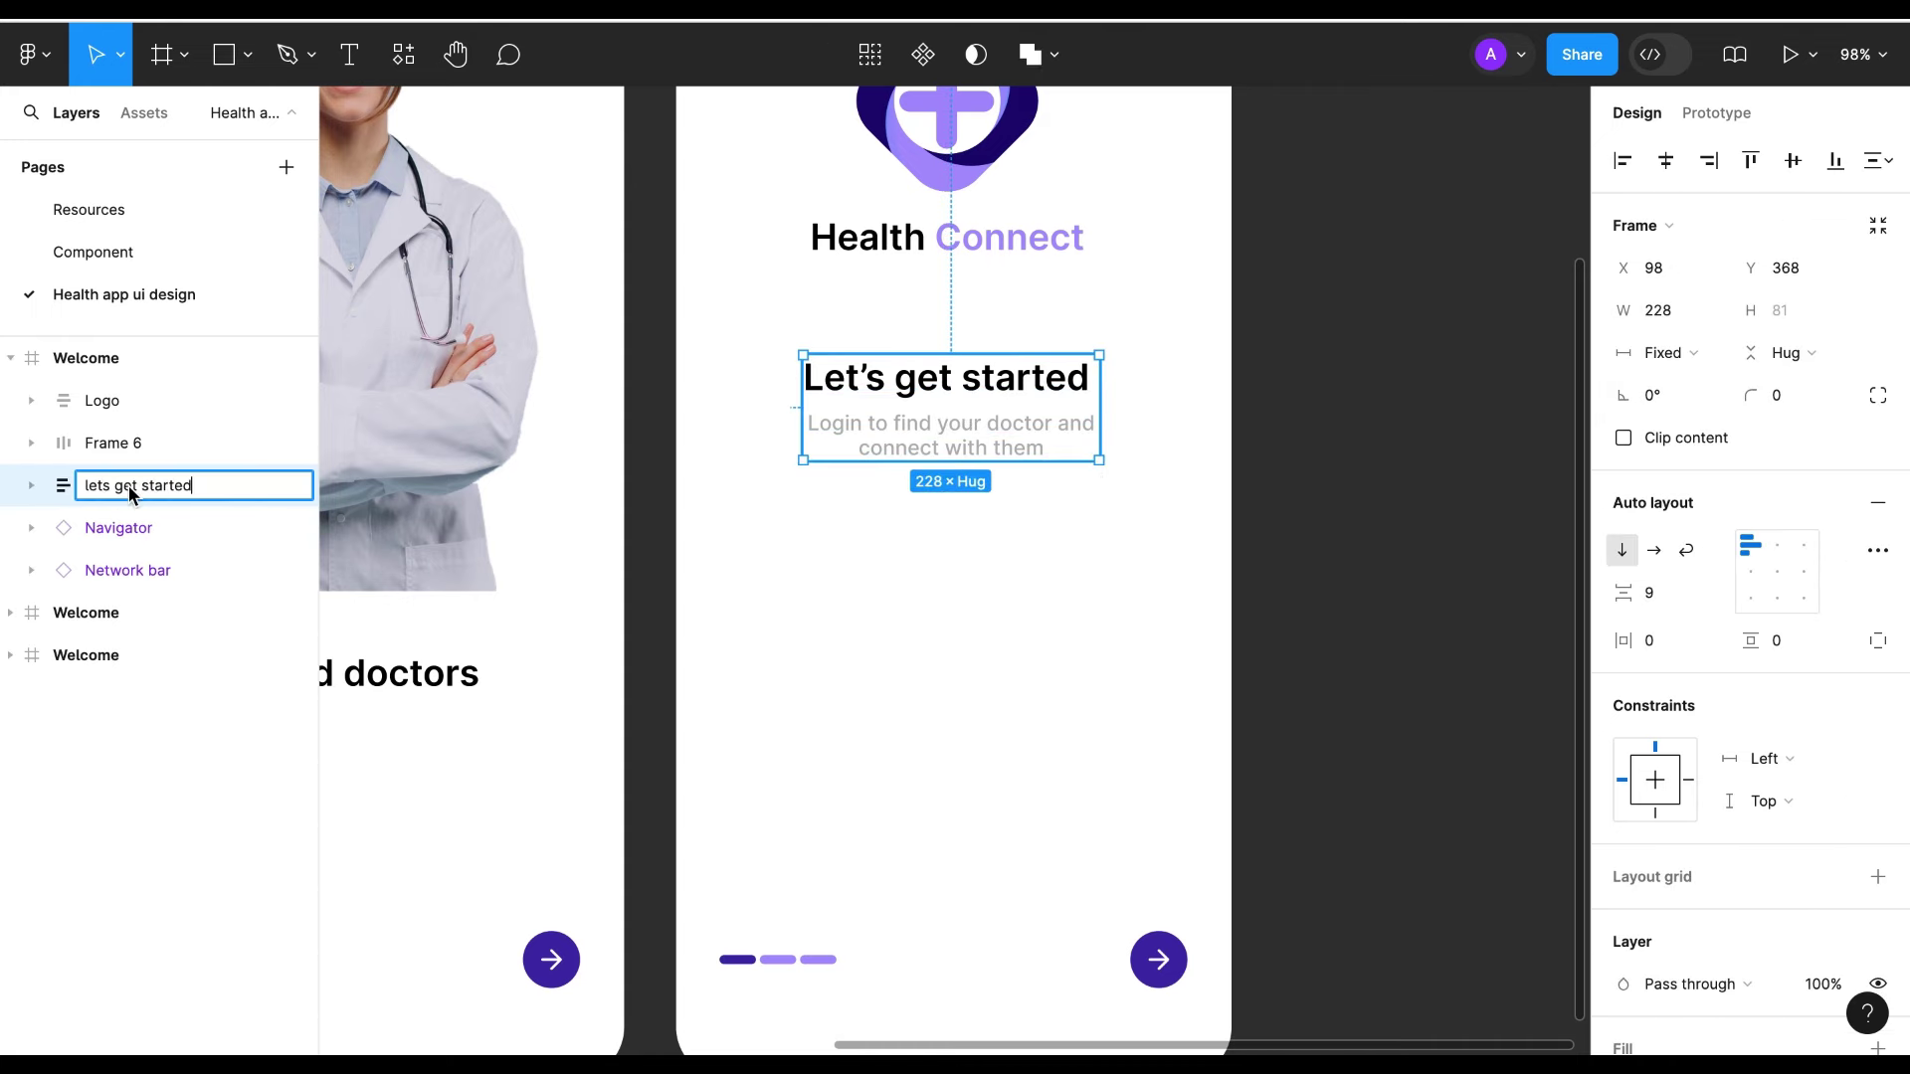
click(909, 640)
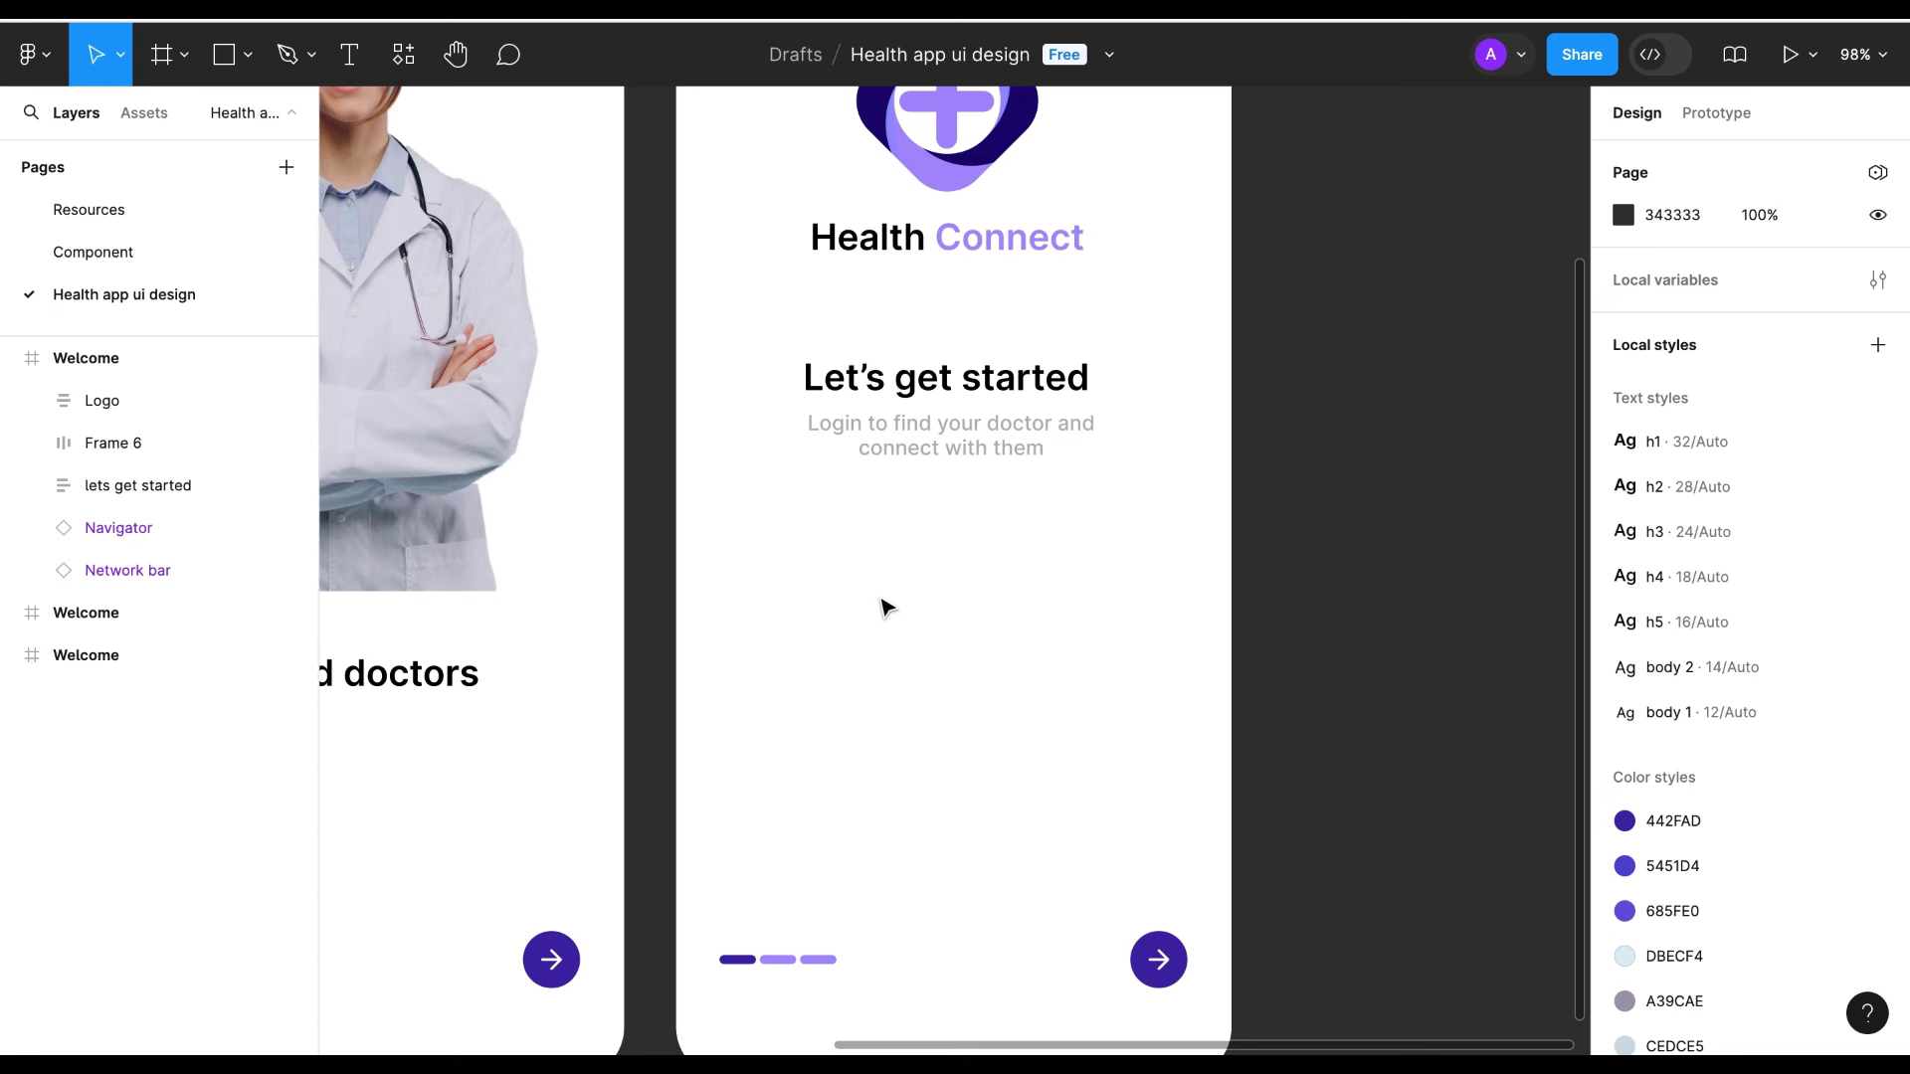
key(t)
click(873, 554)
text(Button)
Give the Button label the h3 text style and wrap it in an auto layout frame.
key(Escape)
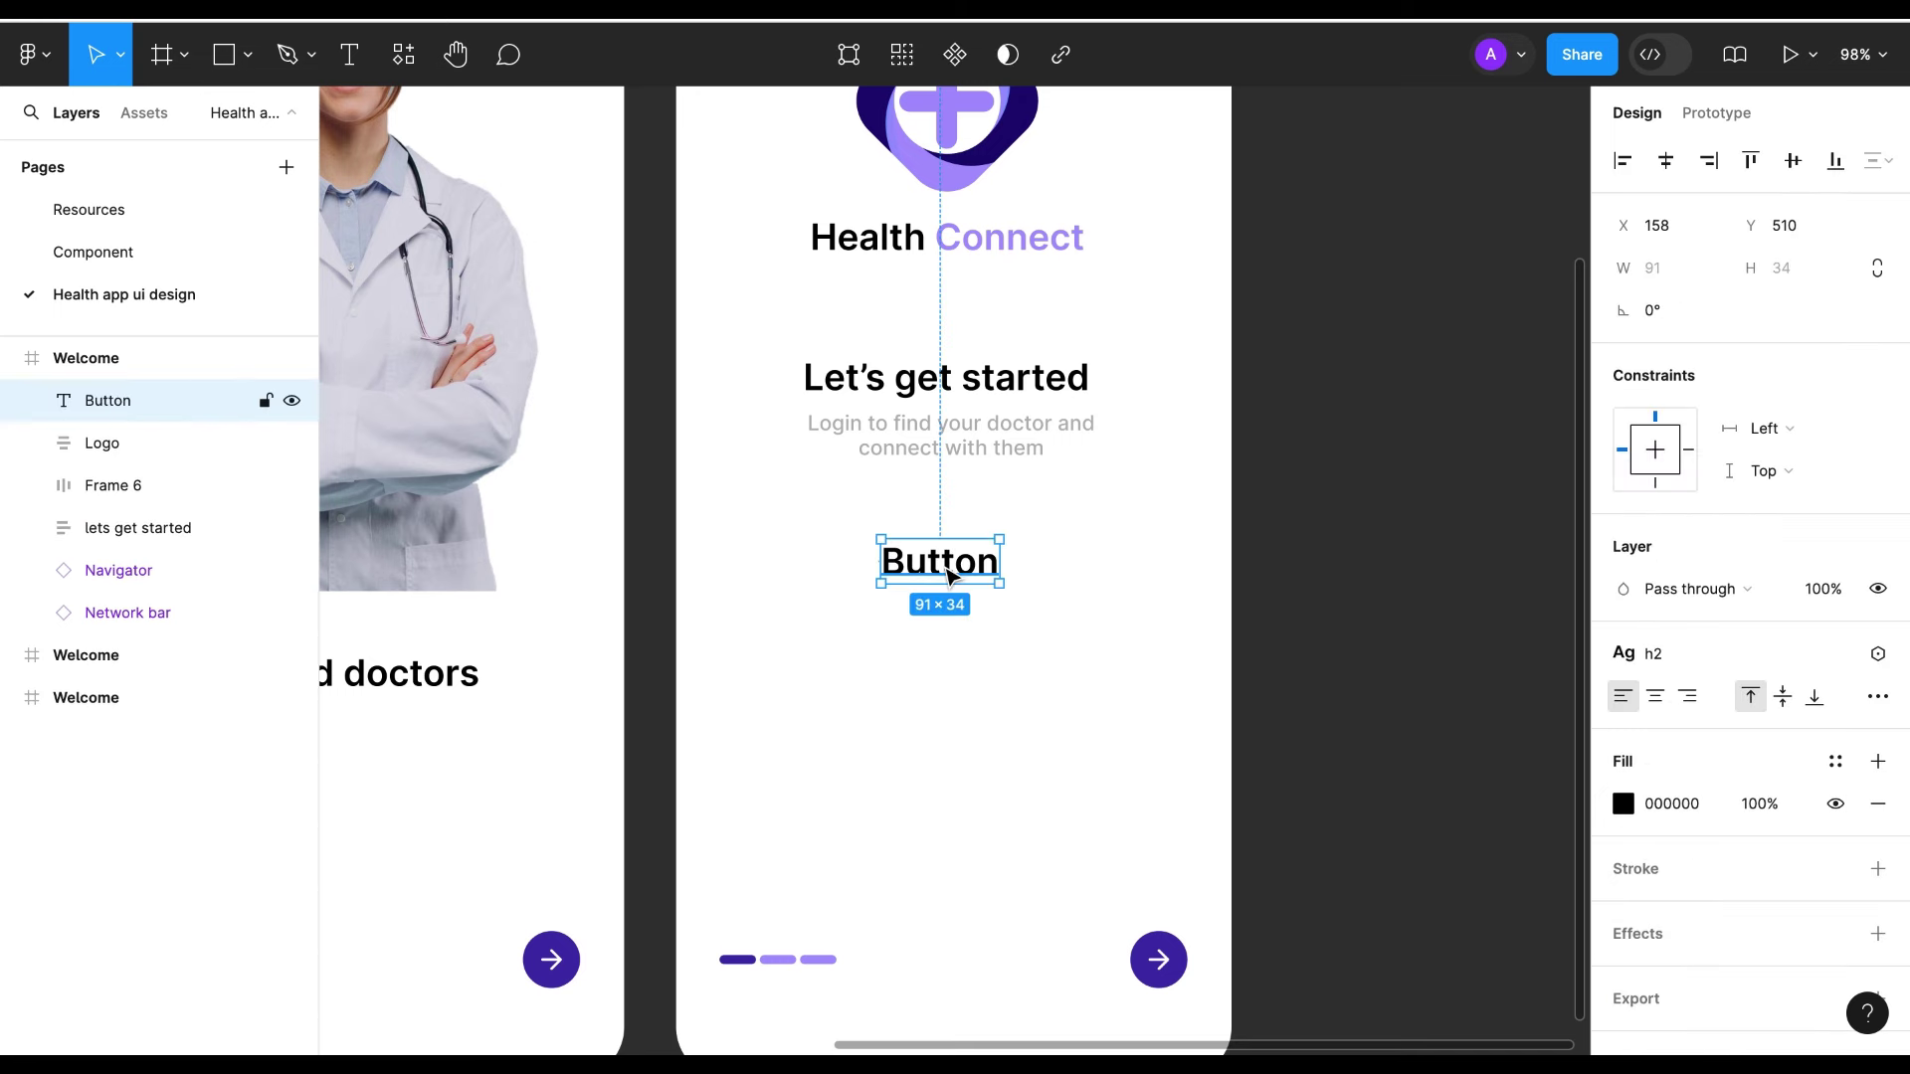
click(1637, 654)
click(1649, 771)
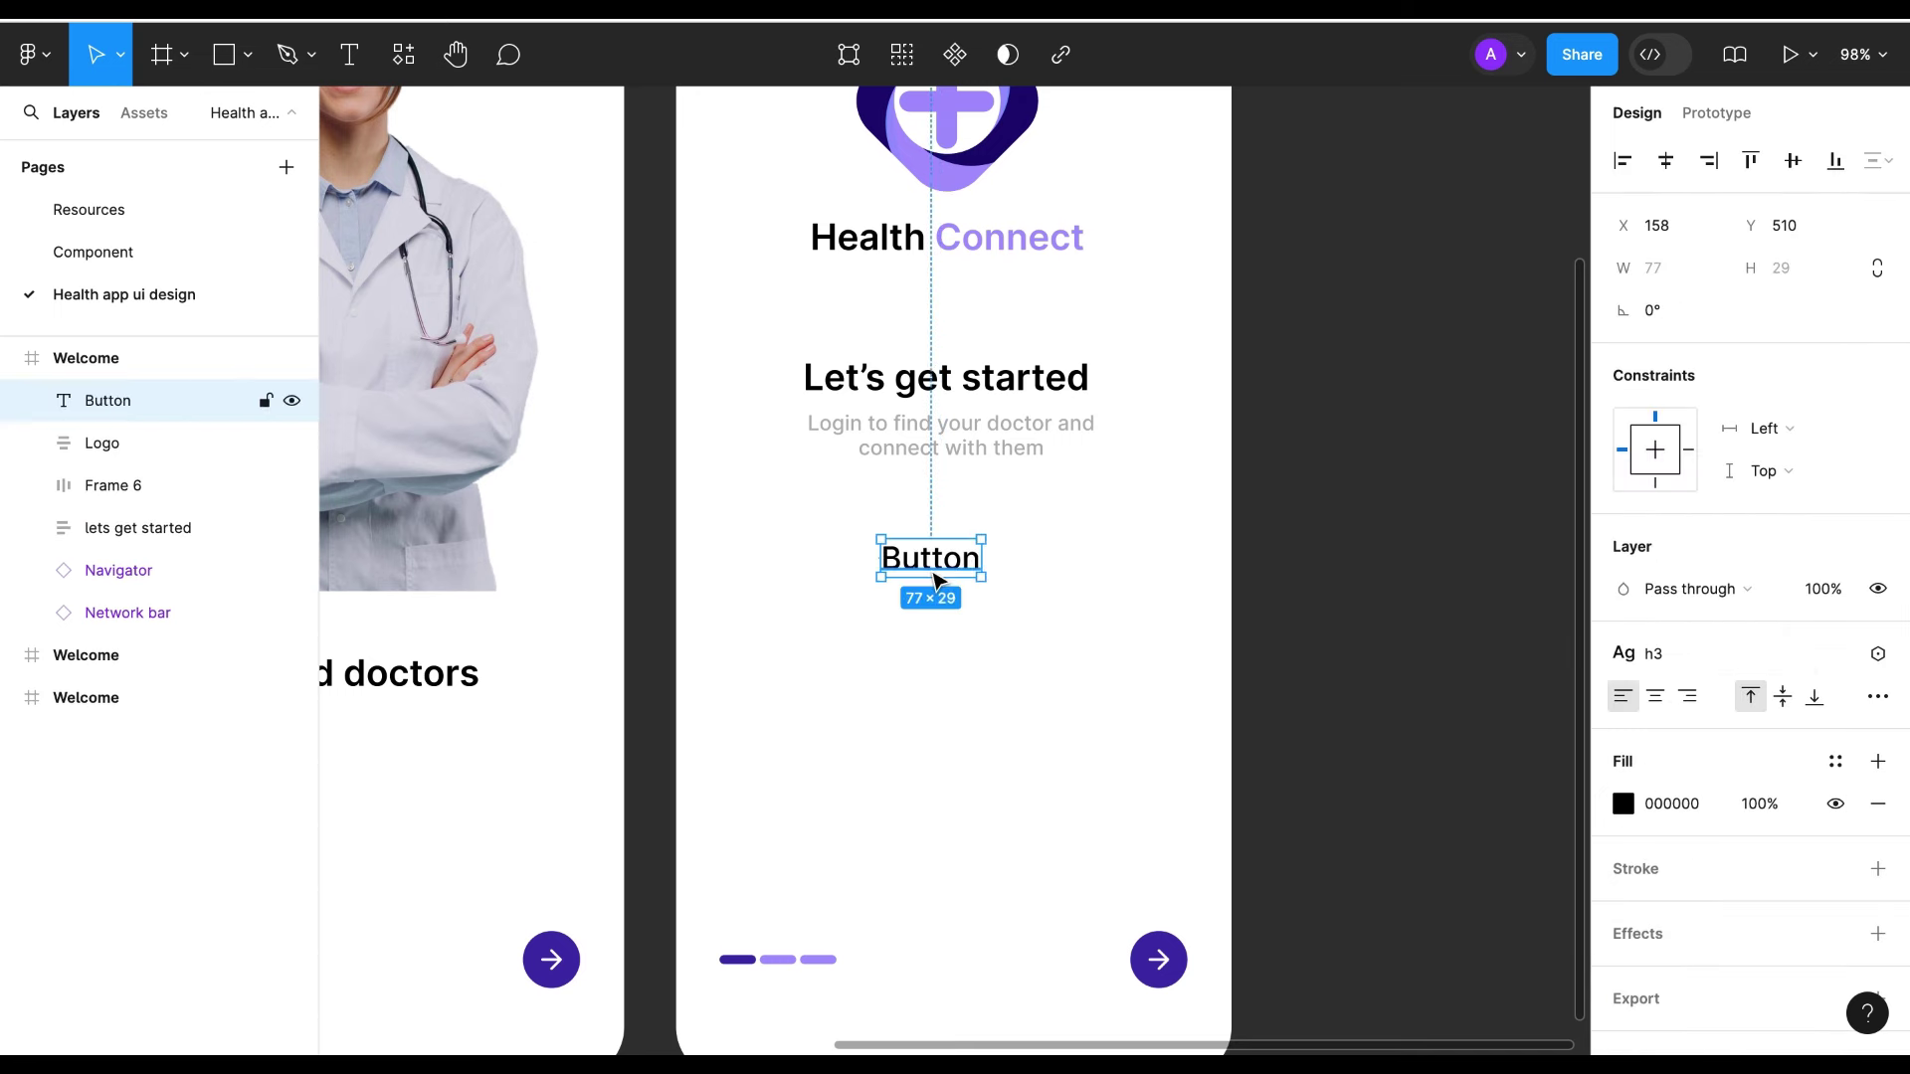
right_click(935, 579)
click(1002, 669)
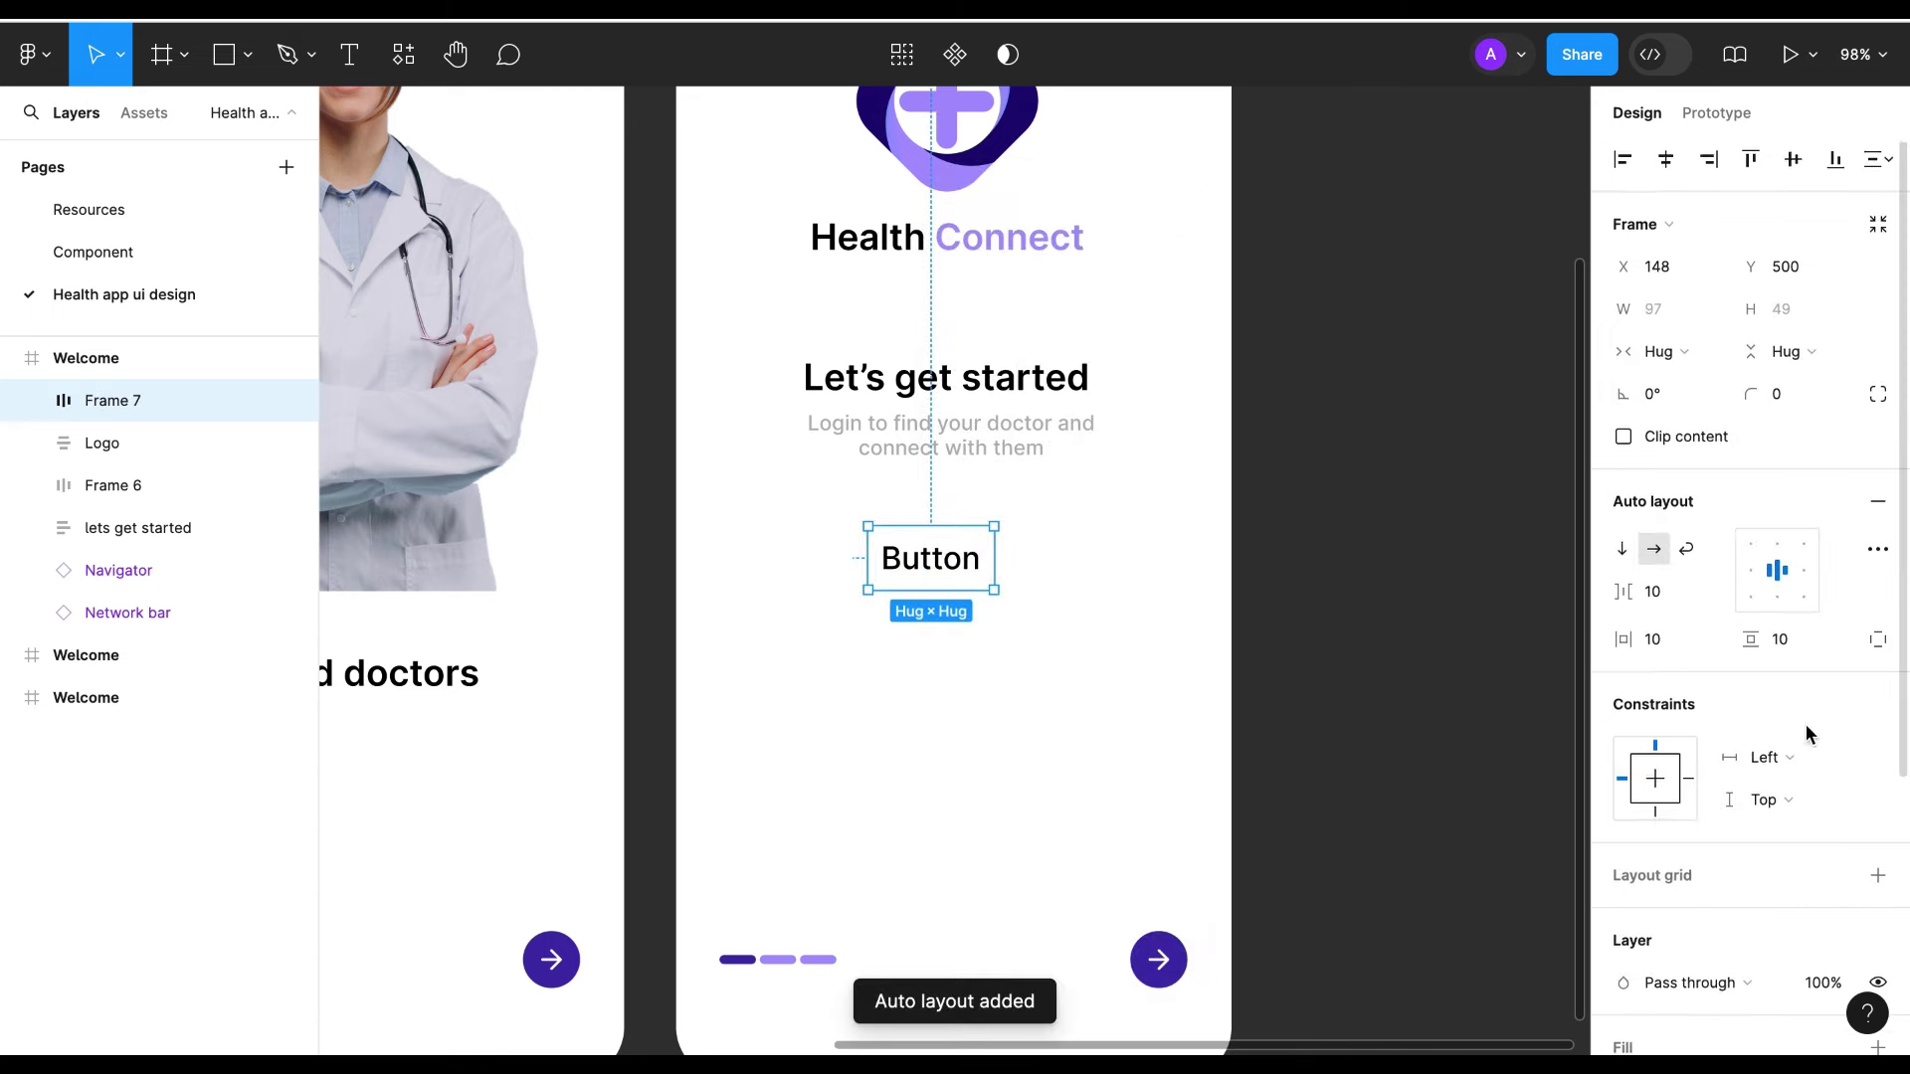
Fill the button purple 442FAD with white FFFFFF label text and give it a fixed width.
scroll(1805, 724, down, 4)
click(1878, 653)
click(1628, 695)
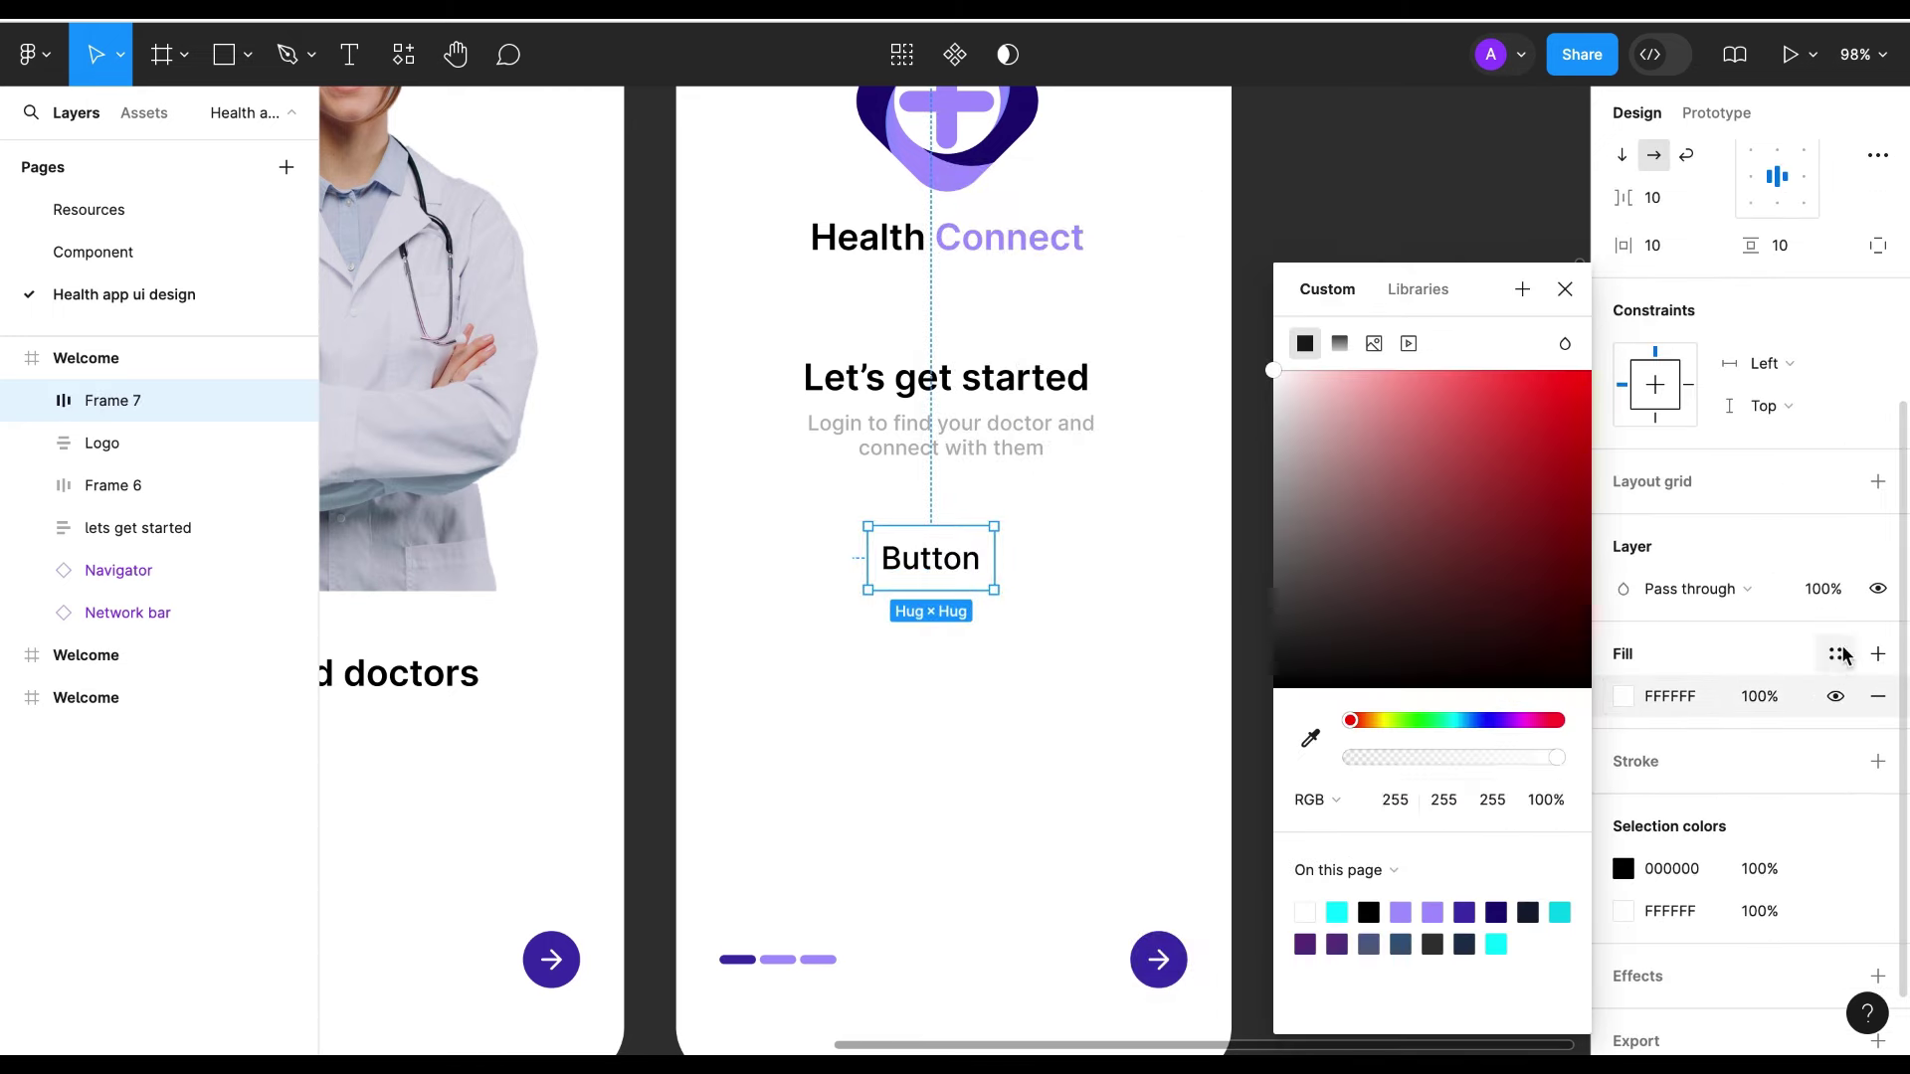
click(1835, 653)
click(1354, 664)
click(1836, 868)
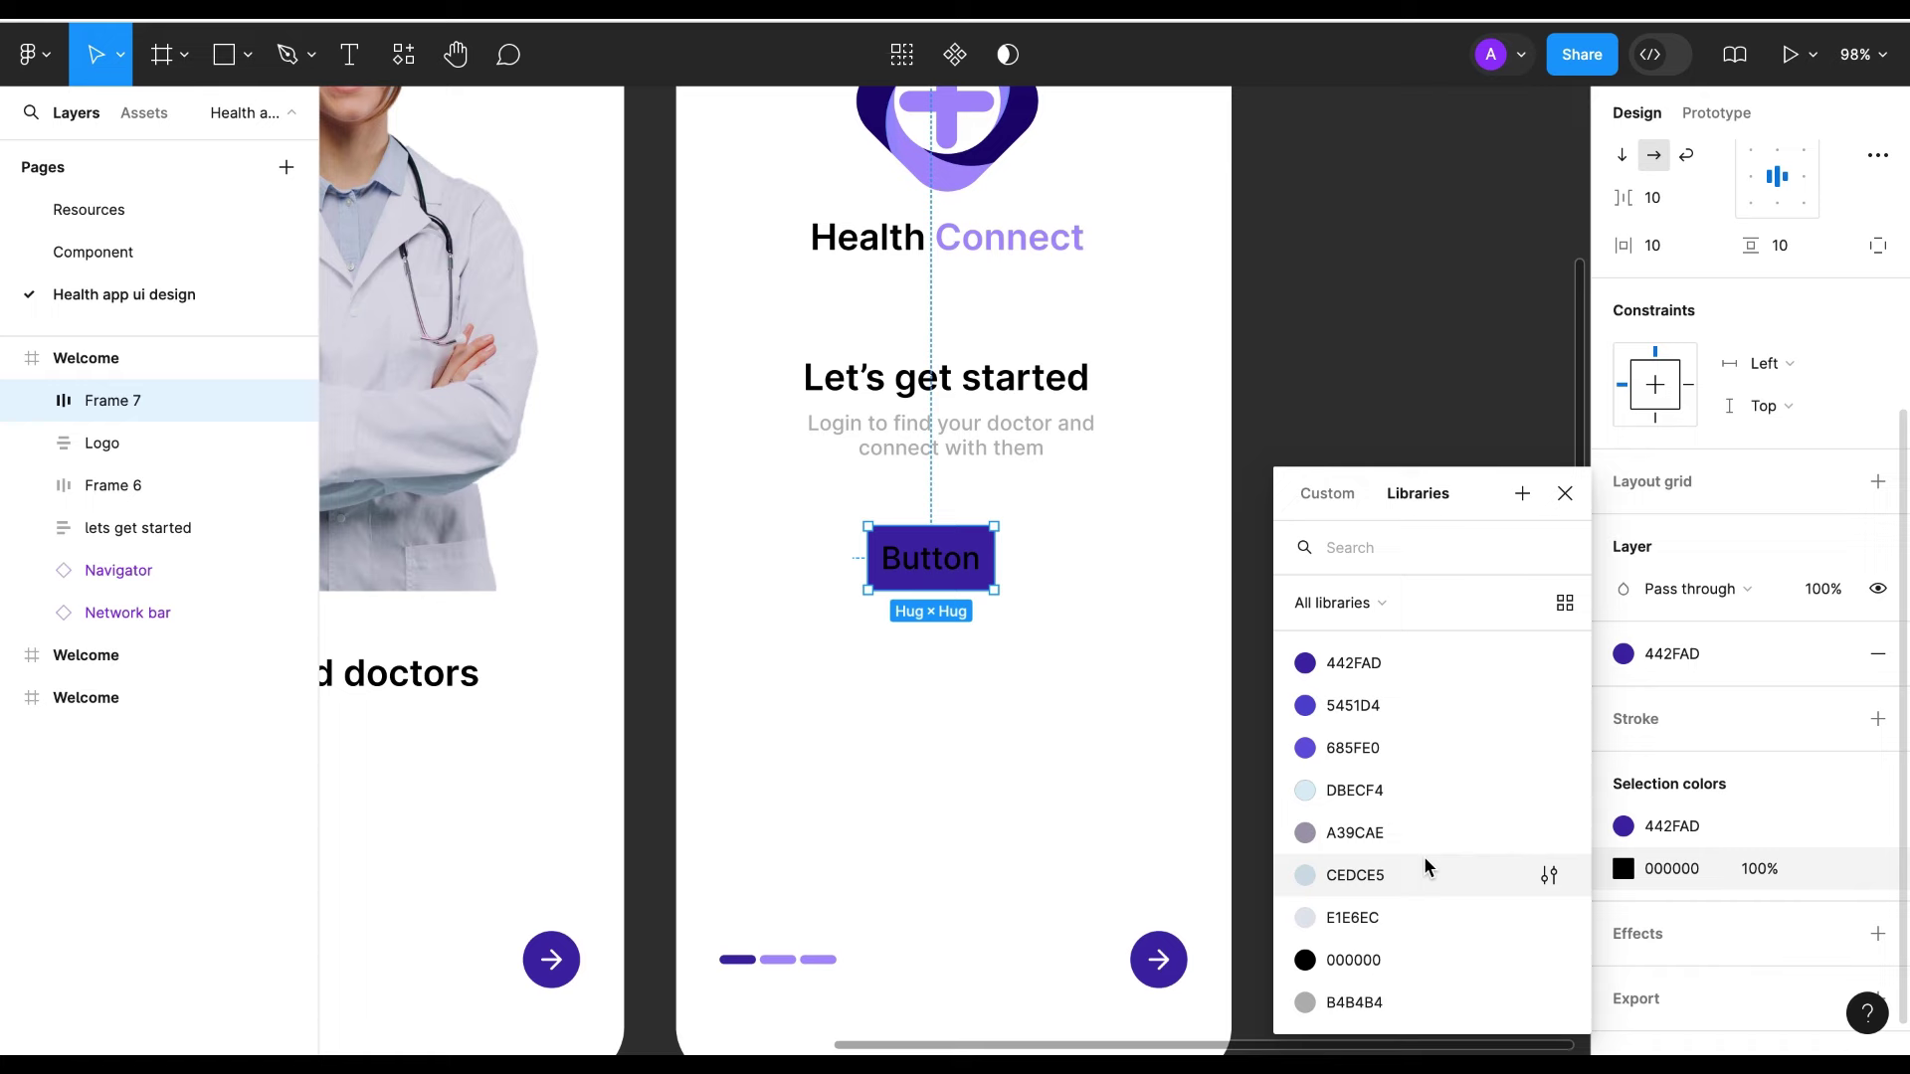
scroll(1432, 856, down, 2)
click(1393, 814)
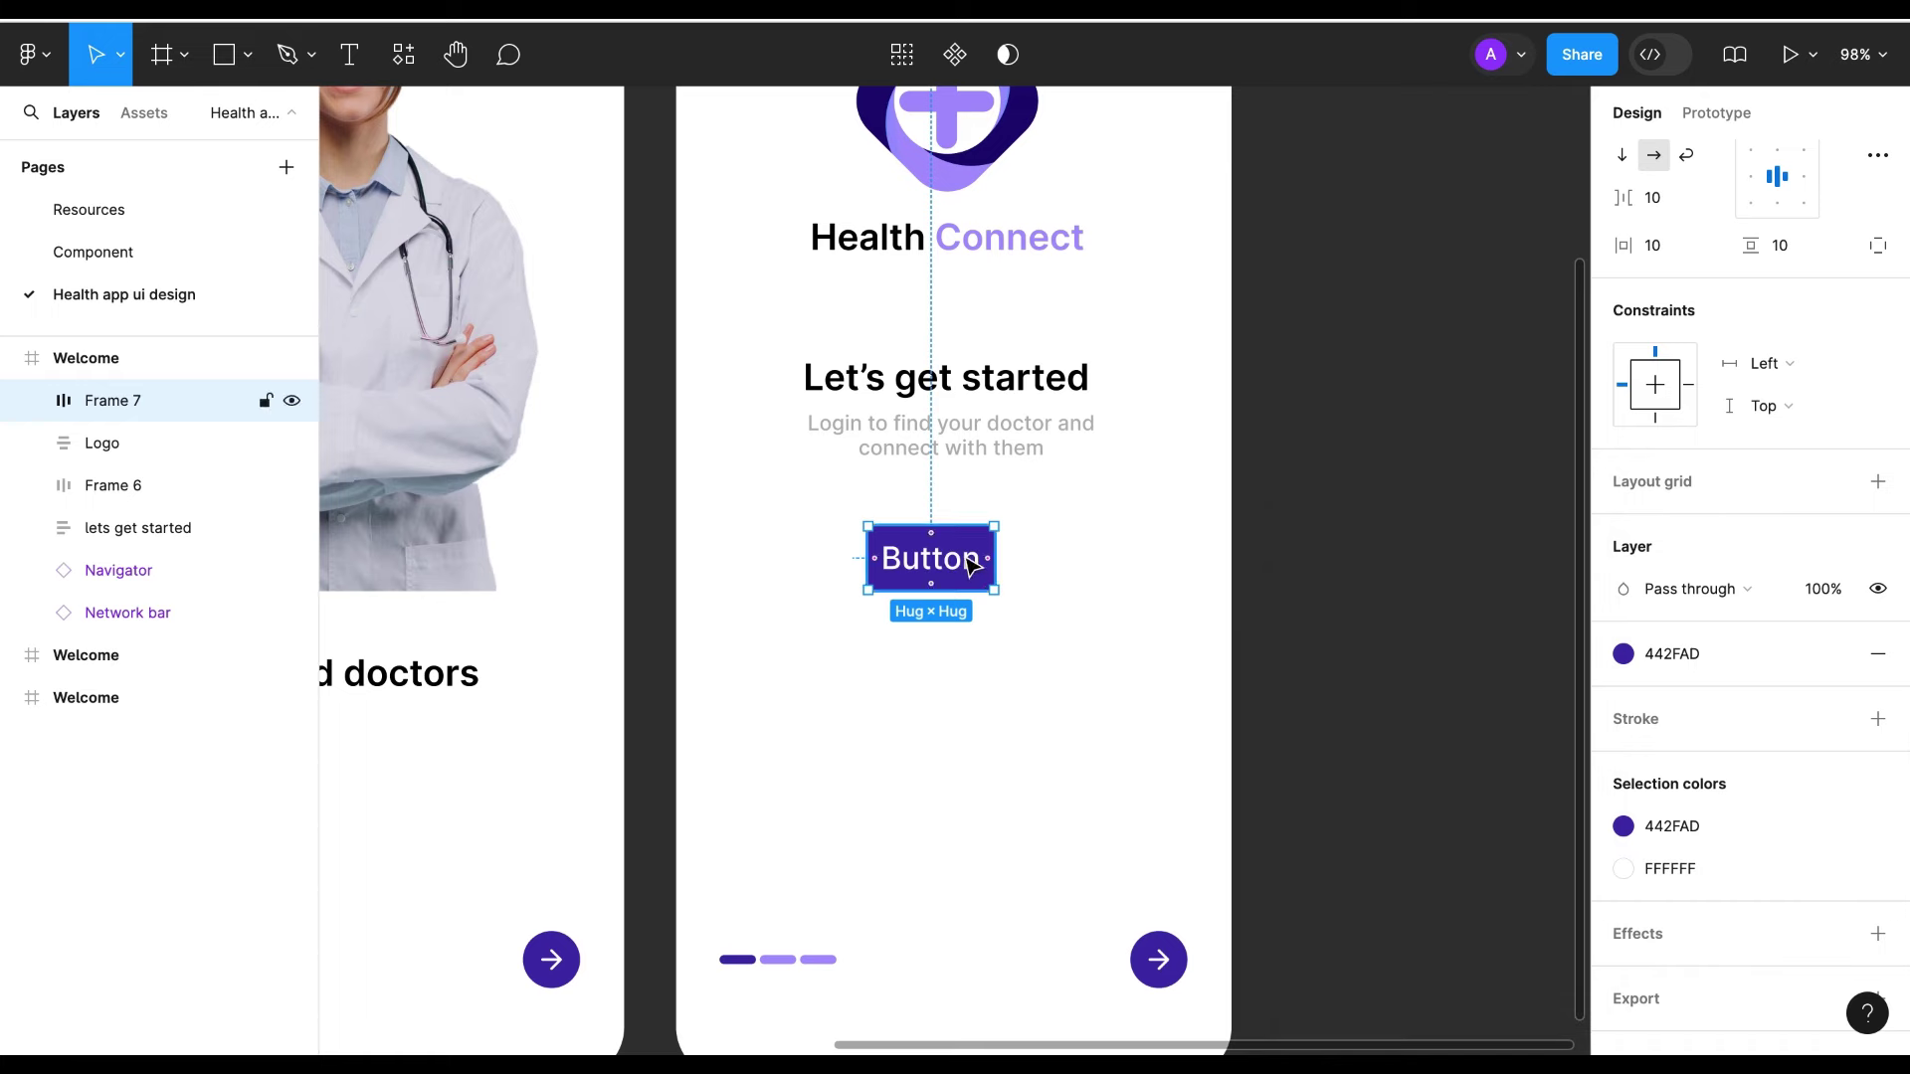
drag(998, 555, 1144, 558)
Remove the 12-column layout grid from the Welcome screen frame.
scroll(900, 596, down, 5)
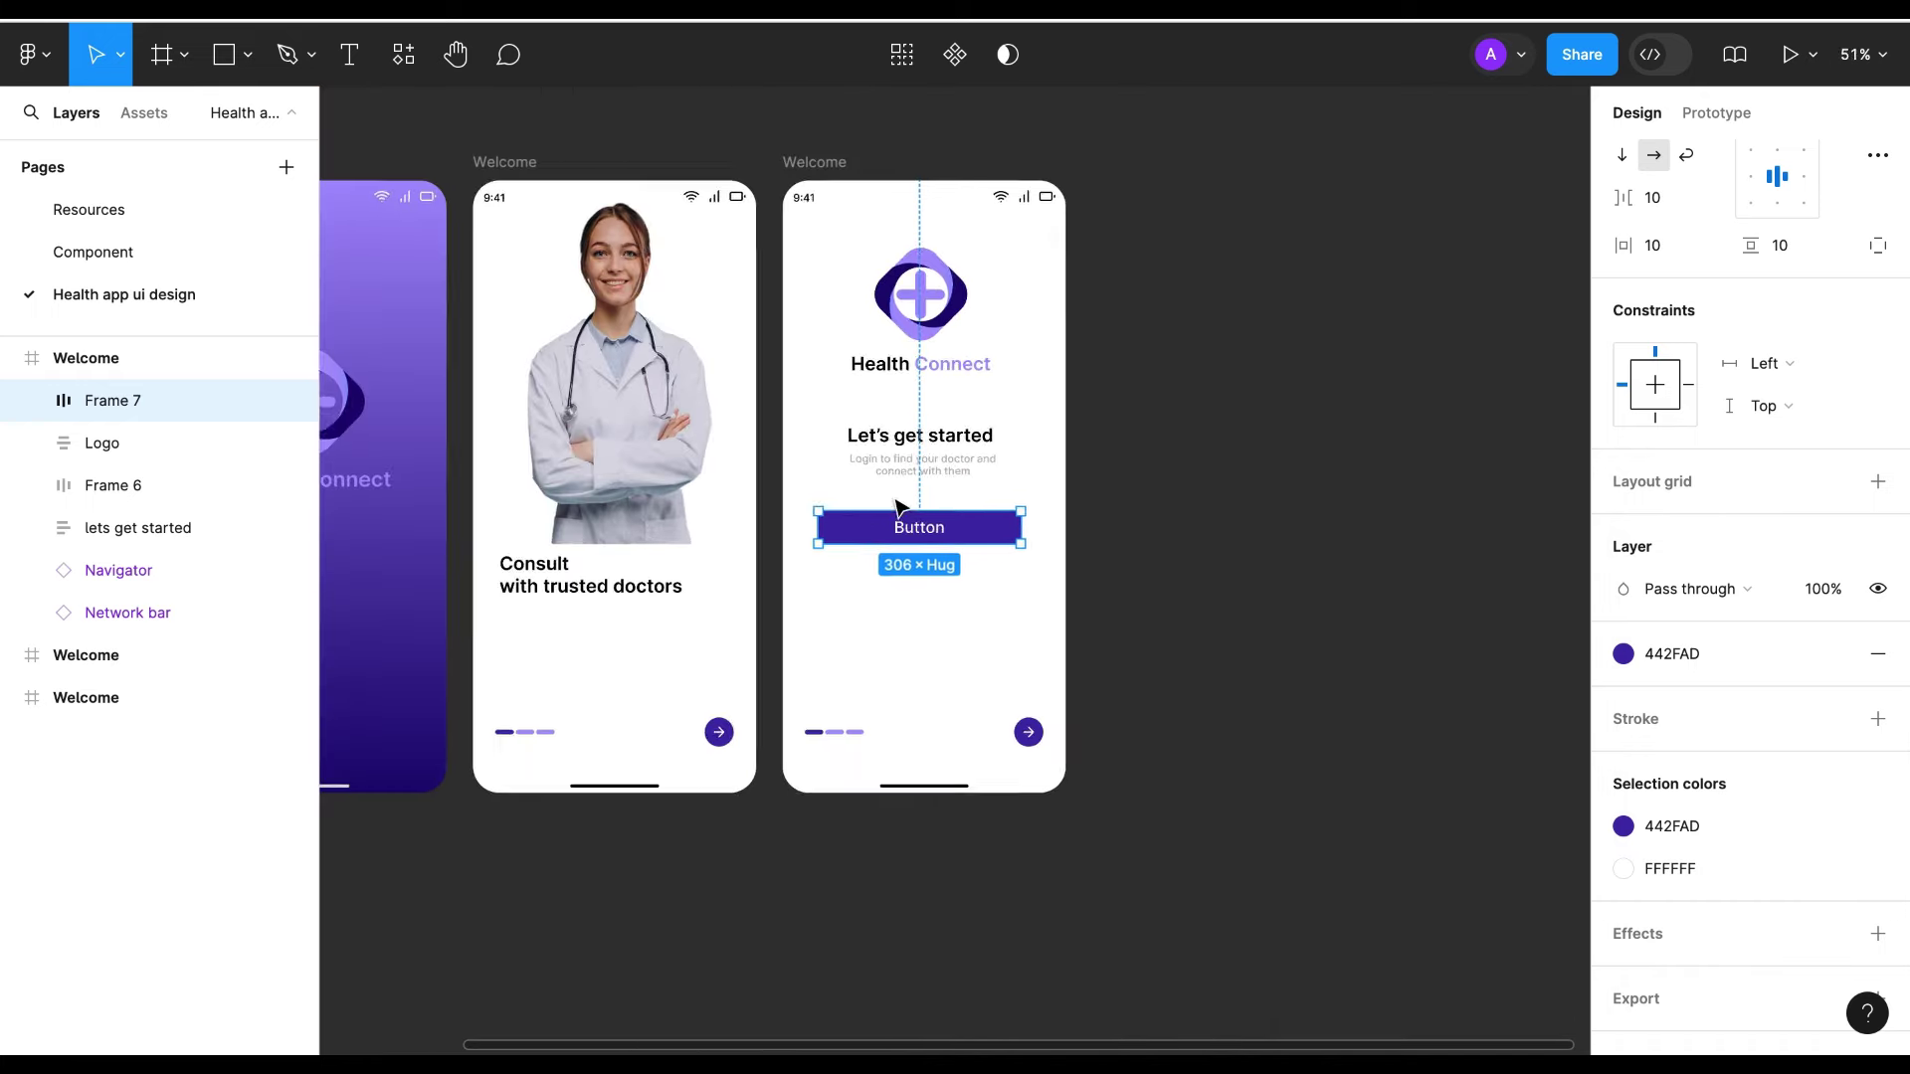
click(822, 227)
scroll(1791, 388, up, 3)
key(ctrl+shift+4)
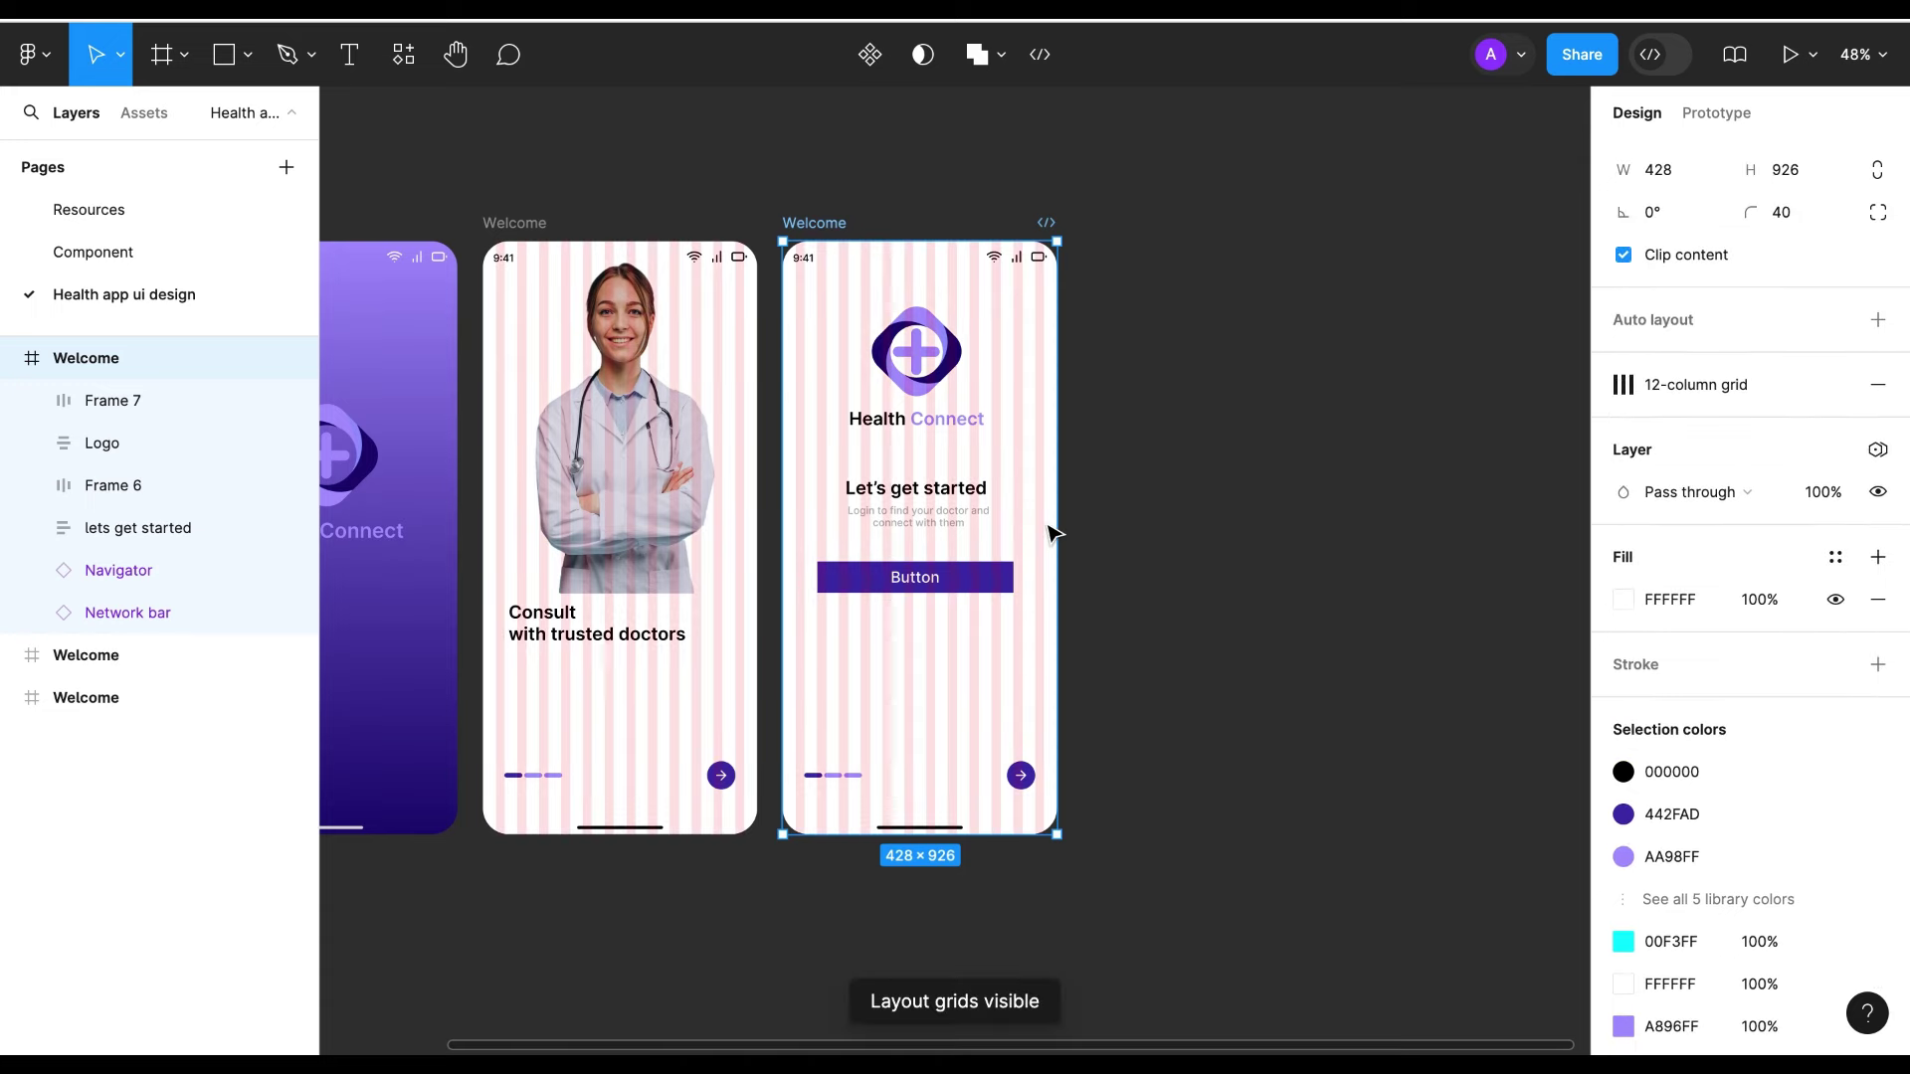
click(1878, 384)
Stretch the button to 360 wide.
scroll(930, 428, up, 3)
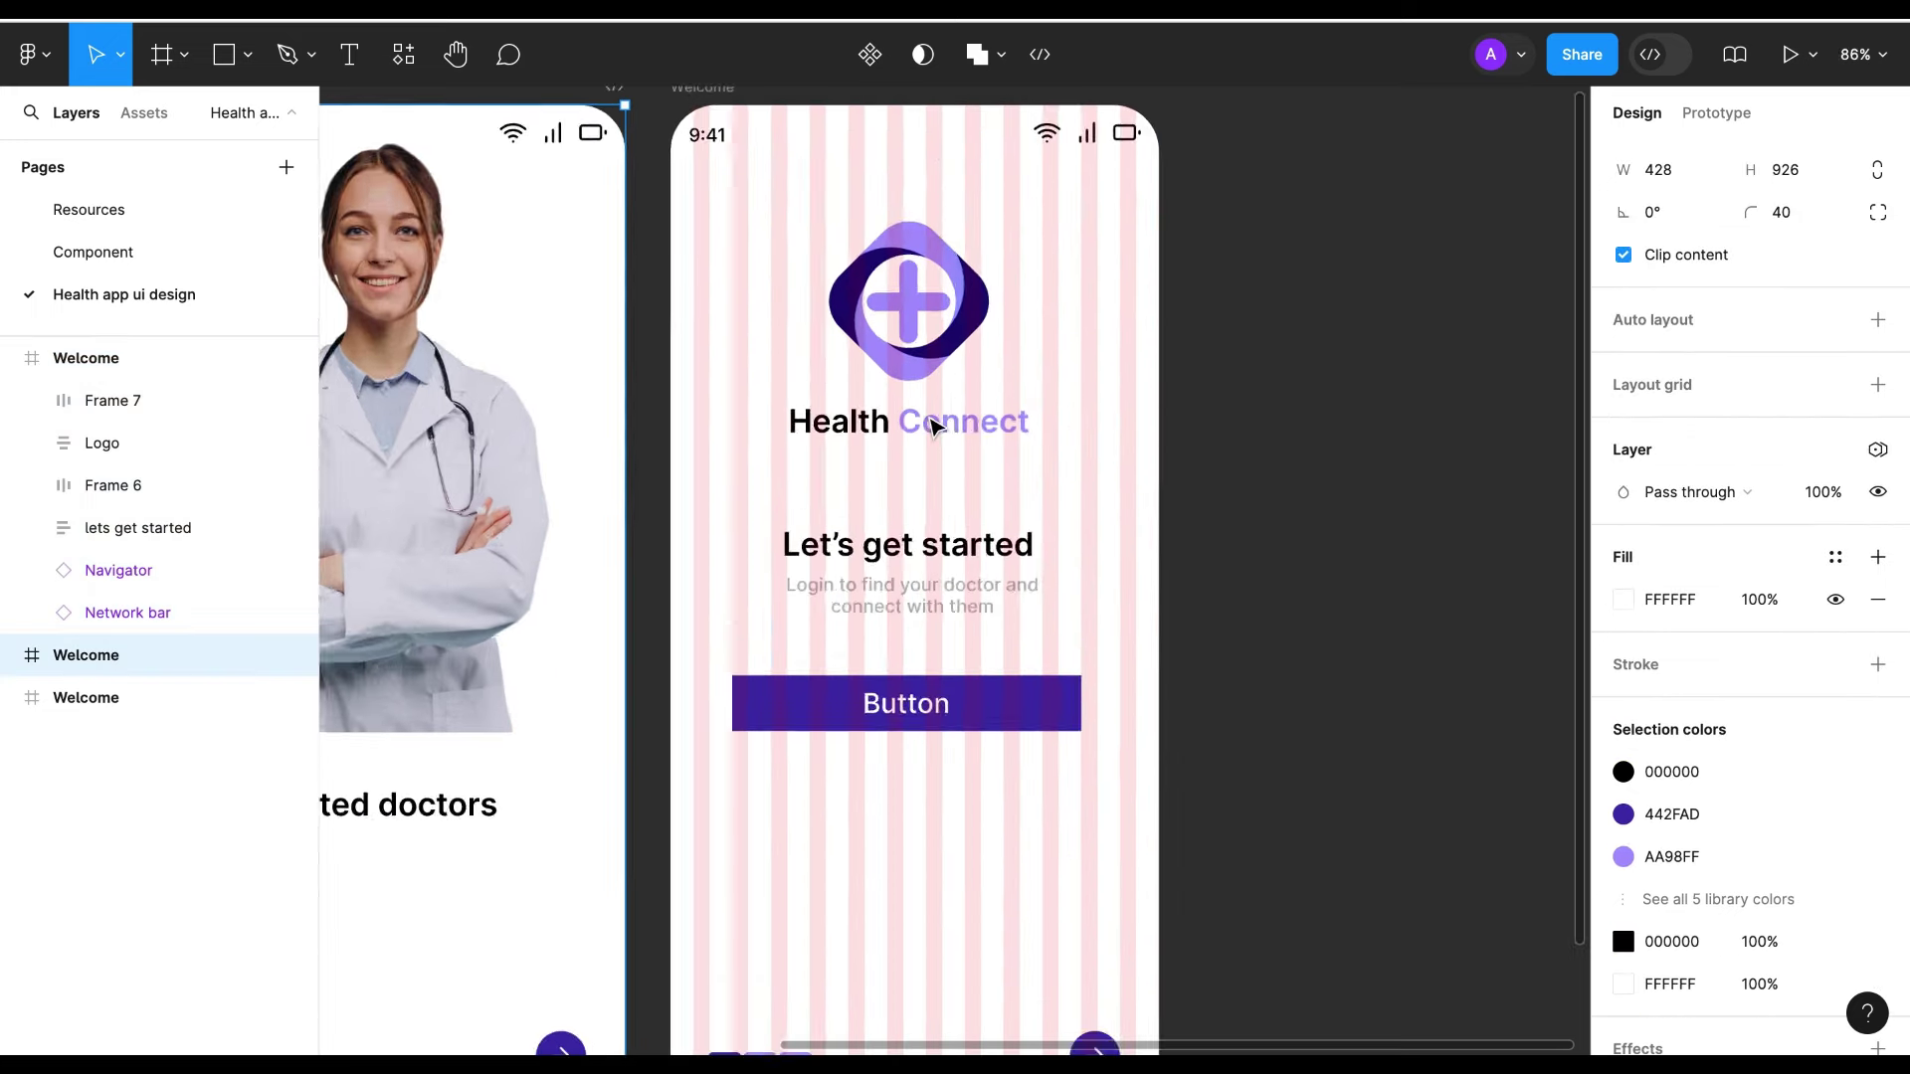
scroll(936, 428, up, 2)
scroll(935, 428, down, 1)
click(1045, 703)
drag(1173, 703, 1230, 703)
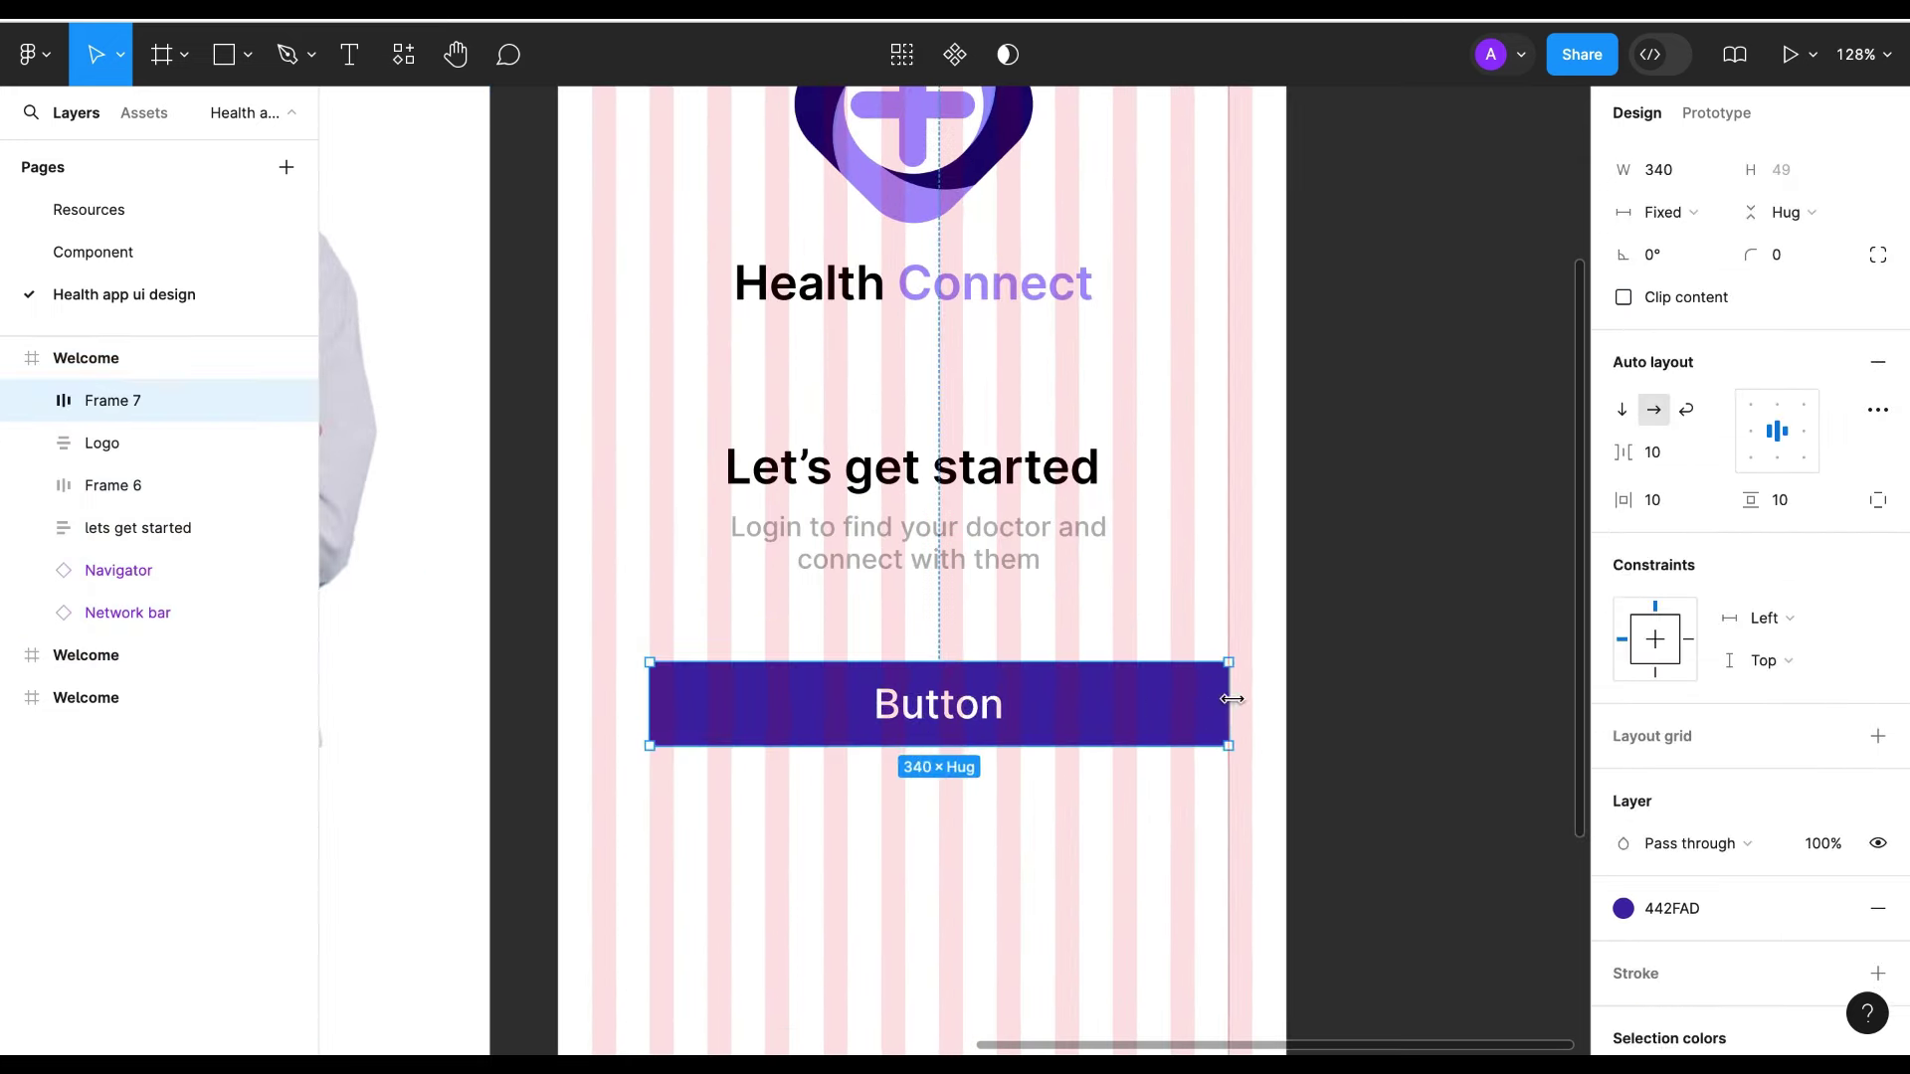
drag(653, 702, 616, 698)
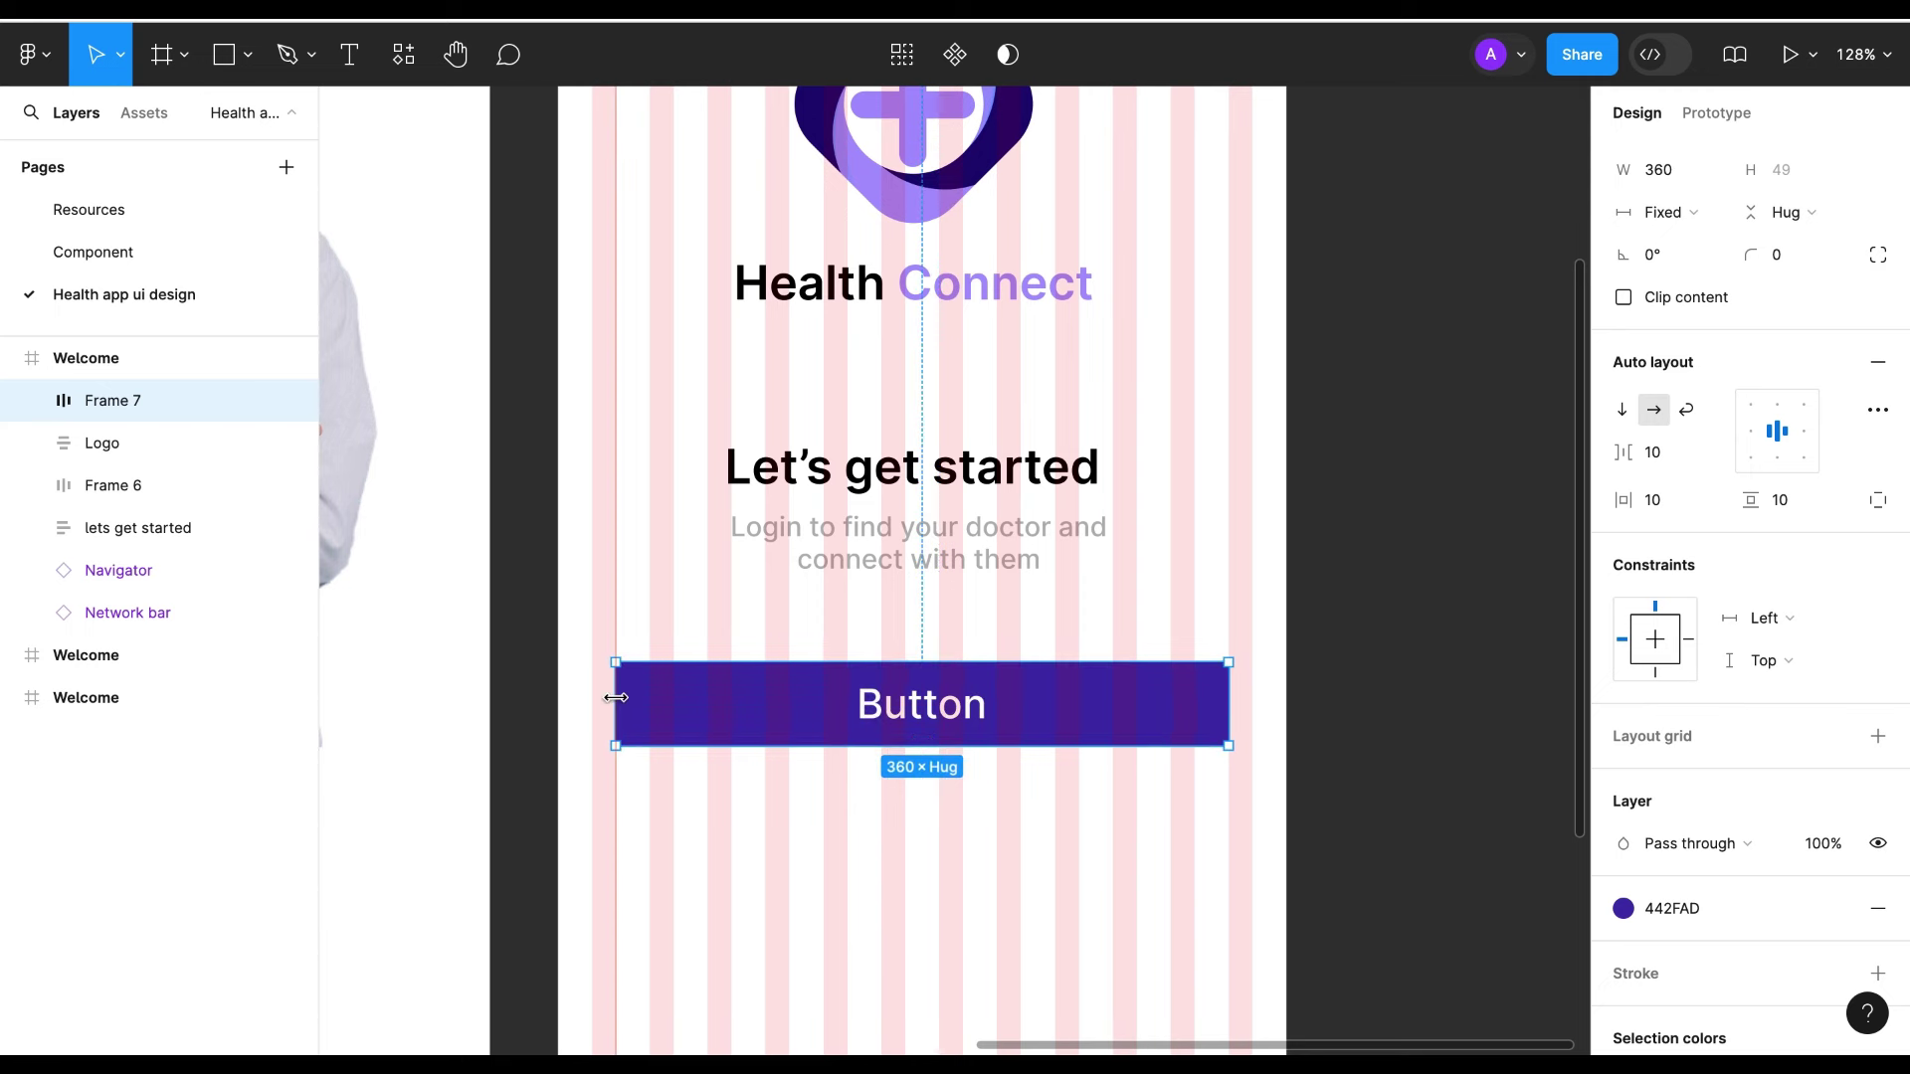
Set the button's corner radius to 40 for a pill shape.
click(1779, 254)
text(40)
key(Return)
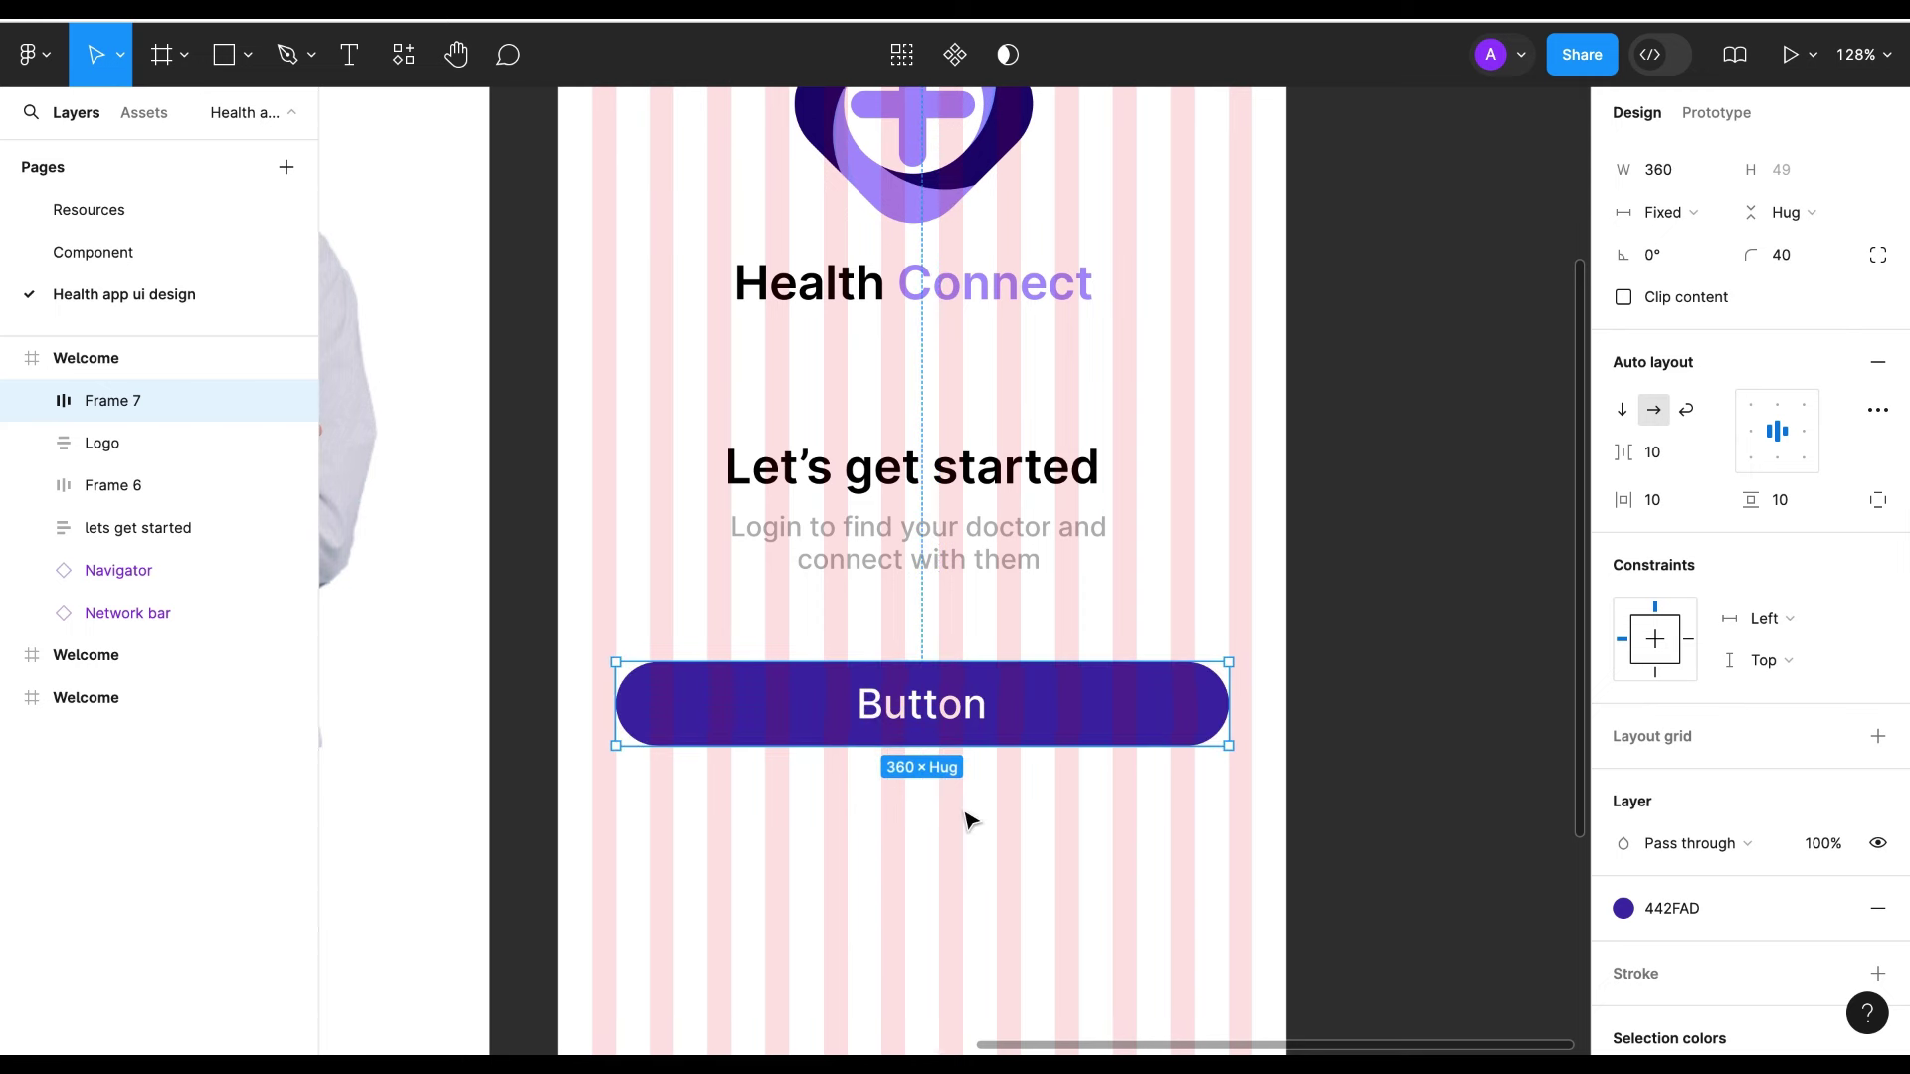
double_click(953, 716)
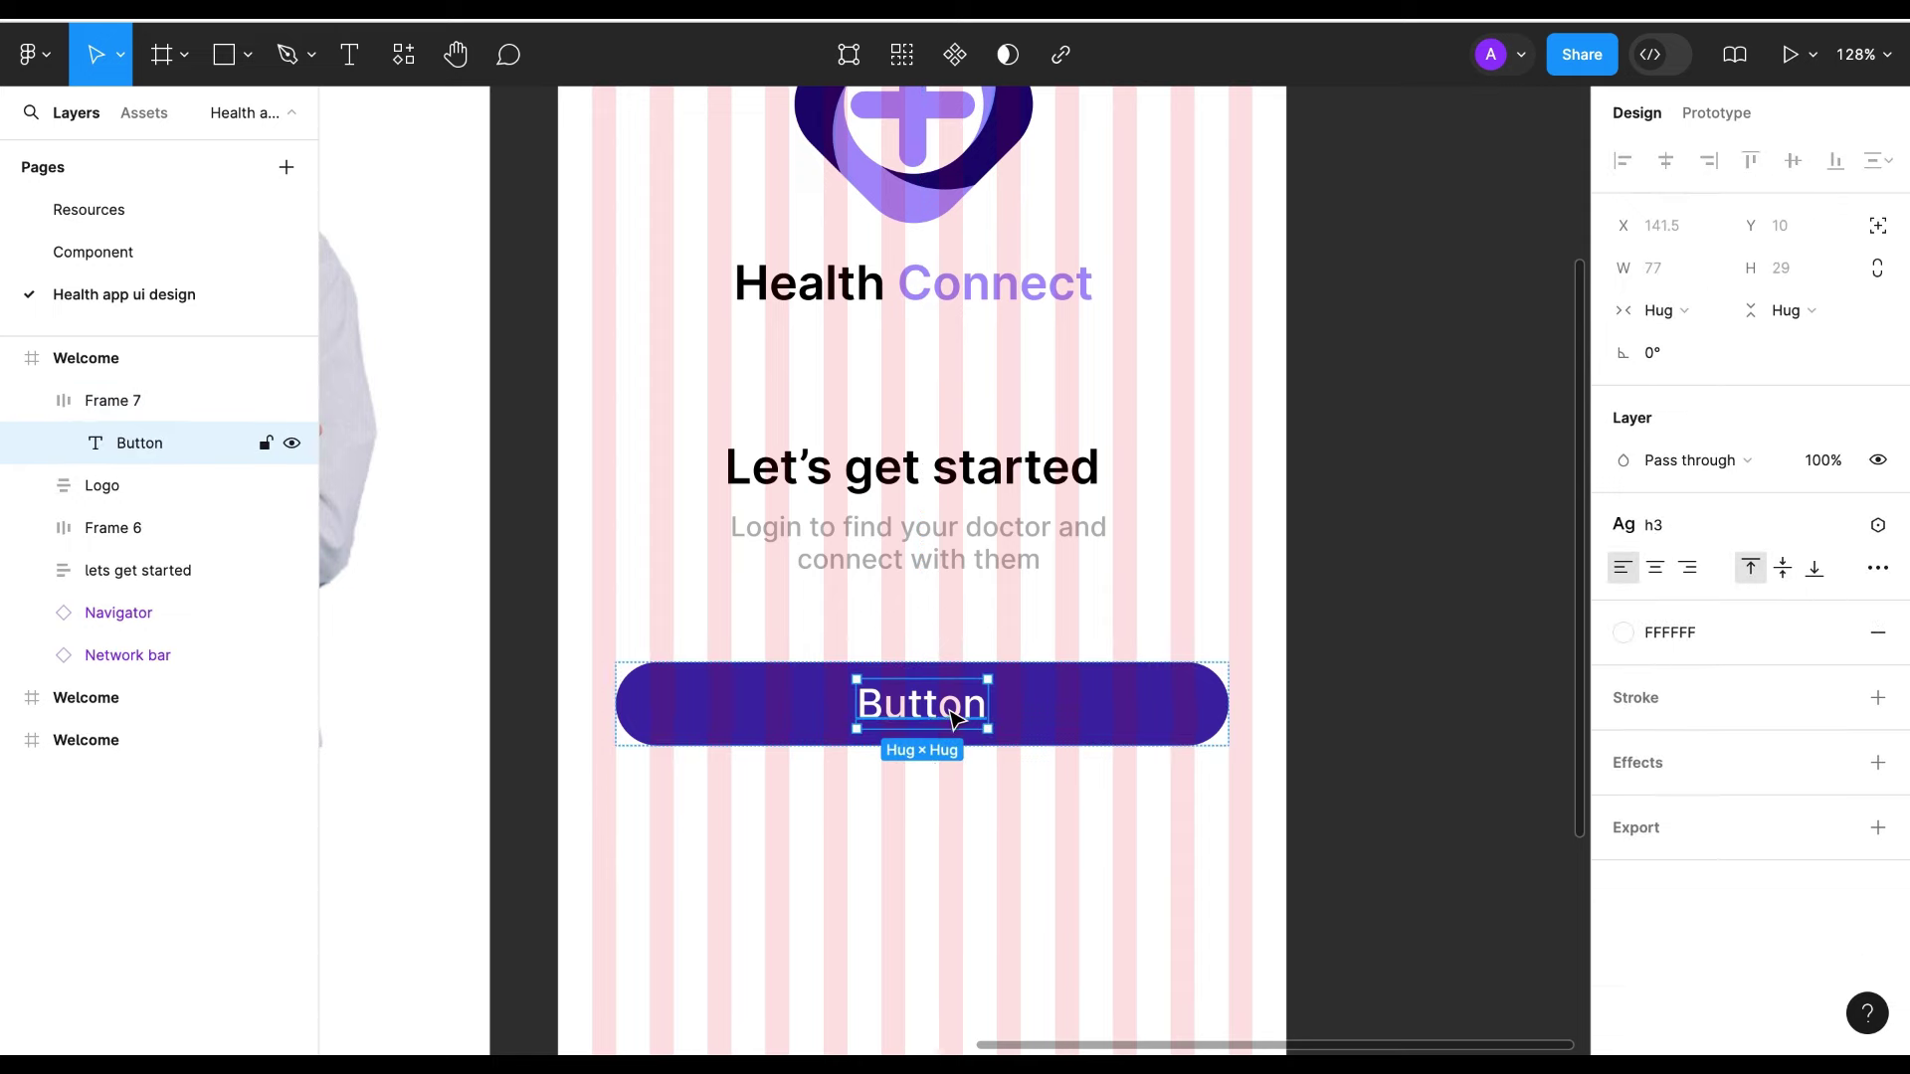
click(1060, 738)
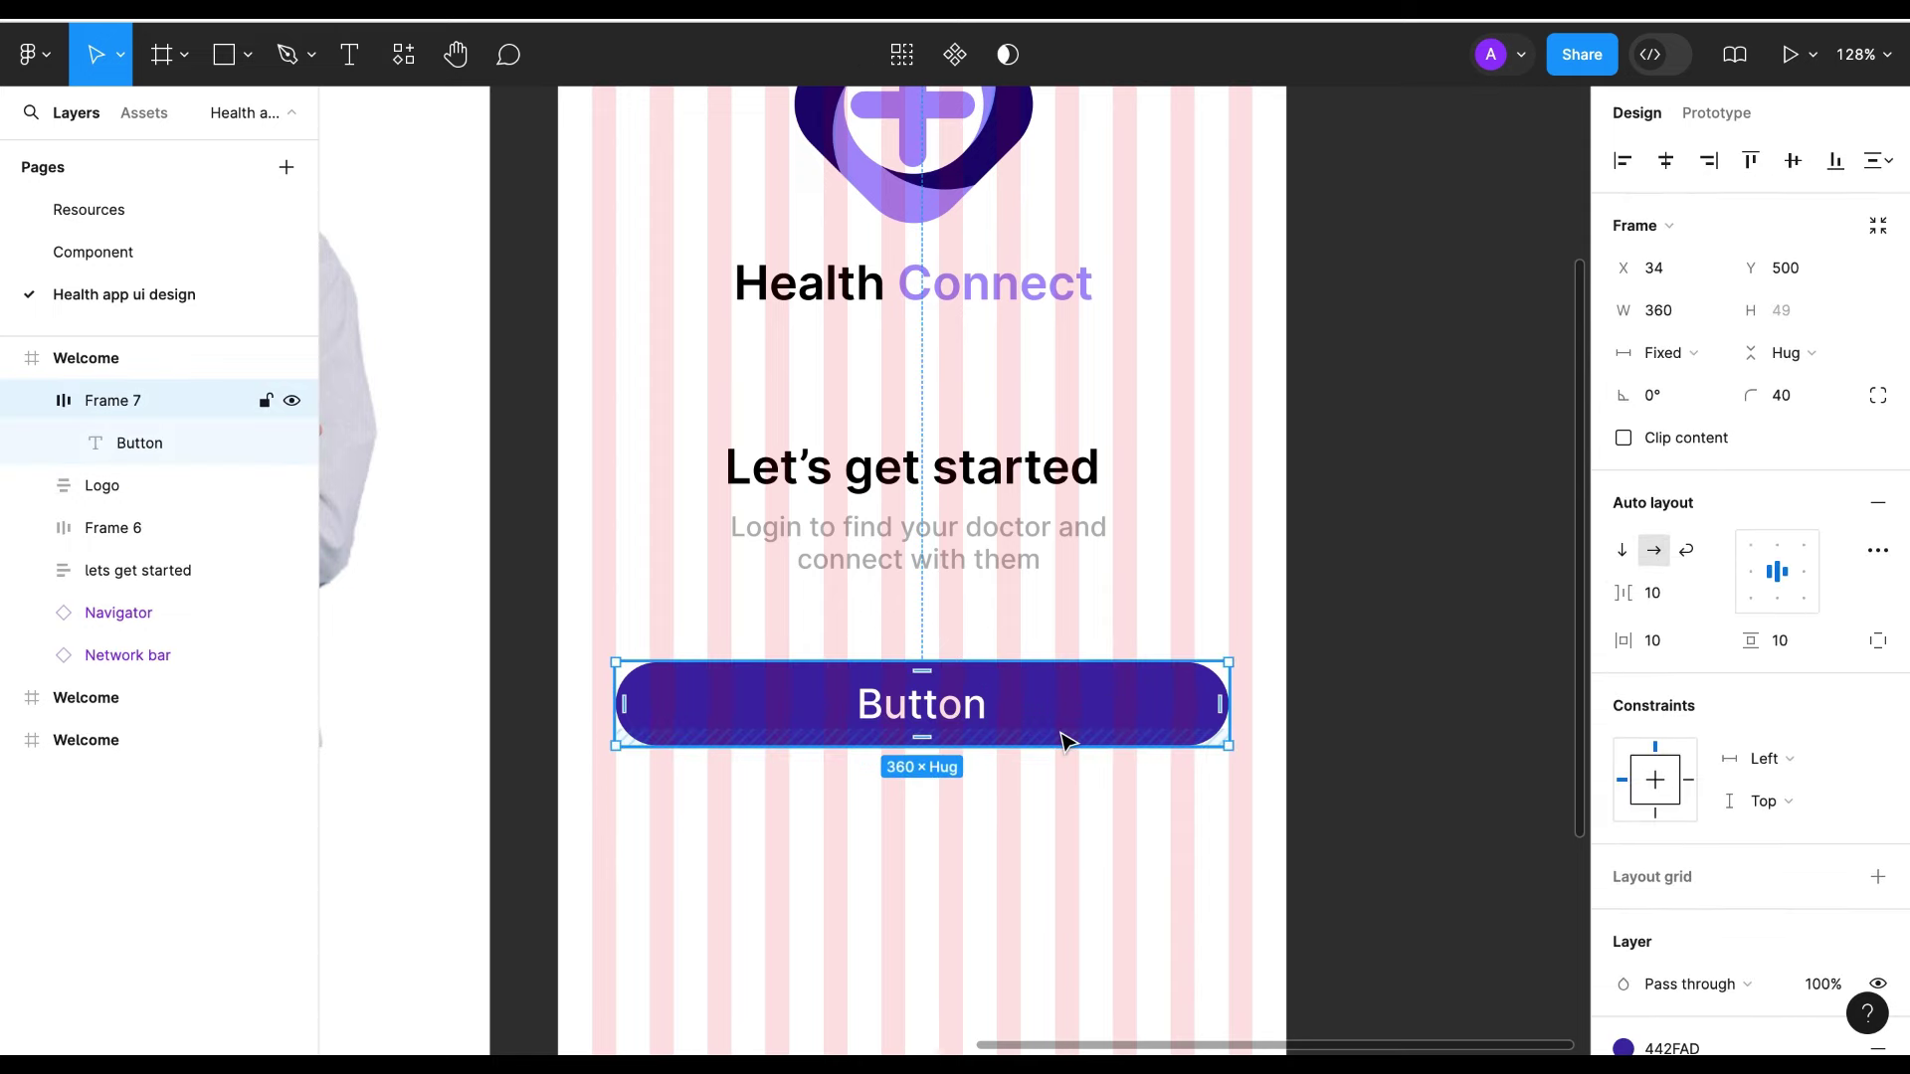
click(512, 578)
On the Component page, draw a wide new frame and paste the button into it.
click(93, 252)
scroll(699, 554, down, 5)
scroll(699, 554, left, 4)
key(f)
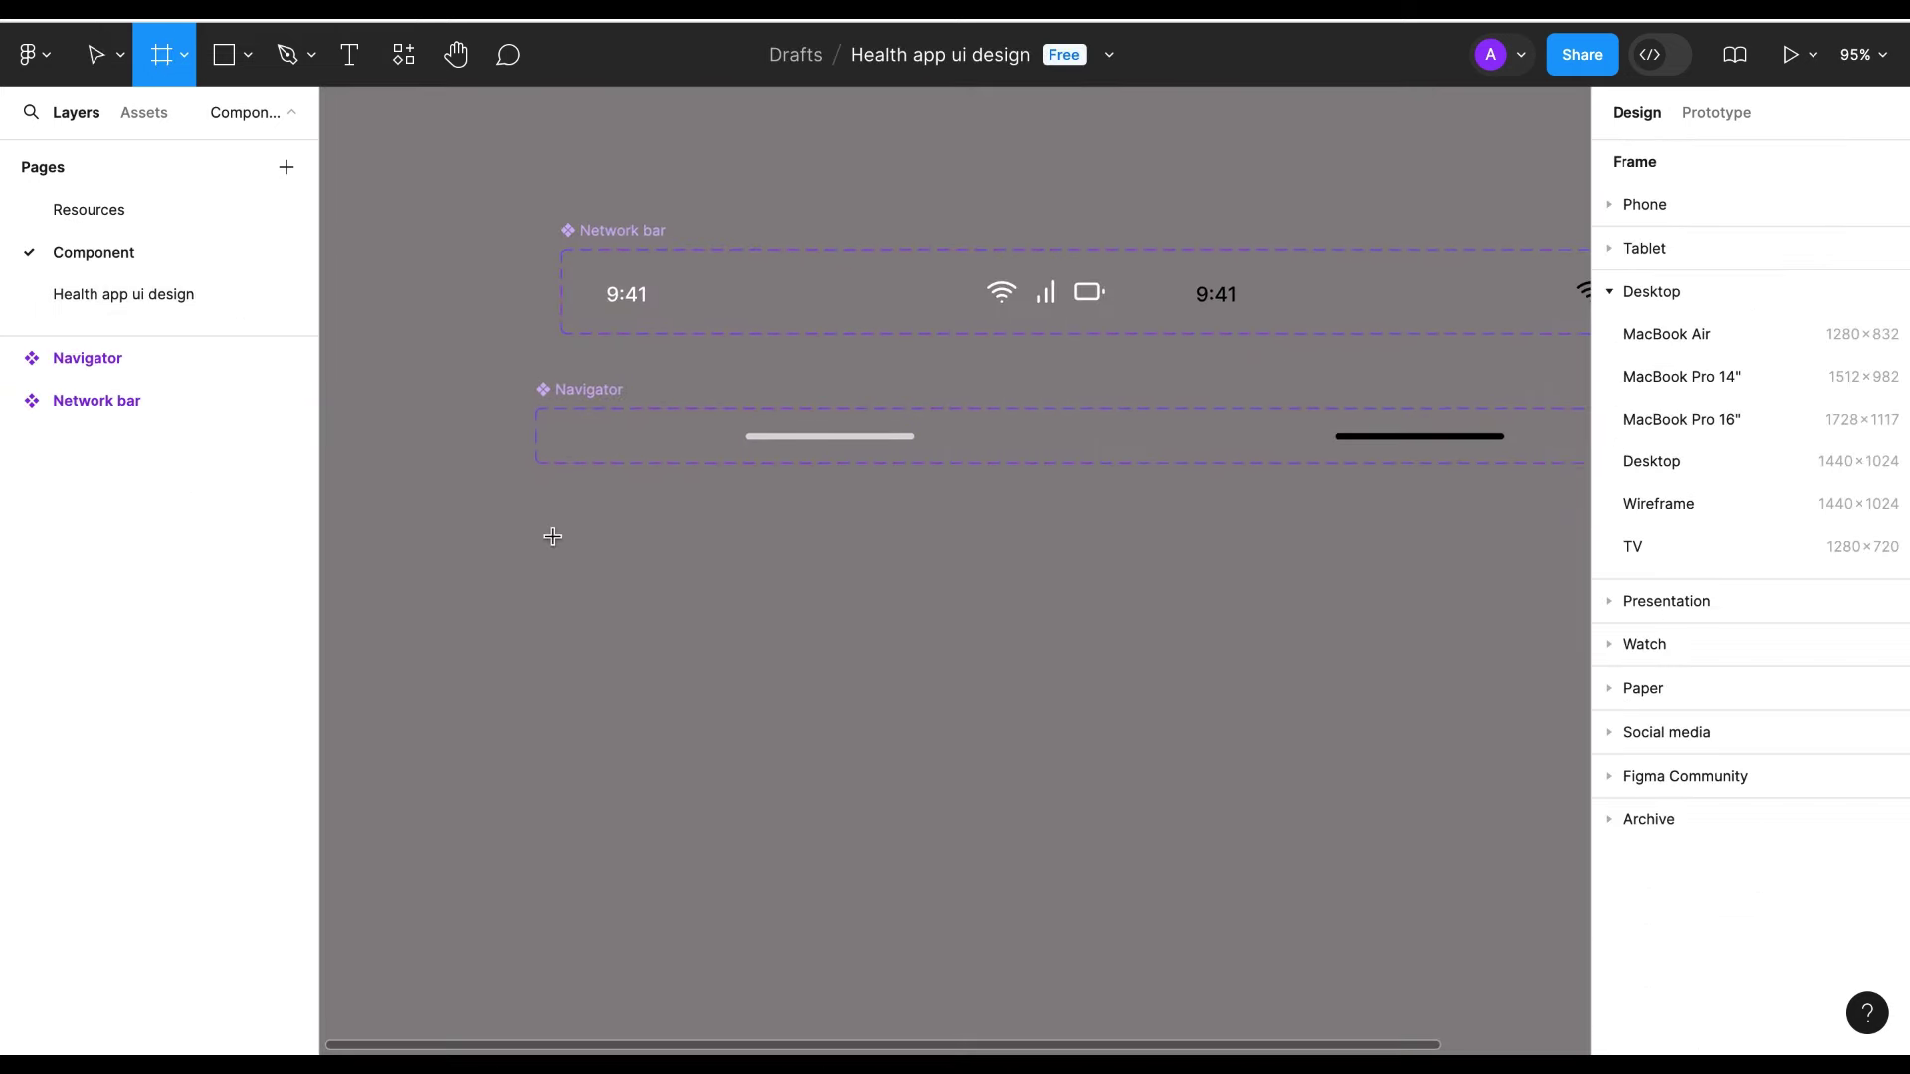
drag(553, 536, 1247, 937)
key(ctrl+v)
drag(772, 731, 758, 587)
click(554, 496)
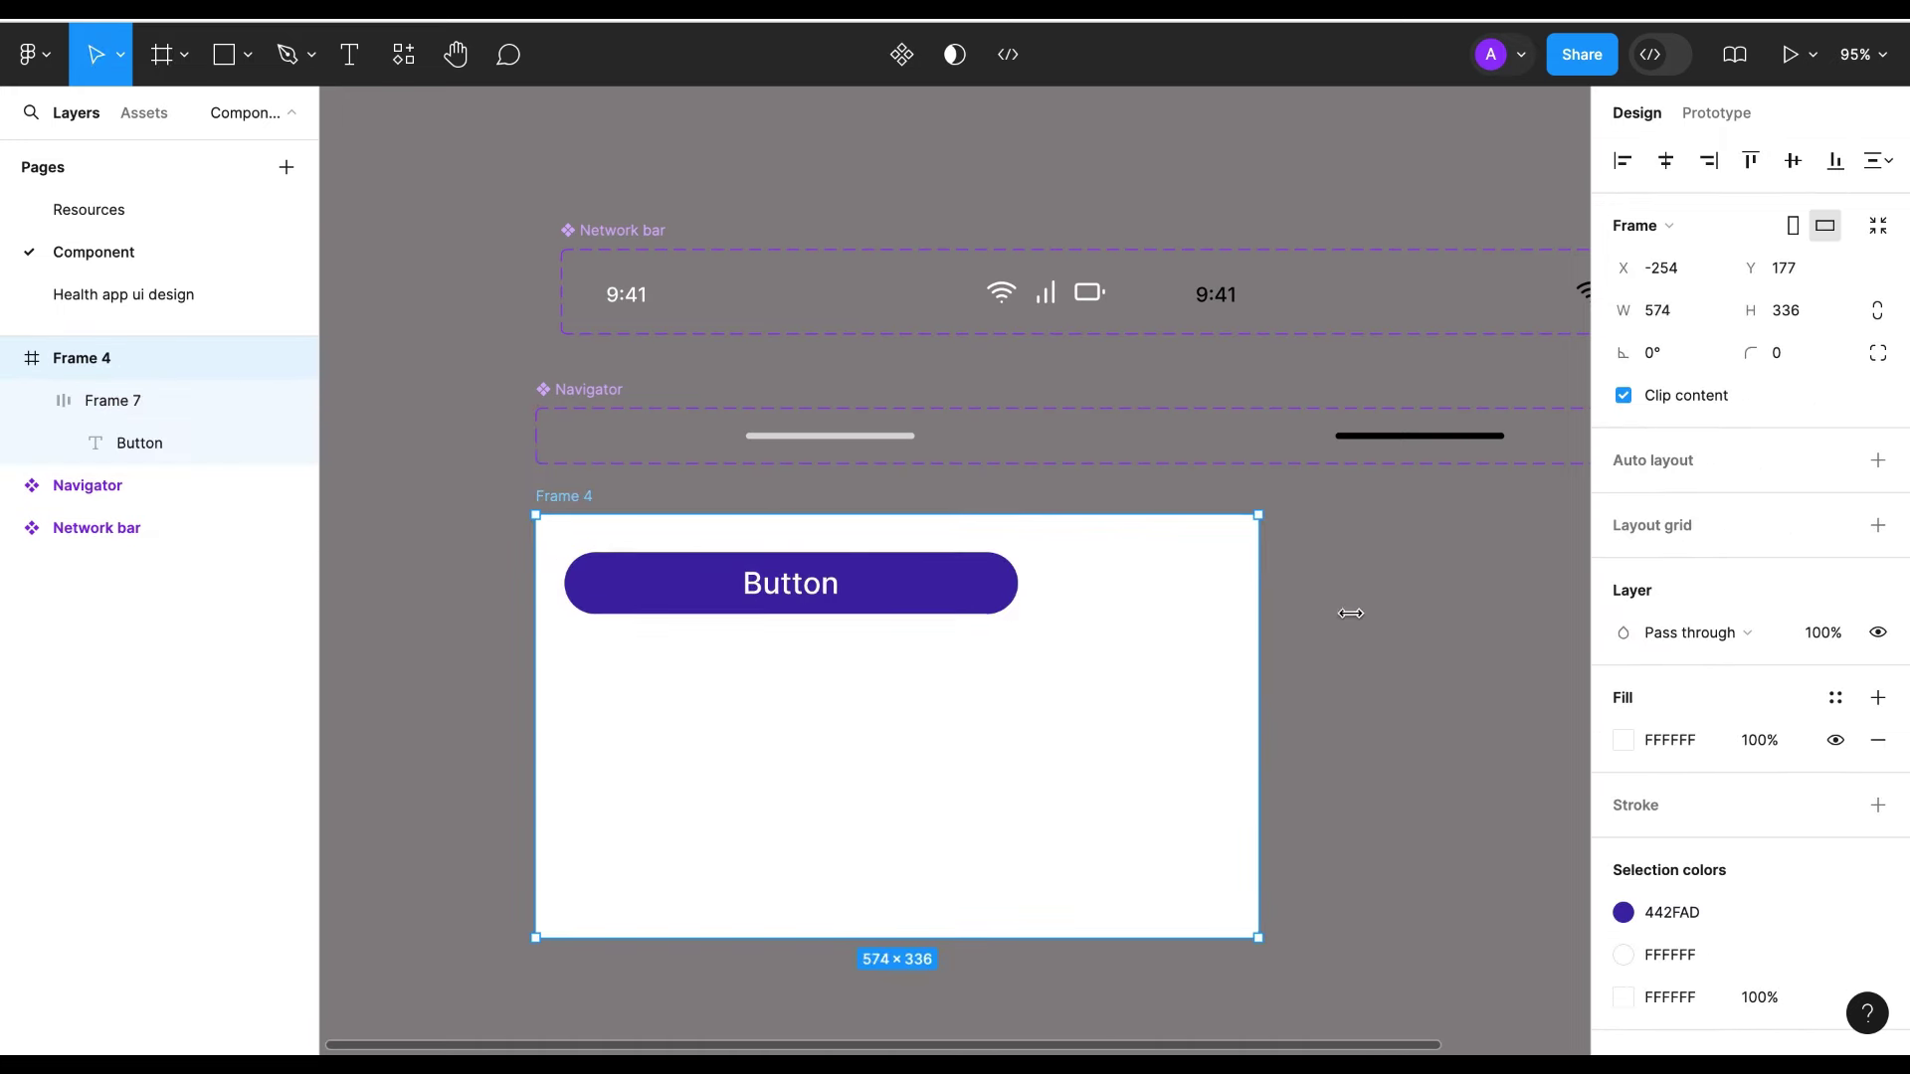
drag(1248, 610, 1581, 610)
Duplicate the button into three side-by-side copies and widen Frame 4 to fit them.
click(806, 571)
key(ctrl+d)
drag(806, 570, 1275, 558)
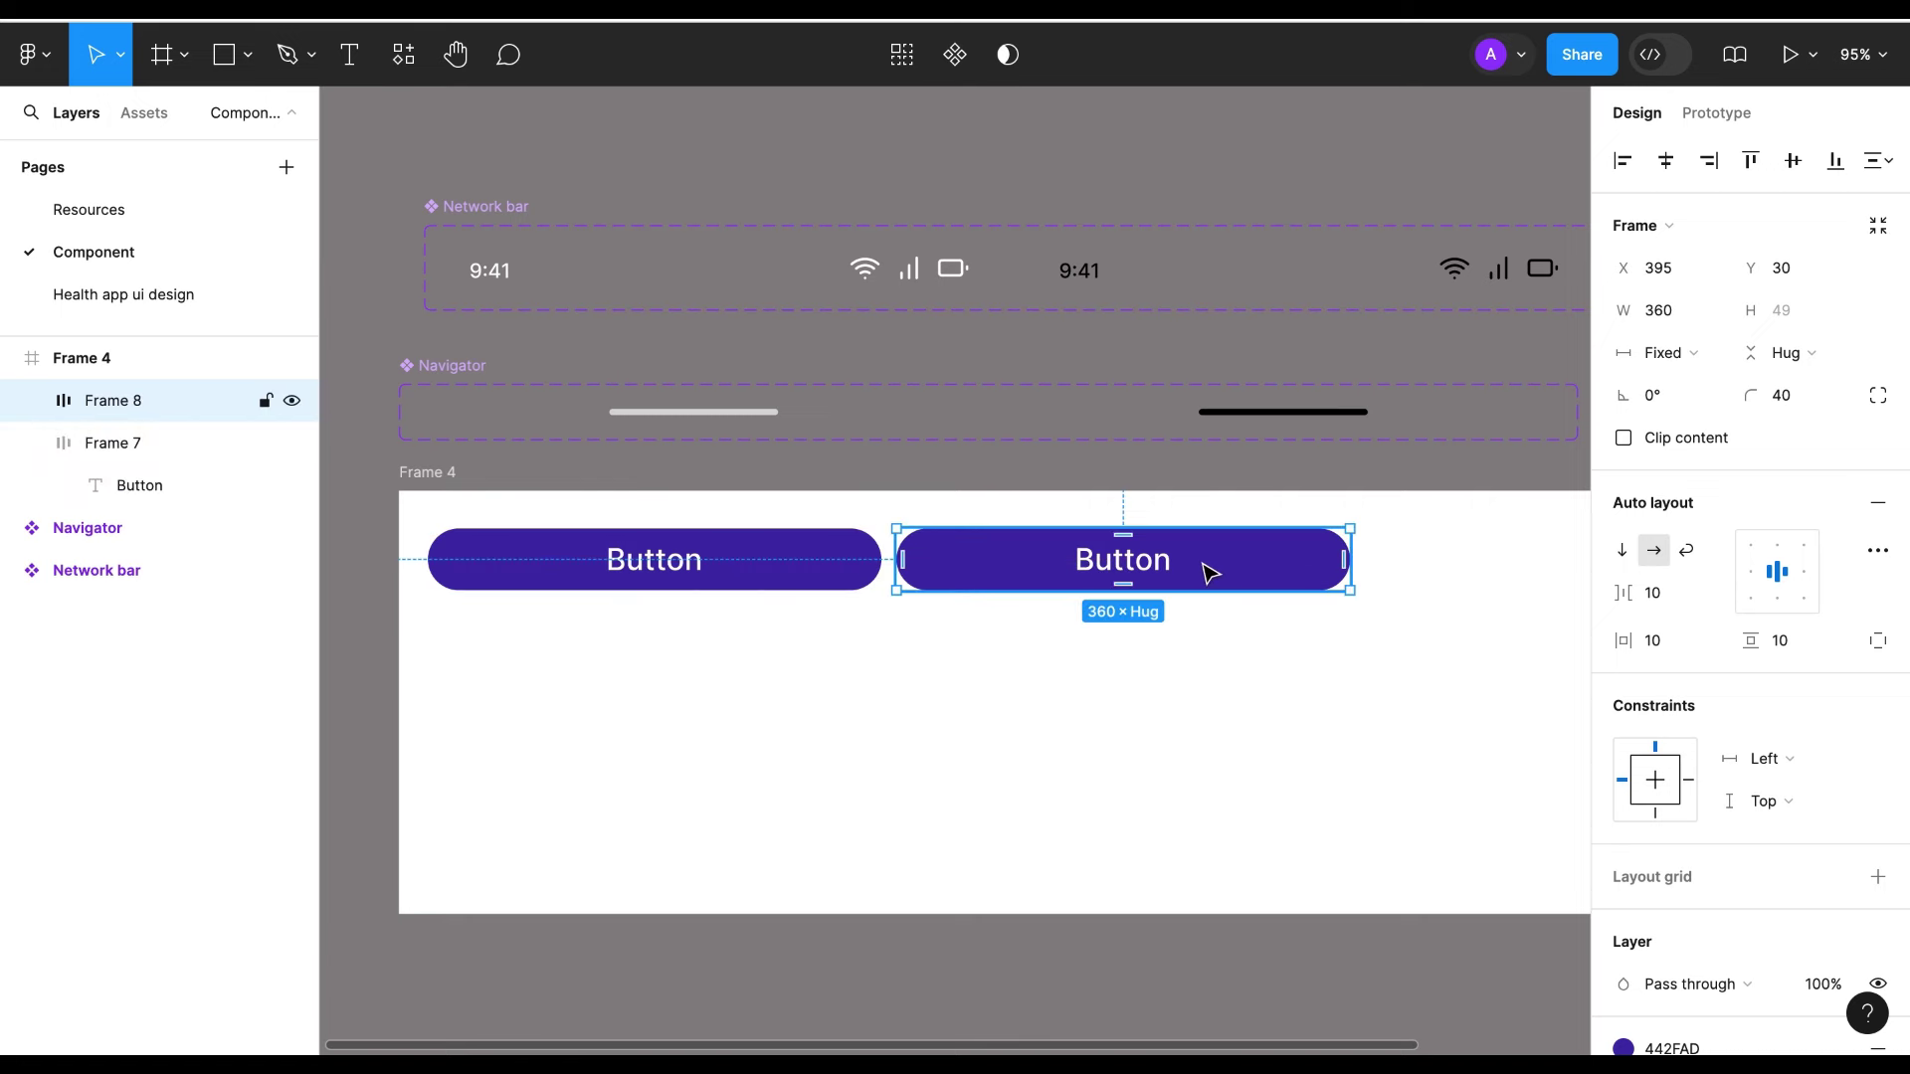
scroll(1209, 574, right, 3)
key(ctrl+d)
click(1136, 761)
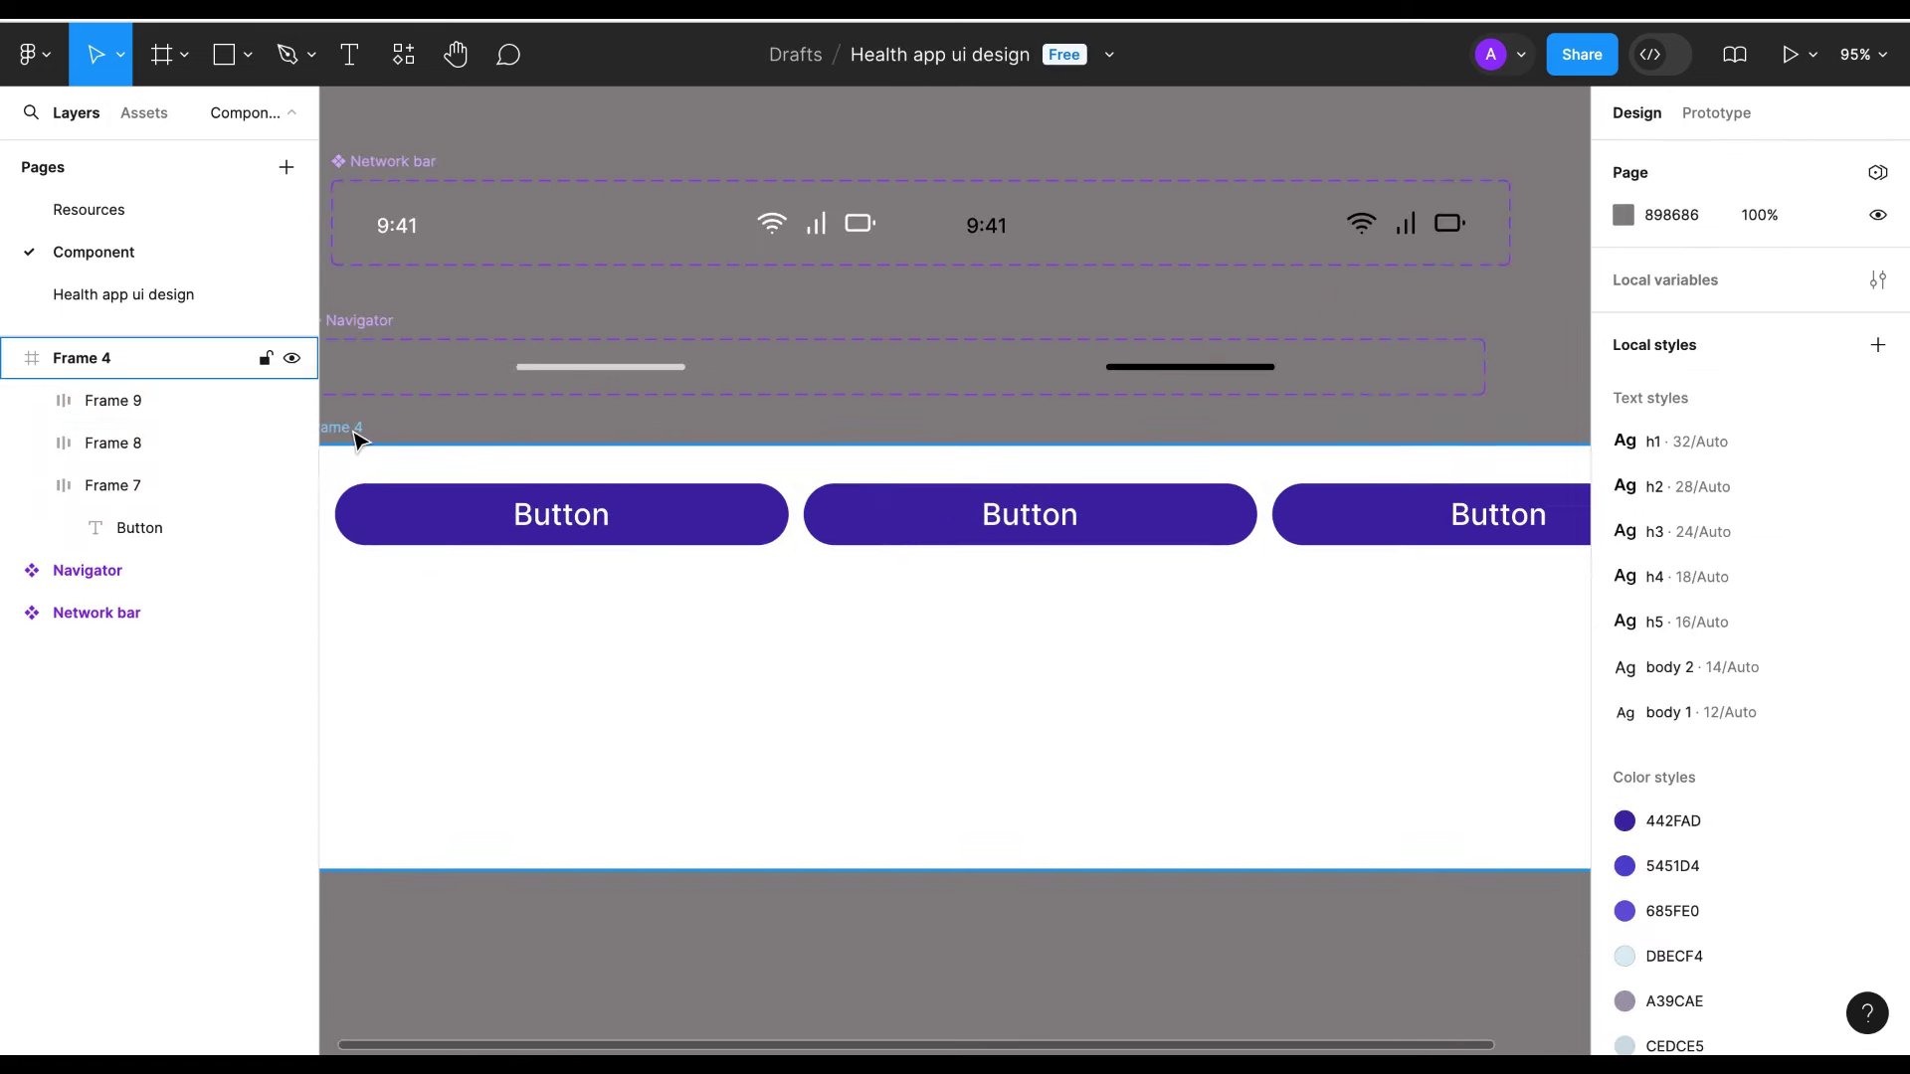
click(354, 443)
drag(1462, 557, 1559, 554)
scroll(1251, 561, left, 3)
scroll(963, 430, down, 3)
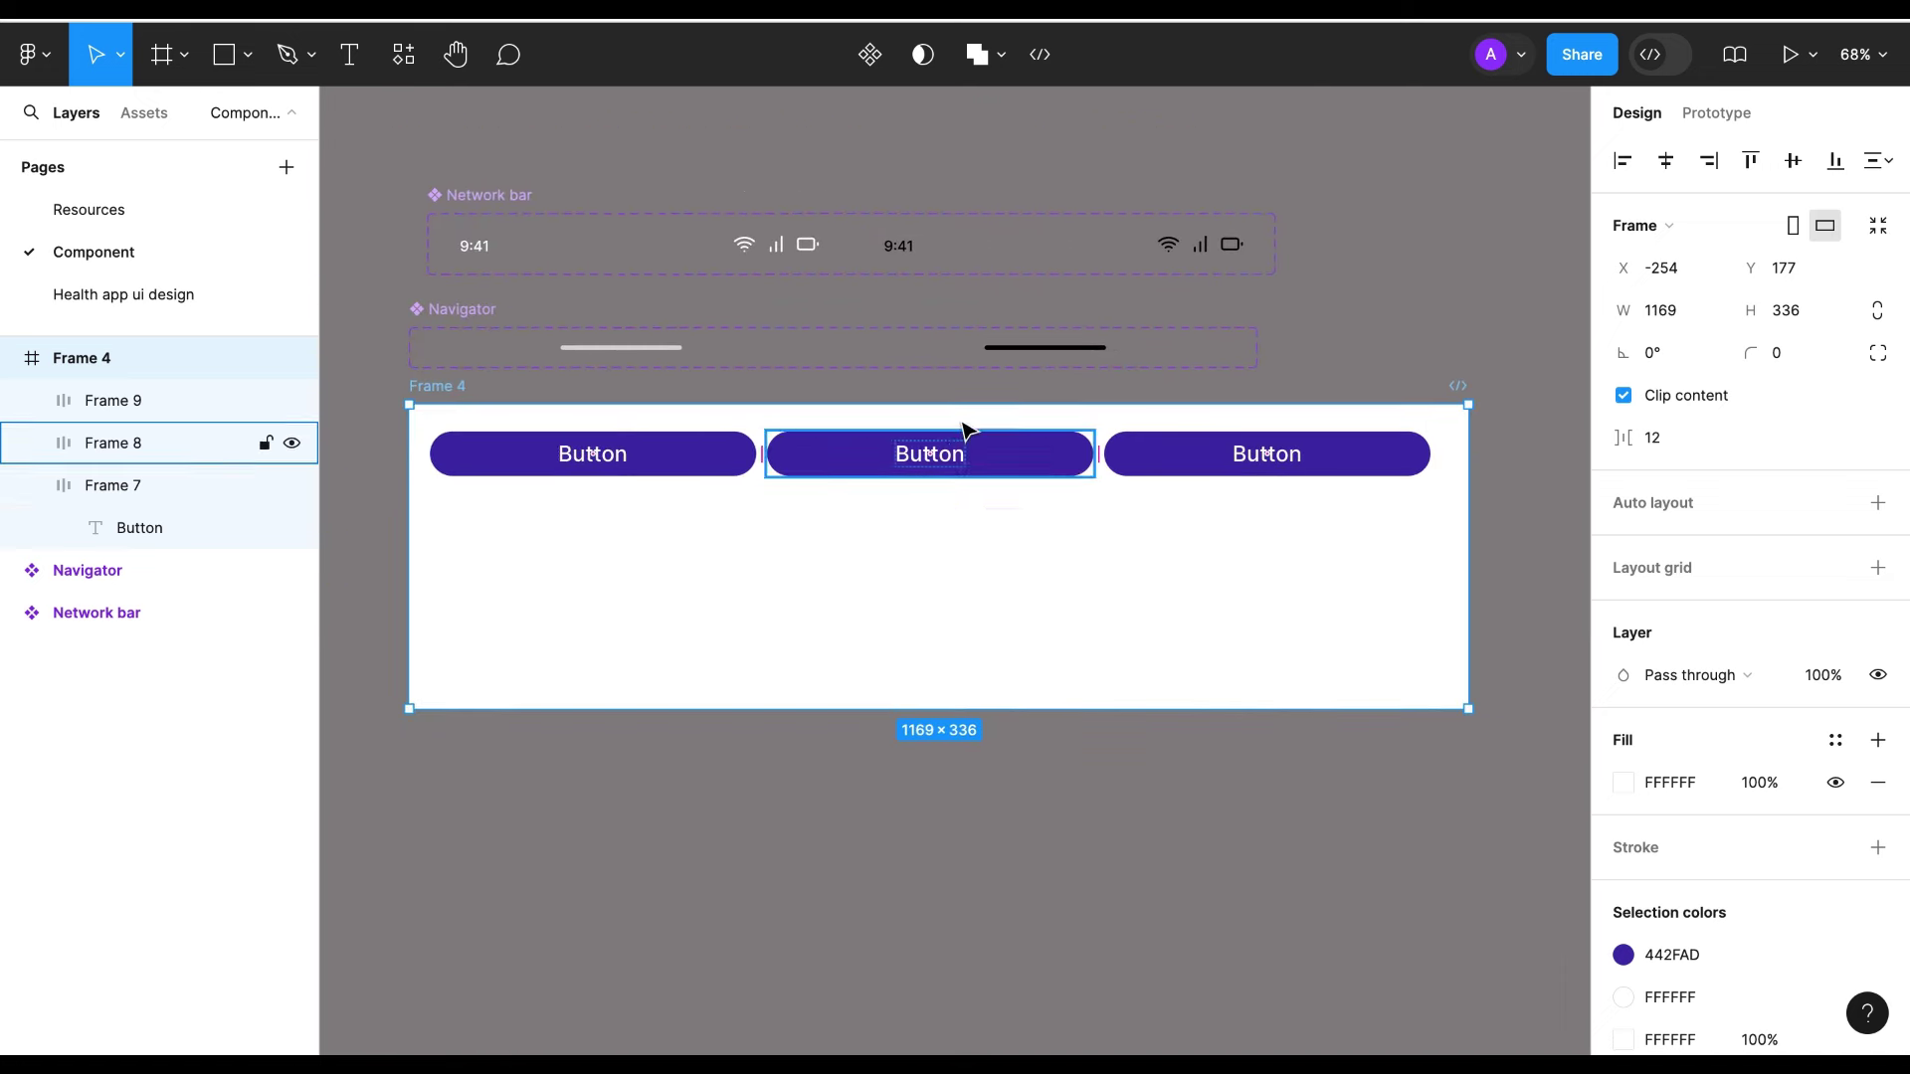
Change the middle button's fill to white FFFFFF.
click(878, 468)
scroll(1729, 748, down, 2)
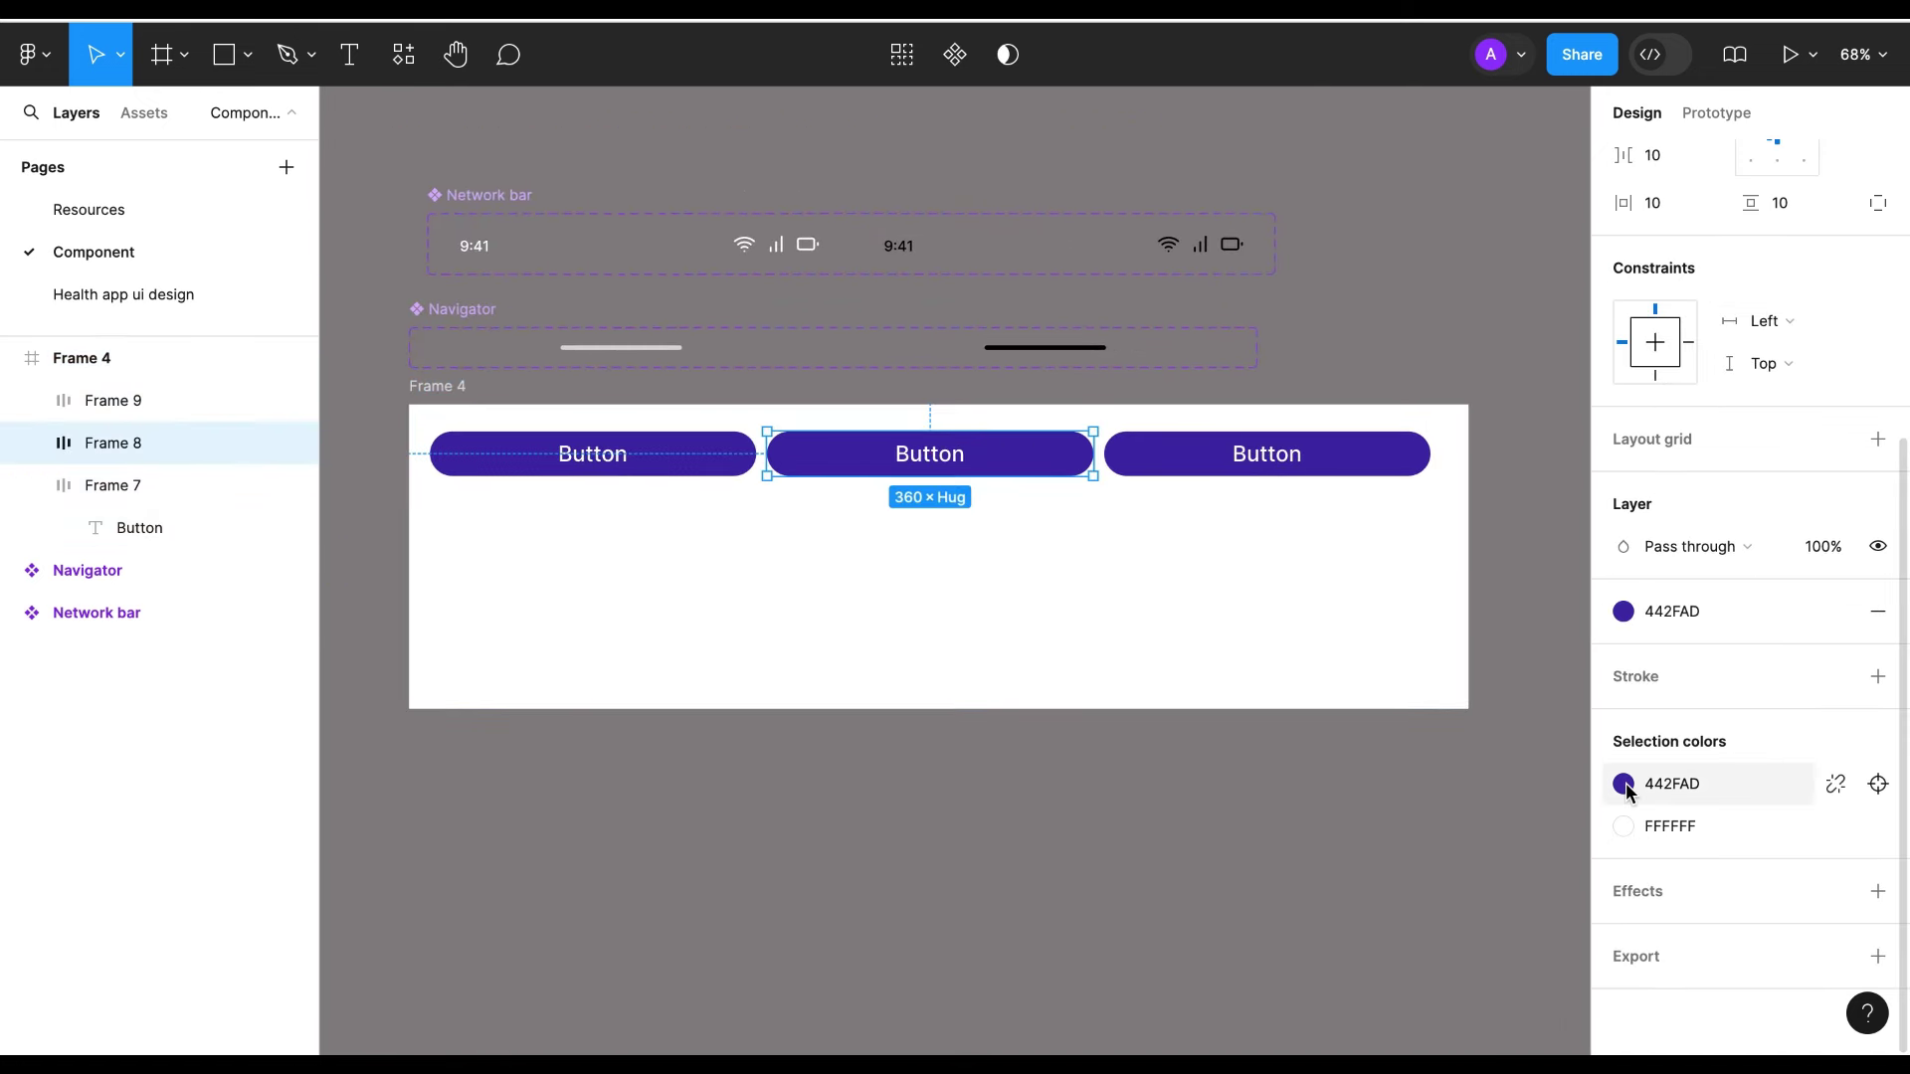
click(1624, 784)
scroll(1351, 846, down, 3)
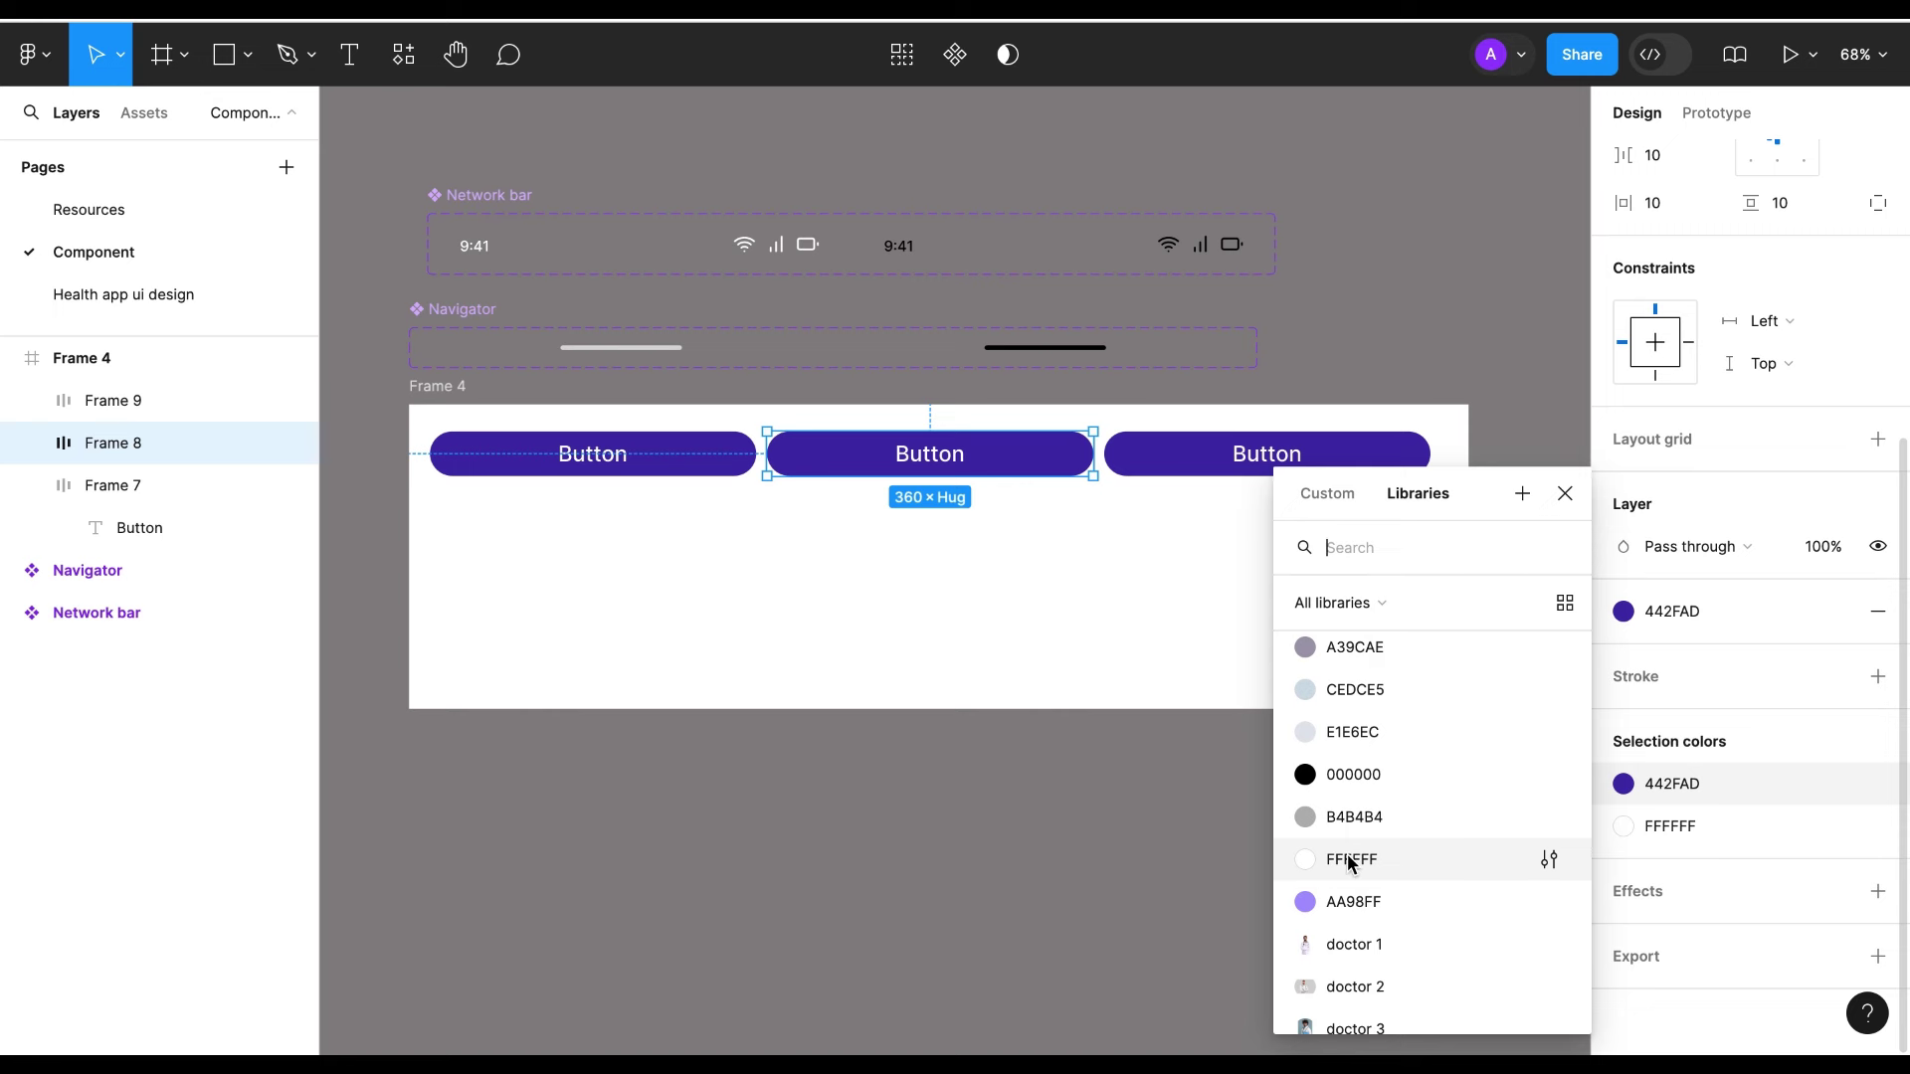
click(1351, 861)
click(1624, 783)
scroll(1353, 756, up, 3)
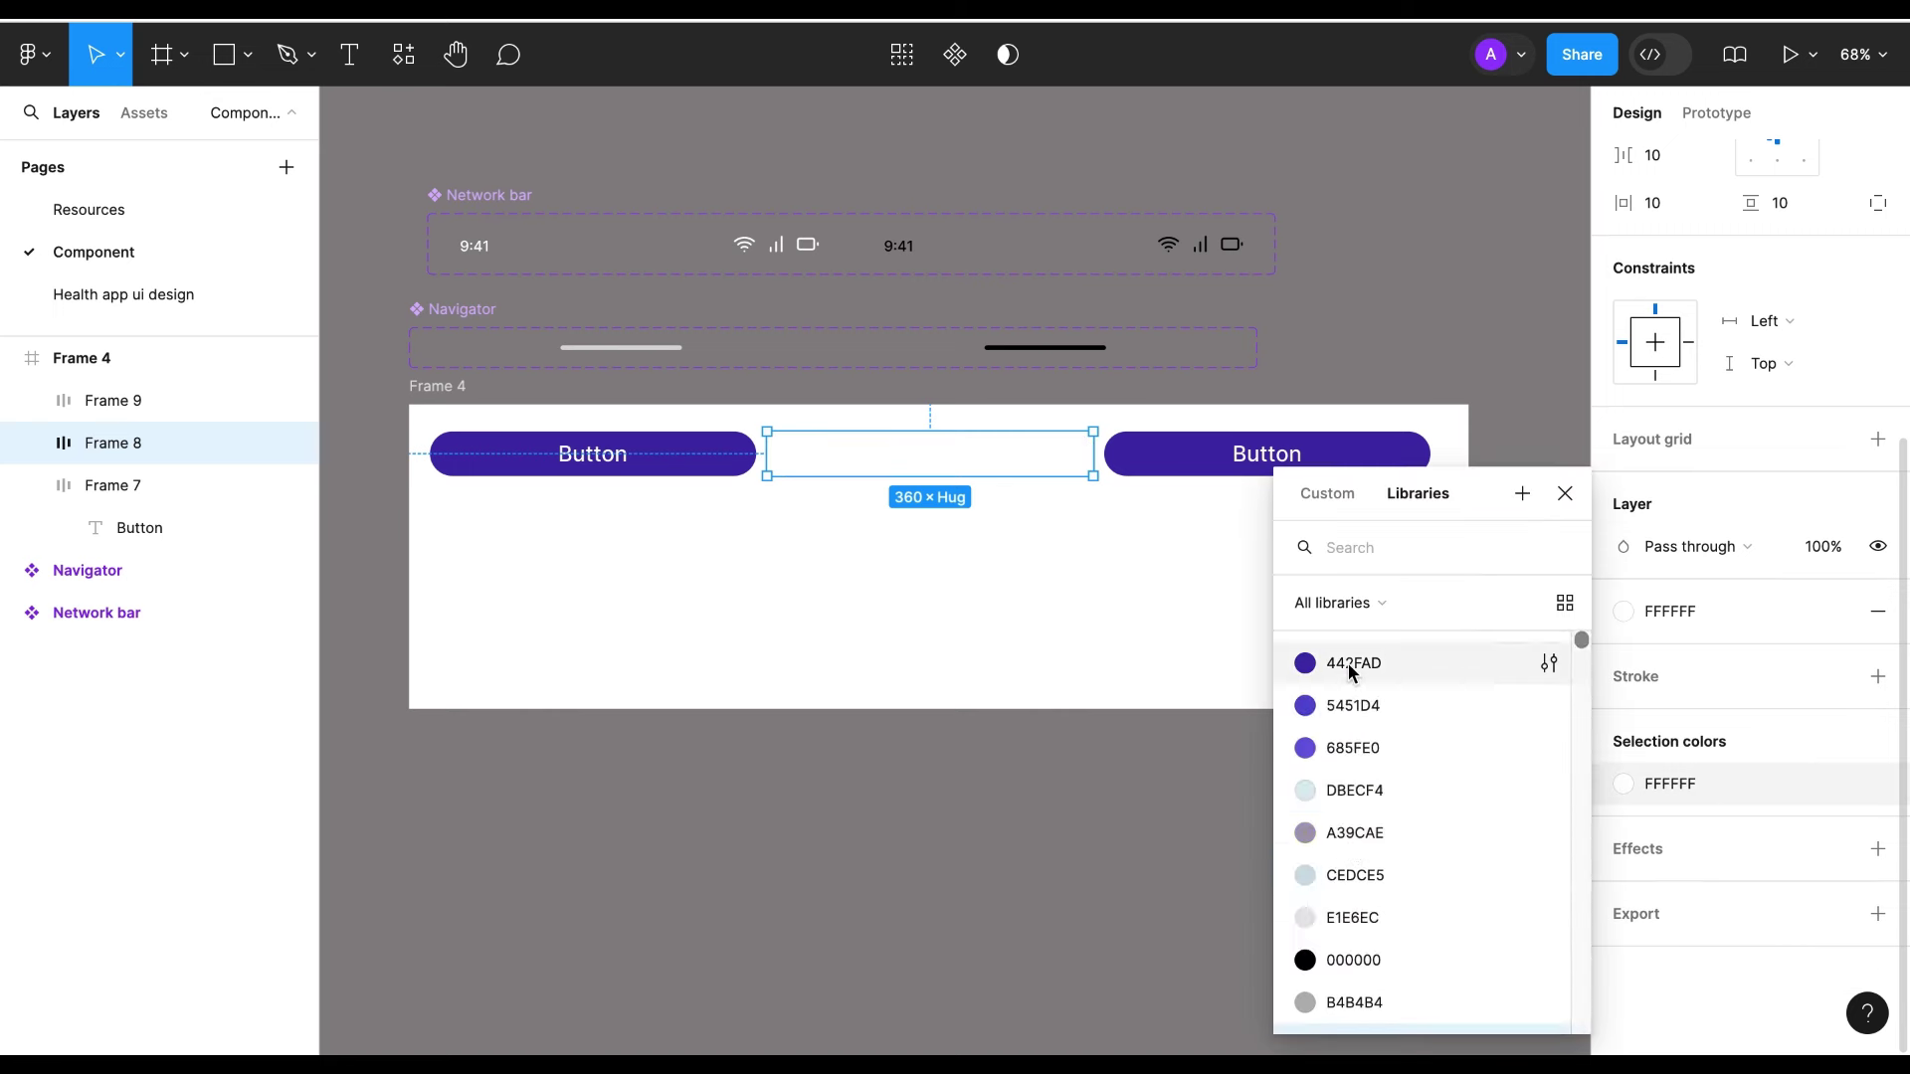
click(1355, 660)
key(ctrl+z)
Make the middle button's label text purple 442FAD.
double_click(935, 457)
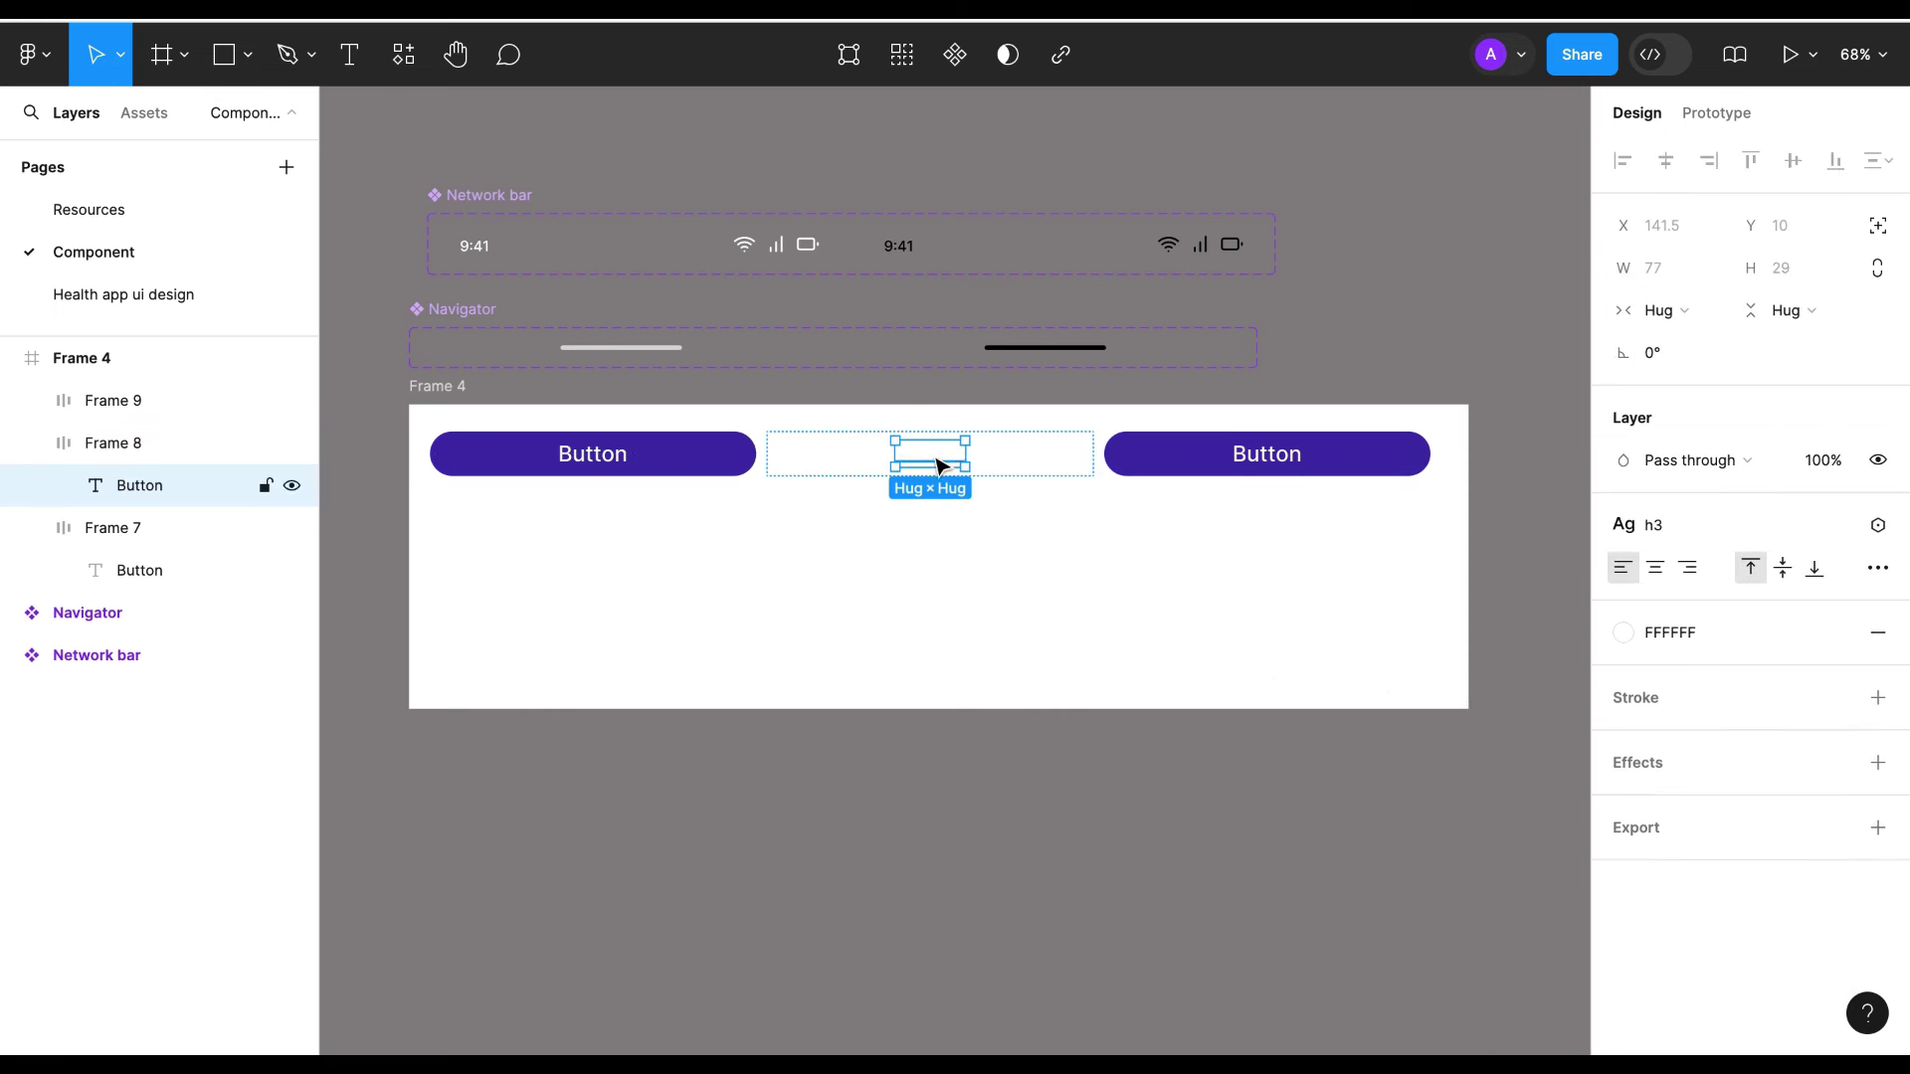
click(1623, 633)
click(1353, 674)
key(Escape)
click(985, 554)
click(1016, 473)
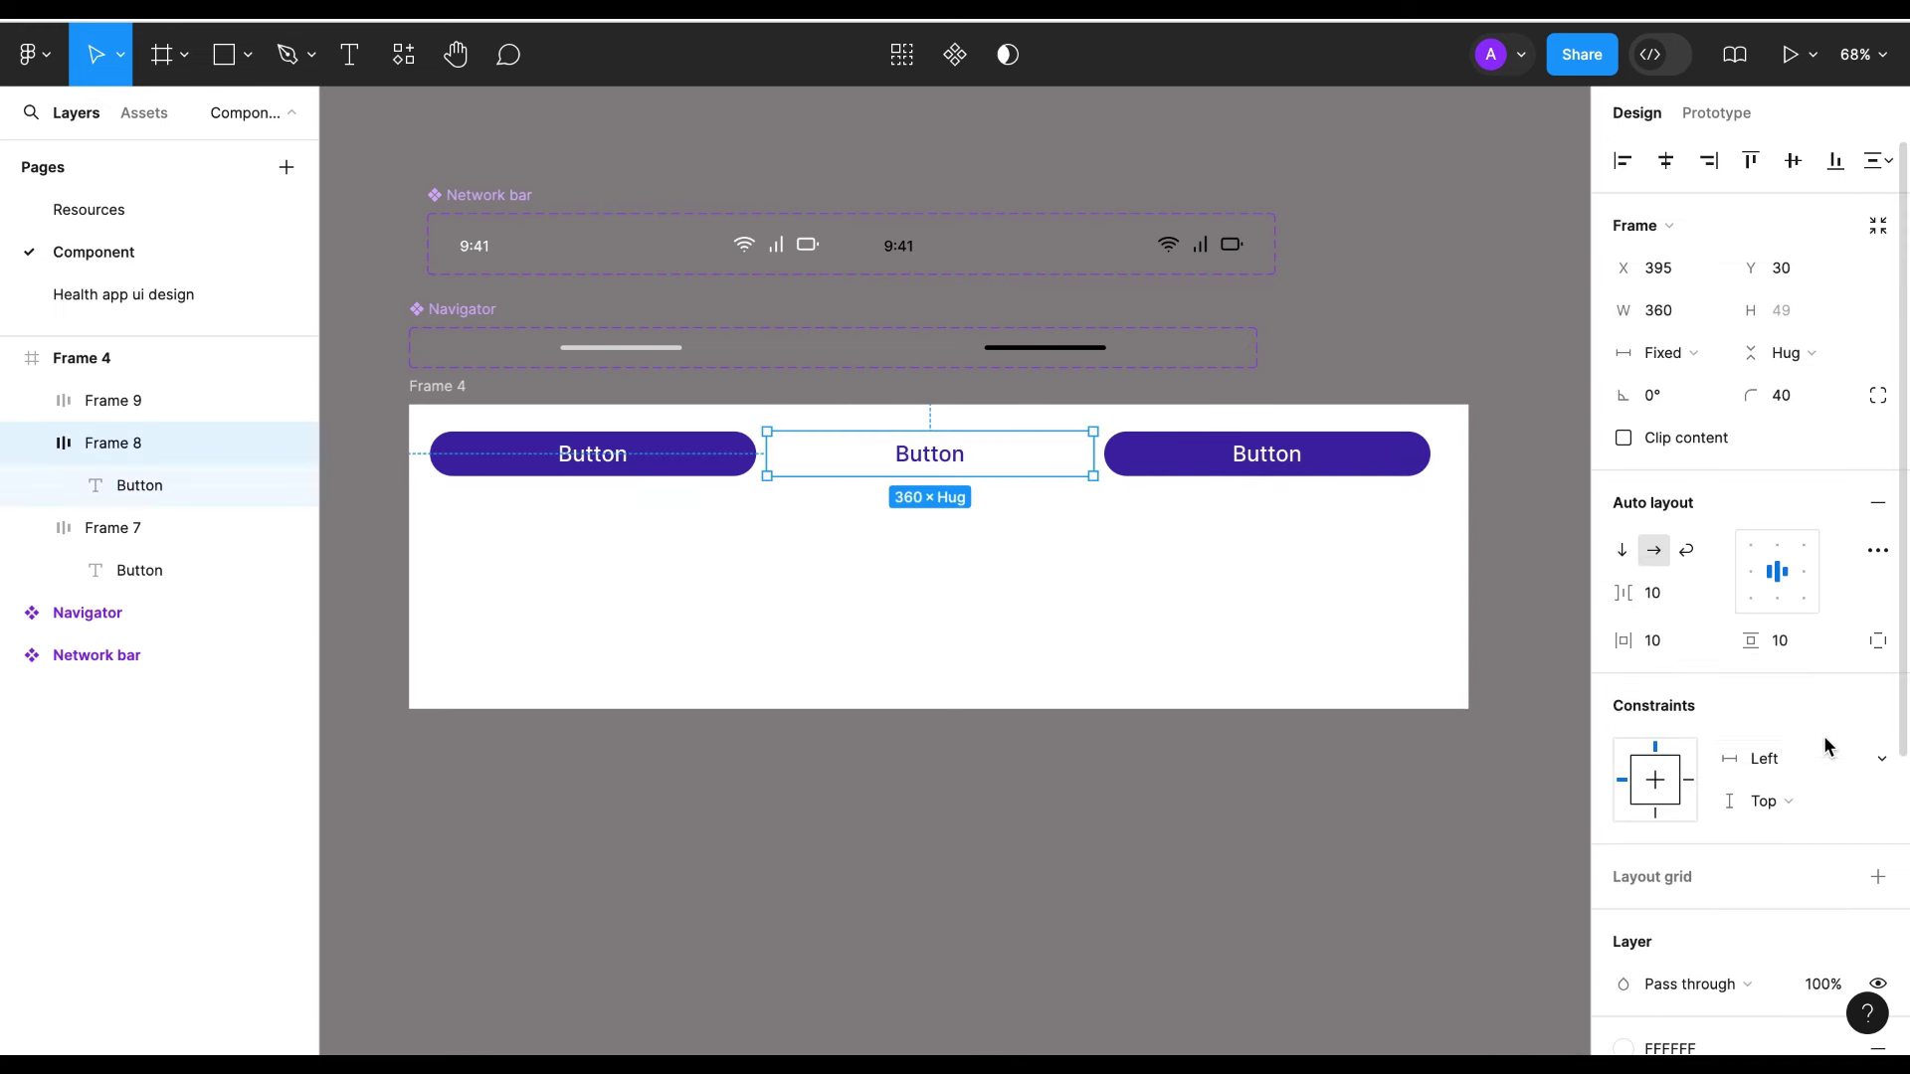
Add a purple 442FAD border stroke to the middle button.
scroll(1827, 746, down, 3)
click(1878, 677)
click(1621, 716)
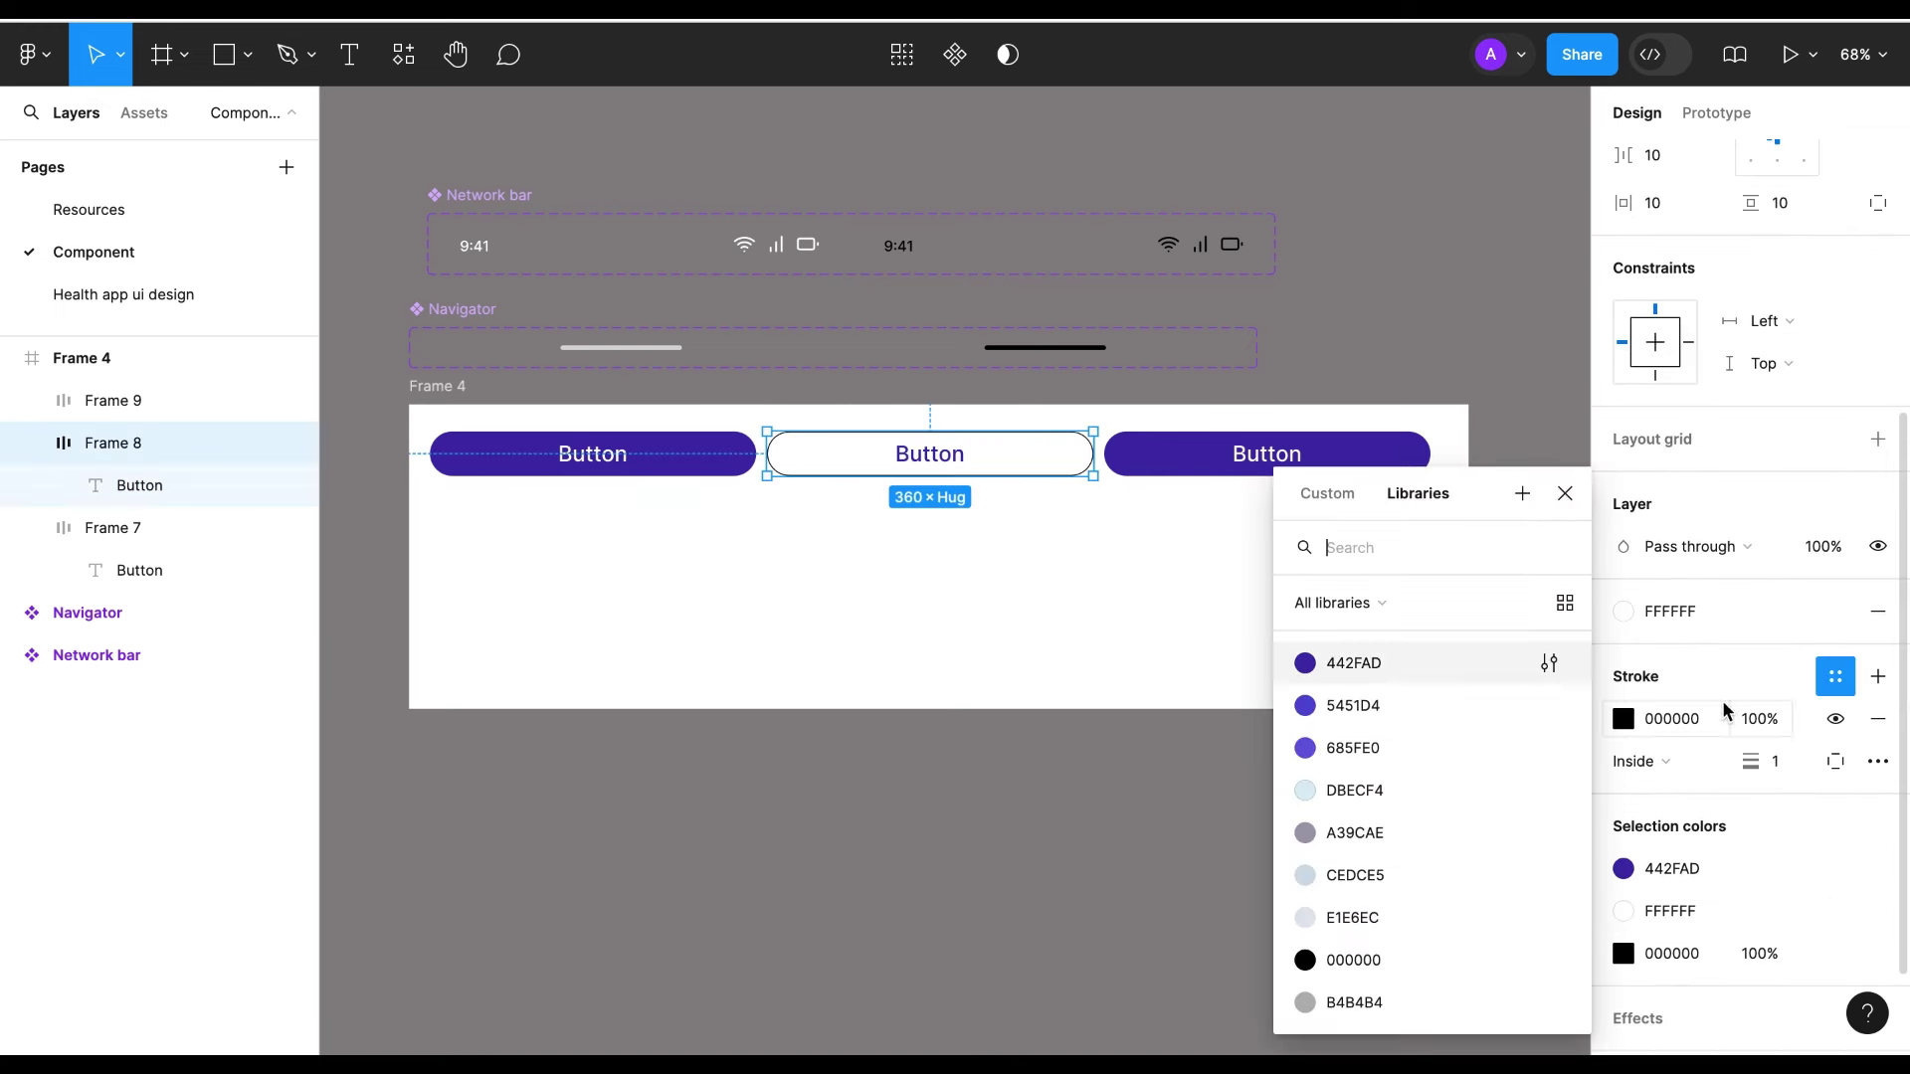
click(1358, 661)
key(Escape)
click(942, 571)
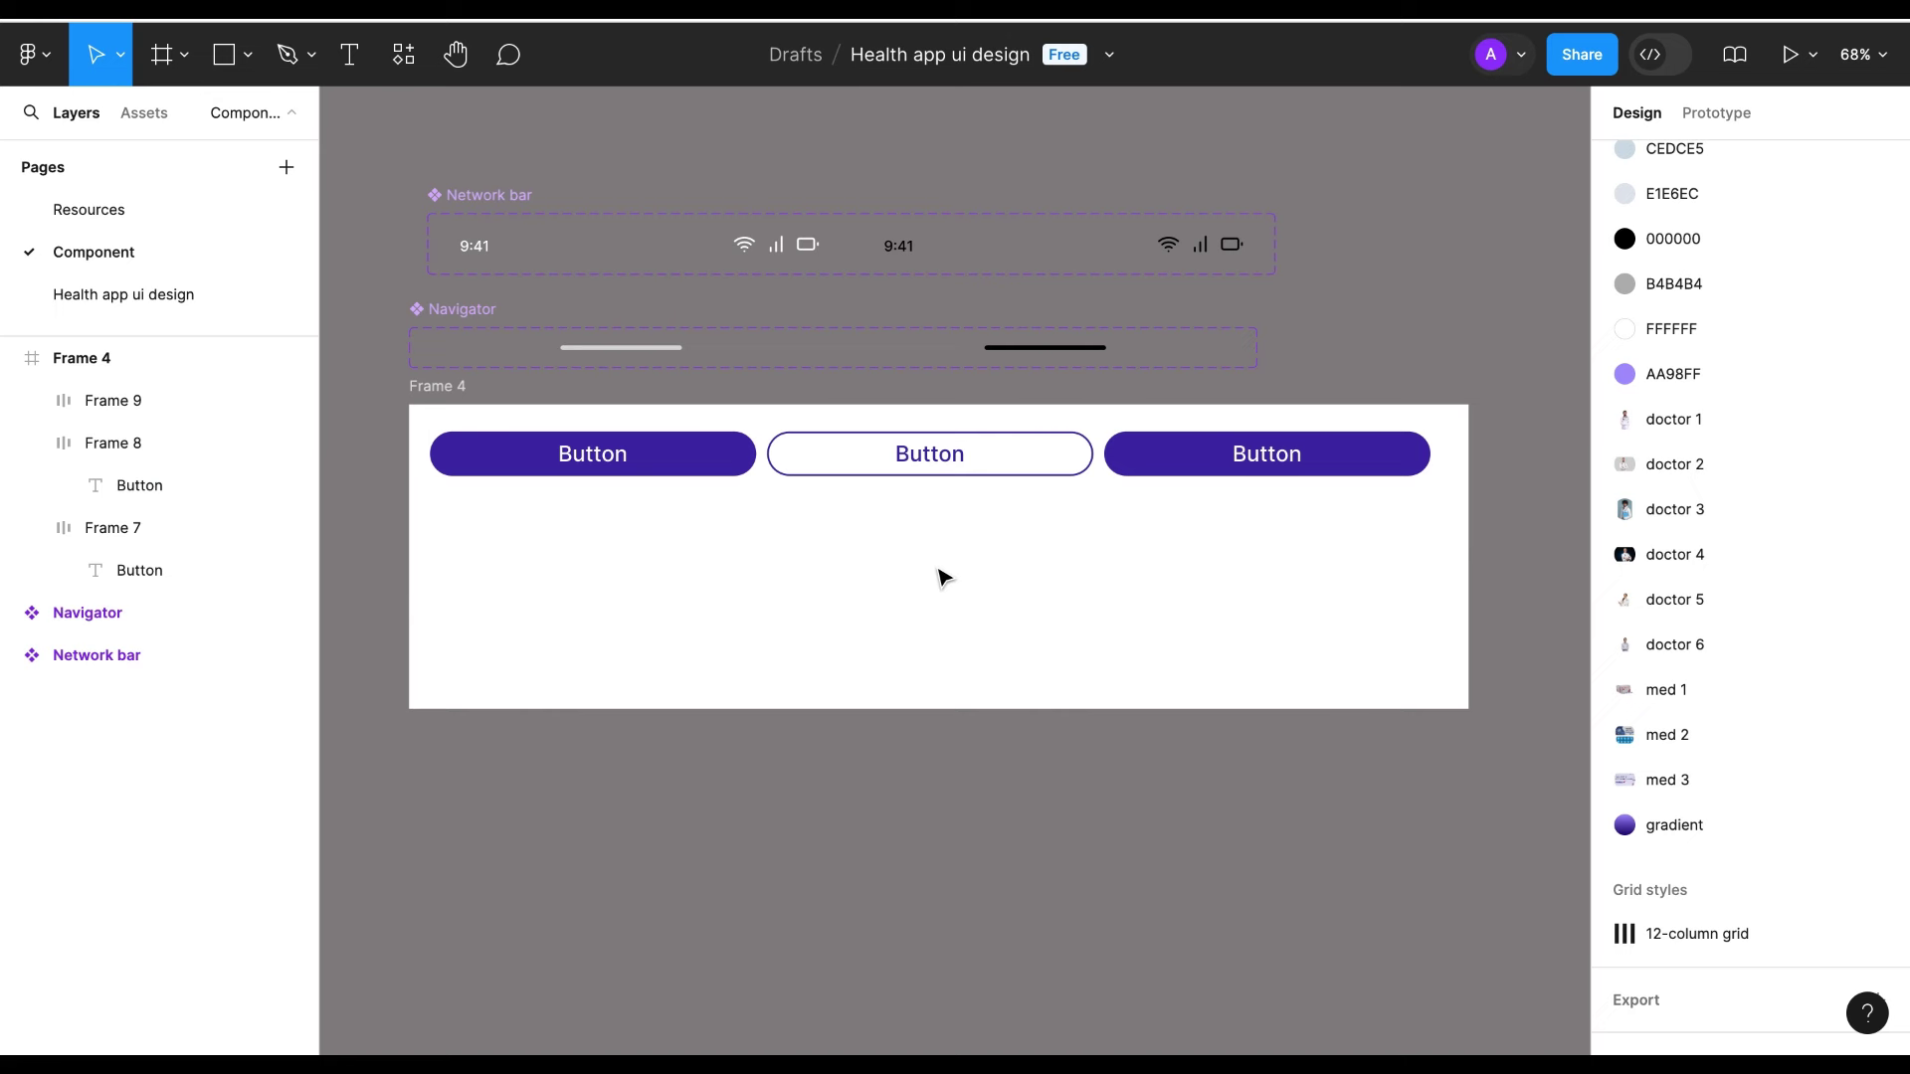
Move the right button to a new row, narrow it to about 165 wide, with h4 label text.
click(1197, 474)
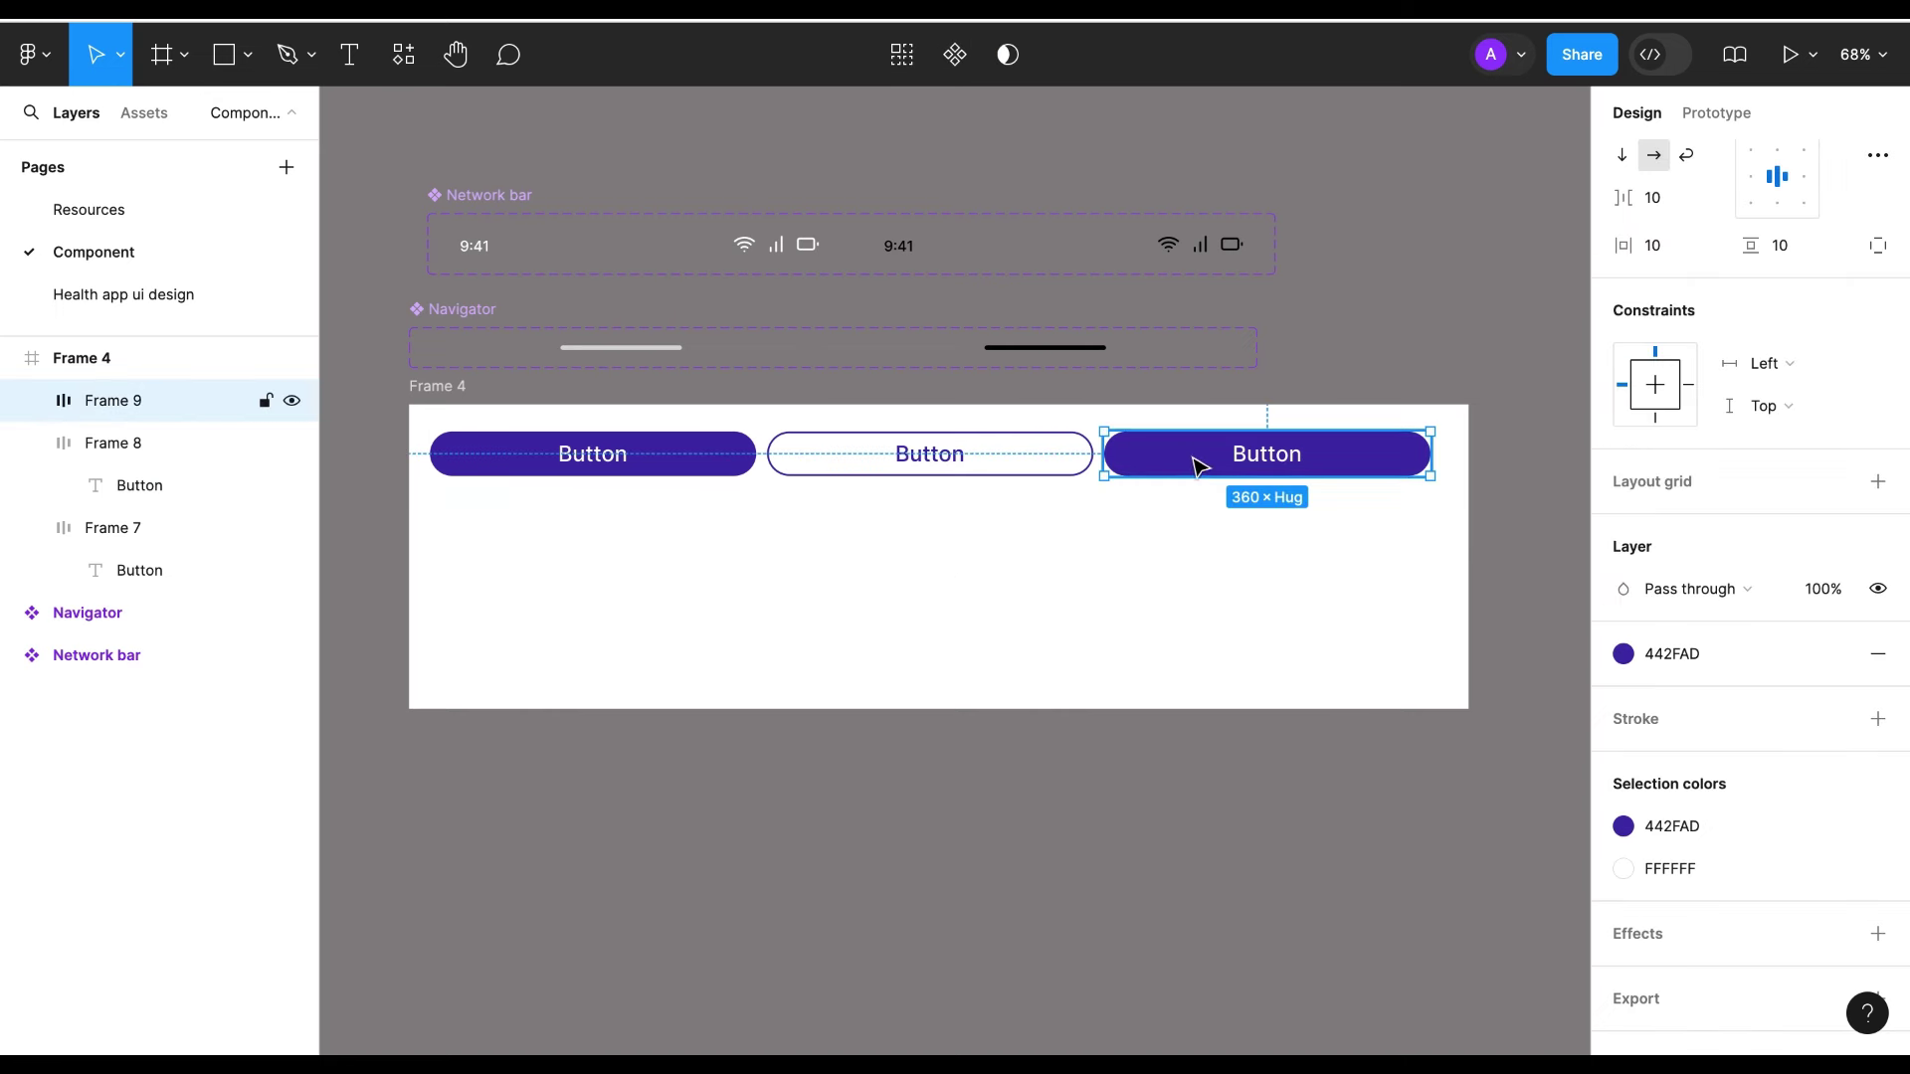
drag(1197, 465, 525, 559)
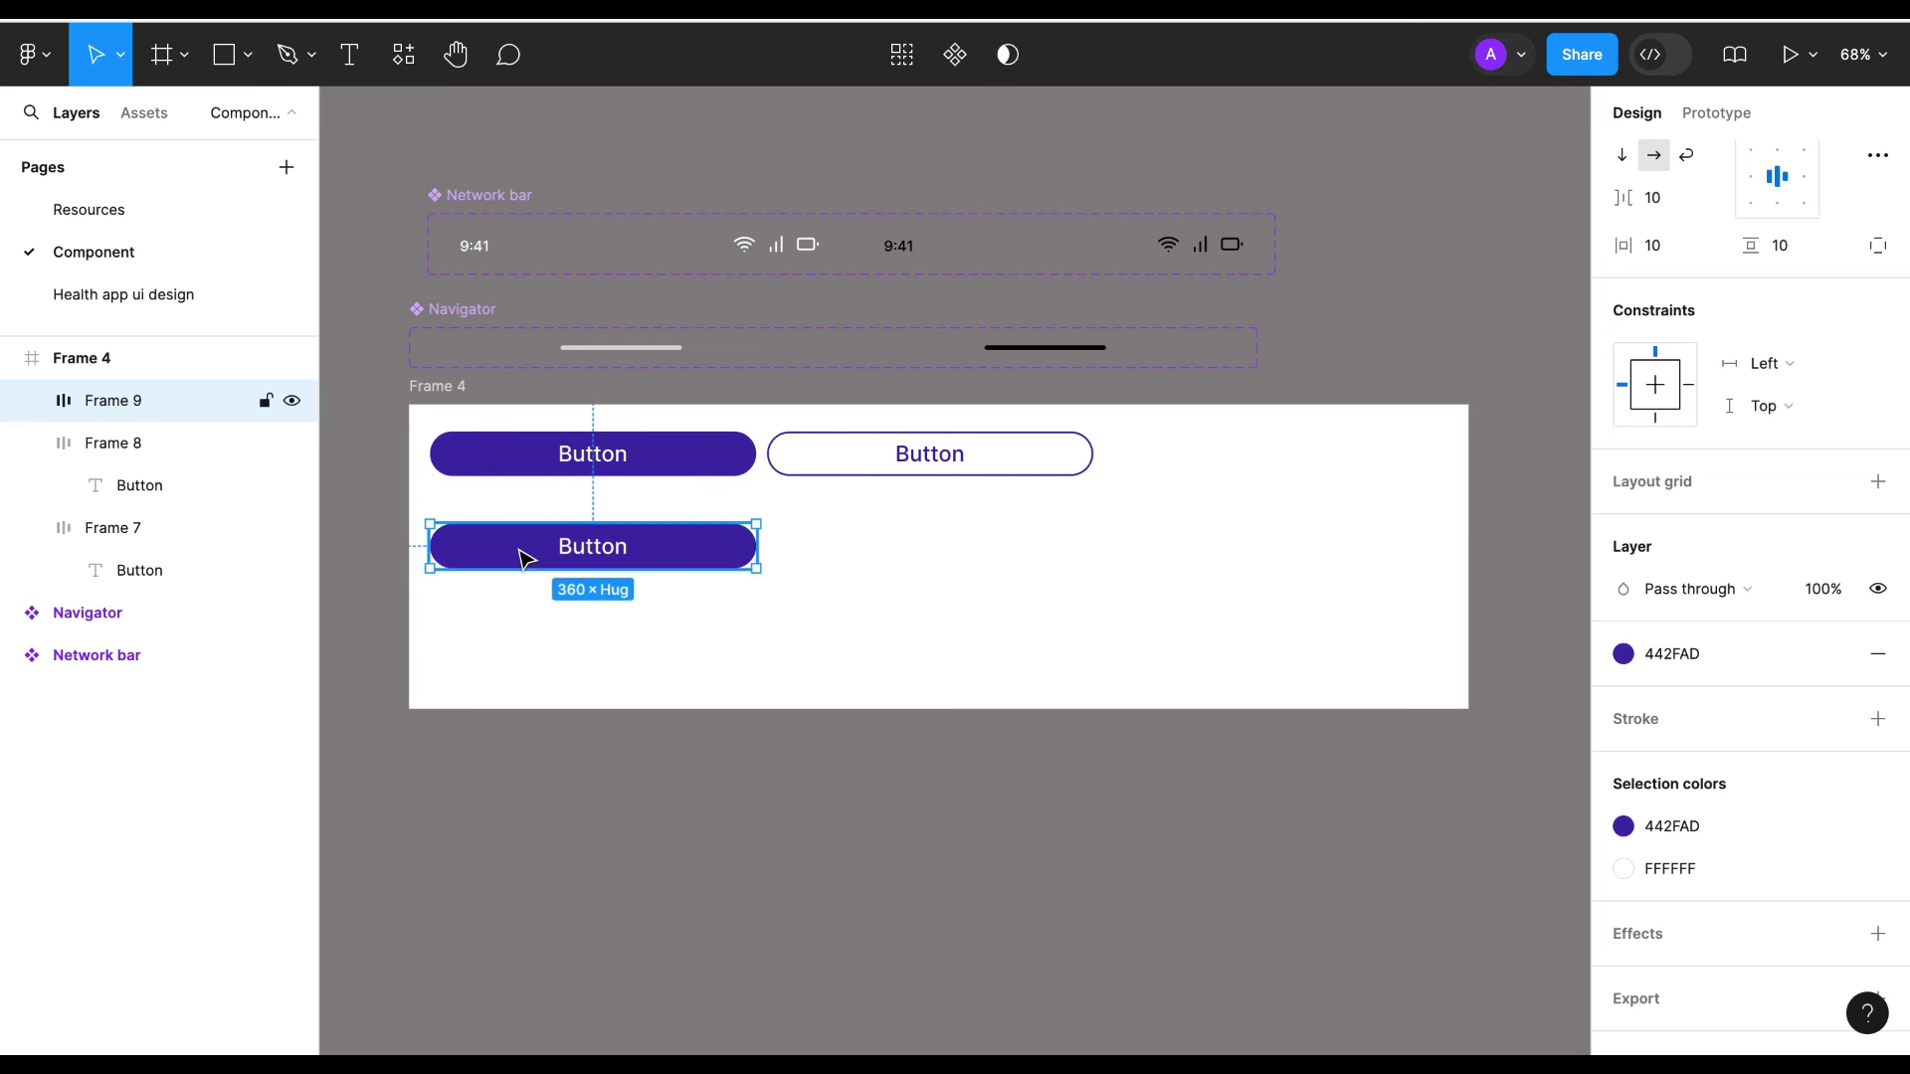
drag(756, 546, 628, 546)
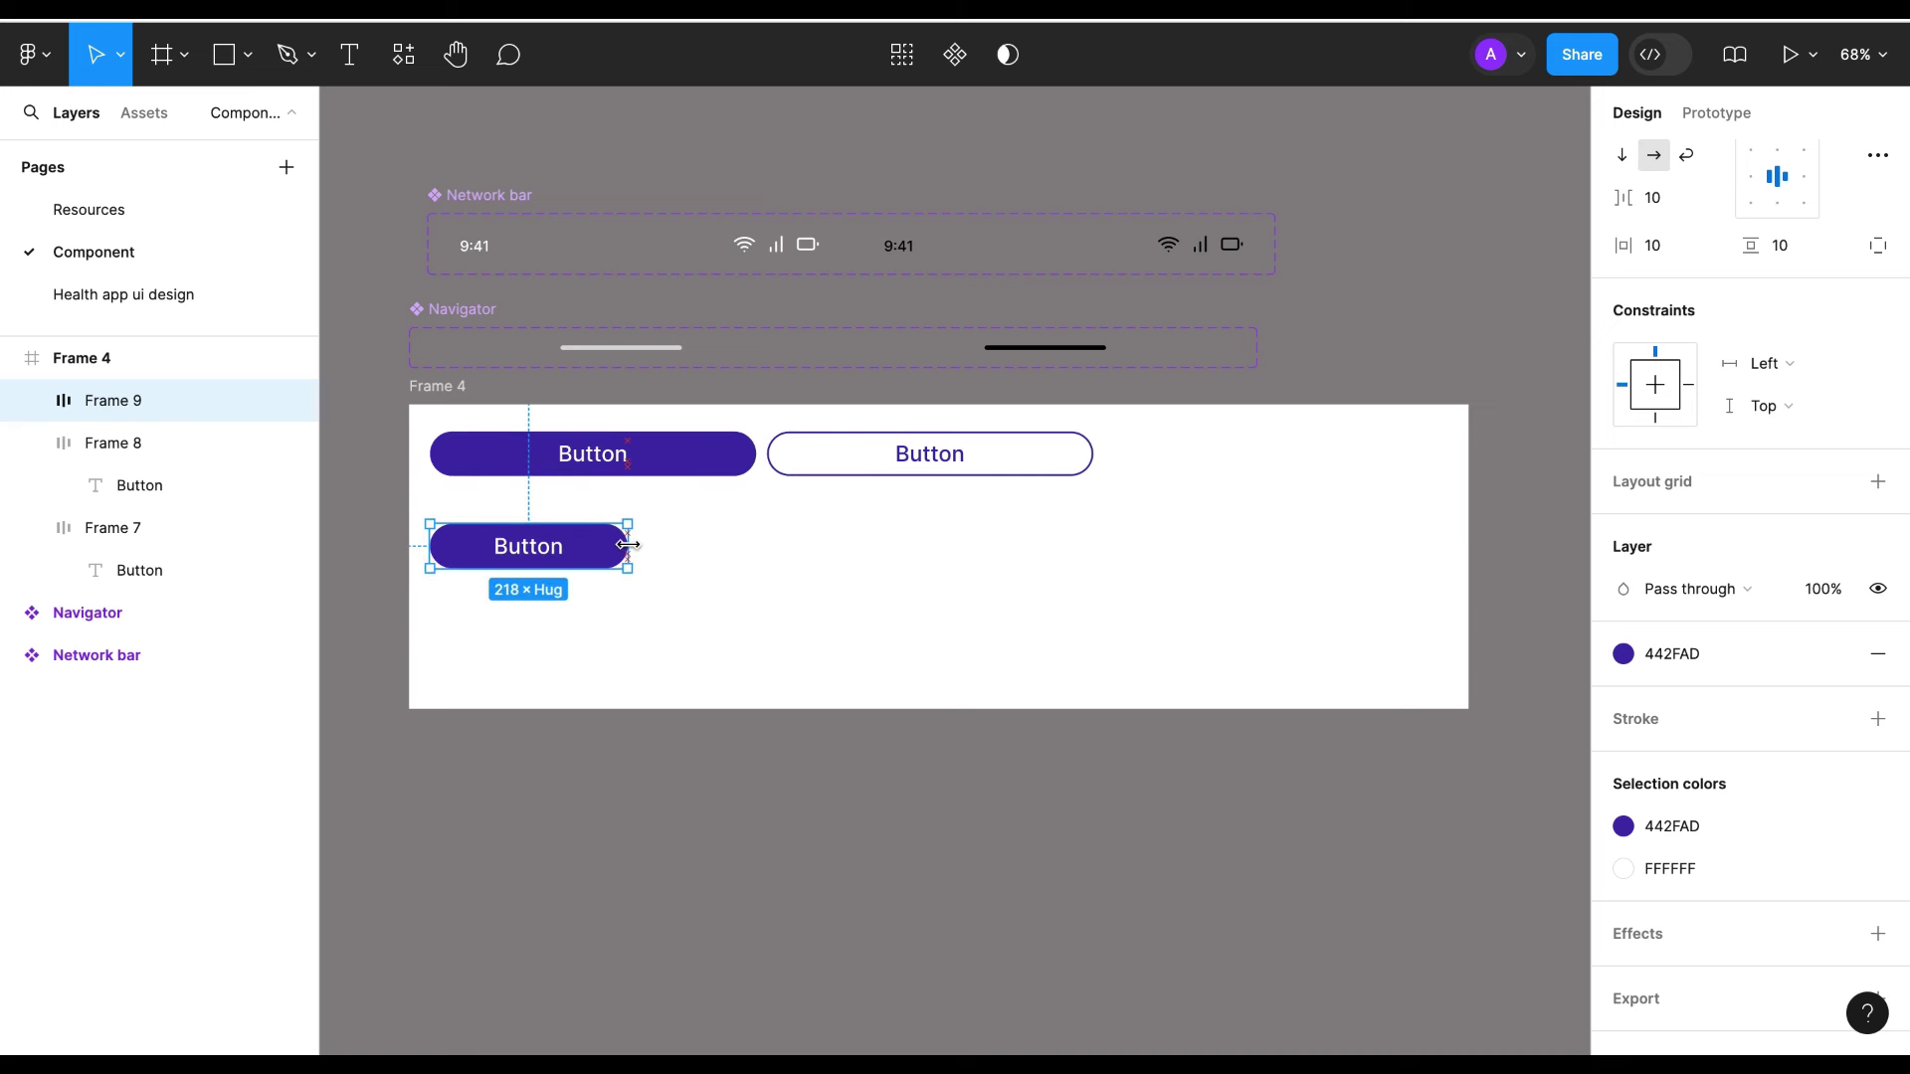
drag(628, 546, 600, 546)
double_click(508, 555)
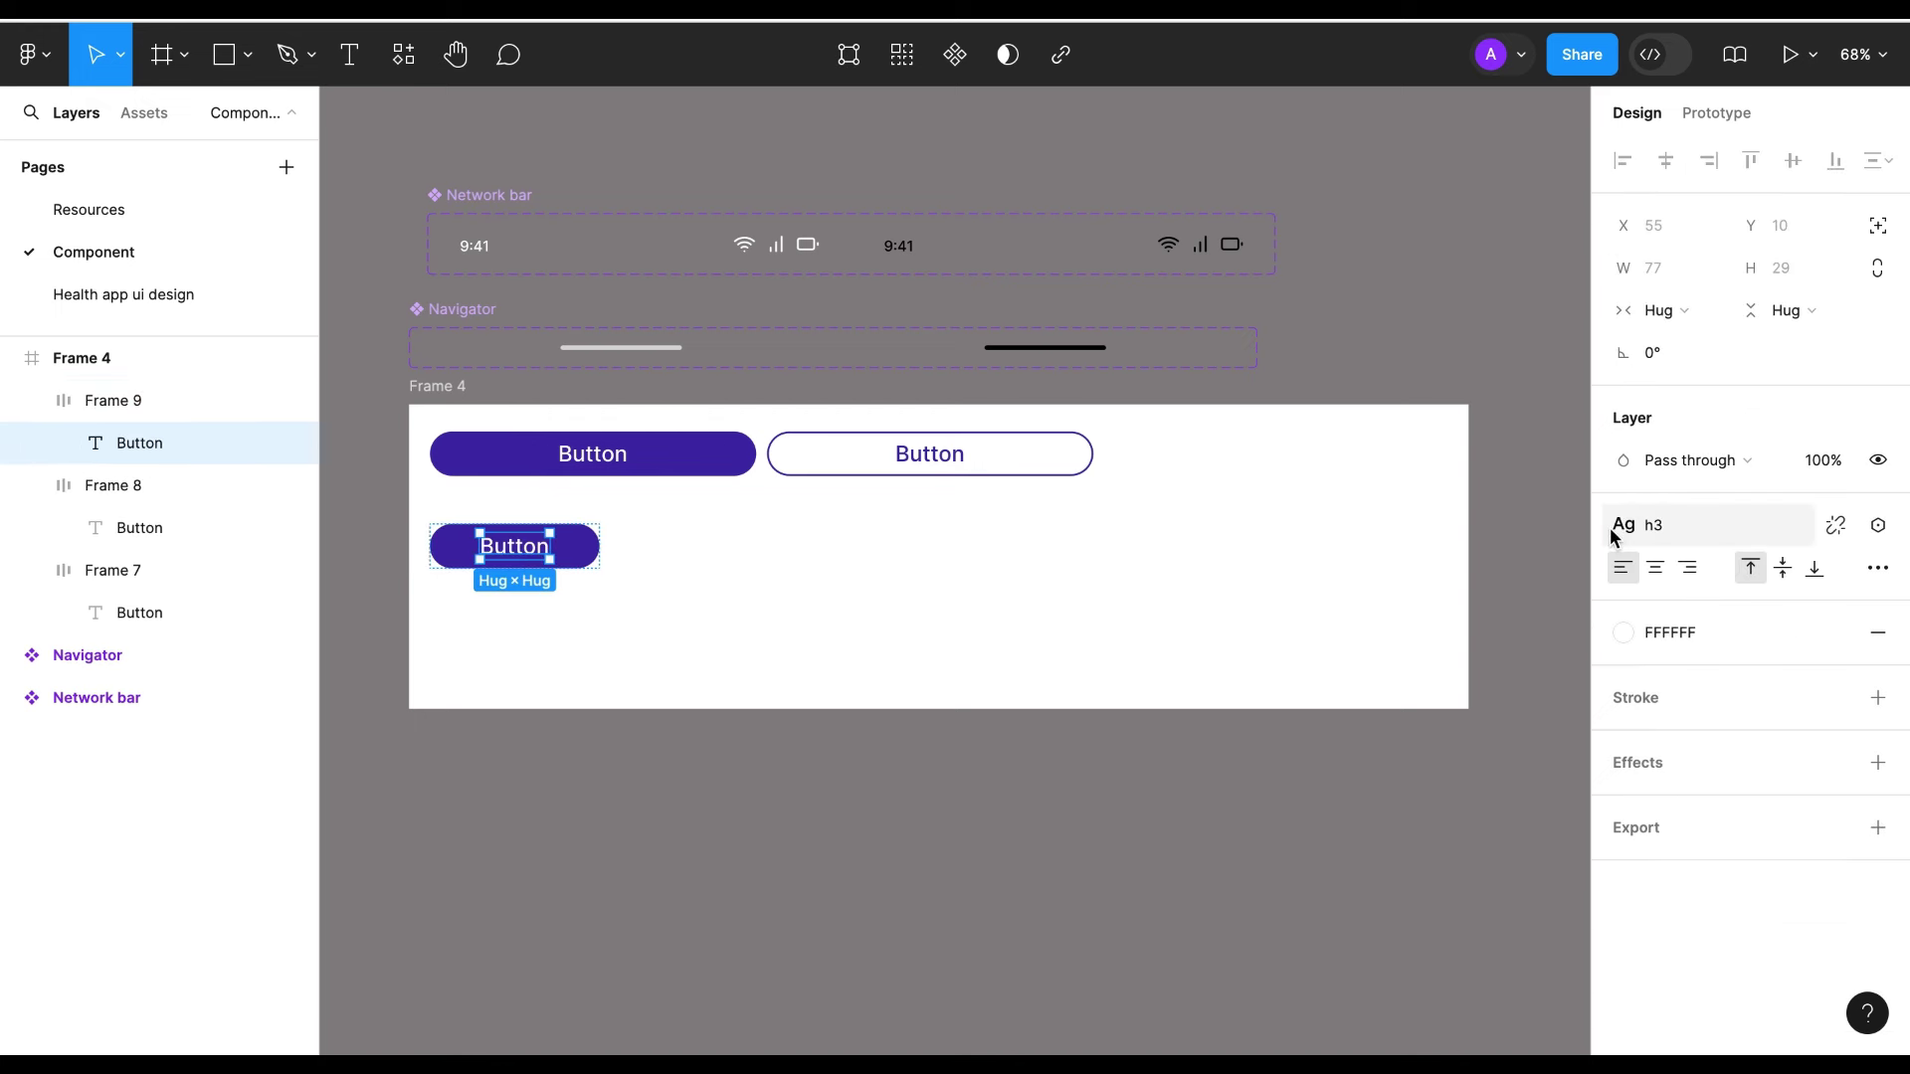
click(1628, 525)
click(1636, 804)
key(Escape)
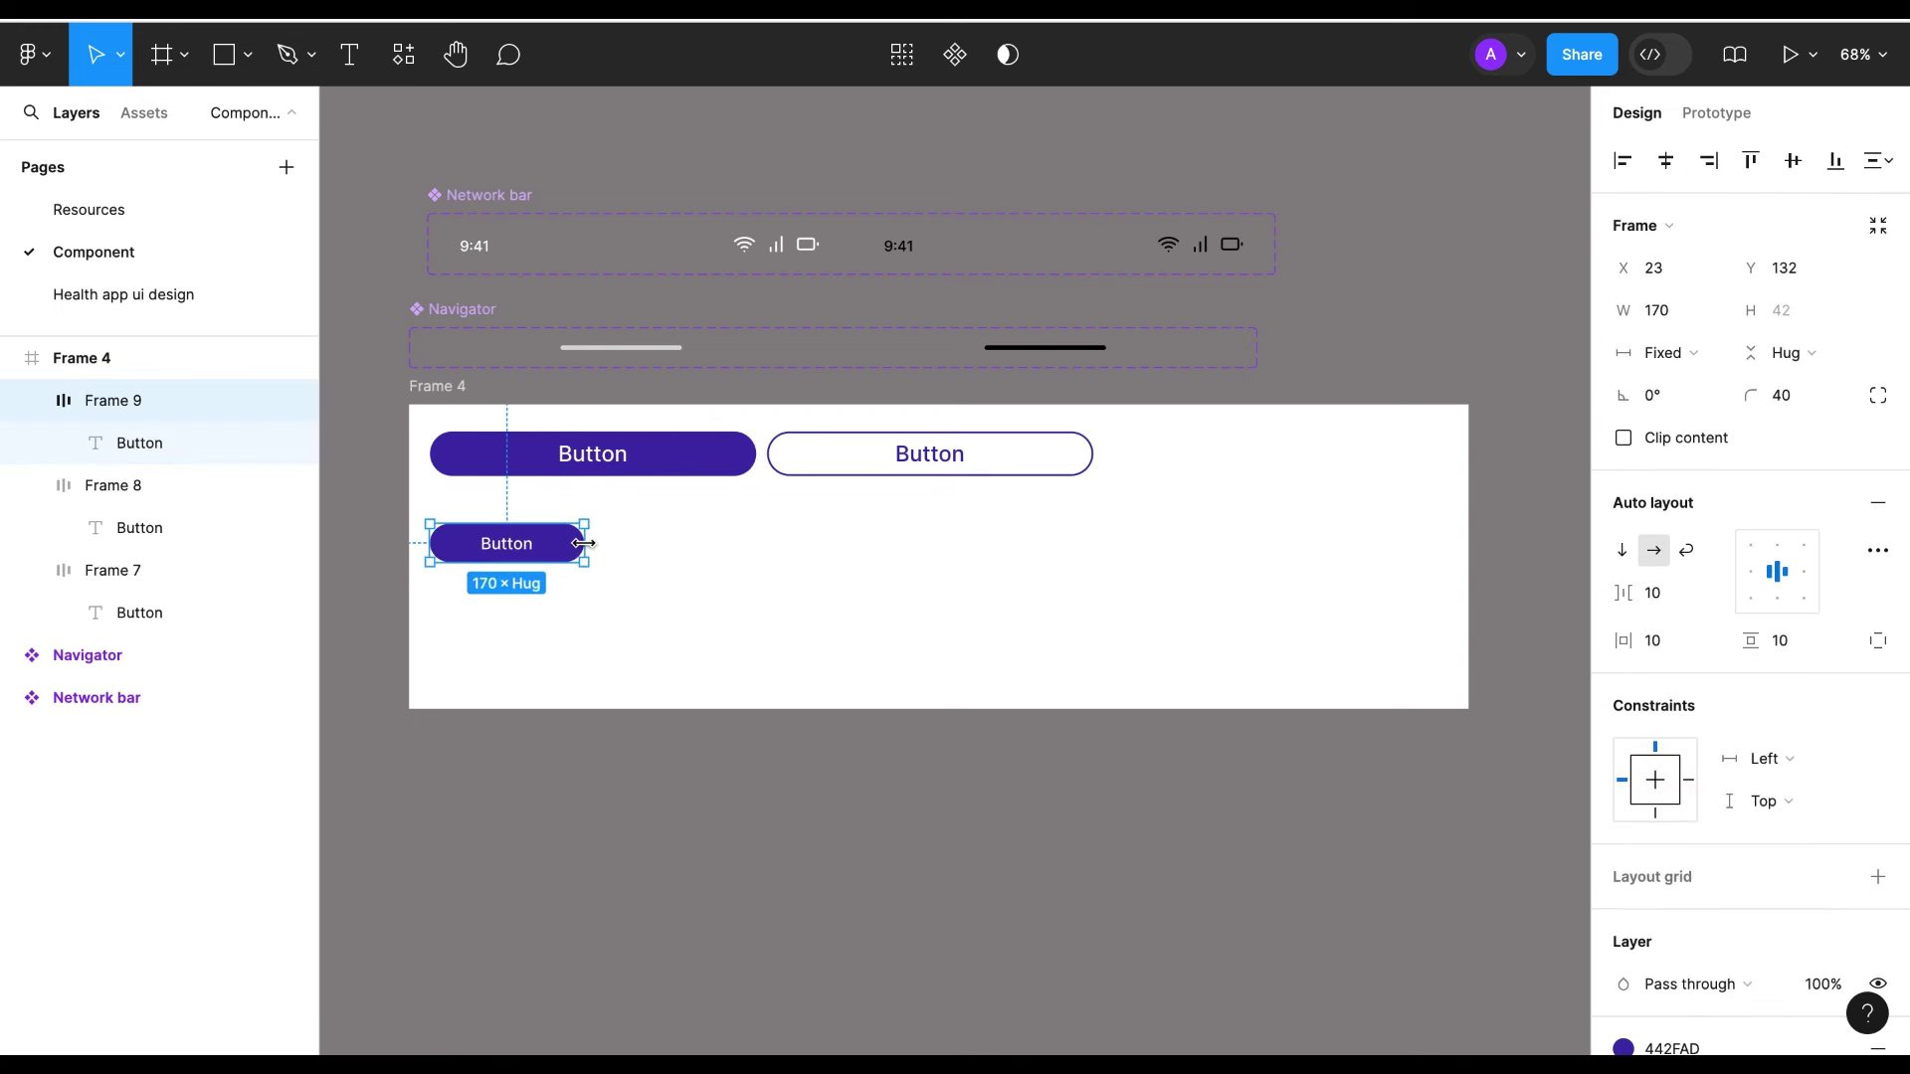
Place a copy beside the small button and change its fill to light grey E1E6EC.
drag(537, 546, 703, 546)
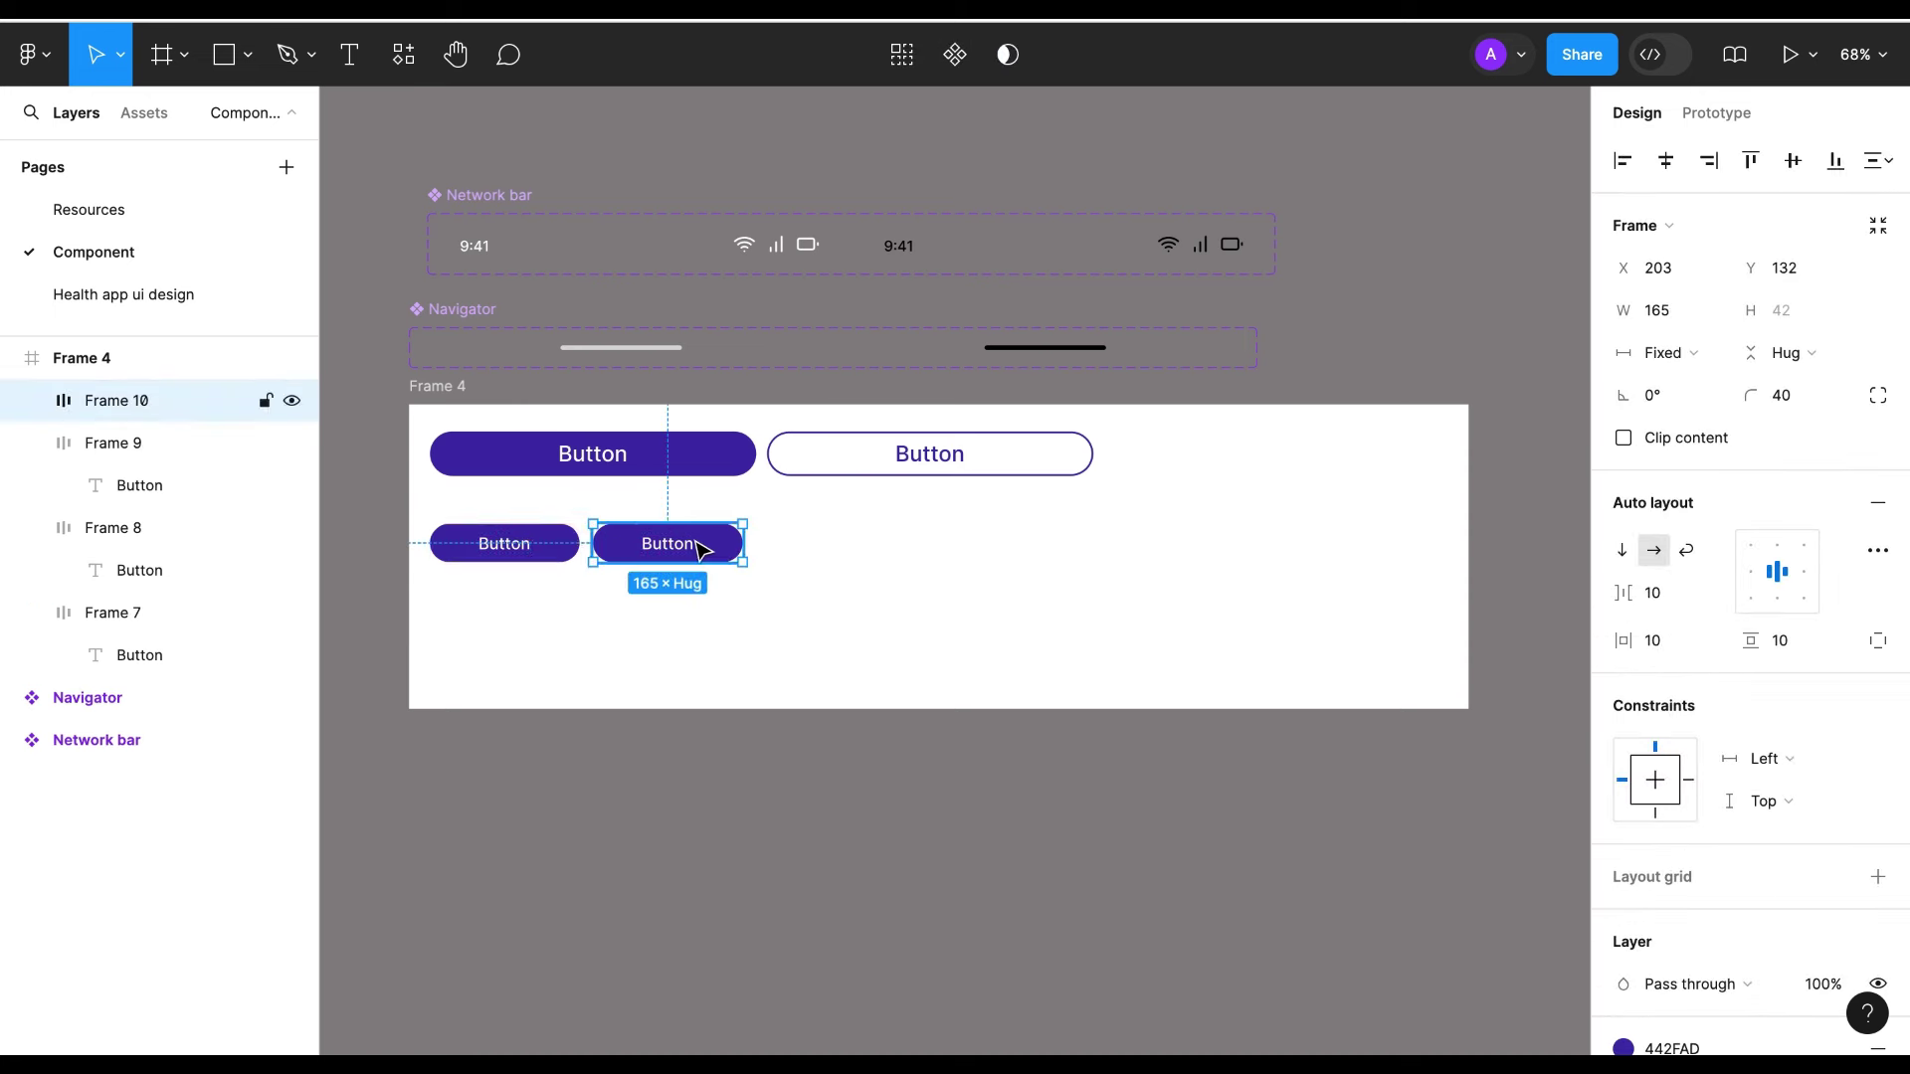
scroll(1727, 860, down, 5)
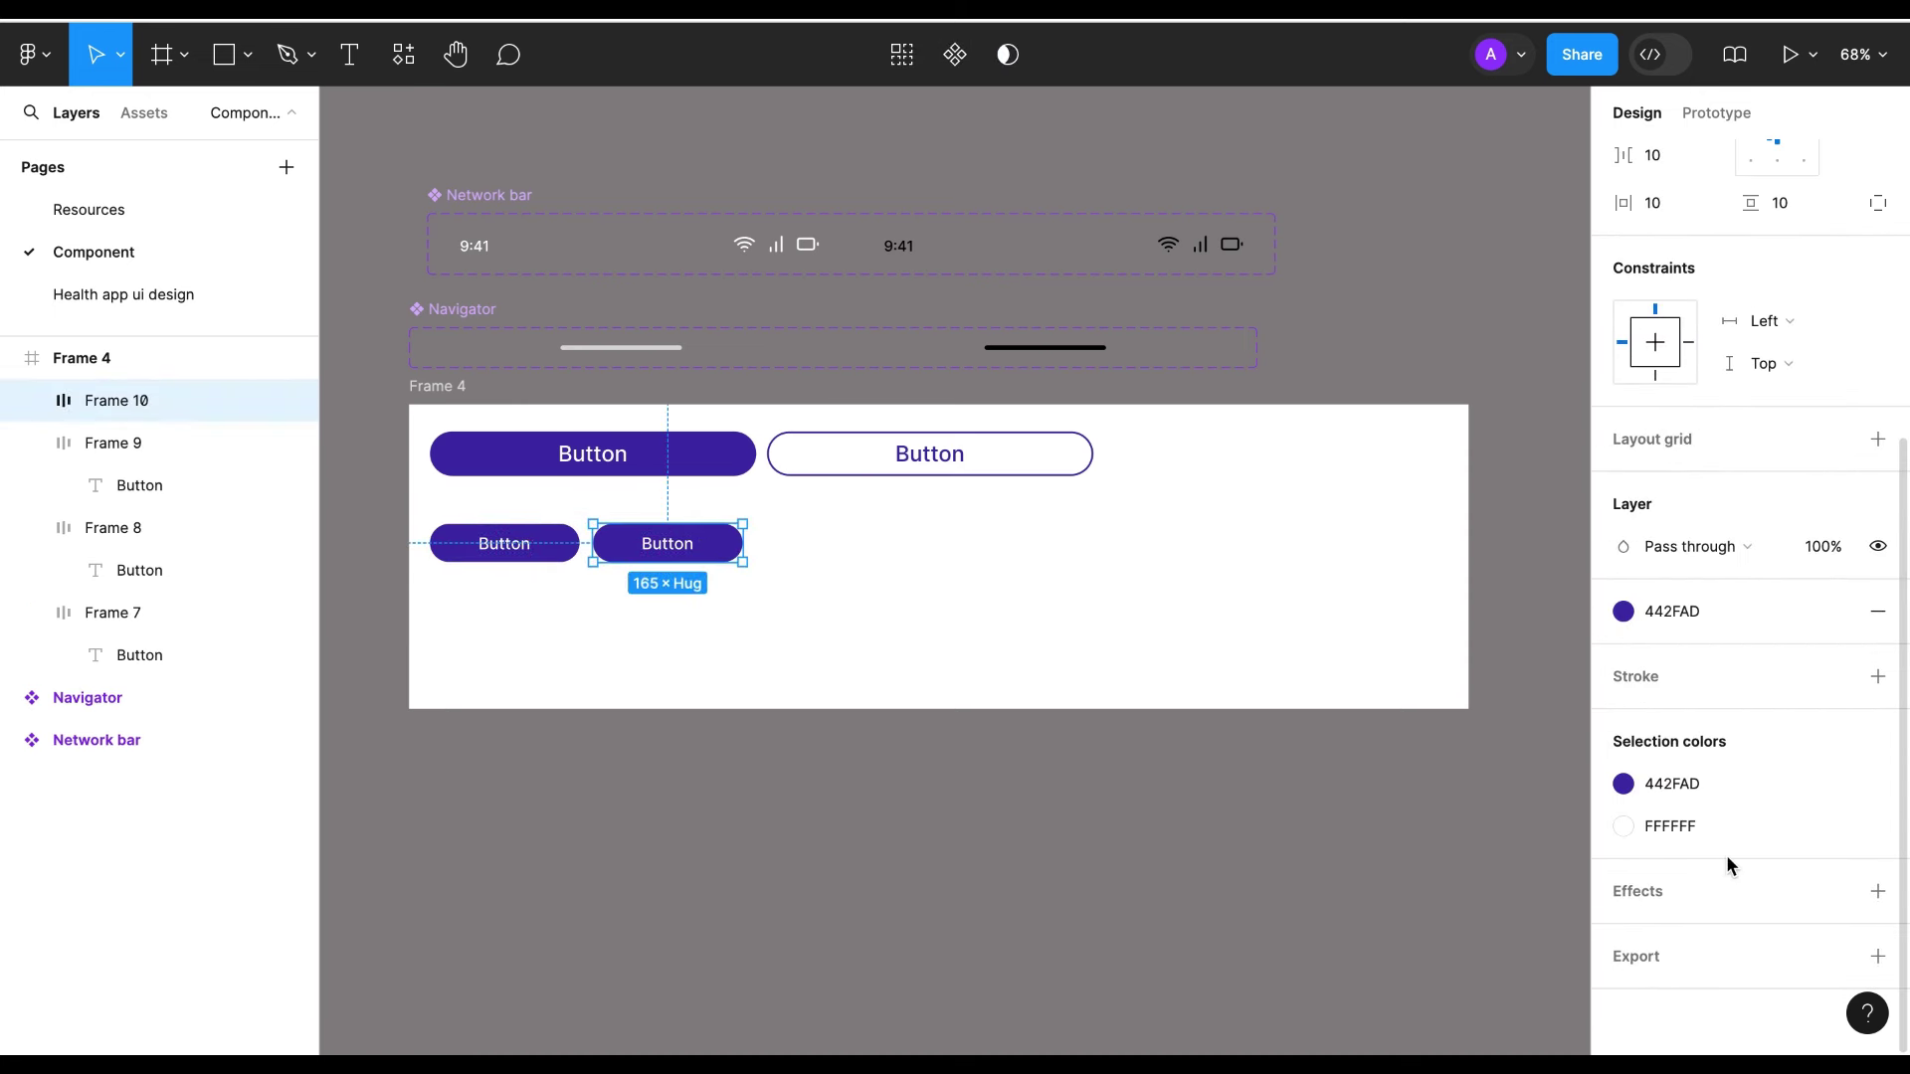
click(1623, 784)
click(1350, 1003)
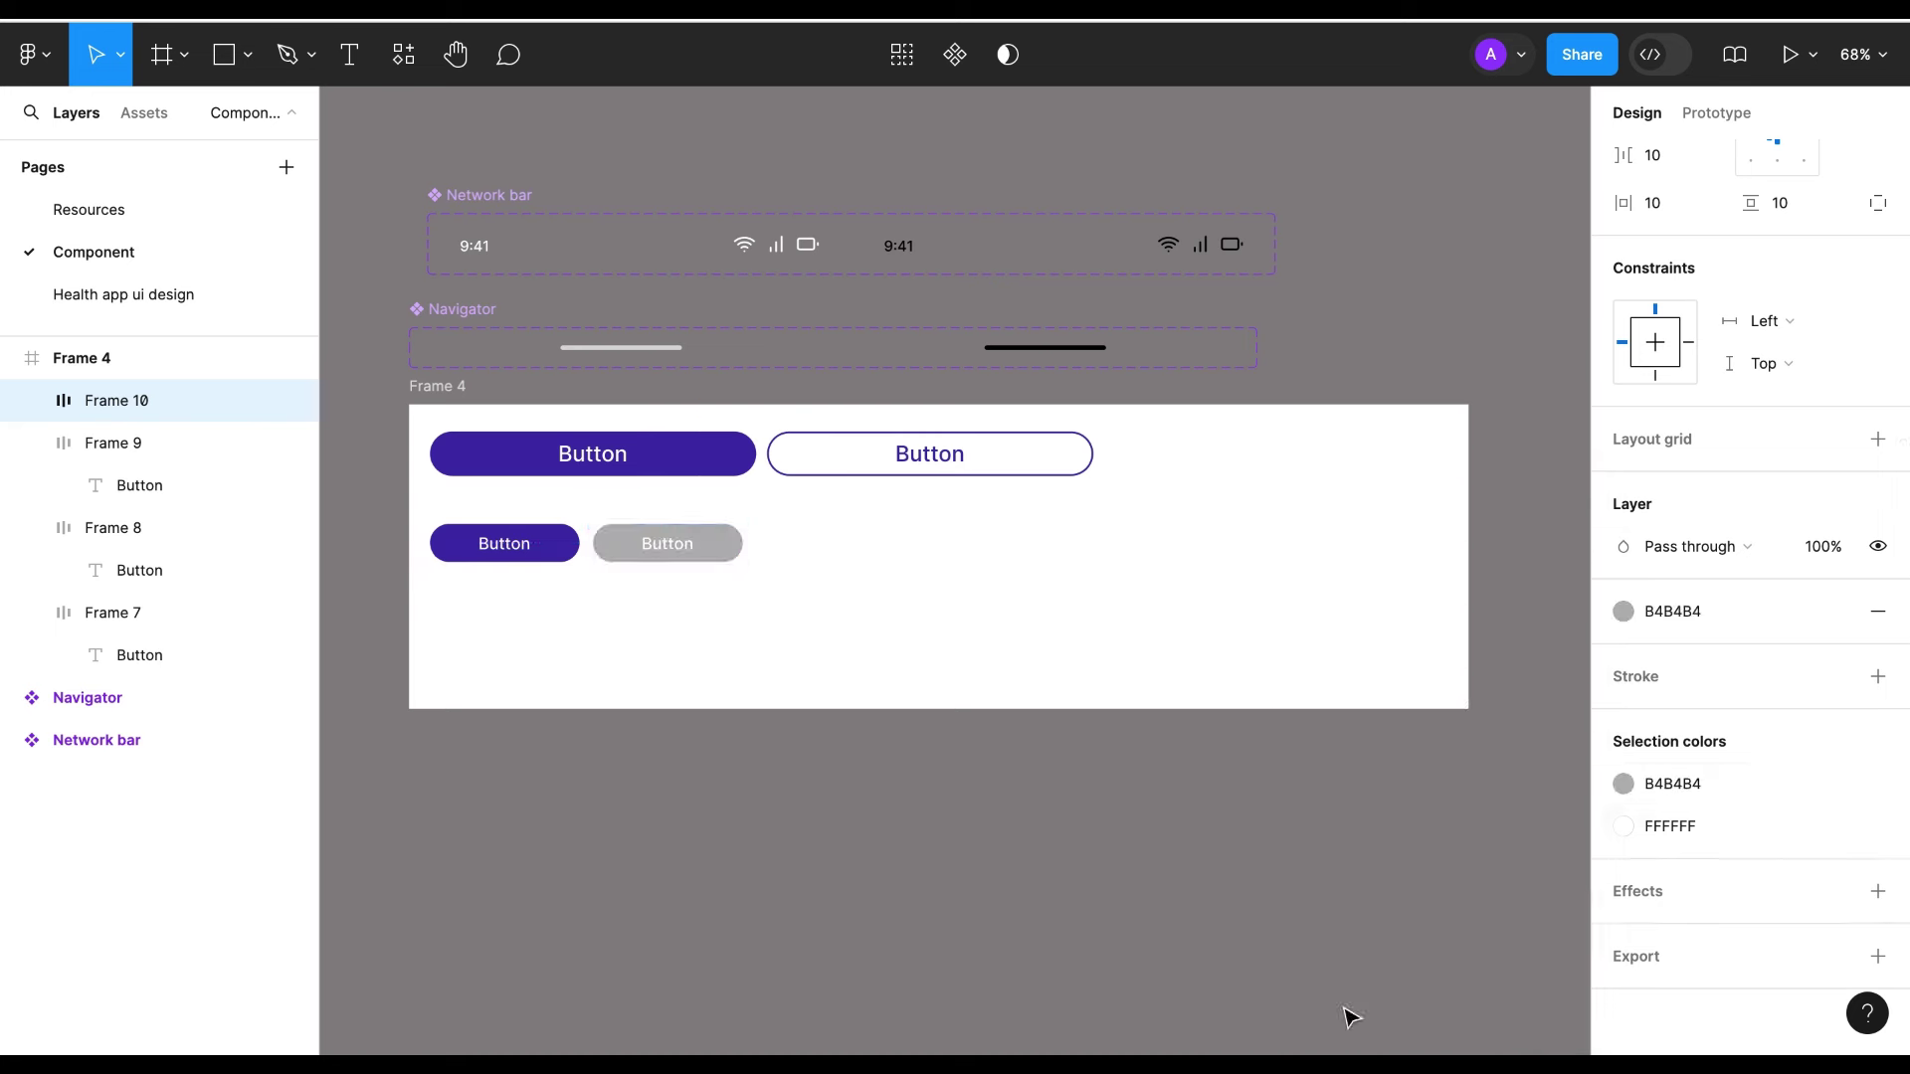
click(1624, 784)
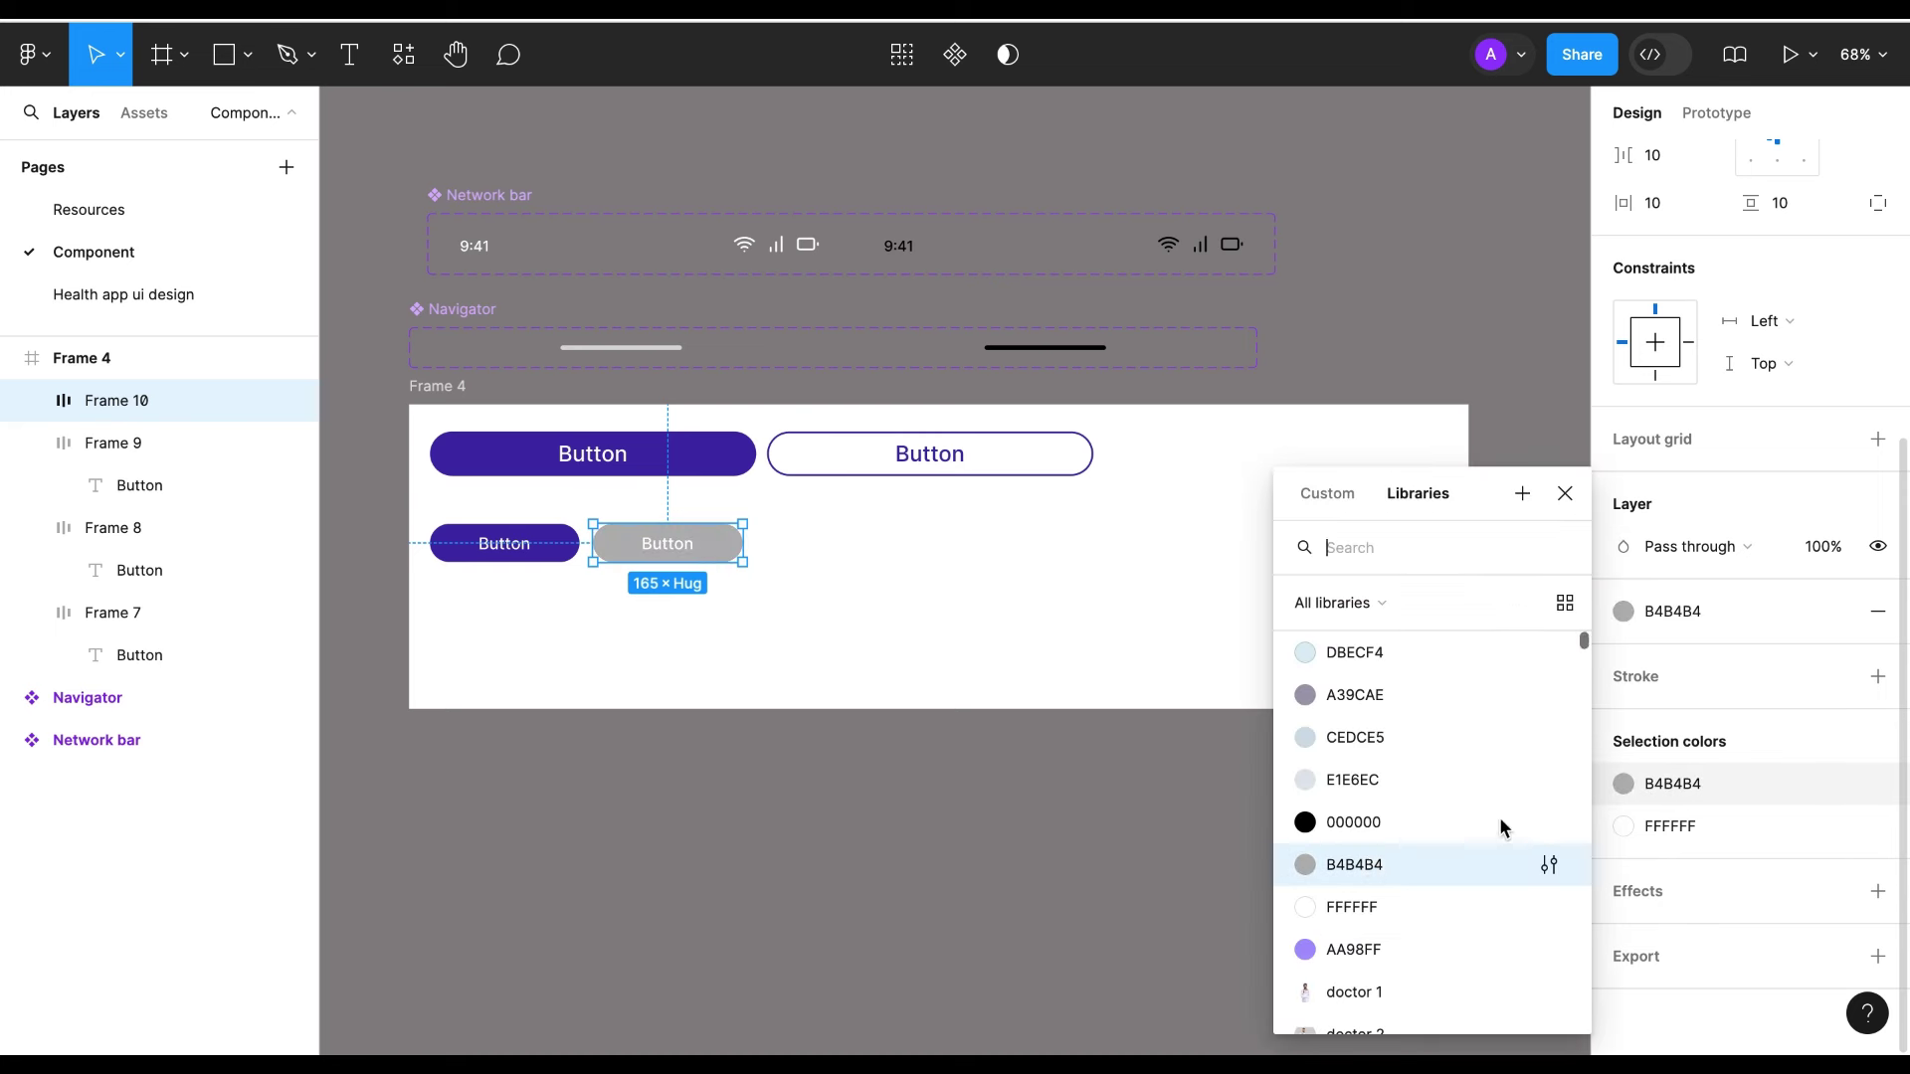
scroll(1392, 845, down, 2)
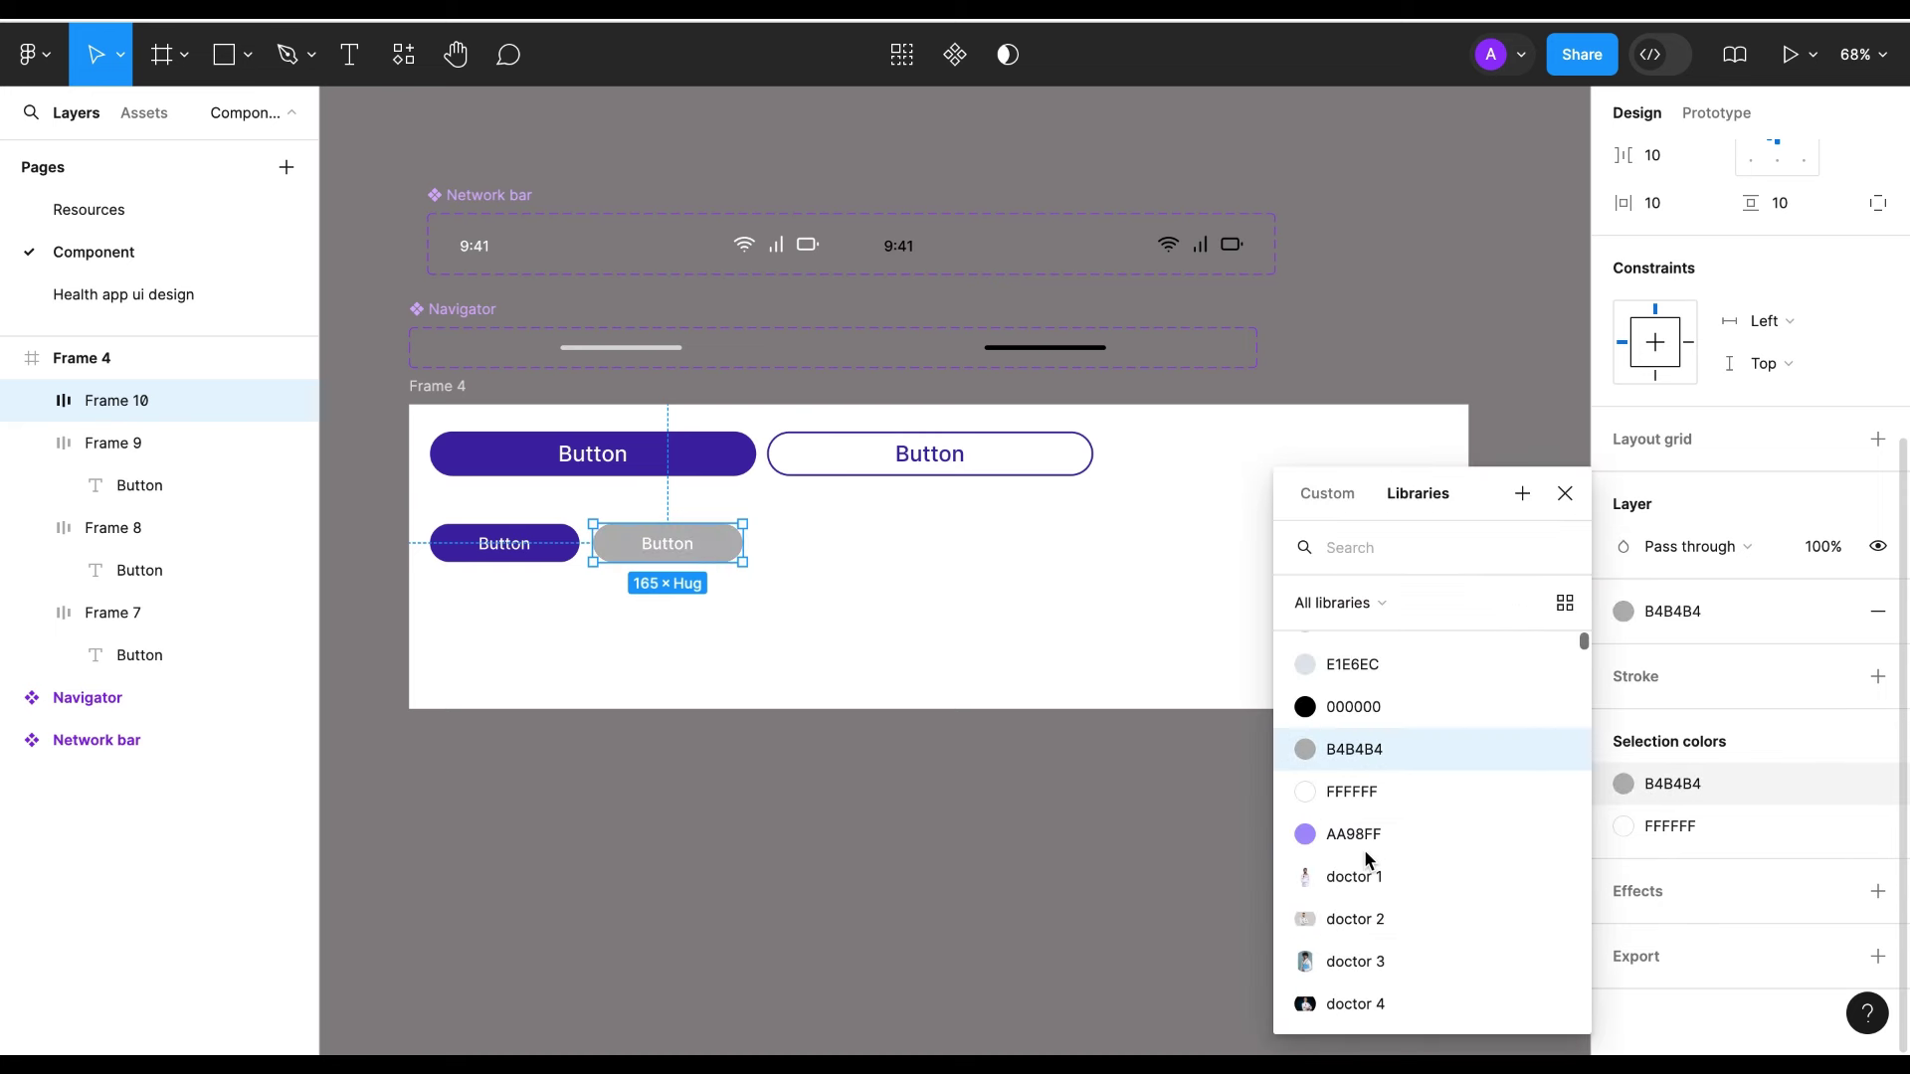
click(1324, 667)
double_click(676, 550)
Make the light grey button's label text grey.
click(1623, 632)
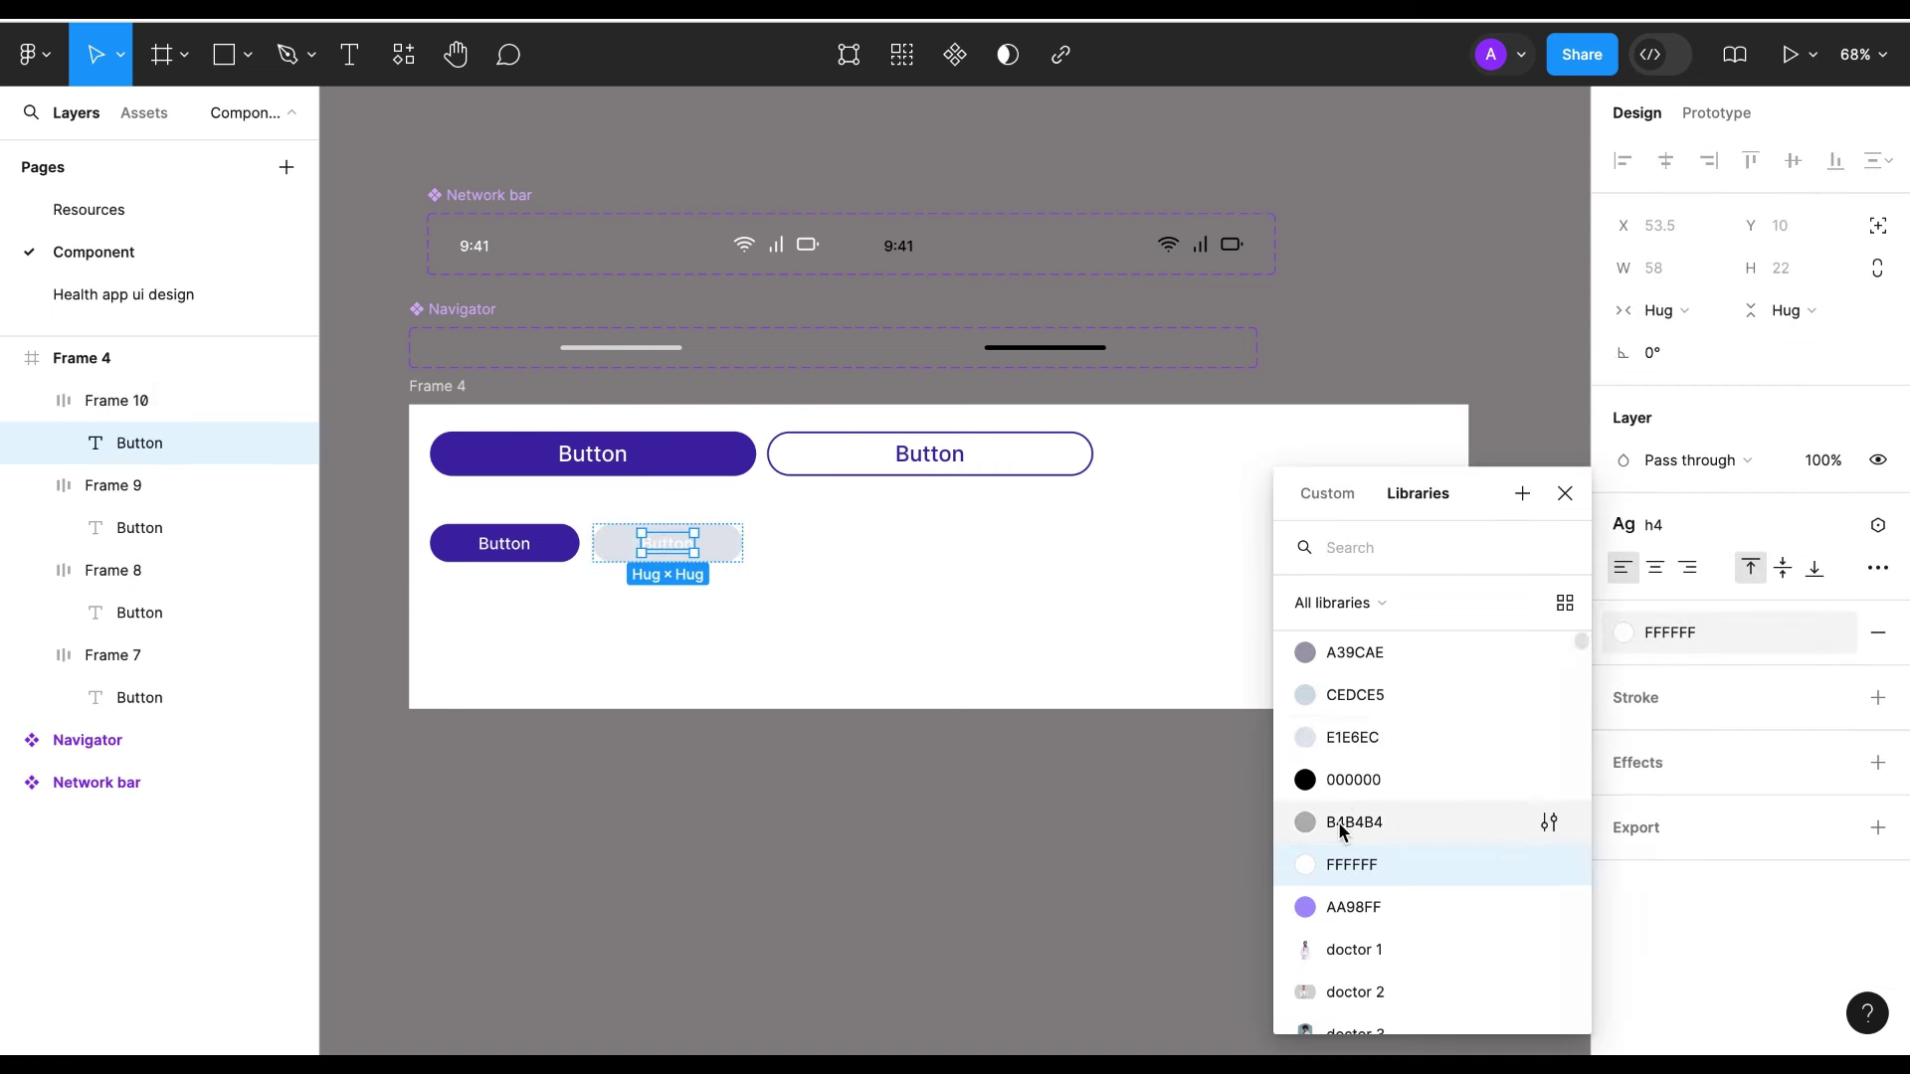
click(1339, 831)
click(874, 589)
click(529, 563)
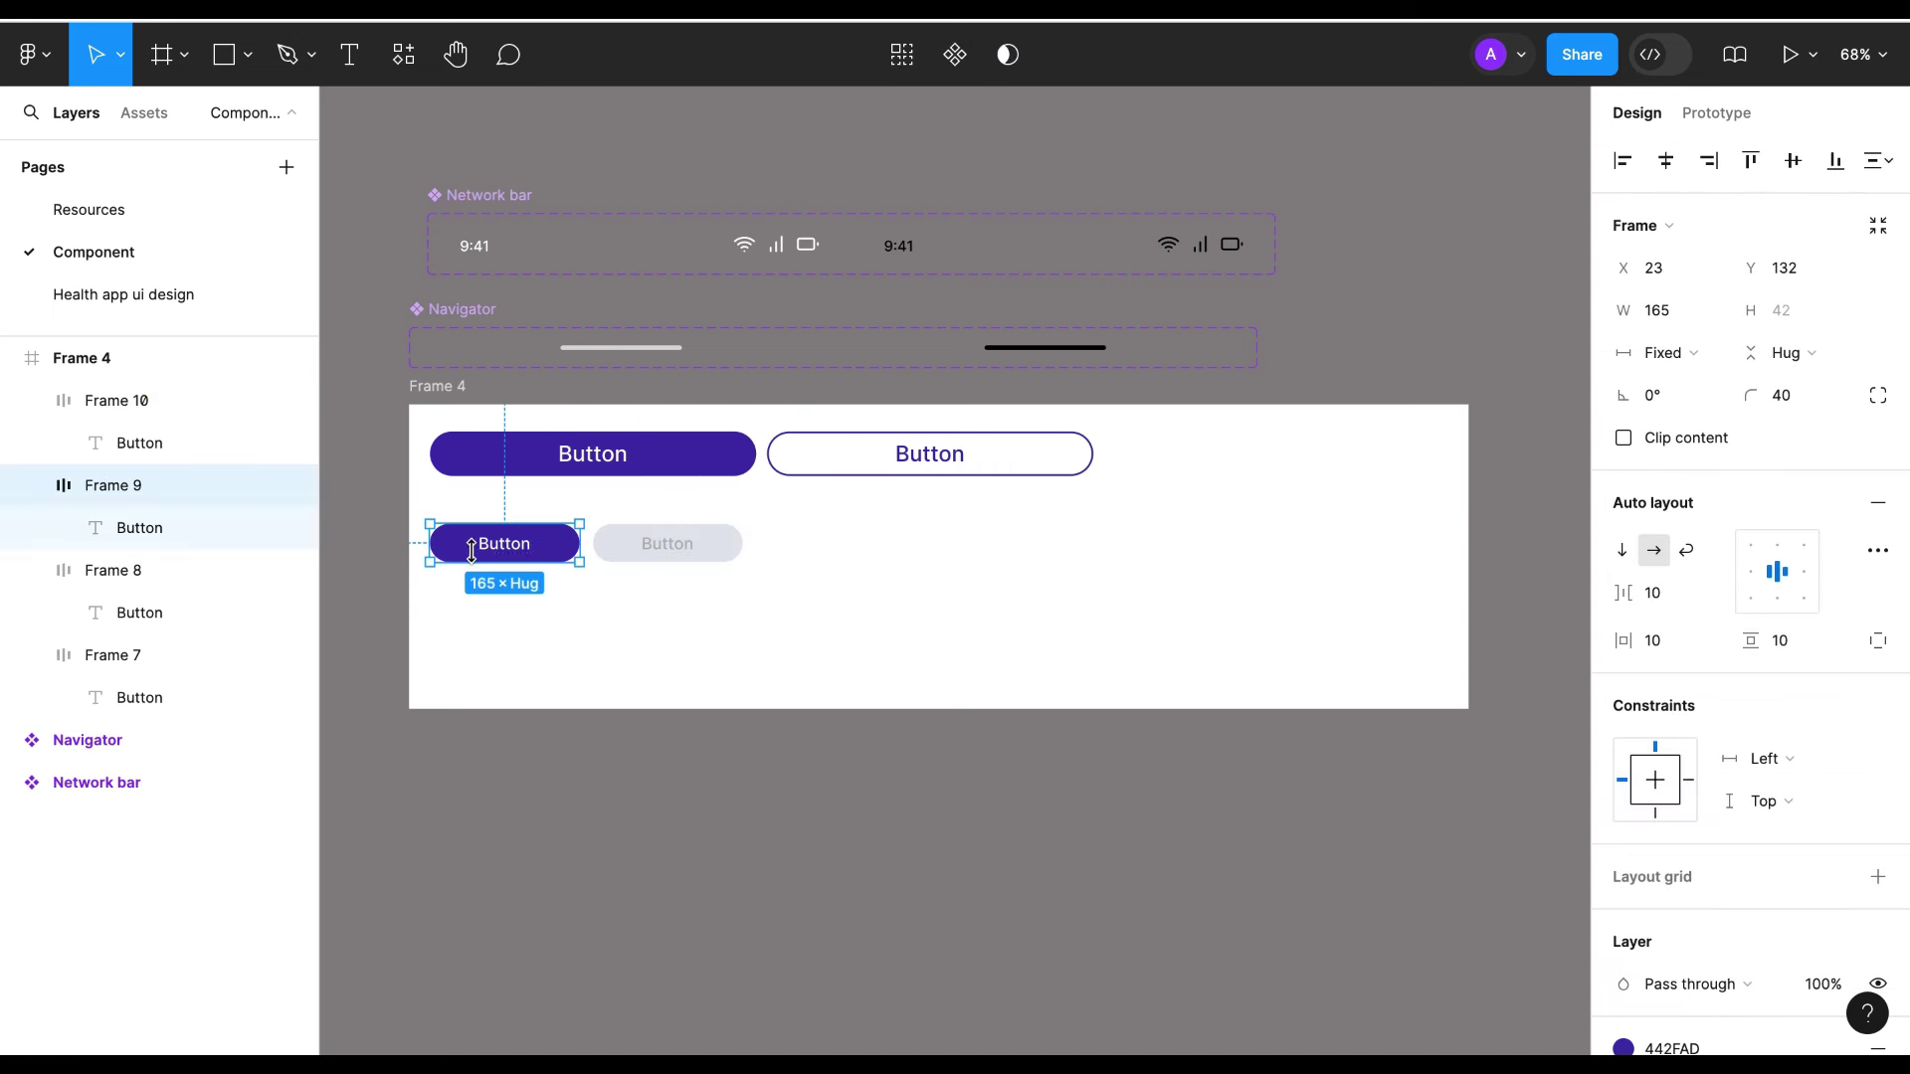
Rename the four button layers, including 'big purple' and 'Outlined big button'.
double_click(113, 485)
text(small purple)
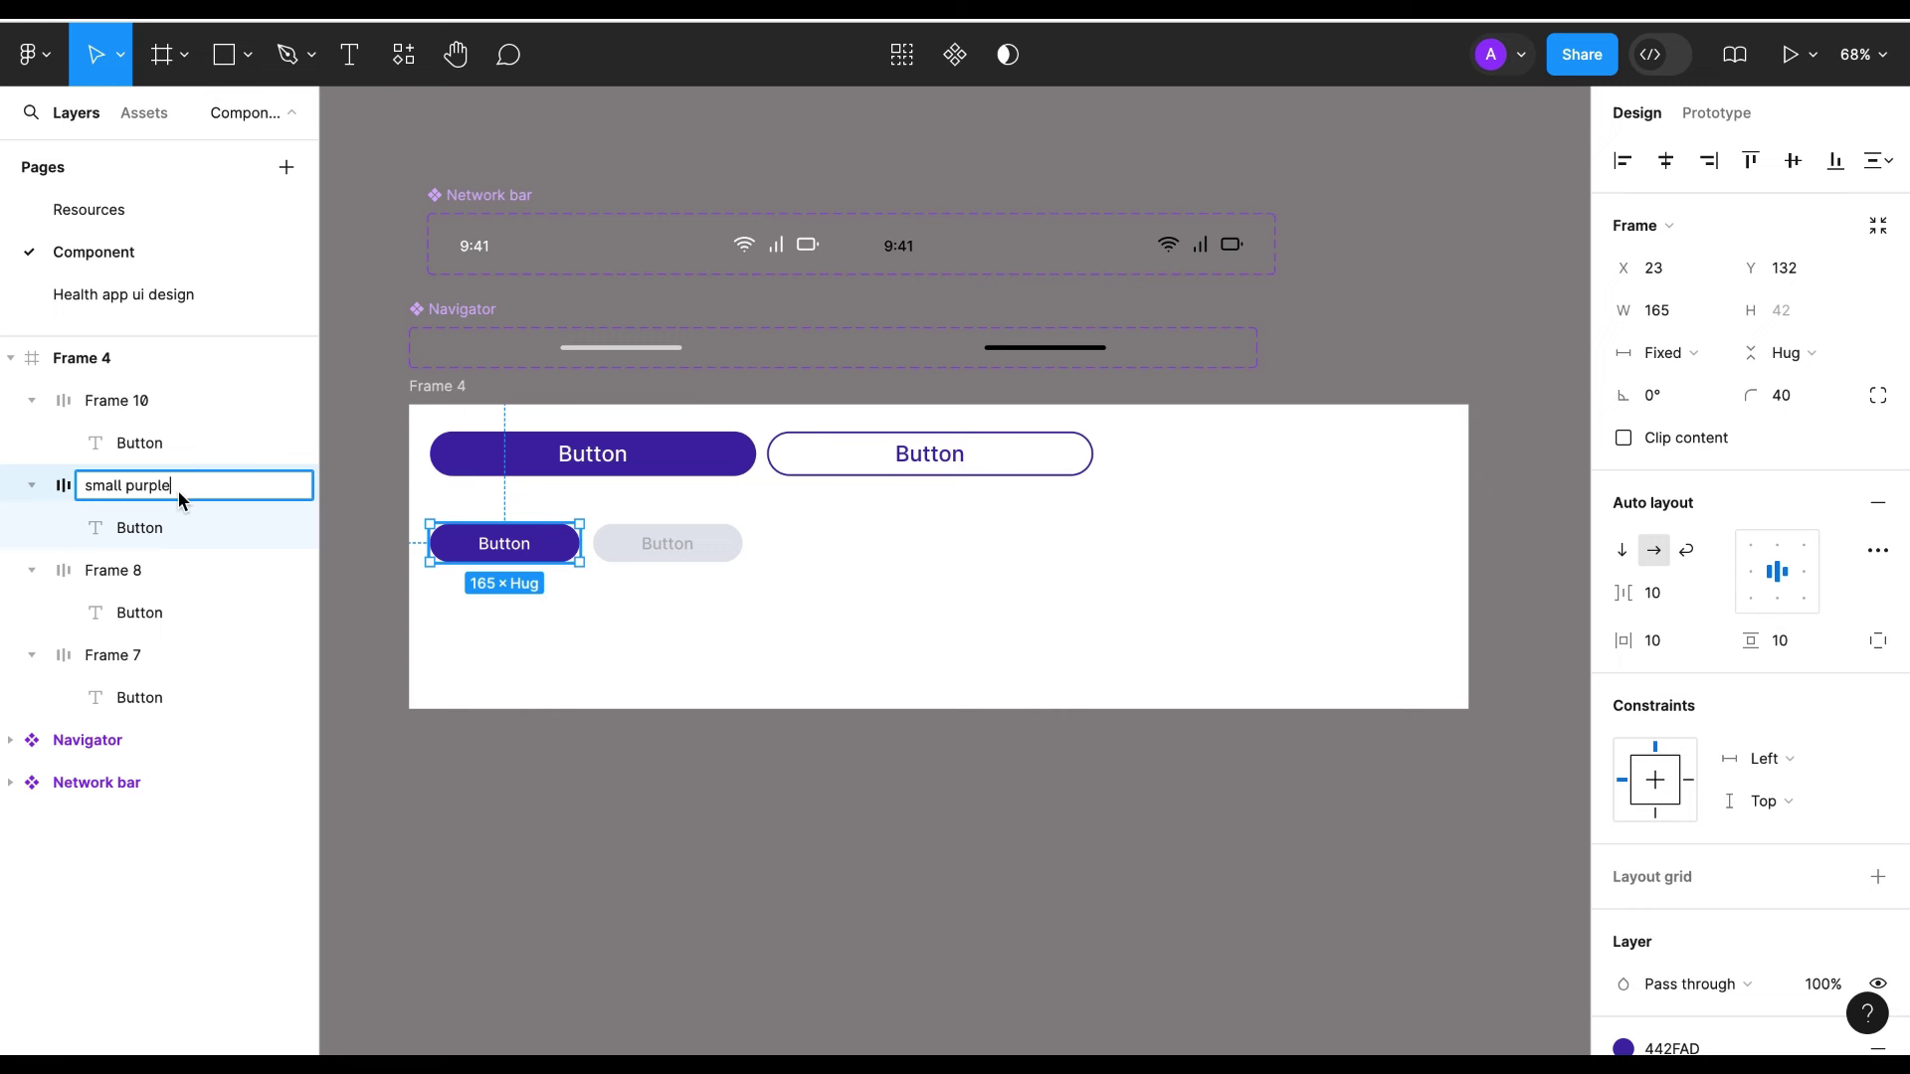
click(116, 398)
double_click(111, 400)
text(small grey)
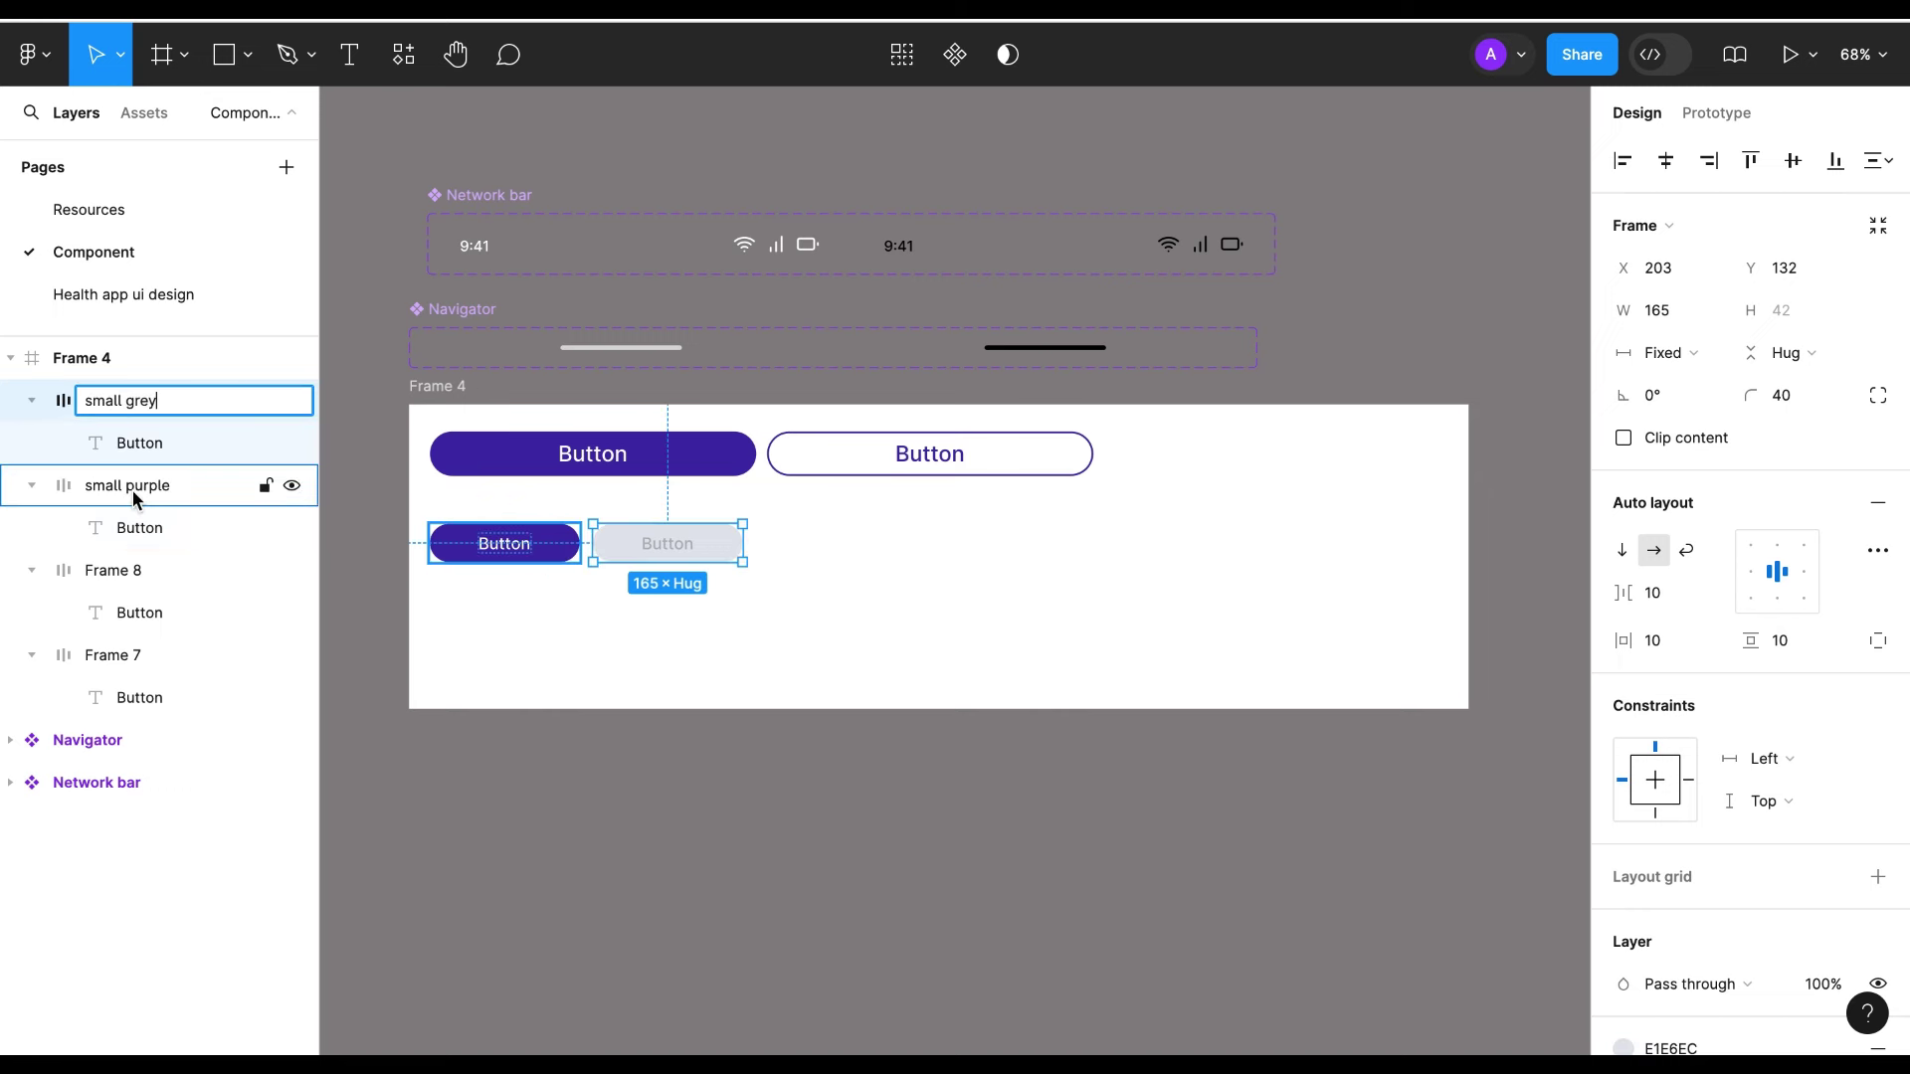
click(109, 654)
double_click(110, 654)
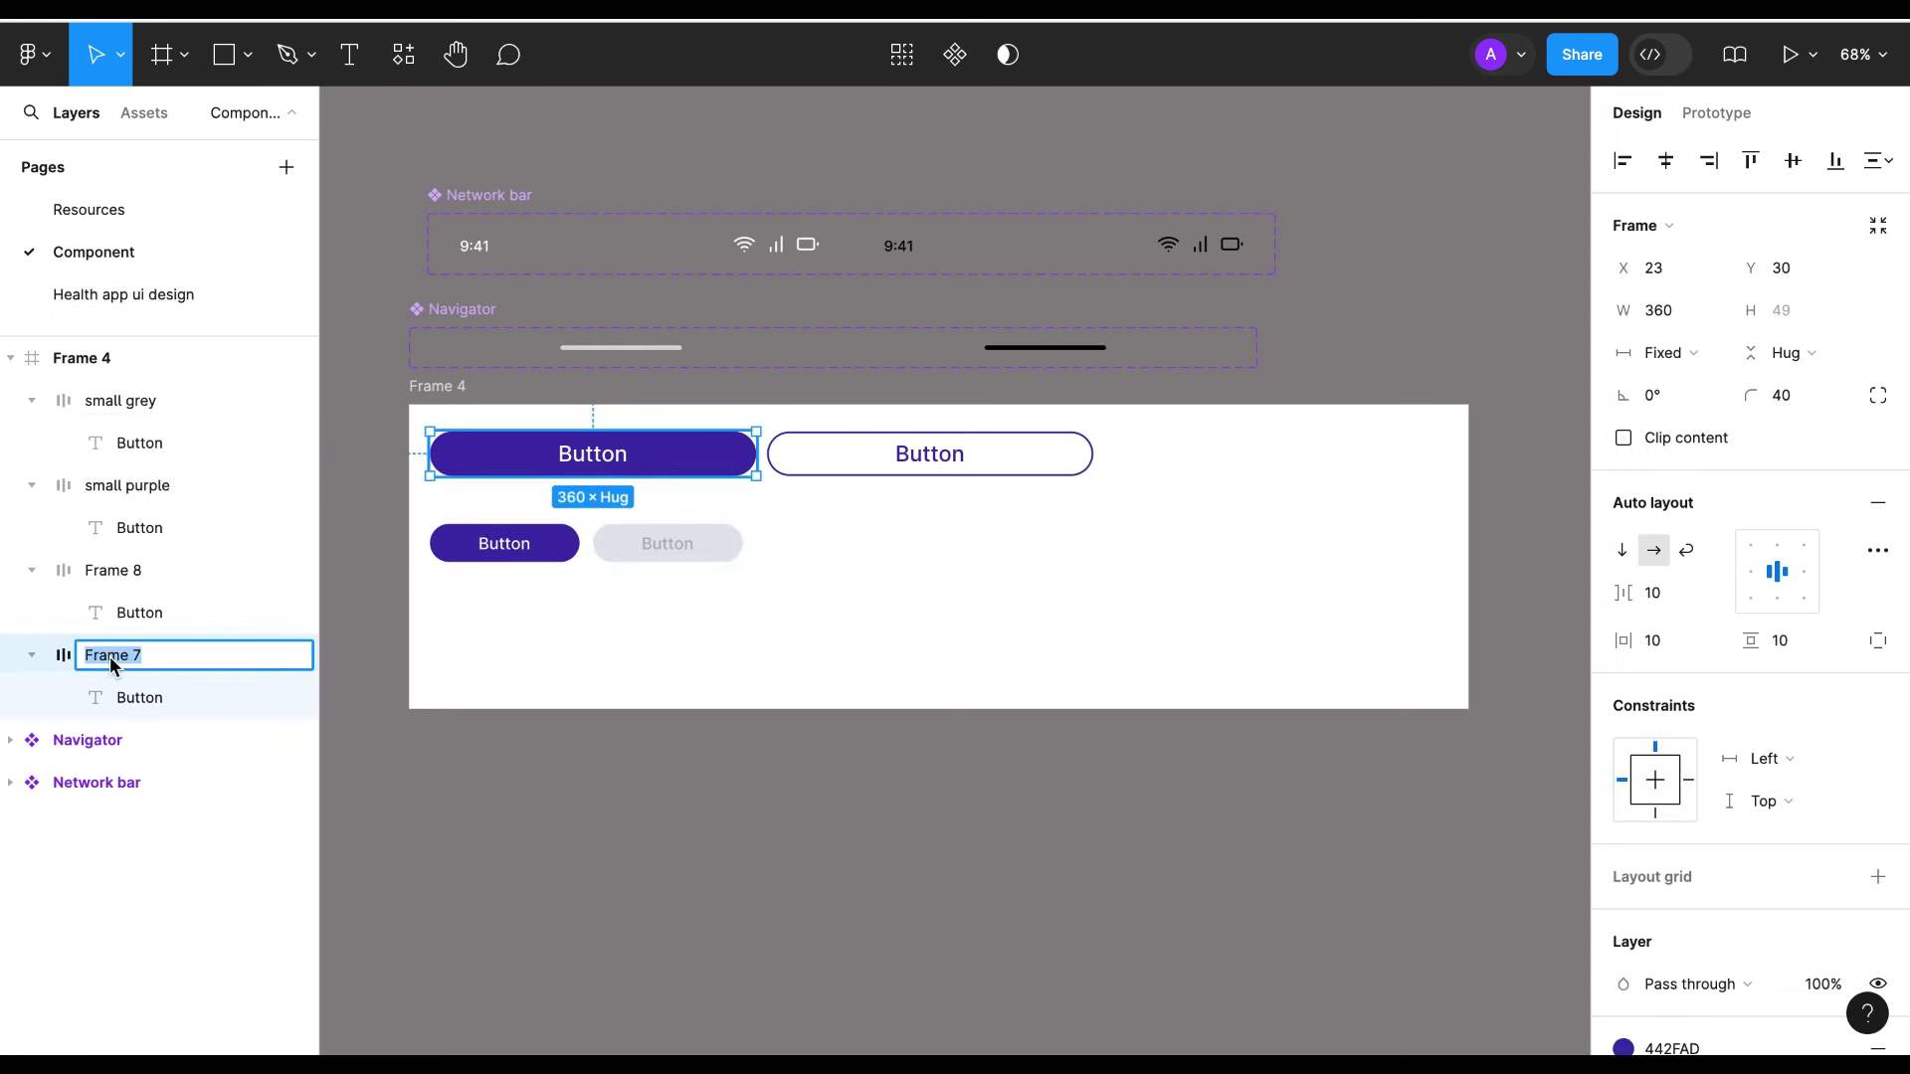
text(big purple)
double_click(100, 571)
text(Outlined big bu)
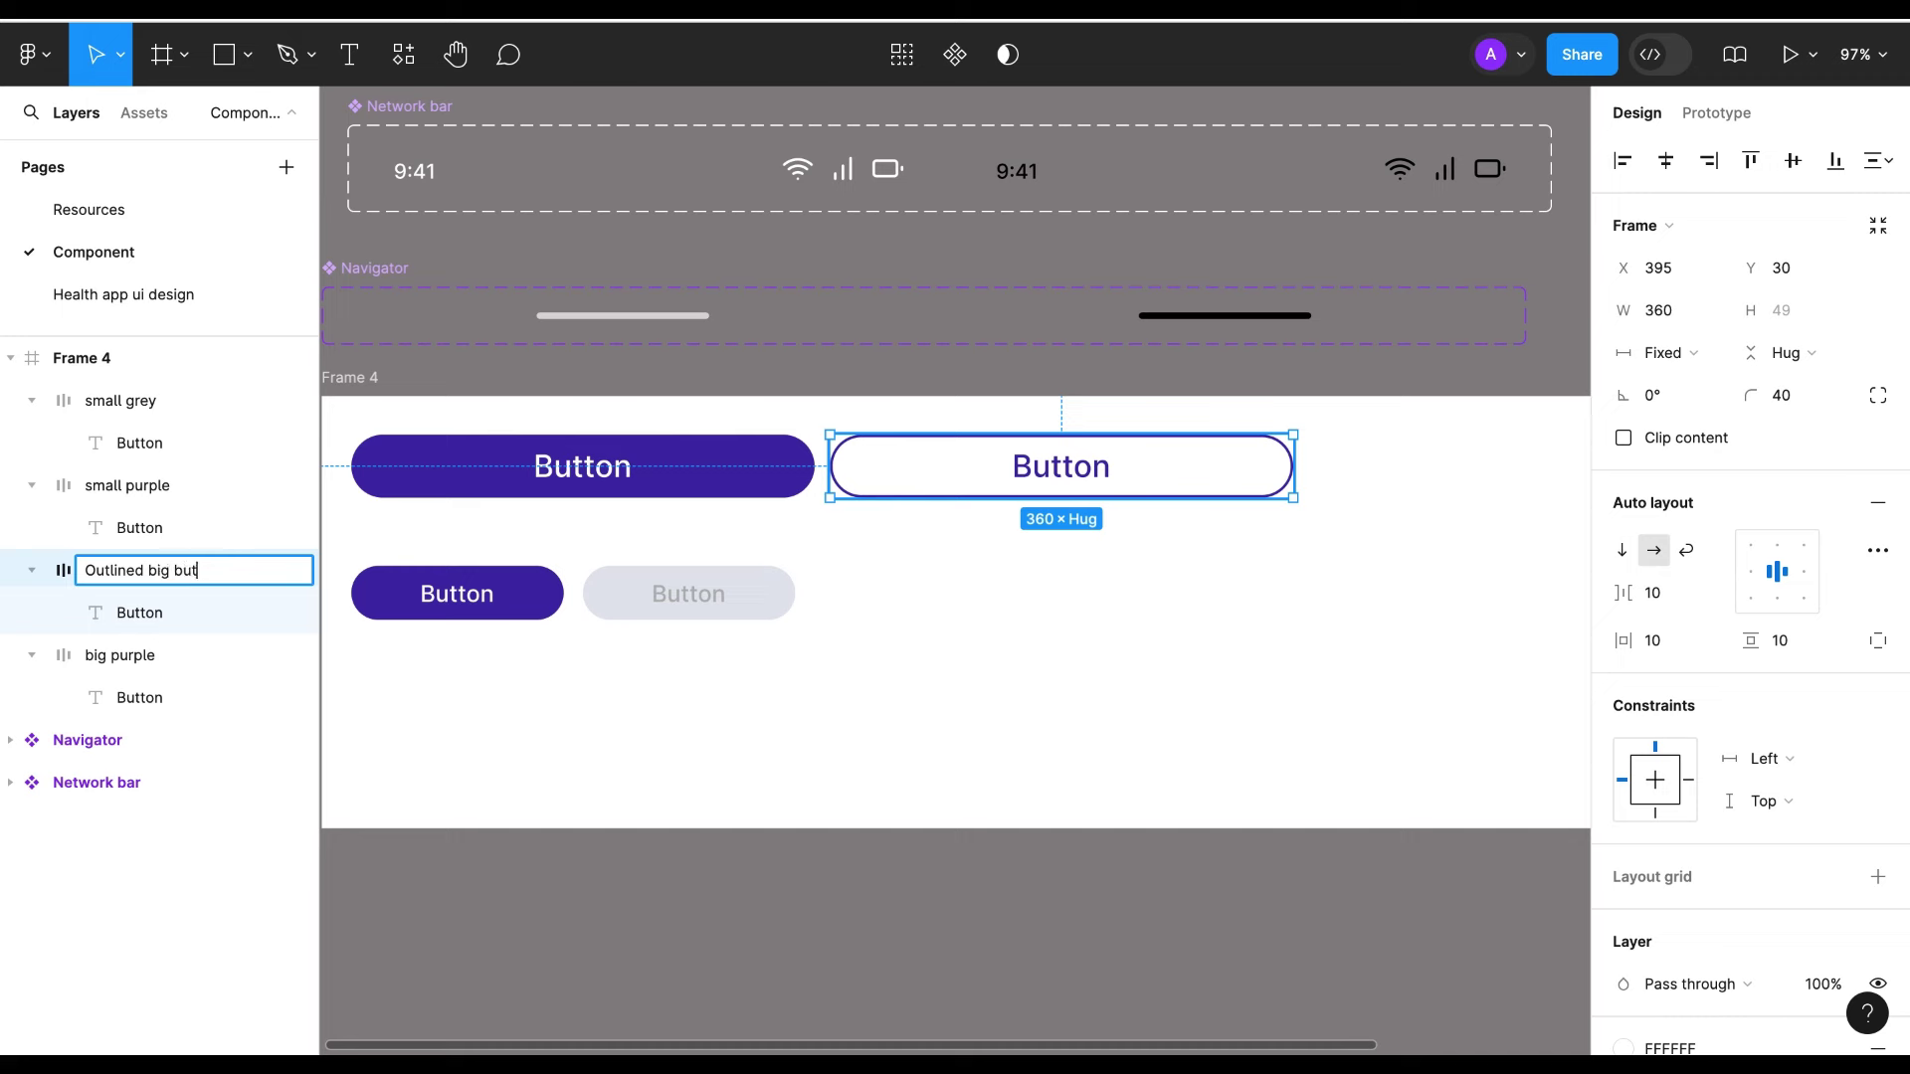
text(ton)
key(Escape)
Rename the frame Button and combine the four buttons into a component set named Button.
click(90, 366)
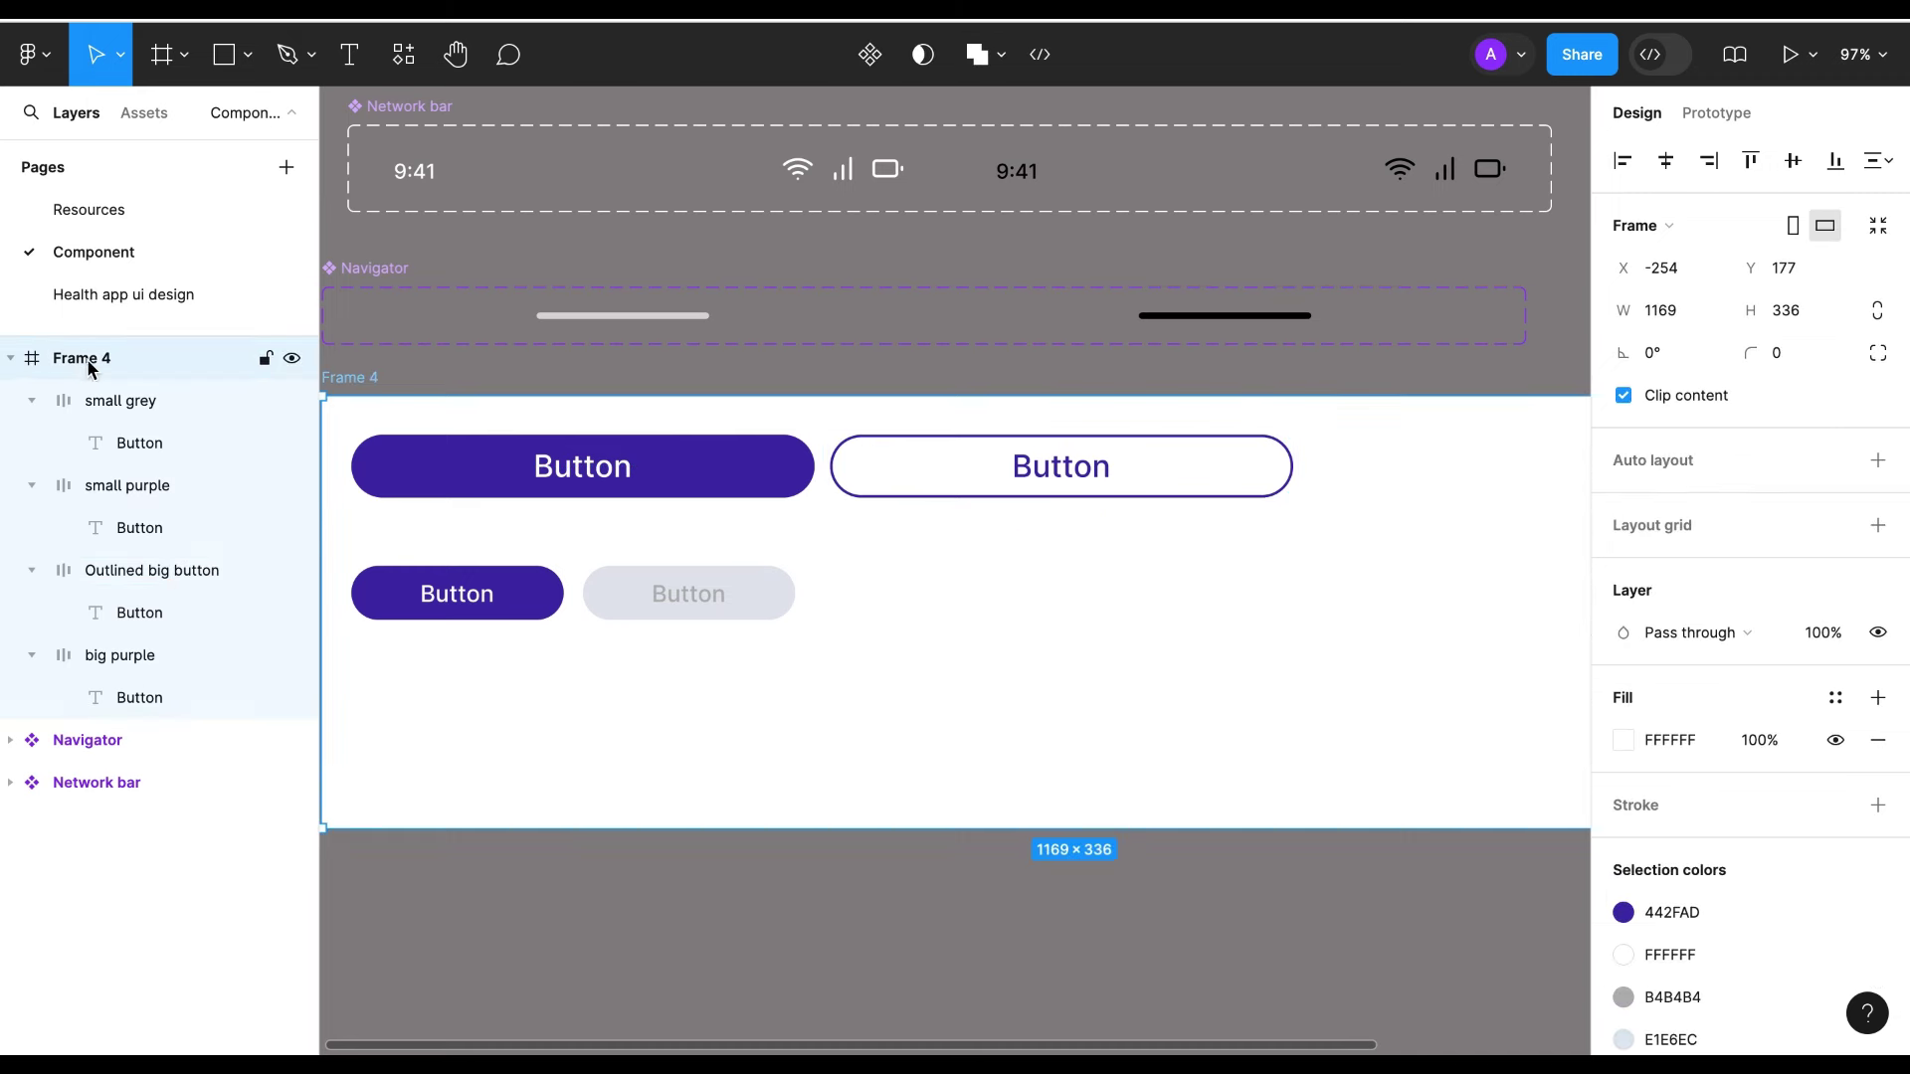
key(Tab)
text(Button)
key(Return)
scroll(895, 716, down, 5)
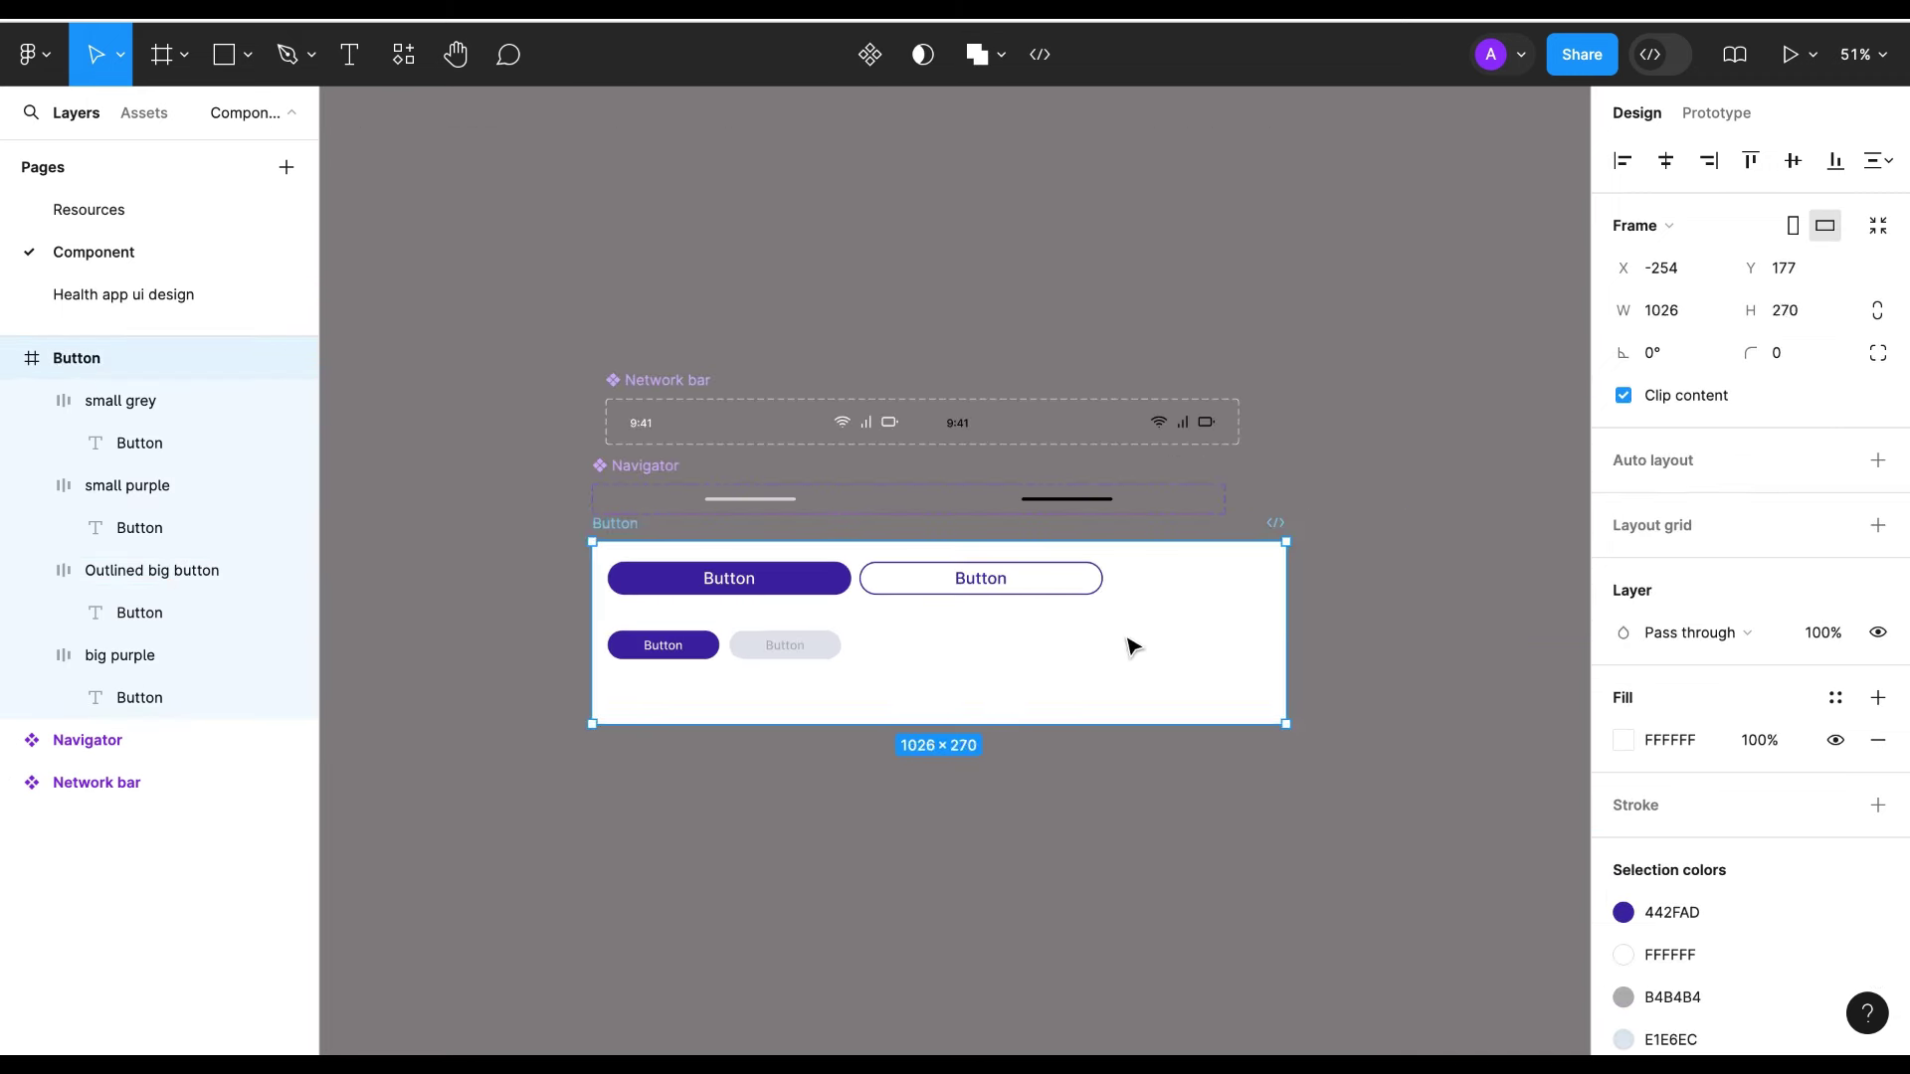
click(1130, 580)
mouse_move(1131, 554)
mouse_down()
mouse_move(778, 686)
mouse_move(609, 671)
mouse_up()
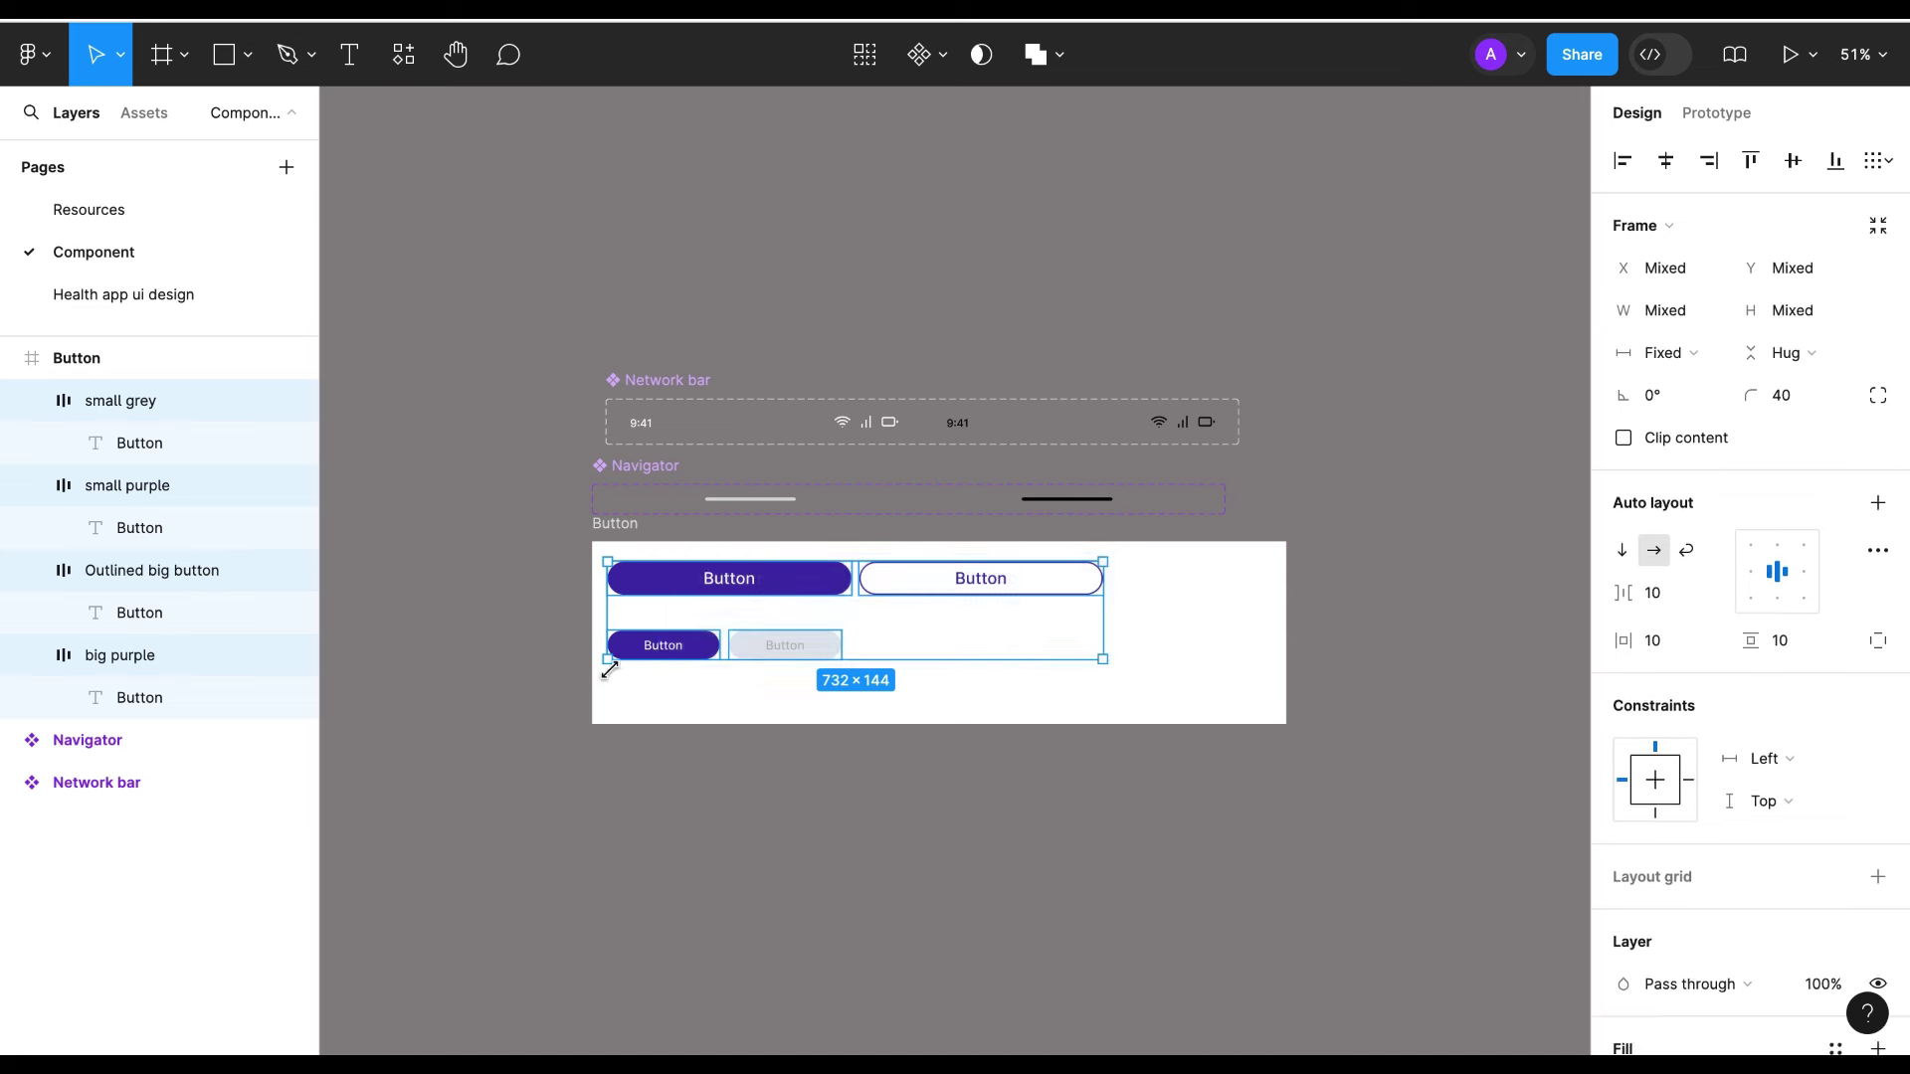
click(938, 61)
click(929, 188)
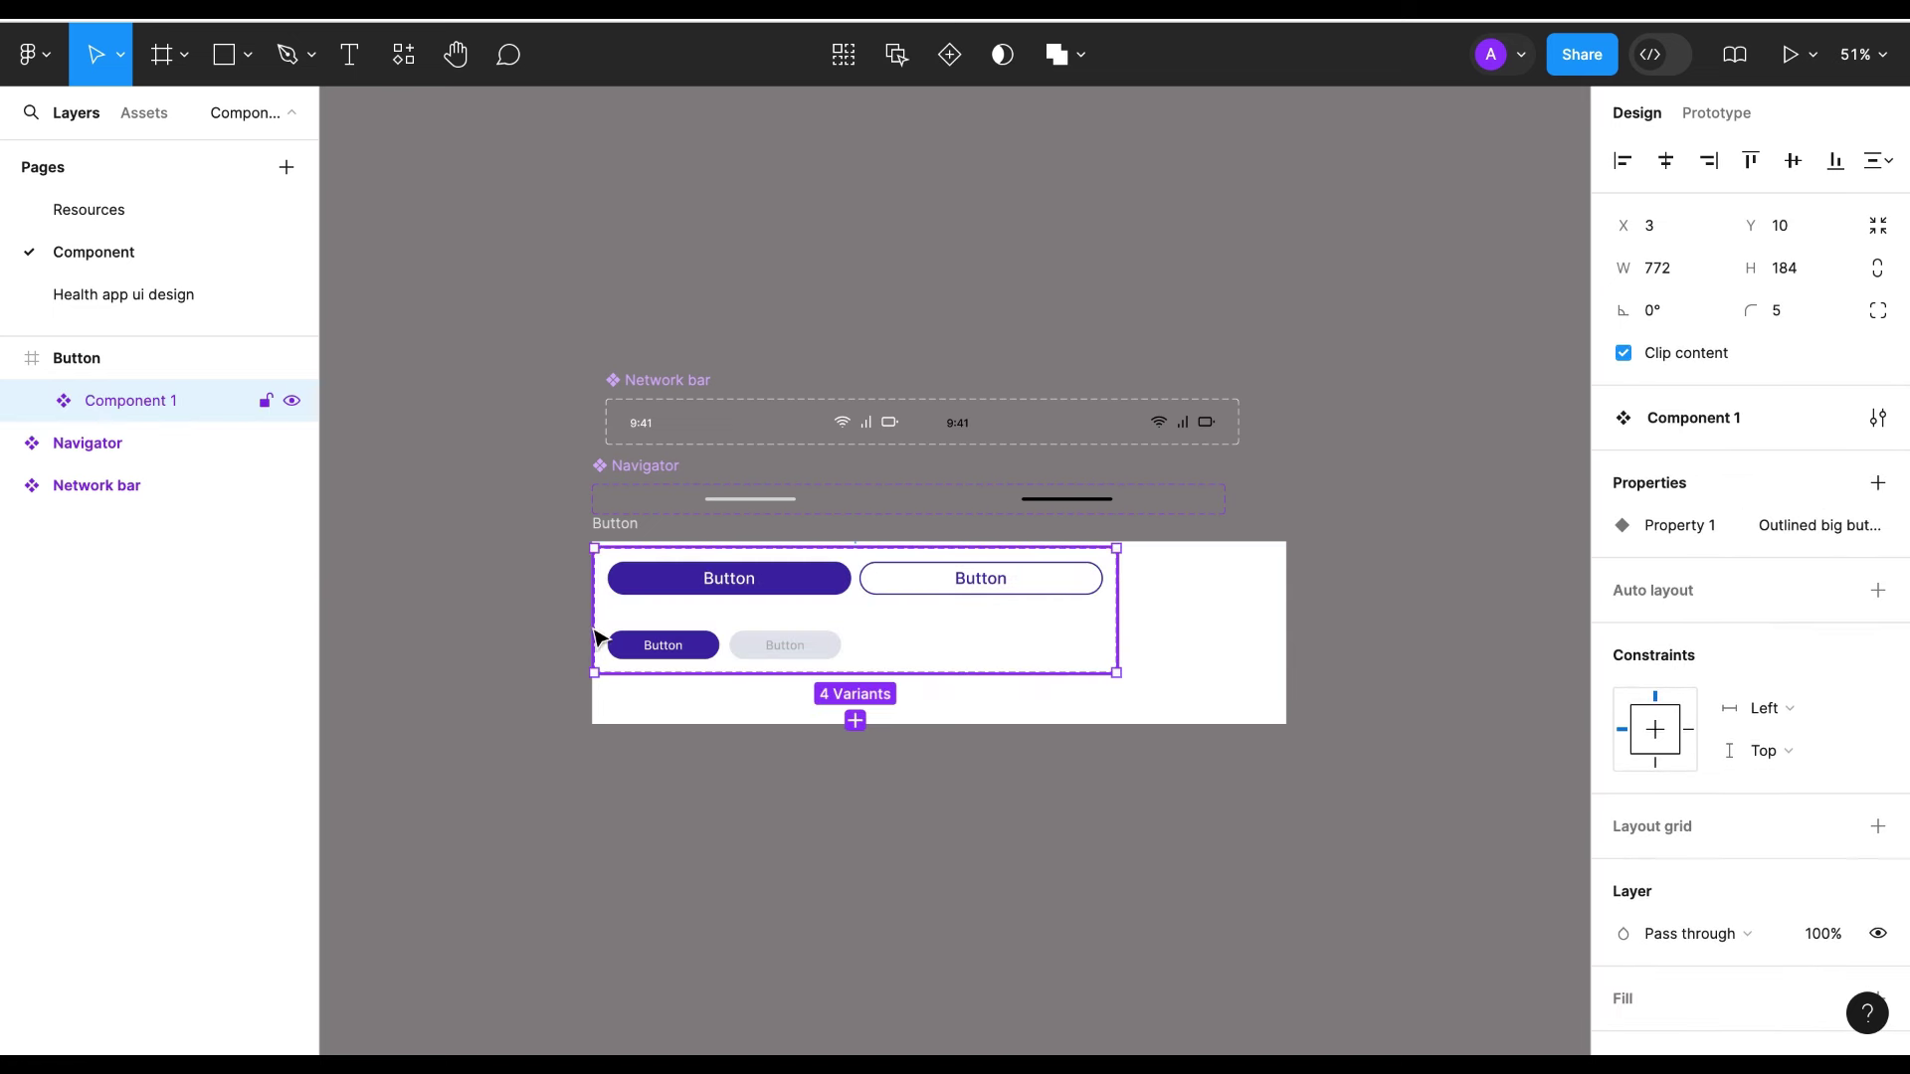
double_click(130, 400)
text(Button)
key(Return)
Check each of the four Button variants, then return to the Health app ui design page.
click(738, 587)
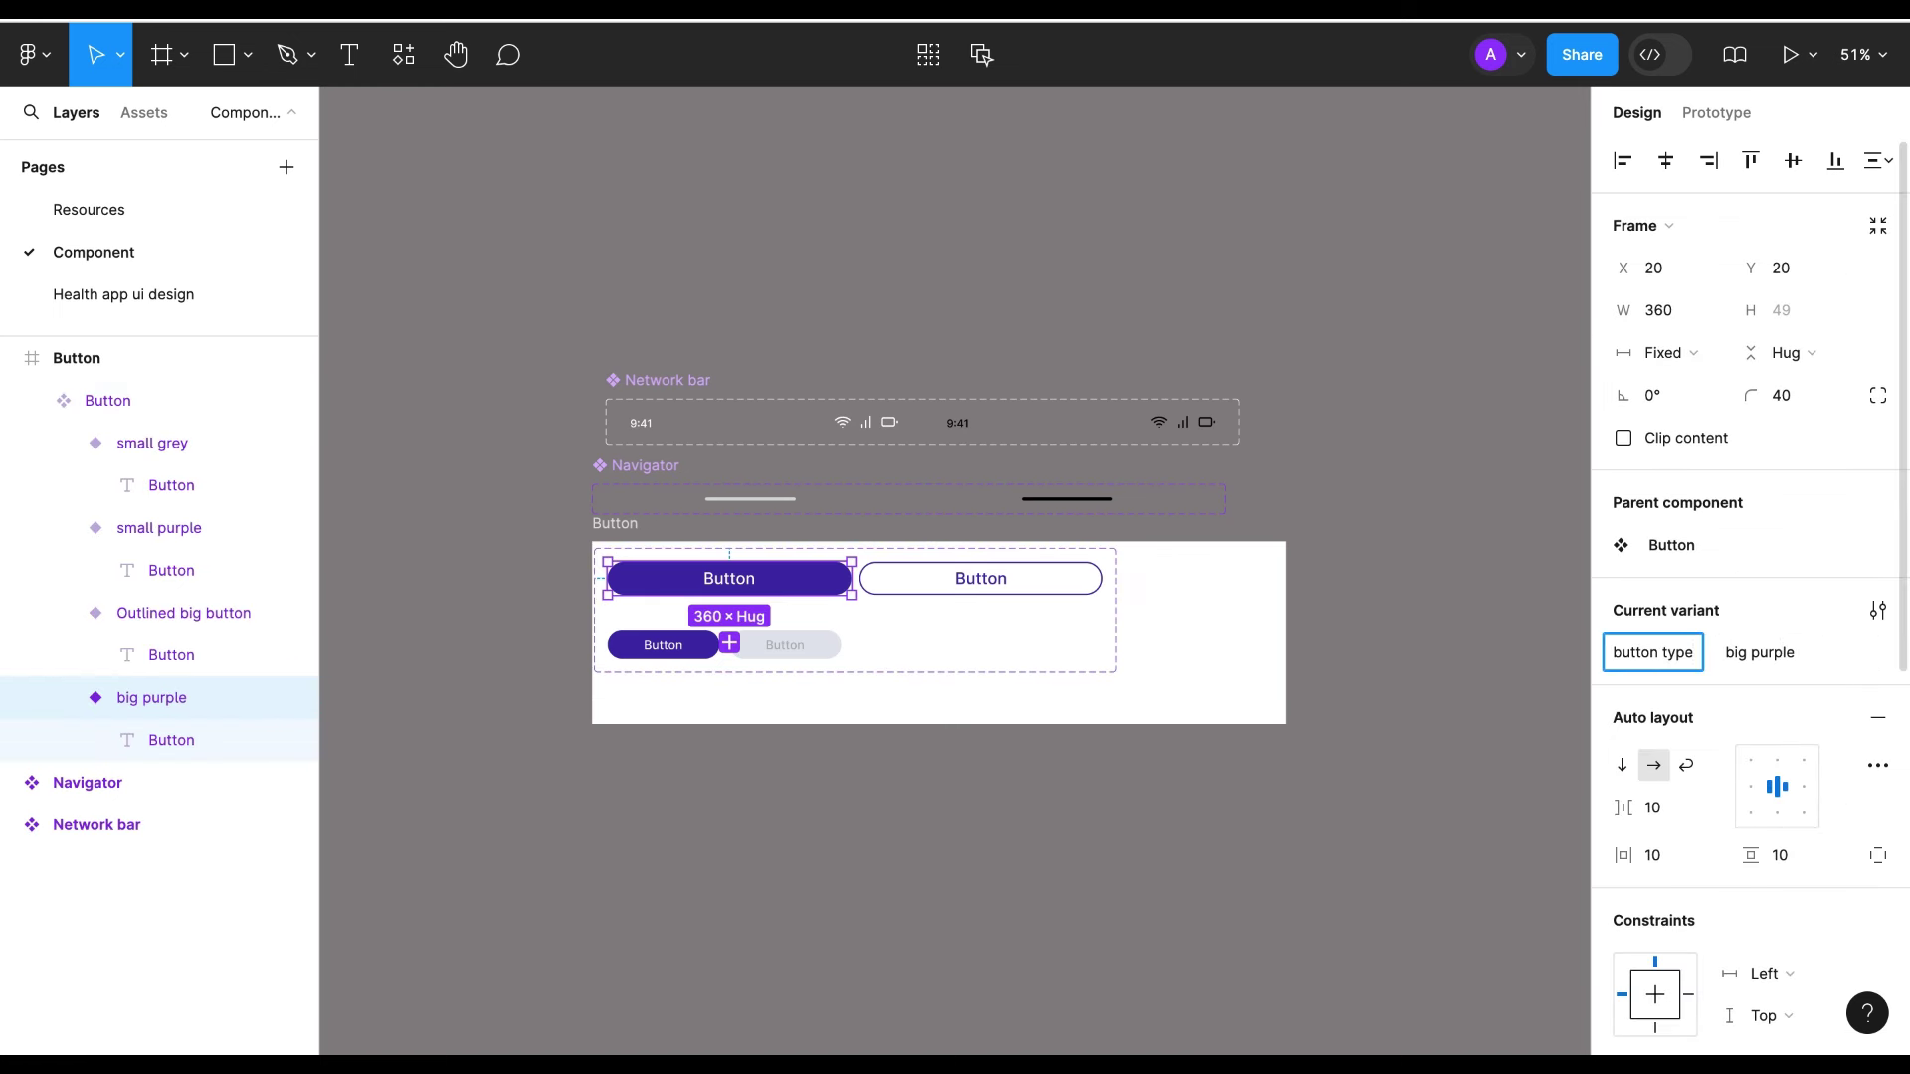
click(909, 585)
click(690, 644)
click(785, 645)
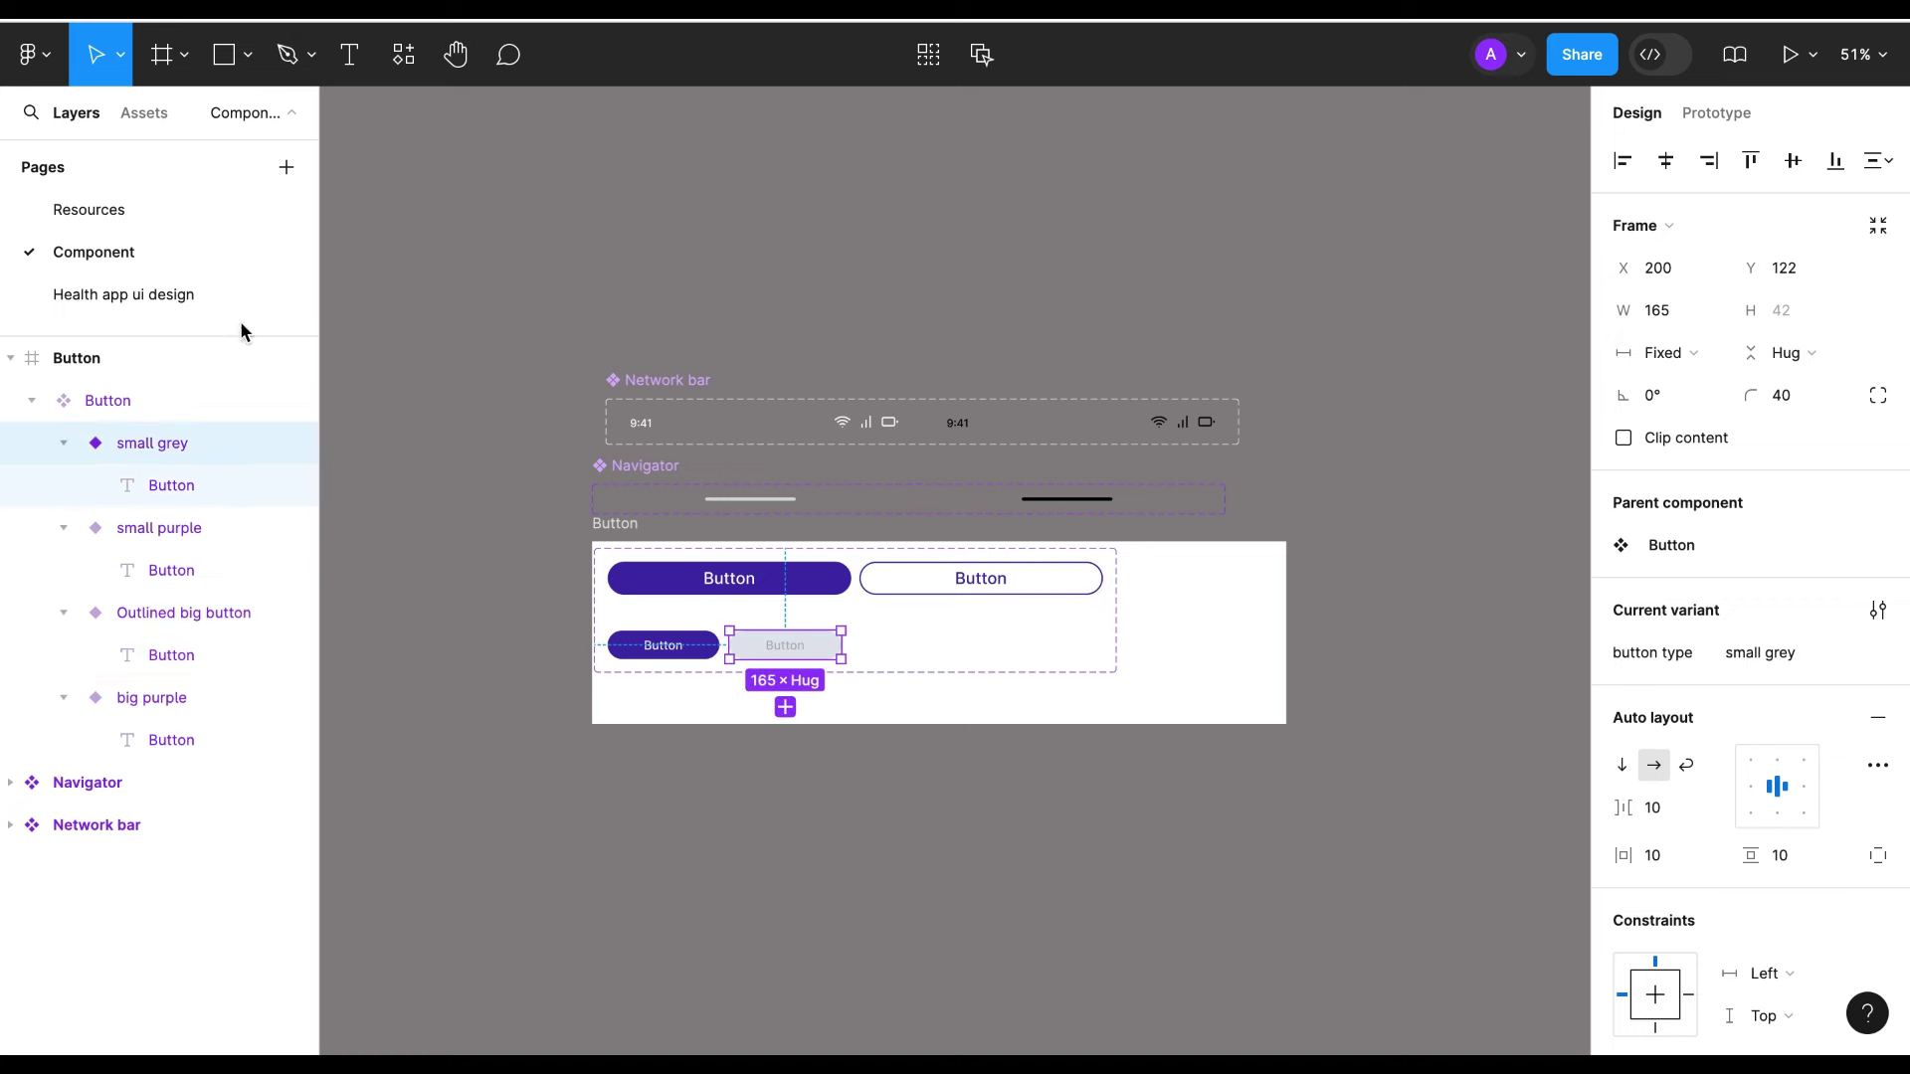
click(115, 294)
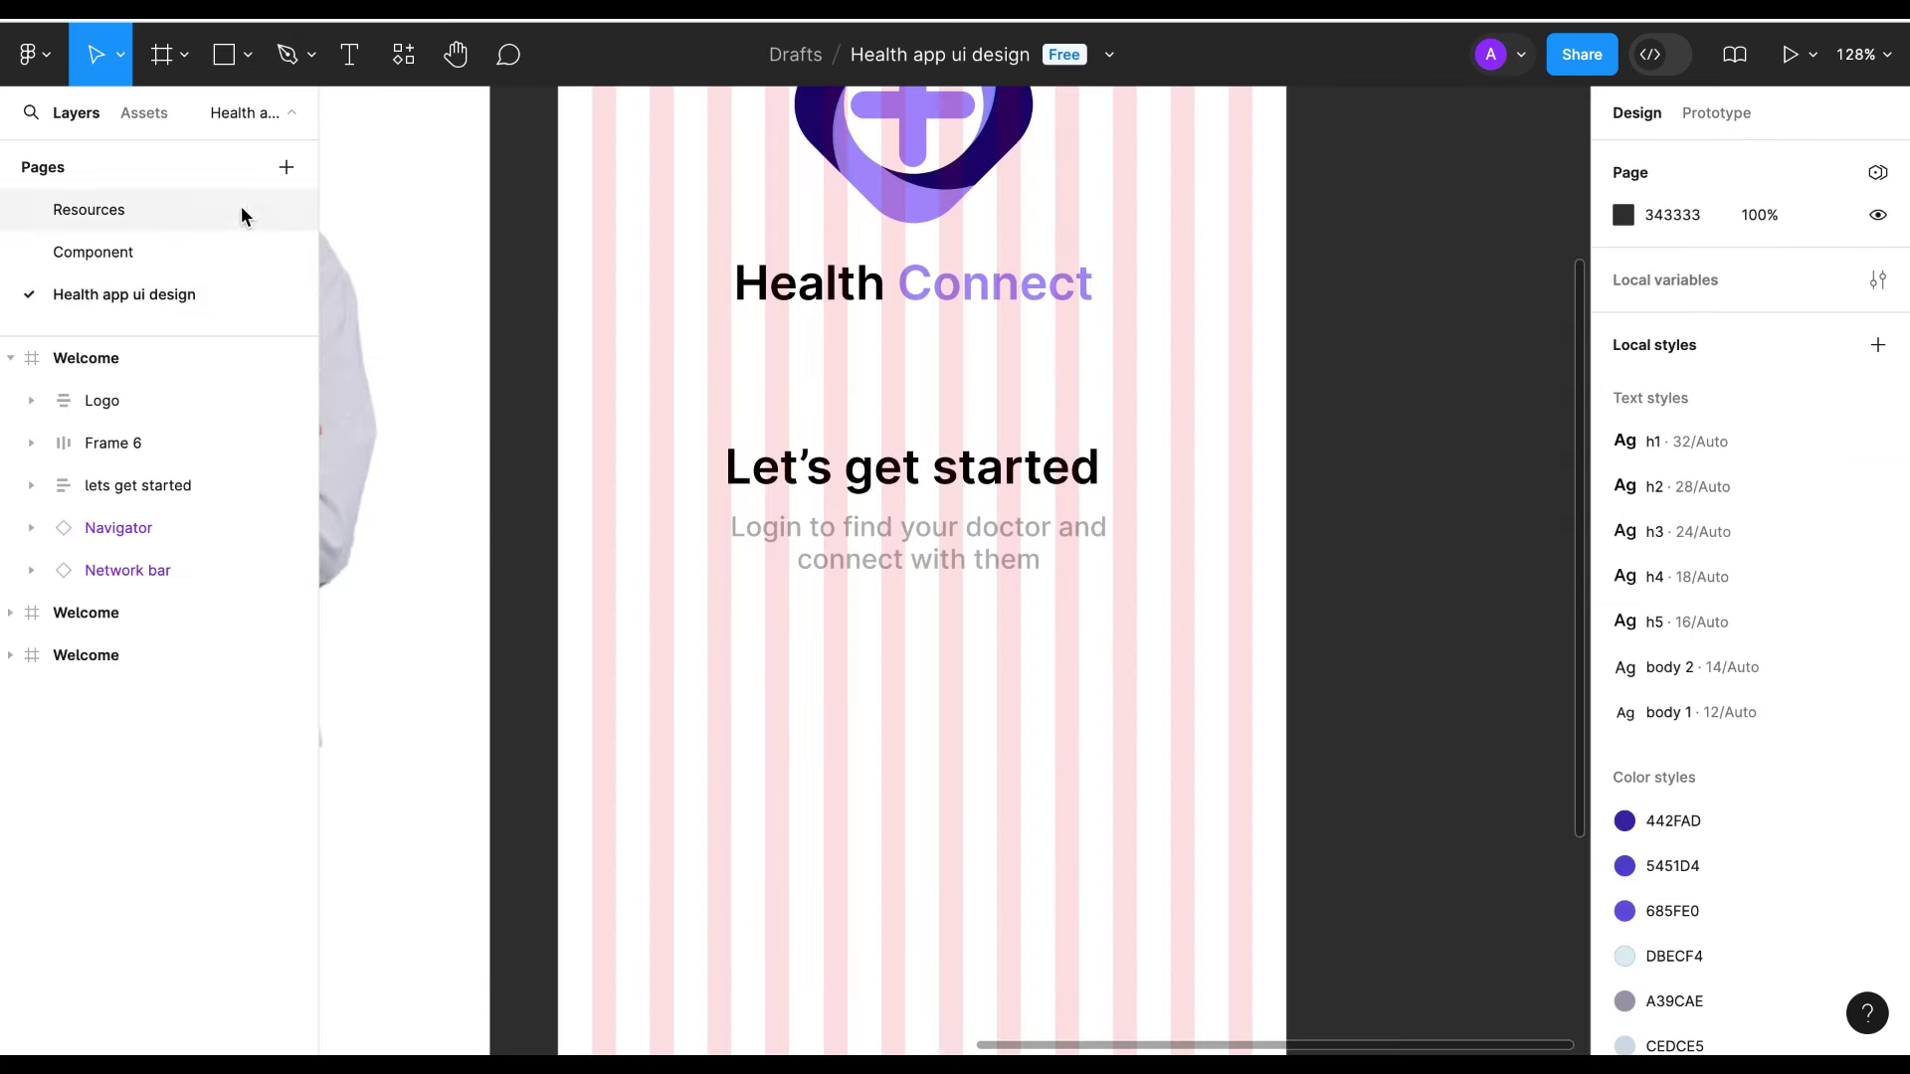
Place a centred Button instance from local components below the intro text and duplicate it beneath.
click(402, 54)
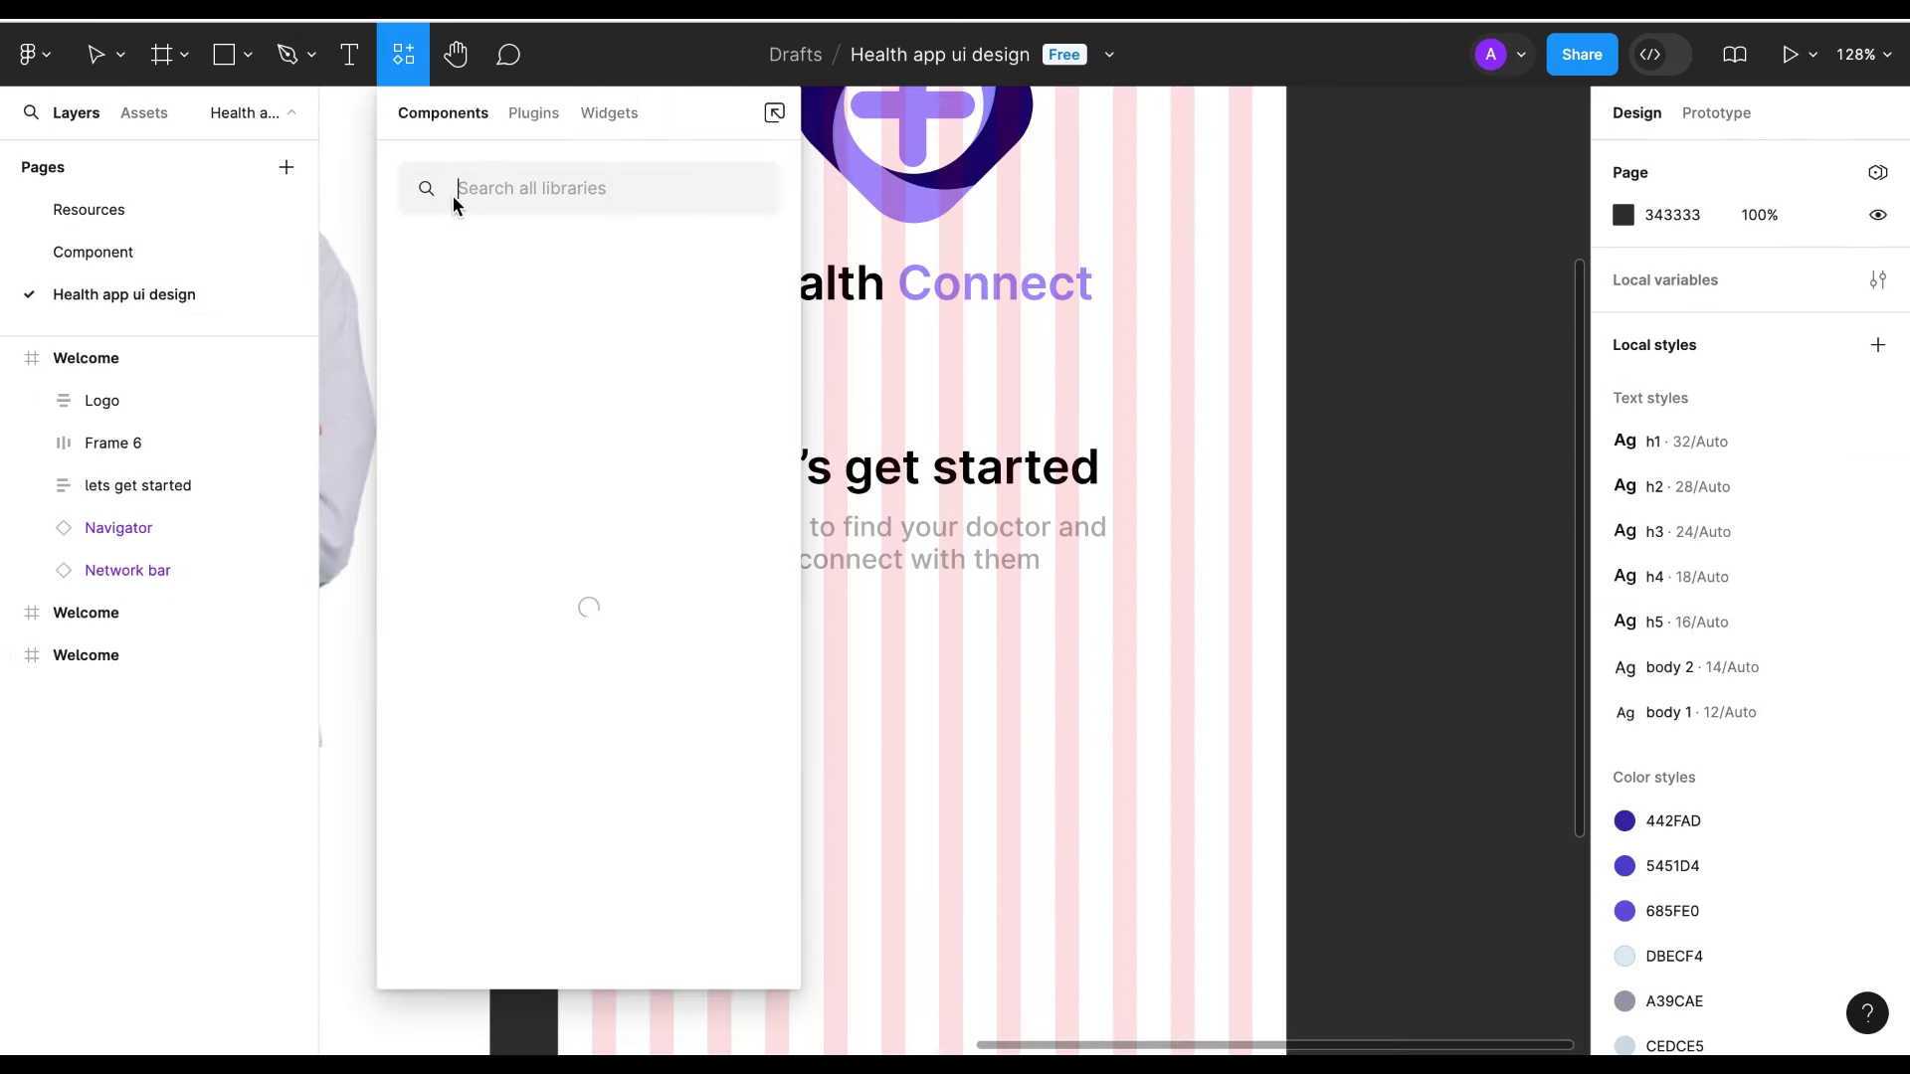
click(458, 257)
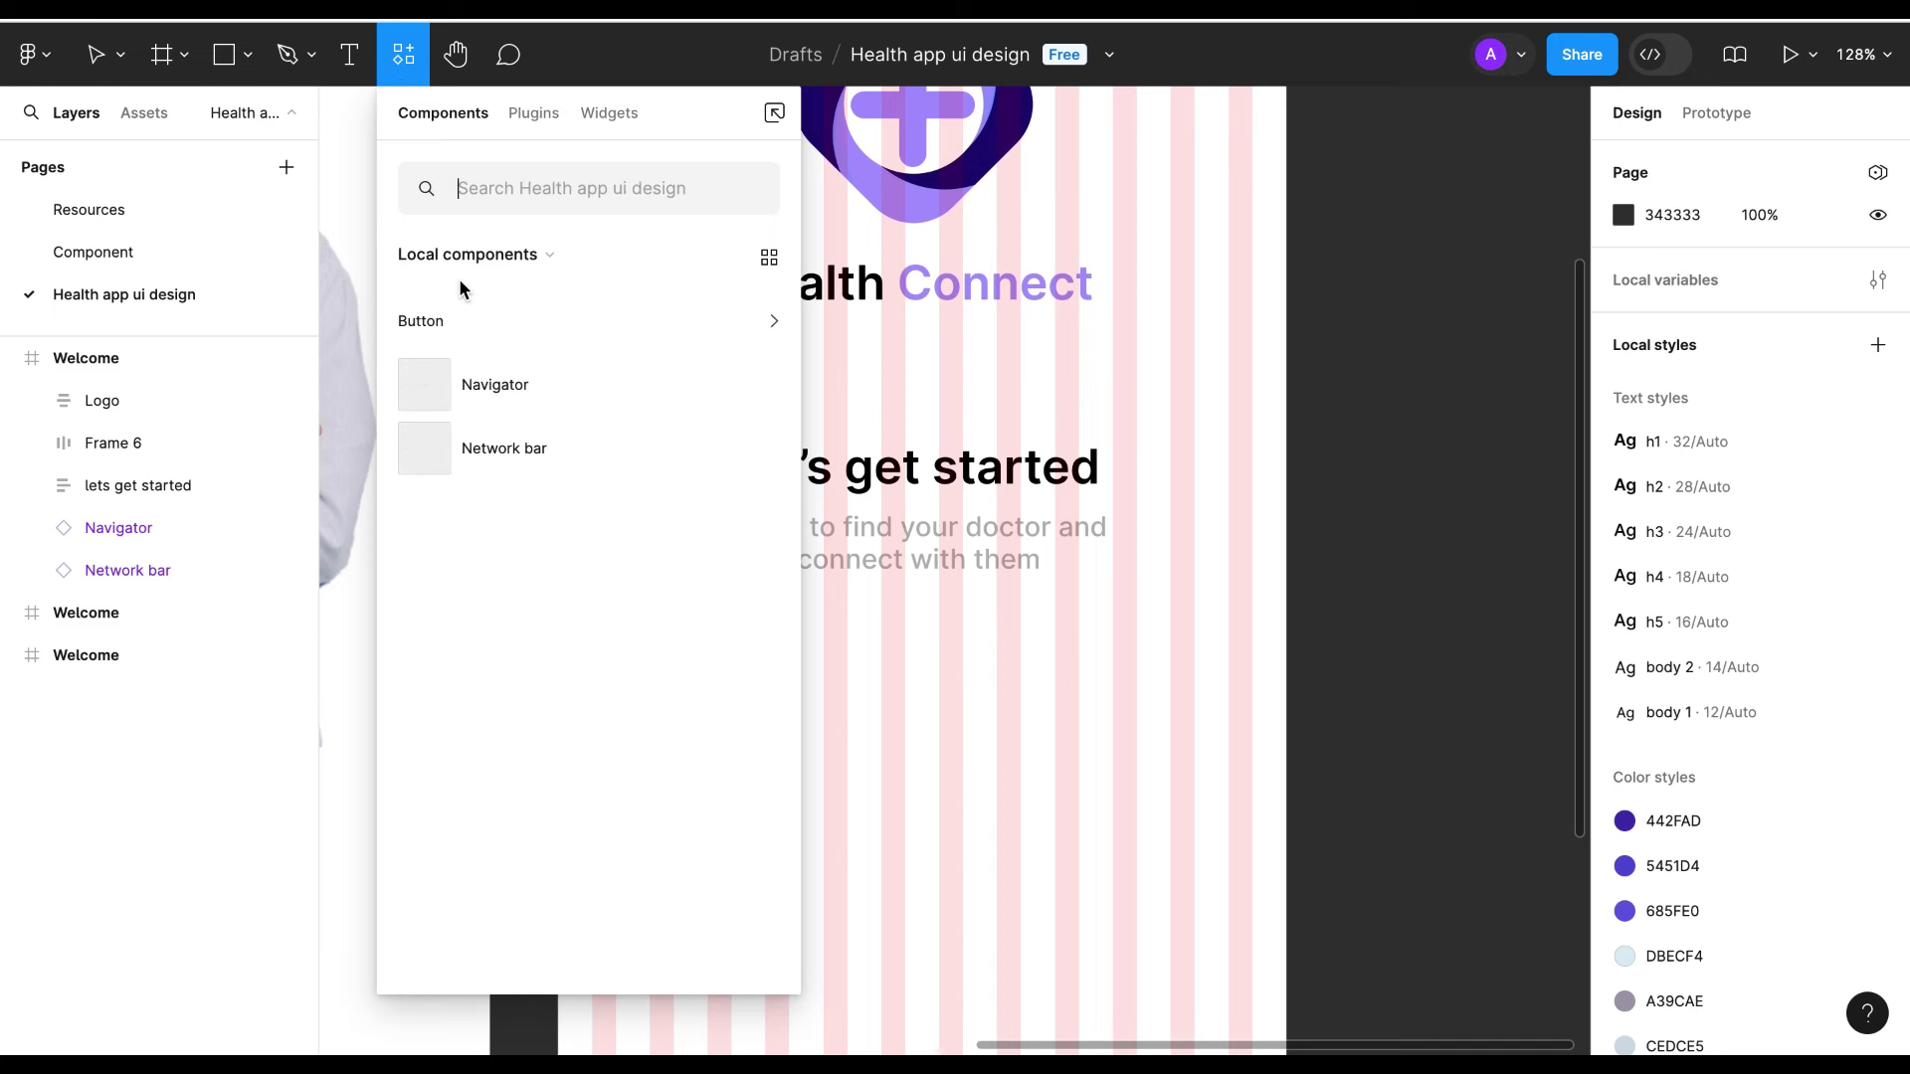
click(769, 331)
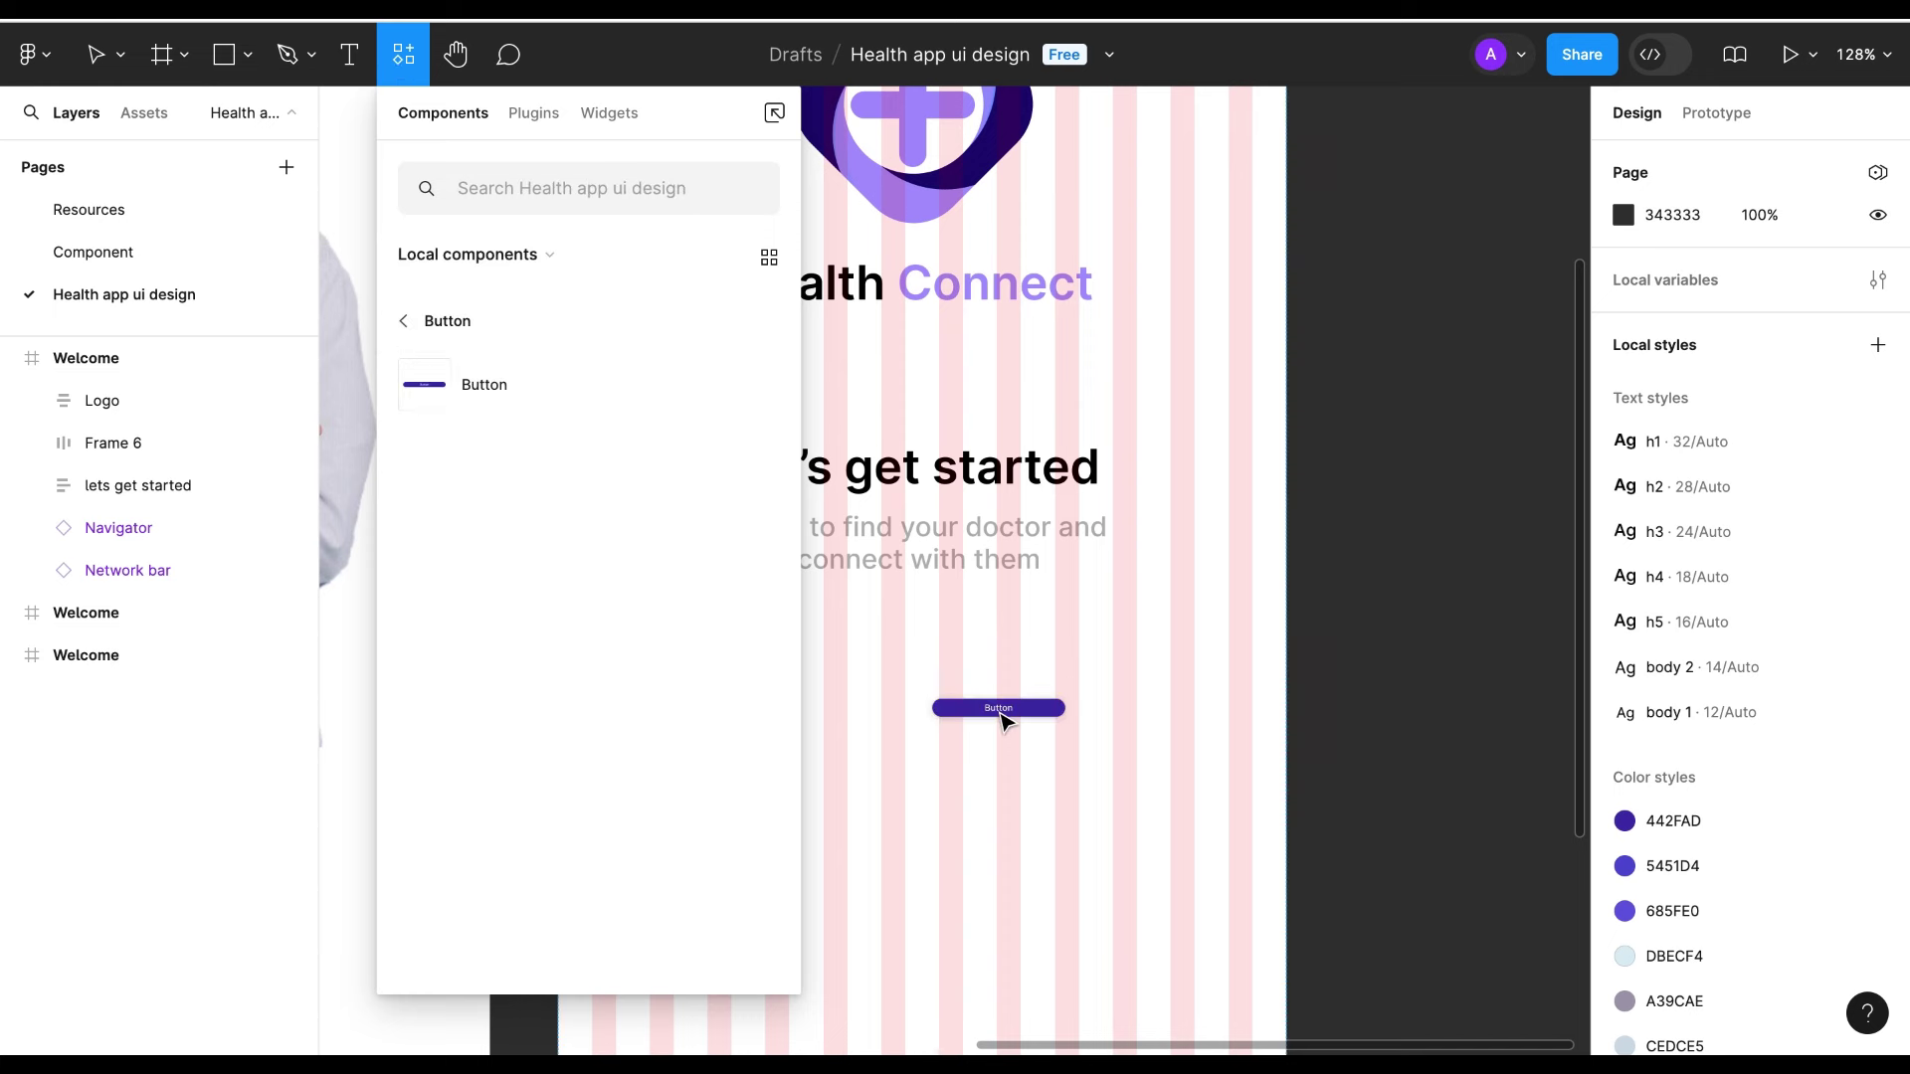
drag(468, 384, 1000, 716)
drag(844, 677, 841, 786)
key(ctrl+d)
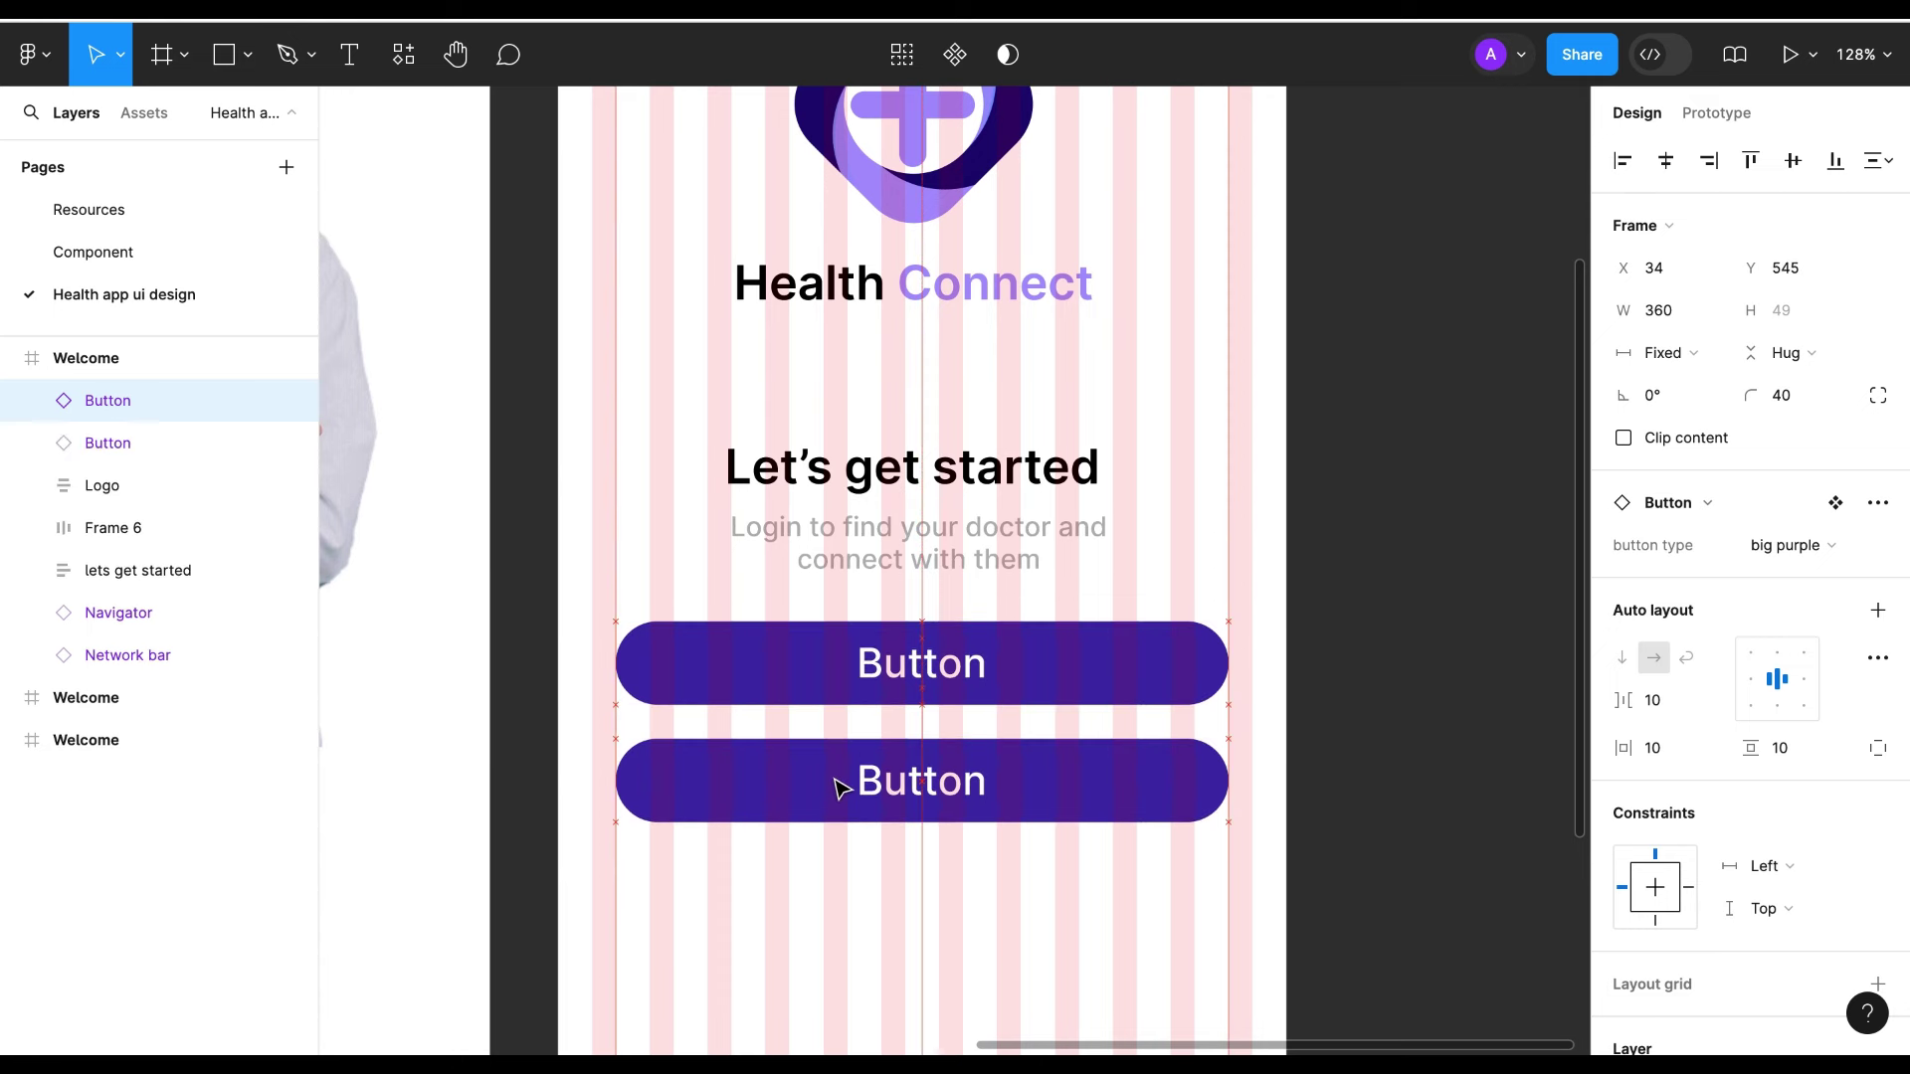
Label the upper button Login and the lower one Sign Up.
double_click(930, 671)
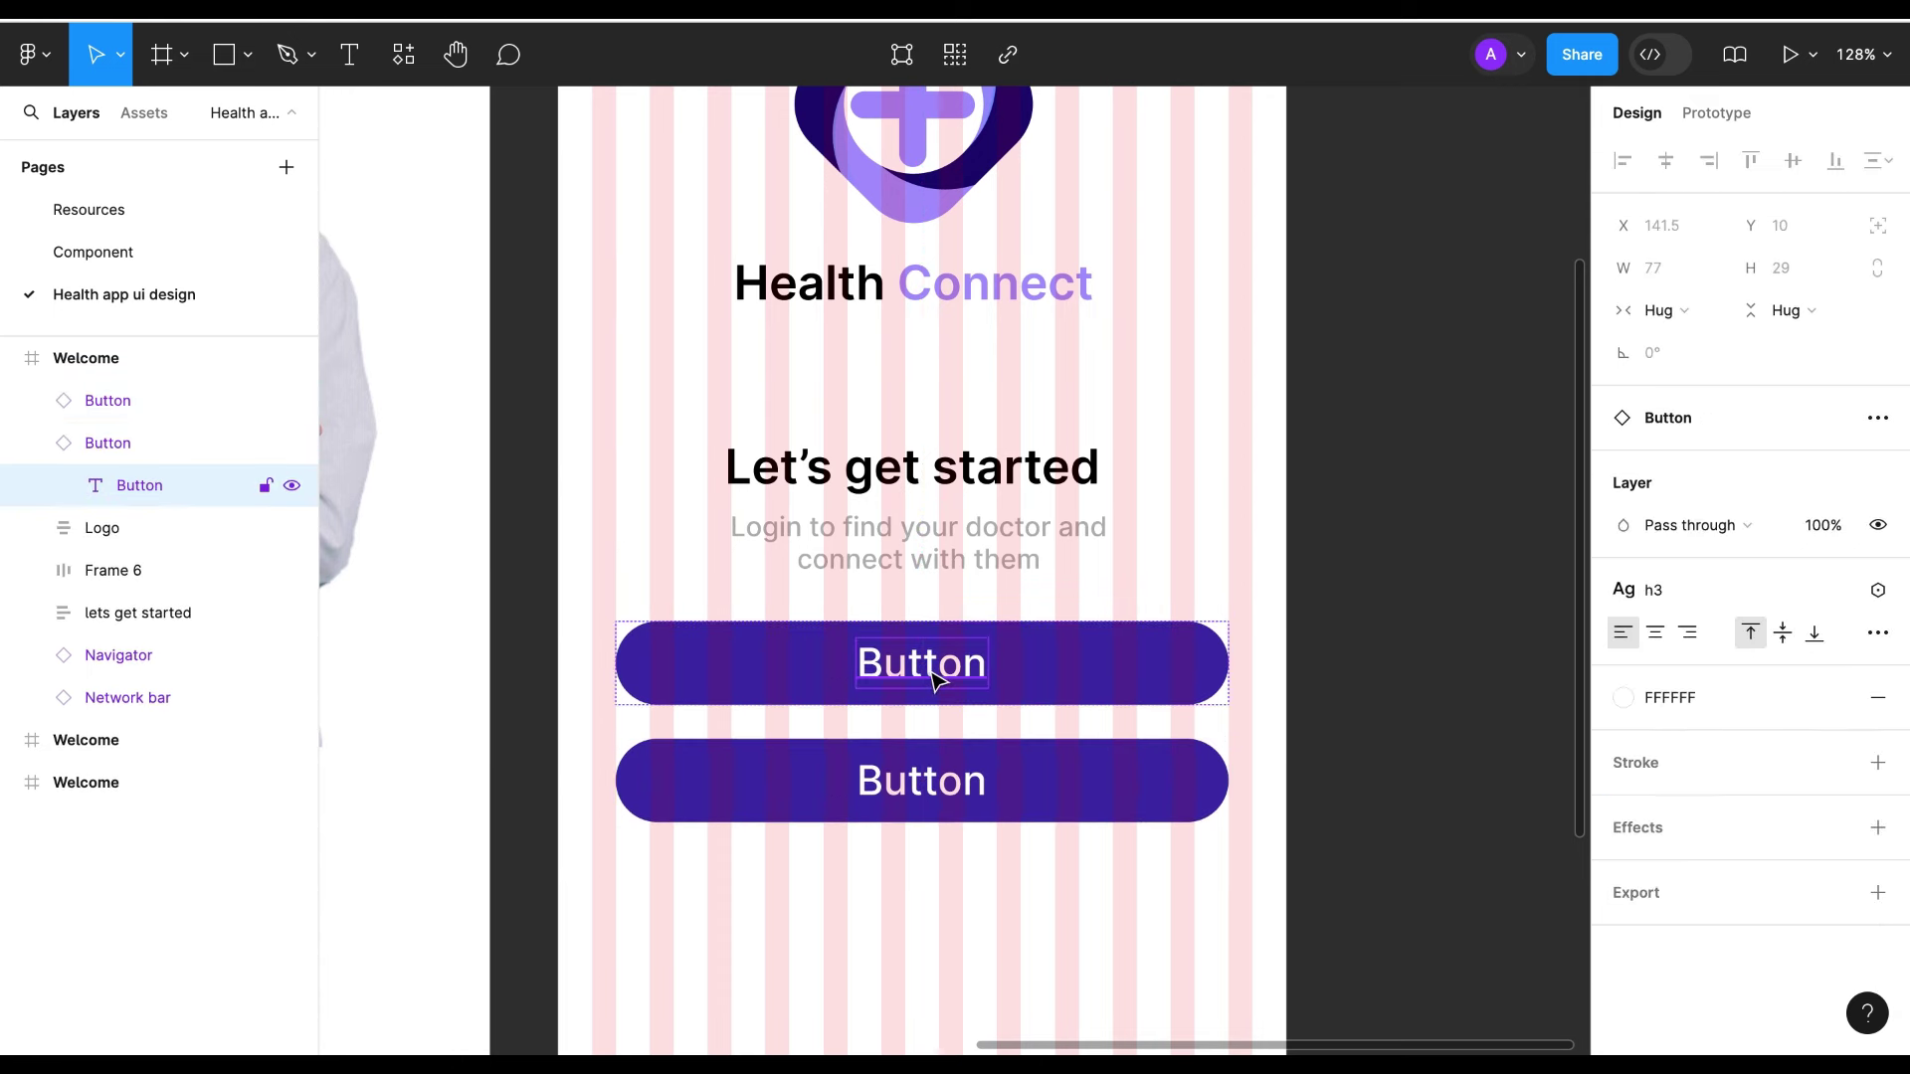
key(i)
click(1292, 567)
key(ctrl+z)
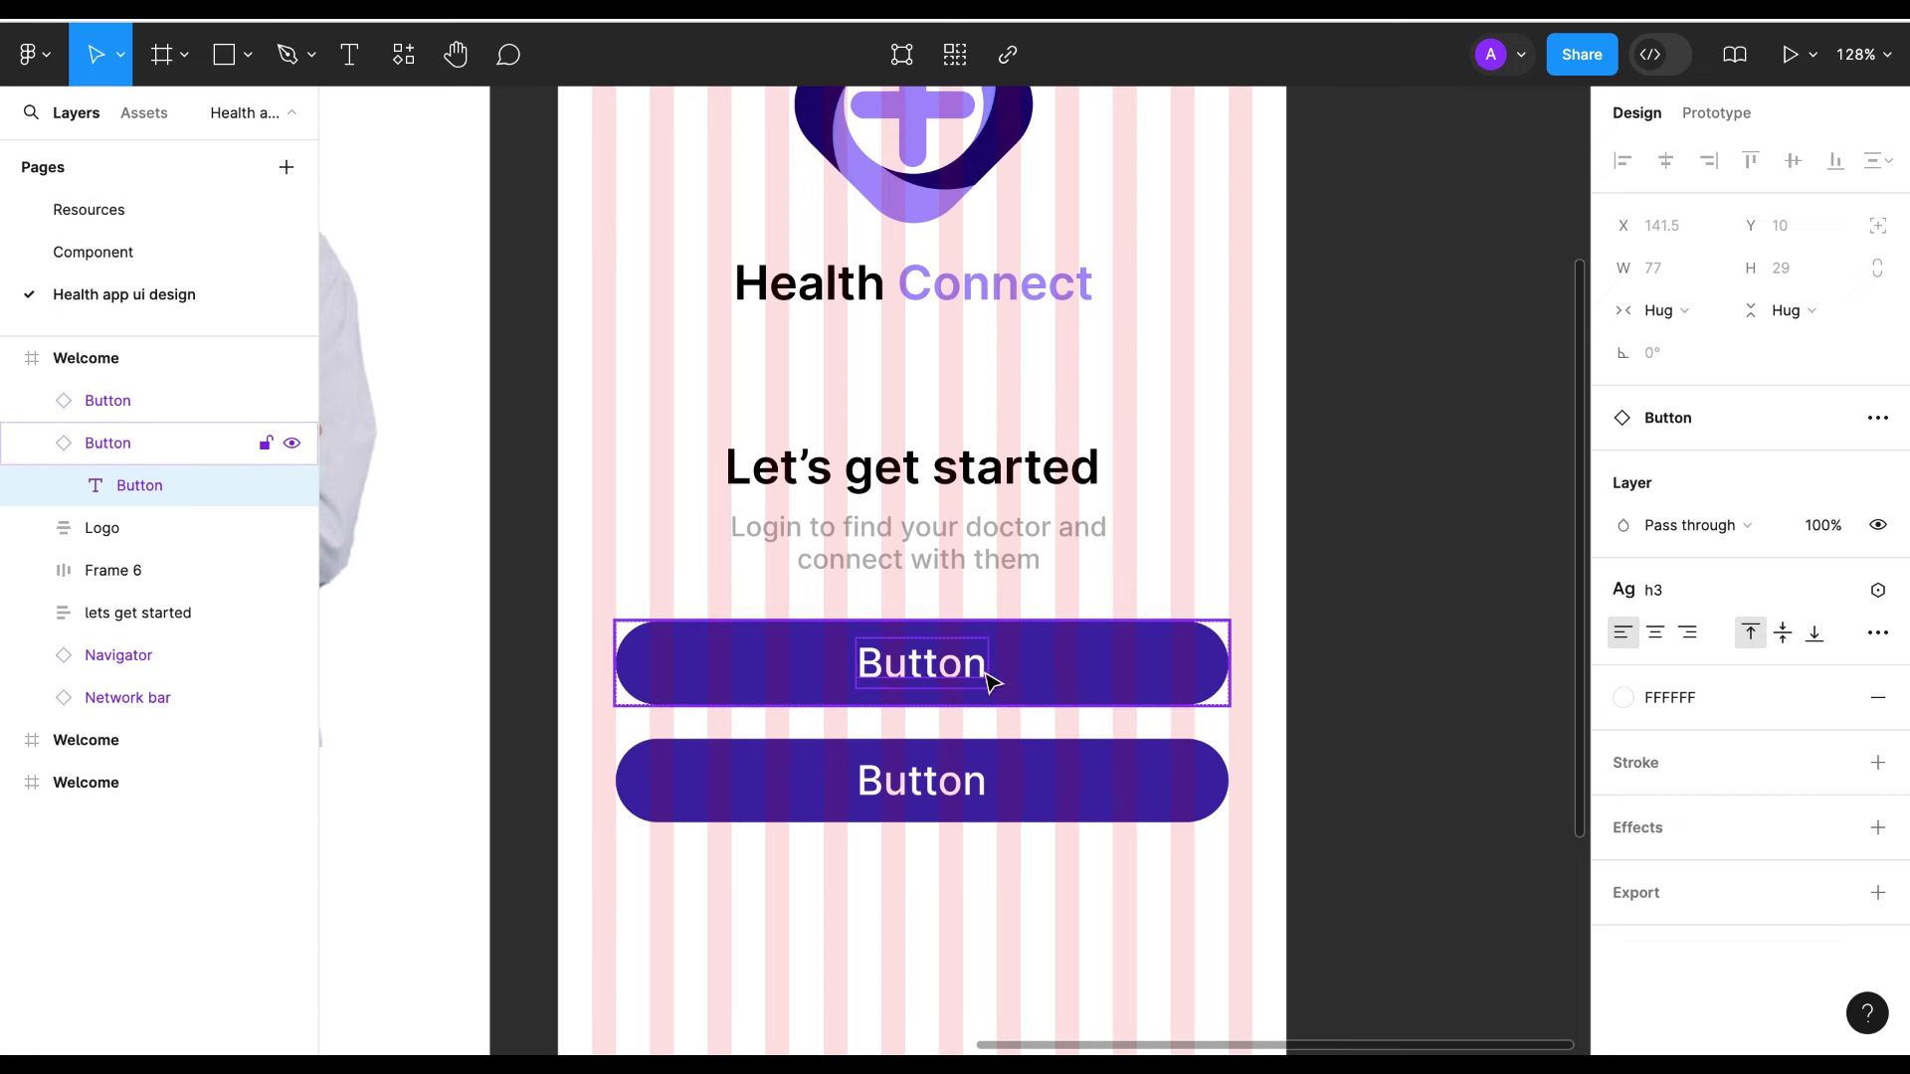
double_click(943, 680)
text(Login)
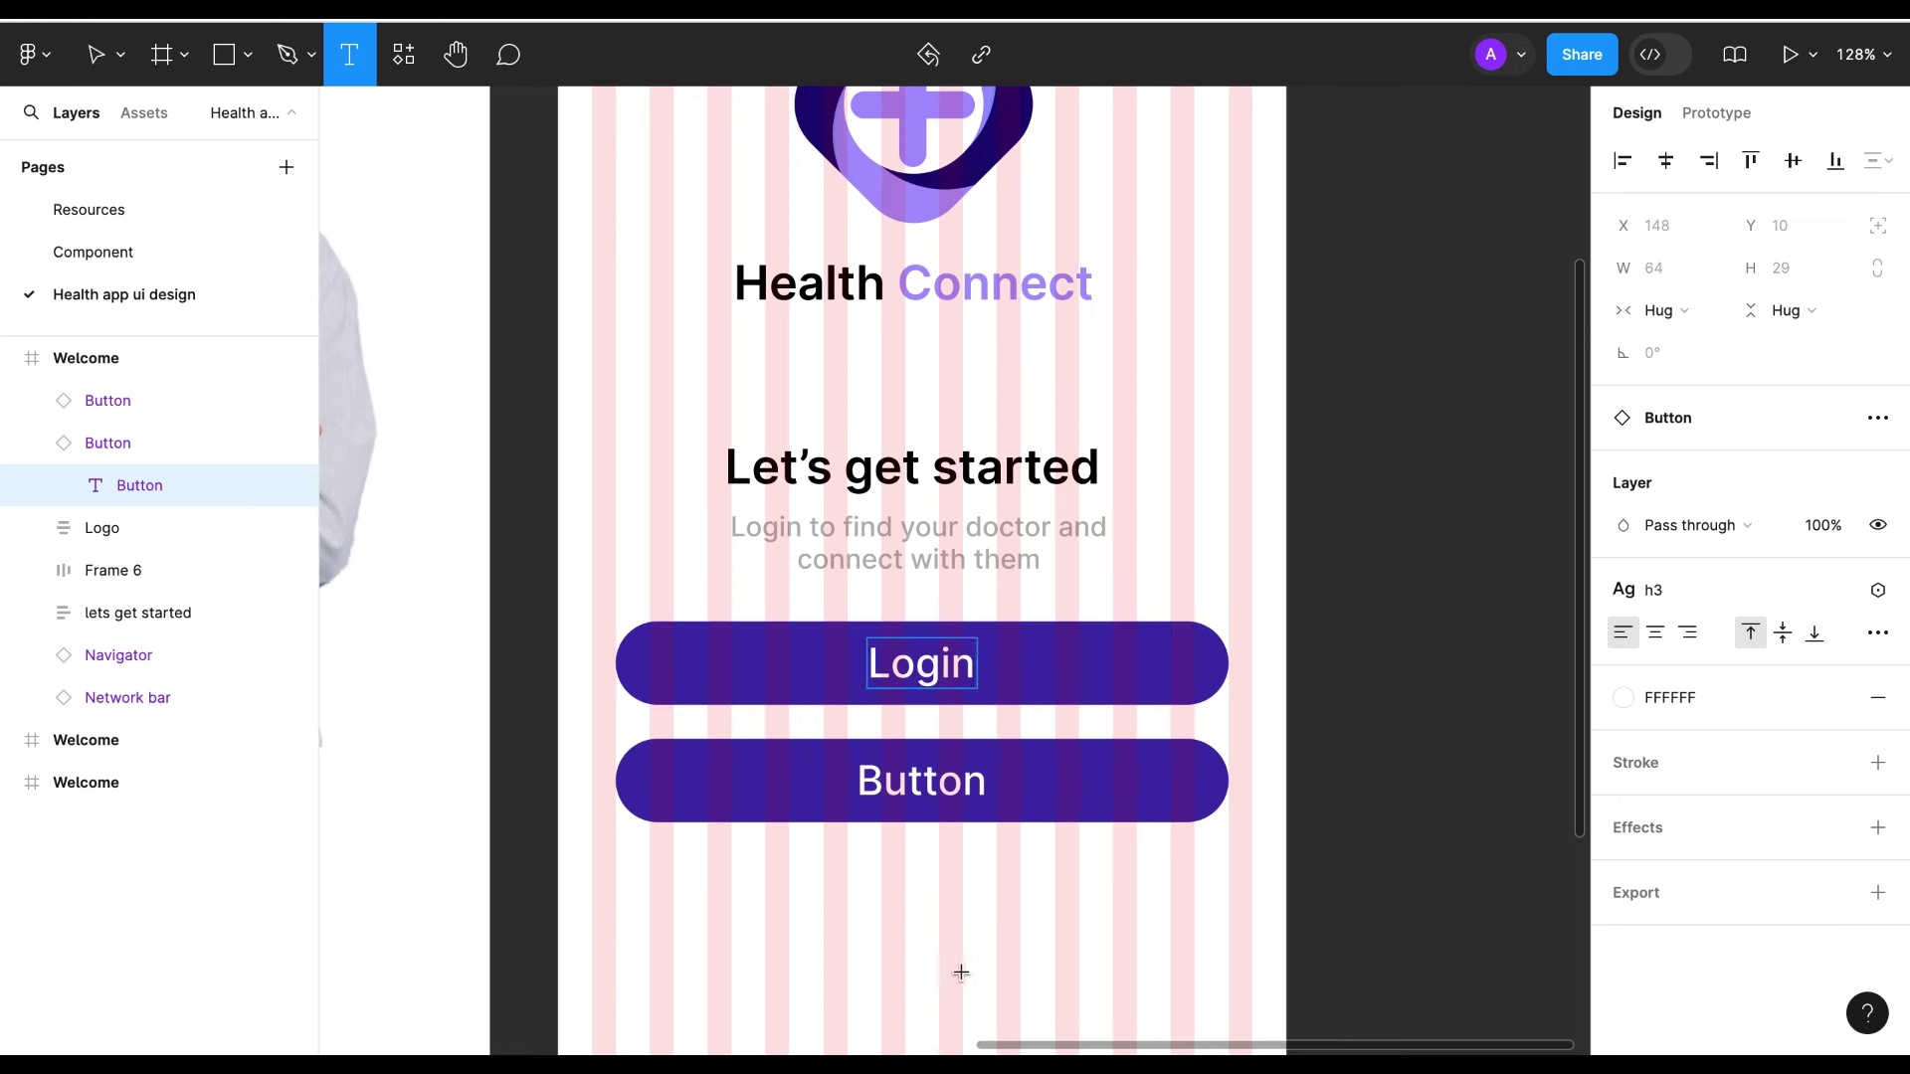
click(961, 972)
text(ign)
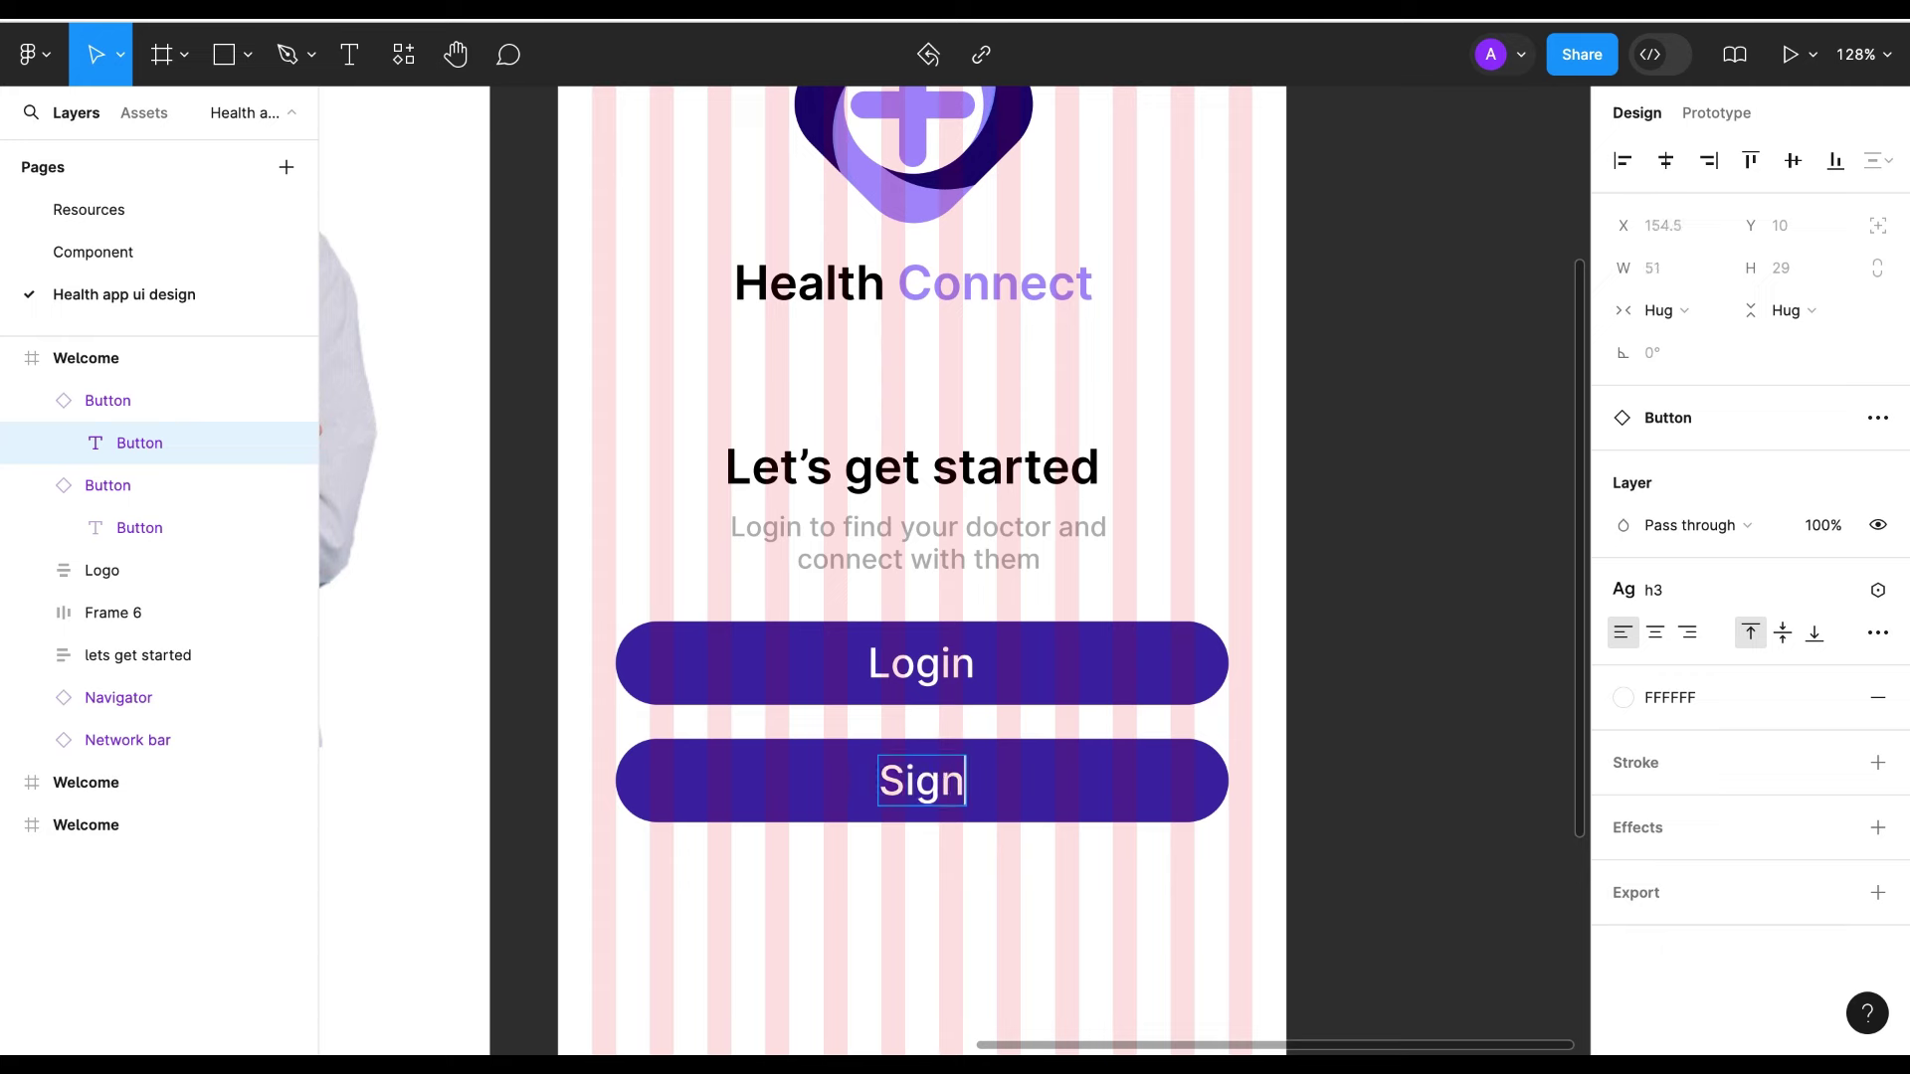
text( Up)
key(Escape)
key(Escape)
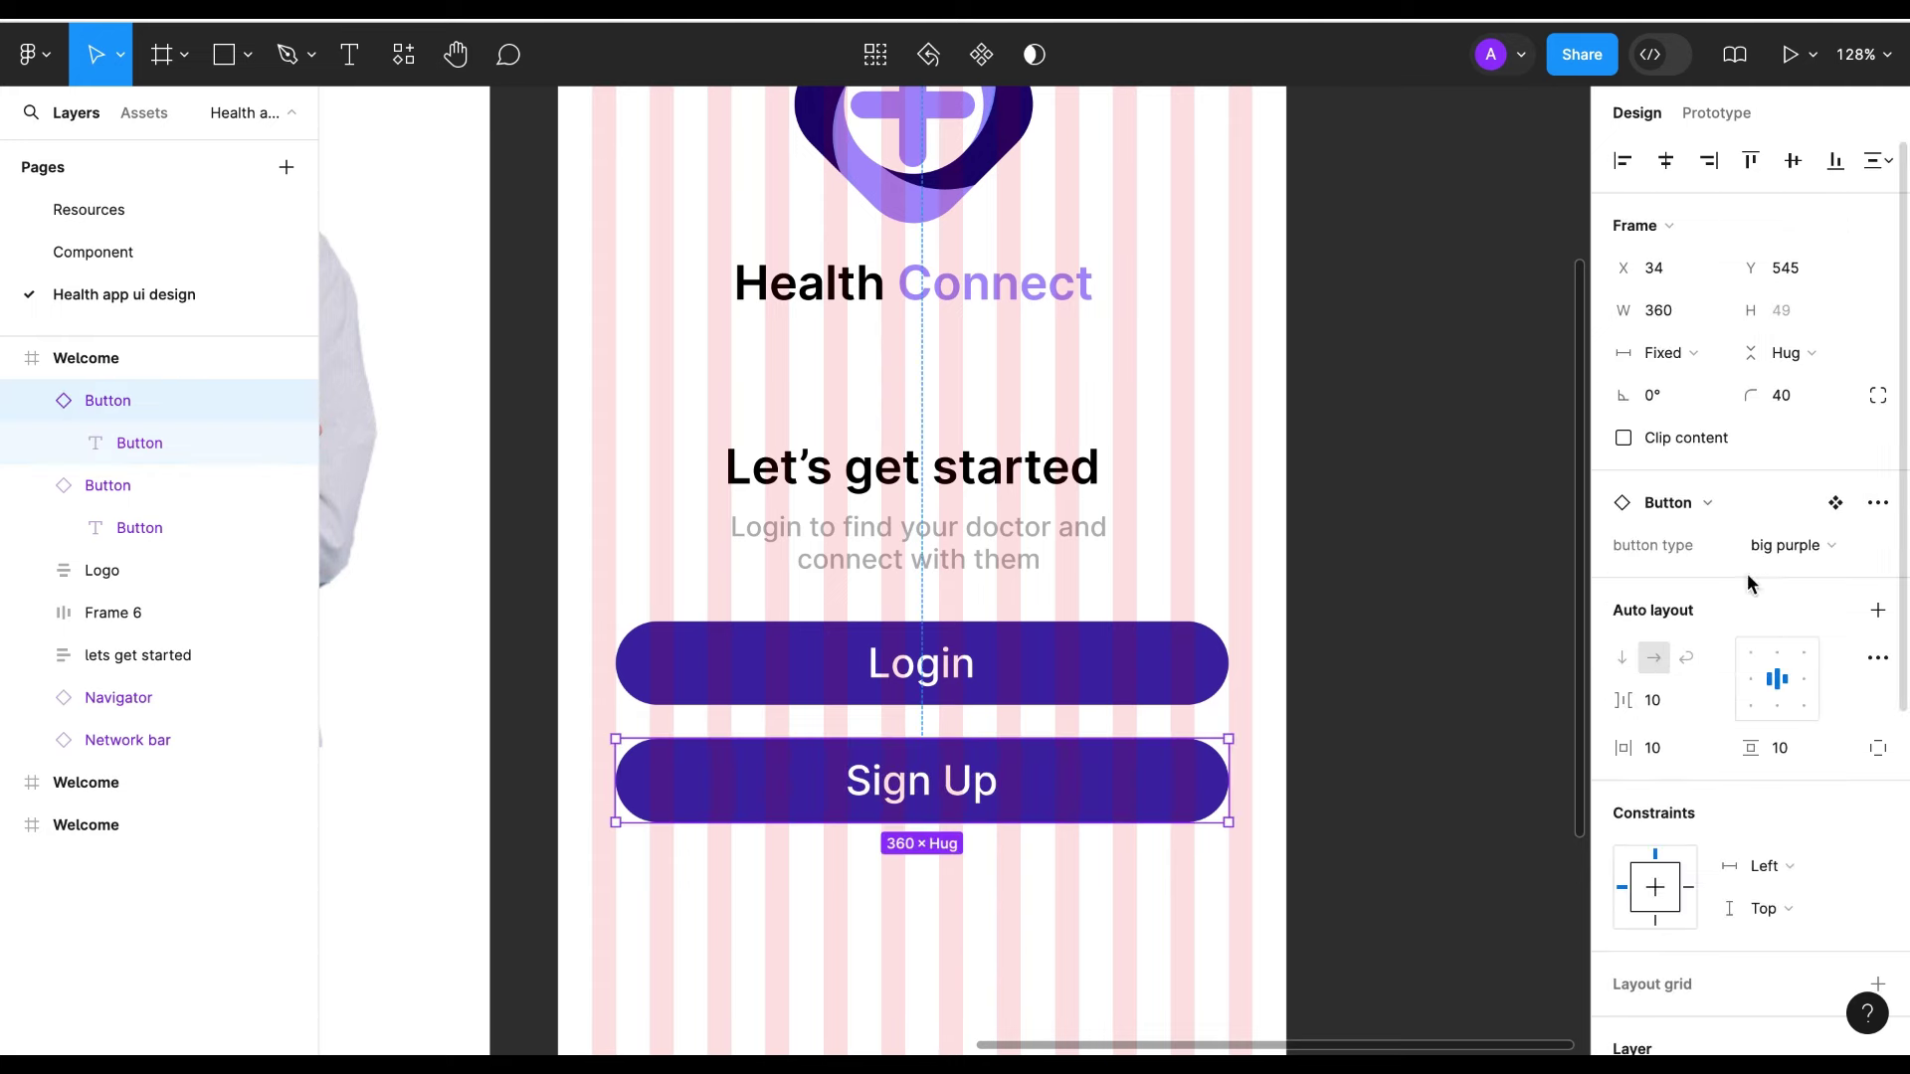
Set the Sign Up button's button type to outlined.
click(1775, 547)
click(1693, 514)
click(1094, 930)
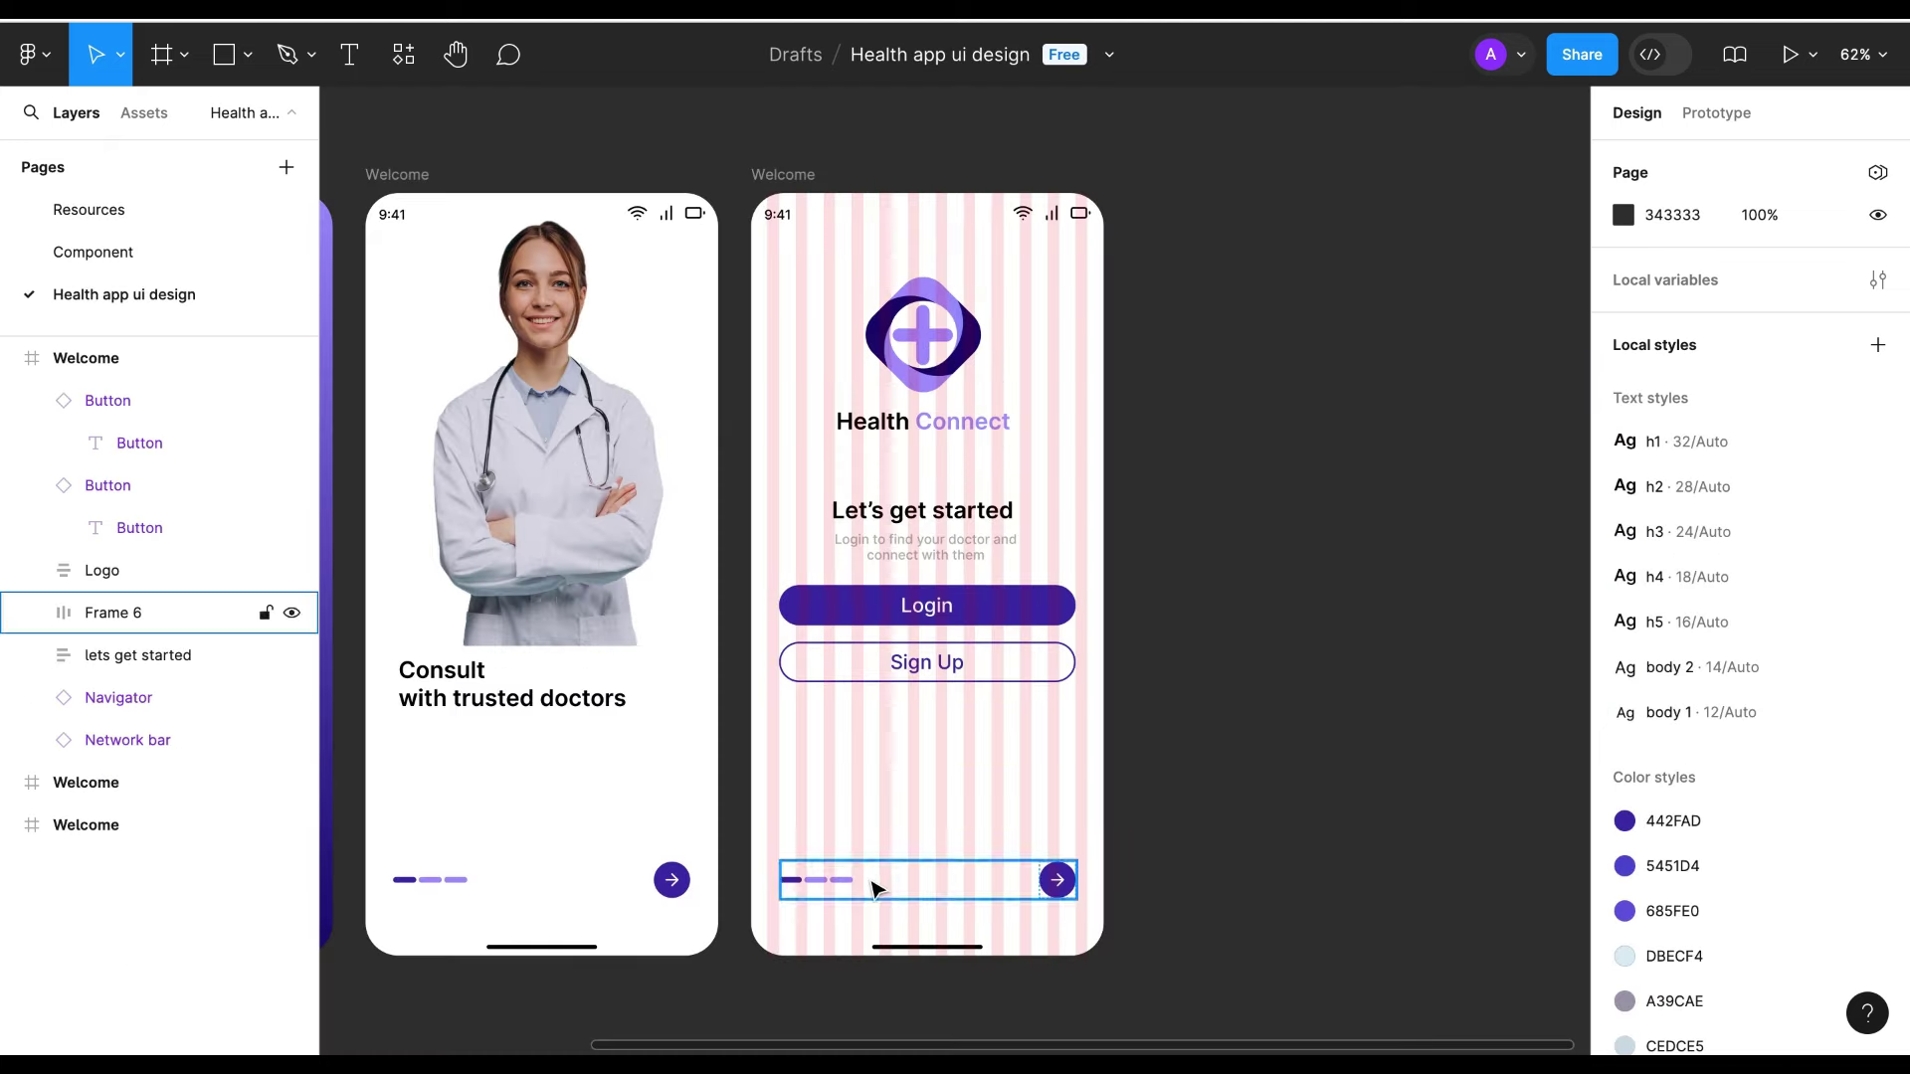
Wrap the Login and Sign Up buttons in an auto-layout frame named Button.
click(926, 606)
shift+click(905, 665)
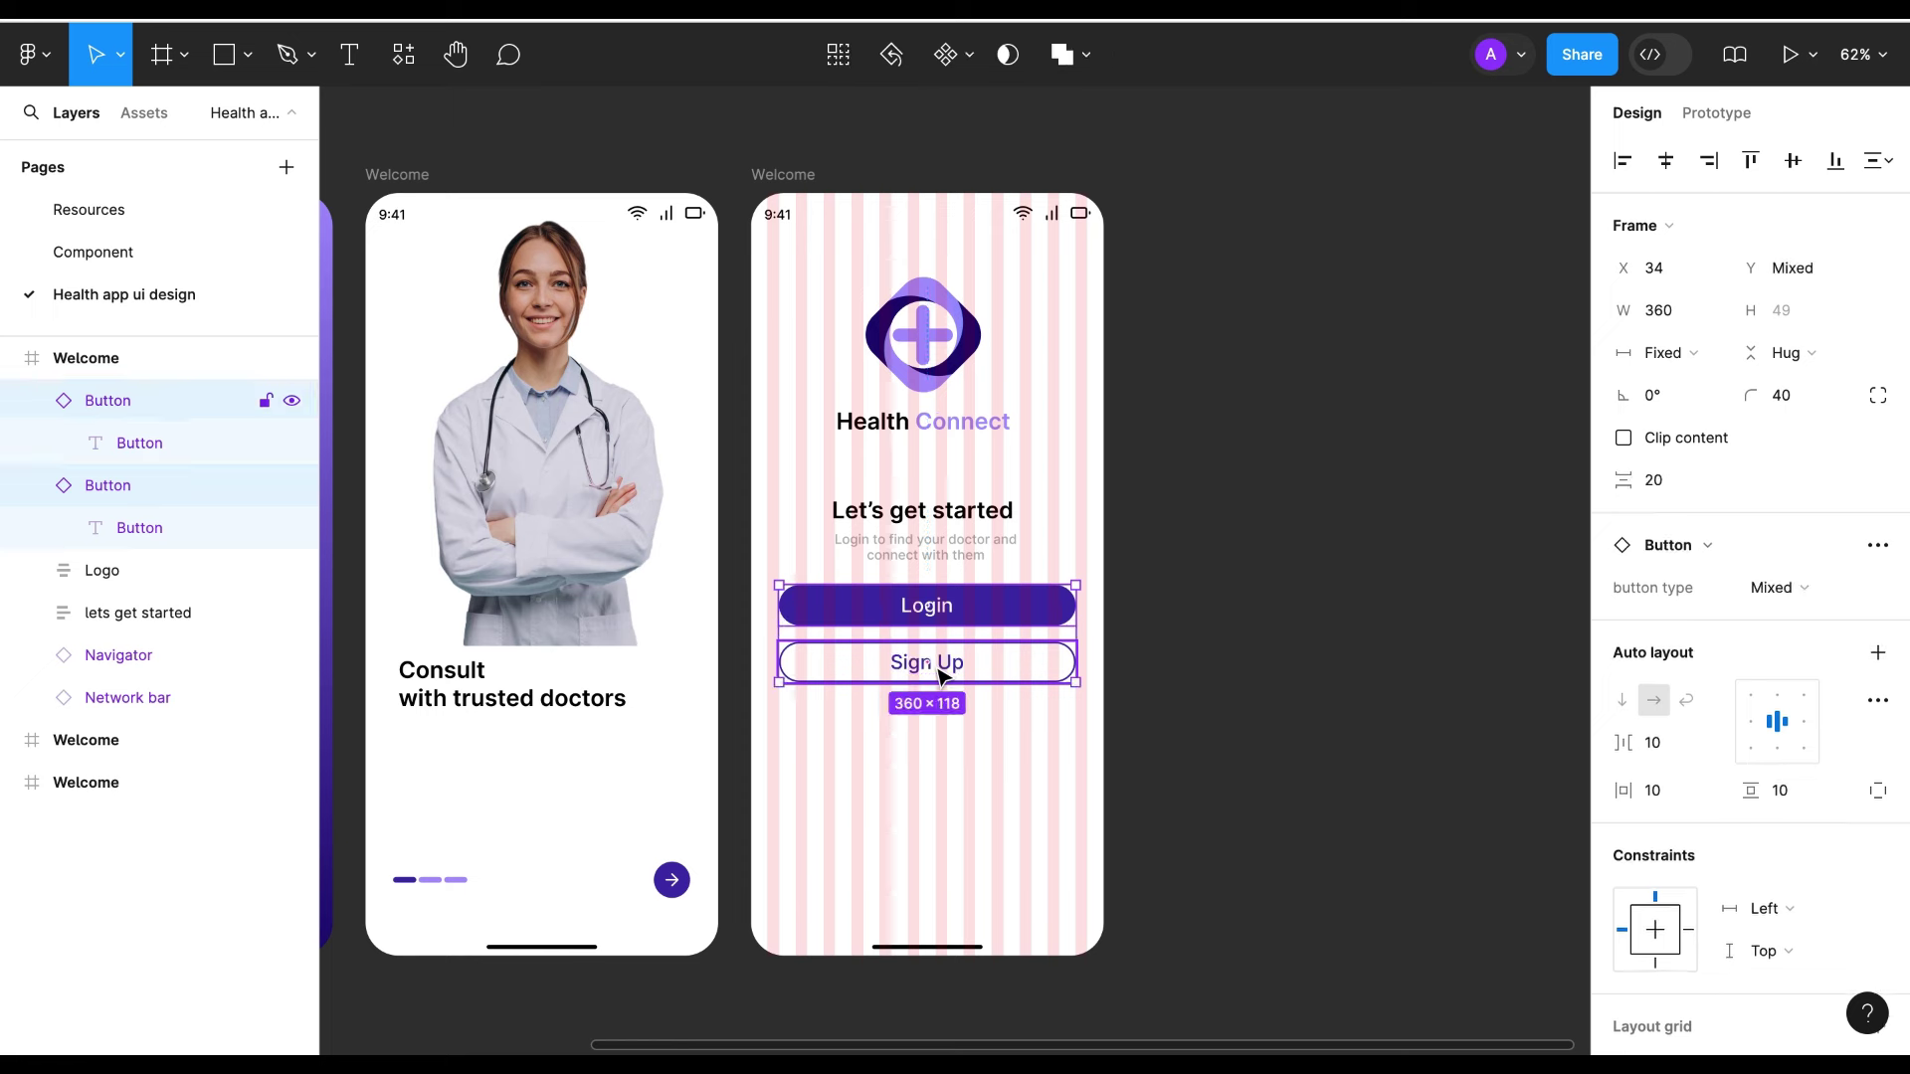
key(shift+a)
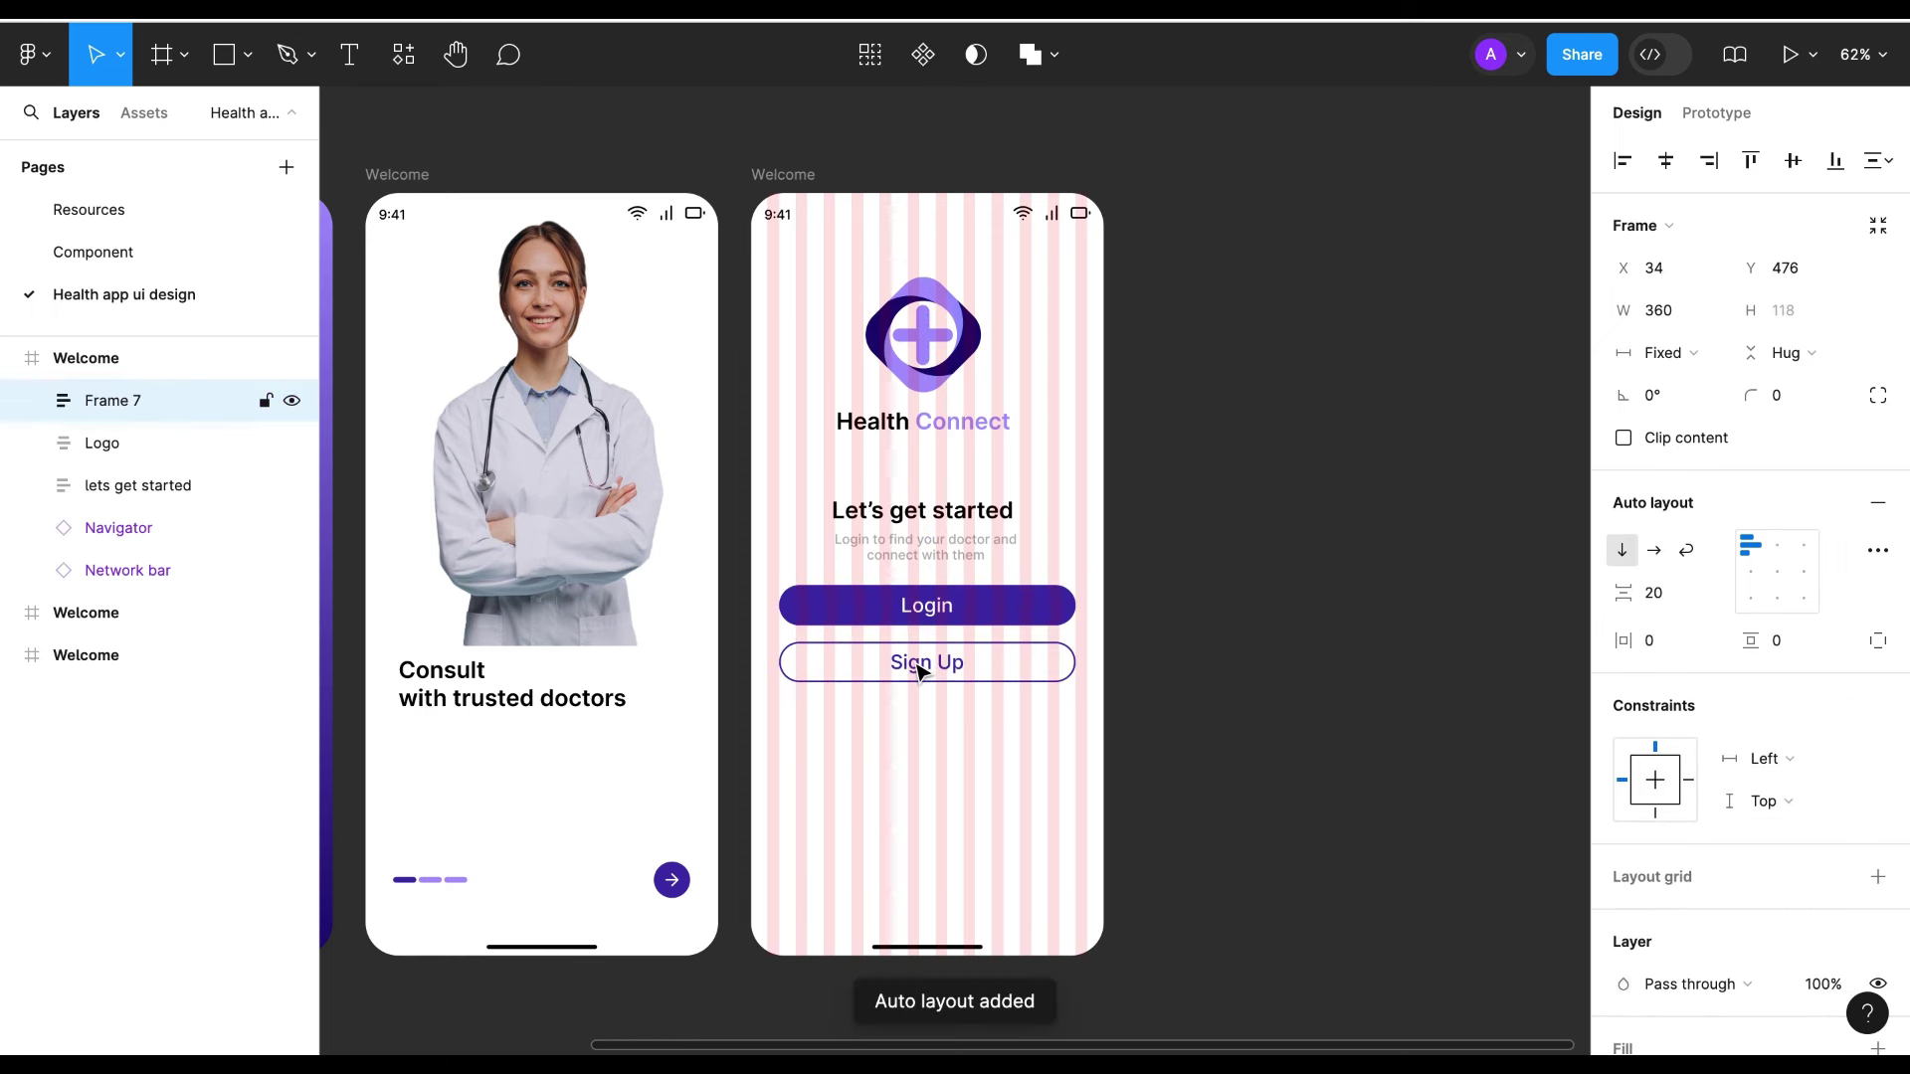
double_click(107, 400)
text(Button)
key(Return)
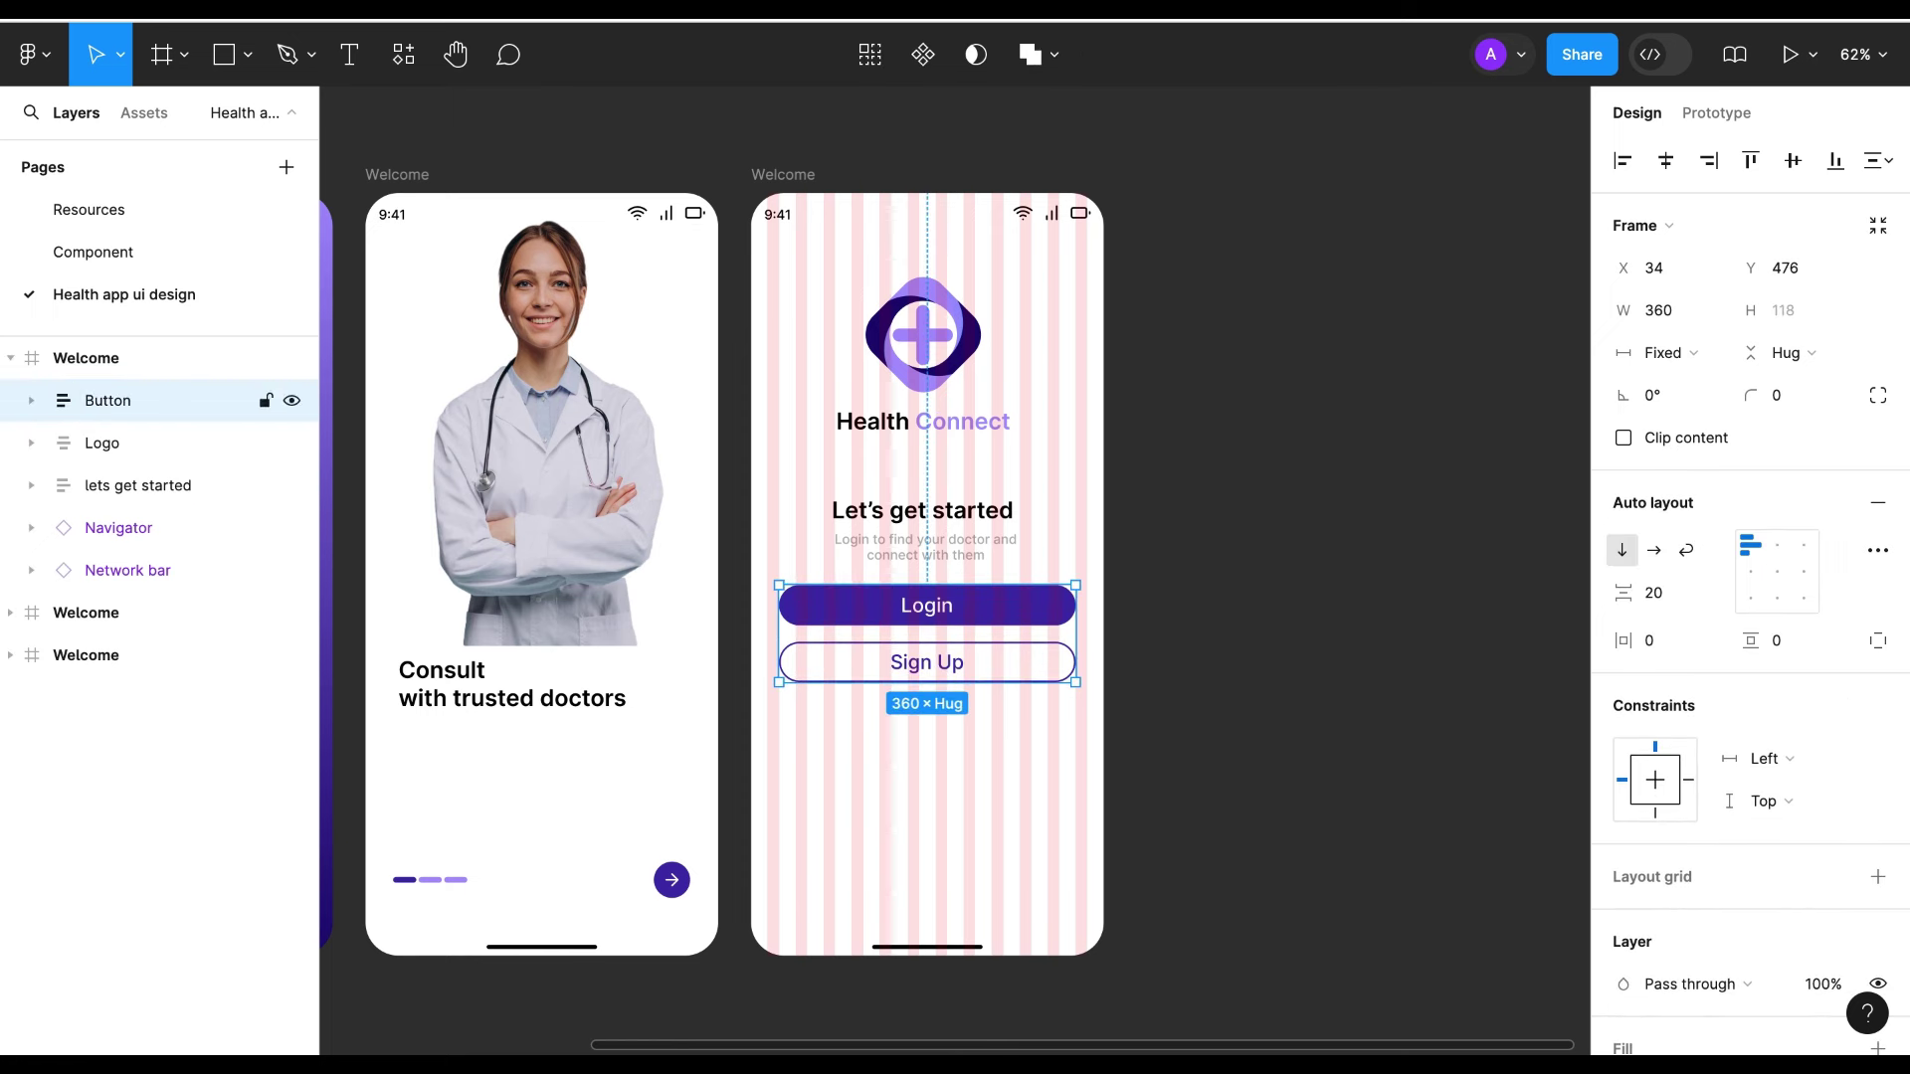
Move the Let's get started heading and the Button frame down together.
shift+click(935, 545)
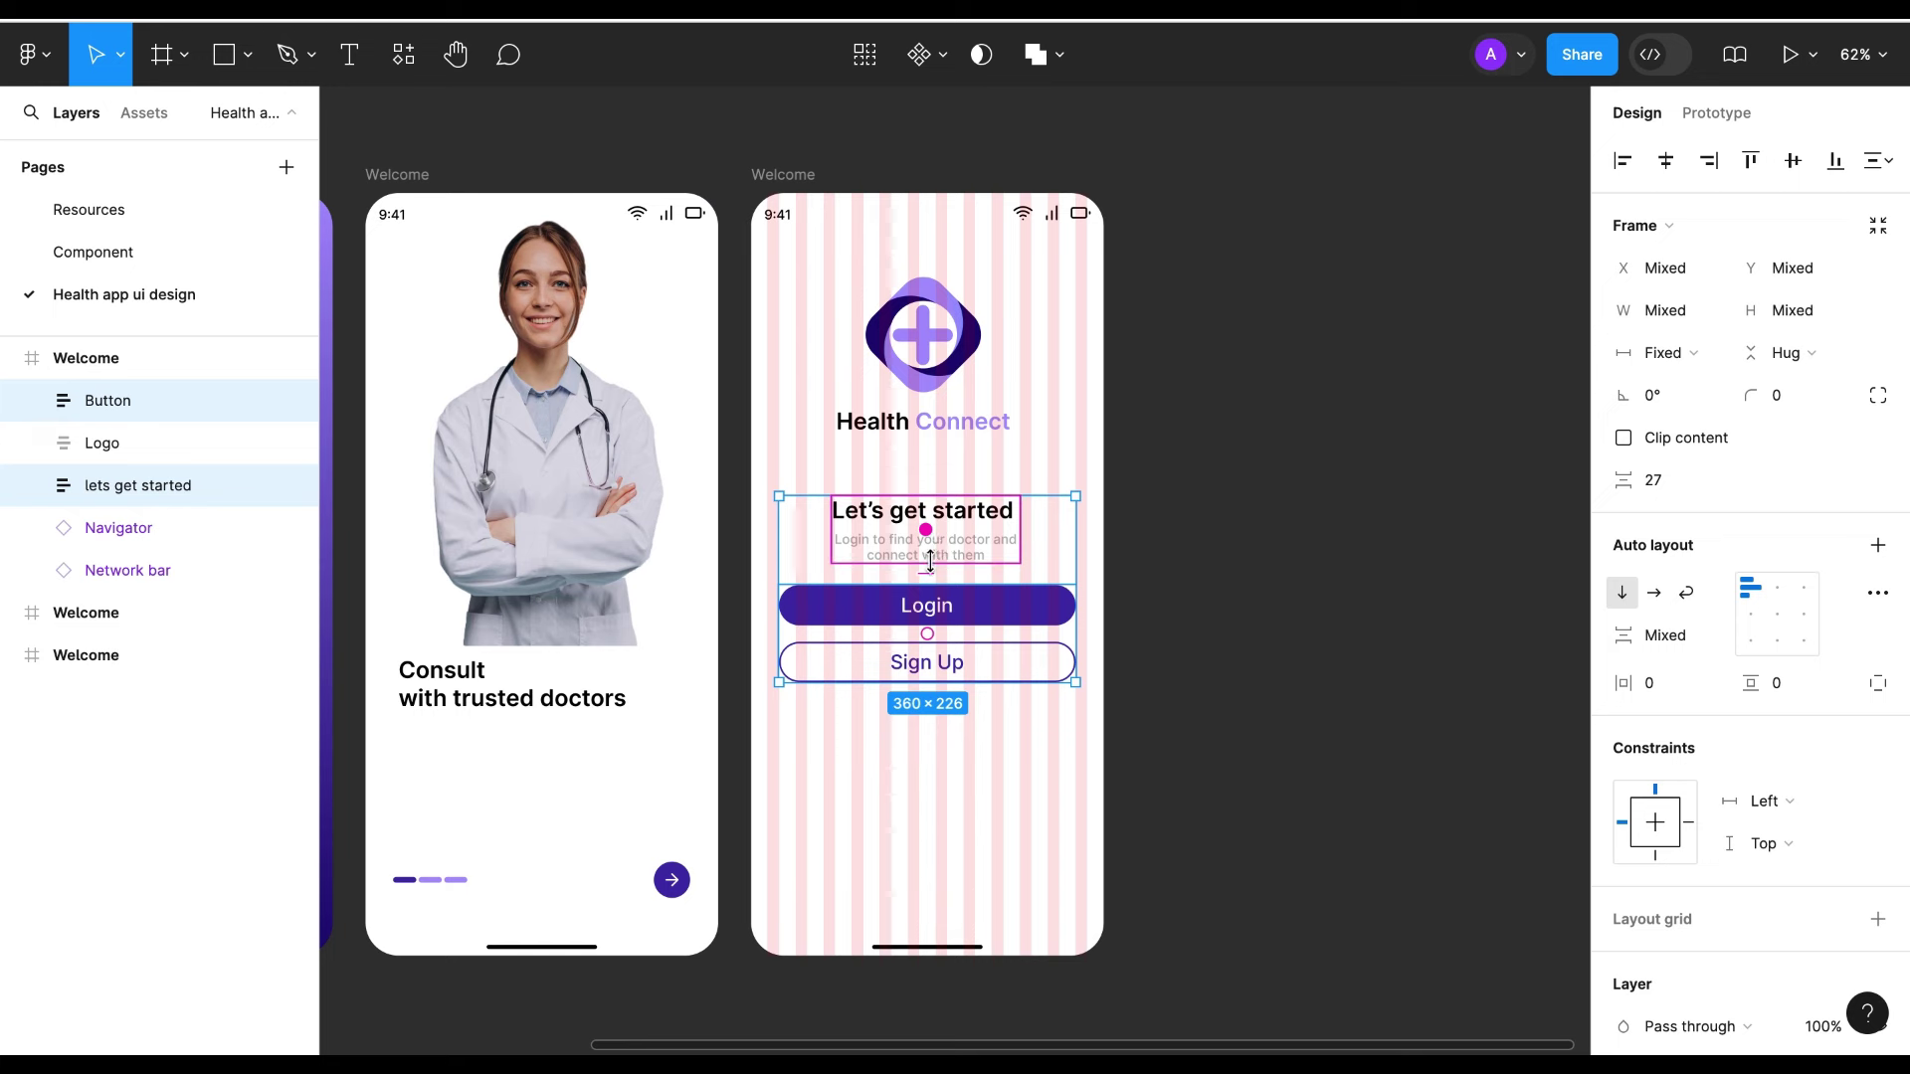
mouse_move(943, 616)
mouse_down()
mouse_move(945, 644)
mouse_move(943, 612)
mouse_up()
click(1240, 669)
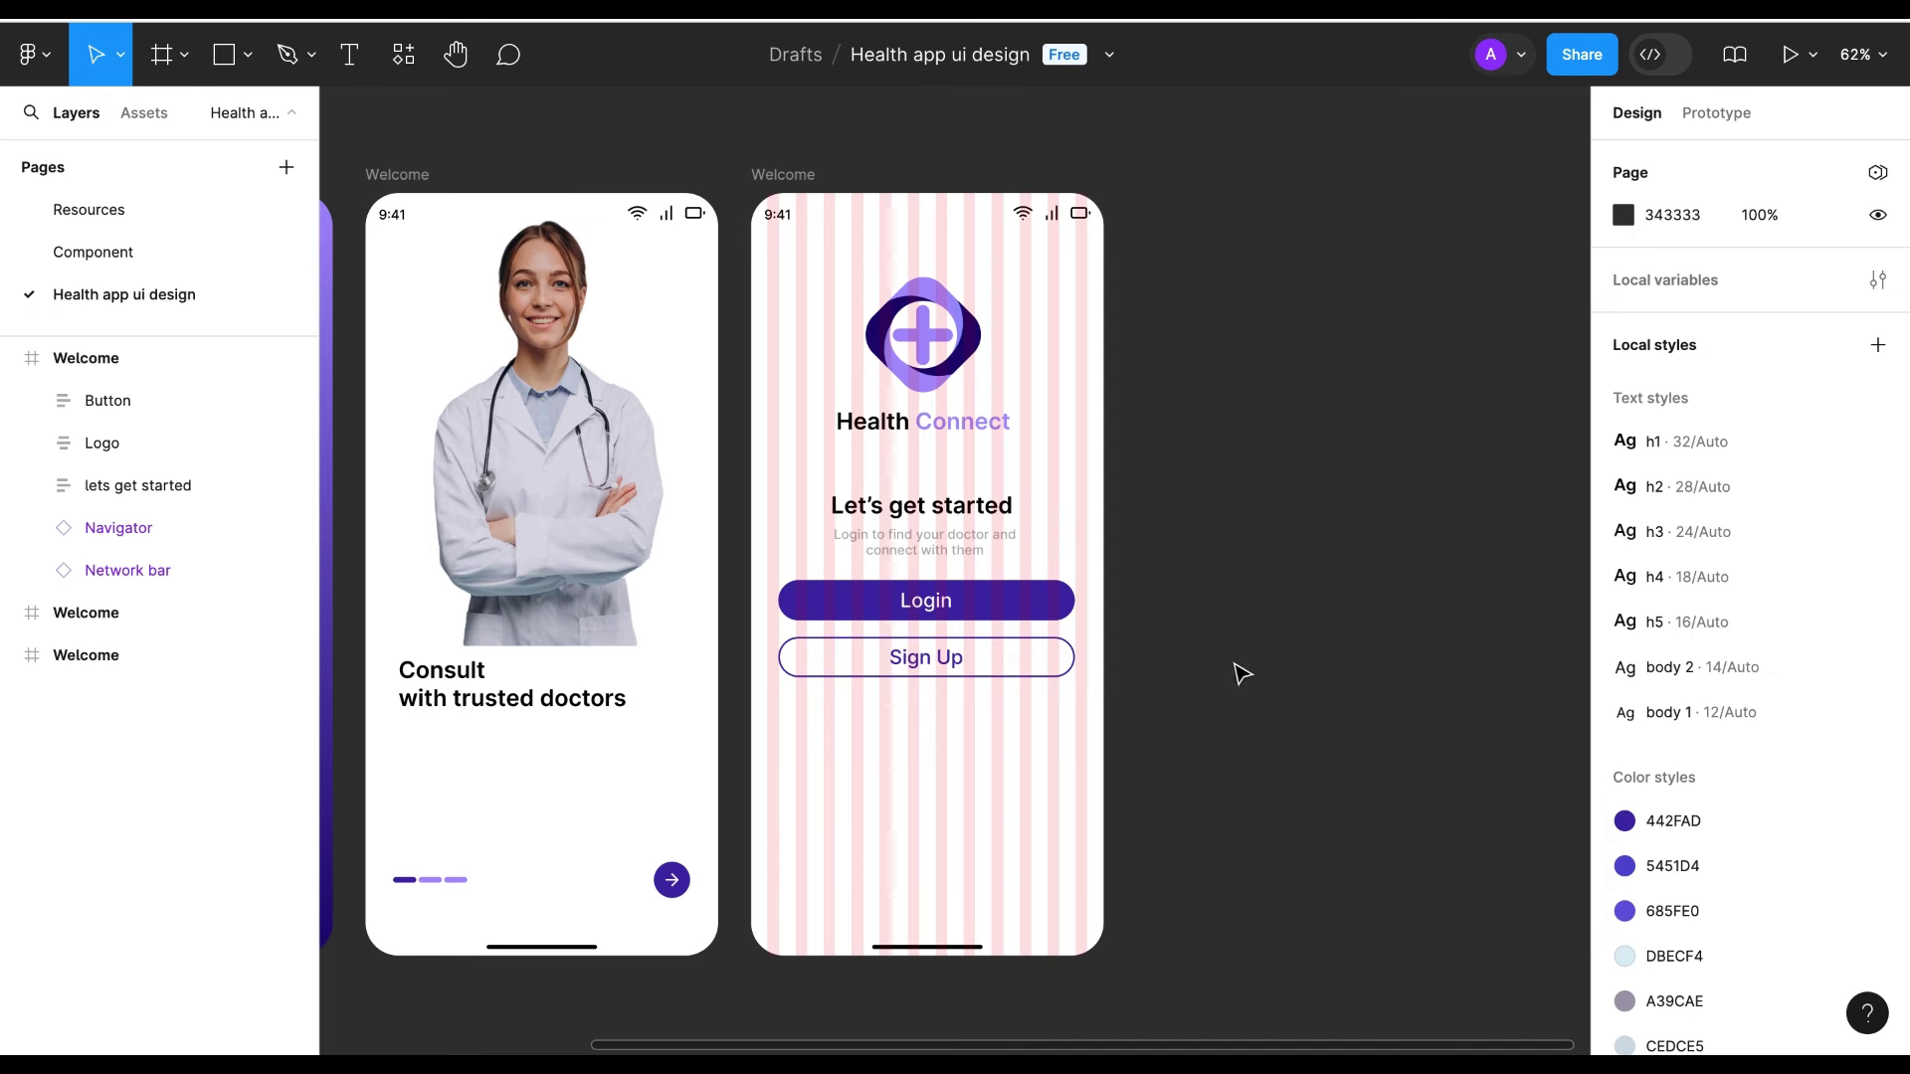
Duplicate the Welcome screen and remove the column grid from the original.
click(797, 175)
key(ctrl+d)
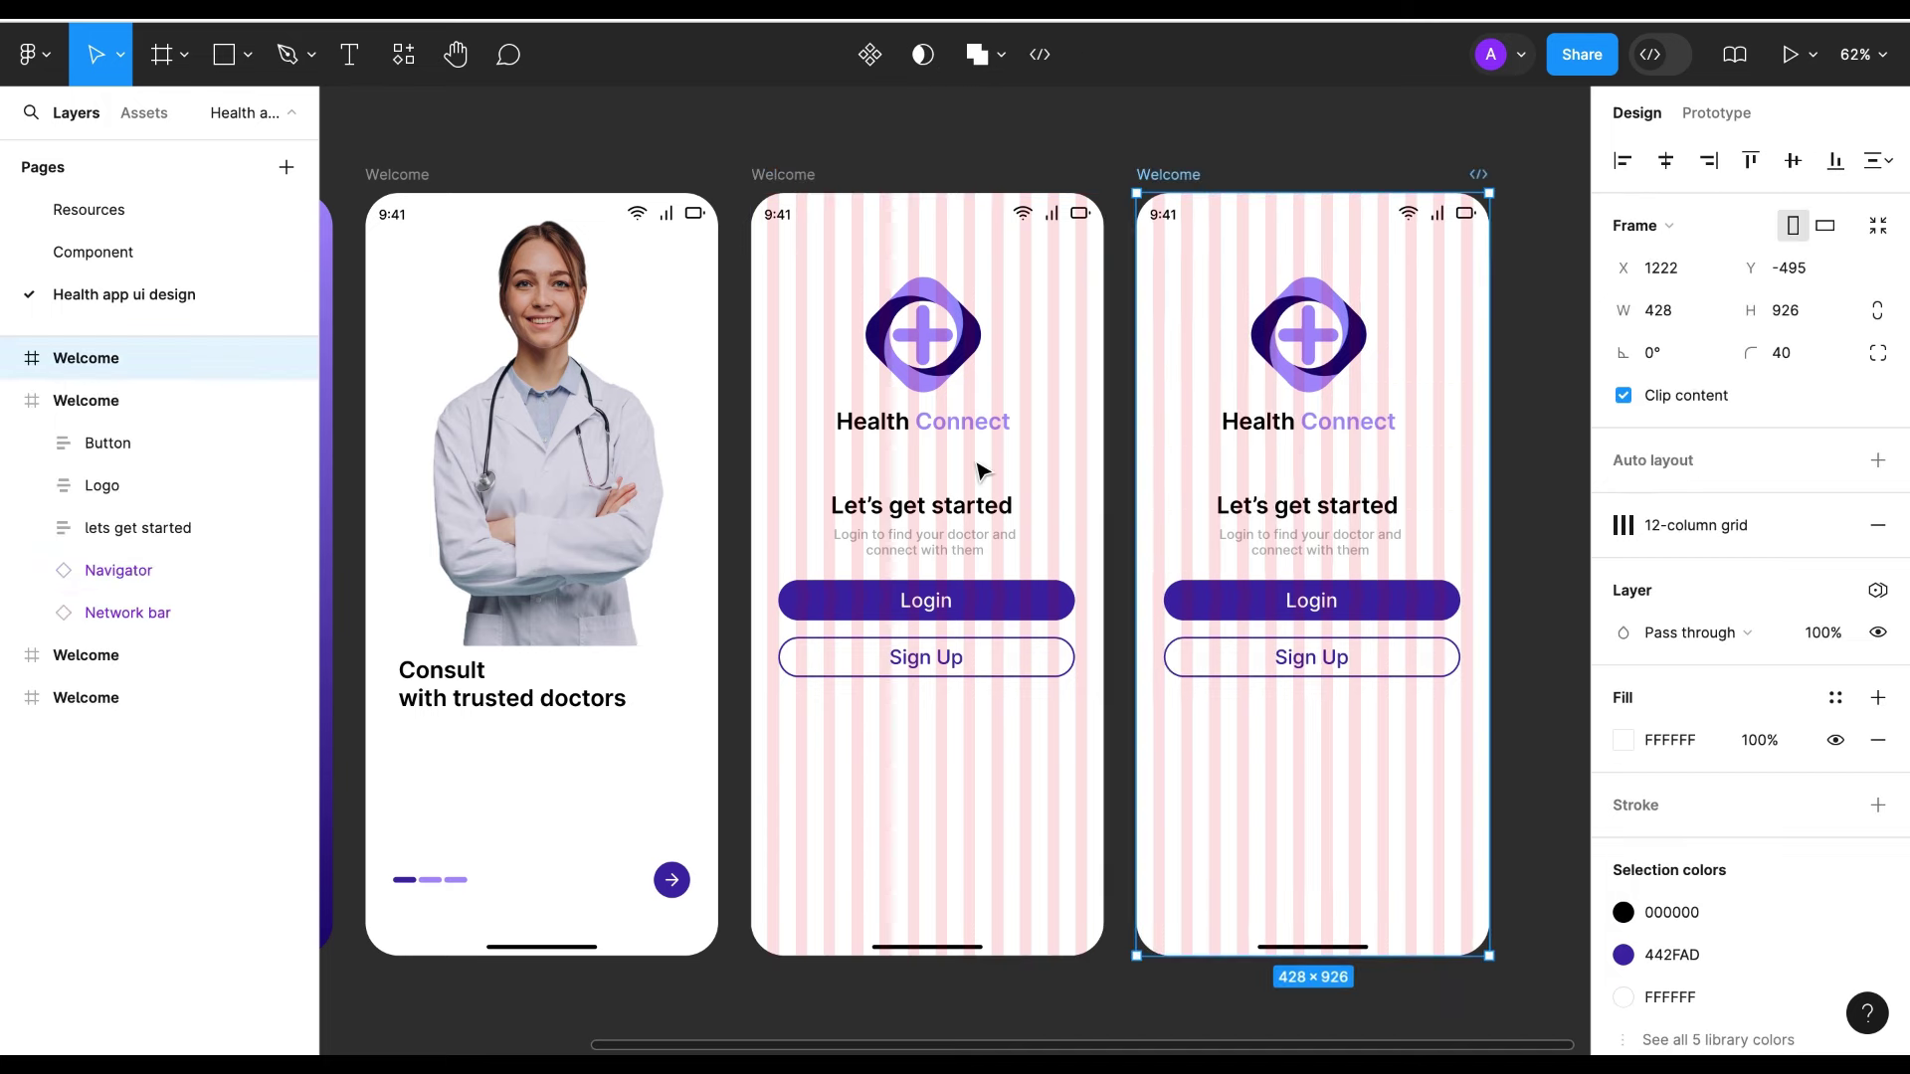
click(776, 175)
click(1878, 529)
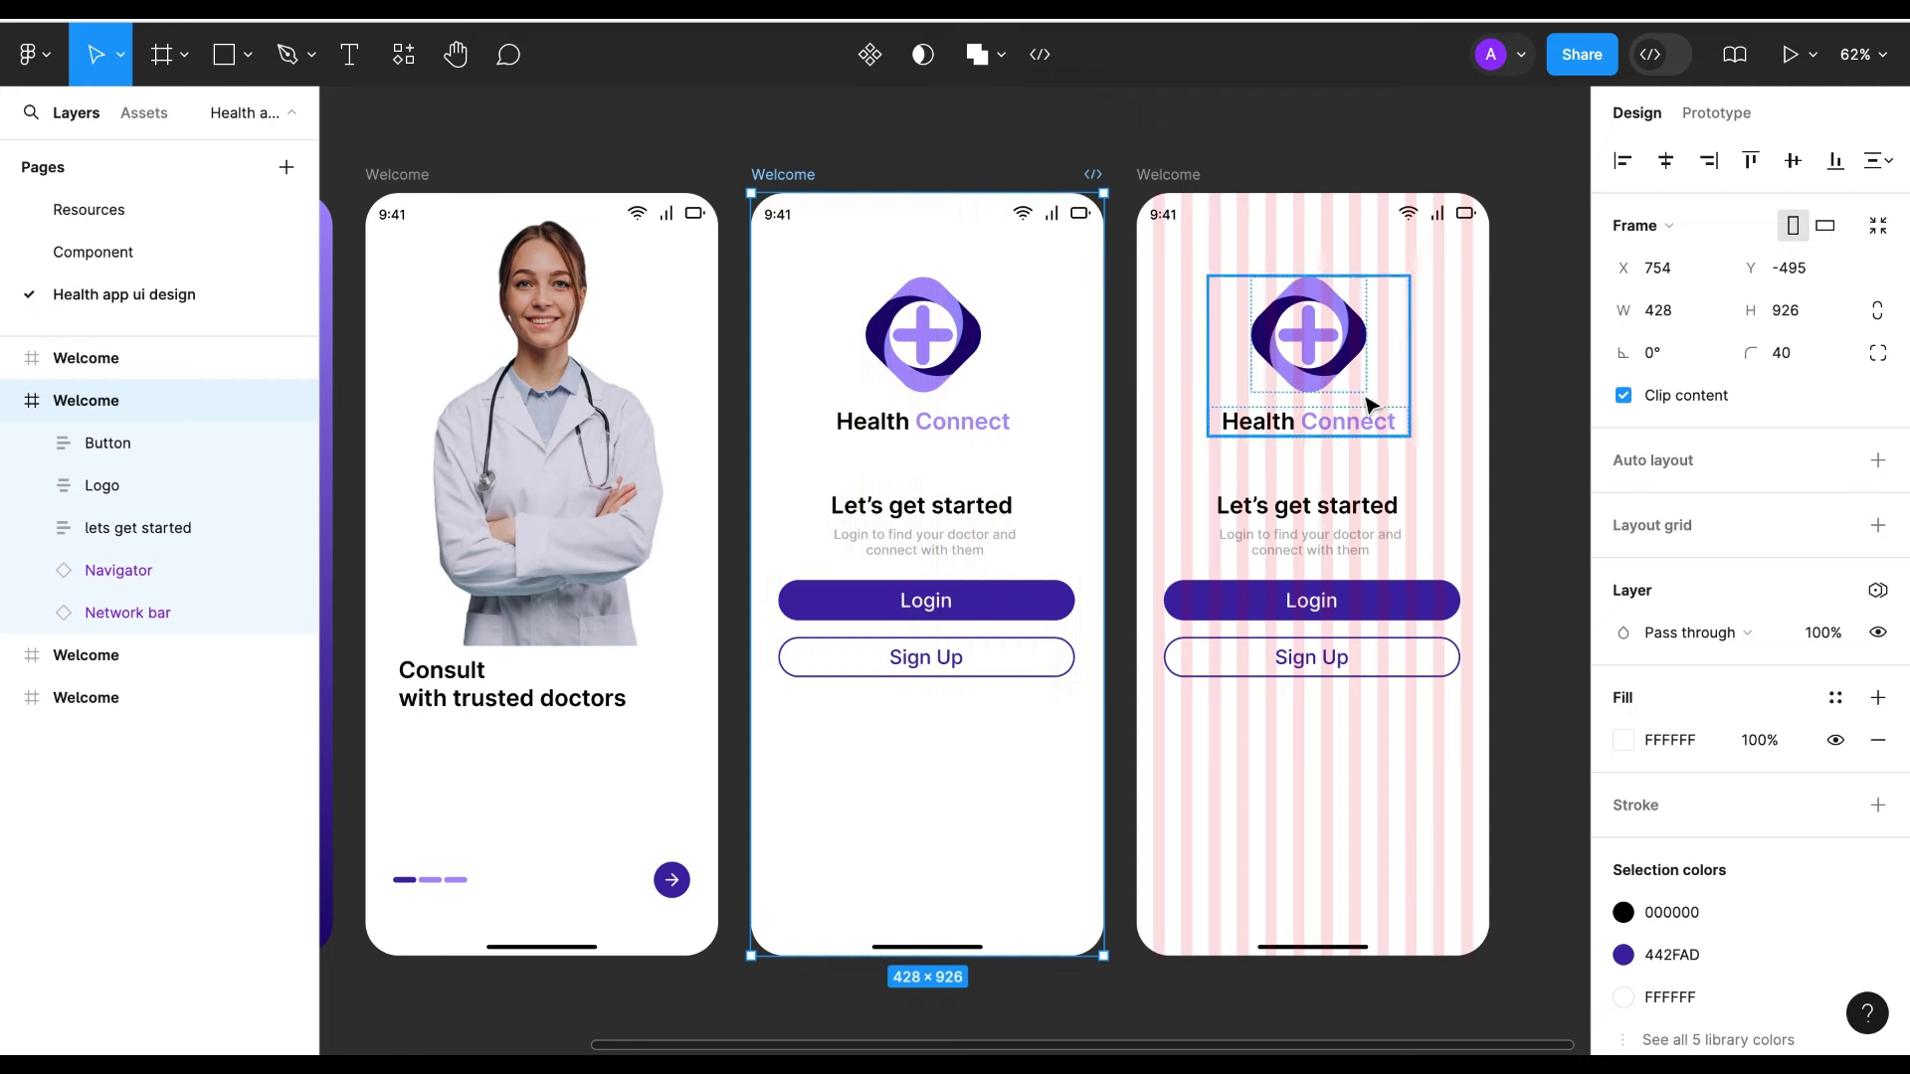
scroll(1149, 169, down, 1)
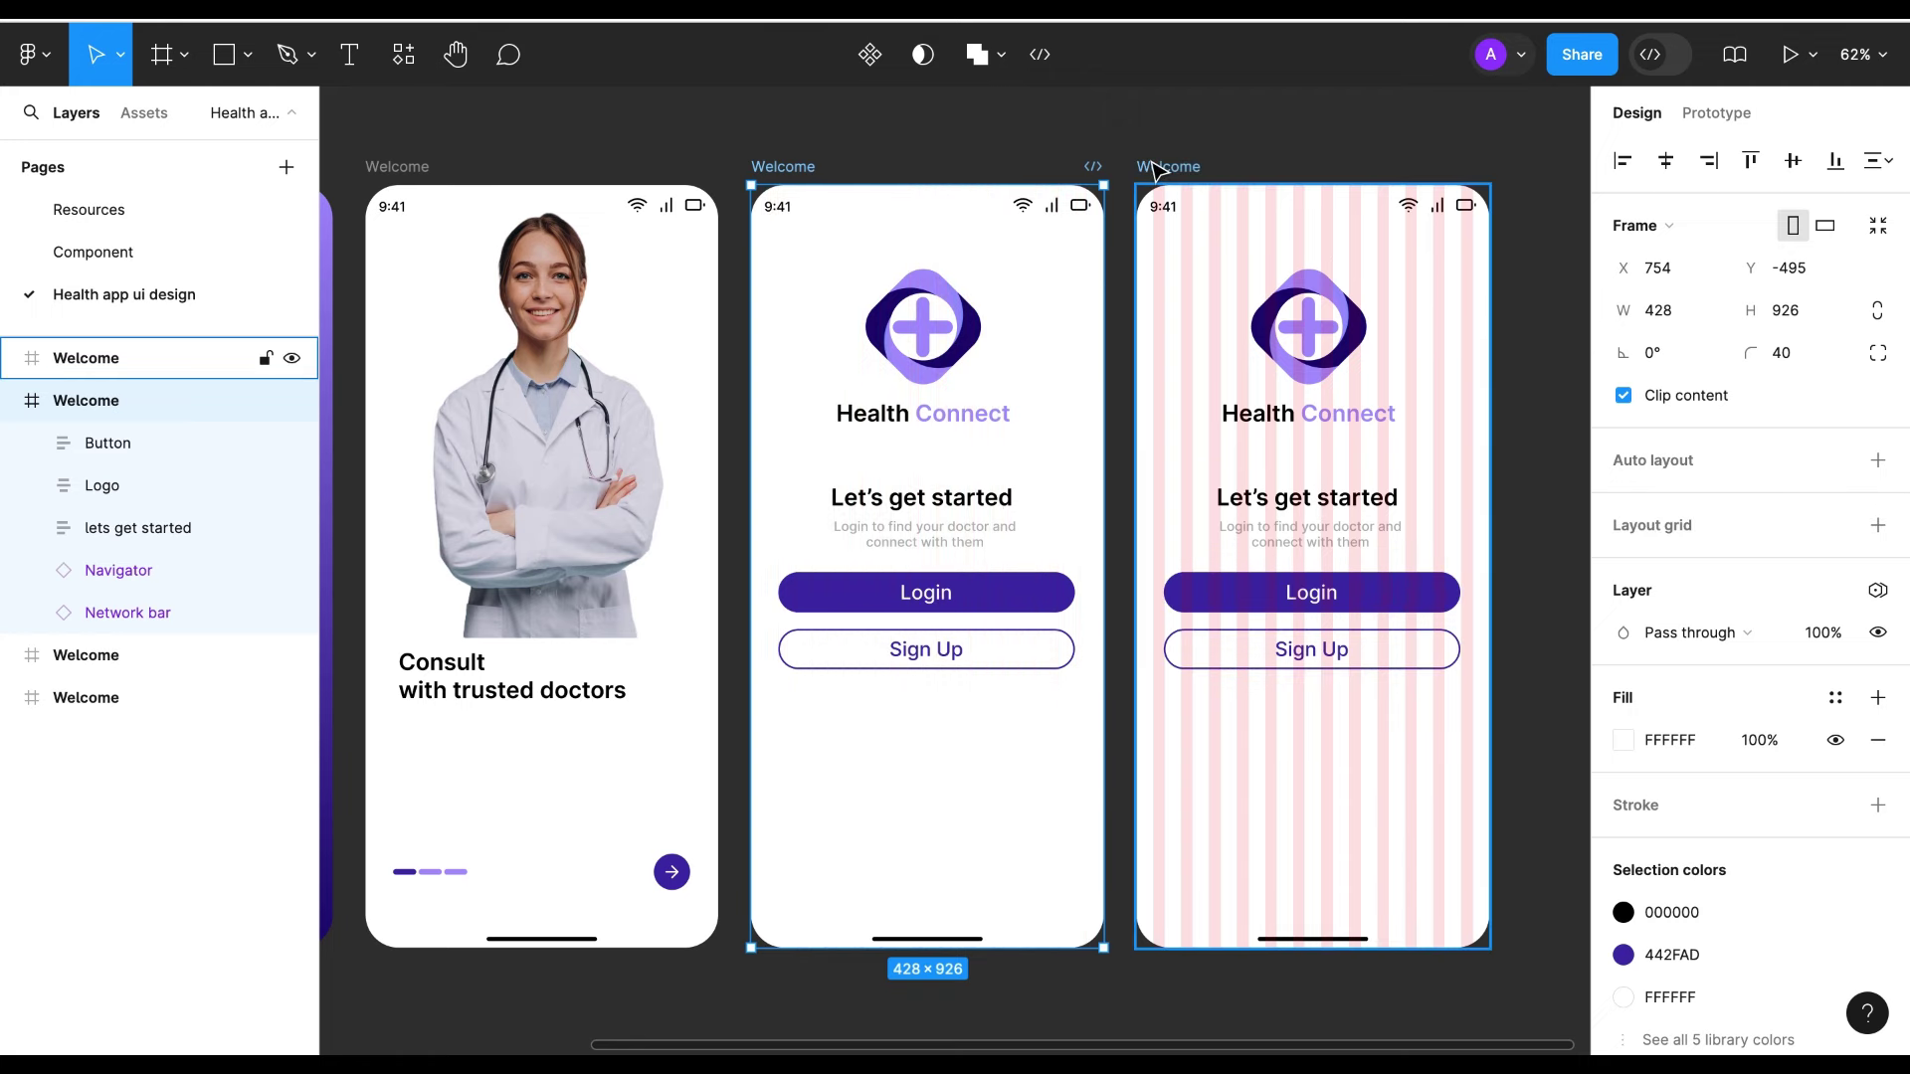
Rename the middle screen 'Get started' and the new copy 'Sign up'.
double_click(784, 166)
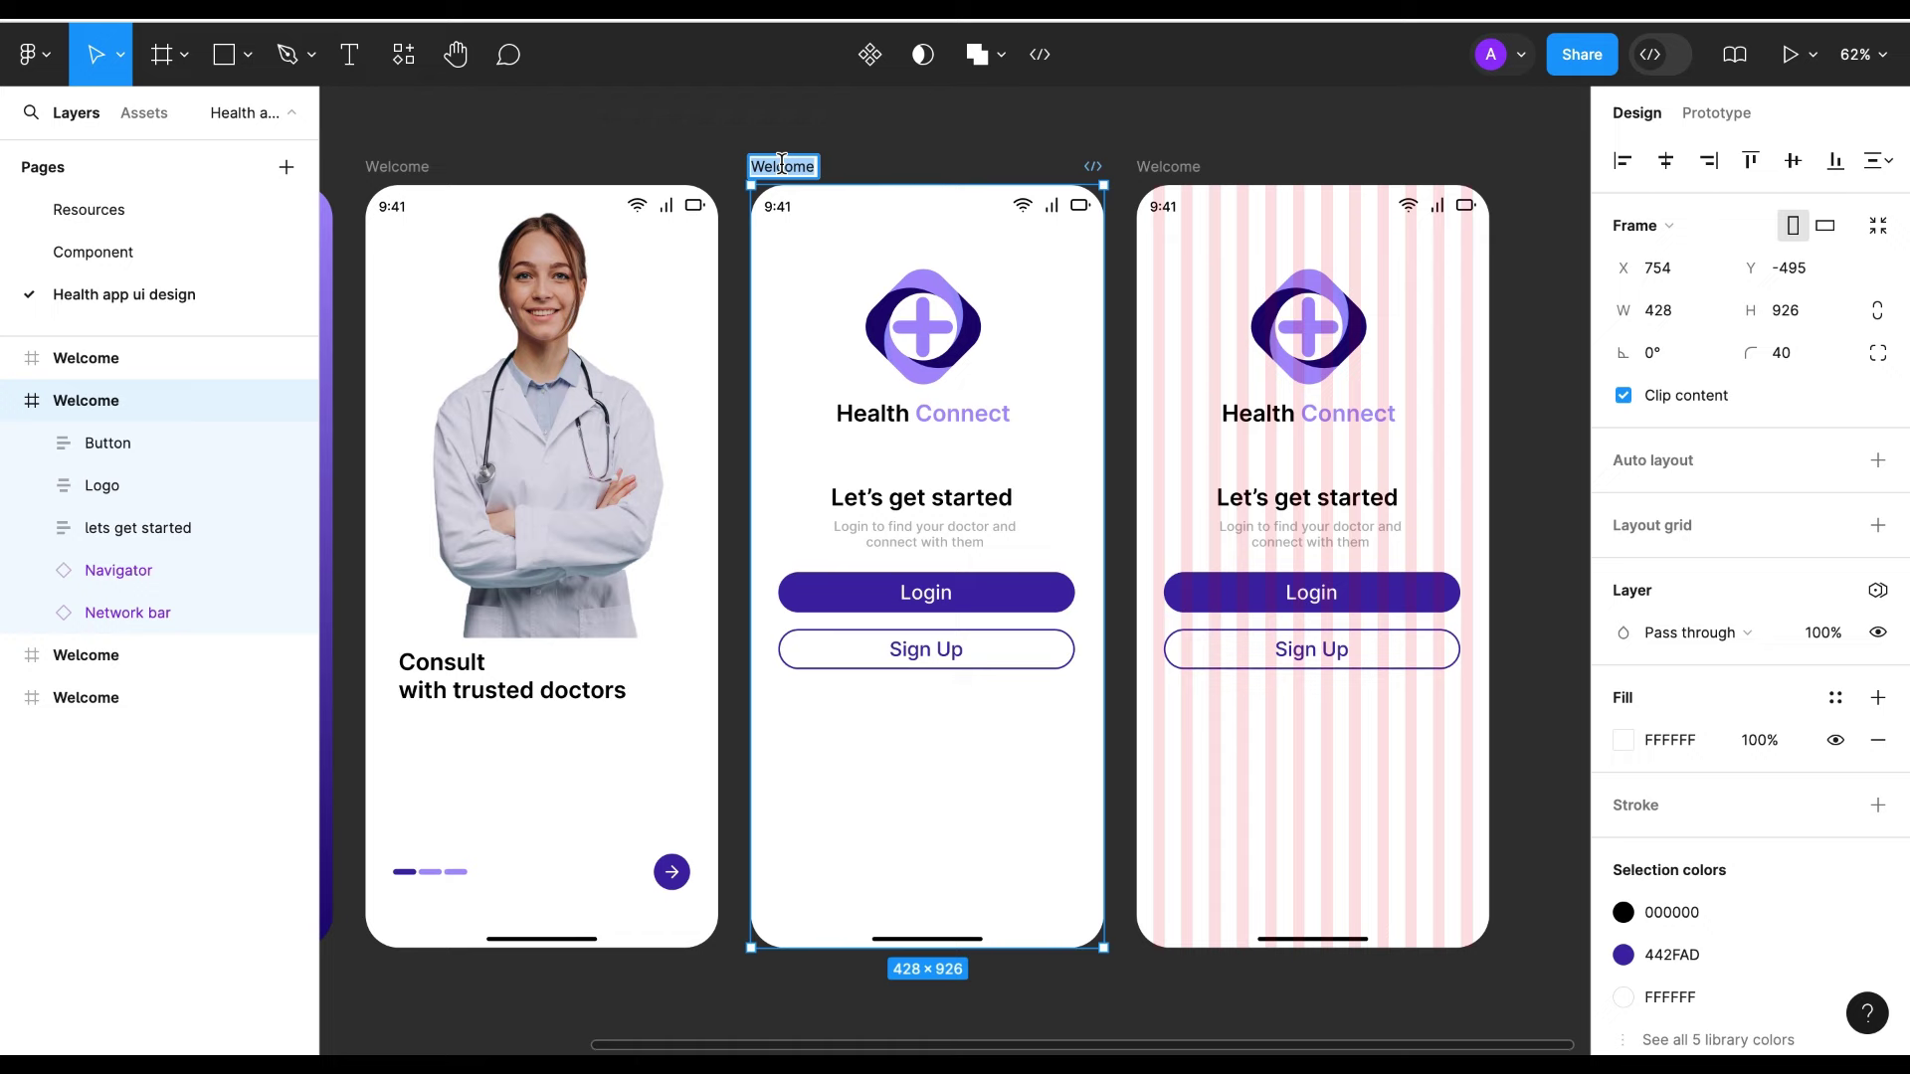
text(Get started)
double_click(1178, 164)
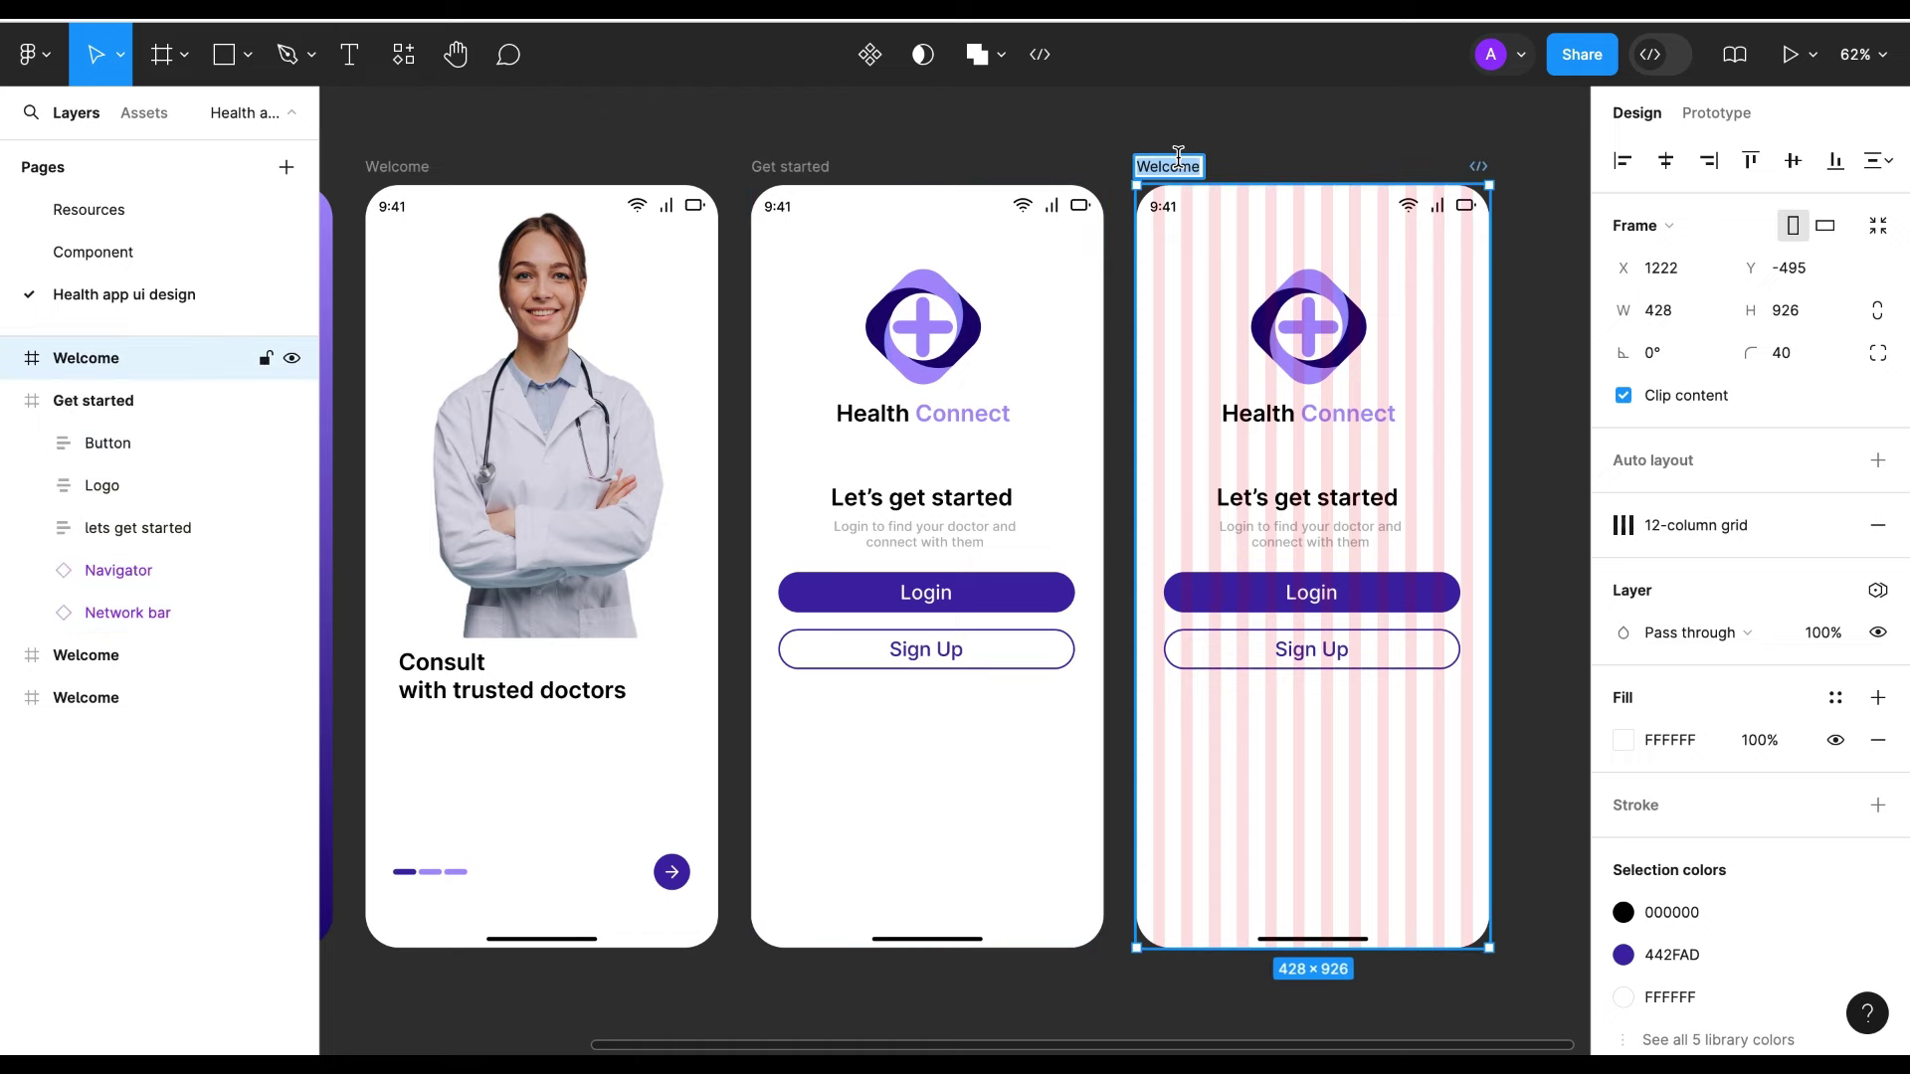
text(Sign up)
key(Return)
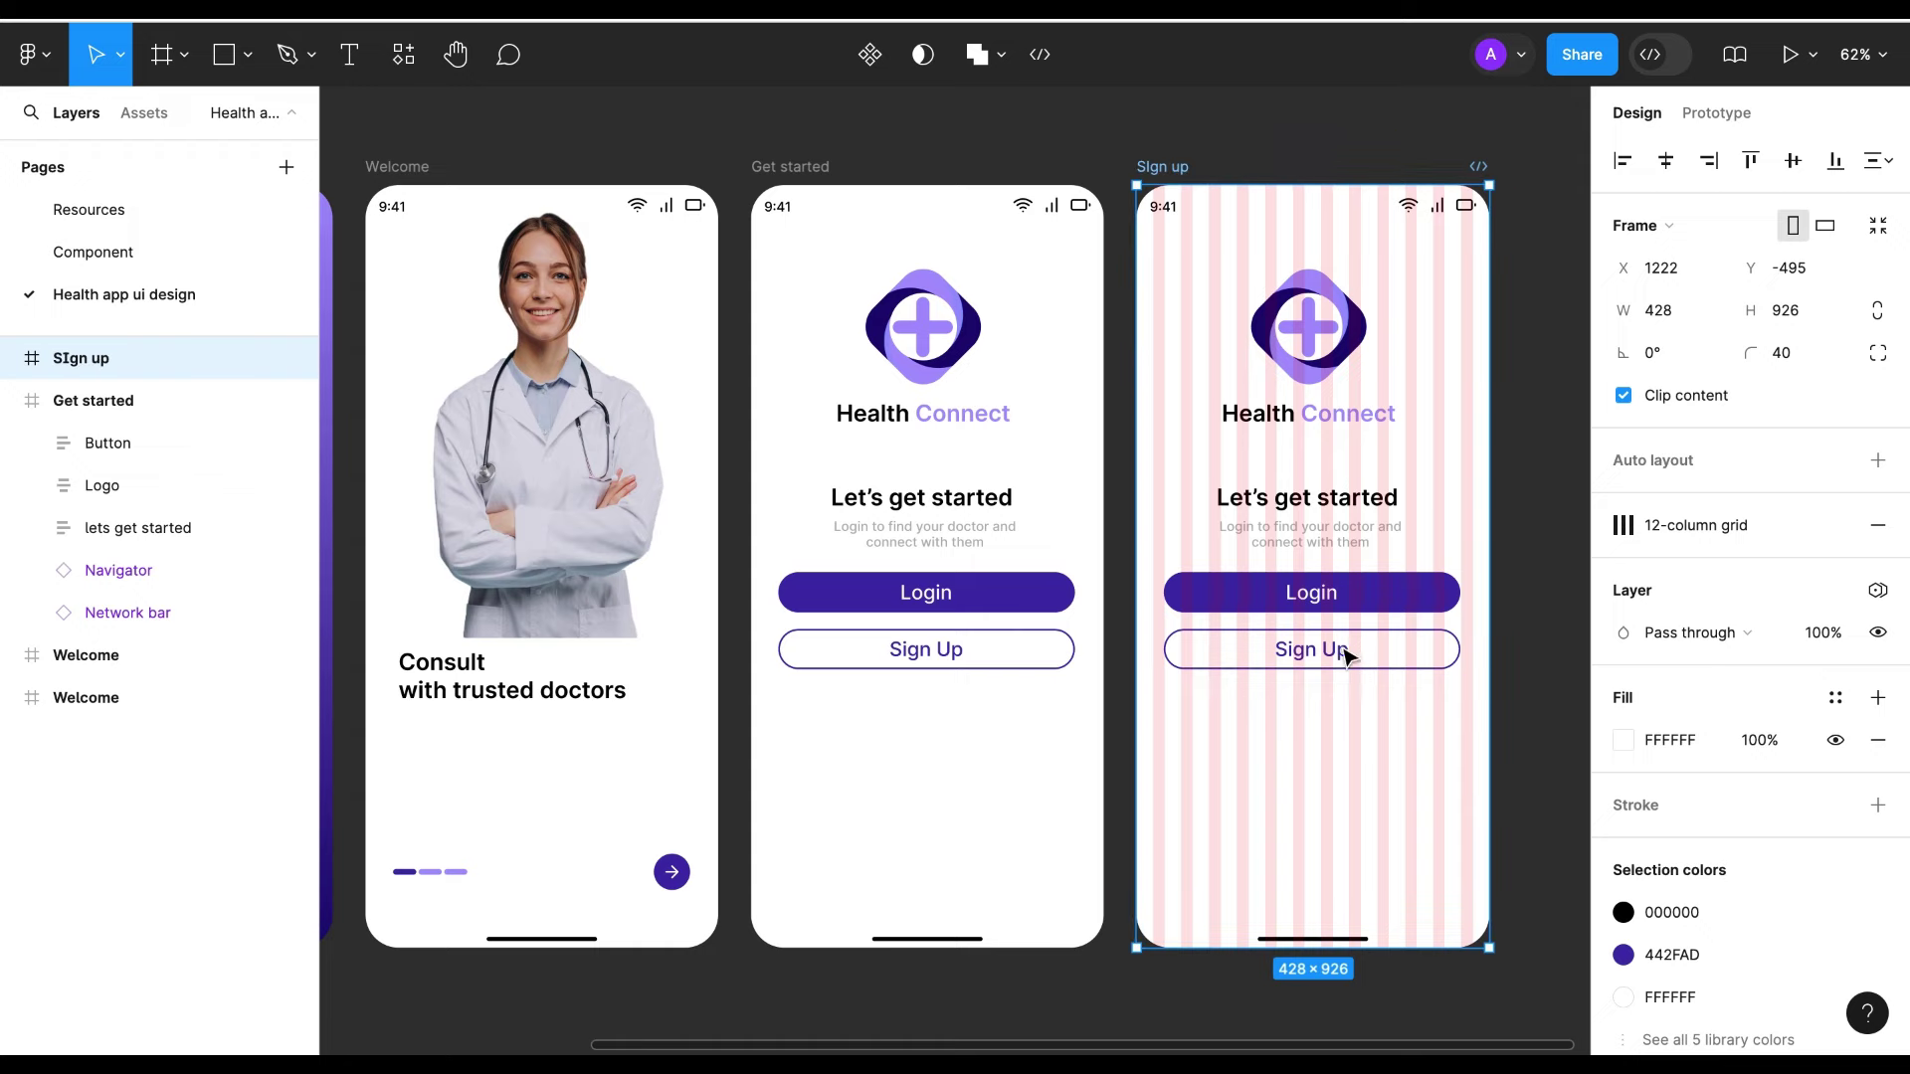
Delete the logo, Health Connect title and Let's get started text from Sign up.
click(1330, 388)
key(Delete)
click(1313, 500)
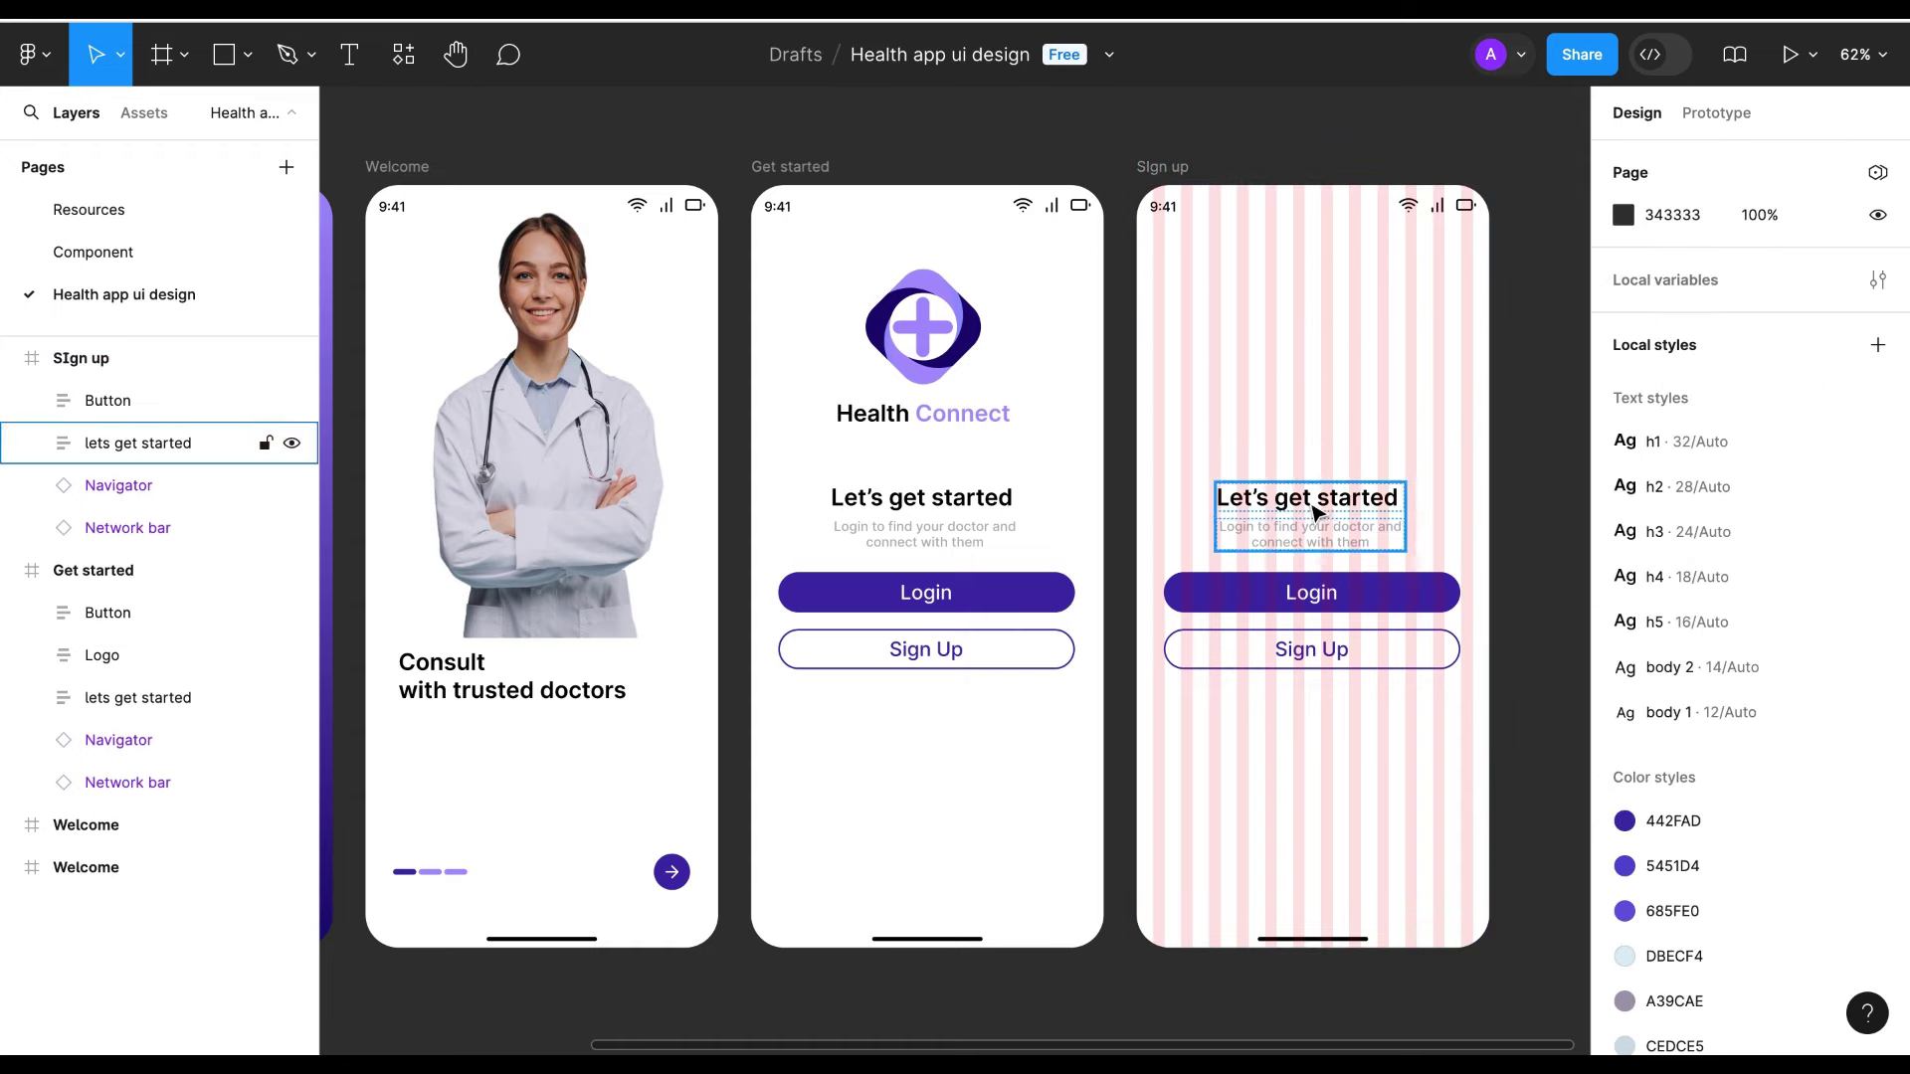
key(Delete)
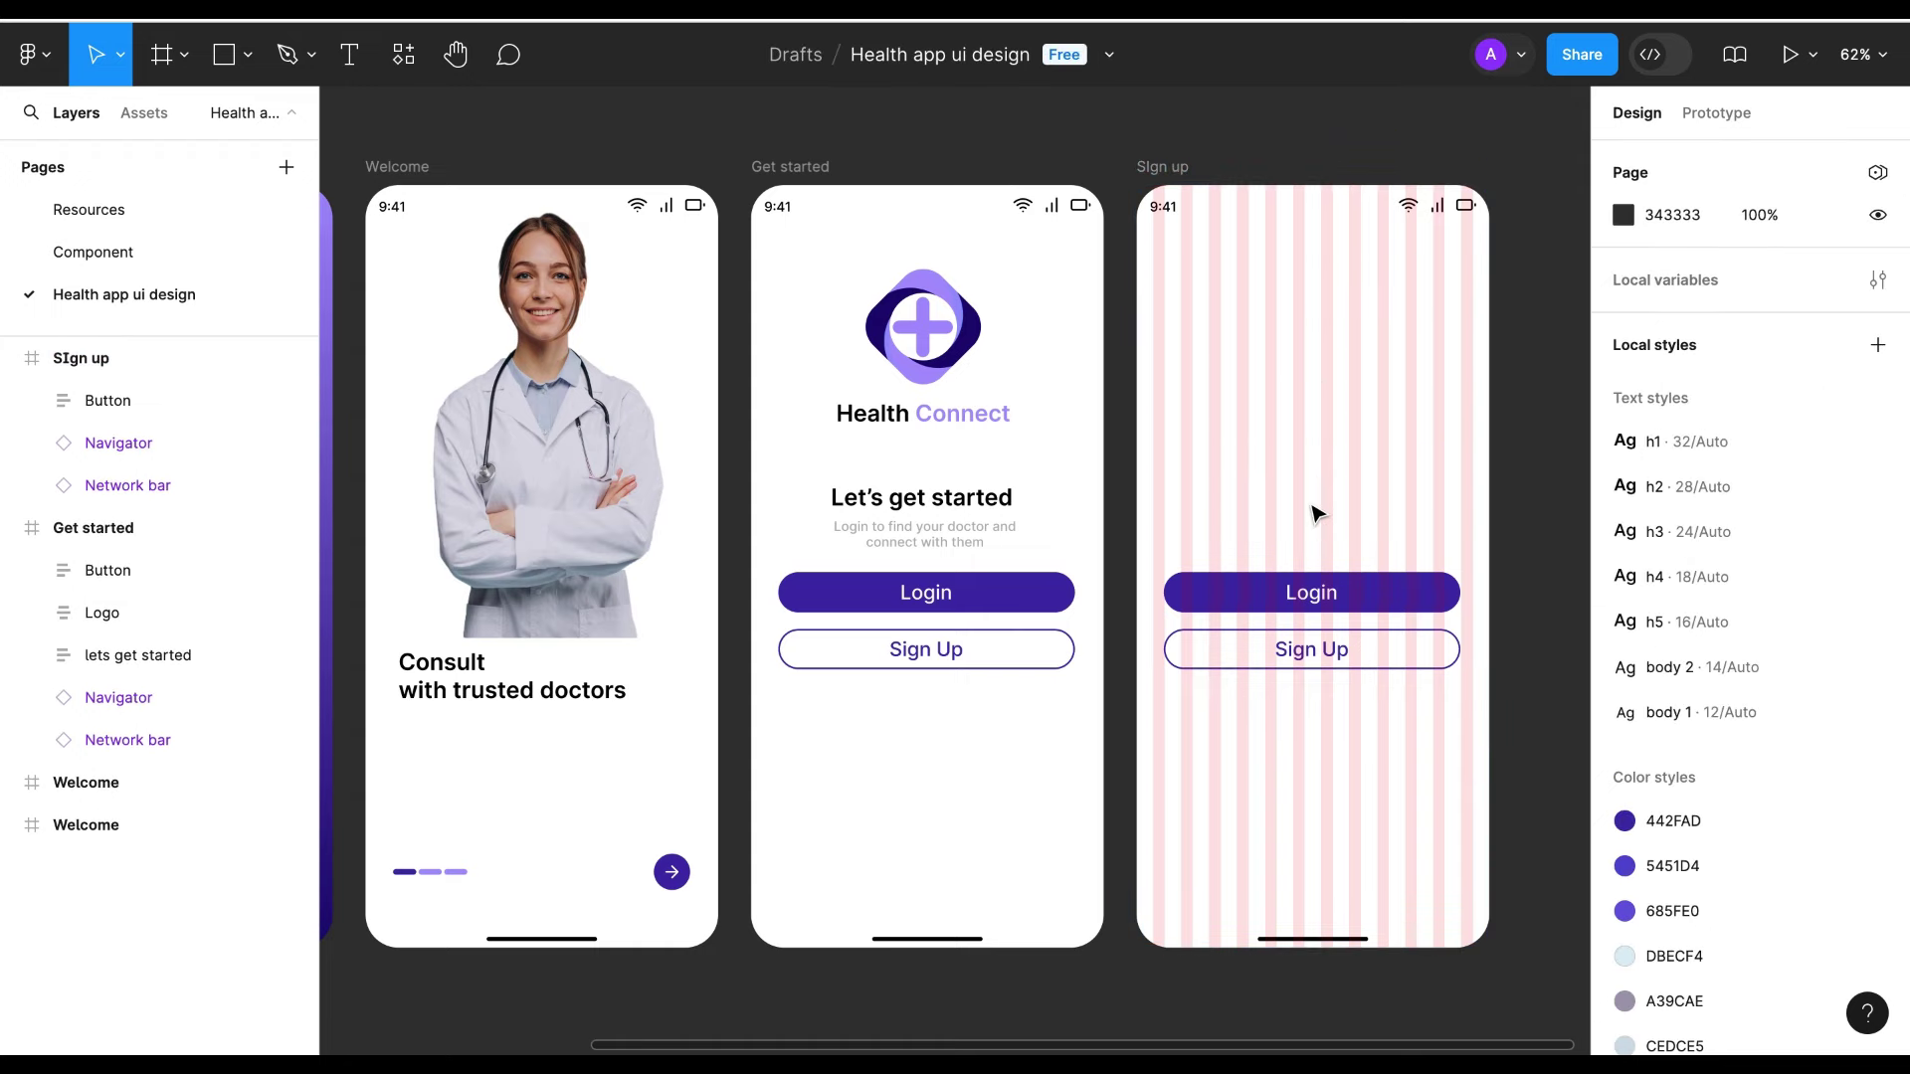
scroll(1301, 482, right, 2)
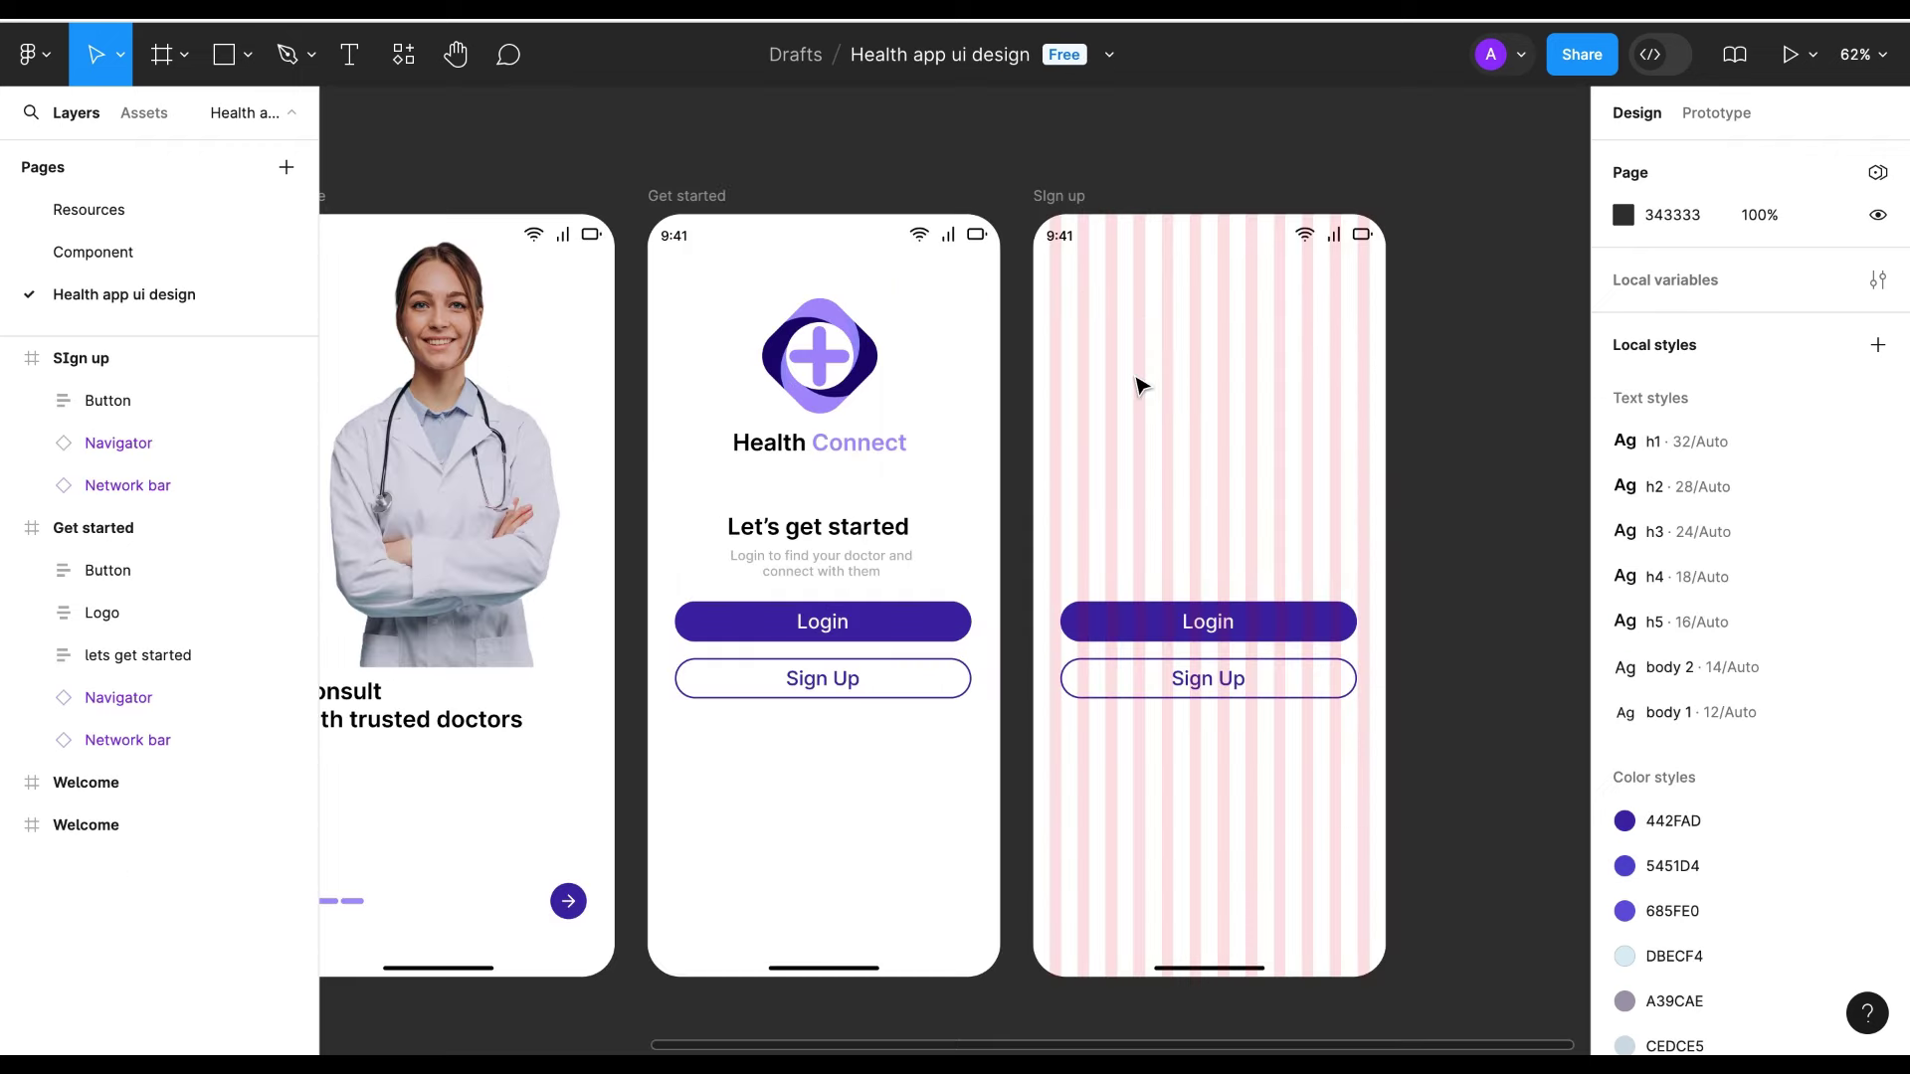
Add a 'Registration' text title at the top centre of the Sign up screen.
key(t)
click(1151, 320)
text(Registrat)
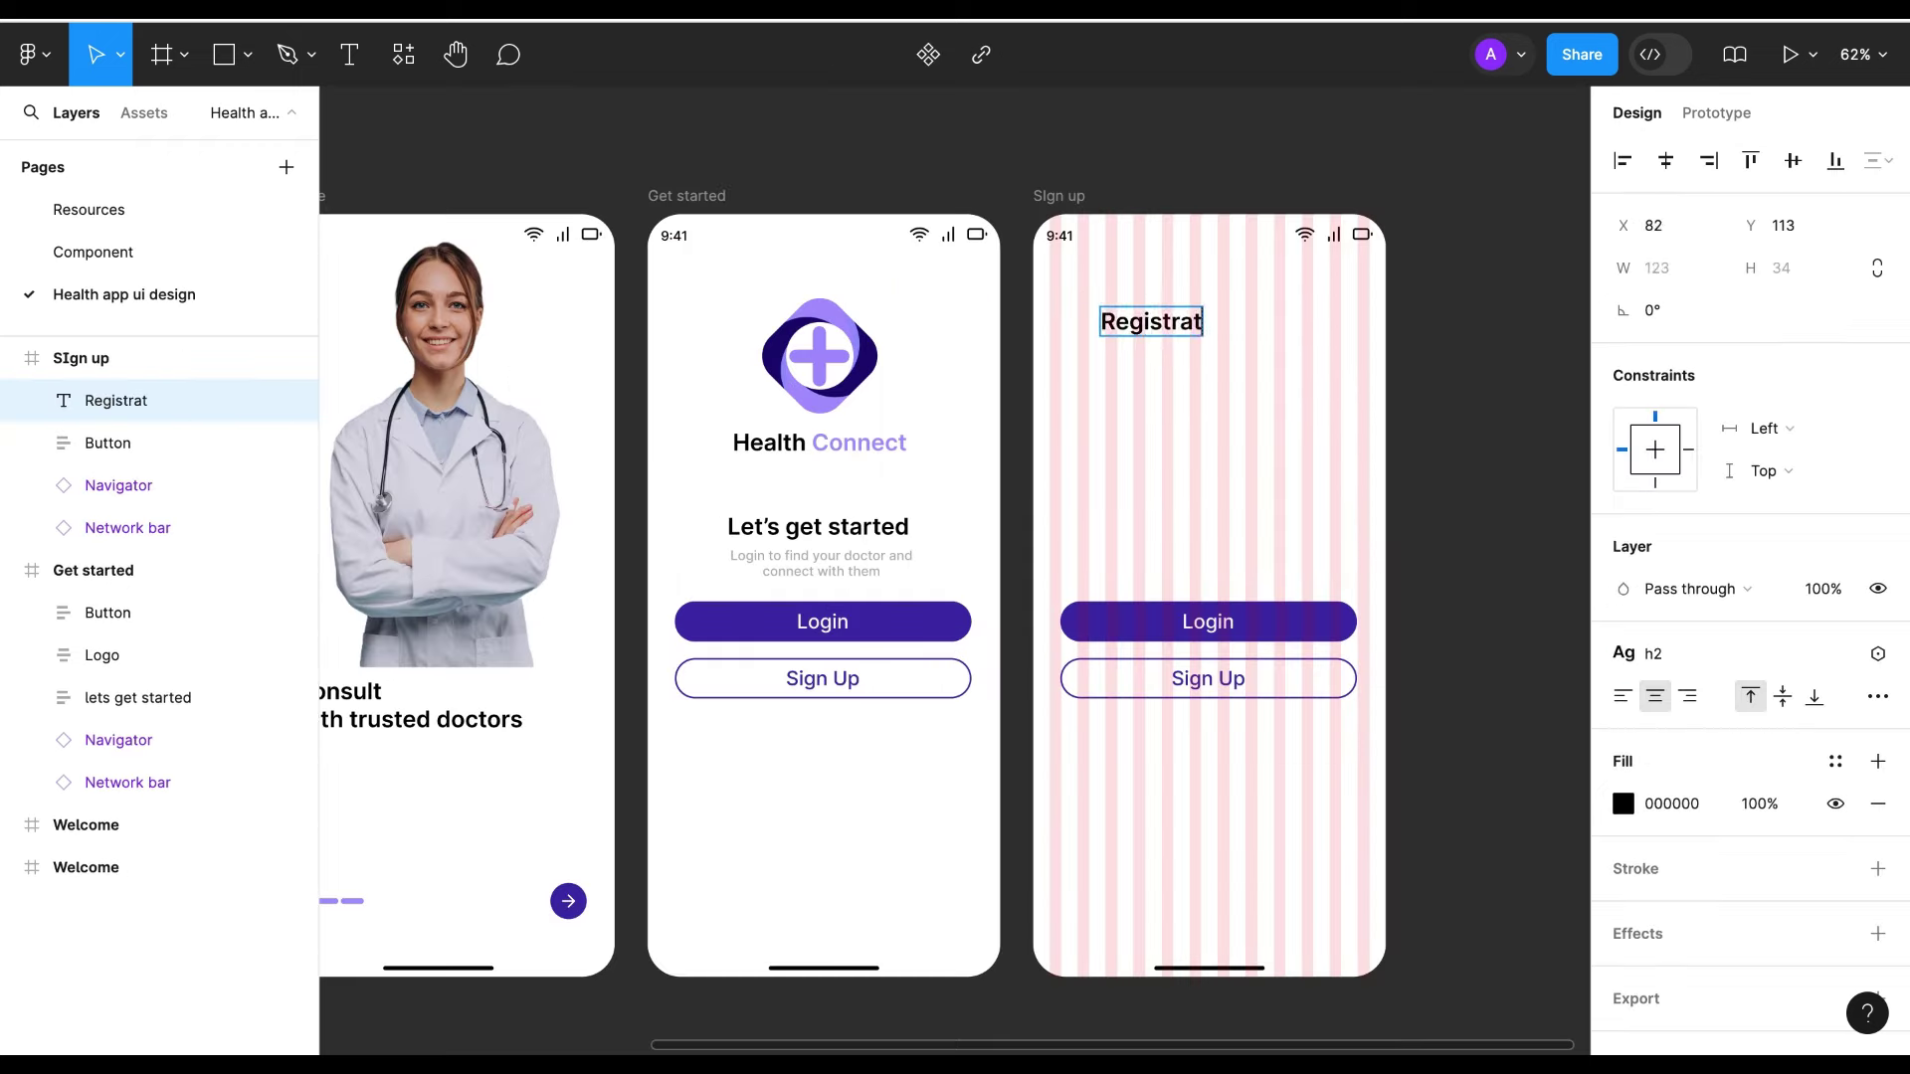
text(ion)
key(Escape)
drag(1145, 342, 1225, 316)
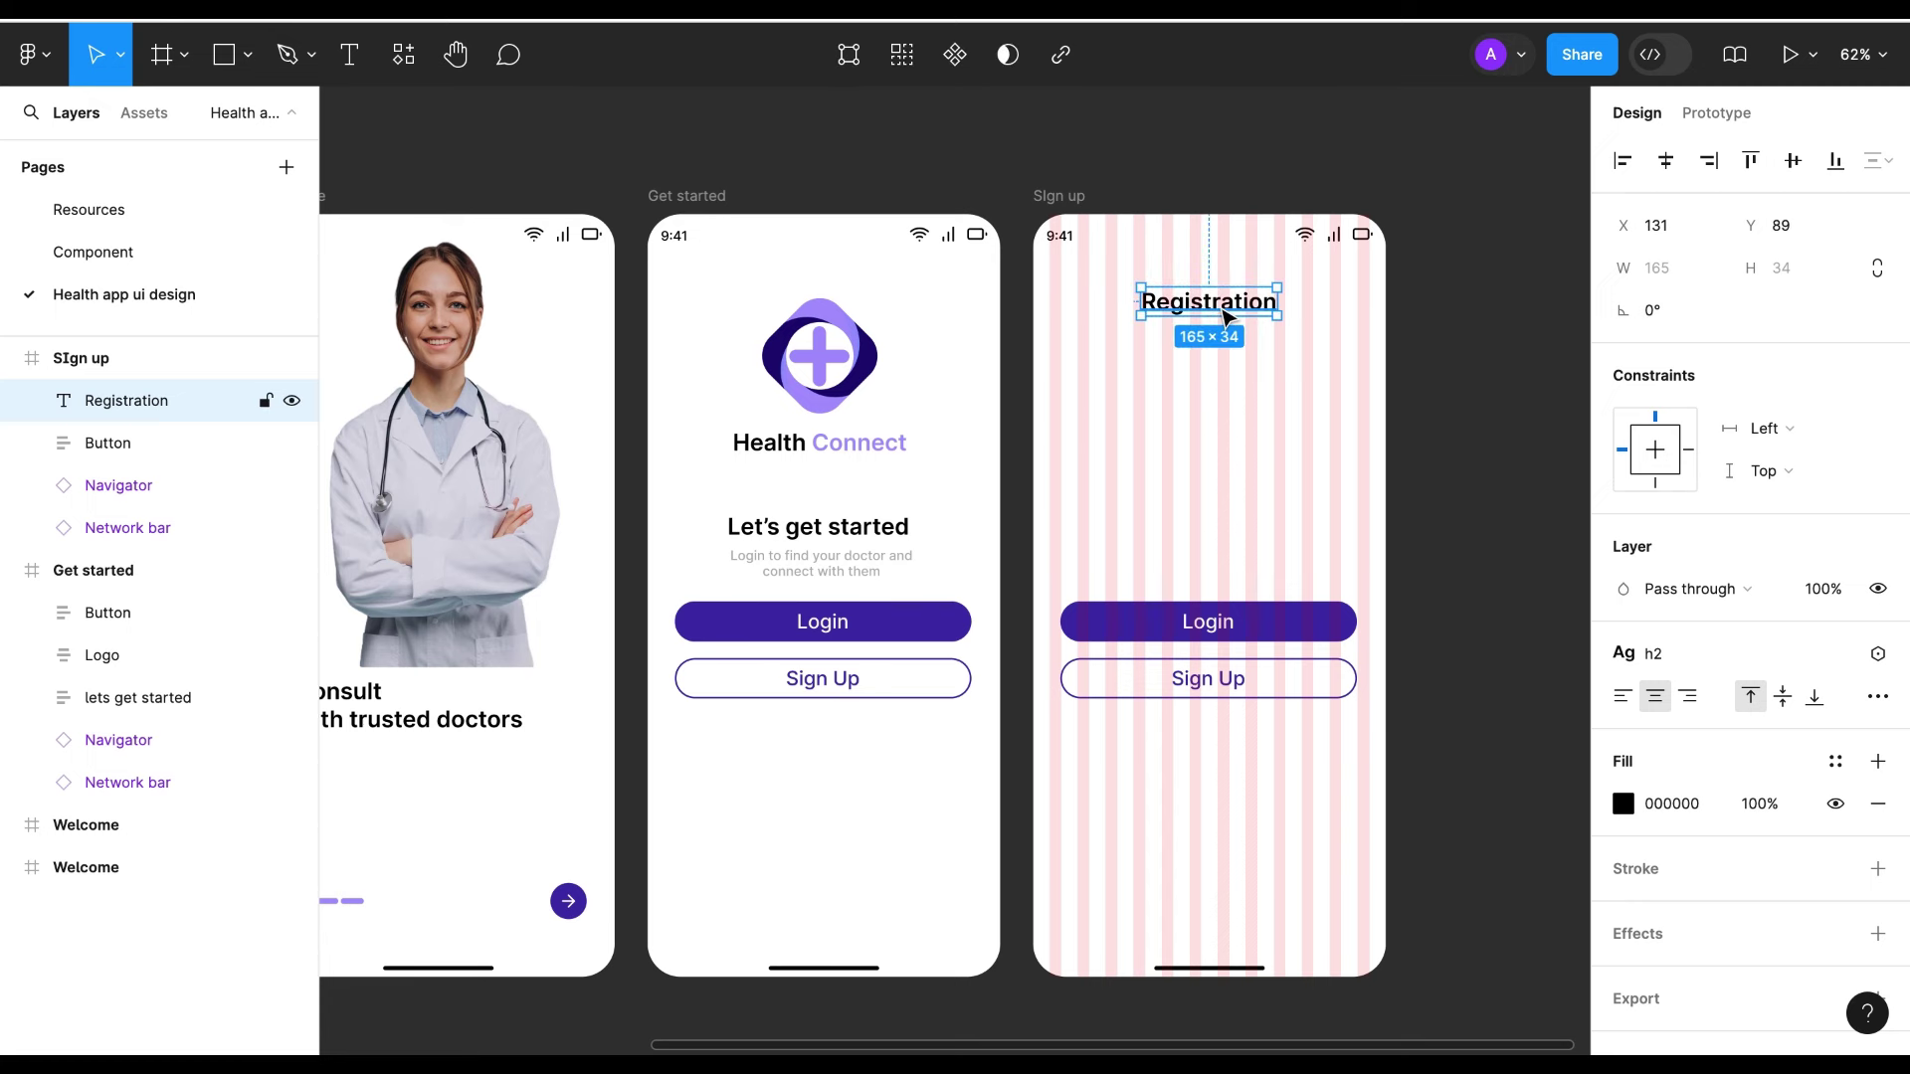
Copy the Wifi icon beside Registration and swap it to a Chevron left icon.
click(1310, 244)
double_click(1309, 244)
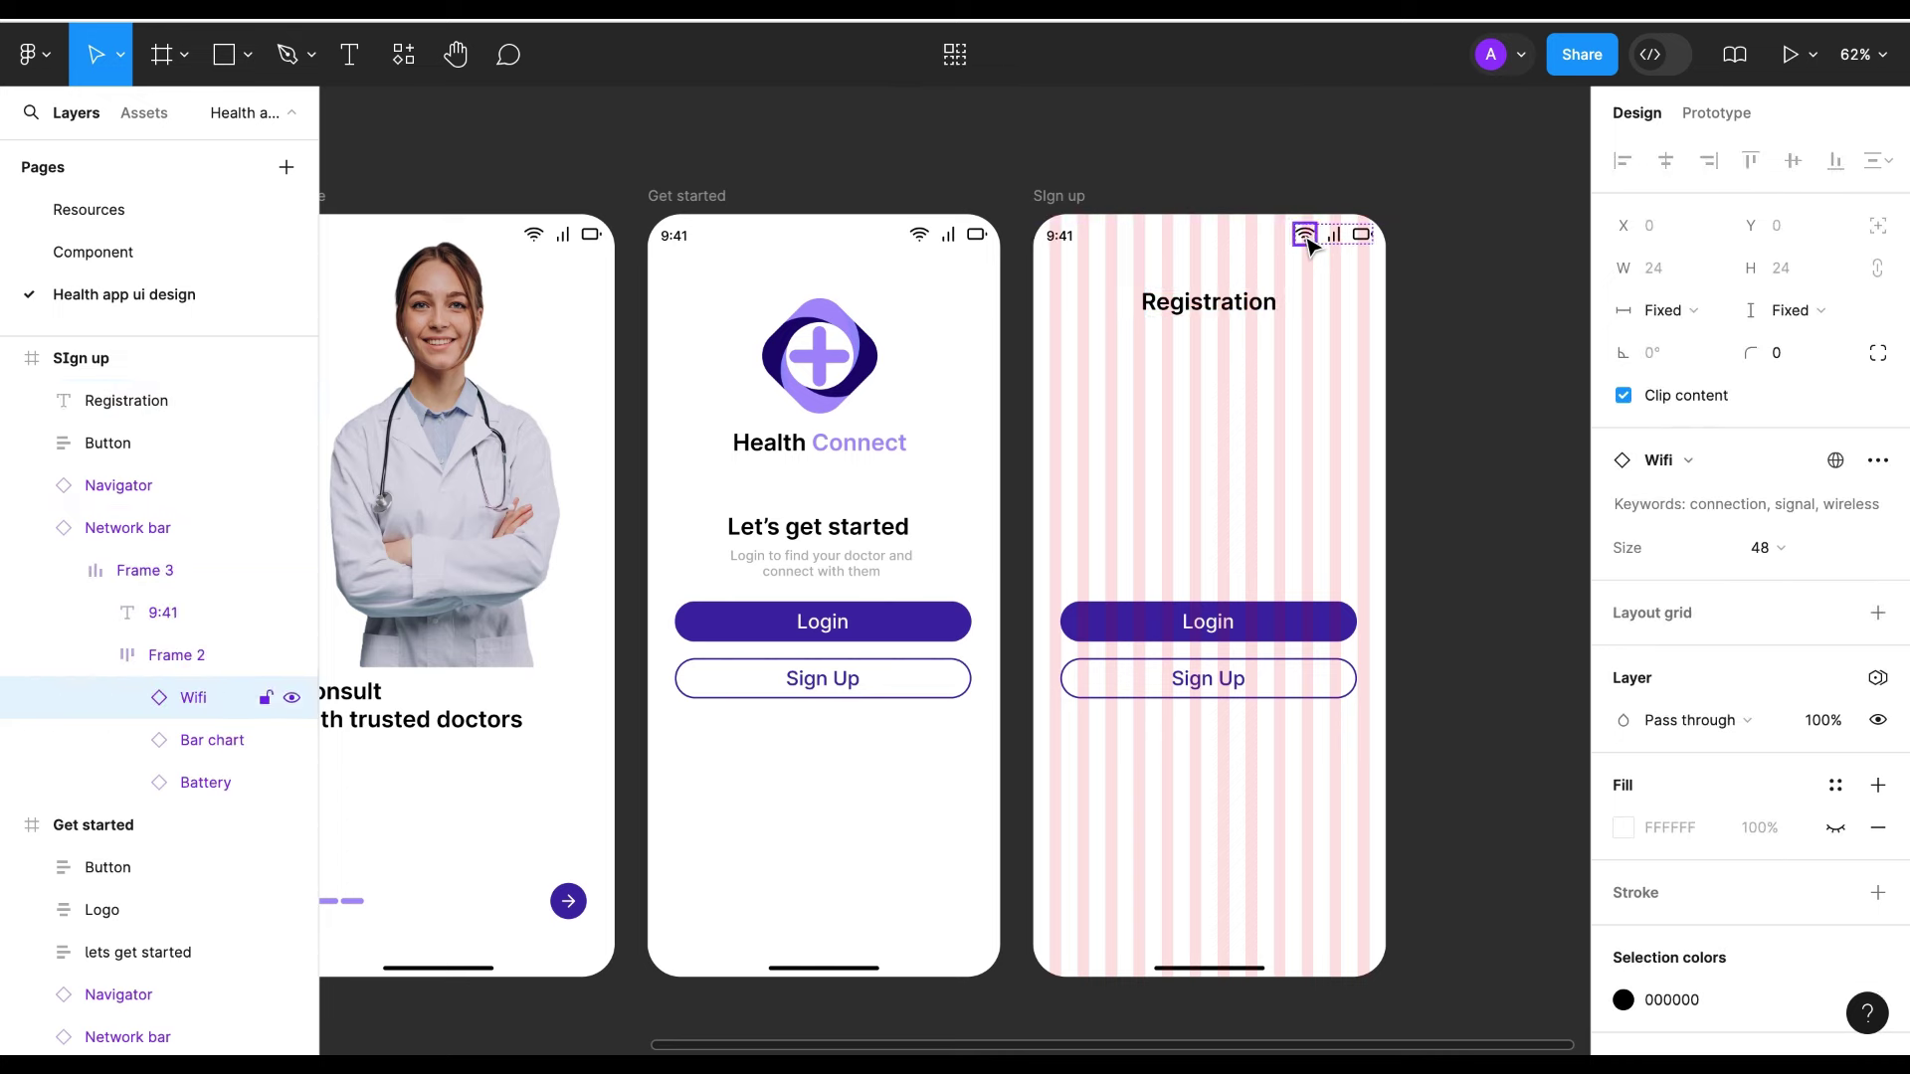
drag(1309, 244, 1072, 310)
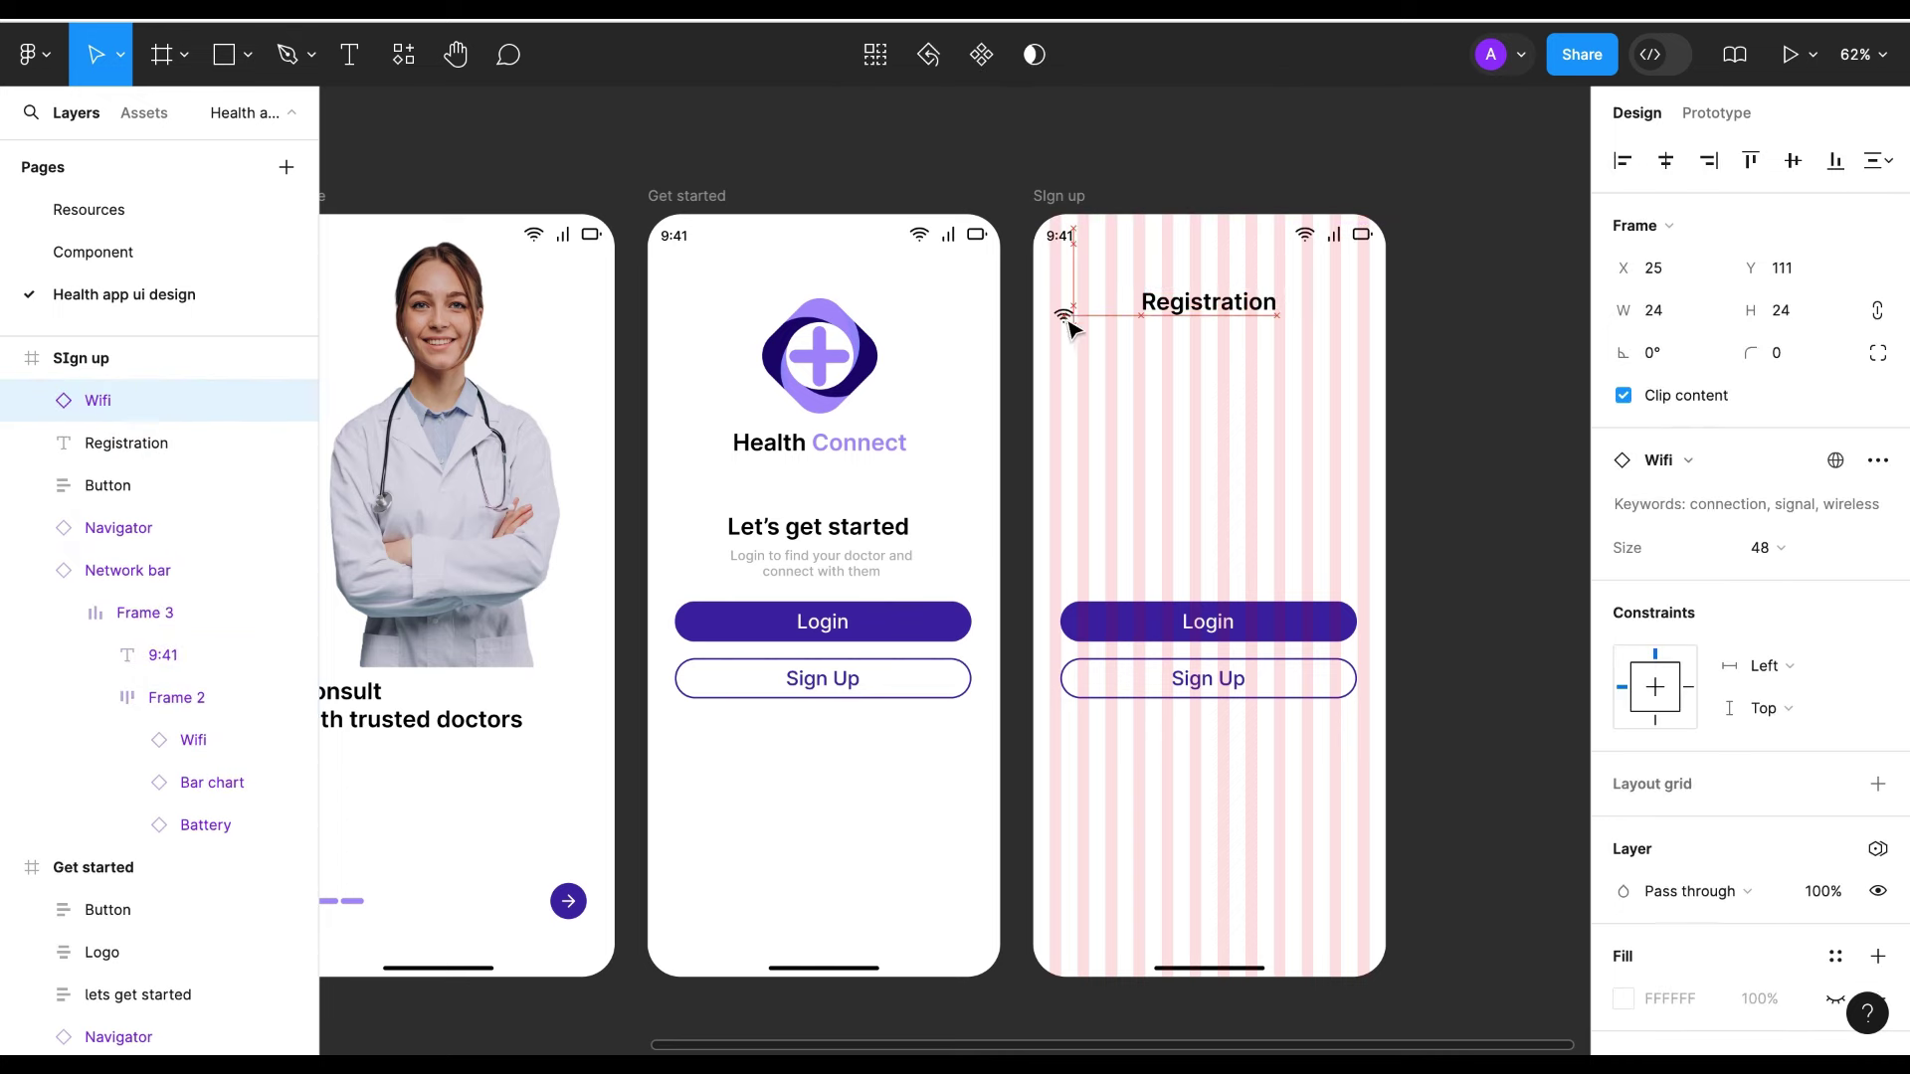
click(1671, 460)
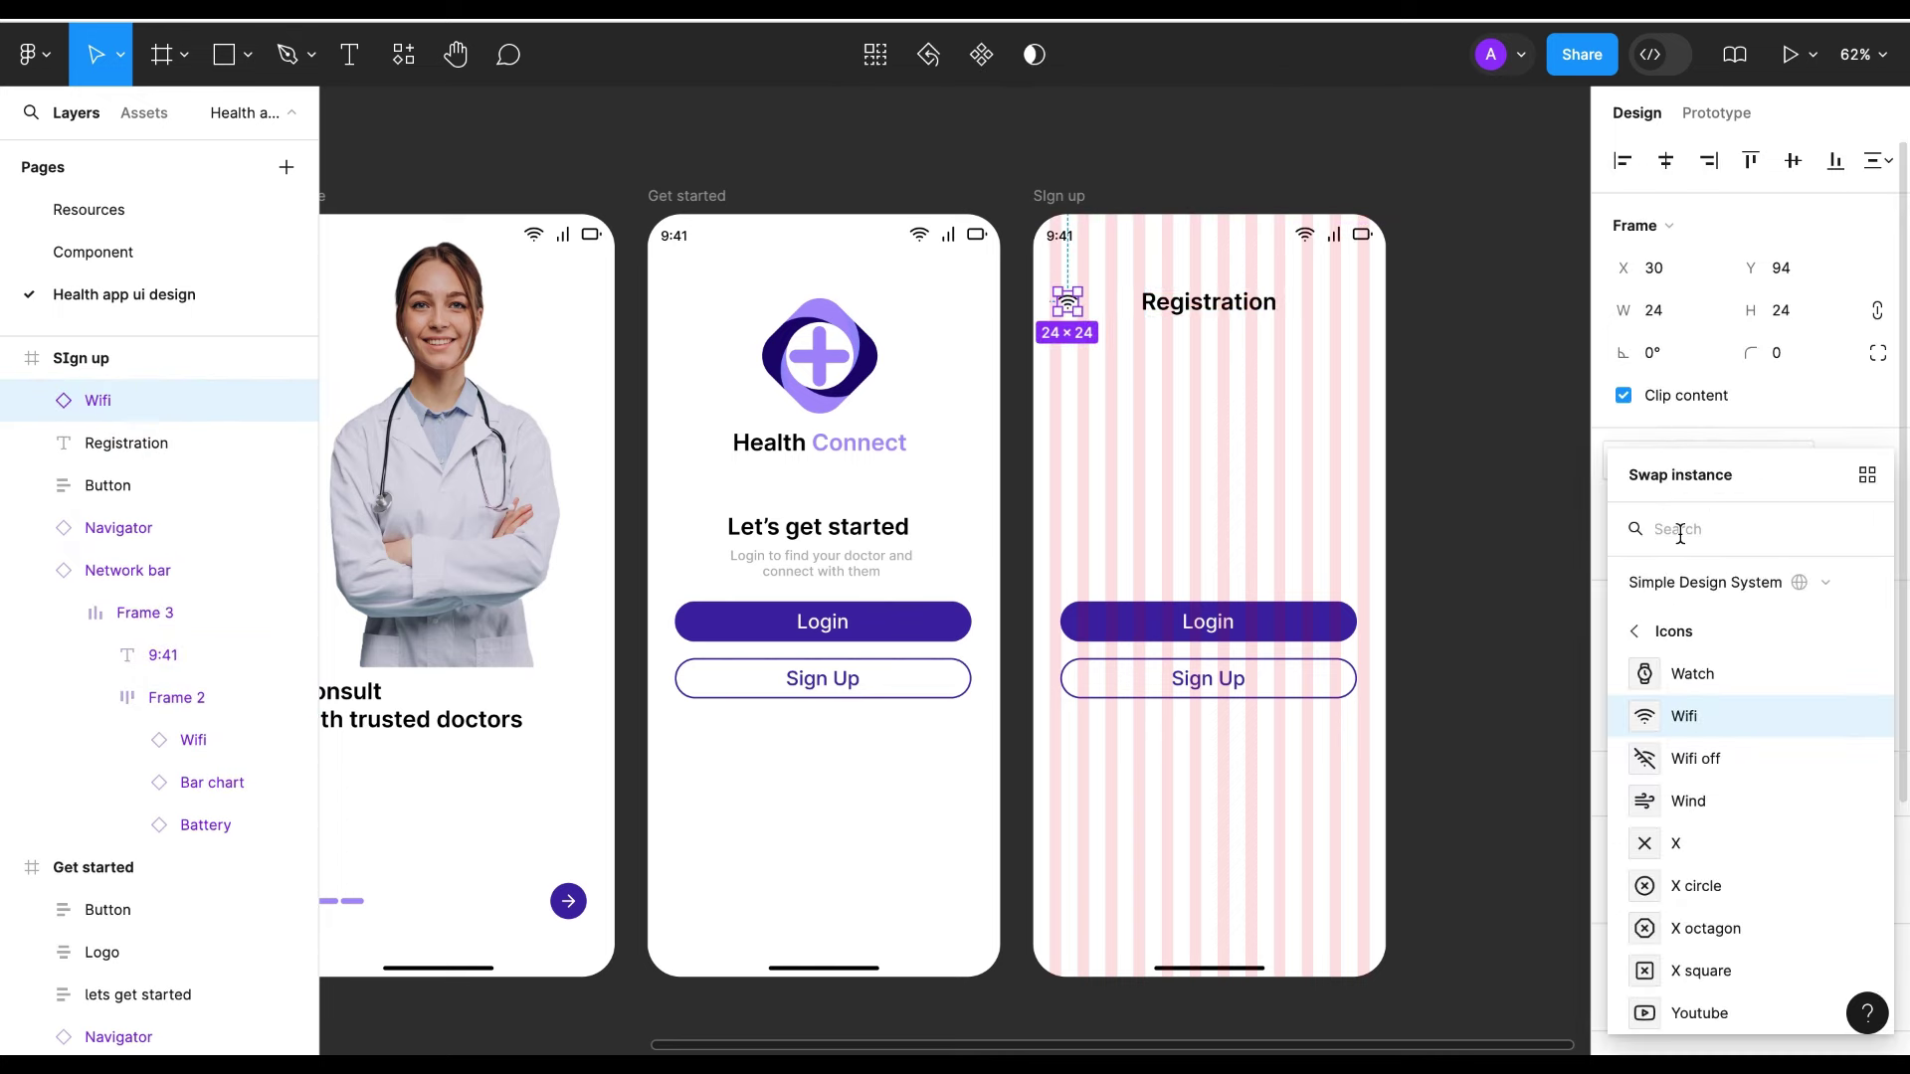
text(back)
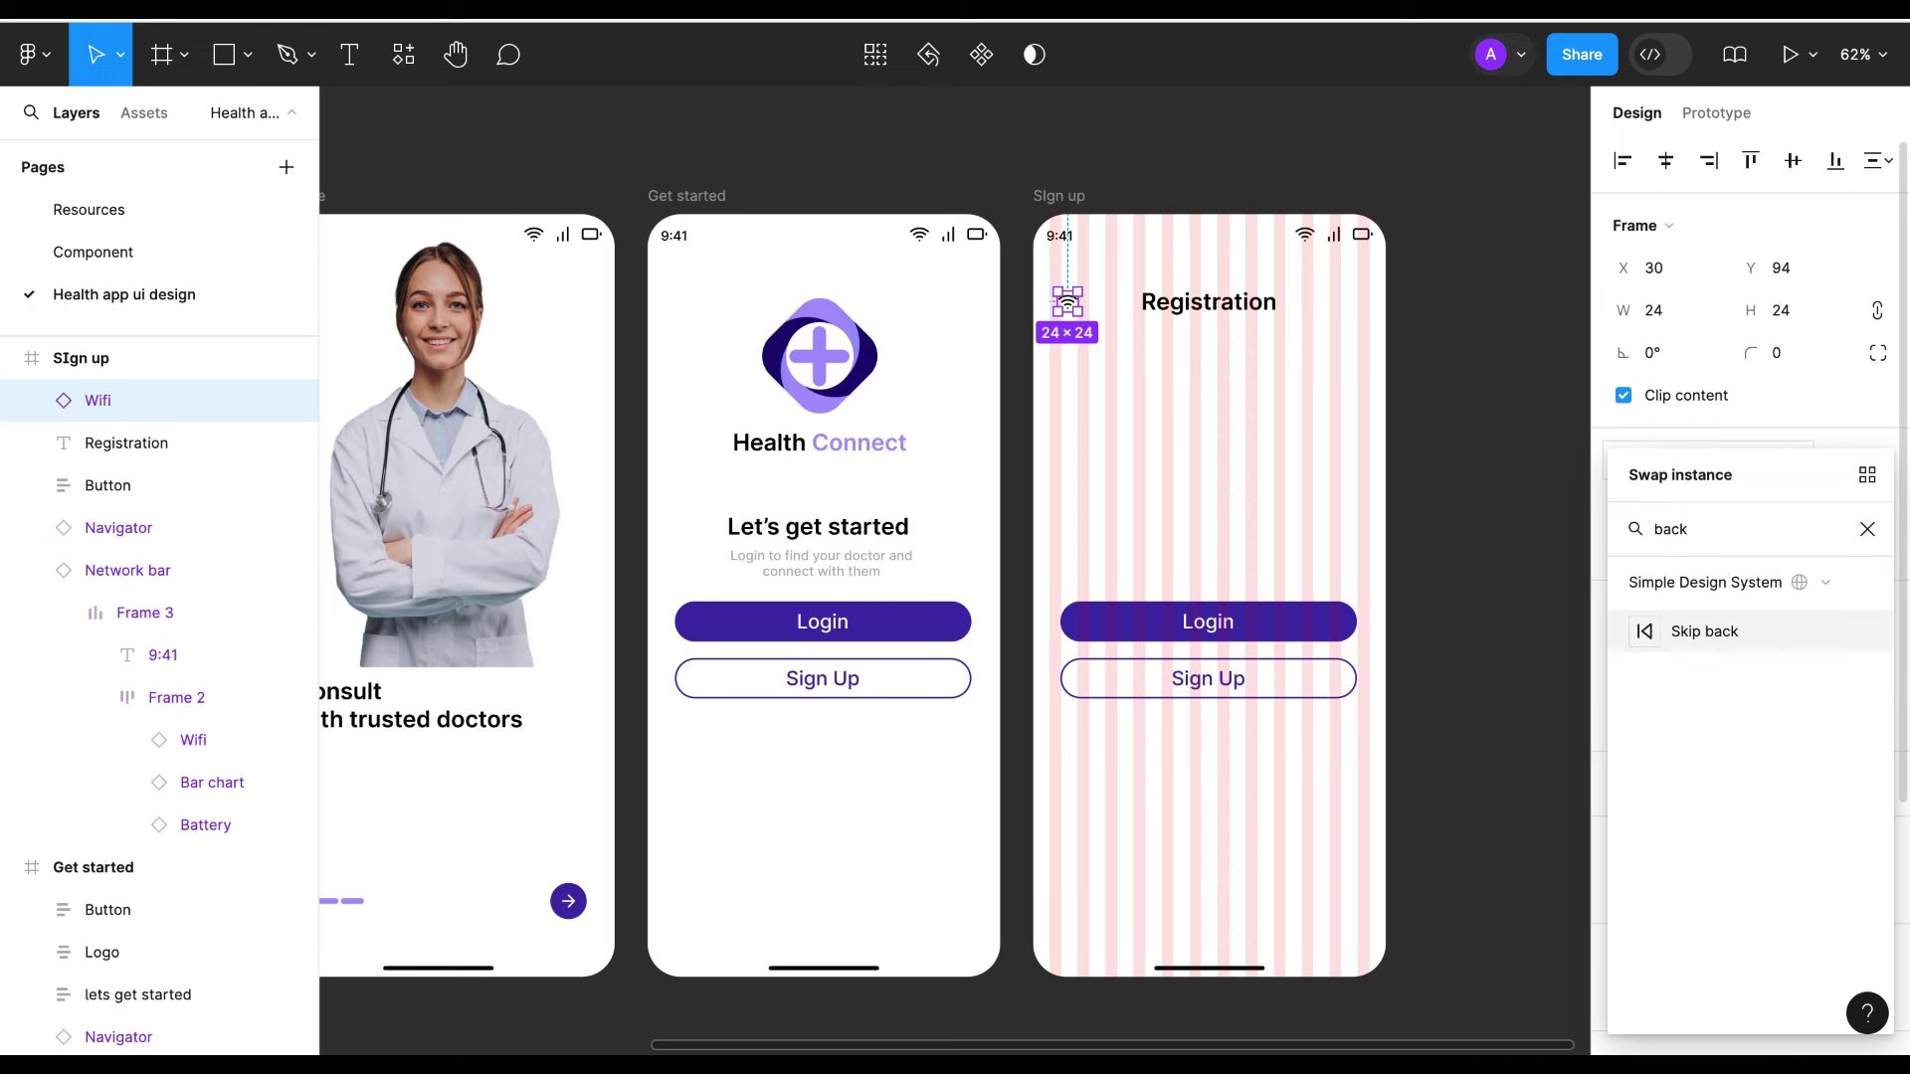
click(1867, 528)
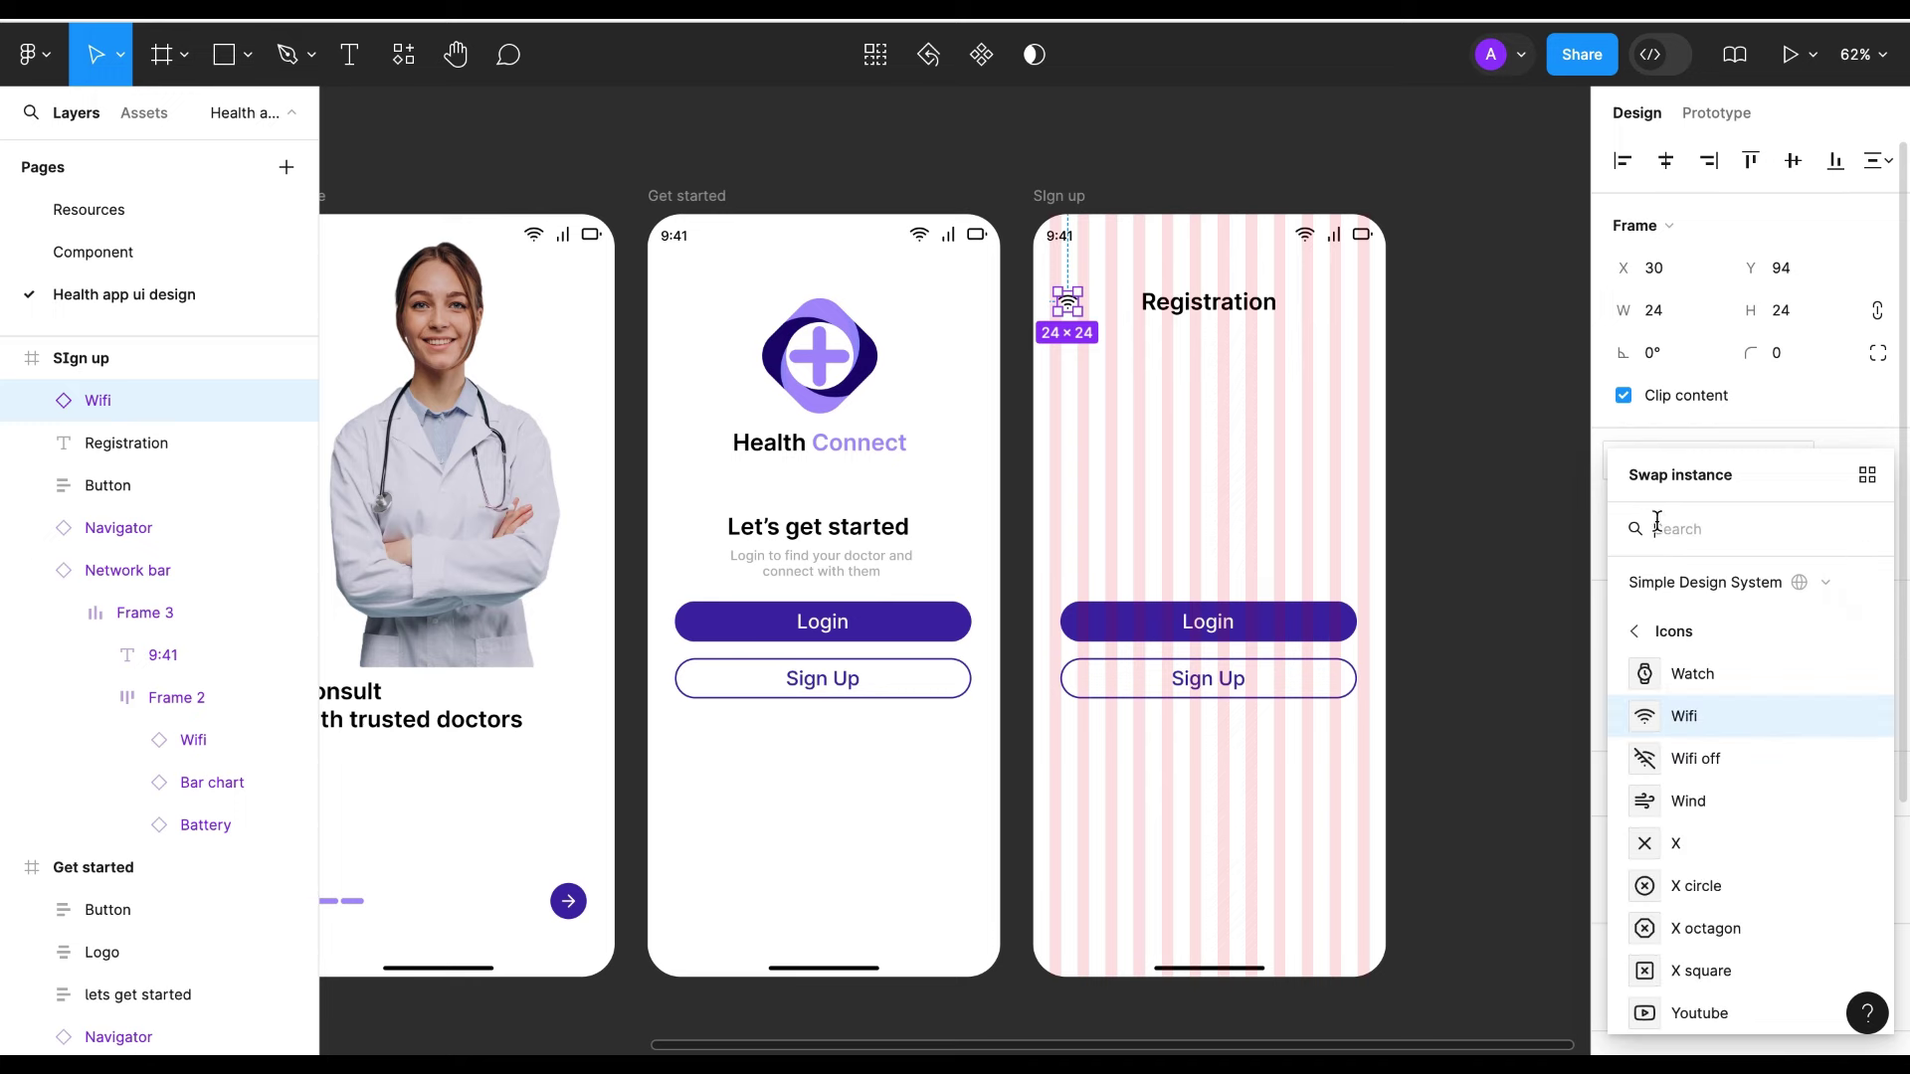
text(chevron)
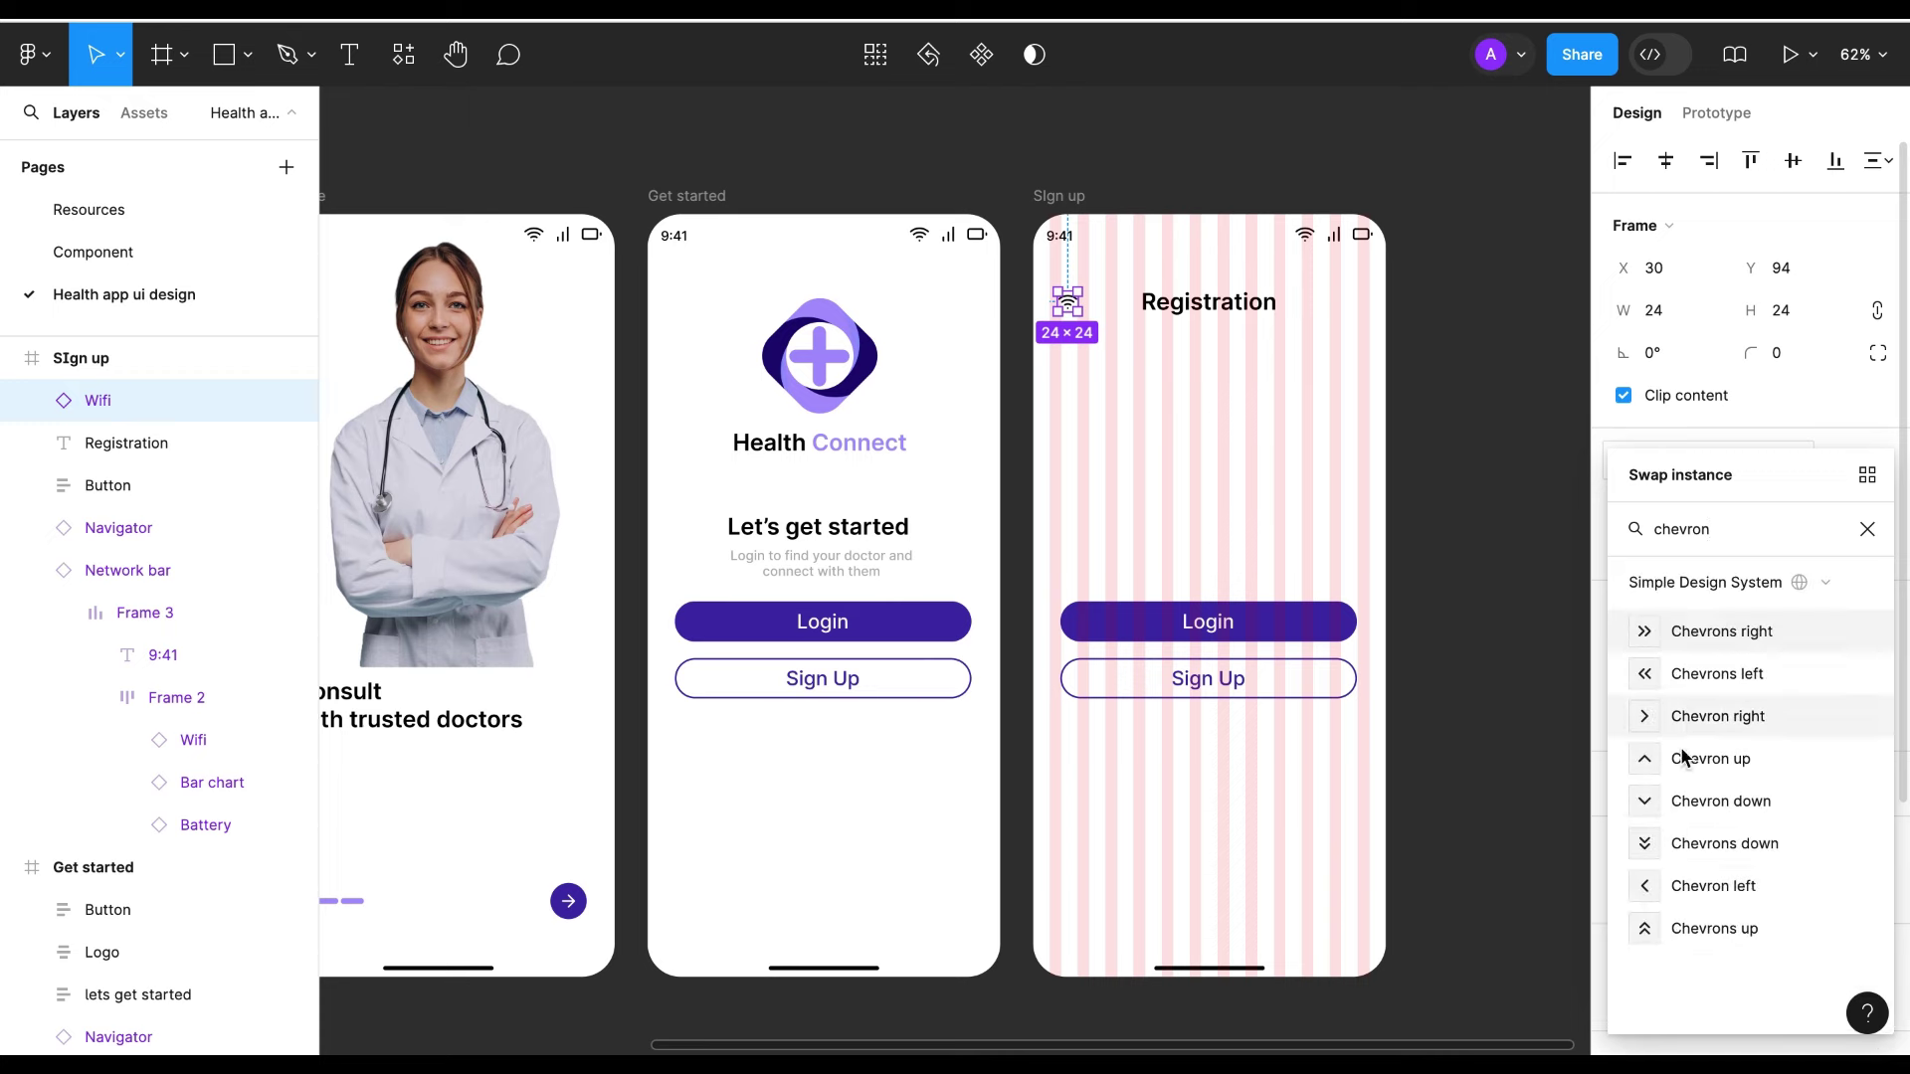
click(1689, 894)
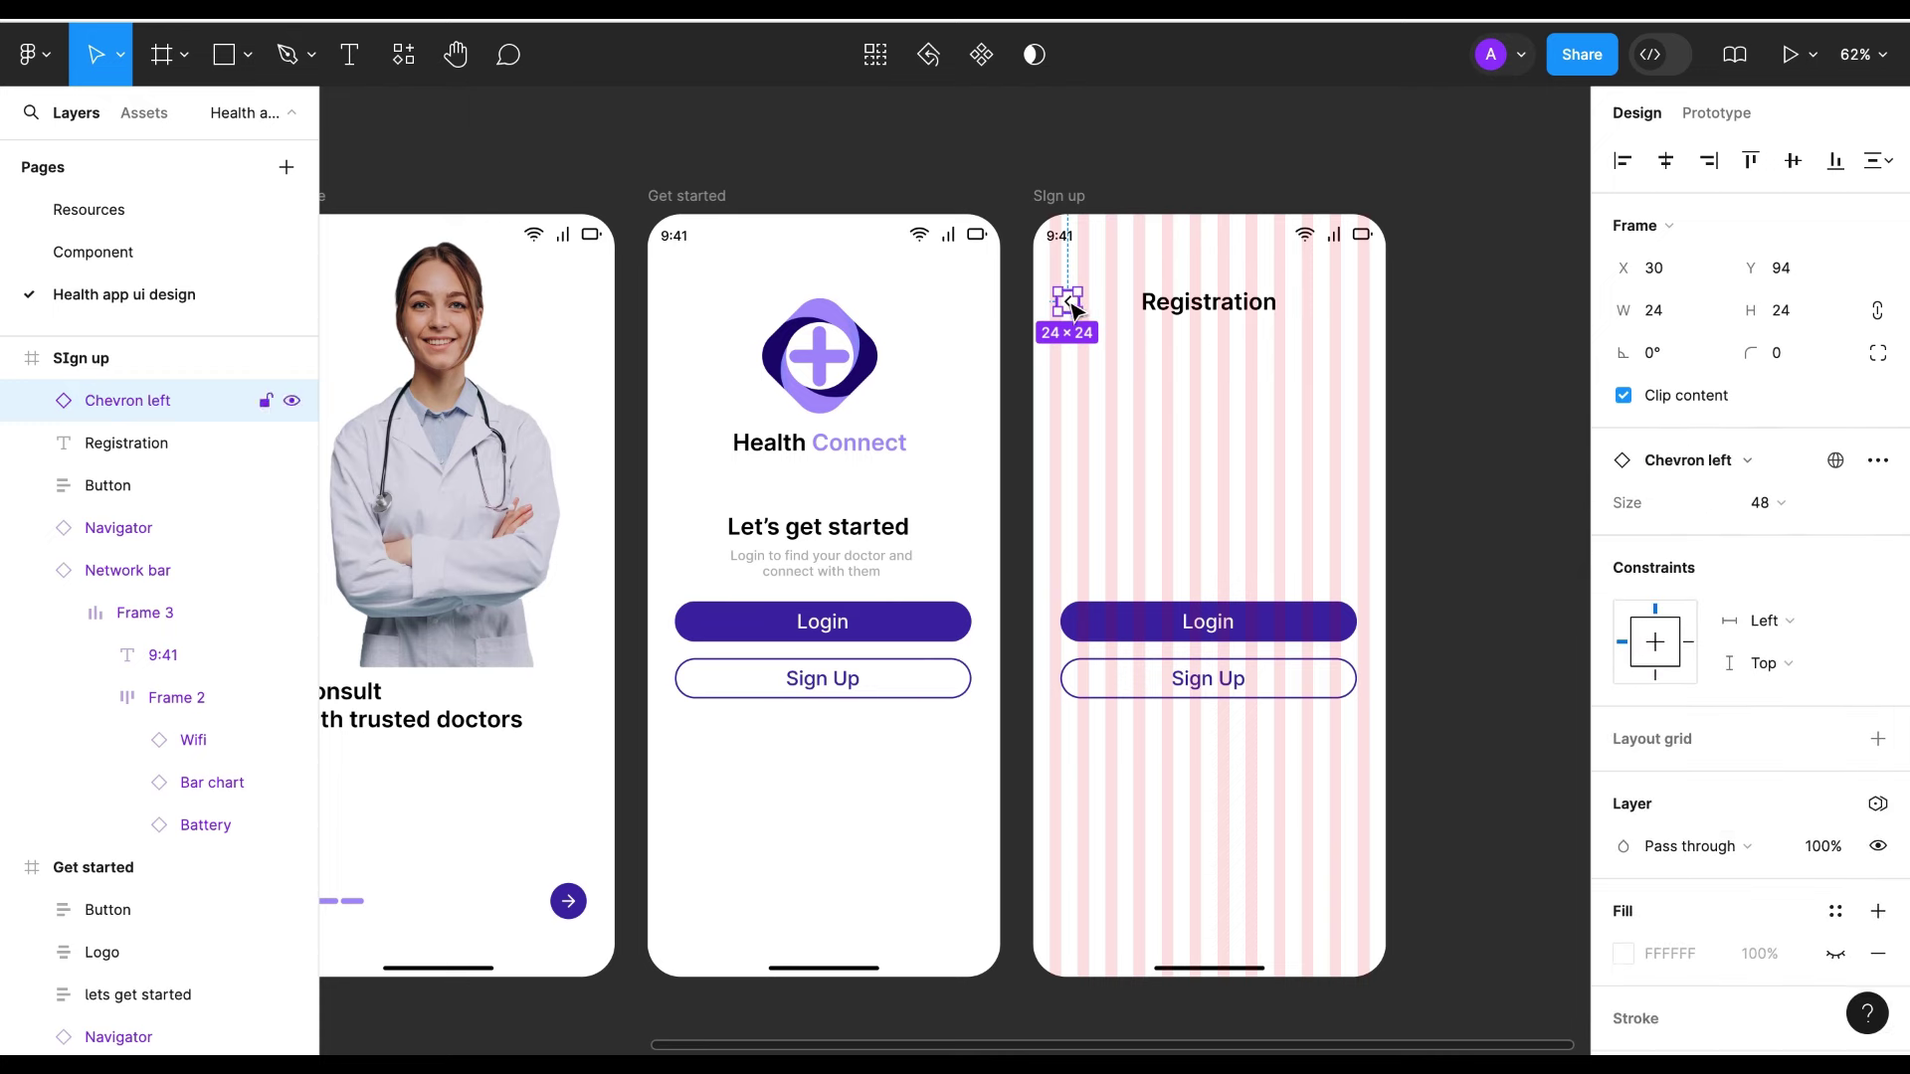
Wrap the Registration heading in an auto-layout frame and begin renaming it.
click(1180, 312)
key(shift+a)
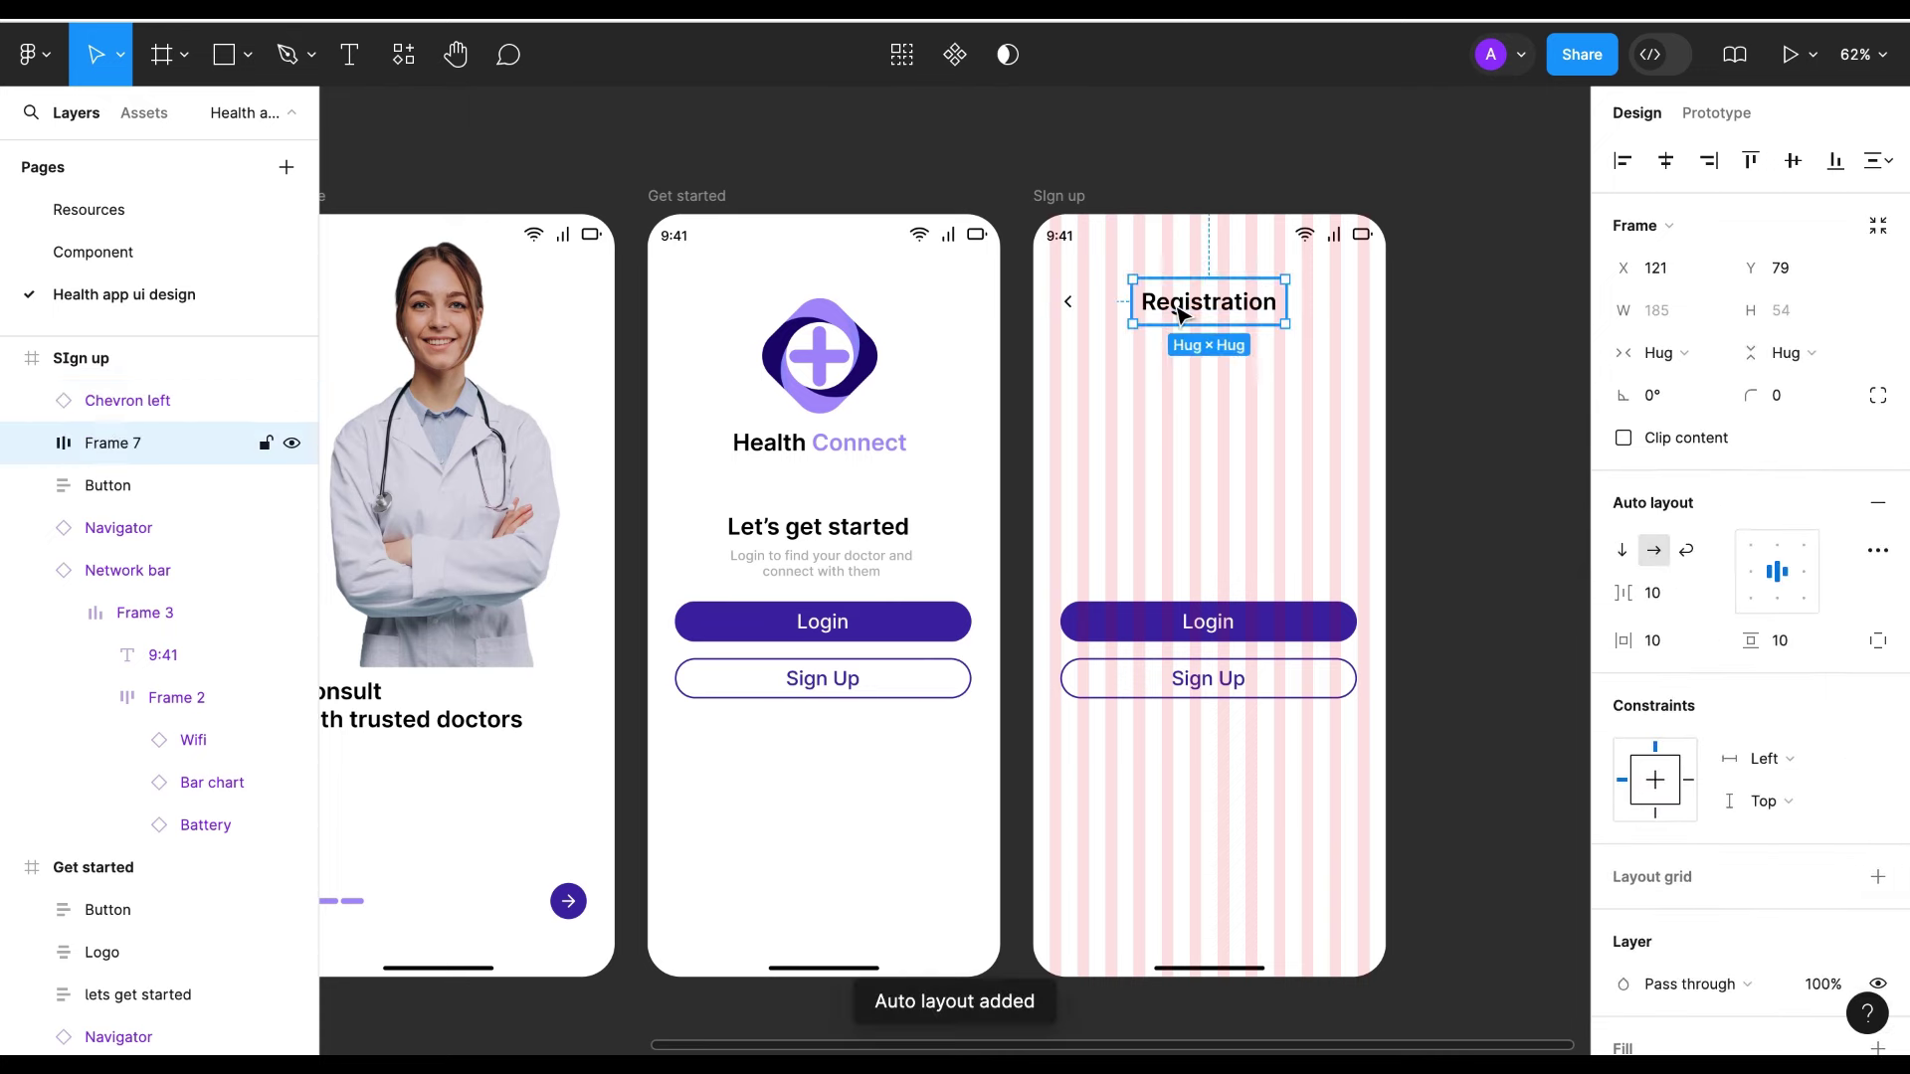
key(ctrl+r)
Name the heading frame 'text', then group it with the chevron in an auto-layout row 'Title'.
text(text)
key(Return)
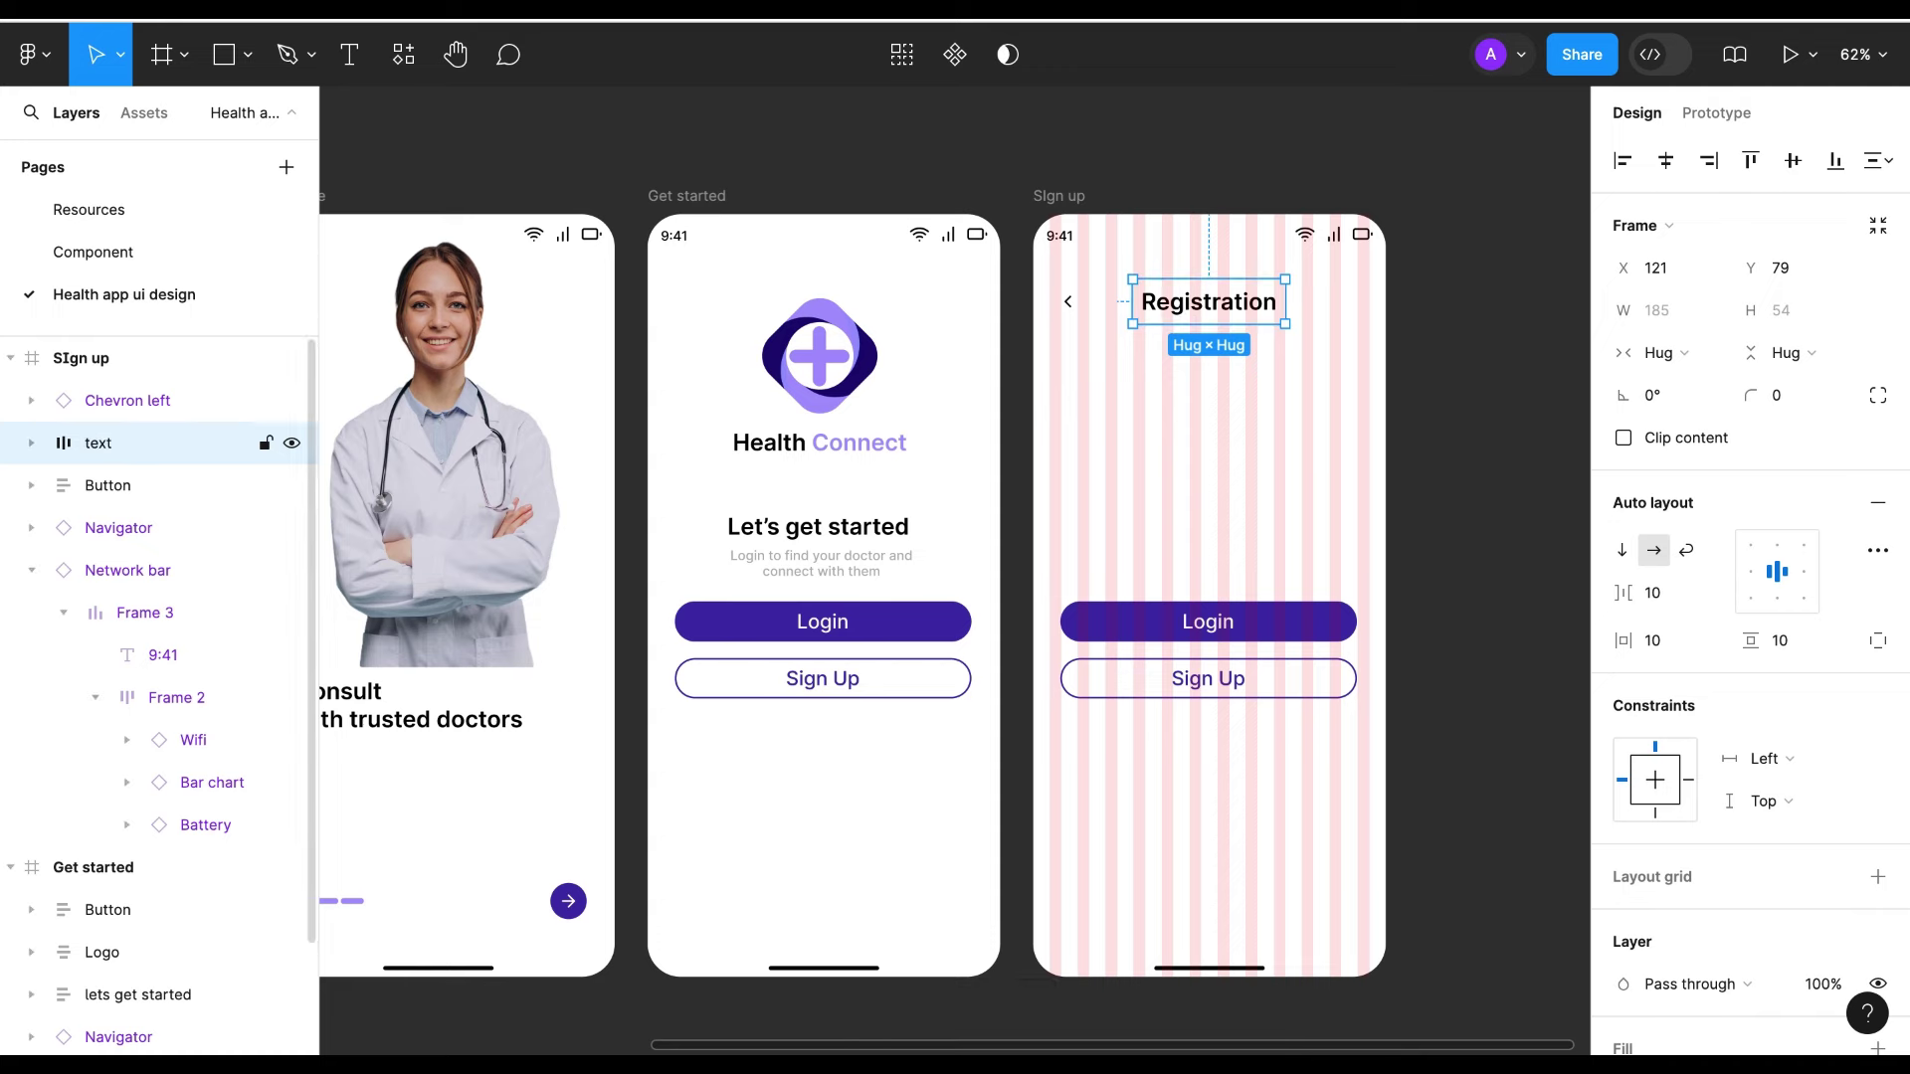
click(1068, 301)
shift+click(1208, 301)
right_click(1174, 302)
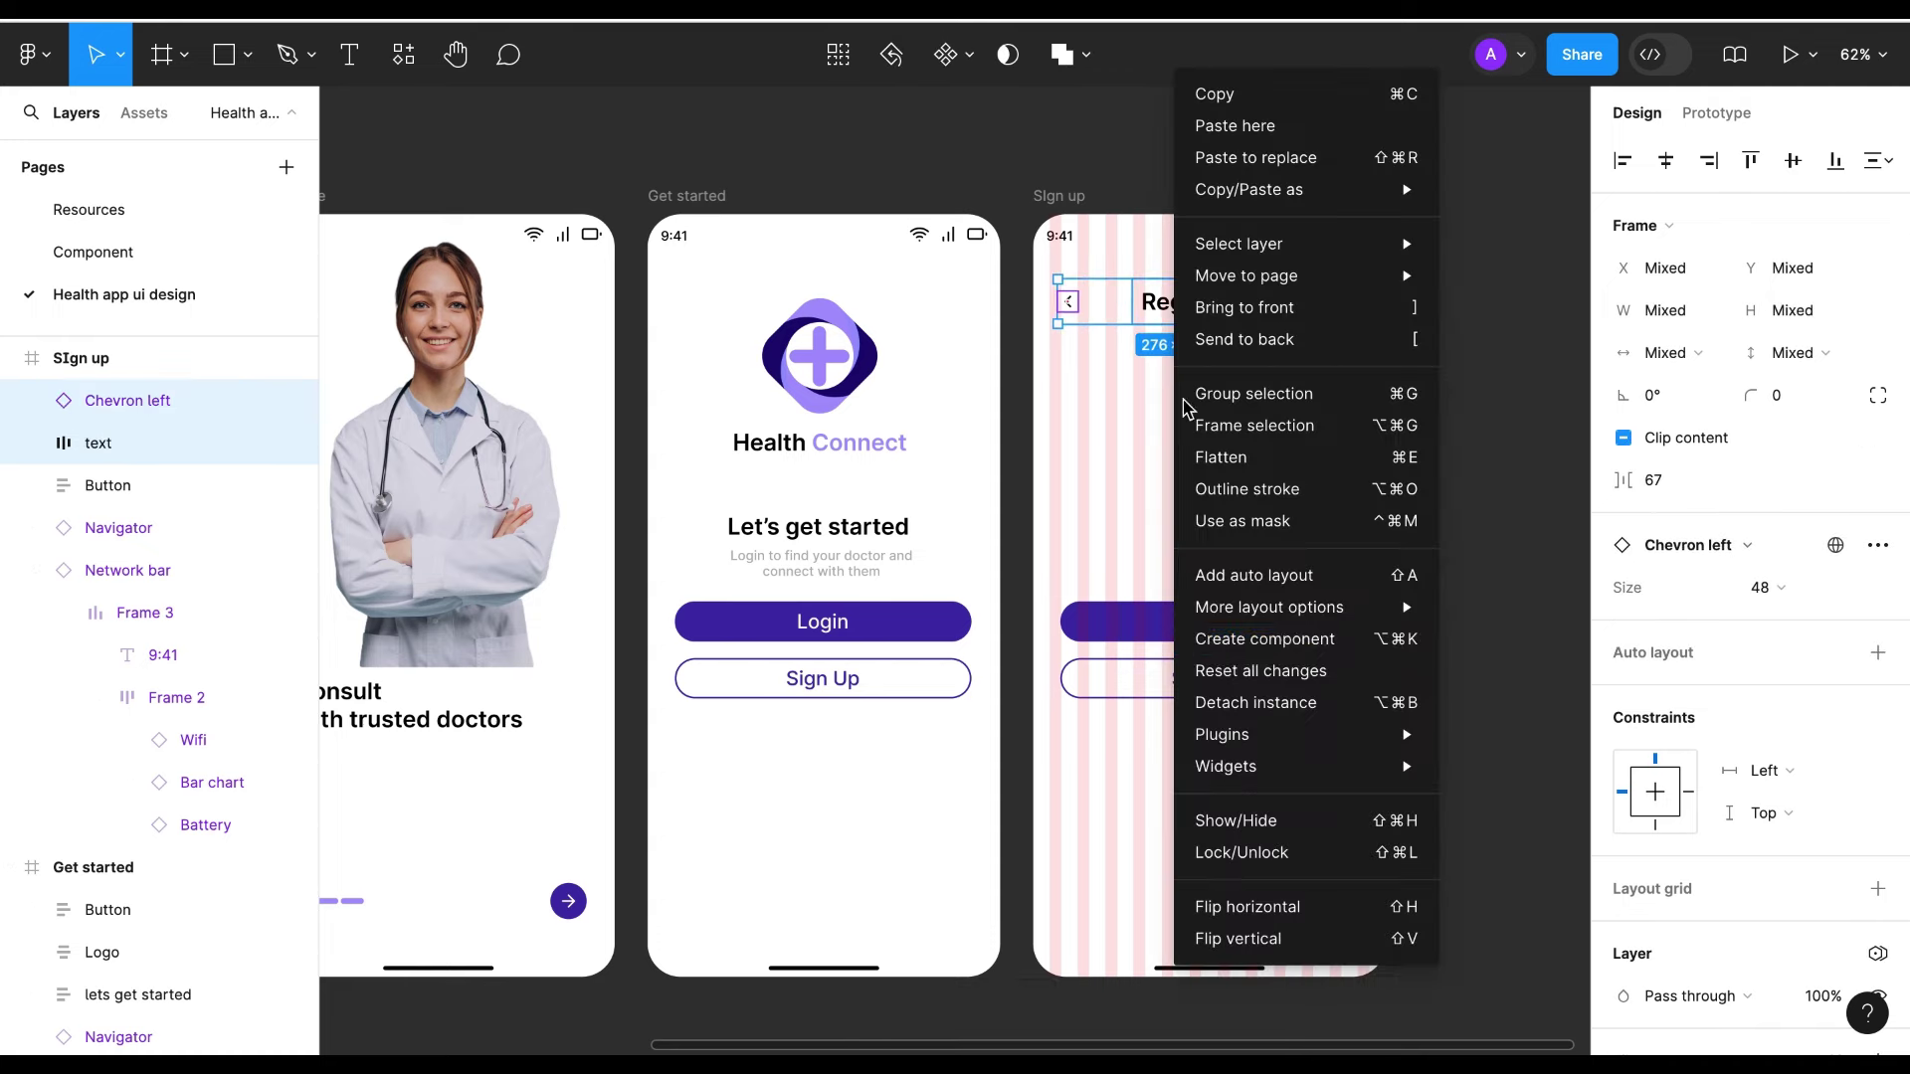
click(1254, 575)
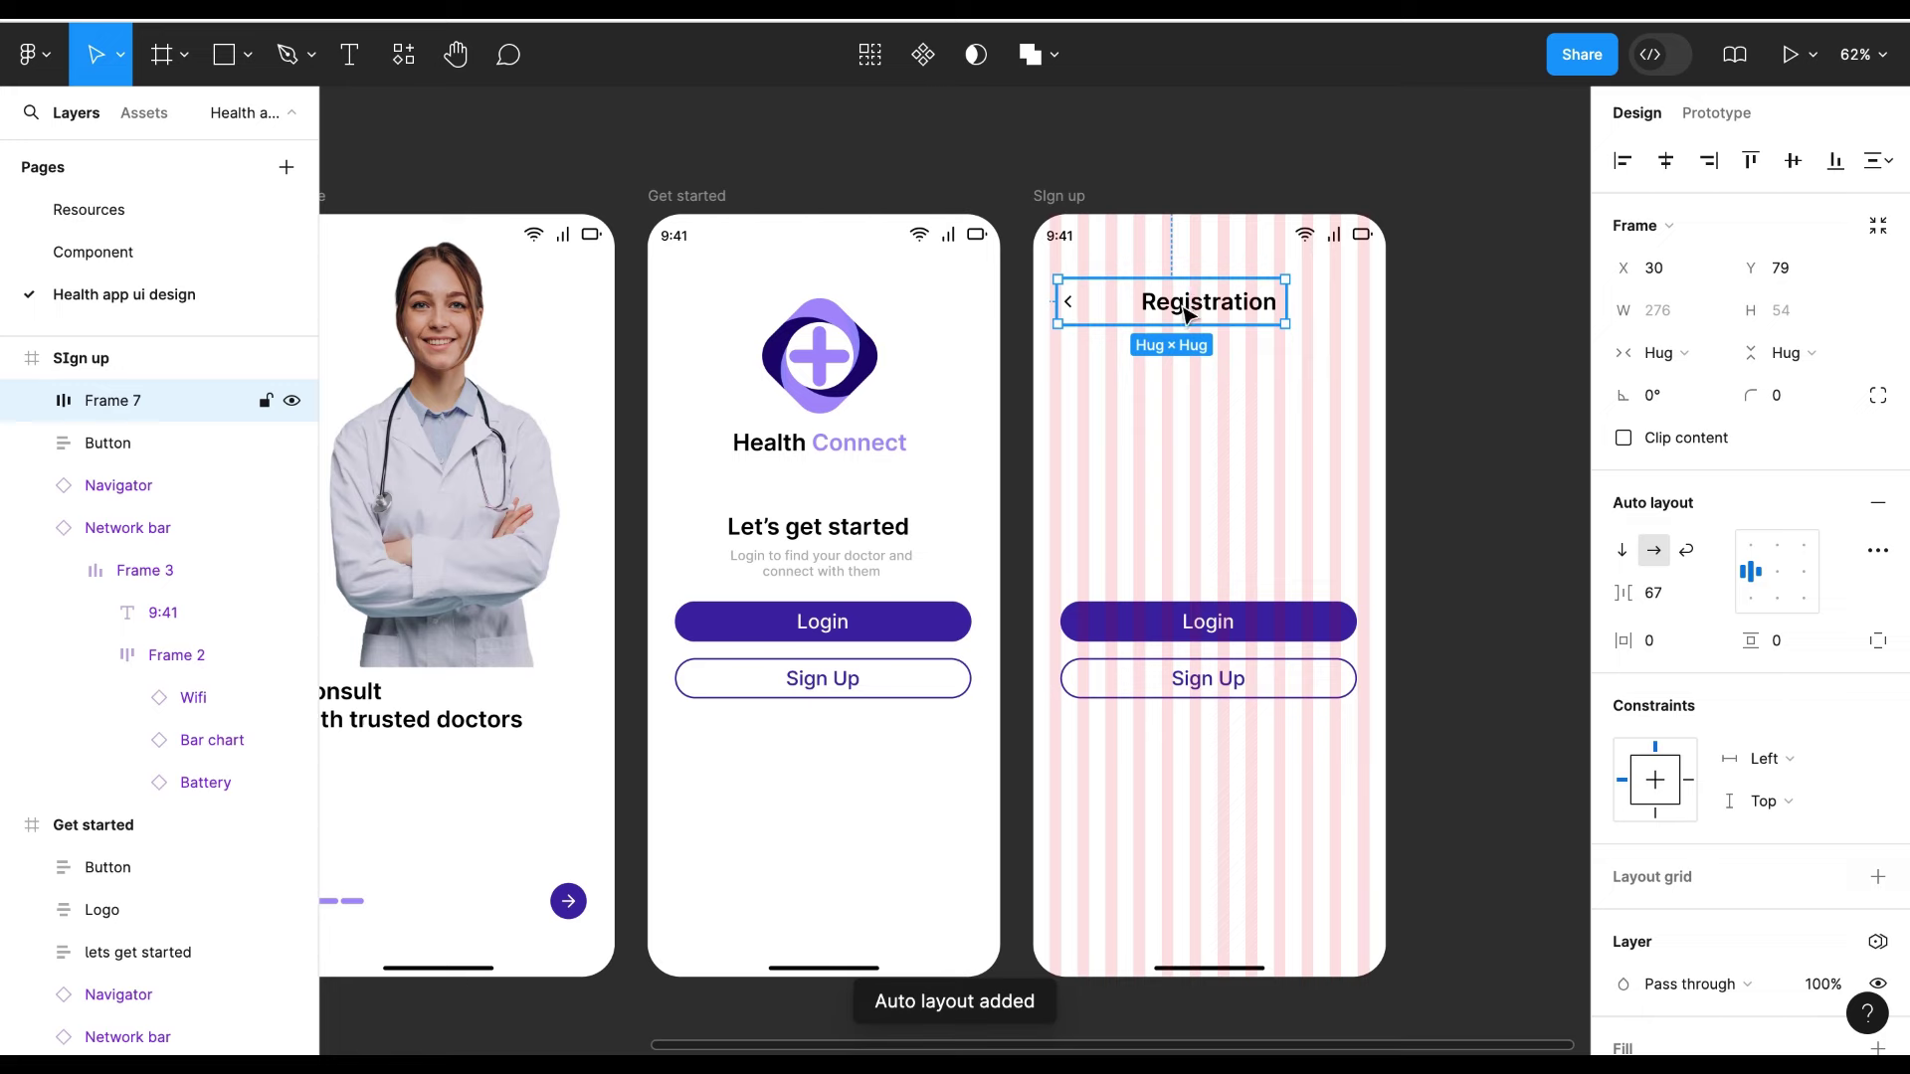
double_click(109, 408)
text(Title)
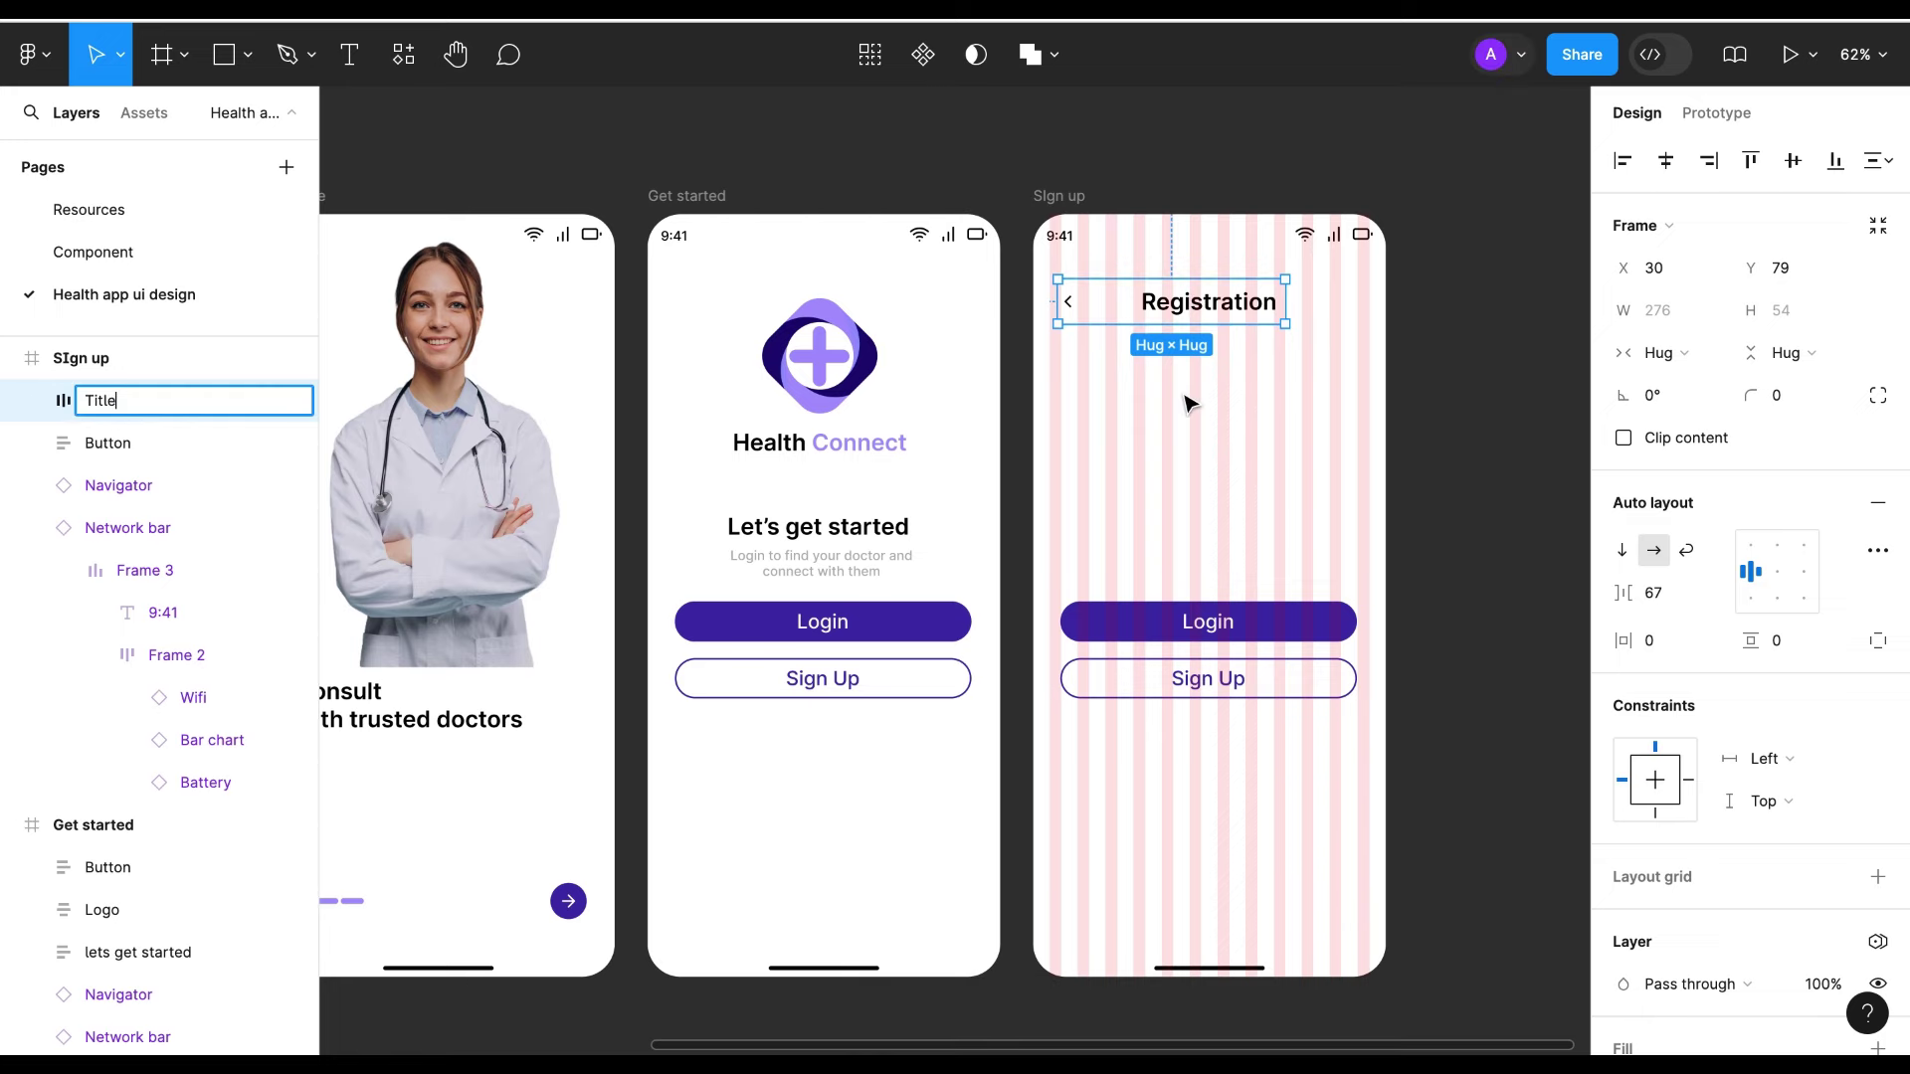
key(Return)
Duplicate the chevron and place the copy after the Registration heading.
click(1285, 301)
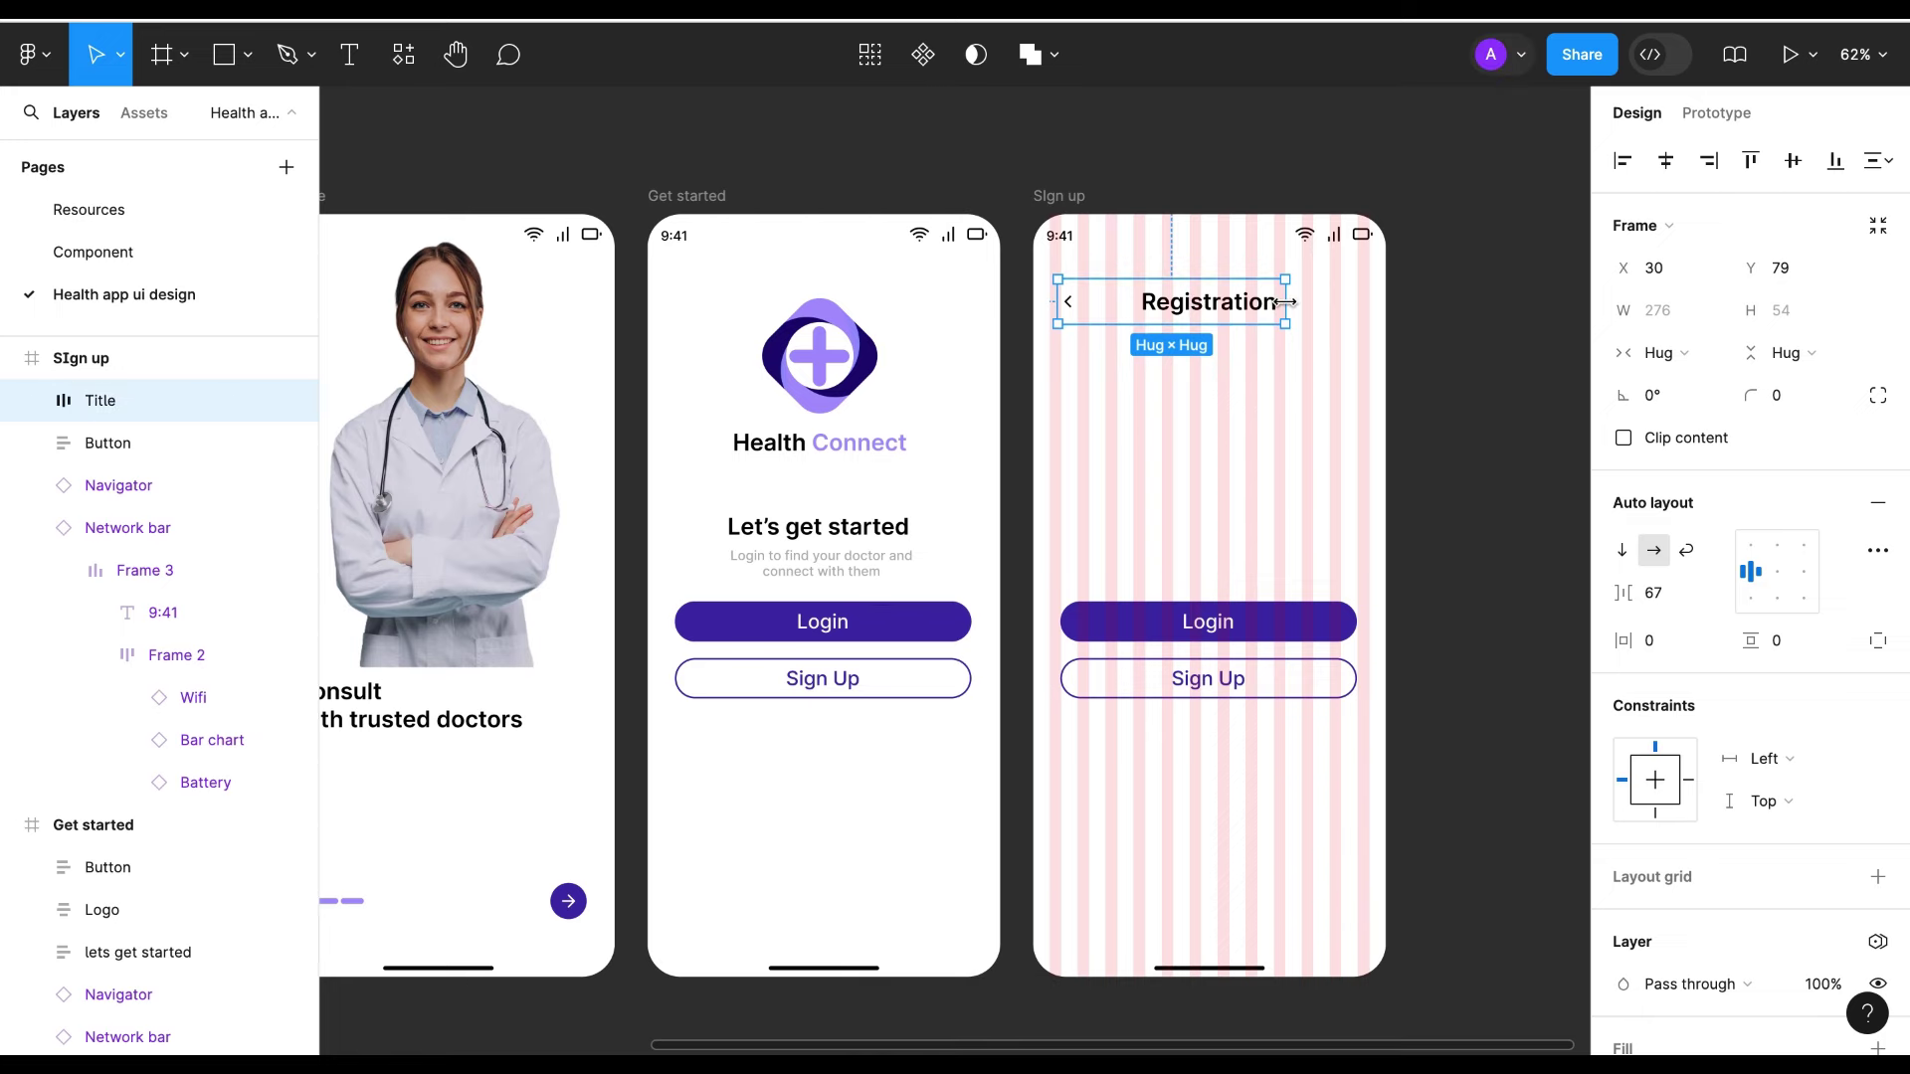
double_click(1076, 309)
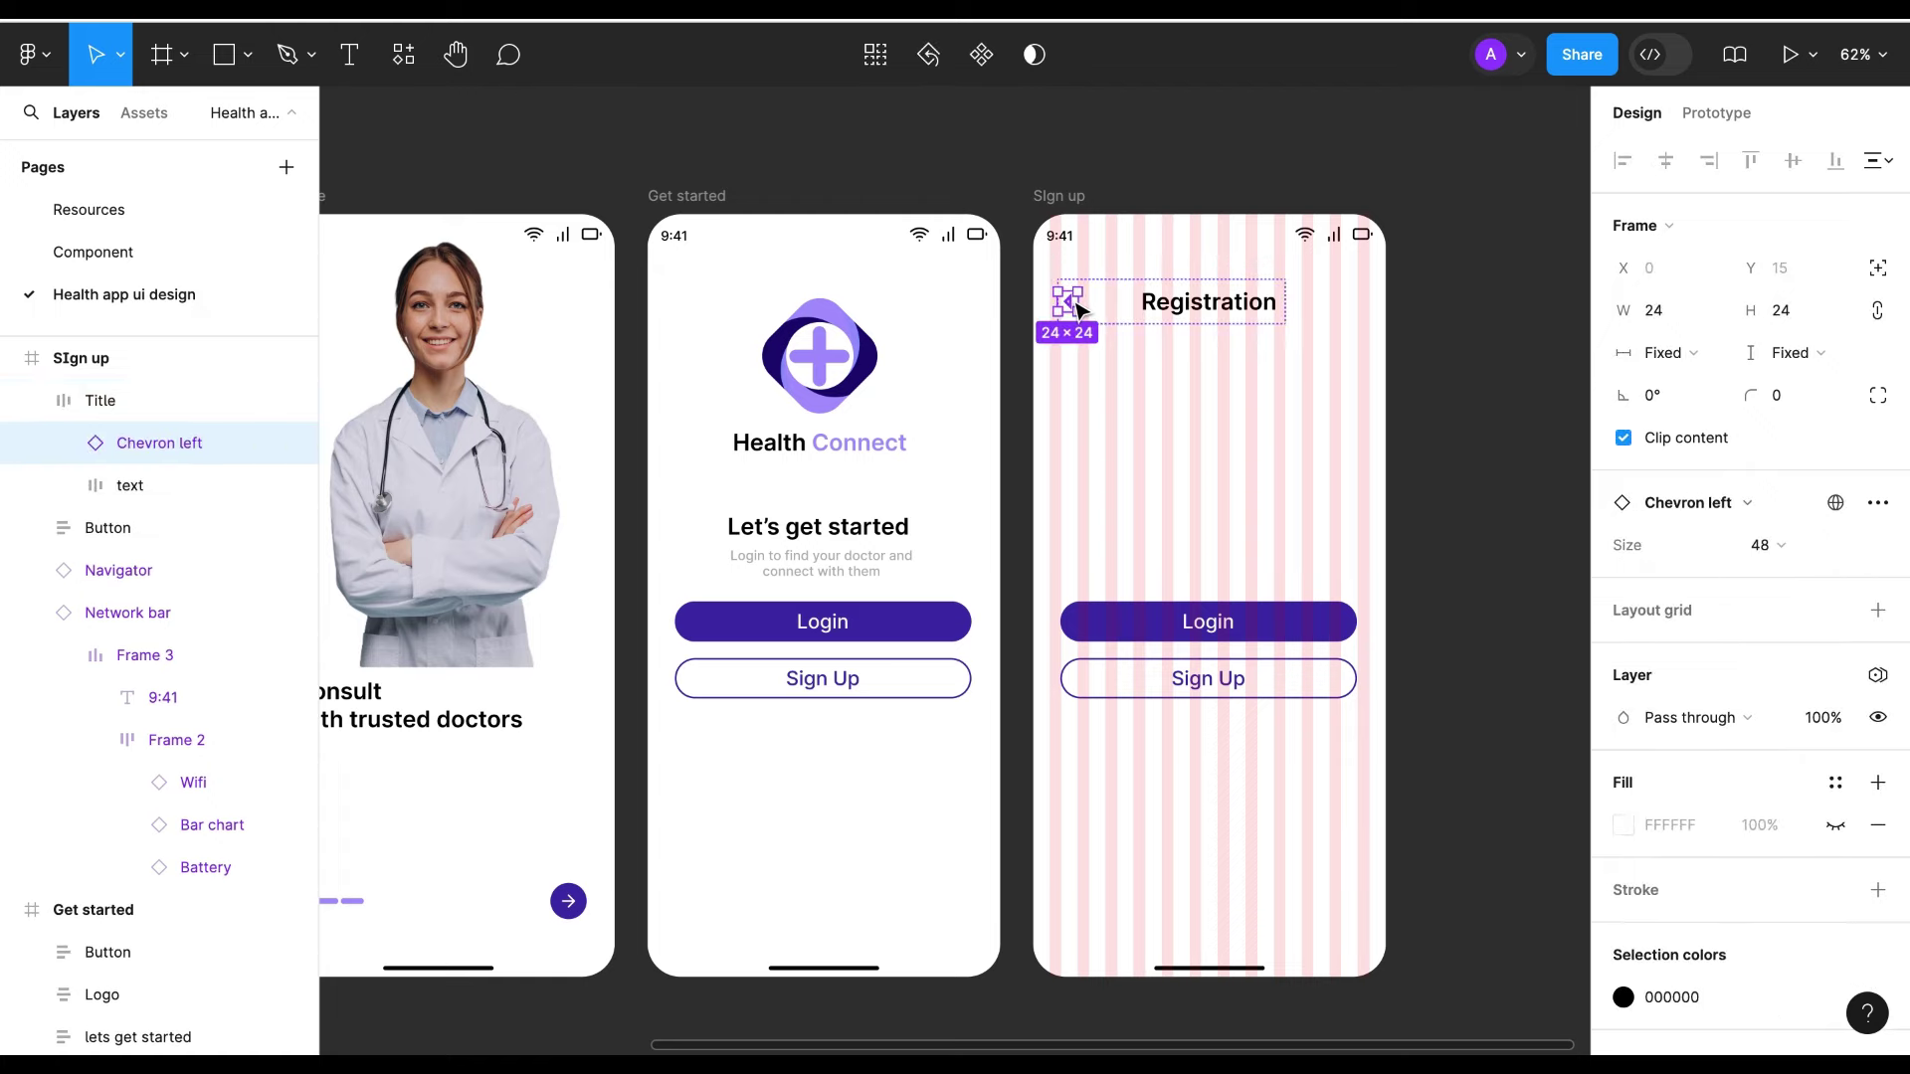
key(ctrl+d)
key(Right)
scroll(1144, 489, up, 5)
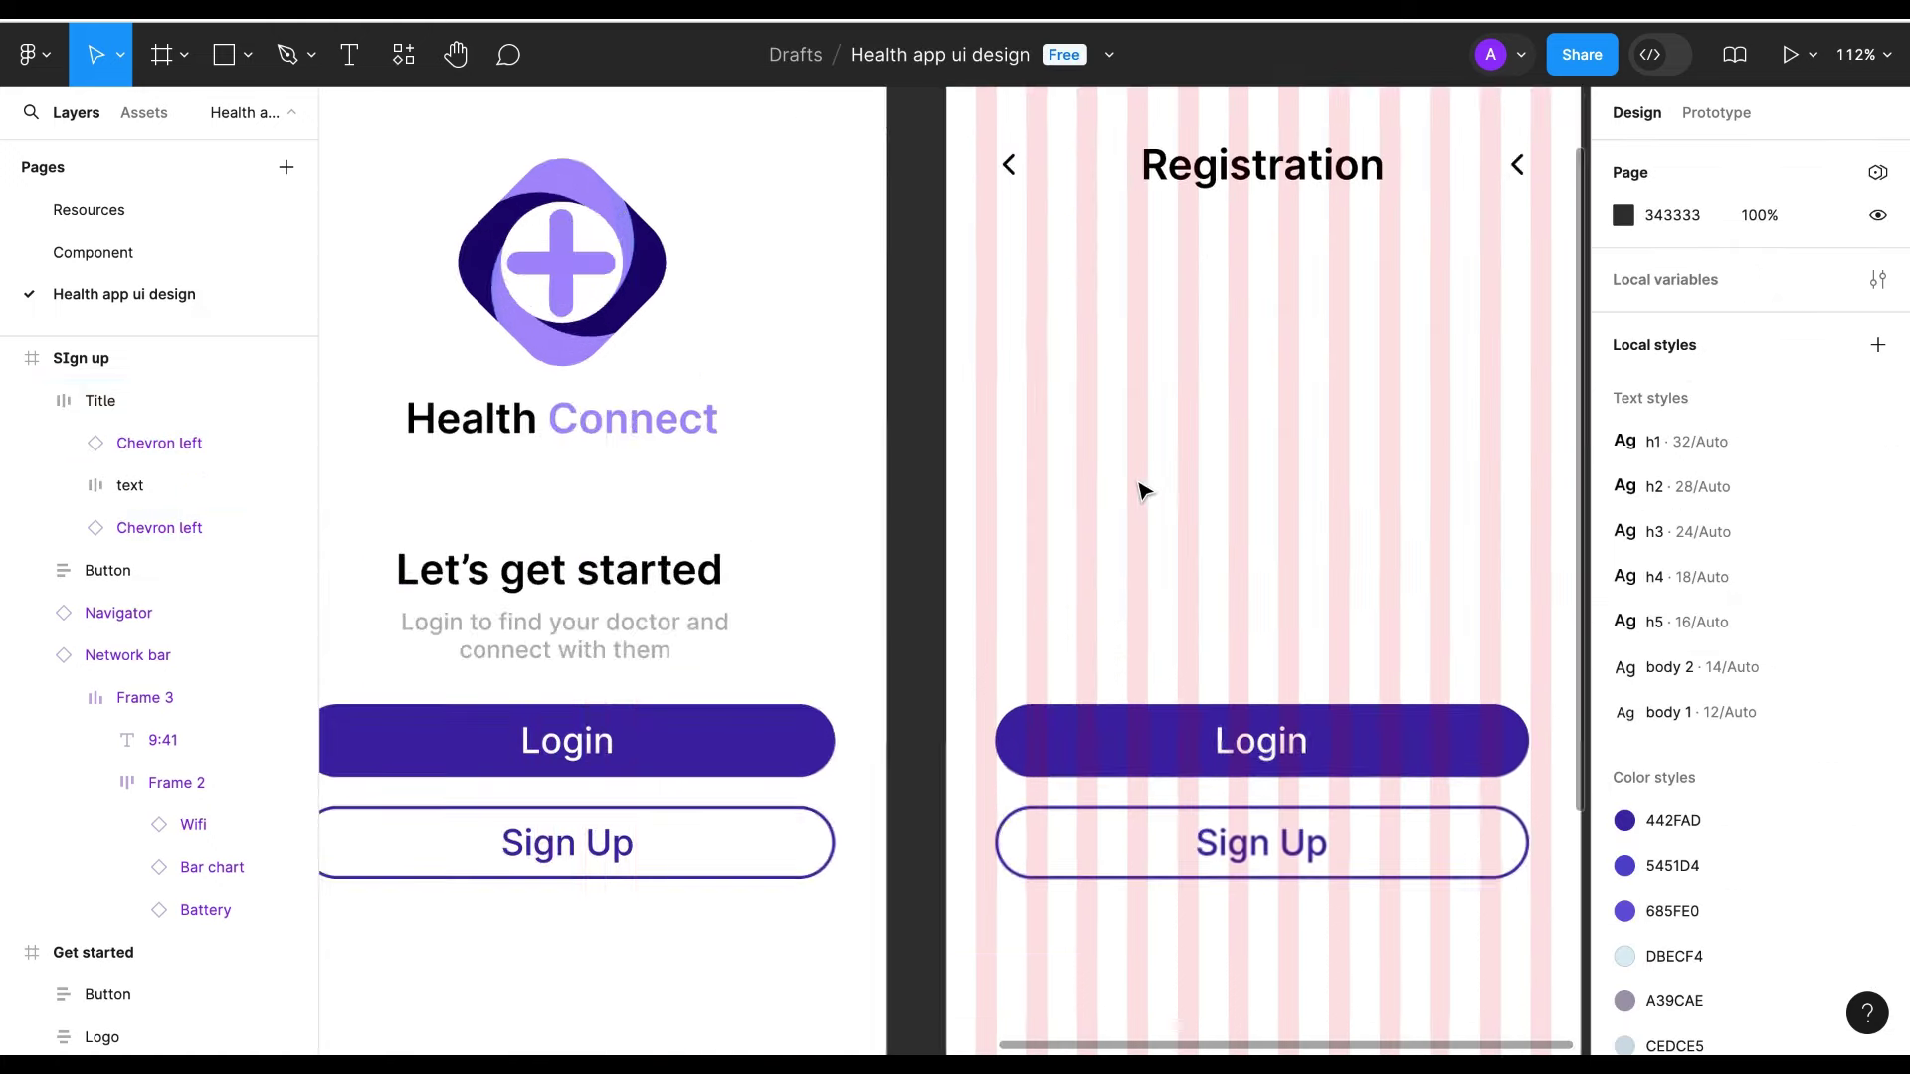
scroll(1144, 490, right, 3)
scroll(1144, 489, up, 2)
click(923, 313)
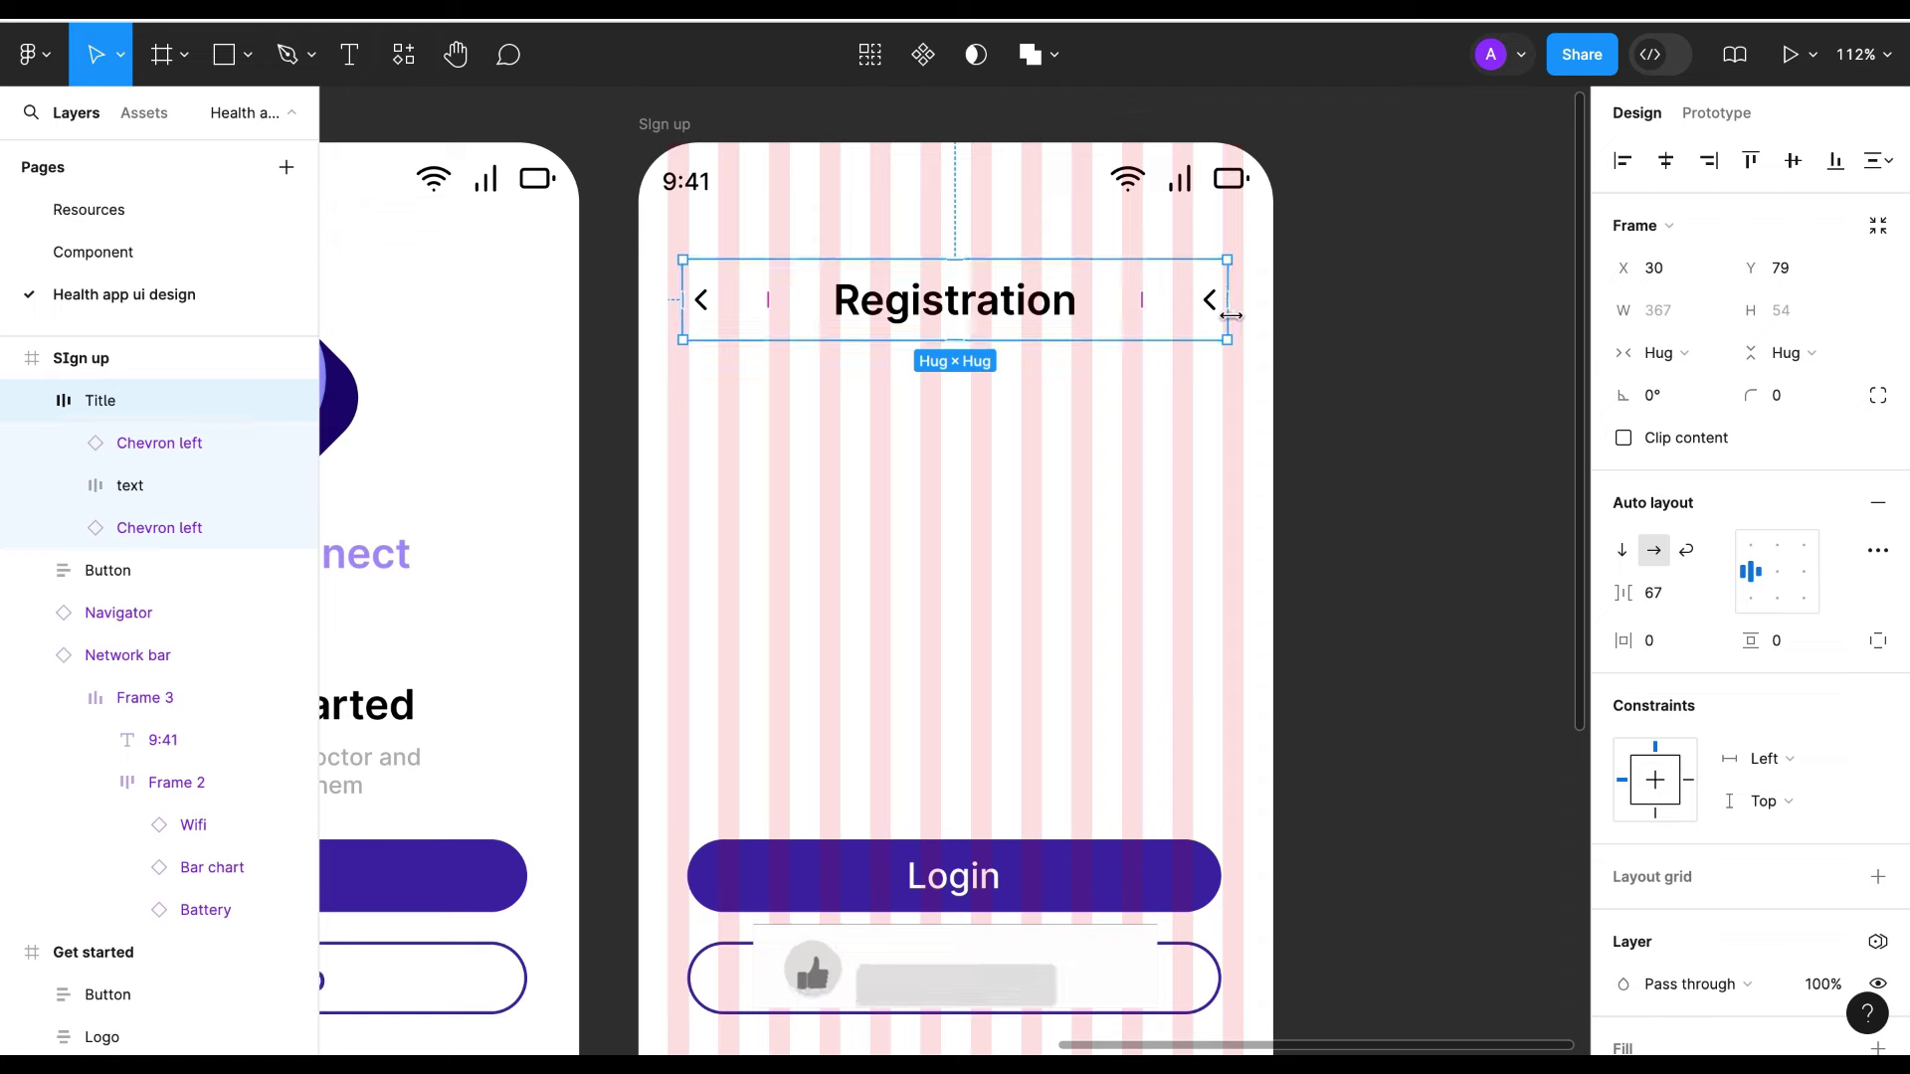
double_click(950, 311)
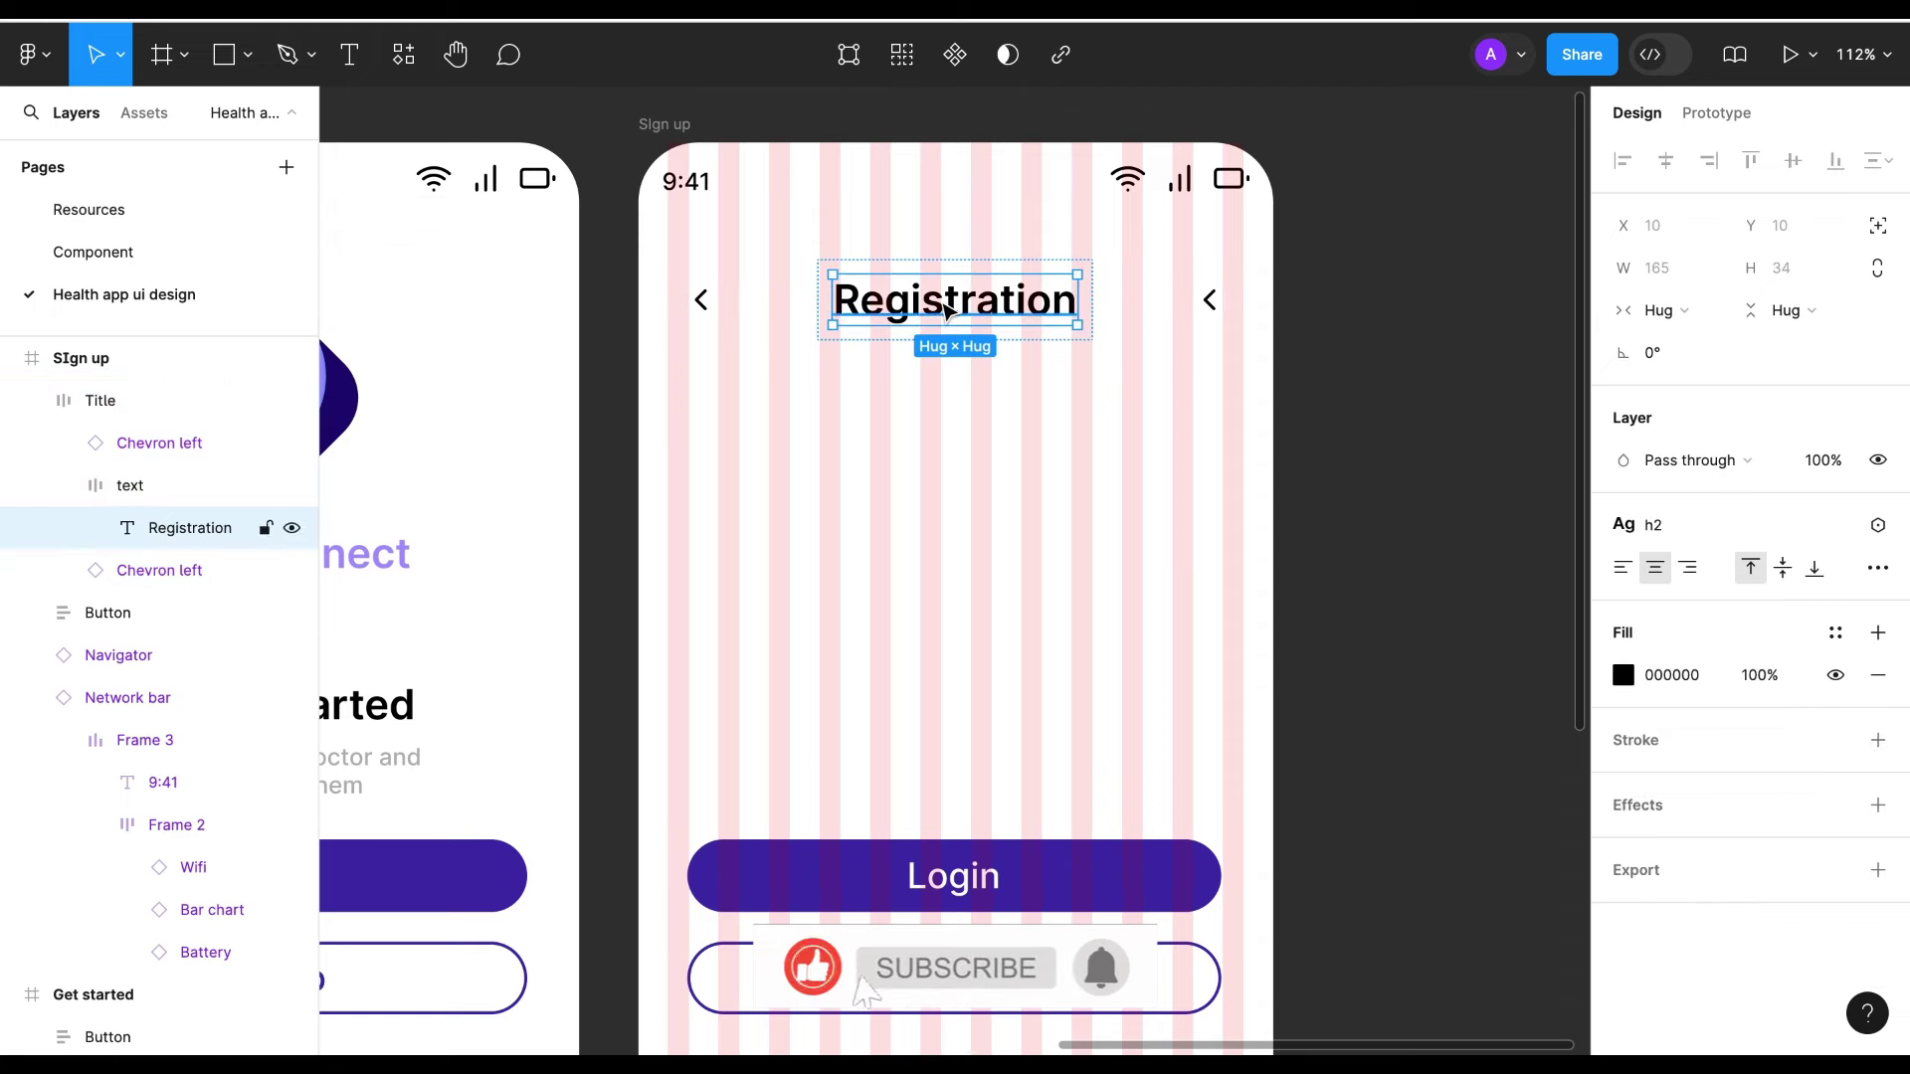
scroll(873, 616, down, 5)
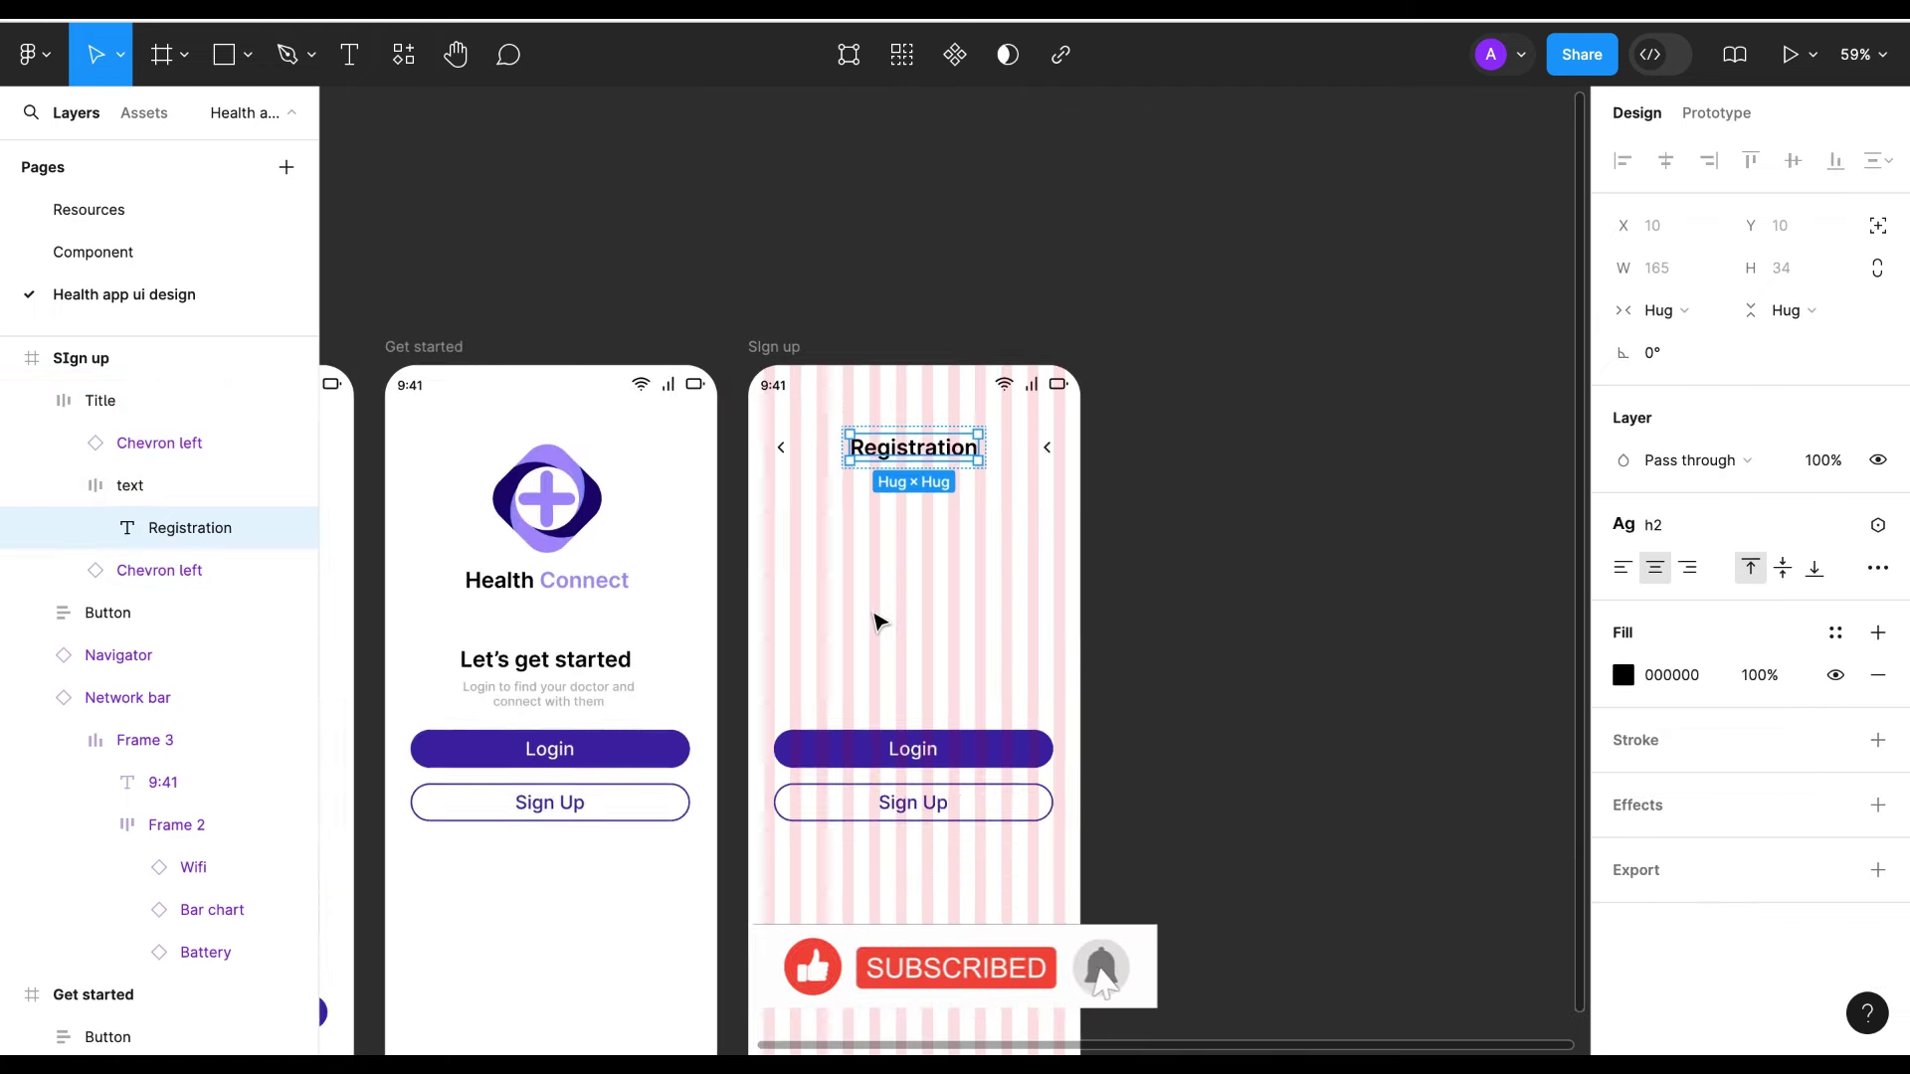
scroll(898, 545, up, 3)
scroll(899, 545, up, 1)
click(1022, 495)
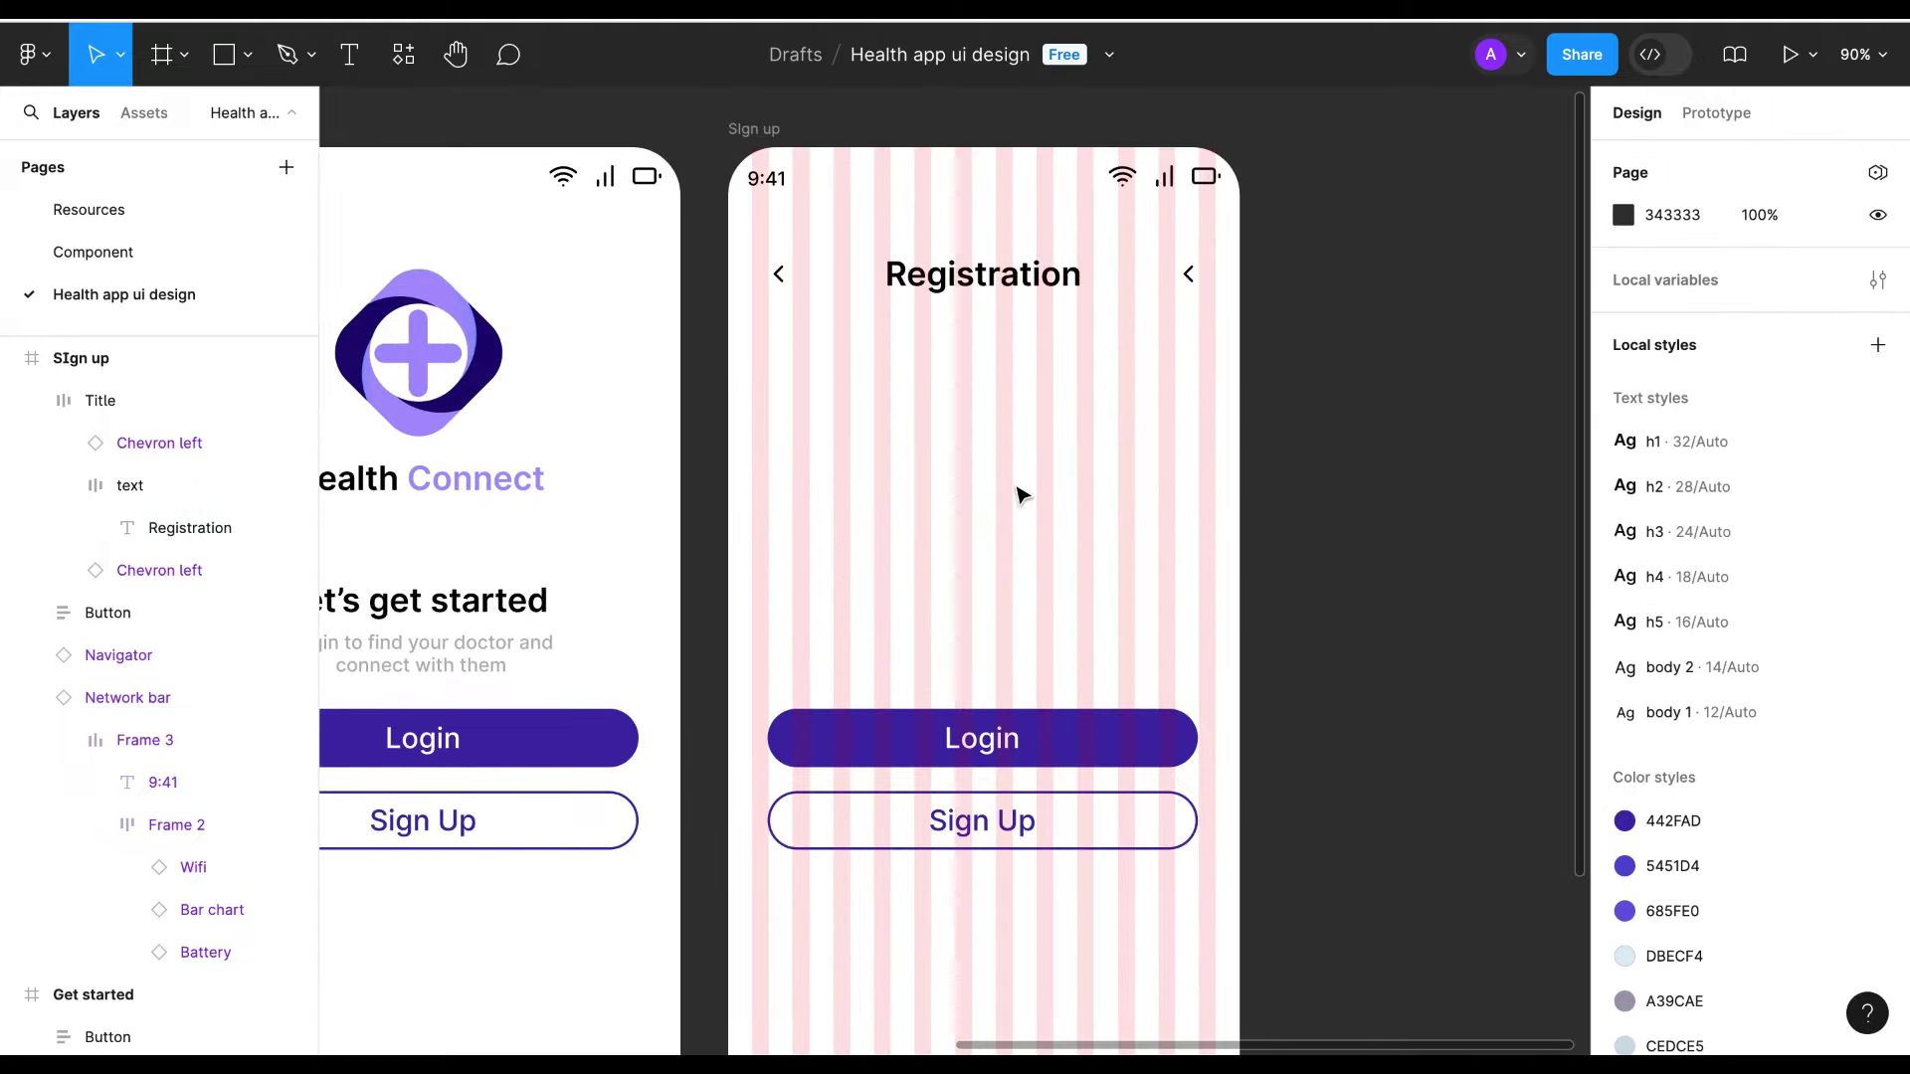
Stretch the Title row to 377 wide.
click(1181, 272)
drag(1206, 268, 1146, 270)
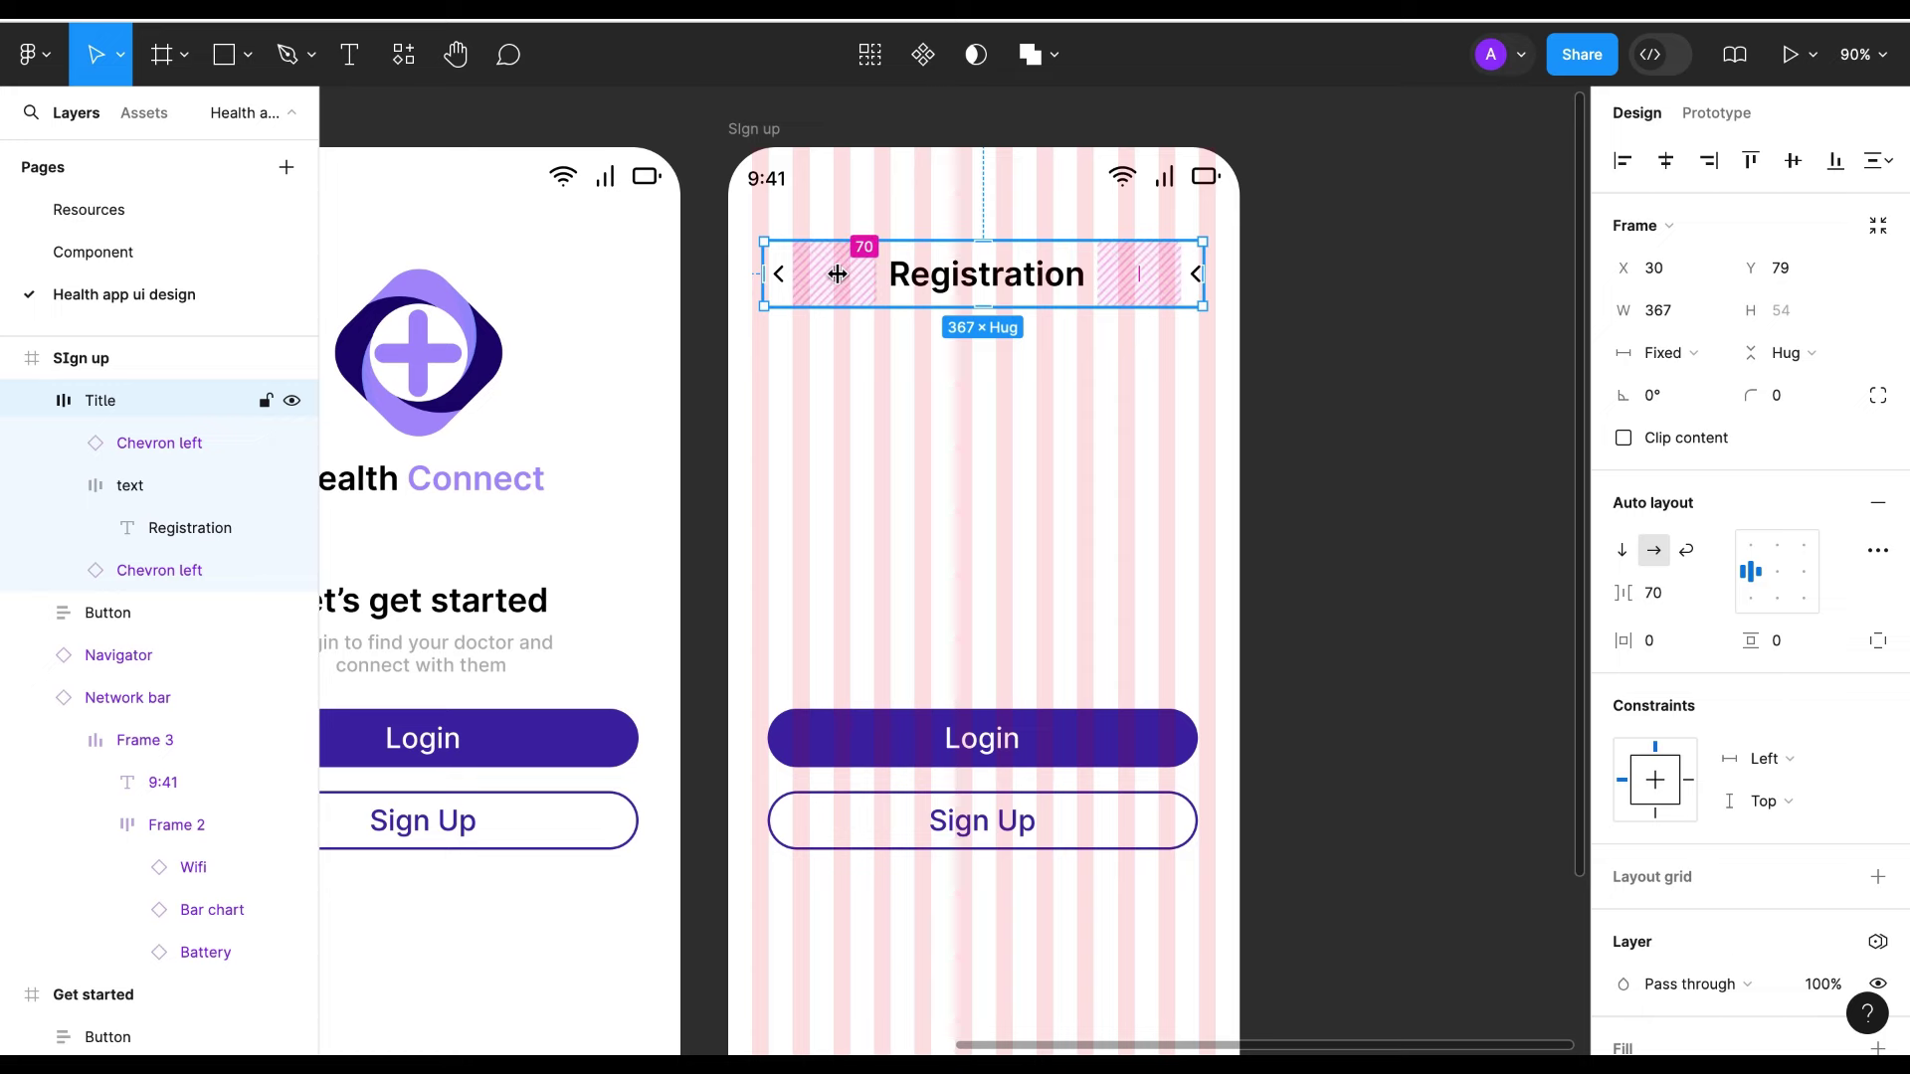
click(1085, 411)
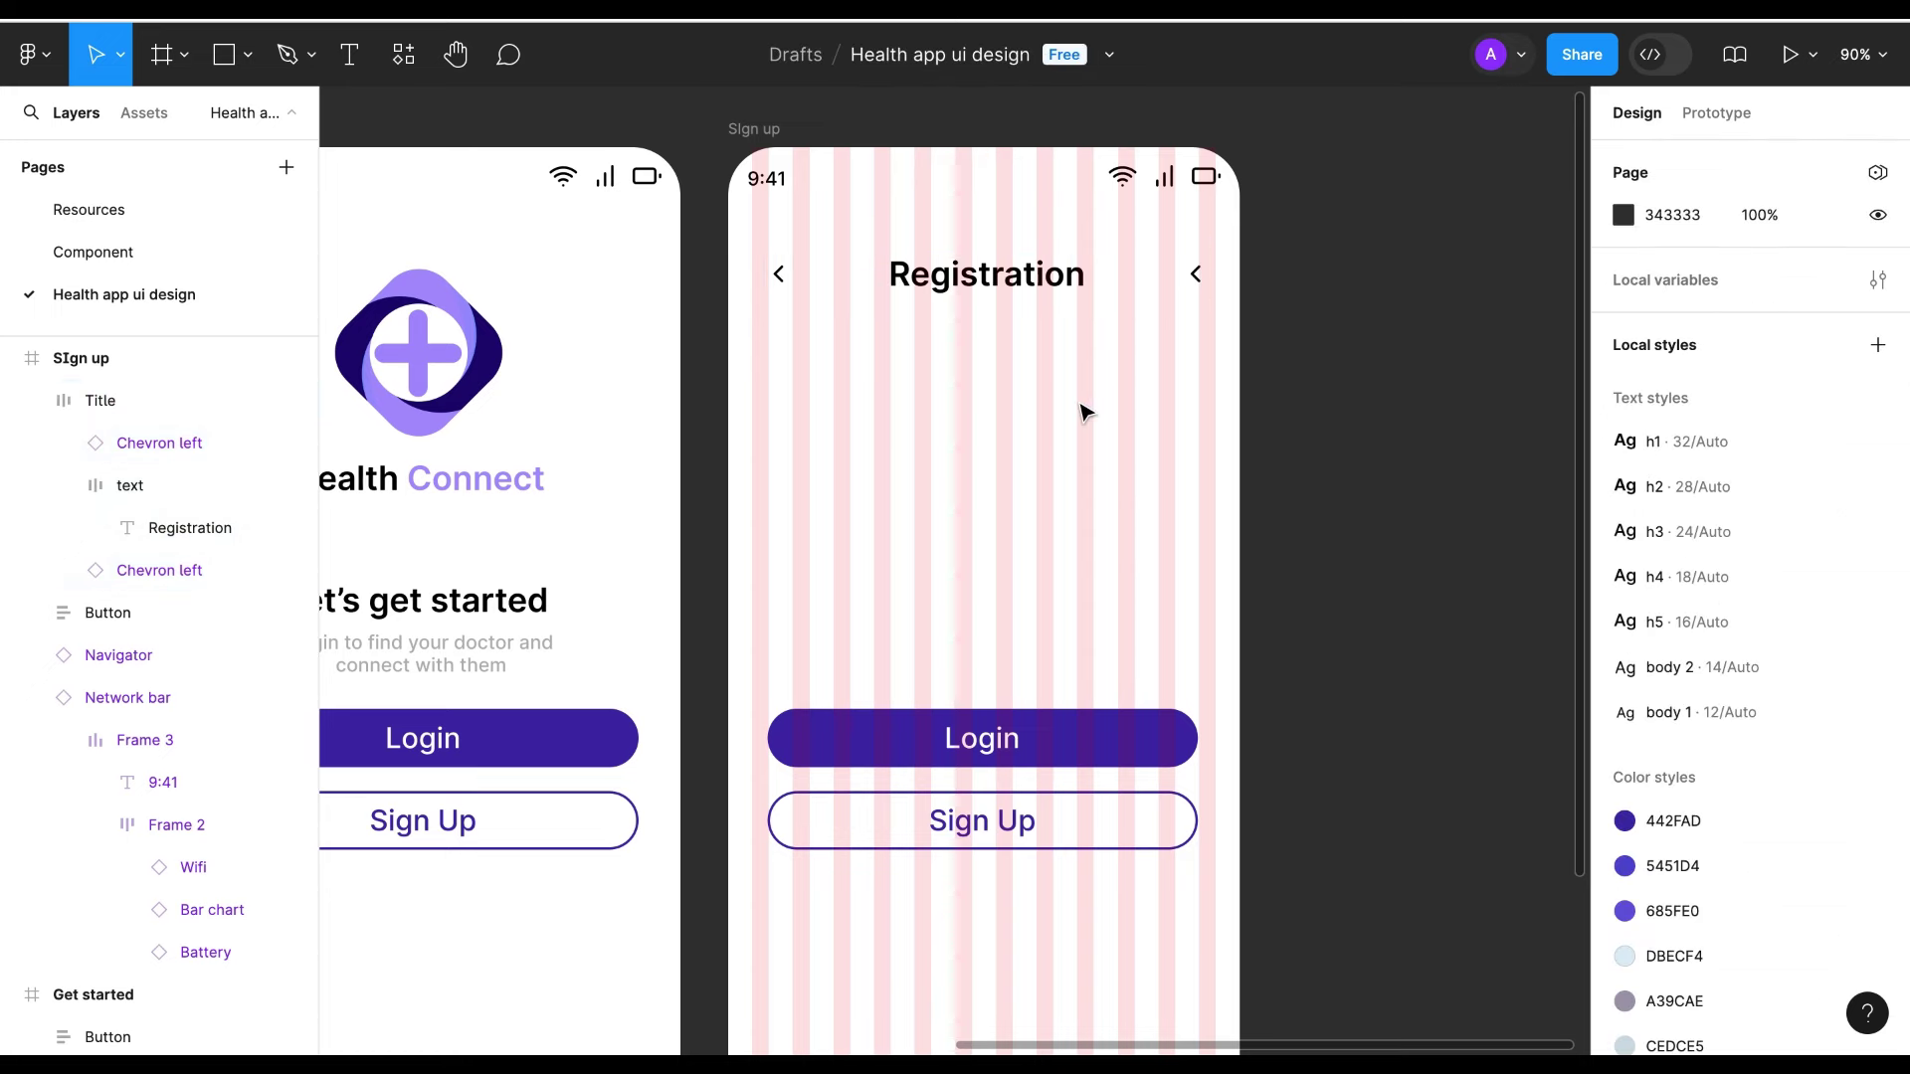
click(775, 282)
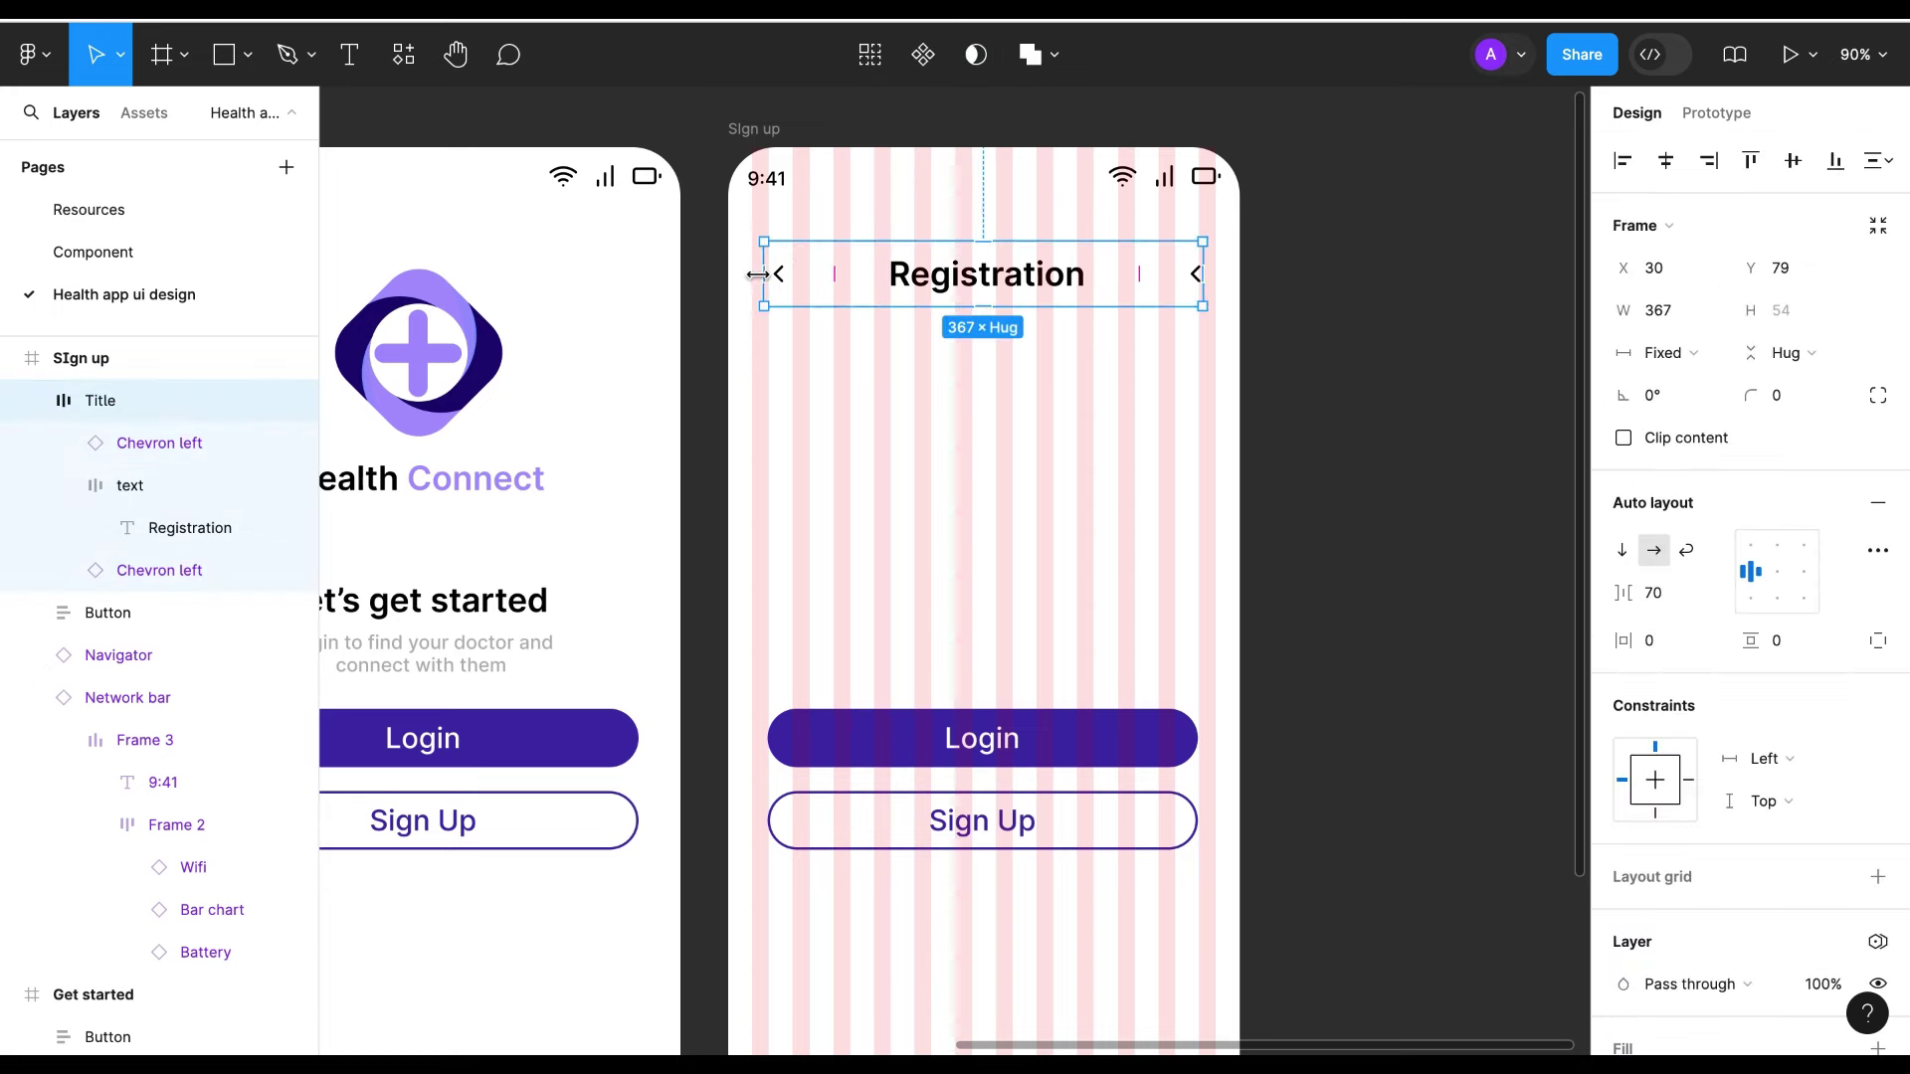
drag(758, 274, 746, 274)
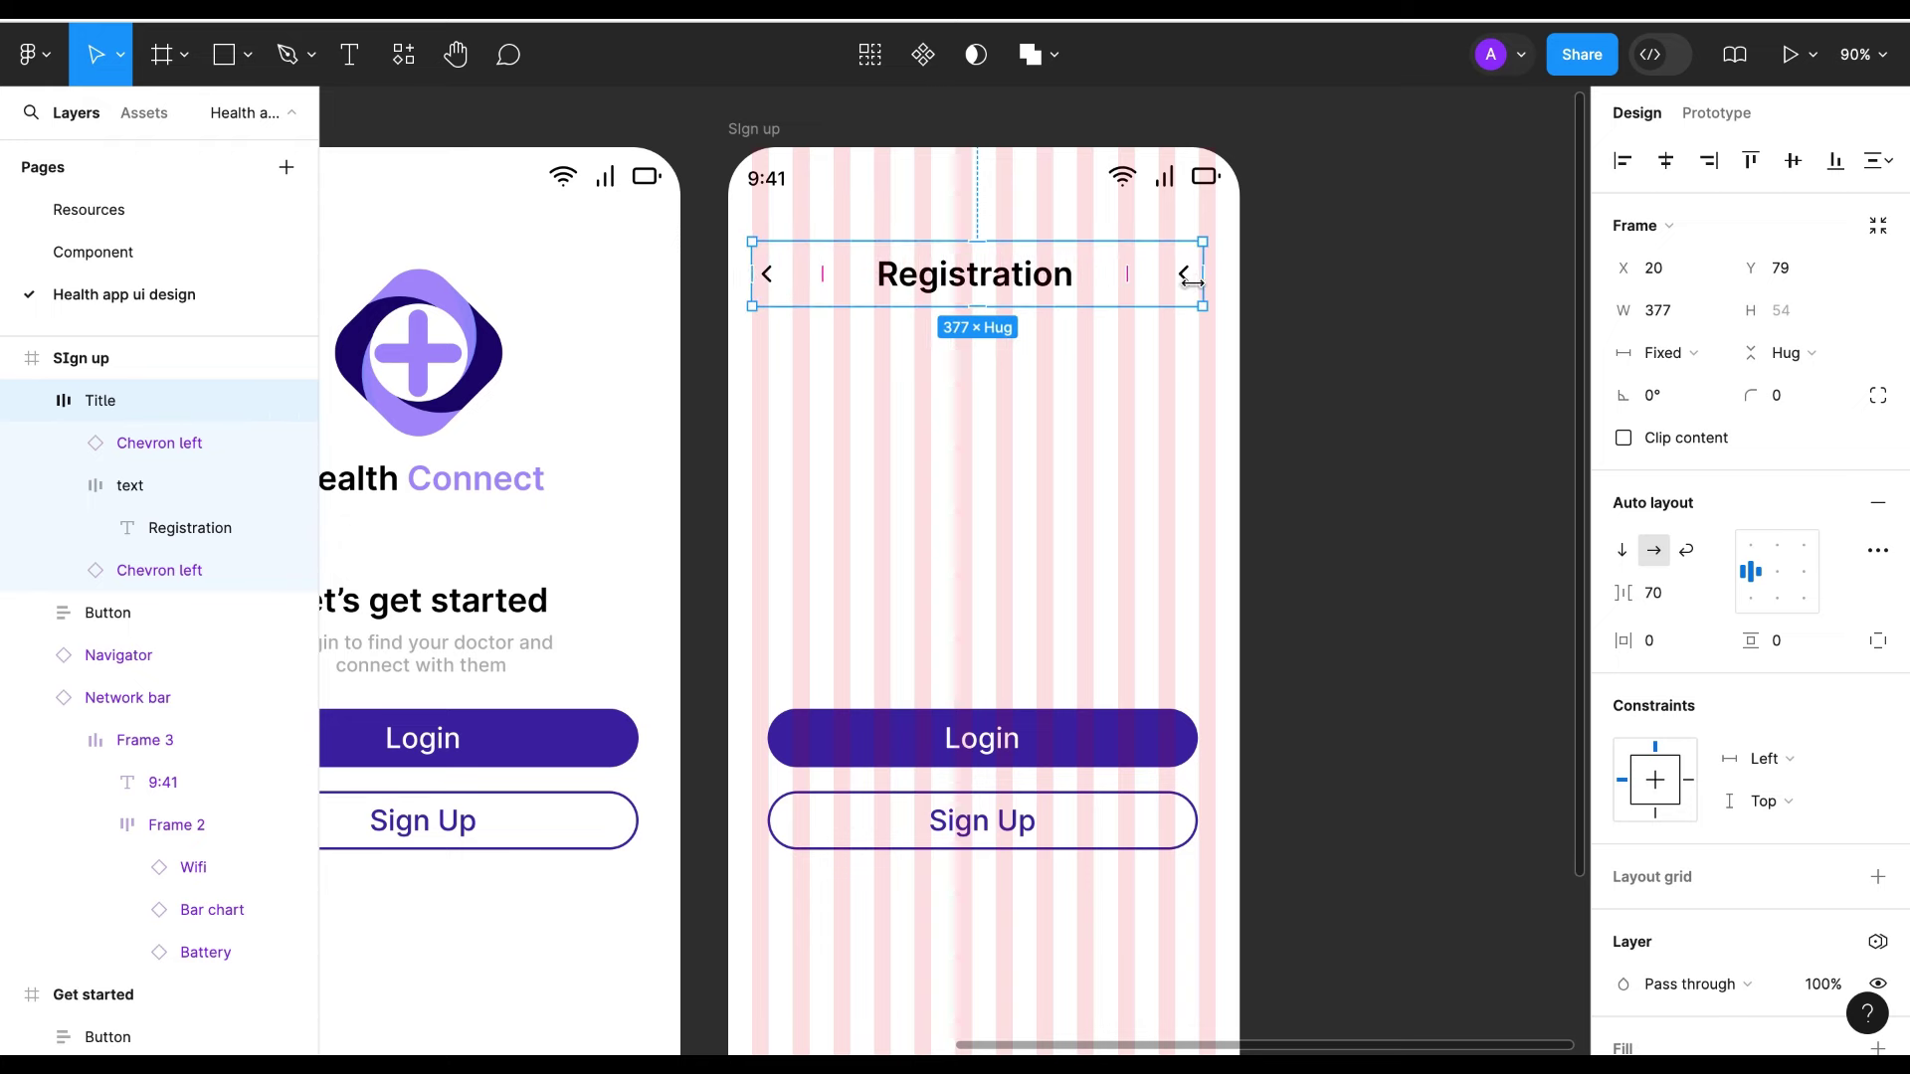
scroll(1062, 356, down, 3)
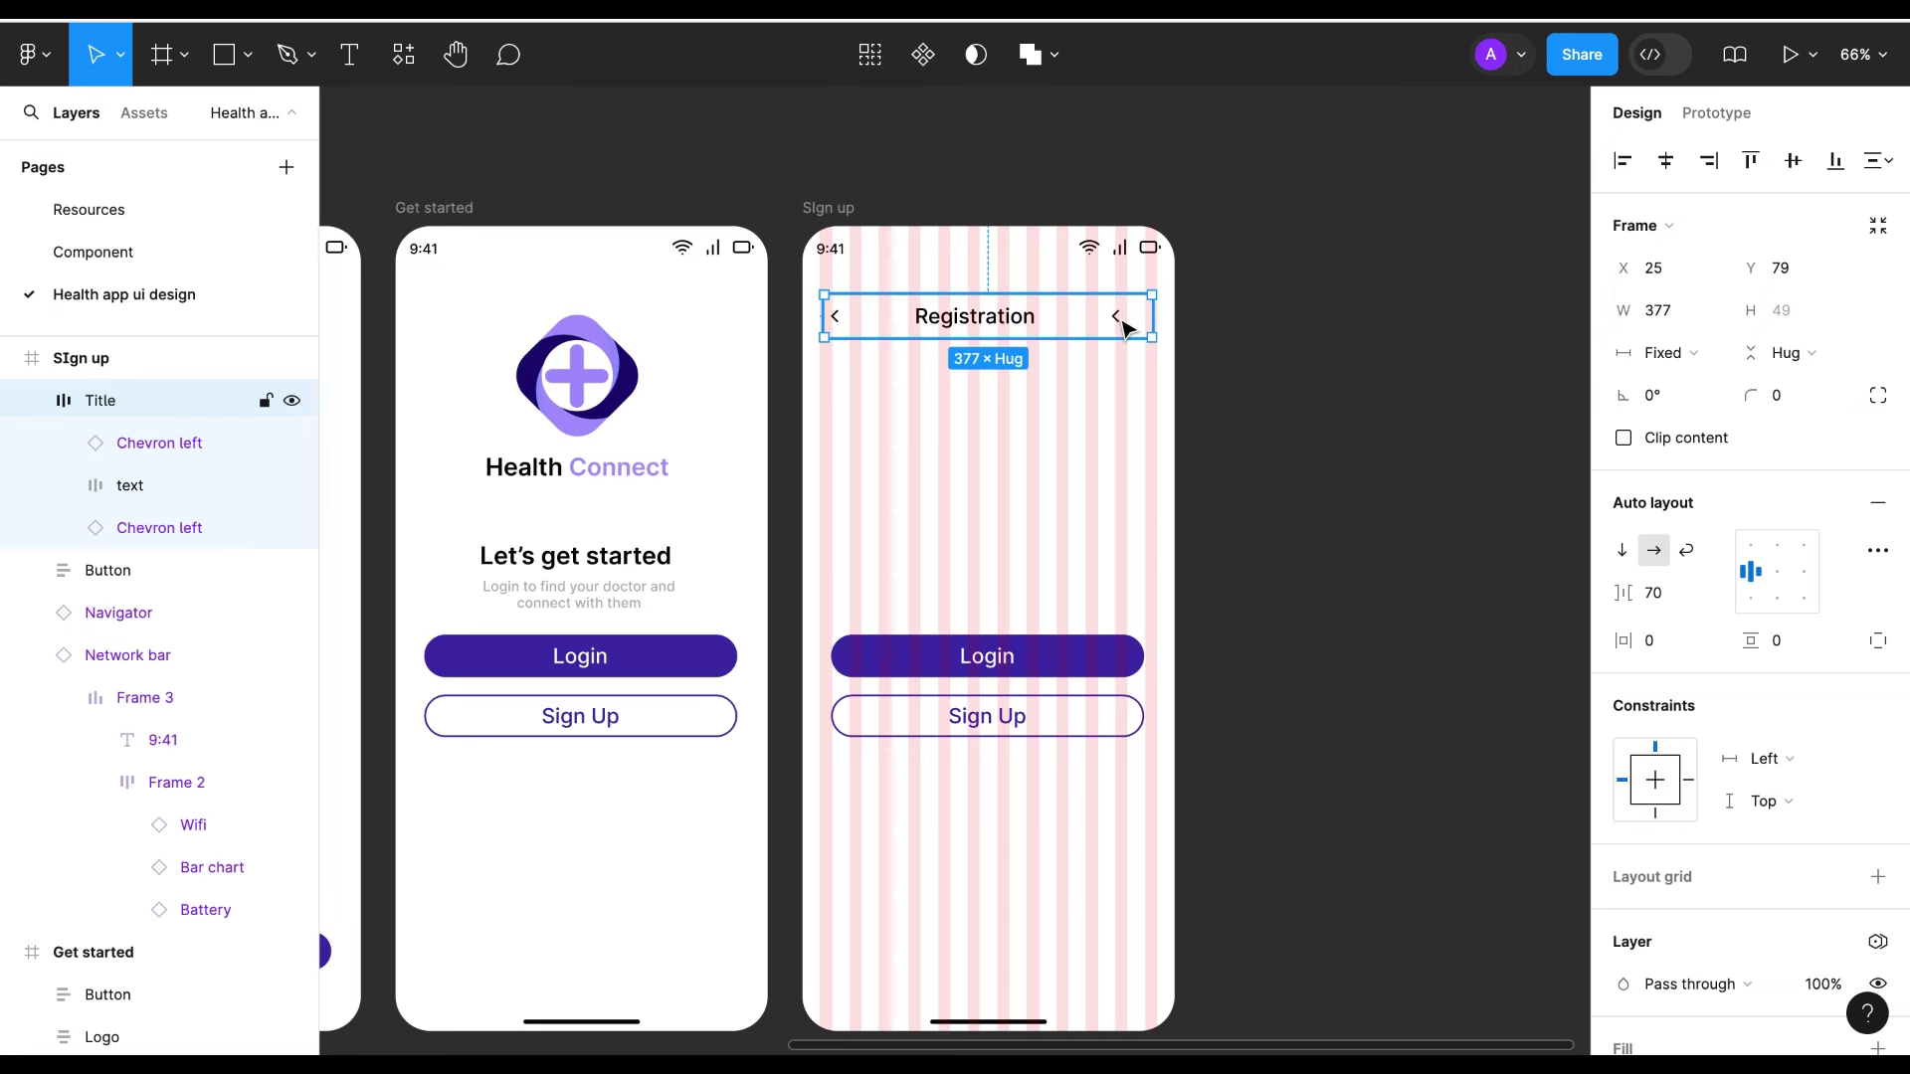
Centre the Title row's contents, set spacing to 86, and nudge it into place.
click(1777, 572)
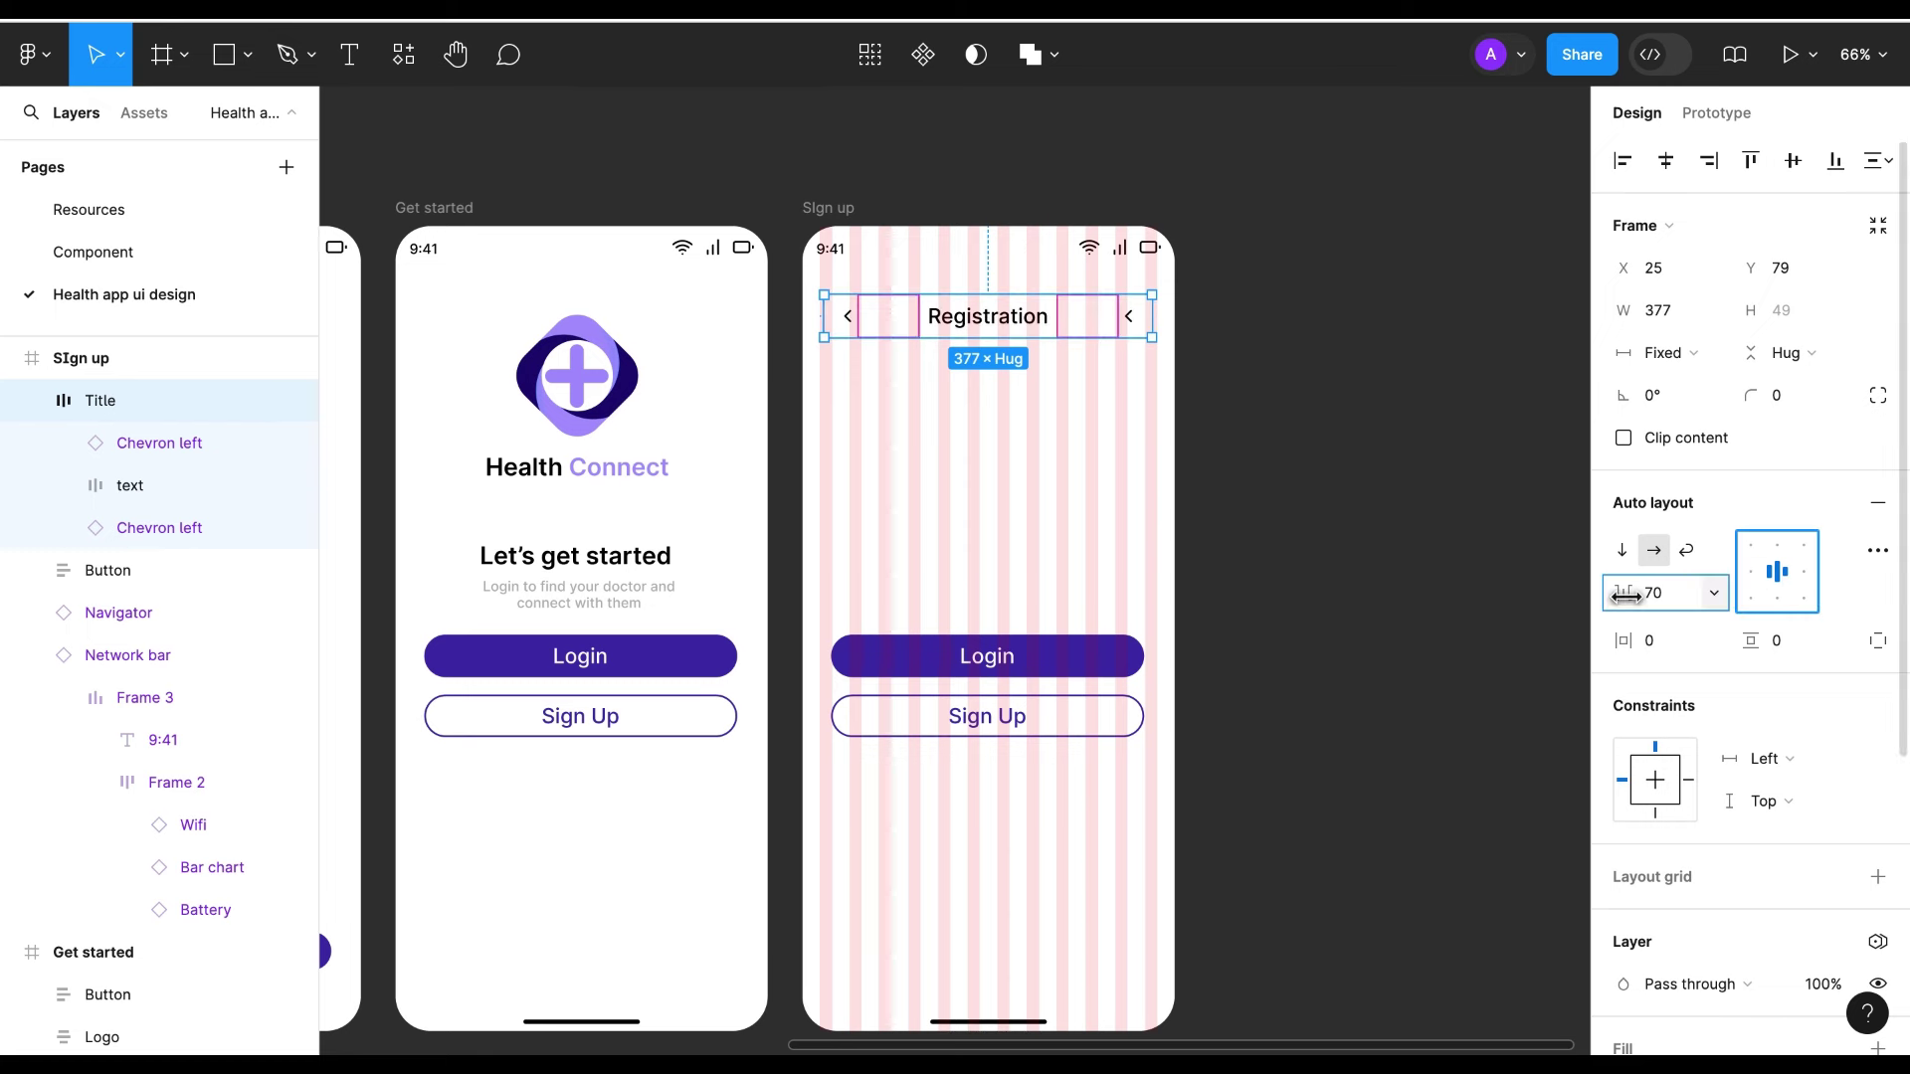
drag(1626, 595, 1650, 594)
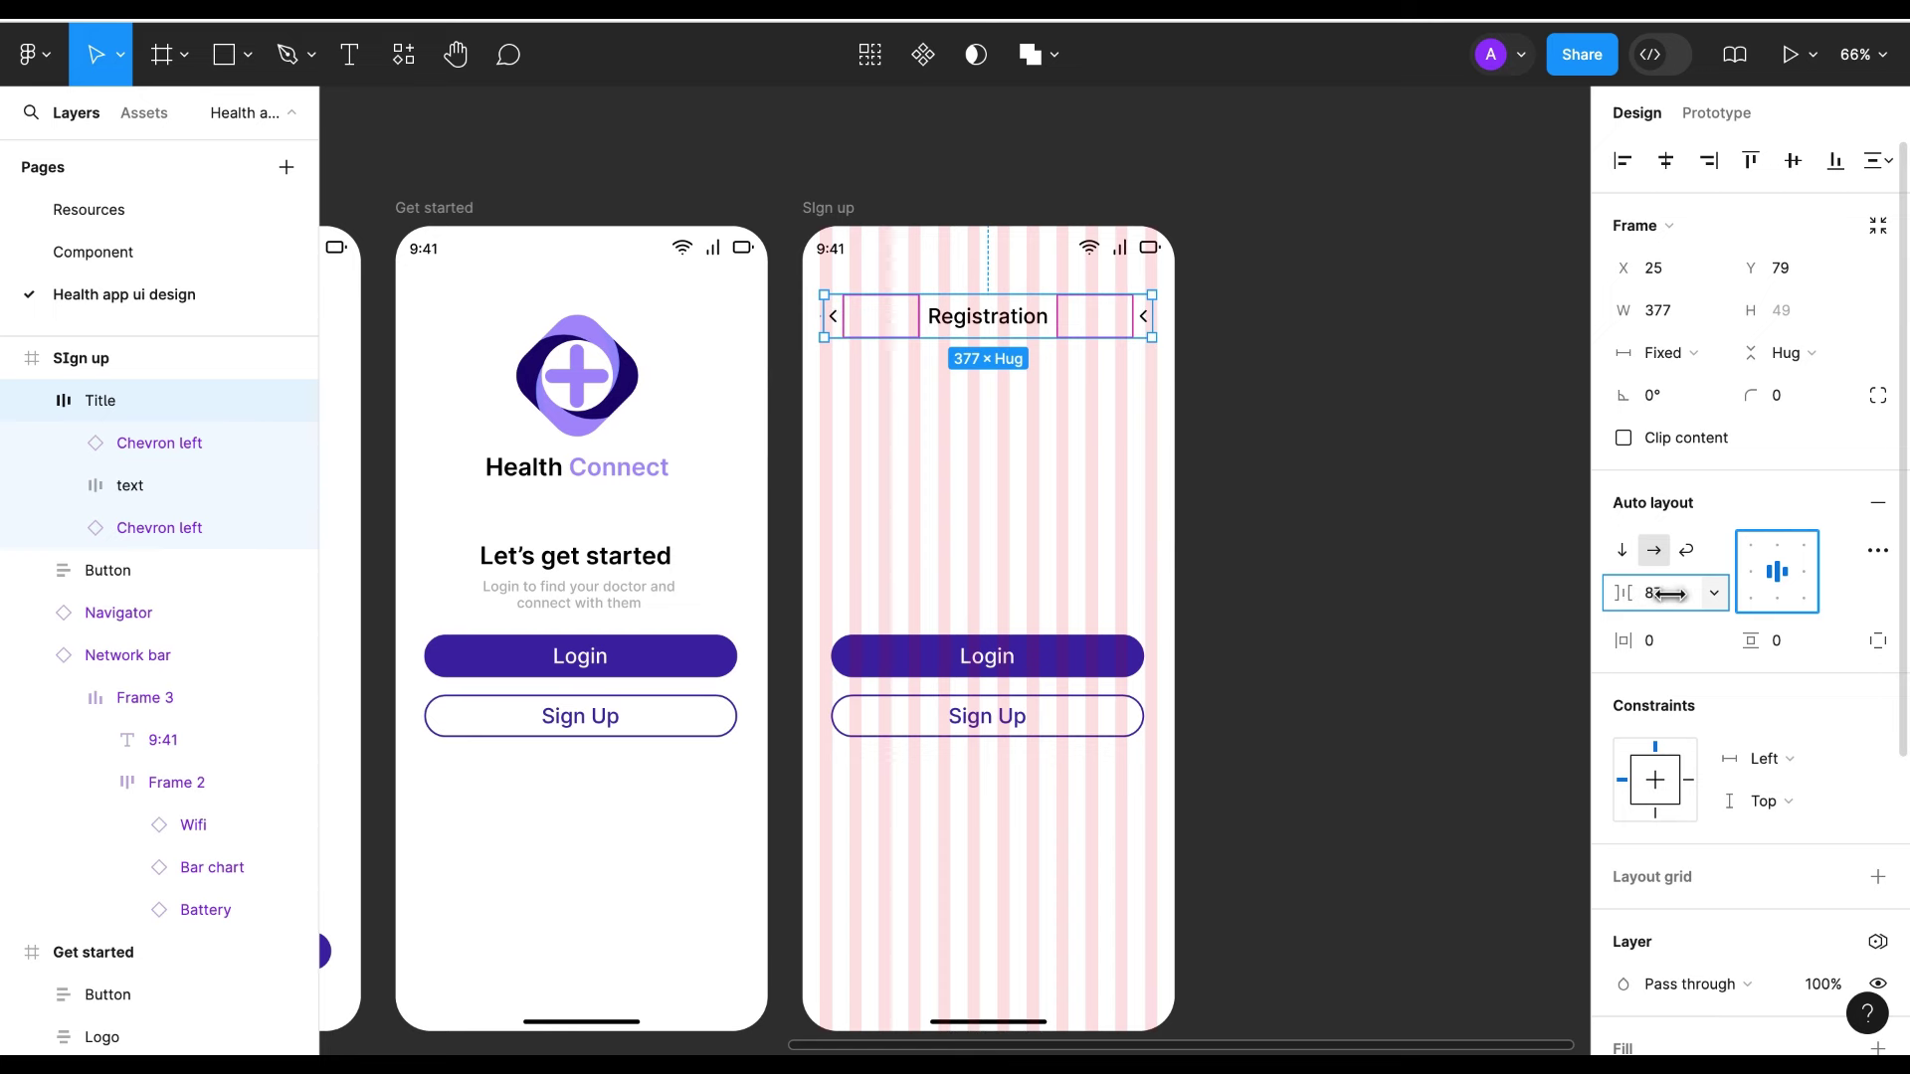
click(1023, 460)
click(983, 316)
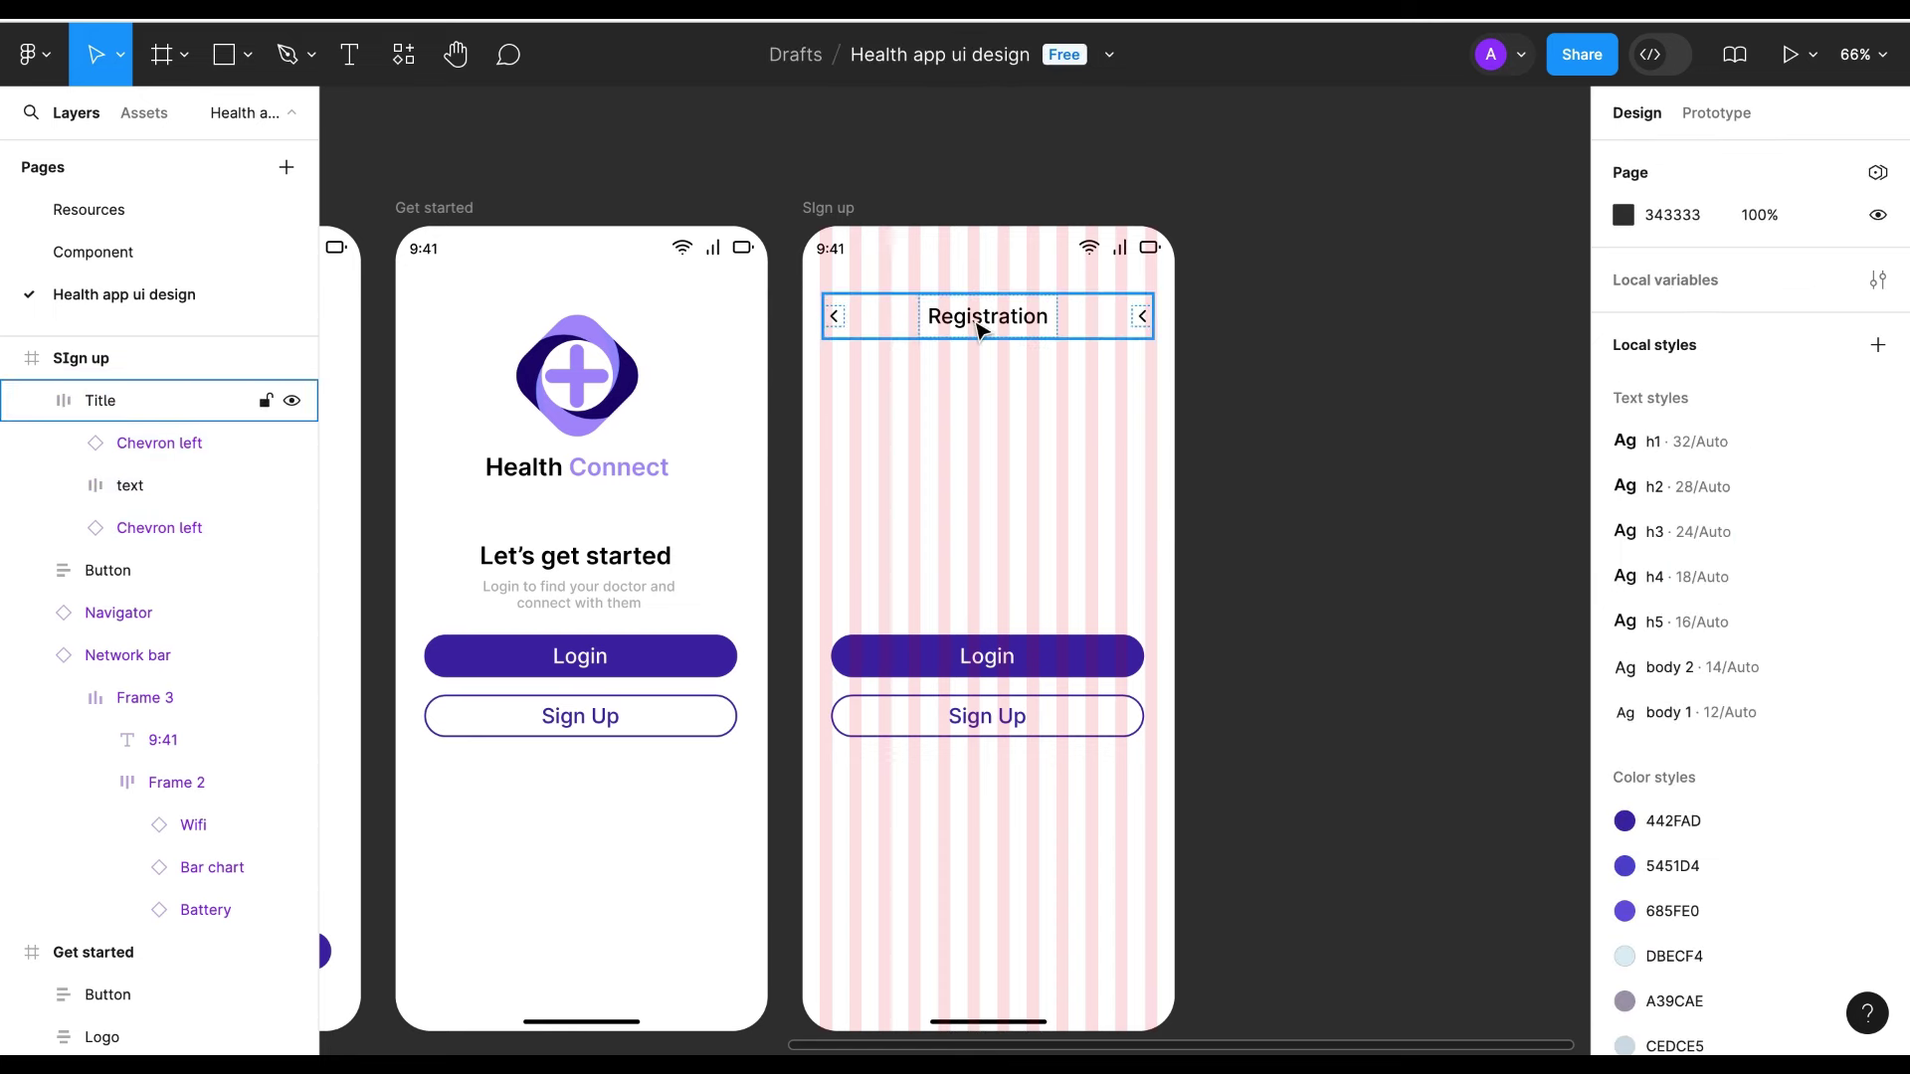
key(Up)
key(Up)
key(Up)
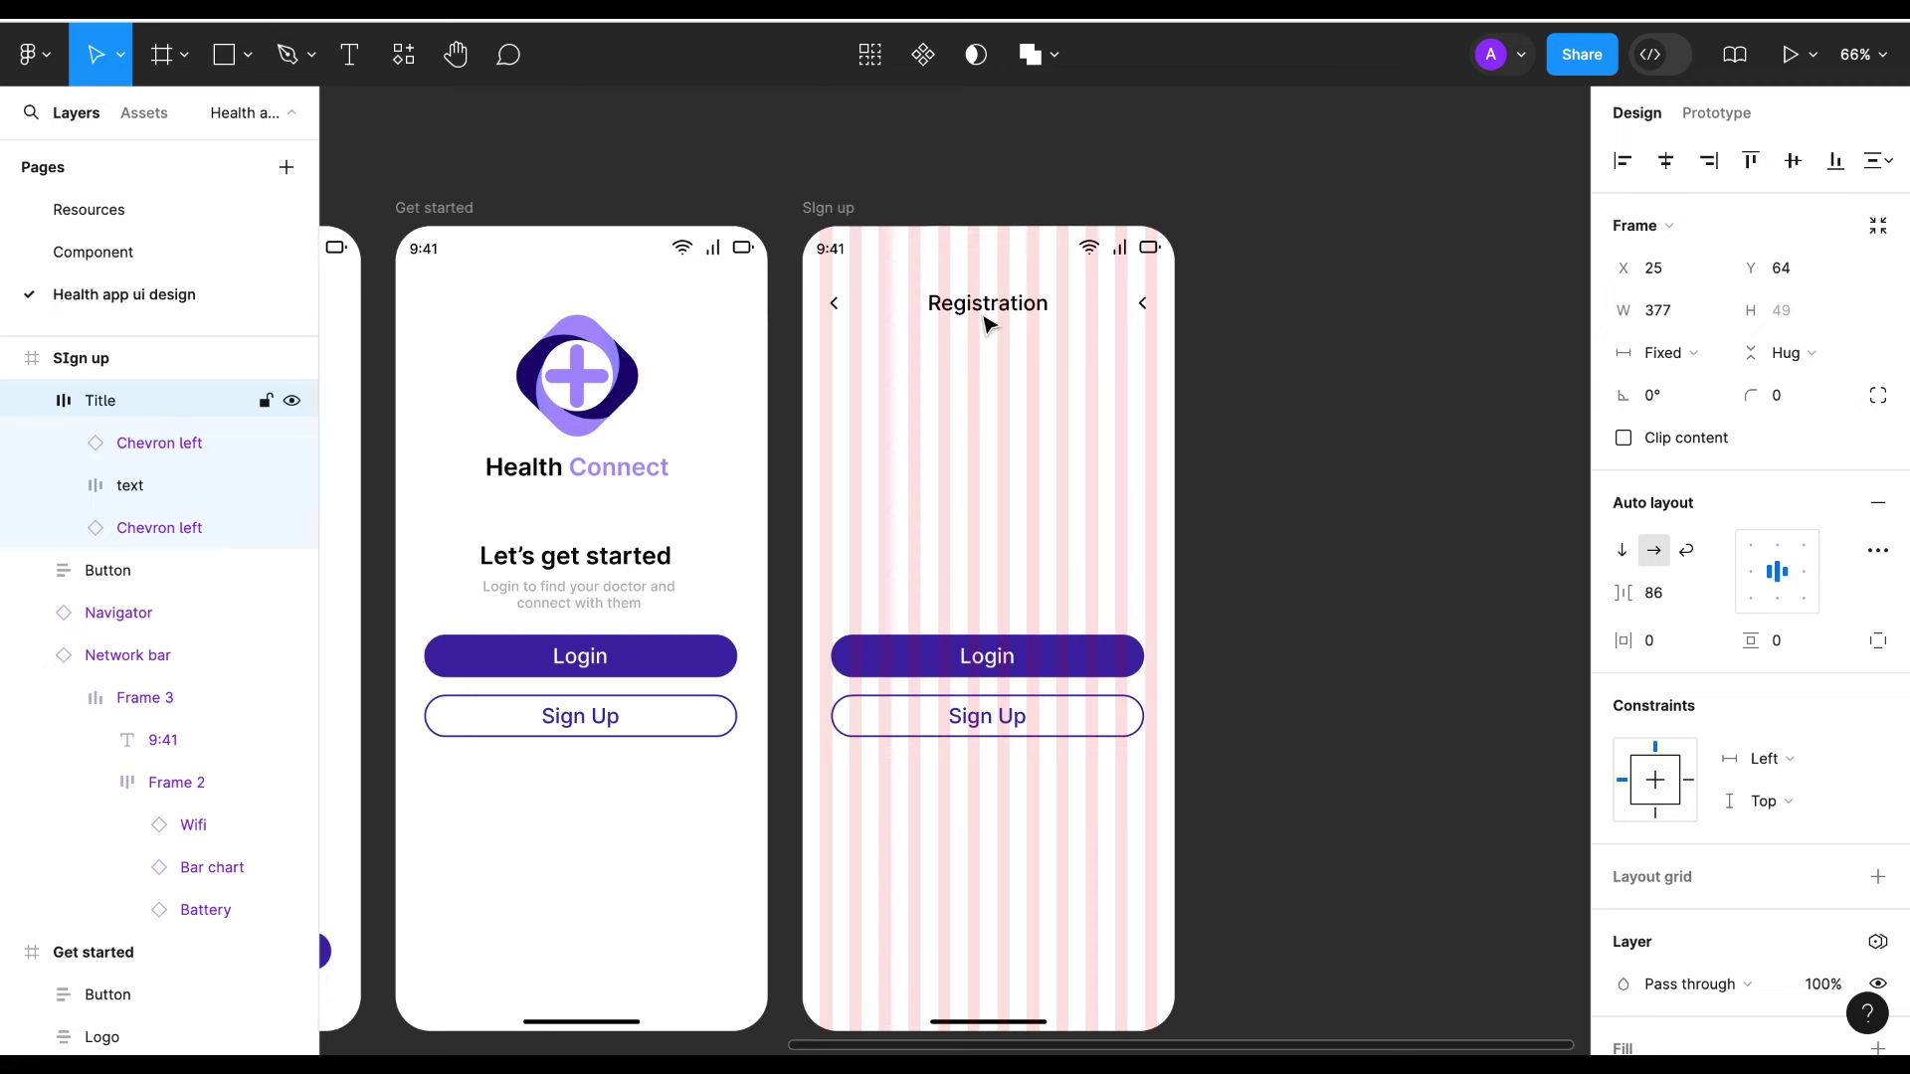
key(Down)
key(Down)
key(Down)
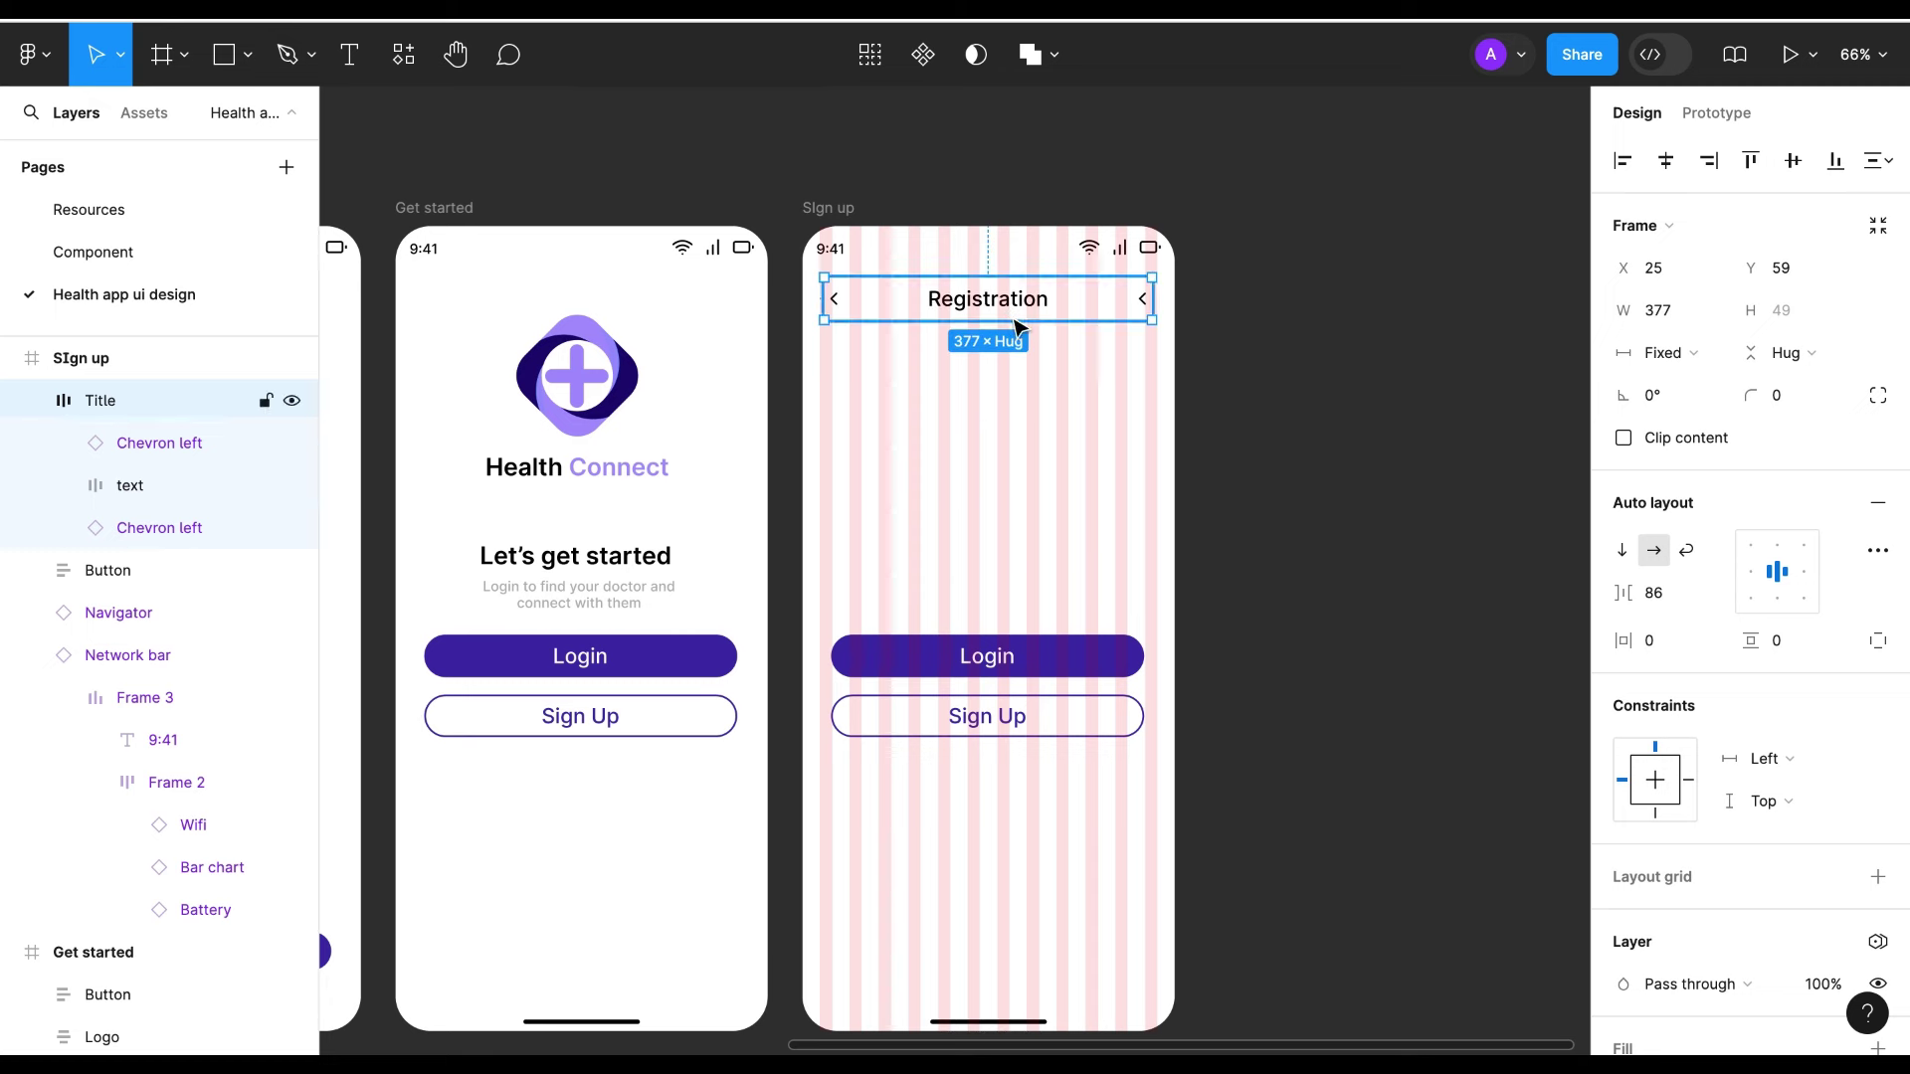
click(1013, 459)
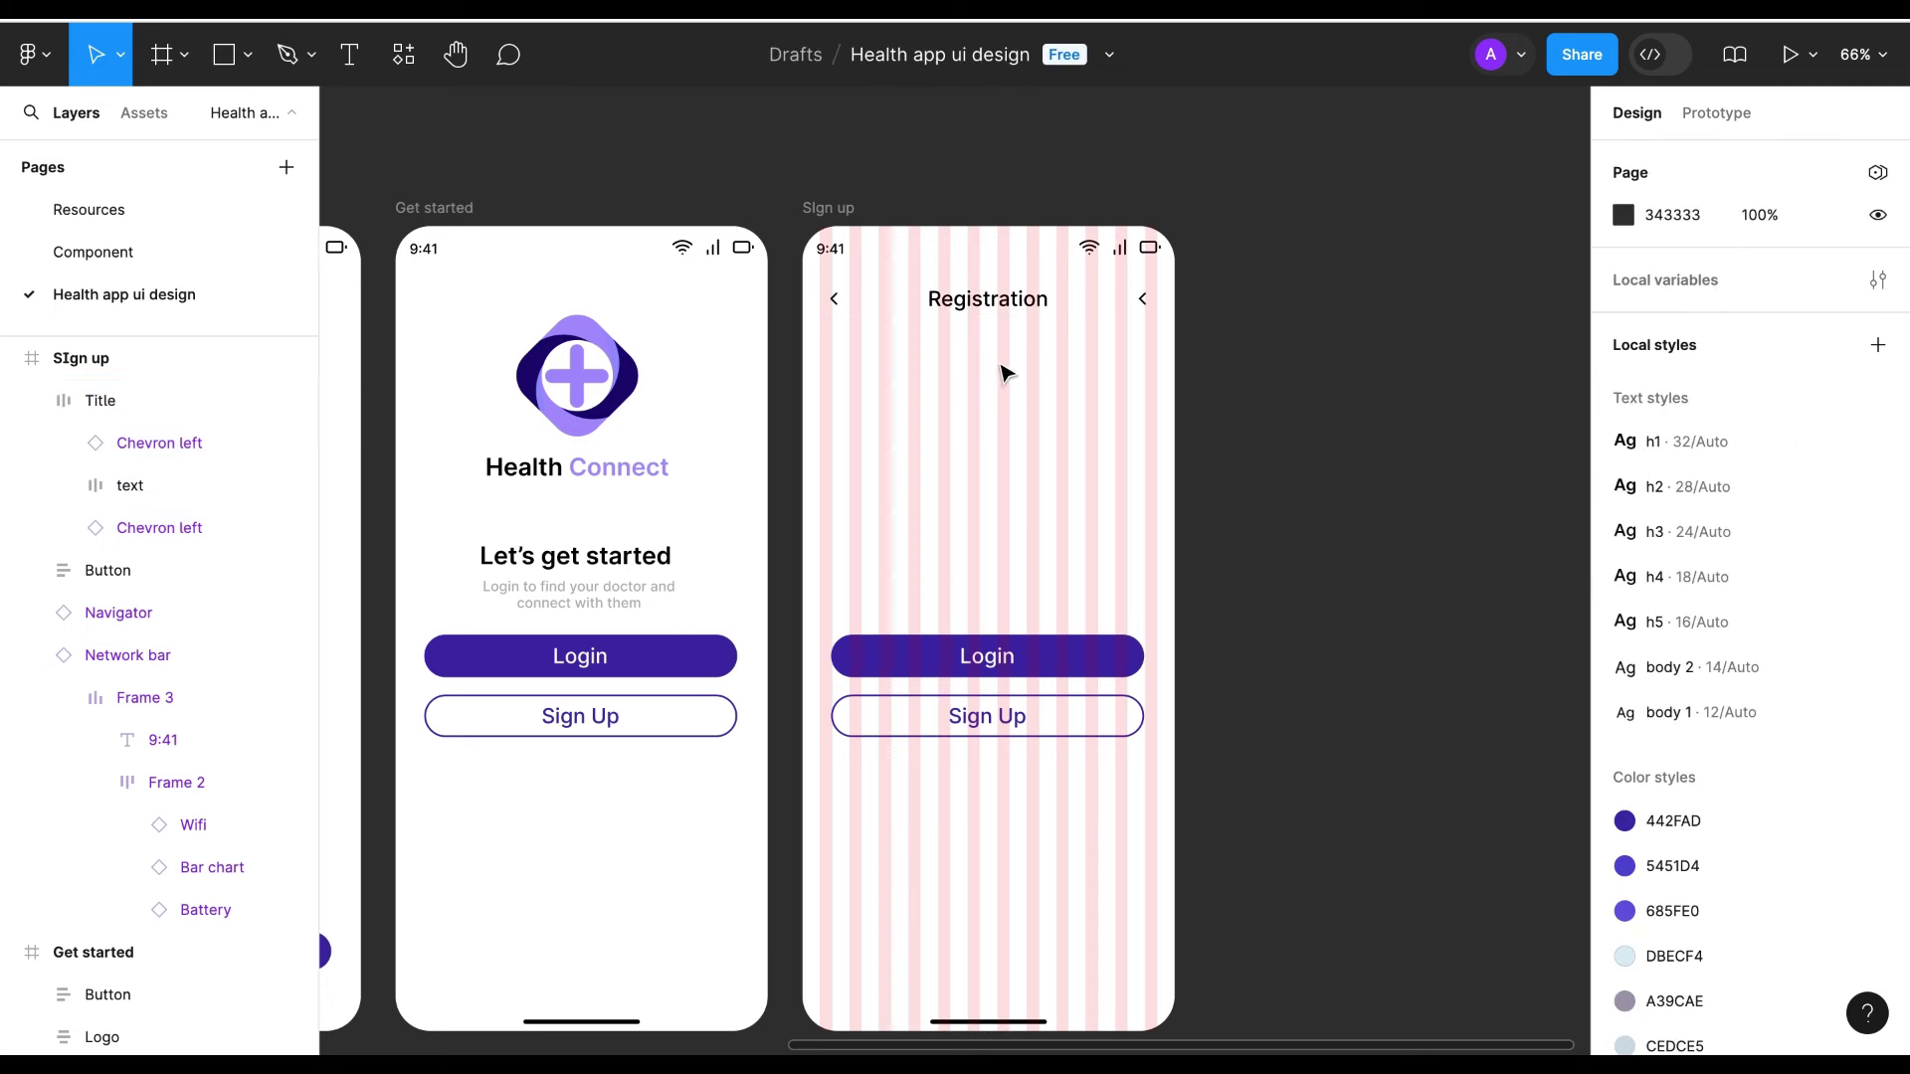
click(990, 311)
Paste the Title row into the Component frame and make it a component.
key(Page_Up)
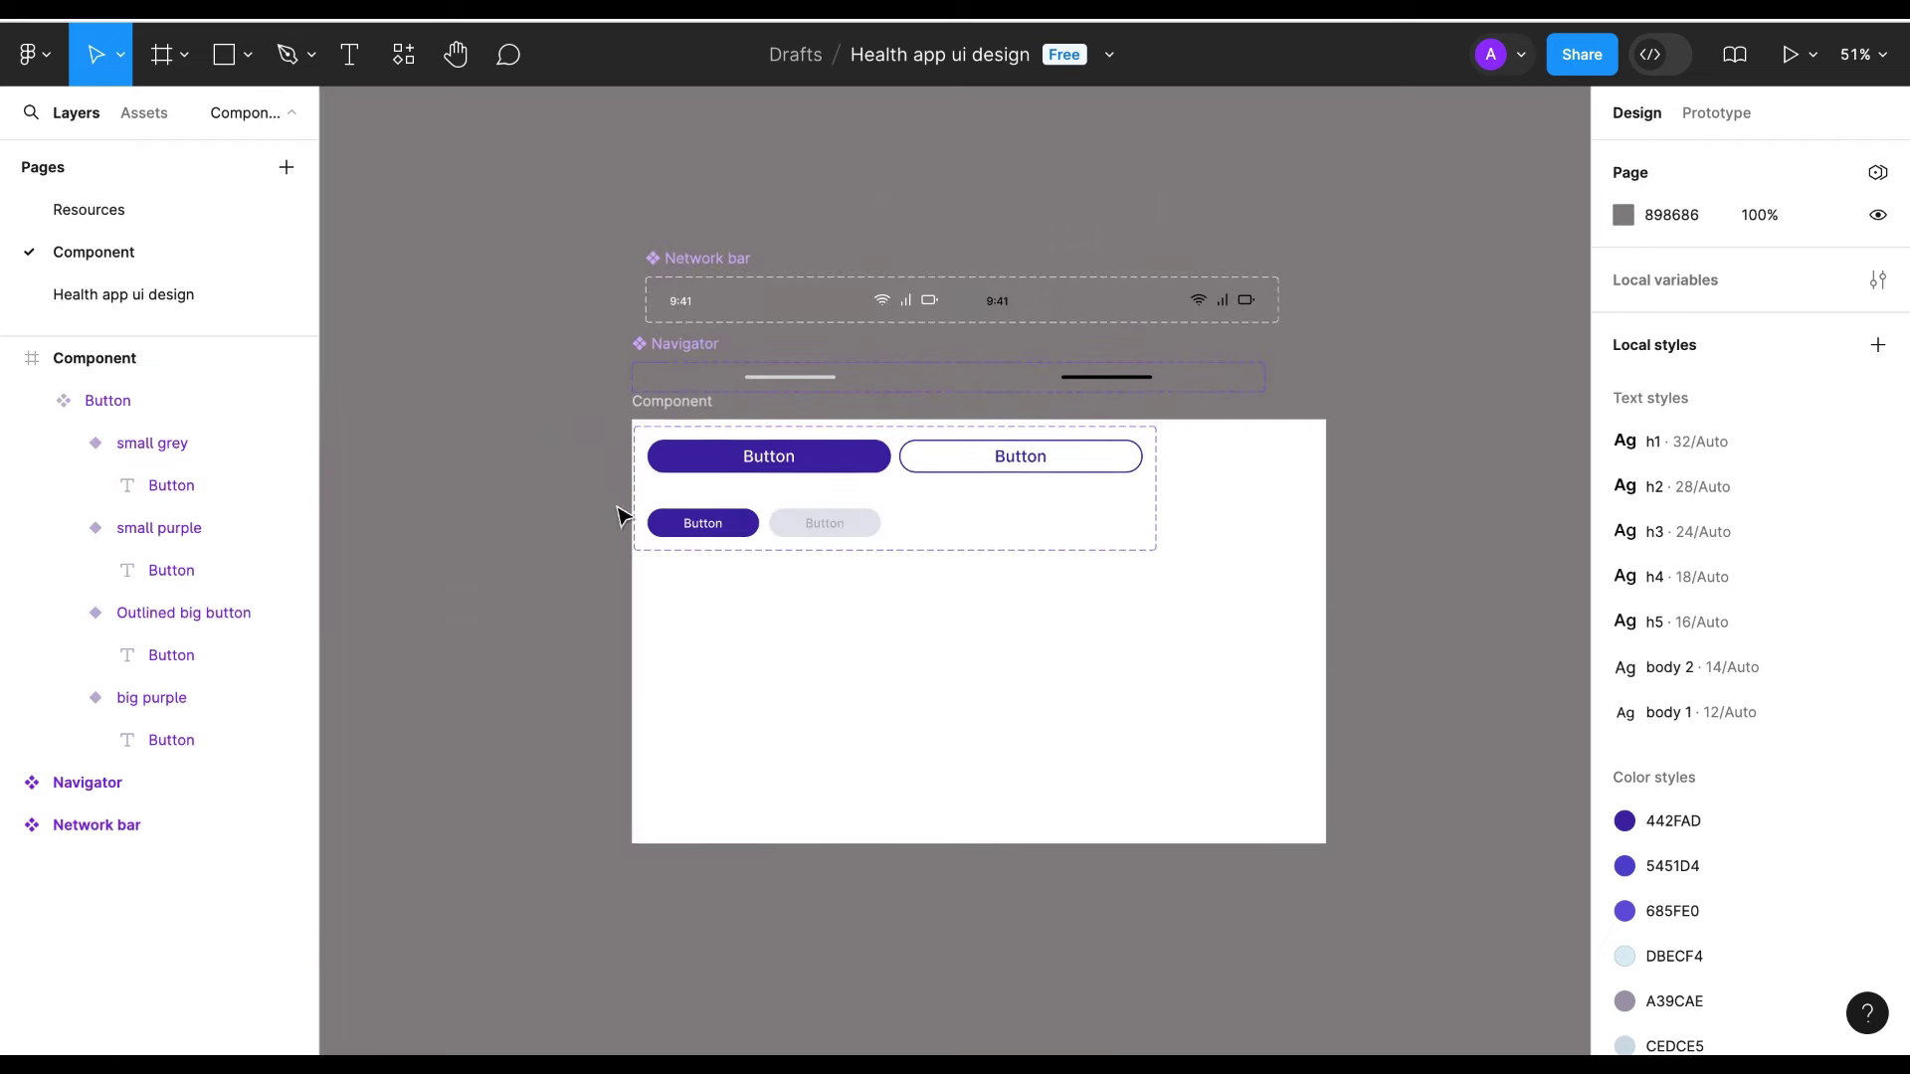
click(722, 639)
key(ctrl+v)
drag(925, 576, 768, 604)
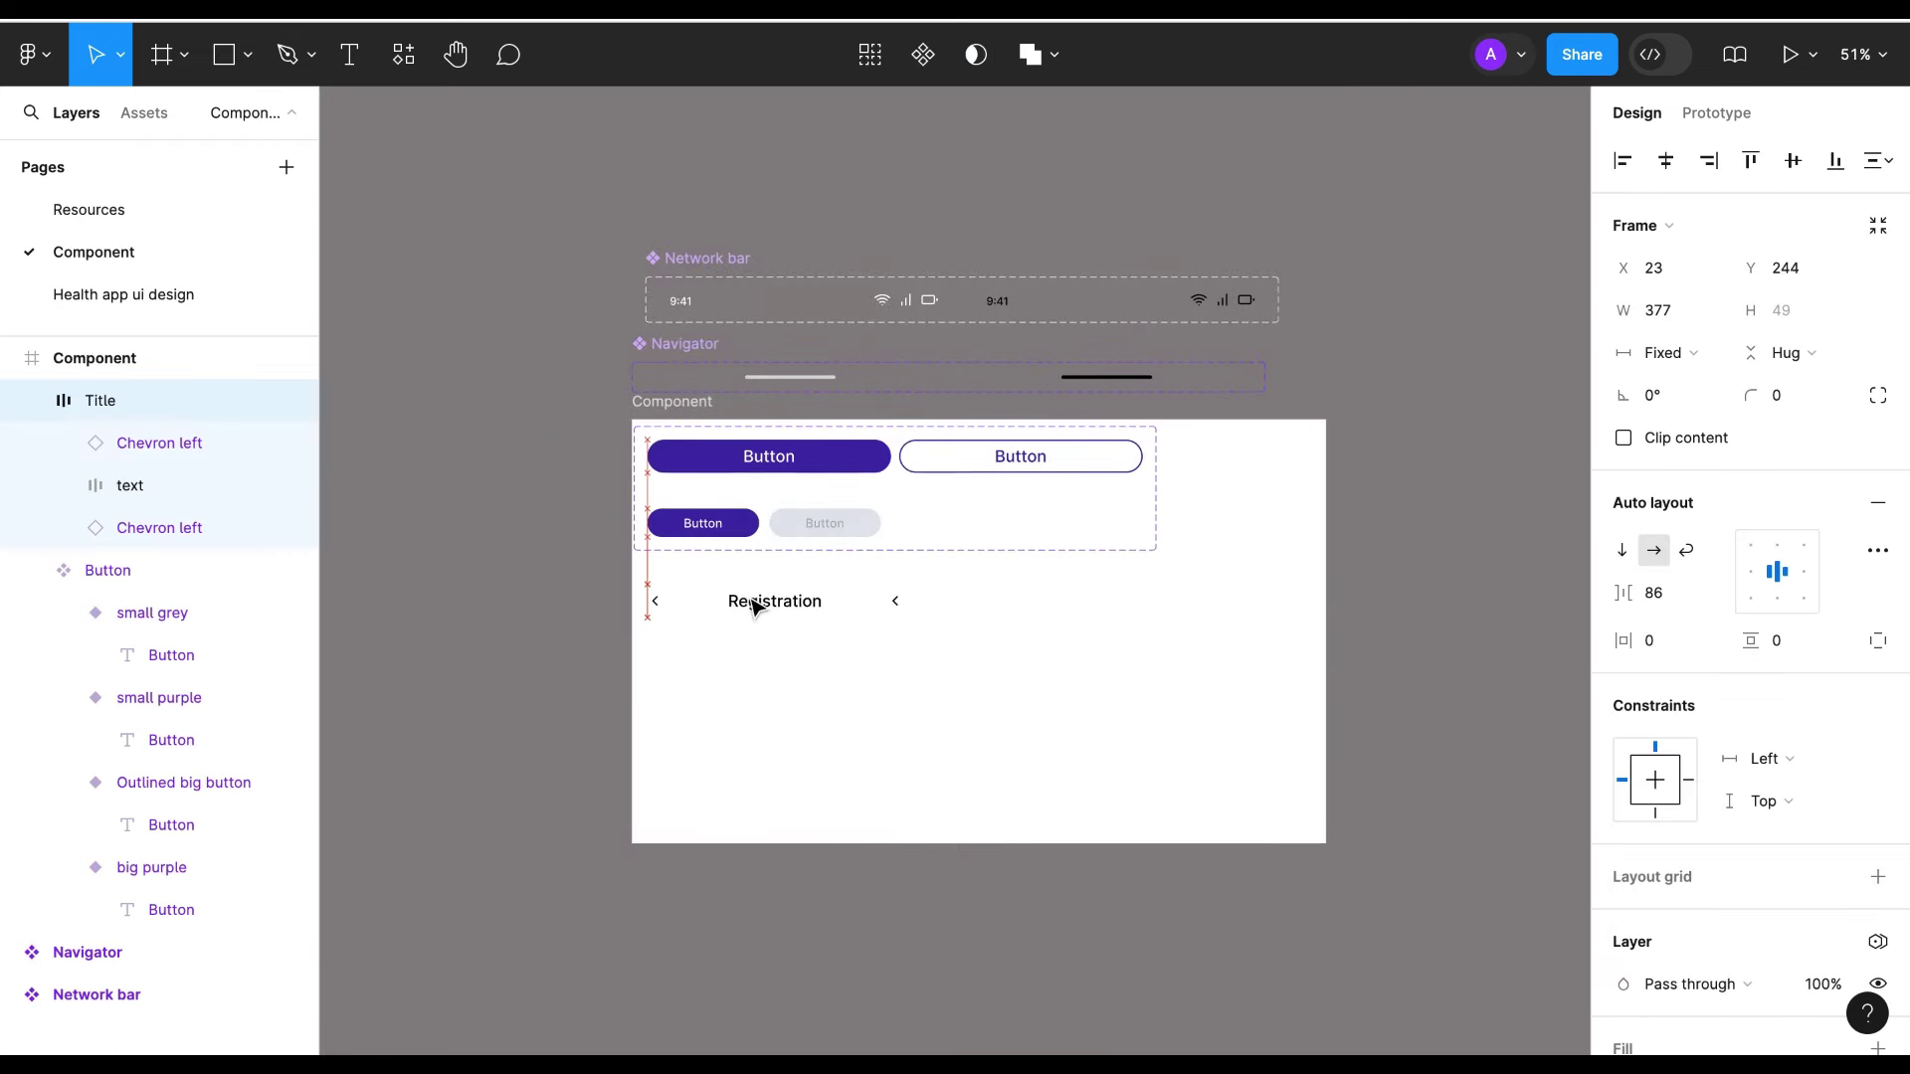
click(924, 55)
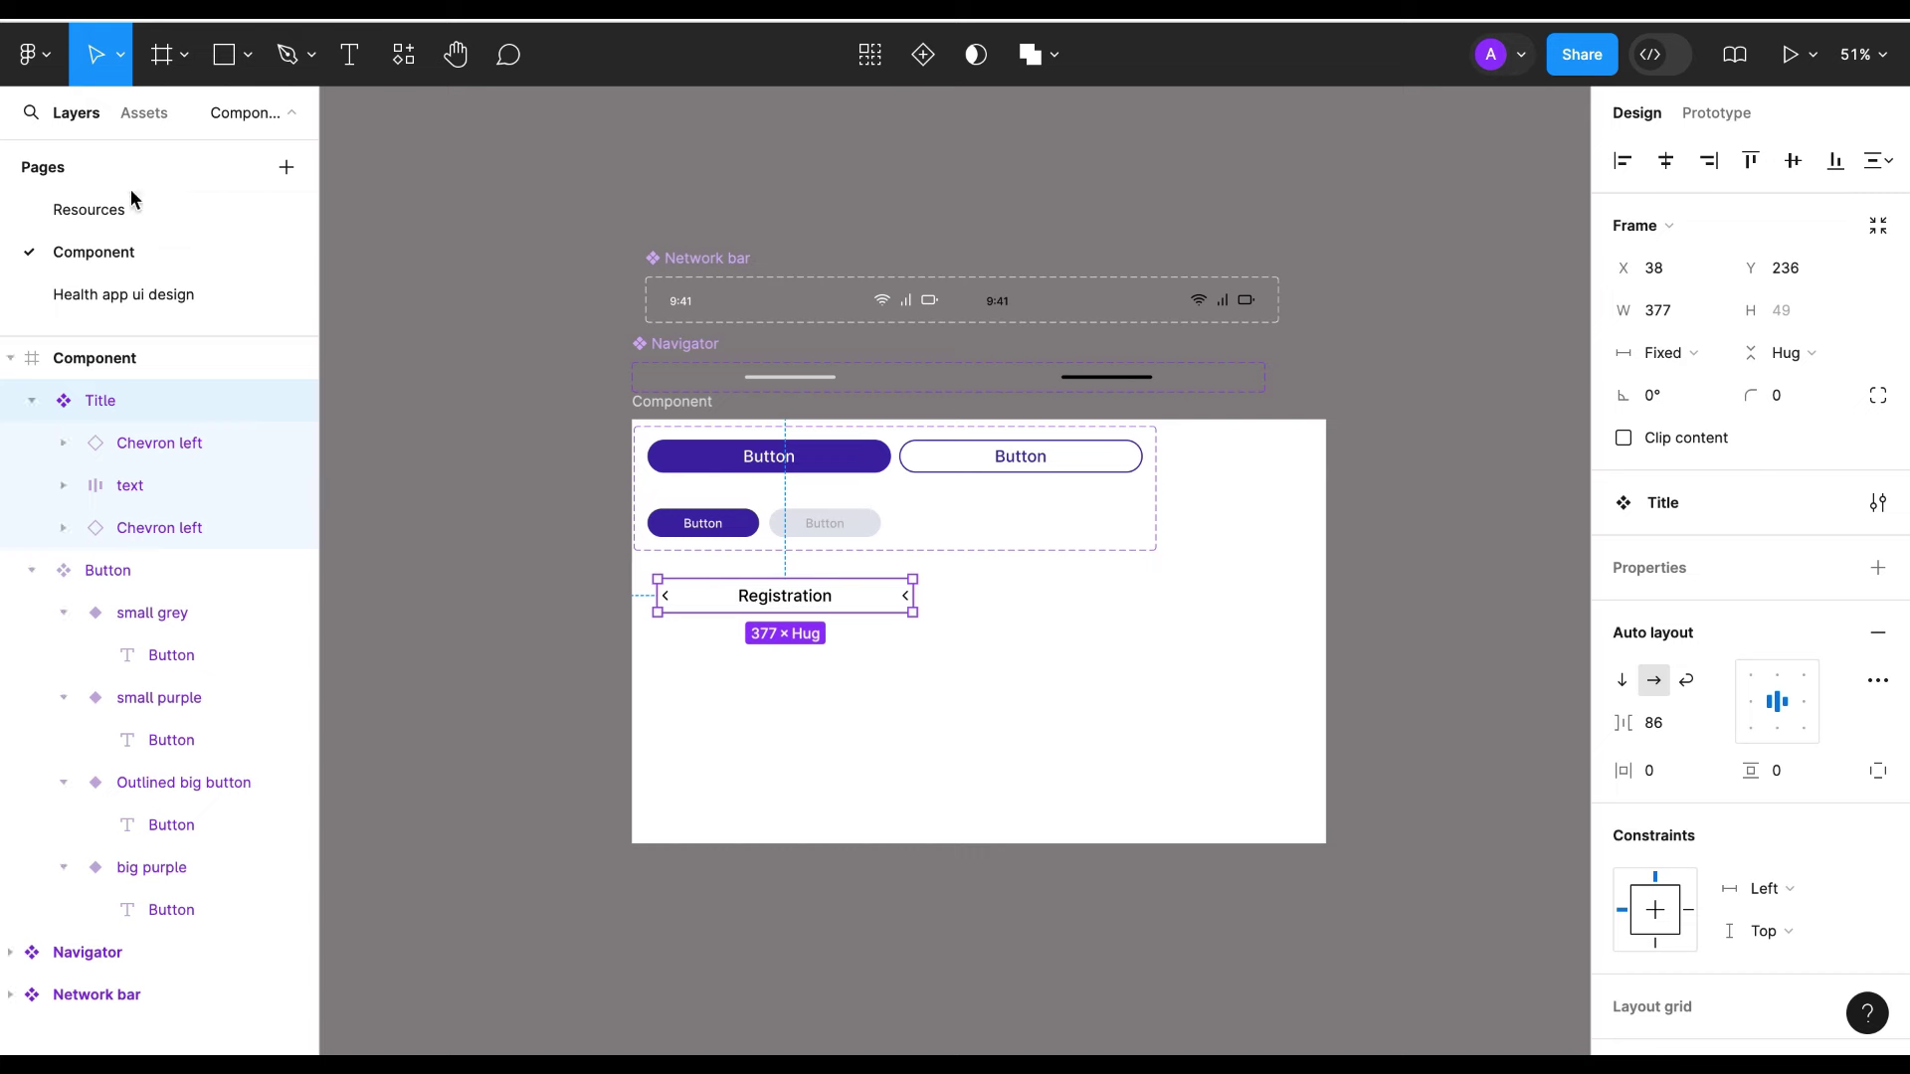
On the Health app ui design page, hide the right chevron in the Sign up Title.
click(123, 294)
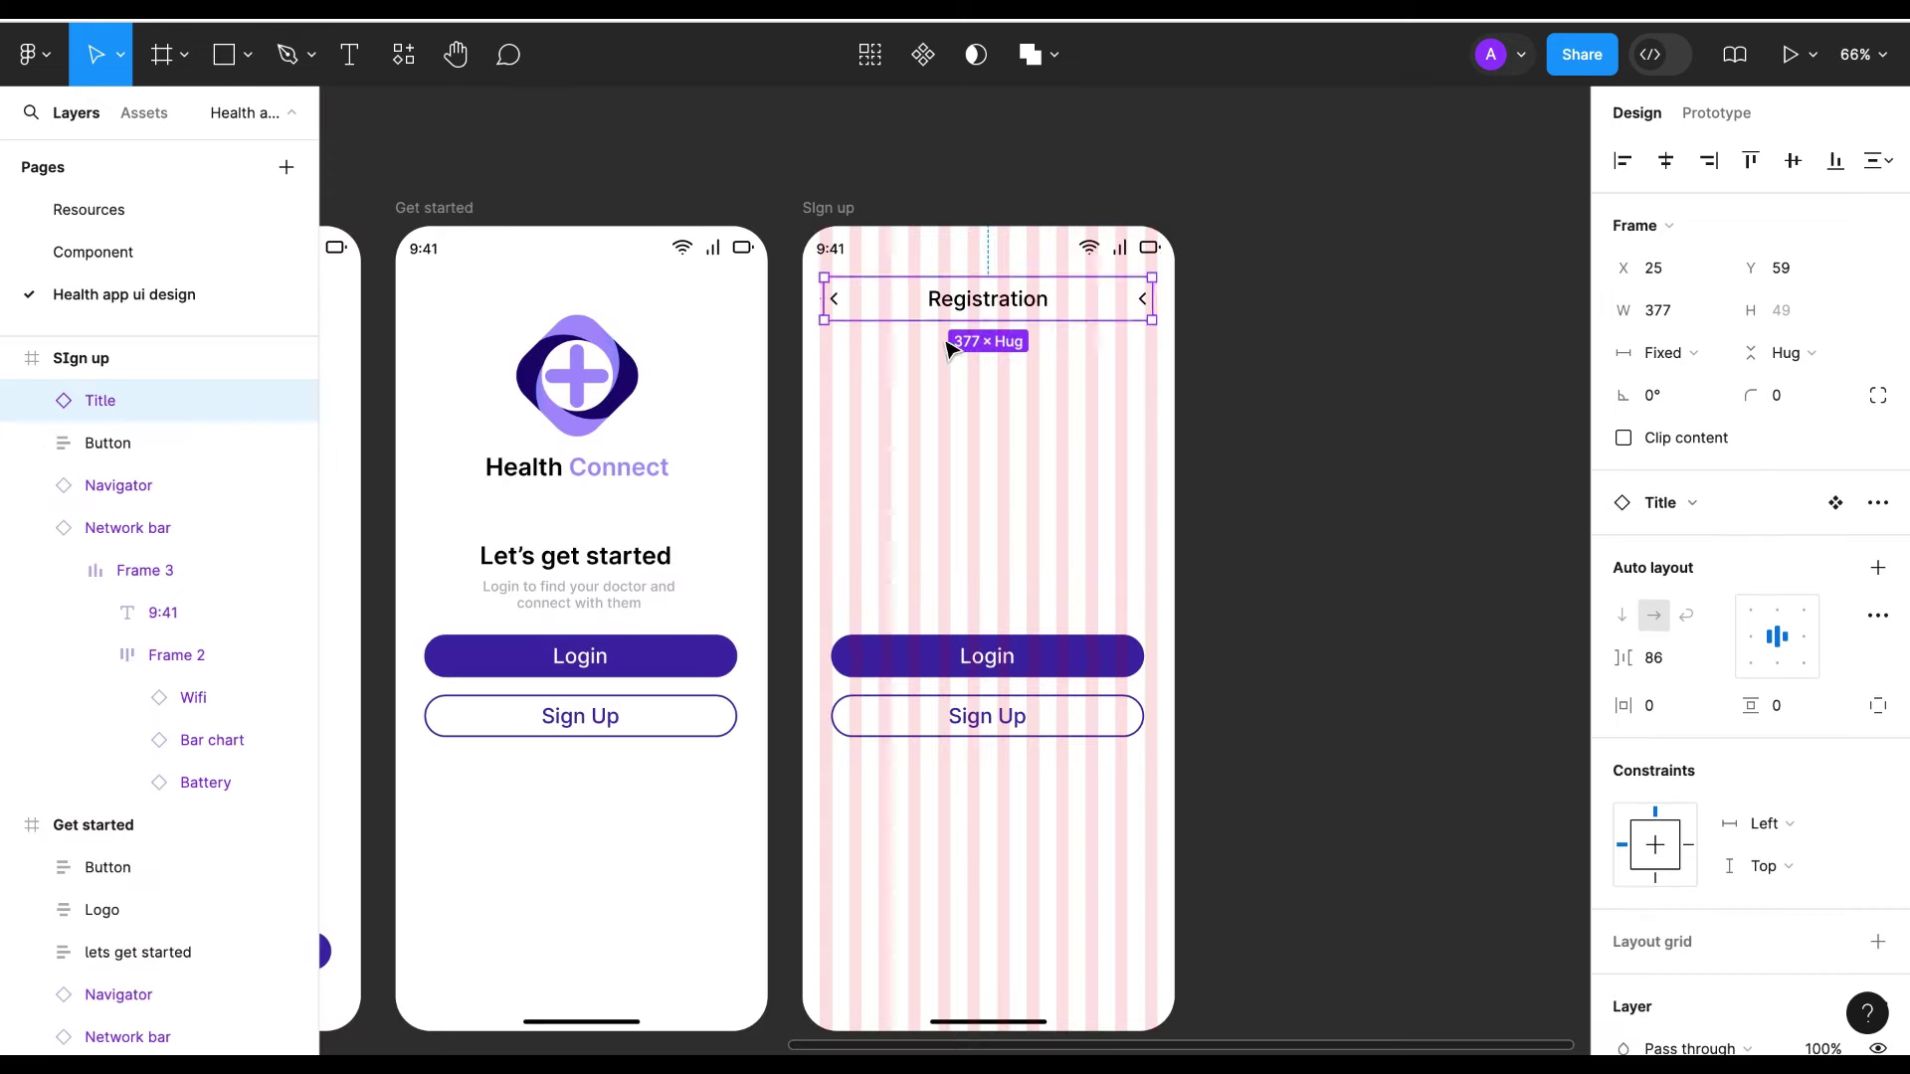
double_click(1142, 298)
click(291, 528)
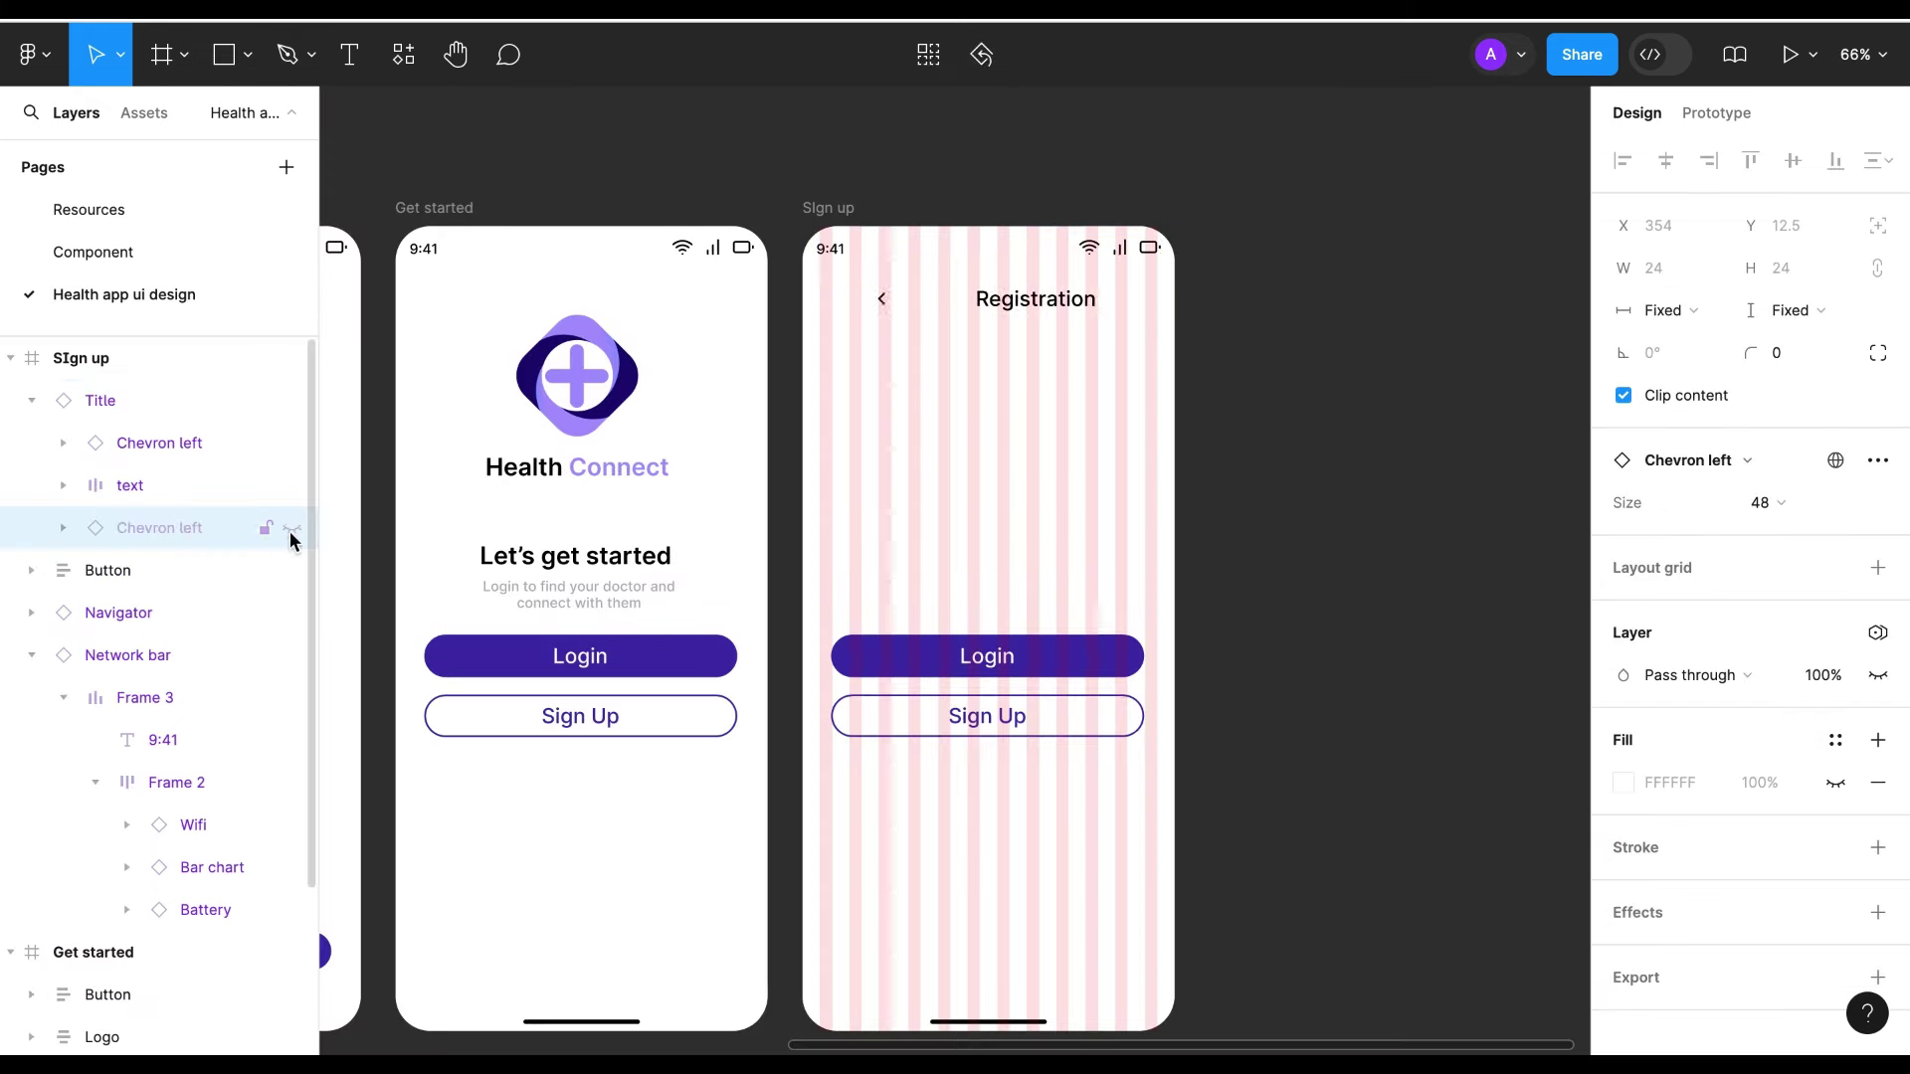
click(980, 299)
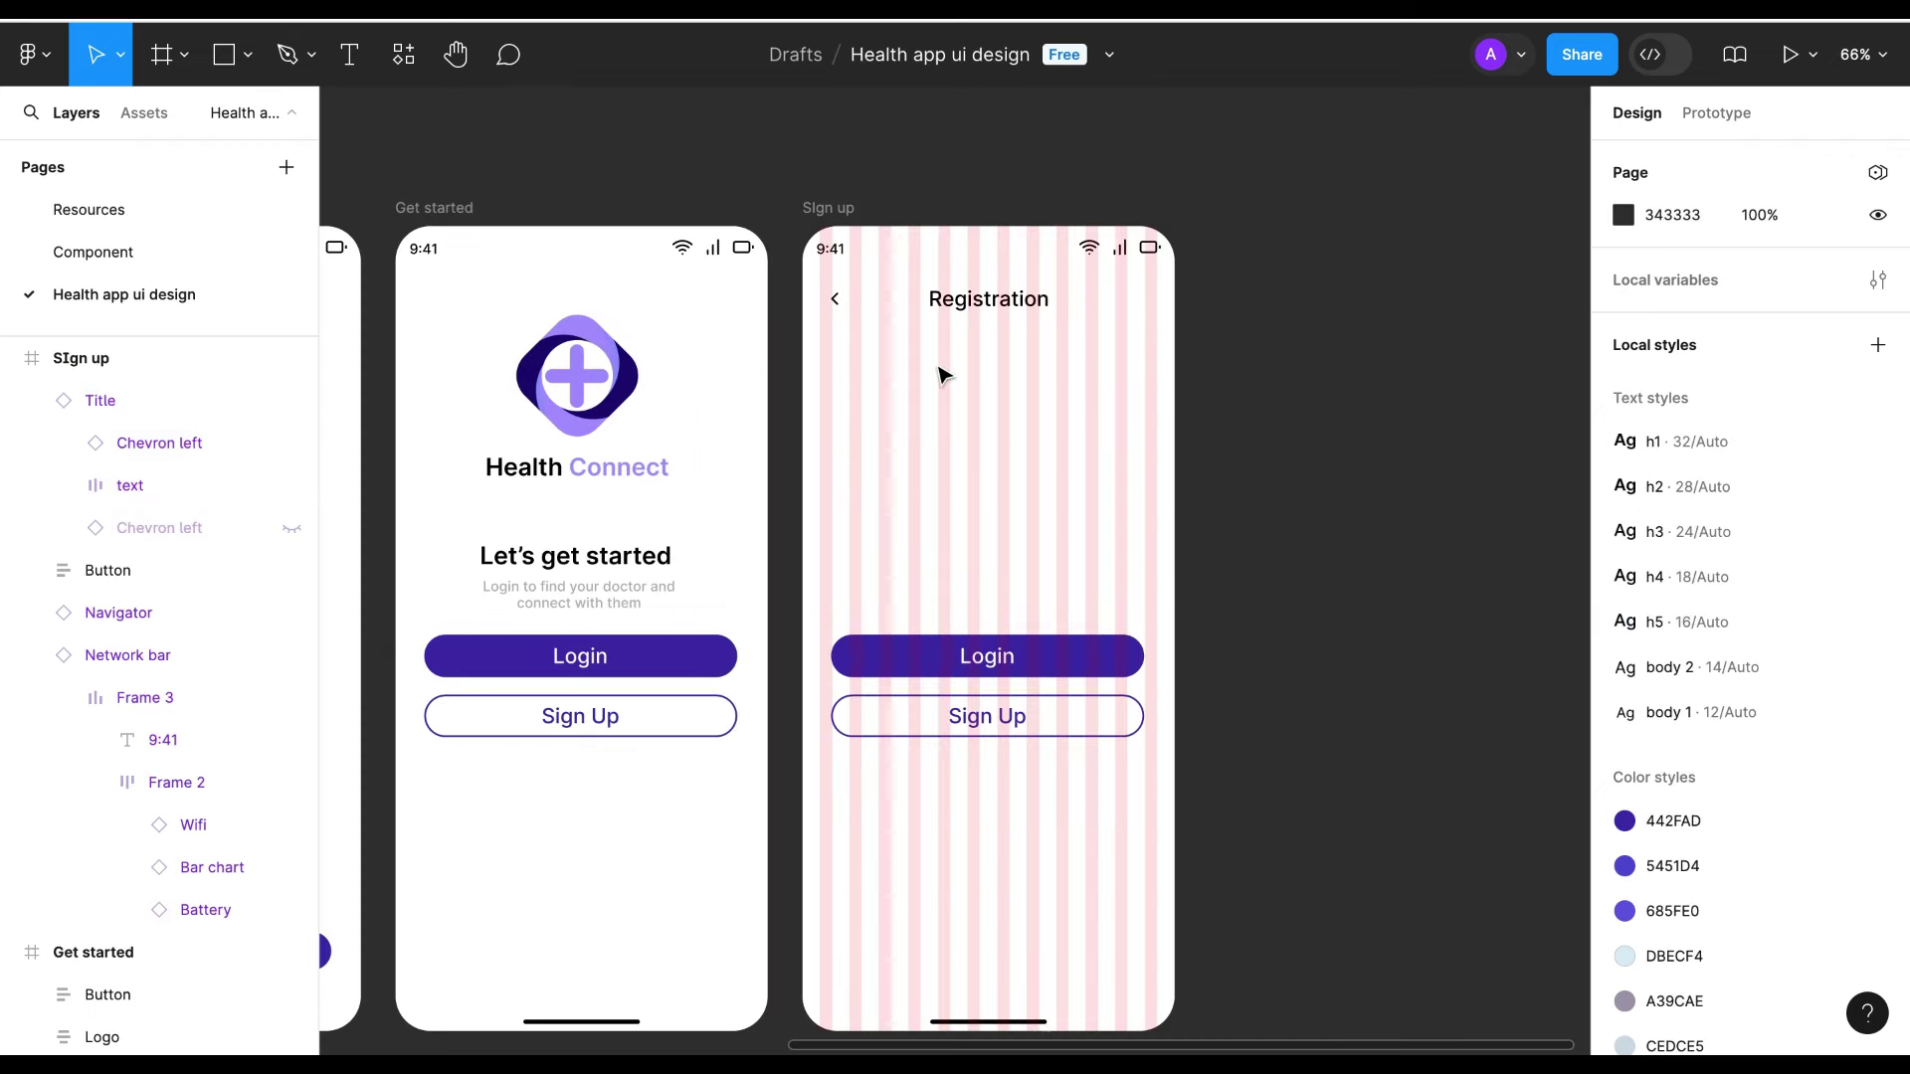
Duplicate the Title row below itself, detach the instance, and rename it Email.
key(t)
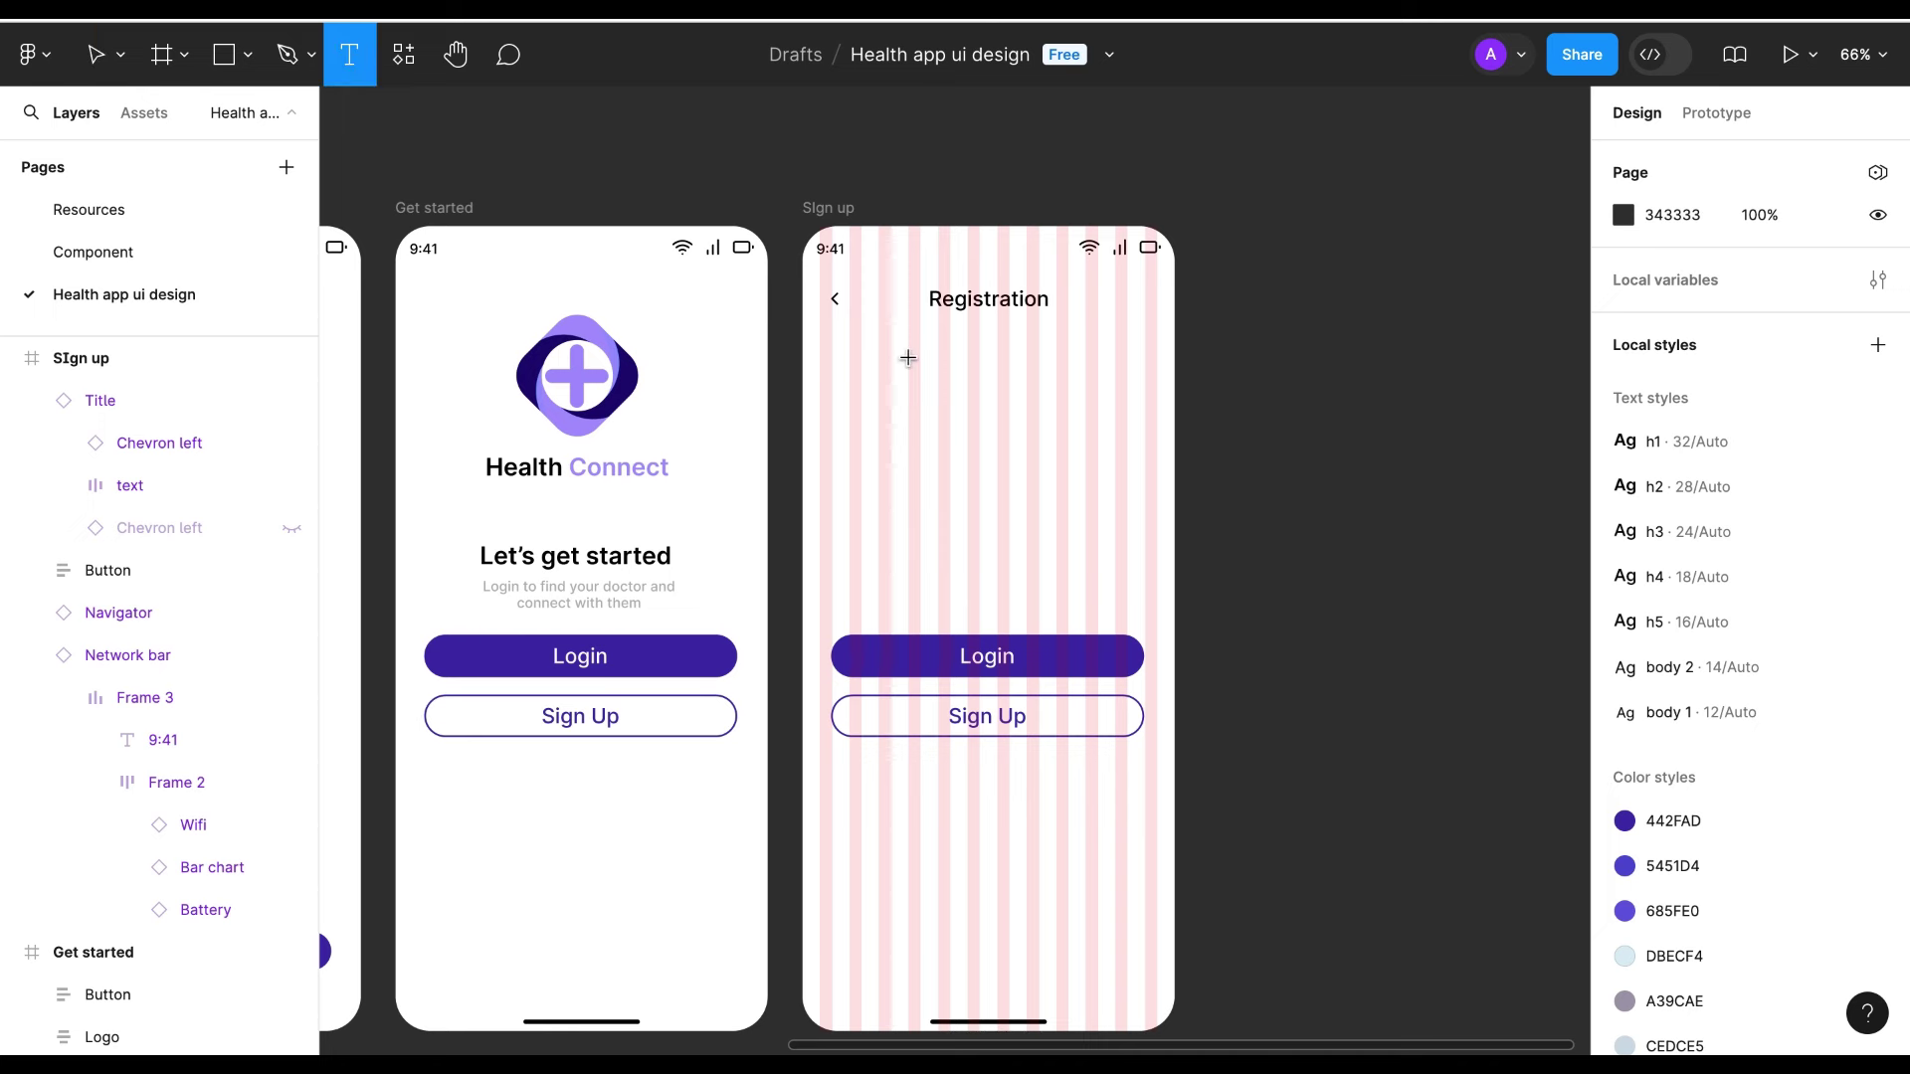
key(v)
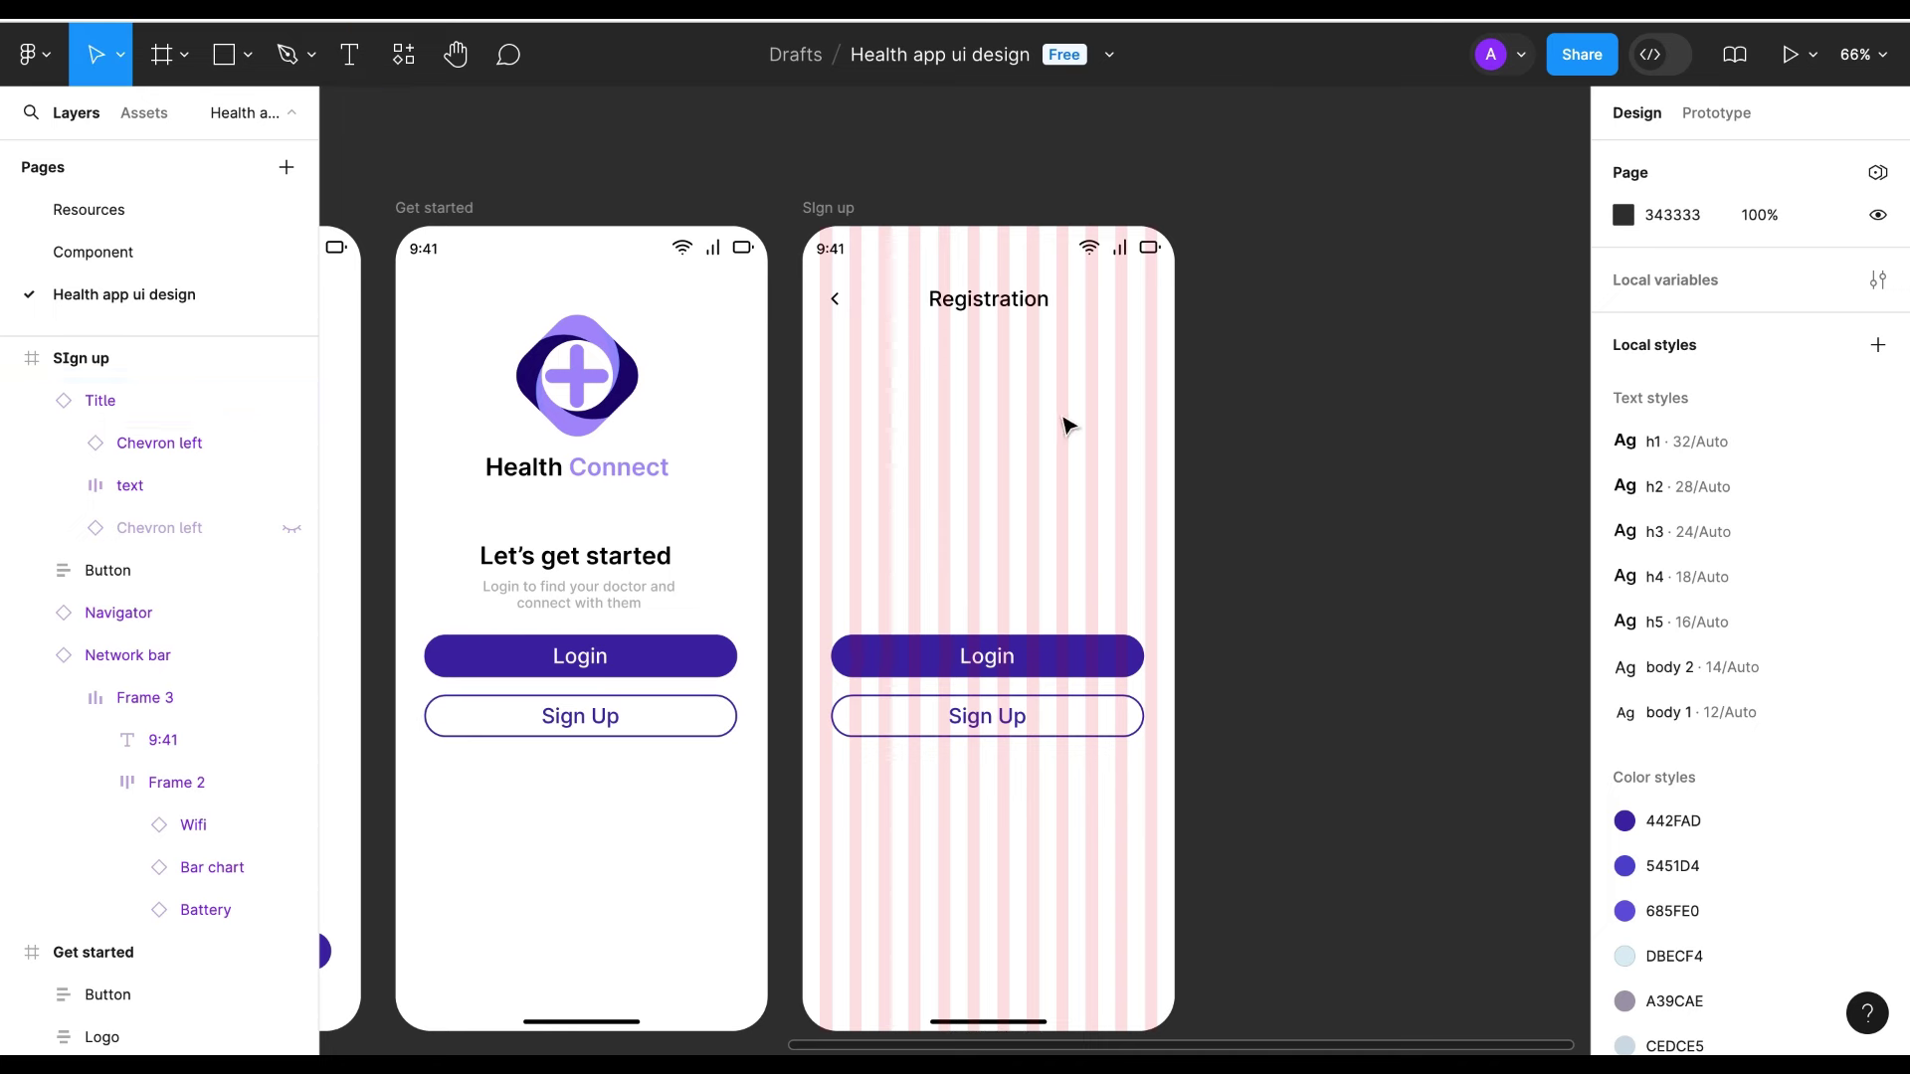
click(990, 298)
key(ctrl+d)
drag(989, 301, 980, 379)
right_click(980, 380)
click(1078, 671)
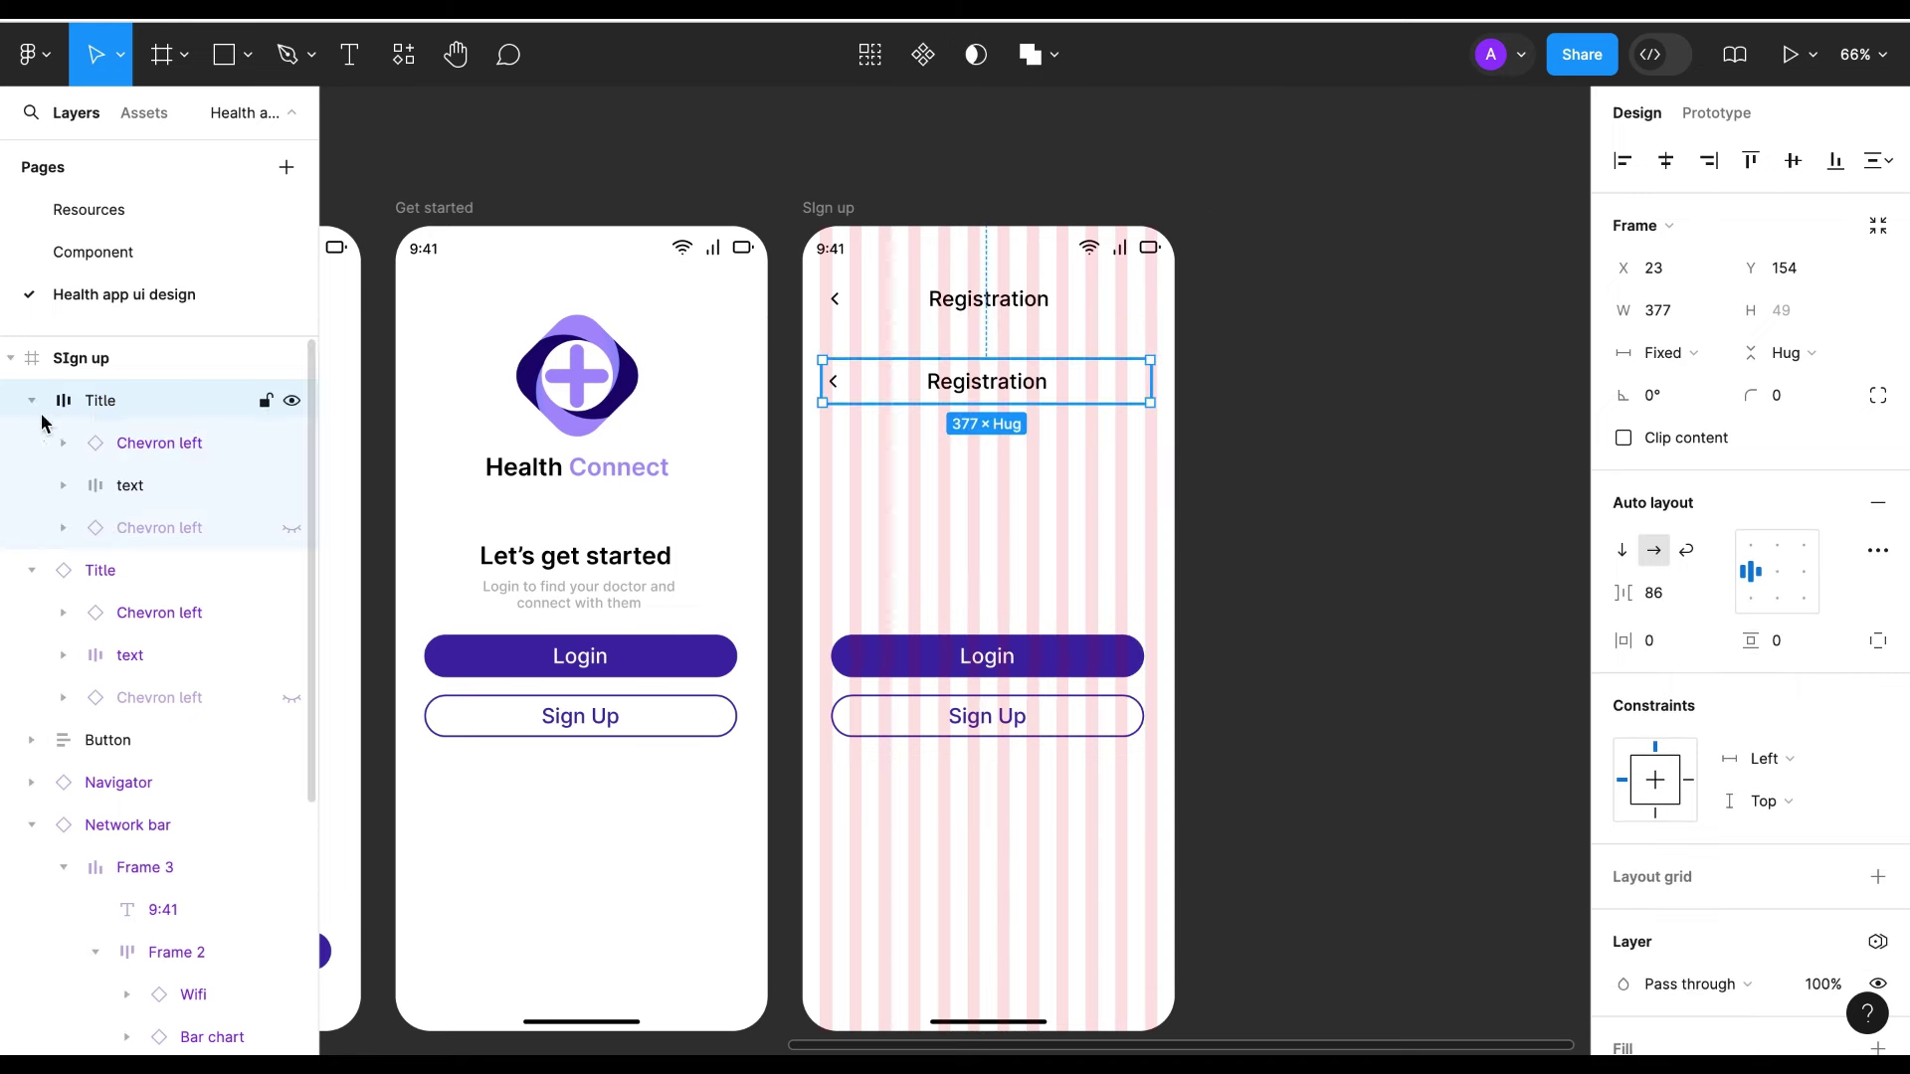
double_click(95, 402)
text(Email)
key(Return)
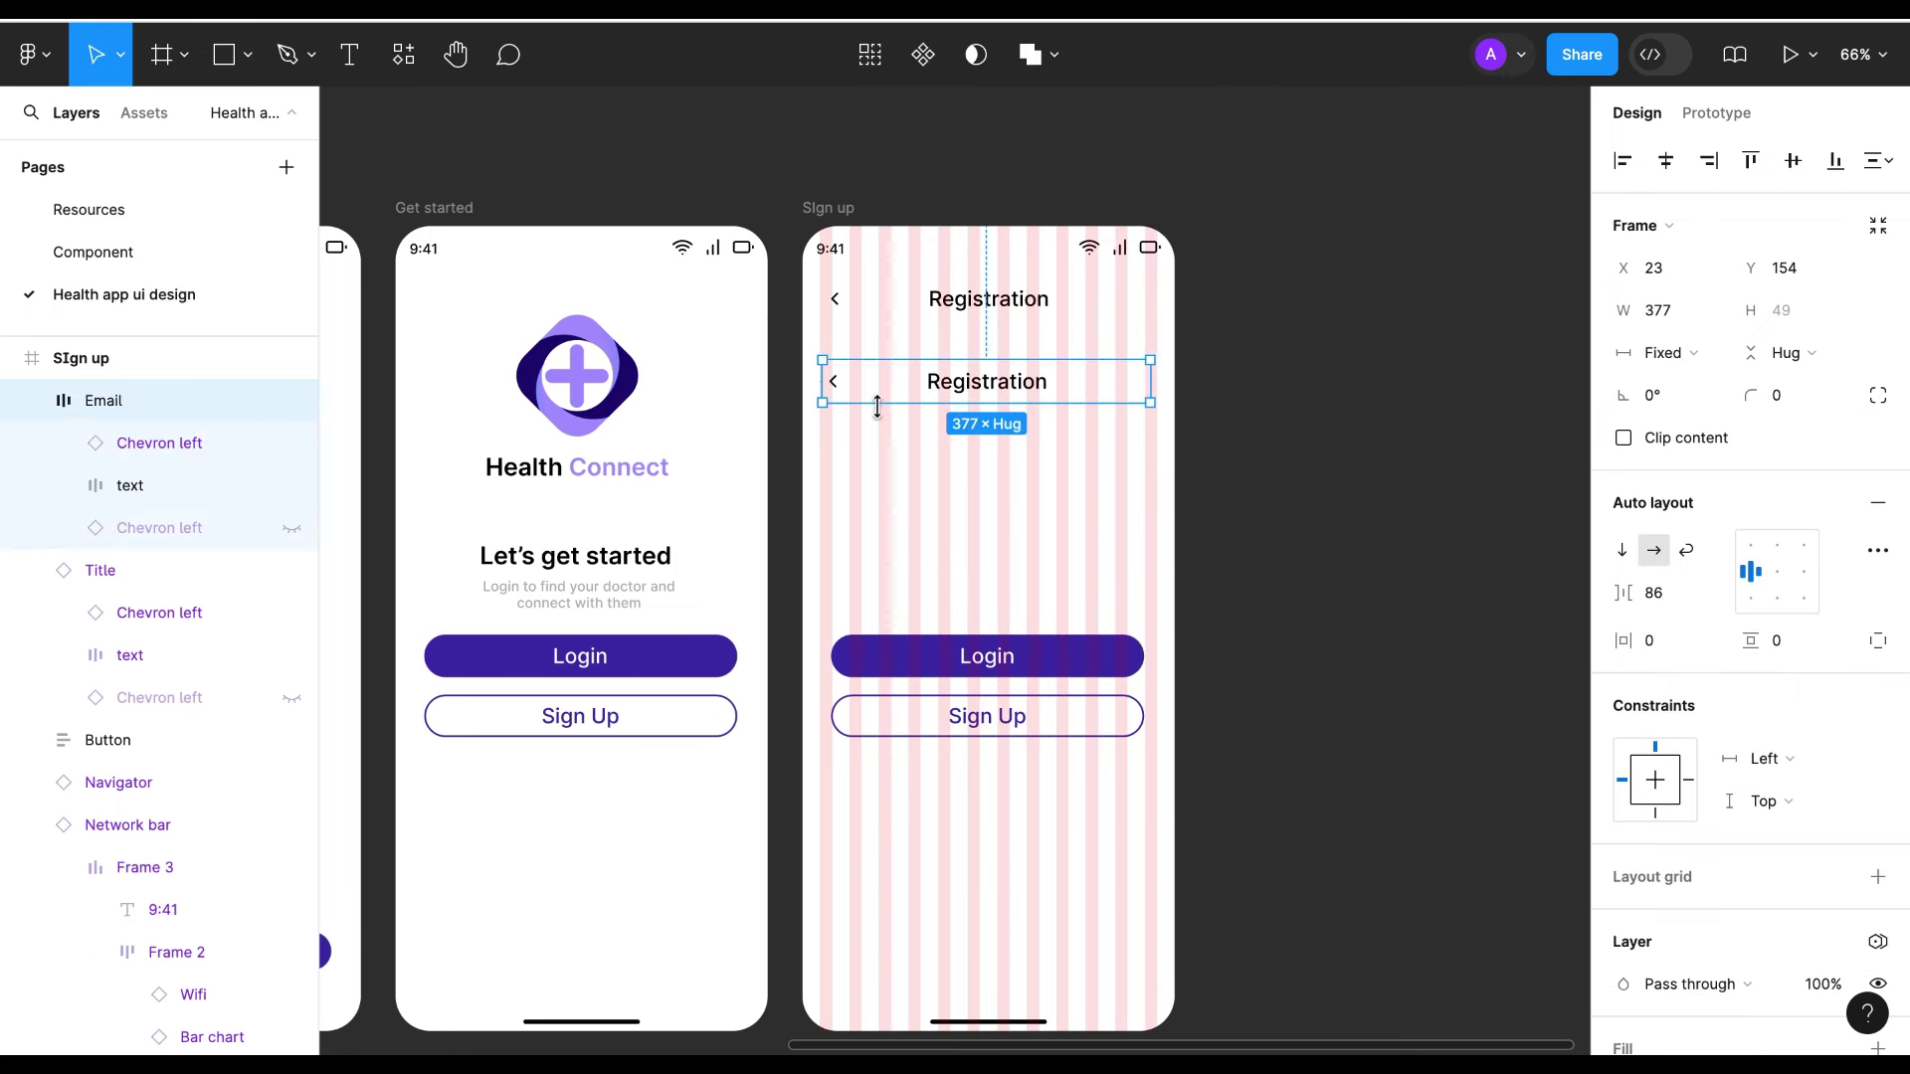
Change the copy's text to 'Enter your email' in the h4 text style.
double_click(983, 384)
double_click(983, 384)
text(Enter)
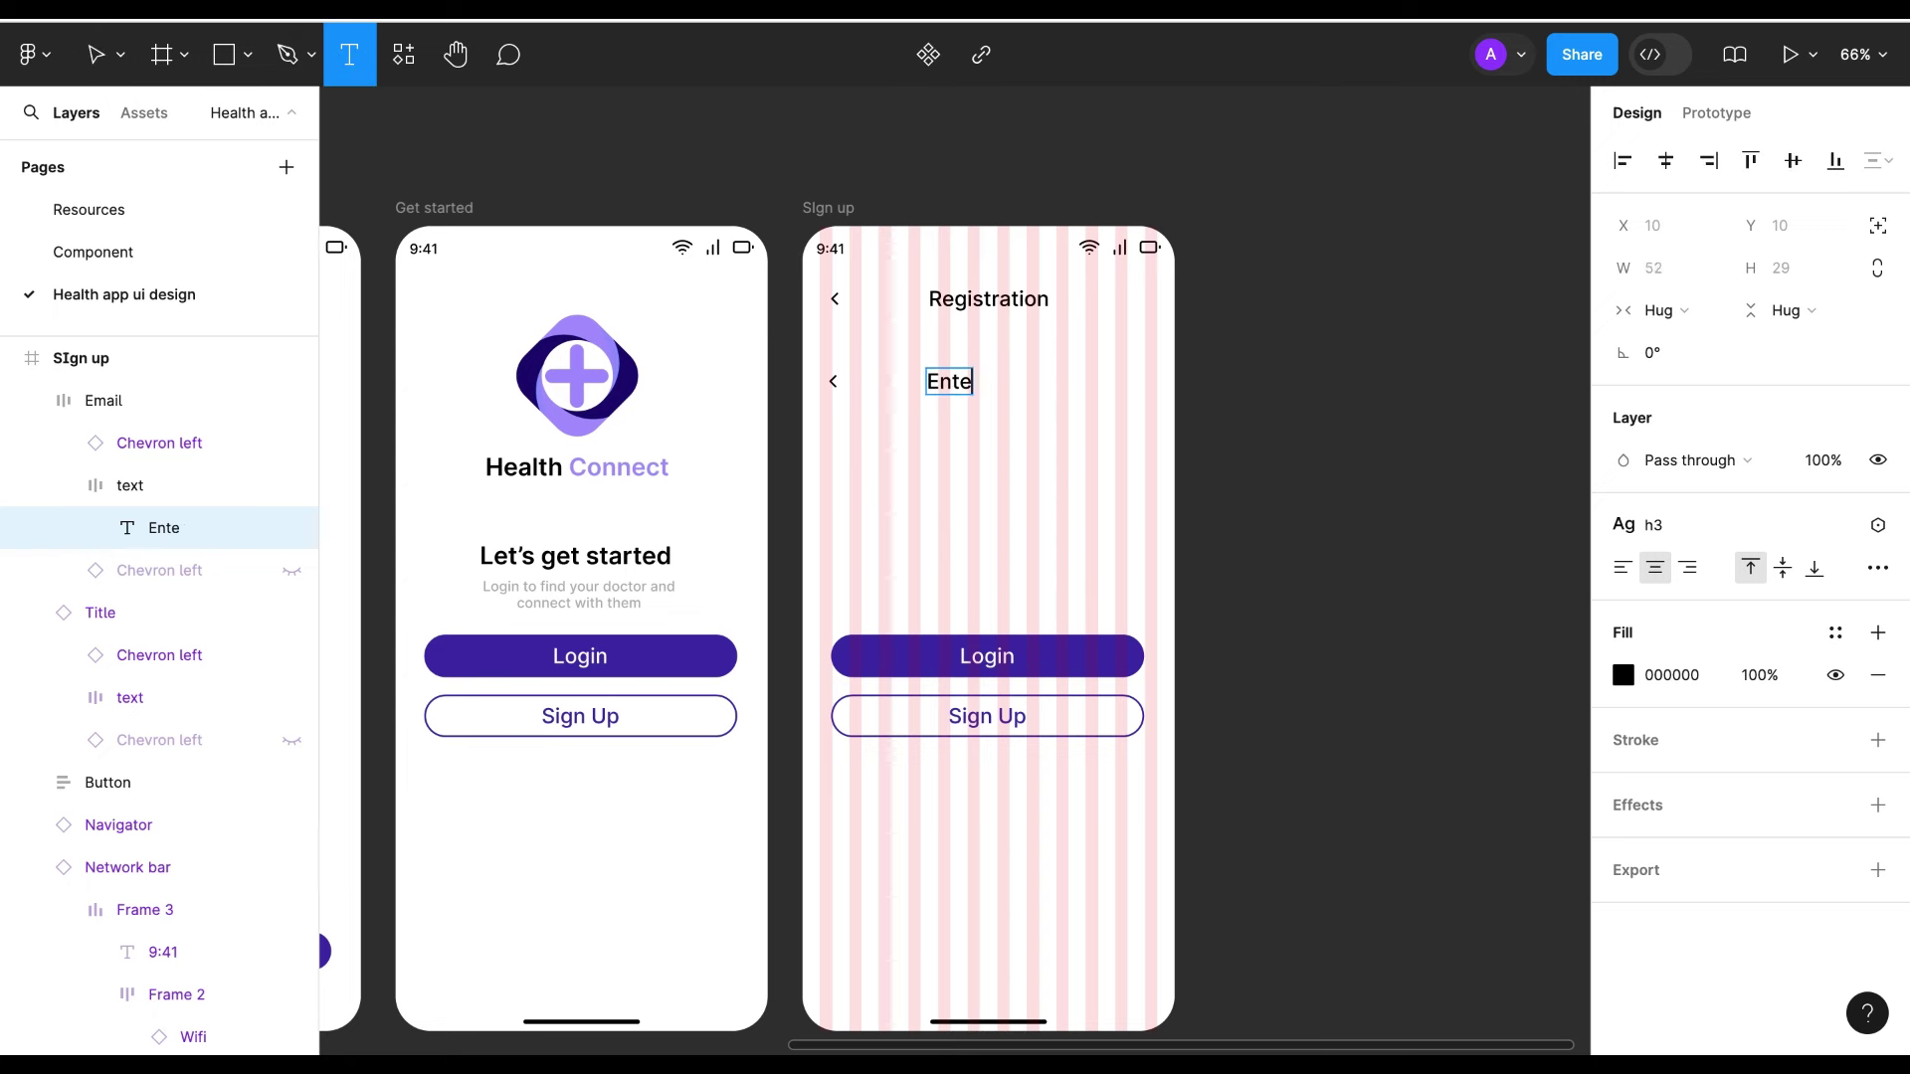
text( your)
text( email)
key(Escape)
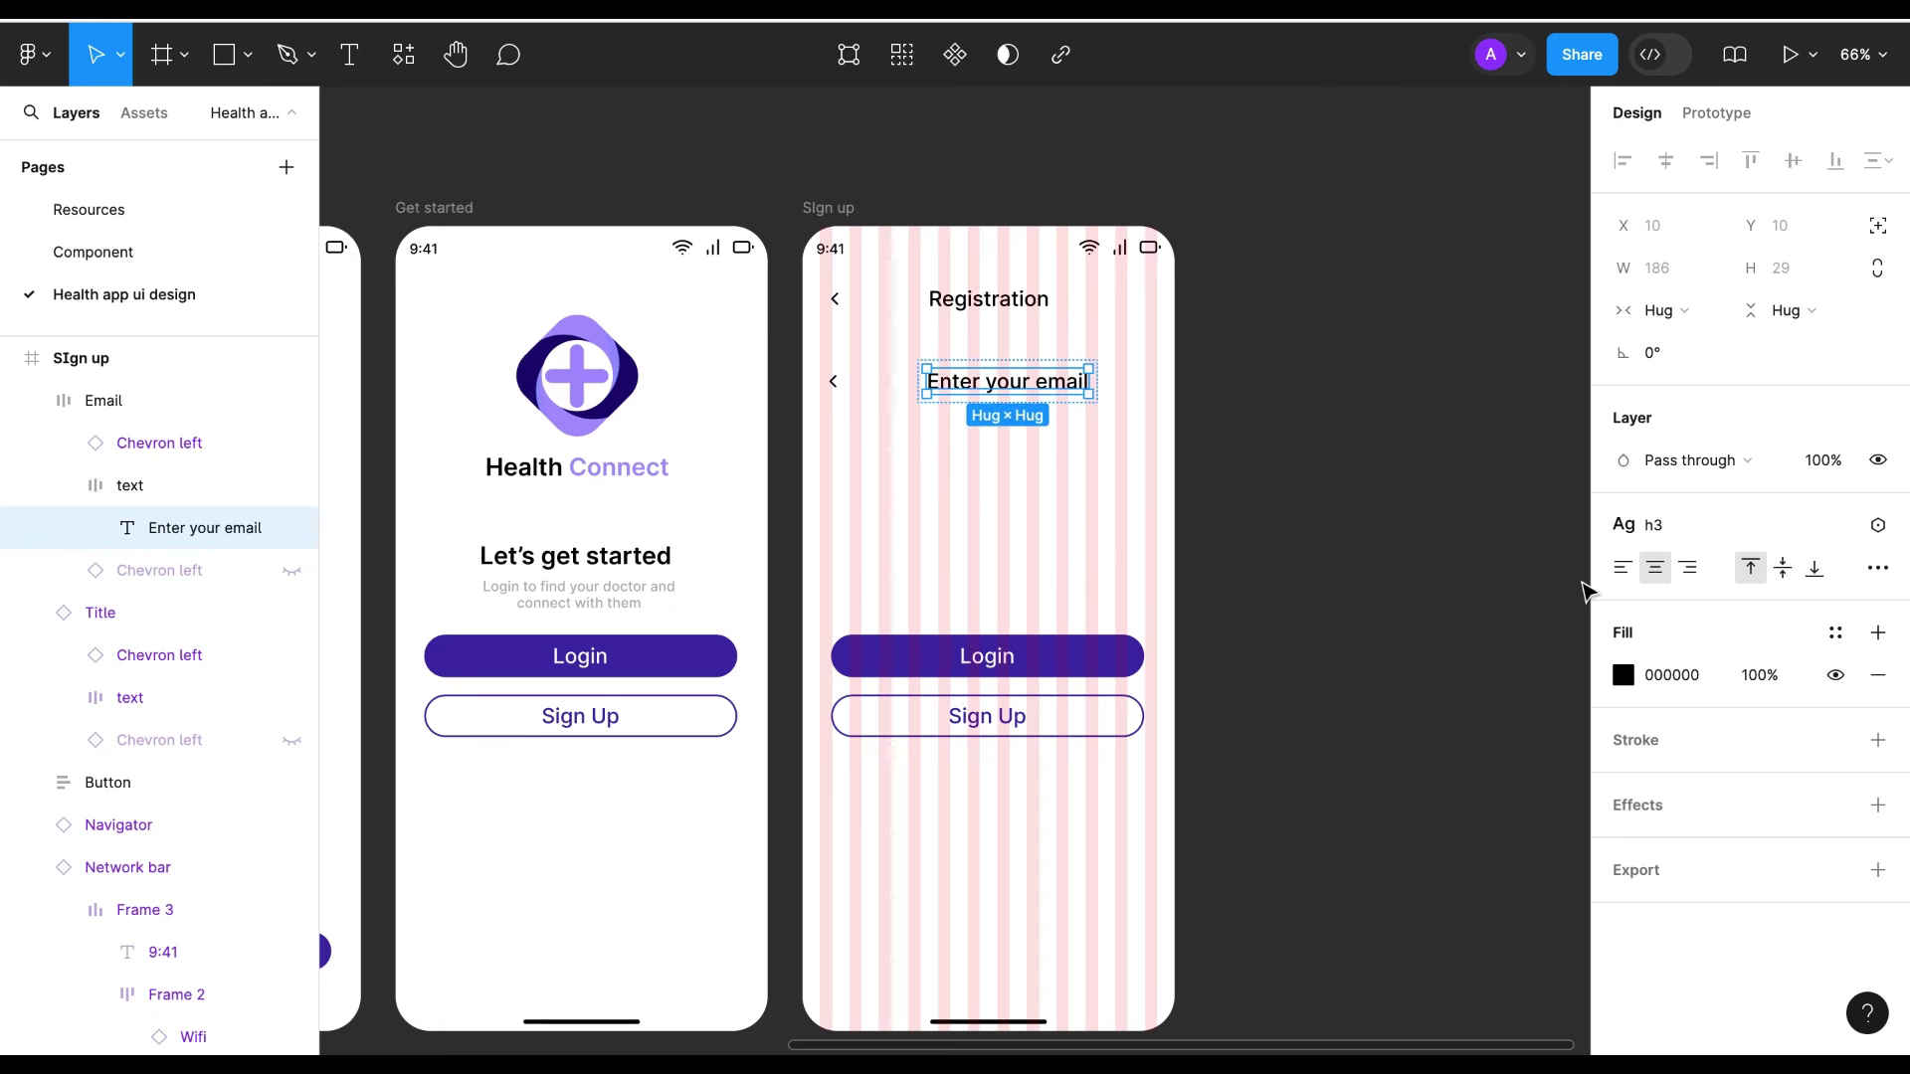
click(1681, 524)
click(1643, 814)
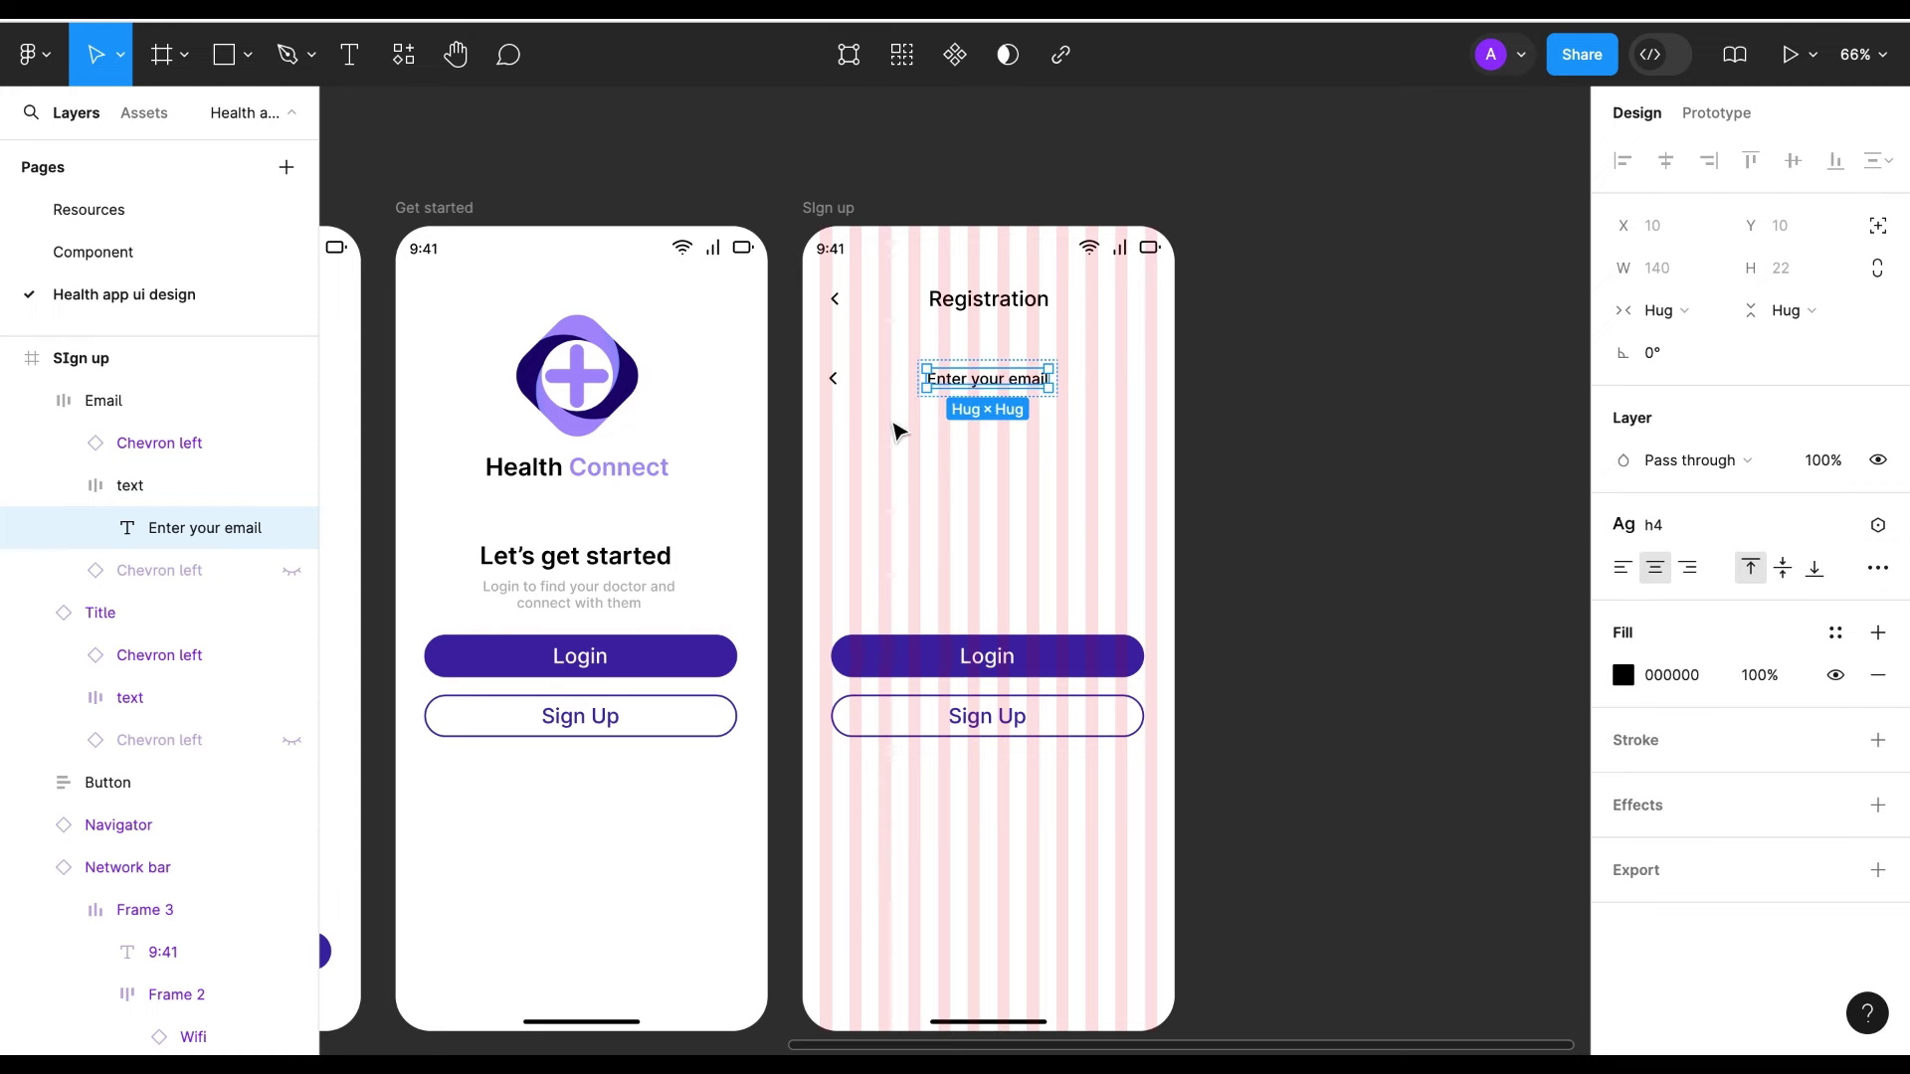
click(879, 395)
scroll(1751, 696, down, 5)
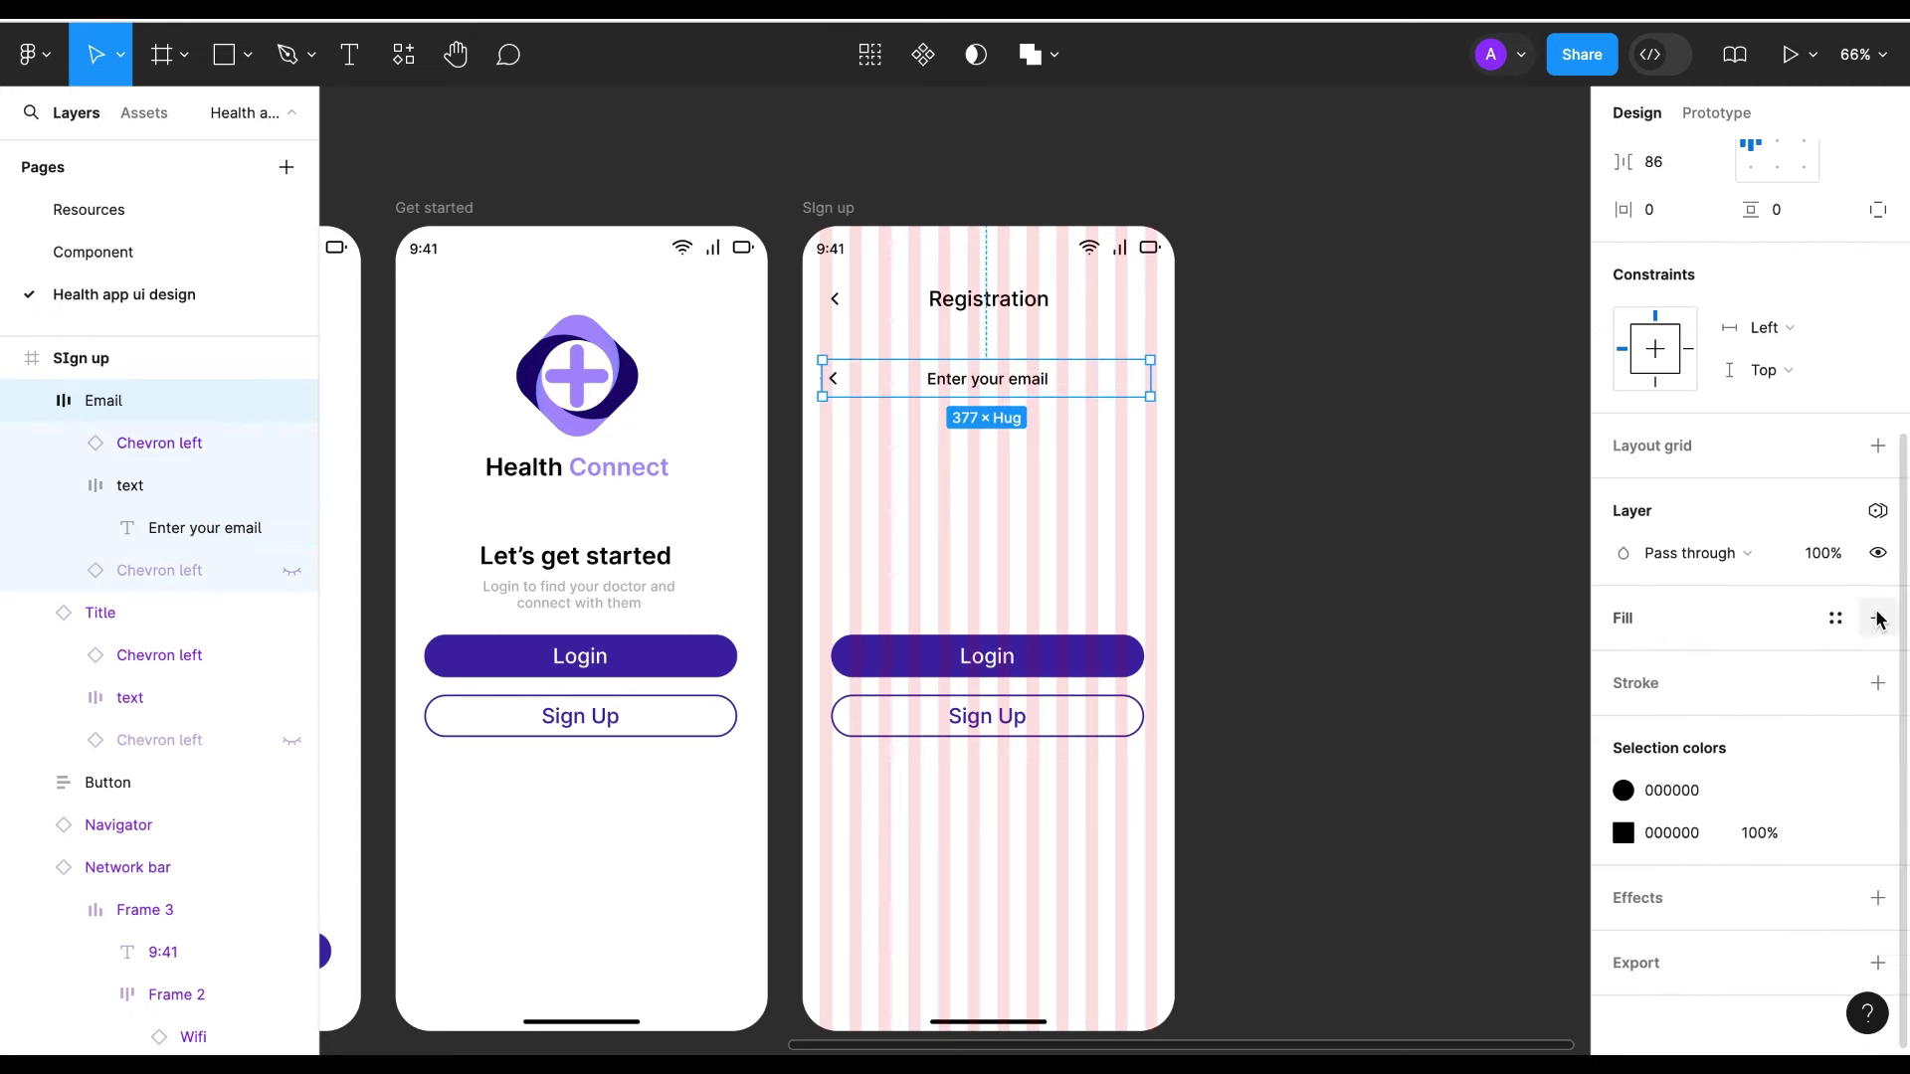
Add an E1E6EC grey fill to the Email row and toggle the Sign up column grid.
click(1878, 618)
click(1836, 618)
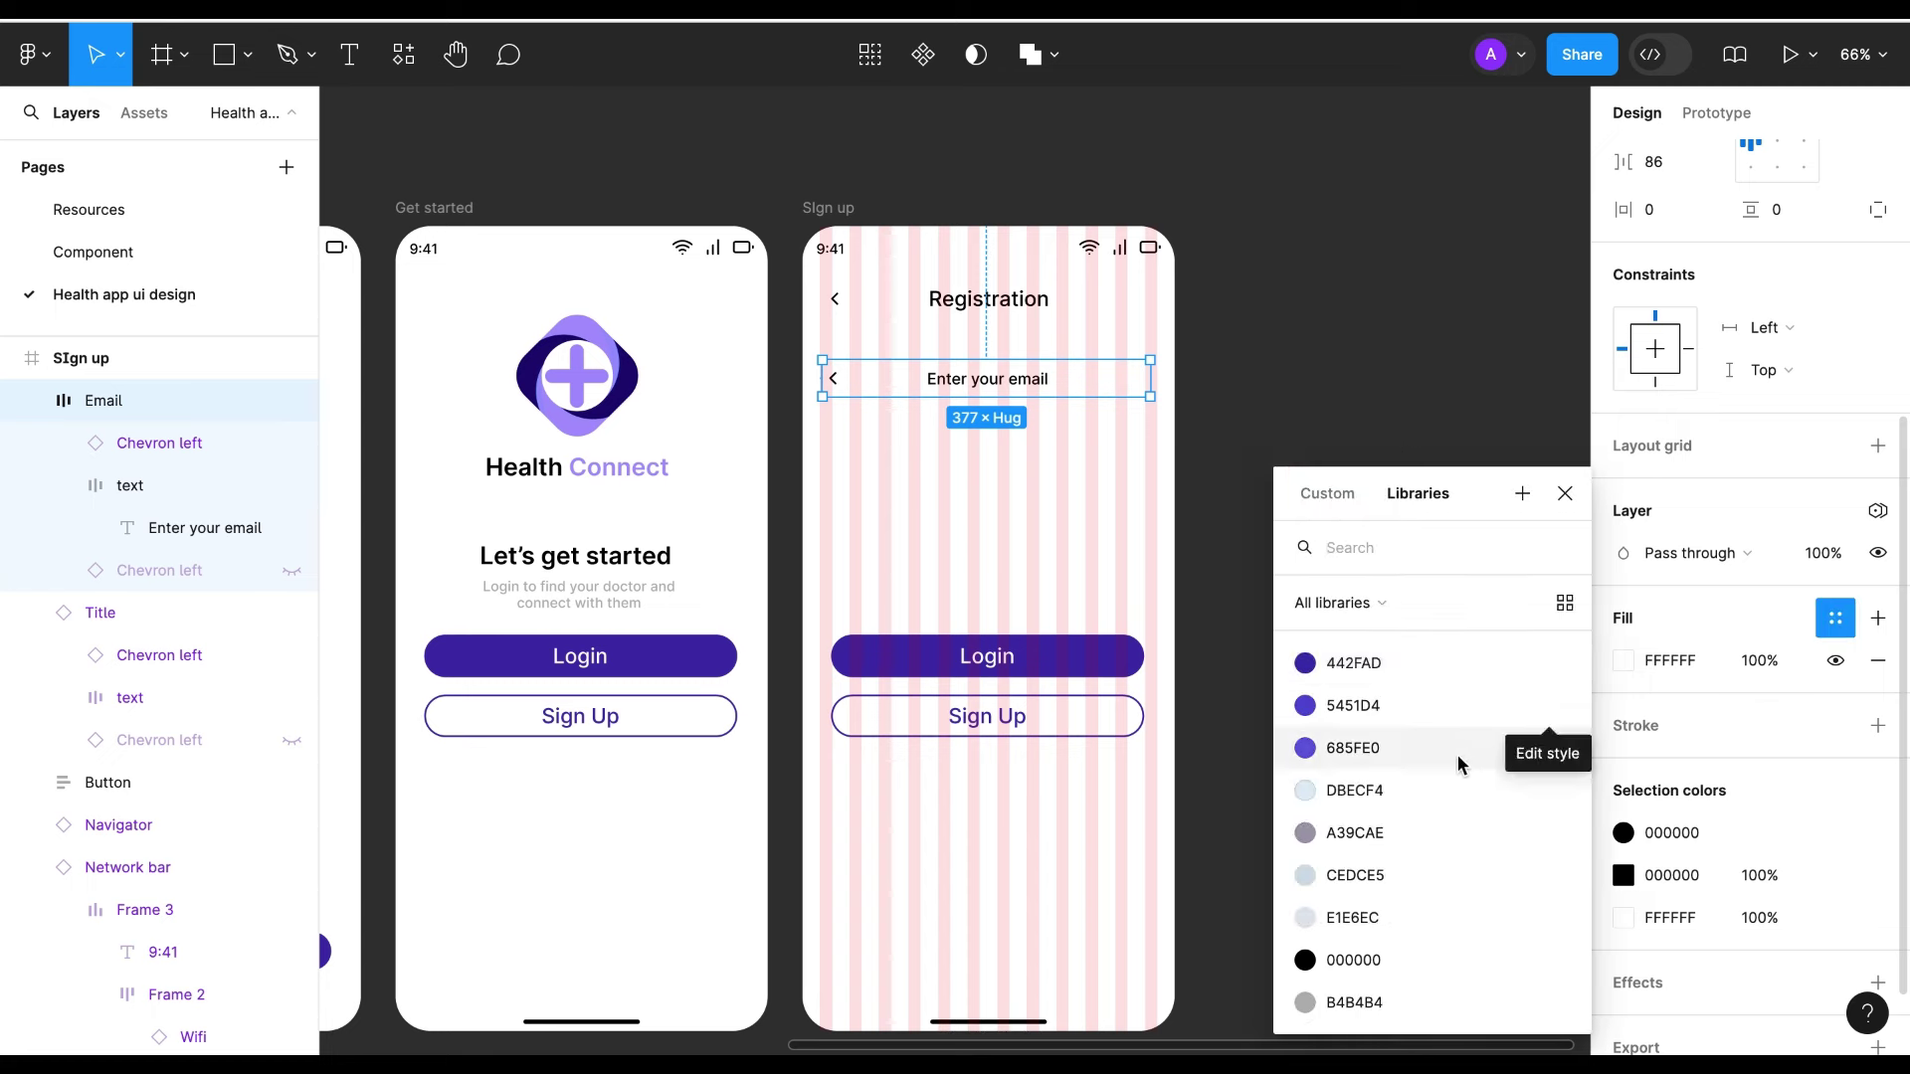
scroll(1419, 804, down, 1)
click(1361, 834)
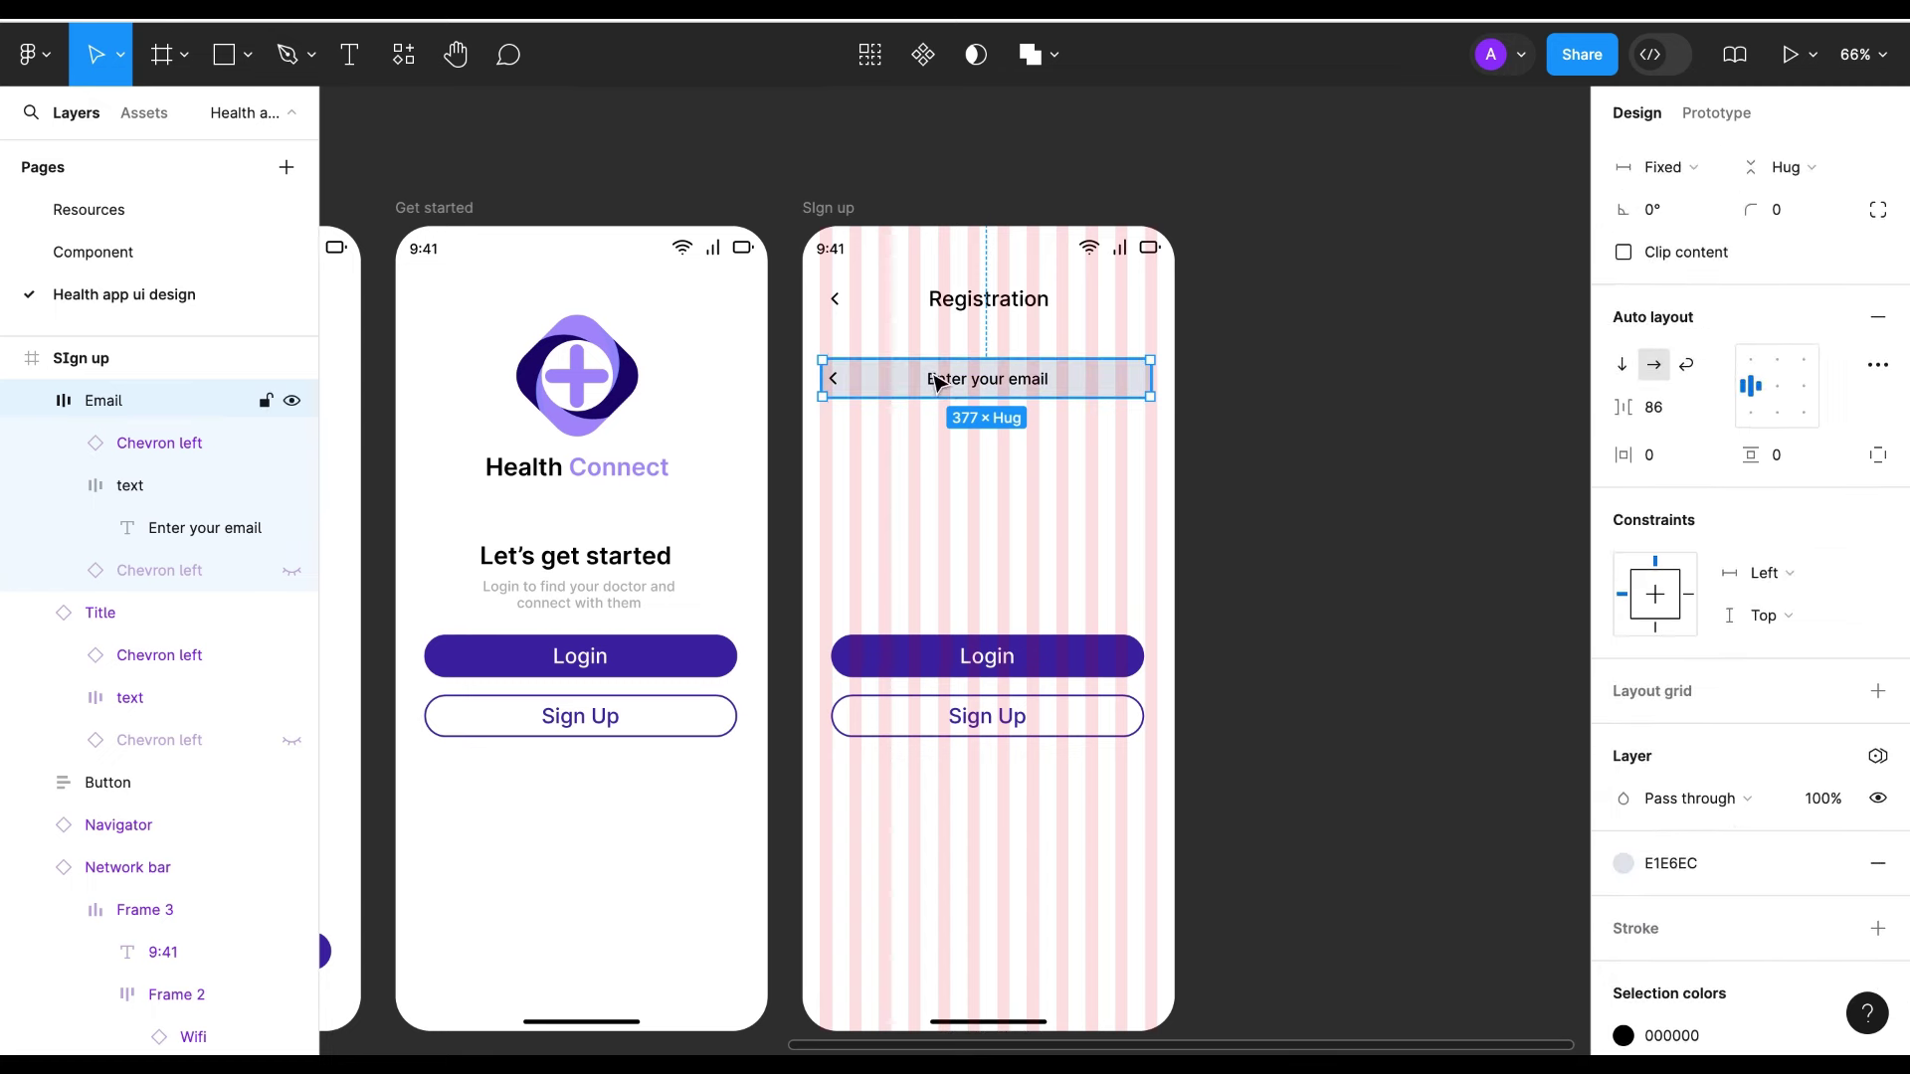
click(1036, 495)
click(992, 388)
scroll(952, 390, up, 5)
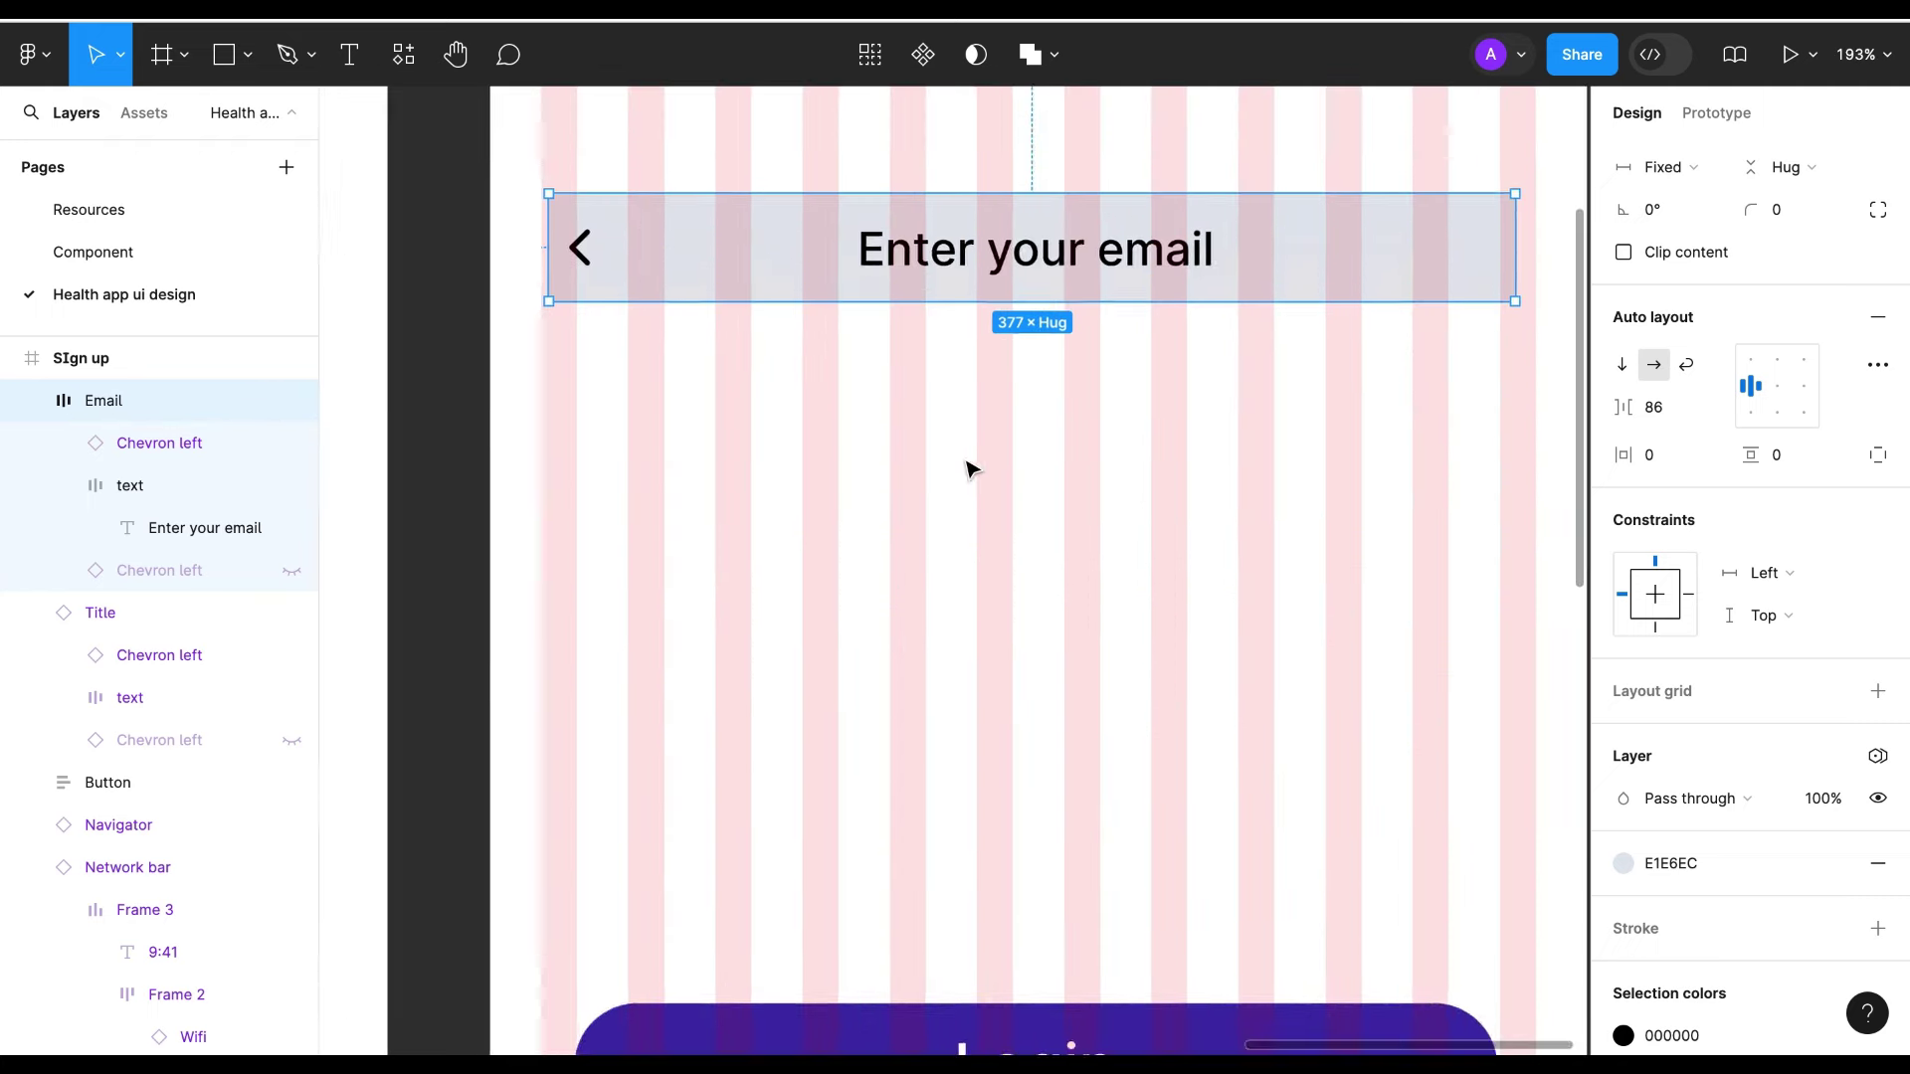
scroll(972, 469, down, 2)
key(Escape)
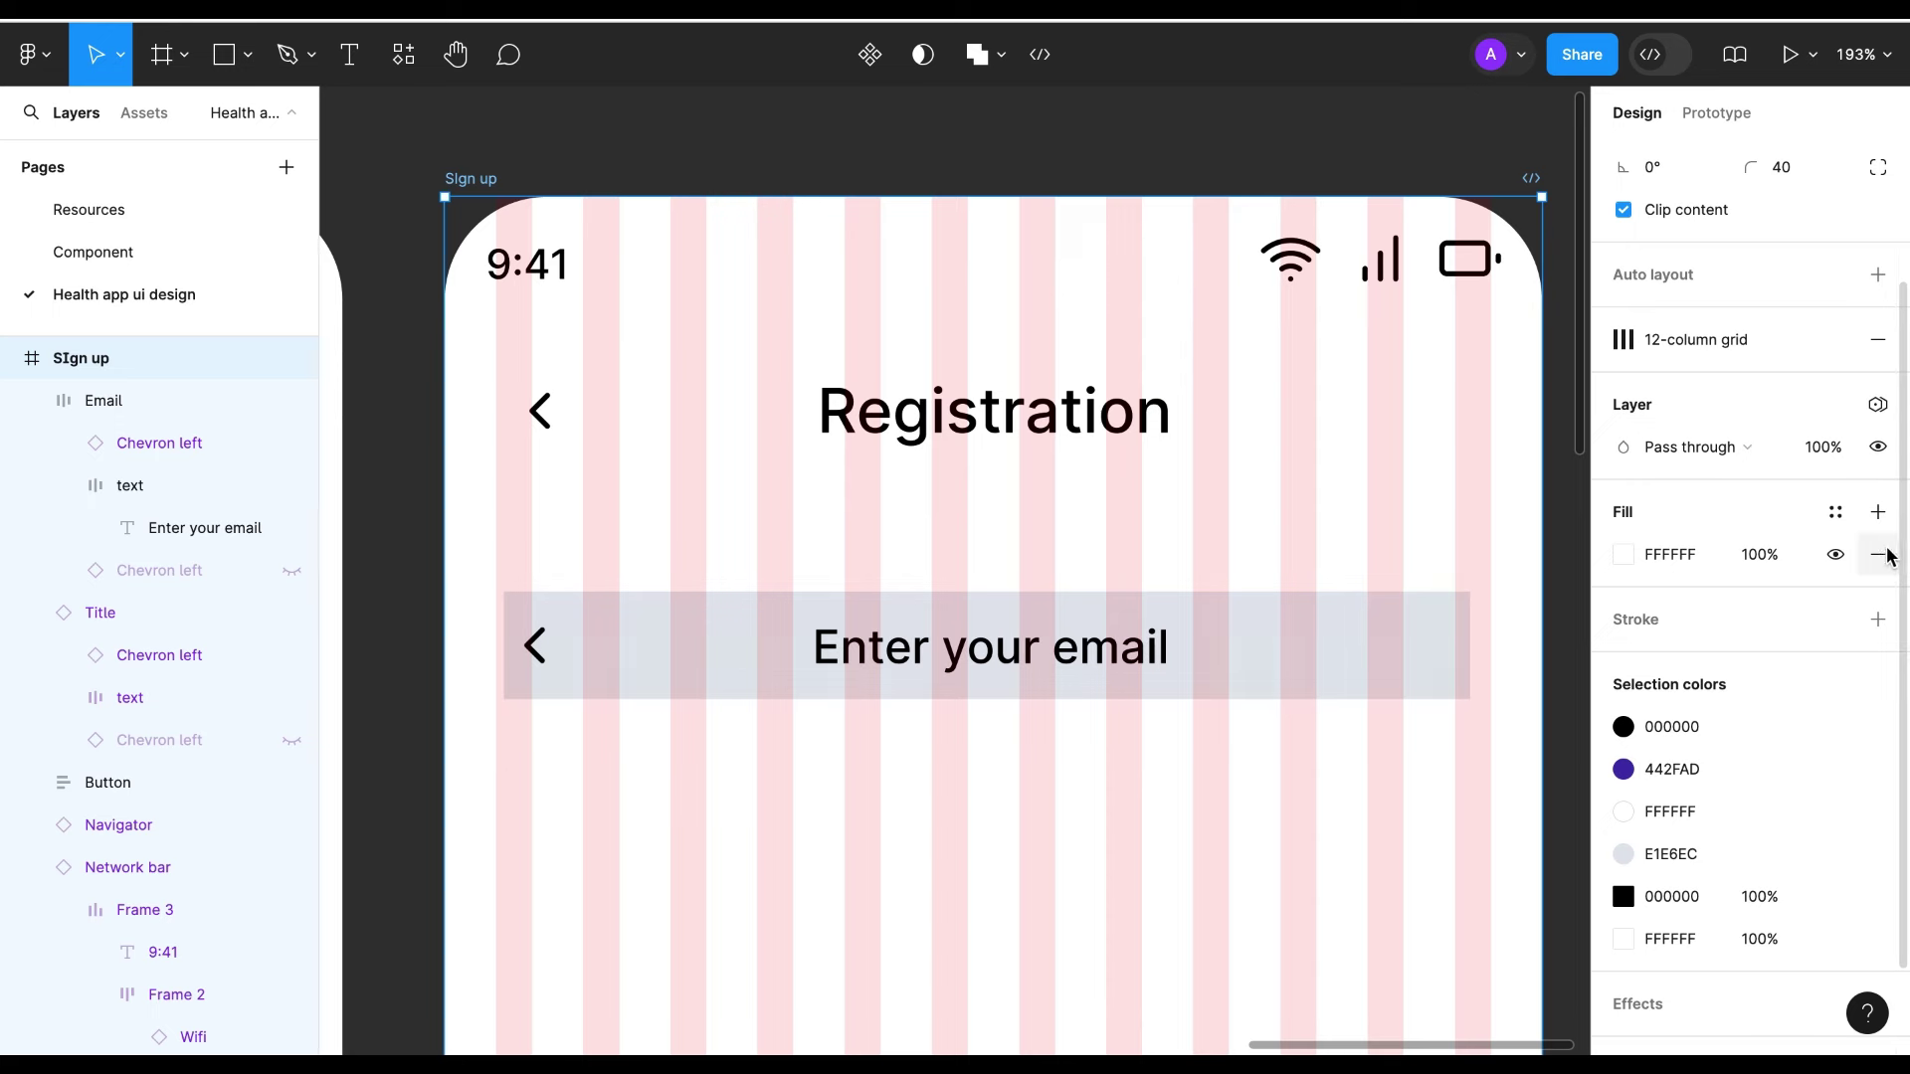
click(1791, 341)
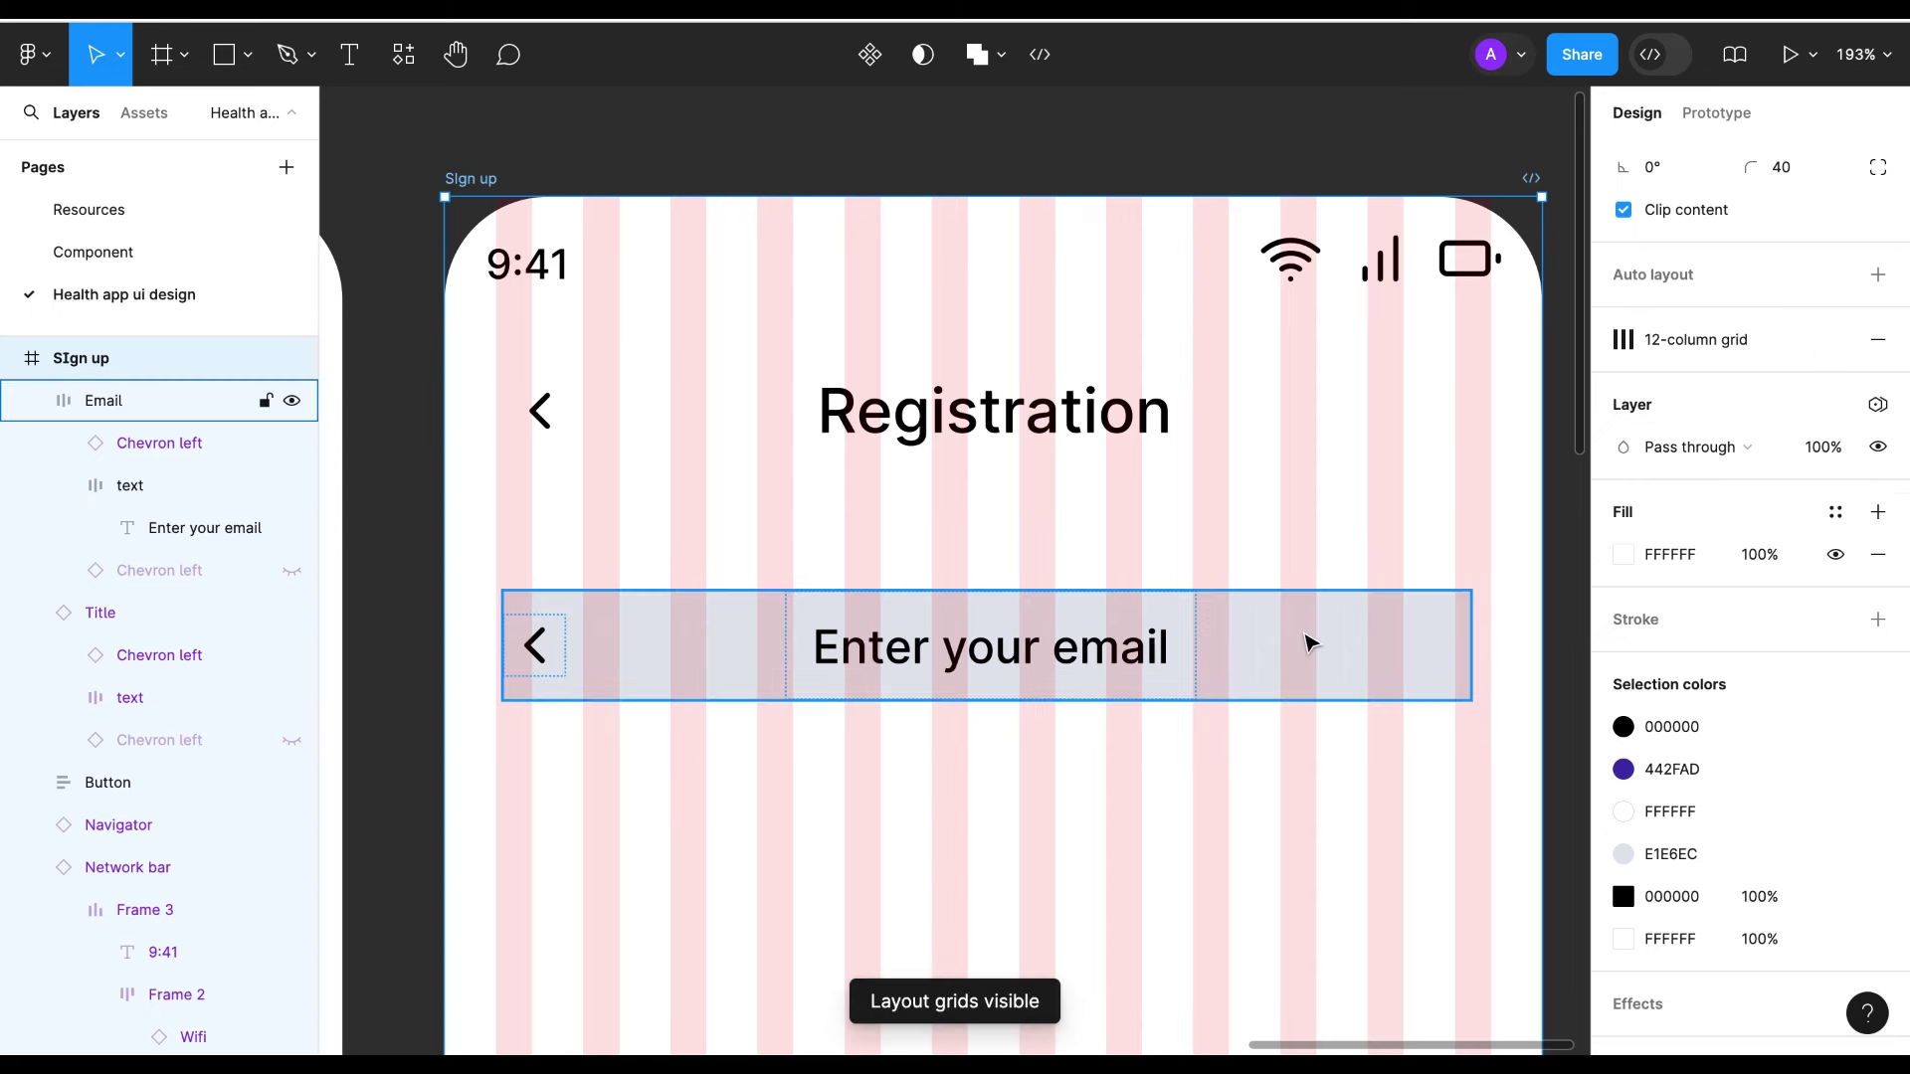
click(1310, 639)
Change the Email row fill to AA98FF purple at 14% opacity.
click(1624, 864)
scroll(1401, 897, down, 3)
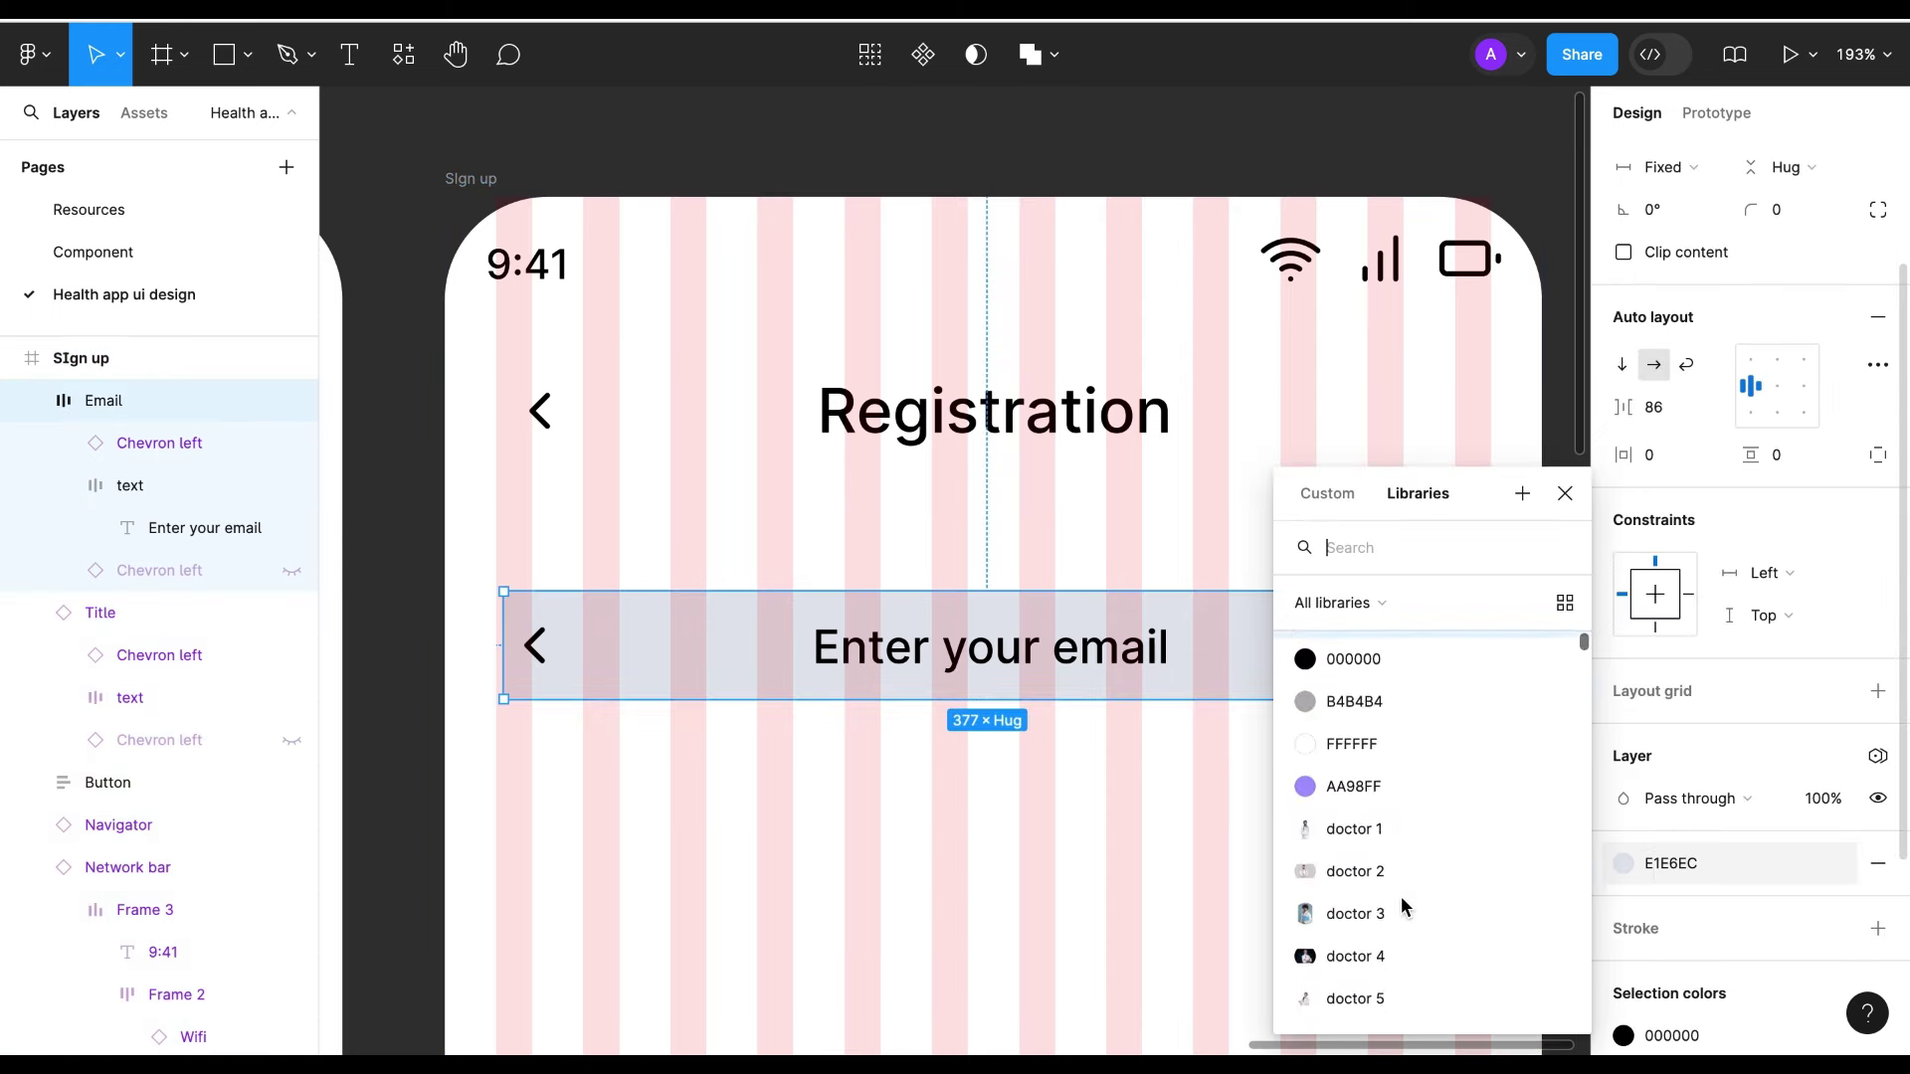
scroll(1401, 897, up, 3)
scroll(1401, 898, down, 2)
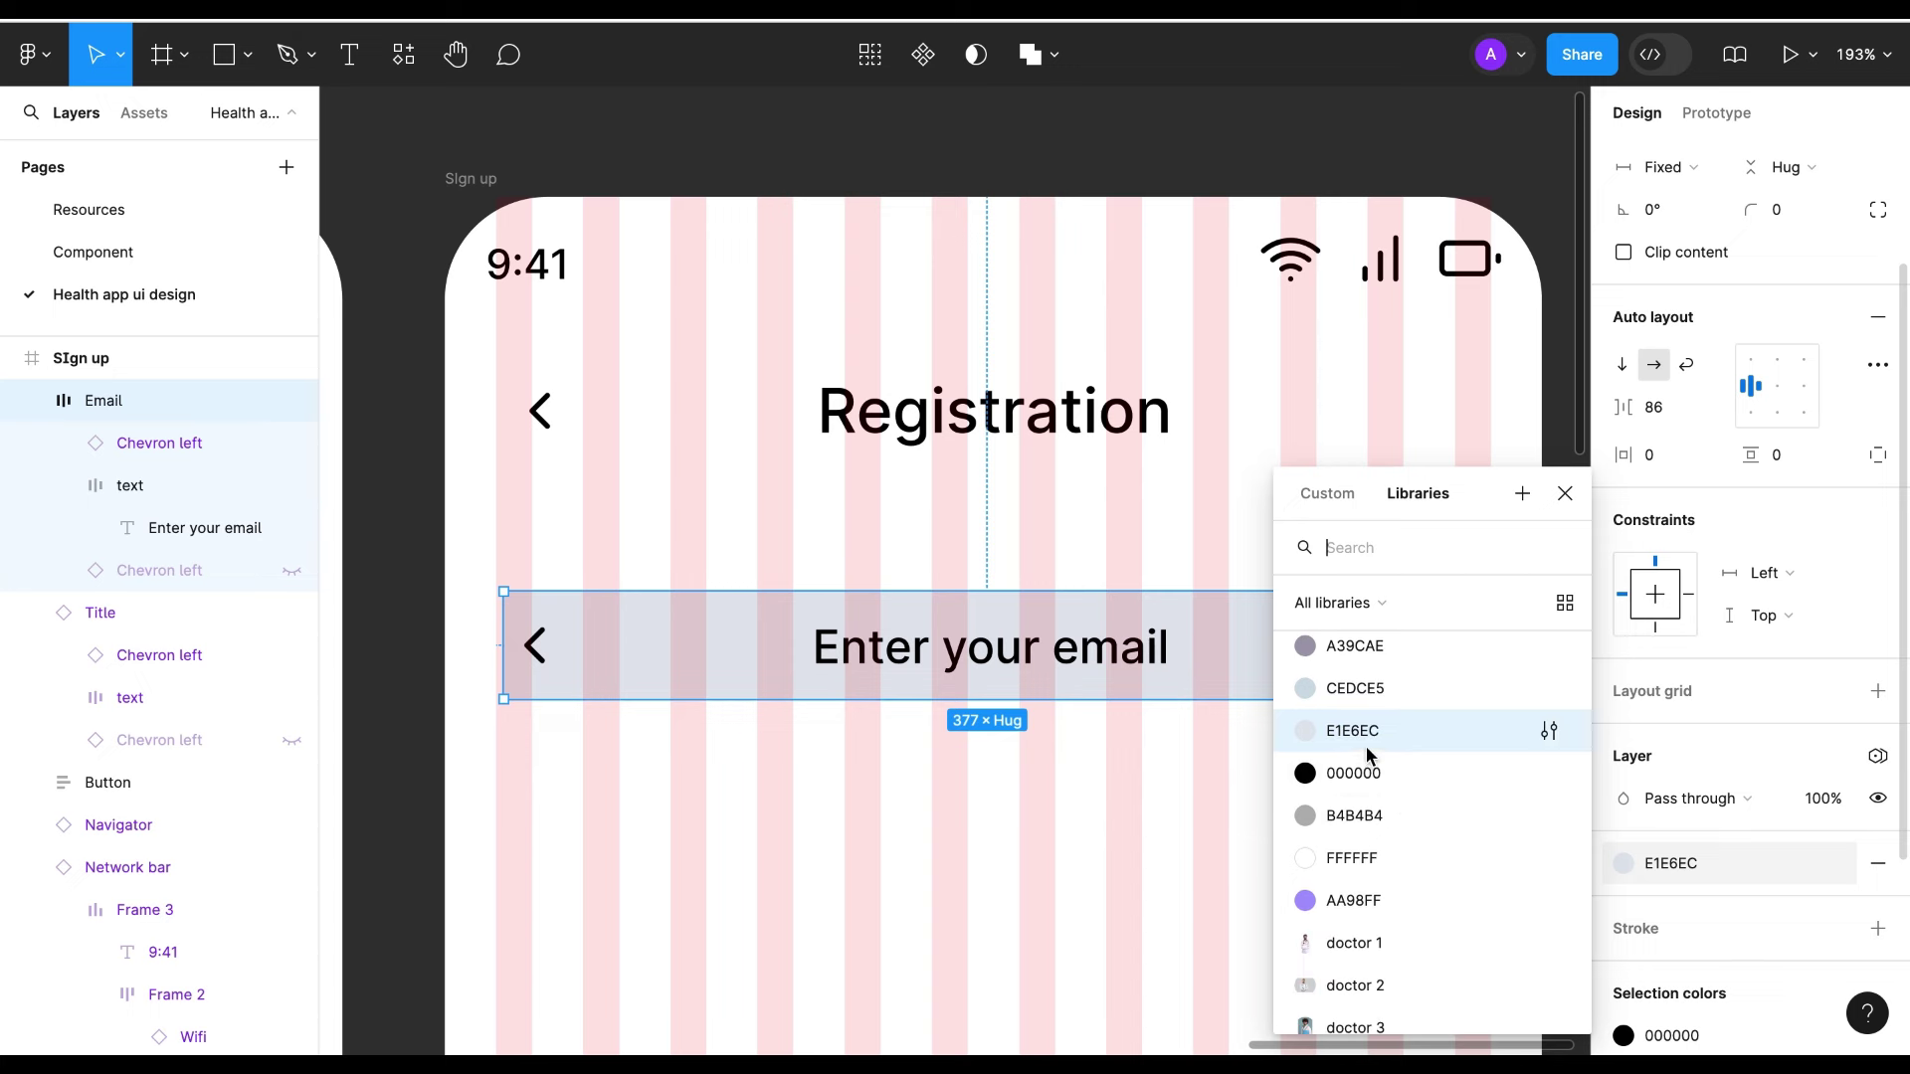
click(1326, 901)
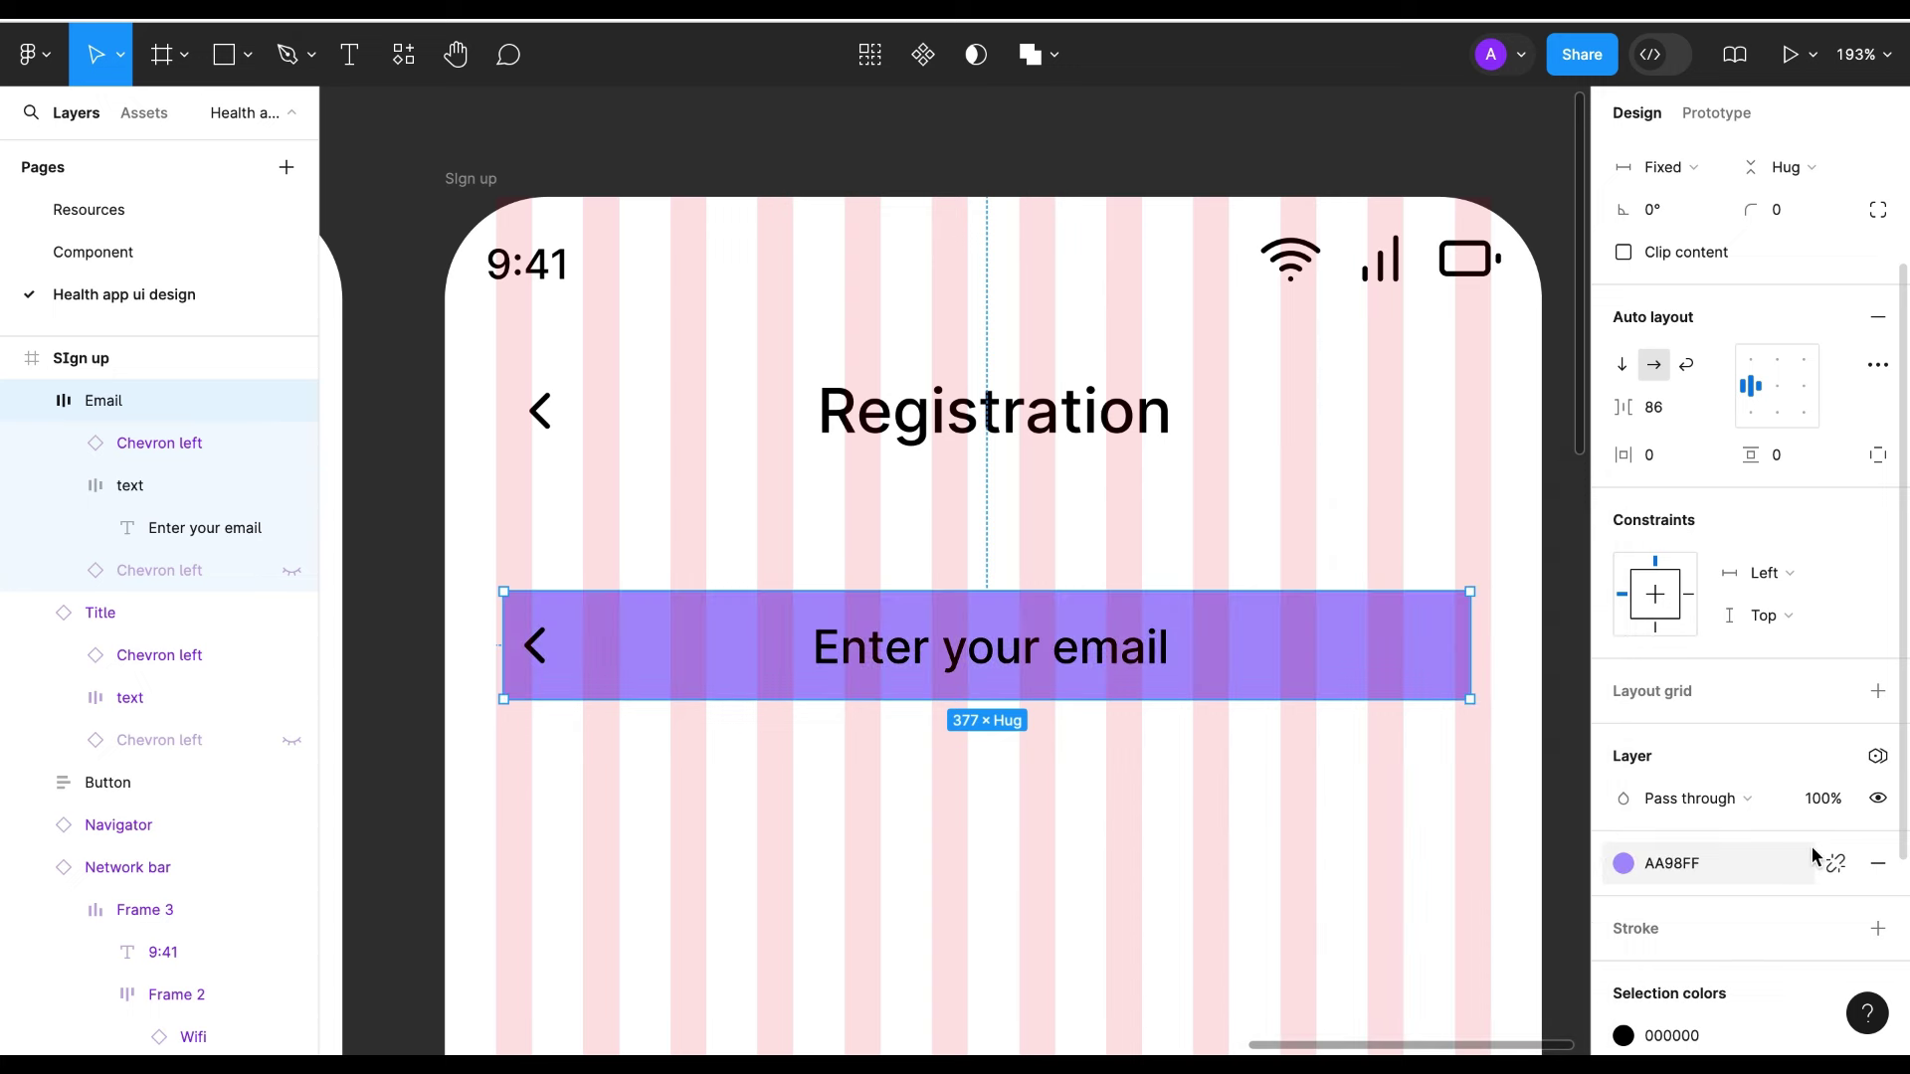
click(1624, 905)
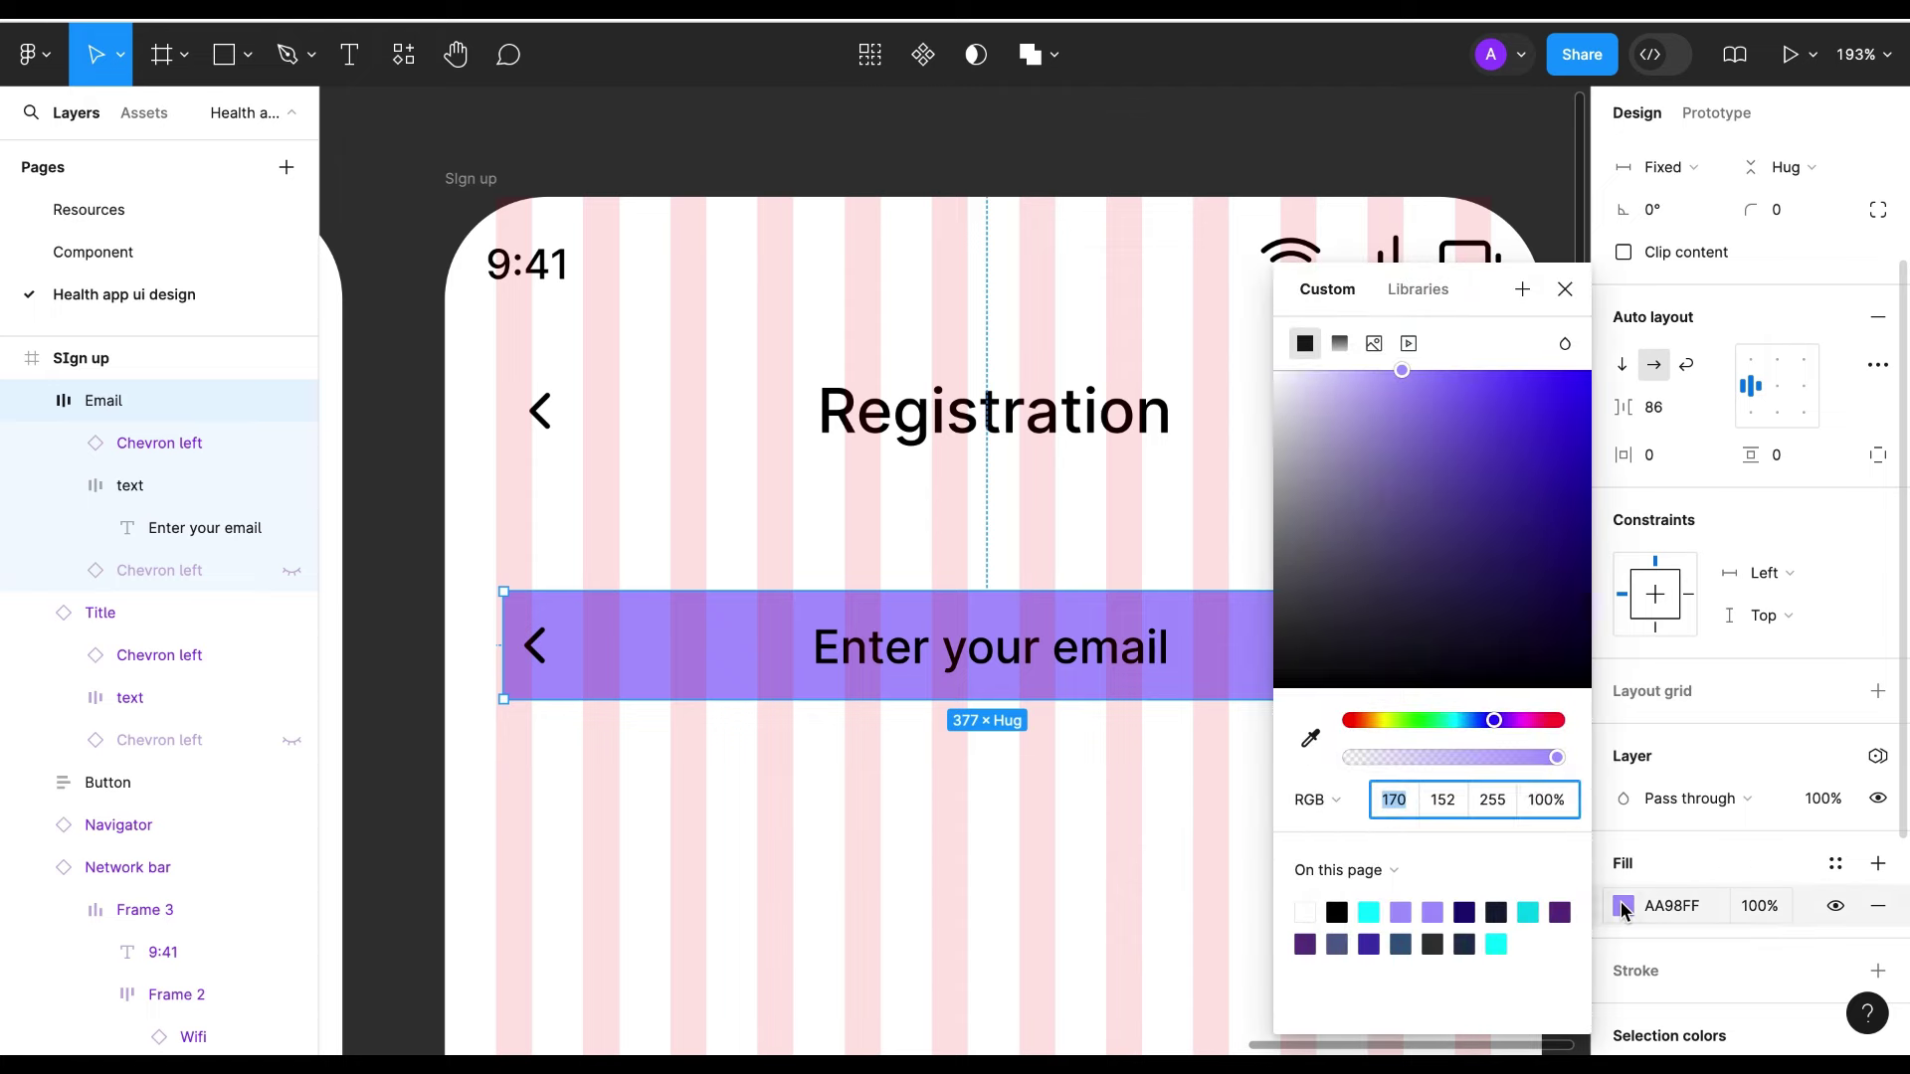
drag(1558, 758, 1377, 758)
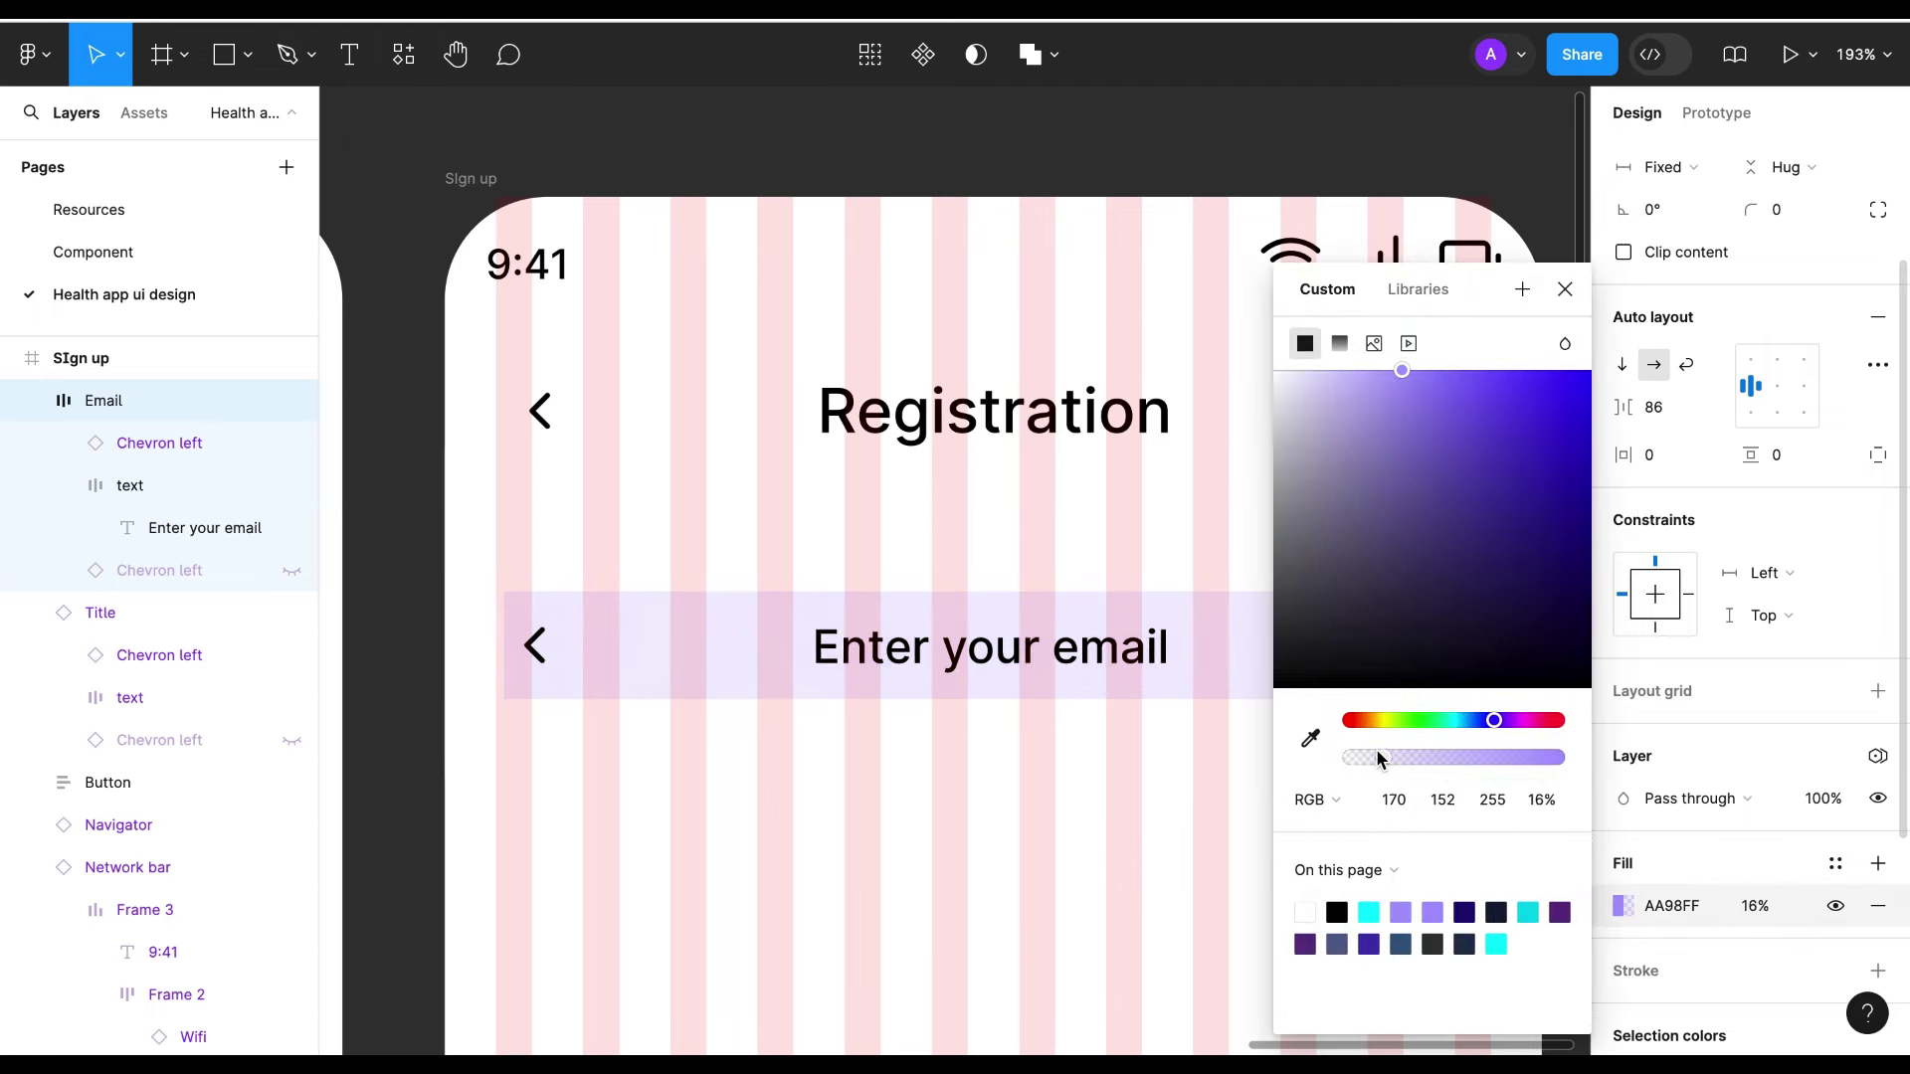
click(1194, 799)
click(471, 178)
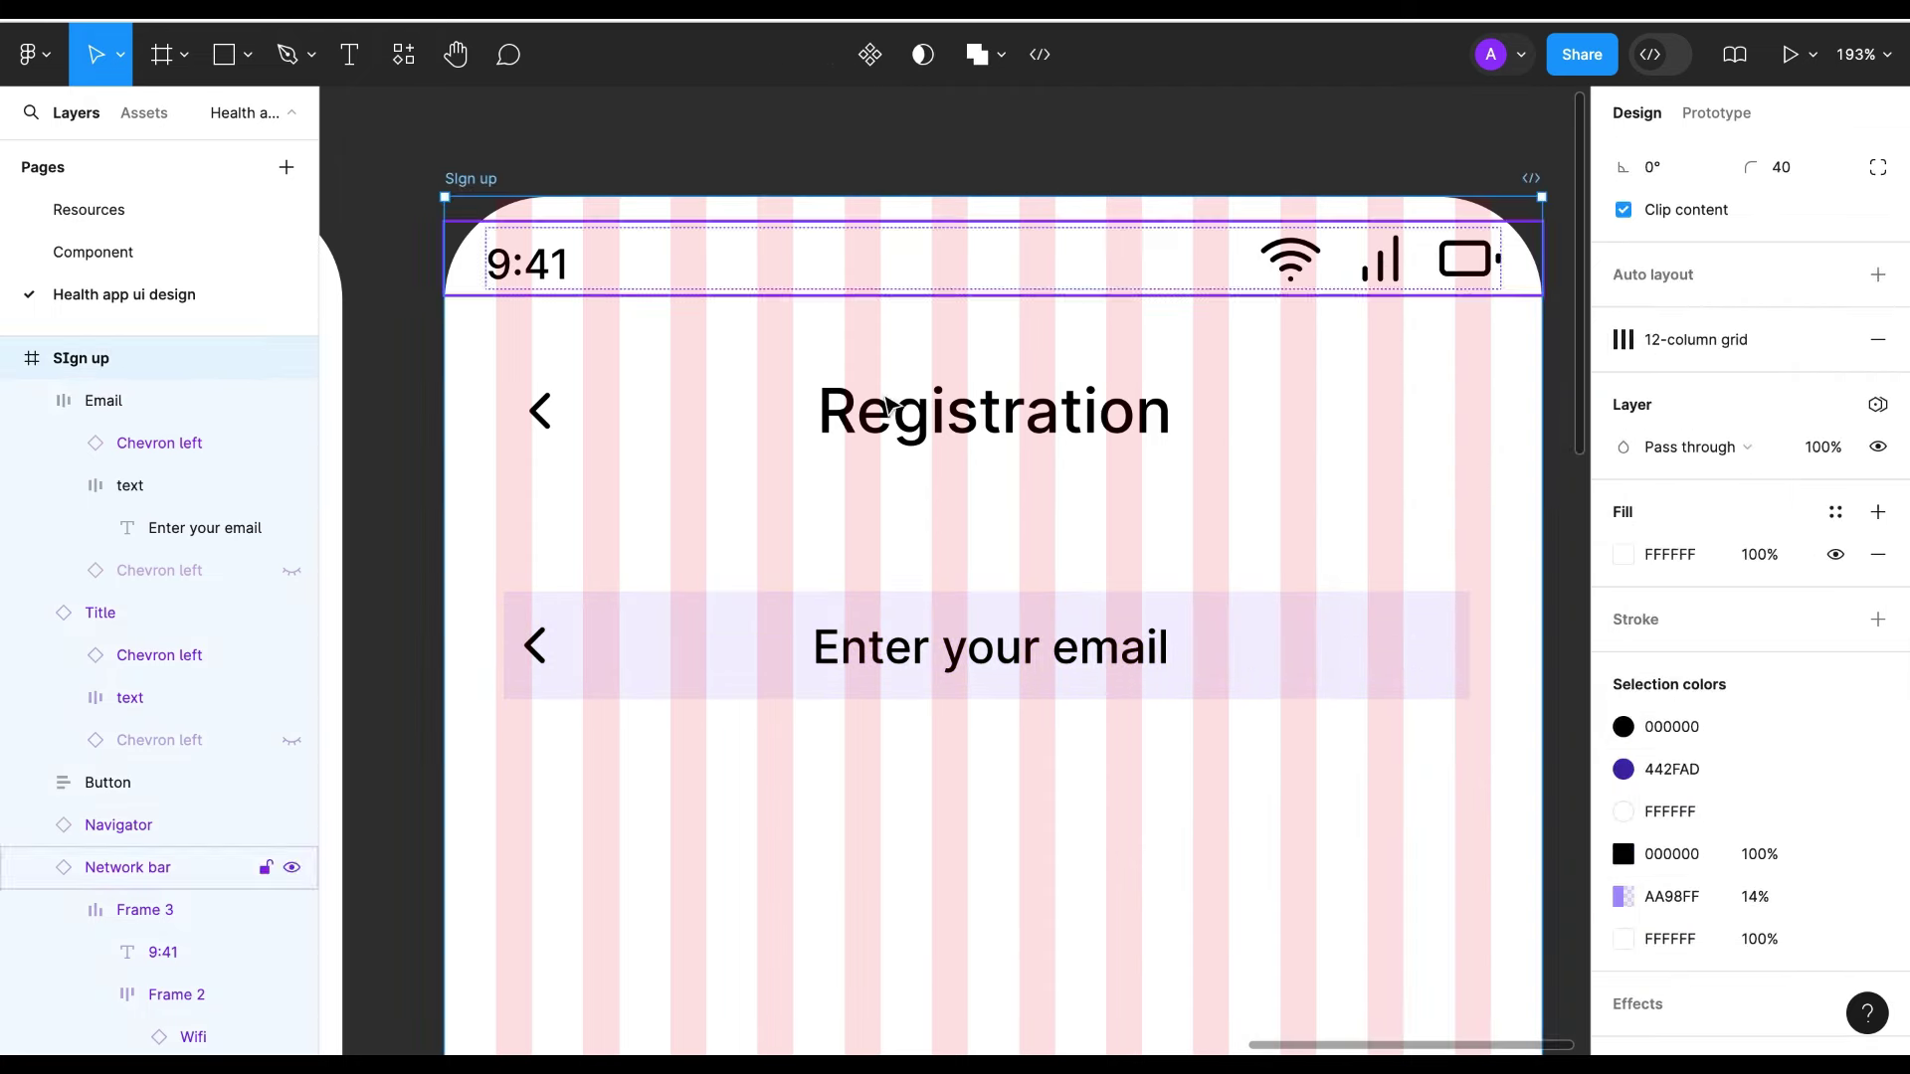
key(shift+g)
key(shift+g)
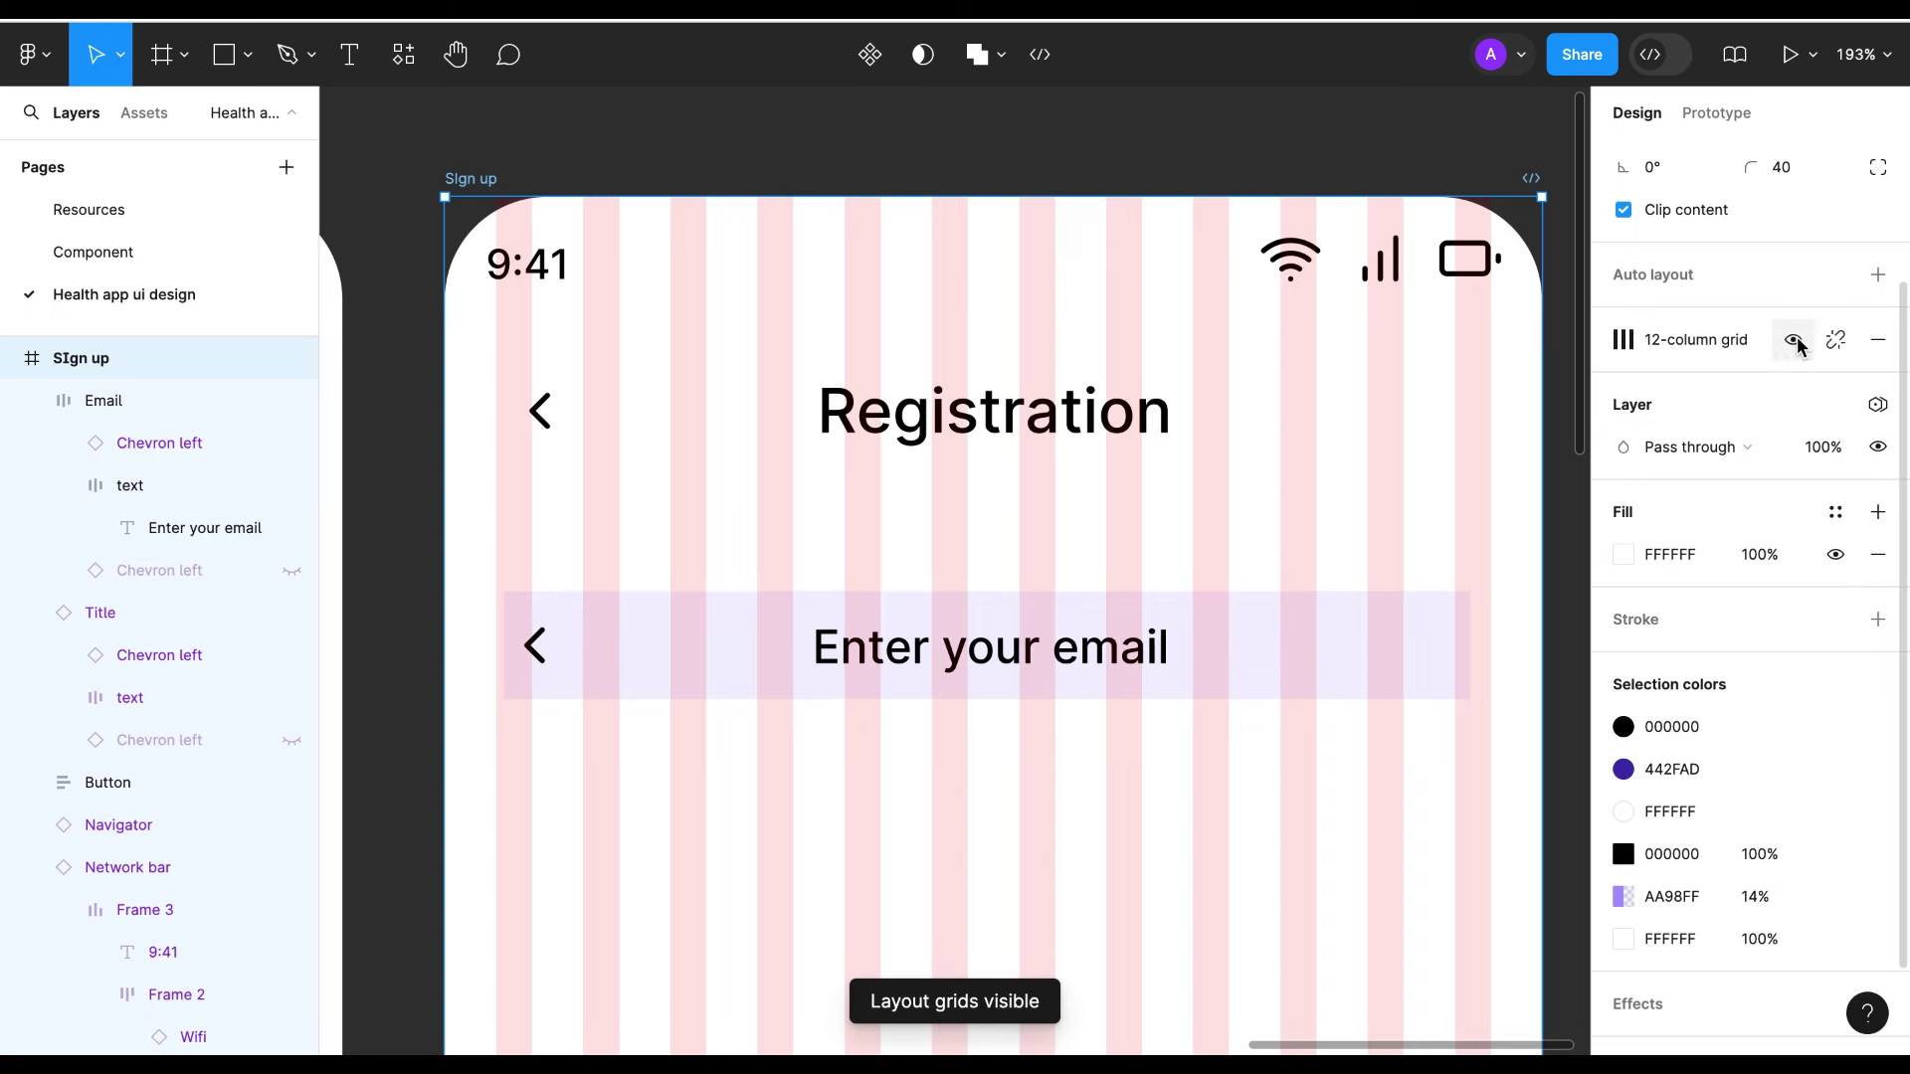
Turn the Email row's AA98FF fill into a new colour variable.
click(1450, 660)
scroll(1707, 846, down, 3)
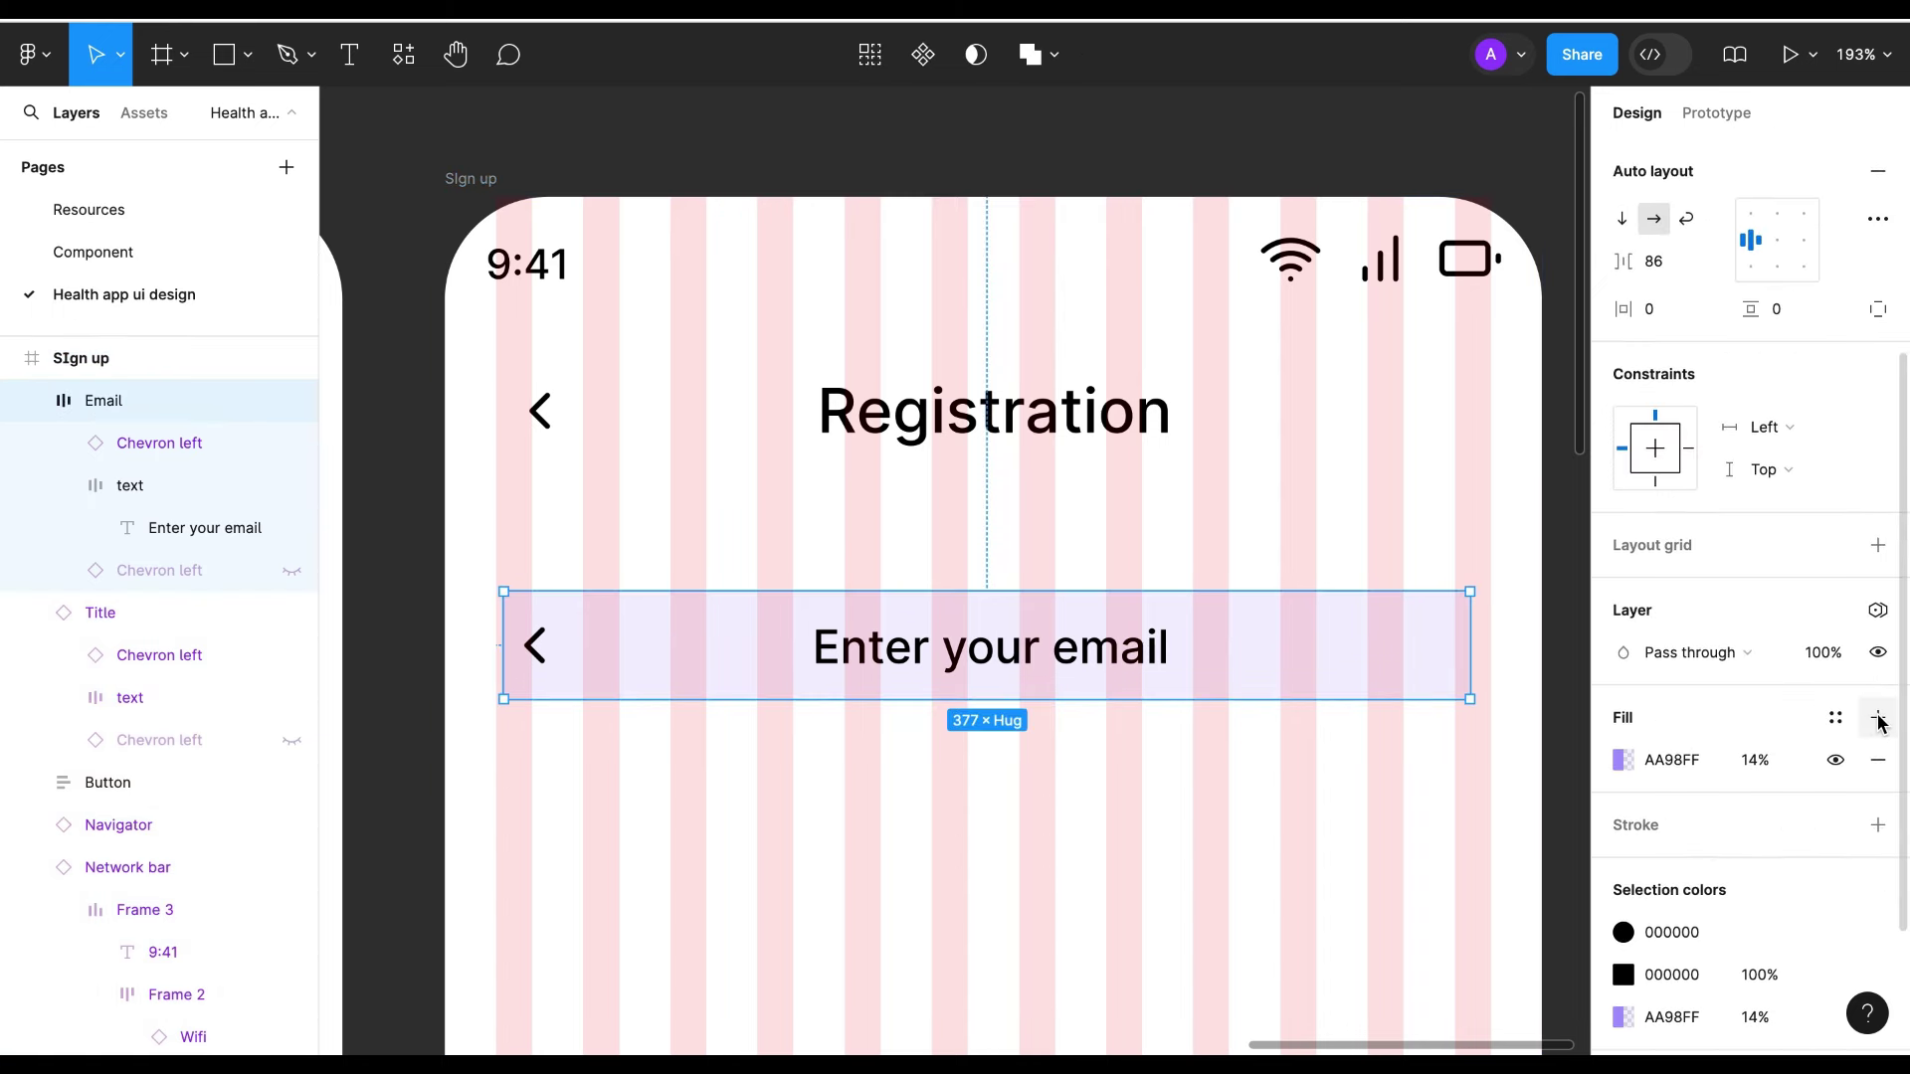
click(1879, 717)
click(1879, 758)
click(1835, 717)
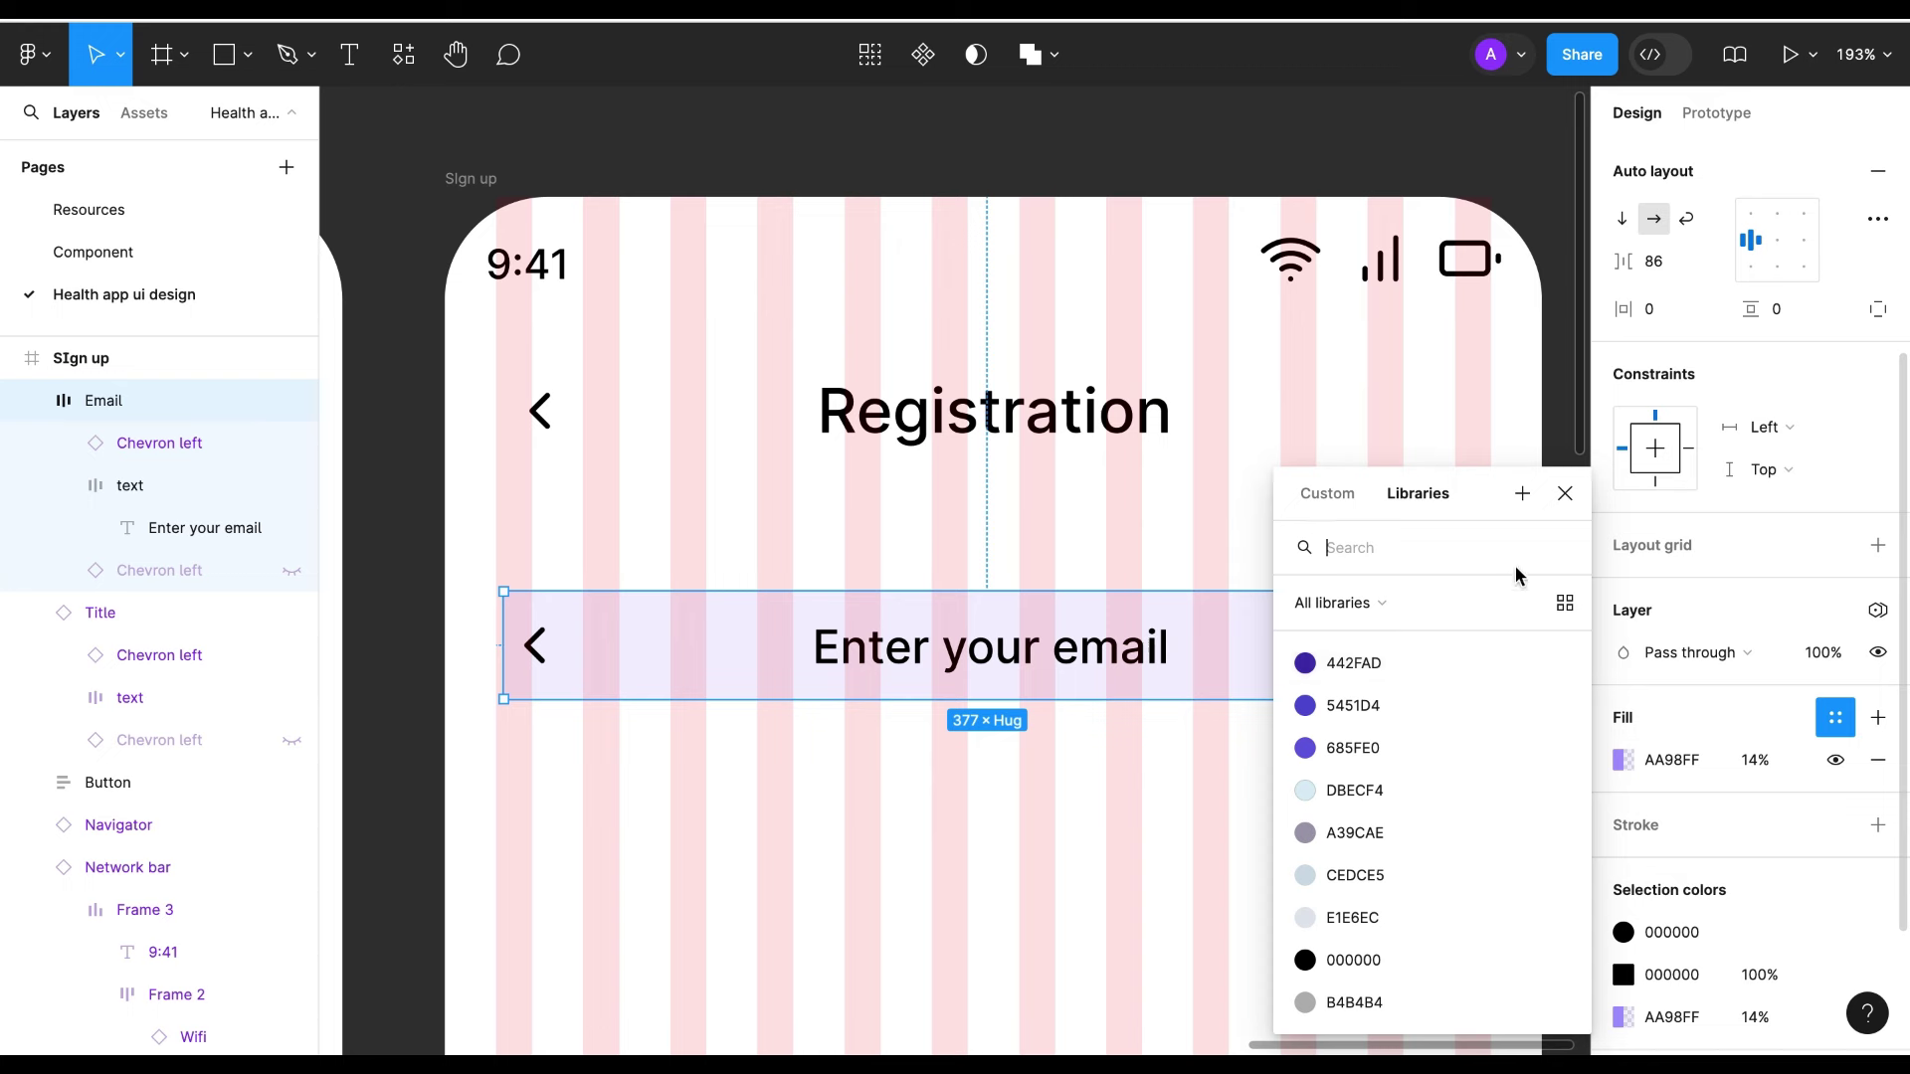
click(1522, 493)
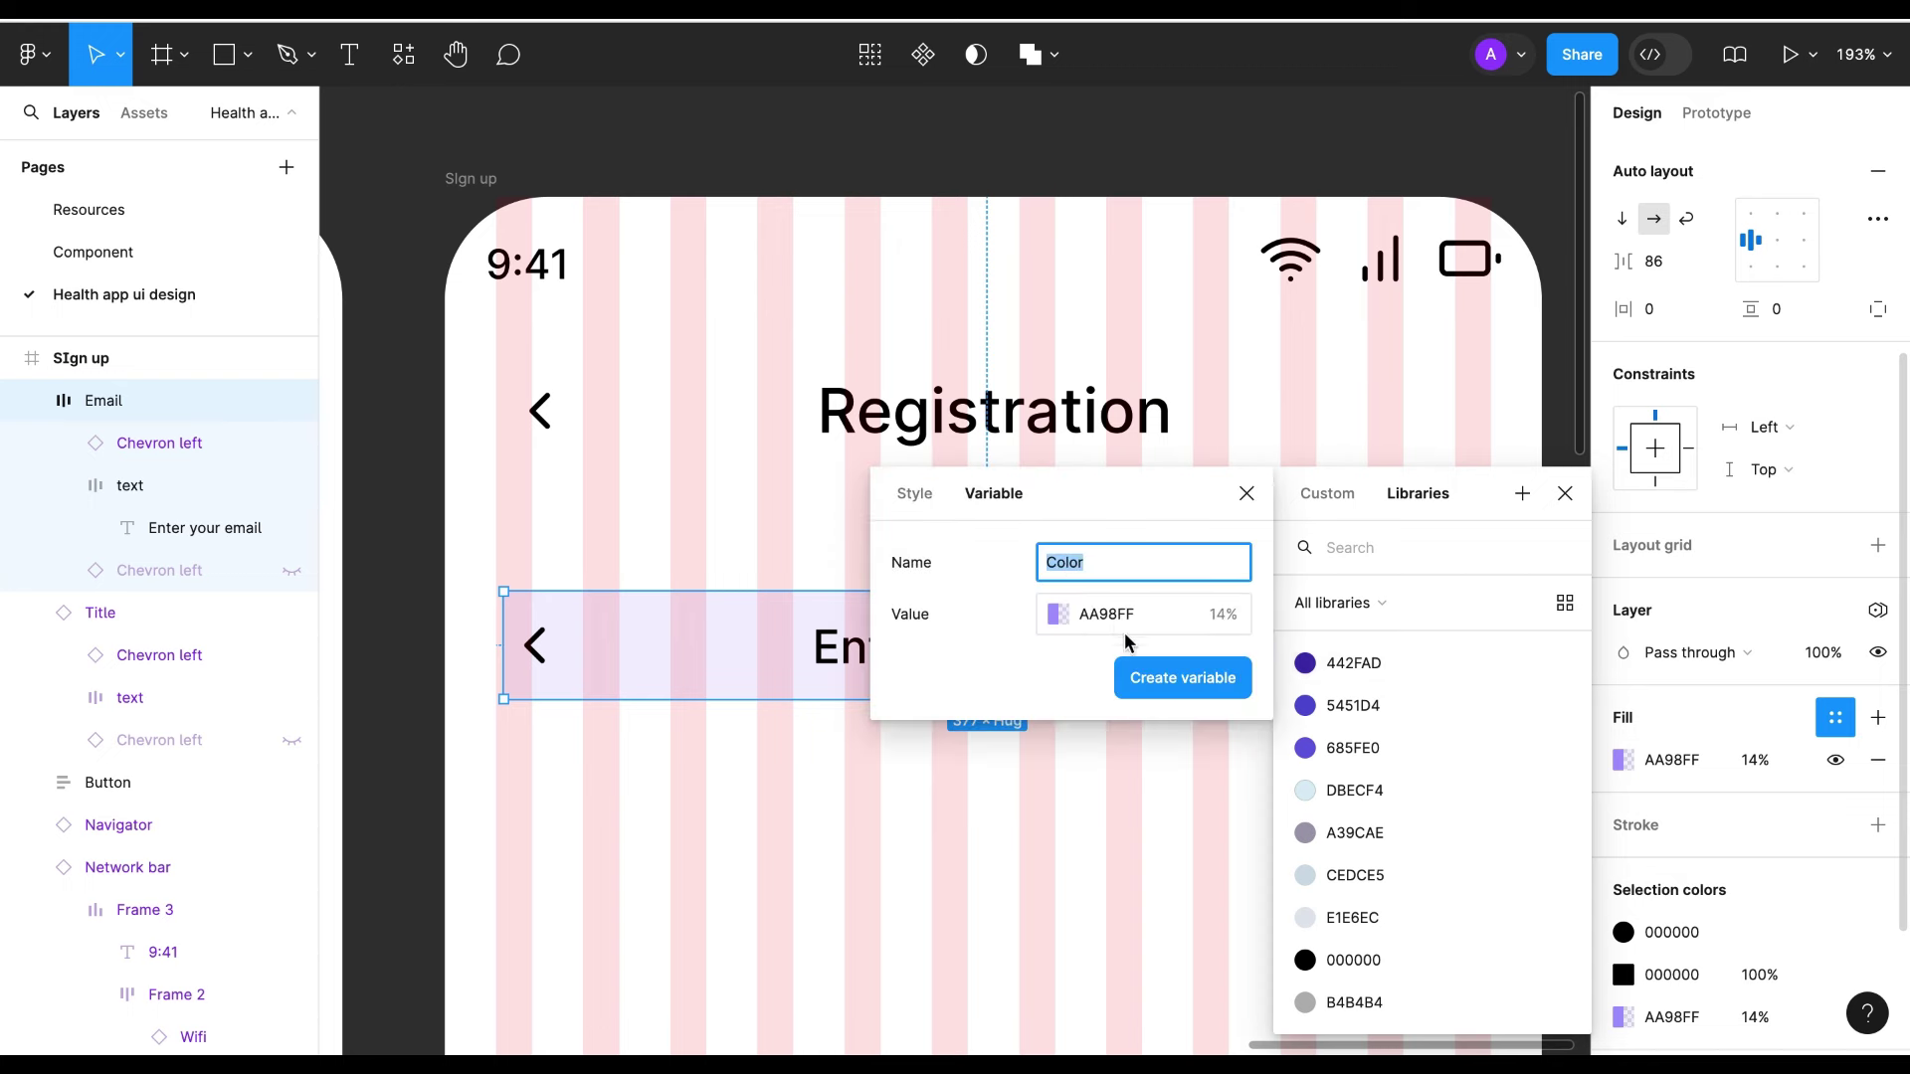
click(1107, 609)
click(1089, 571)
key(Return)
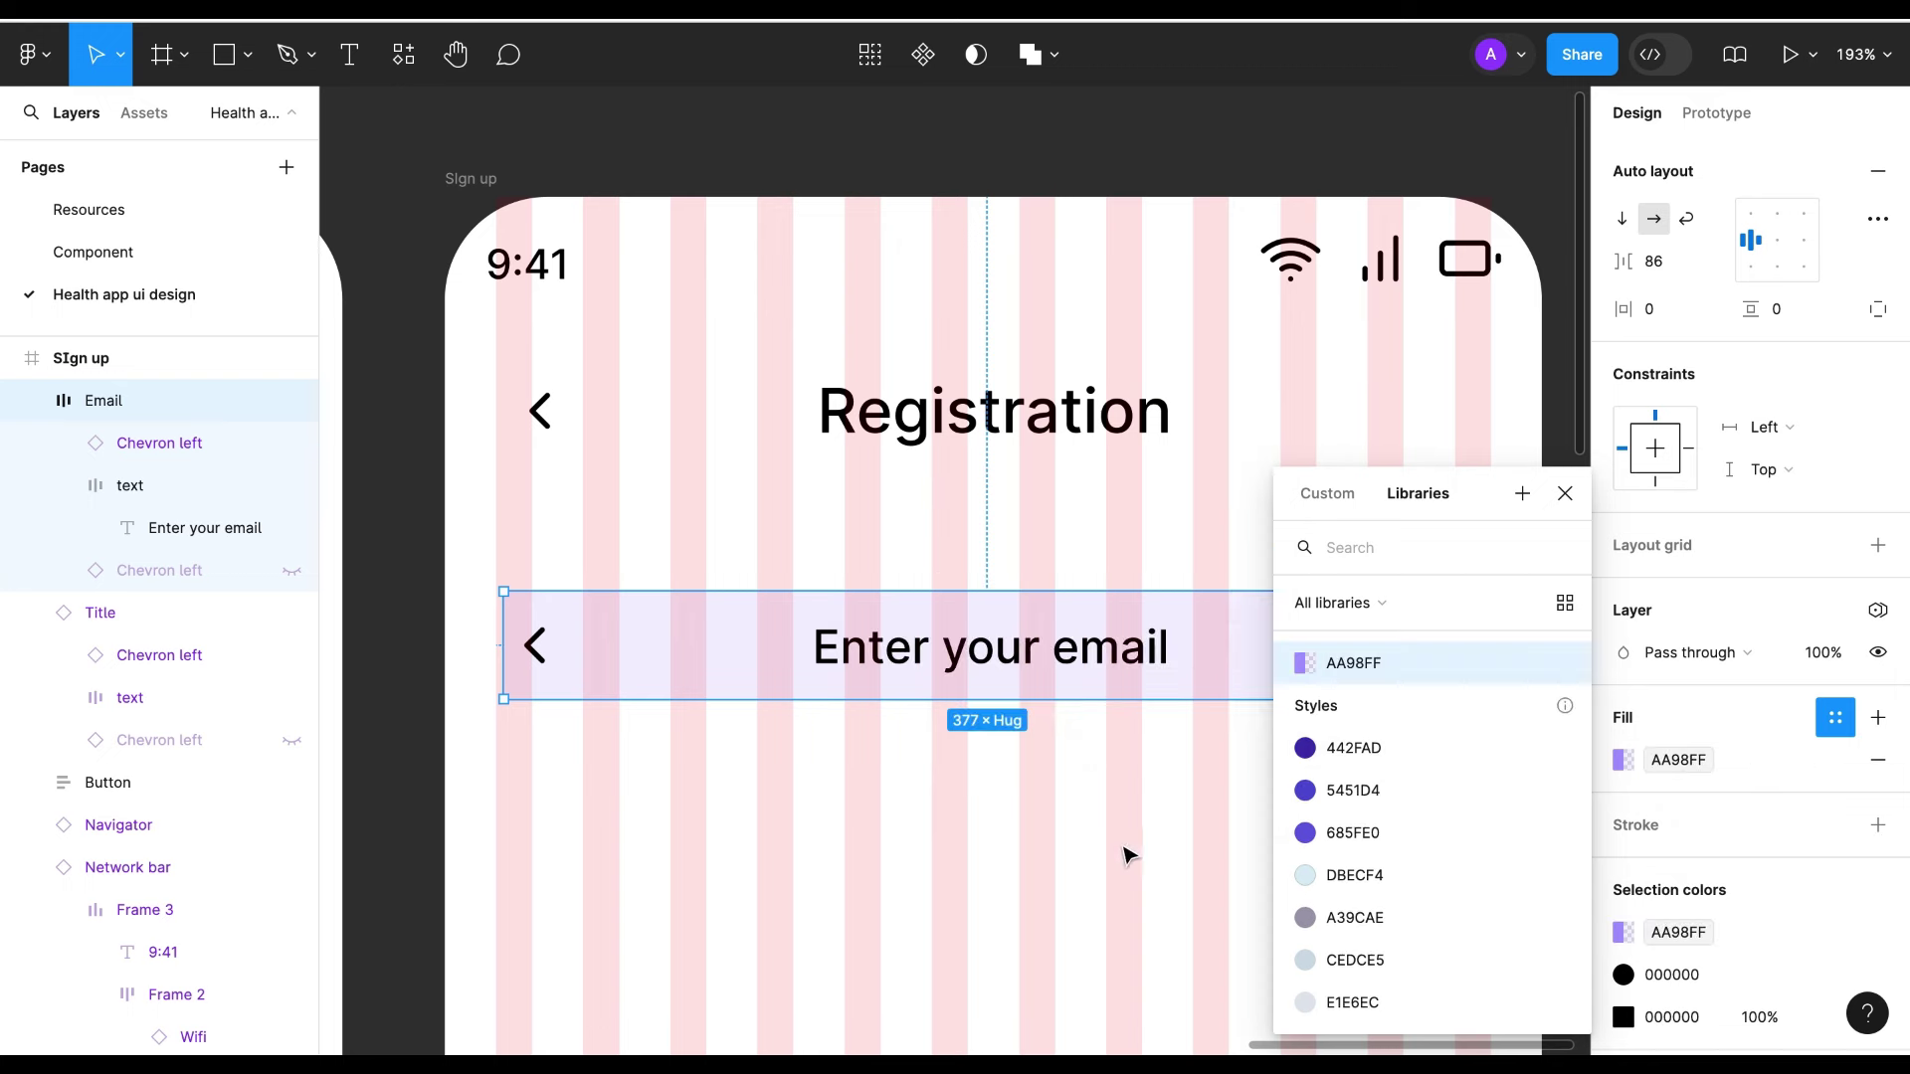
click(1565, 494)
Round the Email row's corners to 30 and reduce its item spacing to 8.
scroll(1731, 590, up, 3)
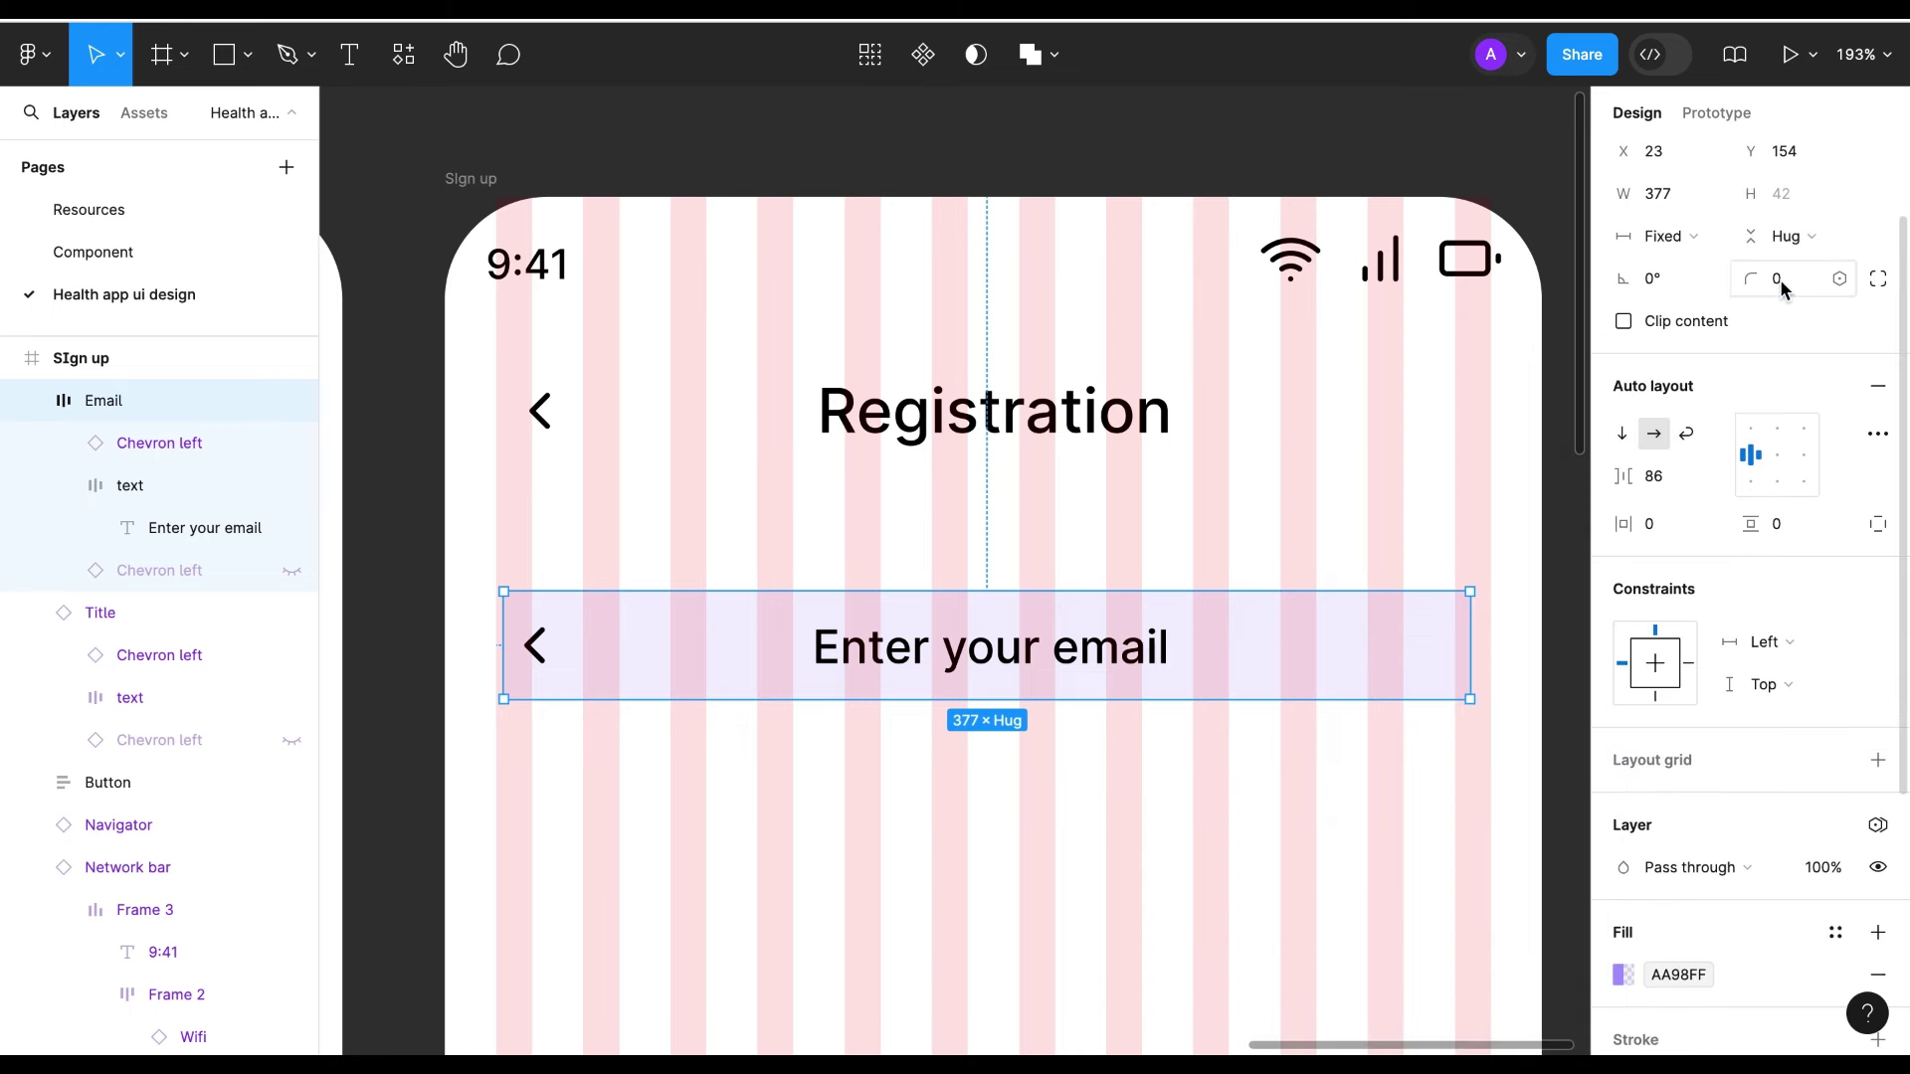
click(1779, 282)
text(30)
key(Return)
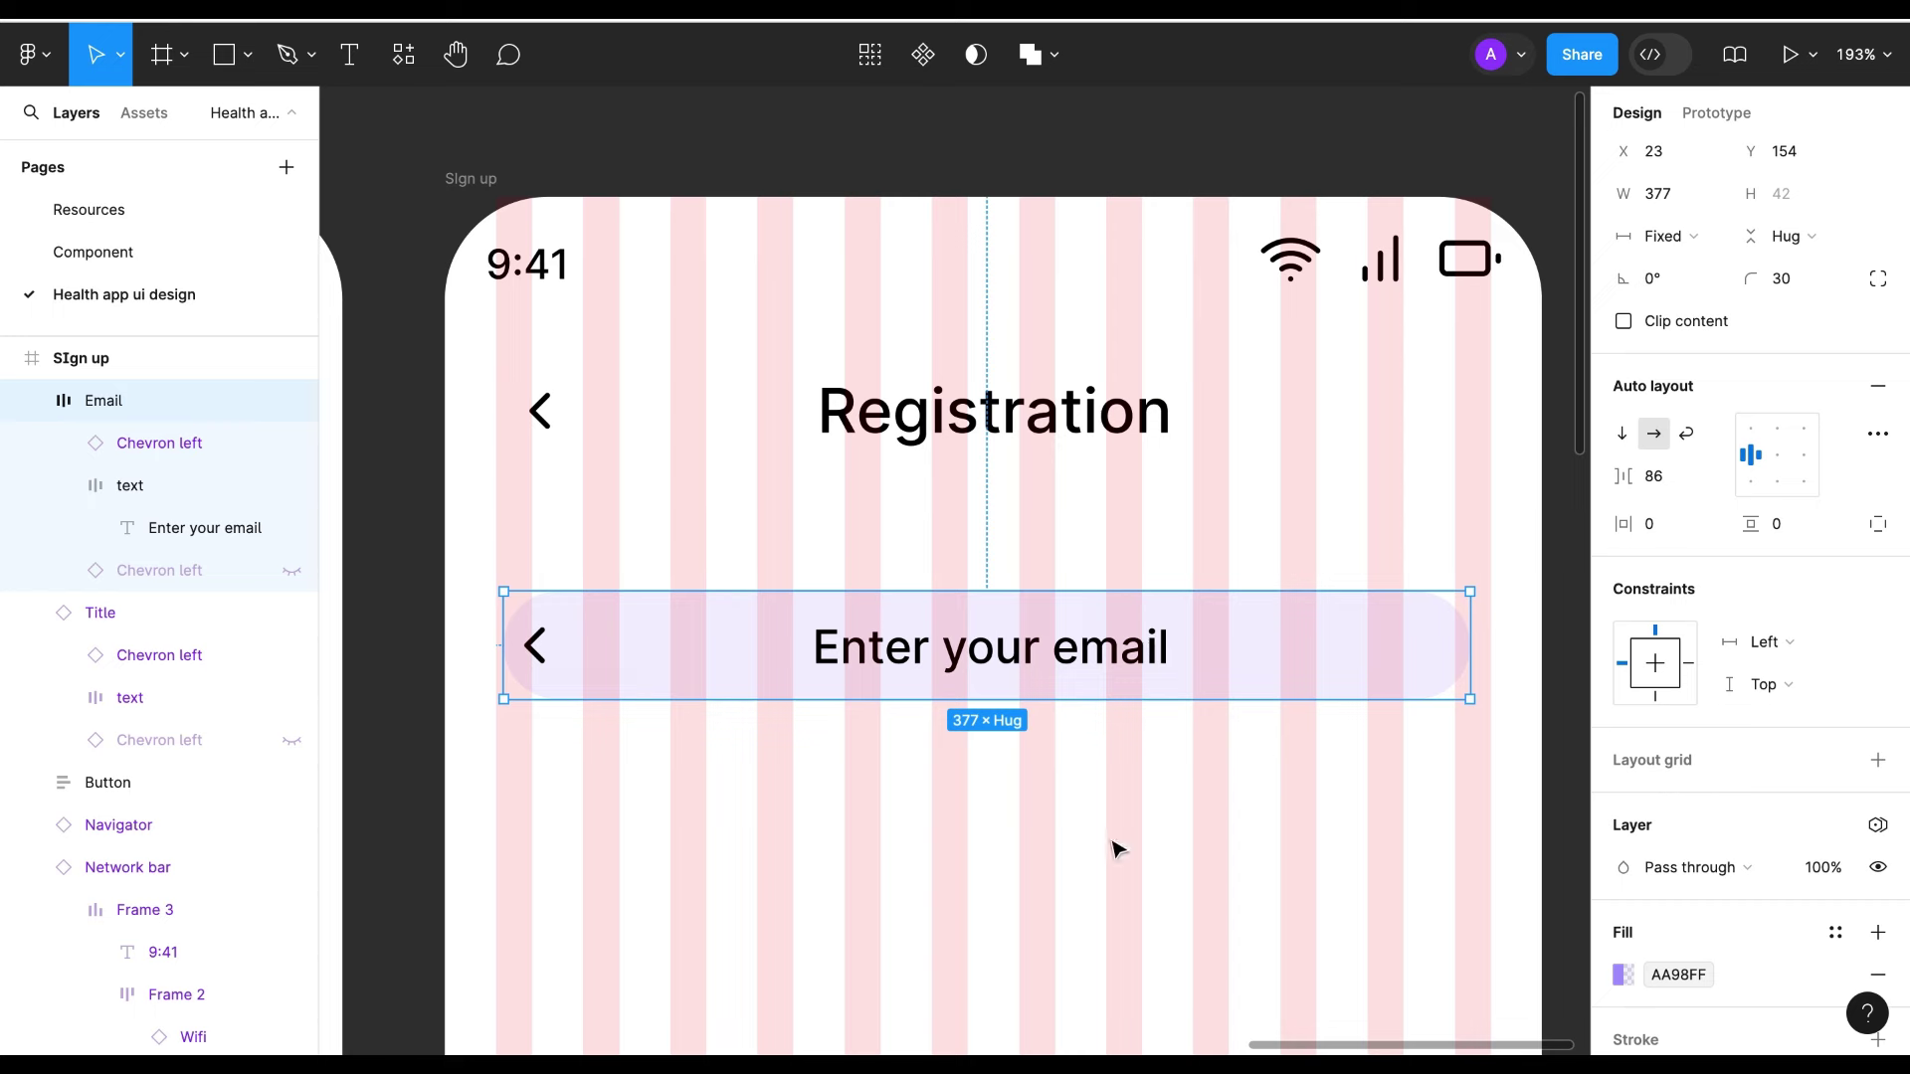
double_click(955, 656)
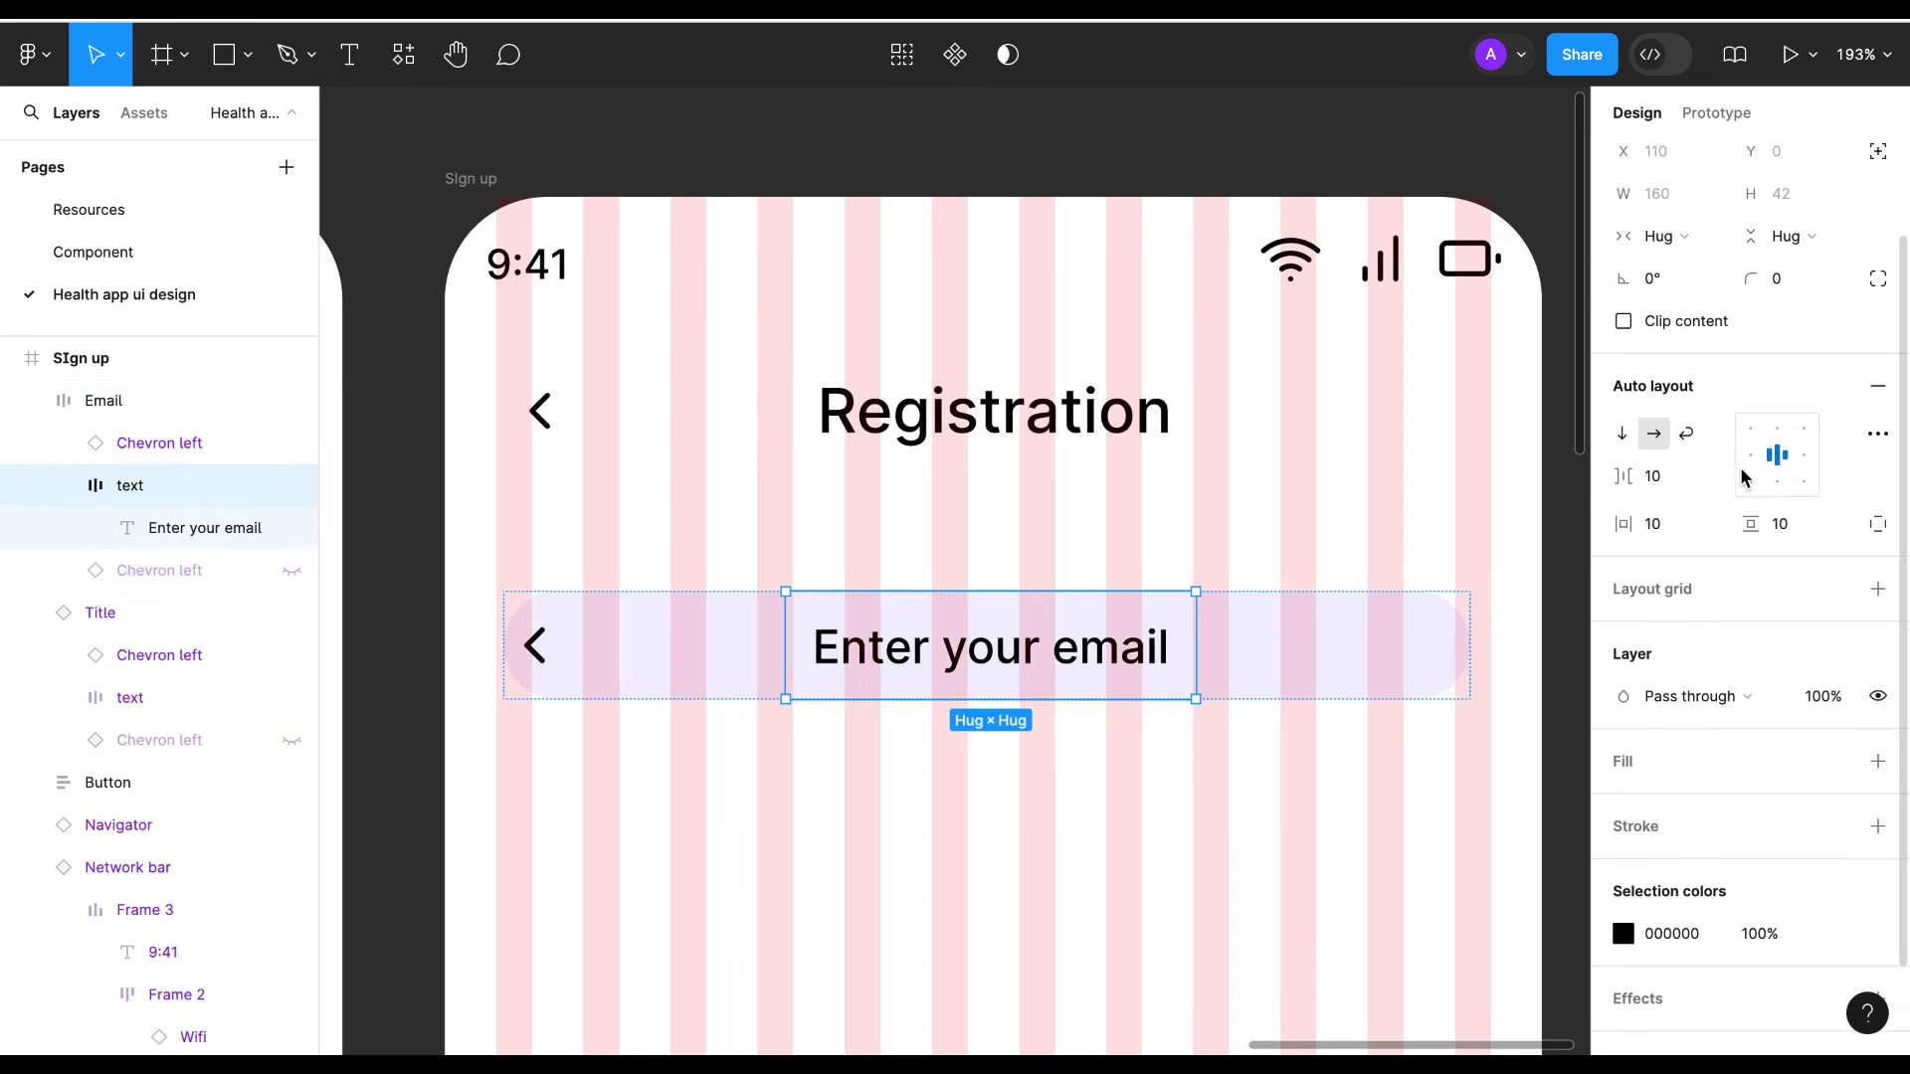
click(708, 665)
drag(679, 644, 579, 645)
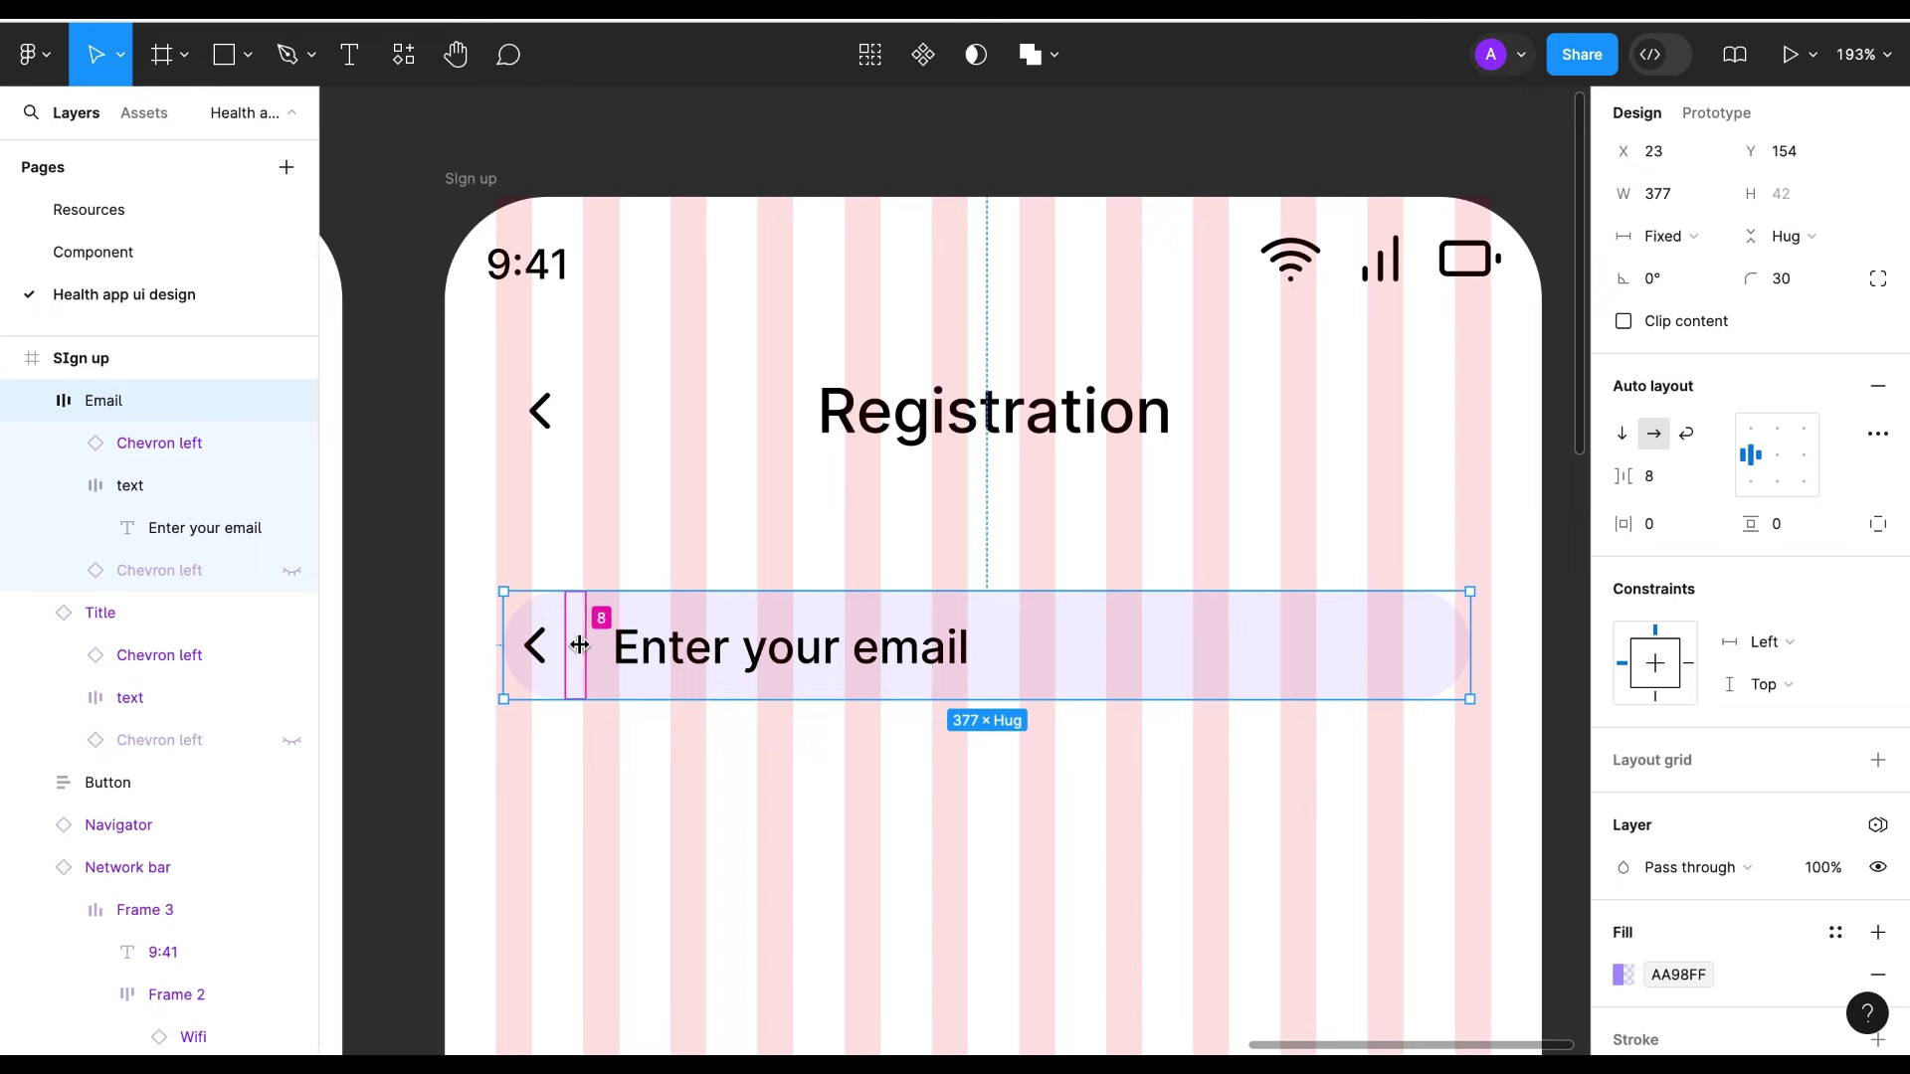
click(574, 746)
click(546, 695)
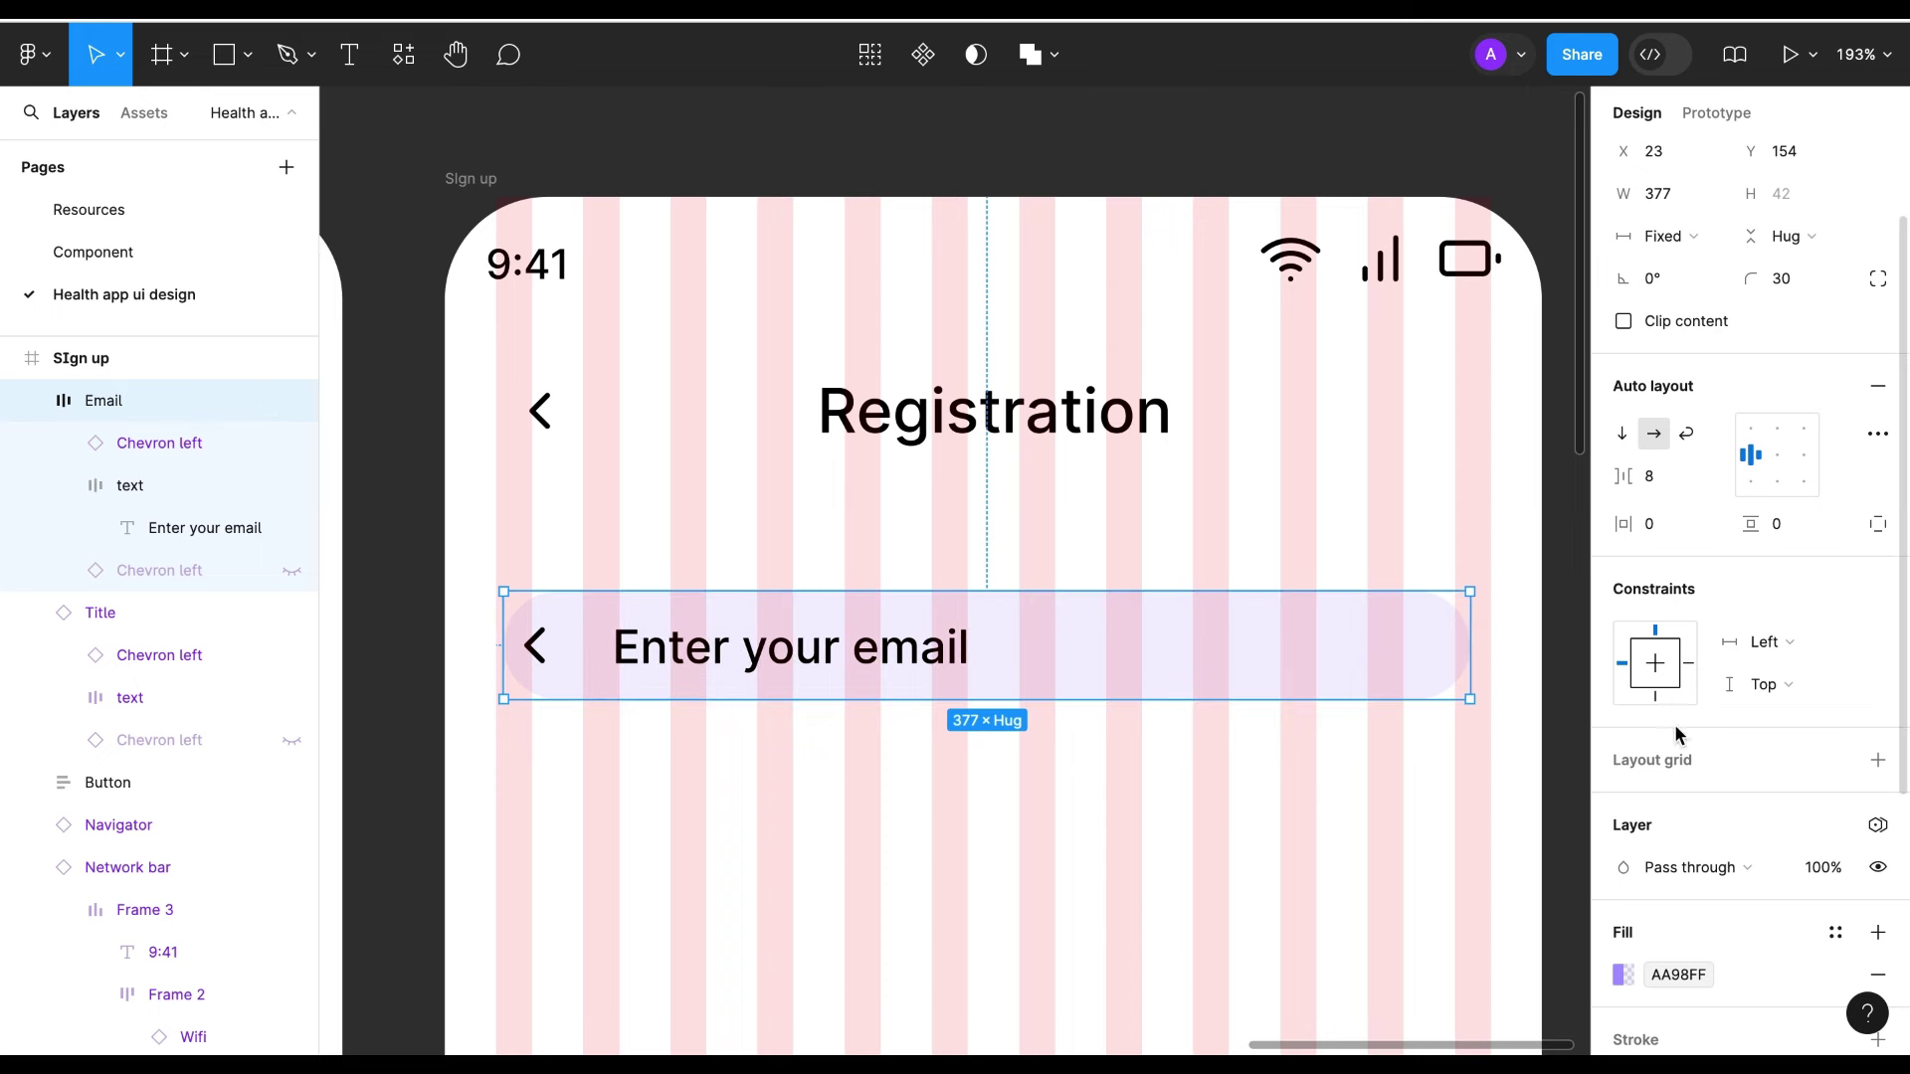
Enable individual padding on the Email row and set left padding to 16.
click(1881, 526)
click(1651, 535)
text(16)
key(Return)
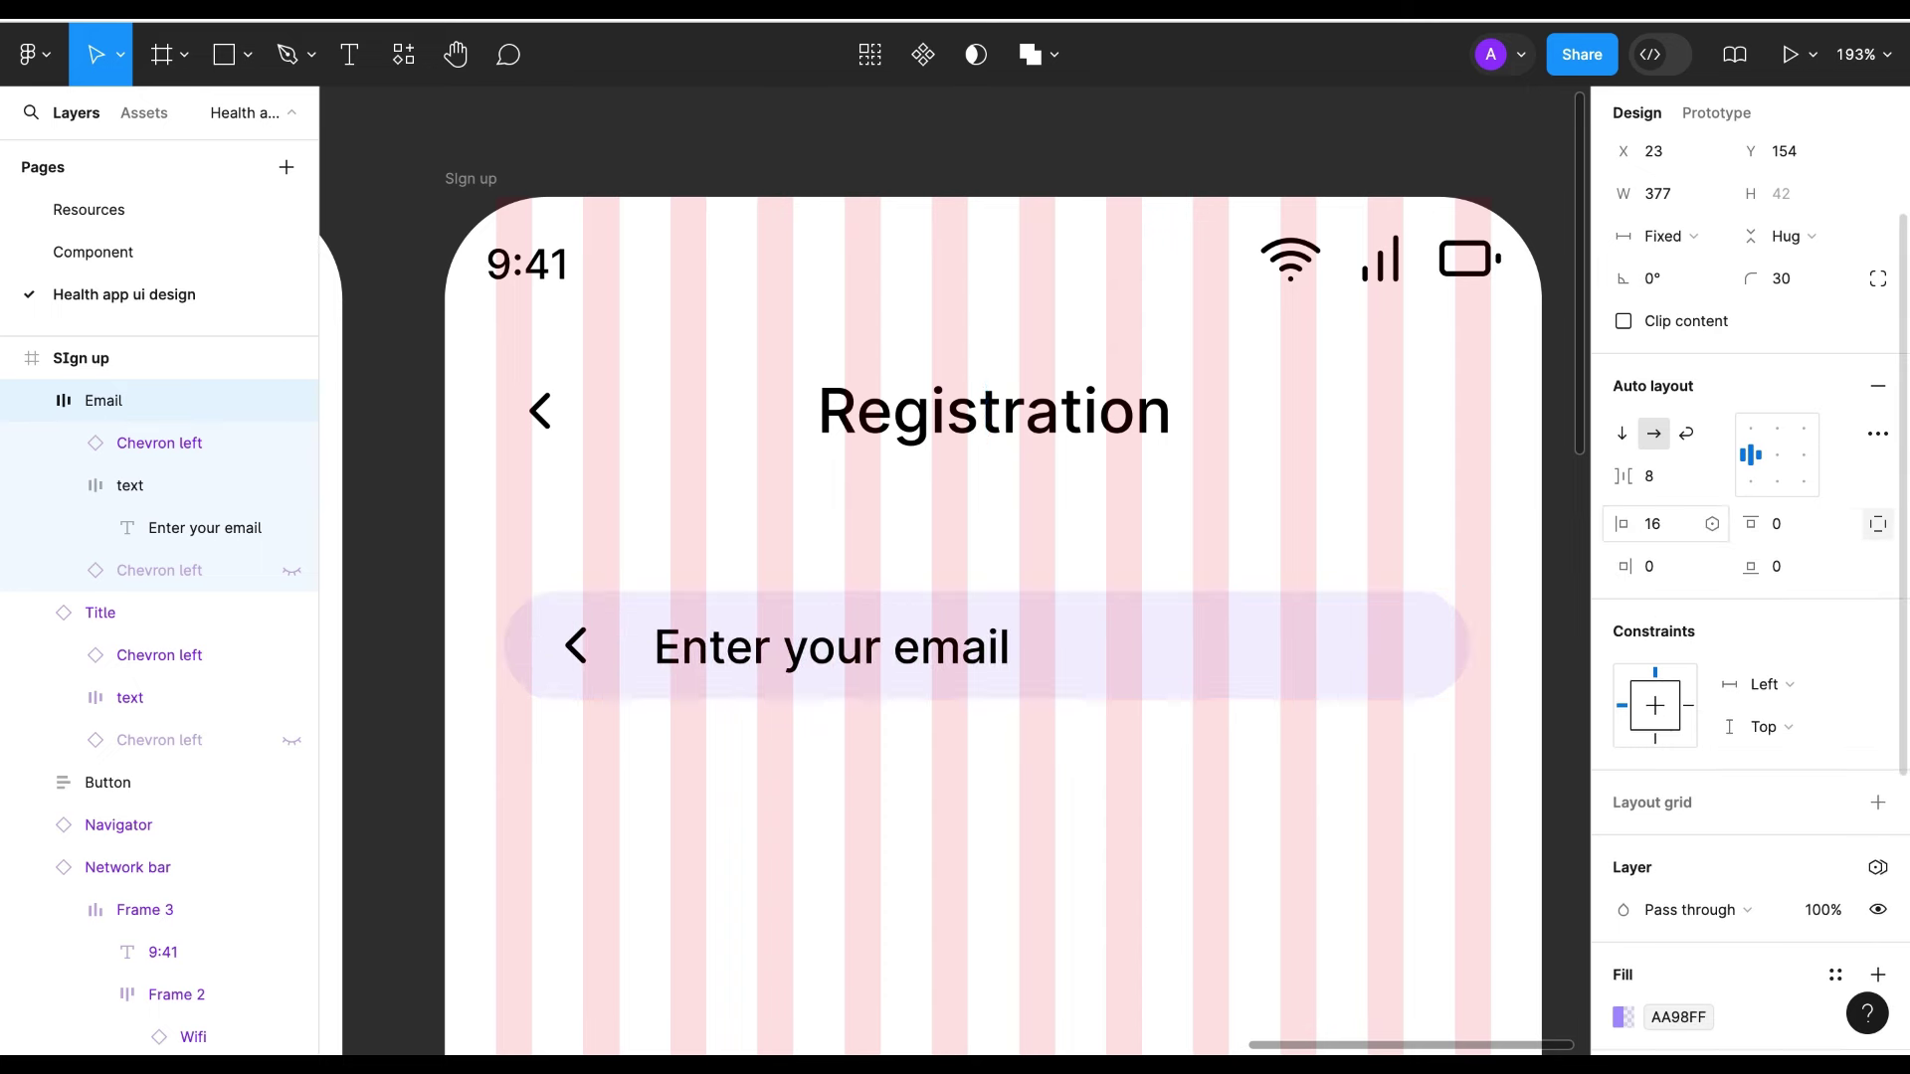
click(745, 831)
scroll(759, 862, down, 2)
click(852, 618)
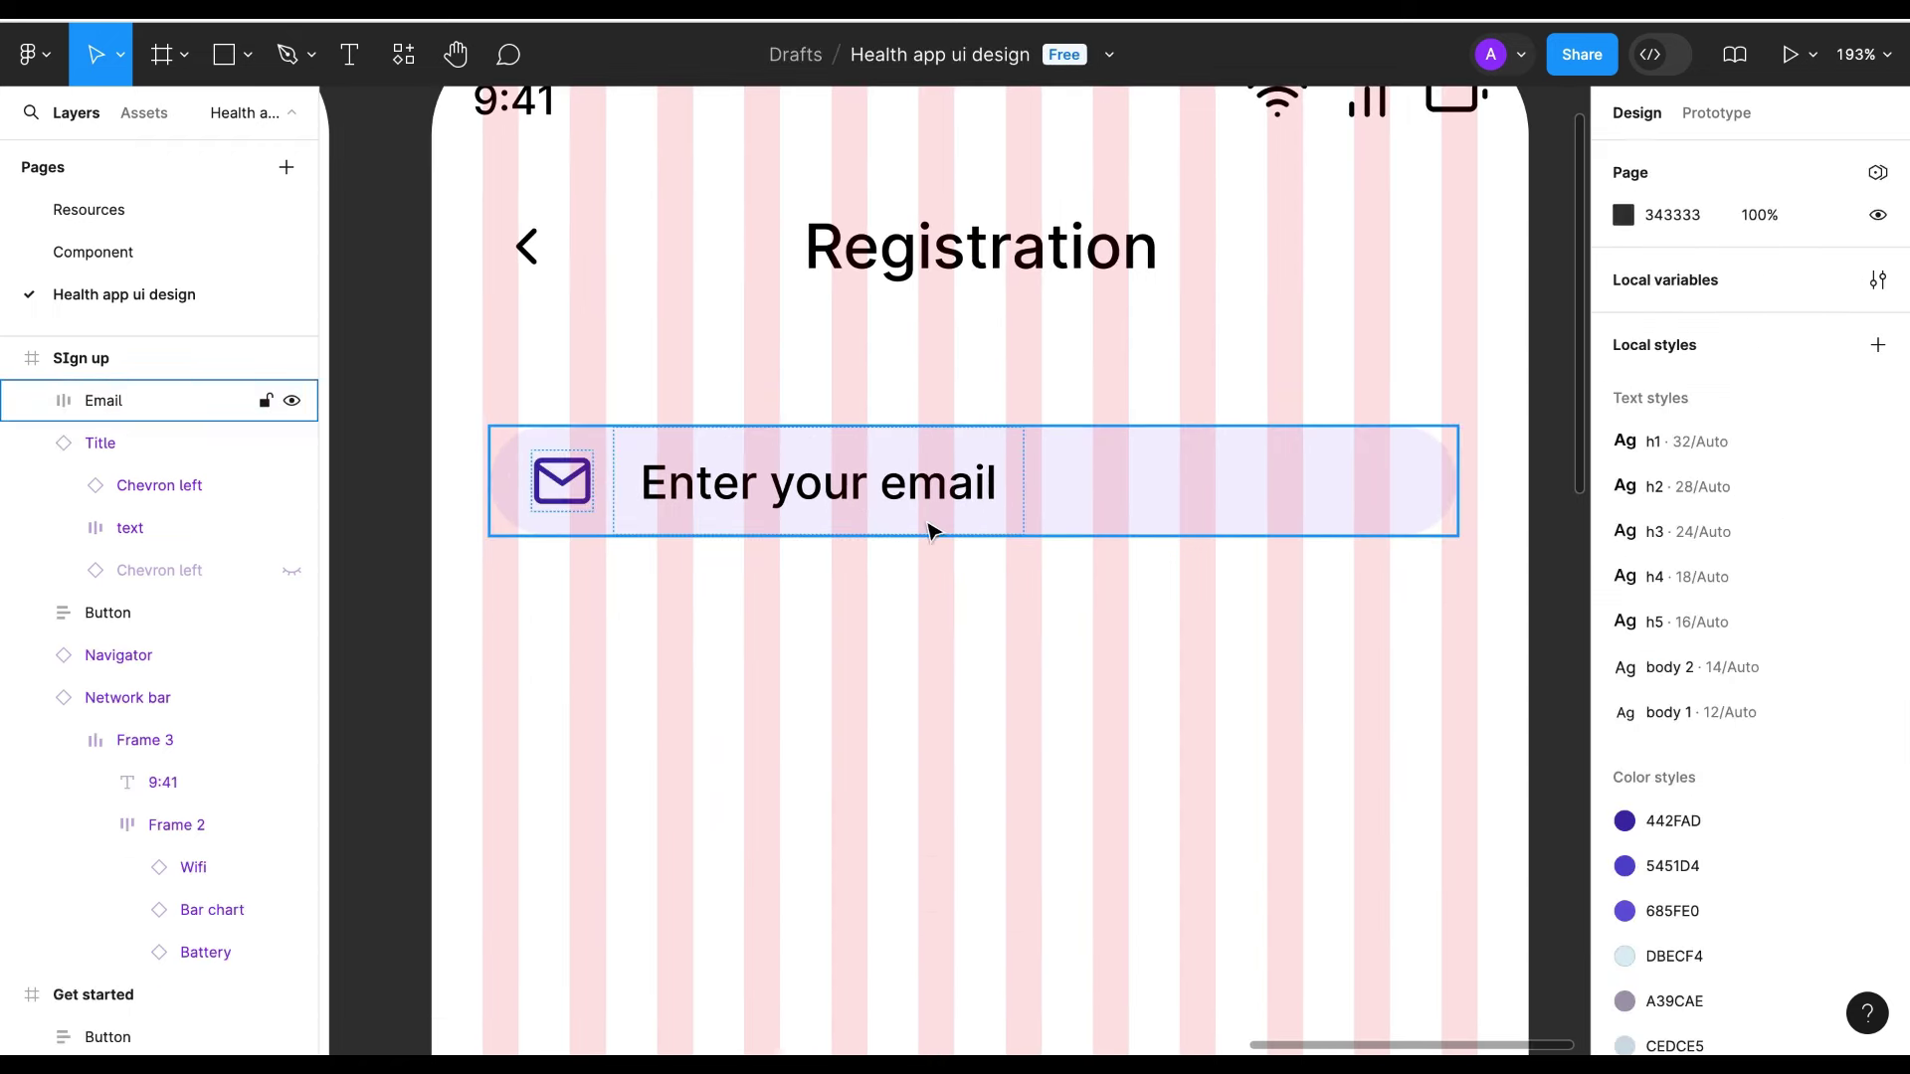
Narrow the email field to 360 wide and make it a component on the Component page.
click(930, 525)
drag(491, 484, 519, 486)
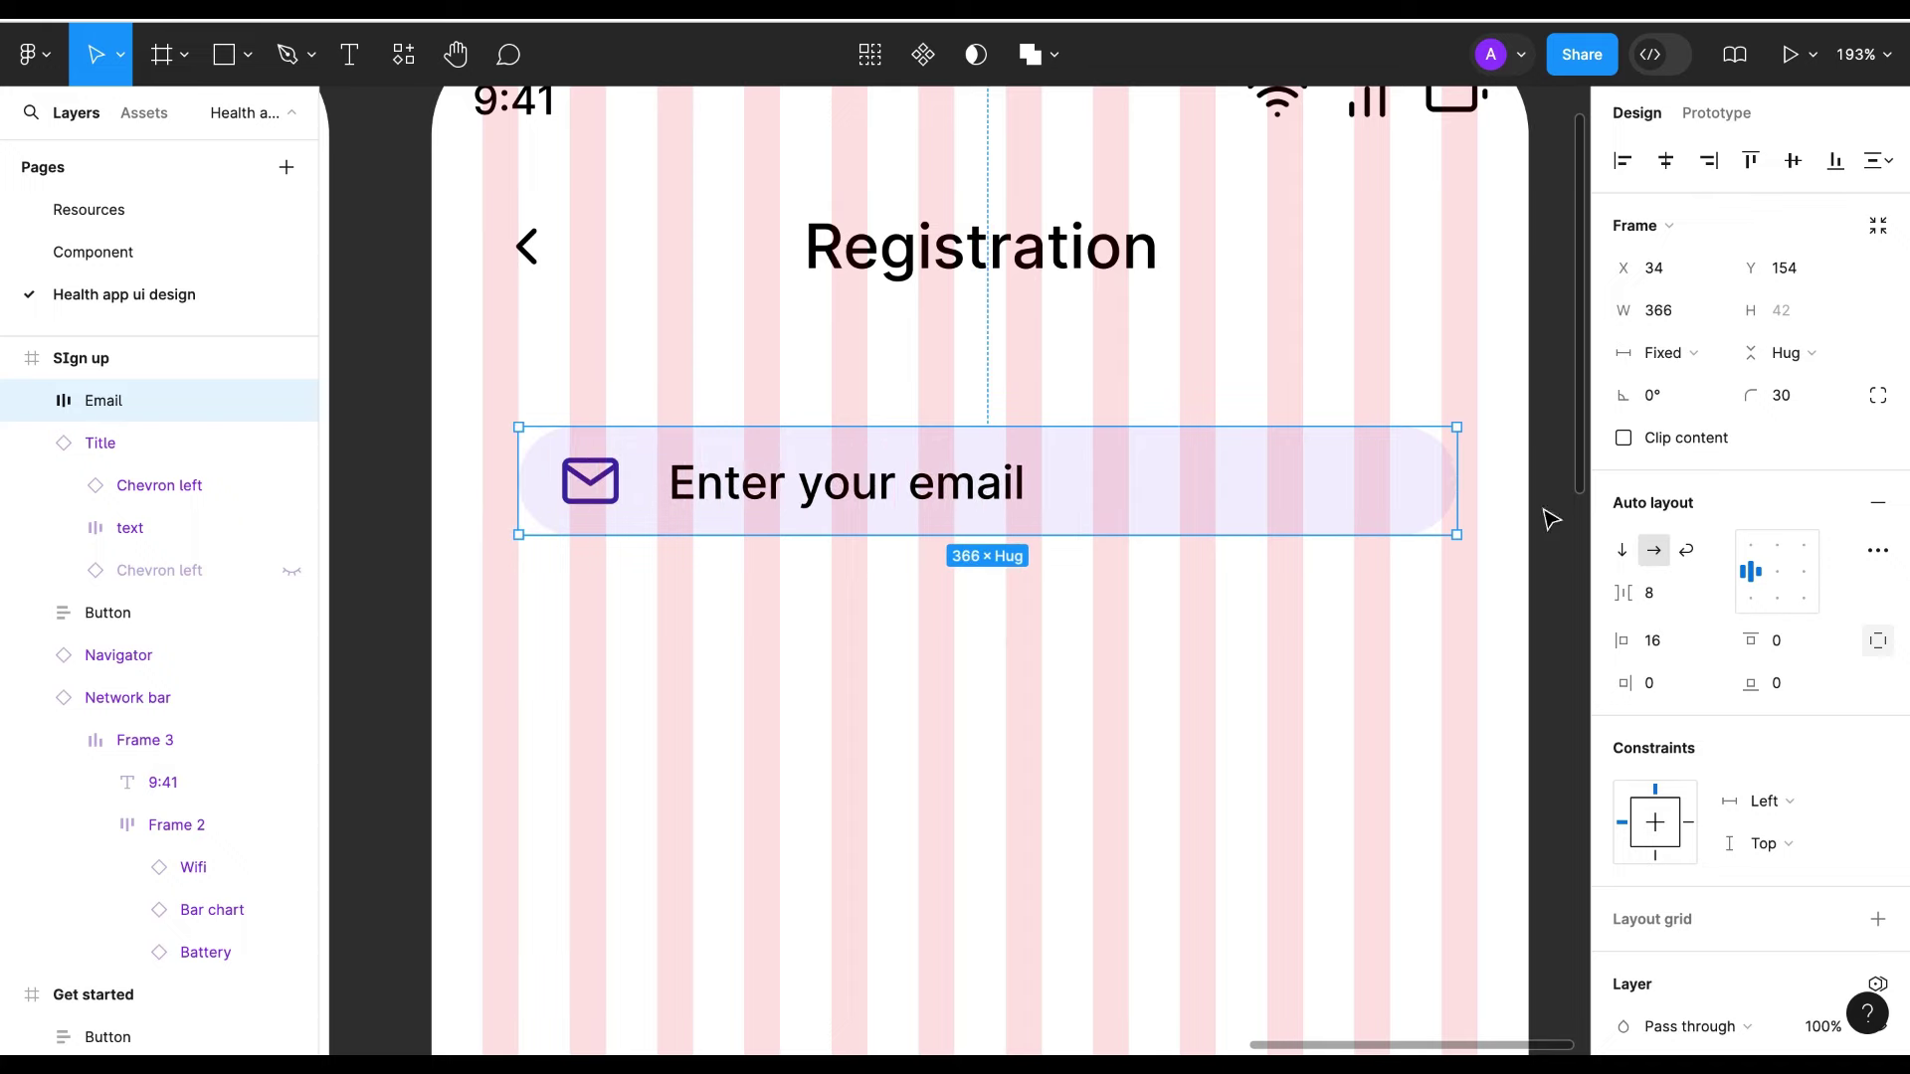
drag(1452, 477, 1442, 480)
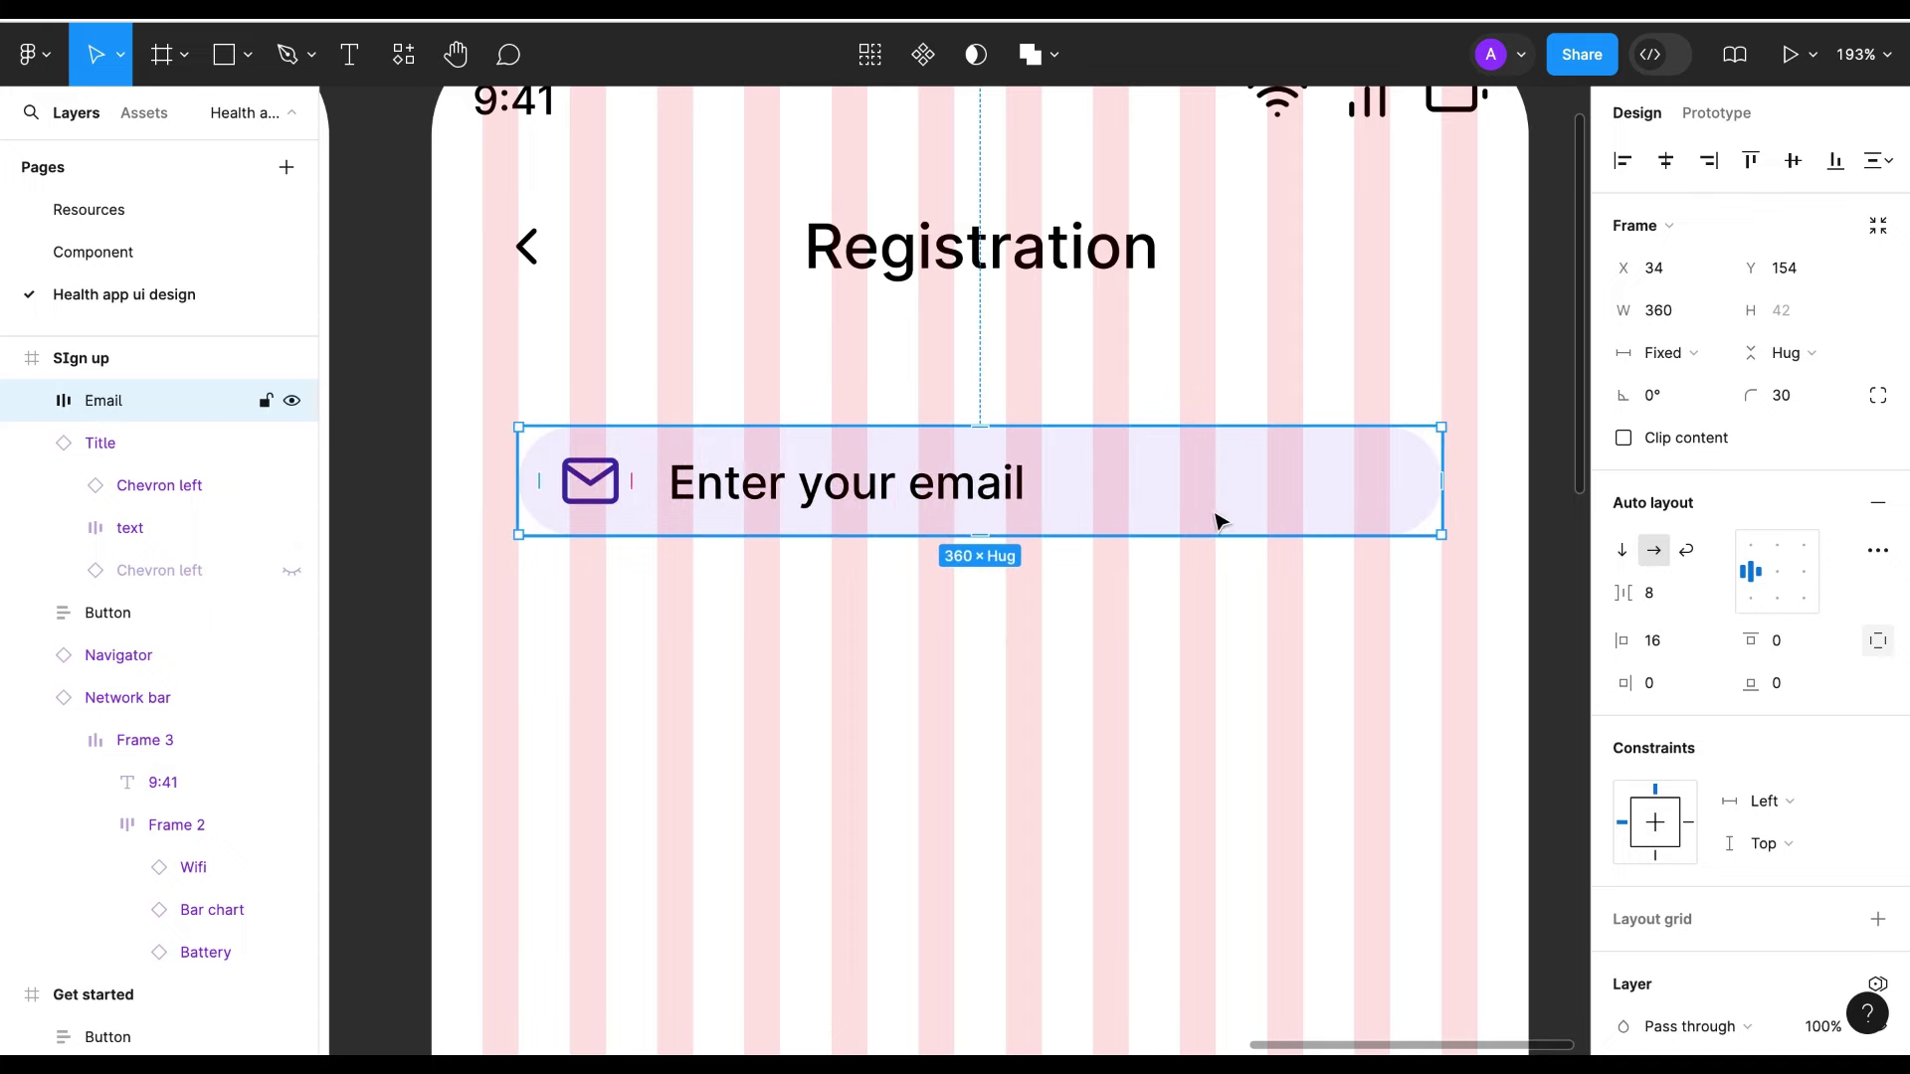
click(146, 252)
click(708, 614)
key(ctrl+v)
drag(925, 573, 762, 551)
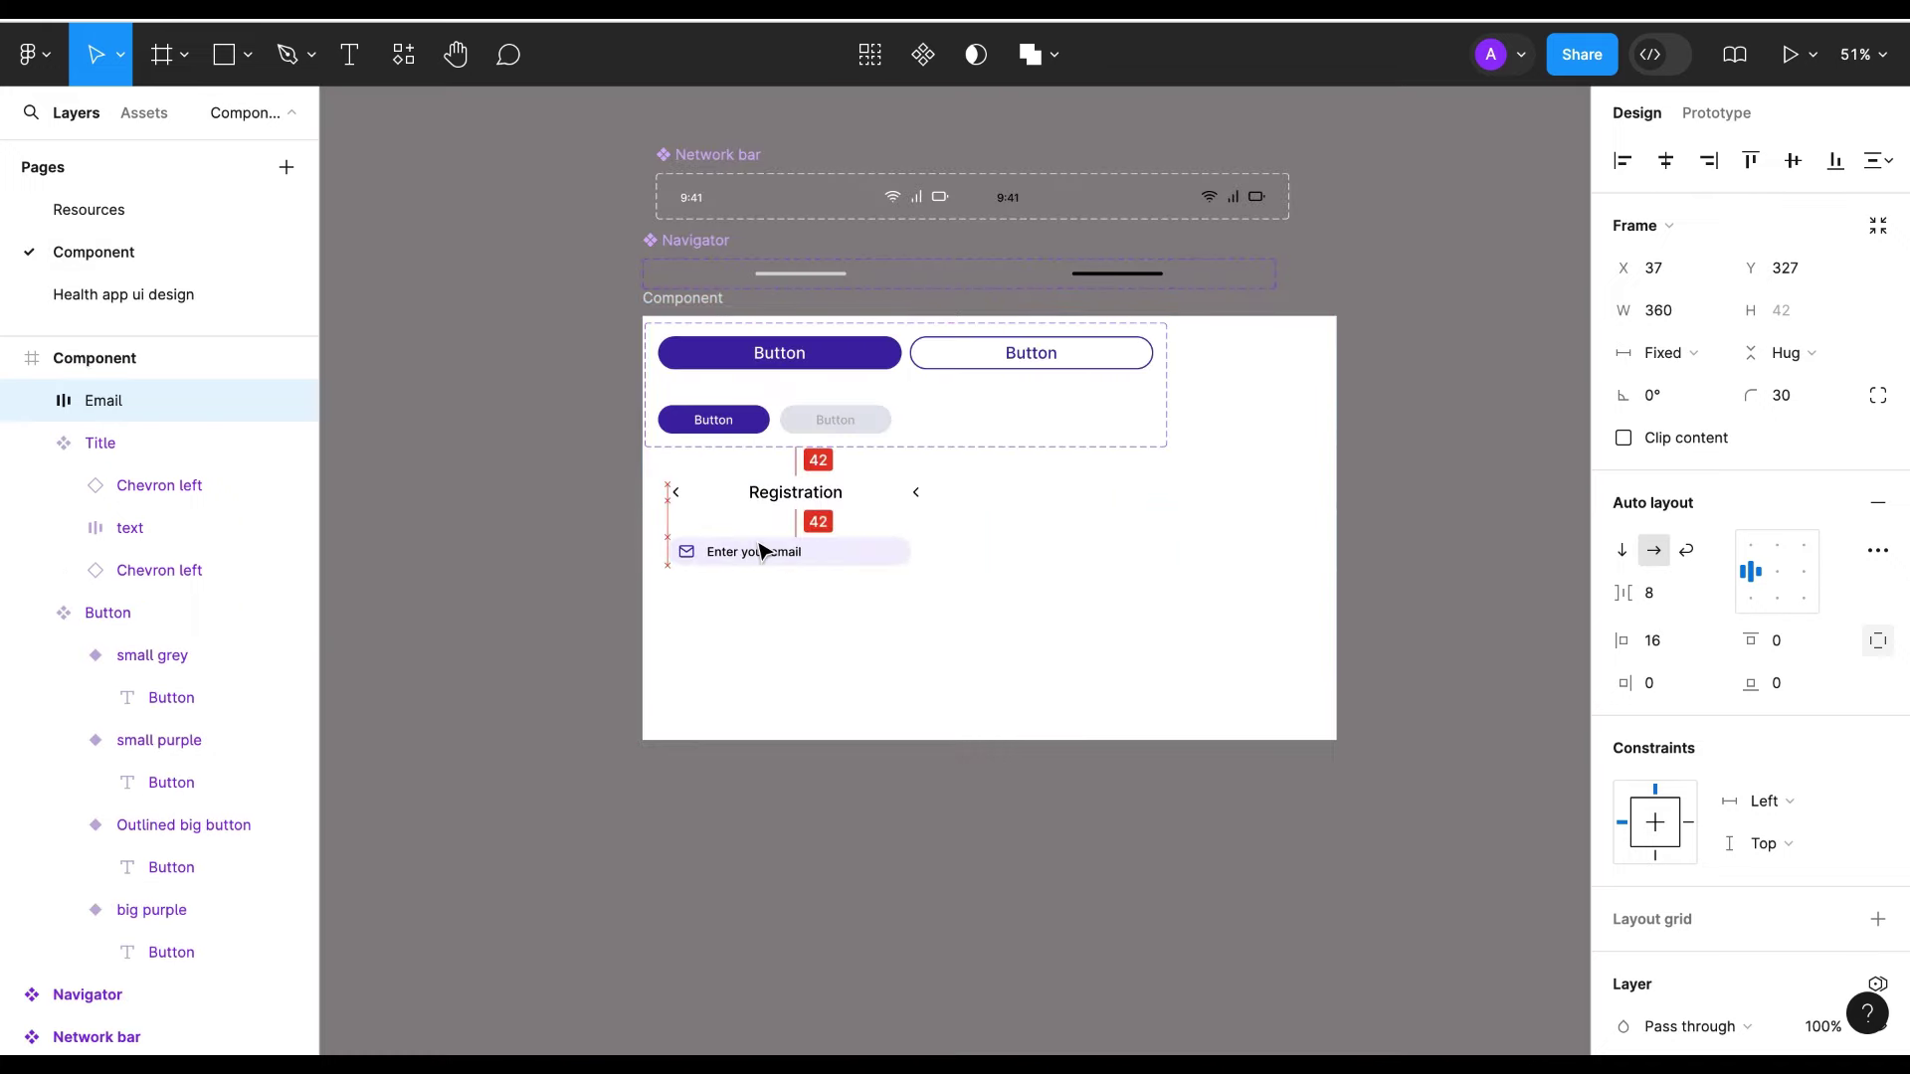
click(924, 55)
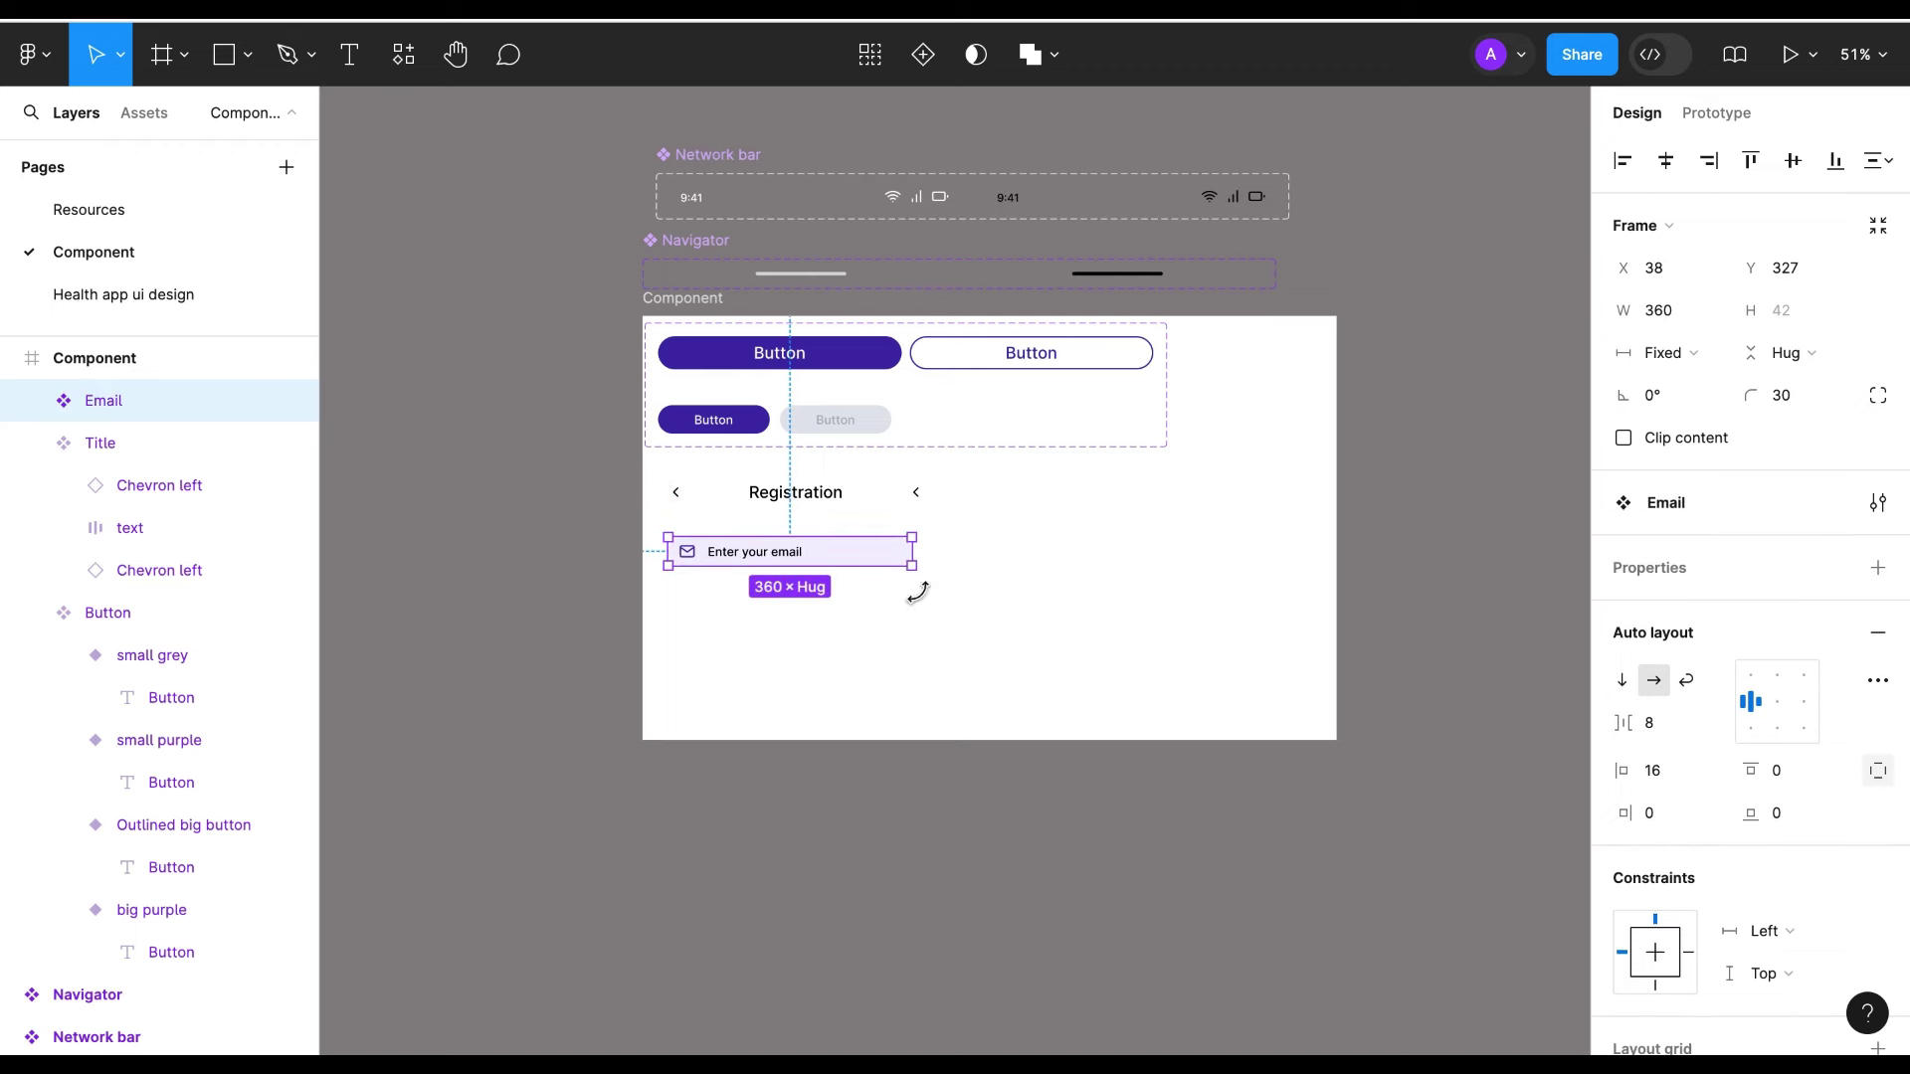
Back on the Health app ui design page, add a second email field and retext the first one 'name'.
click(189, 296)
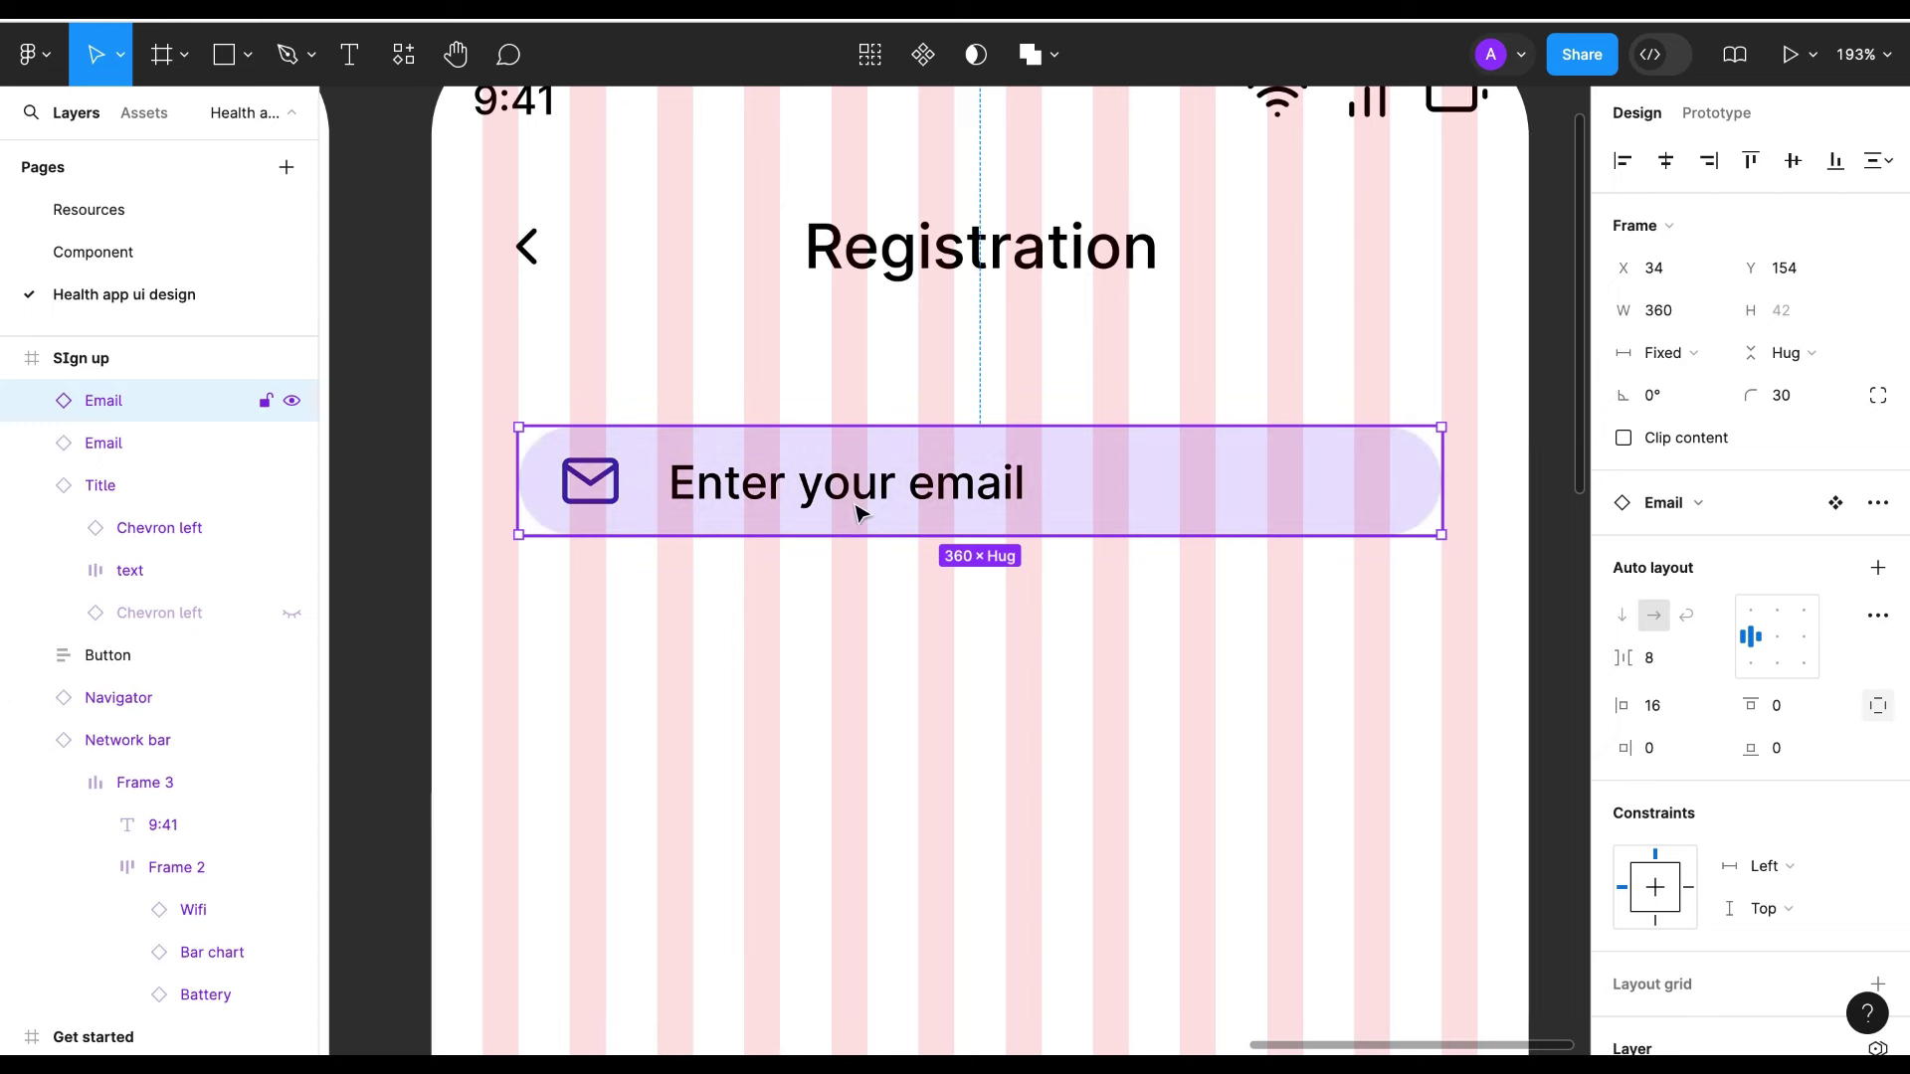
drag(858, 512, 852, 671)
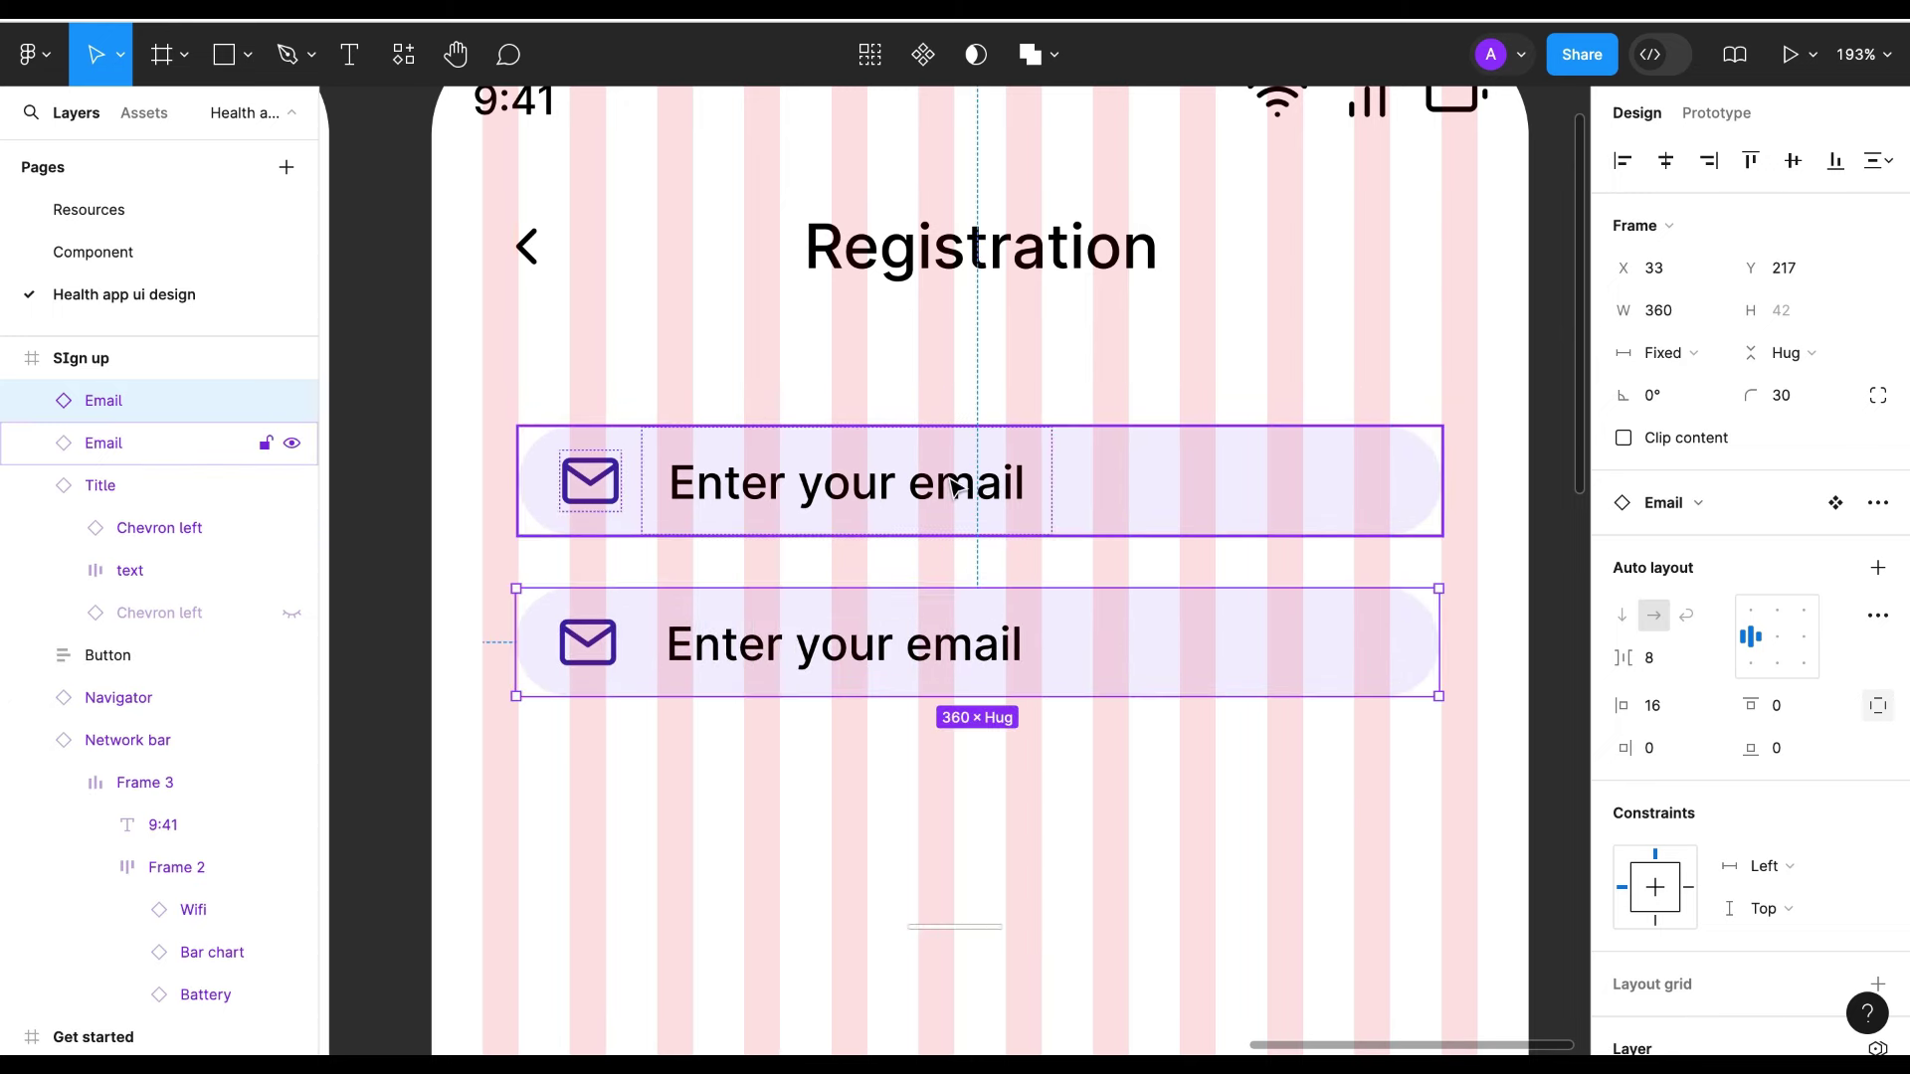
double_click(1010, 485)
click(1011, 484)
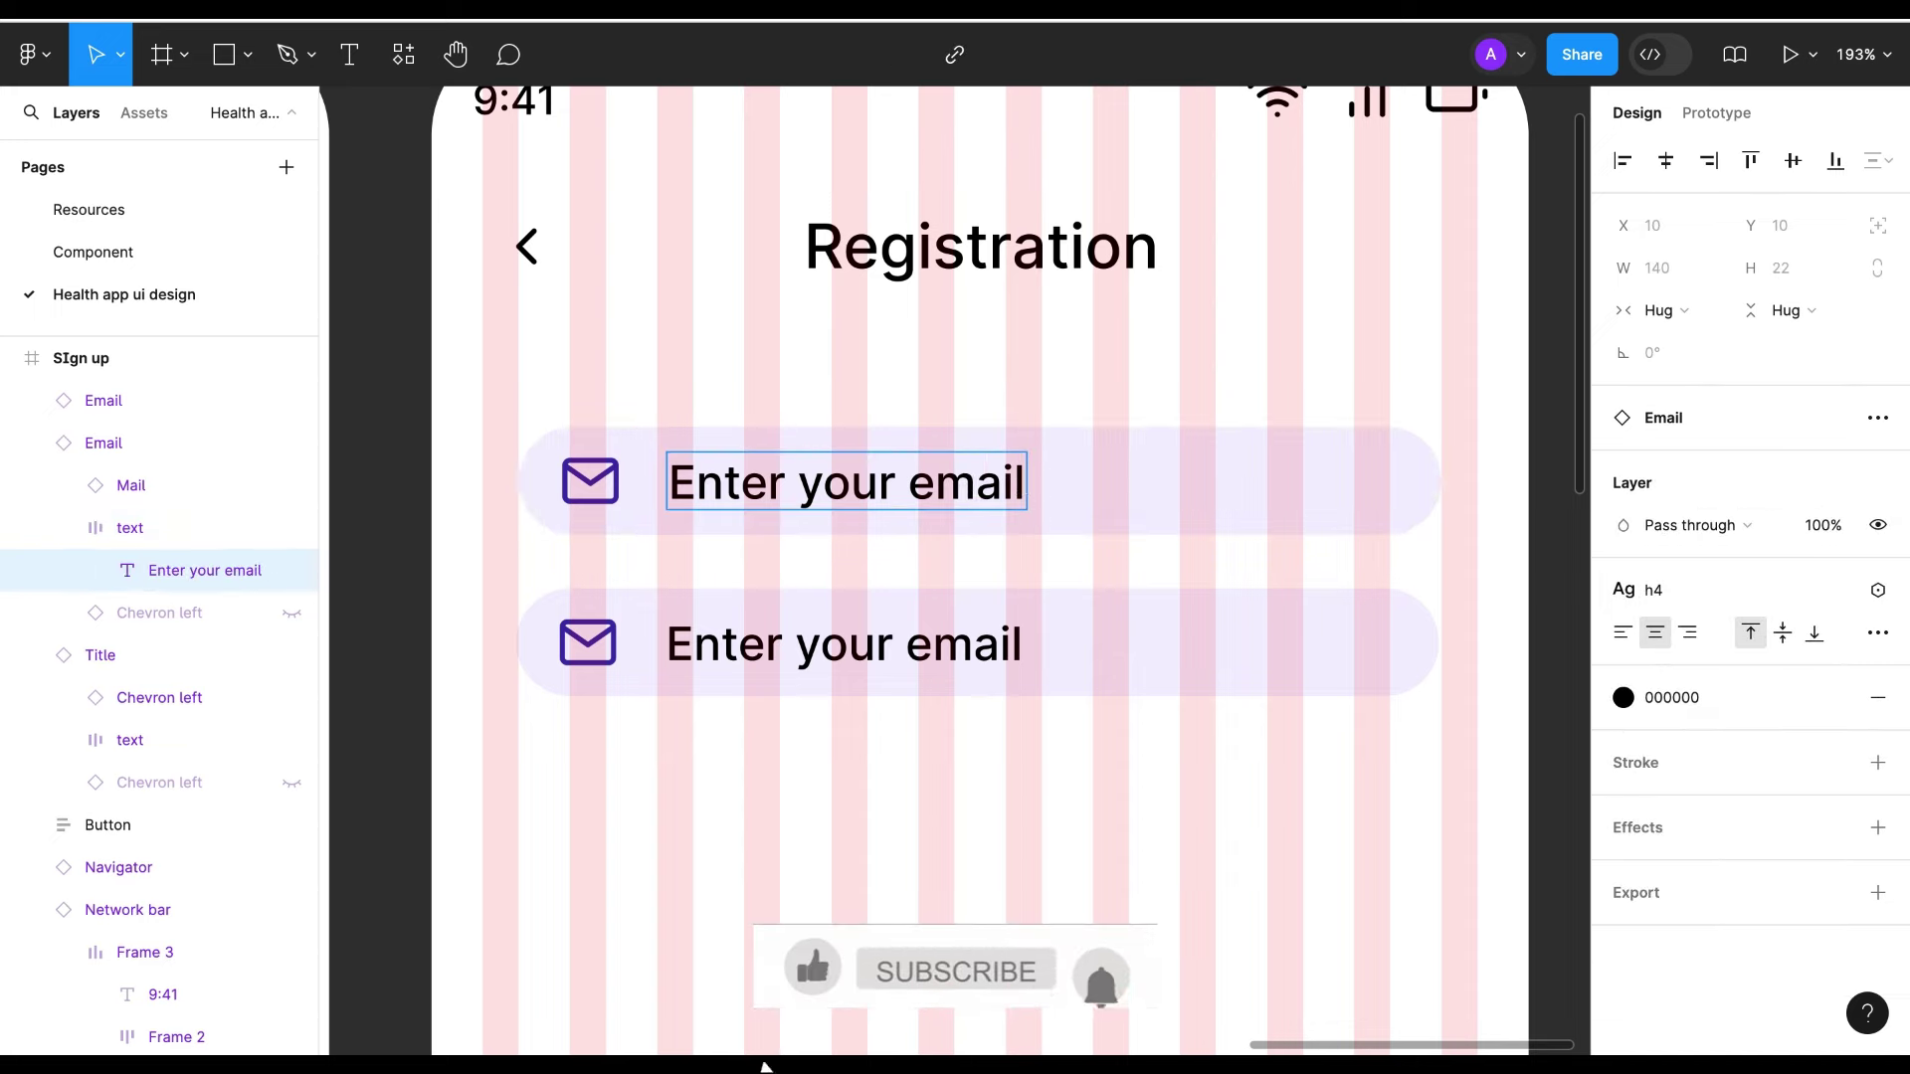
key(BackSpace)
key(BackSpace)
key(BackSpace)
text(name)
click(600, 488)
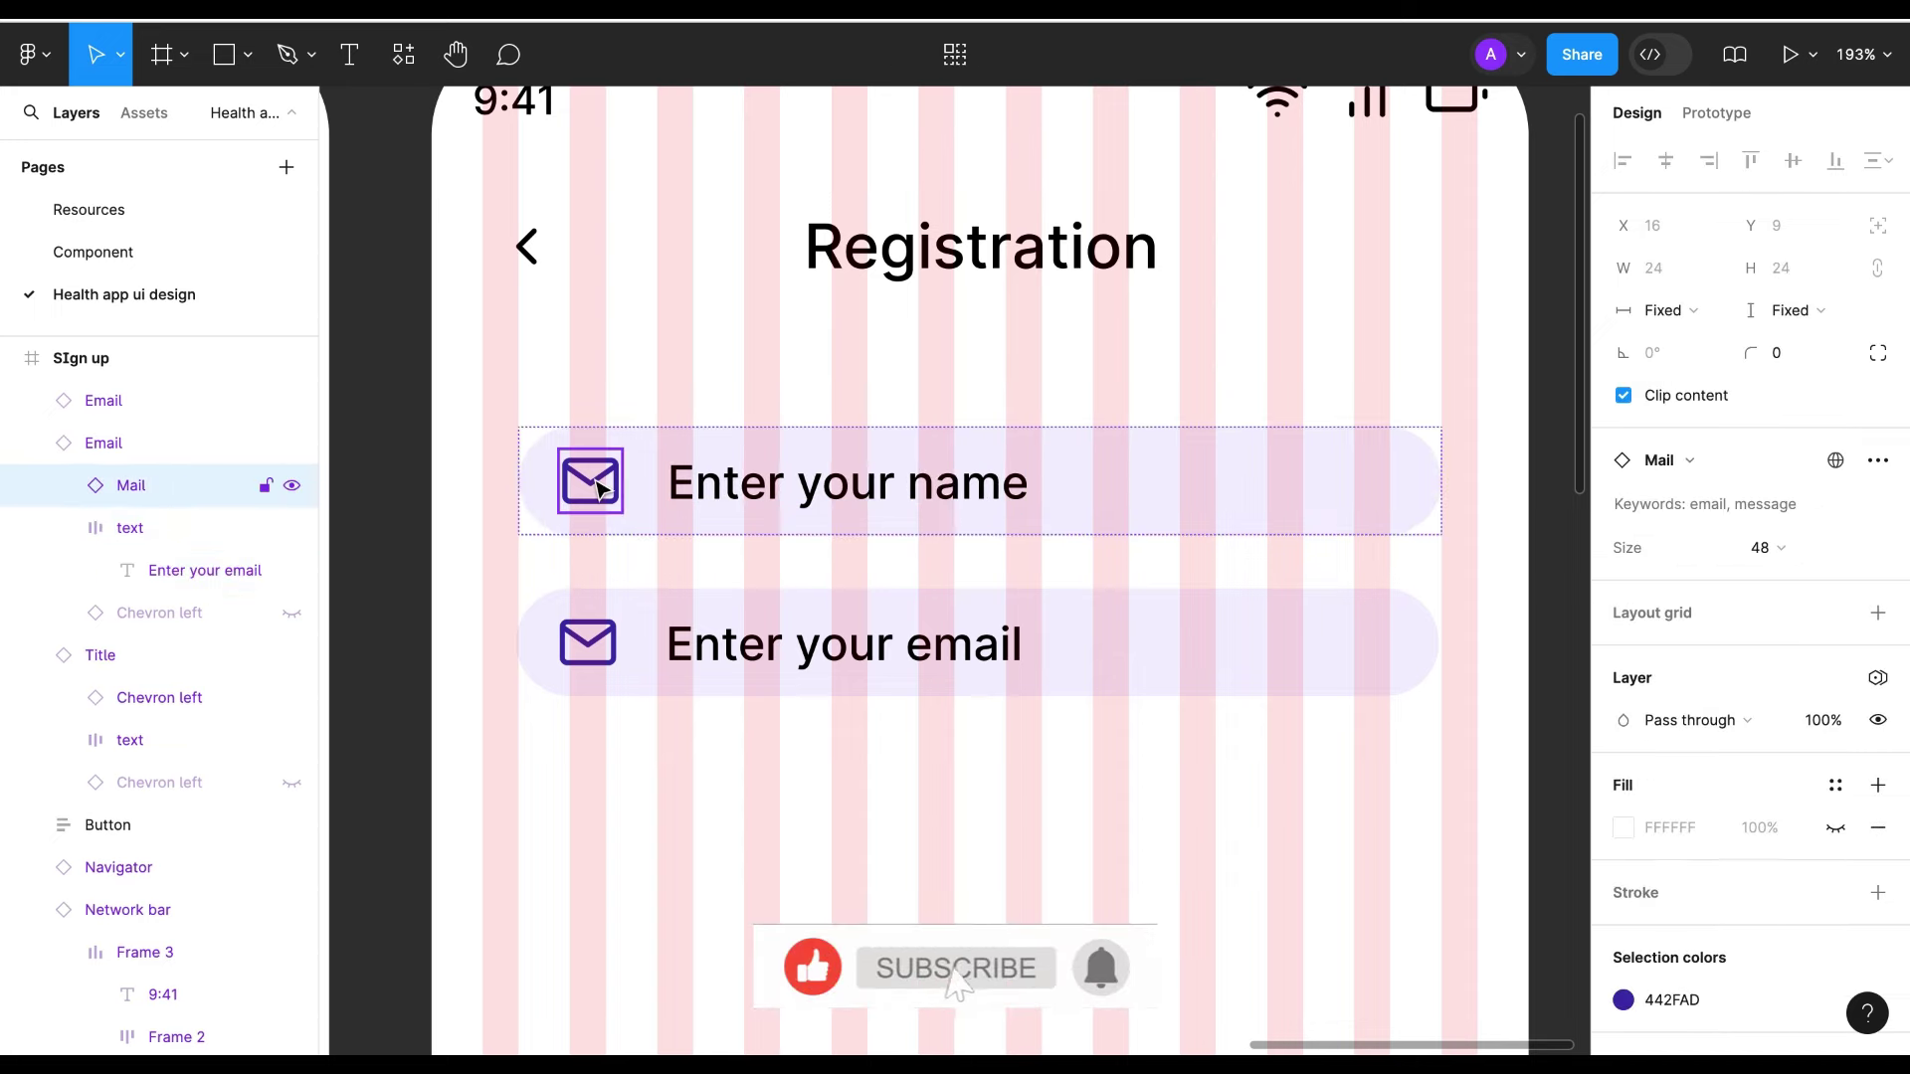
key(Return)
key(Escape)
key(Escape)
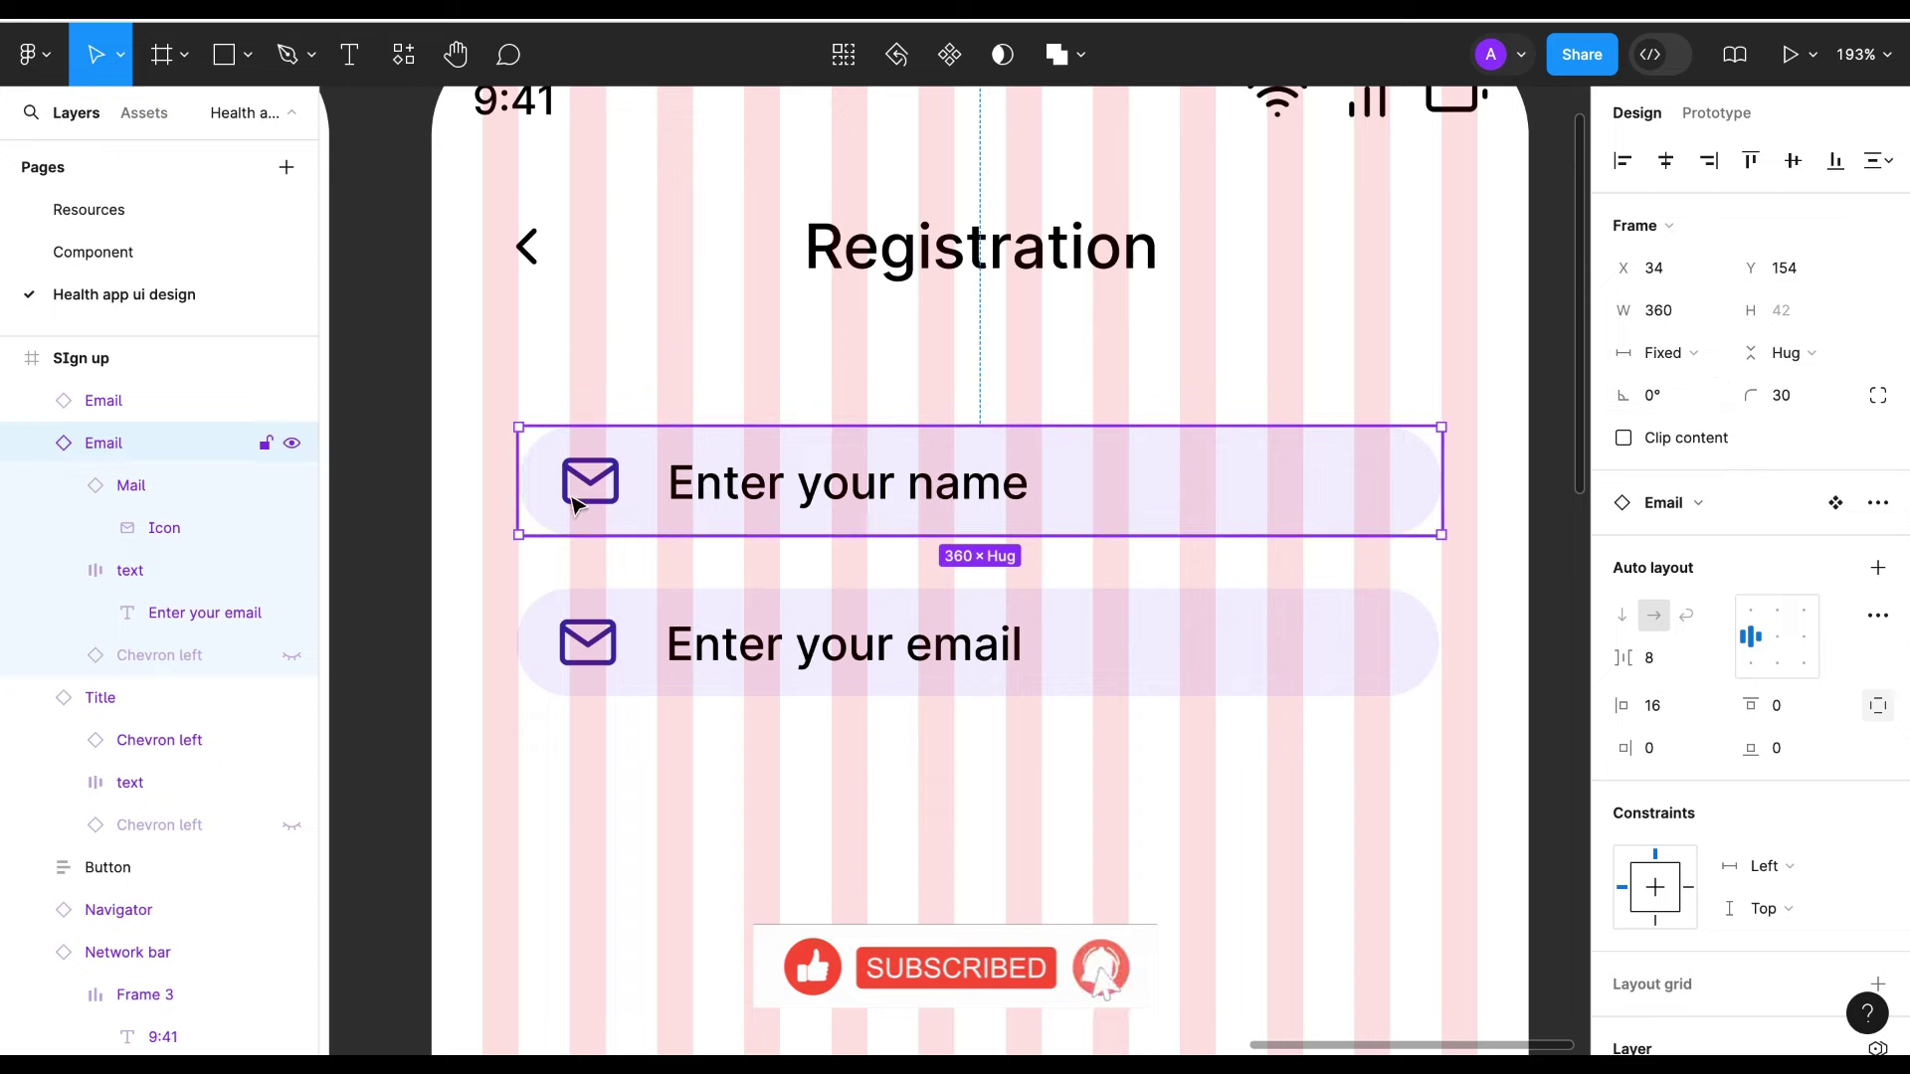
Swap the name field's envelope icon for the User icon.
key(Return)
click(1711, 458)
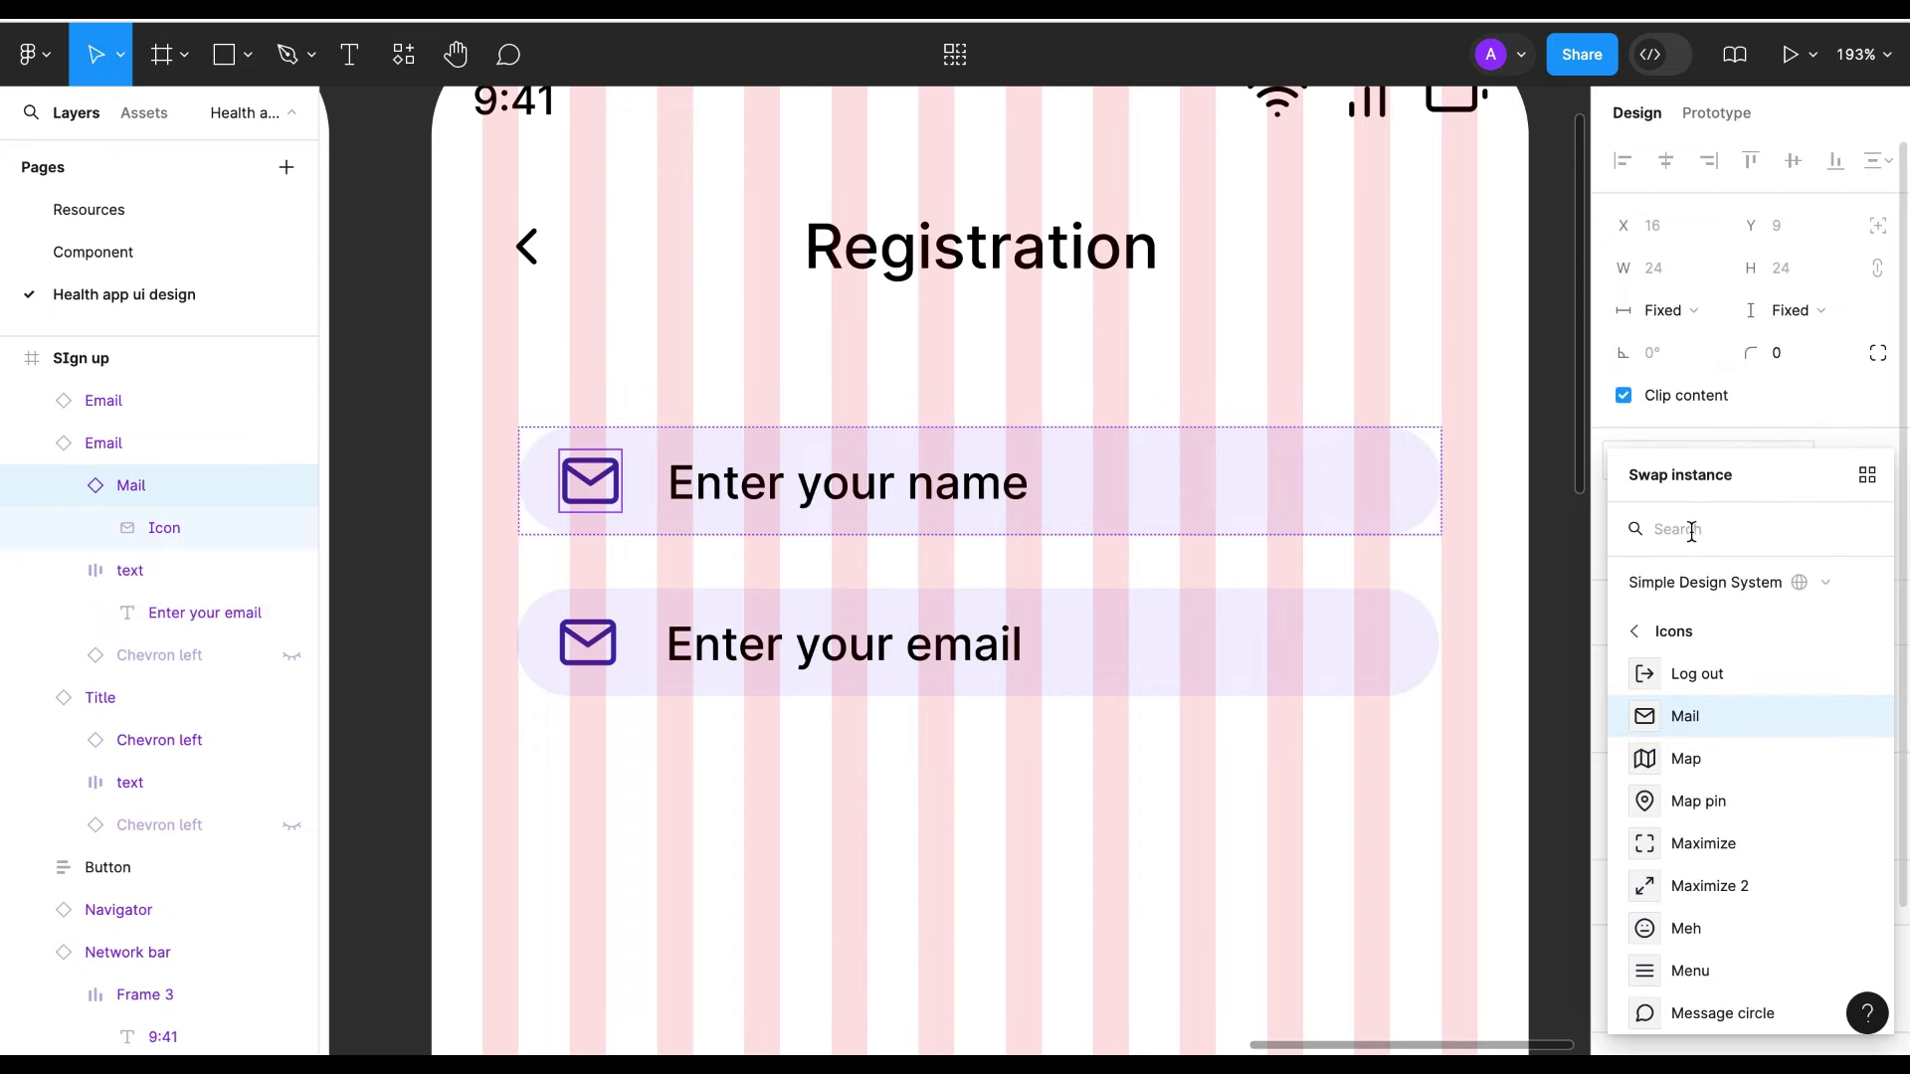
text(user)
click(1684, 635)
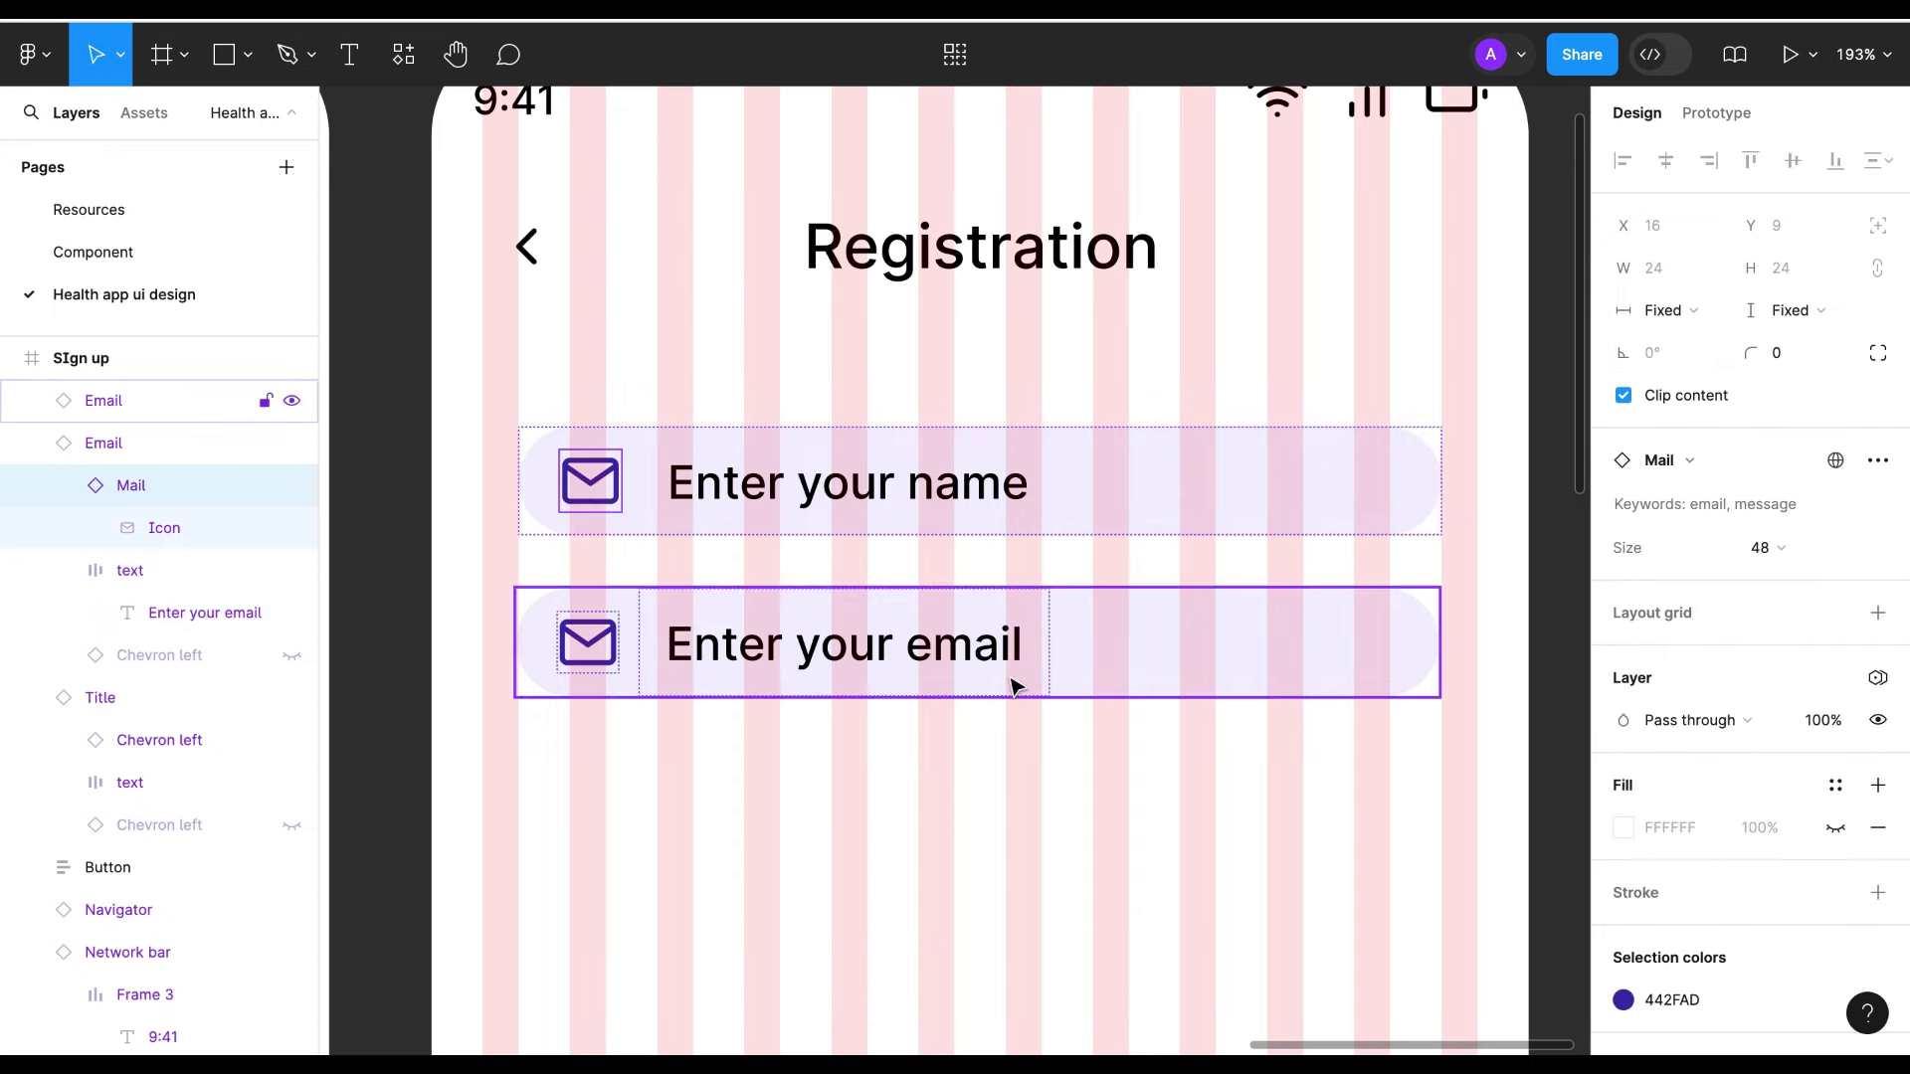
Duplicate the email field below it and change the copy's text to 'Password'.
click(731, 657)
key(ctrl+d)
drag(810, 662, 811, 826)
double_click(811, 826)
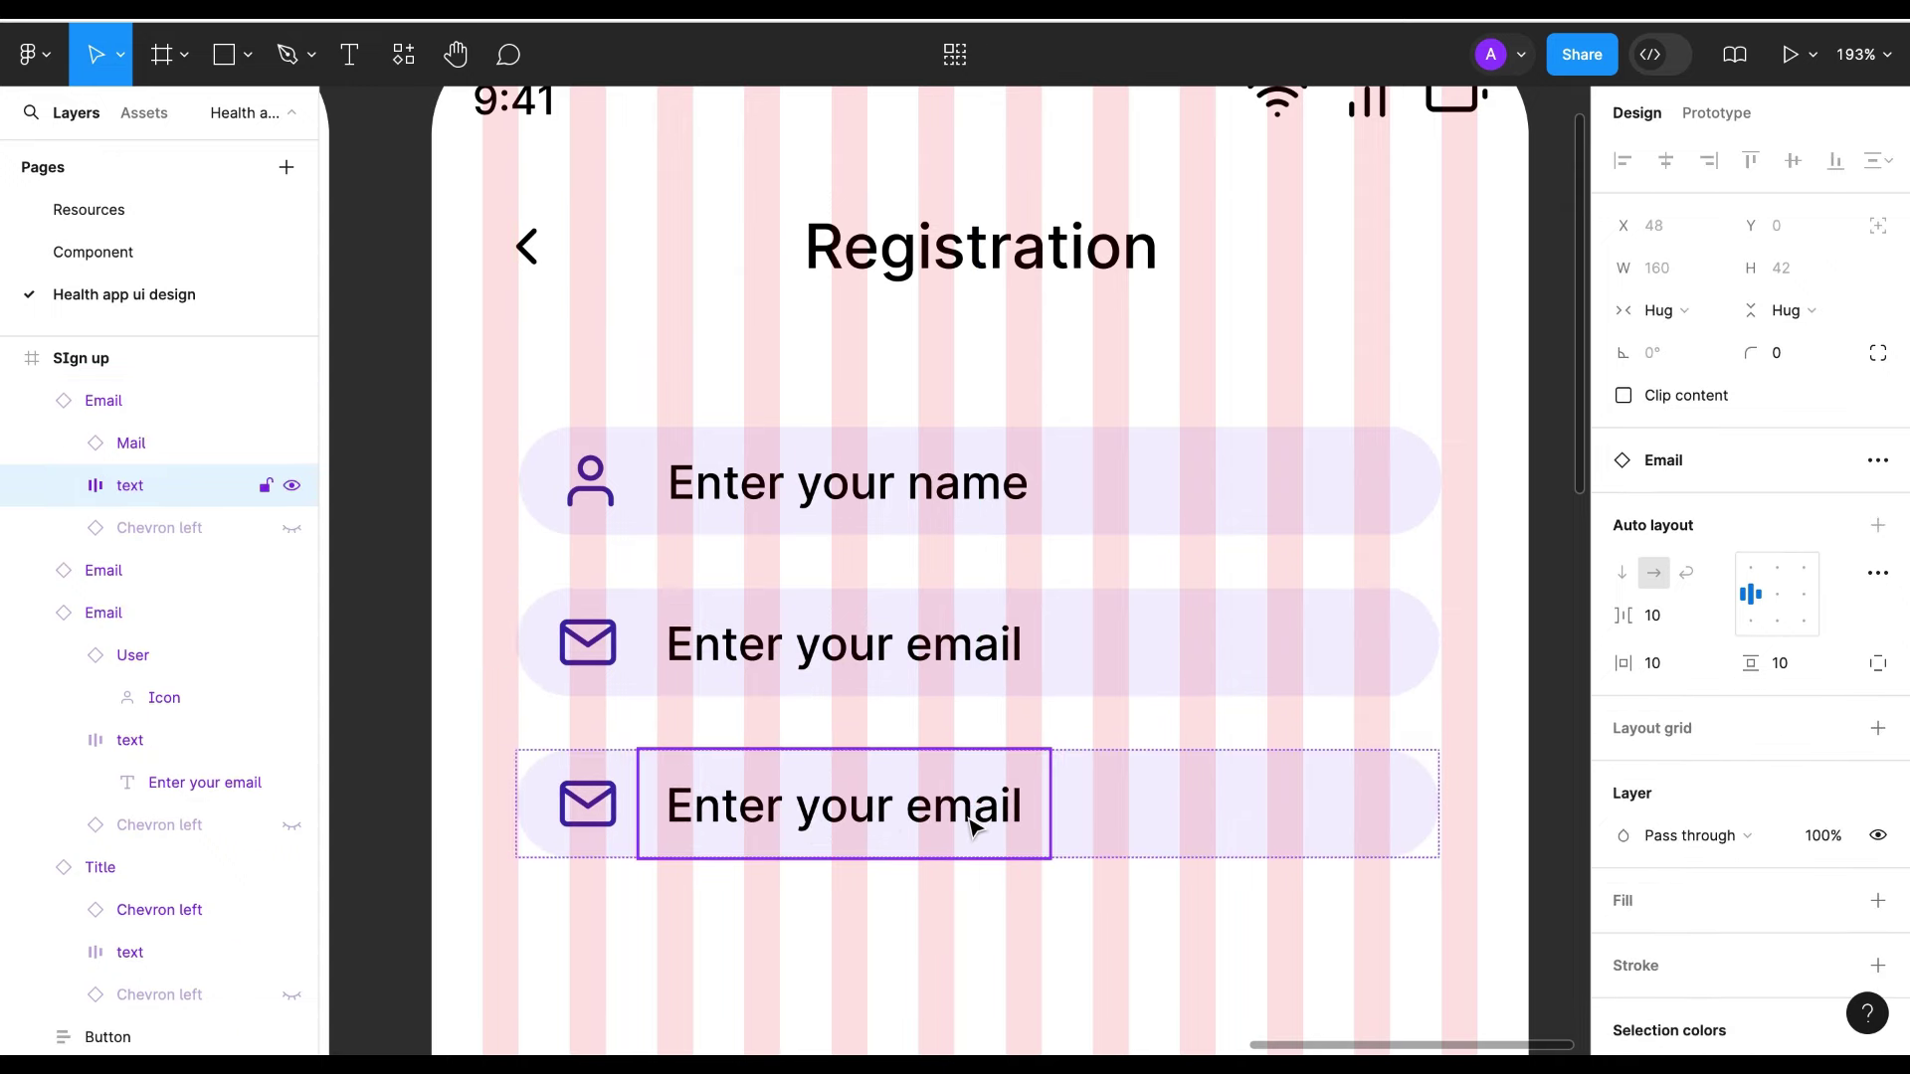
double_click(977, 828)
key(Return)
text(Password)
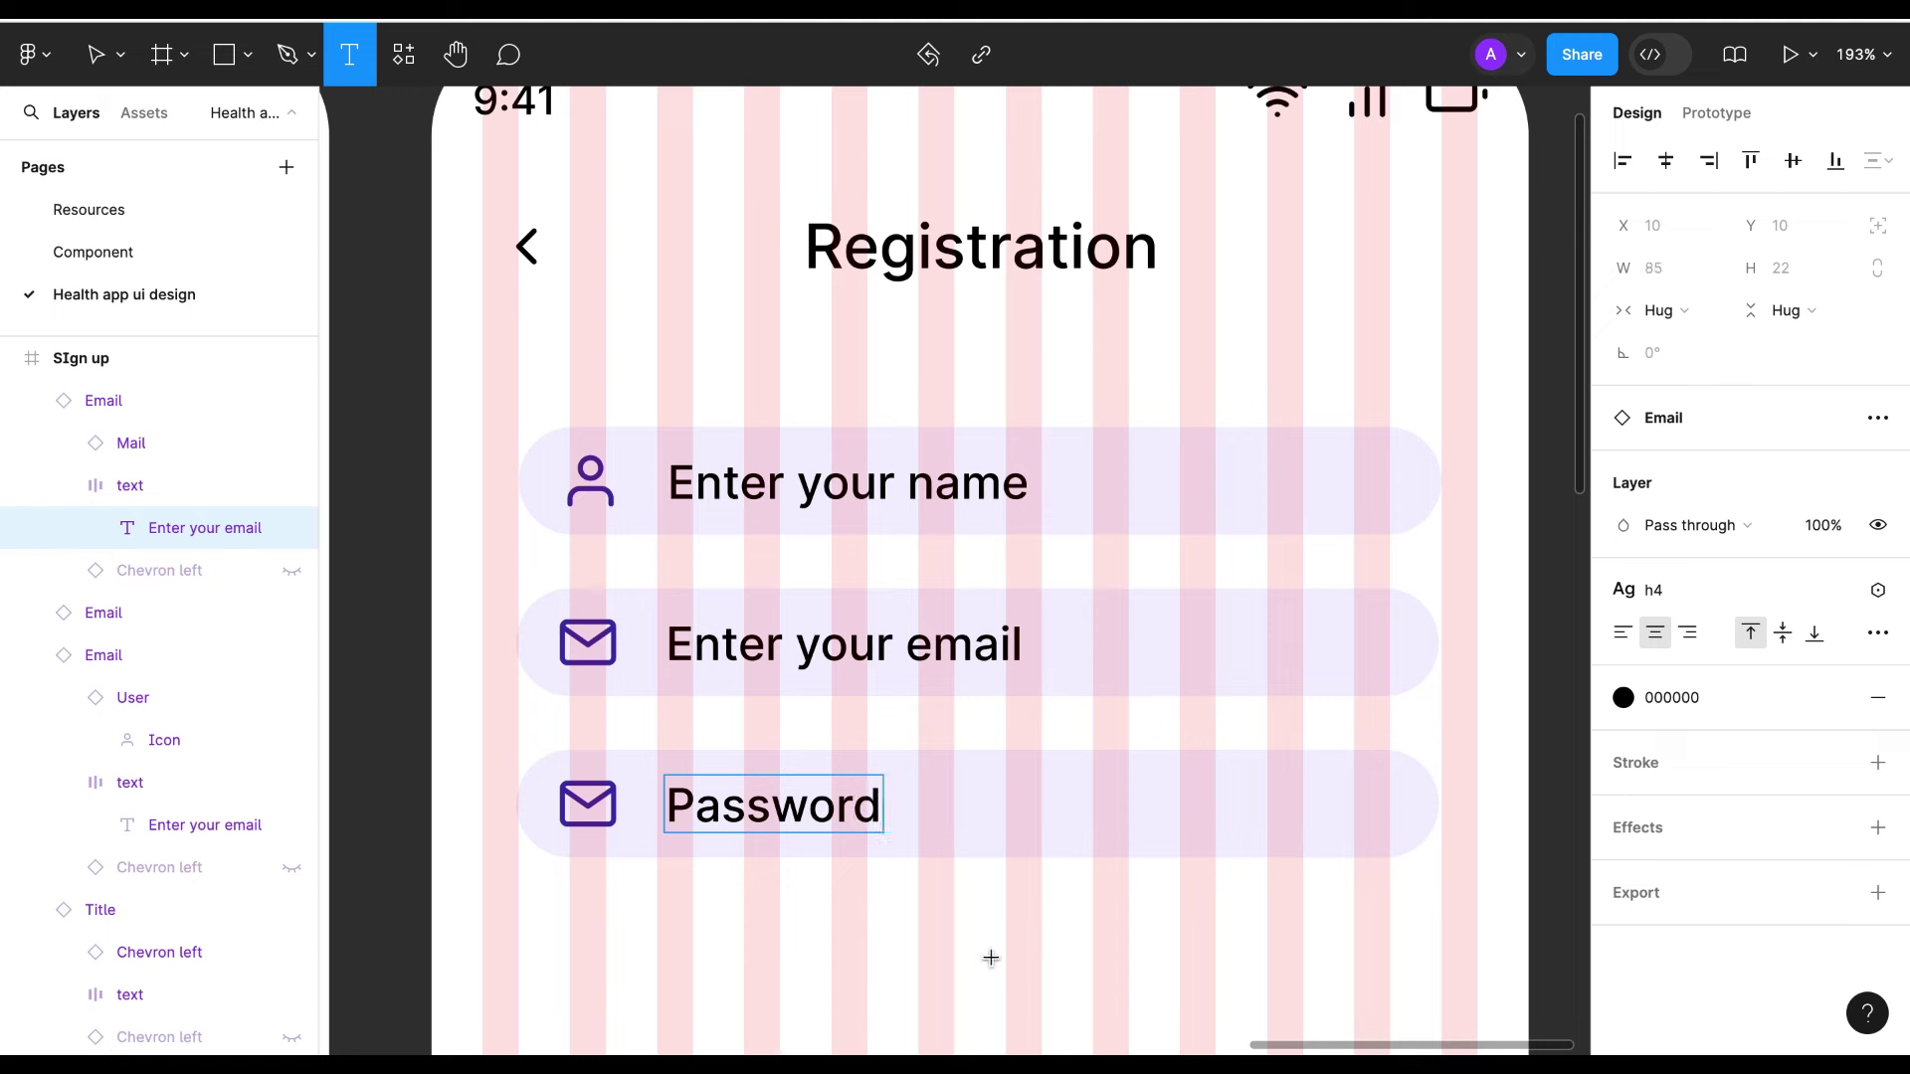
click(989, 959)
click(746, 818)
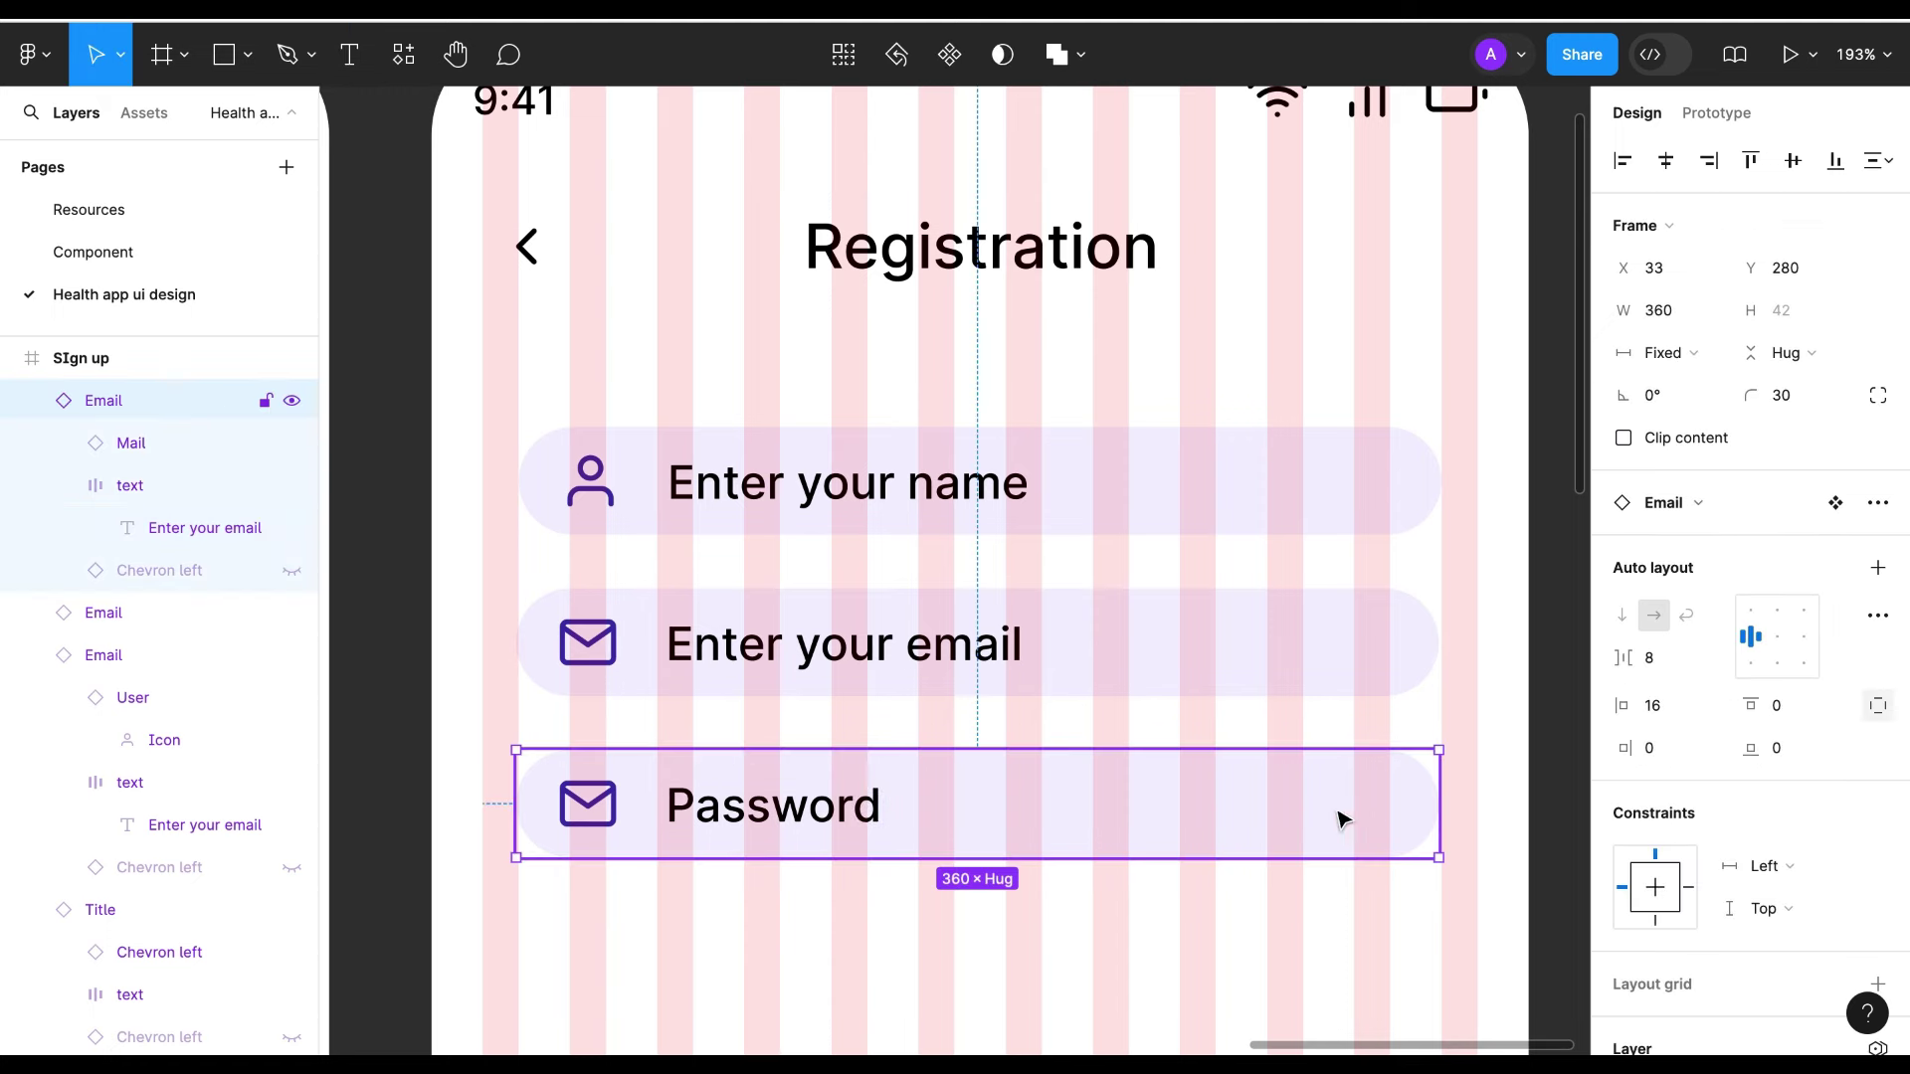
Show the Password row's hidden chevron and swap it for the Eye off icon.
click(292, 570)
click(957, 803)
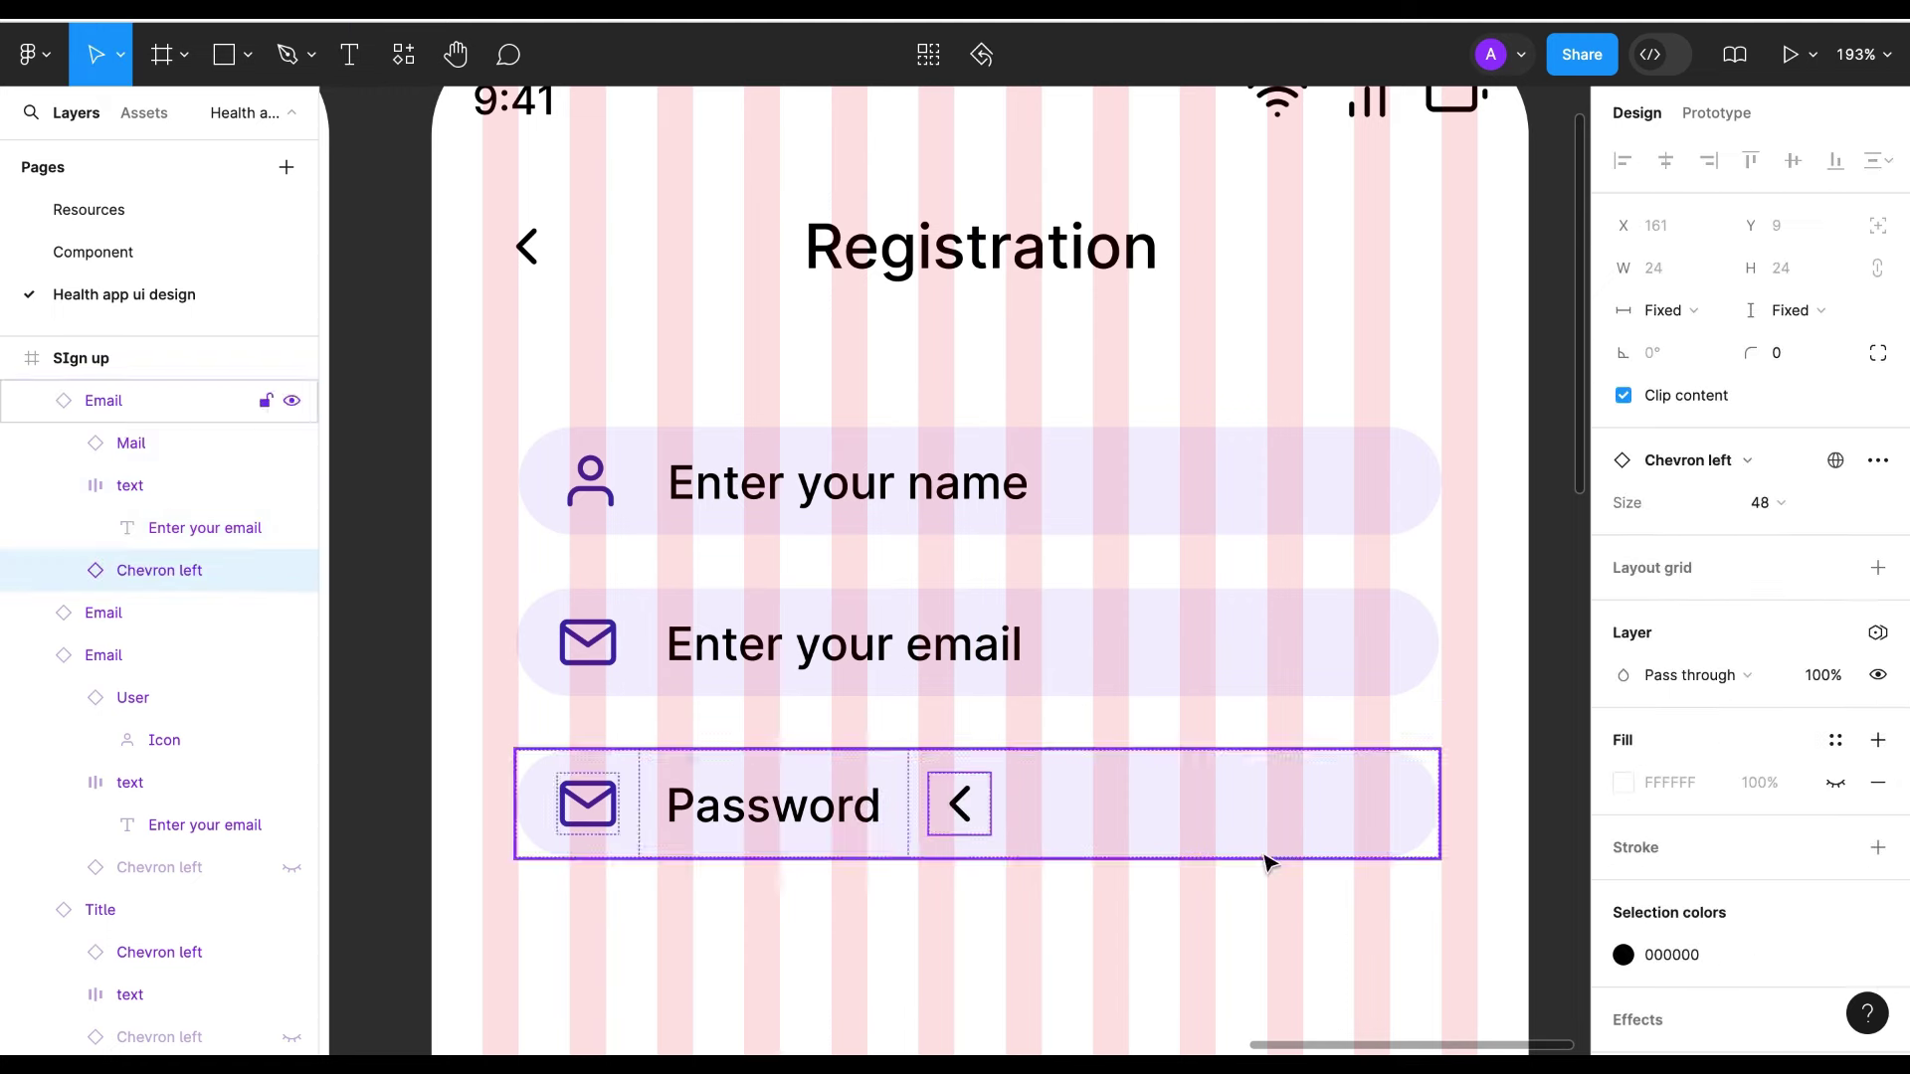
click(1675, 463)
text(eye)
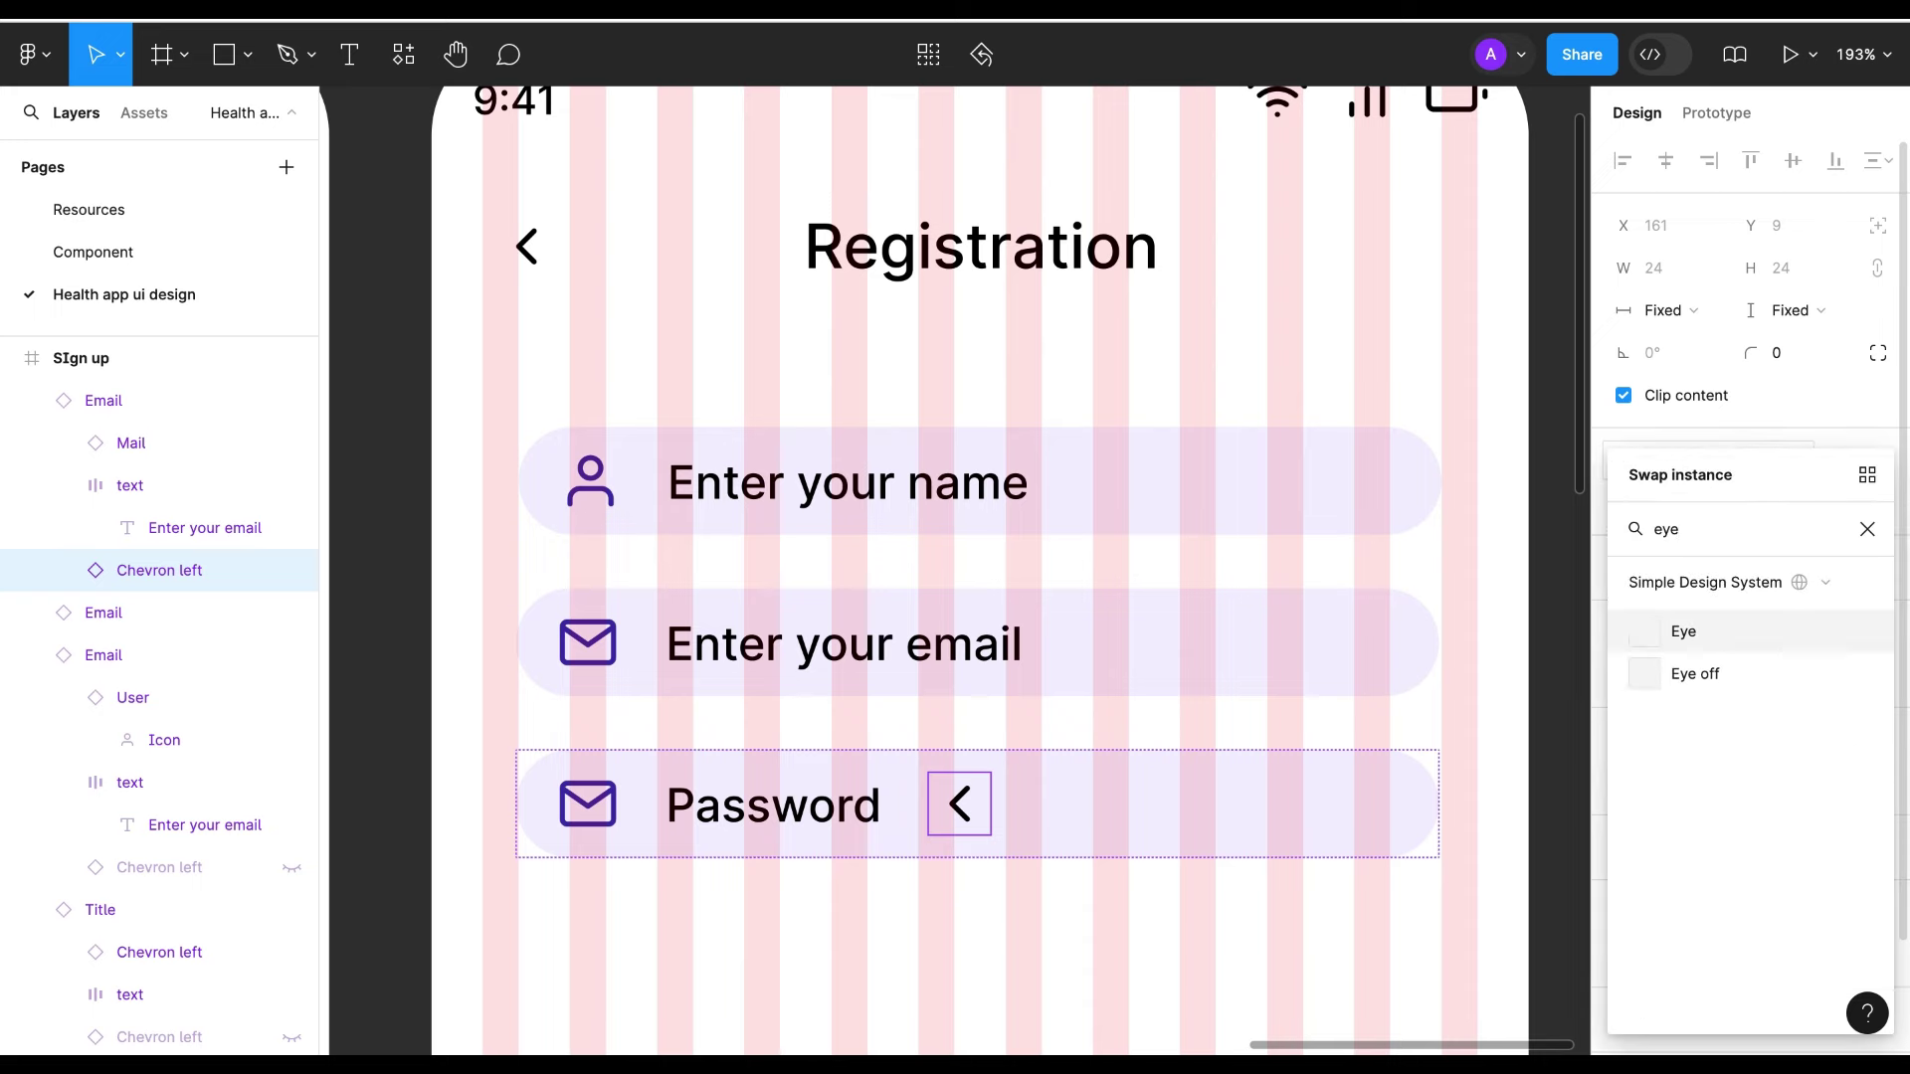
click(1691, 673)
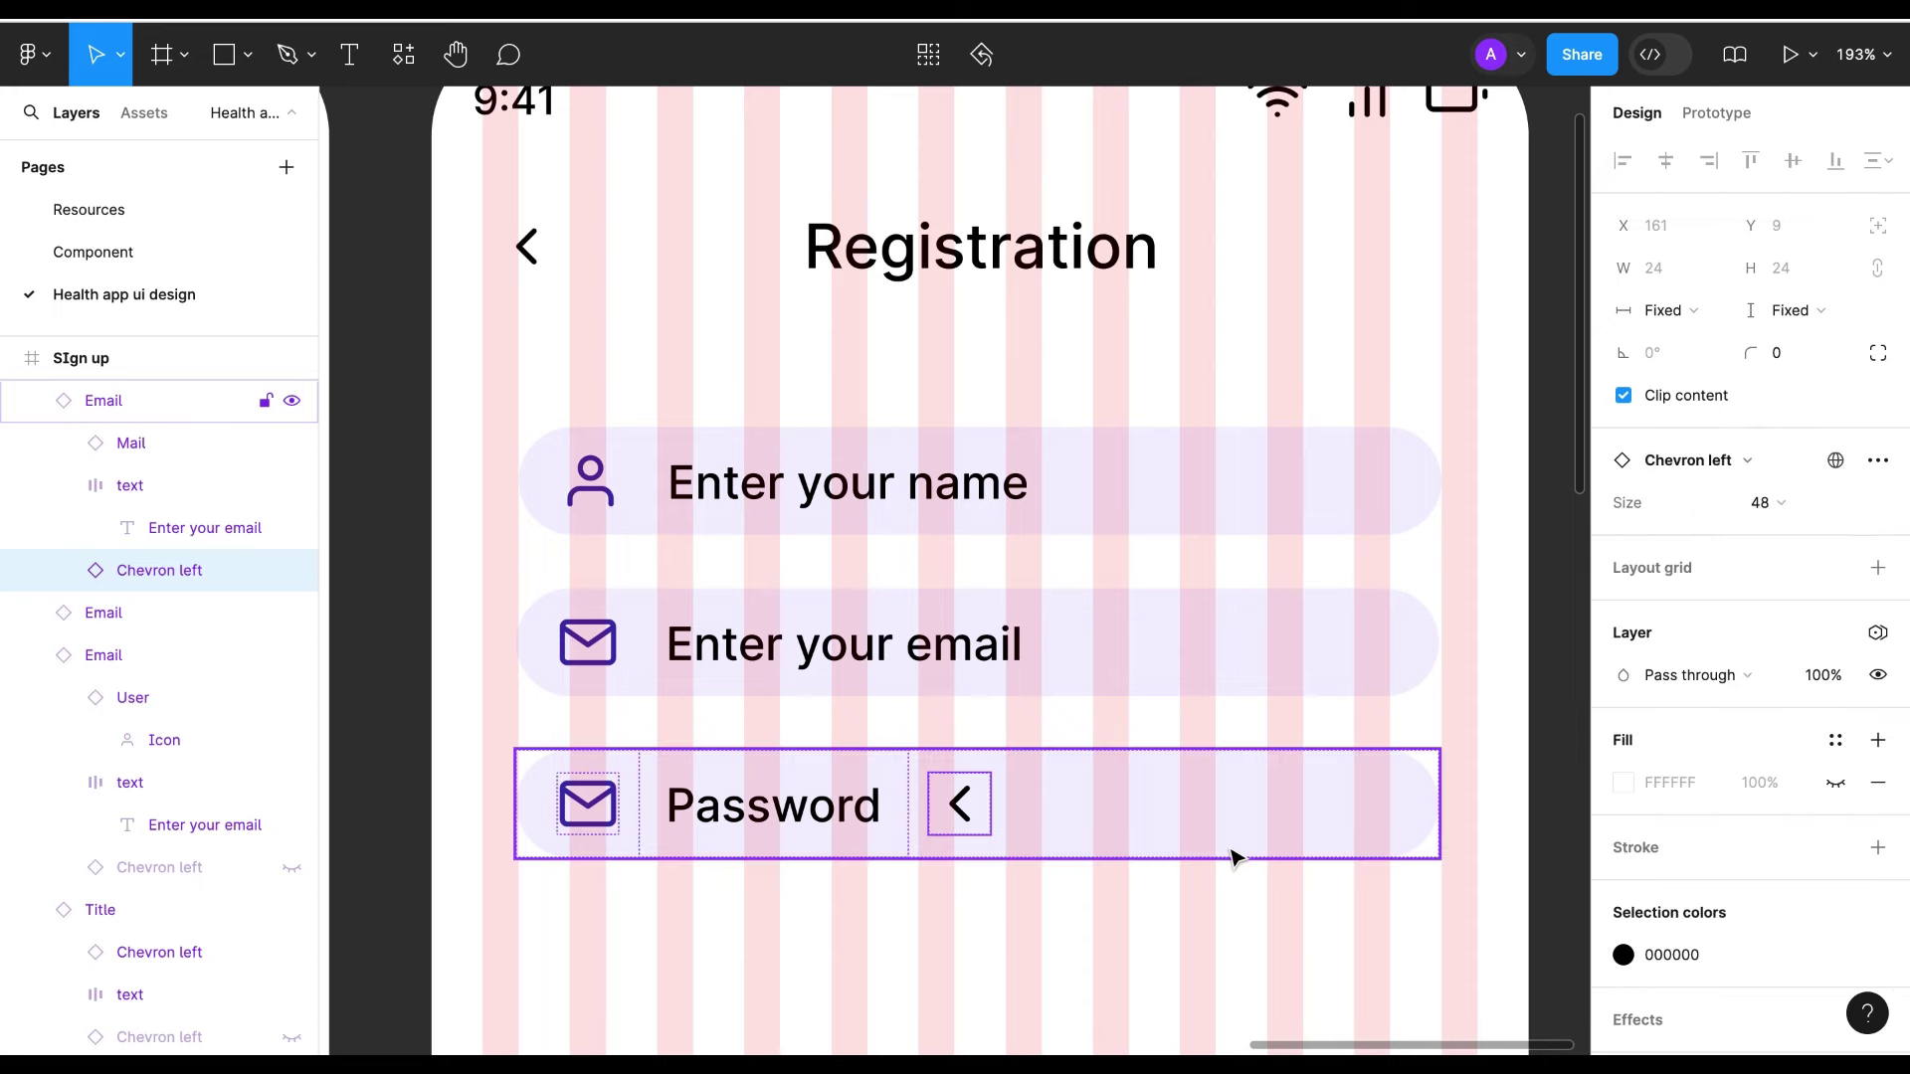
Centre the Password row's contents with Auto gap and 16 right padding.
click(960, 854)
click(1781, 637)
click(1668, 667)
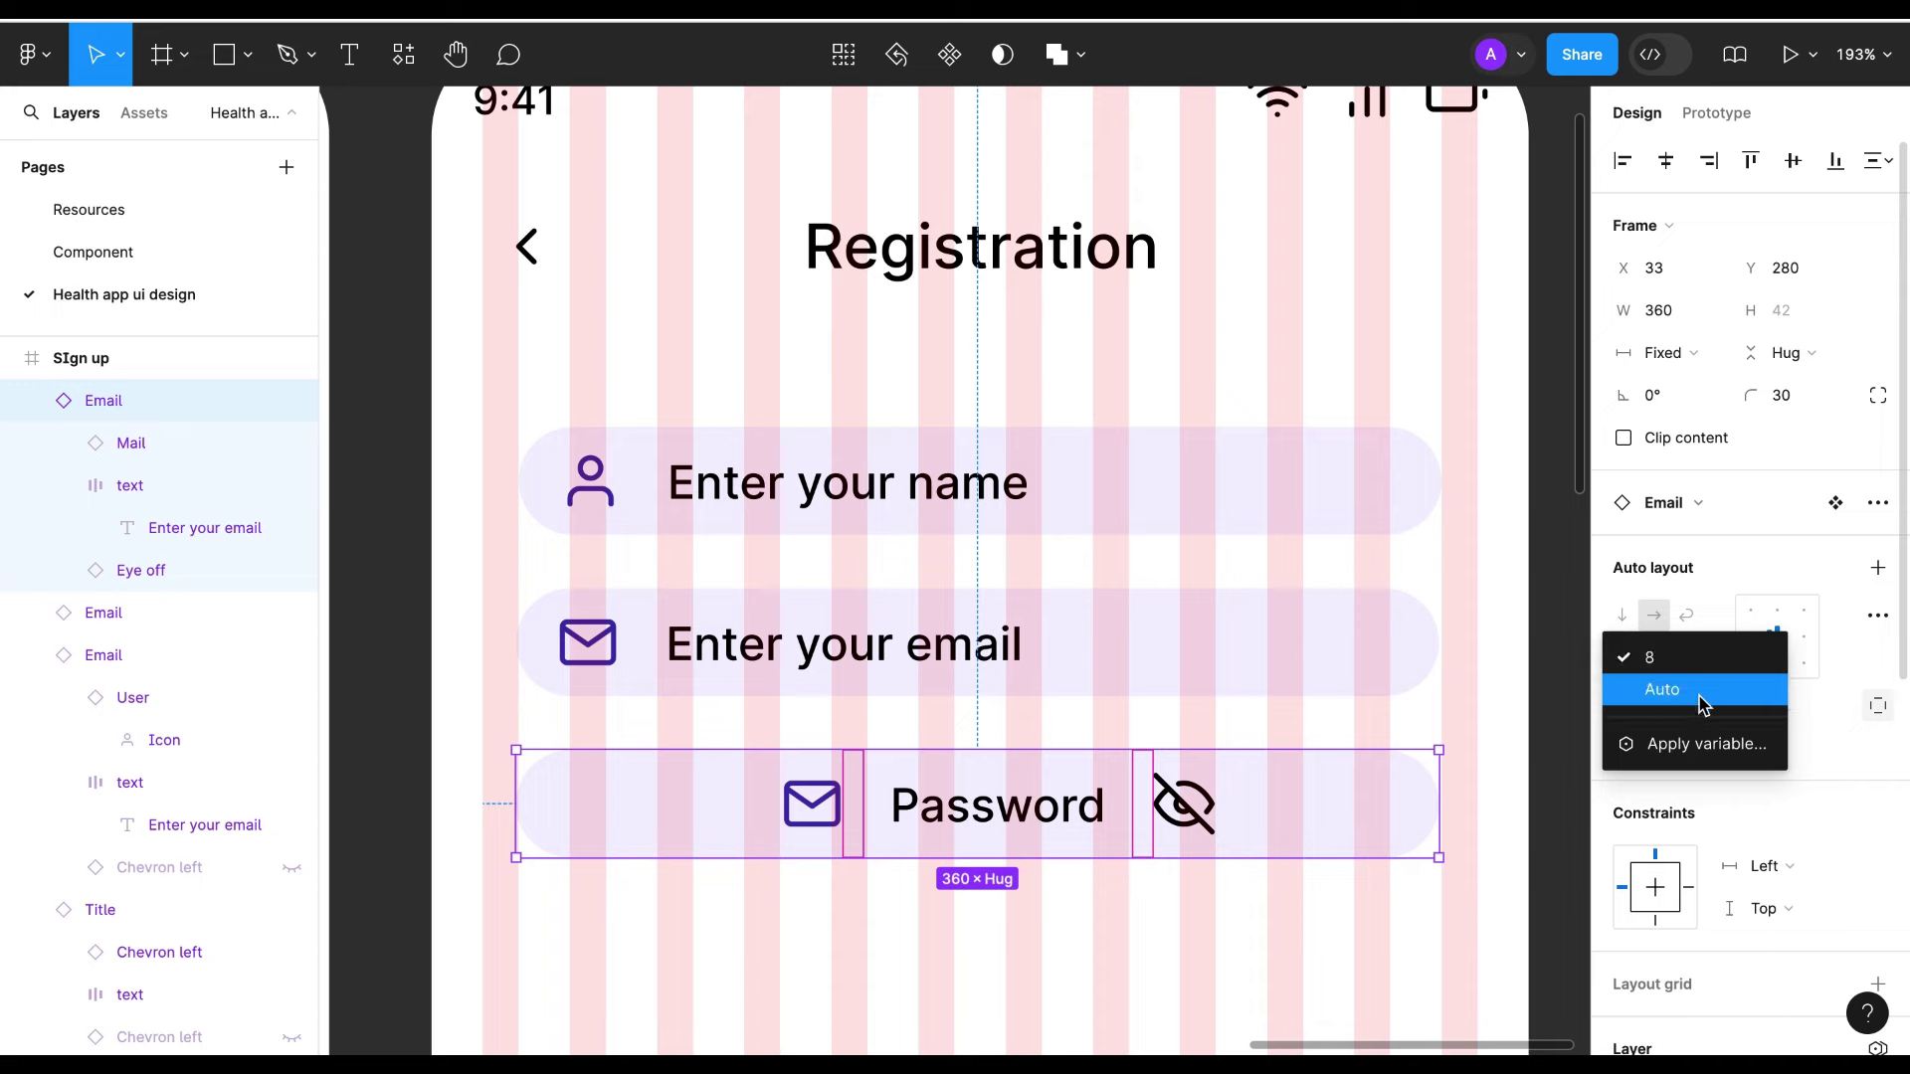
click(1700, 700)
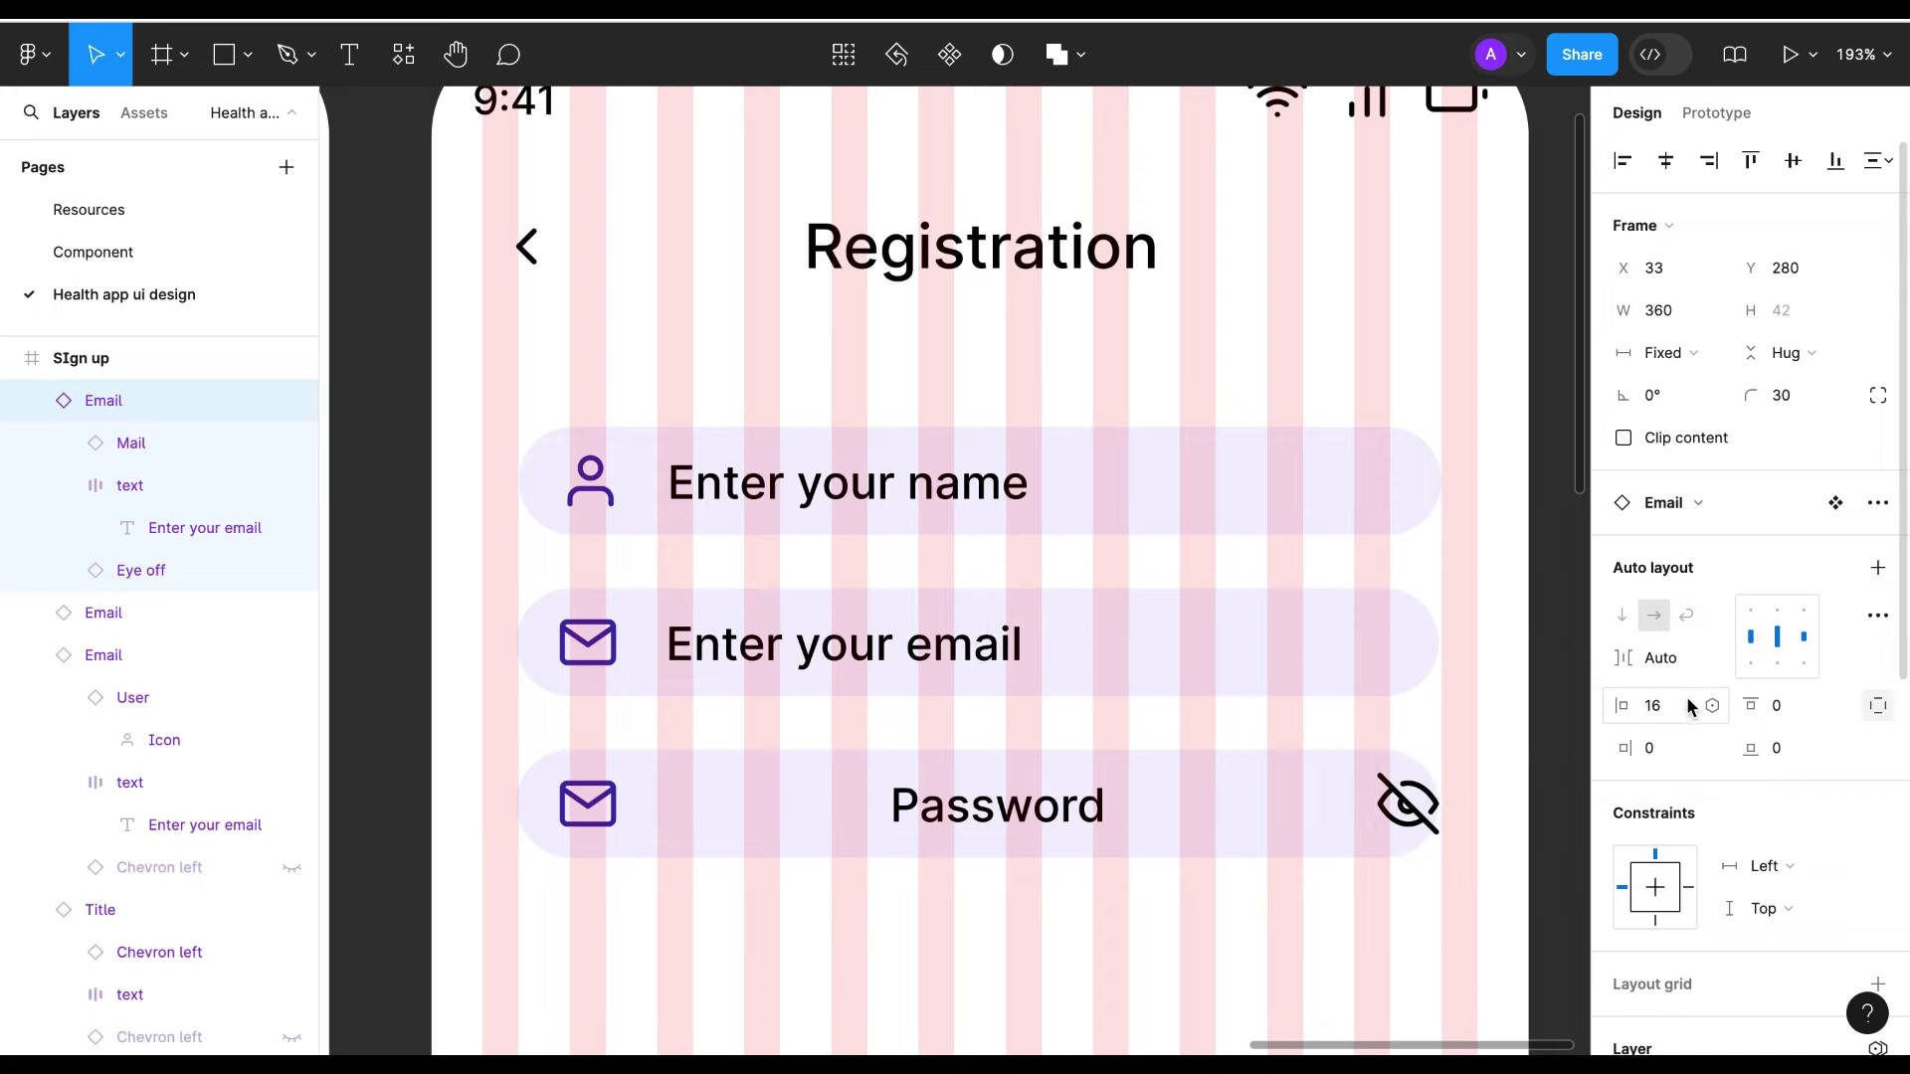
click(1654, 756)
text(16)
key(Return)
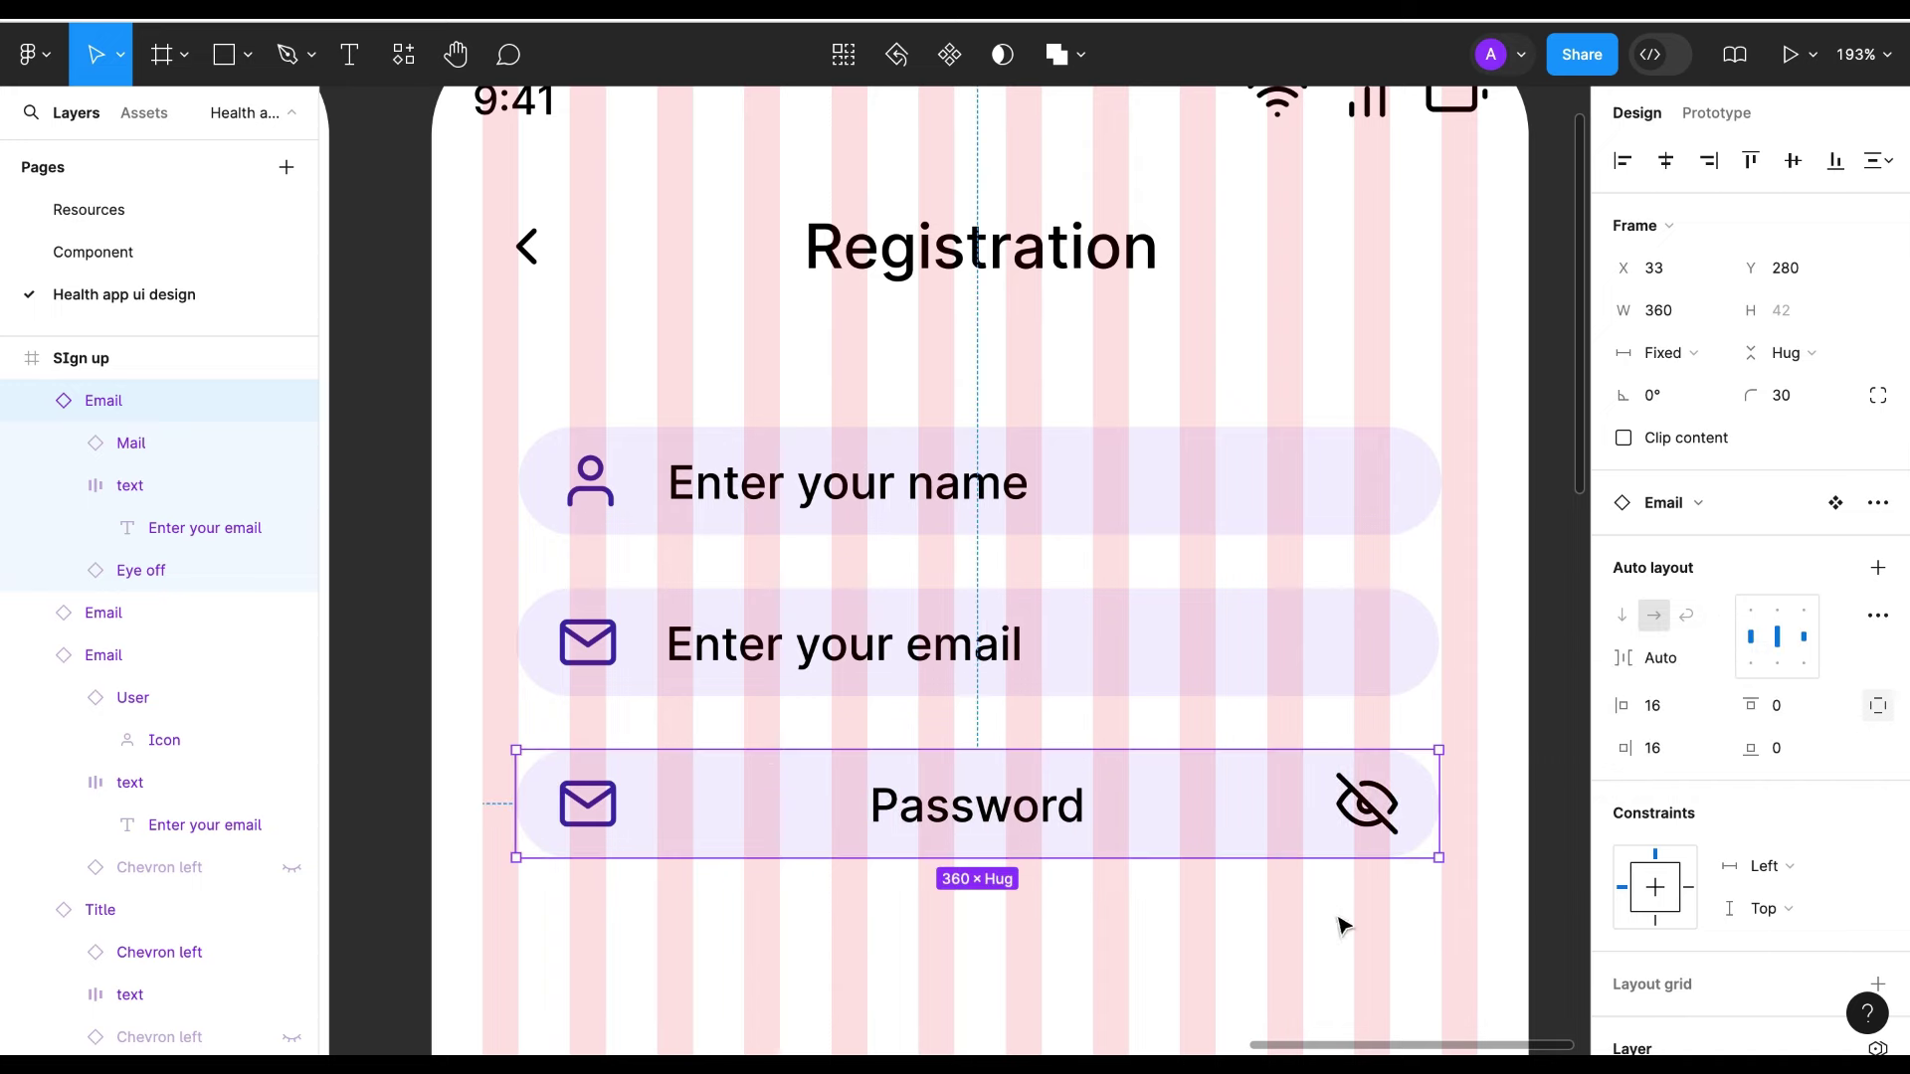
Colour the Eye off icon grey B4B4B4.
click(1386, 818)
scroll(1661, 737, down, 3)
click(1623, 825)
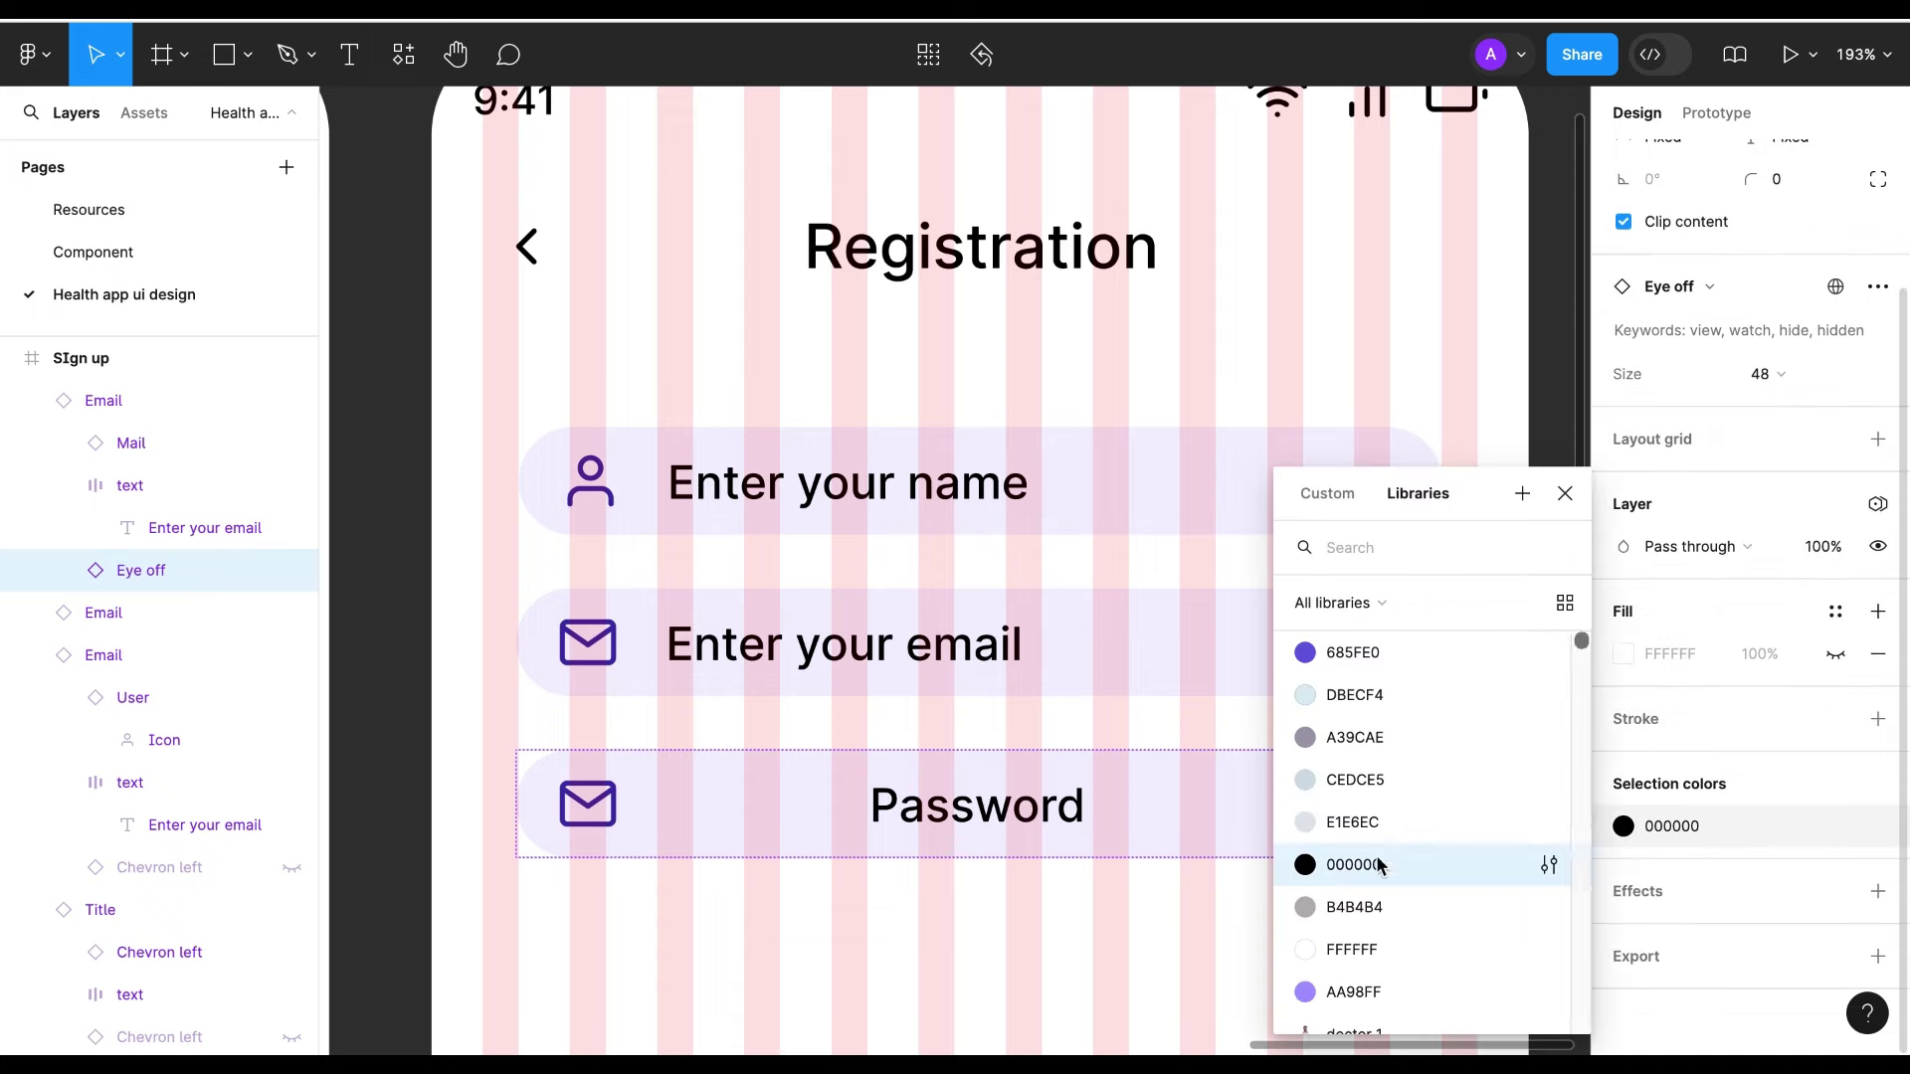
click(1353, 904)
Replace the Password row's envelope icon with the Lock icon.
click(1137, 945)
scroll(1137, 945, down, 2)
click(639, 818)
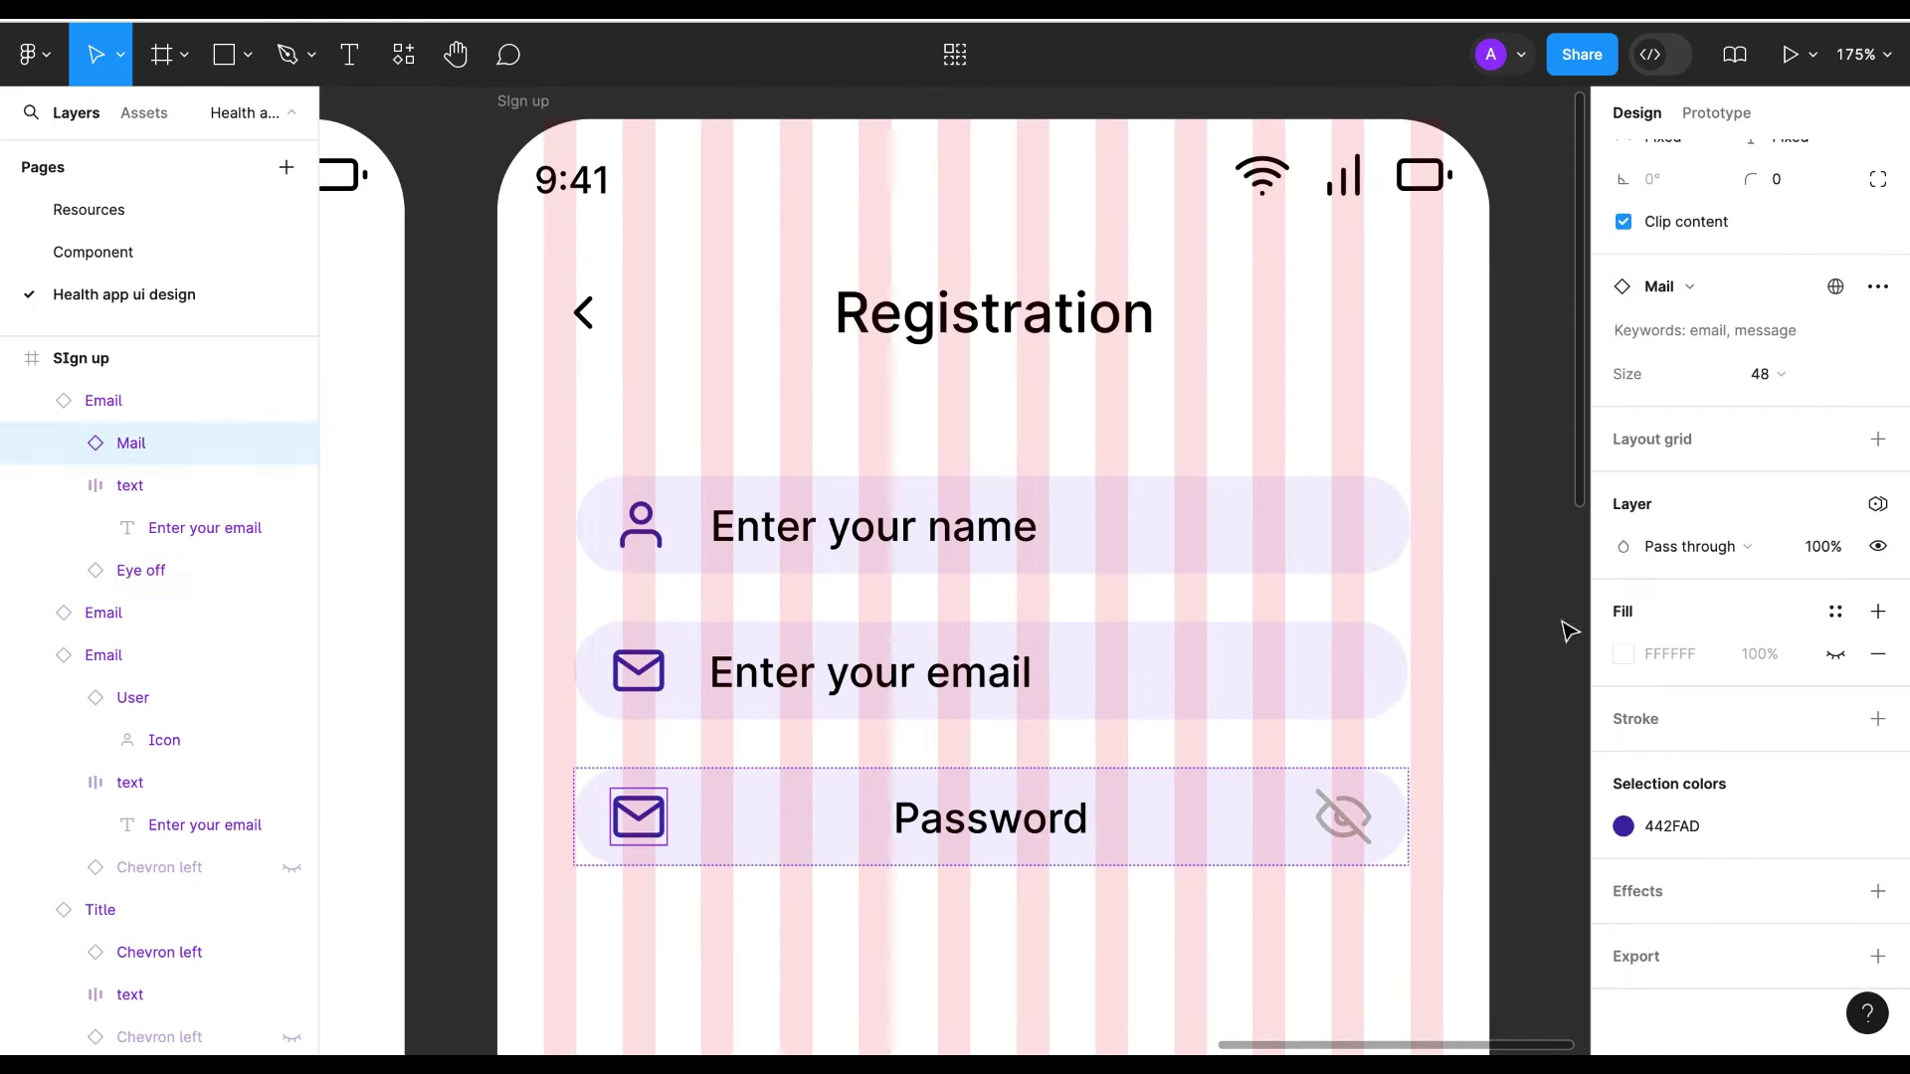
scroll(1711, 469, up, 3)
click(1711, 470)
text(lock)
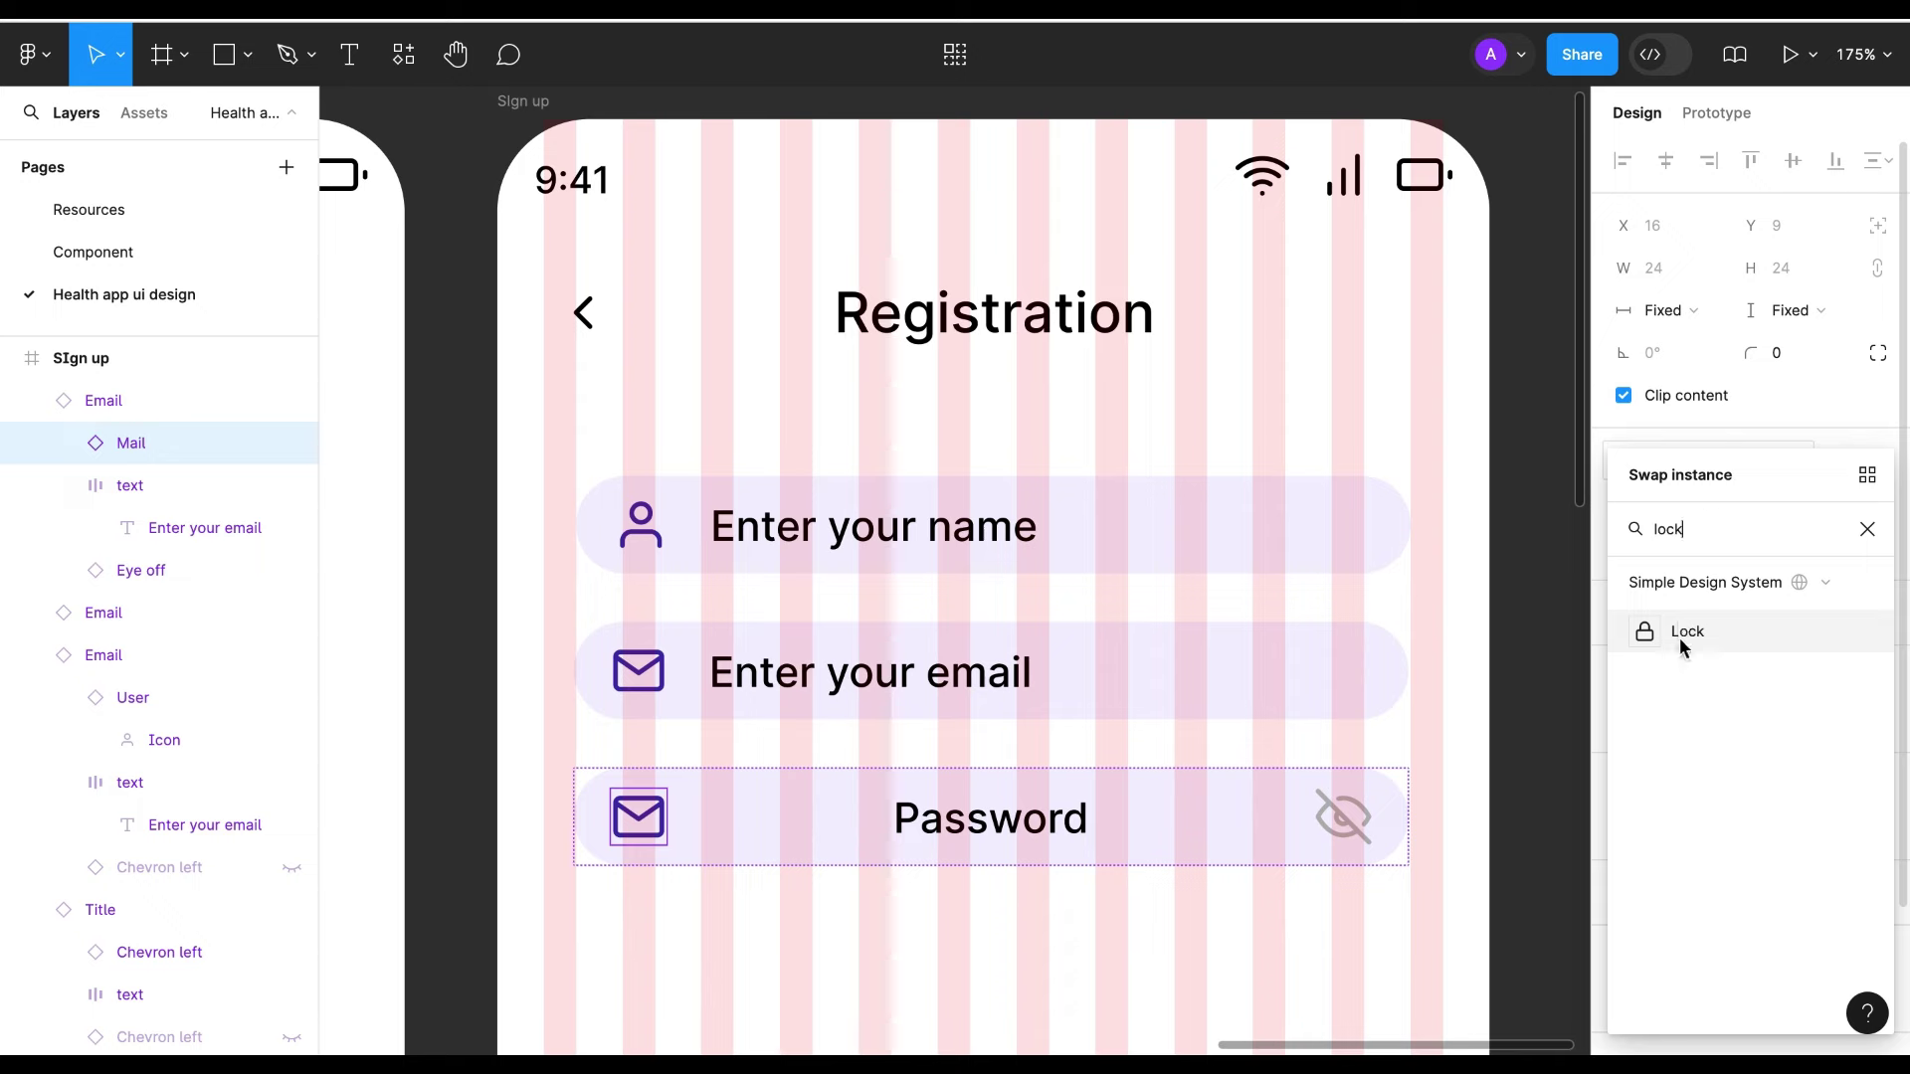
key(Escape)
scroll(1027, 899, down, 3)
scroll(1024, 896, down, 3)
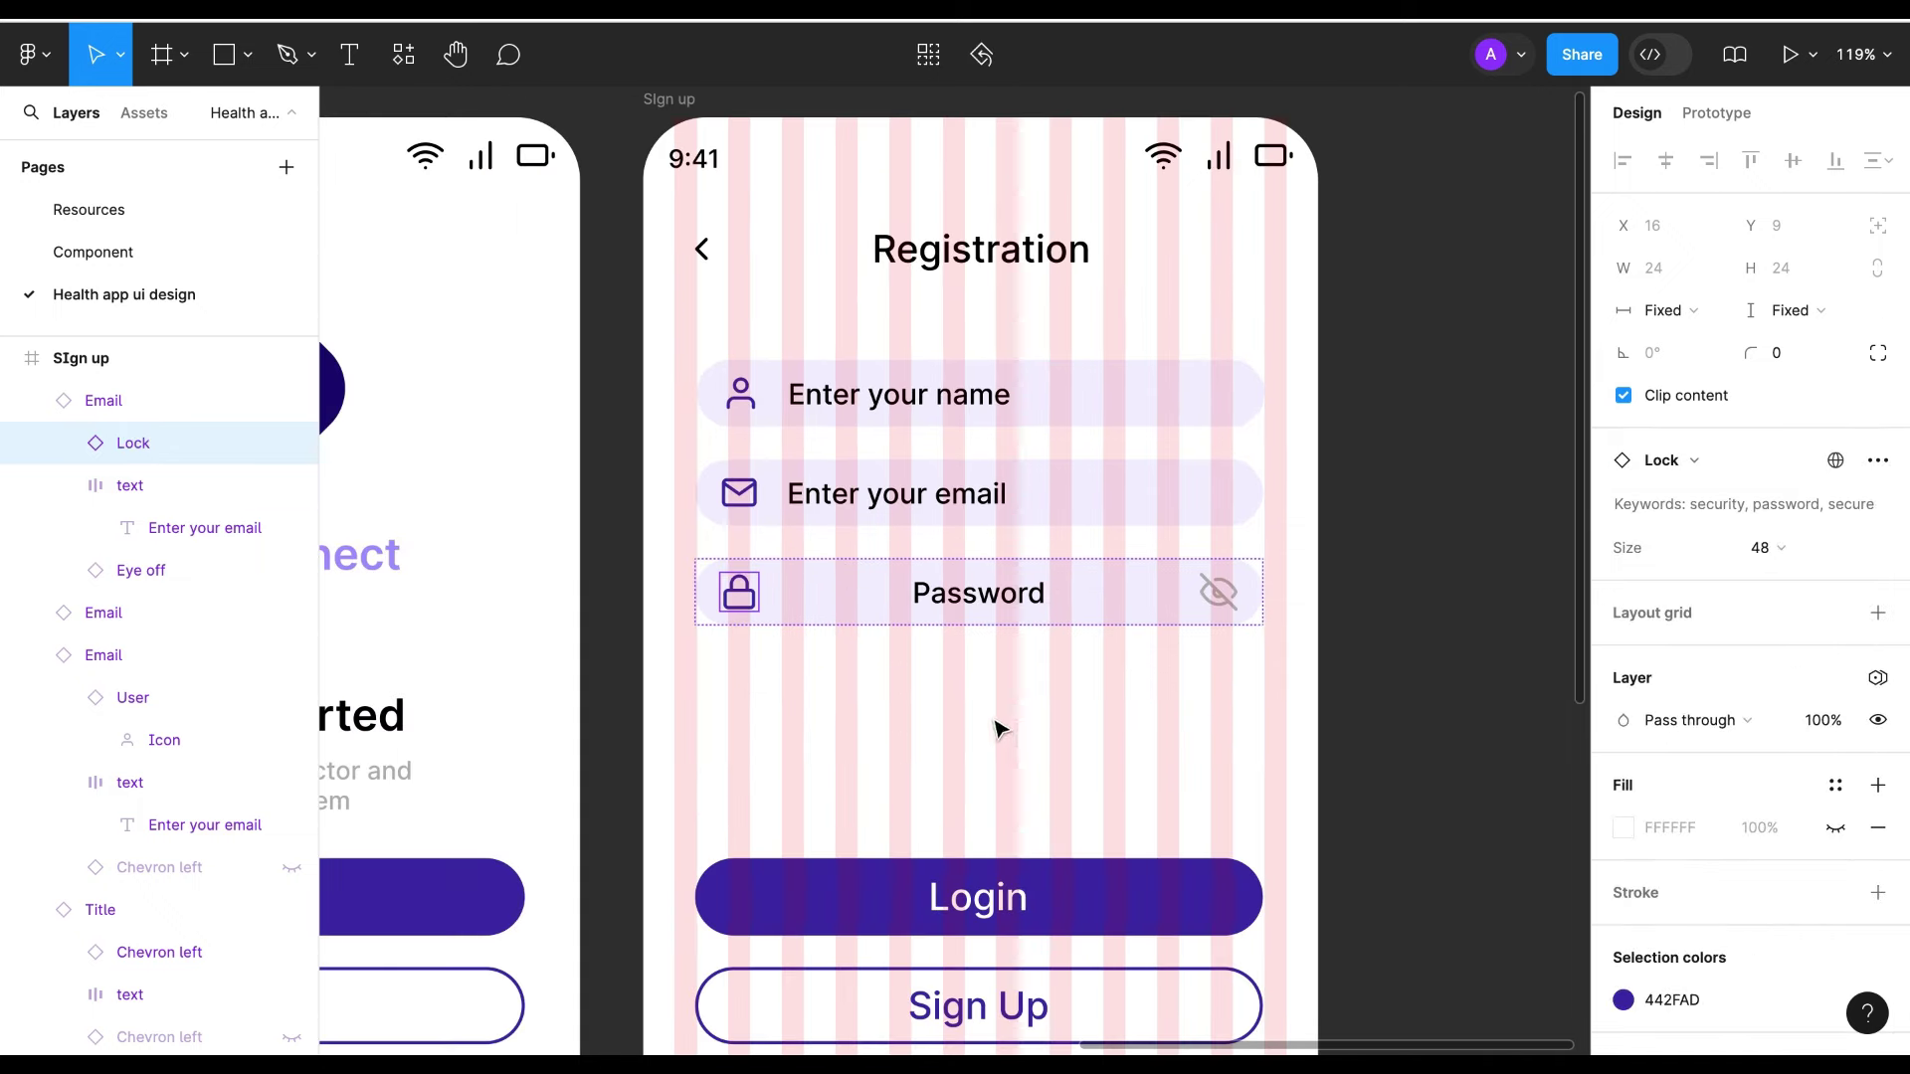
click(985, 598)
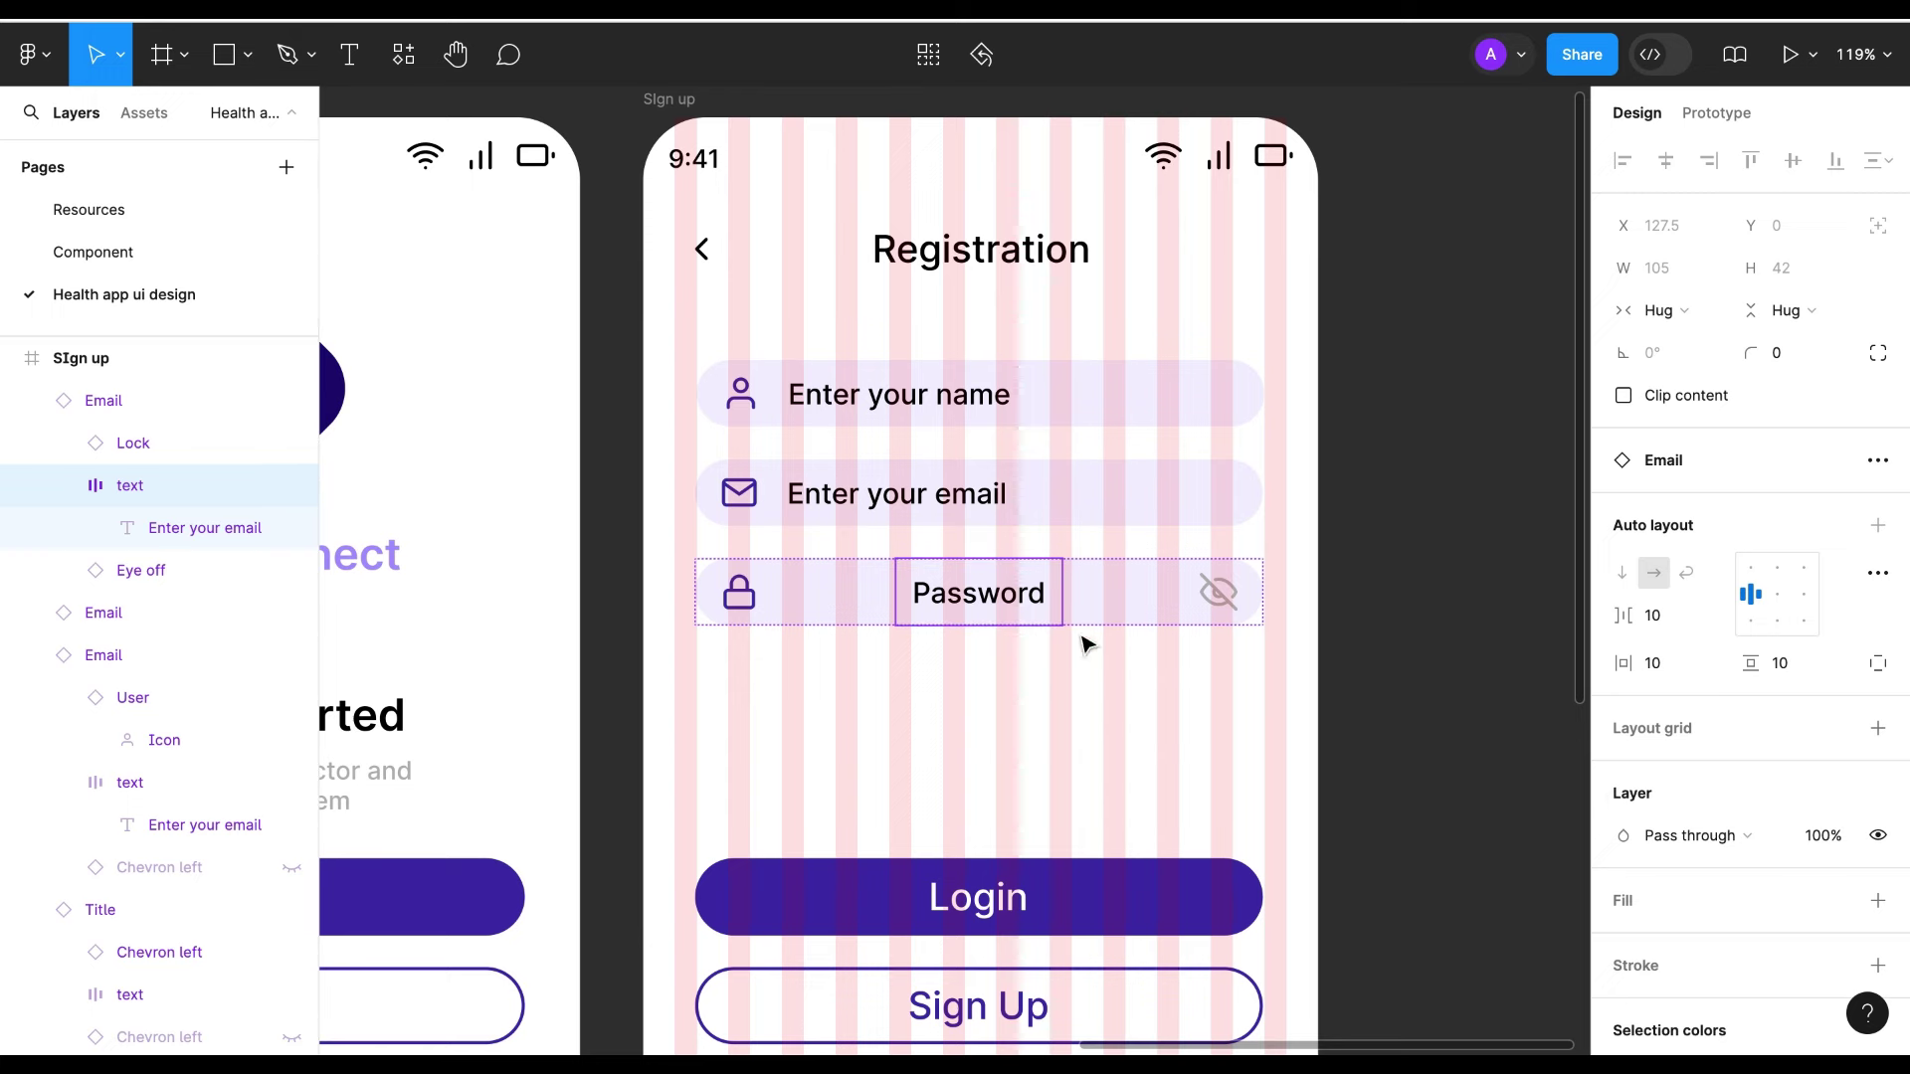
Detach the Password row from its component.
click(1112, 619)
right_click(1018, 606)
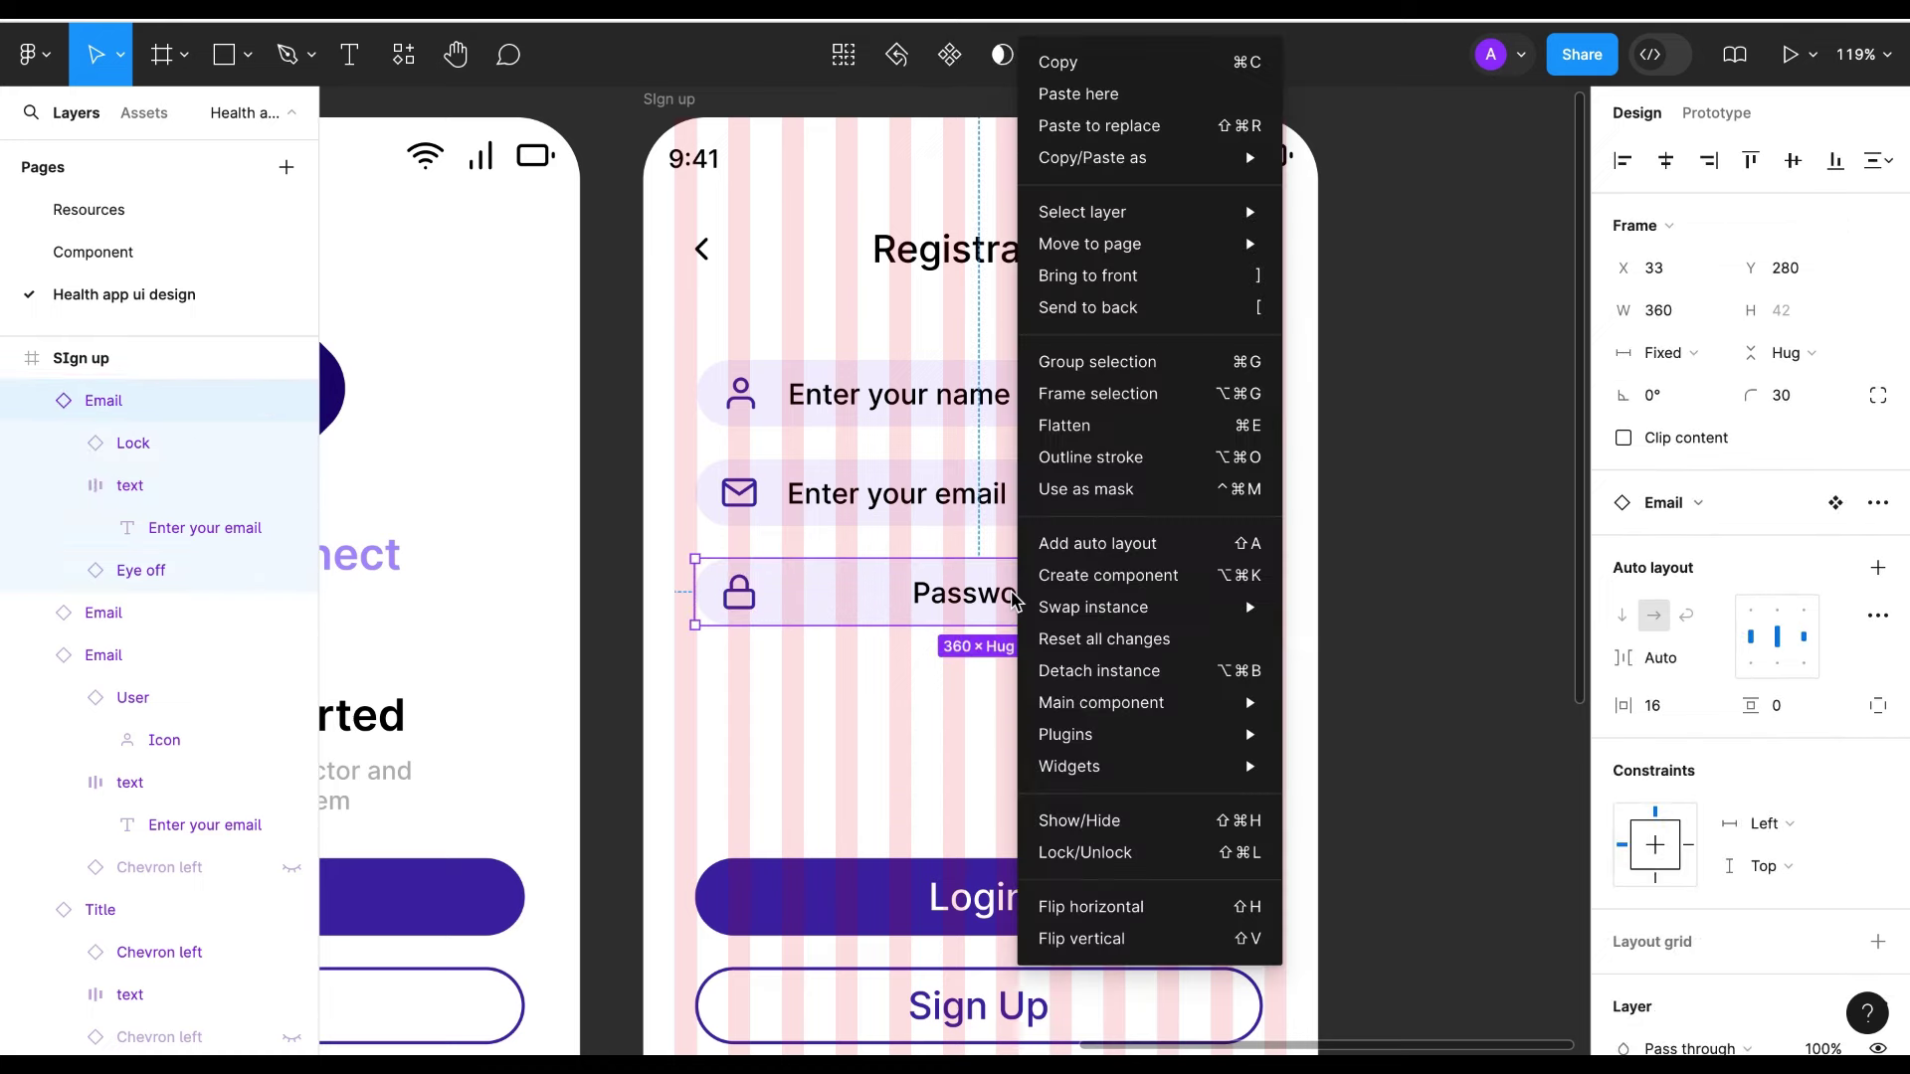
click(1101, 671)
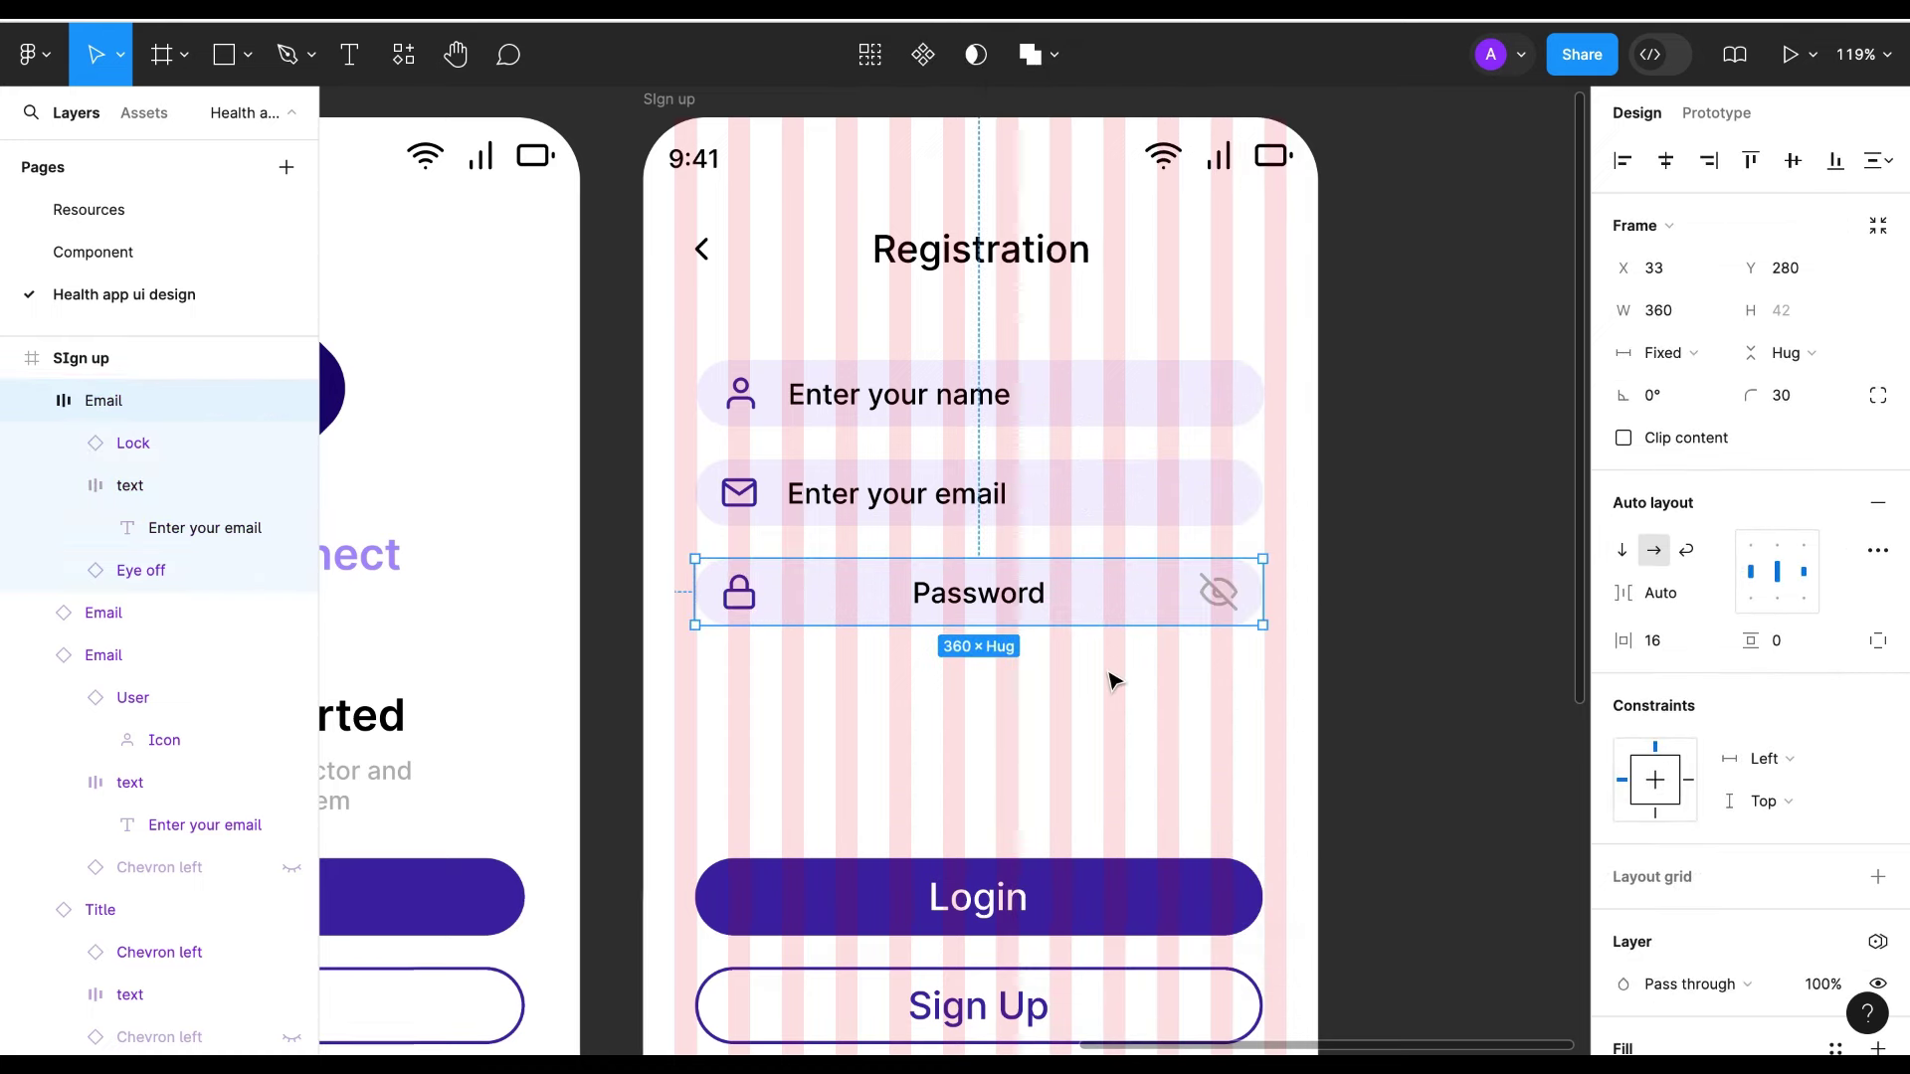
Wrap the Password text and eye-off icon in auto layout, stretched left to the lock.
double_click(998, 602)
shift+click(1216, 595)
right_click(1042, 597)
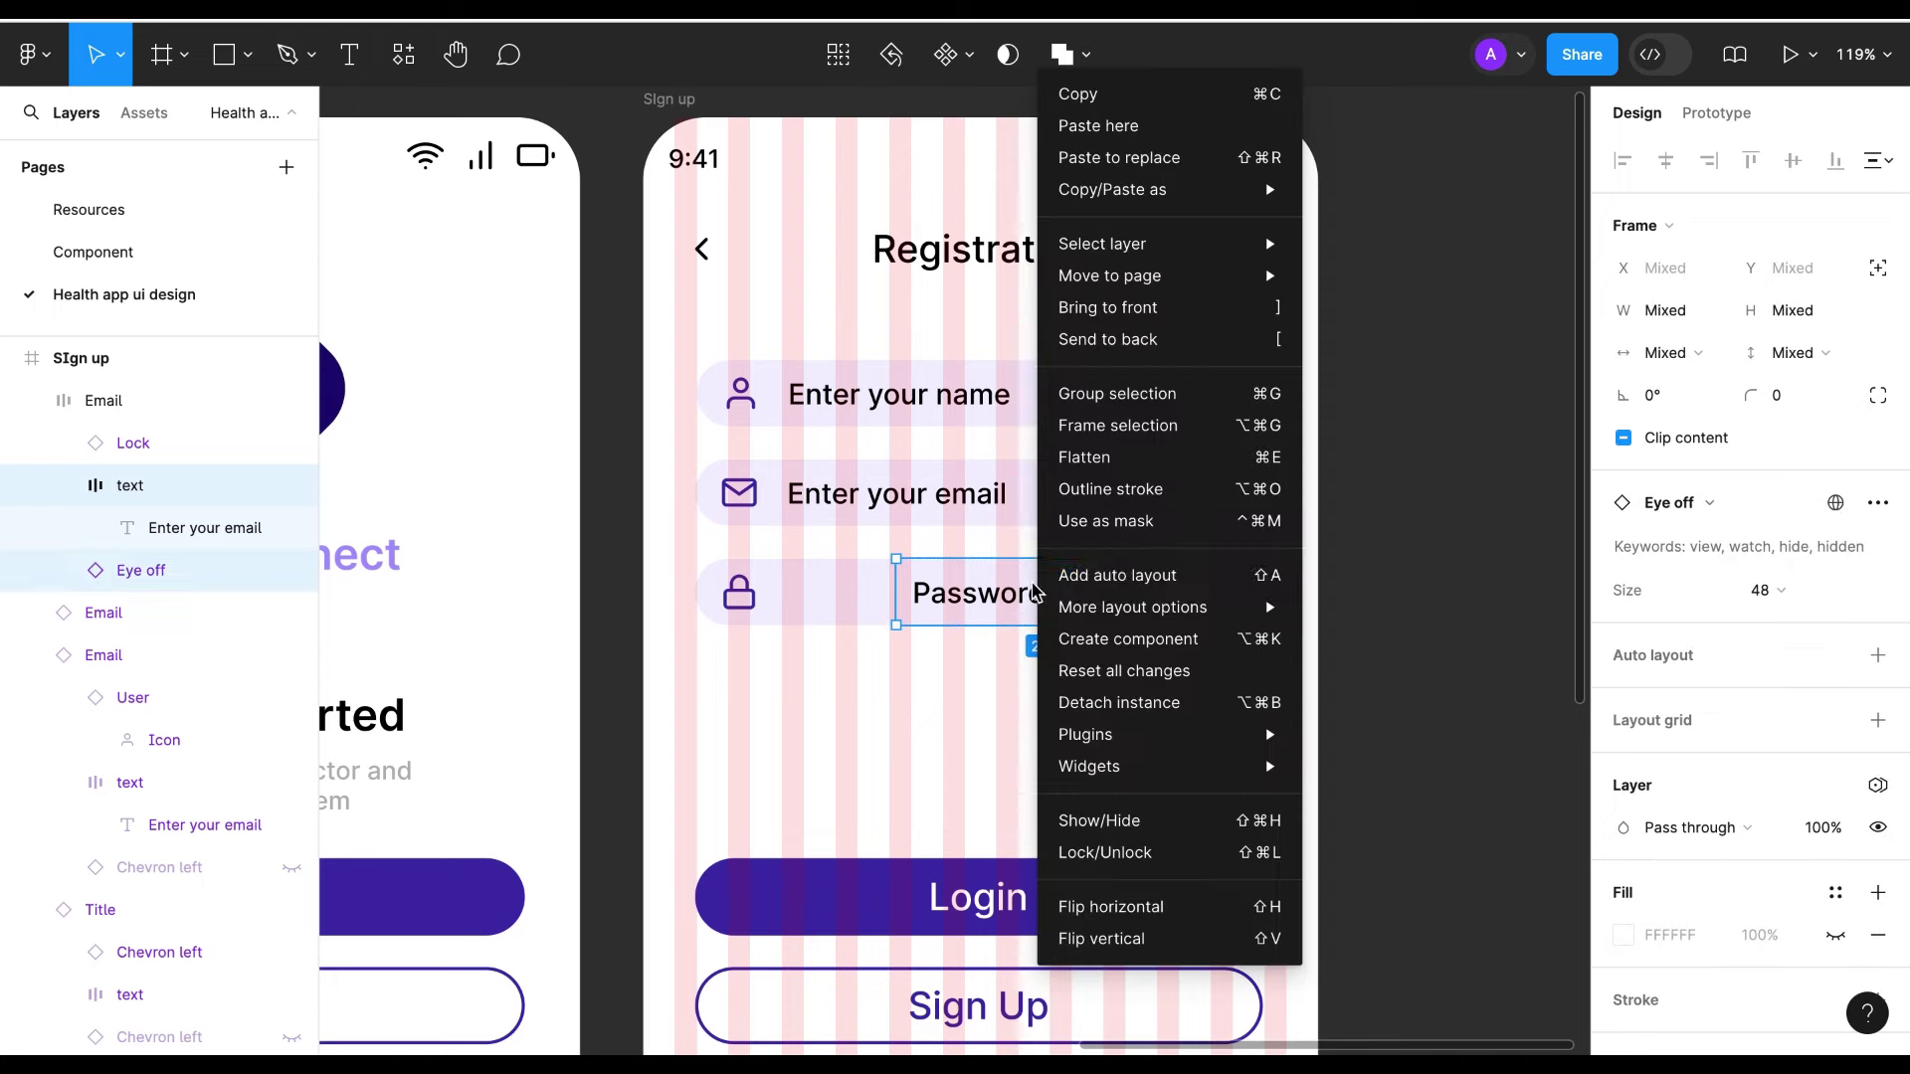
click(1097, 587)
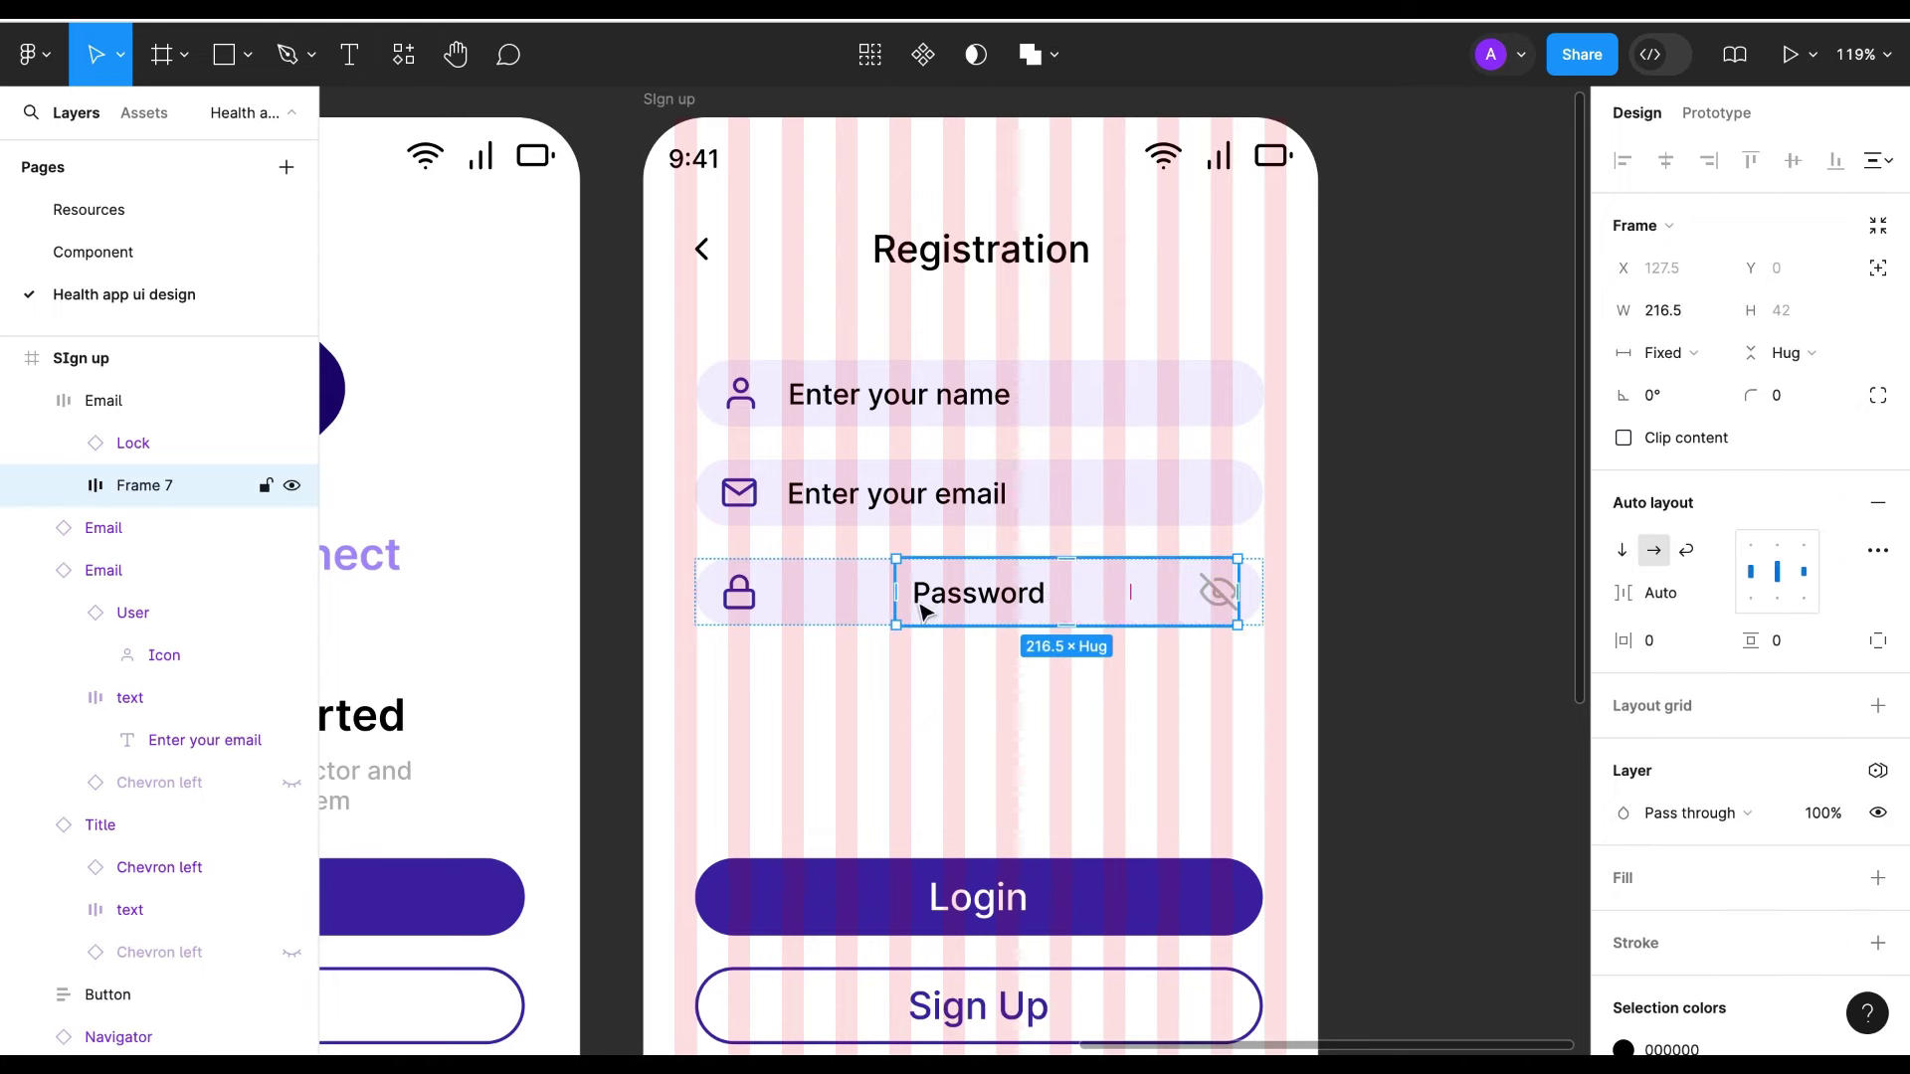
drag(895, 594, 773, 598)
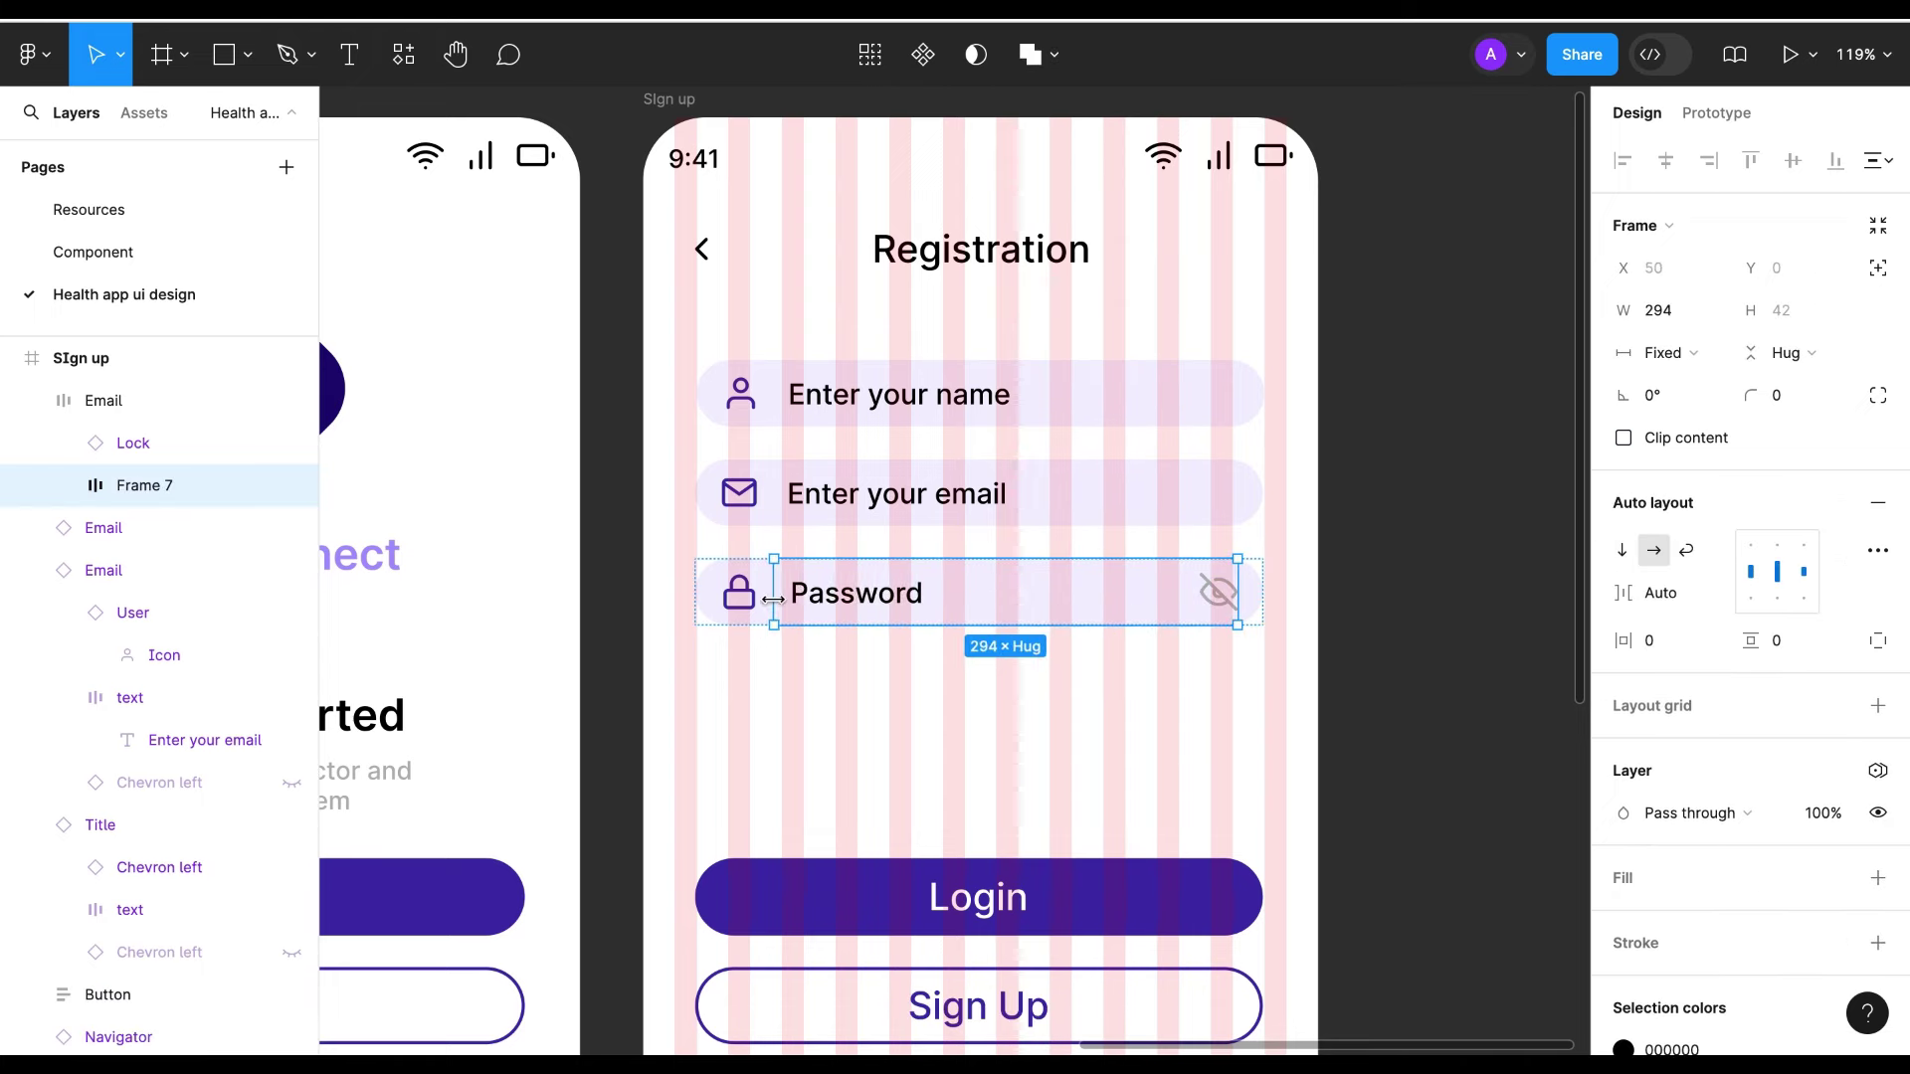
click(938, 718)
click(767, 625)
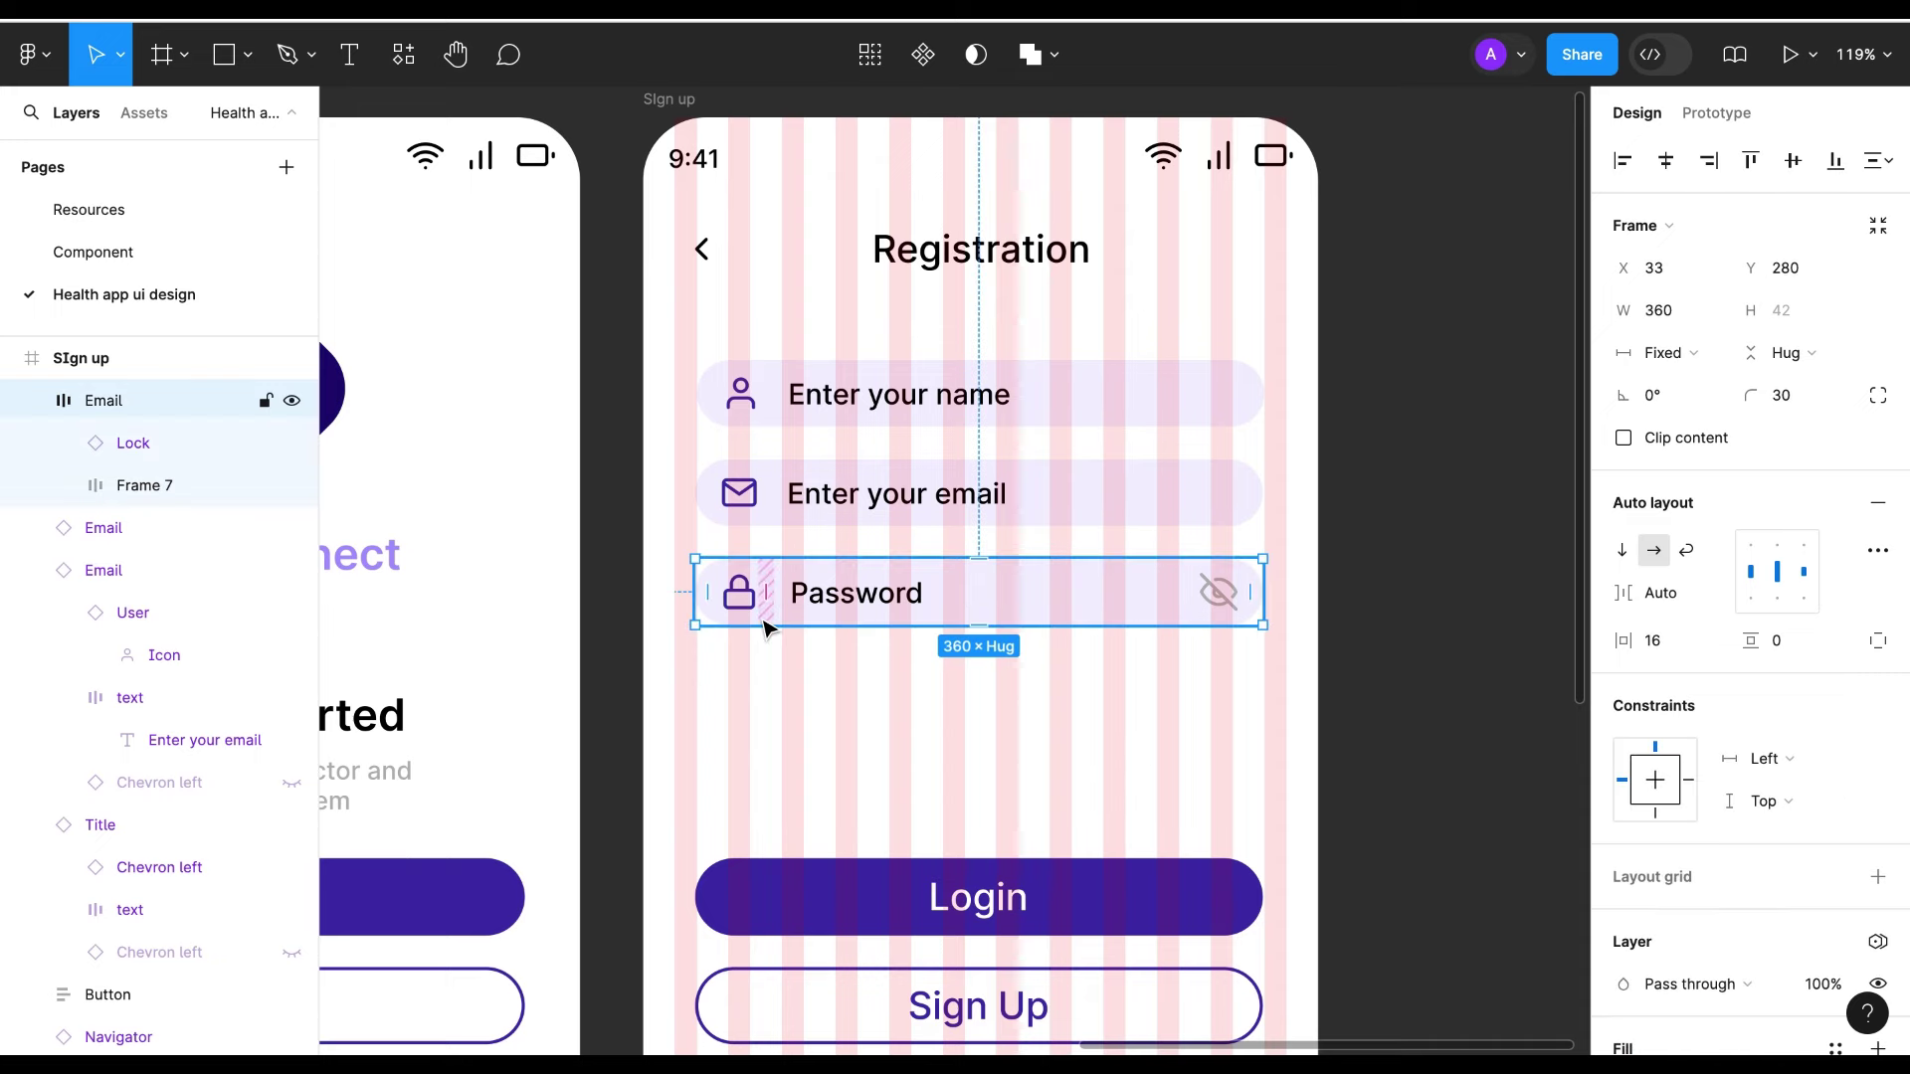
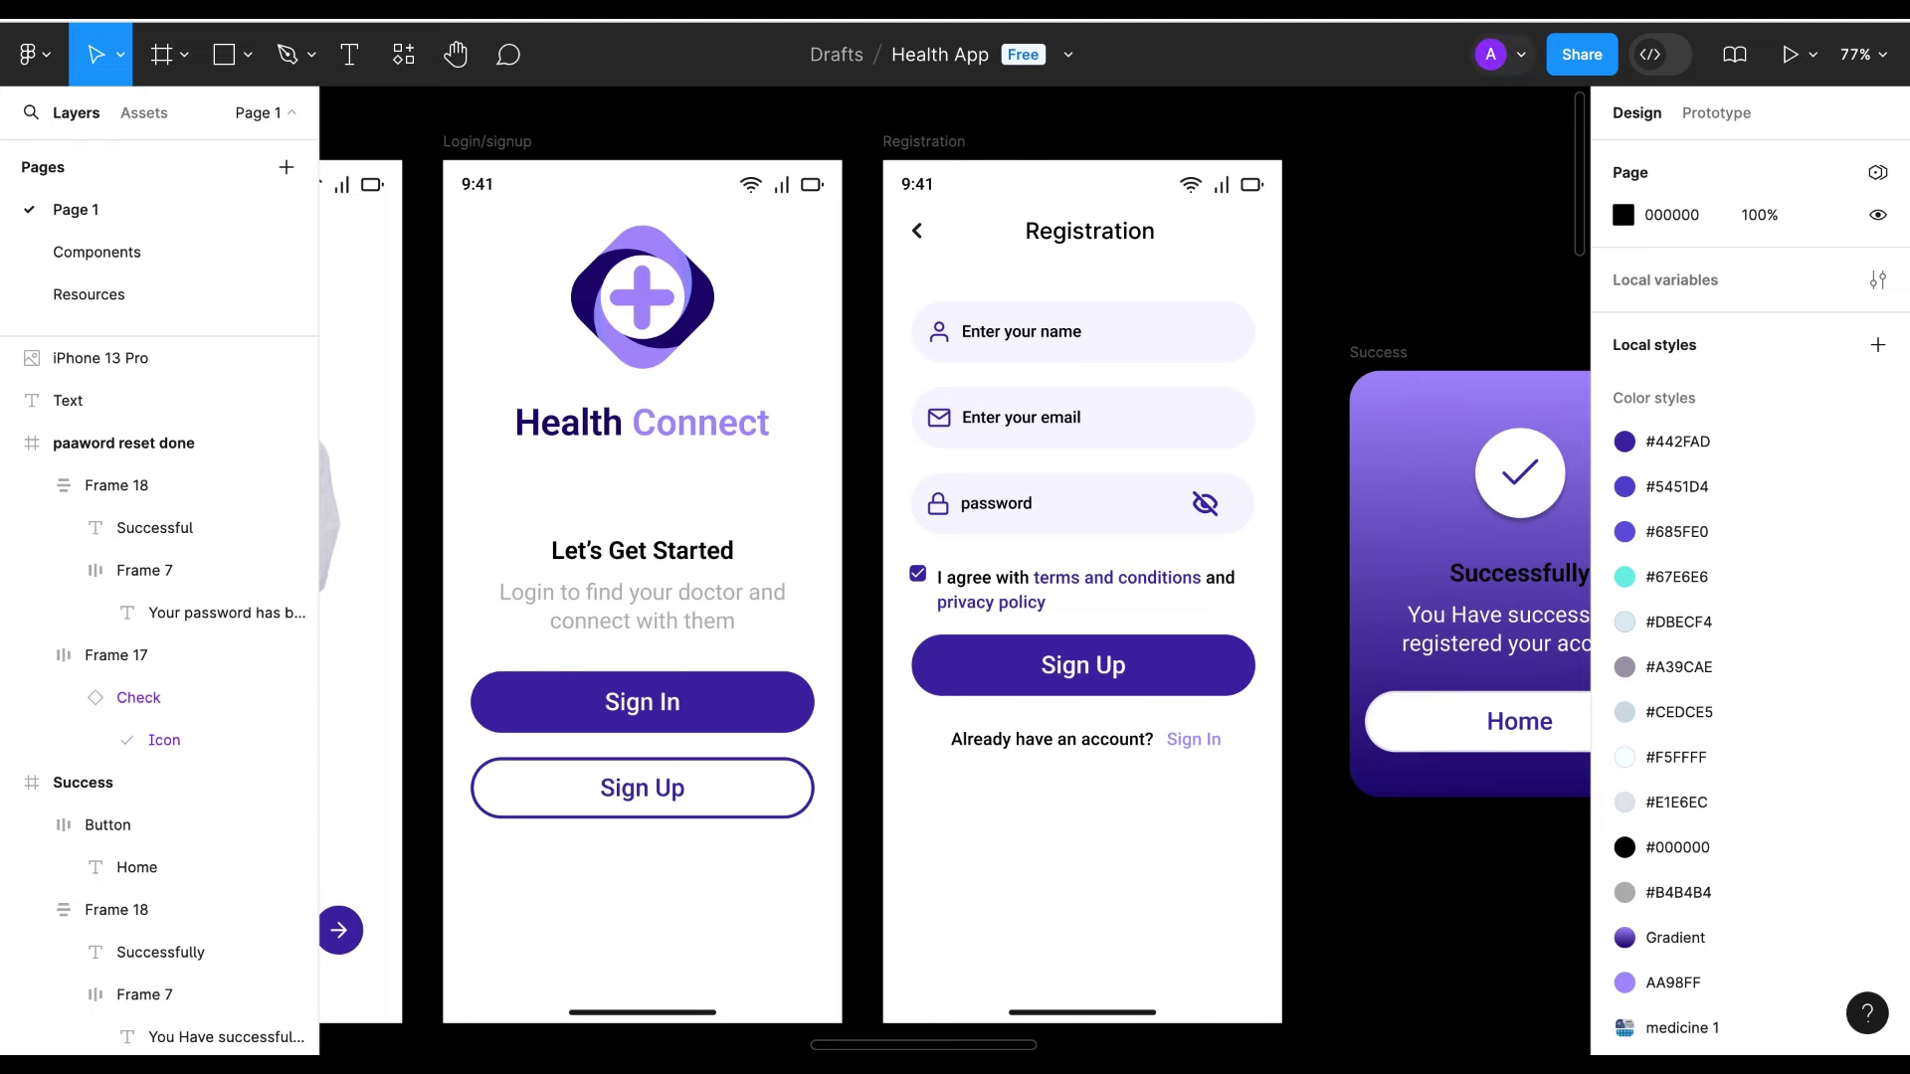
On the Component page, set the Email component's top and bottom padding to 8.
click(1083, 358)
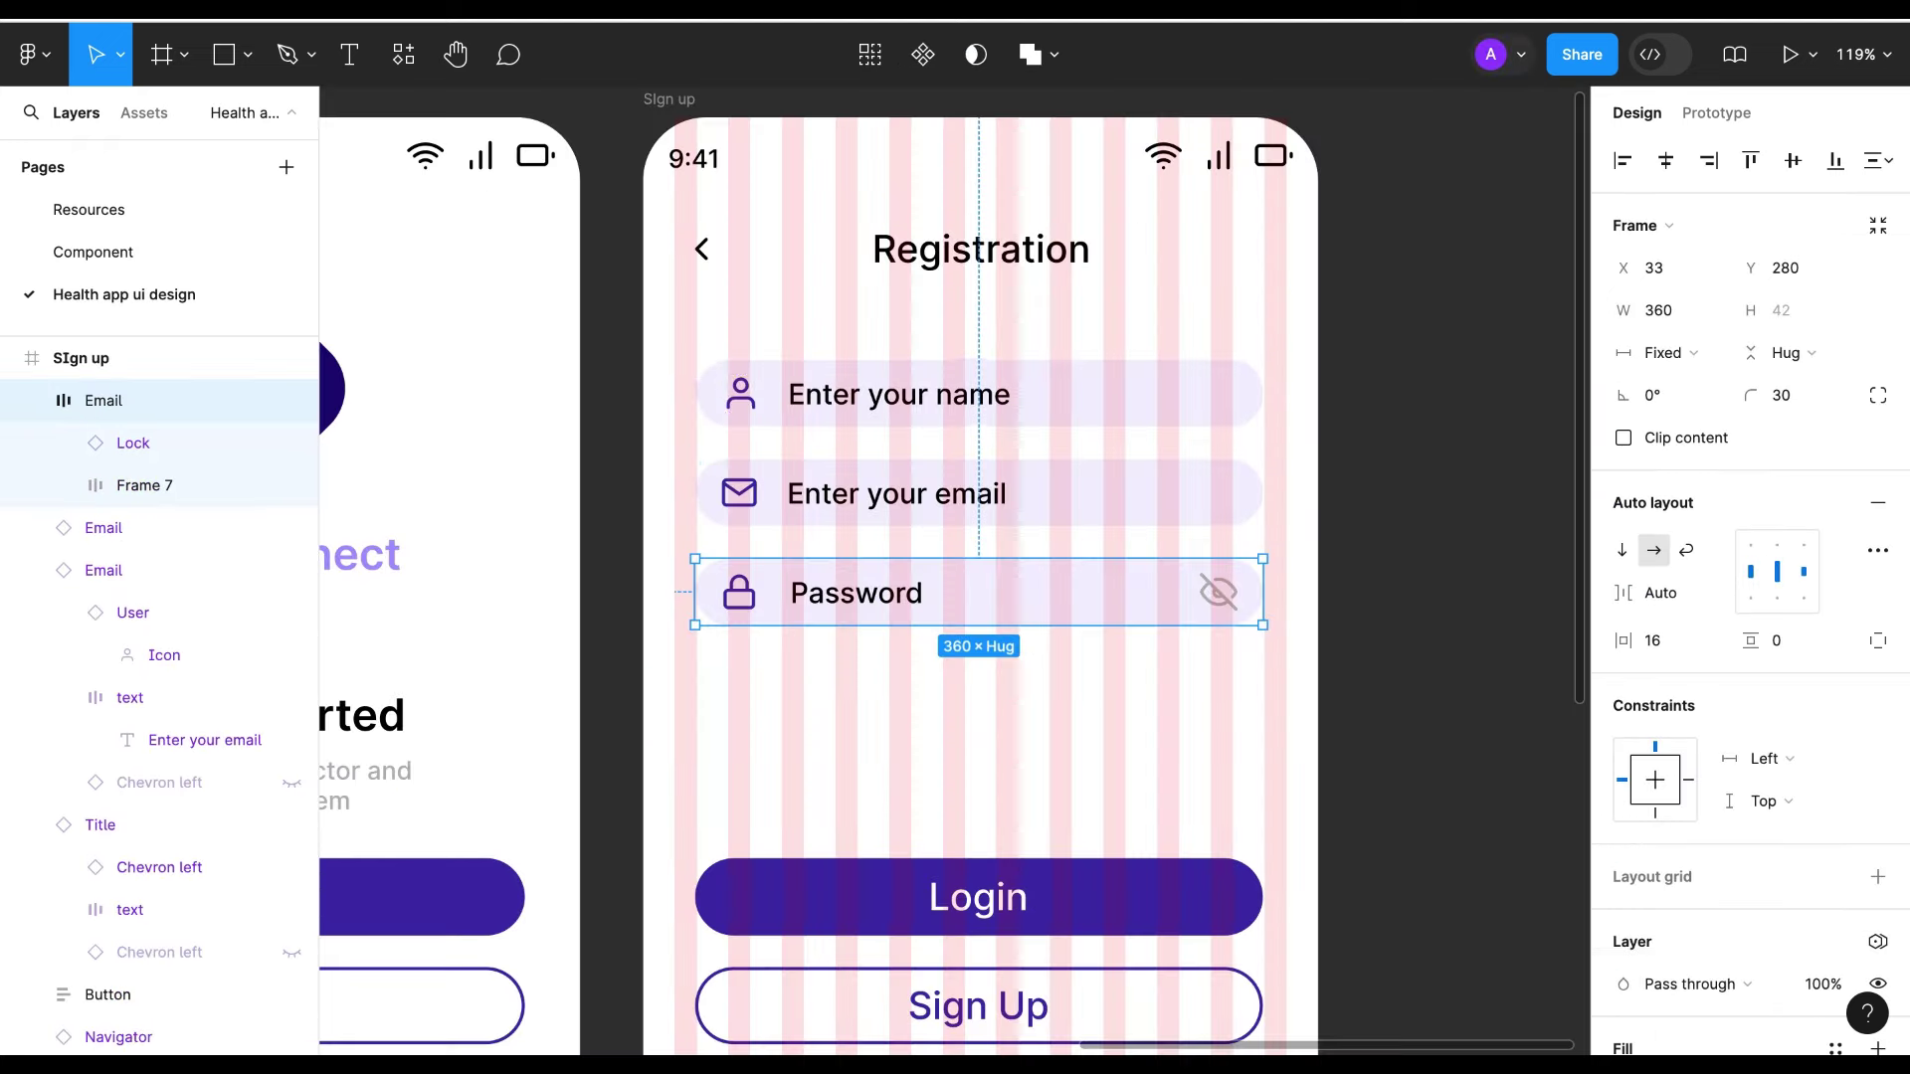
click(94, 251)
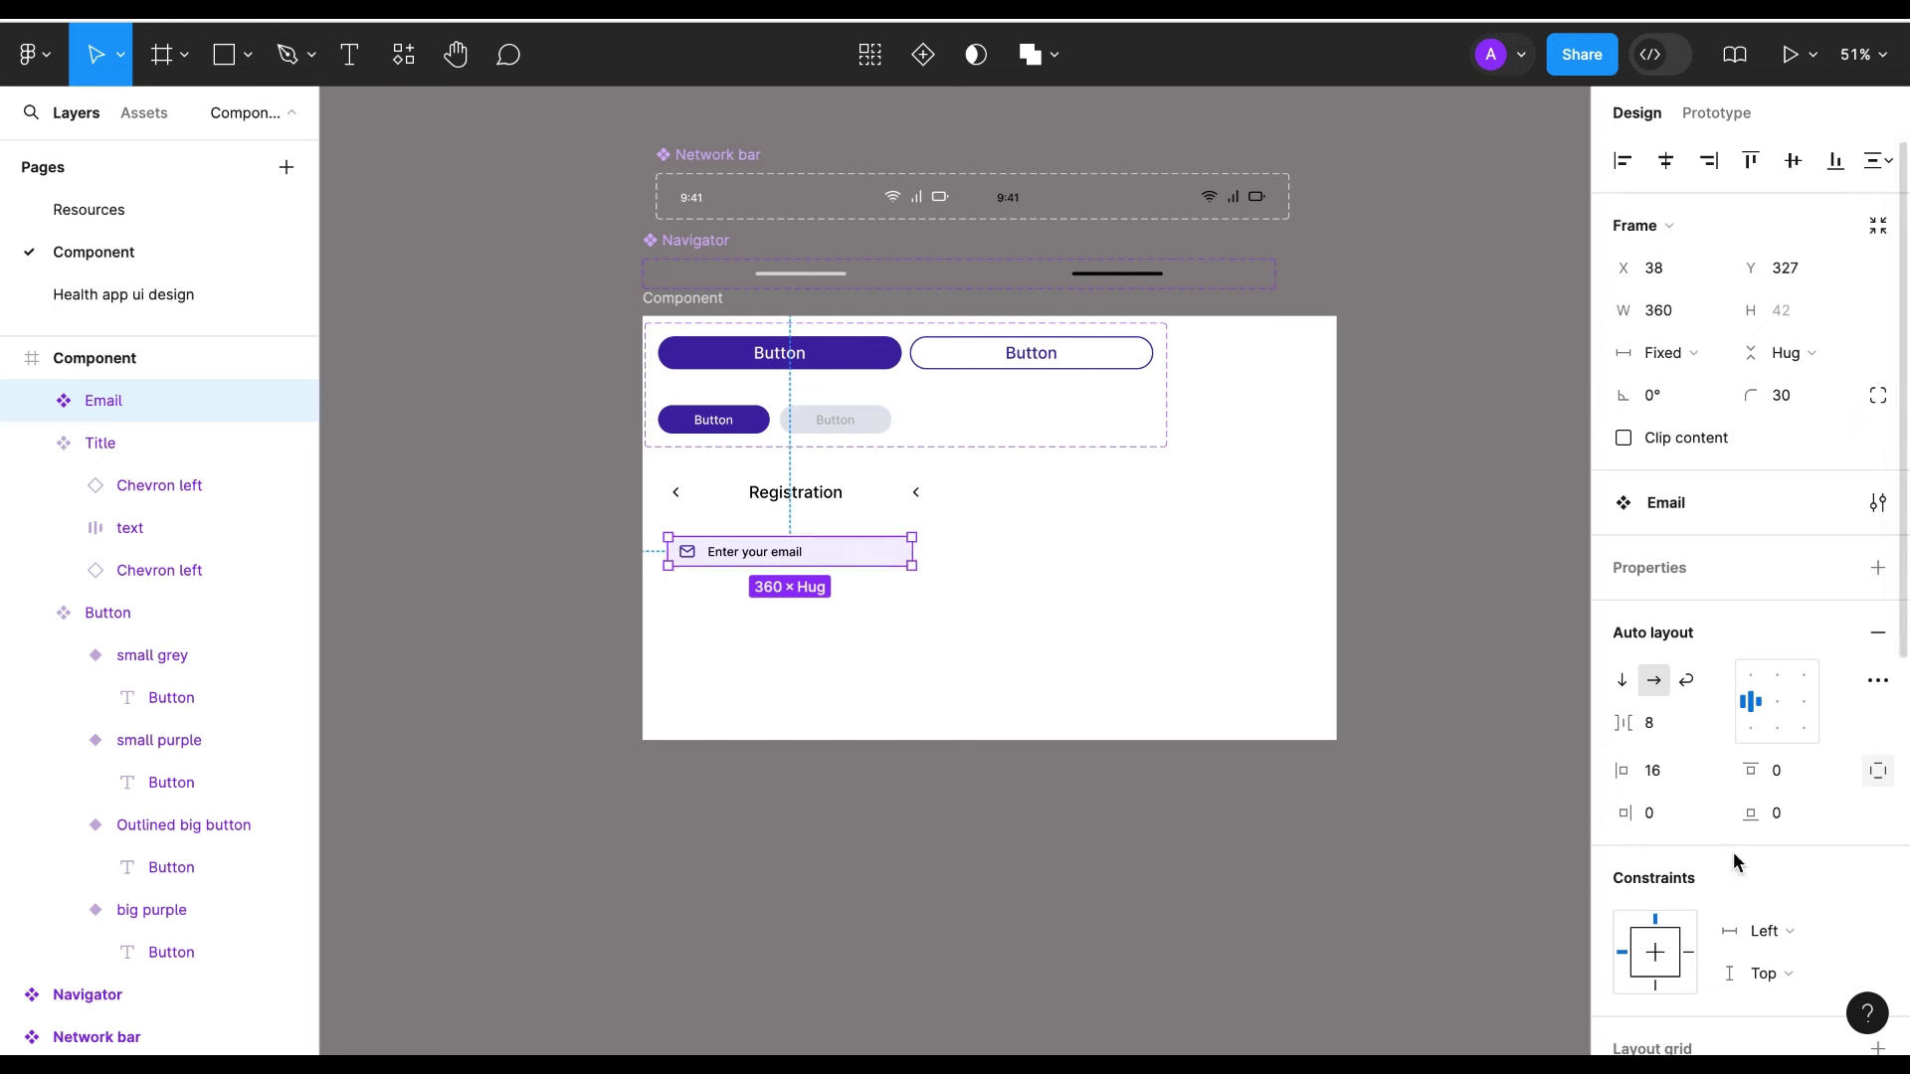
click(1777, 774)
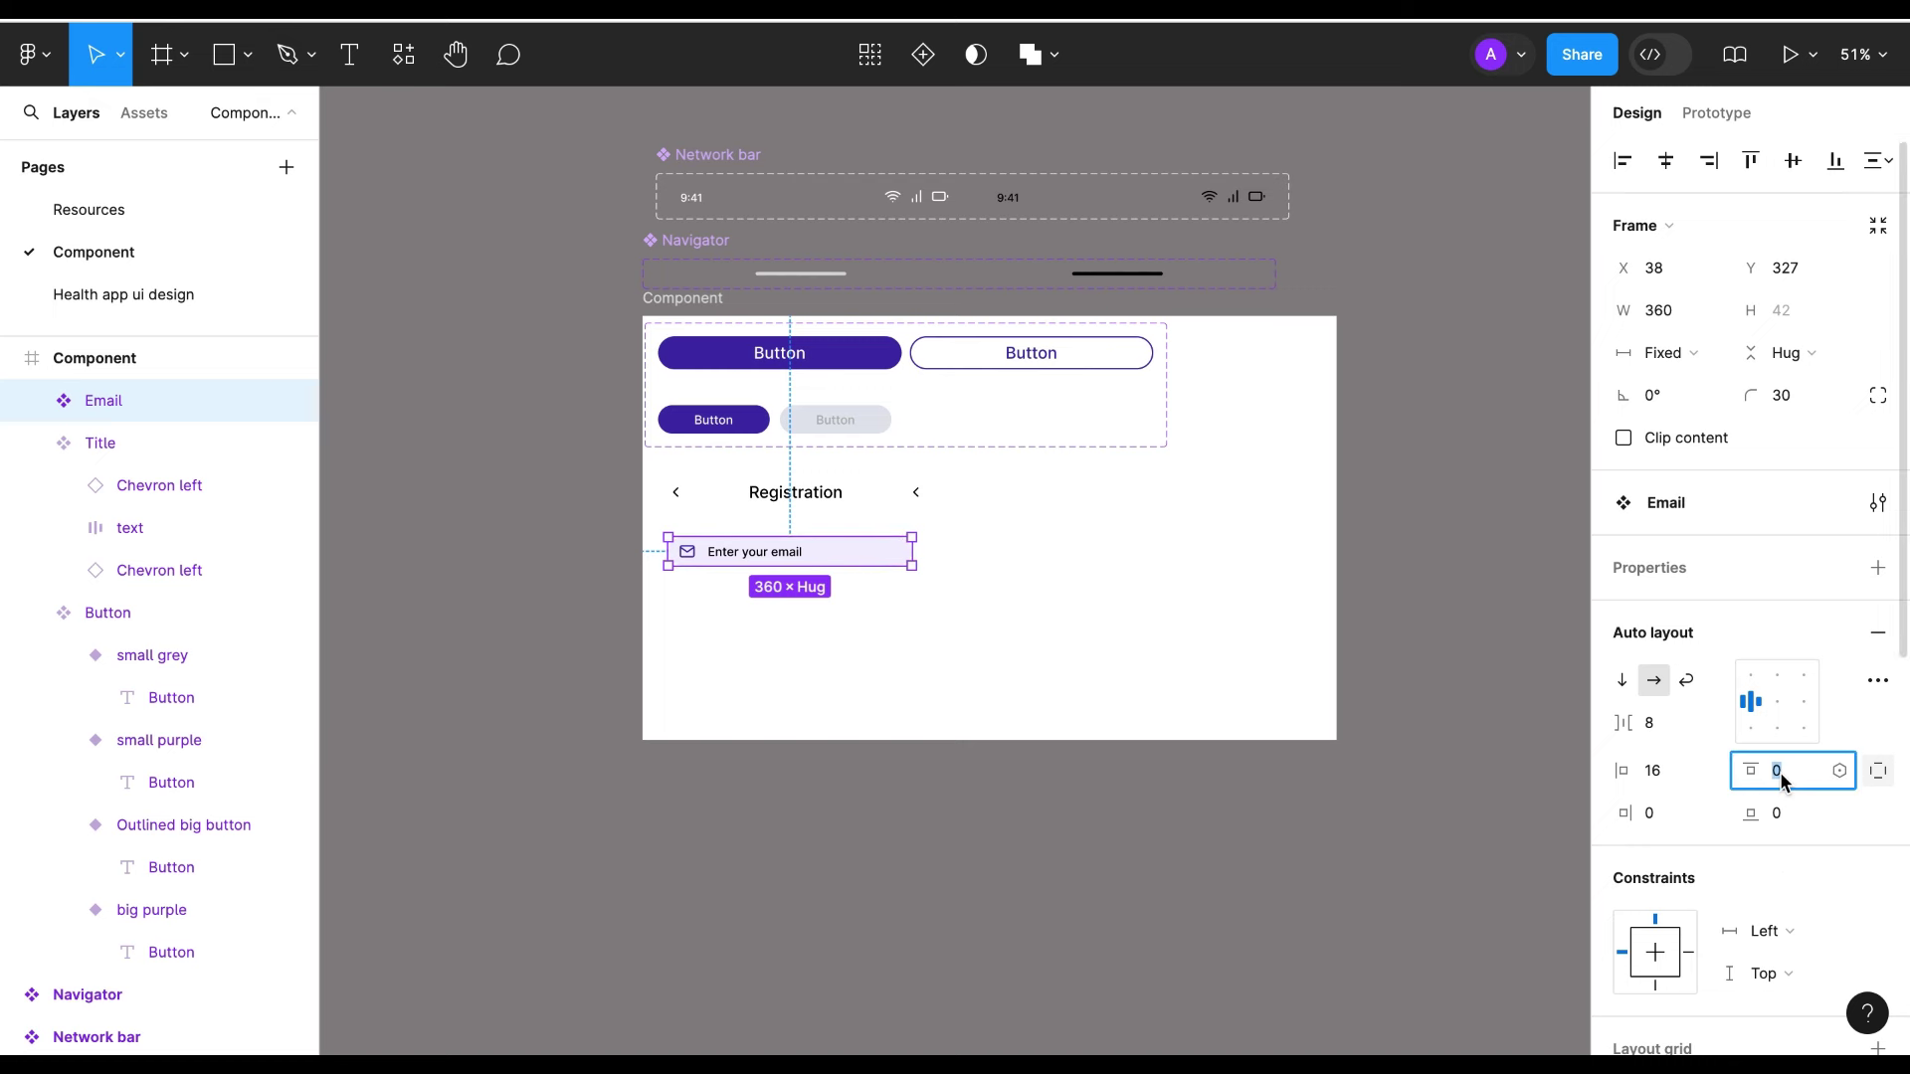
text(8)
key(Return)
click(1778, 812)
text(8)
key(Return)
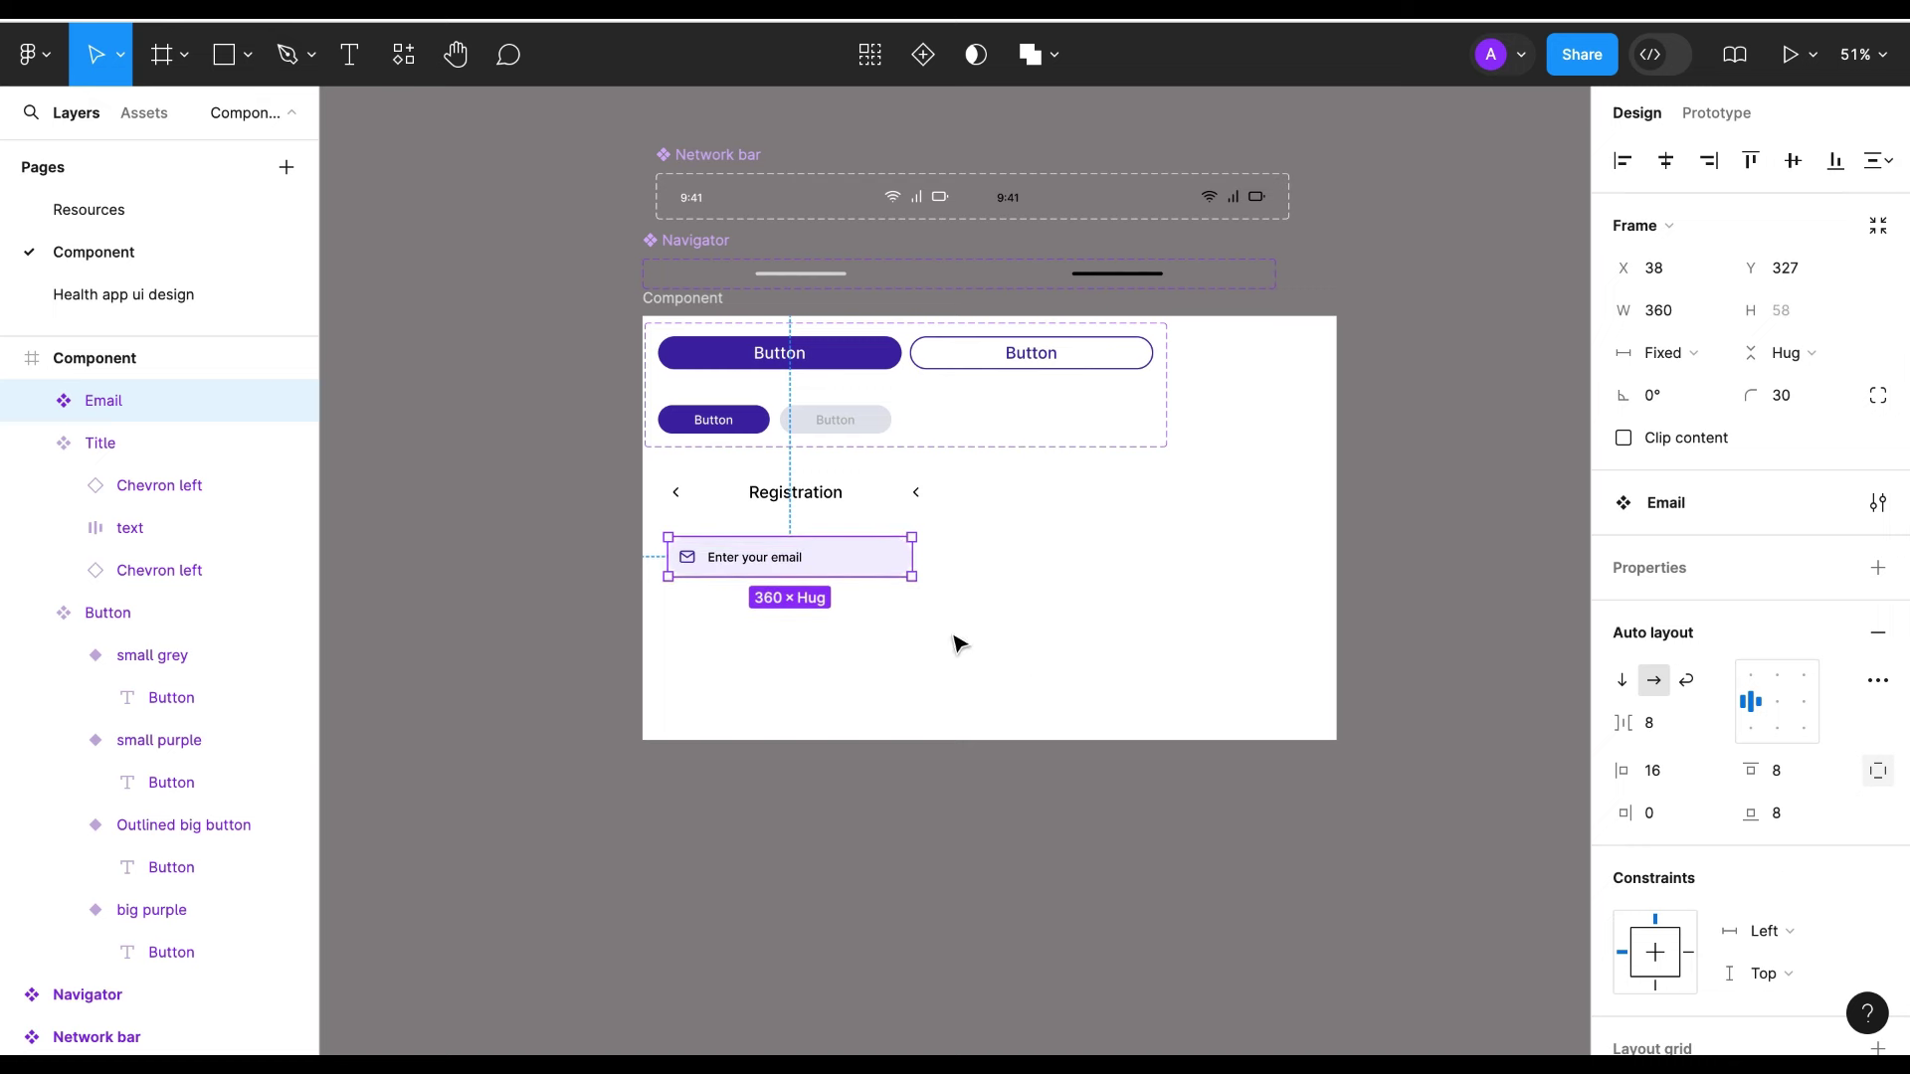
Back on the Health app ui design page, set the Password field's vertical padding to 8.
click(123, 298)
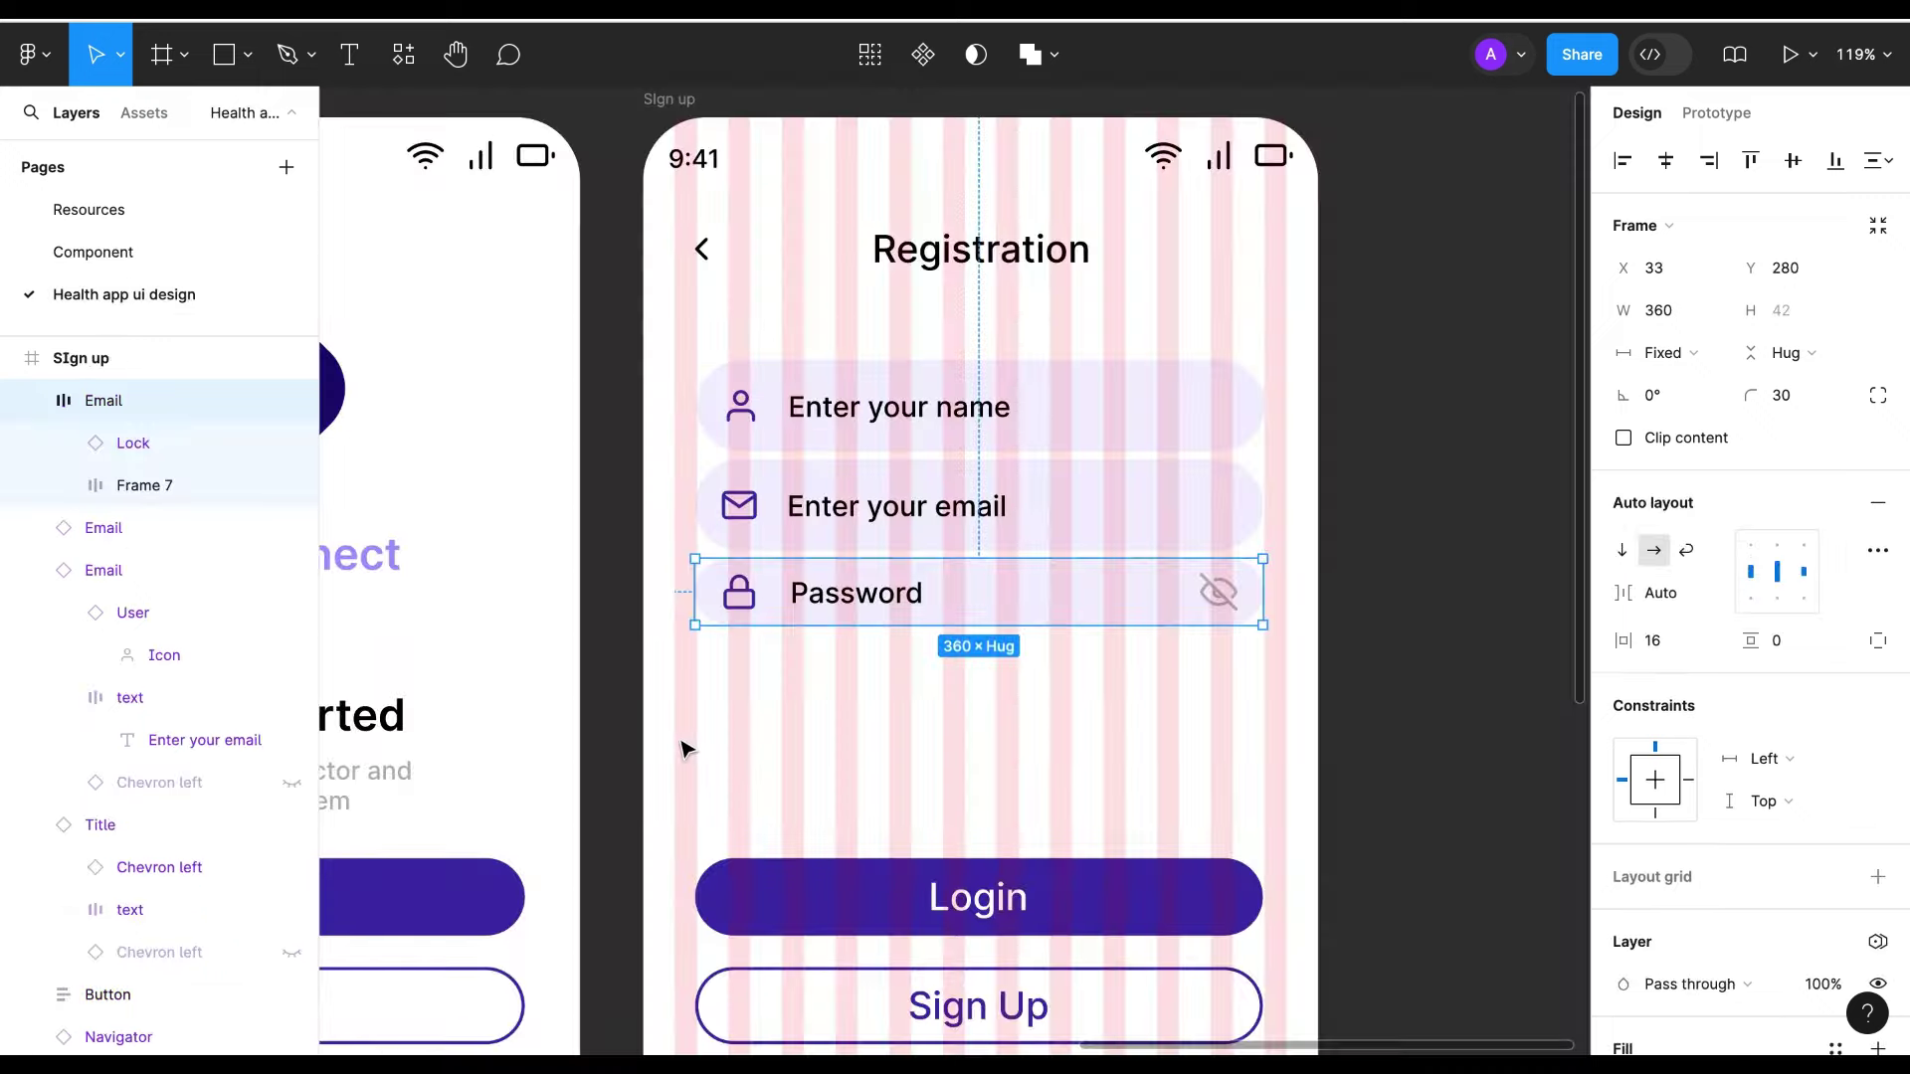
click(1778, 641)
text(8)
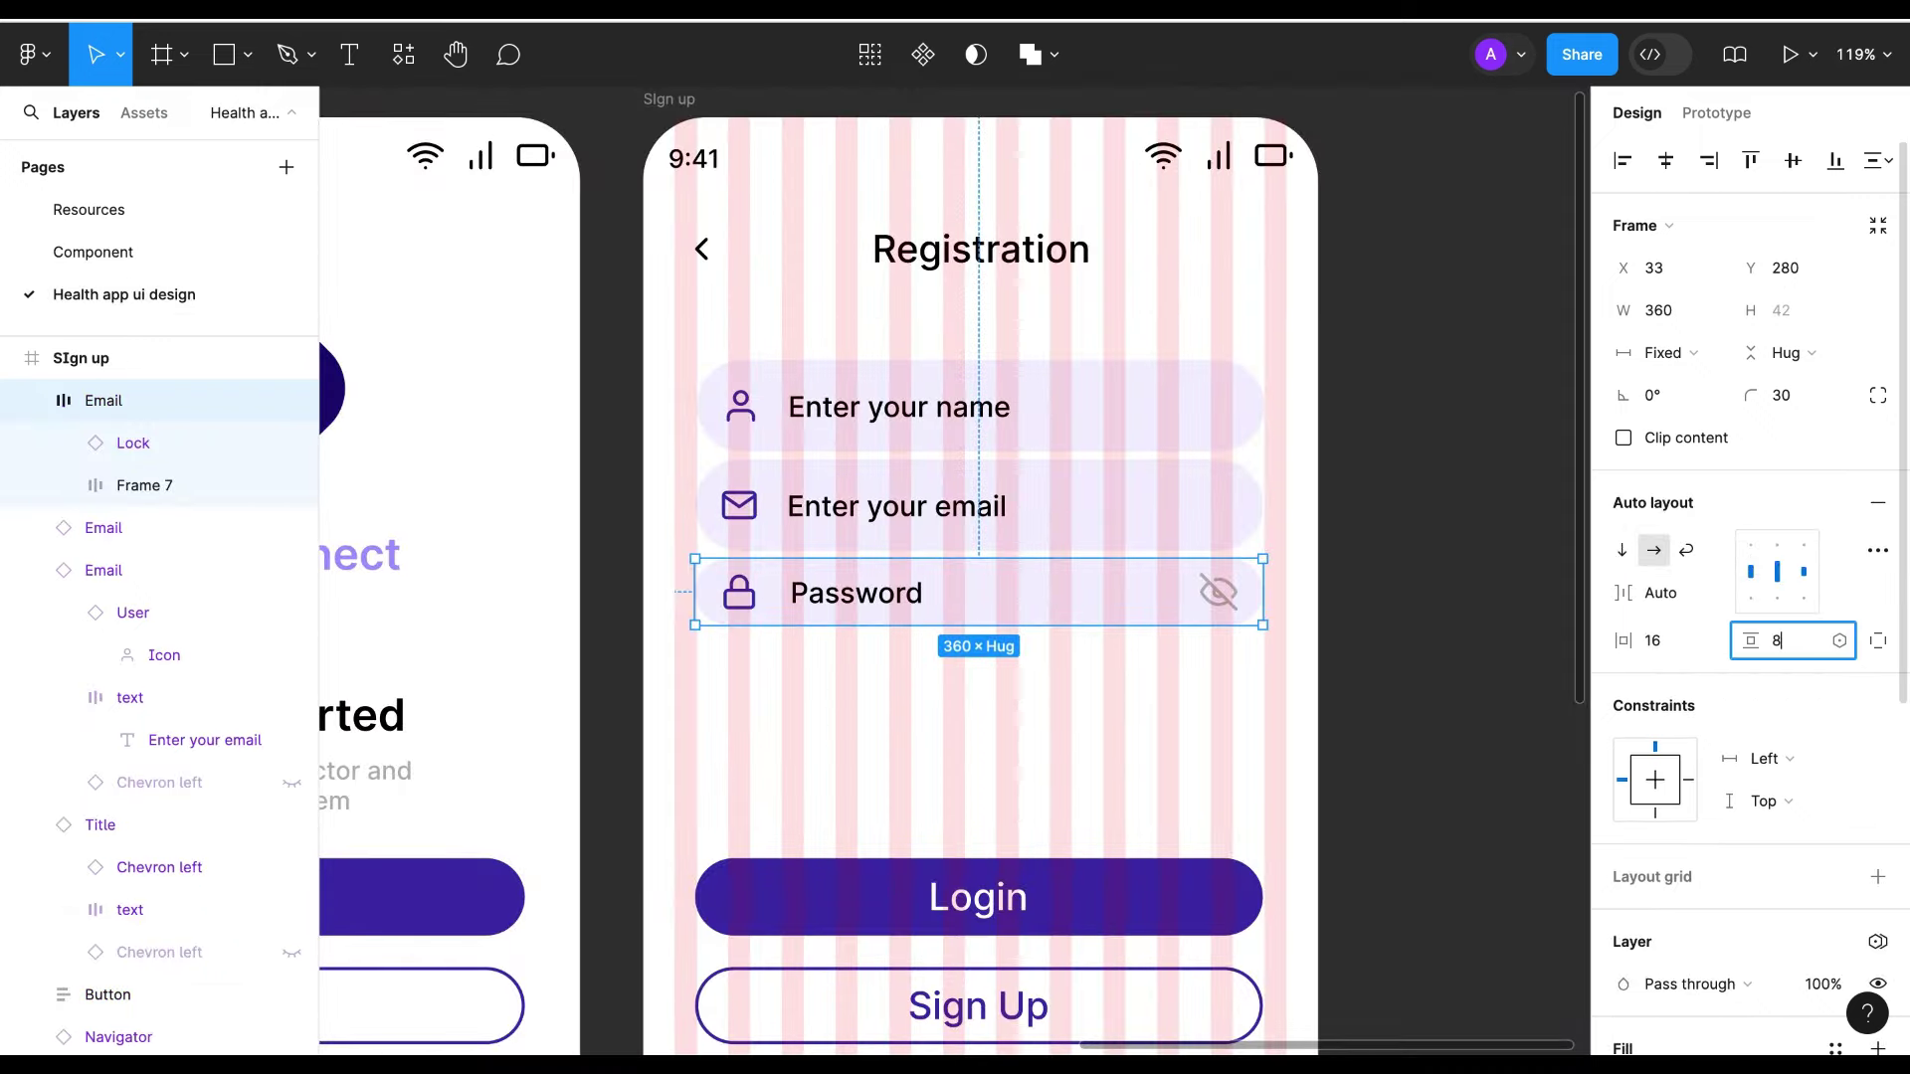
key(Return)
Increase the spacing between the name, email and password fields to 21.
click(816, 676)
drag(686, 349, 1280, 676)
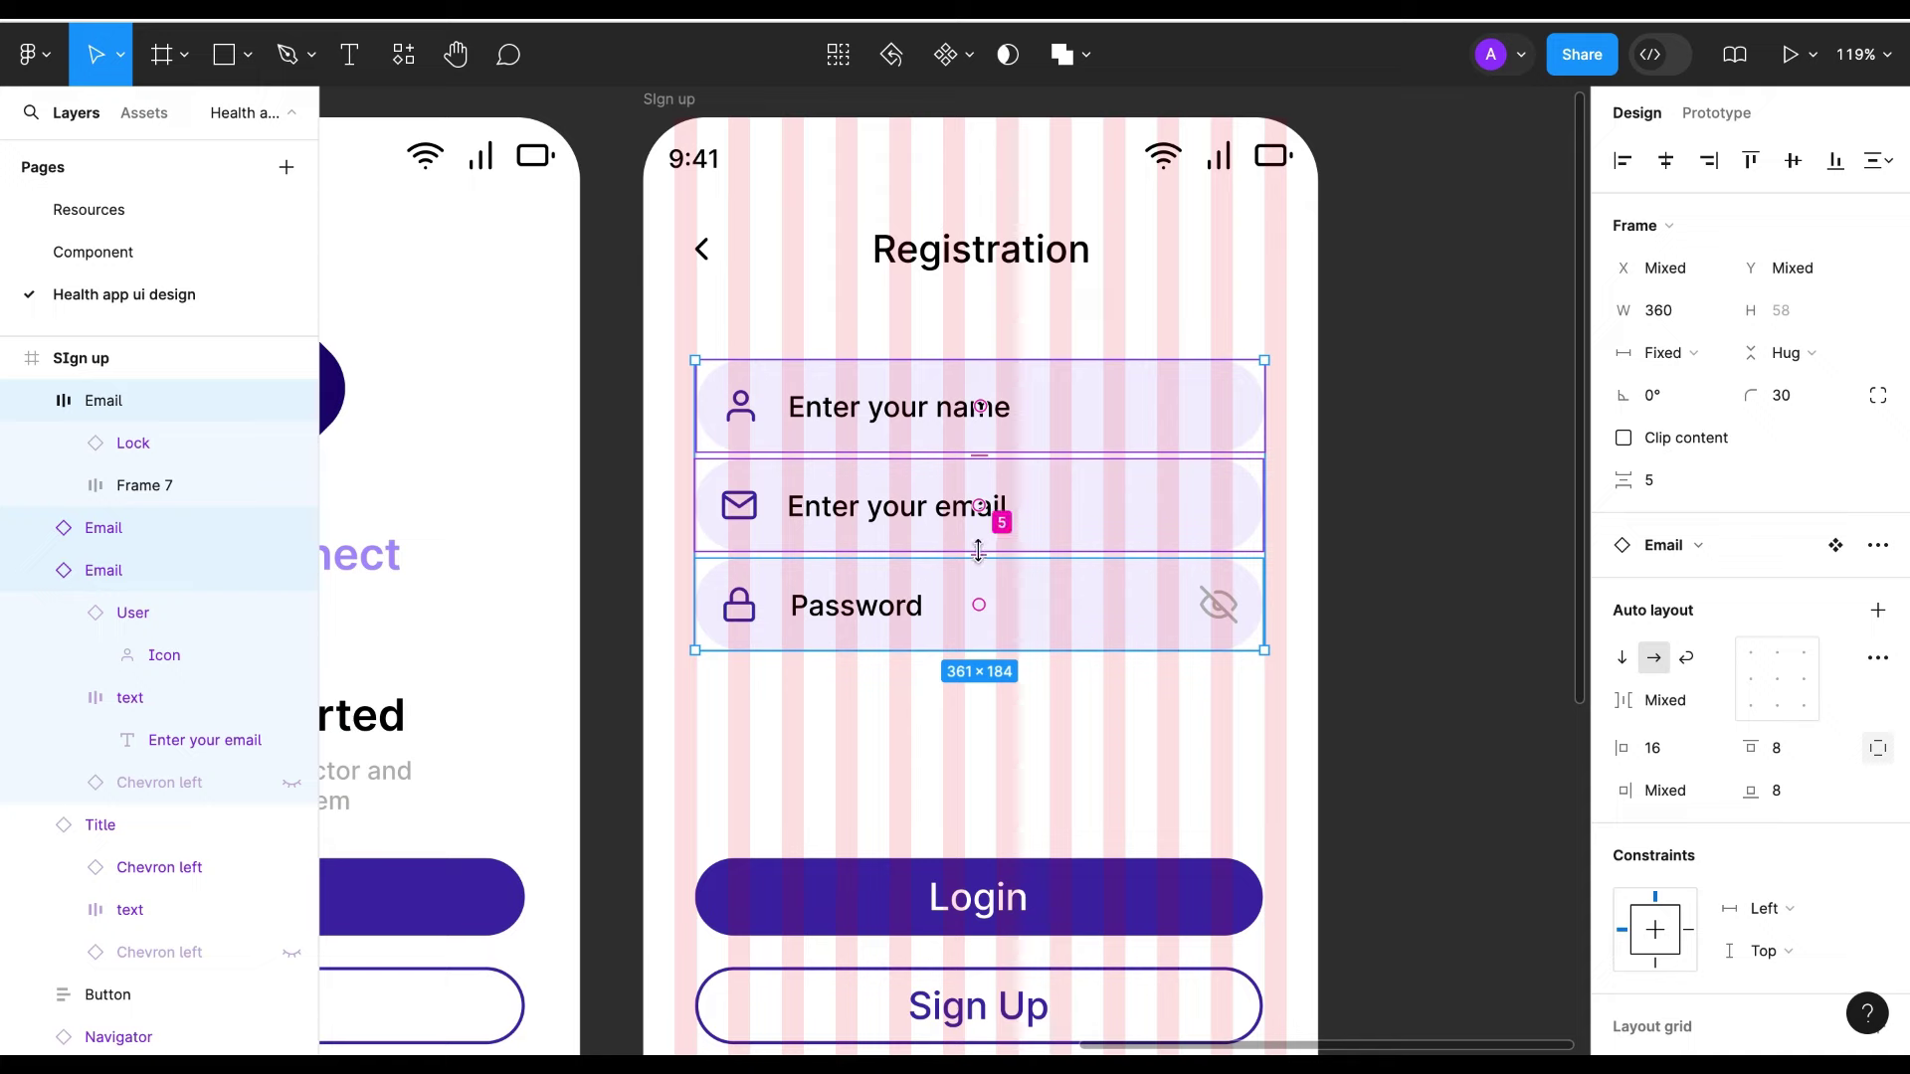
drag(980, 554, 981, 590)
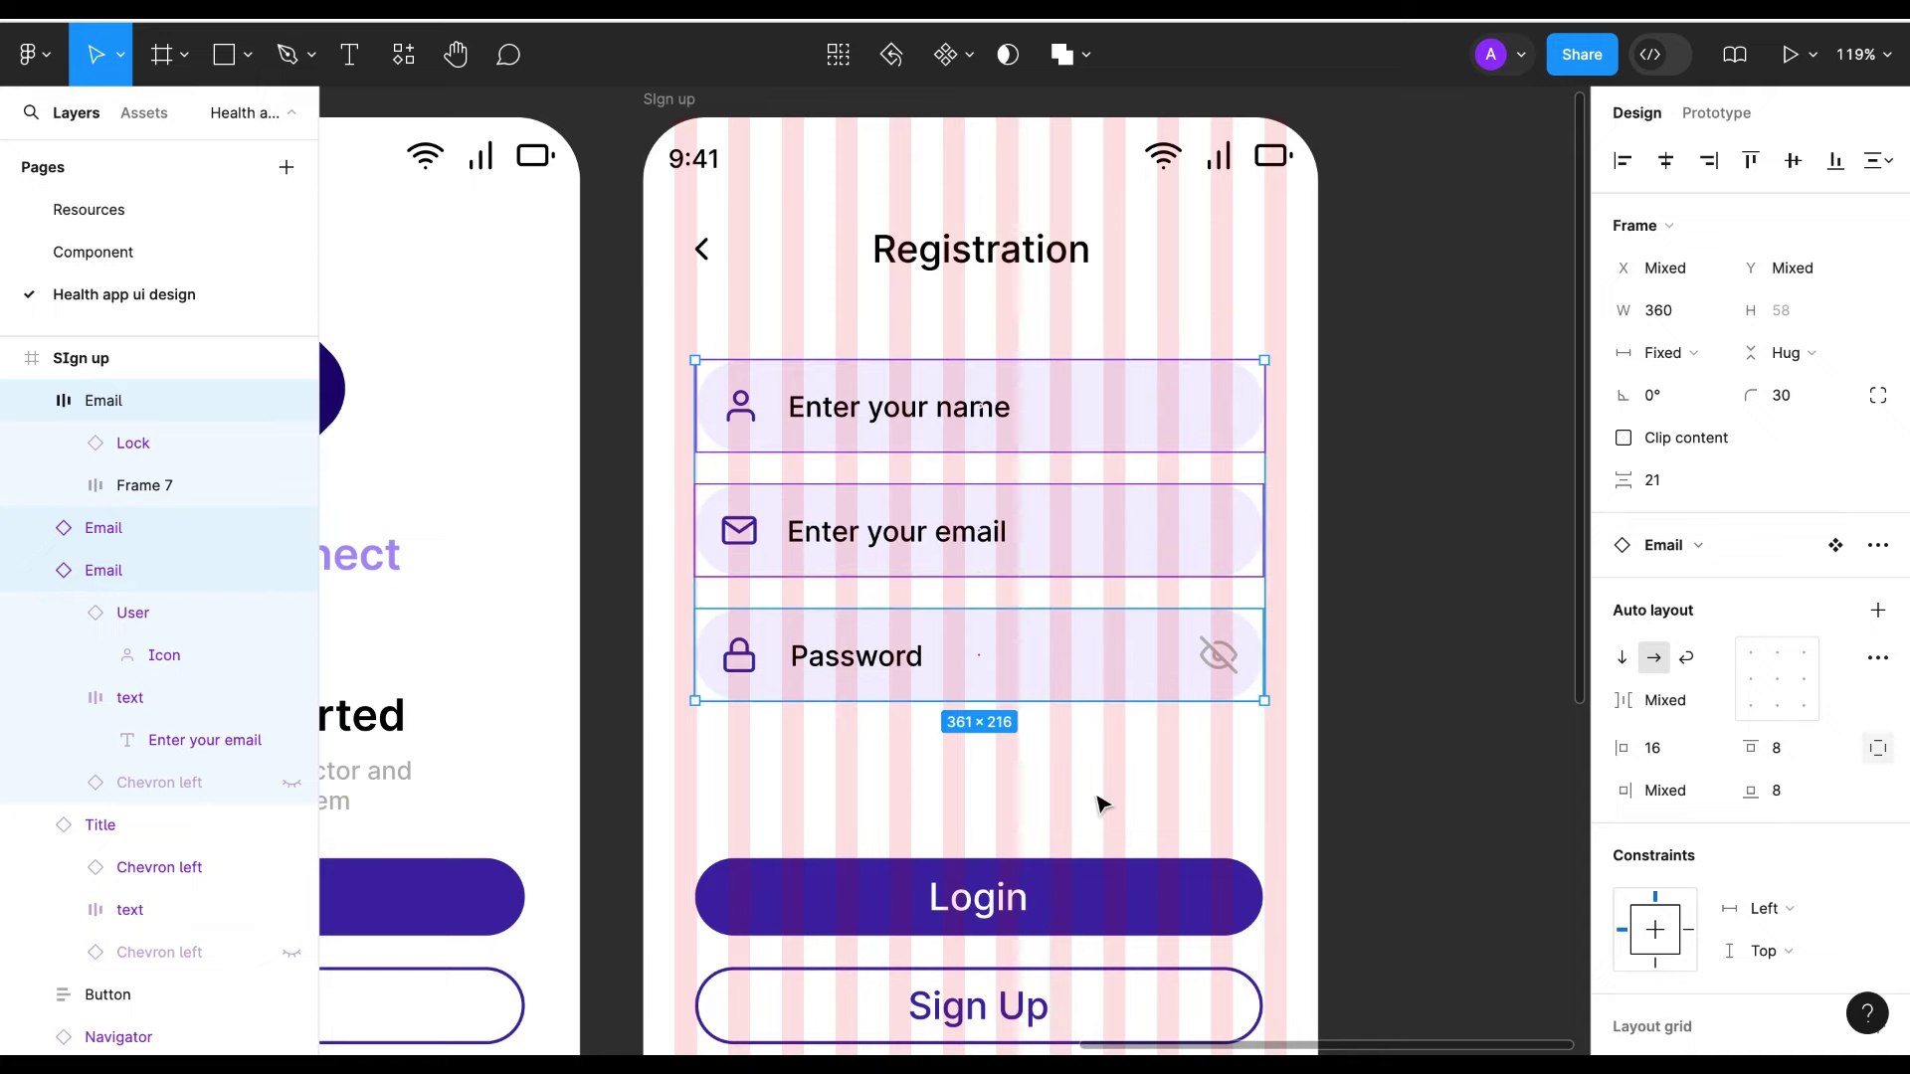
click(1061, 806)
scroll(1061, 806, down, 2)
click(980, 796)
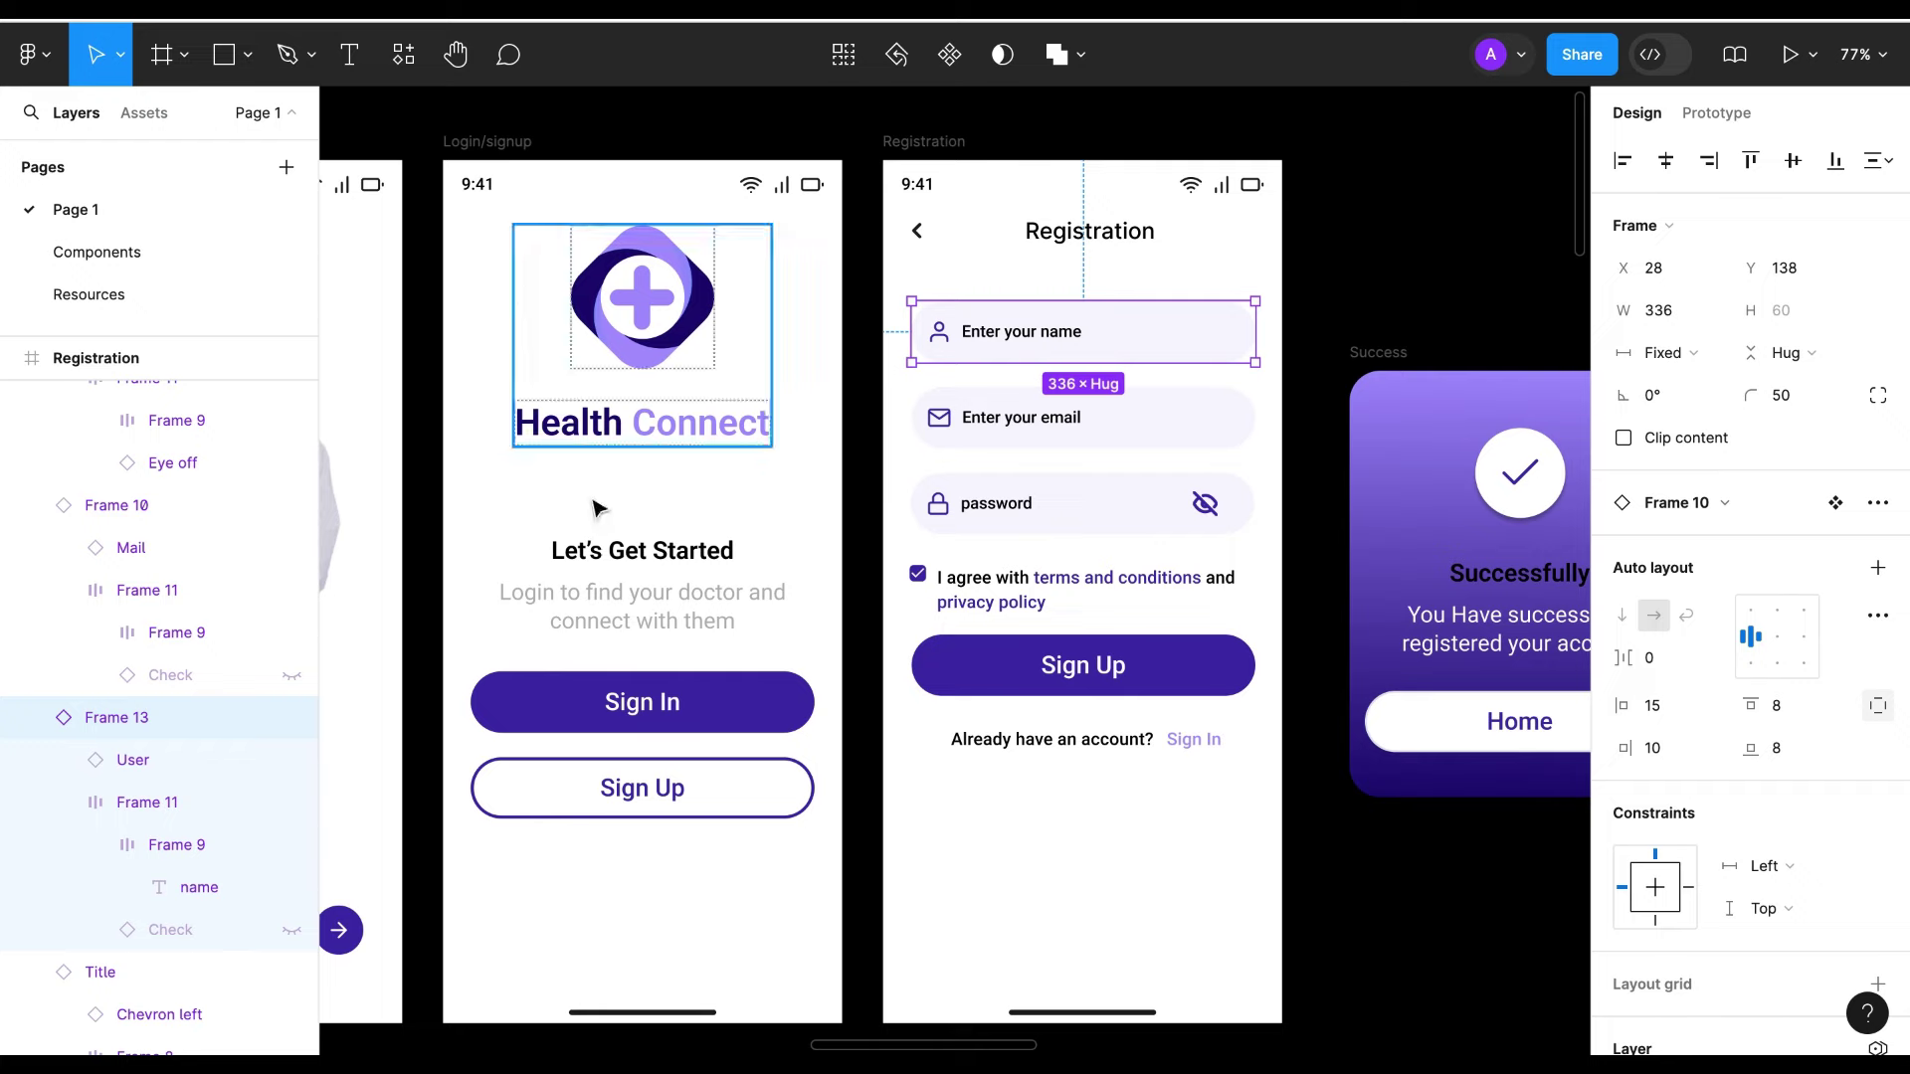
Start an agreement text box above the Login button and give it the body 2 style.
click(621, 709)
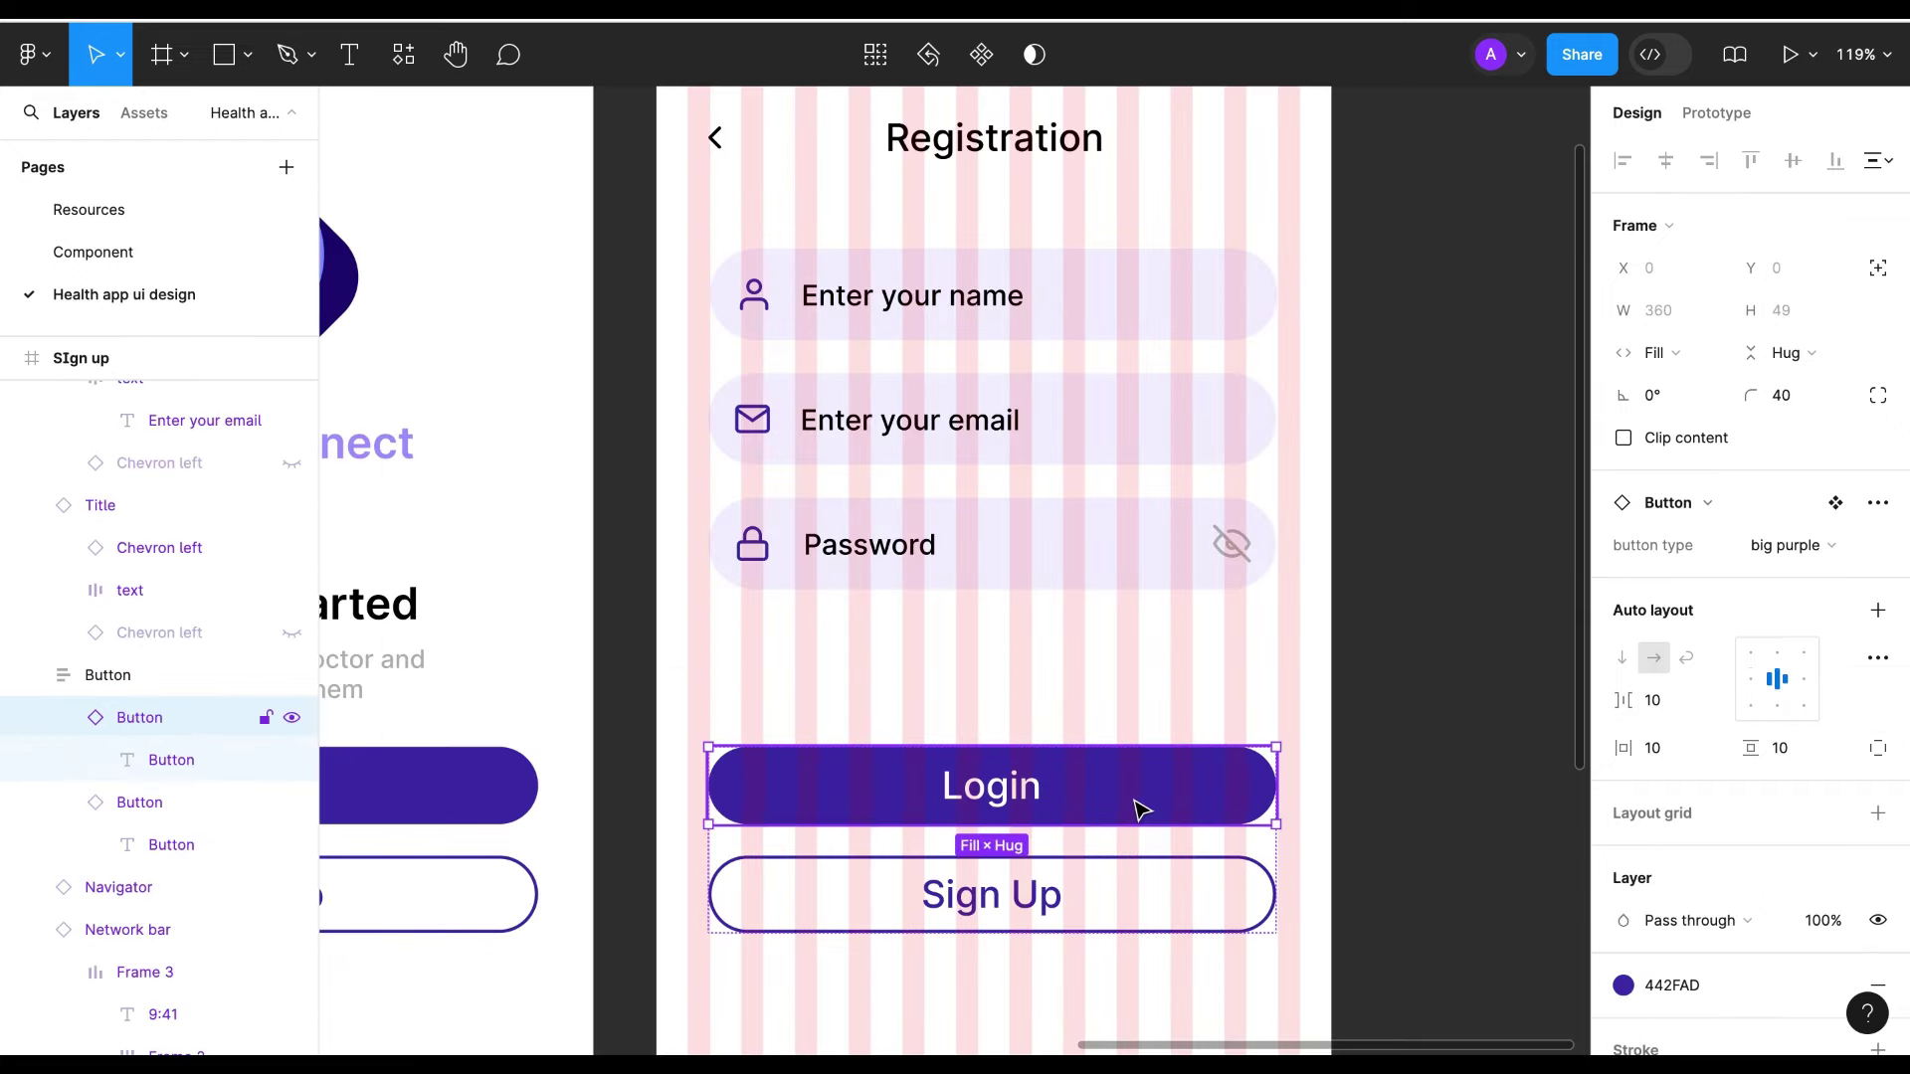
shift+click(1044, 897)
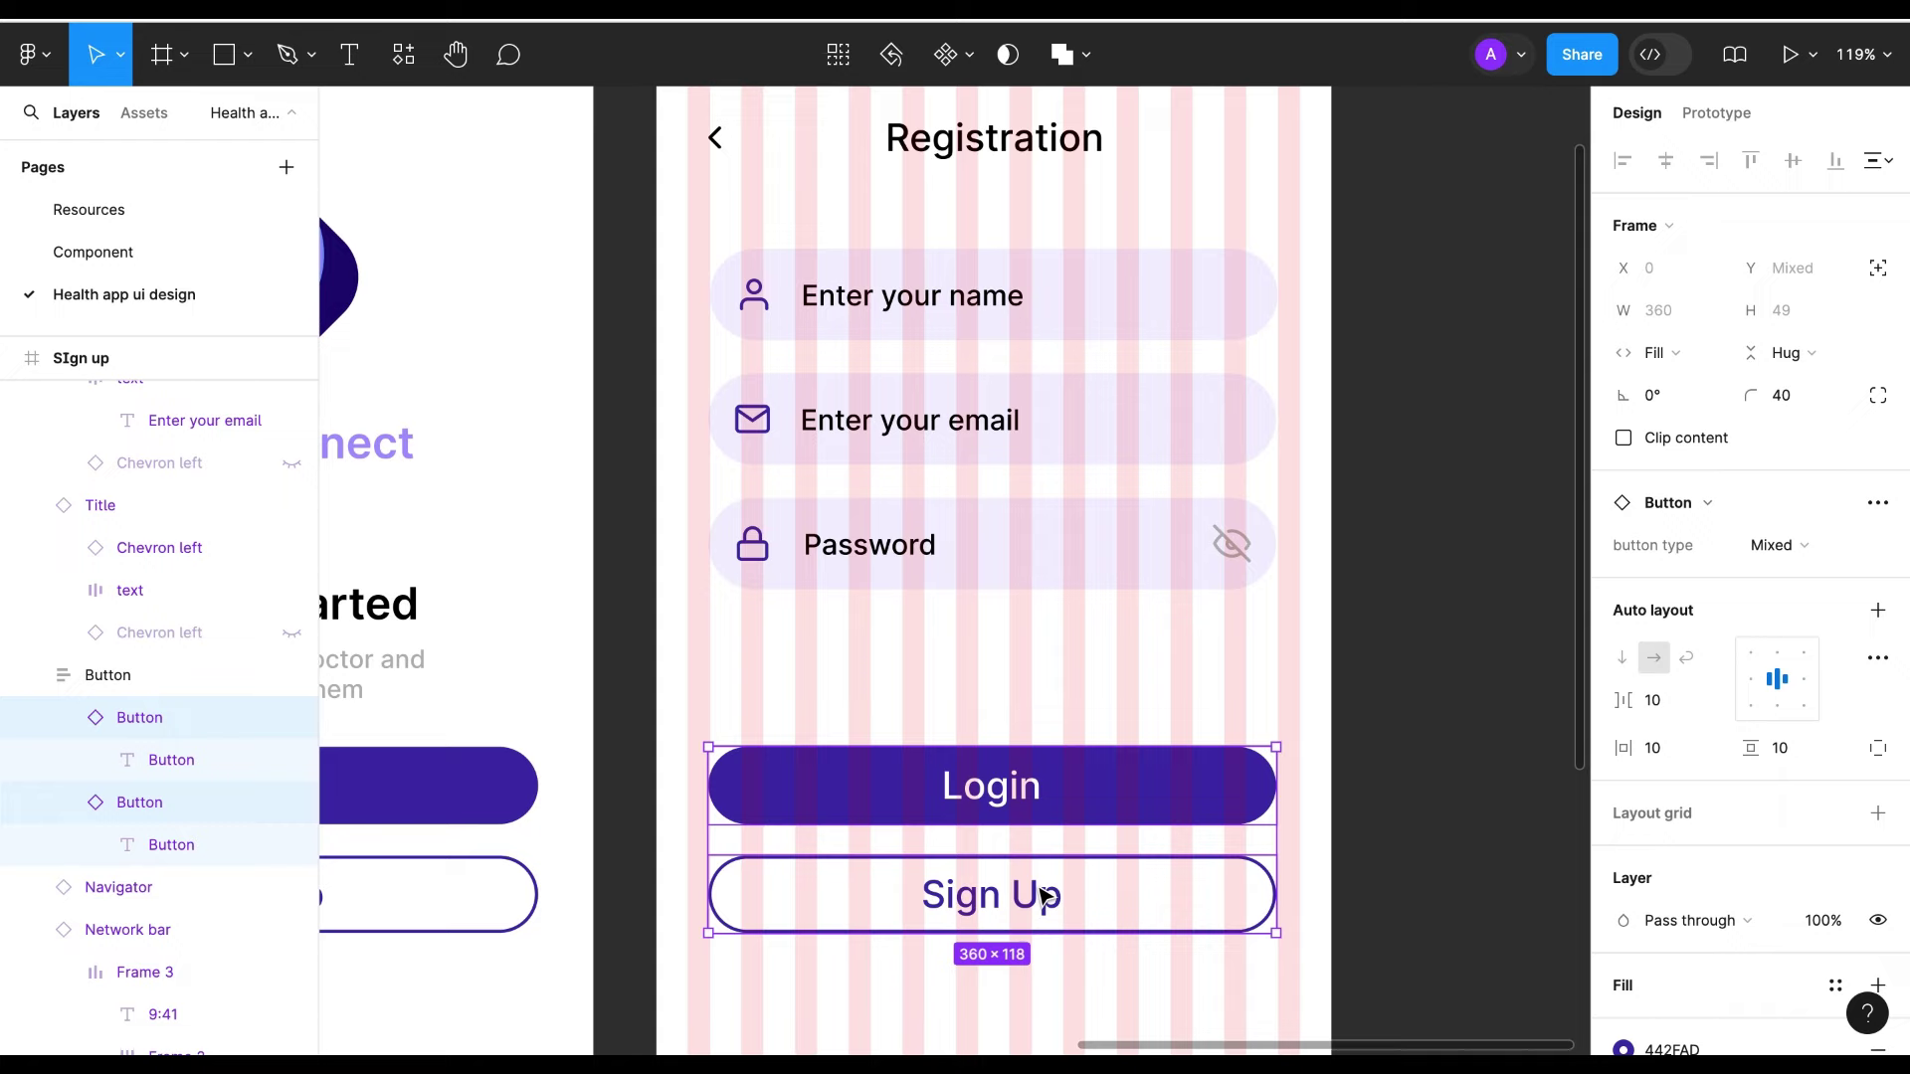
drag(1053, 807, 1055, 803)
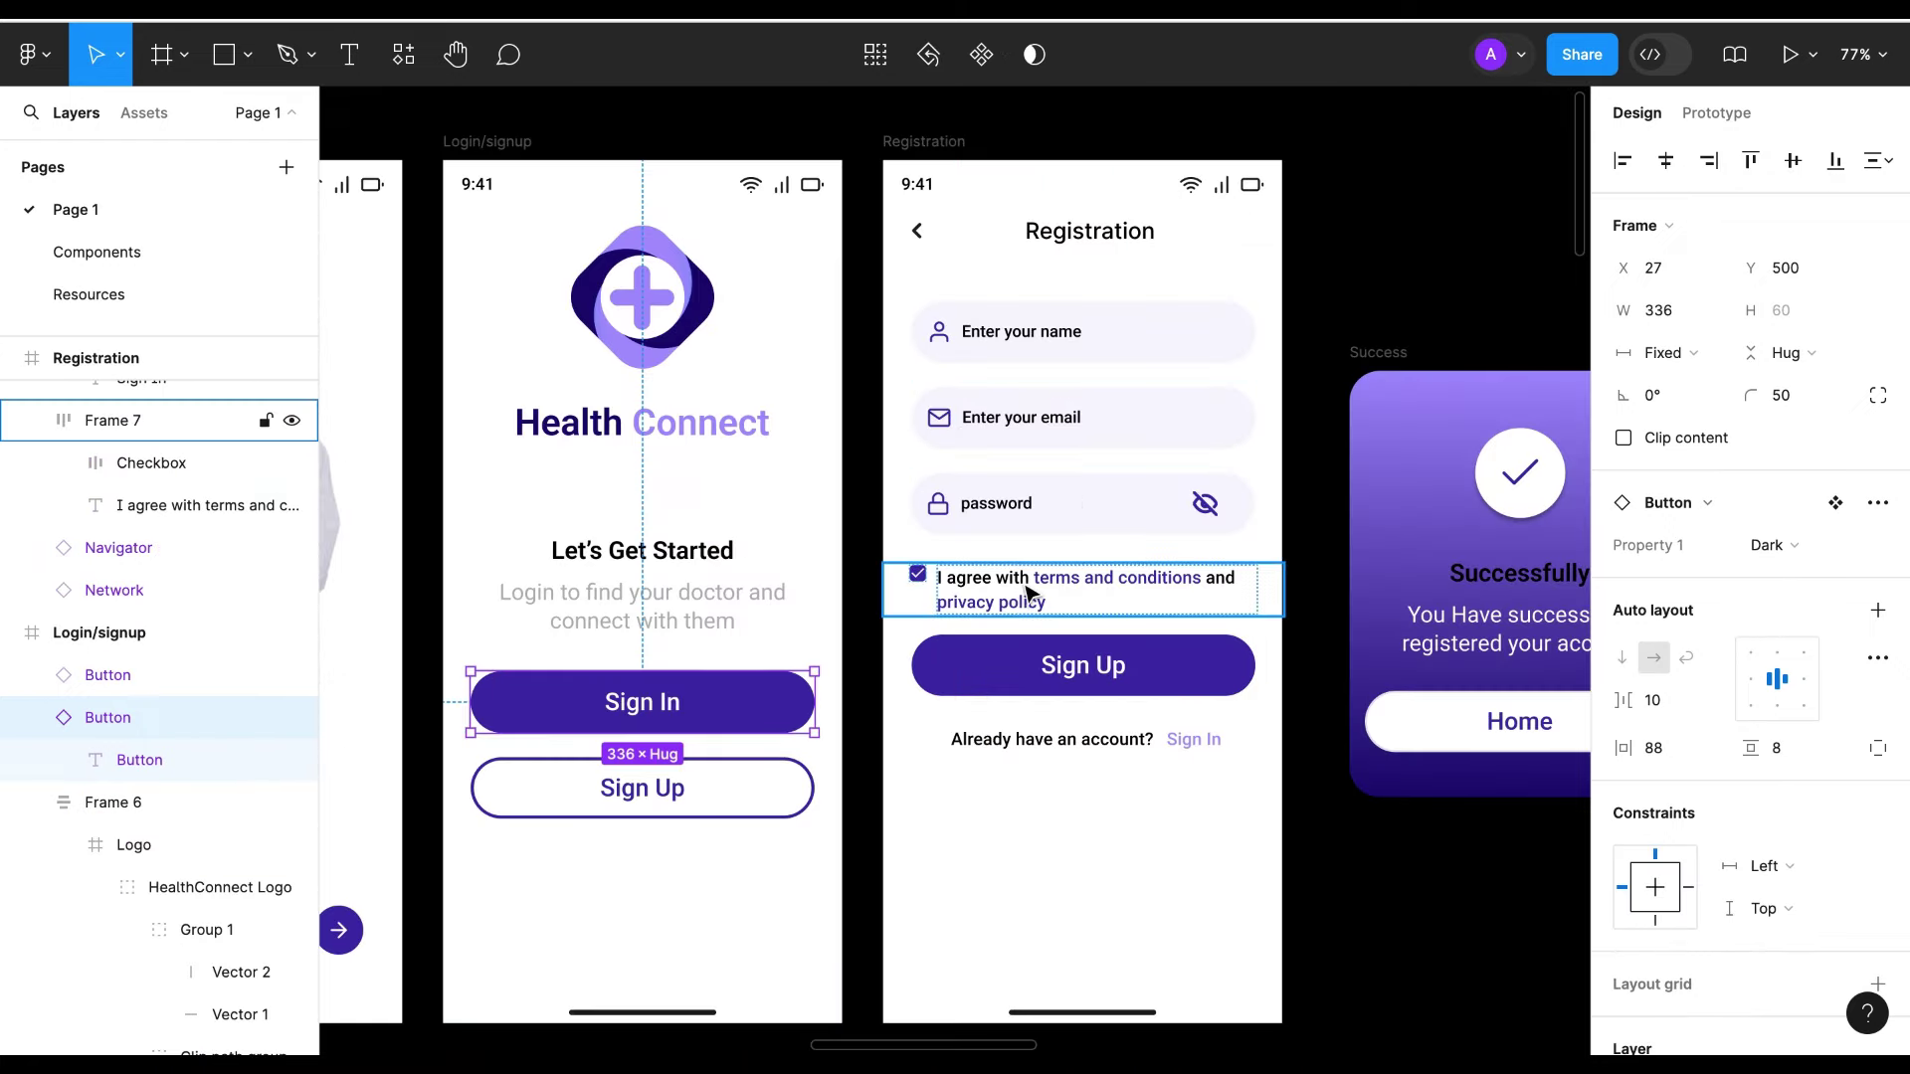
double_click(1029, 592)
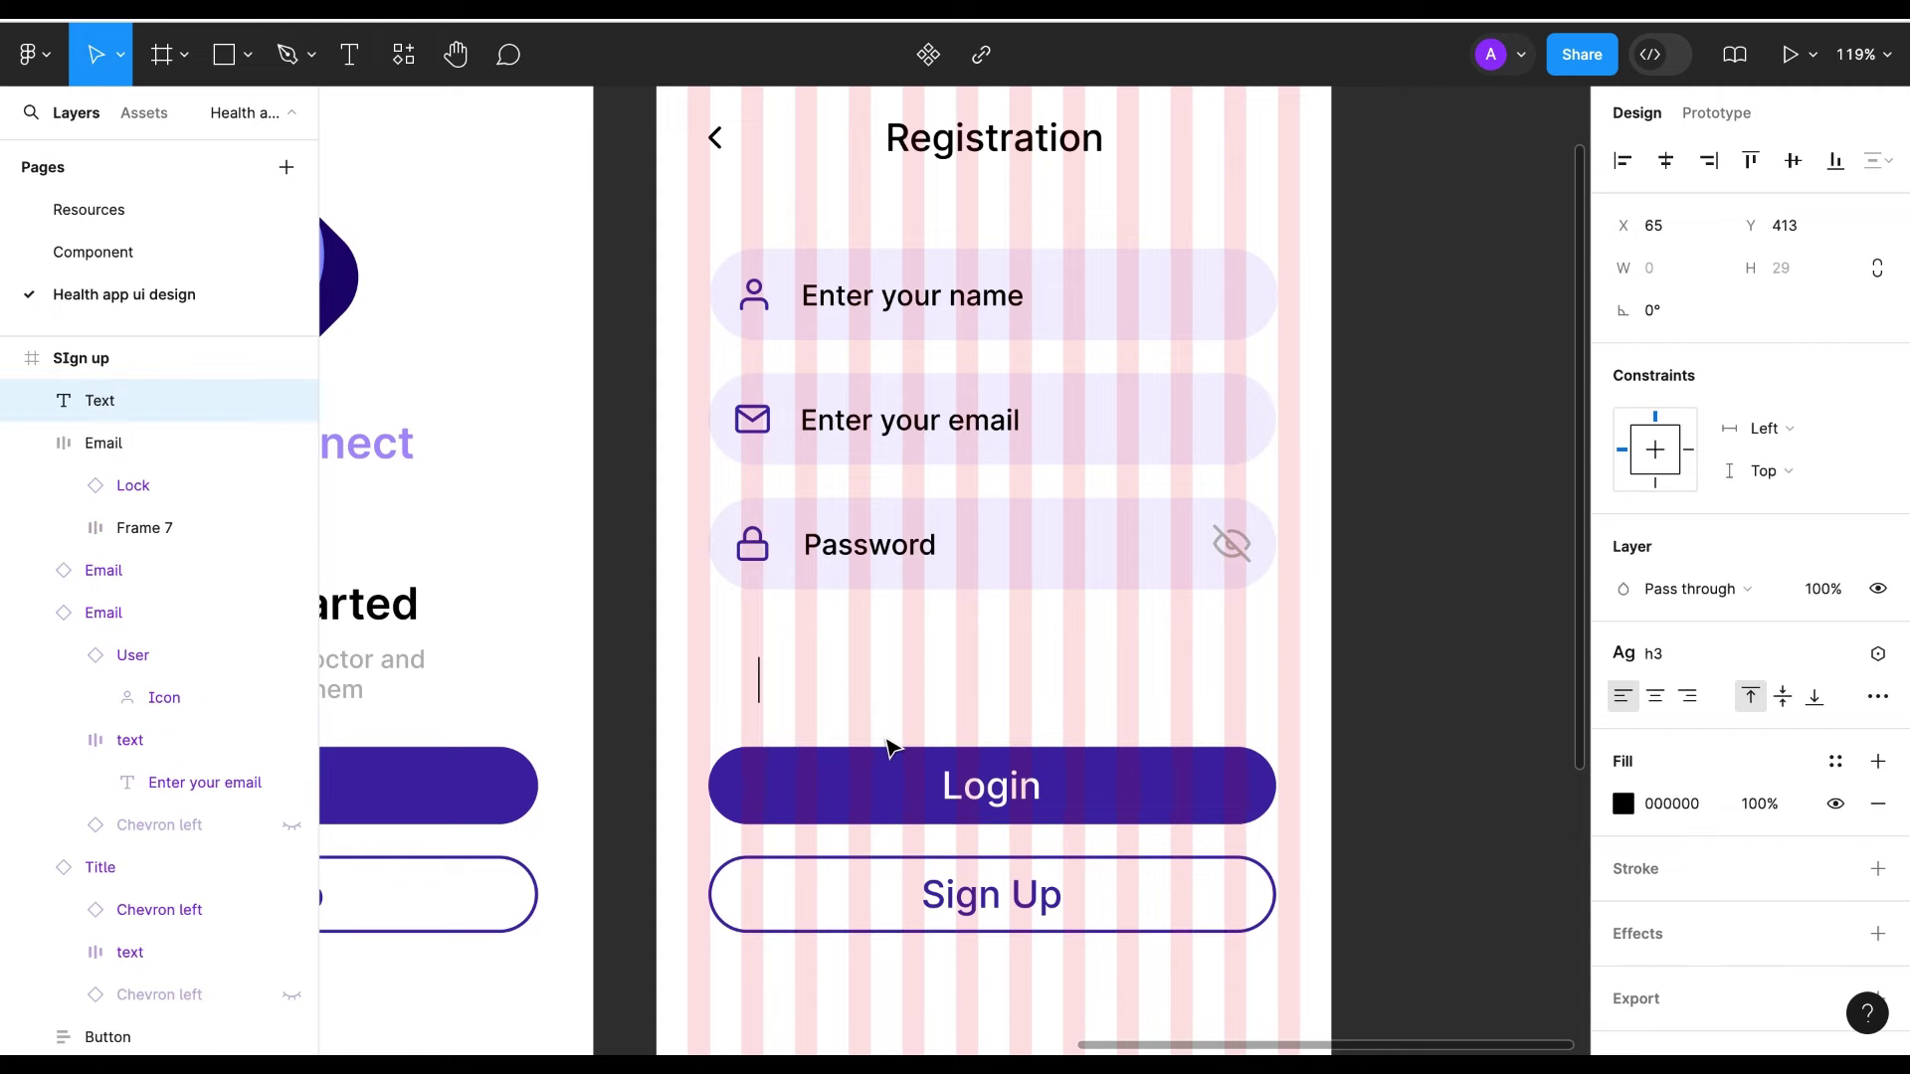
text(e with terms)
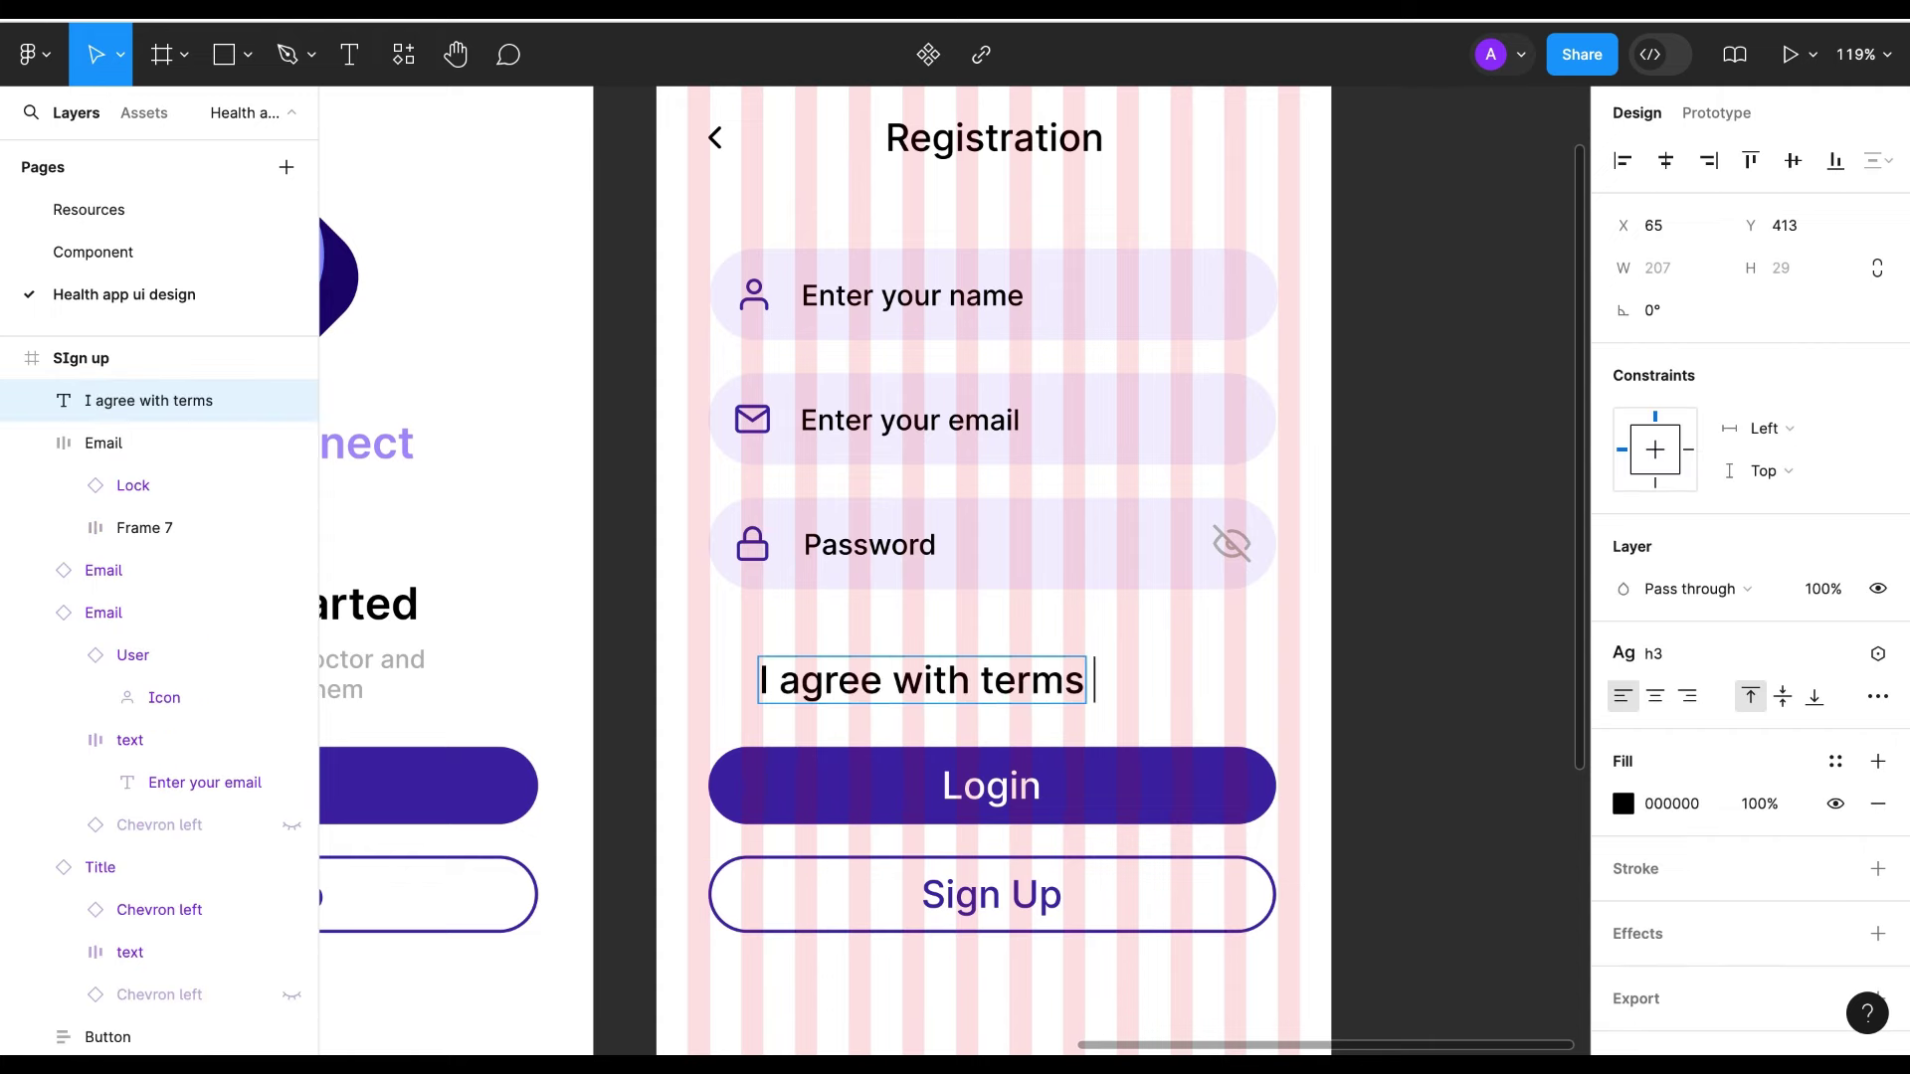
key(Escape)
click(1631, 654)
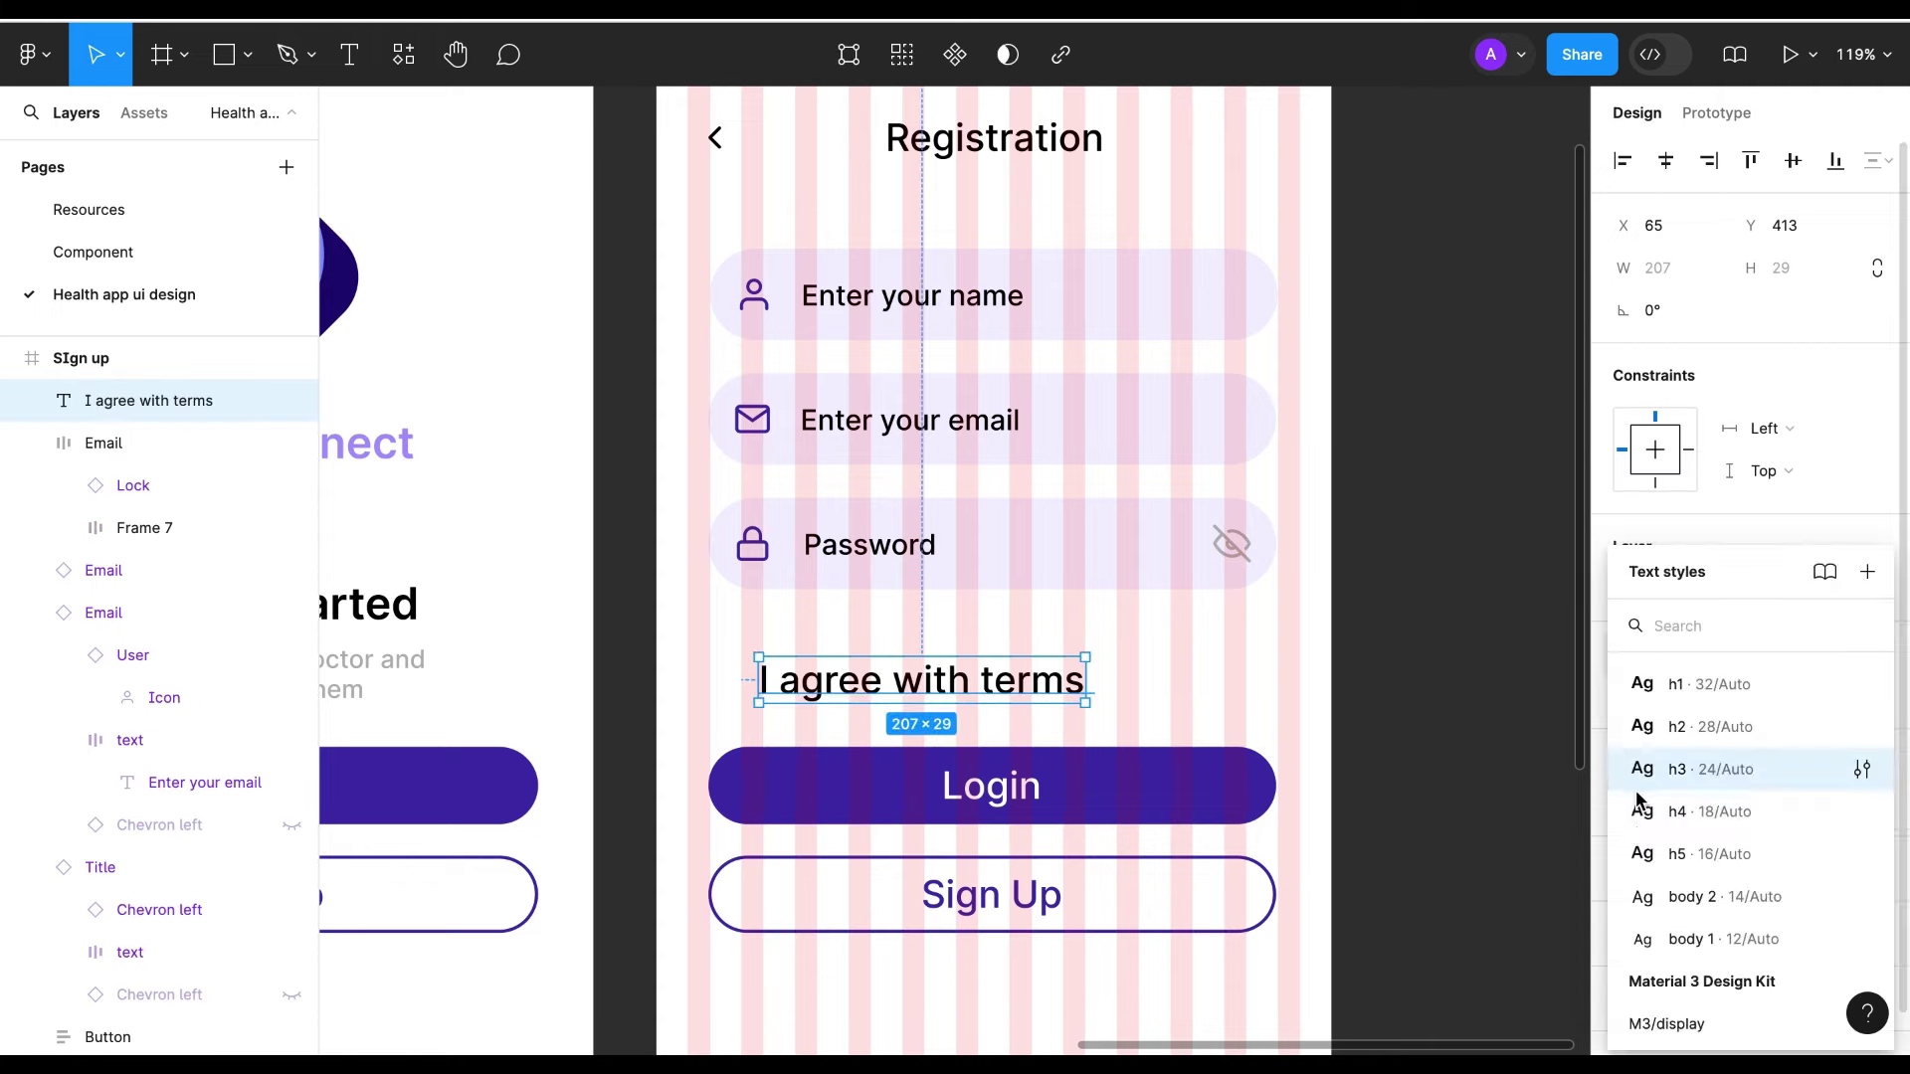
click(1644, 896)
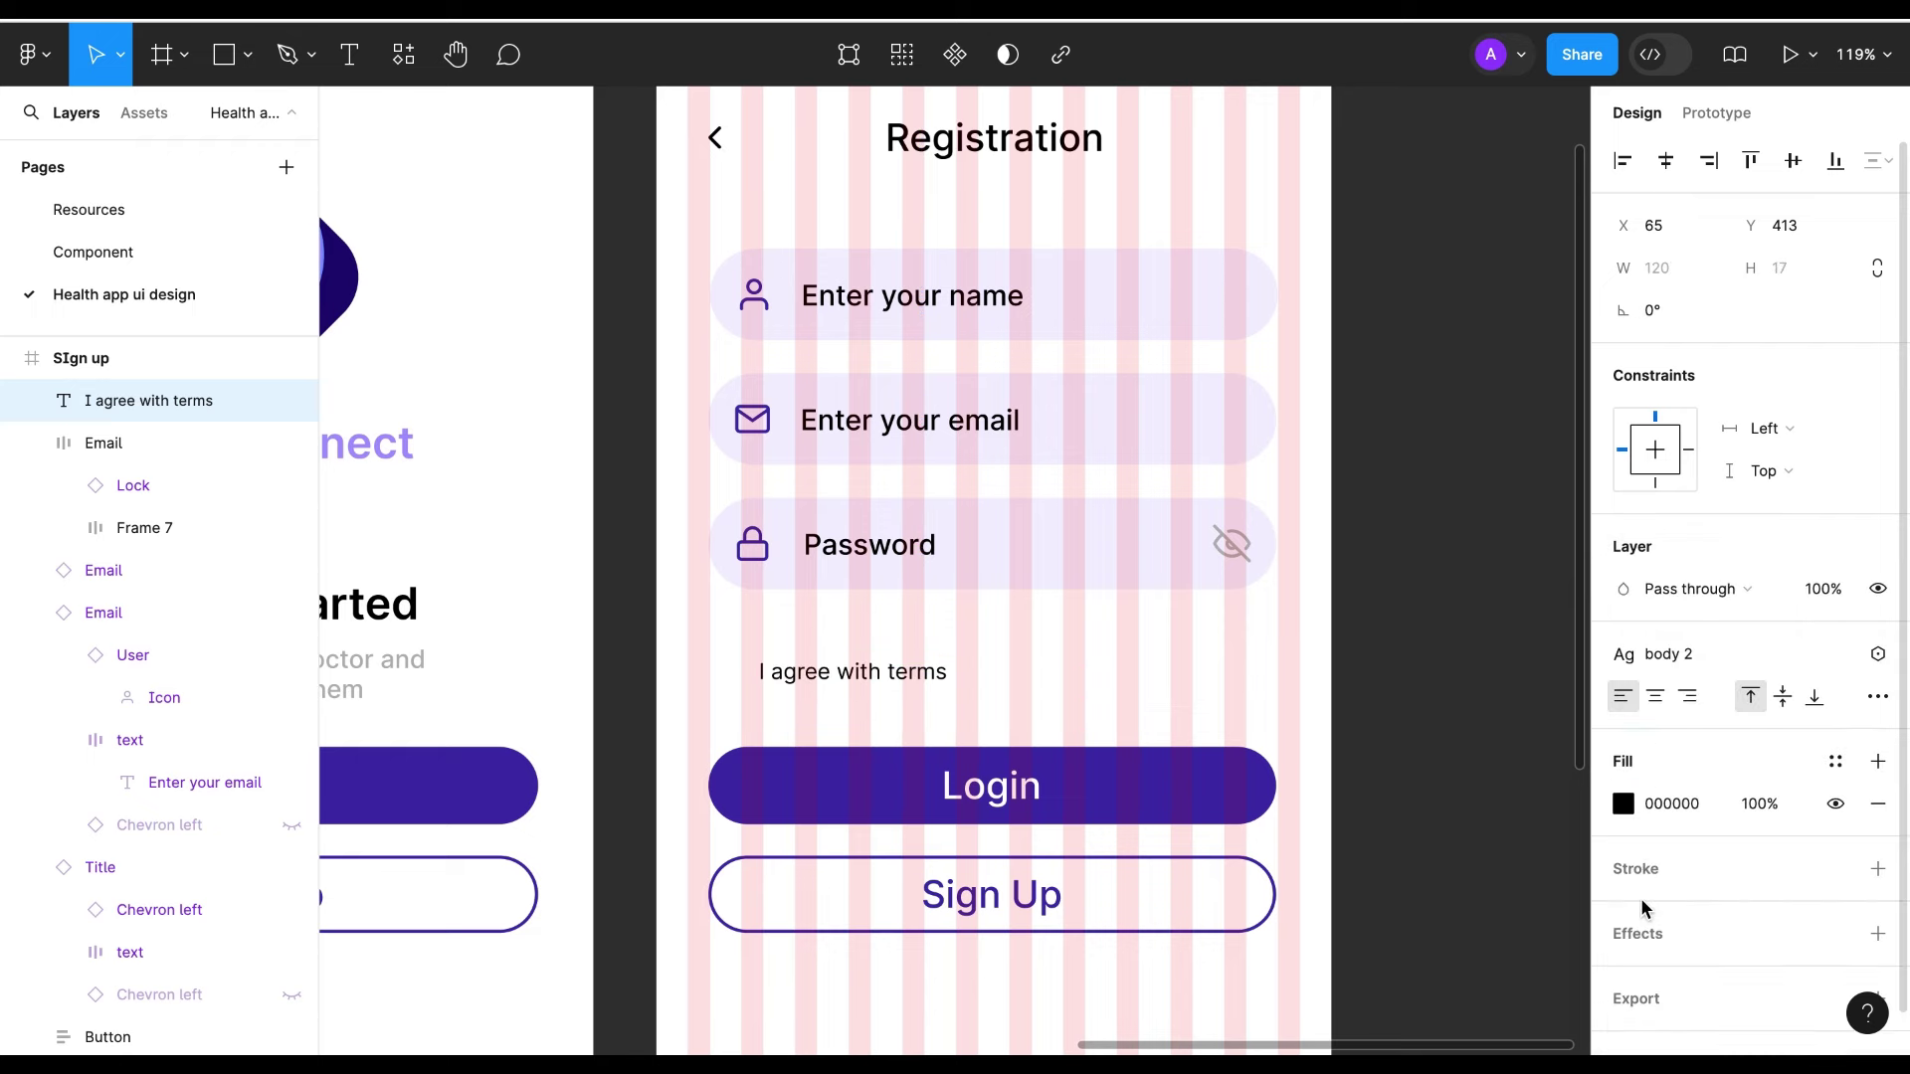
Complete 'I agree with terms and conditions and privacy policy', wrap it, and auto-layout it above Login.
double_click(935, 682)
click(945, 677)
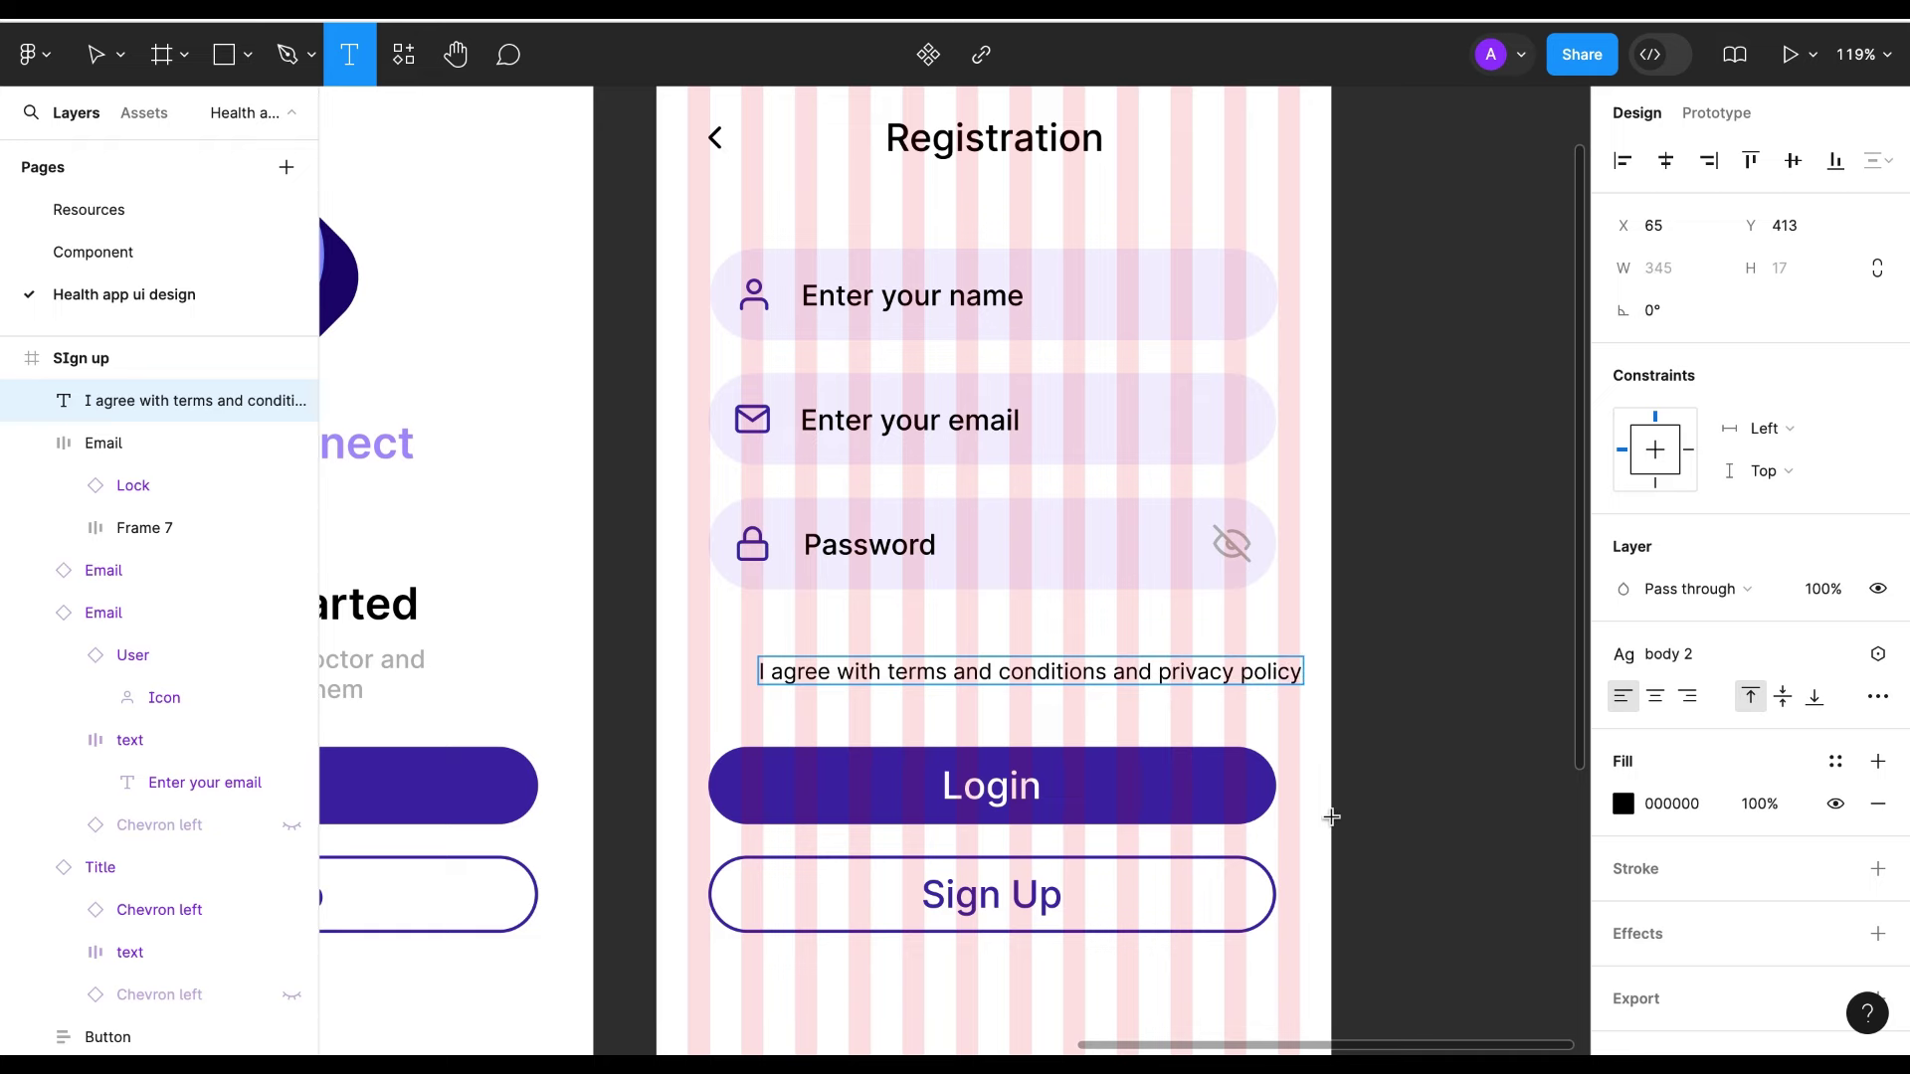
key(Escape)
mouse_move(1303, 671)
mouse_down()
mouse_move(1216, 667)
mouse_move(1239, 668)
mouse_up()
key(shift+a)
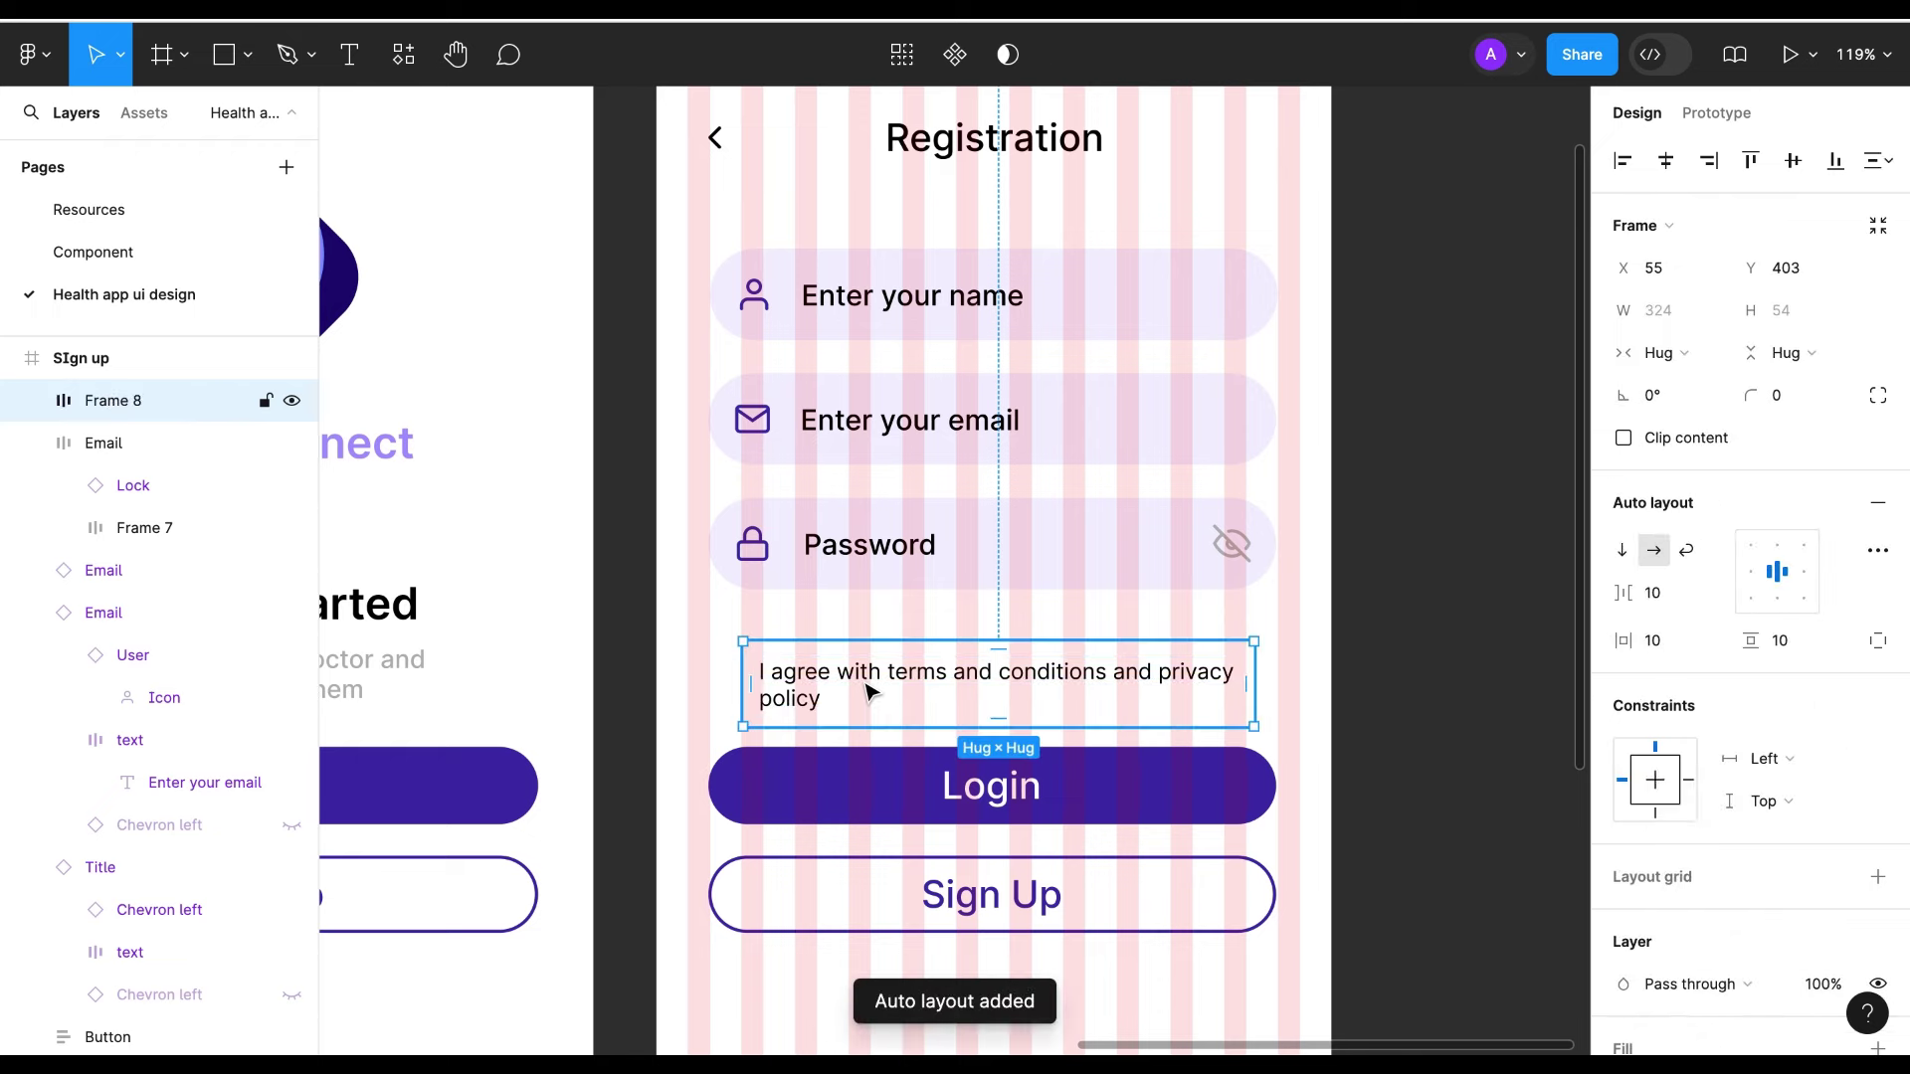
drag(861, 680, 895, 668)
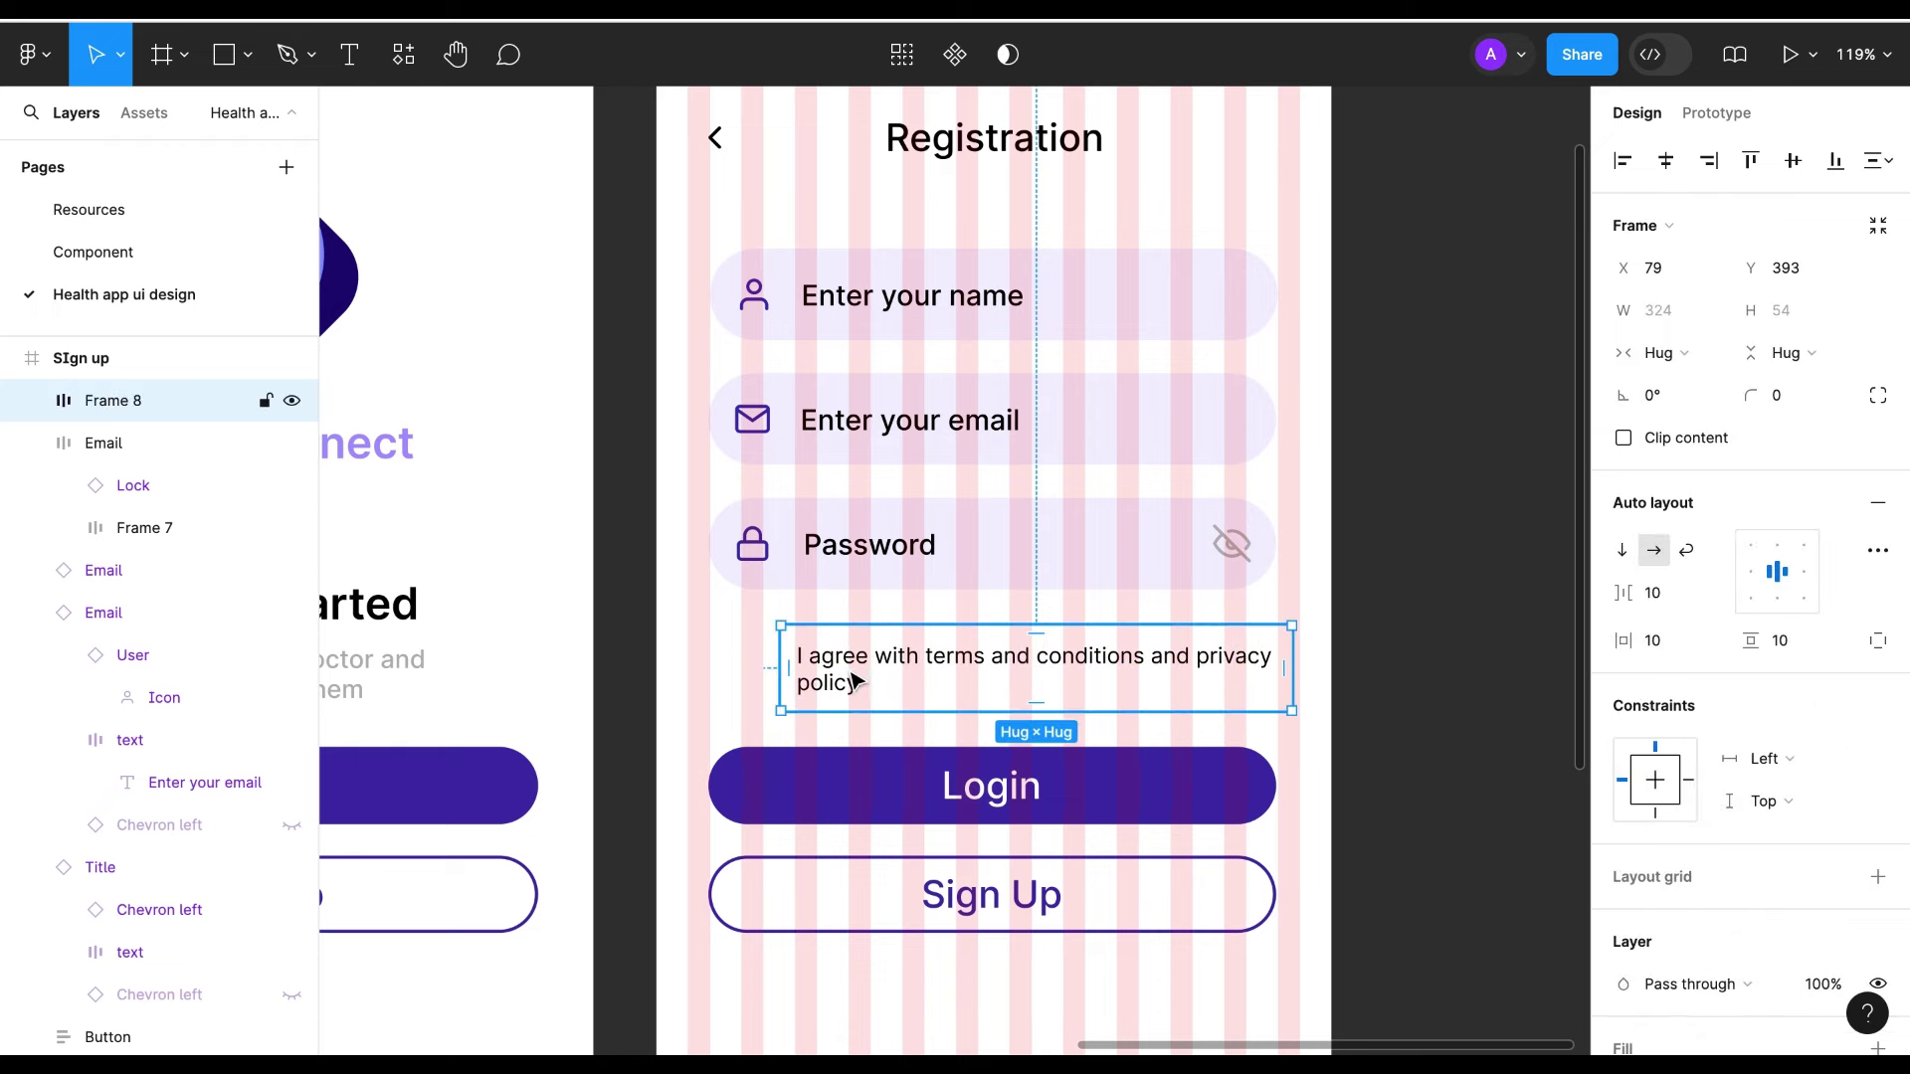
double_click(762, 311)
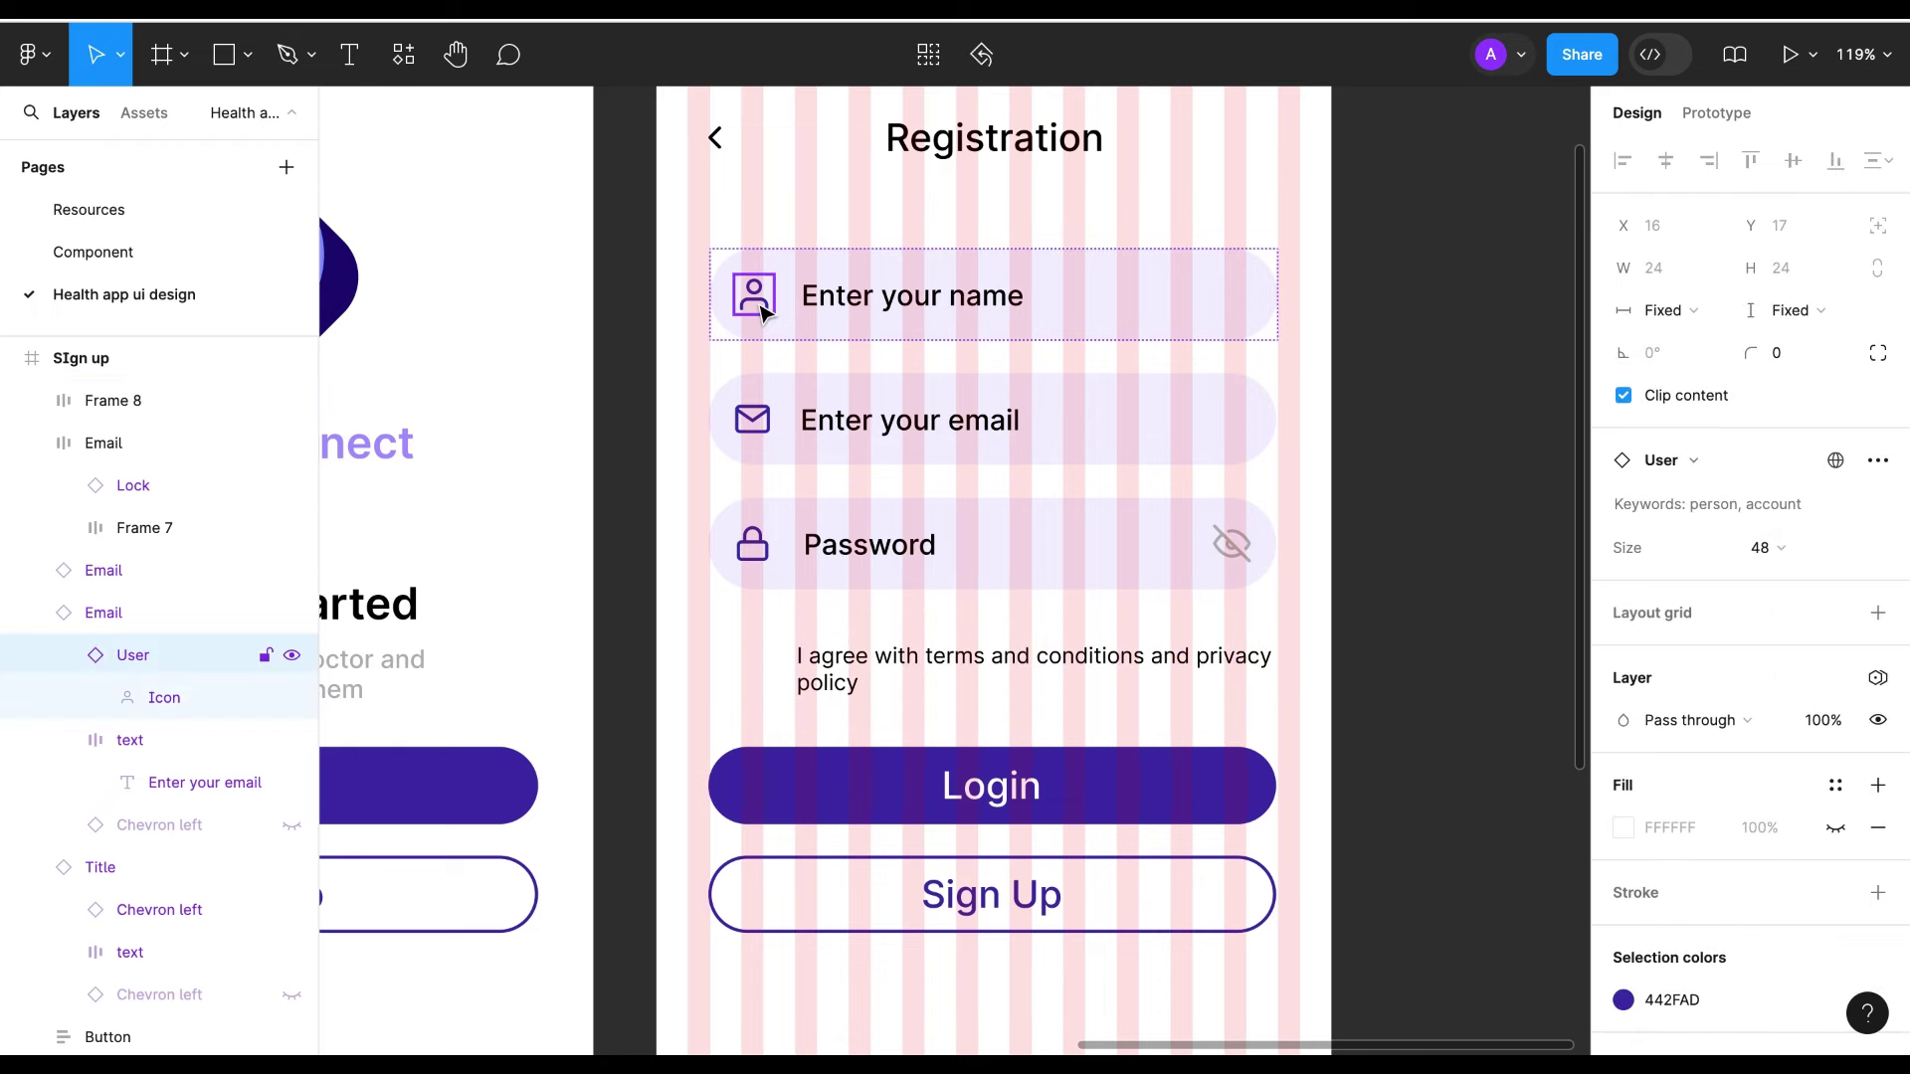
Copy the person icon beside the agreement text and swap it for Material 3's check_box.
click(766, 669)
mouse_move(756, 295)
mouse_down()
mouse_move(758, 706)
mouse_move(754, 662)
mouse_up()
click(1662, 460)
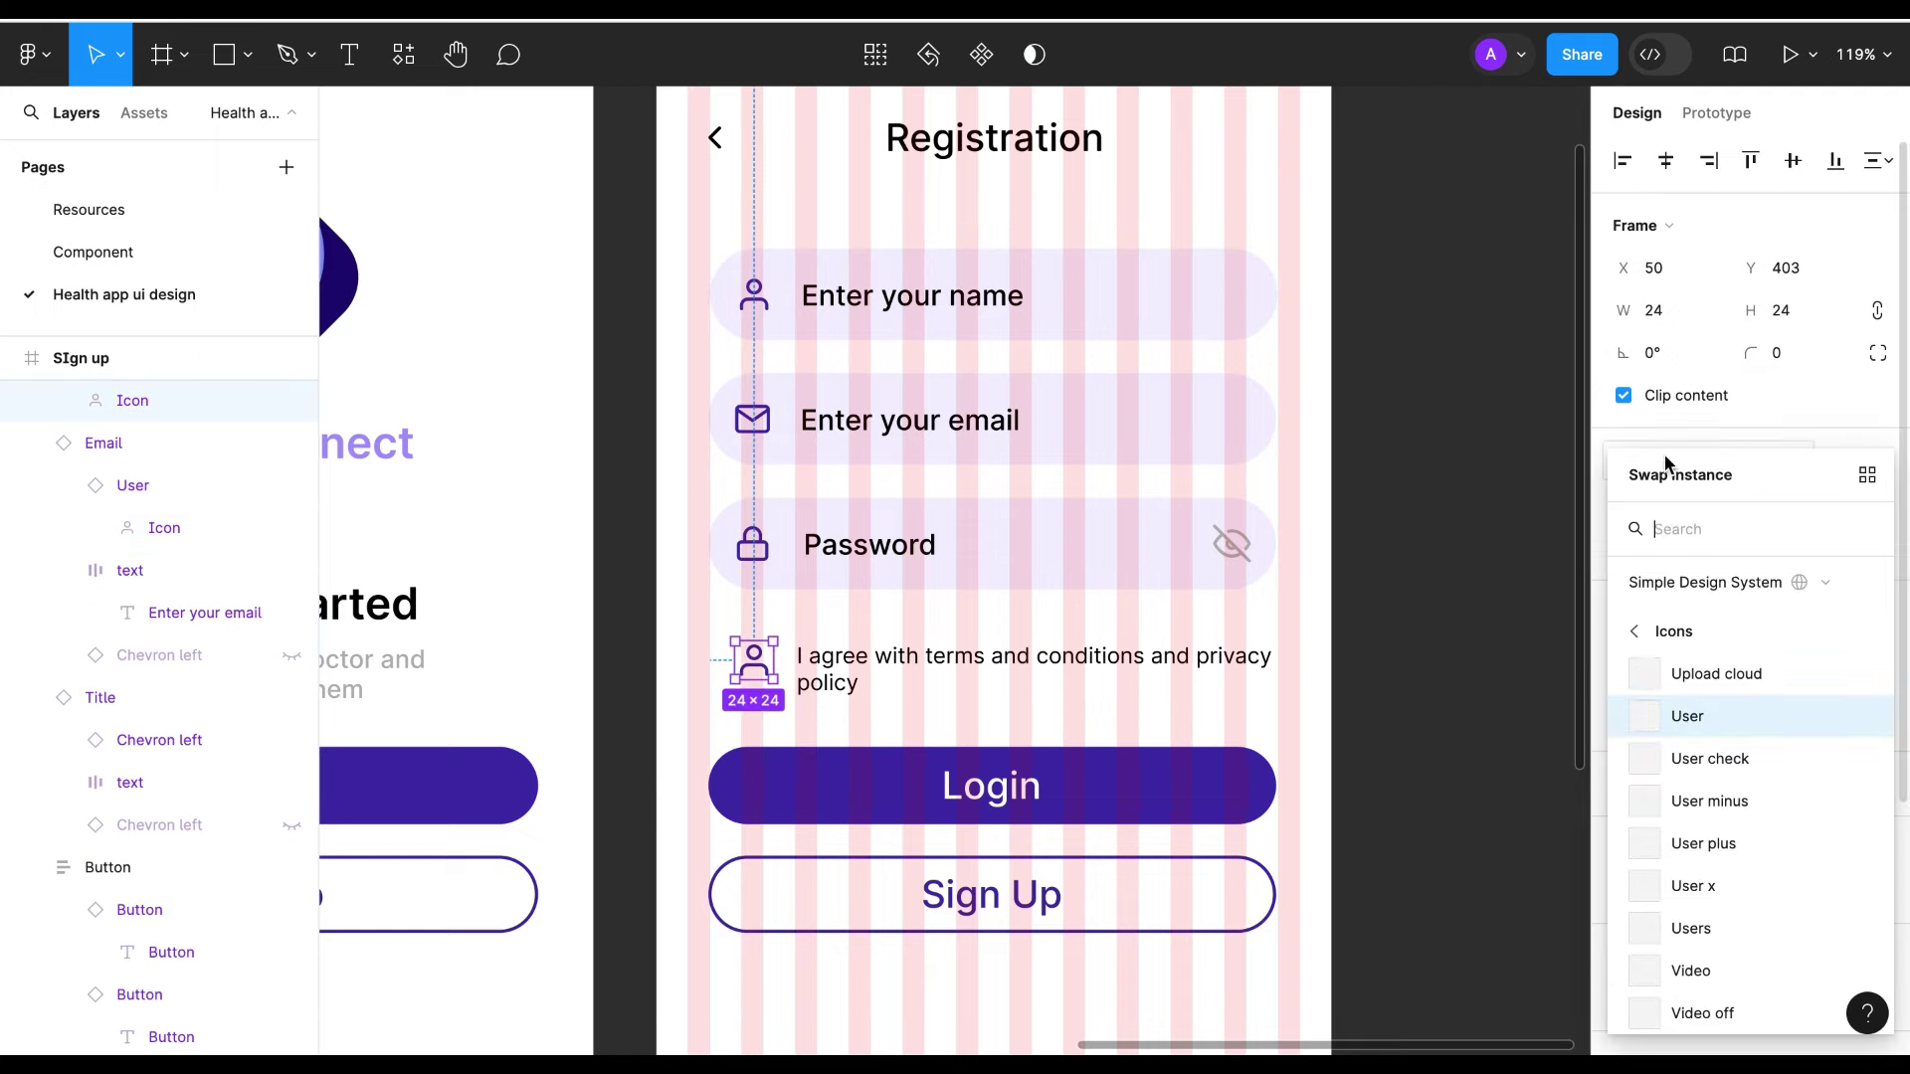
text(checkbox)
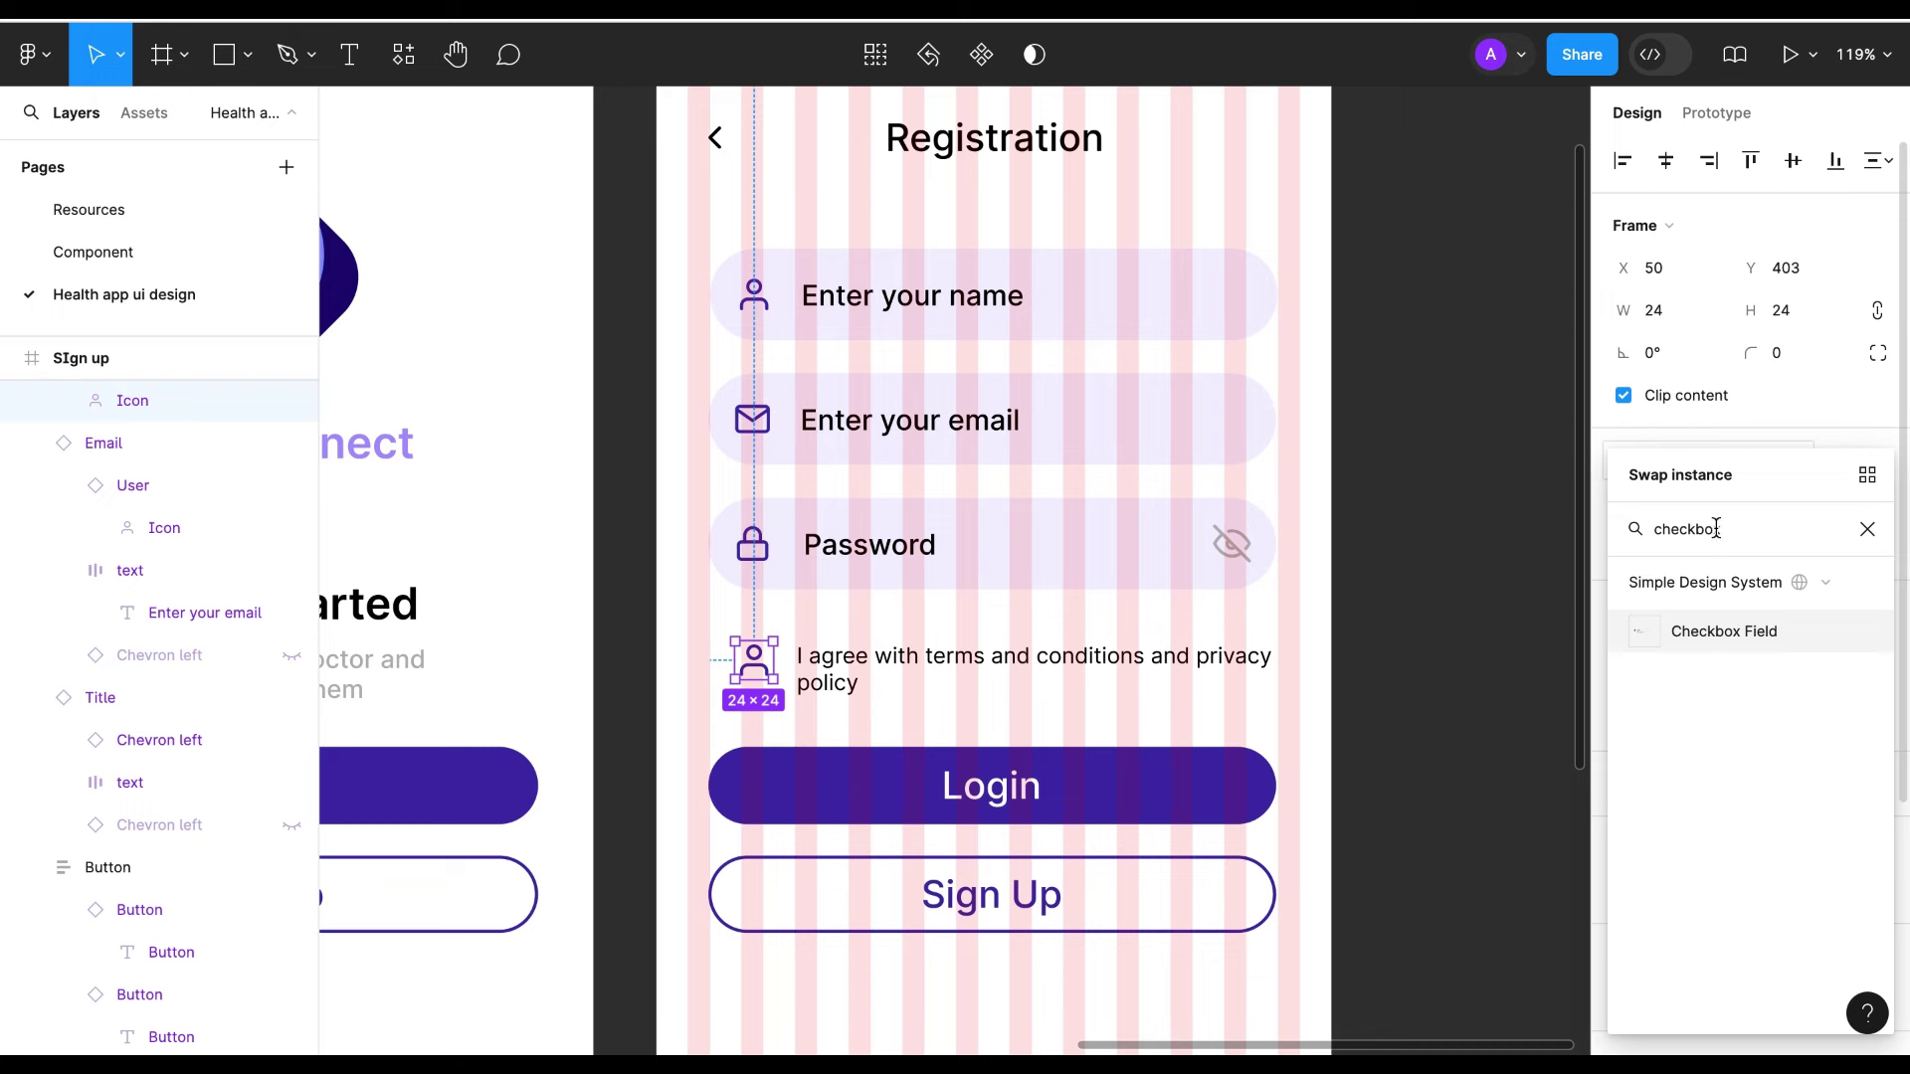
key(BackSpace)
key(BackSpace)
key(BackSpace)
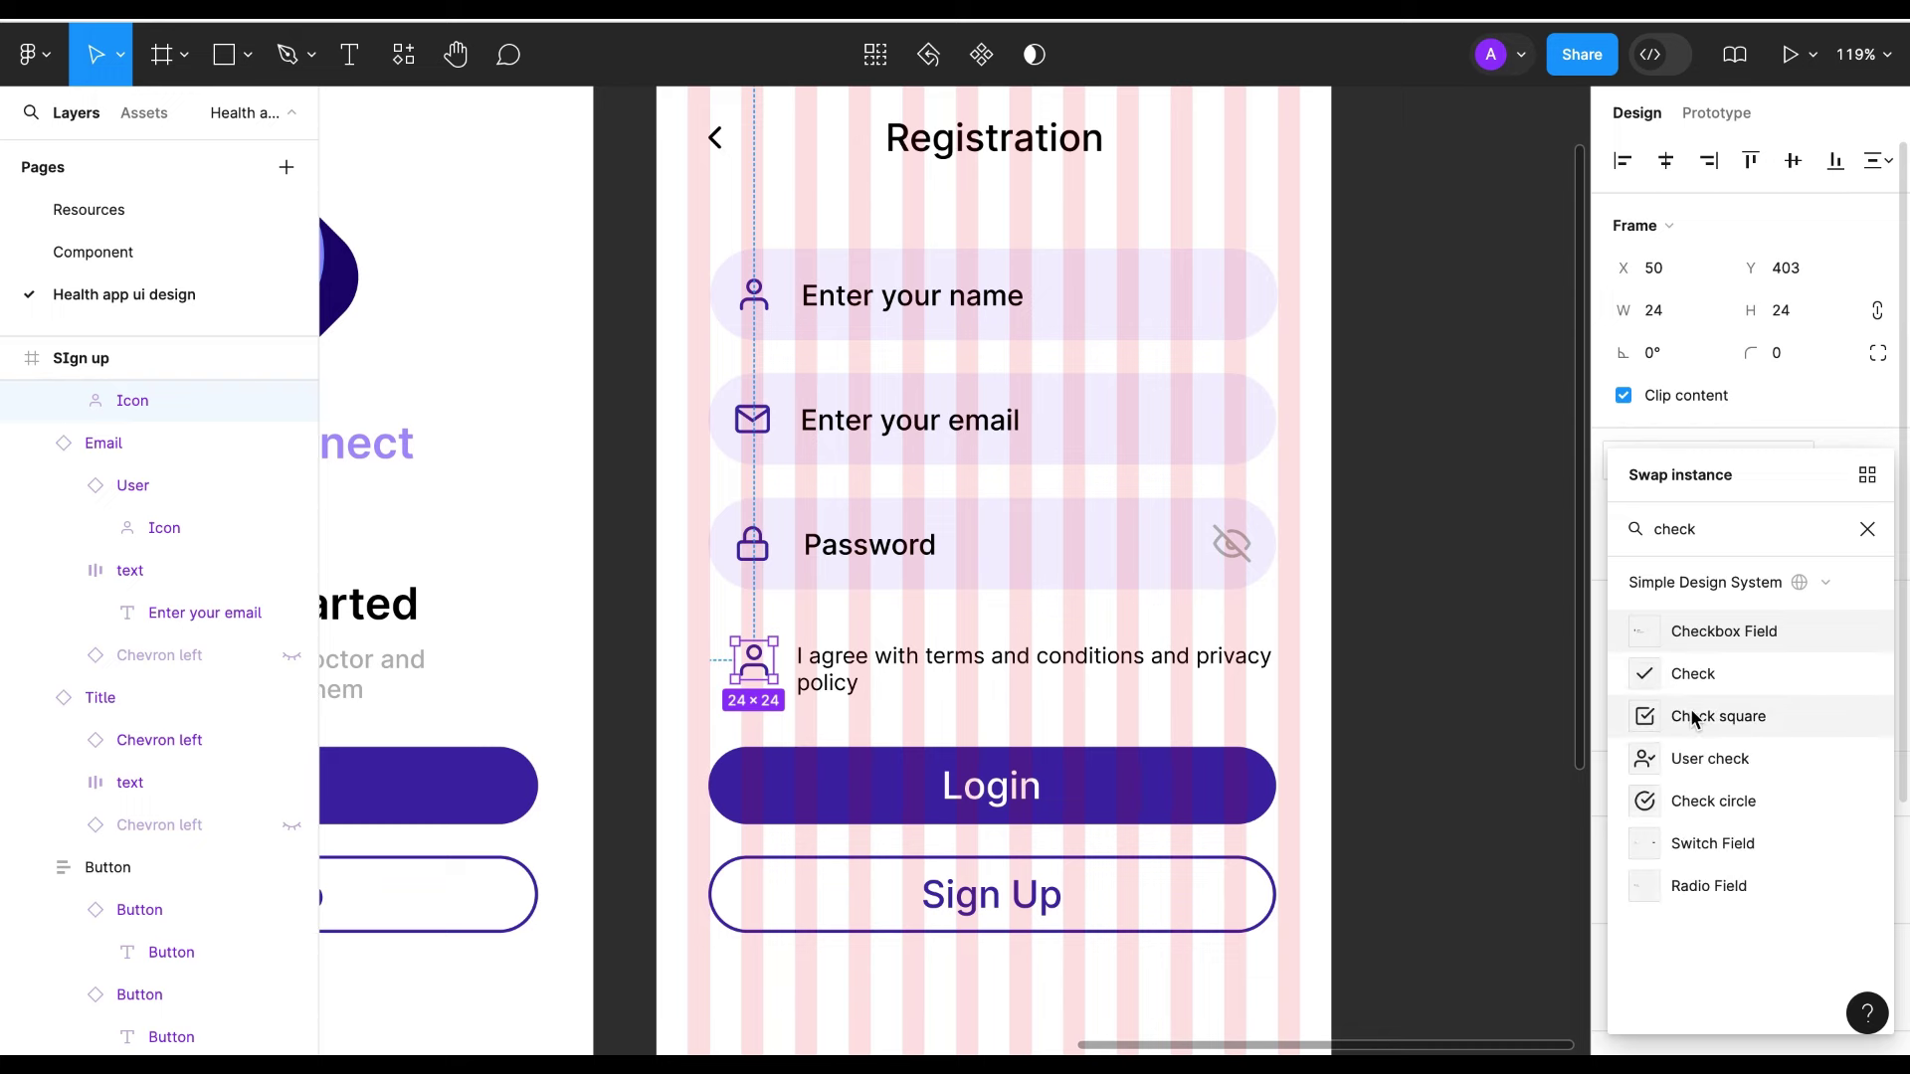
click(1828, 584)
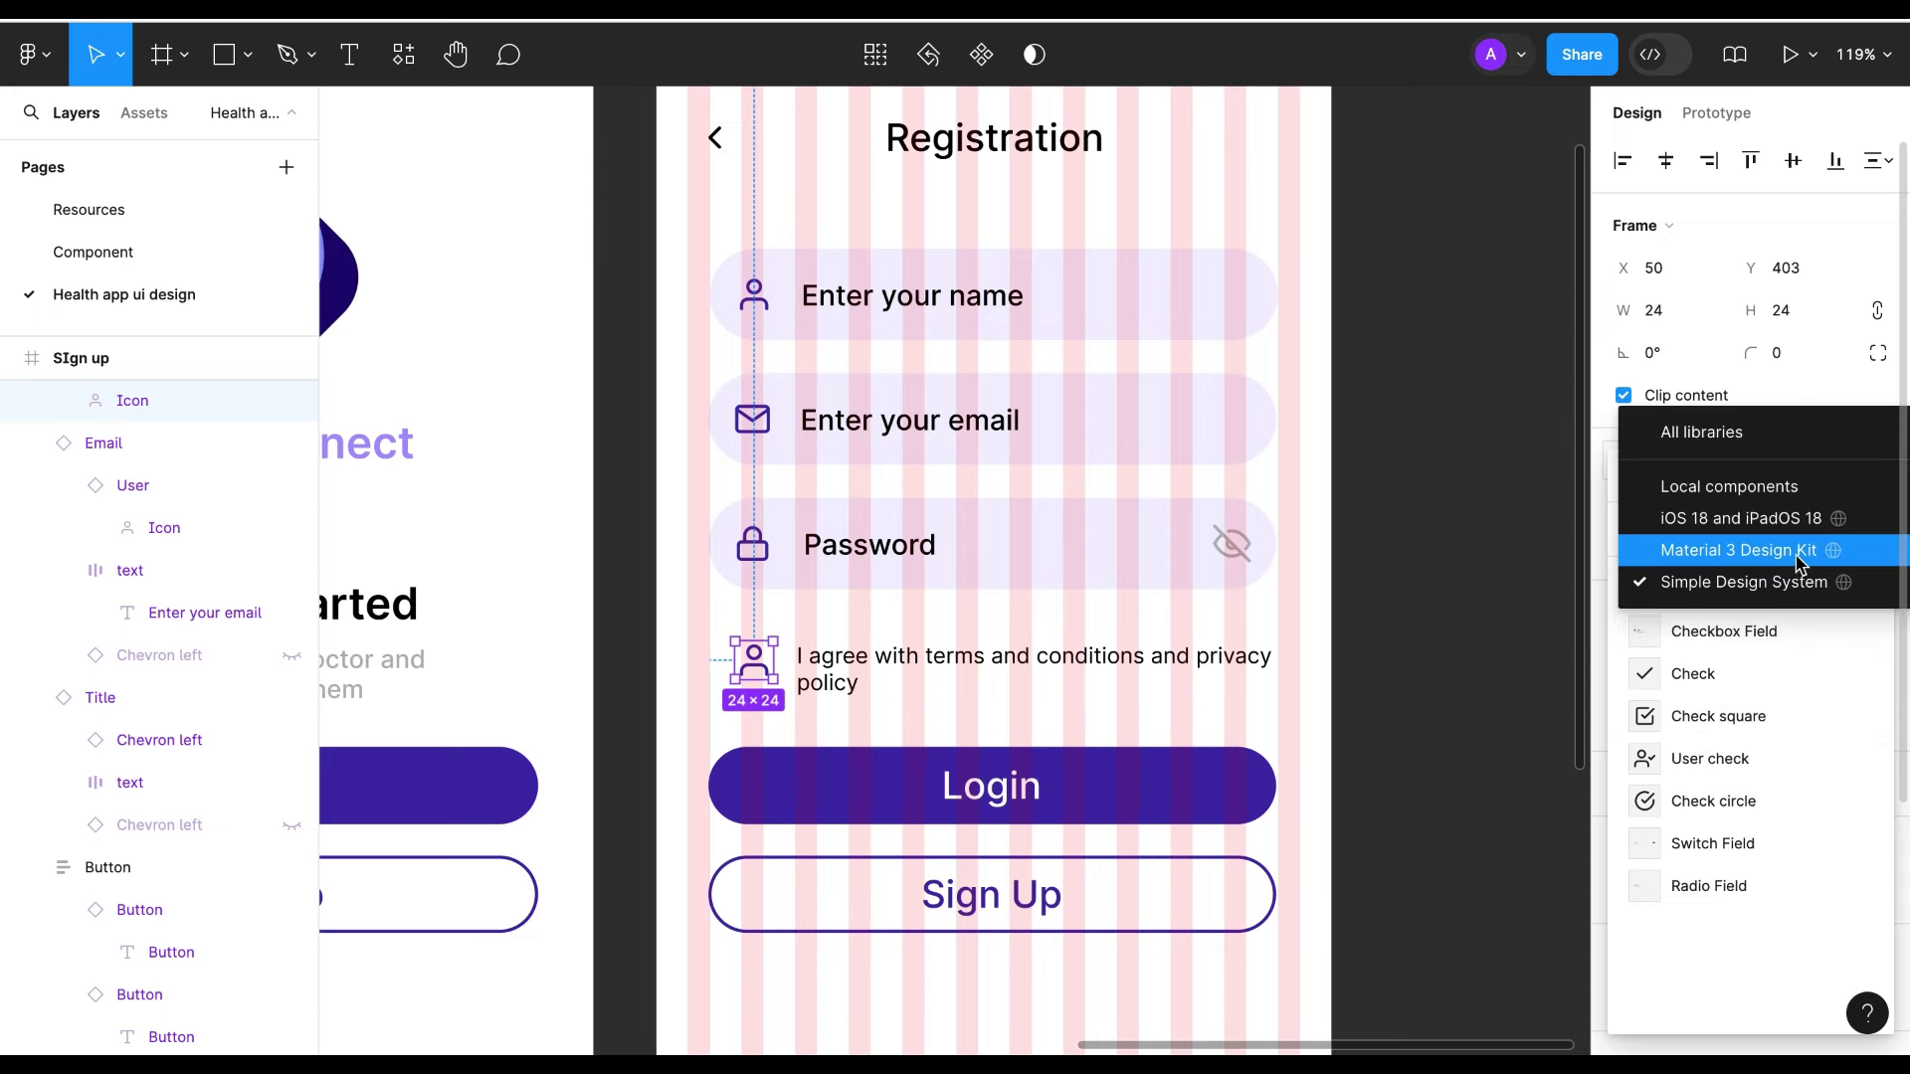
click(1790, 547)
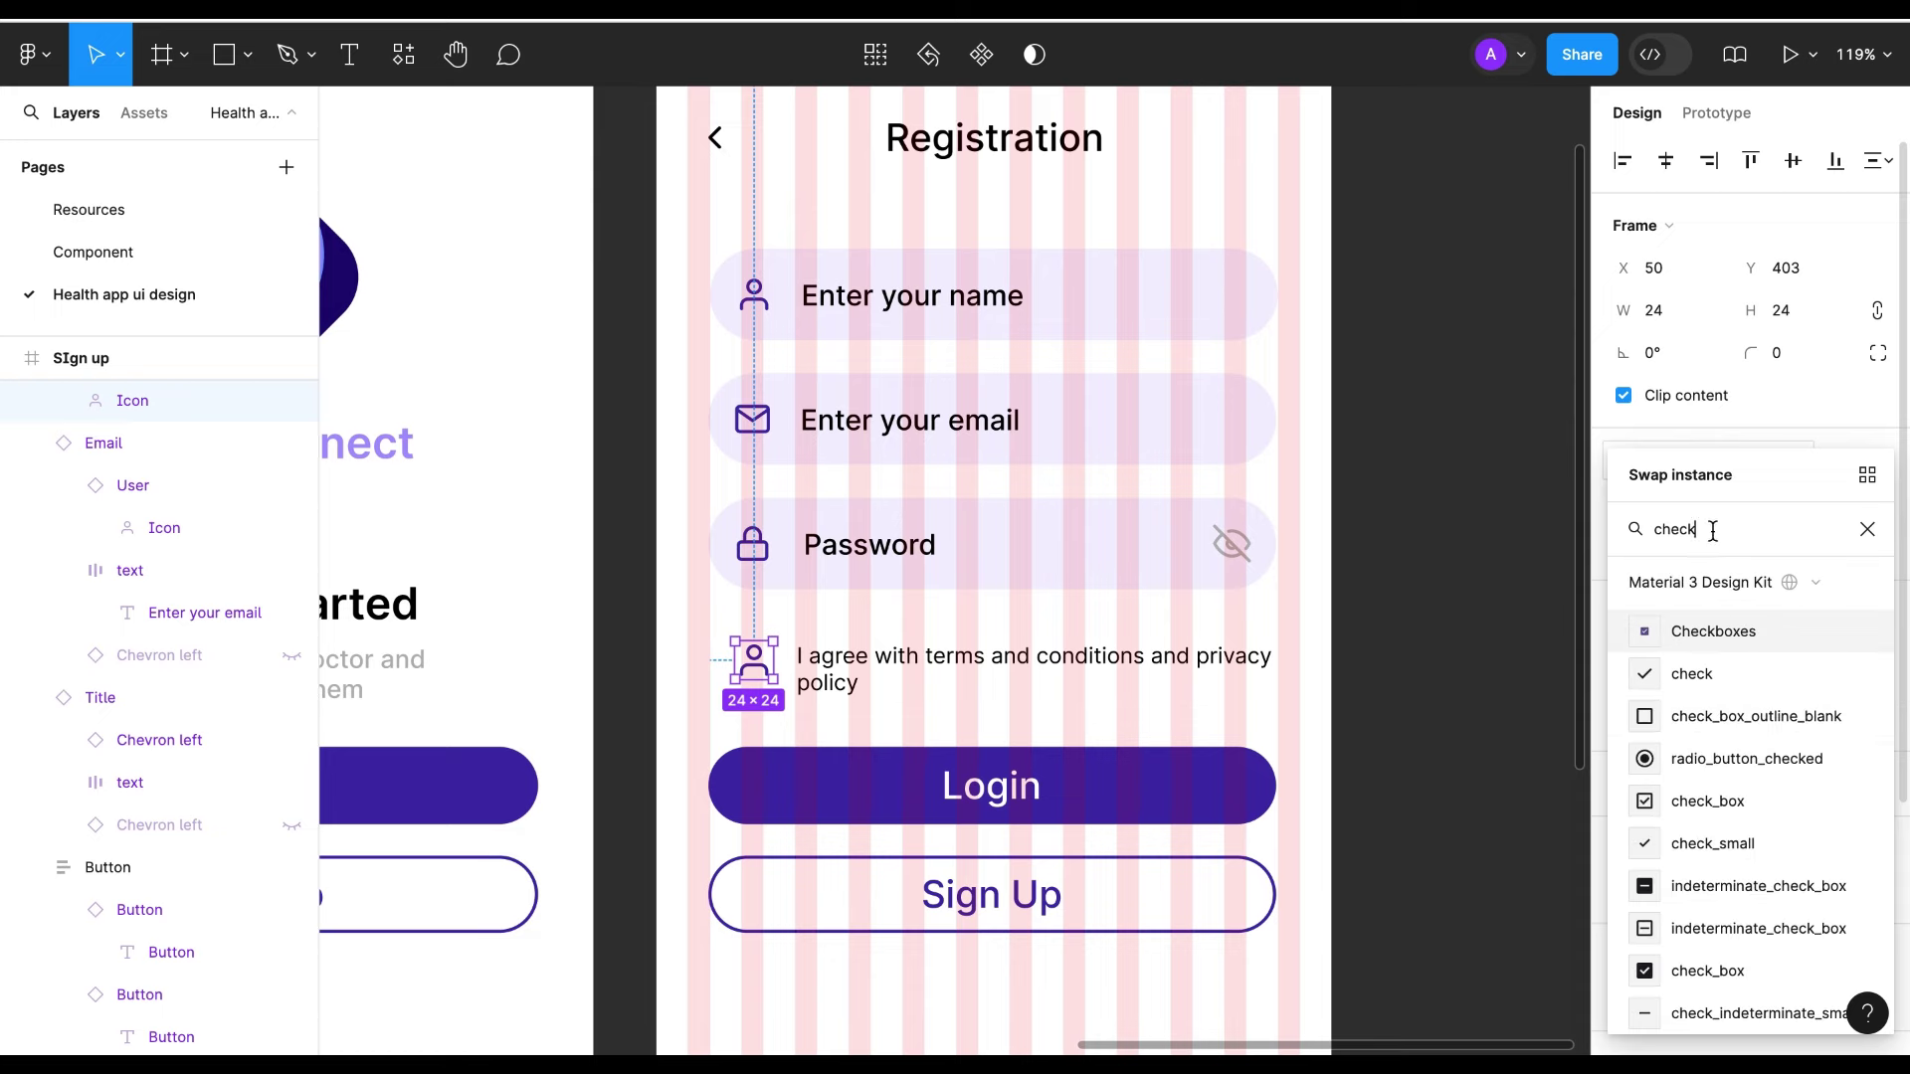
click(1681, 972)
Colour the checkbox with the 442FAD colour style.
scroll(1741, 696, down, 3)
click(1691, 827)
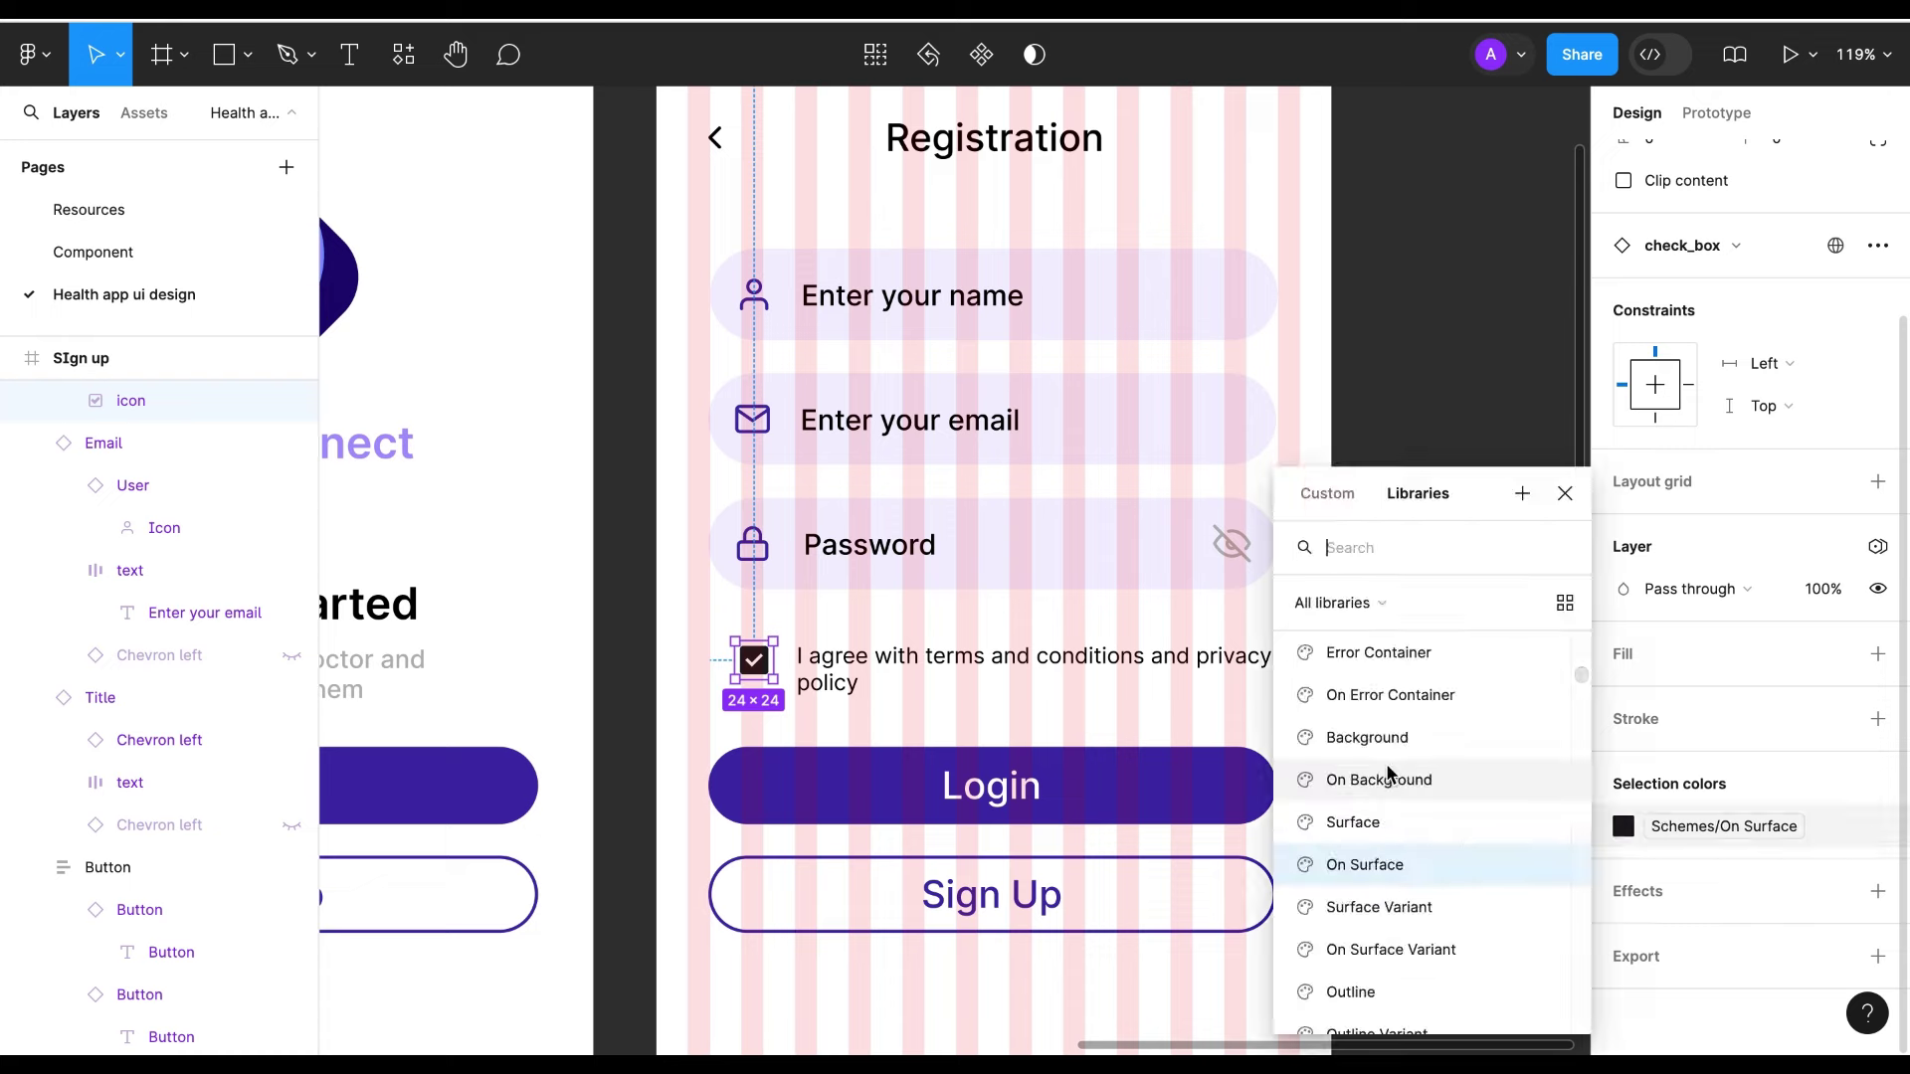
scroll(1383, 756, up, 10)
scroll(1356, 690, up, 5)
click(1338, 660)
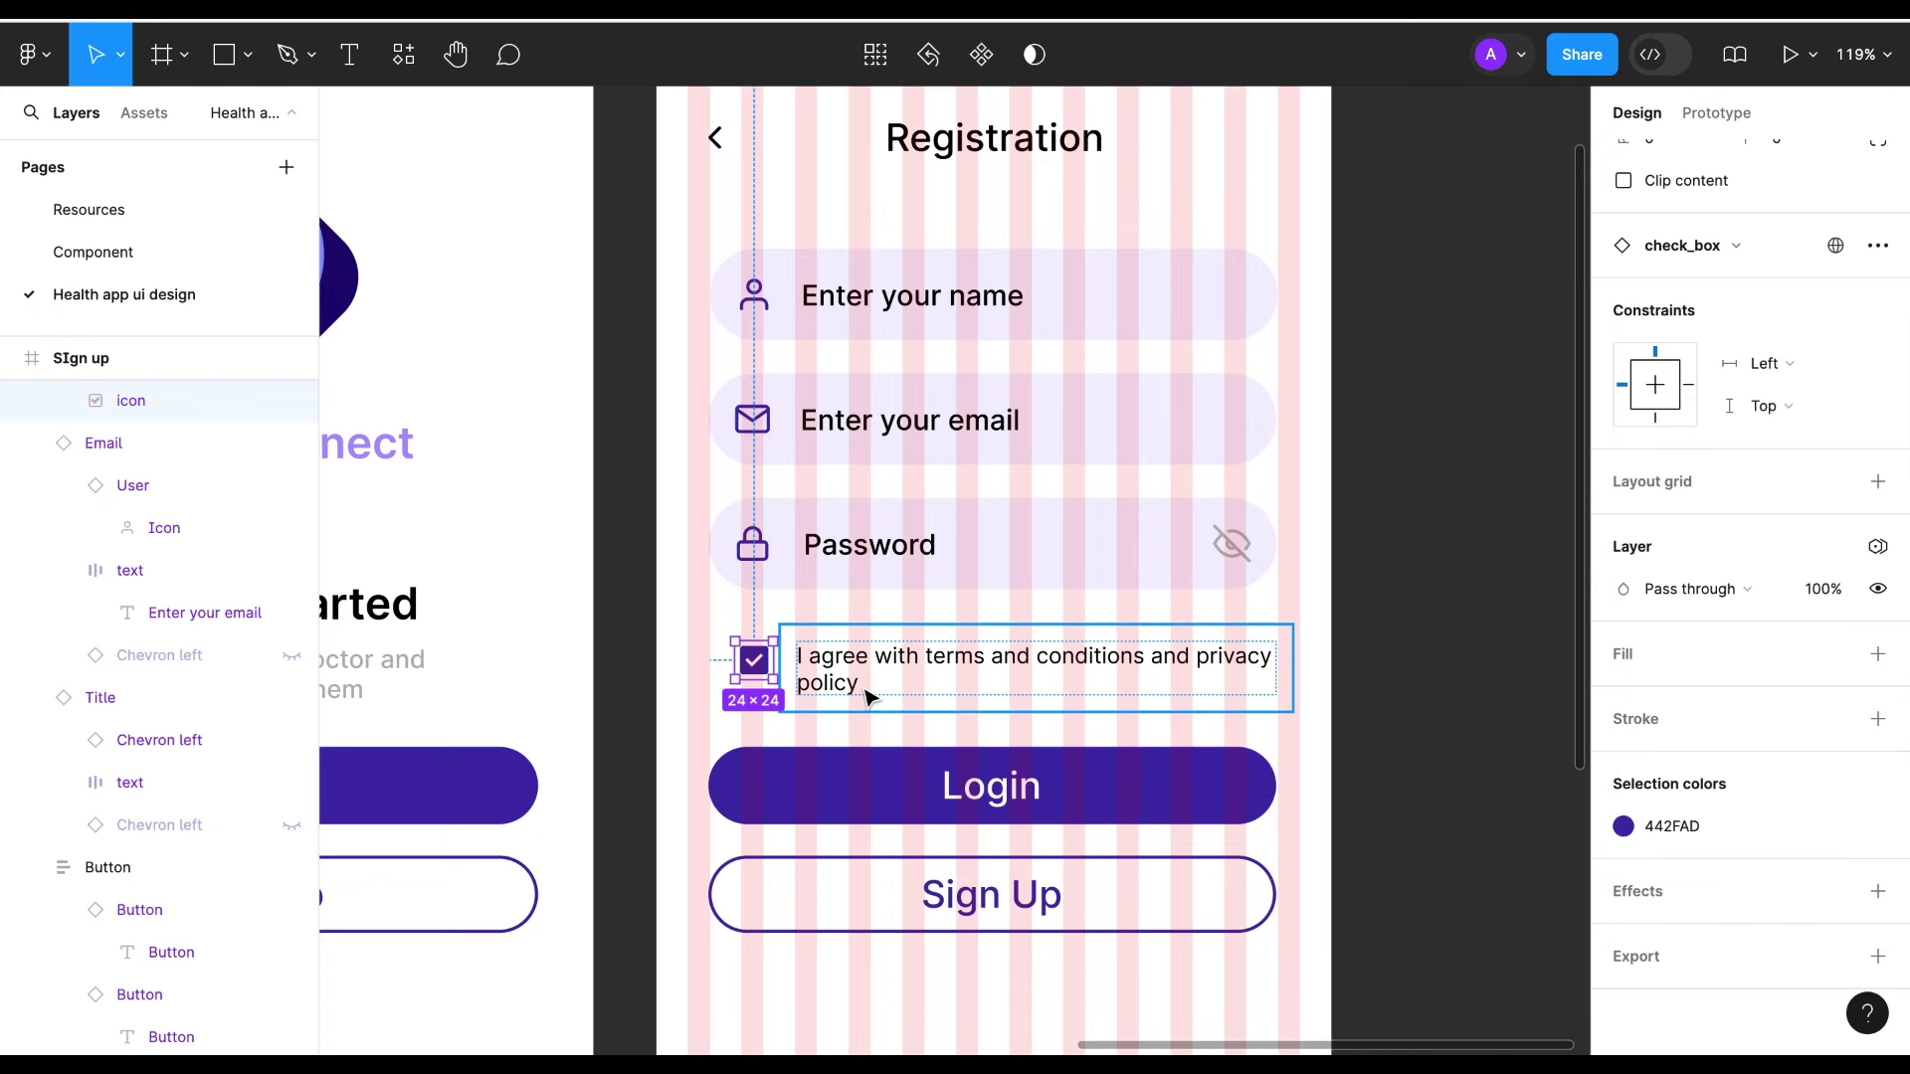
Combine the checkbox and agreement text into an auto-layout row, shifted about 25 px left.
shift+click(866, 686)
right_click(865, 670)
click(955, 577)
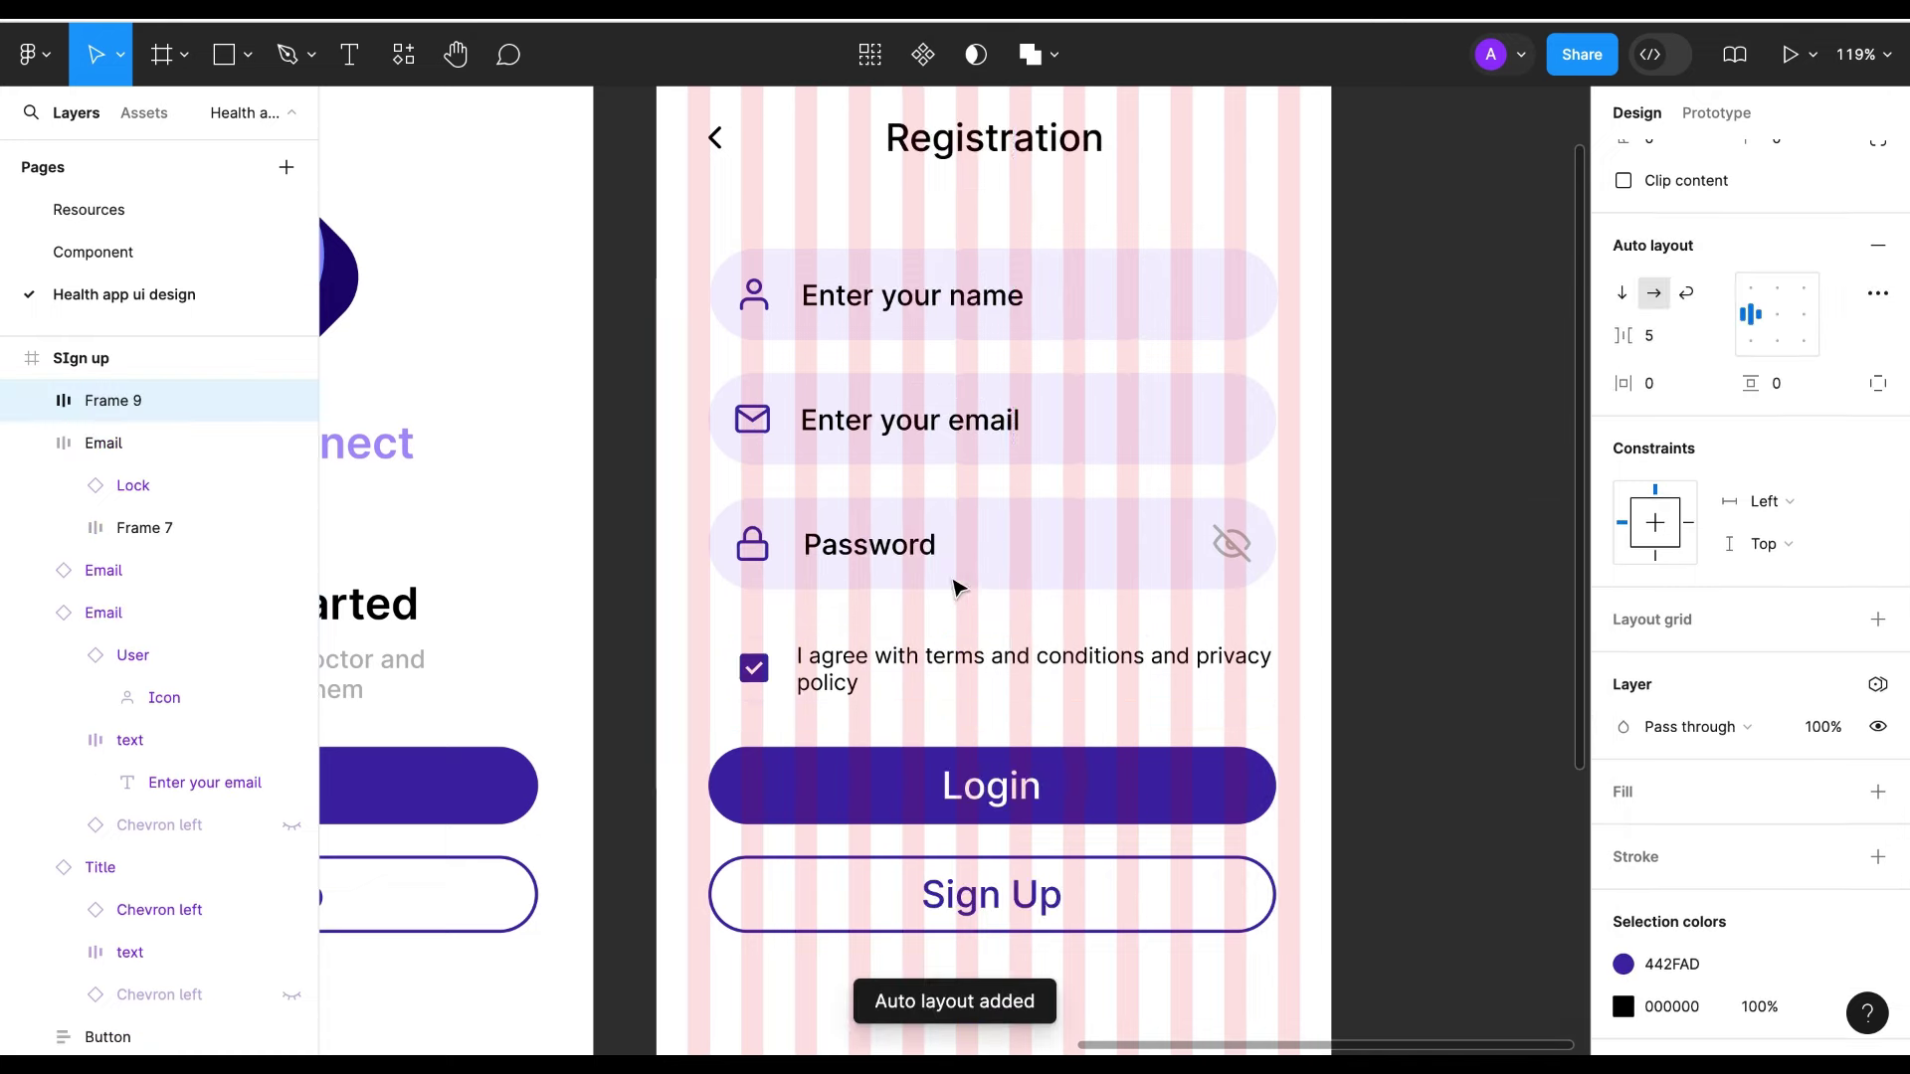
drag(902, 681, 878, 661)
Colour the words 'terms and conditions' and 'privacy policy' with 442FAD.
double_click(935, 646)
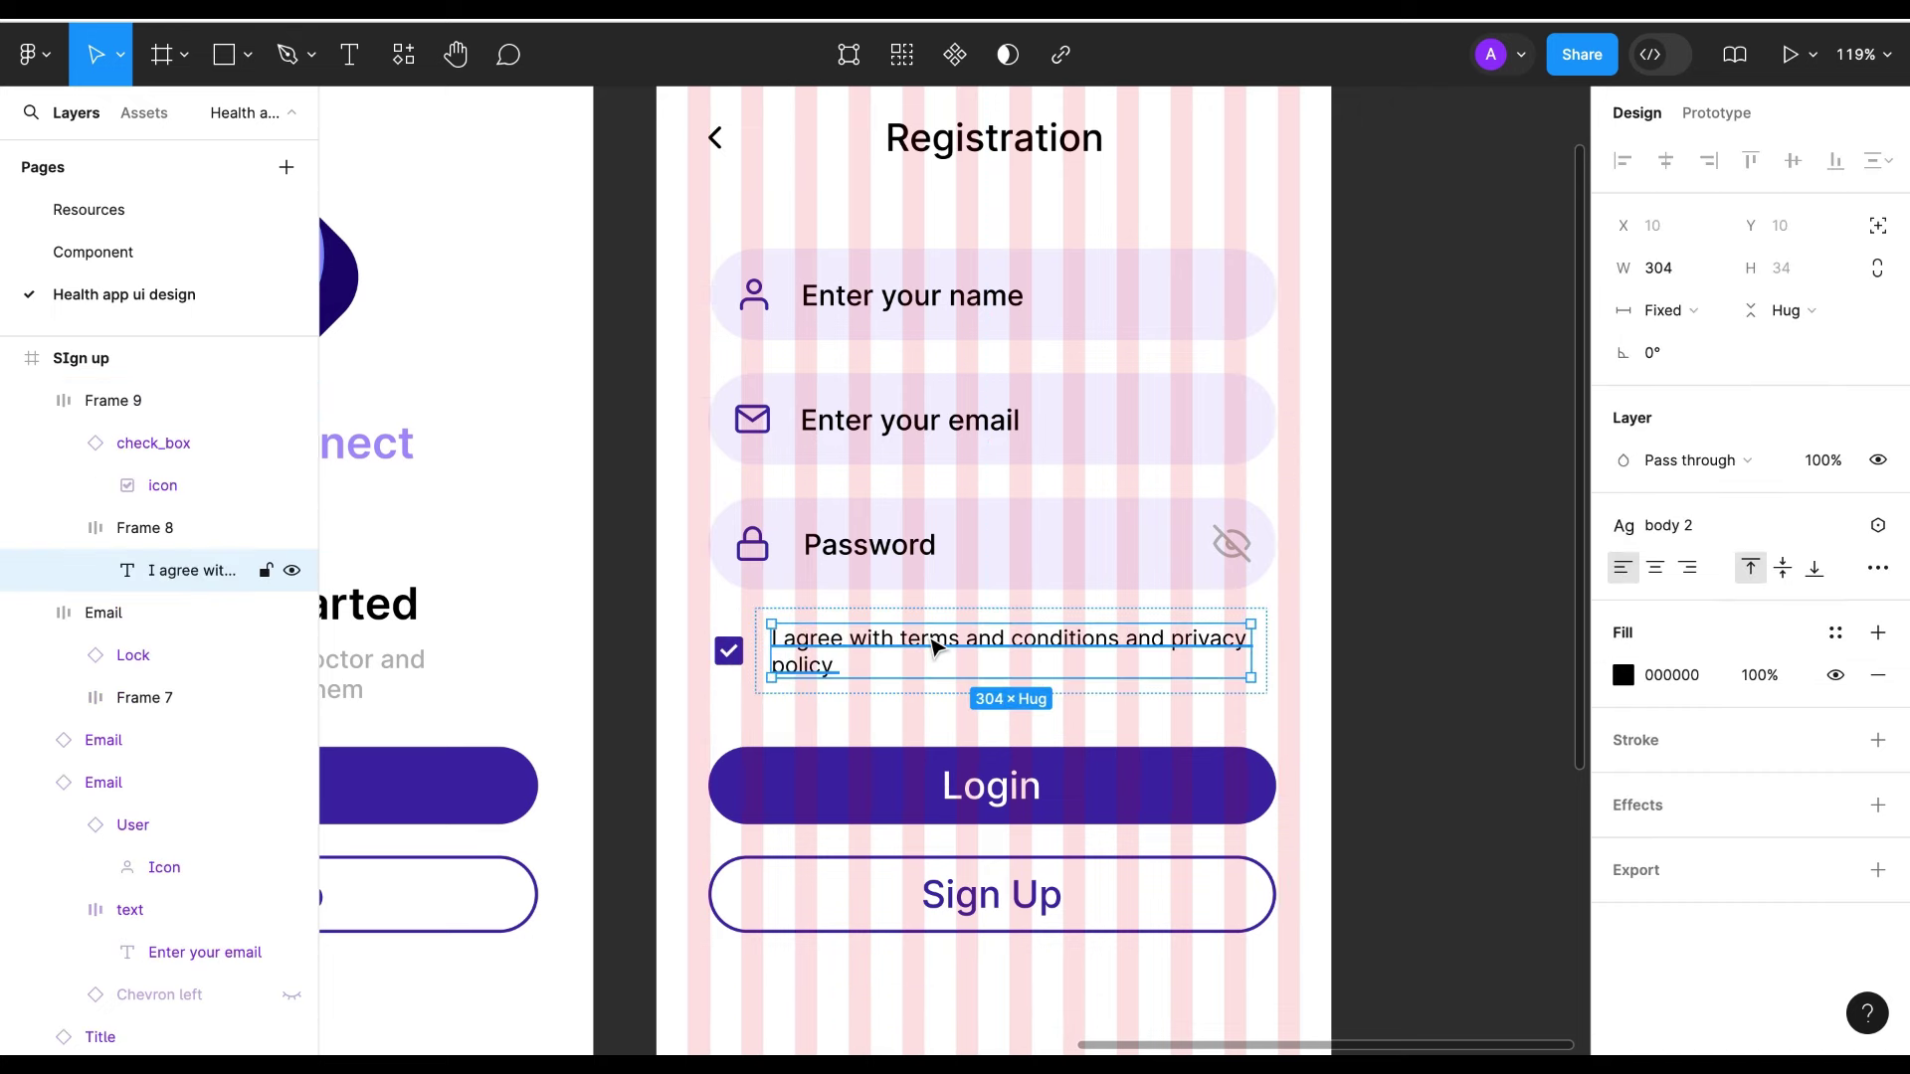
double_click(935, 647)
drag(900, 642, 1203, 665)
click(1628, 677)
click(1318, 758)
click(1836, 633)
click(1333, 746)
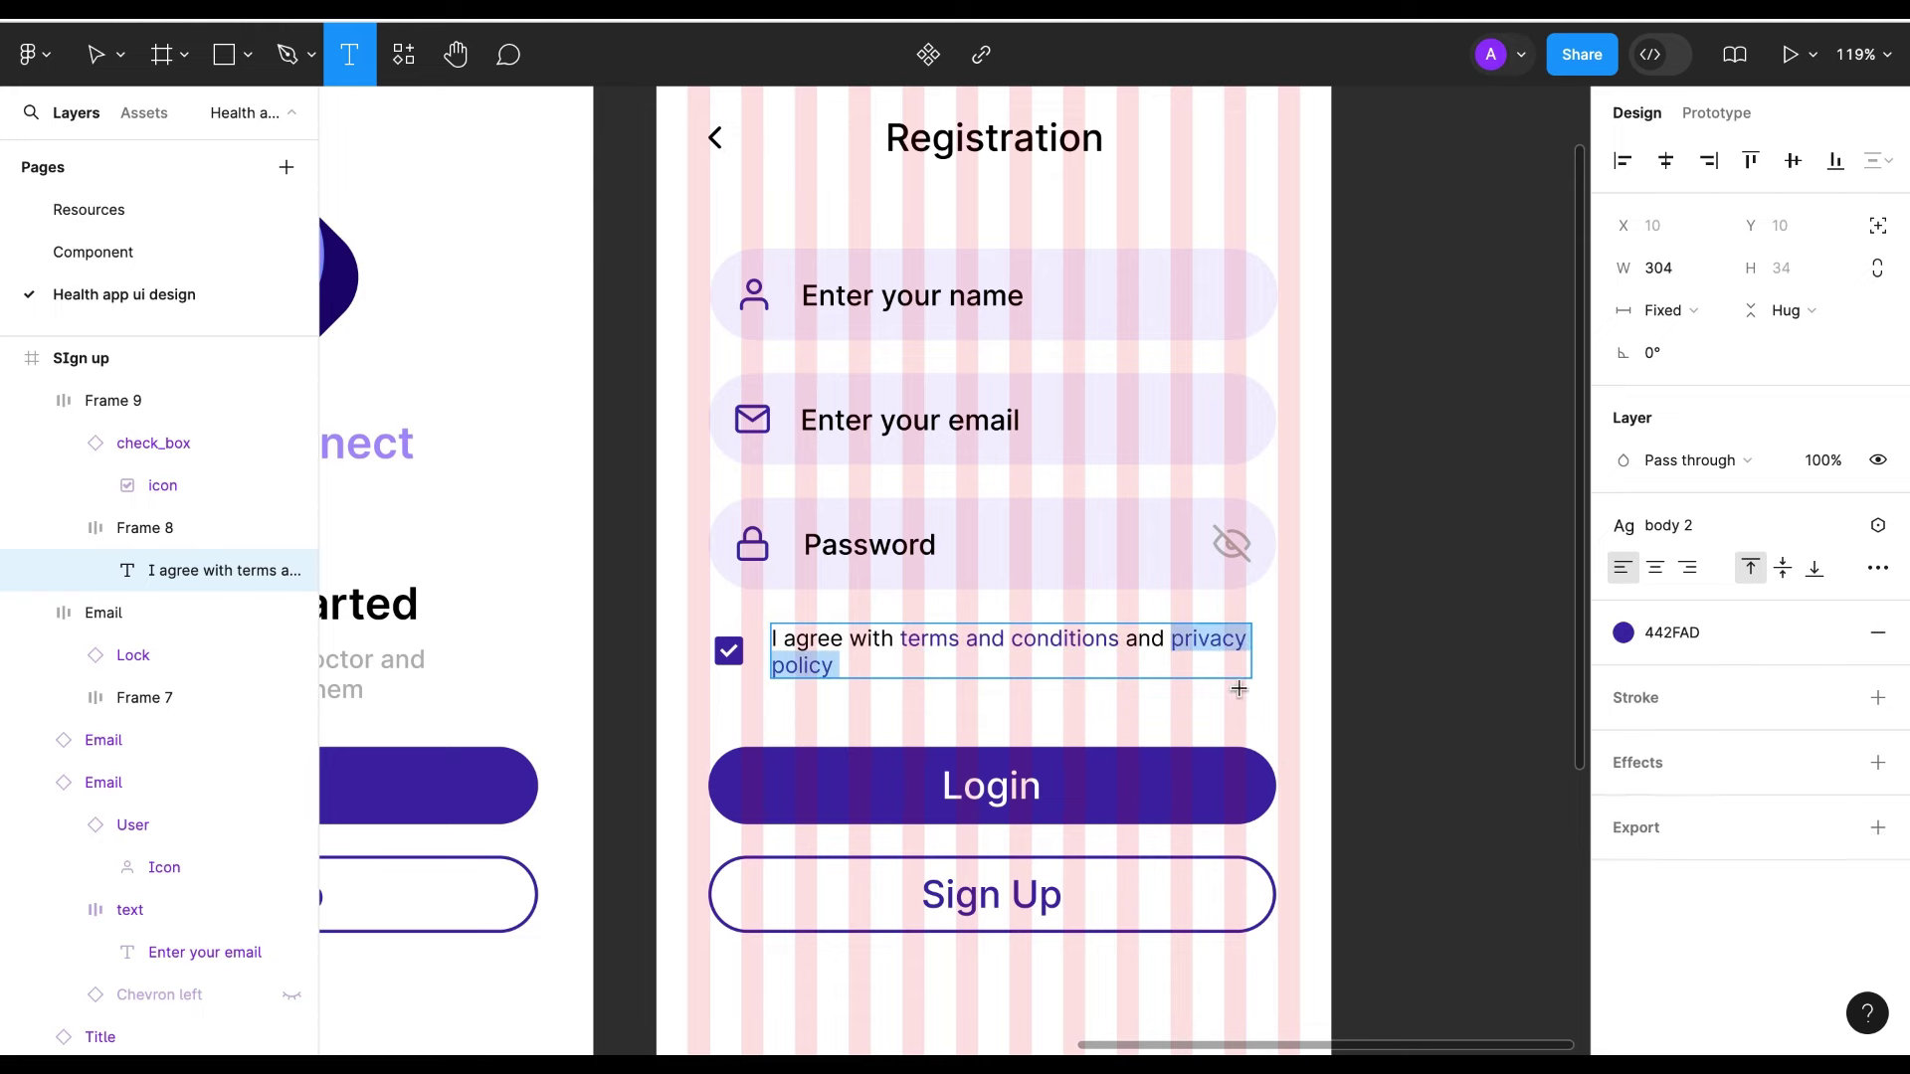
key(Escape)
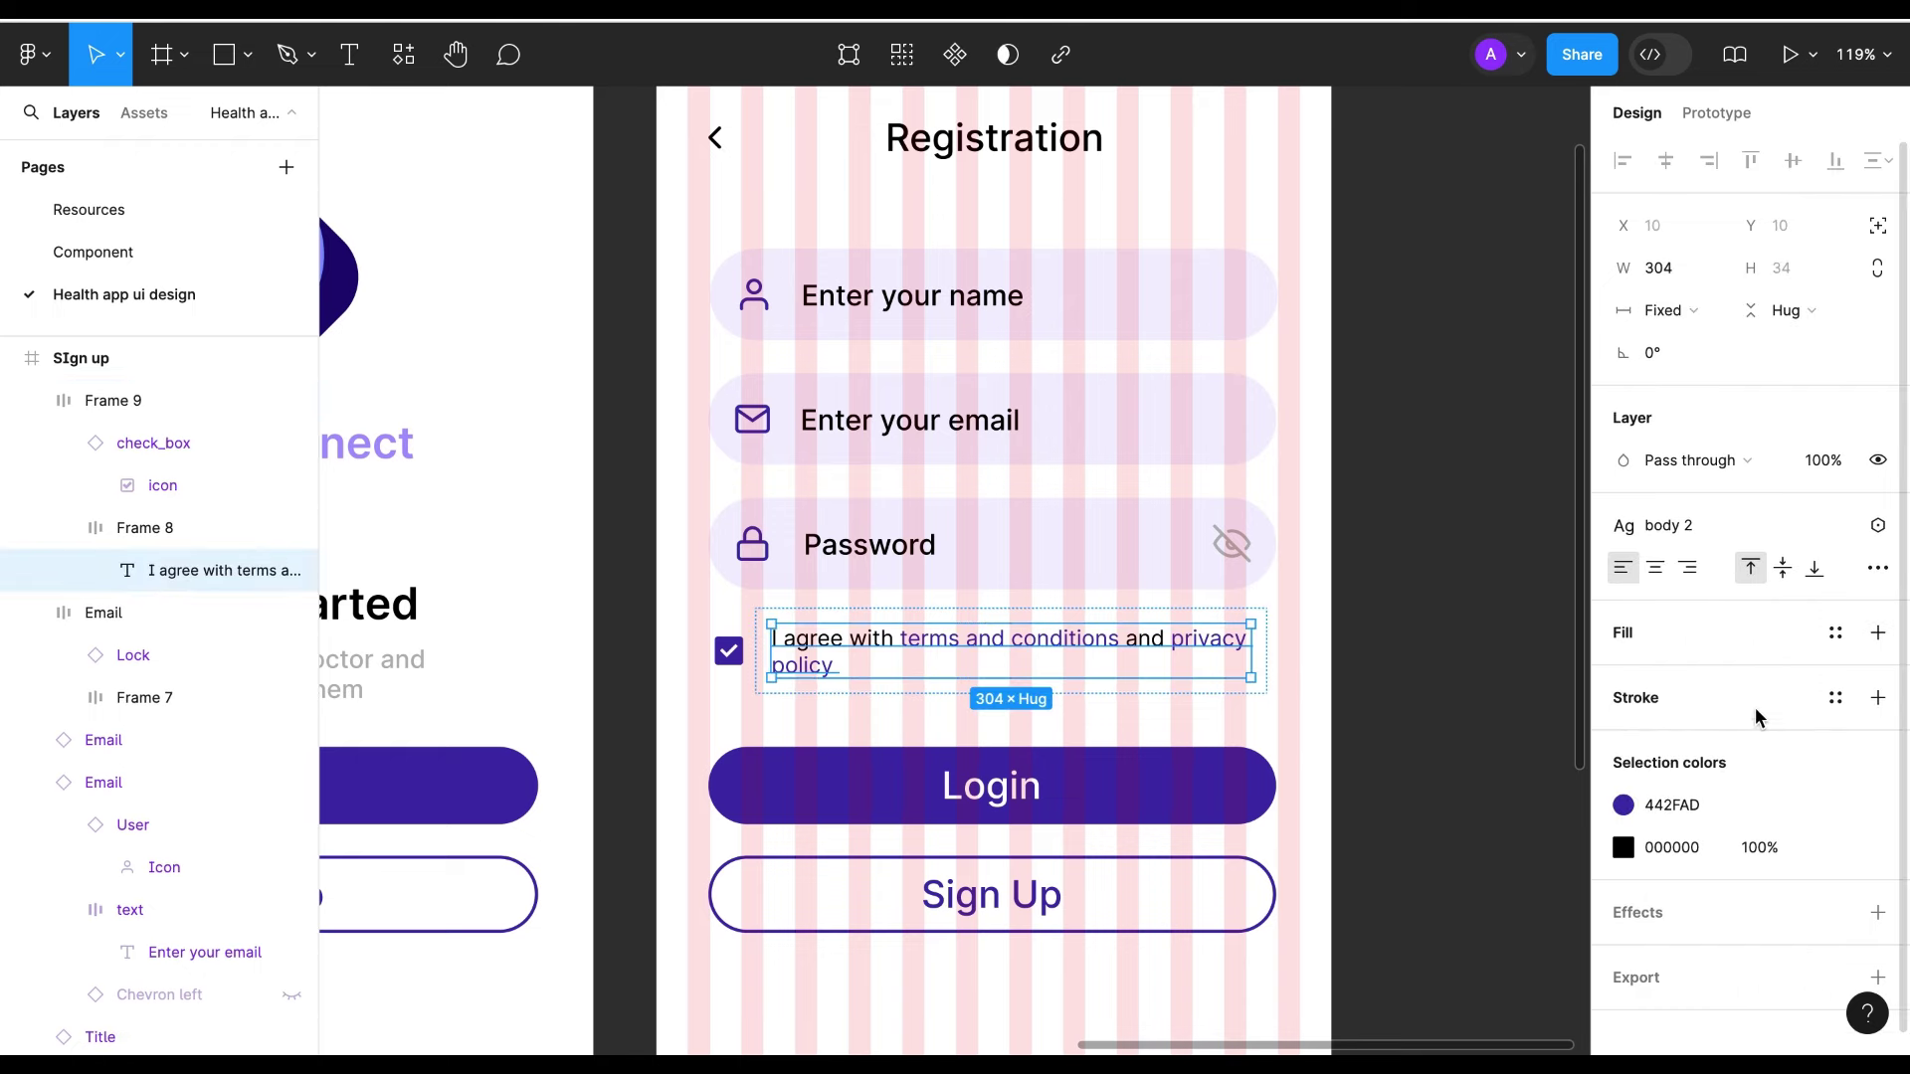
mouse_move(1835, 806)
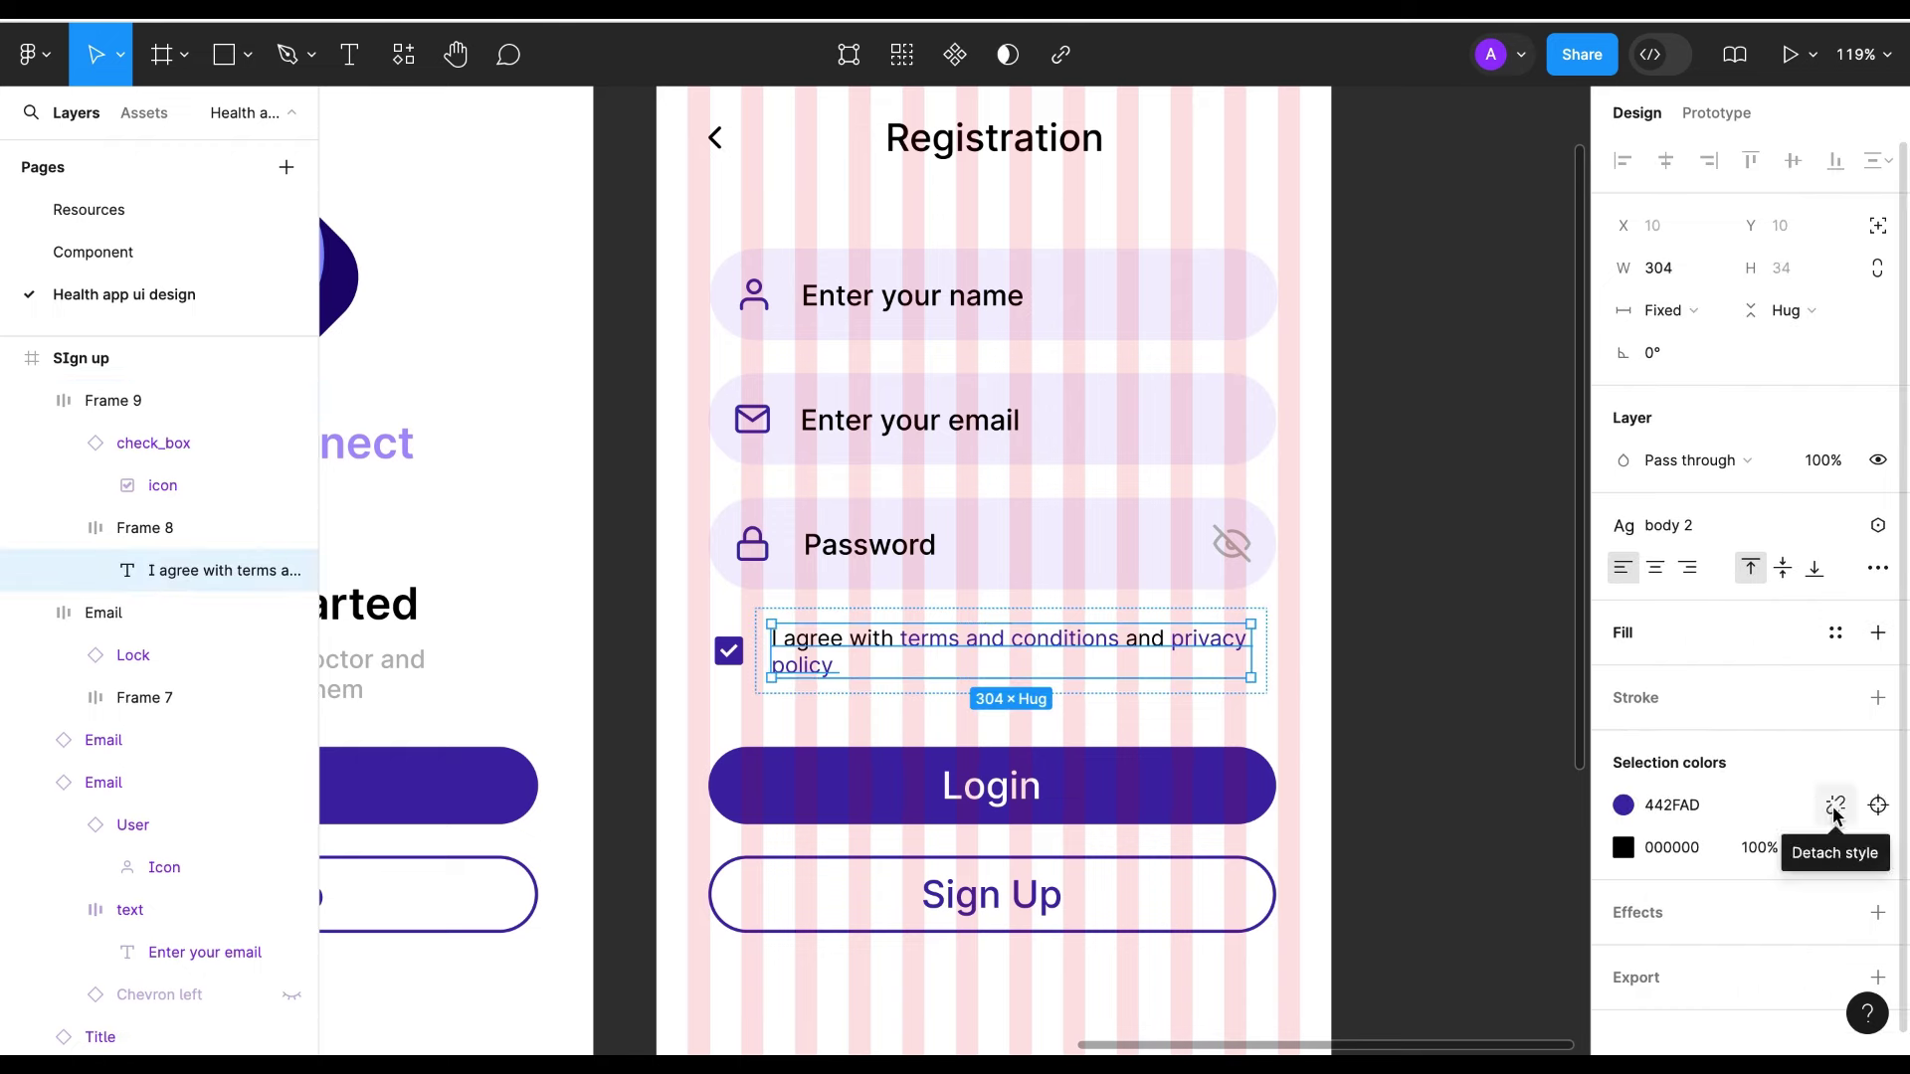
Detach the body 2 text style and set the agreement text to Medium weight.
click(1836, 807)
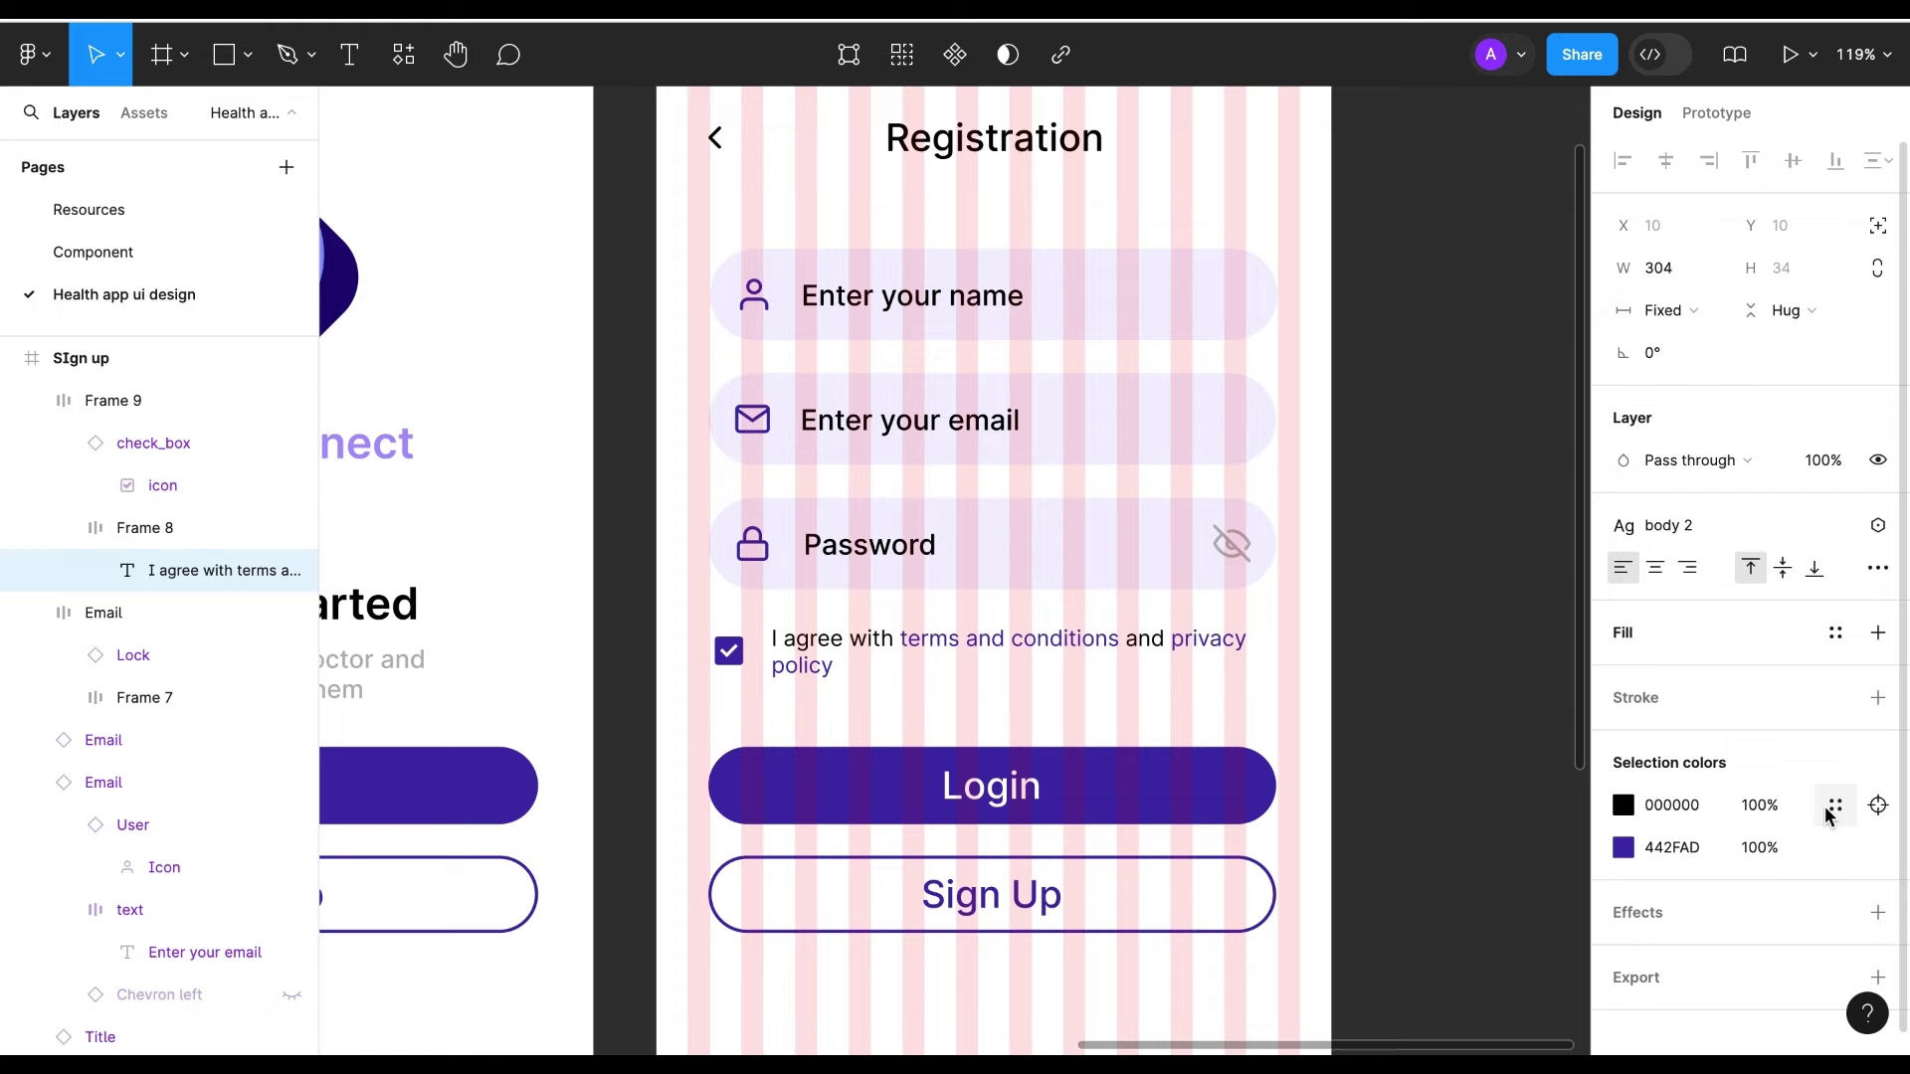
key(ctrl+z)
click(1840, 533)
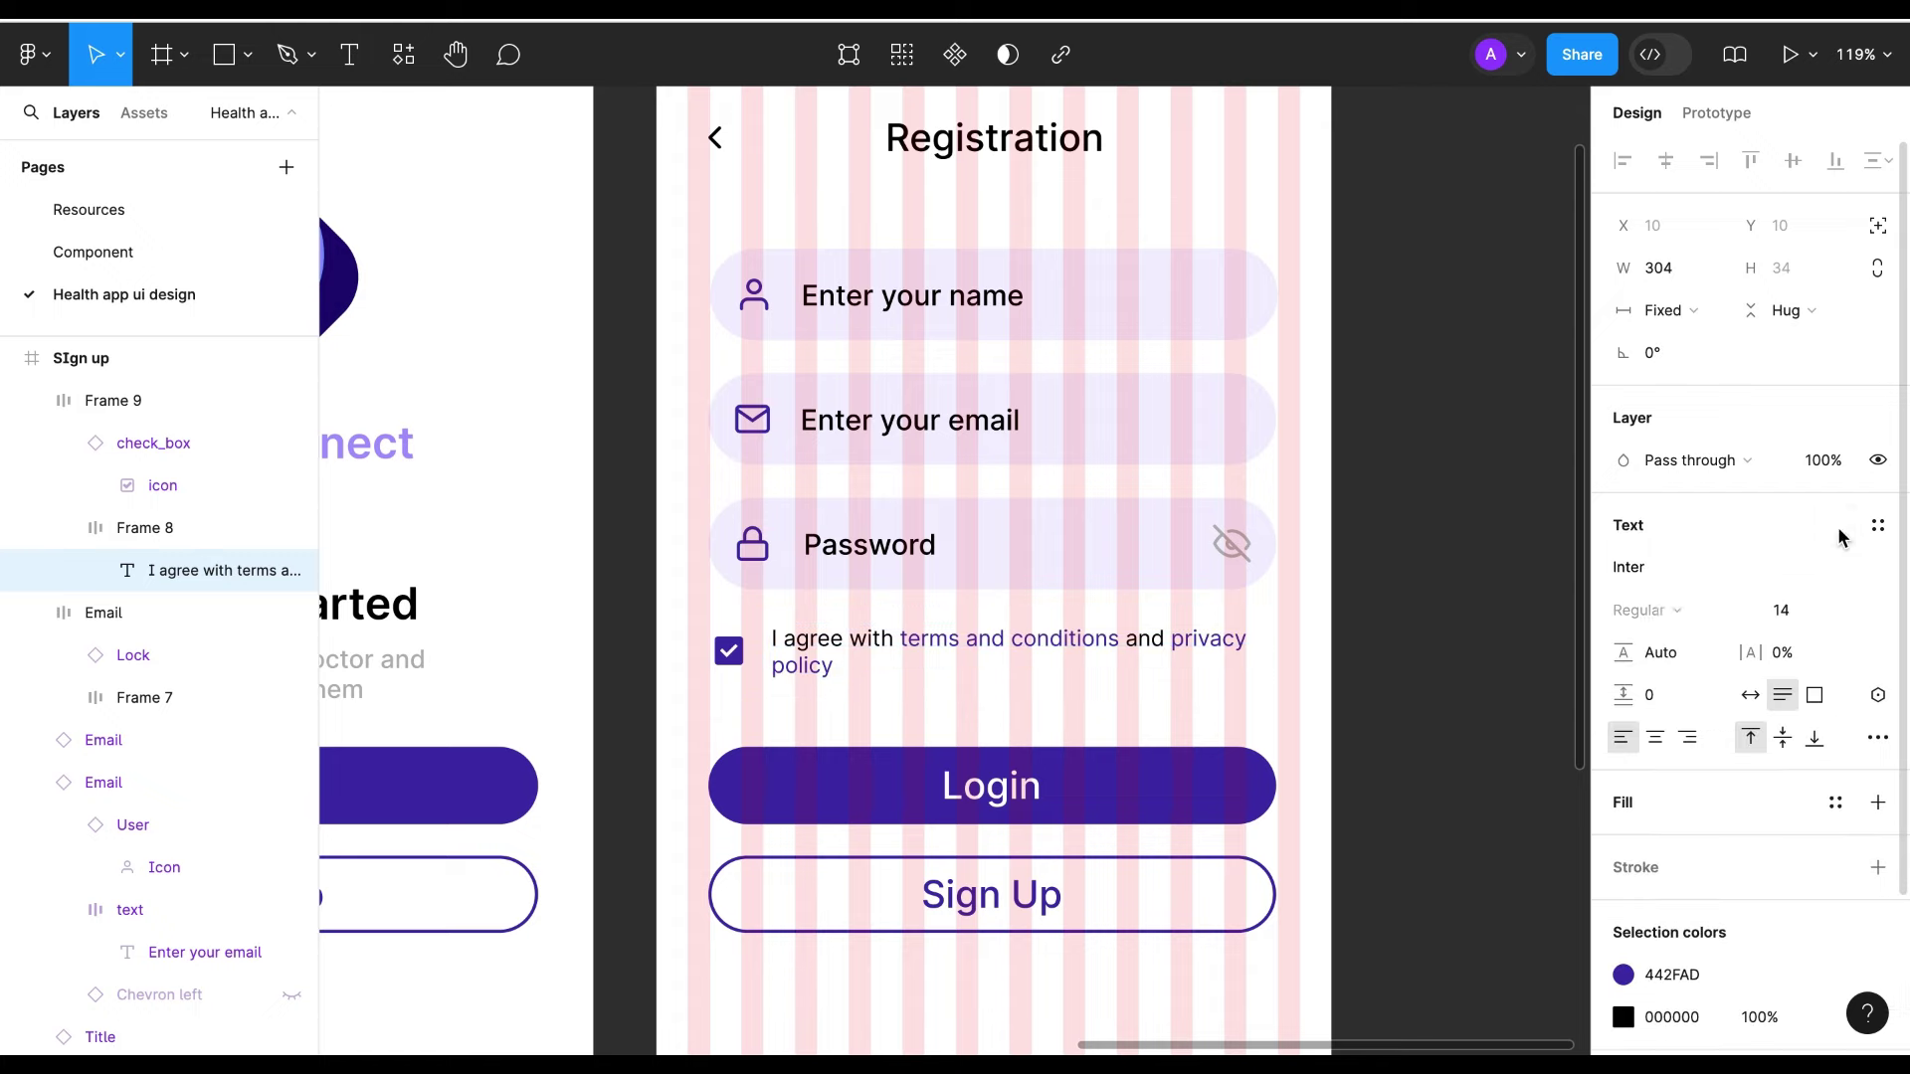
click(1667, 610)
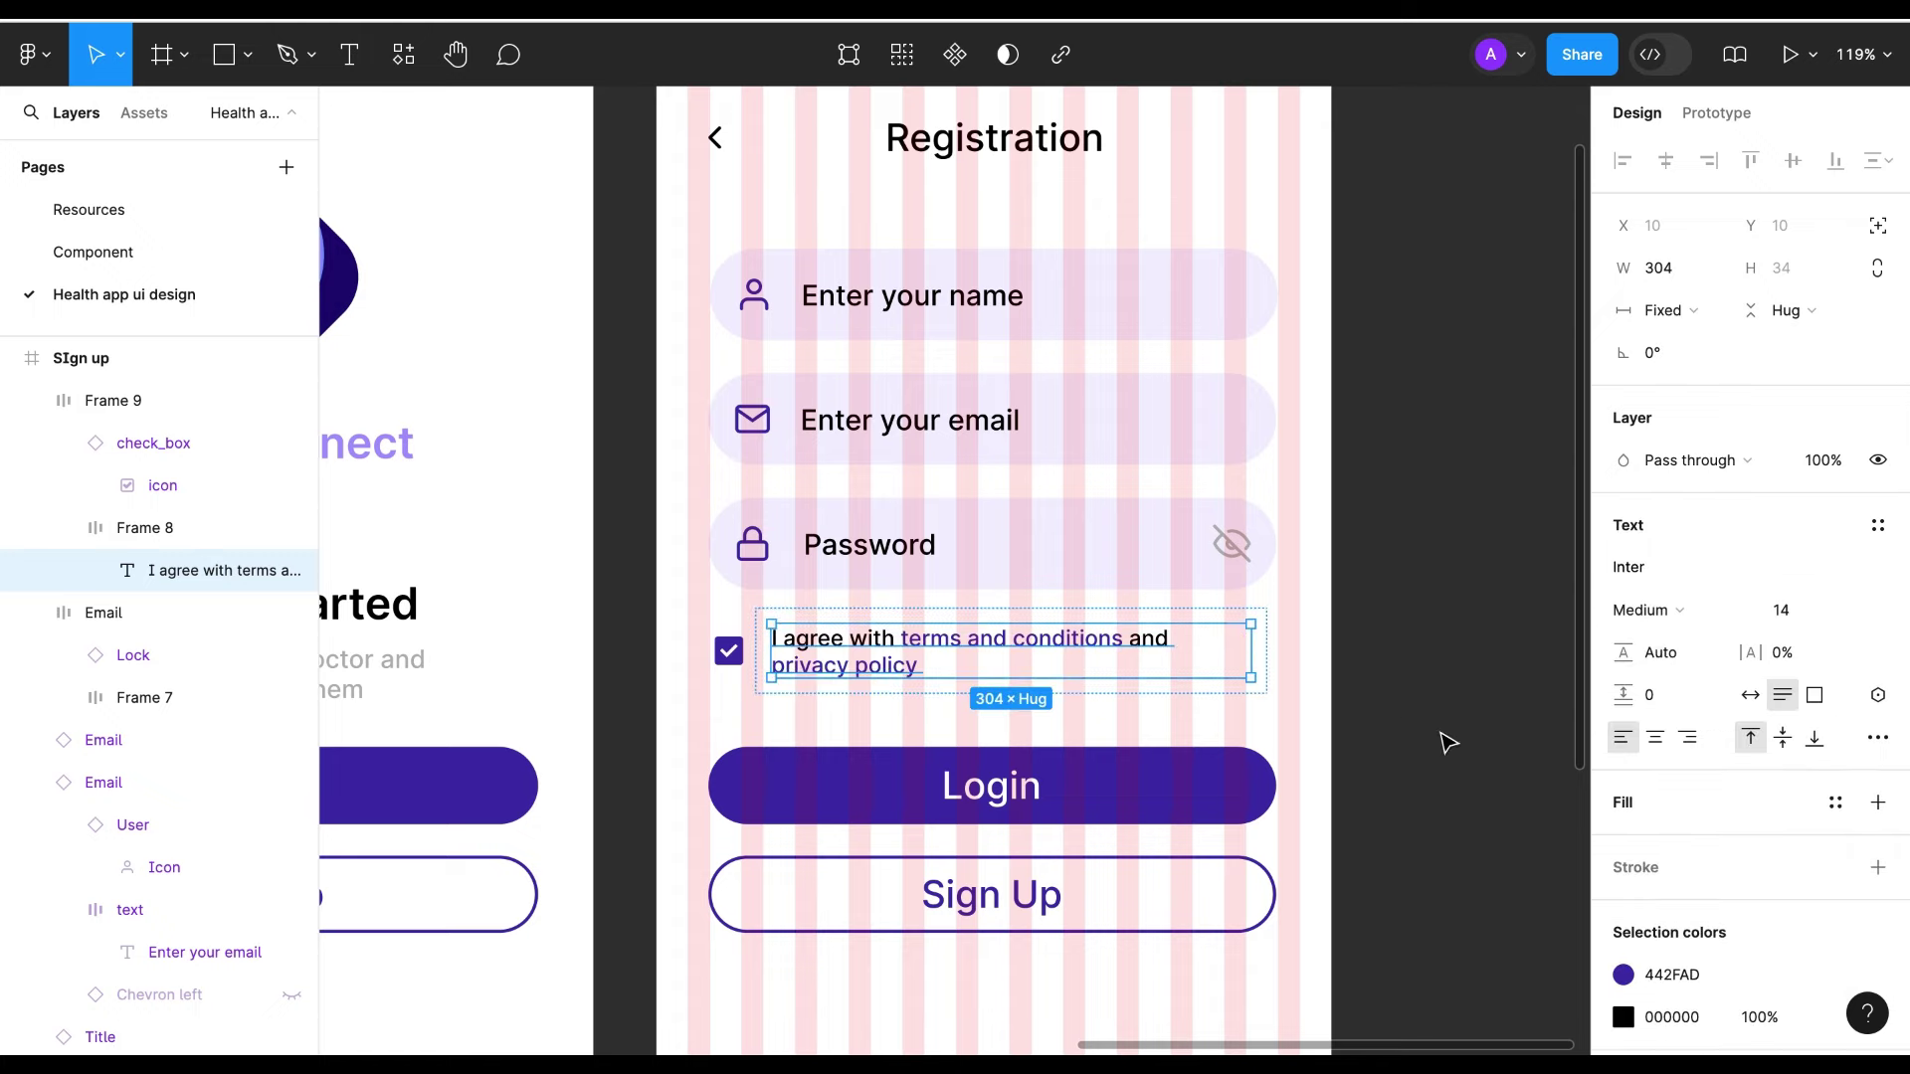
click(1404, 792)
ctrl+scroll(1405, 793, down, 3)
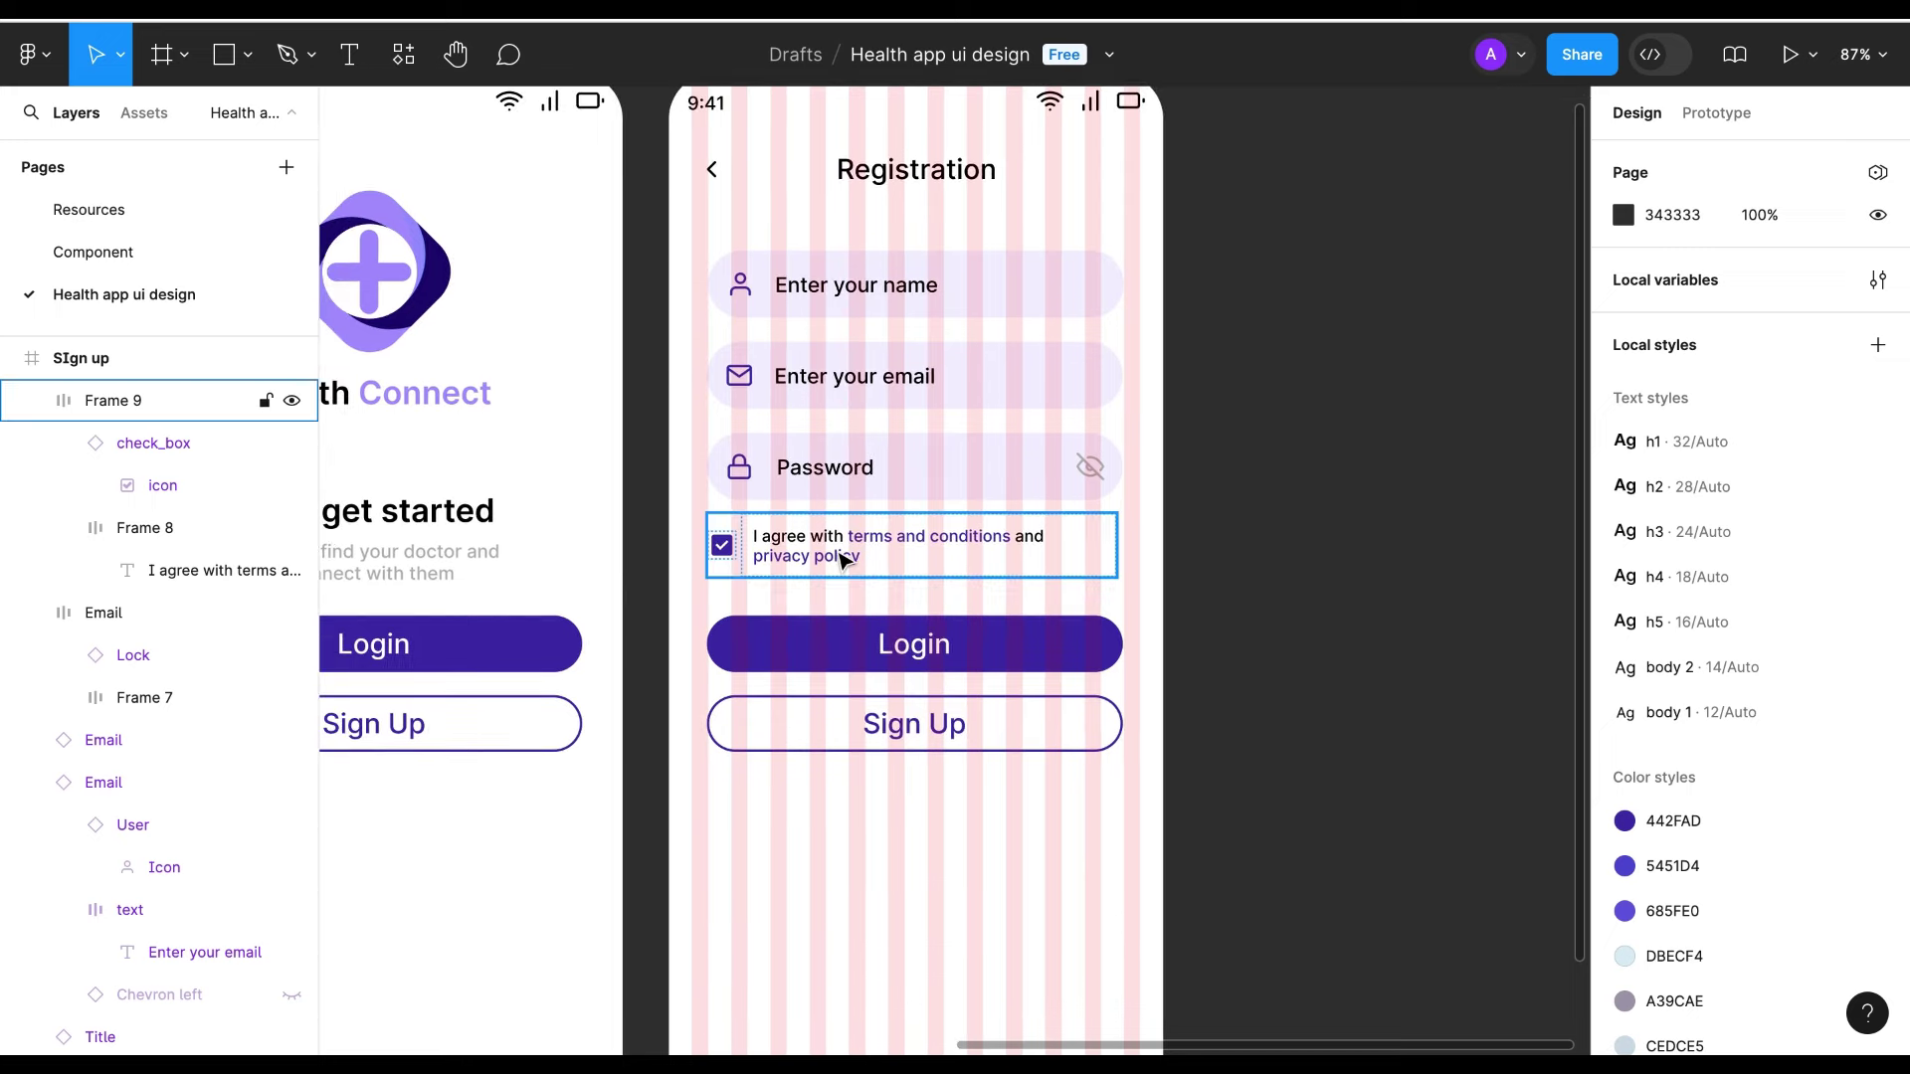
click(843, 555)
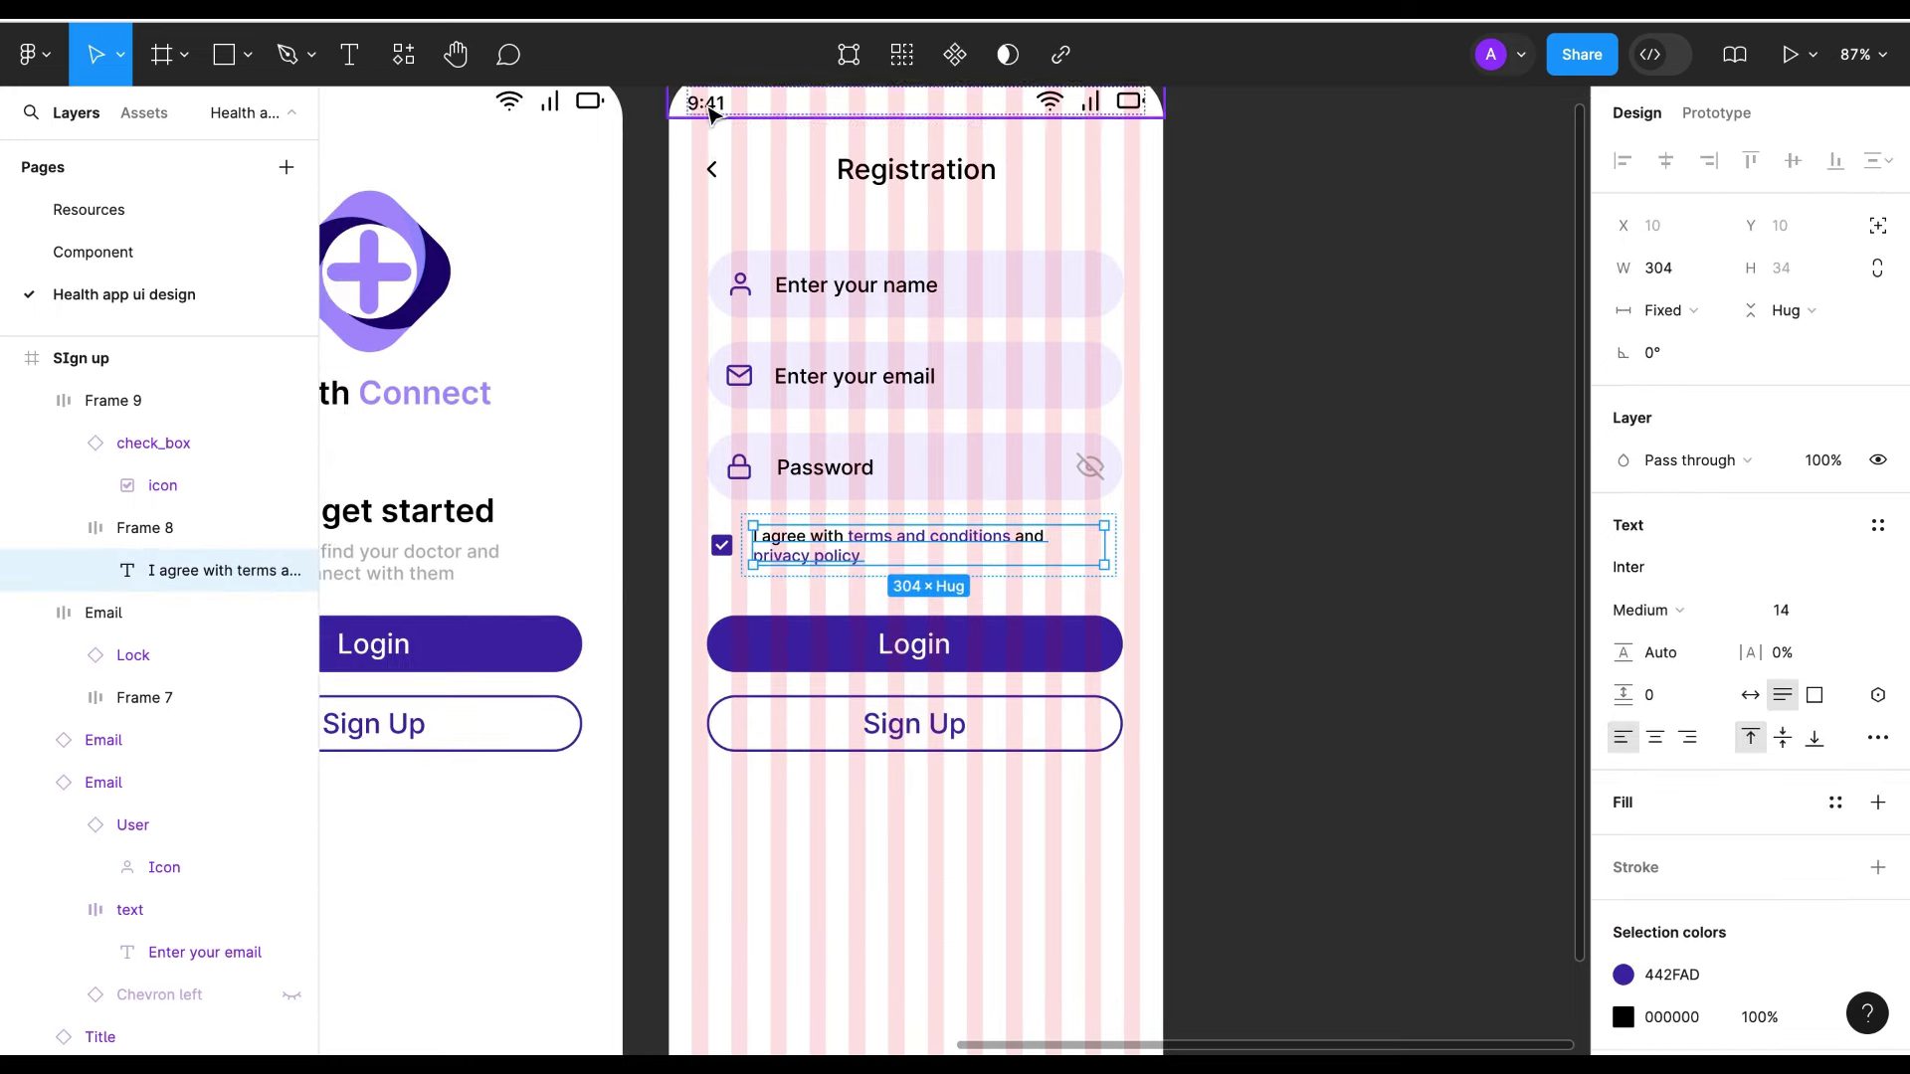
Copy the agreement text below the buttons and reword it to 'Already have an account? Login'.
click(696, 443)
mouse_move(797, 559)
mouse_down()
mouse_move(1160, 559)
mouse_move(808, 826)
mouse_up()
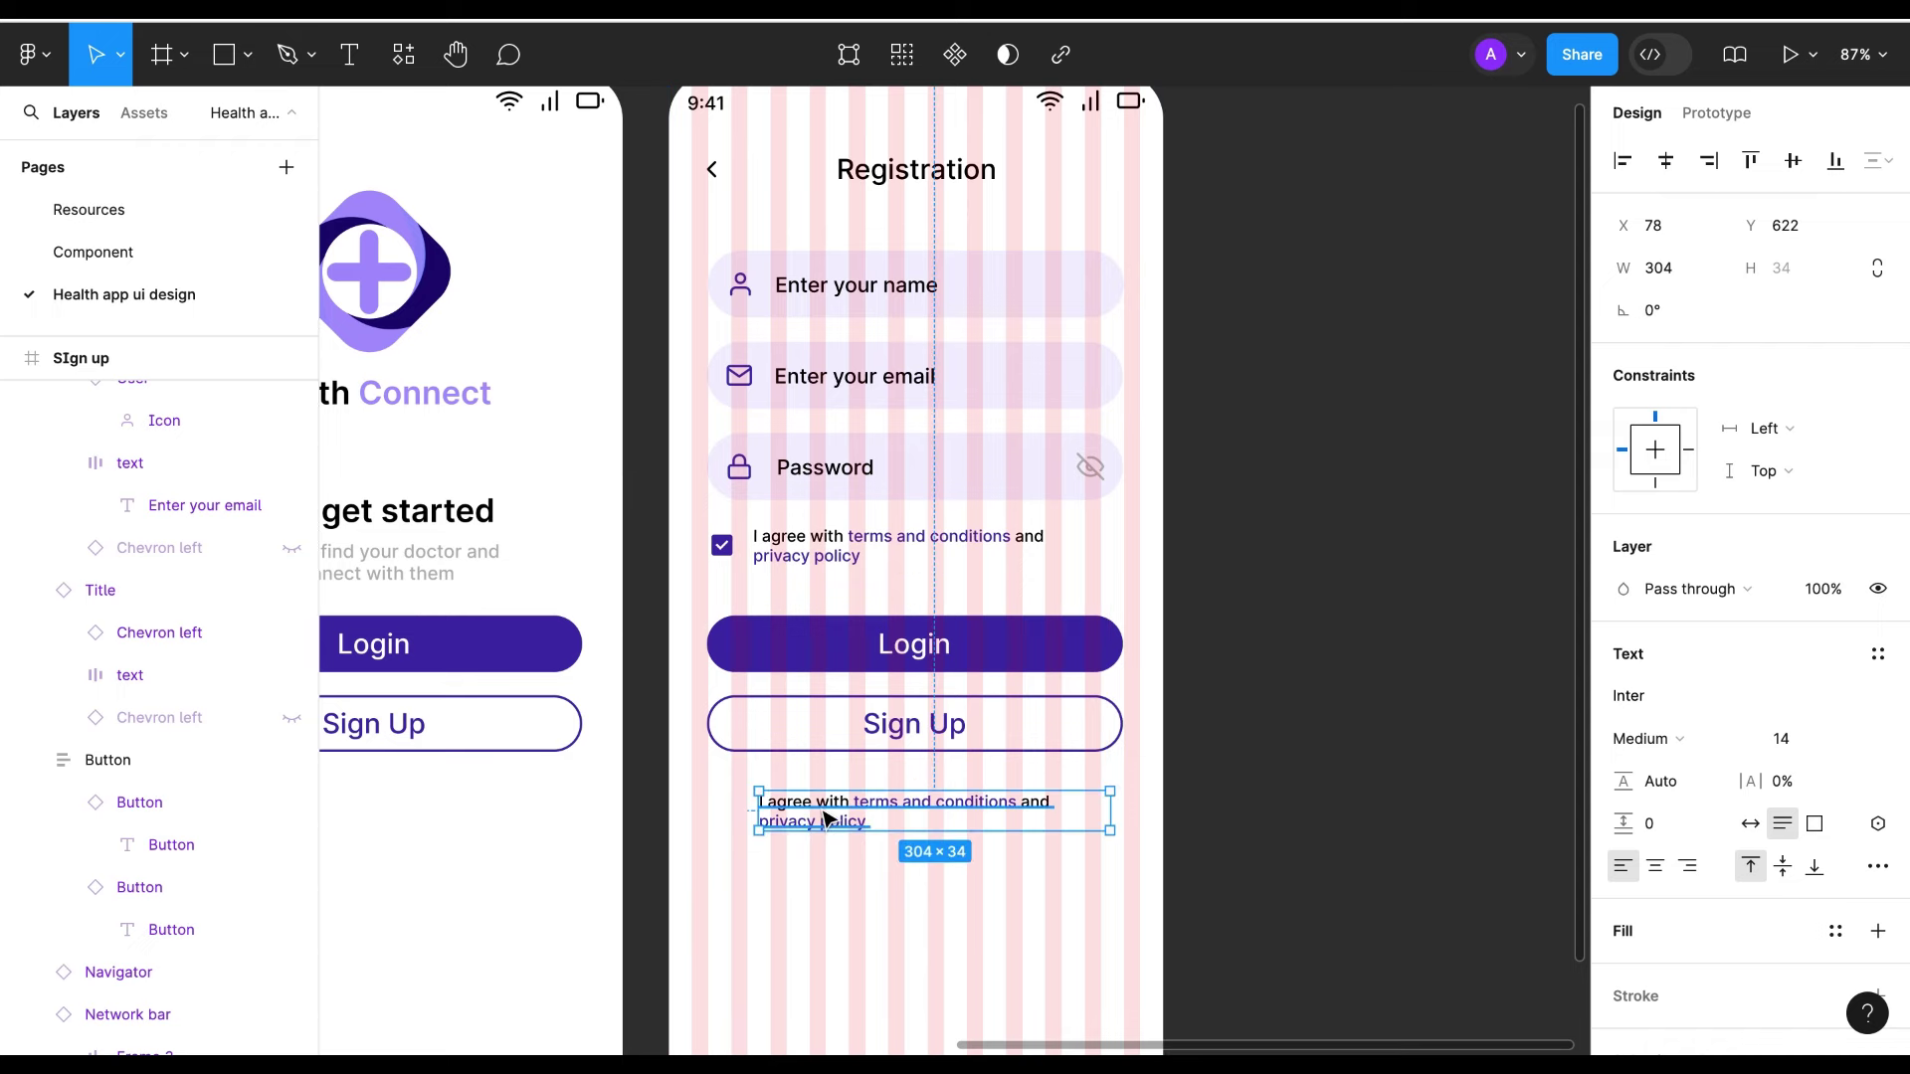
double_click(822, 809)
click(1055, 801)
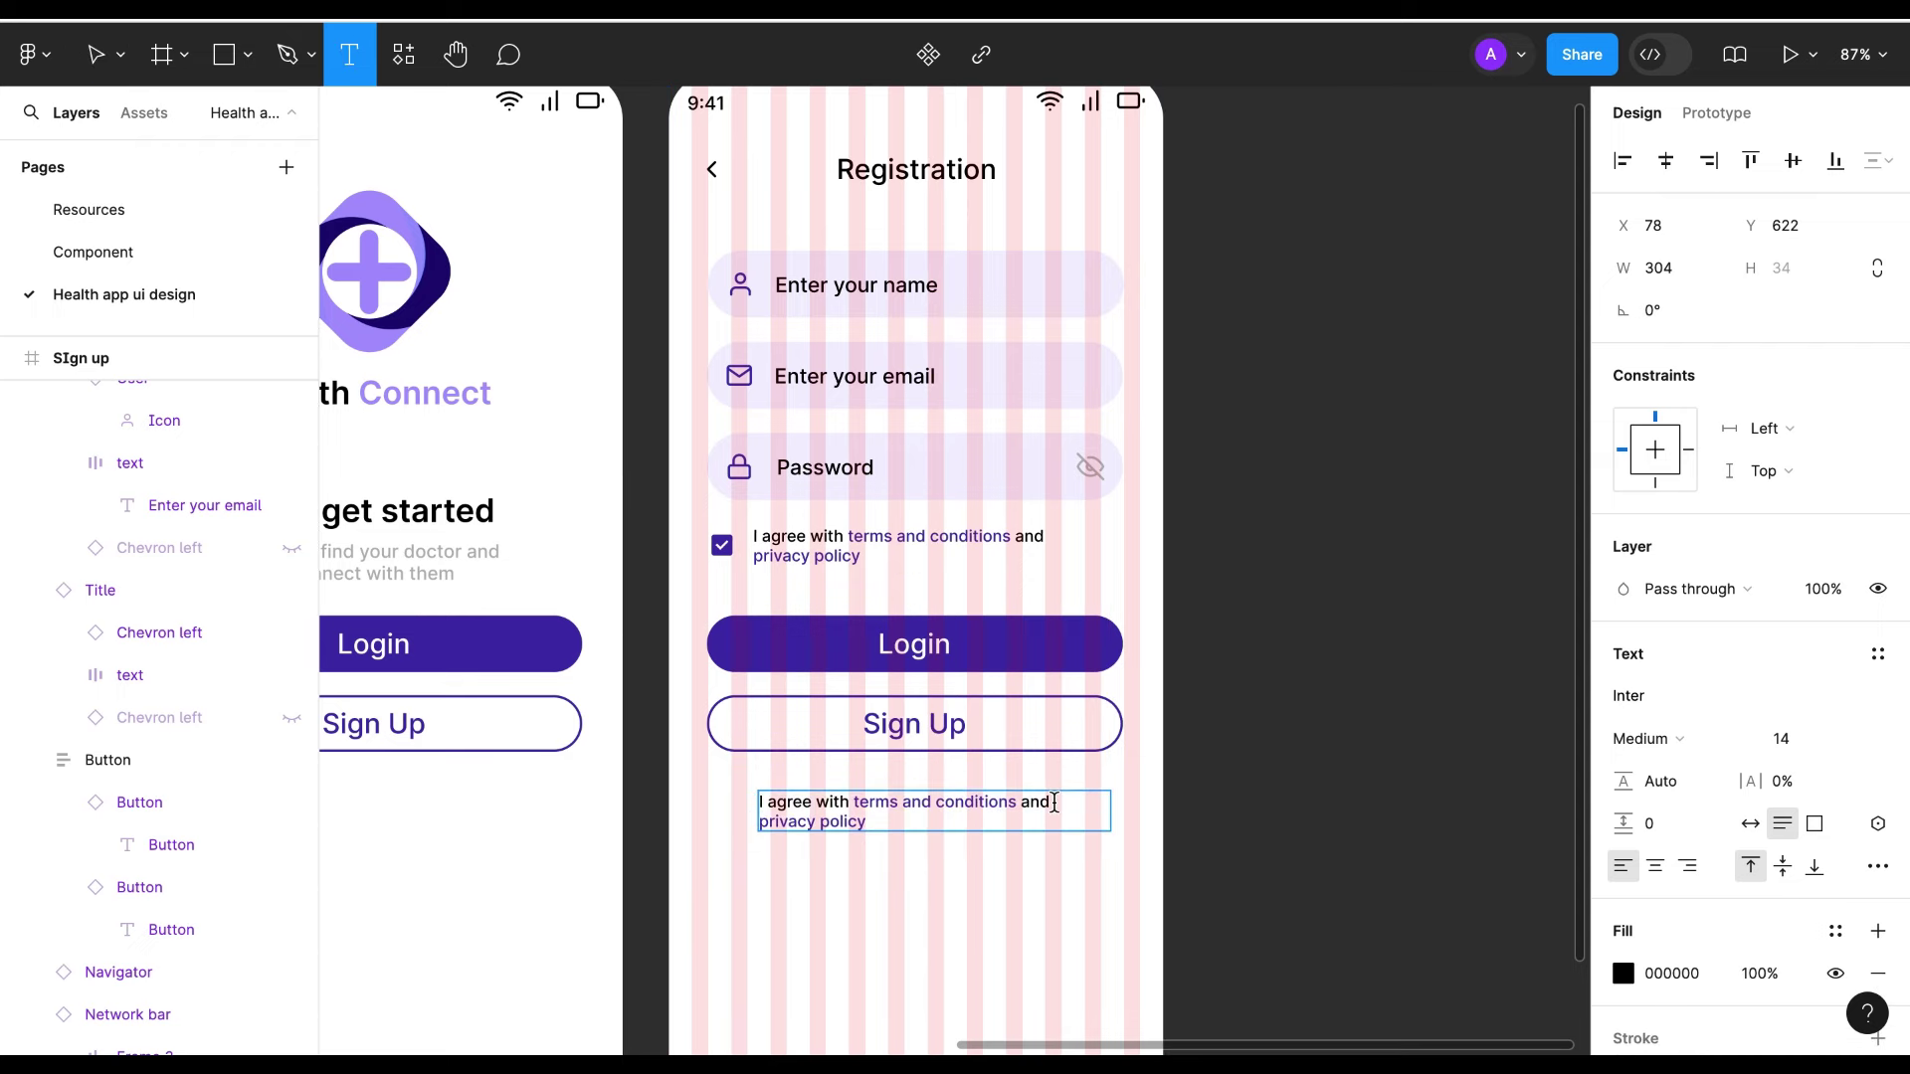
key(BackSpace)
key(BackSpace)
key(BackSpace)
key(BackSpace)
key(BackSpace)
key(BackSpace)
key(BackSpace)
key(BackSpace)
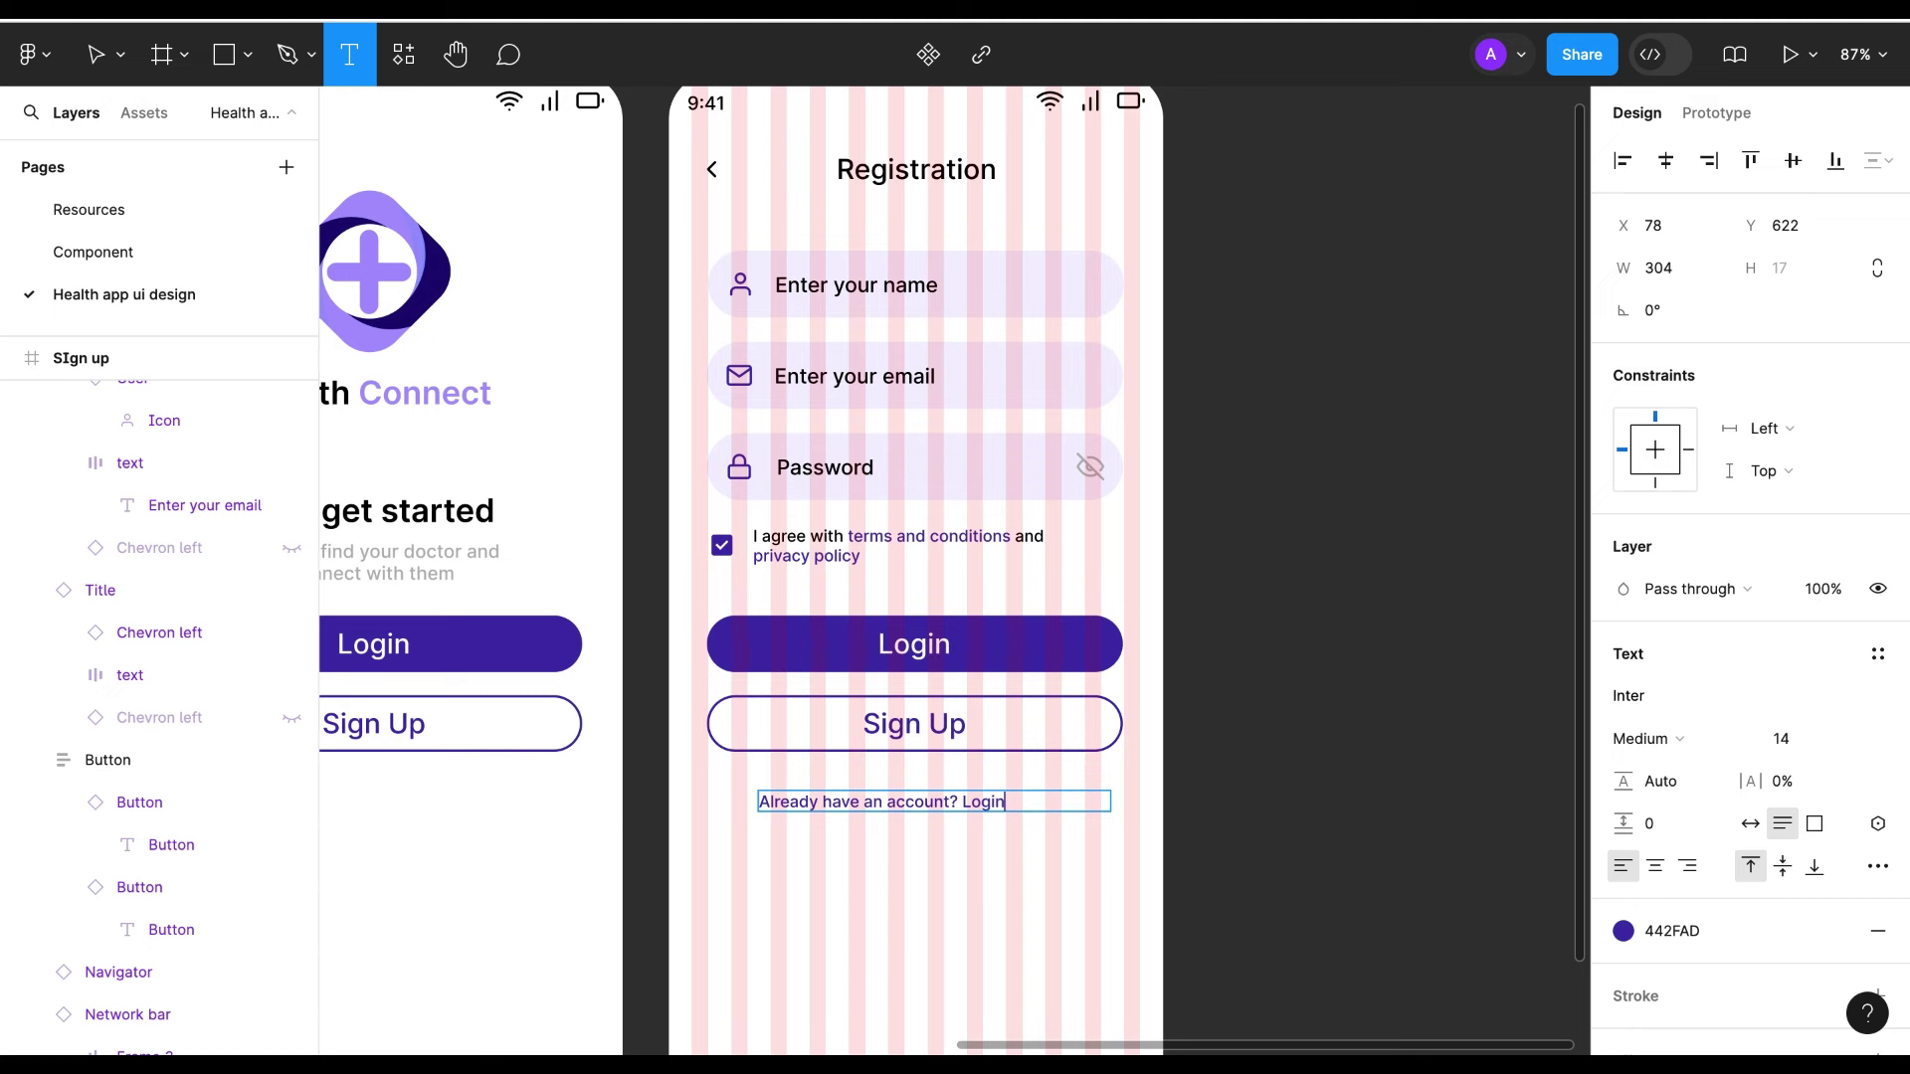
key(Escape)
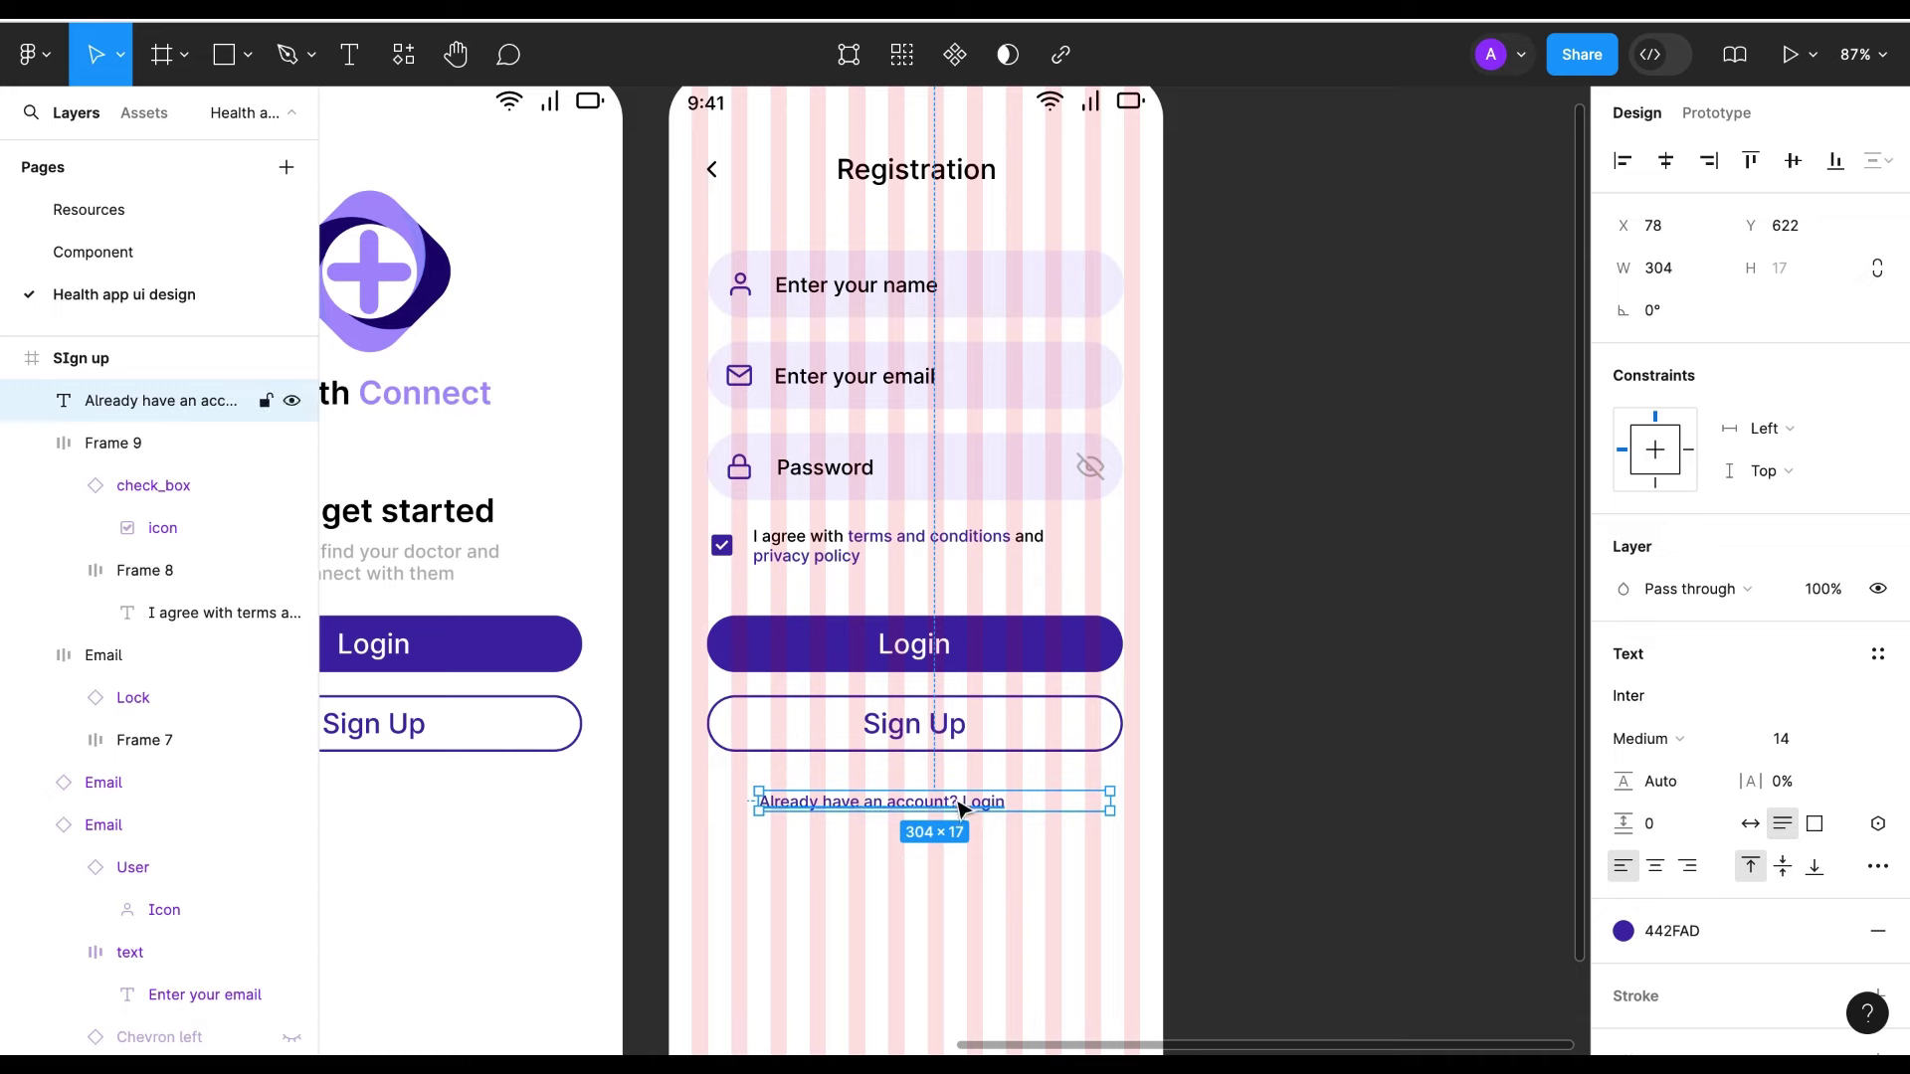
Wrap the login line in auto layout and centre it below the Sign Up button.
double_click(961, 806)
drag(959, 802, 758, 802)
click(1623, 930)
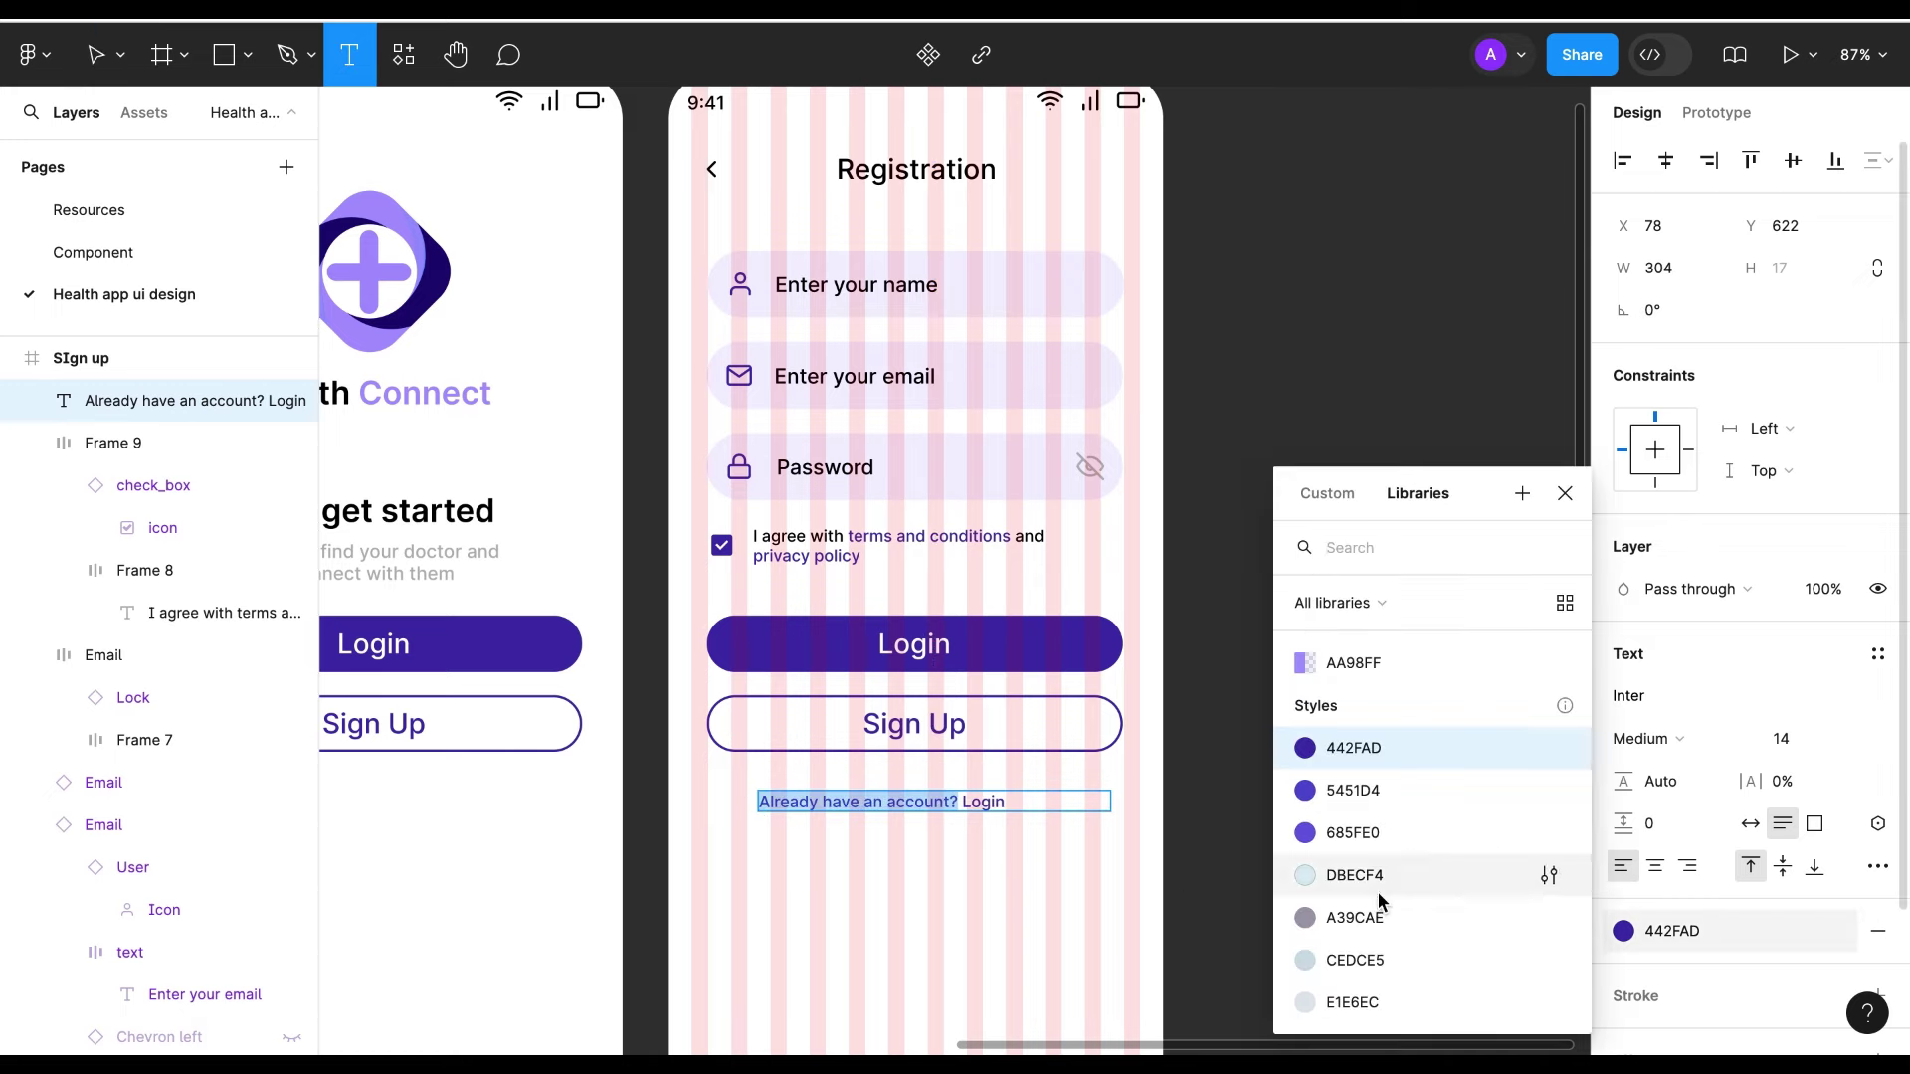
key(Escape)
key(Escape)
key(Escape)
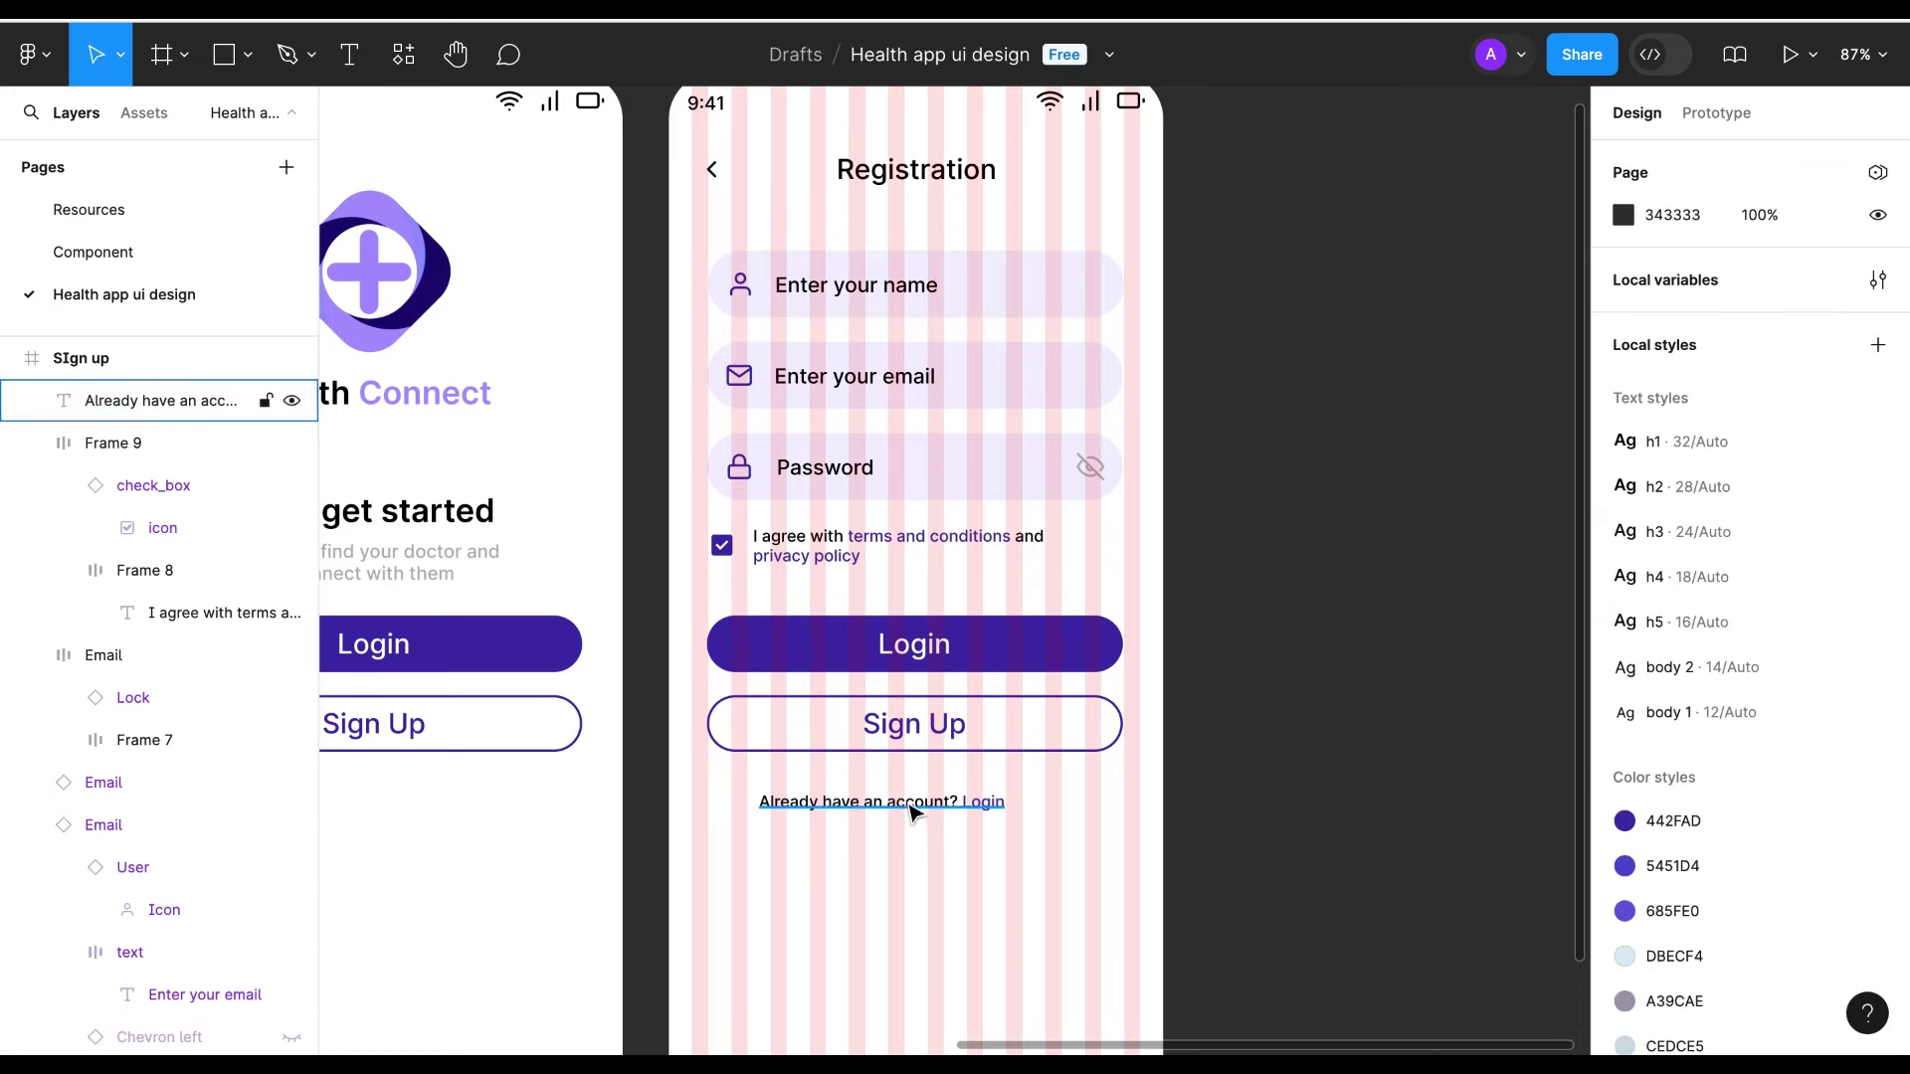
click(910, 810)
key(shift+a)
drag(907, 810, 935, 820)
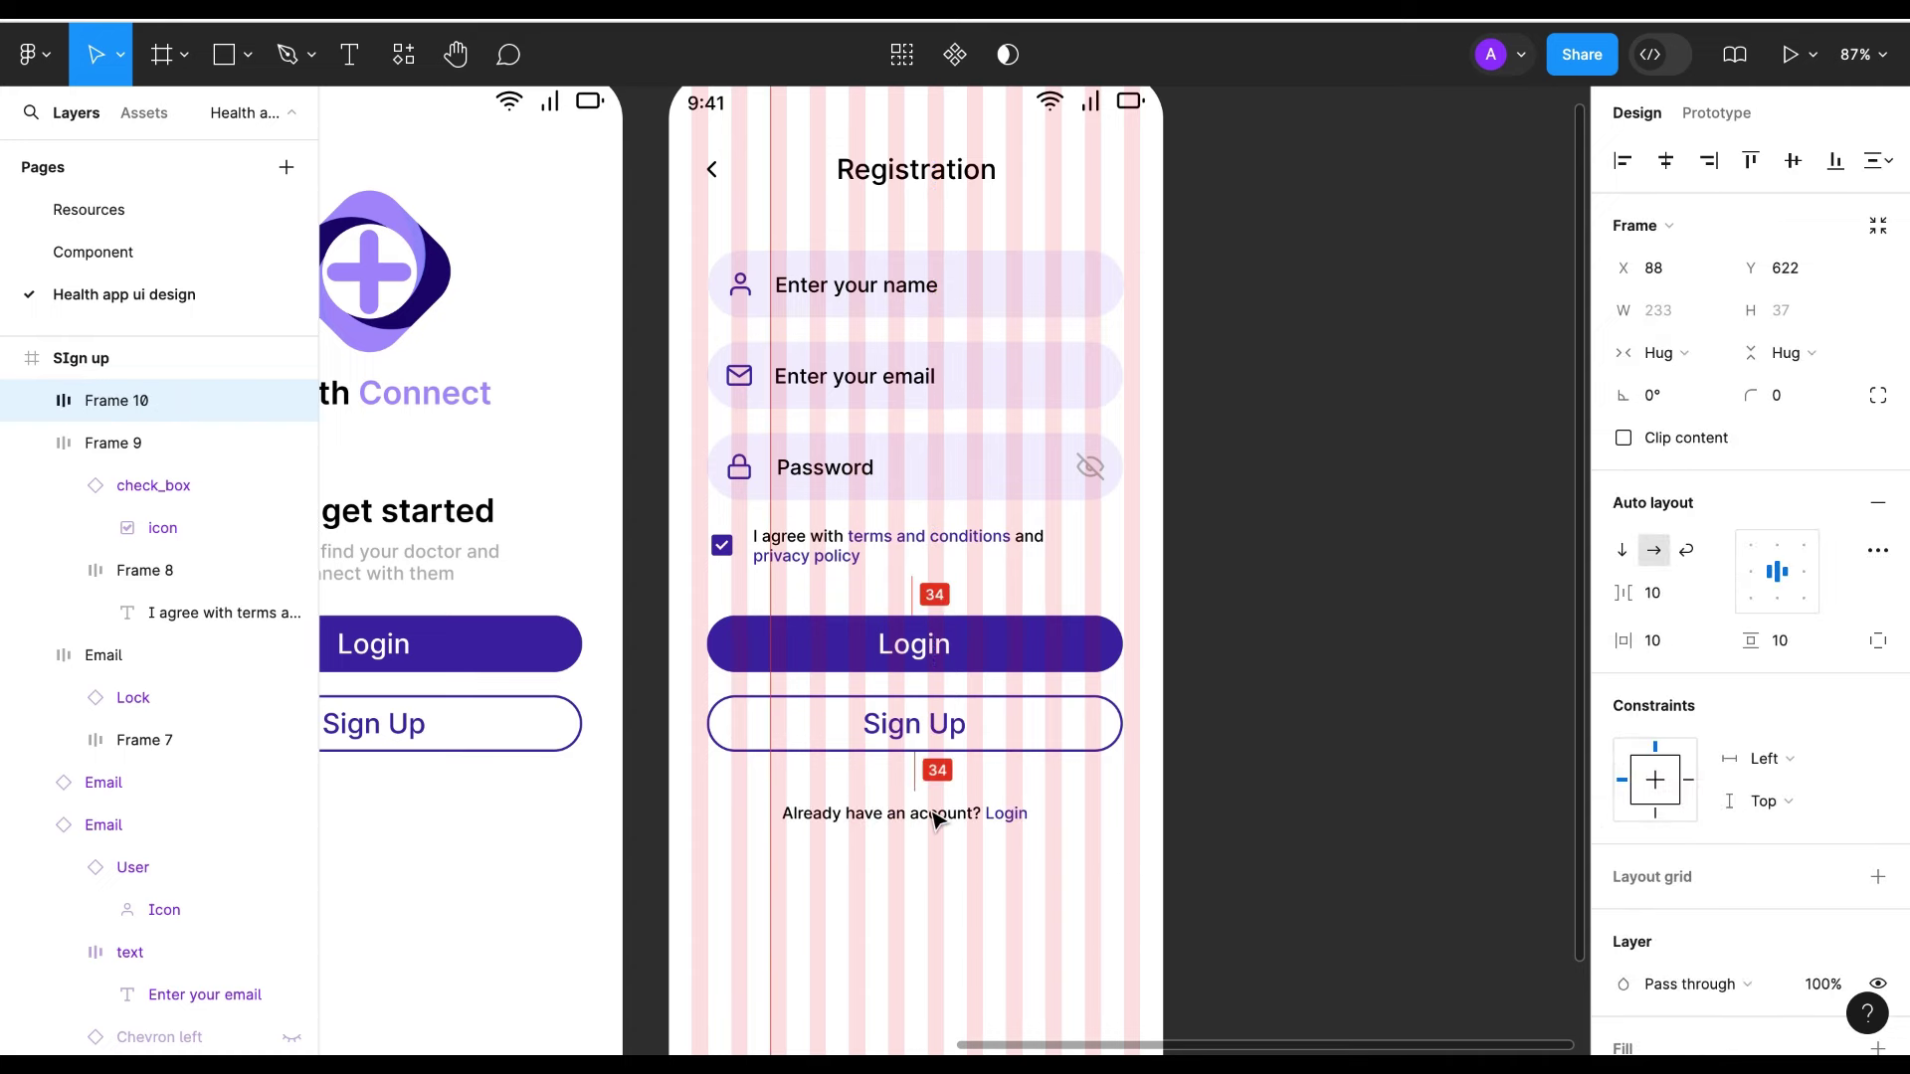
click(1004, 928)
click(920, 824)
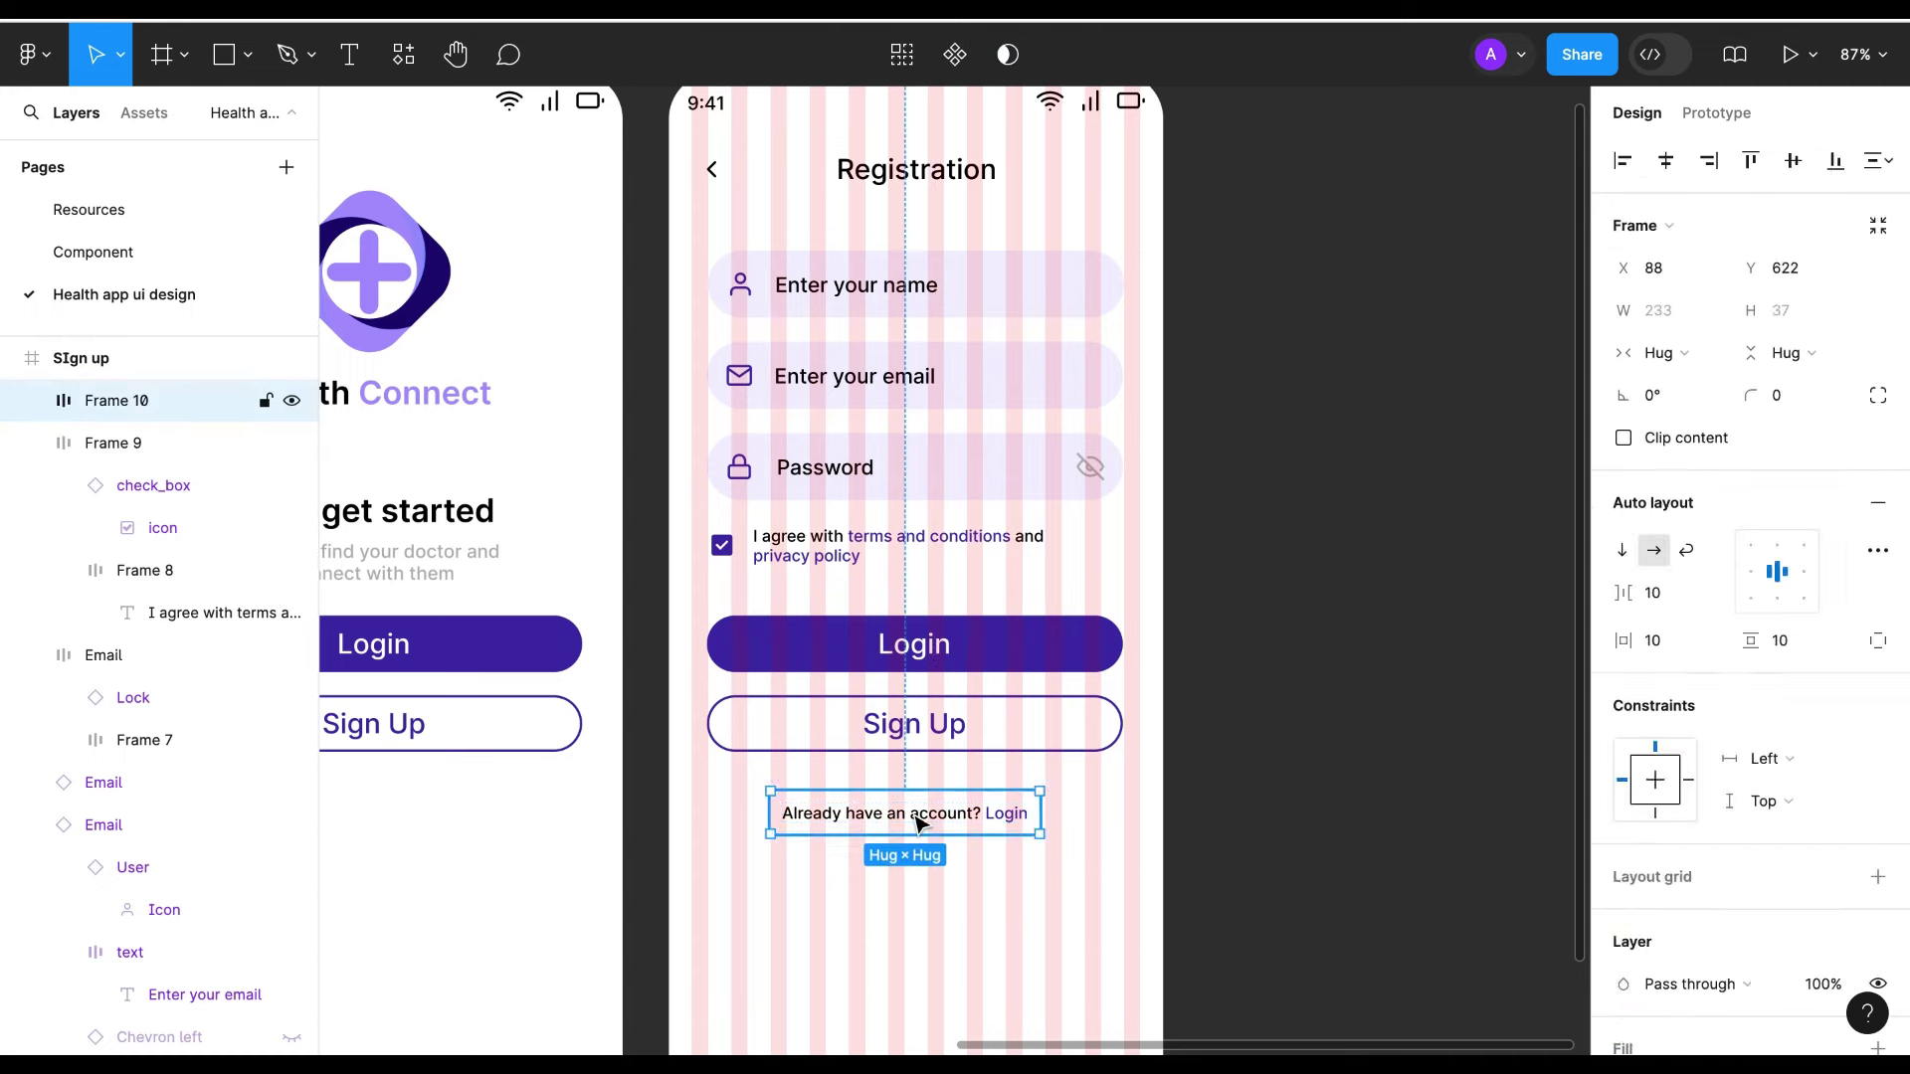
Make 'Already have an account?' grey, leaving 'Login' purple.
double_click(917, 821)
key(Return)
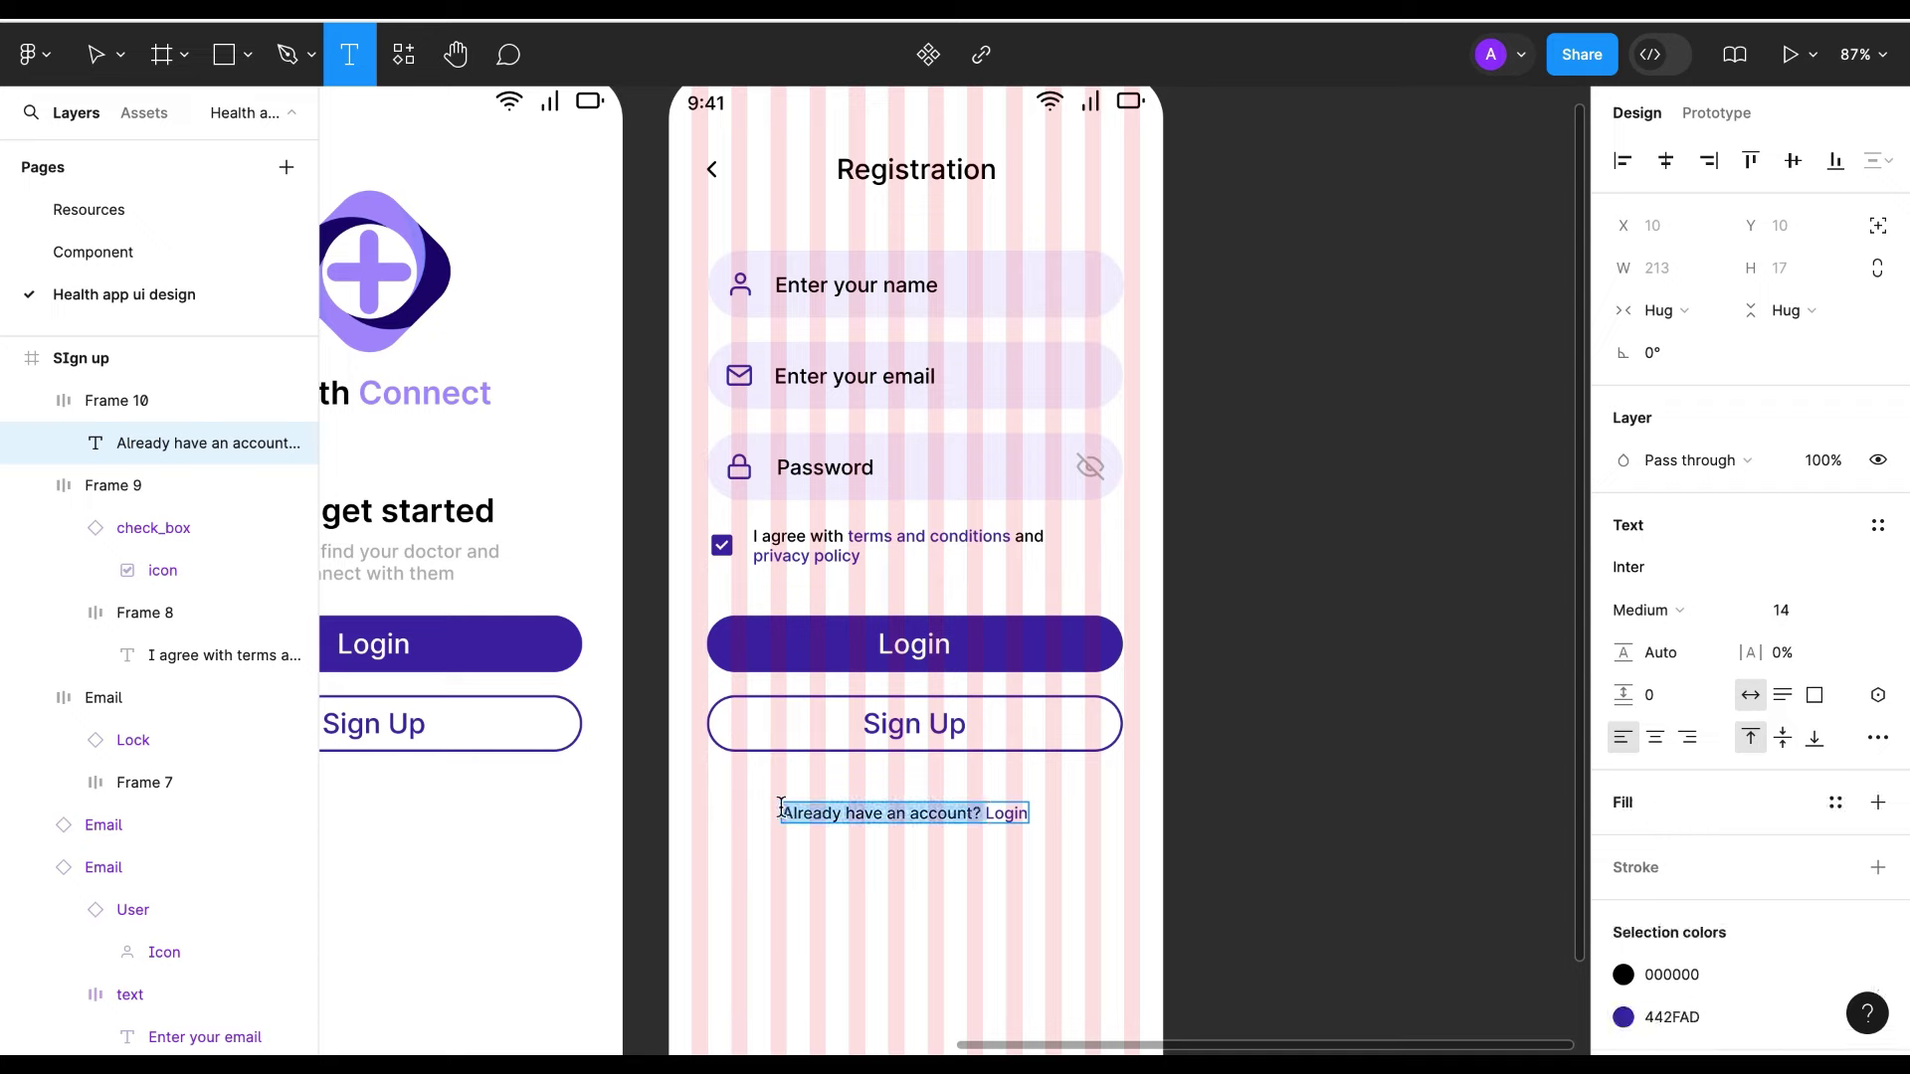
scroll(1666, 933, down, 3)
click(1623, 784)
click(1354, 907)
click(946, 925)
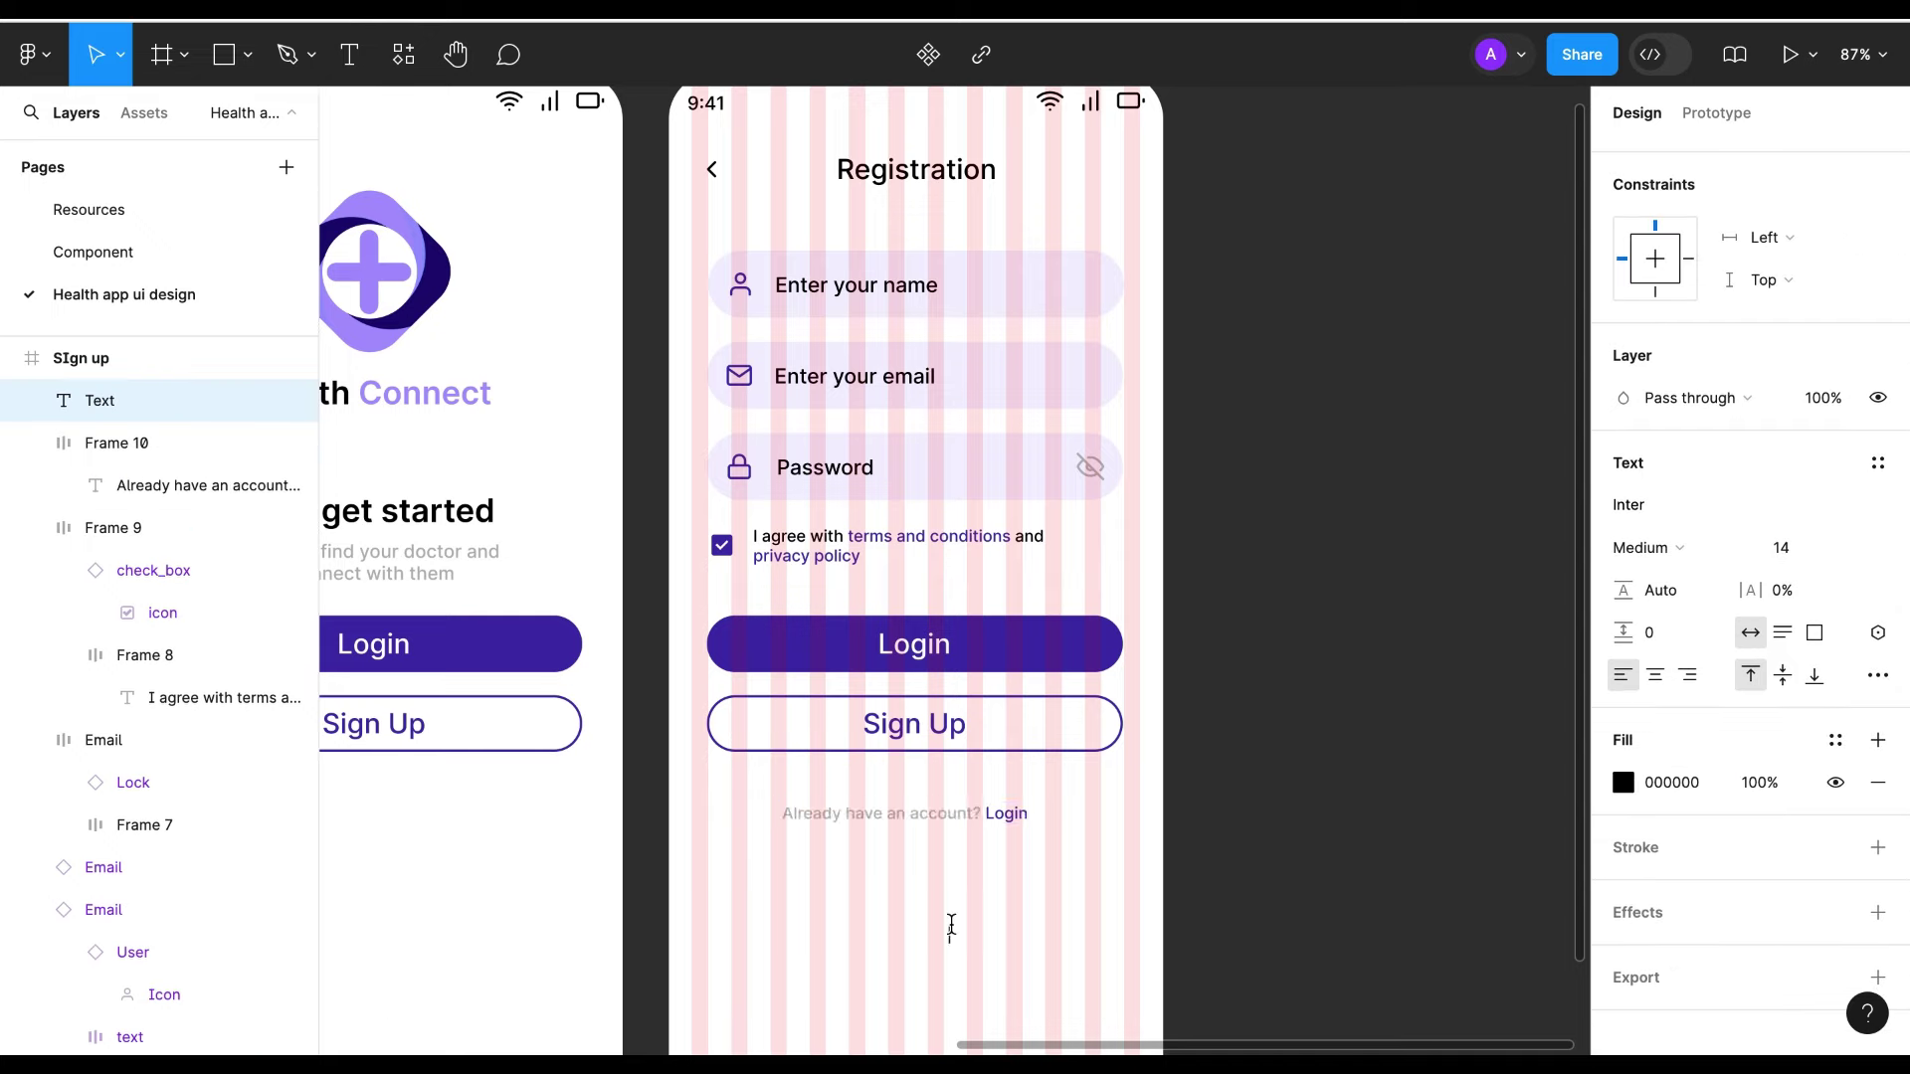
Duplicate the whole Sign up screen.
scroll(959, 929, down, 3)
scroll(959, 934, up, 3)
scroll(958, 935, up, 5)
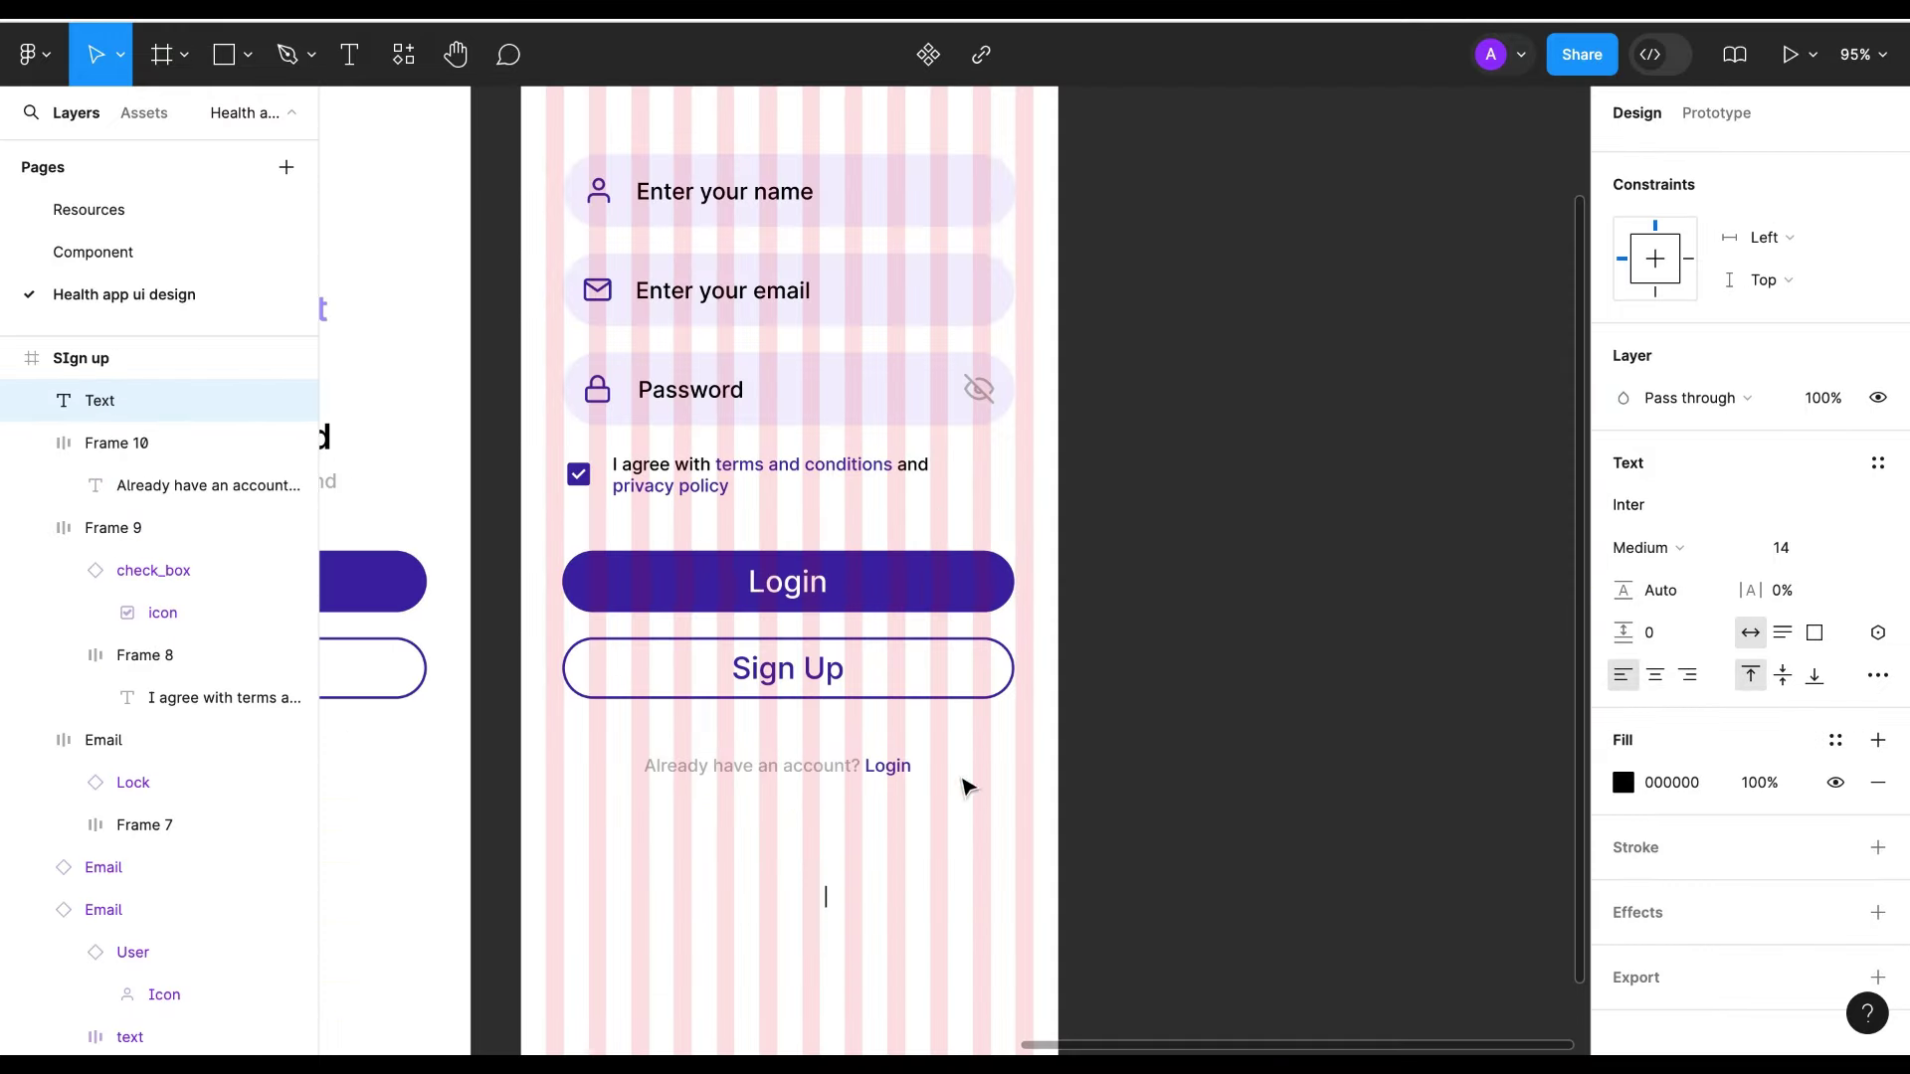
scroll(965, 786, left, 3)
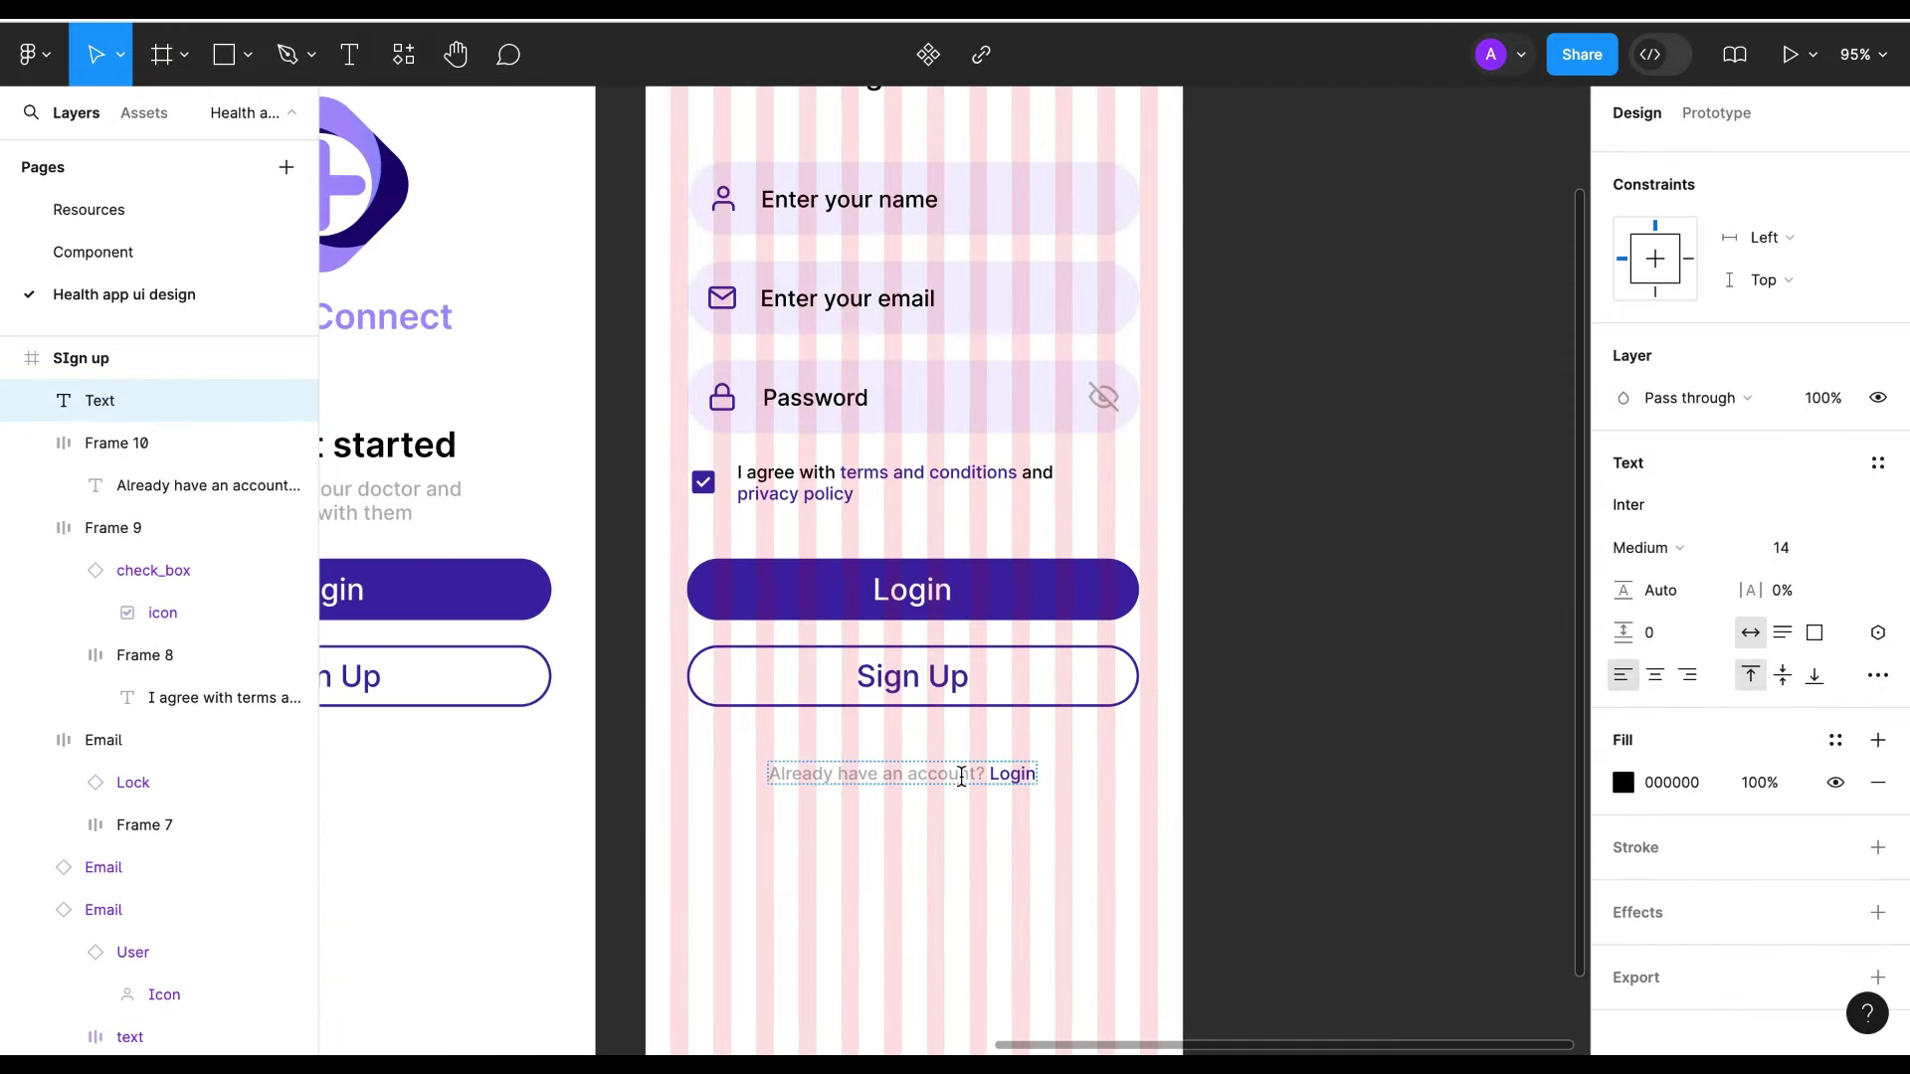
click(961, 777)
scroll(959, 895, up, 3)
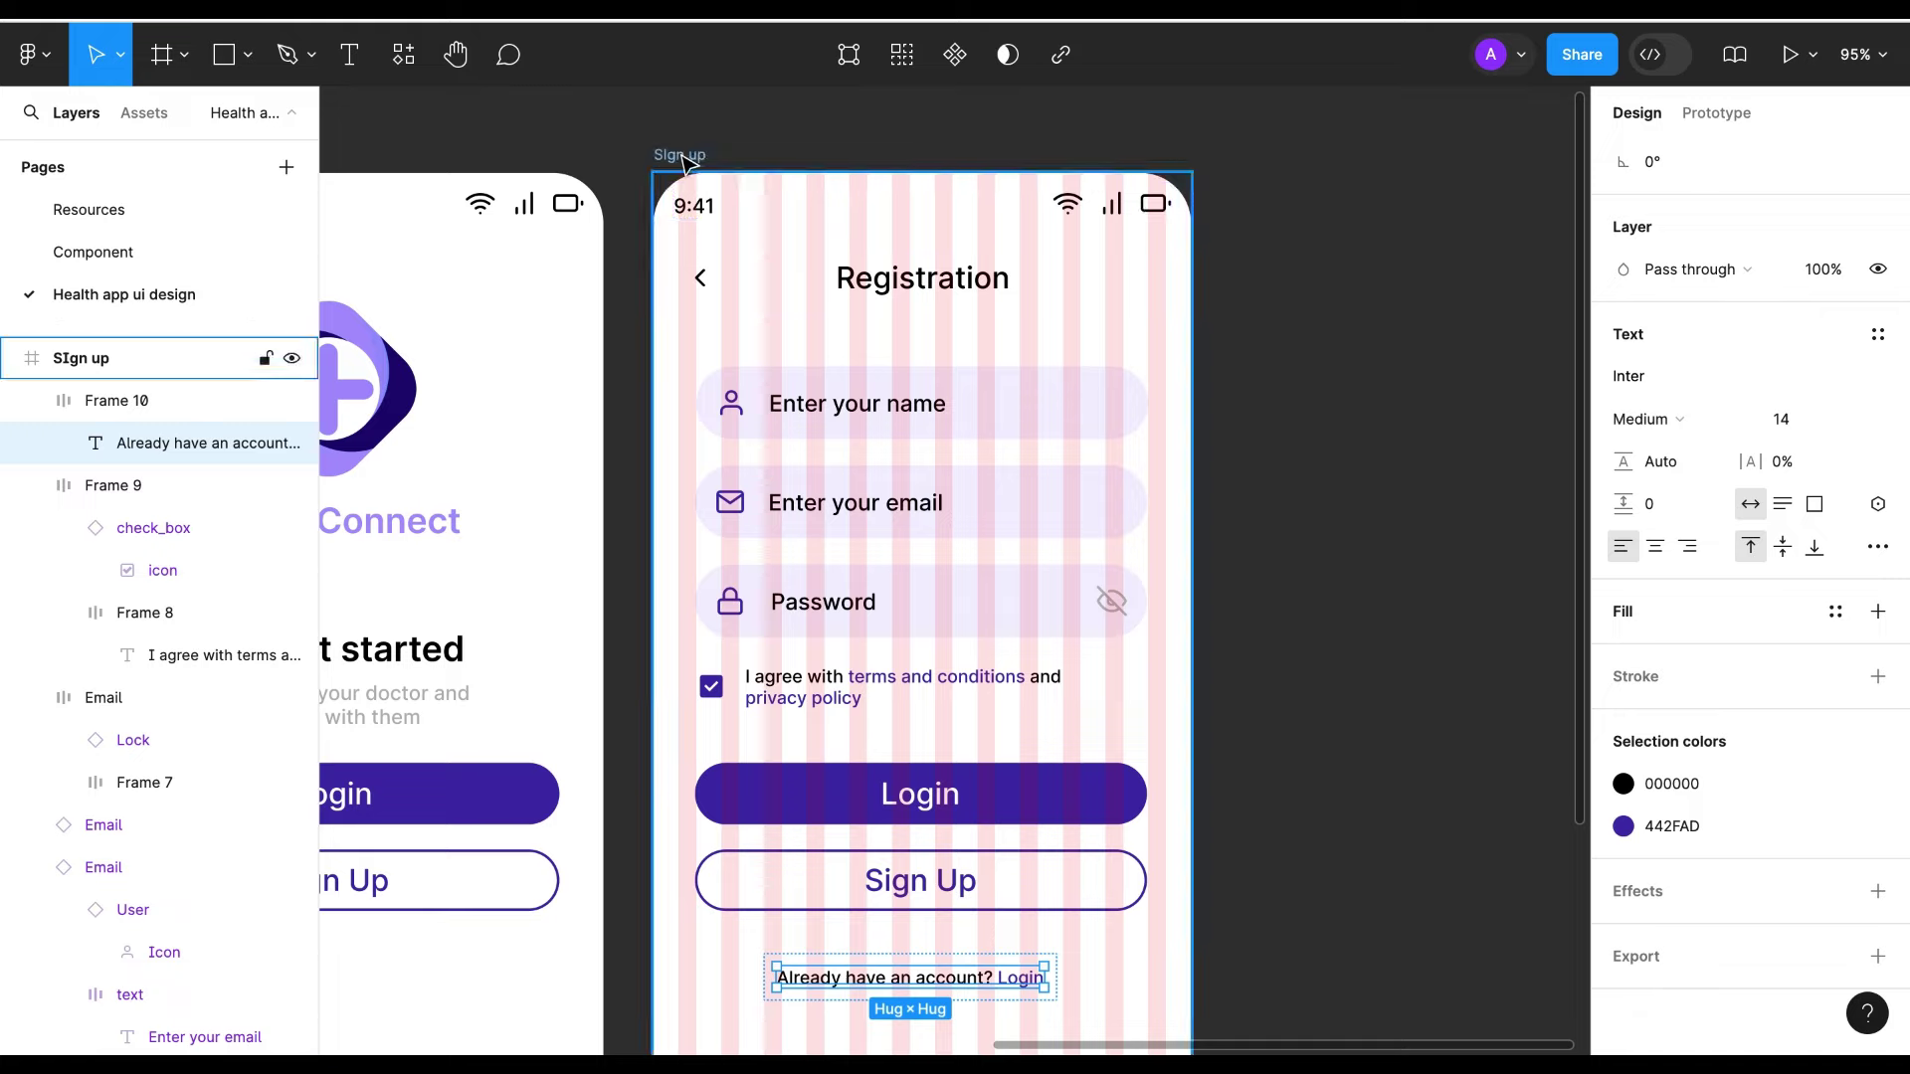
click(684, 157)
key(ctrl+d)
scroll(1102, 500, down, 3)
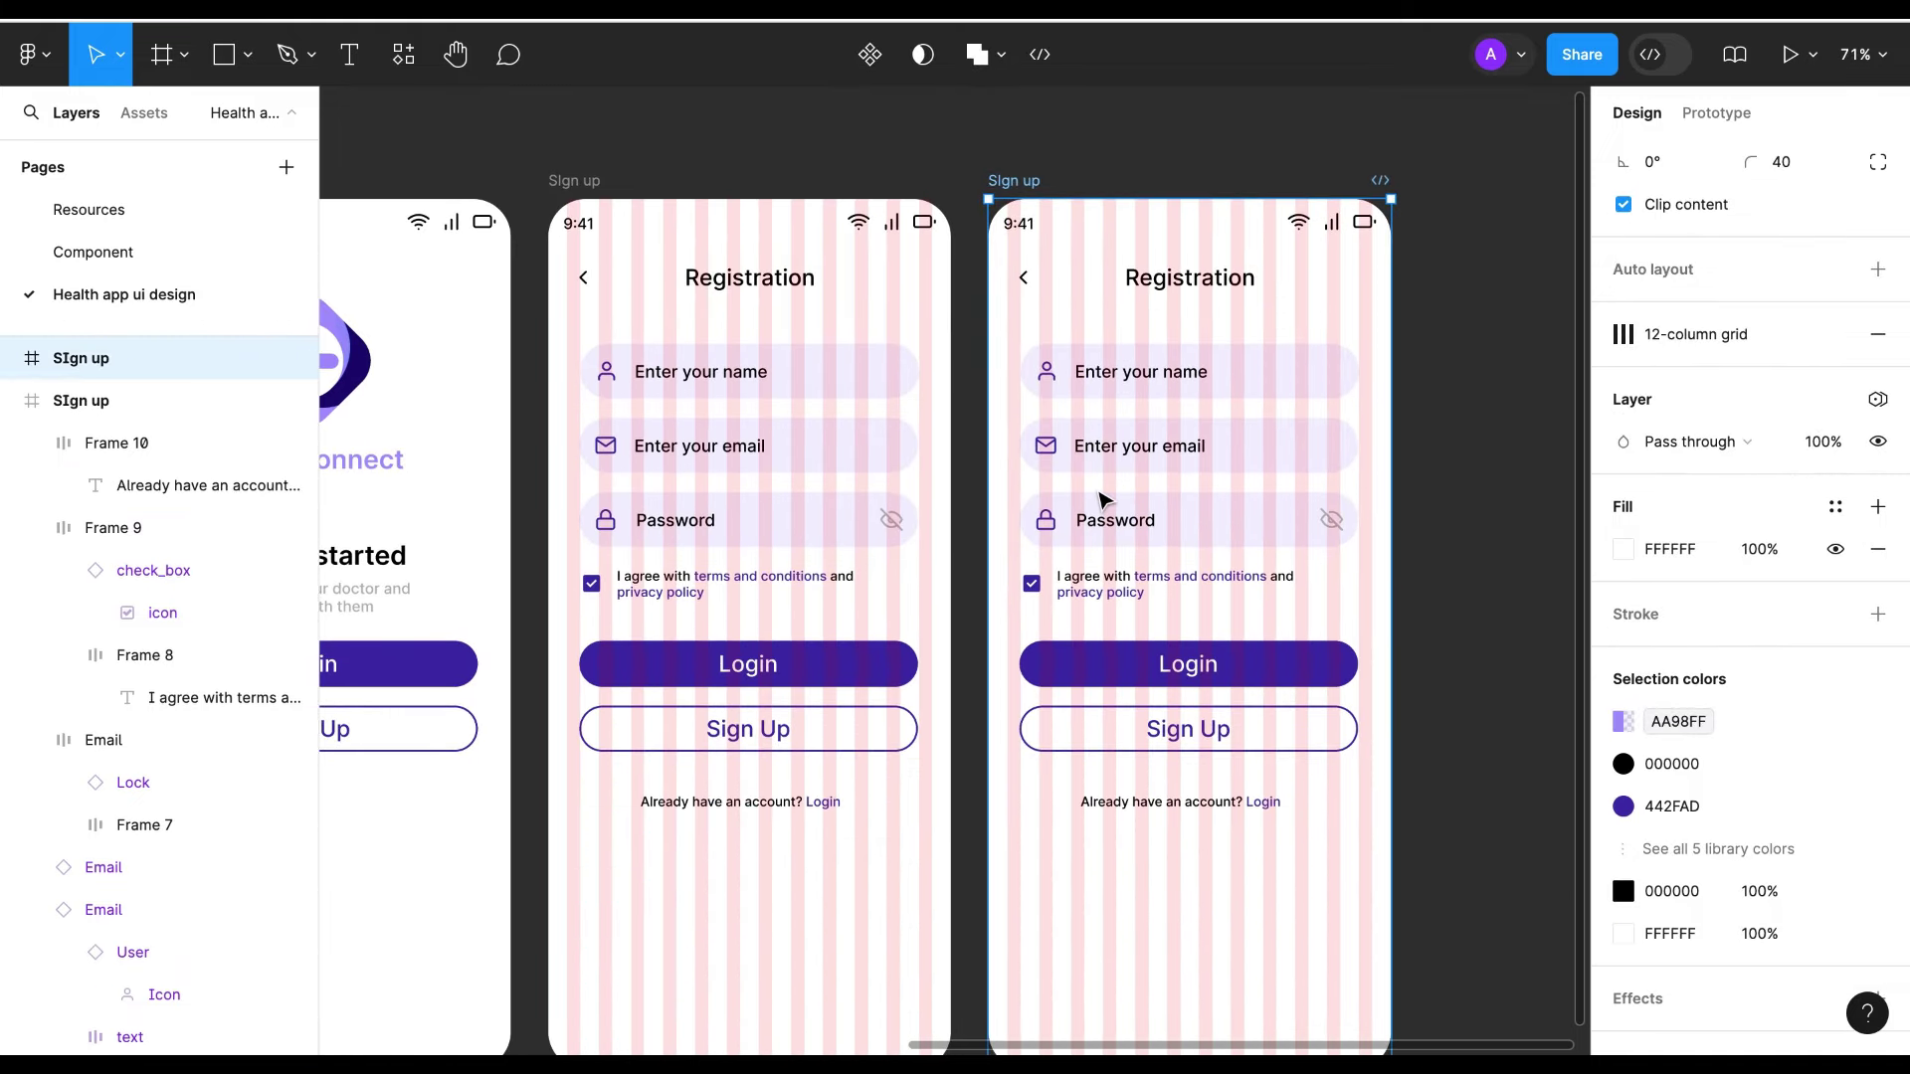
Delete the outlined Sign Up button and relabel the filled Login button 'Sign Up'.
click(785, 673)
click(750, 732)
key(Delete)
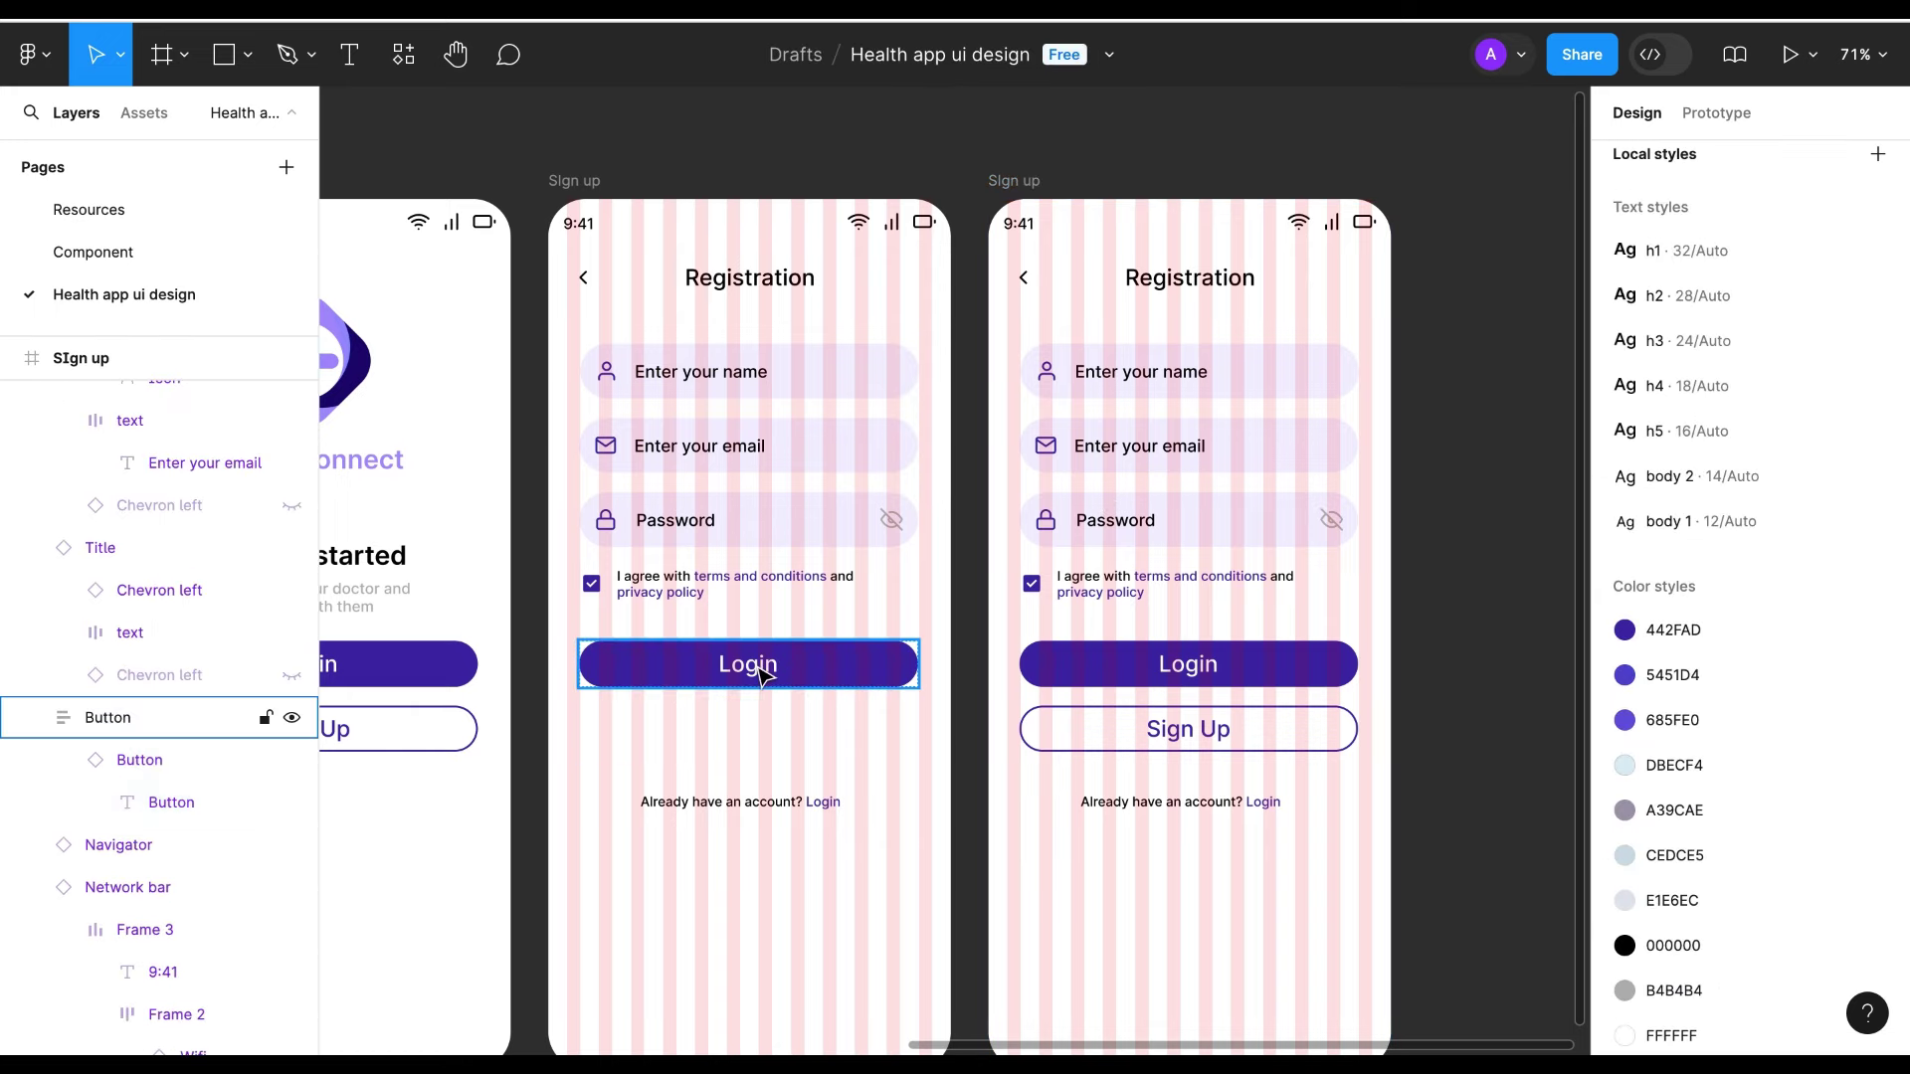
click(759, 675)
double_click(744, 676)
text(Sign Up)
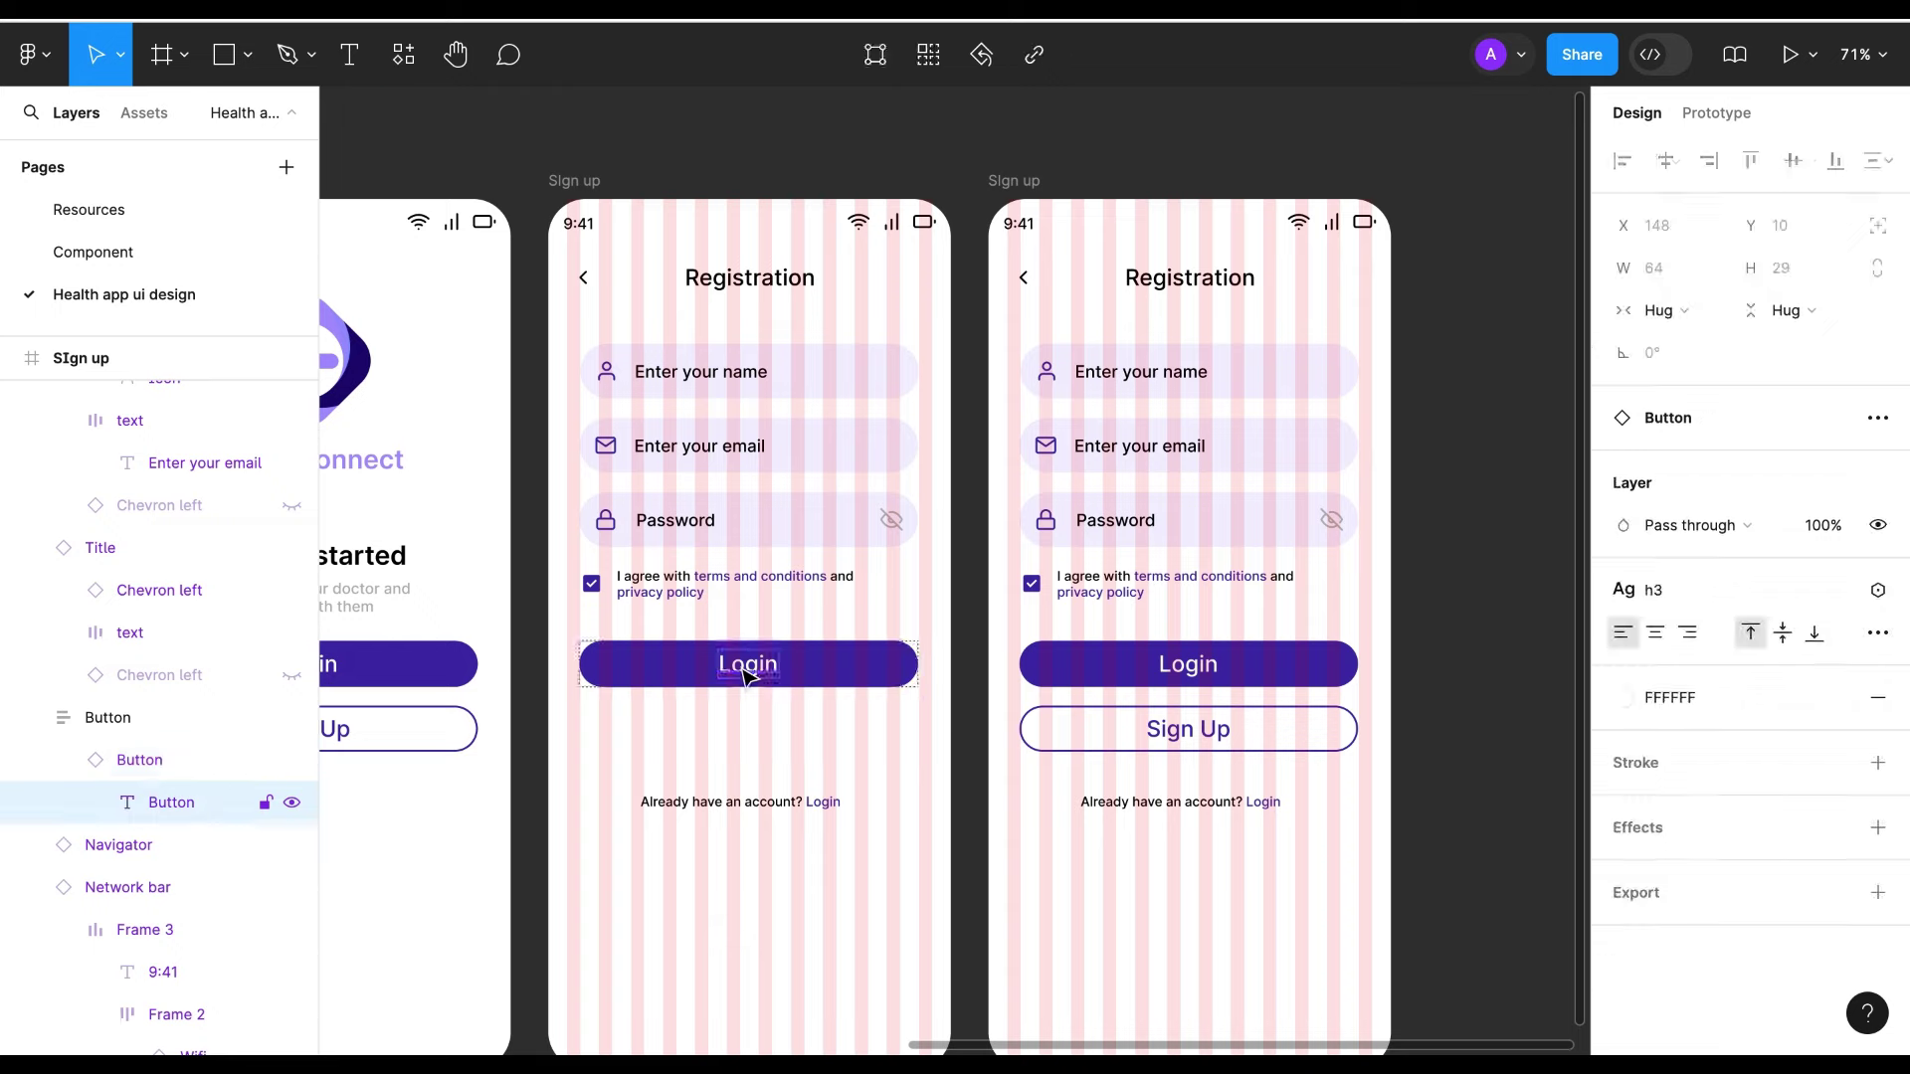
click(820, 902)
Move the Sign Up button and the checkbox agreement row down slightly.
scroll(759, 814, down, 2)
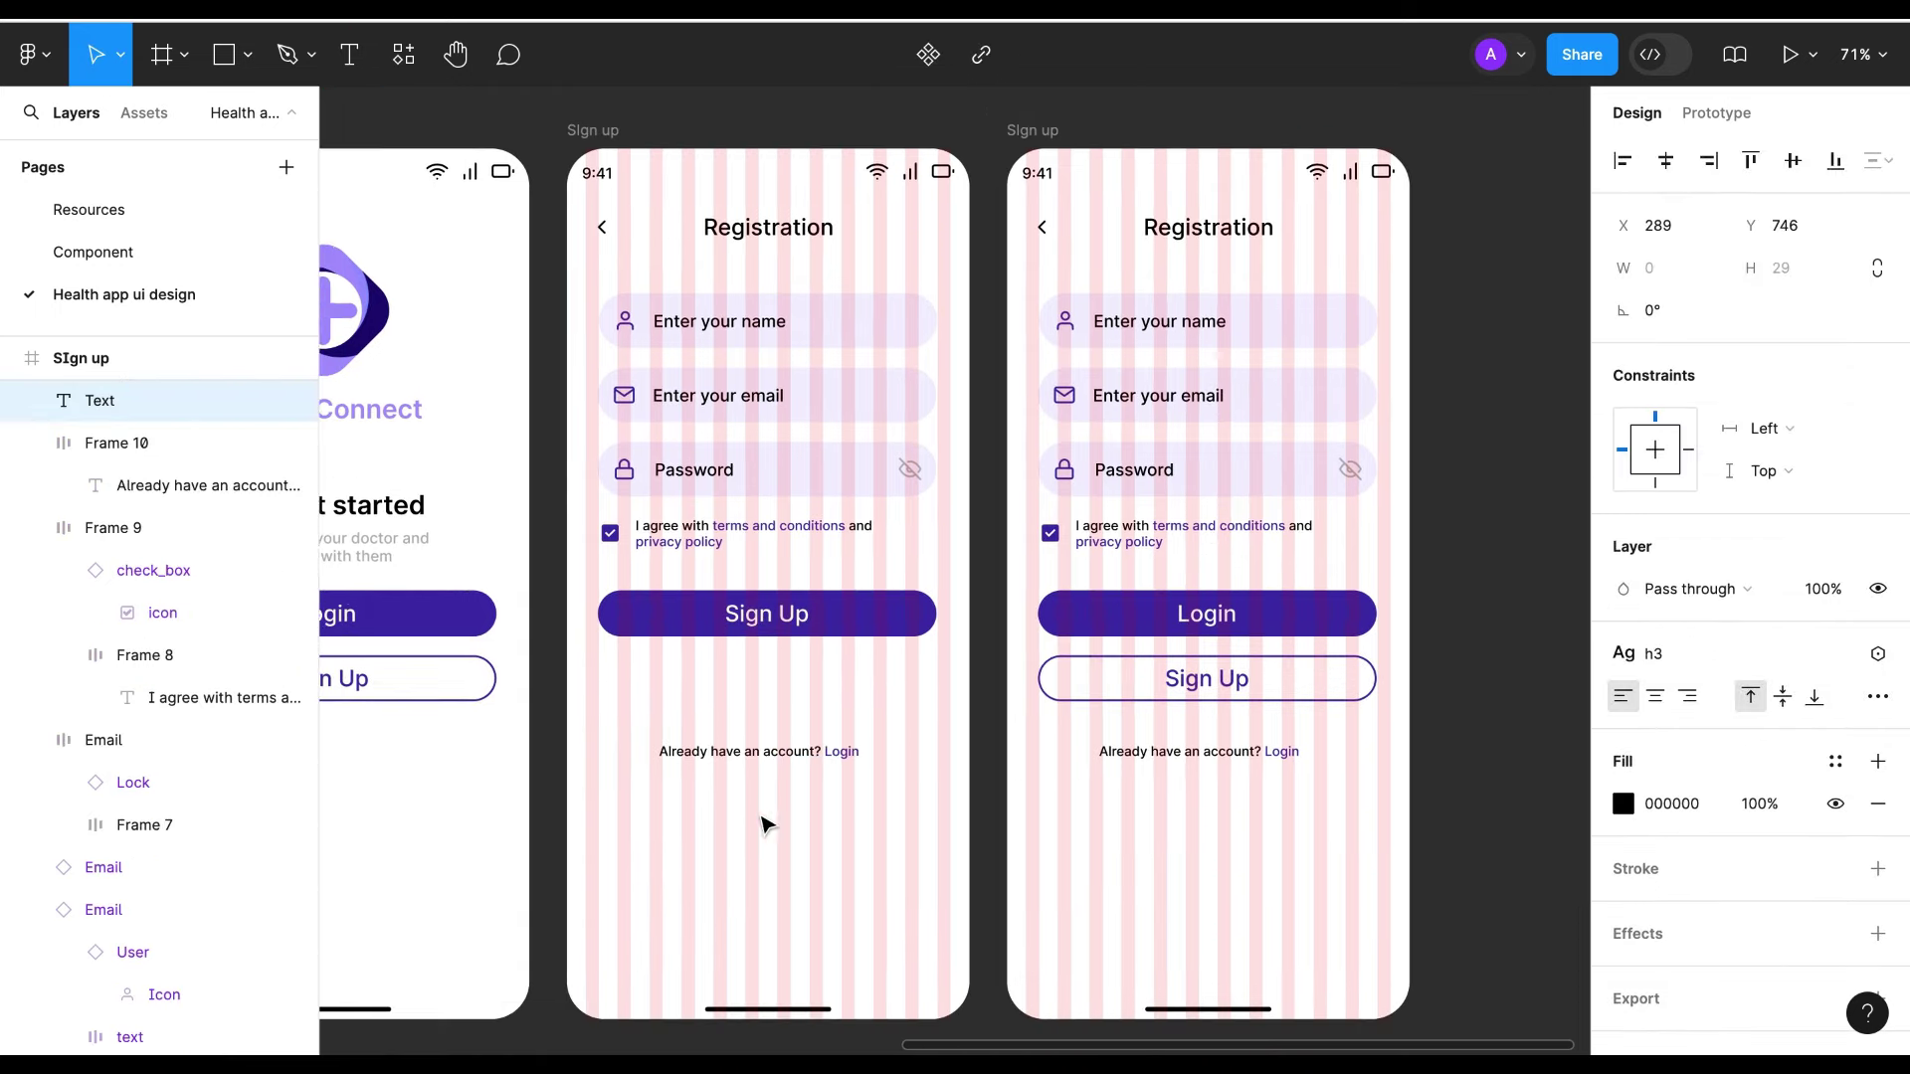
click(701, 517)
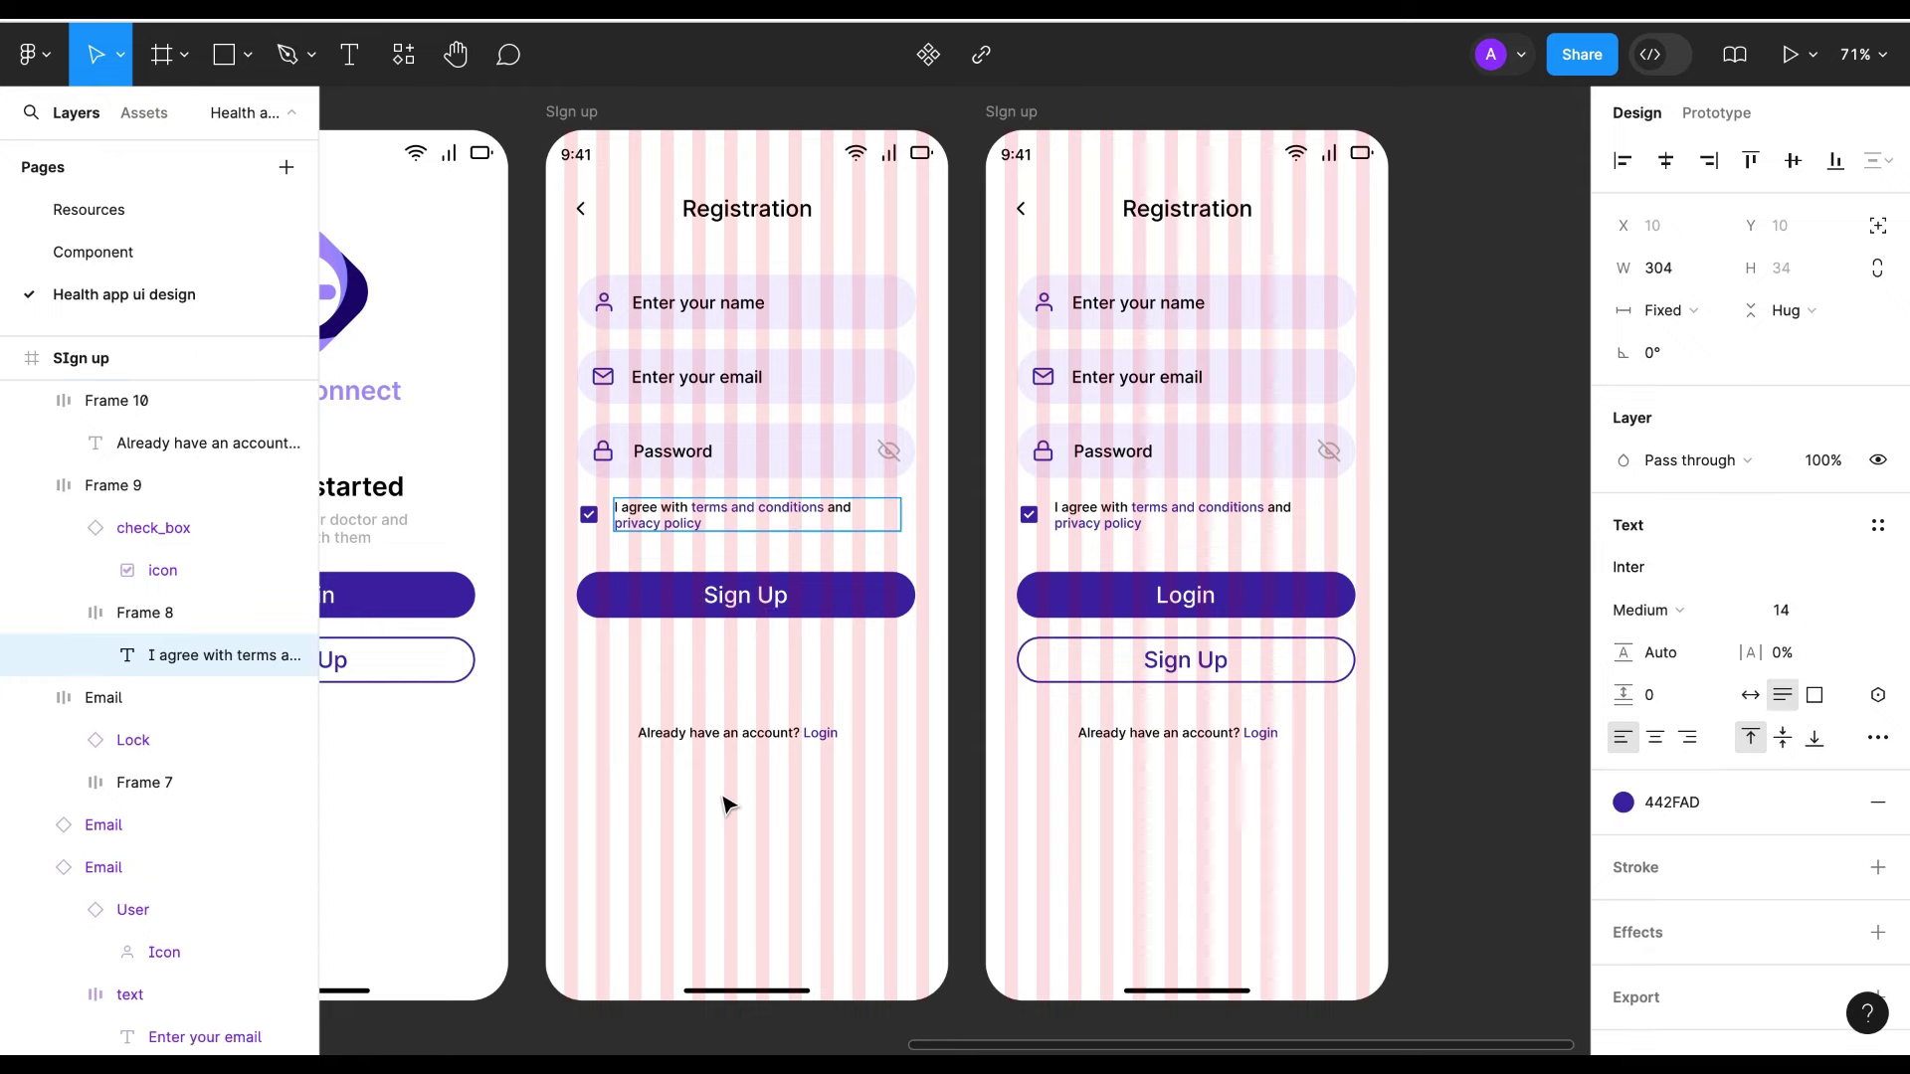
click(736, 732)
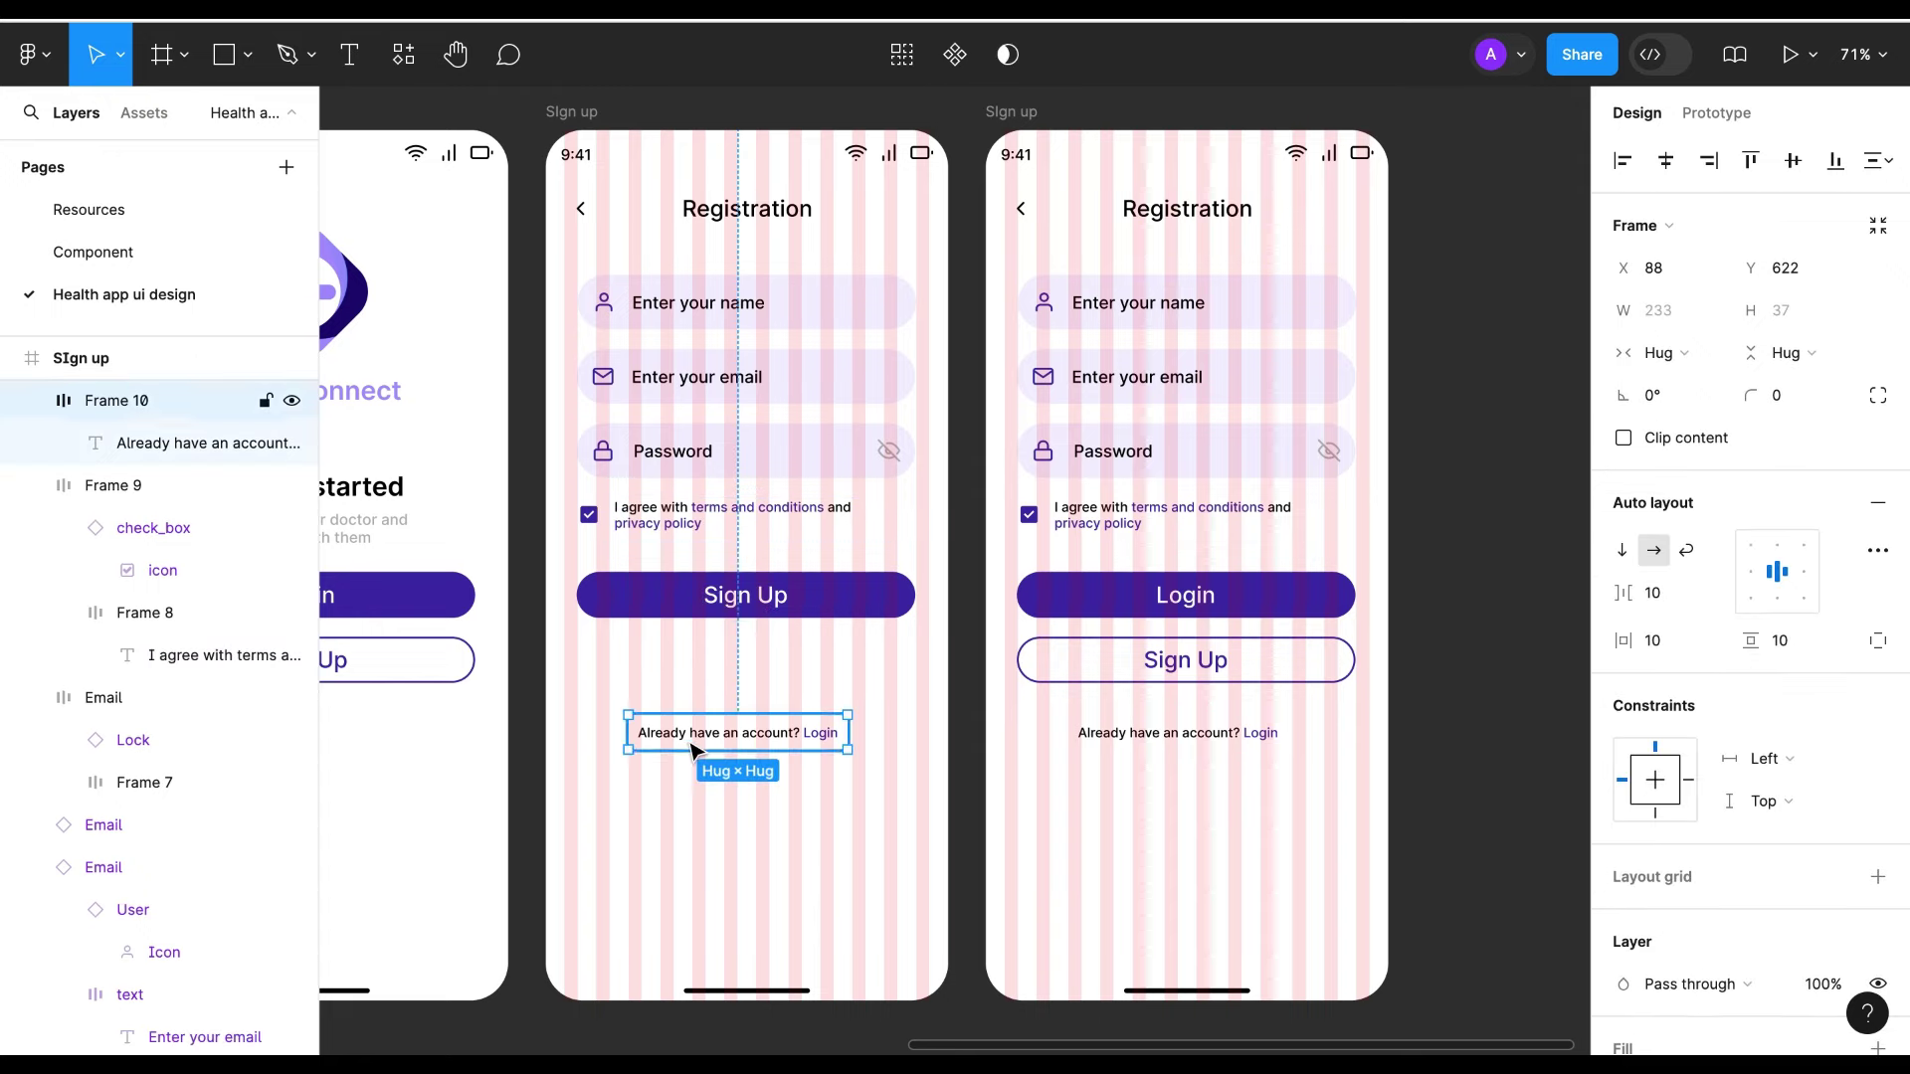
drag(796, 595, 814, 610)
drag(774, 518, 774, 538)
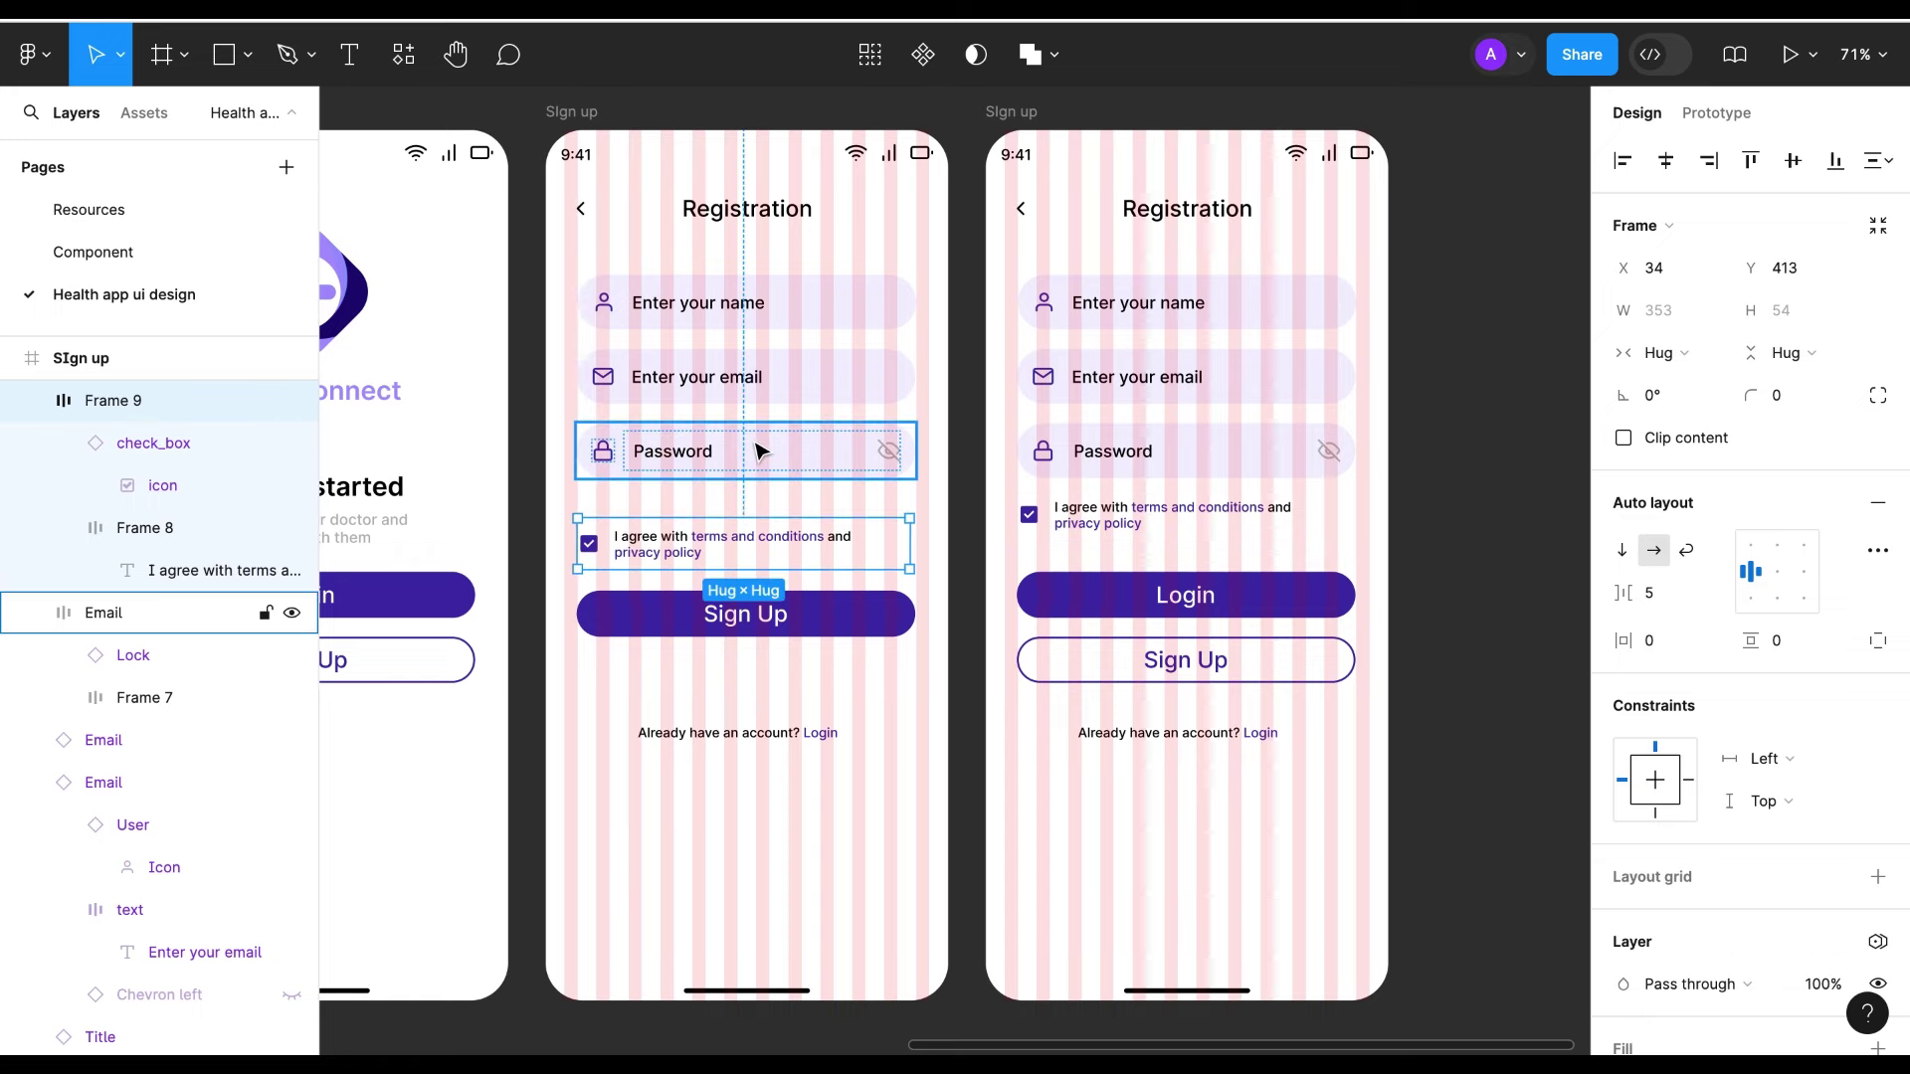
Nudge the name, email and password fields down and widen their spacing to 27.
click(767, 299)
shift+click(772, 383)
shift+click(776, 453)
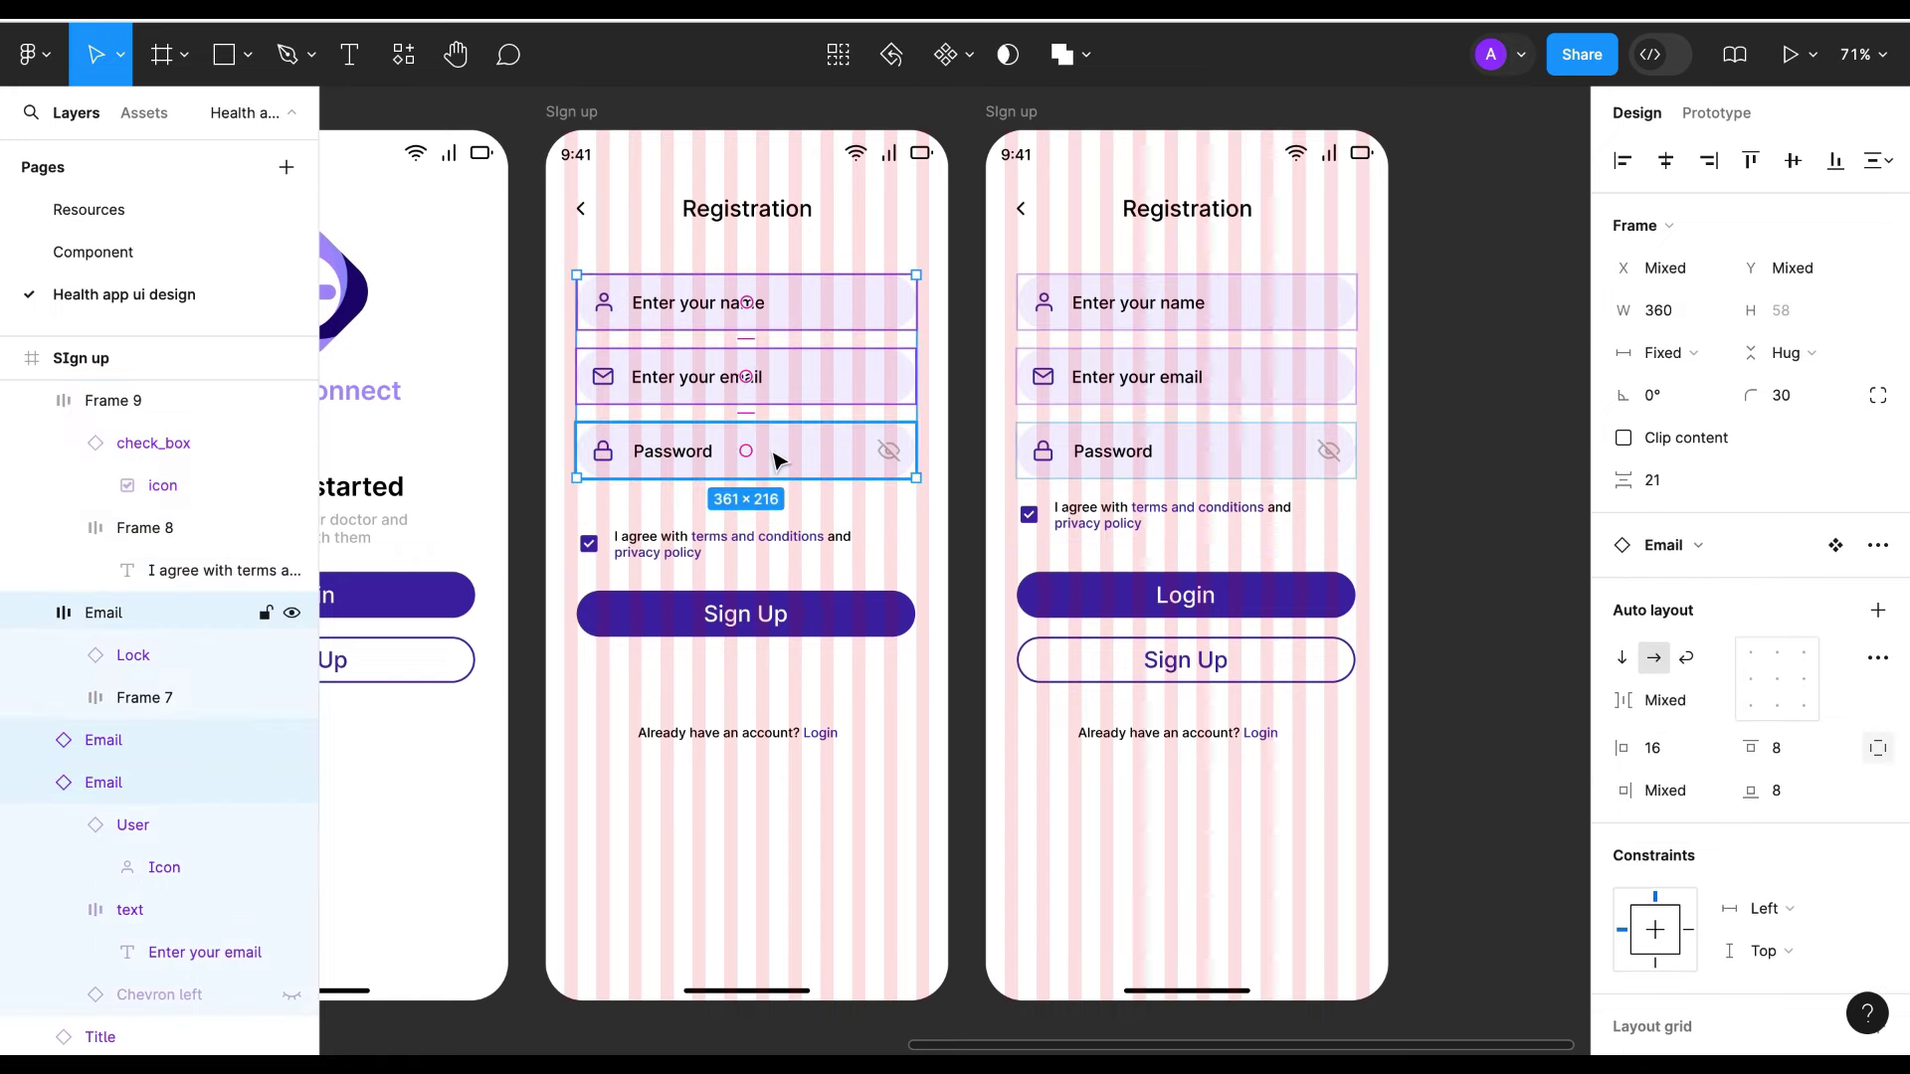
key(shift+Down)
key(shift+Down)
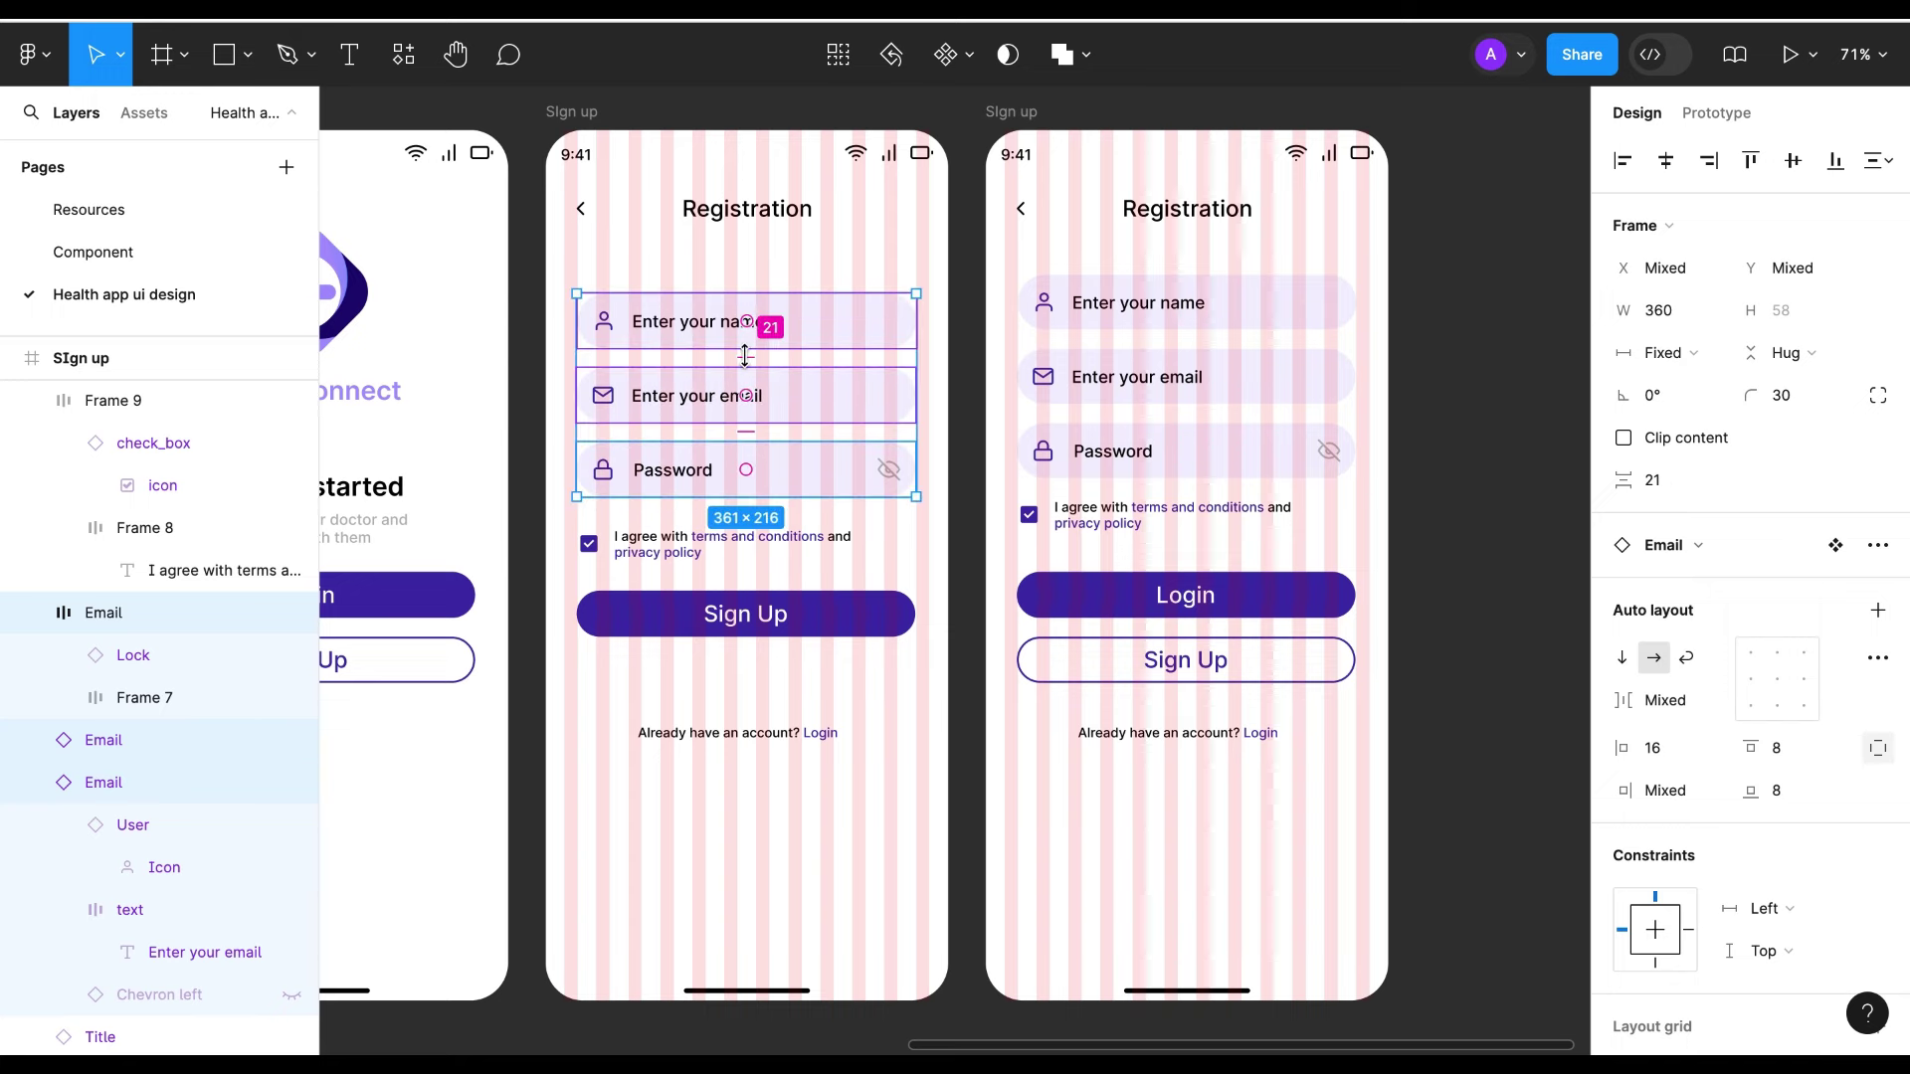
drag(745, 355, 745, 364)
click(844, 845)
Move the 'Already have an account? Login' line up under the Sign Up button.
click(767, 732)
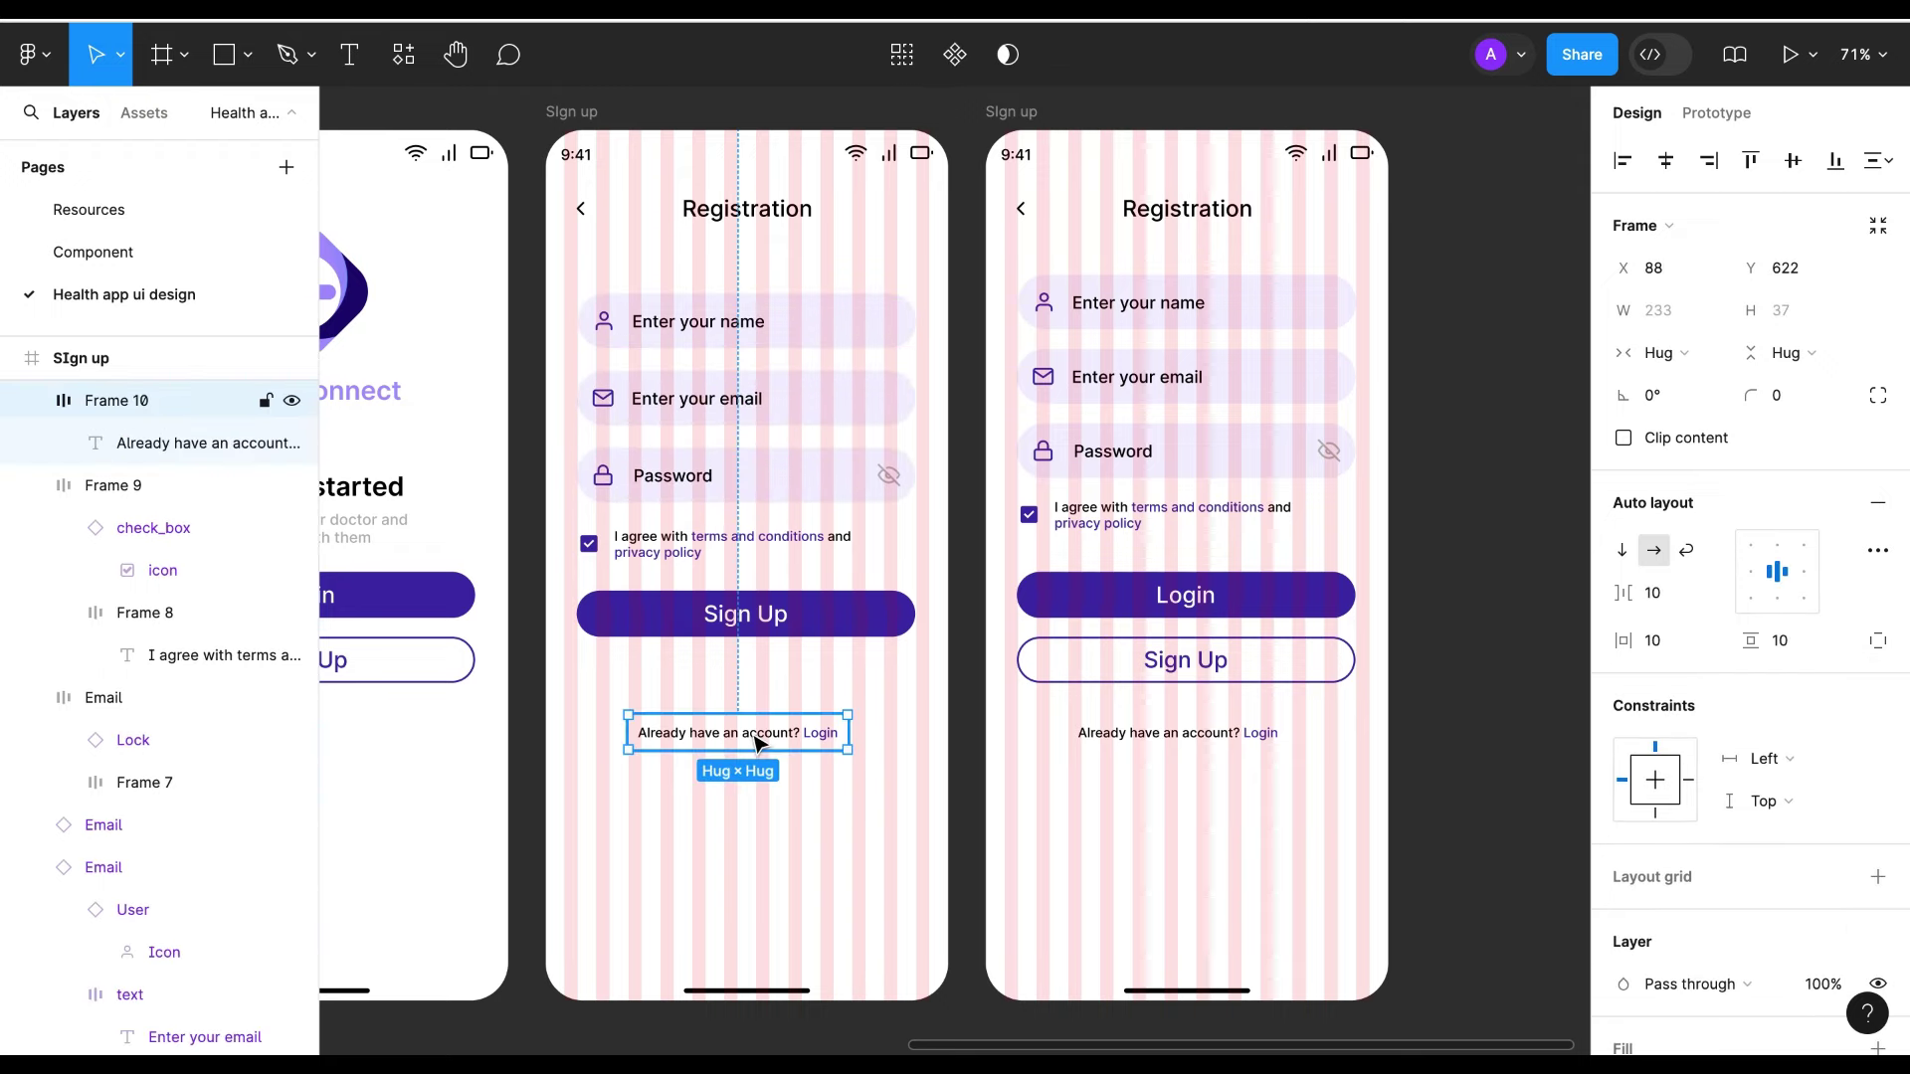
mouse_move(767, 733)
mouse_down()
mouse_move(767, 686)
mouse_move(749, 696)
mouse_up()
key(ctrl+z)
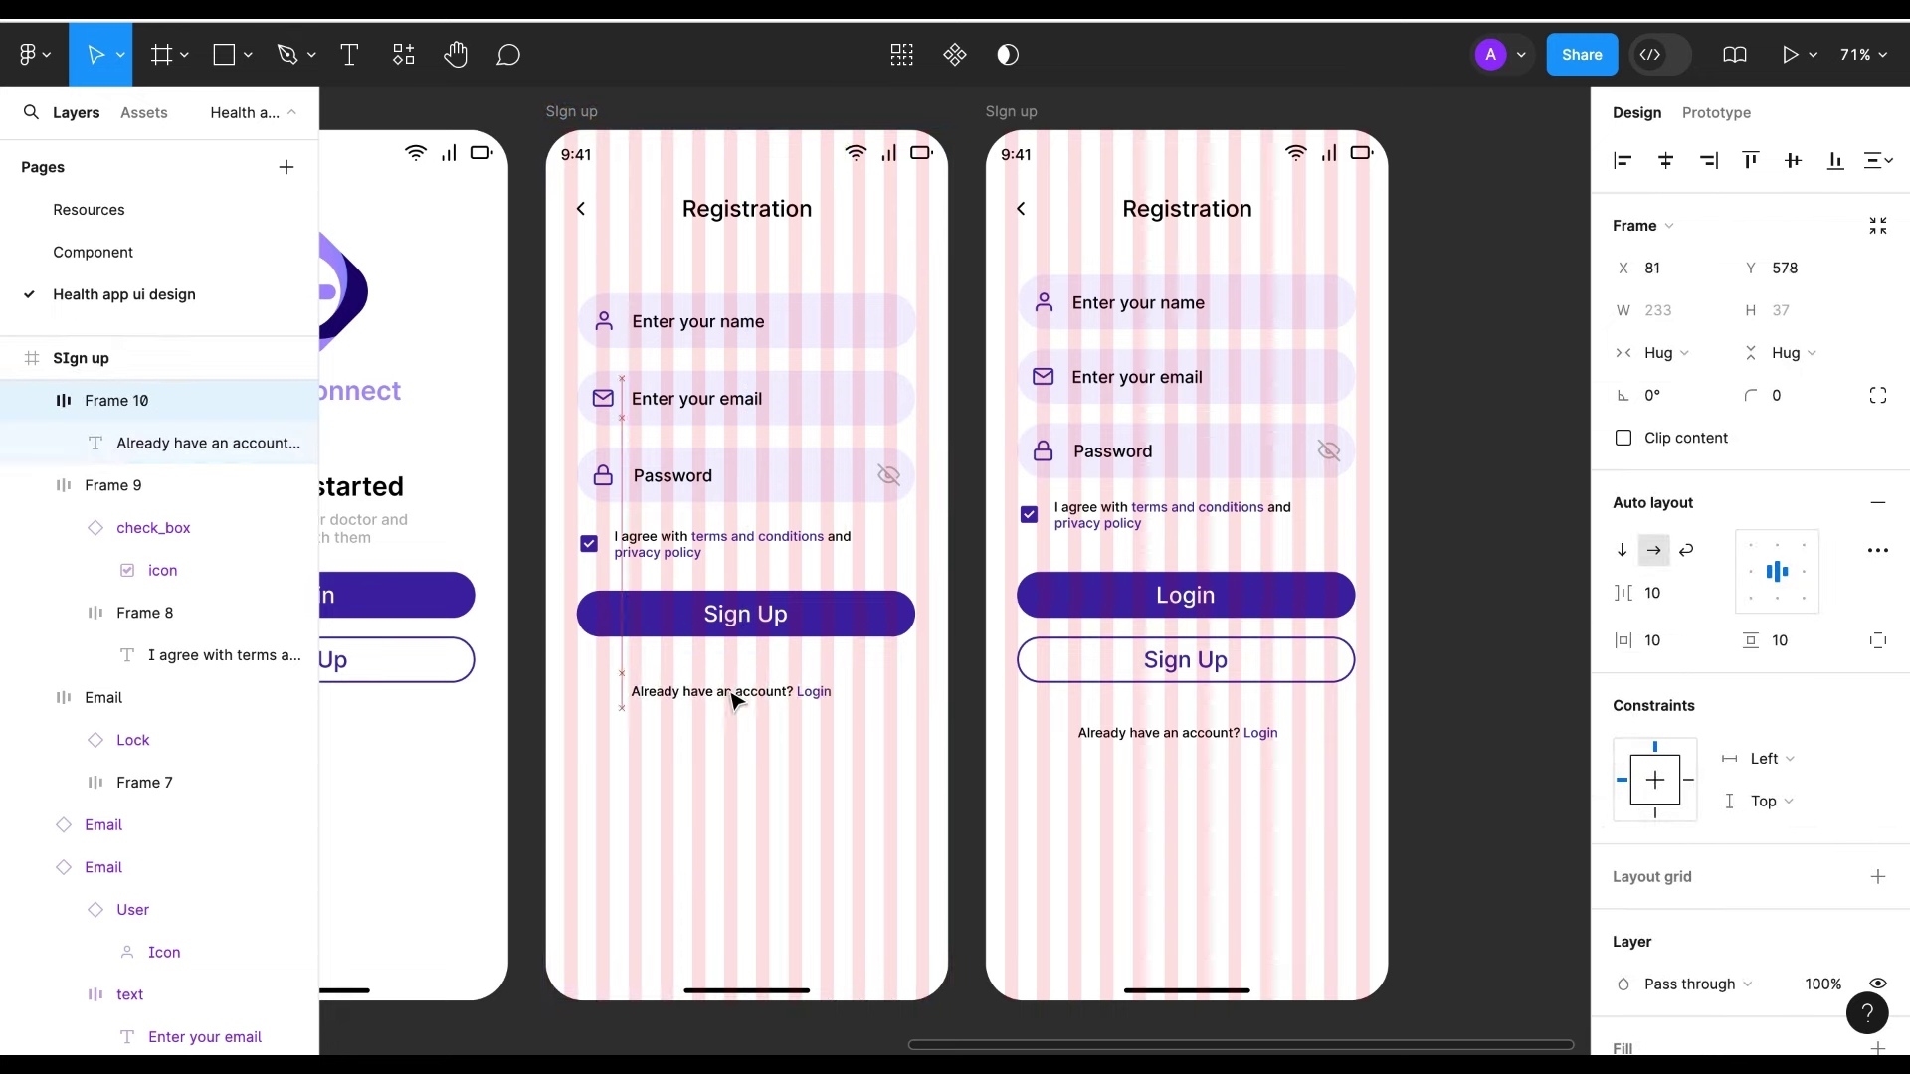
drag(750, 696, 751, 699)
Delete the extra rightmost Sign up screen.
click(965, 299)
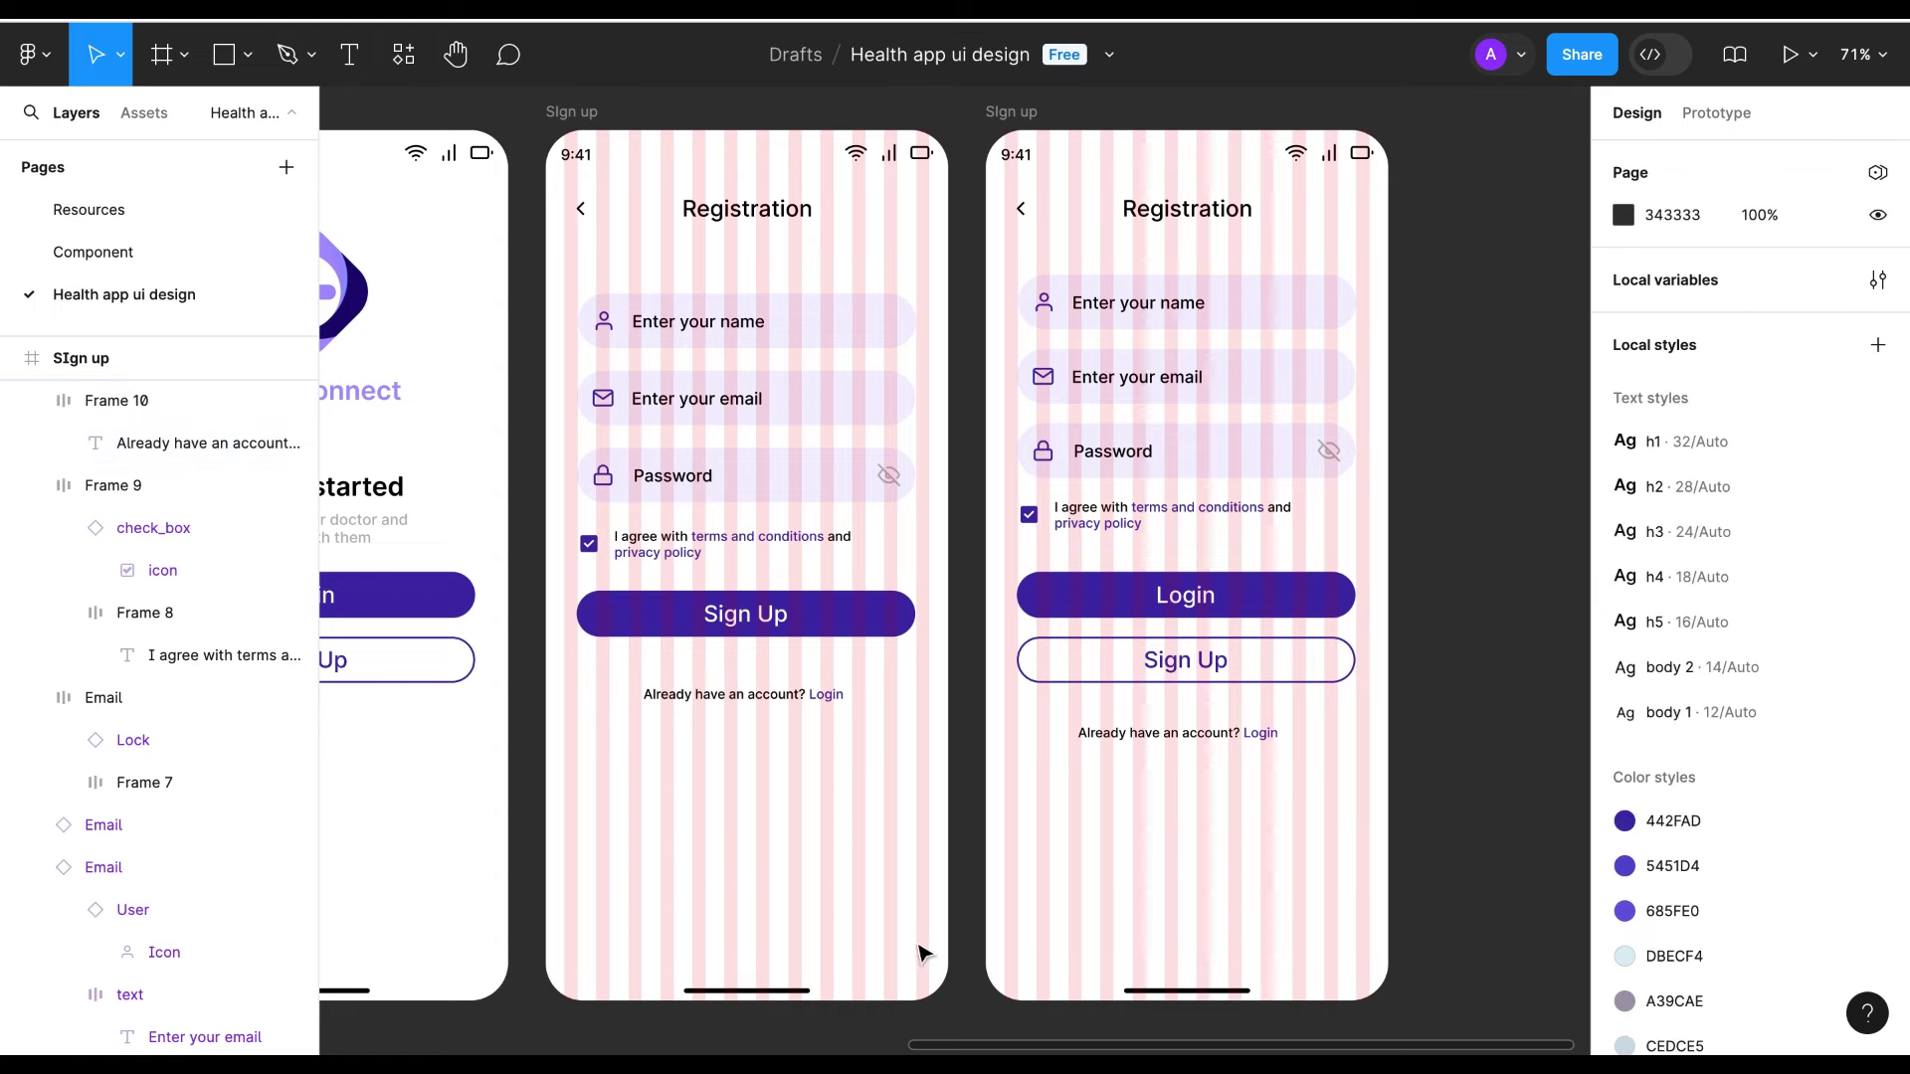
click(1022, 121)
key(Delete)
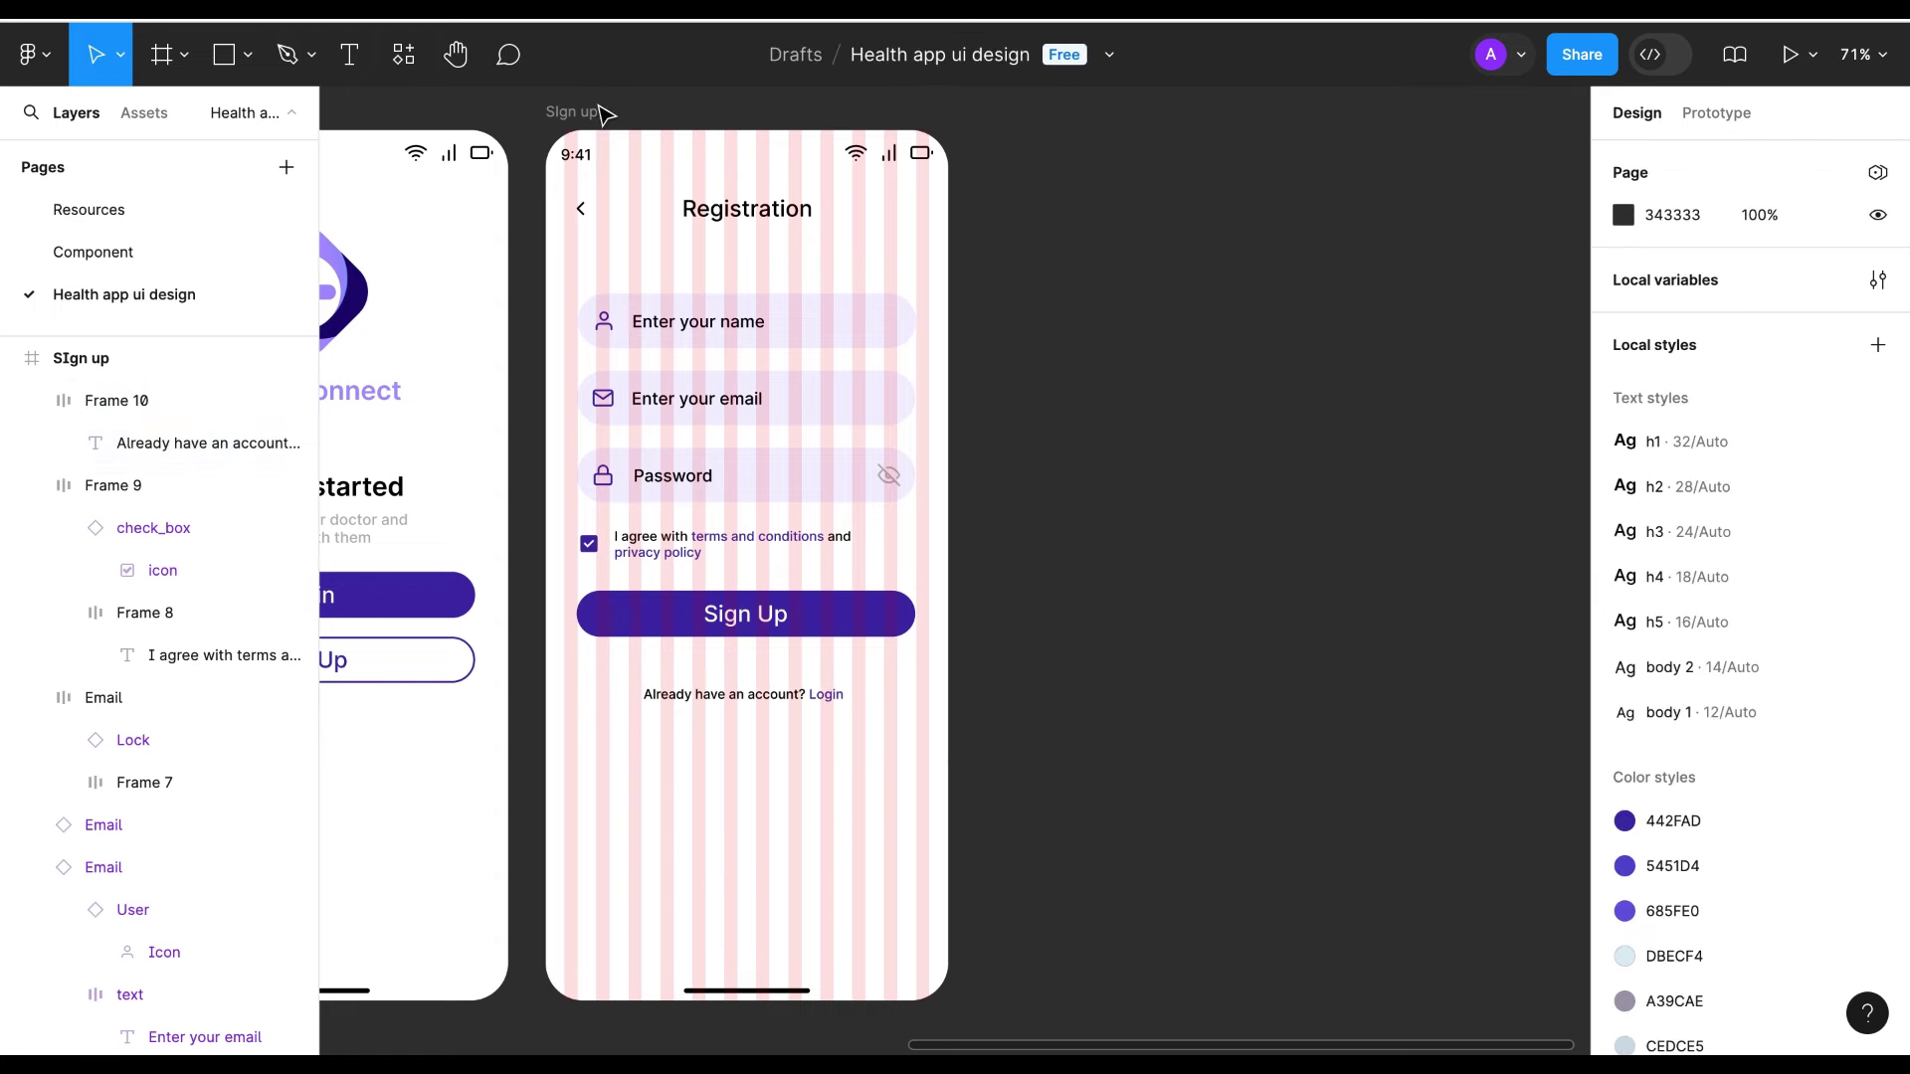
Draw a new grey frame beside the Sign up screen and widen it to 341.
click(589, 117)
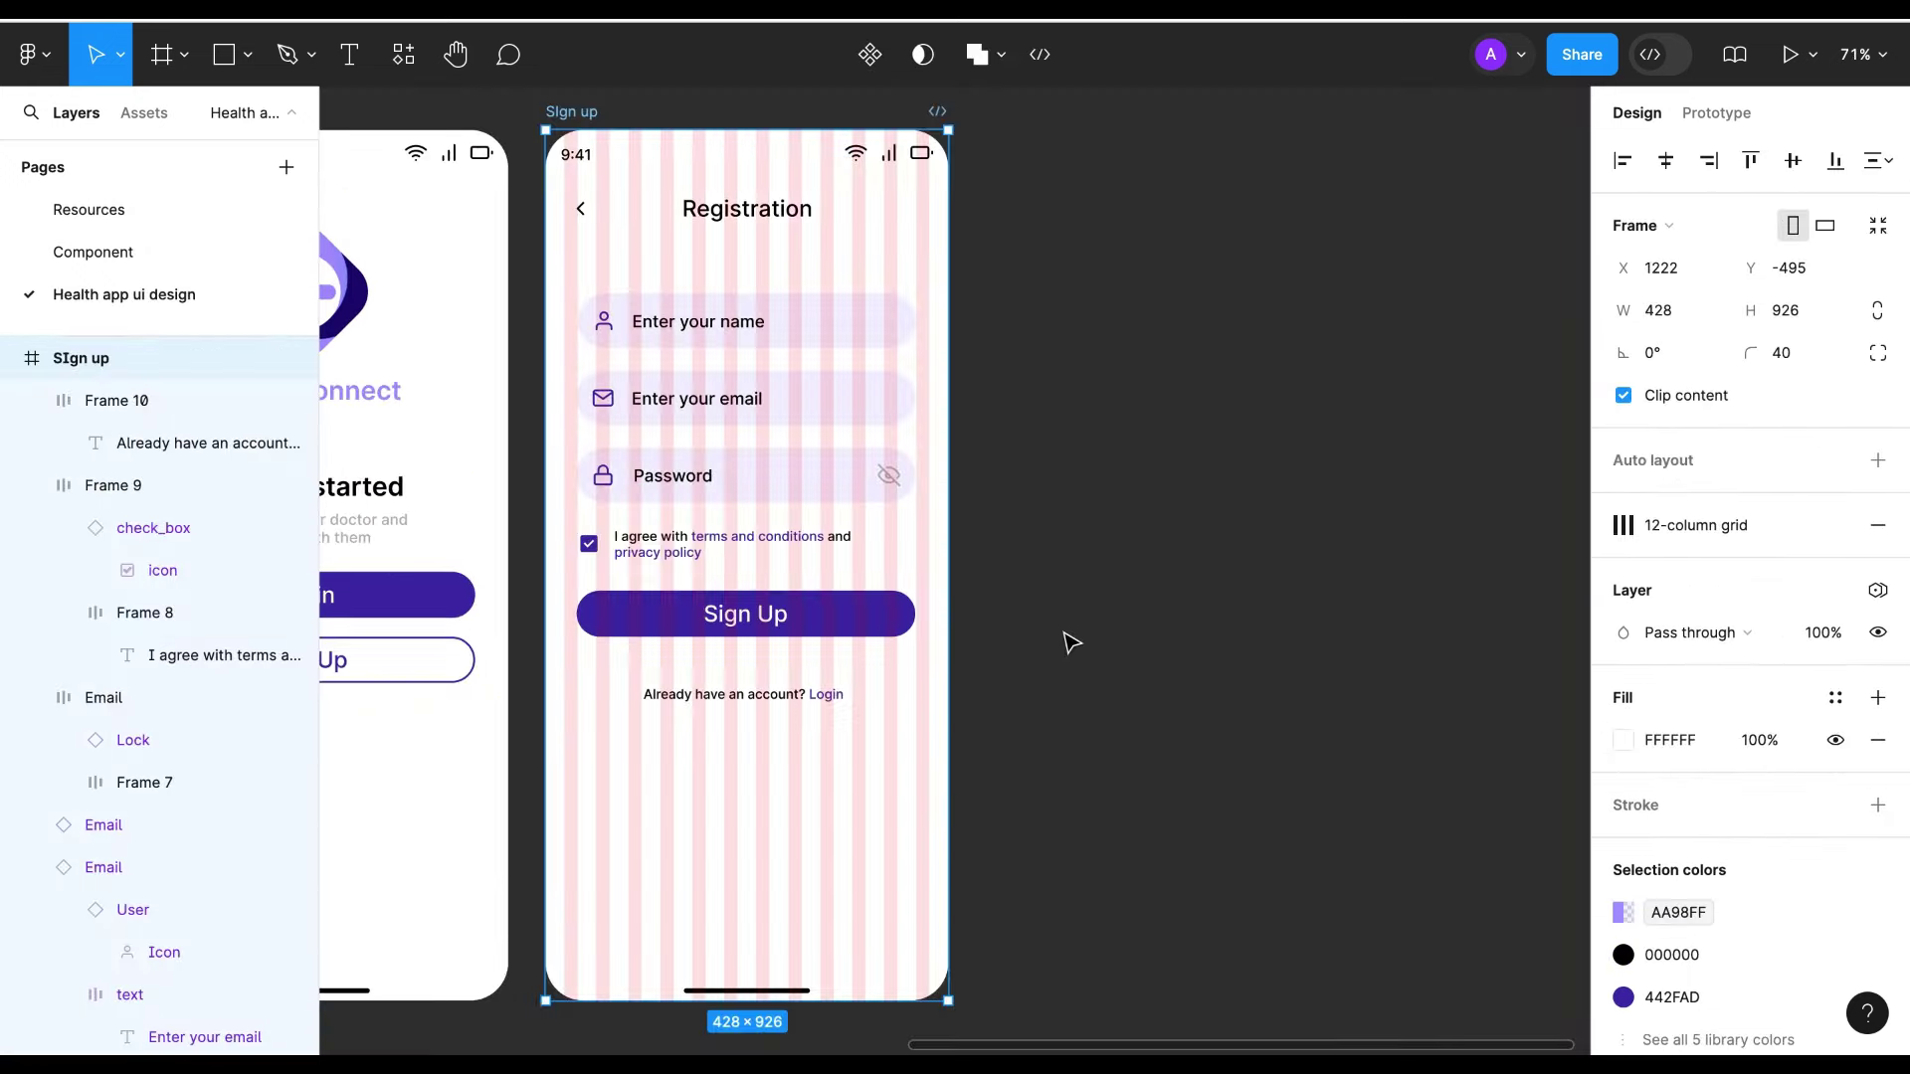
key(f)
drag(998, 309, 1305, 675)
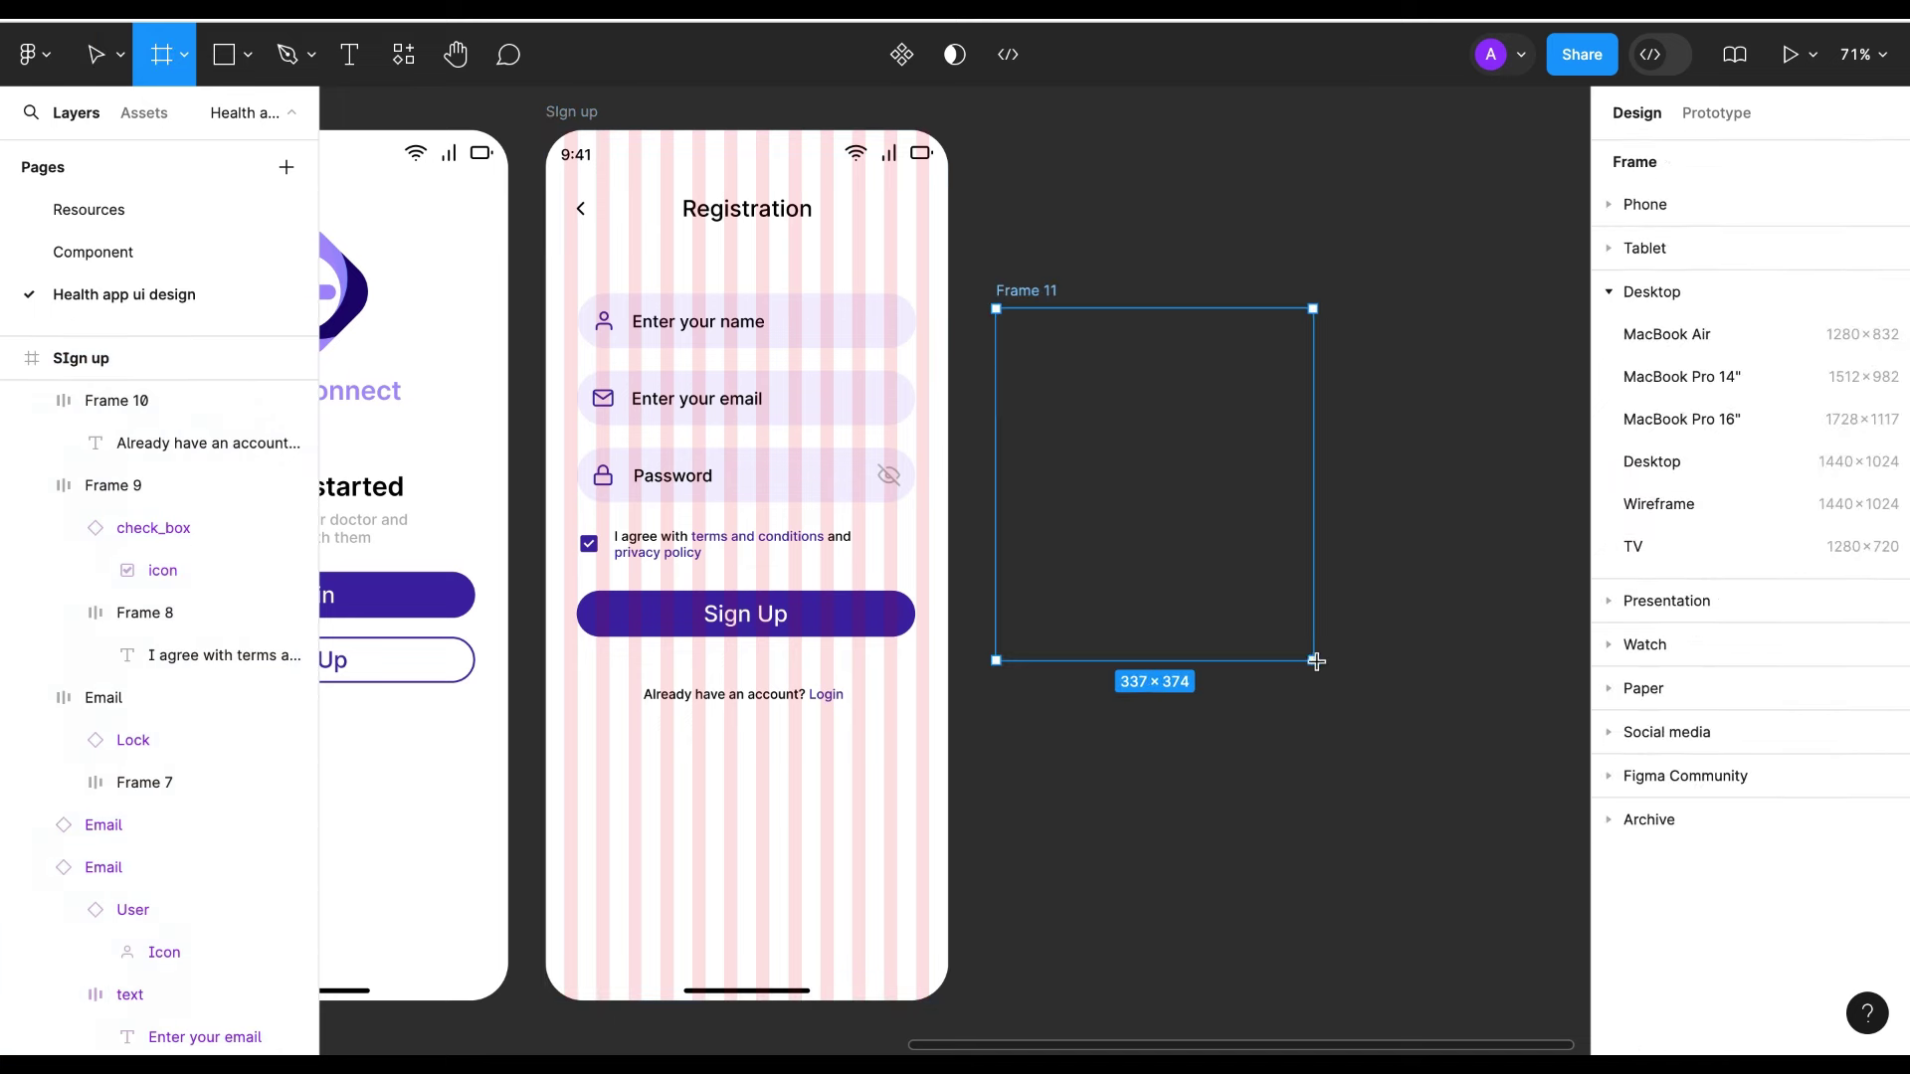
mouse_move(1177, 519)
mouse_down()
mouse_move(779, 508)
mouse_move(1237, 482)
mouse_up()
click(1623, 740)
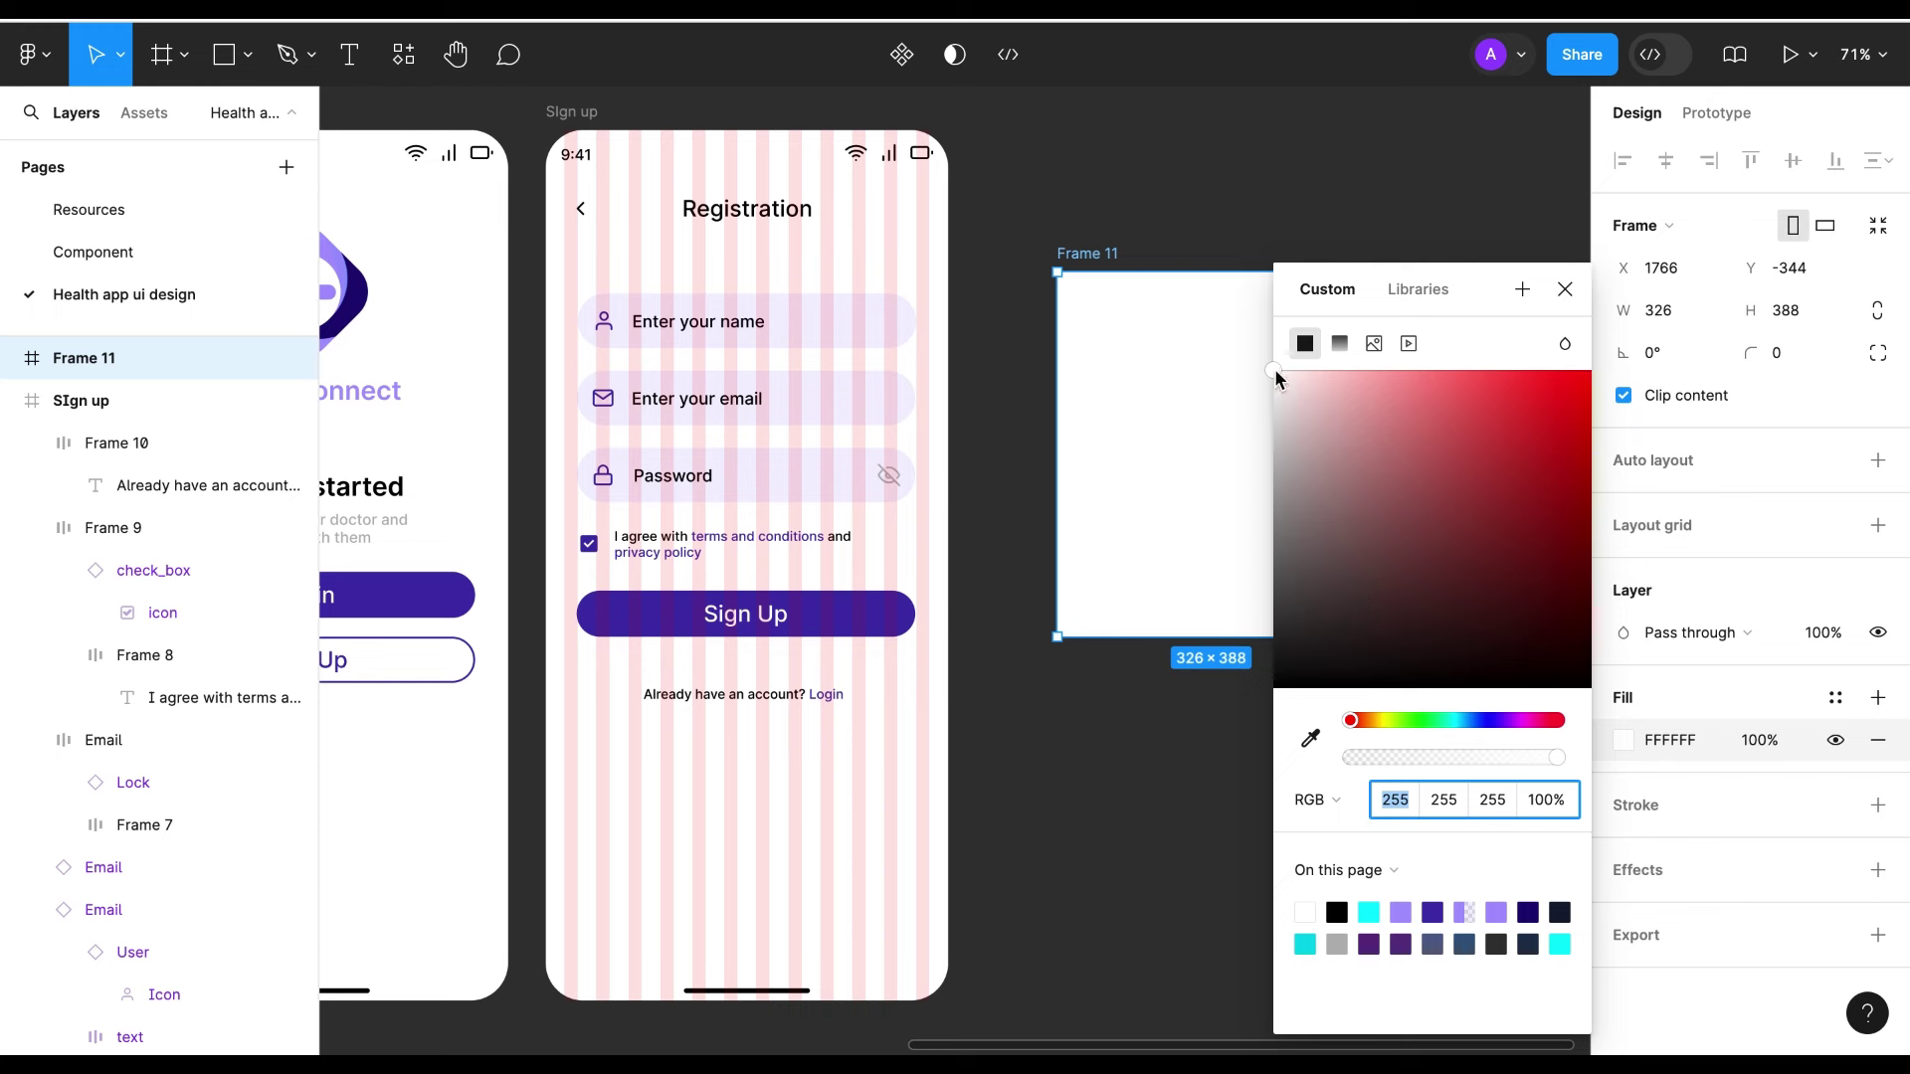
mouse_move(1276, 378)
mouse_down()
mouse_move(1275, 454)
mouse_move(756, 491)
mouse_up()
click(1214, 460)
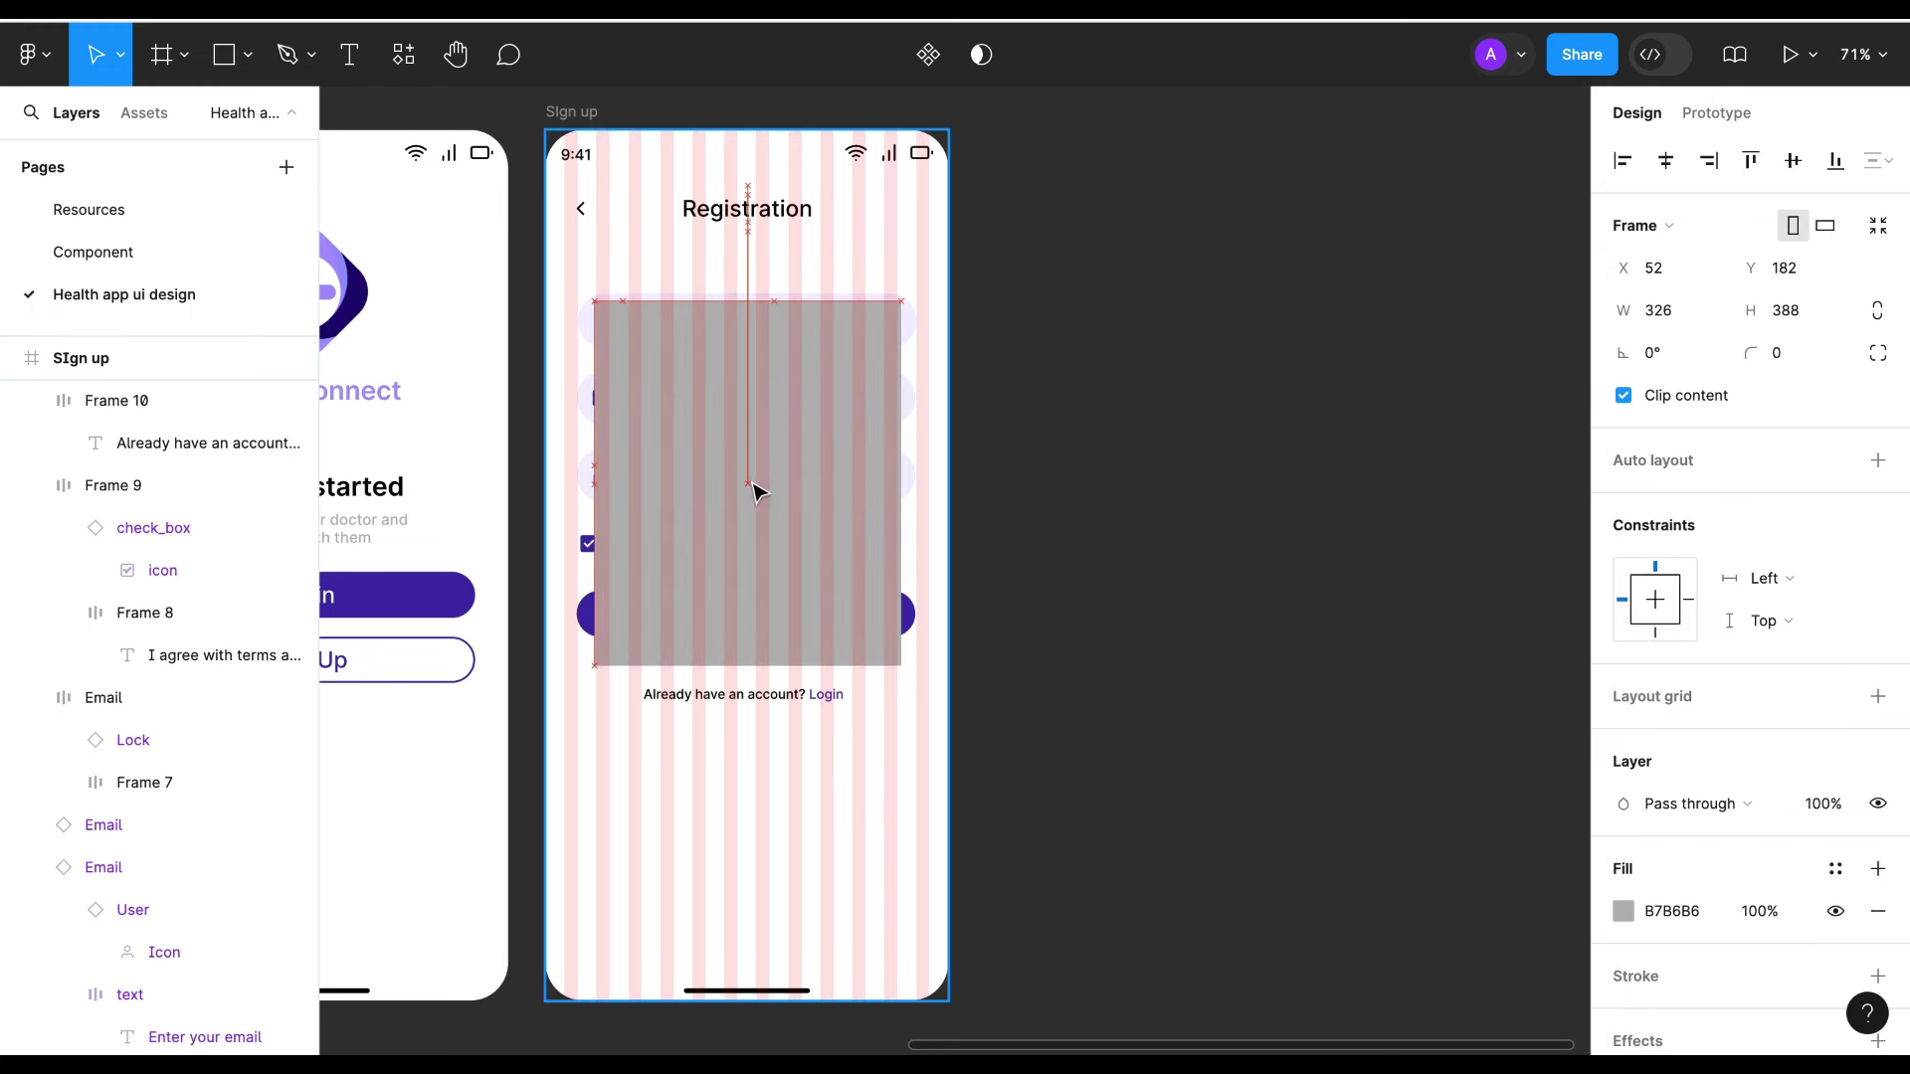
mouse_move(901, 487)
mouse_down()
mouse_move(806, 545)
mouse_move(1198, 522)
mouse_up()
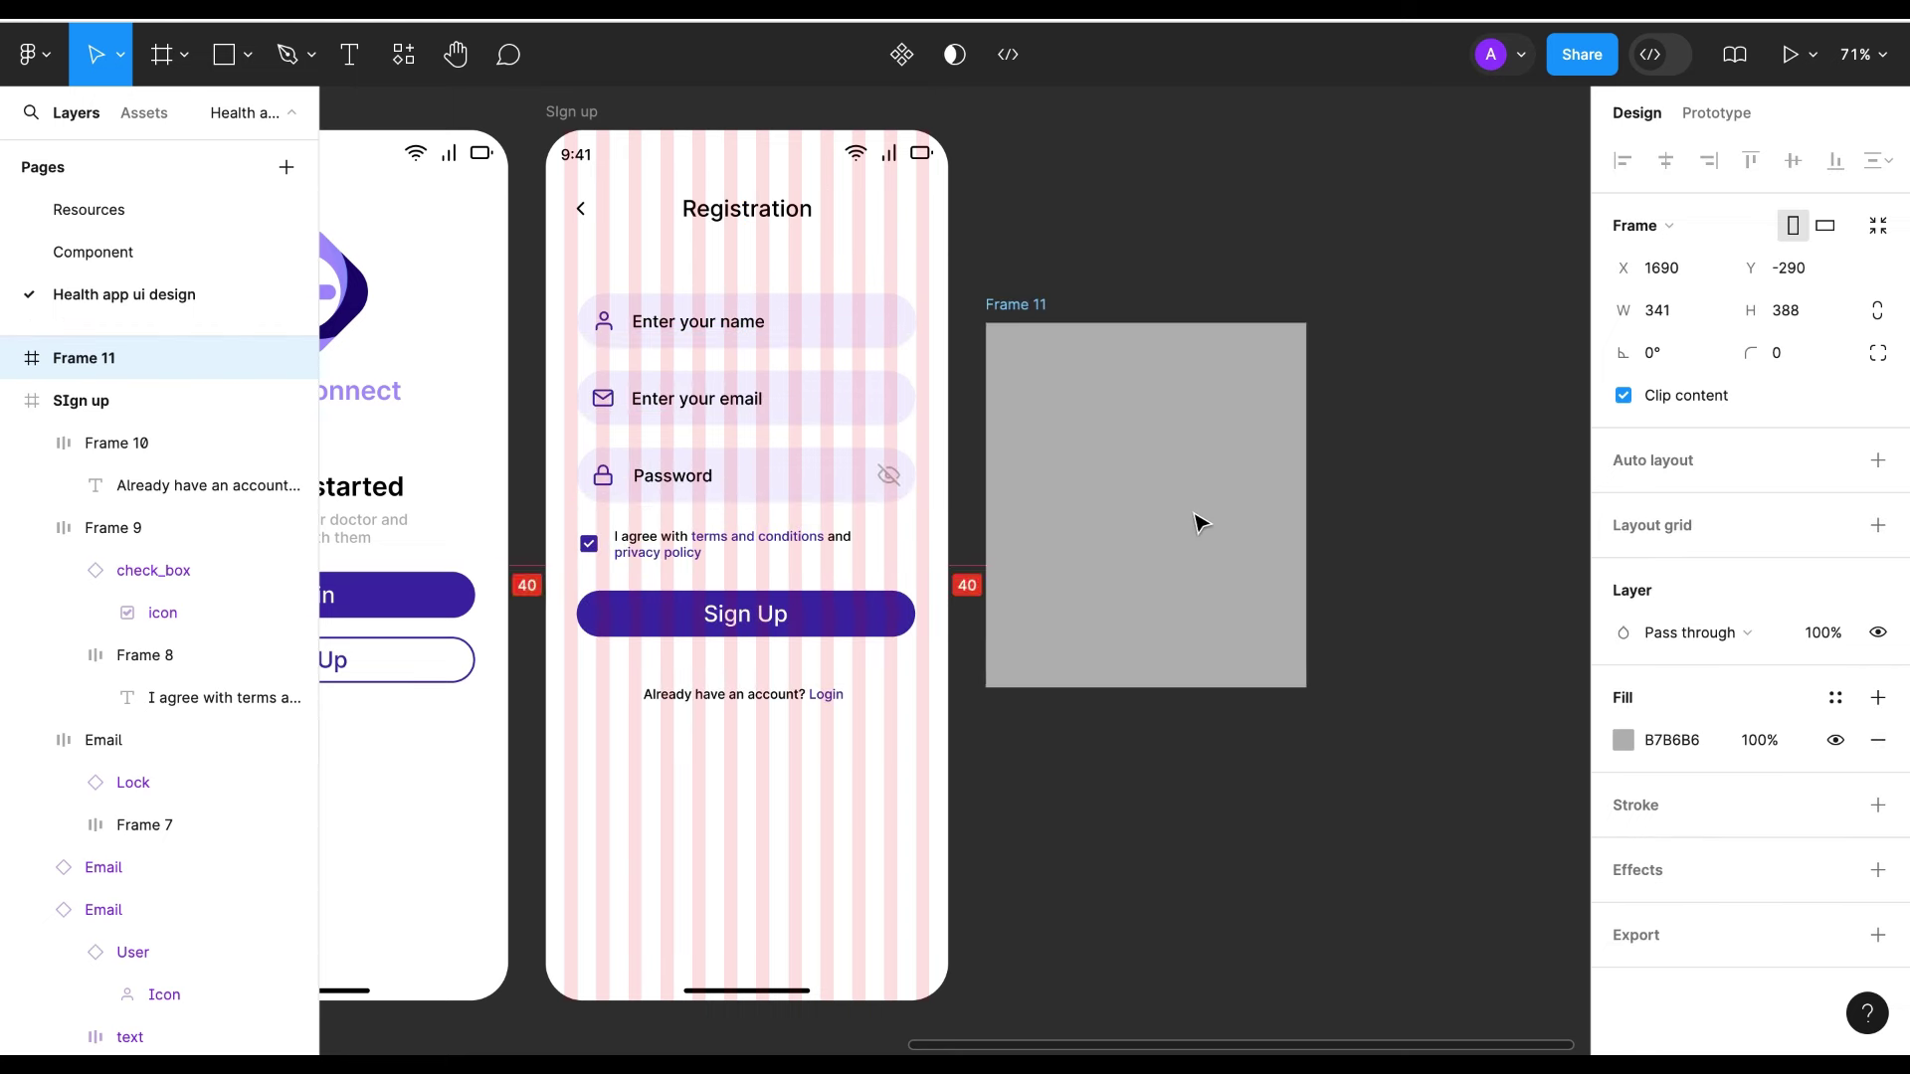
Round the frame's corners to 30 and fill it with the purple gradient style.
click(1778, 354)
text(30)
key(Return)
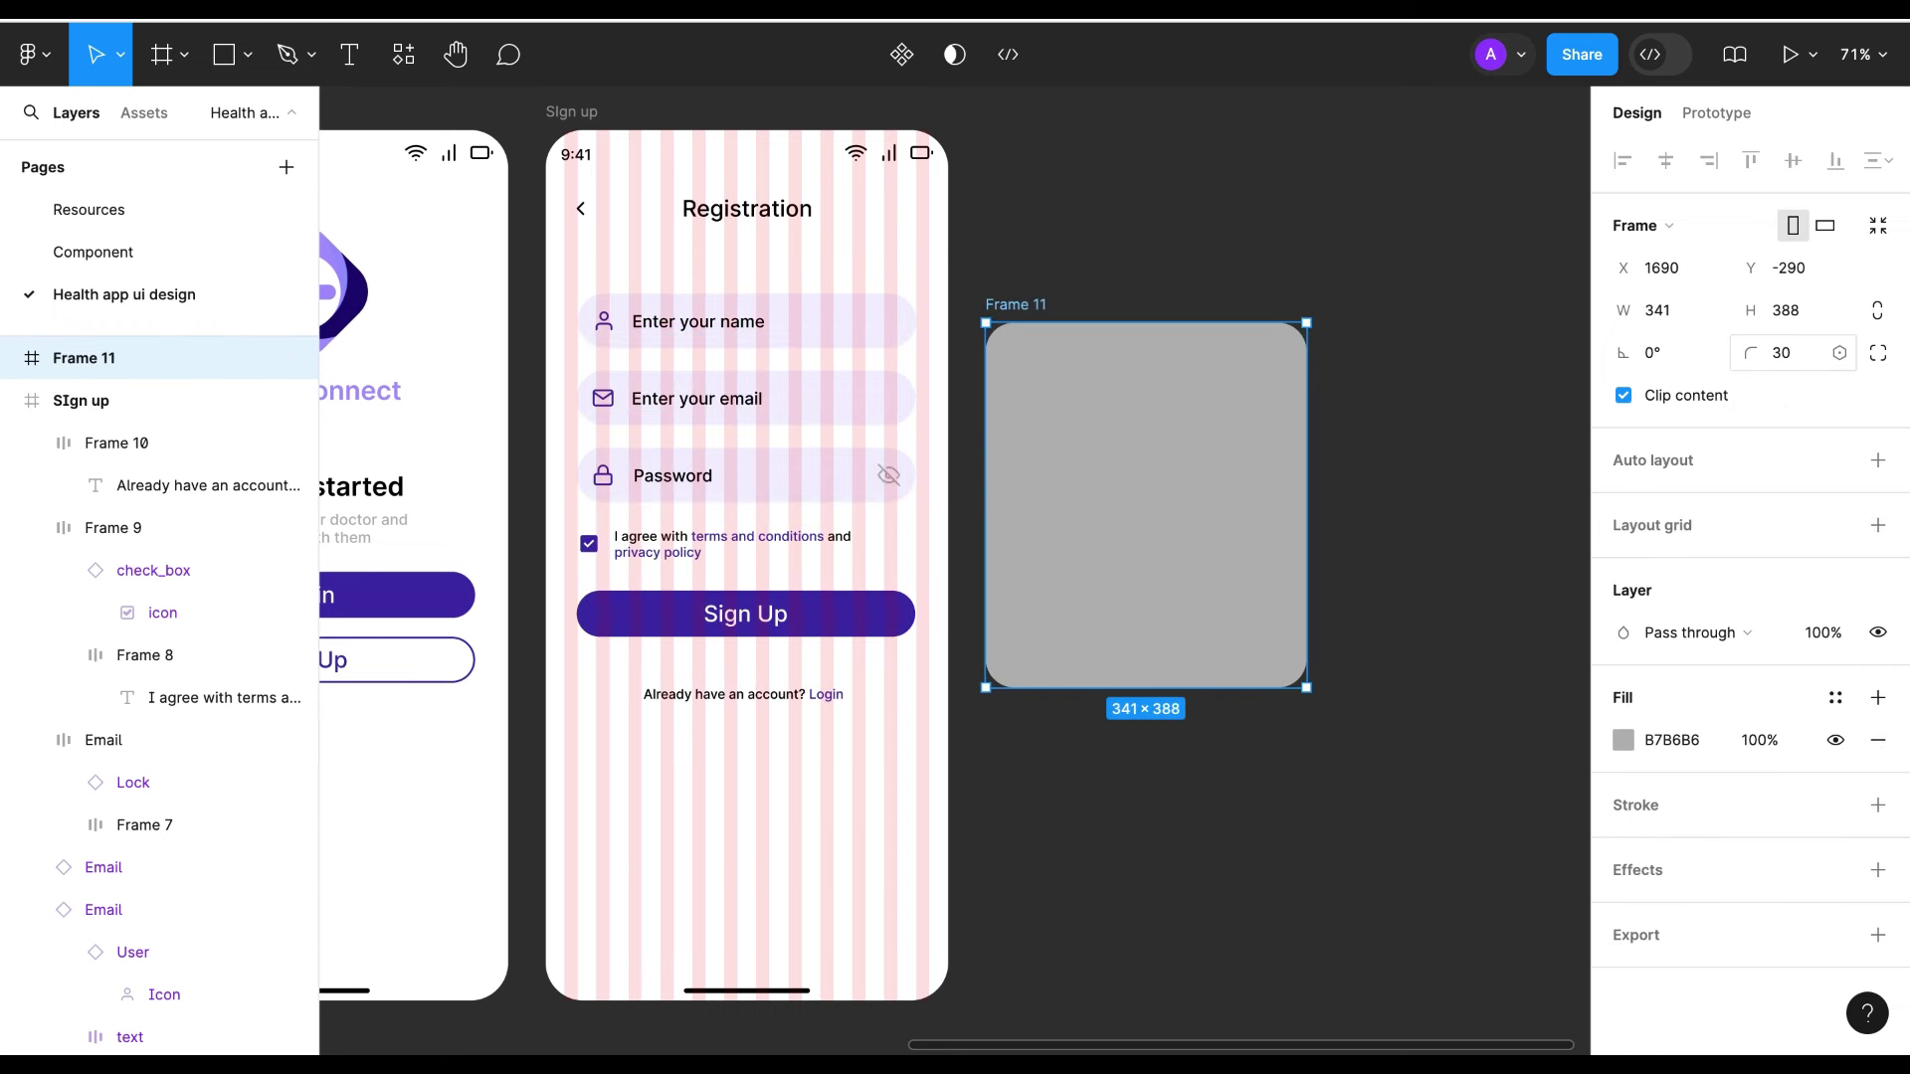
click(1835, 698)
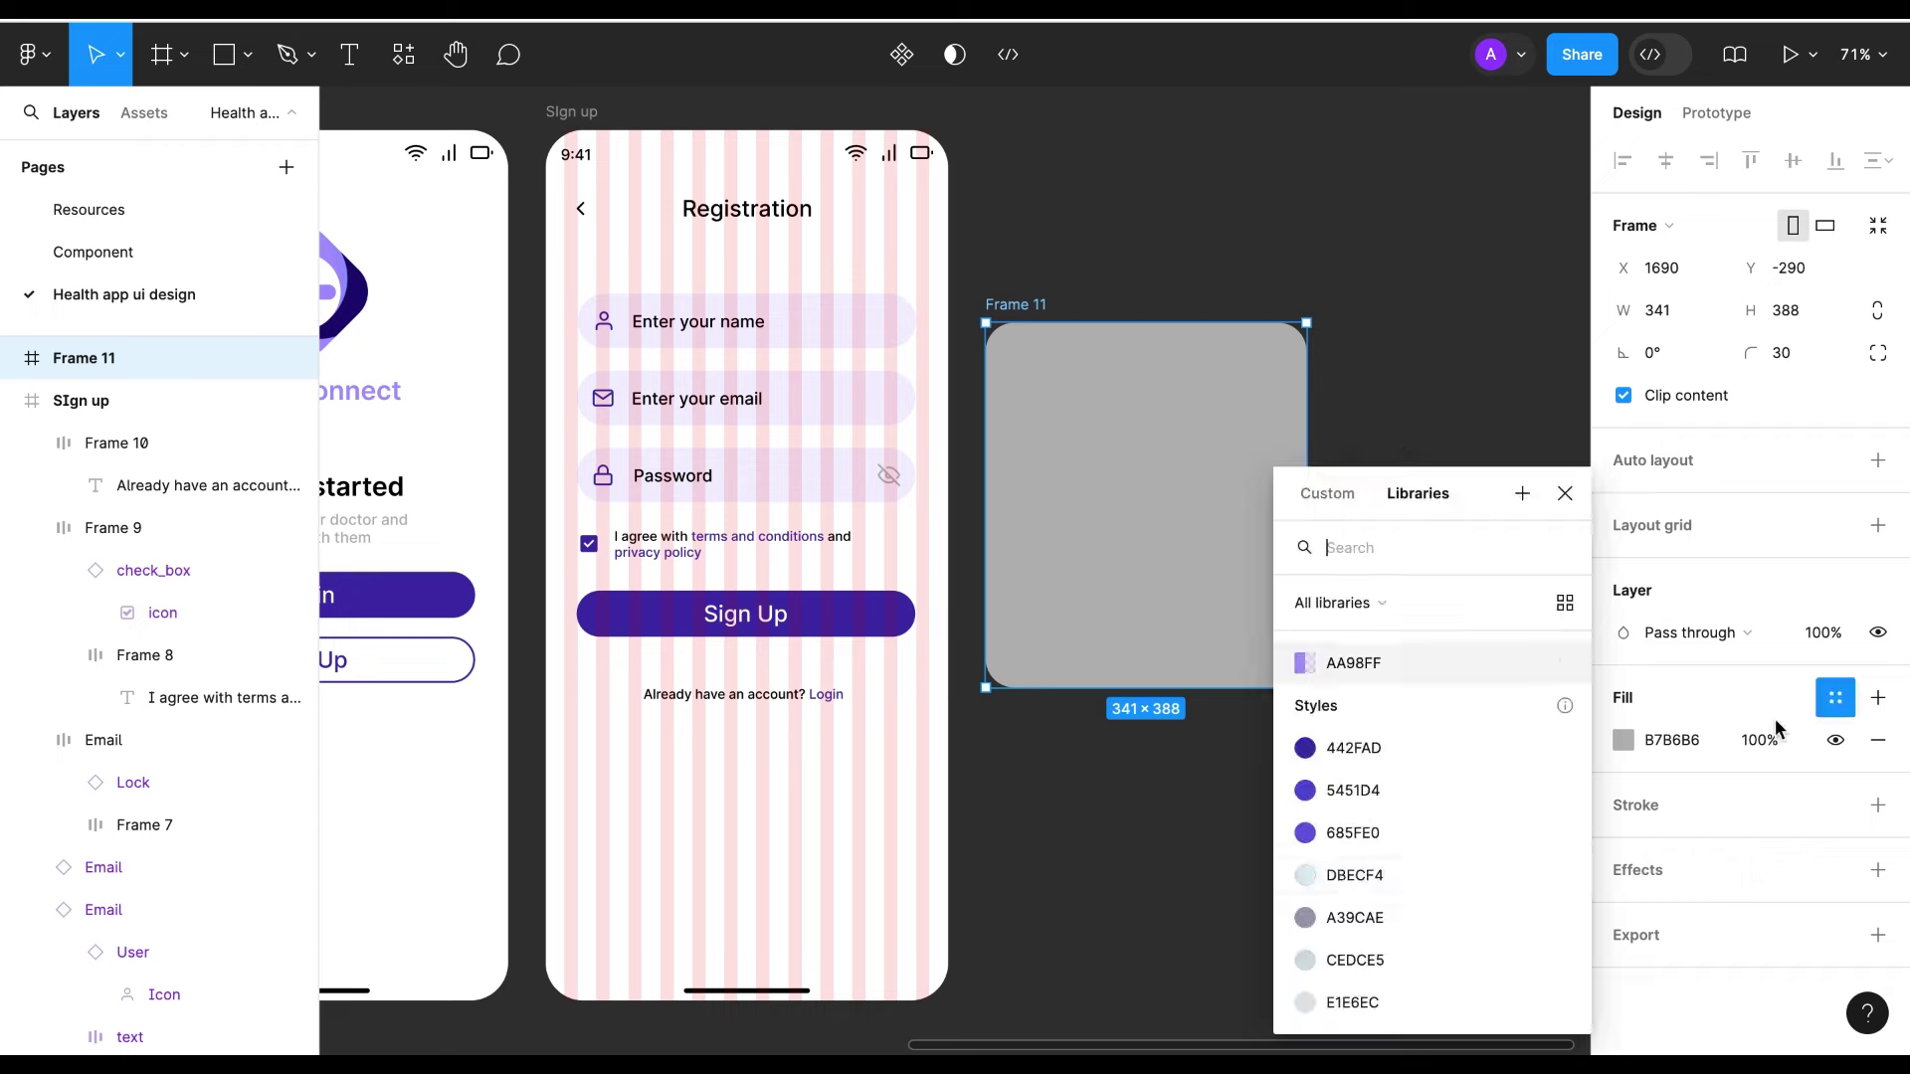
scroll(1333, 776, down, 3)
scroll(1343, 826, down, 2)
click(1353, 847)
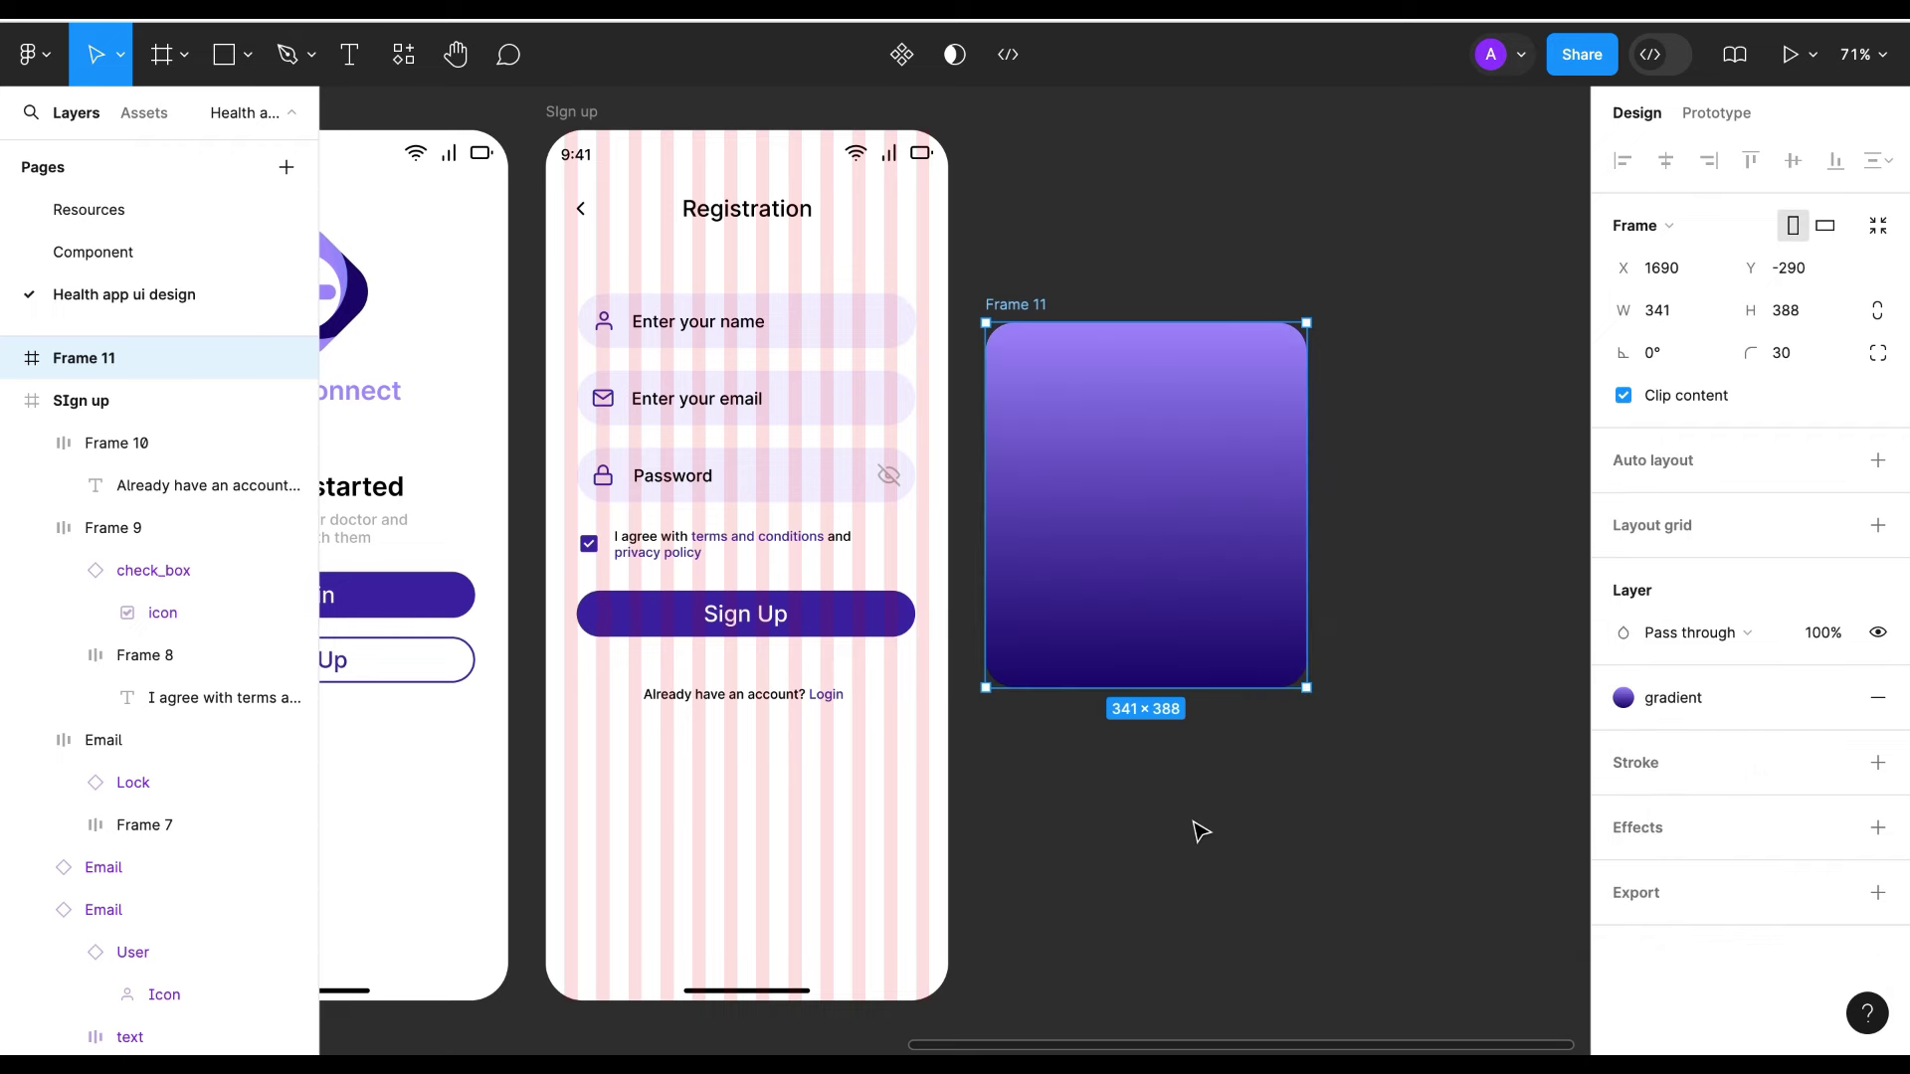
key(Escape)
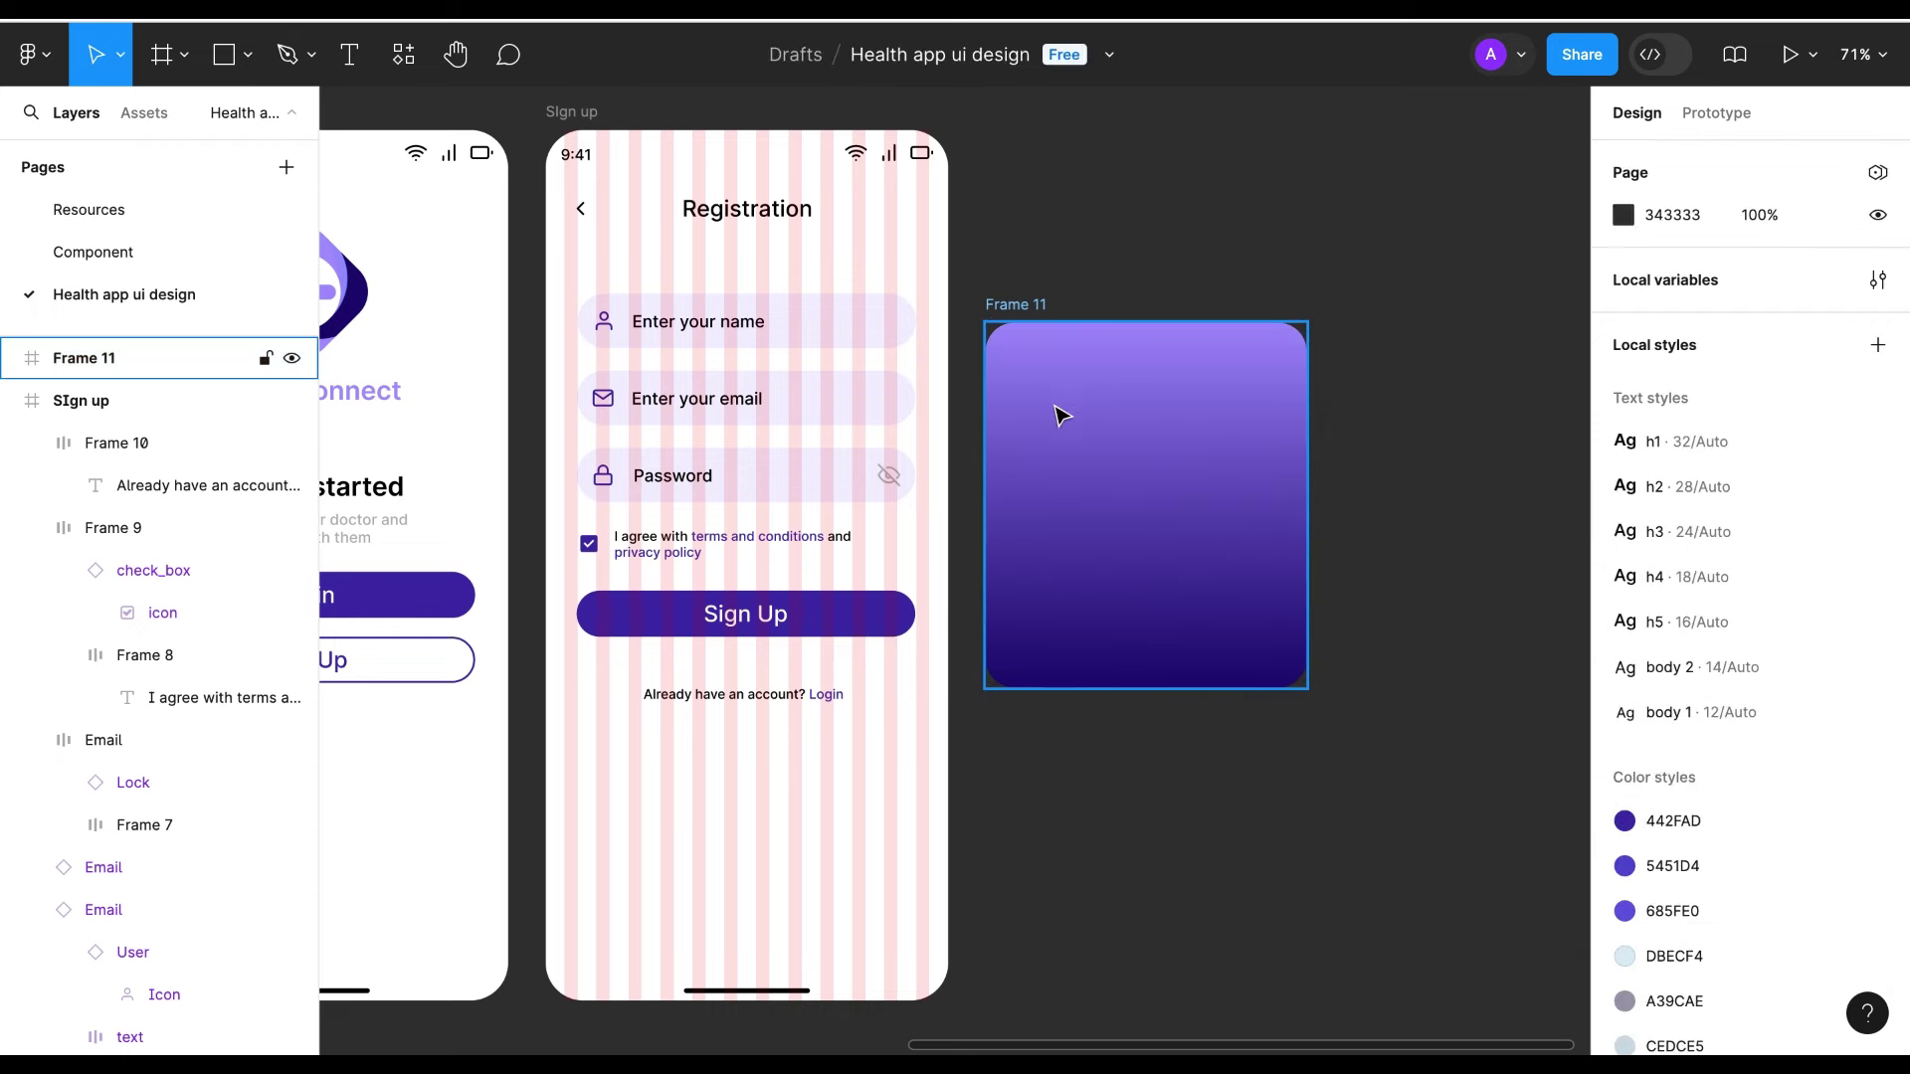
Copy the Wifi icon to the card's top centre and swap it for the Check icon.
ctrl+click(859, 157)
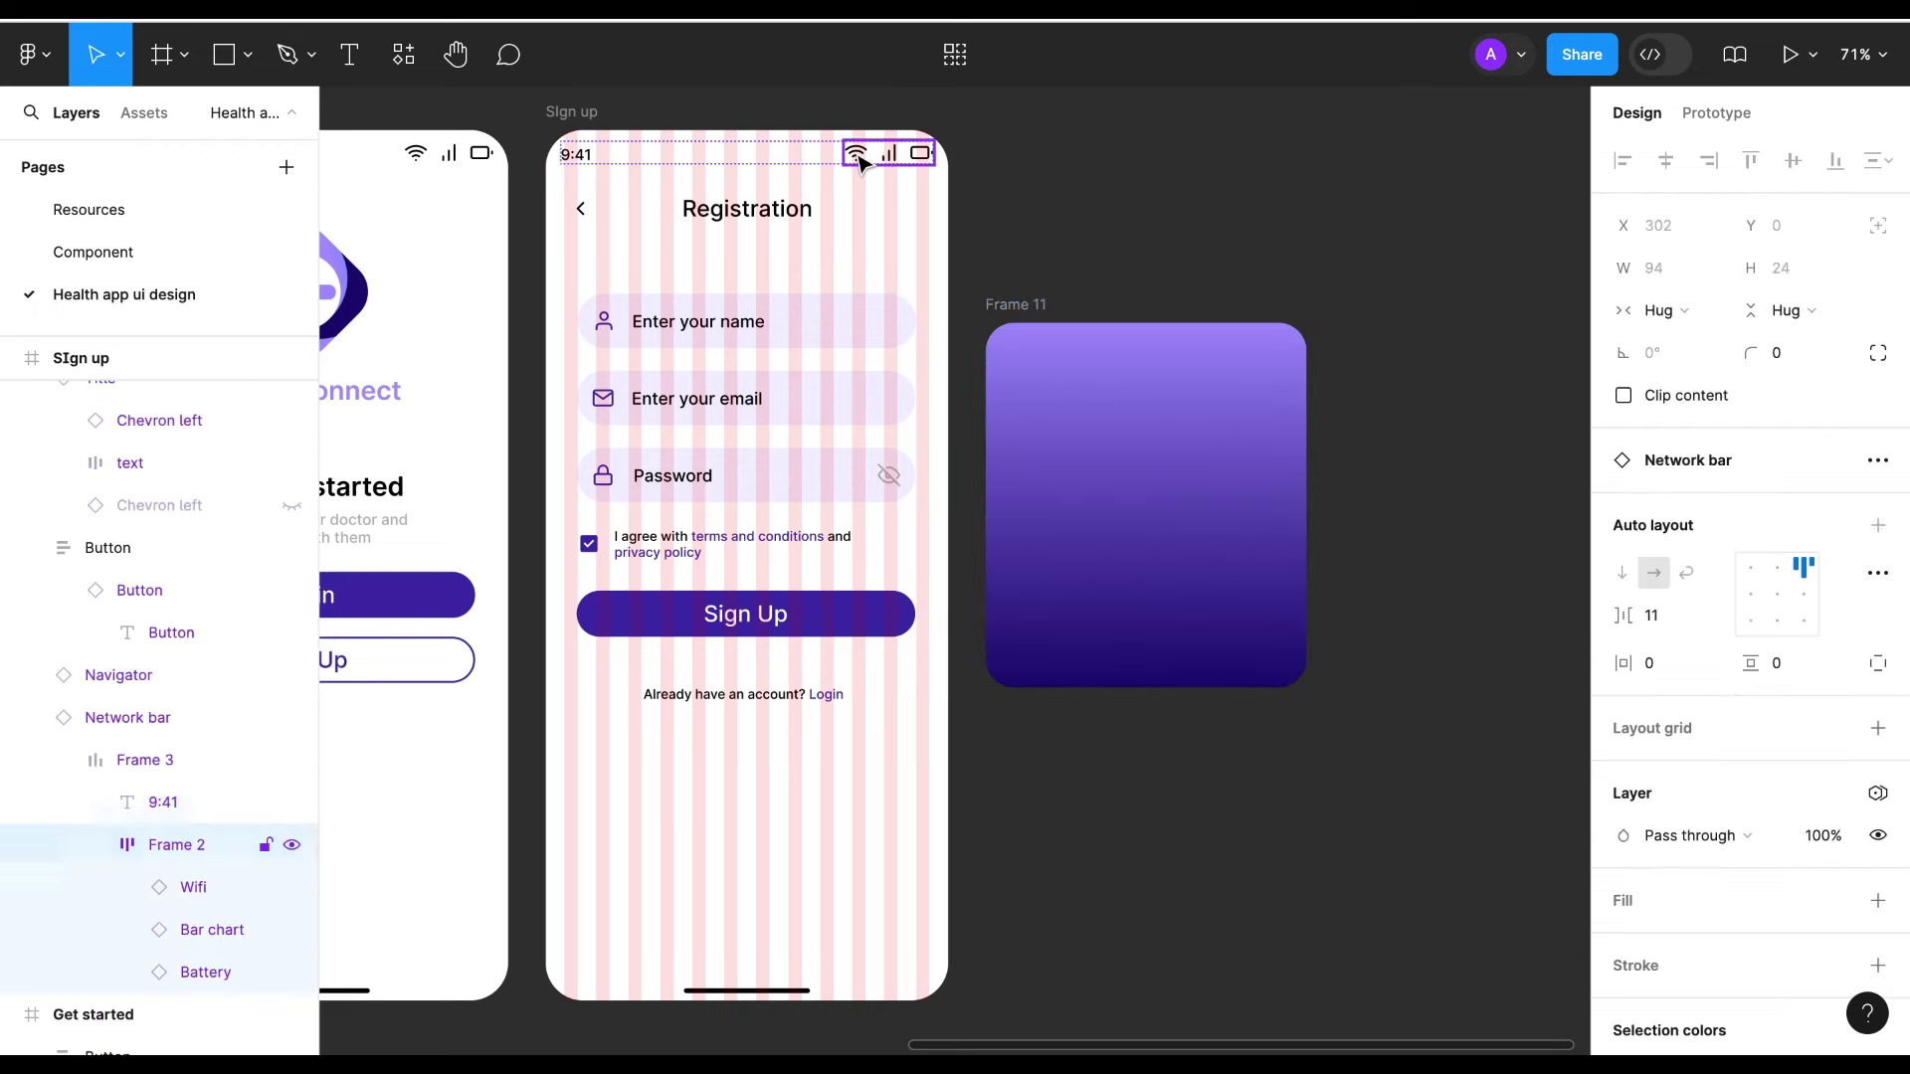
key(ctrl+c)
click(1017, 303)
key(ctrl+v)
drag(1000, 343, 1138, 412)
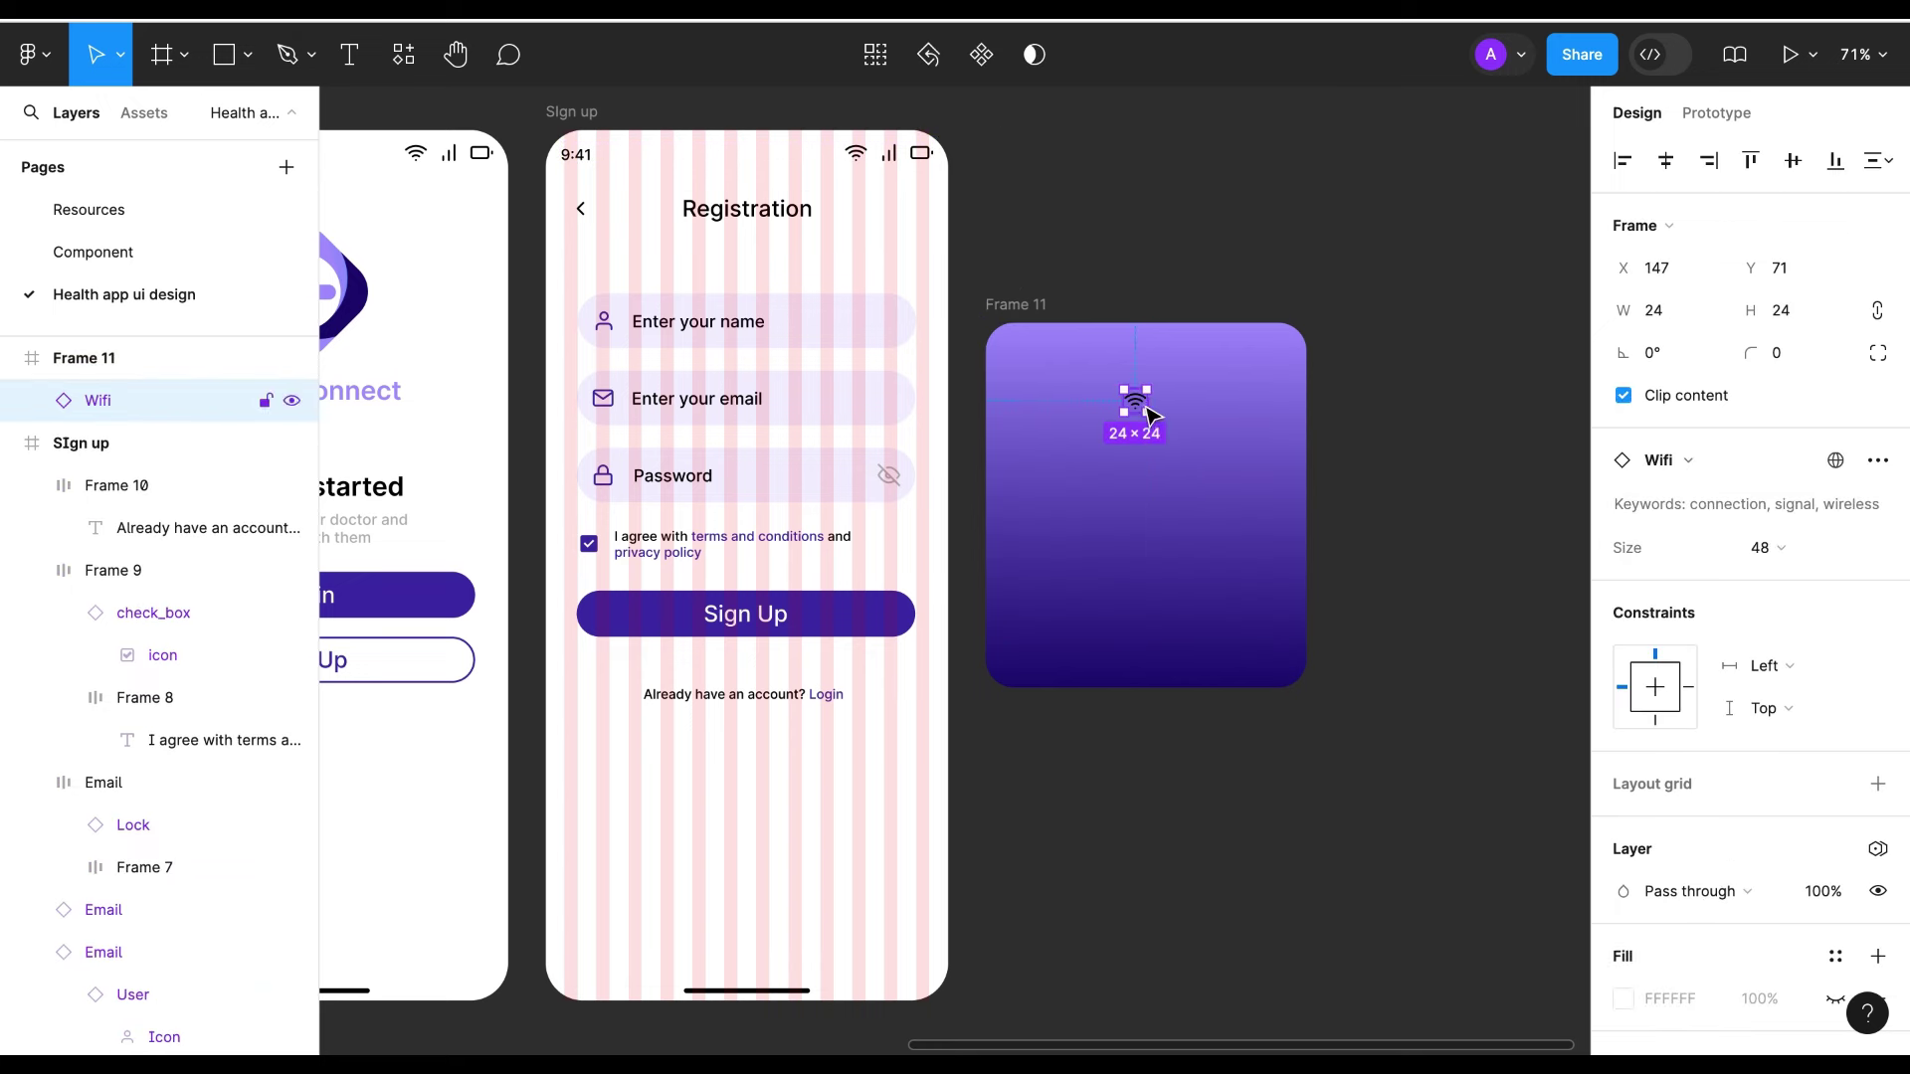
click(1675, 460)
text(check)
scroll(1691, 669, down, 1)
click(1691, 670)
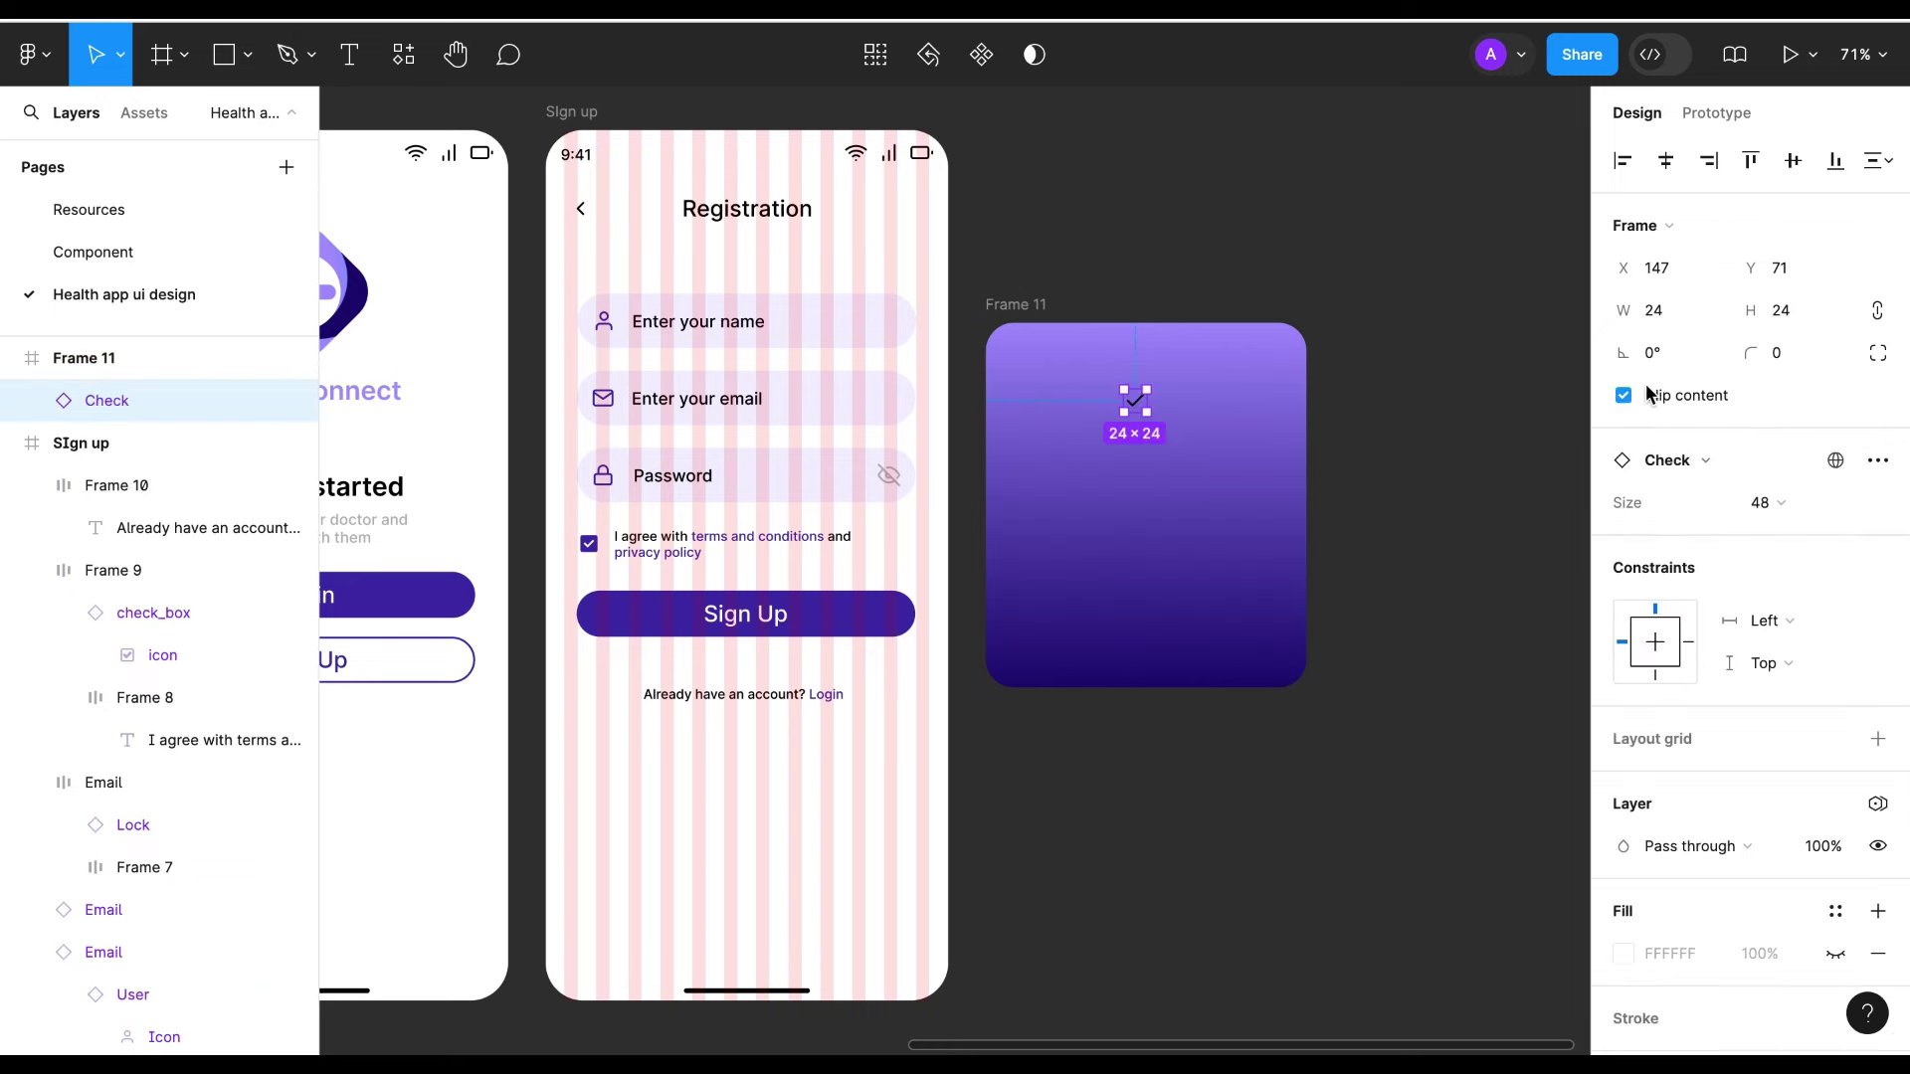
Resize the check icon to 48×48.
click(1781, 310)
key(Return)
scroll(1686, 695, down, 3)
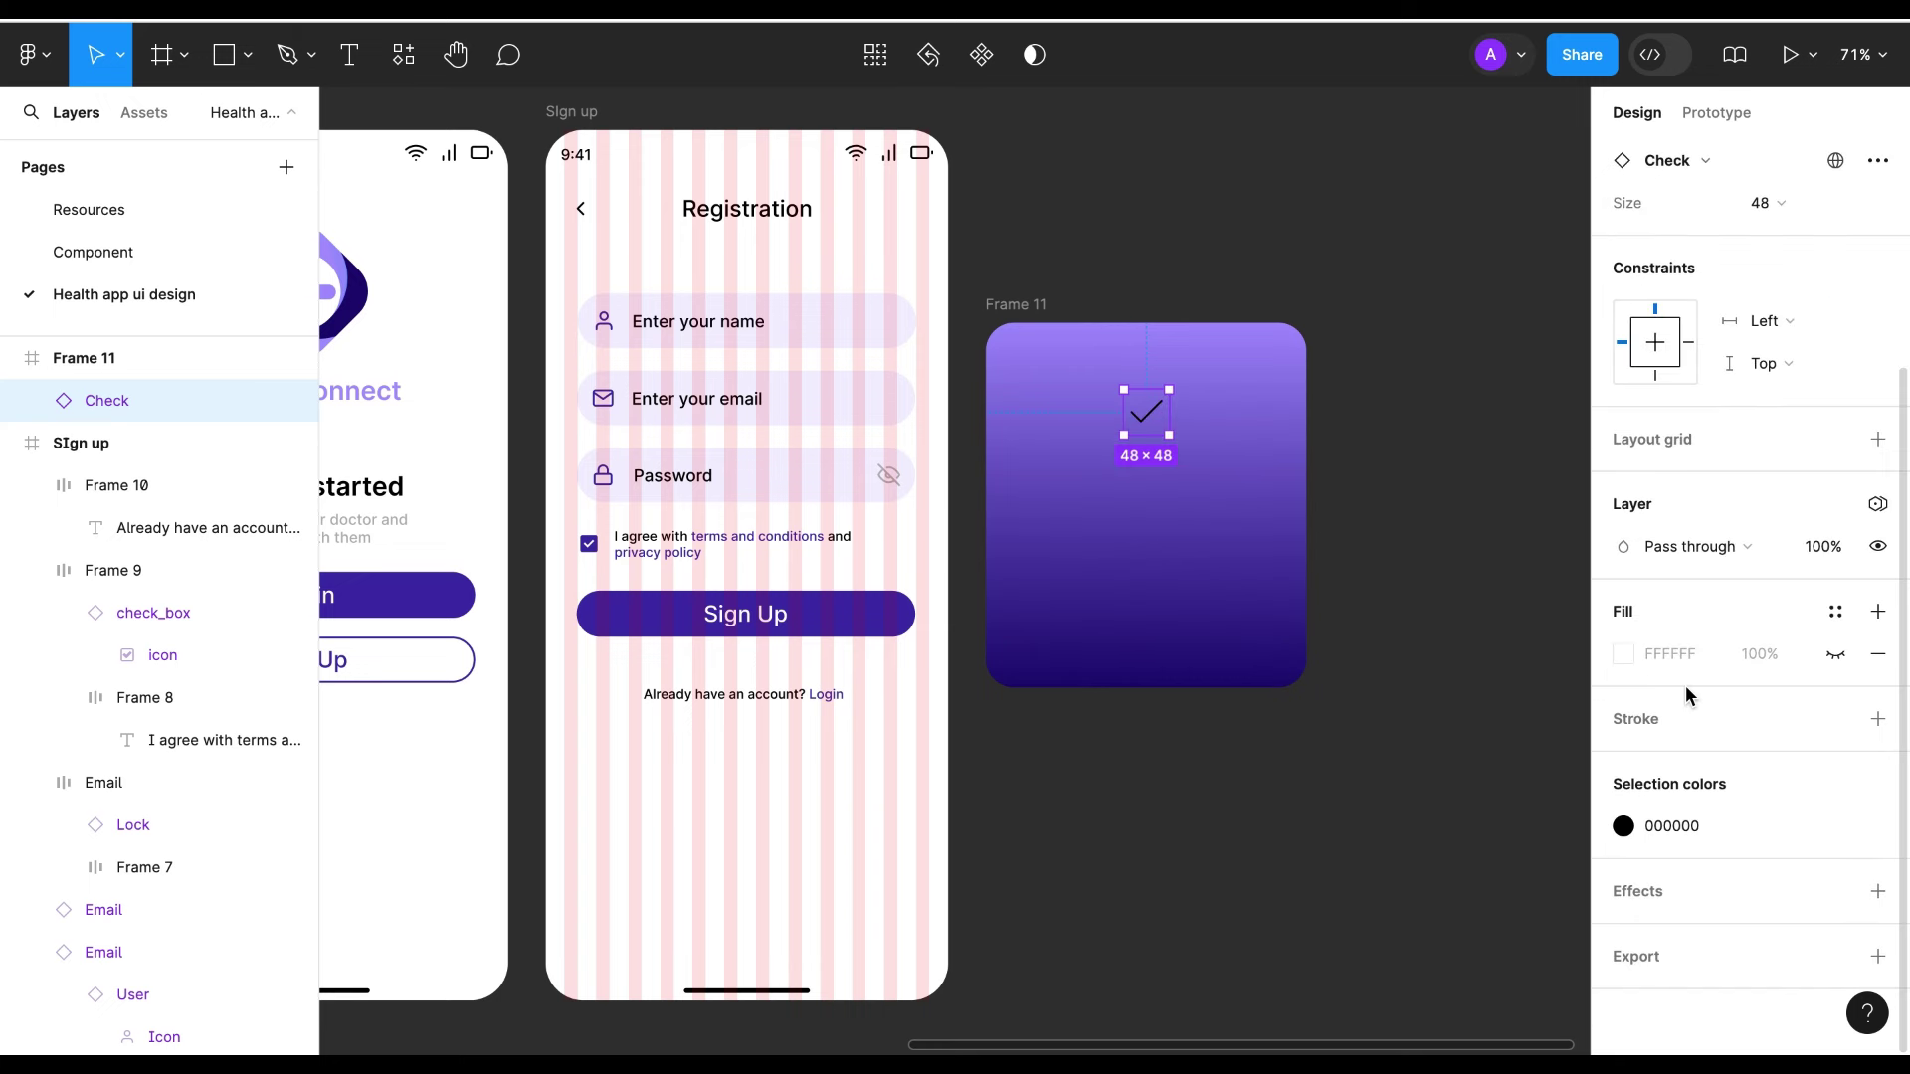
key(Return)
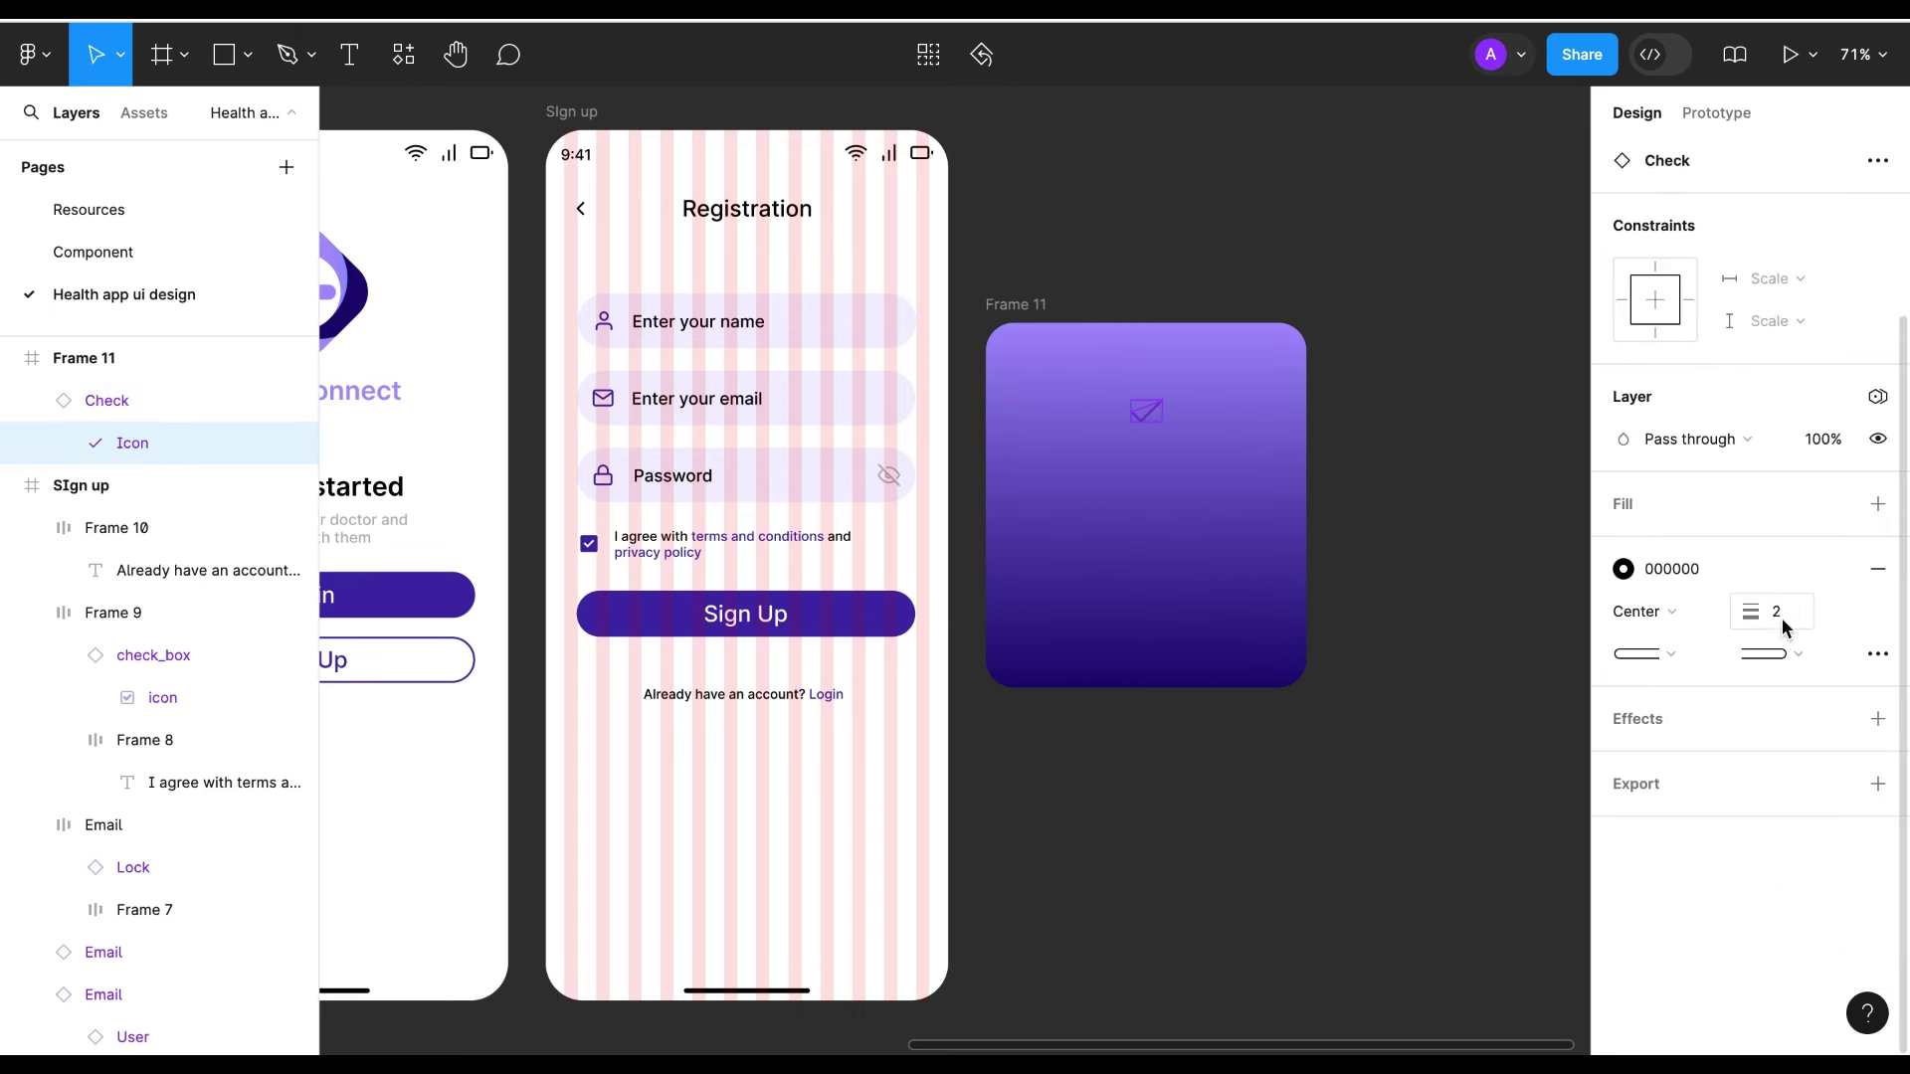
Wrap the check in an auto-layout frame with a white fill and radius 50.
click(1159, 428)
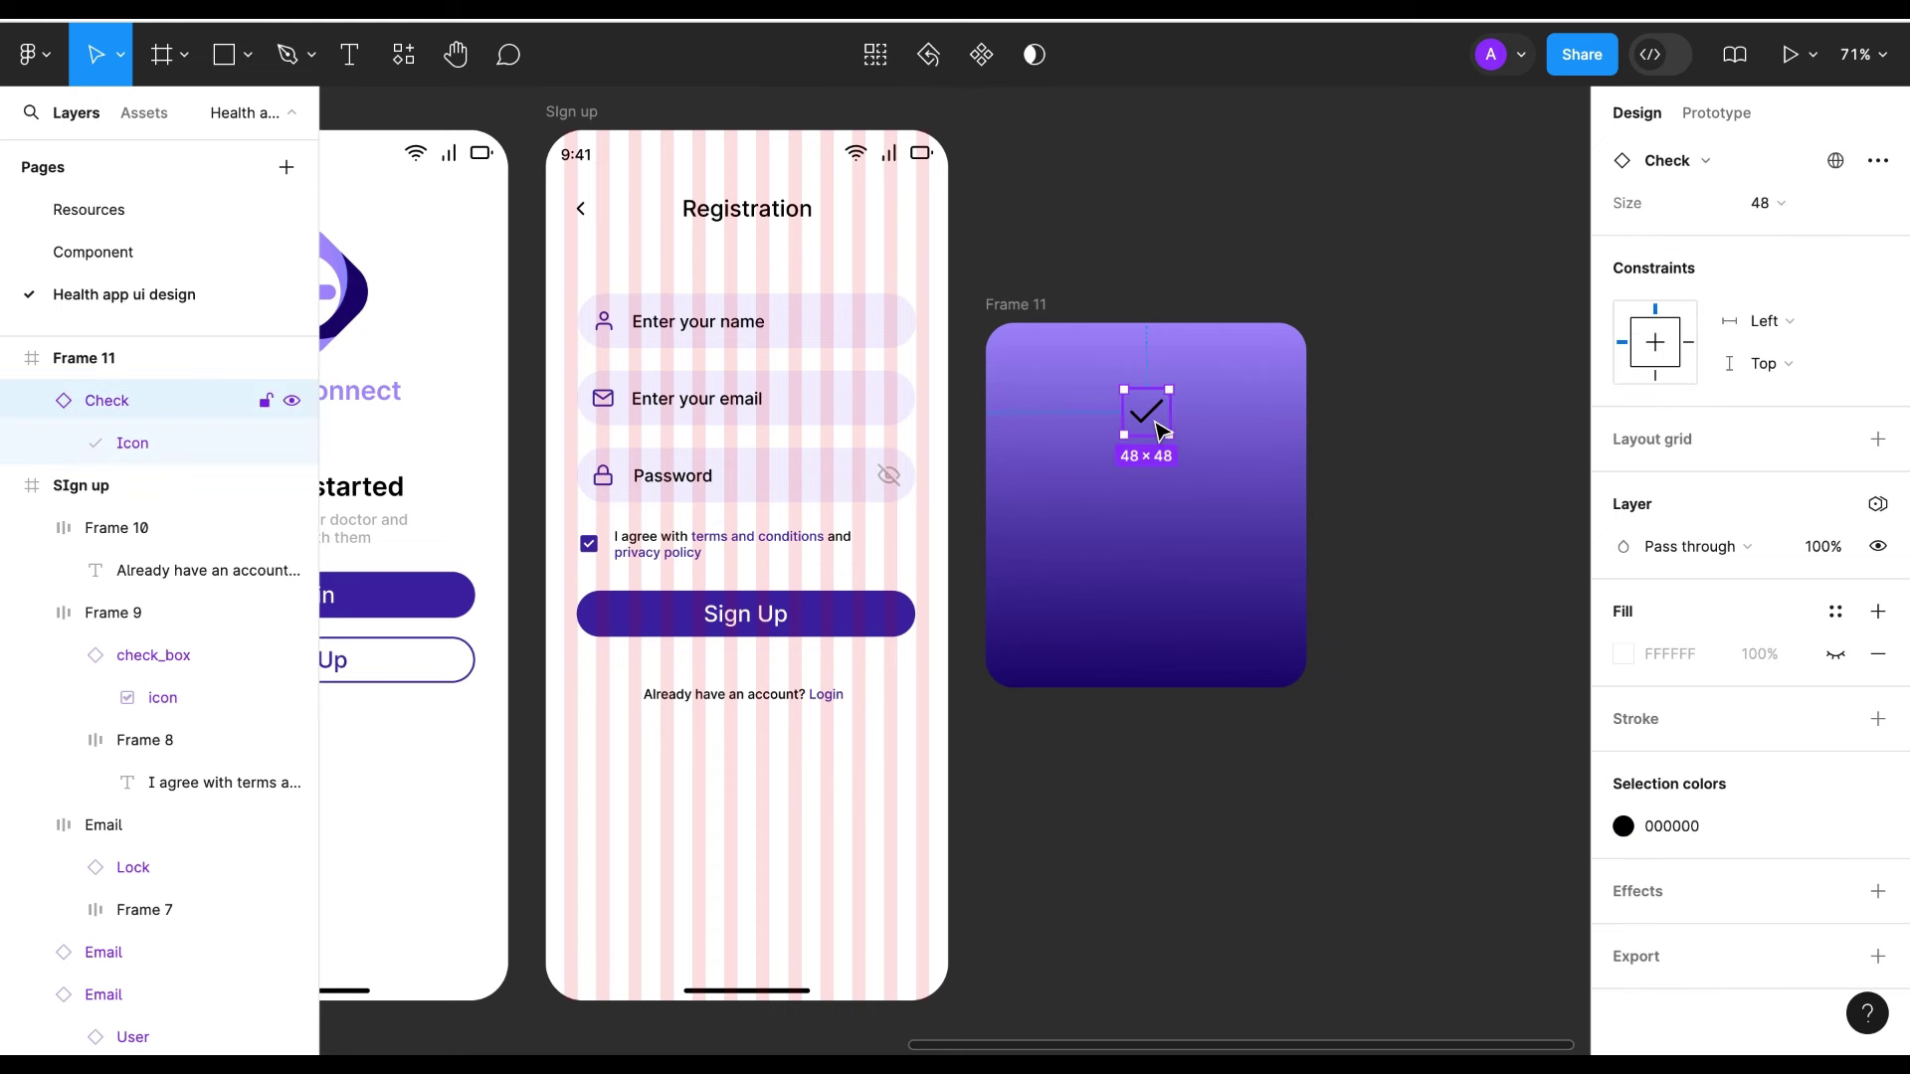
key(shift+a)
click(1877, 652)
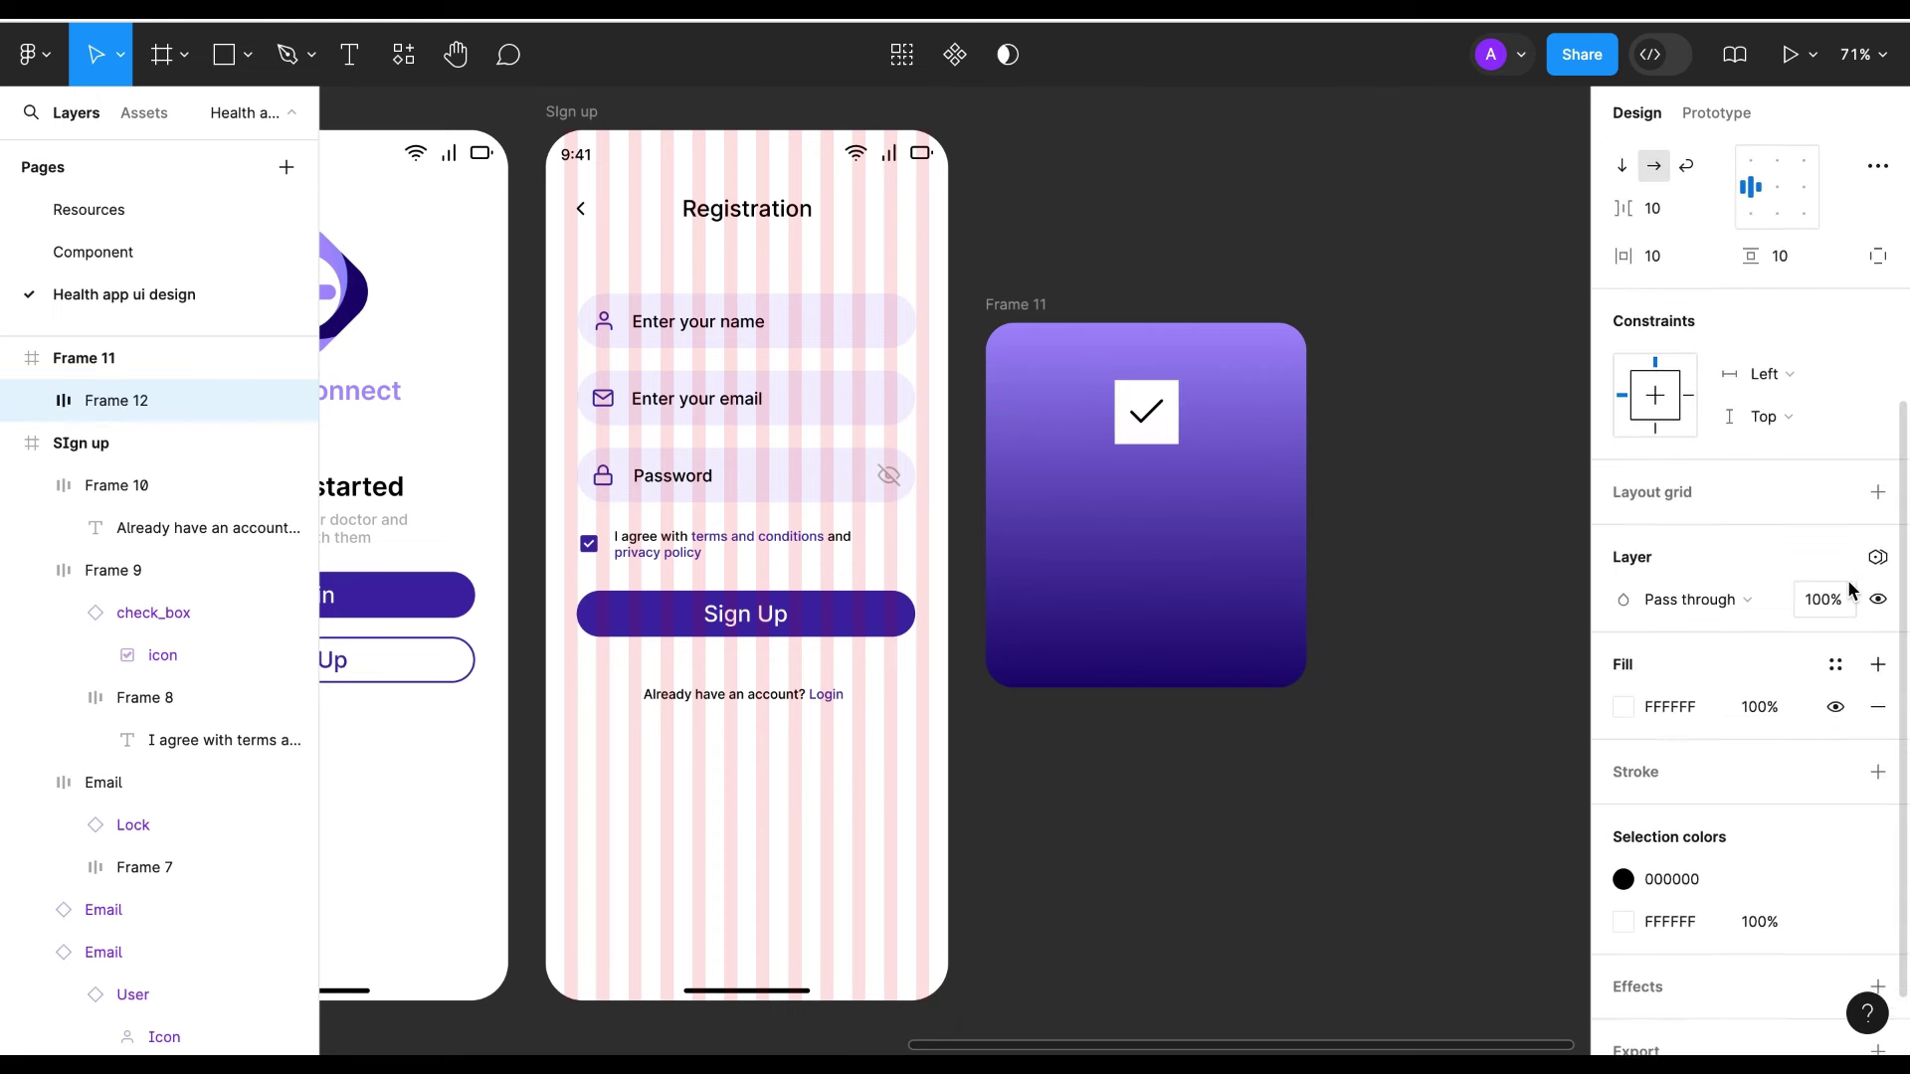
scroll(1777, 416, up, 5)
click(1773, 398)
text(50)
key(Return)
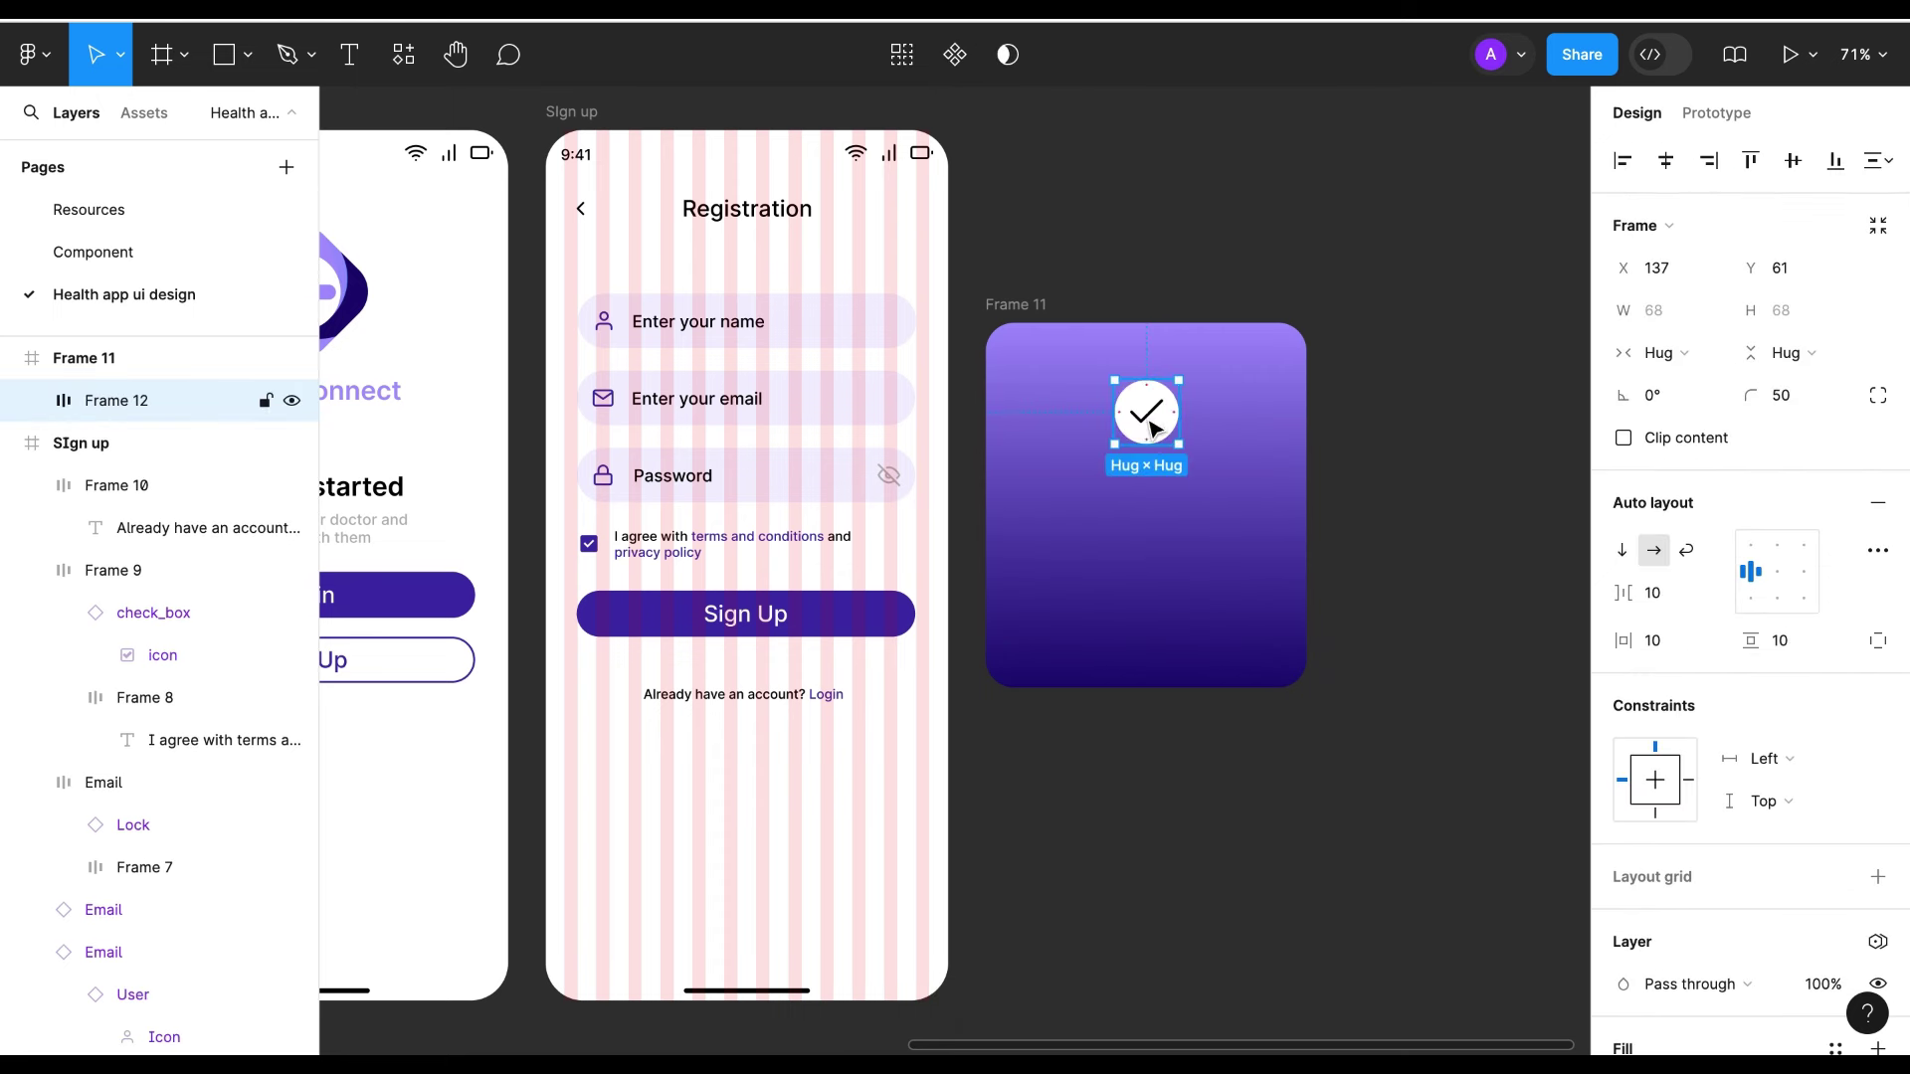
click(1151, 558)
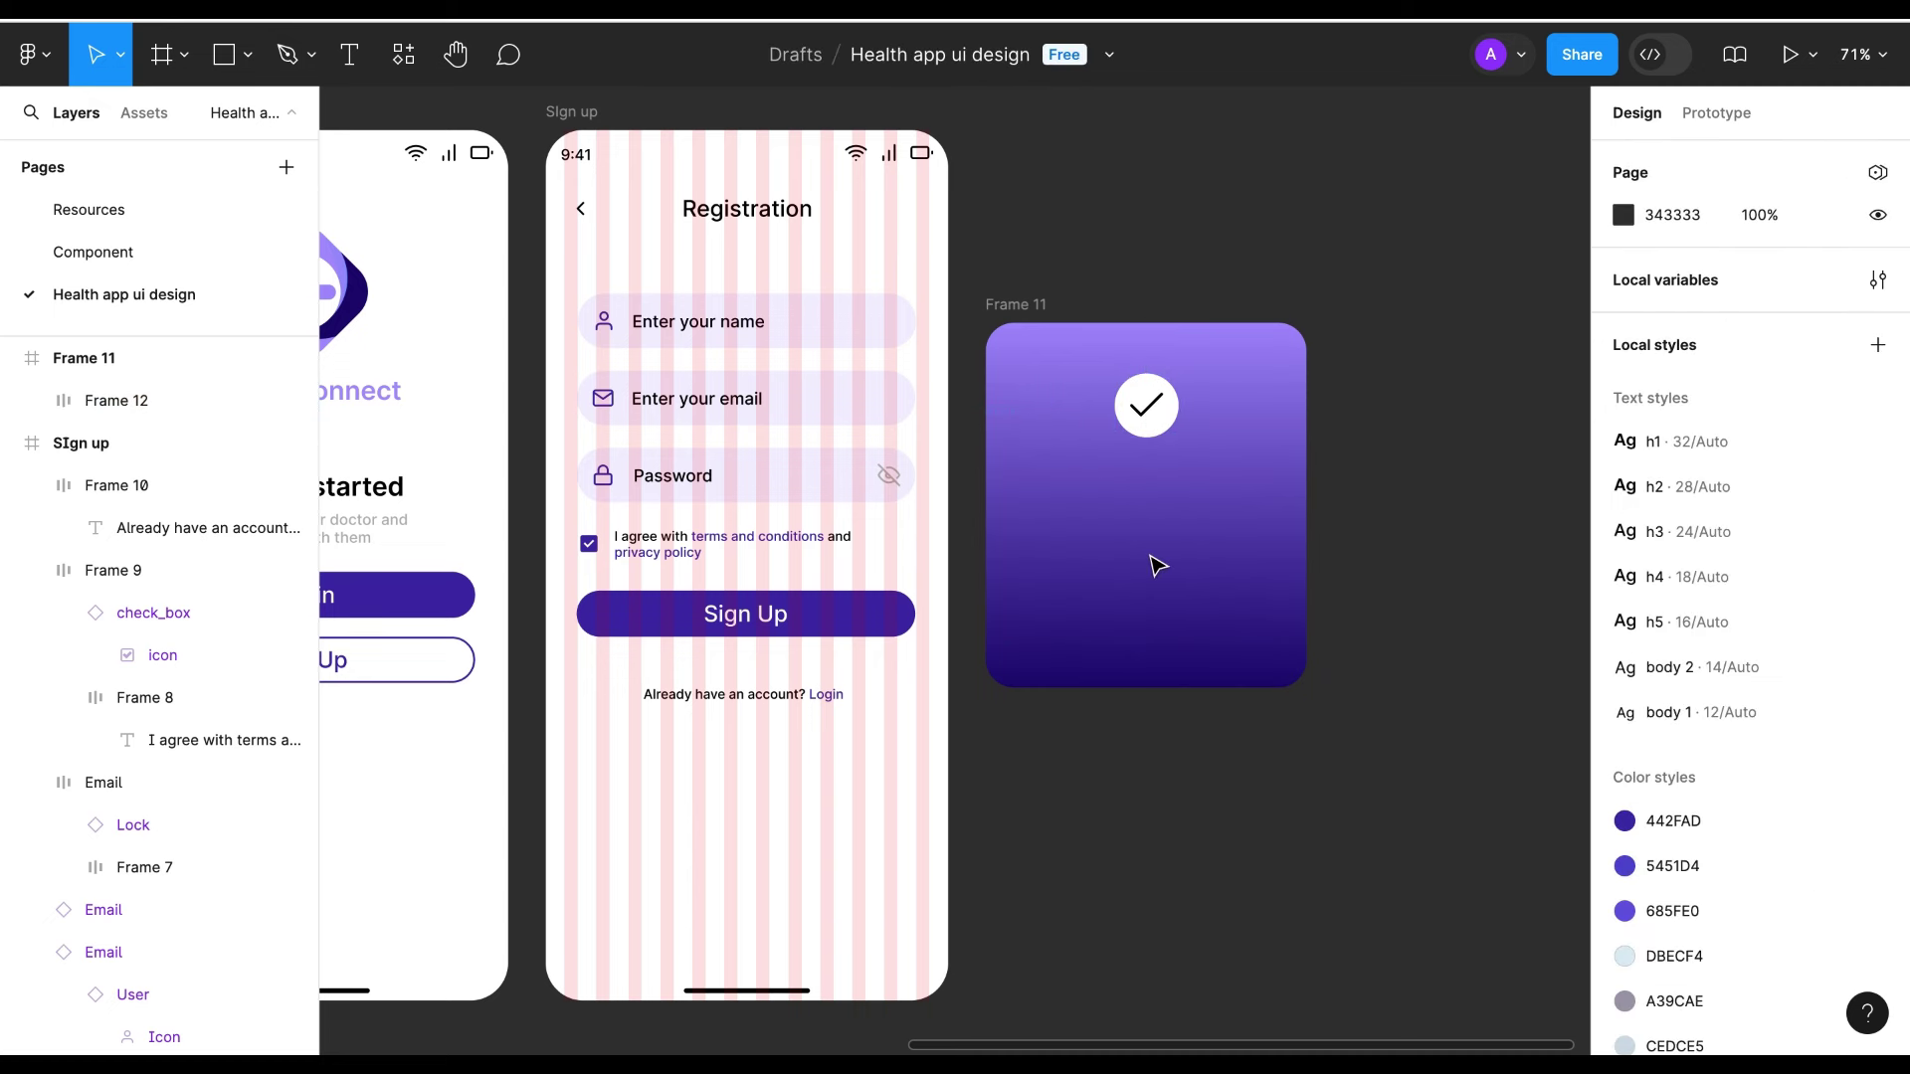
Add a 'Successful' label, duplicate it, and centre the original as an h3 heading.
key(t)
click(1101, 480)
text(Successful)
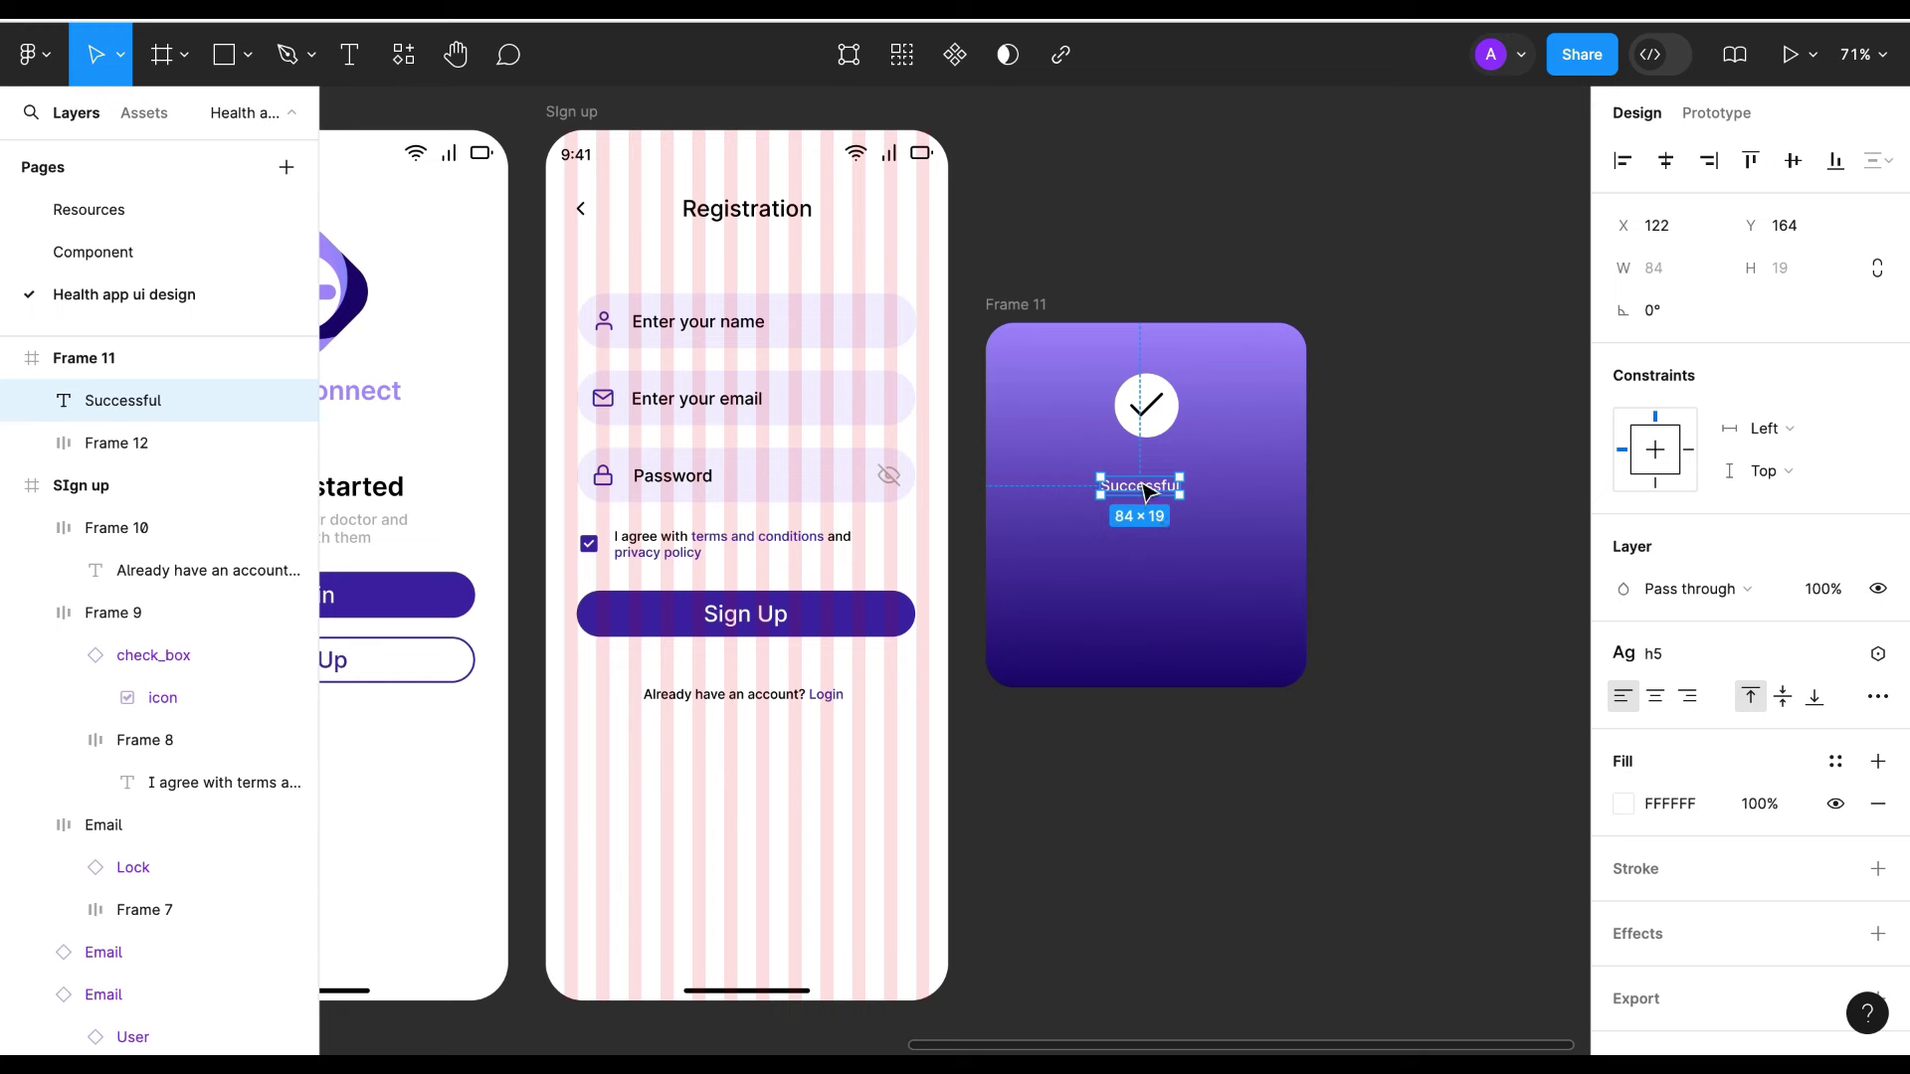
key(ctrl+d)
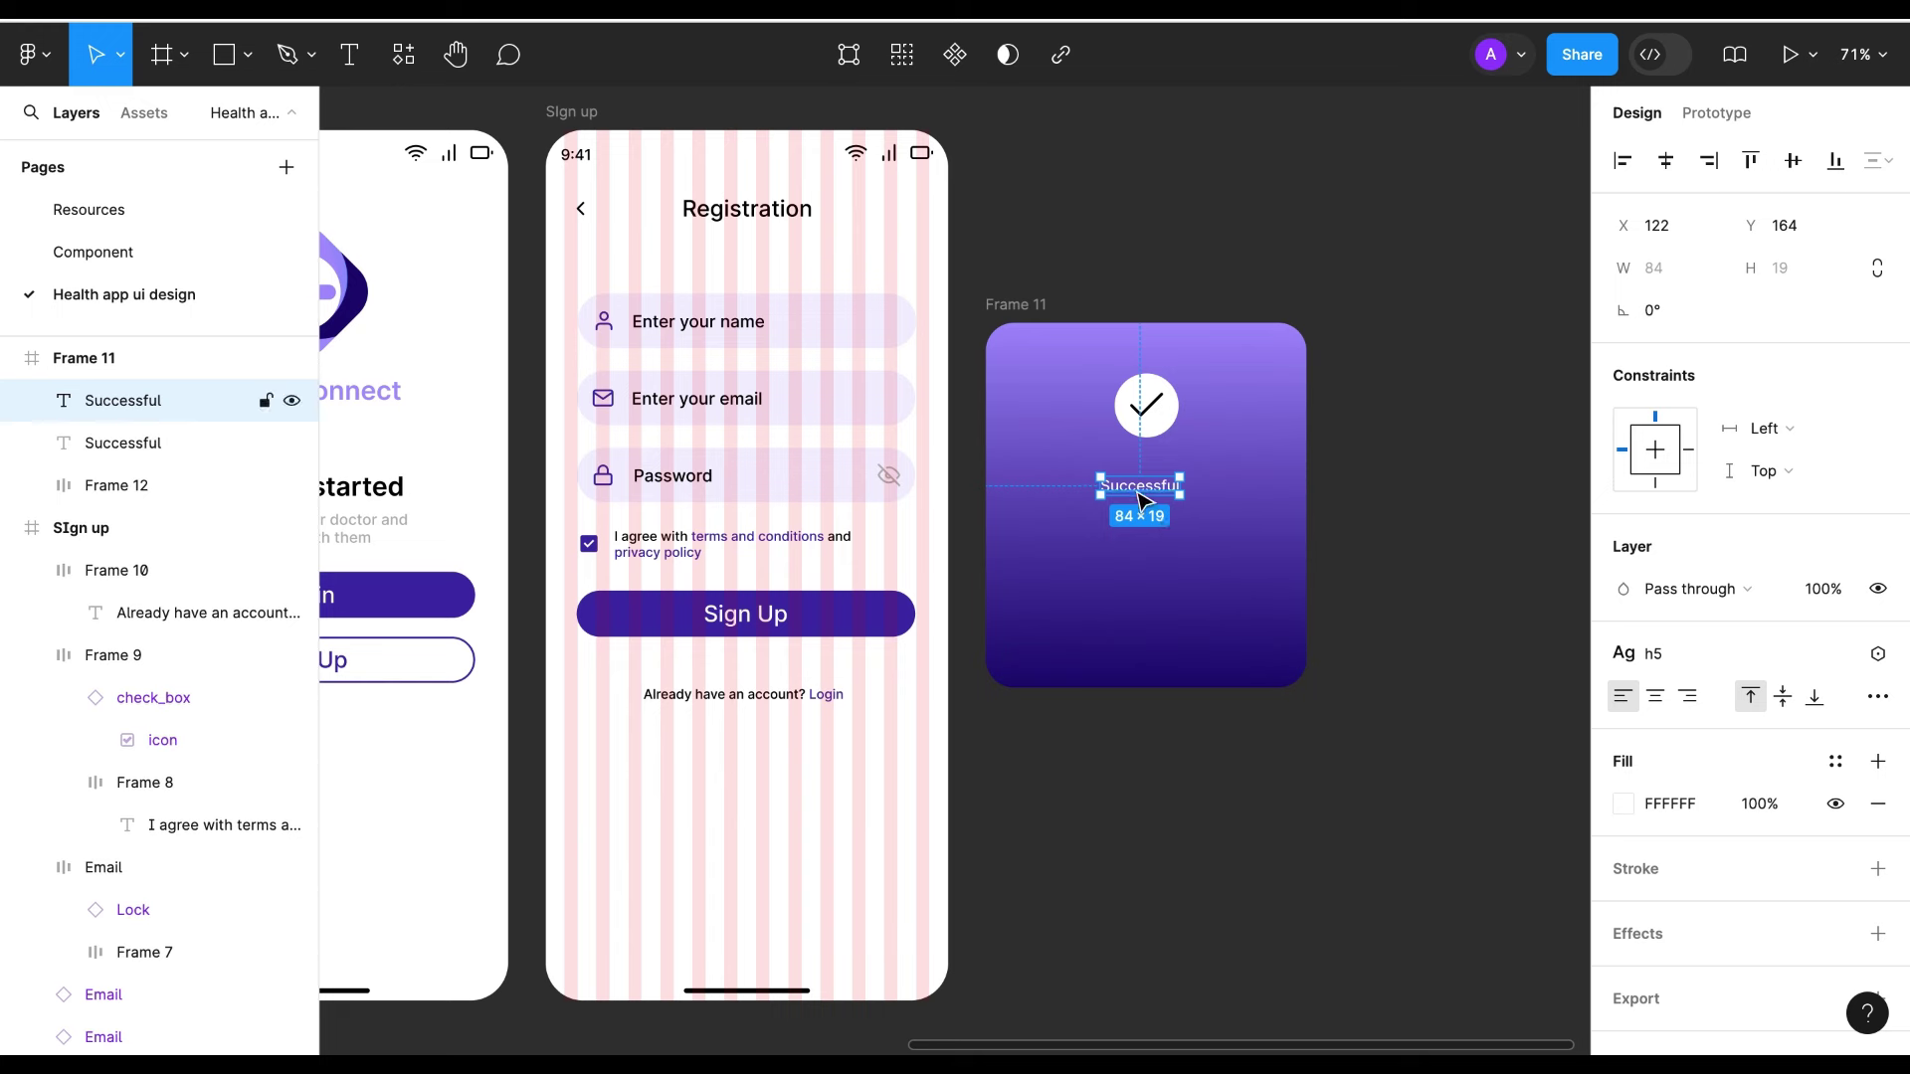
drag(1141, 485, 1142, 542)
click(1632, 654)
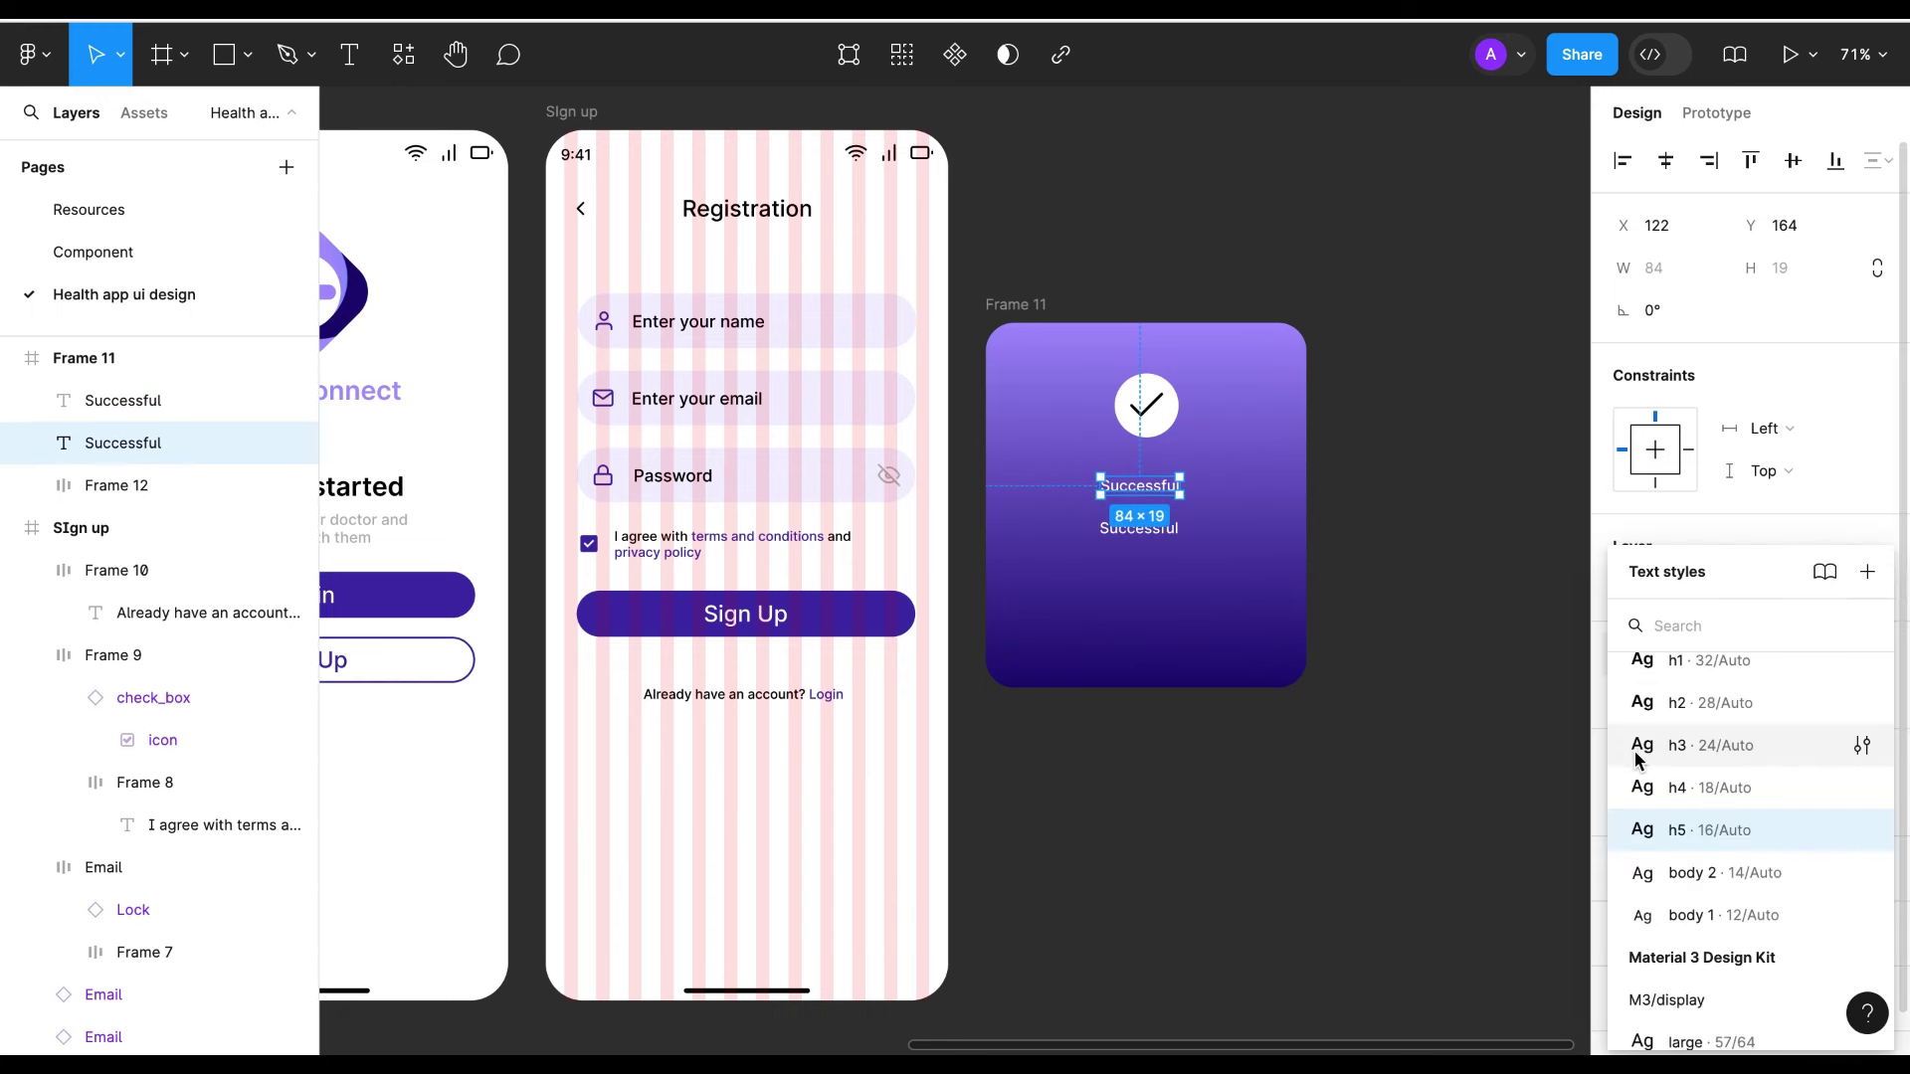
click(1639, 748)
click(1637, 659)
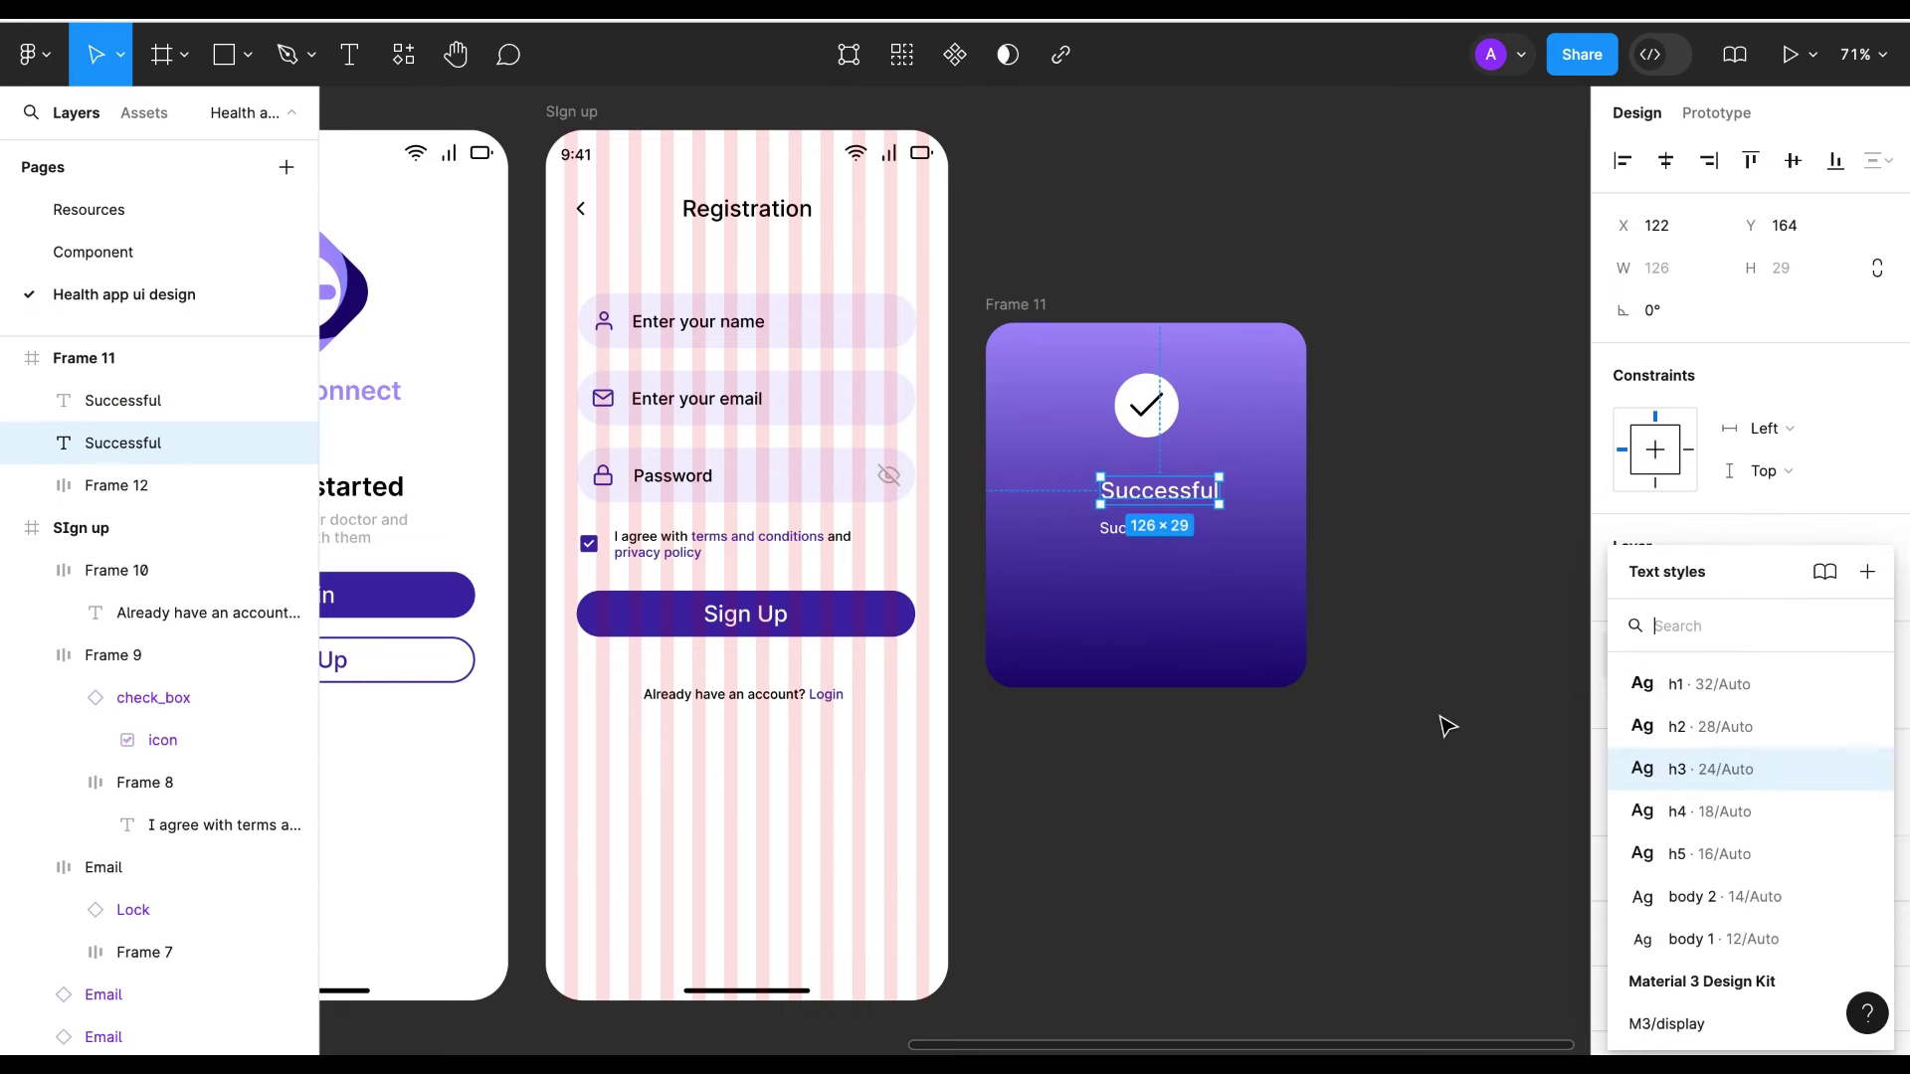
mouse_move(1162, 500)
mouse_down()
mouse_move(1149, 488)
mouse_move(1140, 516)
mouse_up()
Turn the copy into a centred two-line 'You have successfully Registered your account' subtitle.
click(1145, 533)
double_click(1140, 517)
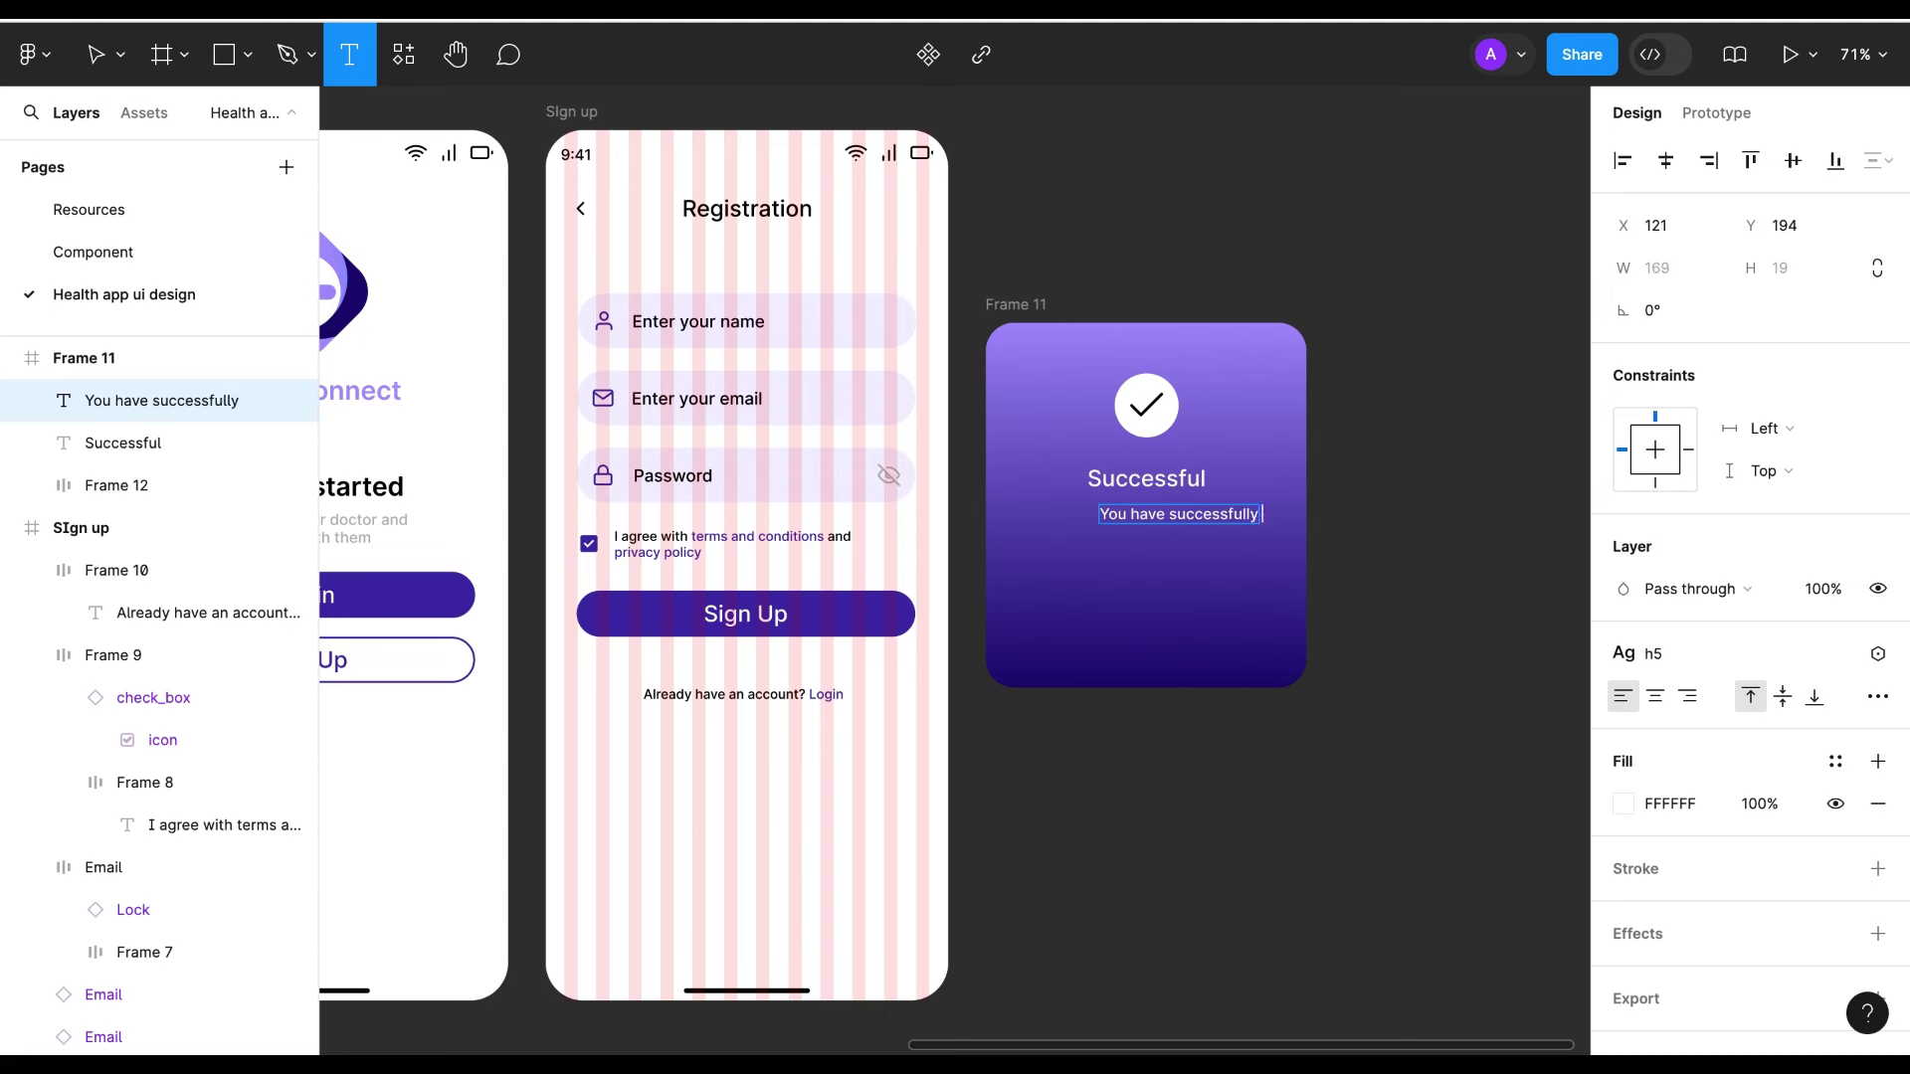
key(Escape)
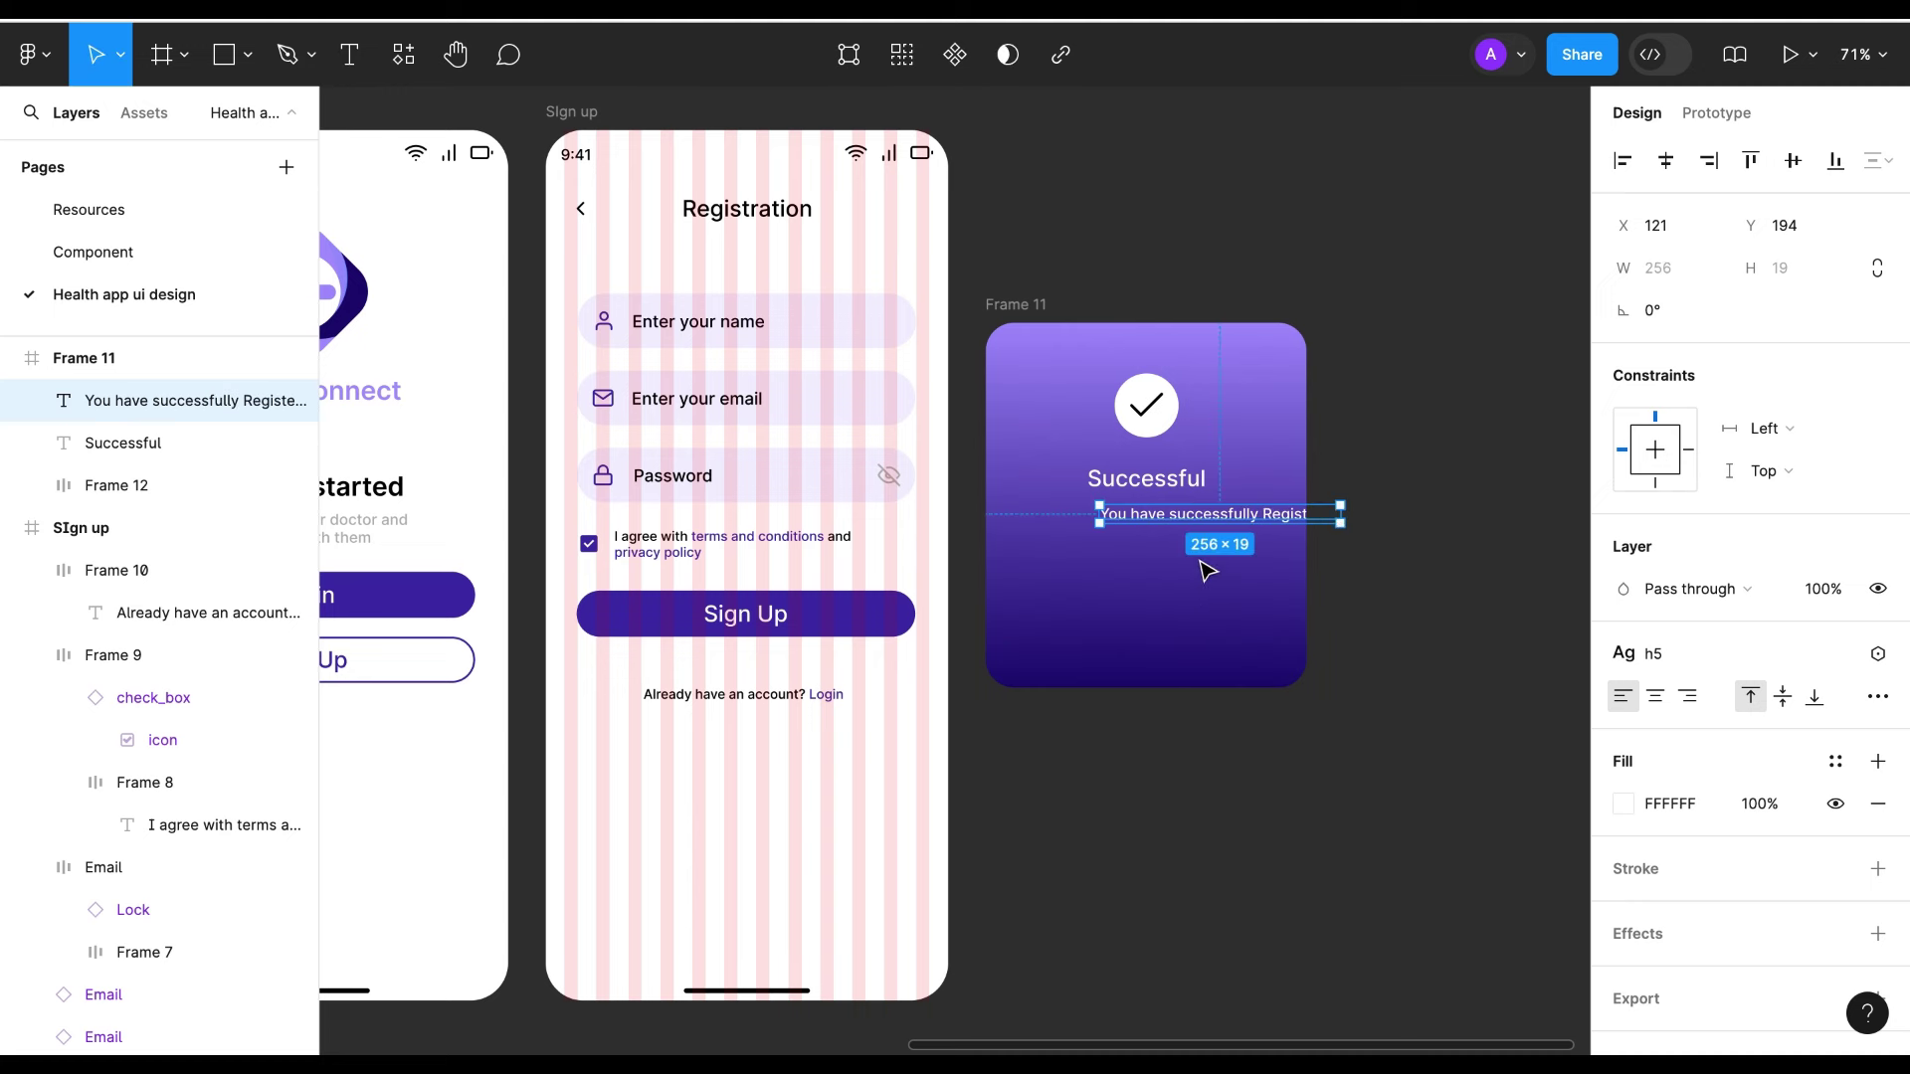
drag(1242, 527, 1187, 525)
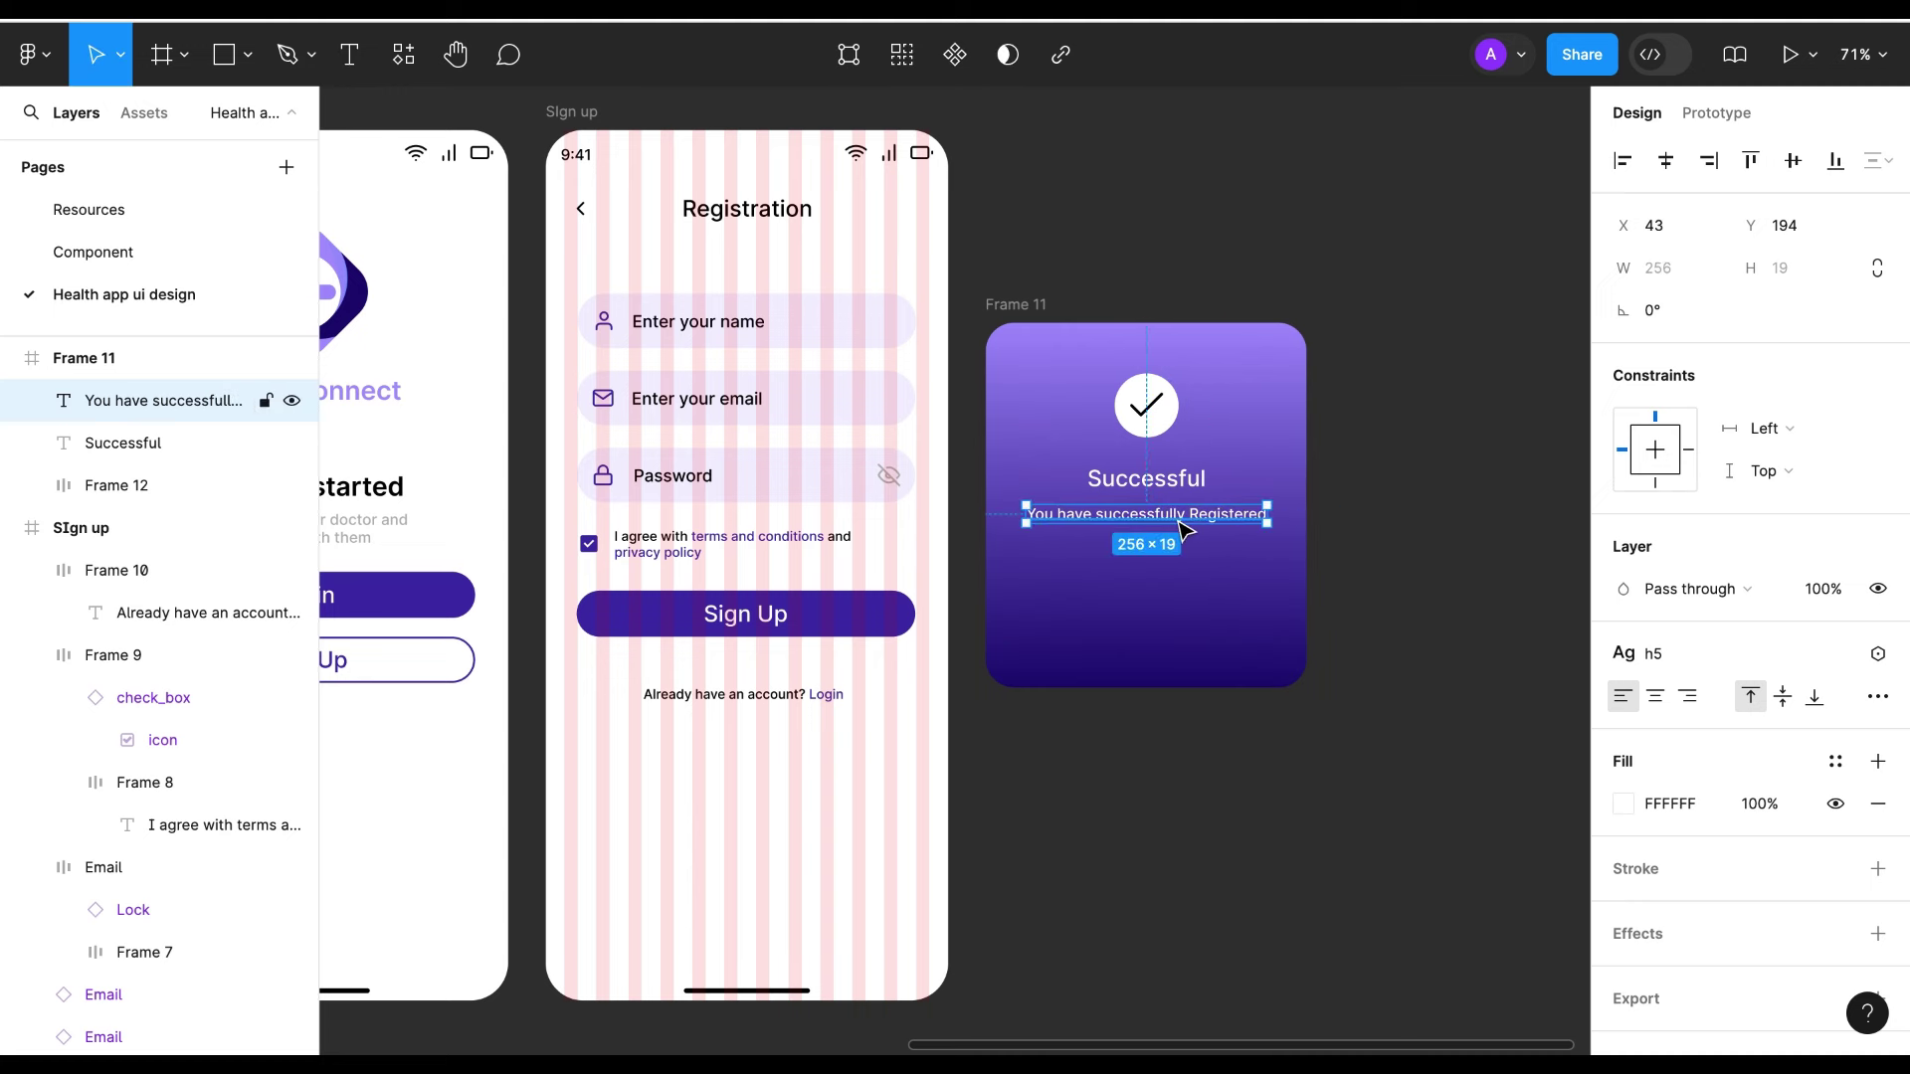
double_click(1177, 519)
click(1266, 517)
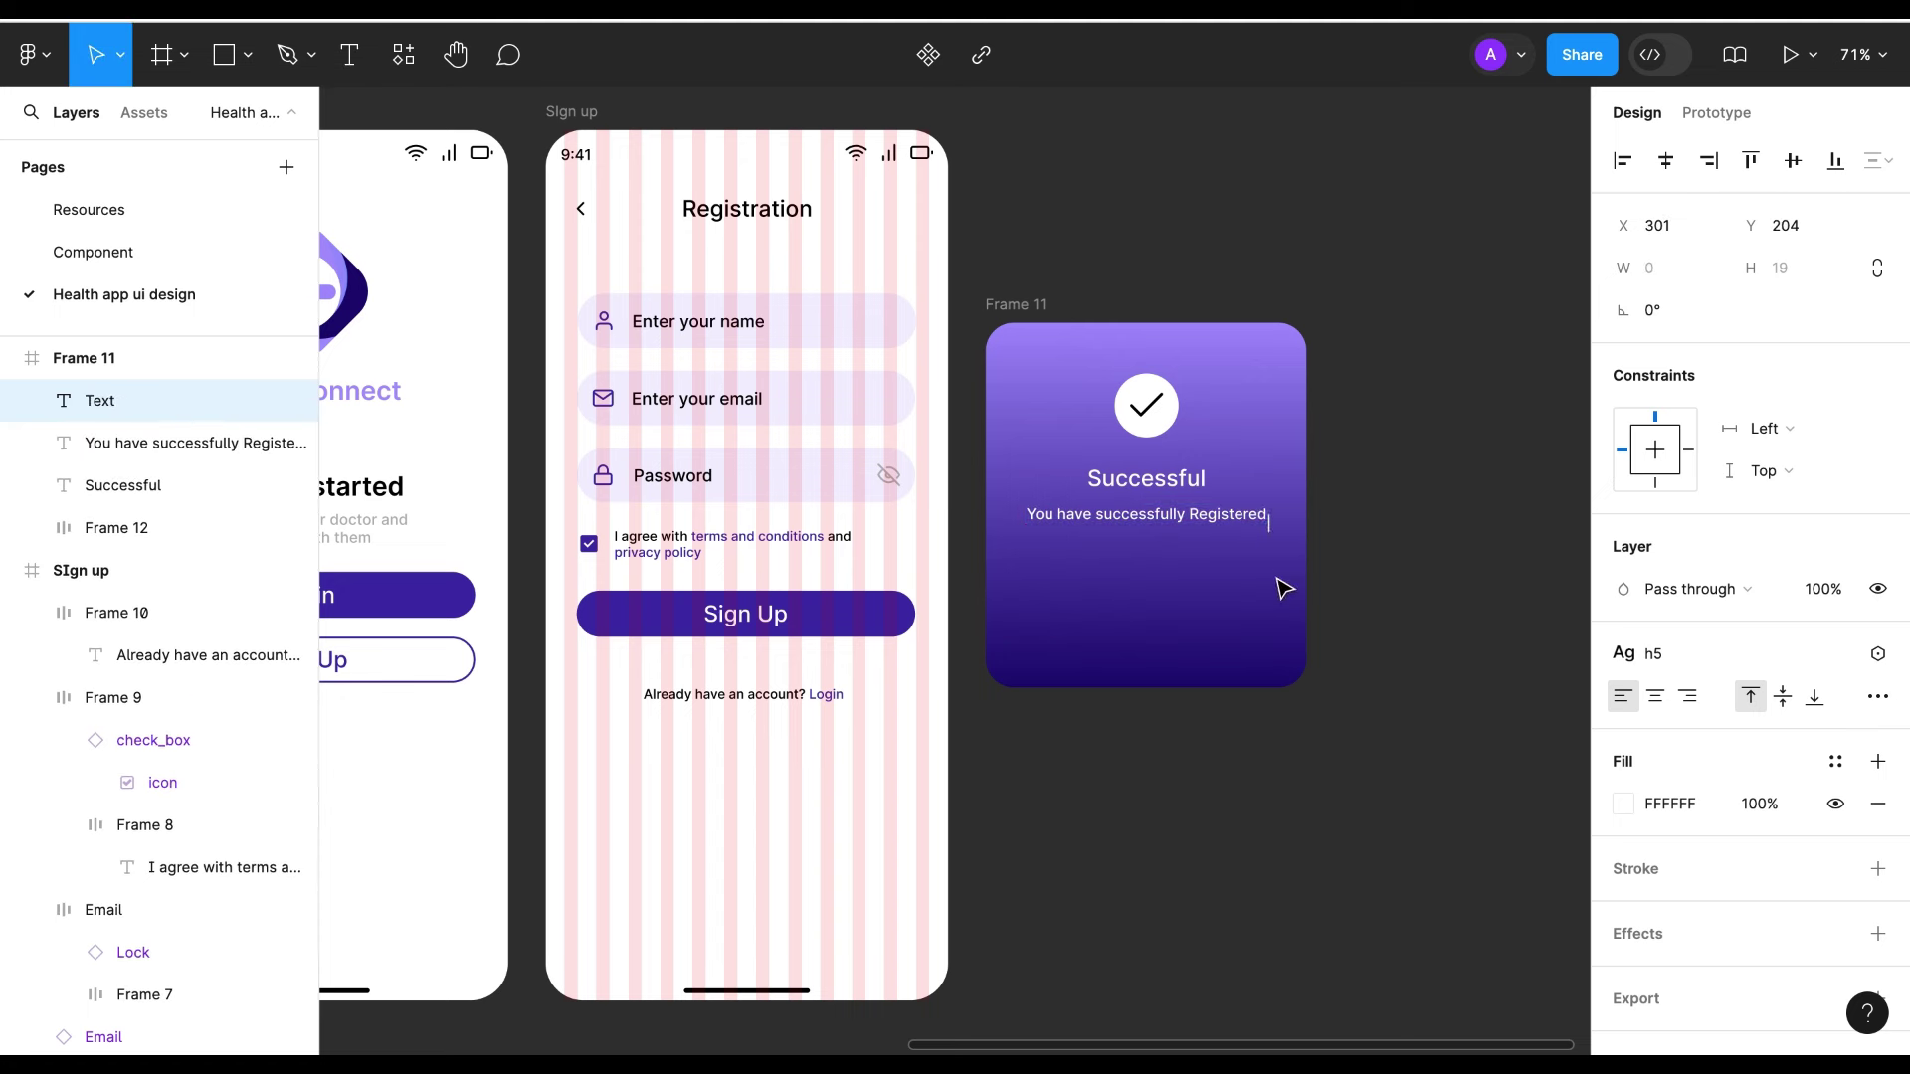
click(1258, 509)
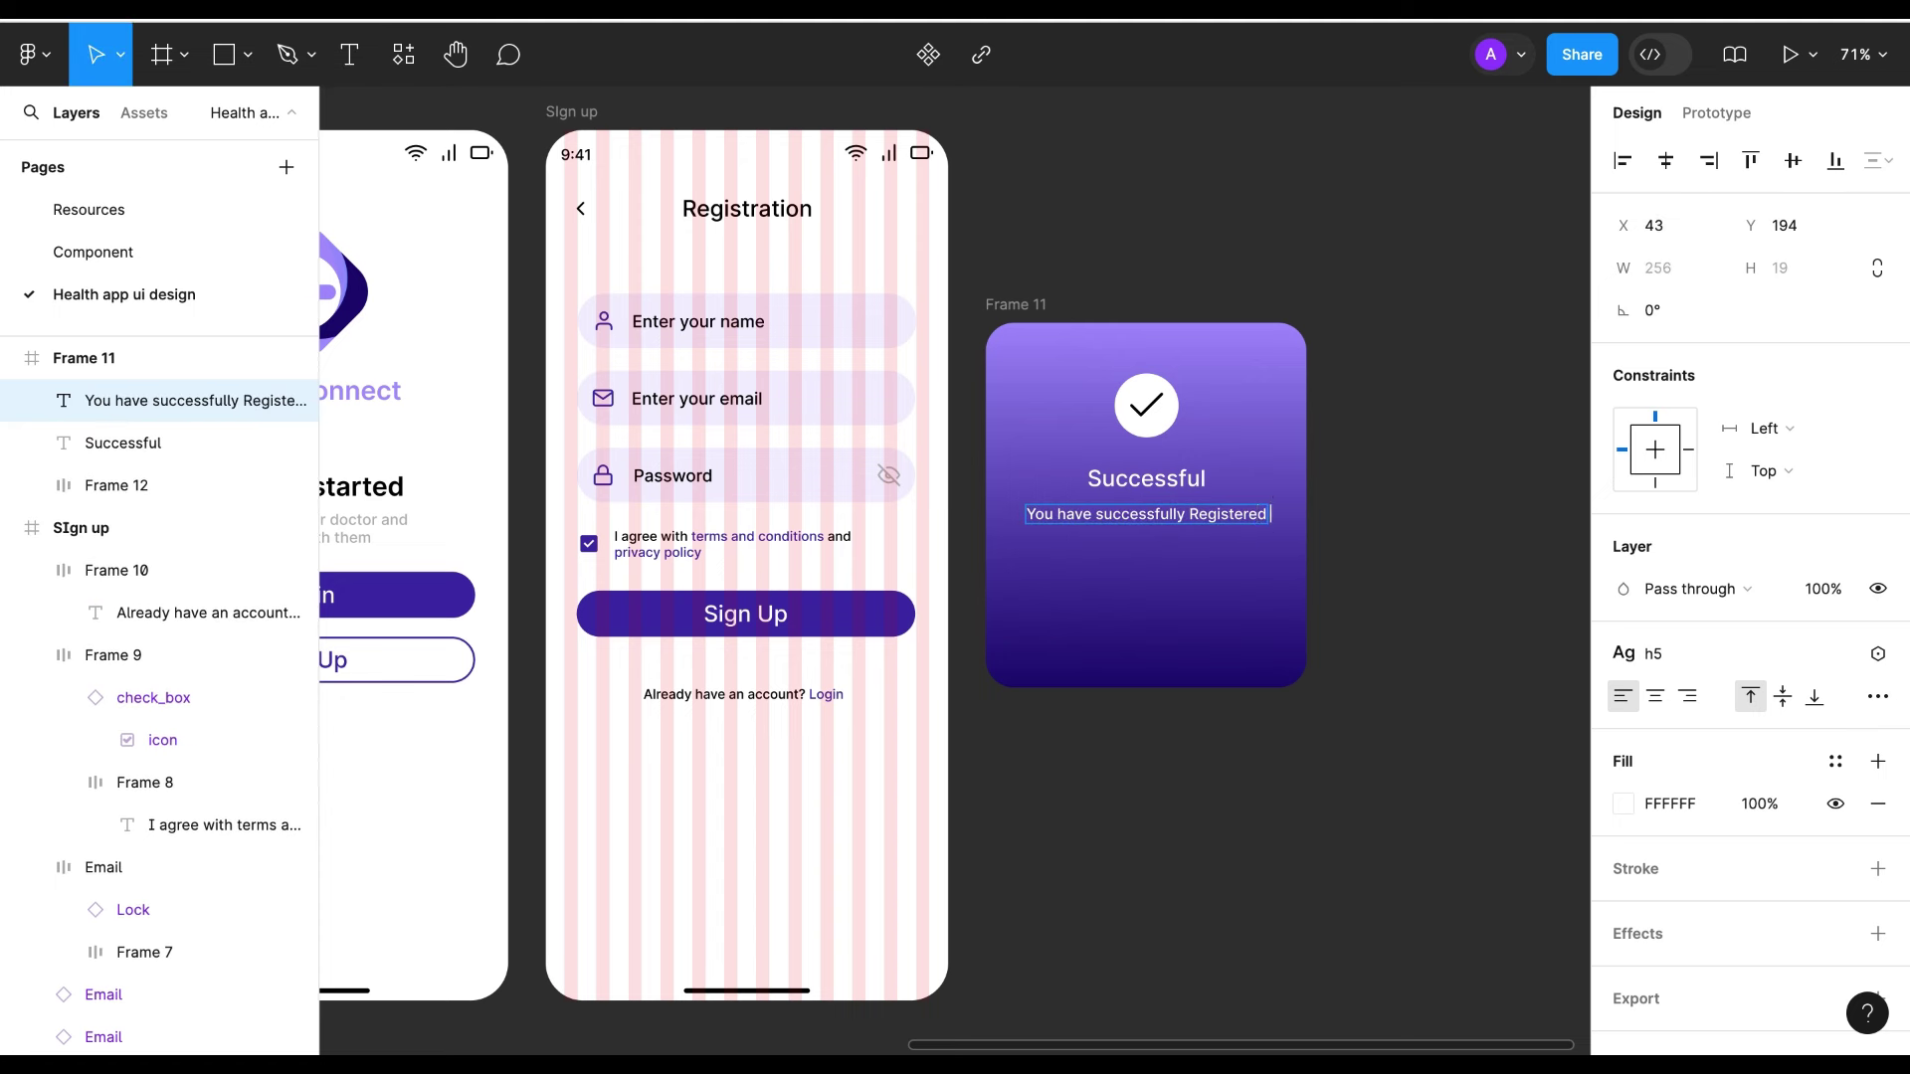
text(your)
key(Escape)
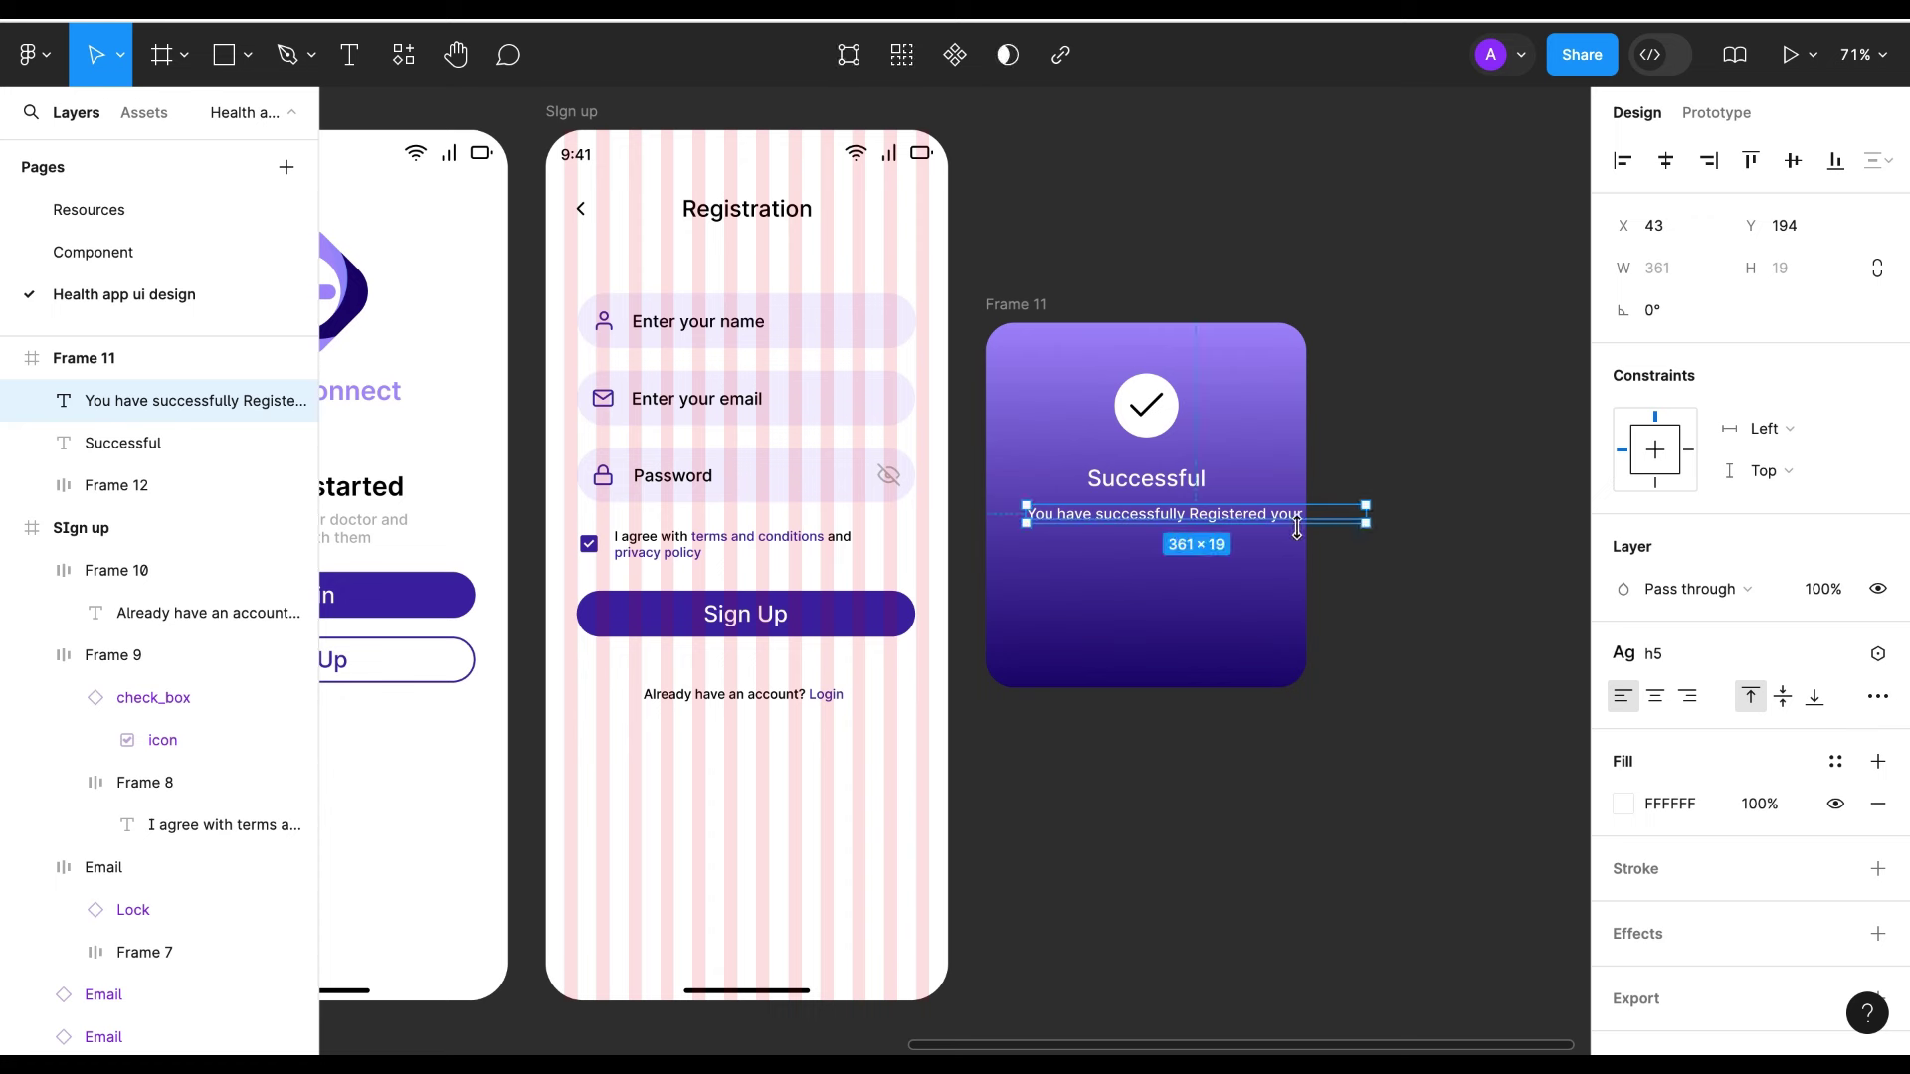
mouse_move(1373, 511)
mouse_down()
mouse_move(1162, 532)
mouse_move(1162, 555)
mouse_up()
key(ctrl+alt+t)
drag(1162, 488, 1162, 509)
Move the check circle down to sit just above the Successful heading.
double_click(1146, 405)
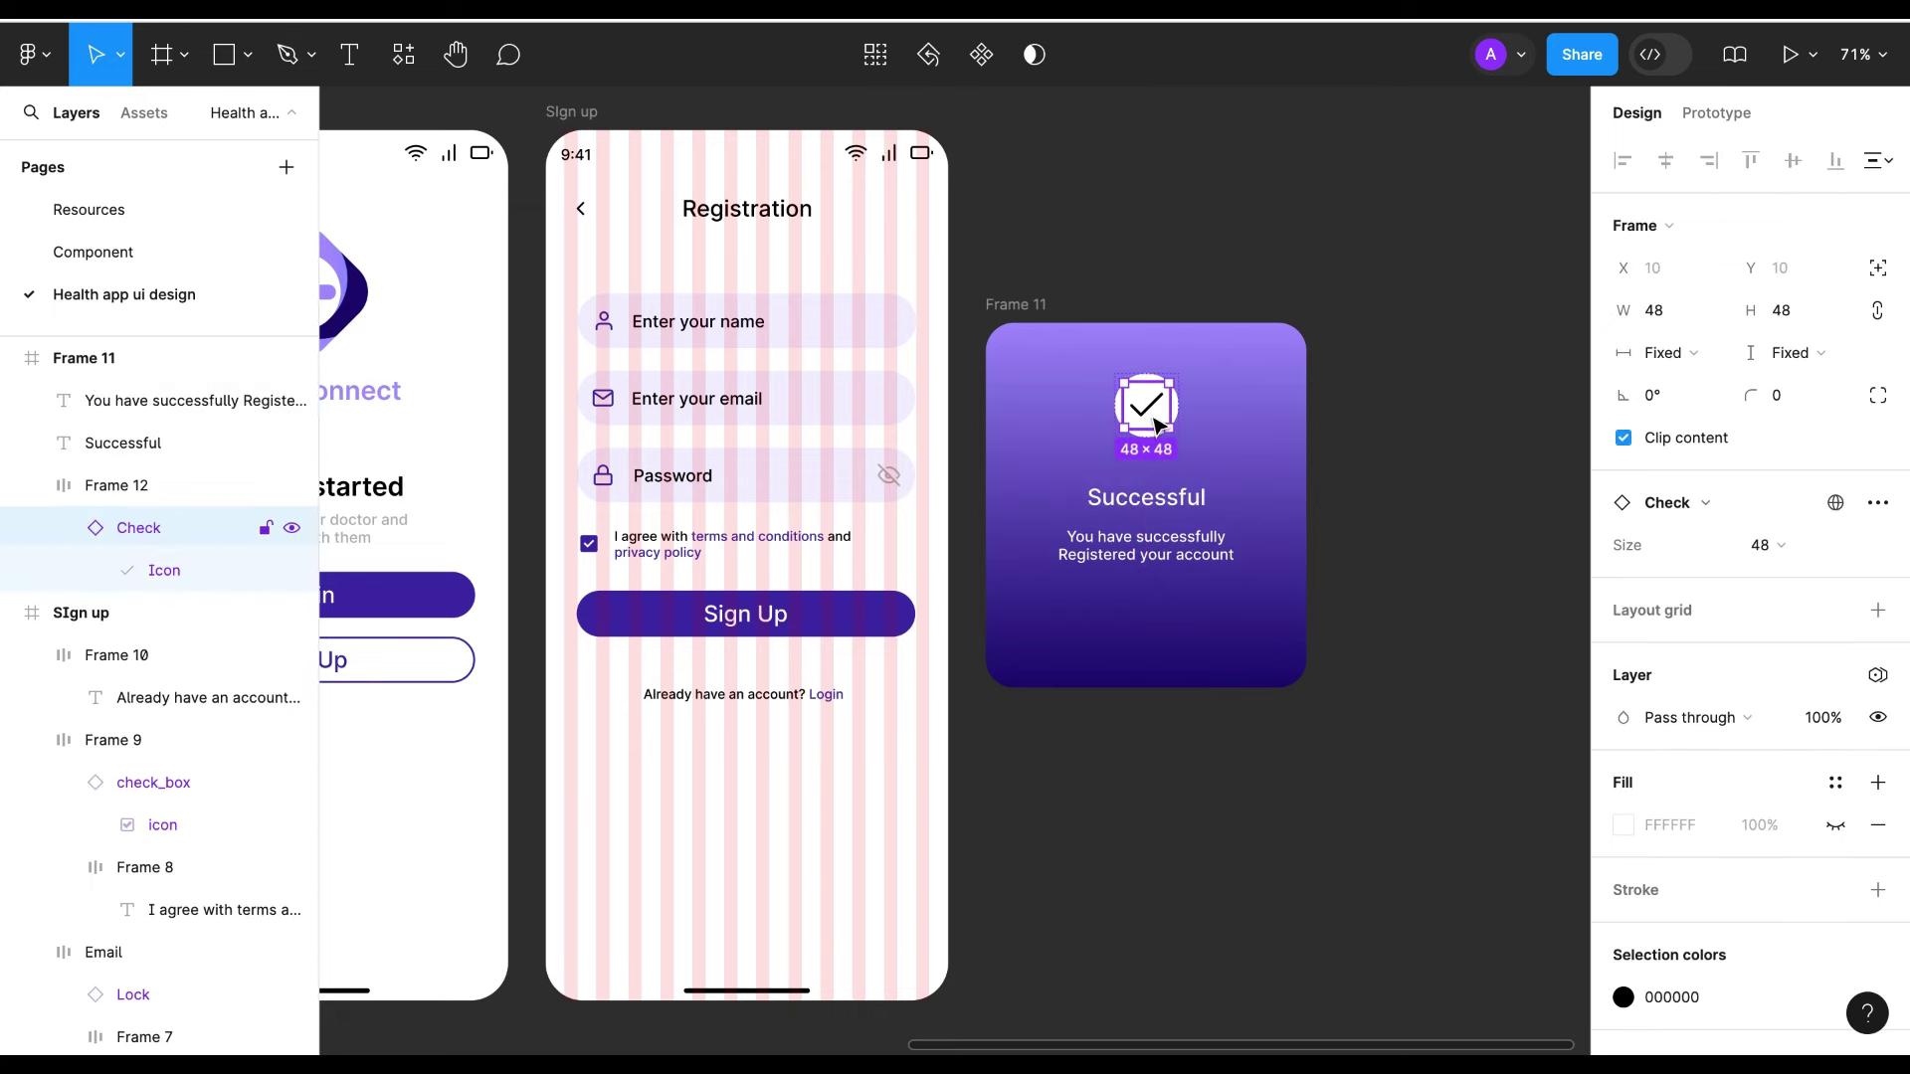
click(1263, 422)
click(1146, 404)
drag(1143, 392, 1152, 438)
Apply the h4 style to the subtitle and pick the small purple button on the Component page.
click(1146, 545)
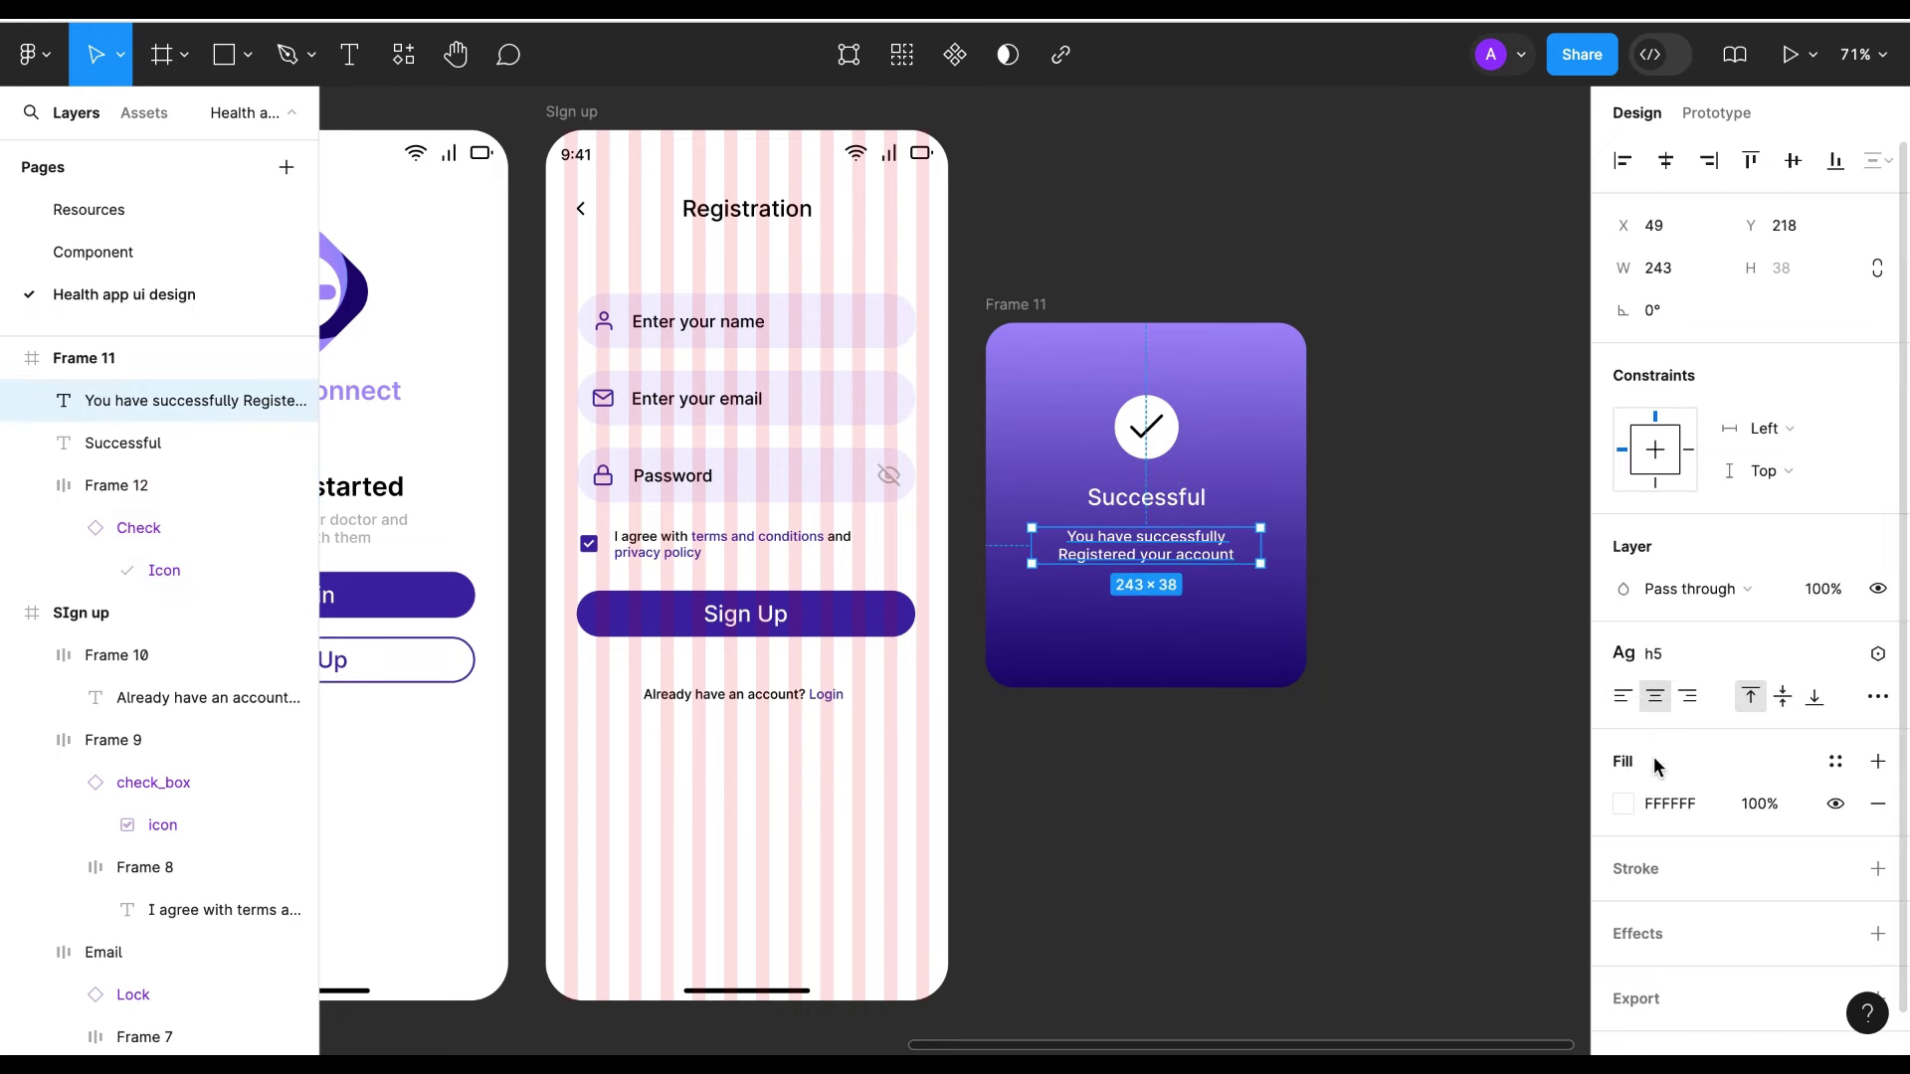
click(1627, 656)
click(1645, 788)
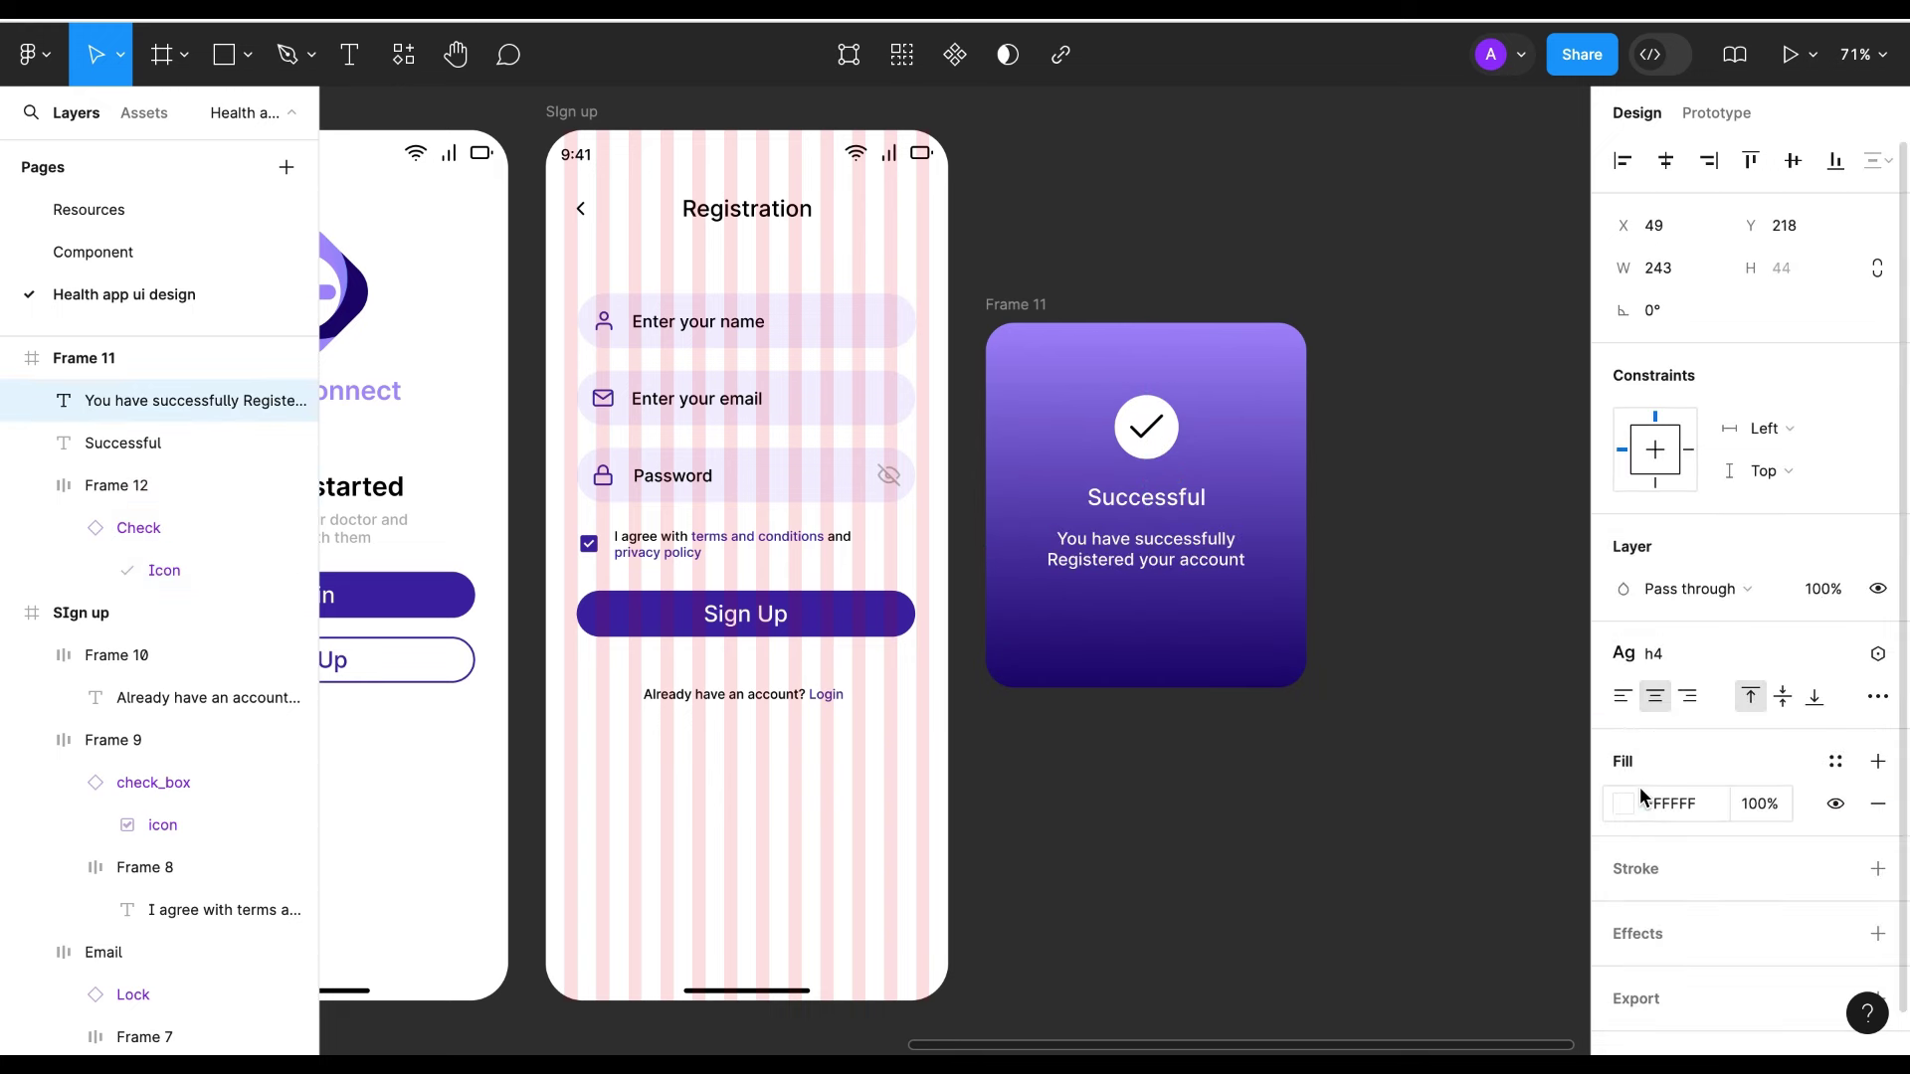
click(1207, 756)
click(1024, 306)
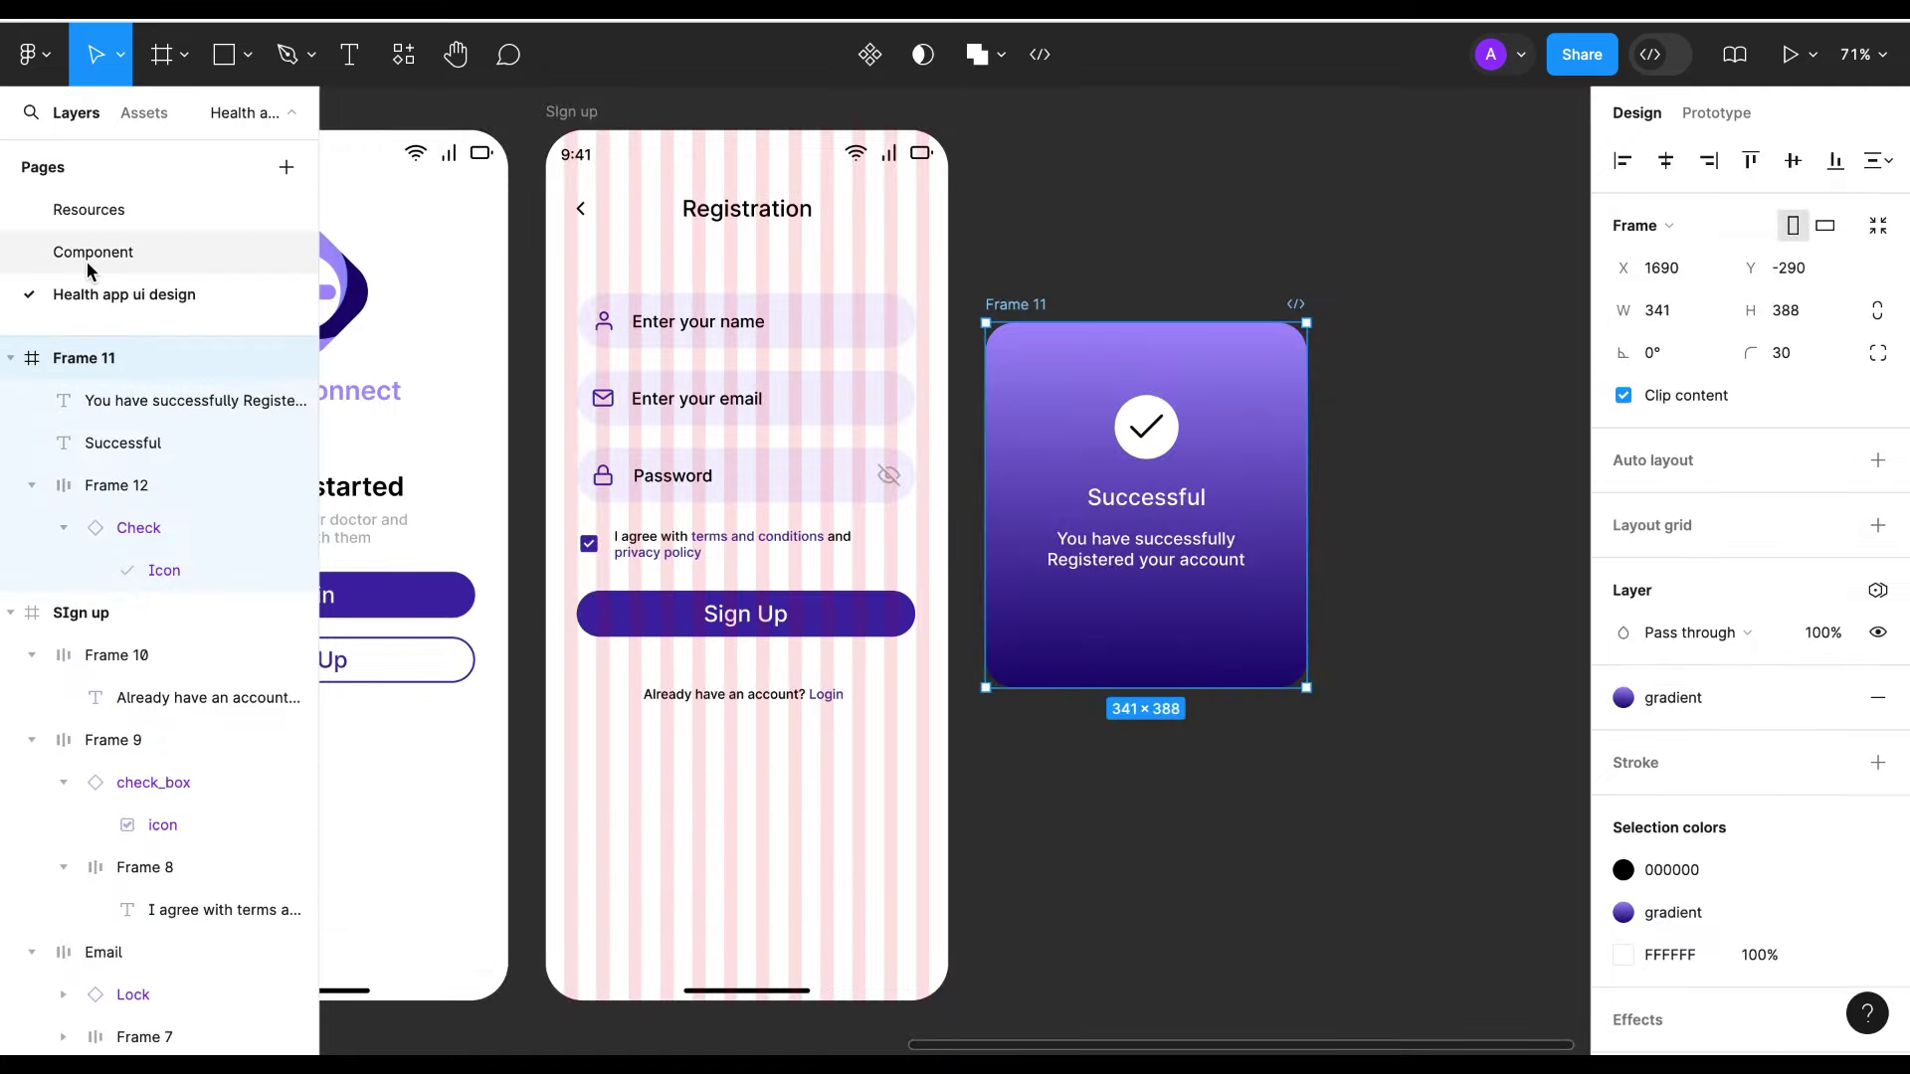
click(87, 261)
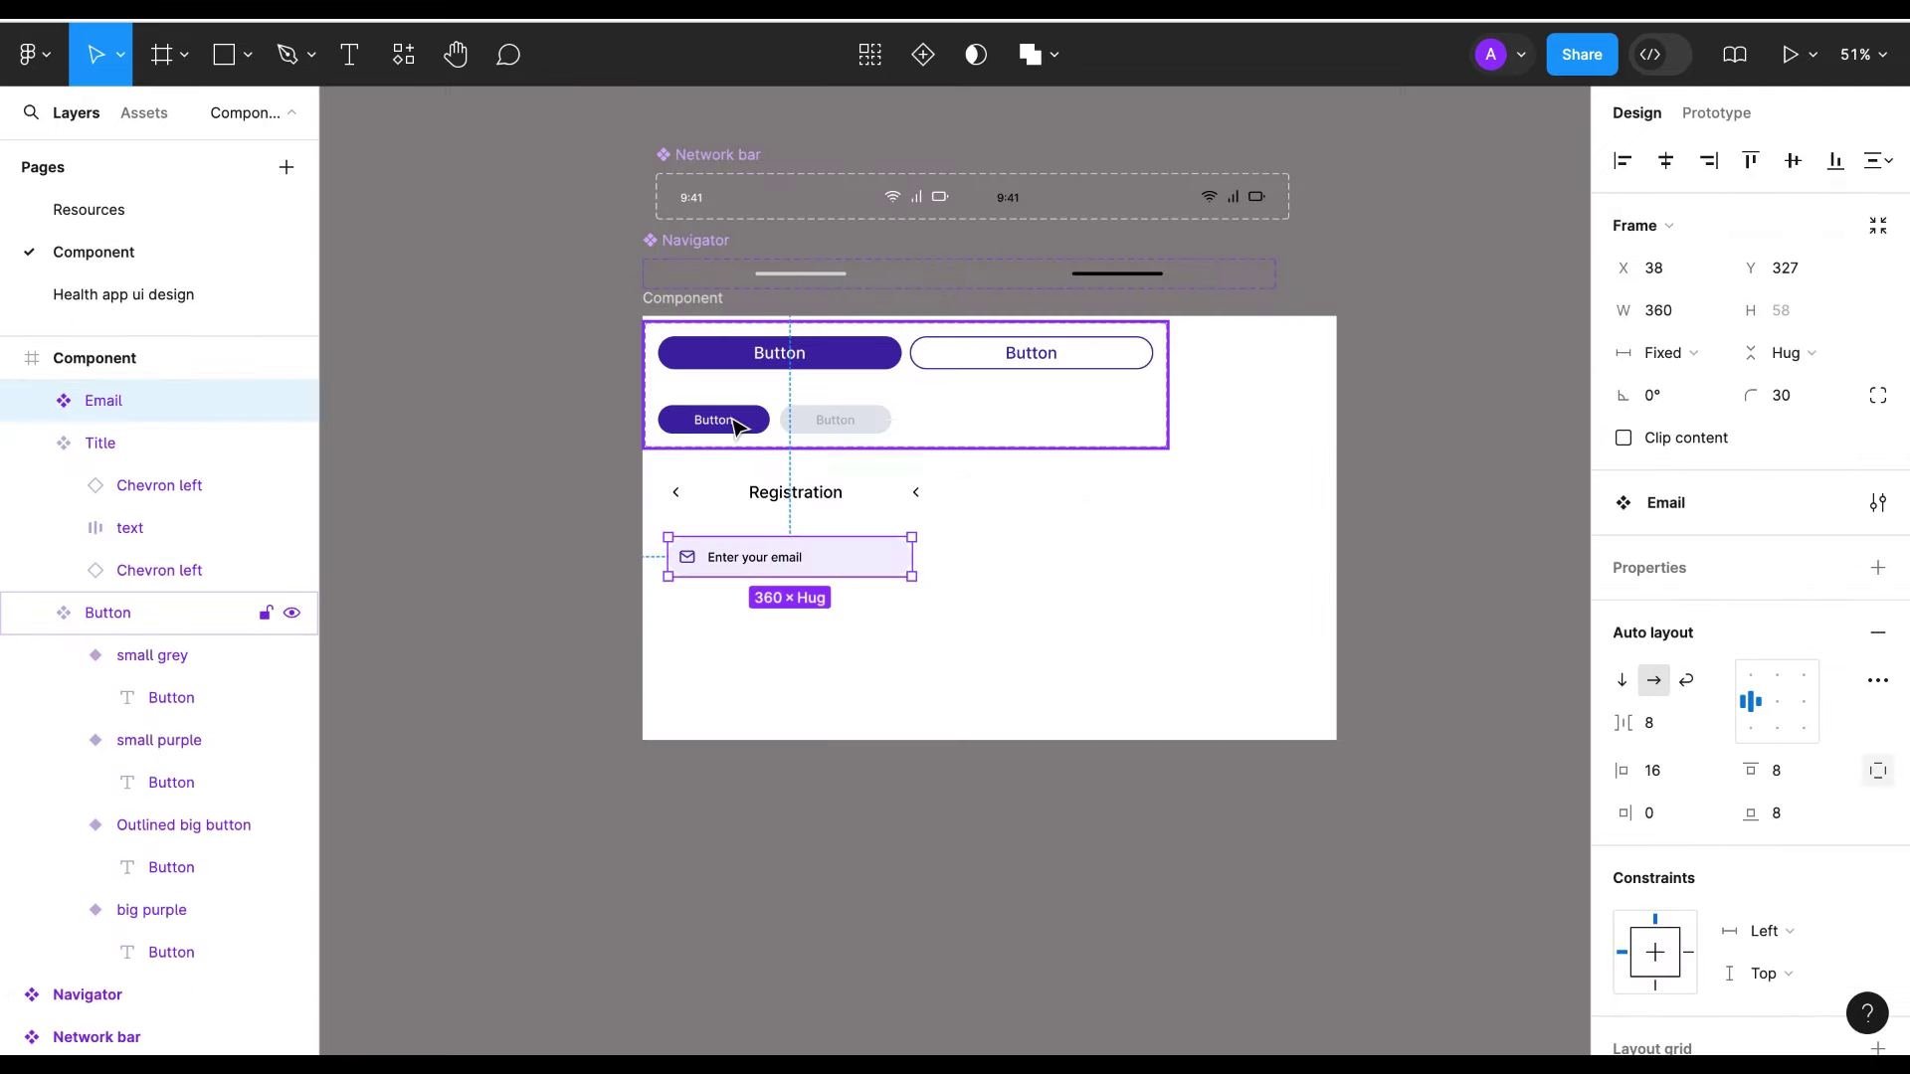
click(736, 423)
Paste the button into the card, move it to the bottom, and make it Outlined big.
click(113, 299)
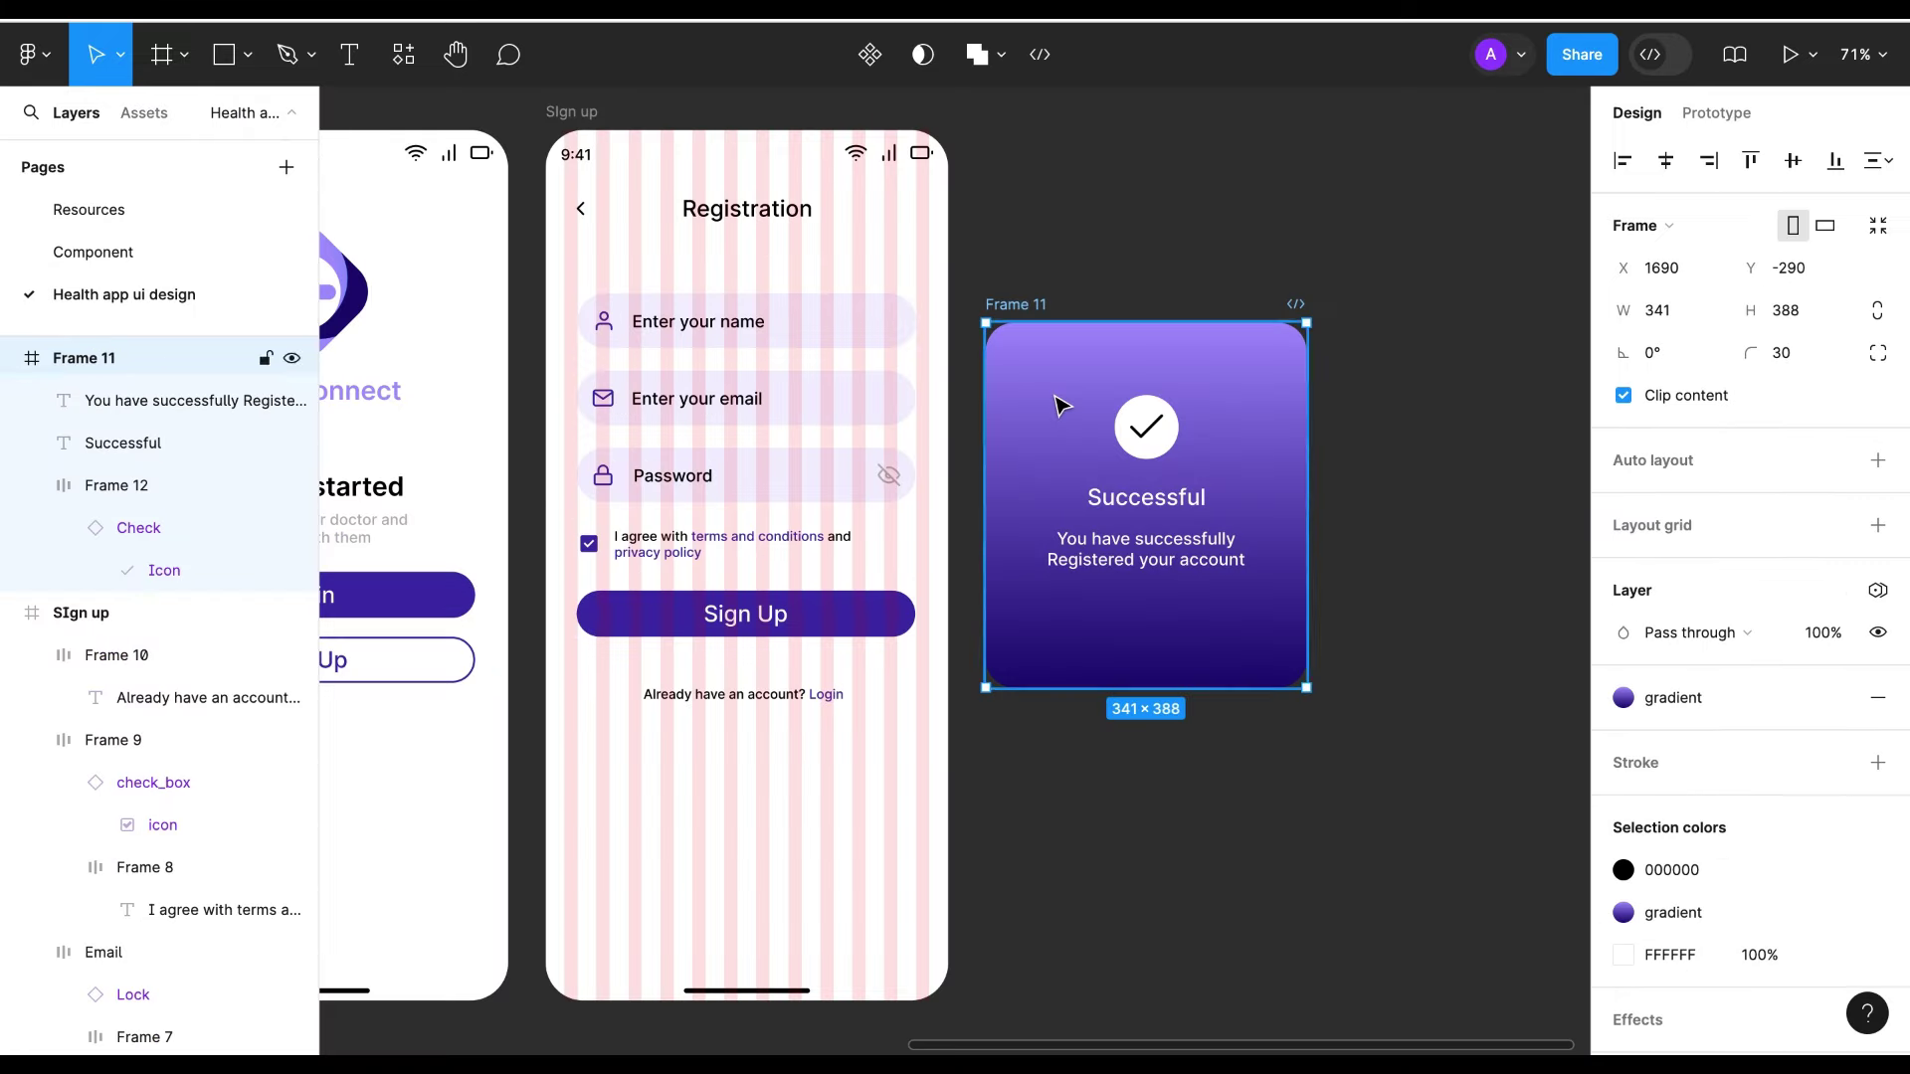
key(ctrl+v)
click(1805, 545)
click(1761, 513)
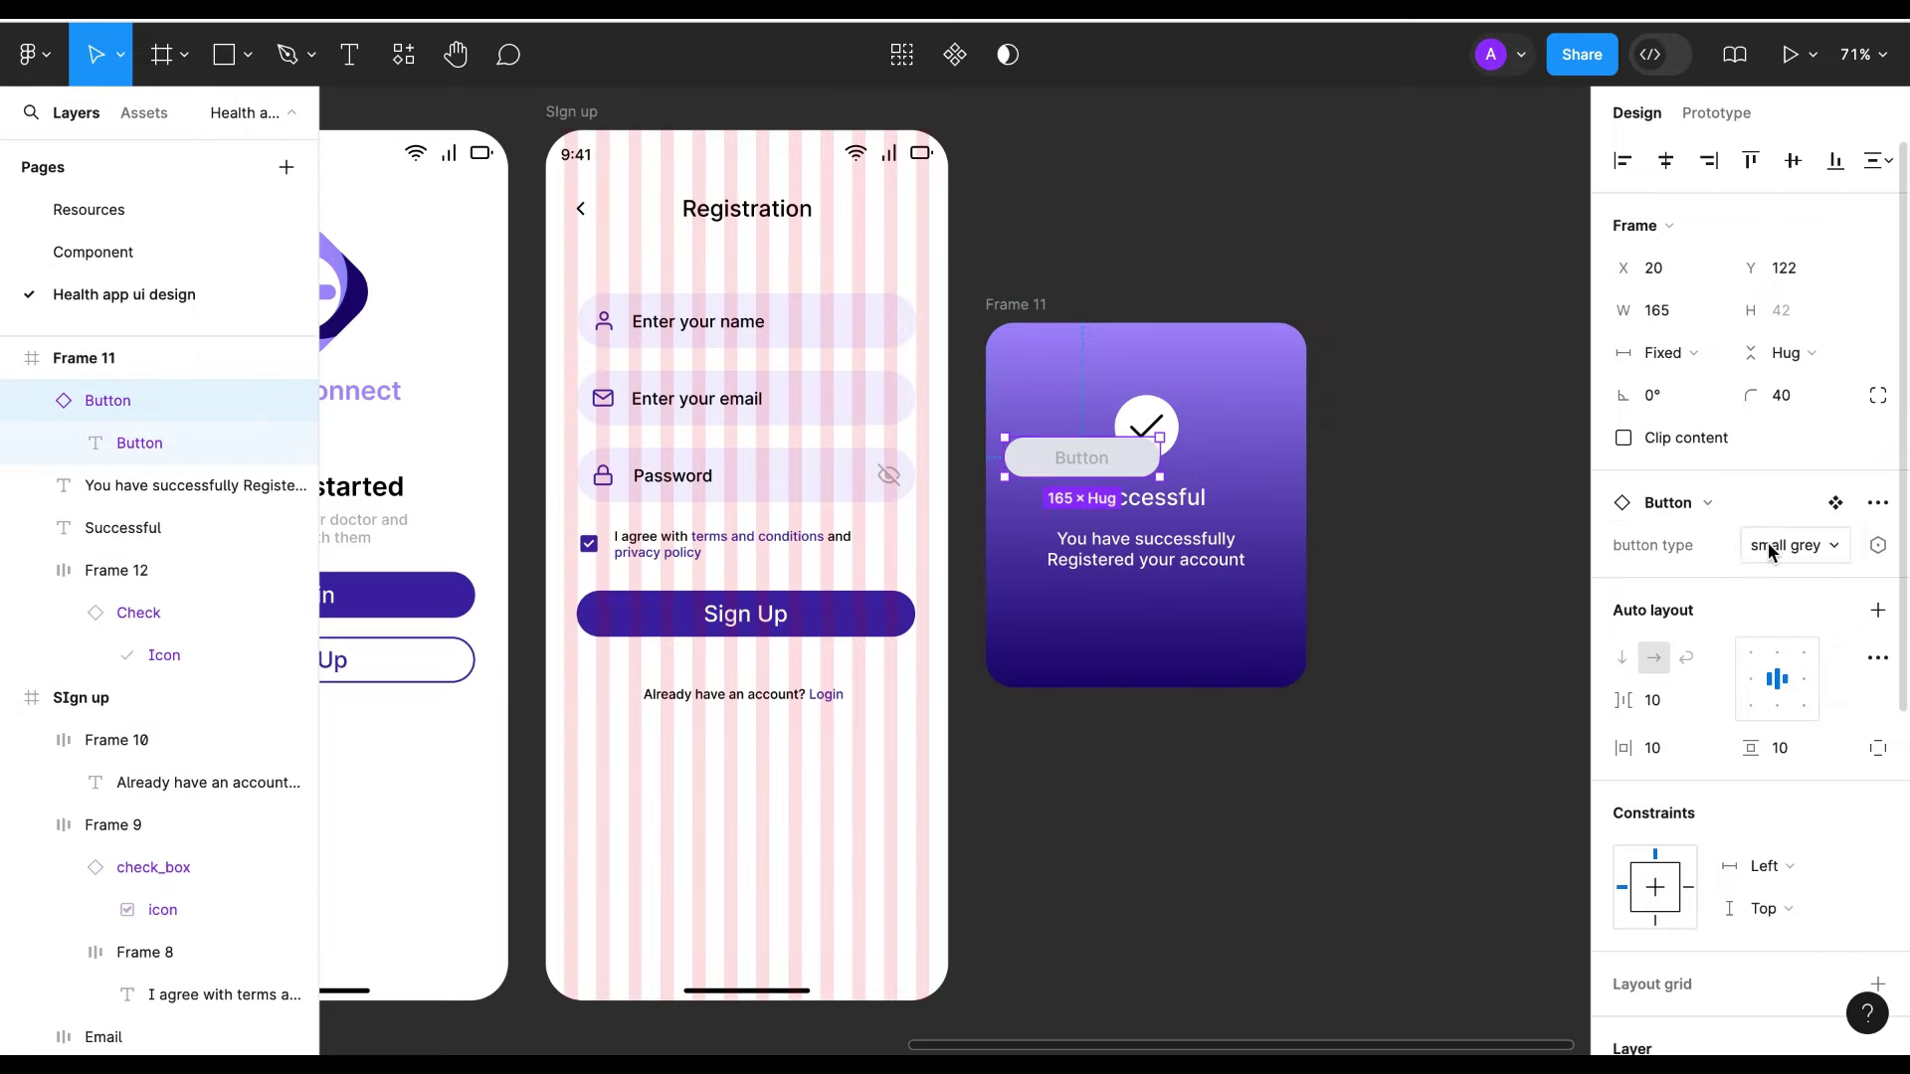
click(1771, 546)
click(1686, 515)
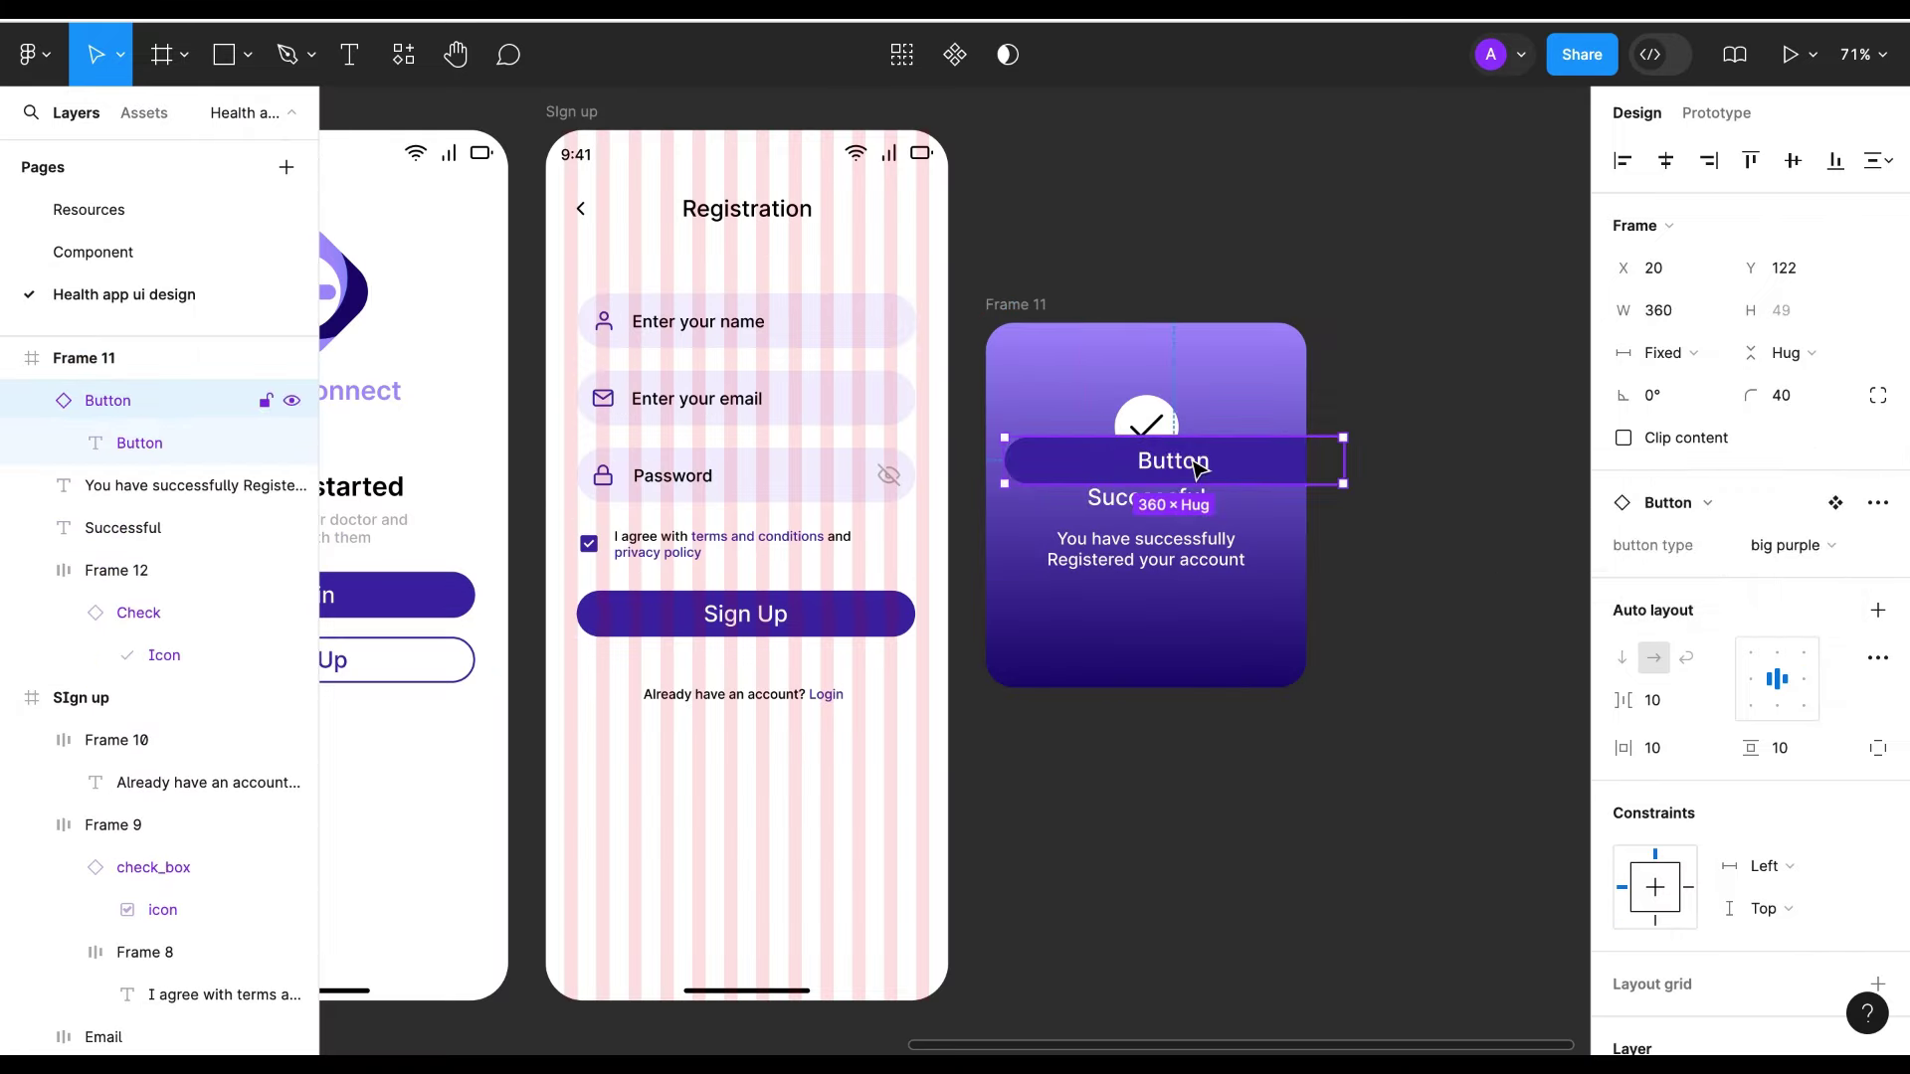
drag(1154, 457, 1174, 642)
click(1811, 545)
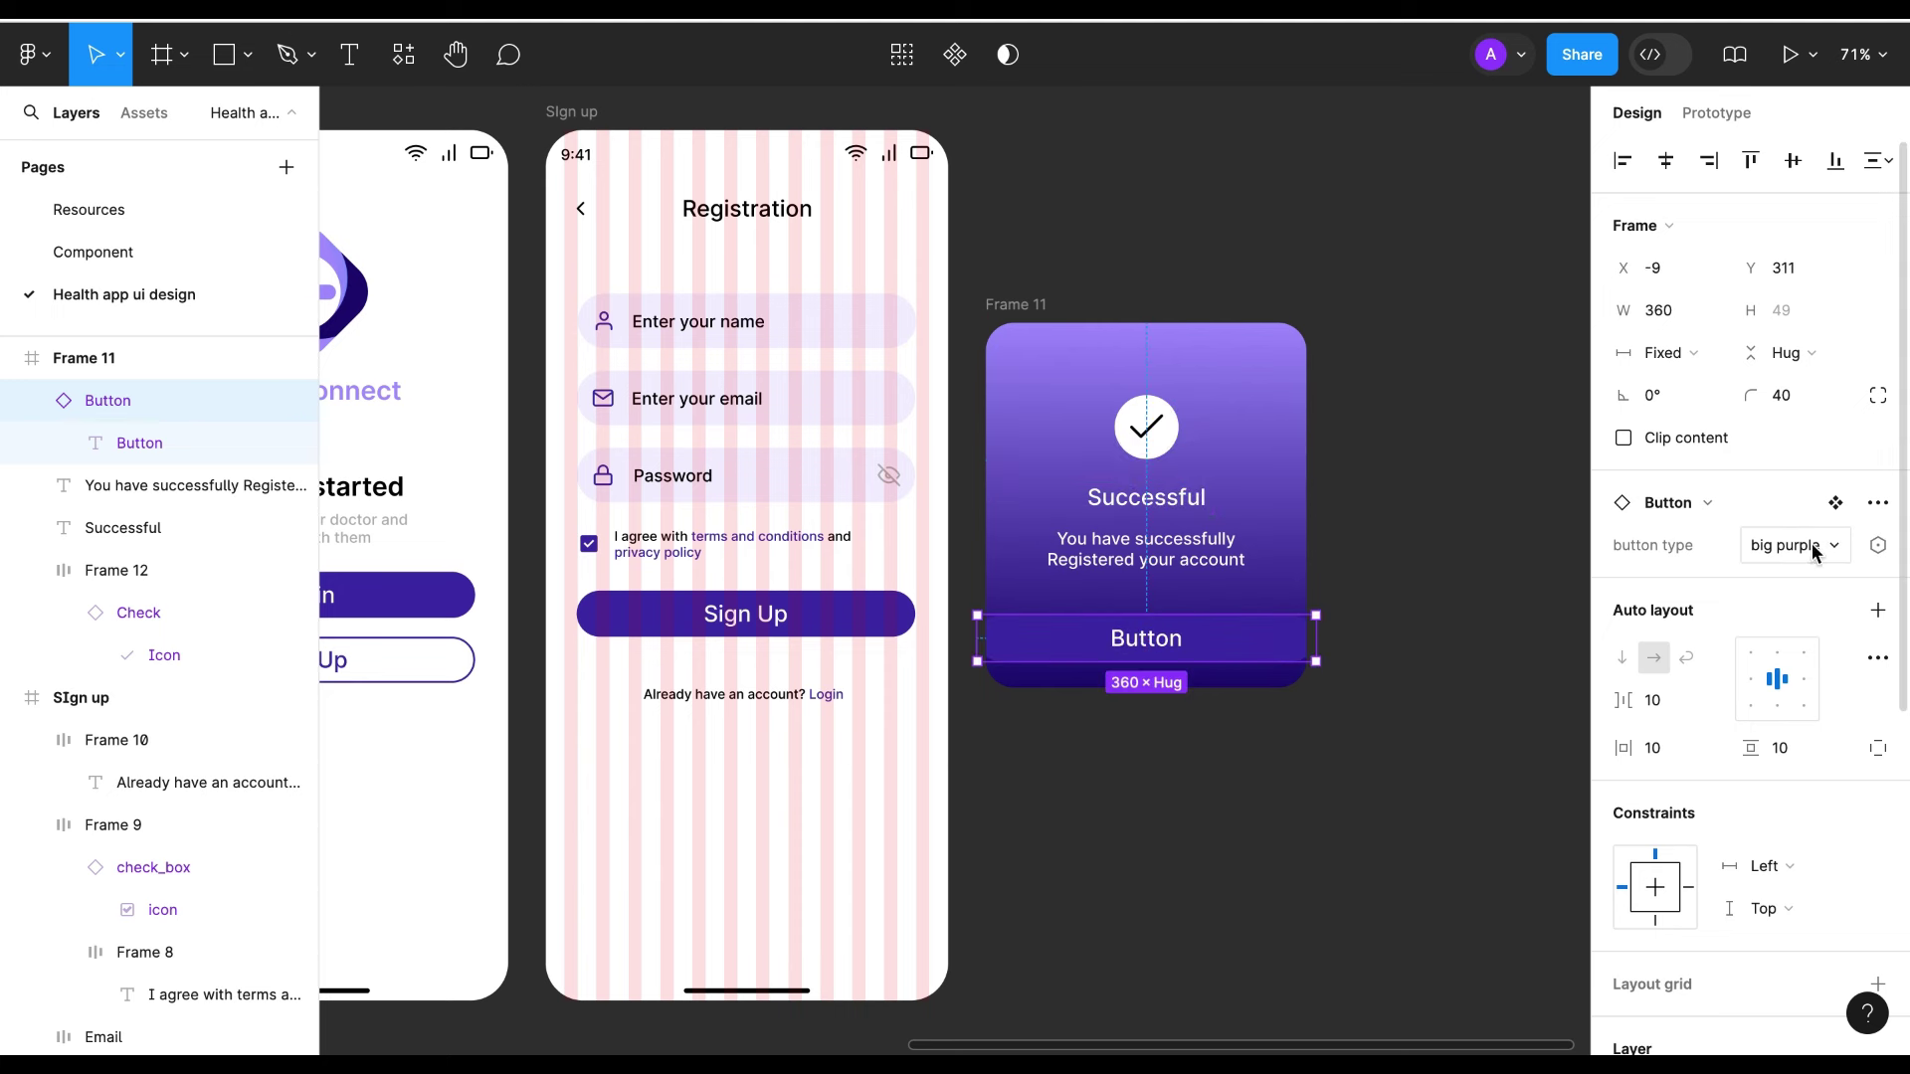
click(1721, 510)
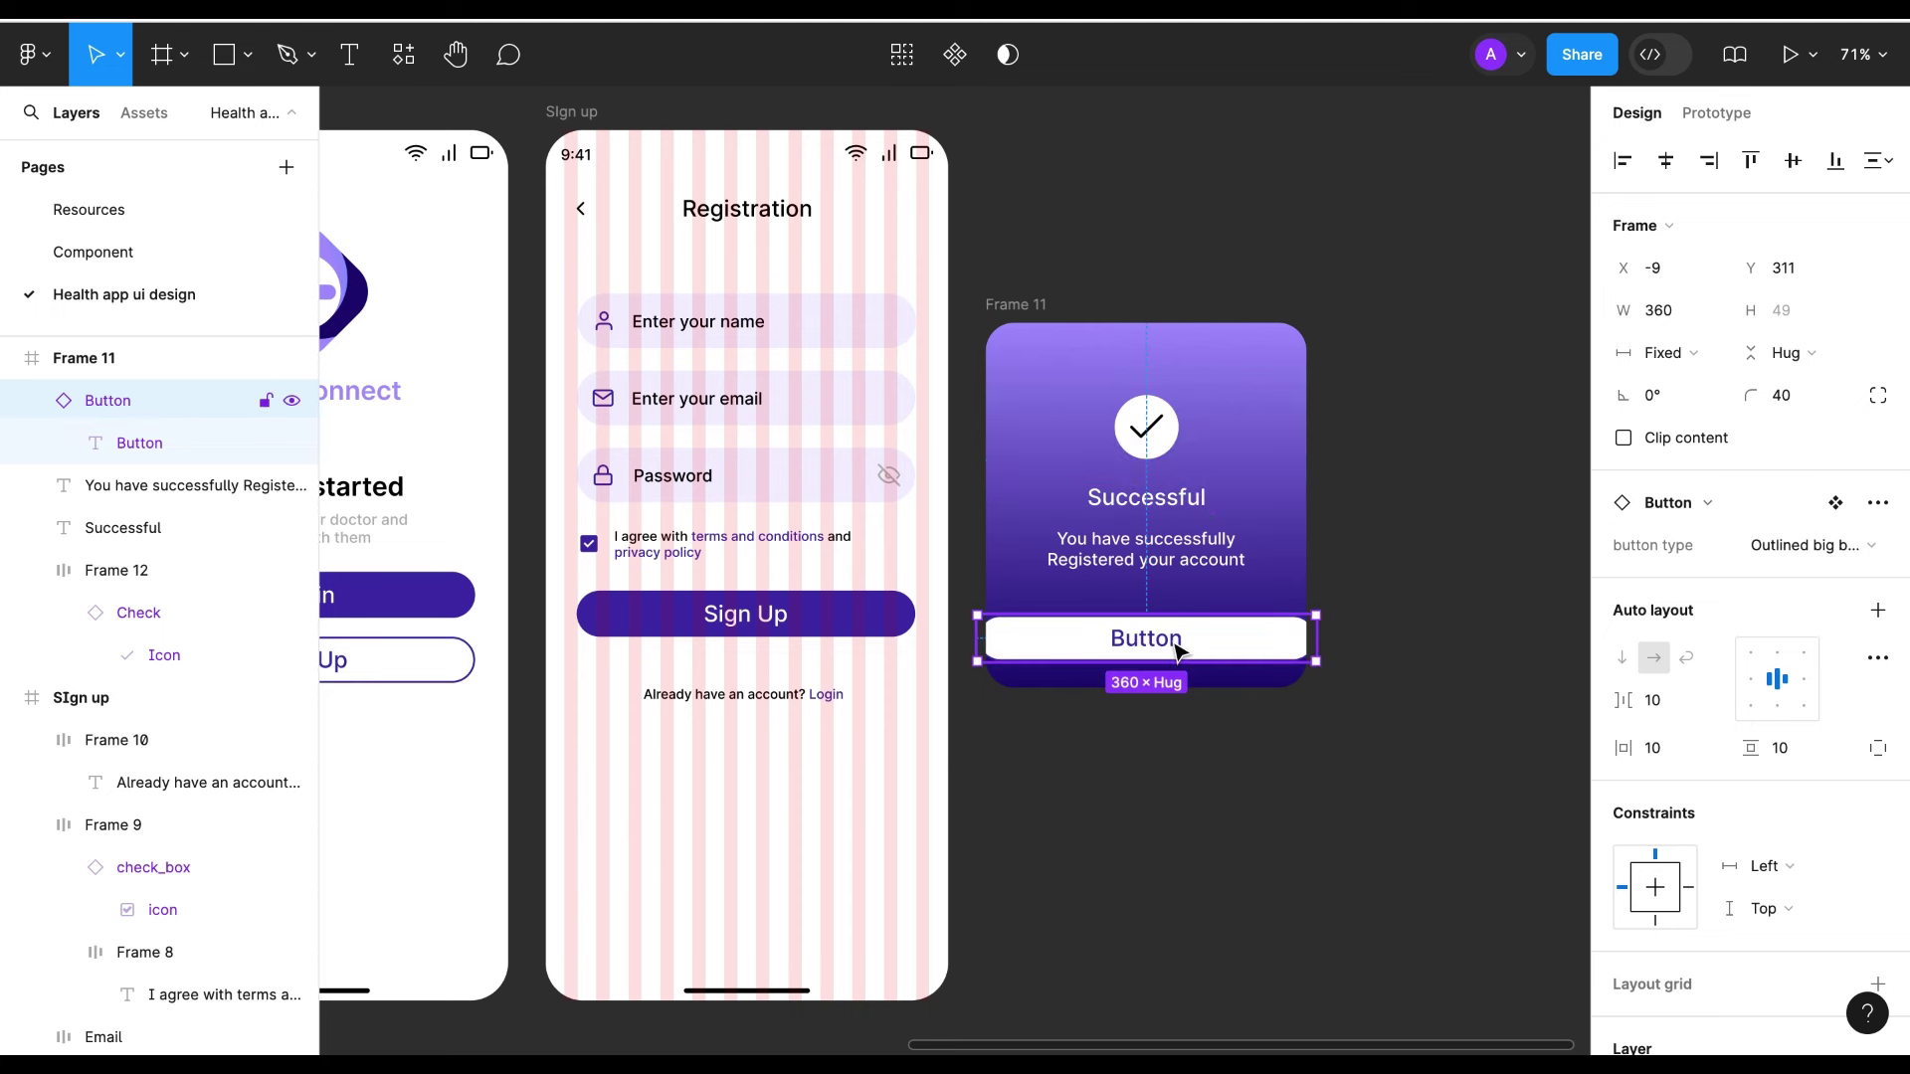
Narrow the button to about 288 wide and even out its side margins.
drag(984, 638, 1012, 638)
drag(1316, 639, 1275, 663)
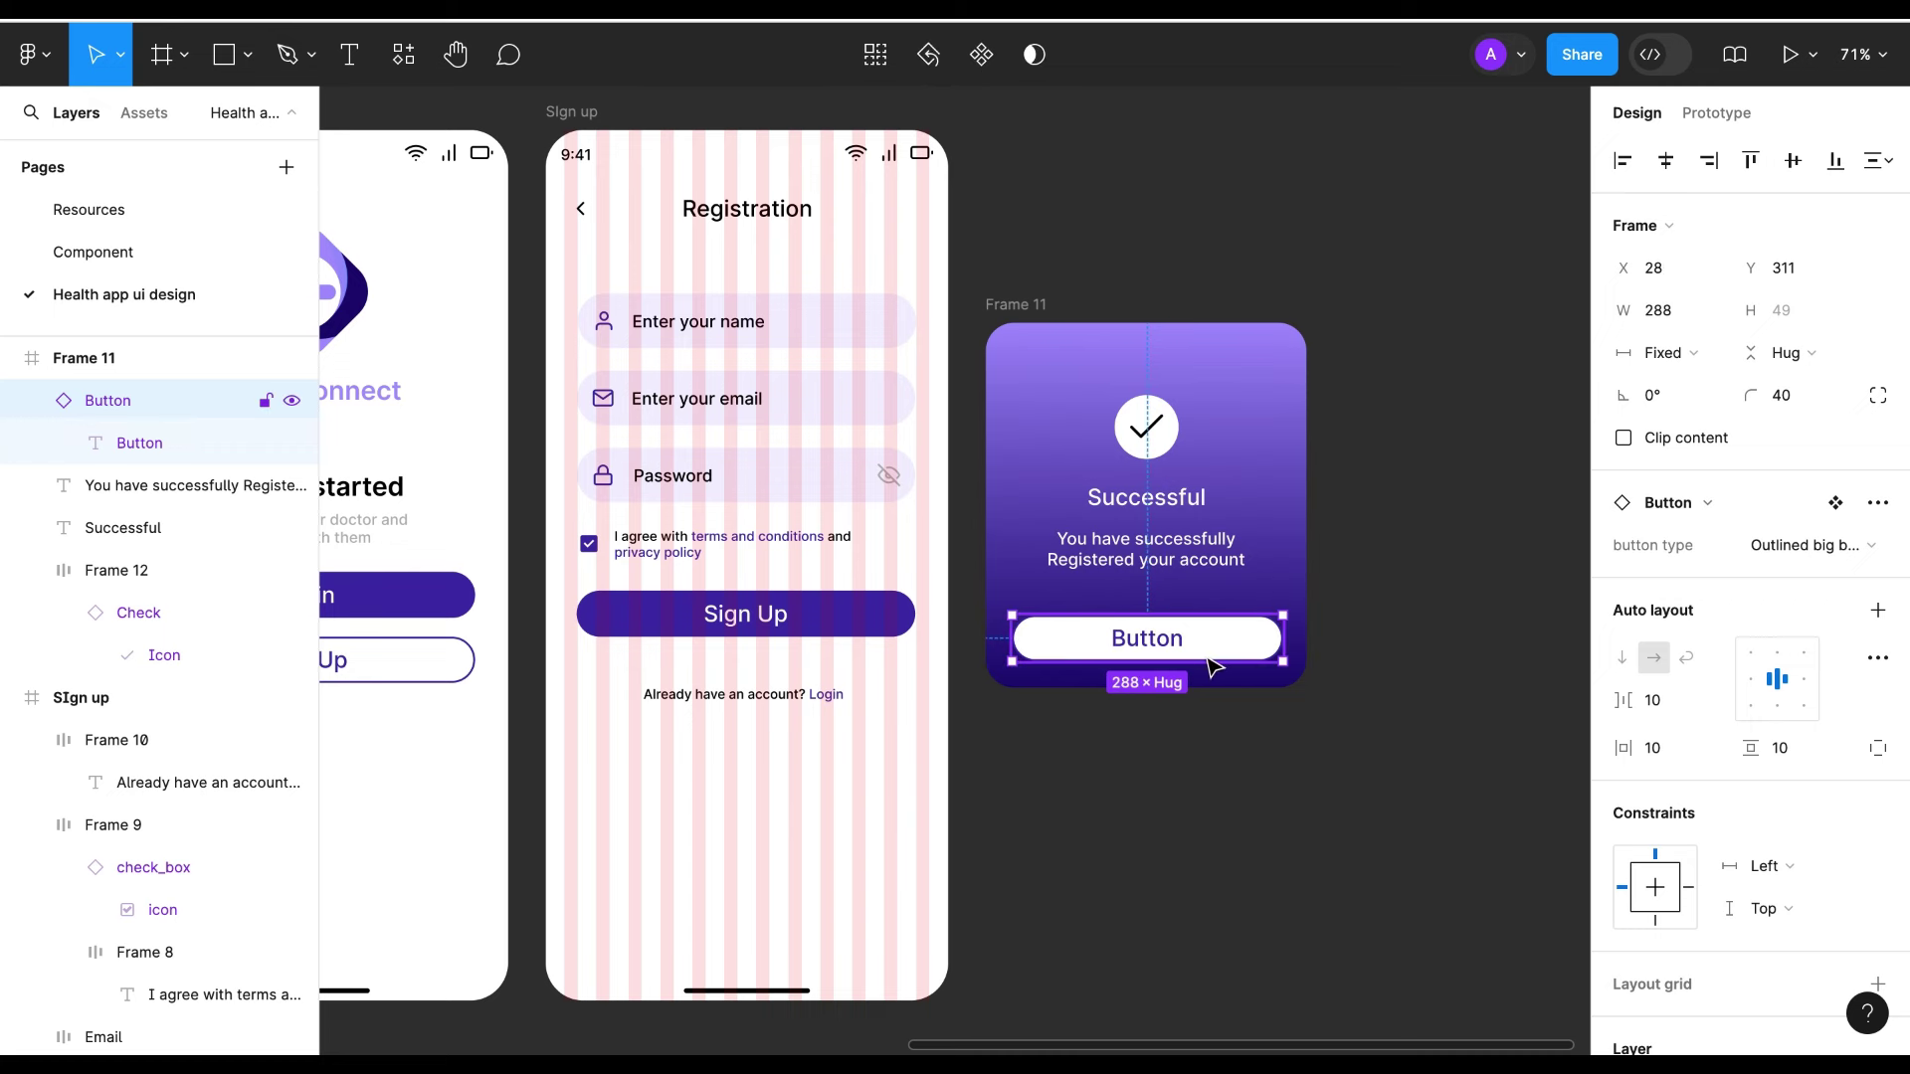
key(alt)
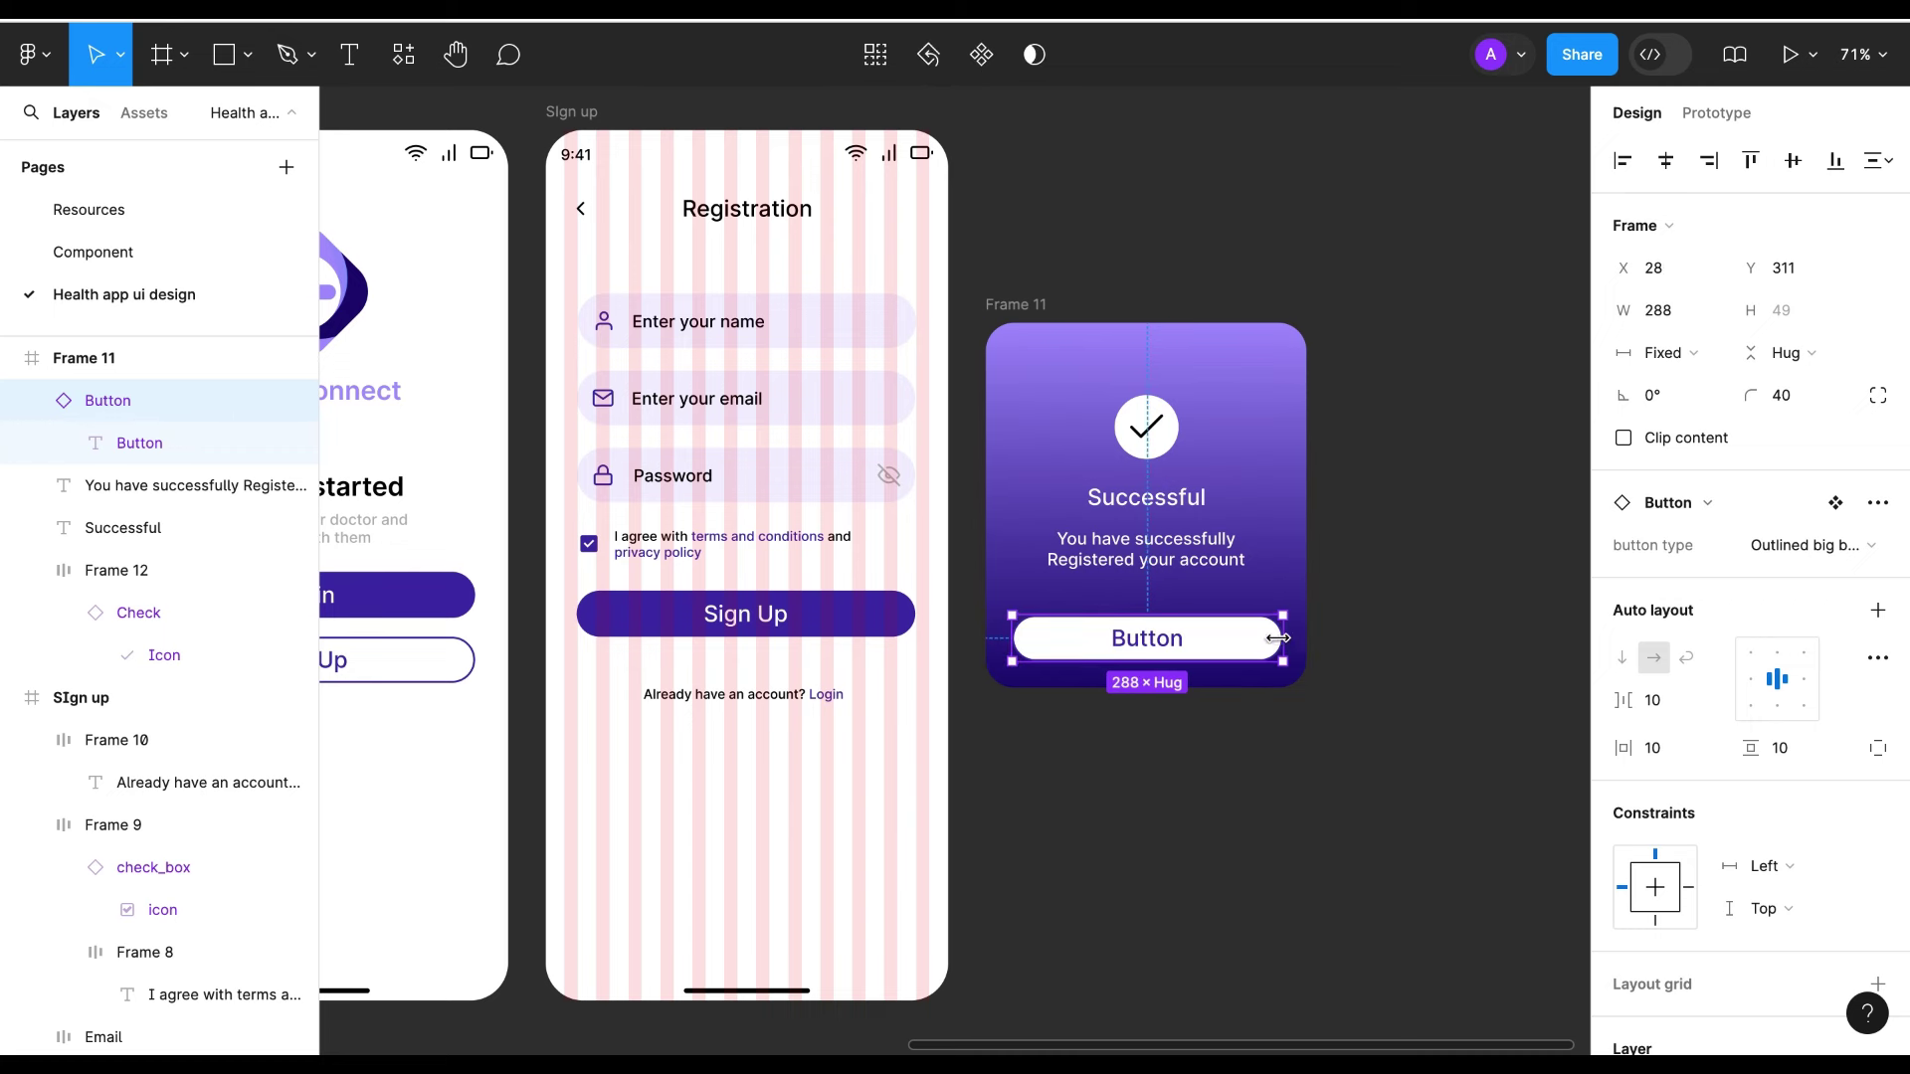
key(alt)
key(Right)
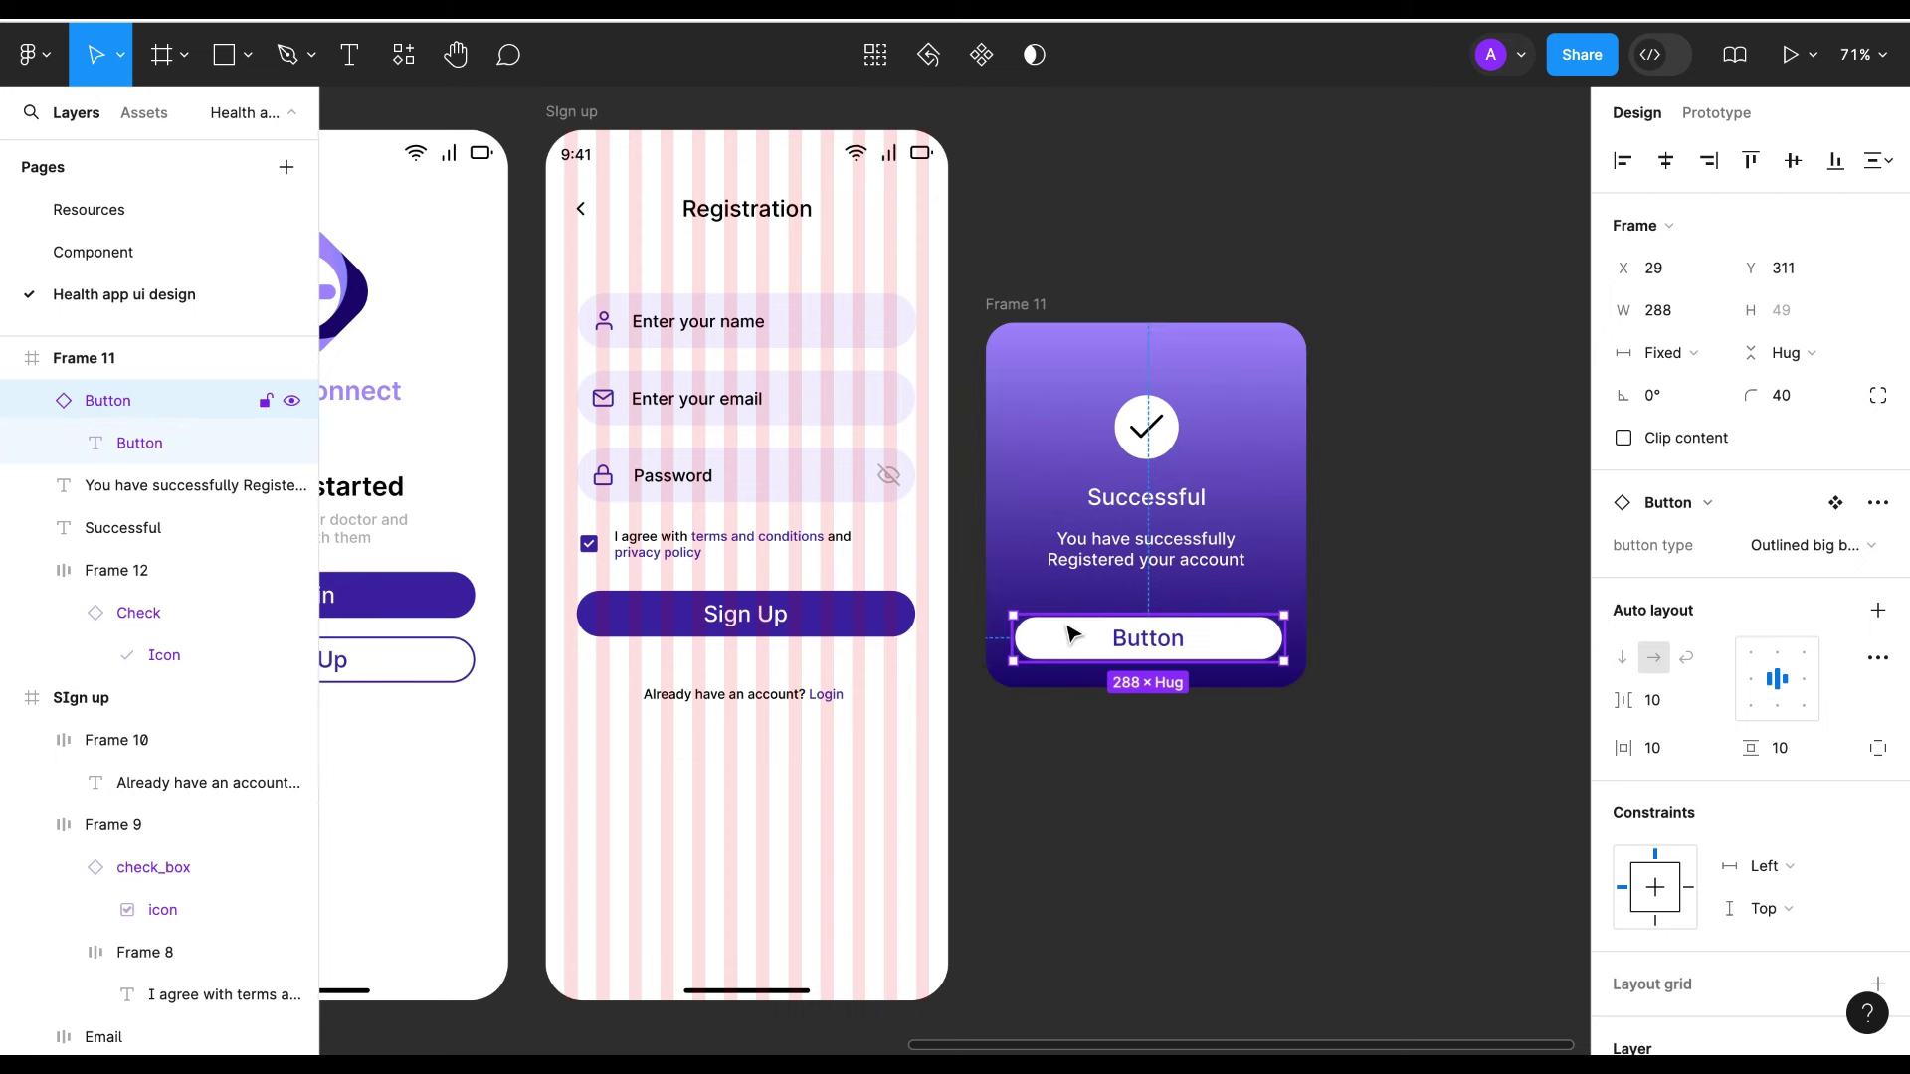
key(Left)
key(Left)
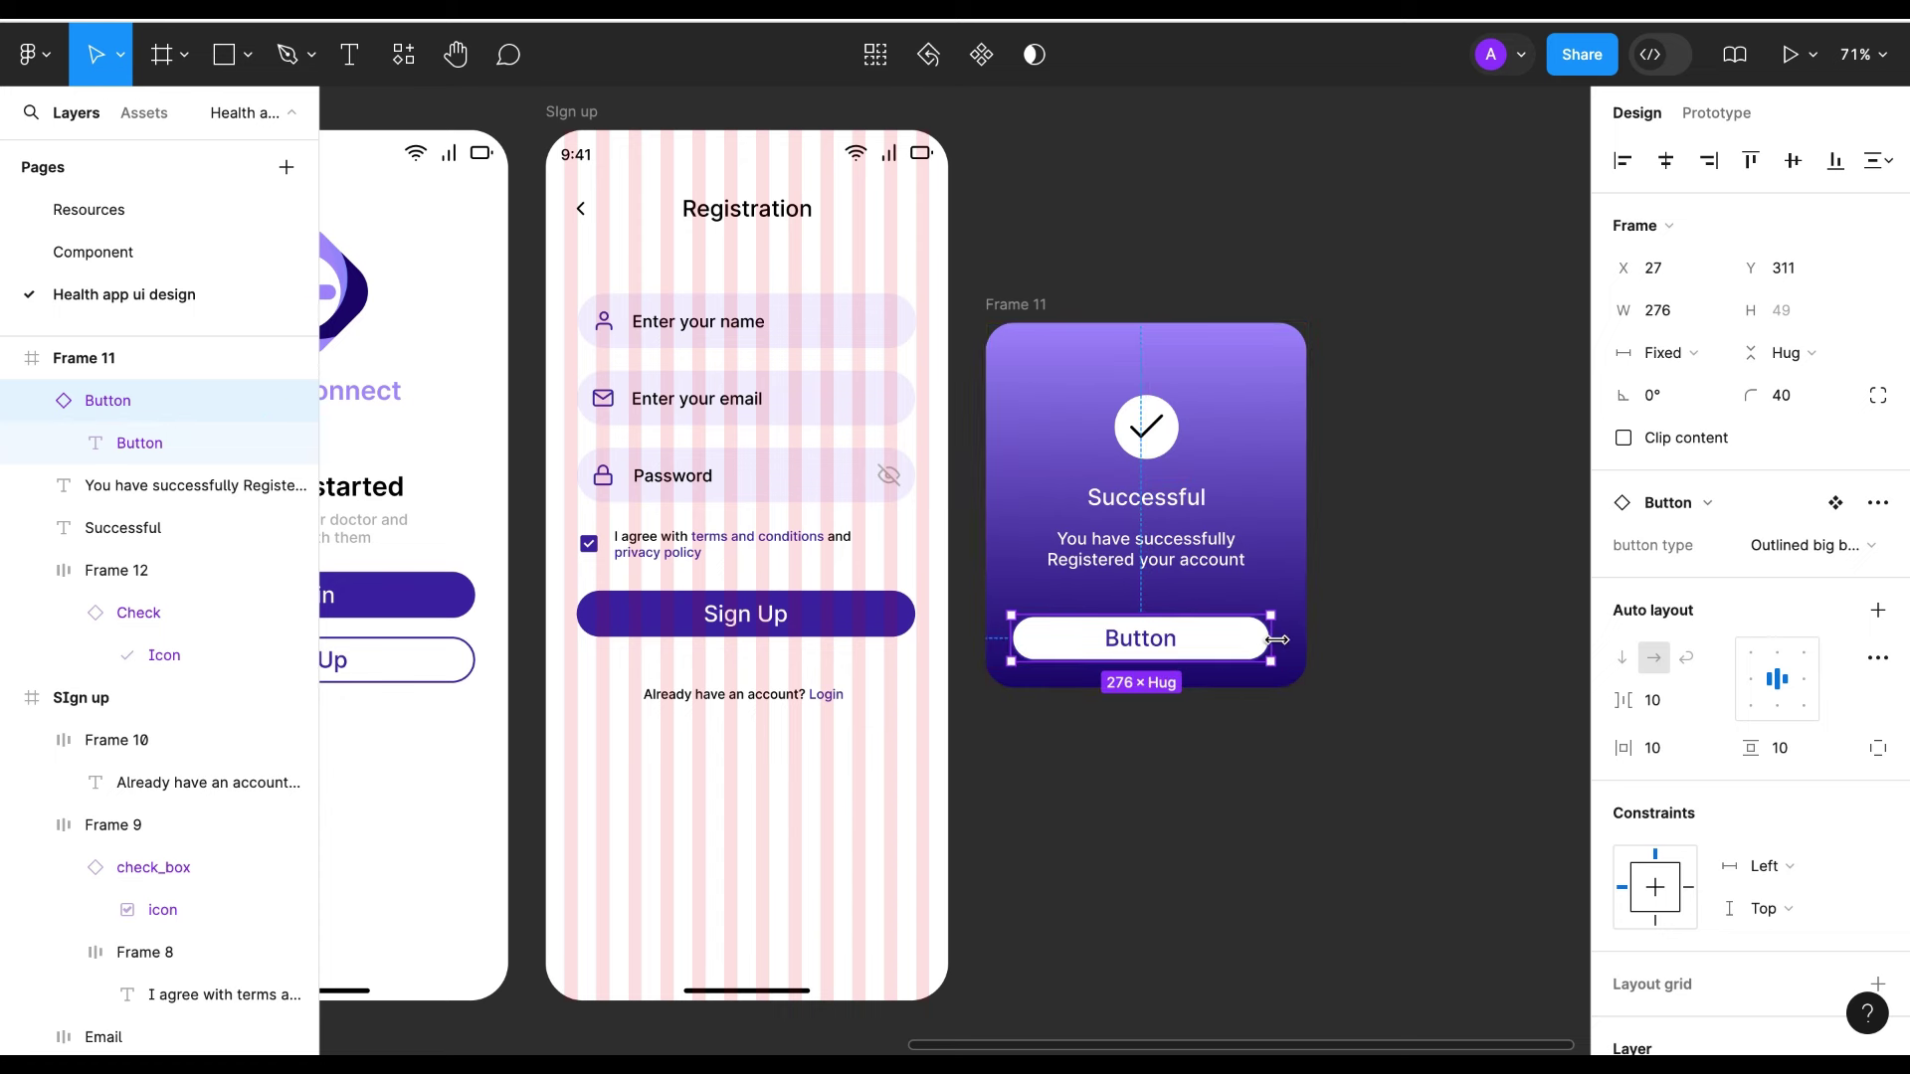
scroll(1268, 638, up, 5)
mouse_move(1260, 637)
mouse_down()
mouse_move(1281, 637)
mouse_move(1270, 624)
mouse_up()
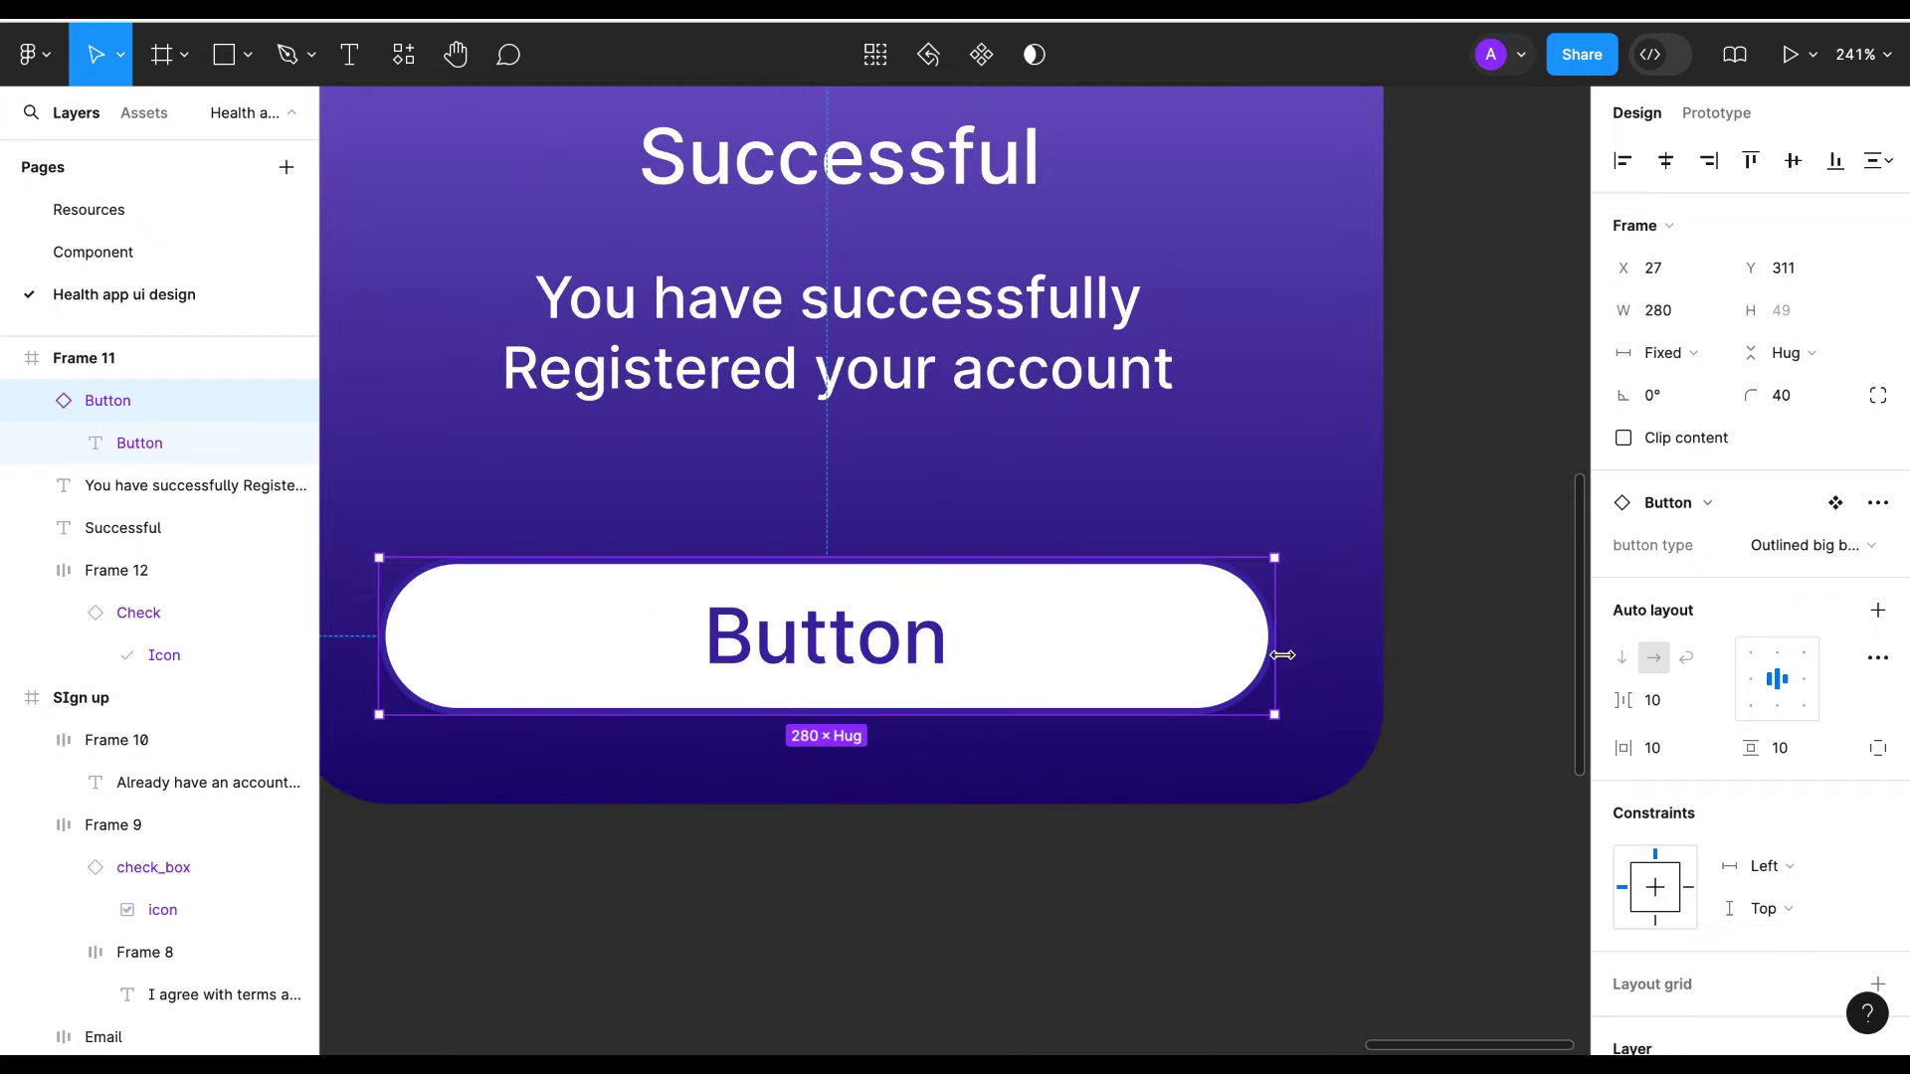
scroll(1353, 683, down, 4)
Show a 12-column layout grid on the card and widen the button to 287.
click(753, 311)
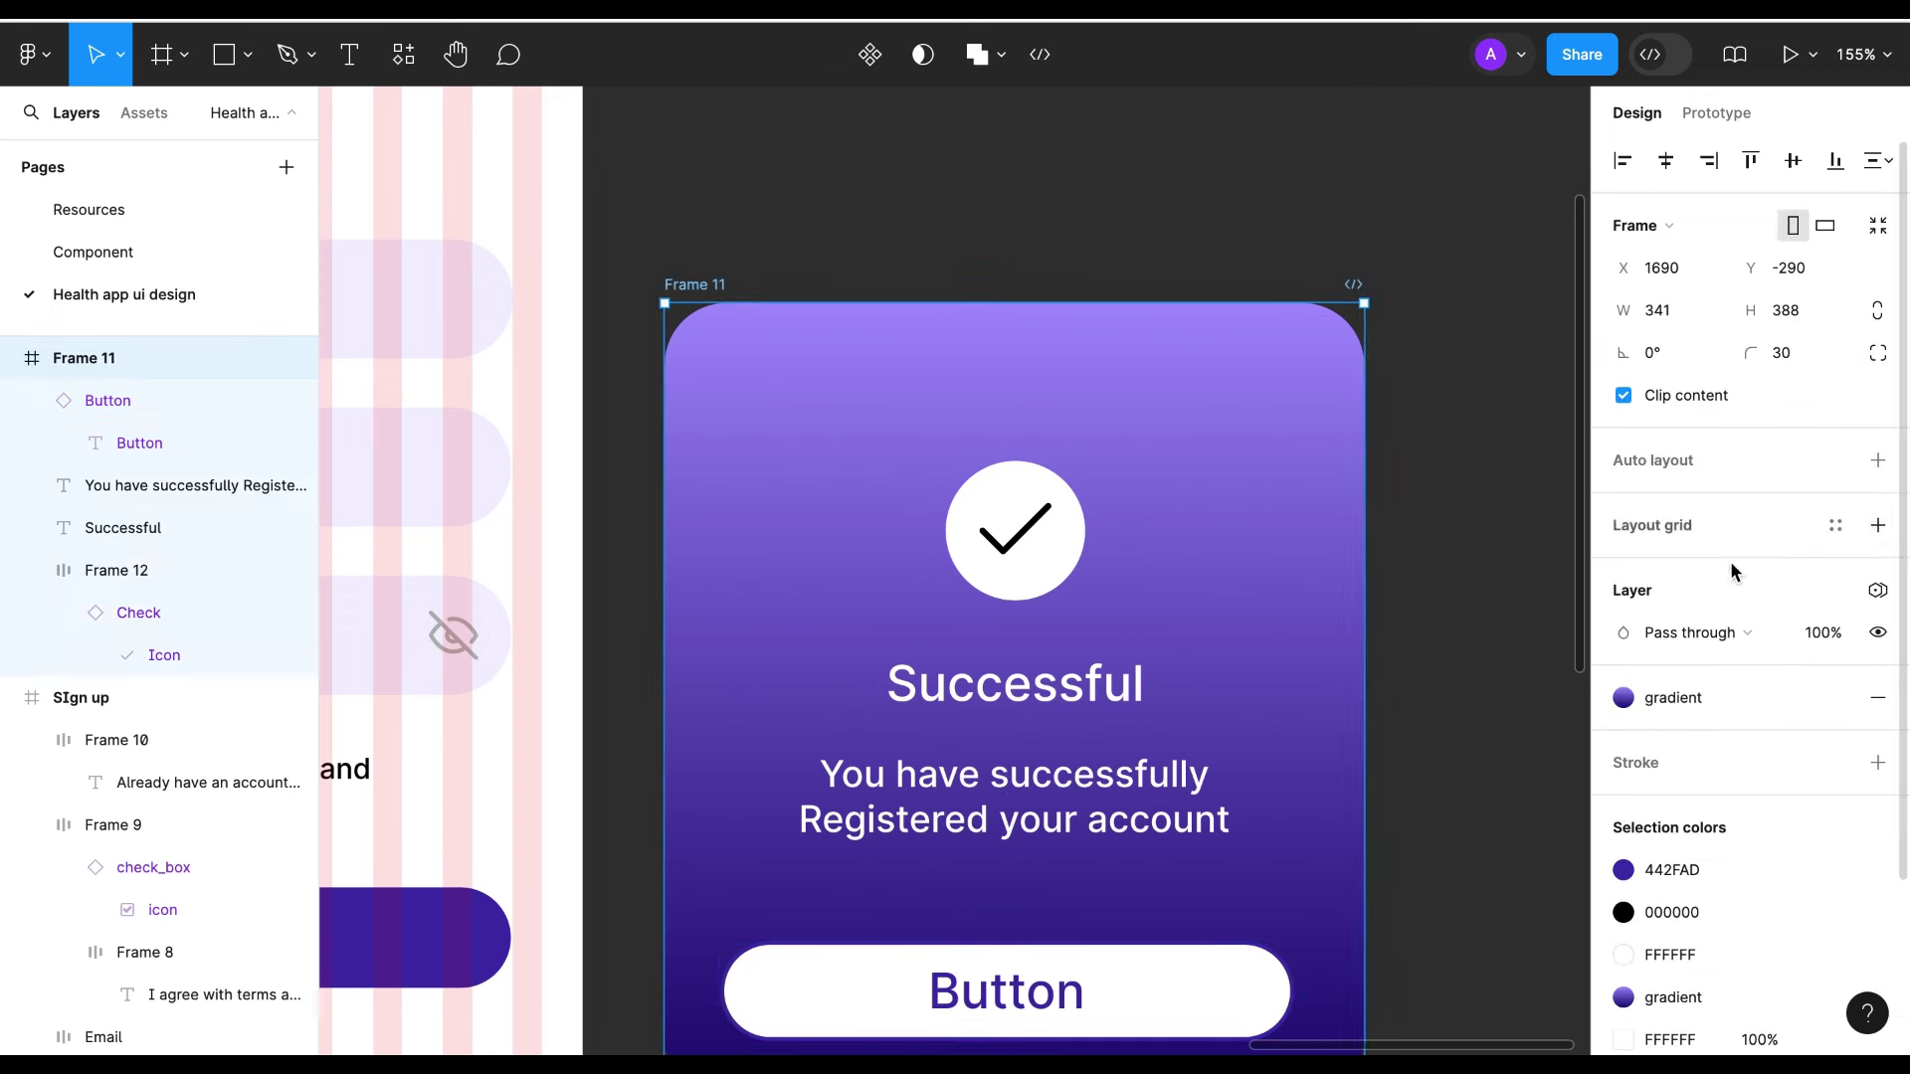
click(1879, 525)
scroll(1407, 716, down, 3)
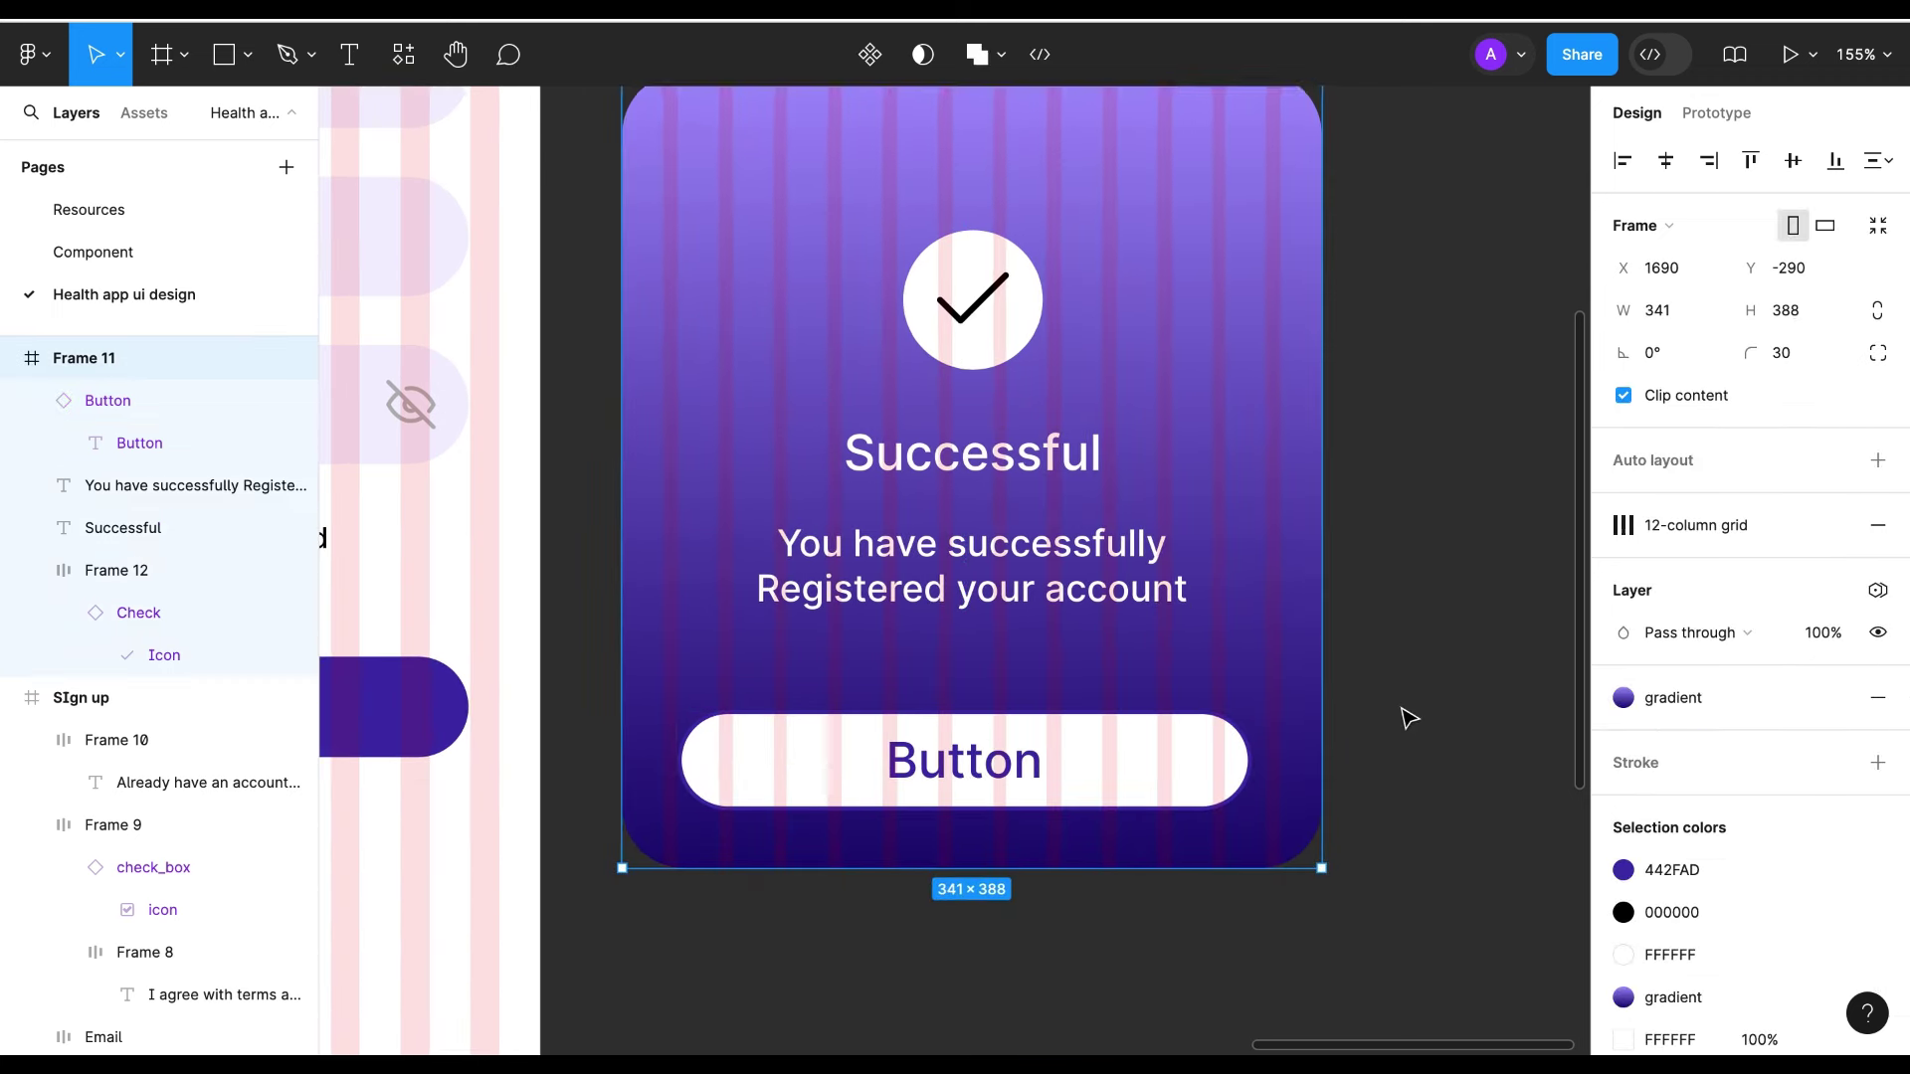
click(1252, 815)
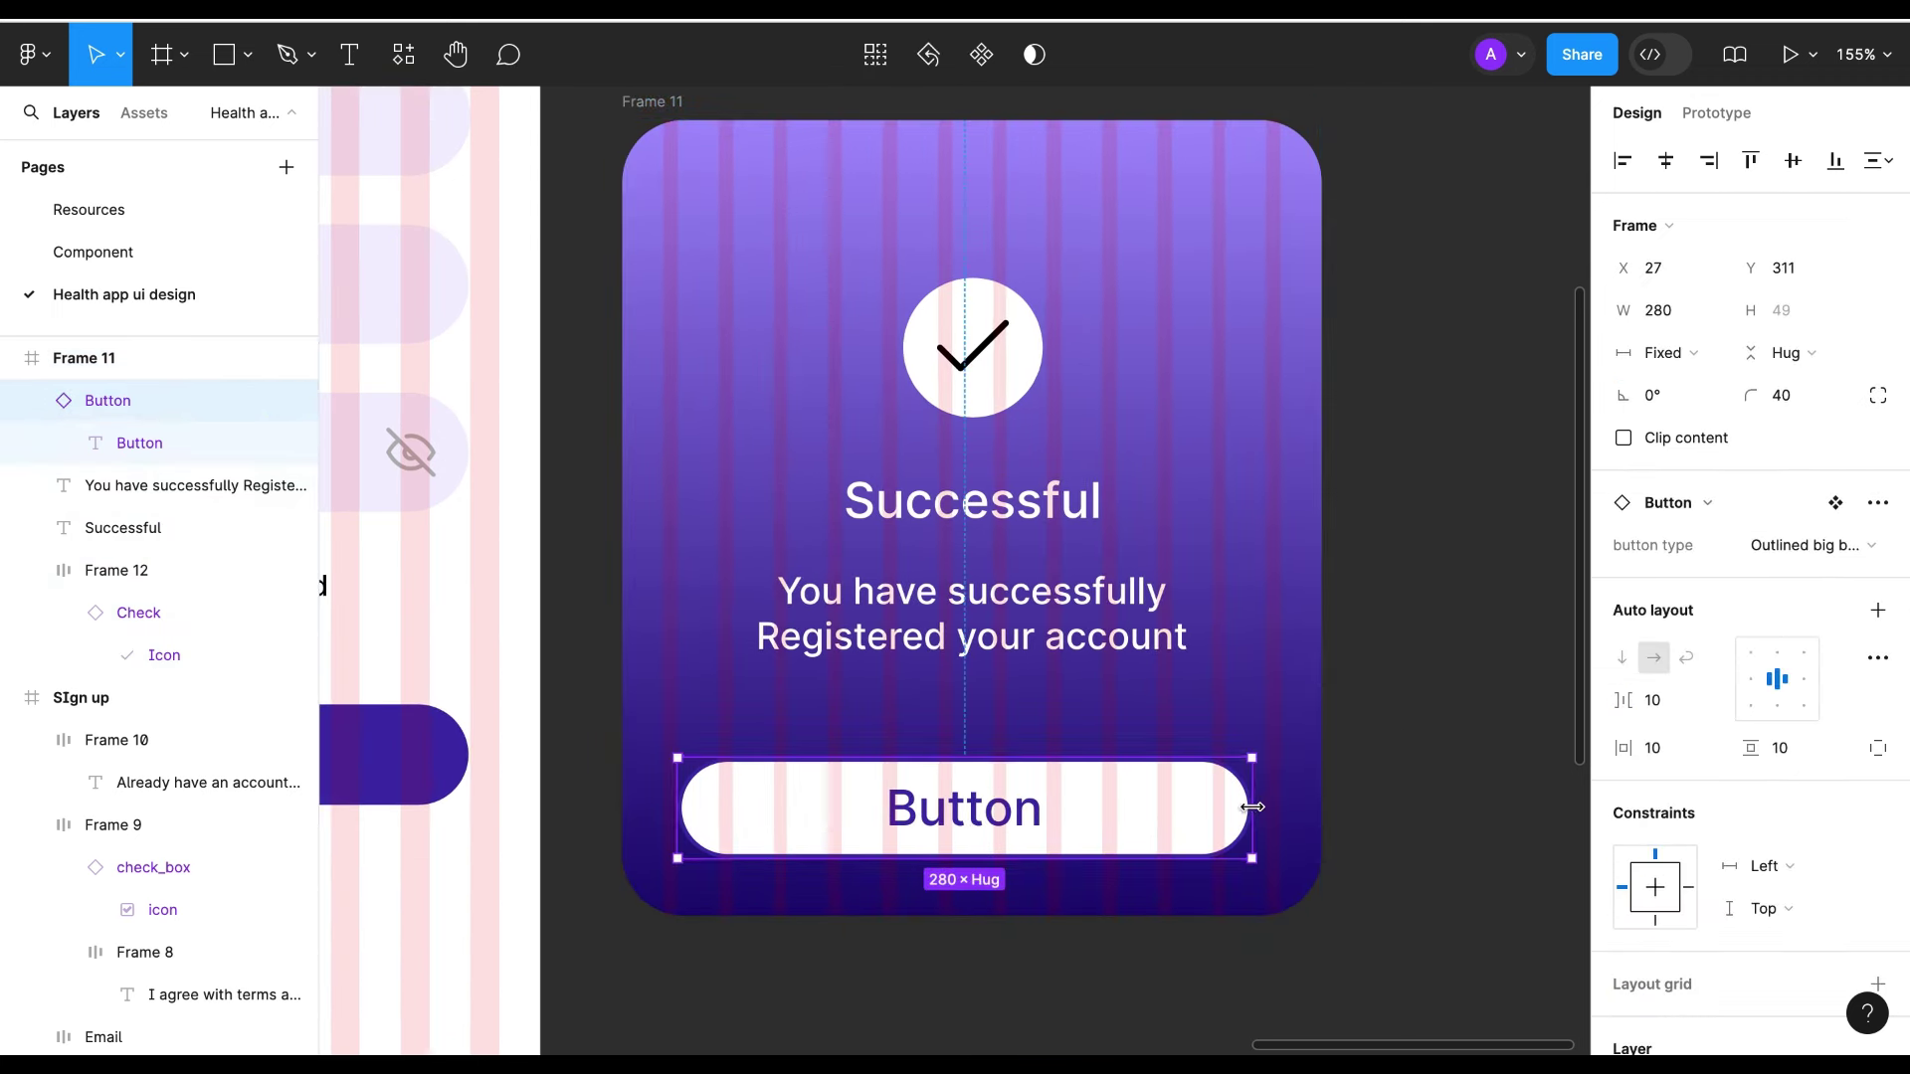
drag(1253, 808, 1267, 808)
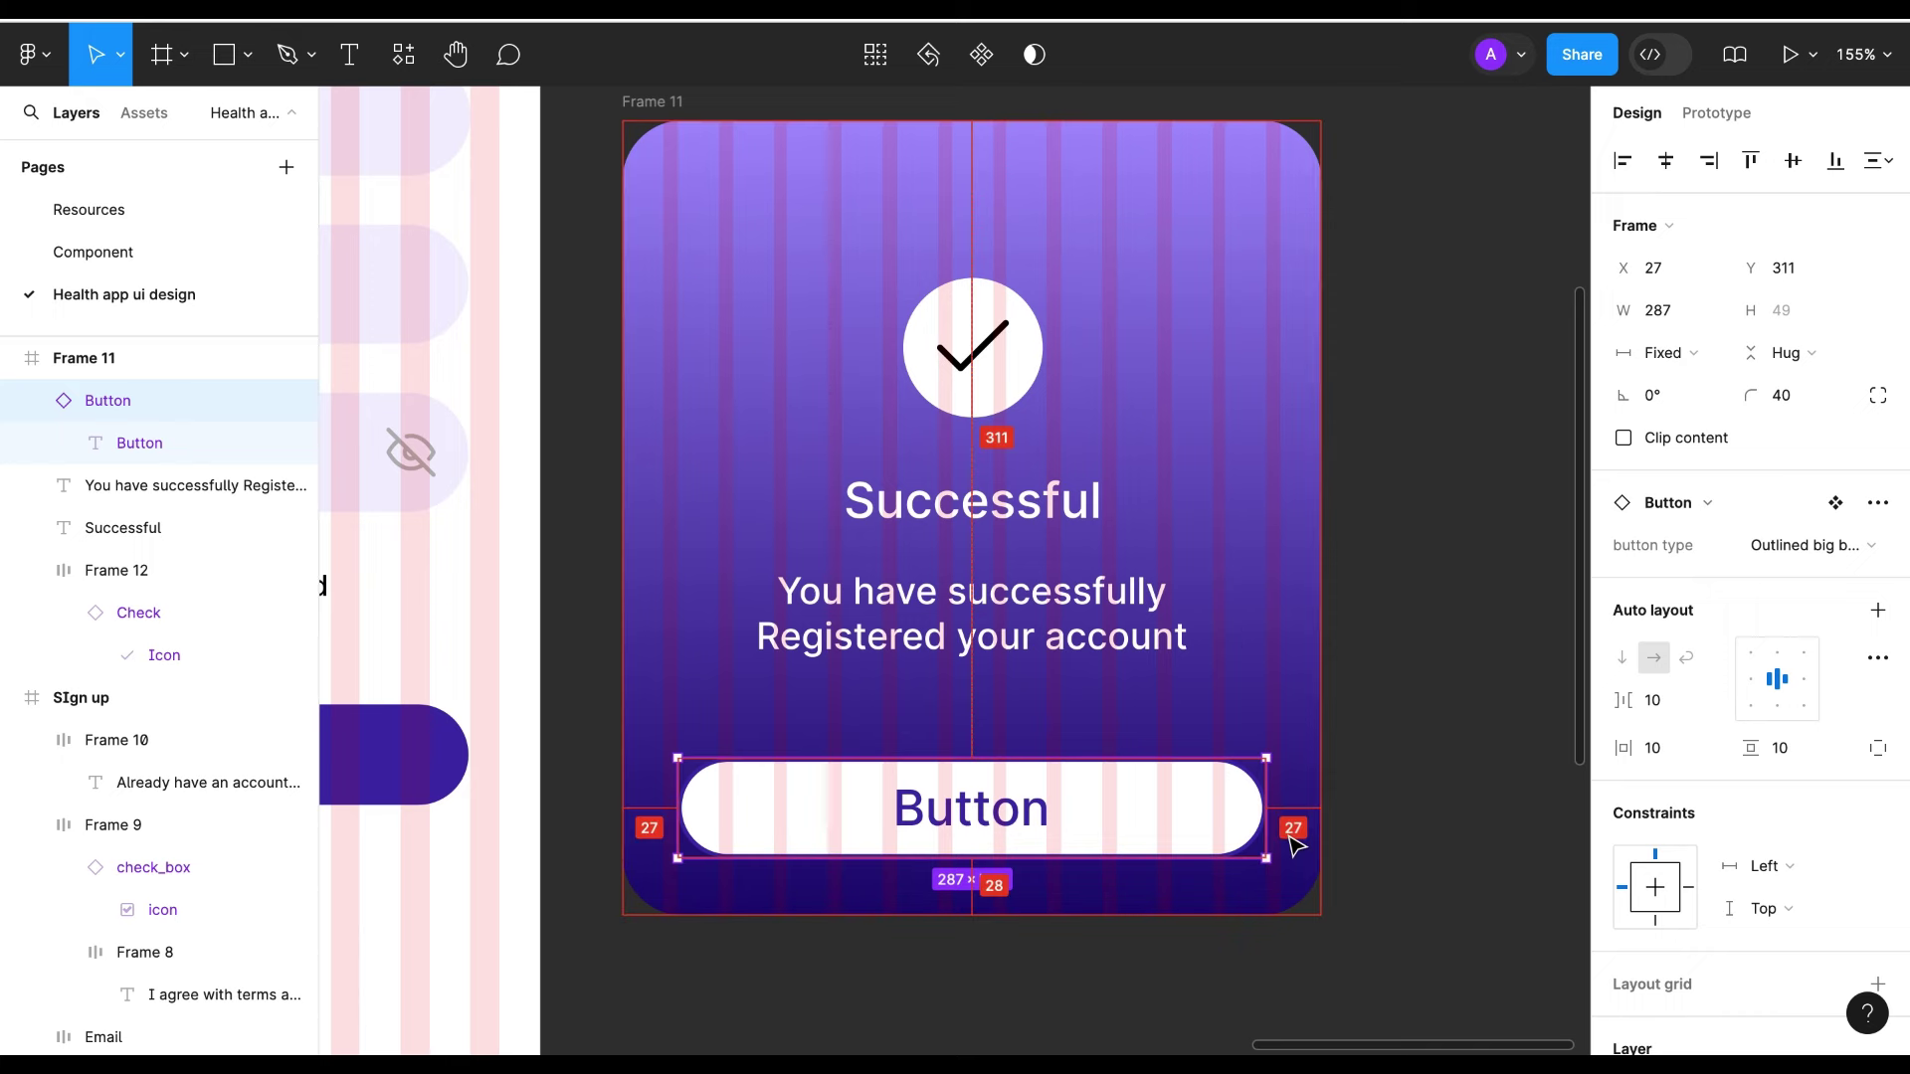
click(1374, 947)
Change the button's label to Home.
ctrl+scroll(1374, 947, down, 2)
double_click(1007, 828)
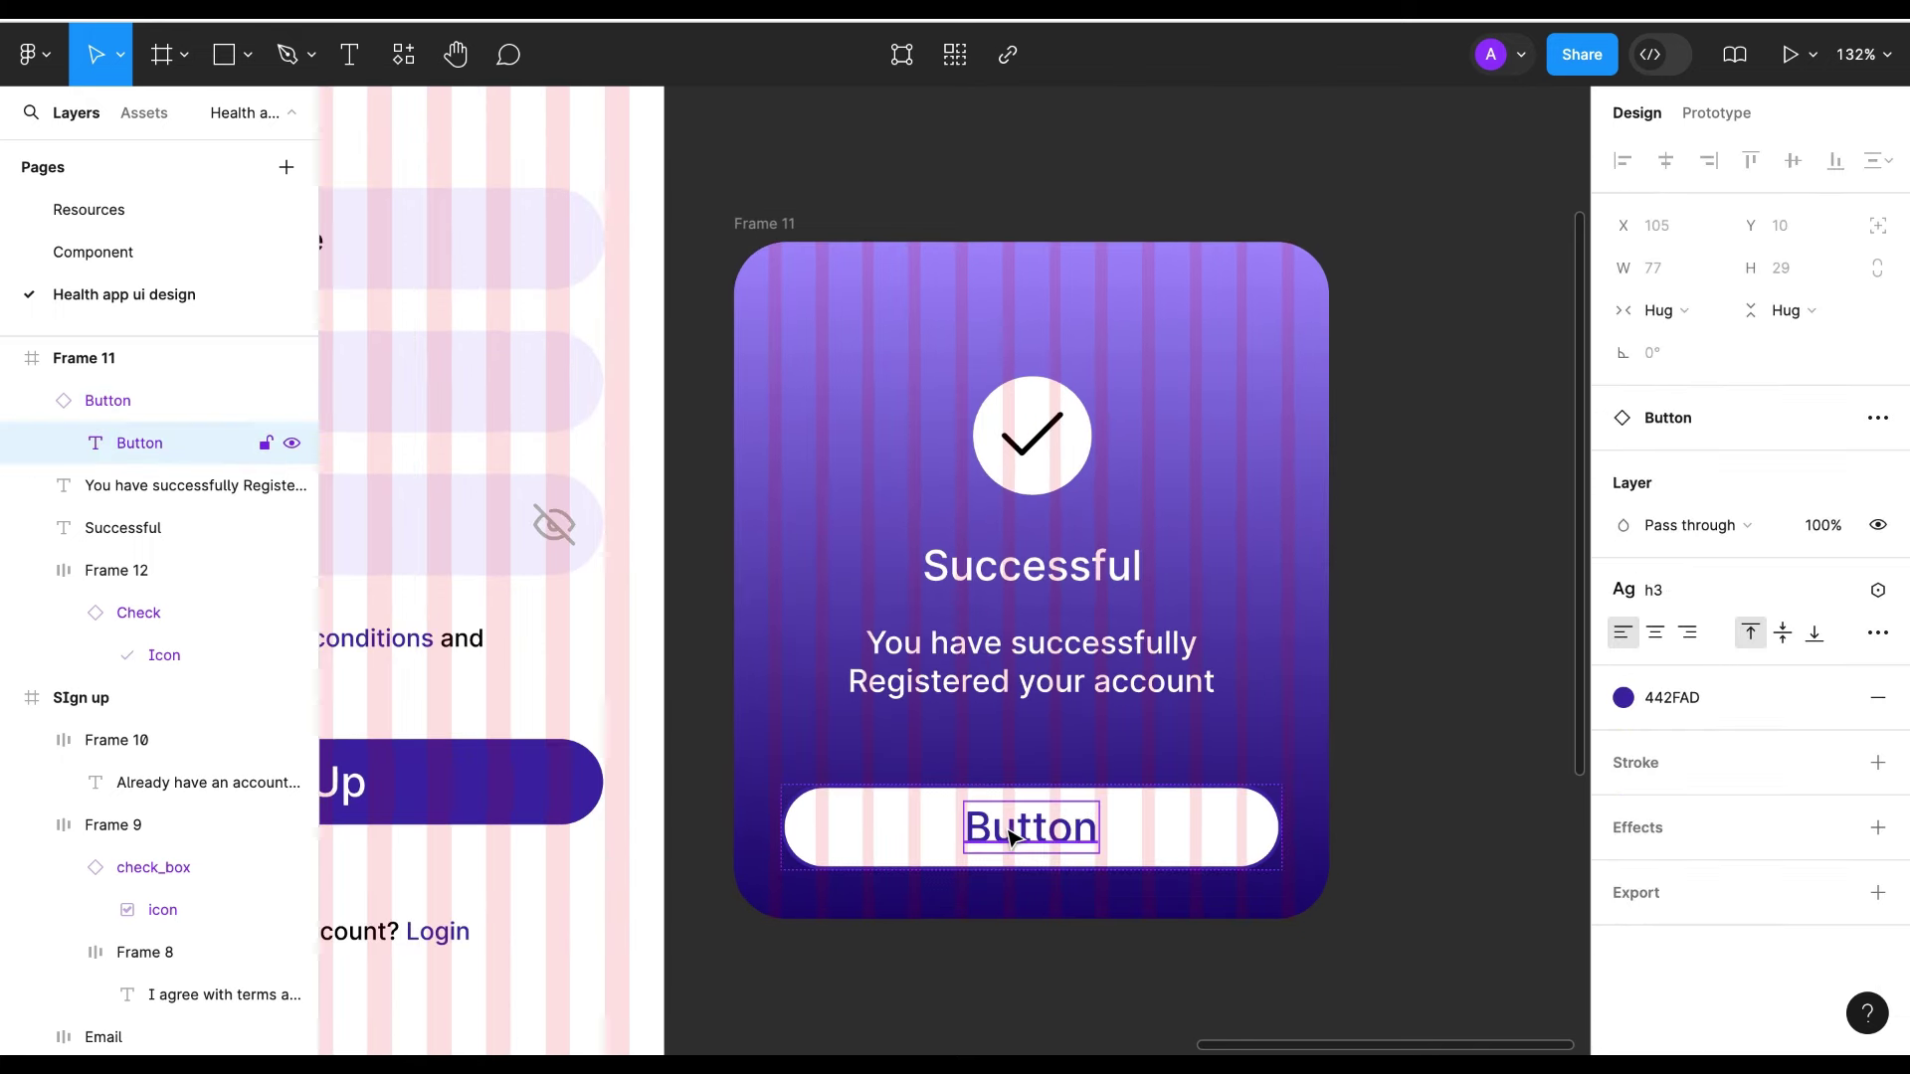
text(Home)
click(759, 230)
key(Escape)
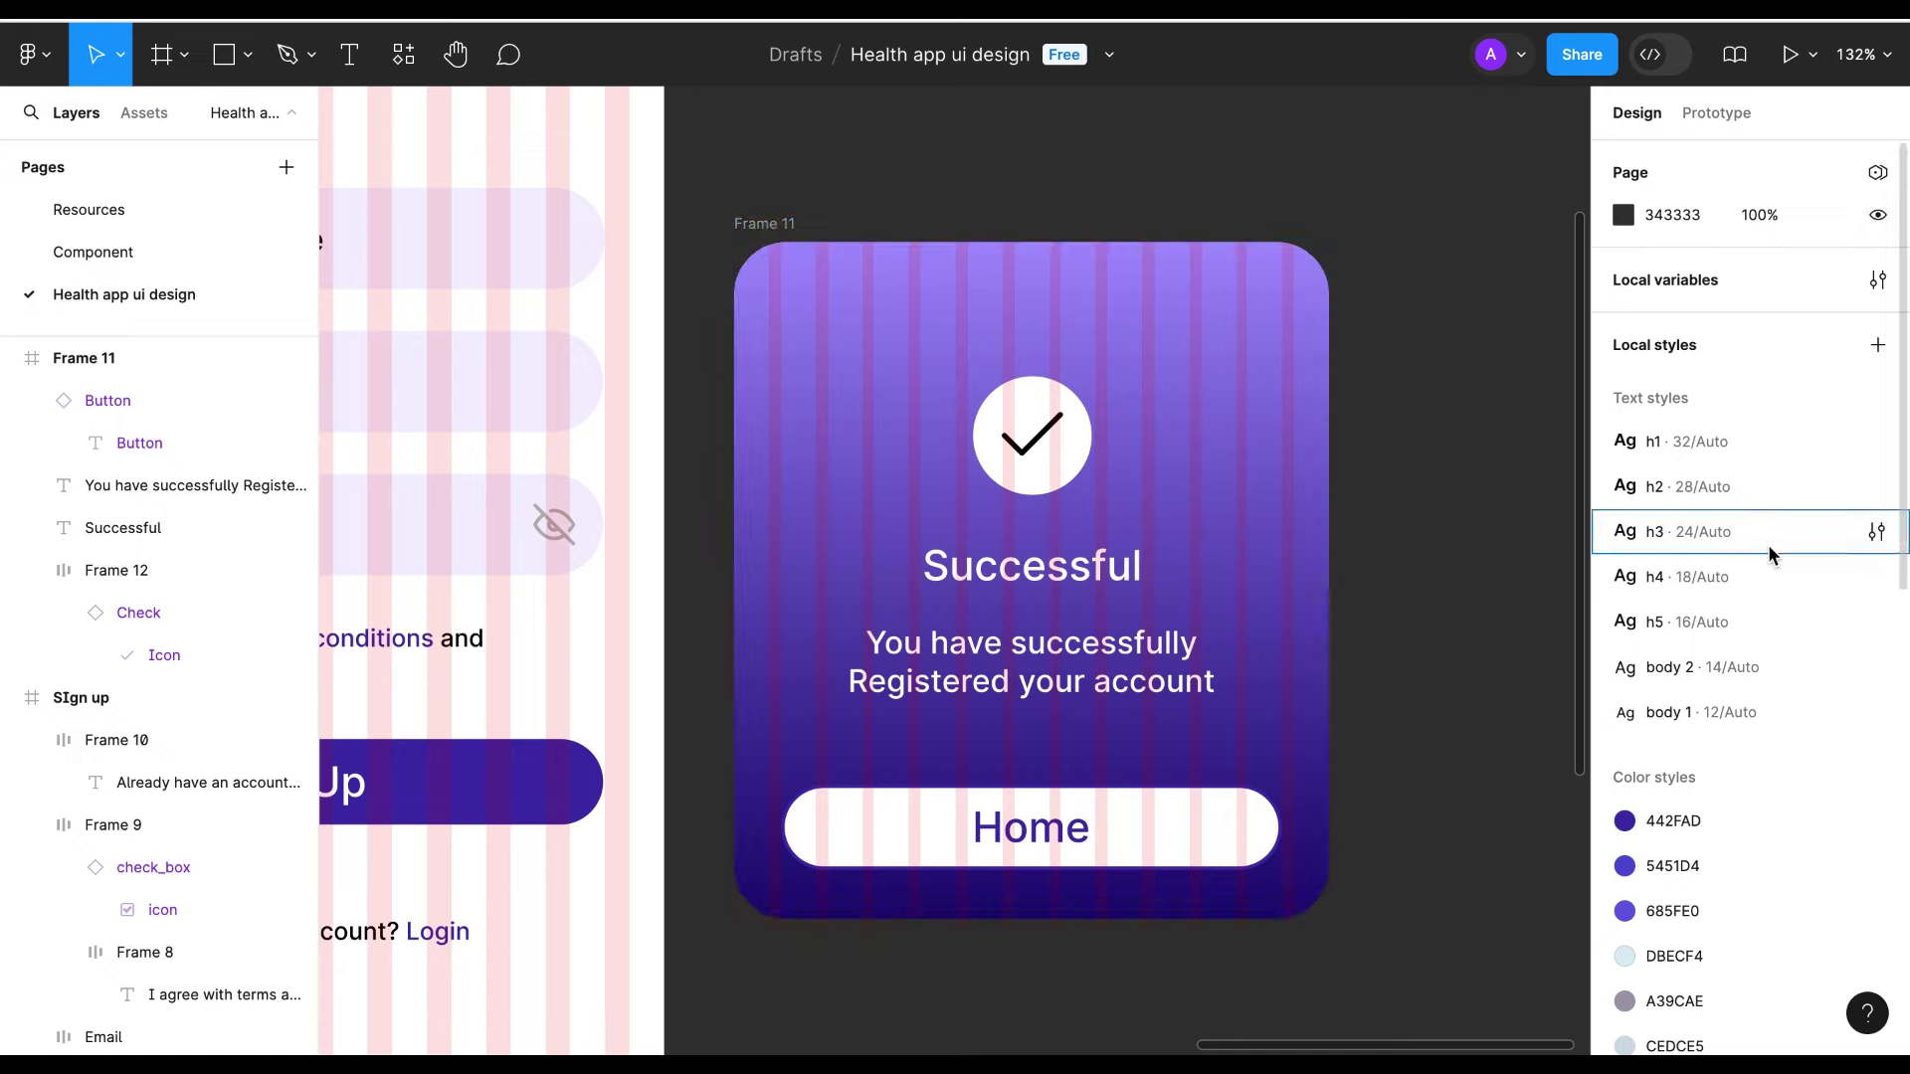
click(759, 230)
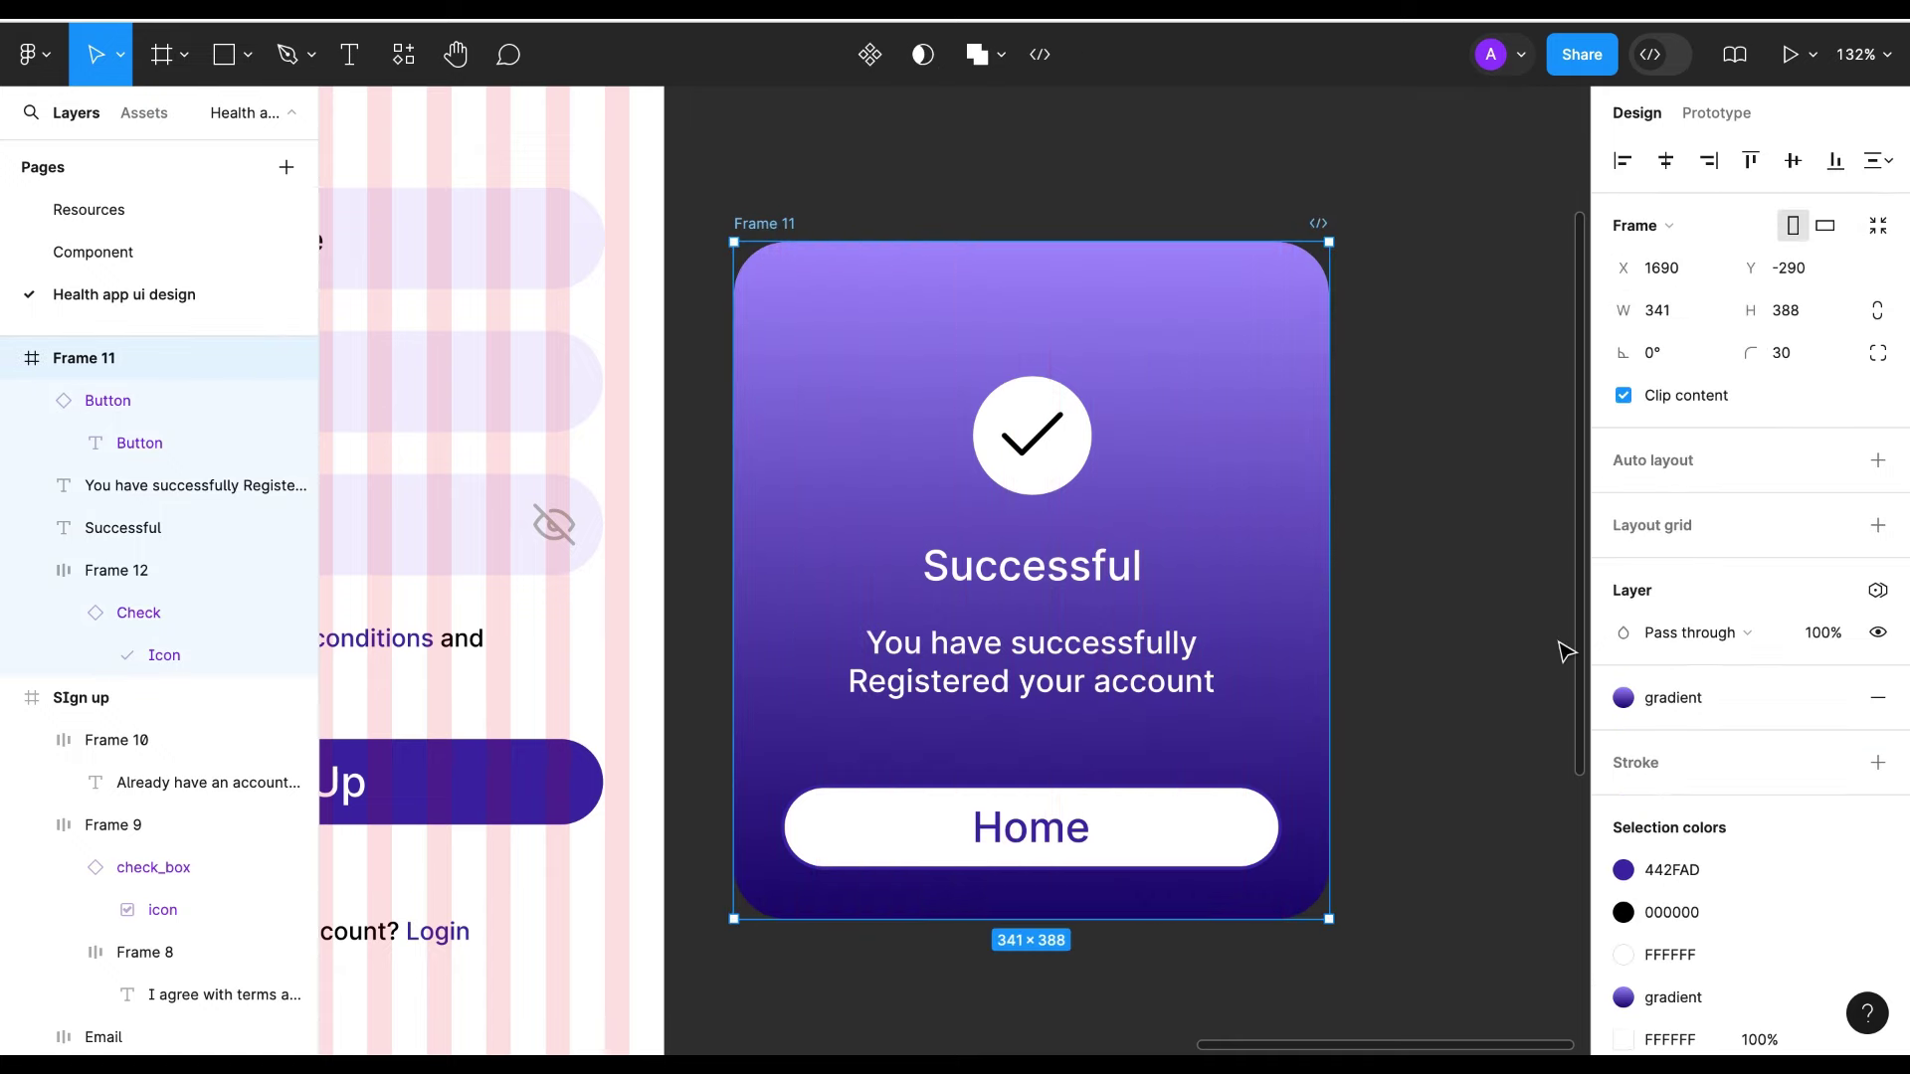
ctrl+scroll(1565, 647, down, 3)
ctrl+scroll(1567, 652, down, 2)
ctrl+scroll(1293, 606, down, 2)
Duplicate the Sign up screen and rename the copy Login.
ctrl+scroll(1070, 567, down, 1)
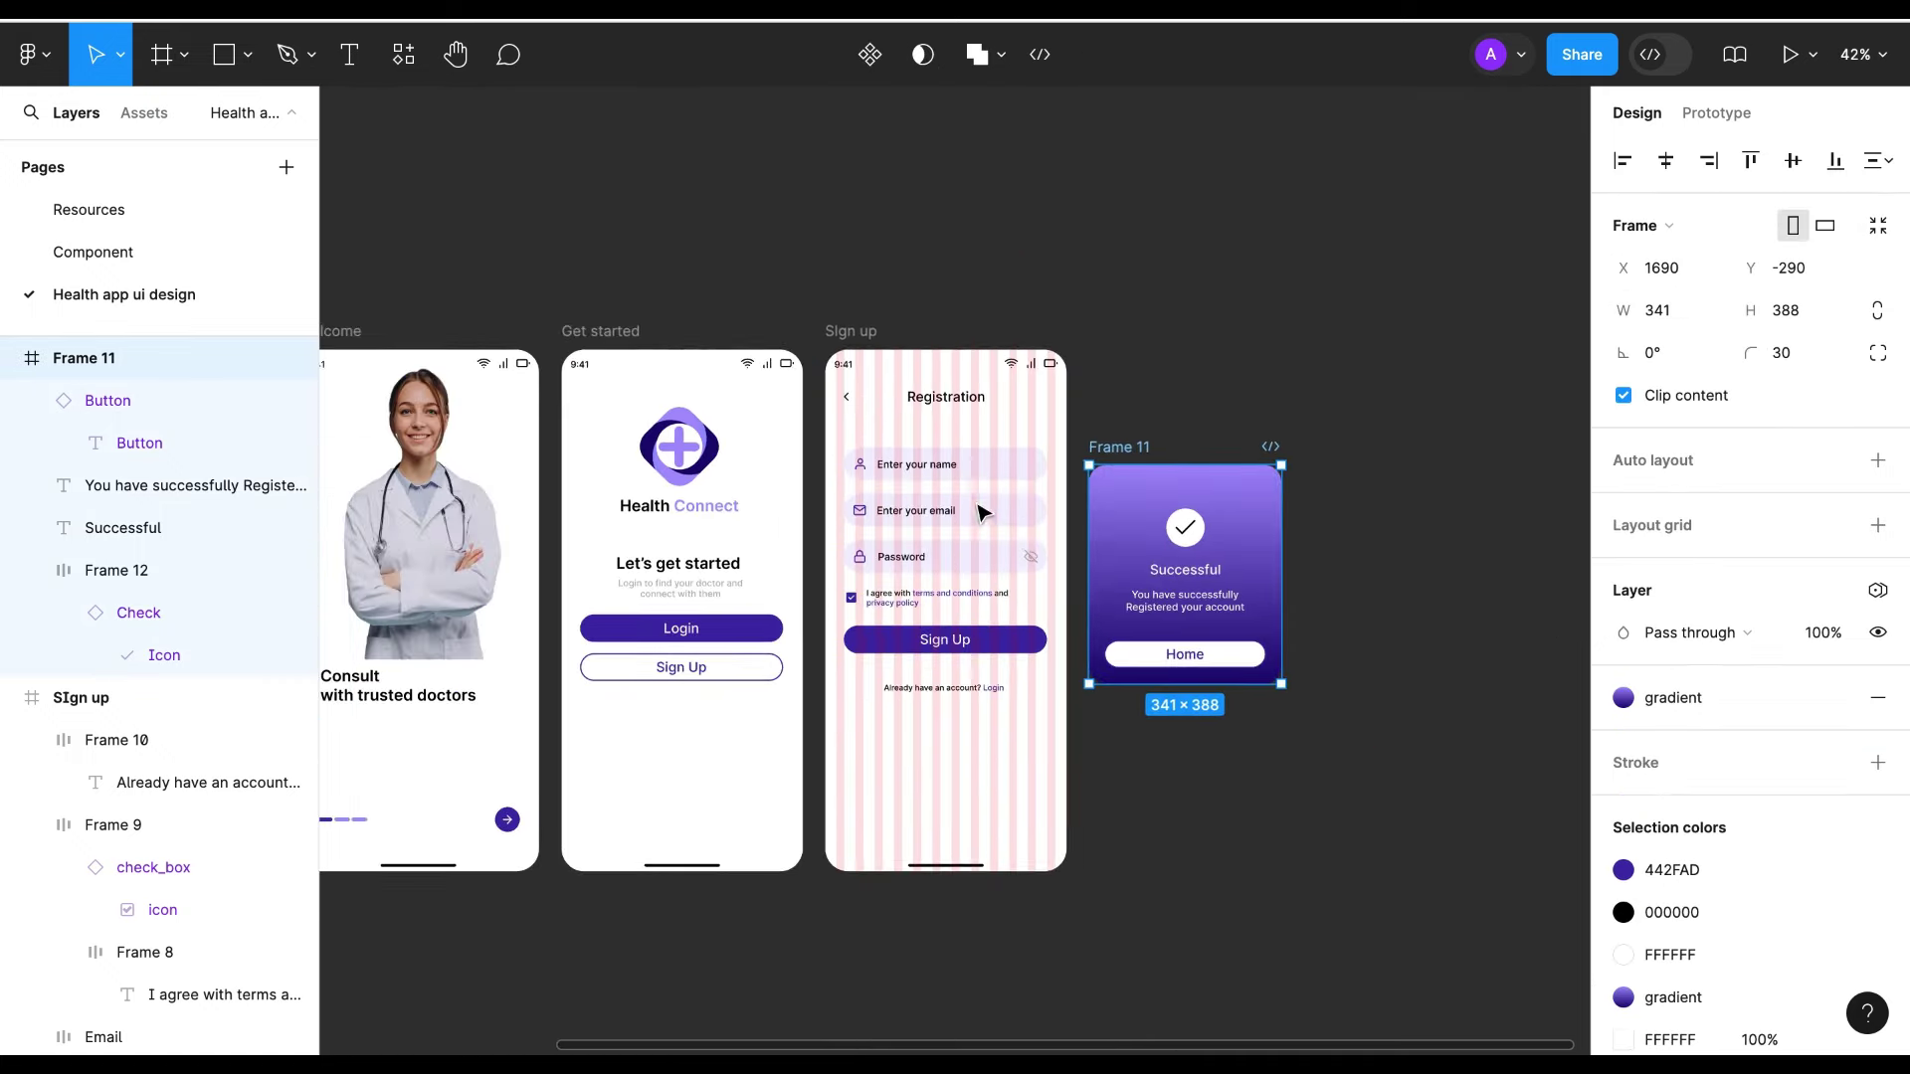
click(850, 333)
key(ctrl+d)
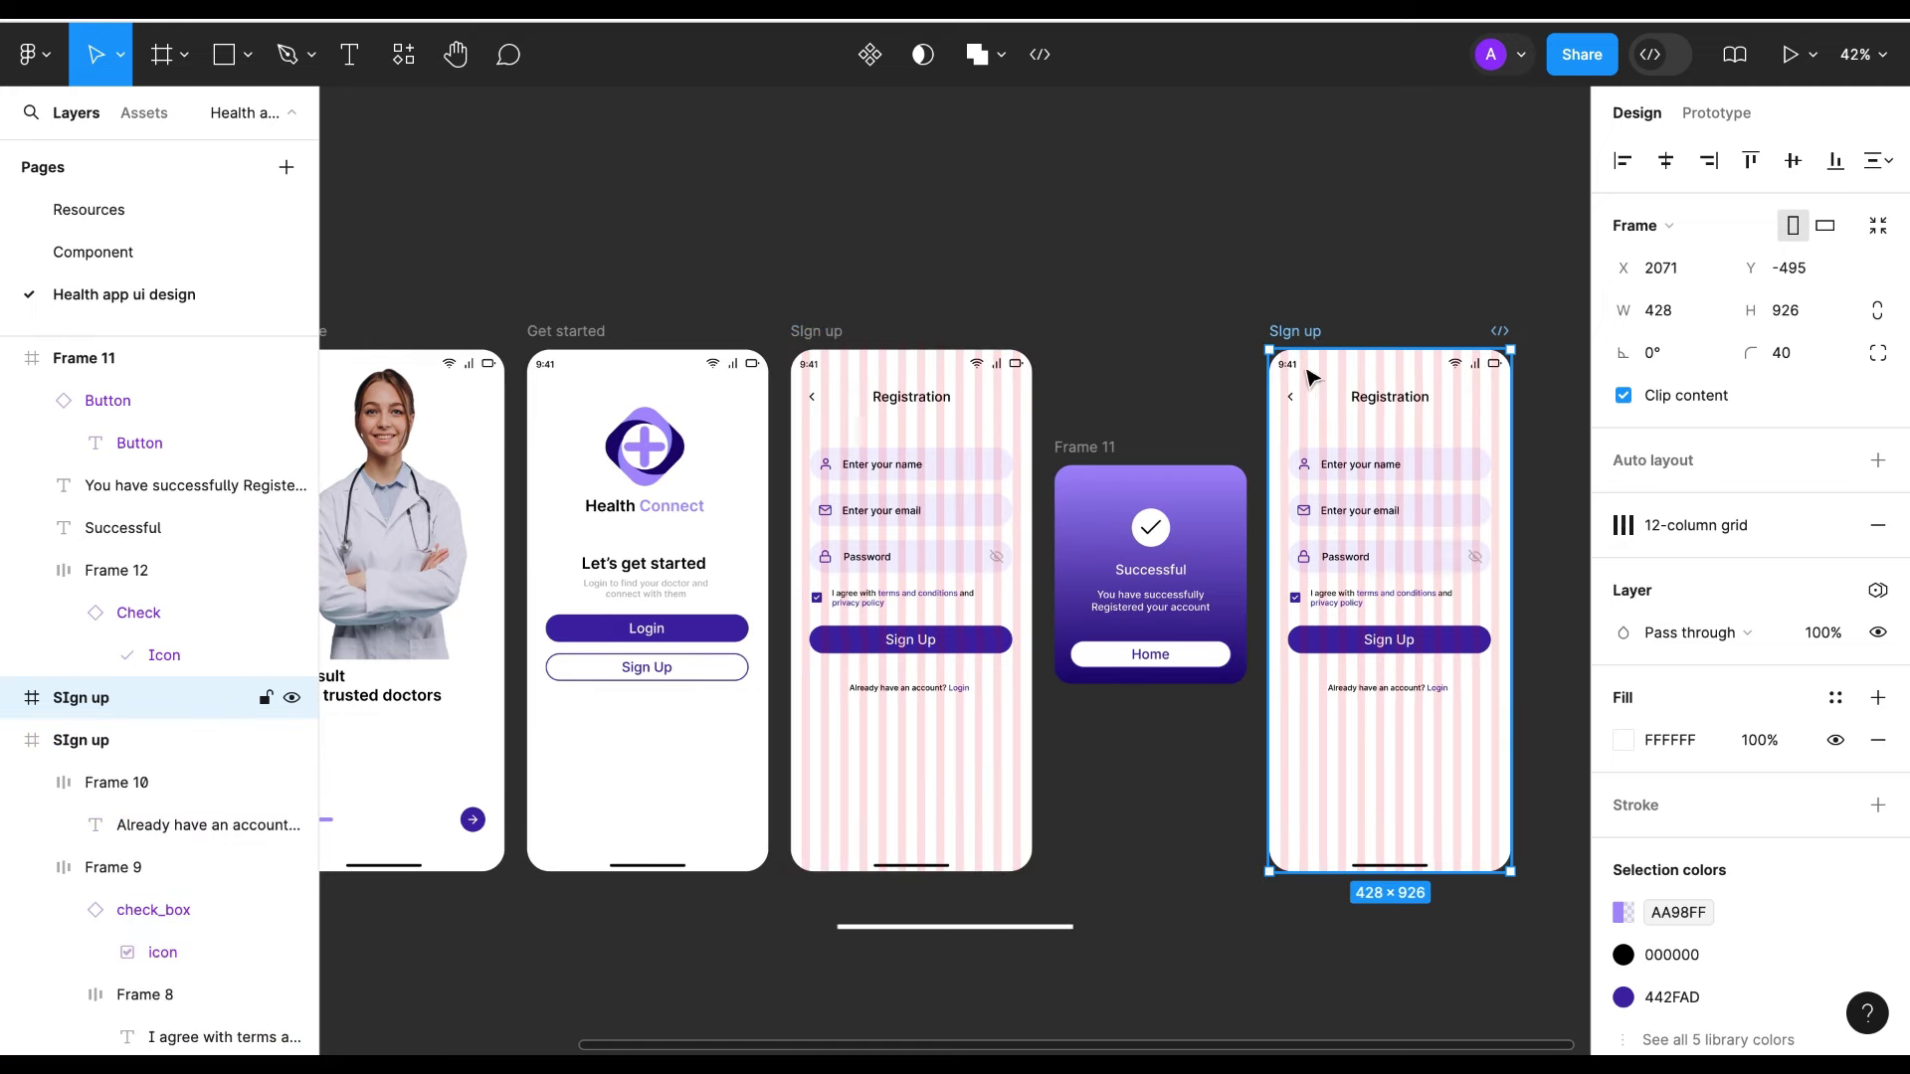
mouse_move(1287, 330)
mouse_down()
mouse_move(554, 894)
mouse_move(622, 904)
mouse_up()
scroll(554, 895, down, 2)
scroll(622, 904, down, 5)
double_click(575, 414)
text(Logi)
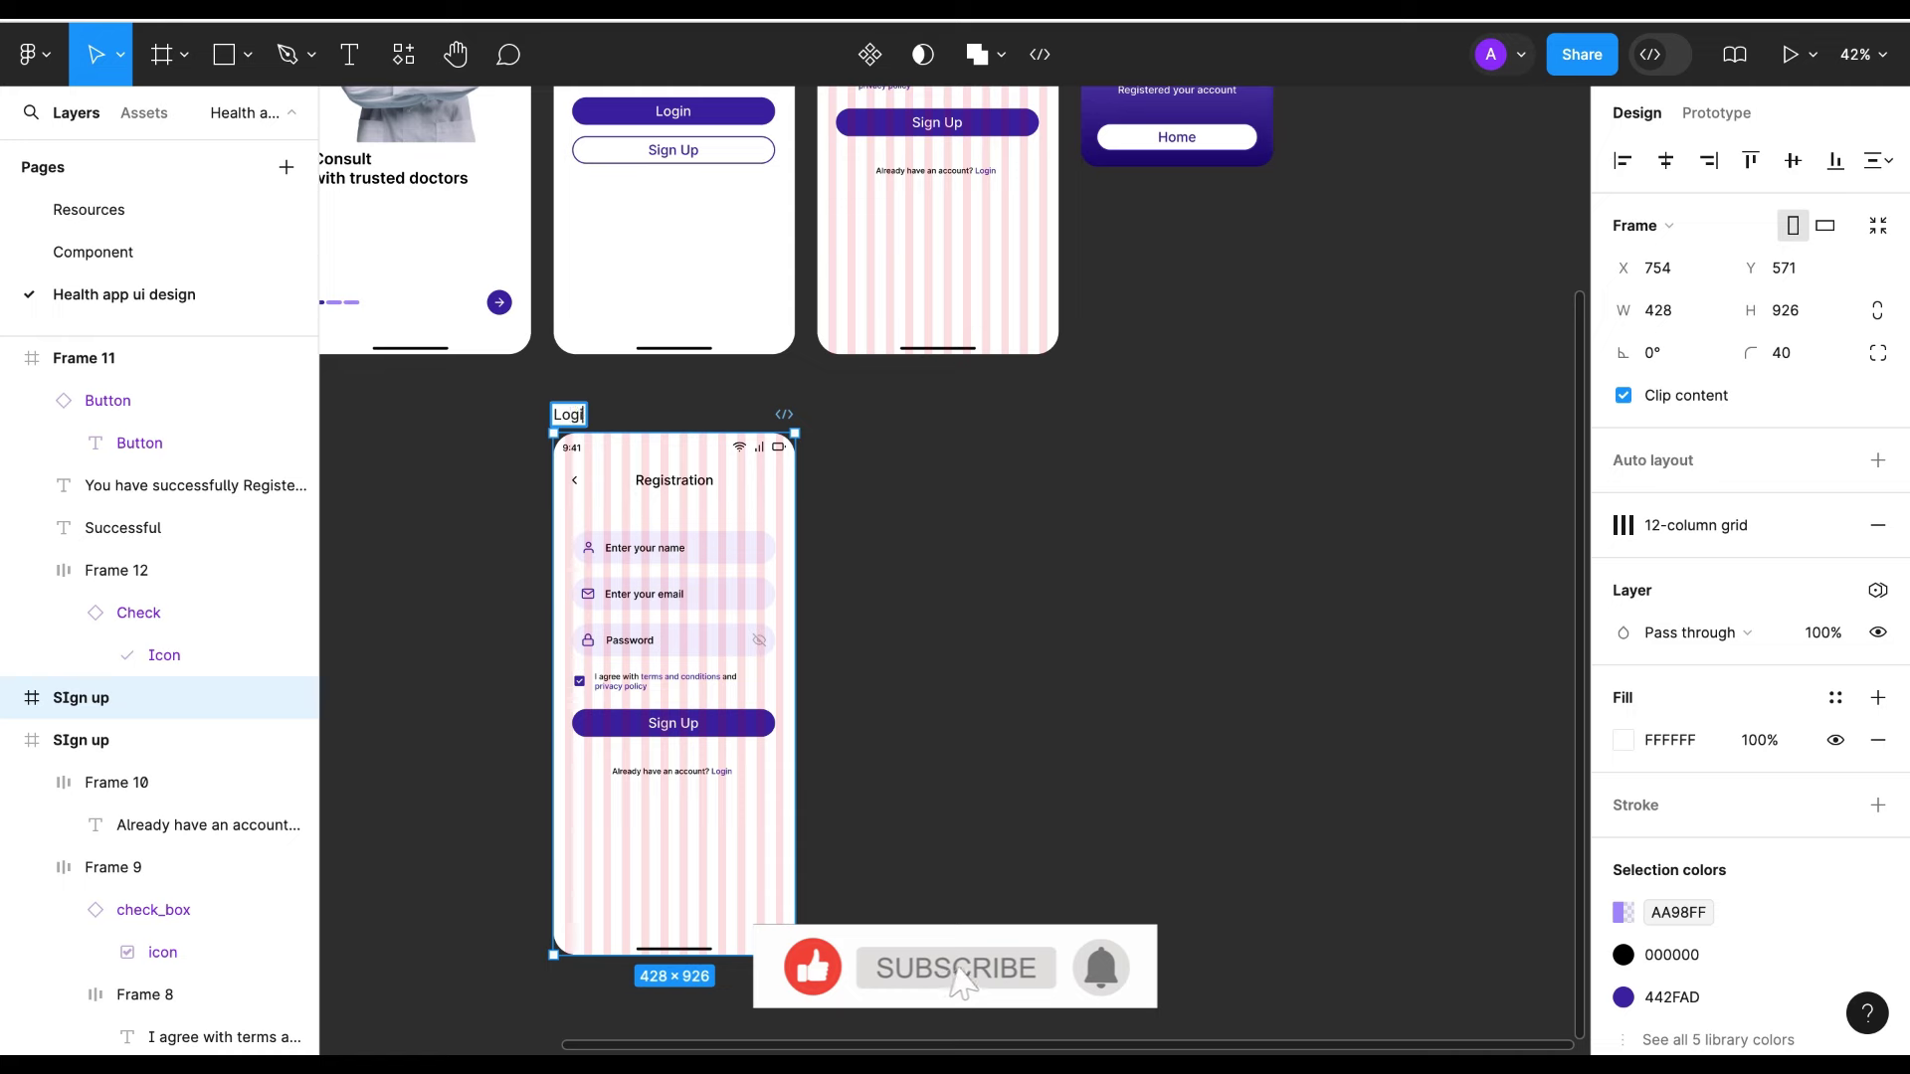
text(n)
Change the copied screen's Sign Up button label to Login.
double_click(677, 725)
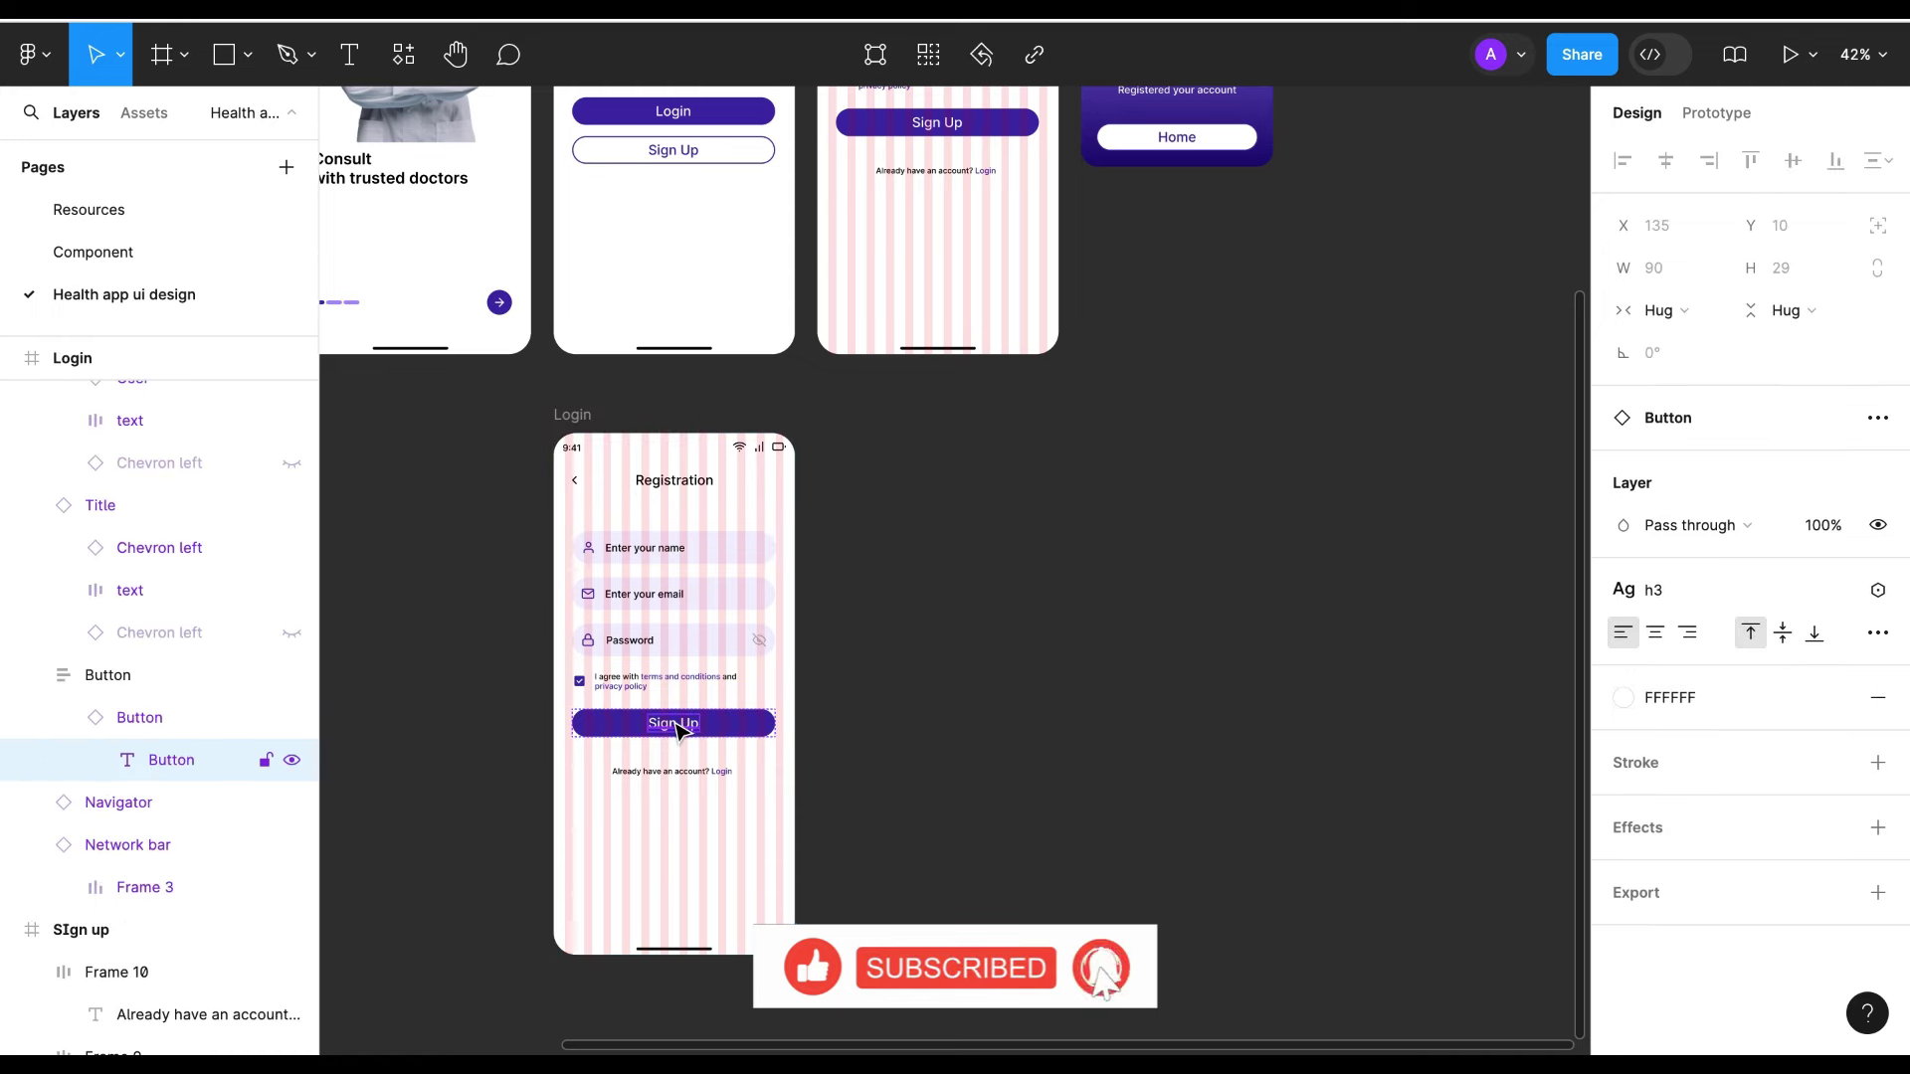
key(Return)
text(Login)
ctrl+scroll(627, 666, up, 5)
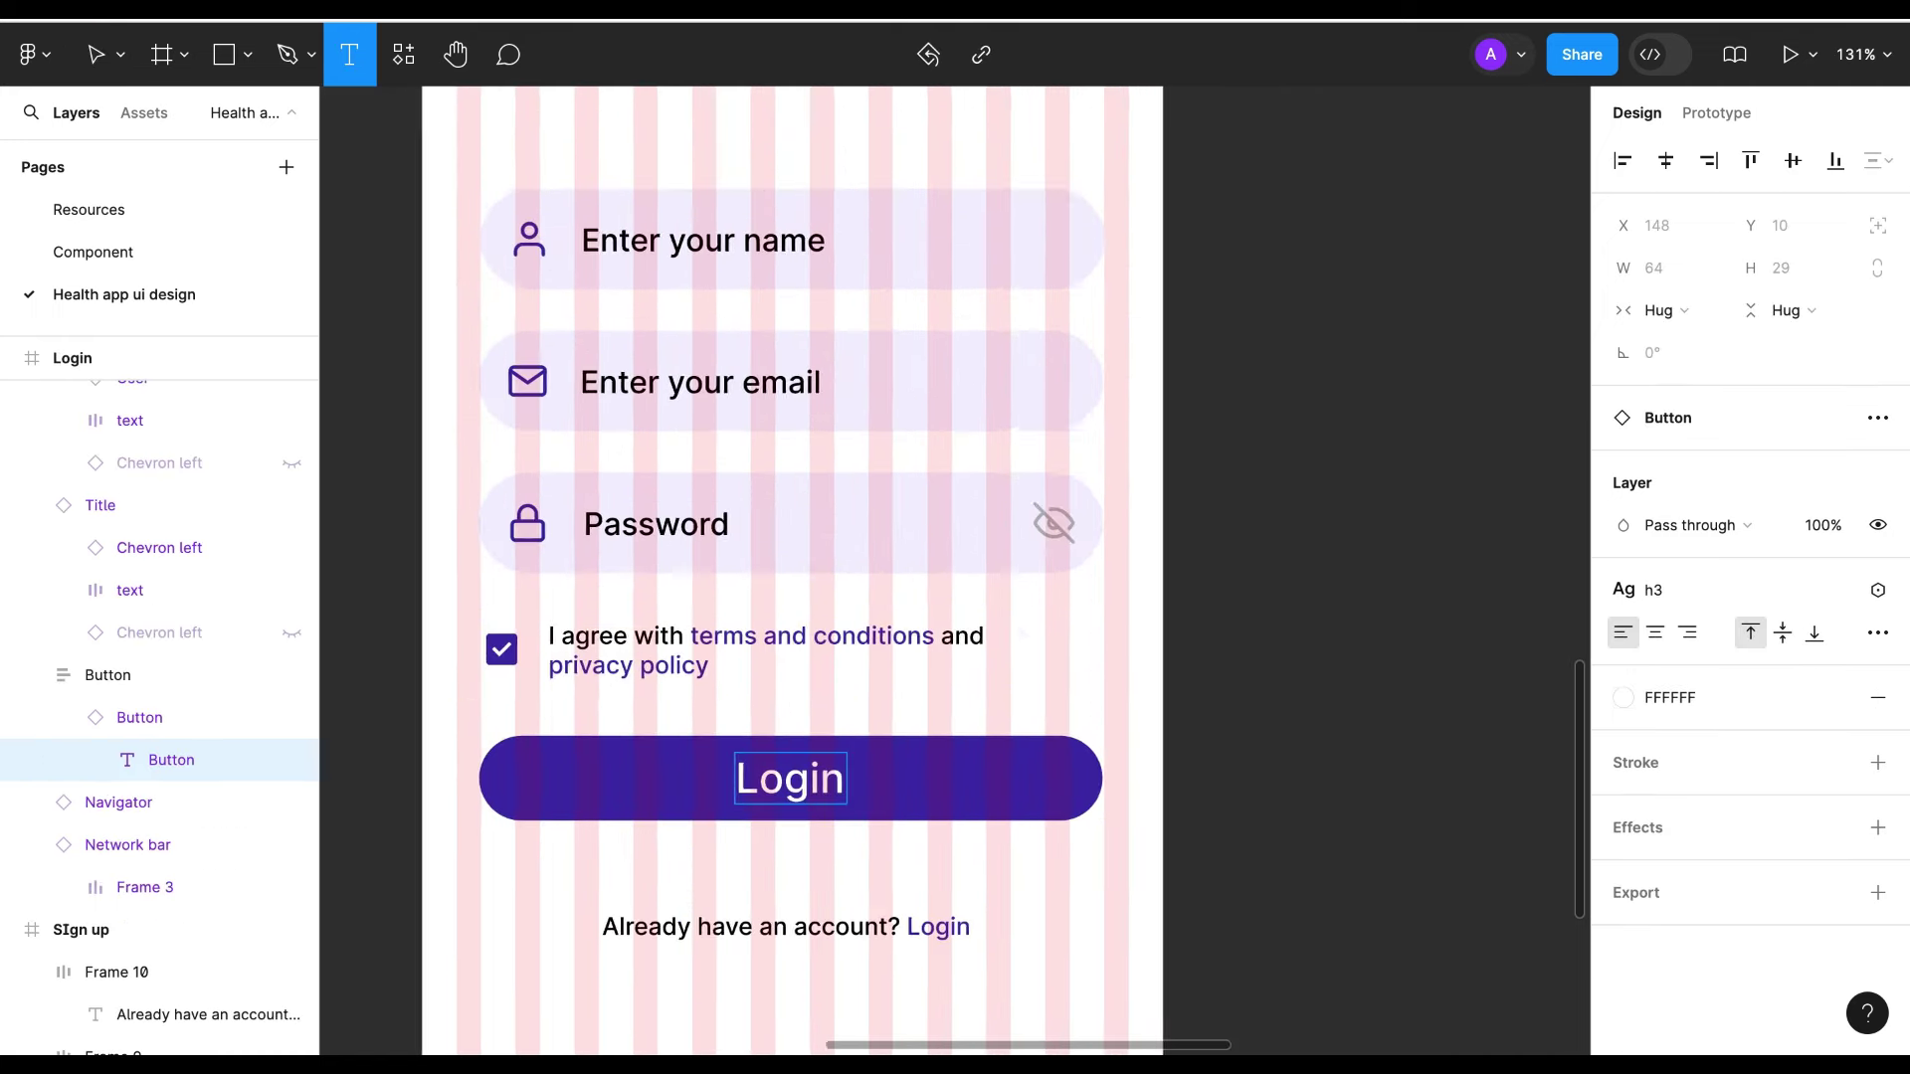
key(Escape)
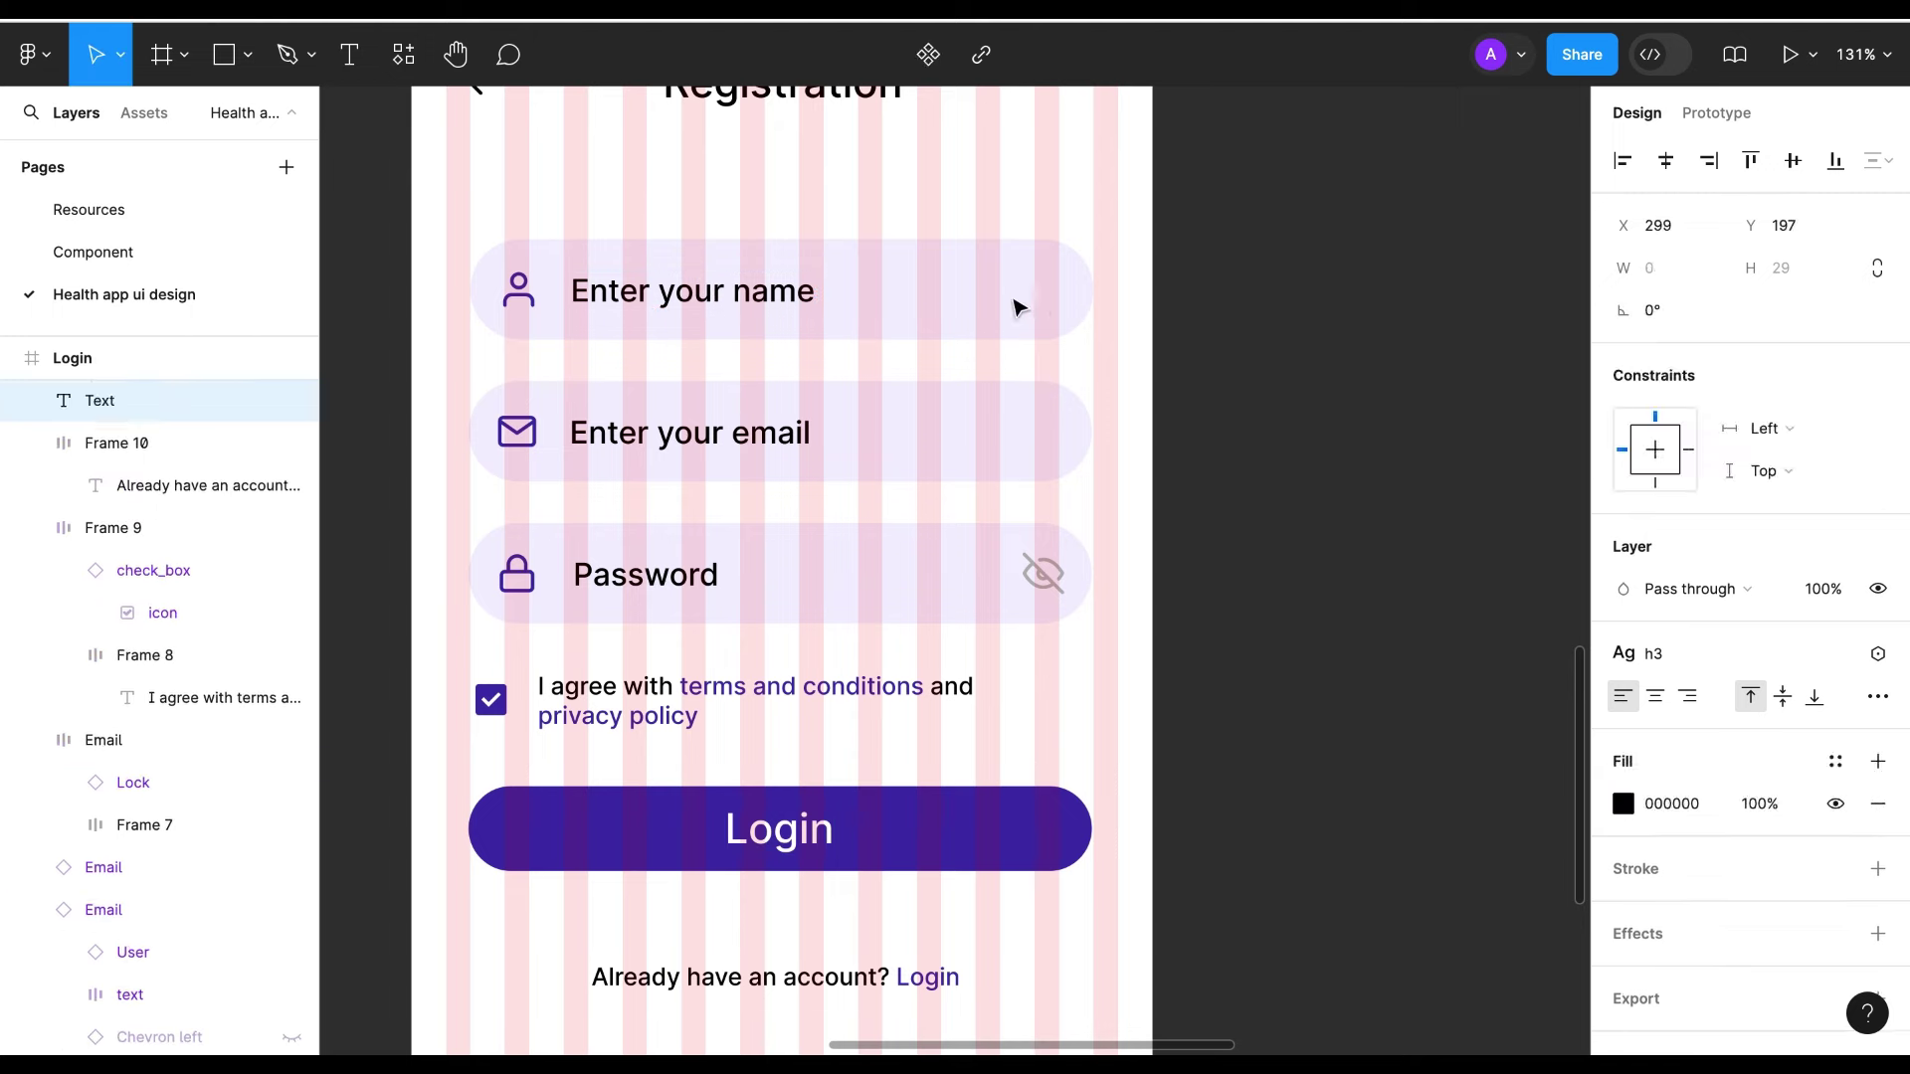
key(Escape)
Delete the name input field from the Login screen.
click(1074, 324)
key(Delete)
scroll(1074, 325, down, 3)
Replace the Registration title with Login and centre-align the header contents.
click(905, 179)
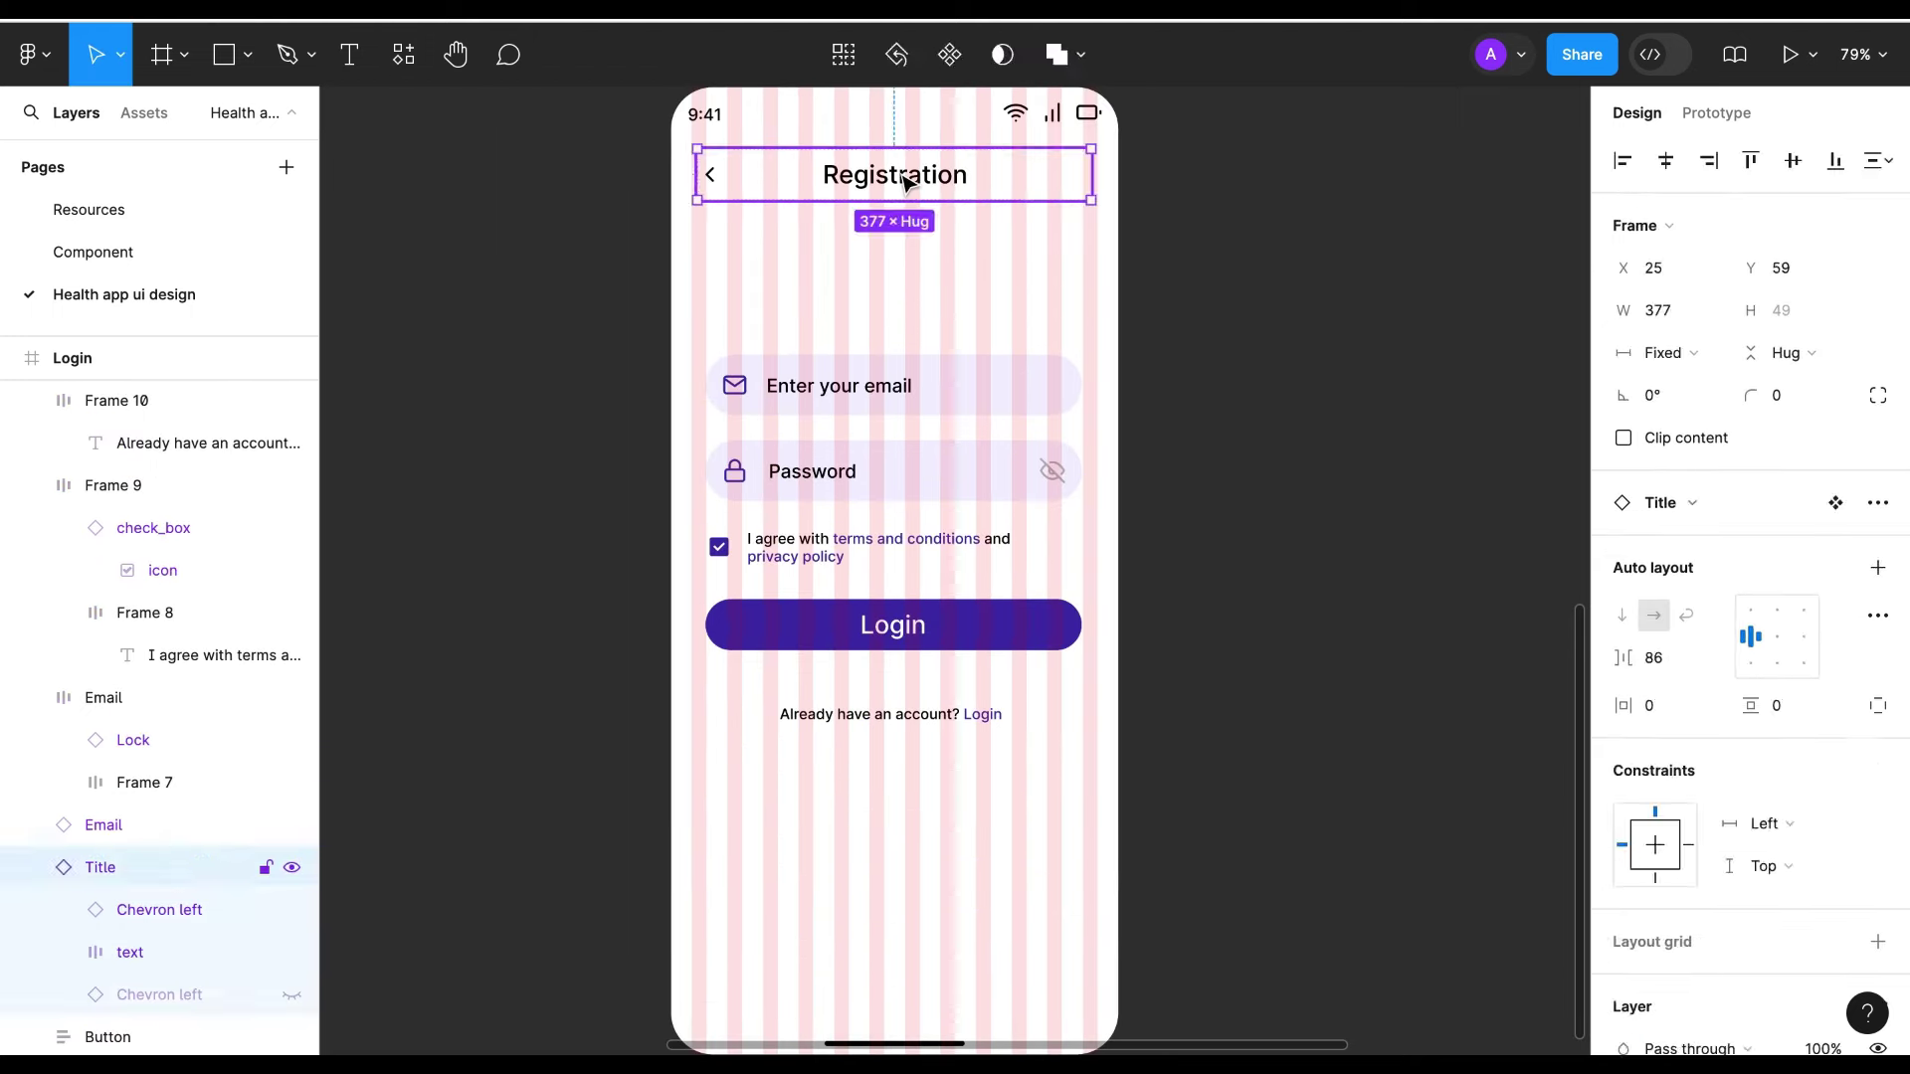
double_click(905, 179)
key(Return)
text(Login)
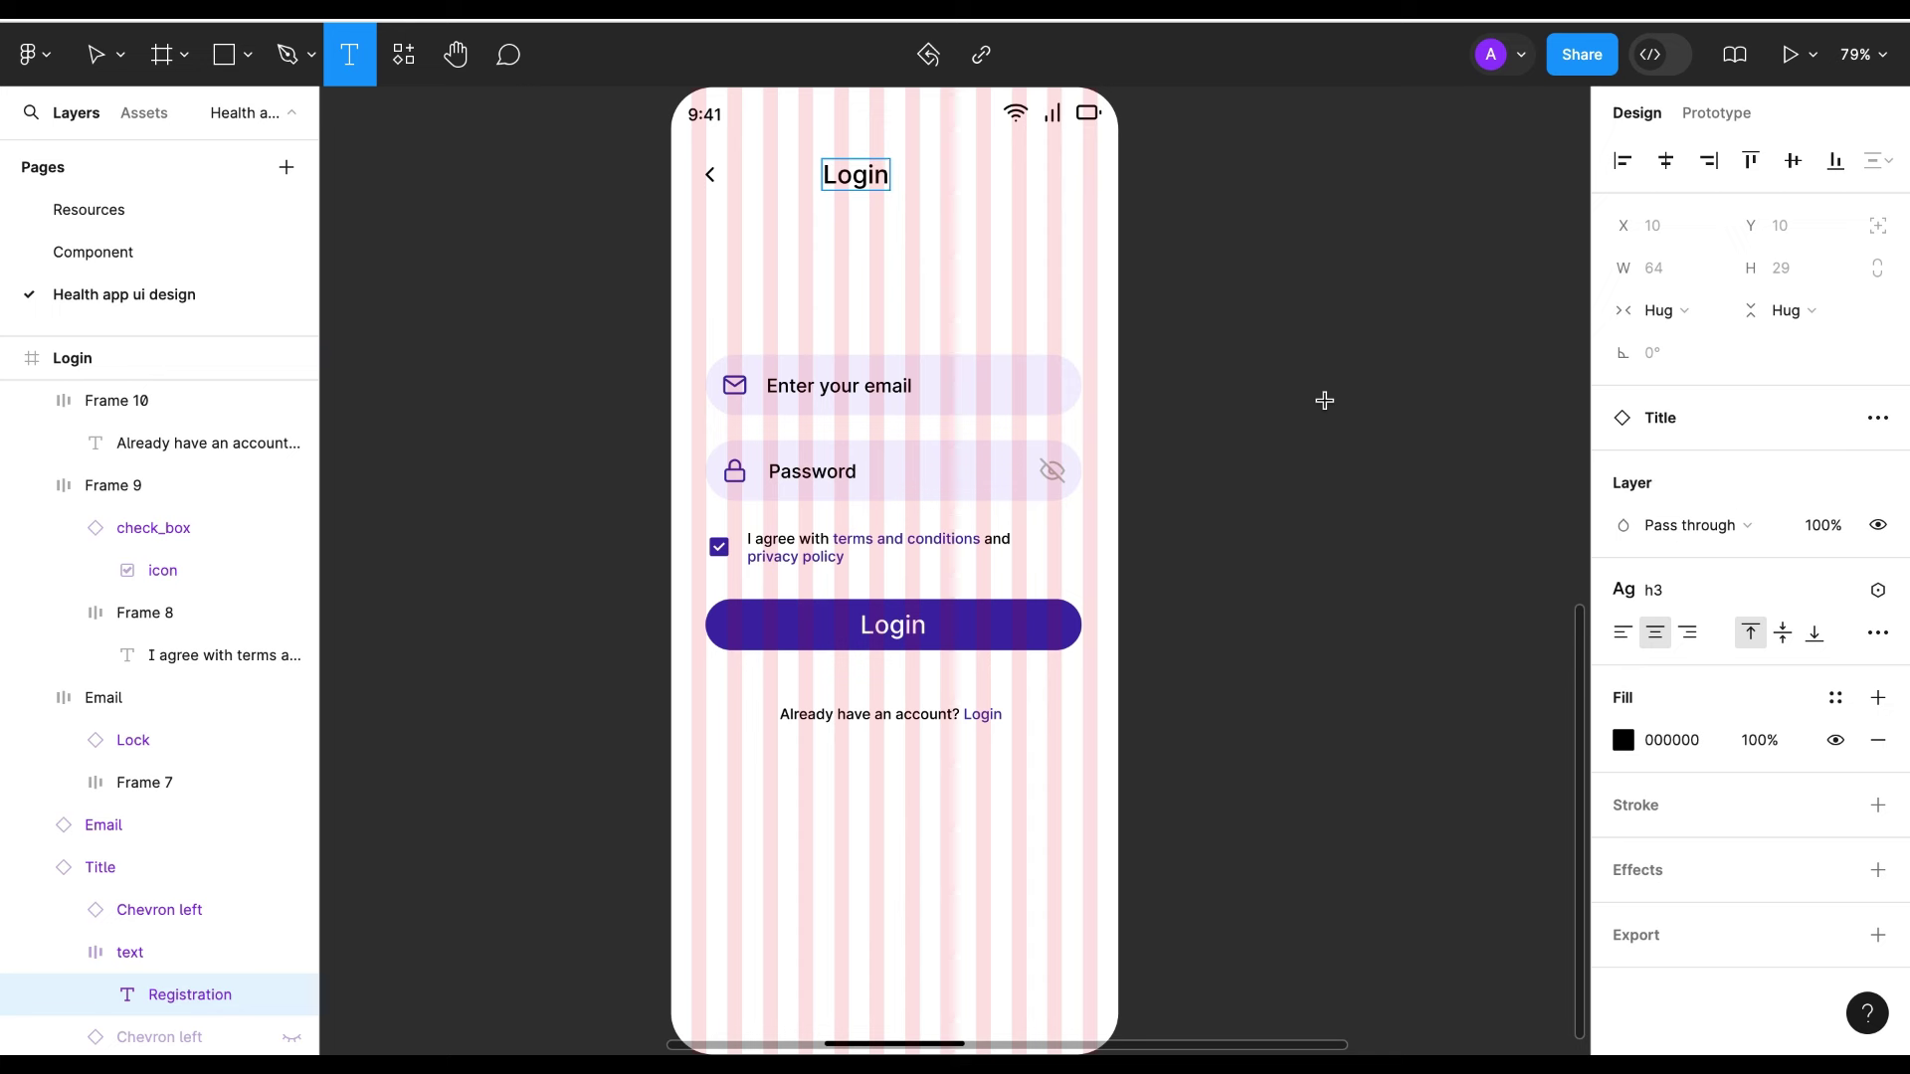
key(Escape)
click(854, 192)
click(1777, 637)
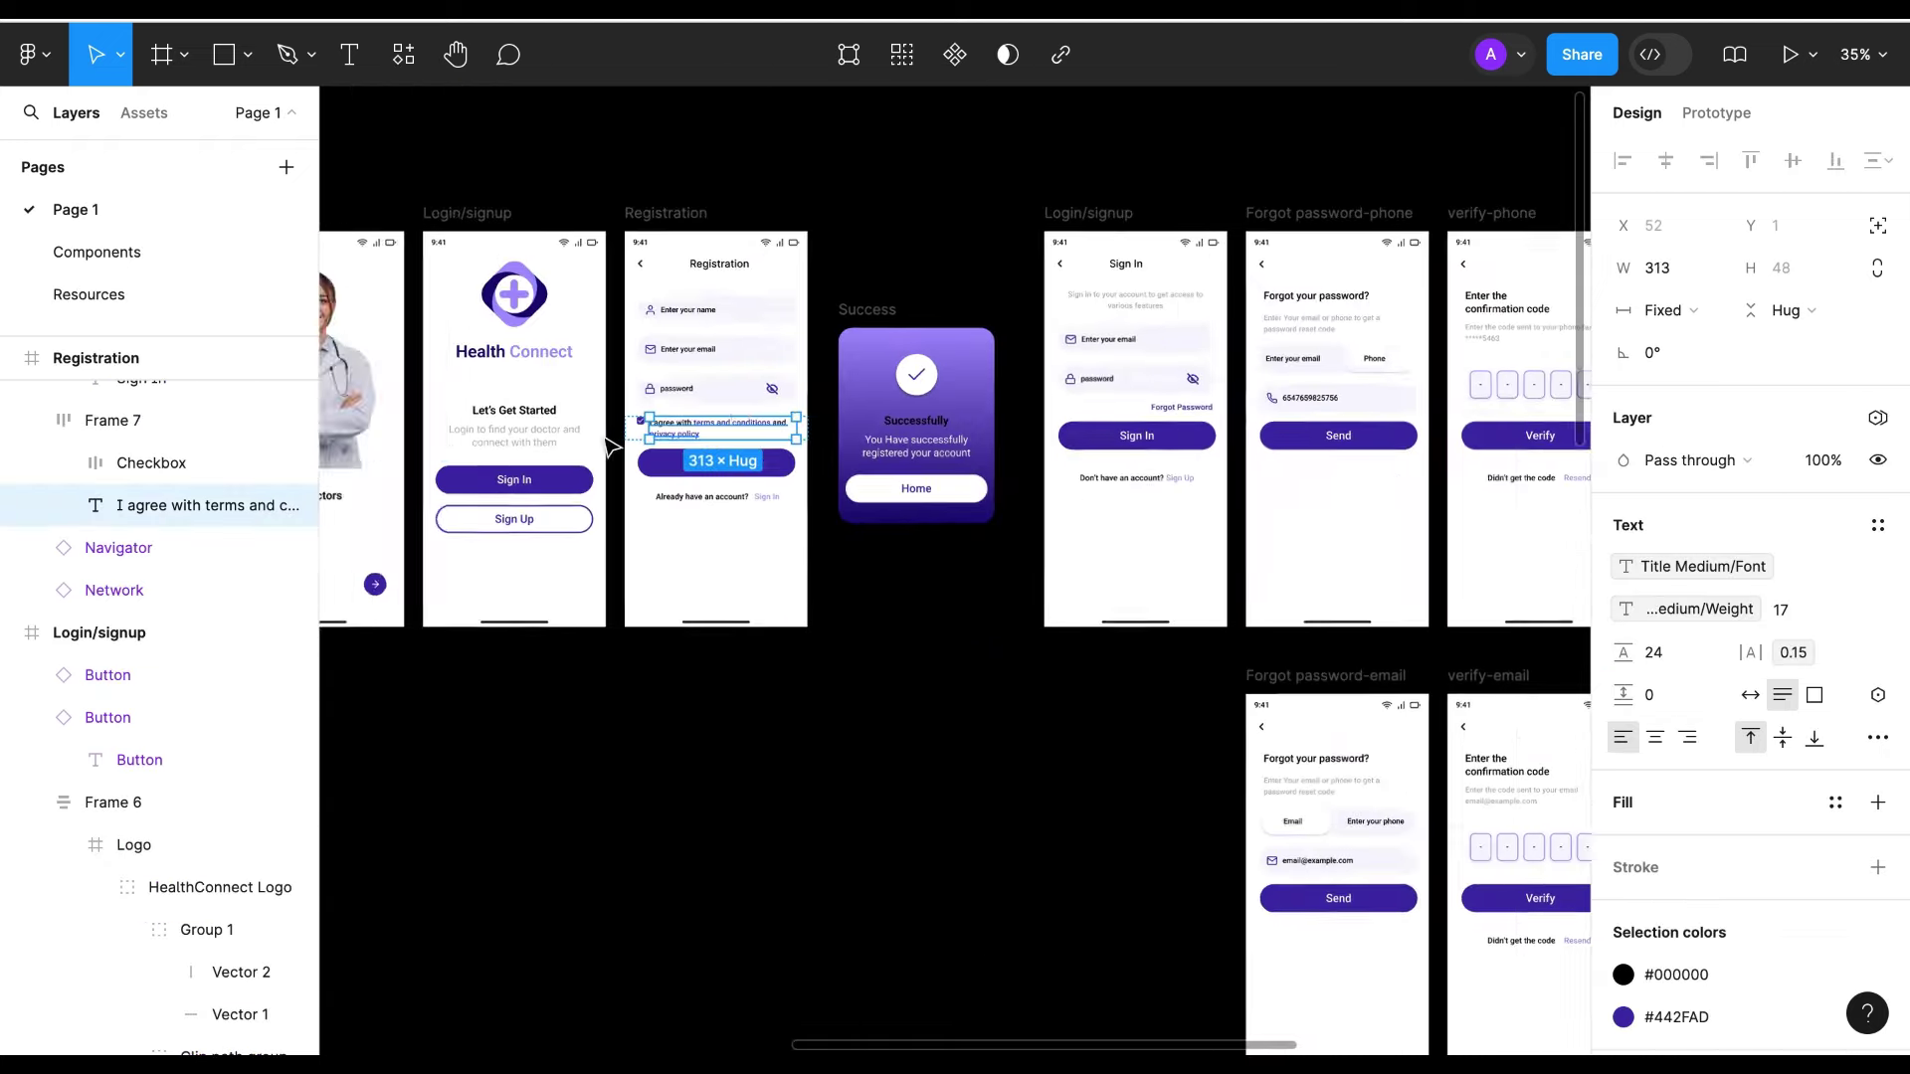
Increase the header's arrow-to-title gap from 86 to about 119 to centre Login.
scroll(609, 445, right, 3)
scroll(820, 471, right, 2)
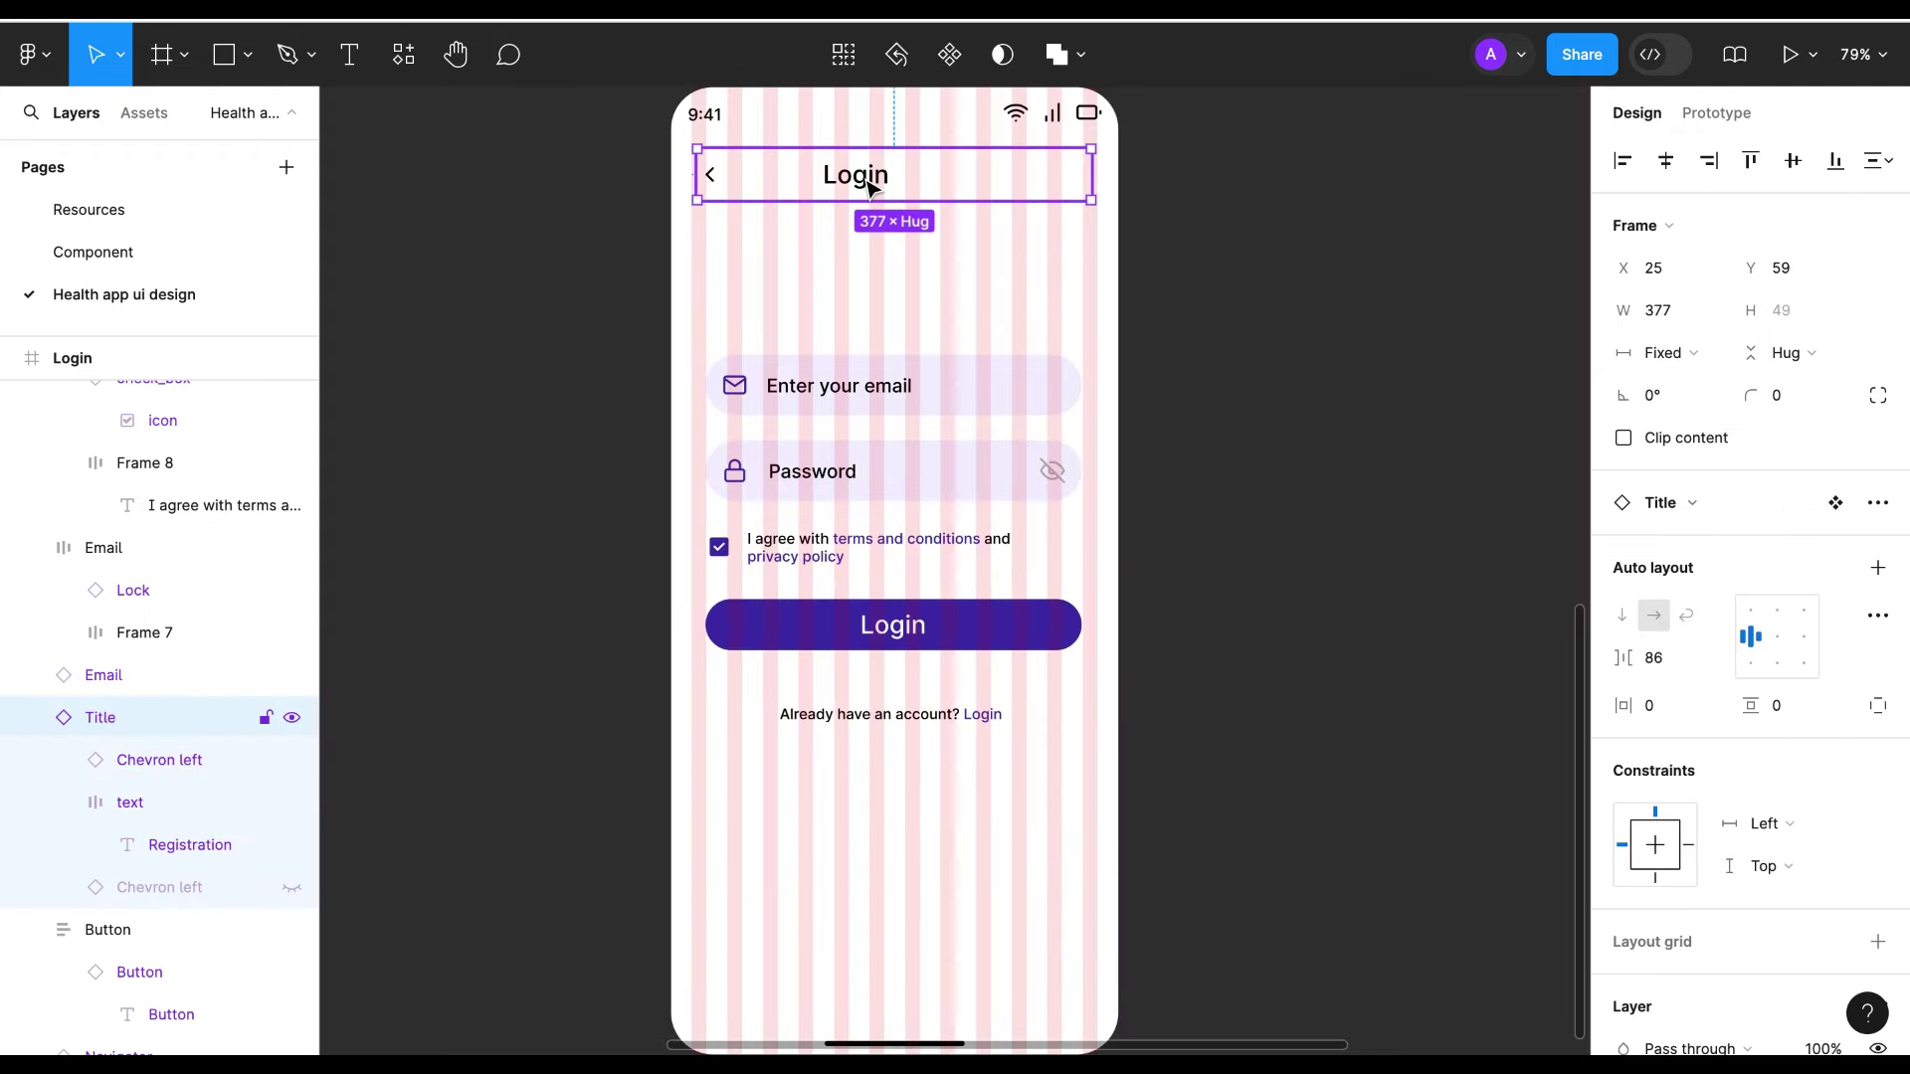
double_click(867, 186)
click(780, 183)
mouse_move(1626, 658)
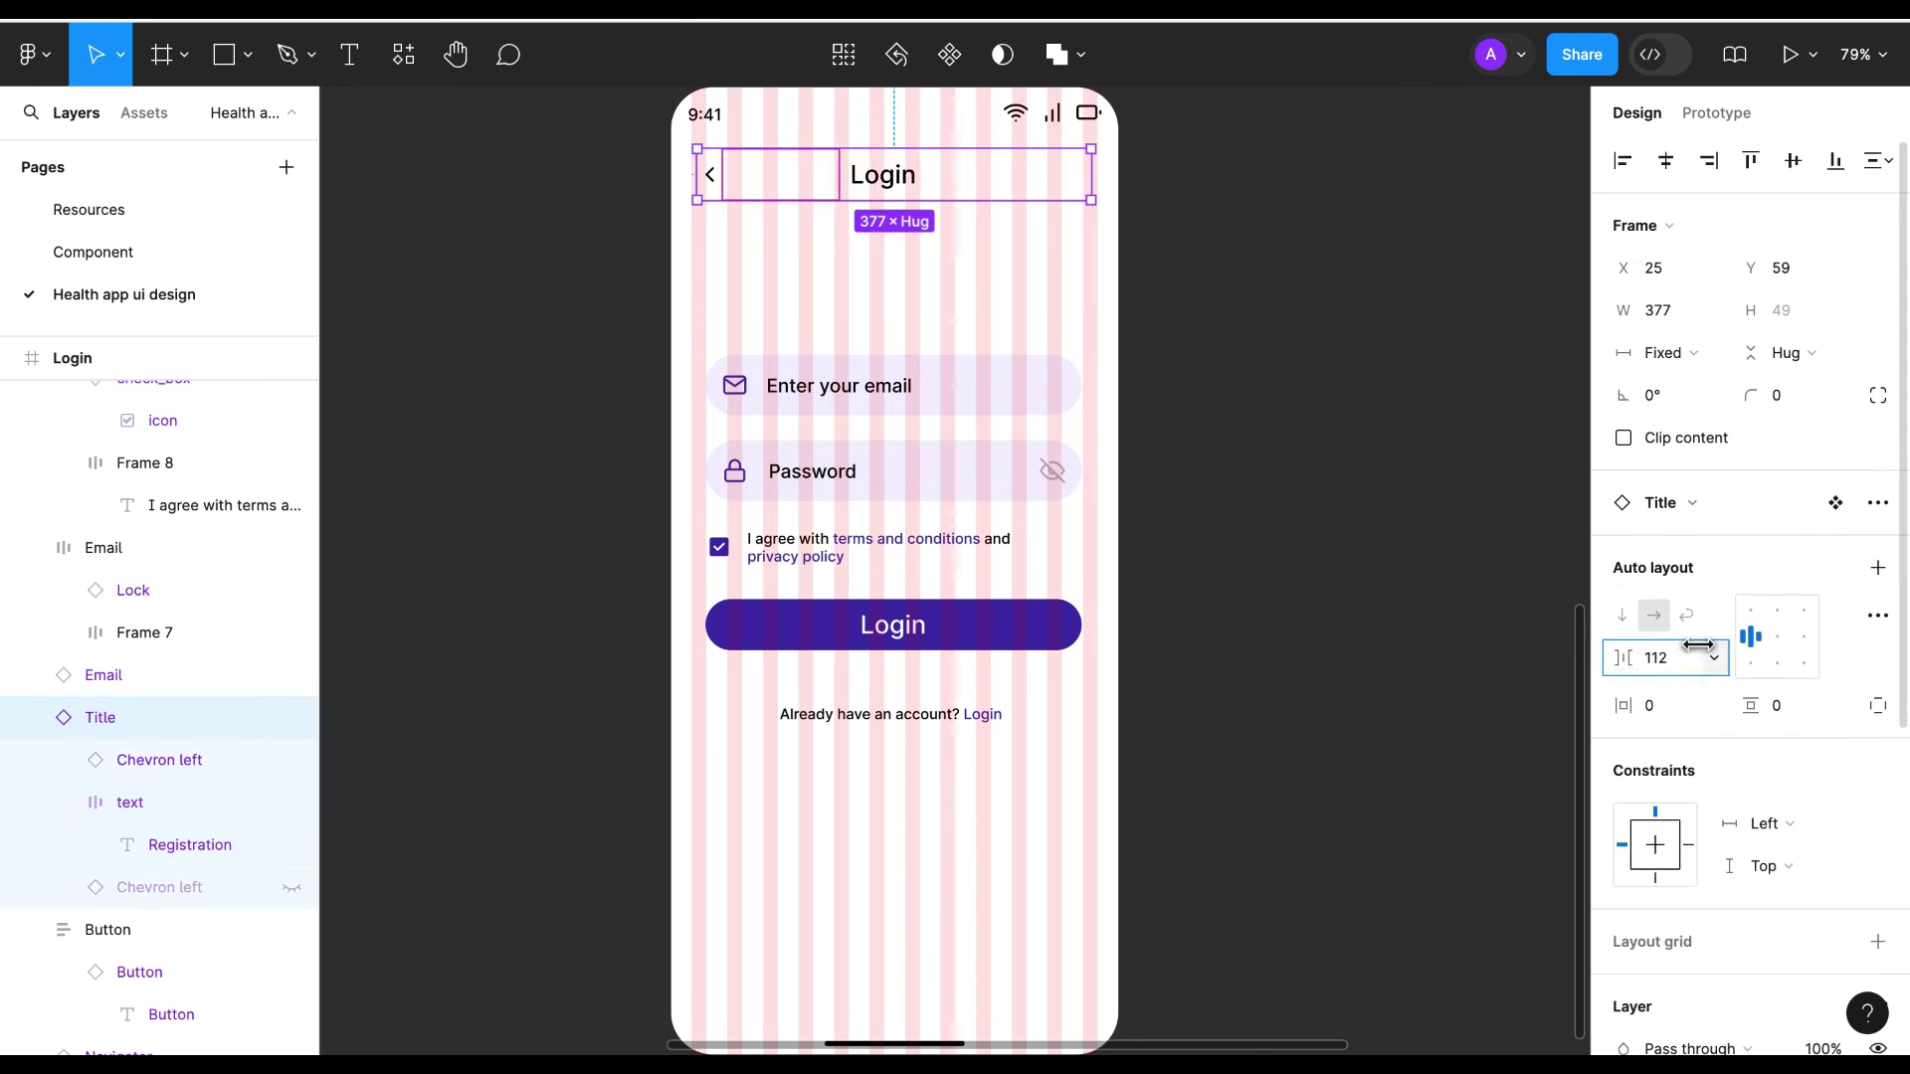
drag(1701, 647, 1705, 646)
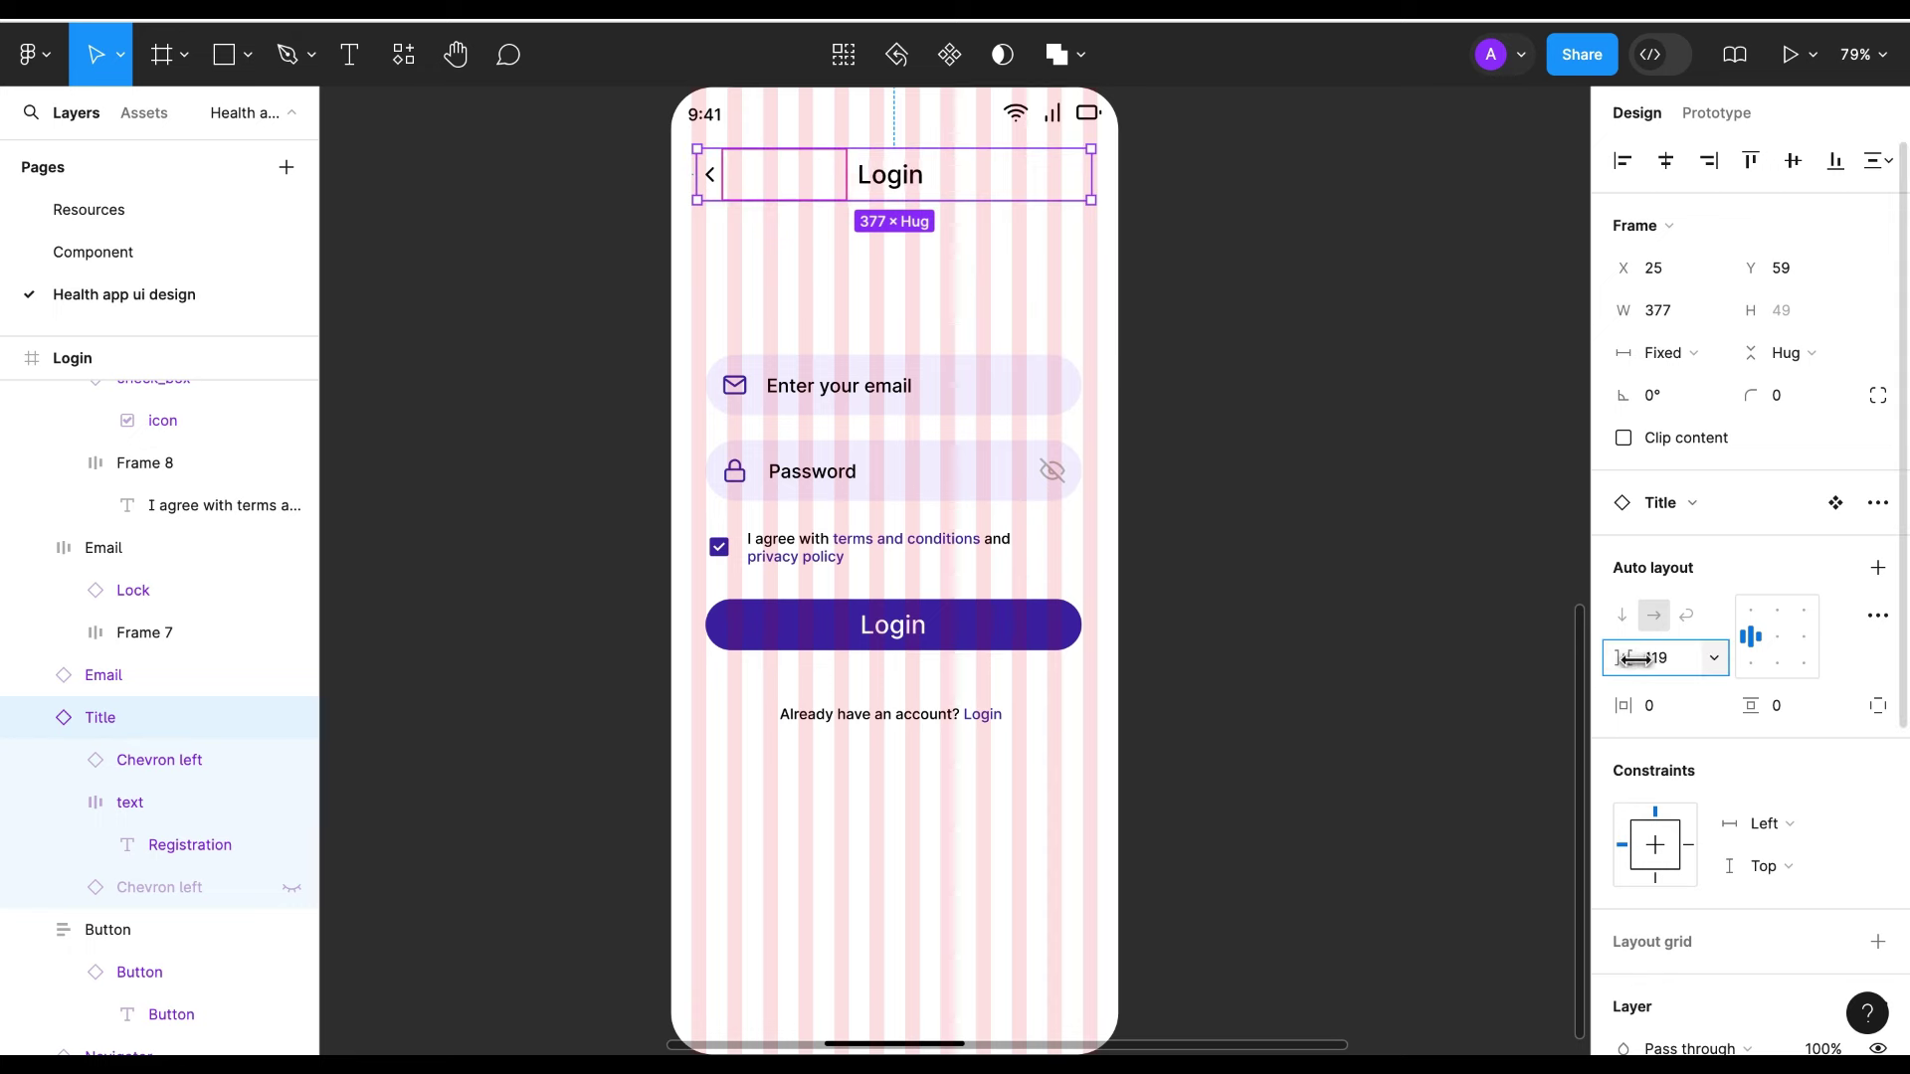
drag(1634, 658, 1637, 659)
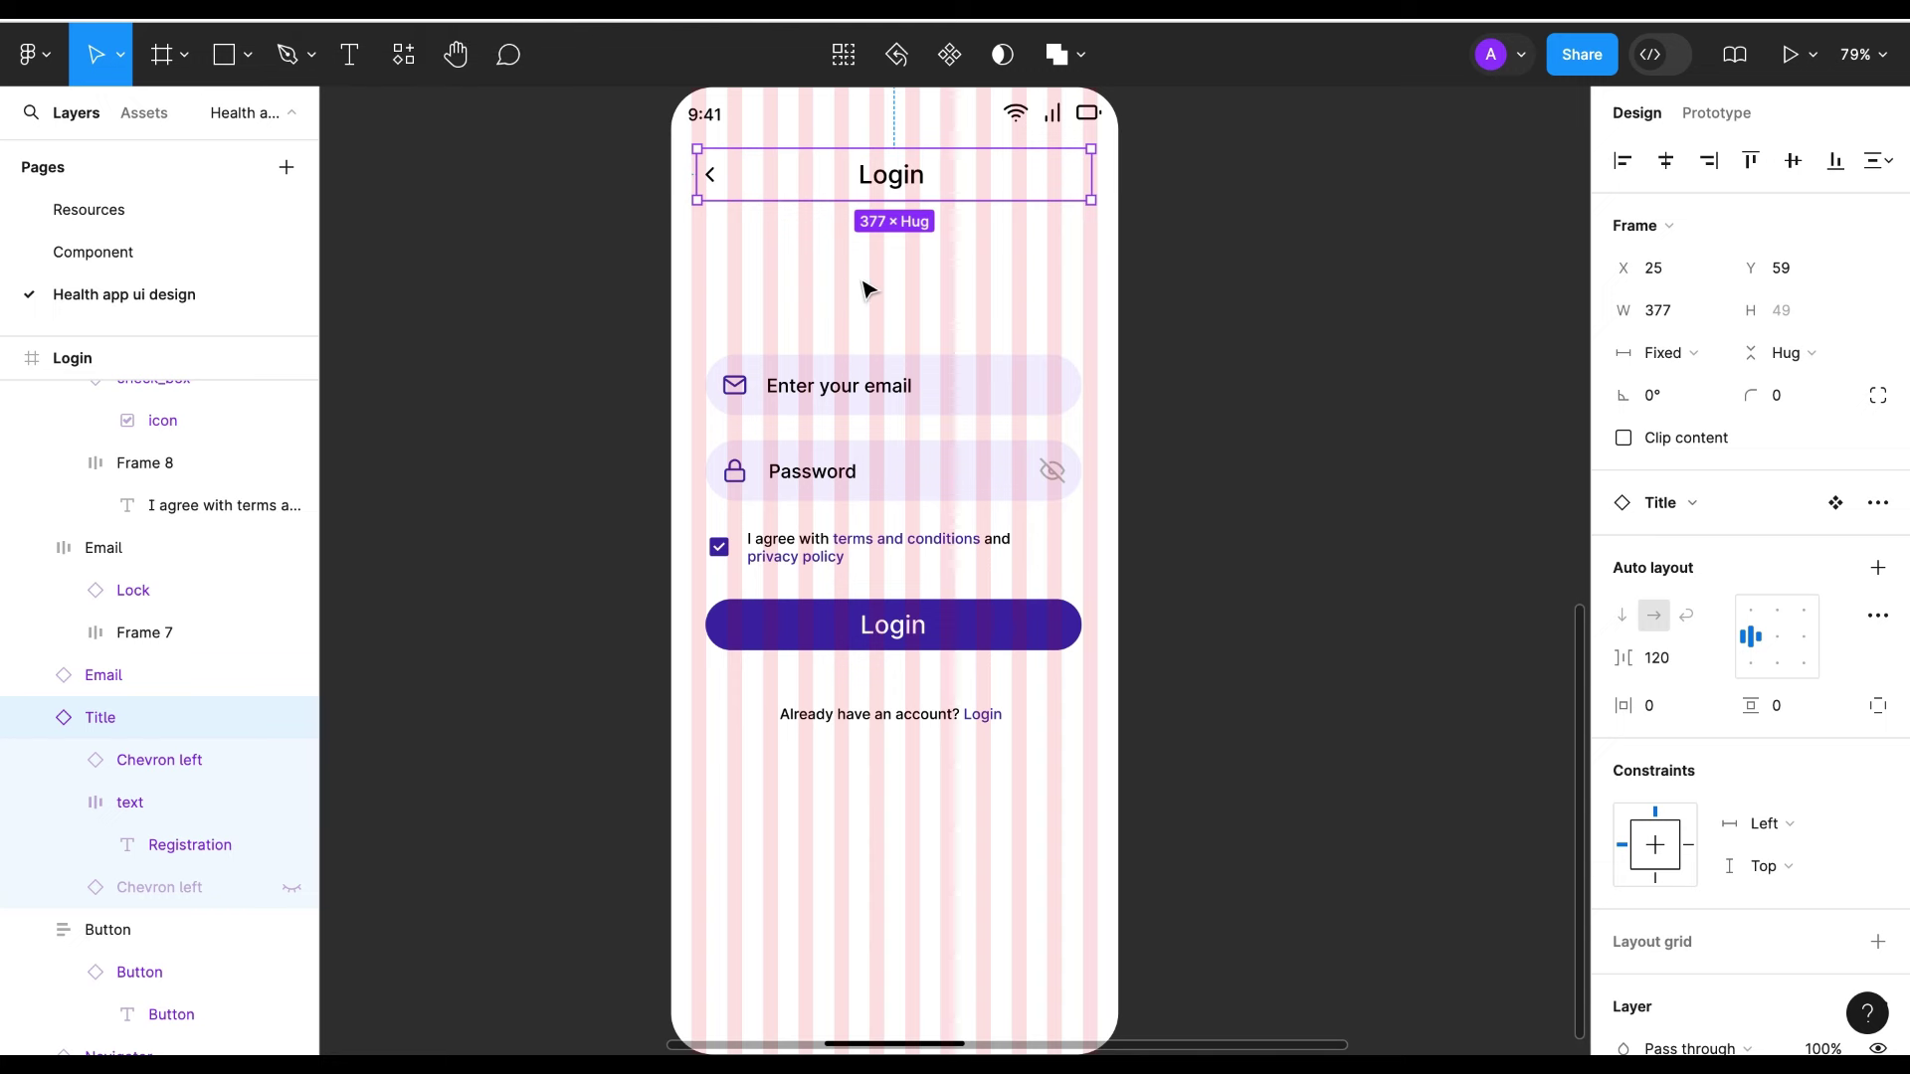
Add the 'Sign in to your account to get access of various features' subtitle under the title, wrapped to two lines.
click(865, 288)
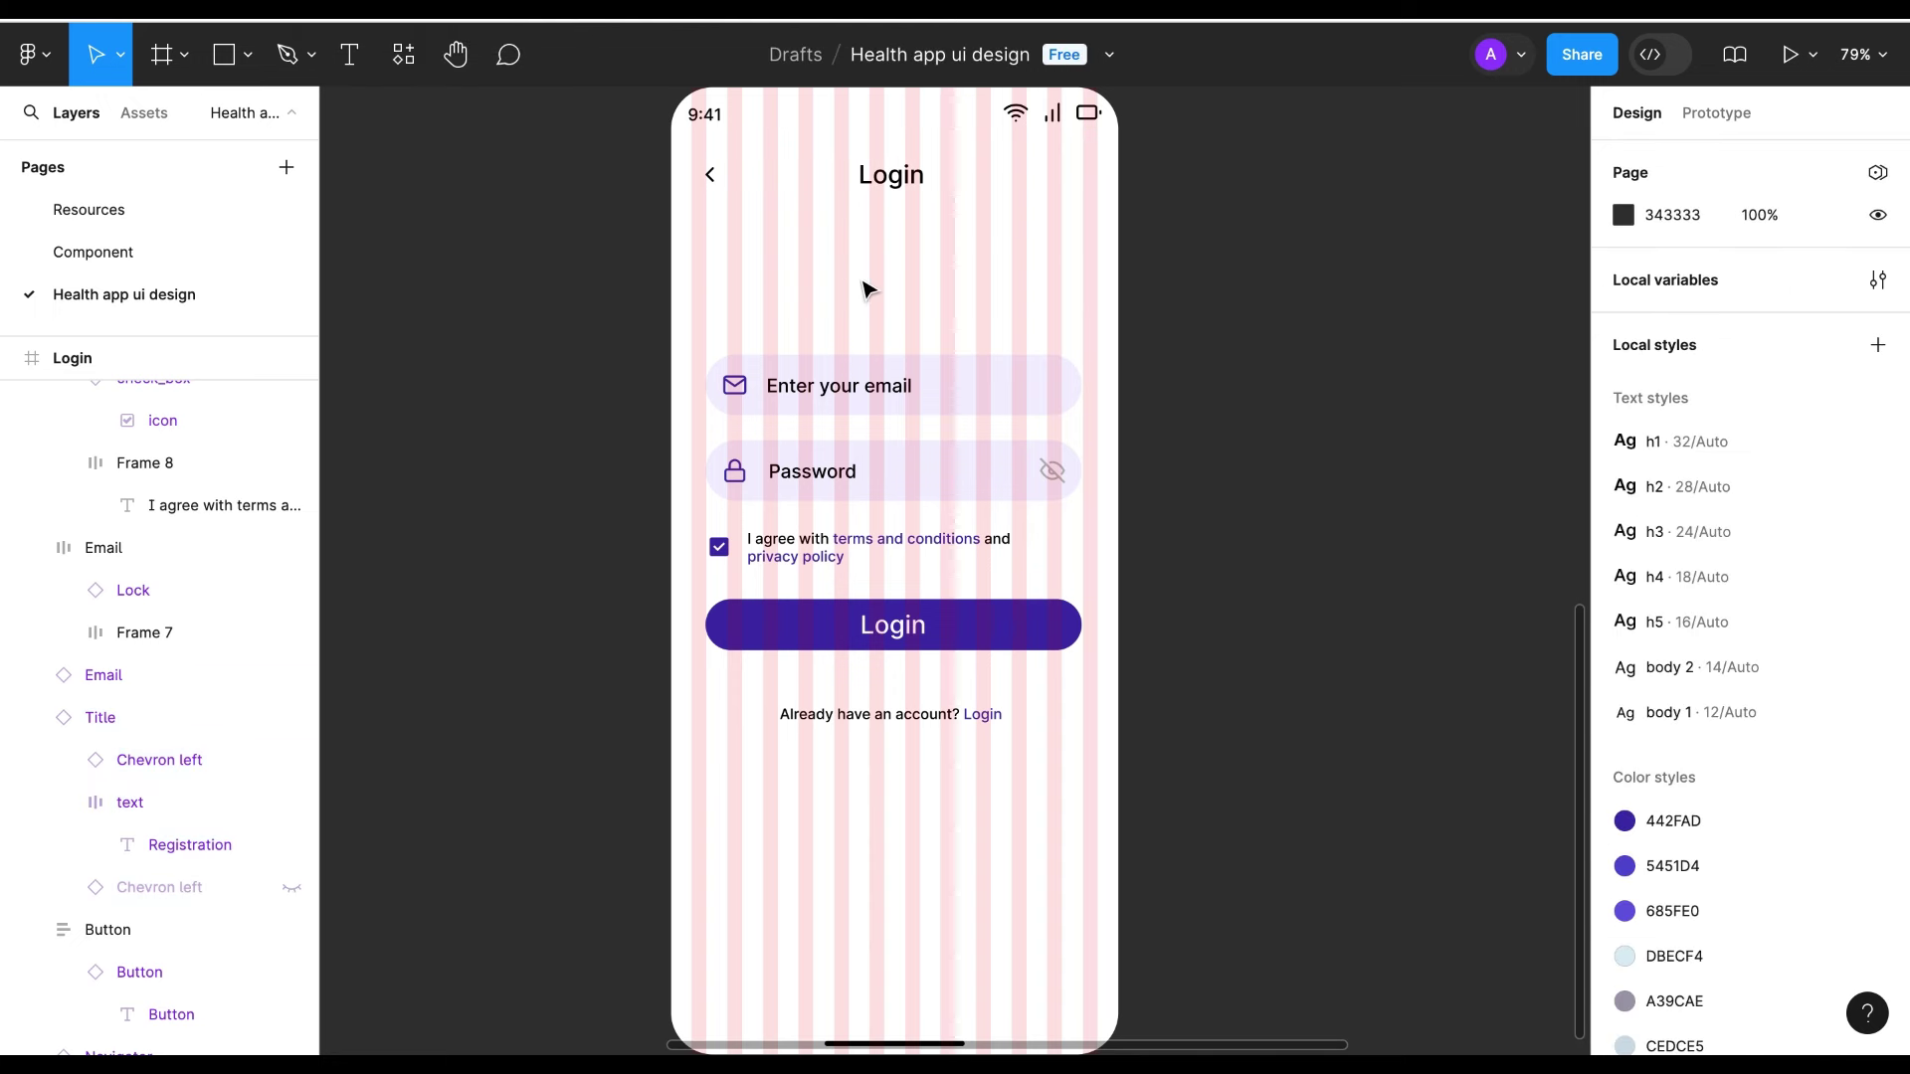
key(t)
click(801, 260)
text(Sign in to your)
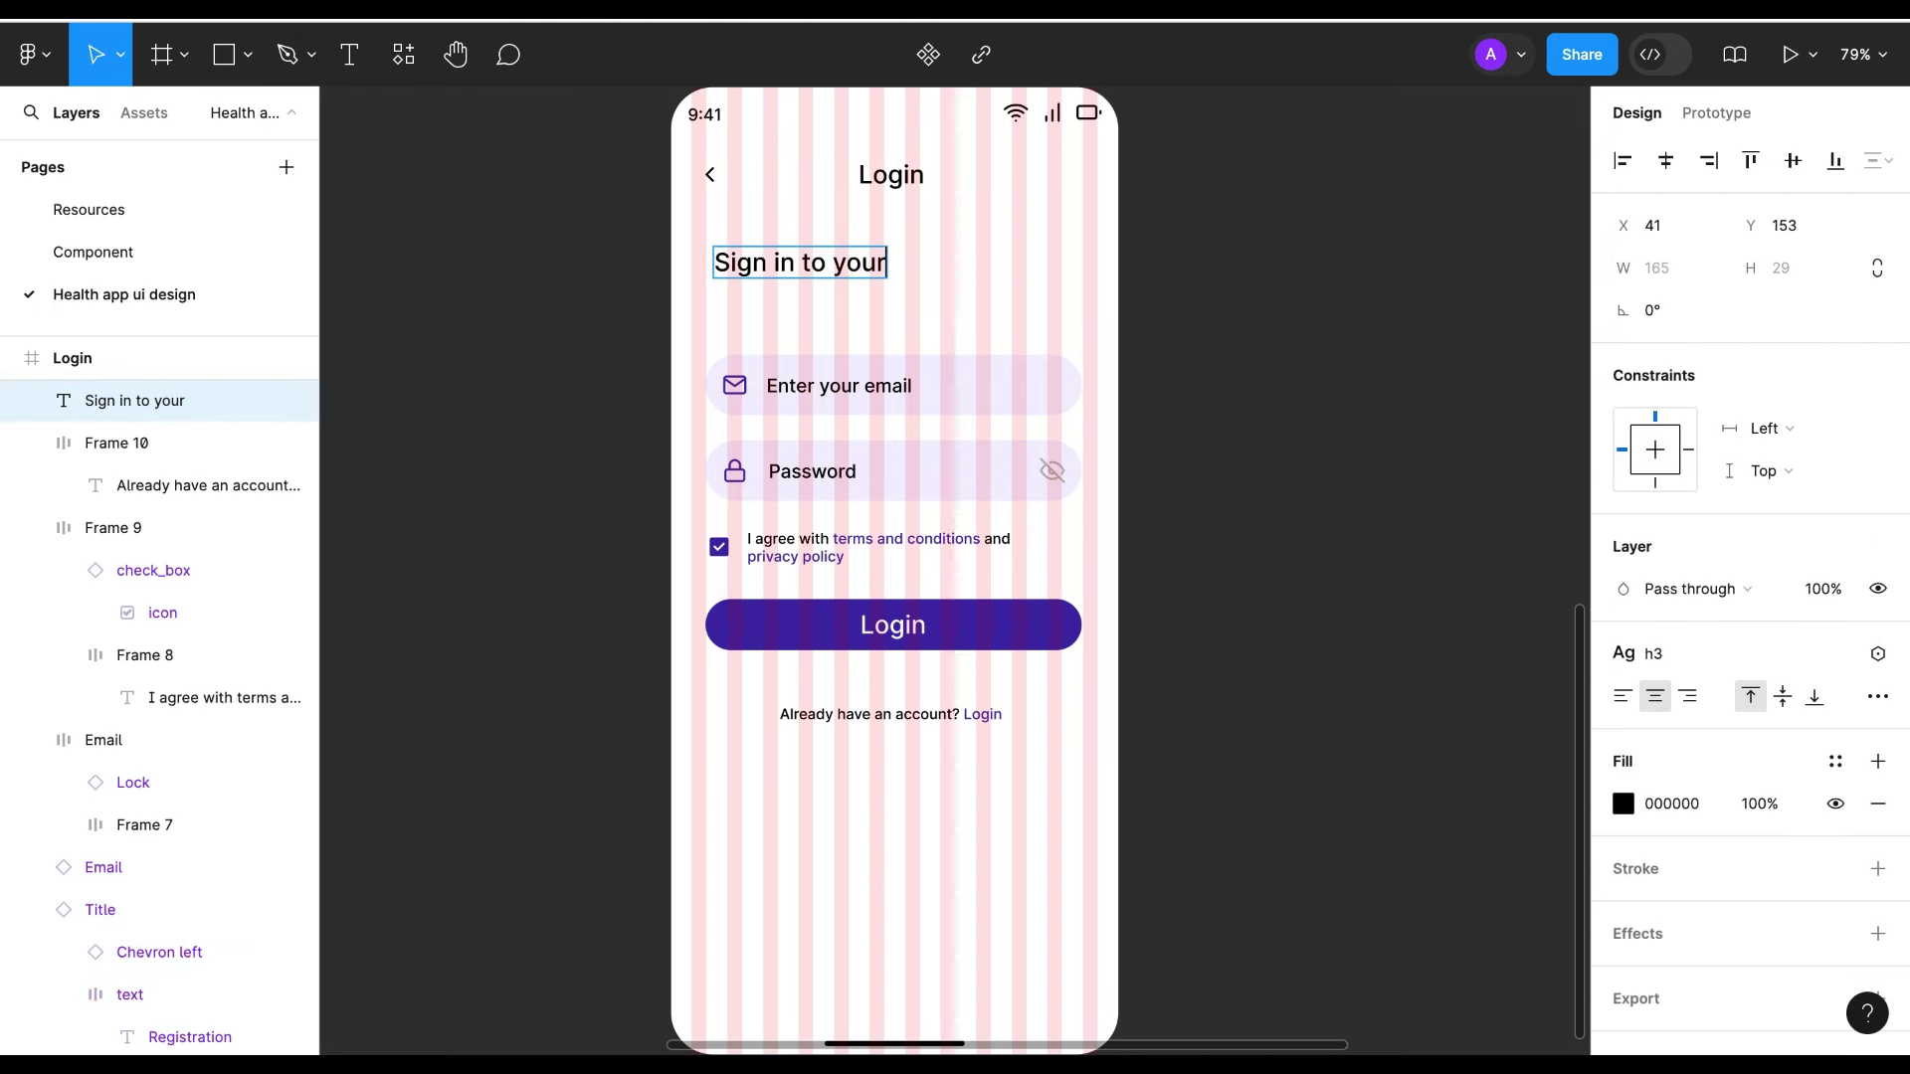
text(account to get access)
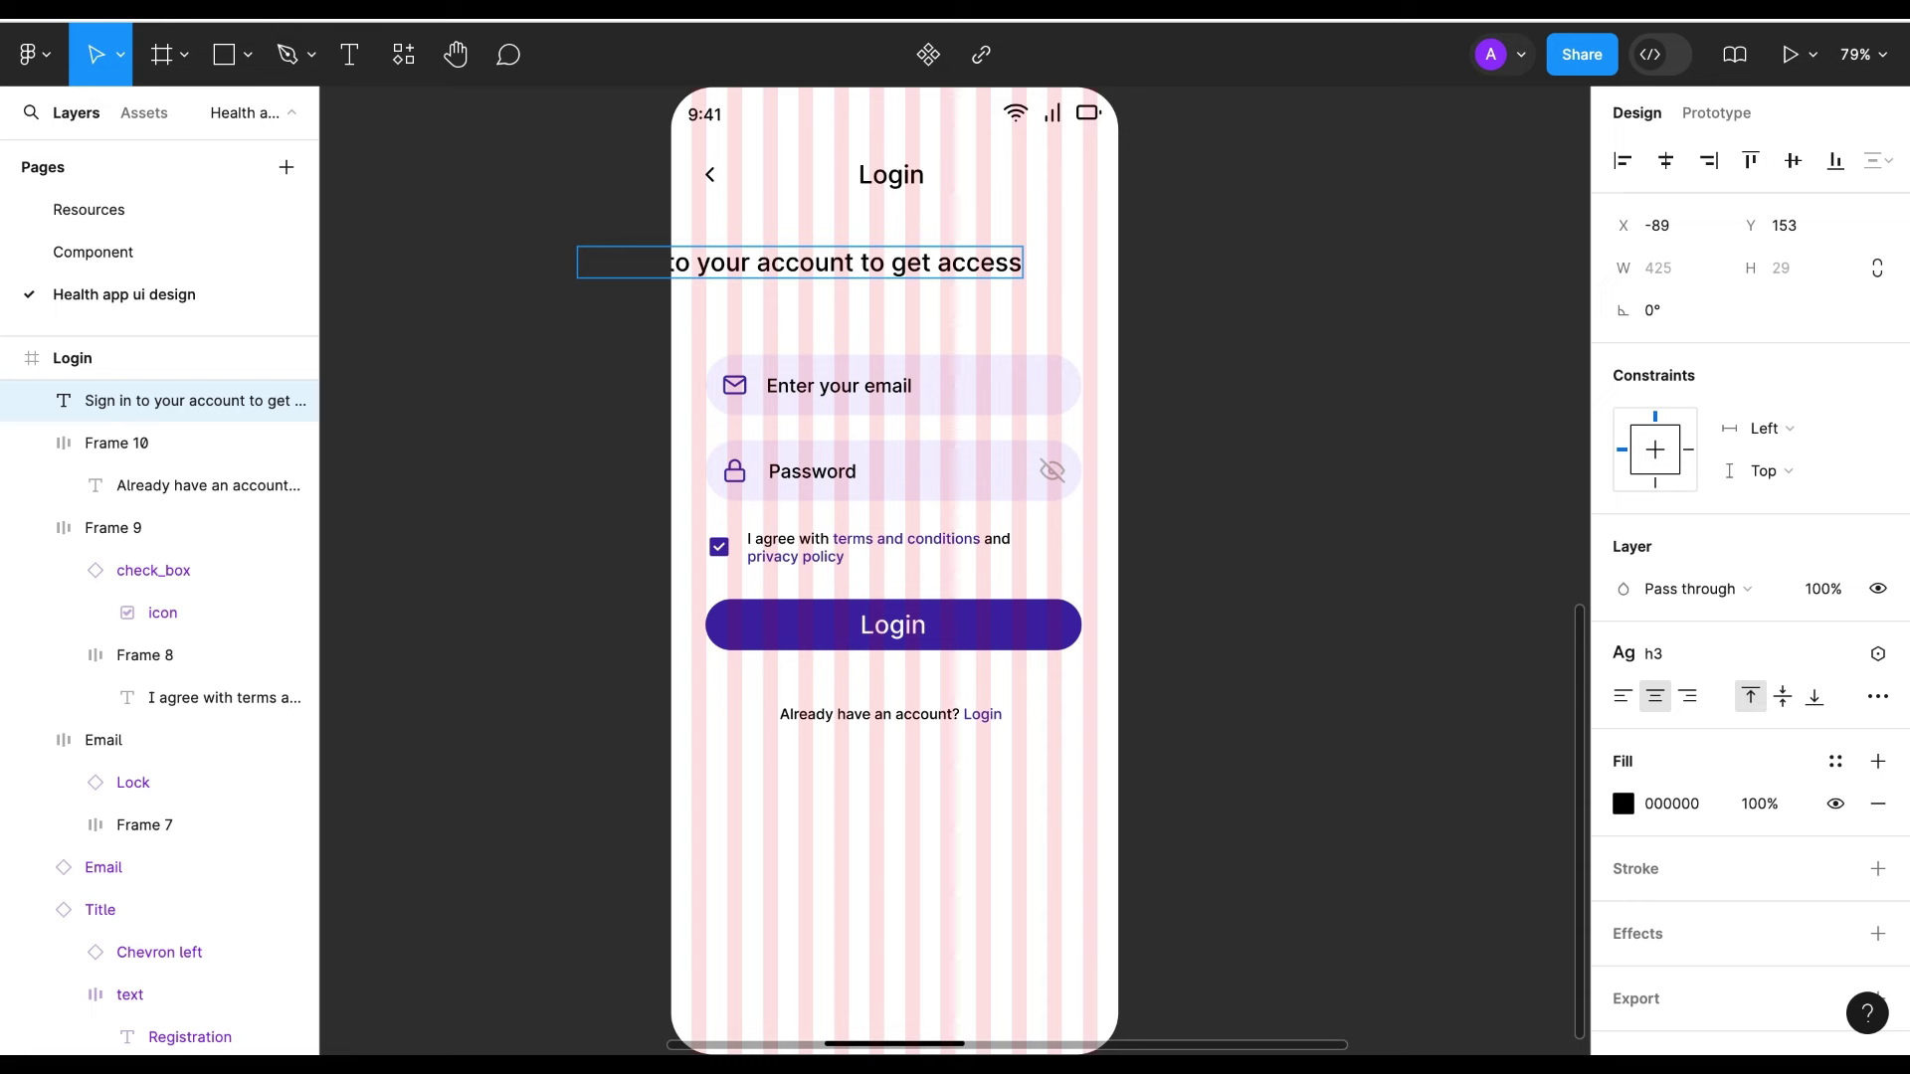
text( of various feature)
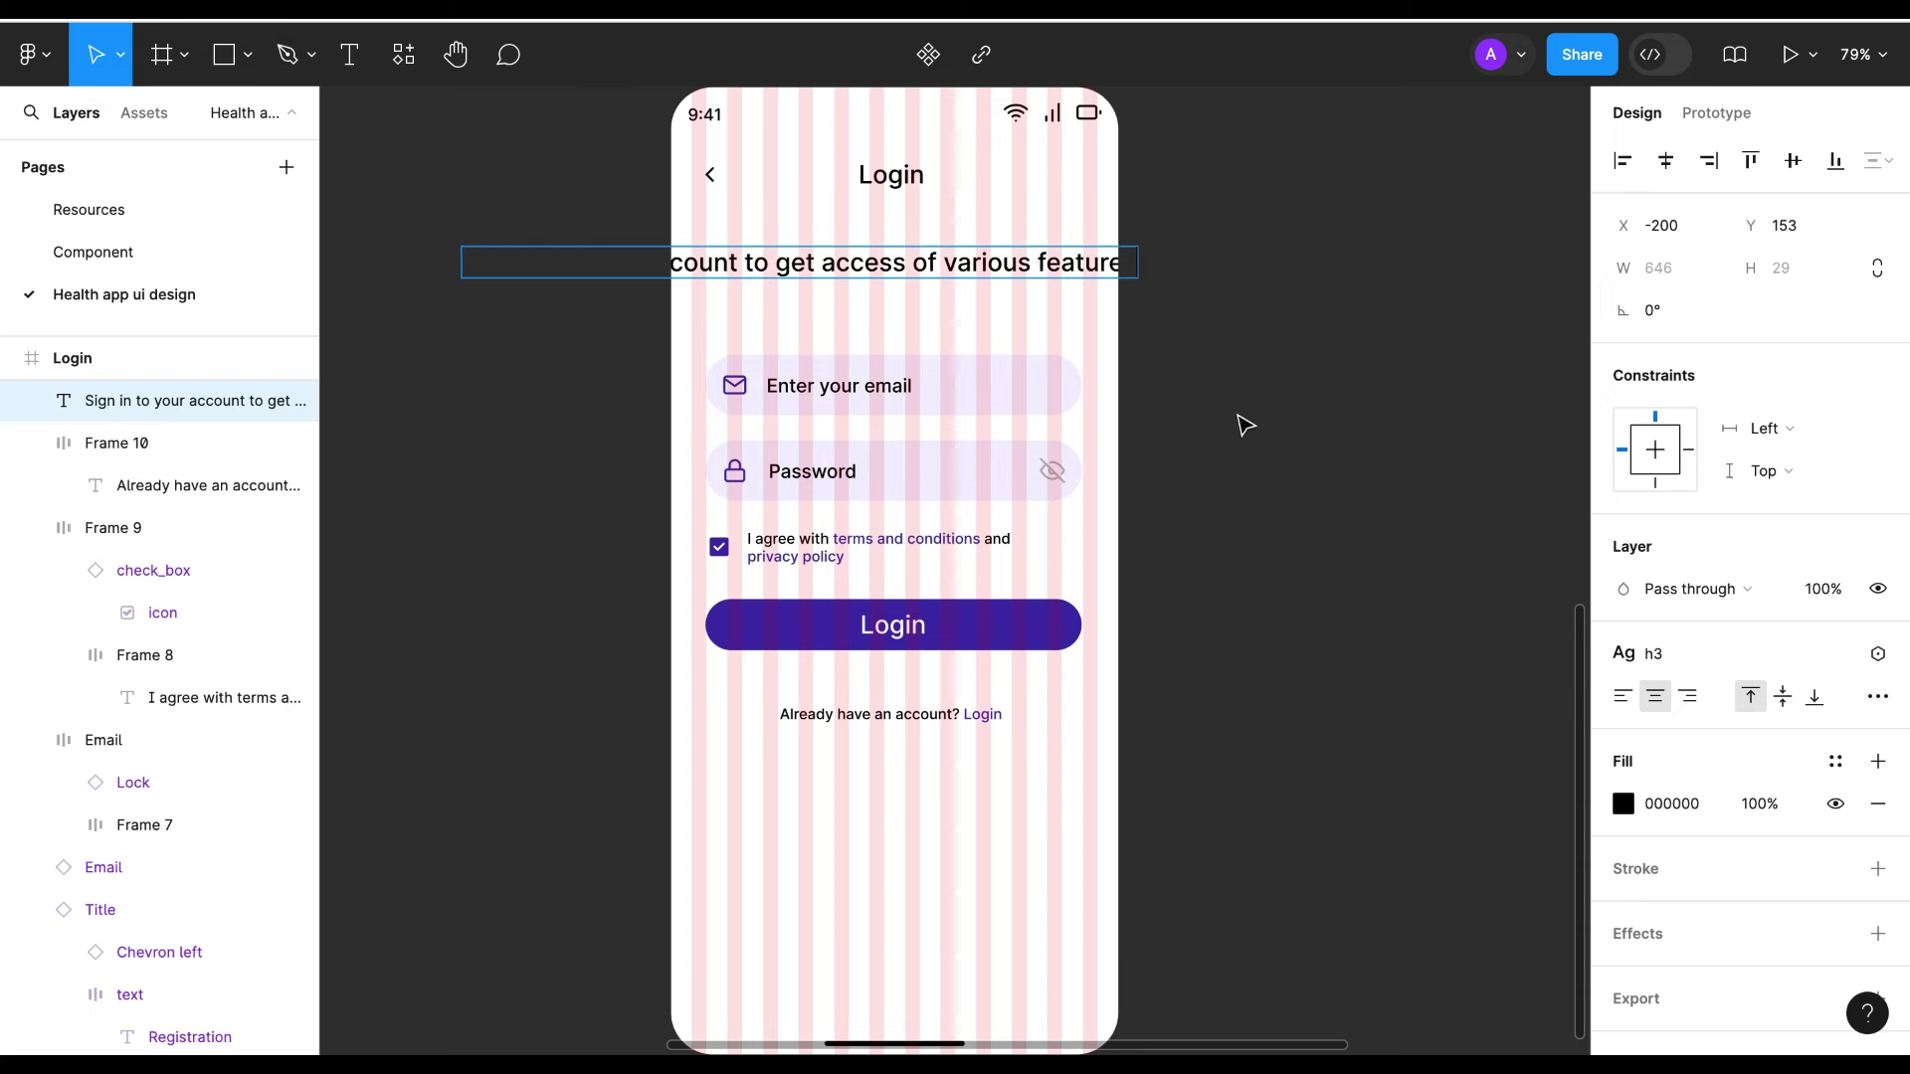
key(Escape)
drag(1138, 262, 847, 263)
drag(654, 278, 915, 255)
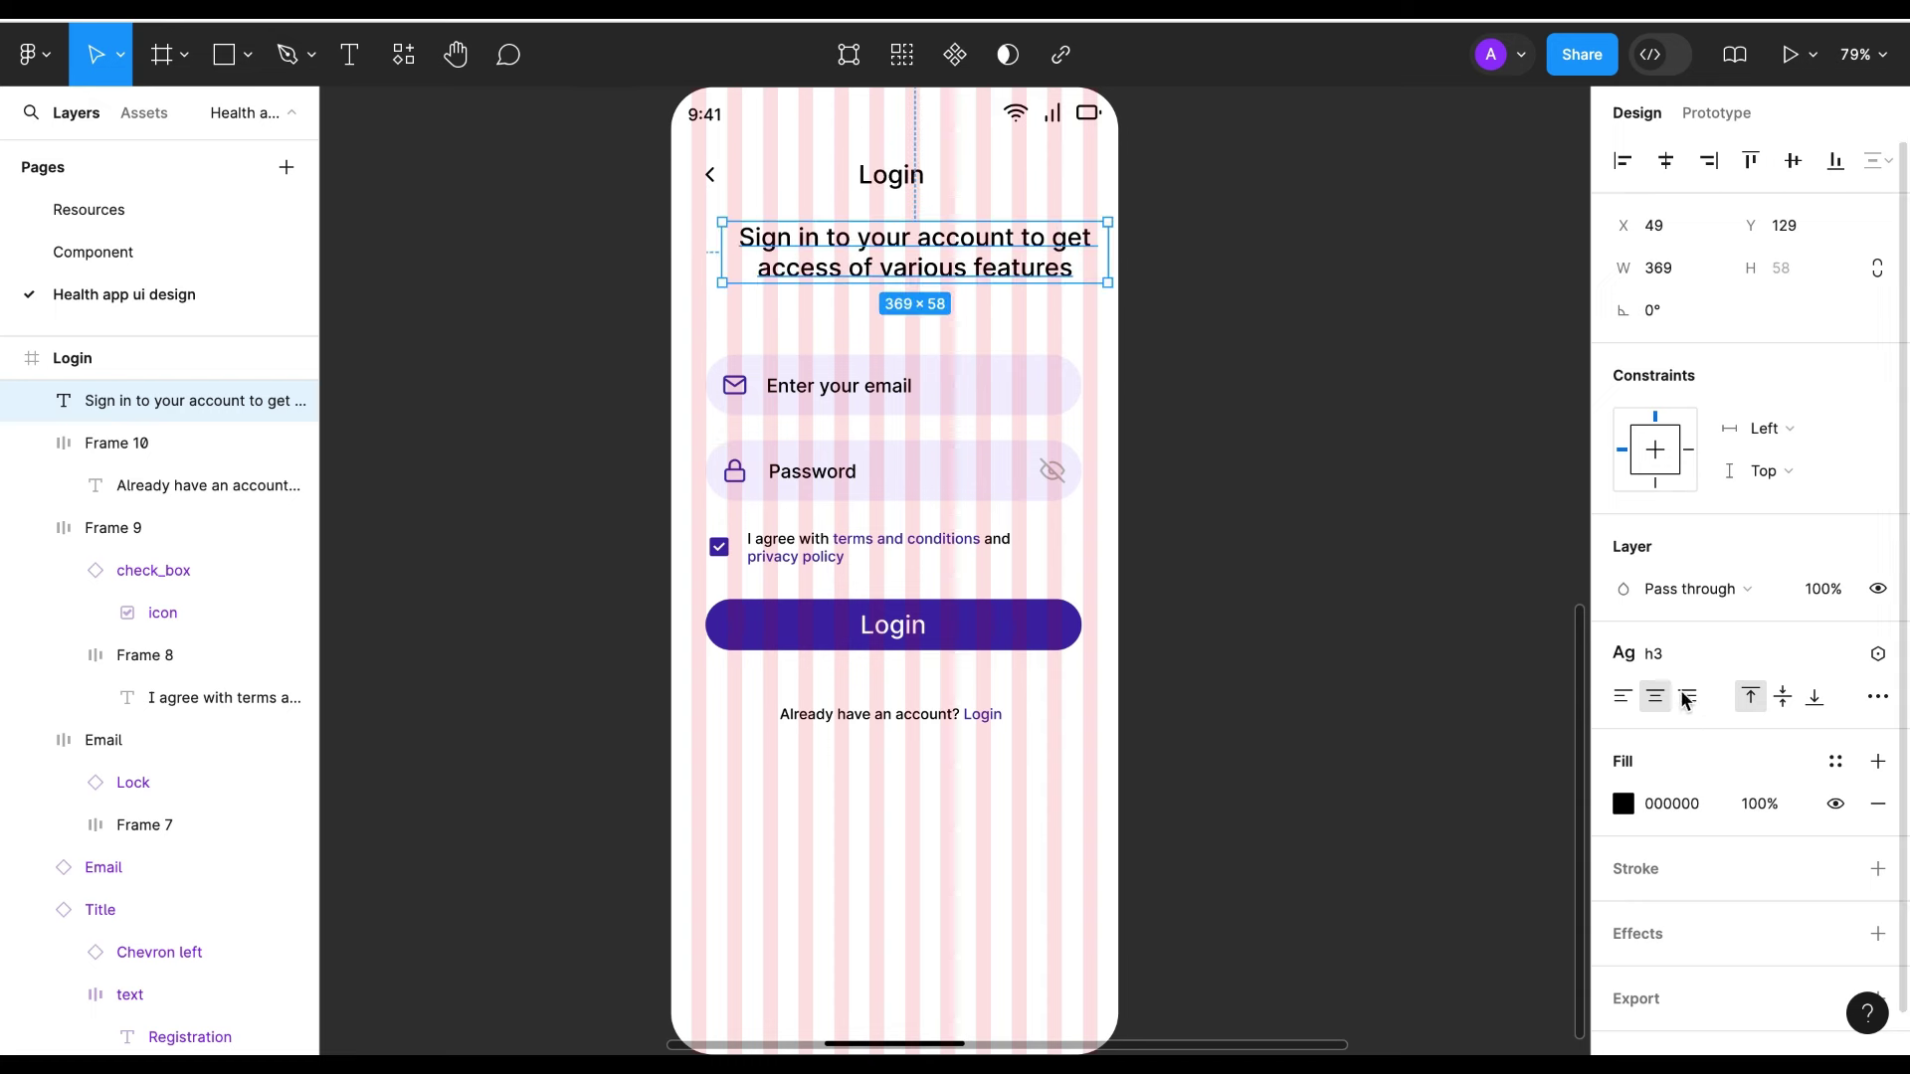
Give the subtitle h4 style and A39CAE fill, centre it, and wrap it in auto layout.
click(1639, 654)
click(1646, 808)
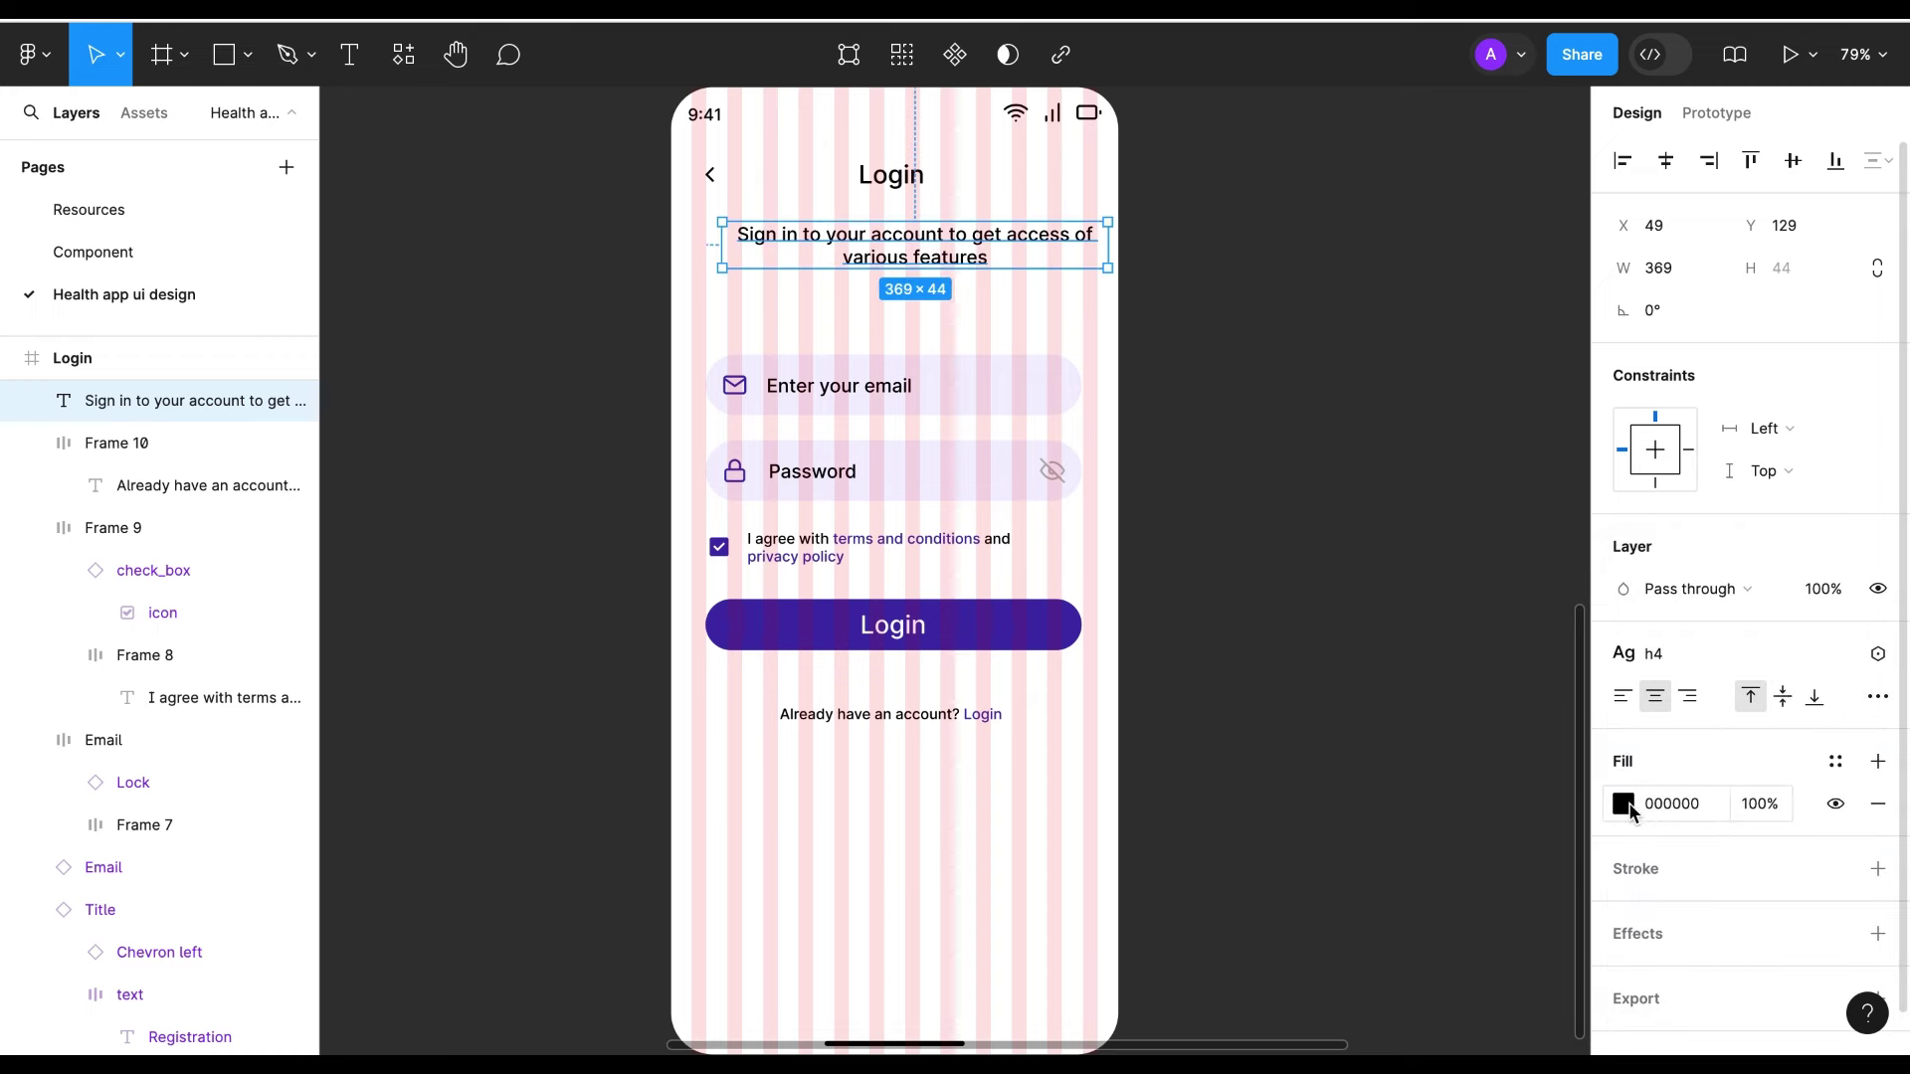
click(1624, 805)
click(1835, 771)
click(1363, 877)
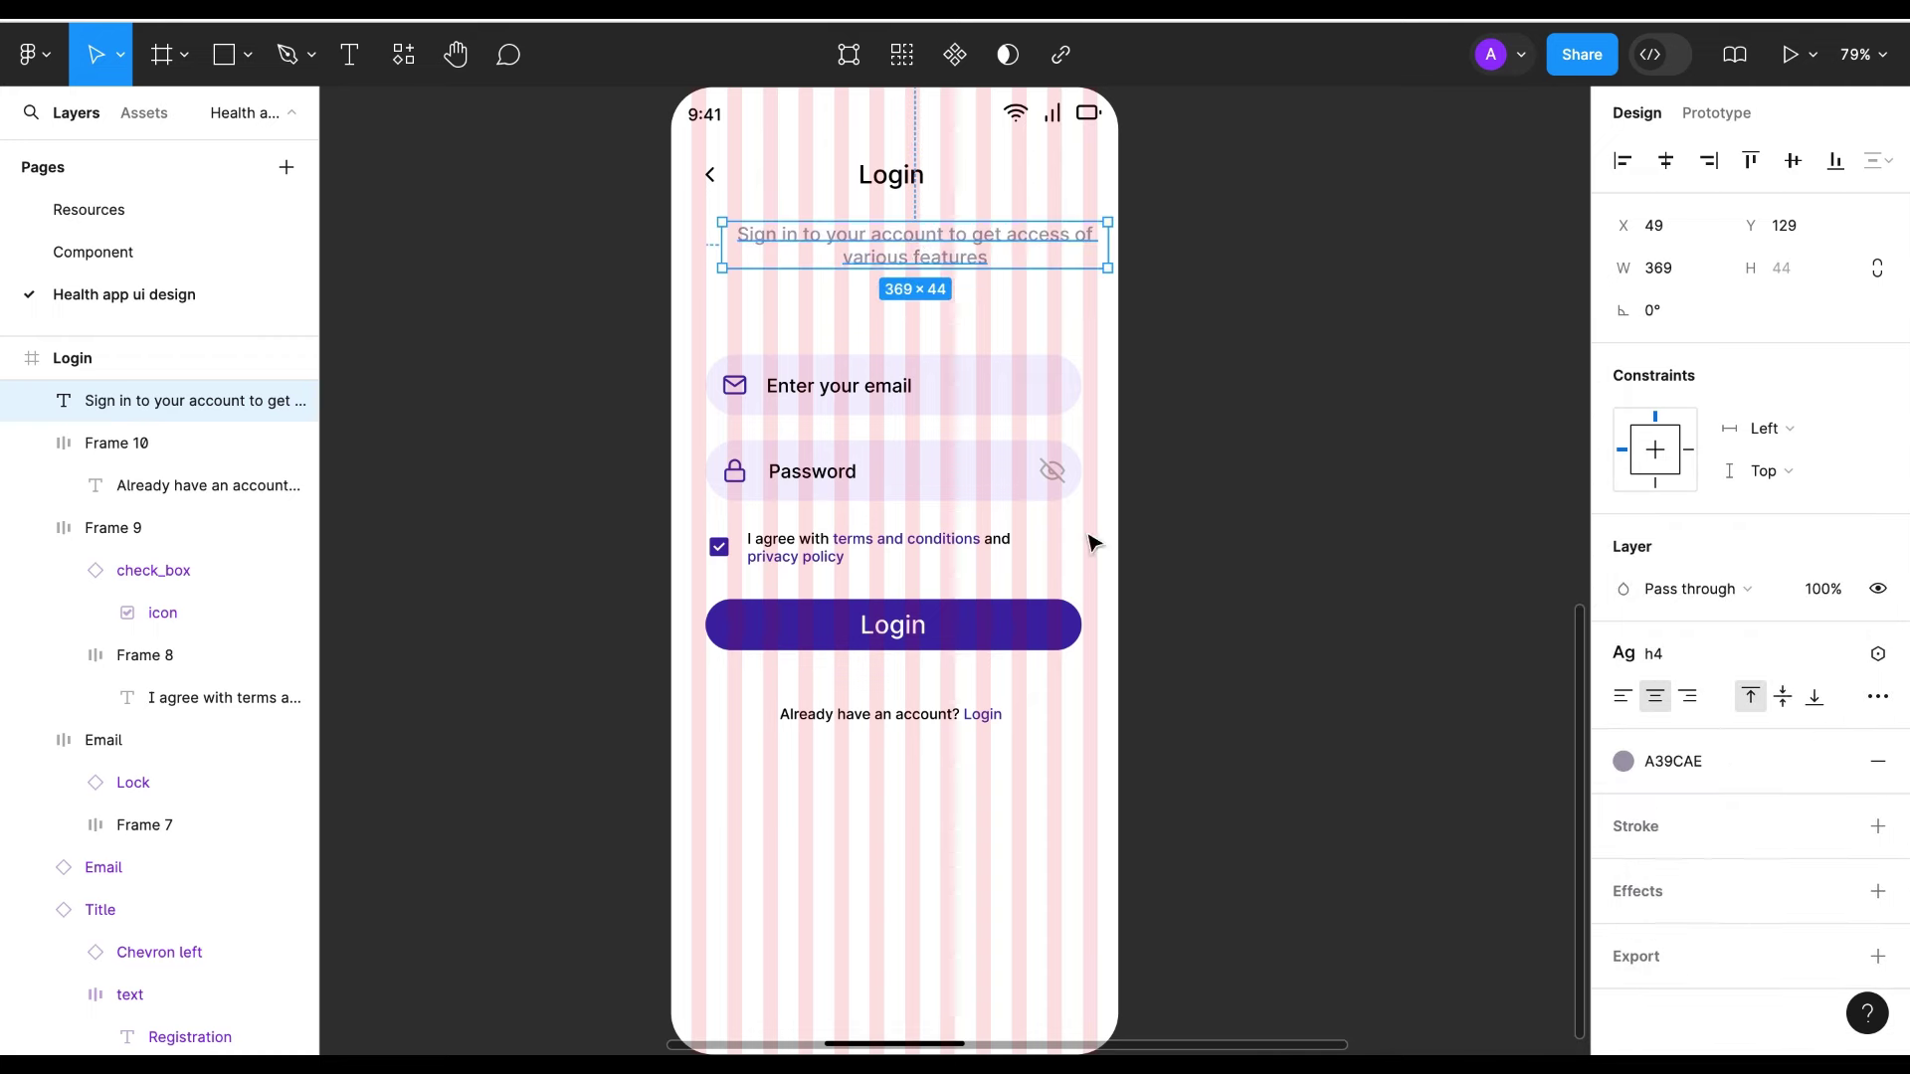
drag(910, 248, 895, 248)
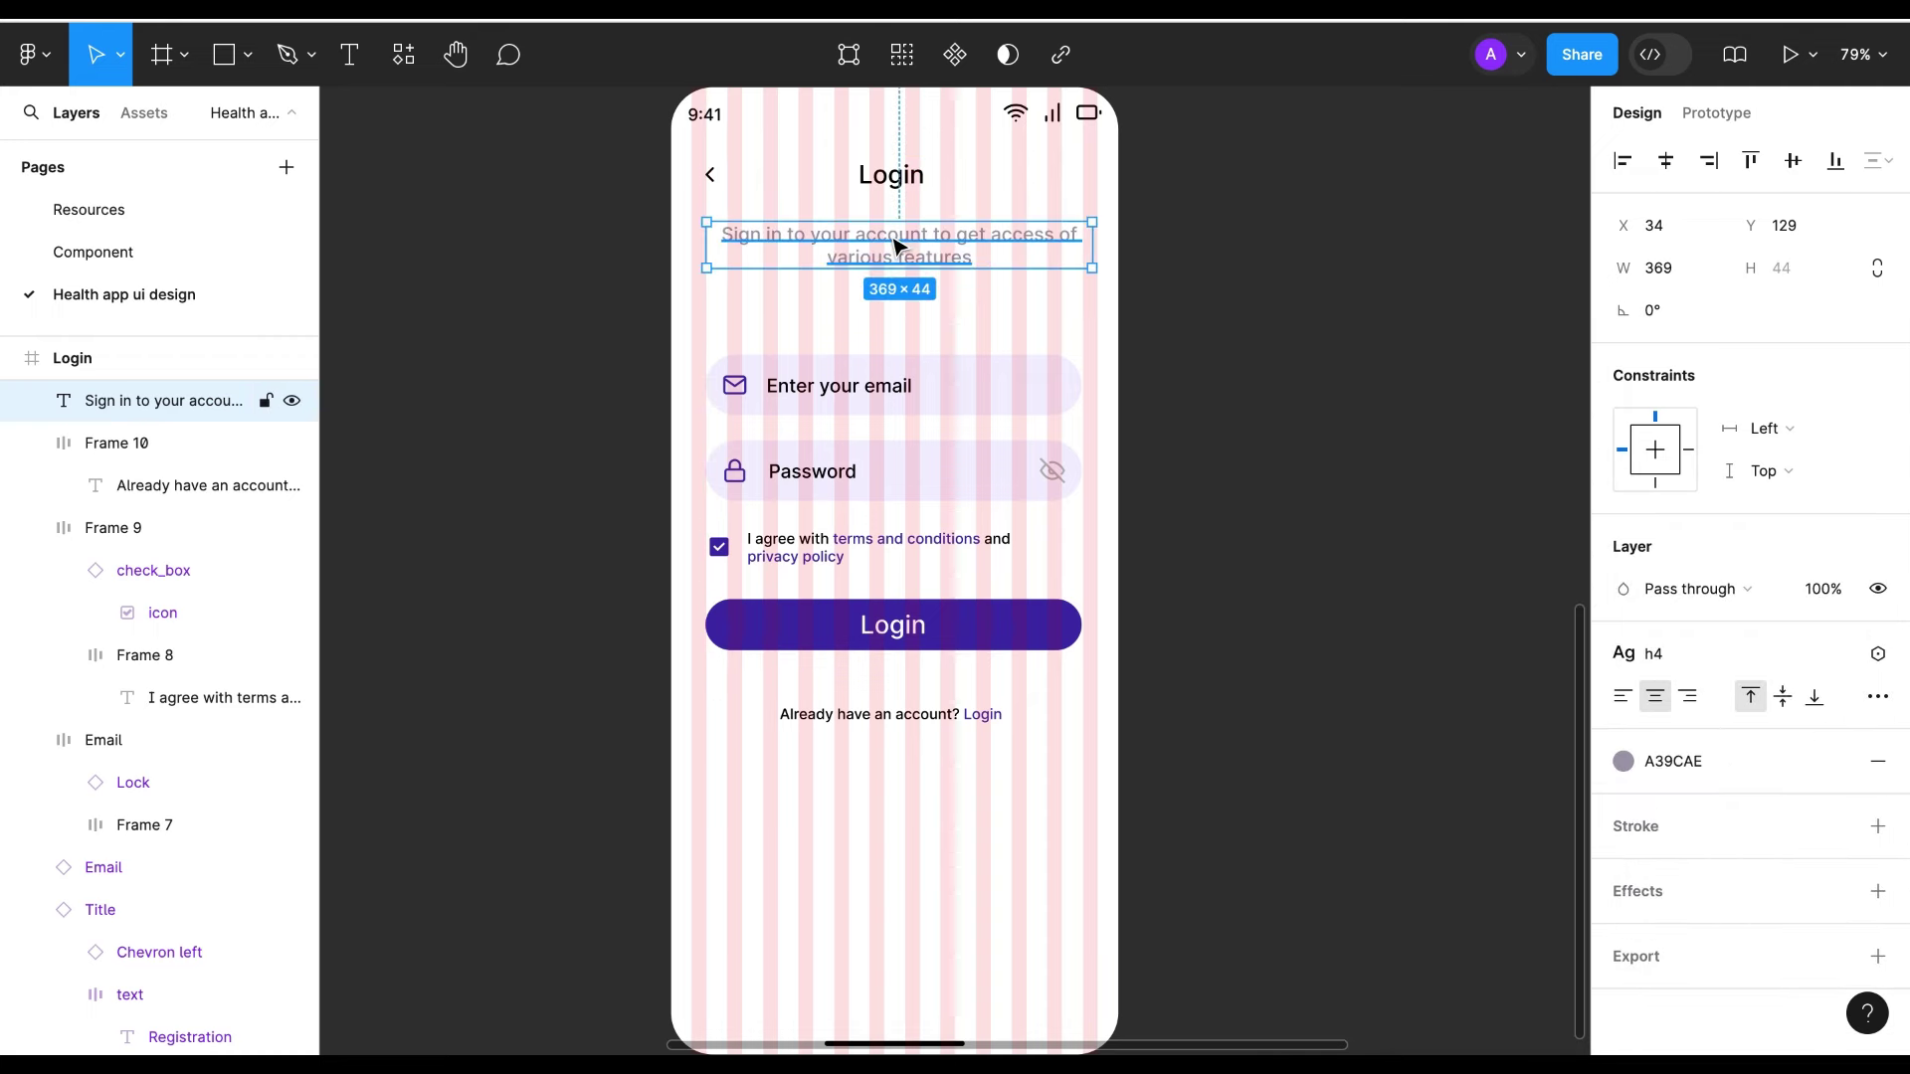
key(shift+a)
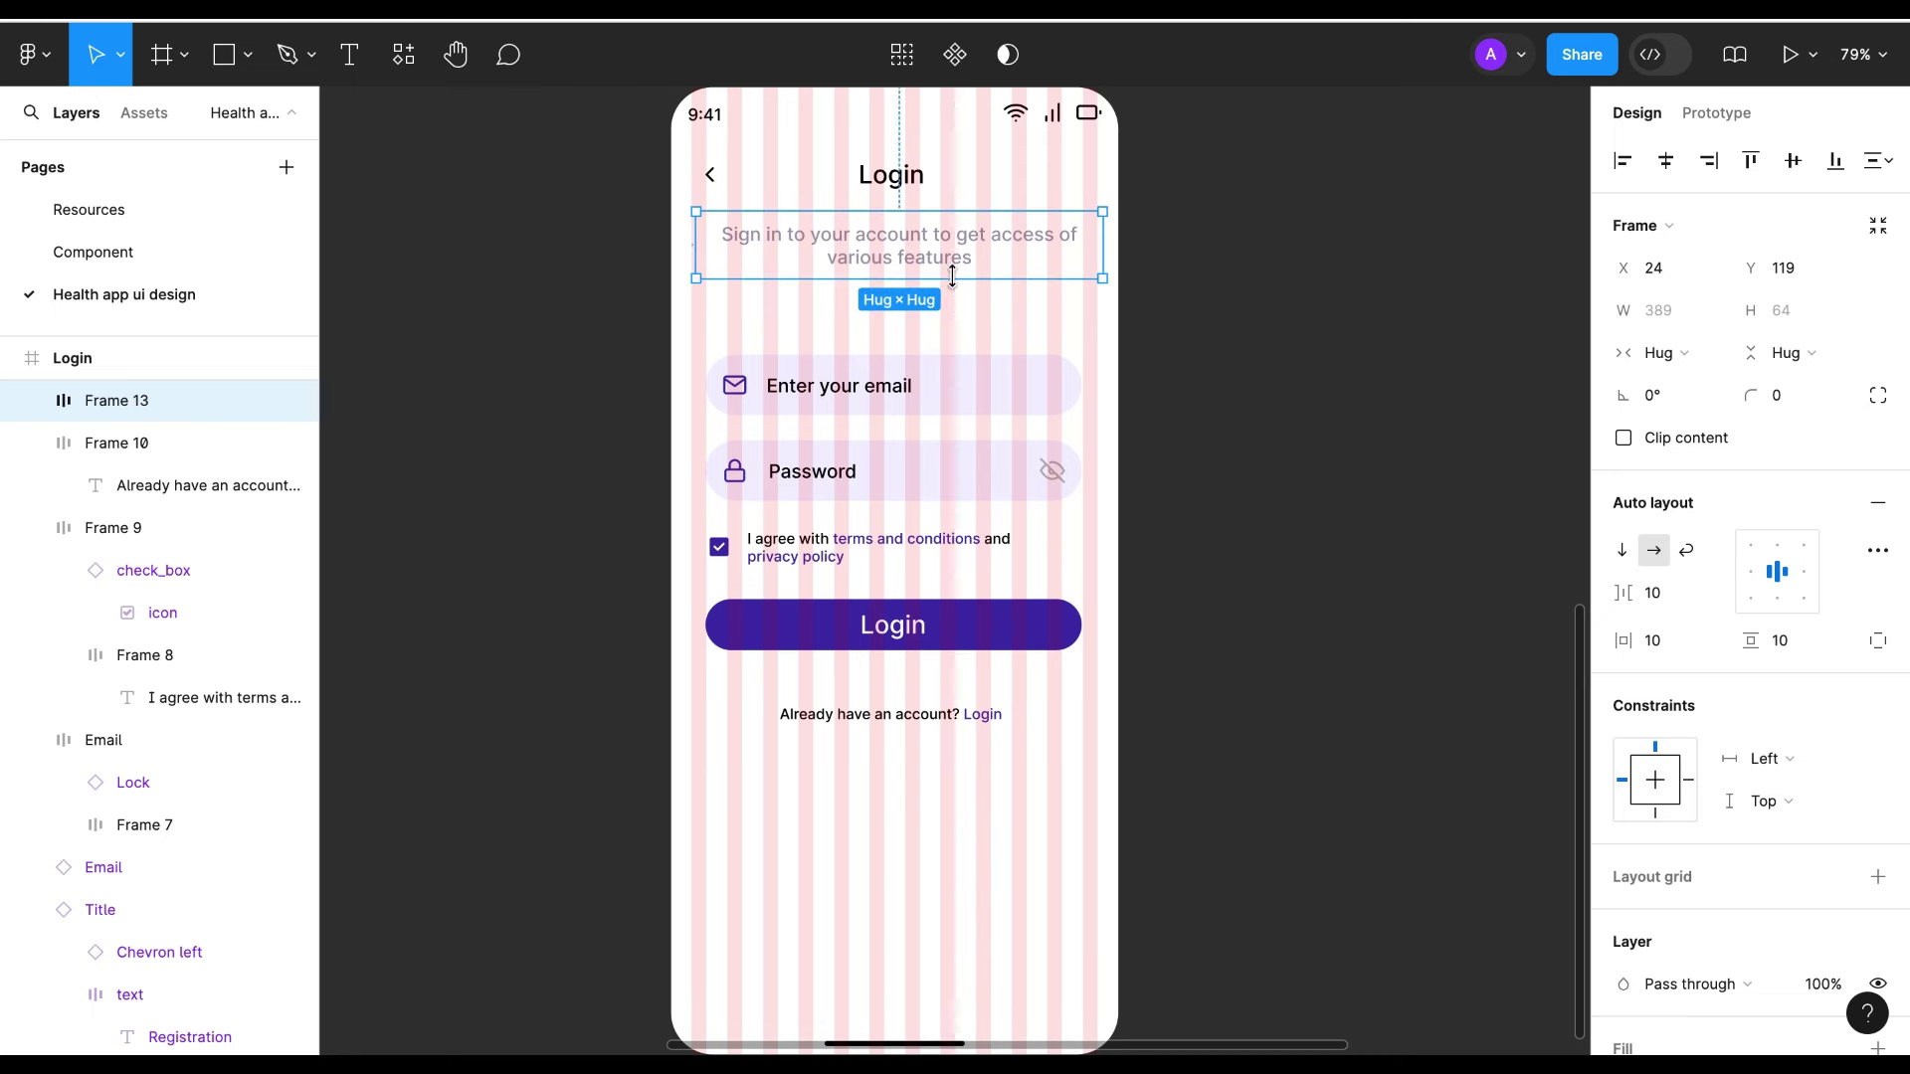
click(990, 334)
click(972, 390)
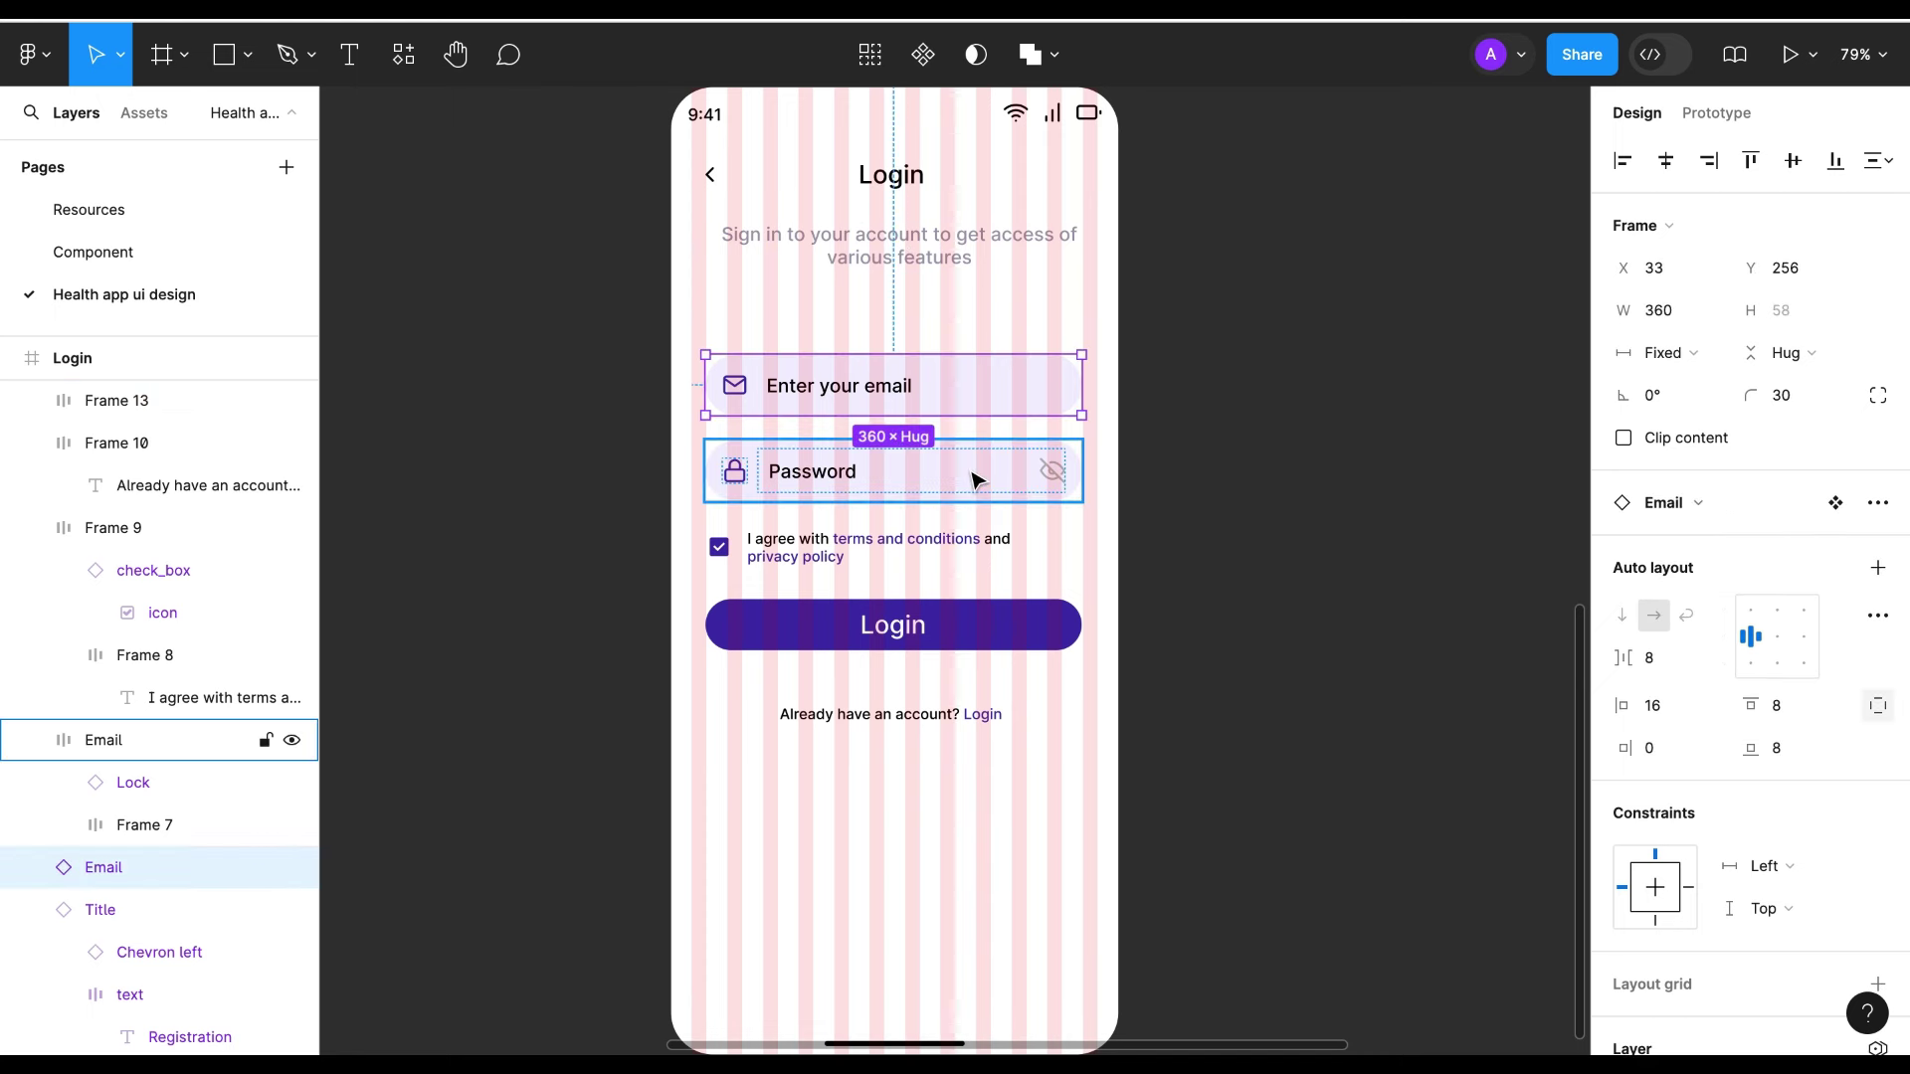
click(927, 248)
ctrl+scroll(1223, 431, down, 2)
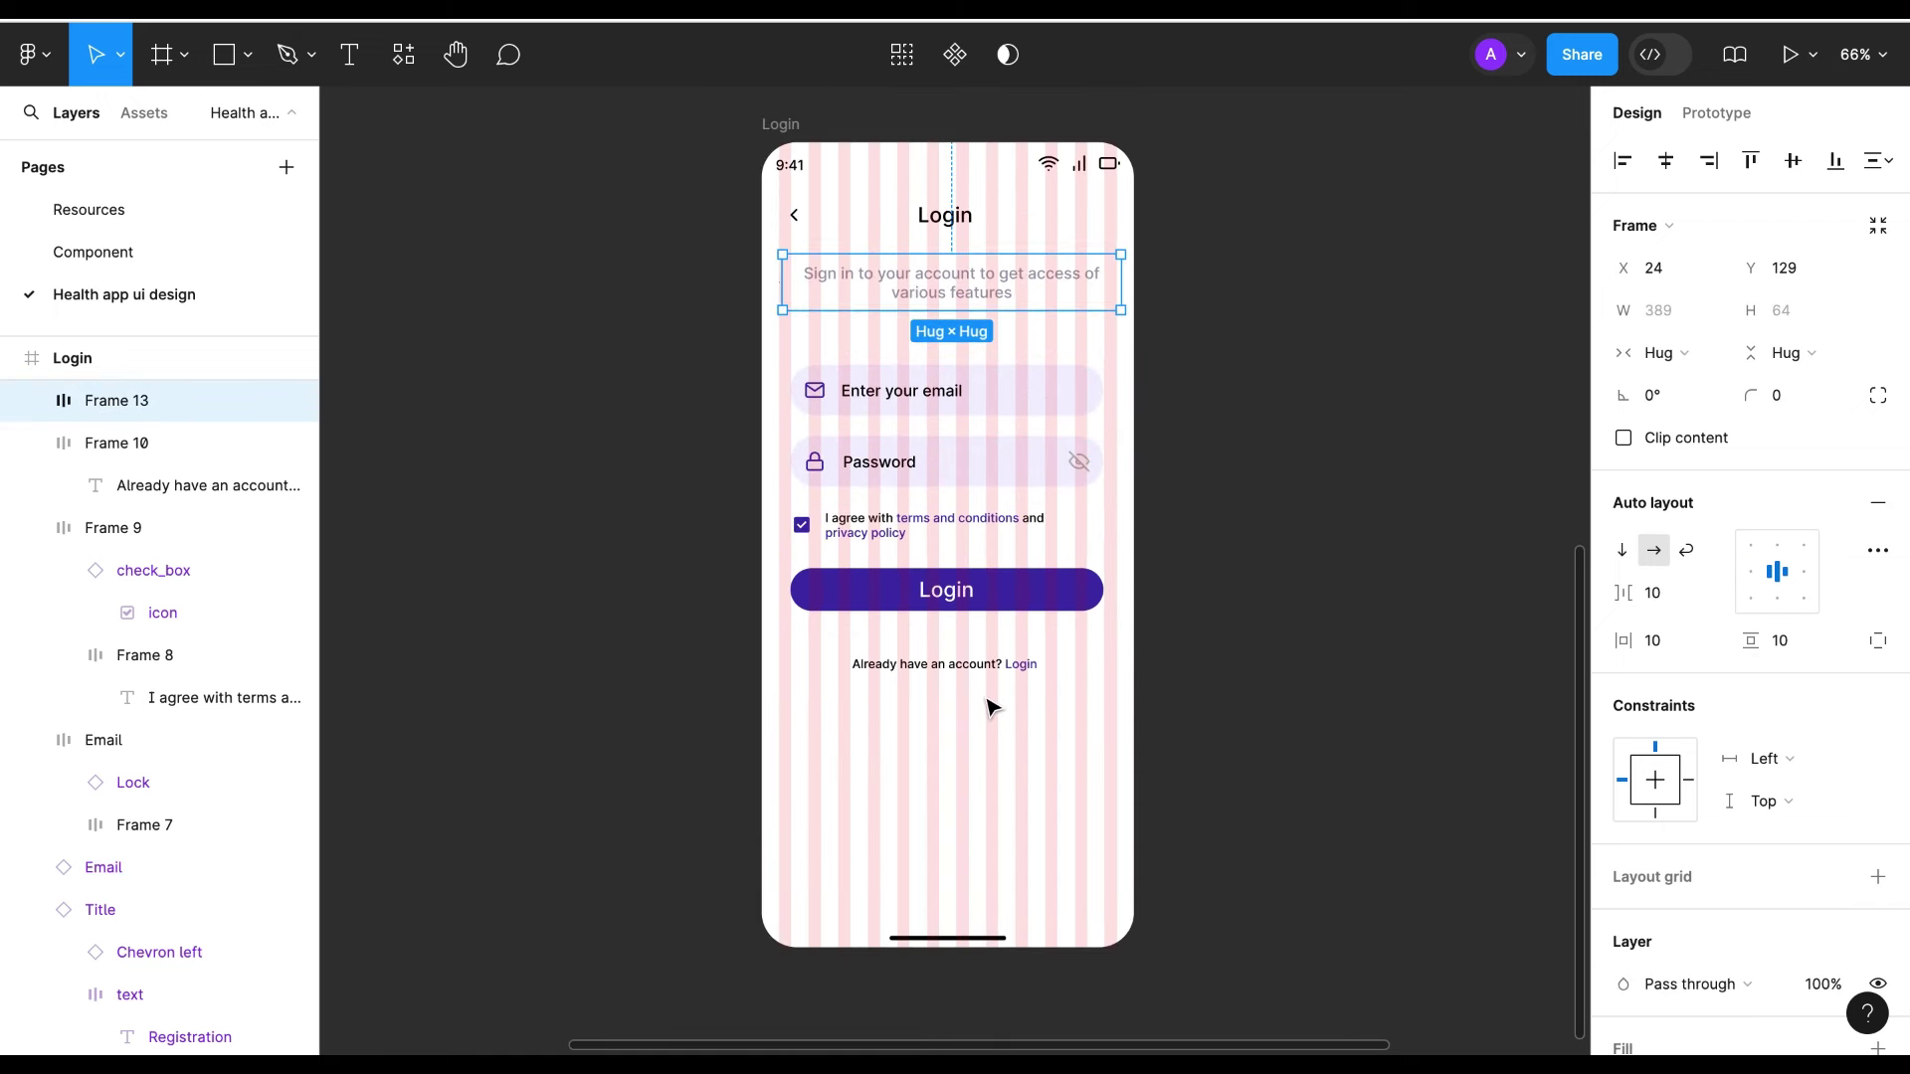
Change the terms-agreement text to 'Forgot Password' and delete the row's checkbox.
click(900, 532)
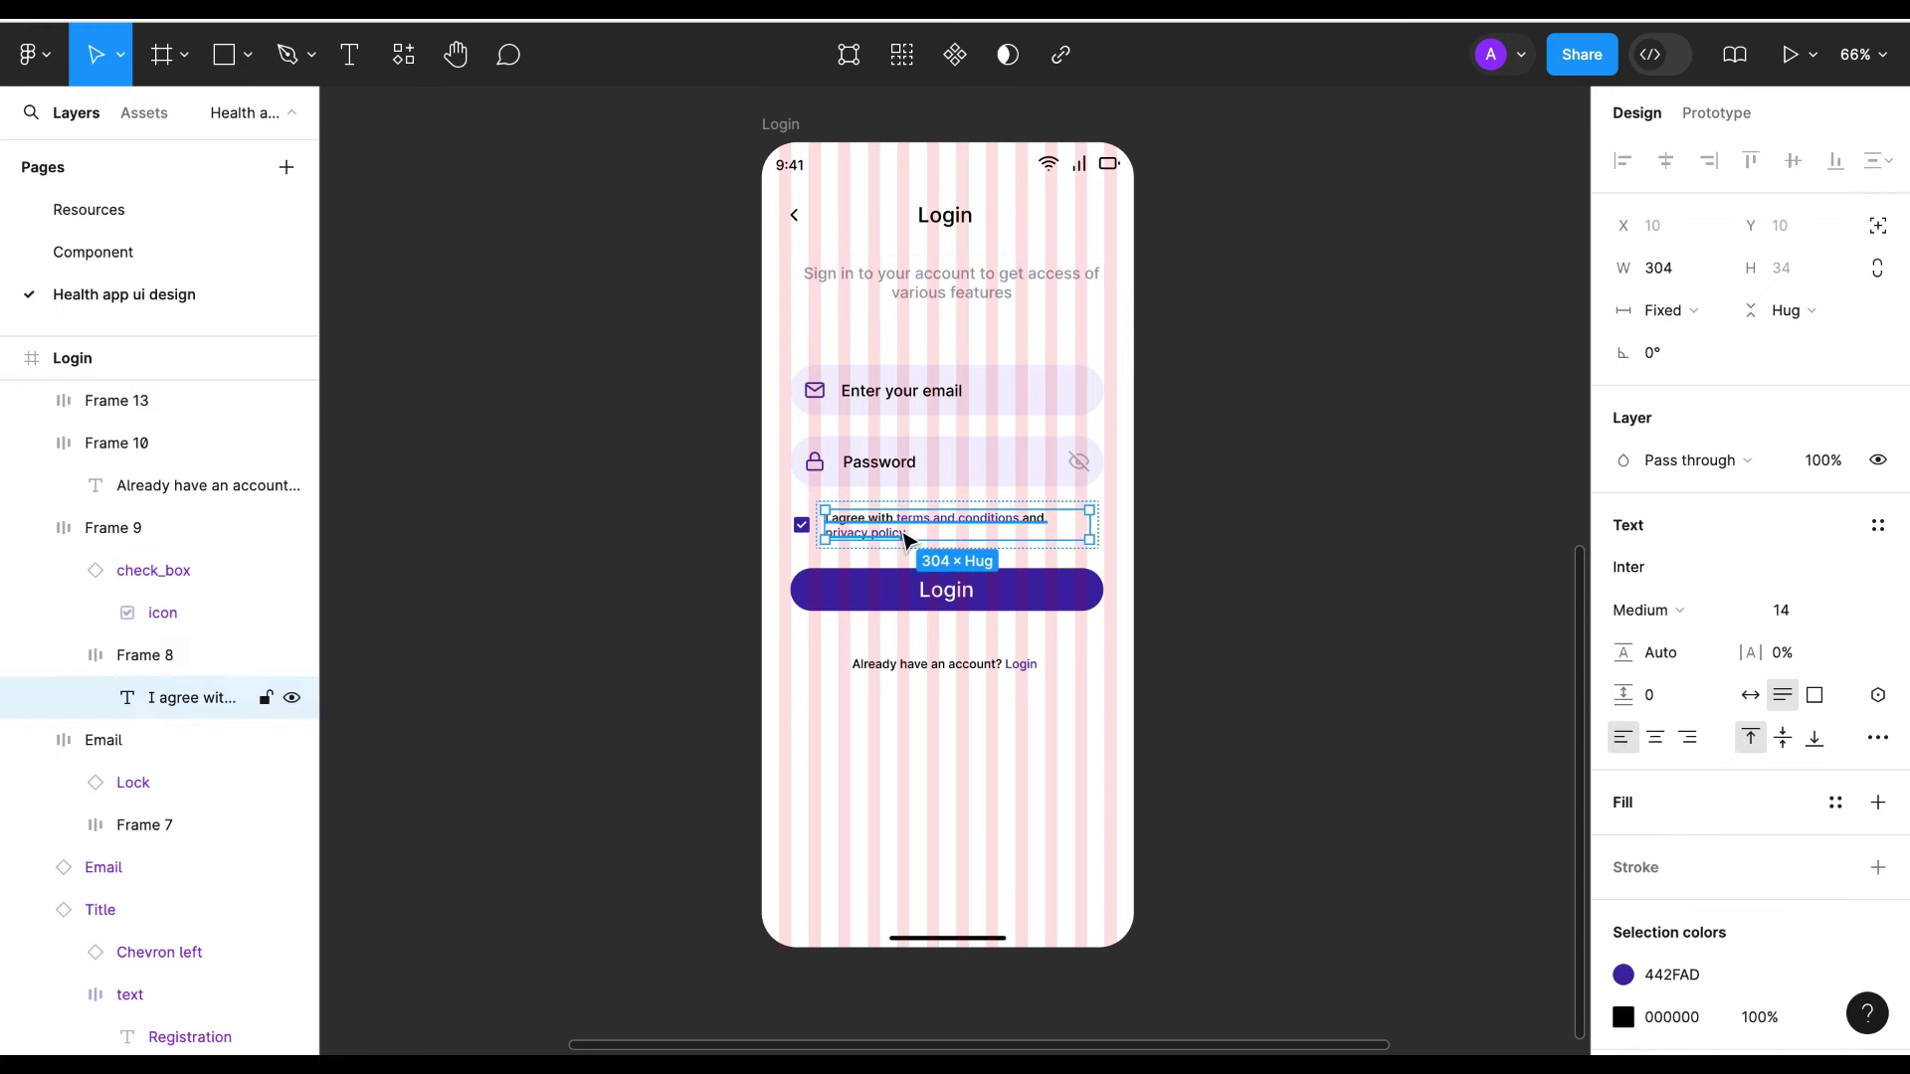
key(Return)
text(Forgot Password)
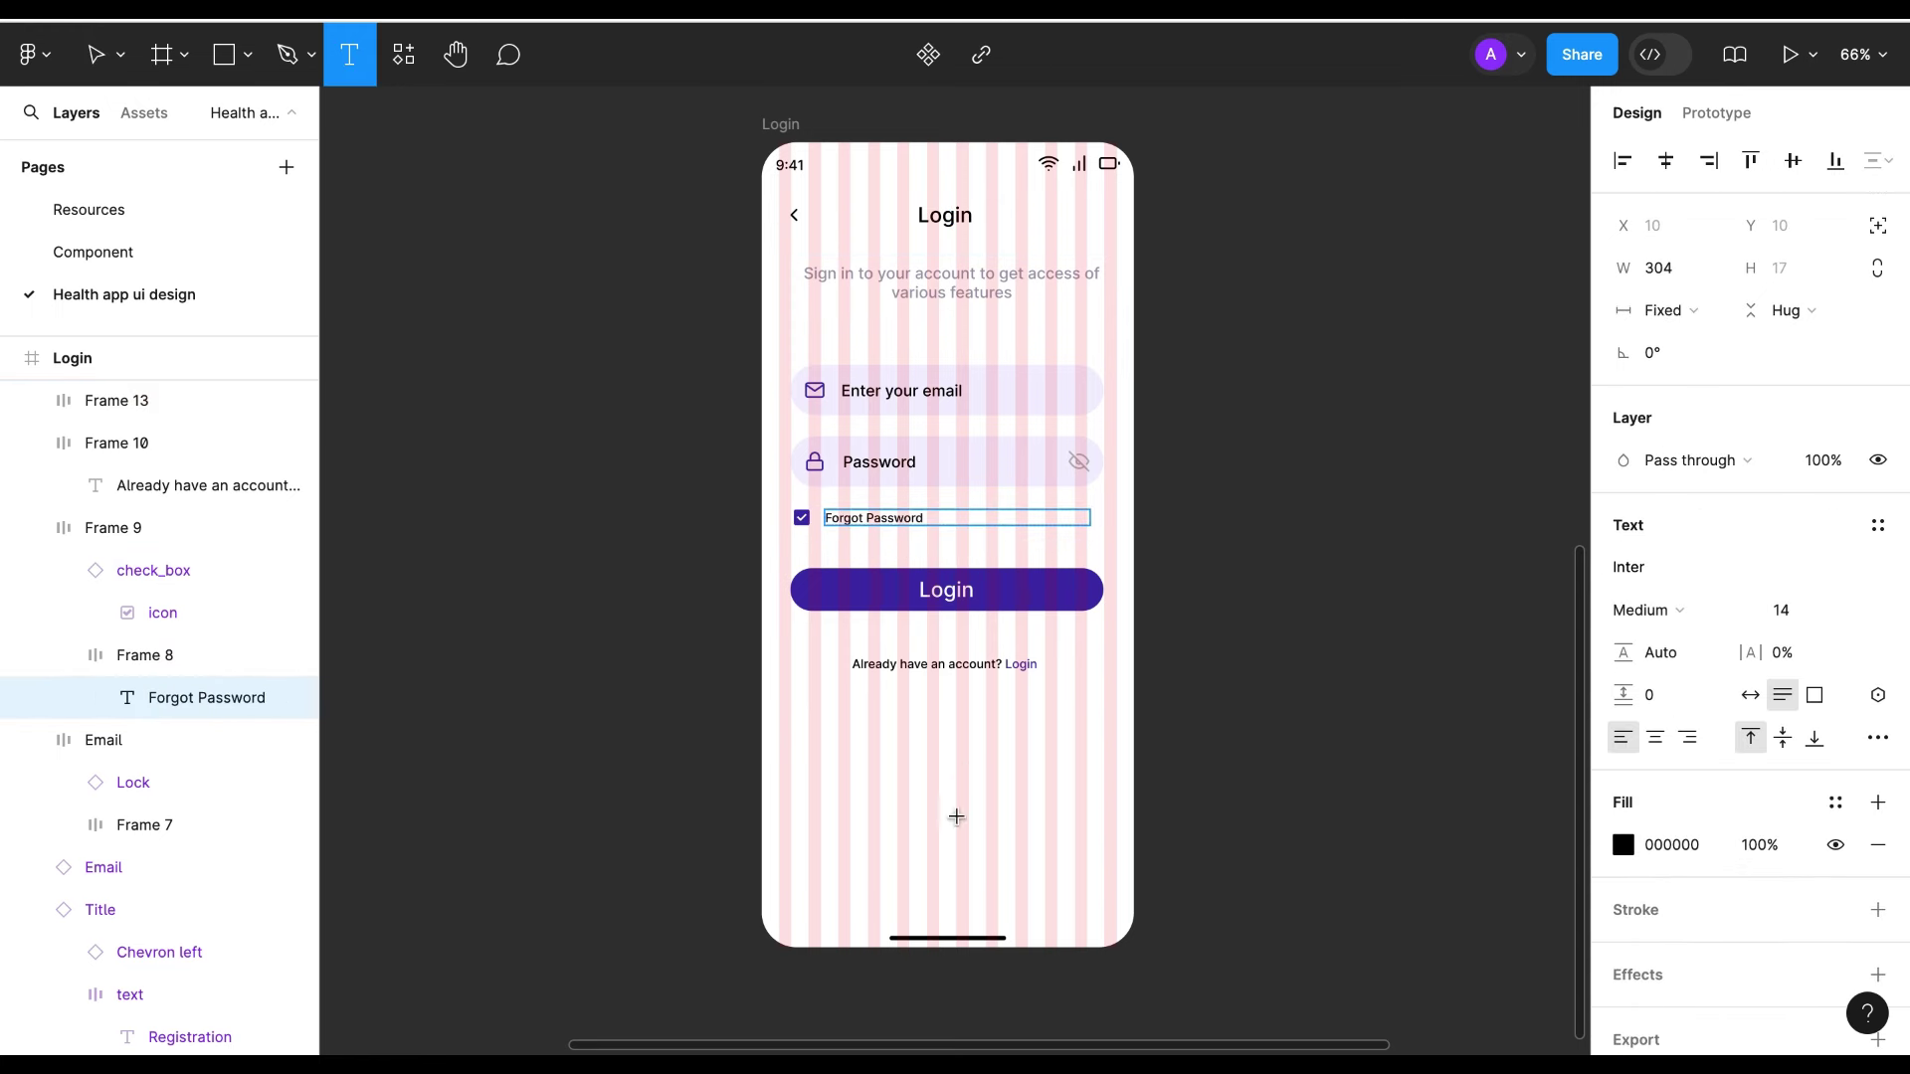
click(956, 817)
click(802, 525)
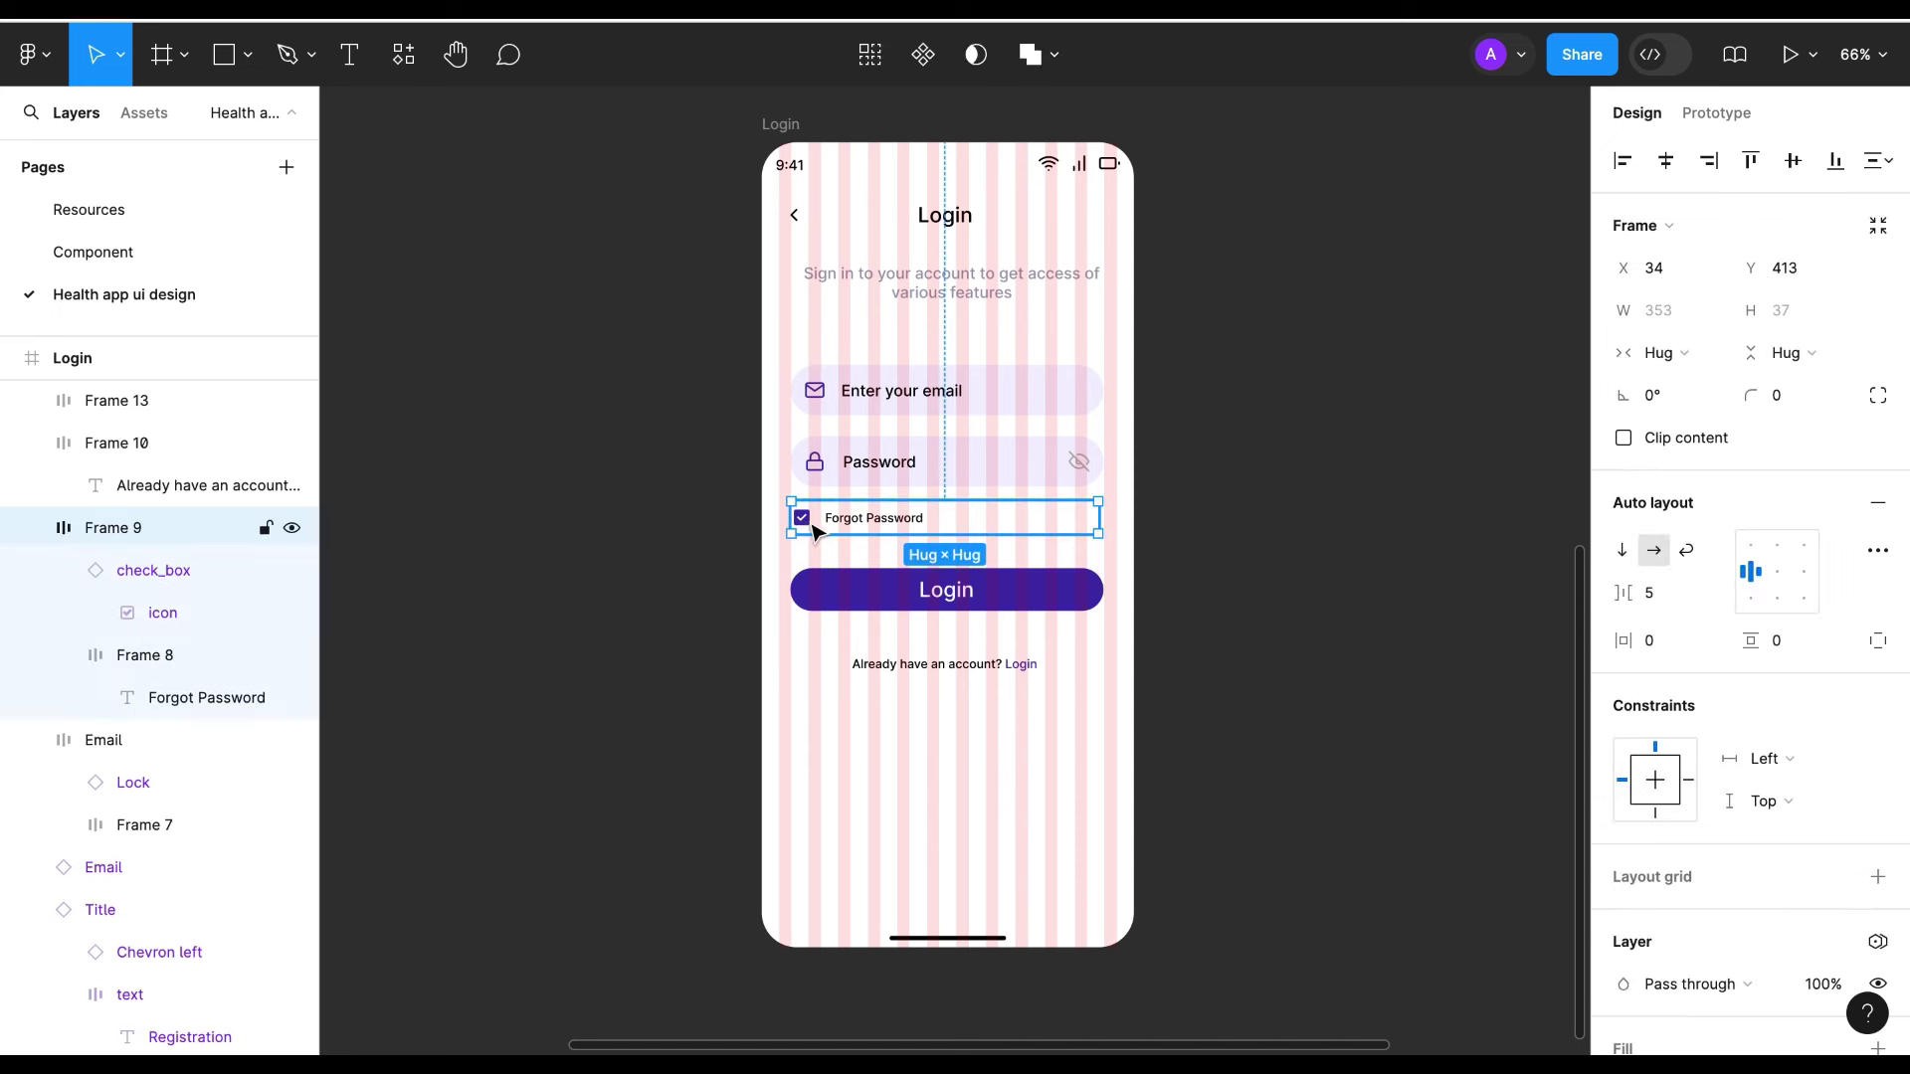
double_click(801, 525)
key(Delete)
Right-align the row's contents and the Forgot Password text.
click(811, 524)
click(1804, 573)
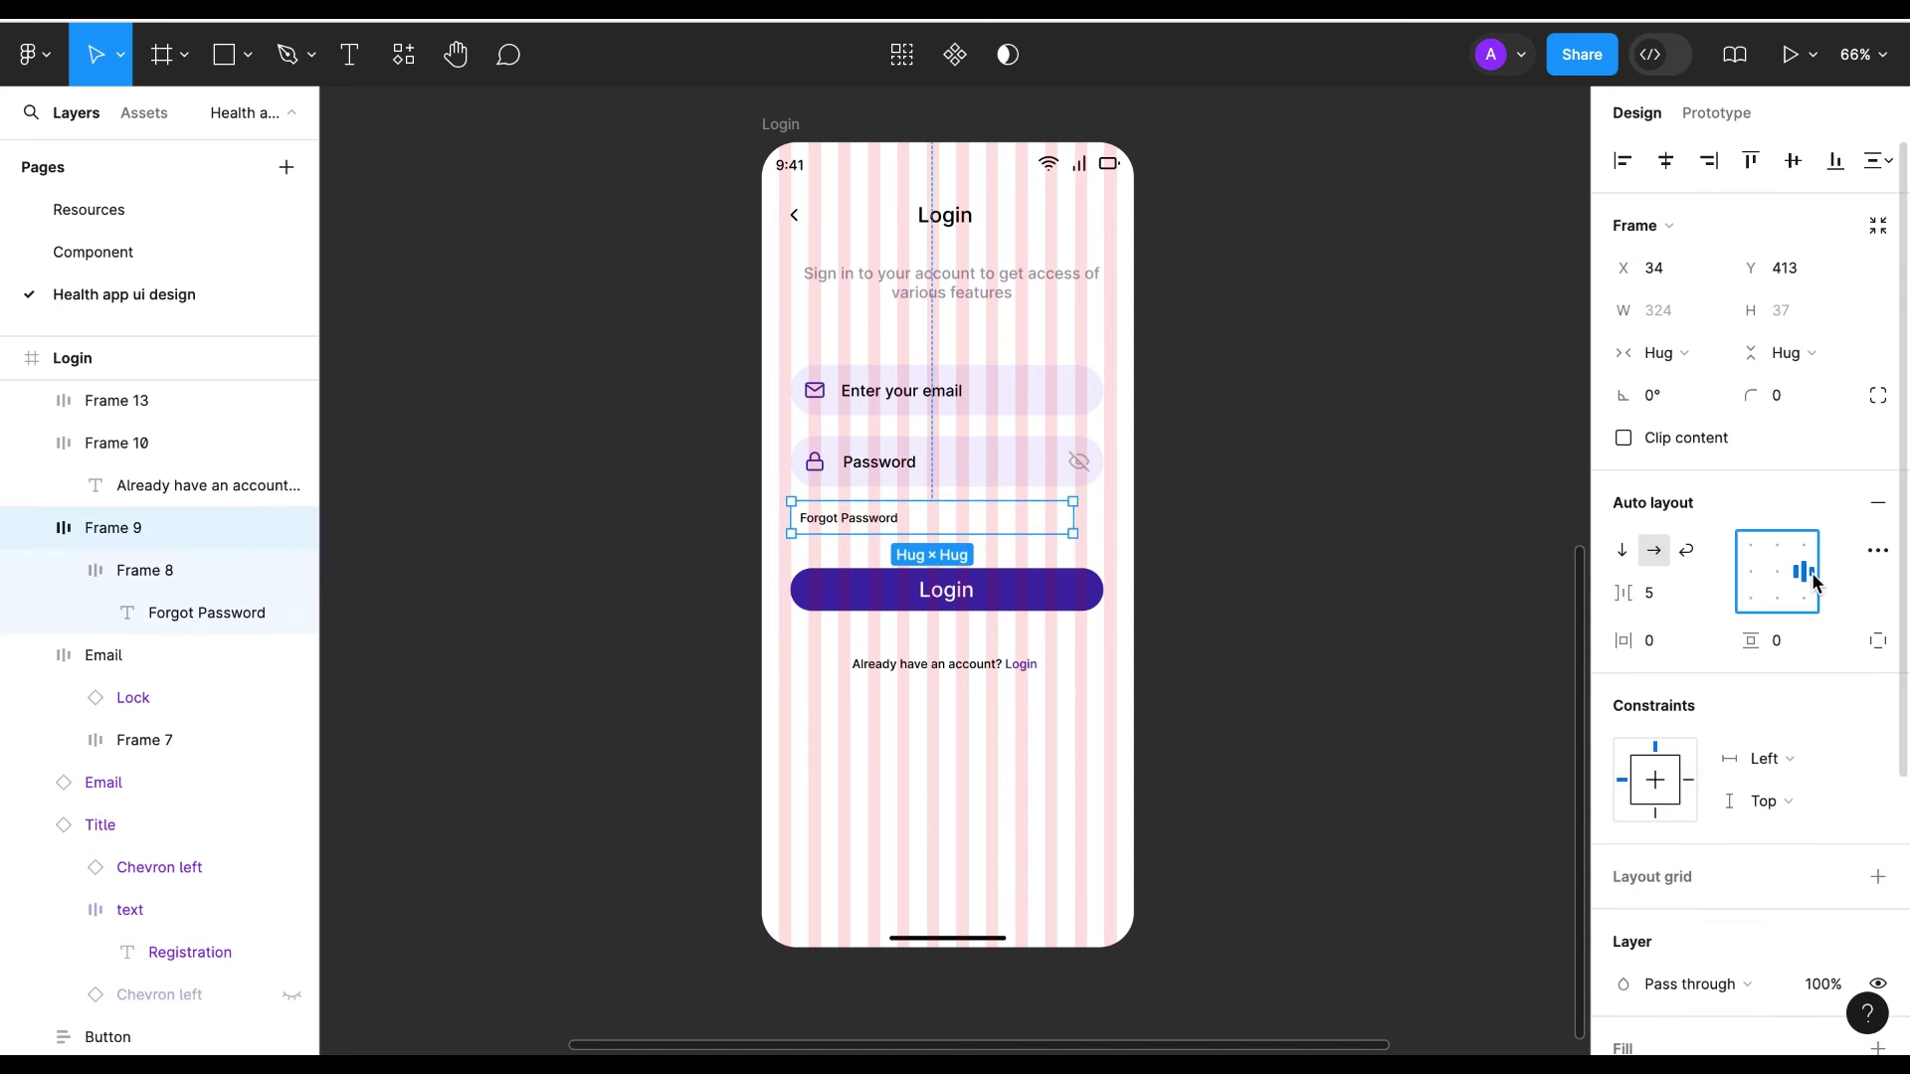
key(Return)
key(Return)
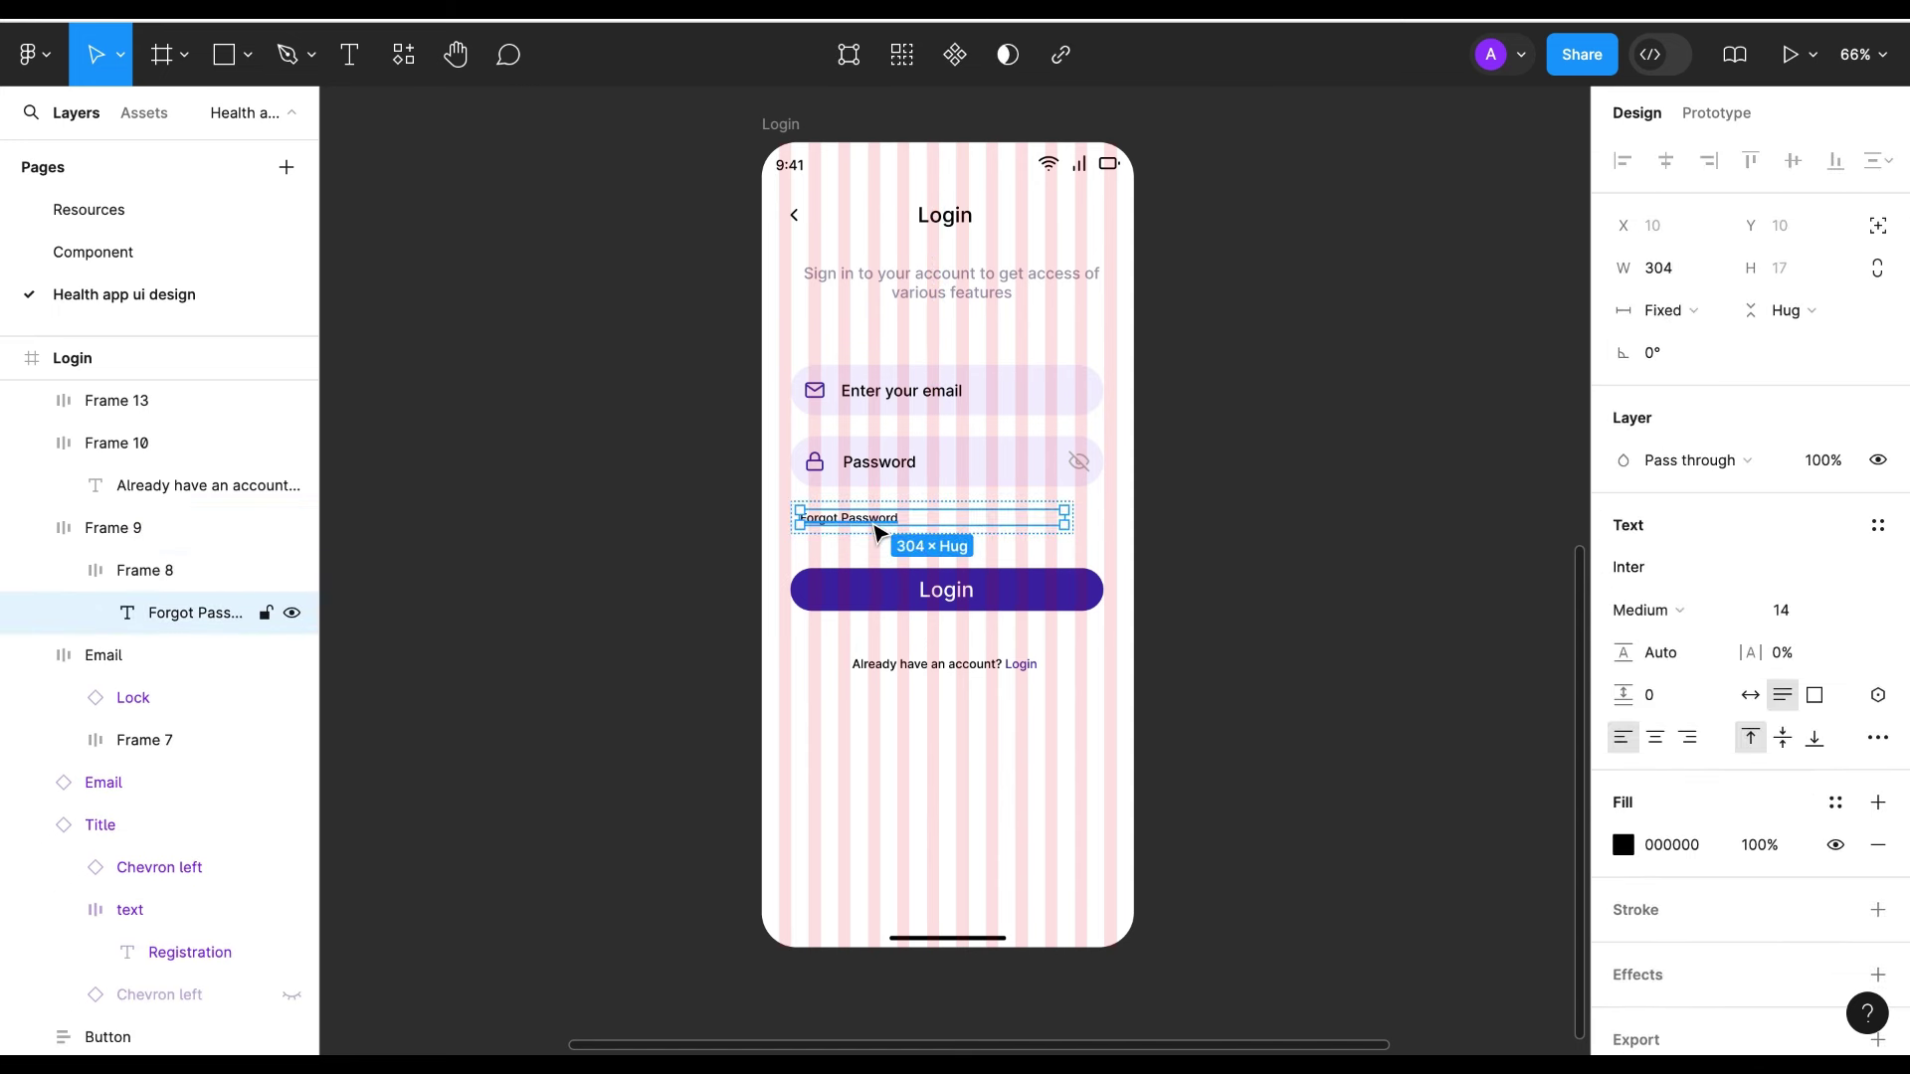
click(1688, 738)
click(1106, 527)
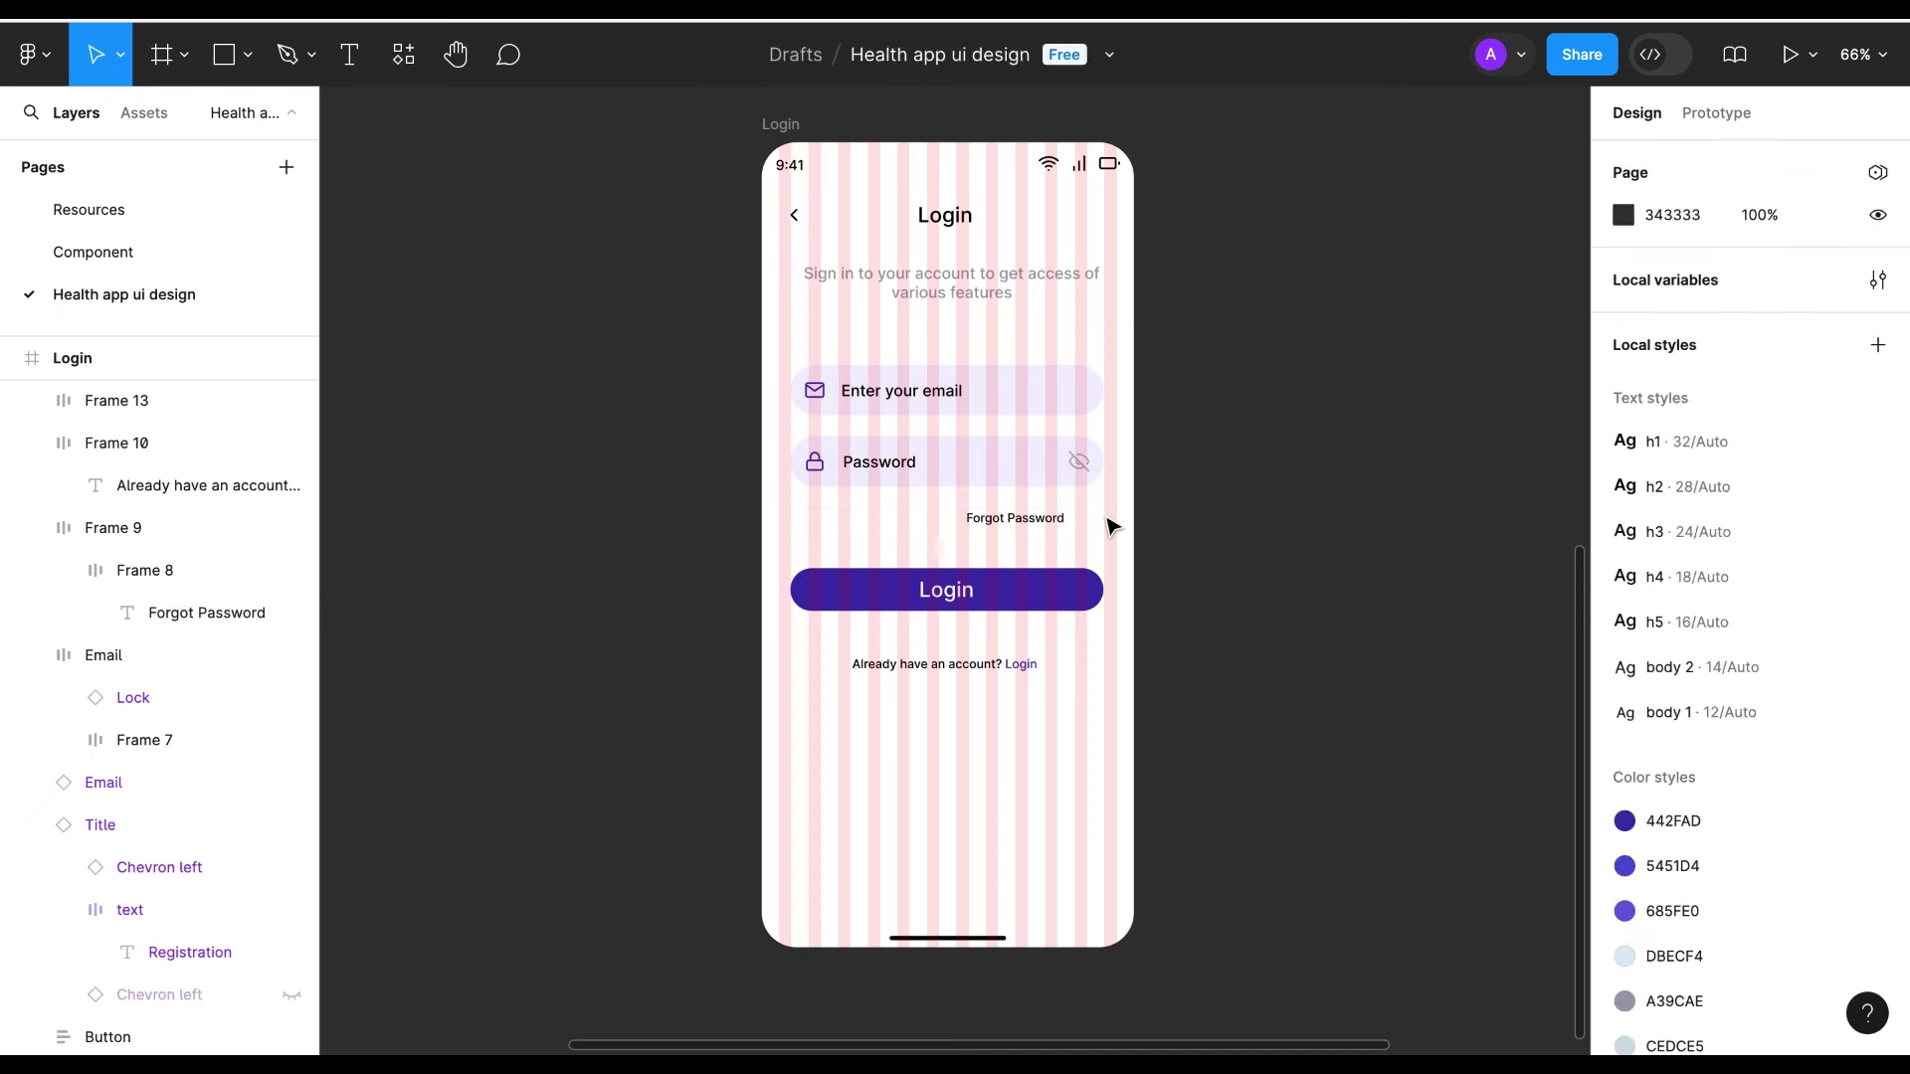
click(1043, 527)
Stretch the Forgot Password row to the full form width.
drag(1089, 515, 1106, 515)
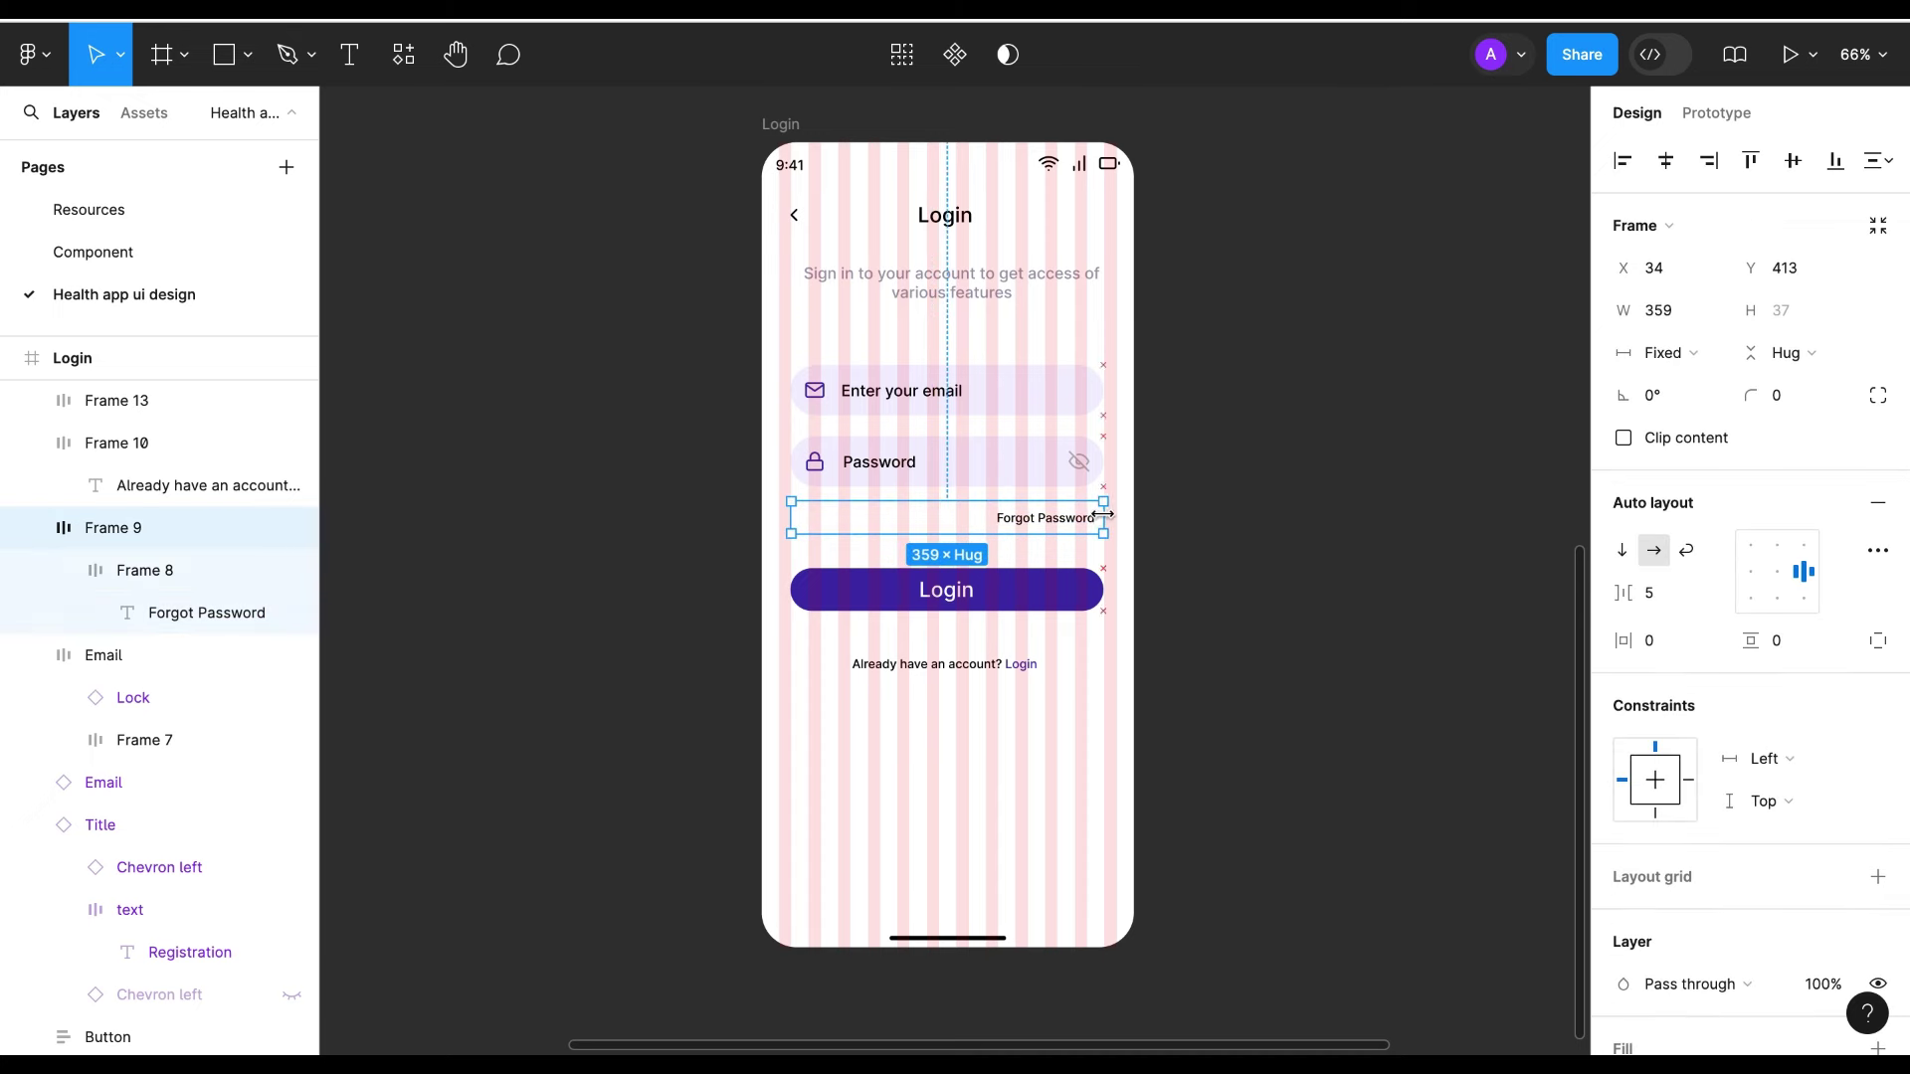
click(1187, 552)
double_click(1061, 519)
key(Return)
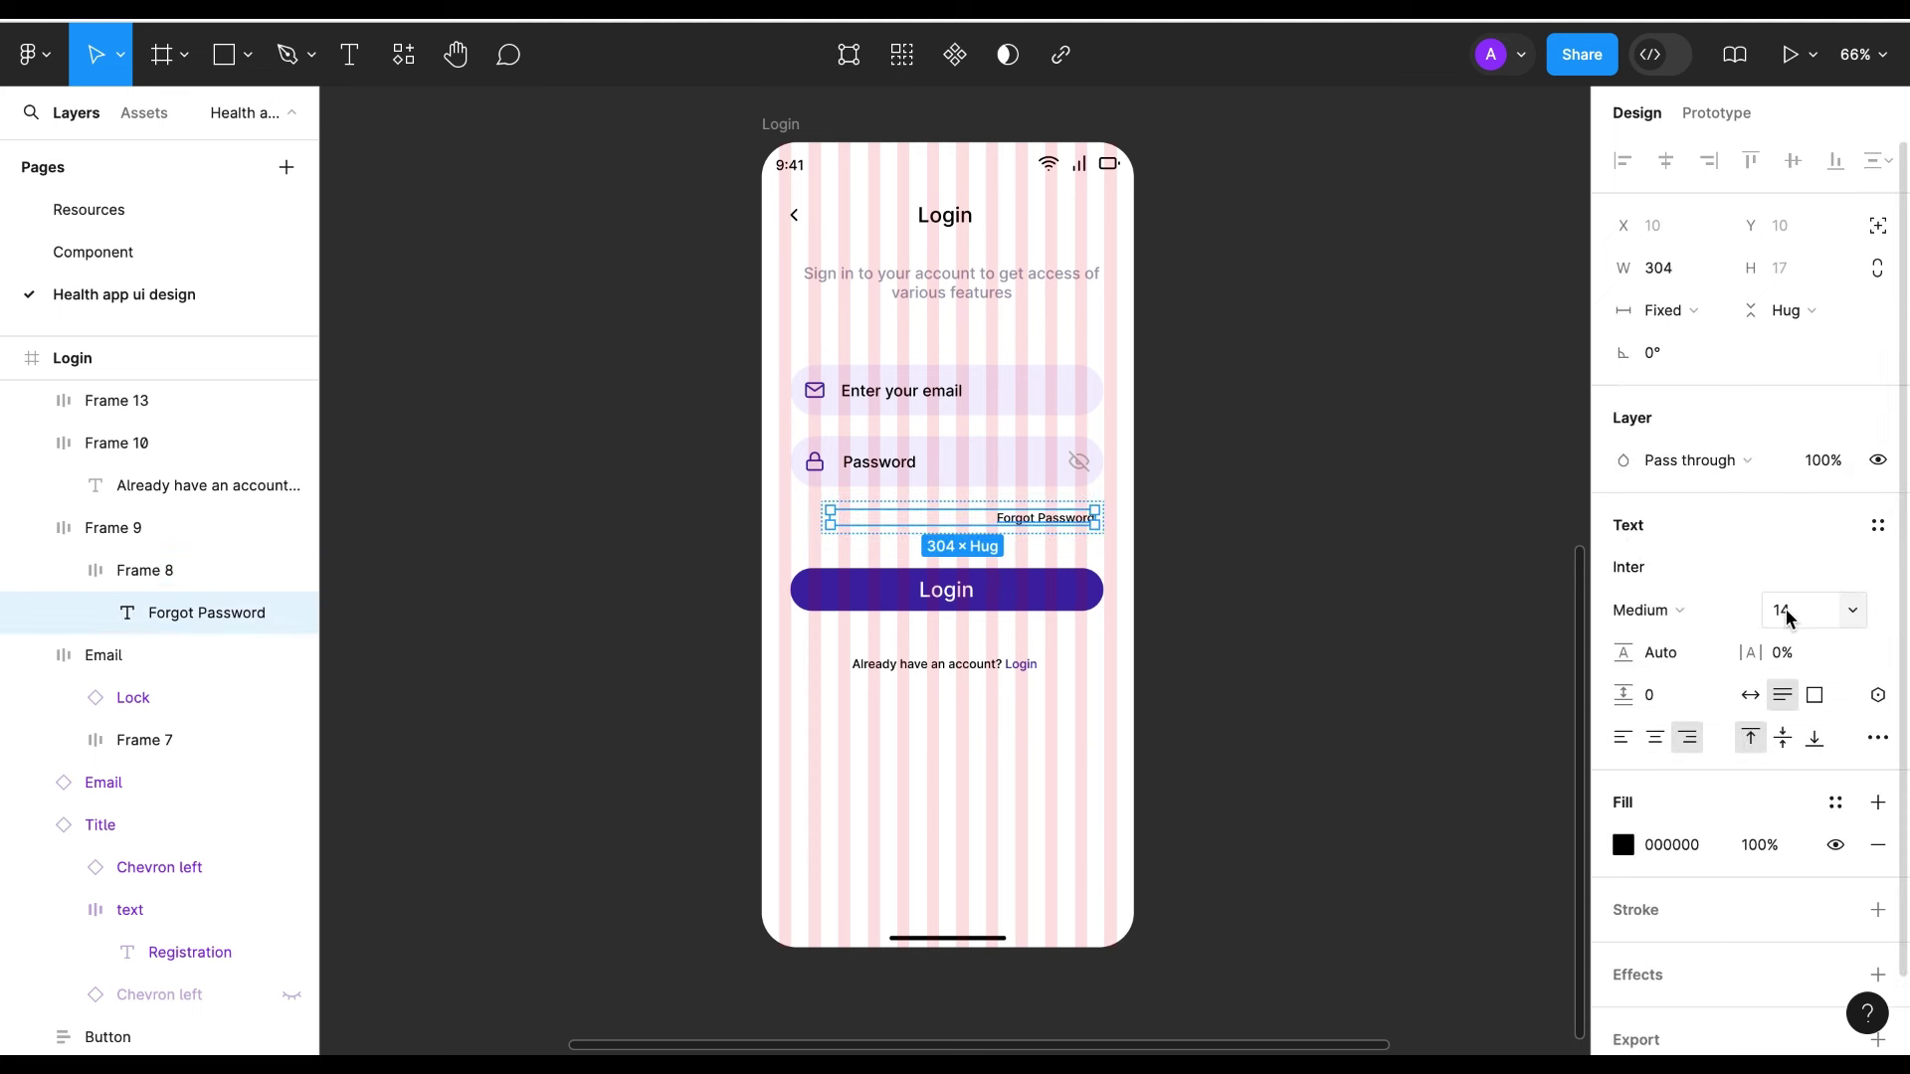
Give the Forgot Password text the h4 style and the 442FAD purple fill.
scroll(1852, 774, down, 1)
click(1877, 462)
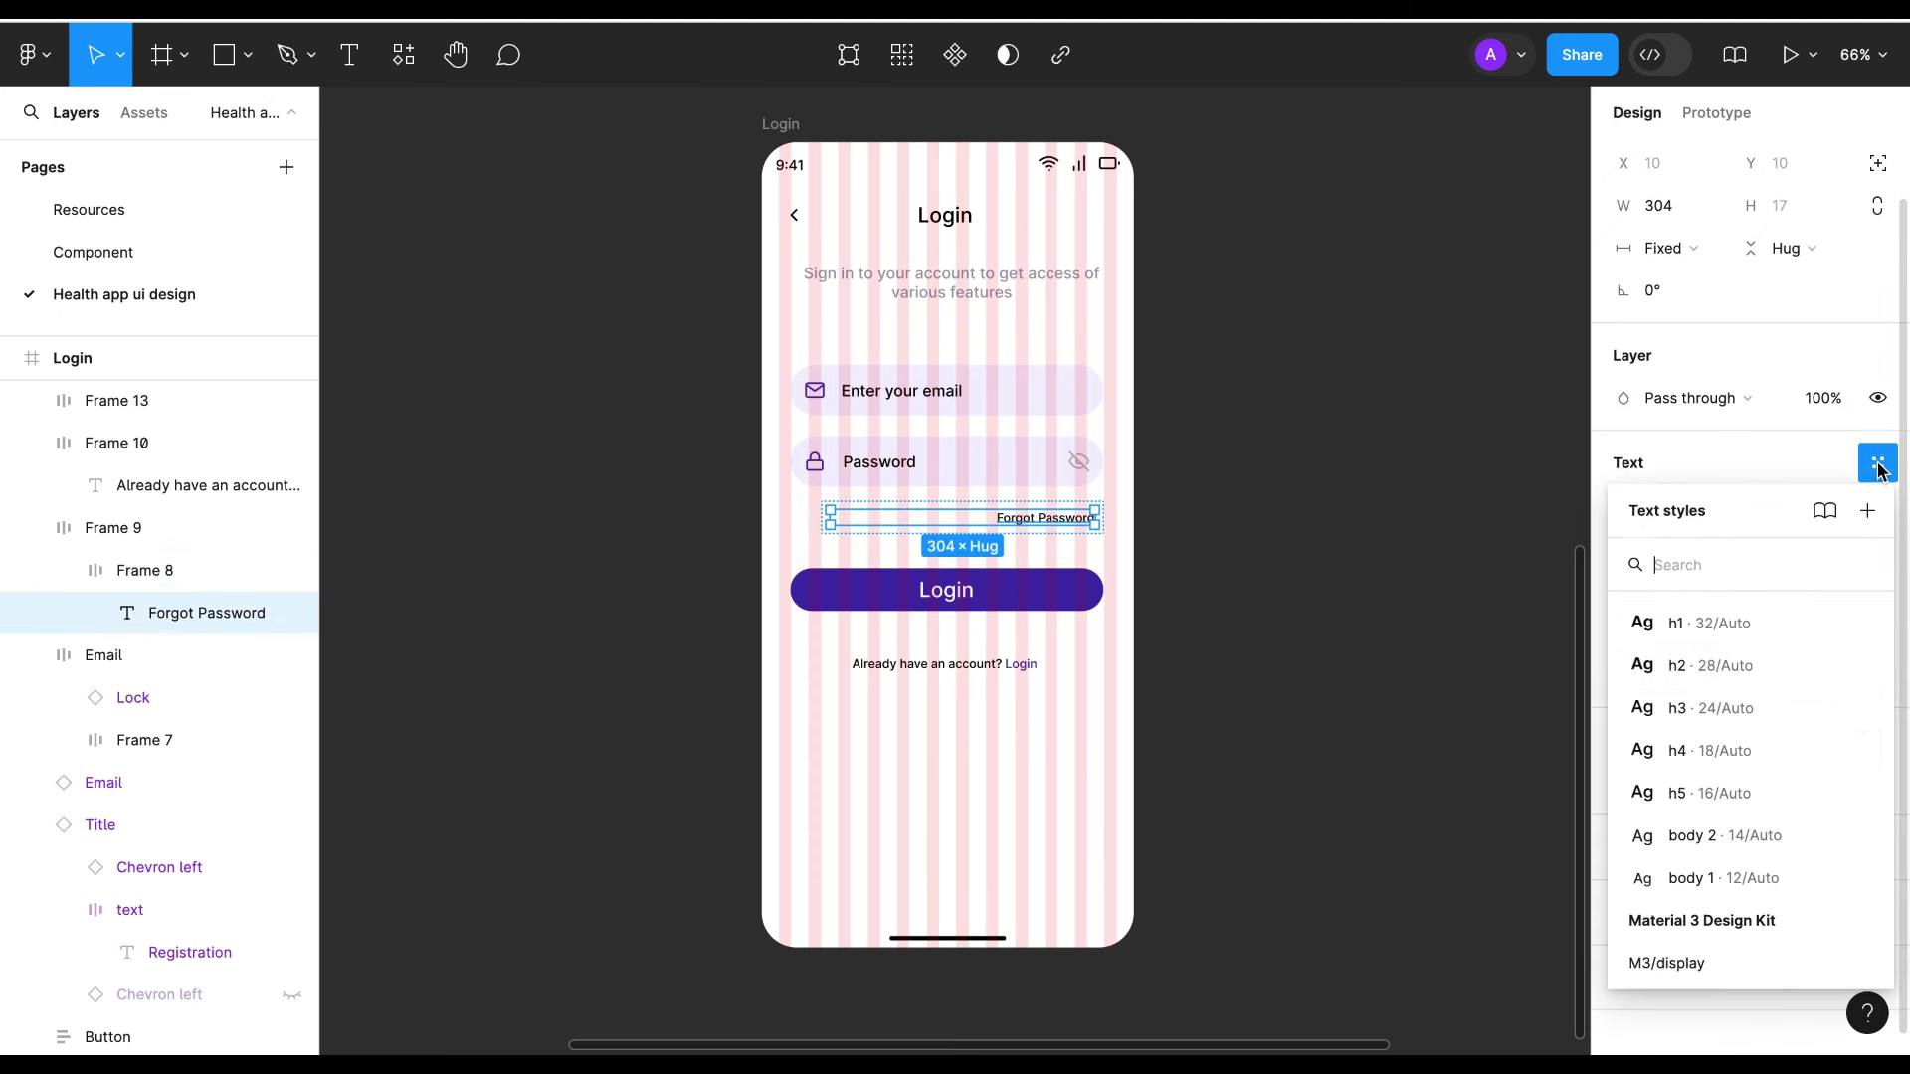
click(1657, 751)
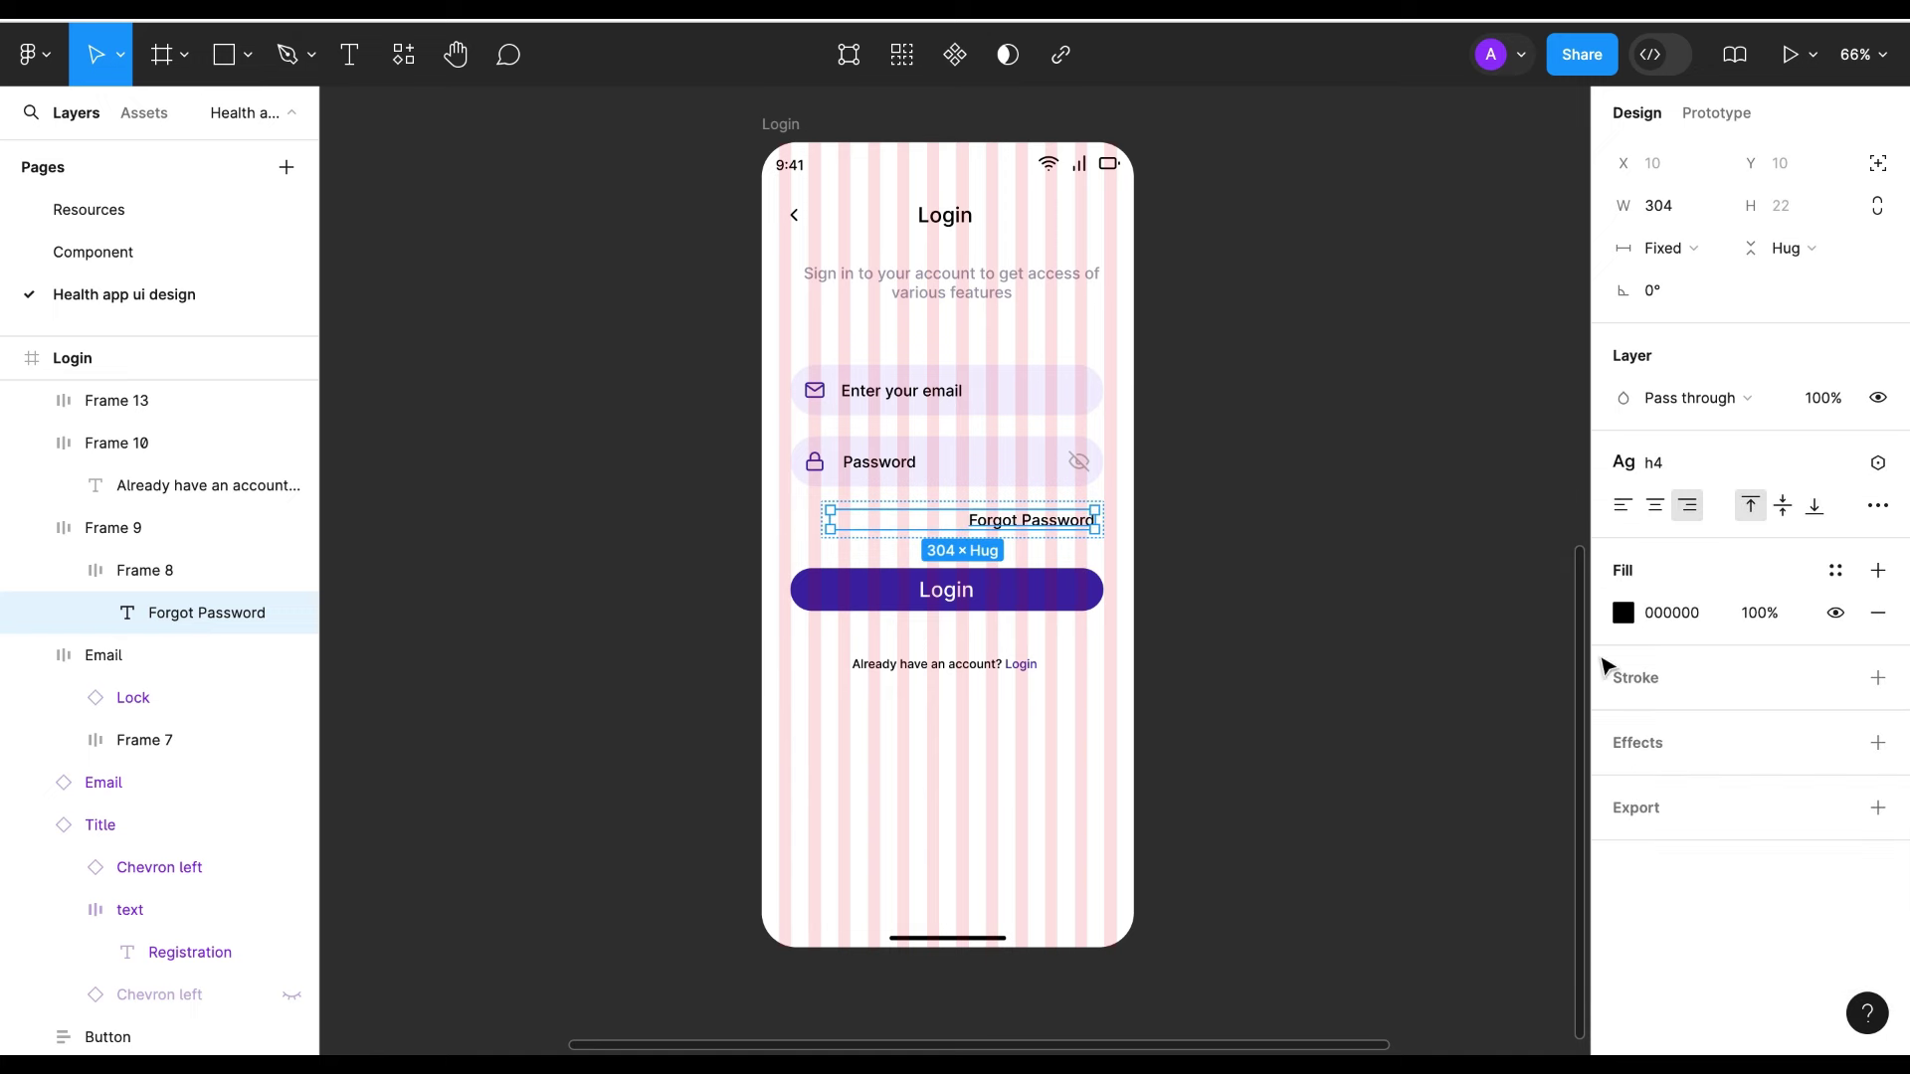
click(1835, 570)
click(1363, 748)
click(1258, 668)
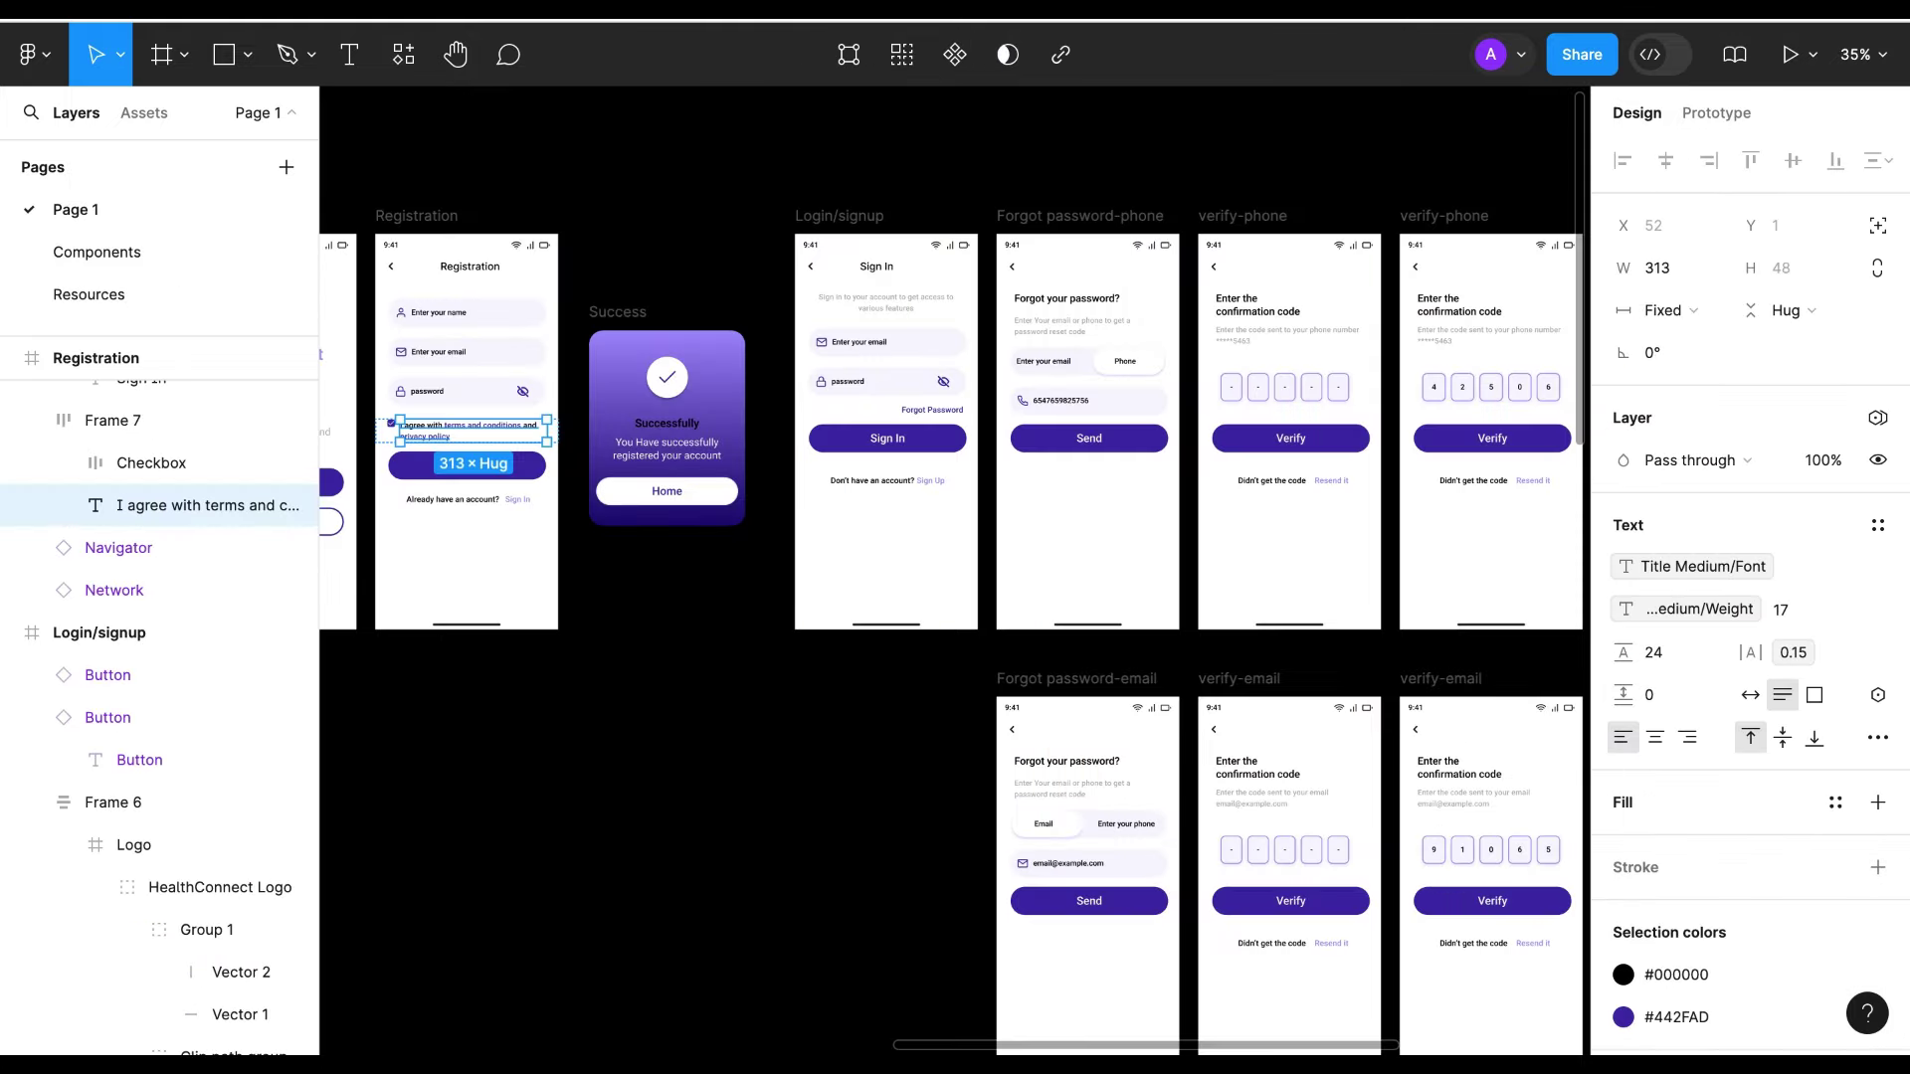
scroll(780, 401, up, 3)
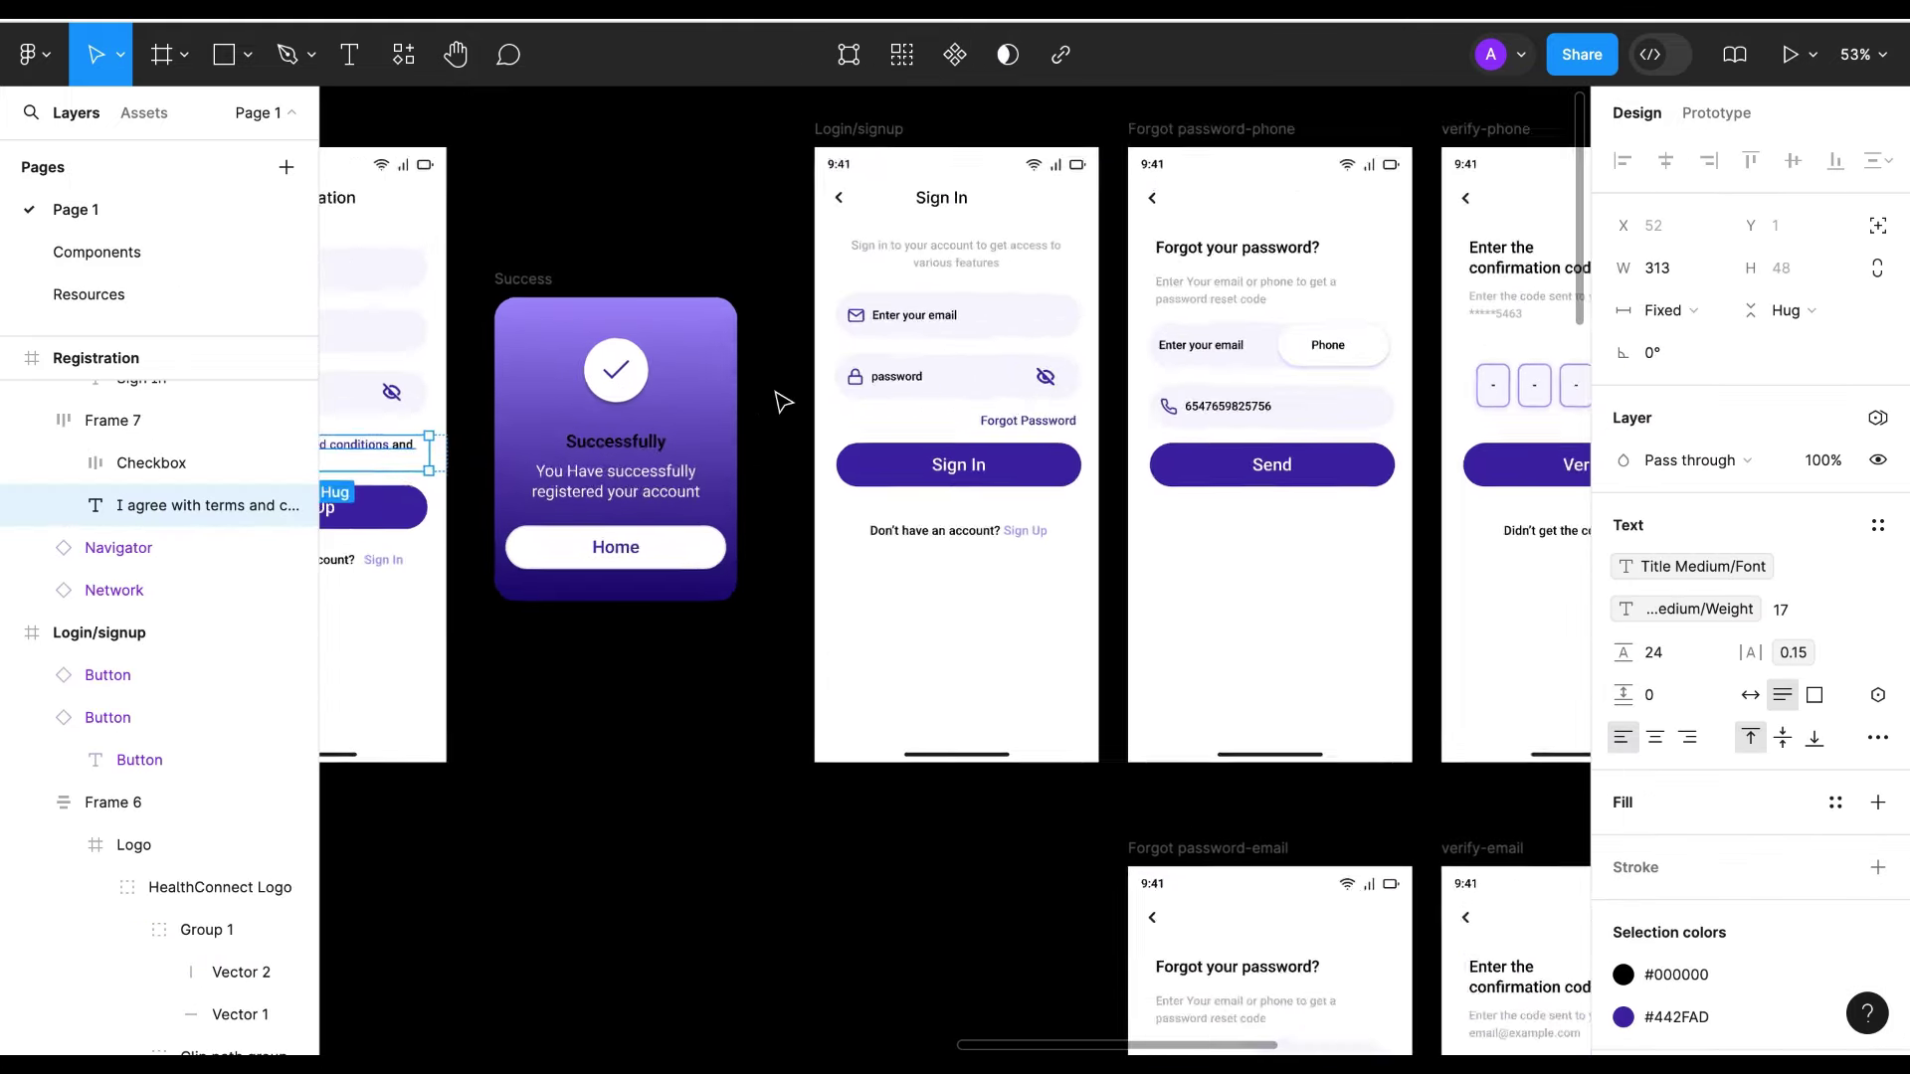
scroll(780, 401, up, 3)
scroll(780, 401, up, 2)
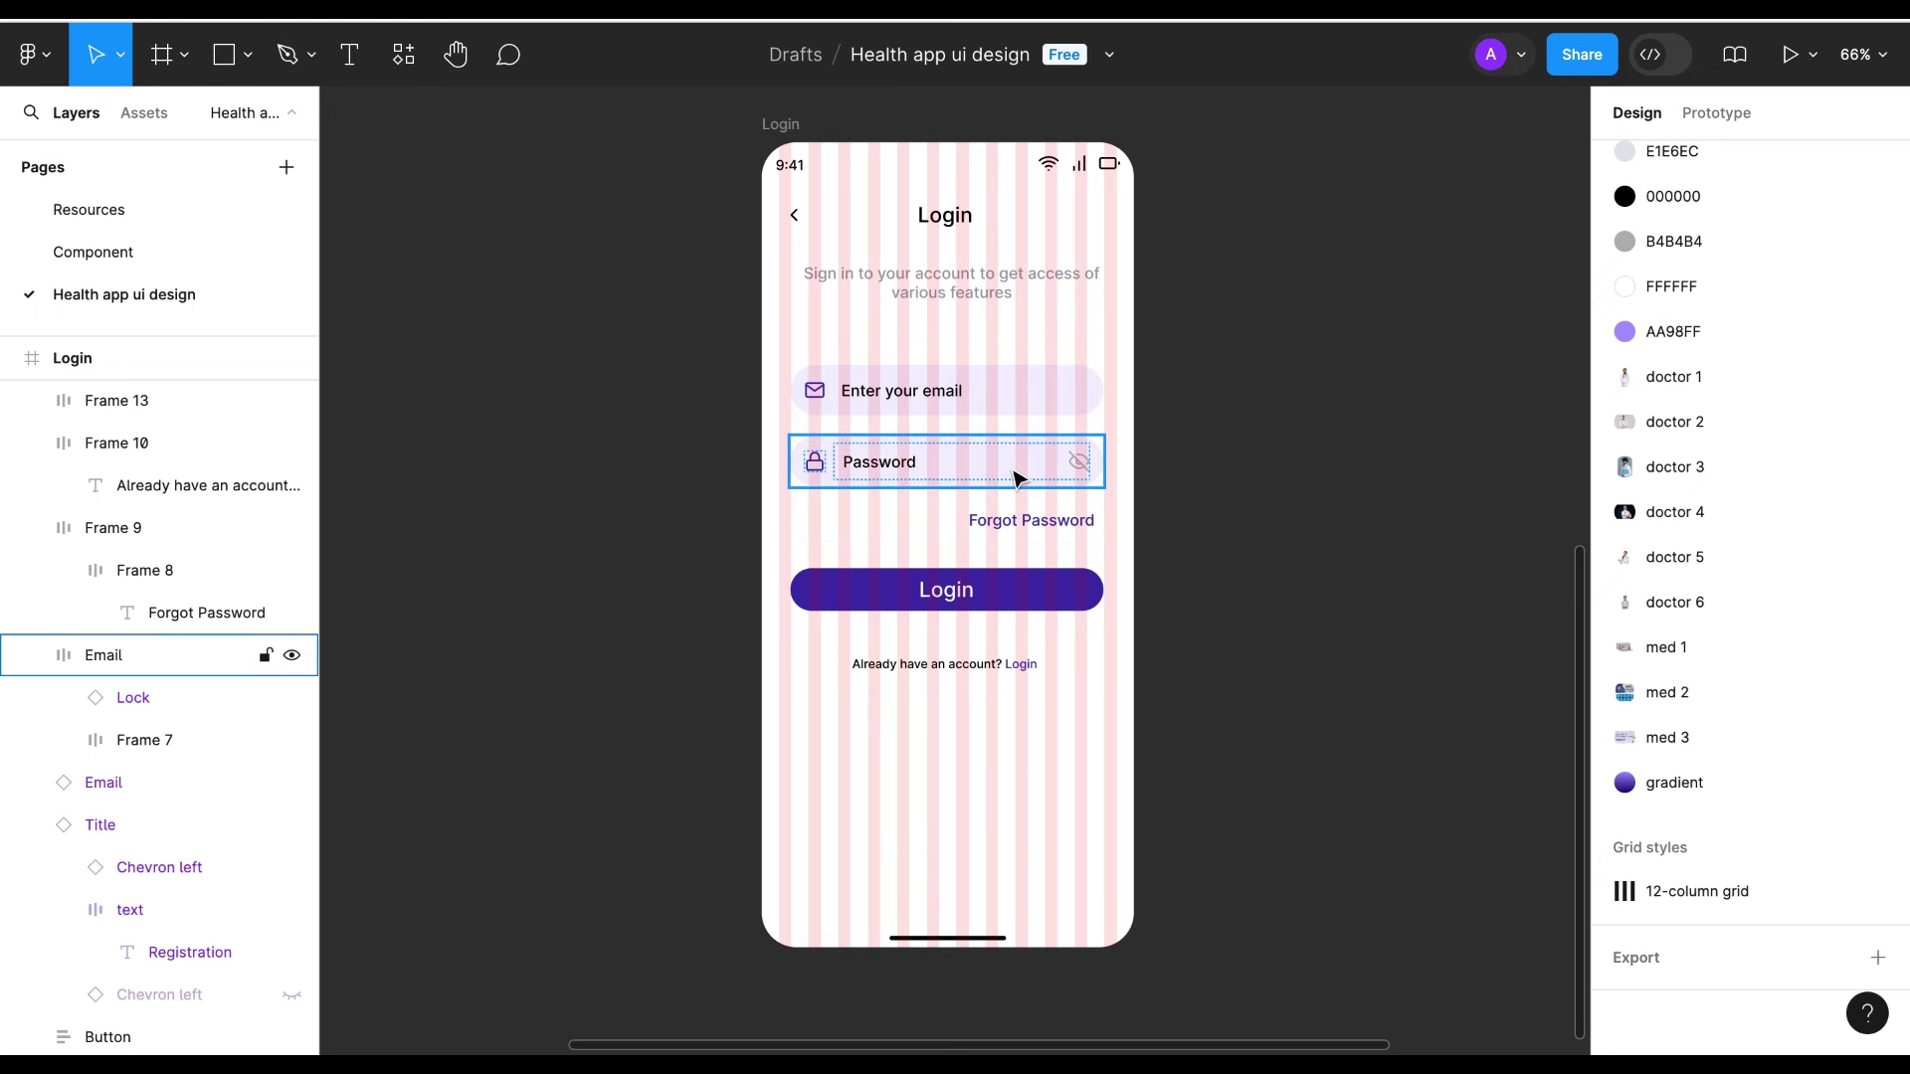
Select the Login form's elements in turn and add auto layout to the subtitle frame.
click(996, 400)
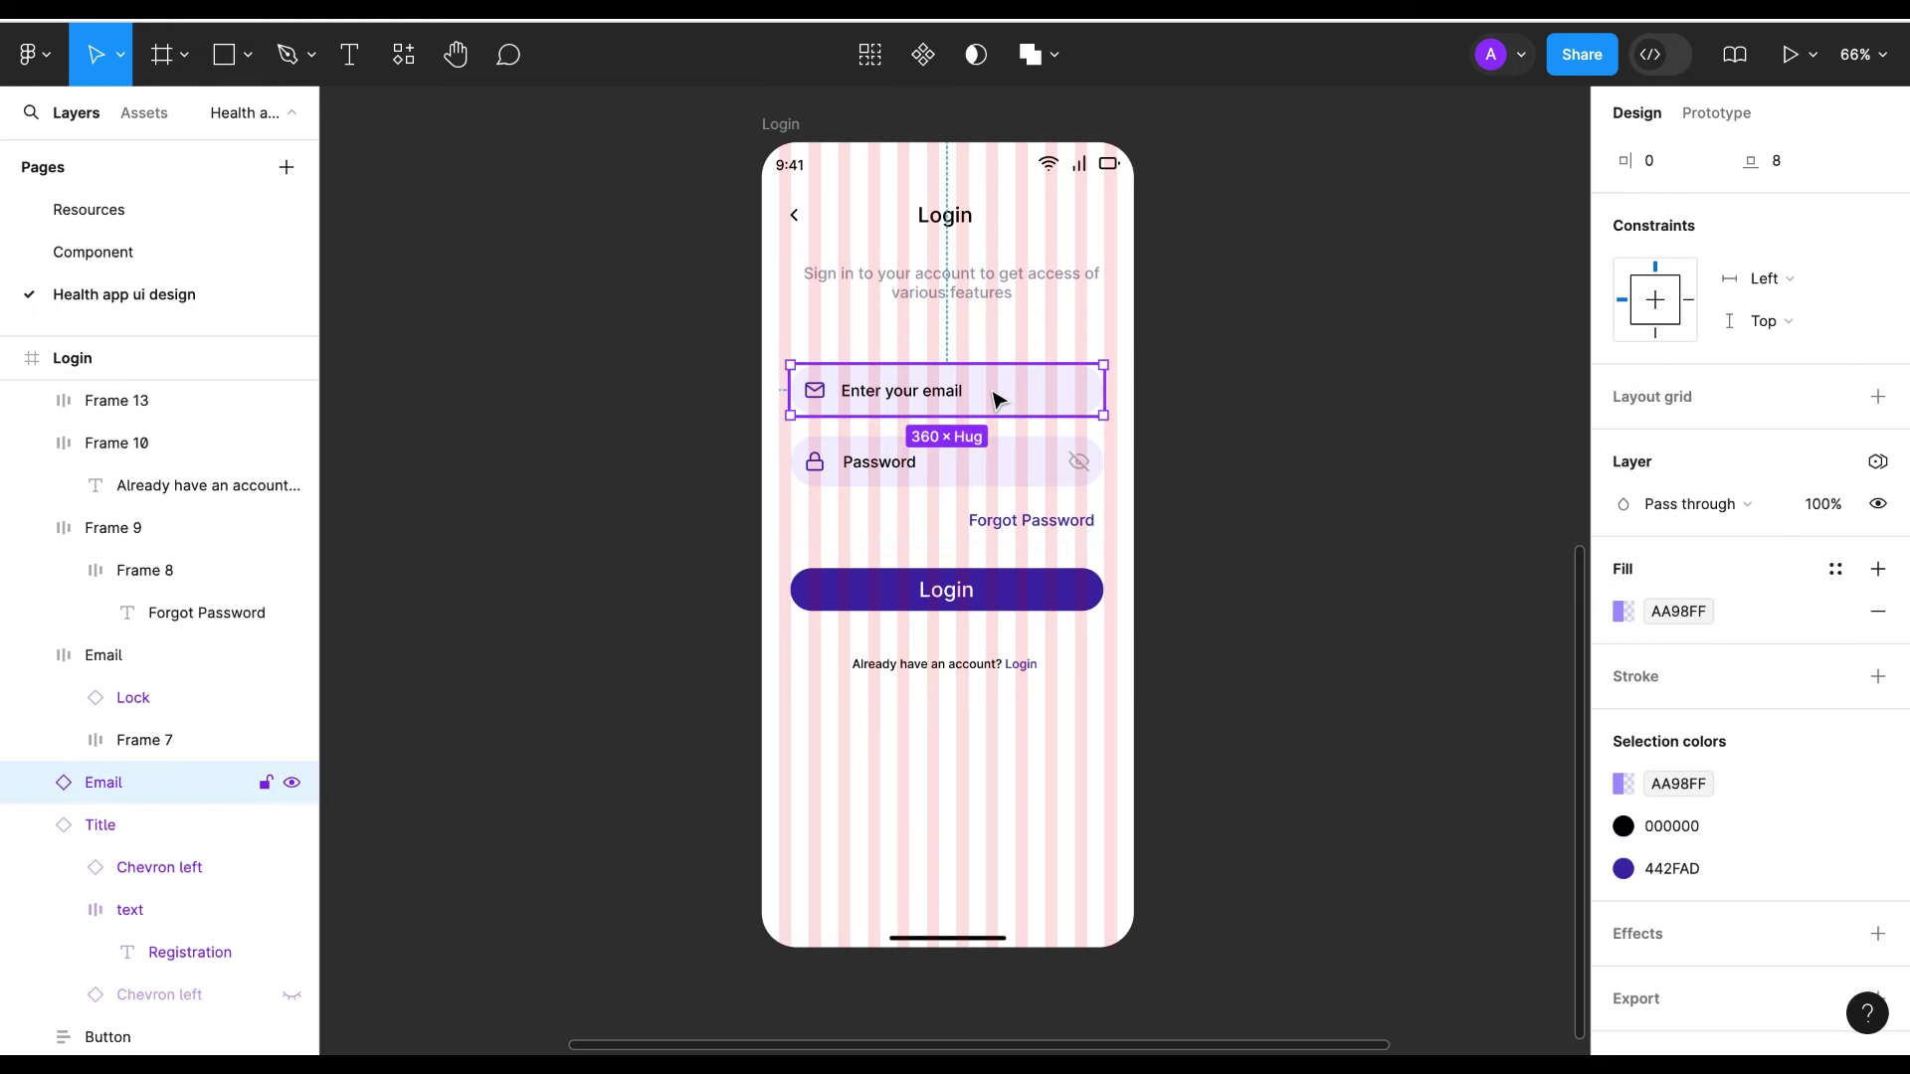
shift+click(996, 468)
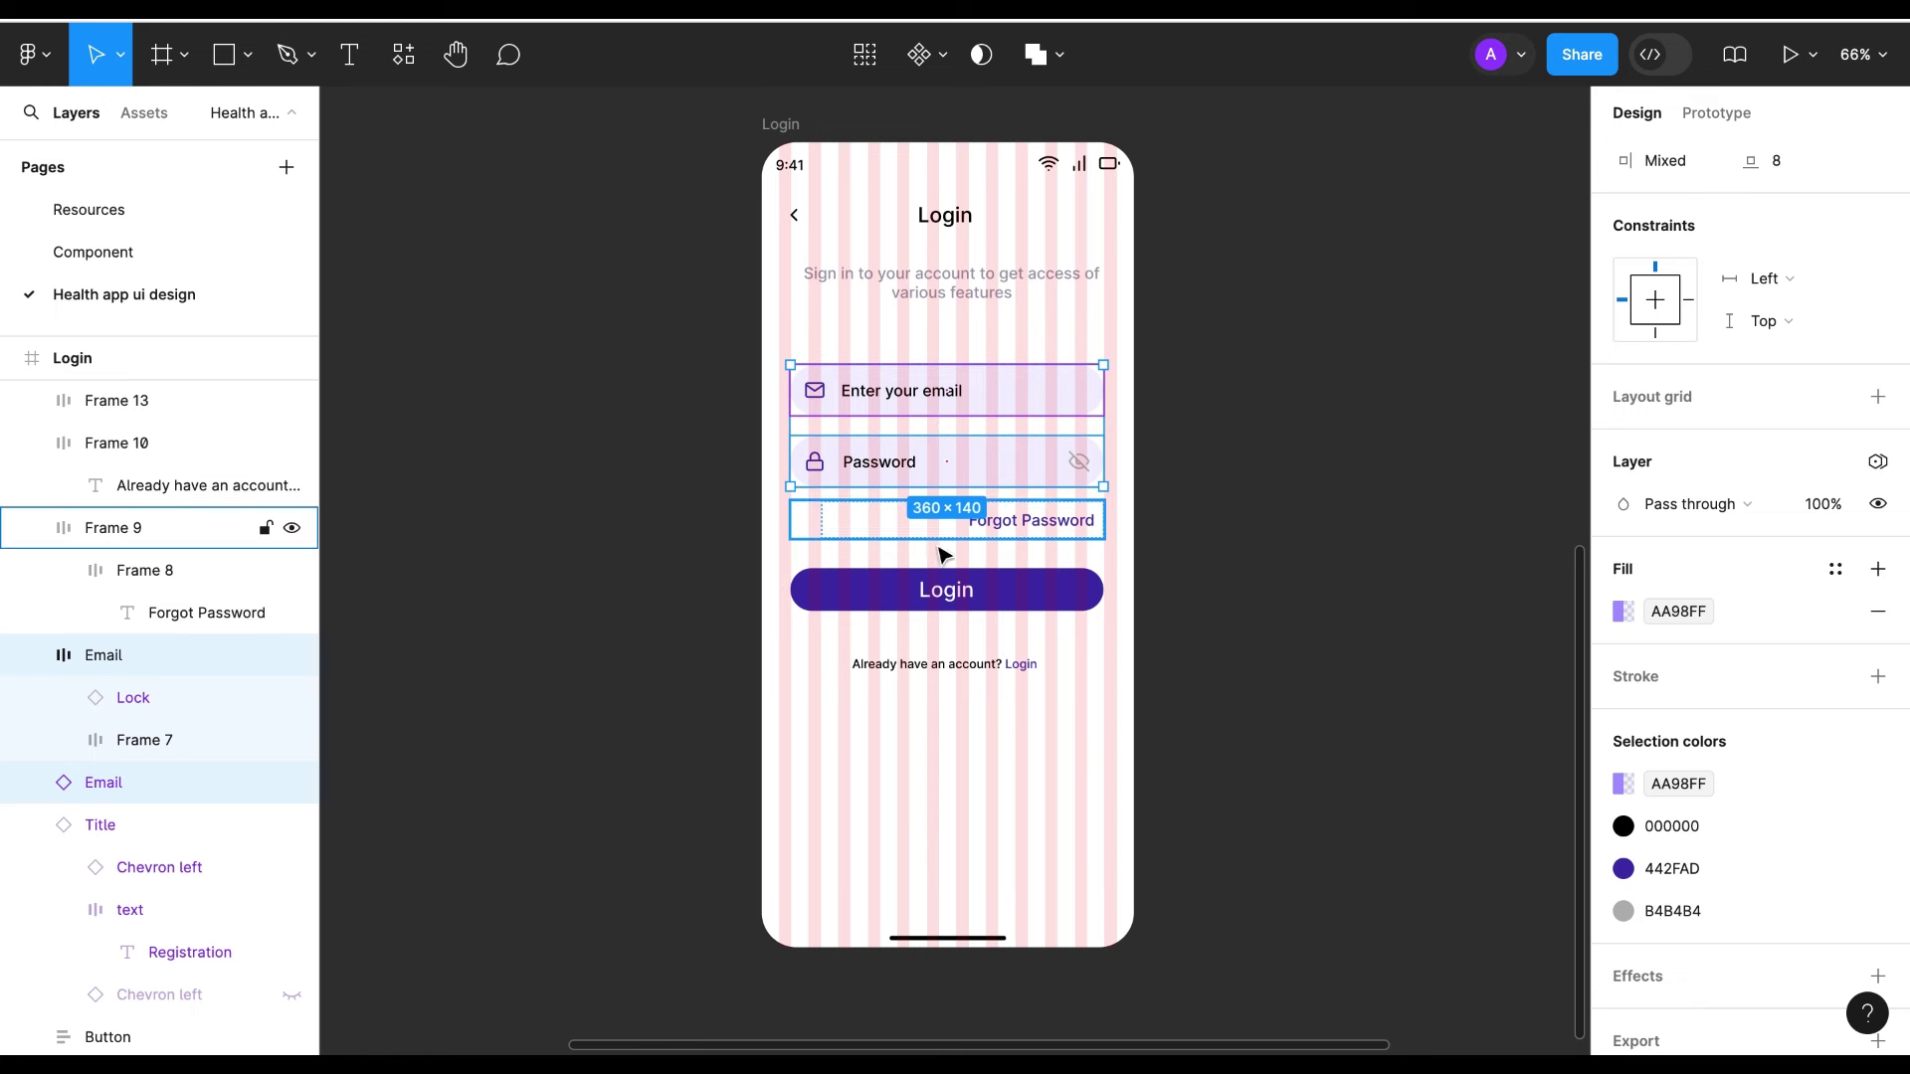
click(1029, 528)
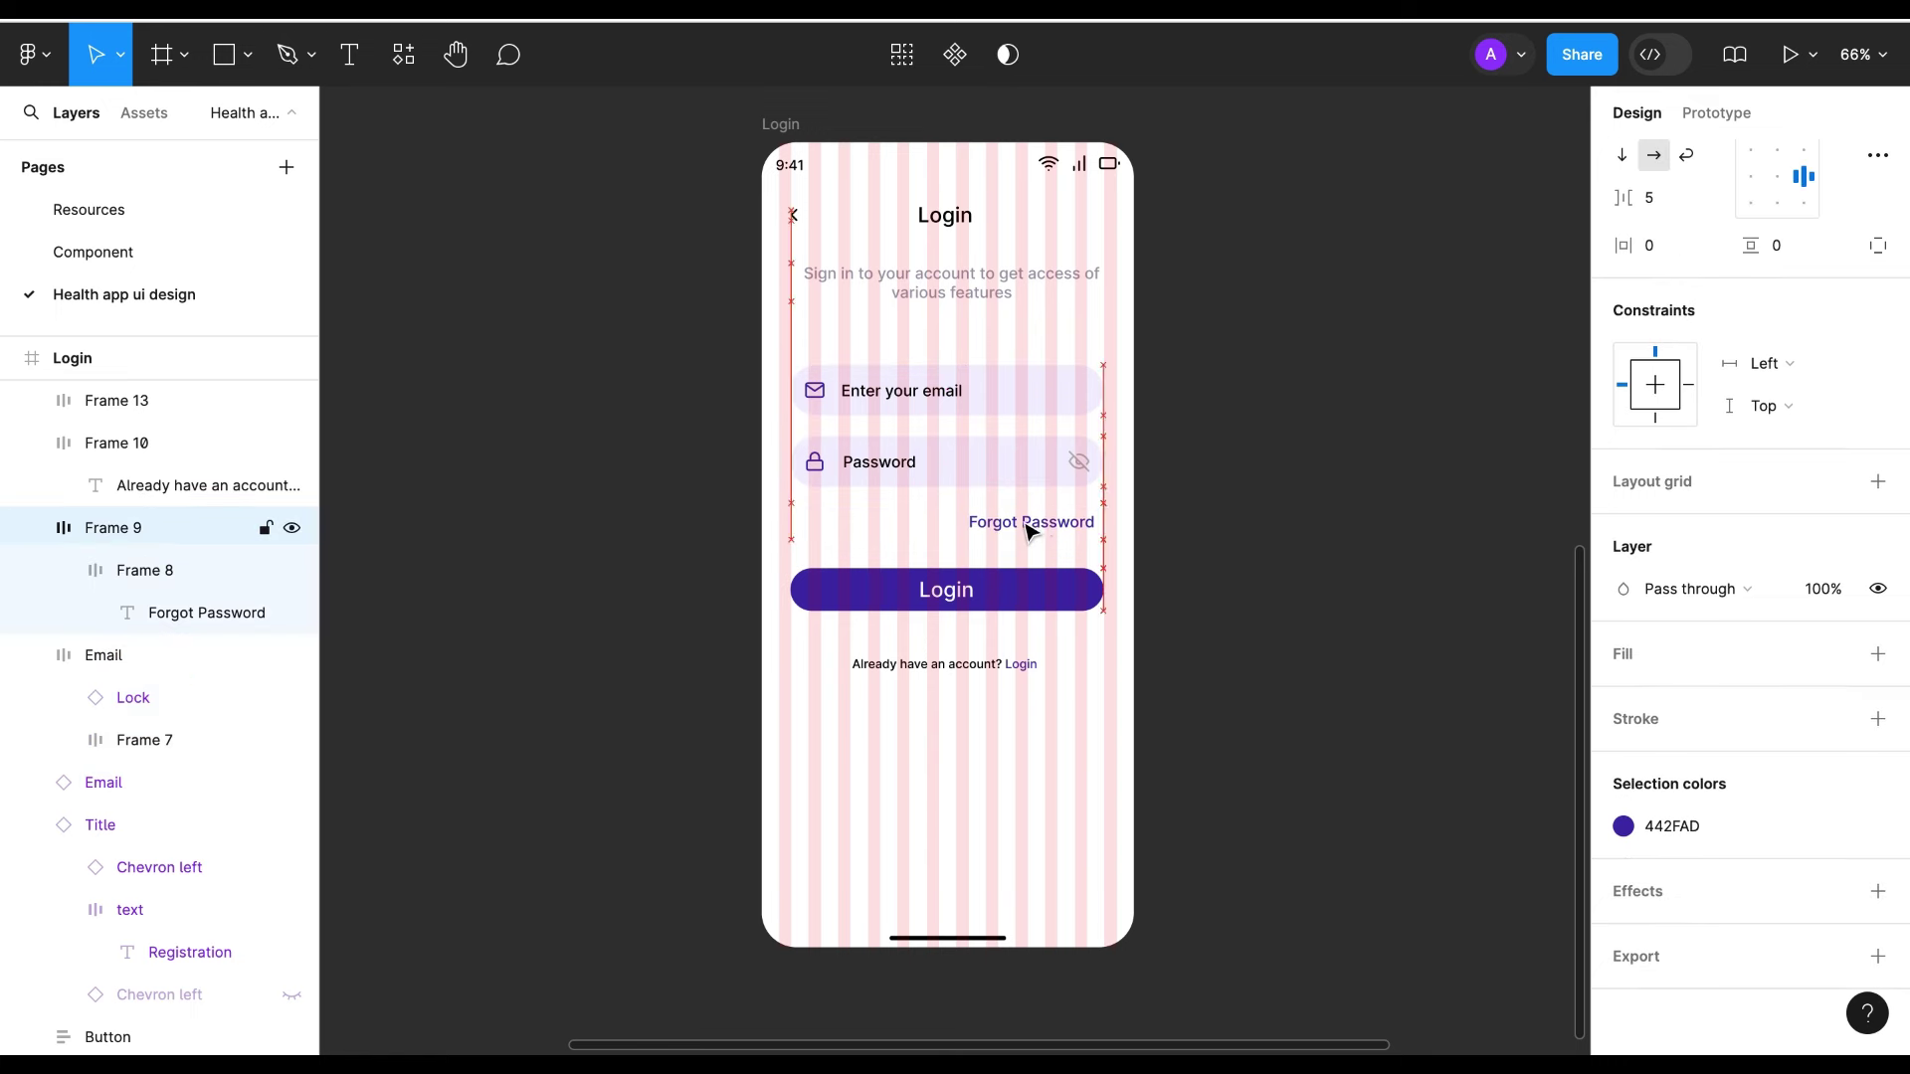
click(1024, 590)
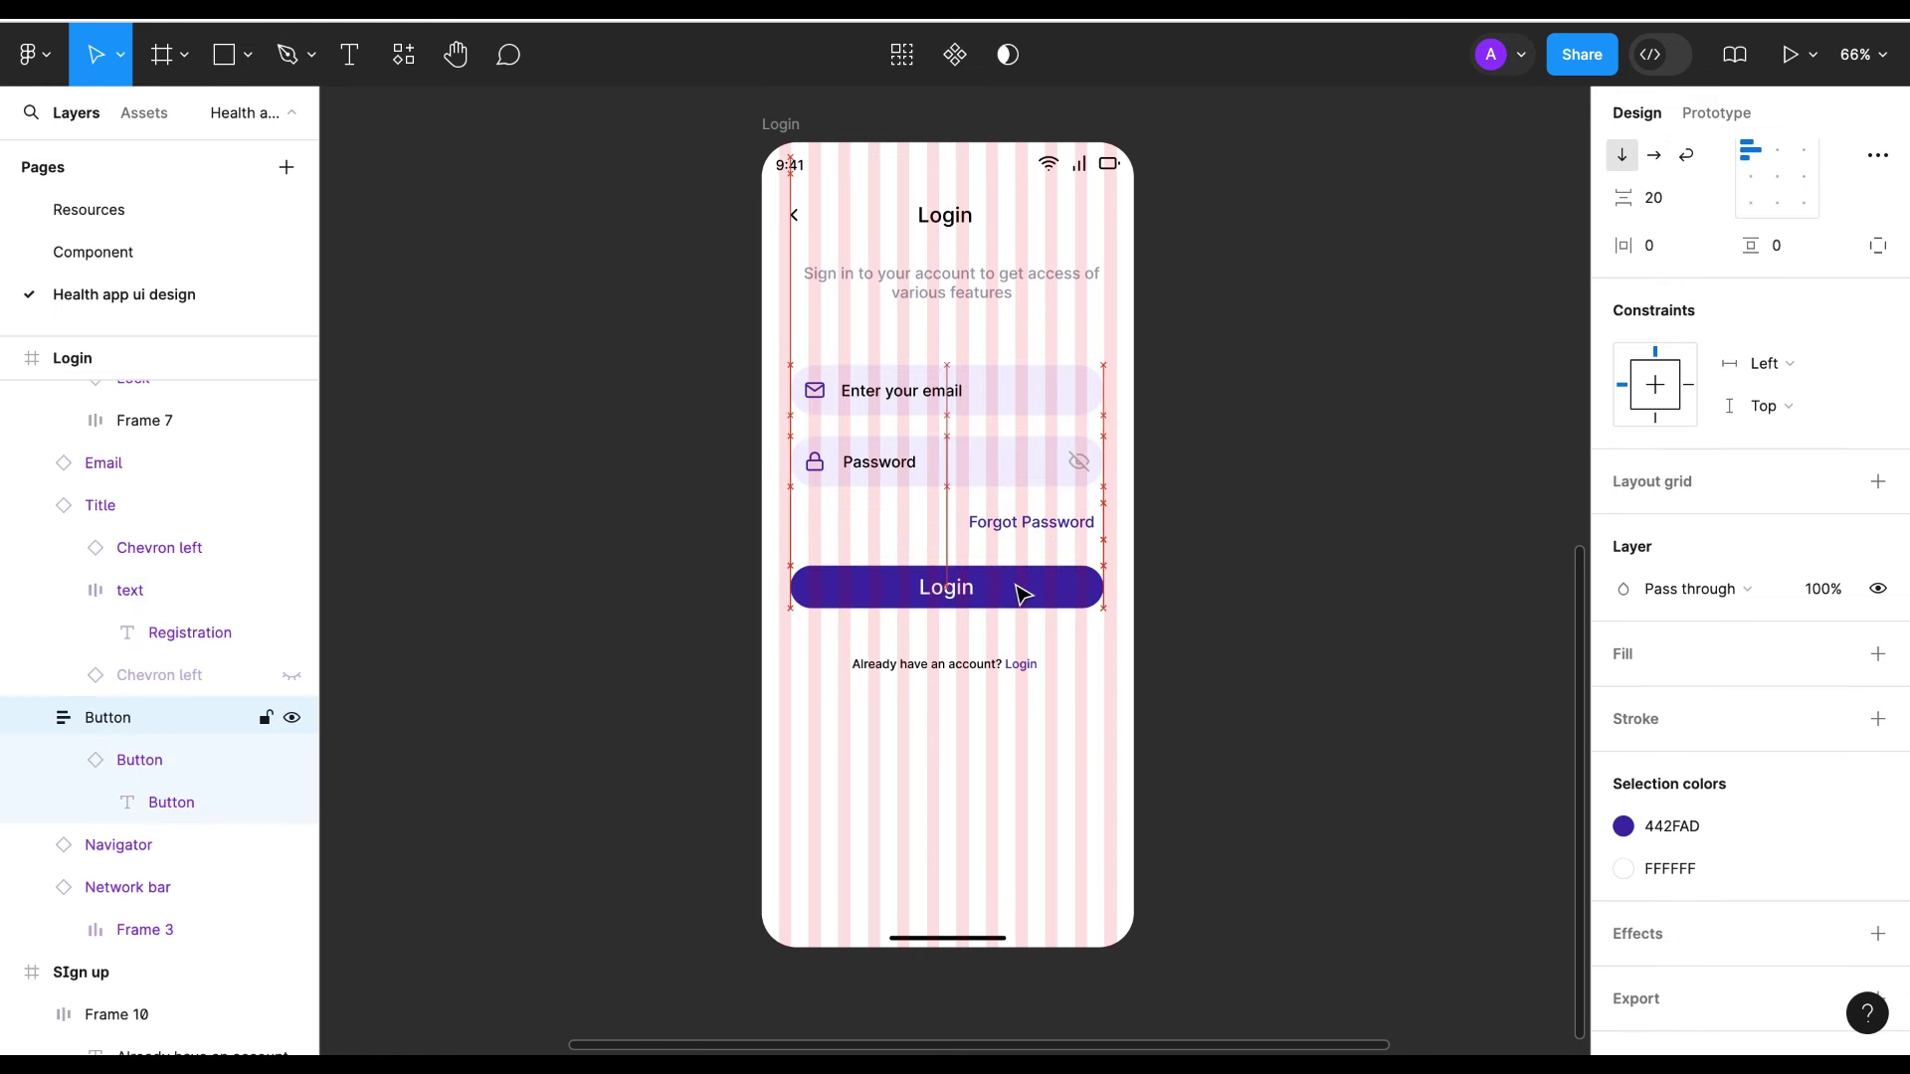
ctrl+scroll(969, 701, up, 1)
click(958, 657)
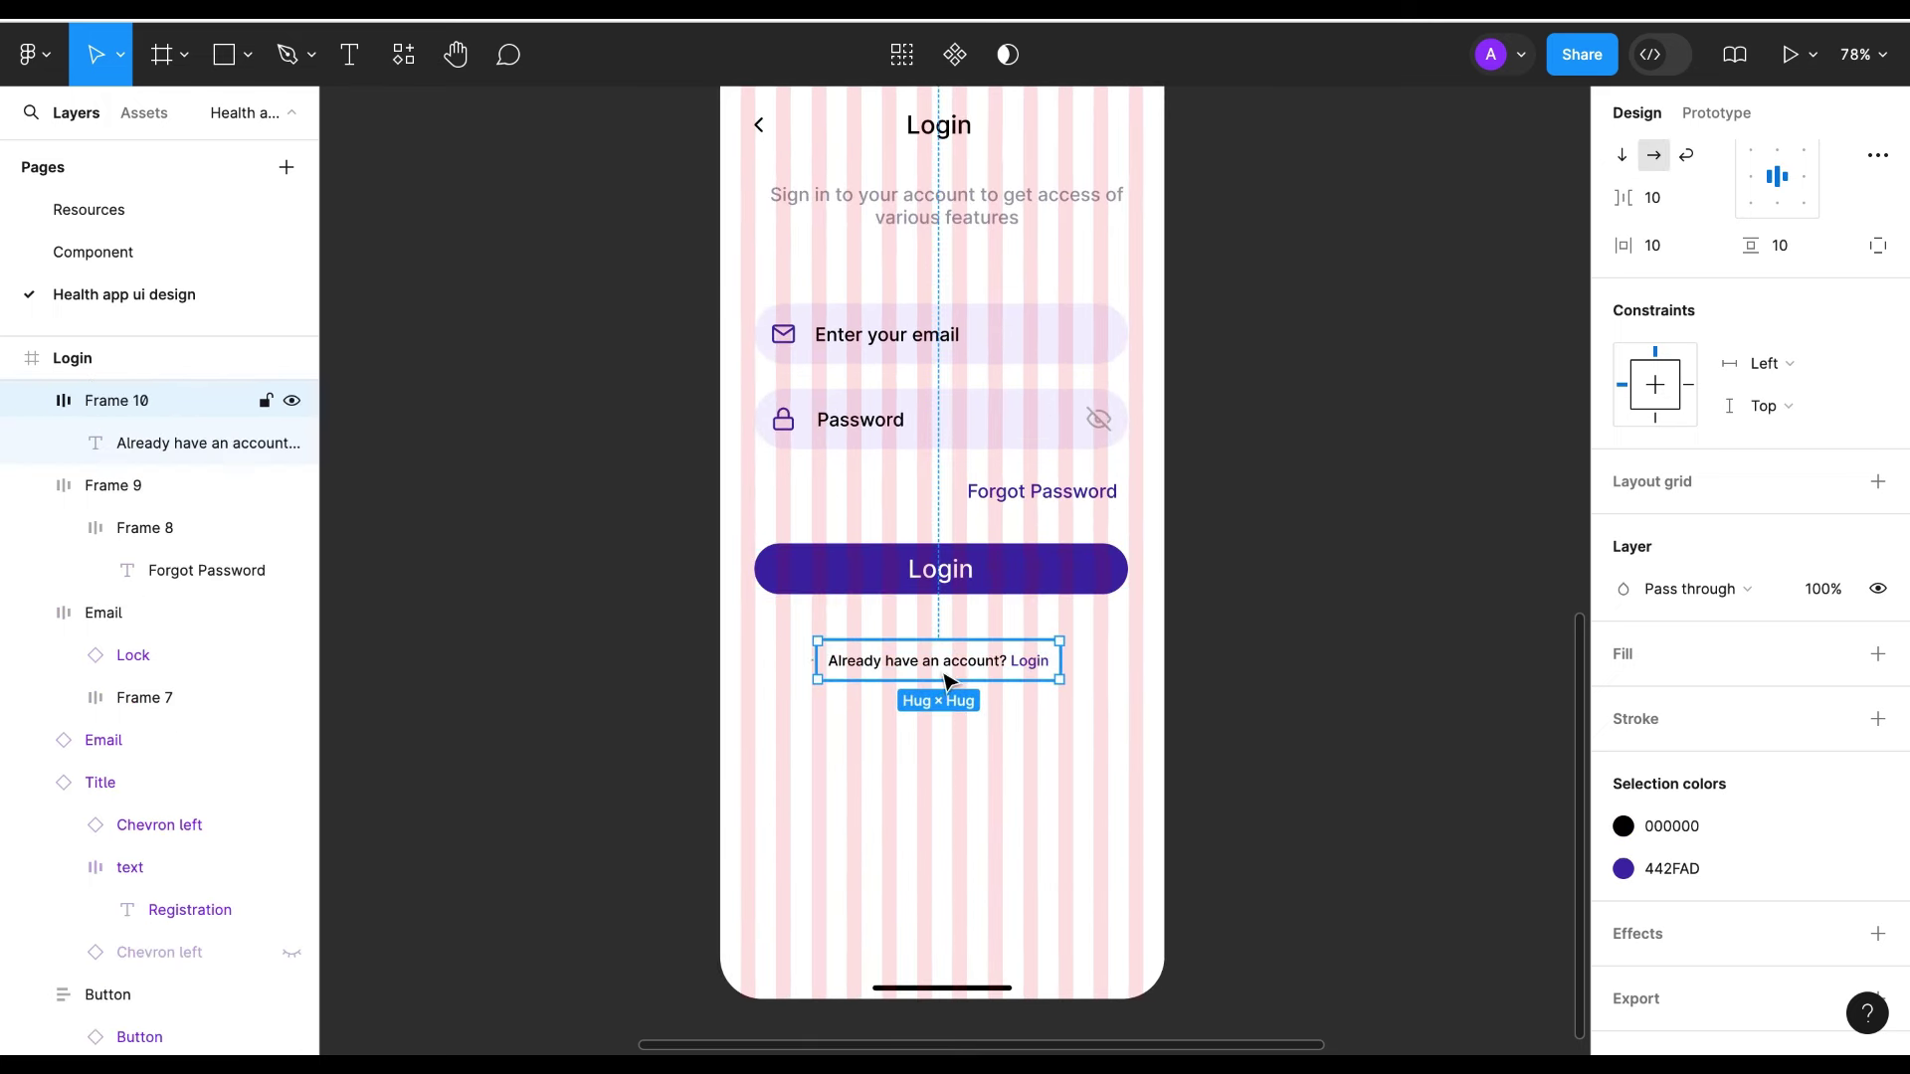
ctrl+scroll(962, 680, down, 2)
ctrl+scroll(959, 671, down, 1)
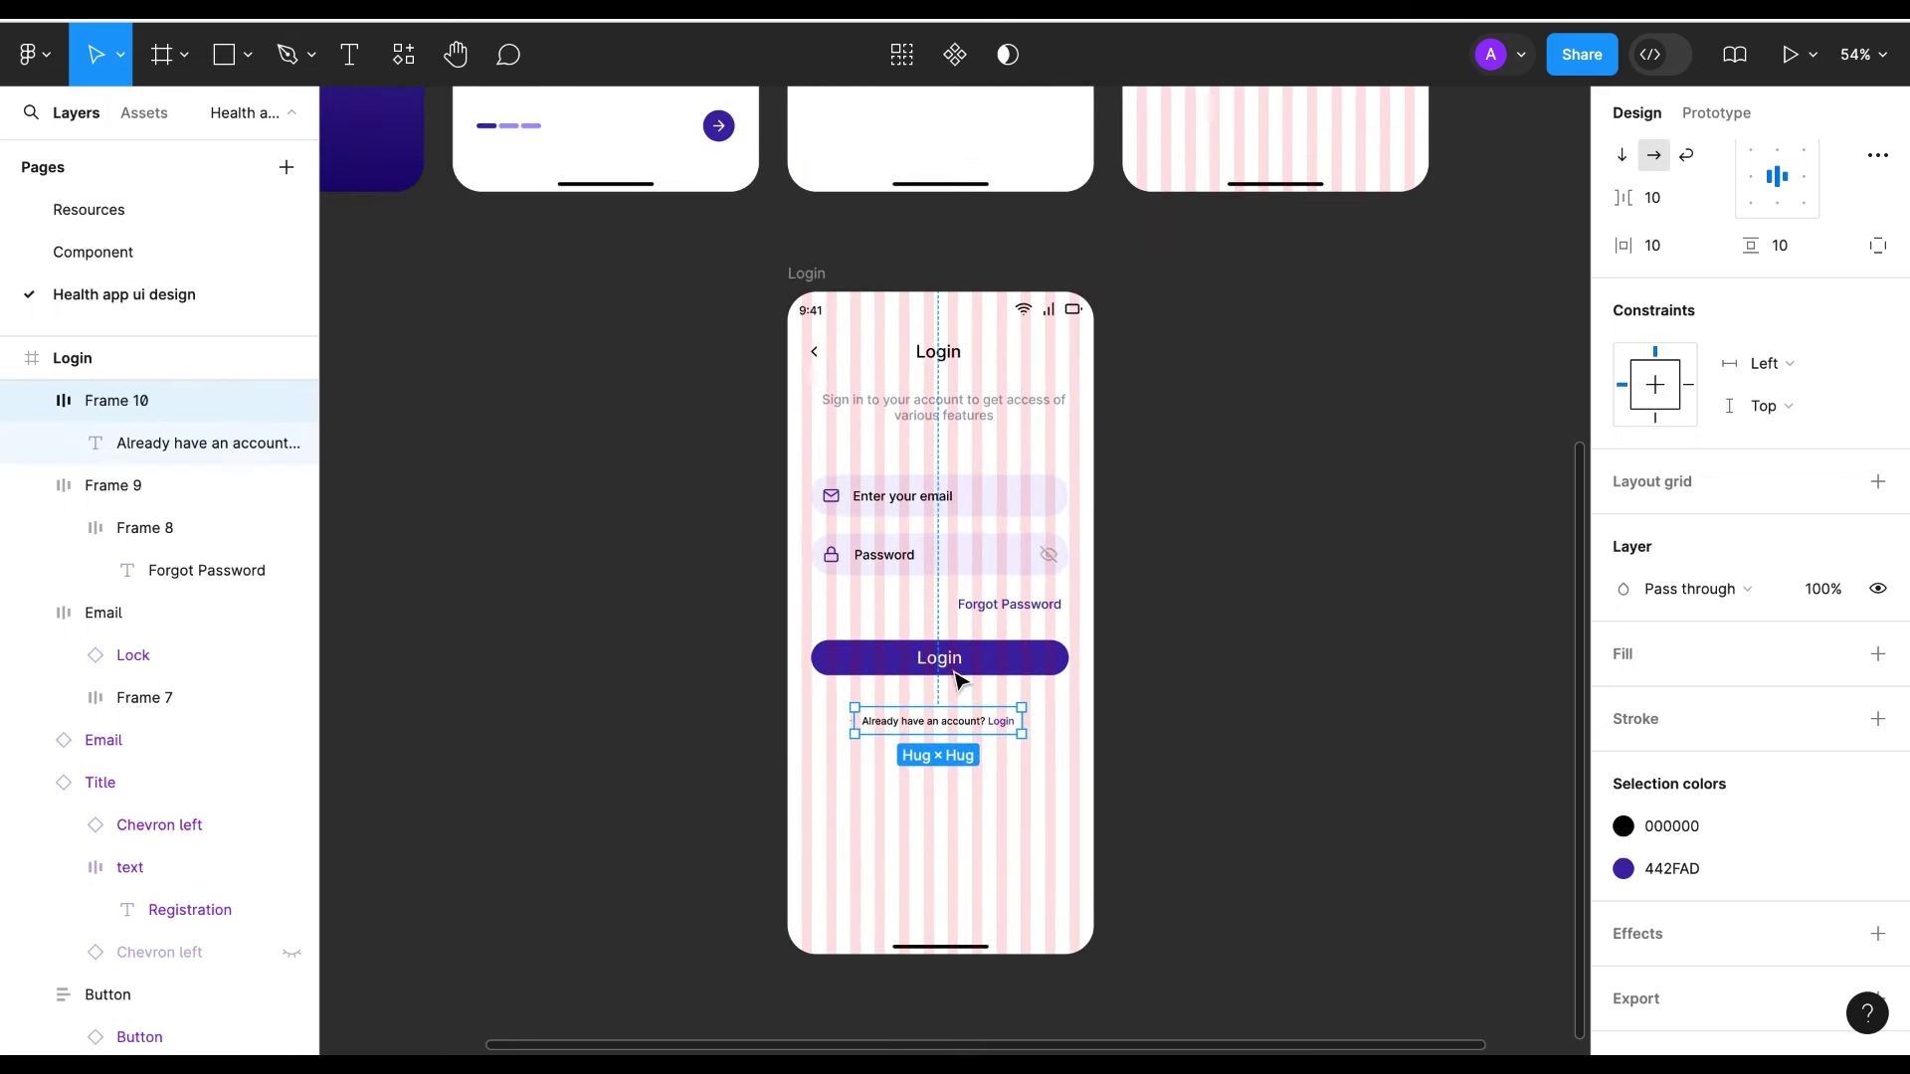
click(992, 418)
key(shift+a)
drag(993, 418, 998, 422)
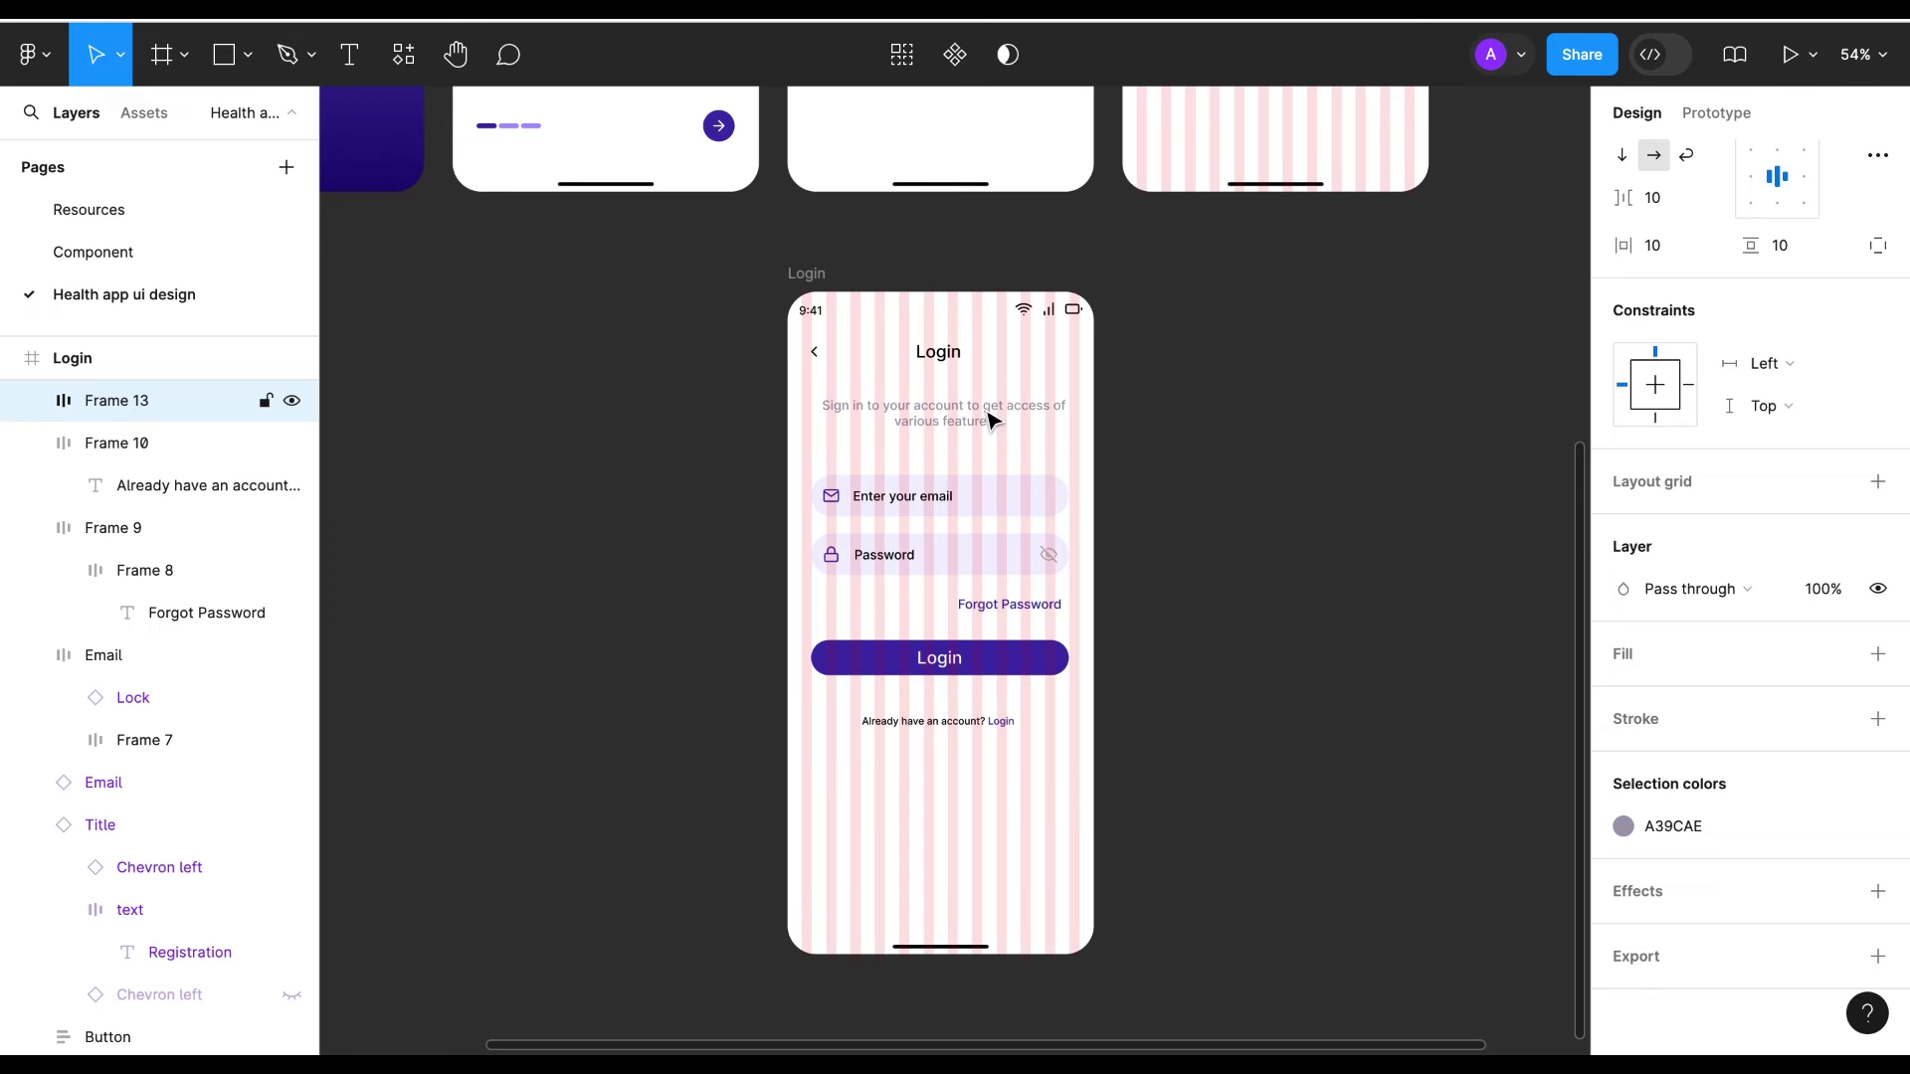
scroll(1055, 547, right, 2)
click(722, 243)
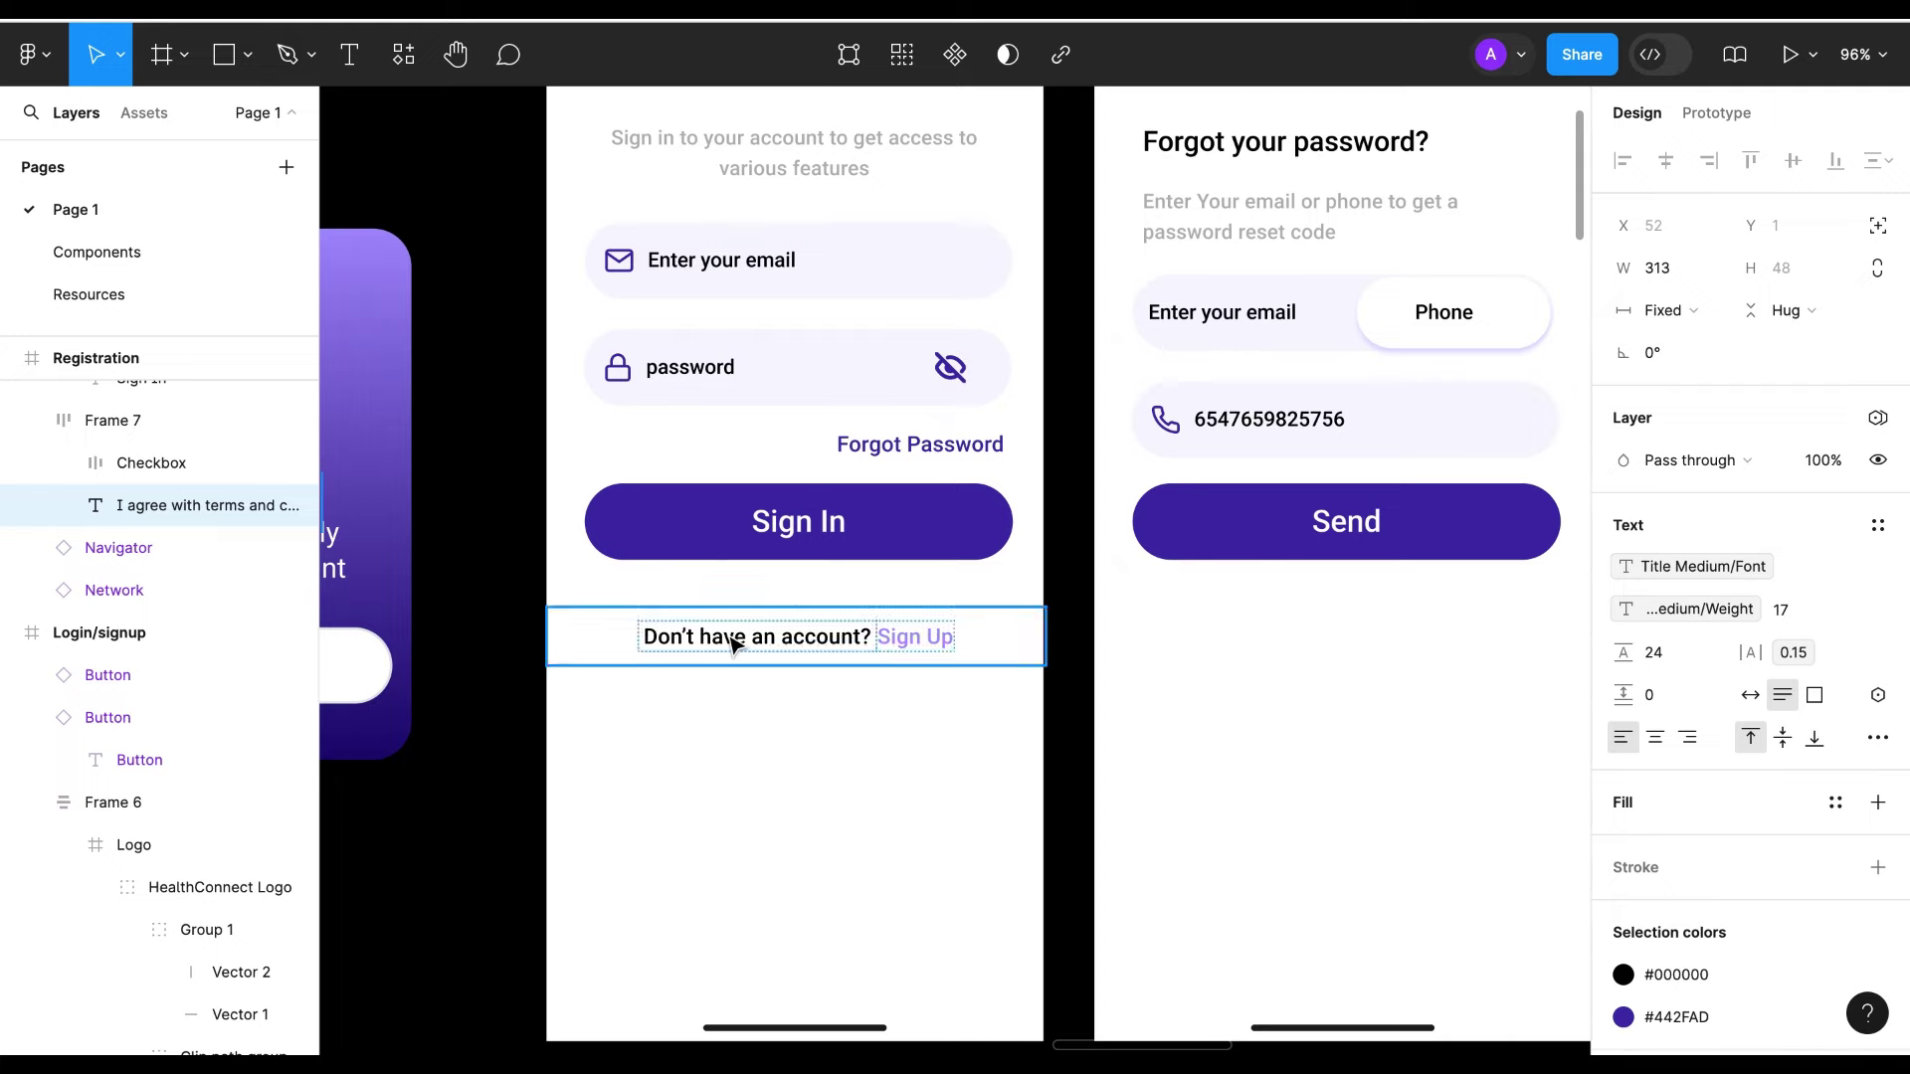
Apply the h5 text style to the 'Already have an account? Login' text.
double_click(736, 639)
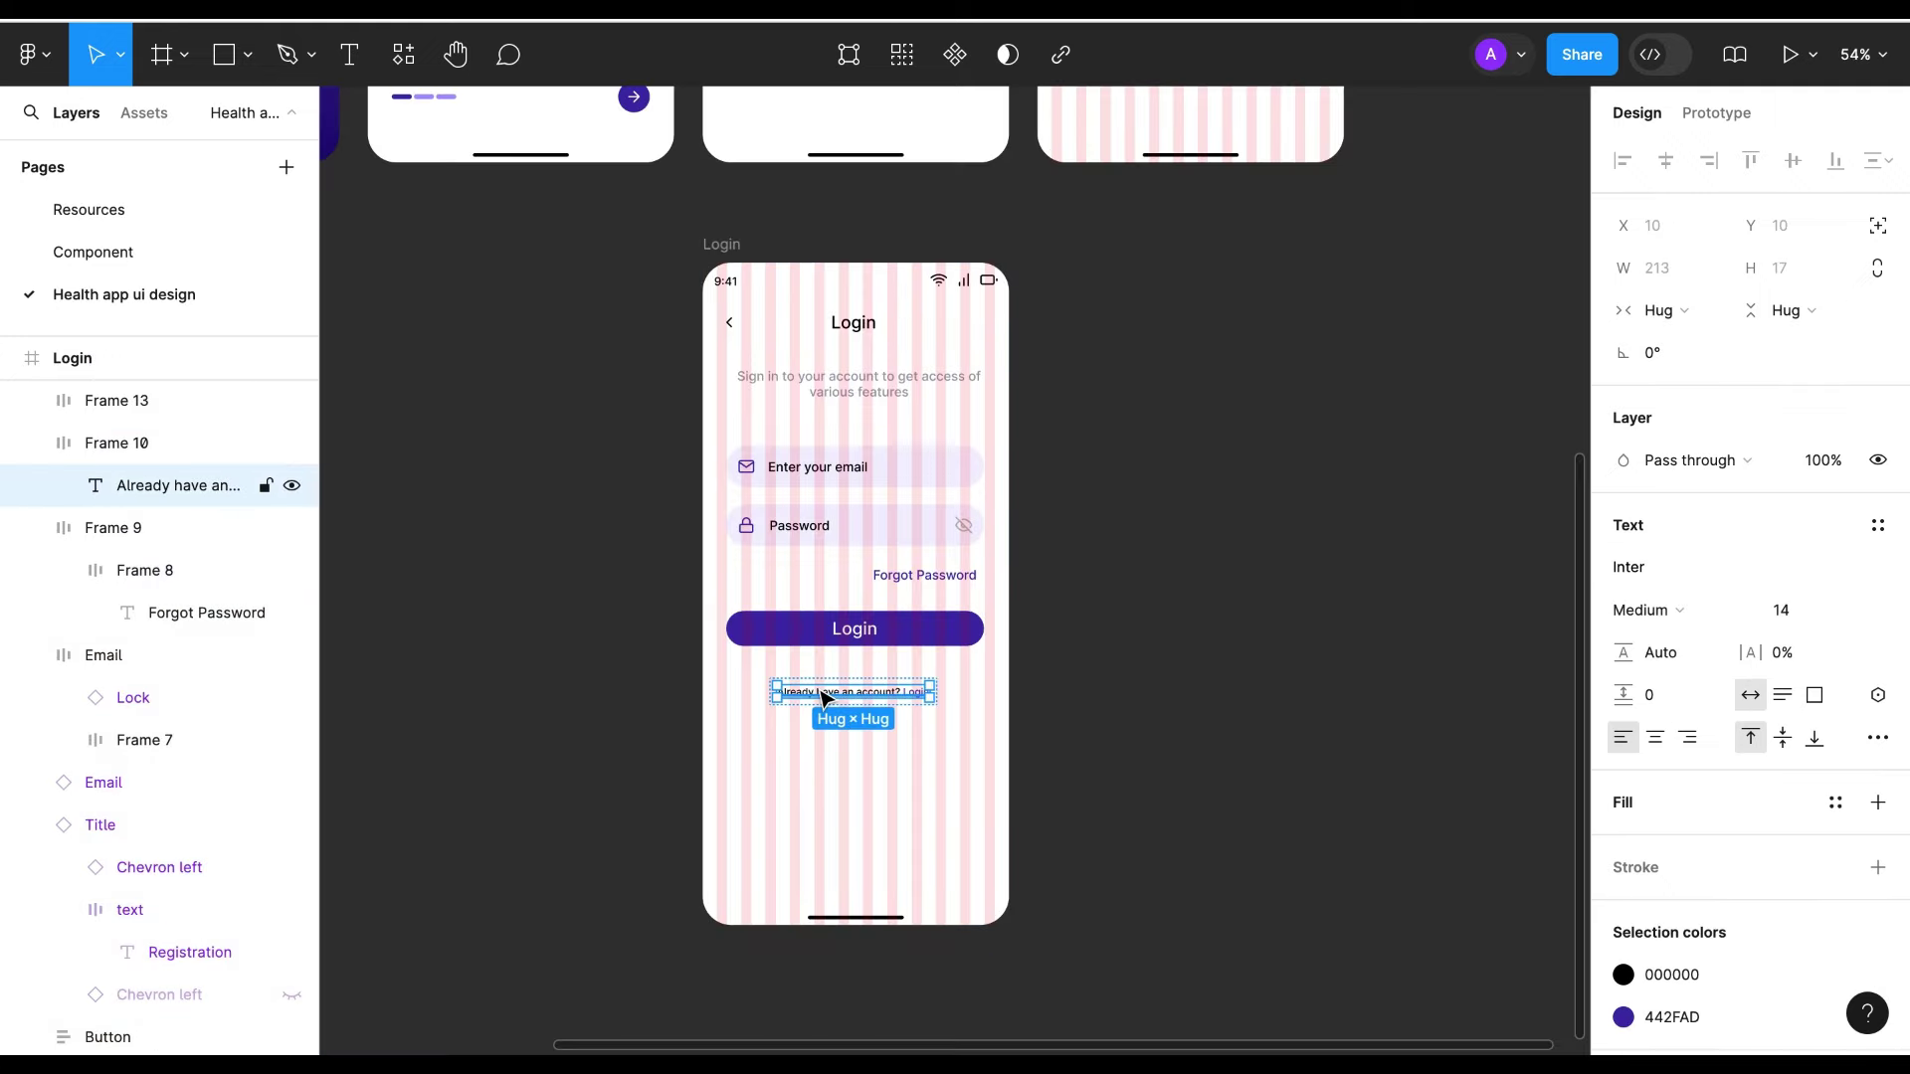
click(1877, 526)
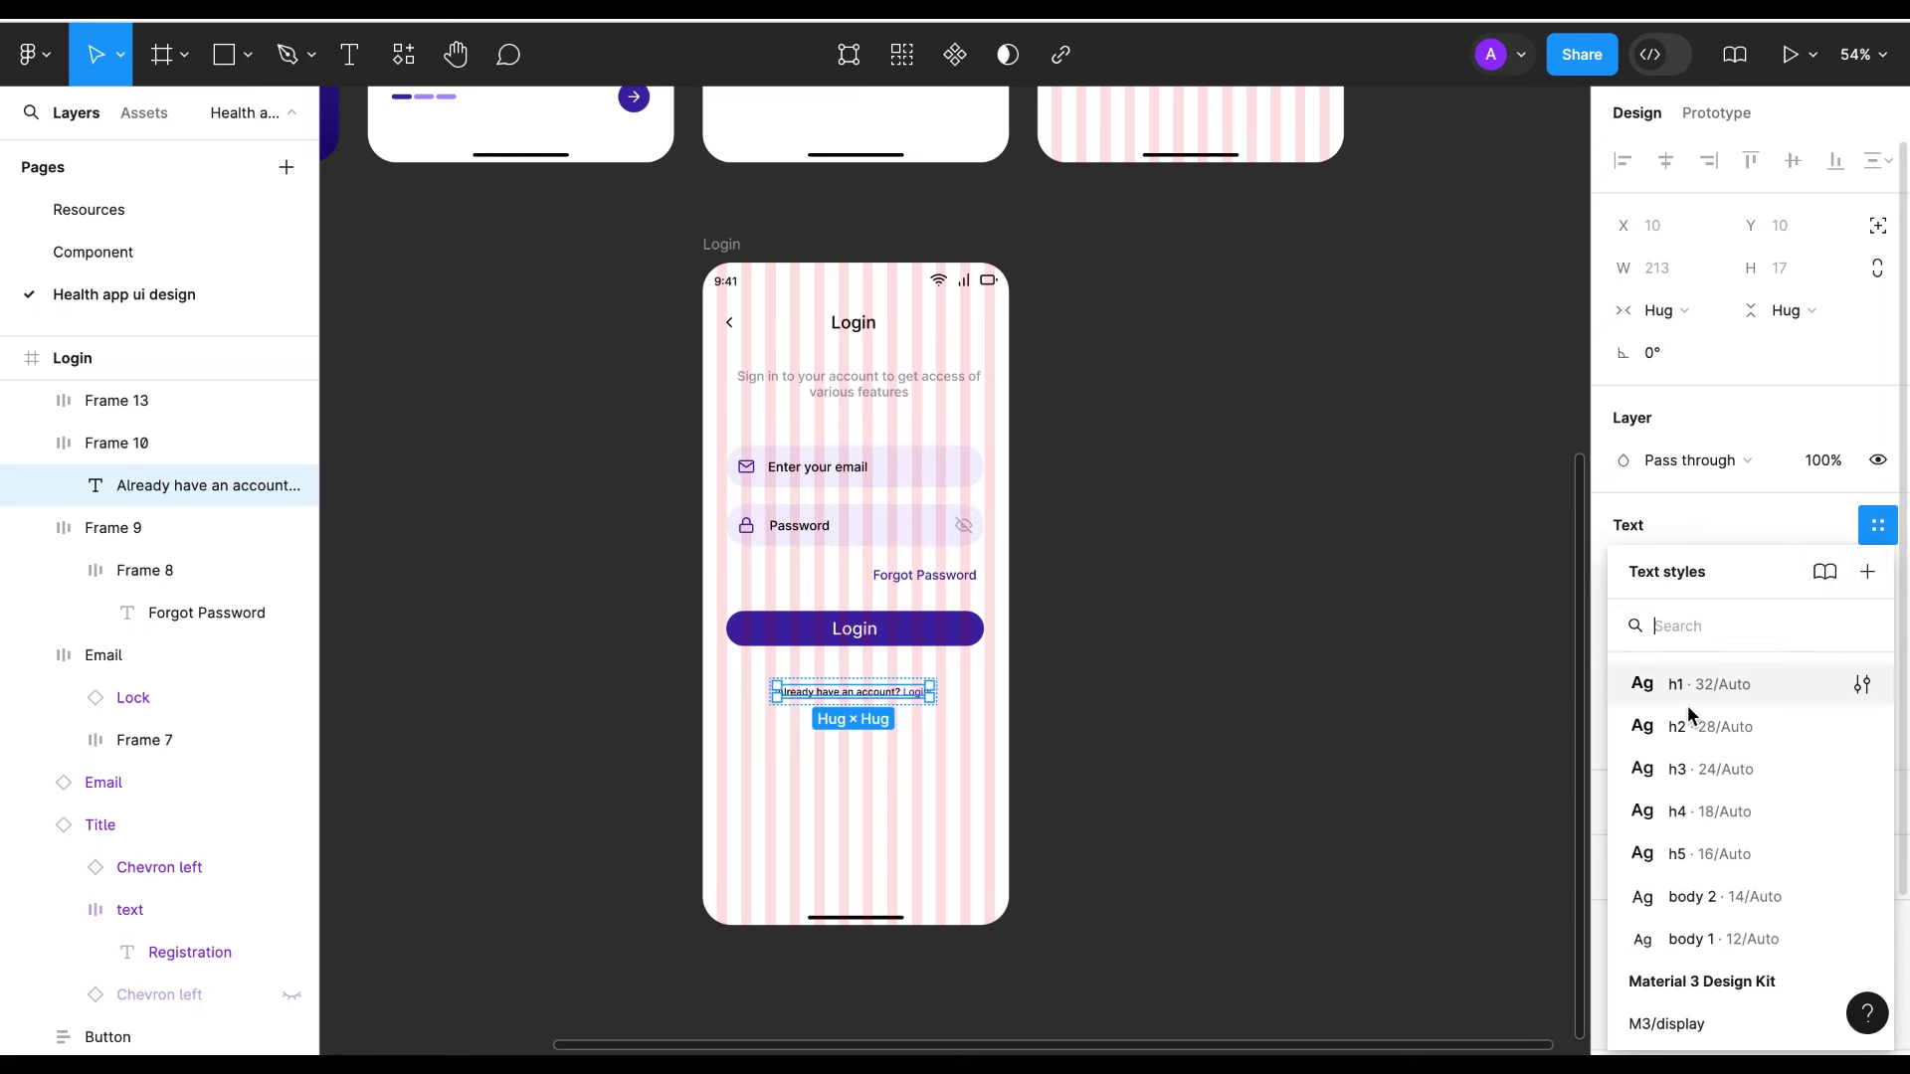
click(1642, 853)
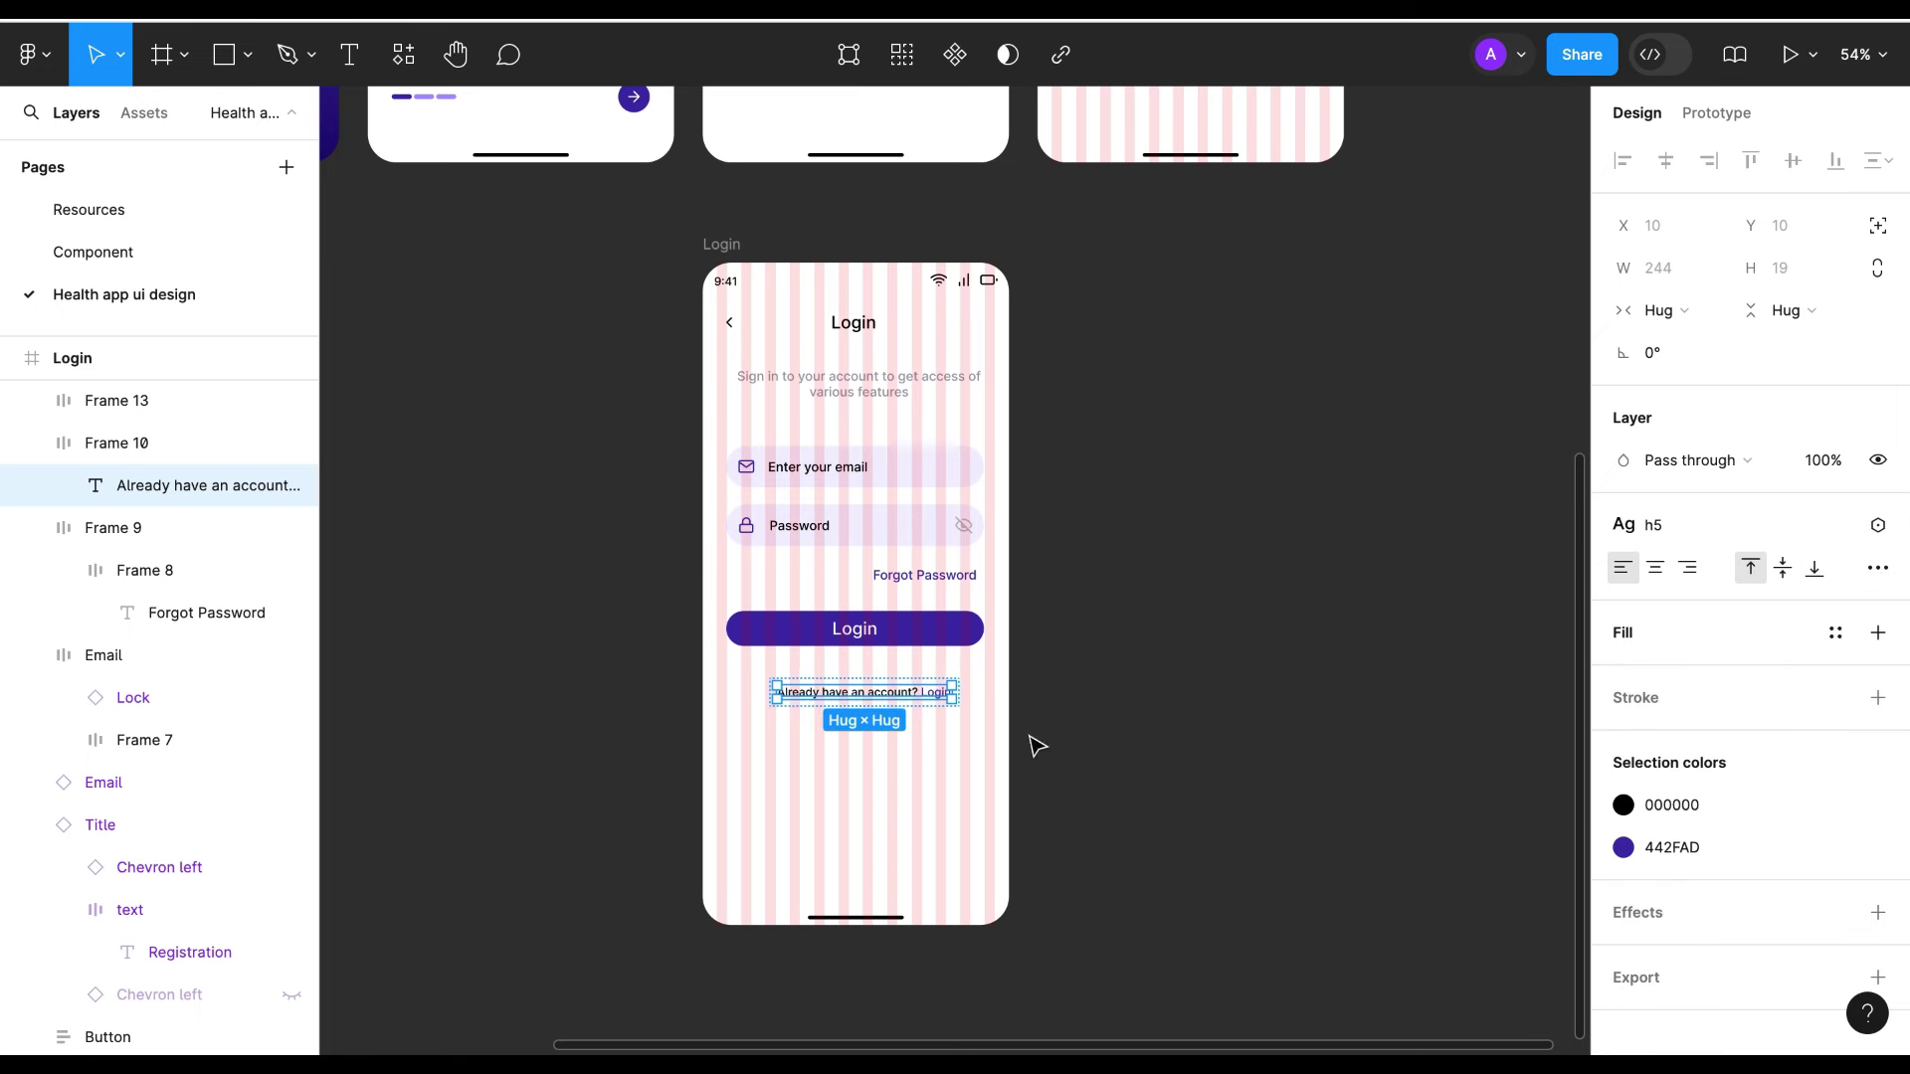
ctrl+scroll(849, 732, down, 5)
Apply the h5 text style to the Sign up screen's footer text.
click(853, 824)
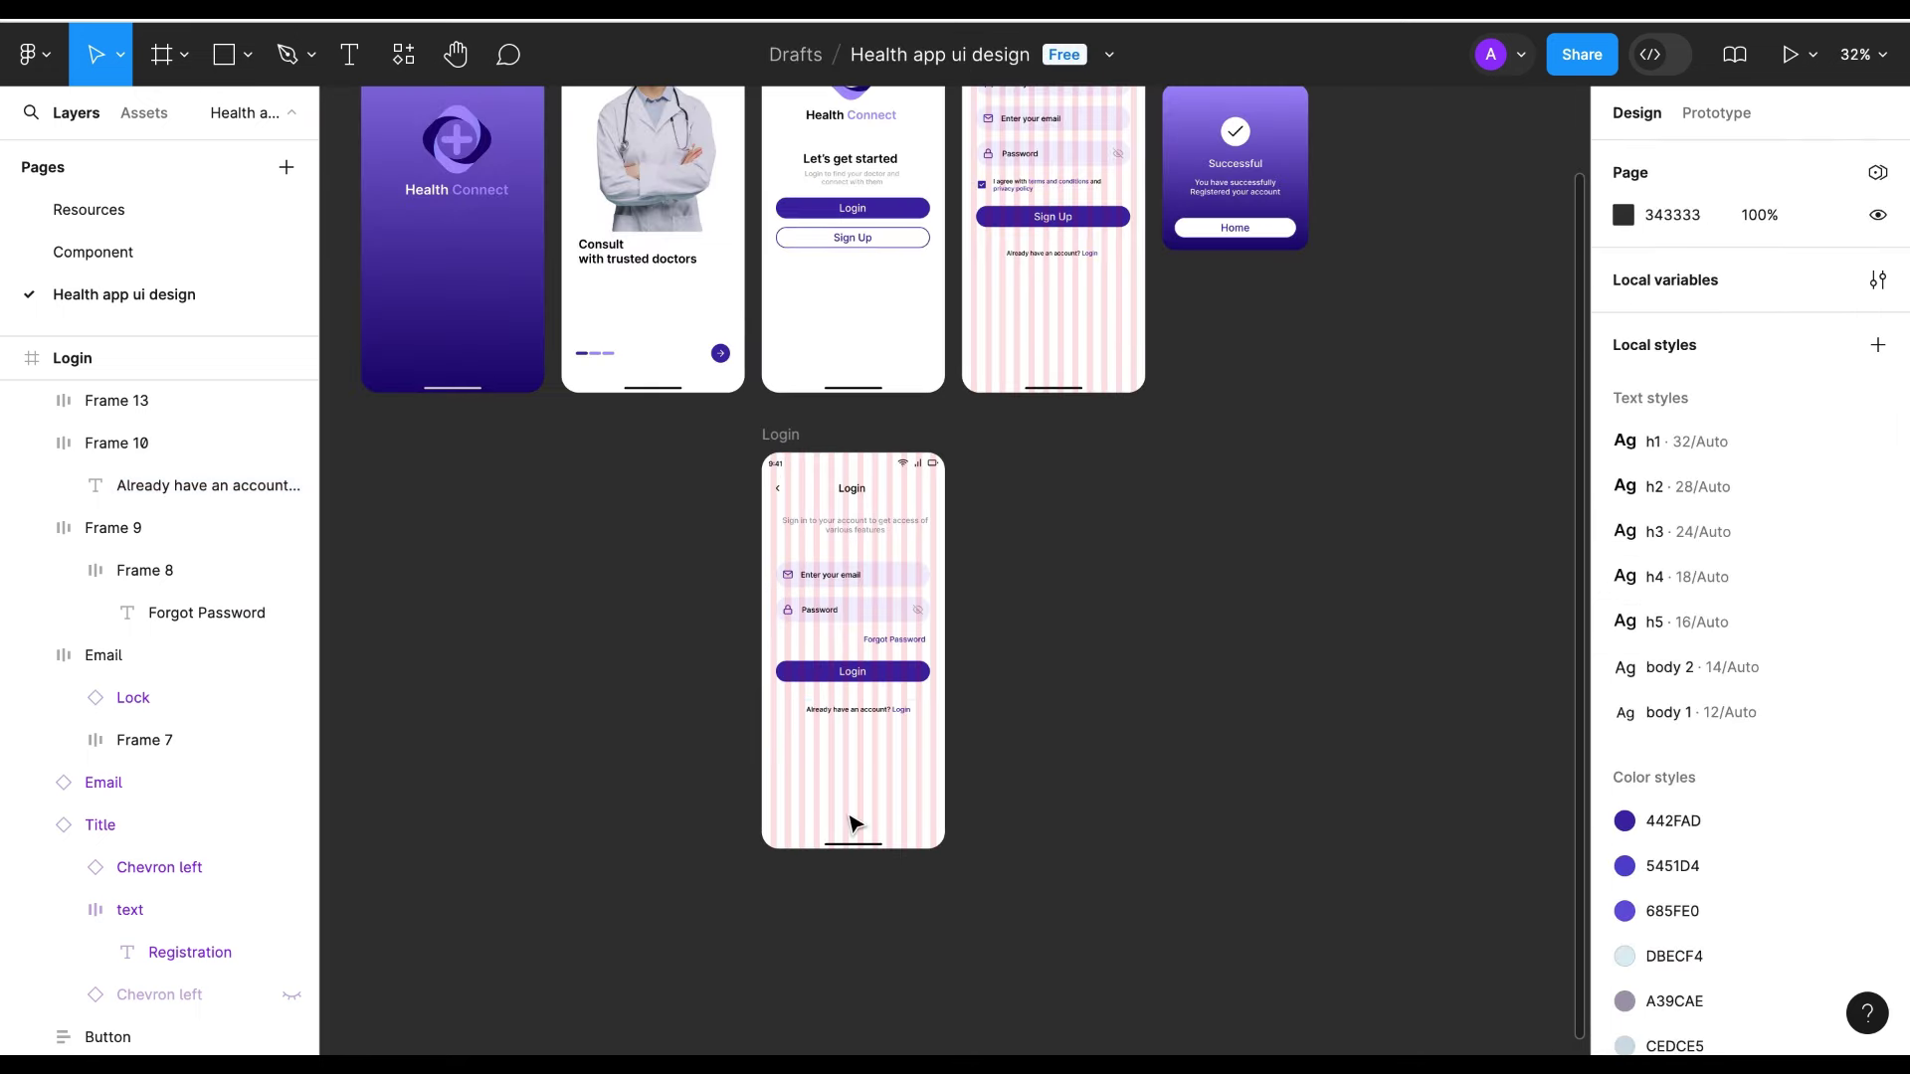
ctrl+scroll(861, 768, up, 10)
click(816, 463)
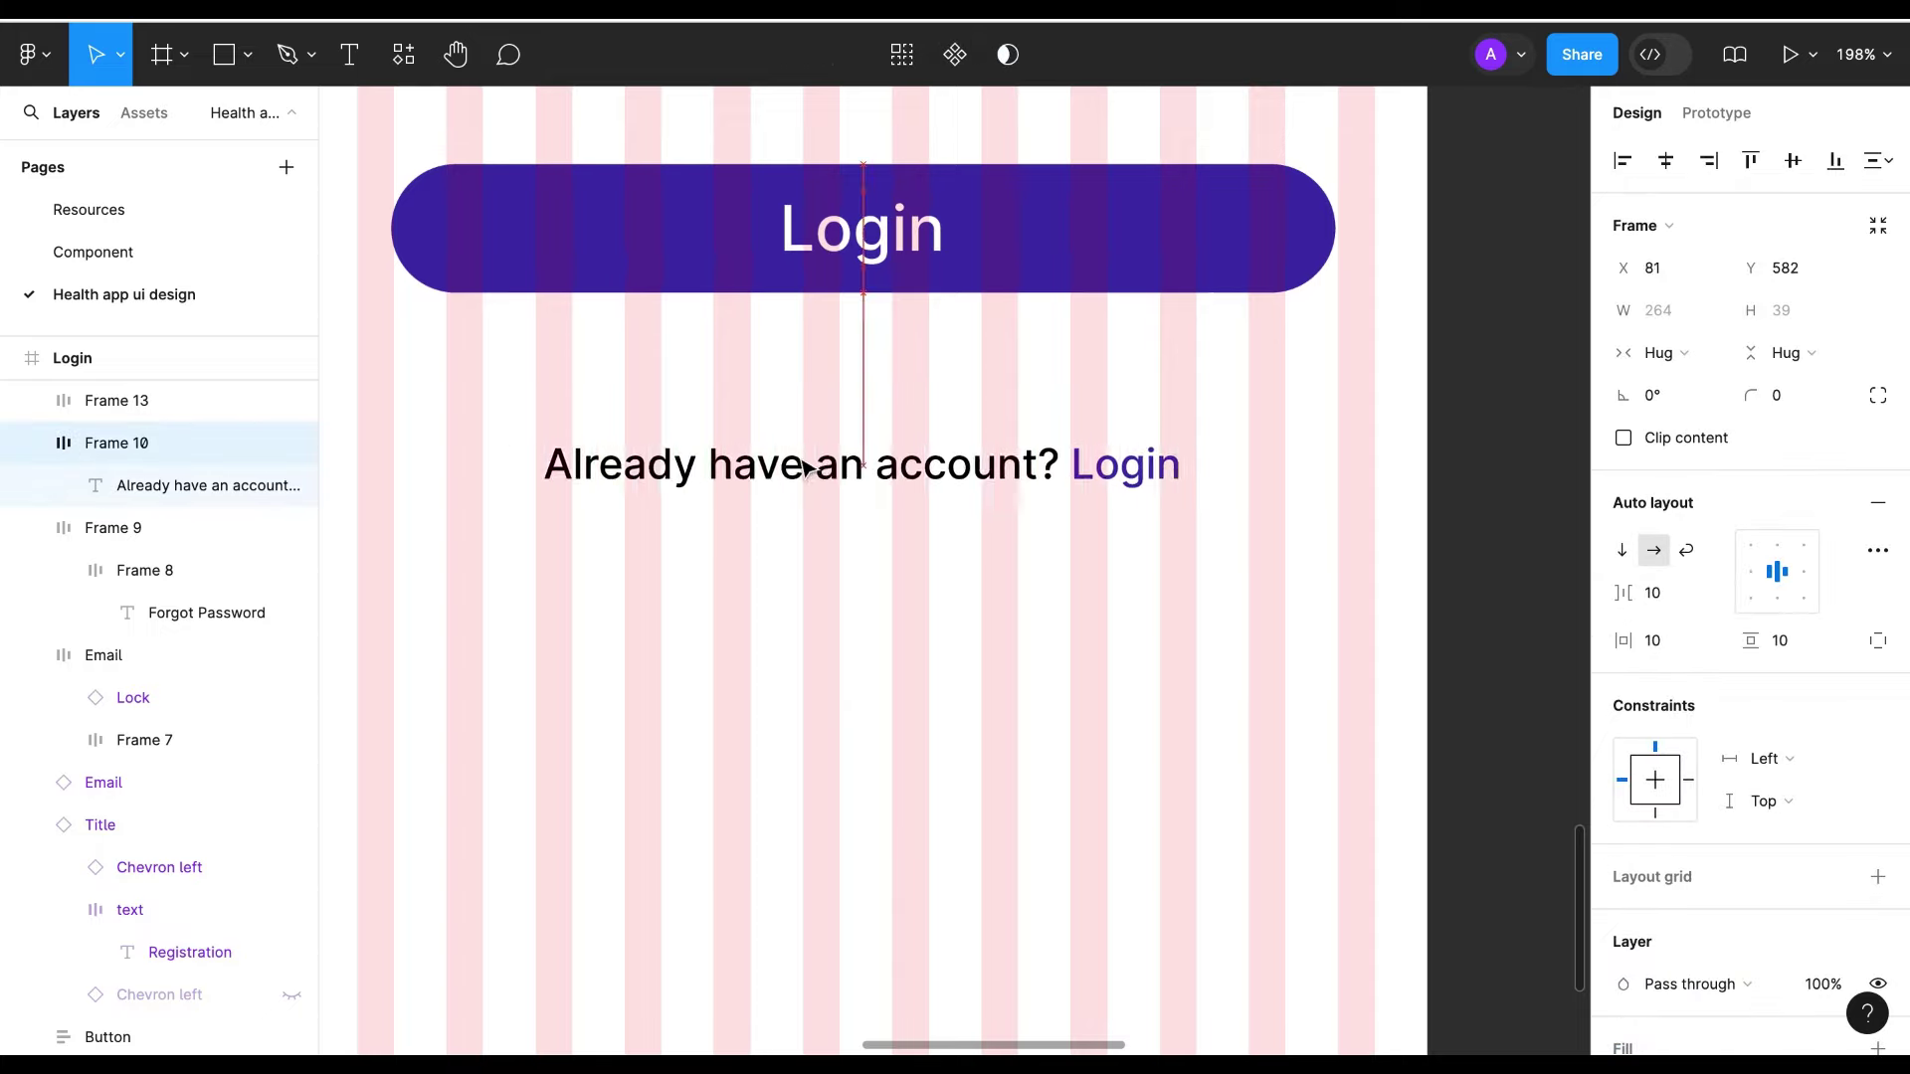
ctrl+scroll(808, 467, down, 5)
scroll(955, 567, down, 5)
scroll(1181, 541, right, 3)
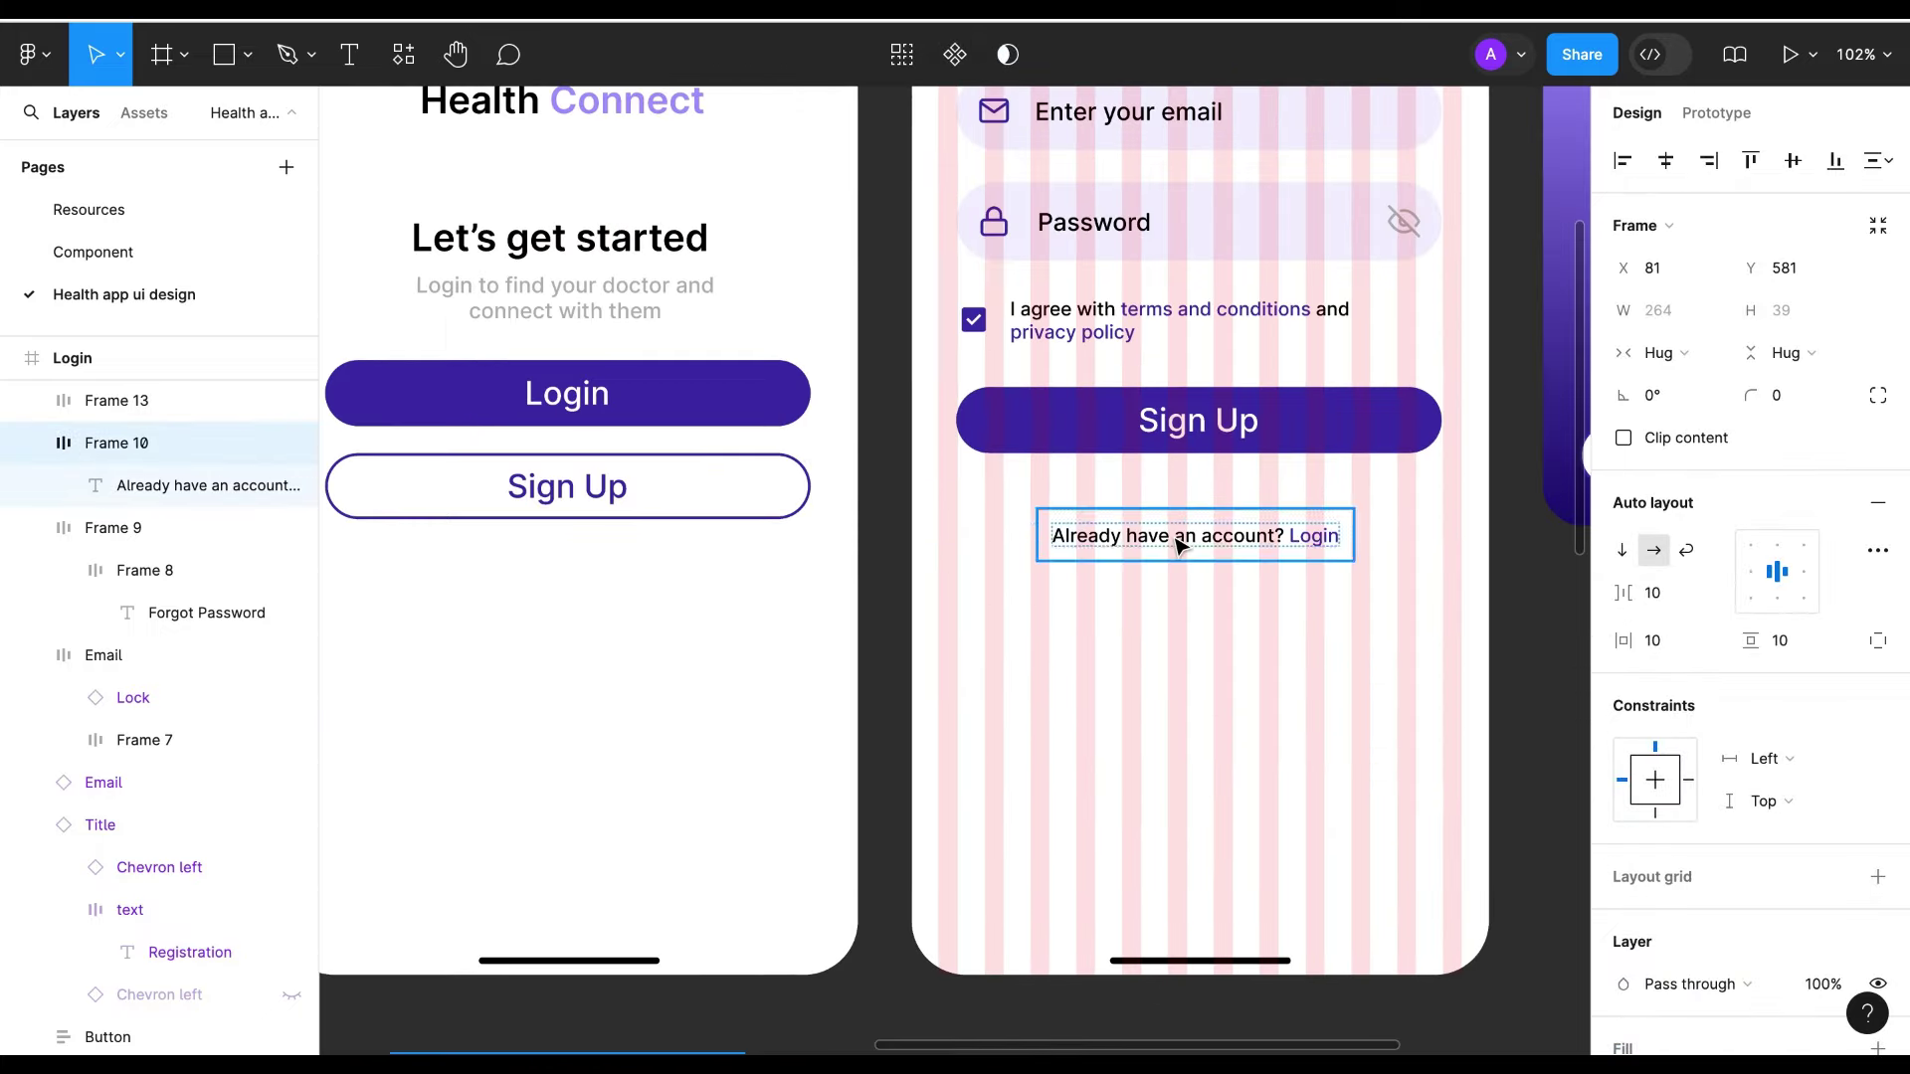
double_click(1181, 537)
click(1877, 525)
click(1651, 854)
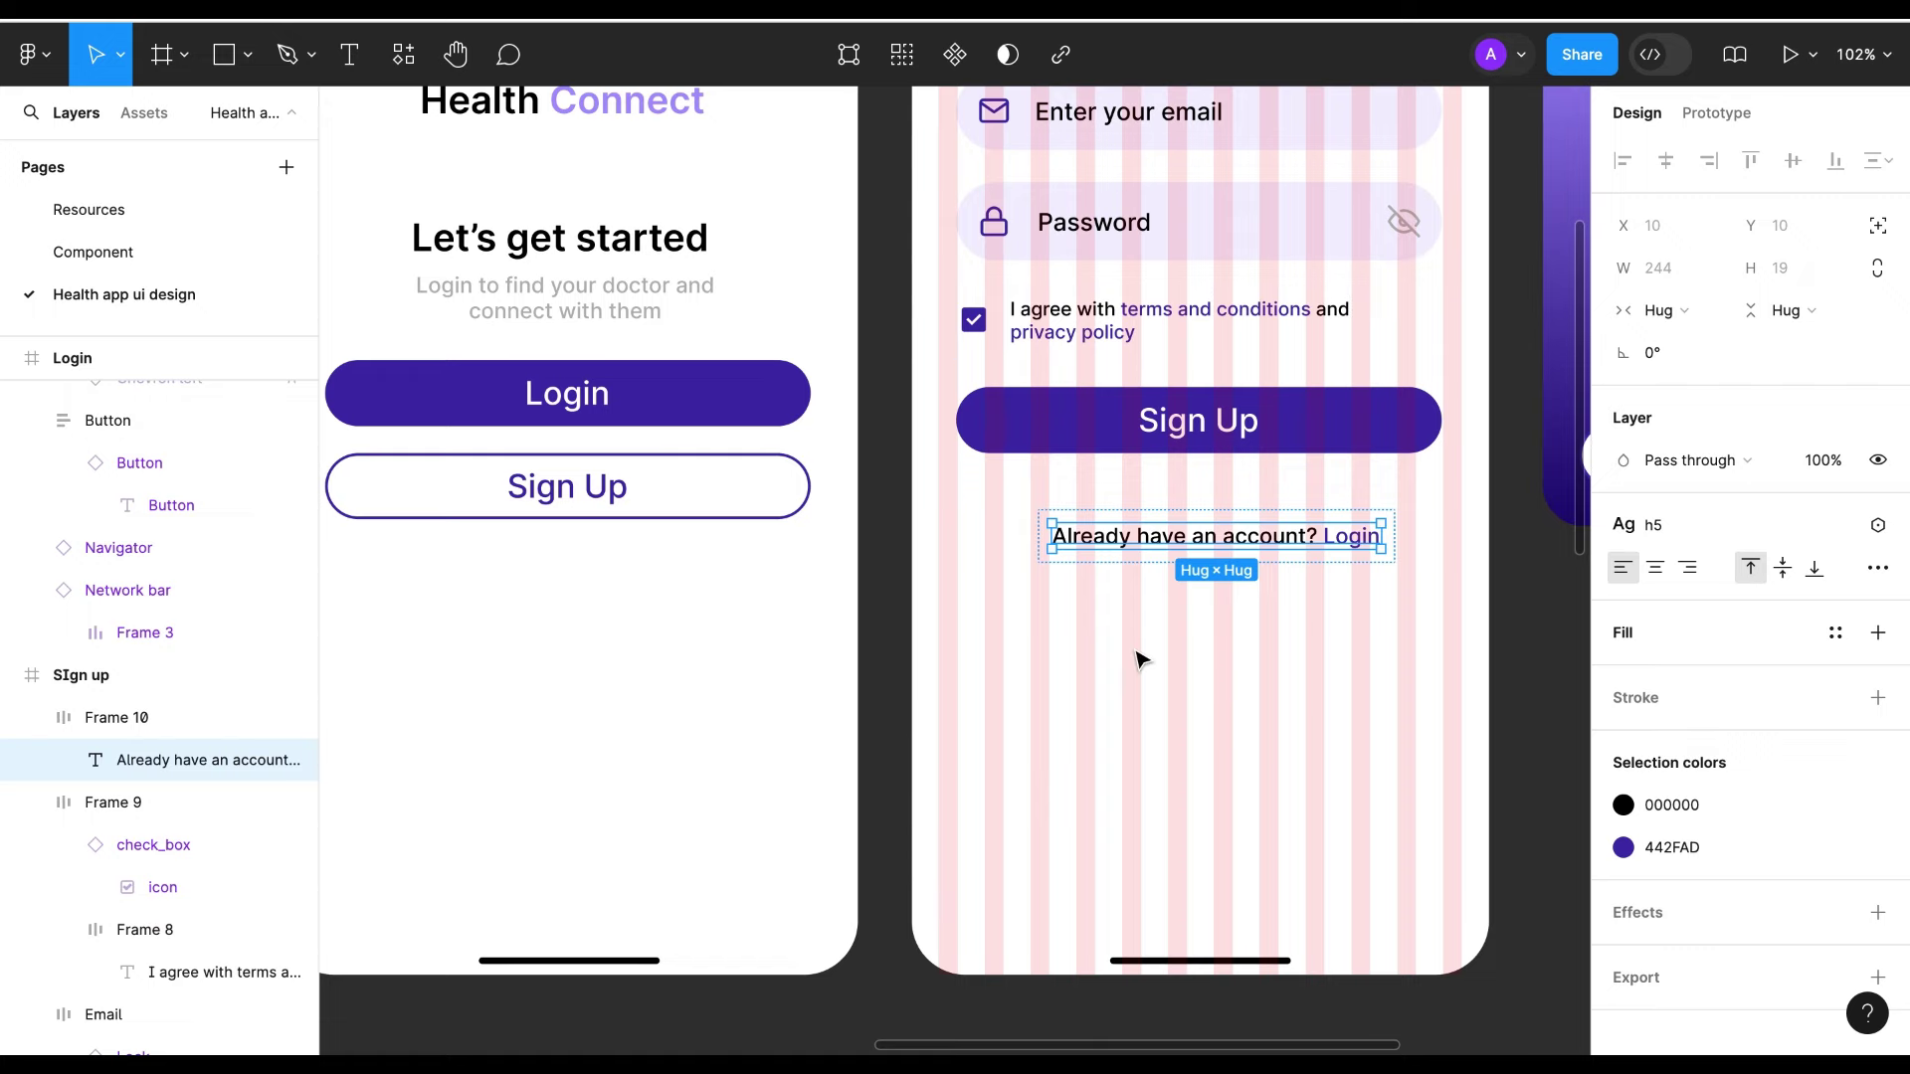
Apply the h5 text style to the terms and conditions line.
scroll(1151, 587, up, 3)
scroll(1094, 467, down, 3)
scroll(1031, 349, right, 1)
double_click(1023, 332)
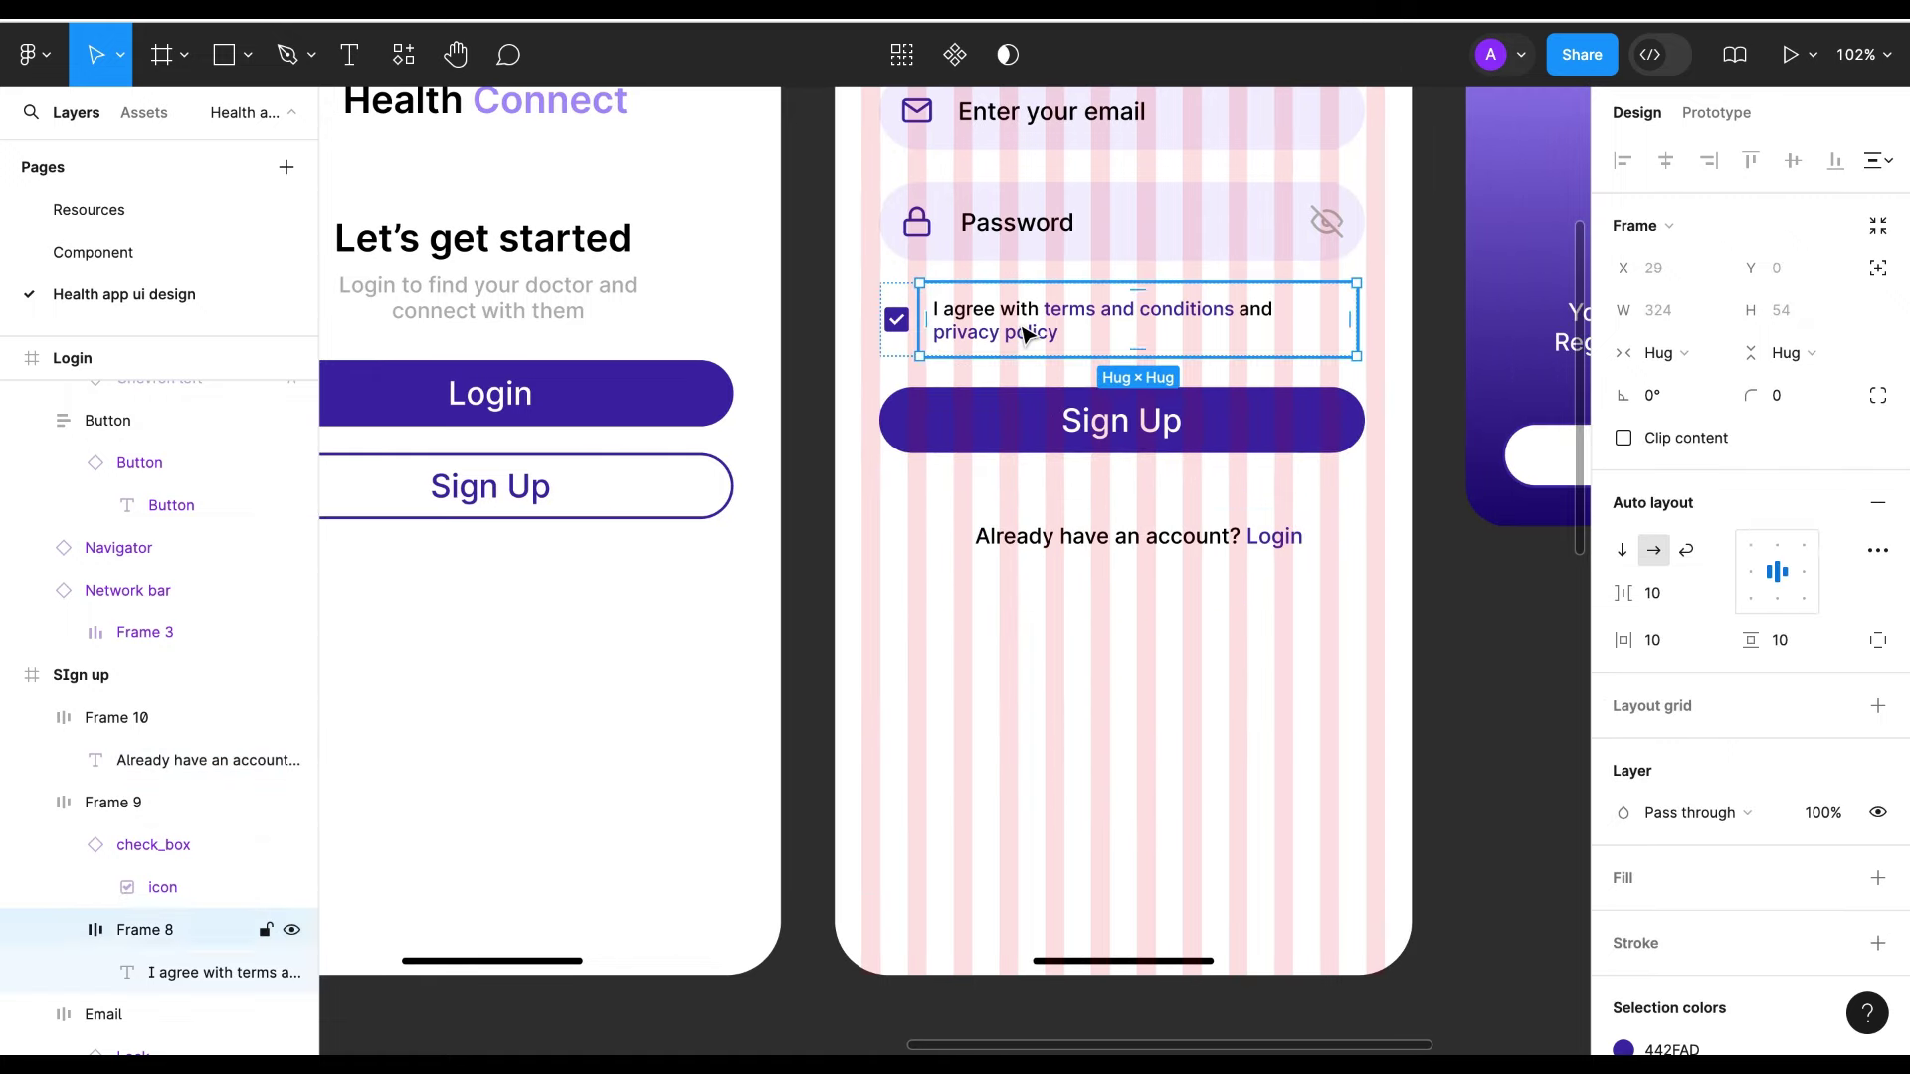
click(1023, 333)
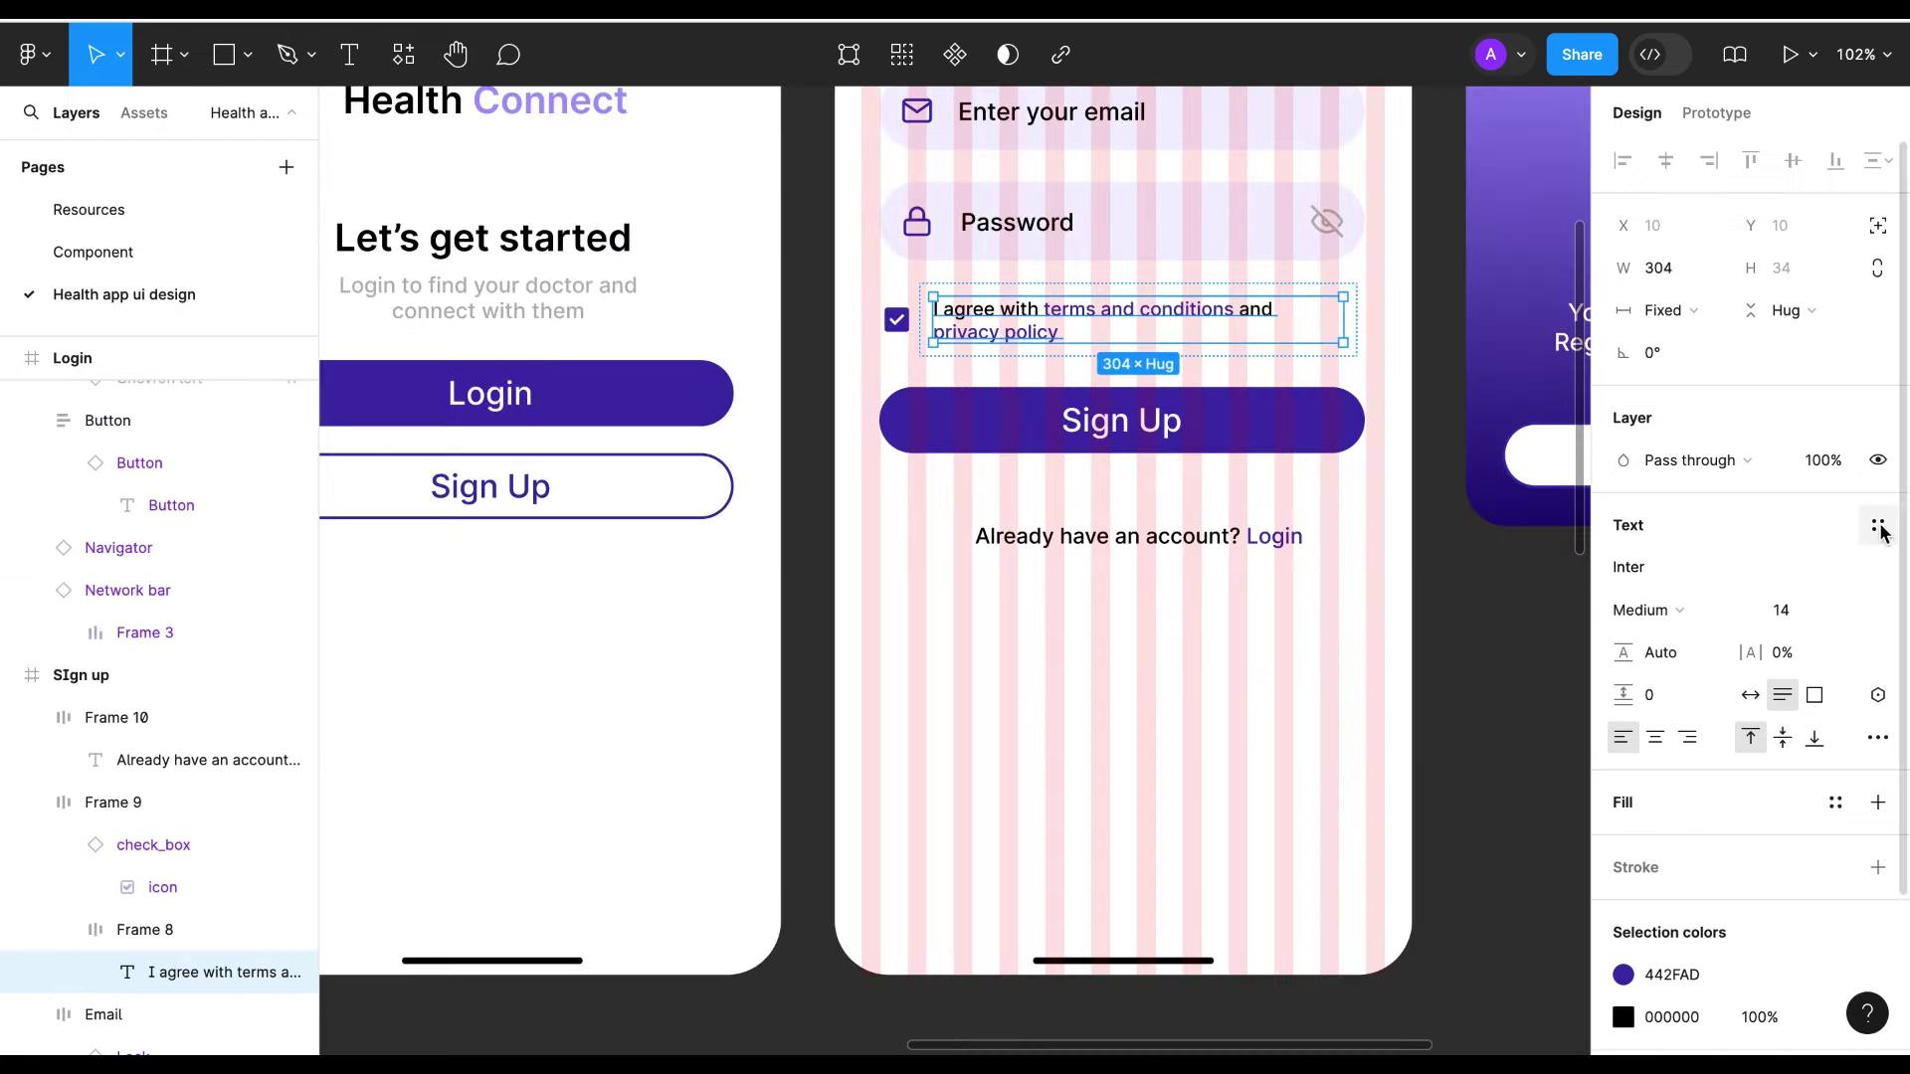
click(1877, 525)
click(1682, 847)
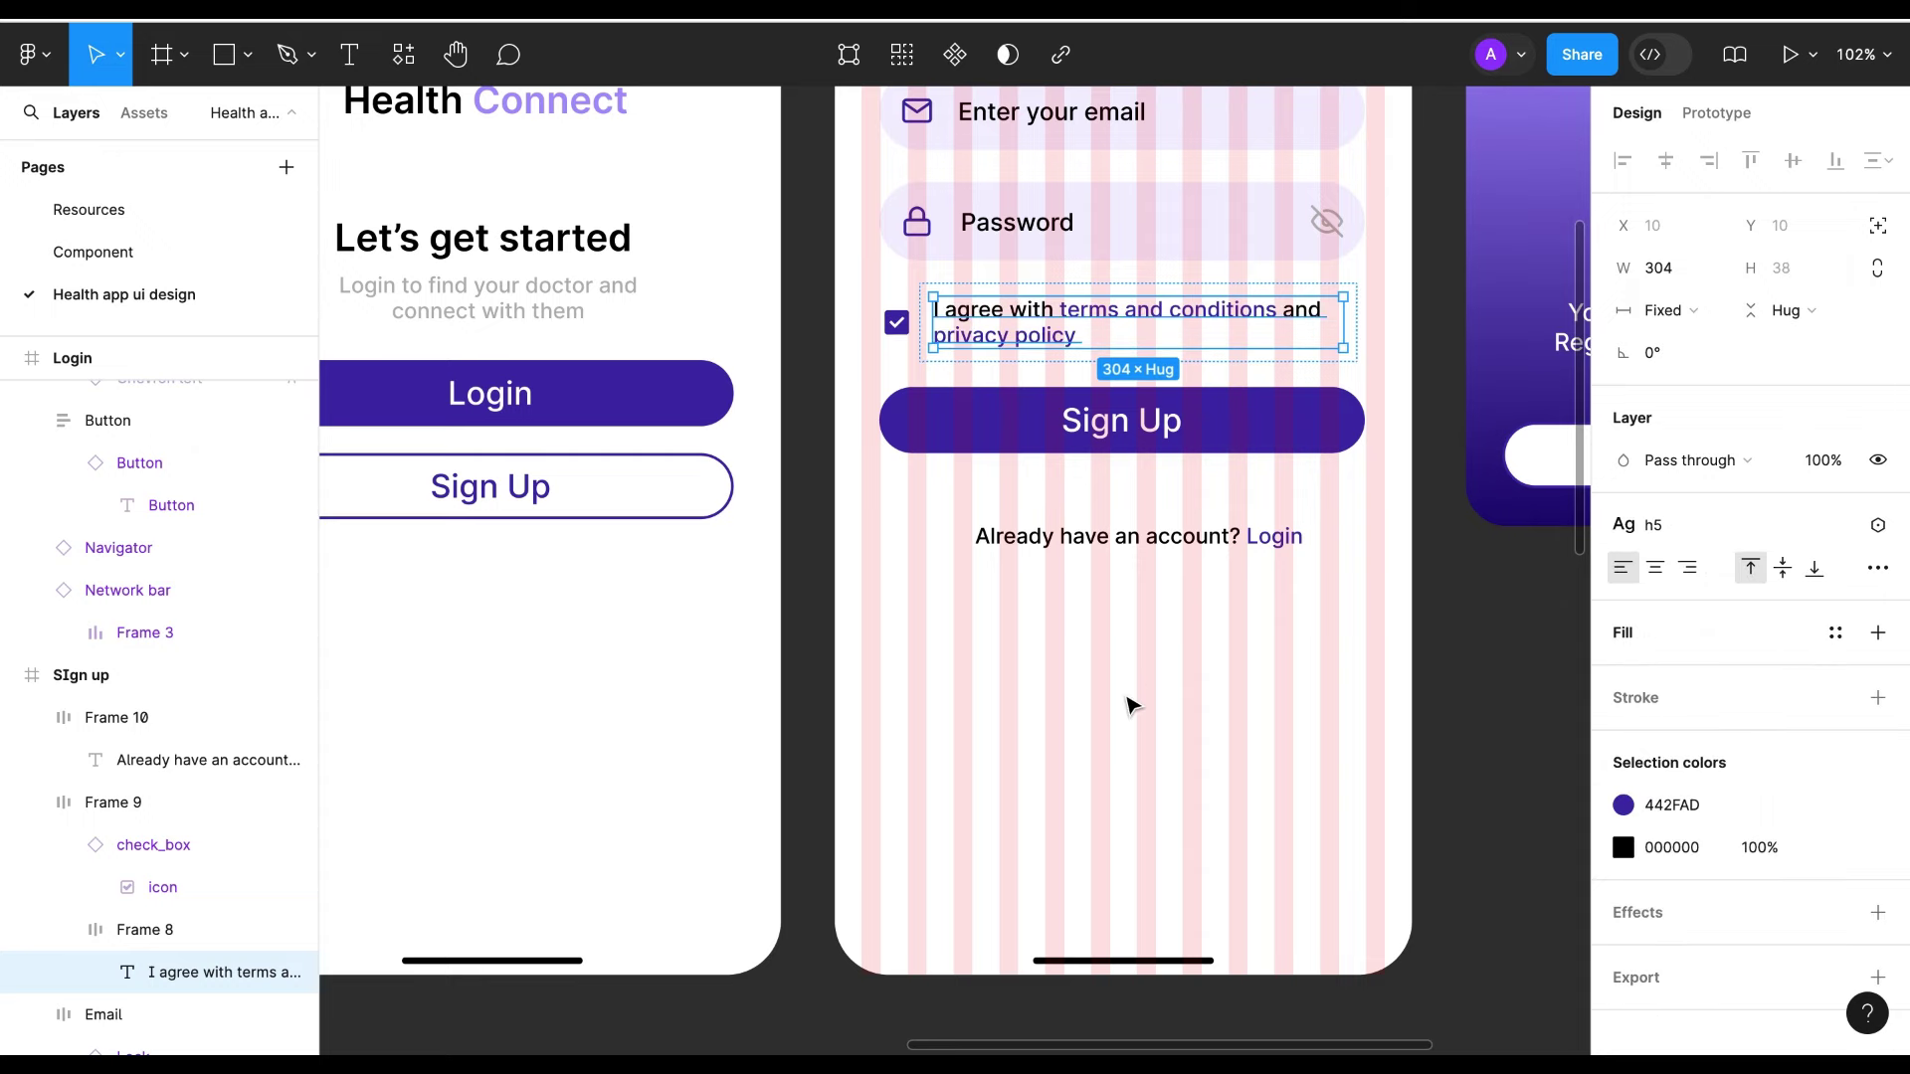
Set the 'Login to find your doctor' subtitle to h4 and widen its text box.
click(559, 314)
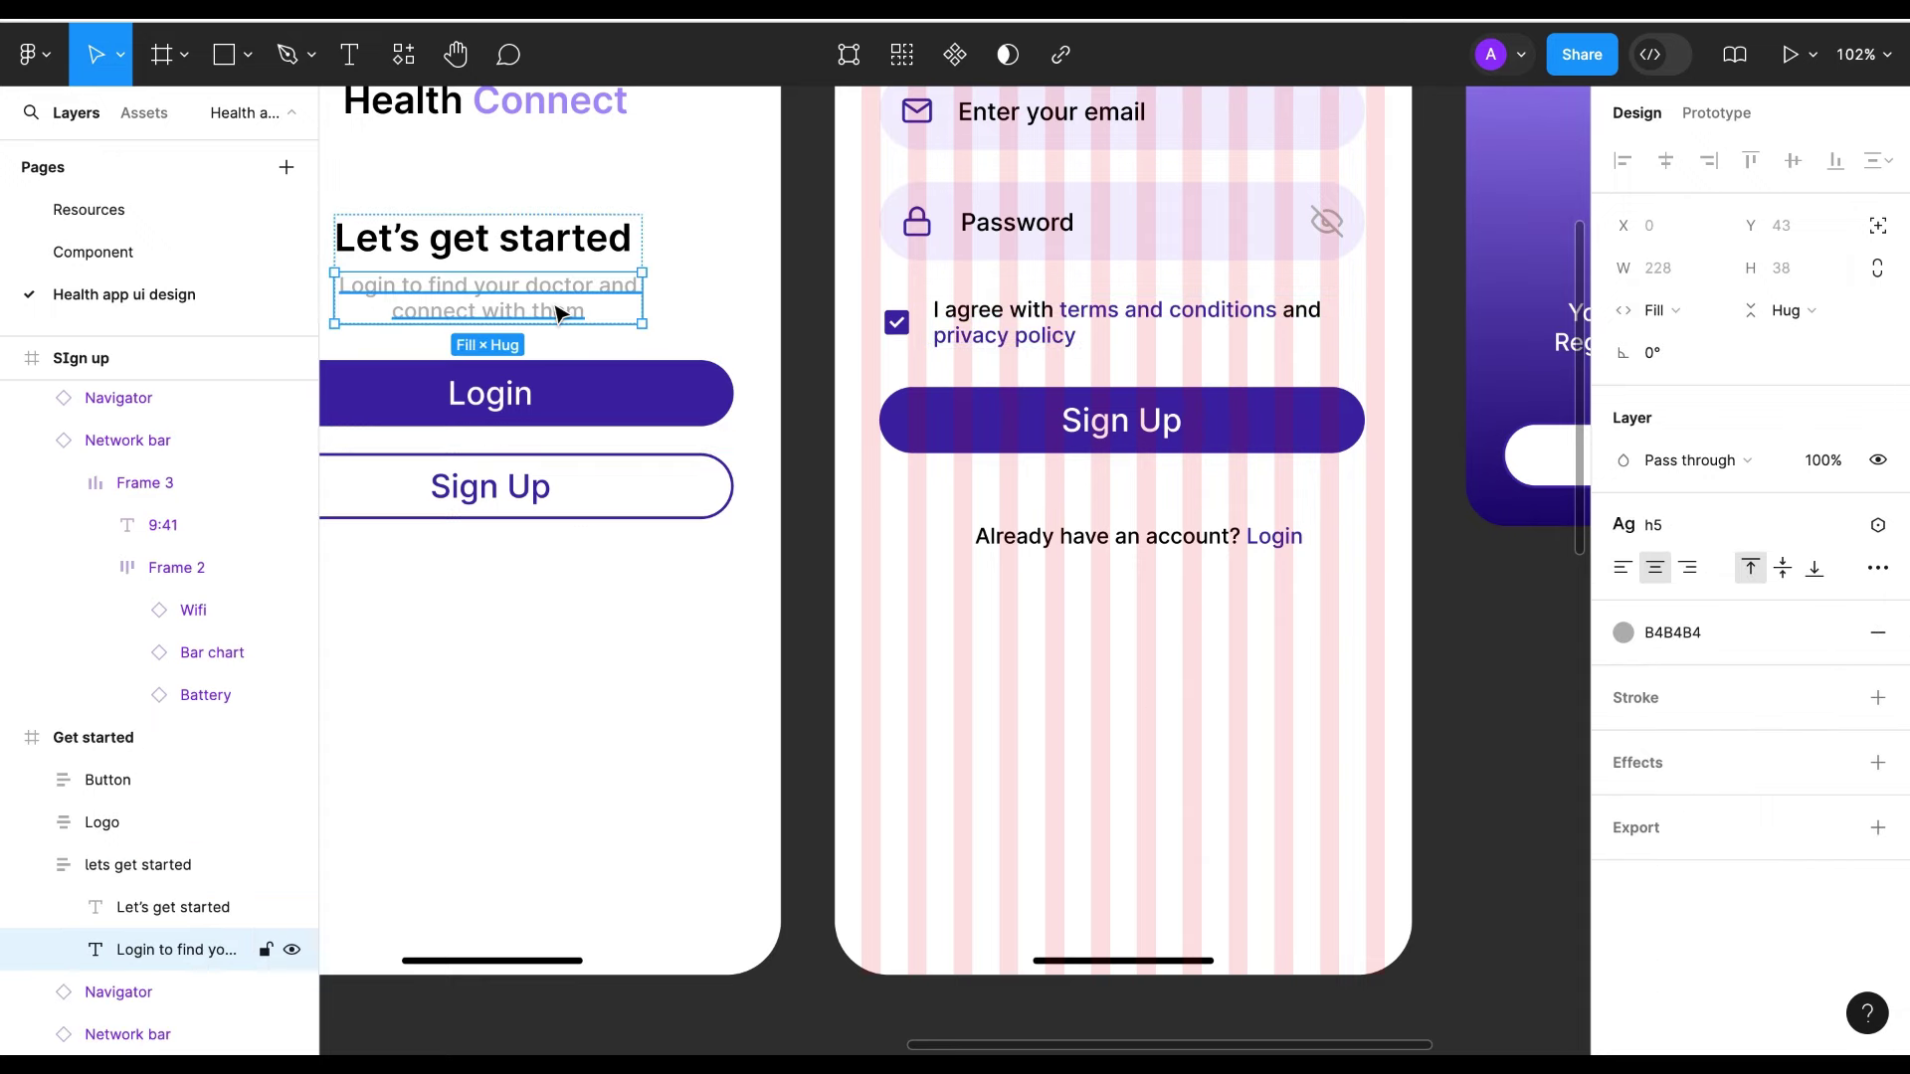
click(1631, 525)
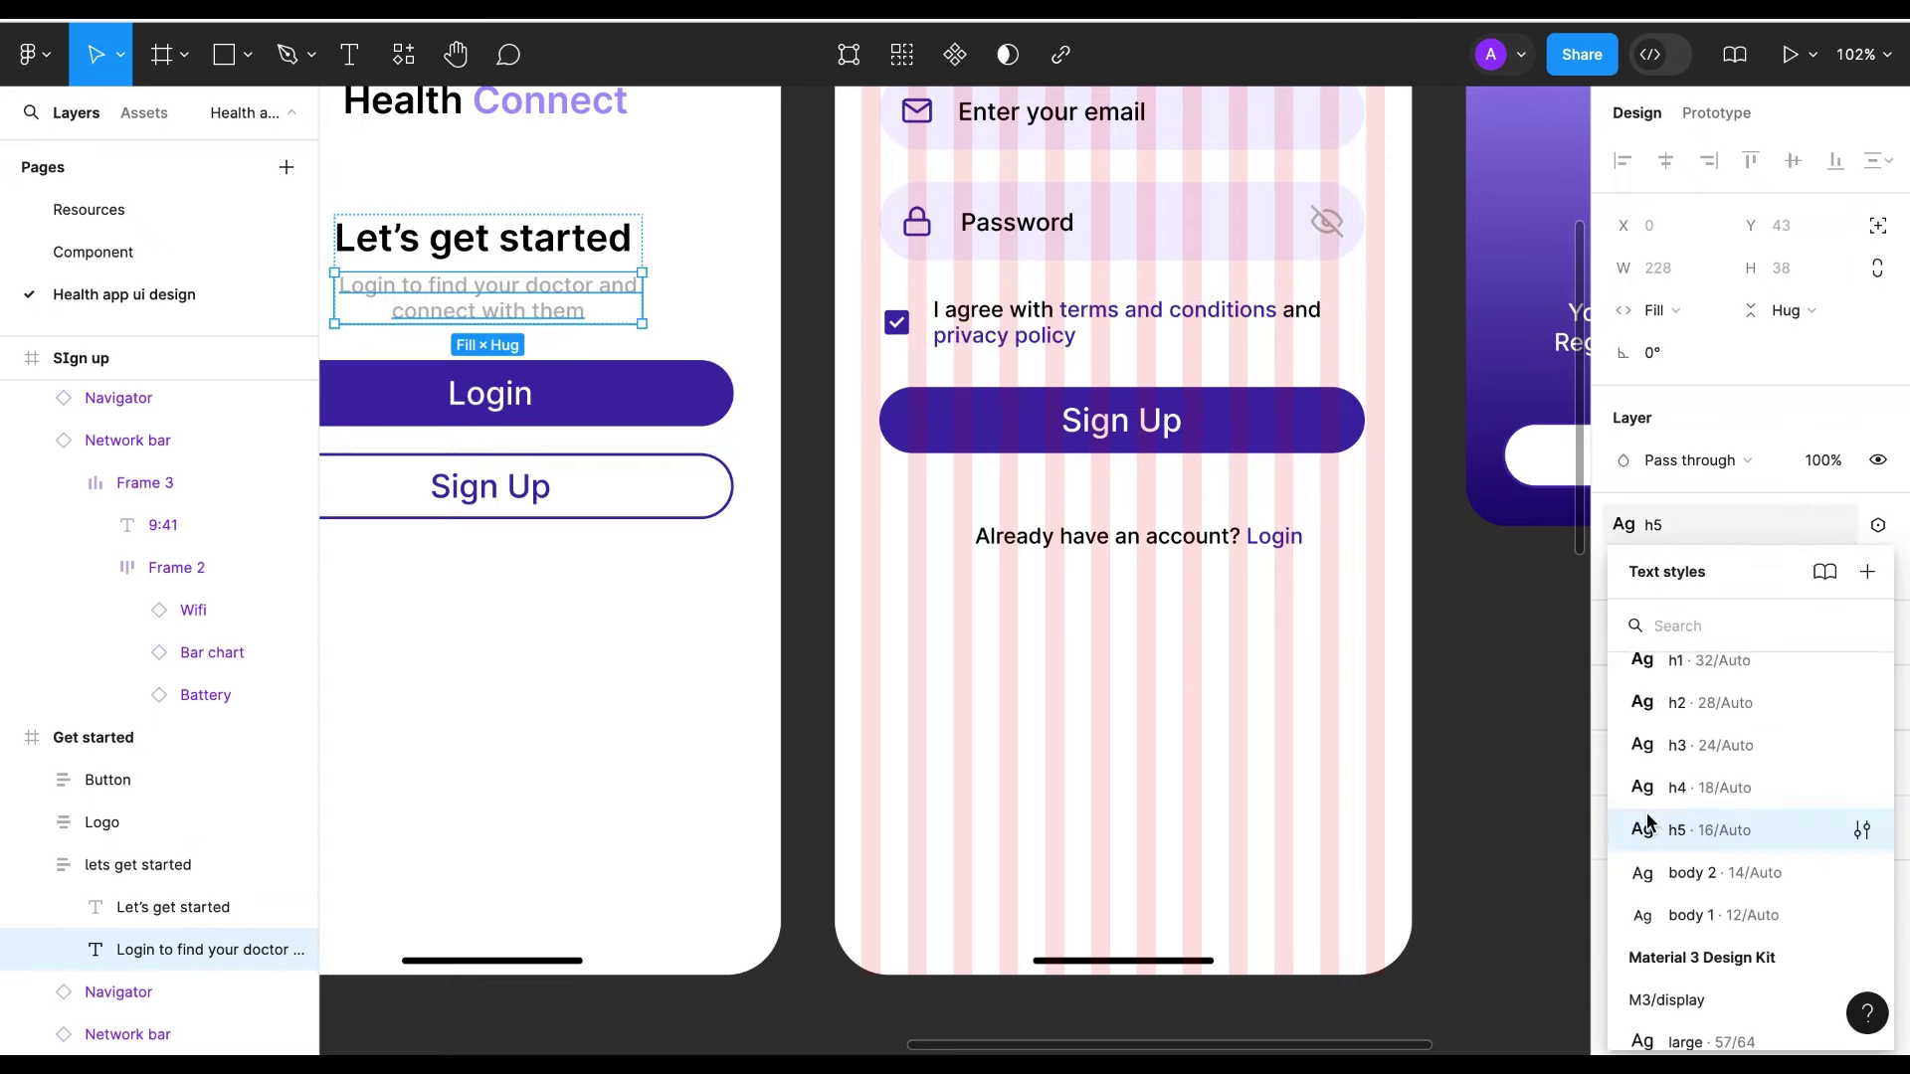
key(Escape)
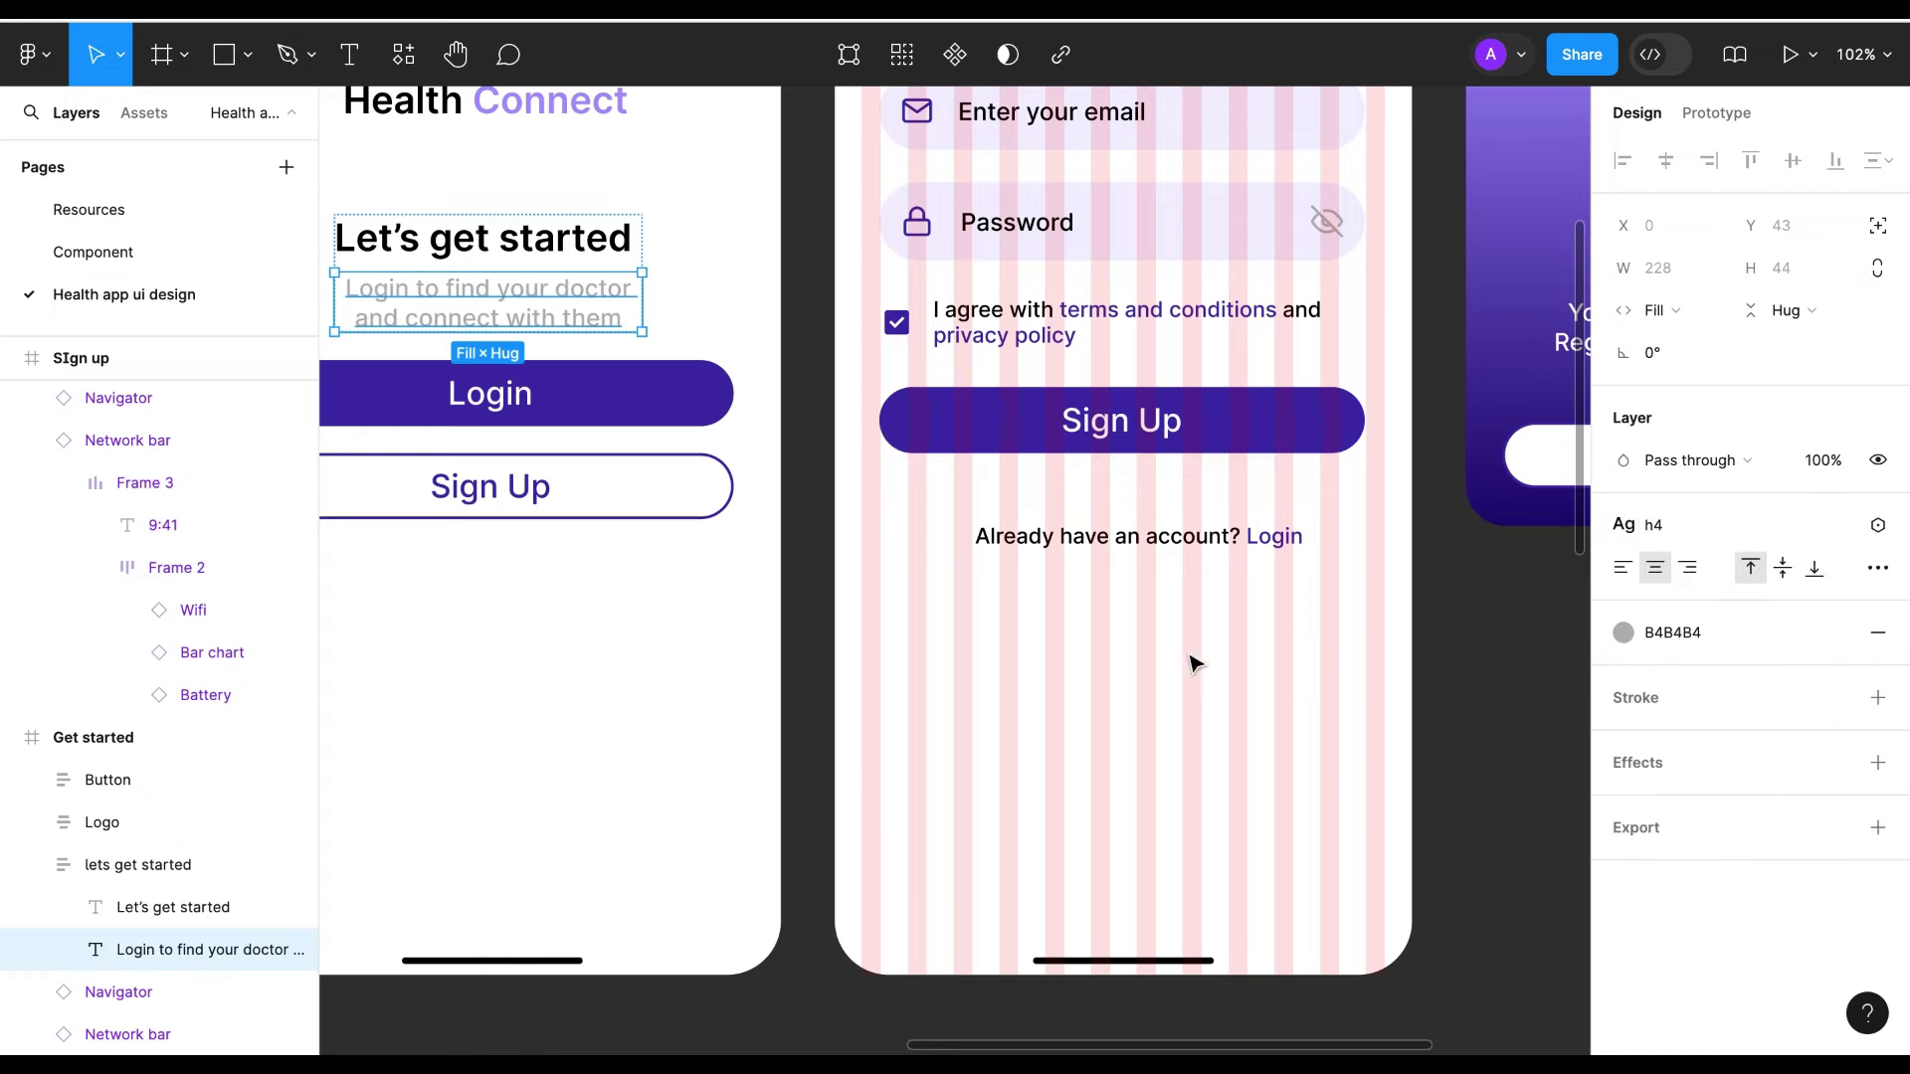
key(Escape)
scroll(1035, 610, down, 3)
scroll(1035, 611, up, 2)
scroll(1034, 611, right, 3)
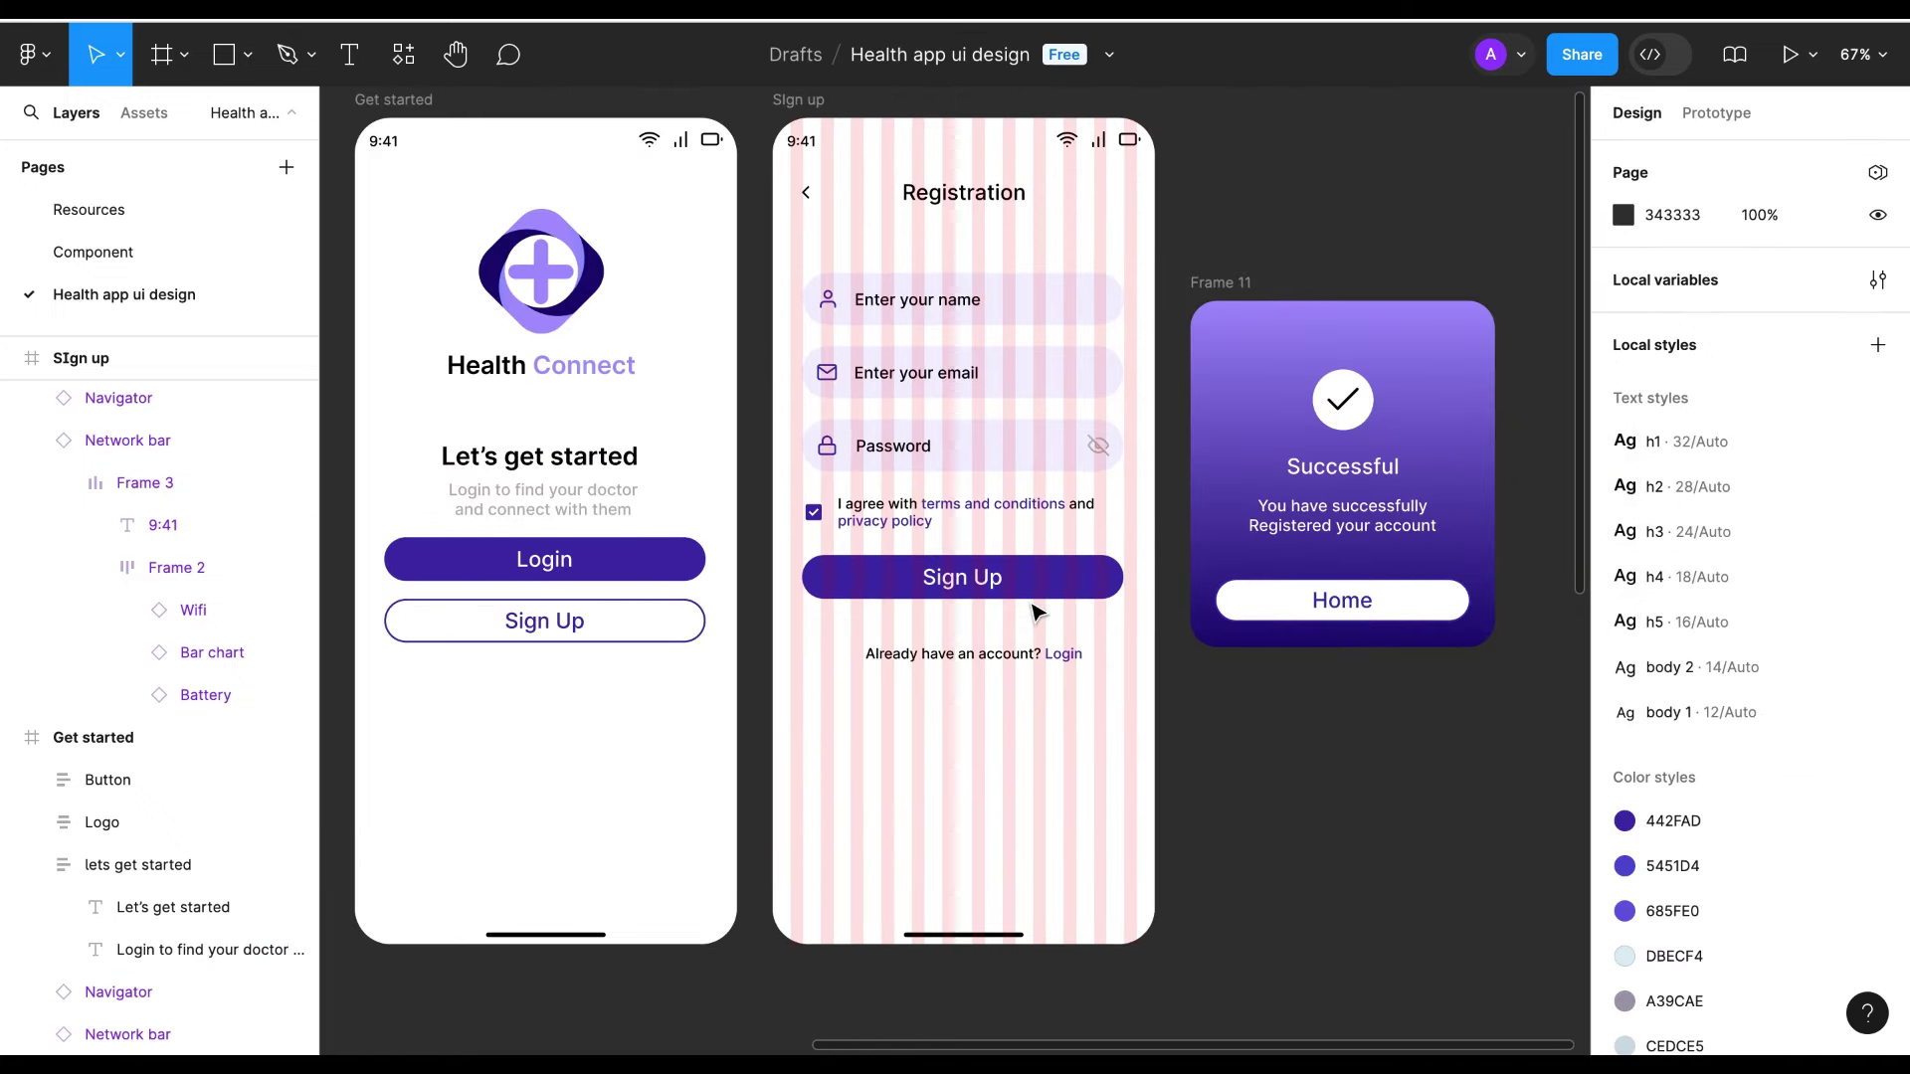
double_click(611, 513)
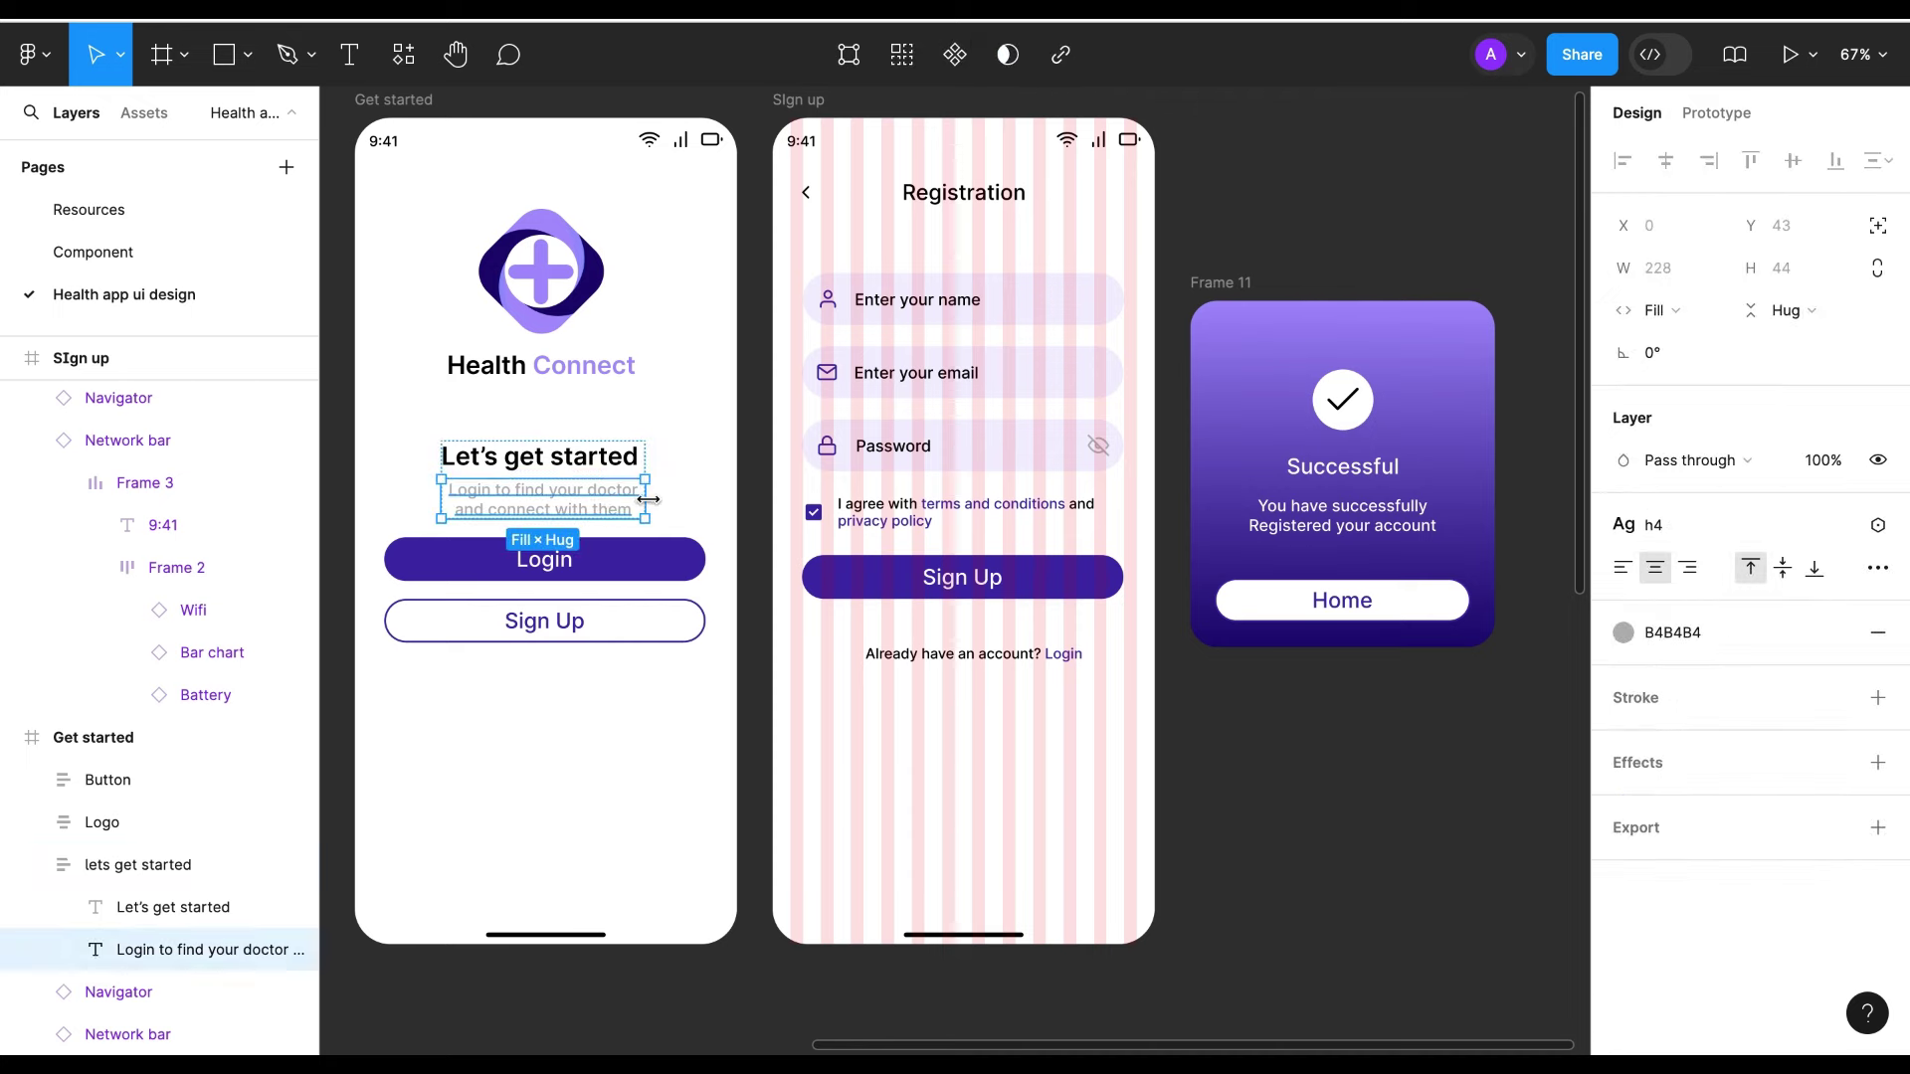
mouse_move(648, 500)
mouse_down()
mouse_move(686, 500)
mouse_move(575, 503)
mouse_up()
Center-align the Let's get started heading and move its group to the screen centre.
click(139, 864)
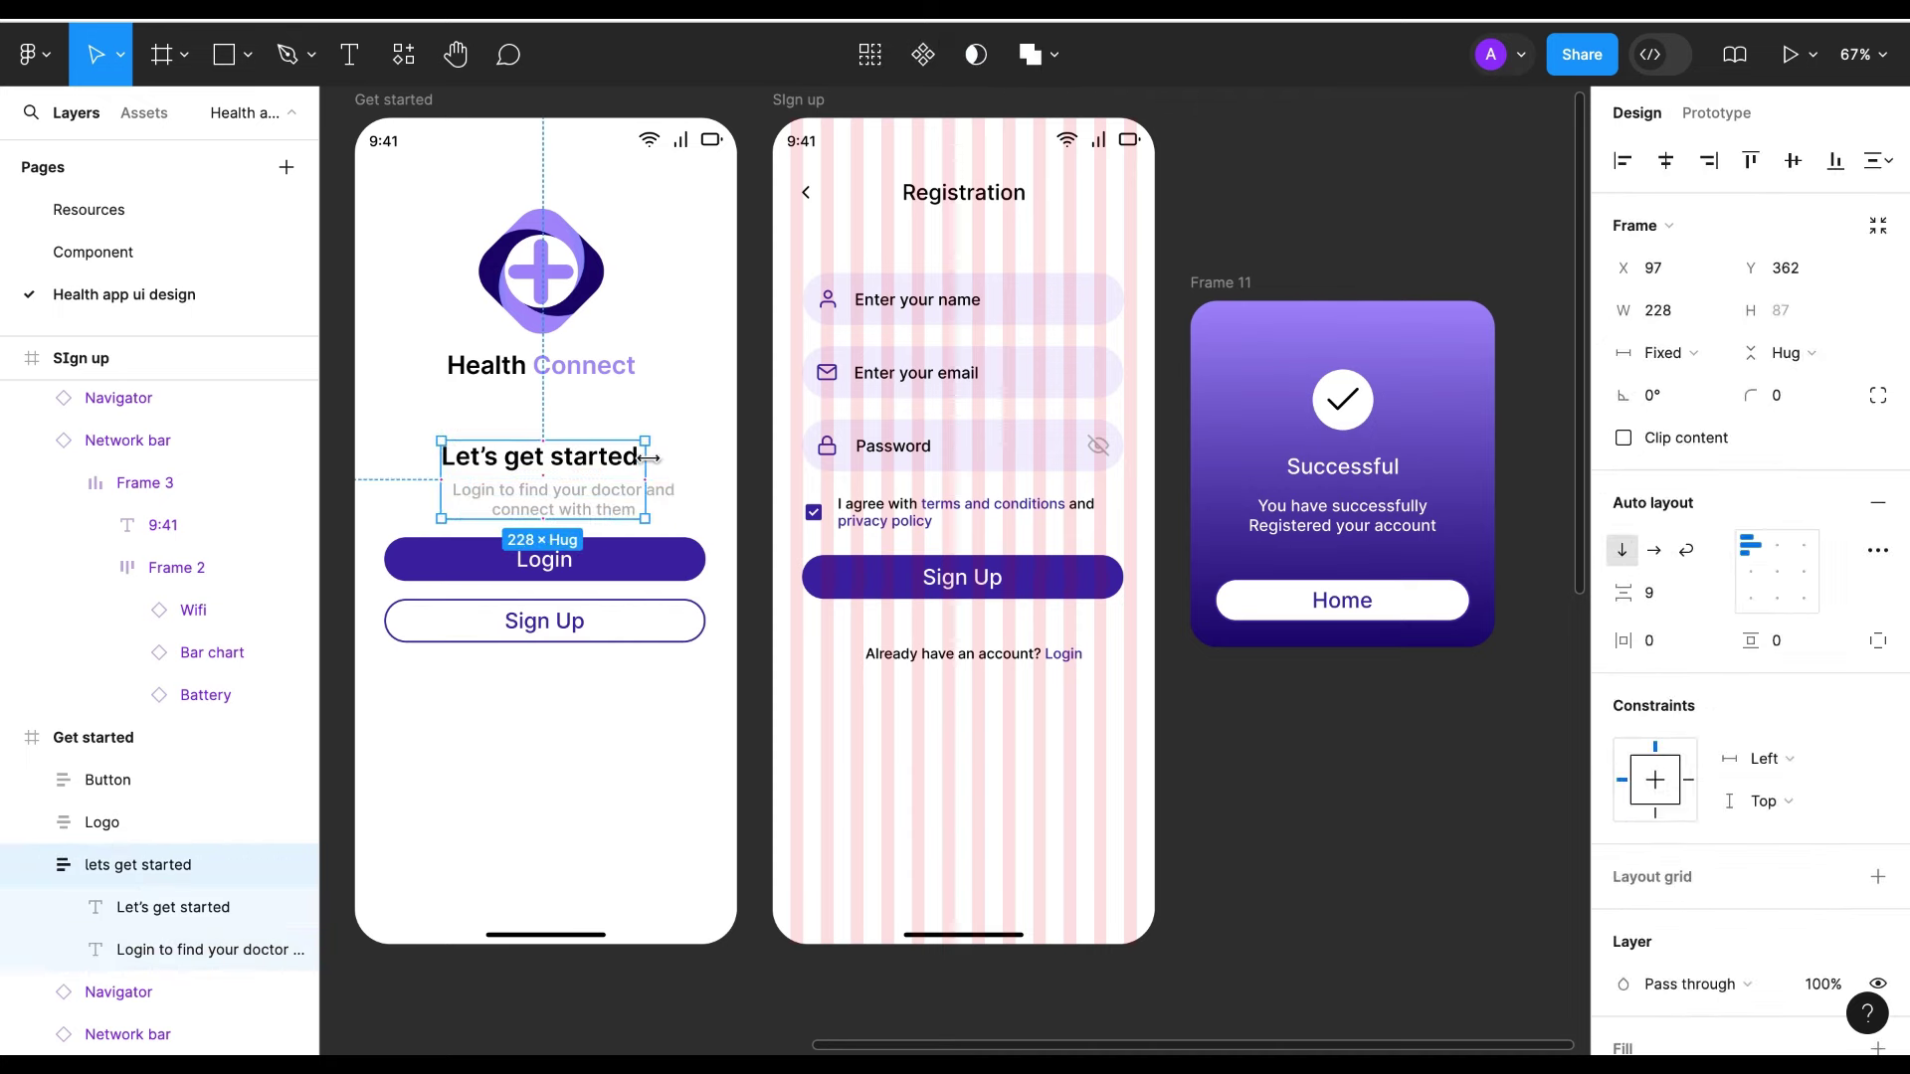
click(606, 476)
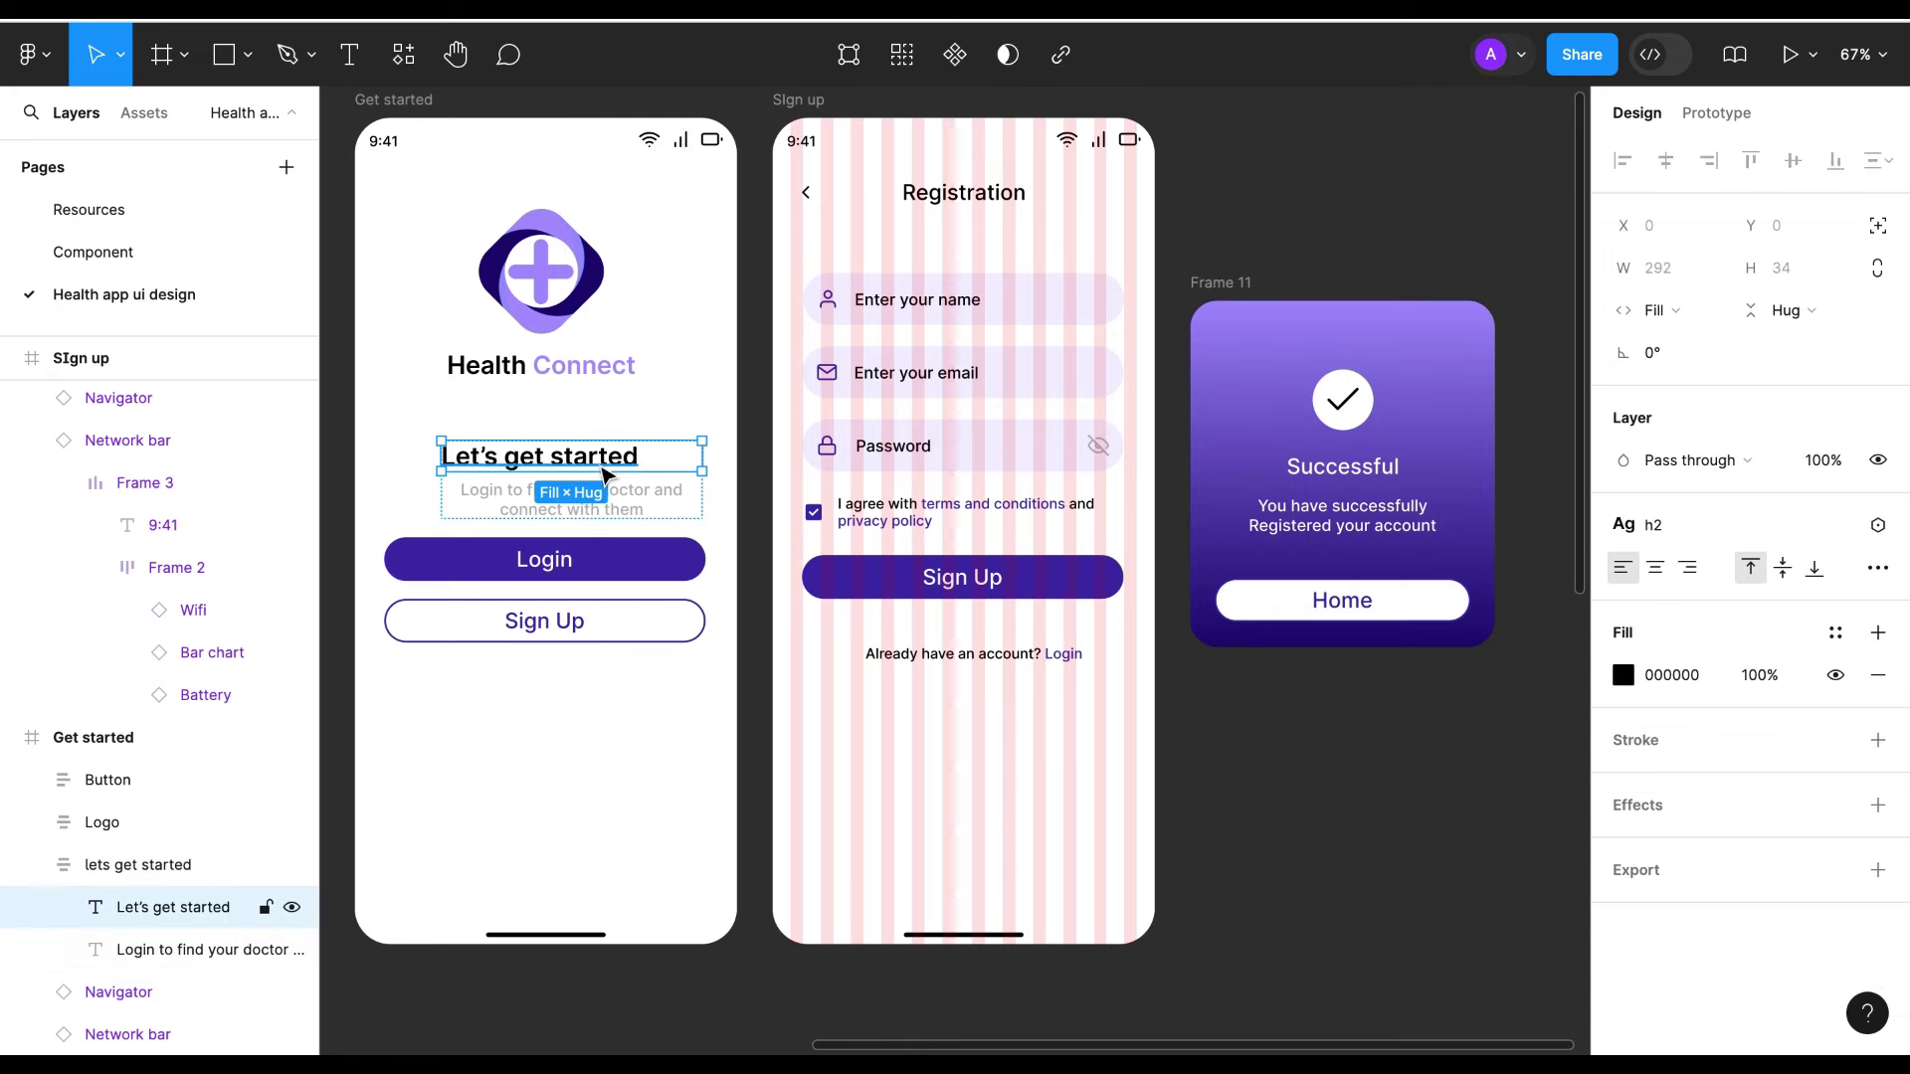
click(1655, 567)
drag(494, 497, 560, 475)
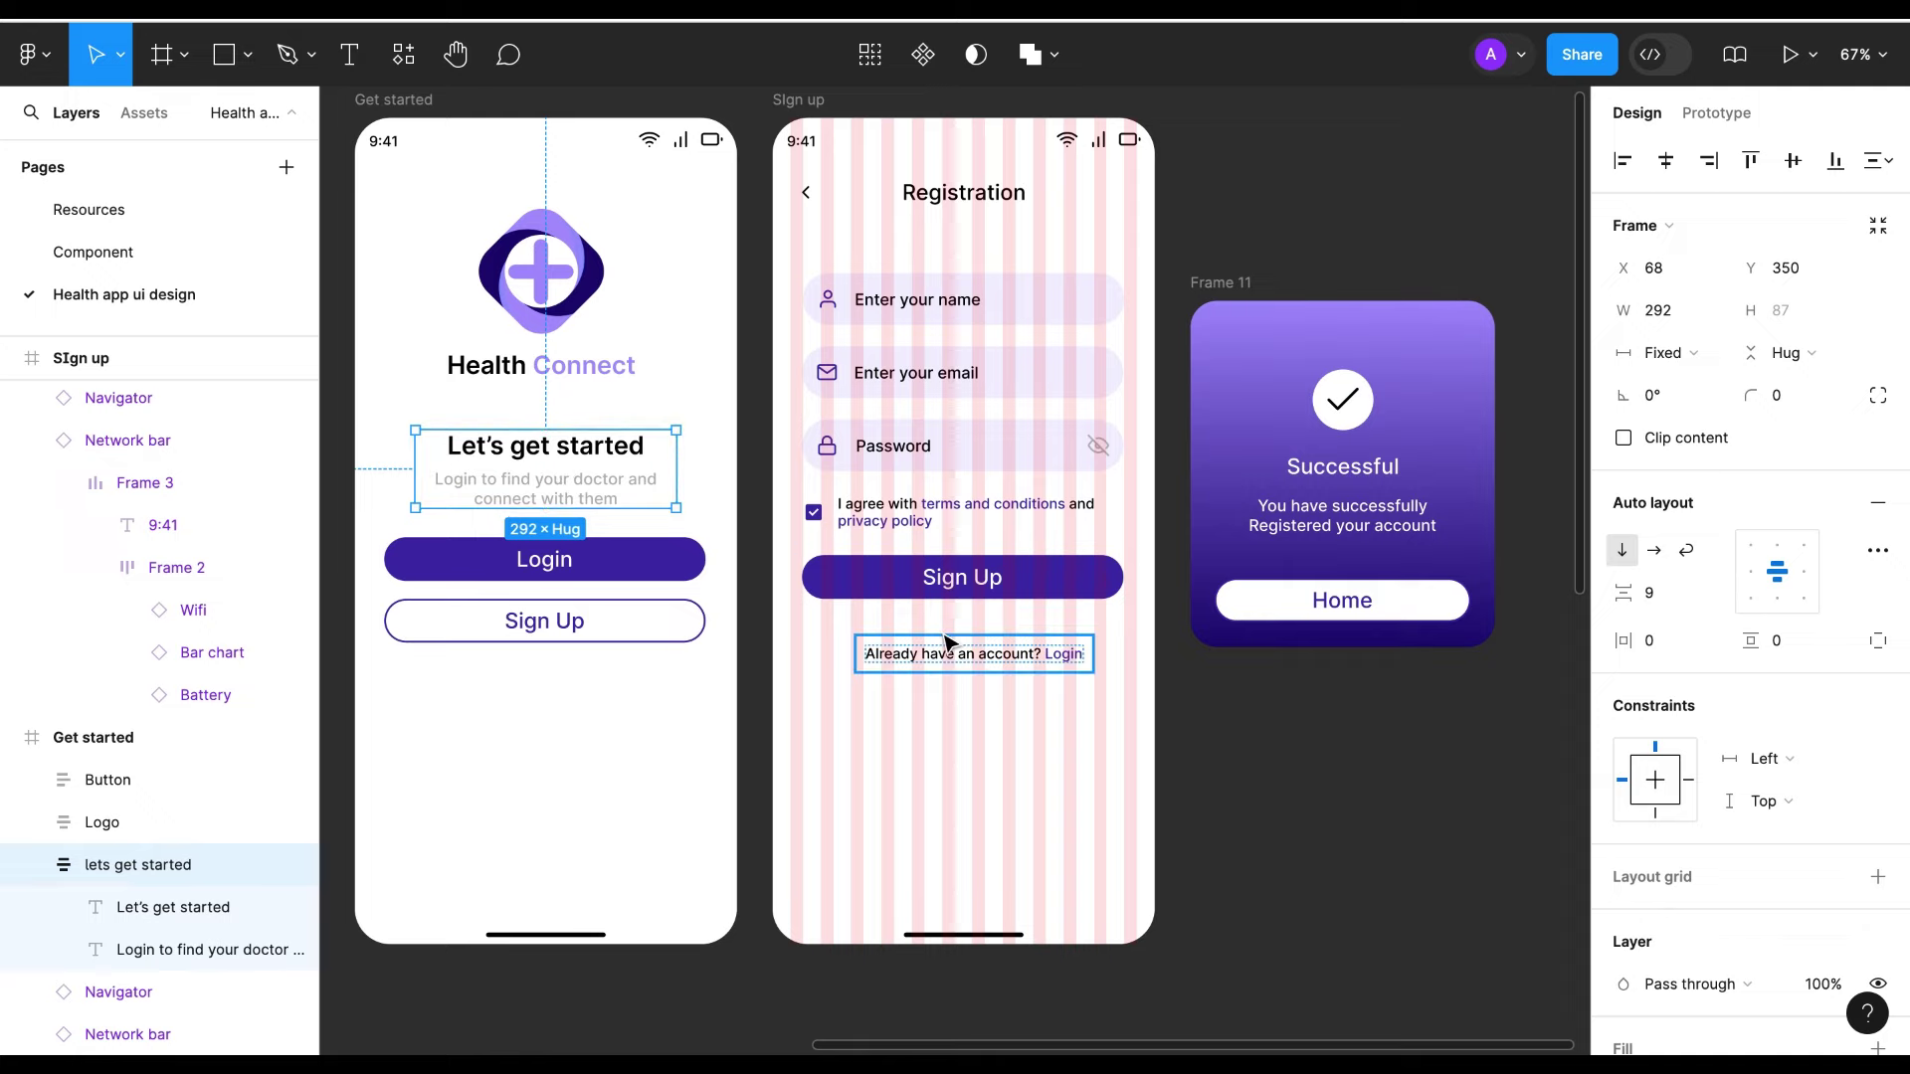
click(1252, 525)
click(1636, 648)
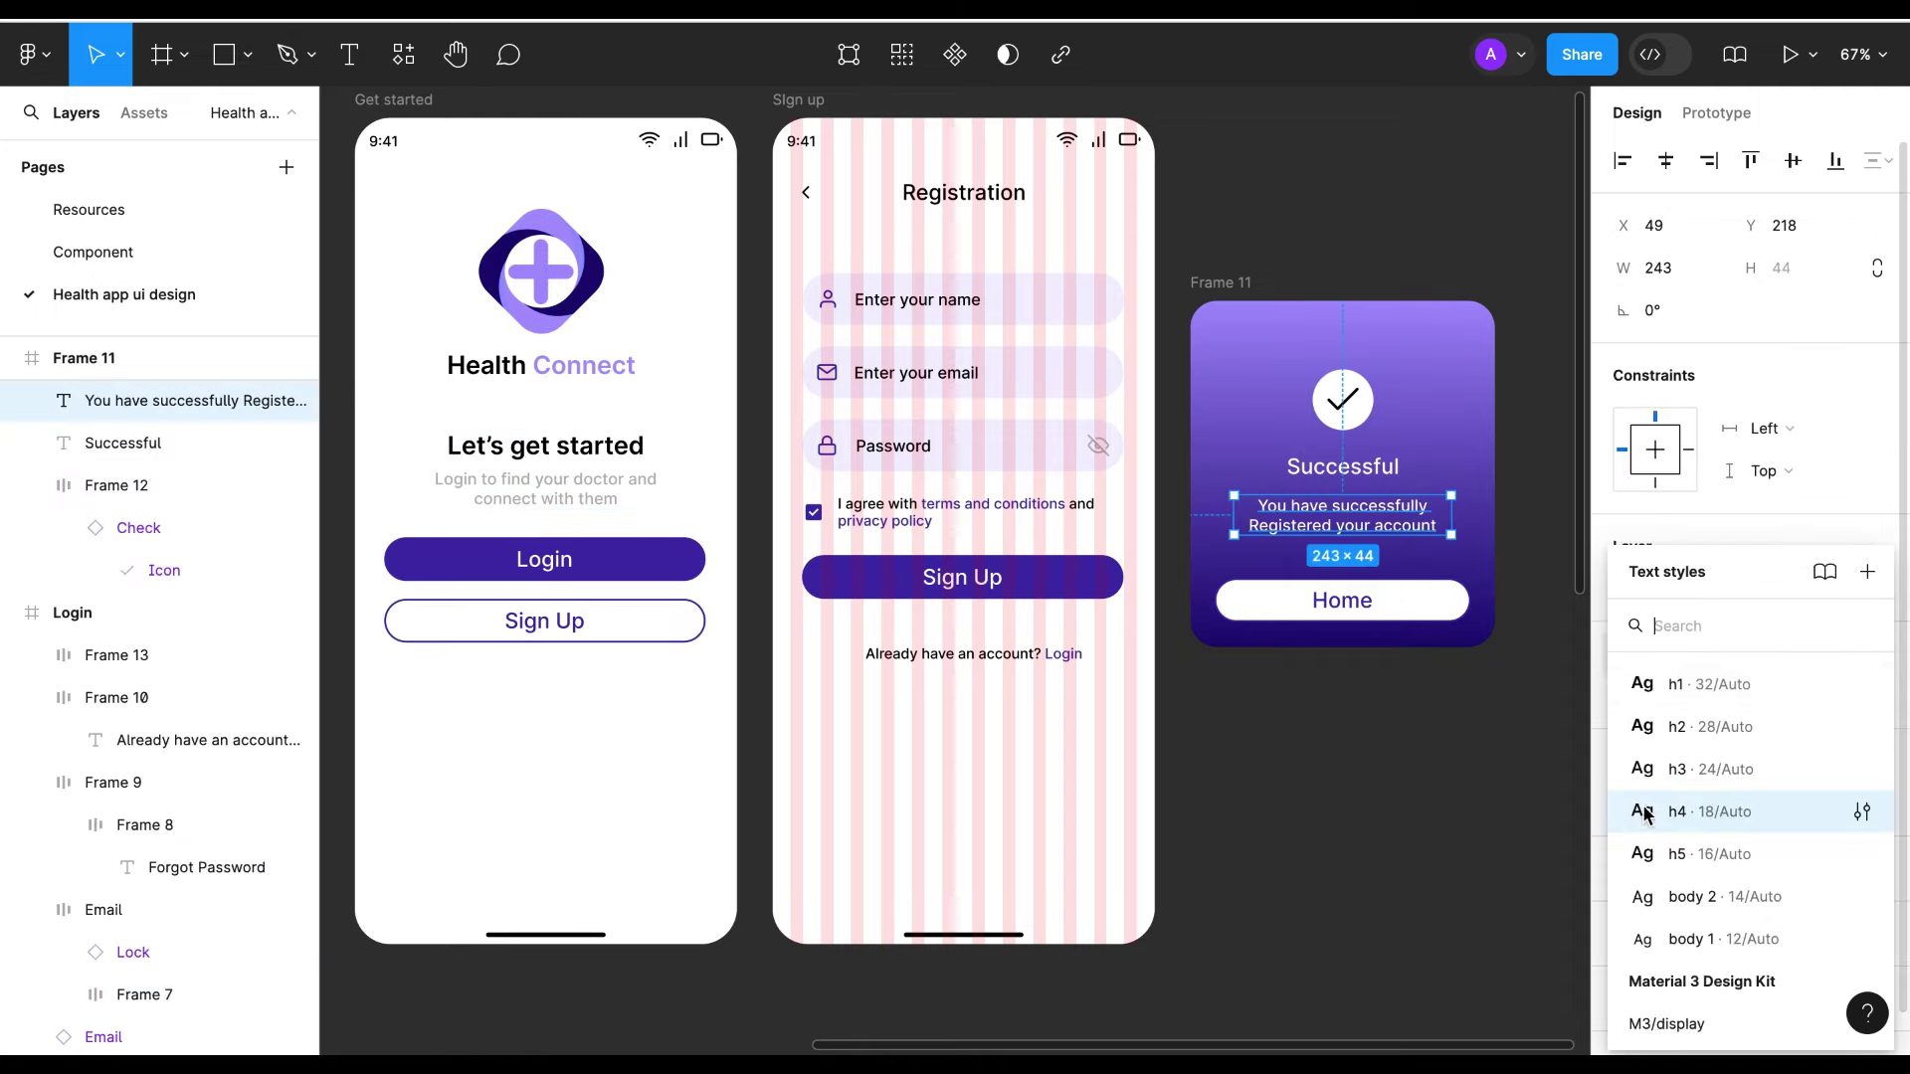
click(1569, 818)
scroll(1100, 774, down, 3)
Check the text styles of the subtitle and the Forgot Password text.
scroll(1100, 774, down, 5)
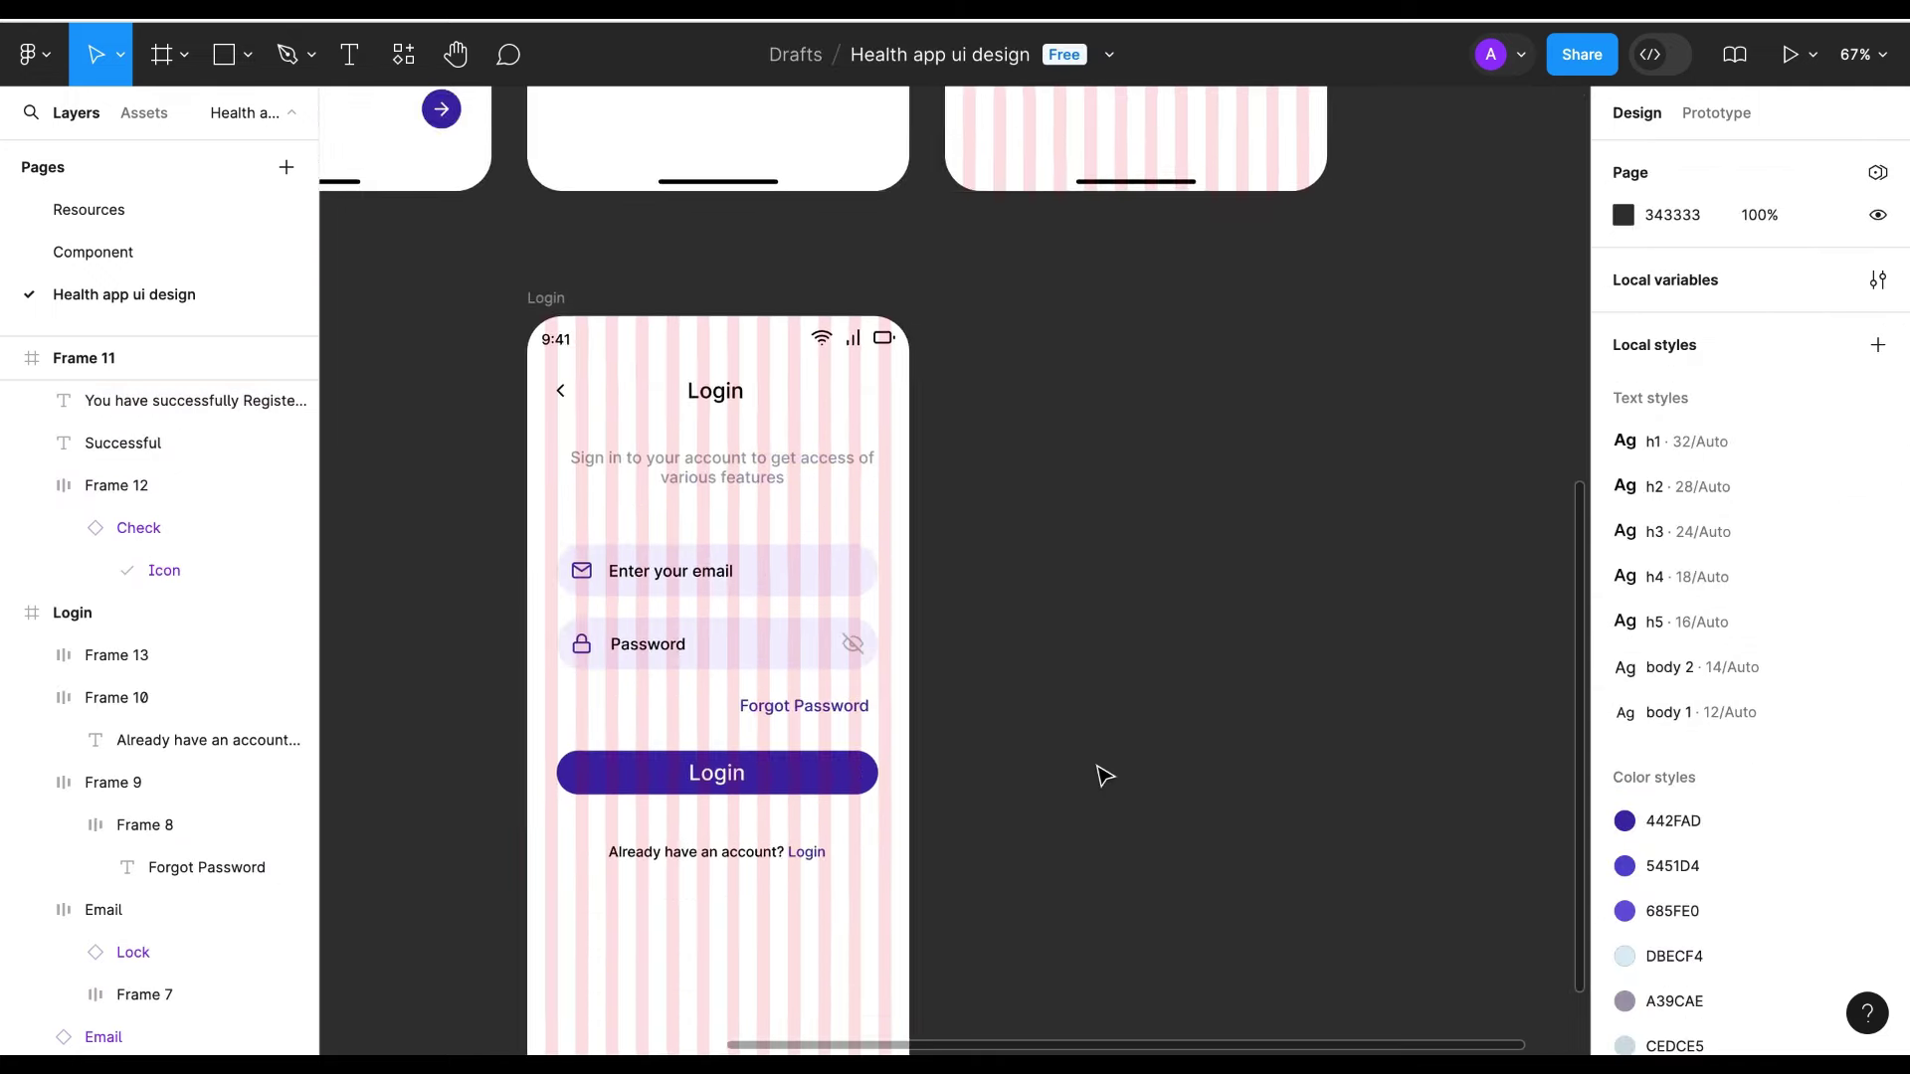
click(1653, 524)
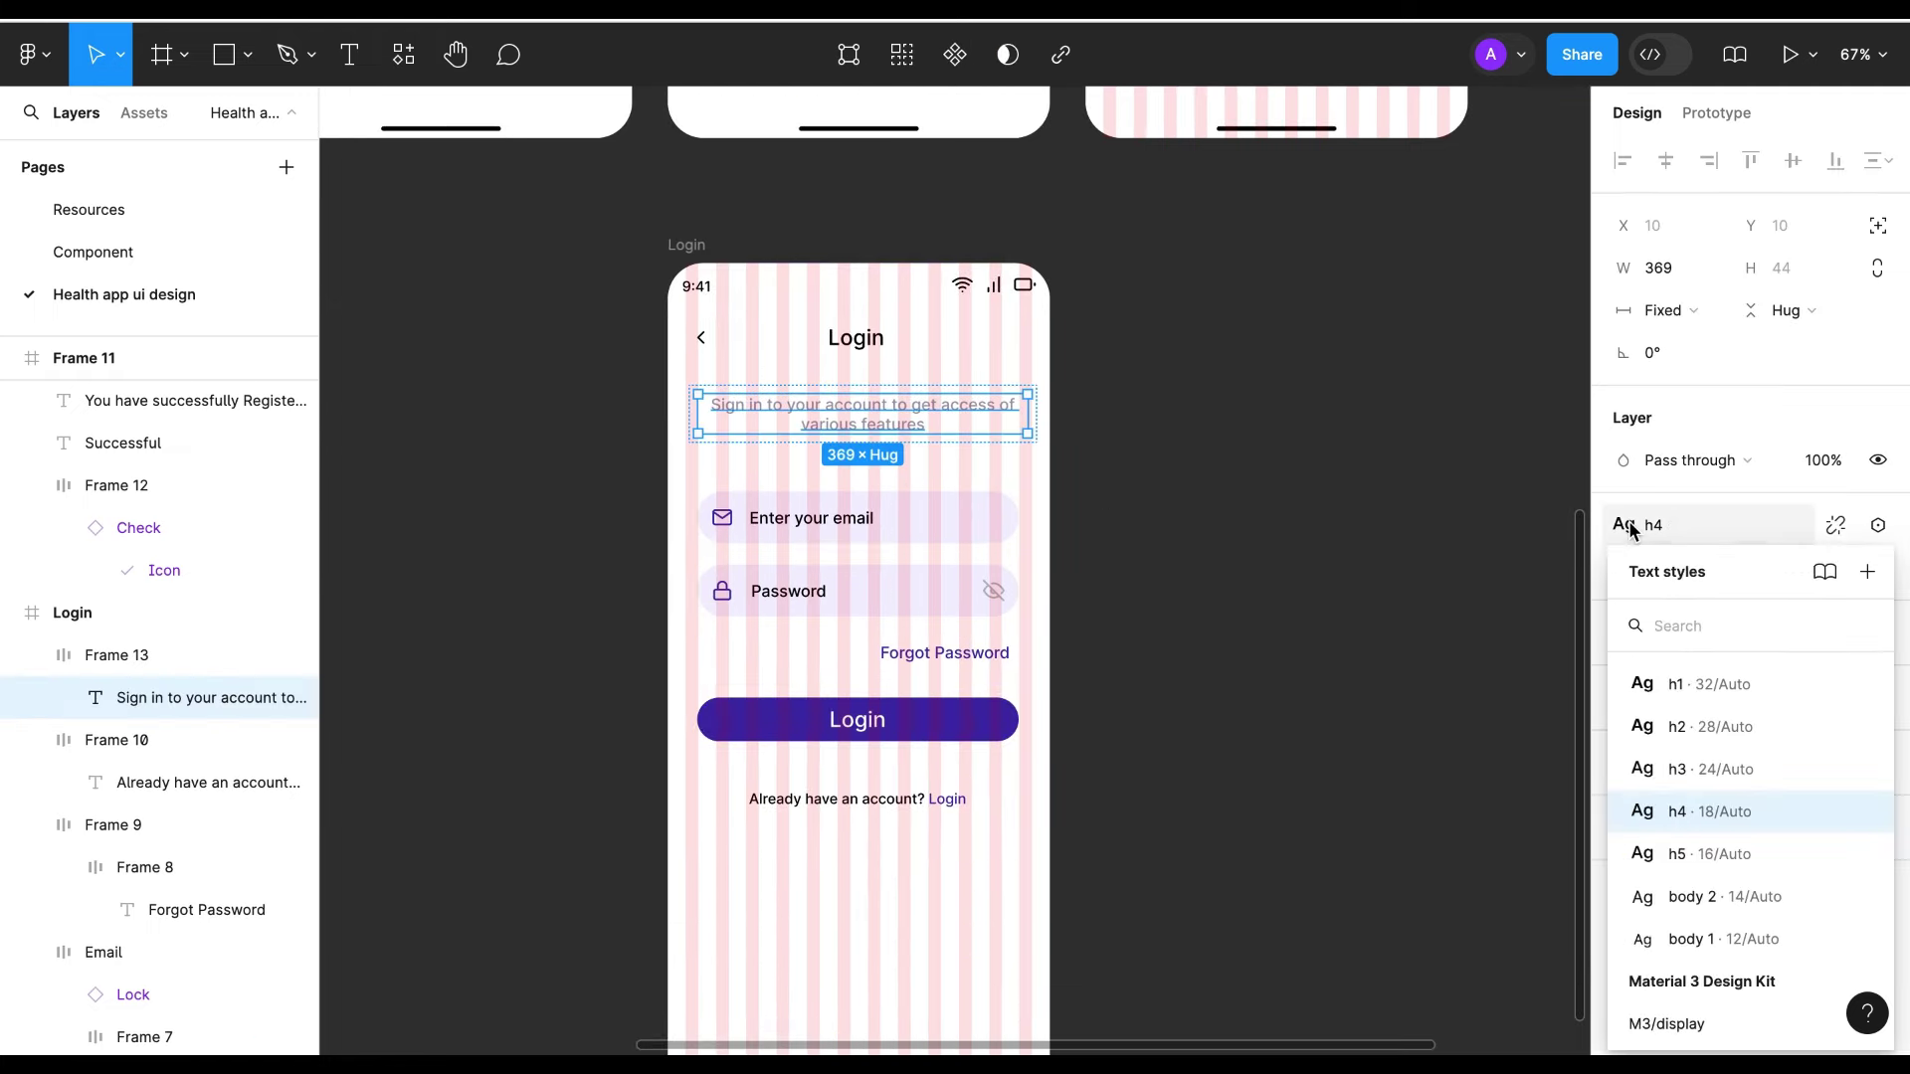
click(955, 657)
key(Return)
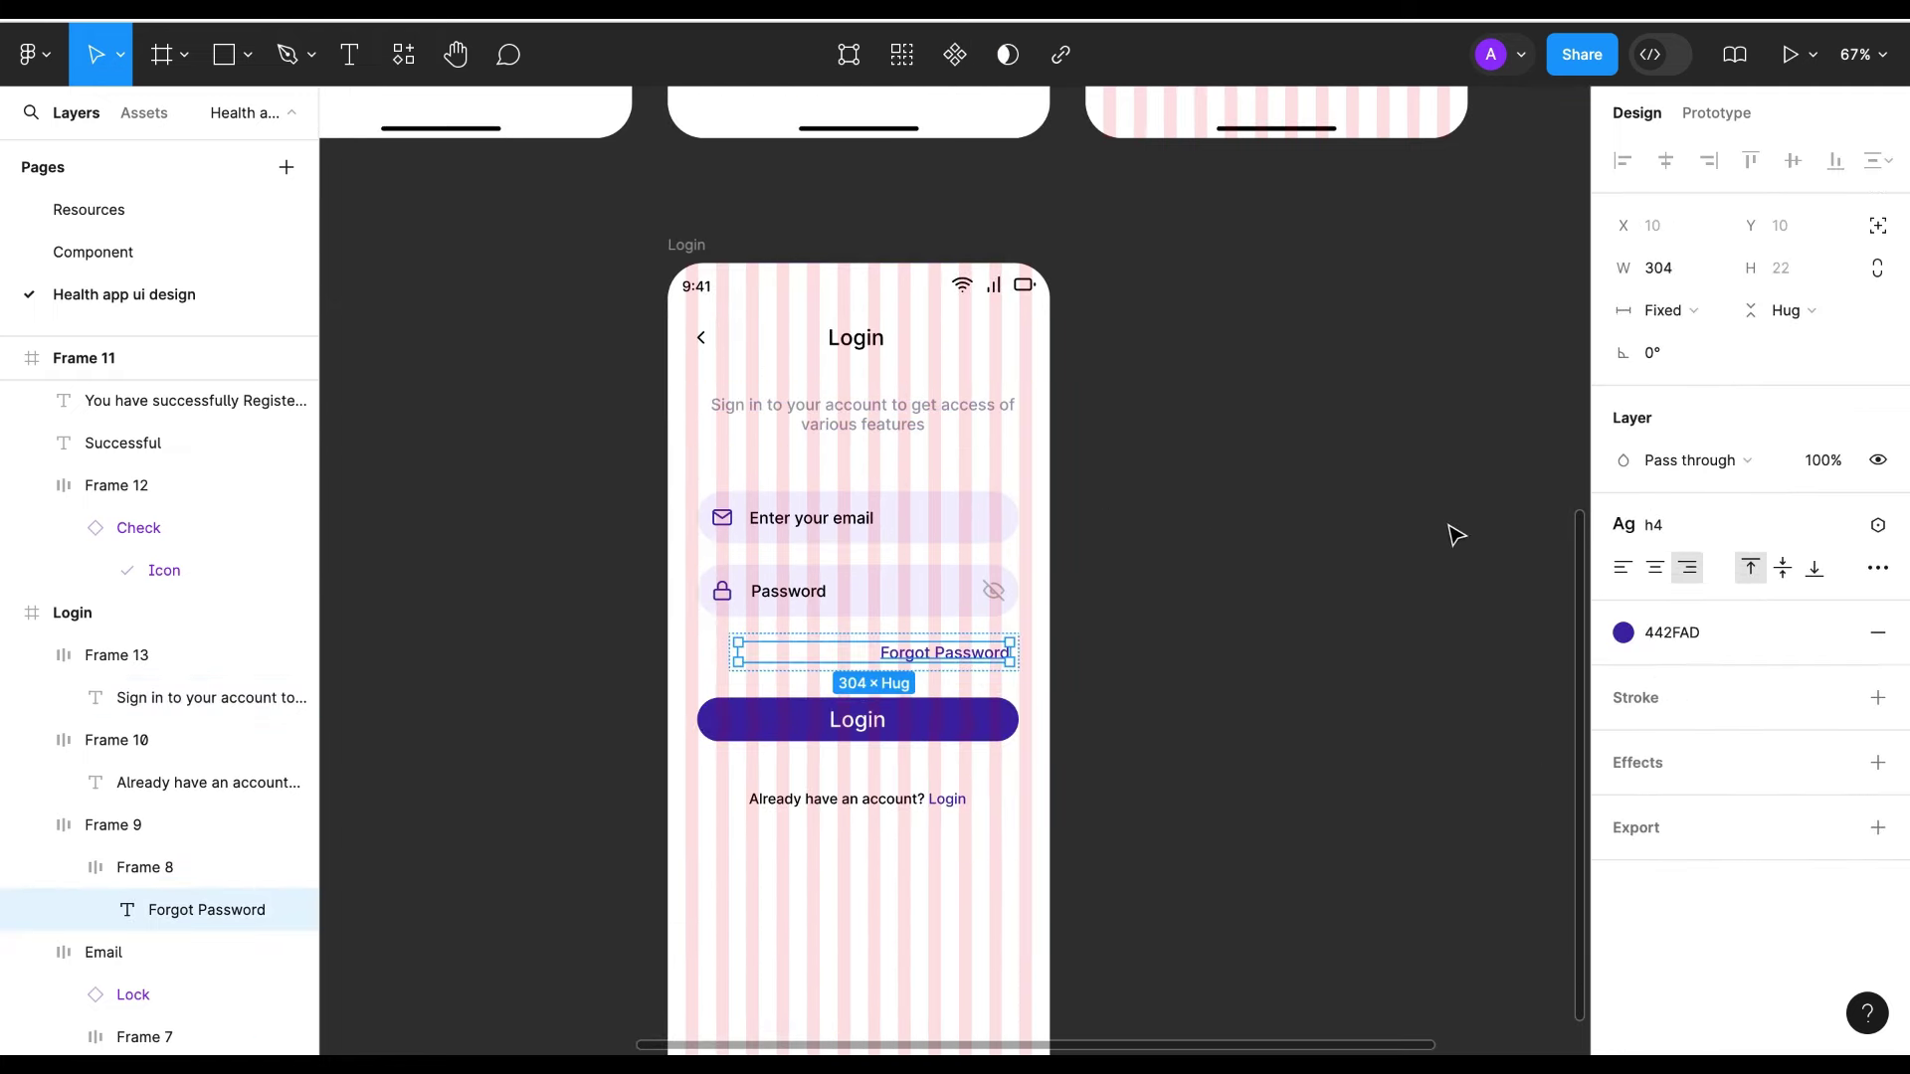
click(1636, 524)
scroll(869, 875, down, 1)
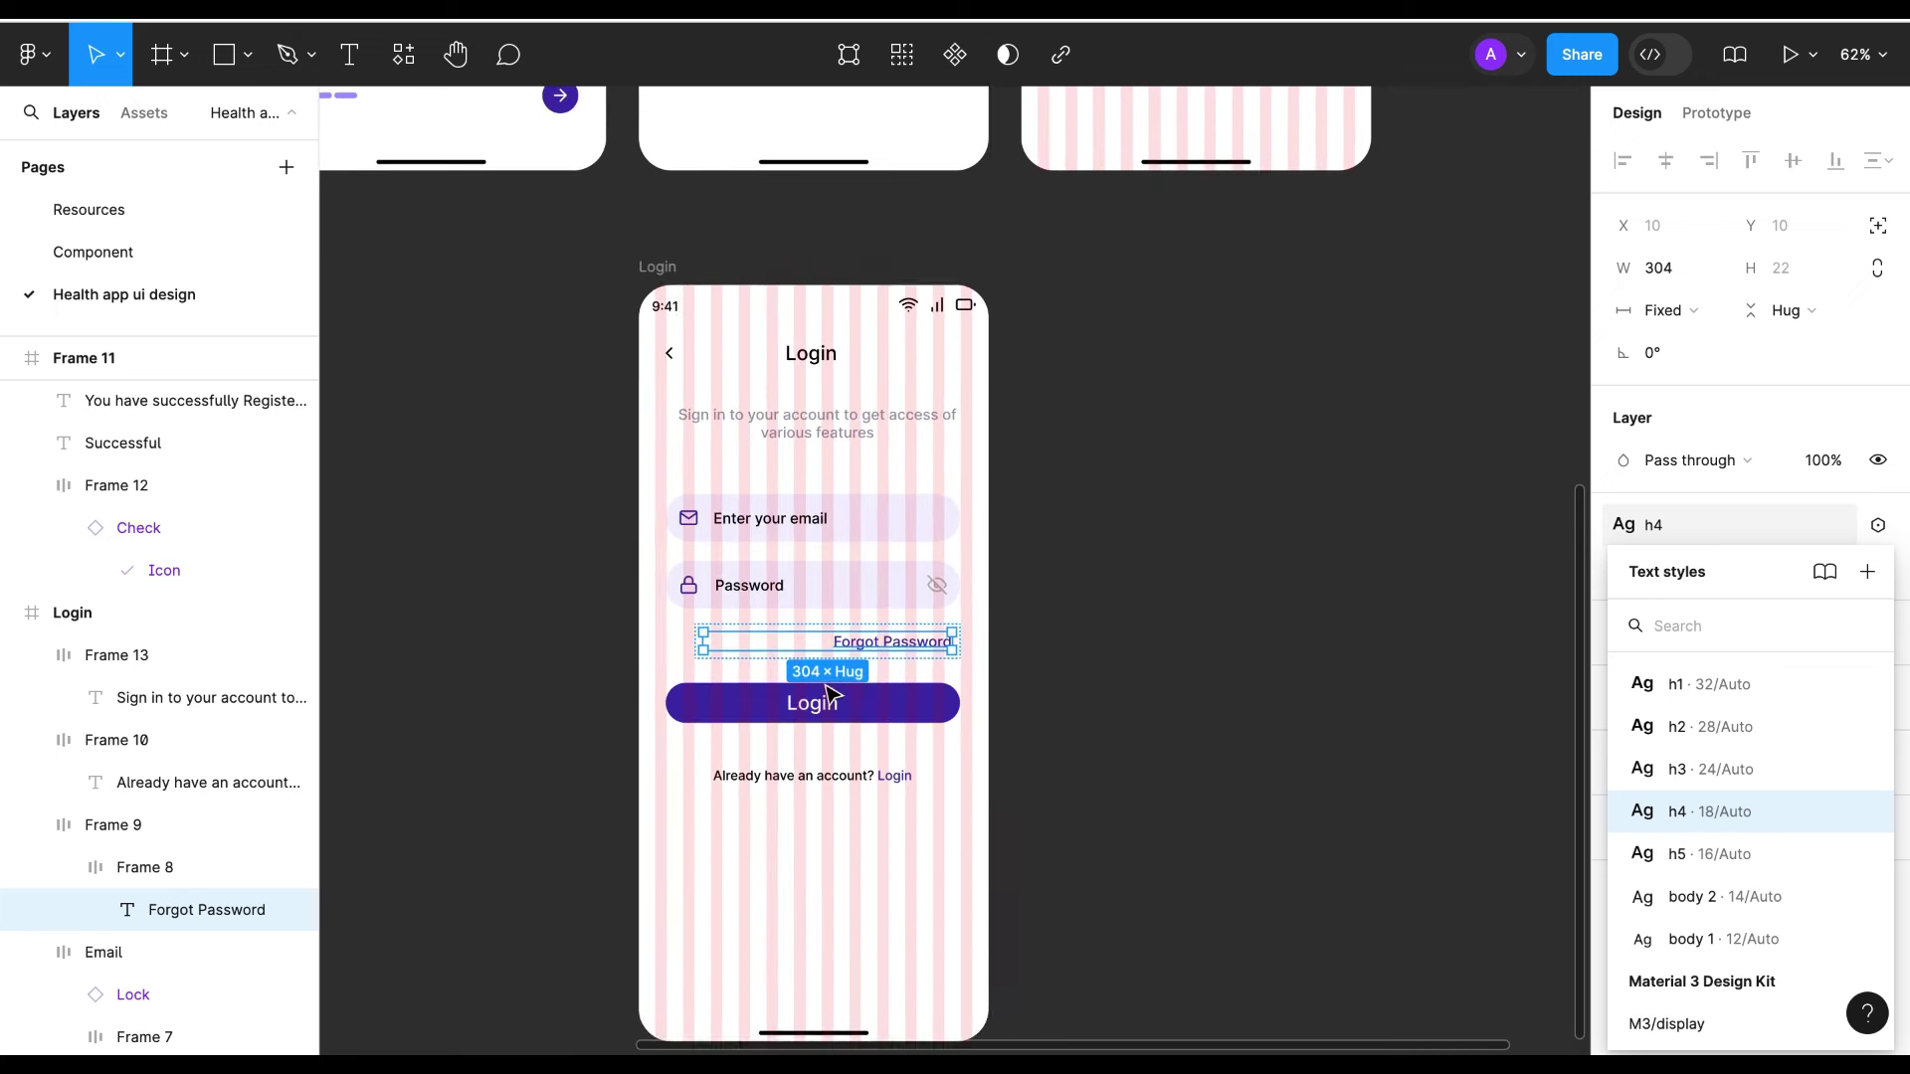
Retype the Login footer as 'Don't have an account? Sign Up', apply h4 and recentre it.
click(901, 786)
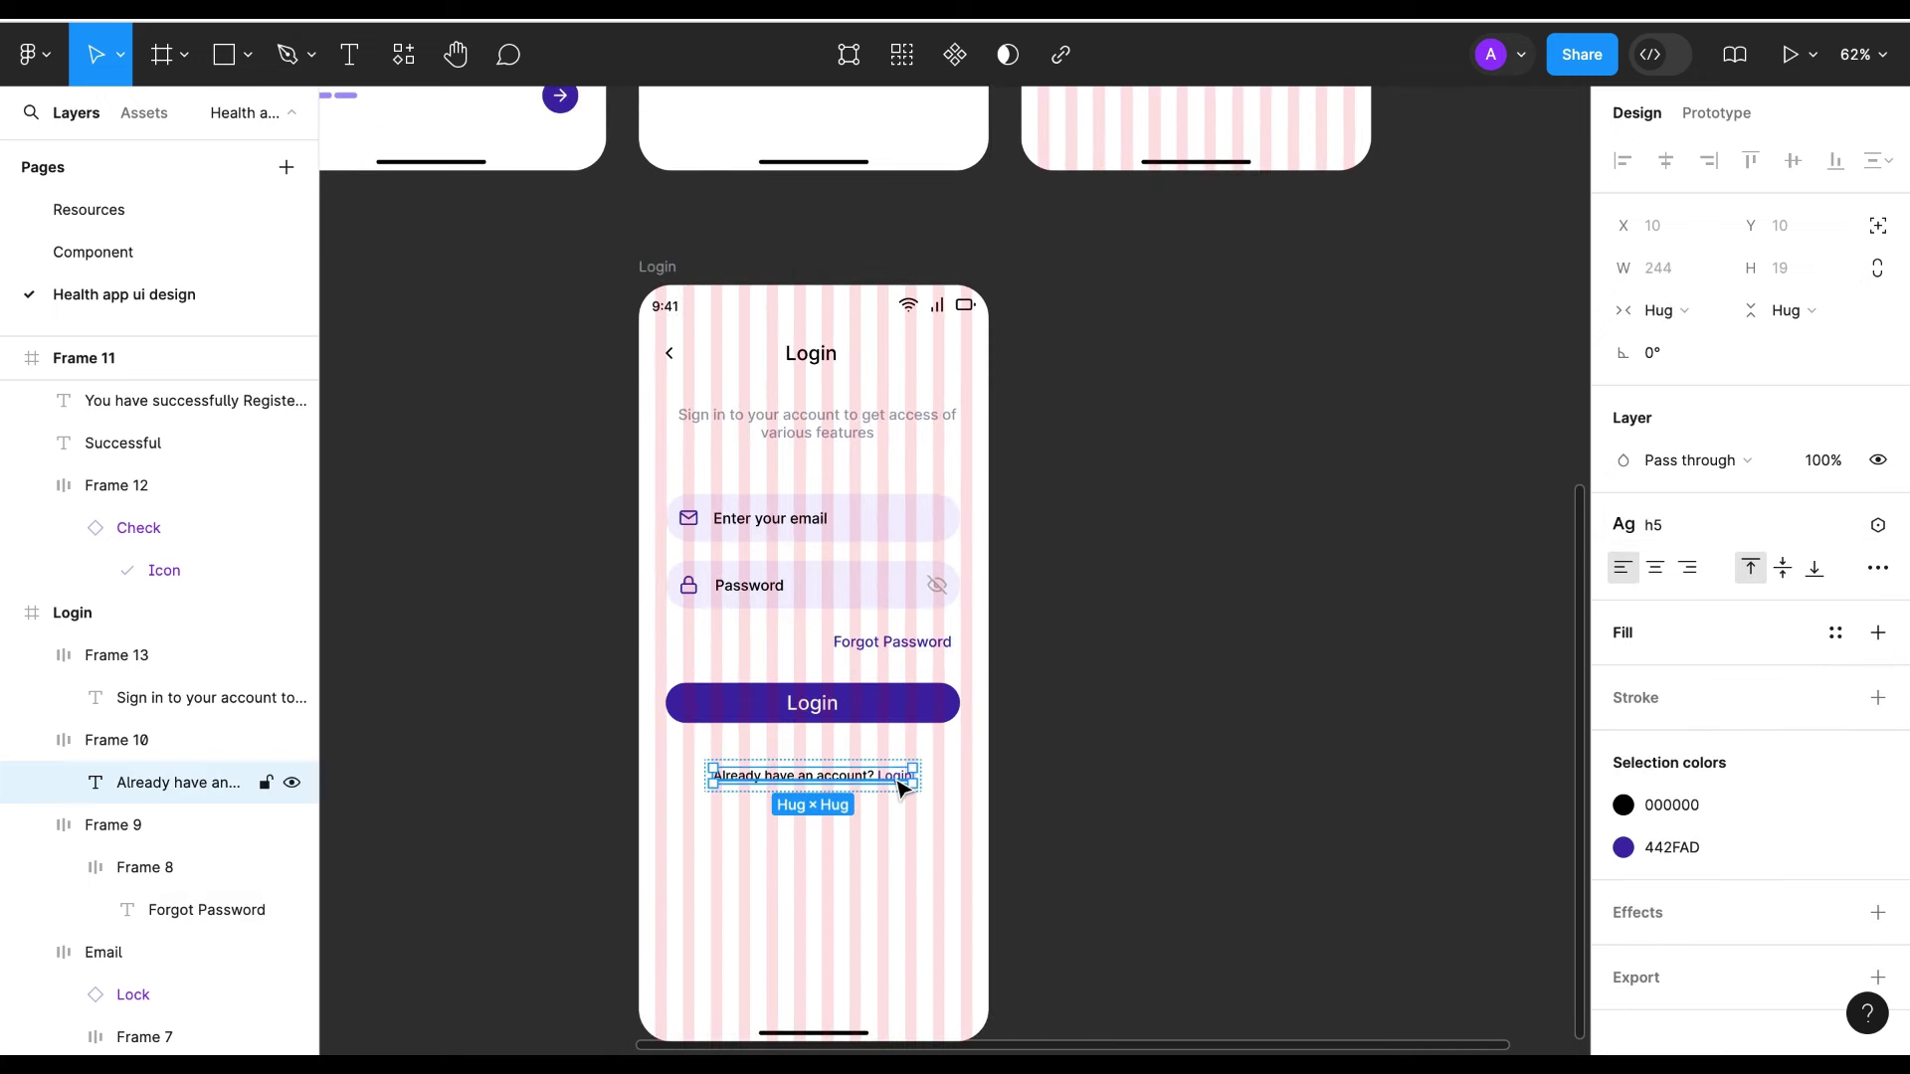
double_click(900, 779)
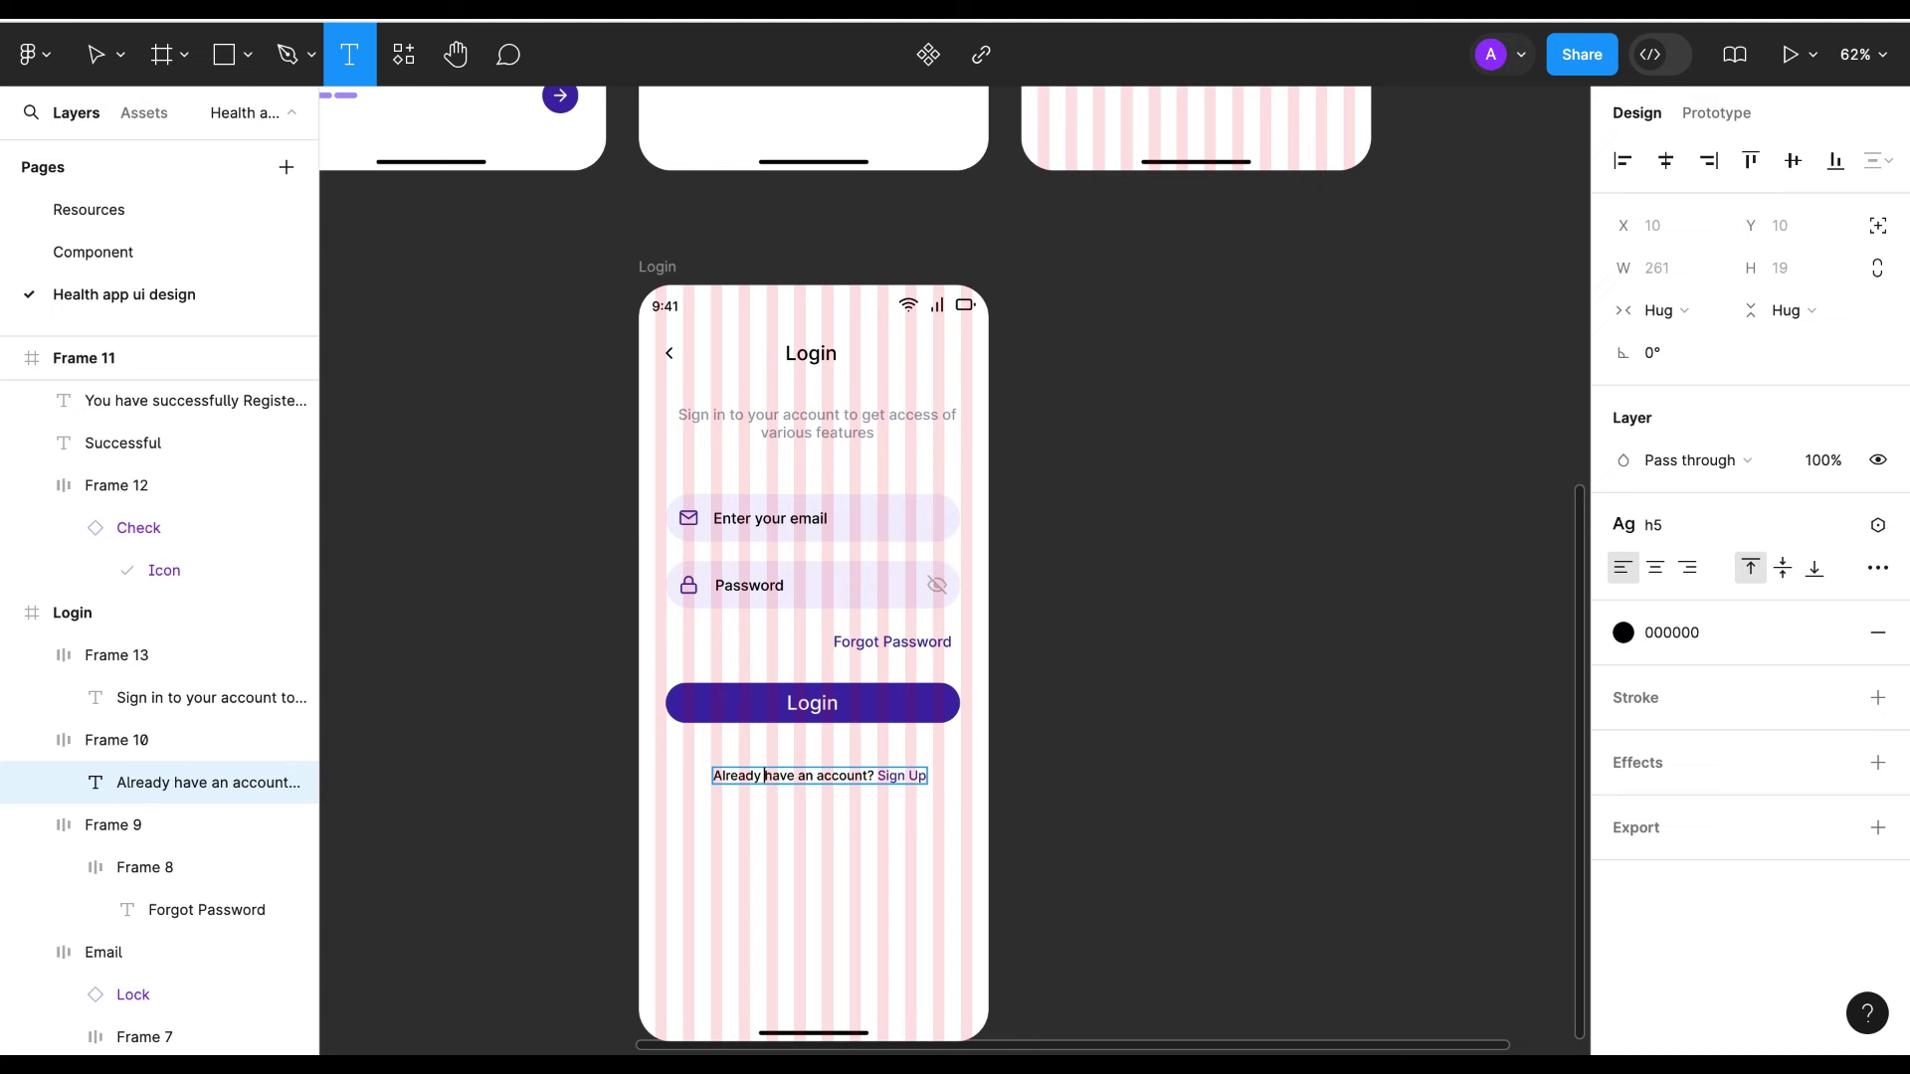
click(766, 892)
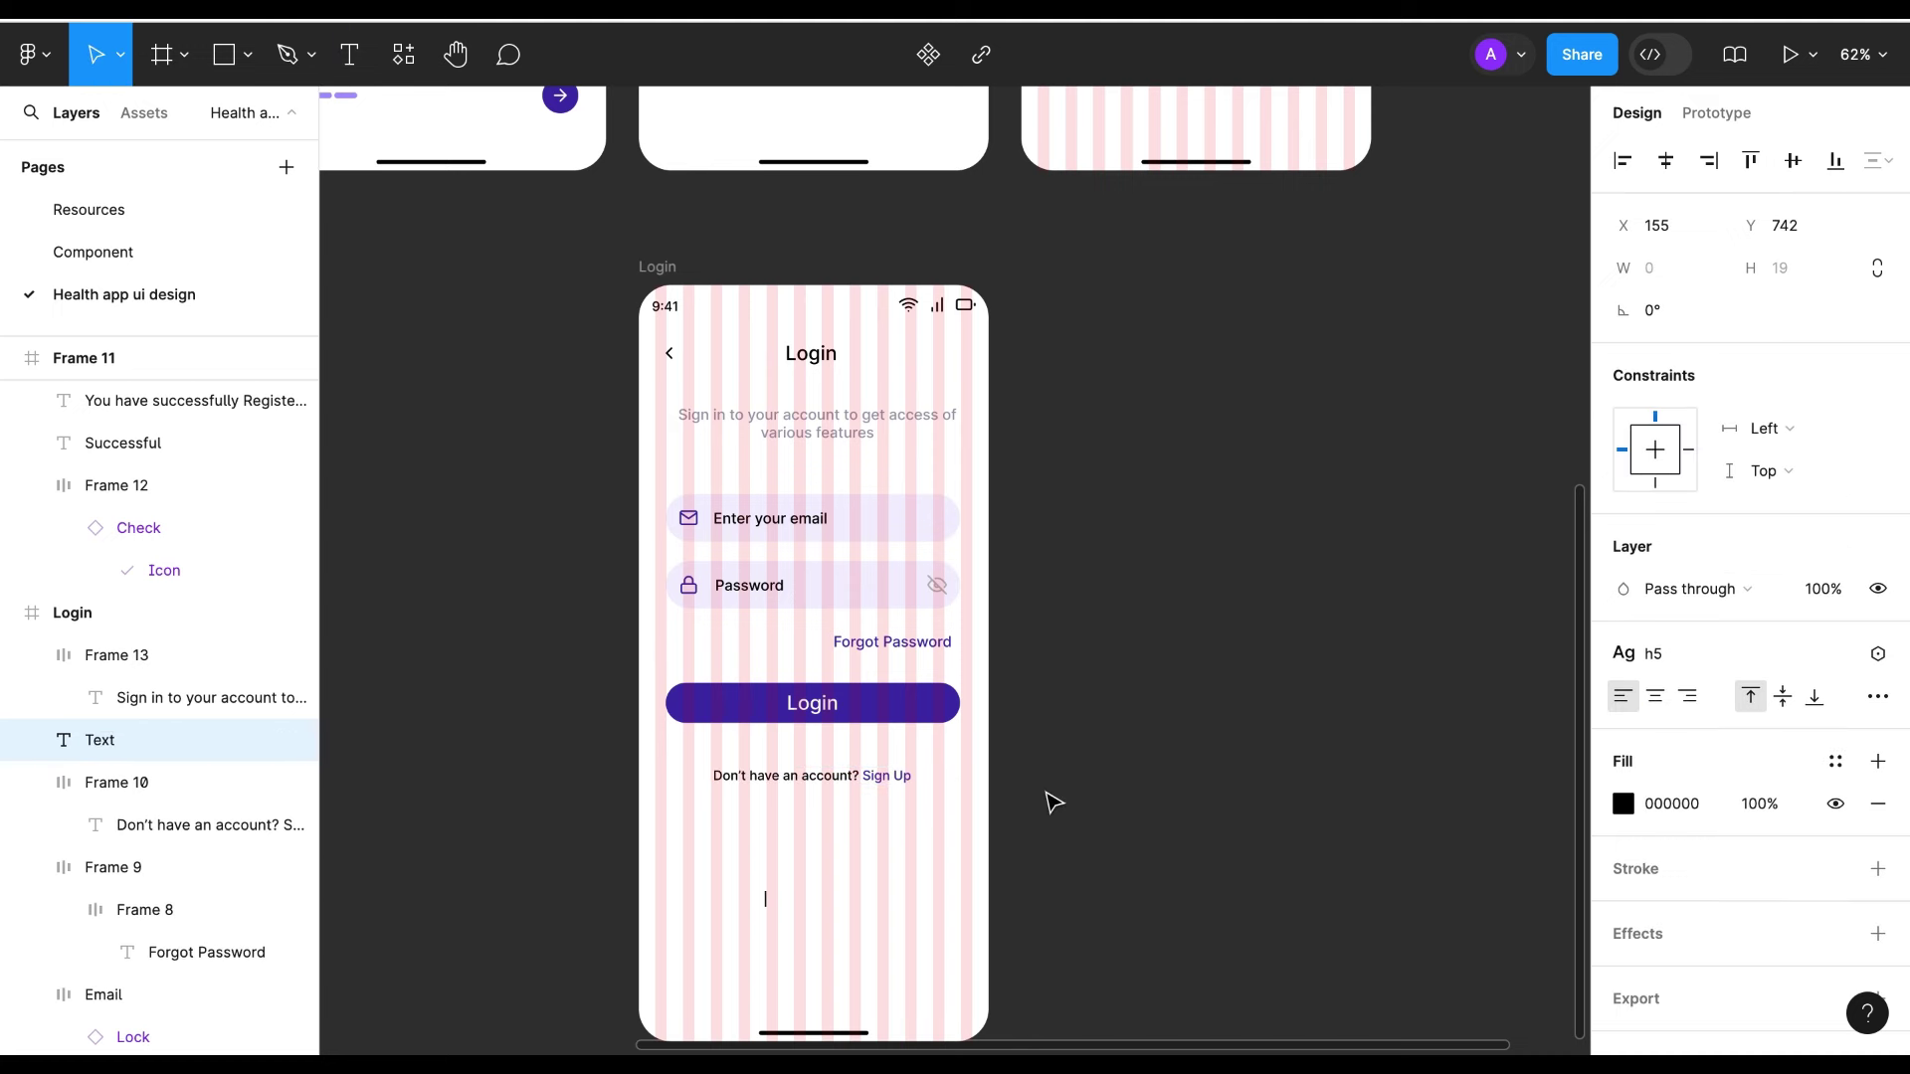
click(845, 775)
click(1617, 527)
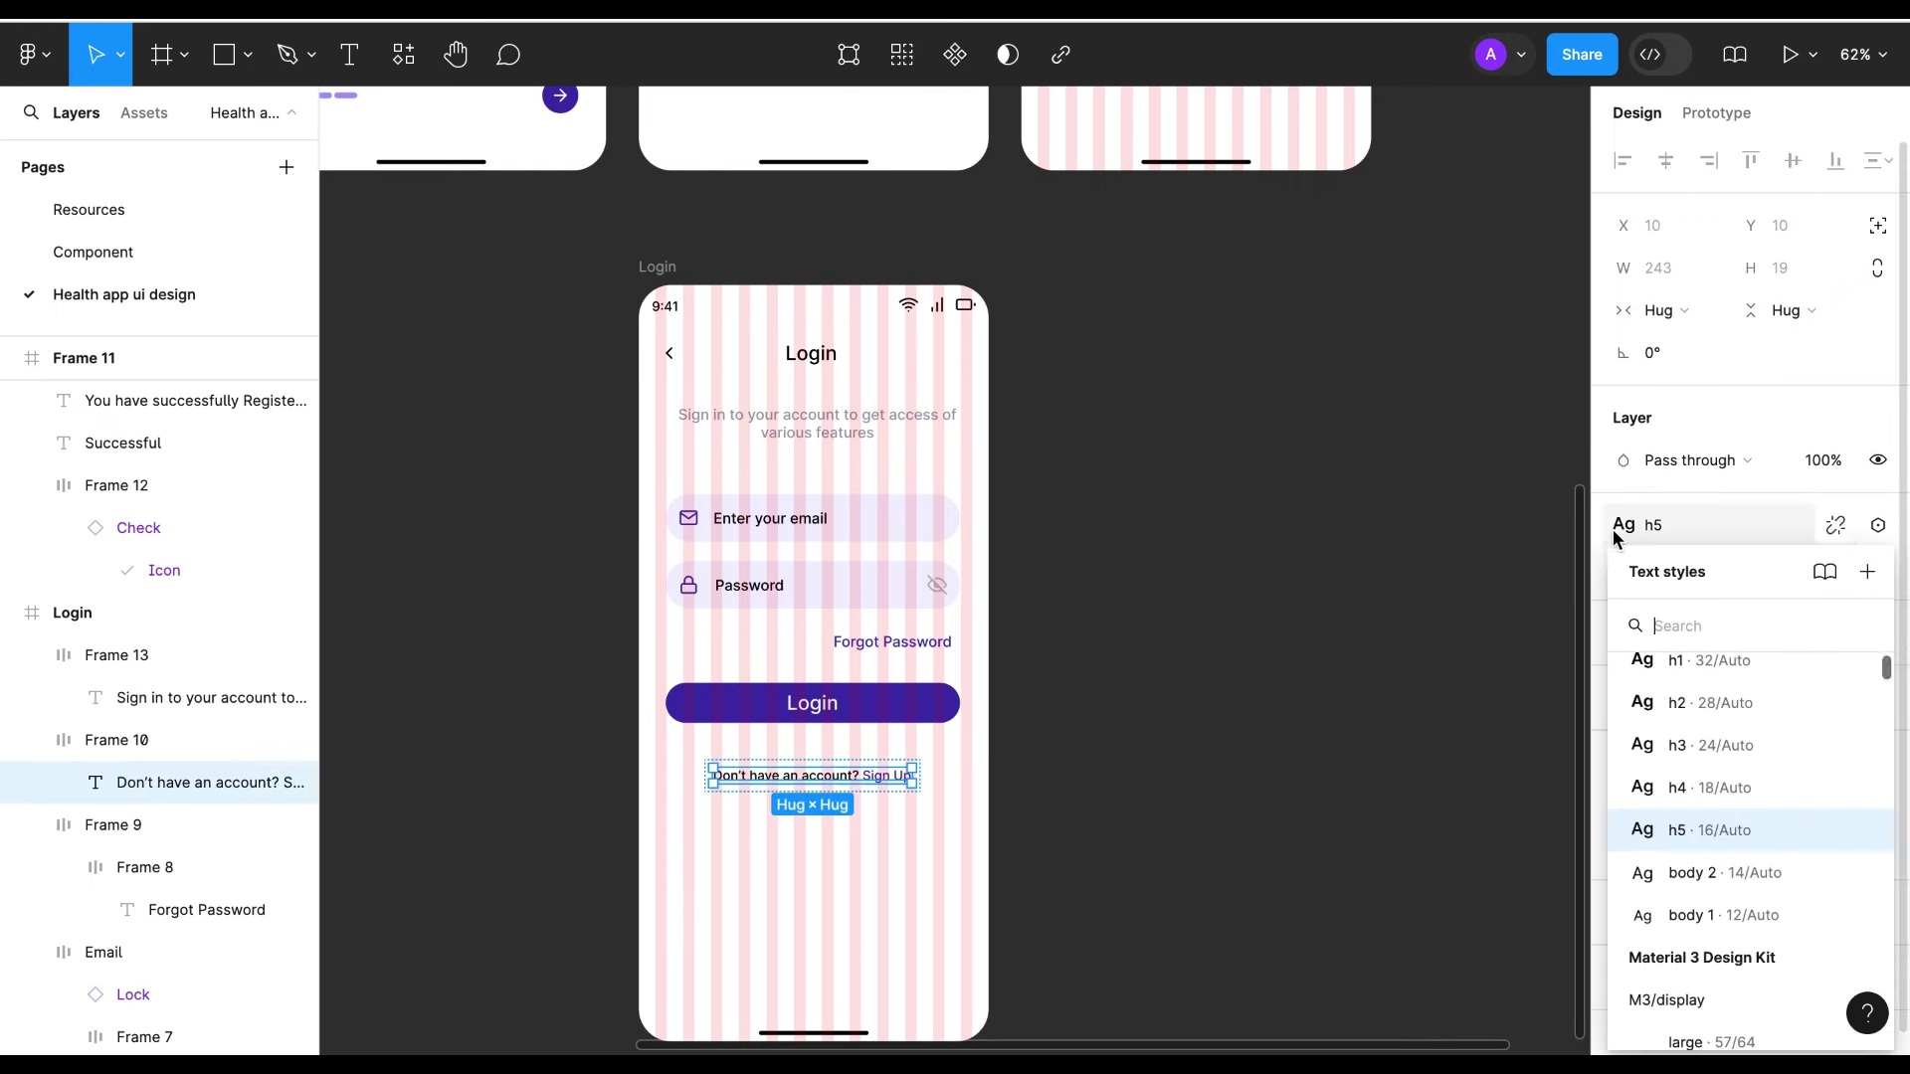
click(1637, 789)
click(828, 793)
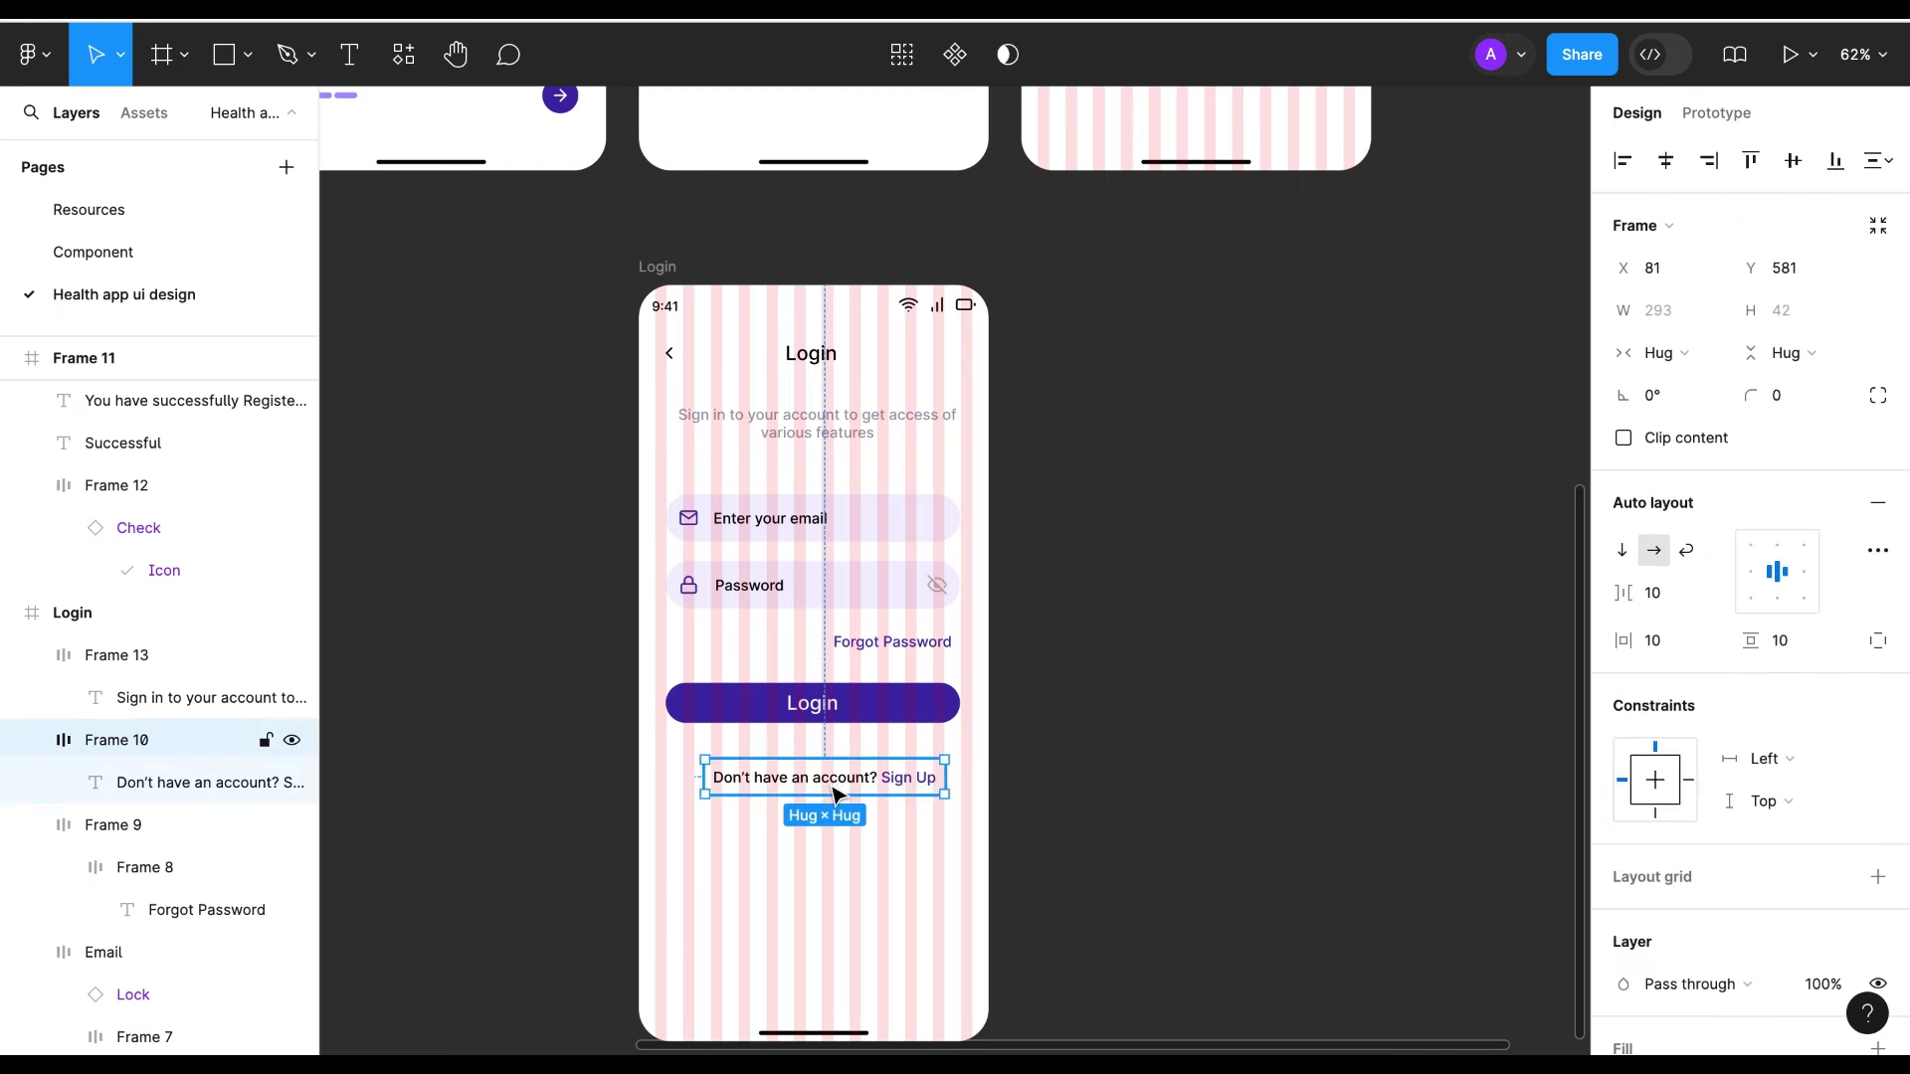
drag(828, 791, 823, 790)
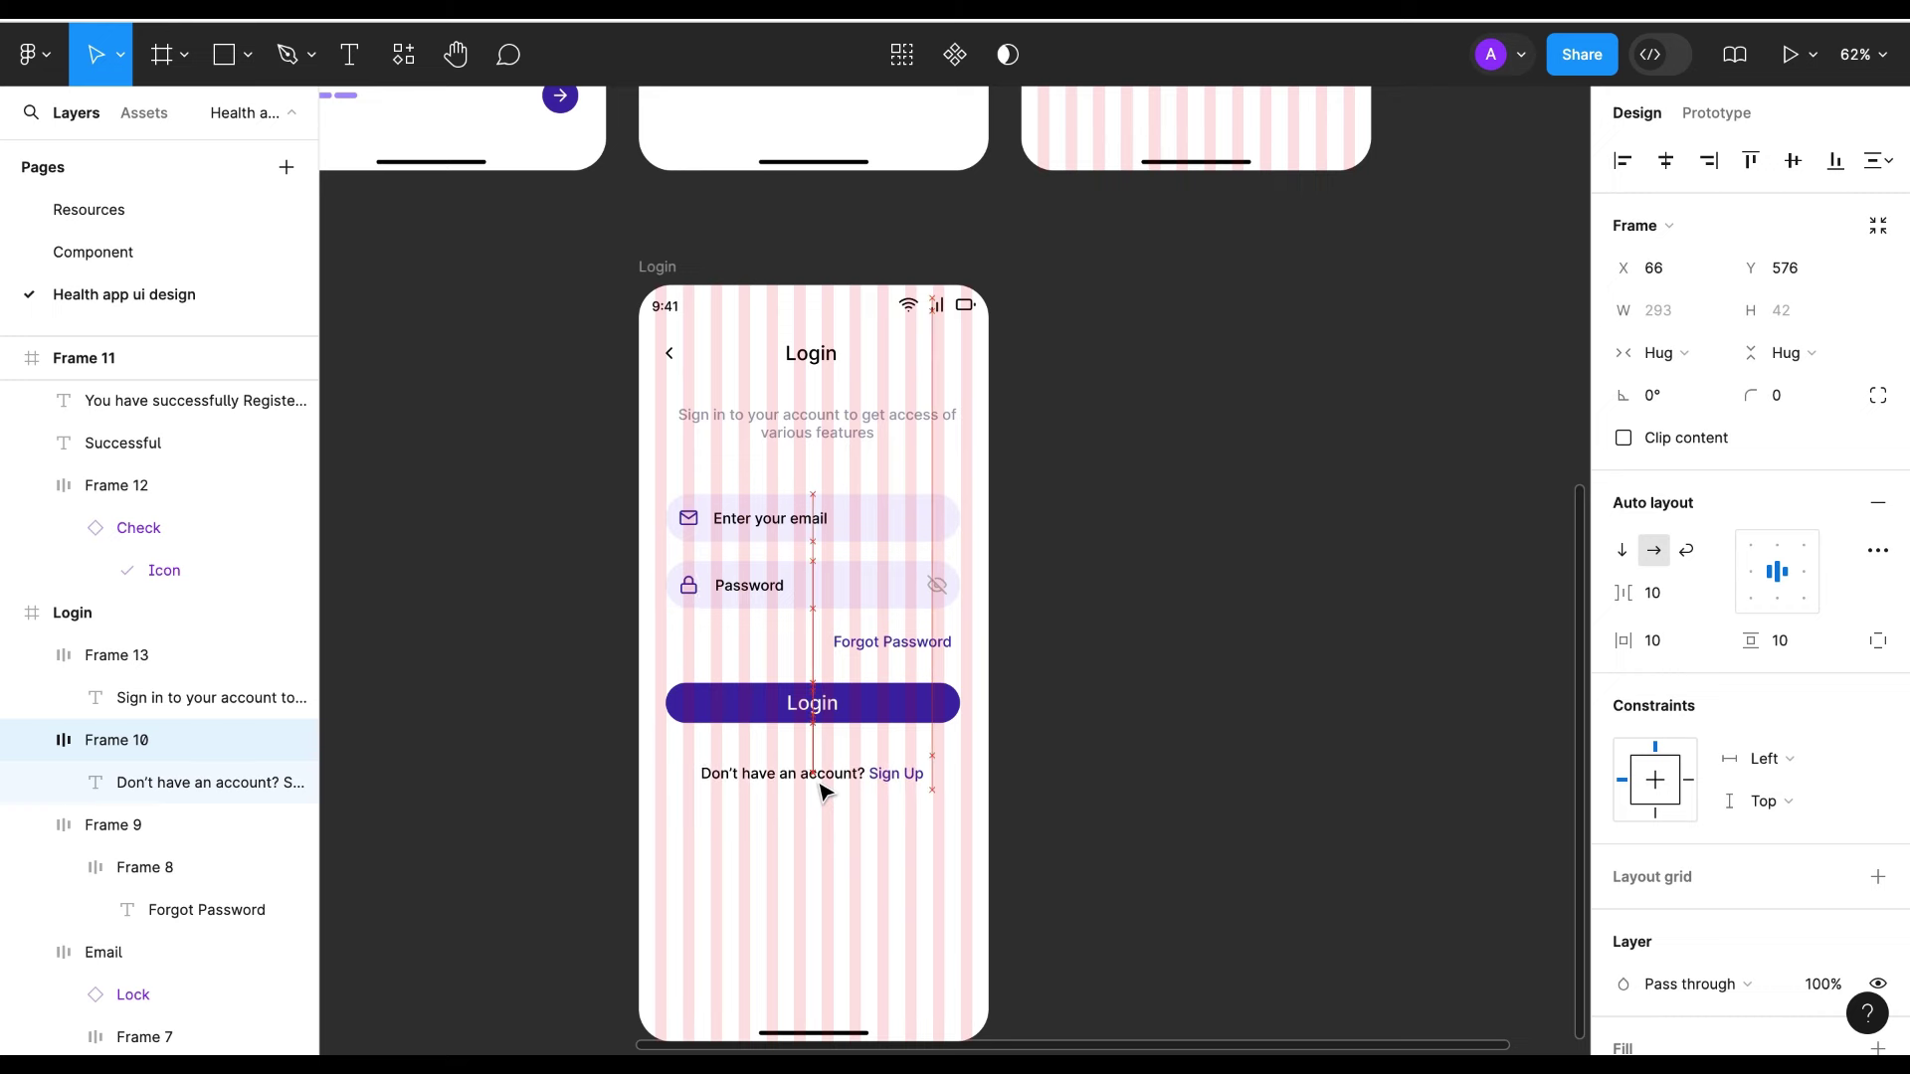
Apply h4 to the Sign up screen's footer and recentre its group.
scroll(916, 696, up, 5)
scroll(1114, 434, up, 5)
click(1154, 406)
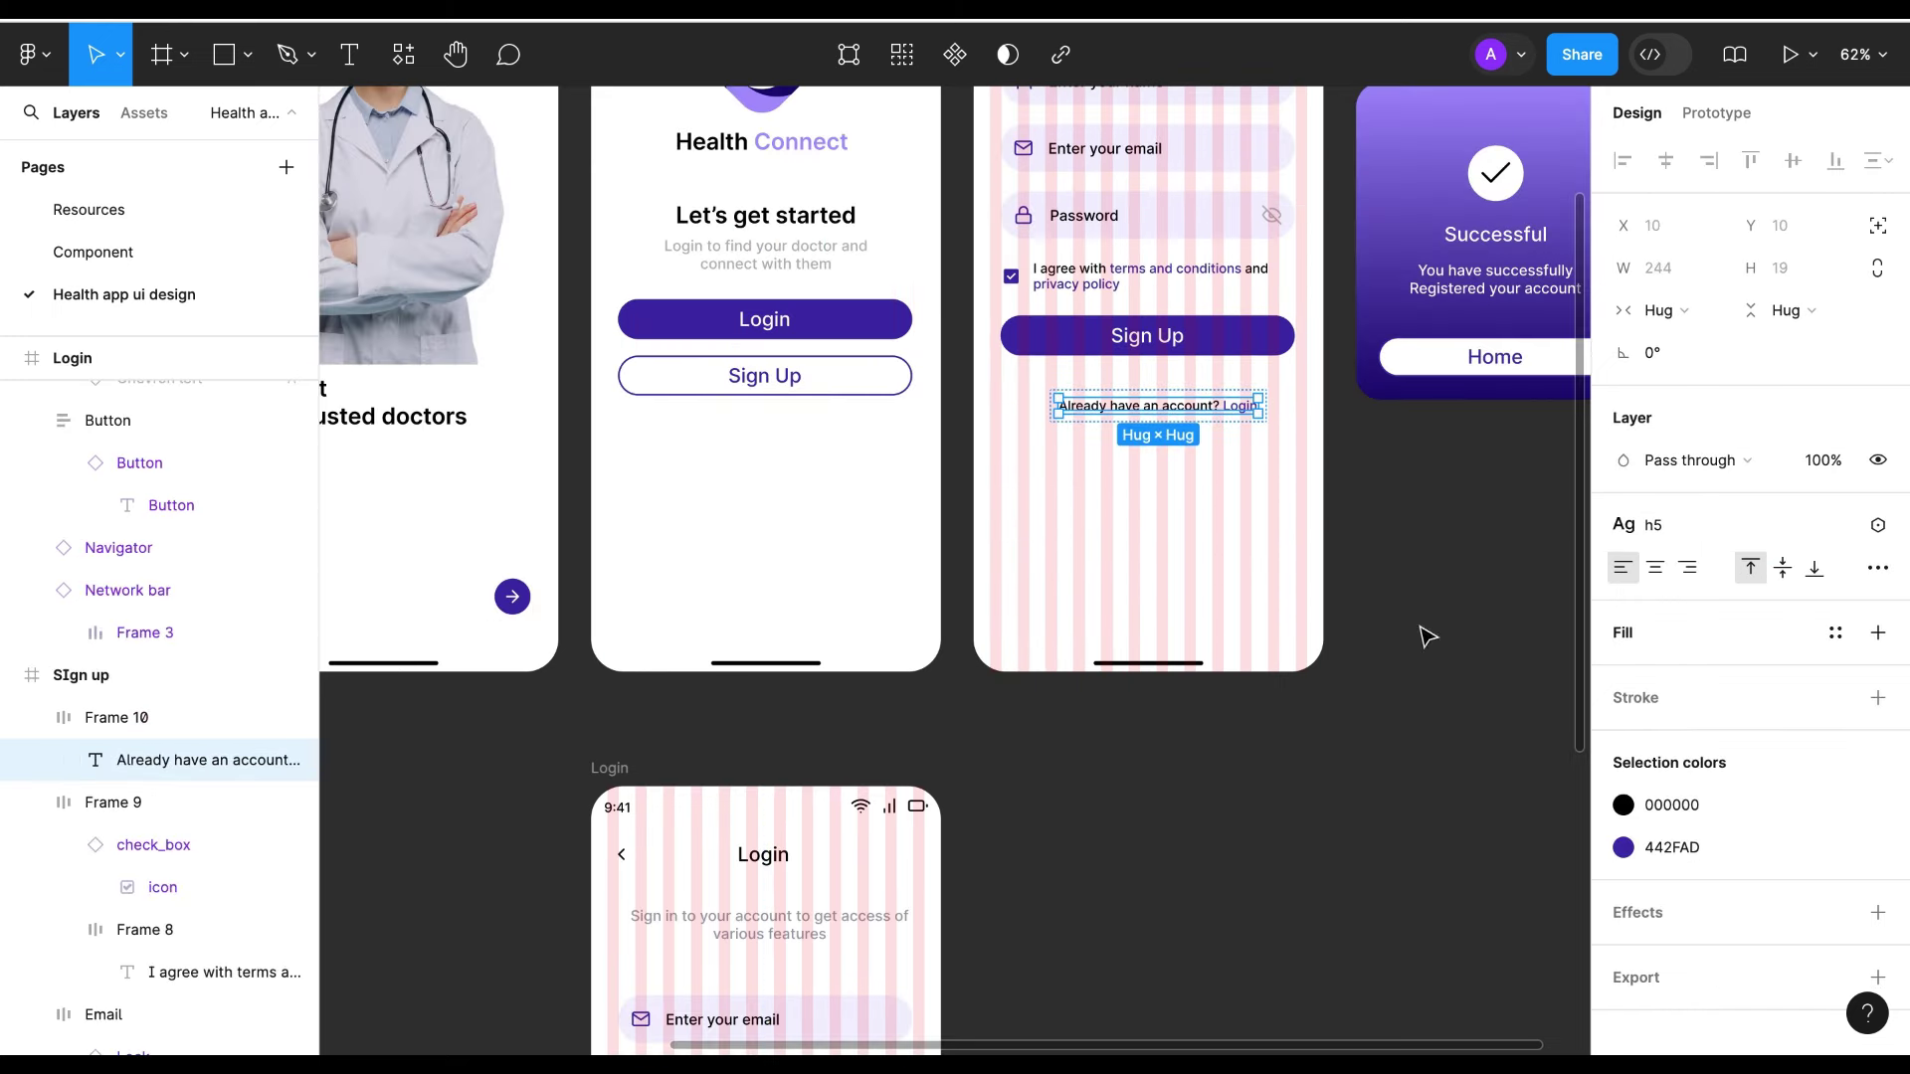
click(1632, 524)
click(1642, 788)
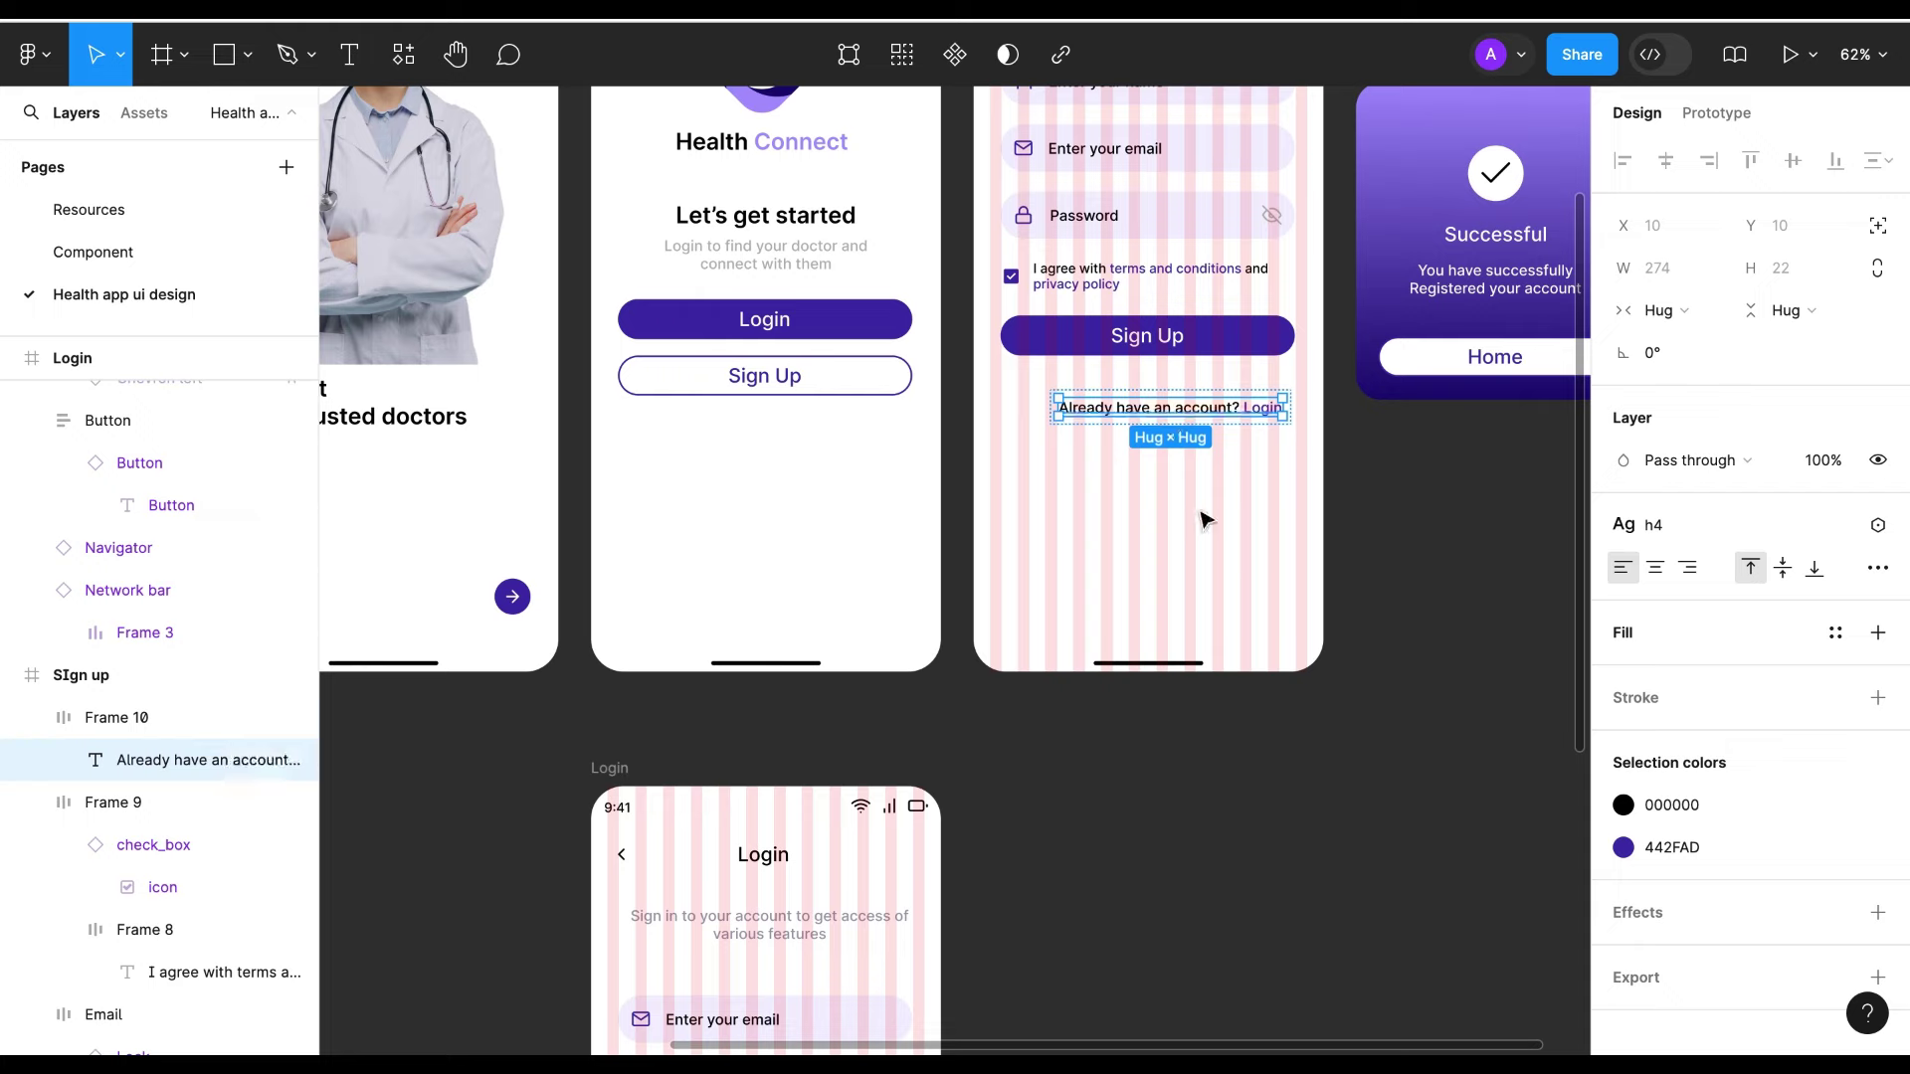
key(Escape)
drag(1173, 408, 1161, 408)
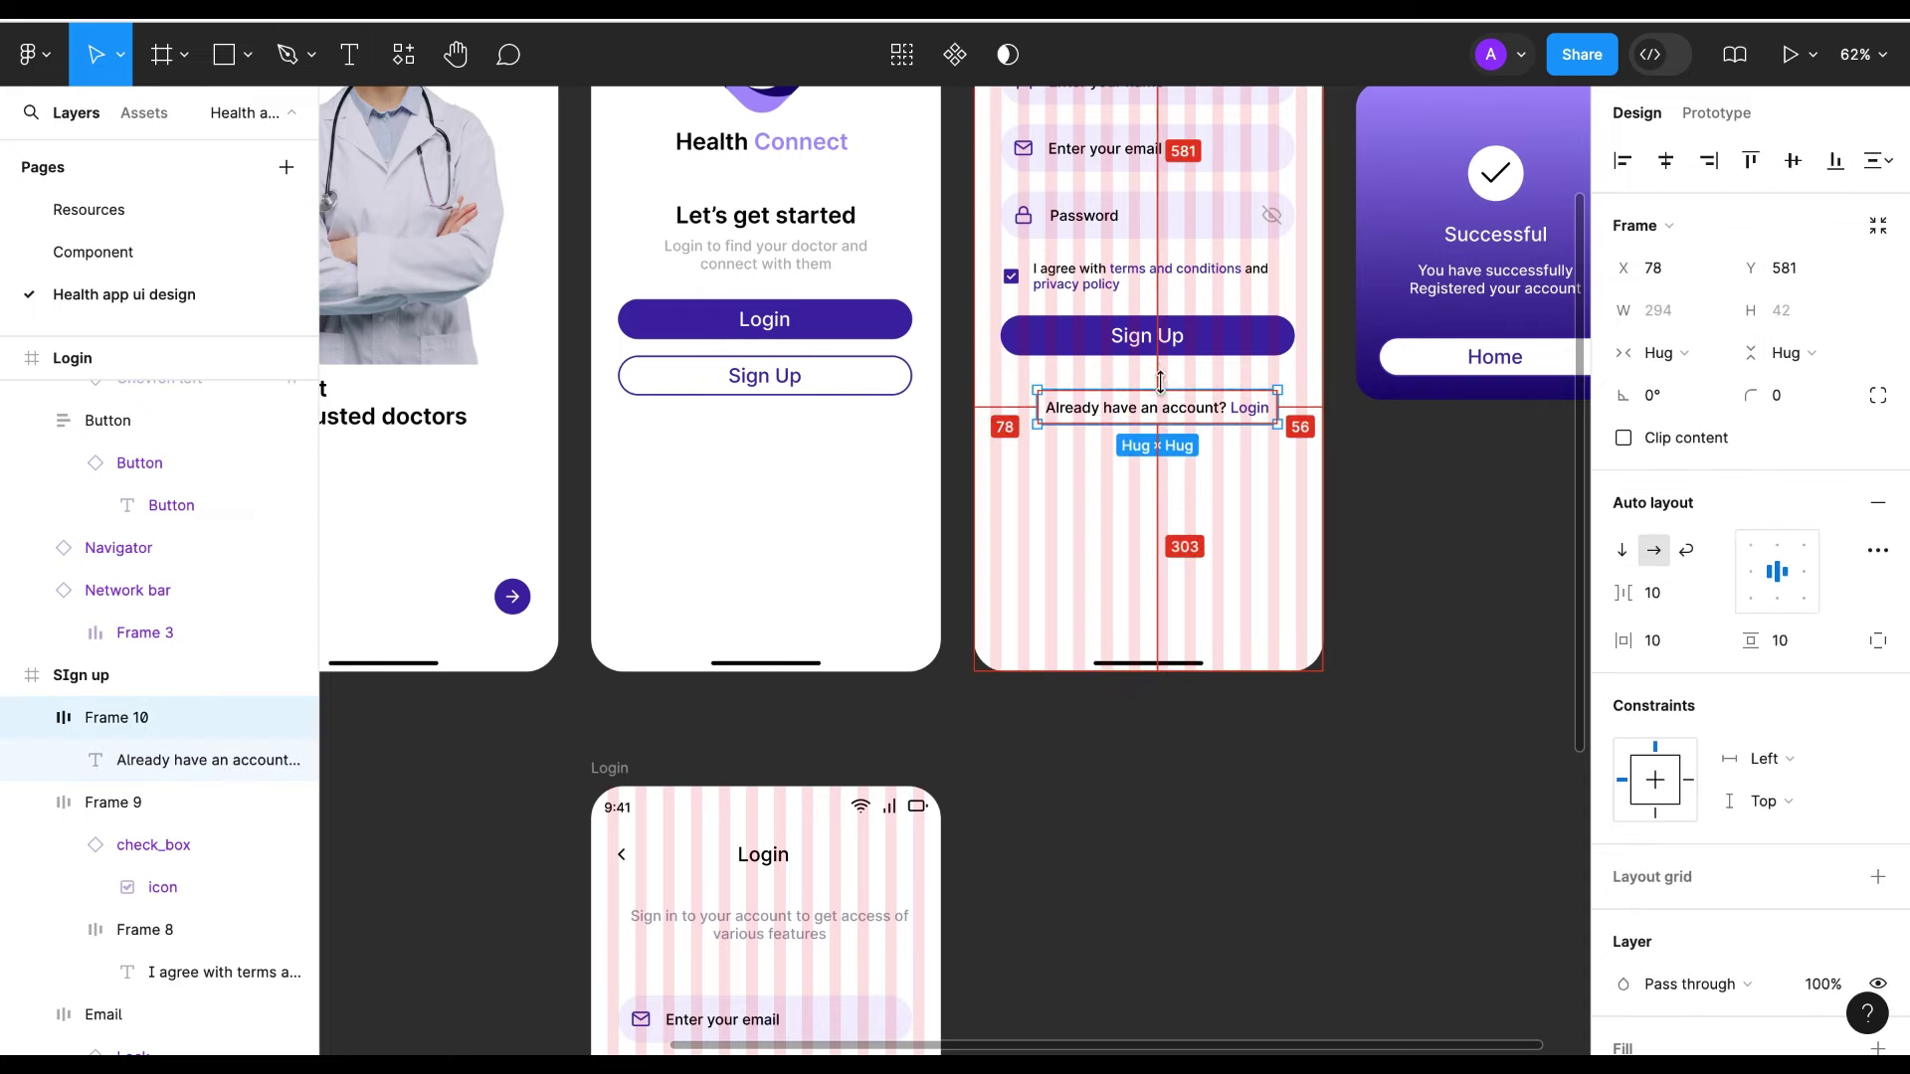
Check the Sign in subtitle's text style, leaving the whole Login screen selected.
scroll(1163, 432, down, 5)
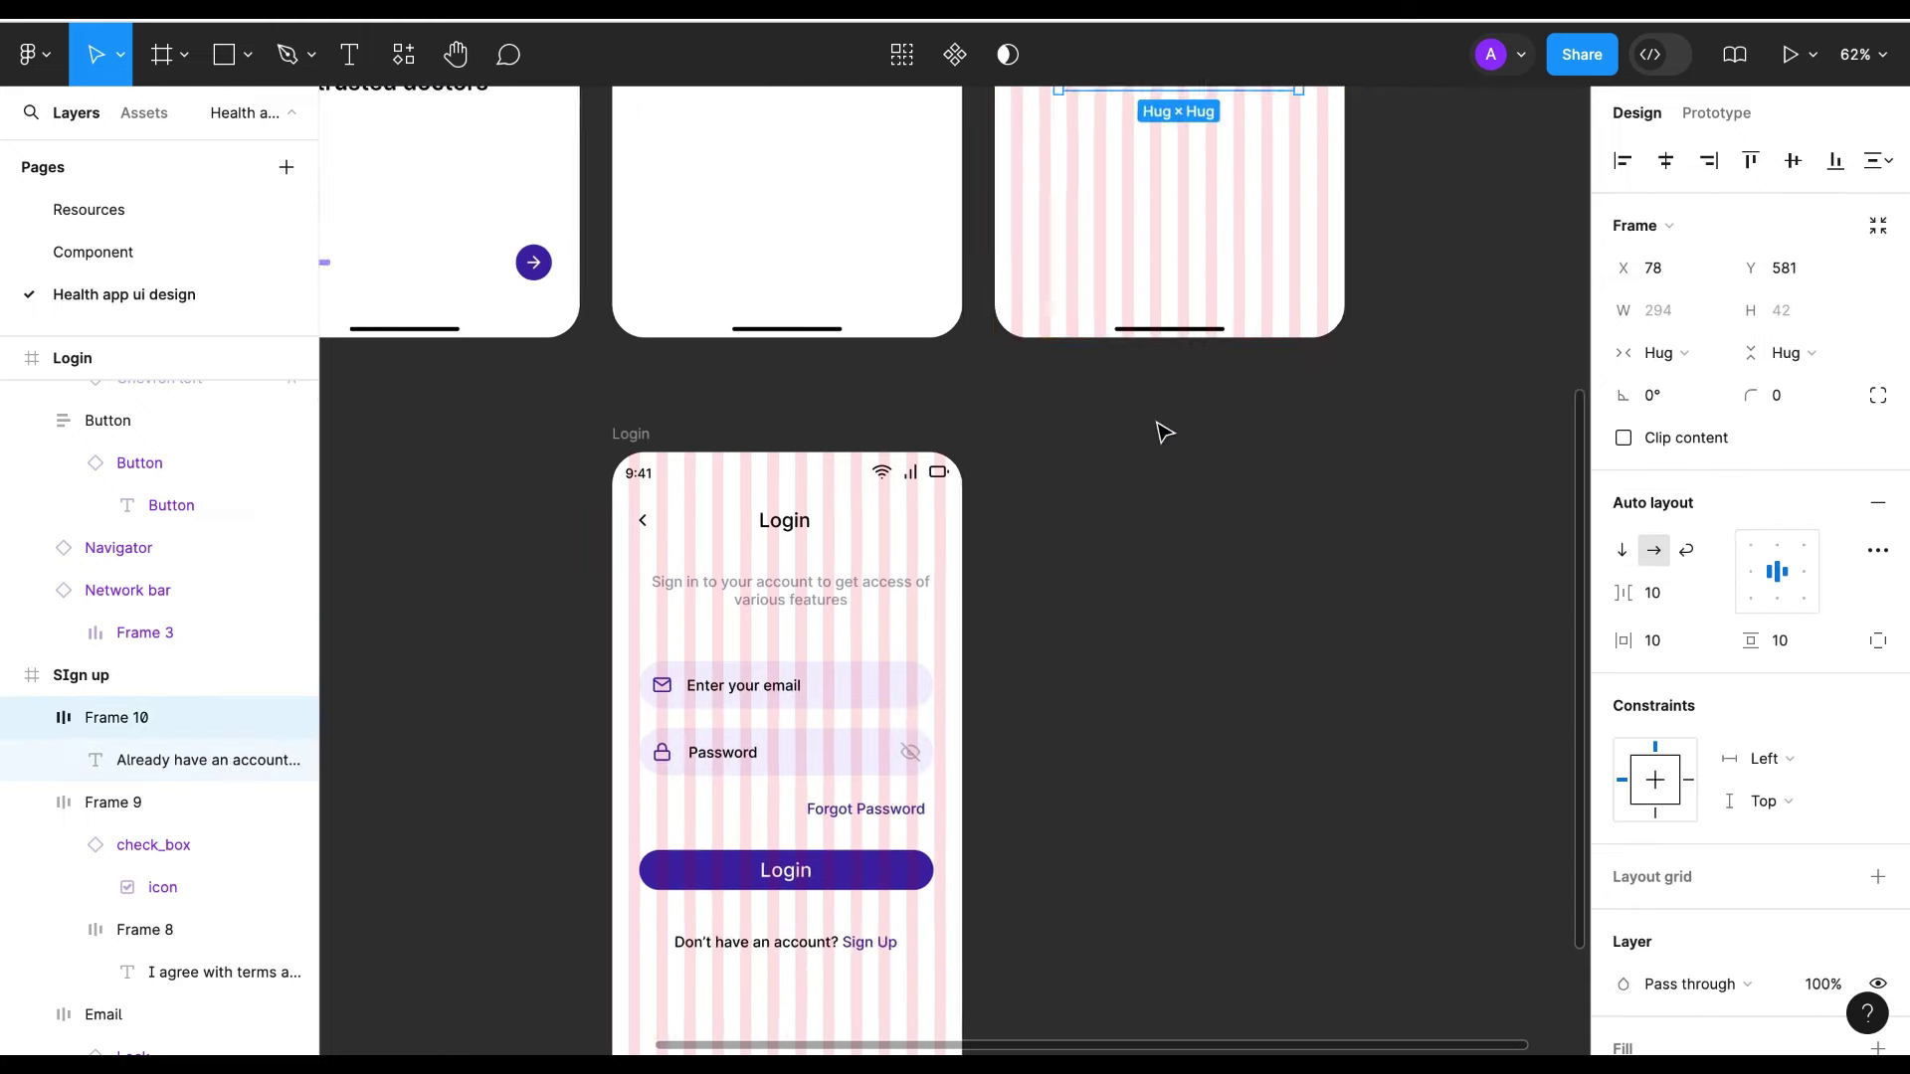
scroll(1164, 433, up, 5)
scroll(1164, 433, right, 3)
scroll(1164, 432, down, 10)
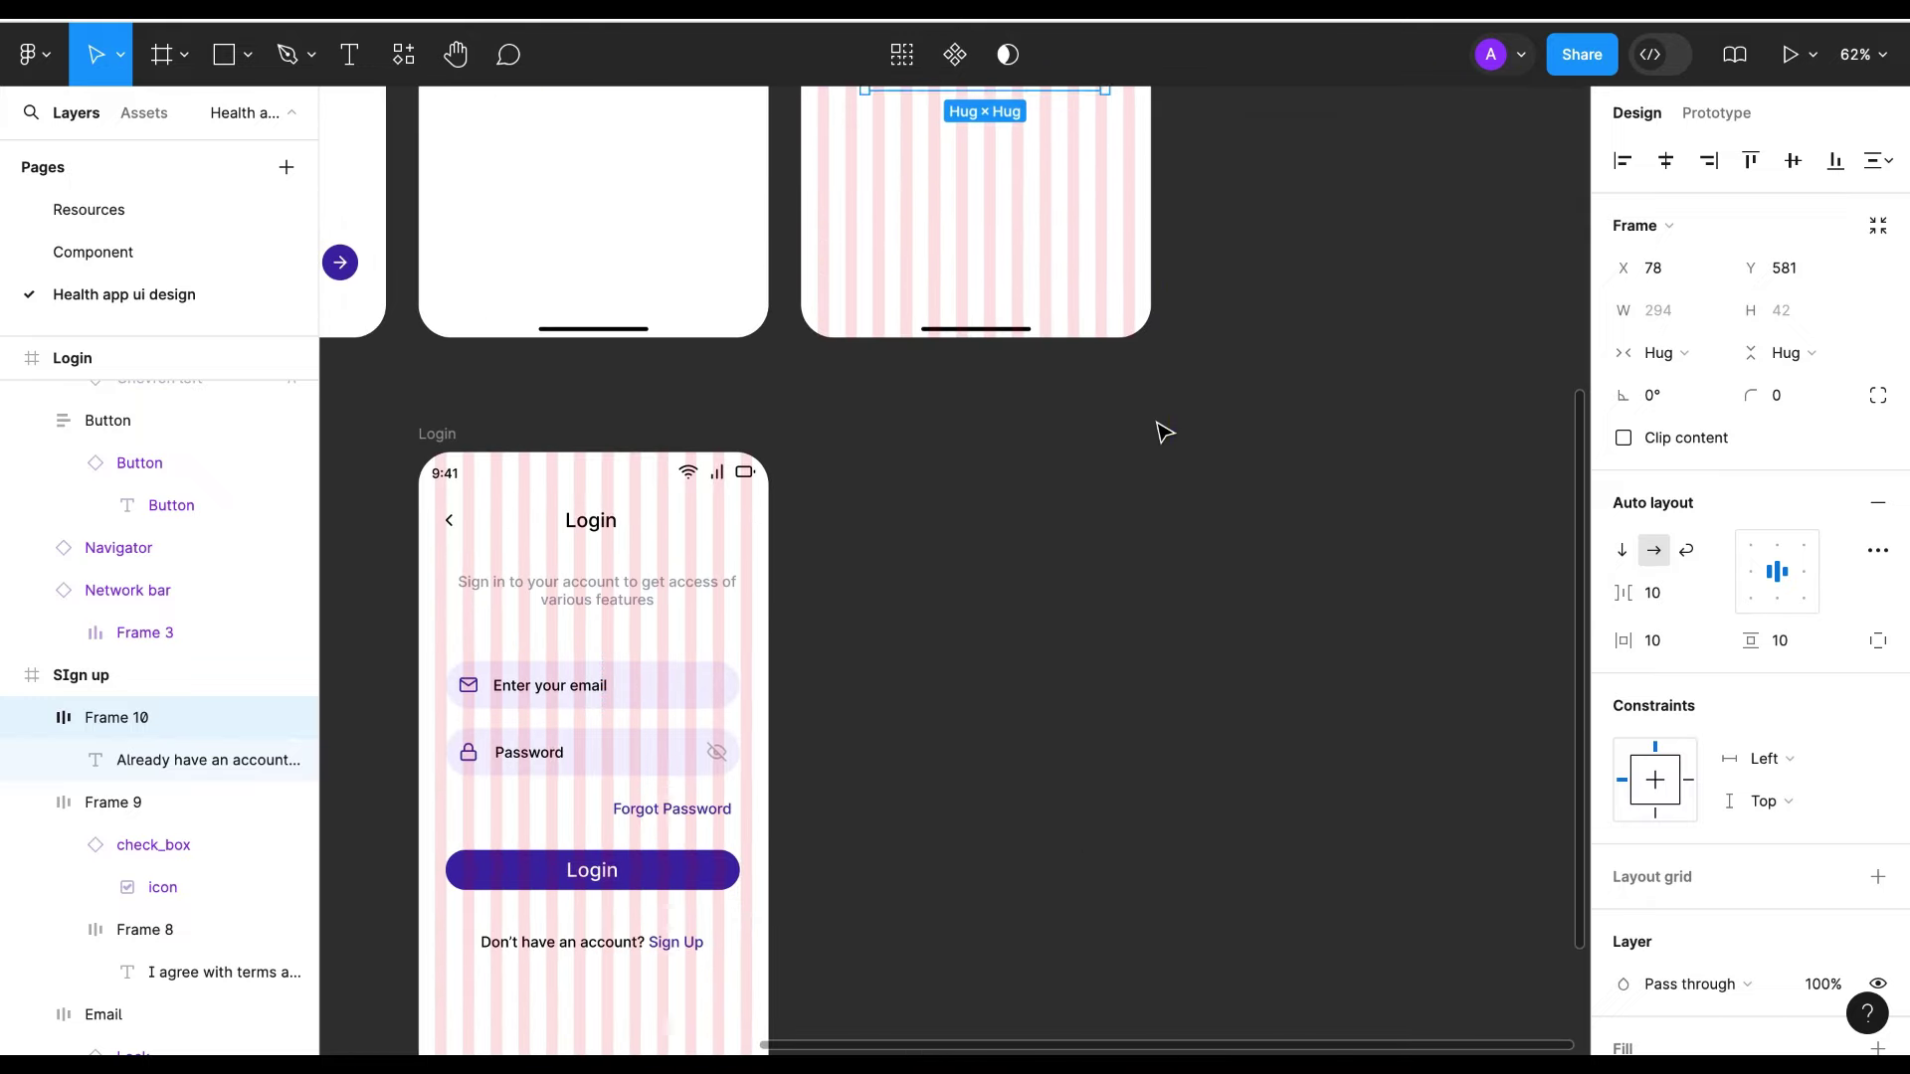
click(437, 419)
double_click(587, 575)
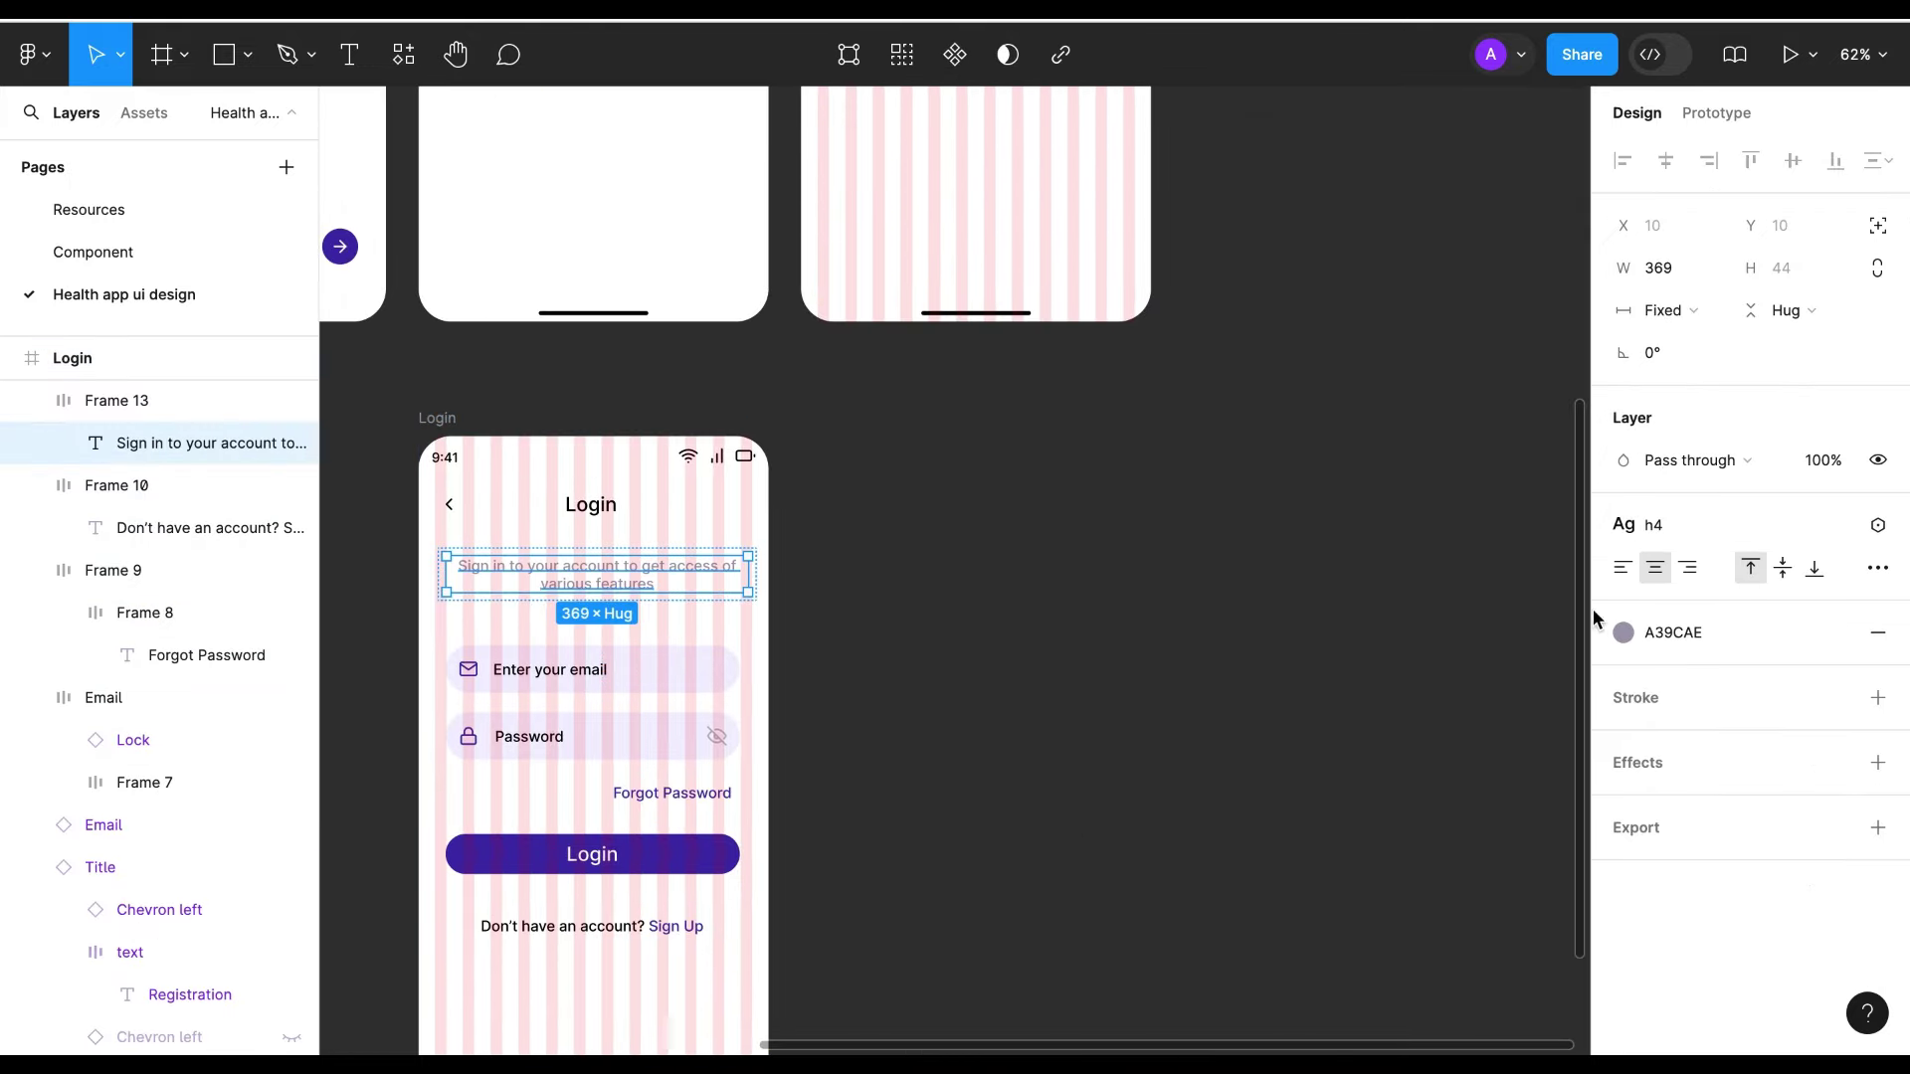
click(1641, 524)
key(Escape)
click(436, 419)
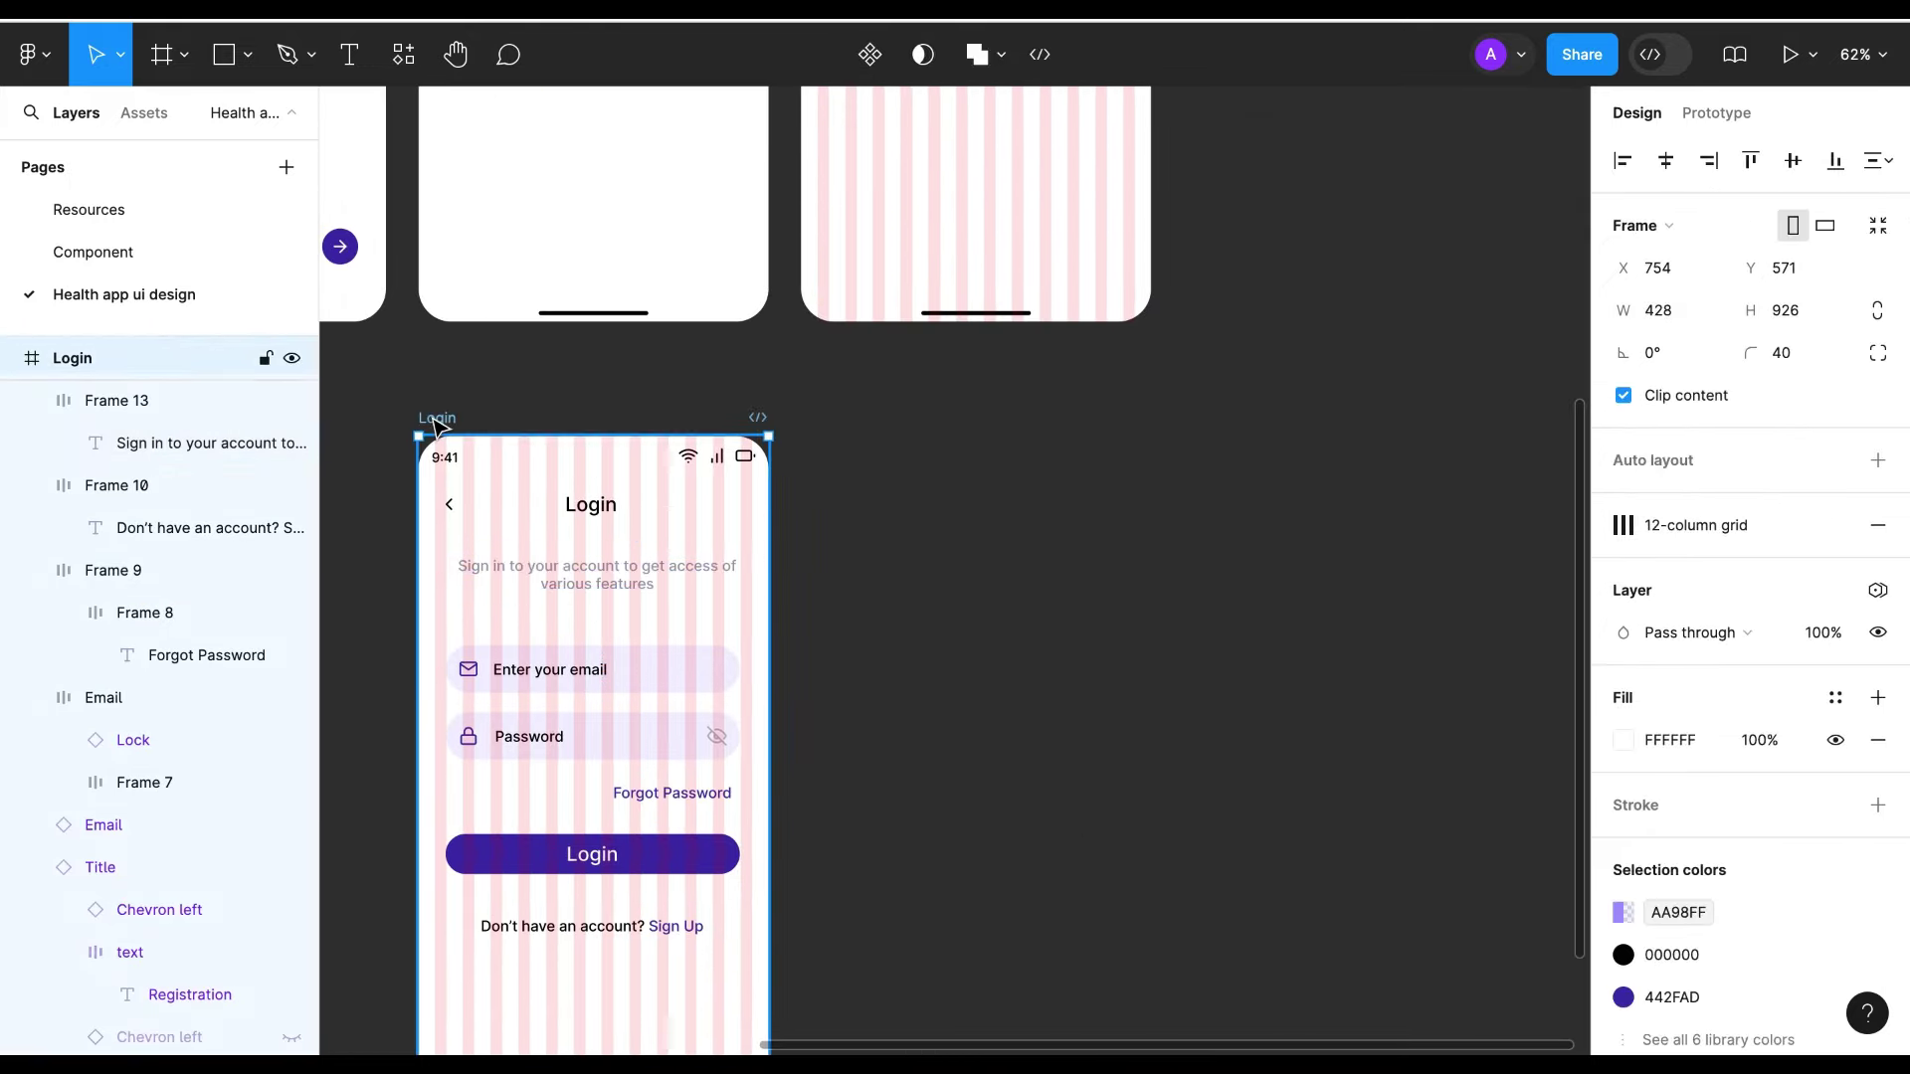
Duplicate the Login screen and rename the copy 'Forgot password'.
key(ctrl+d)
scroll(1107, 900, down, 2)
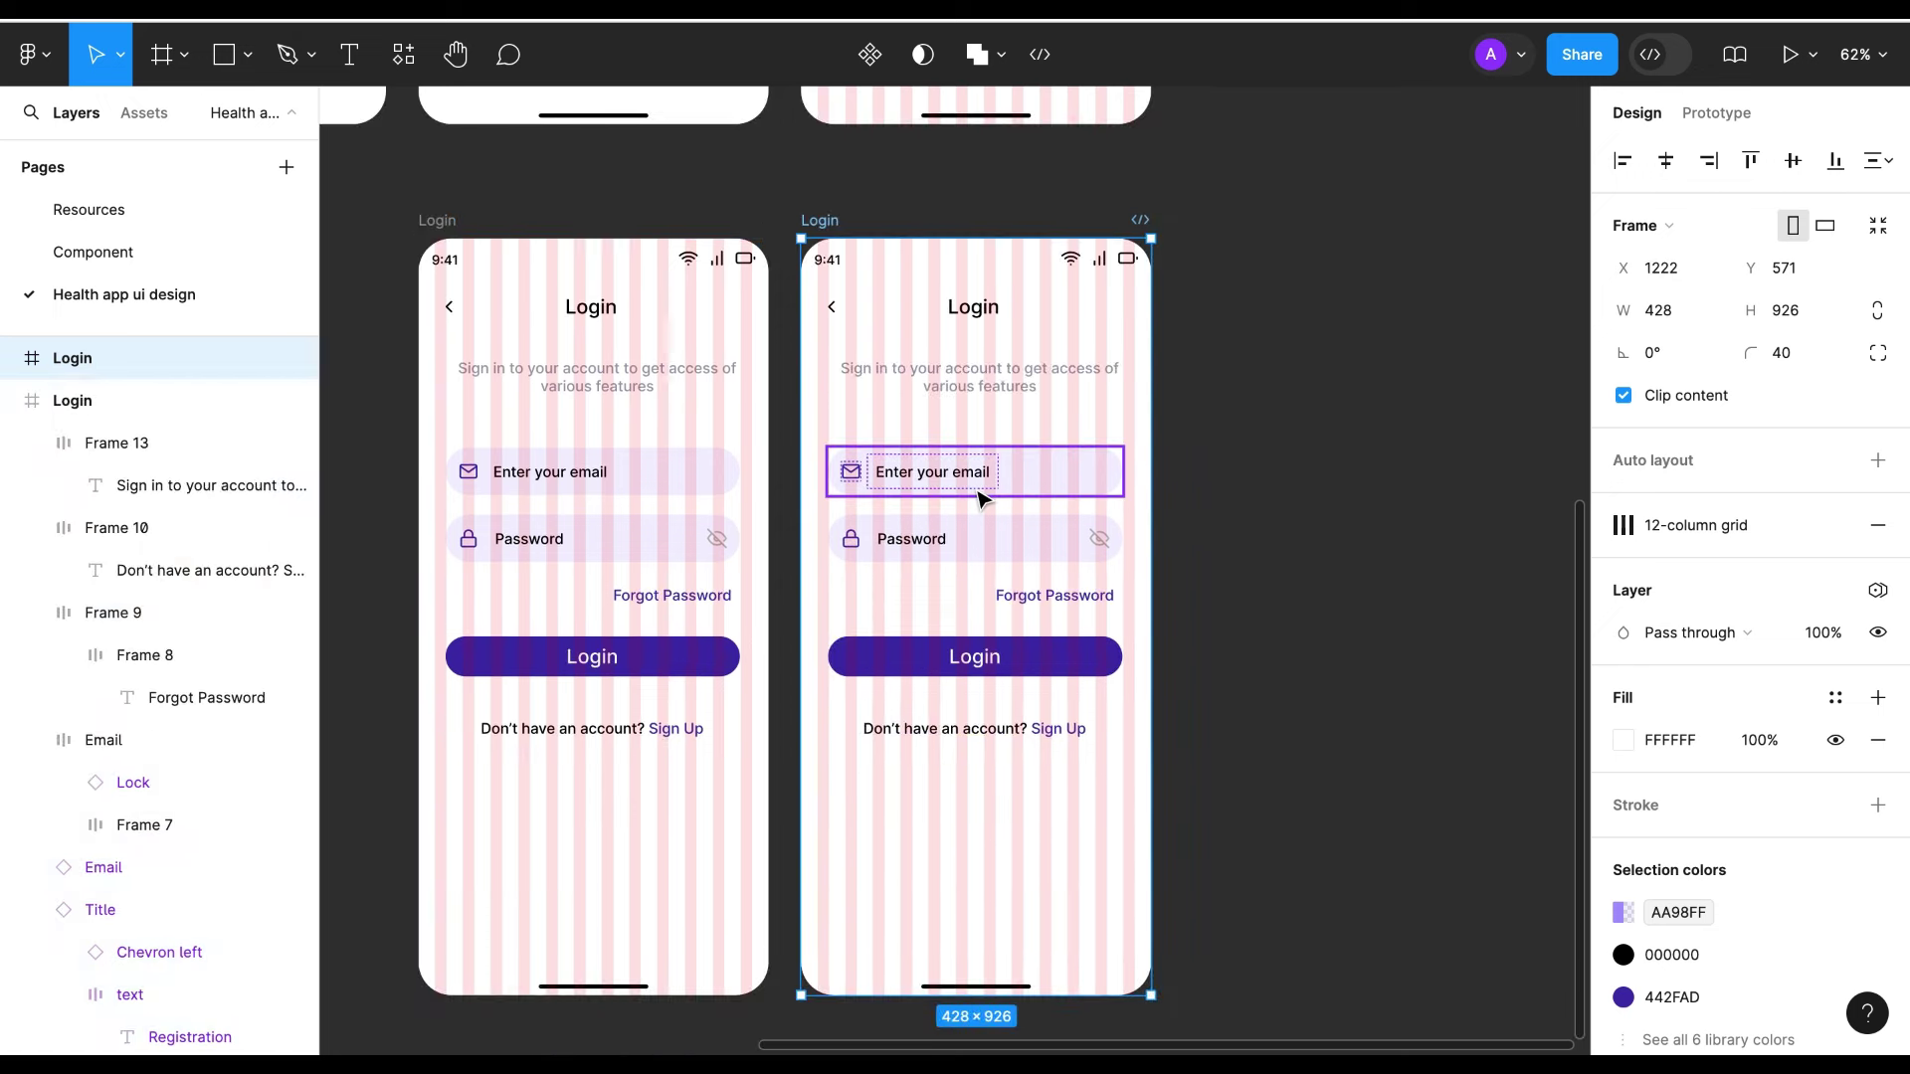
double_click(820, 220)
text(F)
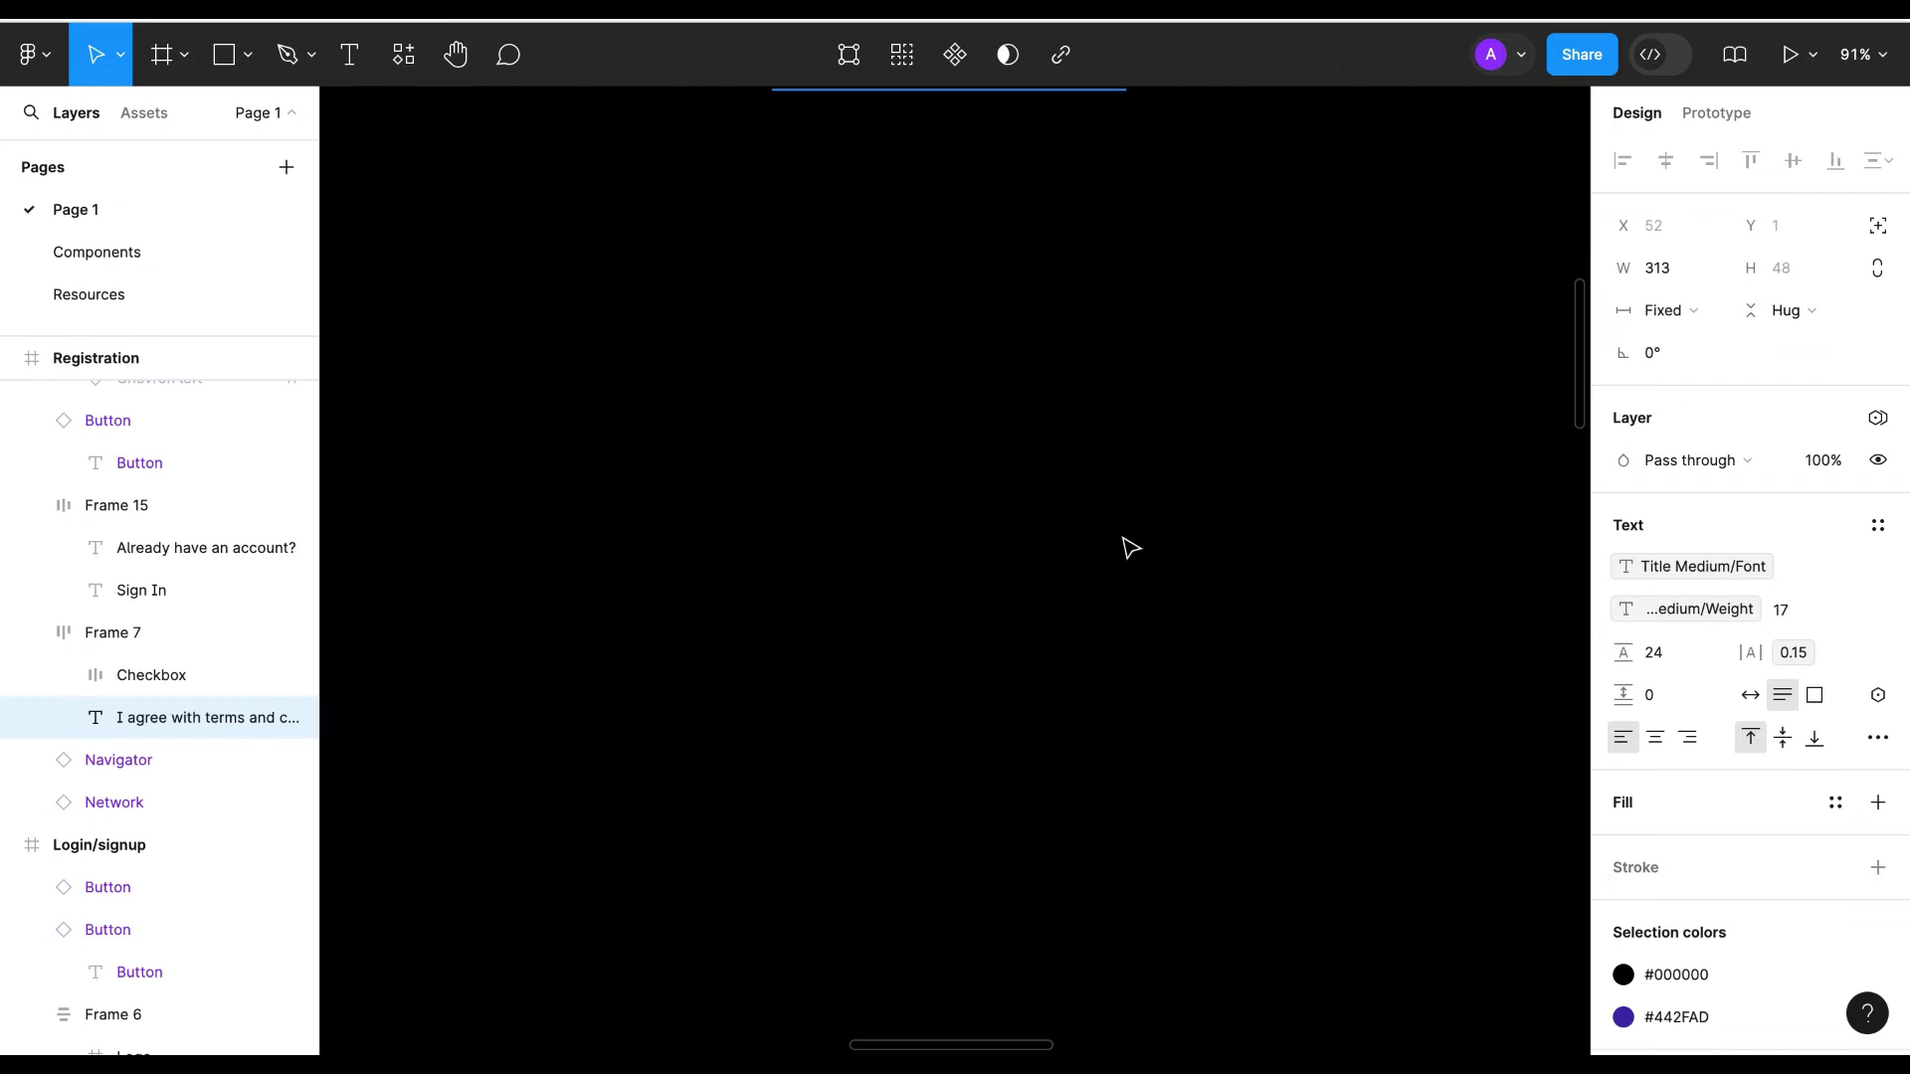
scroll(1131, 548, down, 5)
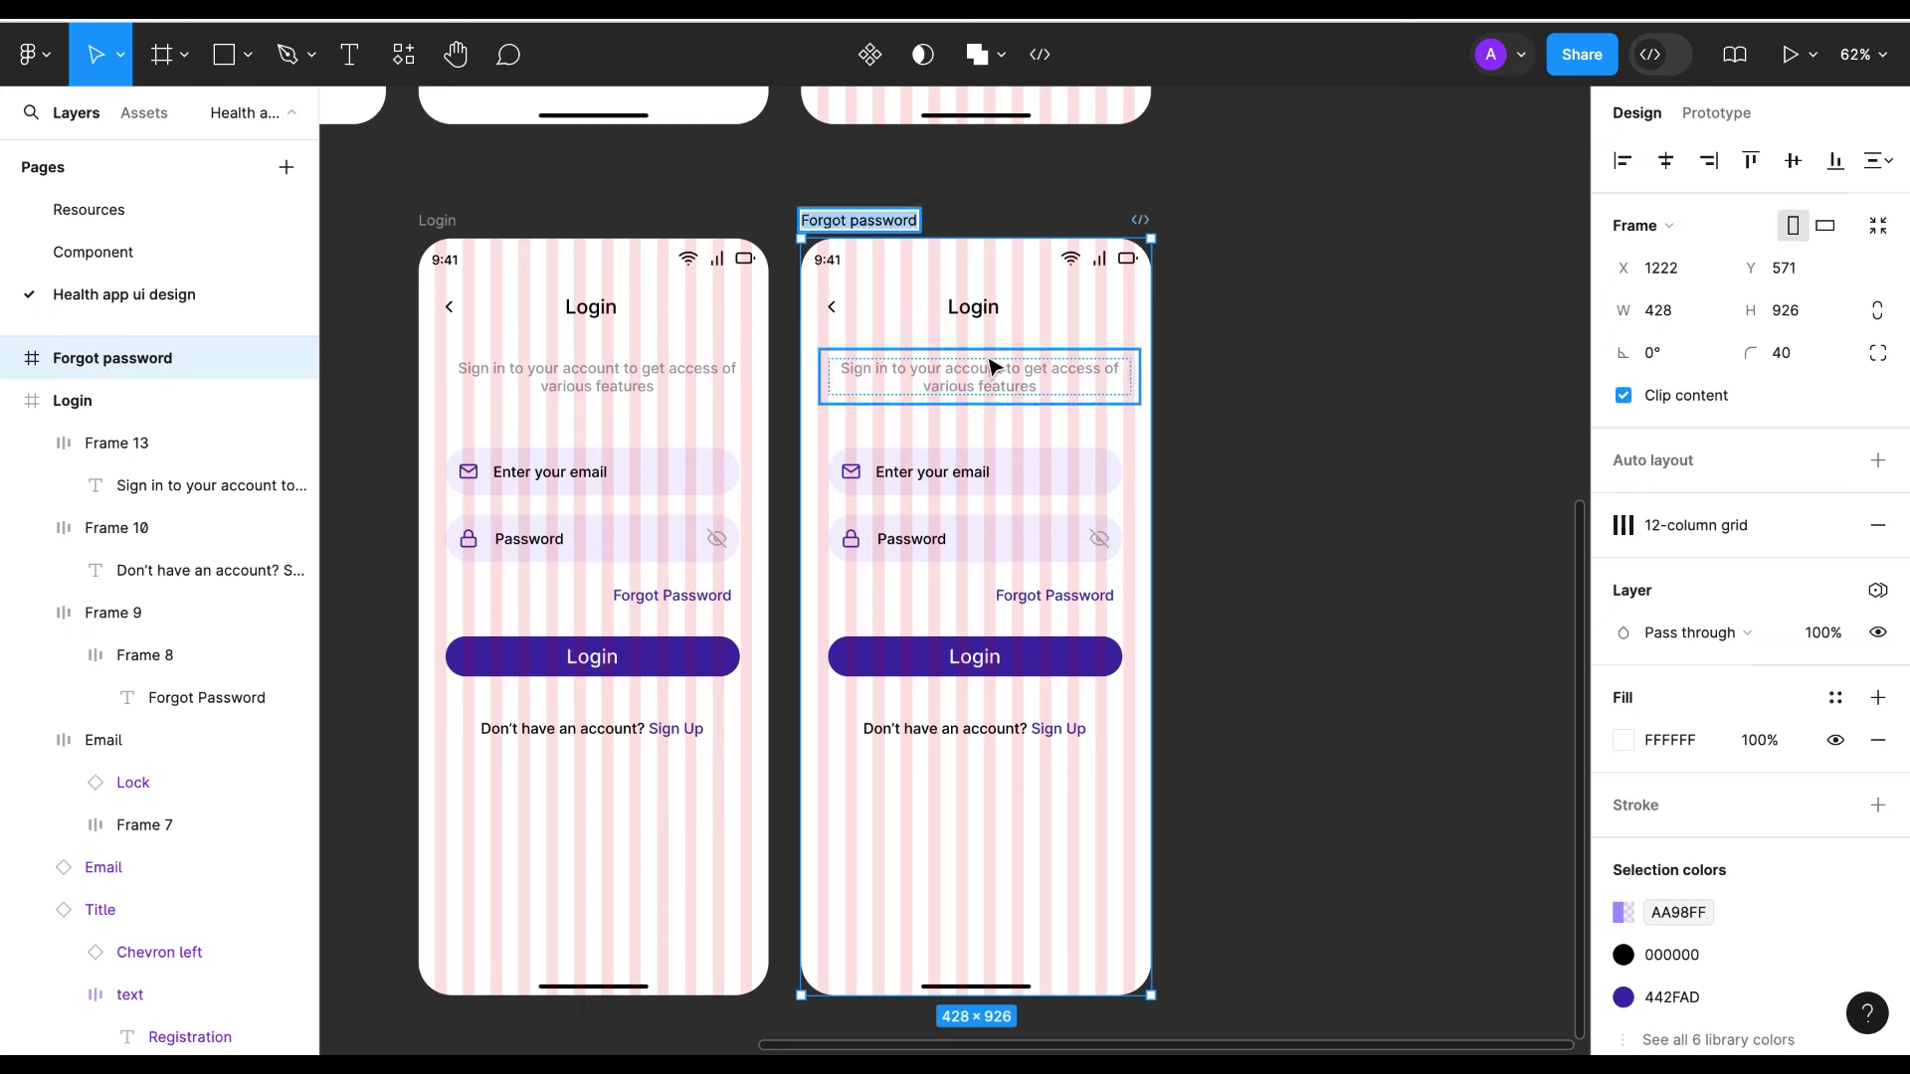
Hide the Login title text on the copied screen.
double_click(977, 308)
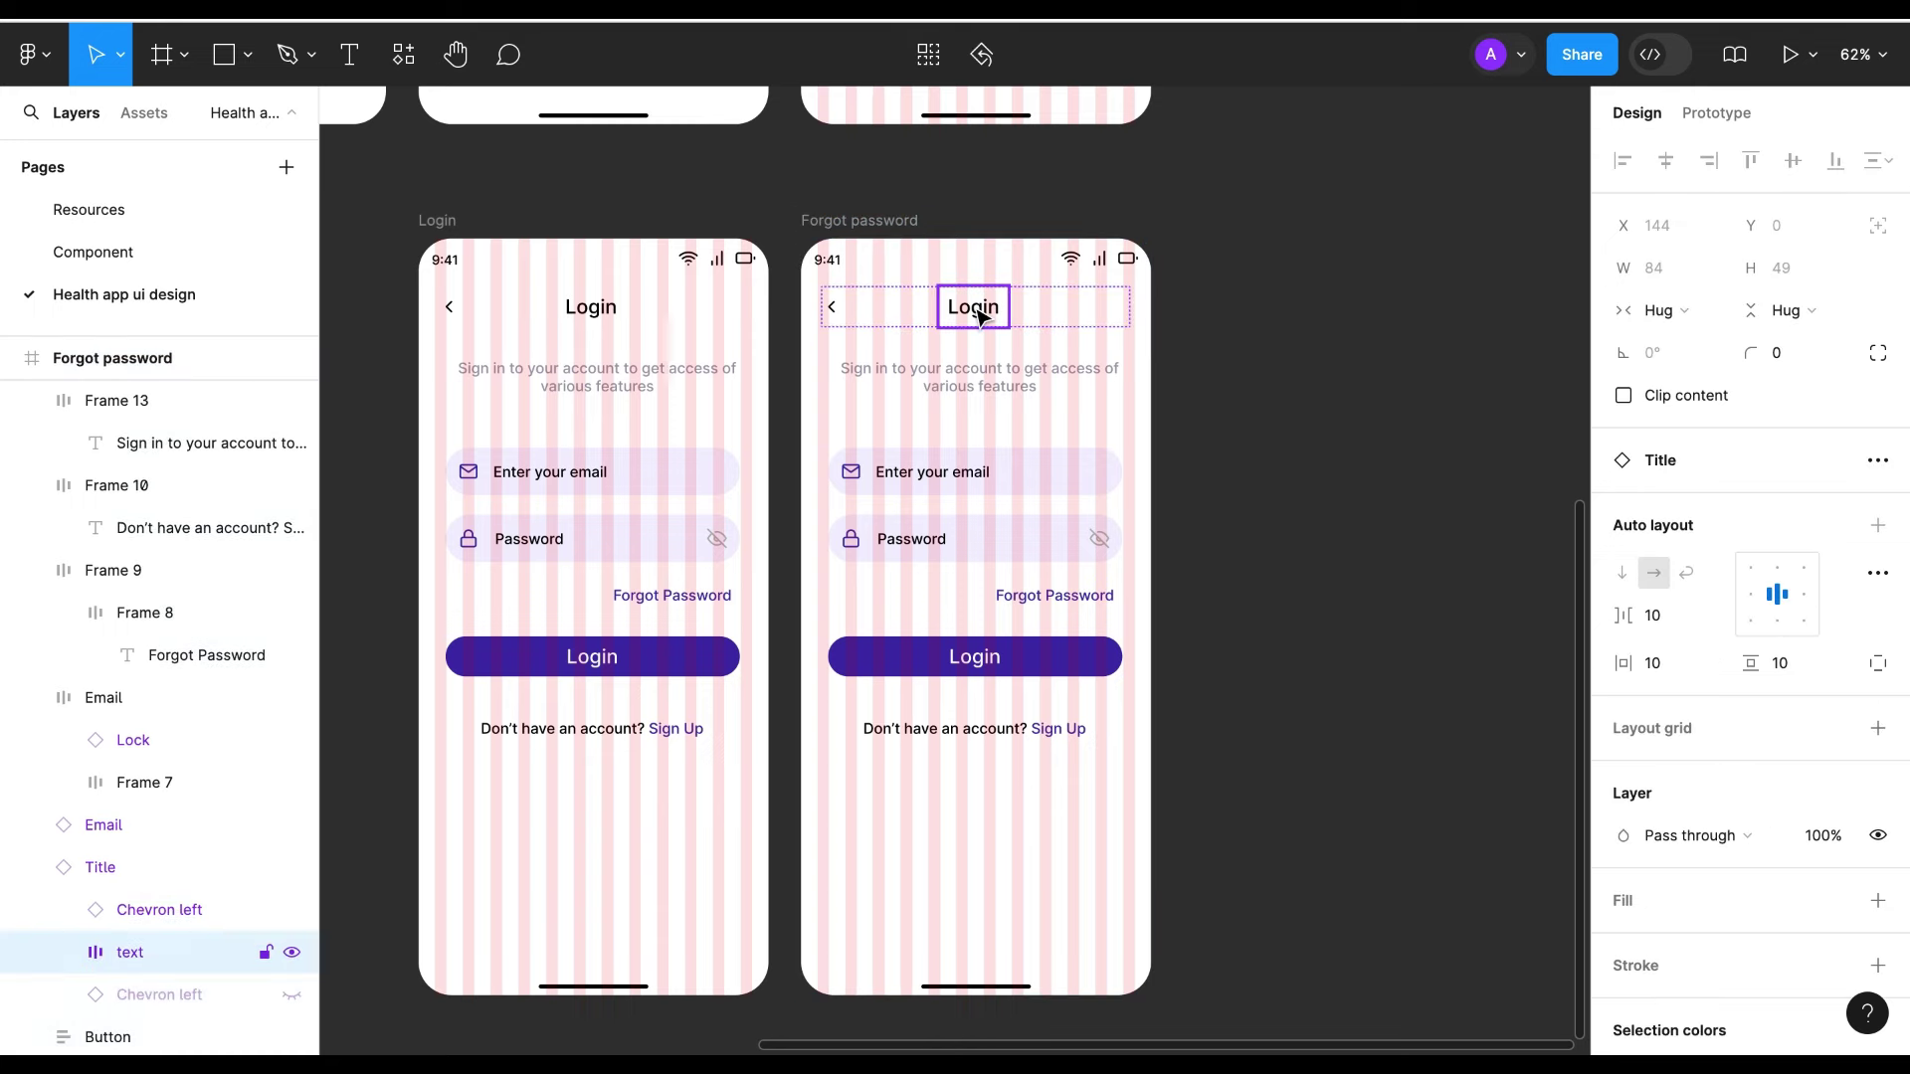
click(291, 952)
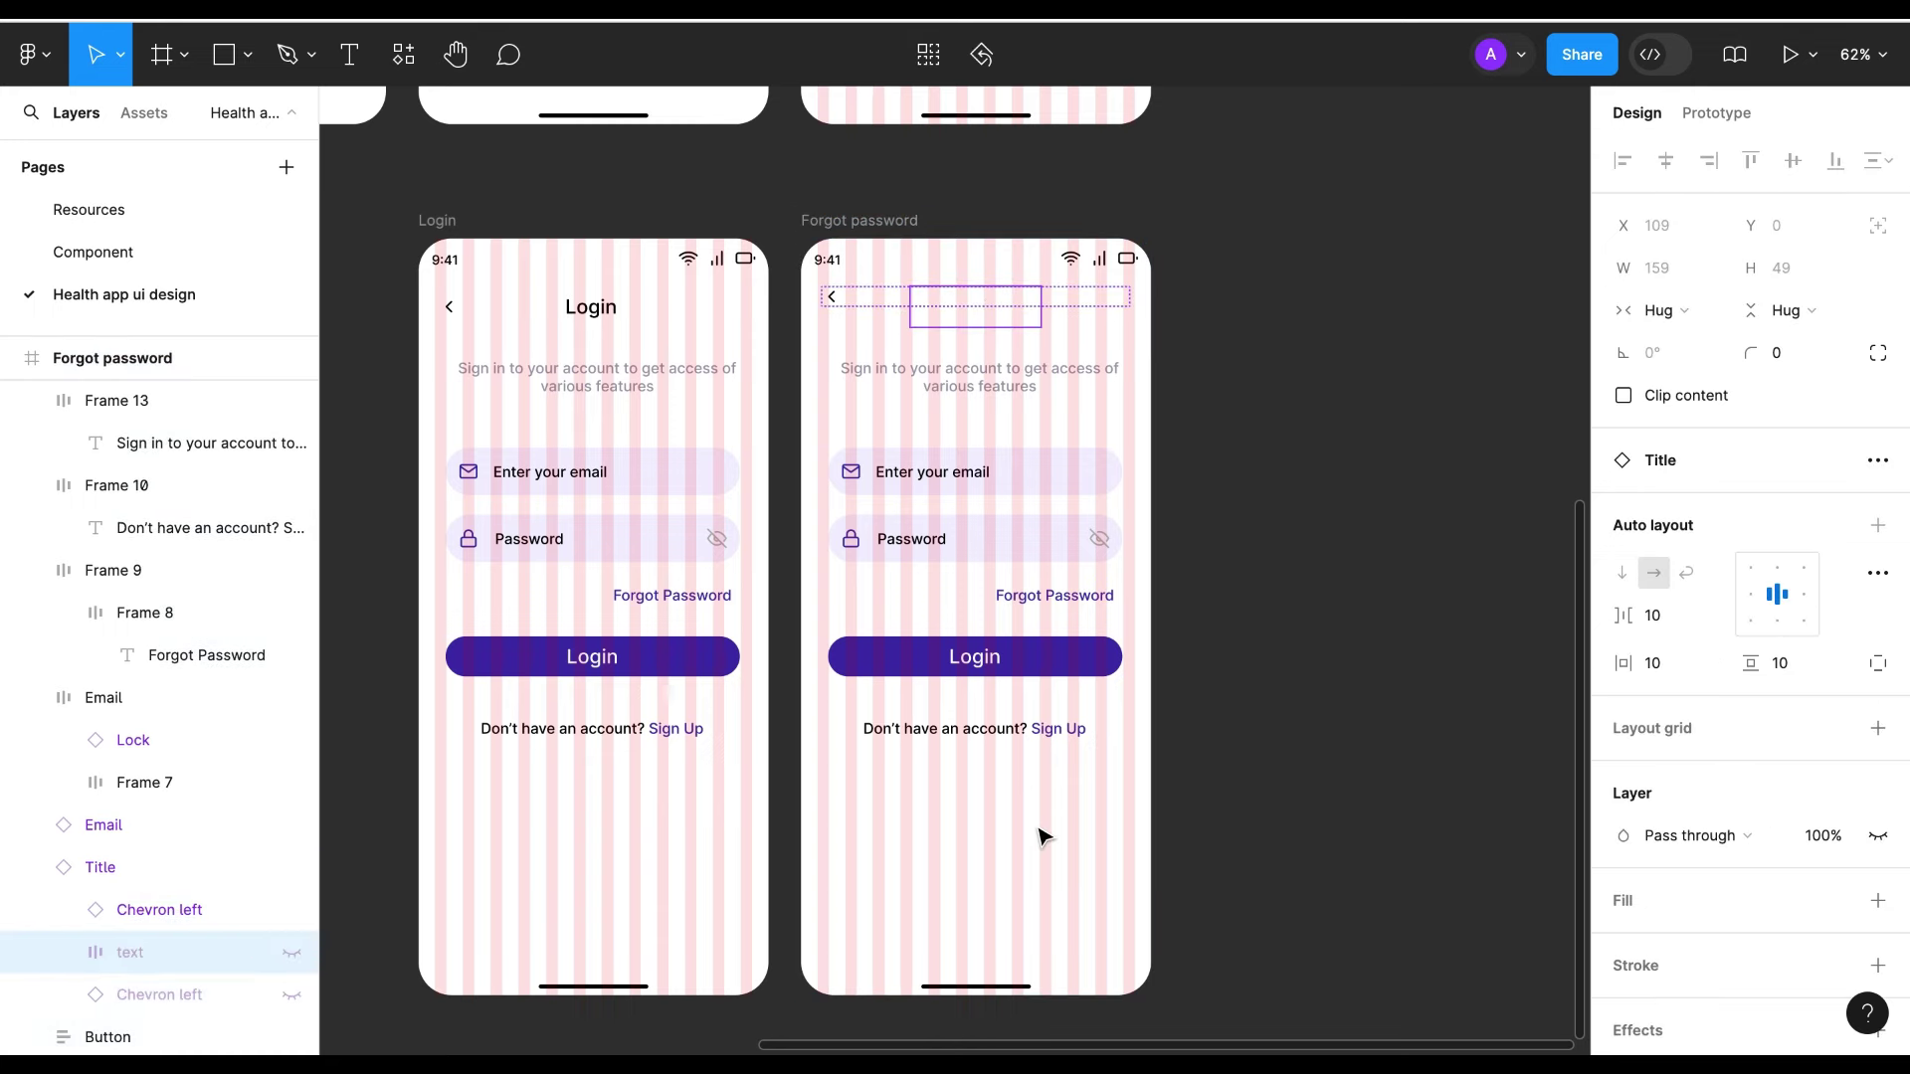
click(886, 304)
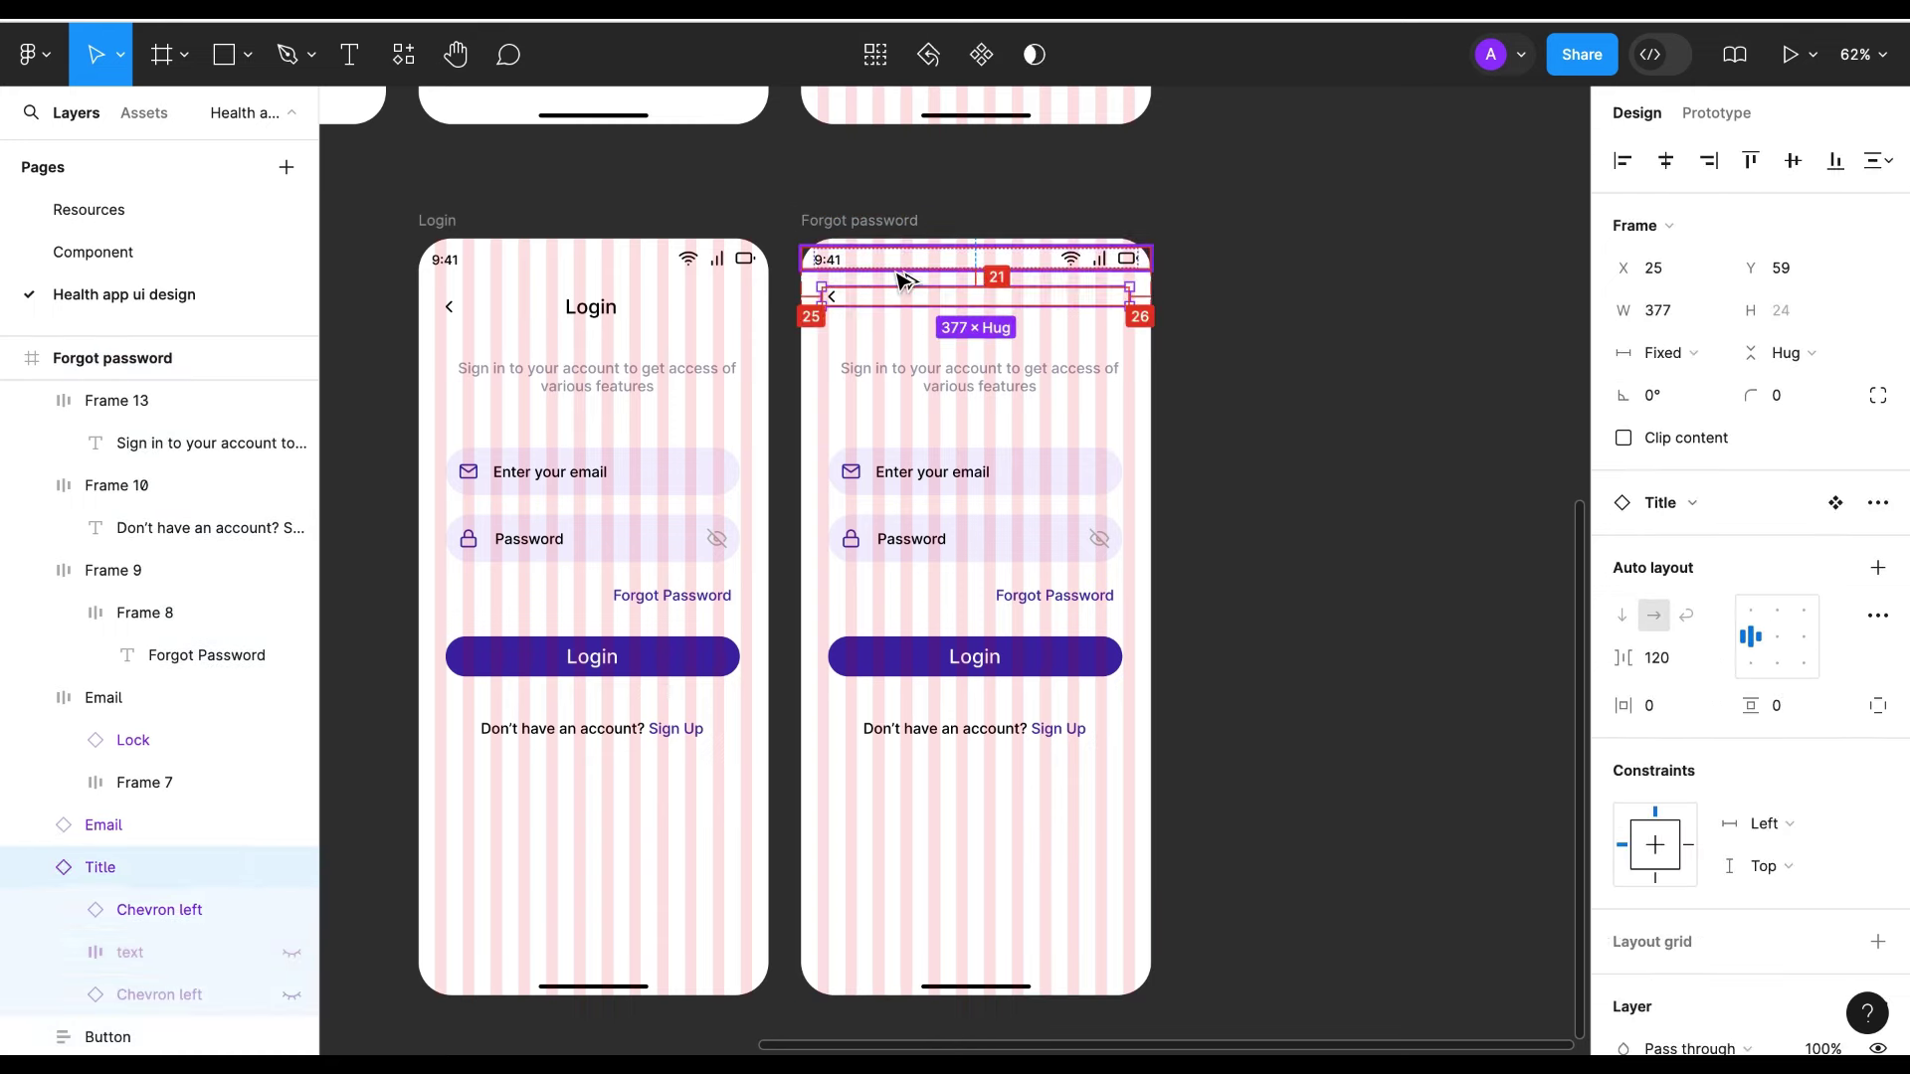
click(597, 303)
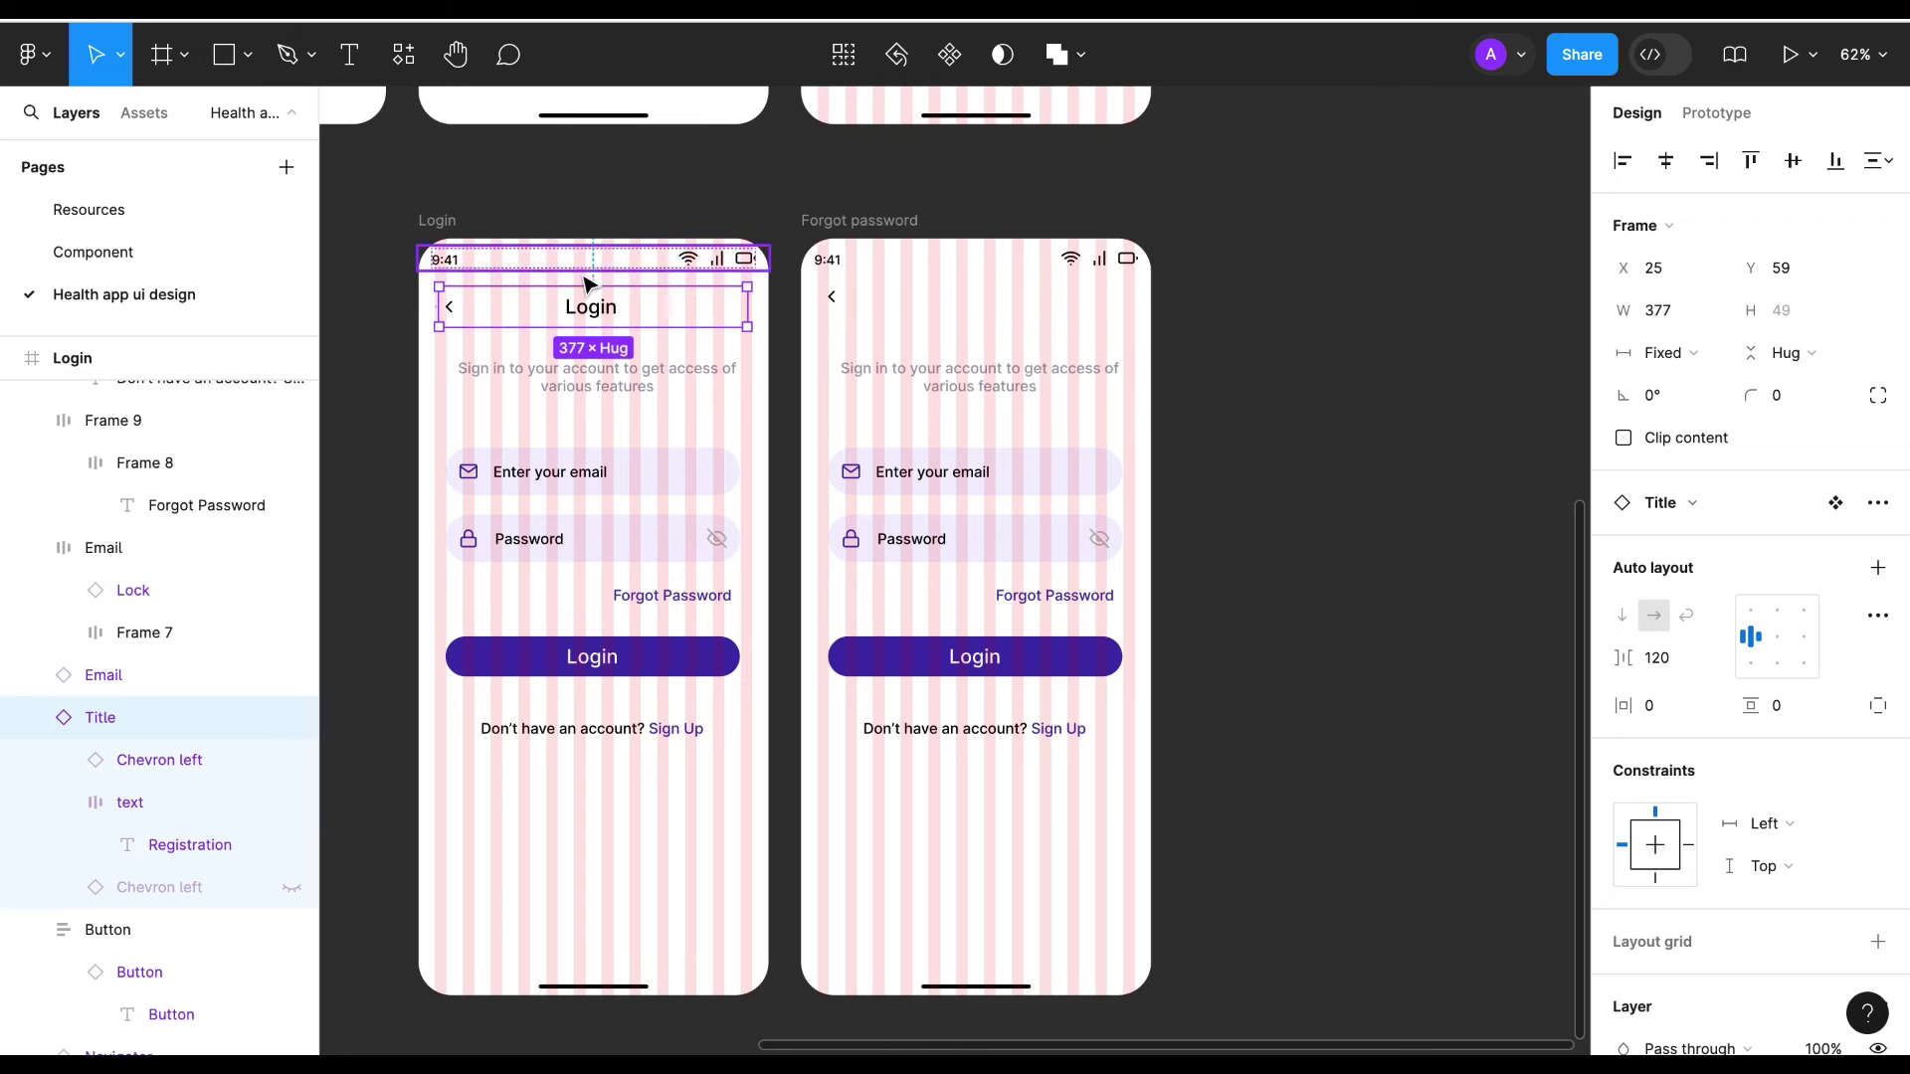
Retype the subtitle as 'Forgot your password' and apply the h3 text style.
click(957, 394)
key(Return)
text(Forgot your password)
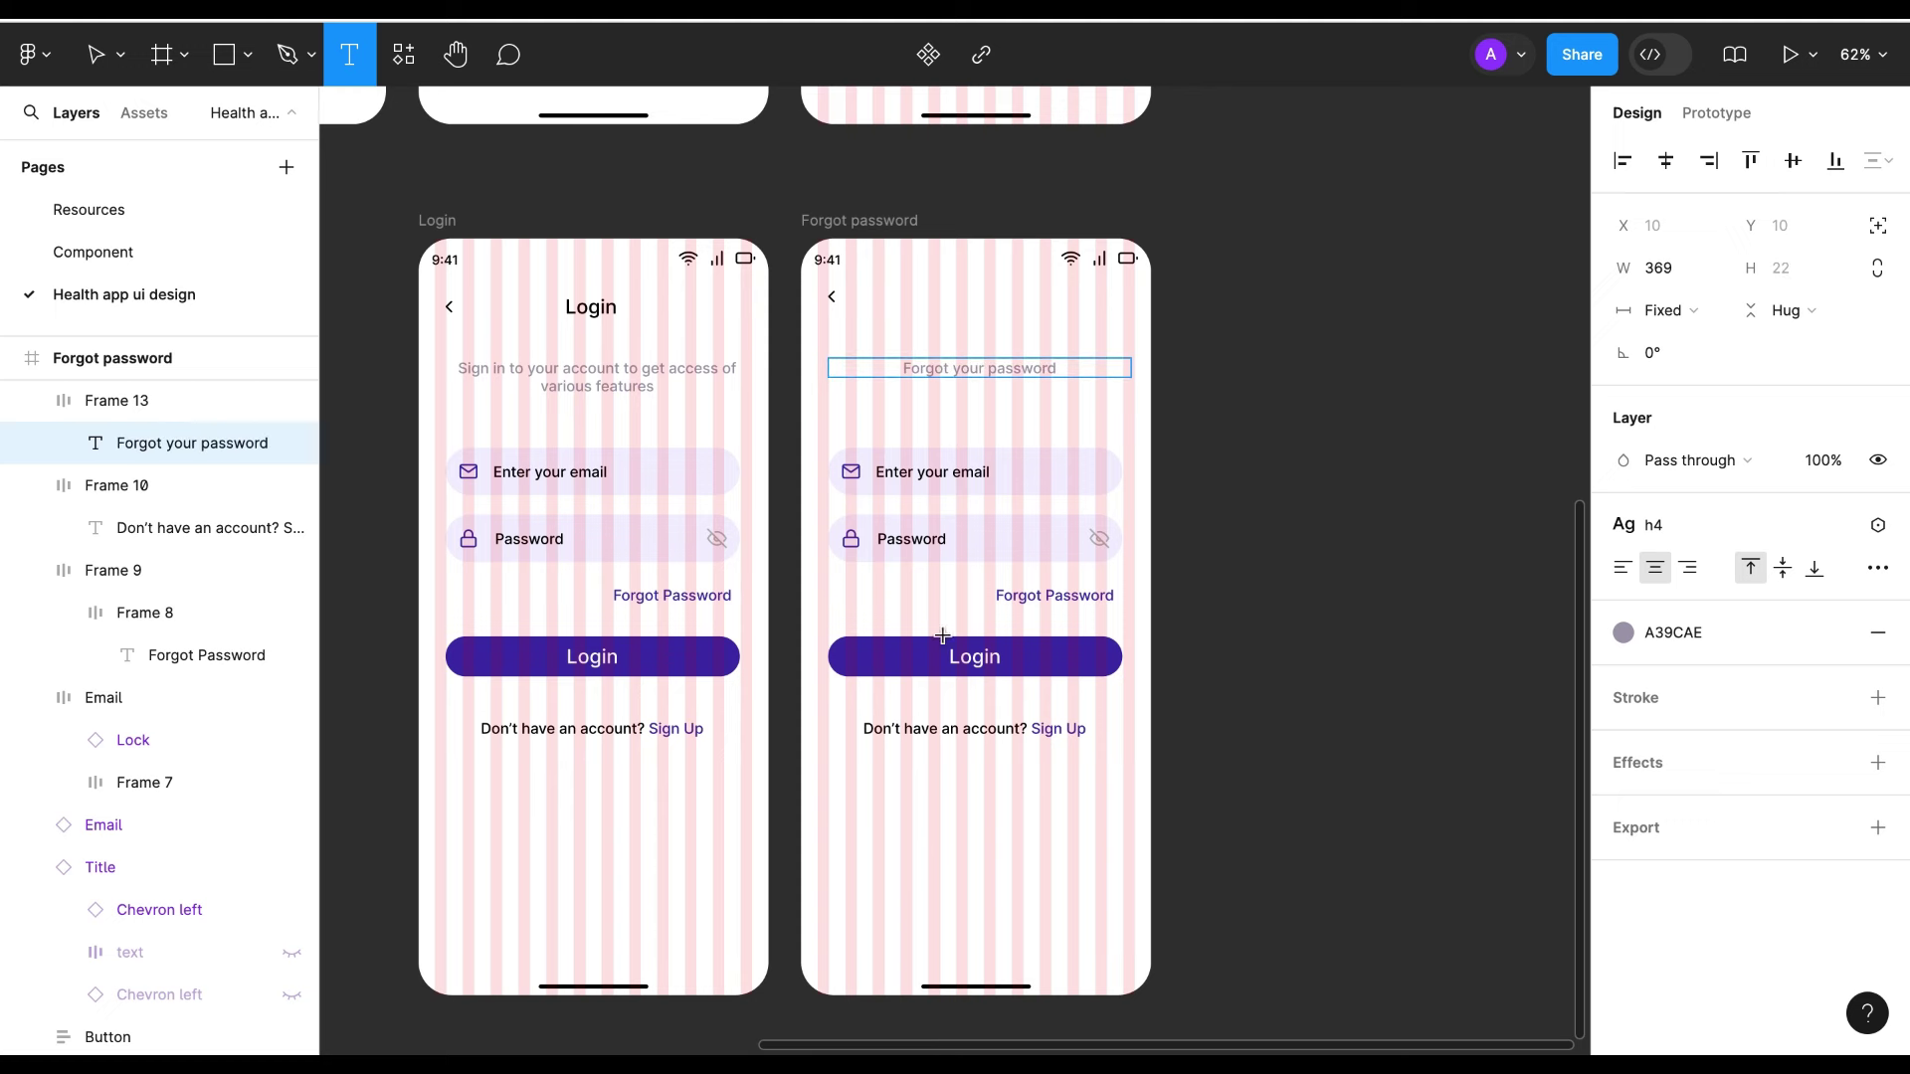
click(965, 849)
click(957, 370)
key(Escape)
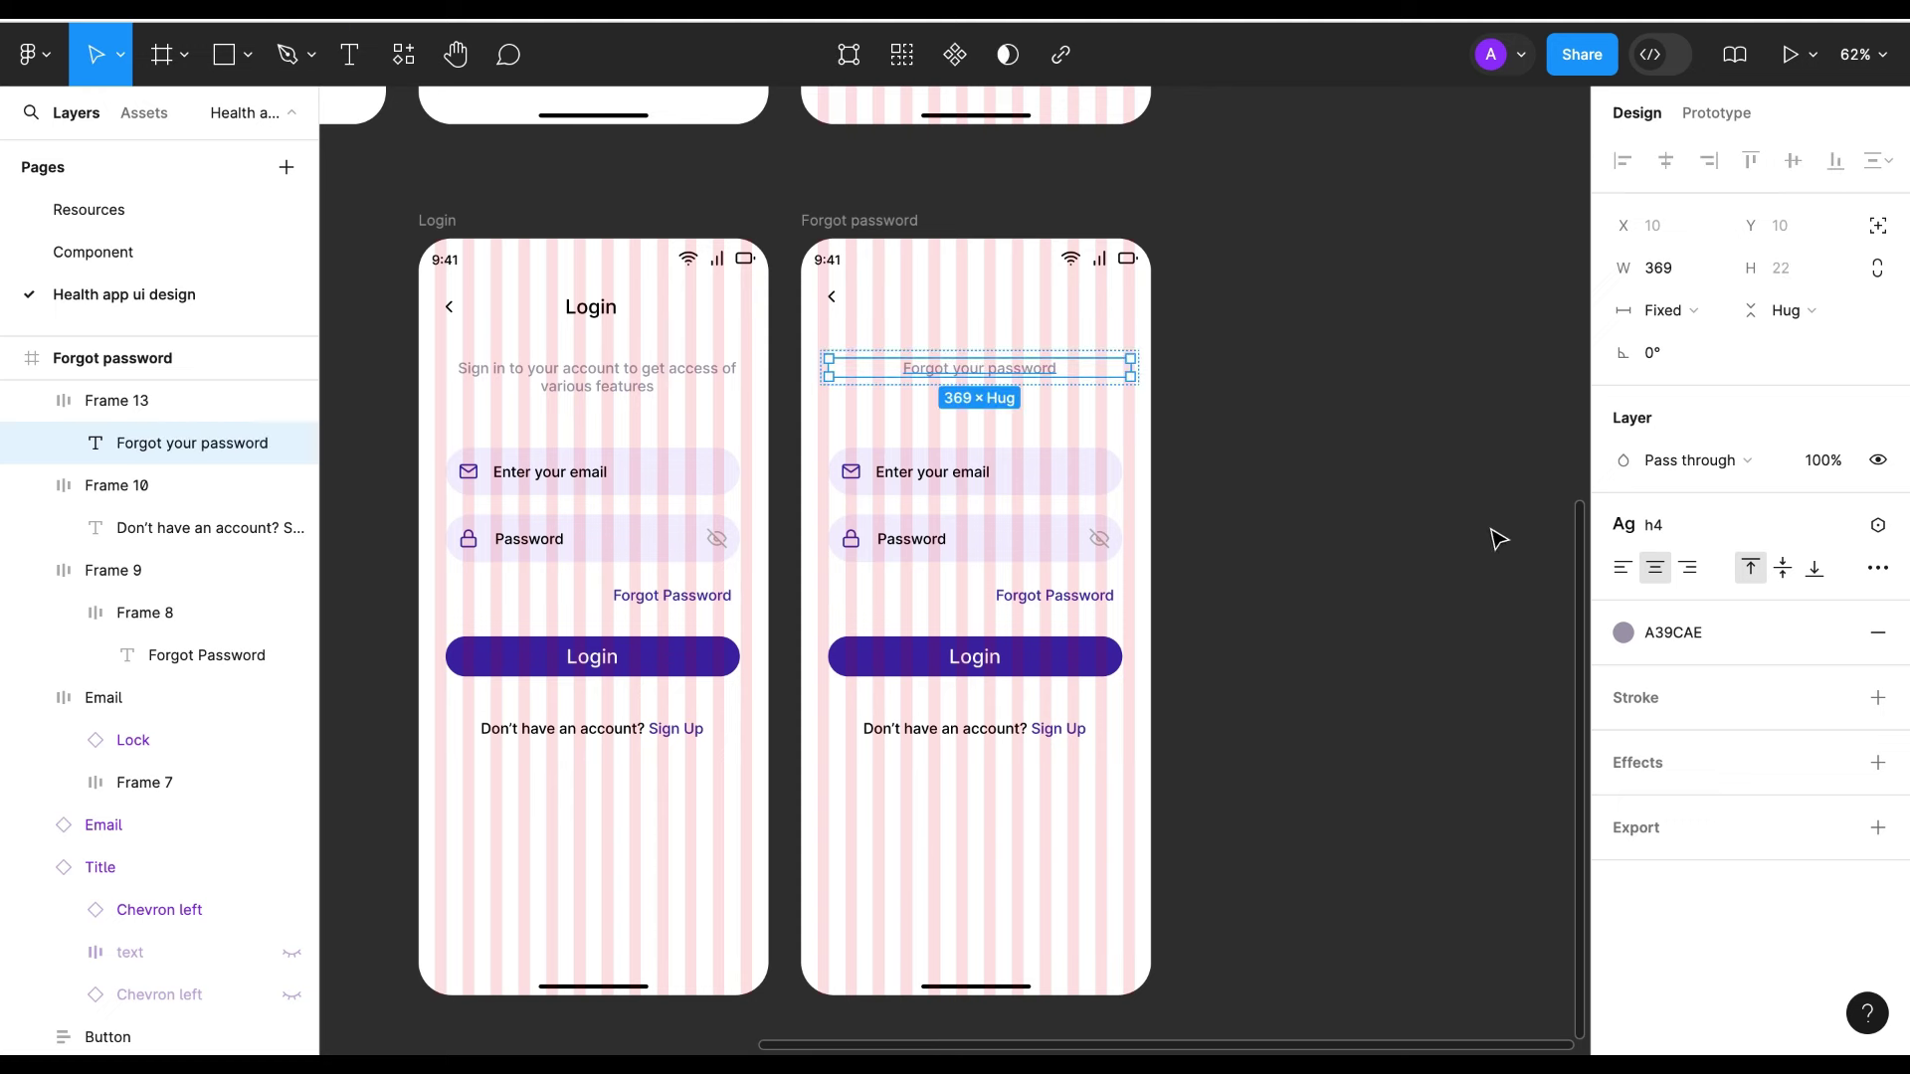
click(1632, 532)
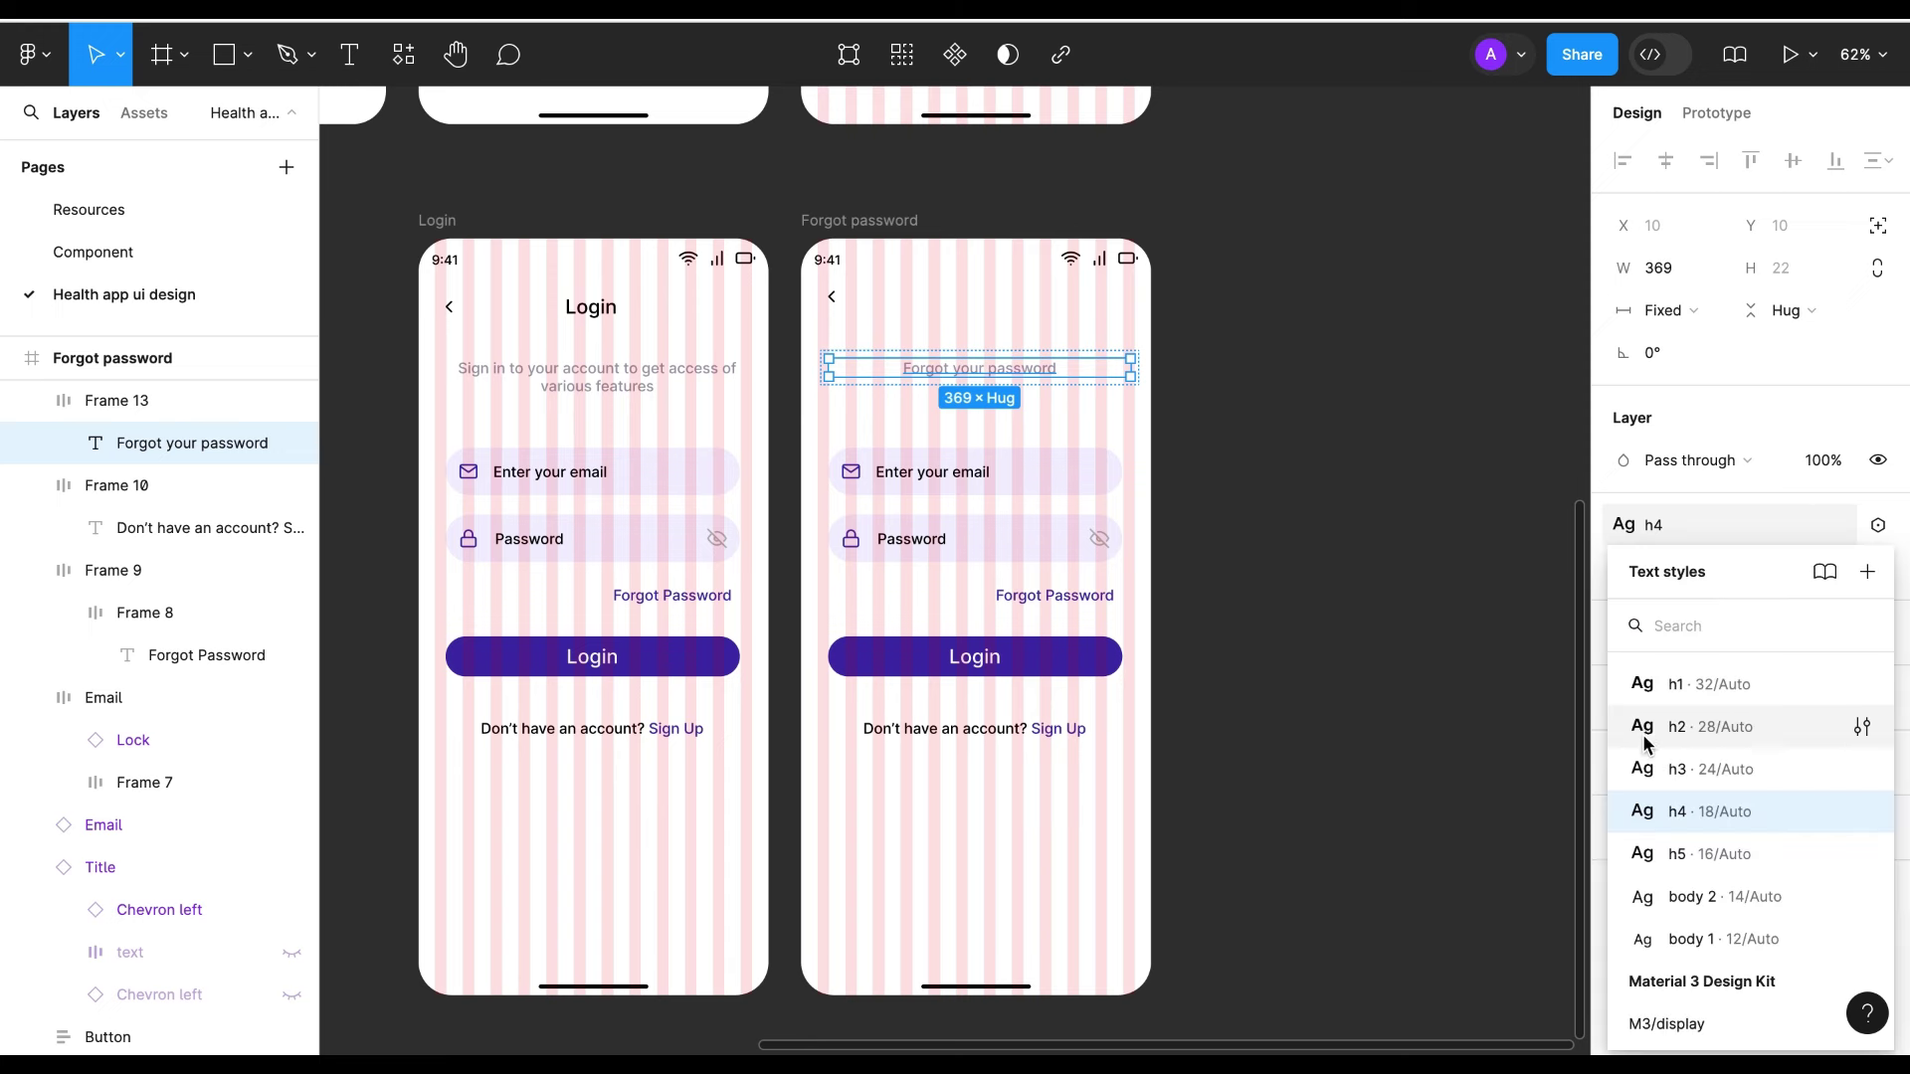
click(1643, 770)
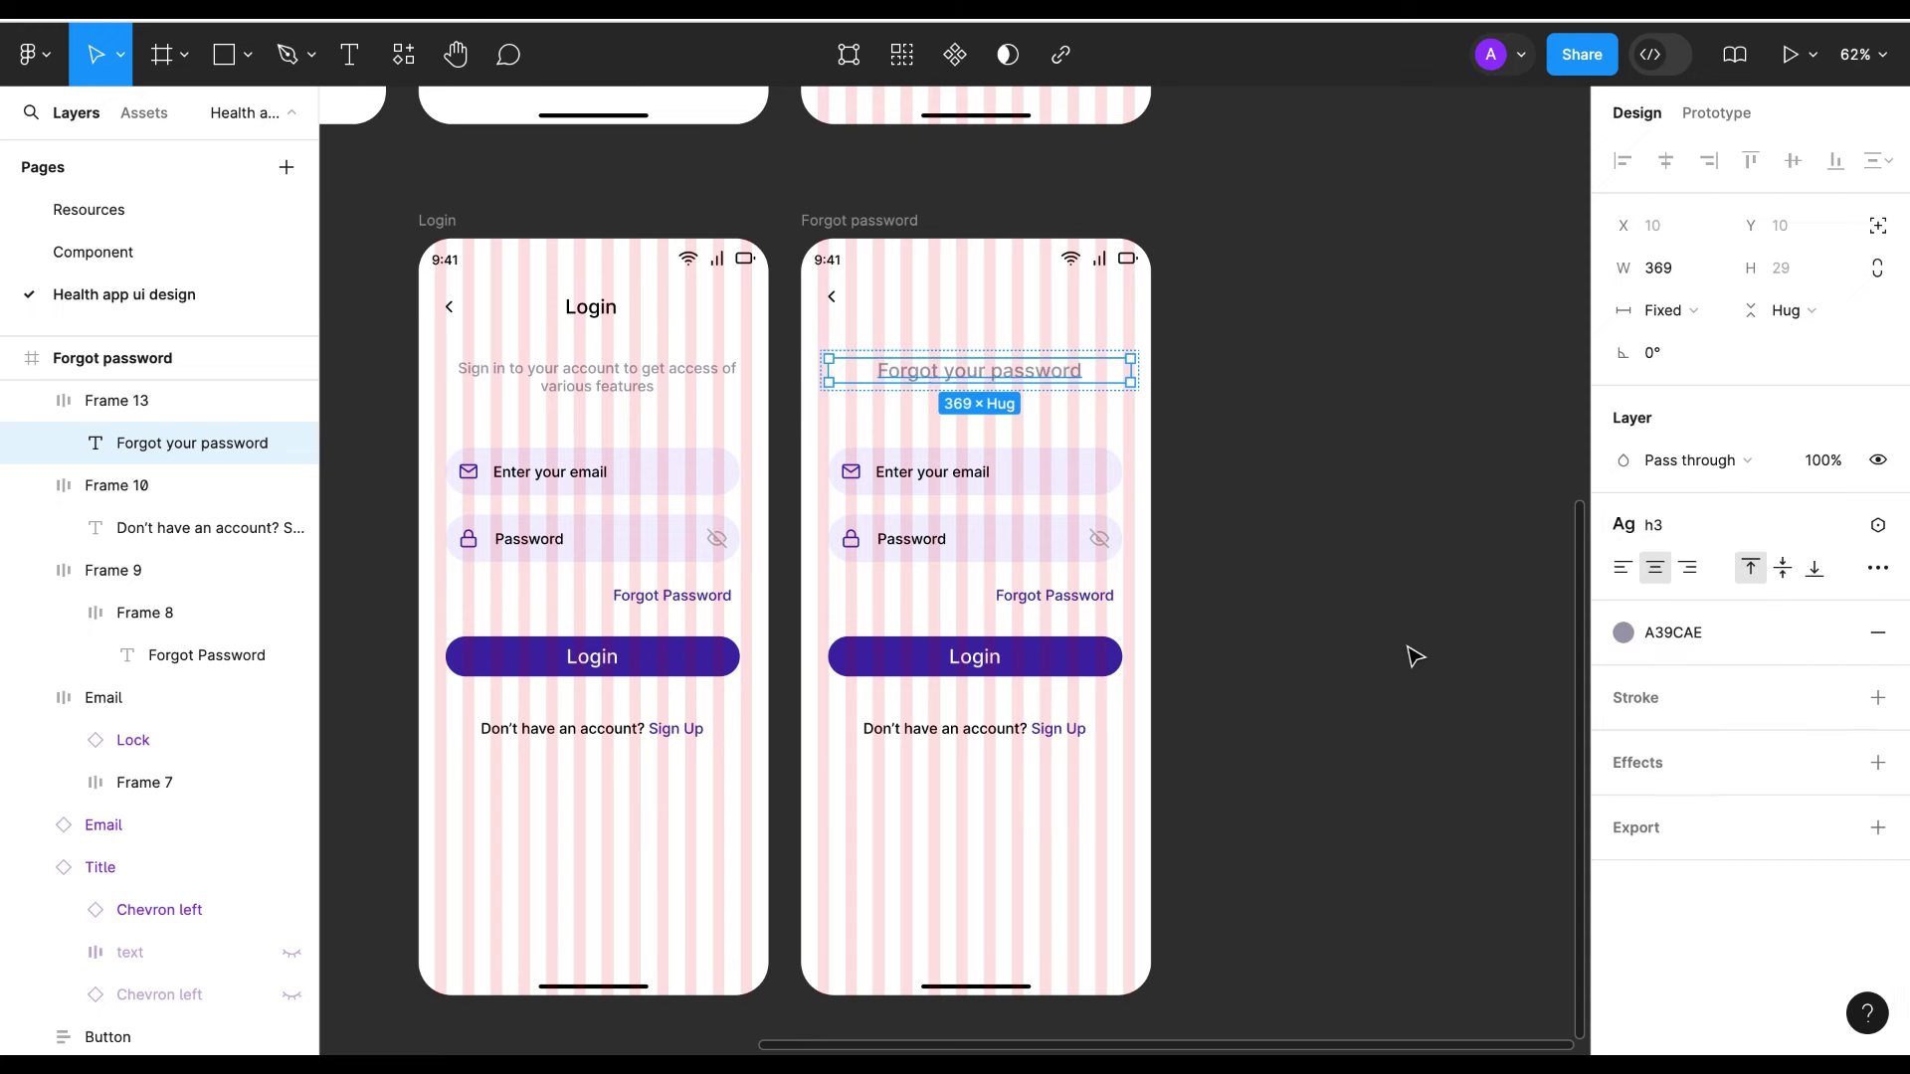
Left-align the heading, make it black, and move the email field up beneath it.
click(977, 376)
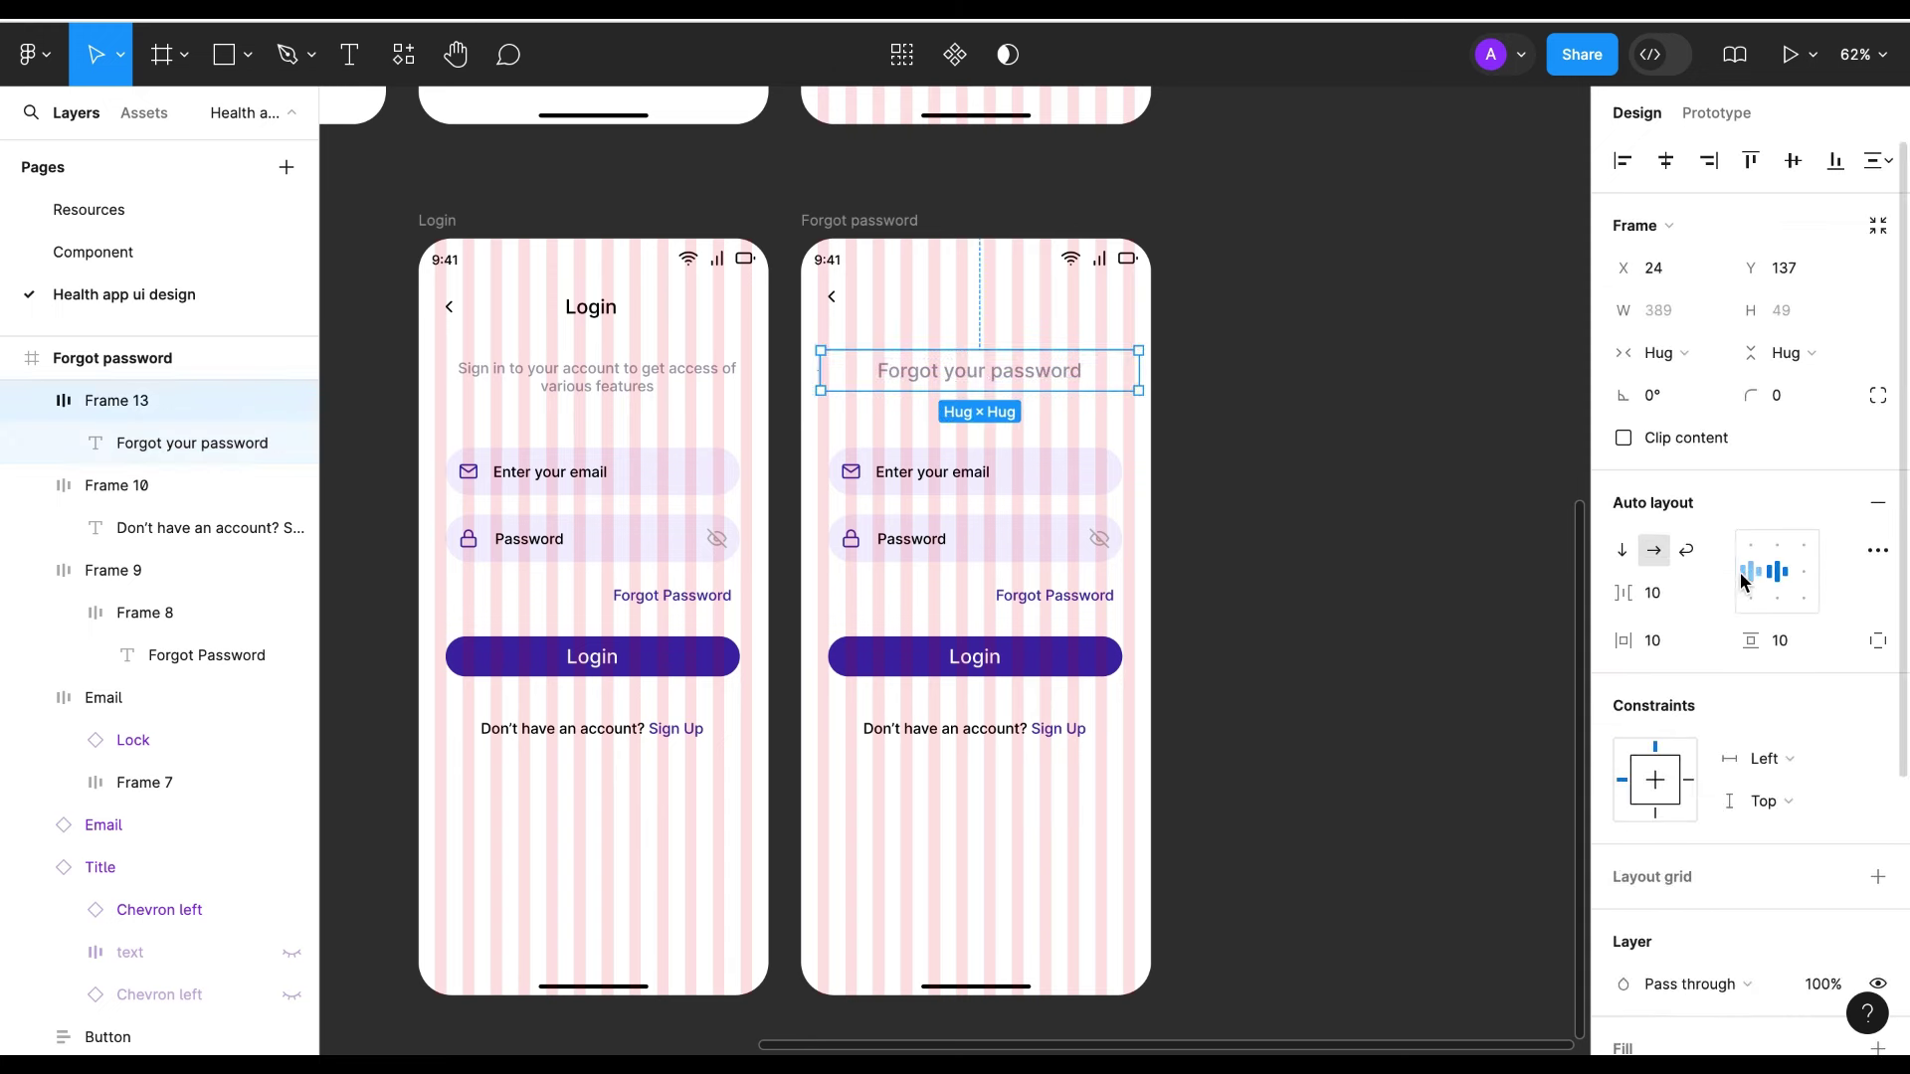
click(929, 375)
click(1621, 569)
click(1087, 426)
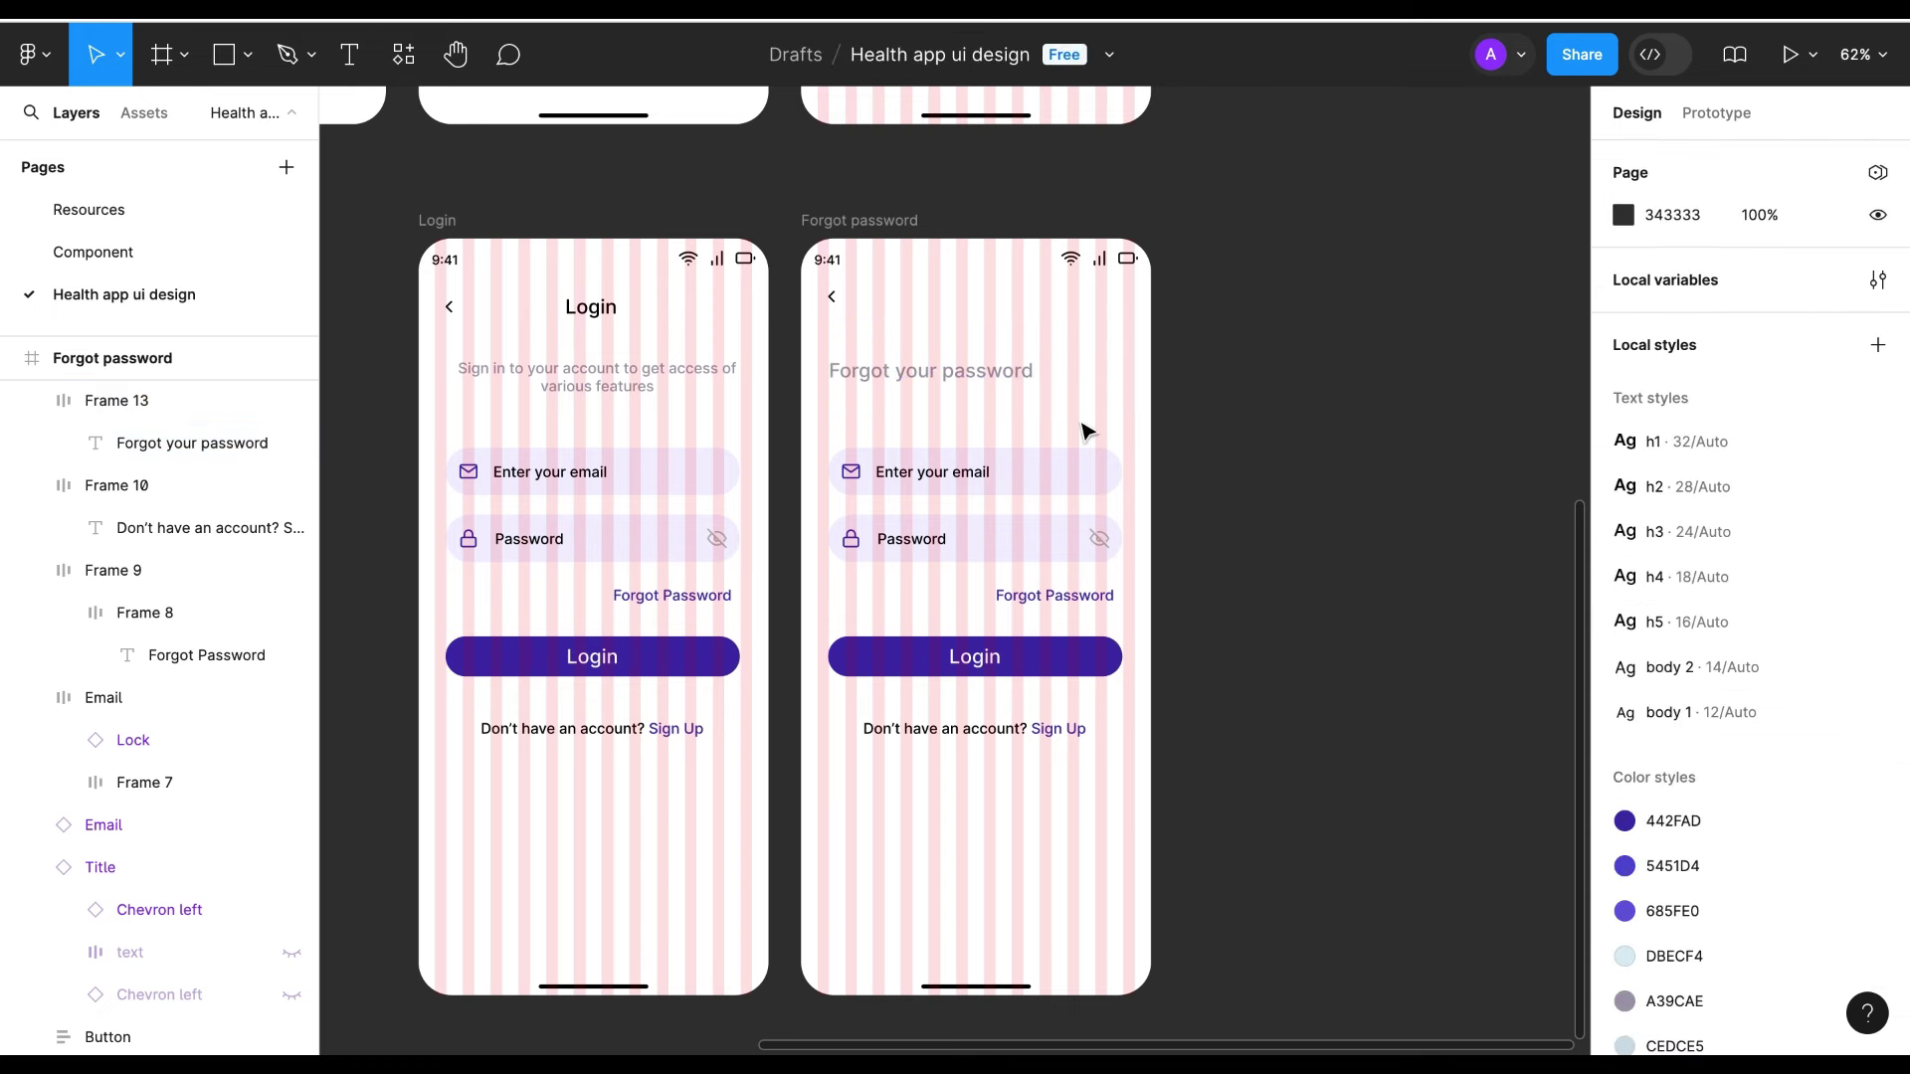
click(975, 373)
click(1623, 826)
click(1343, 990)
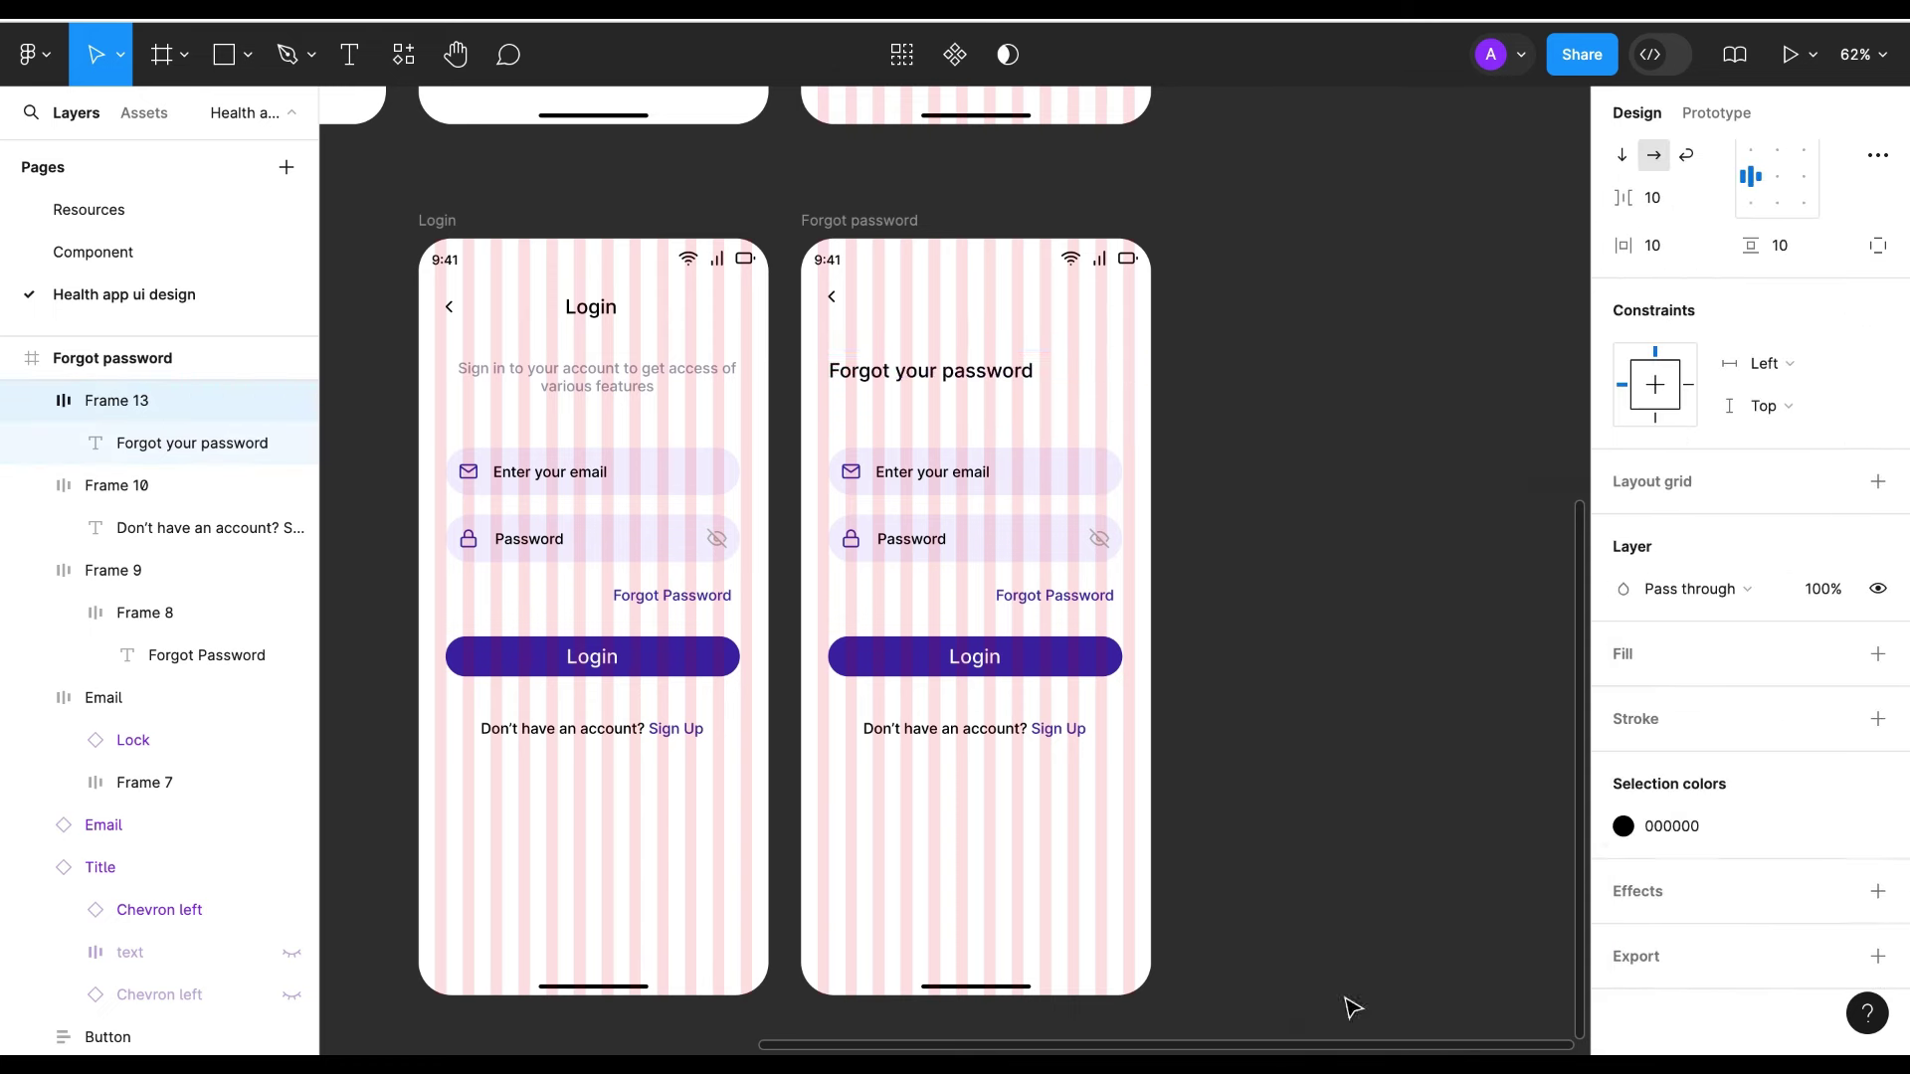
drag(1039, 488, 1041, 457)
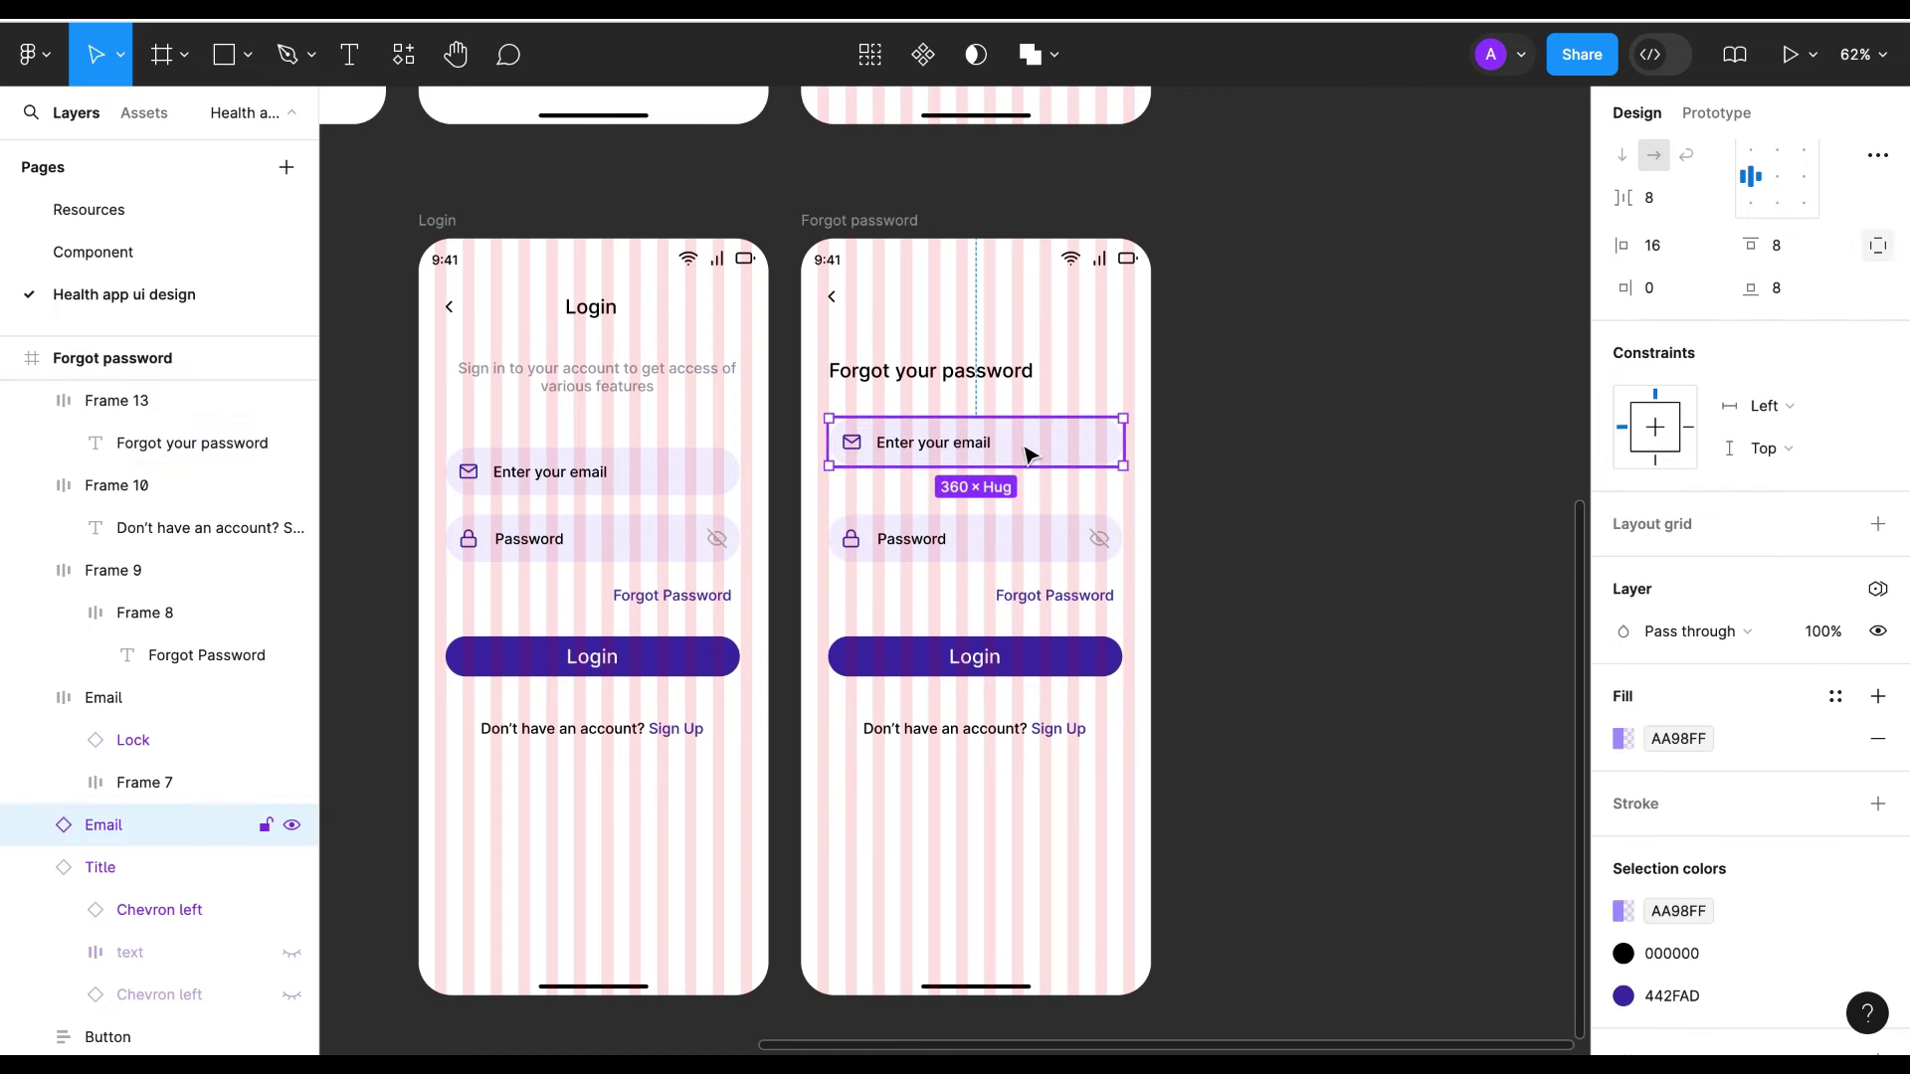
Detach the email field instance and delete its mail icon.
right_click(1026, 452)
click(1112, 671)
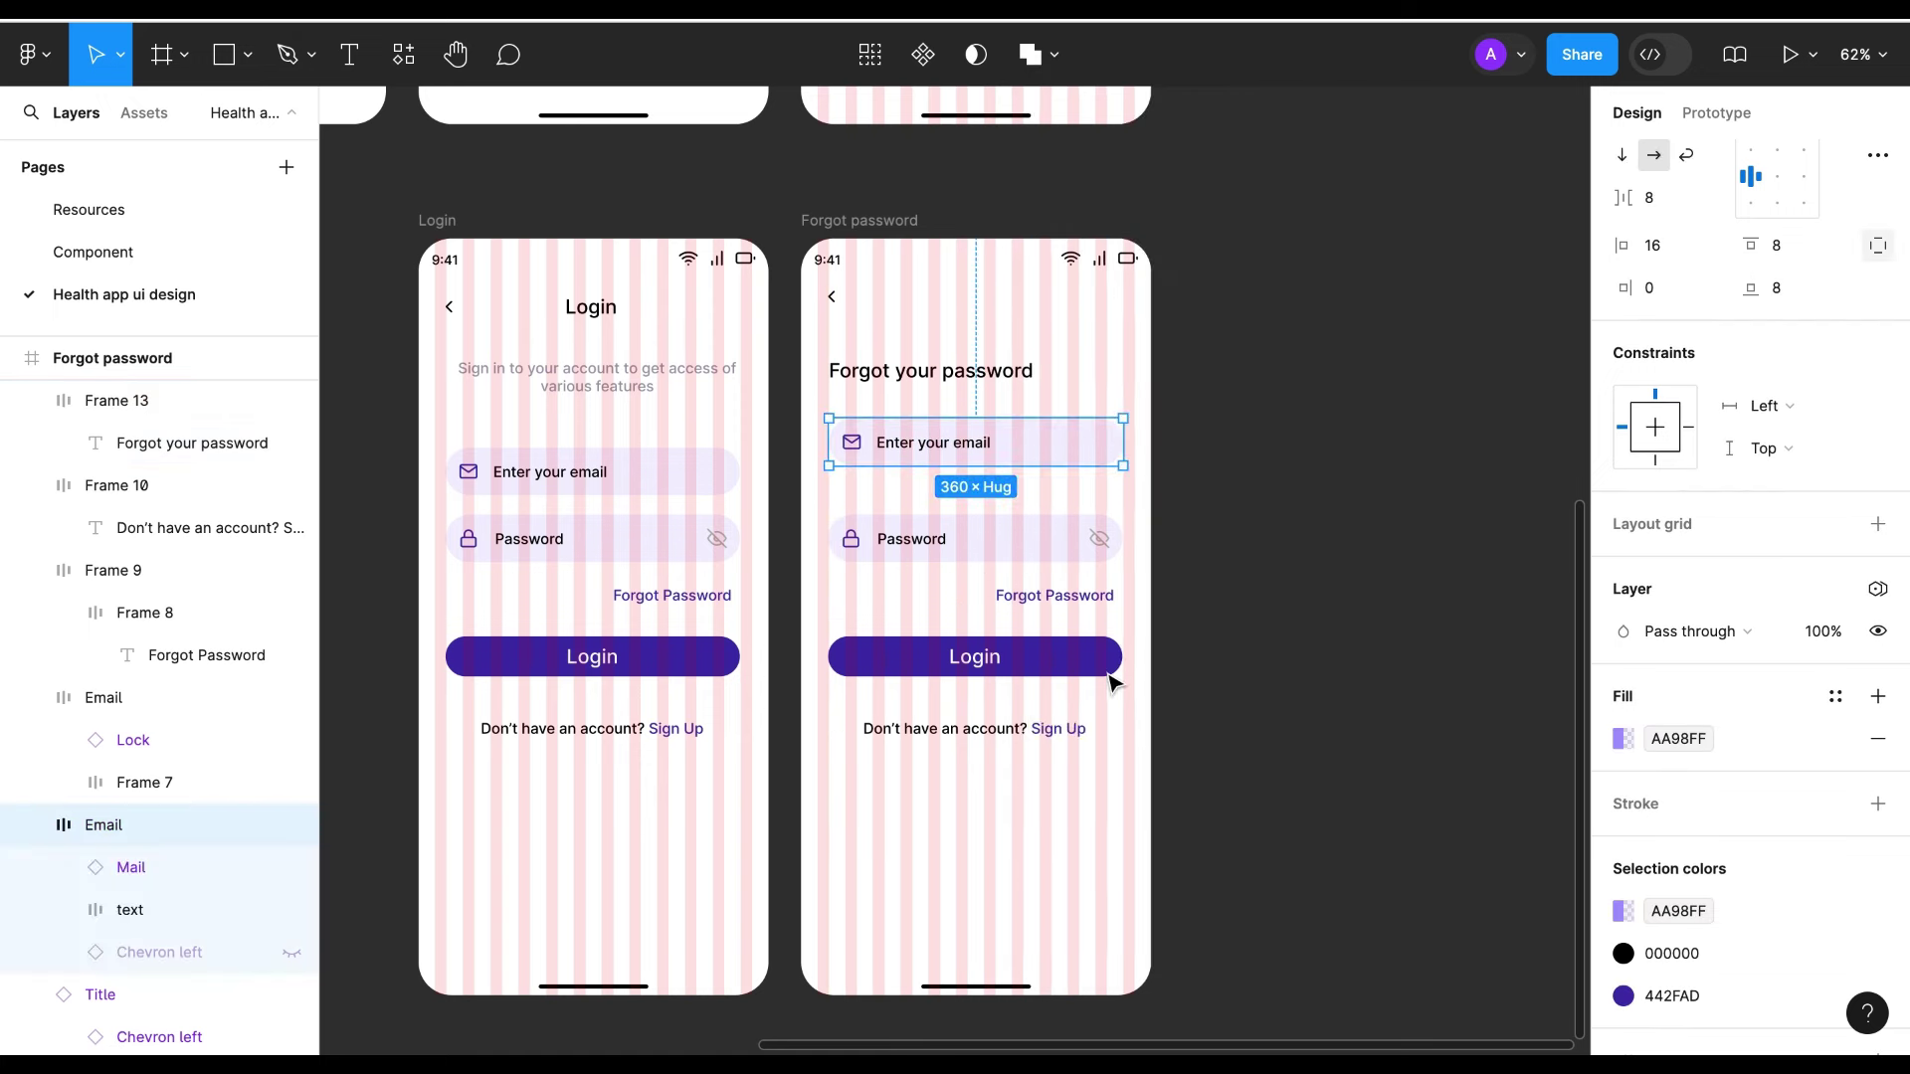
click(857, 452)
key(Delete)
Duplicate the email label group inside the field.
click(882, 453)
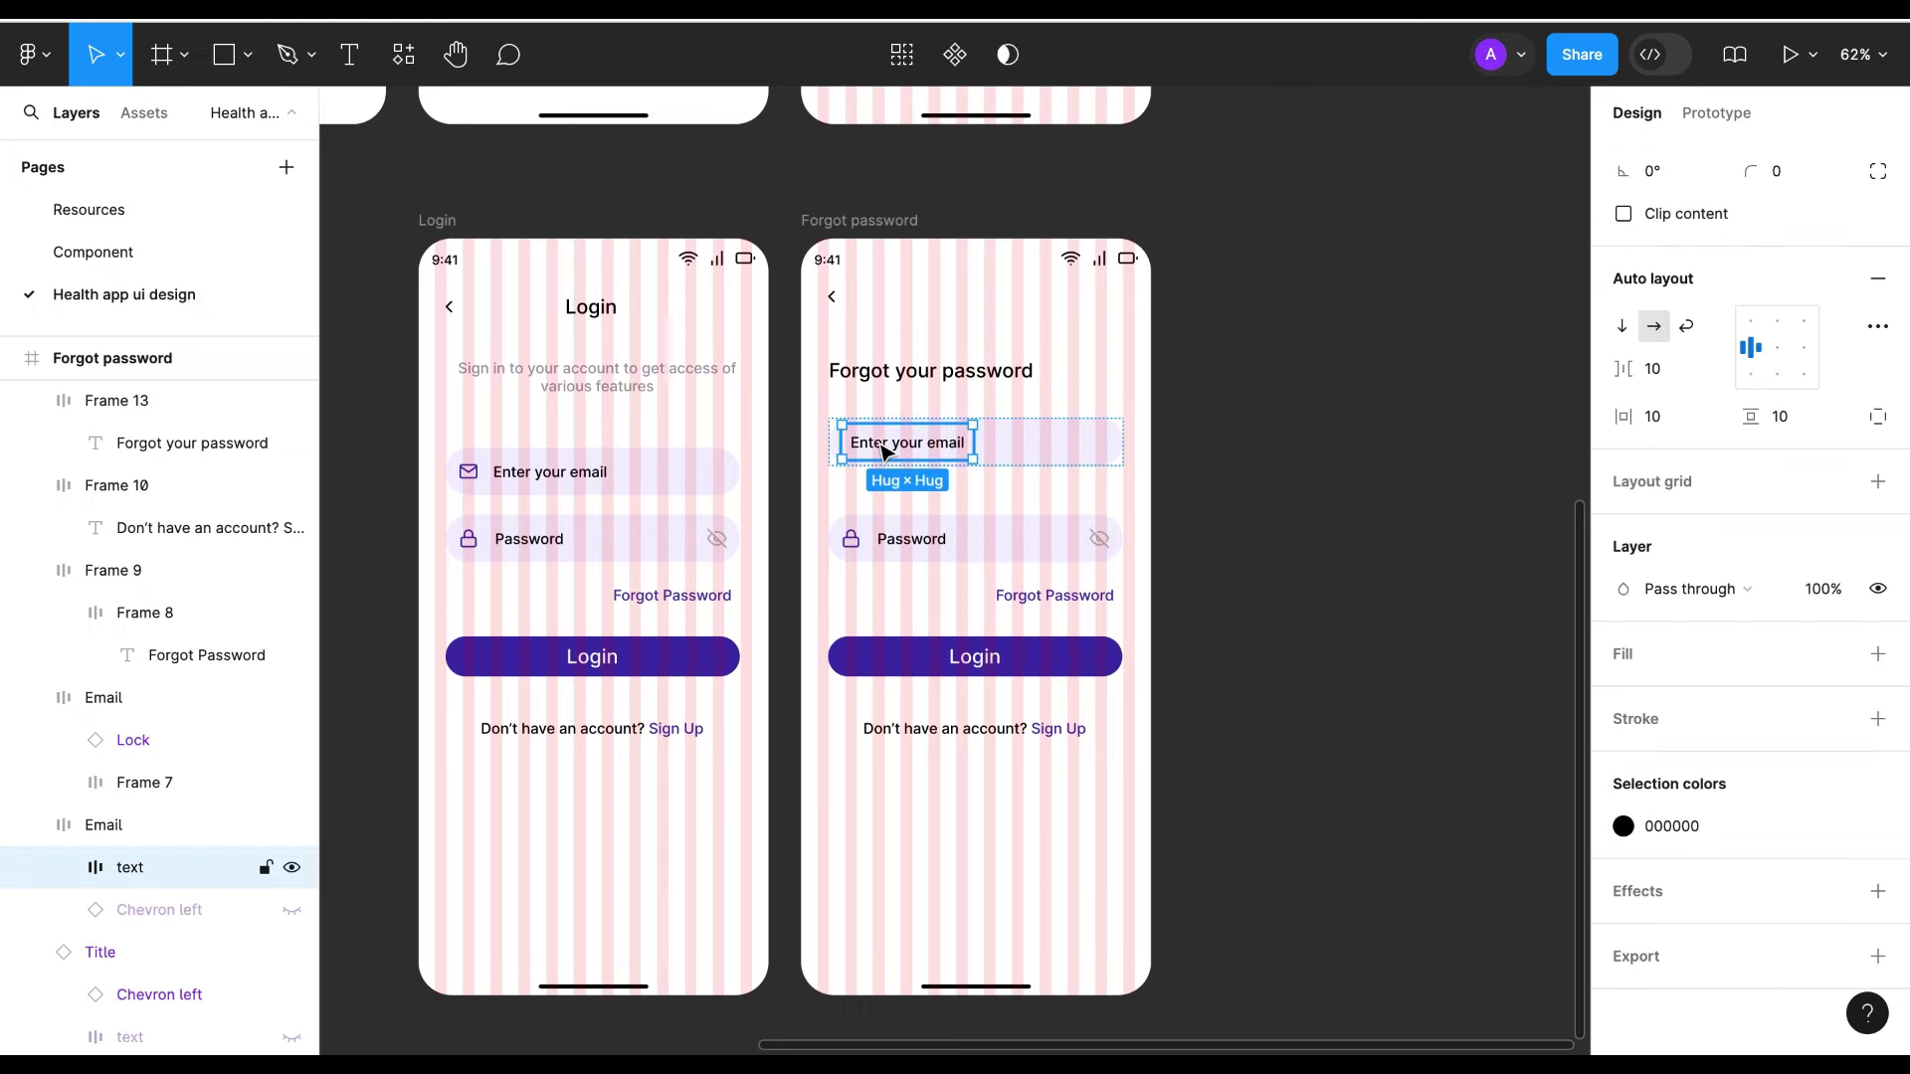
scroll(881, 452, up, 2)
click(104, 744)
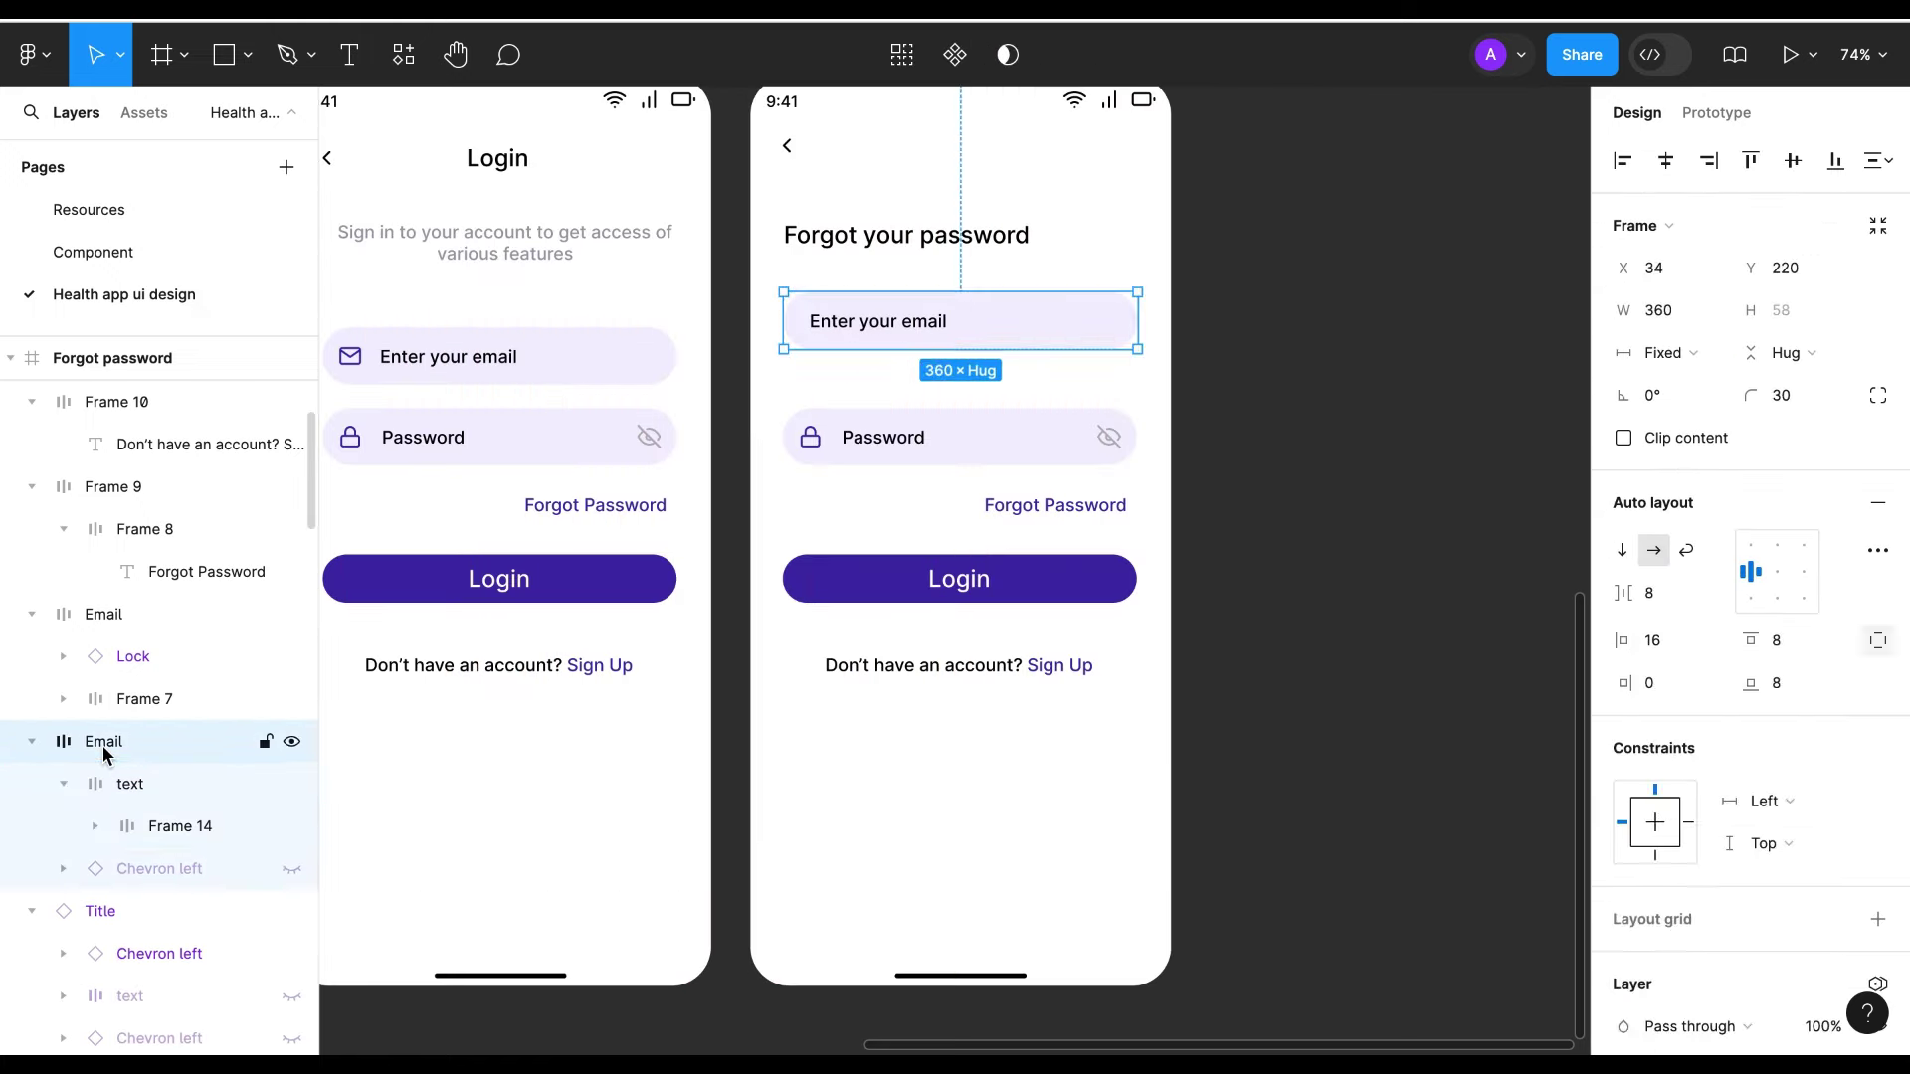
click(122, 784)
key(ctrl+d)
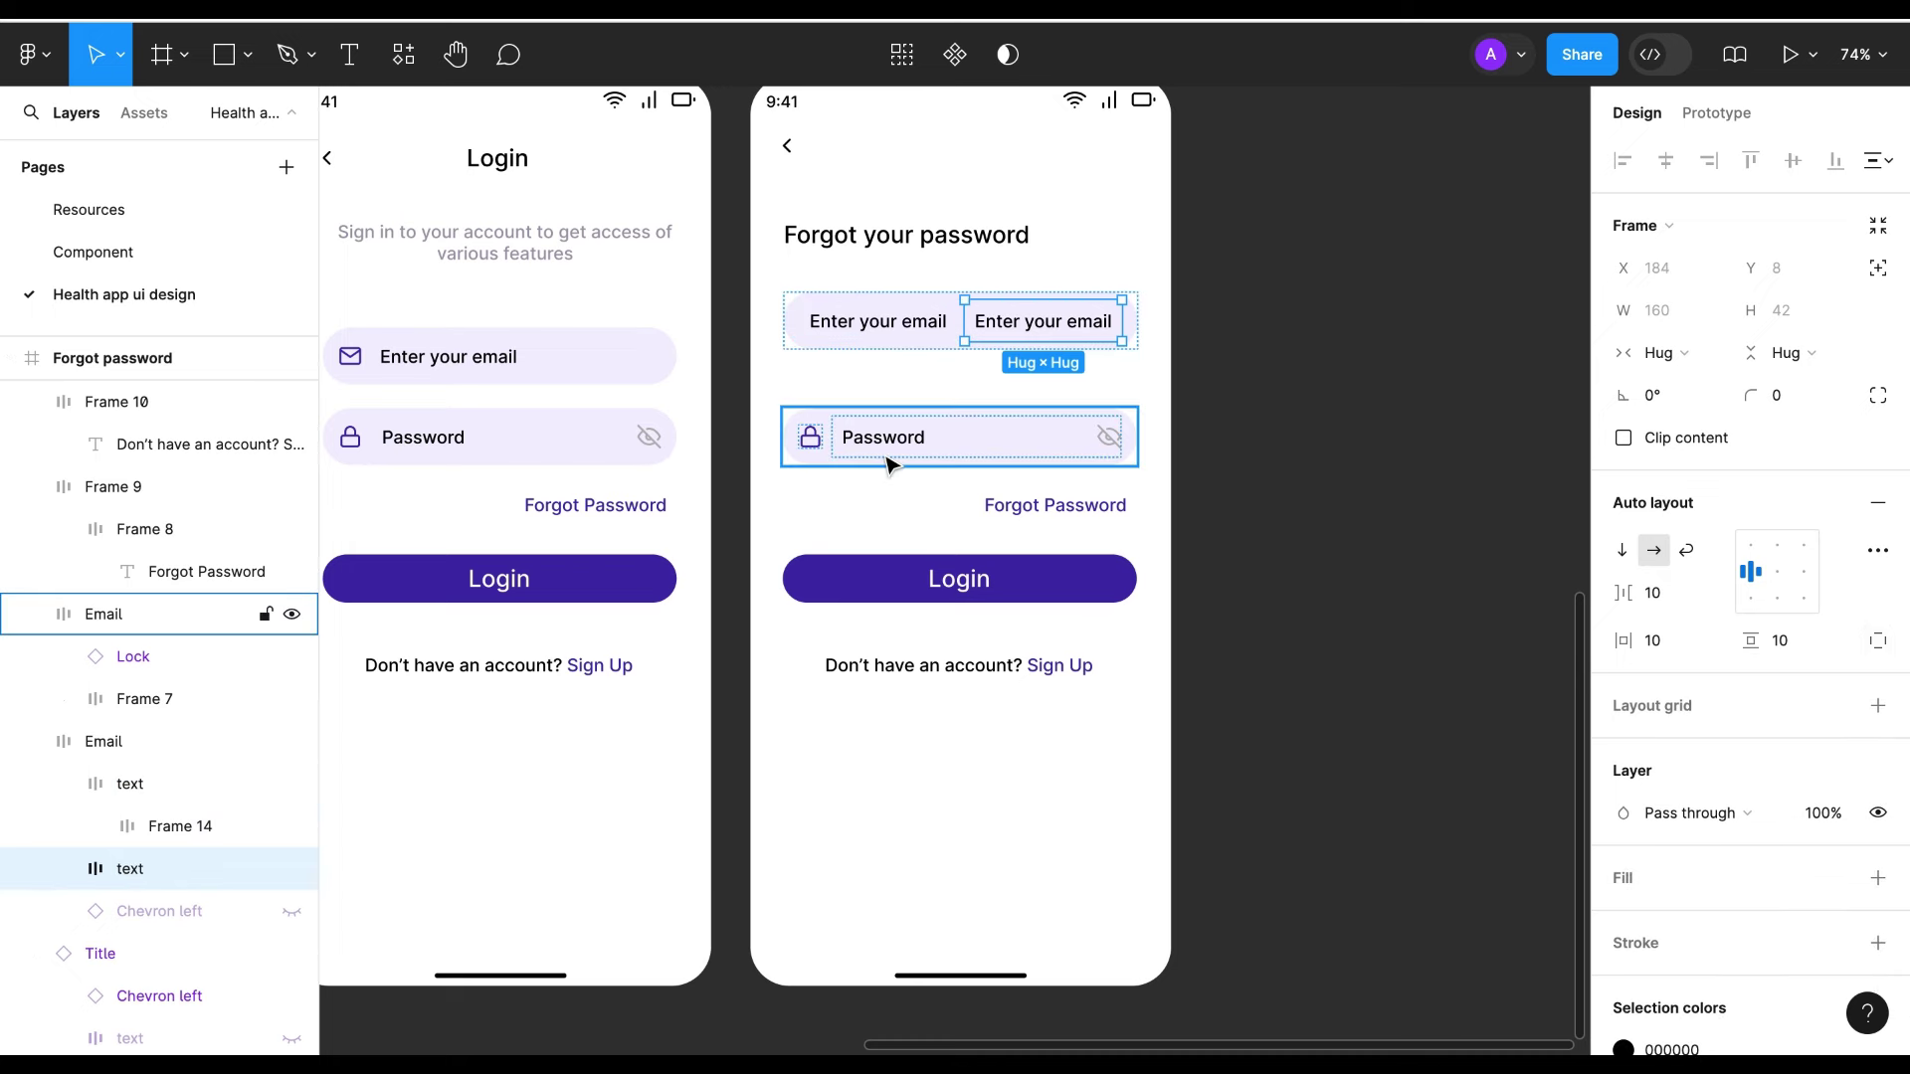
Change the duplicated label's text to "Phone".
double_click(1041, 324)
key(t)
scroll(1074, 420, up, 3)
click(1074, 420)
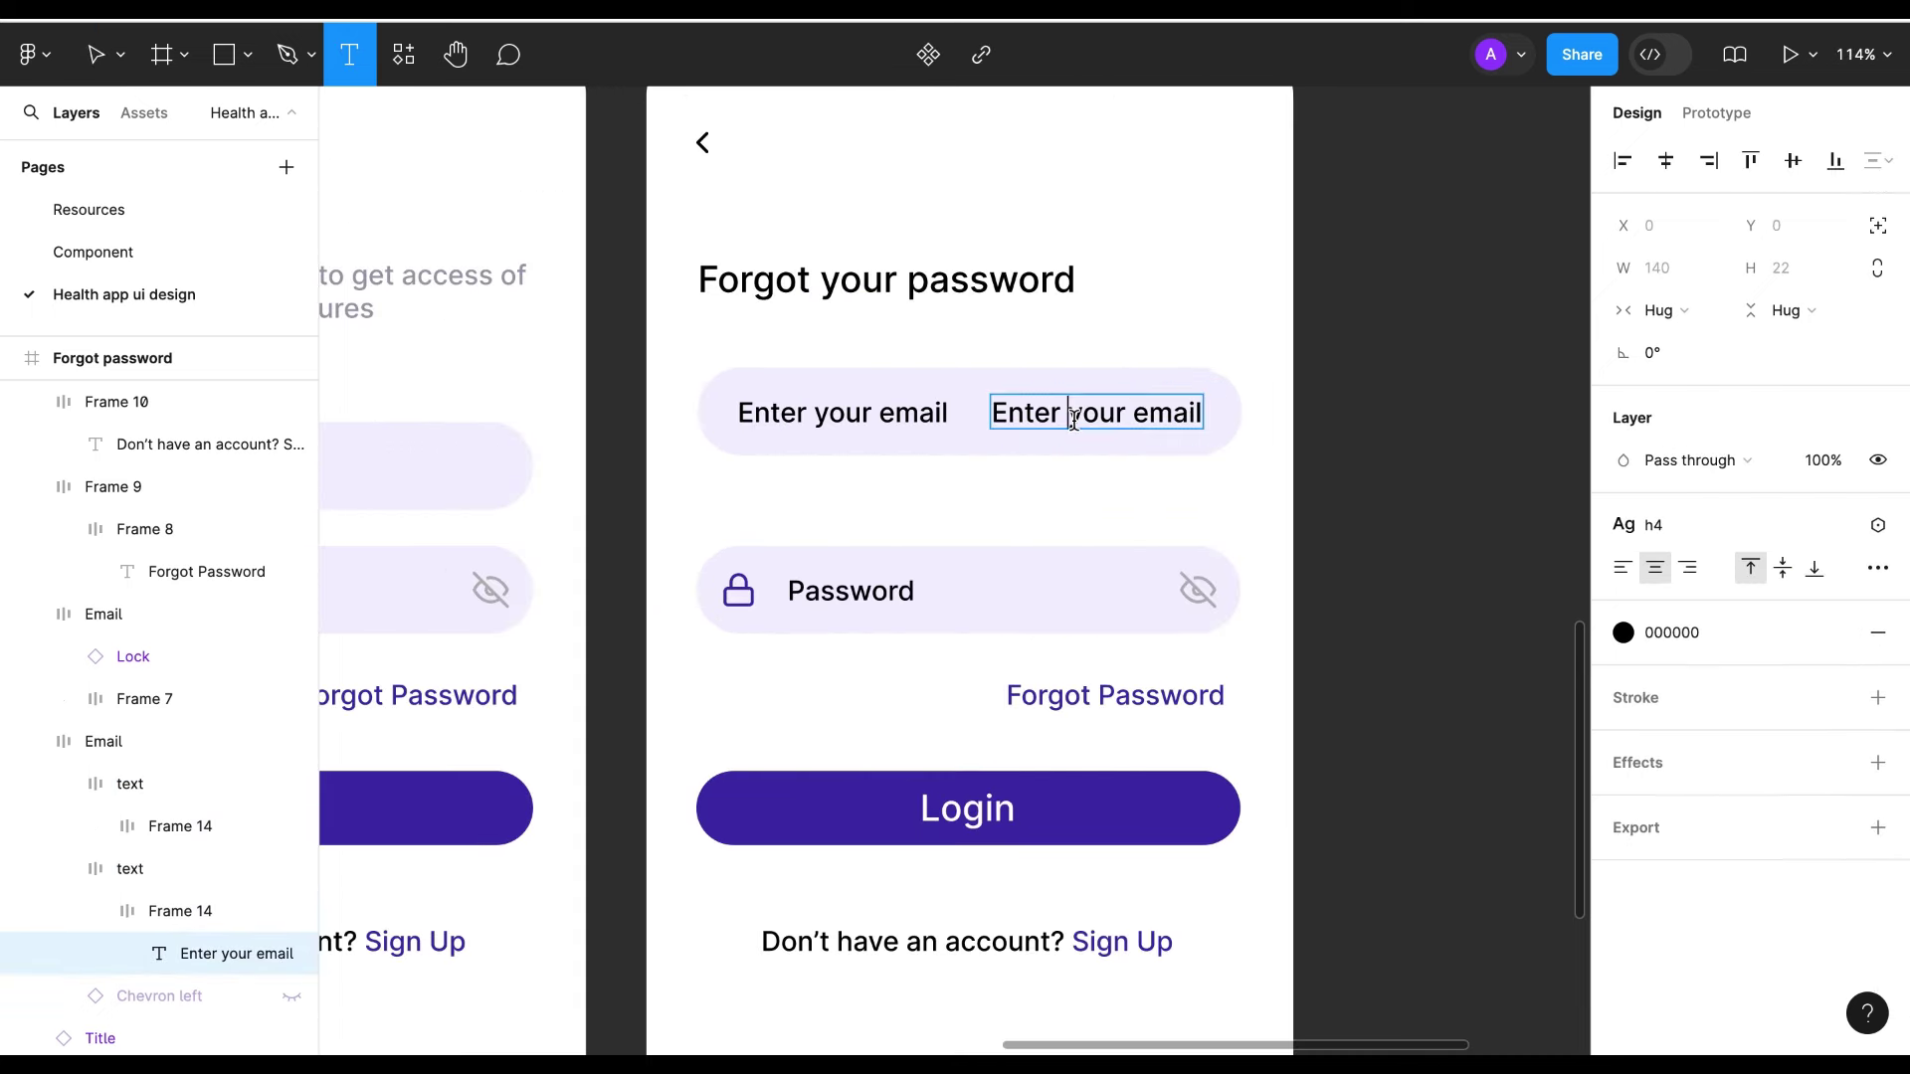
key(ctrl+a)
text(Ph)
key(Escape)
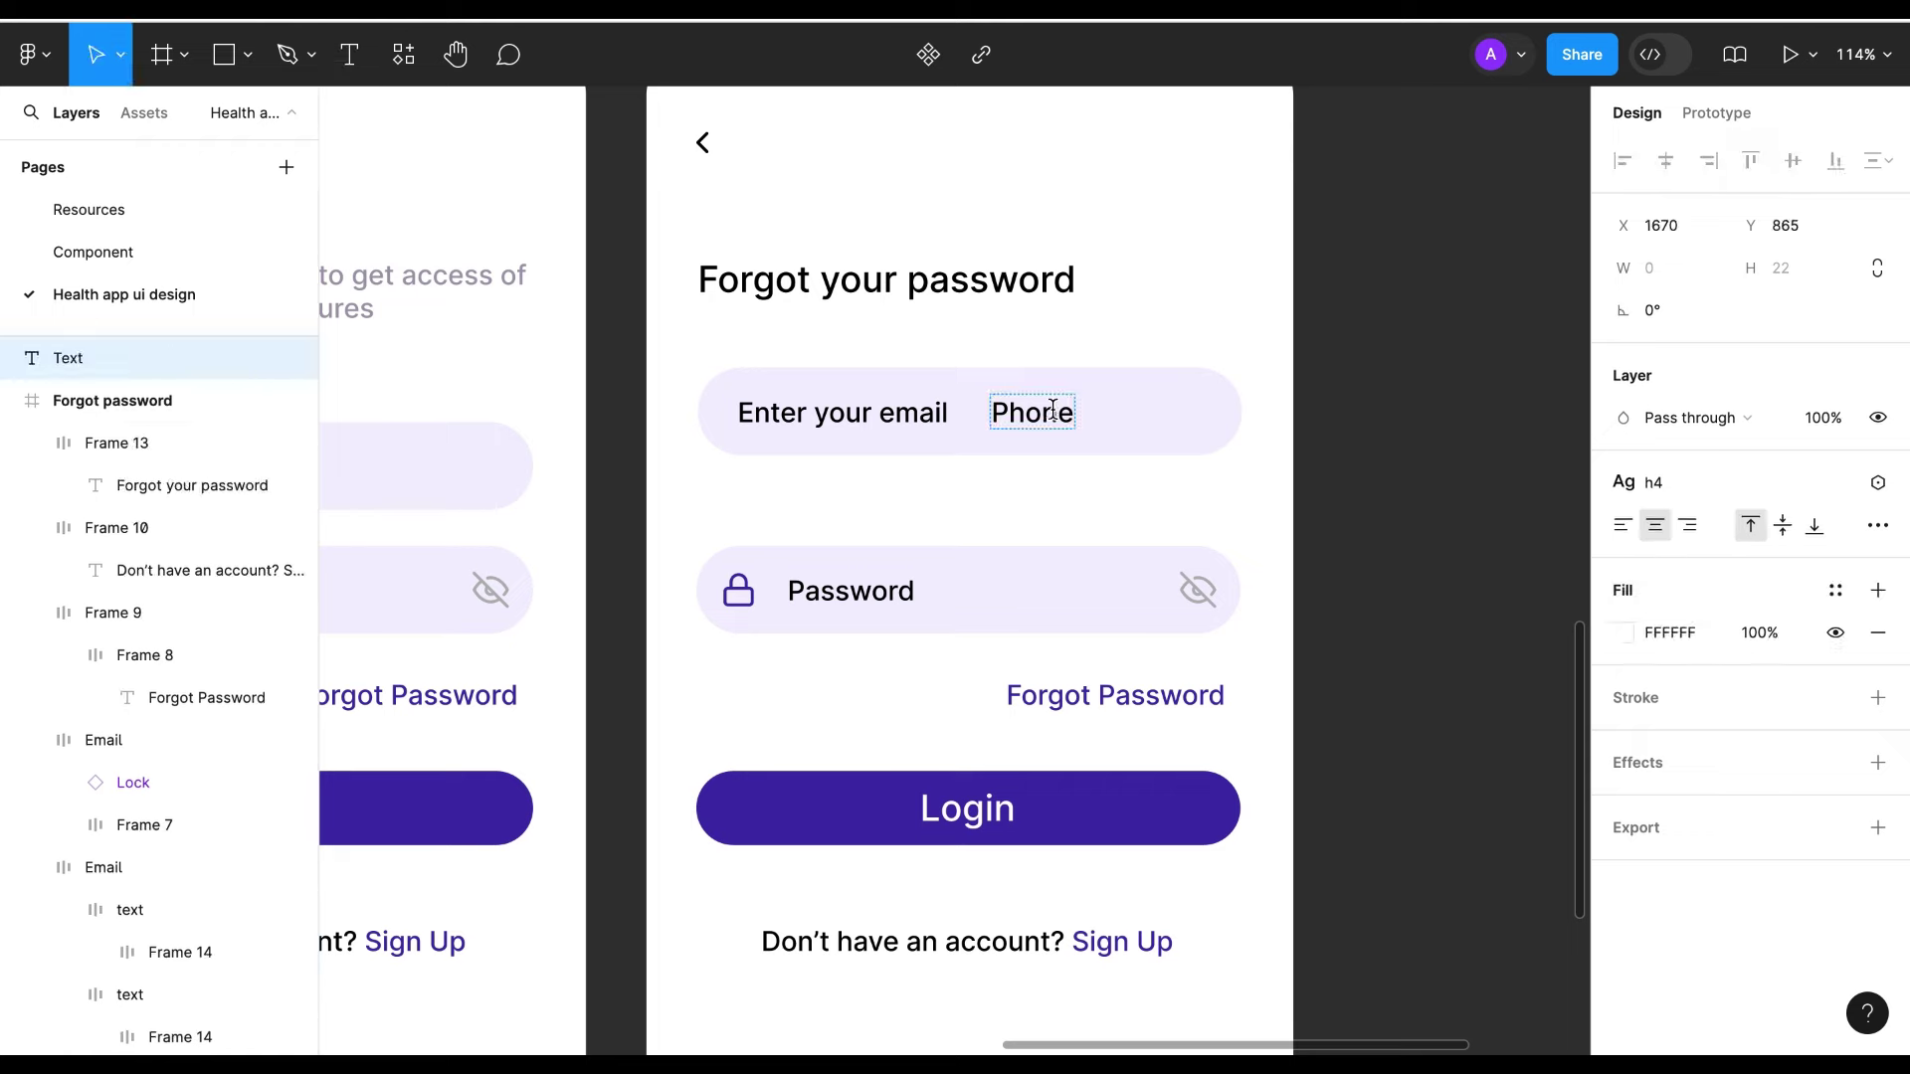
Give the Phone option a white fill, a centred label and a 124 width.
click(181, 633)
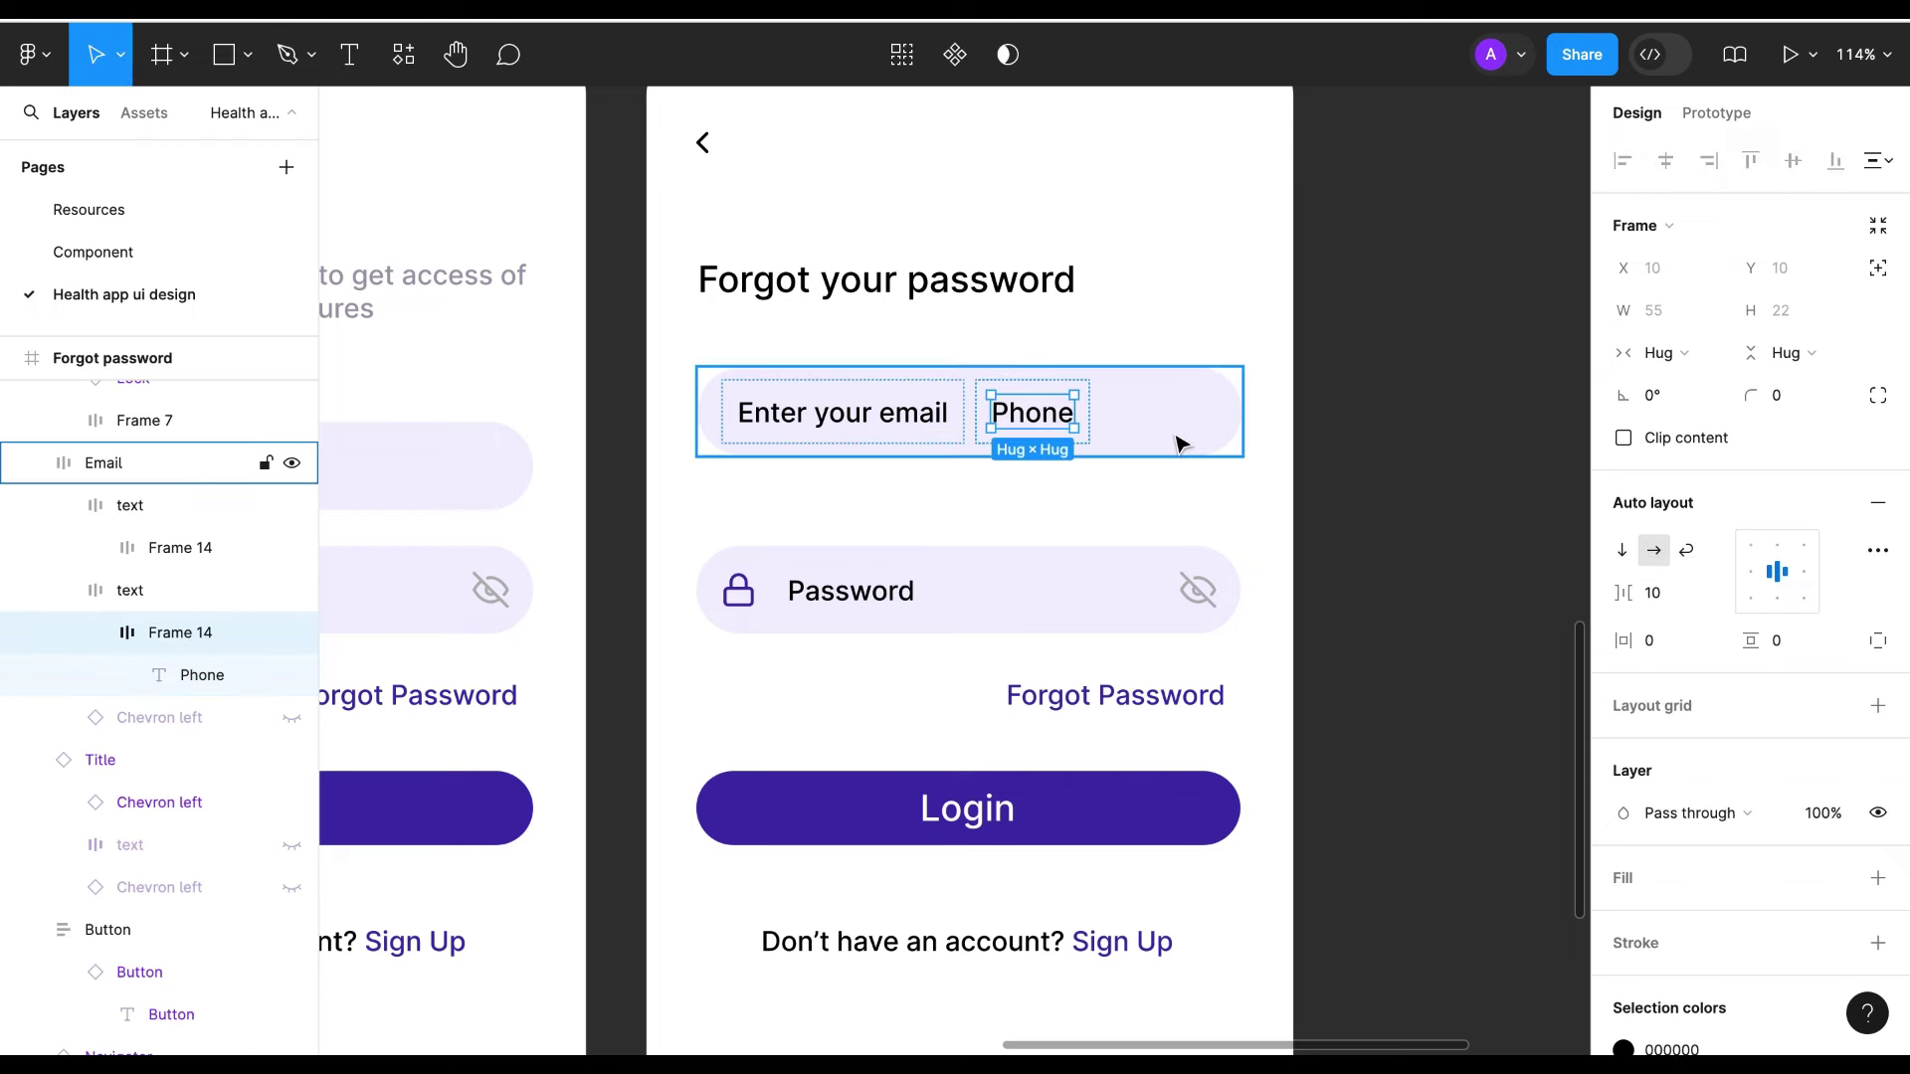
click(140, 593)
scroll(1751, 597, down, 4)
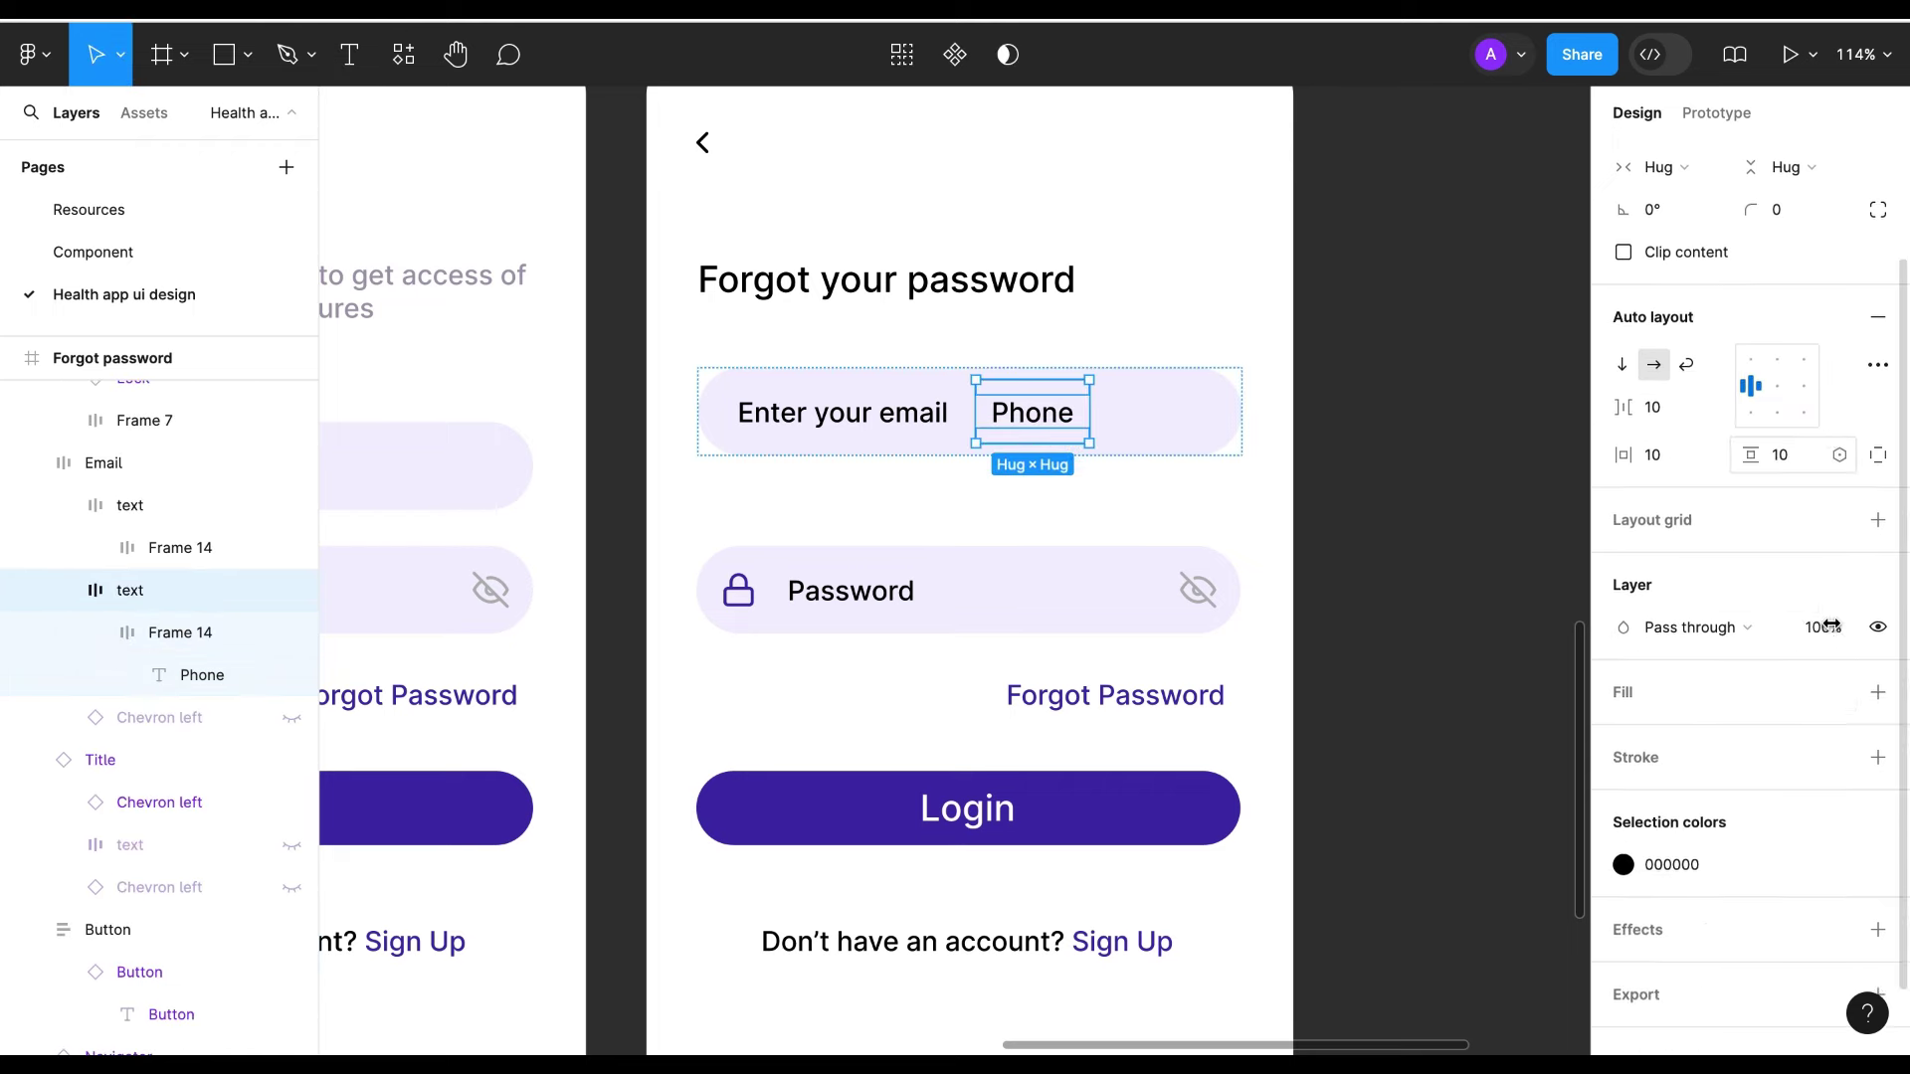
click(1878, 653)
scroll(1825, 429, up, 3)
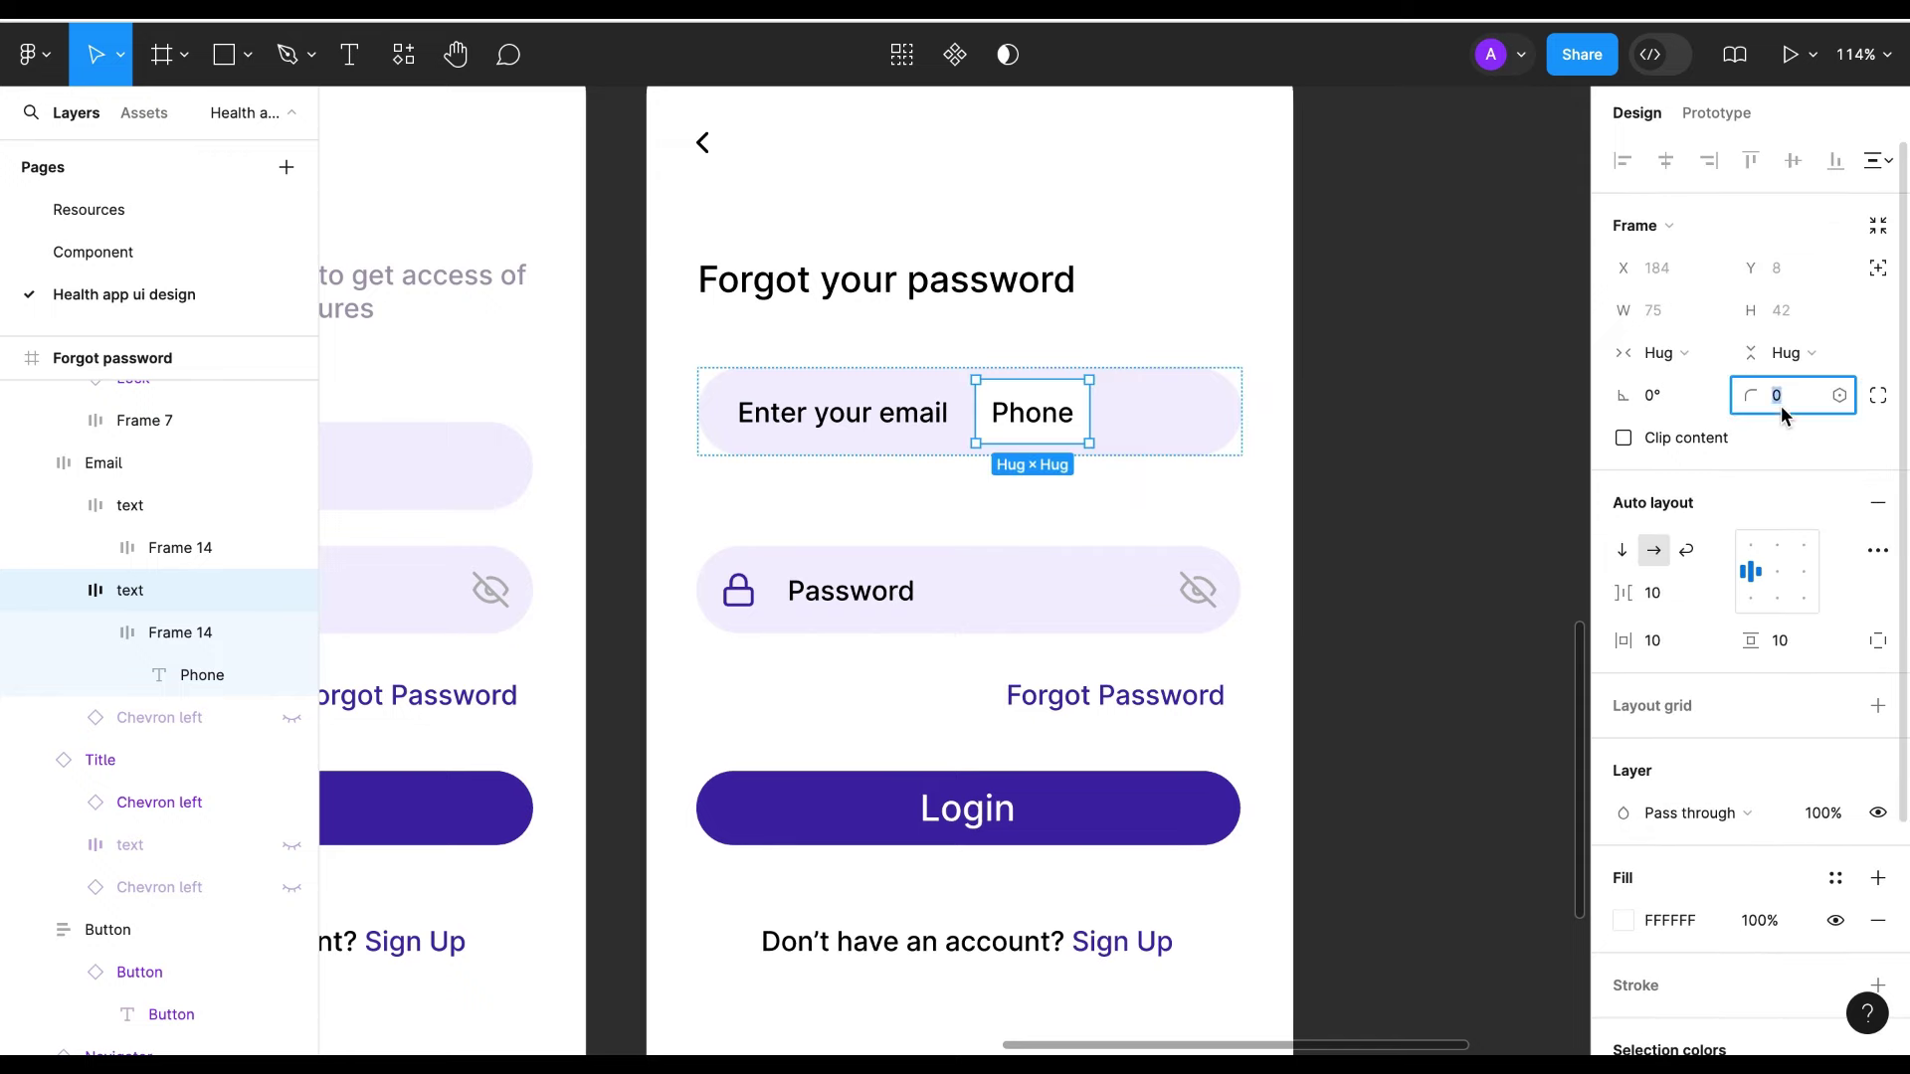
click(1783, 579)
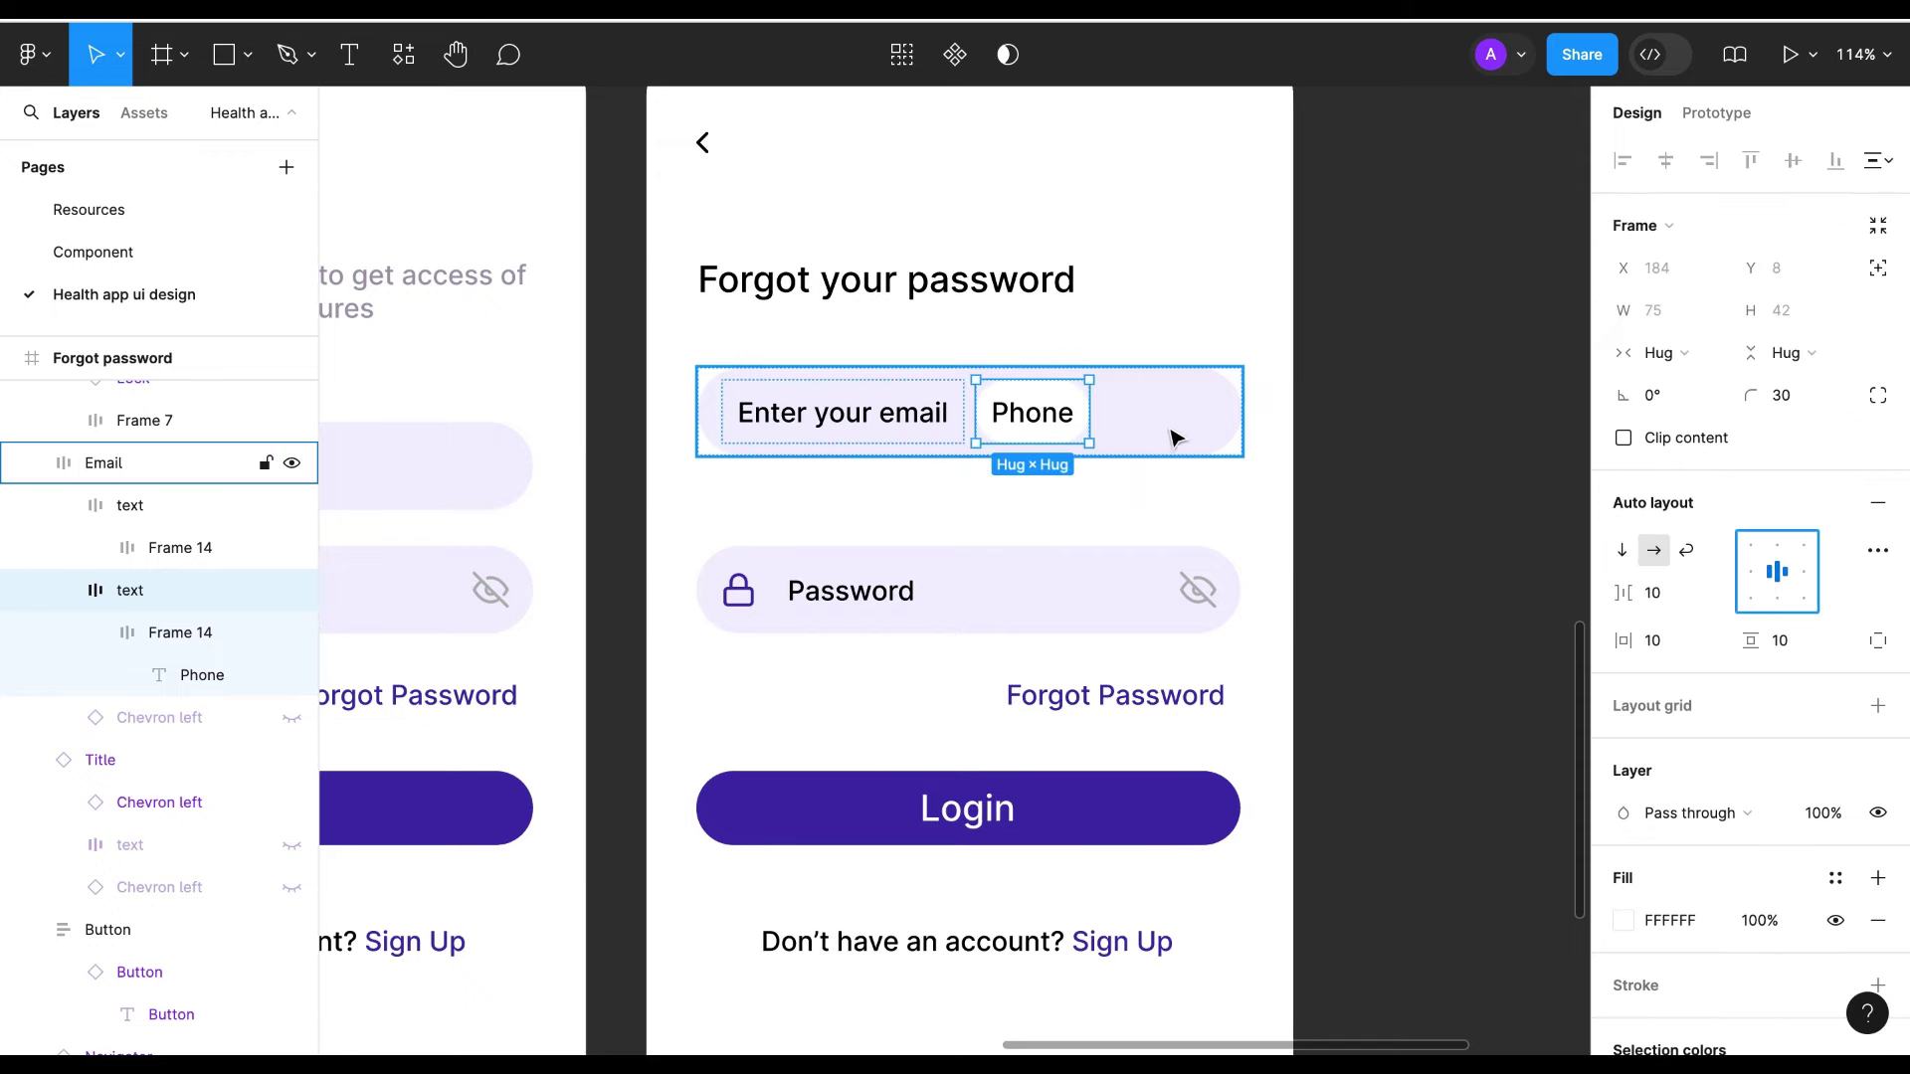
mouse_move(1090, 411)
mouse_down()
mouse_move(1151, 410)
mouse_move(1144, 433)
mouse_up()
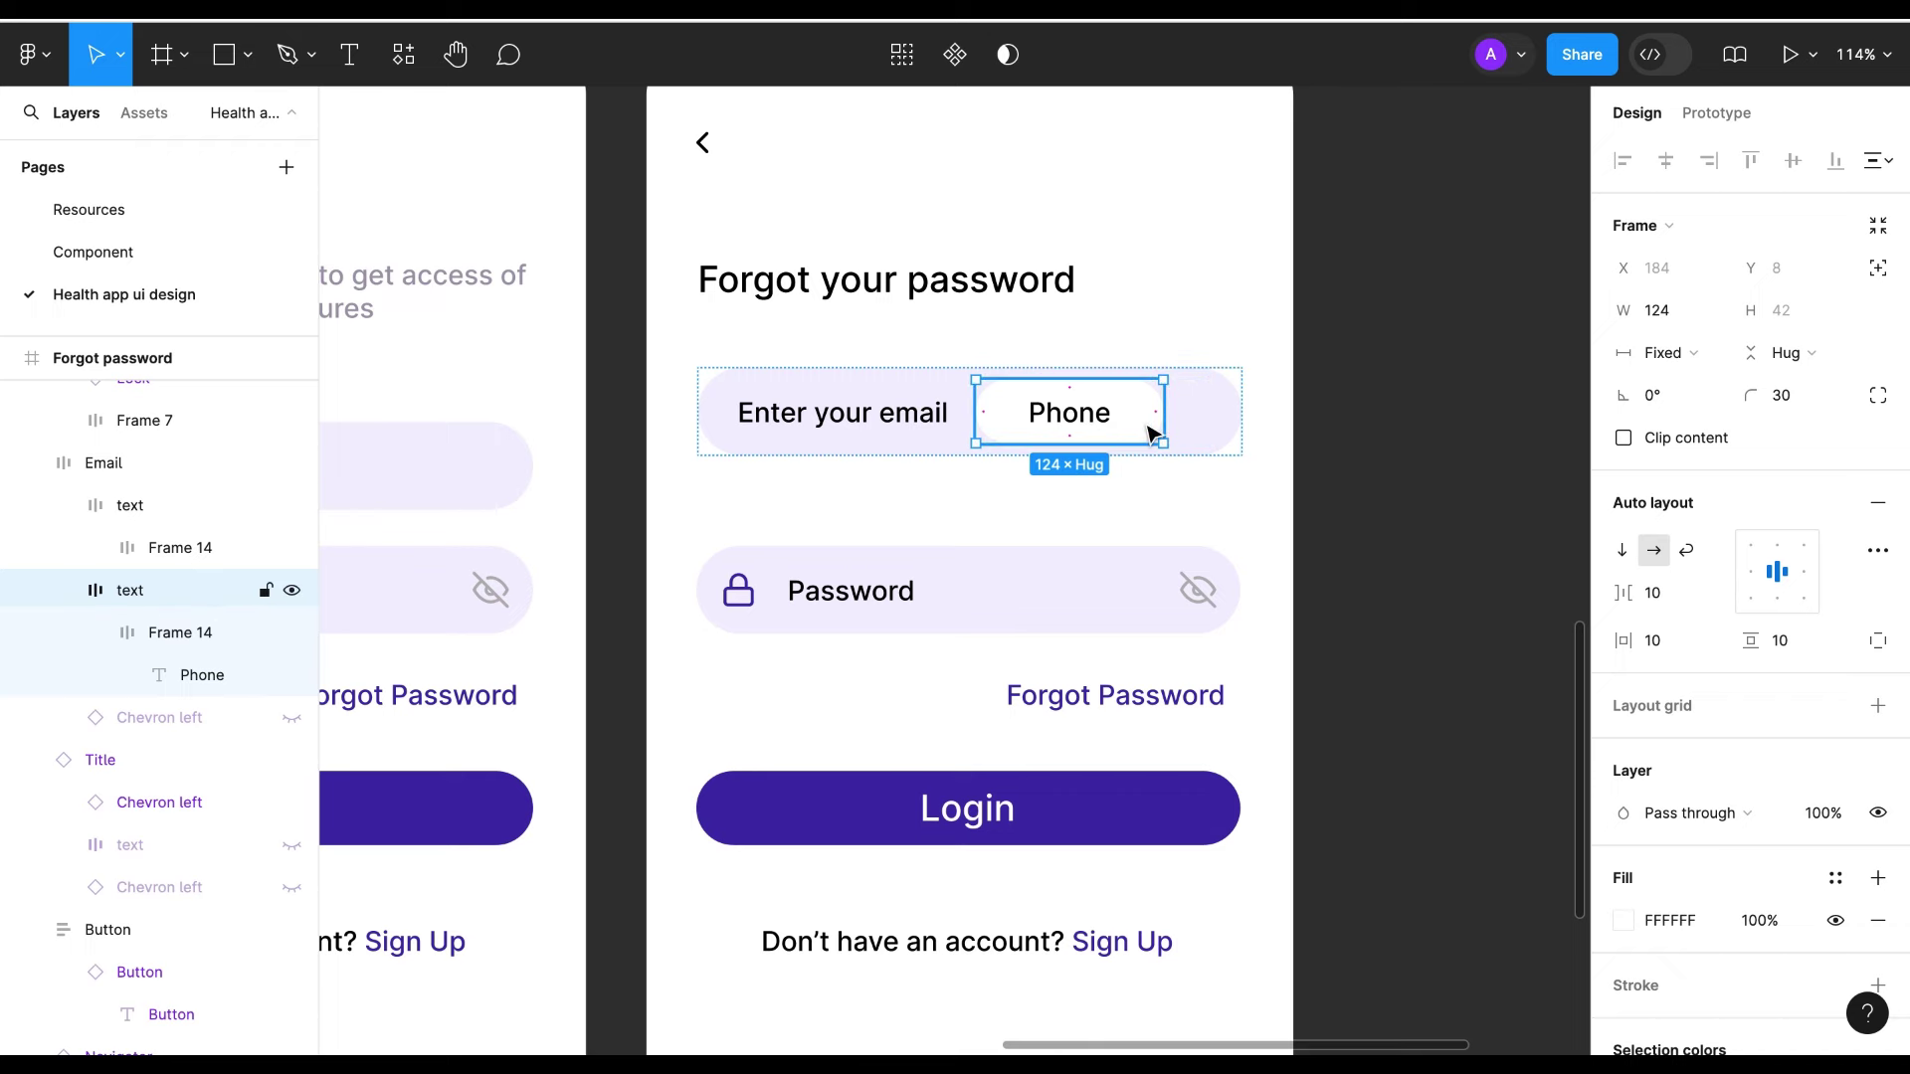
Space the email text and Phone option to opposite ends of the row.
click(887, 431)
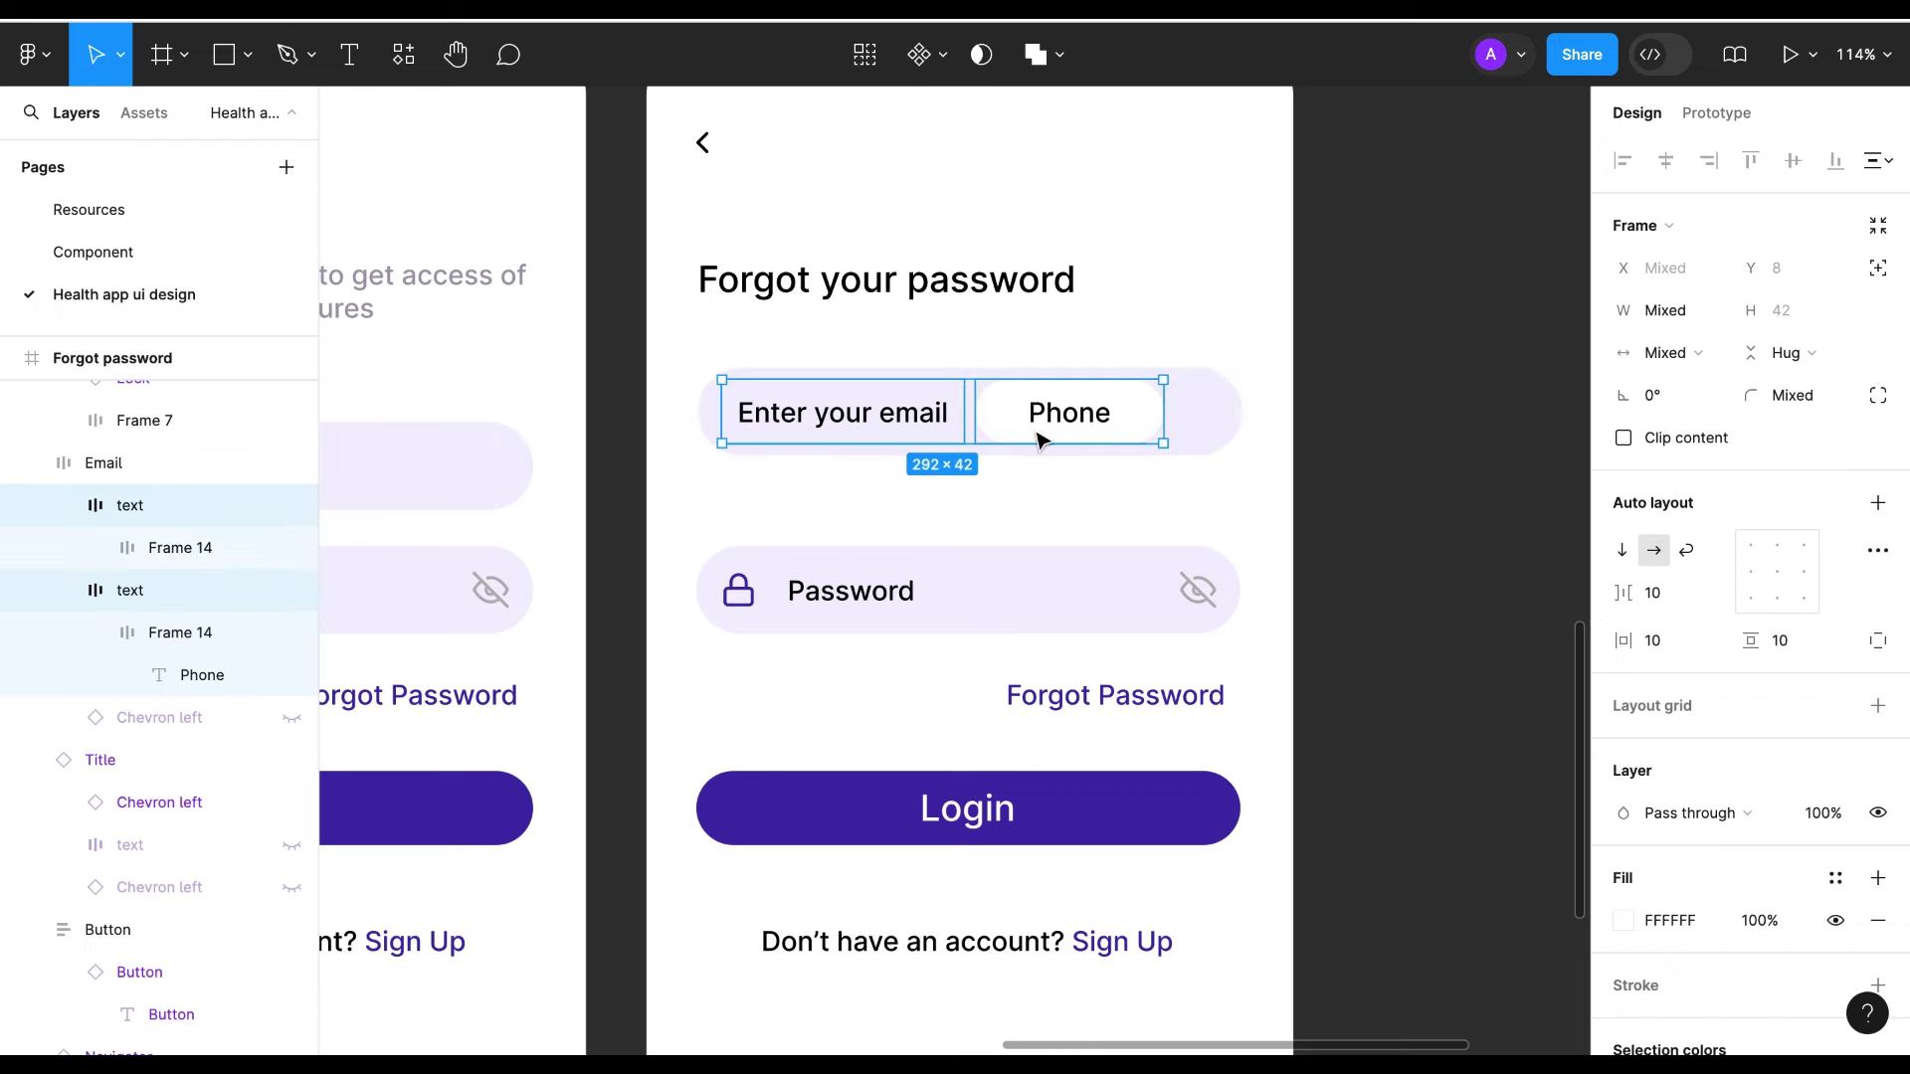
click(1695, 593)
click(1667, 629)
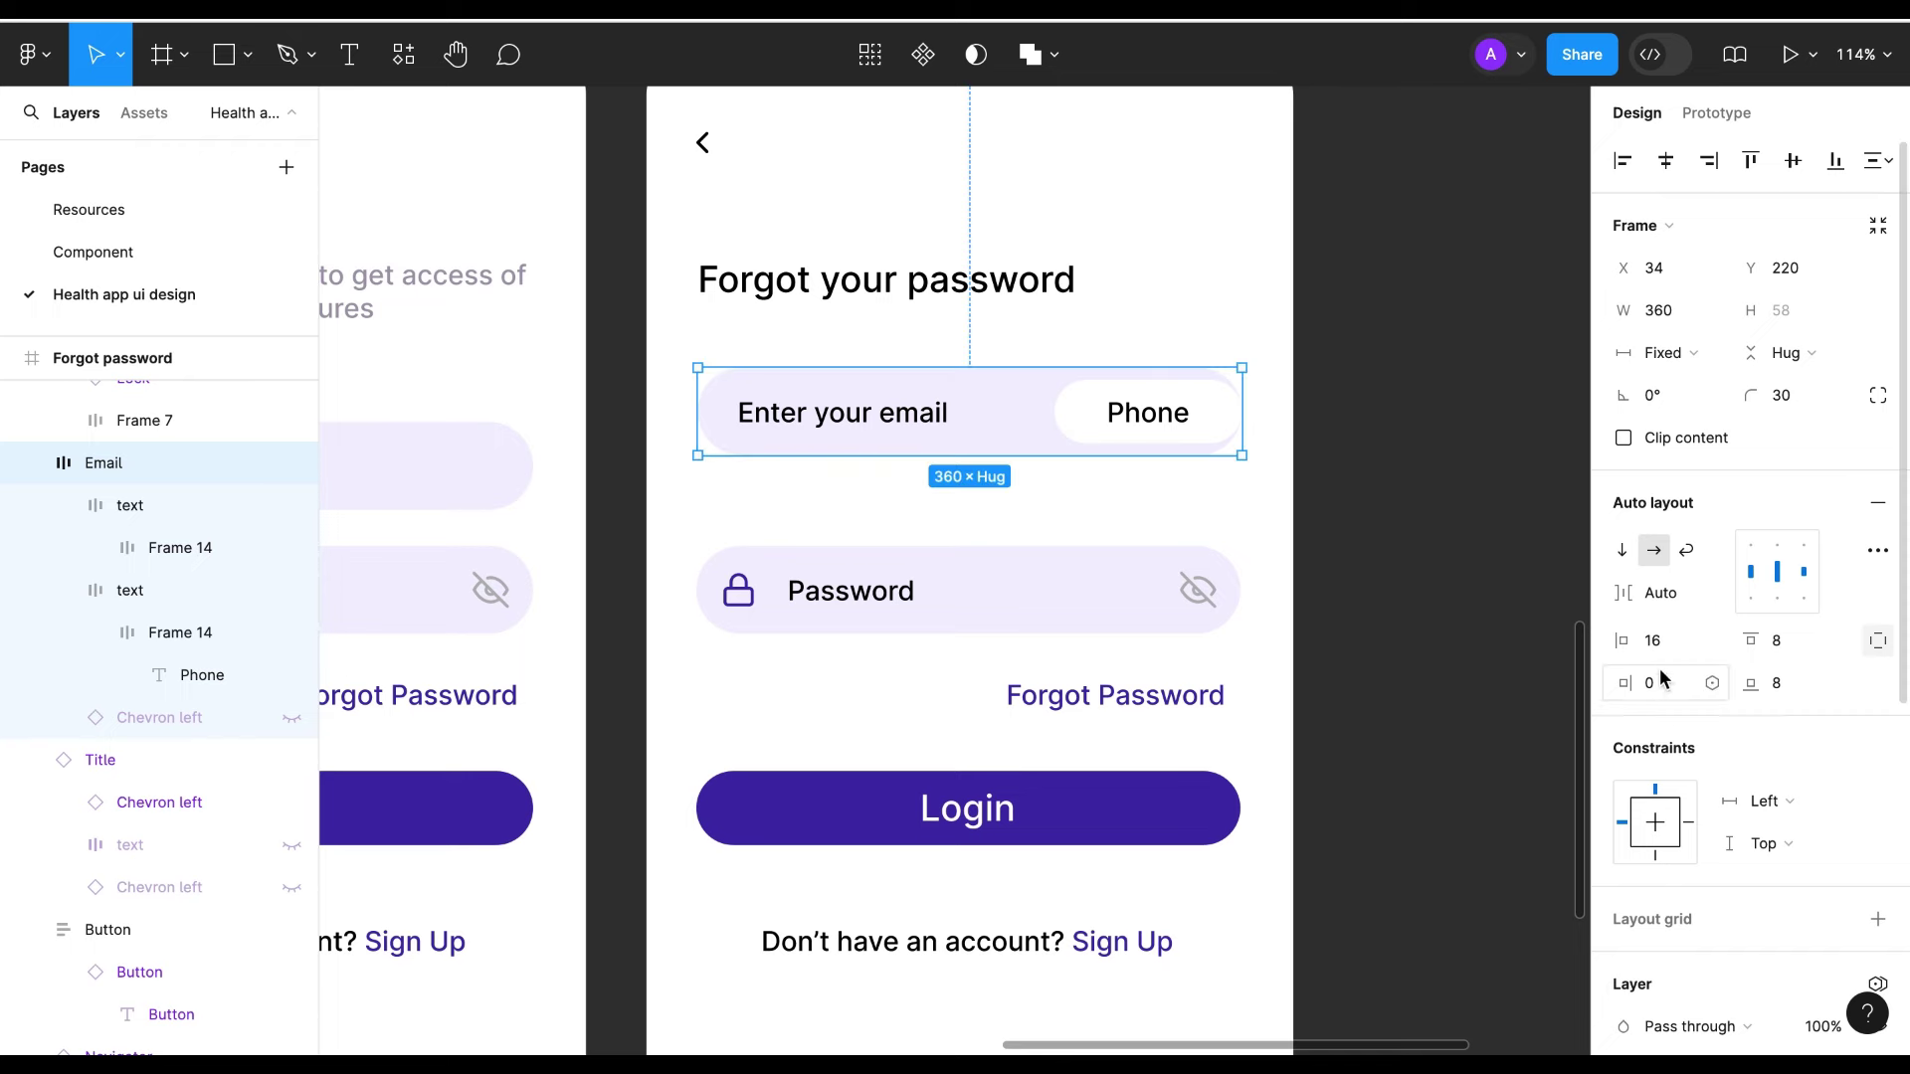
click(1200, 439)
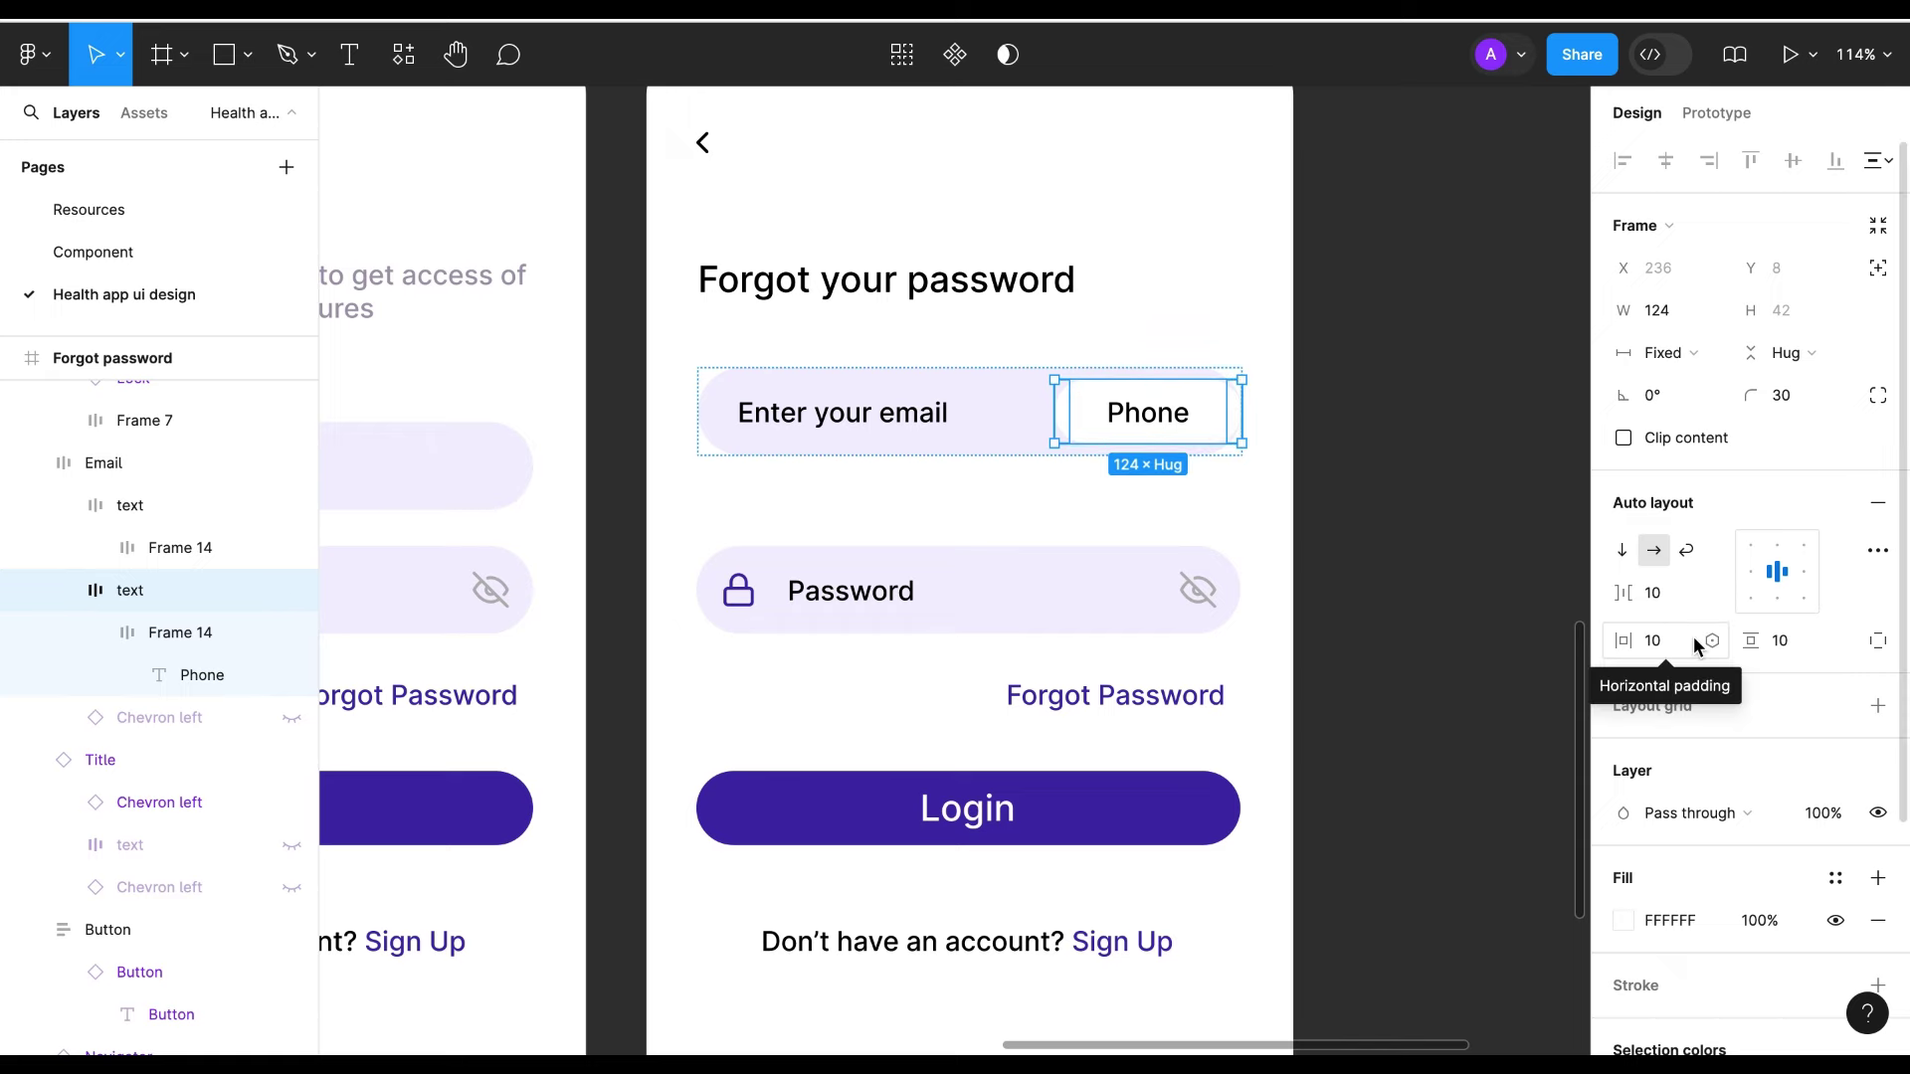
key(shift+Return)
click(1714, 593)
click(1650, 614)
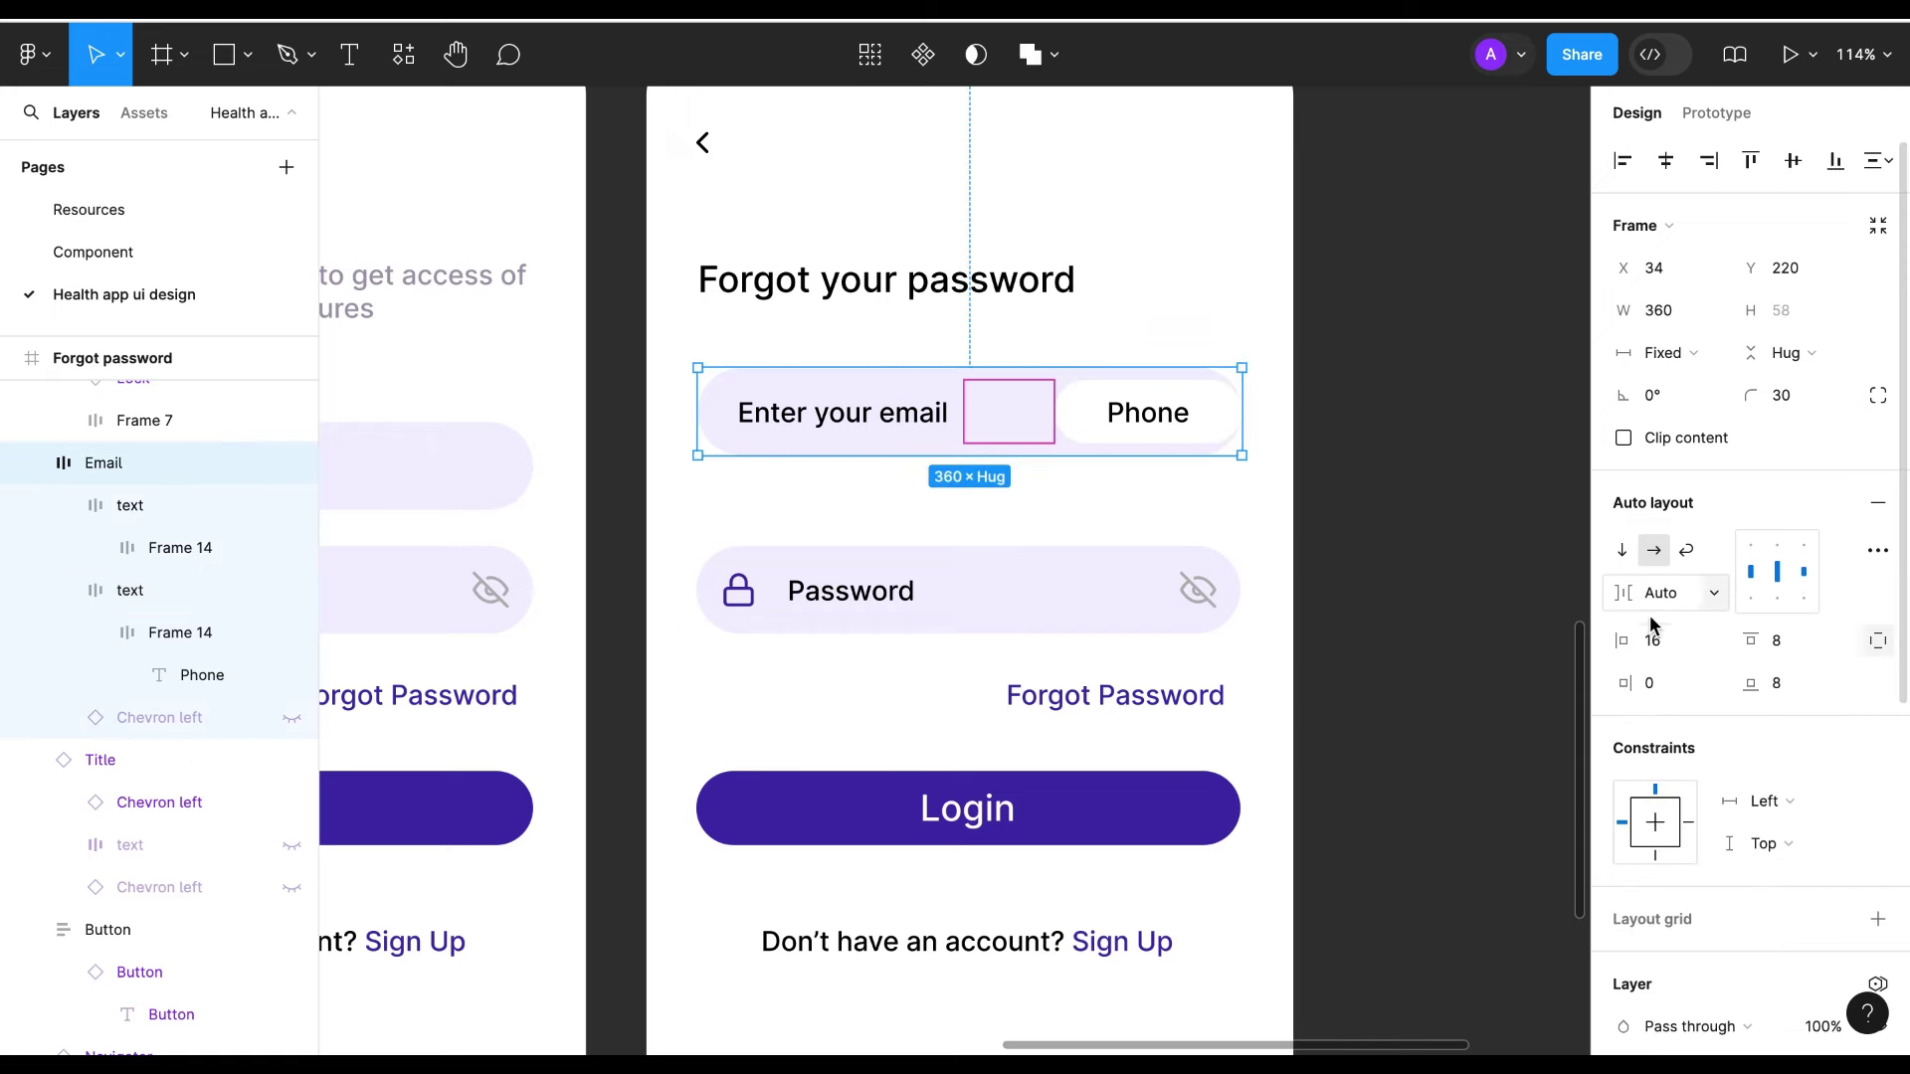
Remove auto layout from the email row and make the Phone option 47 high.
click(1144, 414)
click(1154, 449)
scroll(1154, 450, up, 5)
click(1878, 502)
click(1075, 403)
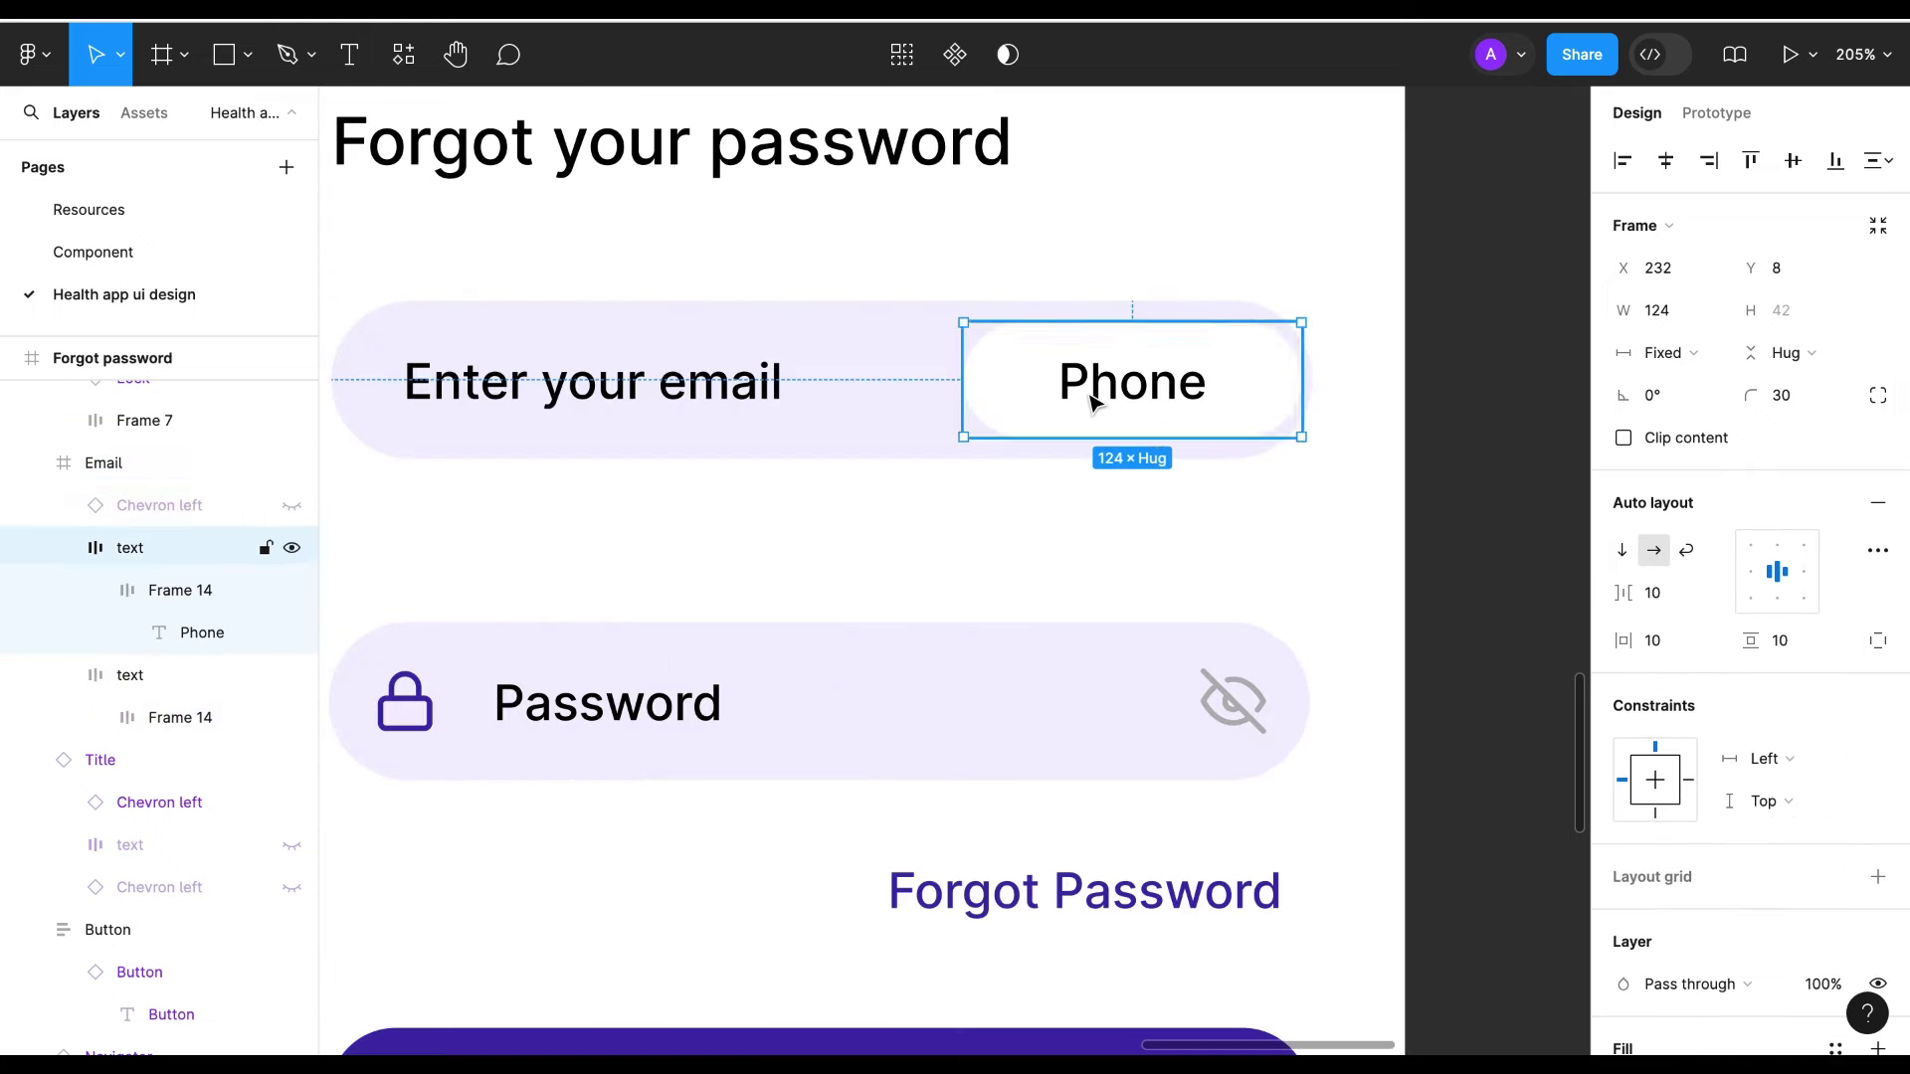
drag(1151, 435, 1151, 449)
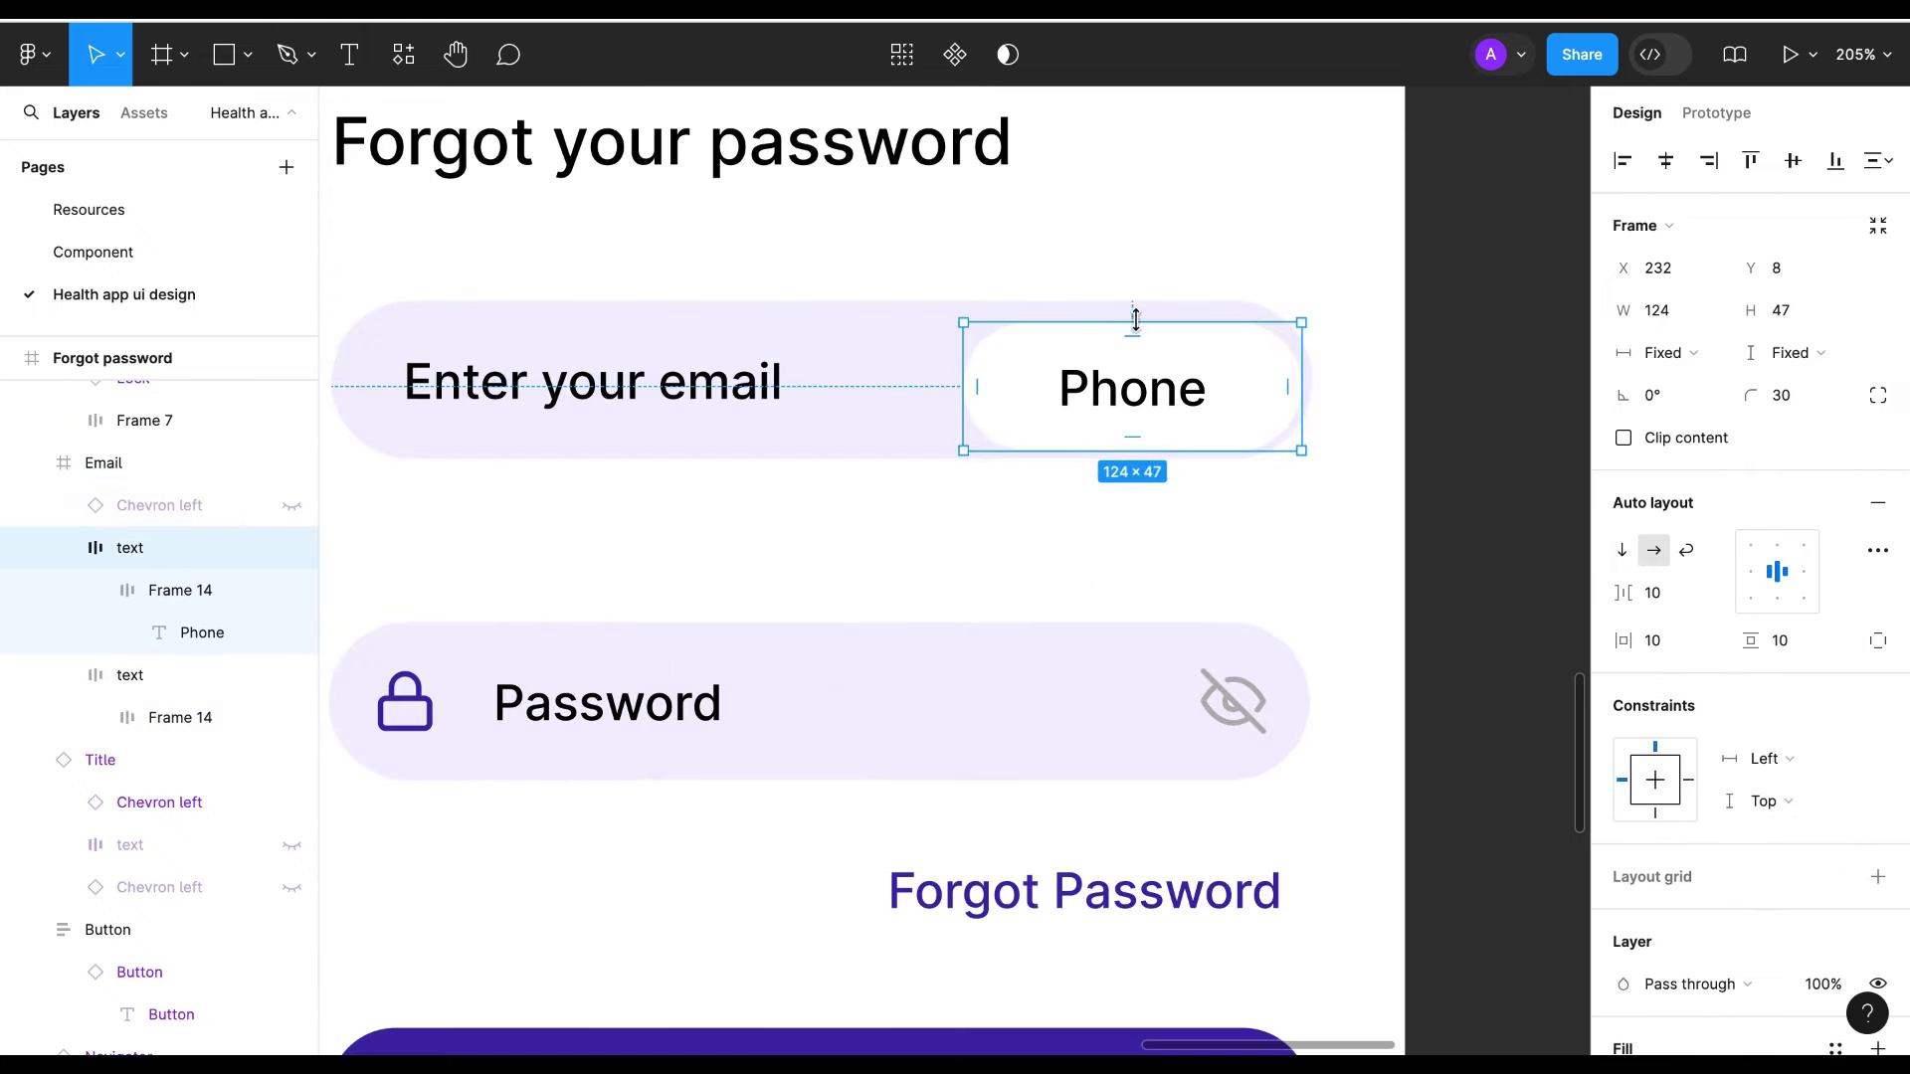
Add auto layout to the whole email/phone toggle.
click(850, 458)
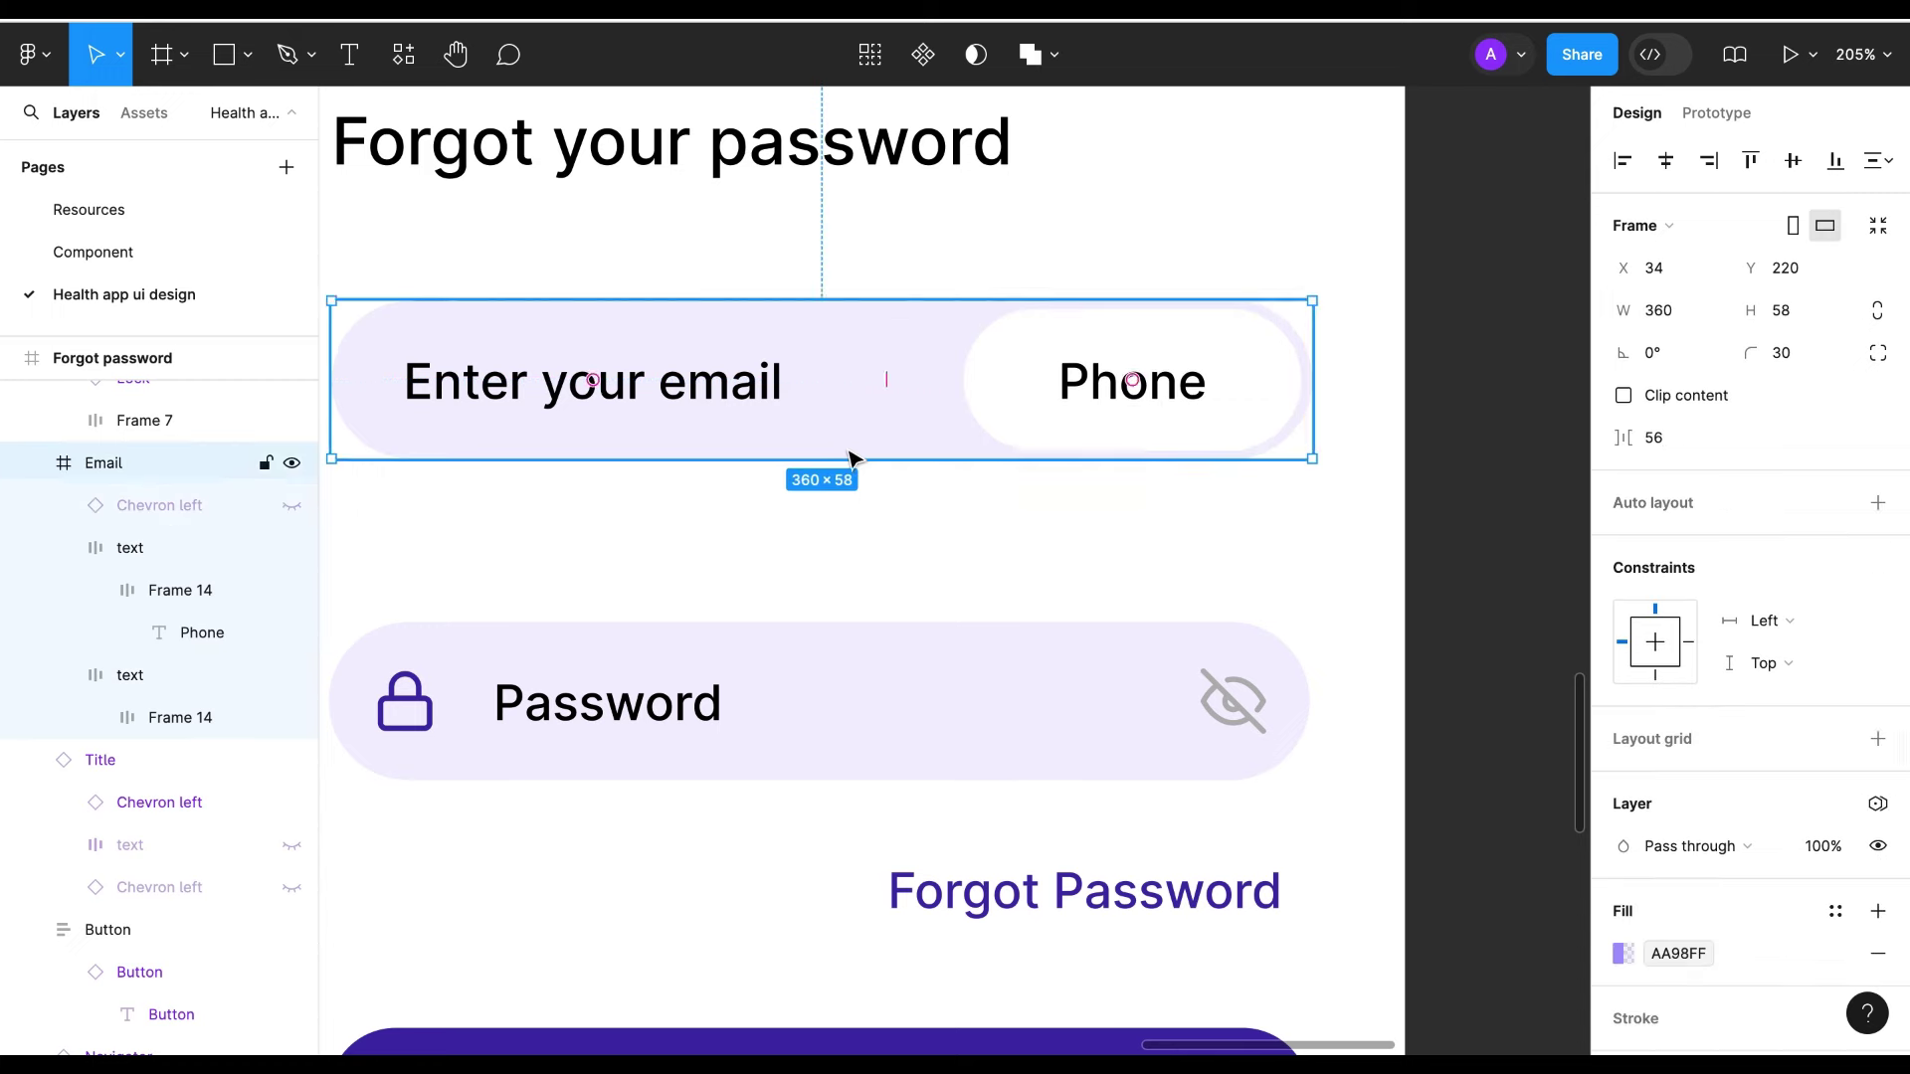
click(1878, 503)
scroll(1194, 537, left, 3)
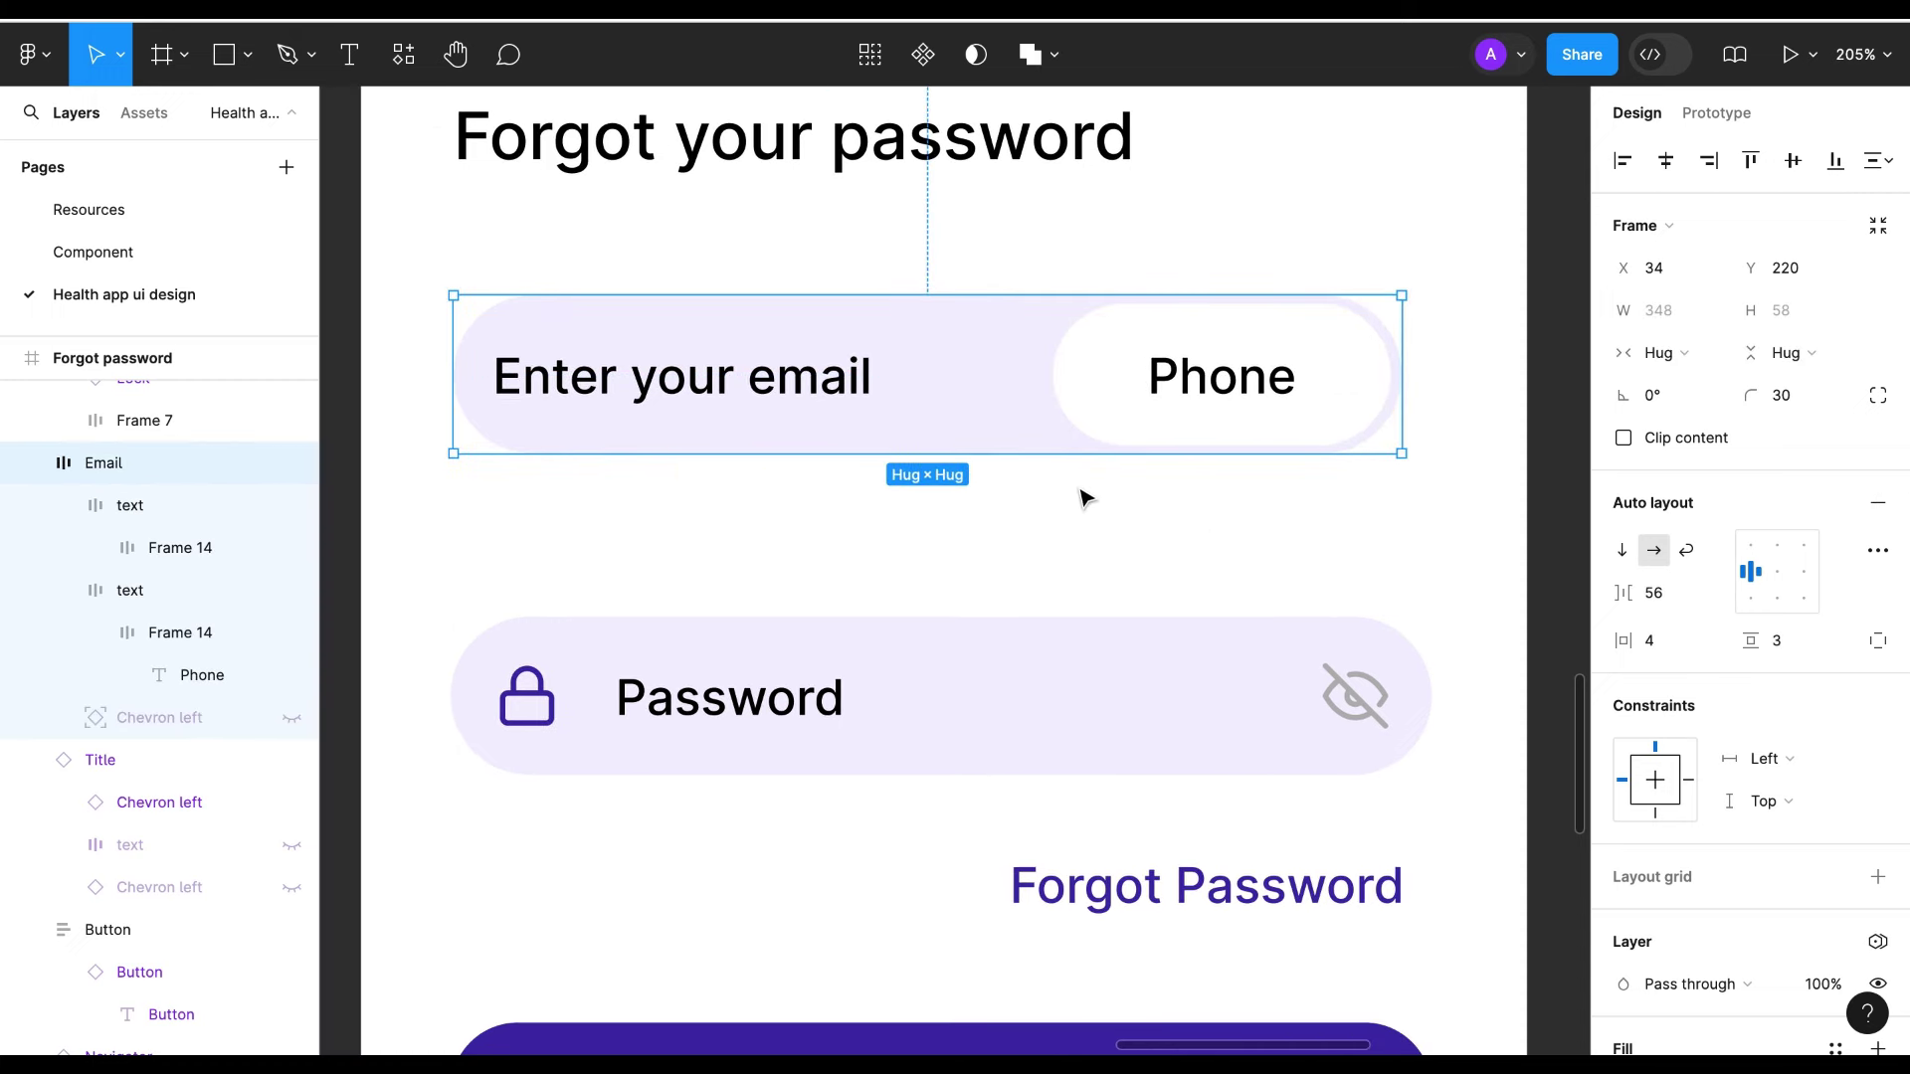
scroll(1655, 614, down, 2)
Give the Phone pill a light-purple AA98FF drop shadow at 14%.
click(1317, 417)
scroll(1902, 840, down, 3)
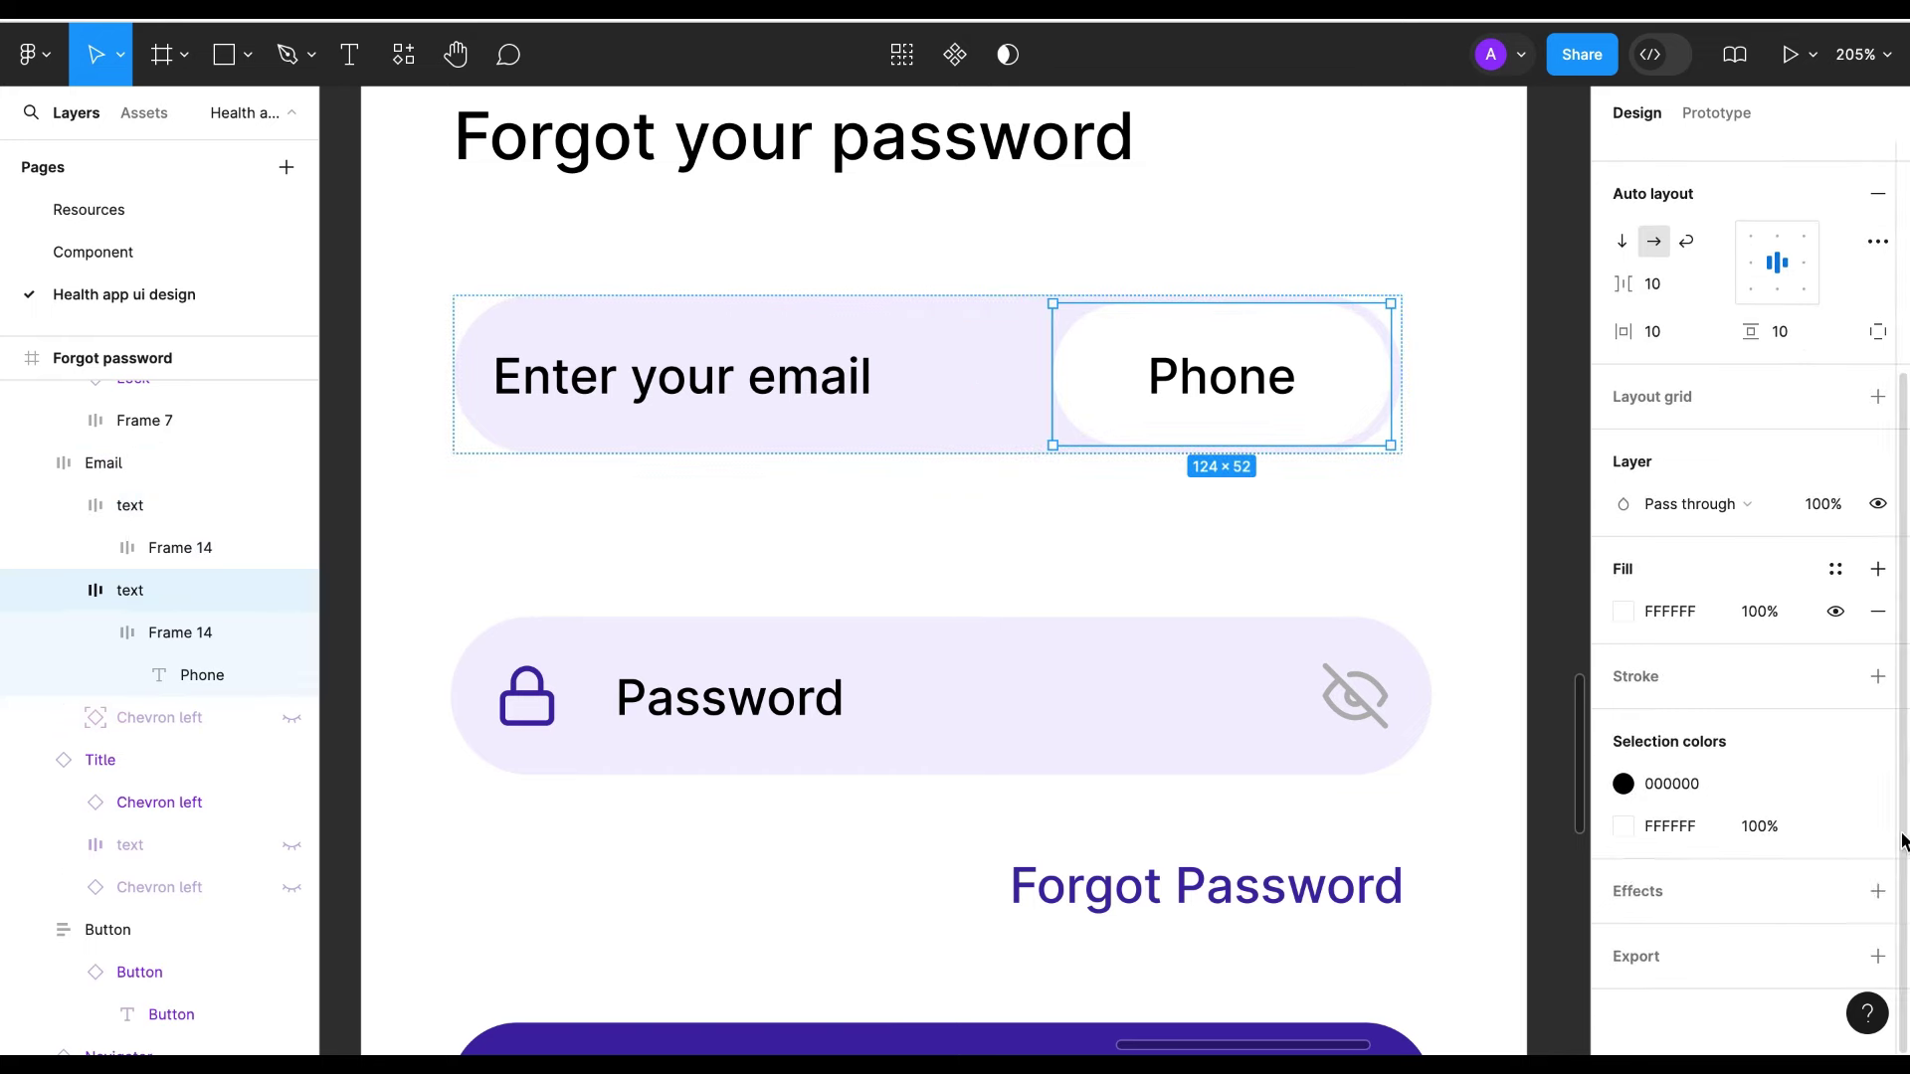
click(1879, 892)
click(1623, 933)
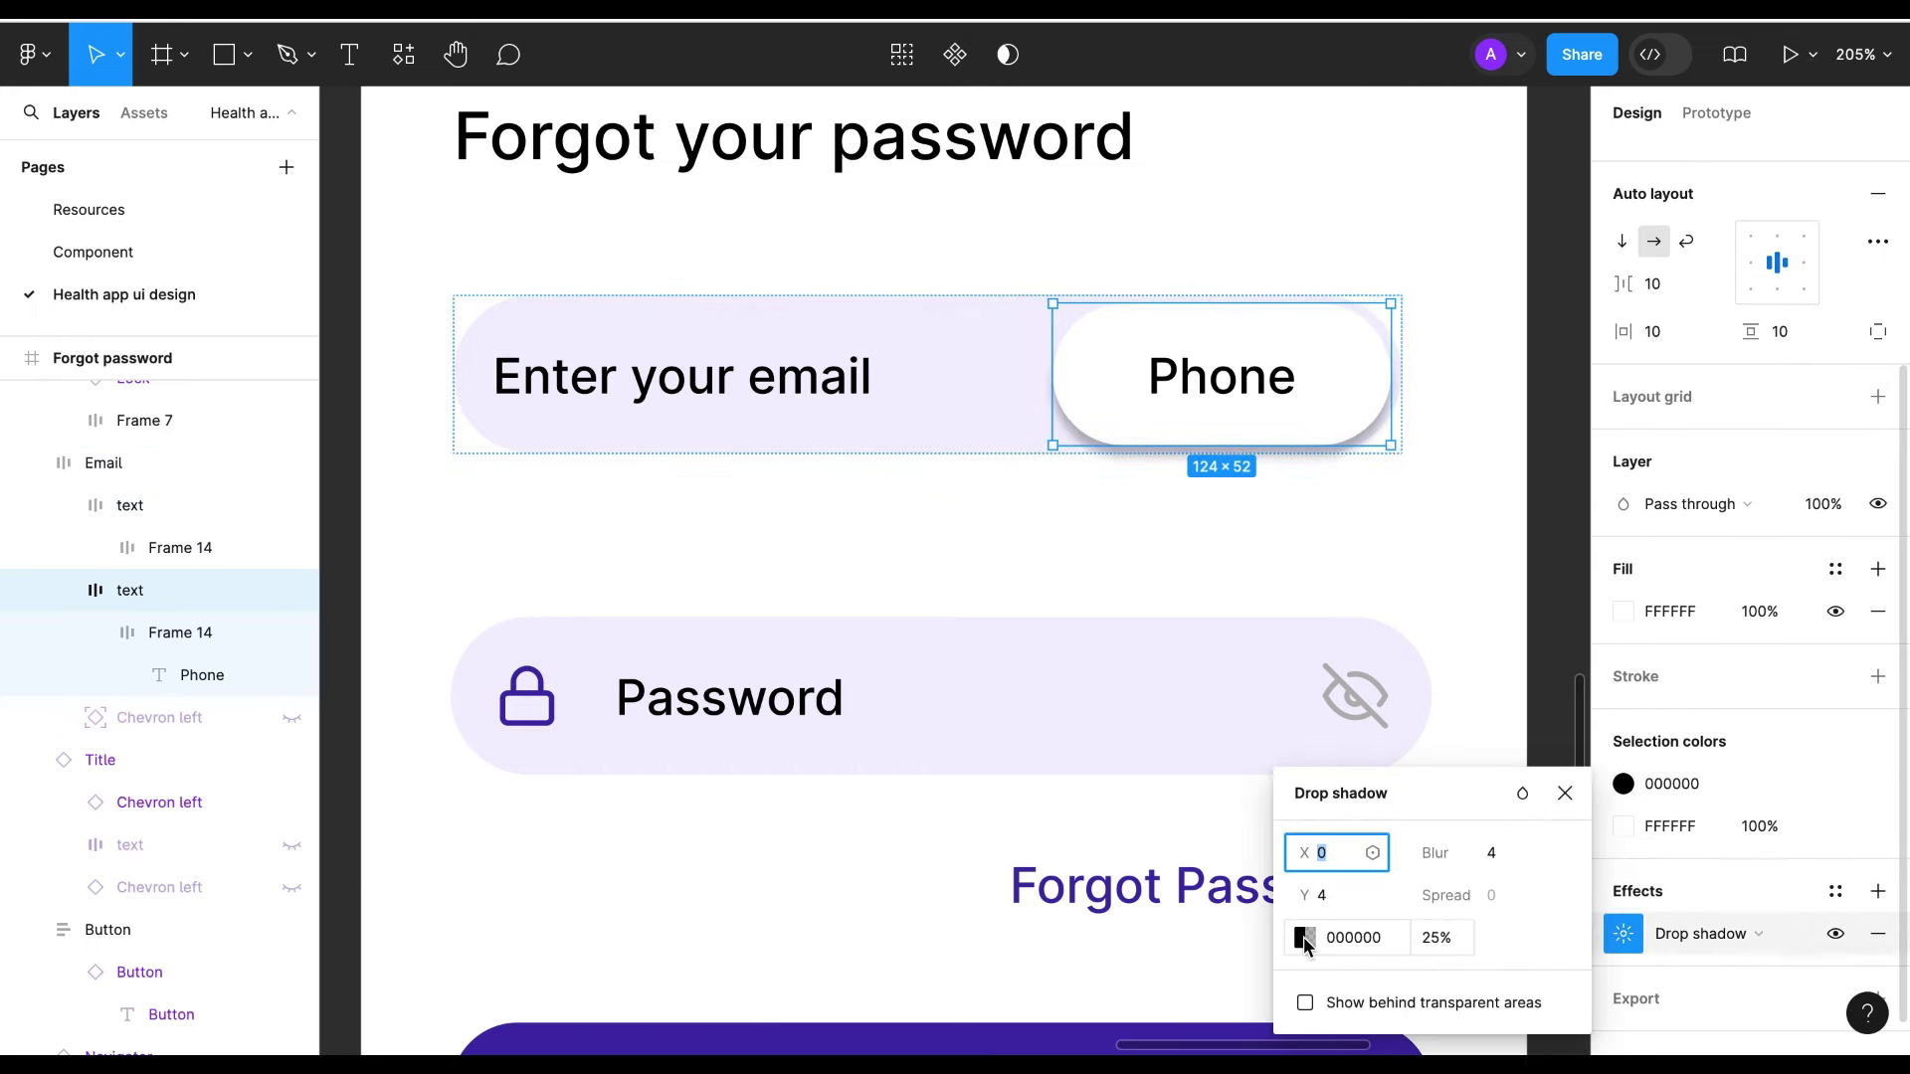
click(1304, 937)
click(1118, 907)
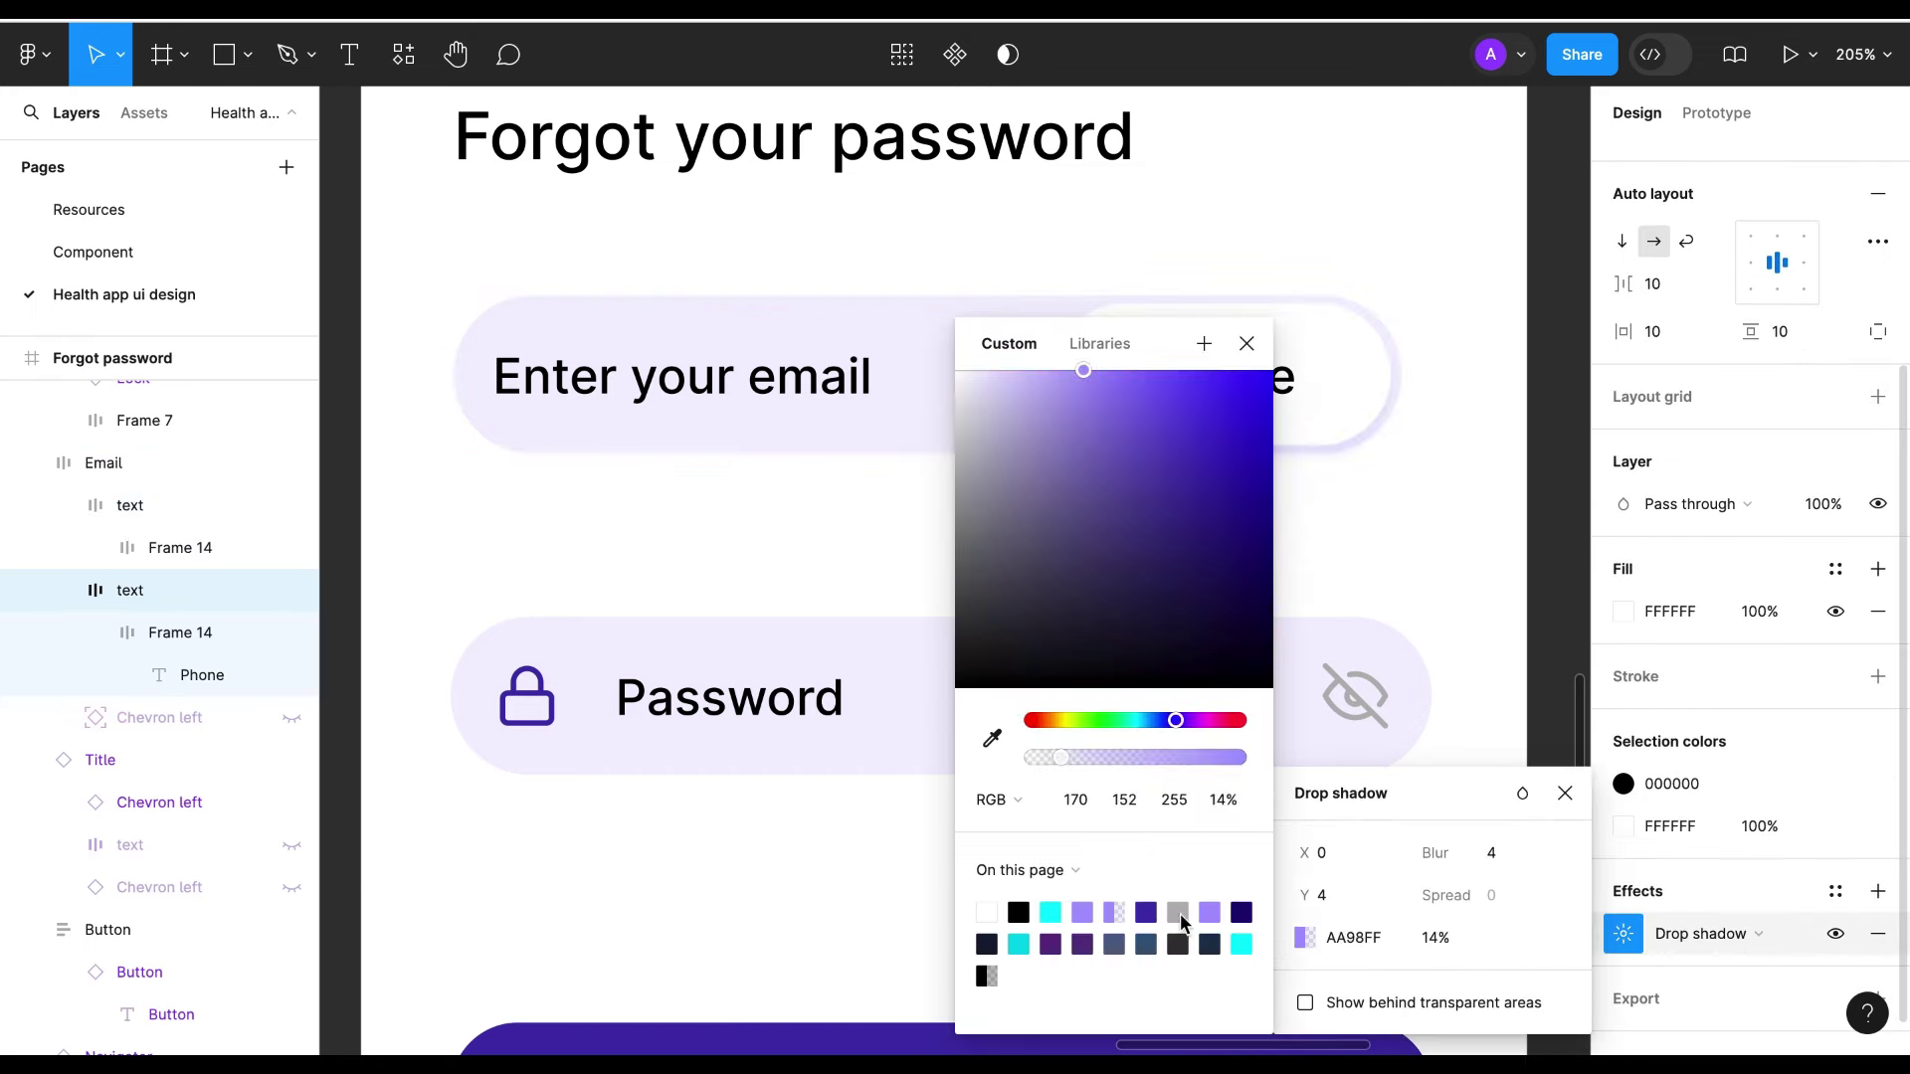
click(1559, 645)
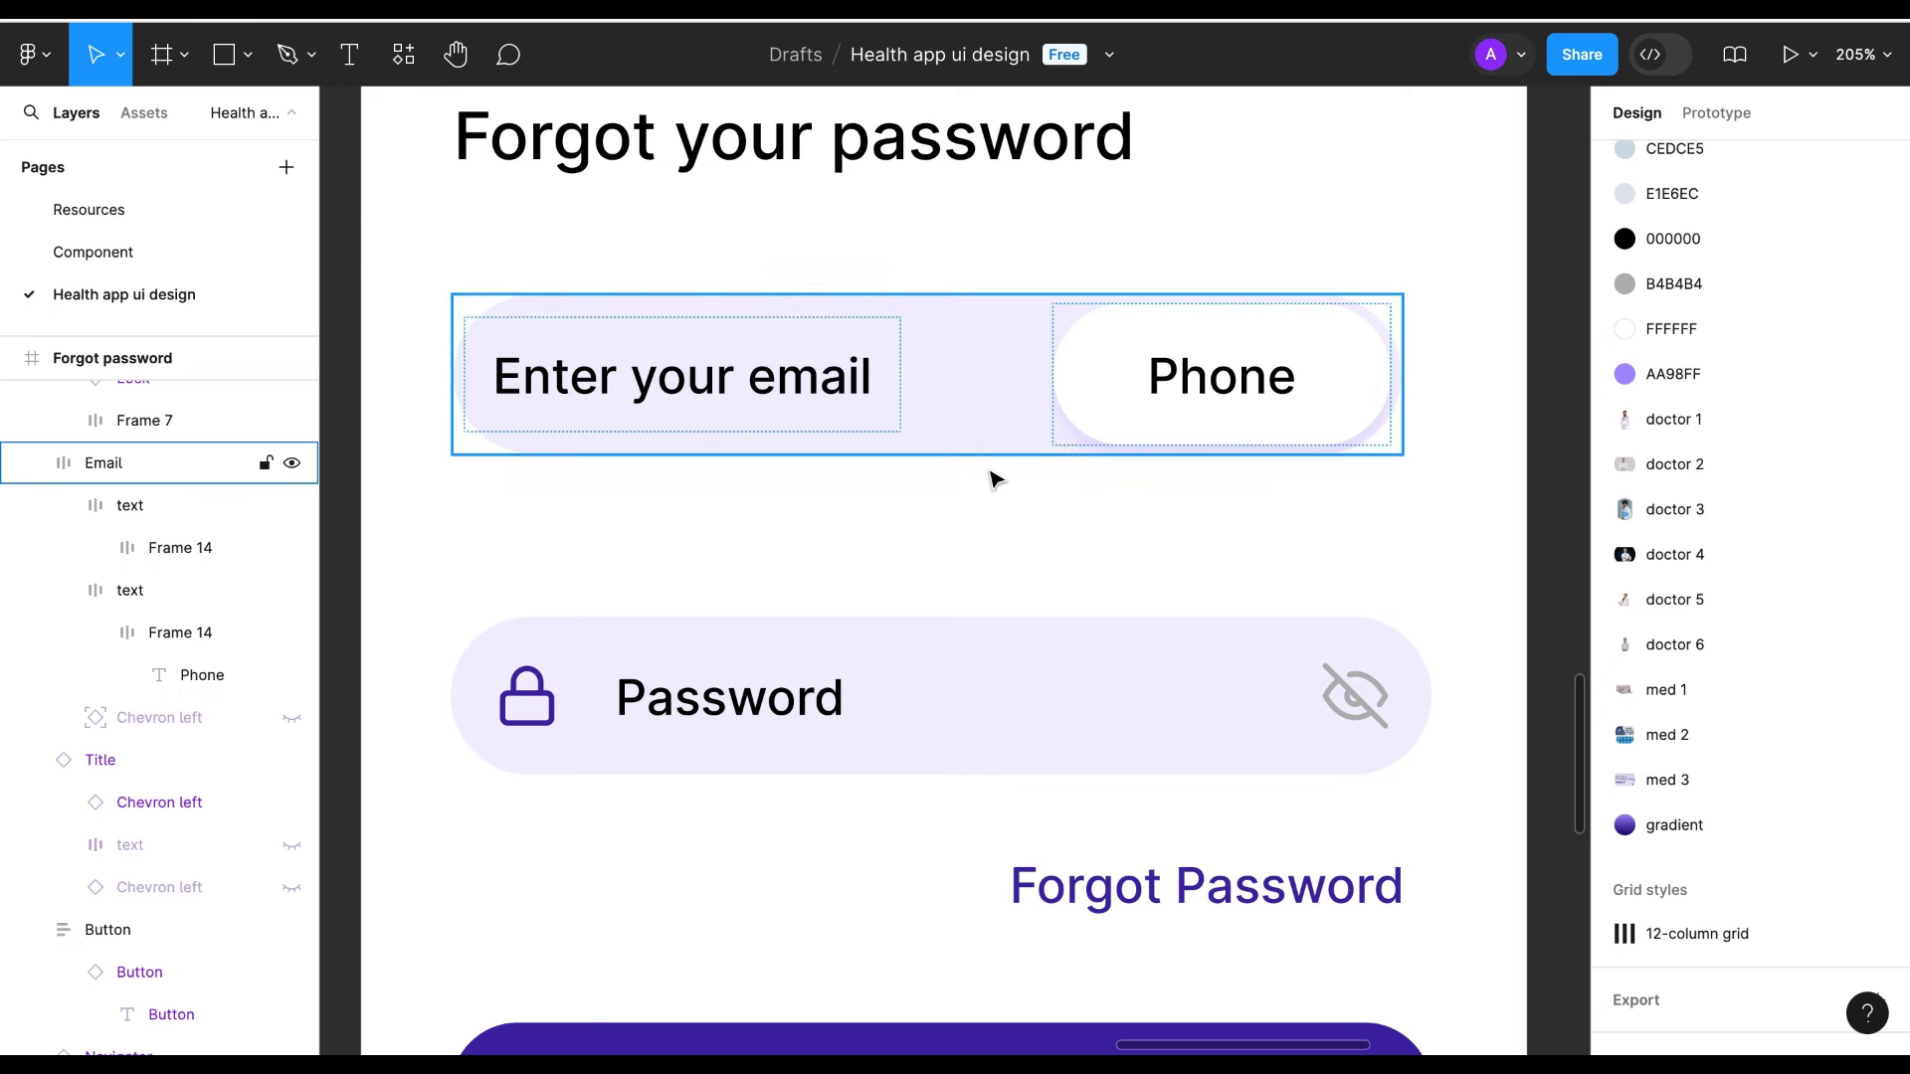
scroll(995, 479, down, 5)
scroll(985, 527, down, 1)
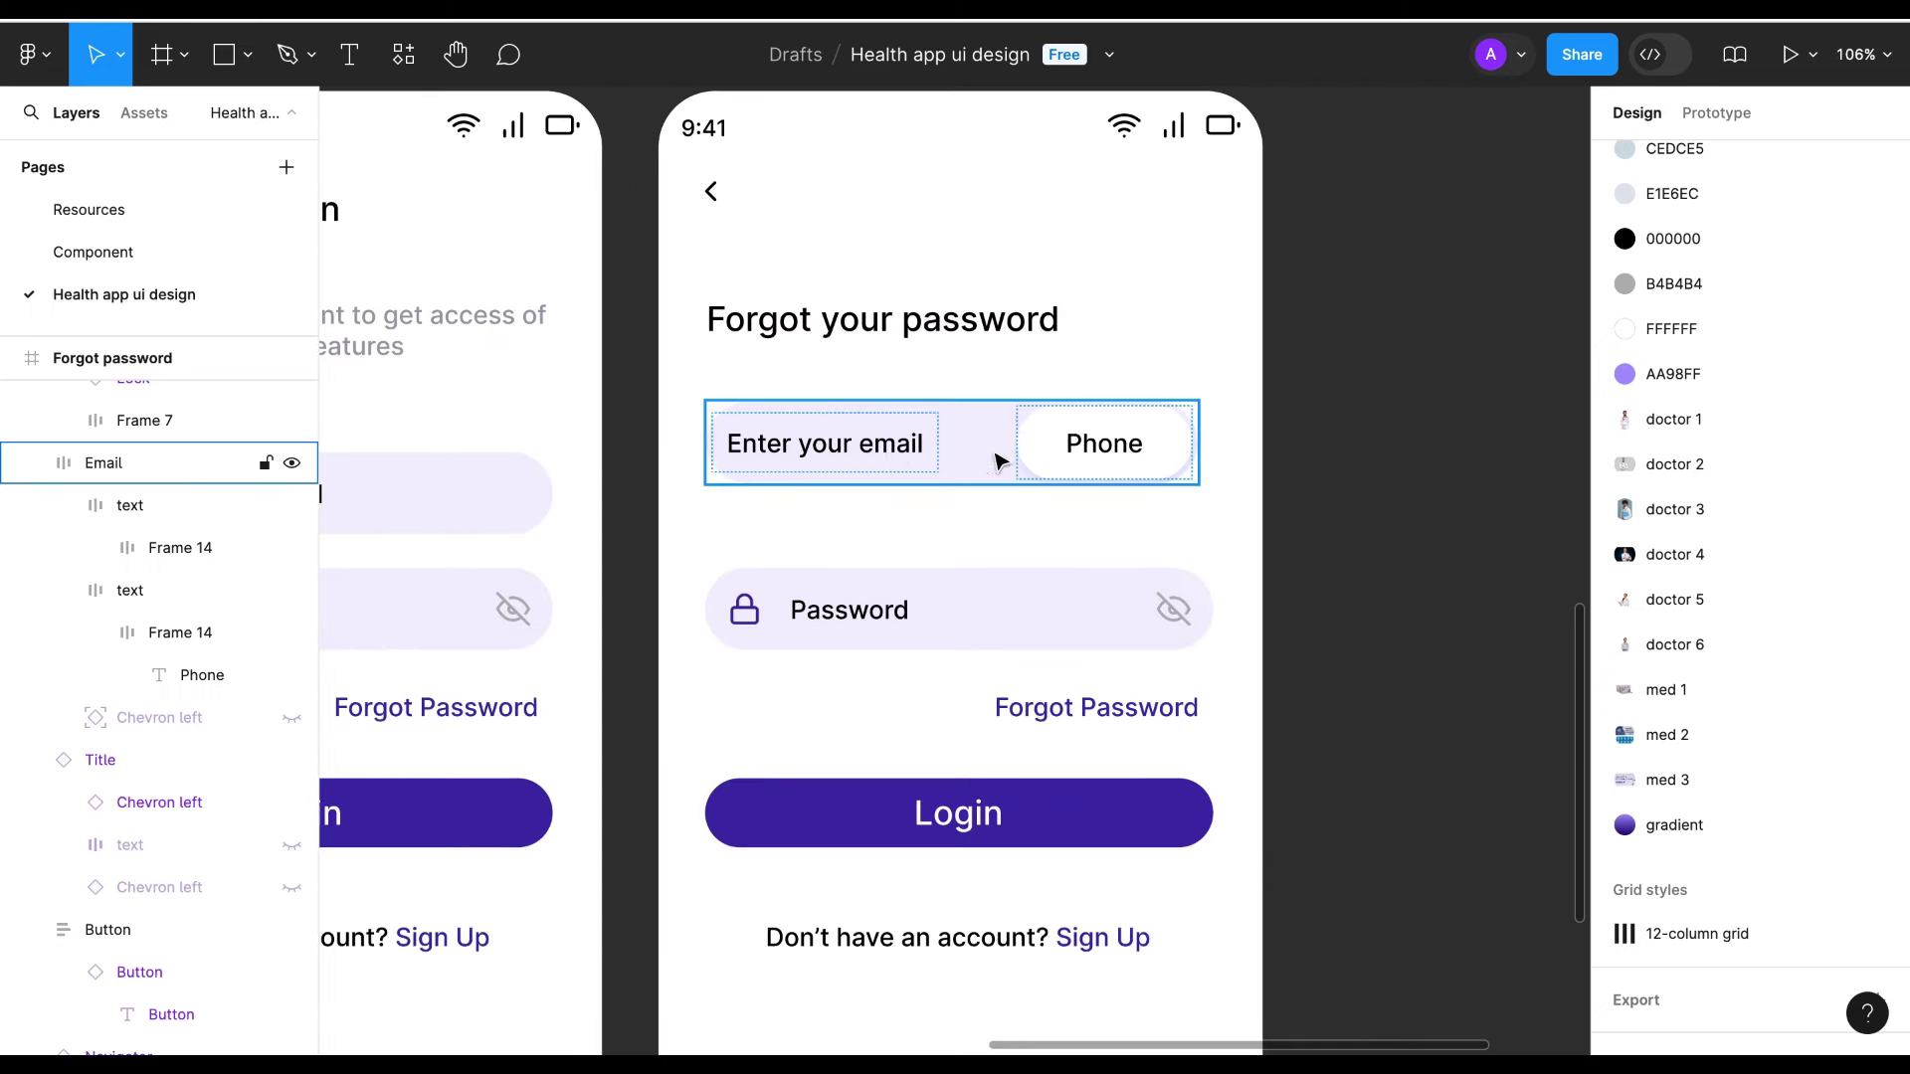
Move the toggle lower and place a copy of the title beneath it.
click(943, 483)
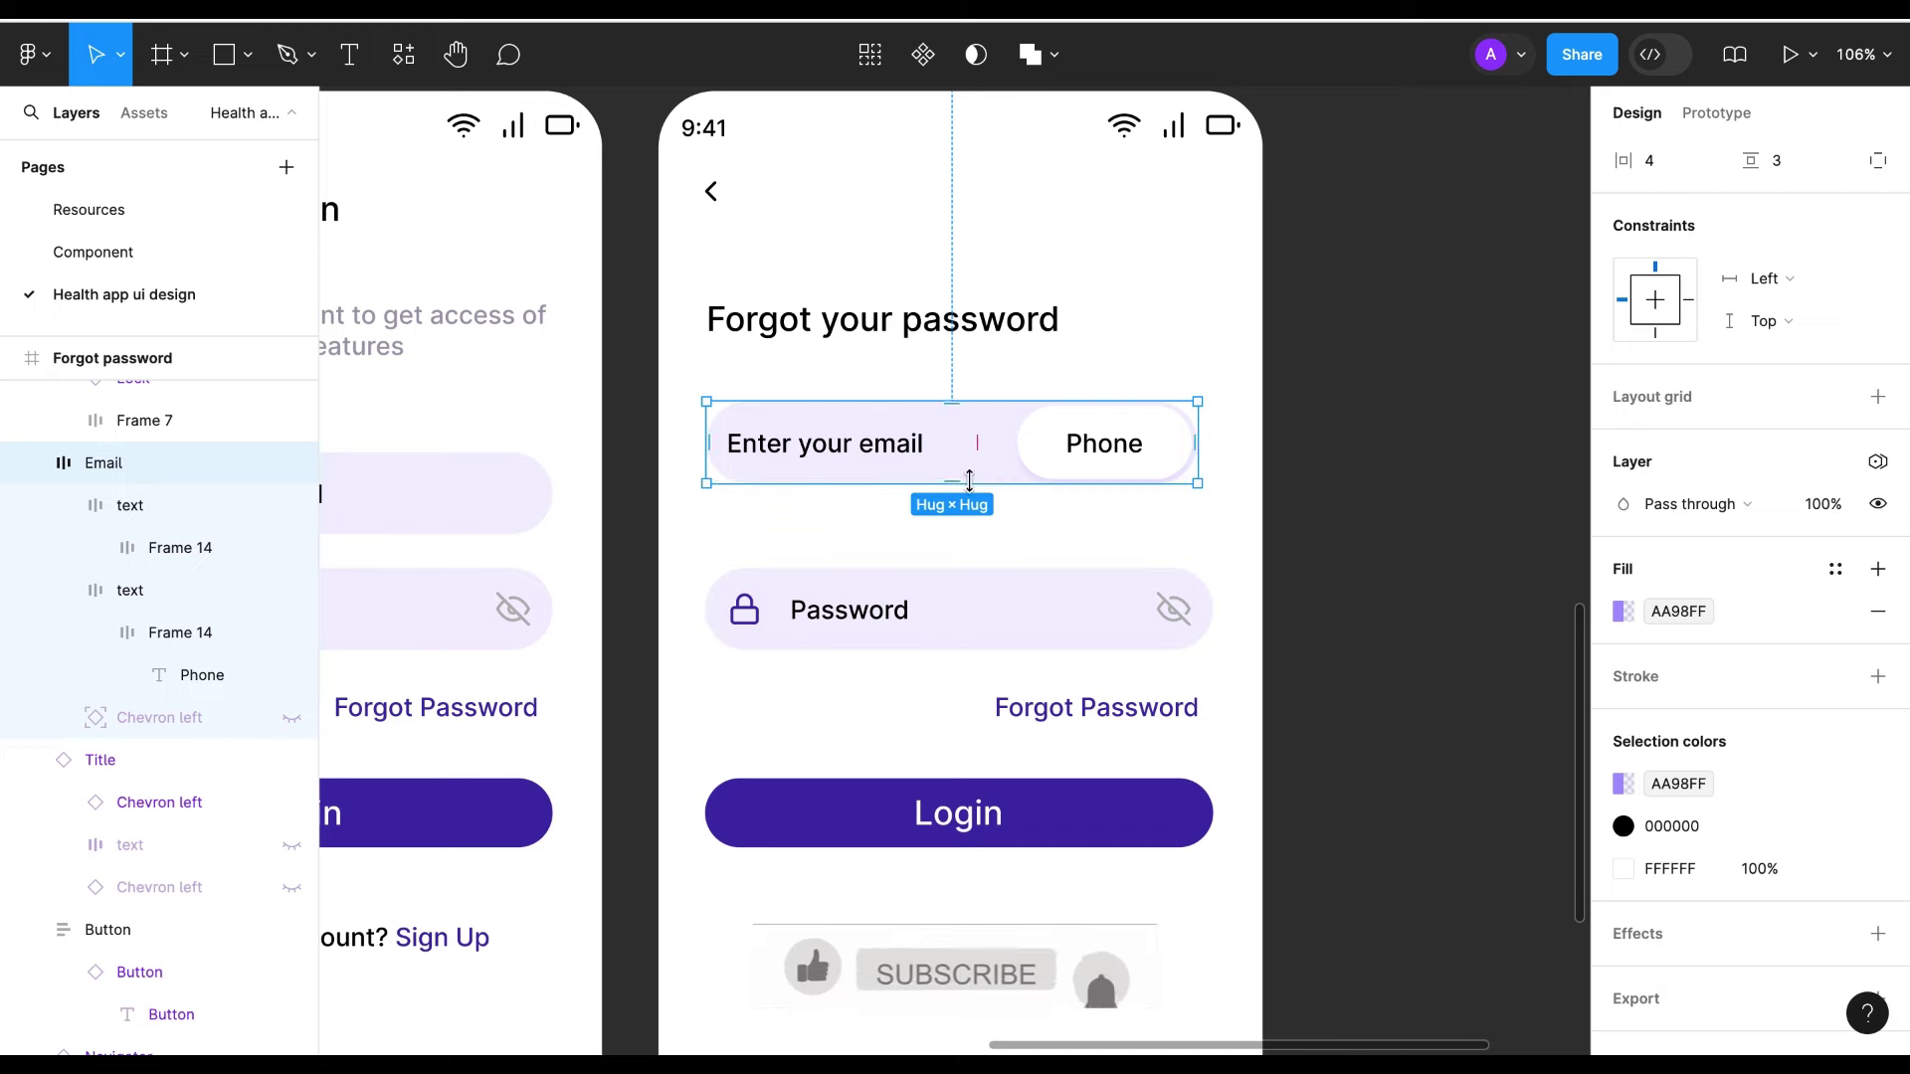
drag(970, 481, 1028, 539)
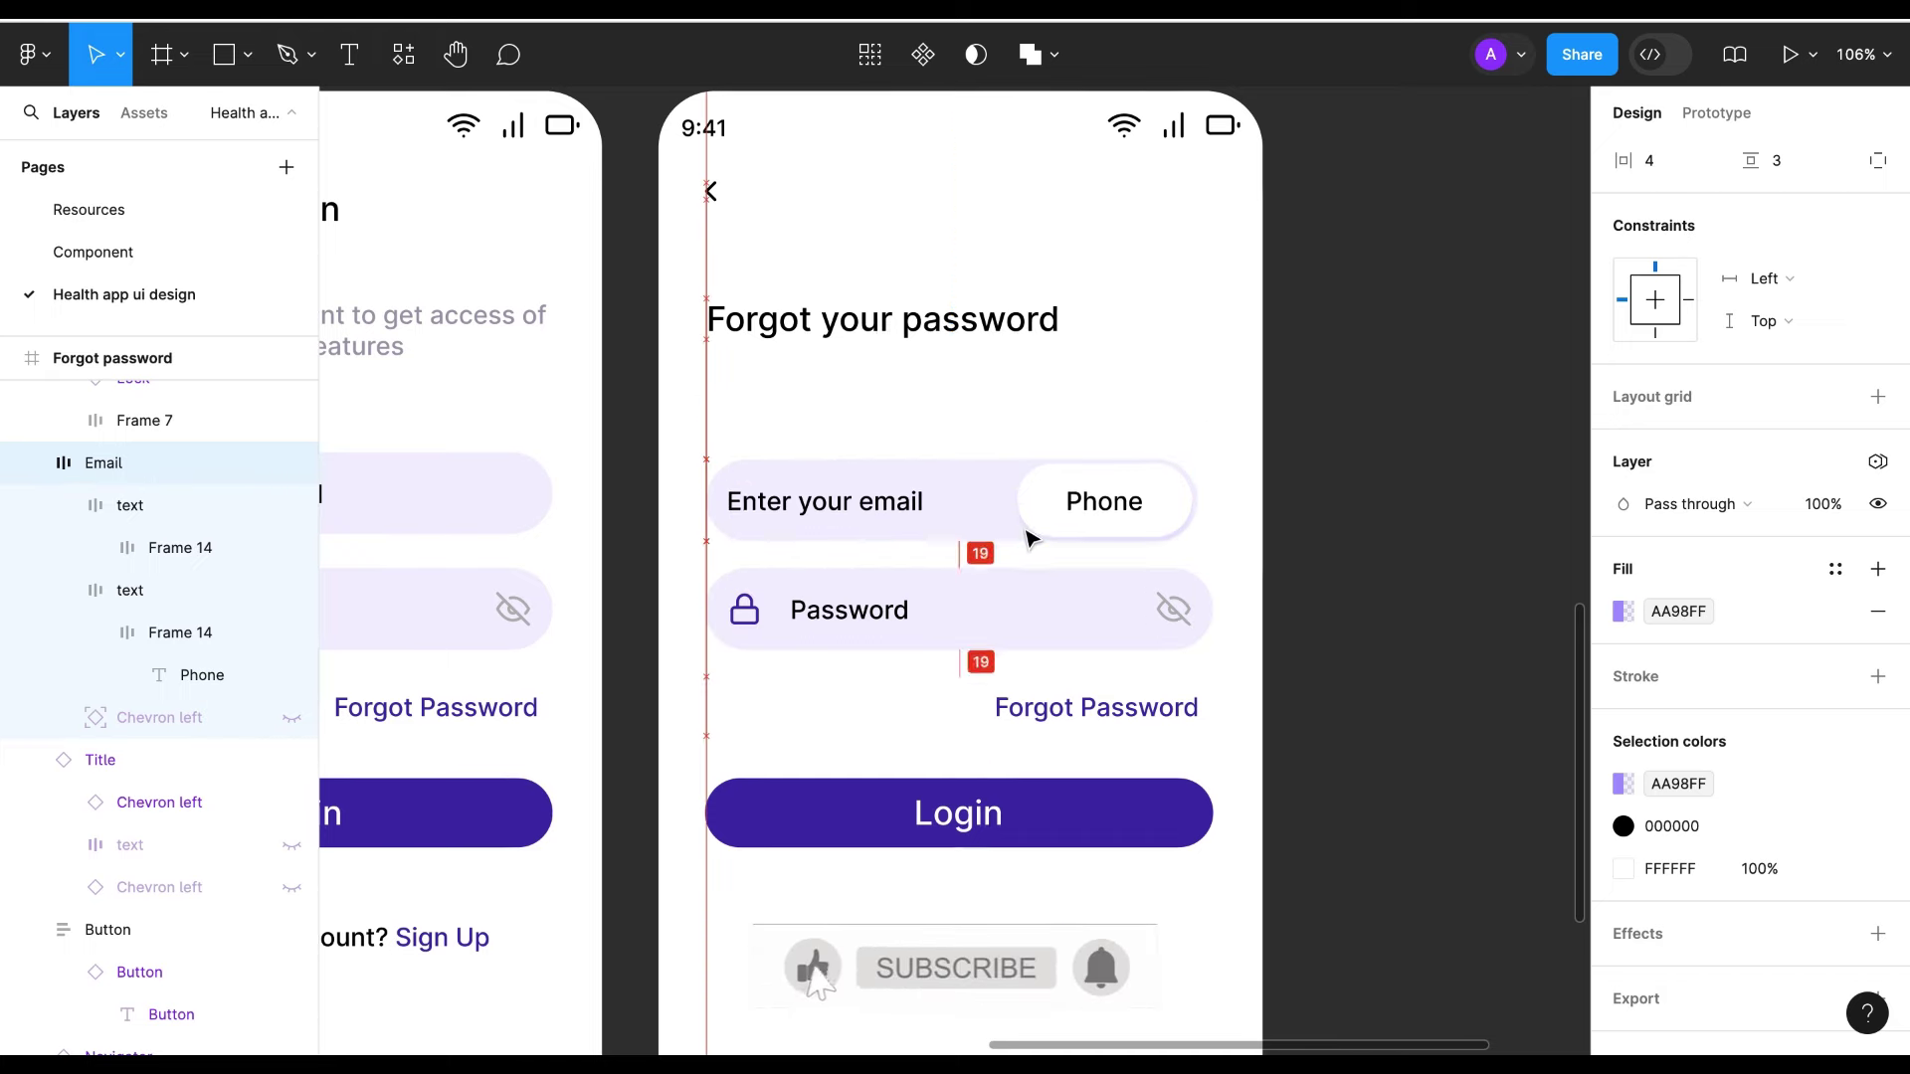
click(882, 331)
drag(882, 338, 875, 405)
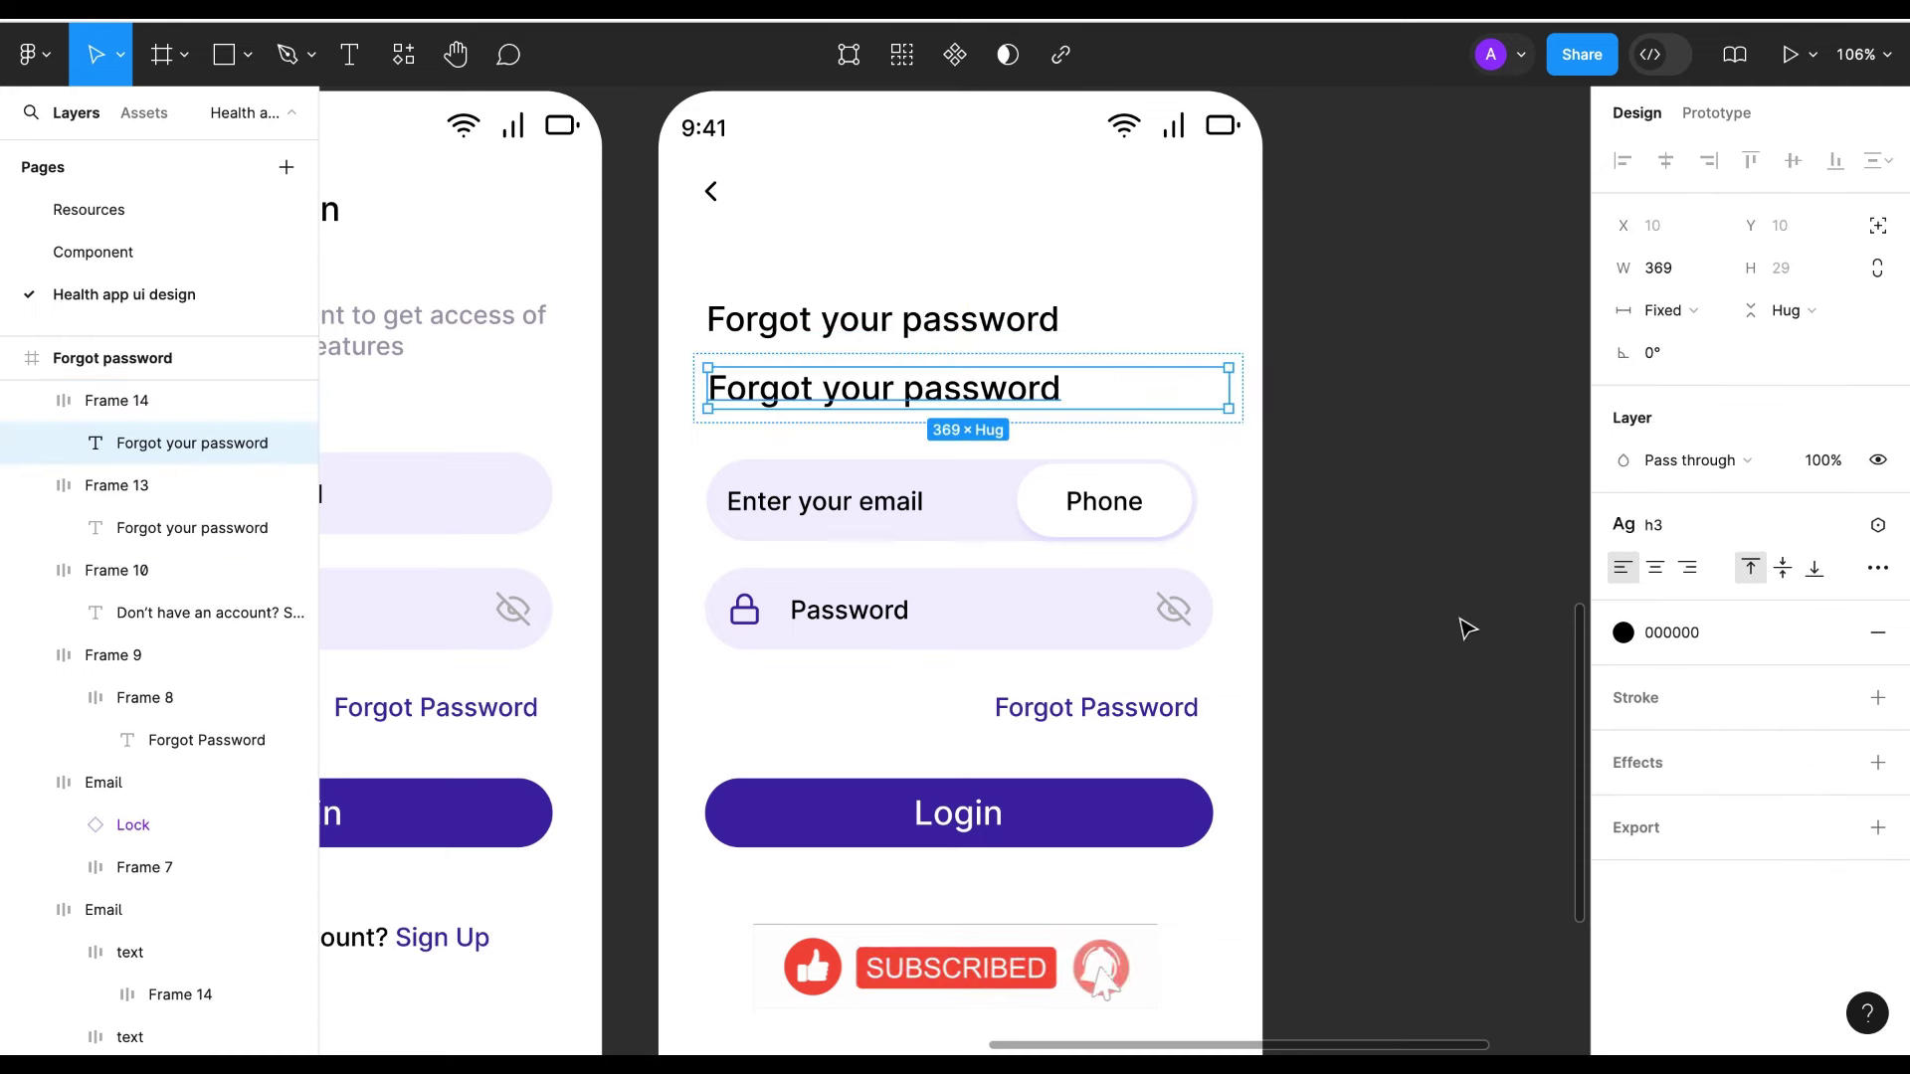
Apply h5 to the copy and retype it as 'Enter your email address or phone number to get reset code'.
click(1642, 524)
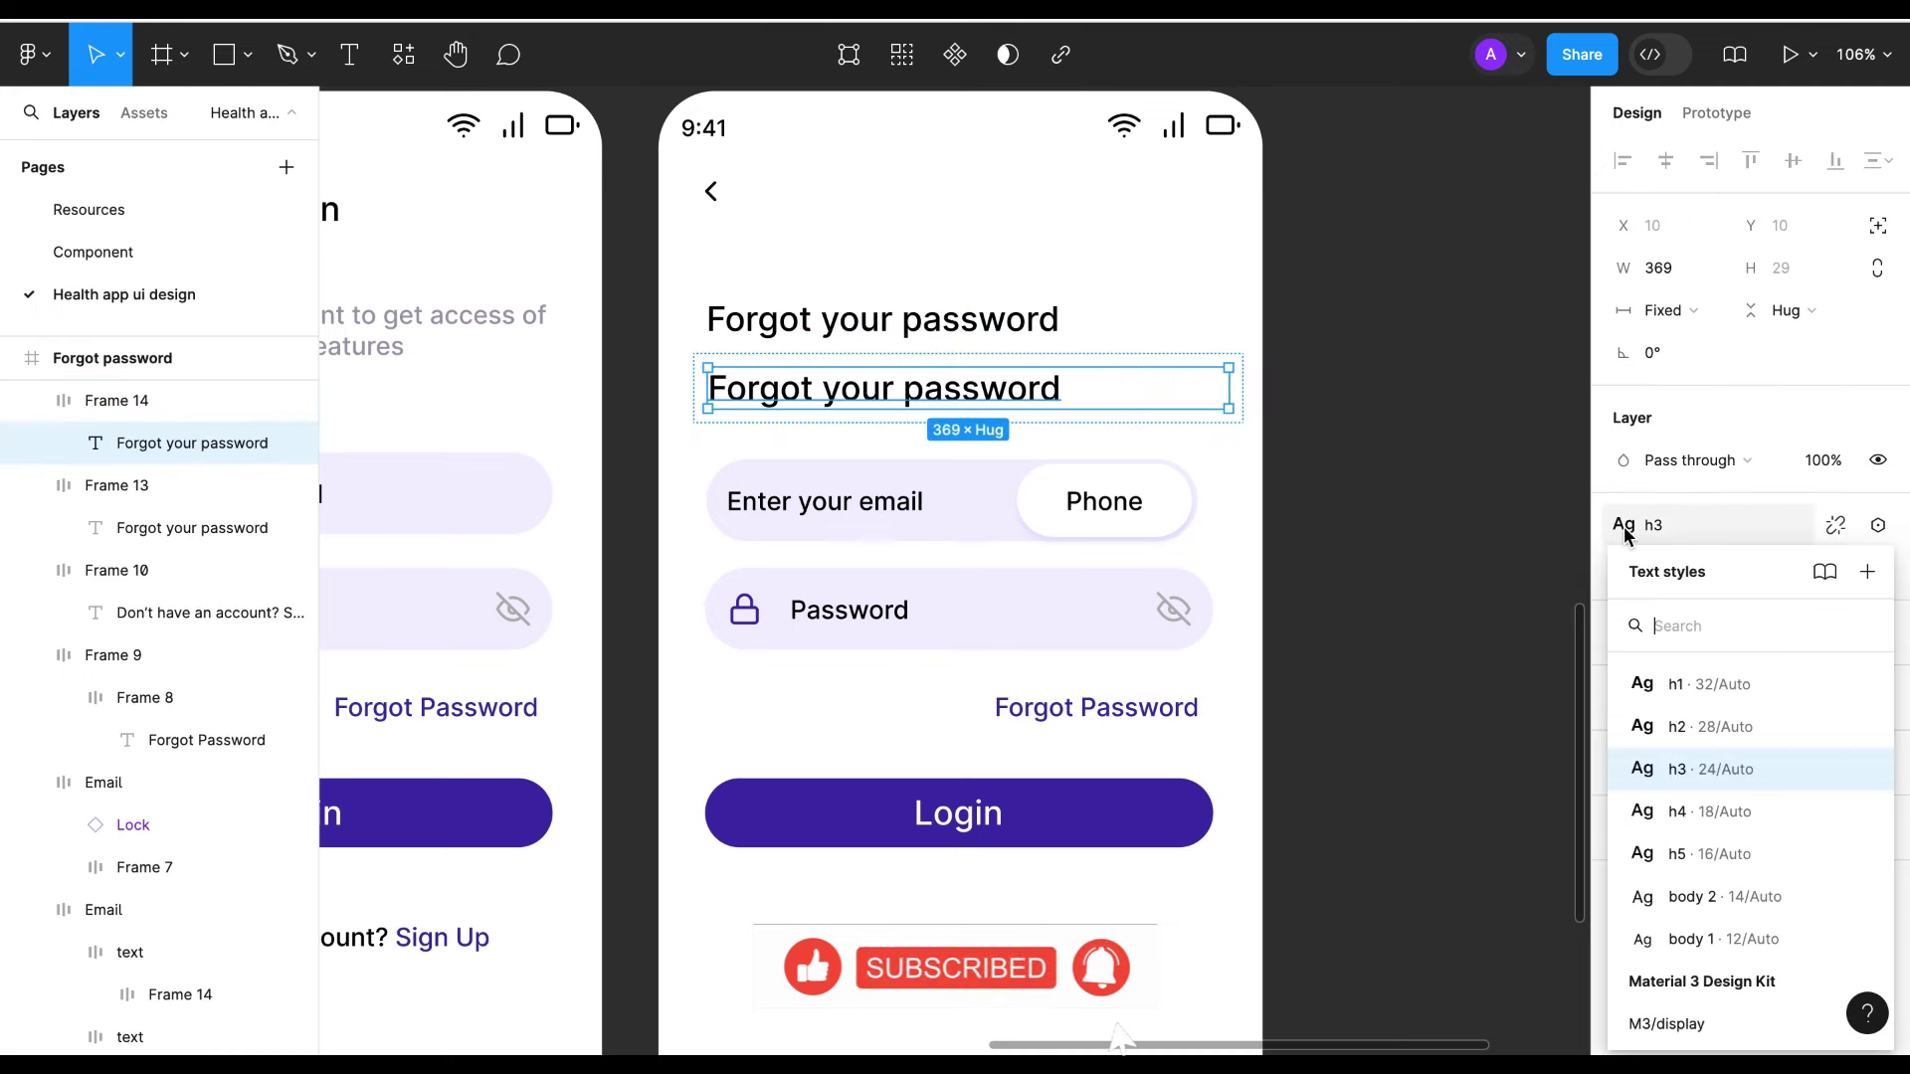
click(1652, 854)
double_click(855, 391)
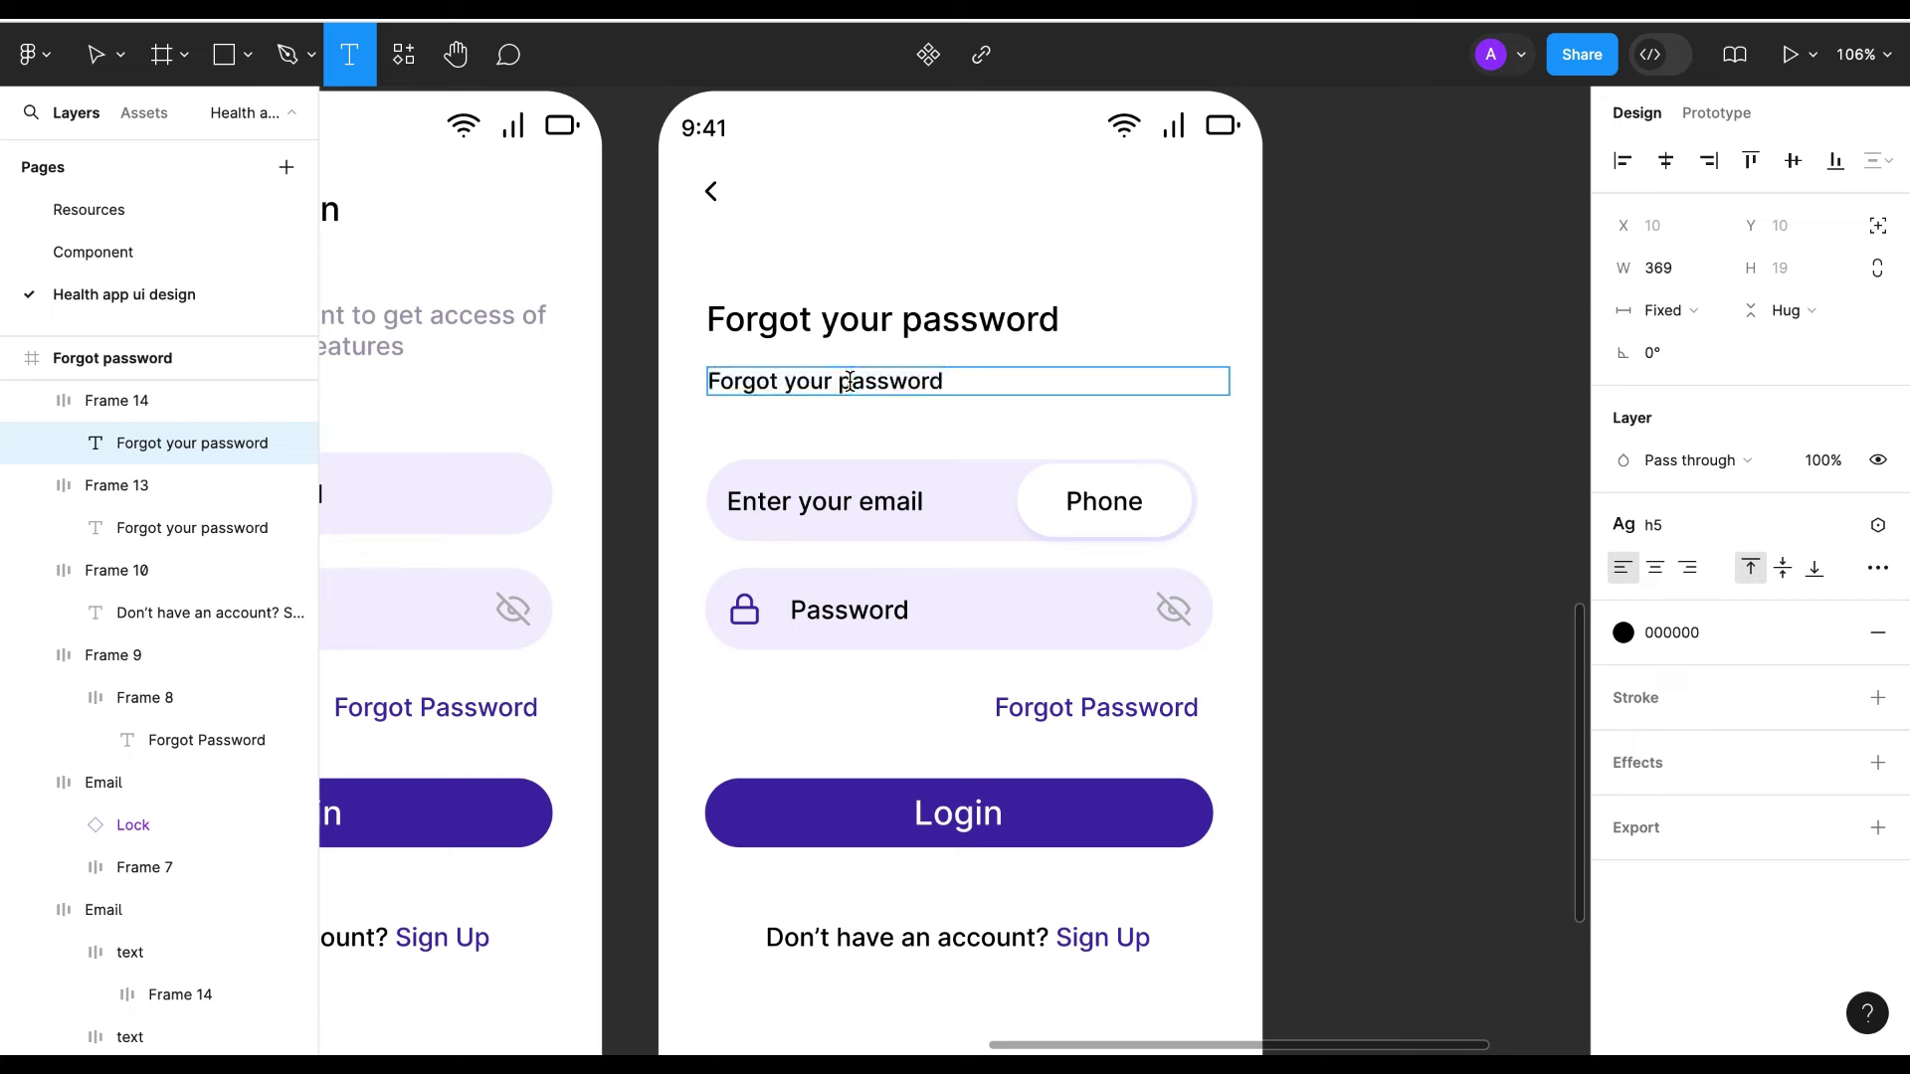
text(Ente)
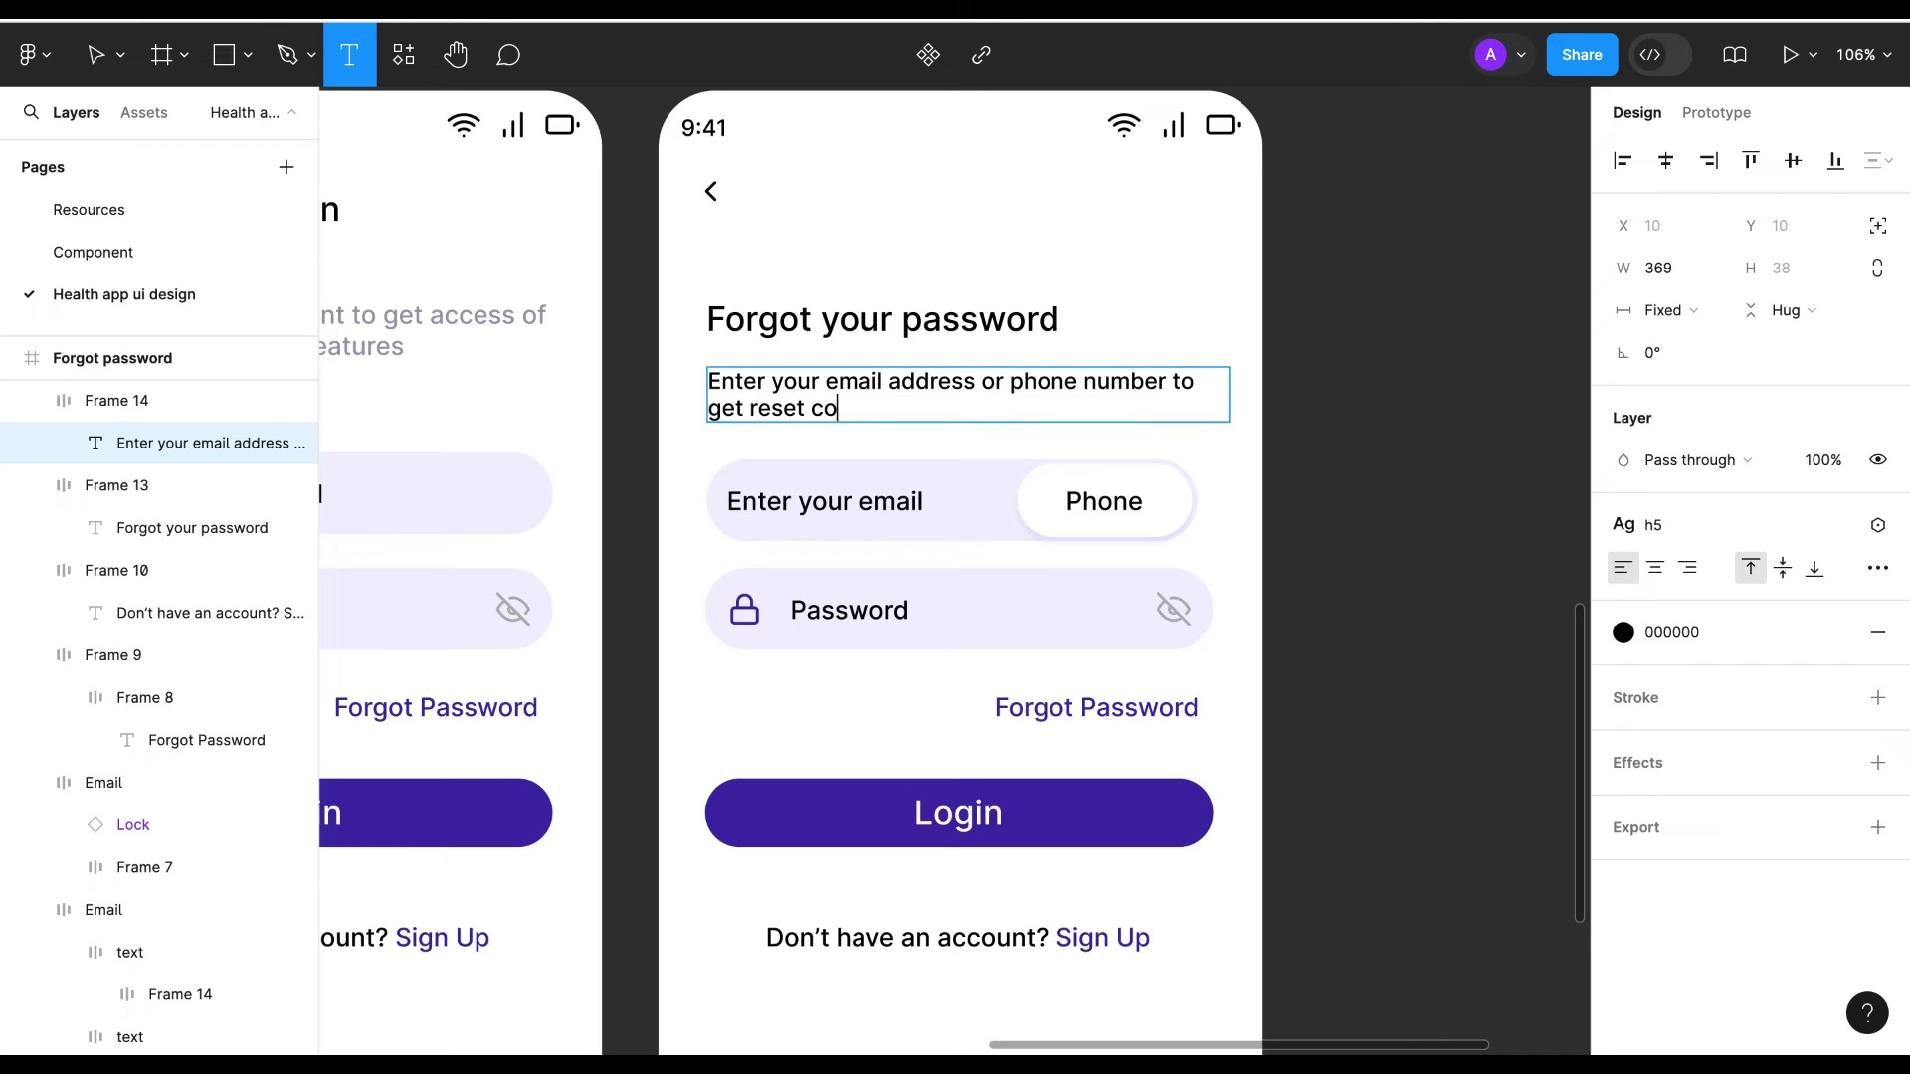
text(de)
click(1368, 430)
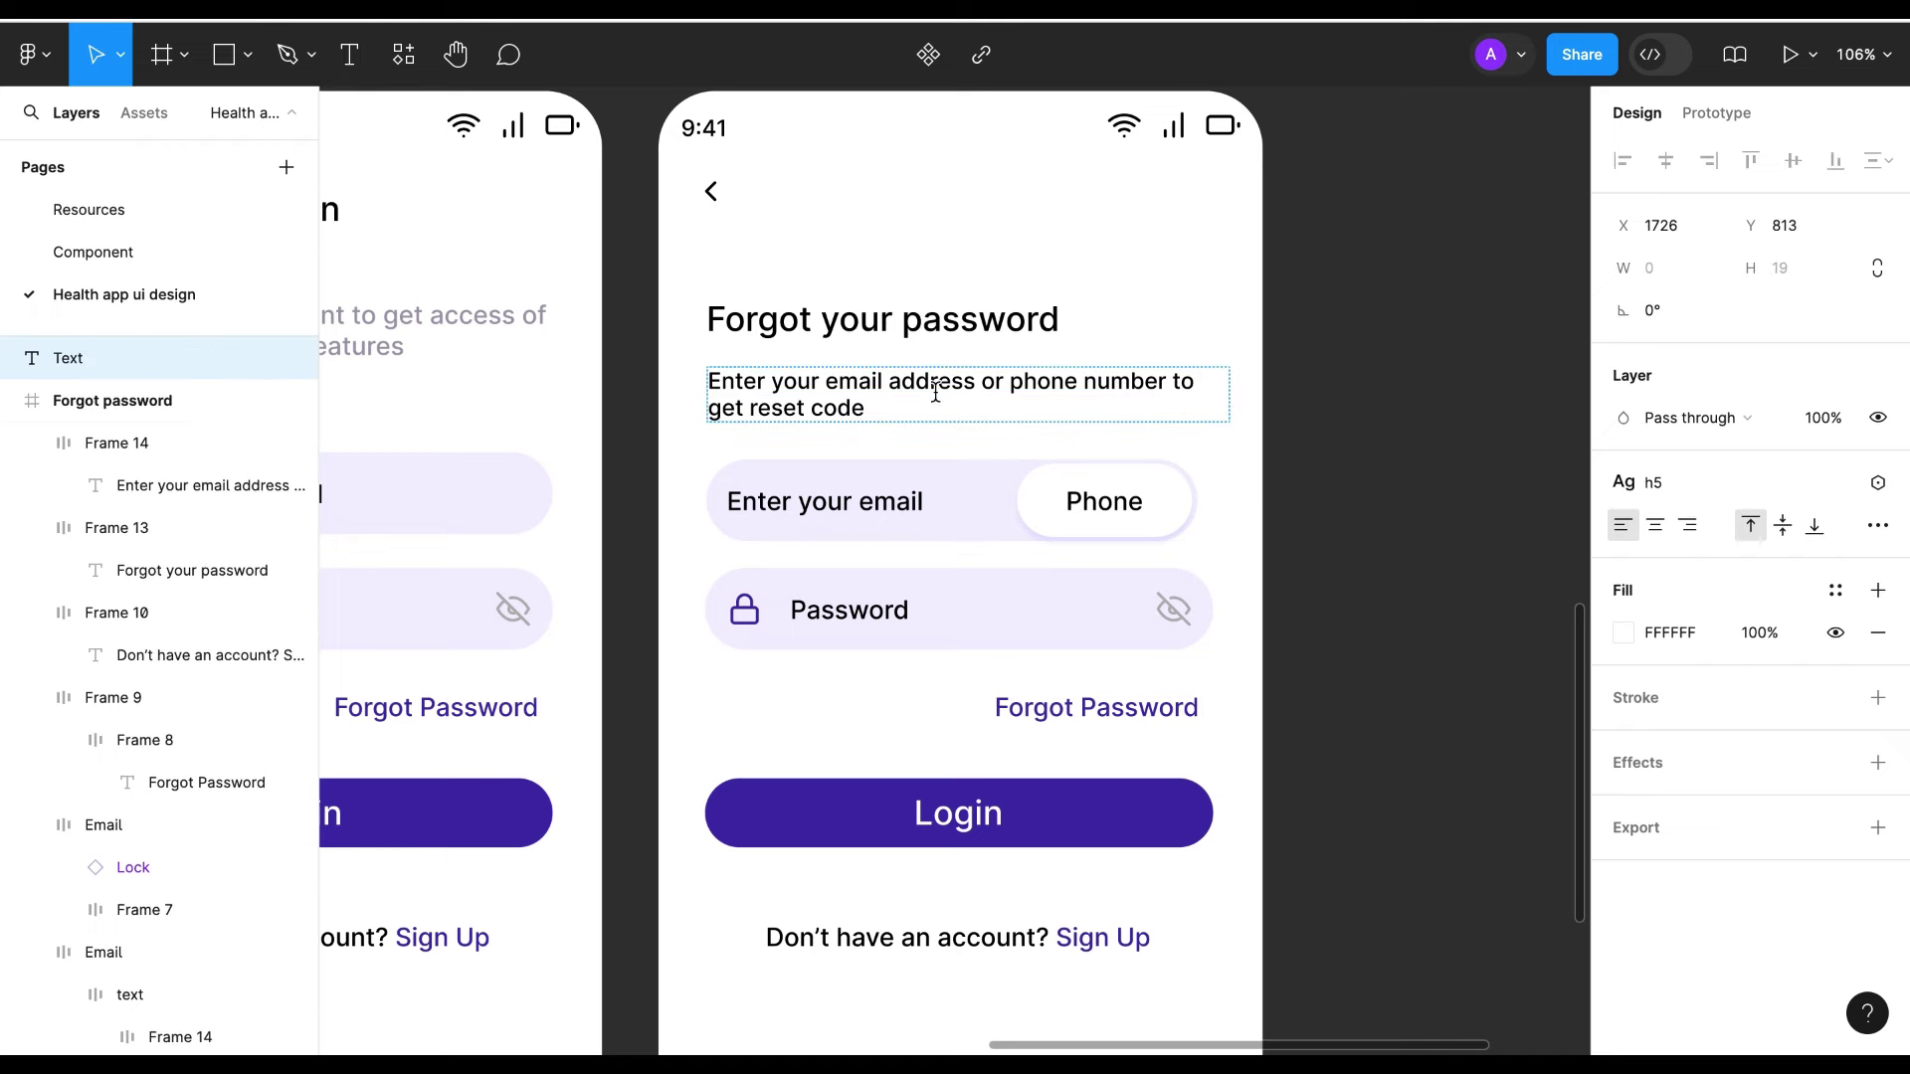
Colour the subtitle grey B4B4B4 and narrow it so it wraps earlier.
click(851, 396)
click(1835, 633)
click(1338, 854)
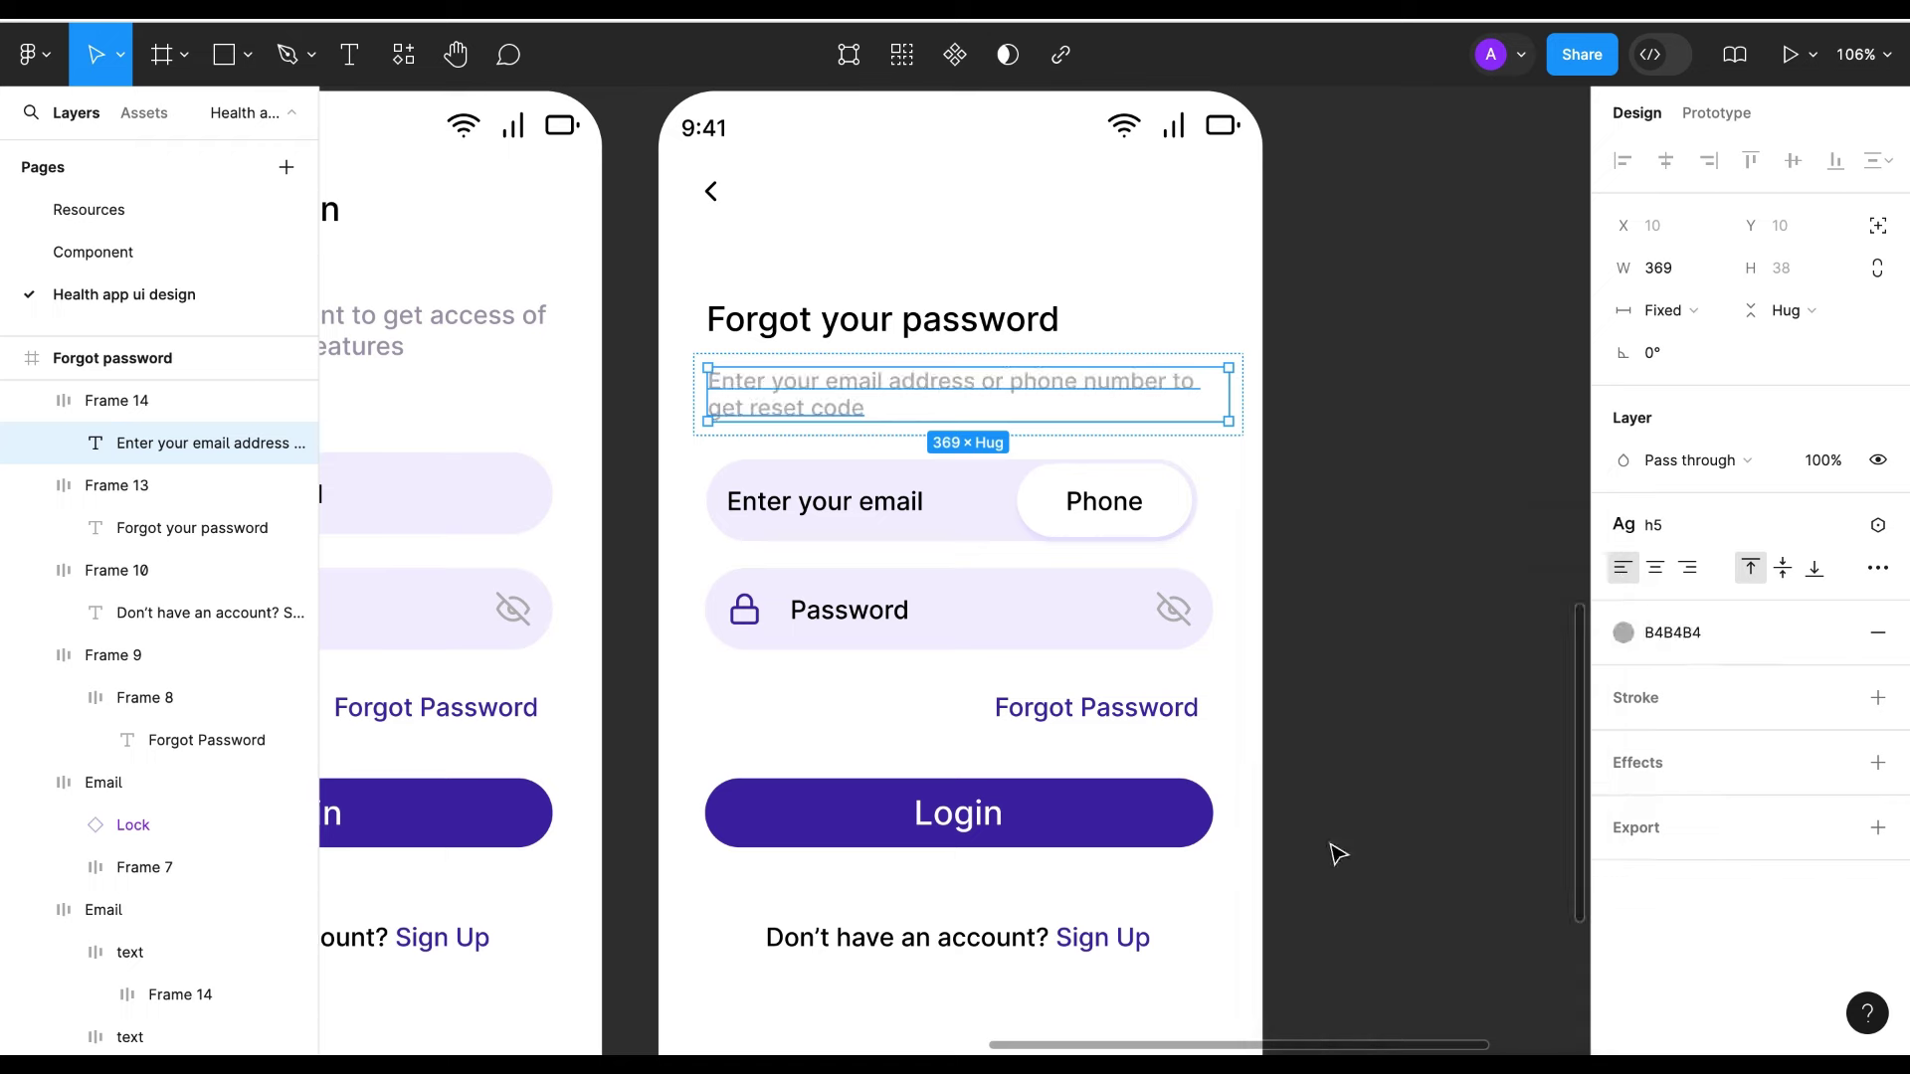
click(1296, 459)
click(1208, 419)
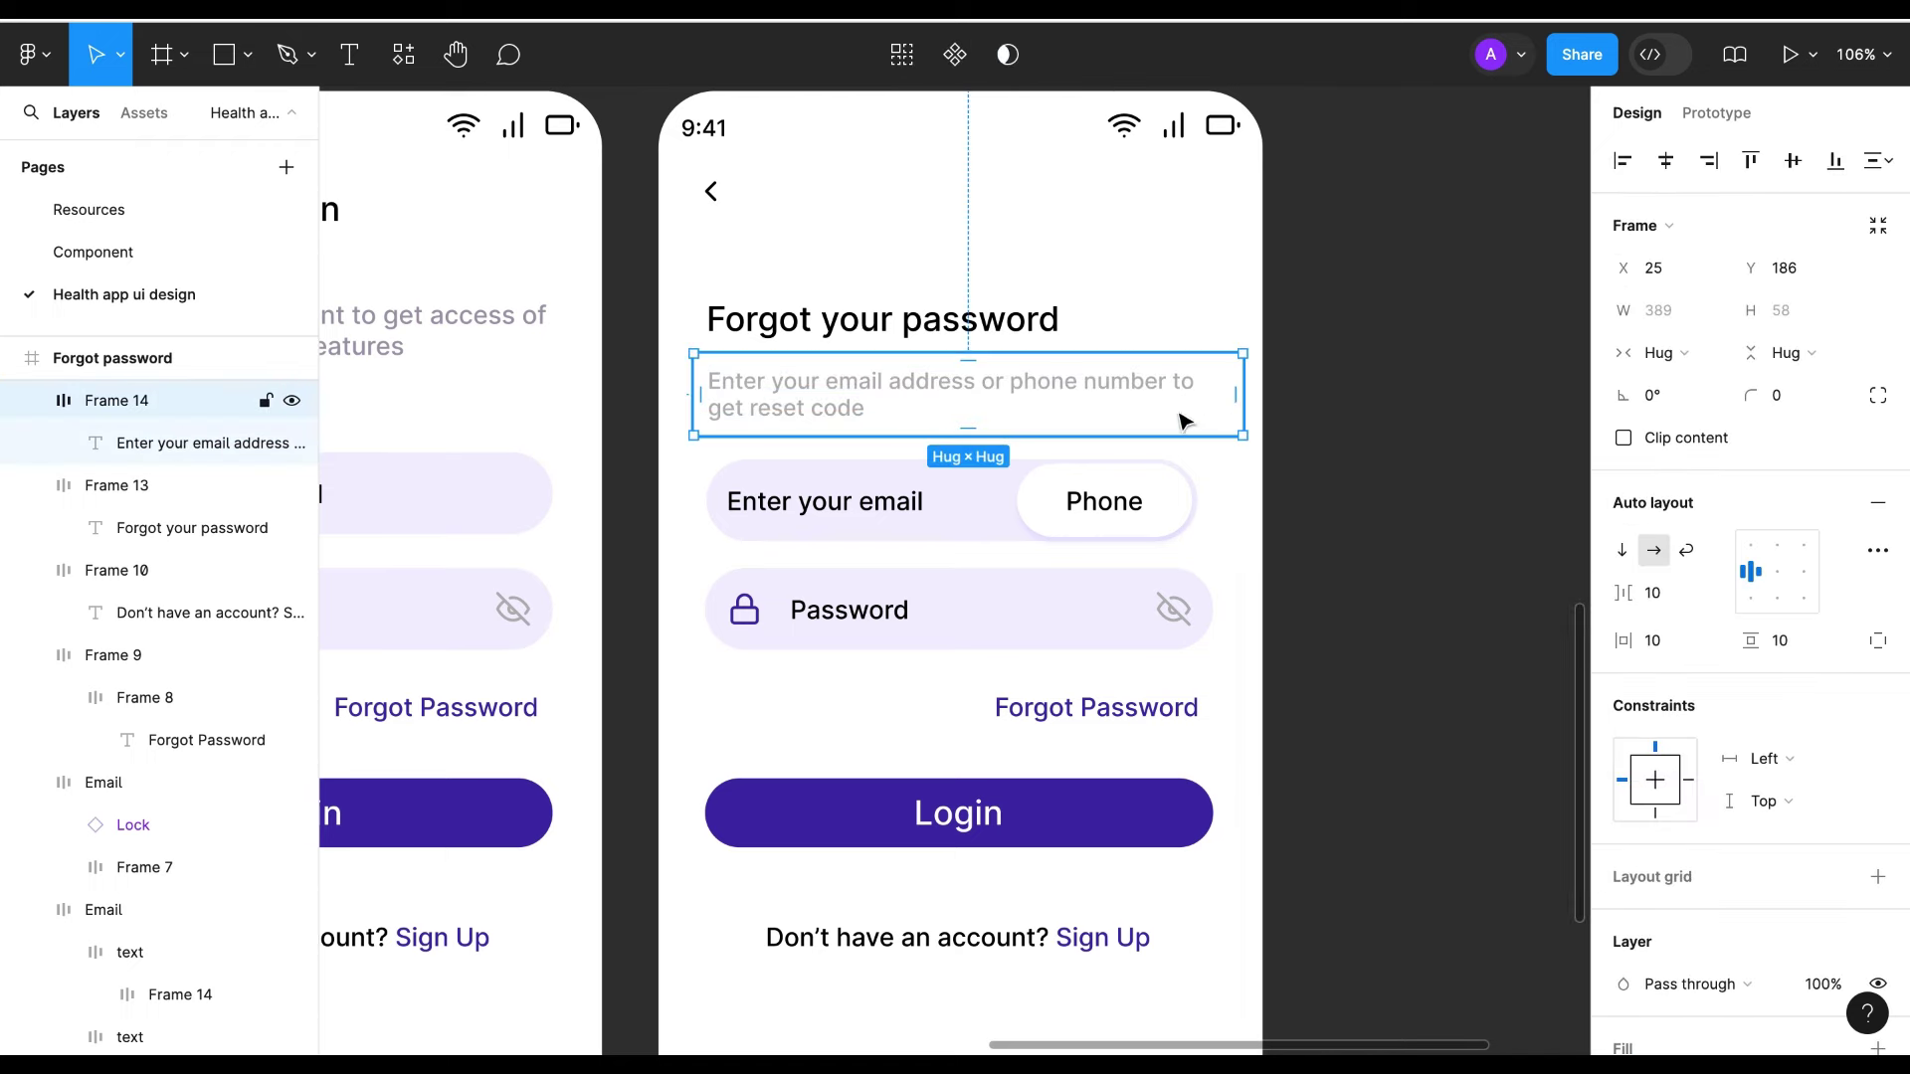
click(1112, 381)
drag(1235, 394, 1167, 394)
Deselect the subtitle and select the Forgot password screen frame.
click(1262, 461)
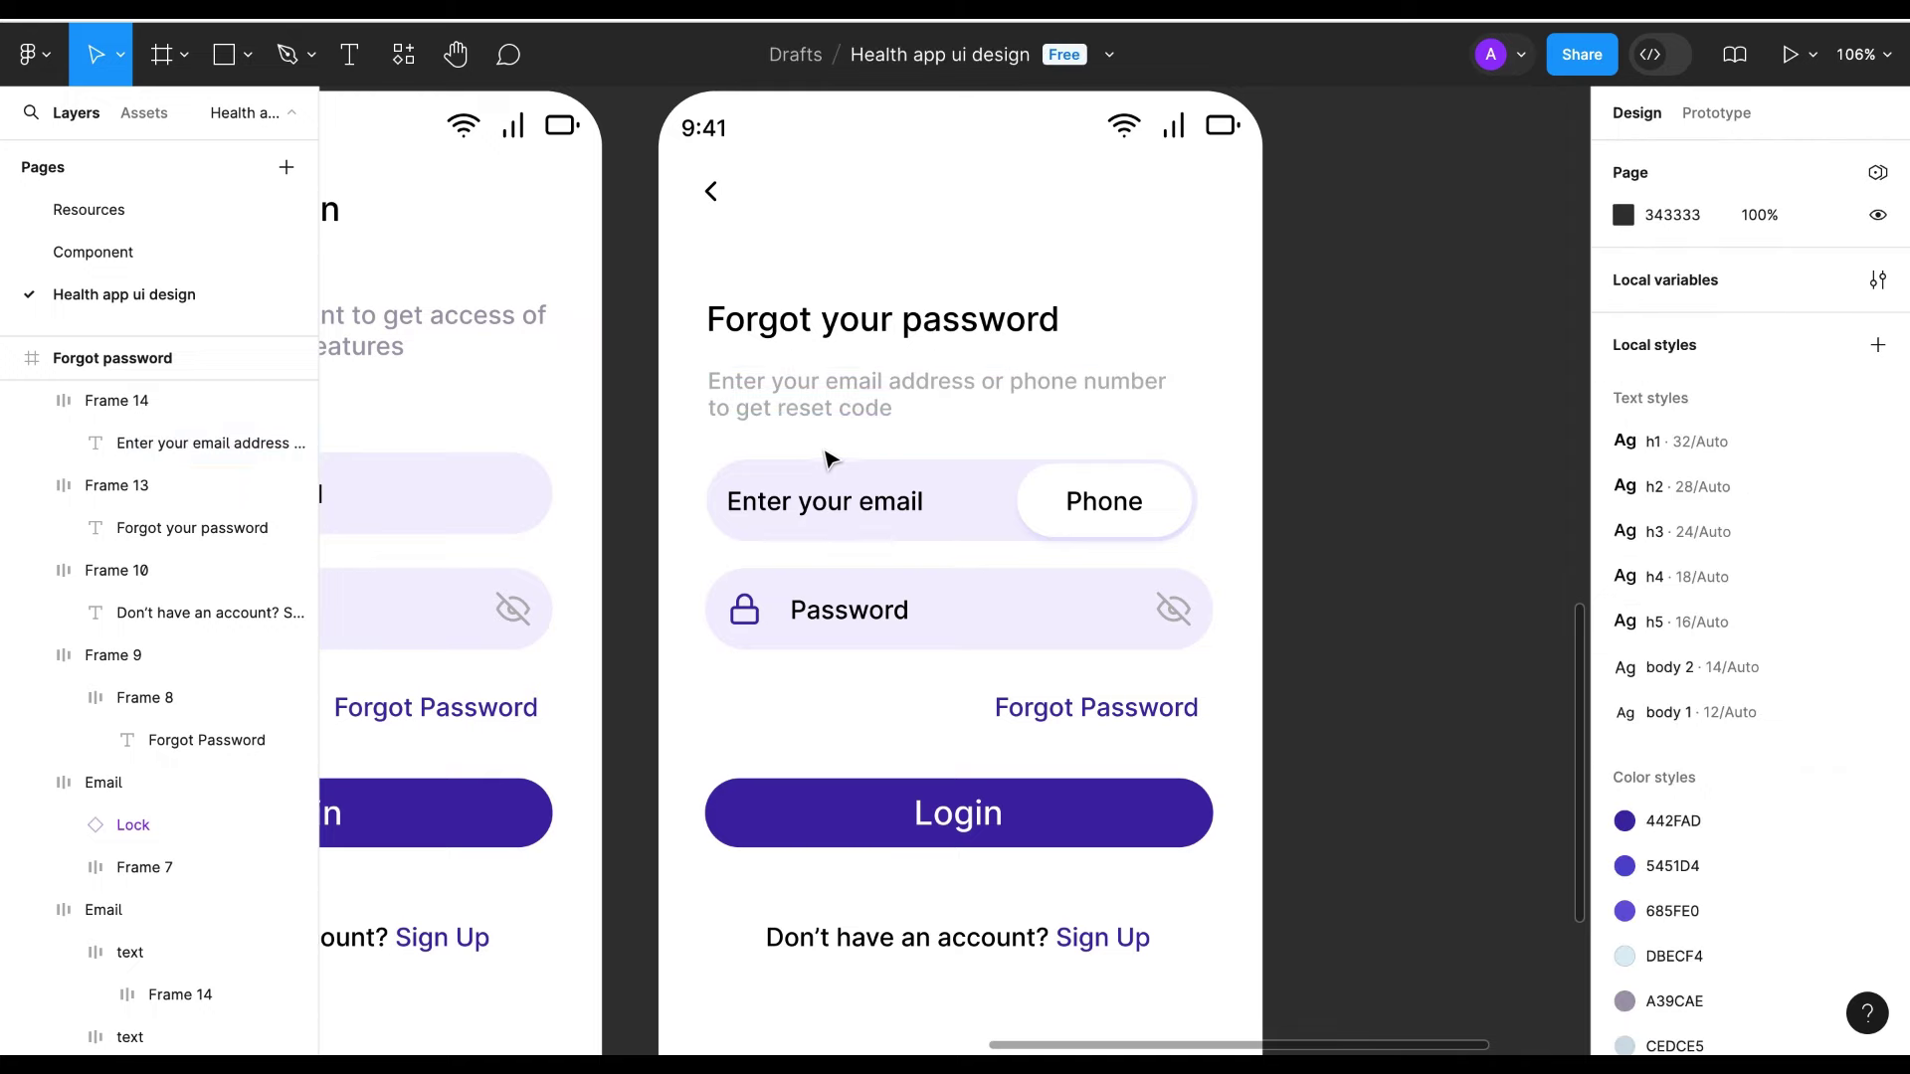
scroll(742, 456, down, 2)
scroll(760, 453, down, 1)
scroll(762, 509, up, 3)
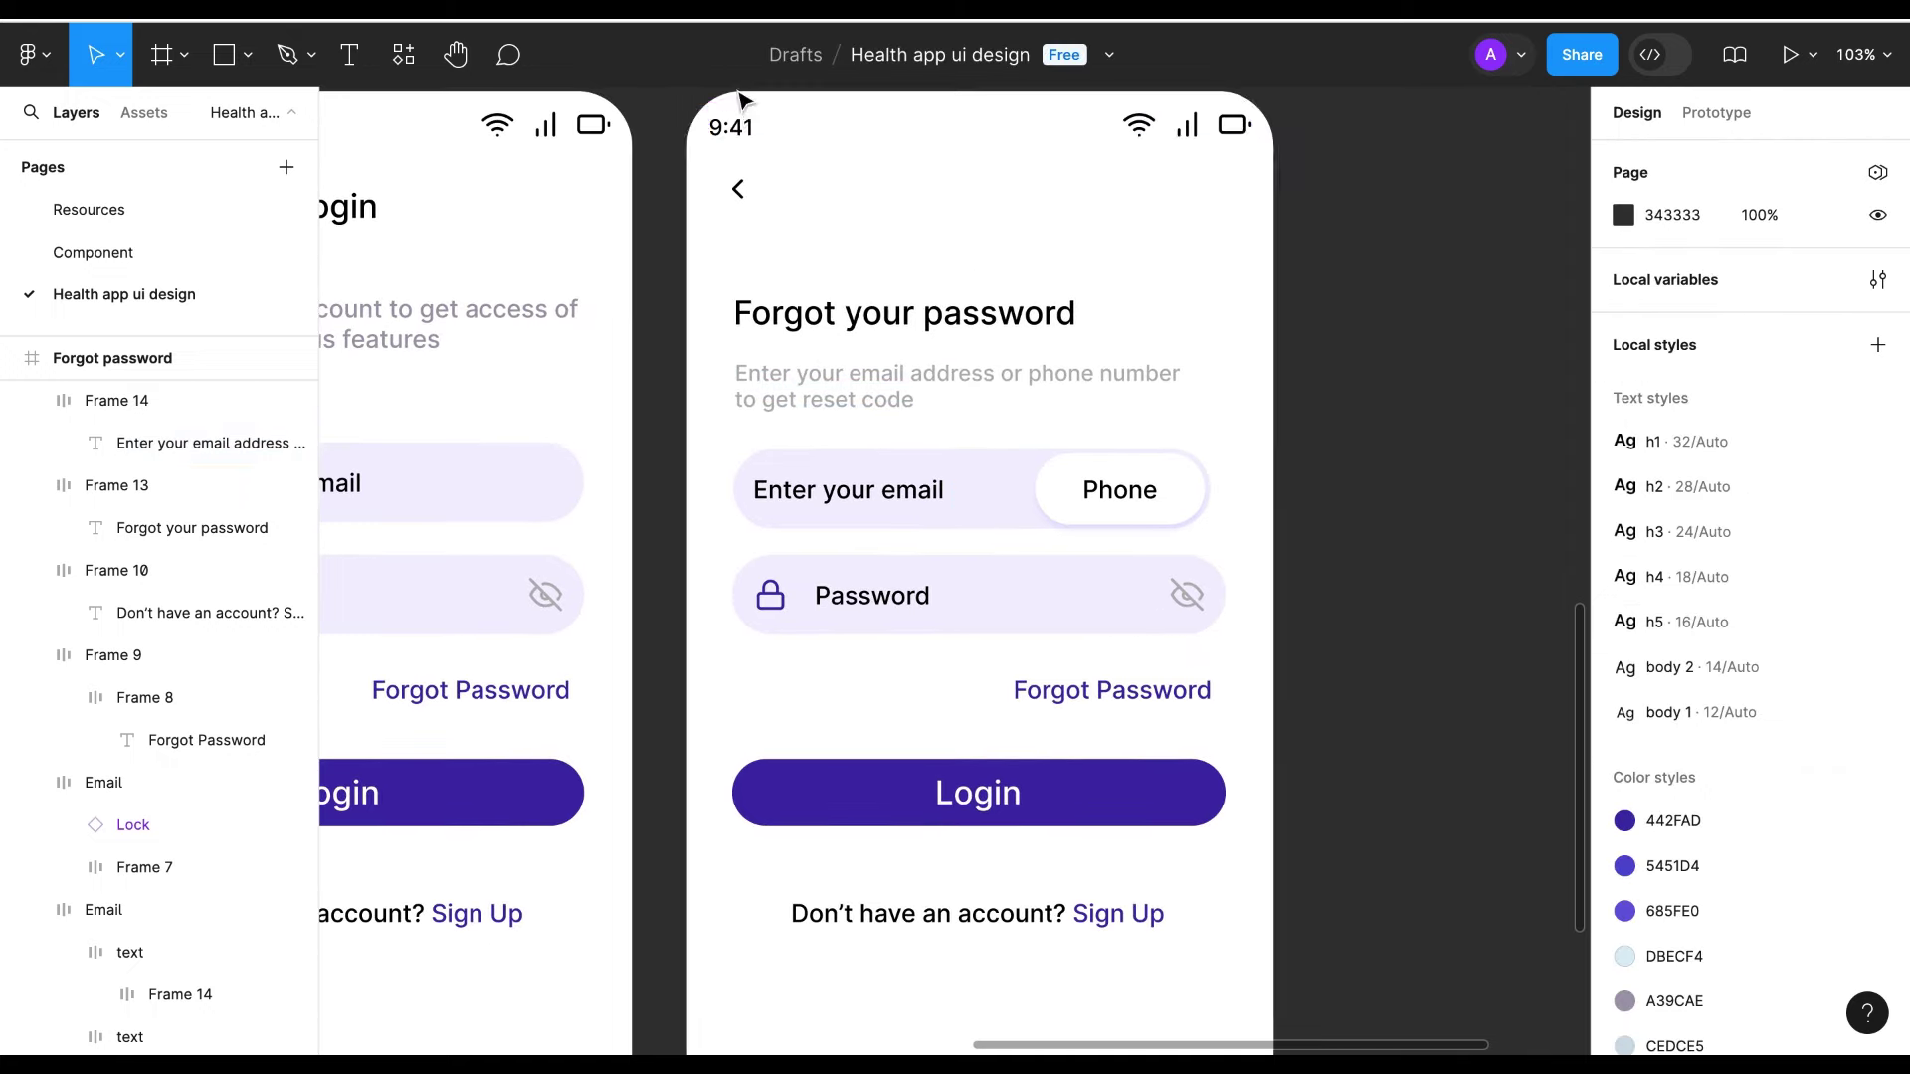
click(793, 252)
scroll(793, 251, up, 2)
Show the layout grids and widen the gap between the email text and Phone pill.
key(shift+g)
scroll(1441, 604, down, 1)
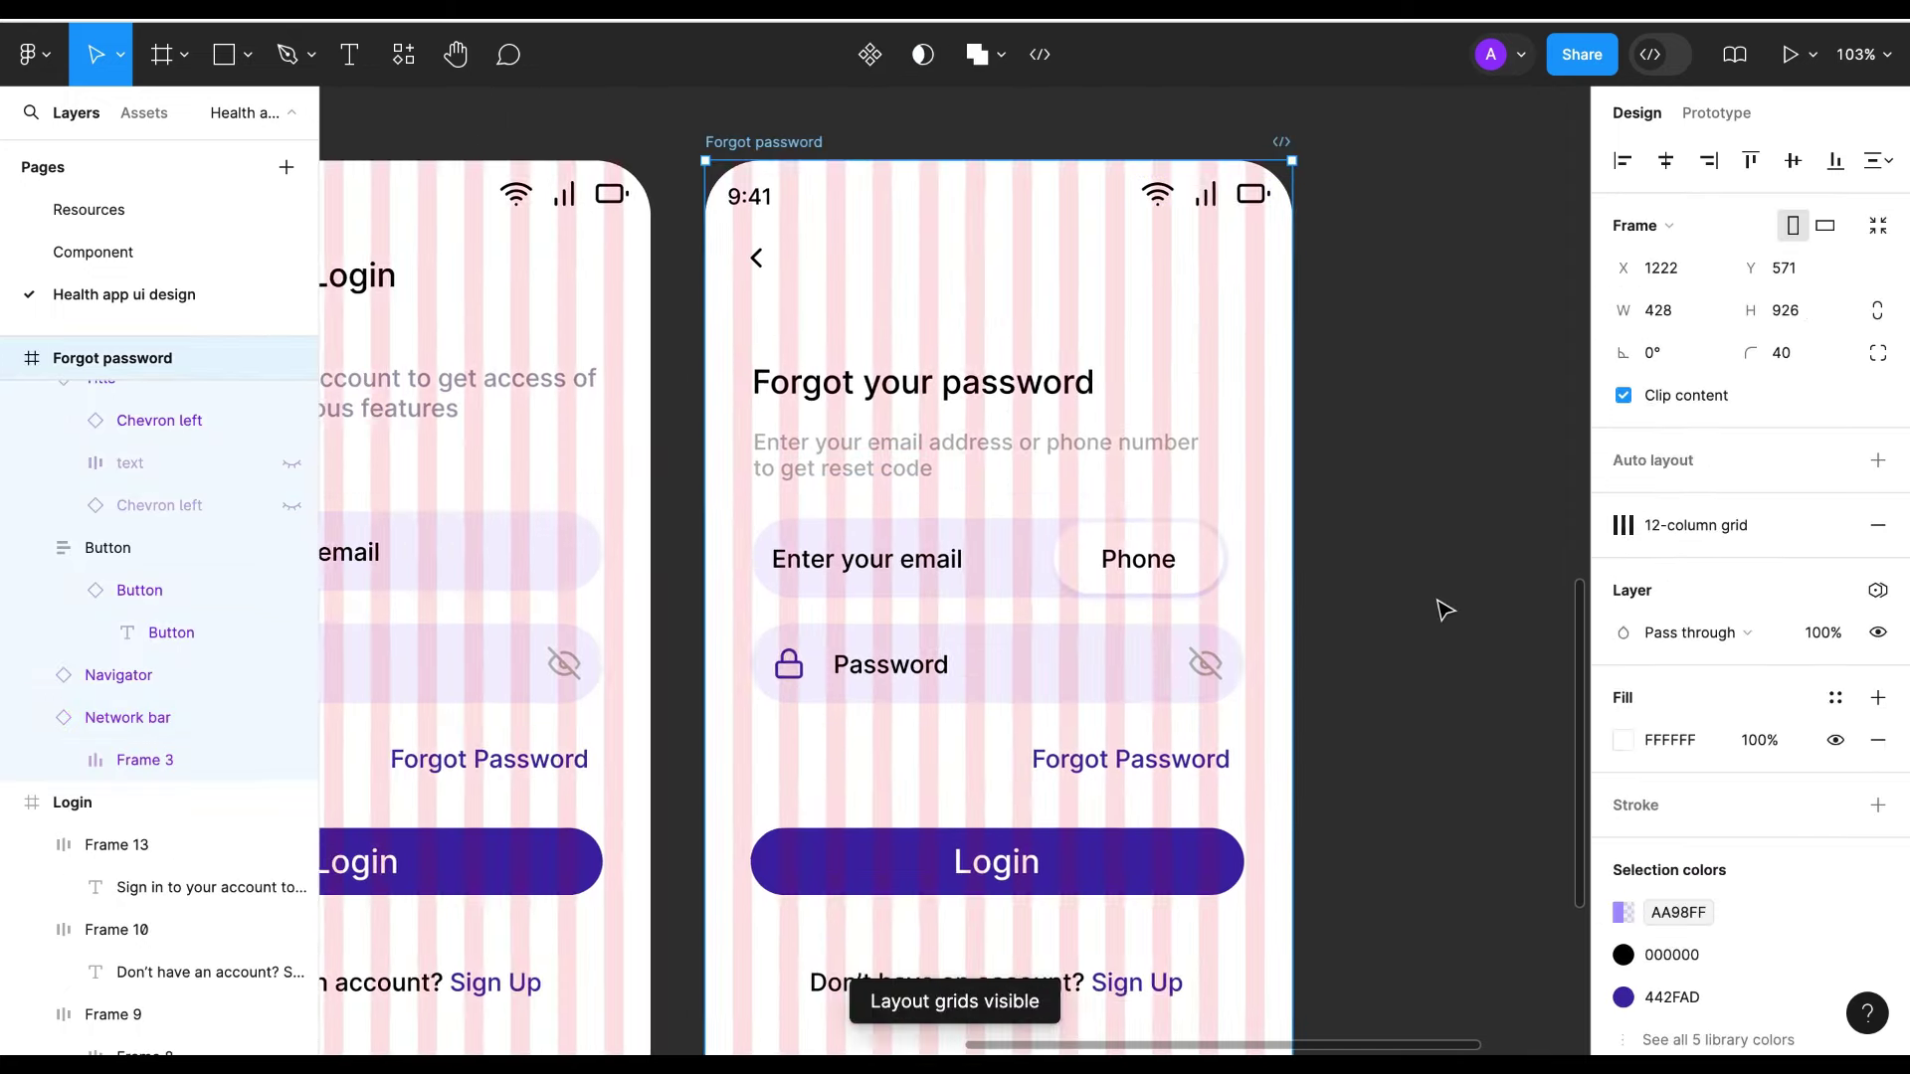
scroll(1440, 603, down, 2)
click(1058, 488)
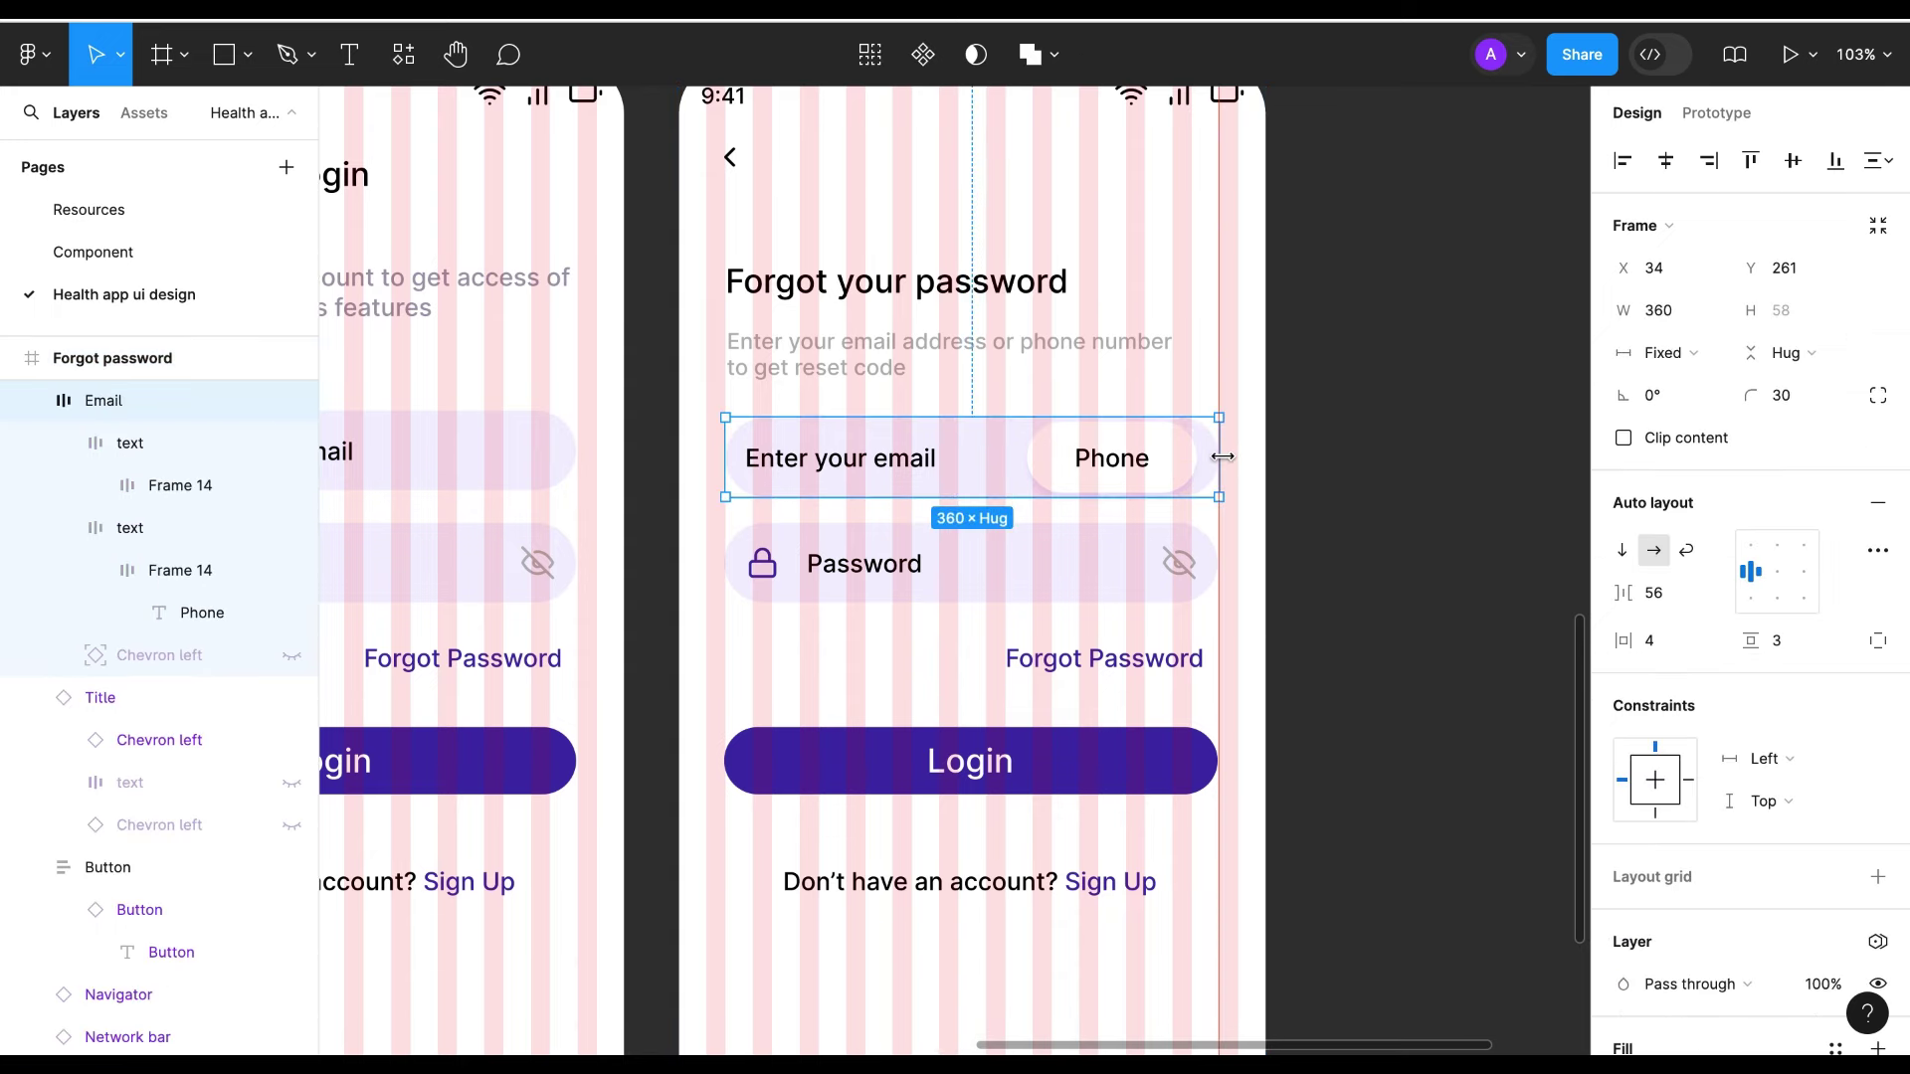
click(1170, 474)
click(993, 473)
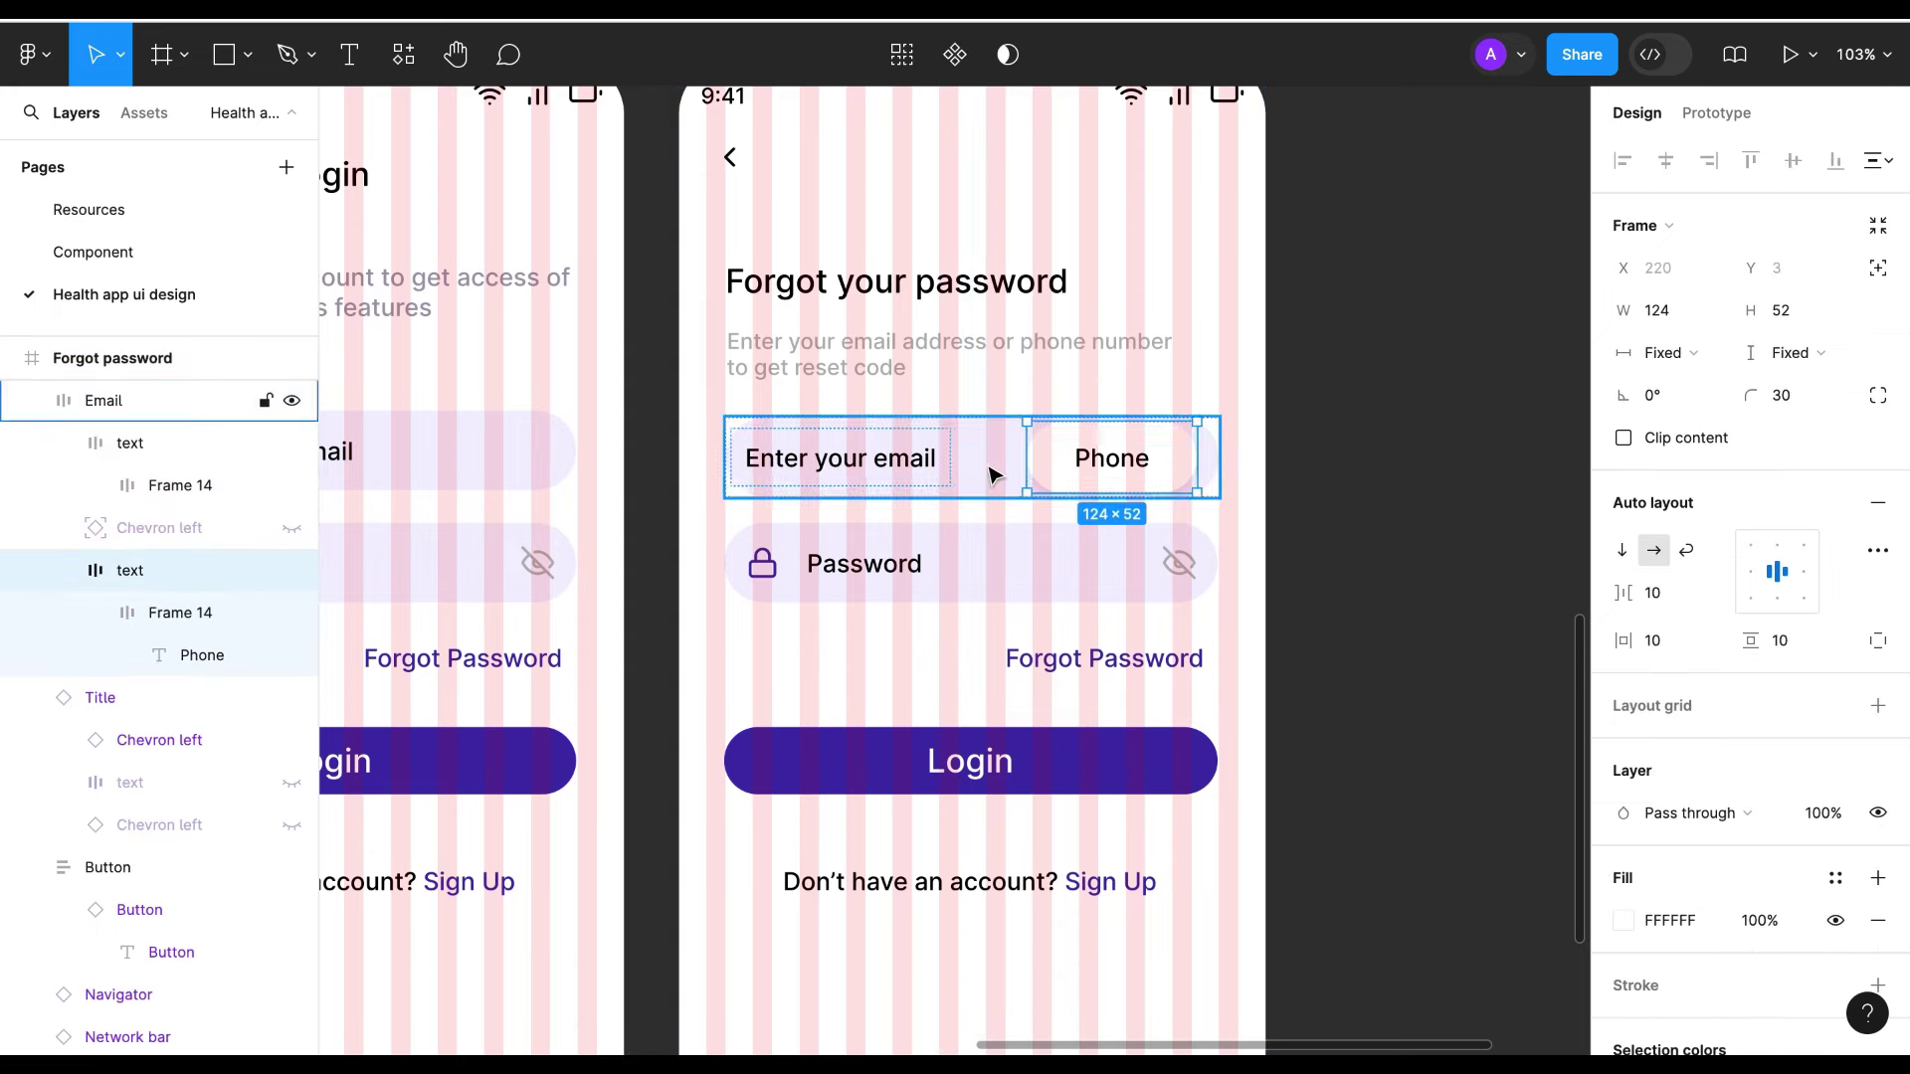
drag(990, 454, 997, 456)
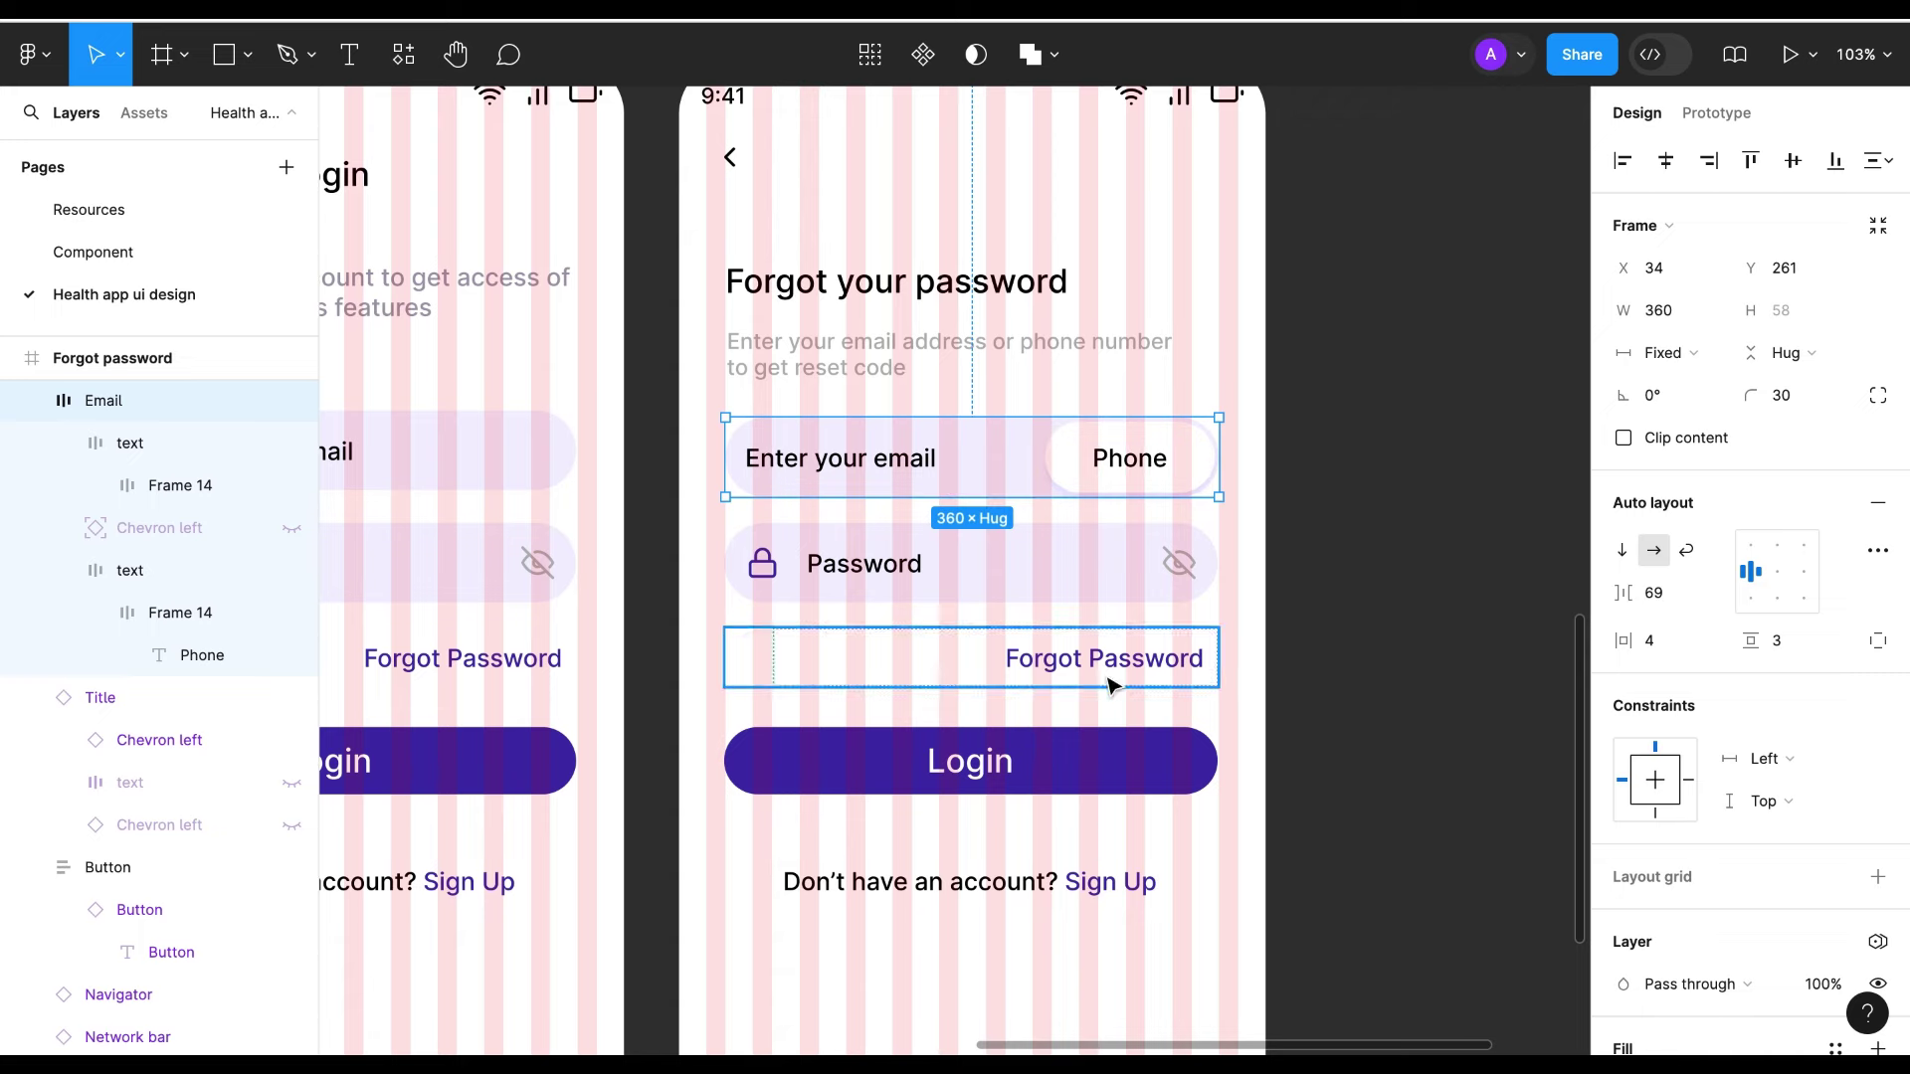
click(1345, 649)
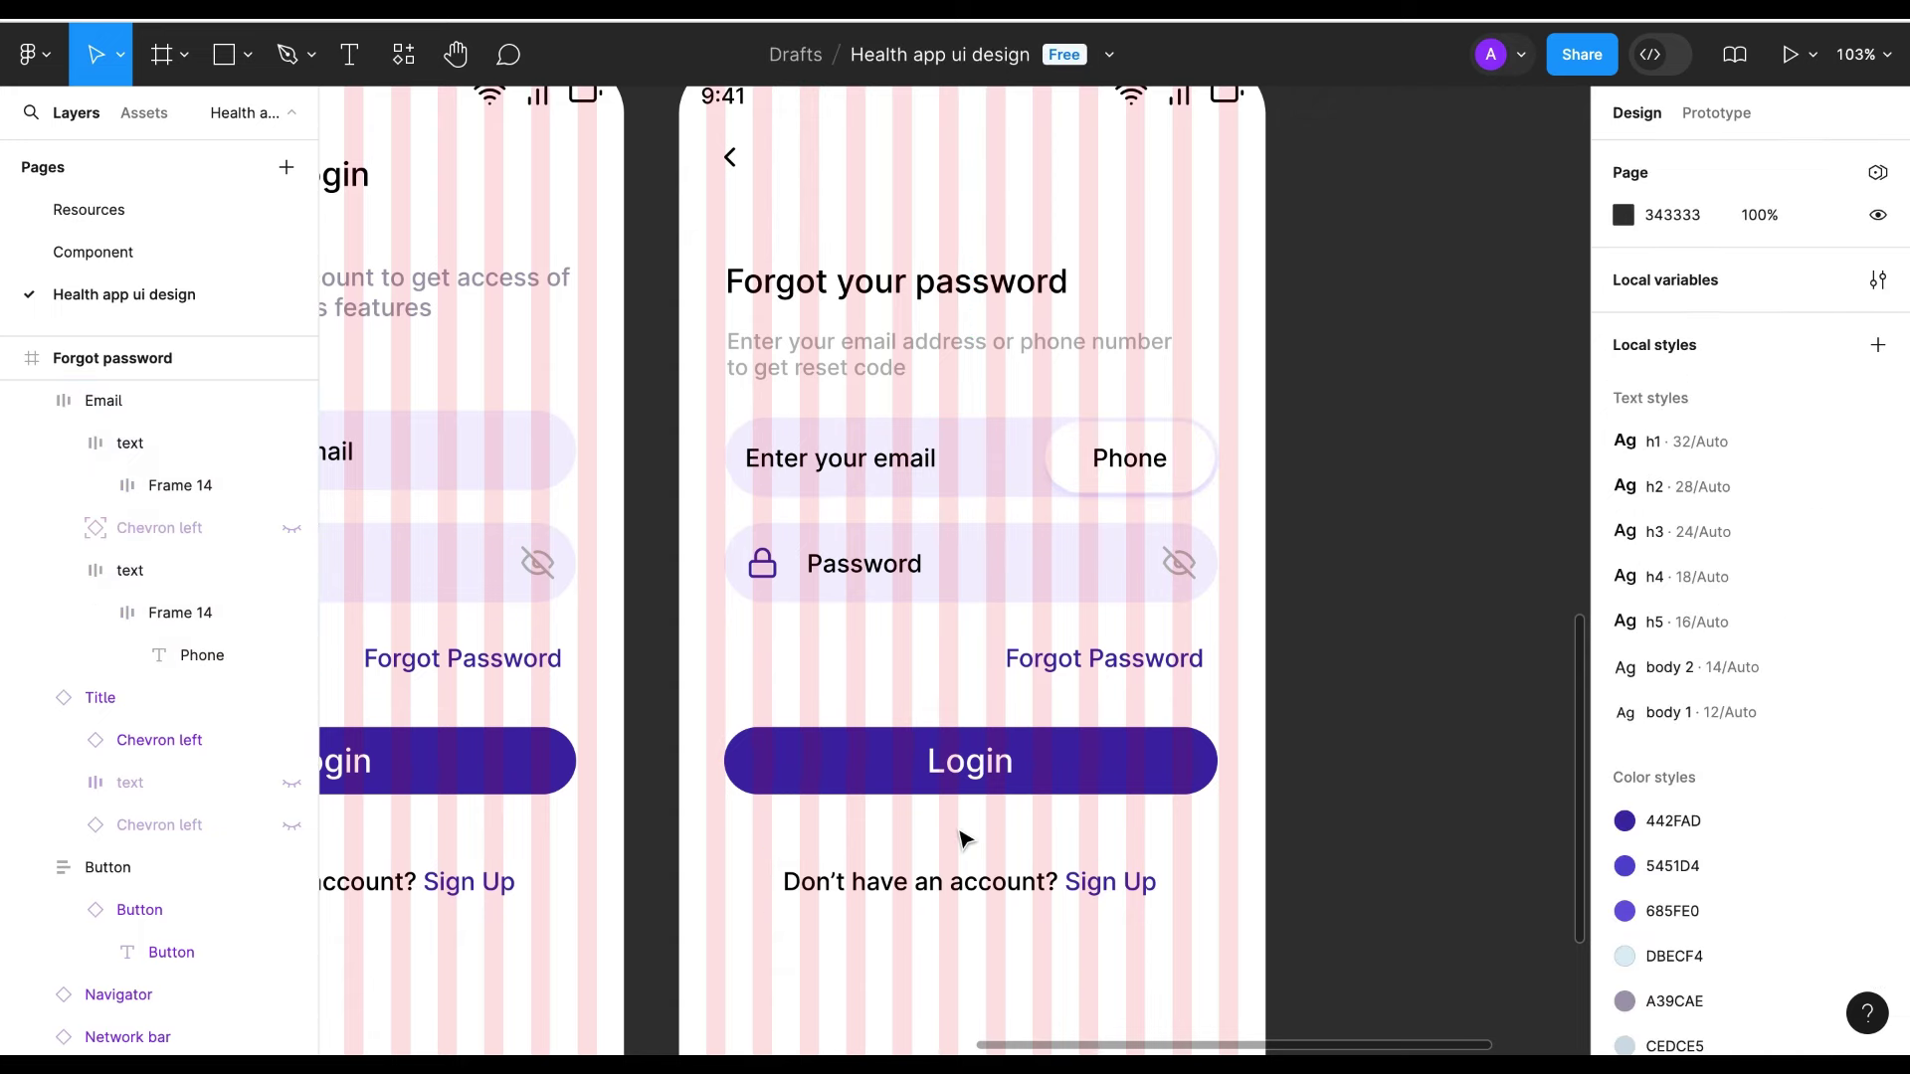
Delete the lock and eye icons from the Password field.
click(893, 573)
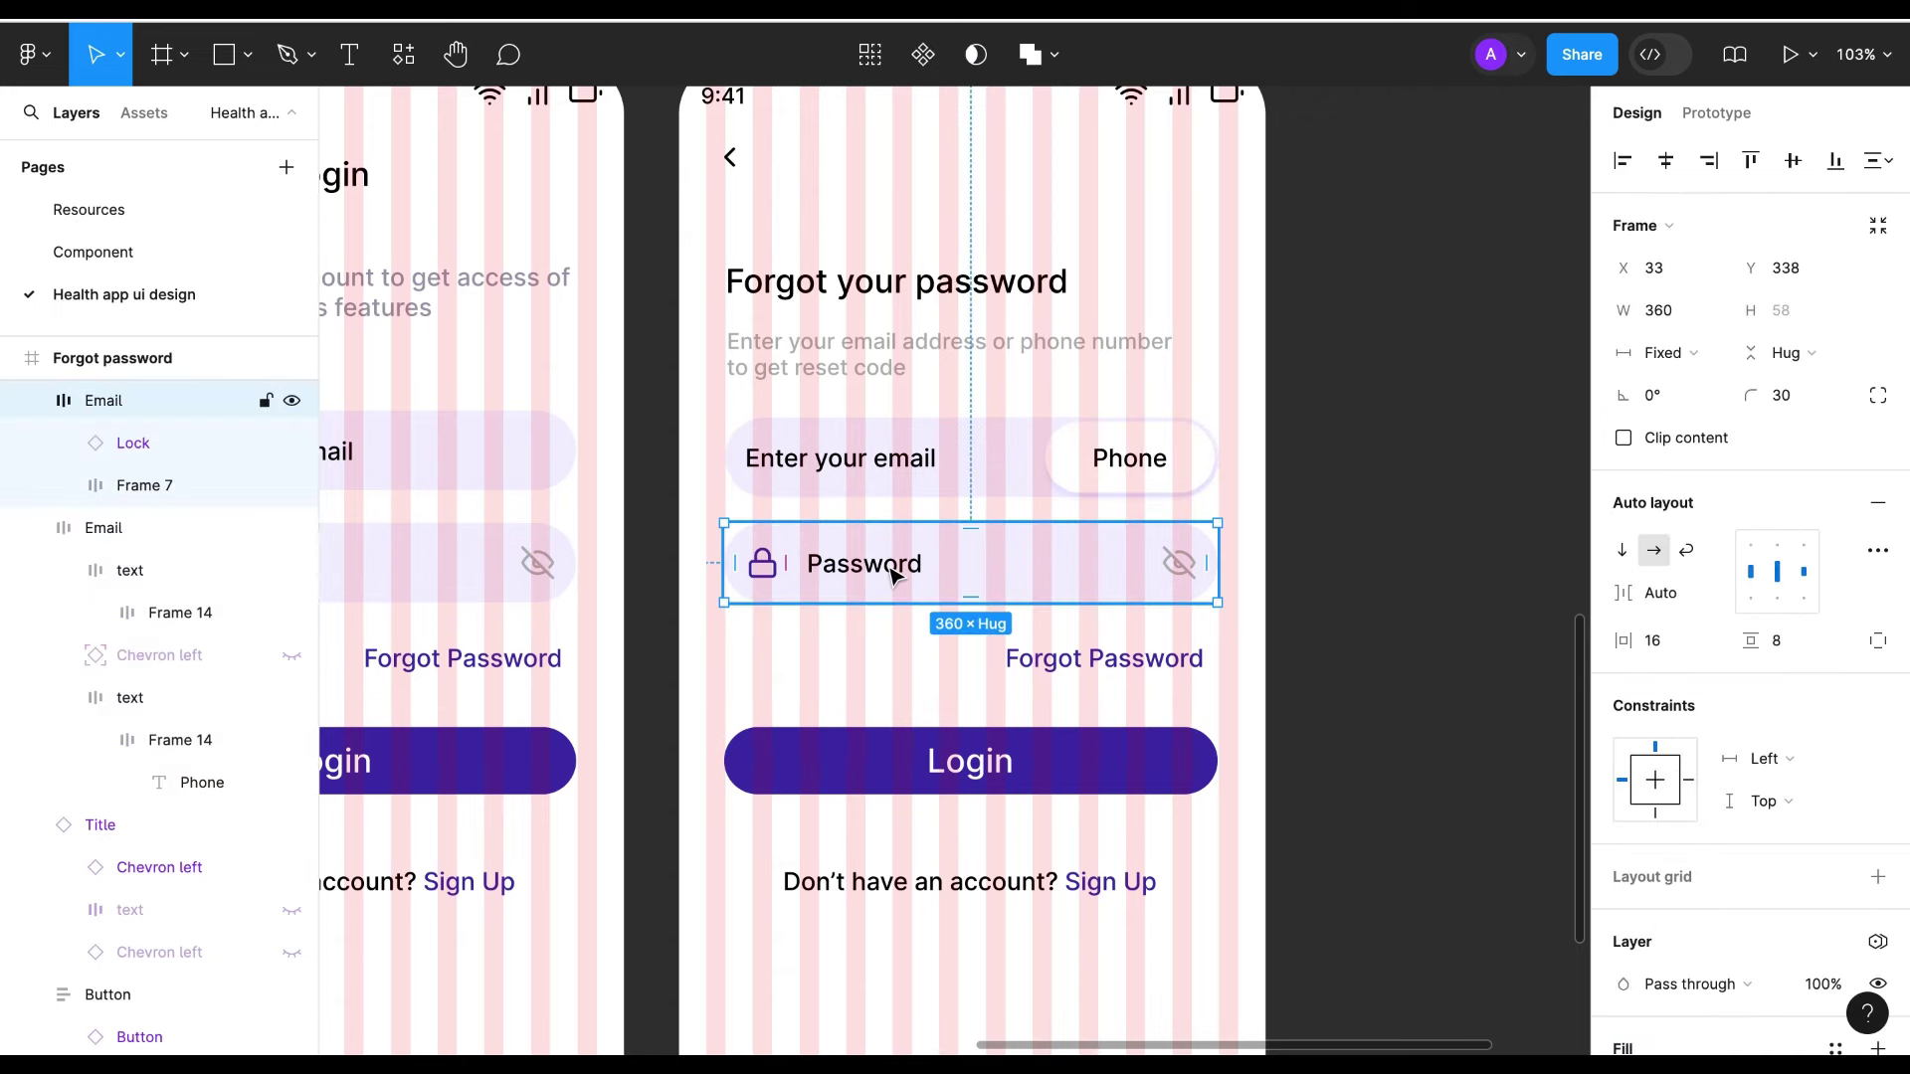
double_click(892, 573)
click(762, 565)
key(Delete)
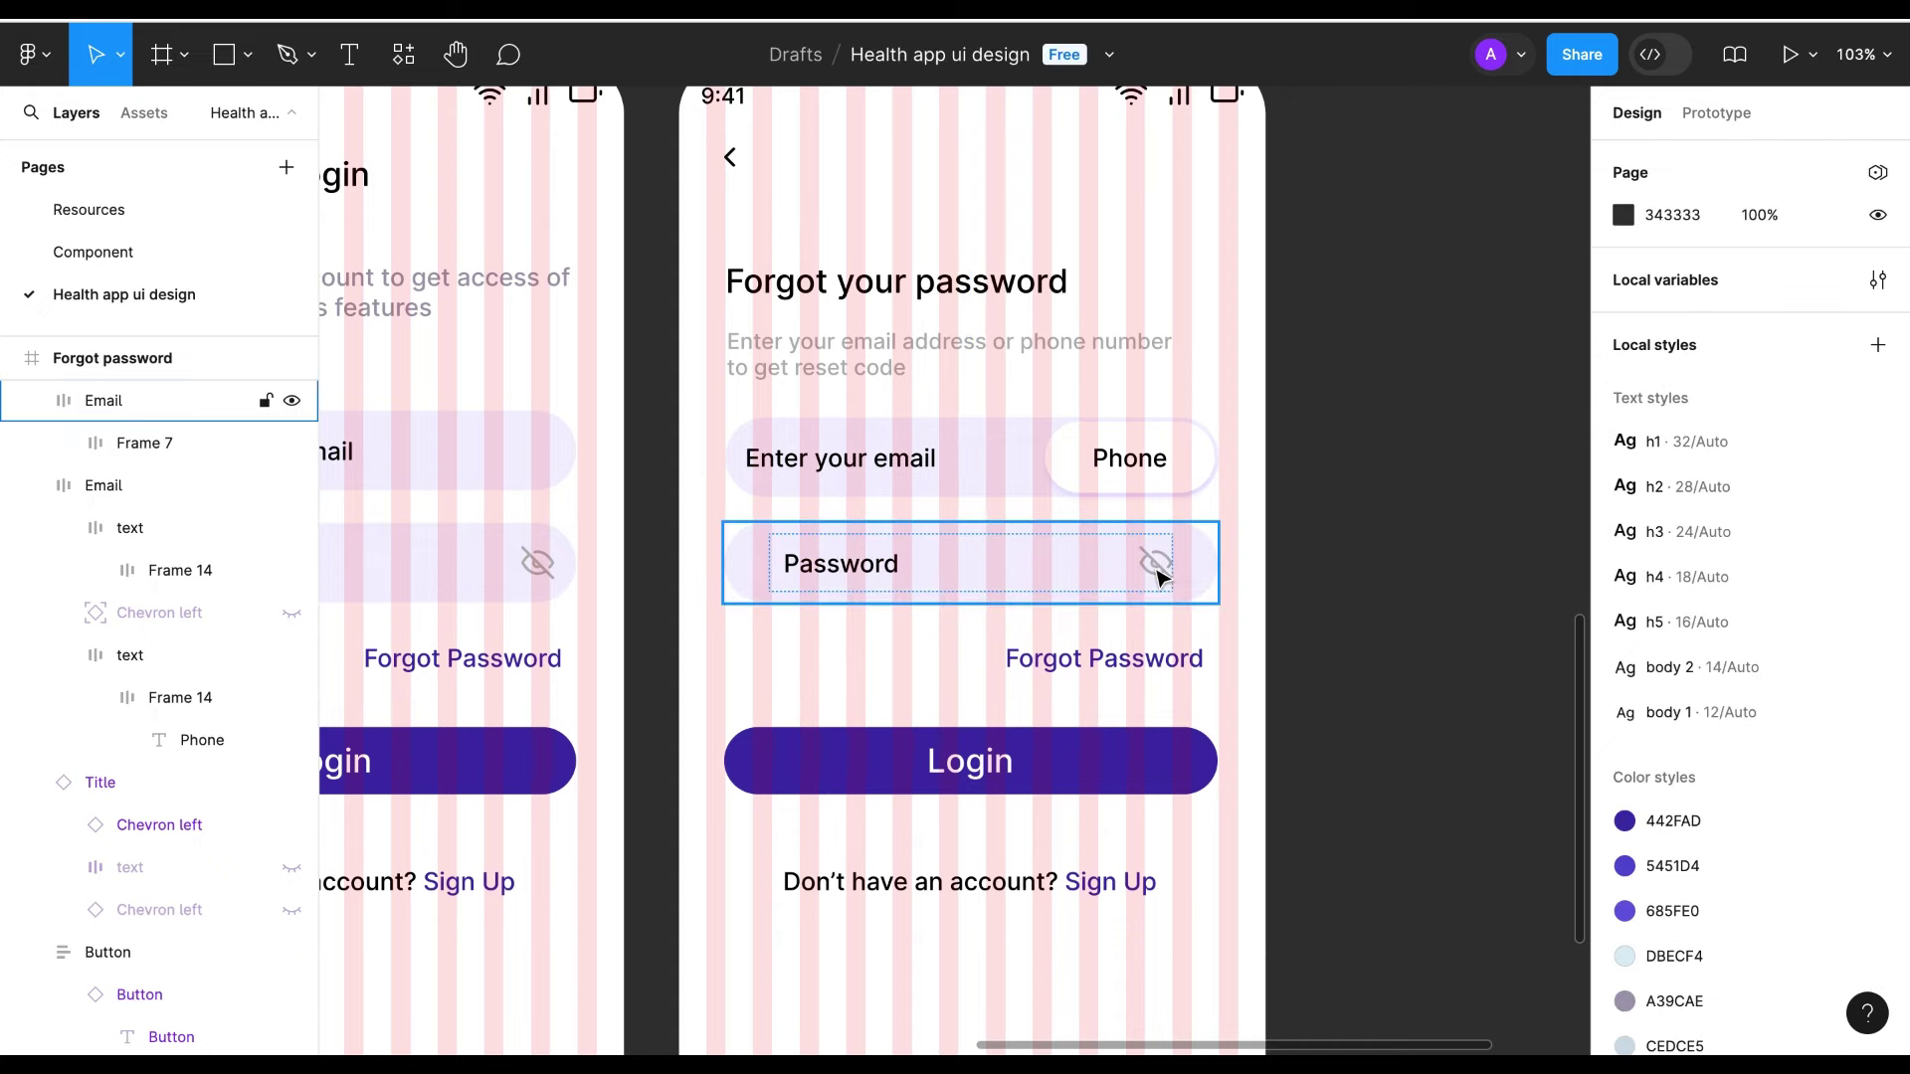
click(1160, 575)
key(Delete)
Restore the accidentally removed Password text and select it for editing.
key(ctrl+z)
key(Escape)
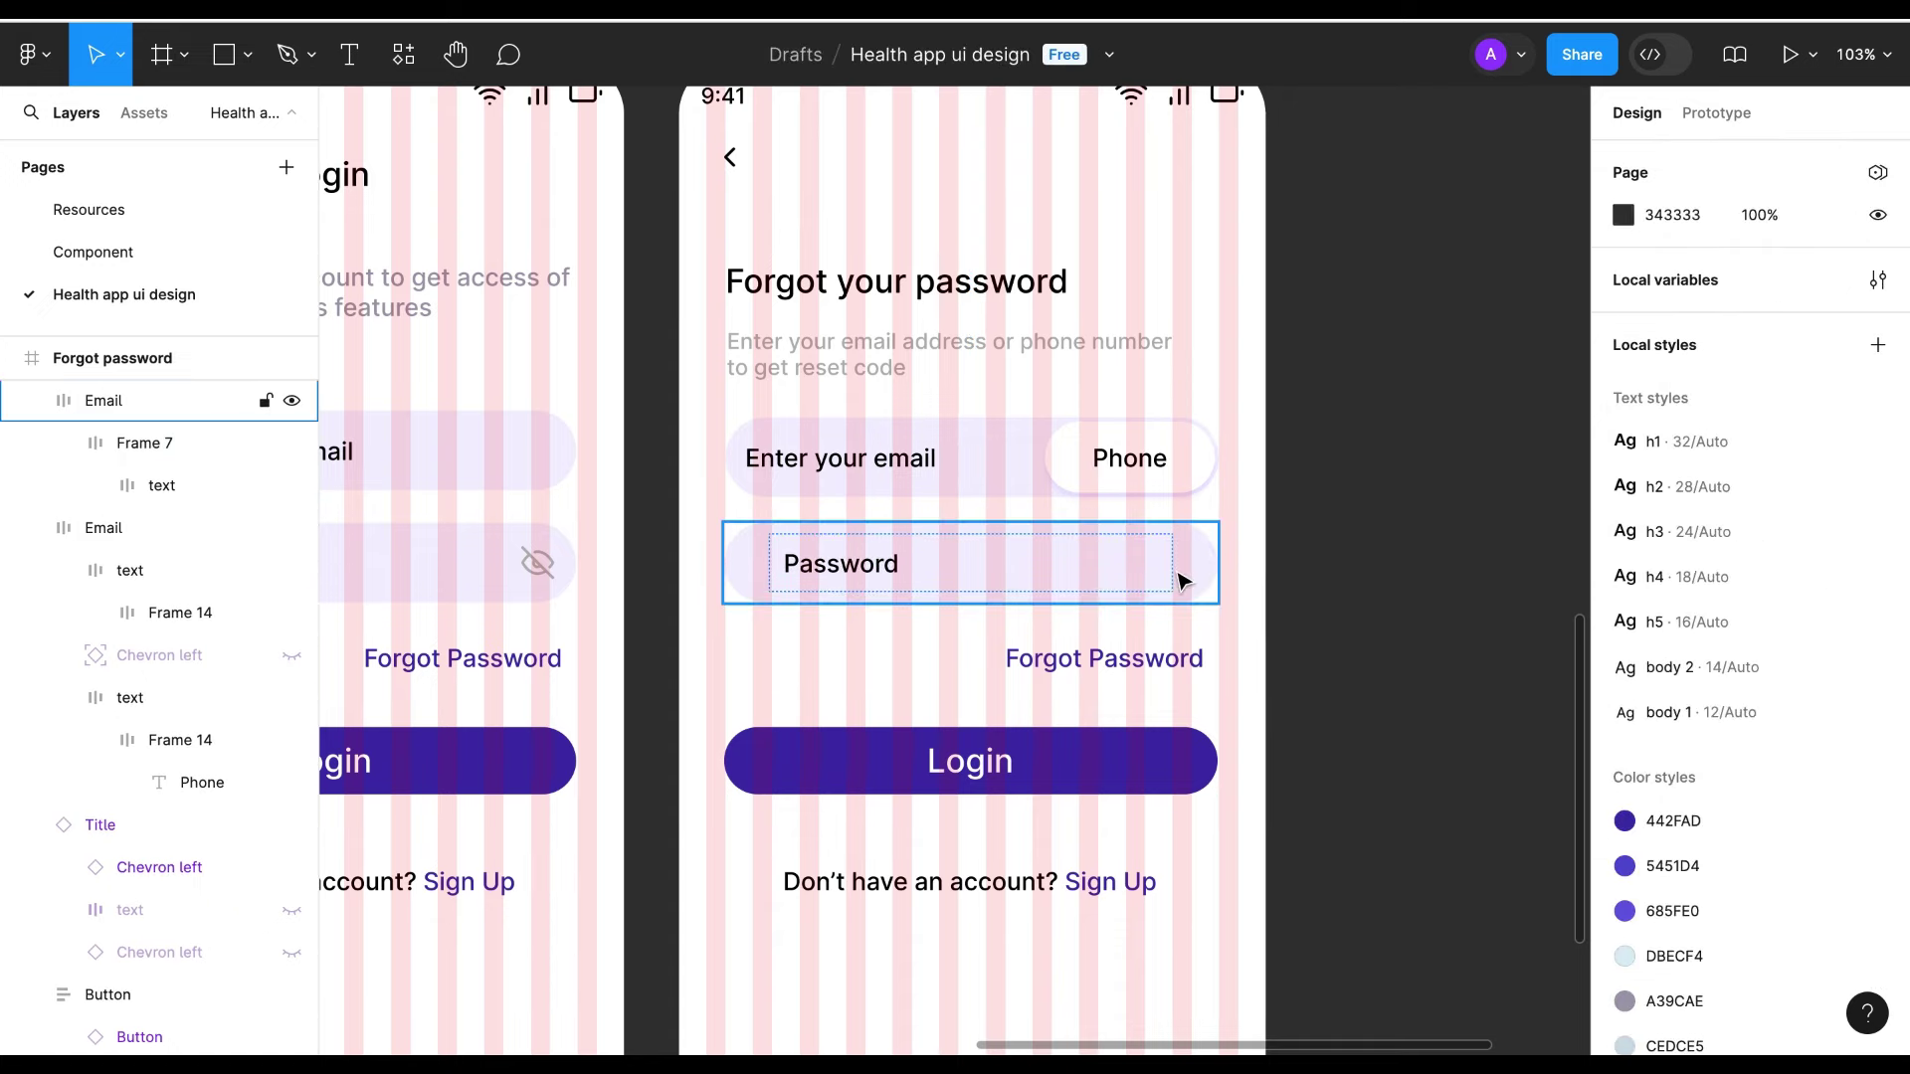
double_click(907, 577)
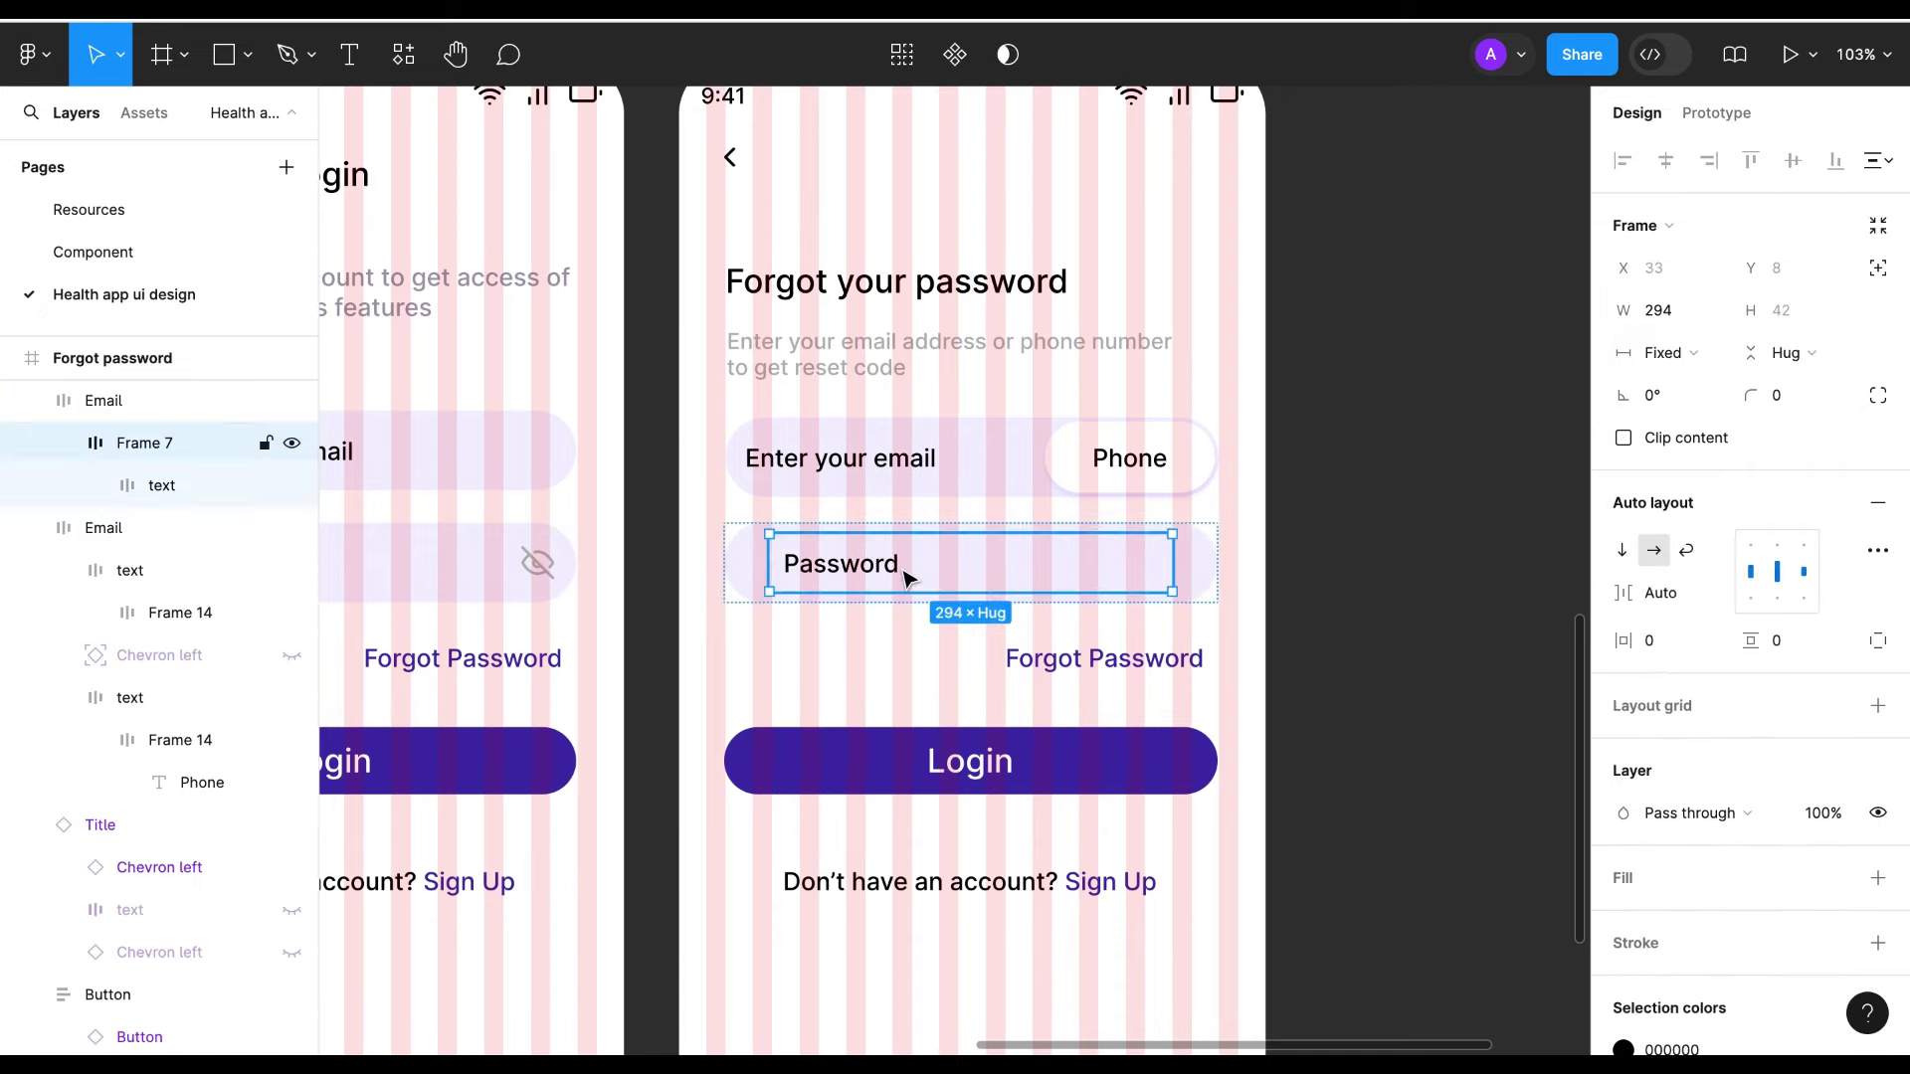
click(844, 573)
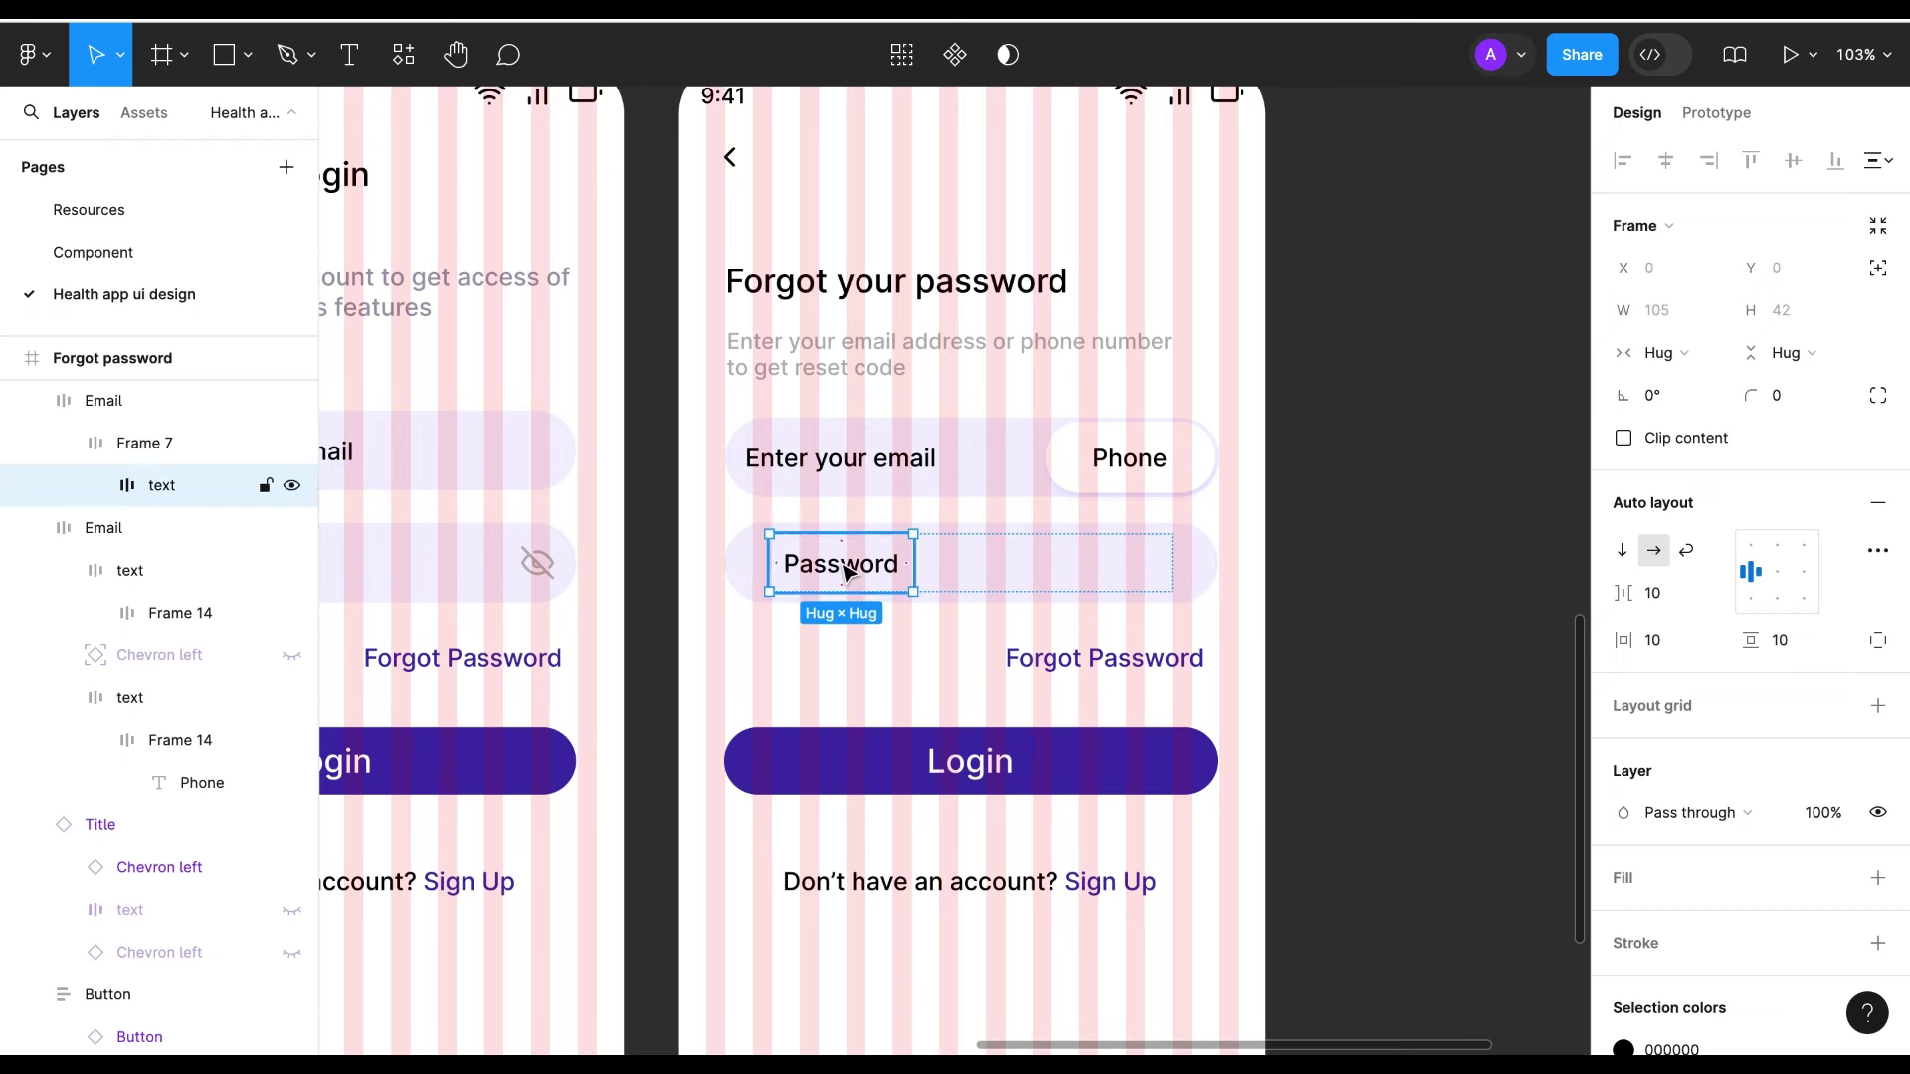
double_click(840, 563)
double_click(841, 563)
Replace the Password text with "-" and shrink the field into a hugging box.
key(BackSpace)
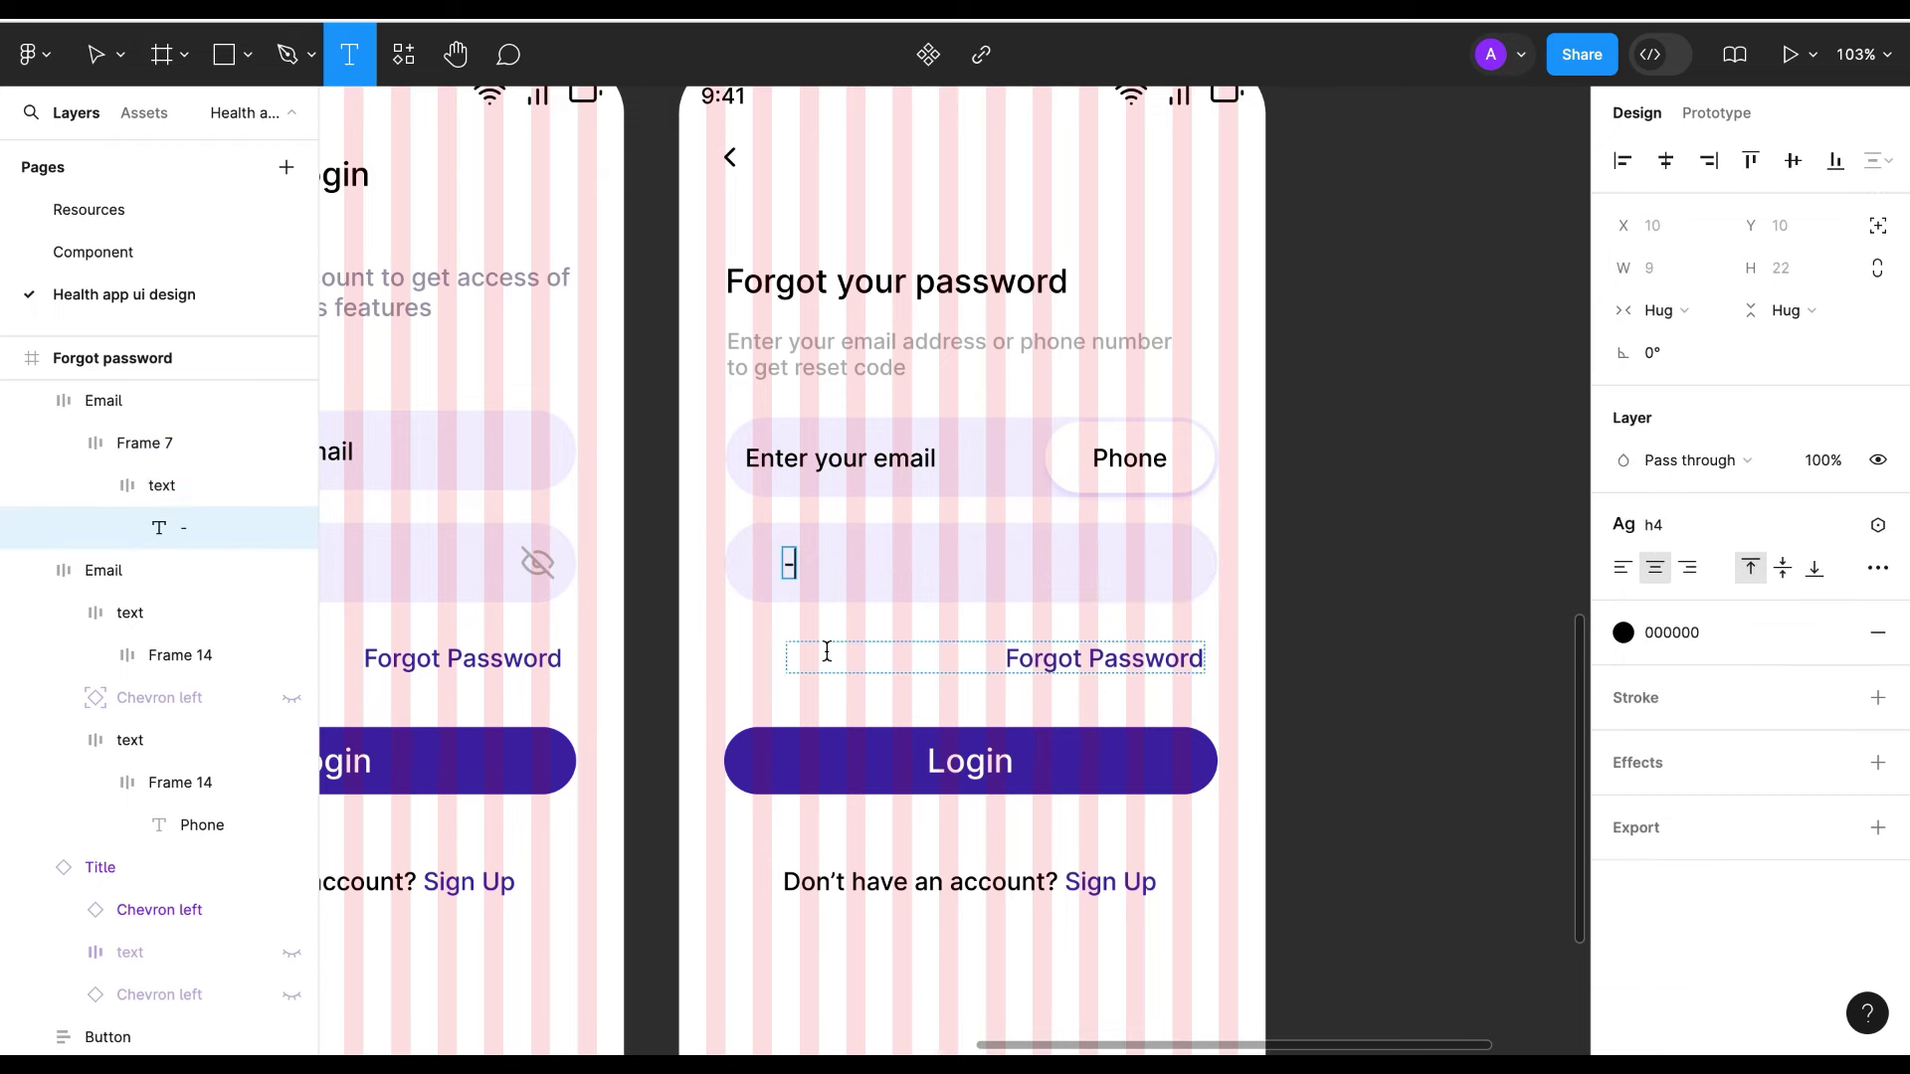
text(-)
key(Escape)
click(762, 600)
click(1681, 353)
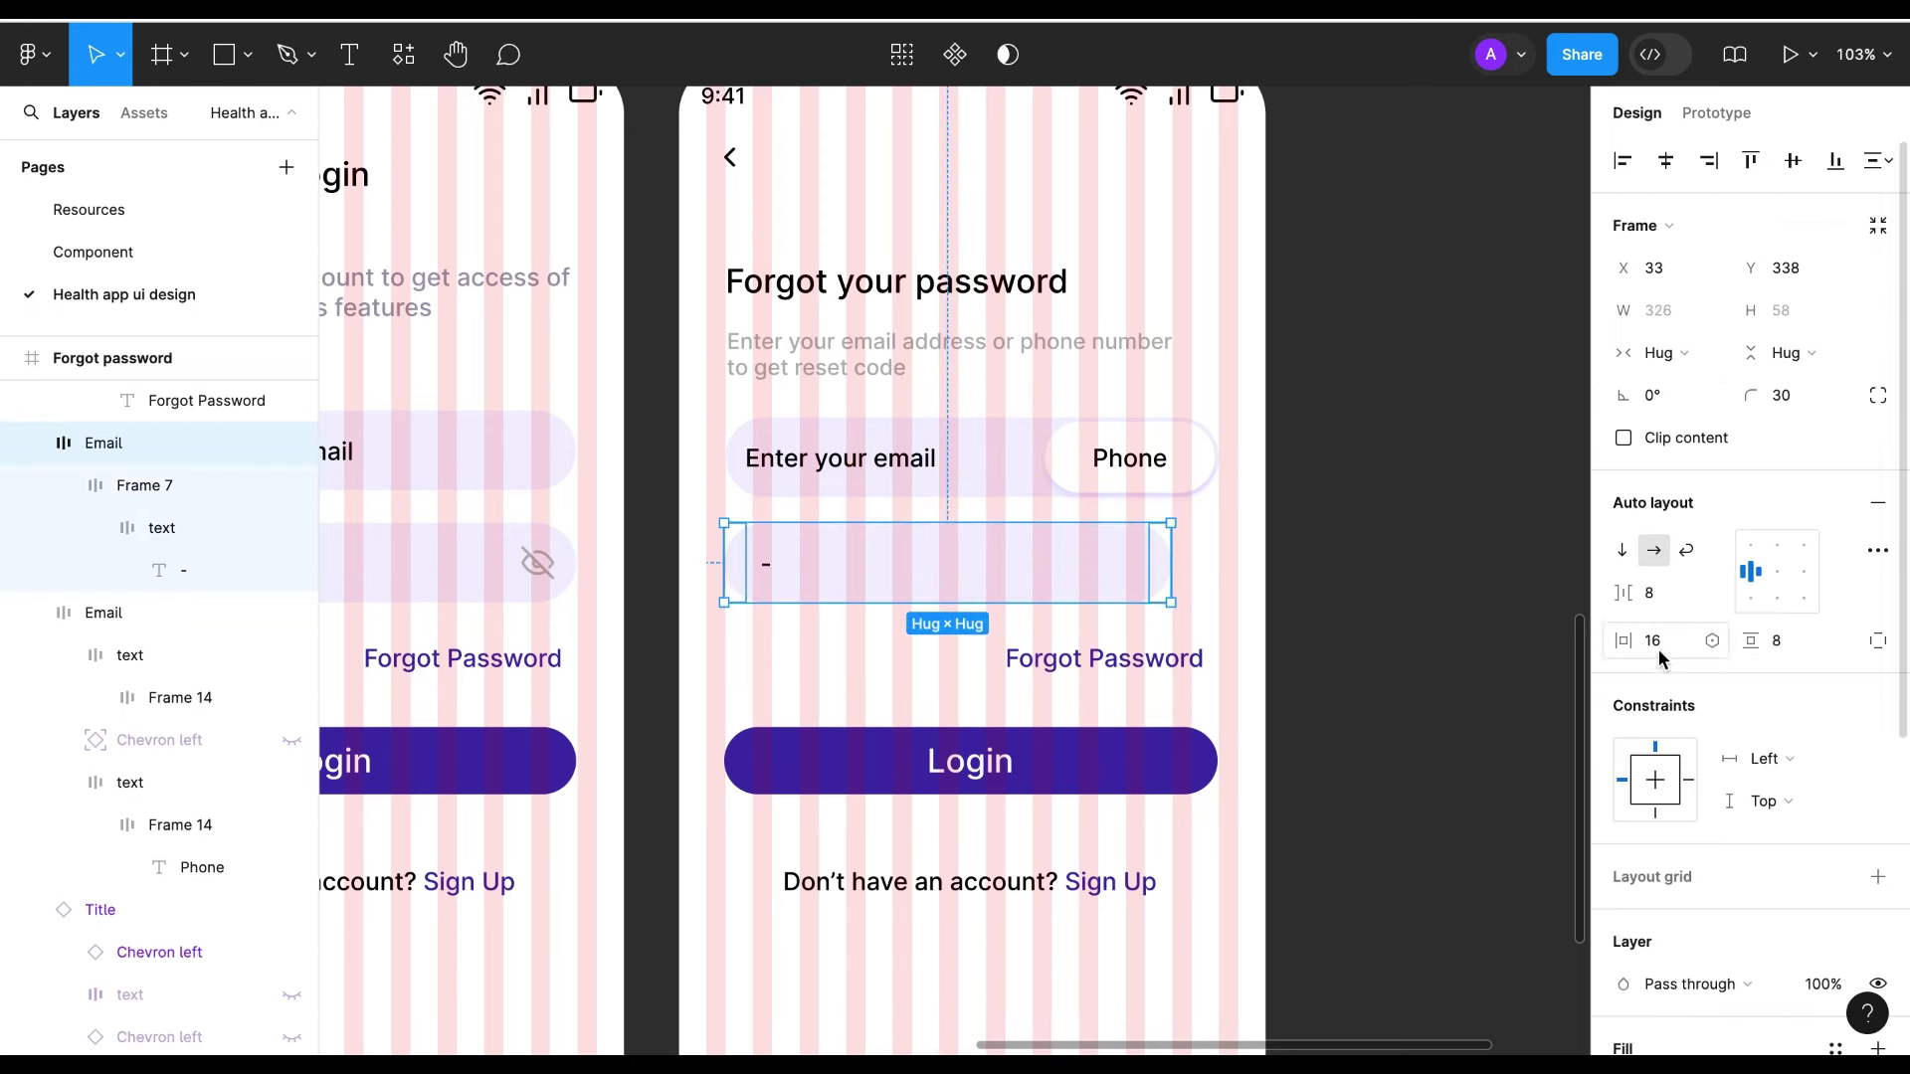
key(Return)
drag(1129, 547, 885, 546)
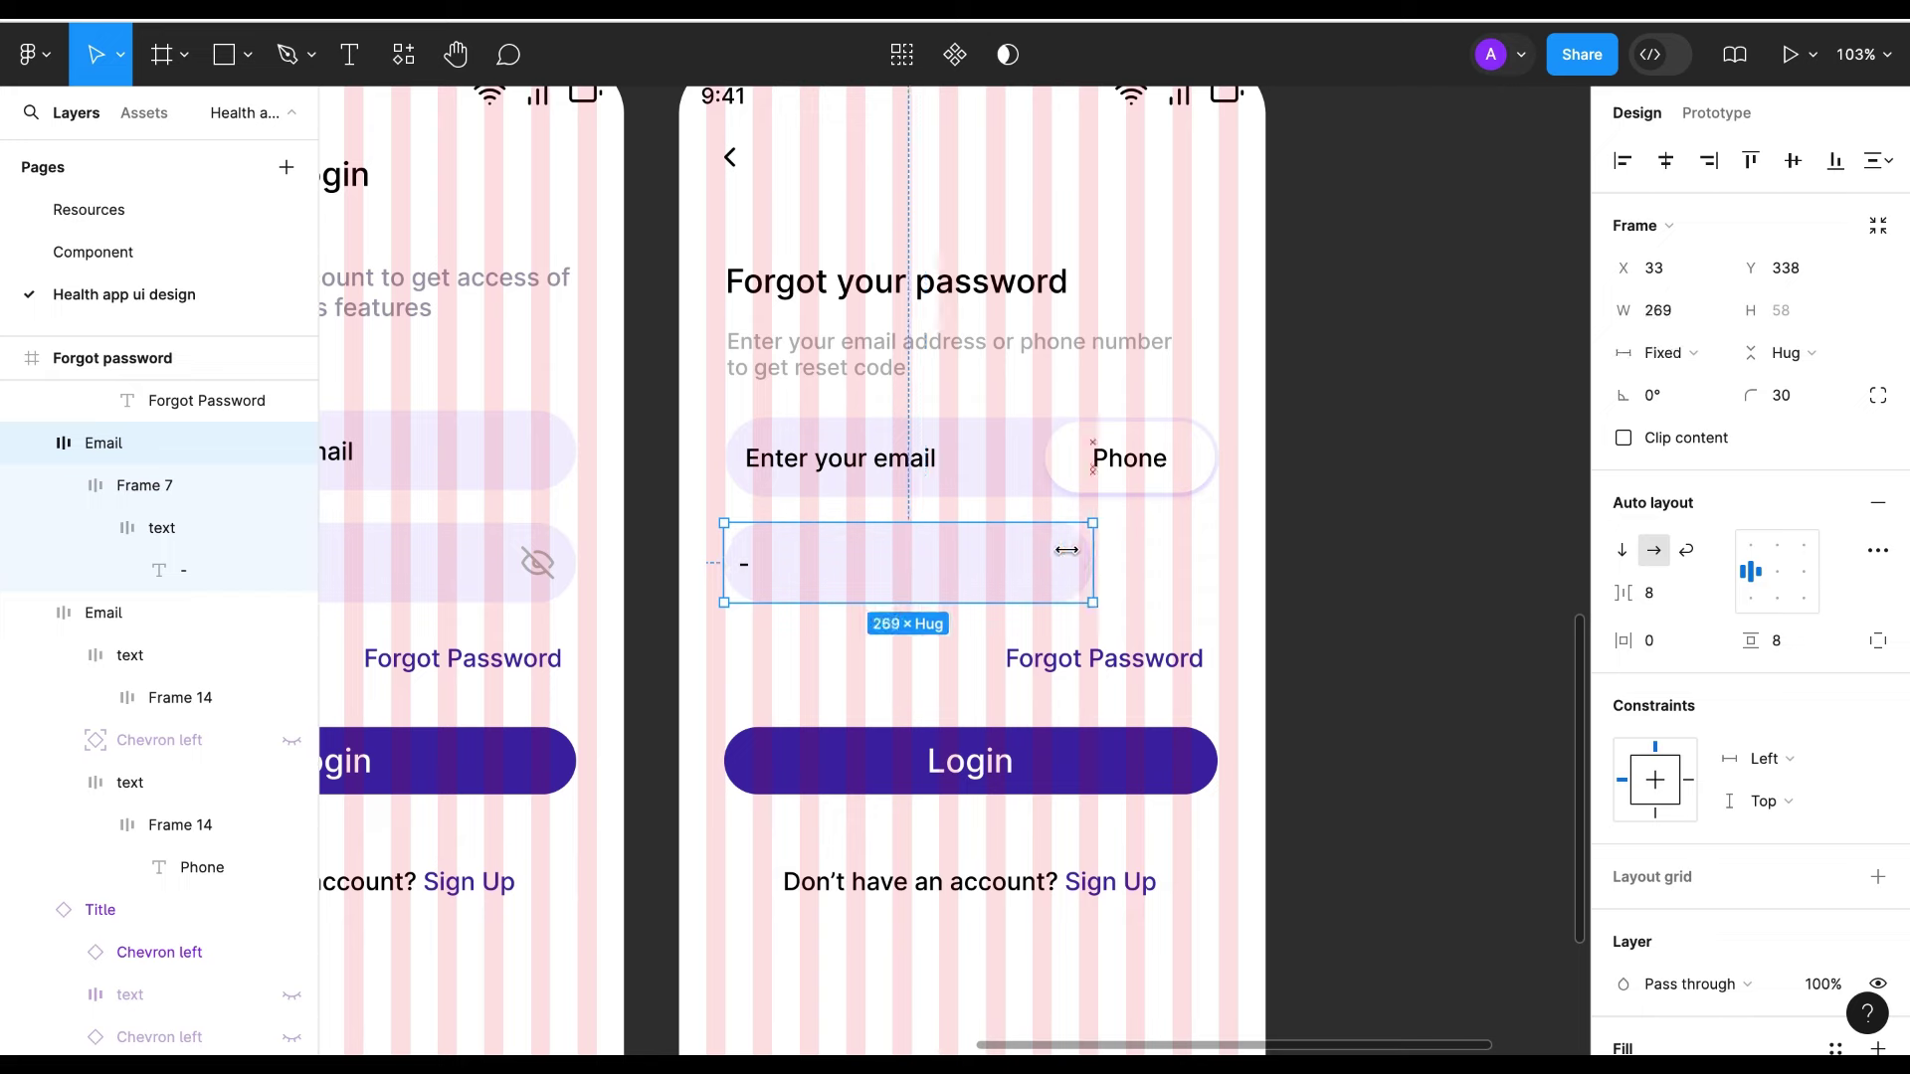
click(1681, 354)
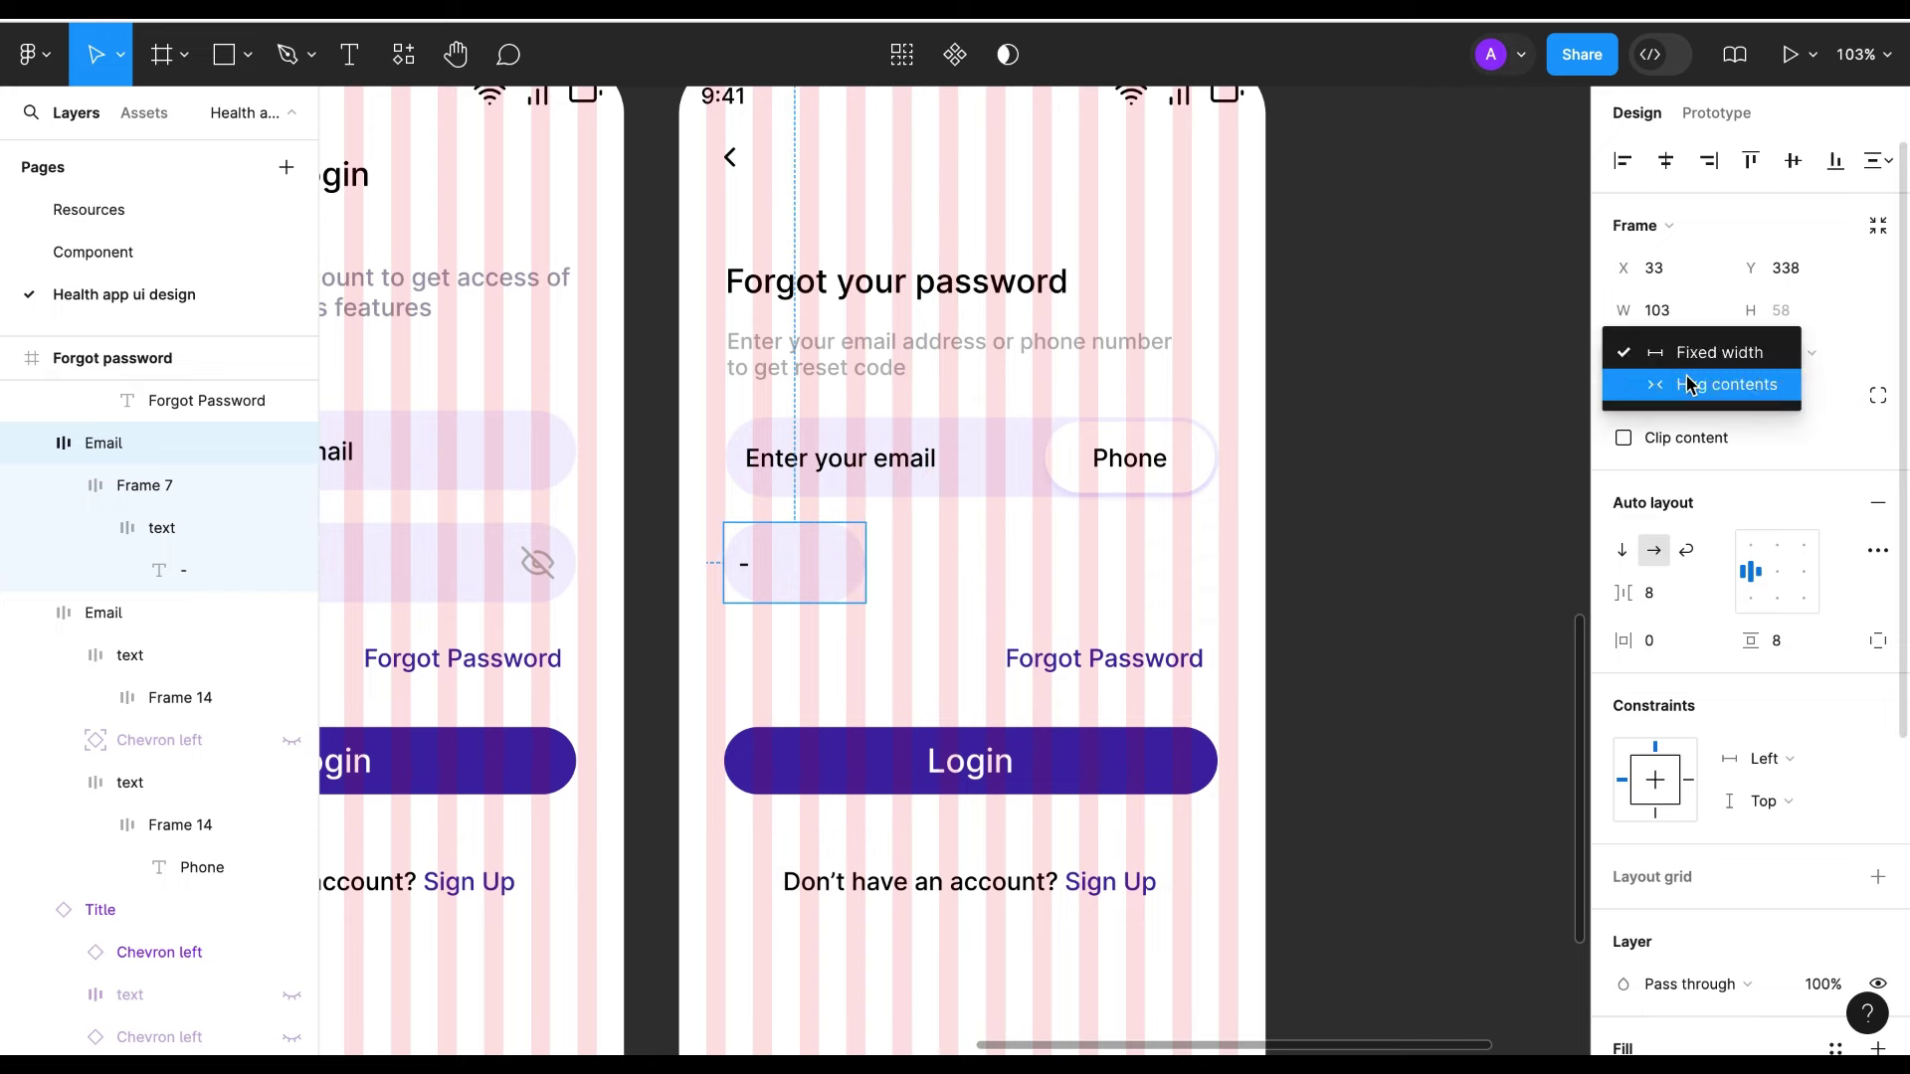
Make the inner frame hug its content and move the dash box below the toggle.
click(767, 575)
click(1684, 353)
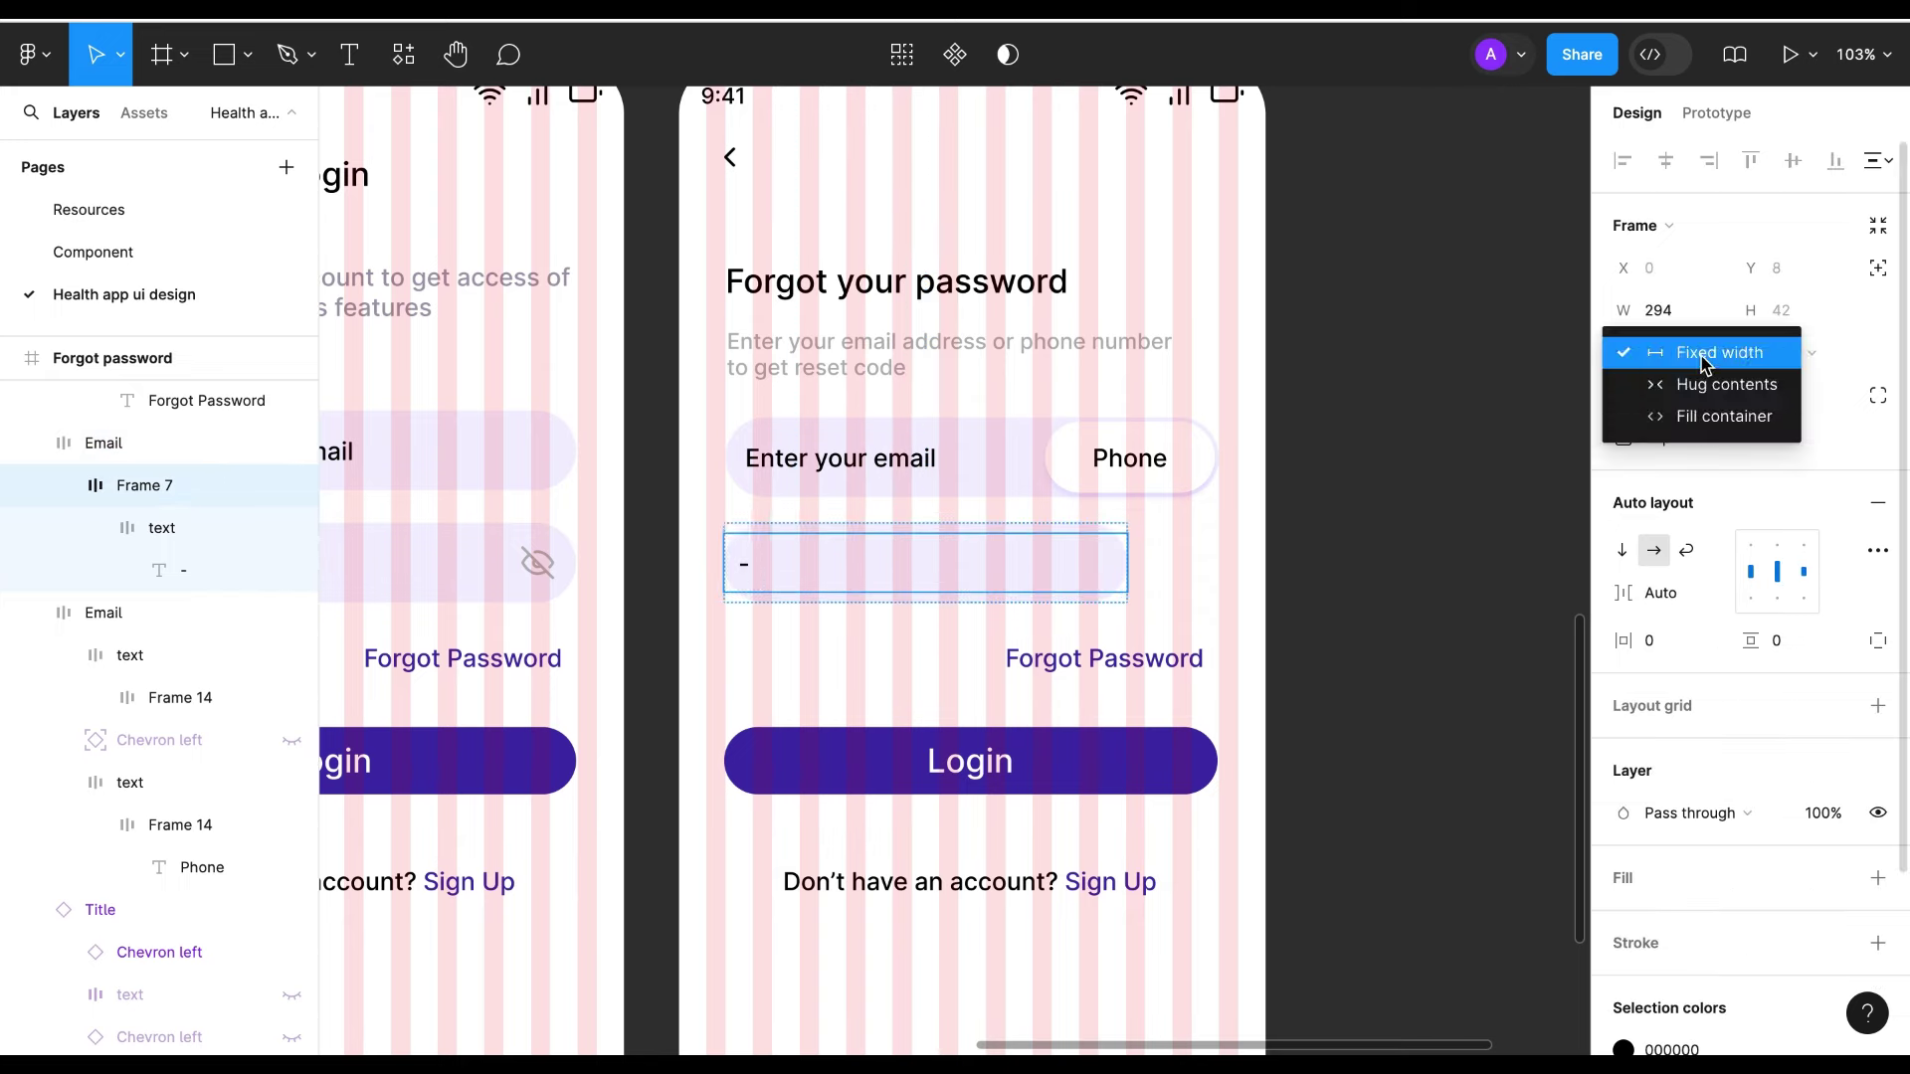
click(1705, 384)
click(1291, 482)
click(758, 569)
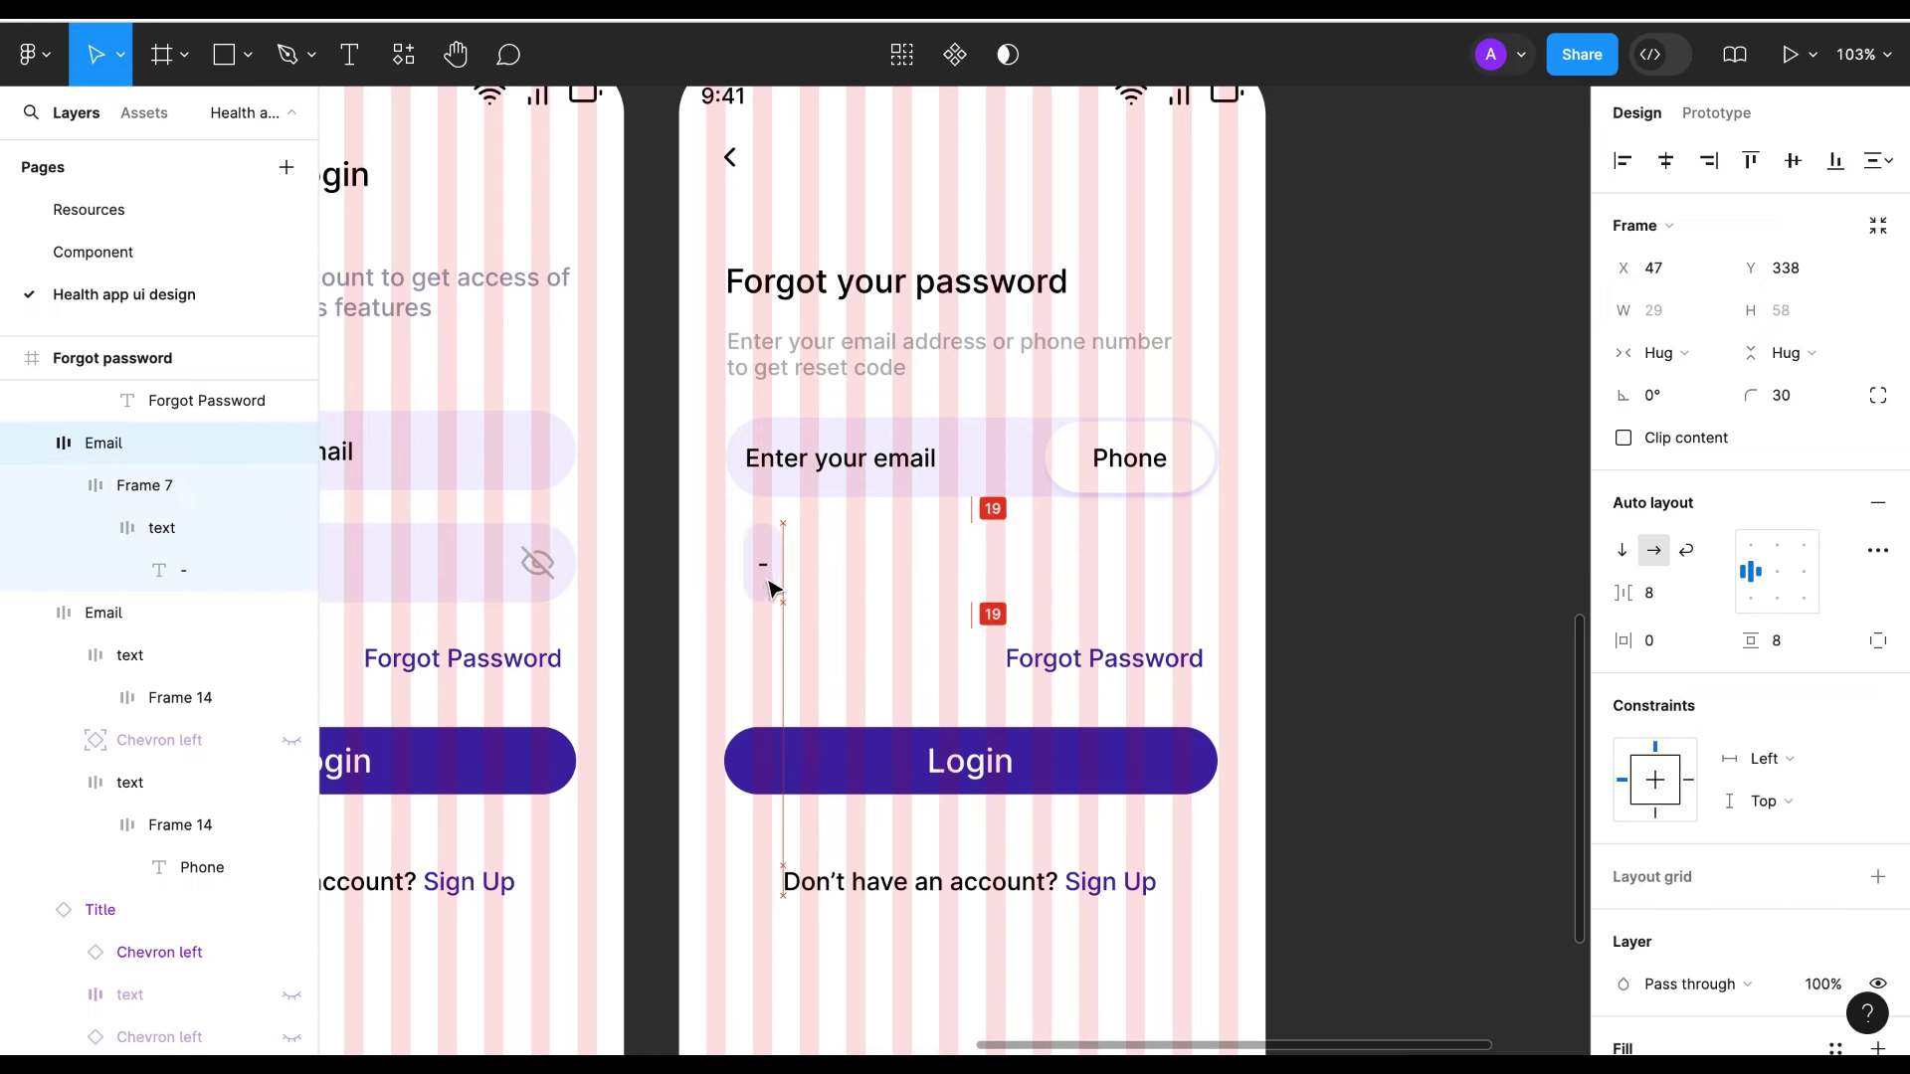
drag(758, 596, 783, 617)
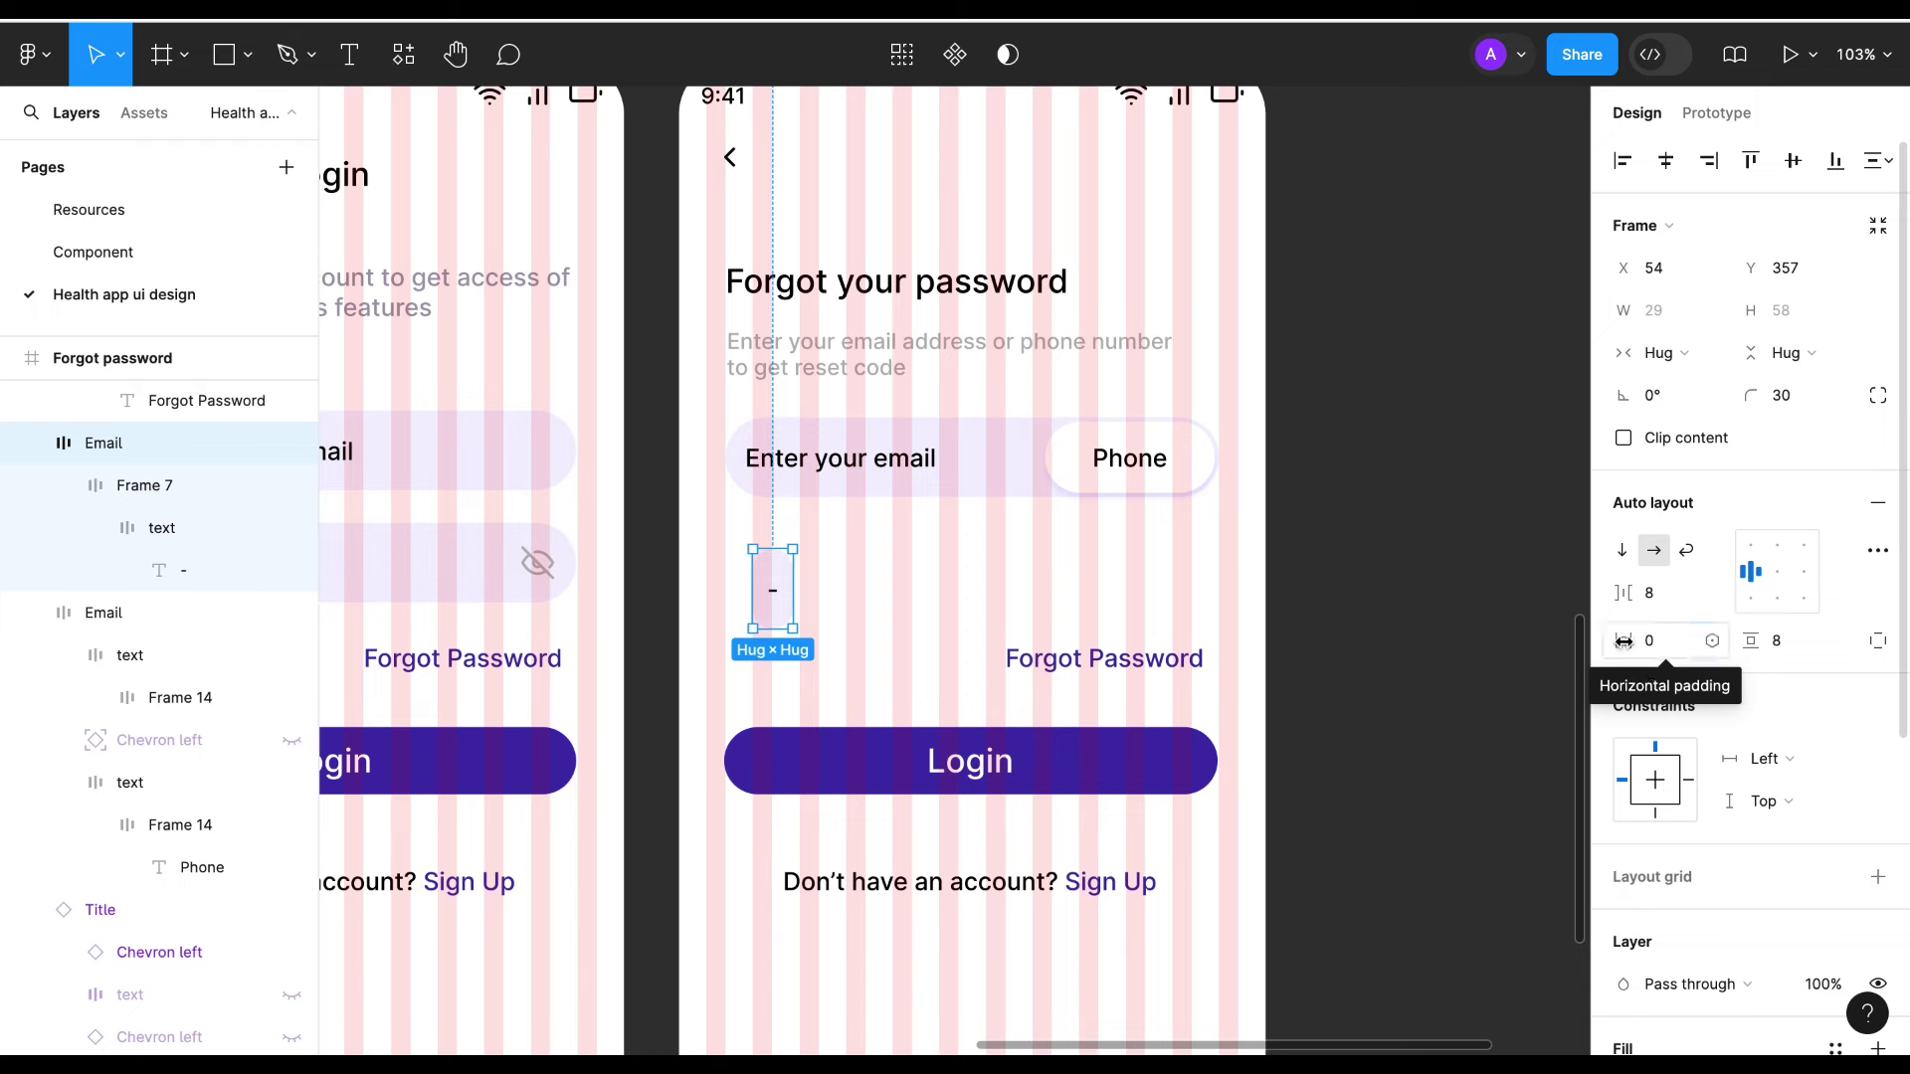
Give the dash box horizontal padding and a corner radius of 10.
drag(1624, 642, 1653, 641)
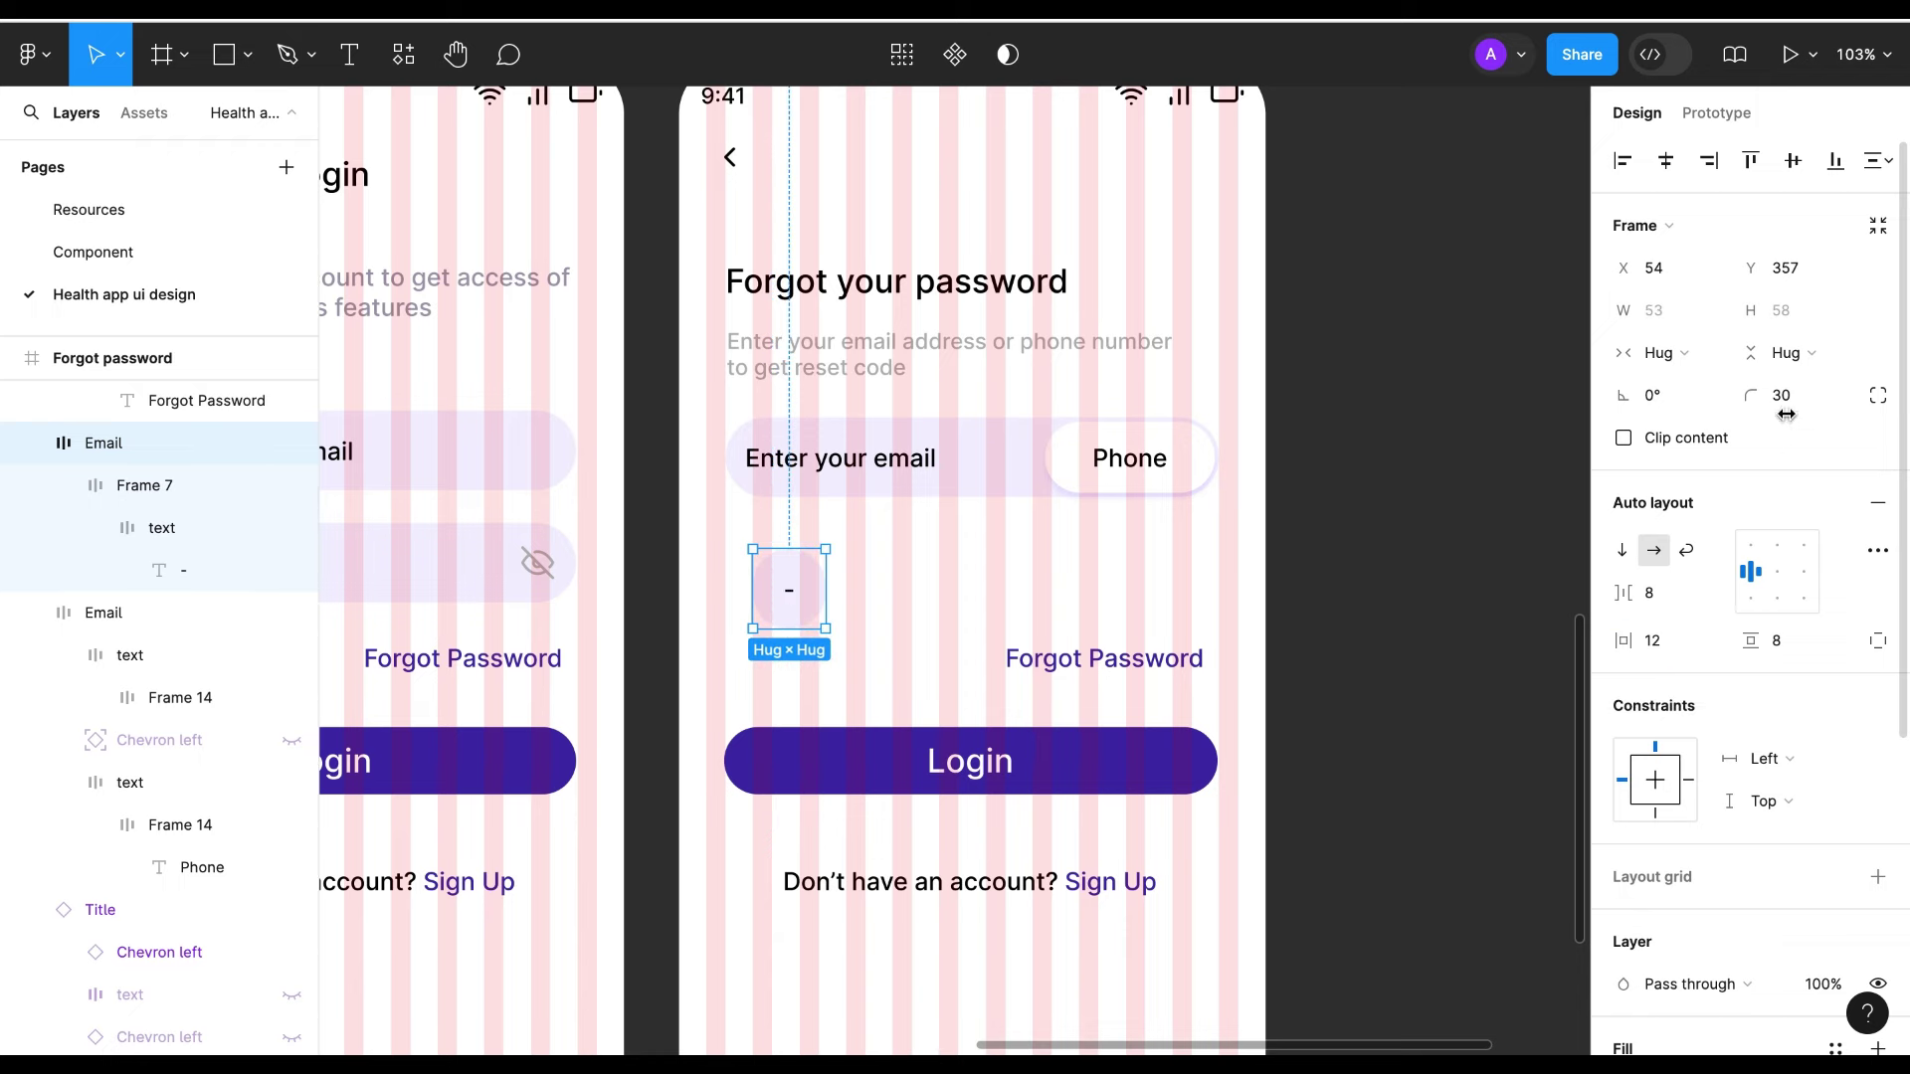
click(1781, 395)
text(10)
key(Return)
Add a 2 px AA98FF border to the dash box.
scroll(1784, 849, down, 5)
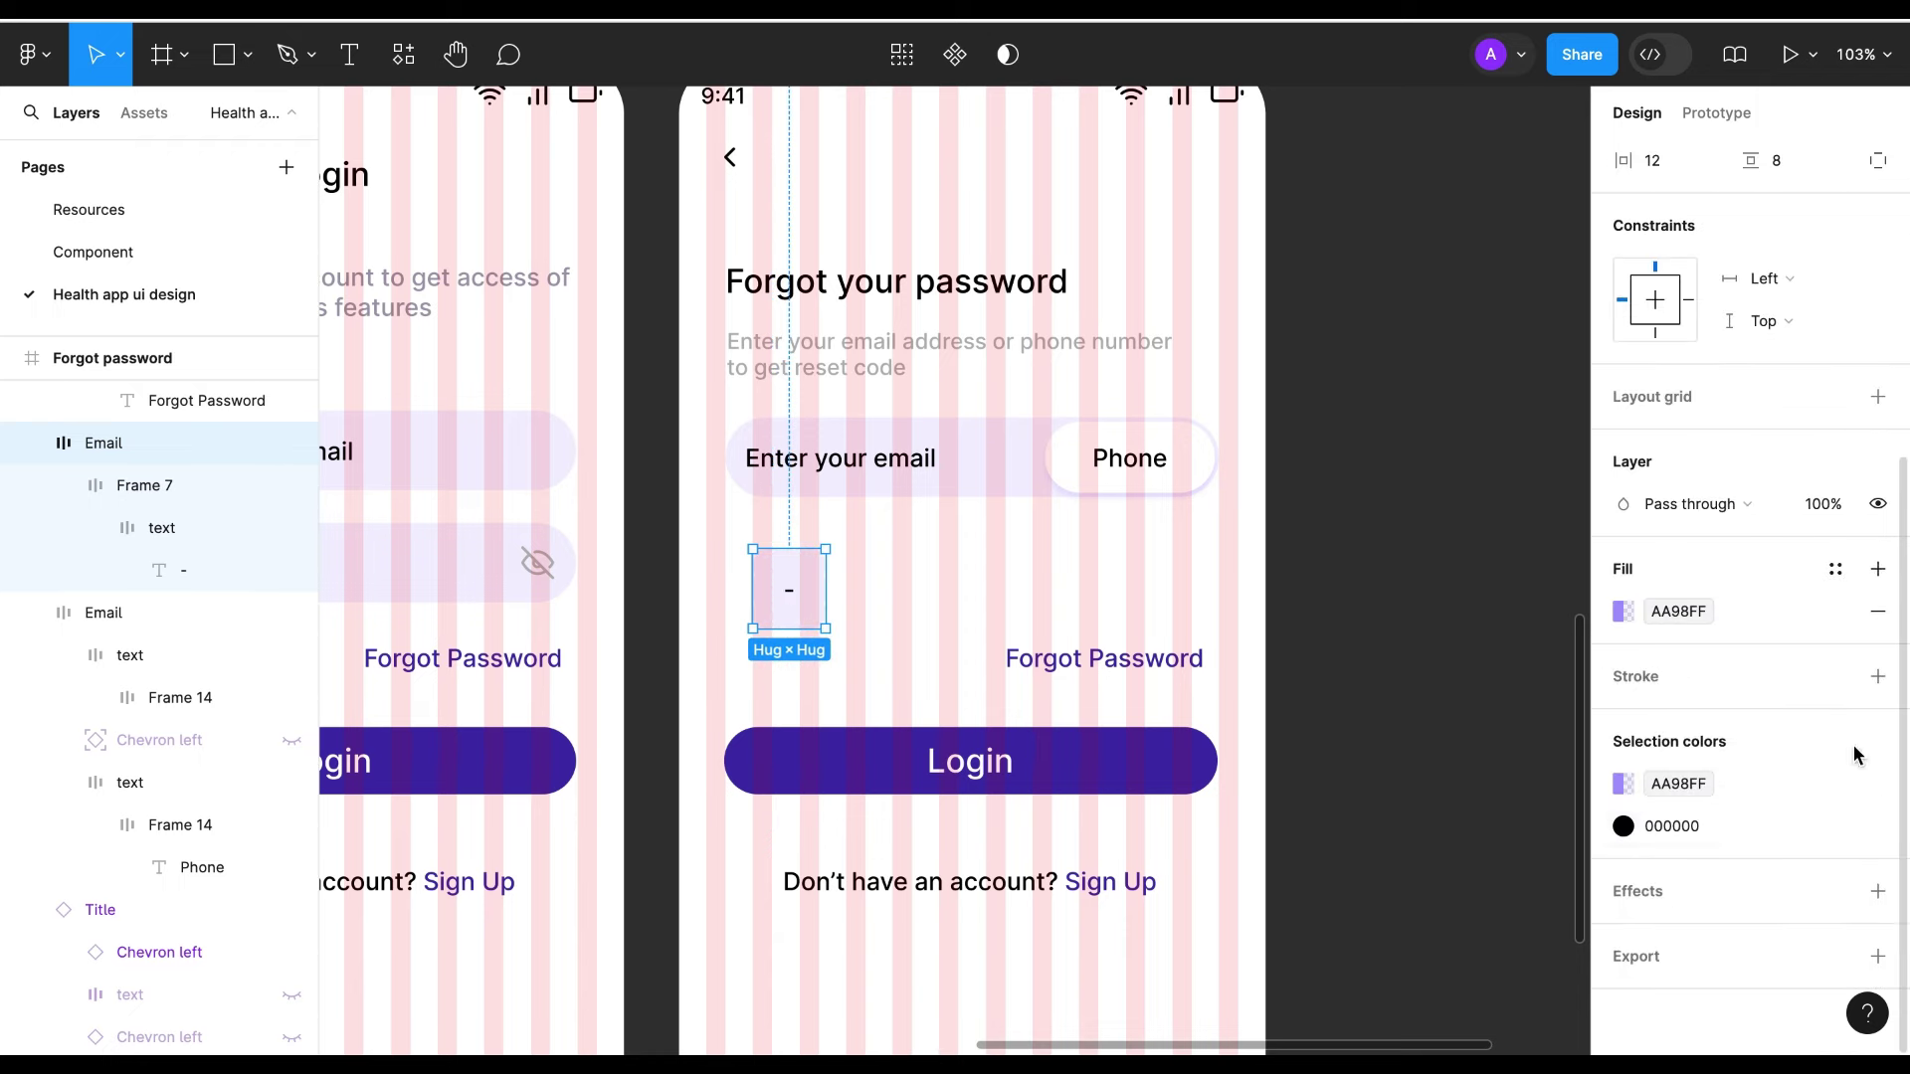
click(1877, 677)
click(1836, 677)
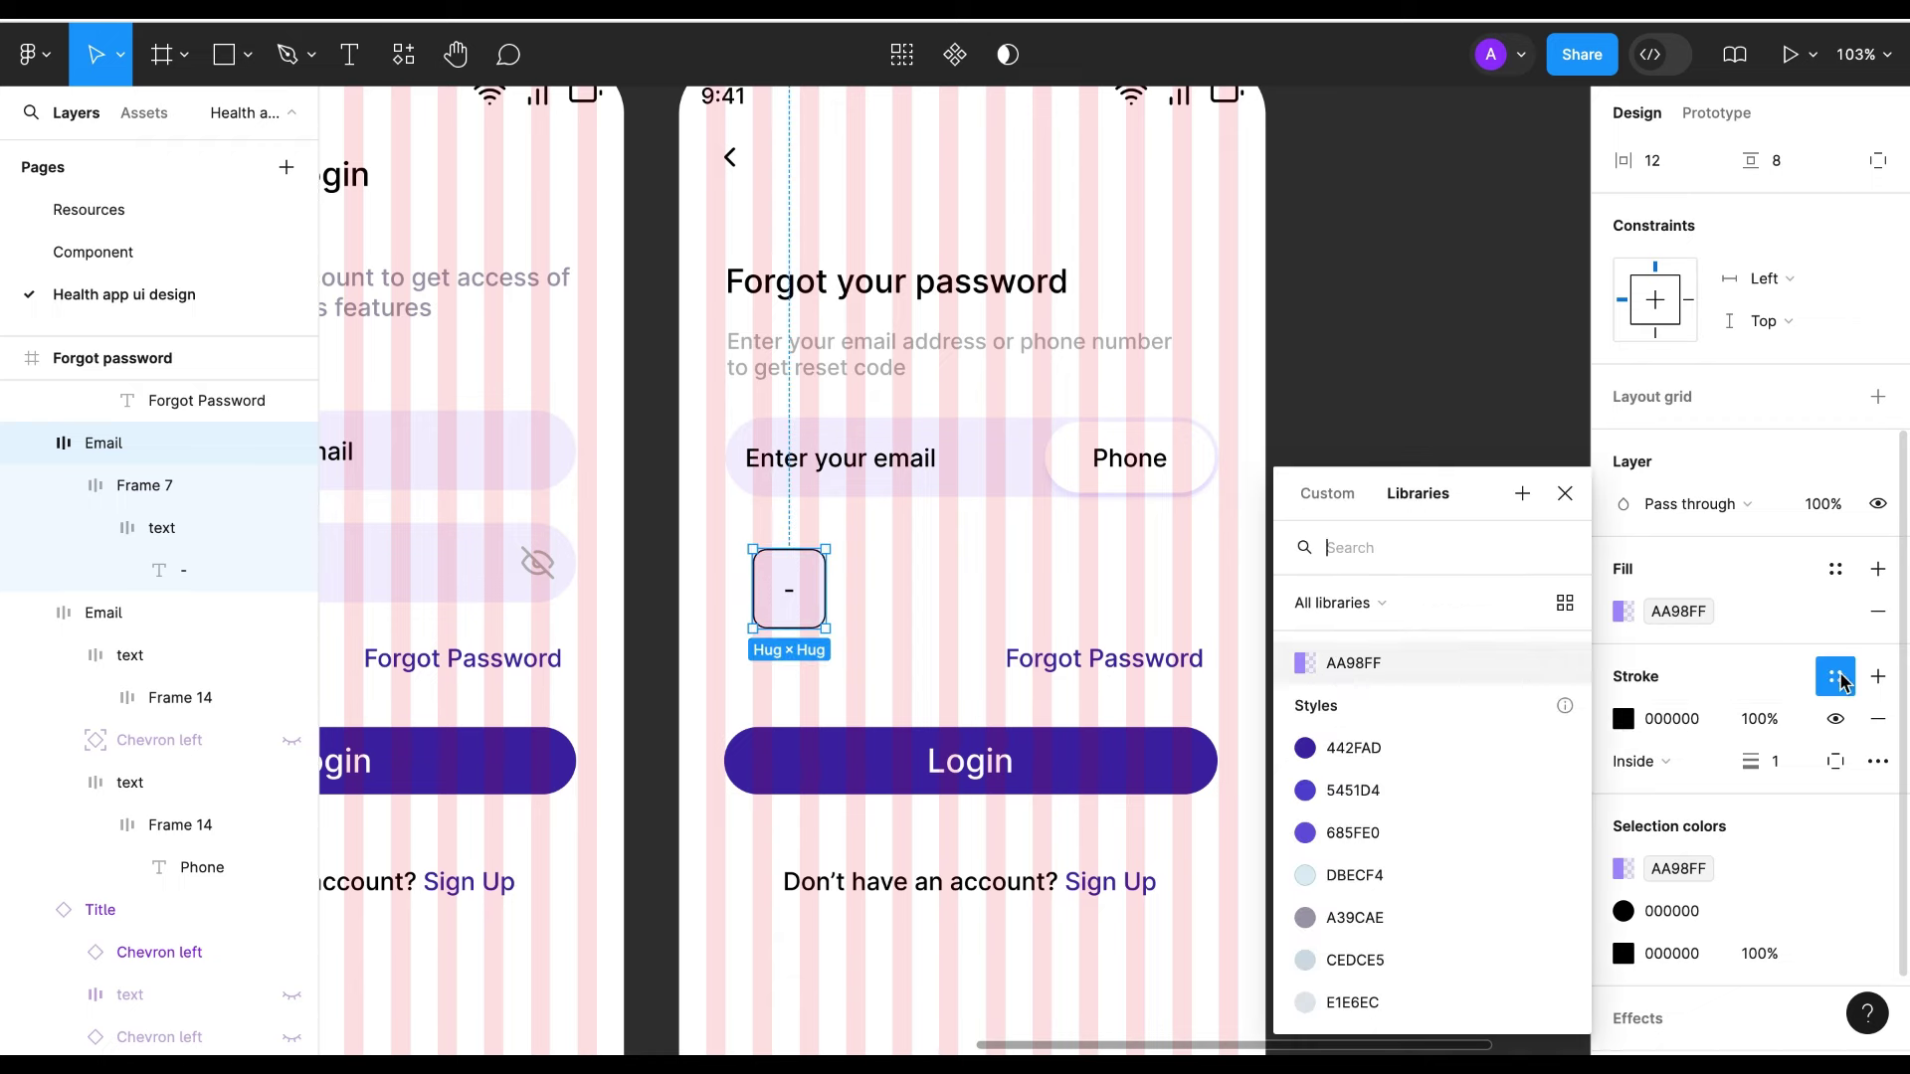
click(1343, 664)
click(1779, 762)
text(2)
key(Return)
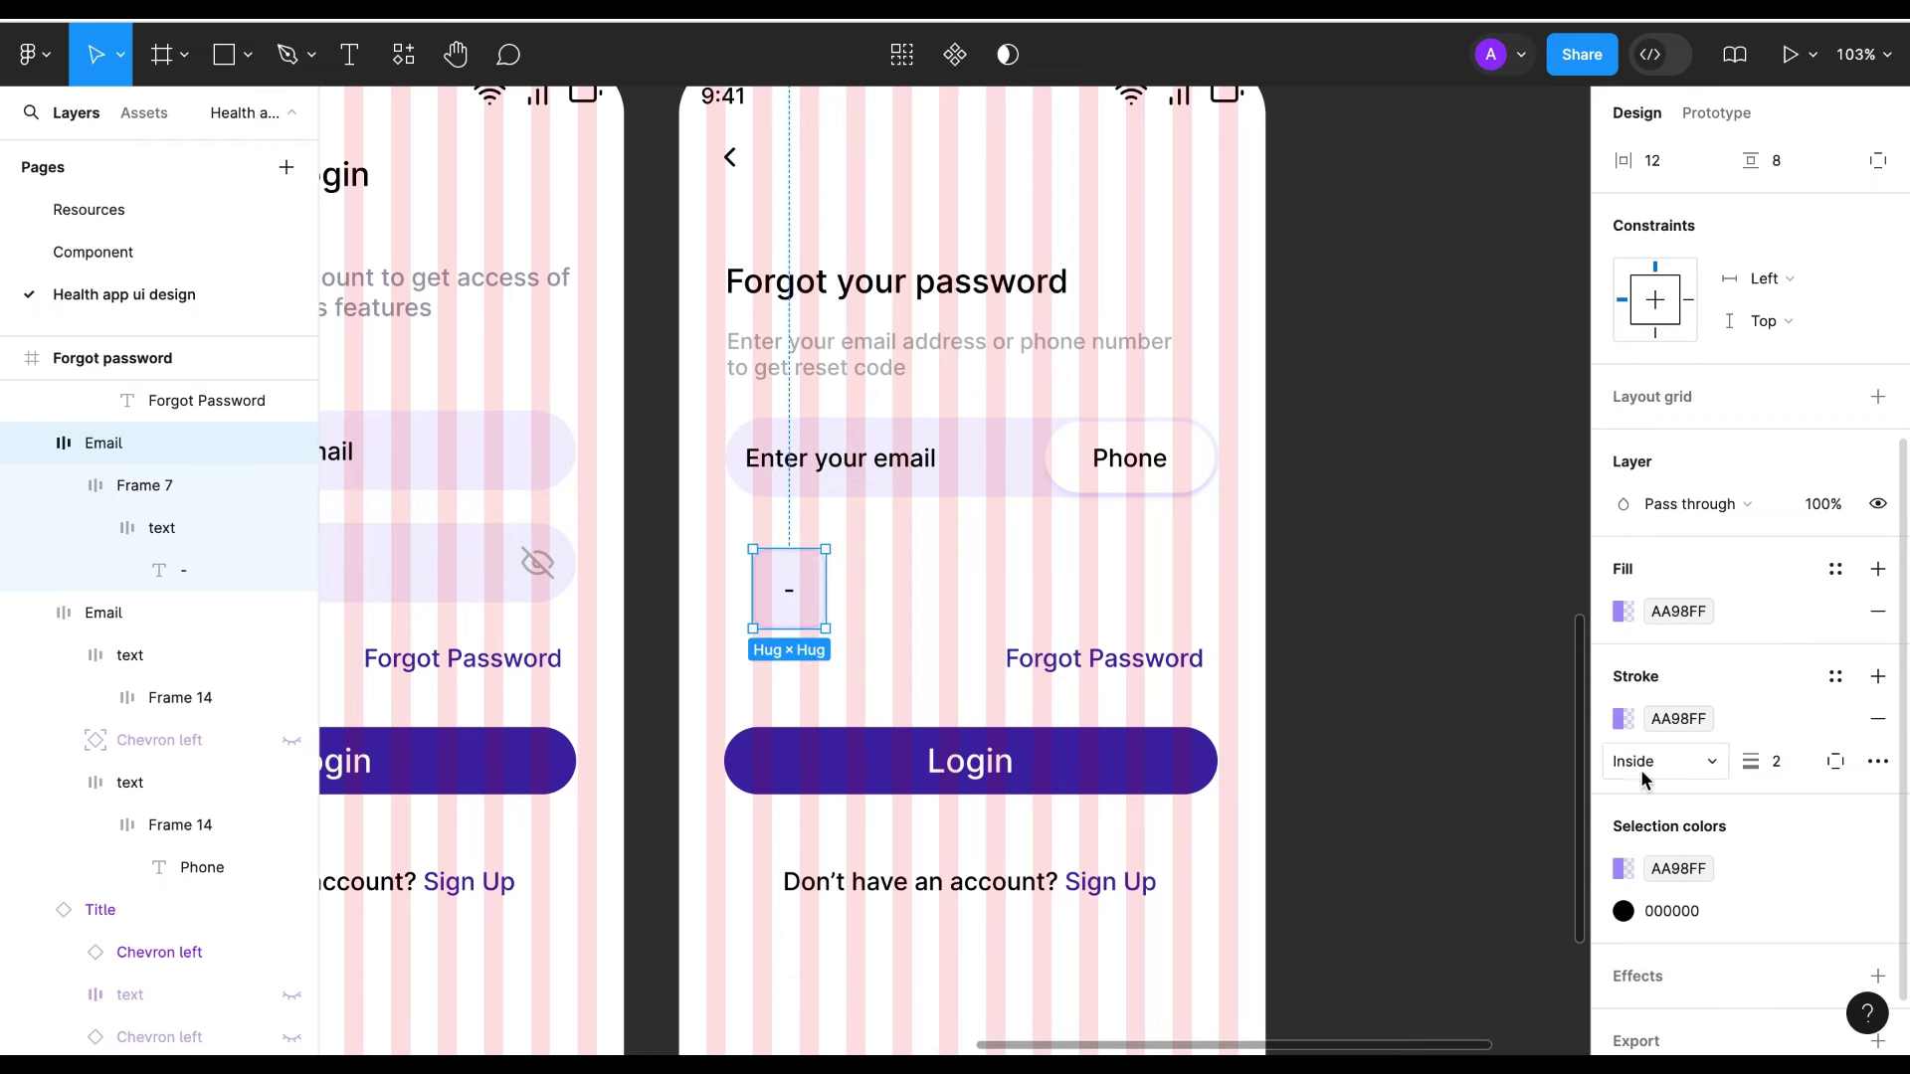
click(895, 598)
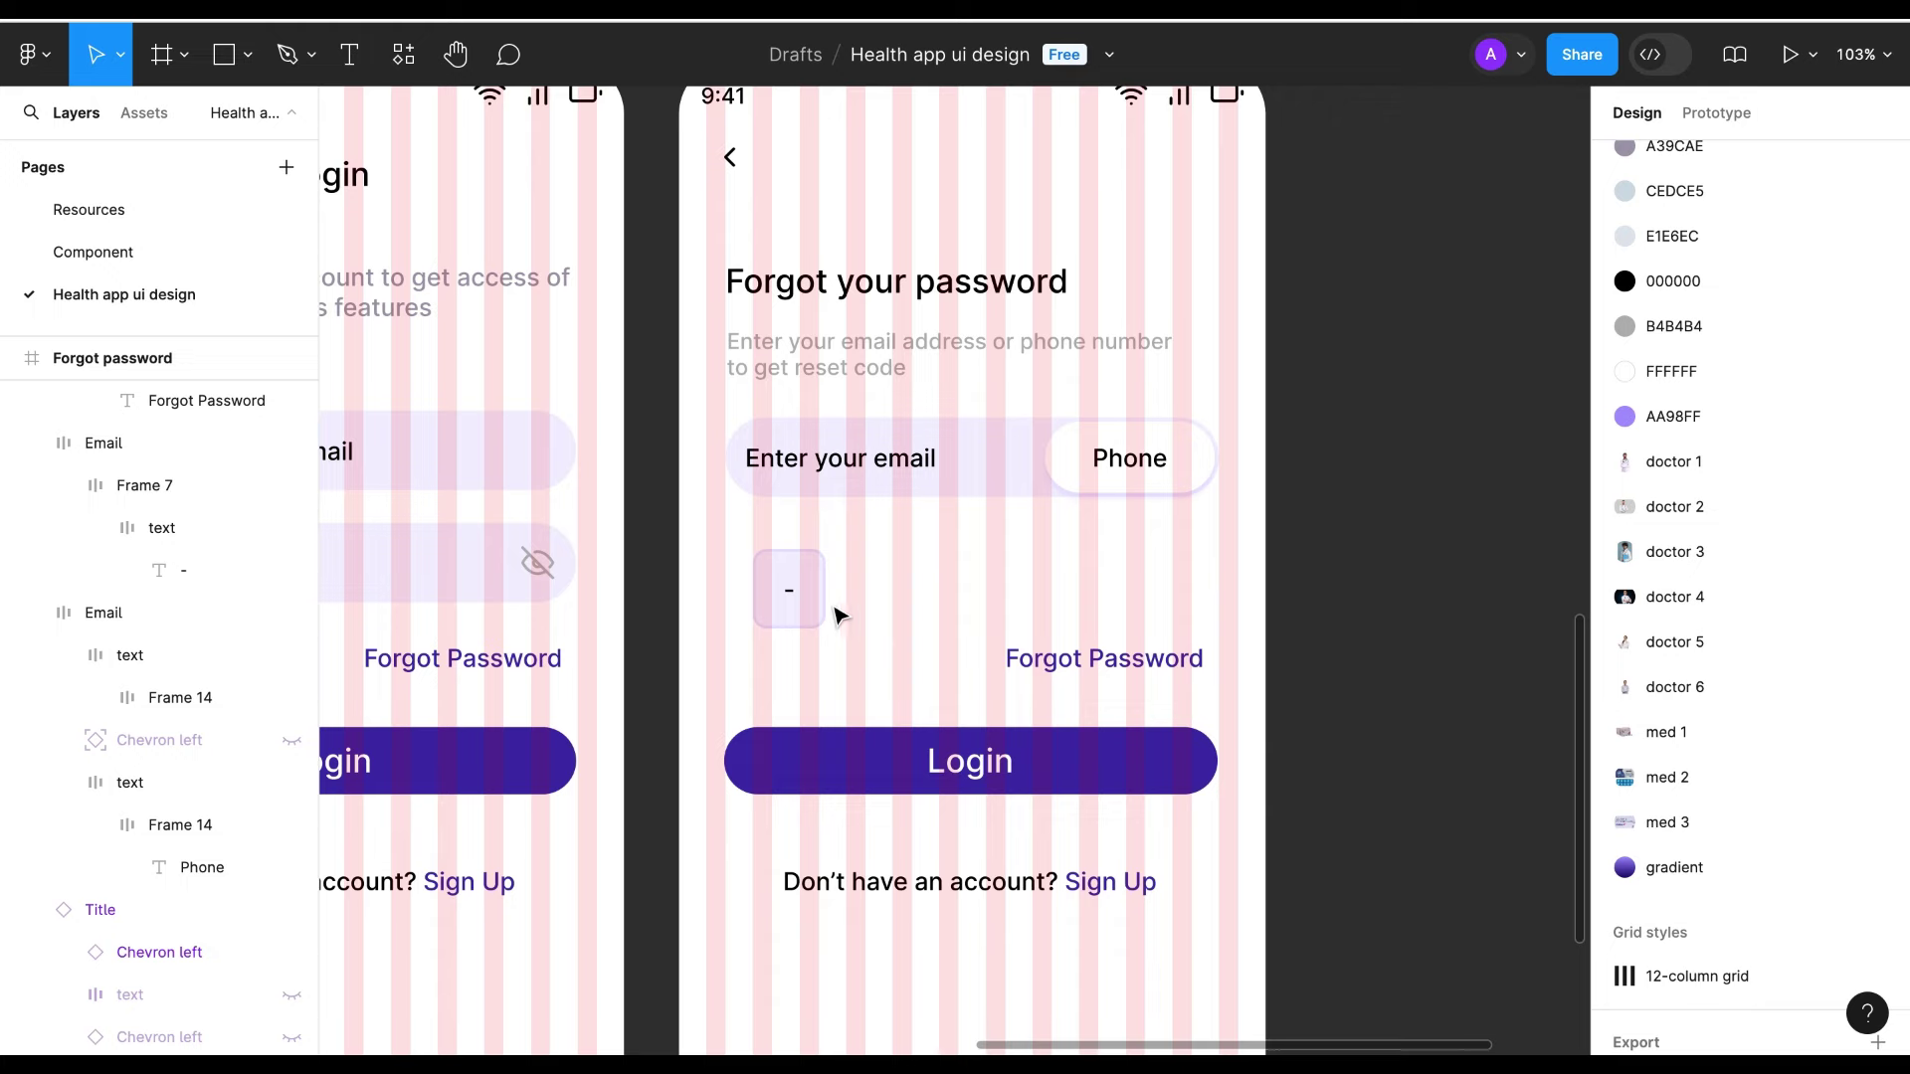
Hide the layout grids on the Forgot password screen.
scroll(813, 443, up, 3)
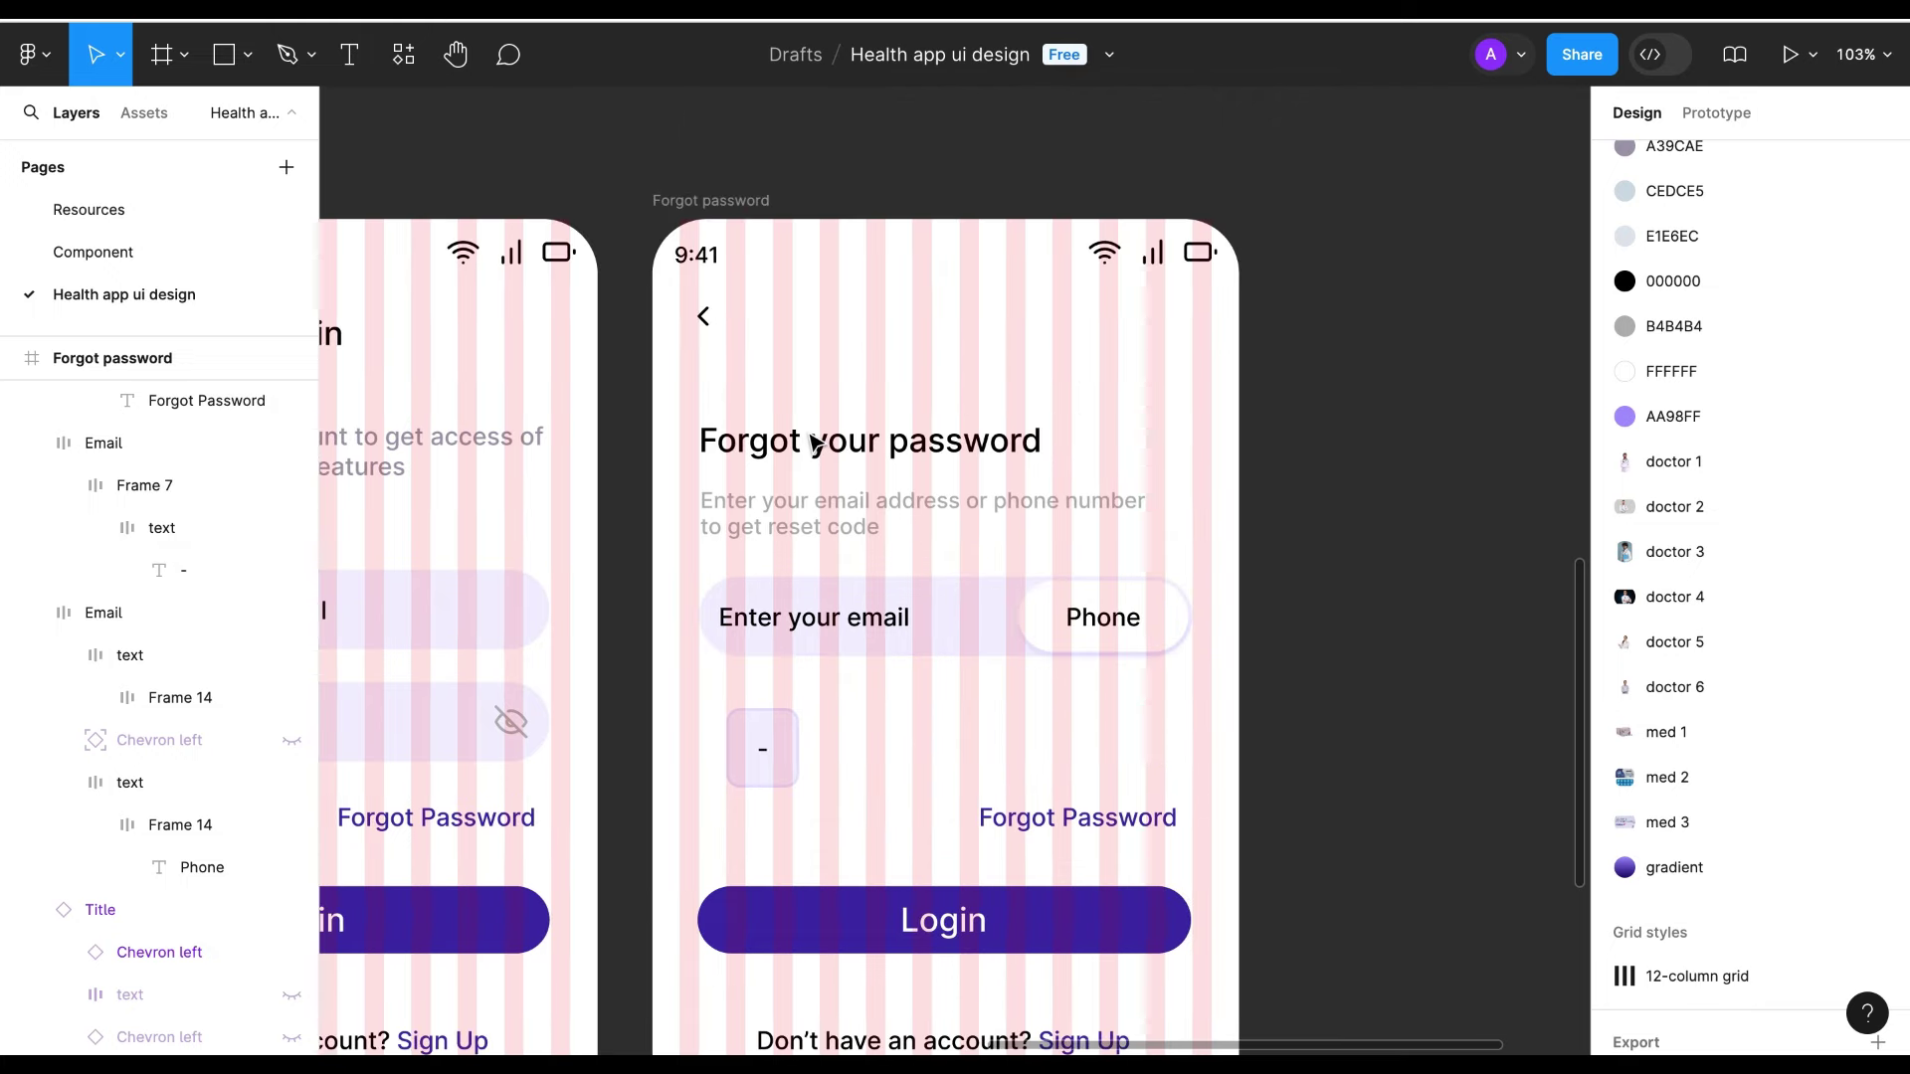
click(761, 747)
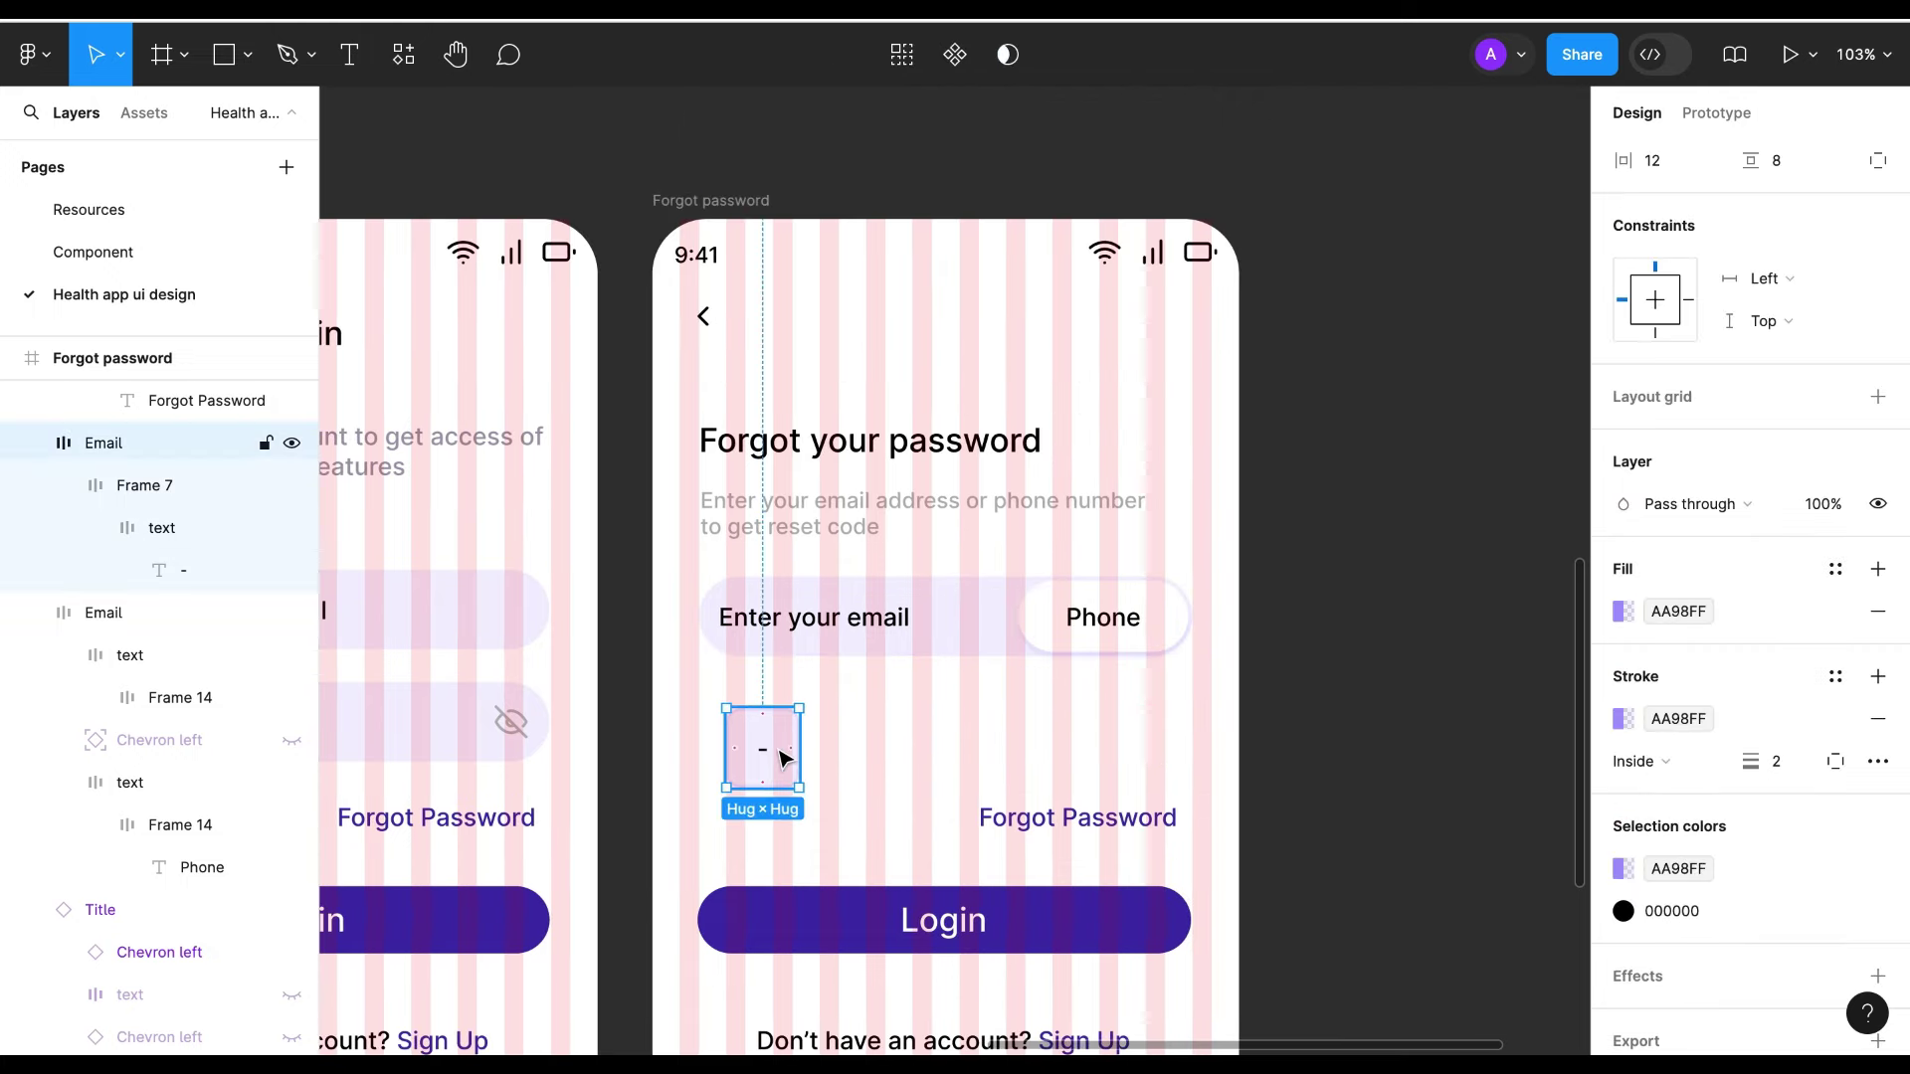
click(712, 200)
key(ctrl+shift+4)
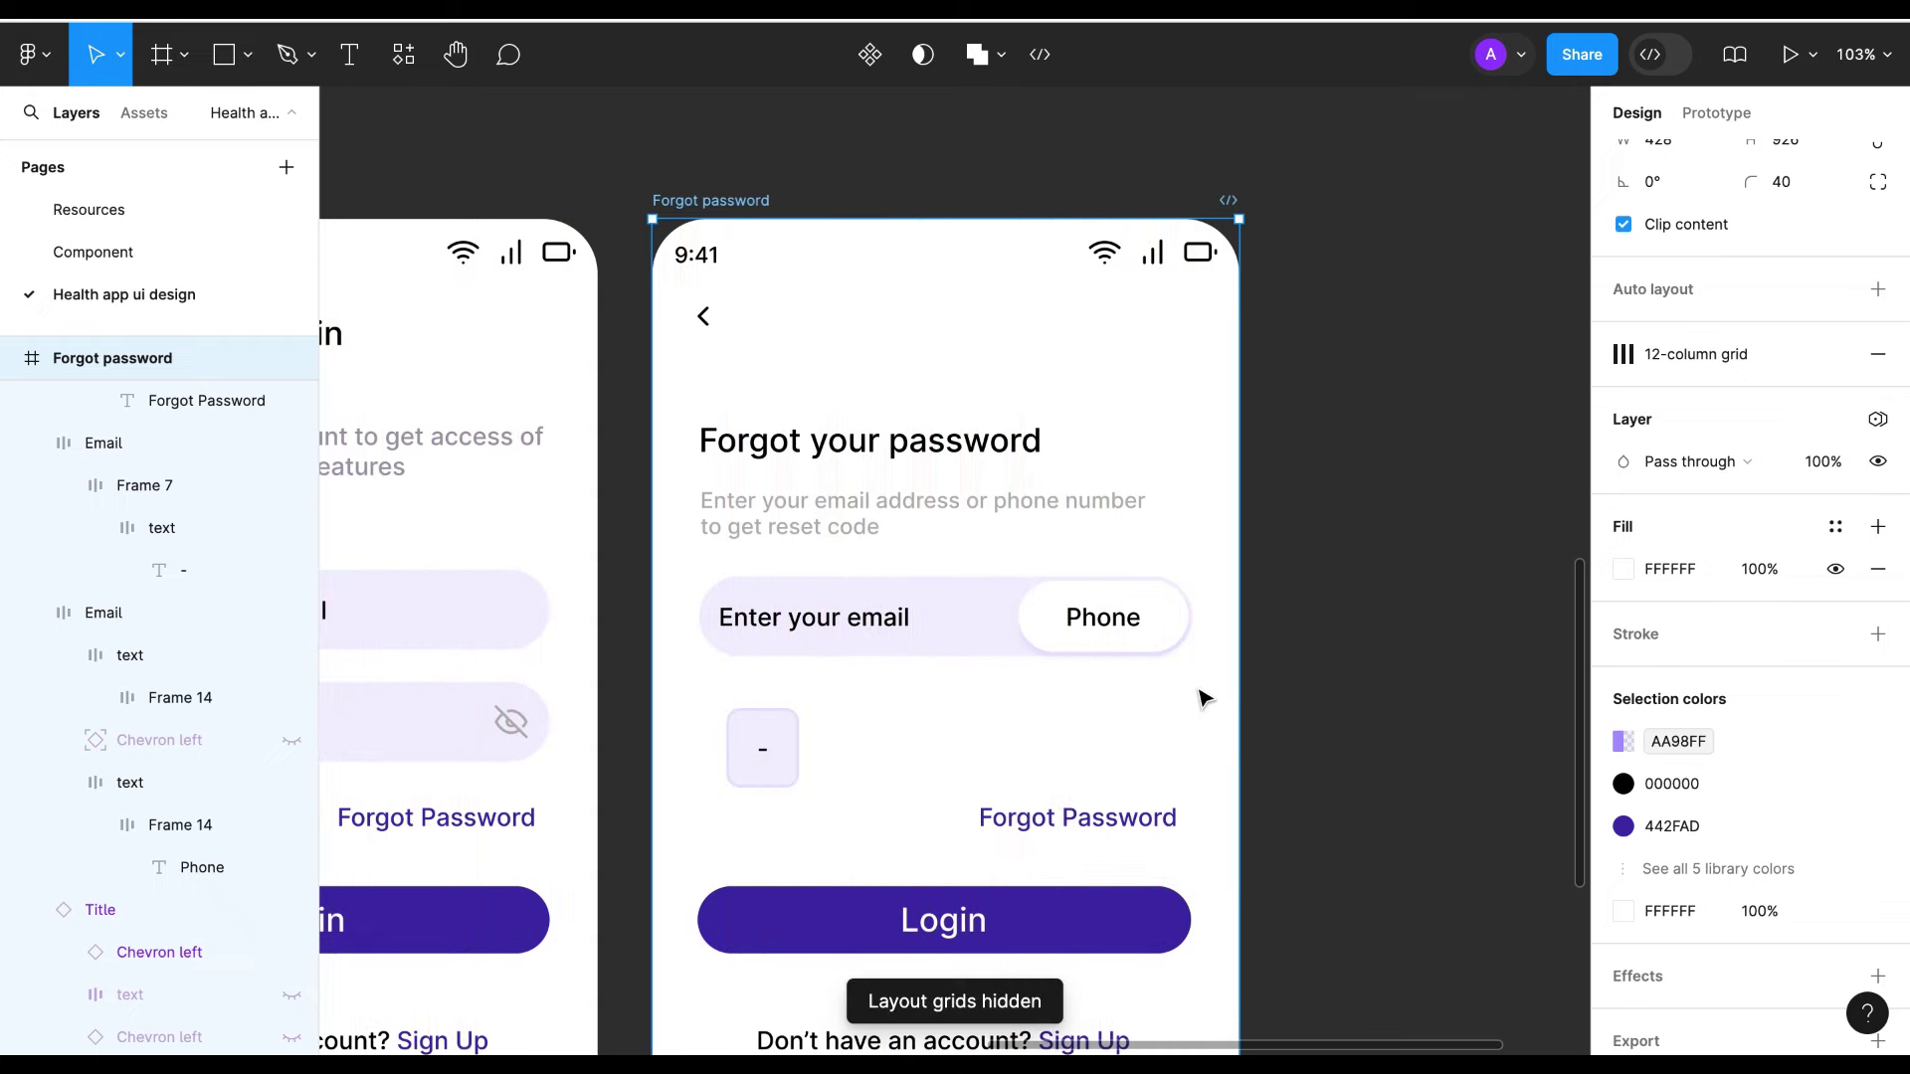
Set the box border to AA98FF at 1 px and delete the Forgot Password link.
click(771, 773)
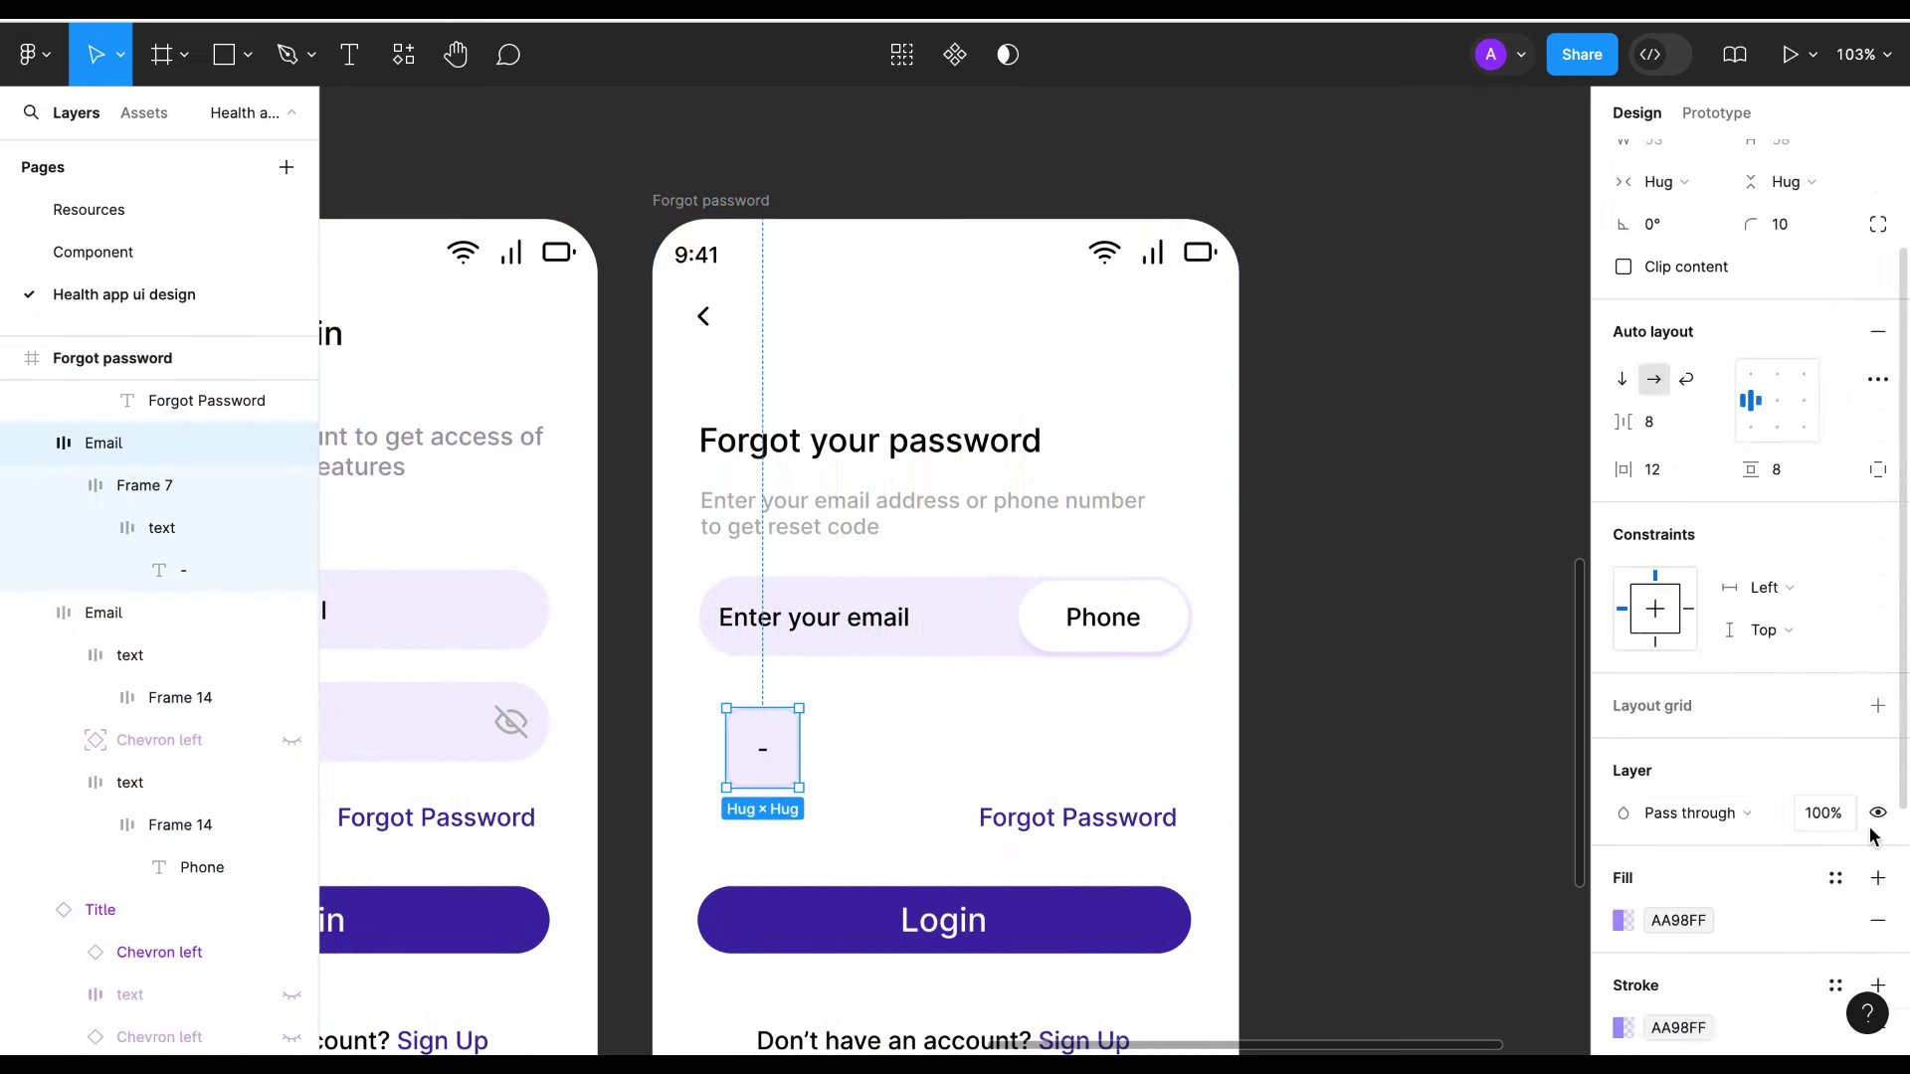
scroll(1632, 585, down, 3)
click(1619, 668)
scroll(1345, 831, down, 5)
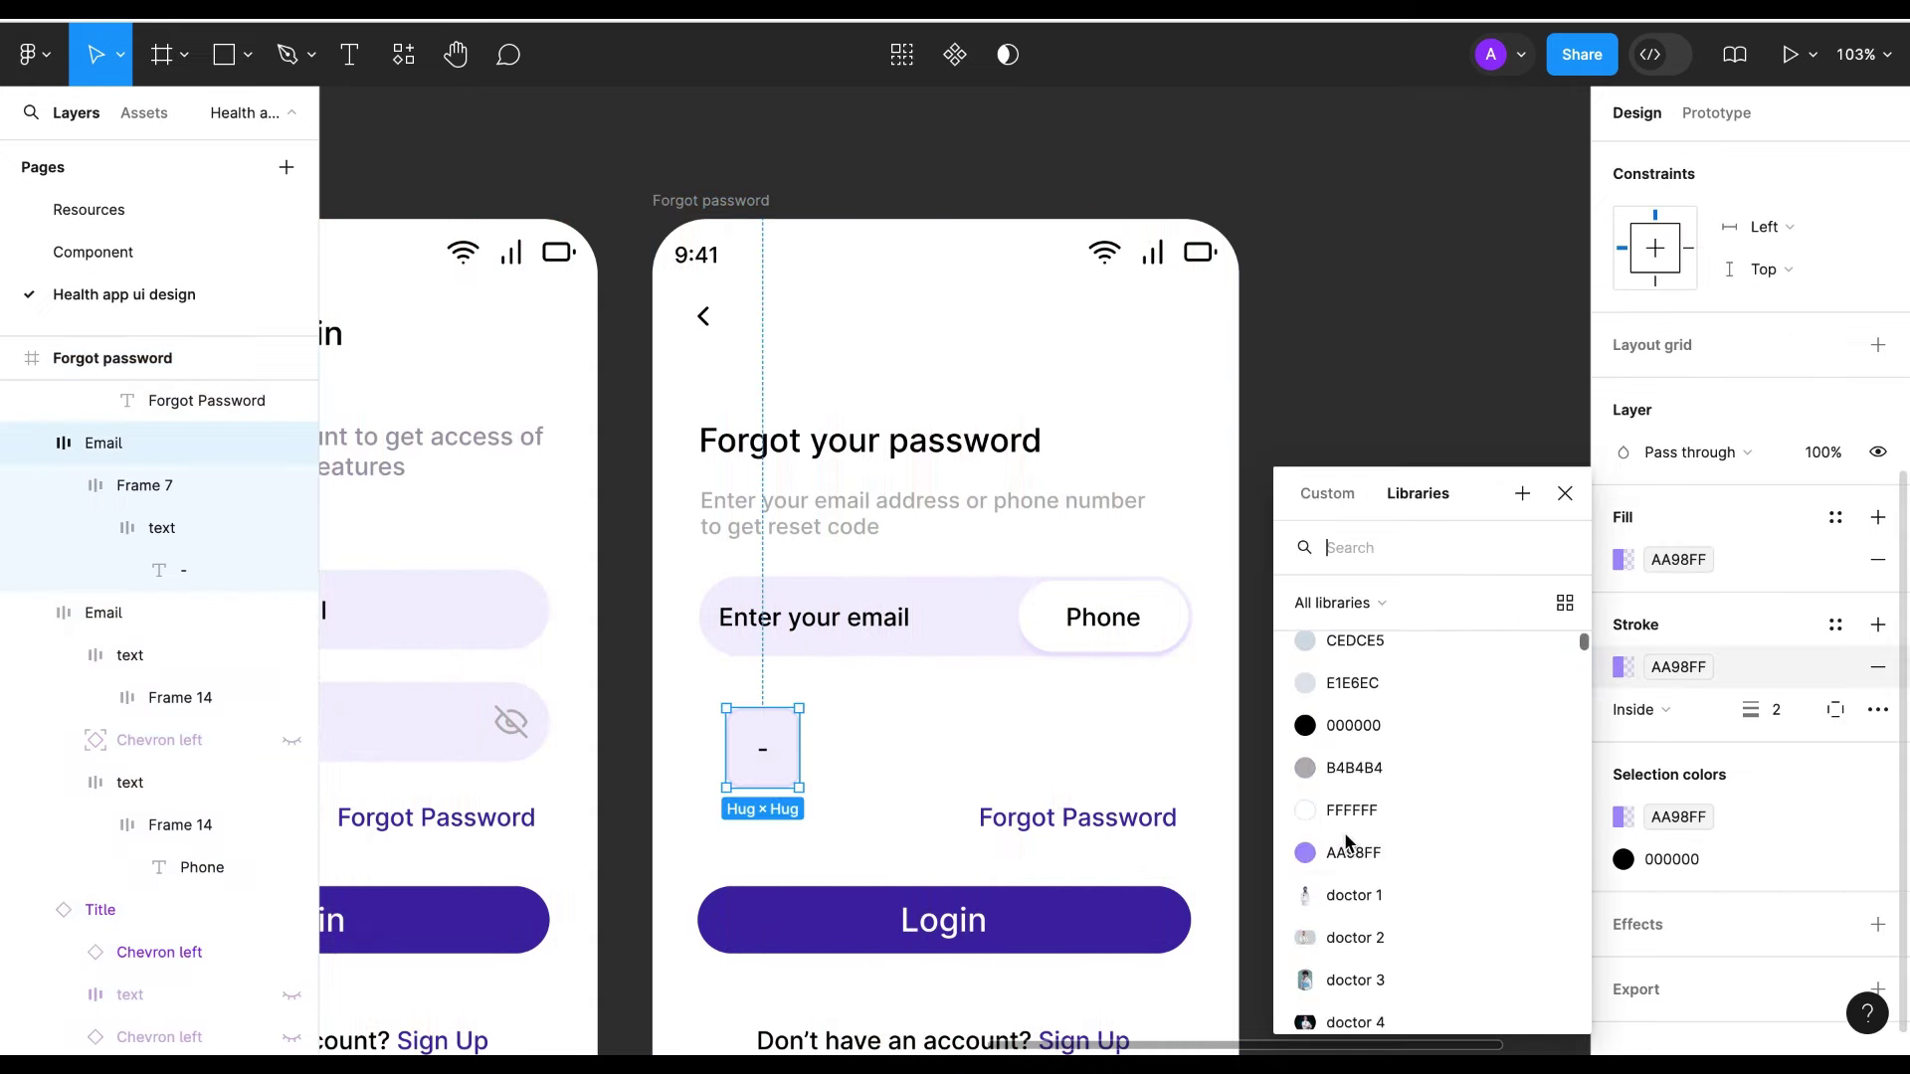
click(1345, 849)
click(1776, 671)
text(1)
key(Return)
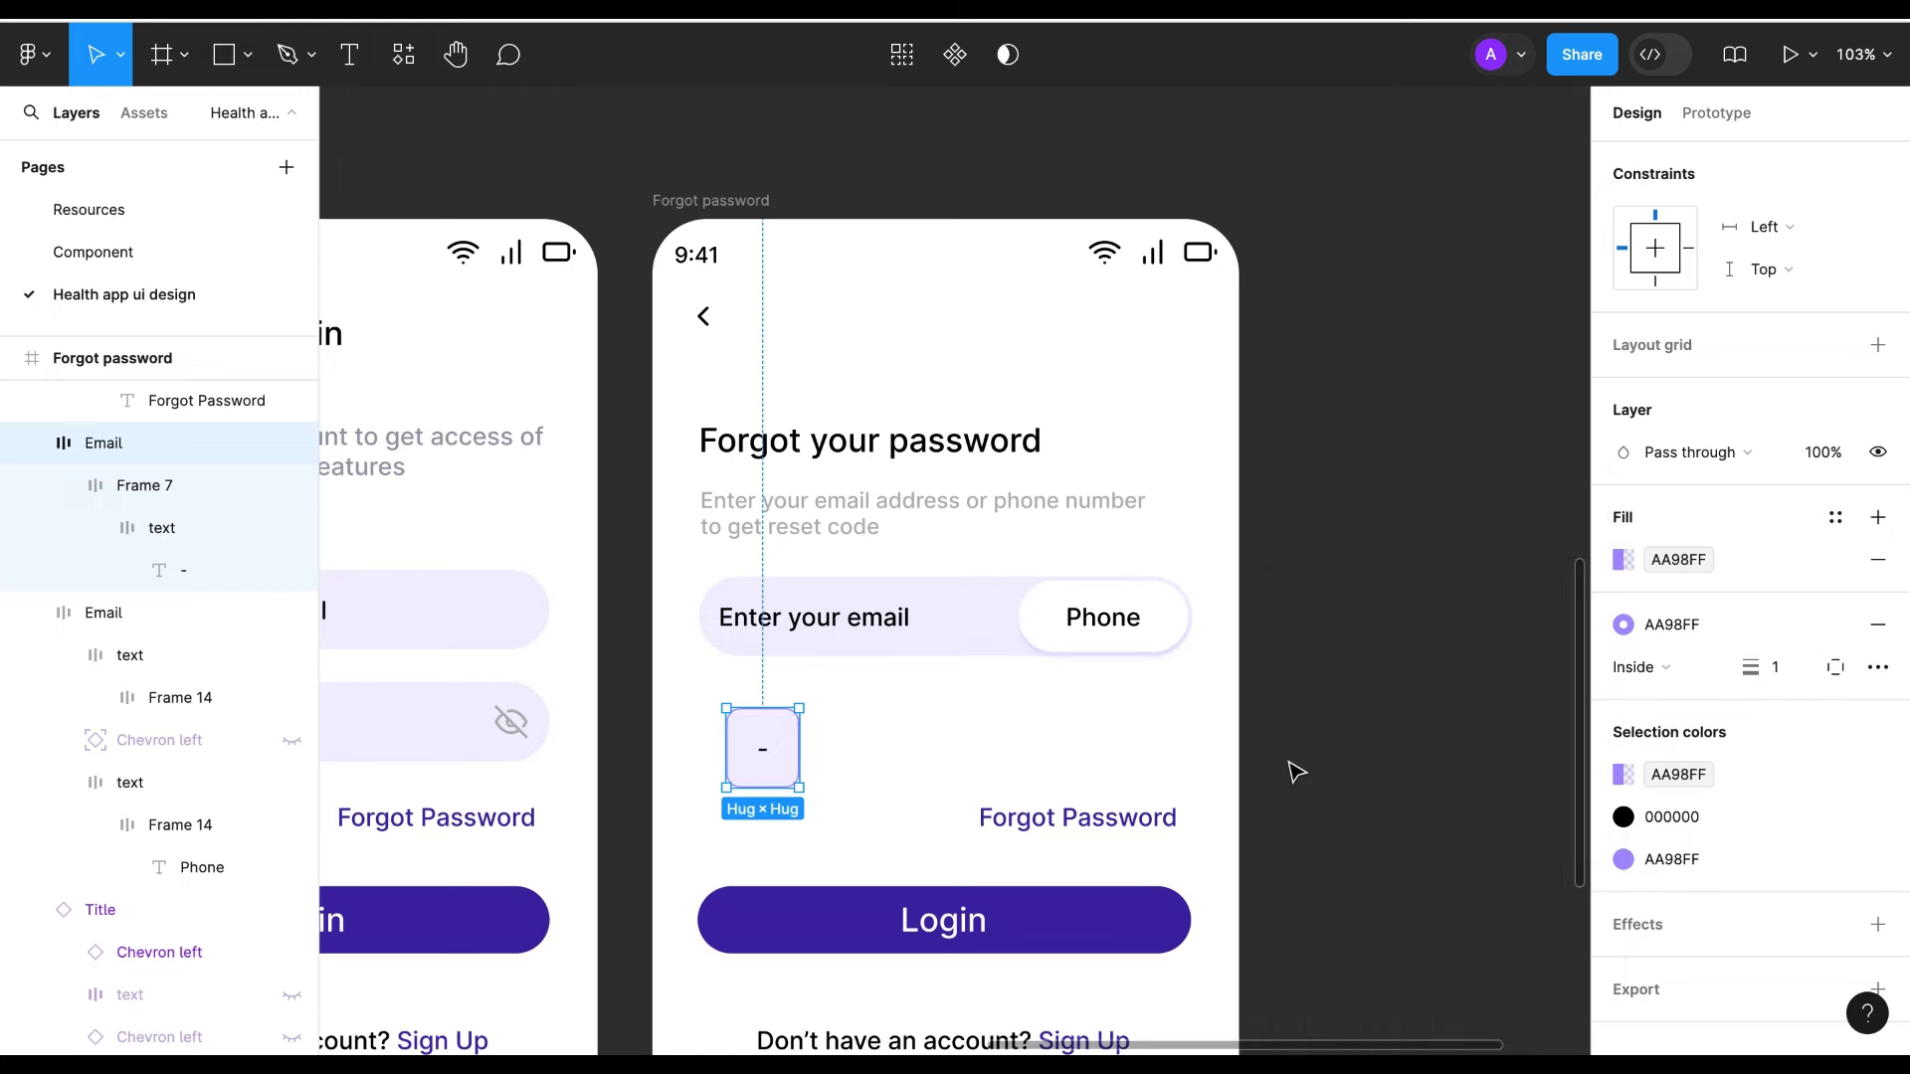
click(1144, 823)
key(Delete)
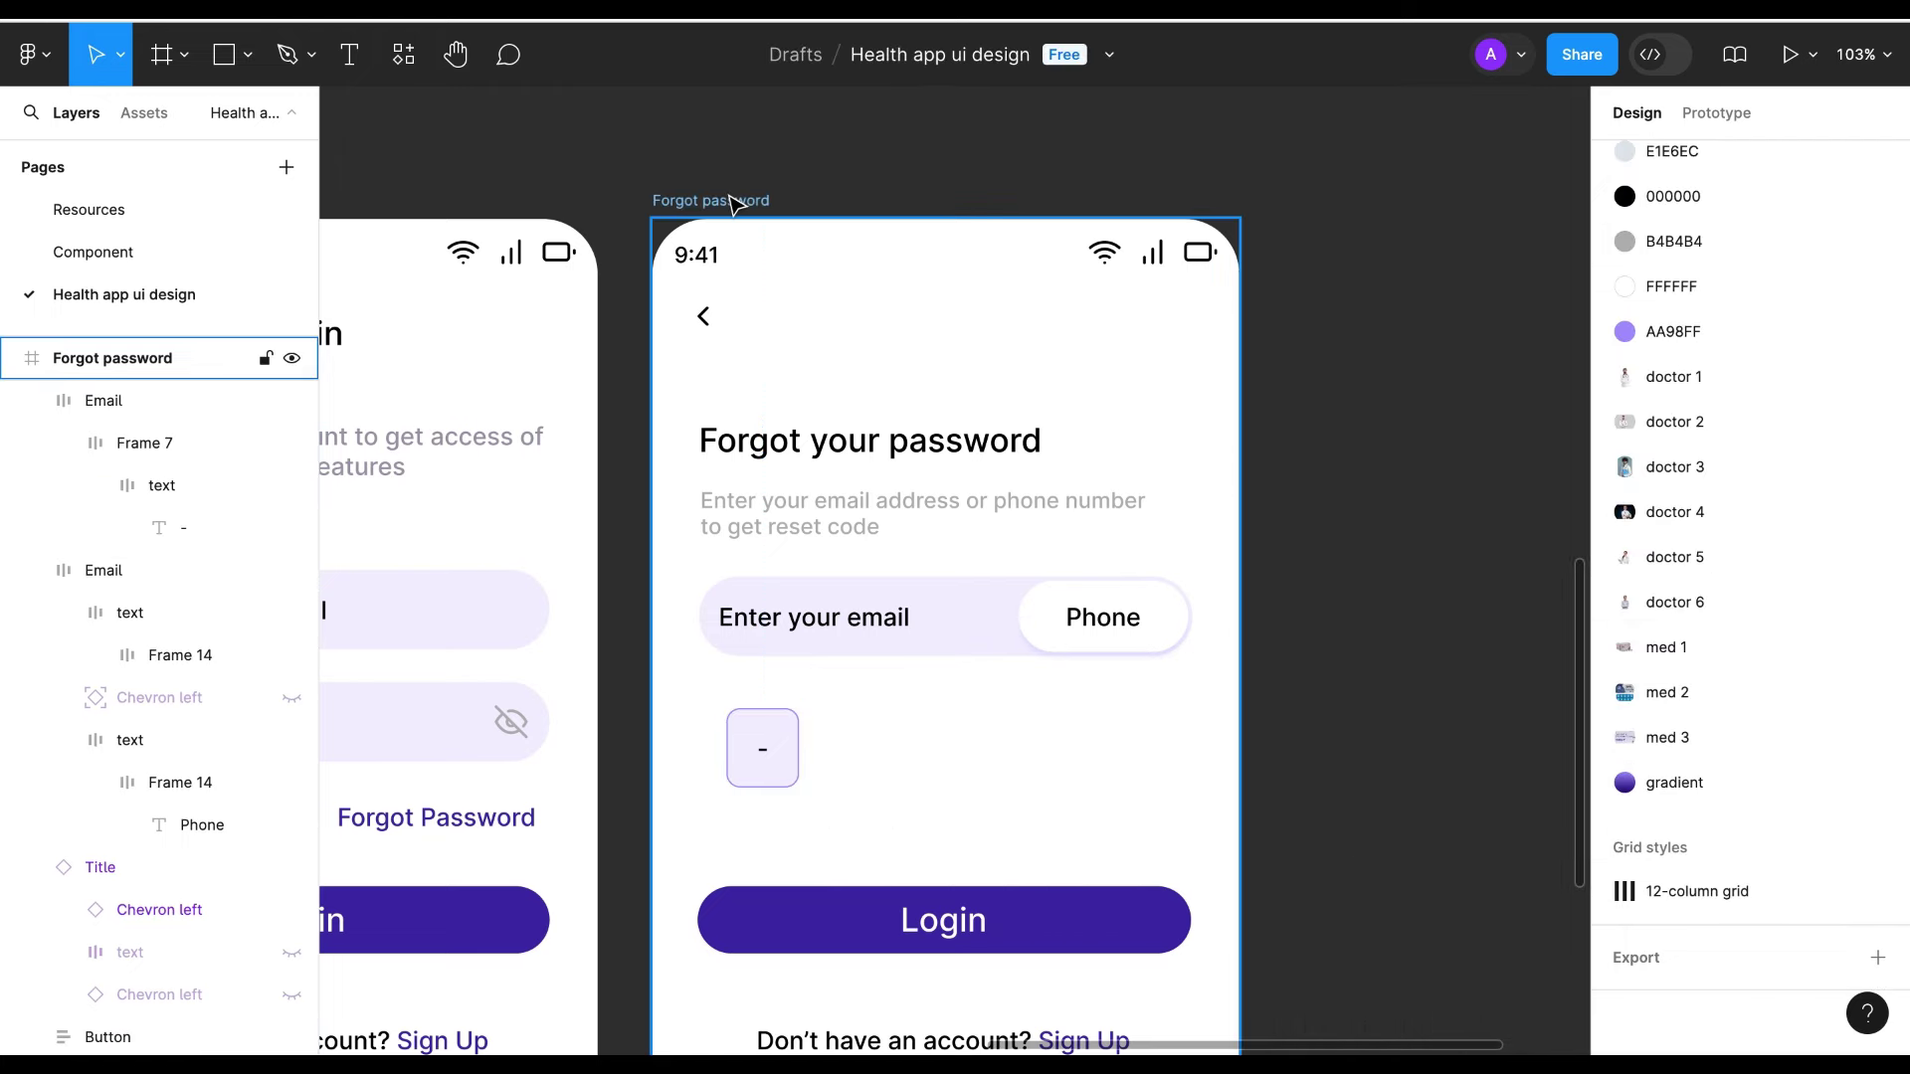
Duplicate the dash box into a row of five identical boxes.
click(743, 254)
click(771, 764)
drag(771, 764, 855, 764)
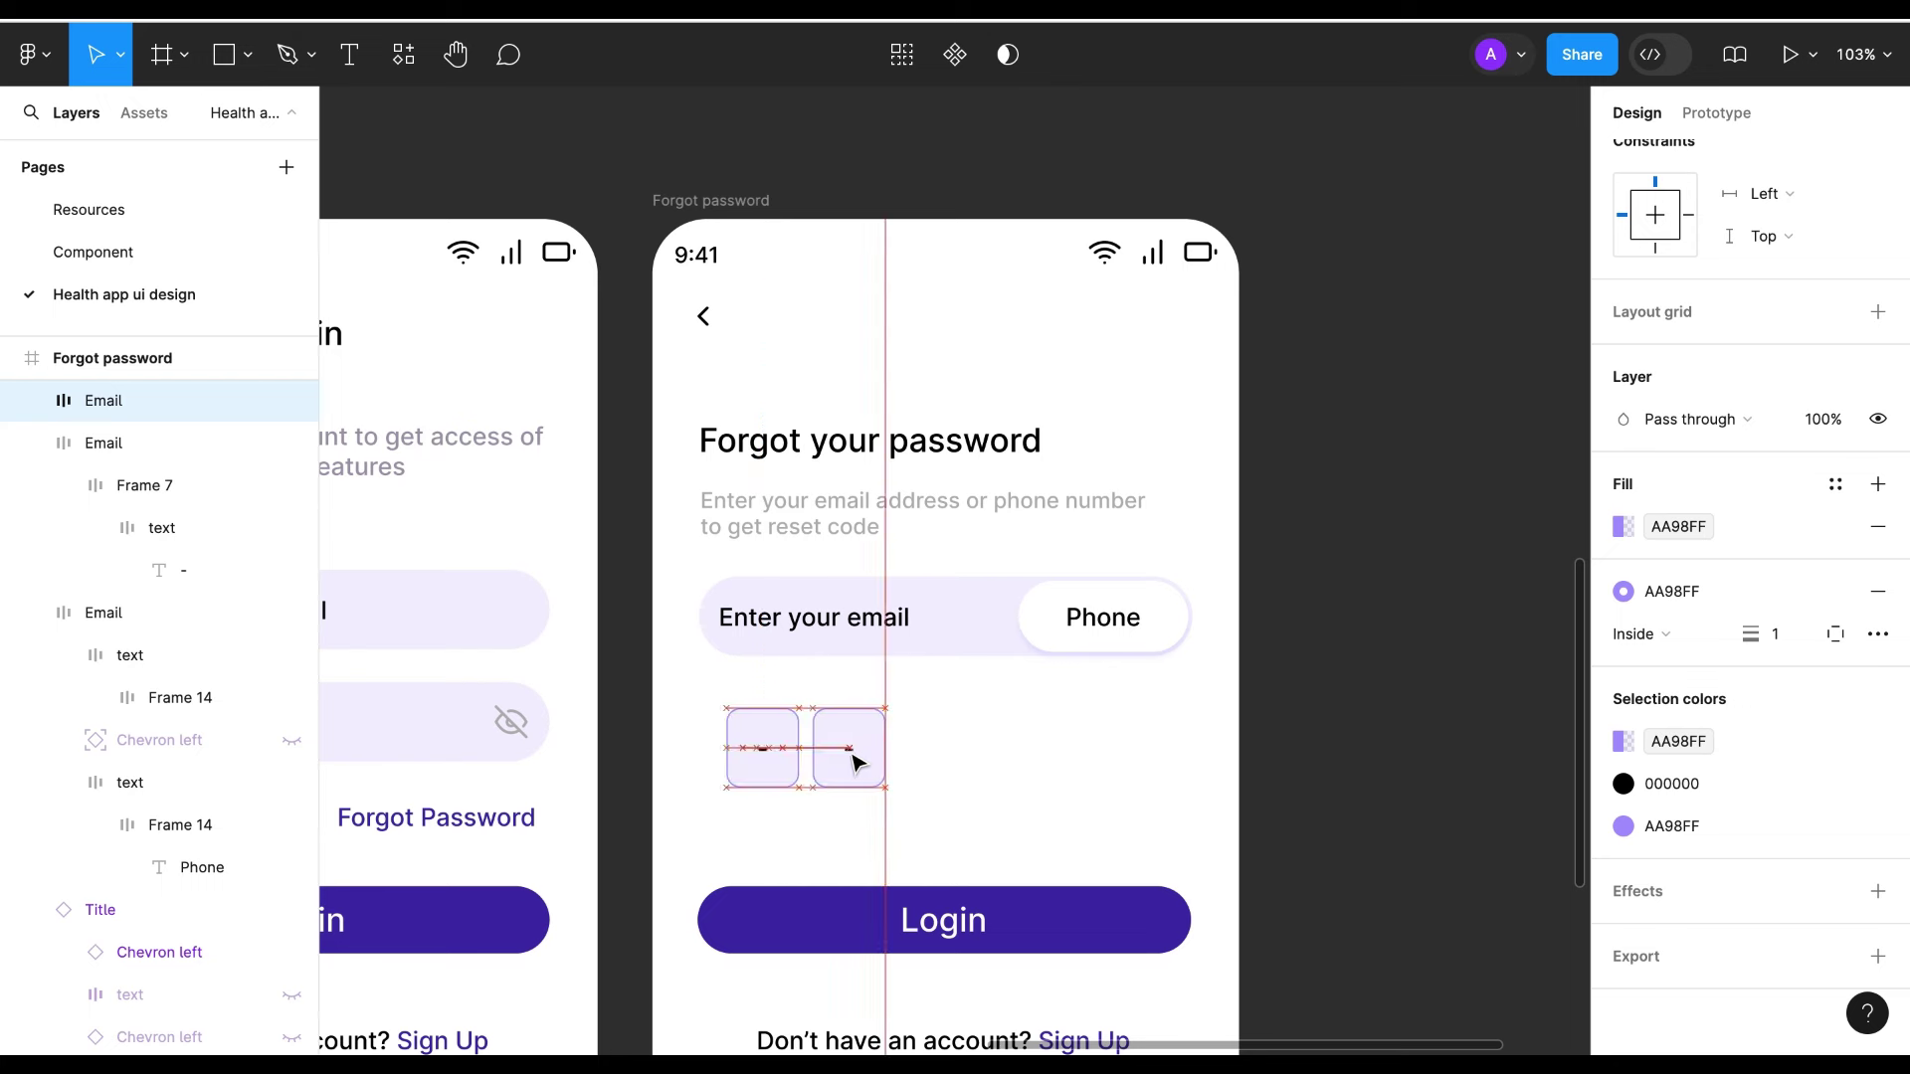
key(ctrl+d)
key(ctrl+d)
key(ctrl+d)
Batch rename all five box layers to 'code'.
shift+click(761, 766)
shift+click(846, 766)
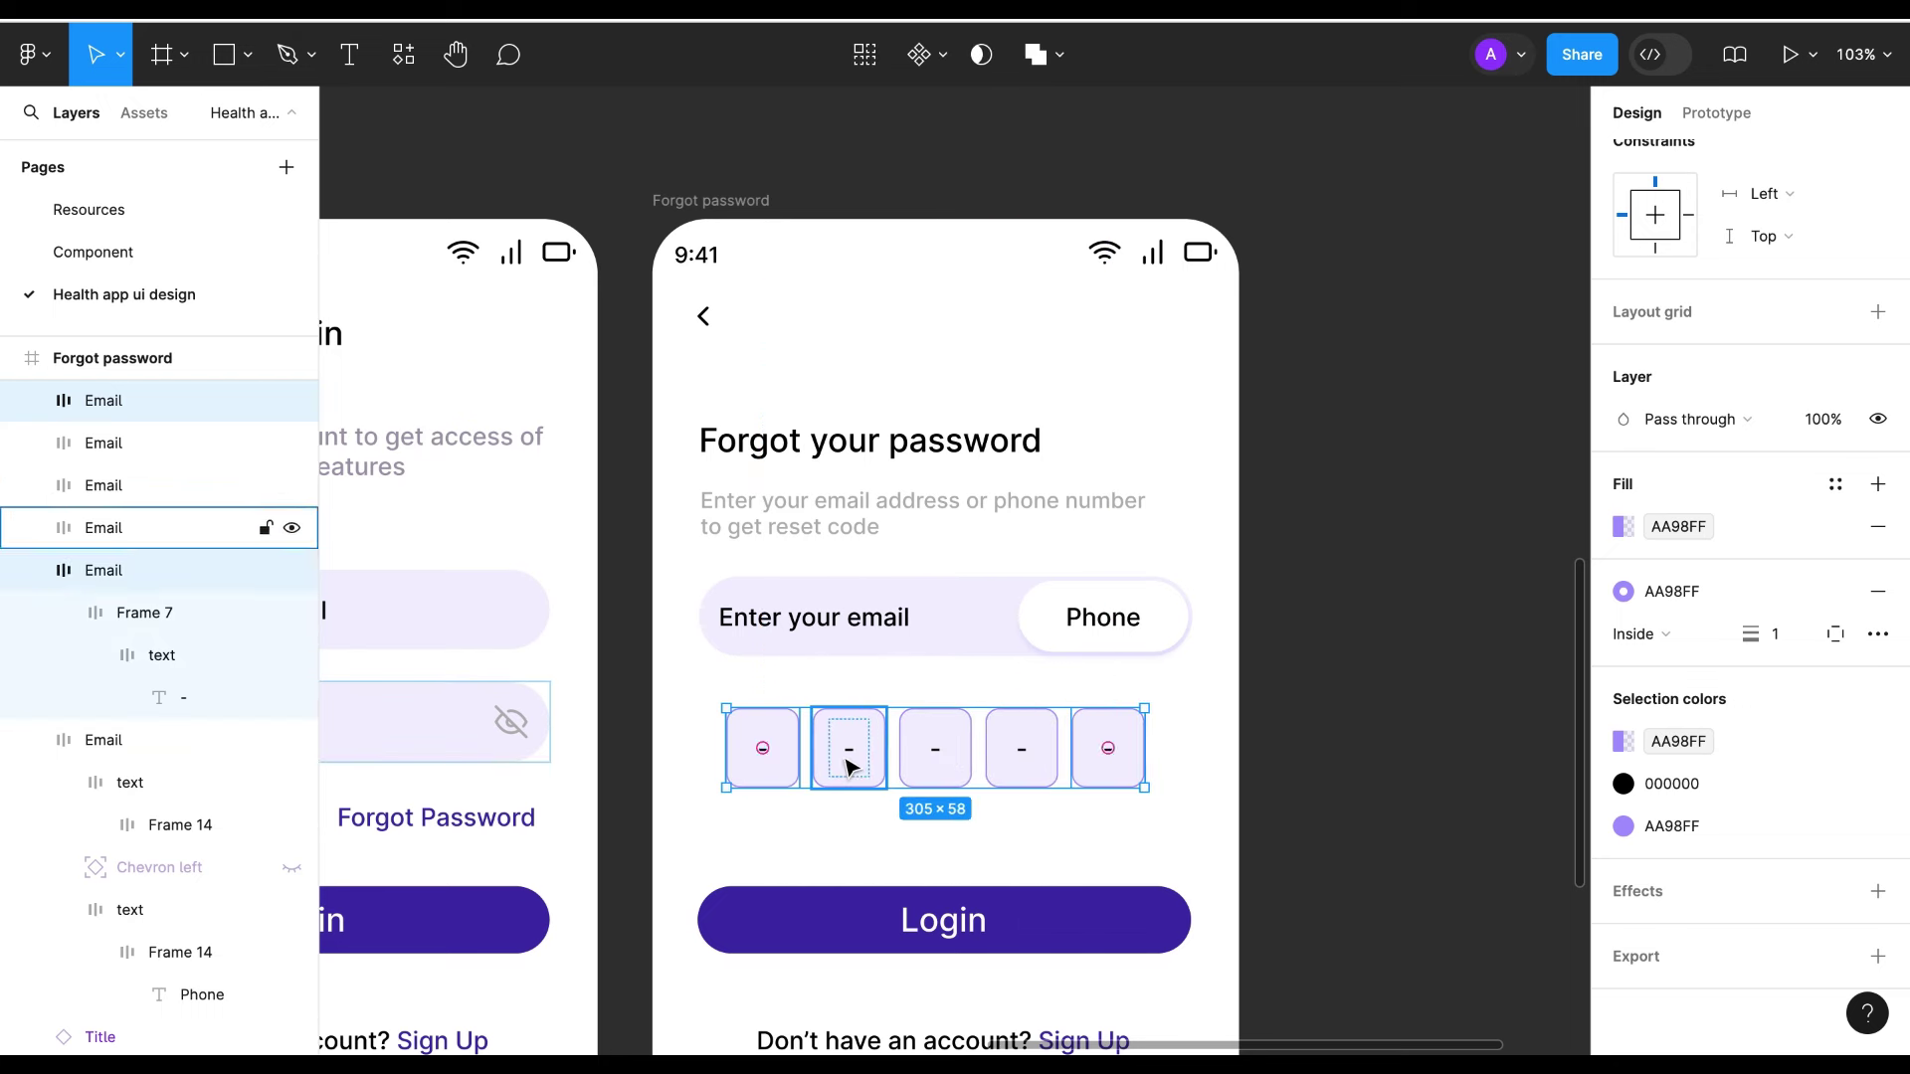
shift+click(935, 766)
shift+click(1014, 766)
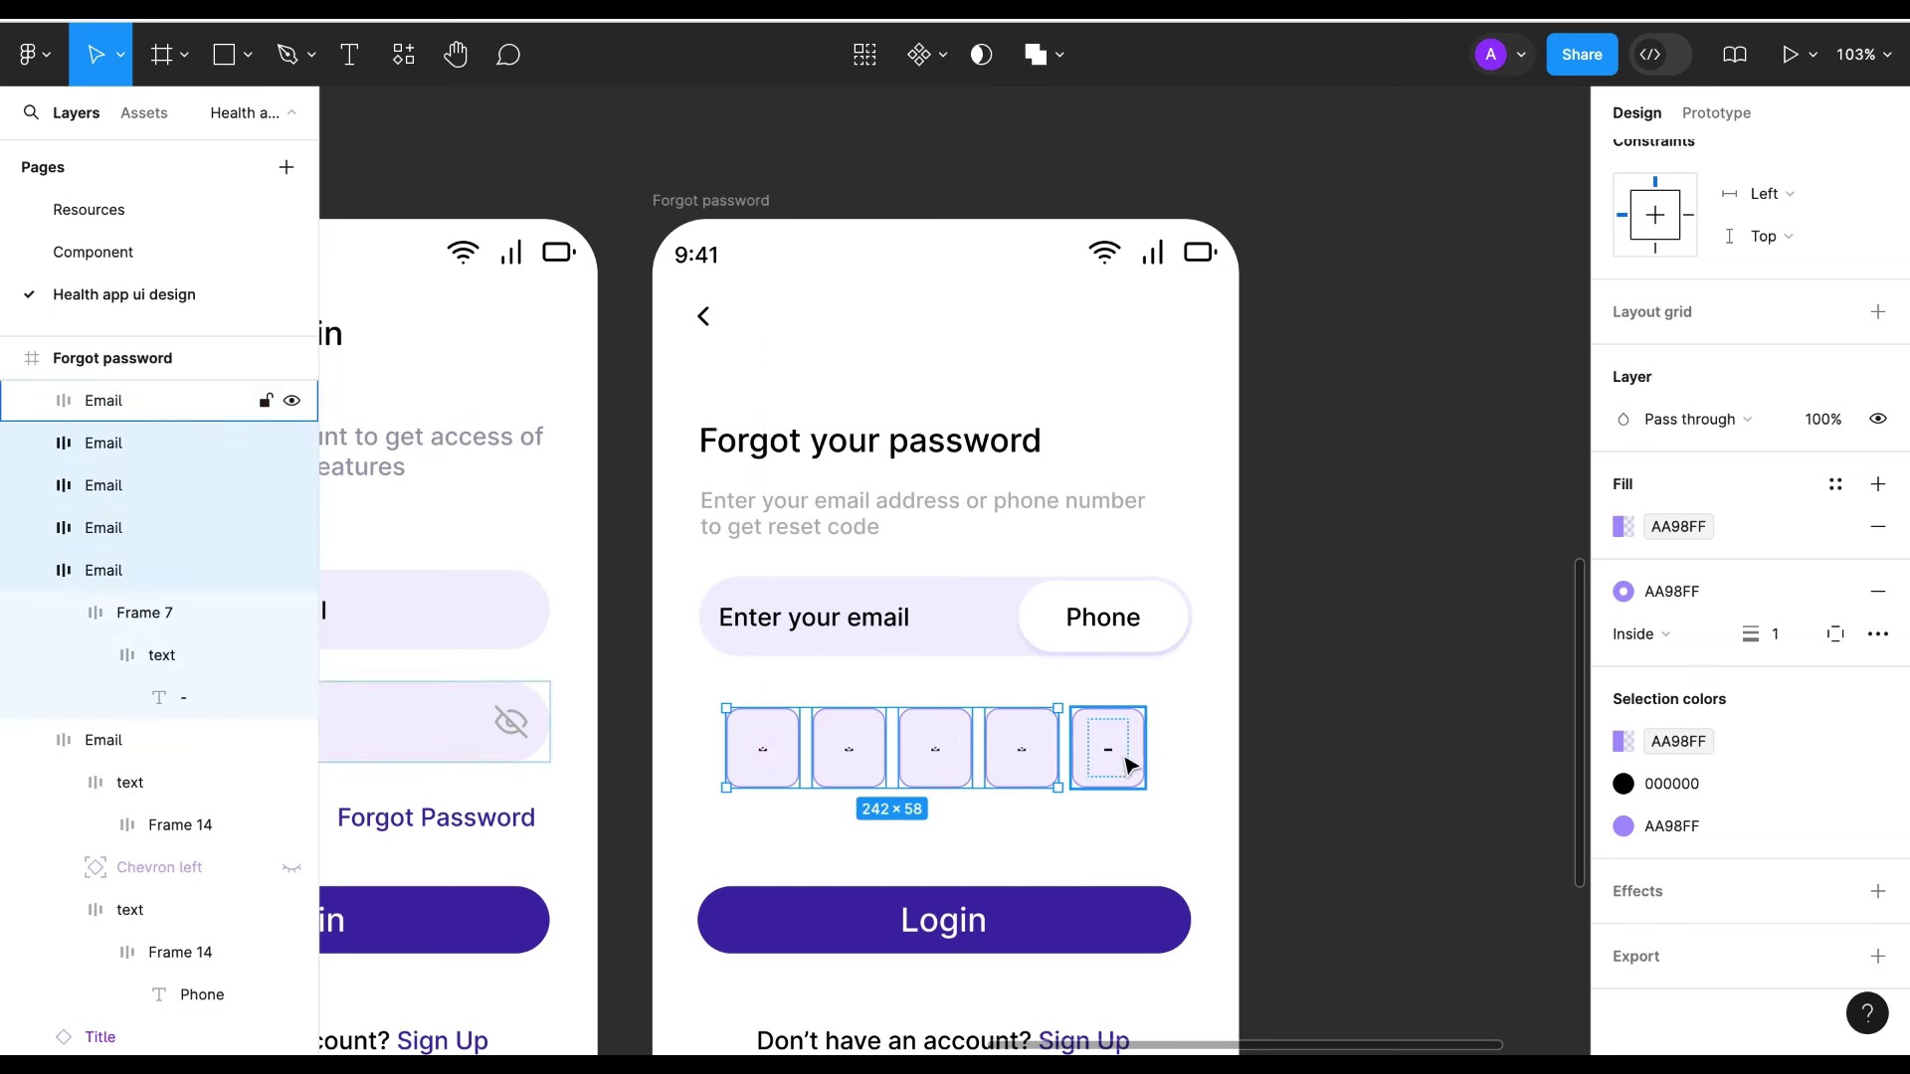
key(ctrl+r)
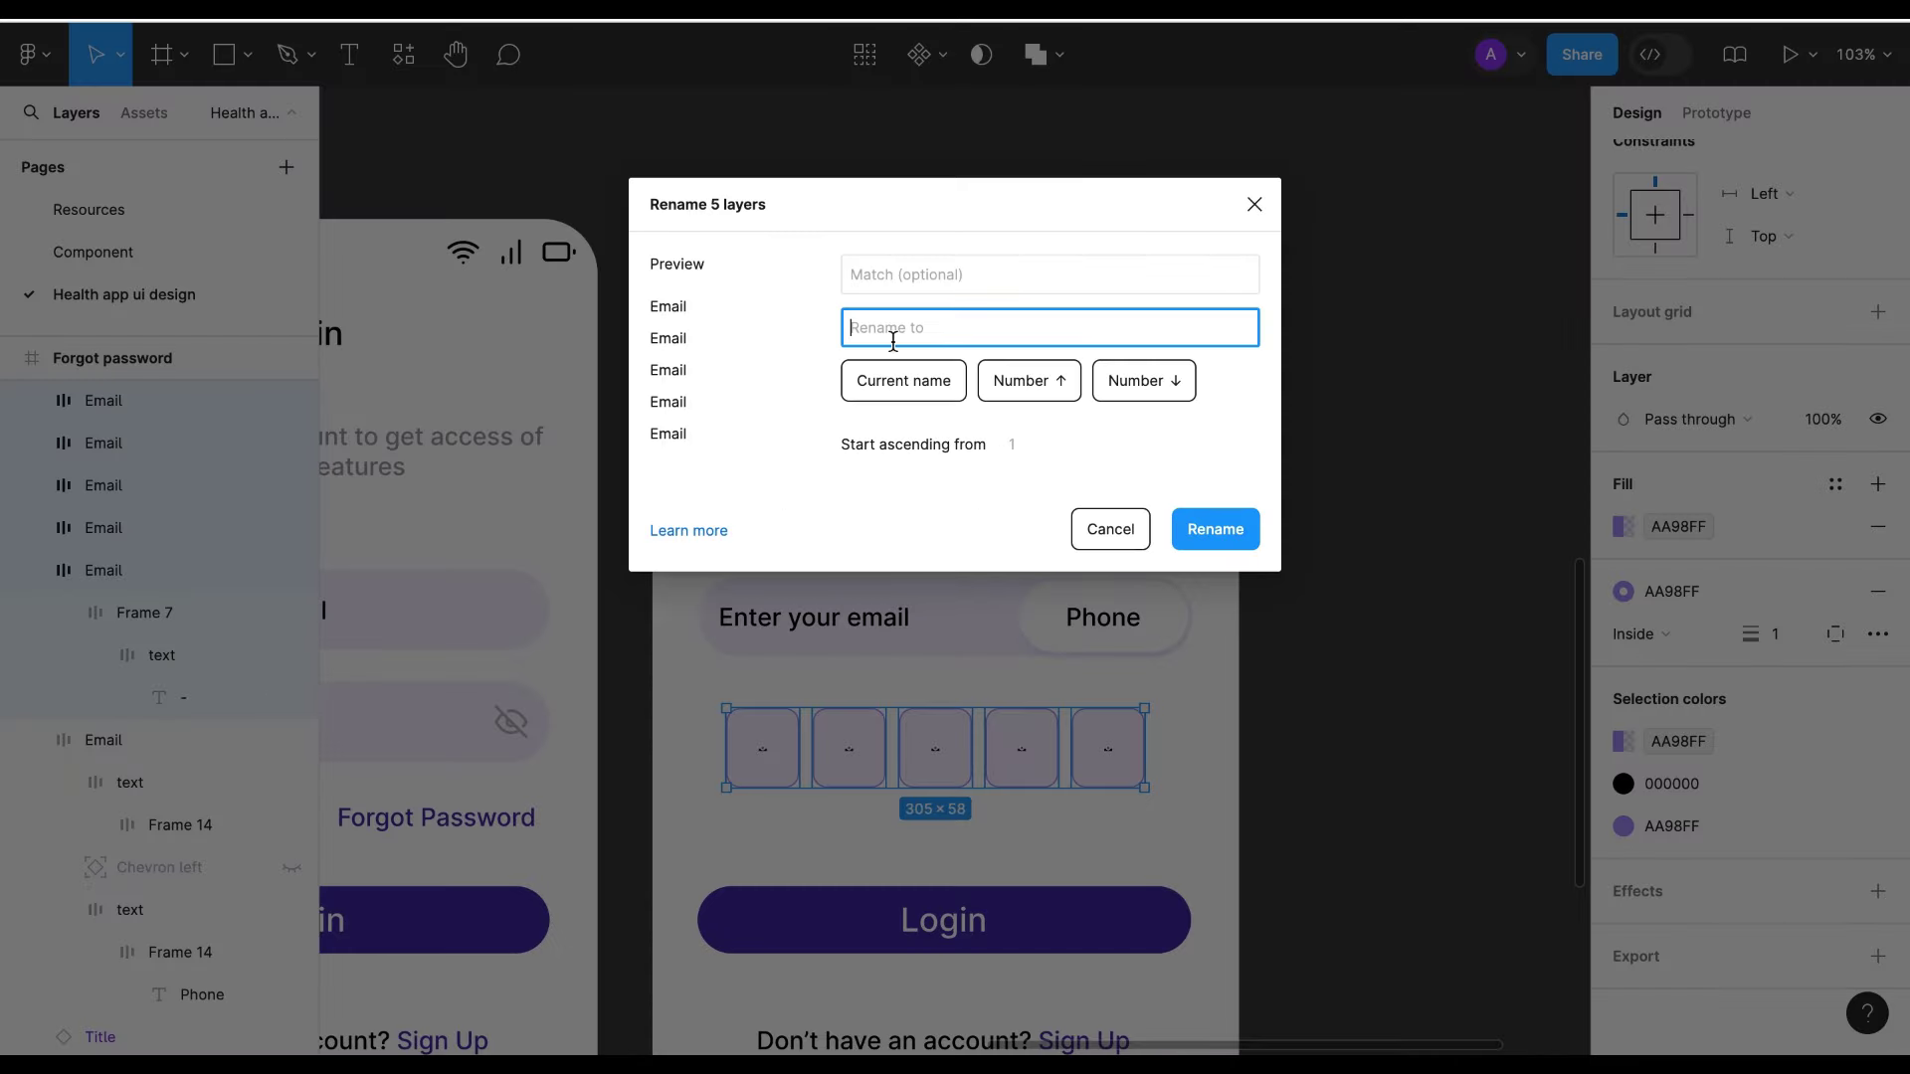
text(code)
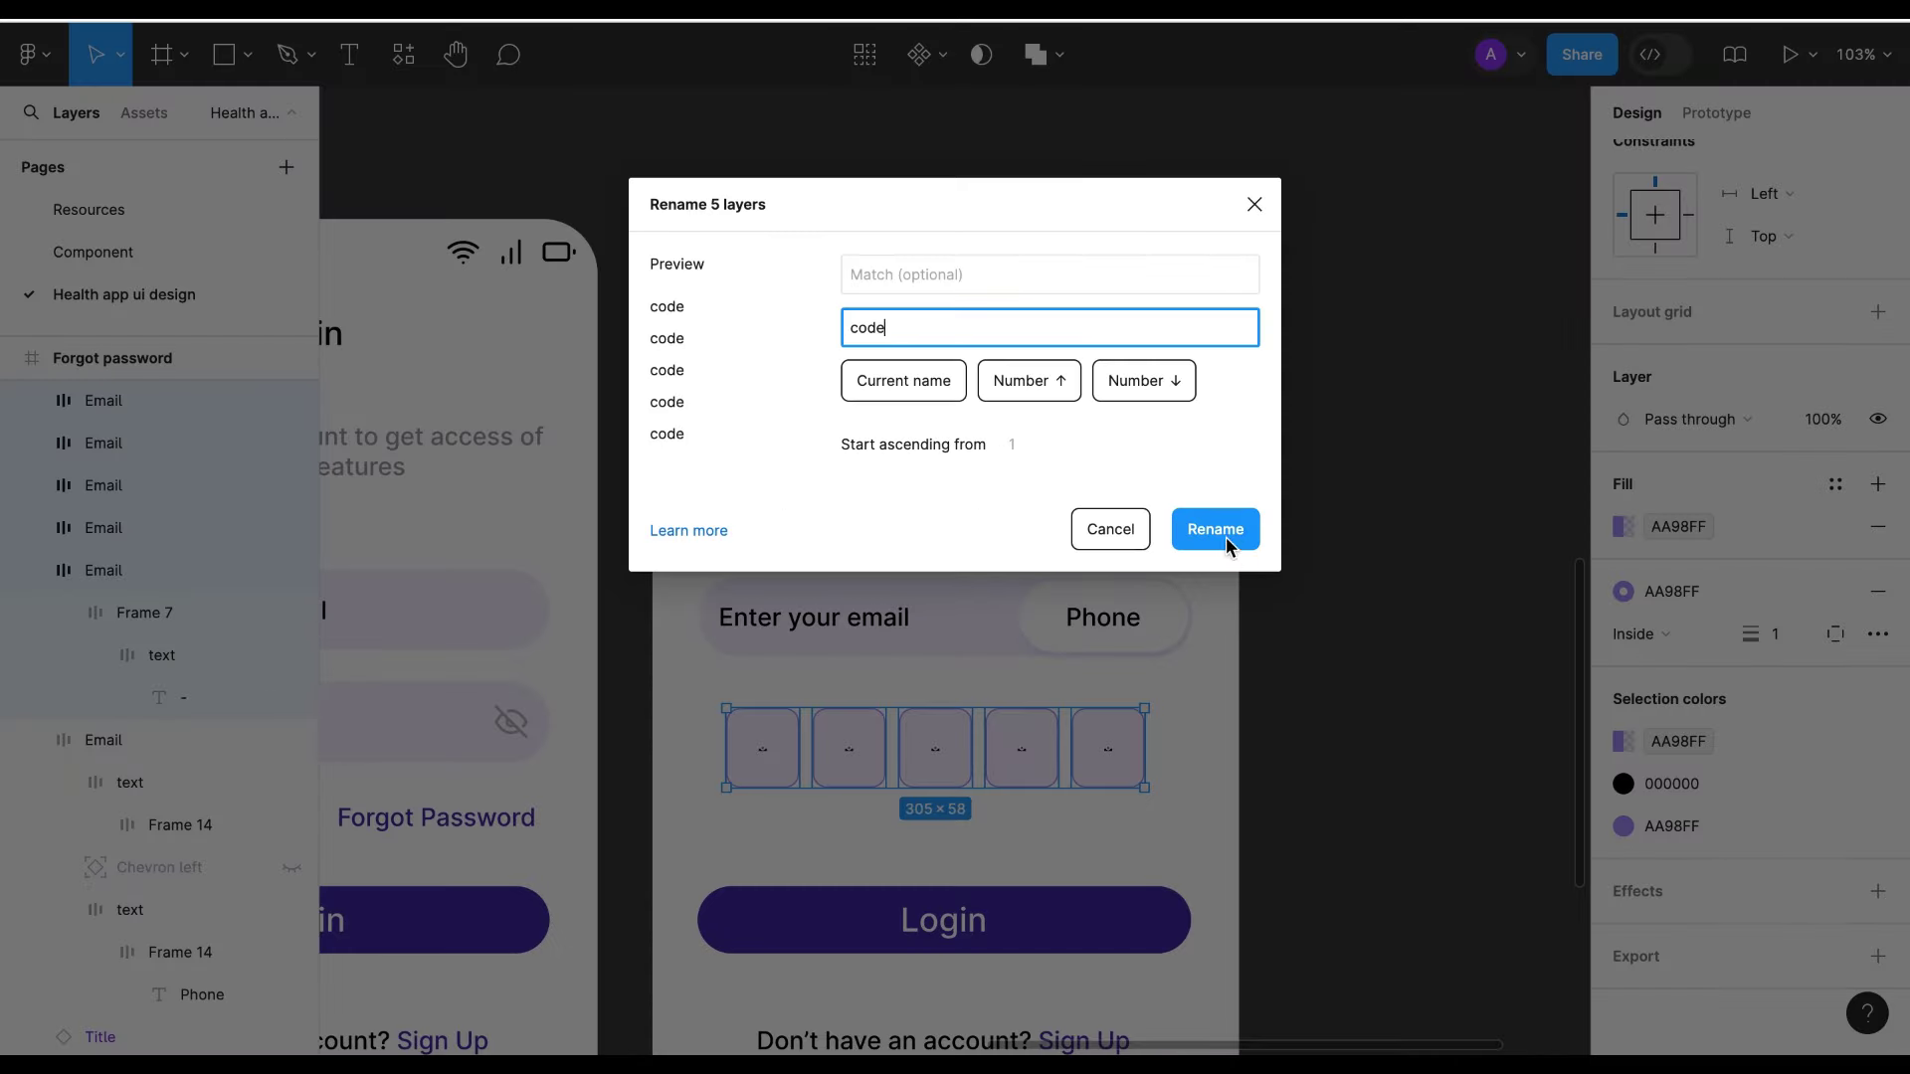
click(1226, 535)
Wrap the five code boxes in an auto-layout frame, centred below the toggle.
click(1282, 842)
scroll(975, 889, down, 3)
click(101, 400)
shift+click(94, 570)
mouse_move(1065, 650)
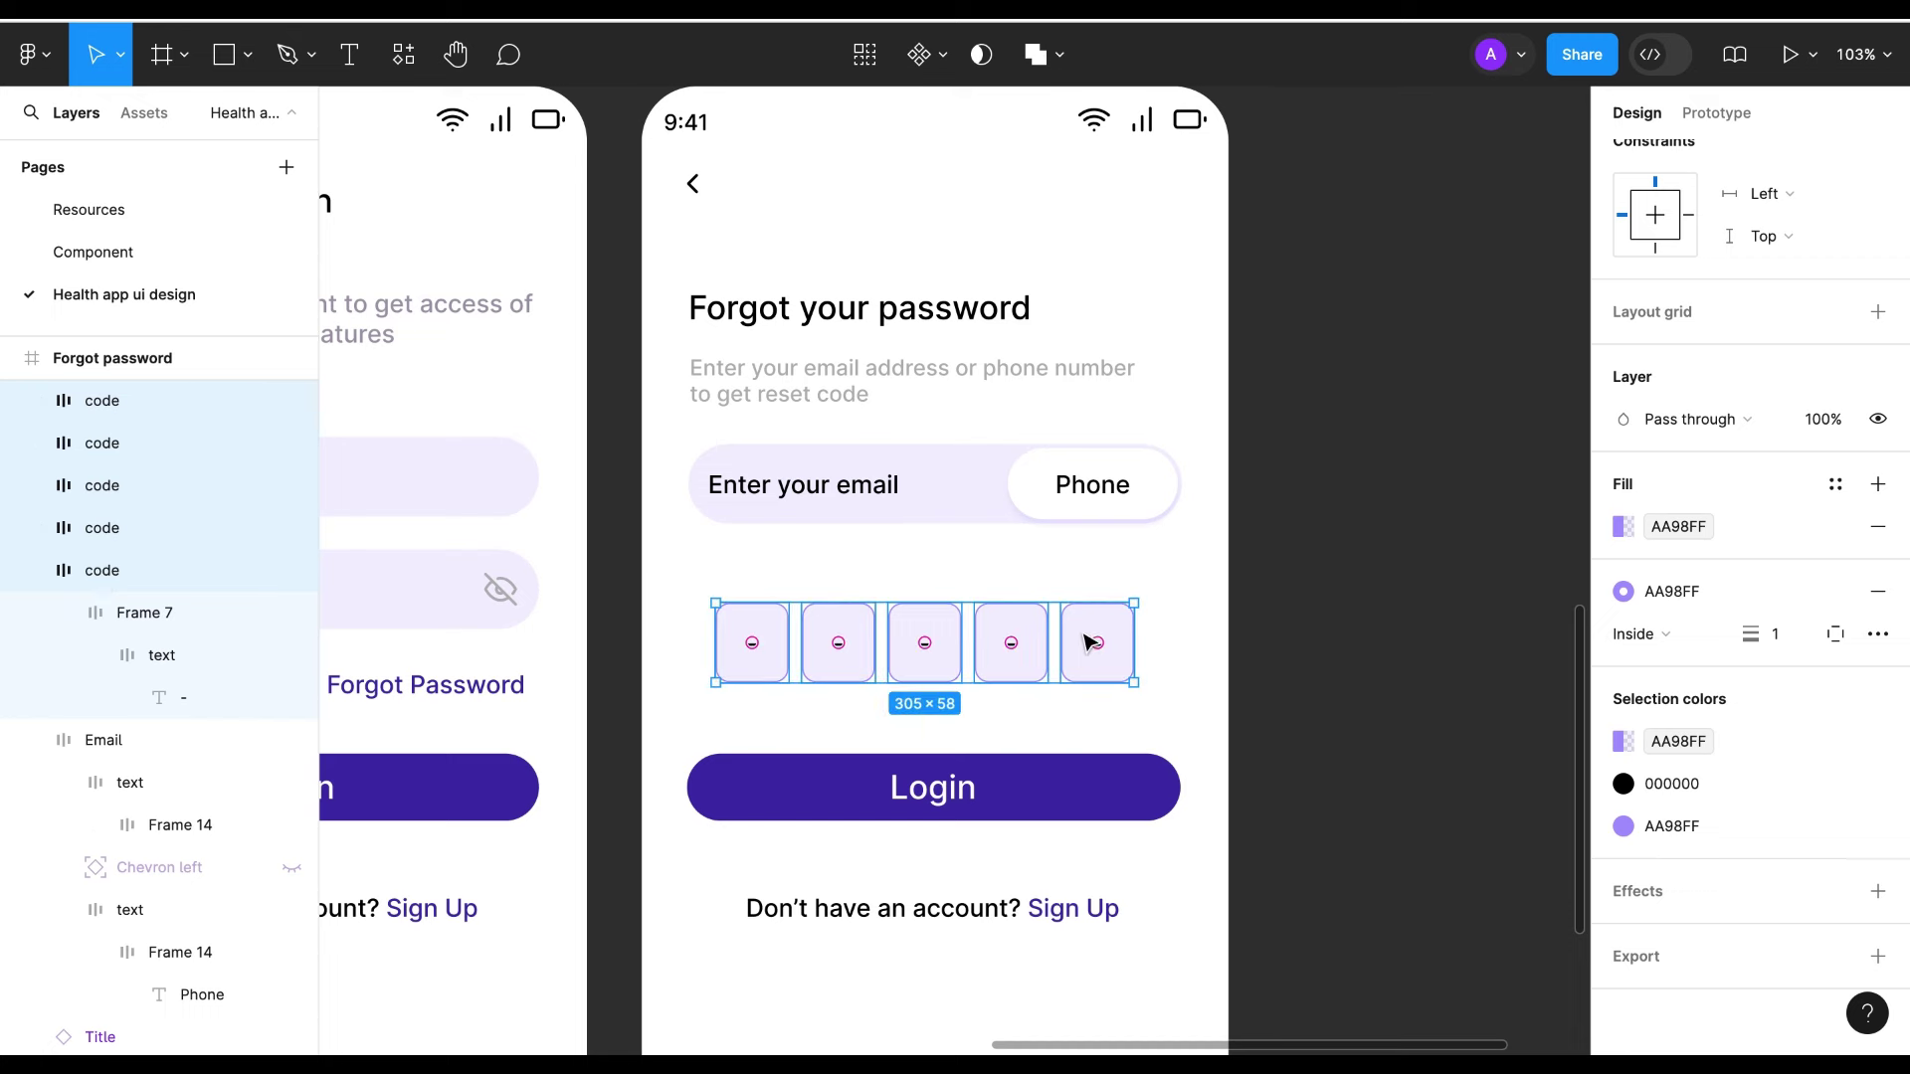
key(Right)
key(Right)
key(Right)
key(Right)
key(Right)
key(Right)
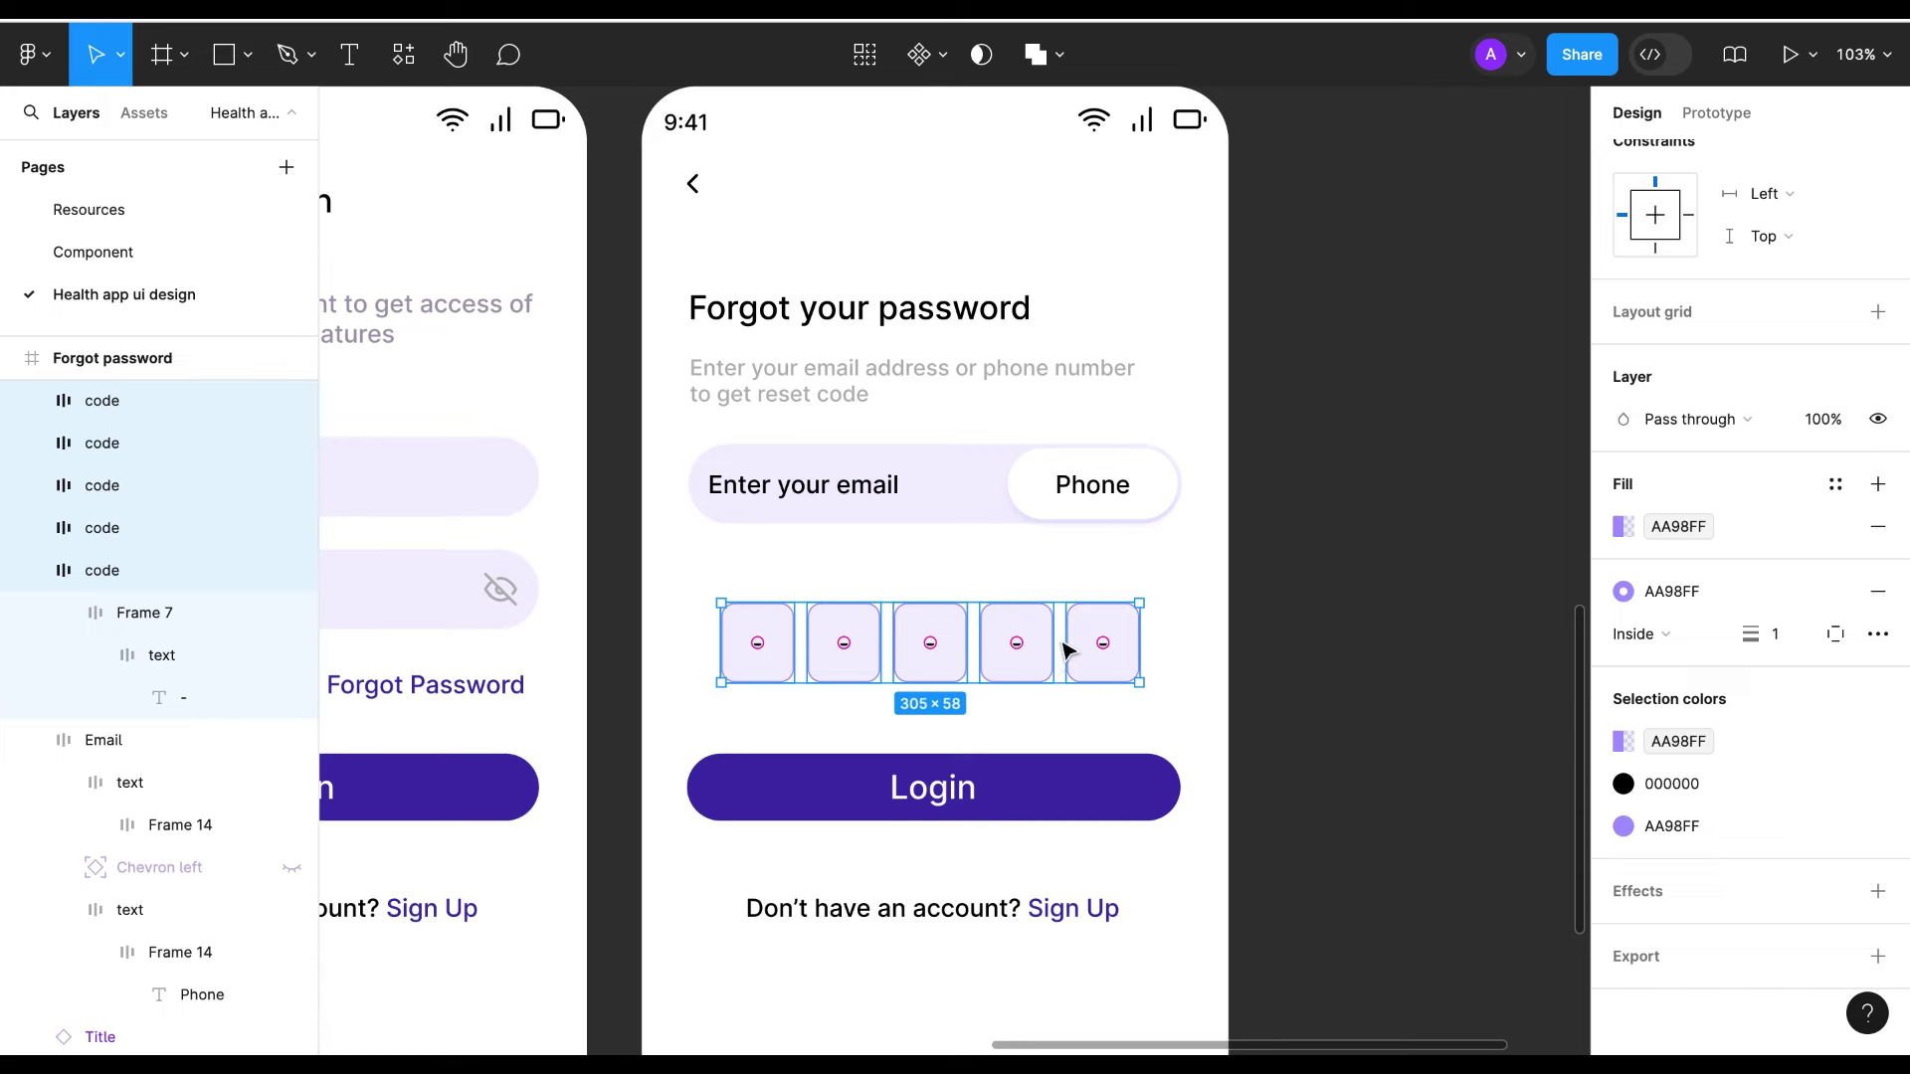
key(shift+a)
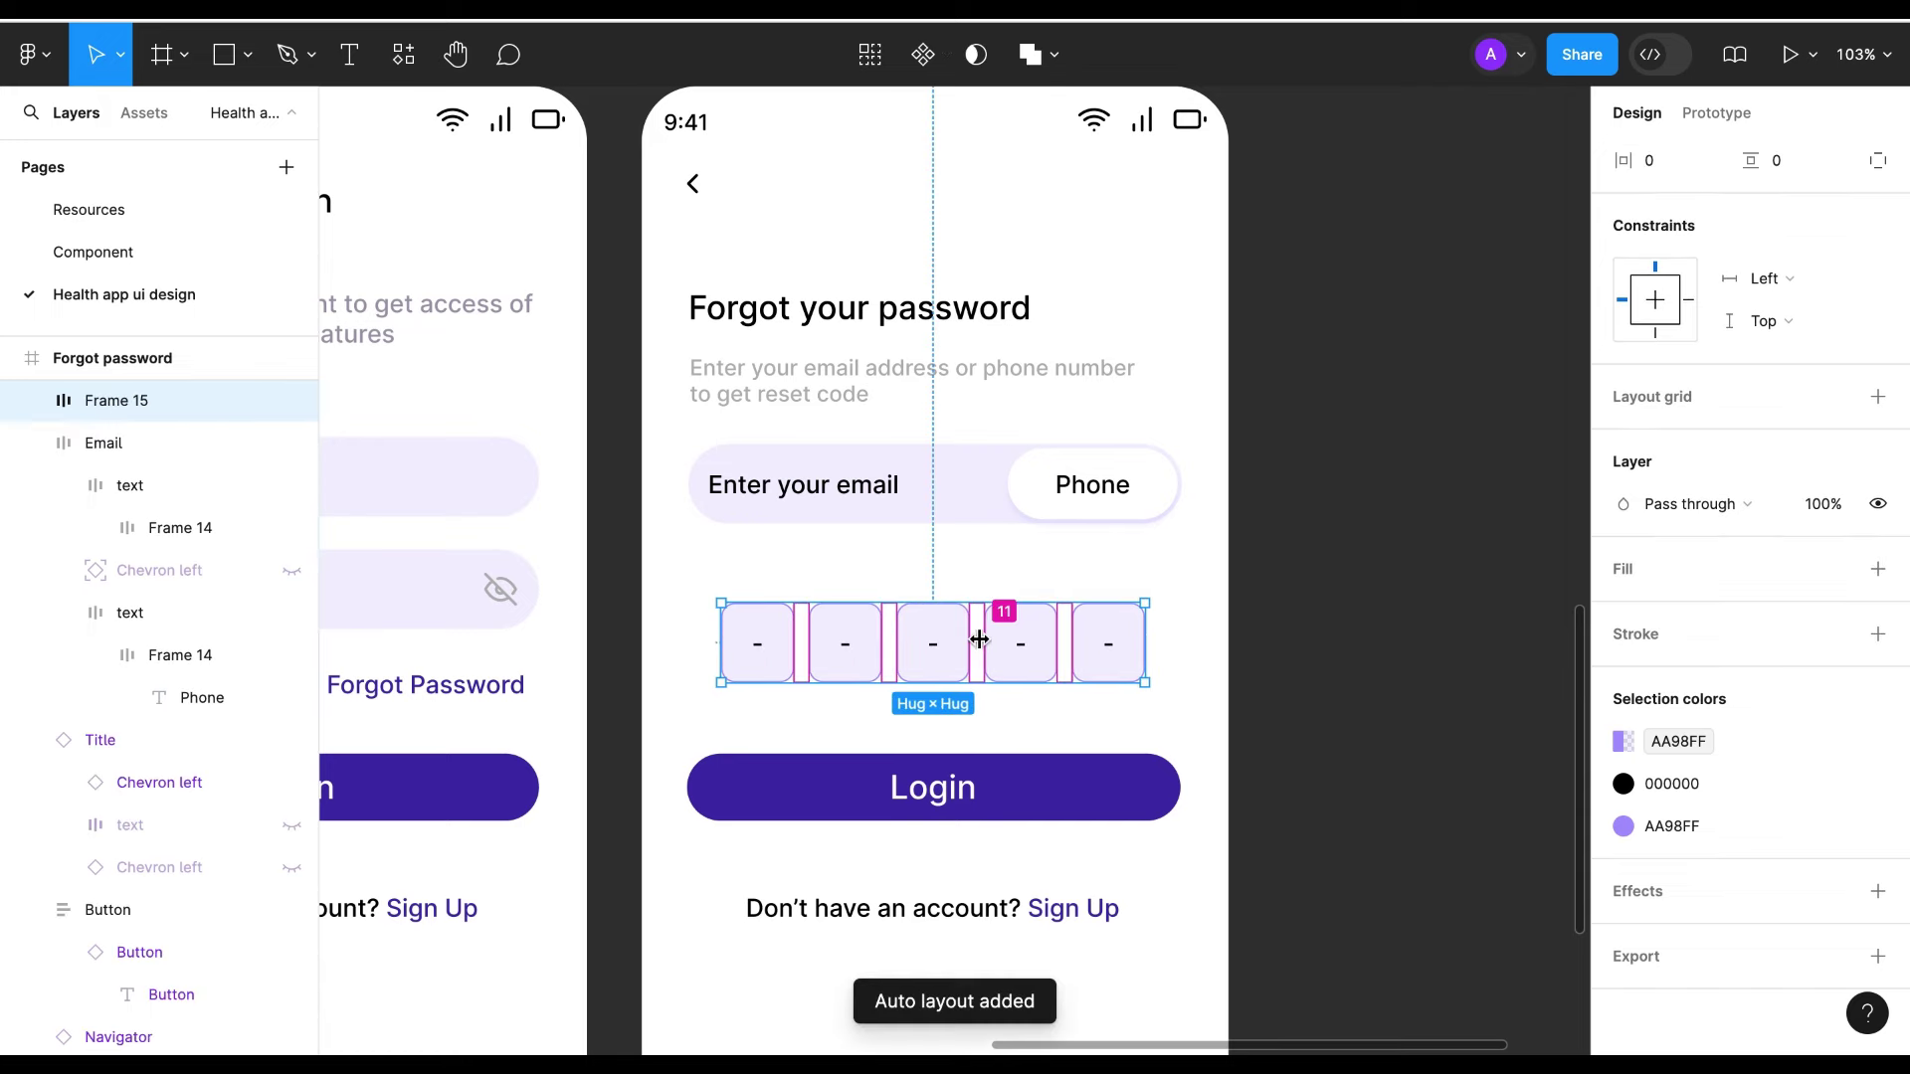
key(alt)
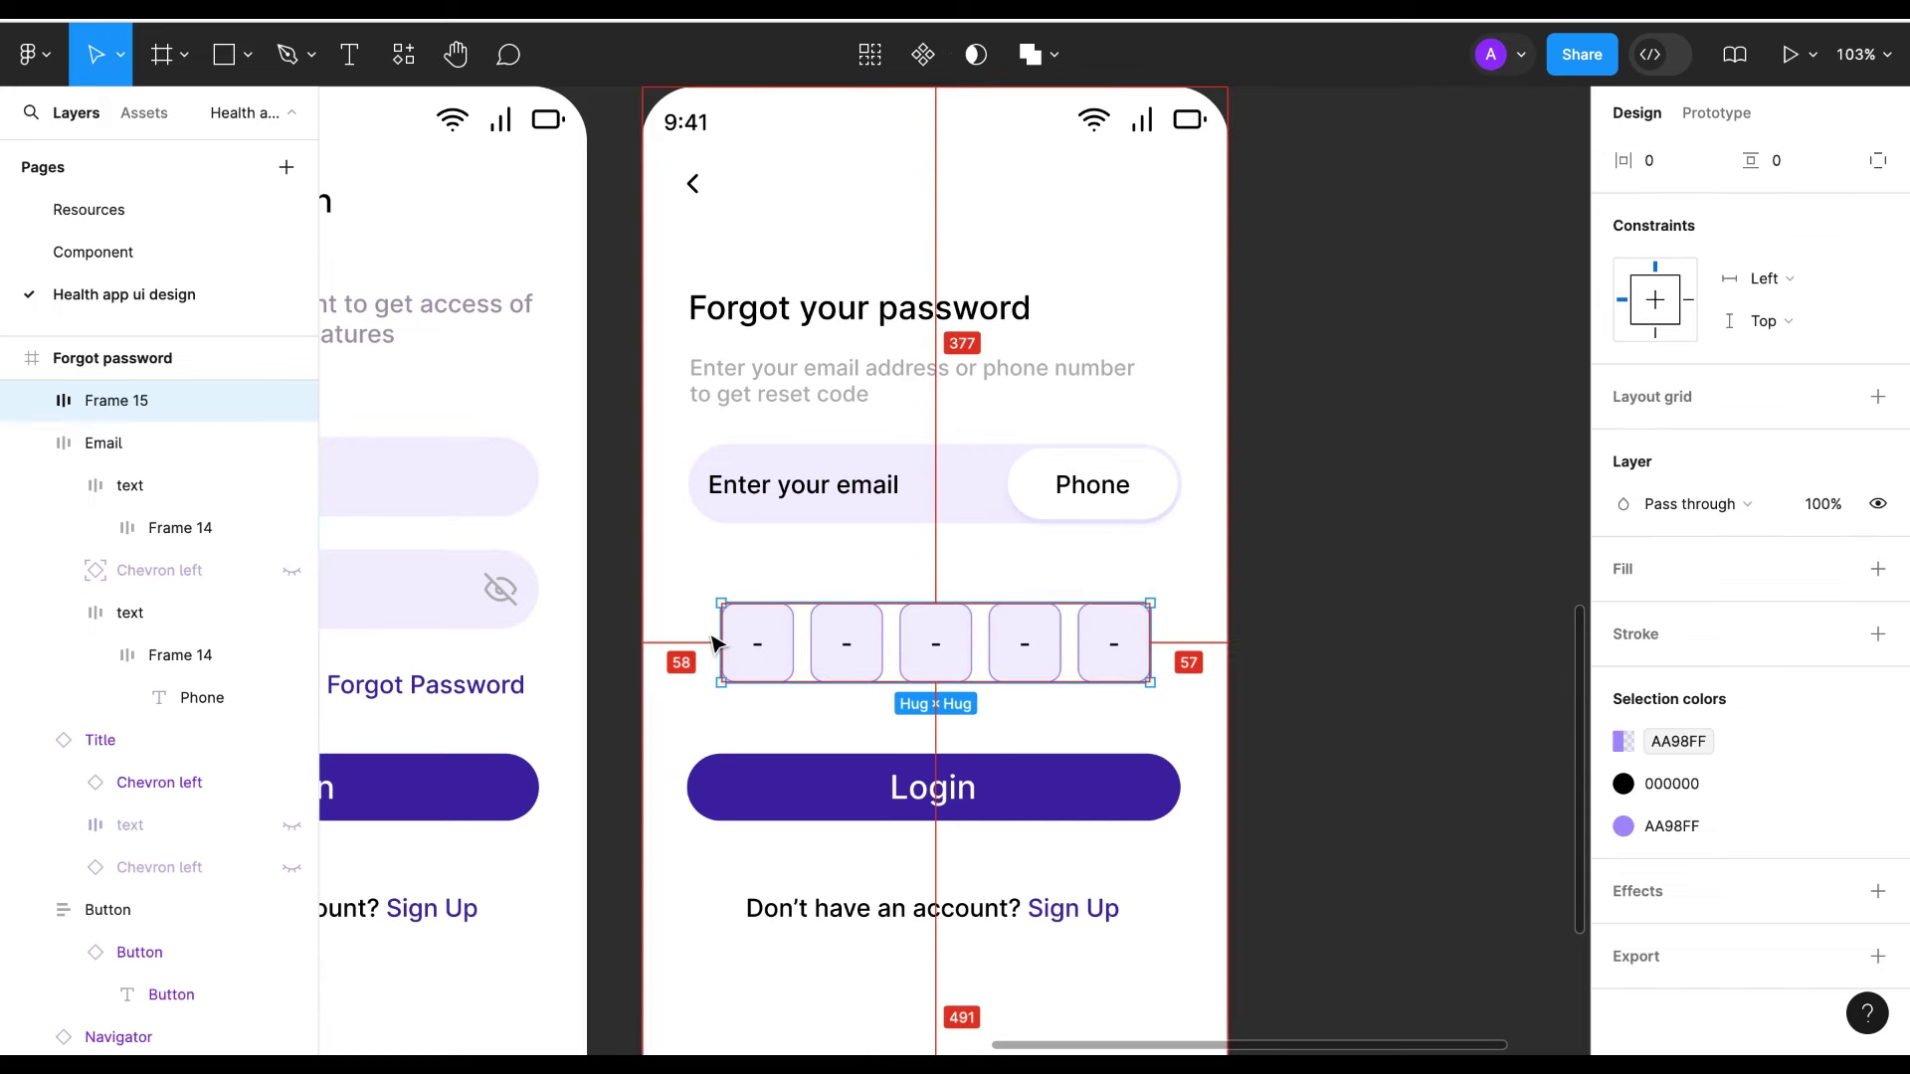
scroll(1020, 744, down, 3)
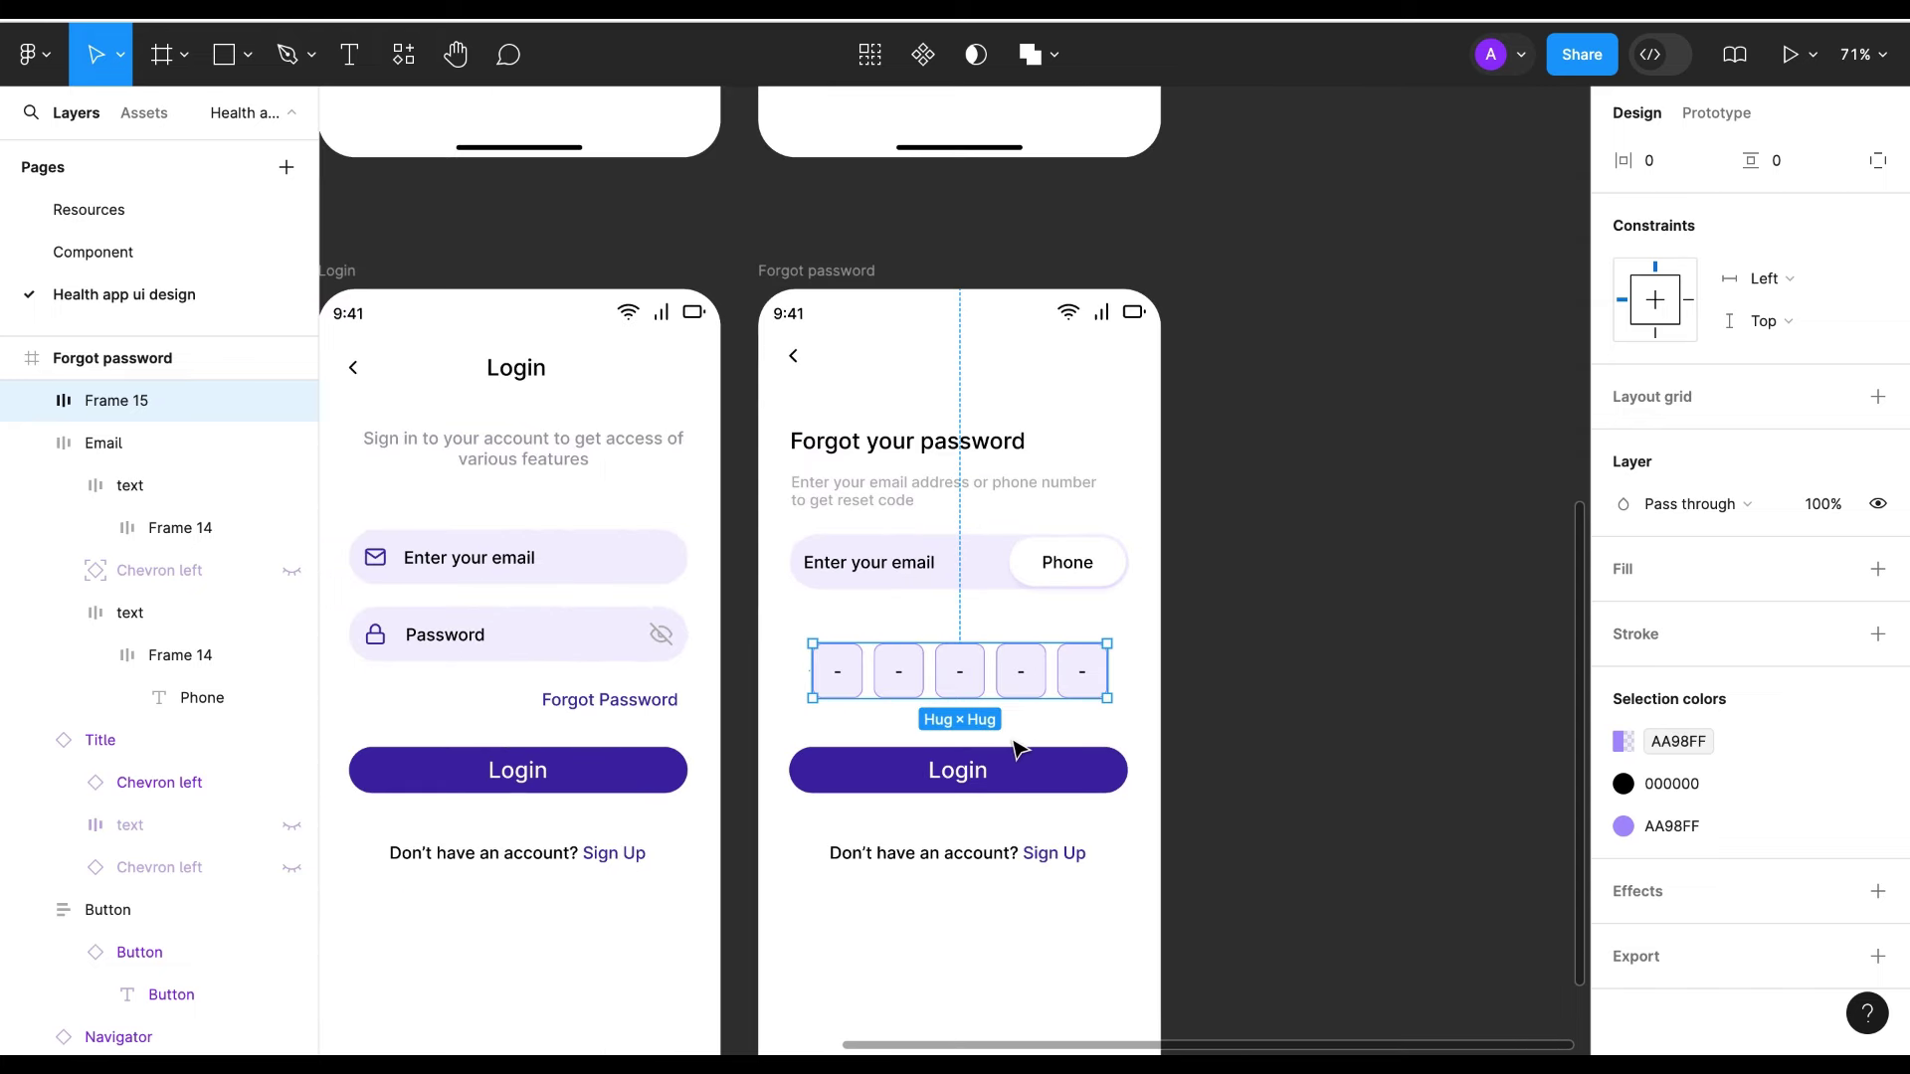
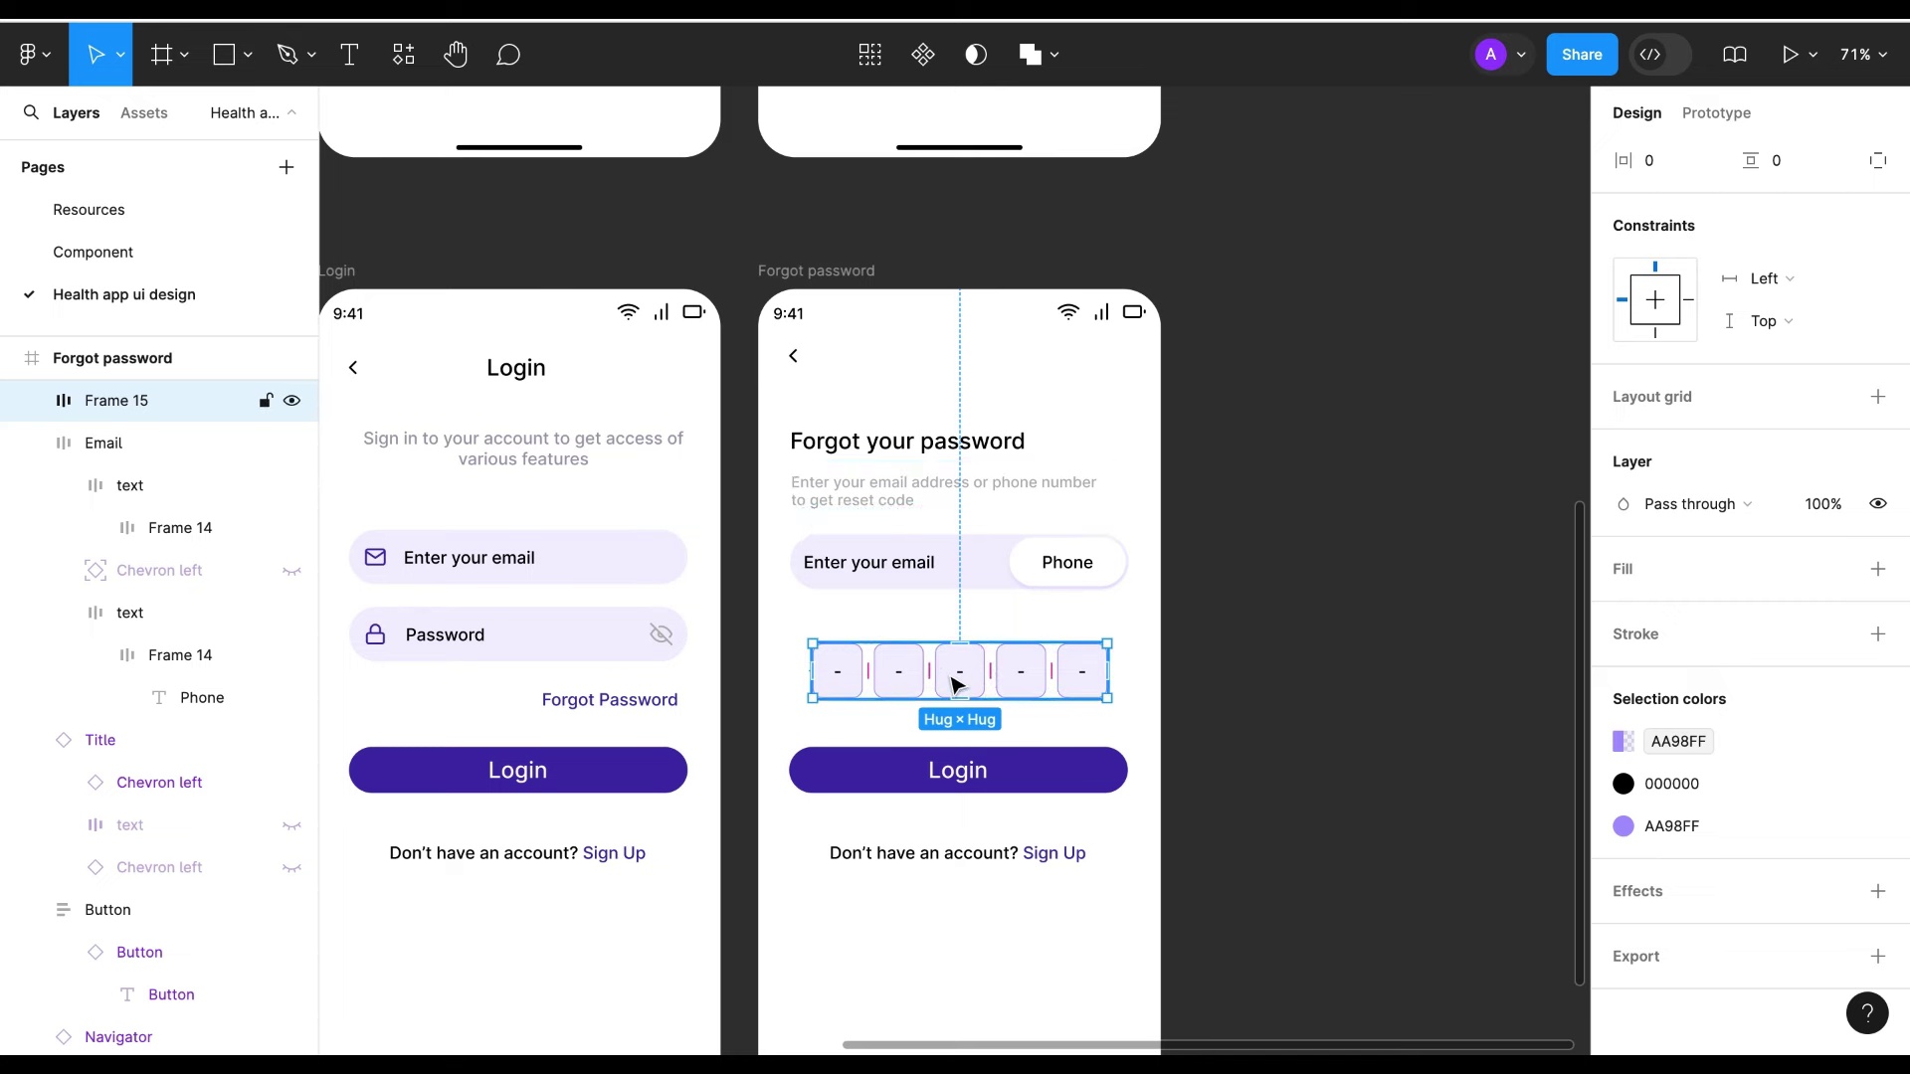
Move the code-box row aside and paste a copy of the Login Password field into Forgot password.
mouse_move(958, 676)
mouse_down()
mouse_move(1430, 426)
mouse_move(1447, 375)
mouse_up()
click(524, 635)
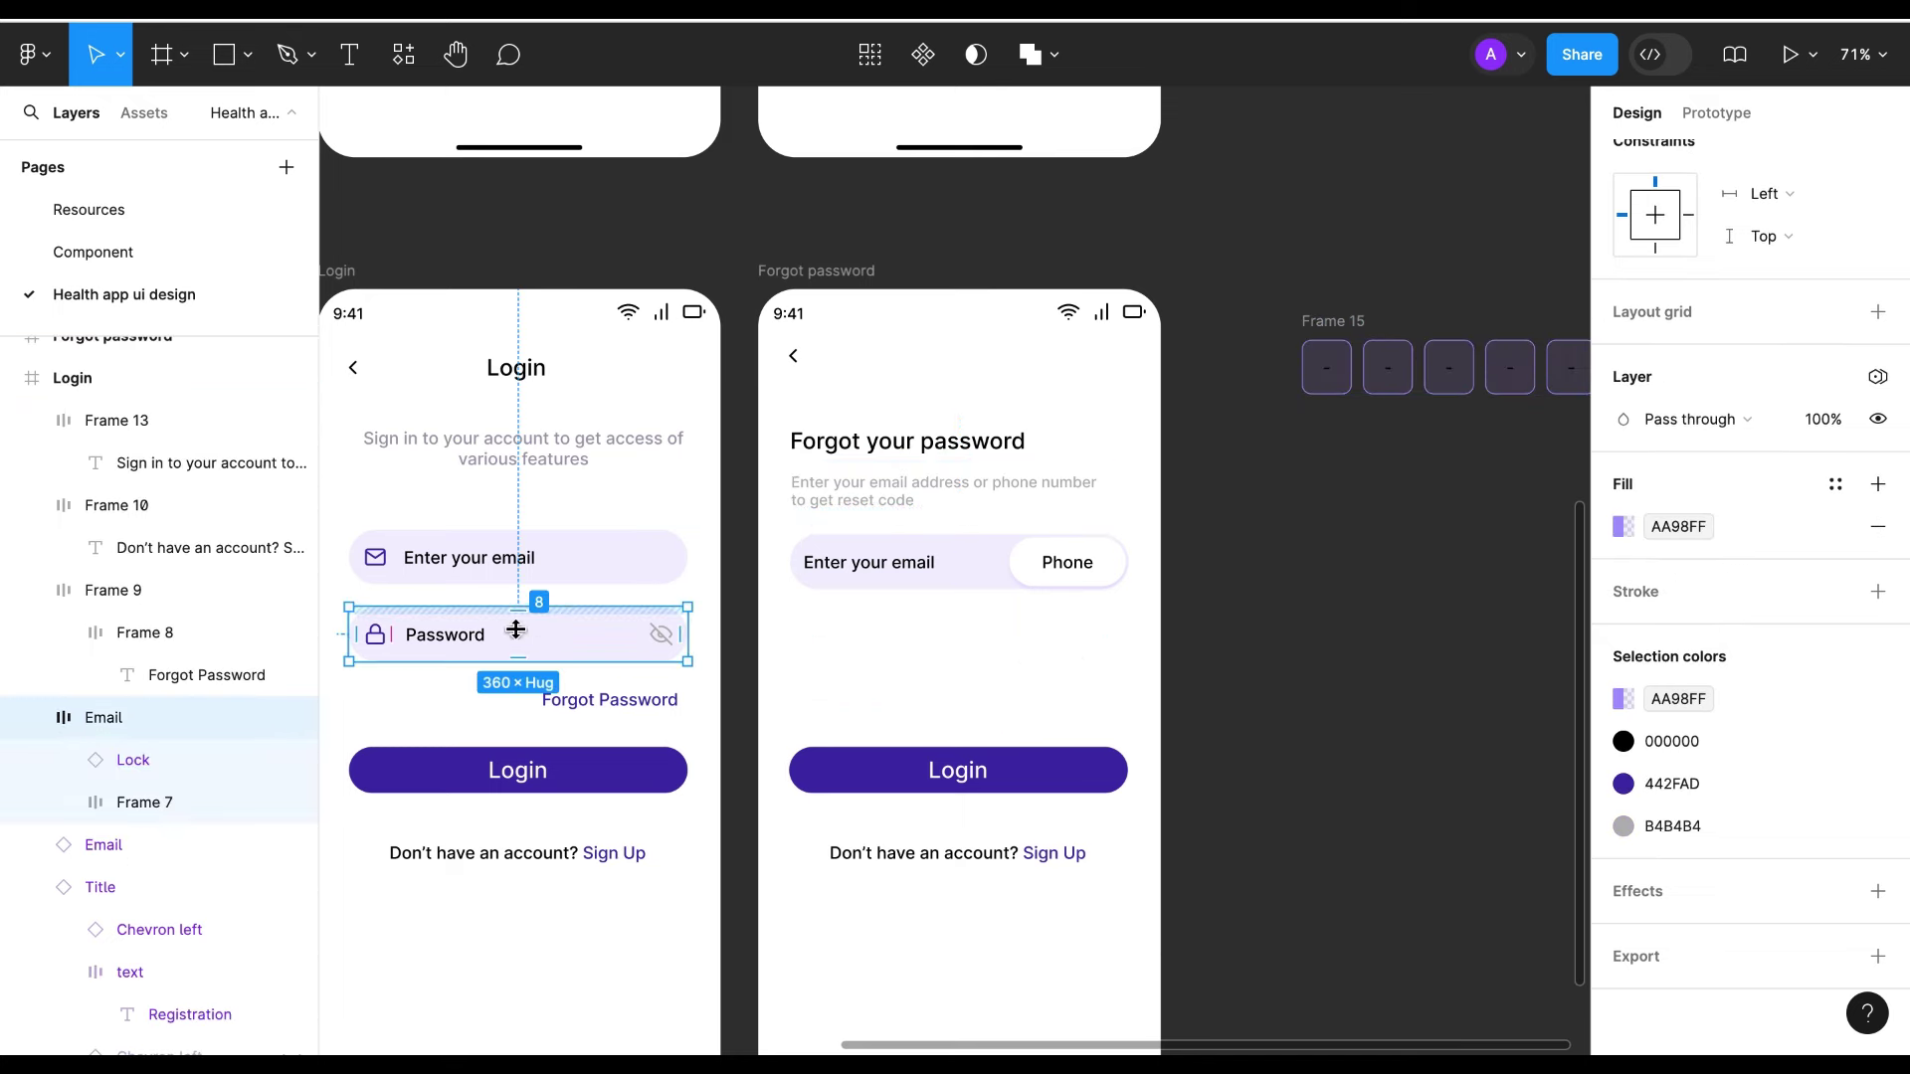
key(ctrl+c)
click(816, 270)
key(ctrl+v)
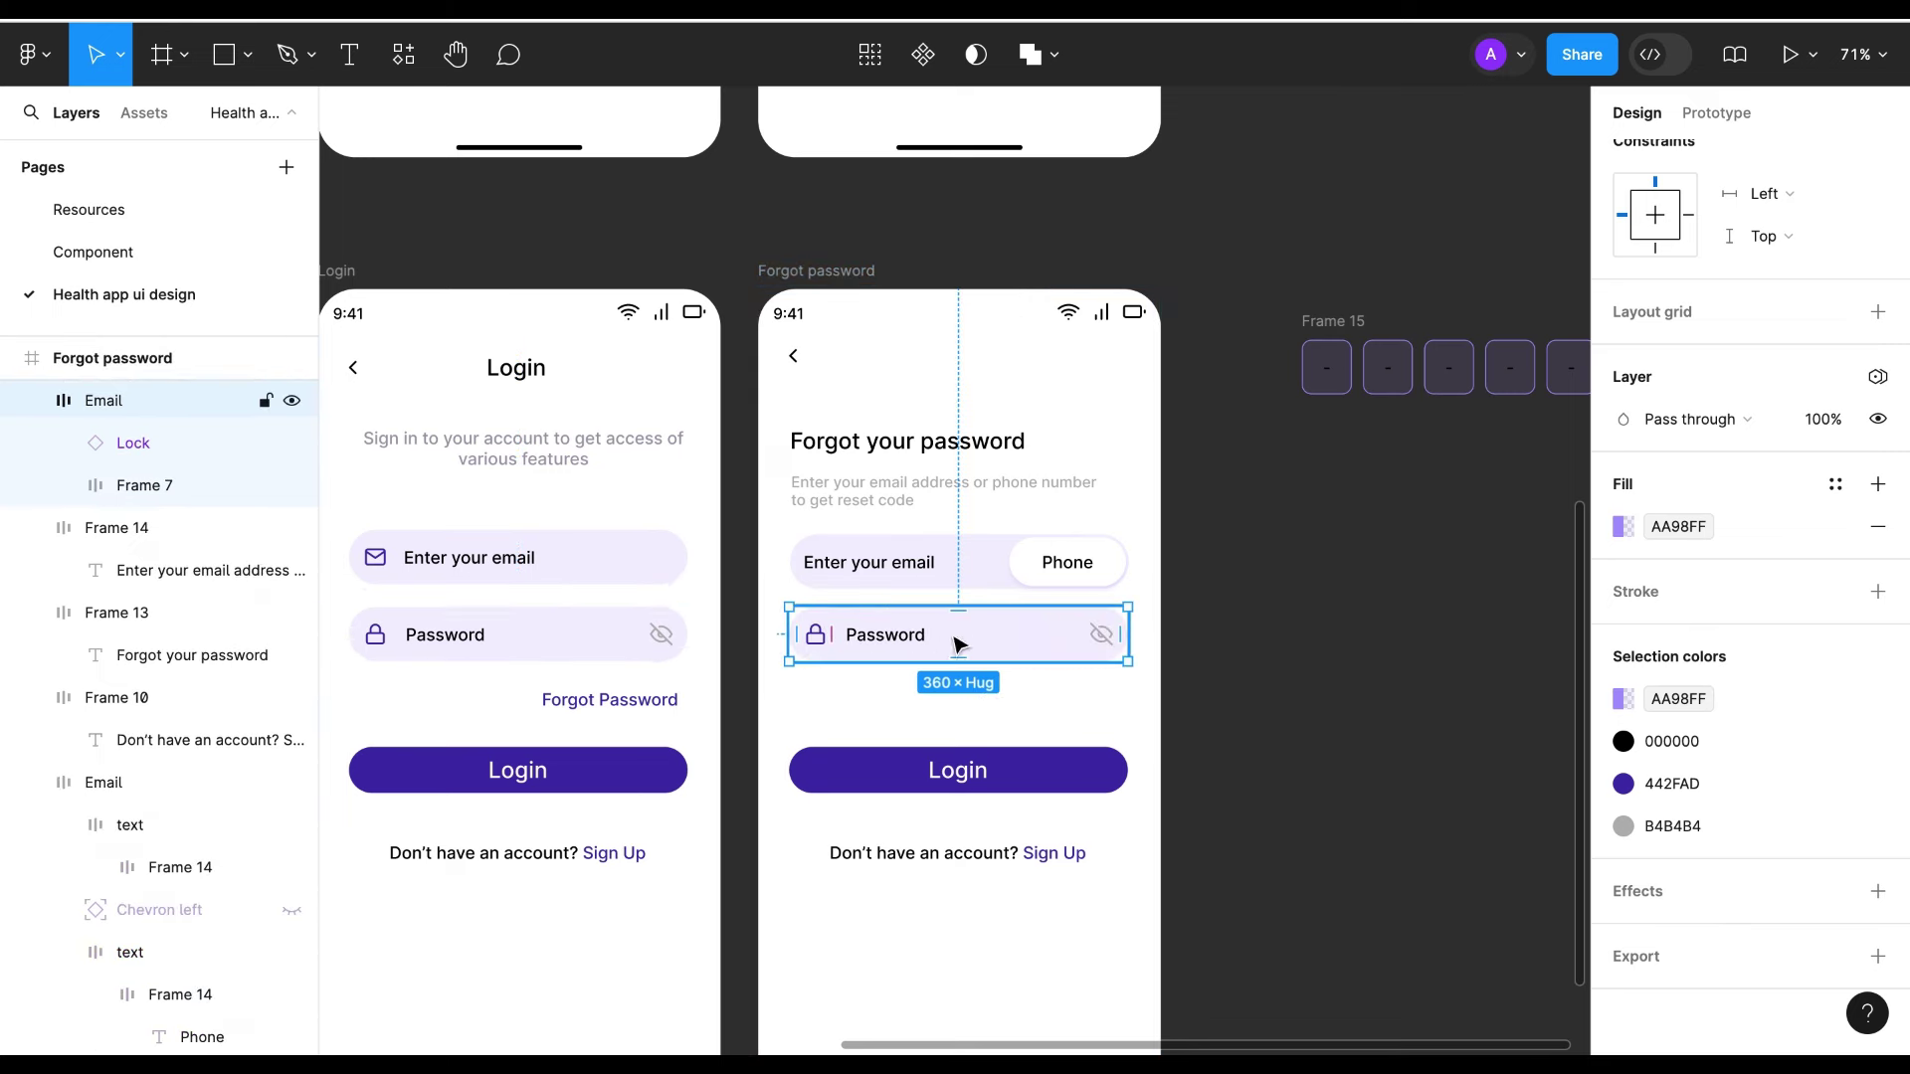
Swap the new field's Lock icon for a Phone icon with a 2 px stroke.
double_click(811, 635)
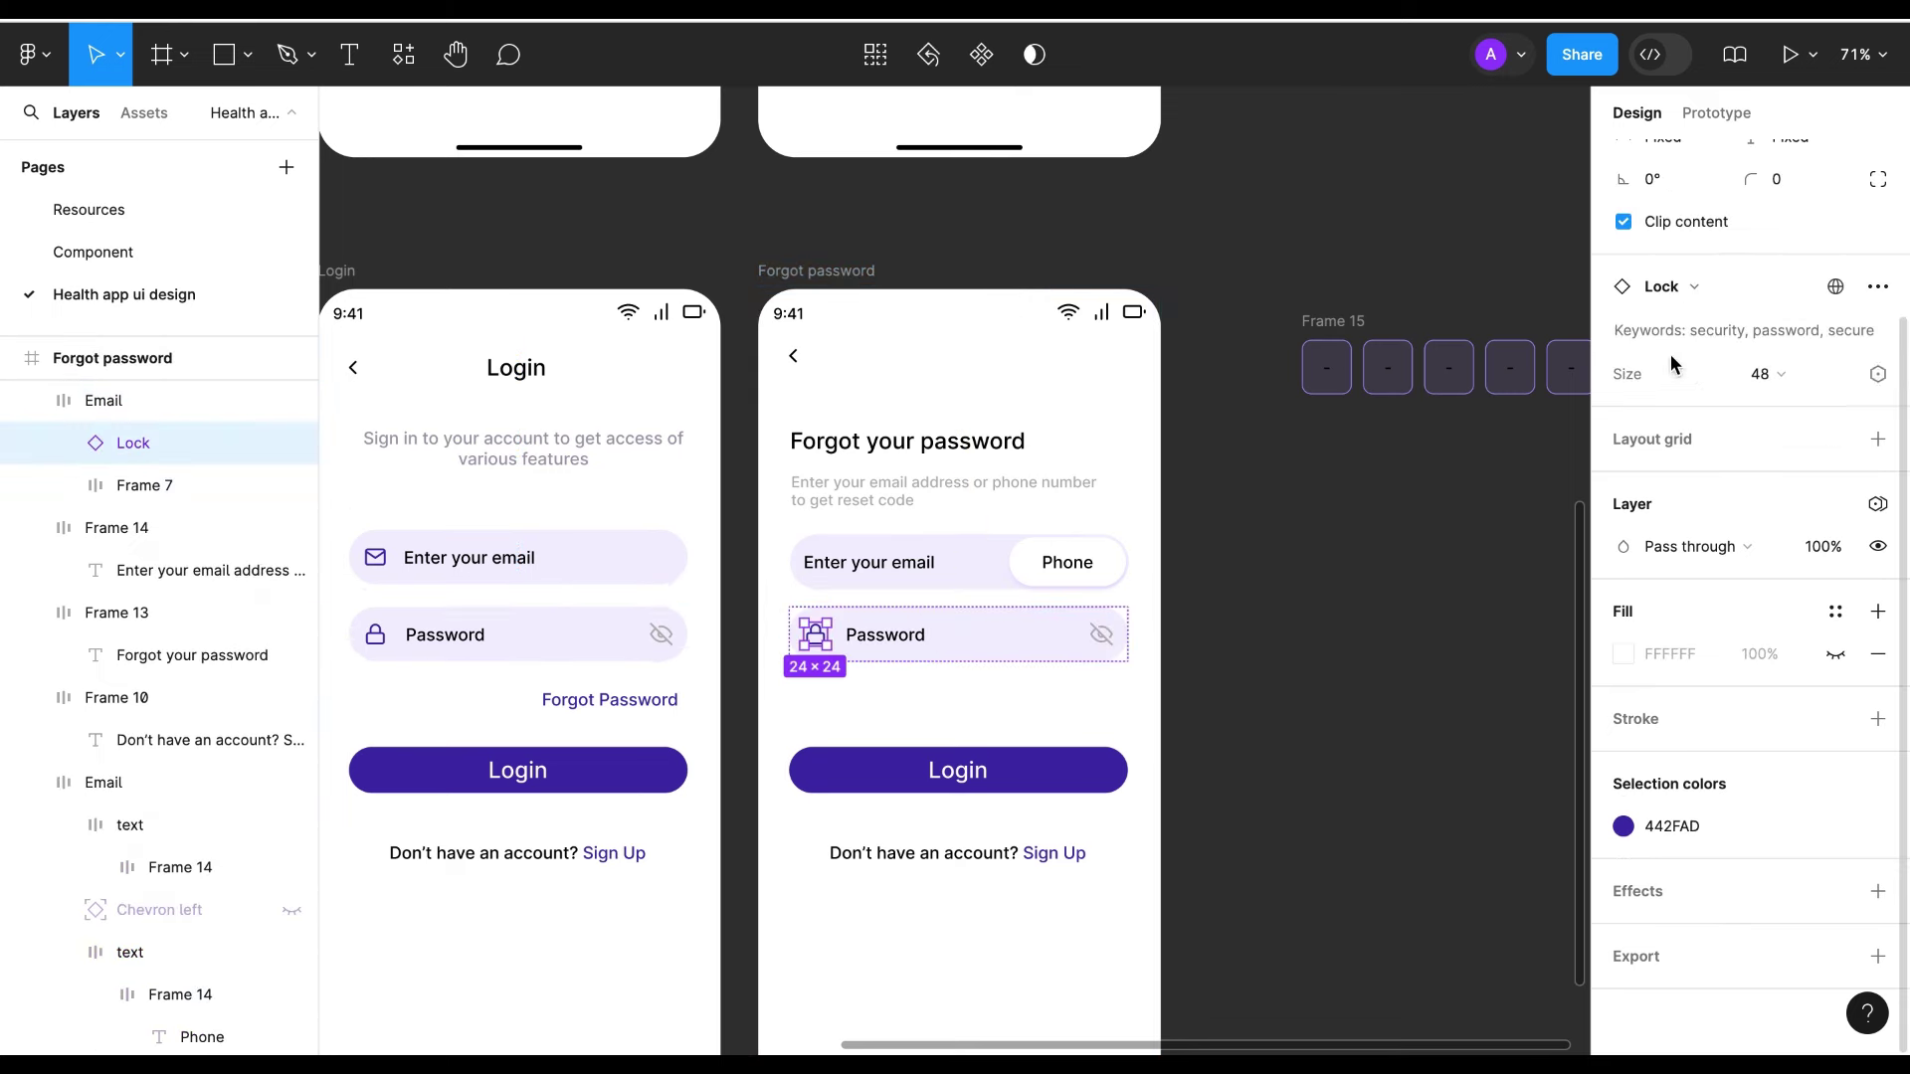
click(1660, 287)
text(call)
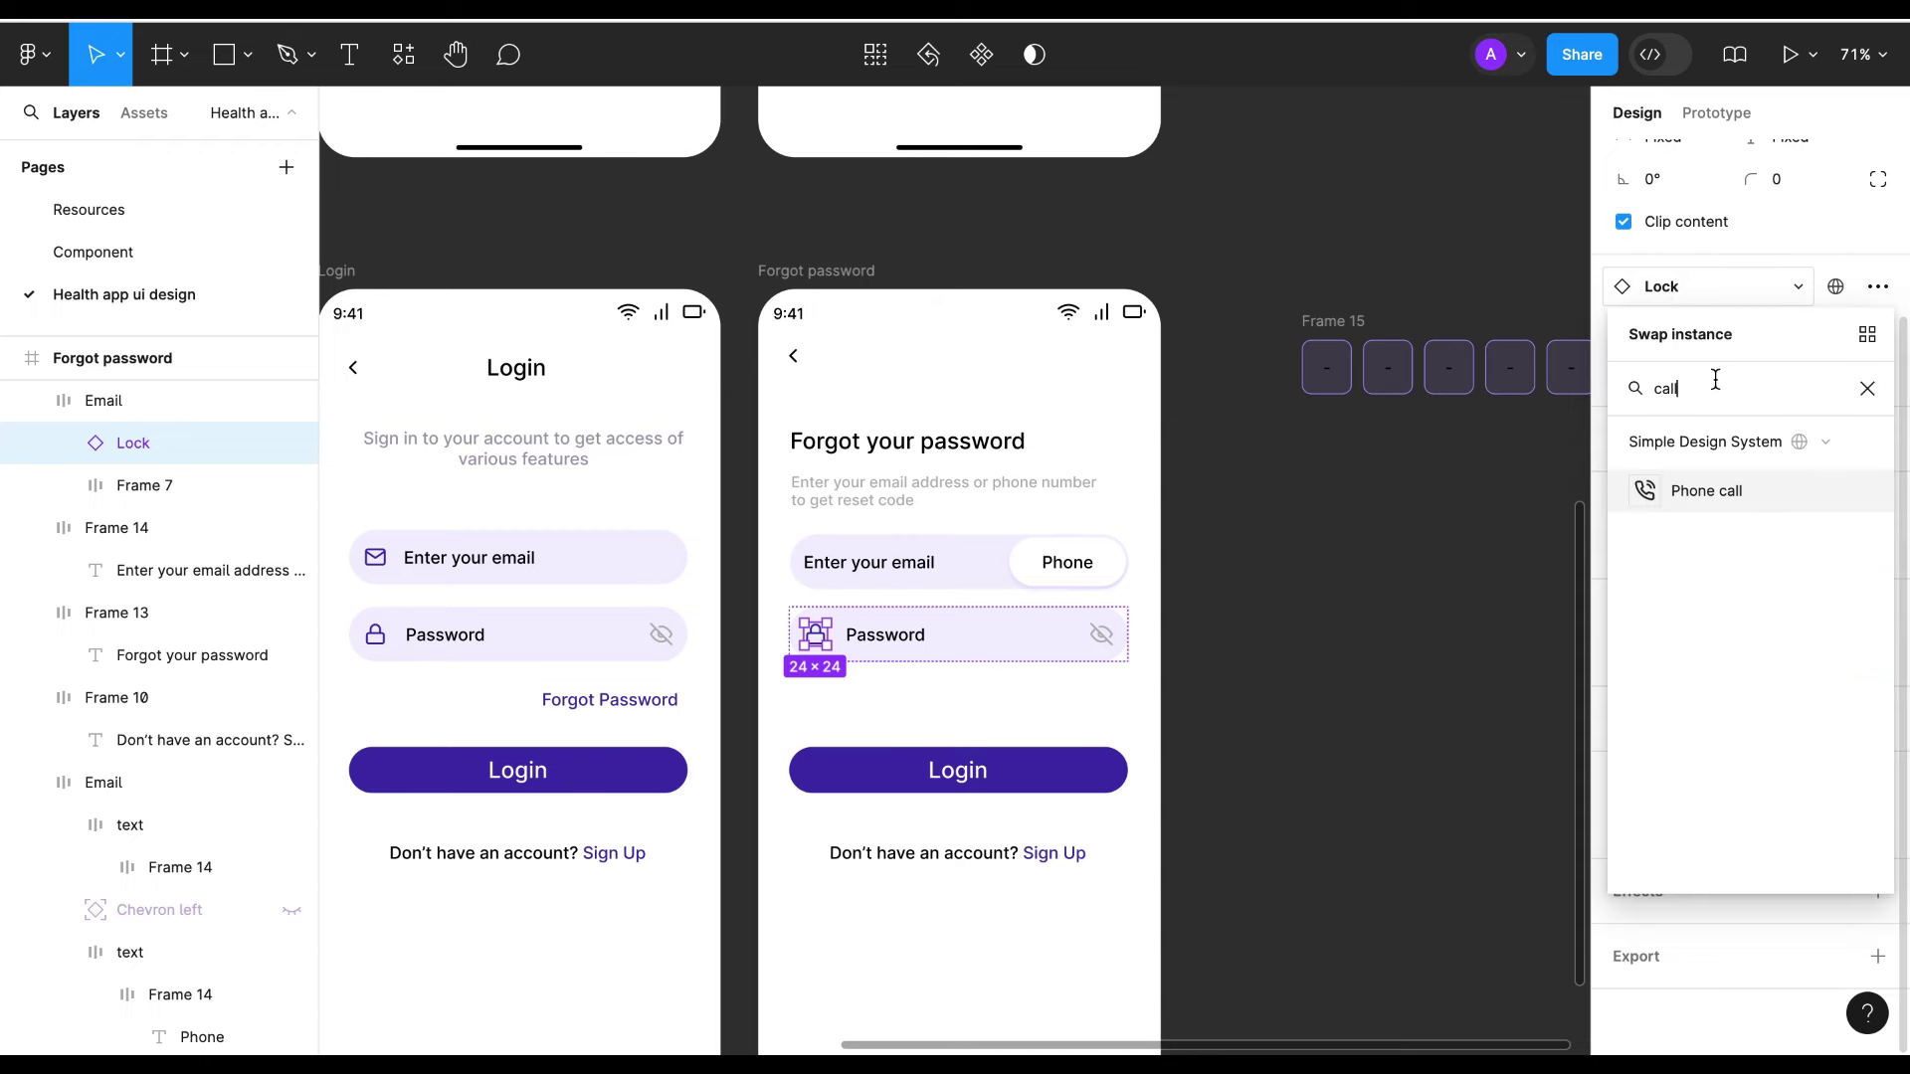
key(BackSpace)
key(BackSpace)
key(BackSpace)
text(call)
click(1750, 442)
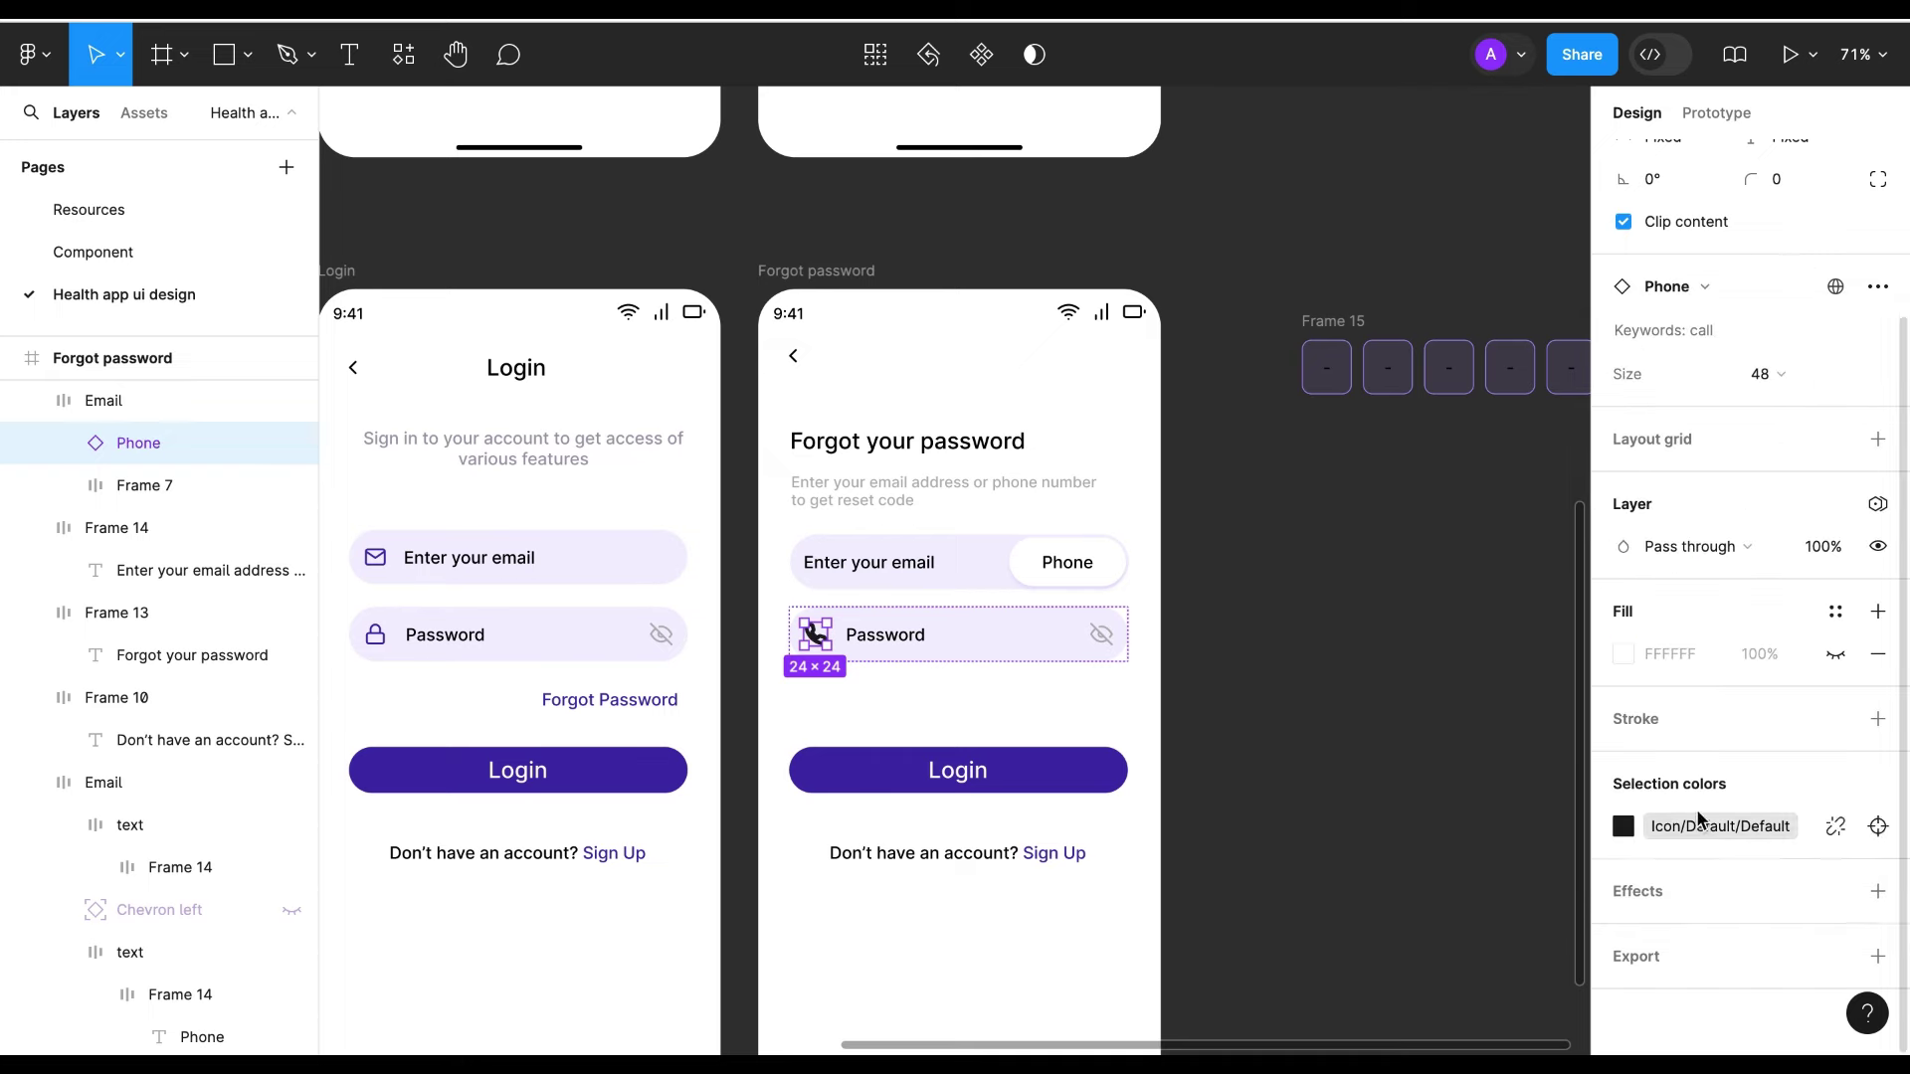
click(1780, 828)
text(2)
key(Return)
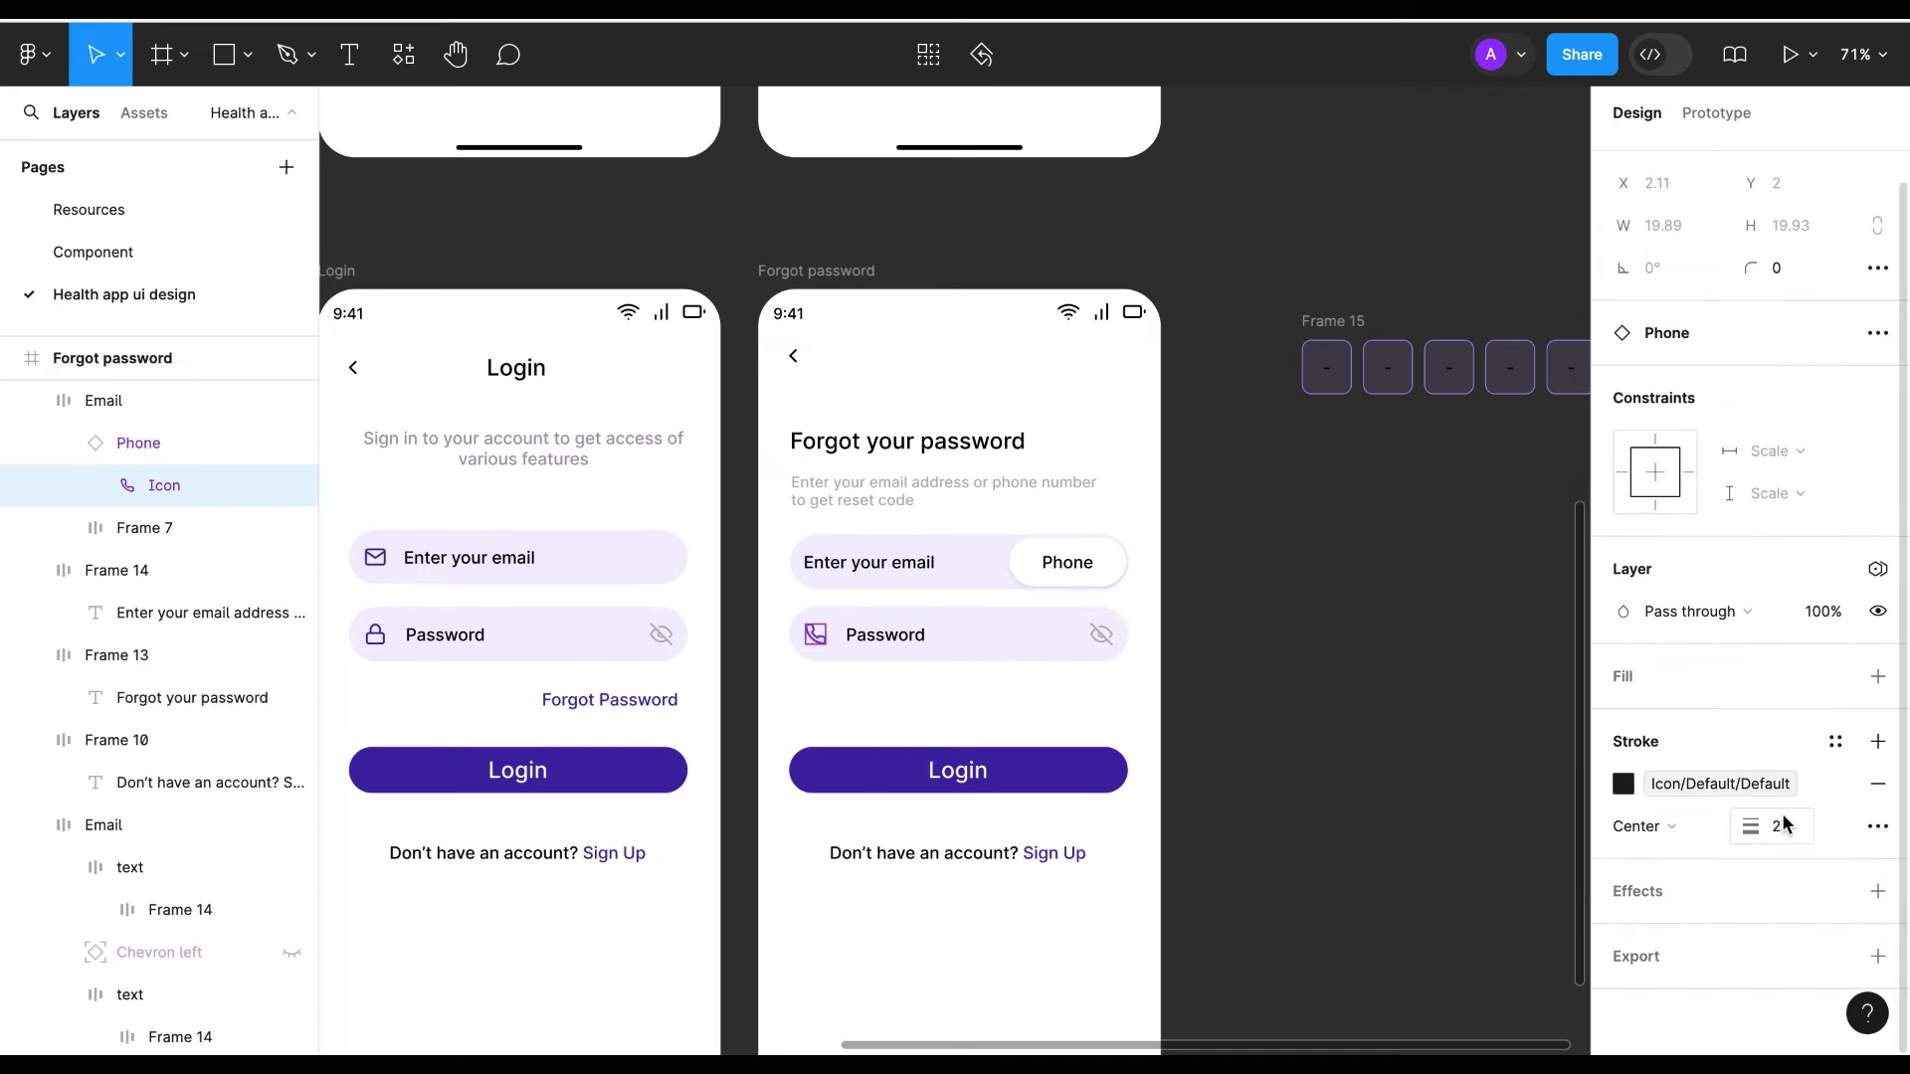
Replace the field's label with a sample phone number and hide its eye icon.
double_click(892, 633)
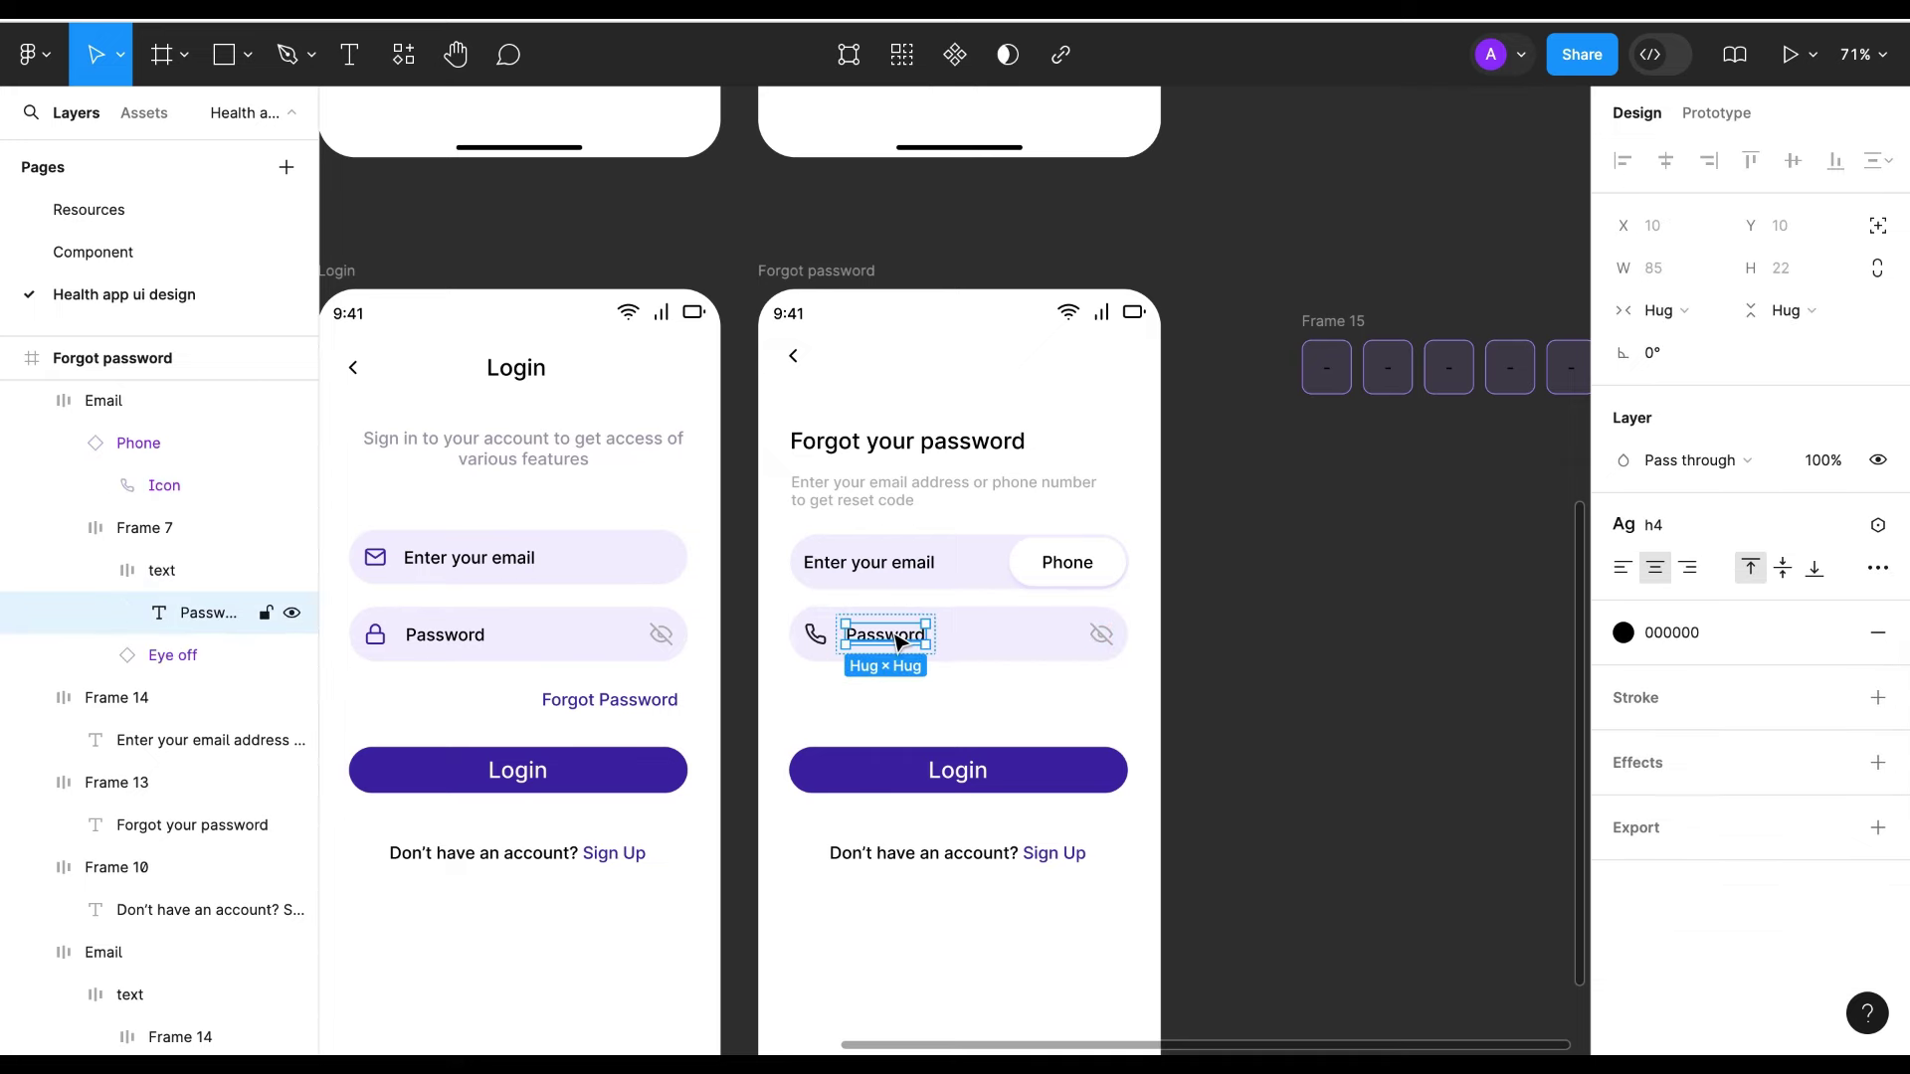
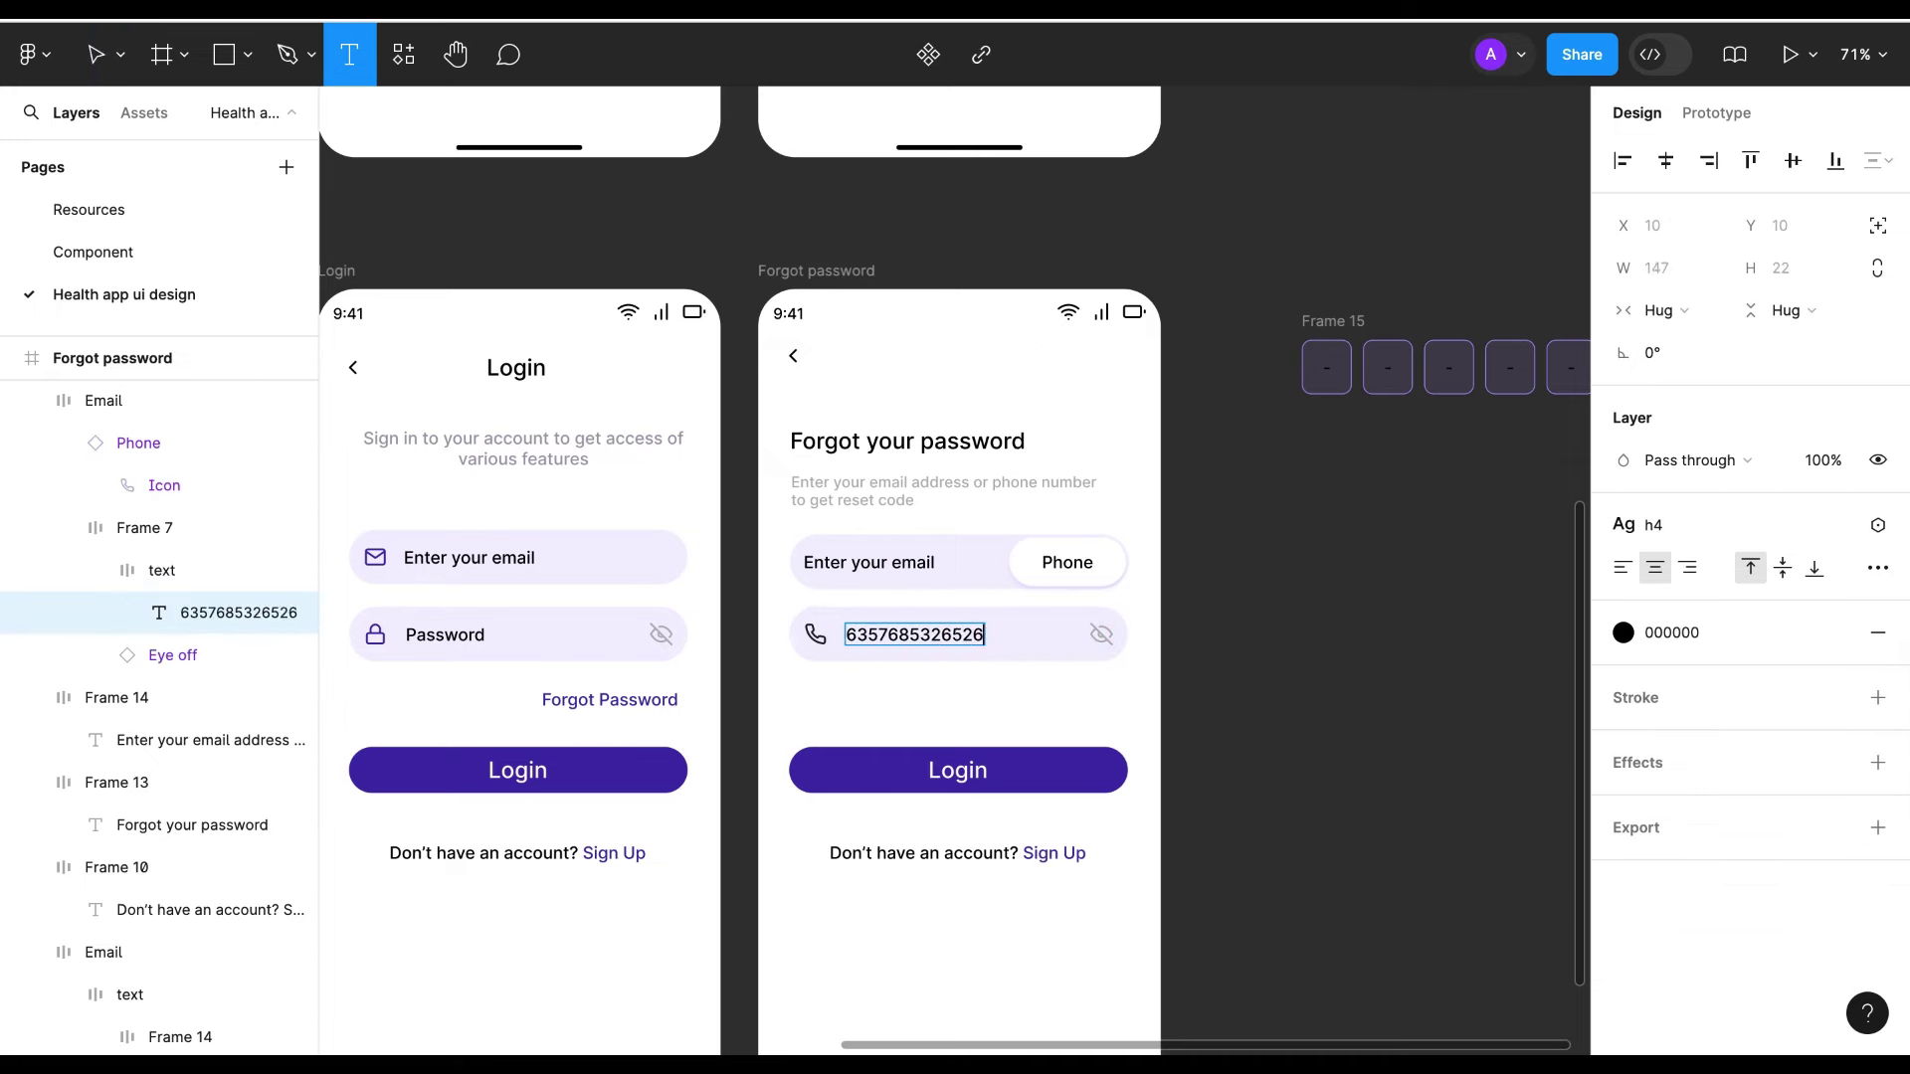
click(1271, 725)
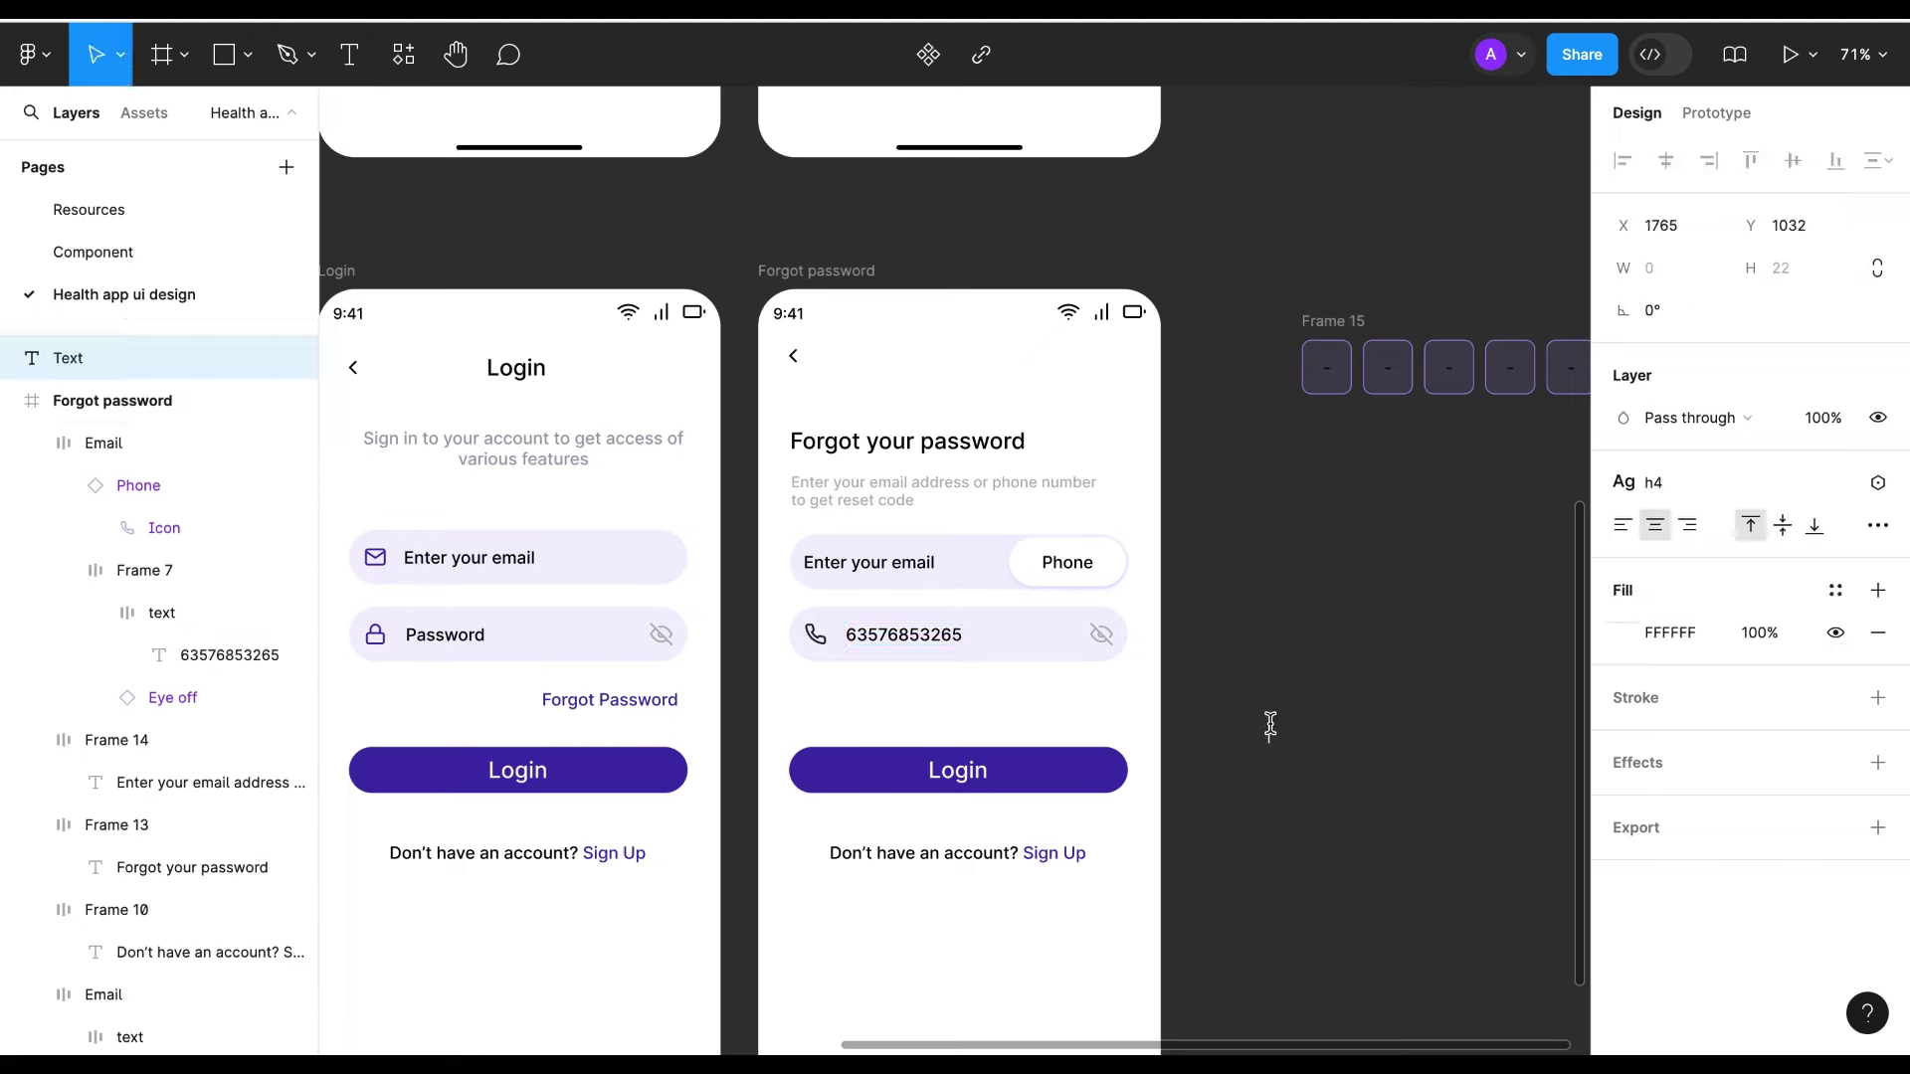
click(1101, 637)
click(292, 654)
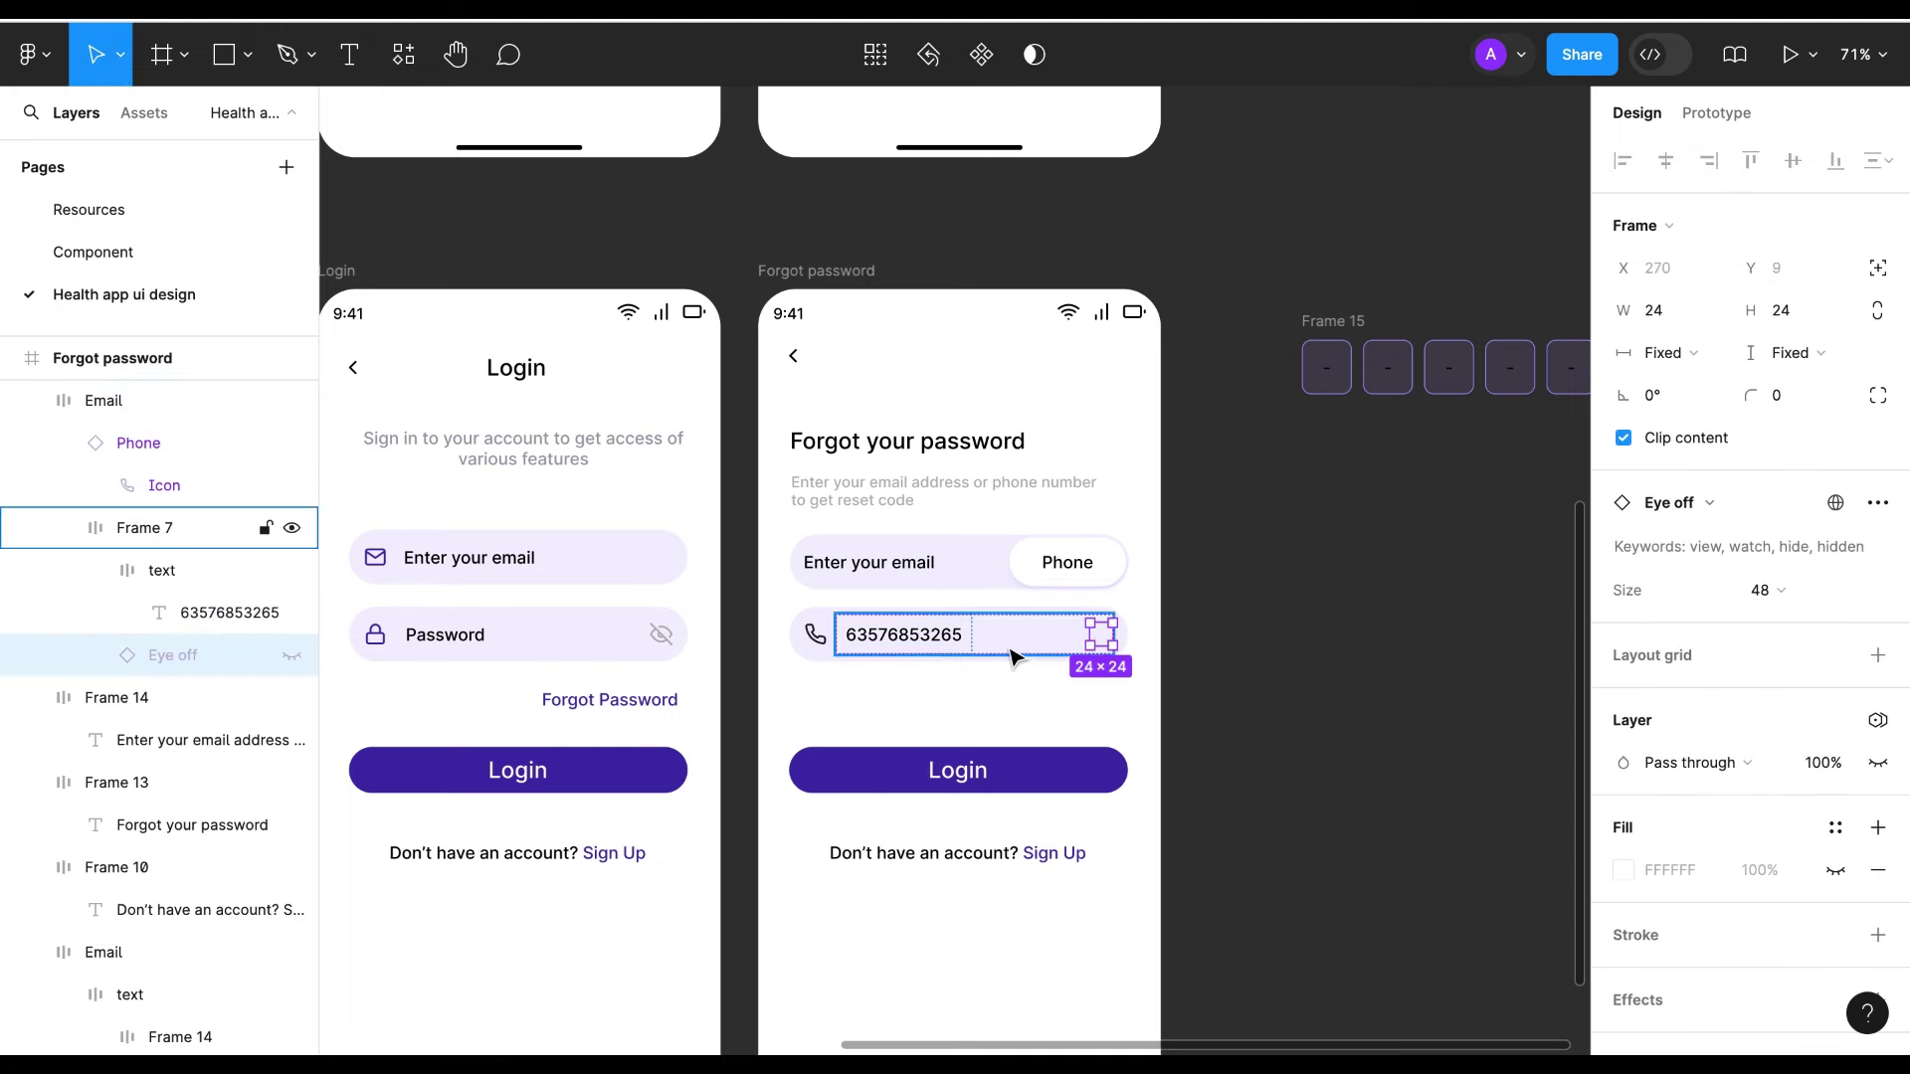
key(Escape)
click(811, 637)
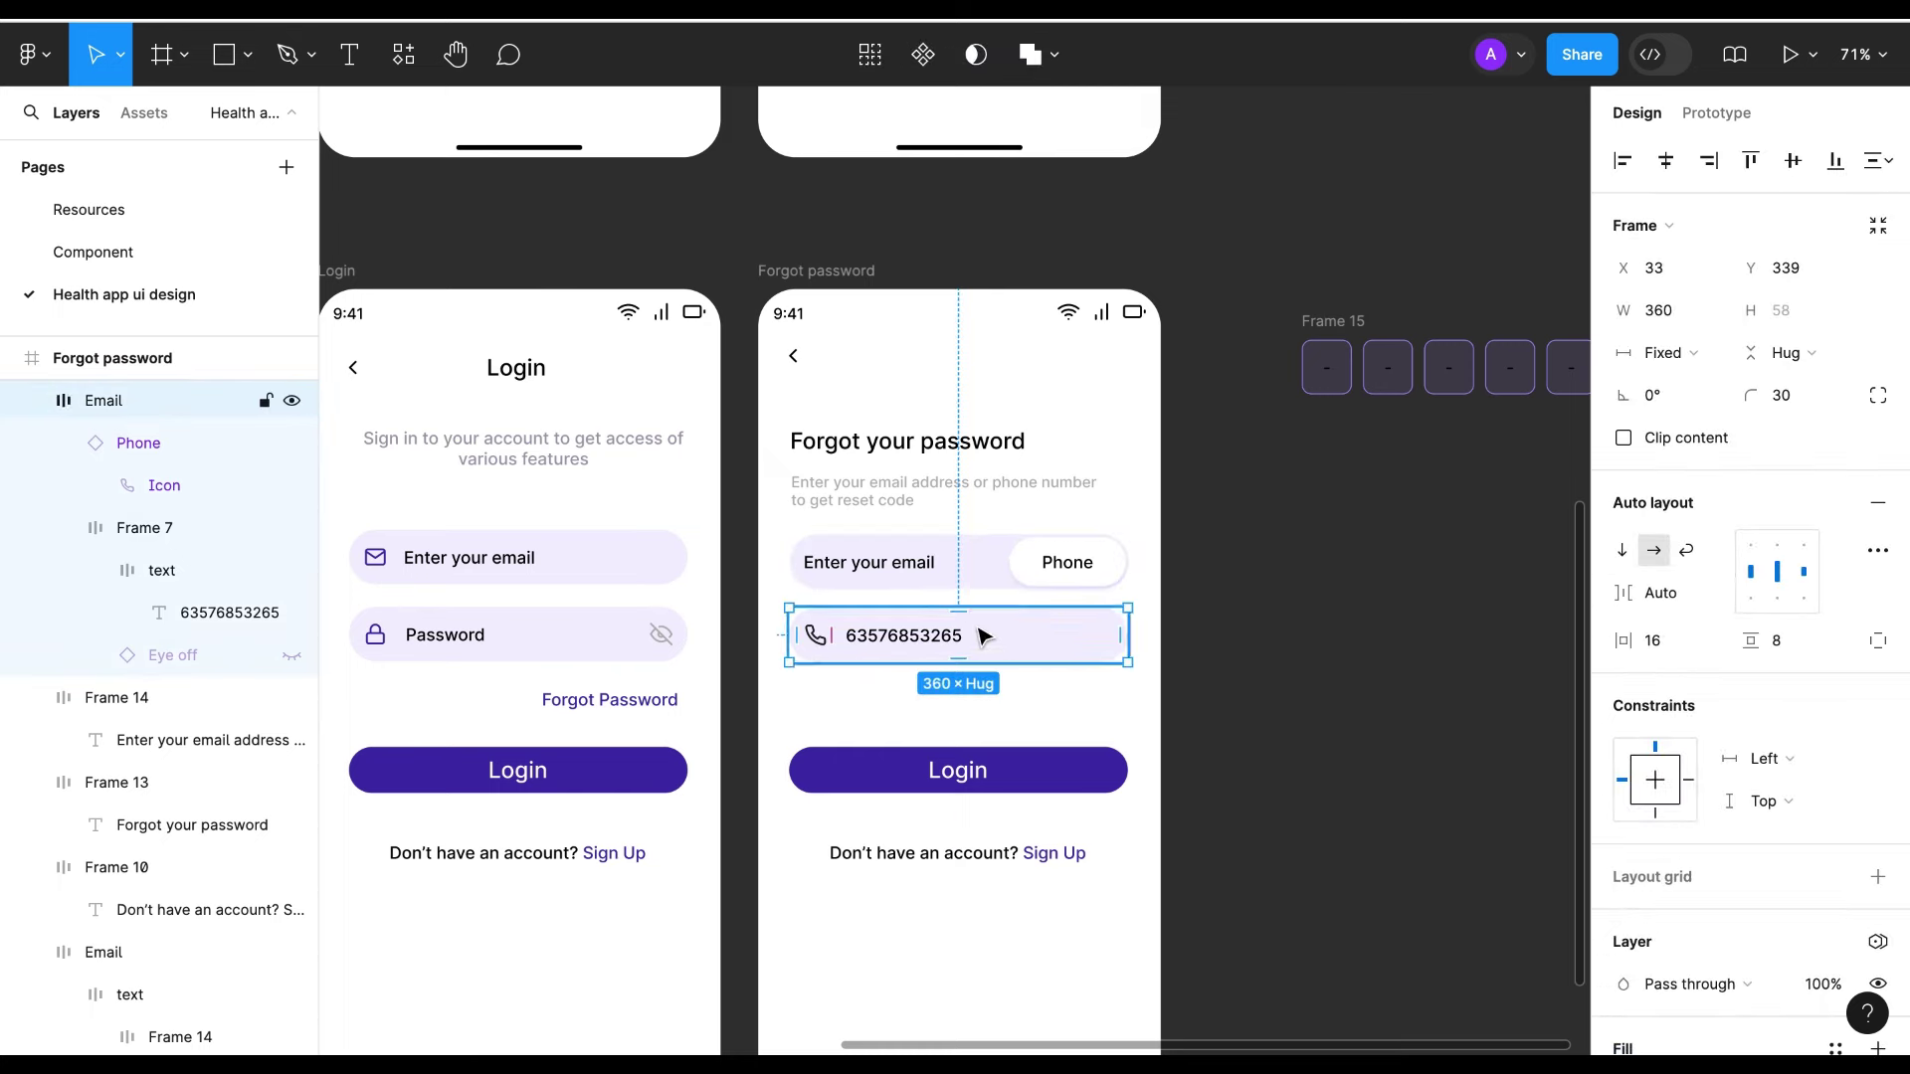
Move the Email/Phone toggle row down closer to the phone field.
mouse_move(970, 627)
mouse_down()
mouse_move(963, 602)
mouse_move(970, 626)
mouse_up()
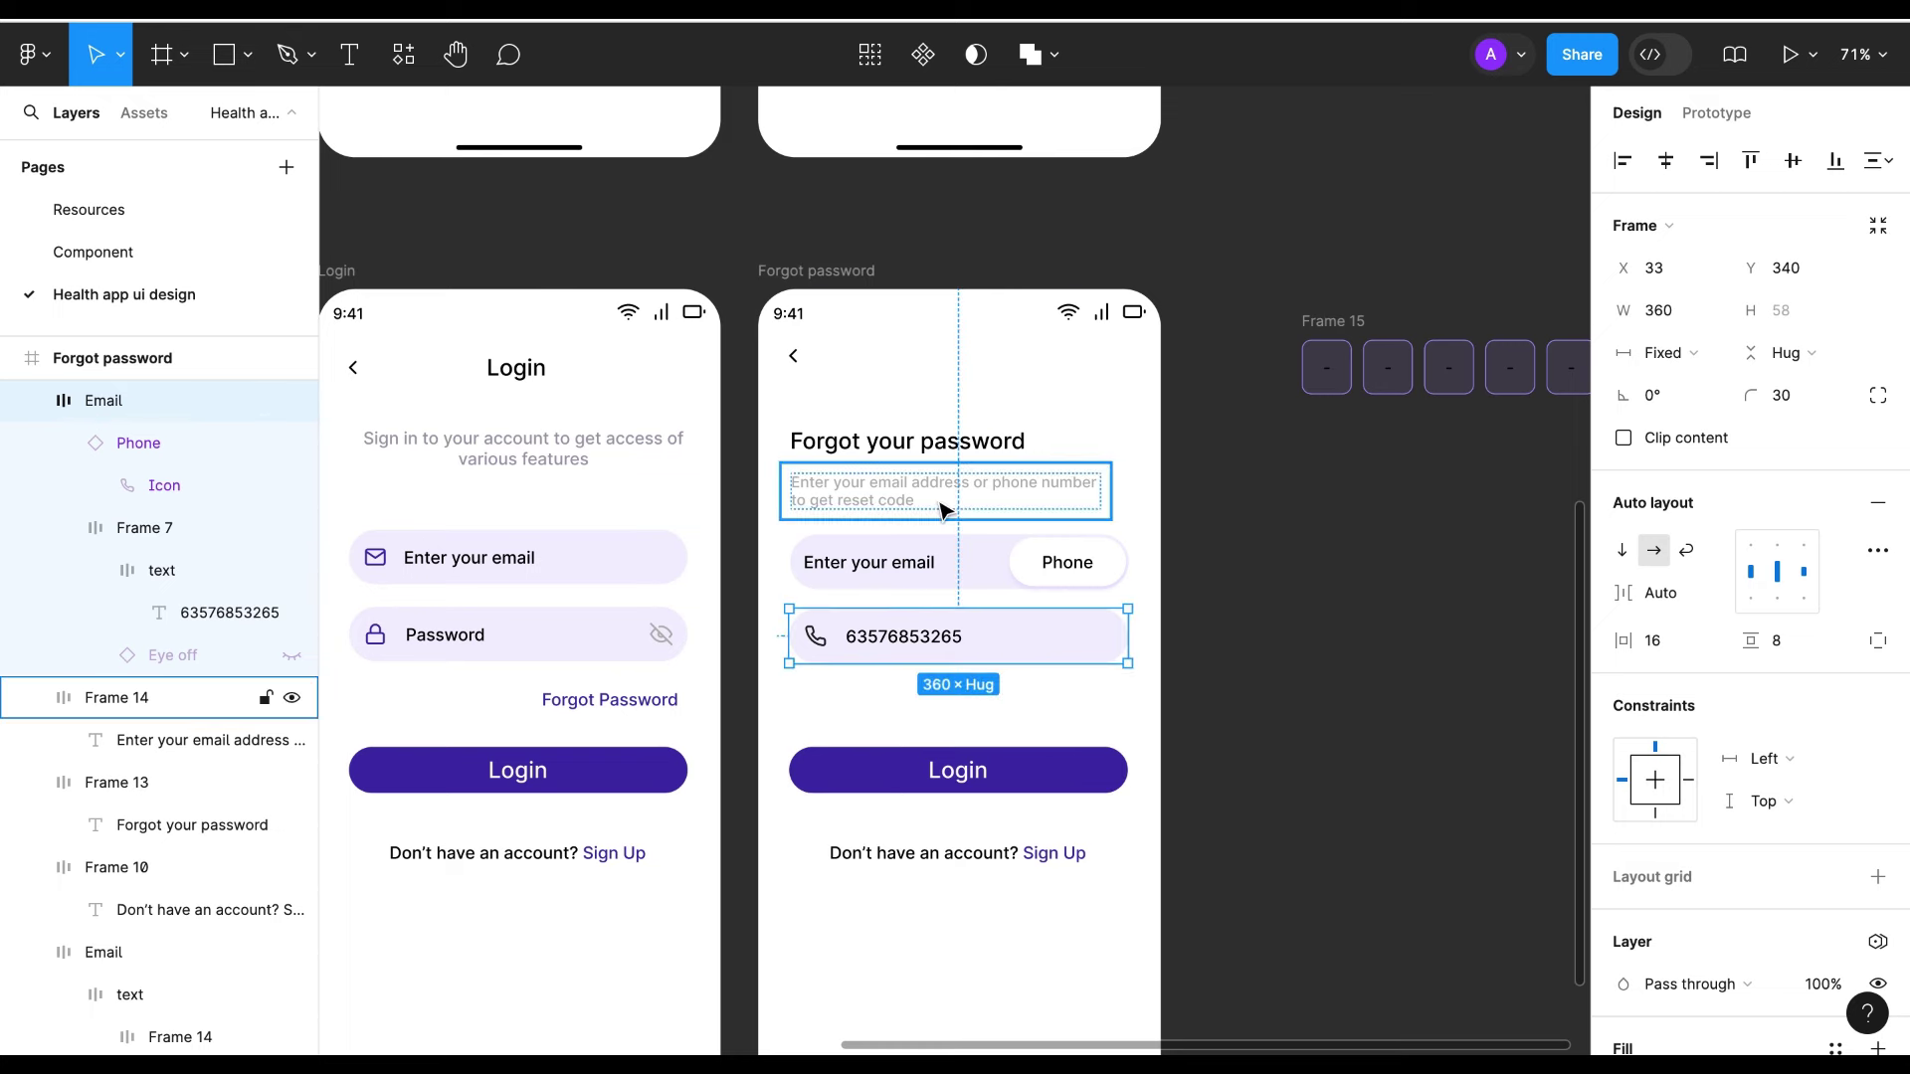
click(1184, 756)
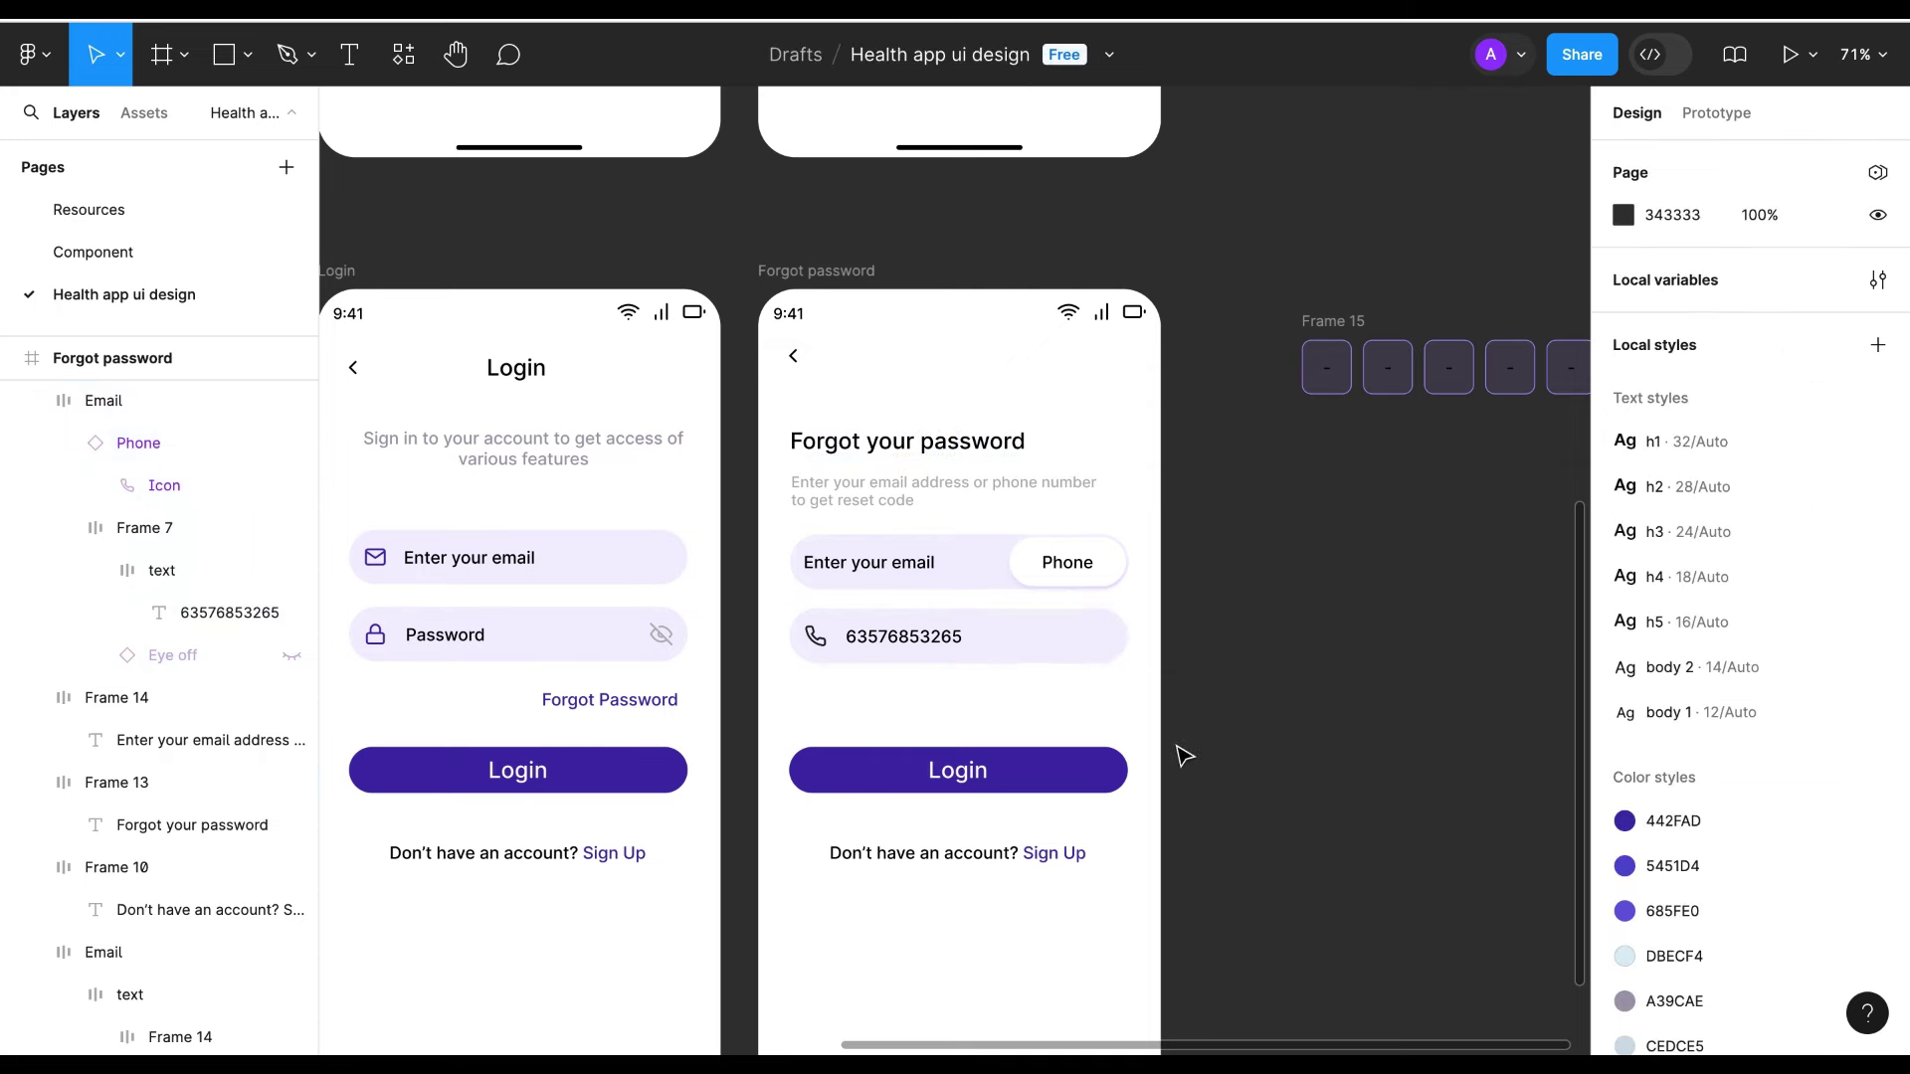
click(965, 585)
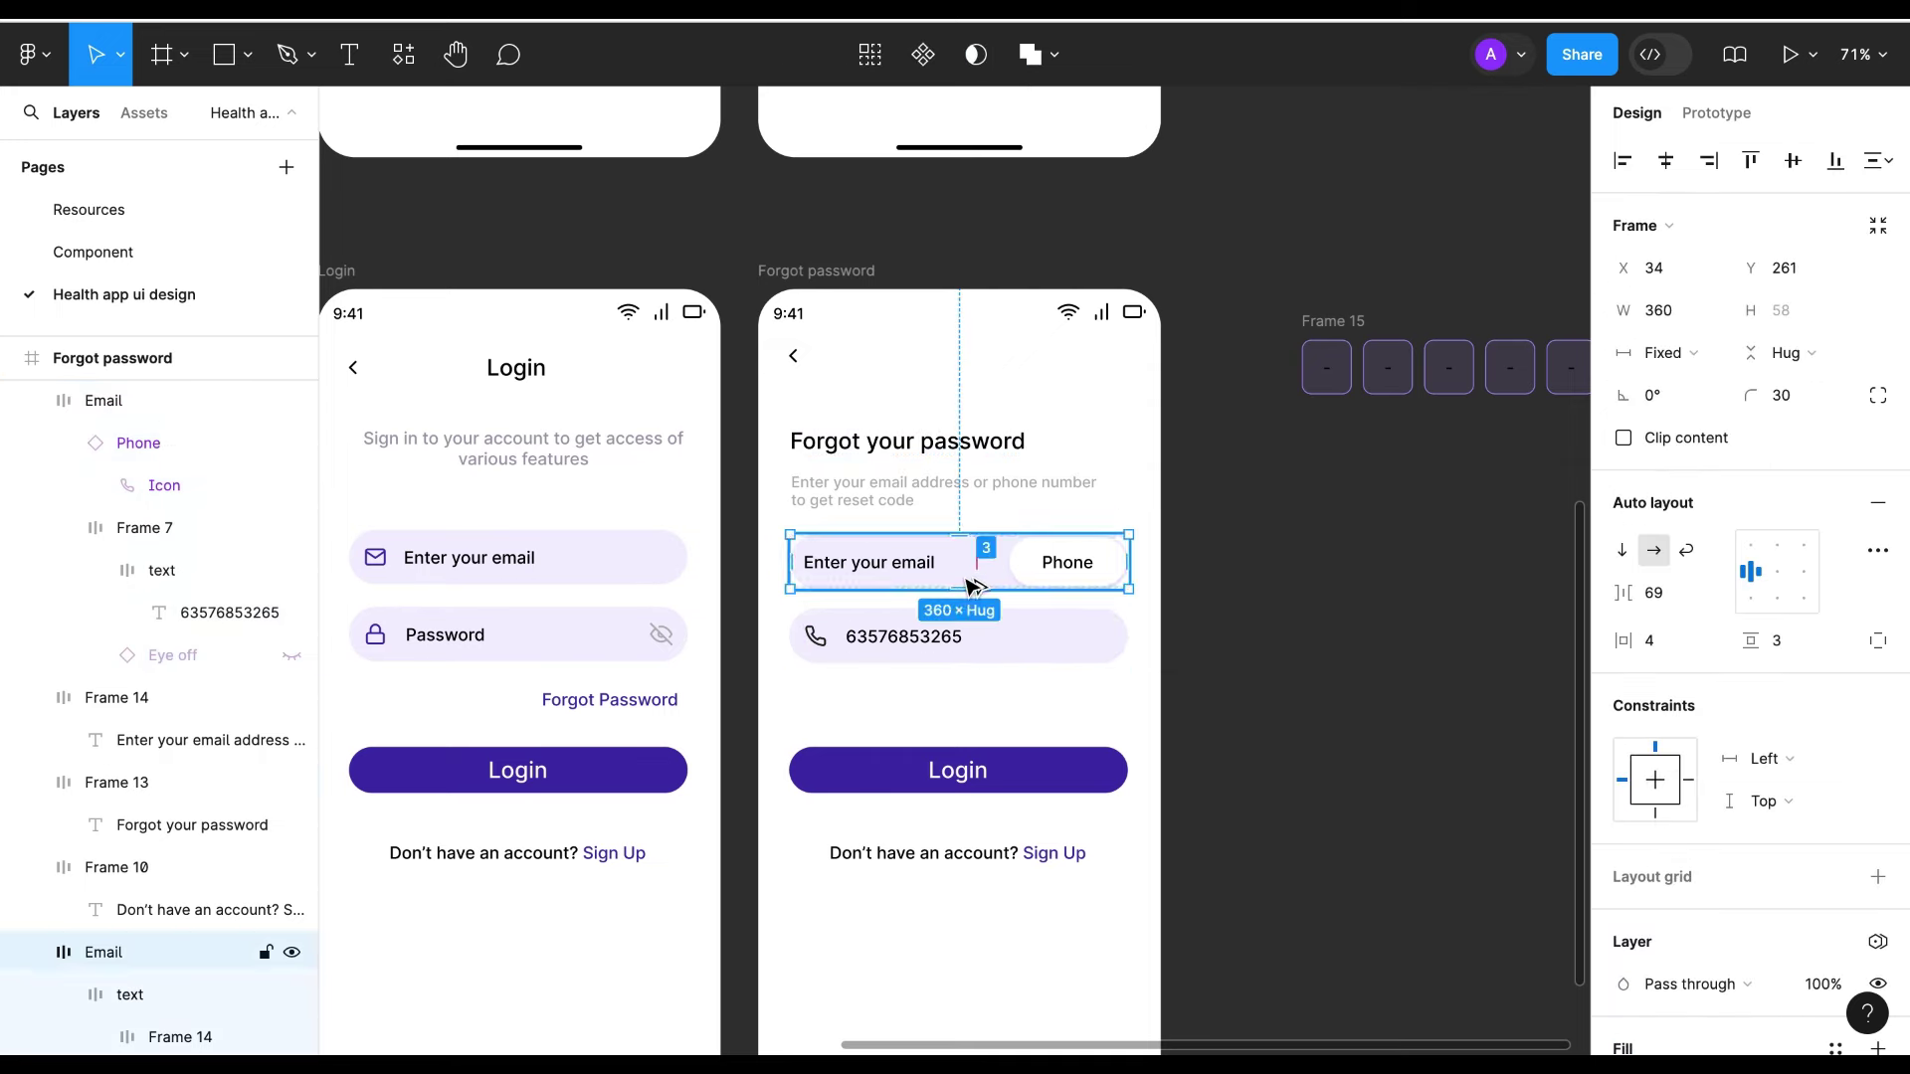
click(970, 628)
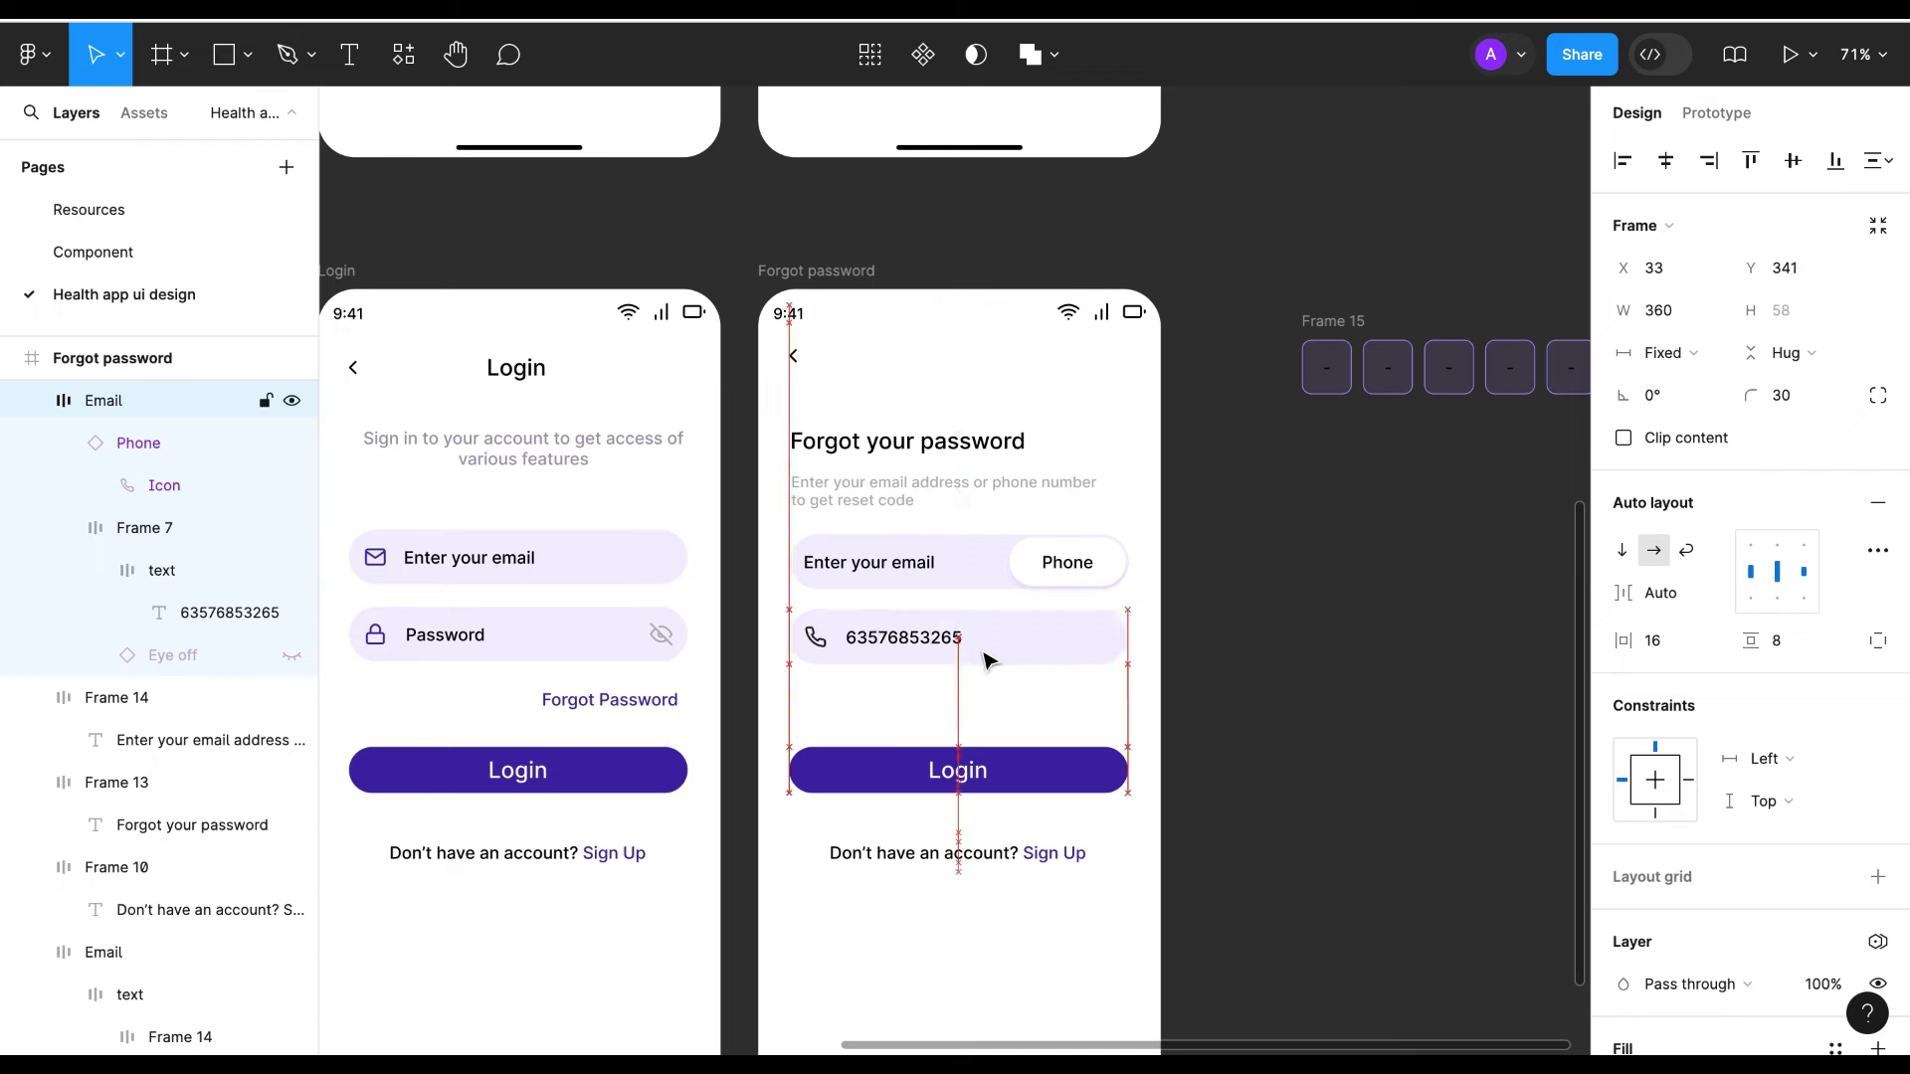
click(961, 575)
click(980, 632)
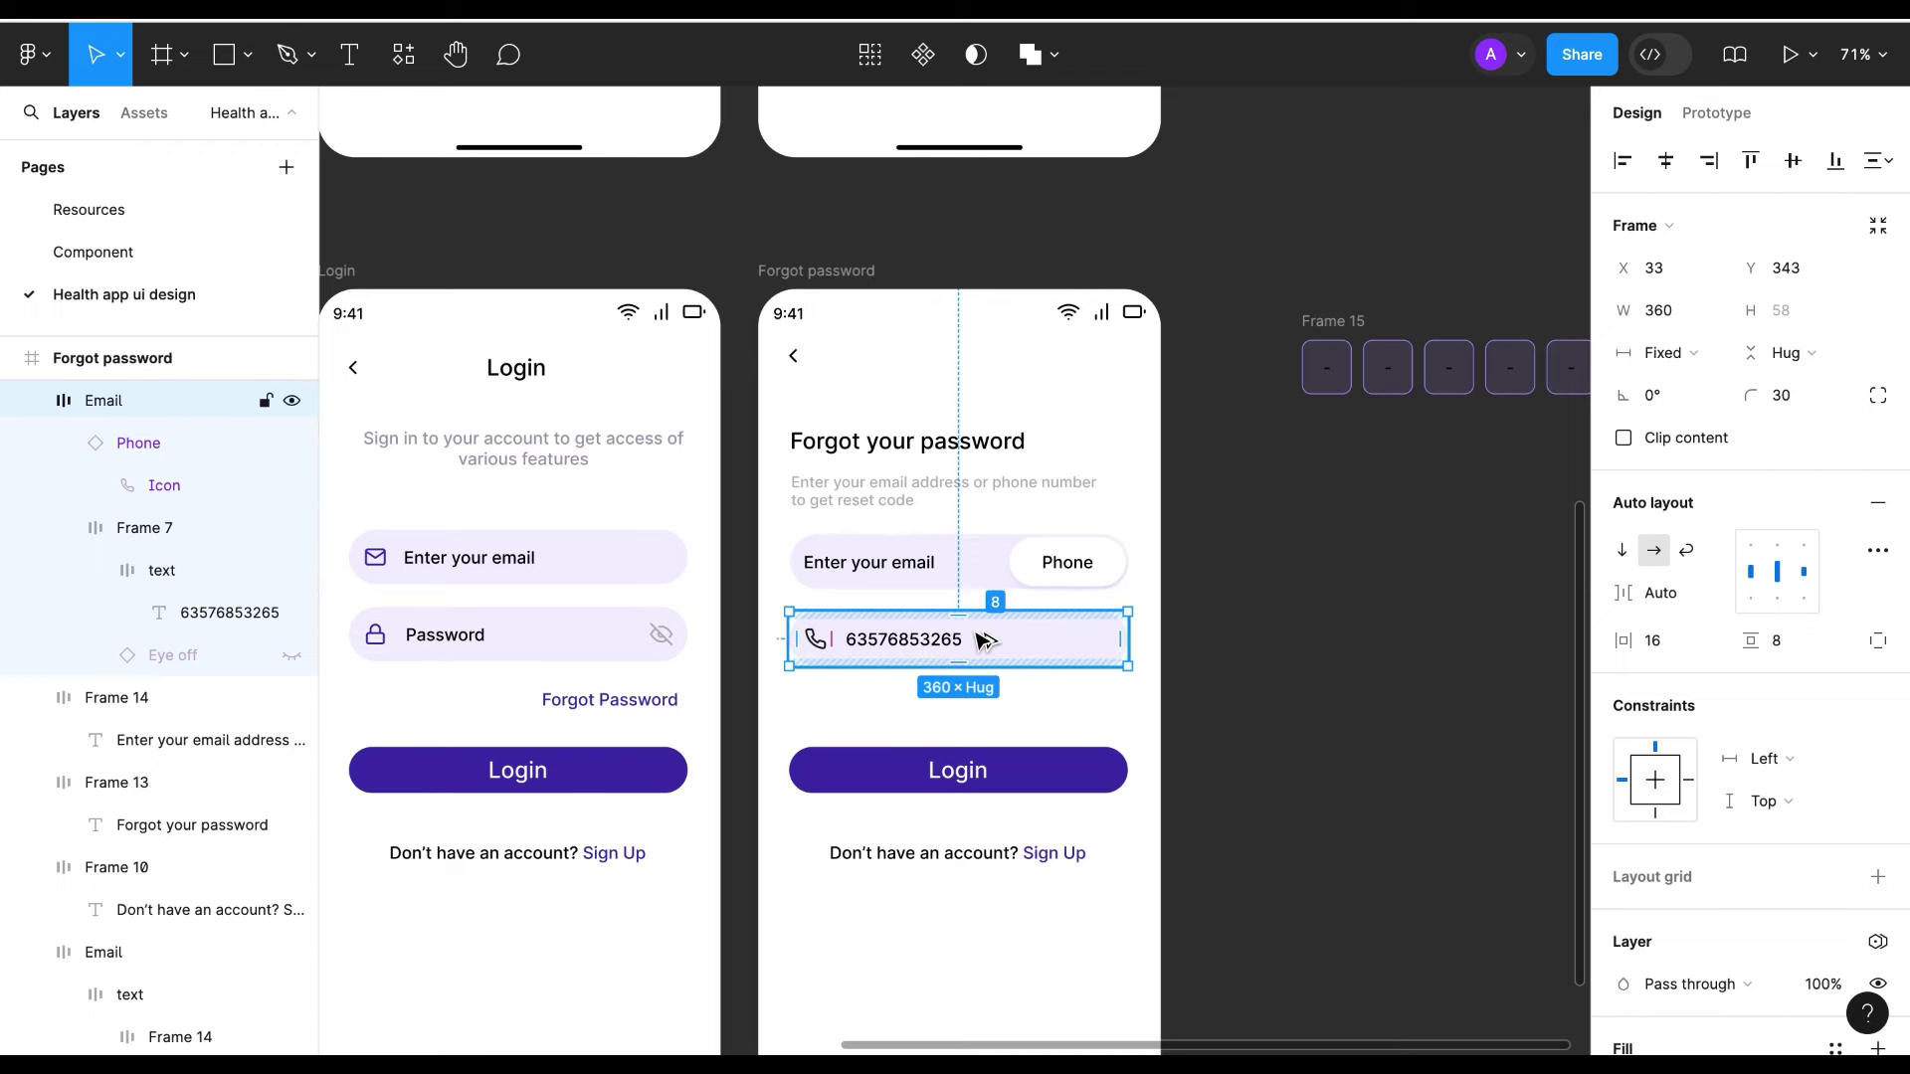
click(955, 569)
click(1035, 662)
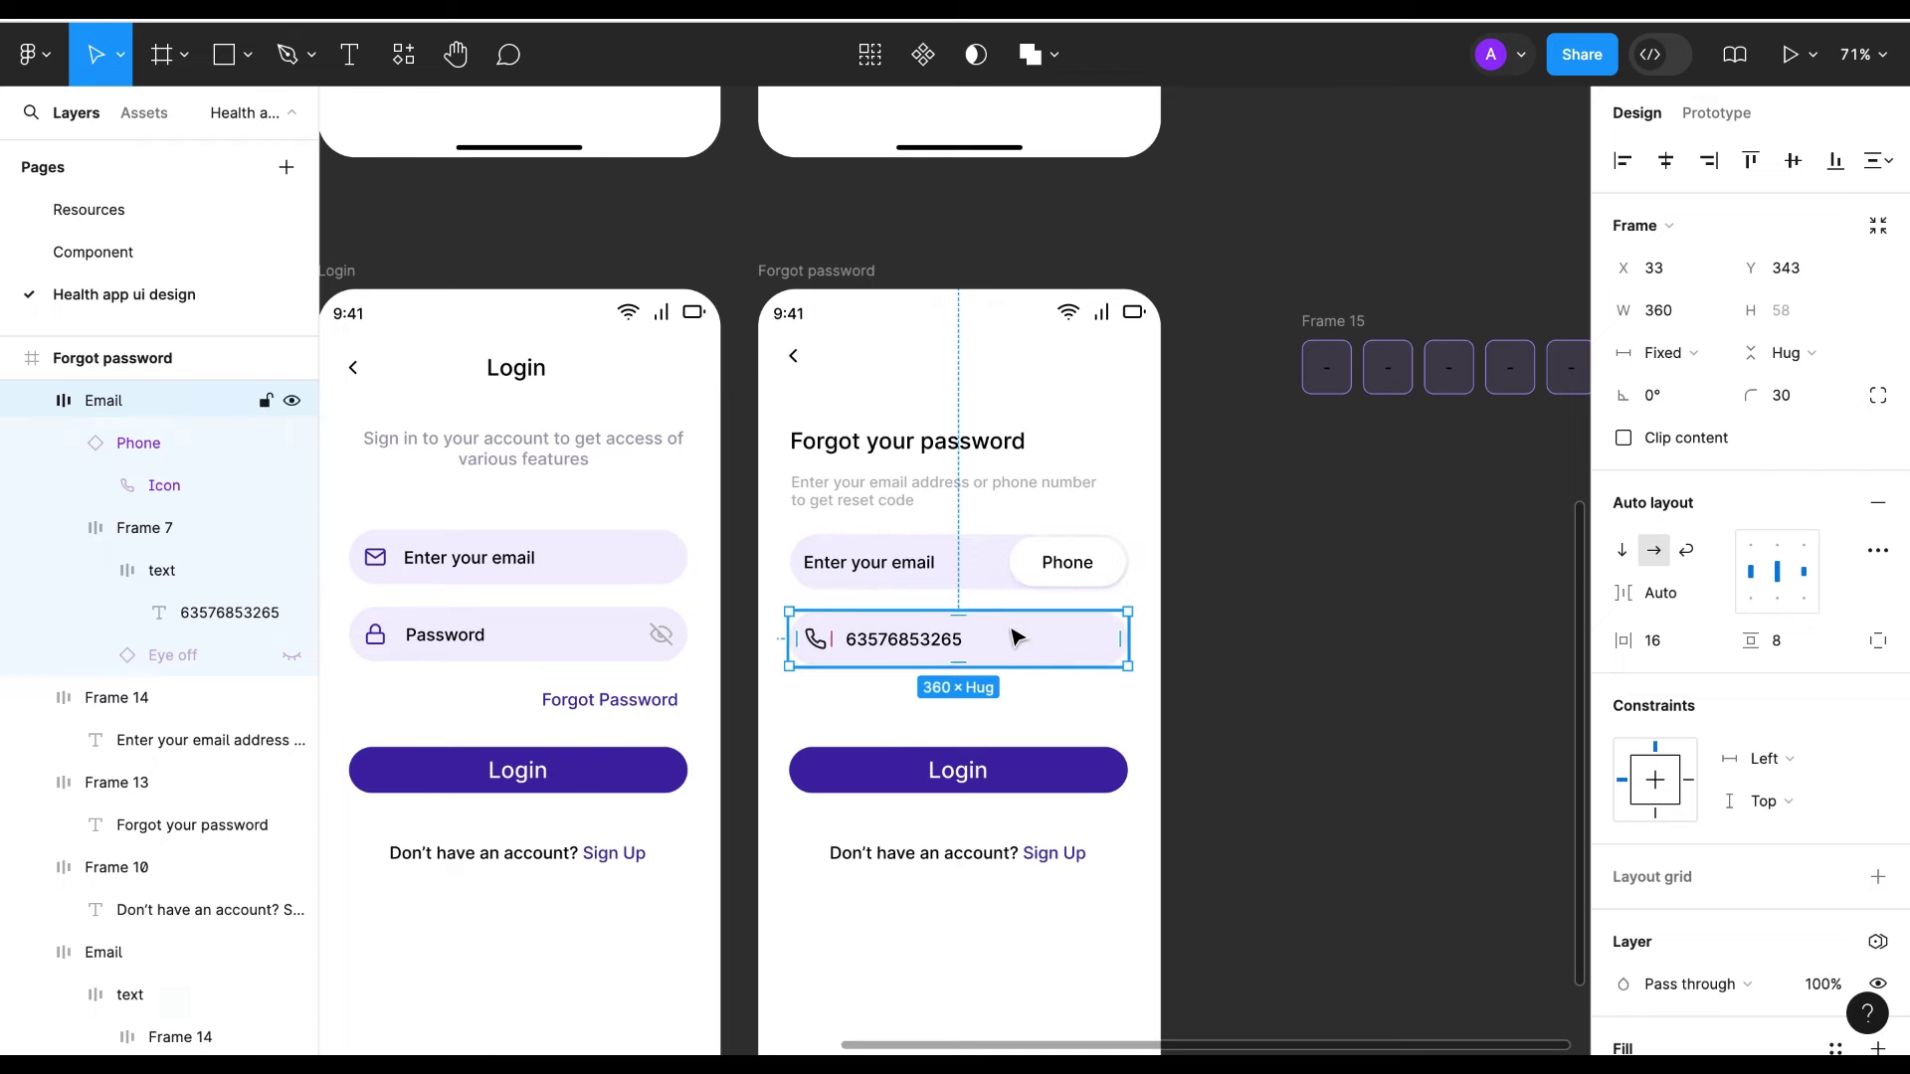
click(995, 585)
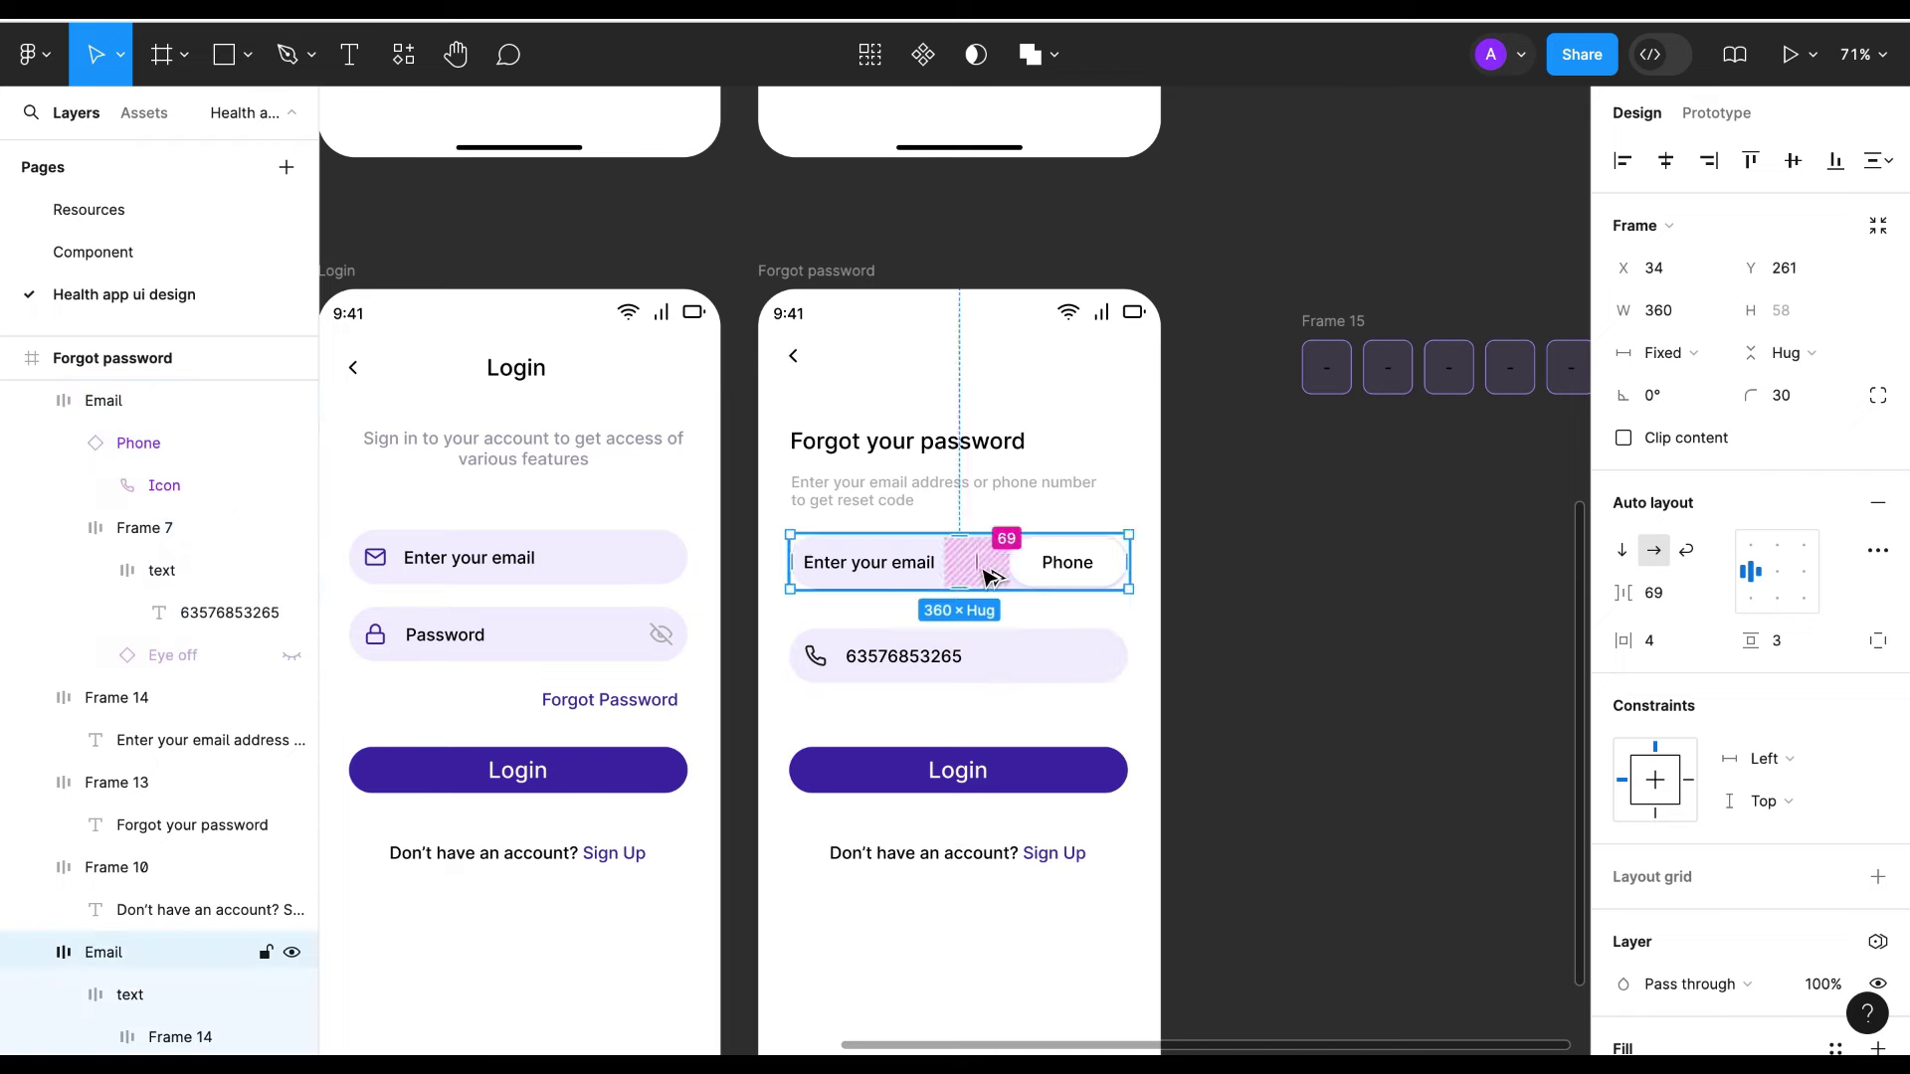
drag(988, 577, 985, 594)
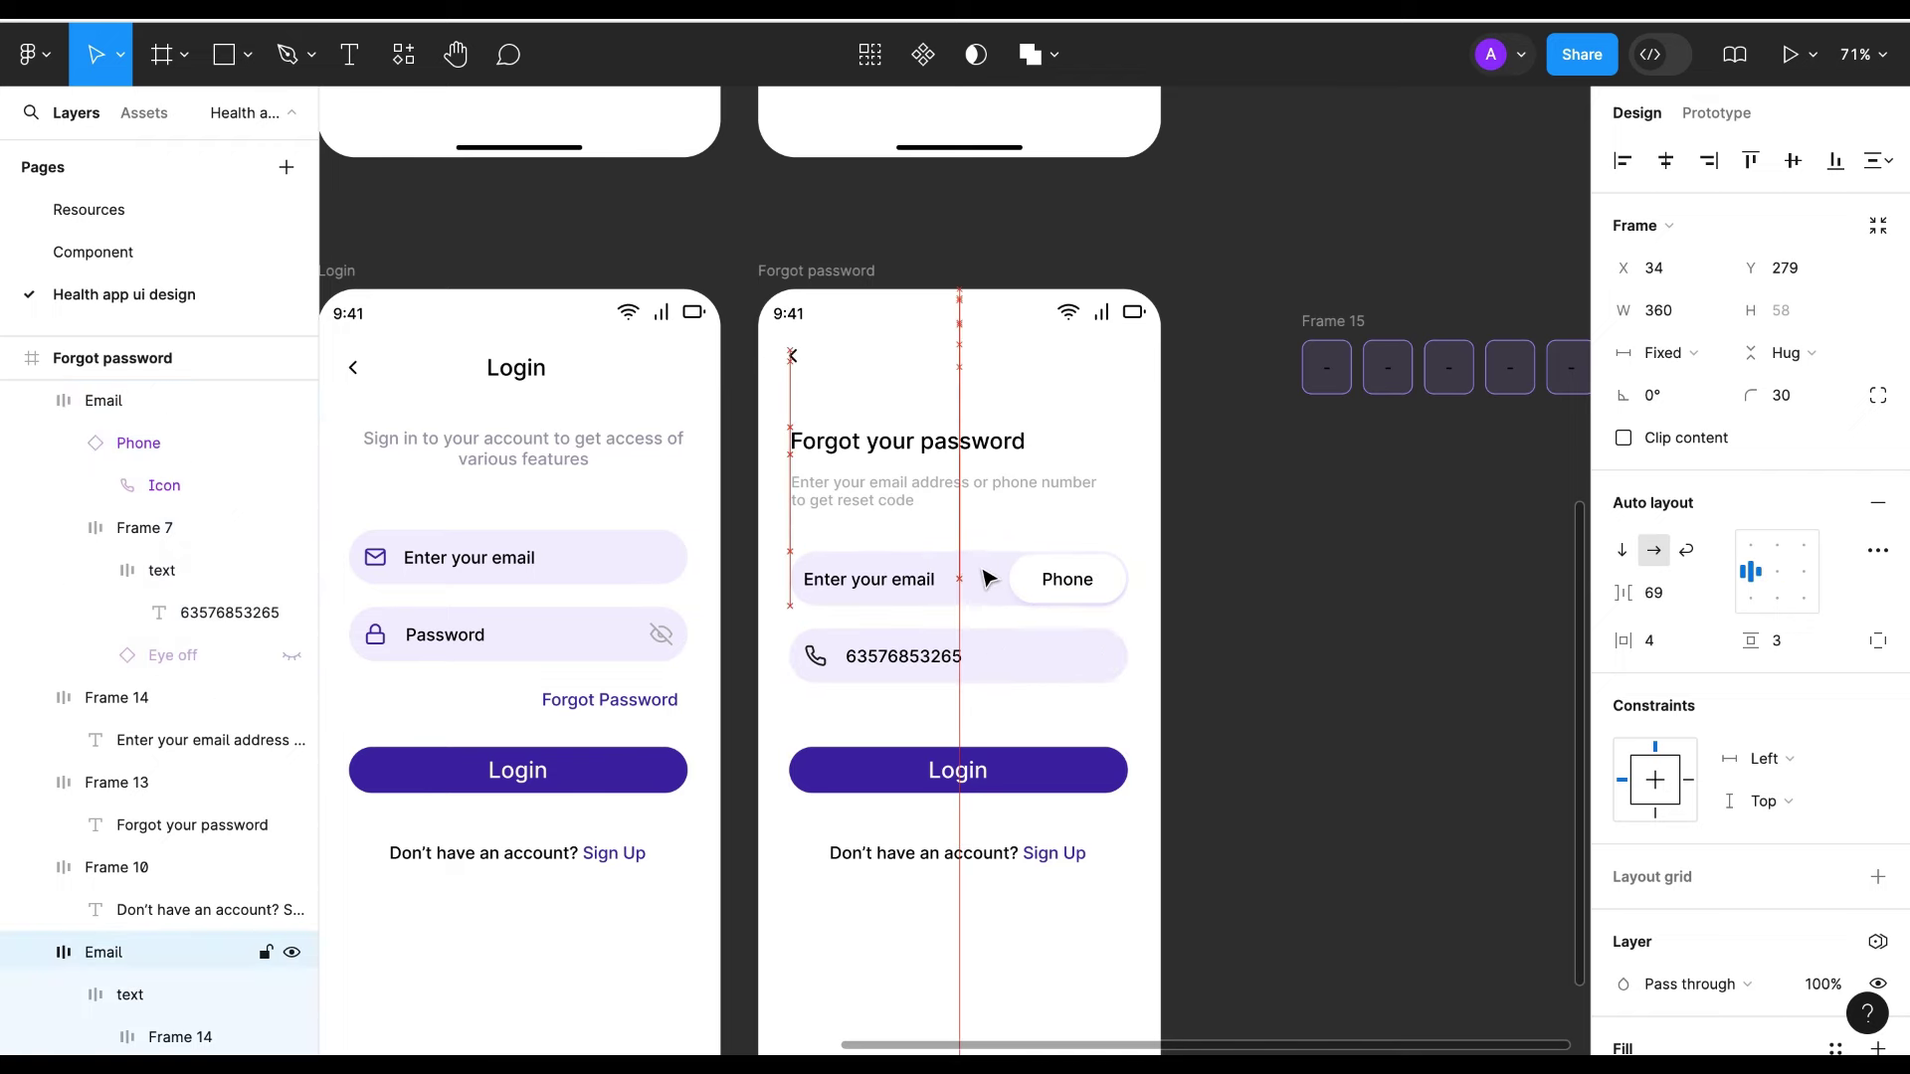
Nudge the Login button up and delete the sign-up prompt beneath it.
click(978, 787)
drag(980, 786, 980, 773)
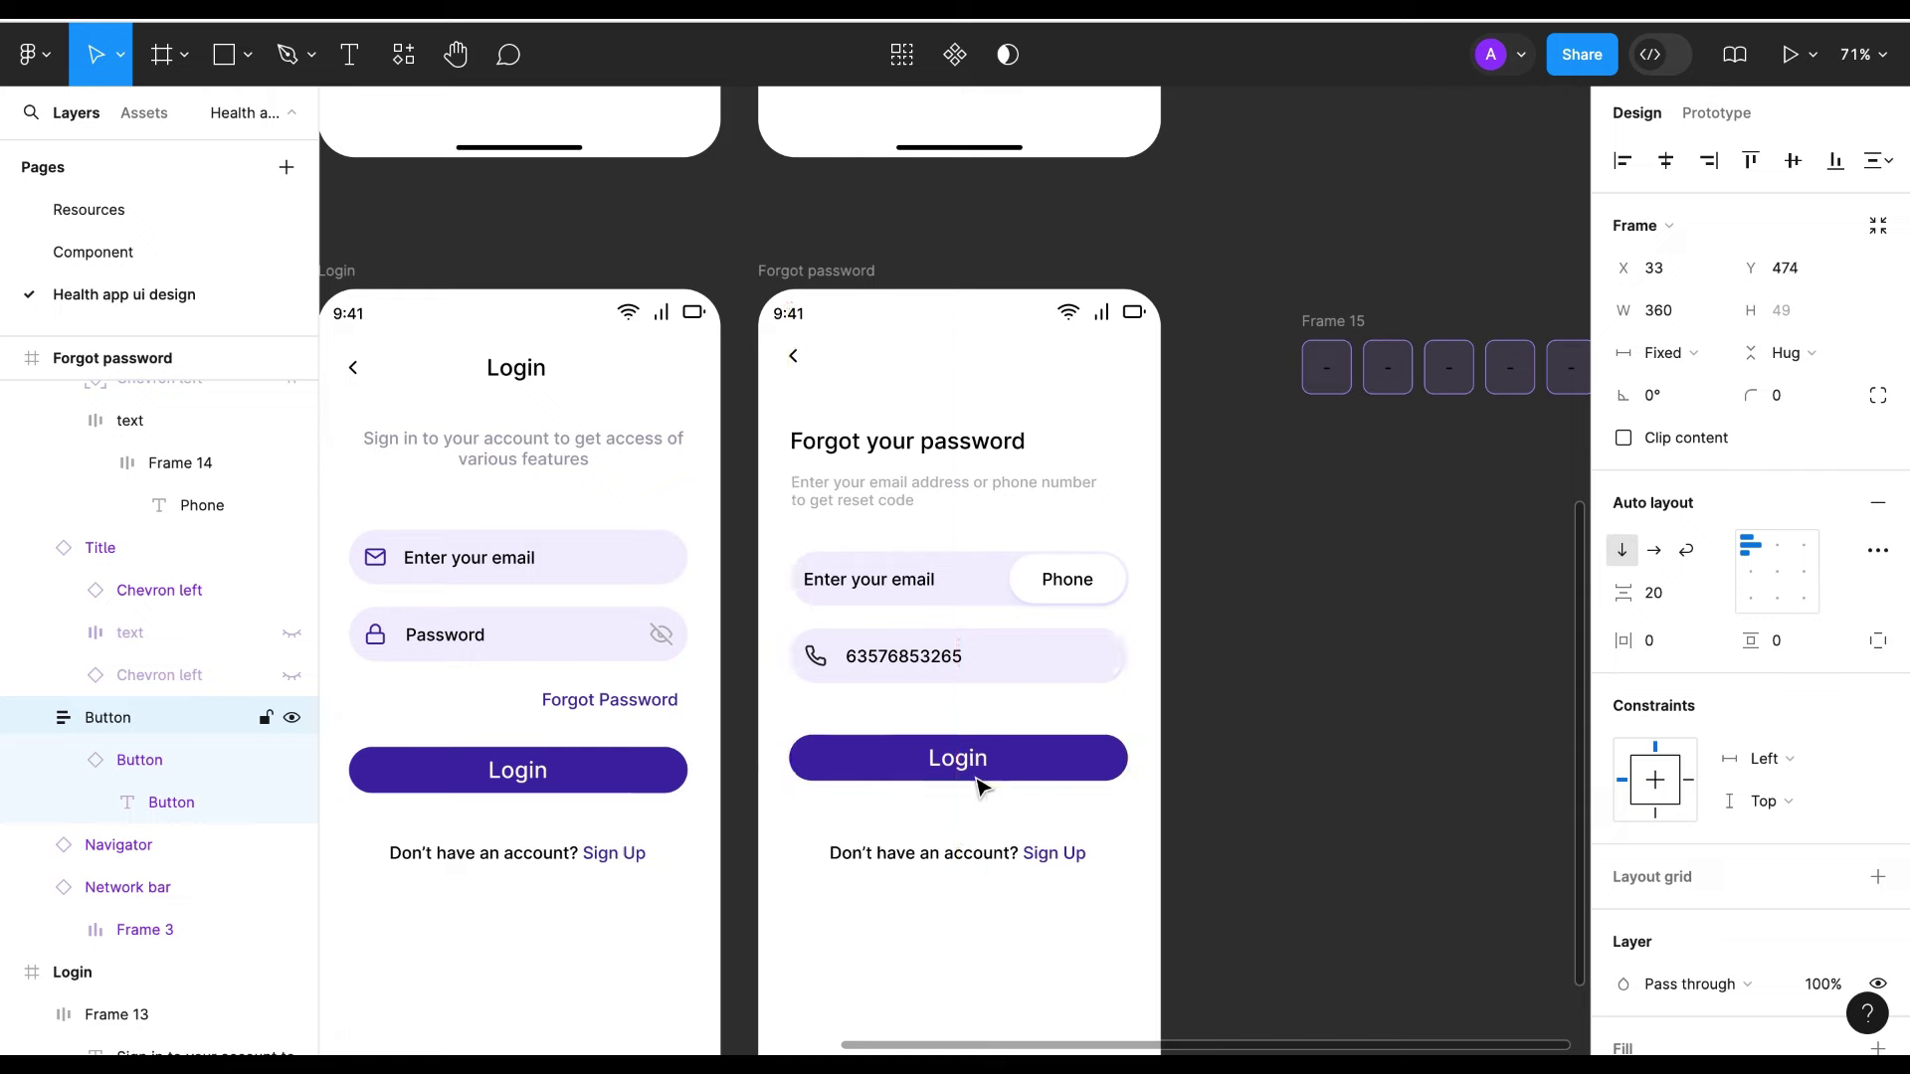
click(987, 864)
key(Delete)
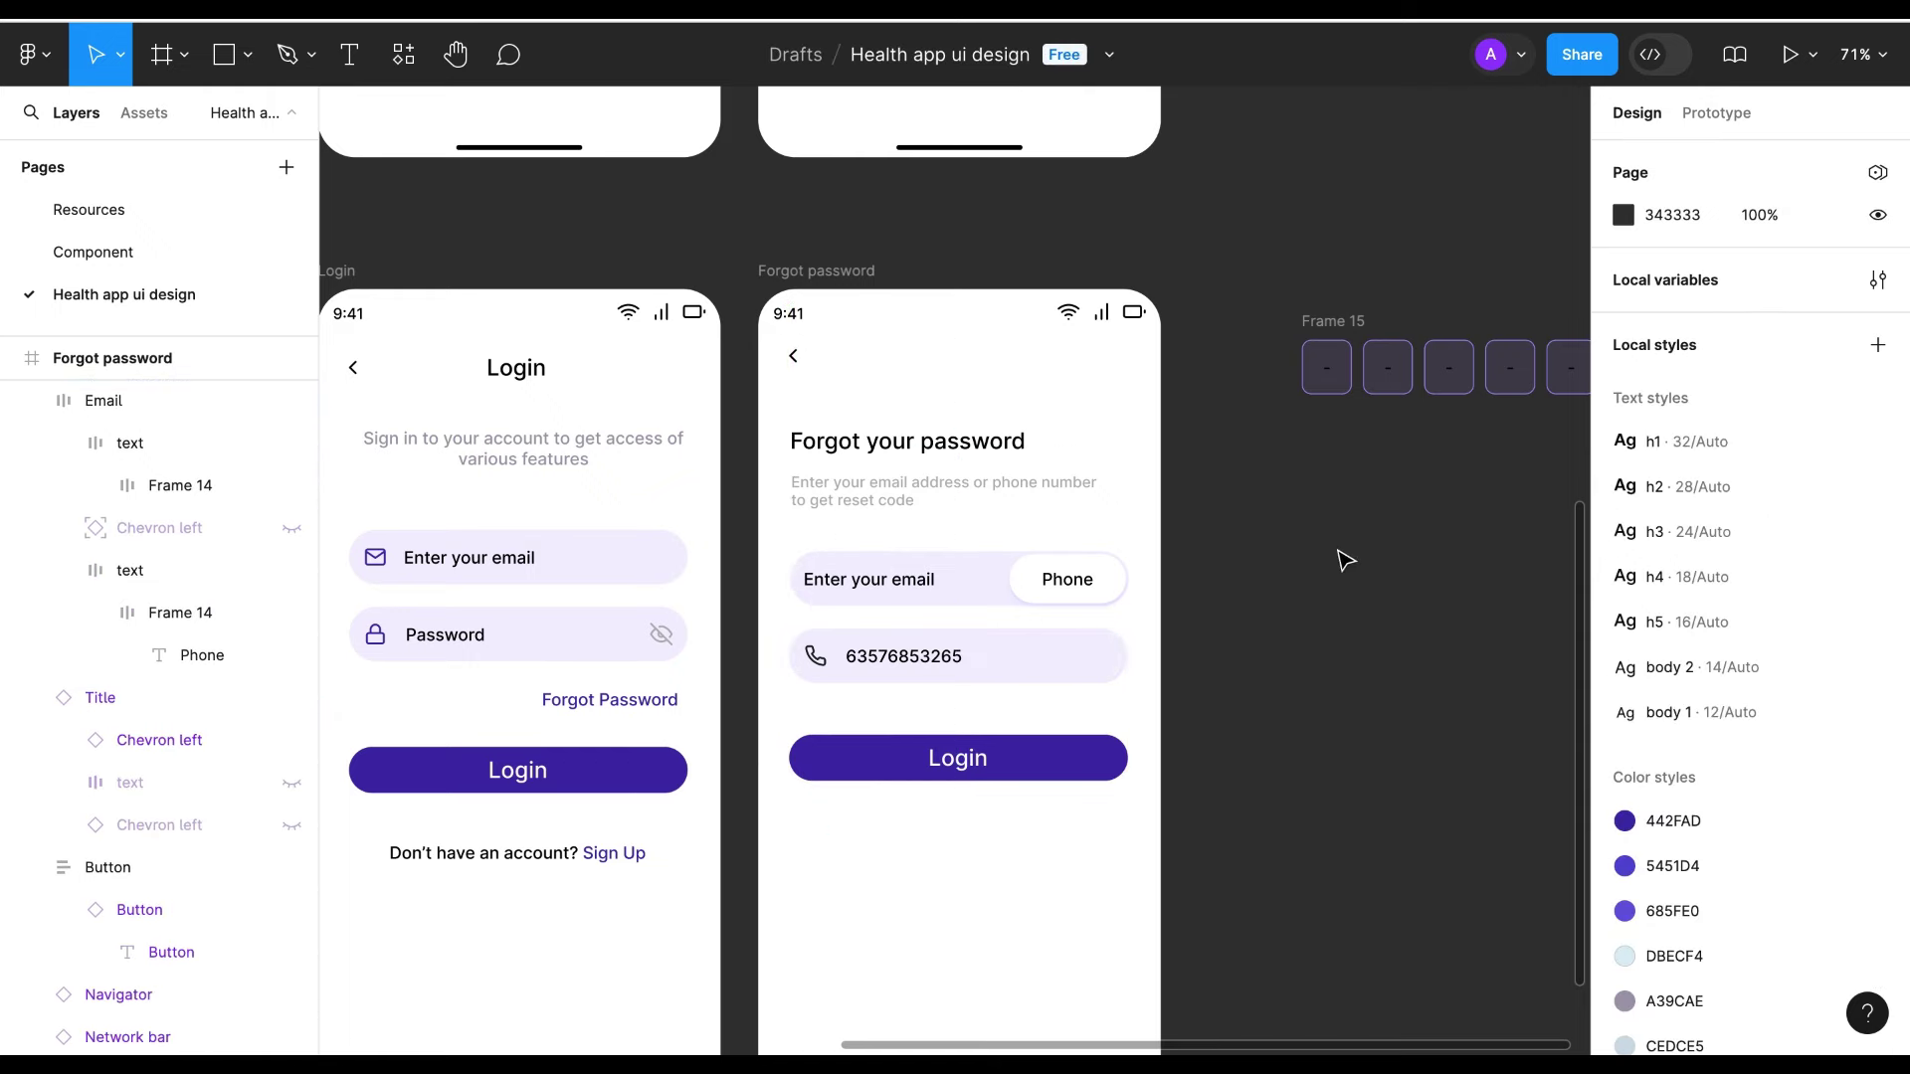
scroll(1343, 554, down, 3)
scroll(1343, 554, right, 3)
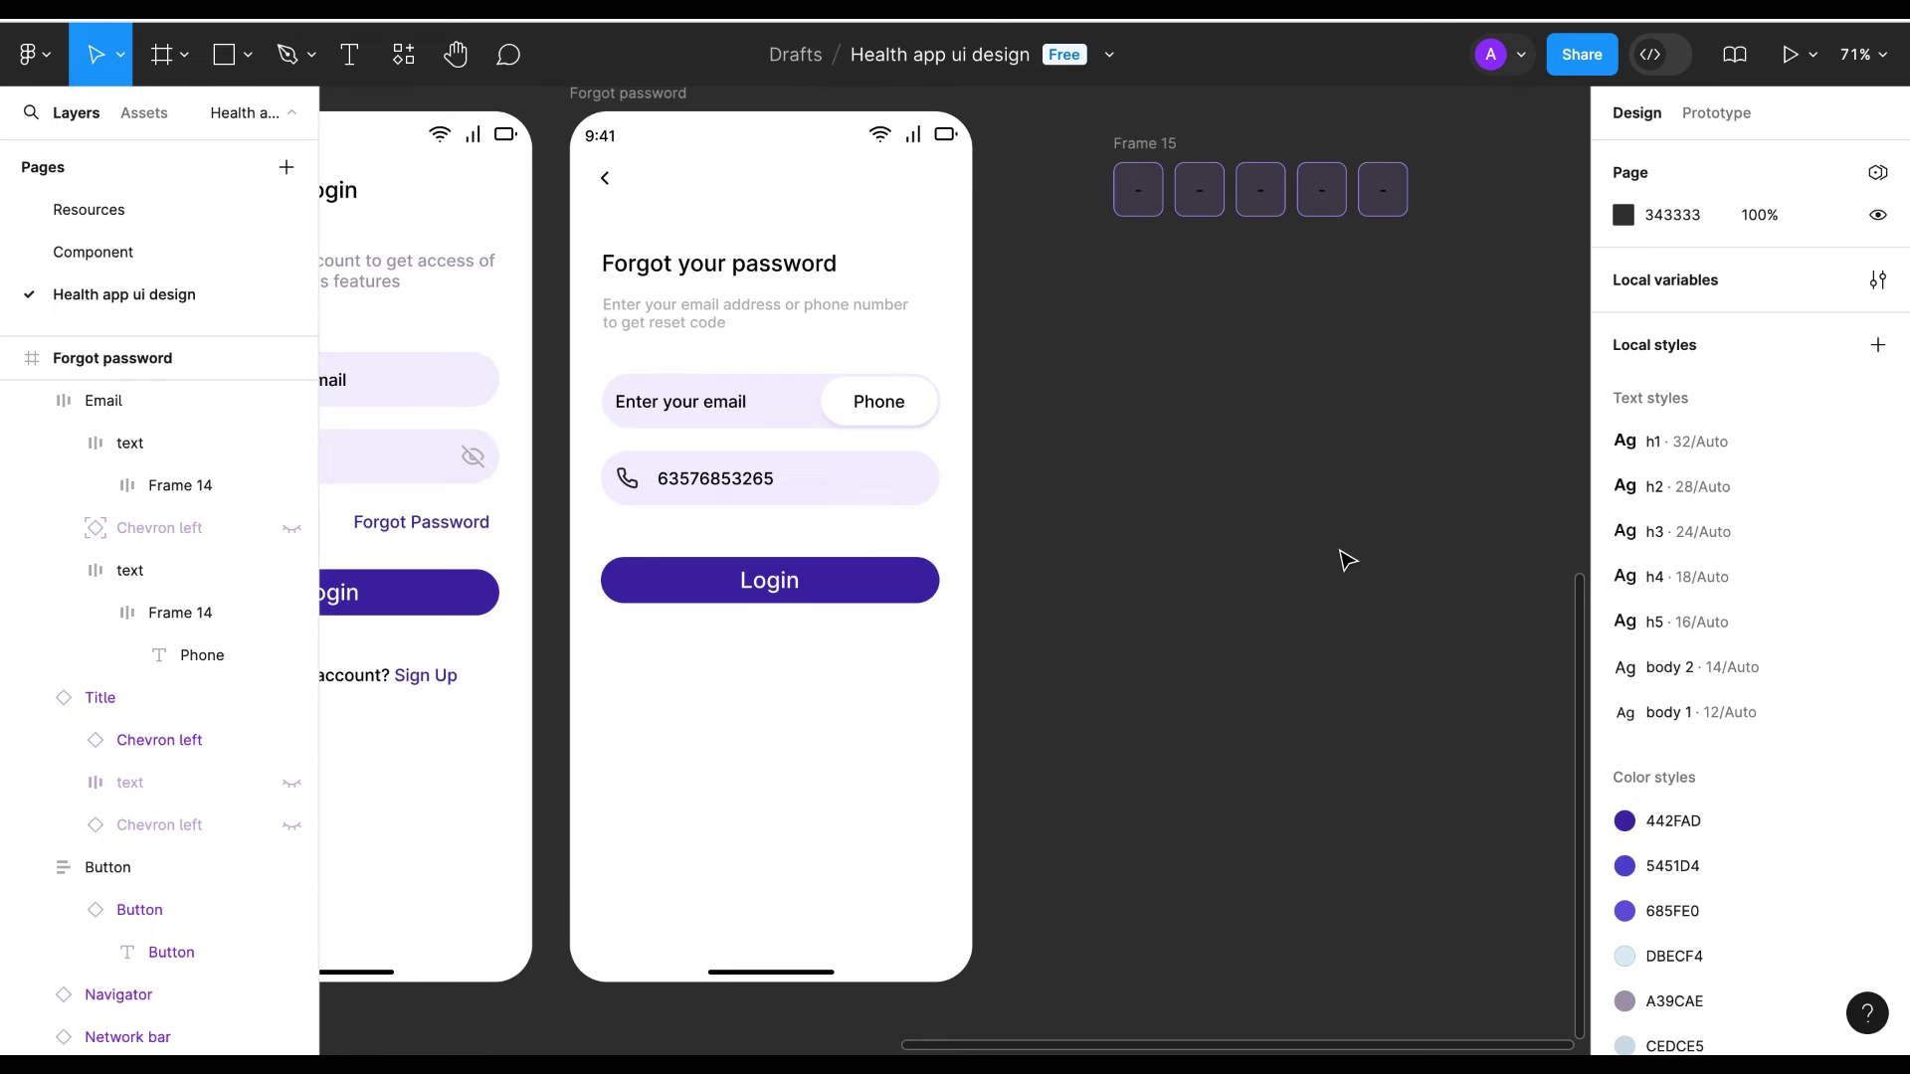
scroll(1343, 557, down, 3)
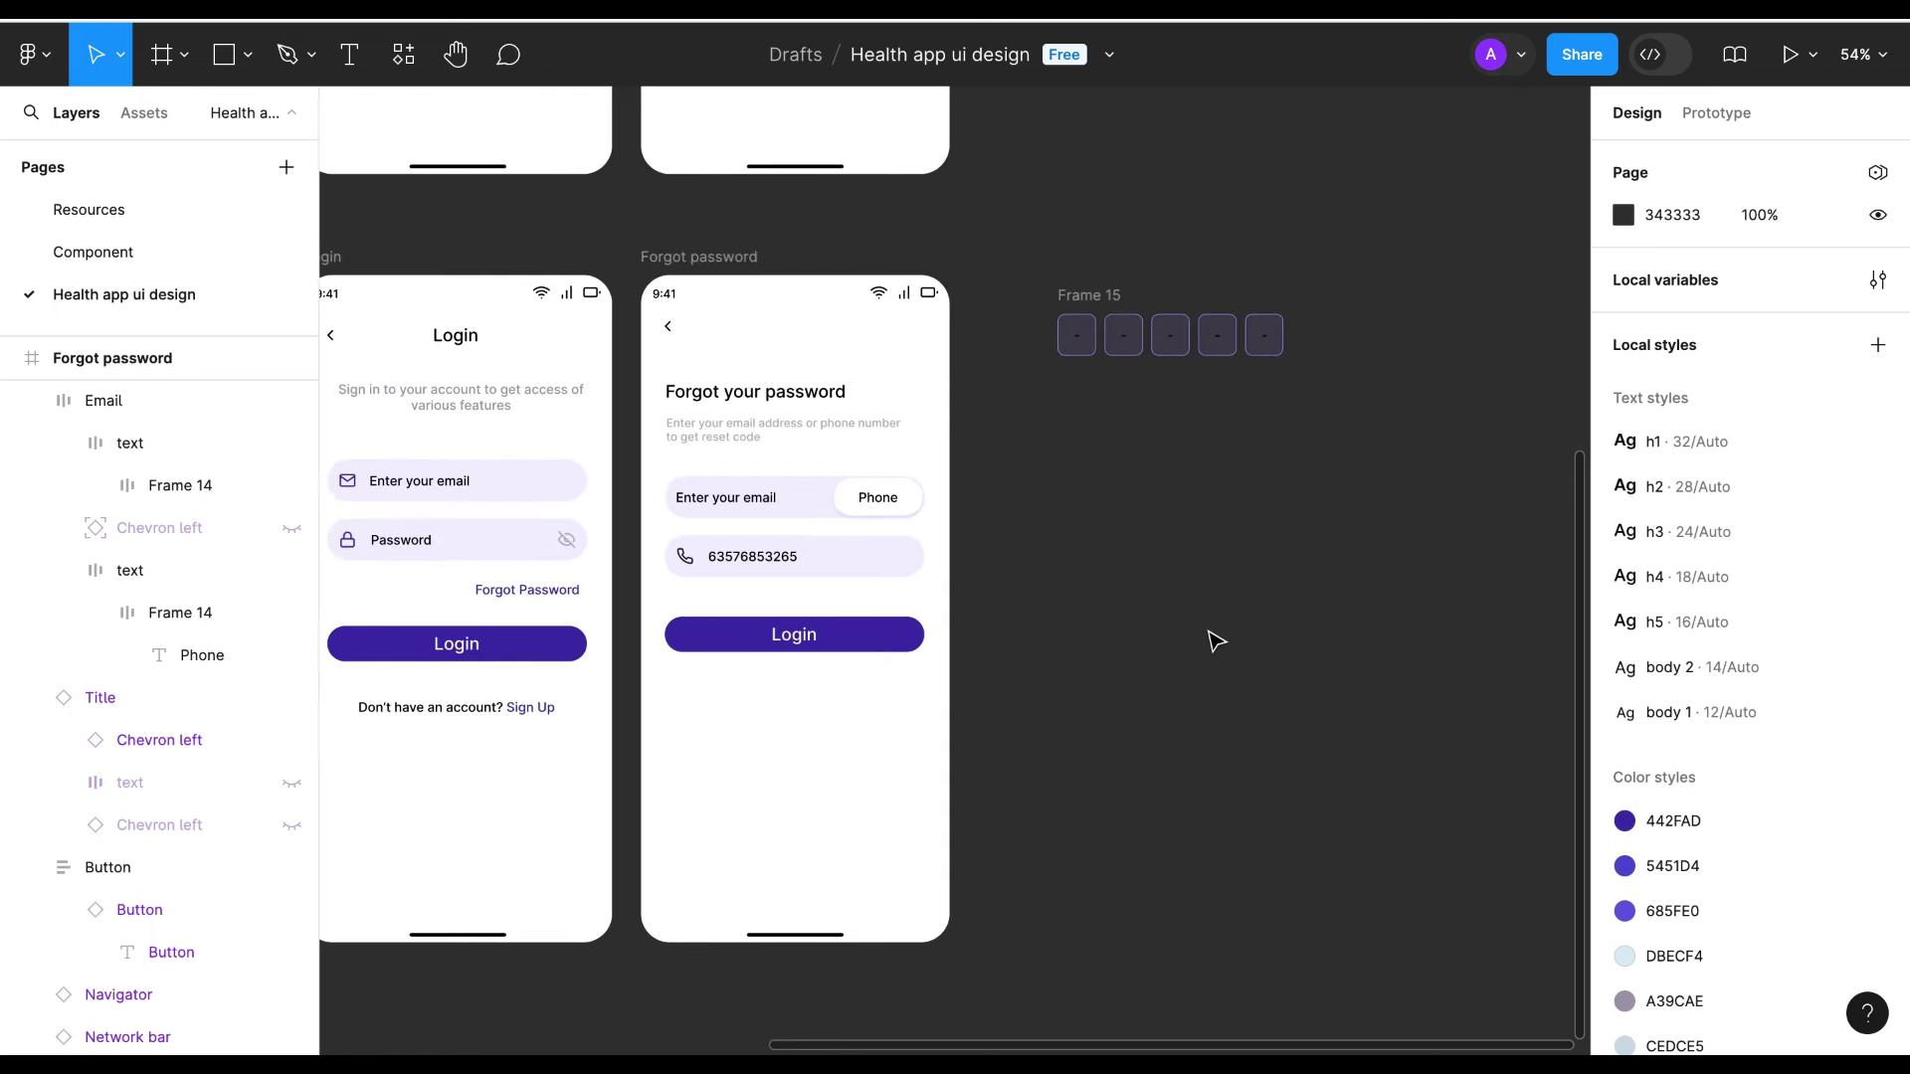
Relabel the Forgot password screen's button from Login to 'Send'.
click(793, 633)
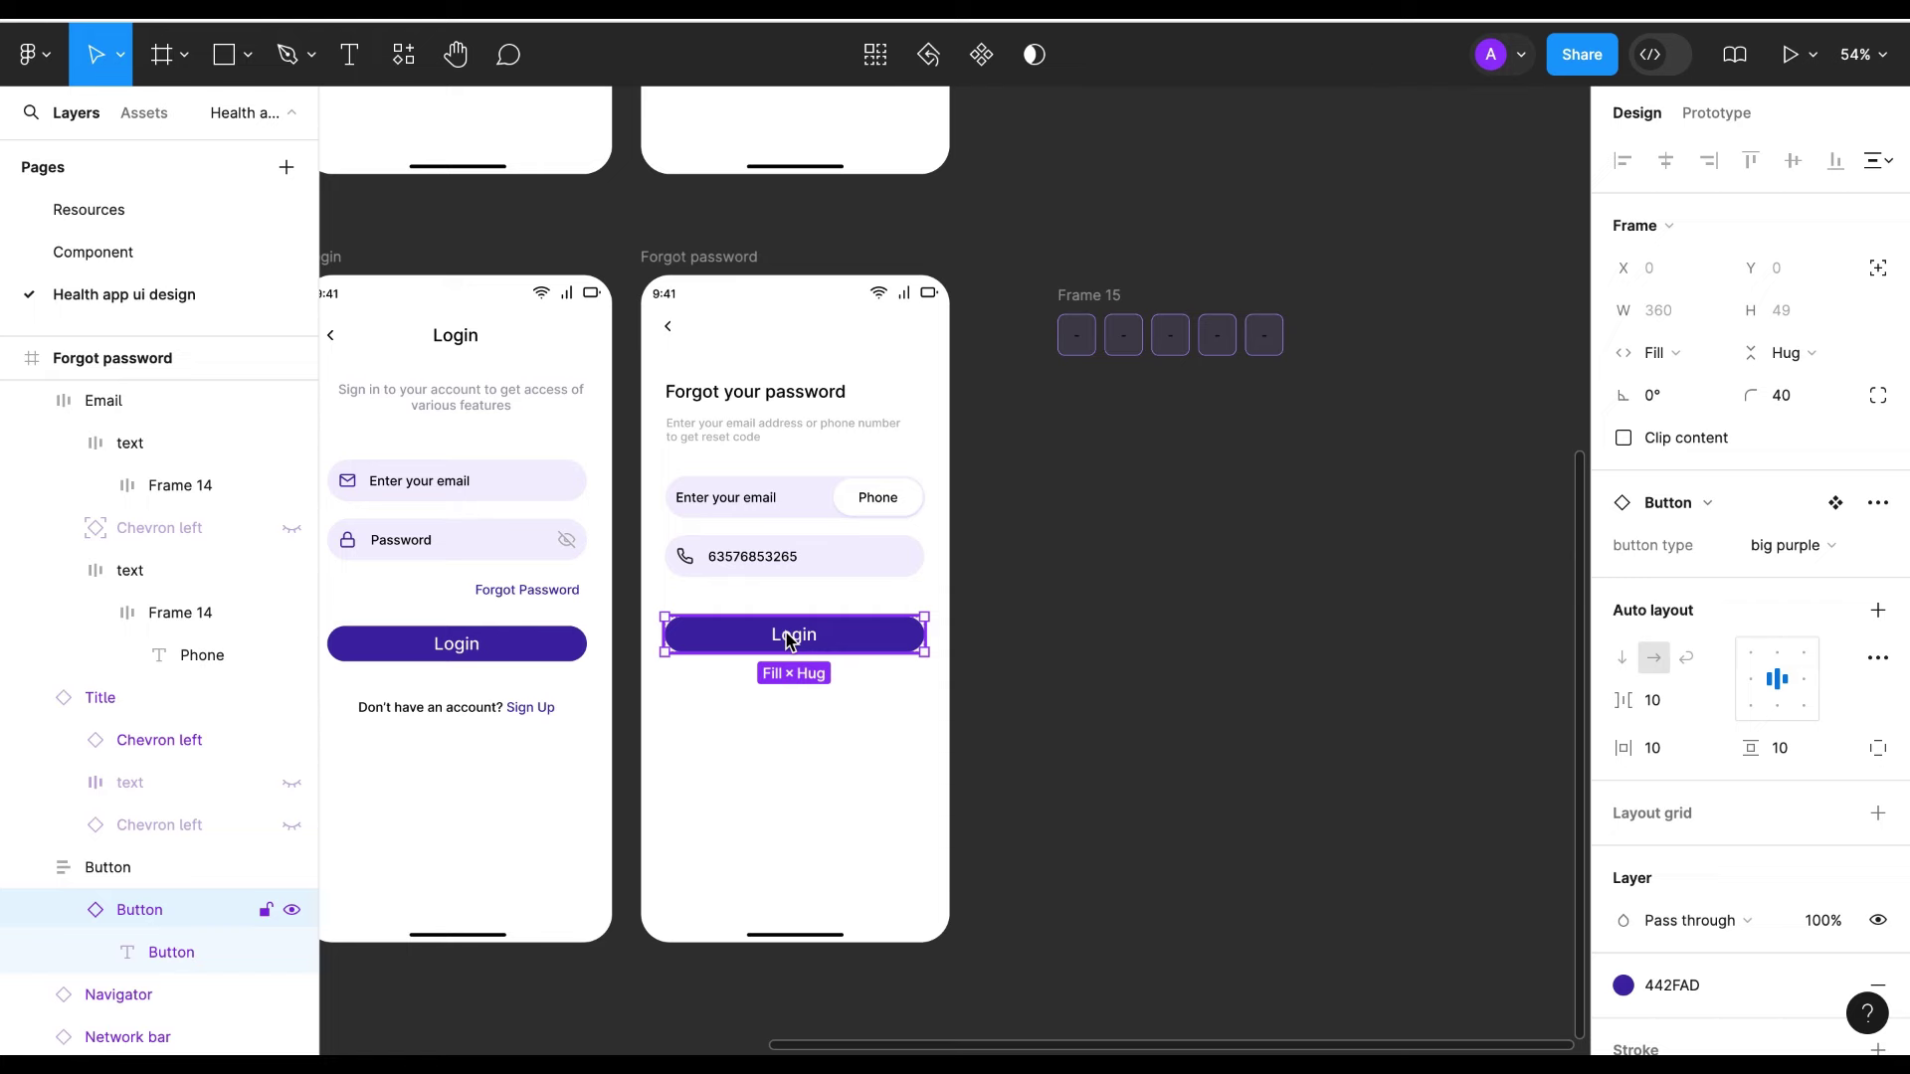
double_click(794, 634)
text(Send)
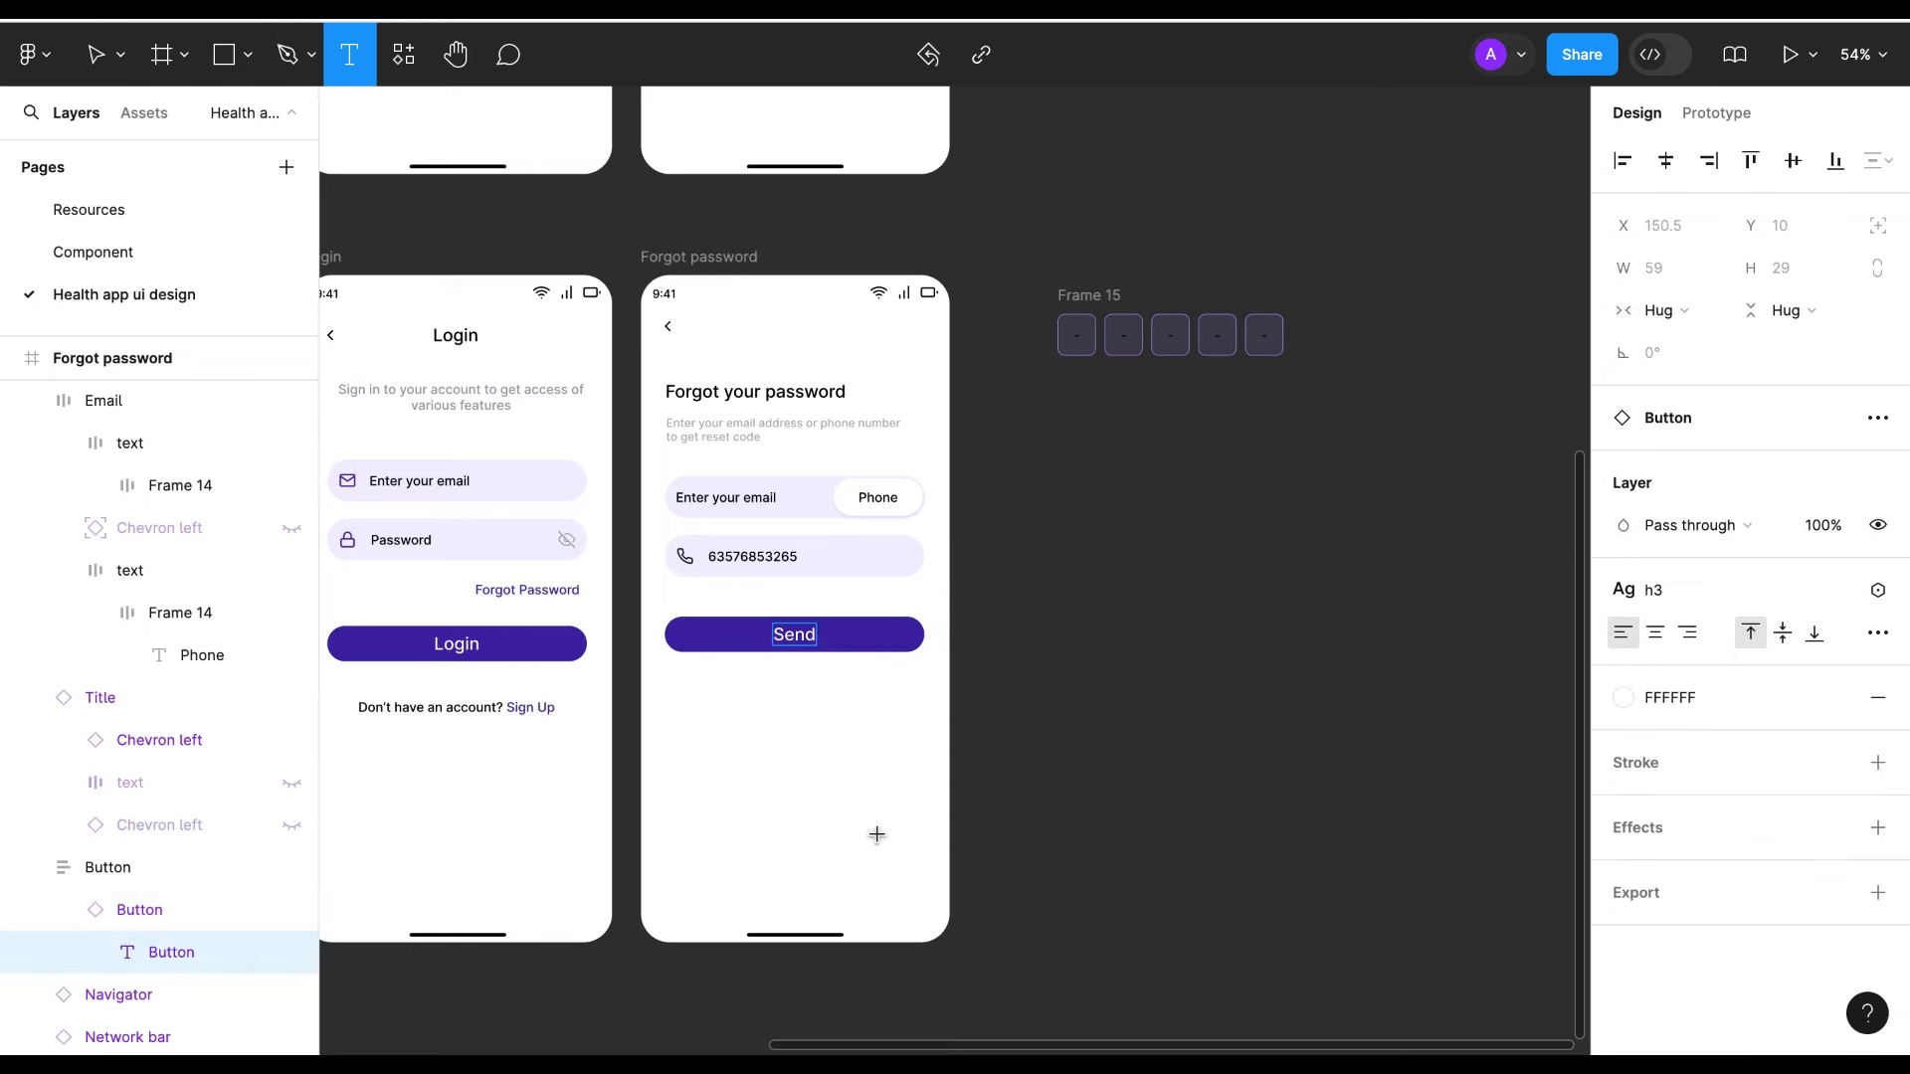
key(Escape)
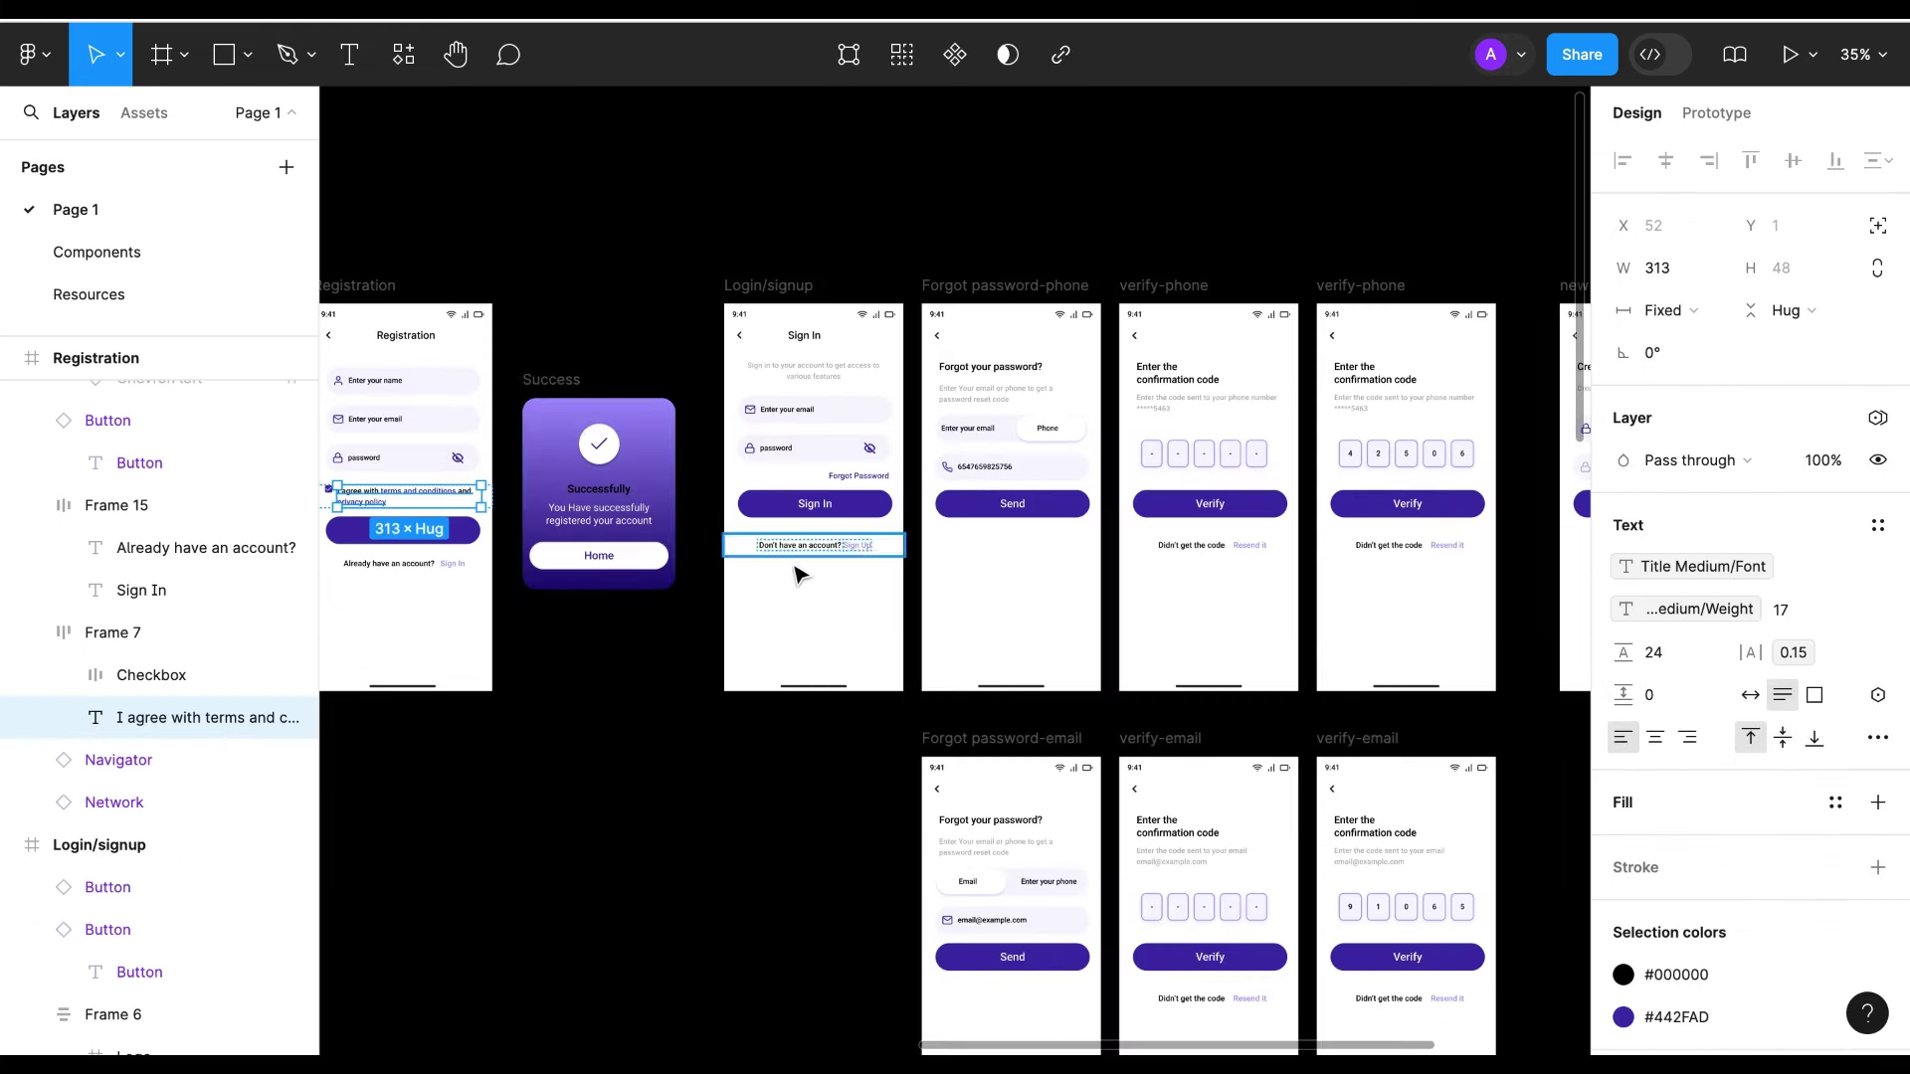
scroll(999, 562, right, 3)
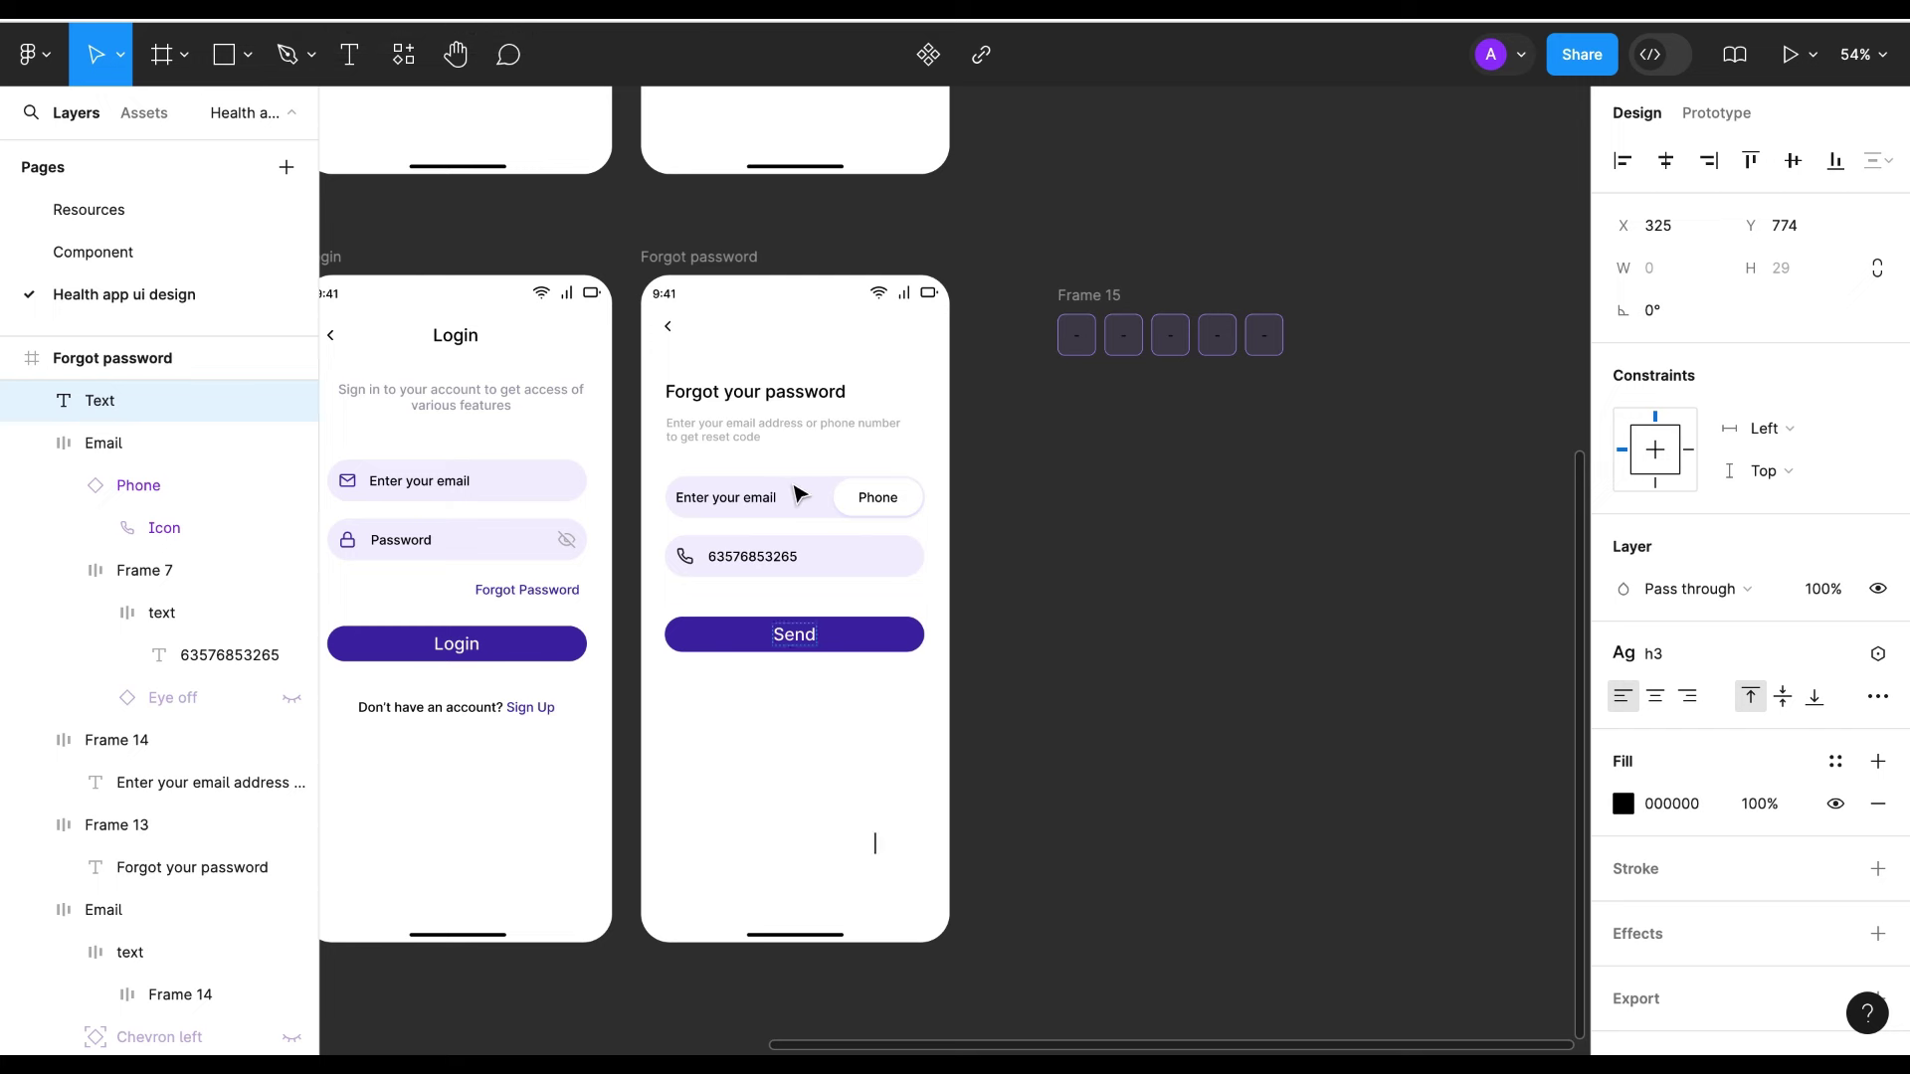
scroll(799, 491, down, 2)
Move the code-box row up beside the screens and duplicate the Forgot password screen.
key(Escape)
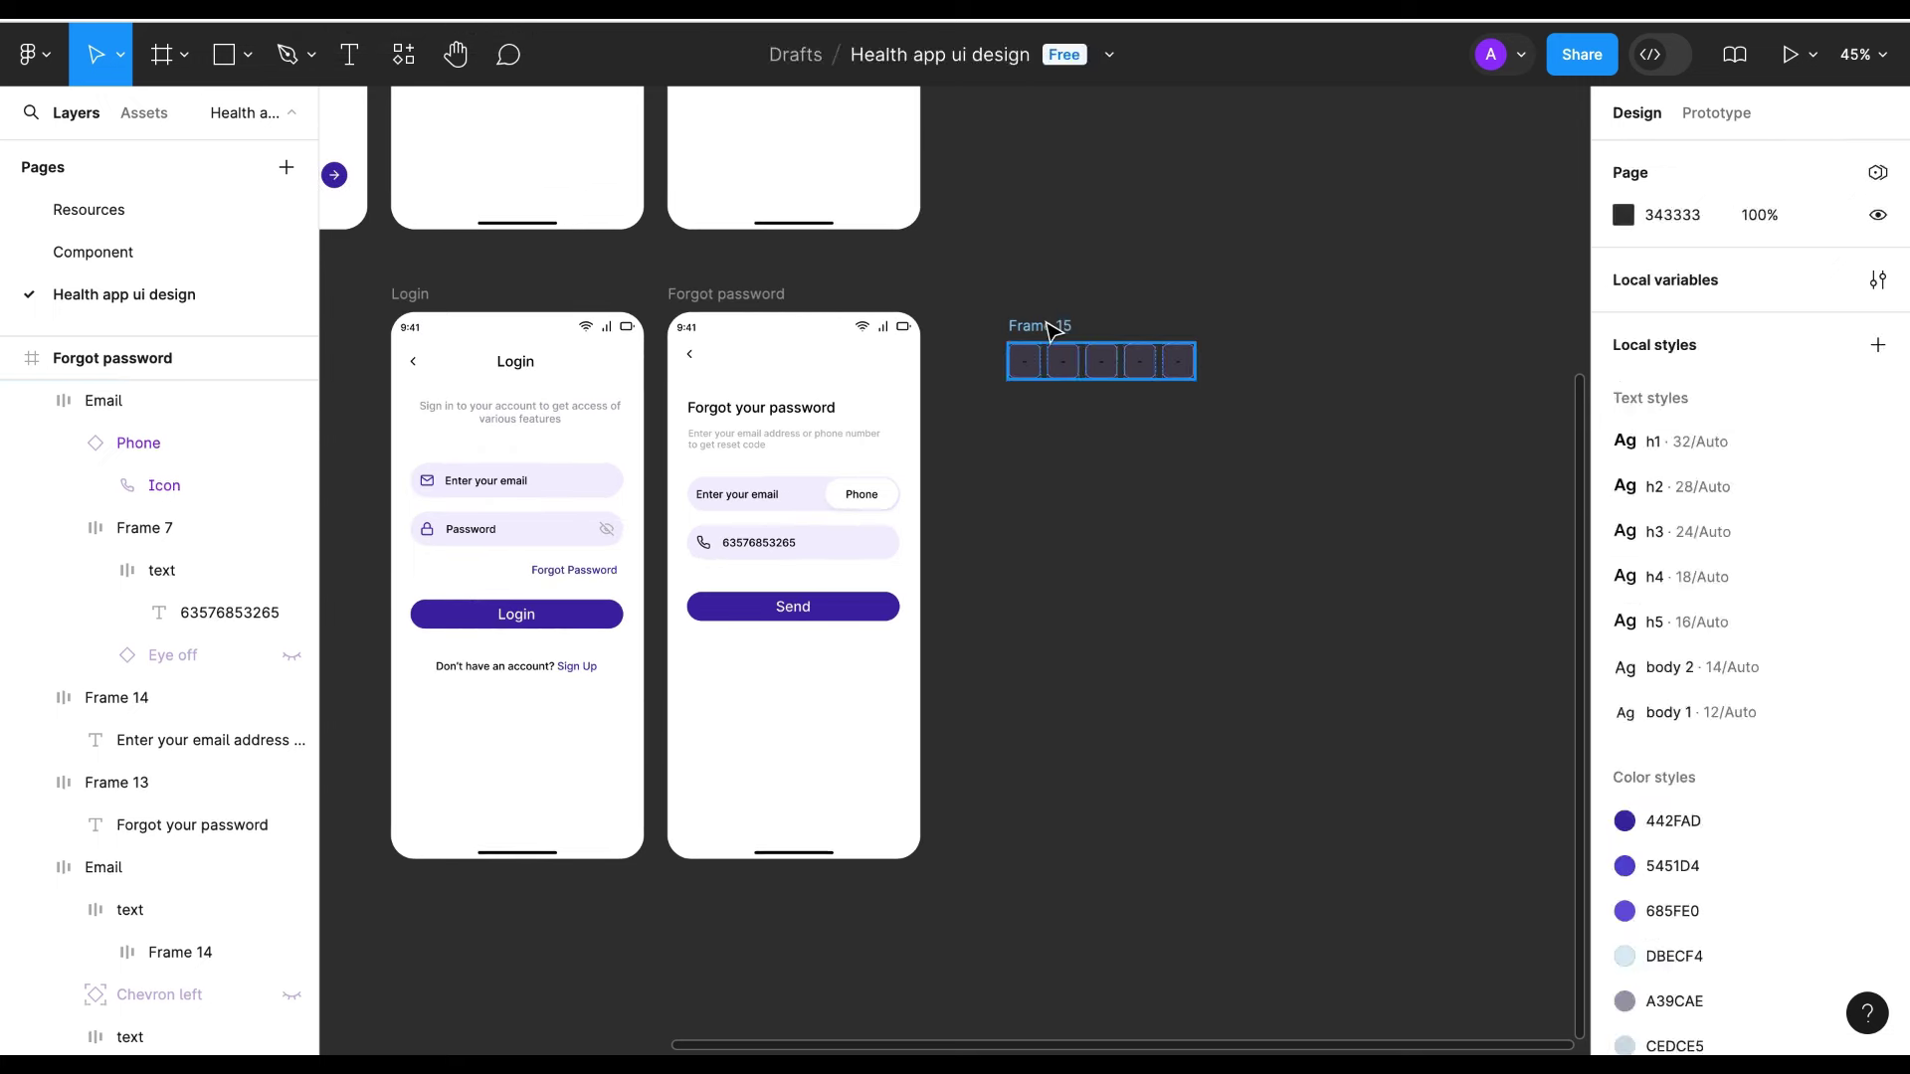
drag(1055, 325, 1240, 201)
click(712, 303)
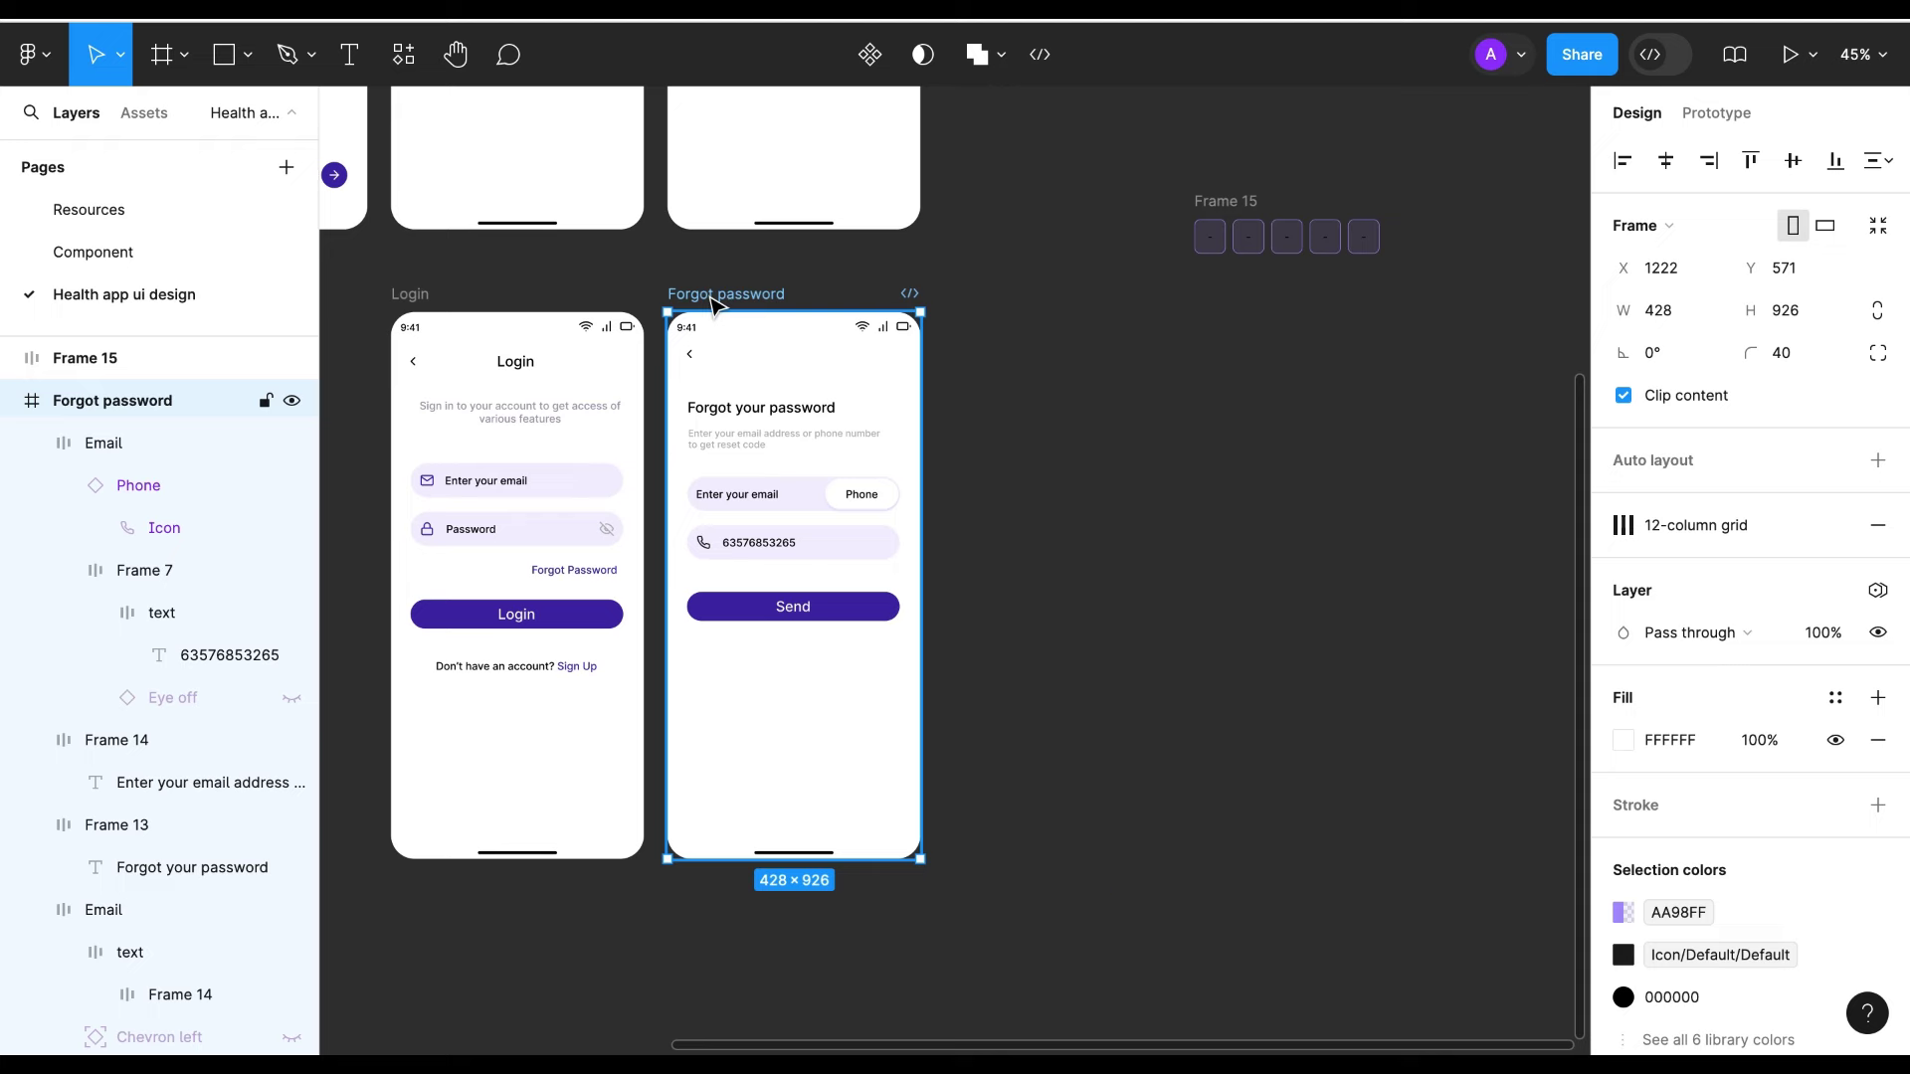
key(ctrl+d)
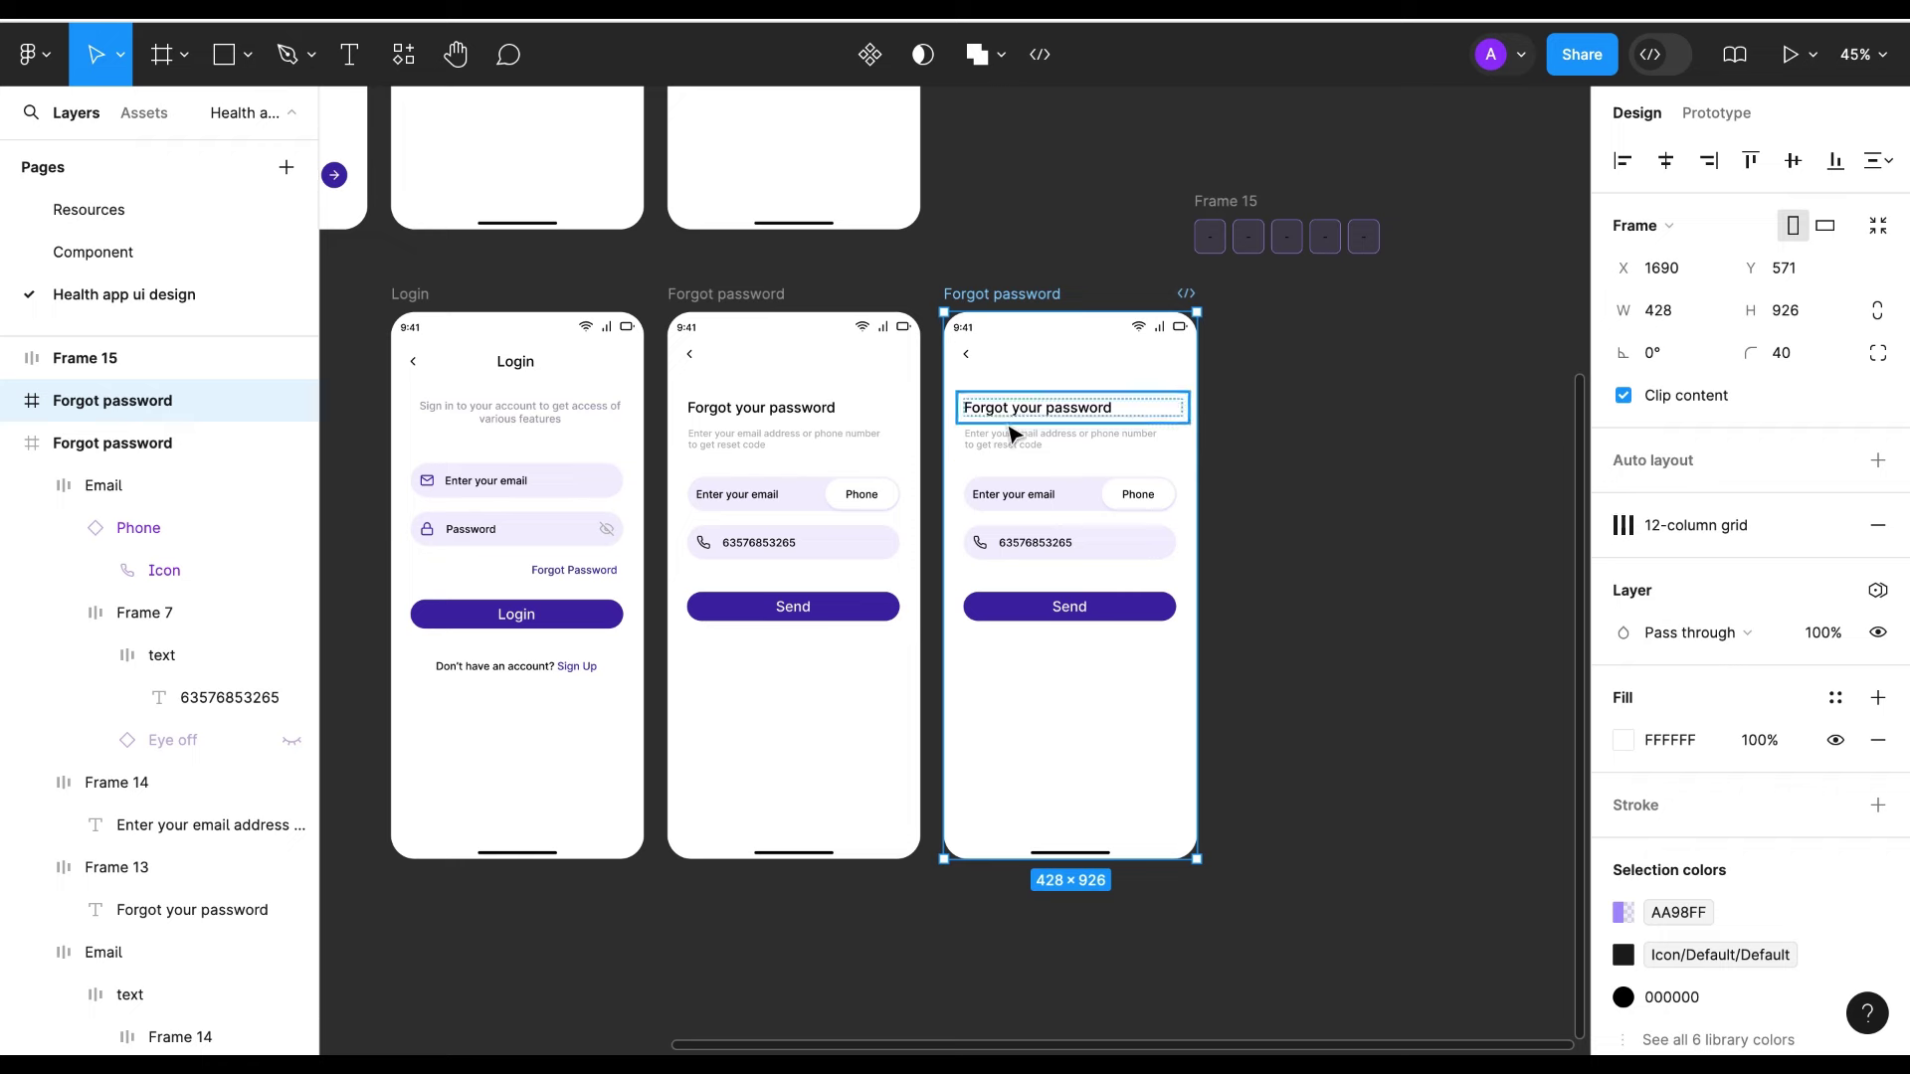
Change the copy's heading to 'Enter the confirmation code'.
double_click(1013, 416)
double_click(1013, 416)
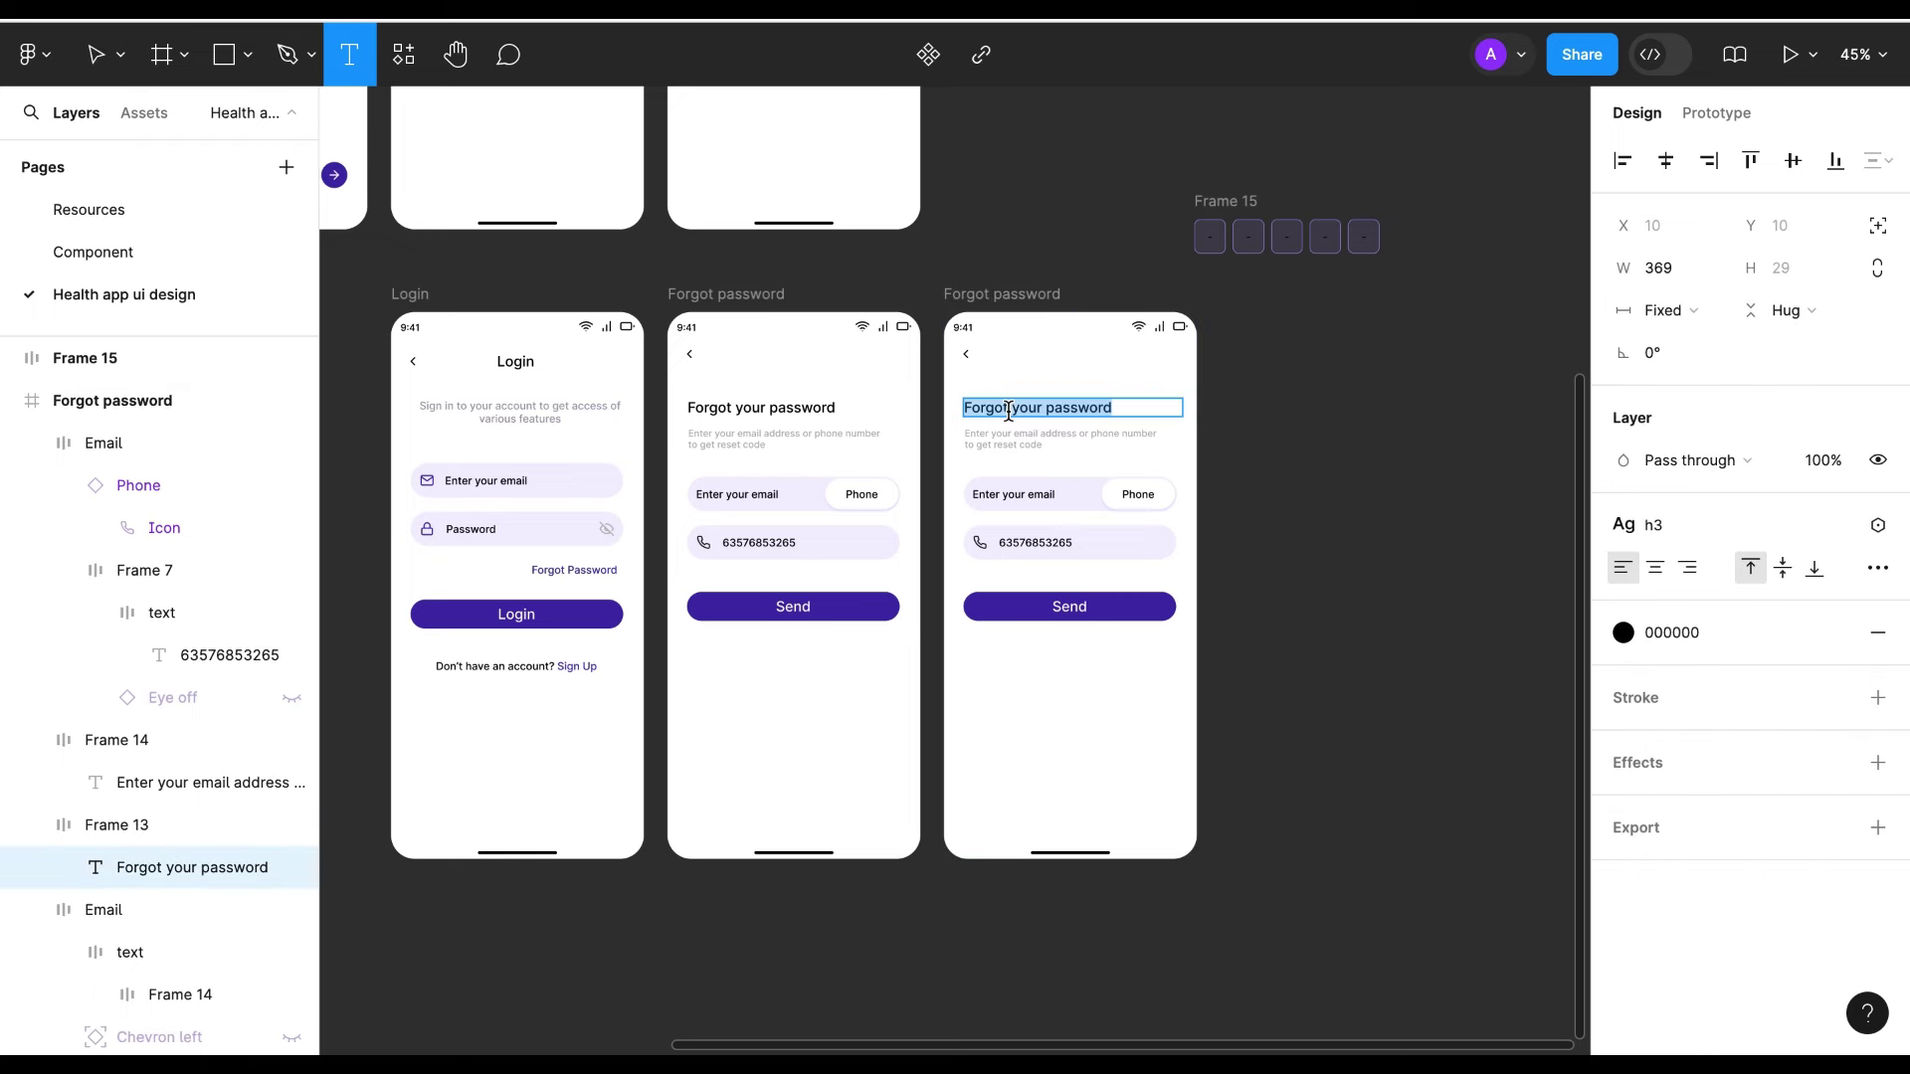
text(Enter the confirmation code)
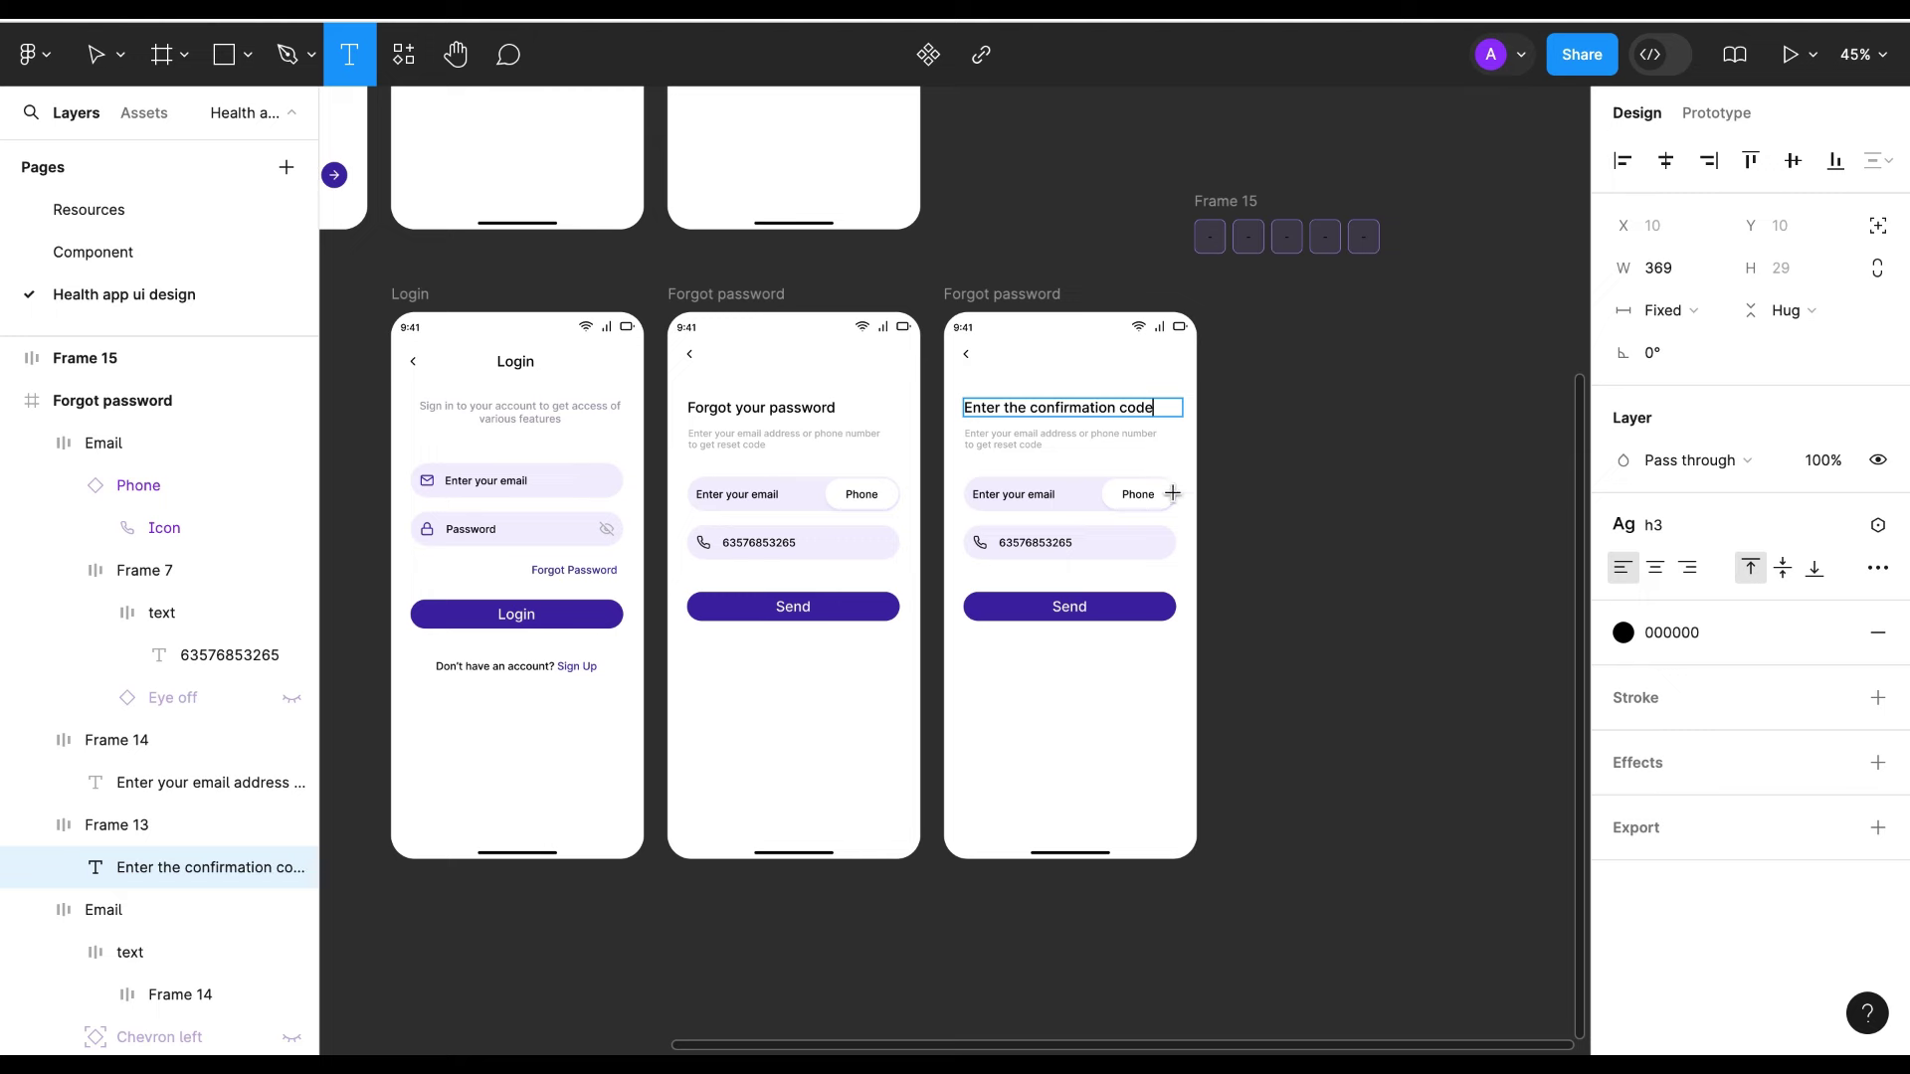
key(Escape)
Rewrite the subtitle as 'Enter the code received on your phone number'.
double_click(1011, 439)
scroll(1007, 443, up, 5)
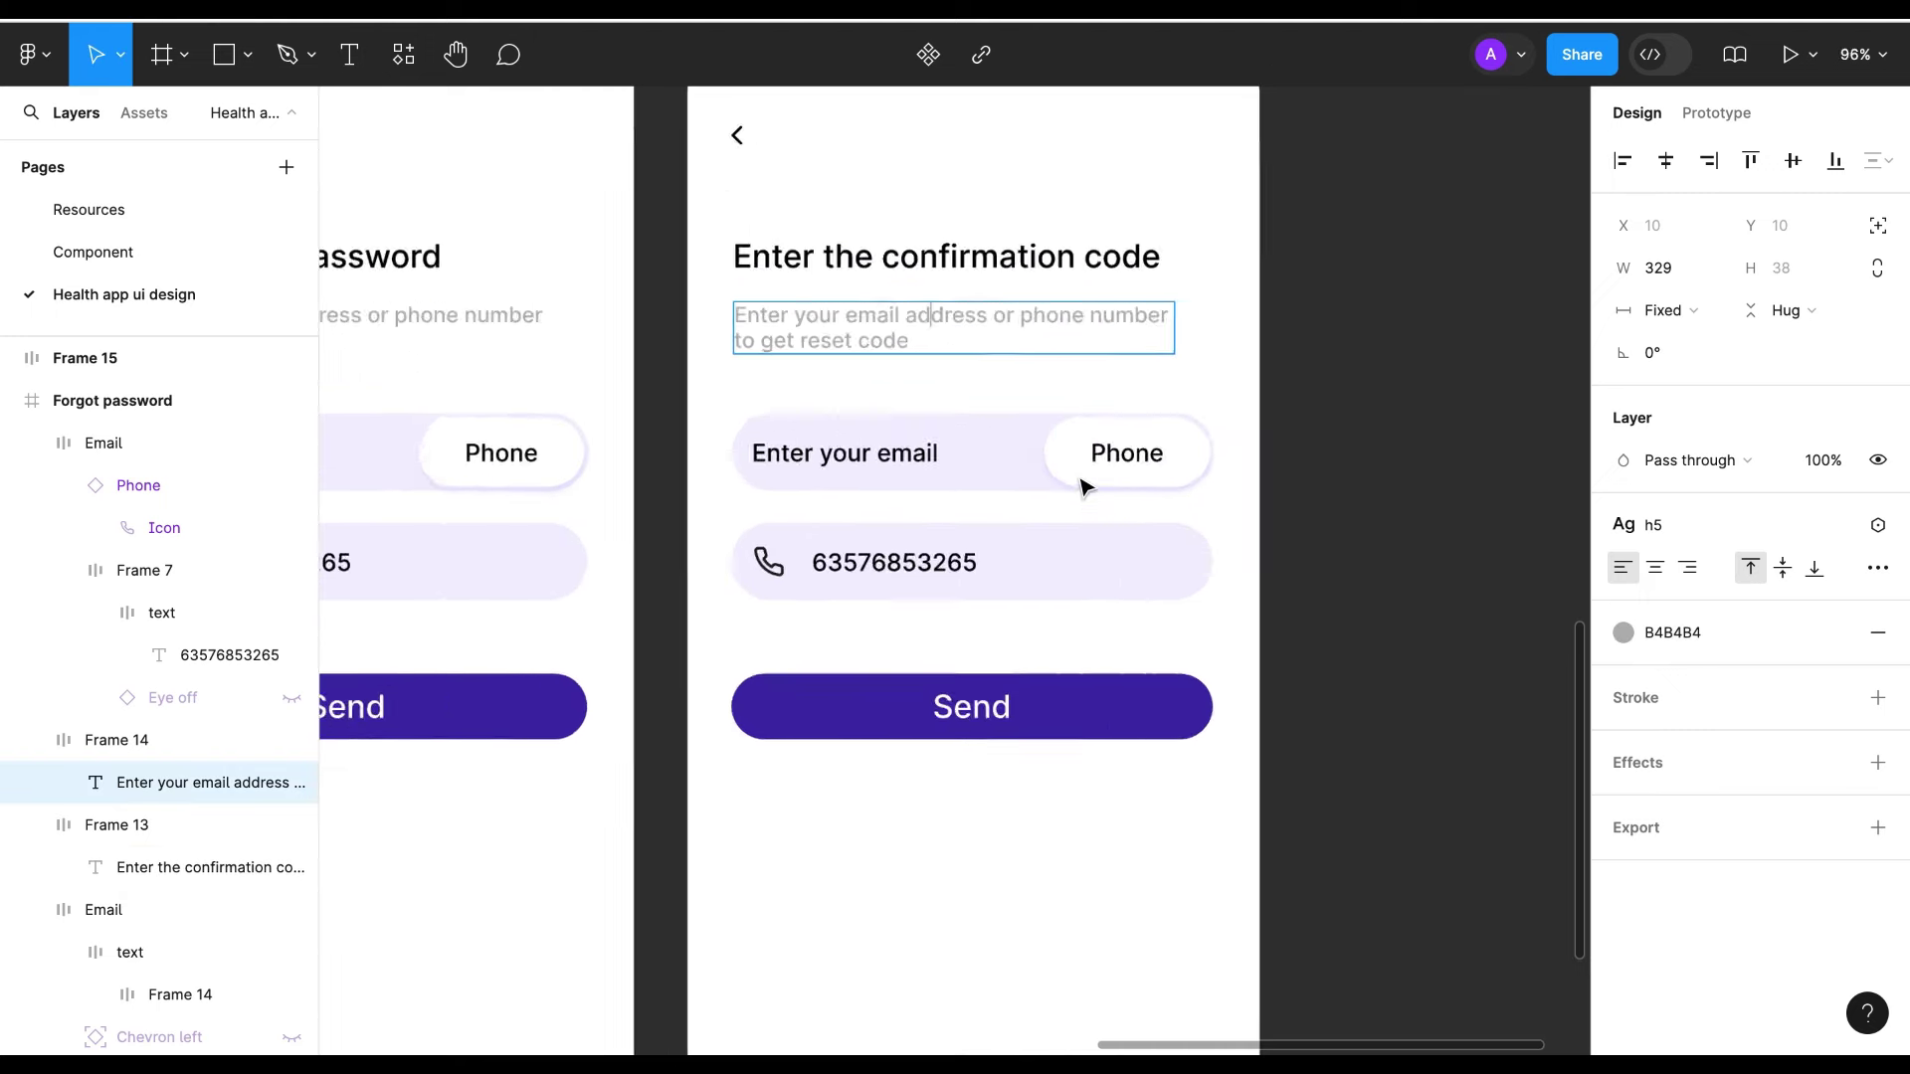
scroll(1002, 426, up, 2)
drag(883, 310, 836, 287)
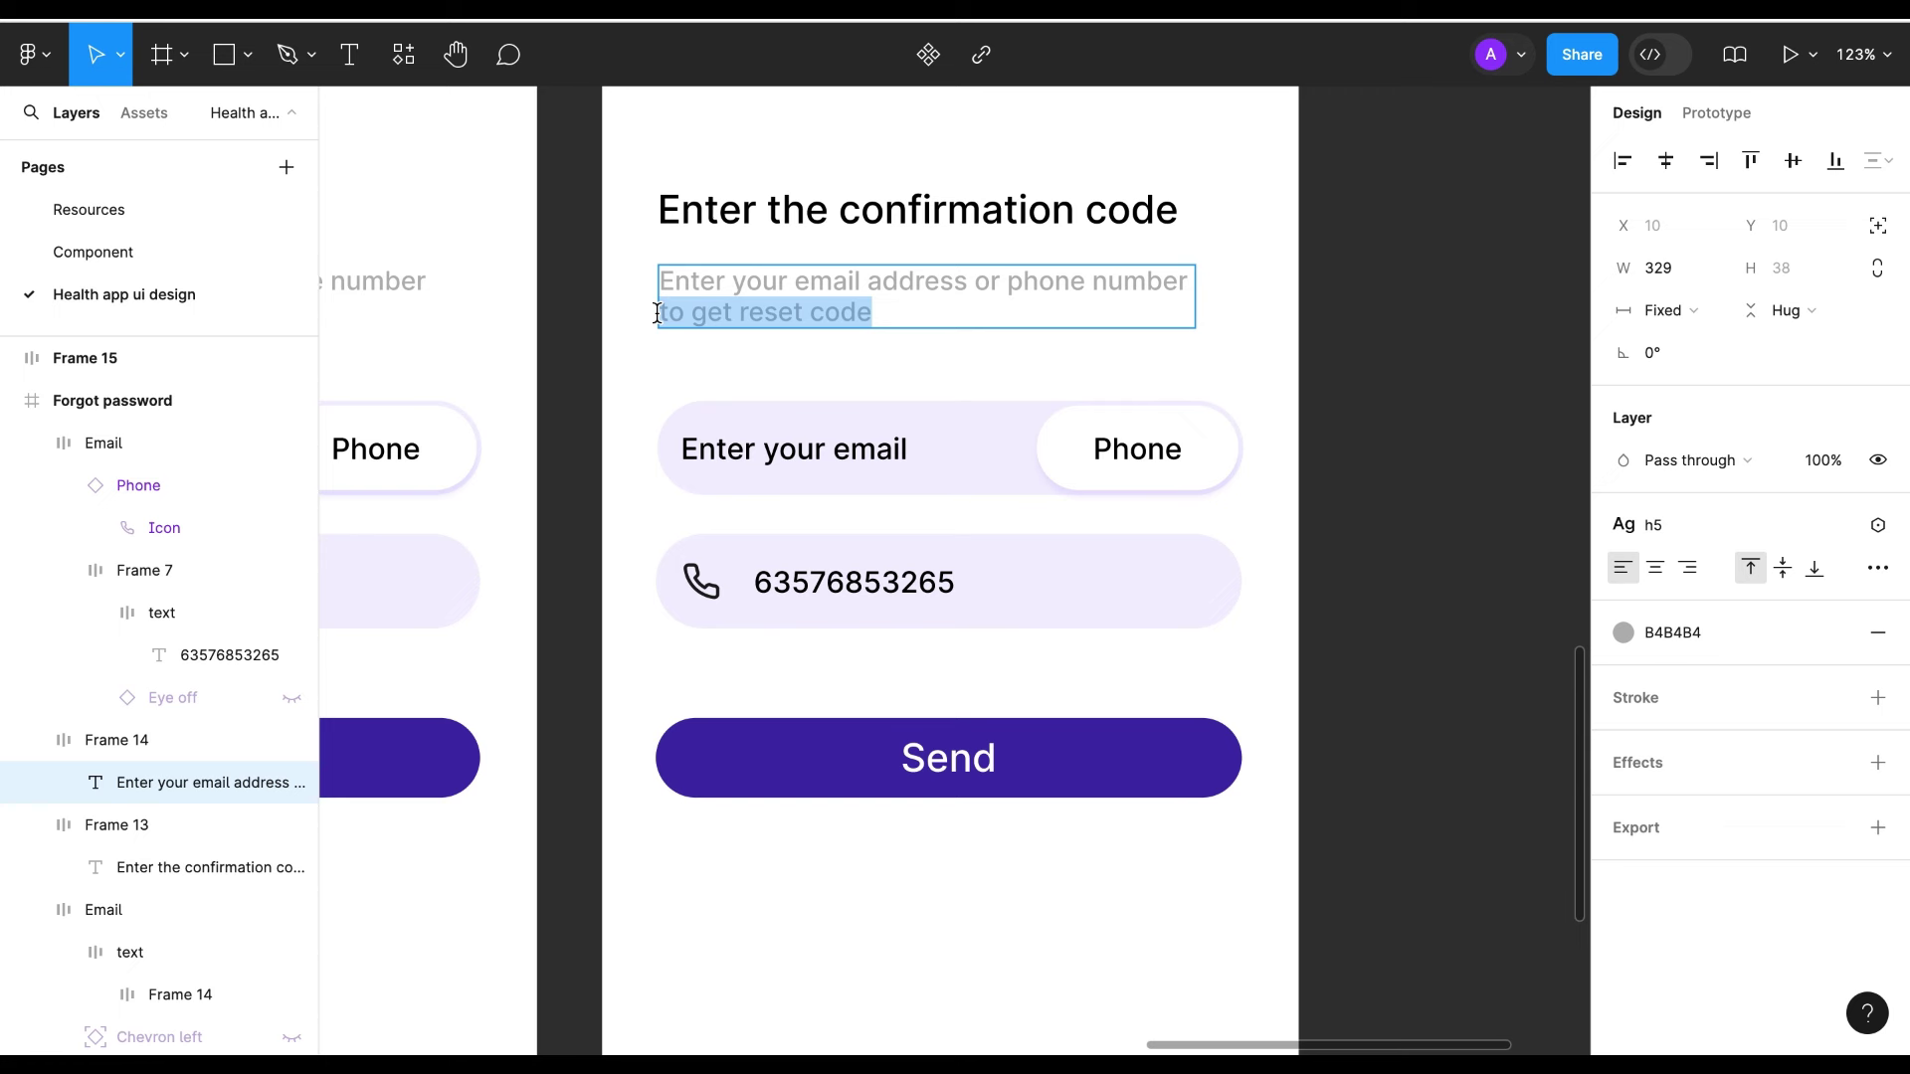
key(BackSpace)
key(BackSpace)
key(BackSpace)
key(BackSpace)
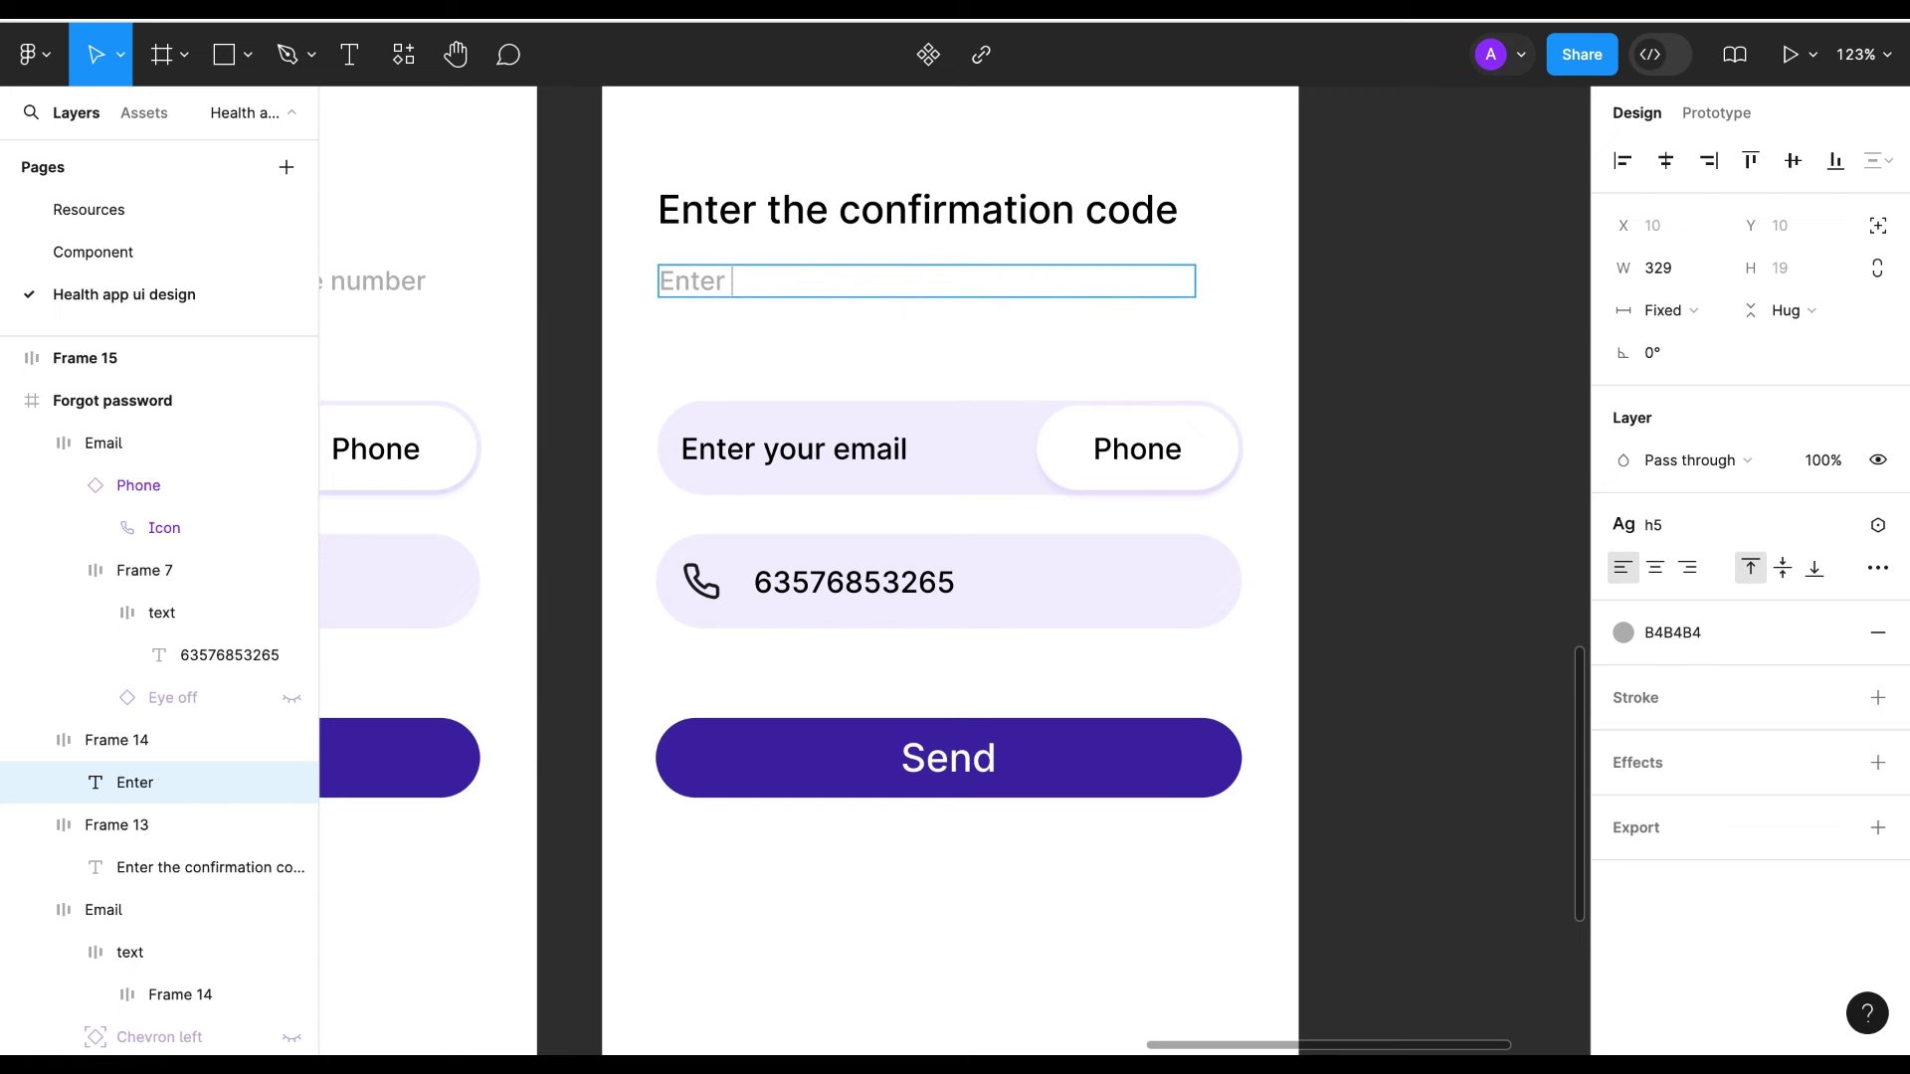
text(code )
text(from the email a)
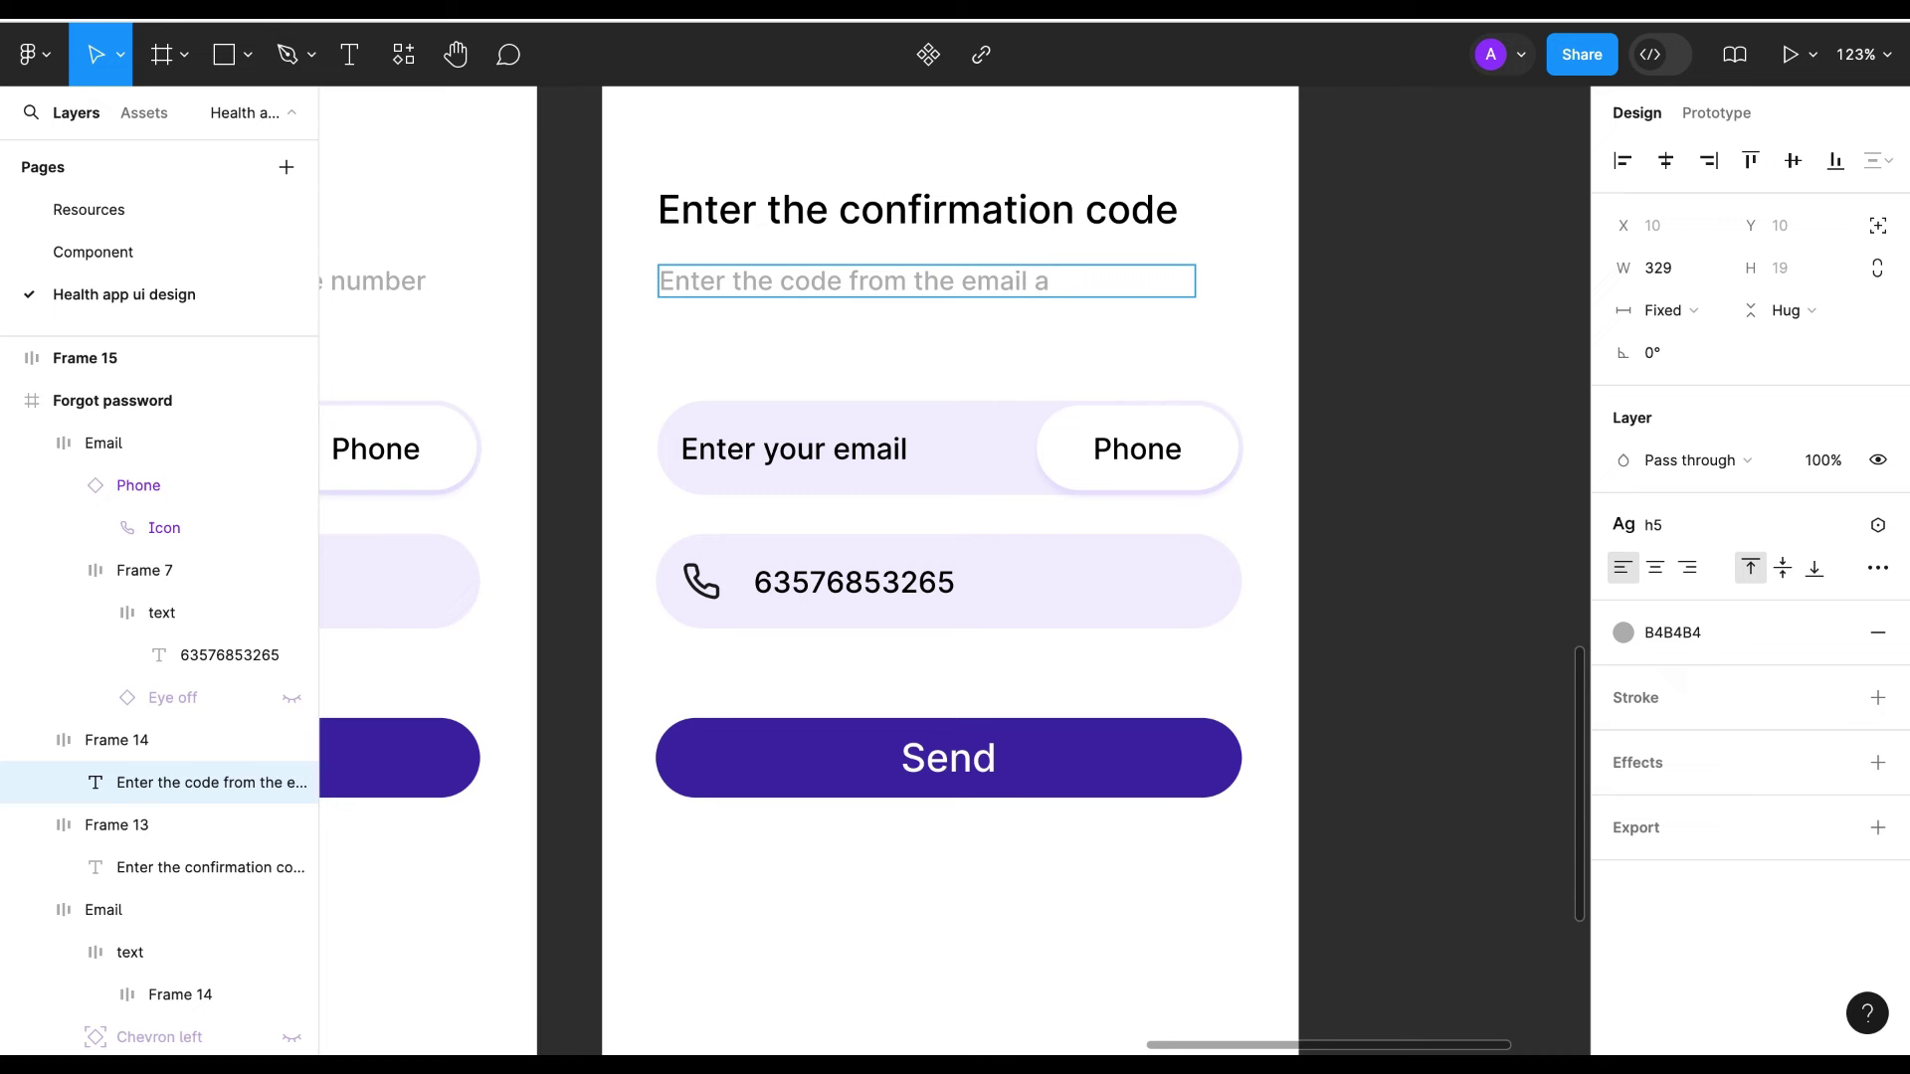
key(BackSpace)
key(BackSpace)
key(BackSpace)
key(BackSpace)
key(BackSpace)
key(BackSpace)
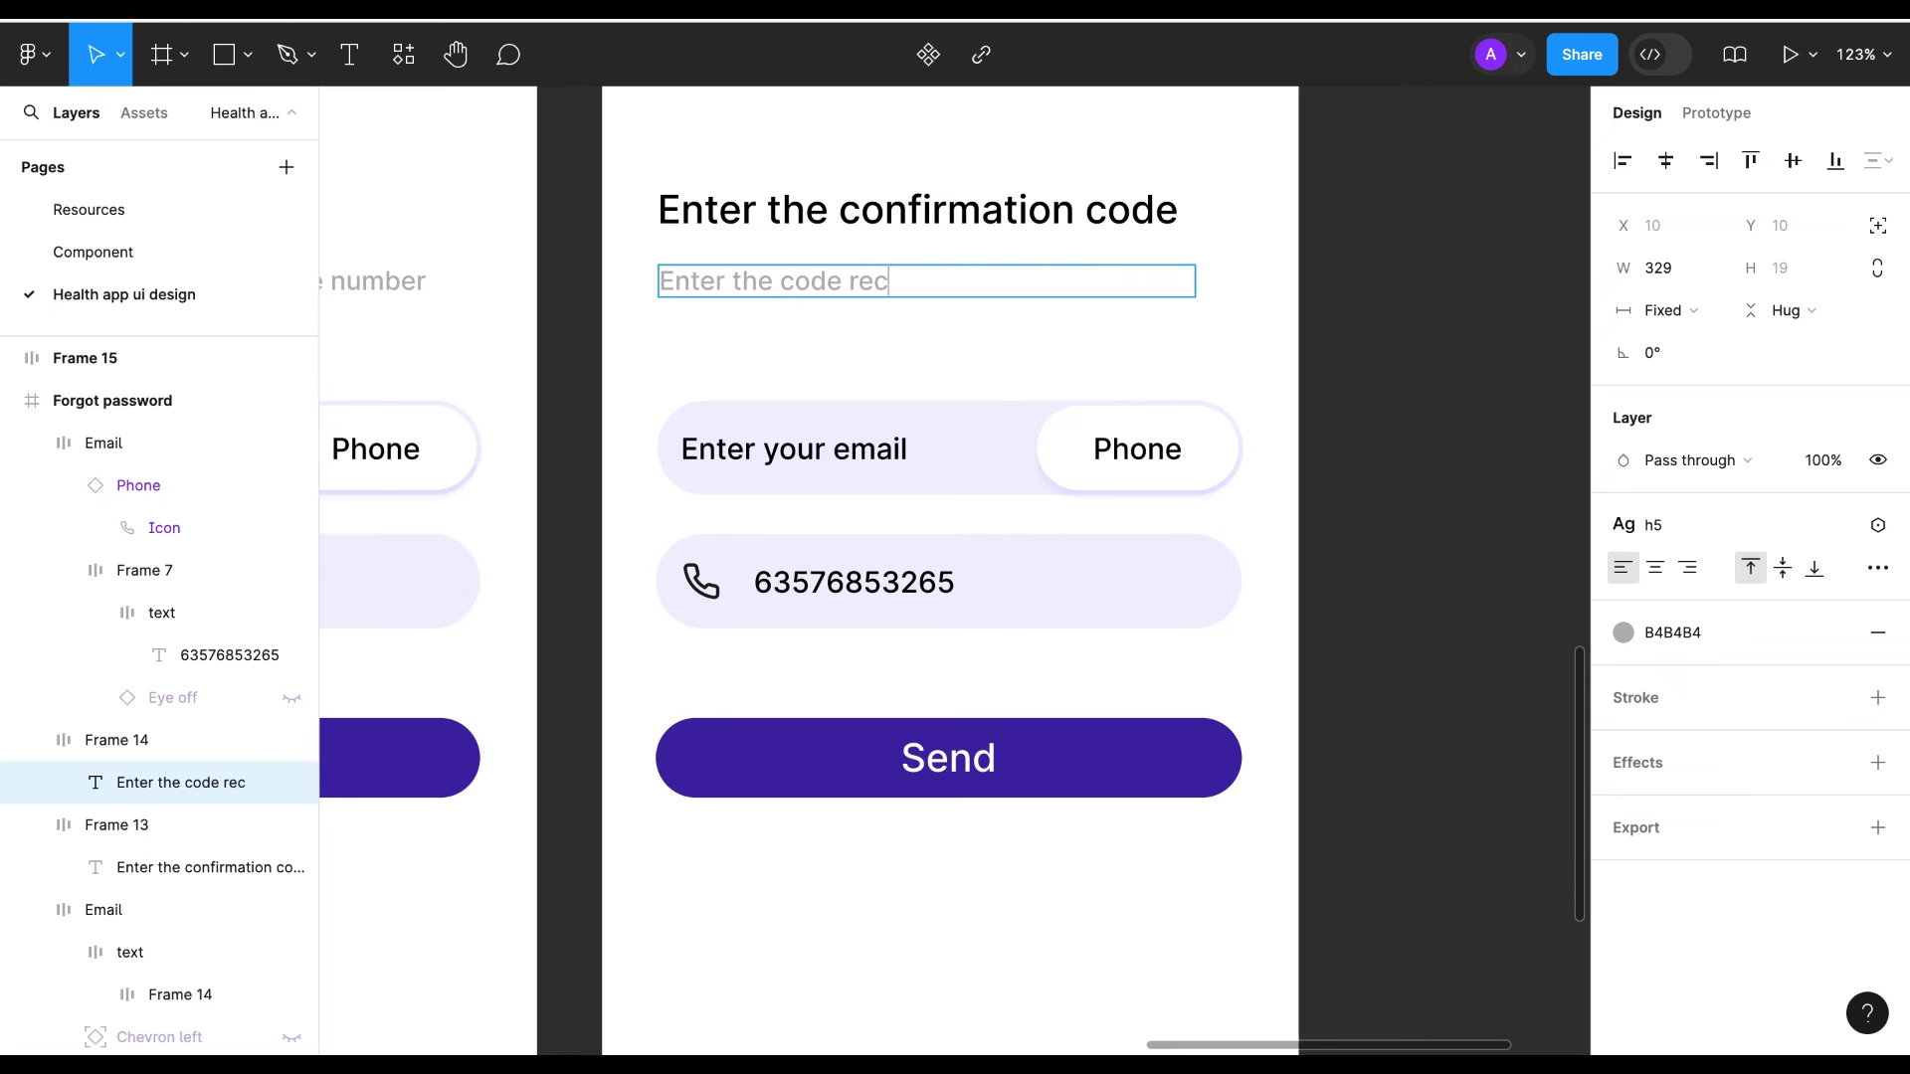
text(eived on your phone n)
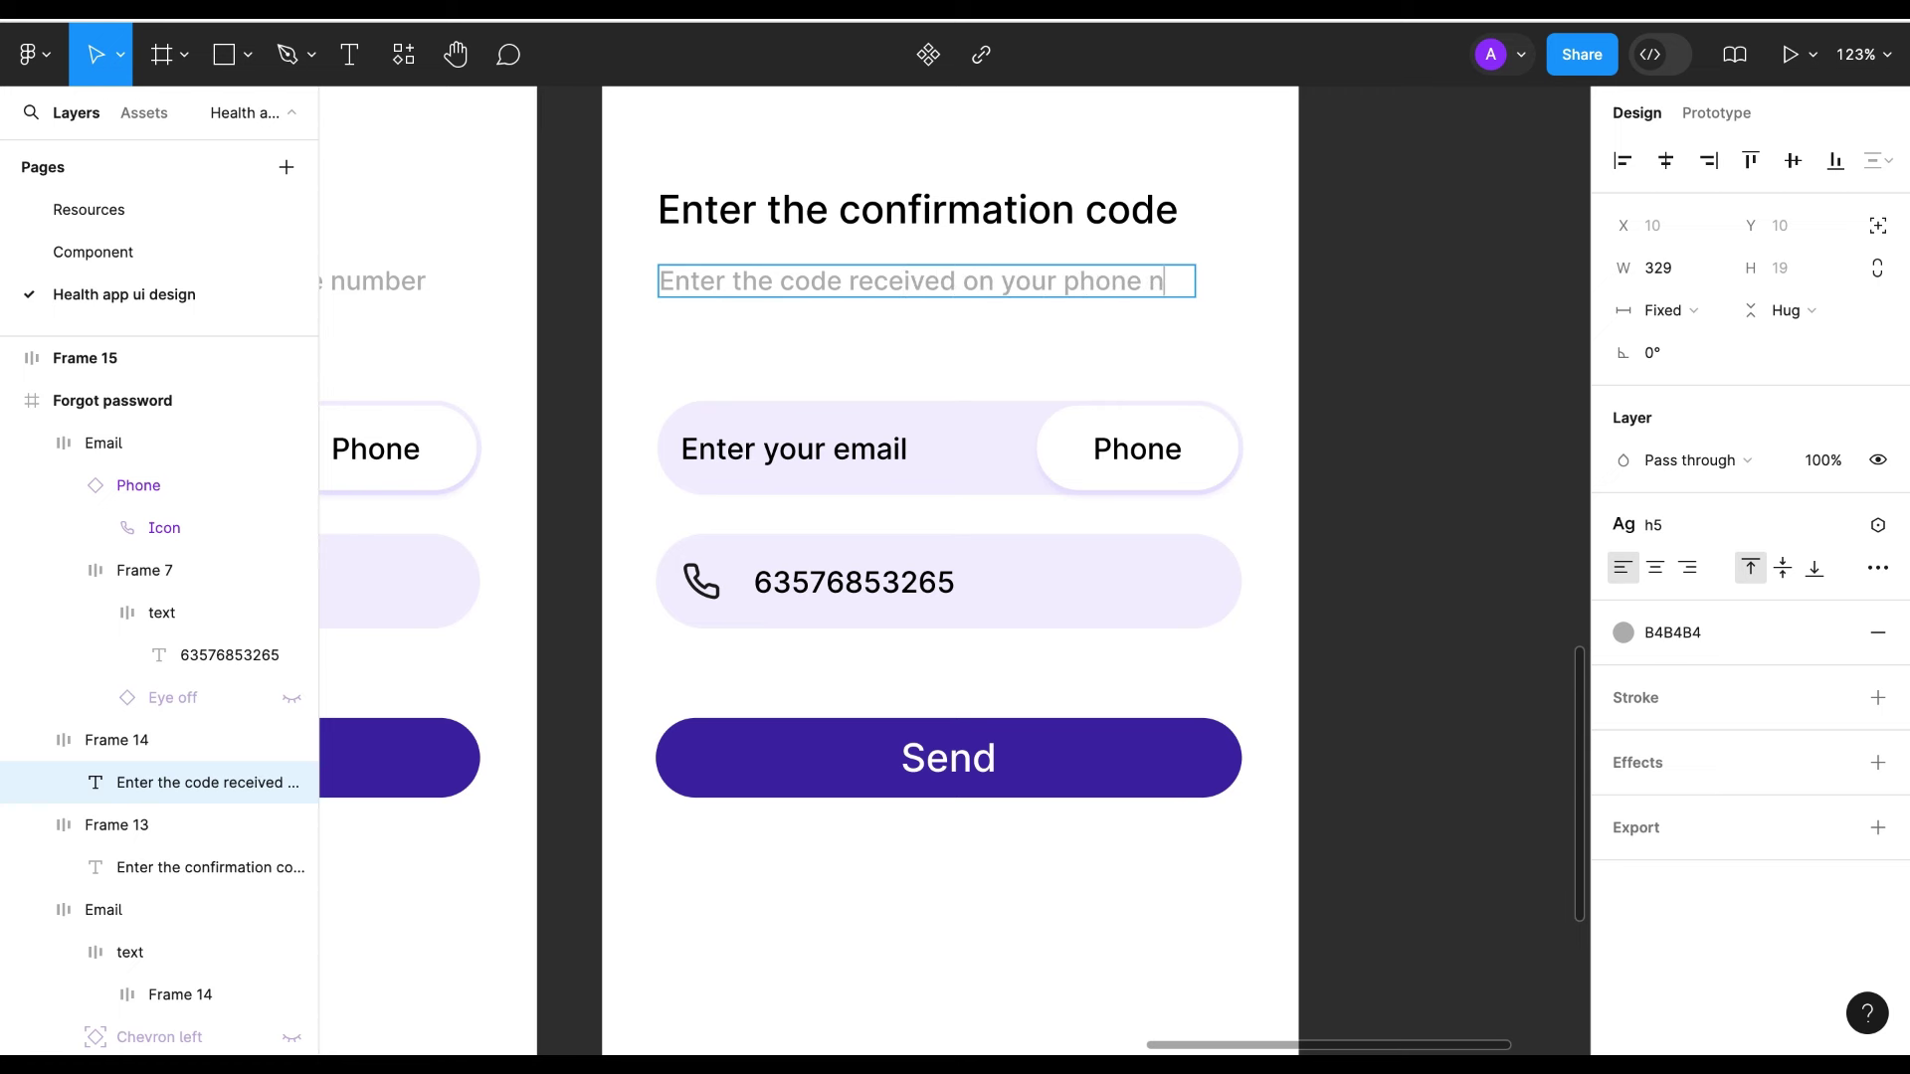
text(umber)
key(Escape)
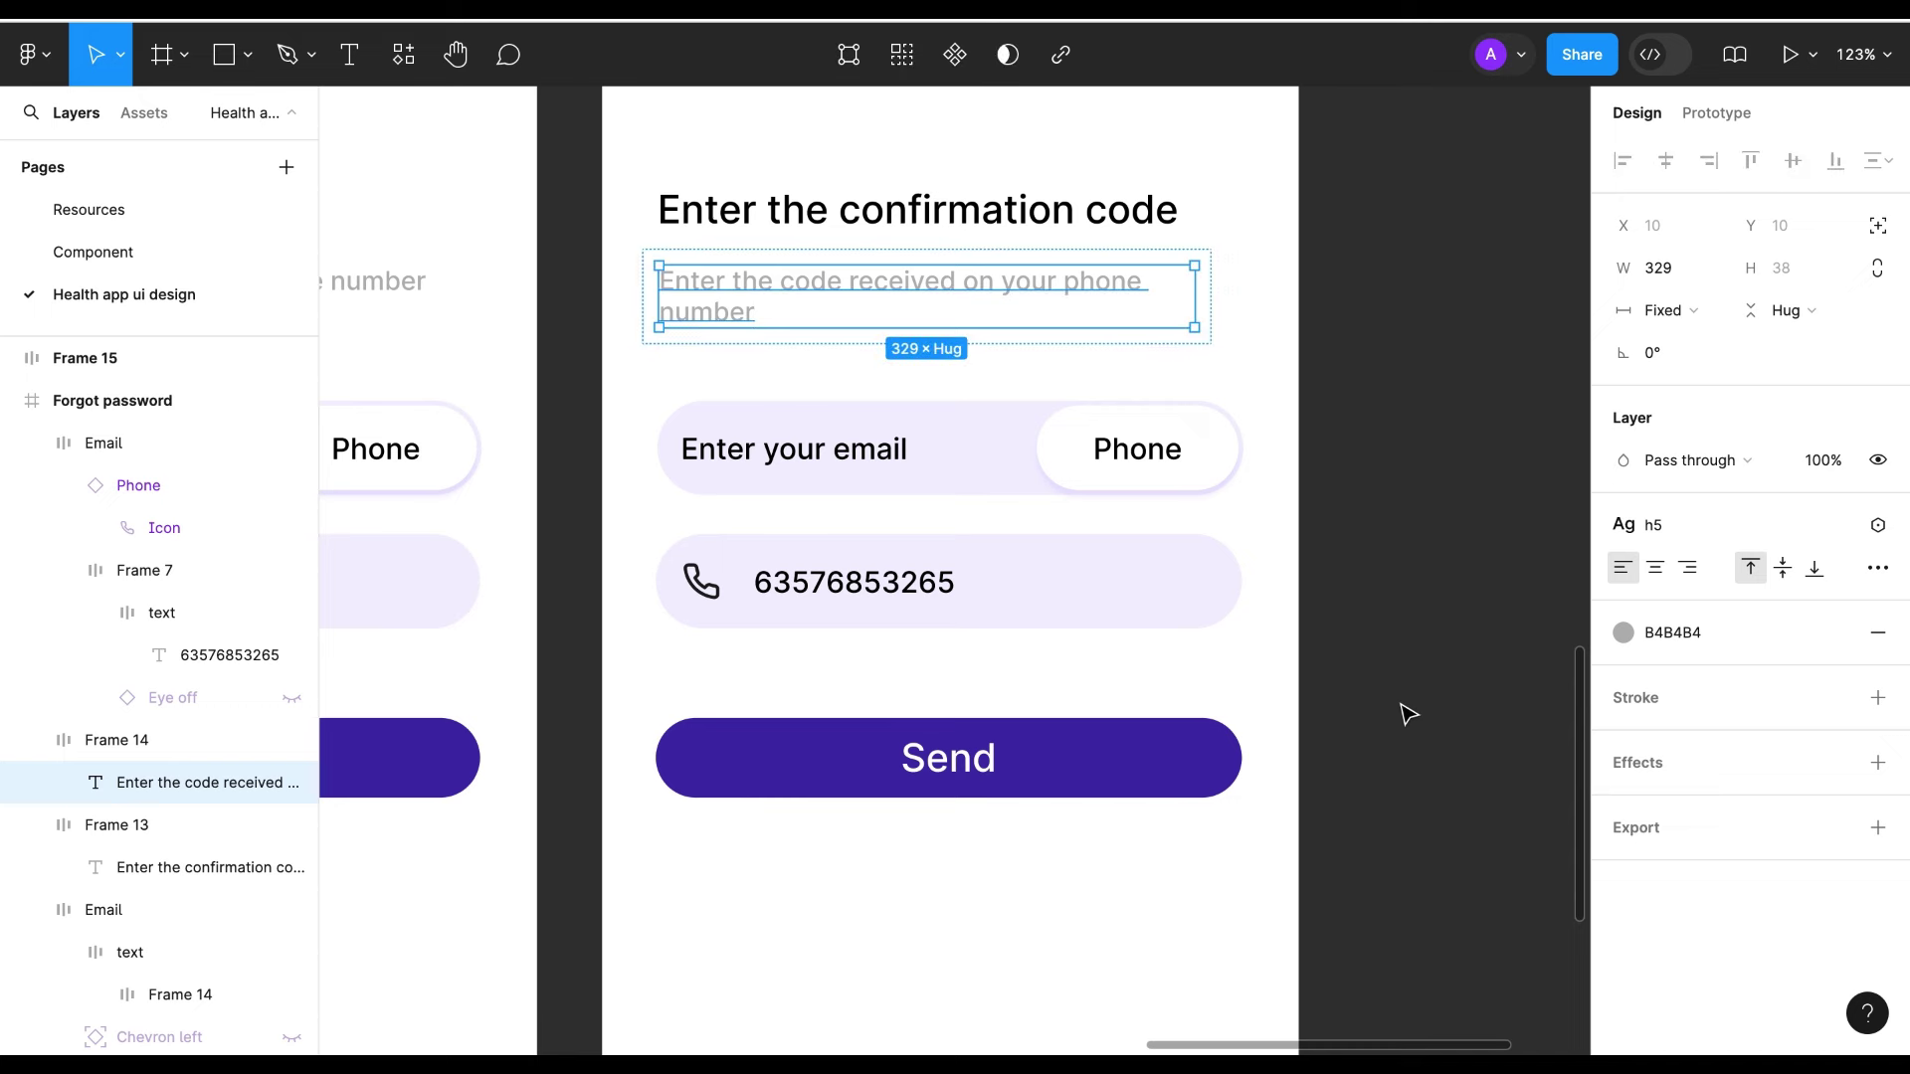
key(Escape)
scroll(1408, 714, down, 5)
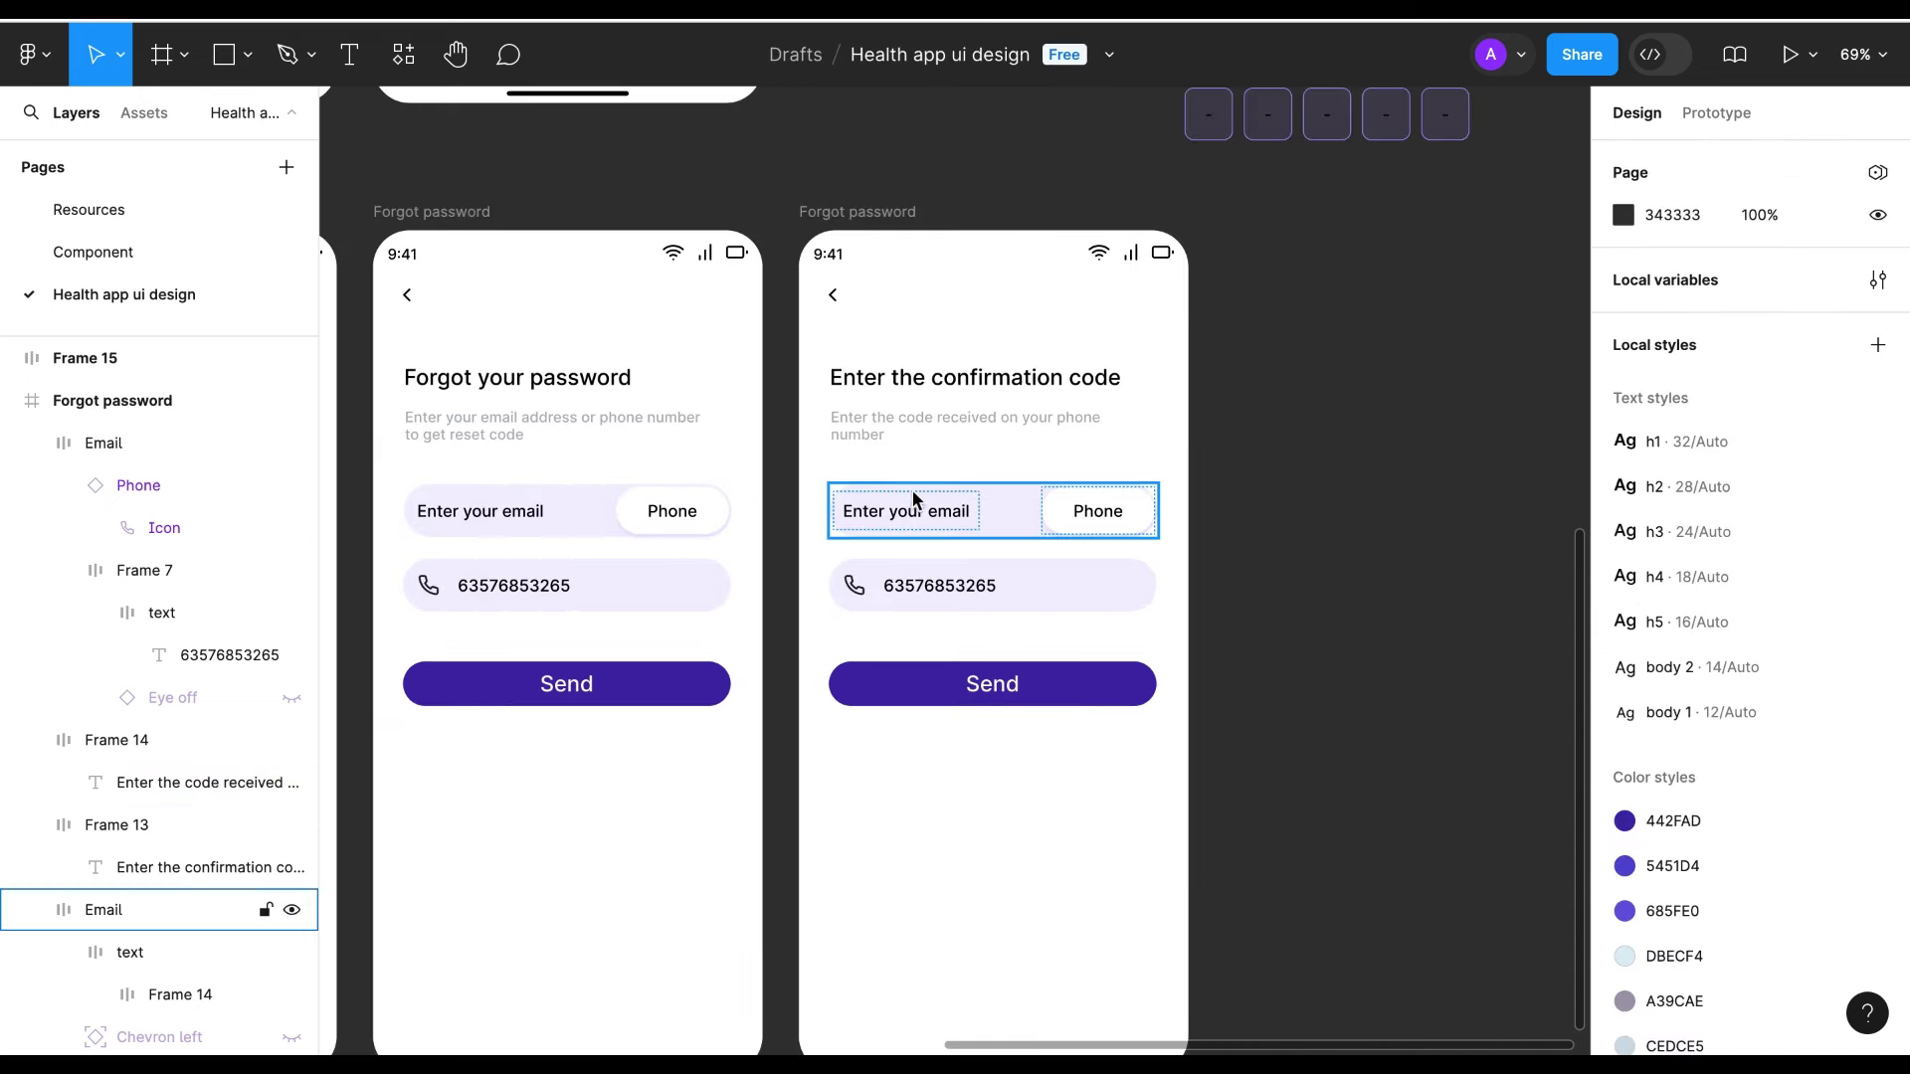
Delete the Email/Phone toggle row and phone field from the confirmation screen.
click(976, 591)
shift+click(976, 523)
key(Delete)
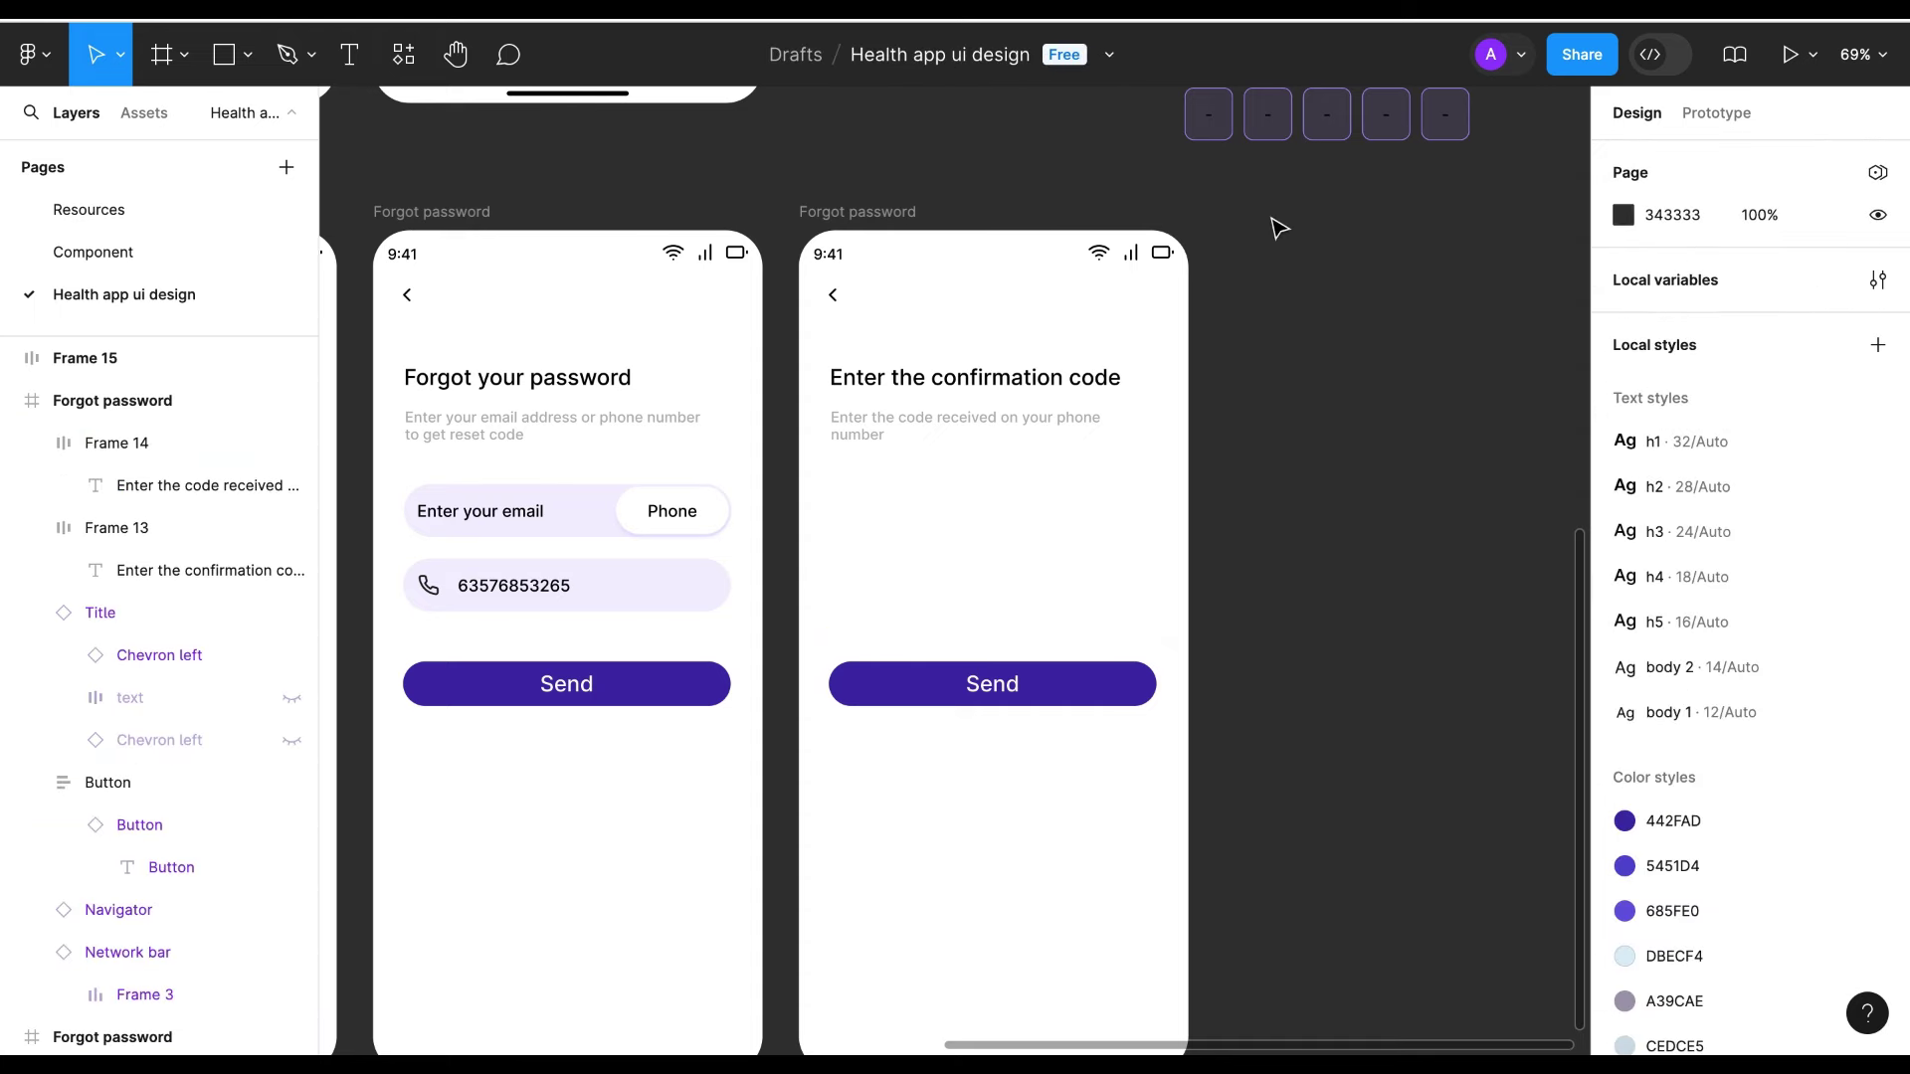
scroll(1333, 234, up, 1)
Place the row of five code boxes under the confirmation subtitle, above Send.
click(1301, 187)
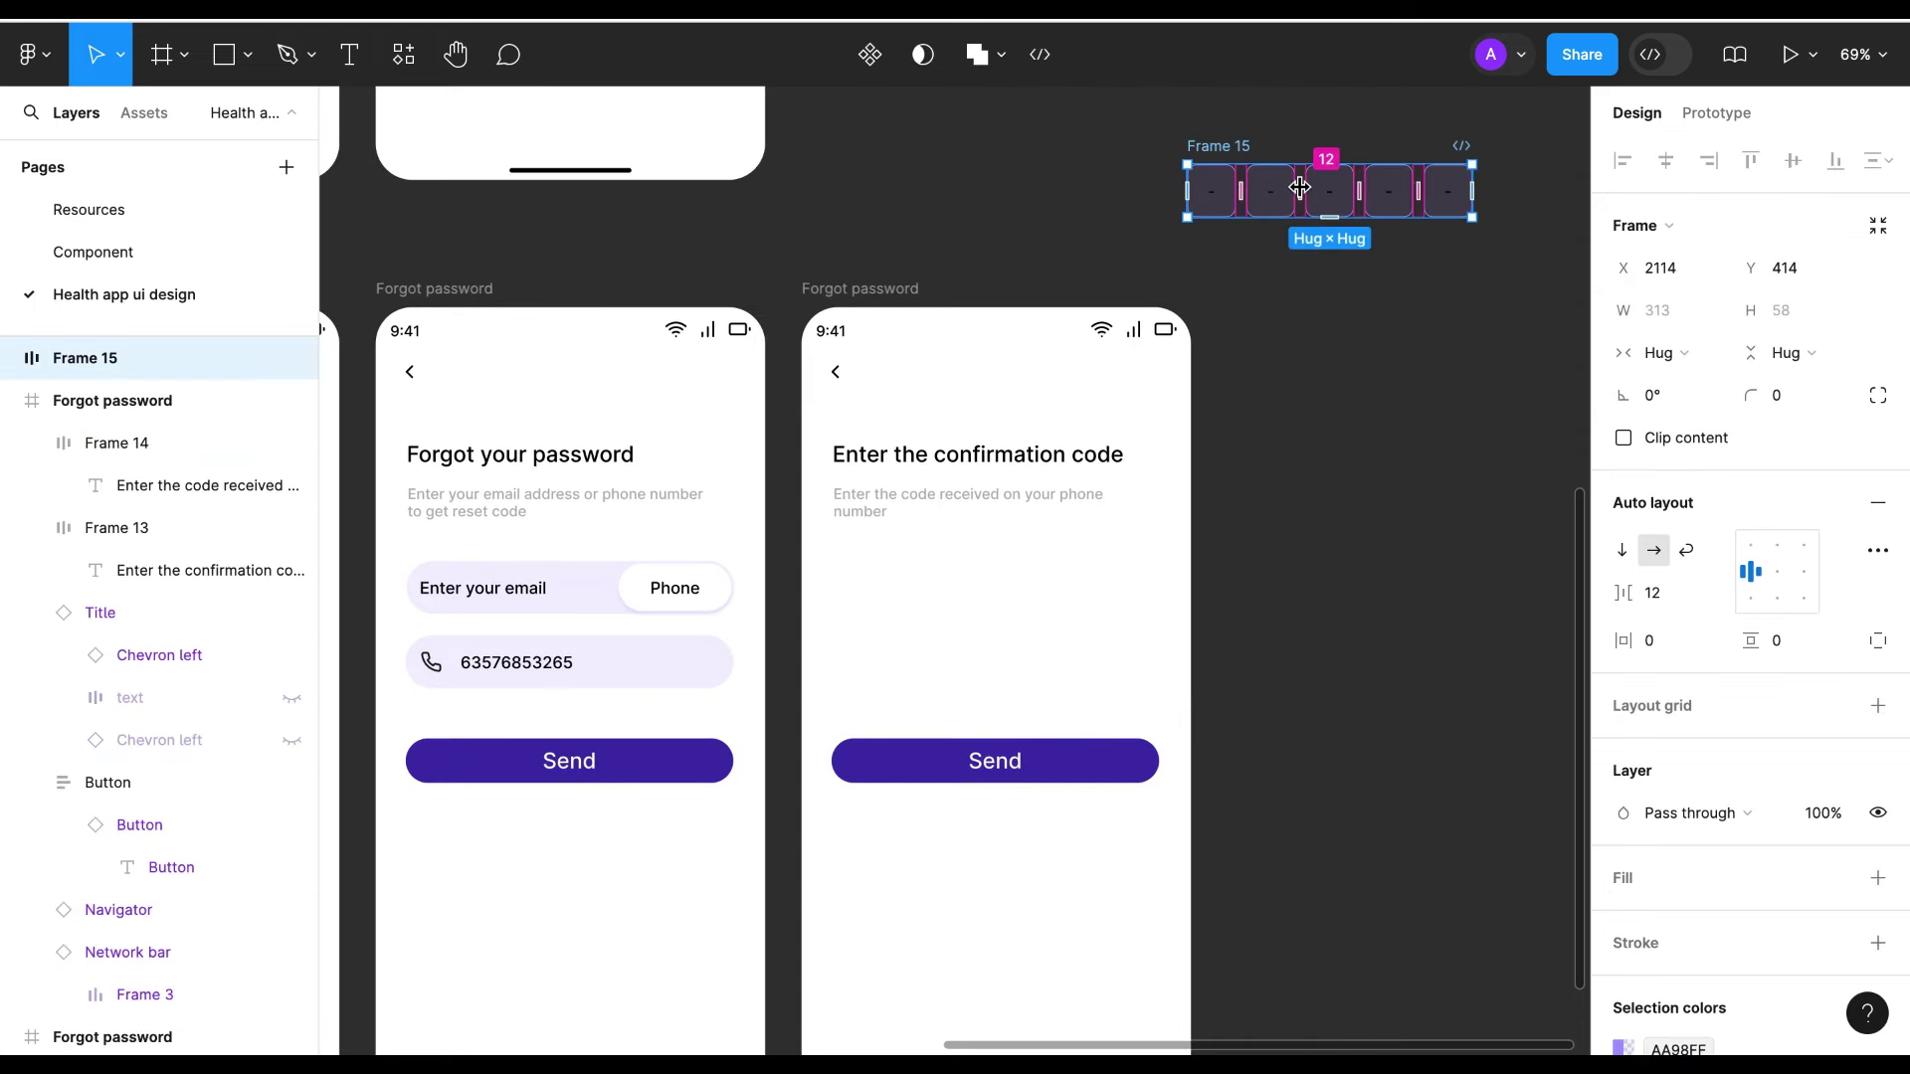
key(Escape)
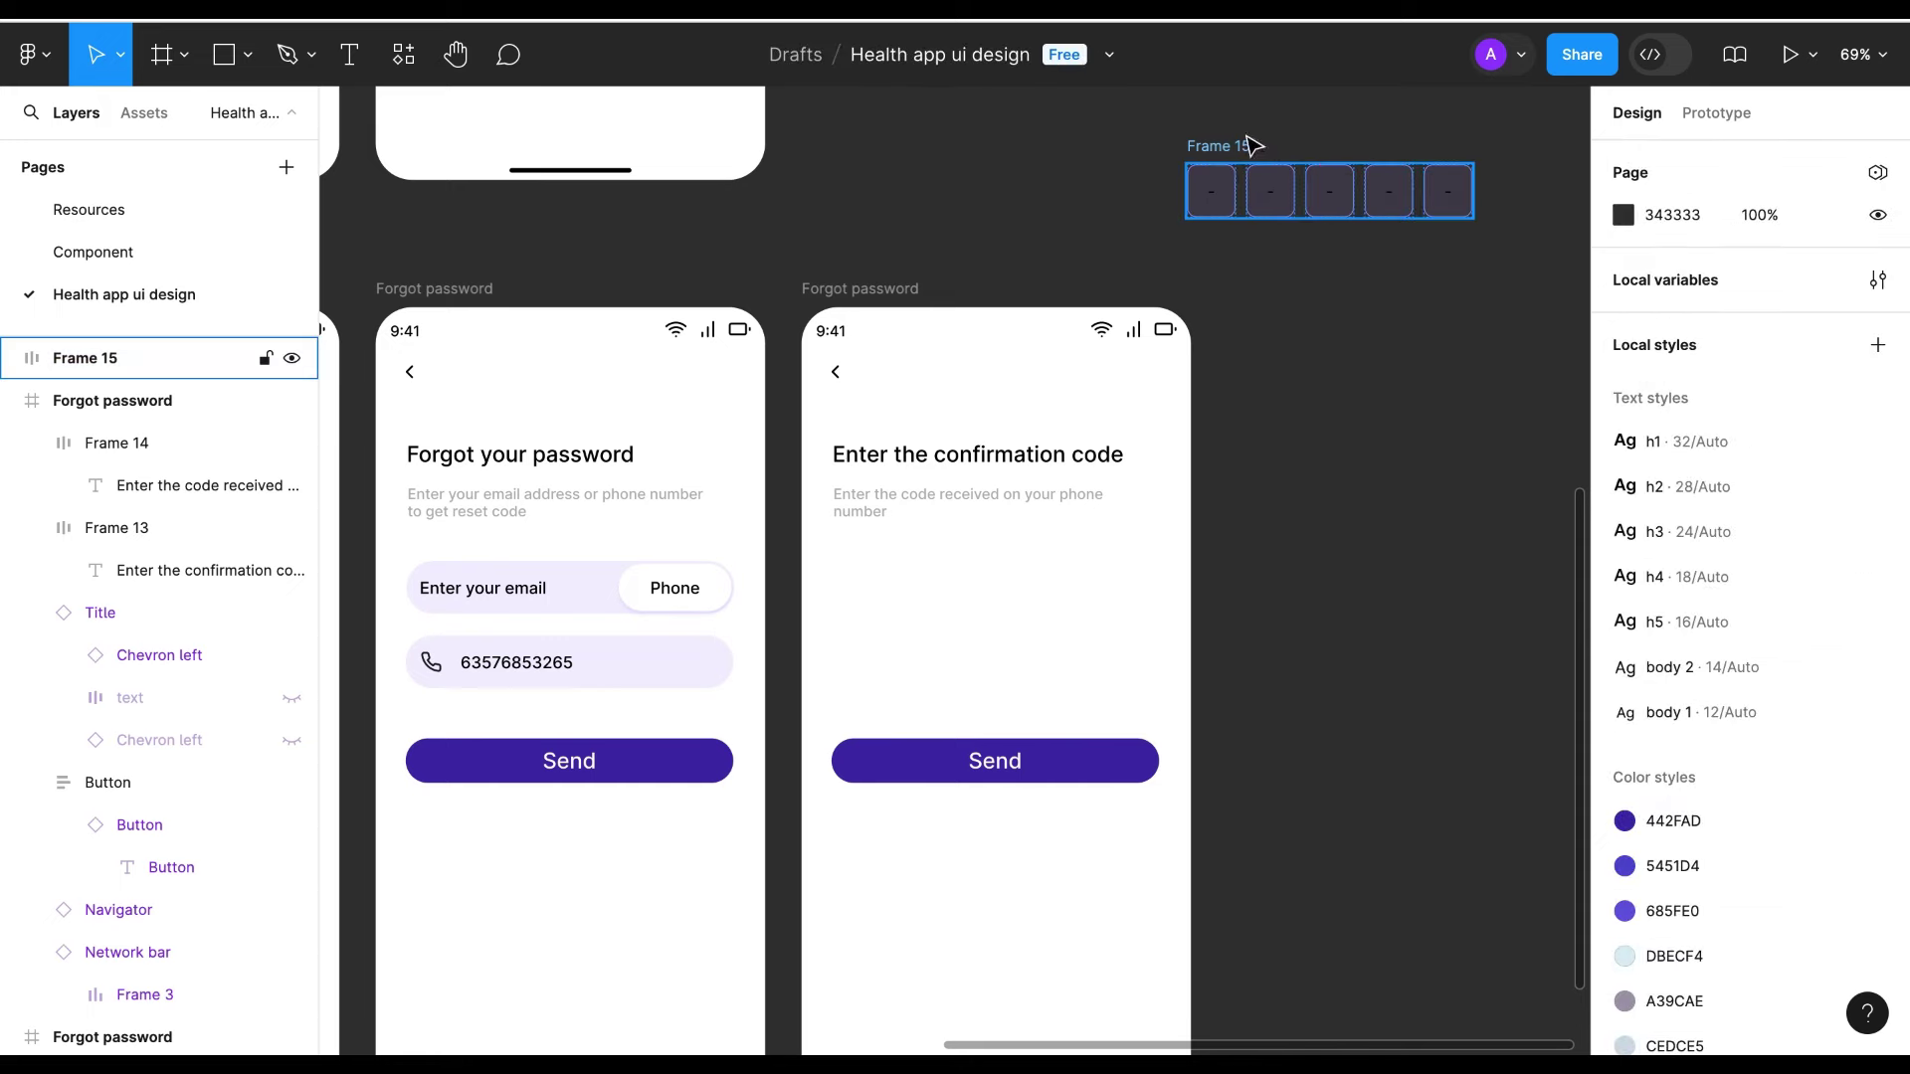
click(1252, 146)
drag(1354, 254, 1259, 528)
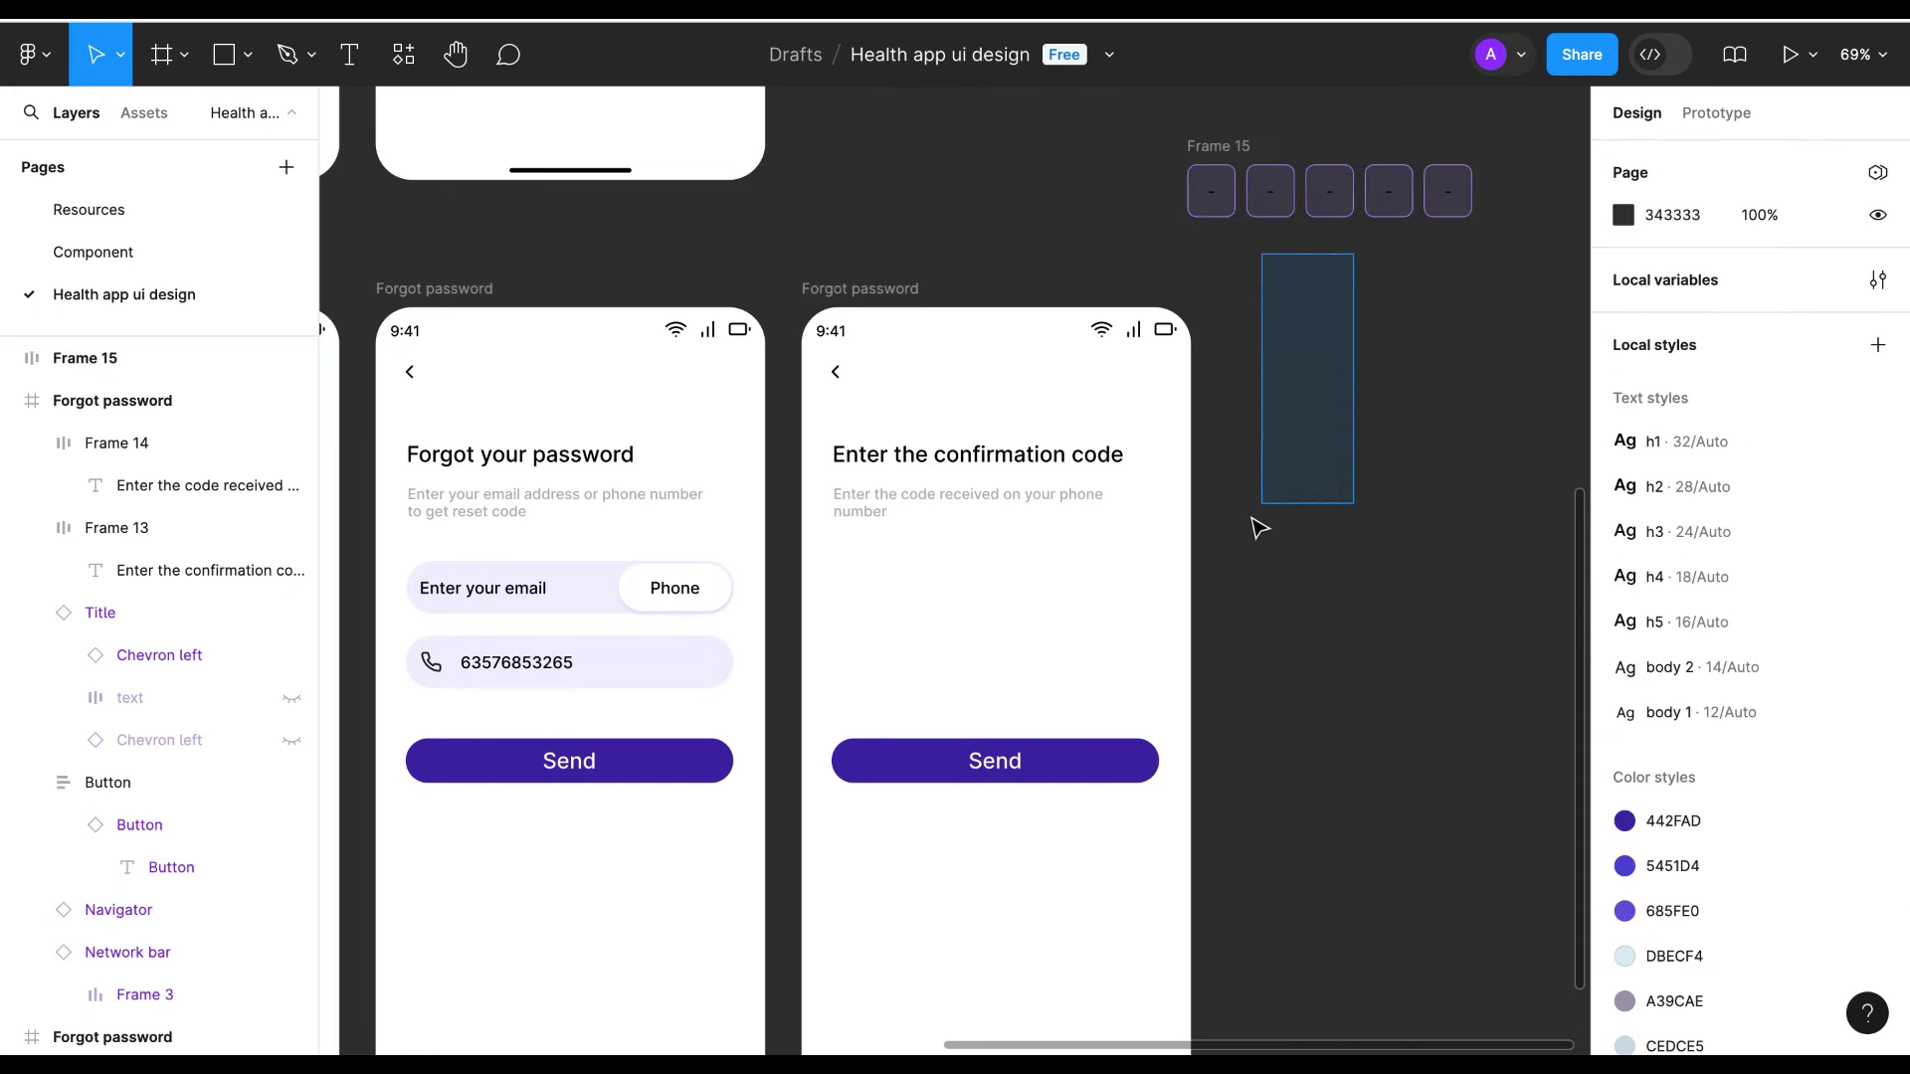
click(1303, 189)
mouse_move(1329, 189)
mouse_down()
mouse_move(1288, 306)
mouse_move(979, 642)
mouse_up()
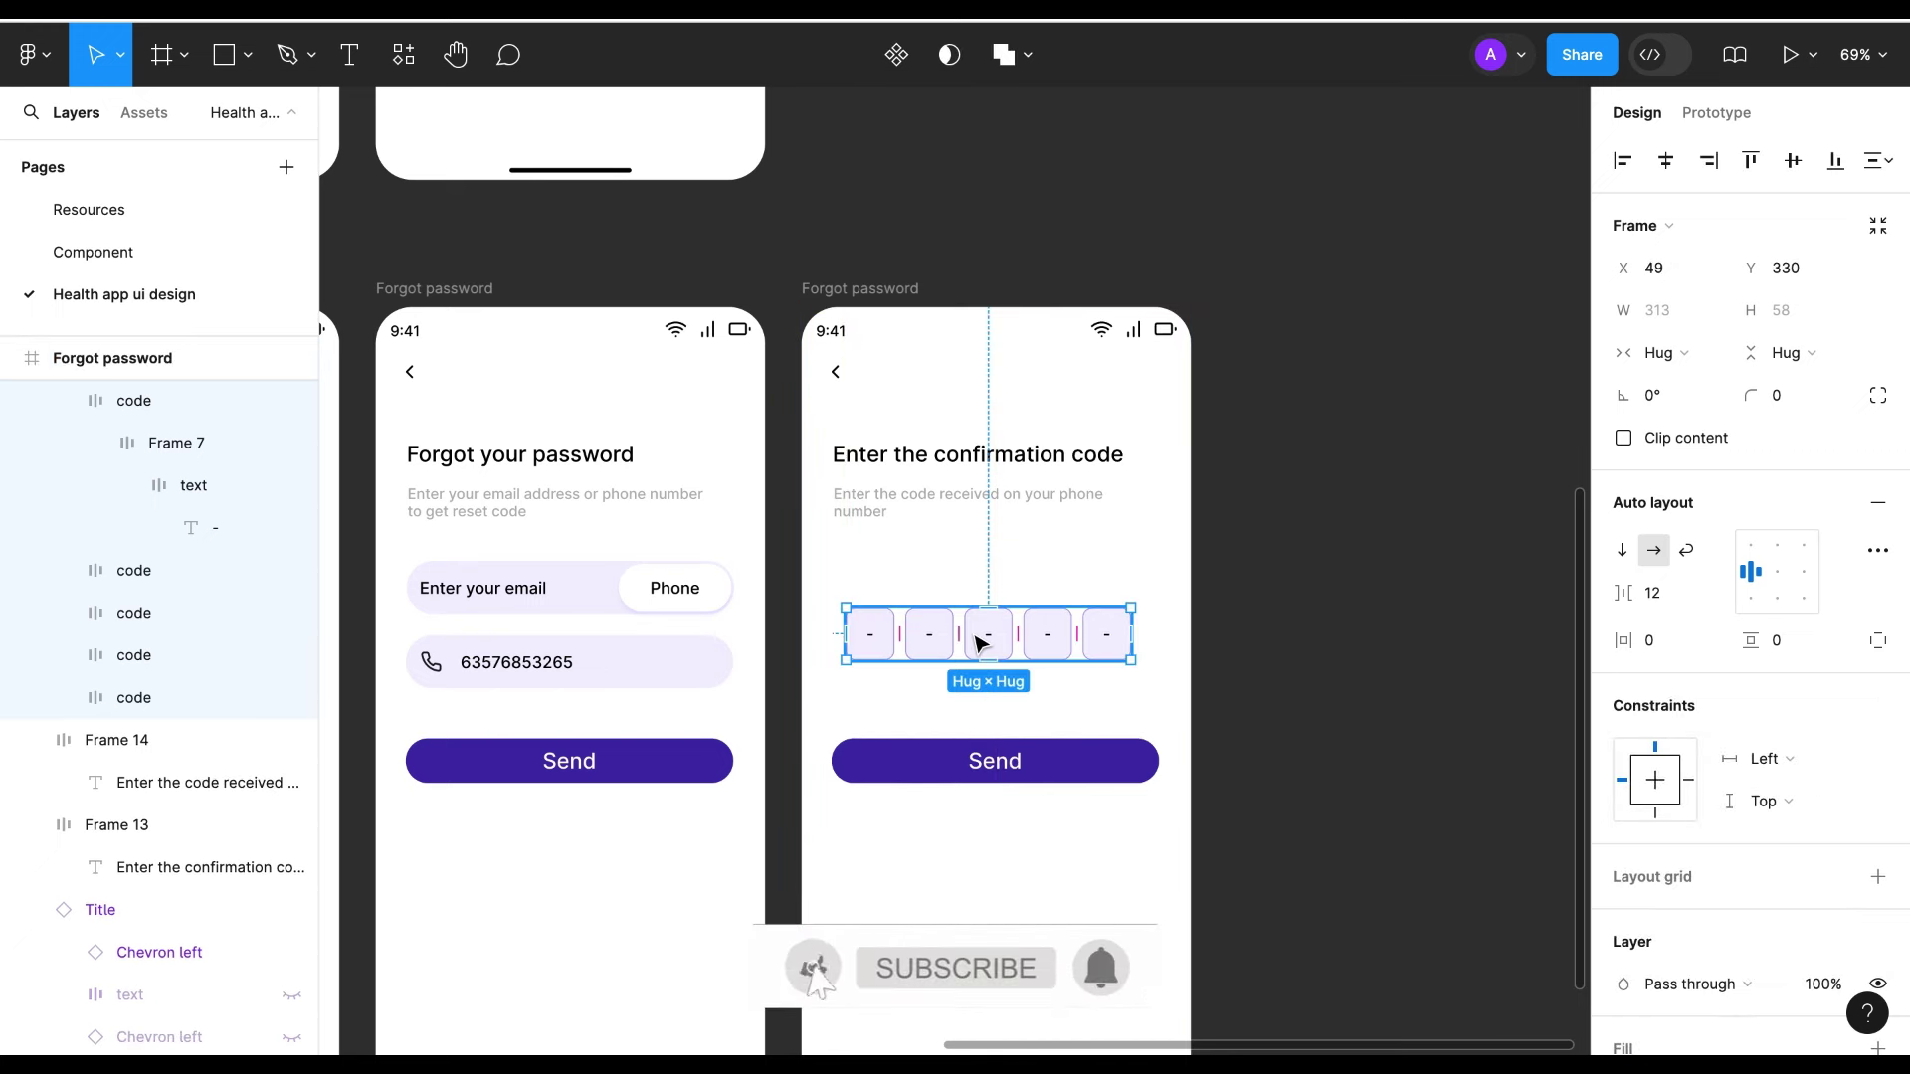
scroll(980, 642, down, 2)
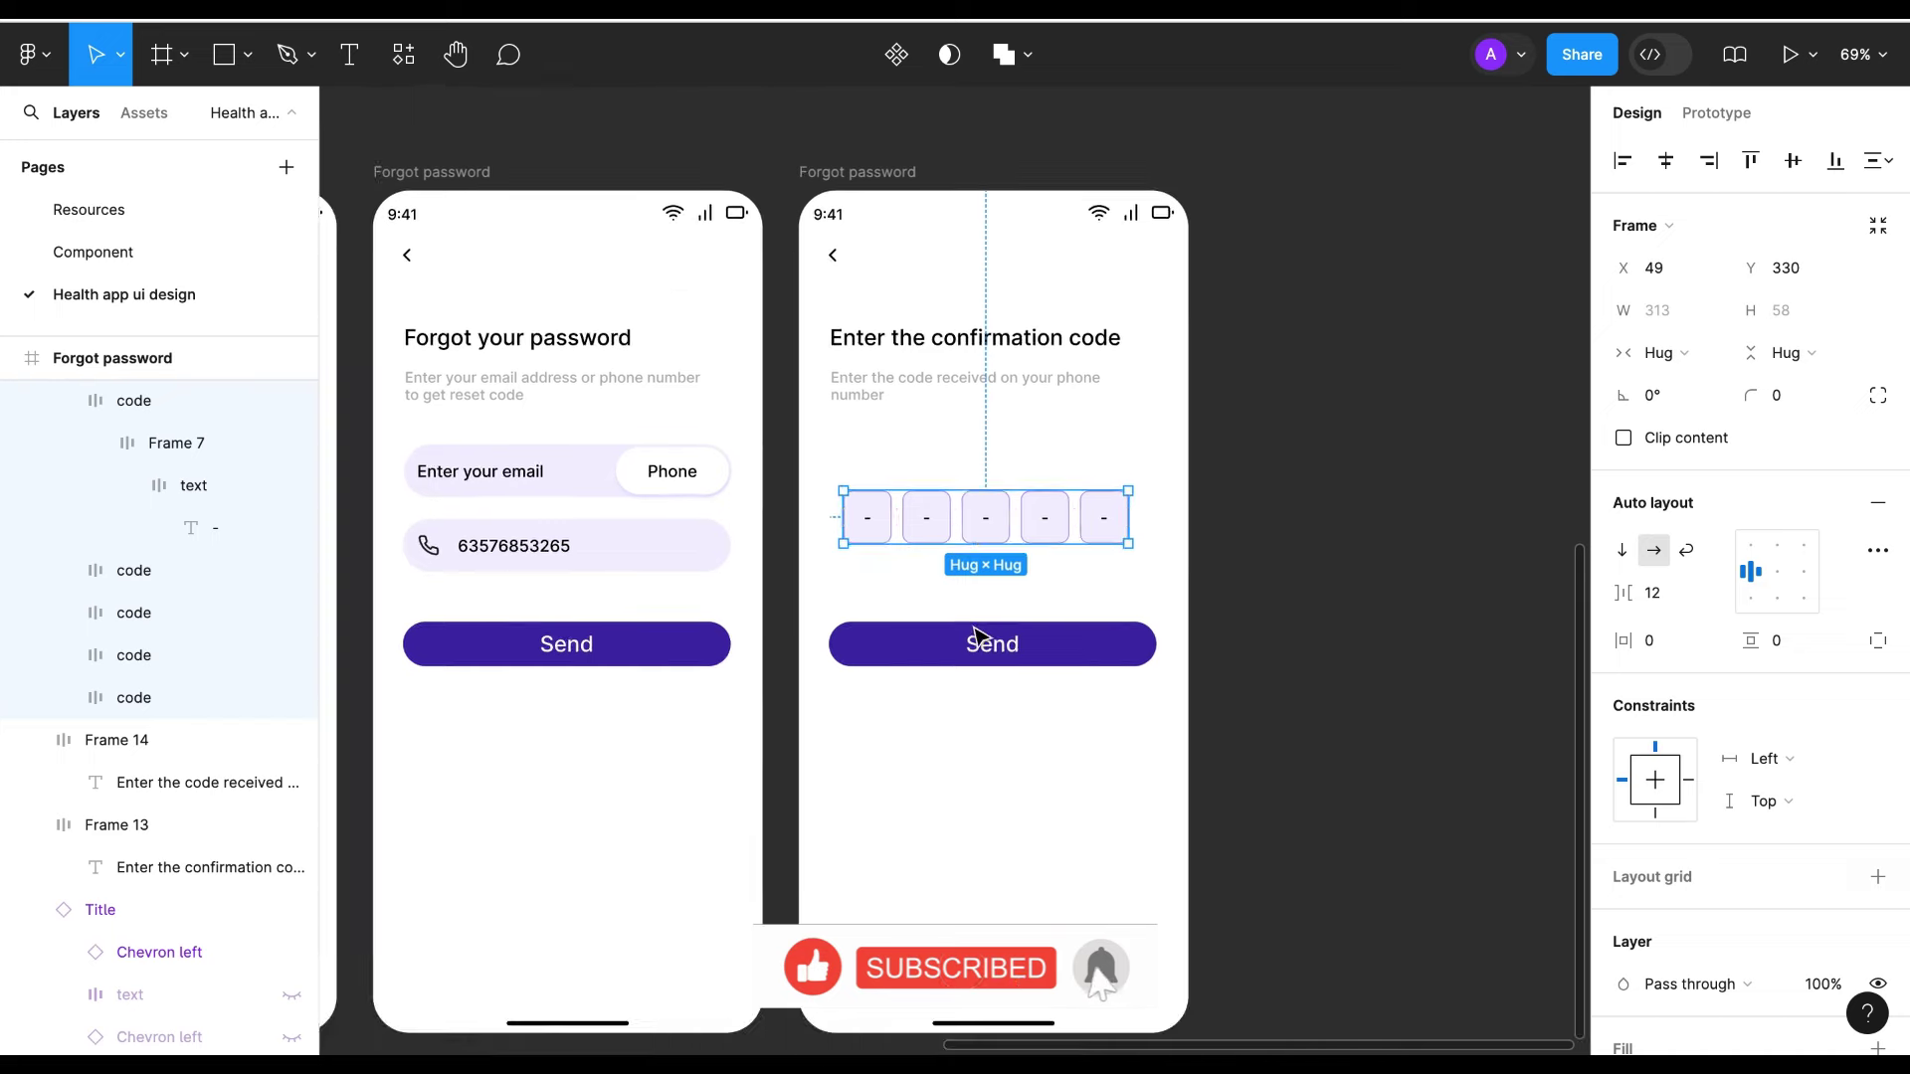
click(982, 771)
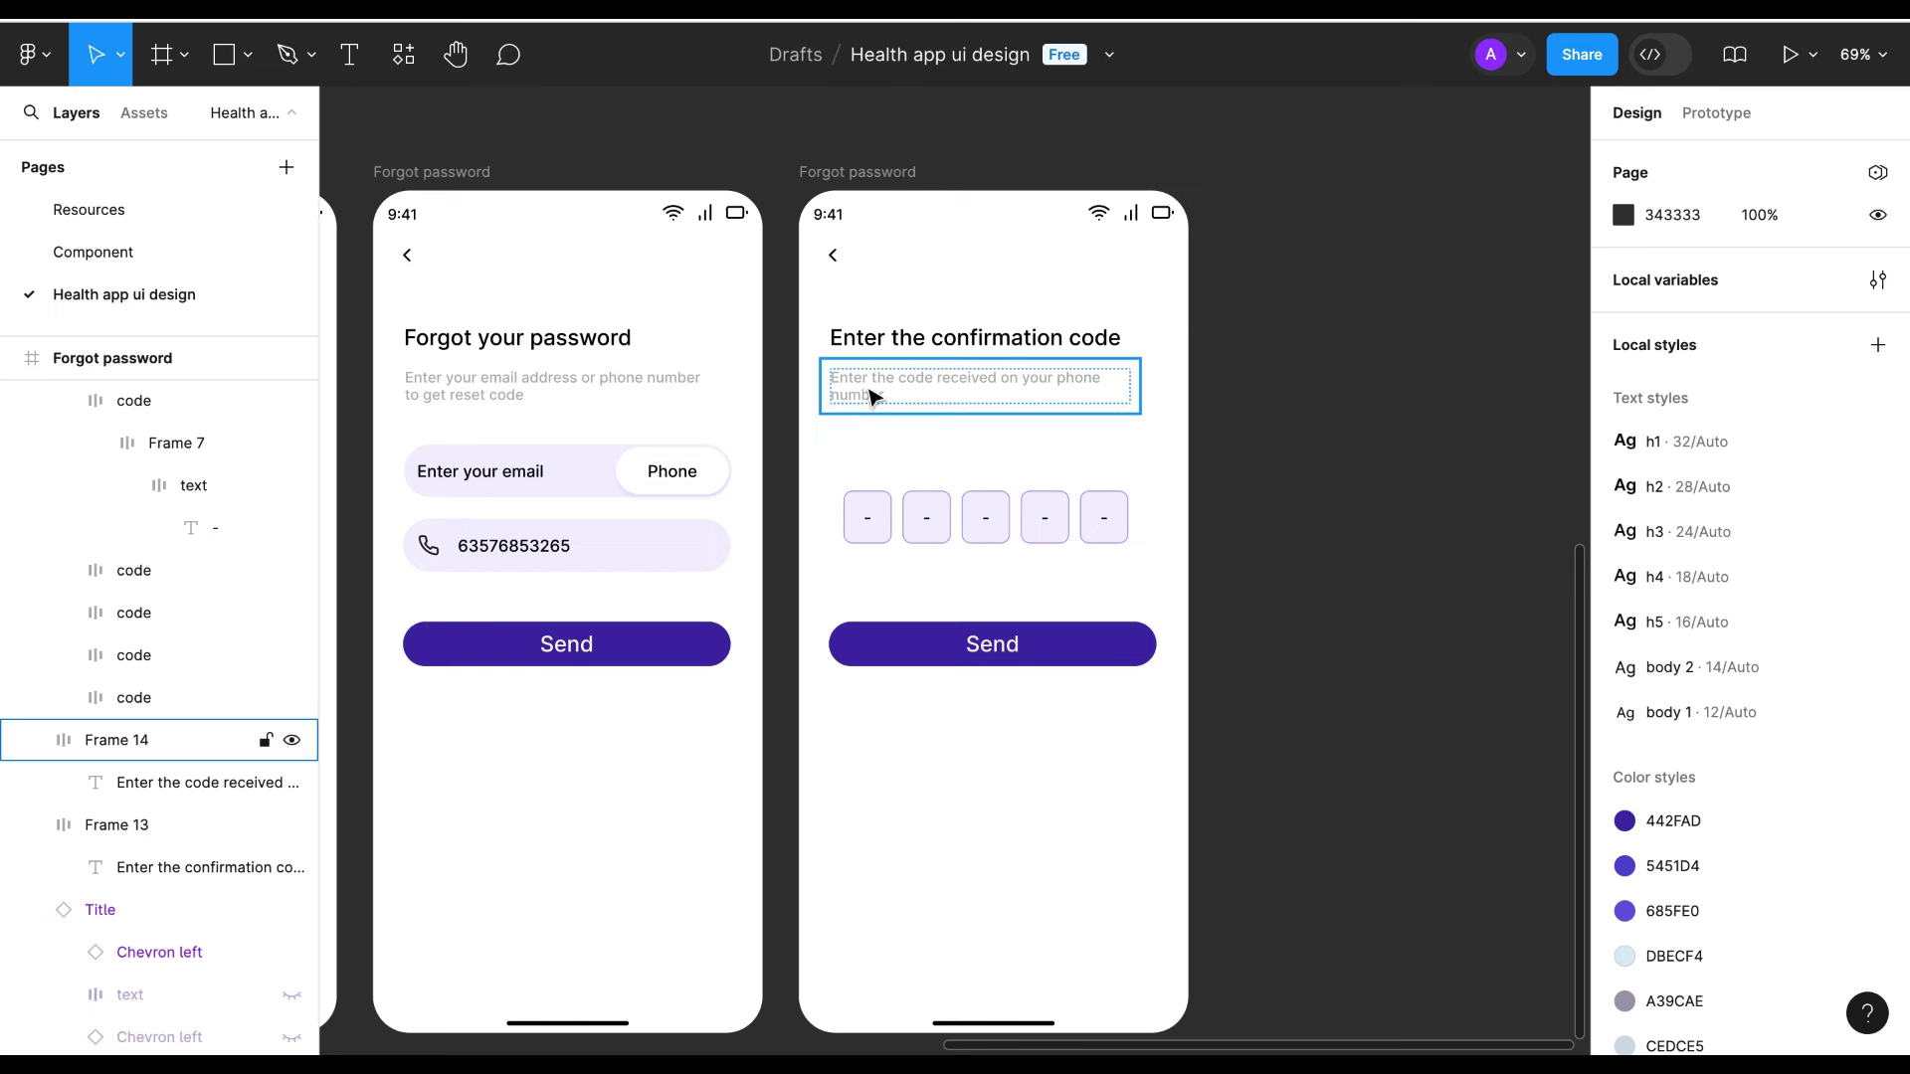
Copy the Login screen's sign-up prompt and place it below the Send button.
click(892, 400)
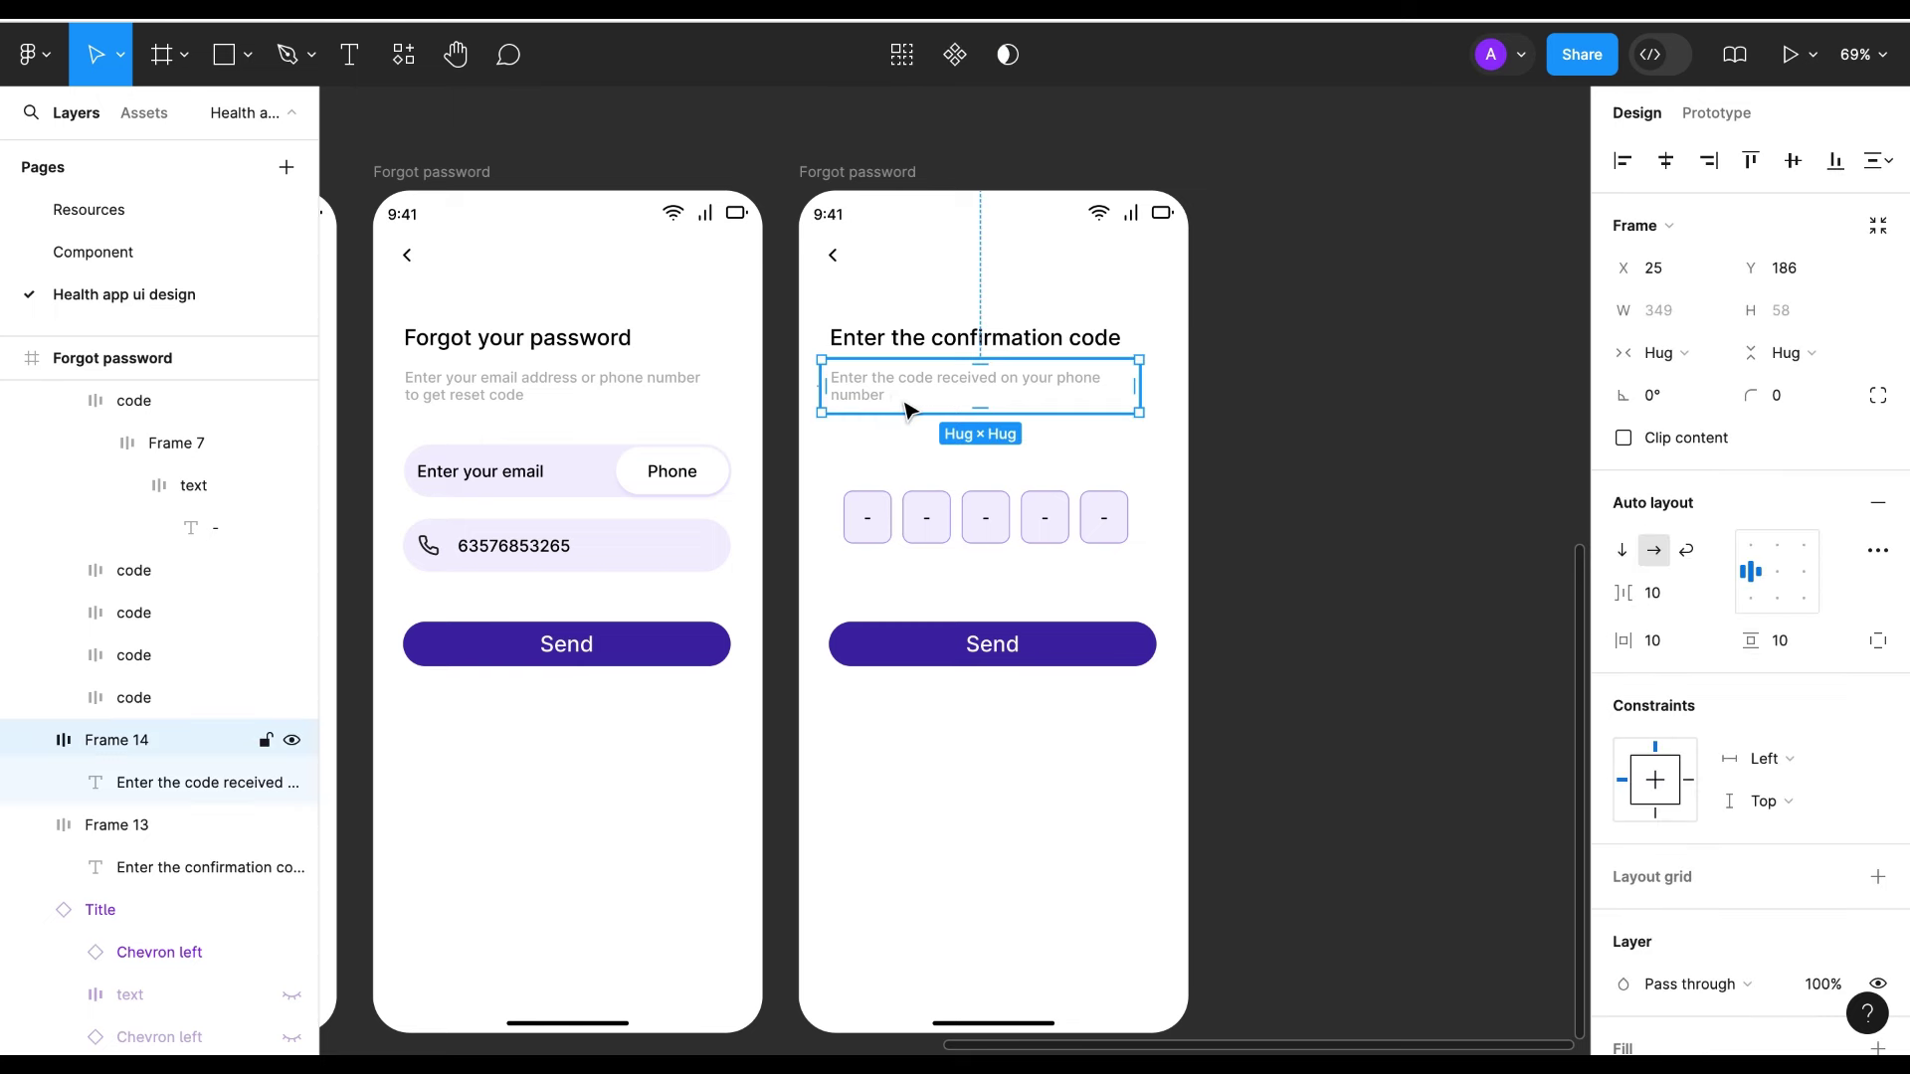
double_click(893, 395)
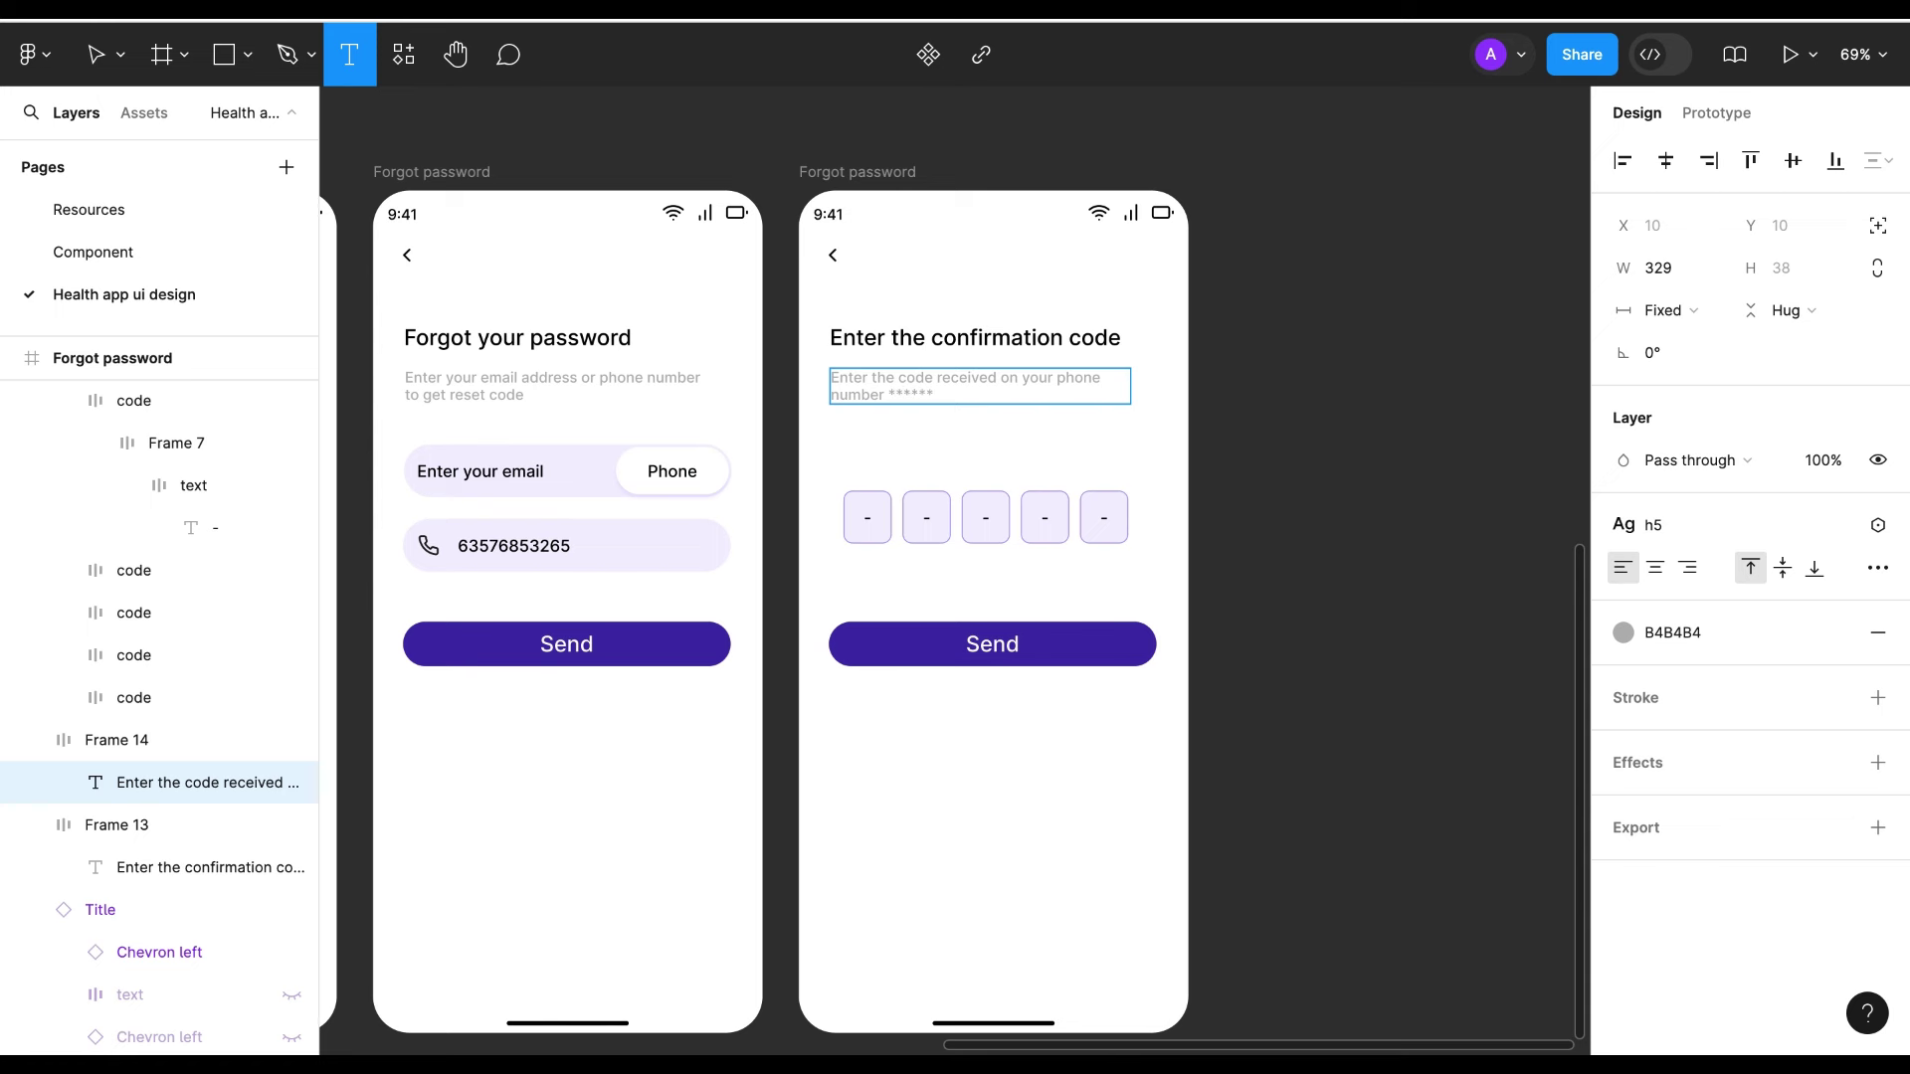
click(997, 774)
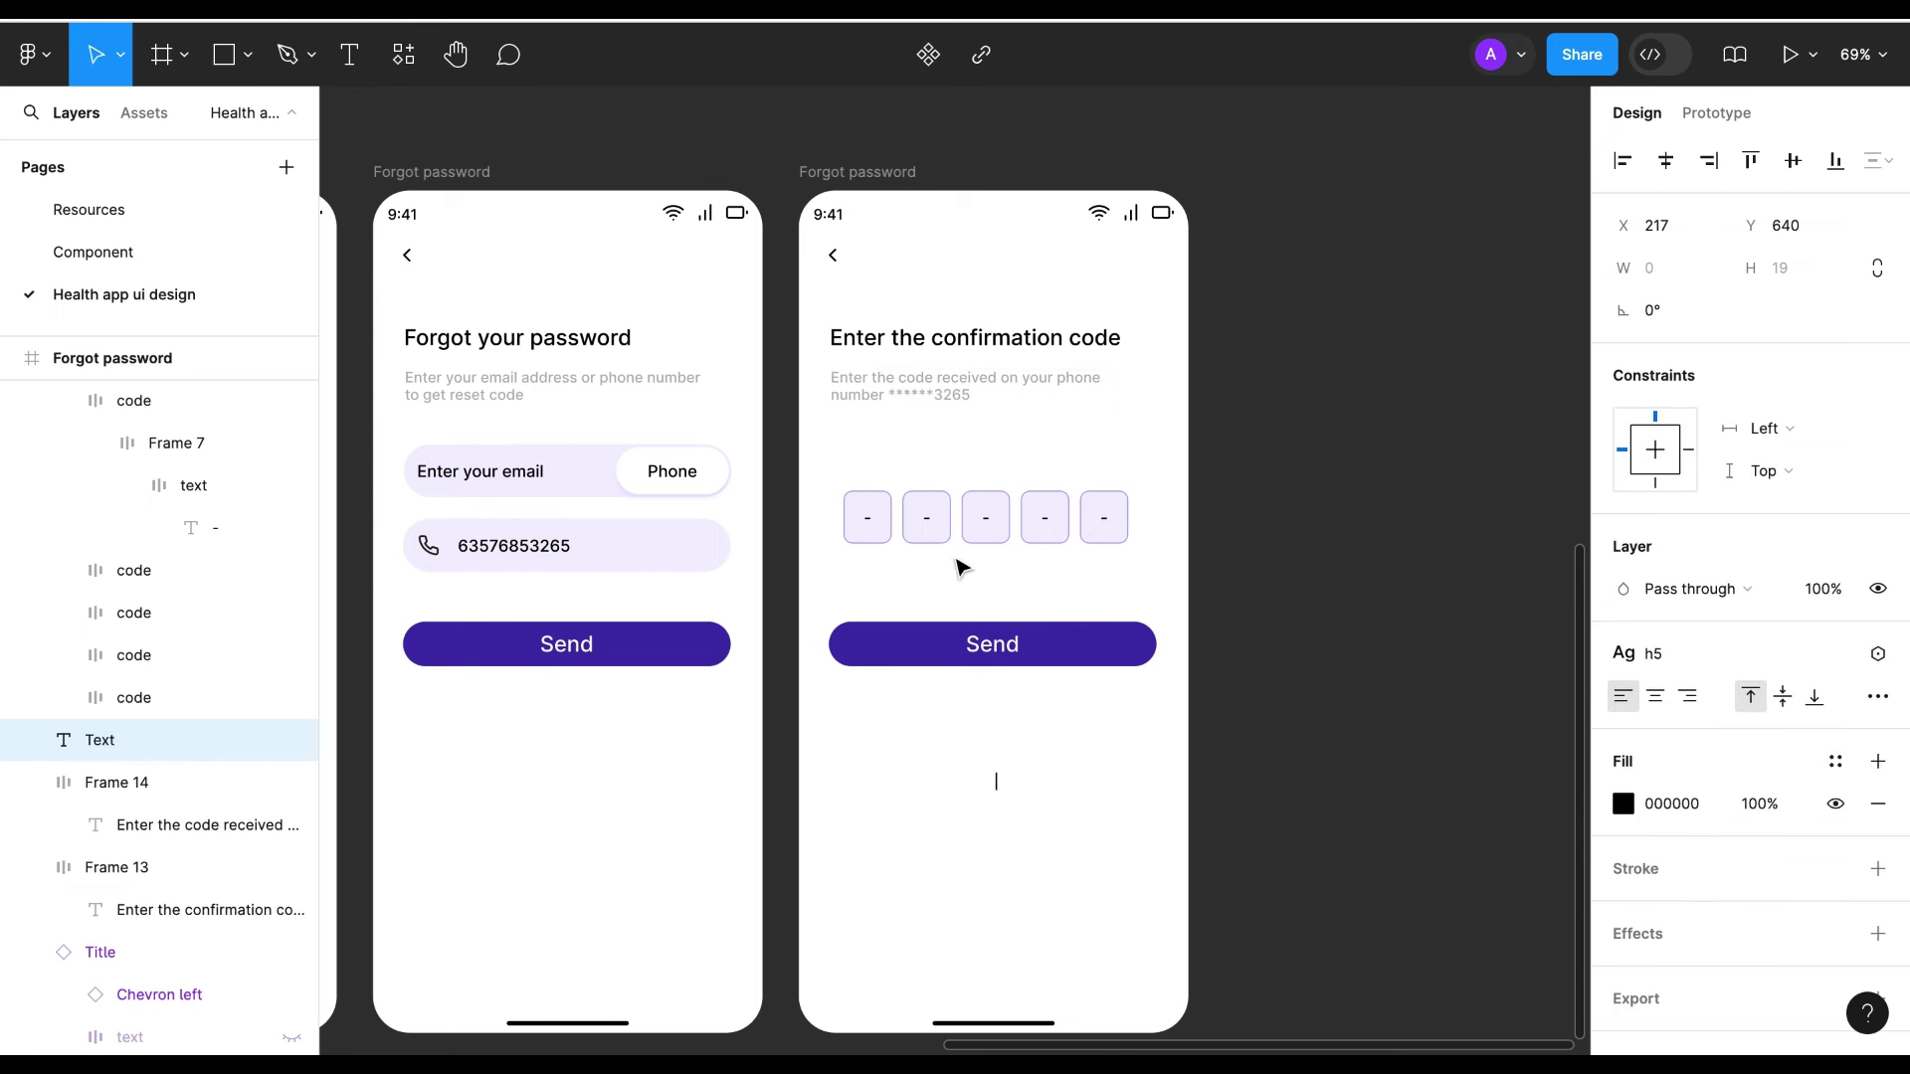
scroll(633, 633, left, 5)
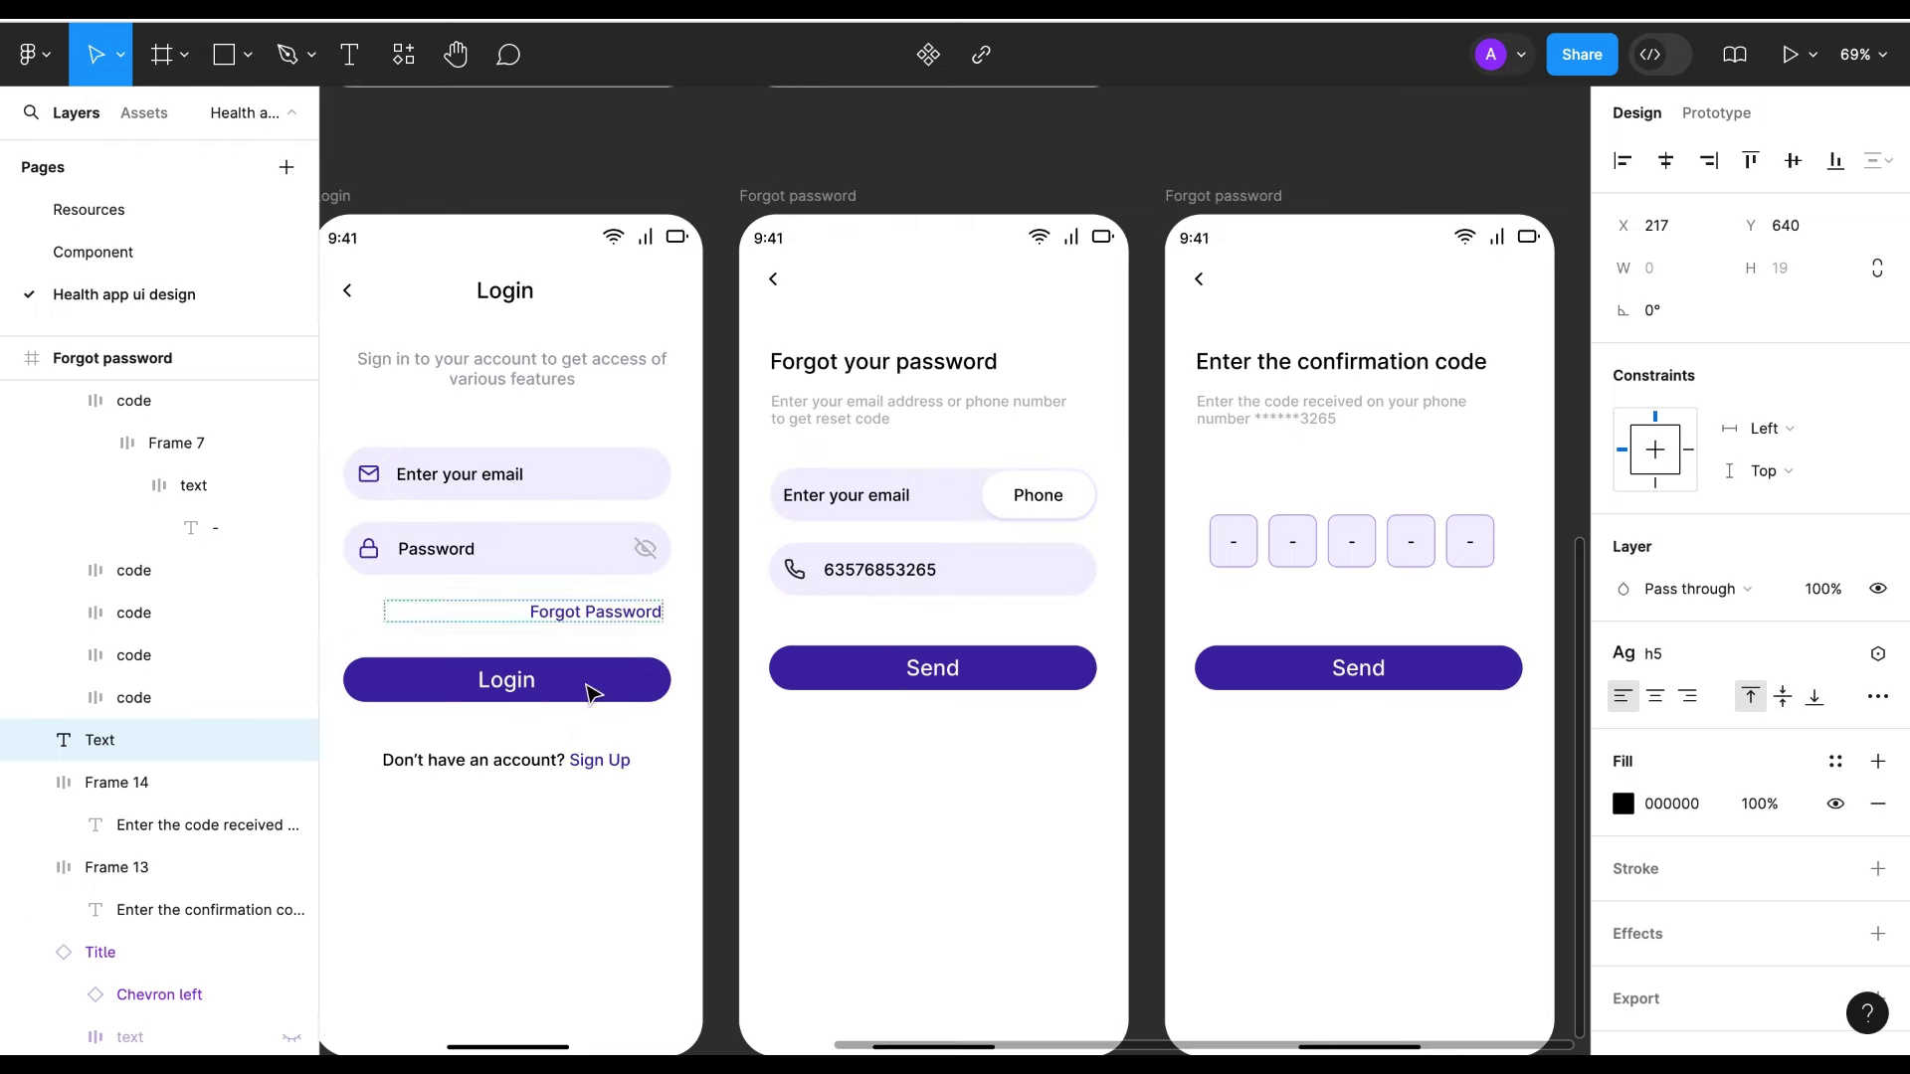
click(617, 760)
key(Escape)
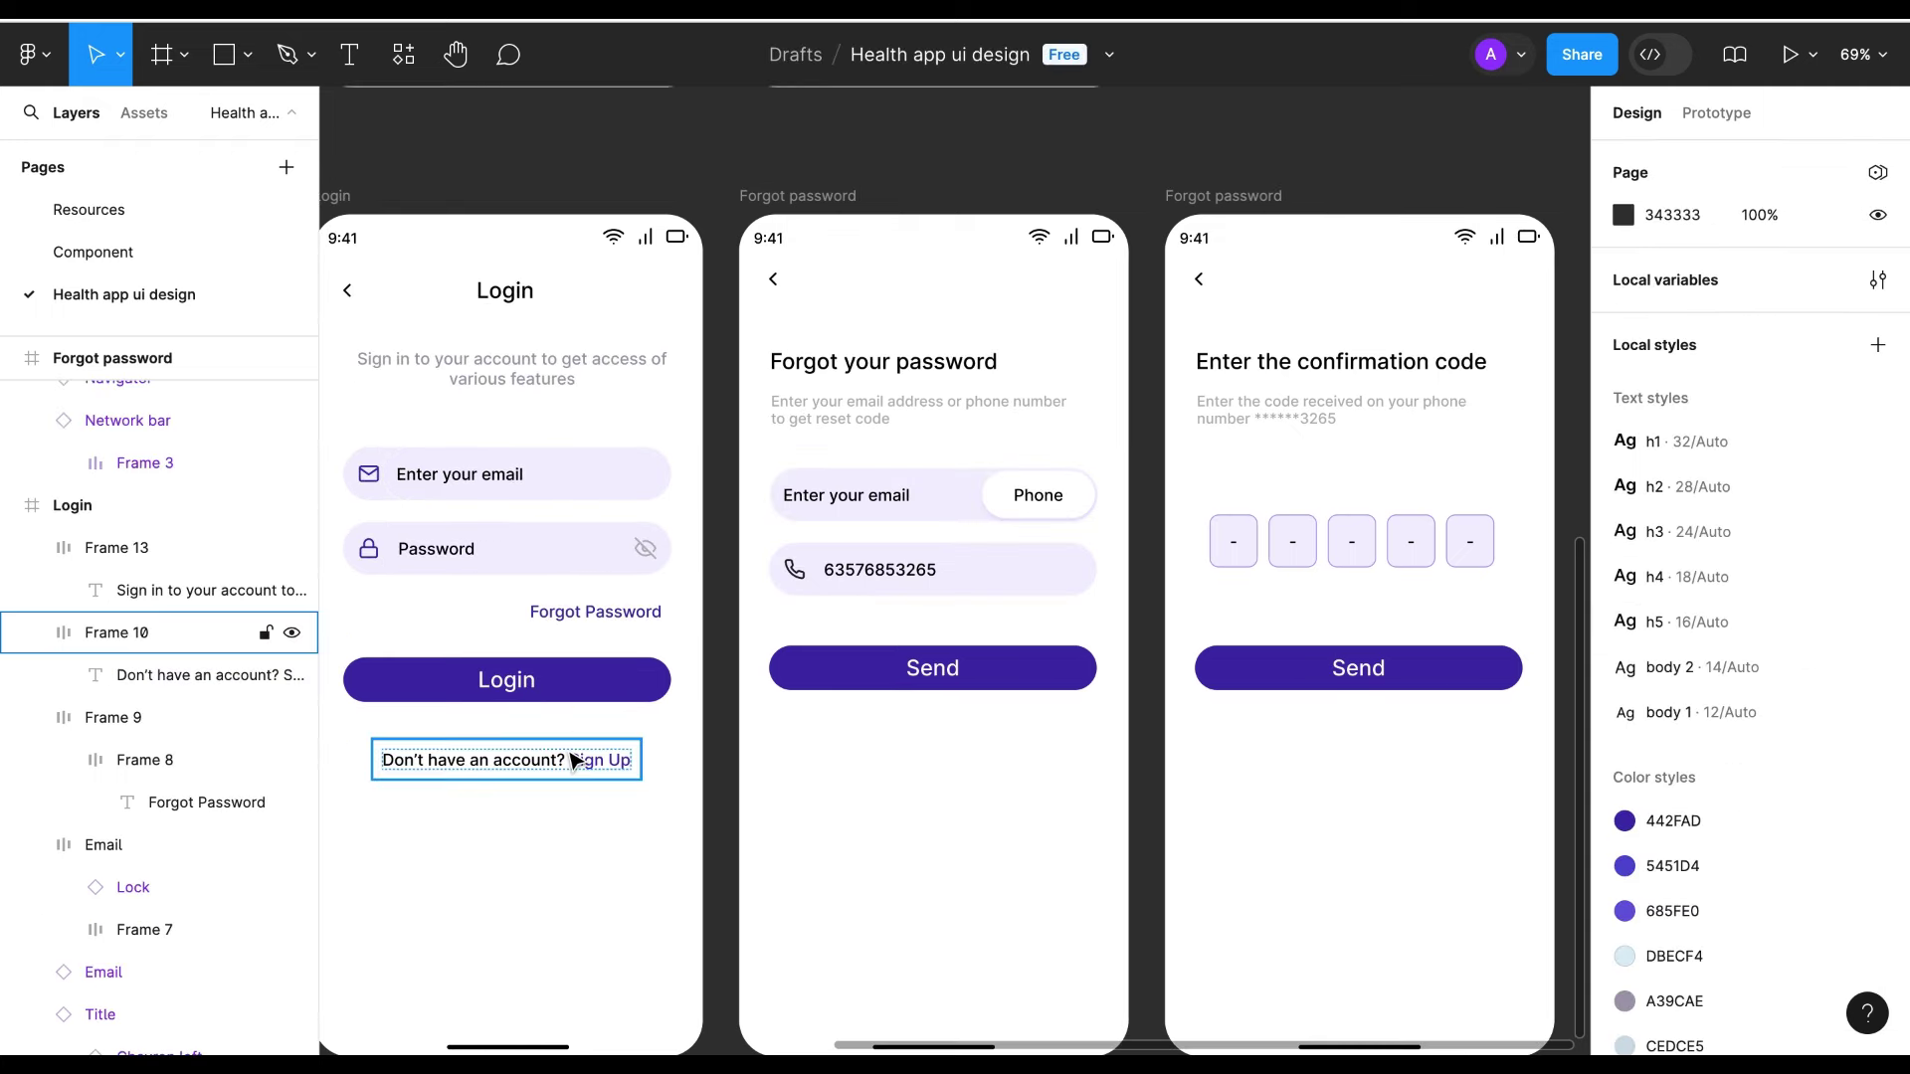
click(579, 759)
scroll(695, 793, right, 5)
key(ctrl+v)
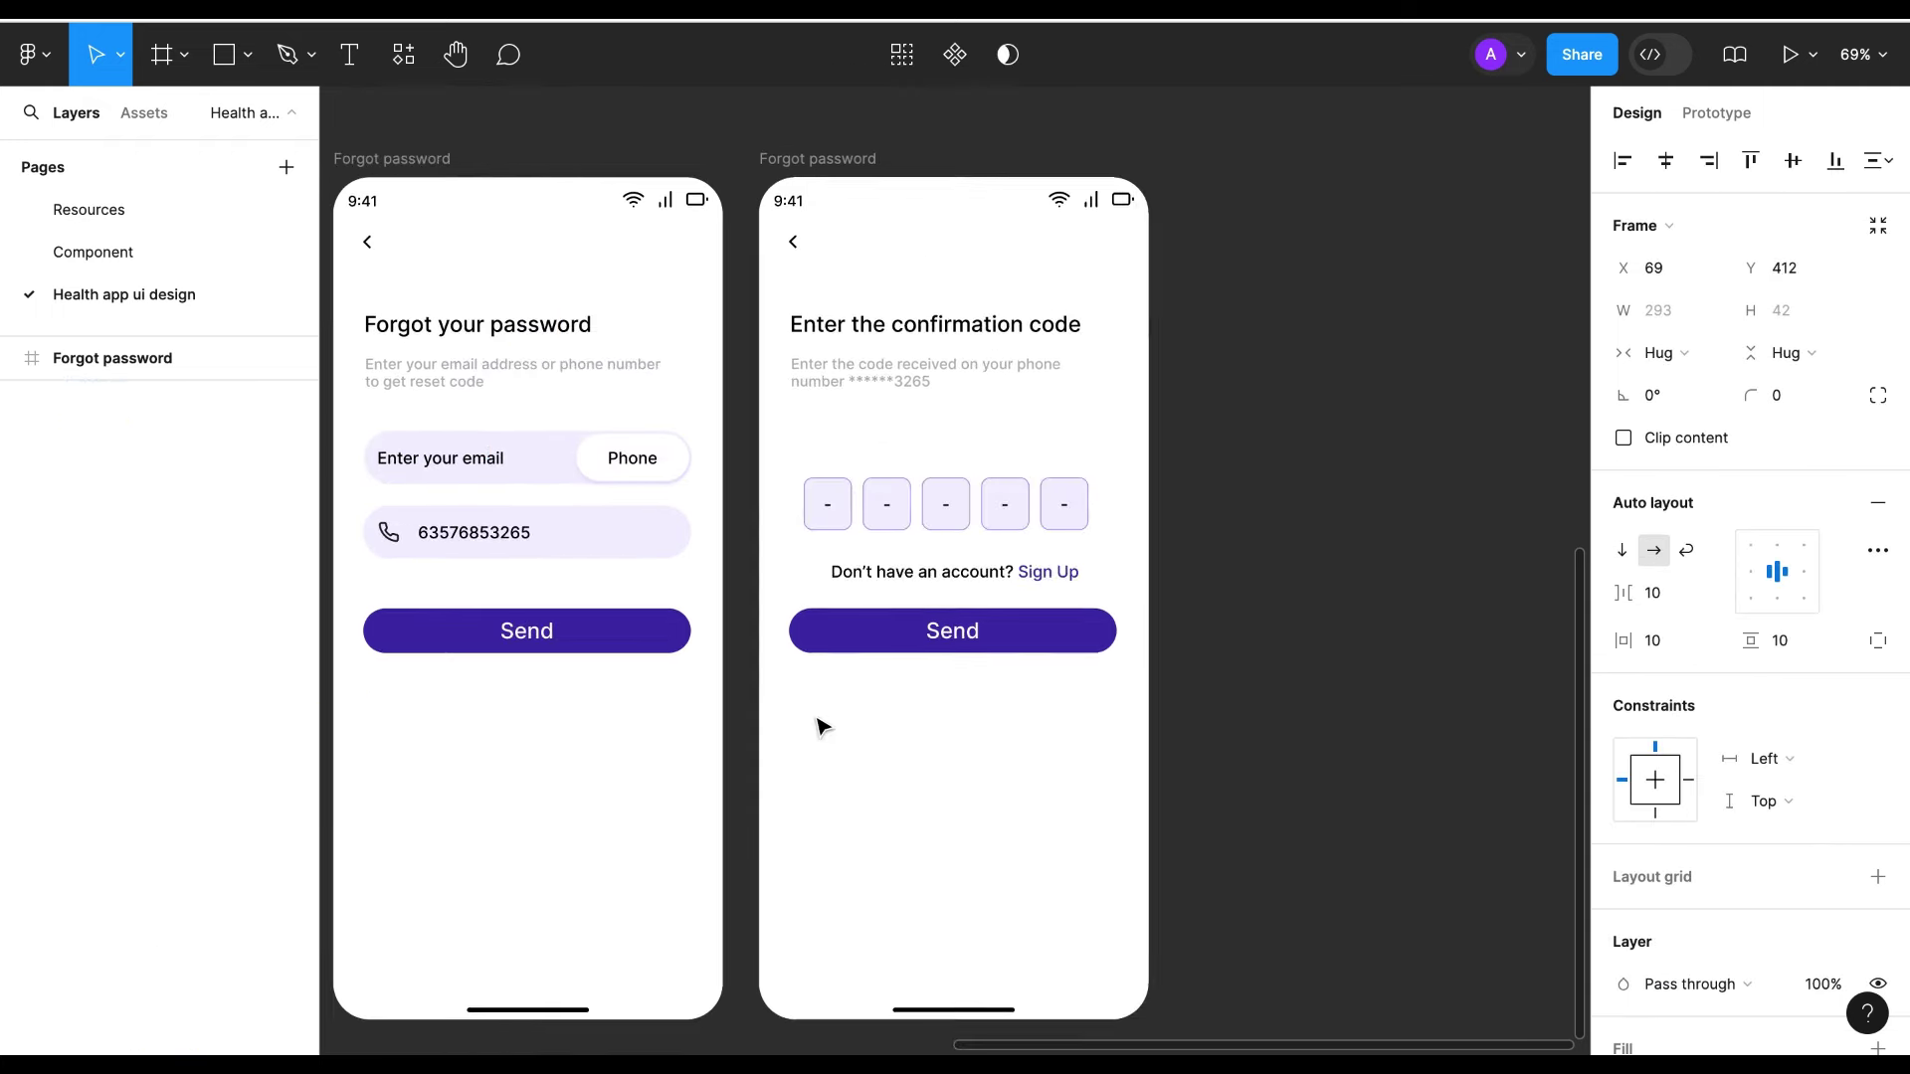
drag(959, 567, 953, 709)
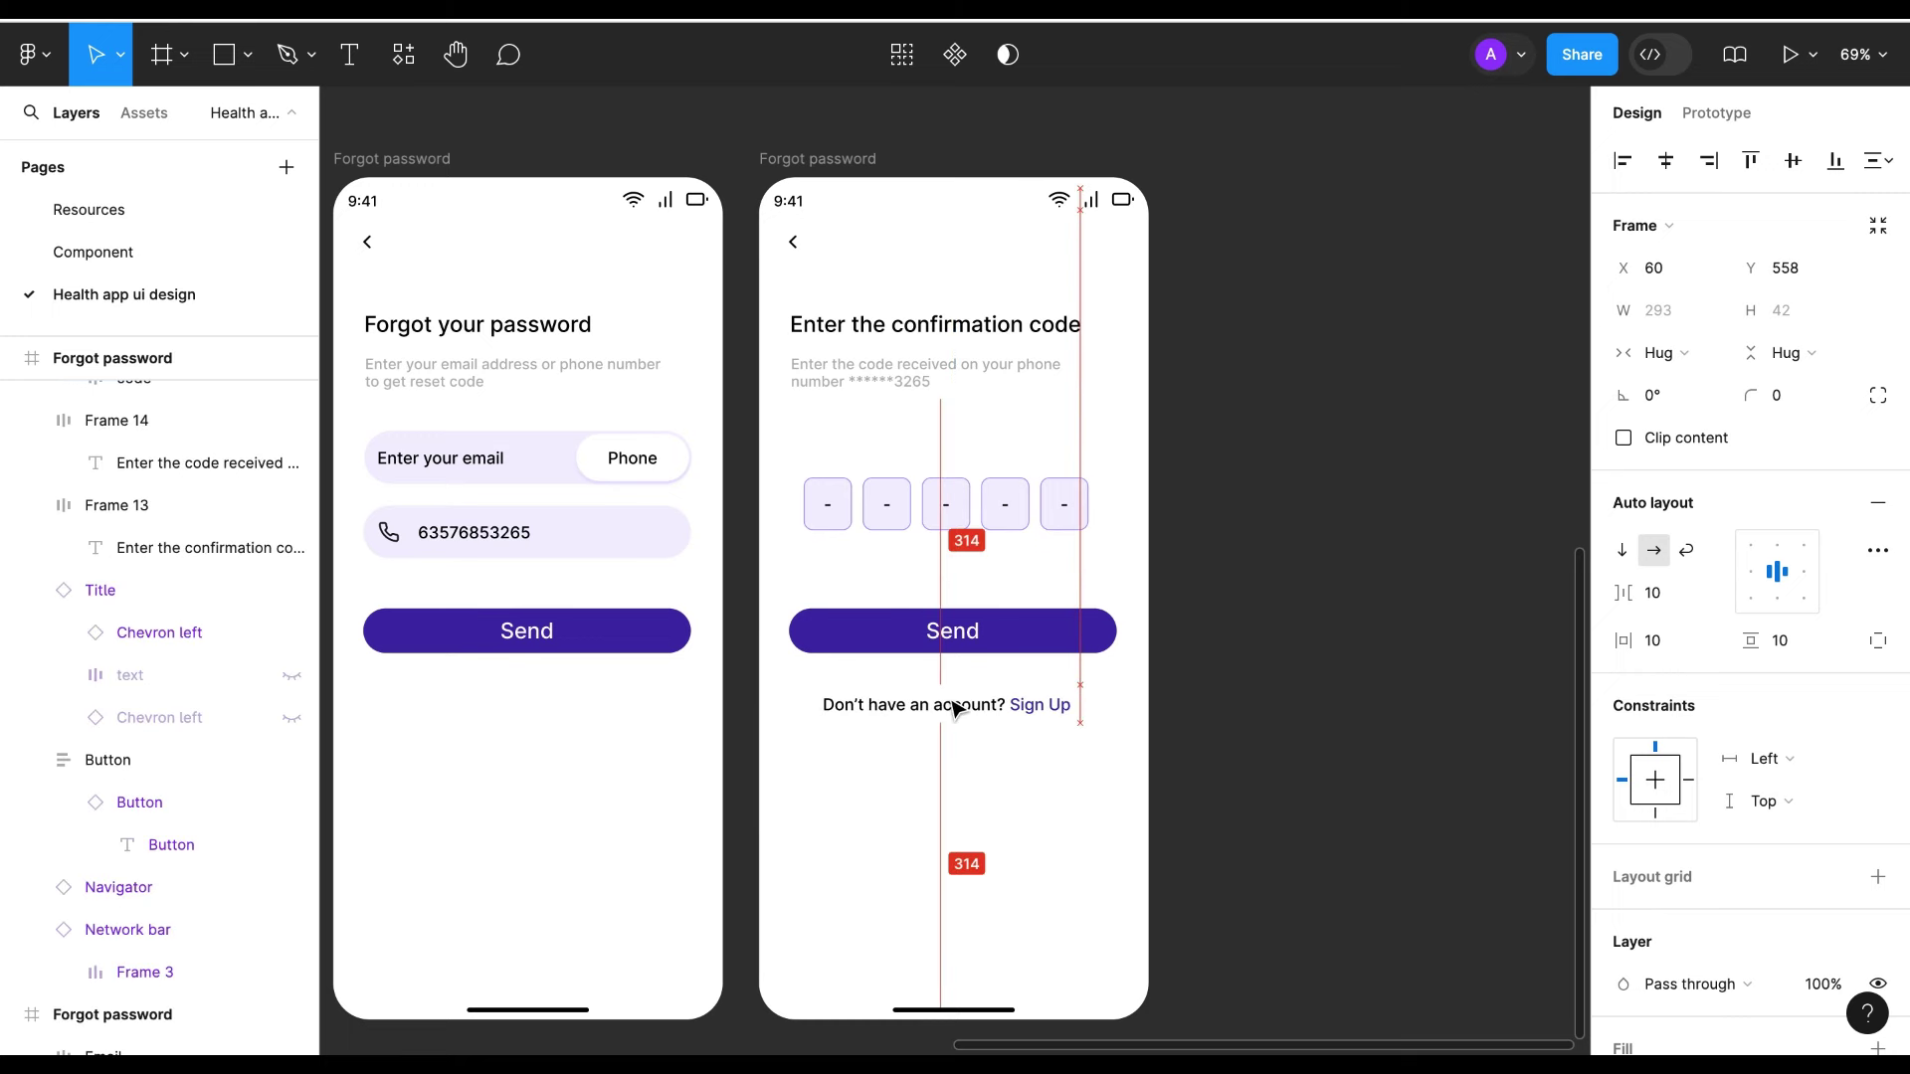
Change the prompt's opening words to "Didn't get the code?".
click(925, 712)
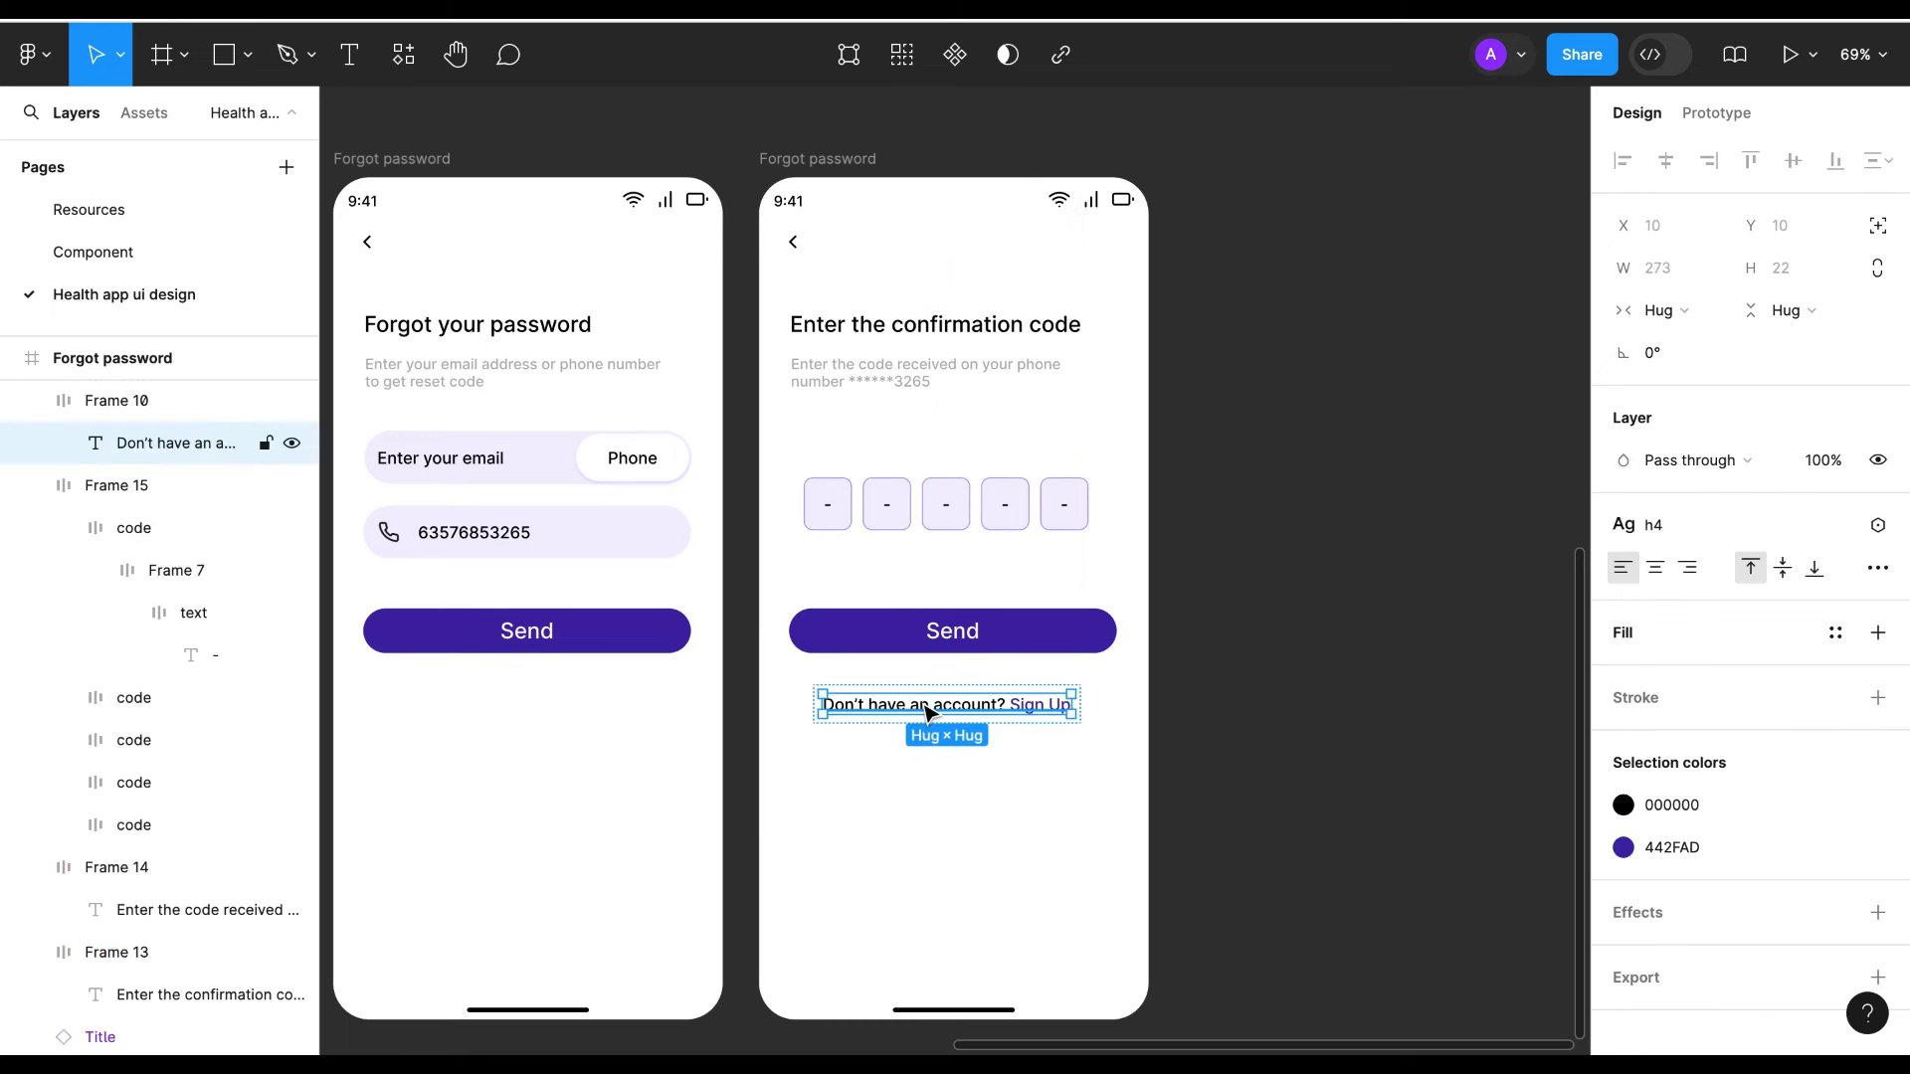
double_click(925, 712)
click(1003, 704)
key(BackSpace)
key(BackSpace)
key(BackSpace)
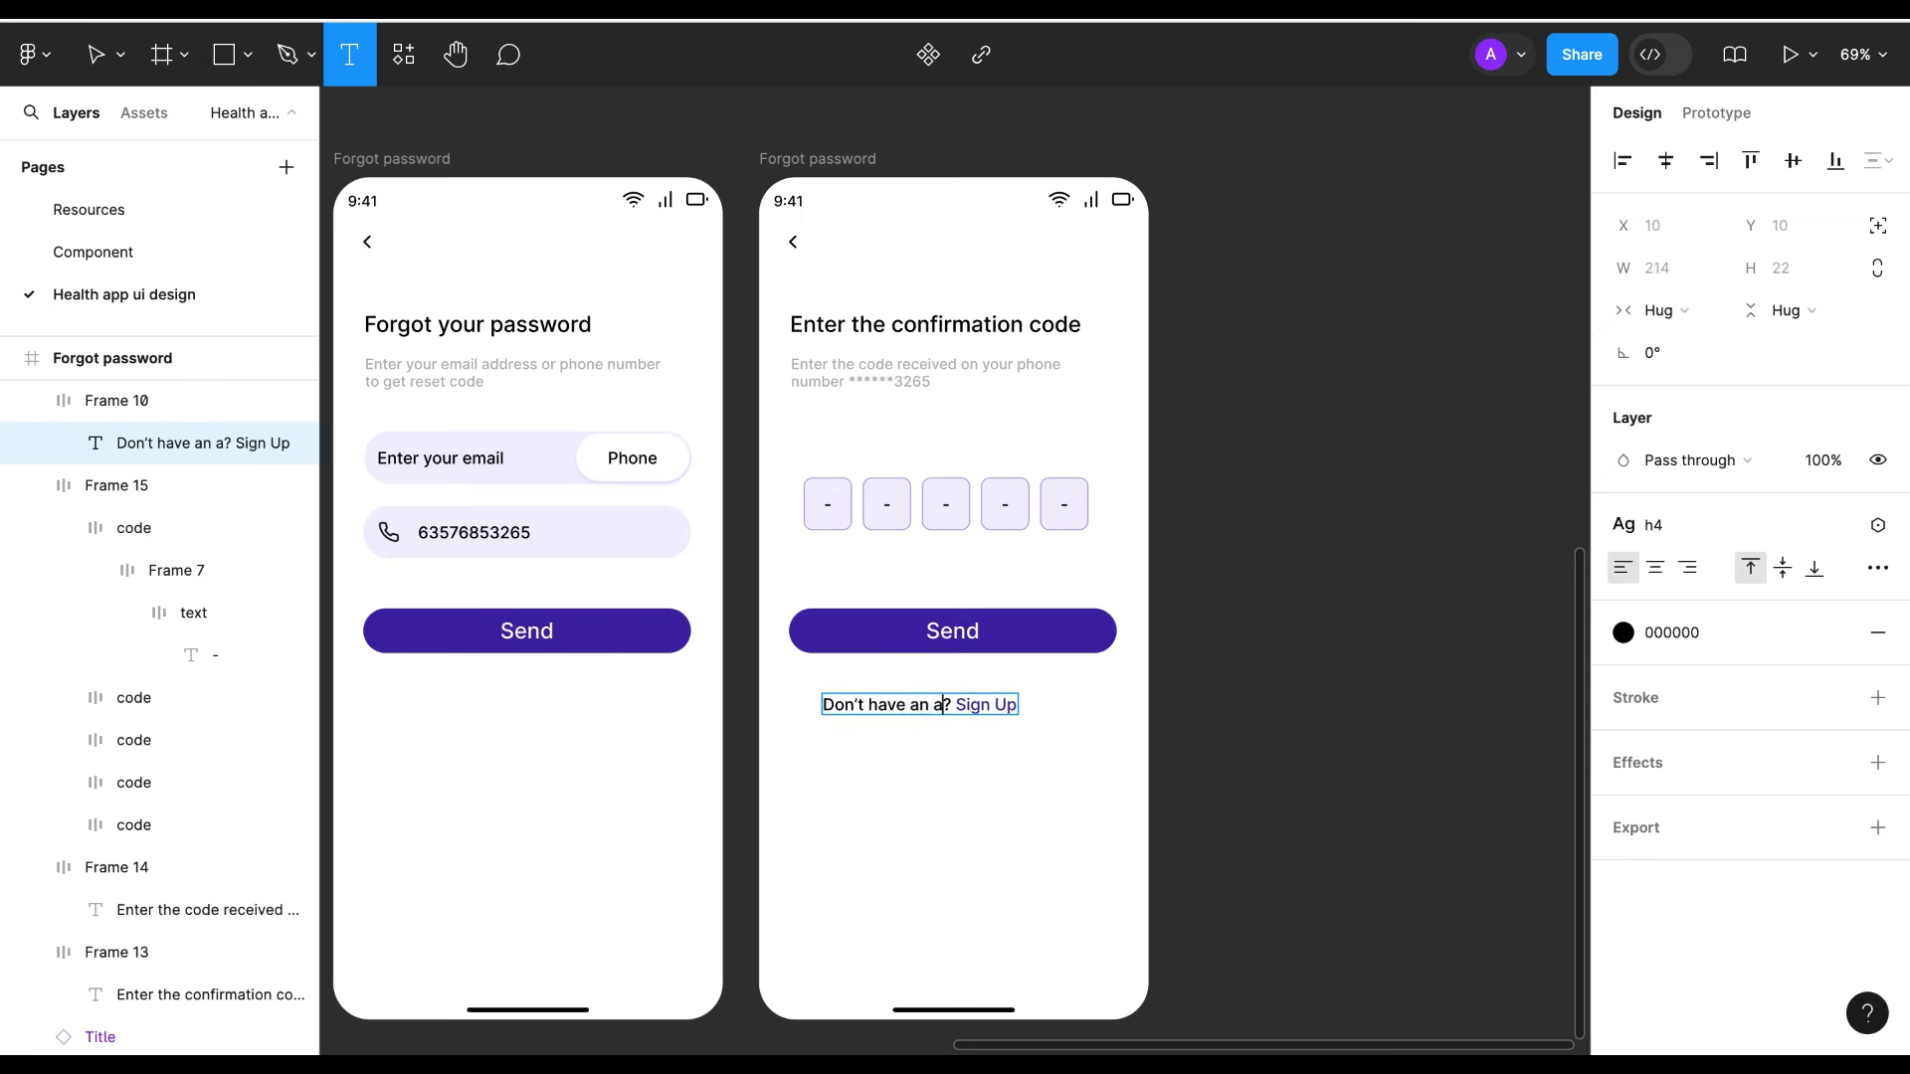
key(BackSpace)
key(BackSpace)
key(BackSpace)
key(BackSpace)
key(BackSpace)
key(BackSpace)
text(Did)
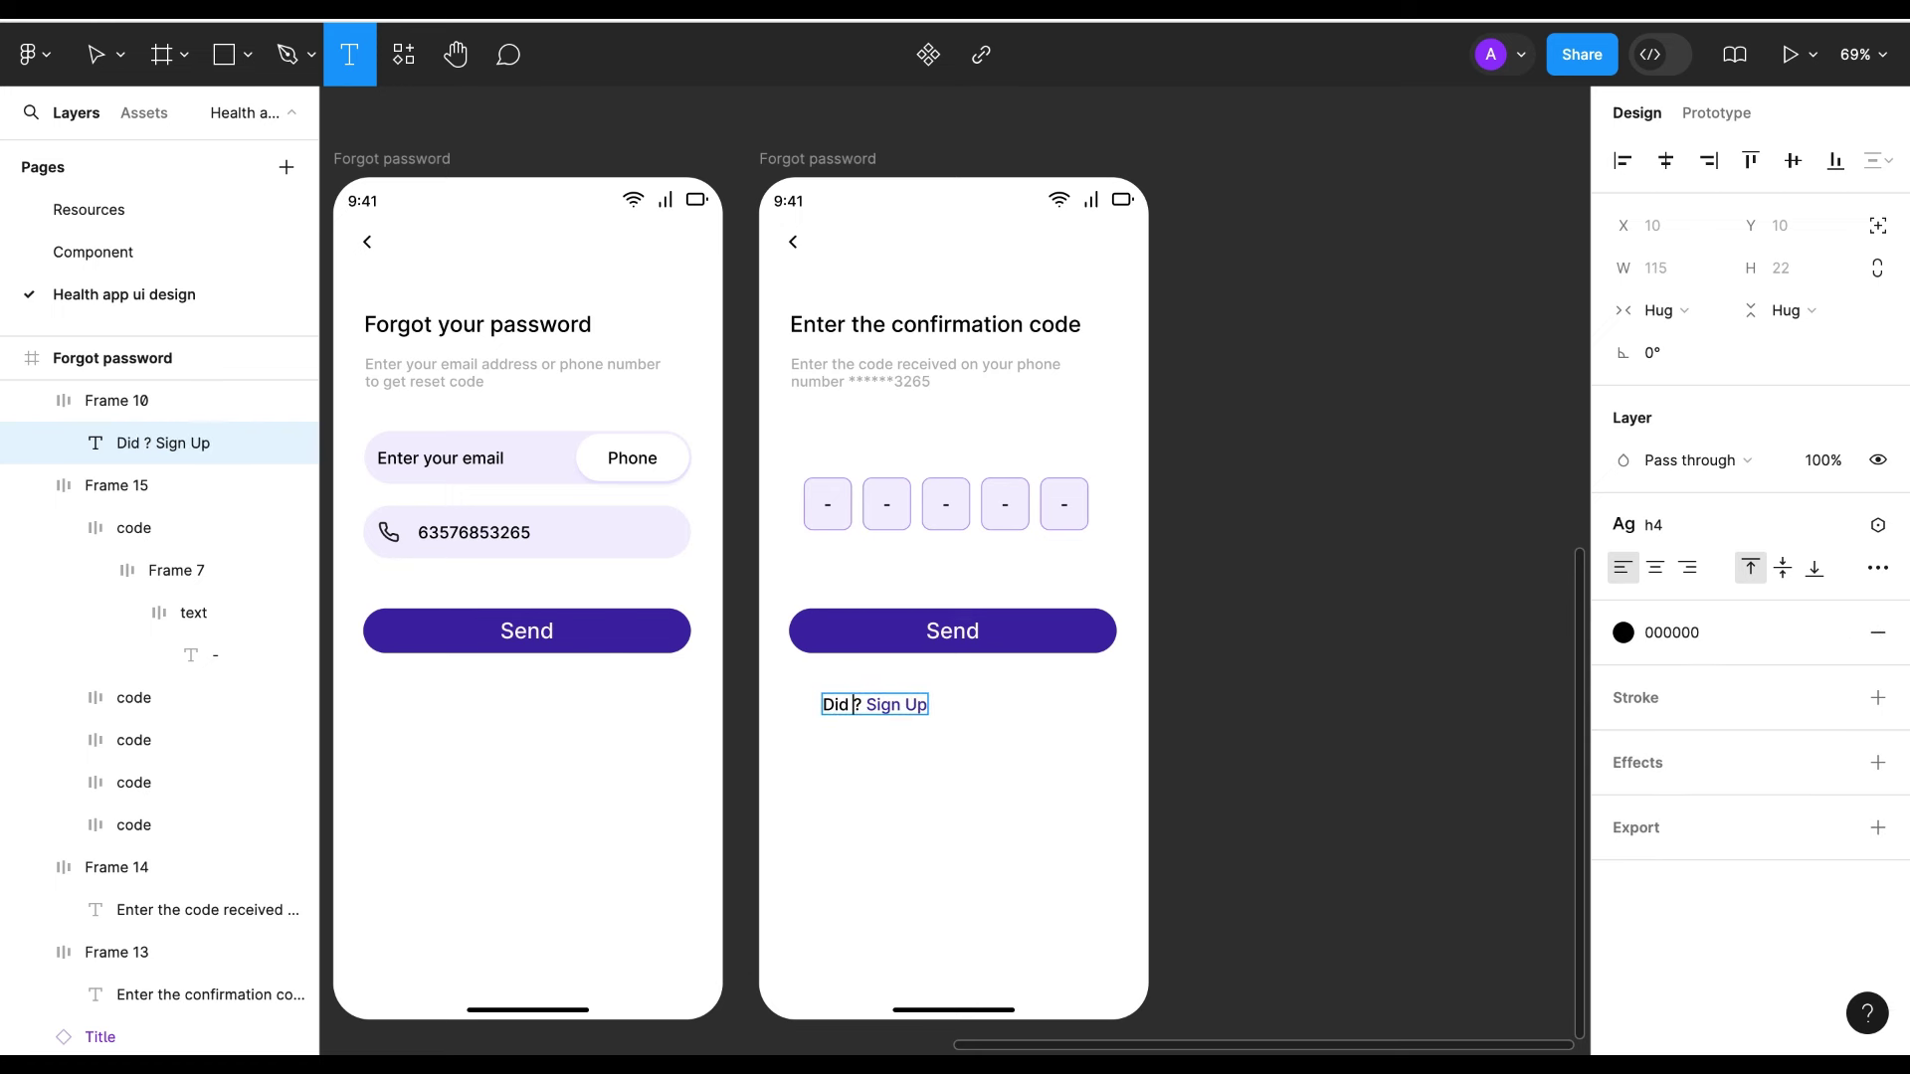
key(BackSpace)
text(n't get the )
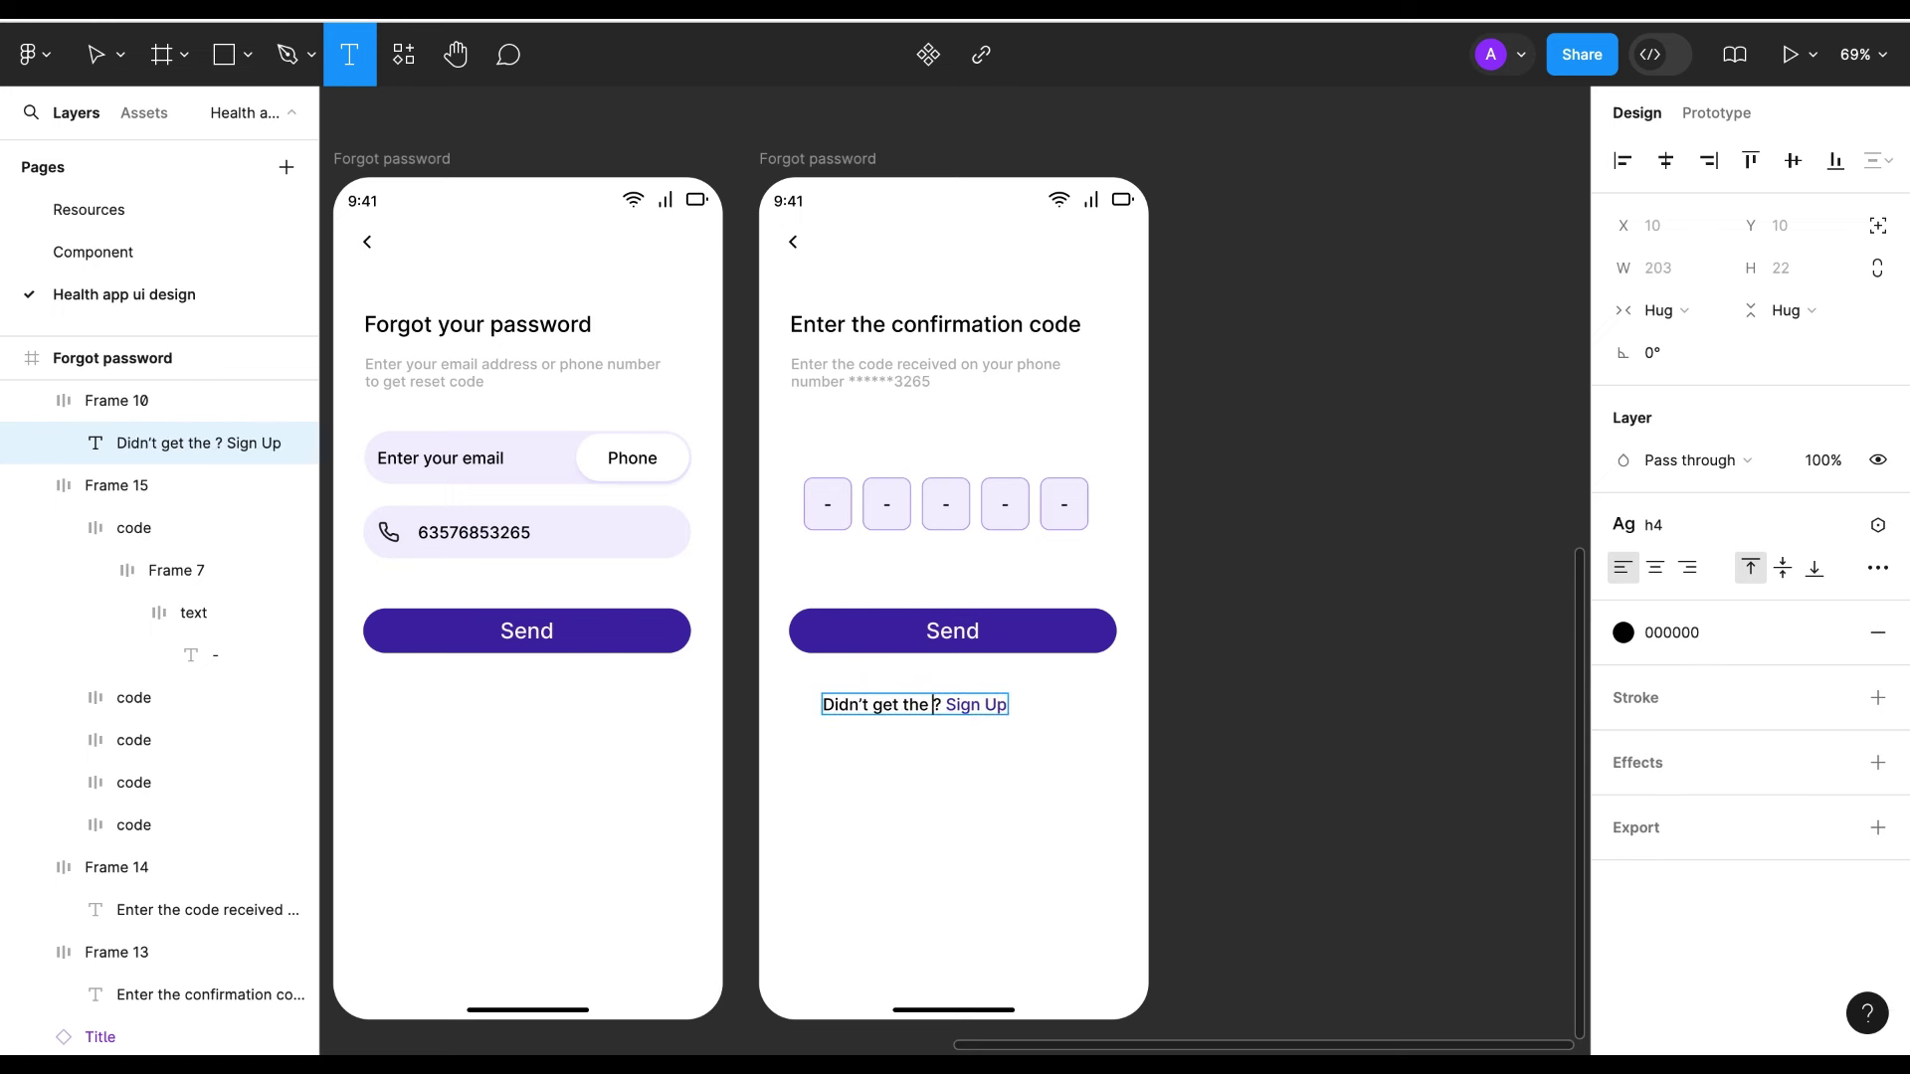
text(code)
Replace the purple Sign Up link with 'Resend it'.
click(1047, 704)
key(BackSpace)
key(BackSpace)
key(BackSpace)
key(BackSpace)
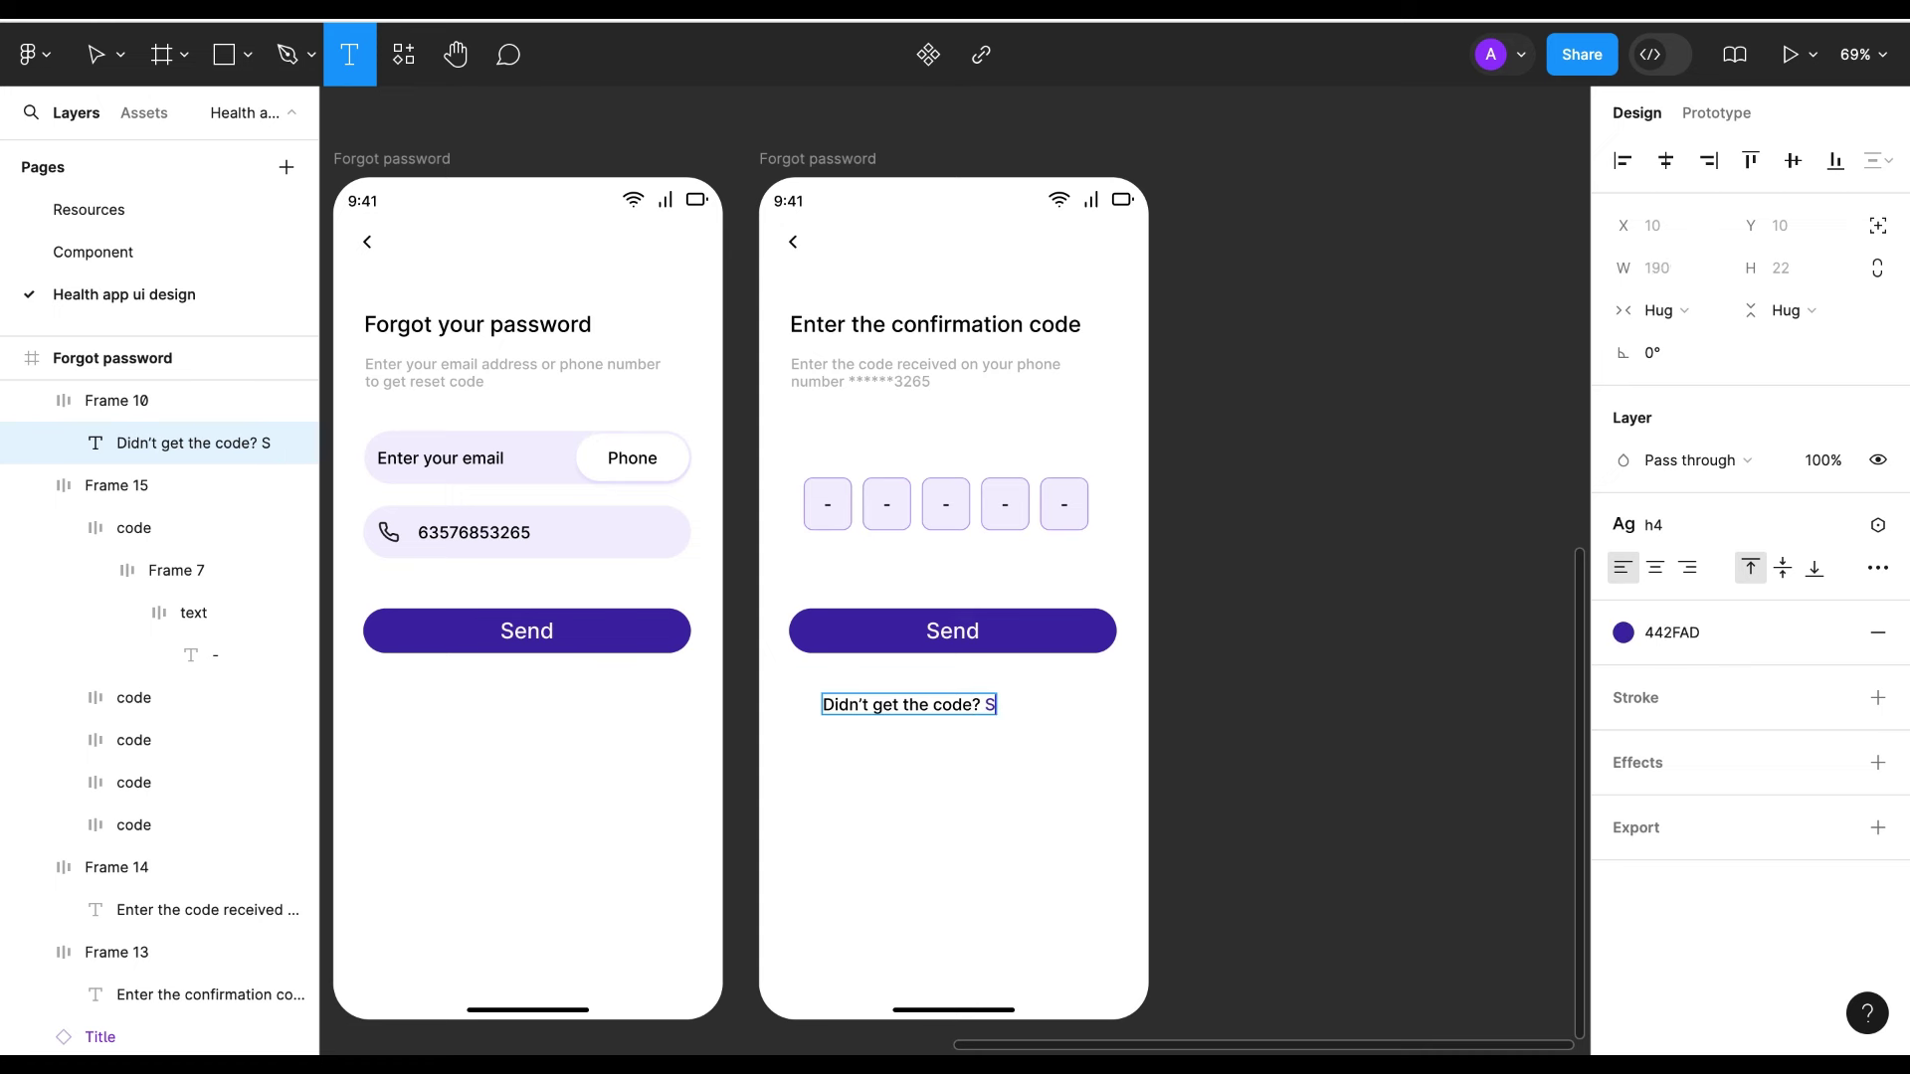
key(BackSpace)
text(Resend it)
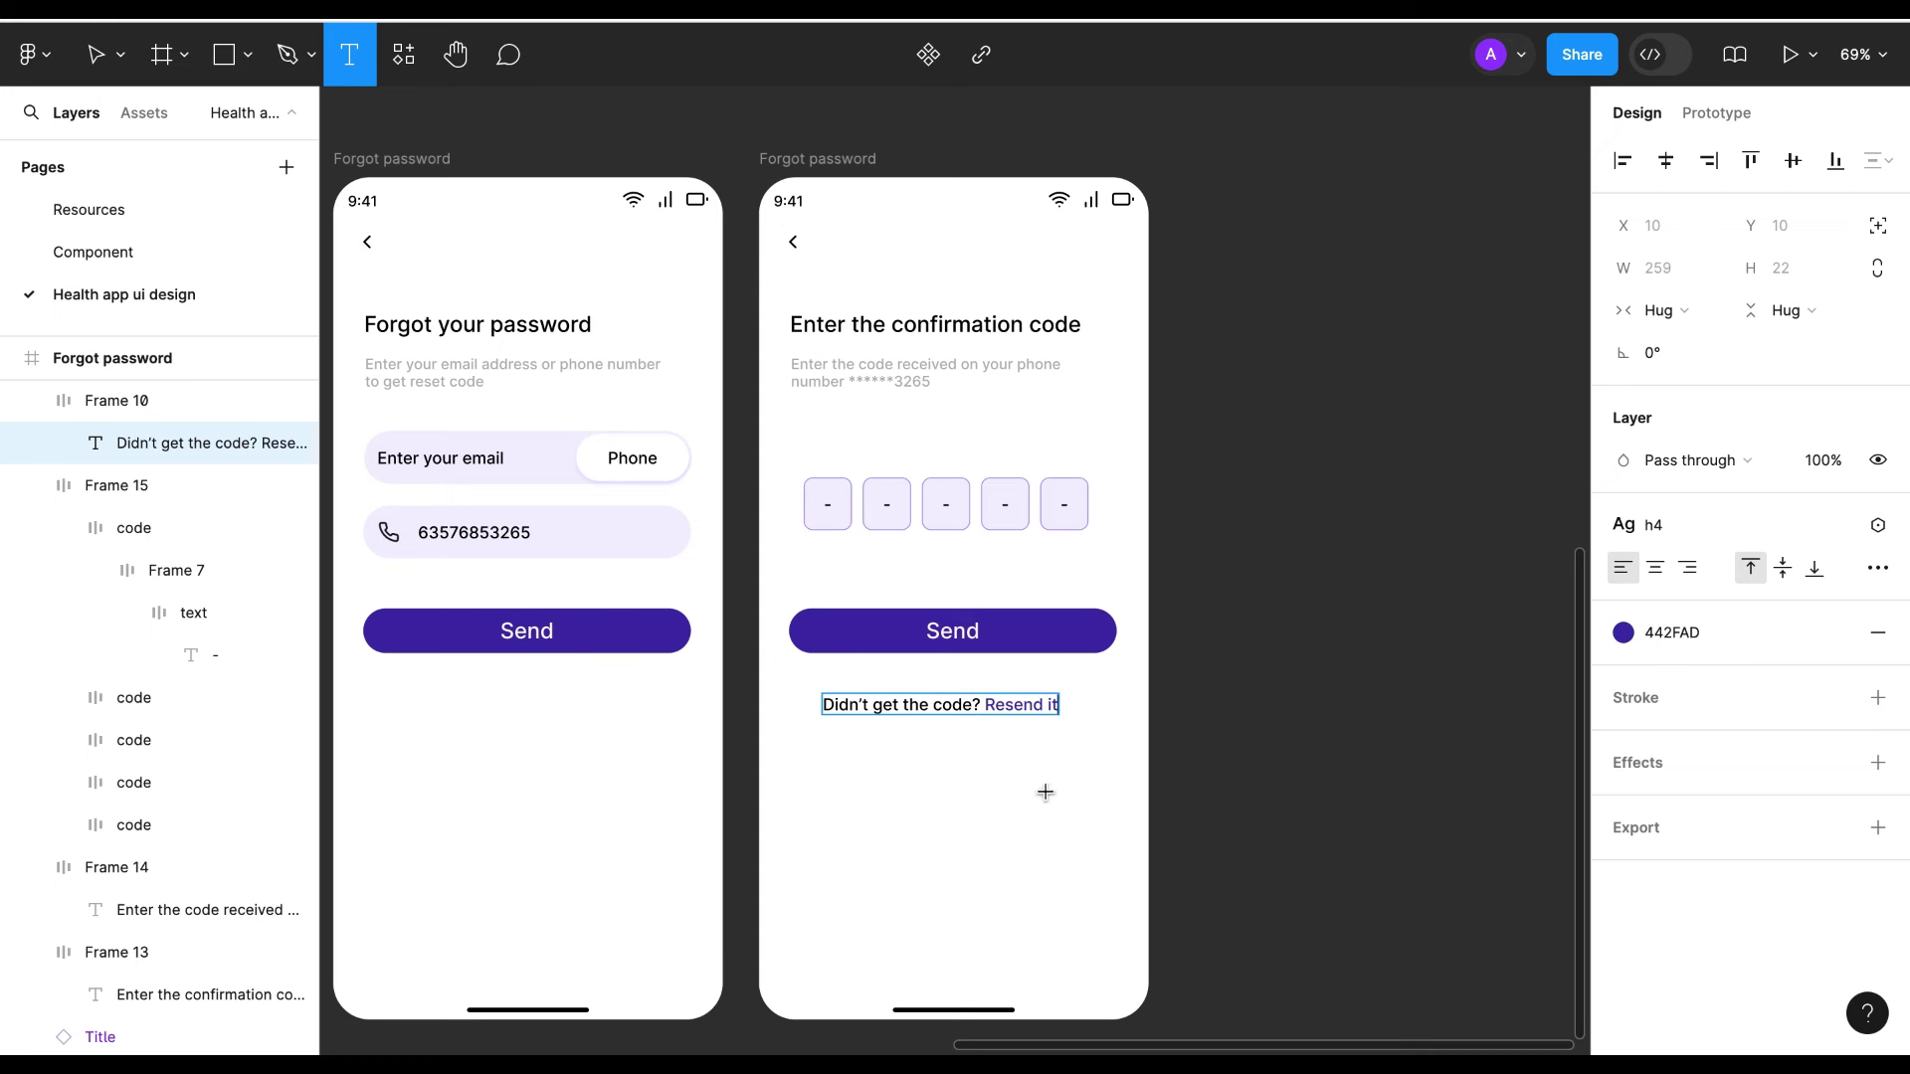
click(1046, 792)
click(811, 162)
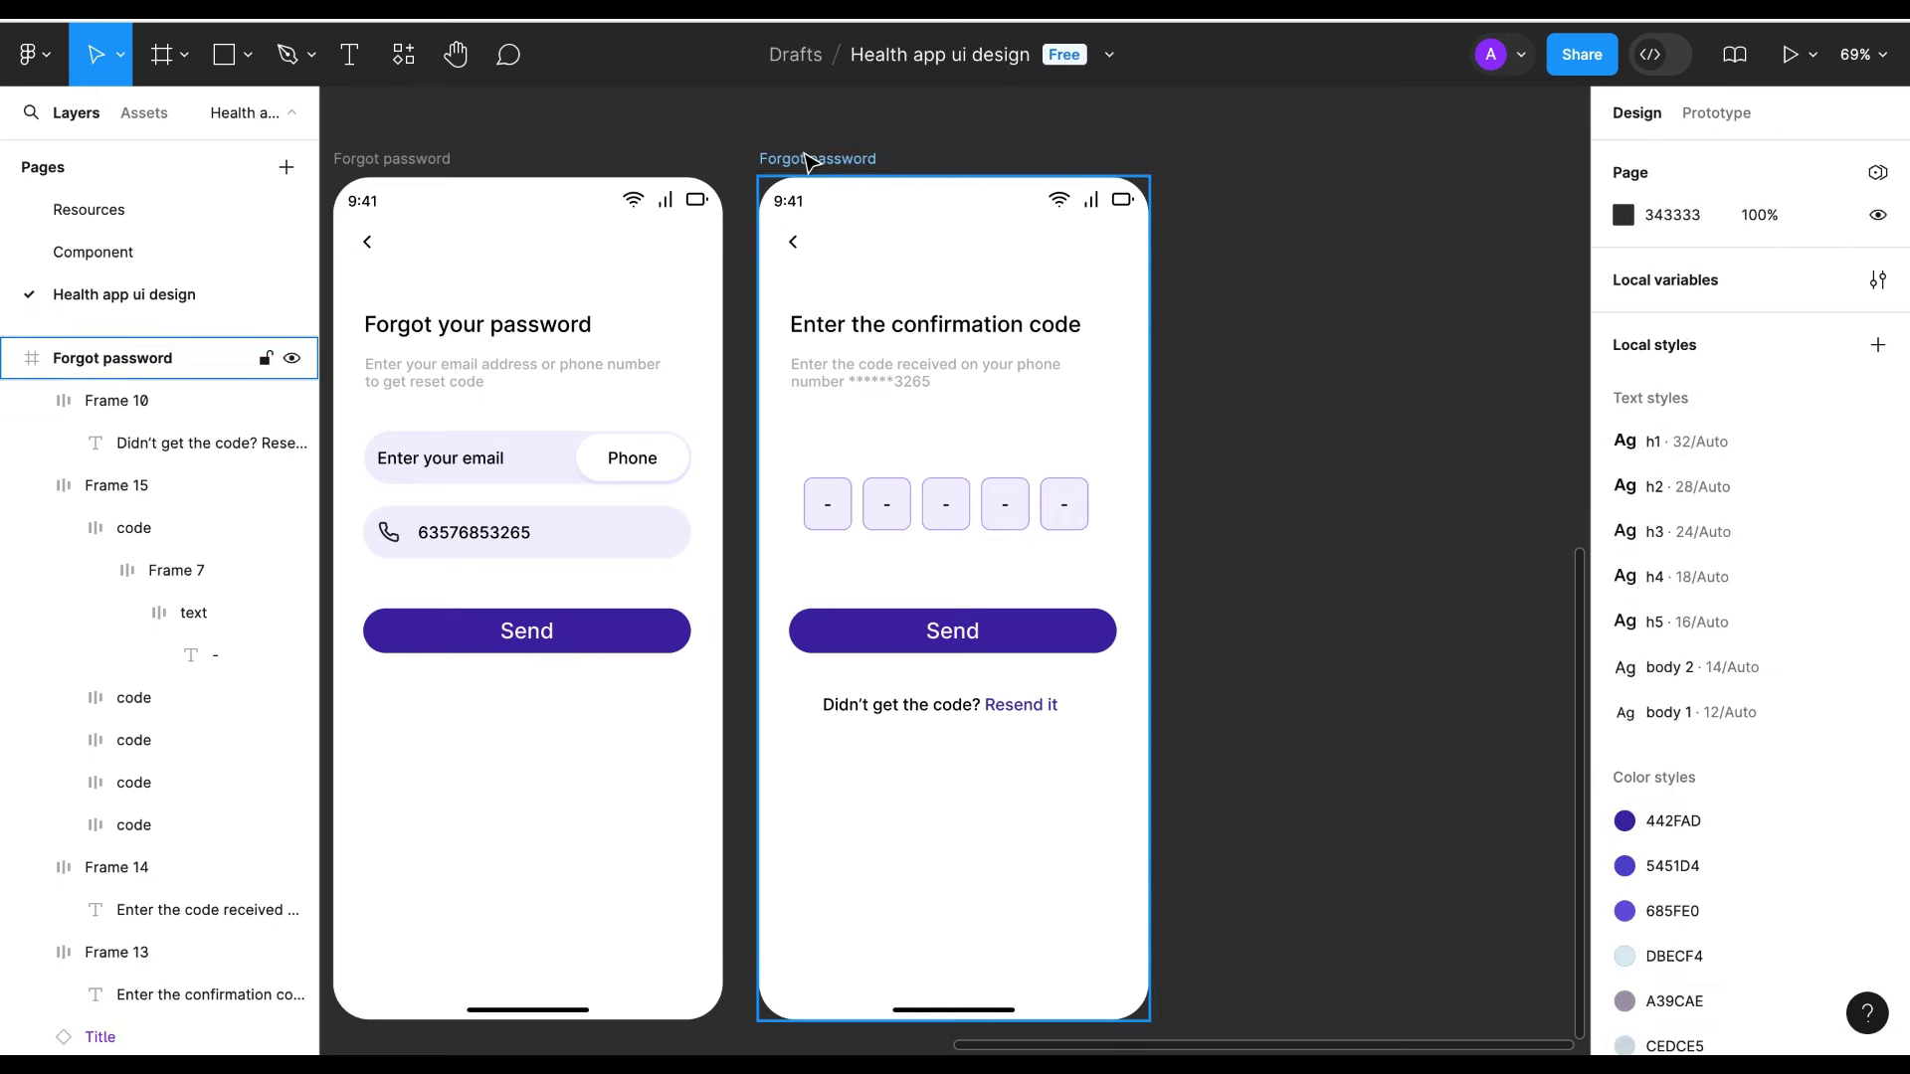
Duplicate the confirmation-code screen and enter 2 in the first code box.
click(807, 151)
key(ctrl+d)
click(1061, 487)
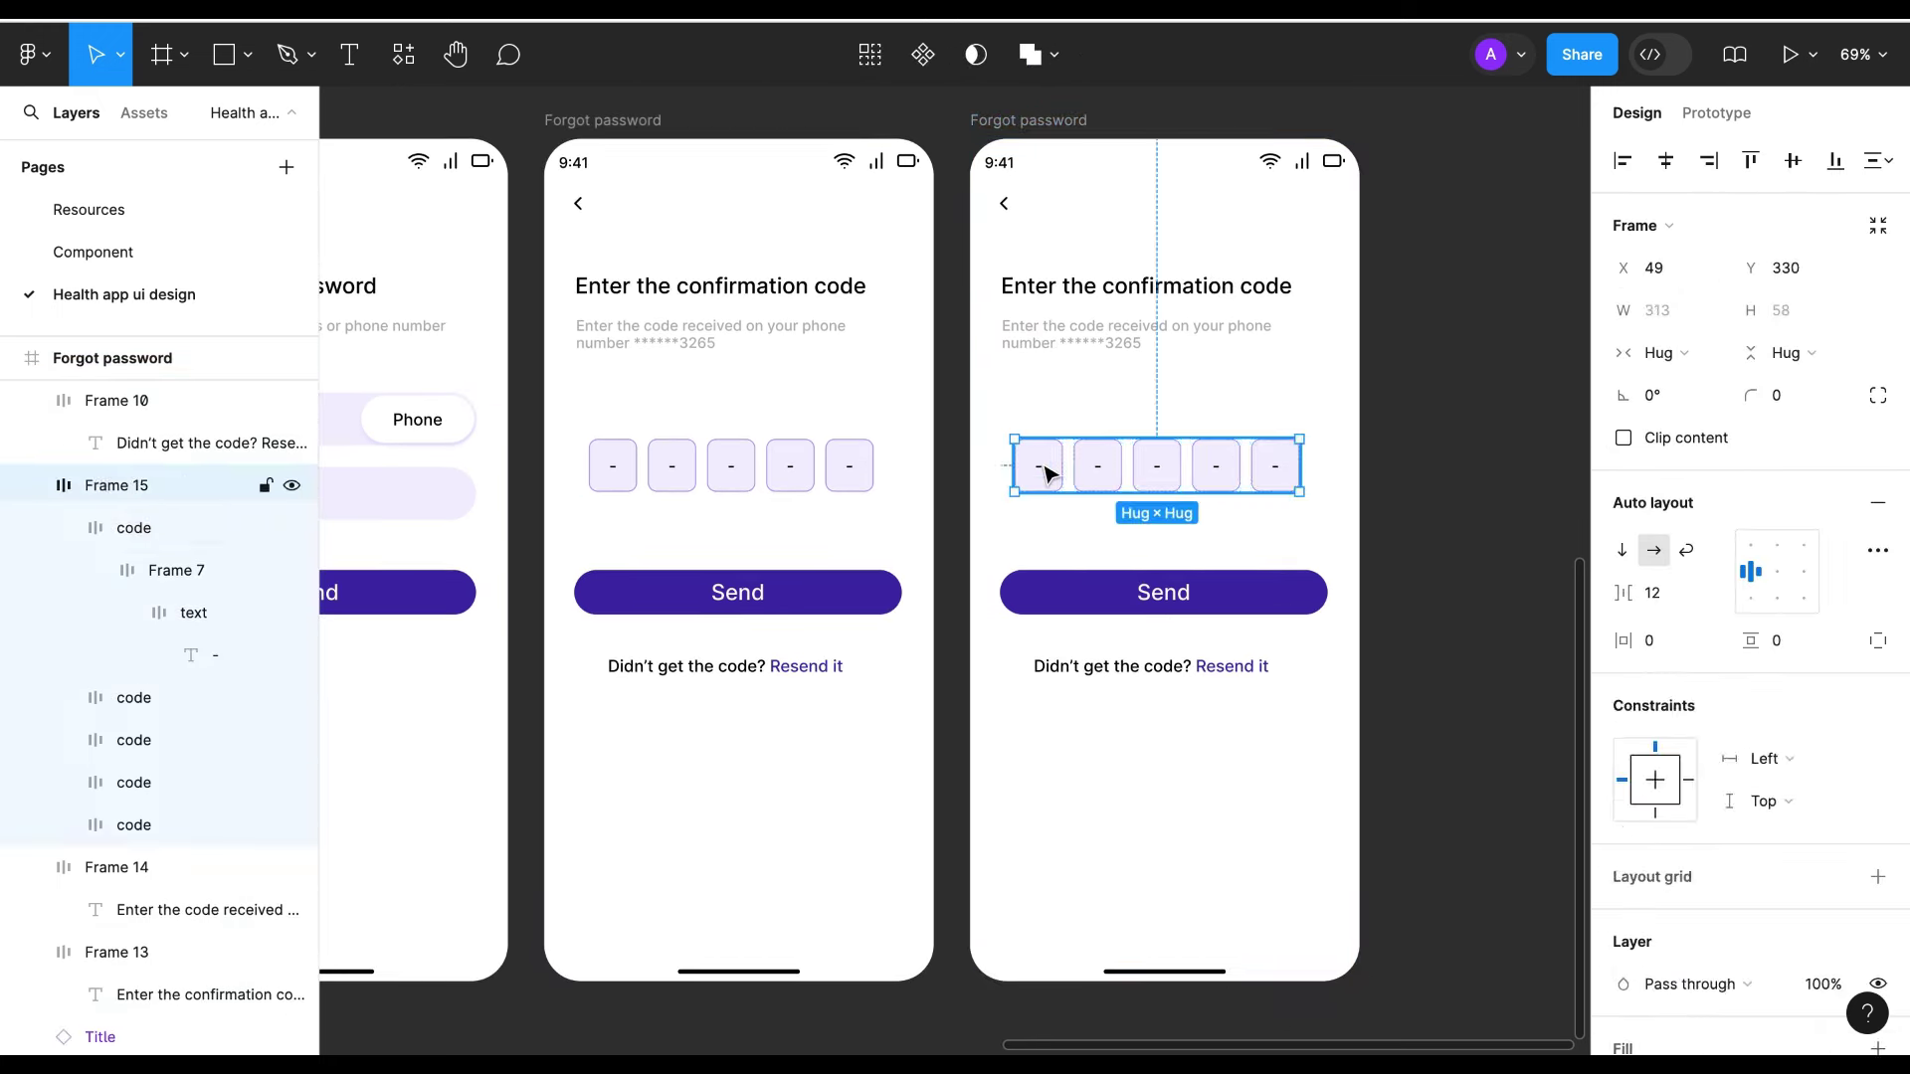
click(1042, 476)
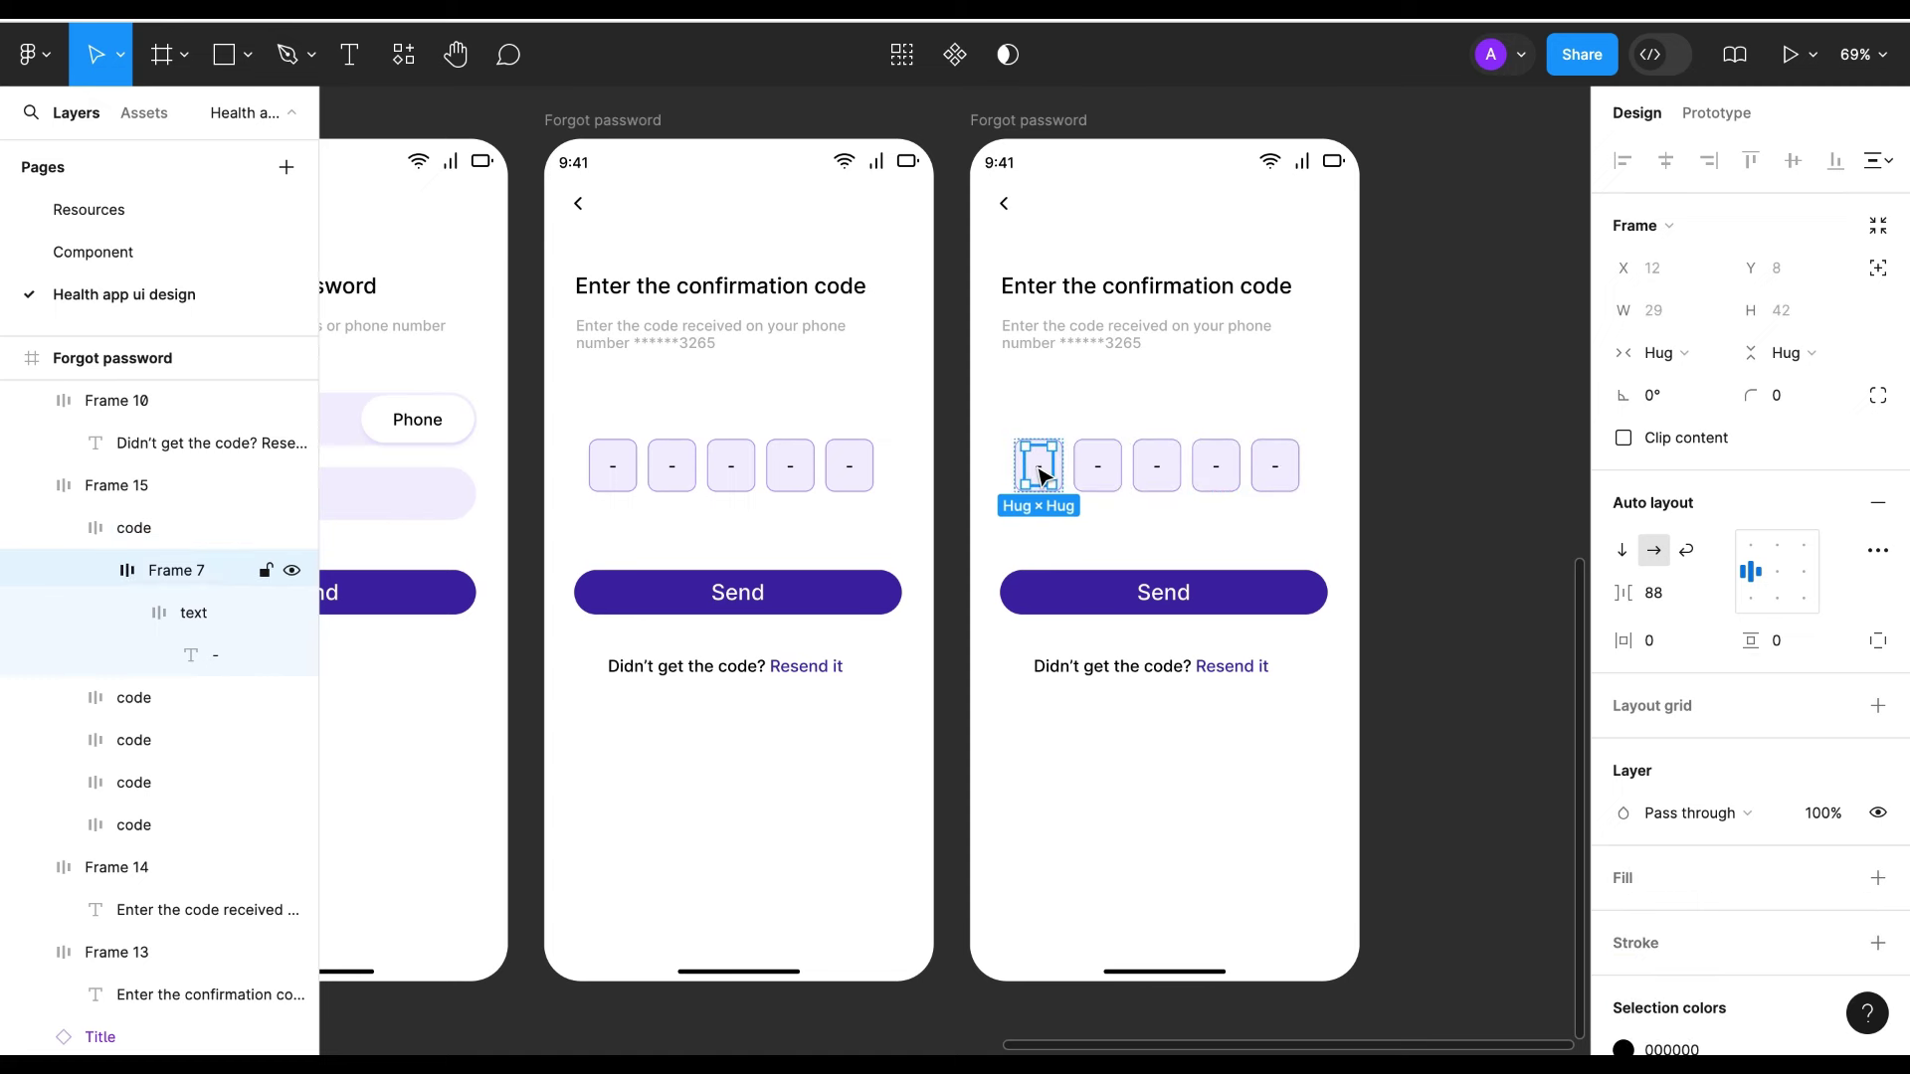
click(1039, 474)
double_click(1038, 466)
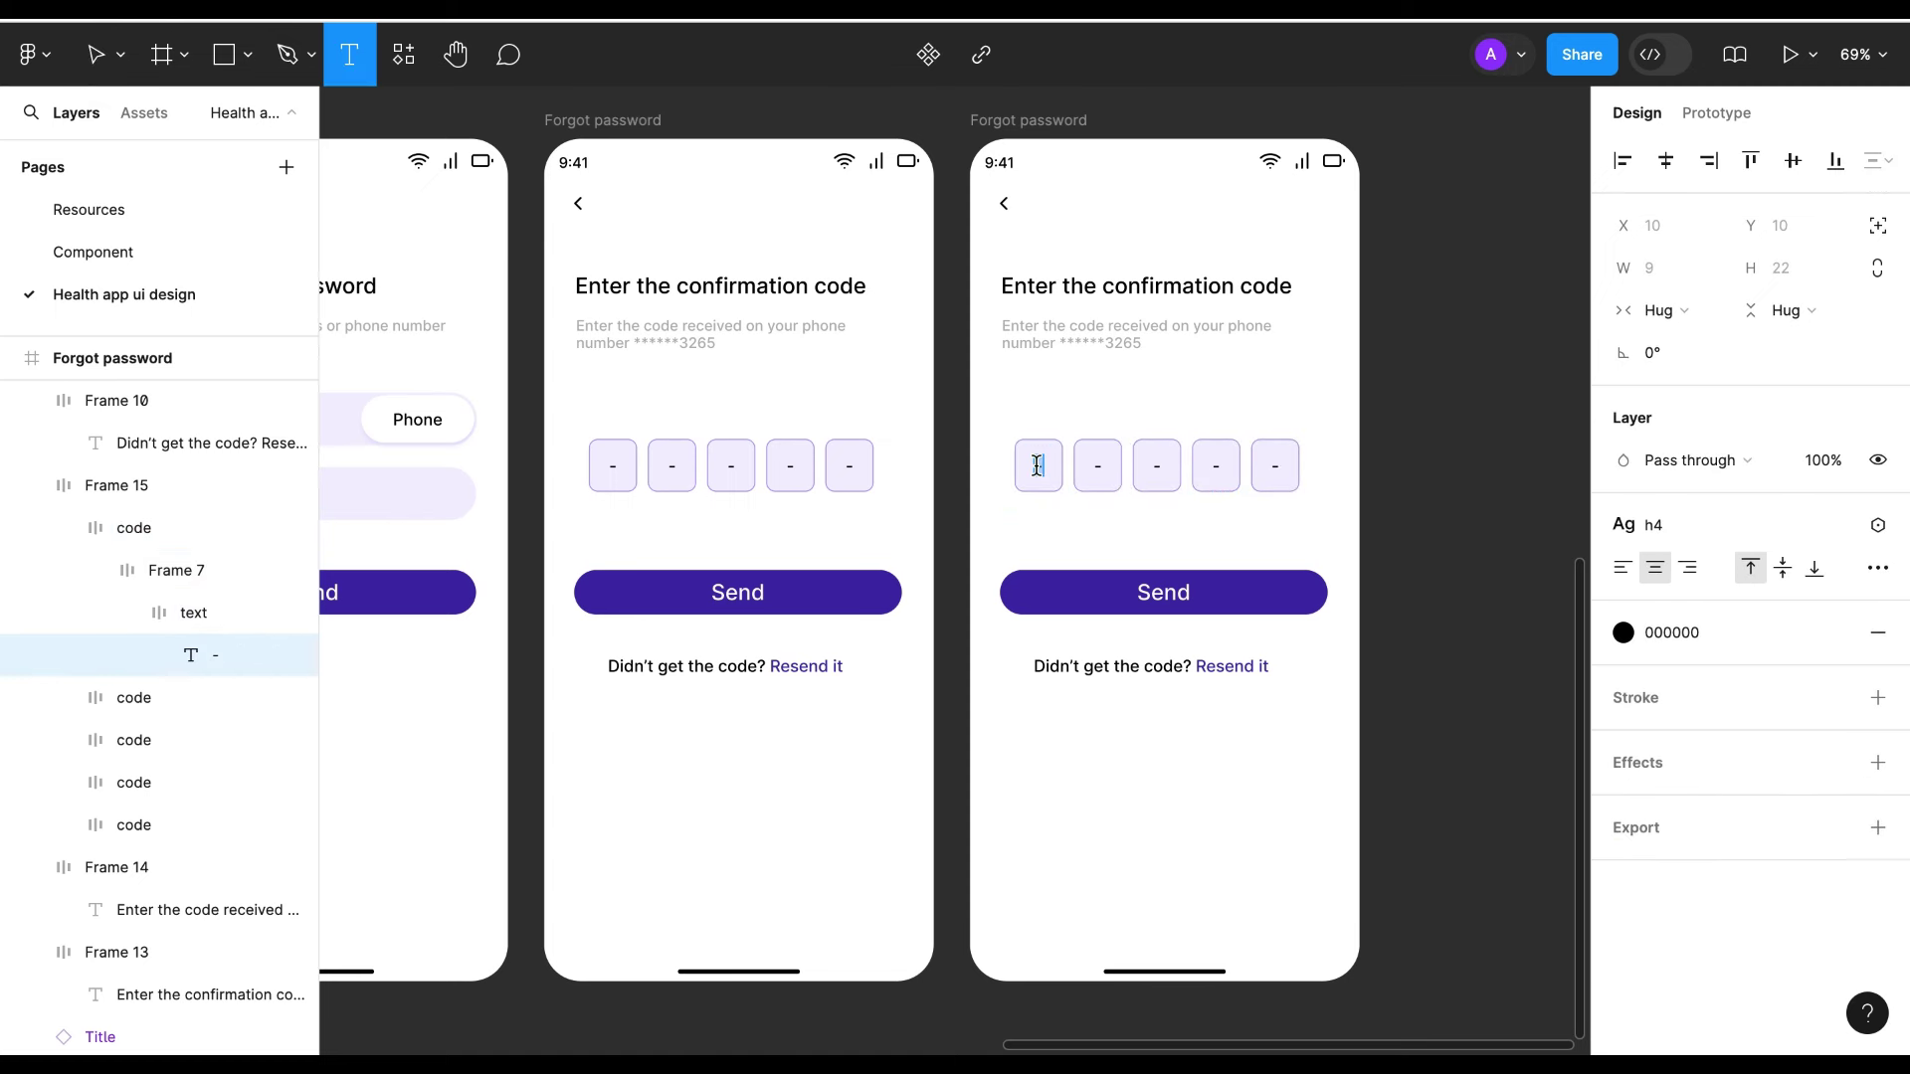
text(2)
Fill the remaining code boxes with 5, 9, 6 and 0.
double_click(1103, 456)
key(BackSpace)
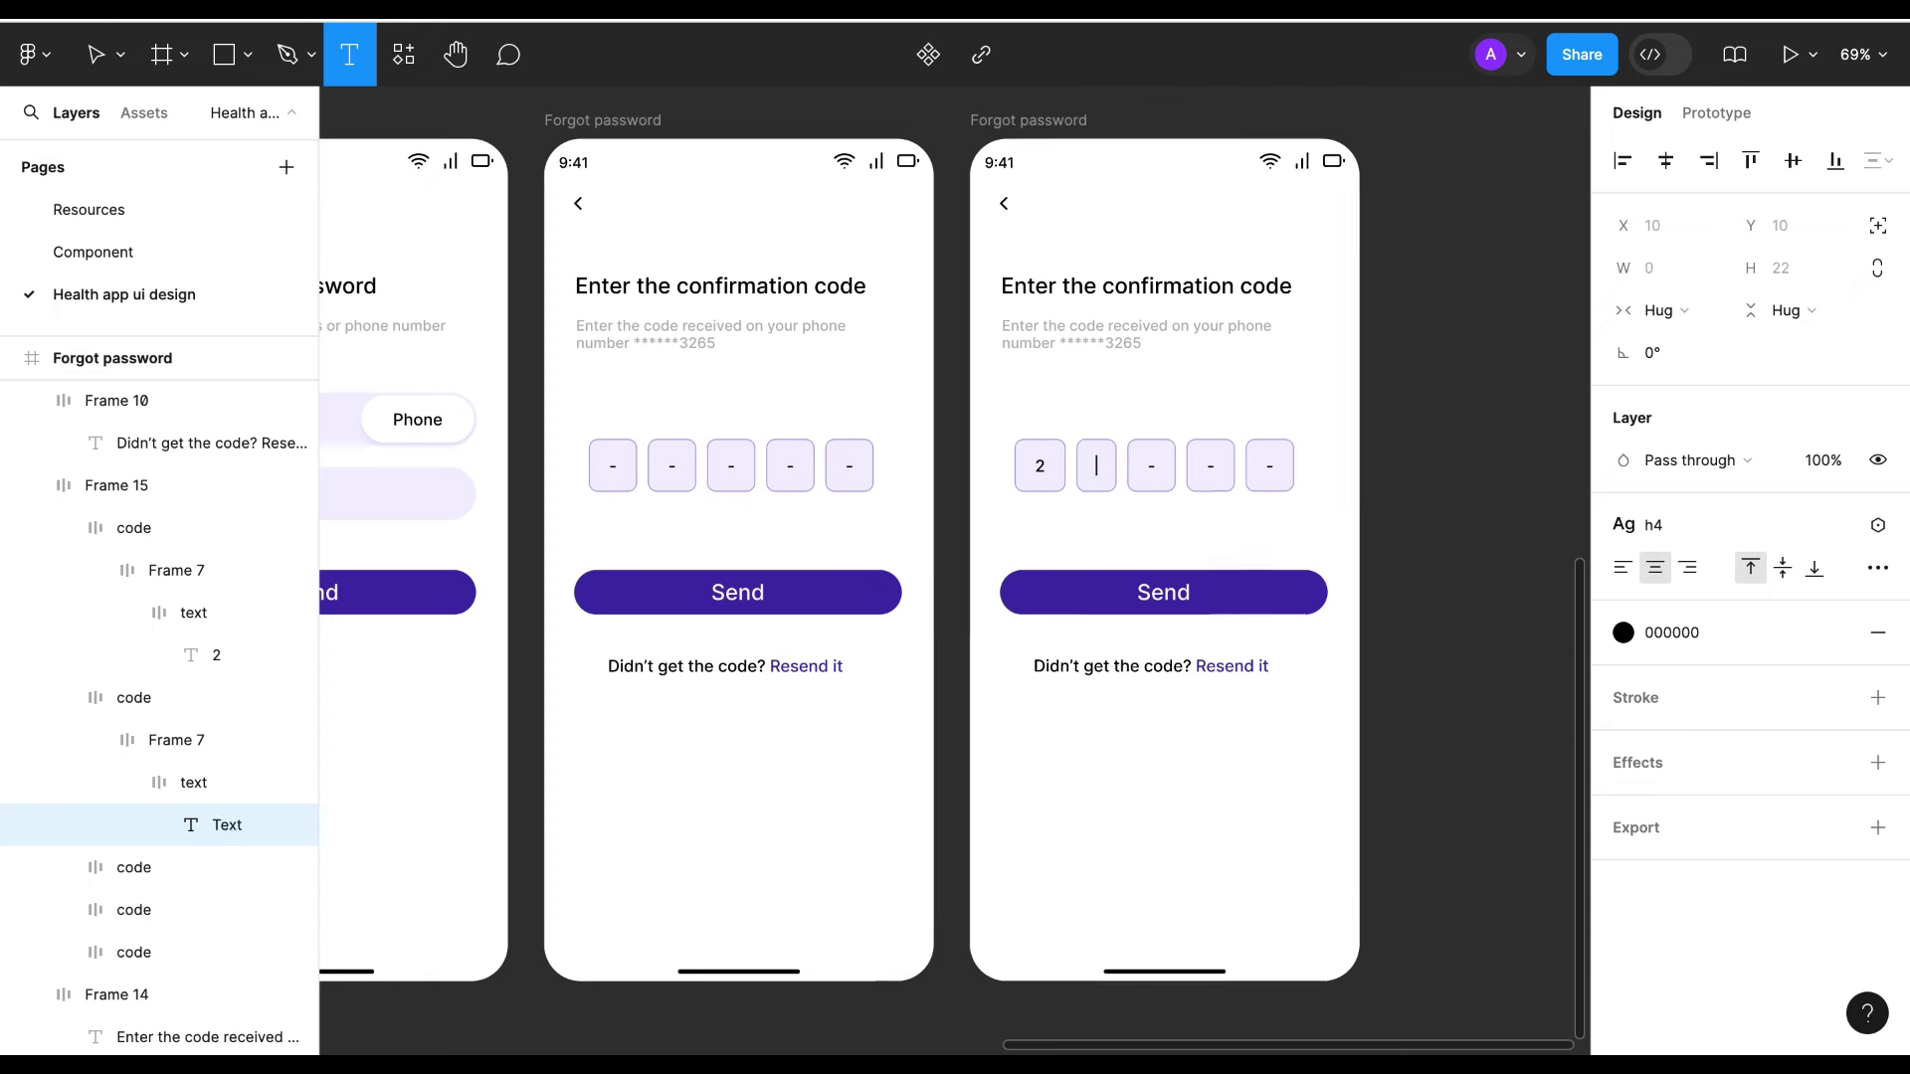
text(5)
double_click(1163, 467)
key(BackSpace)
text(9)
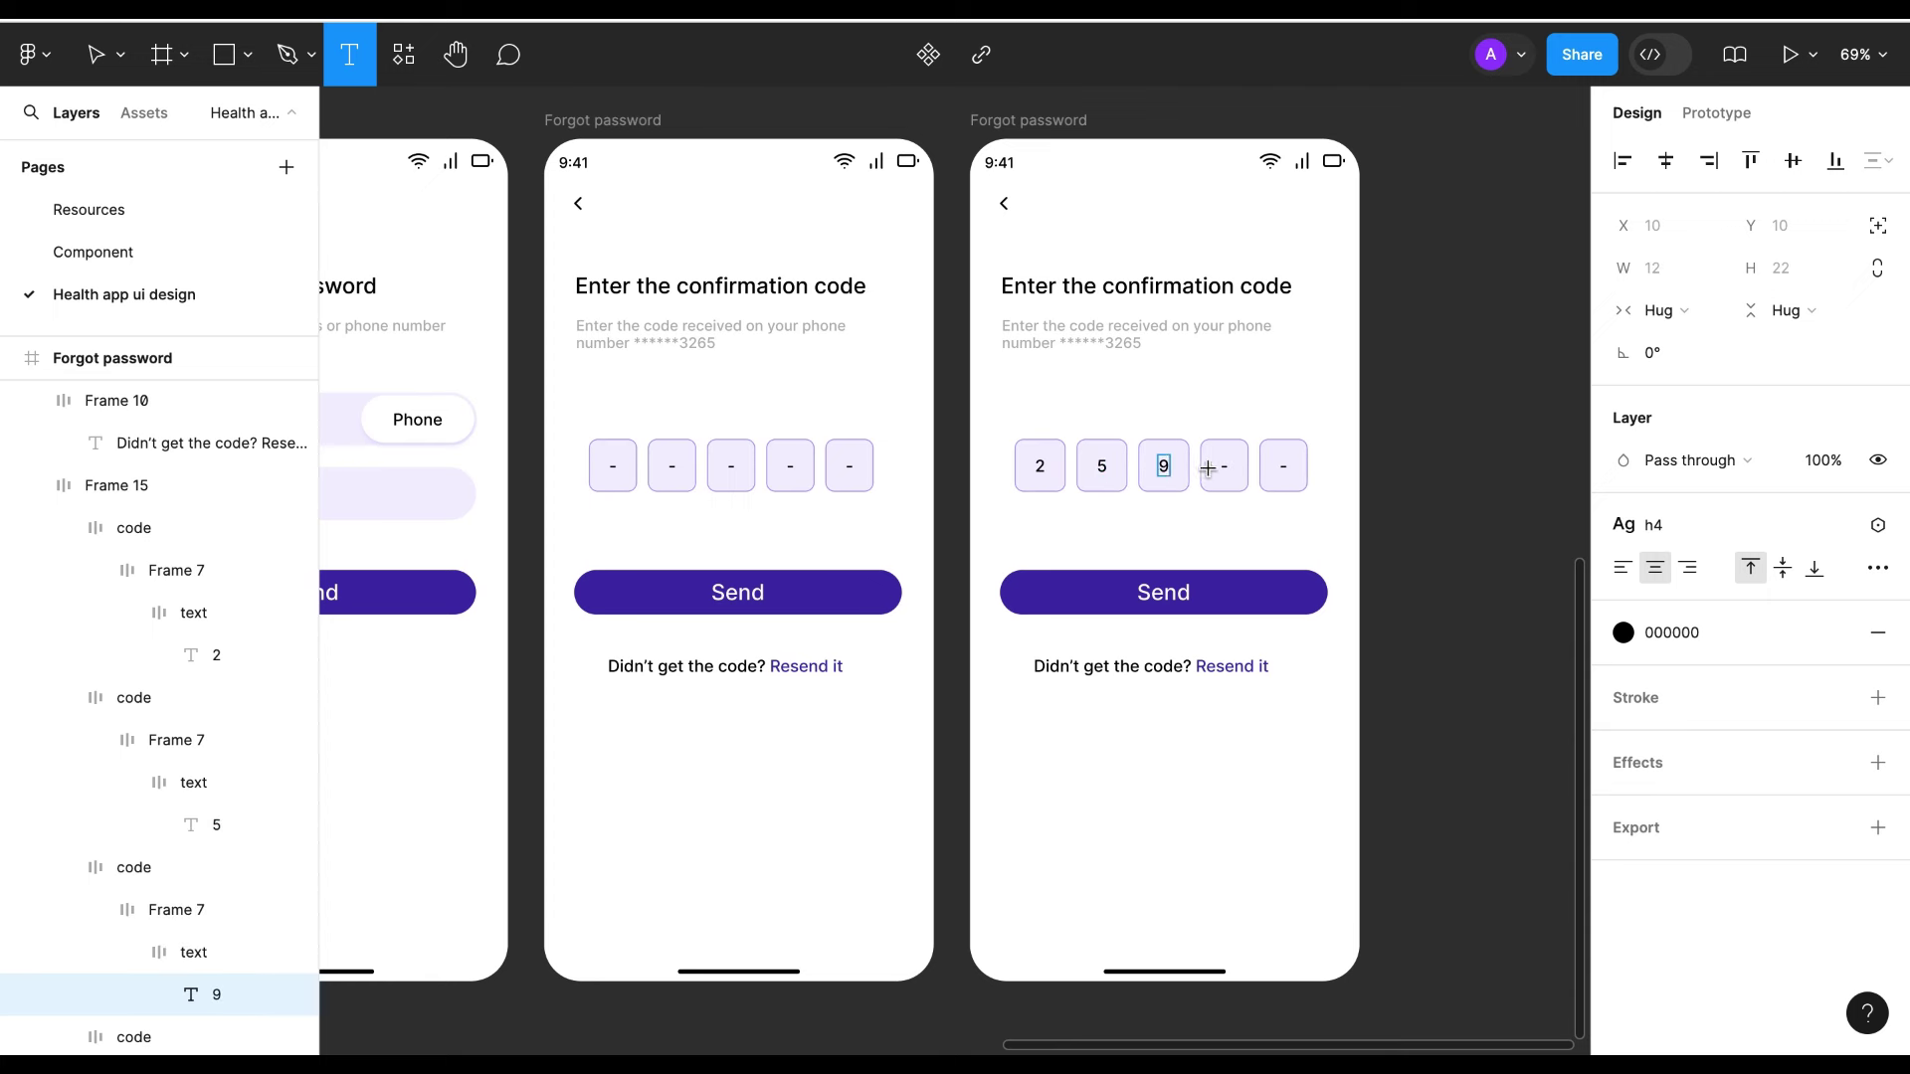
click(1229, 467)
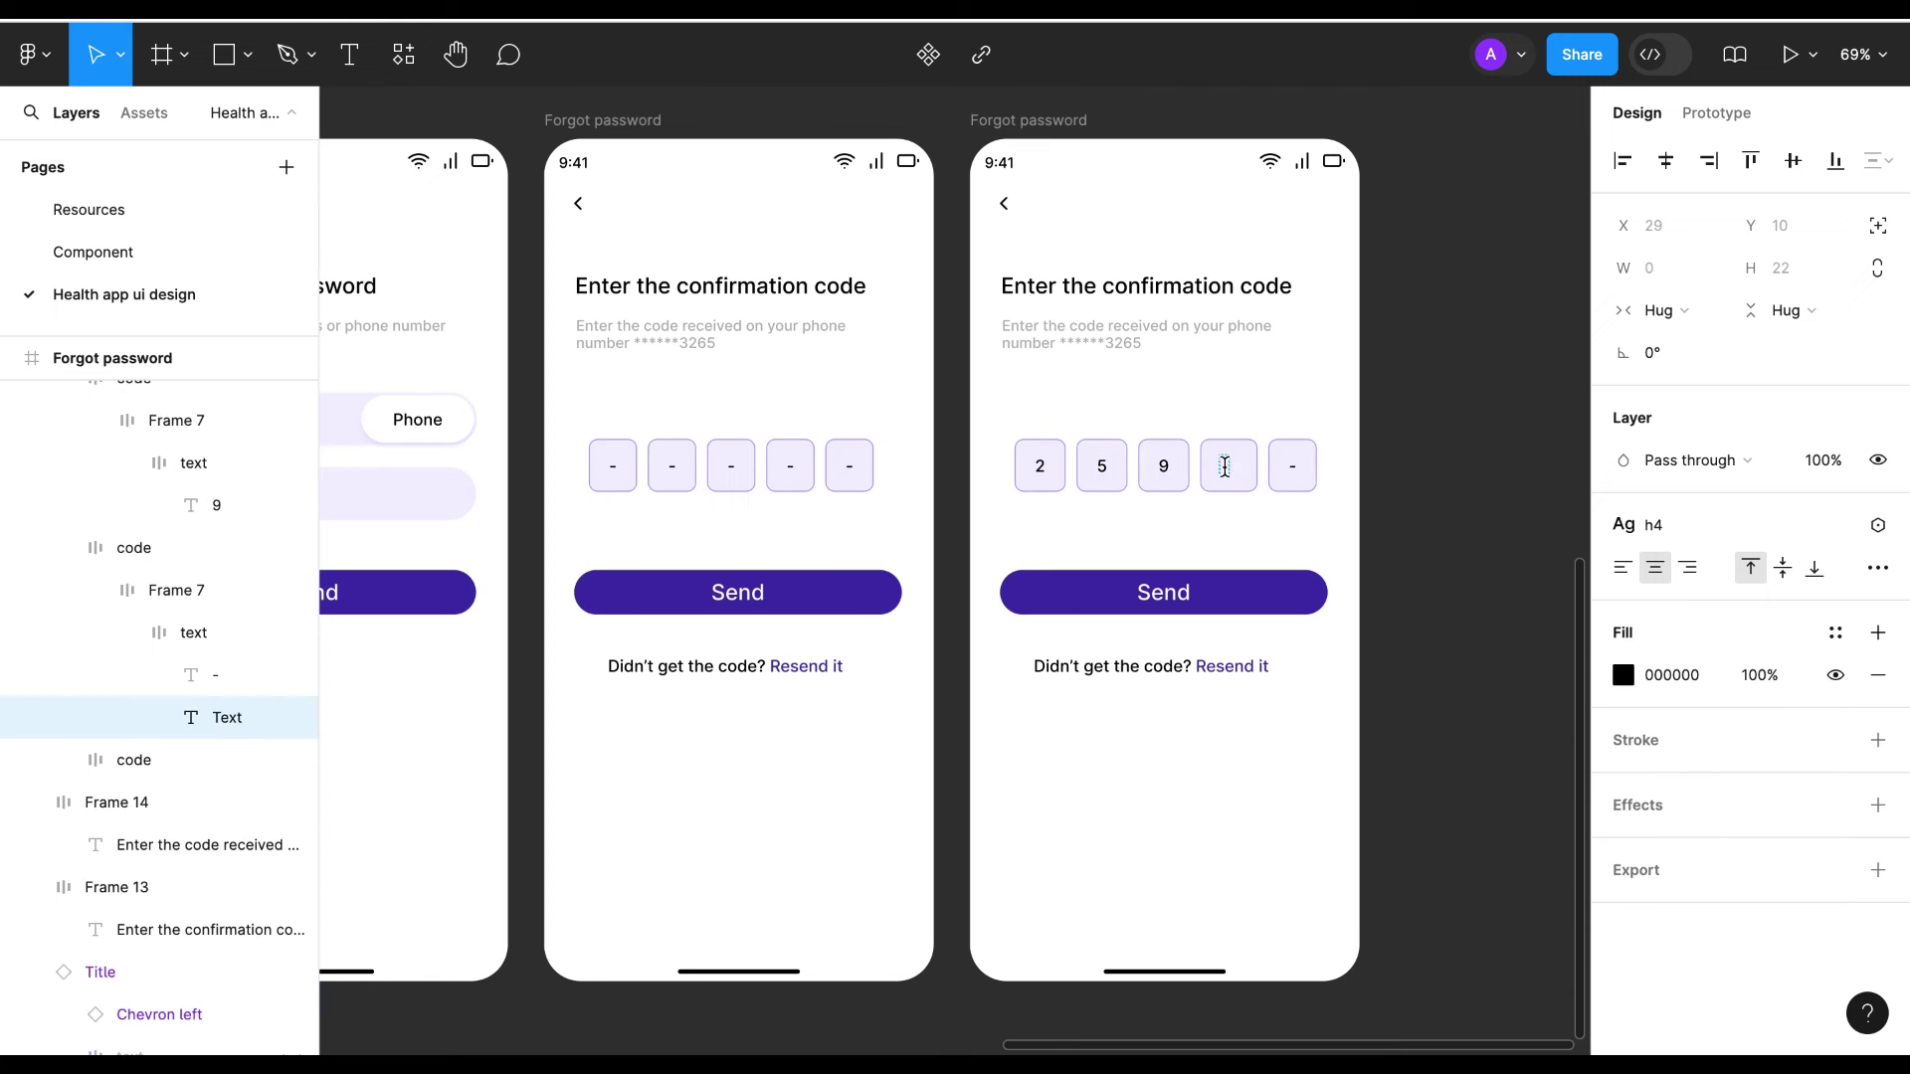
ctrl+scroll(1240, 520, up, 5)
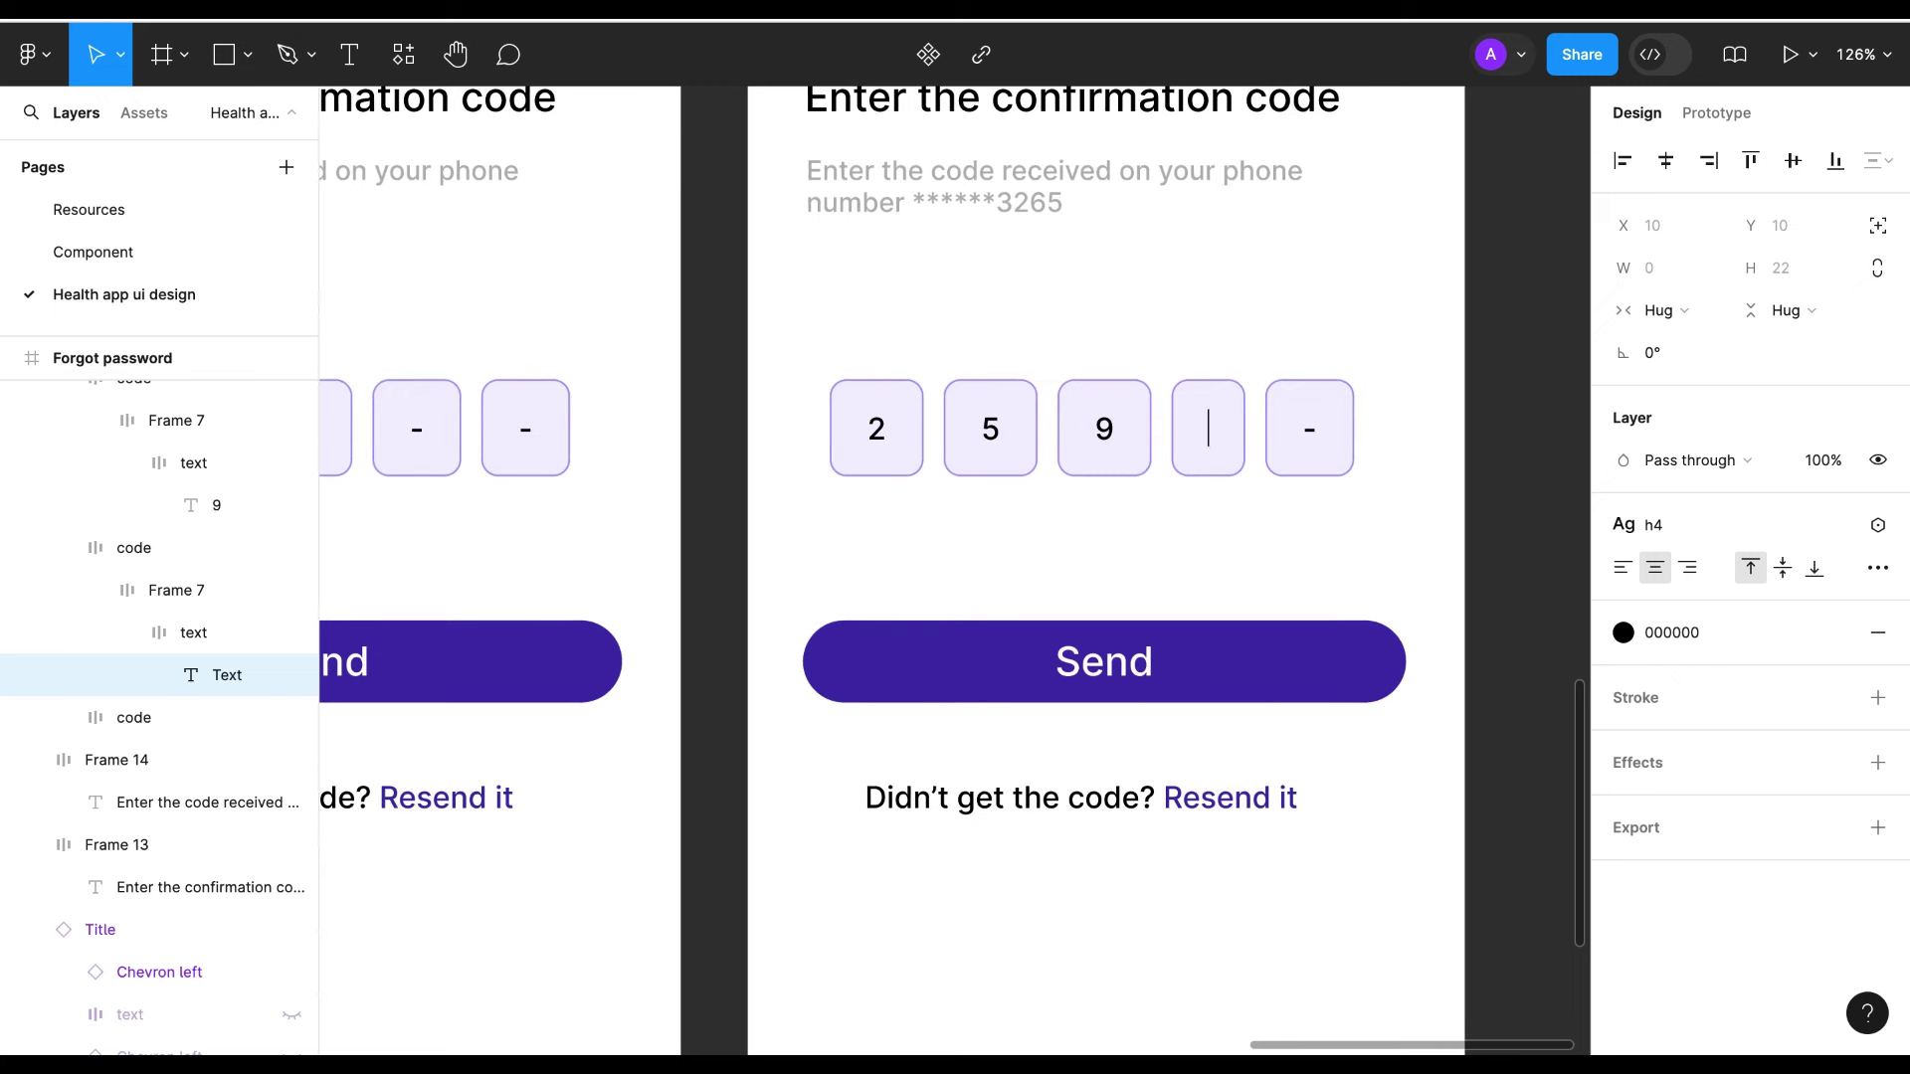
text(6)
double_click(1332, 427)
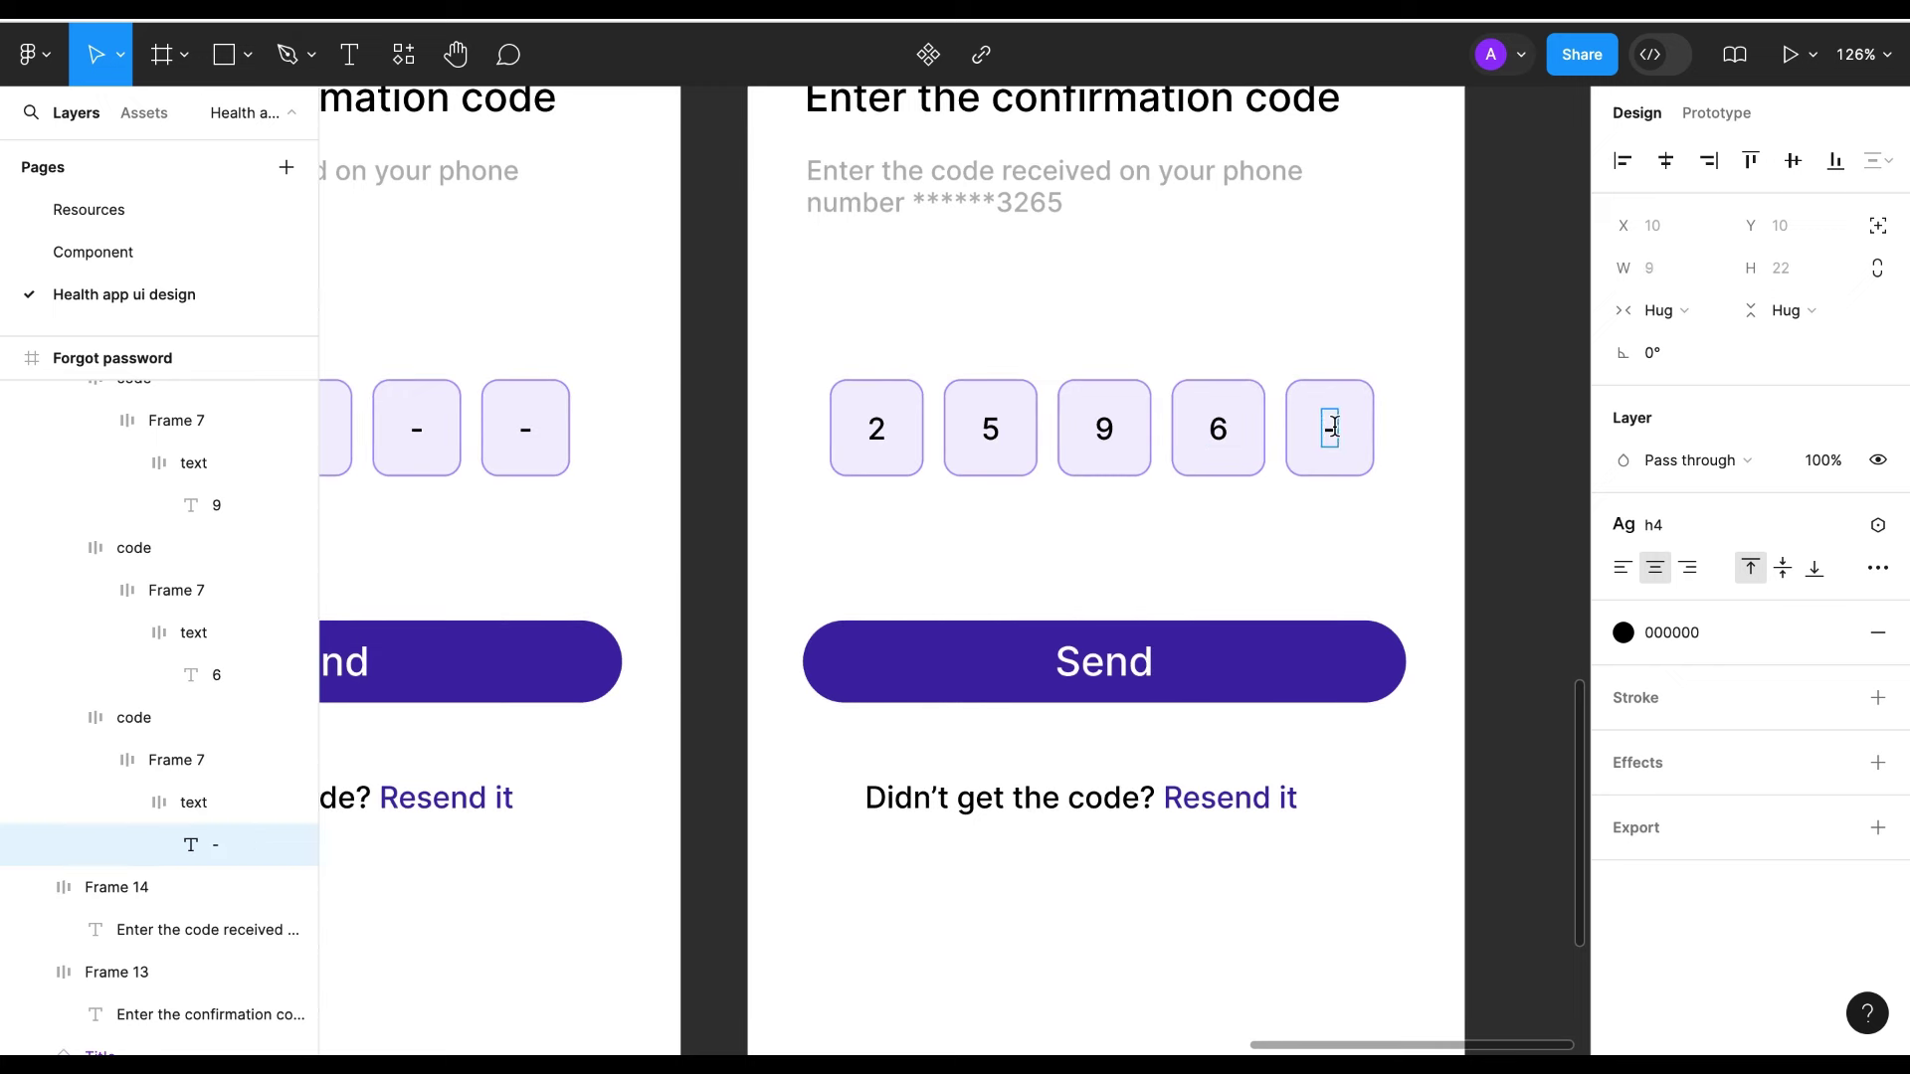
text(0)
key(Escape)
Delete the "Didn't get the code? Resend it" line from the copy.
ctrl+scroll(1170, 862, down, 3)
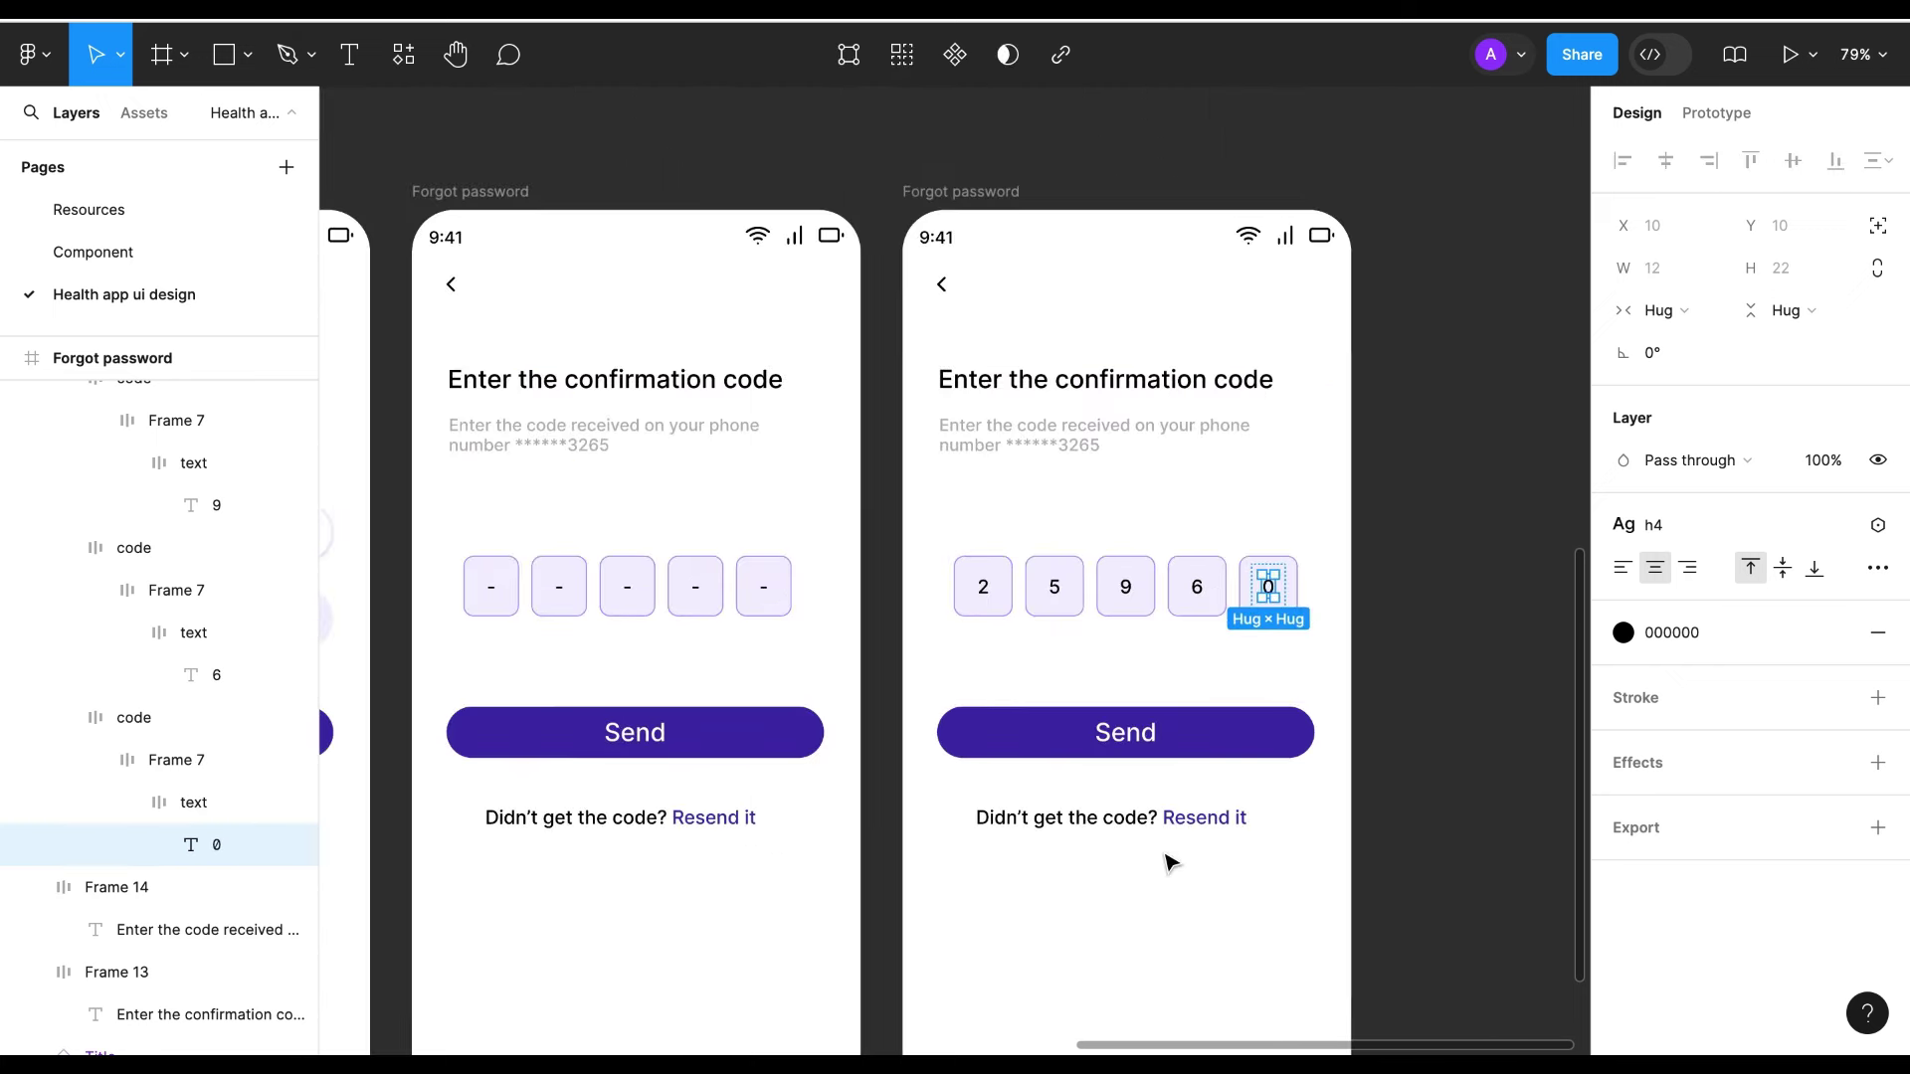
click(1111, 834)
key(Delete)
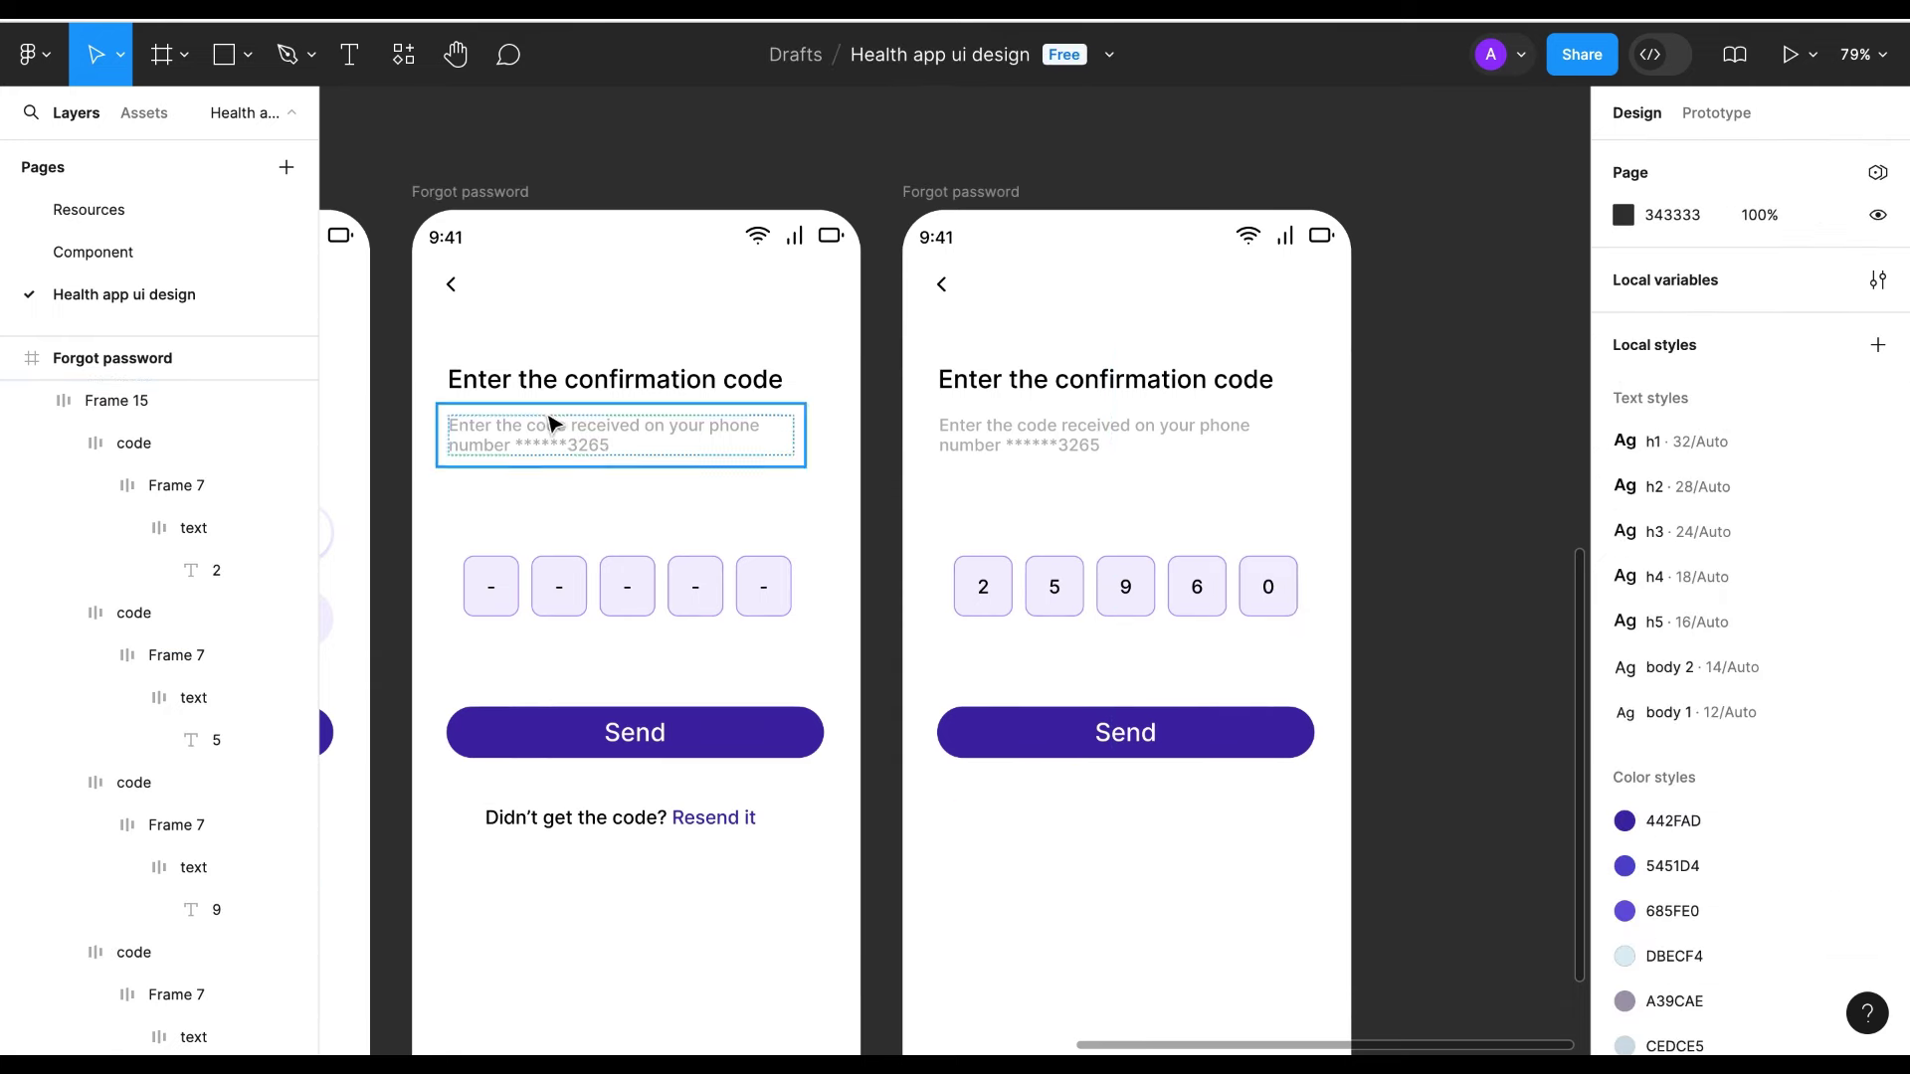
Rename the filled-code frame 'Verify' and relabel its Send button 'Reset'.
double_click(943, 192)
text(Vwe)
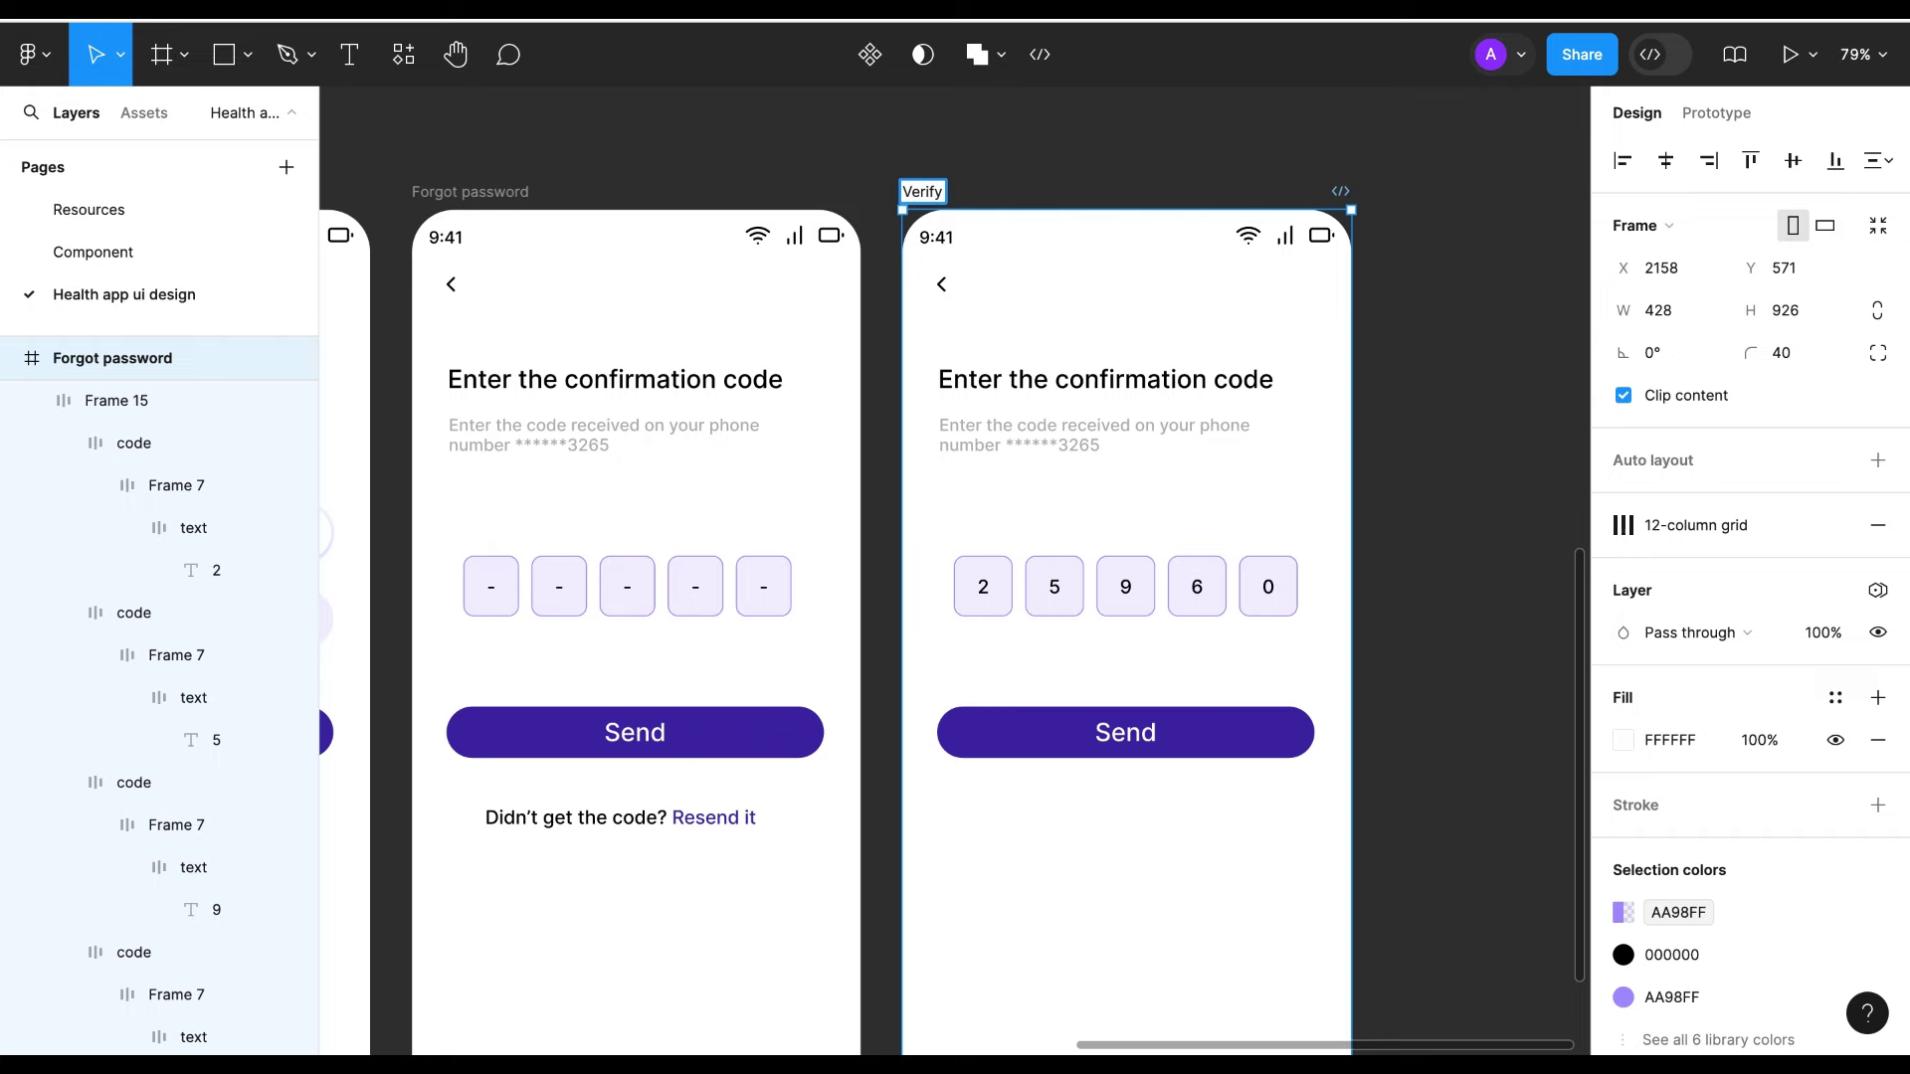
click(1113, 720)
double_click(1124, 733)
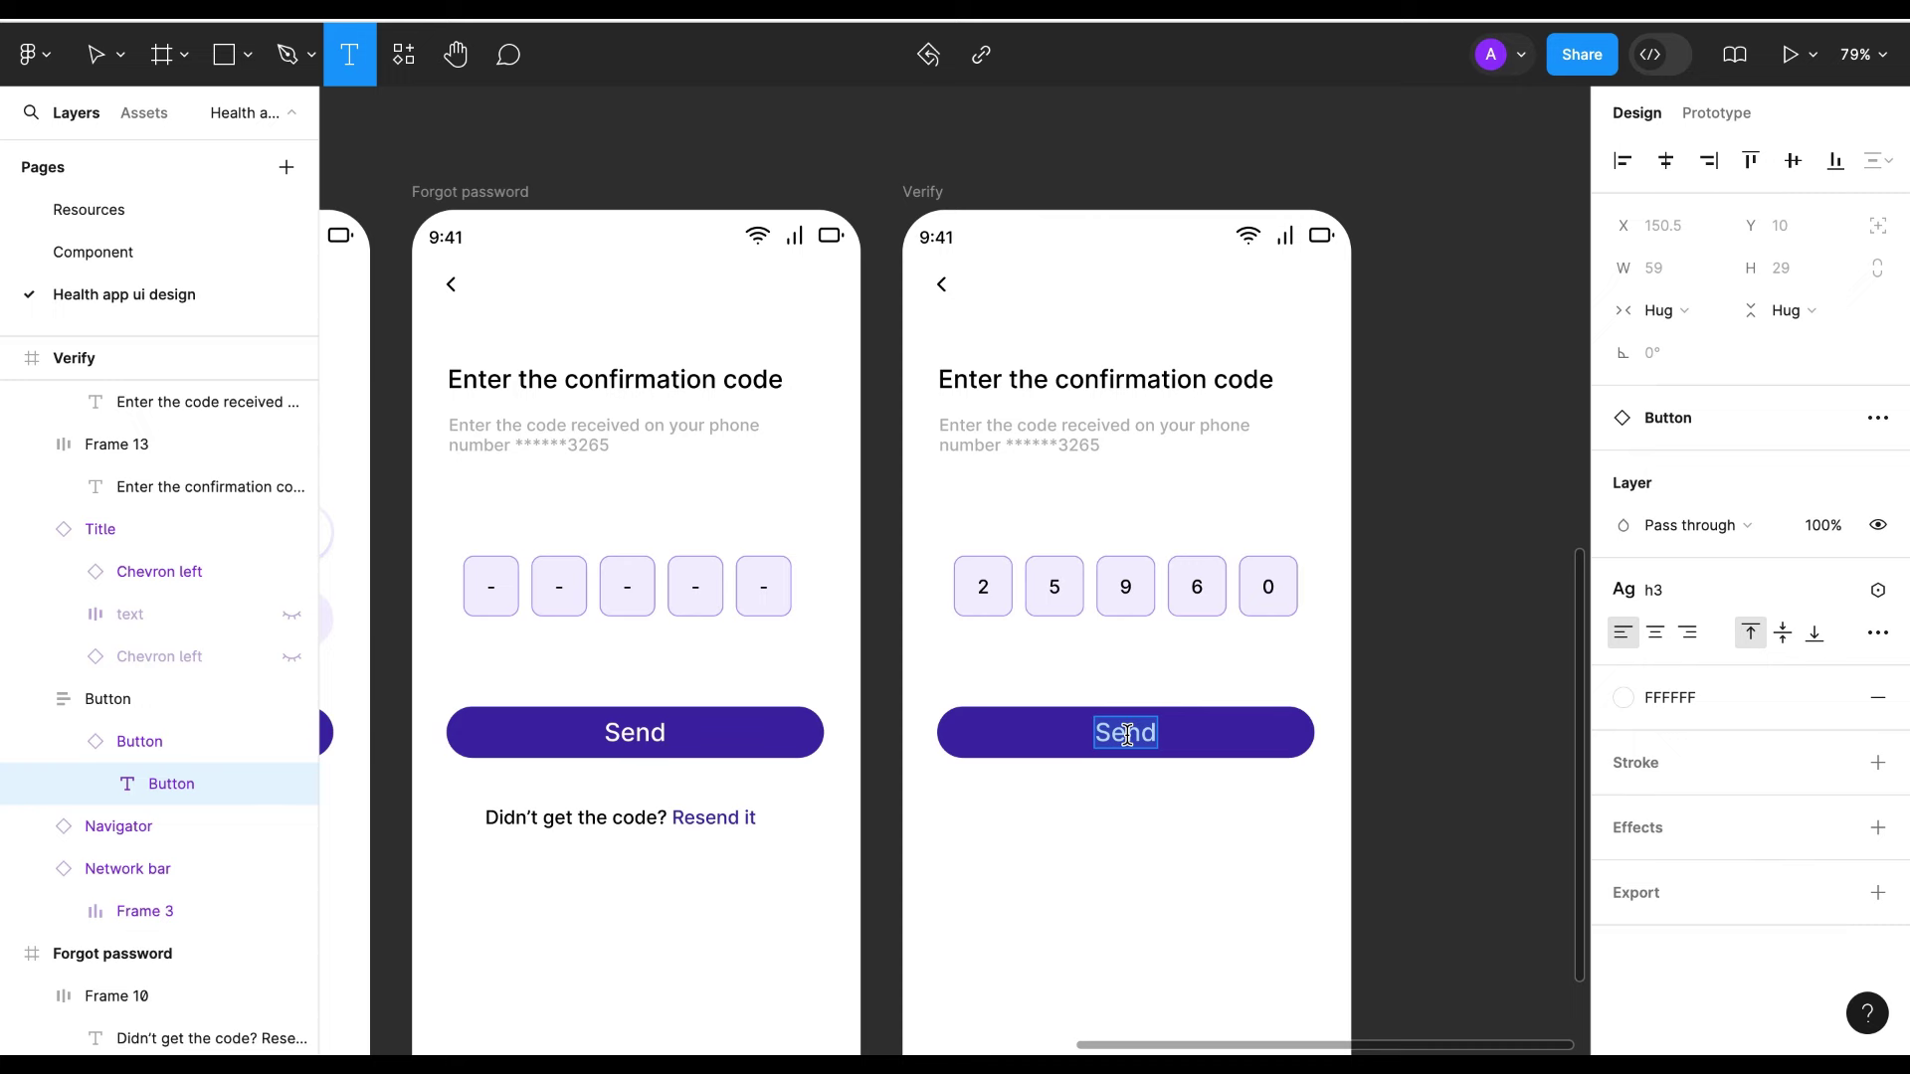
text(Resend i)
text(t)
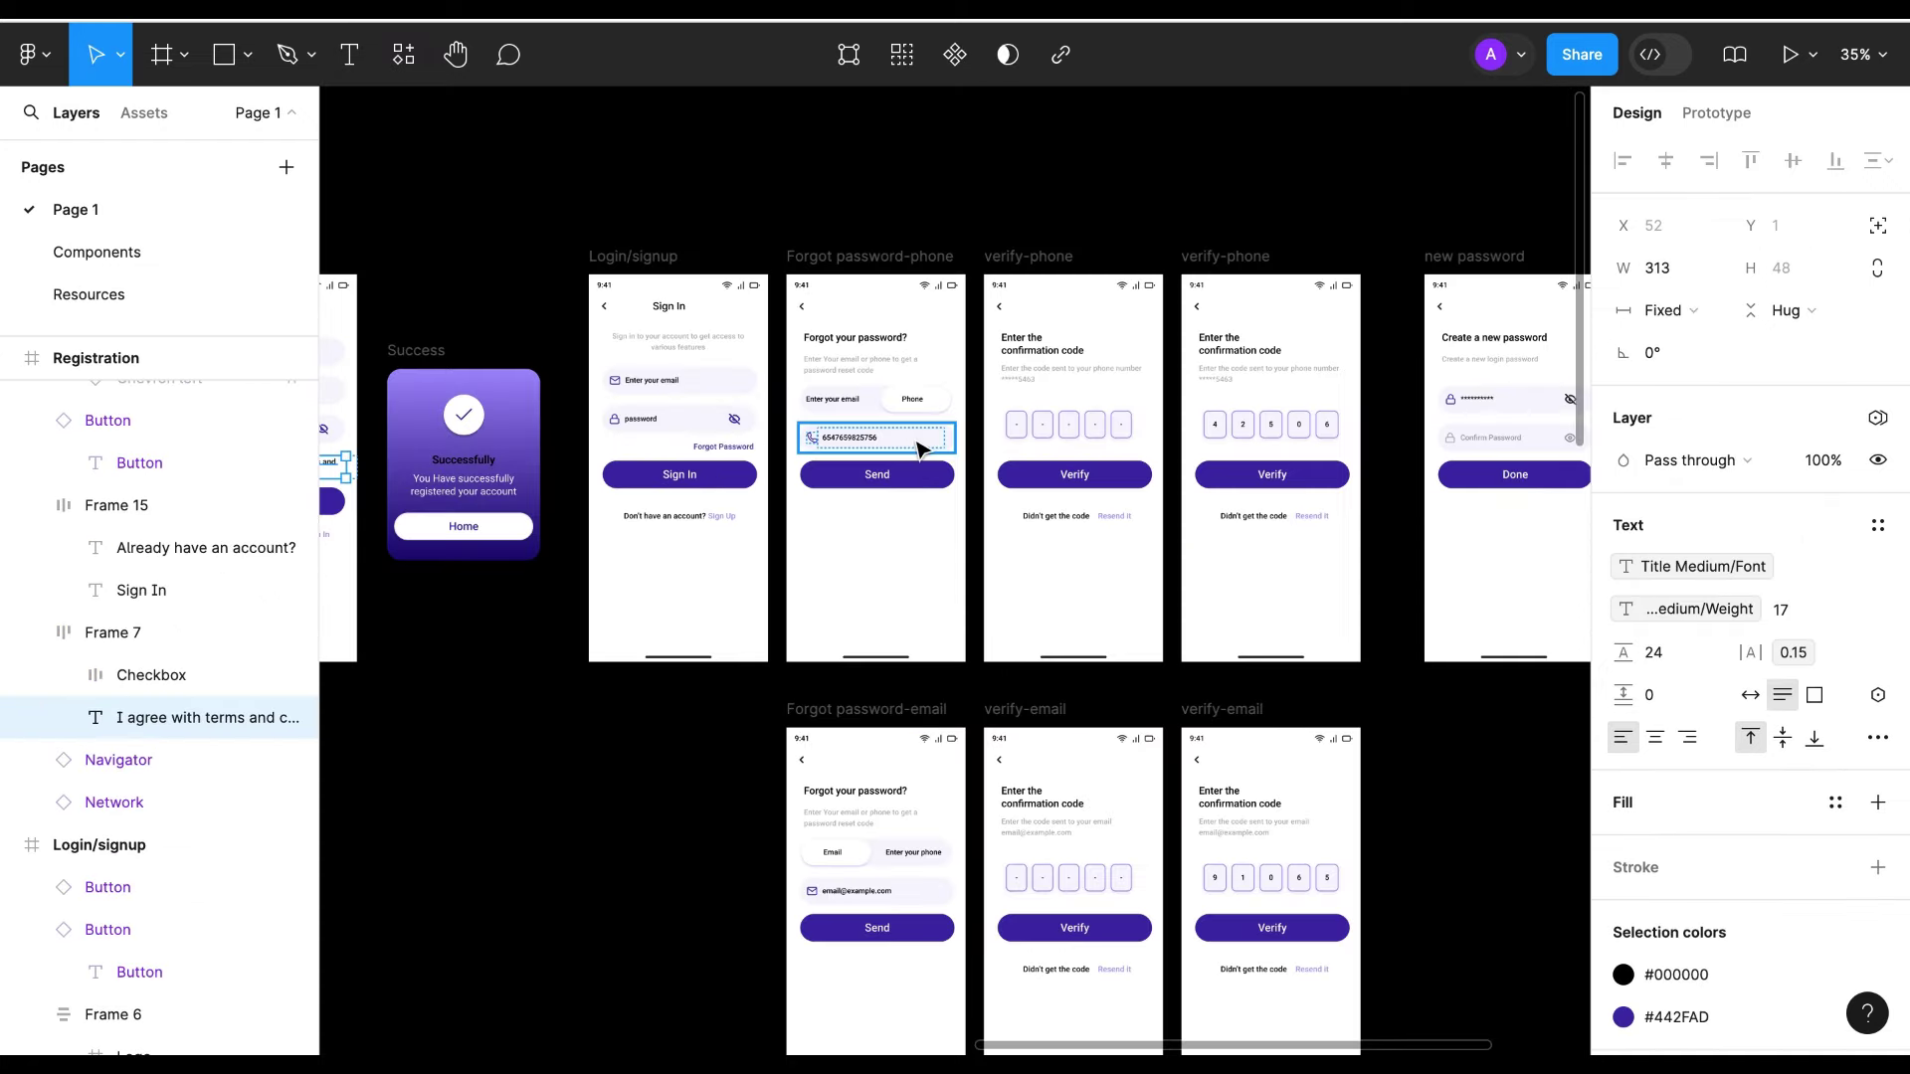
Duplicate the Verify screen frame.
scroll(1010, 511, right, 5)
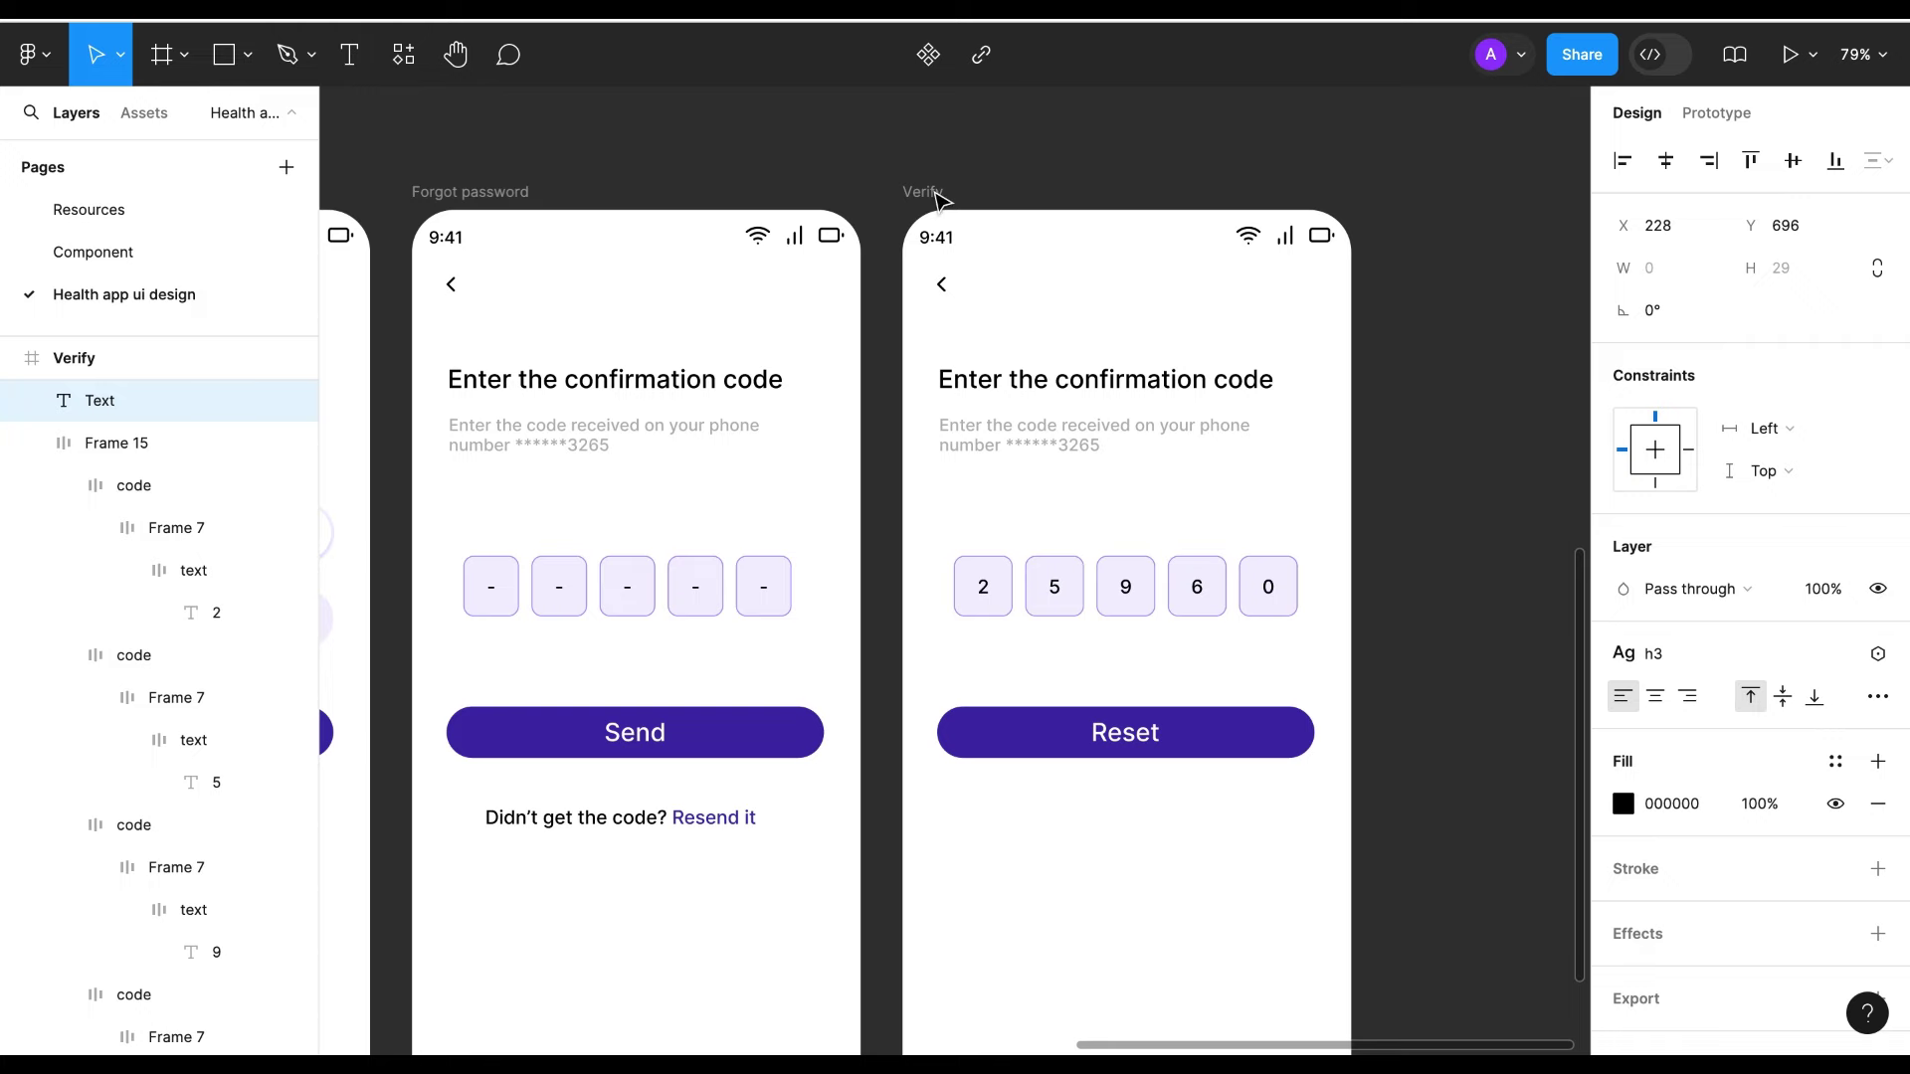
click(925, 199)
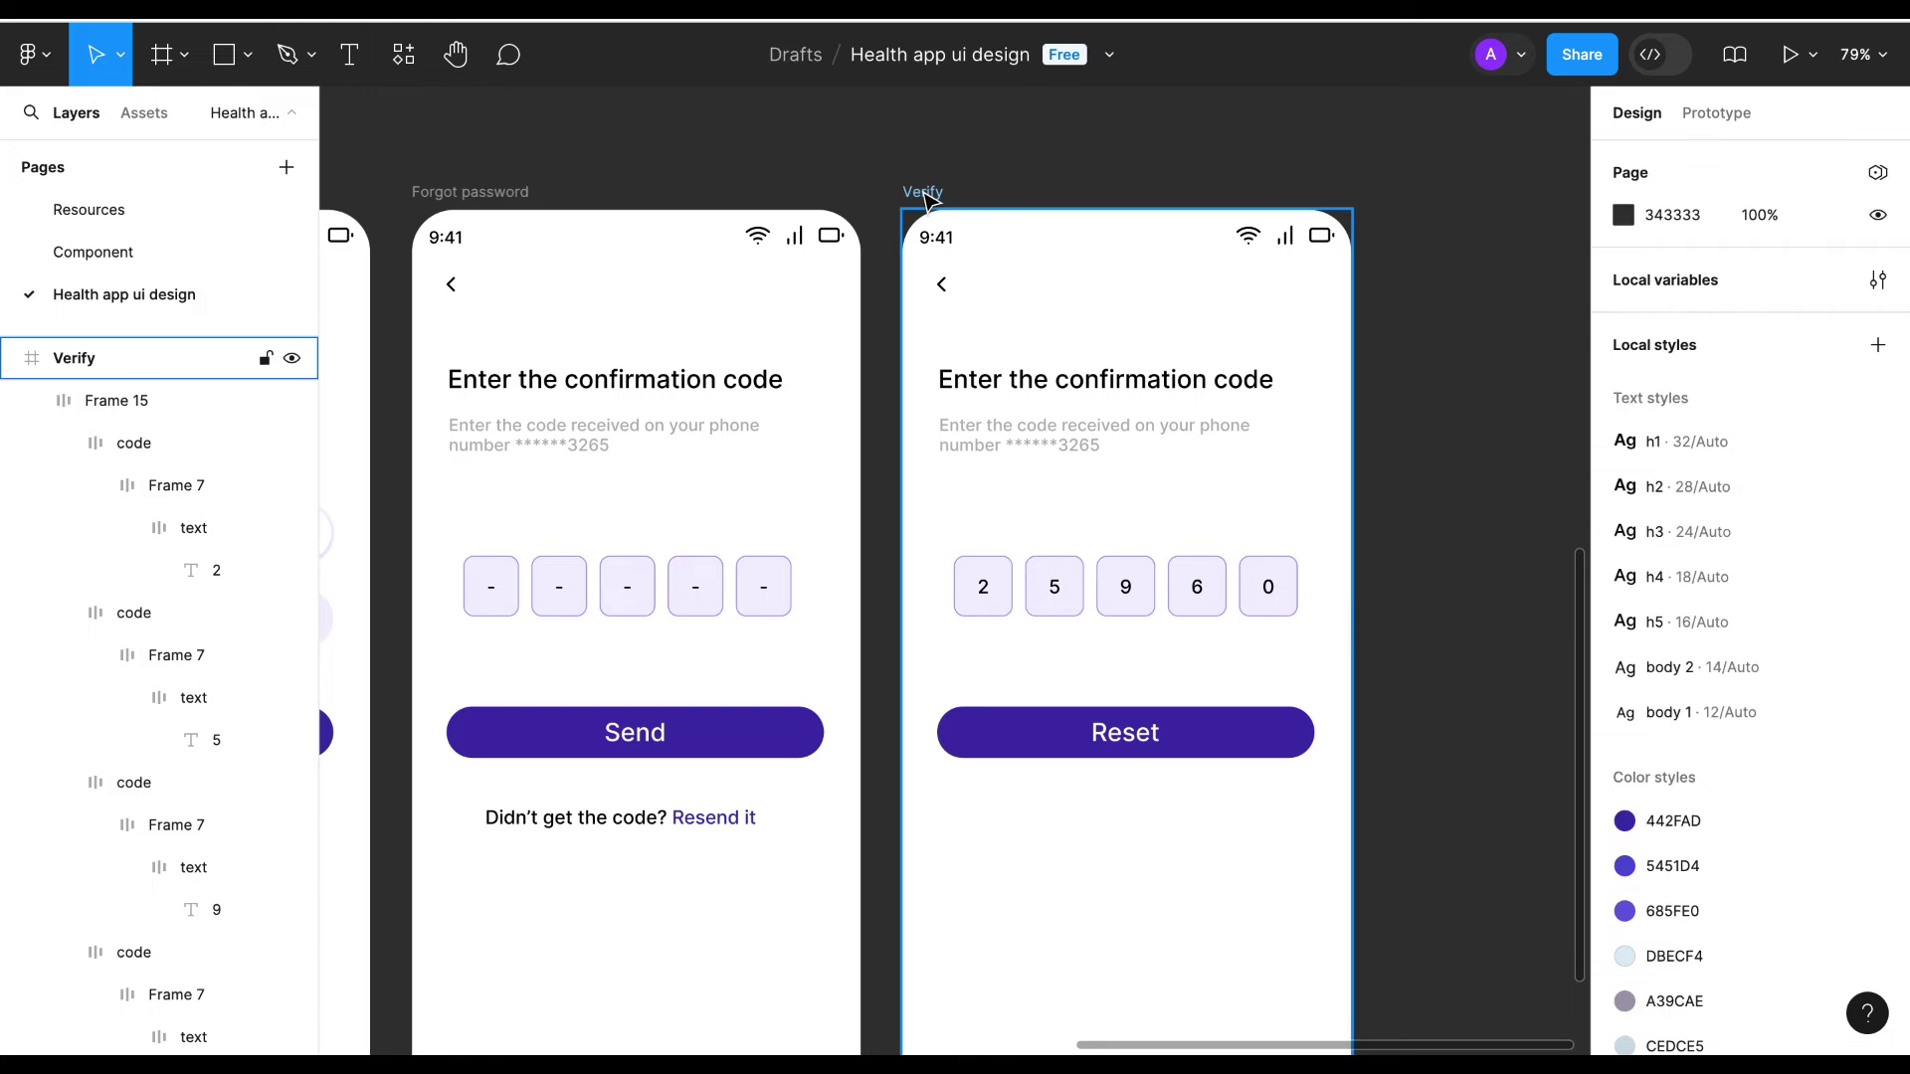
scroll(1164, 498, right, 2)
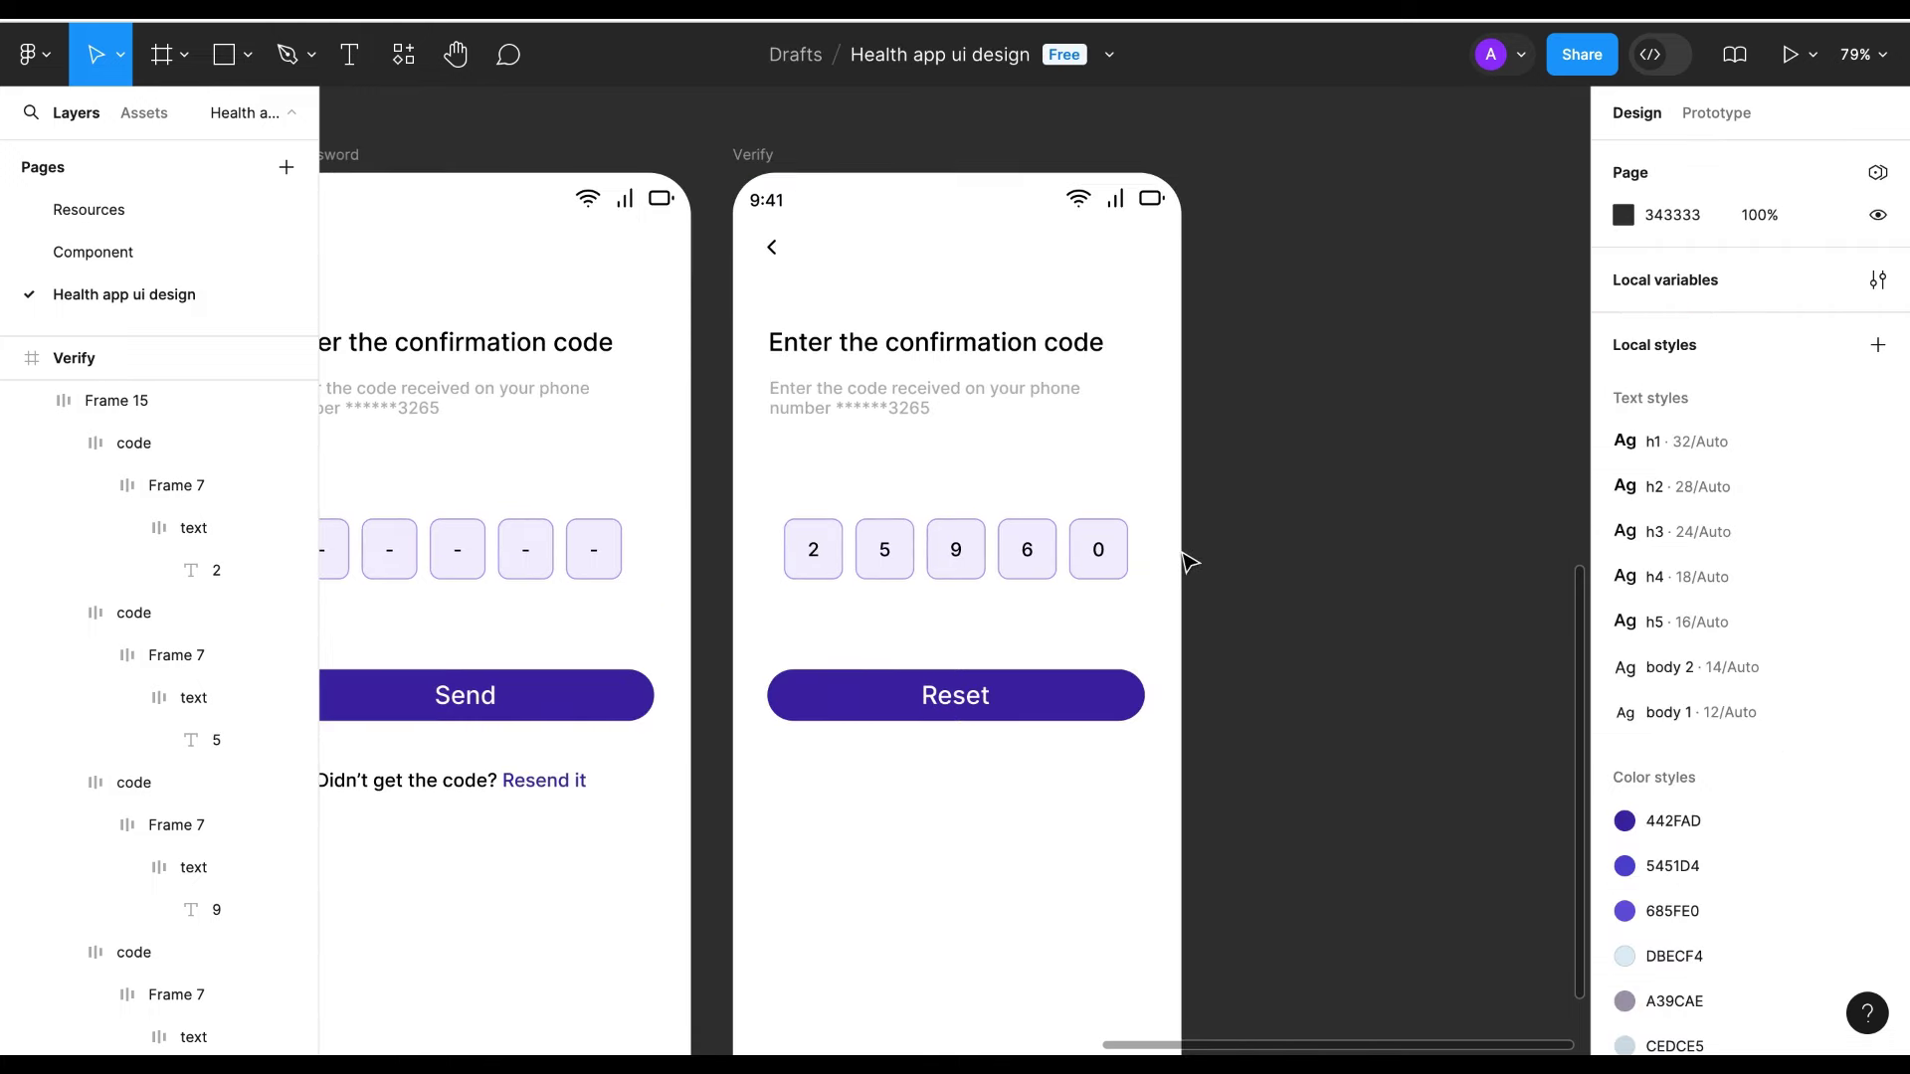
click(768, 157)
key(ctrl+d)
scroll(1234, 503, right, 2)
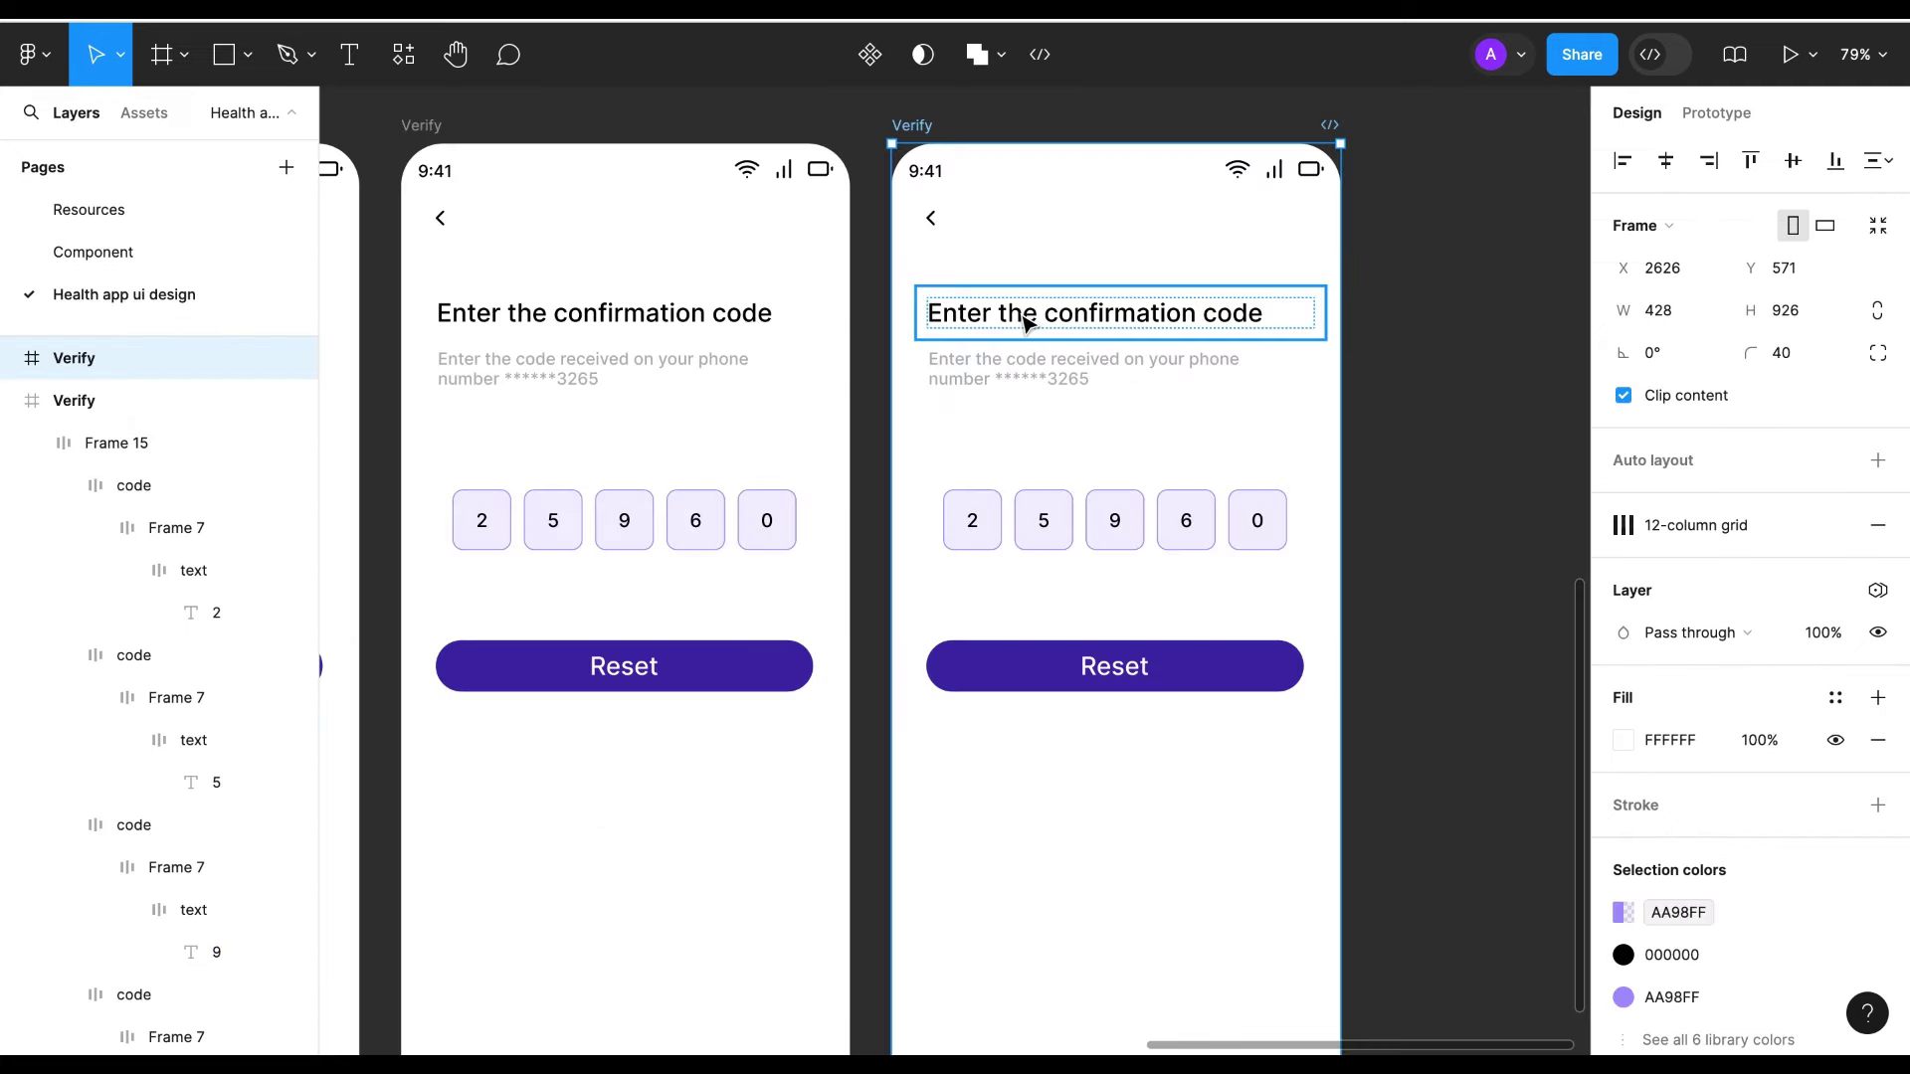
Retitle the duplicated screen 'Create a new password'.
double_click(1024, 318)
text(Craet)
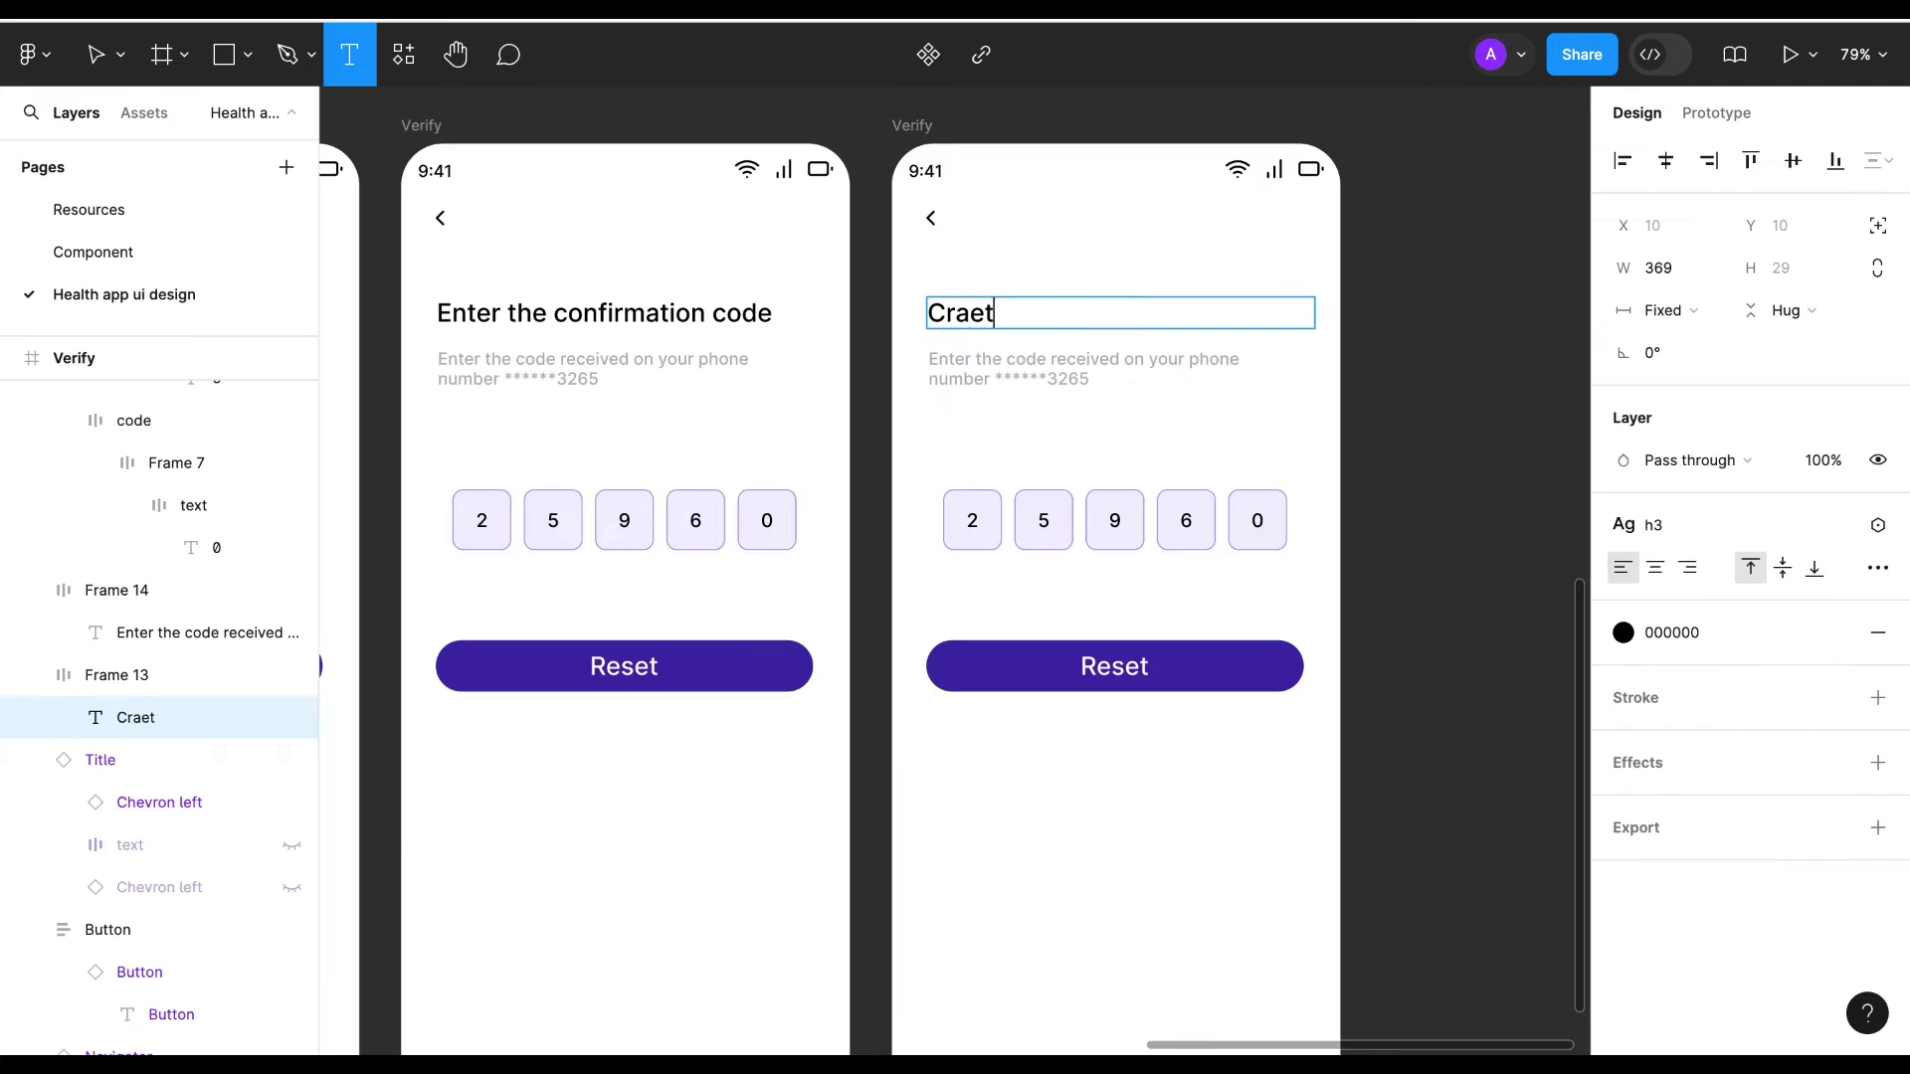
key(BackSpace)
key(BackSpace)
key(BackSpace)
text(eate a new )
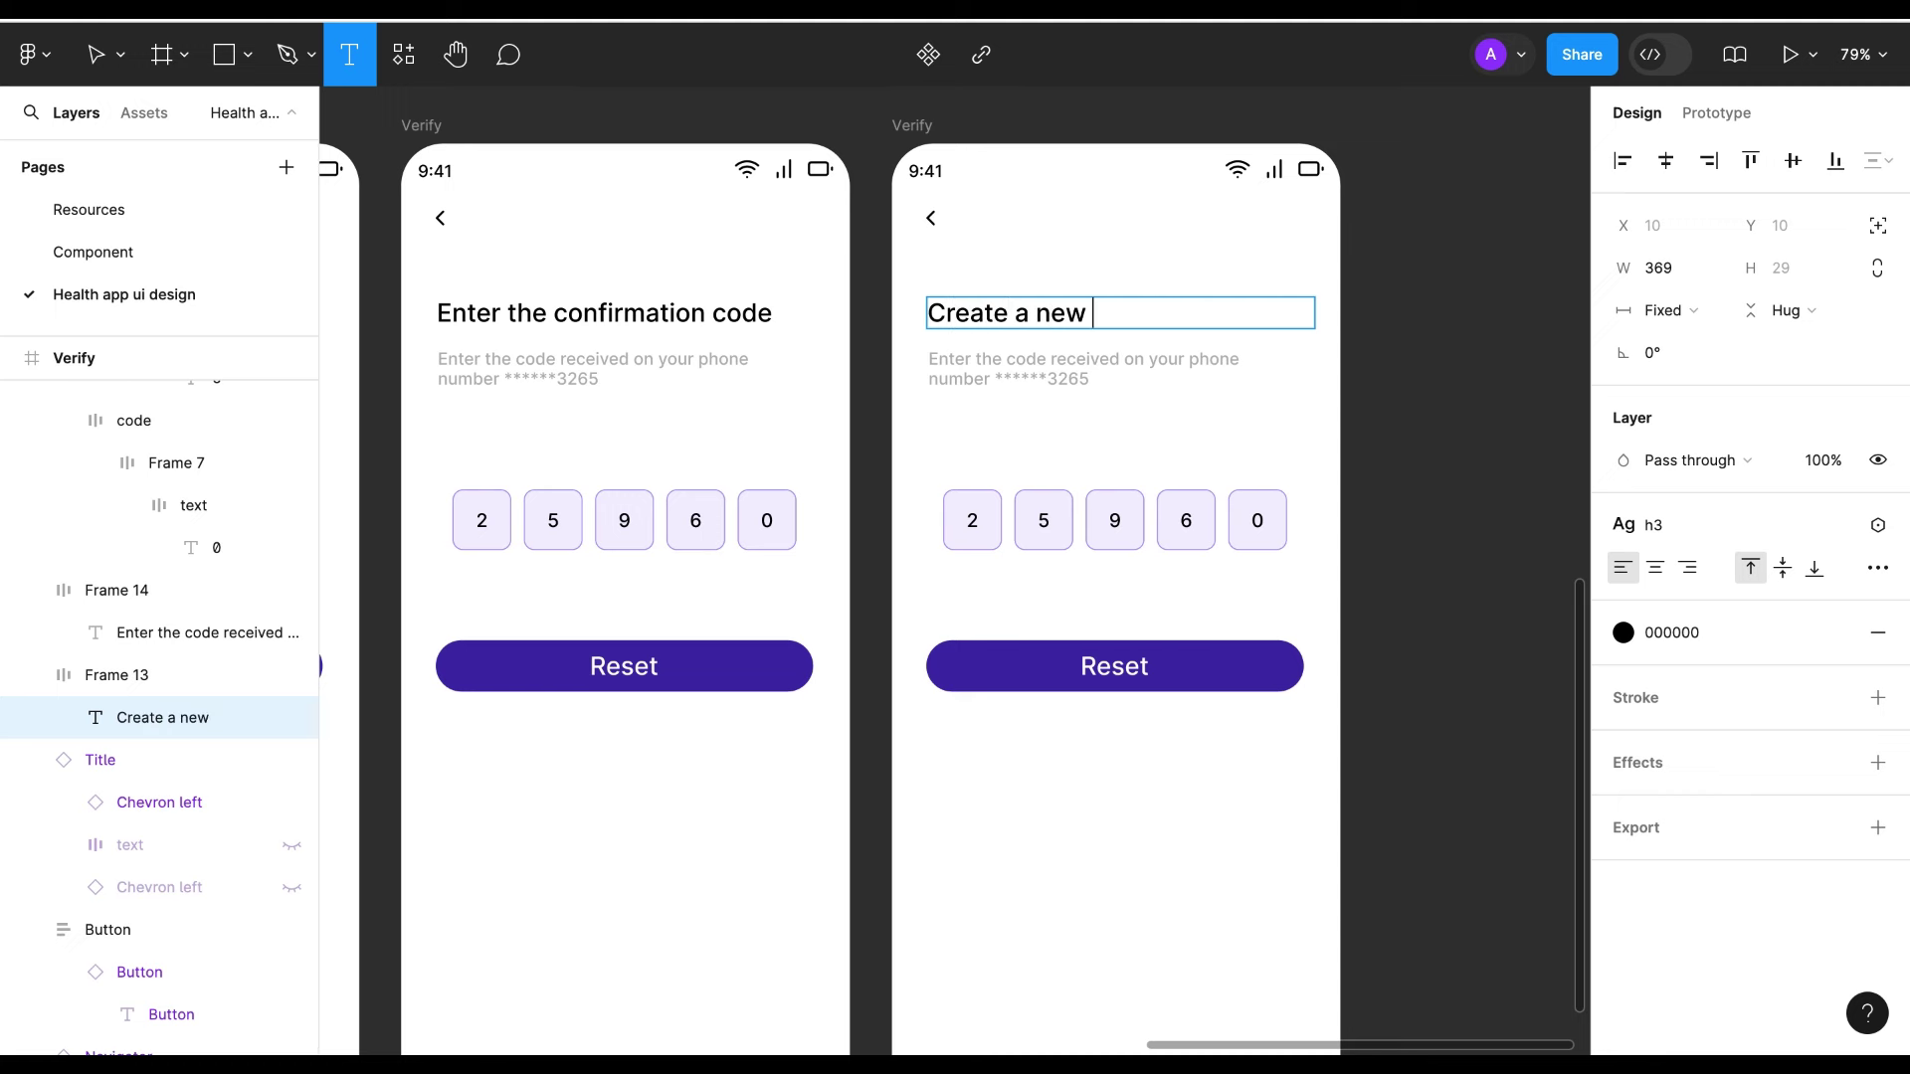
text(password)
click(1107, 834)
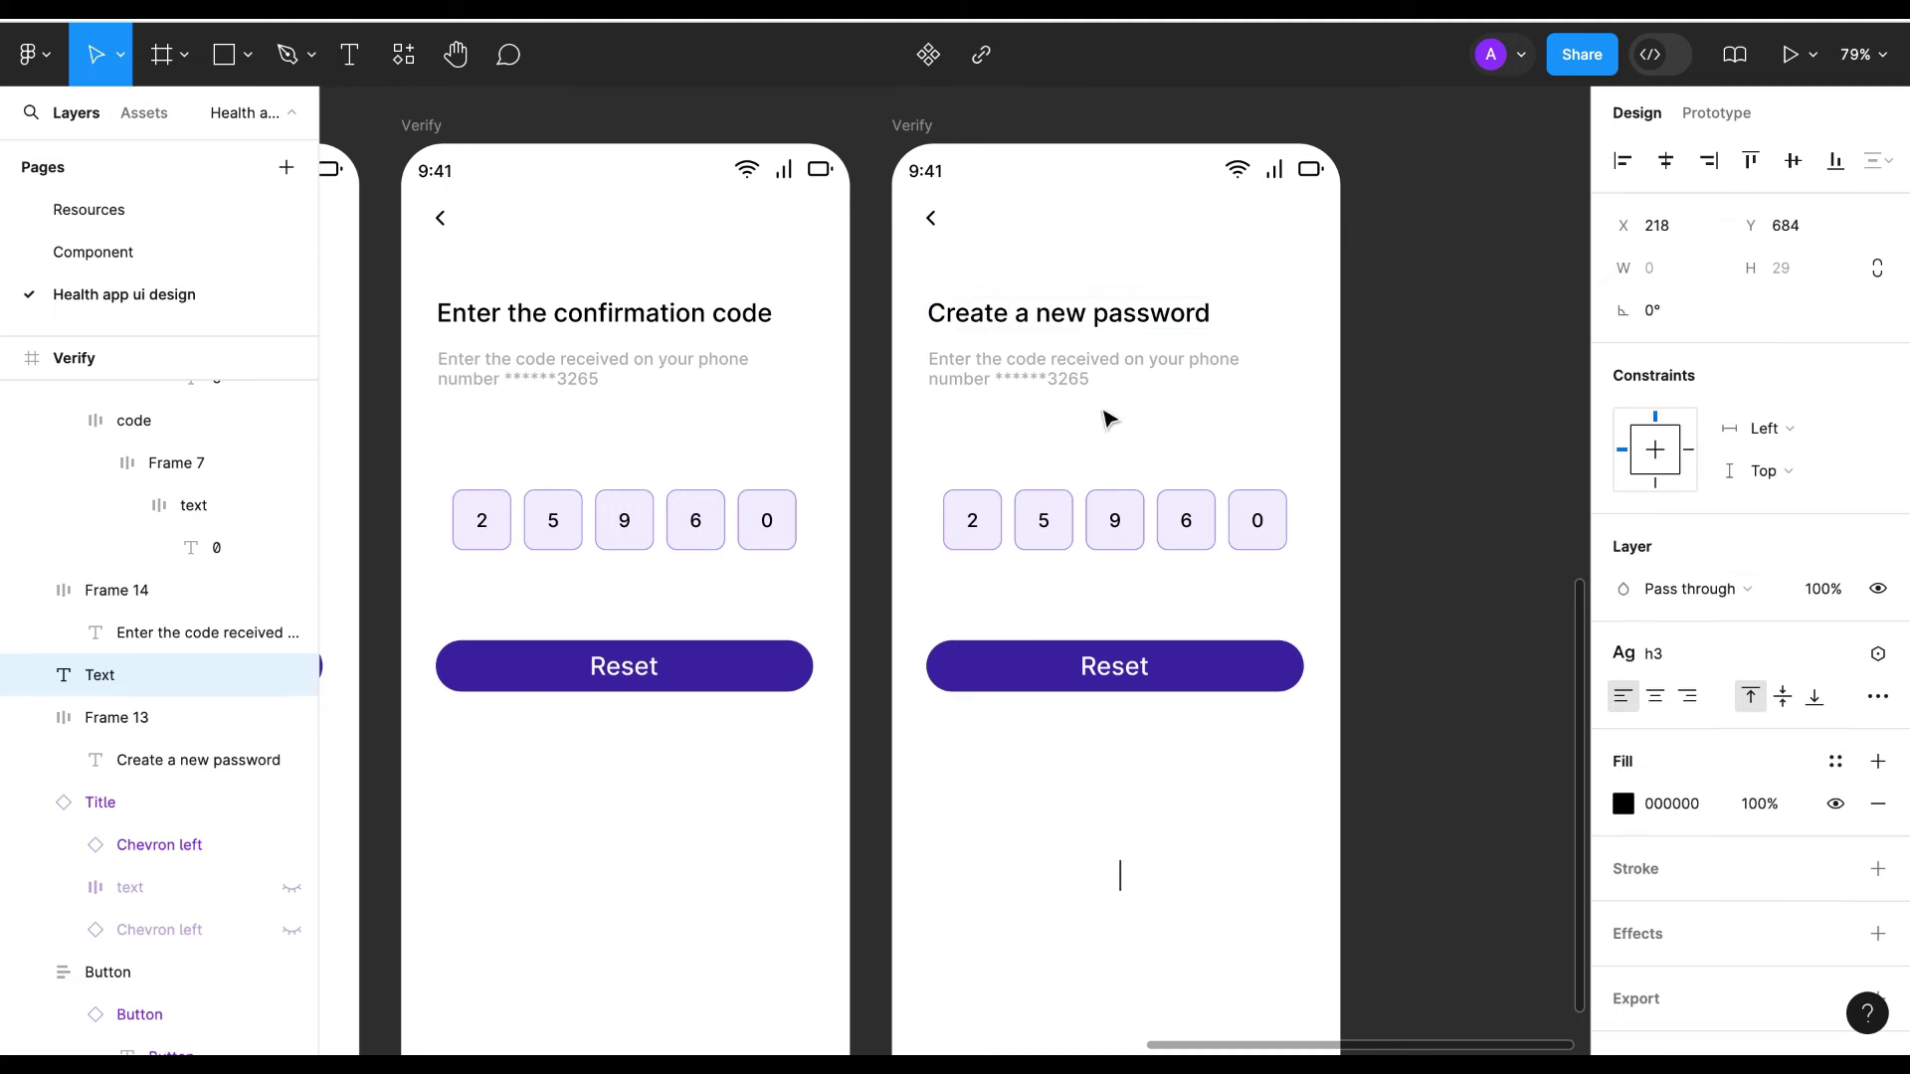
Change the subtitle to 'Create a new login password'.
double_click(1135, 370)
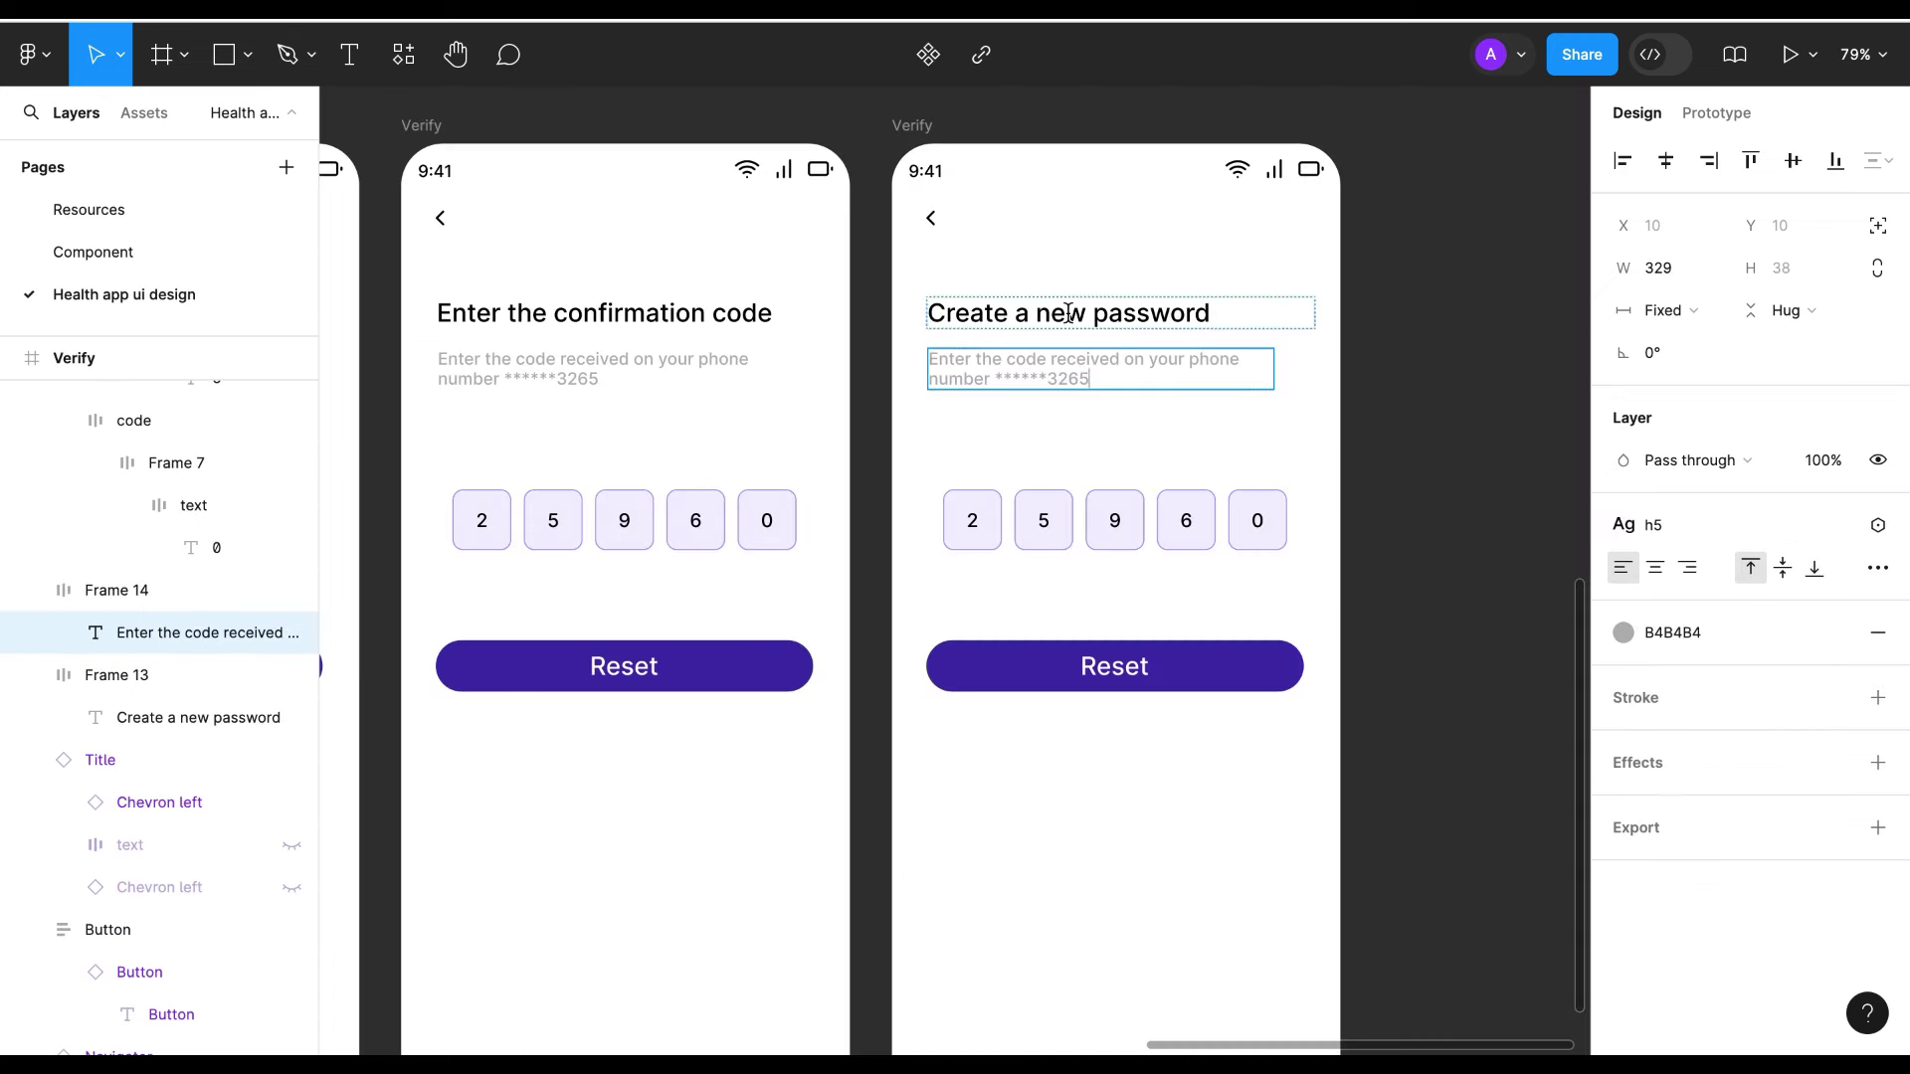
key(ctrl+a)
text(C)
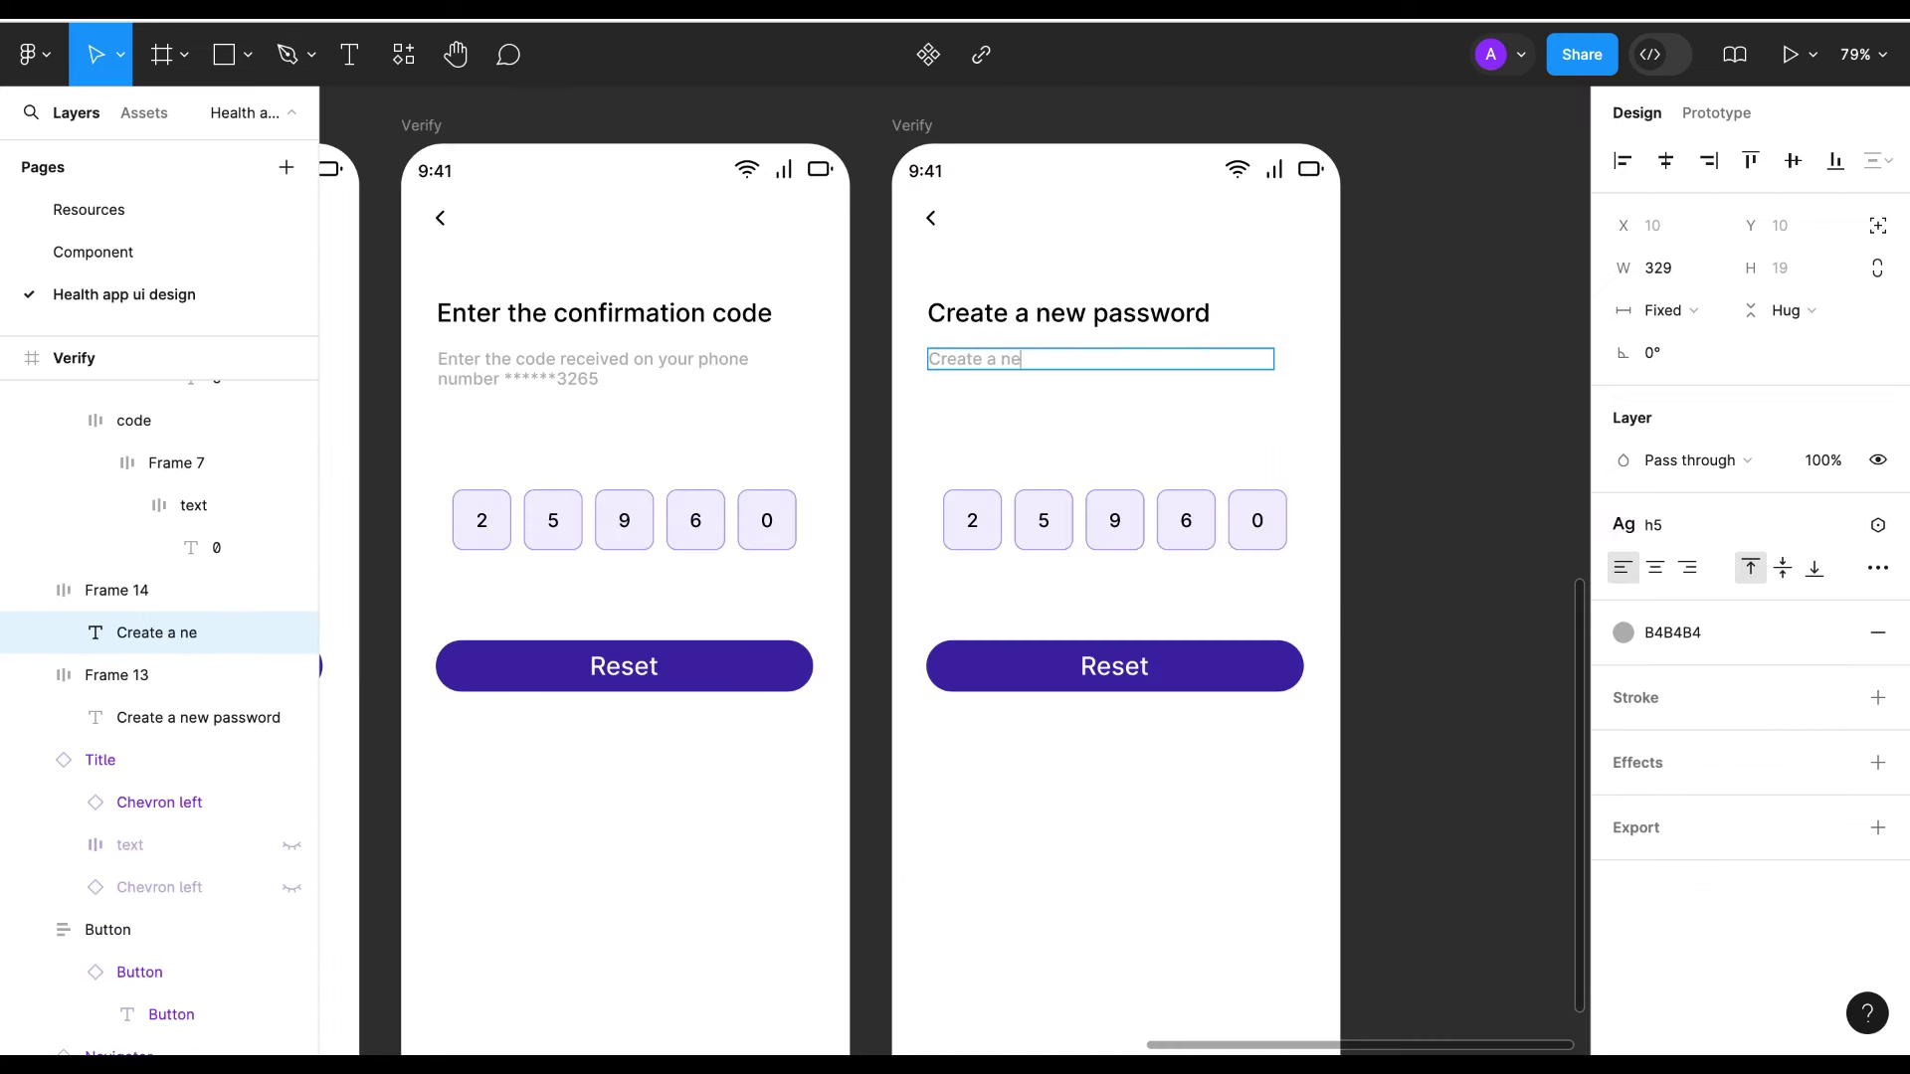
text(ssword)
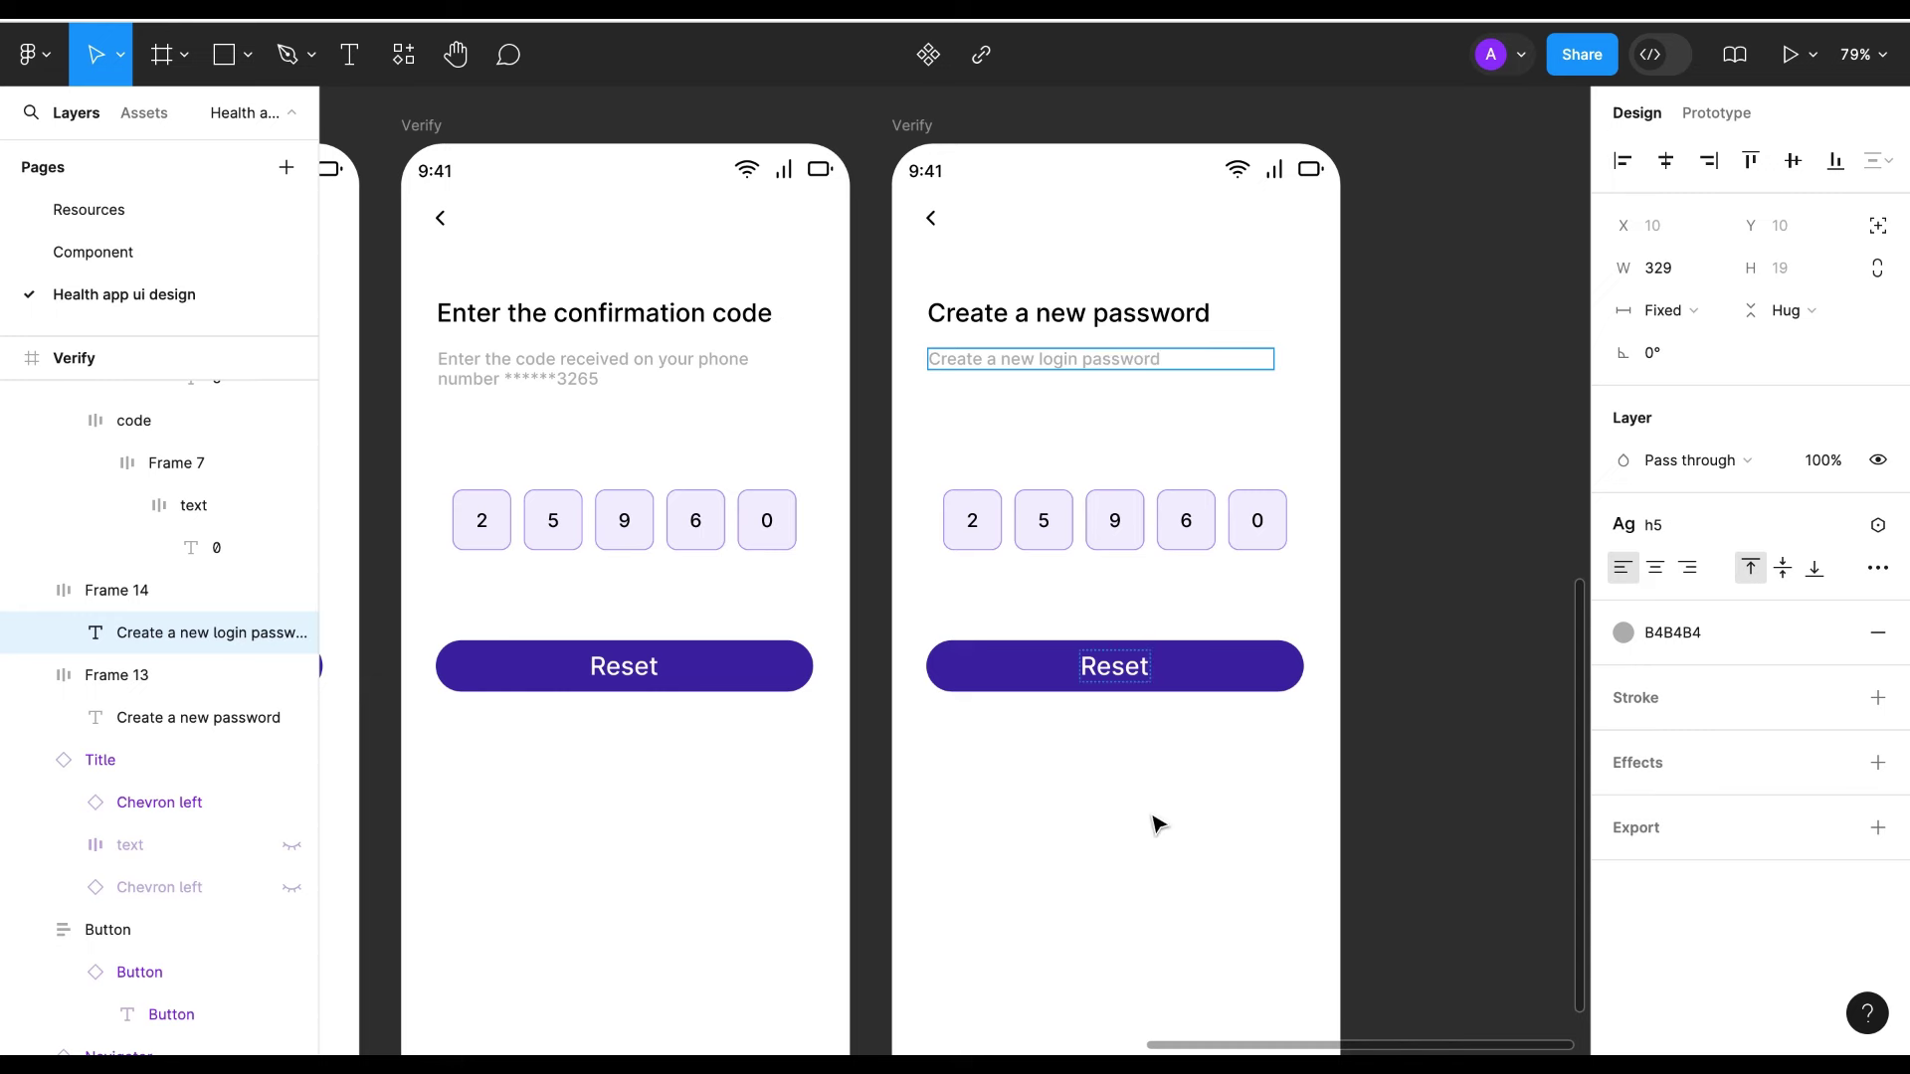
key(Escape)
scroll(1094, 661, down, 3)
Select the Login screen's email and password fields to copy.
scroll(1091, 649, down, 2)
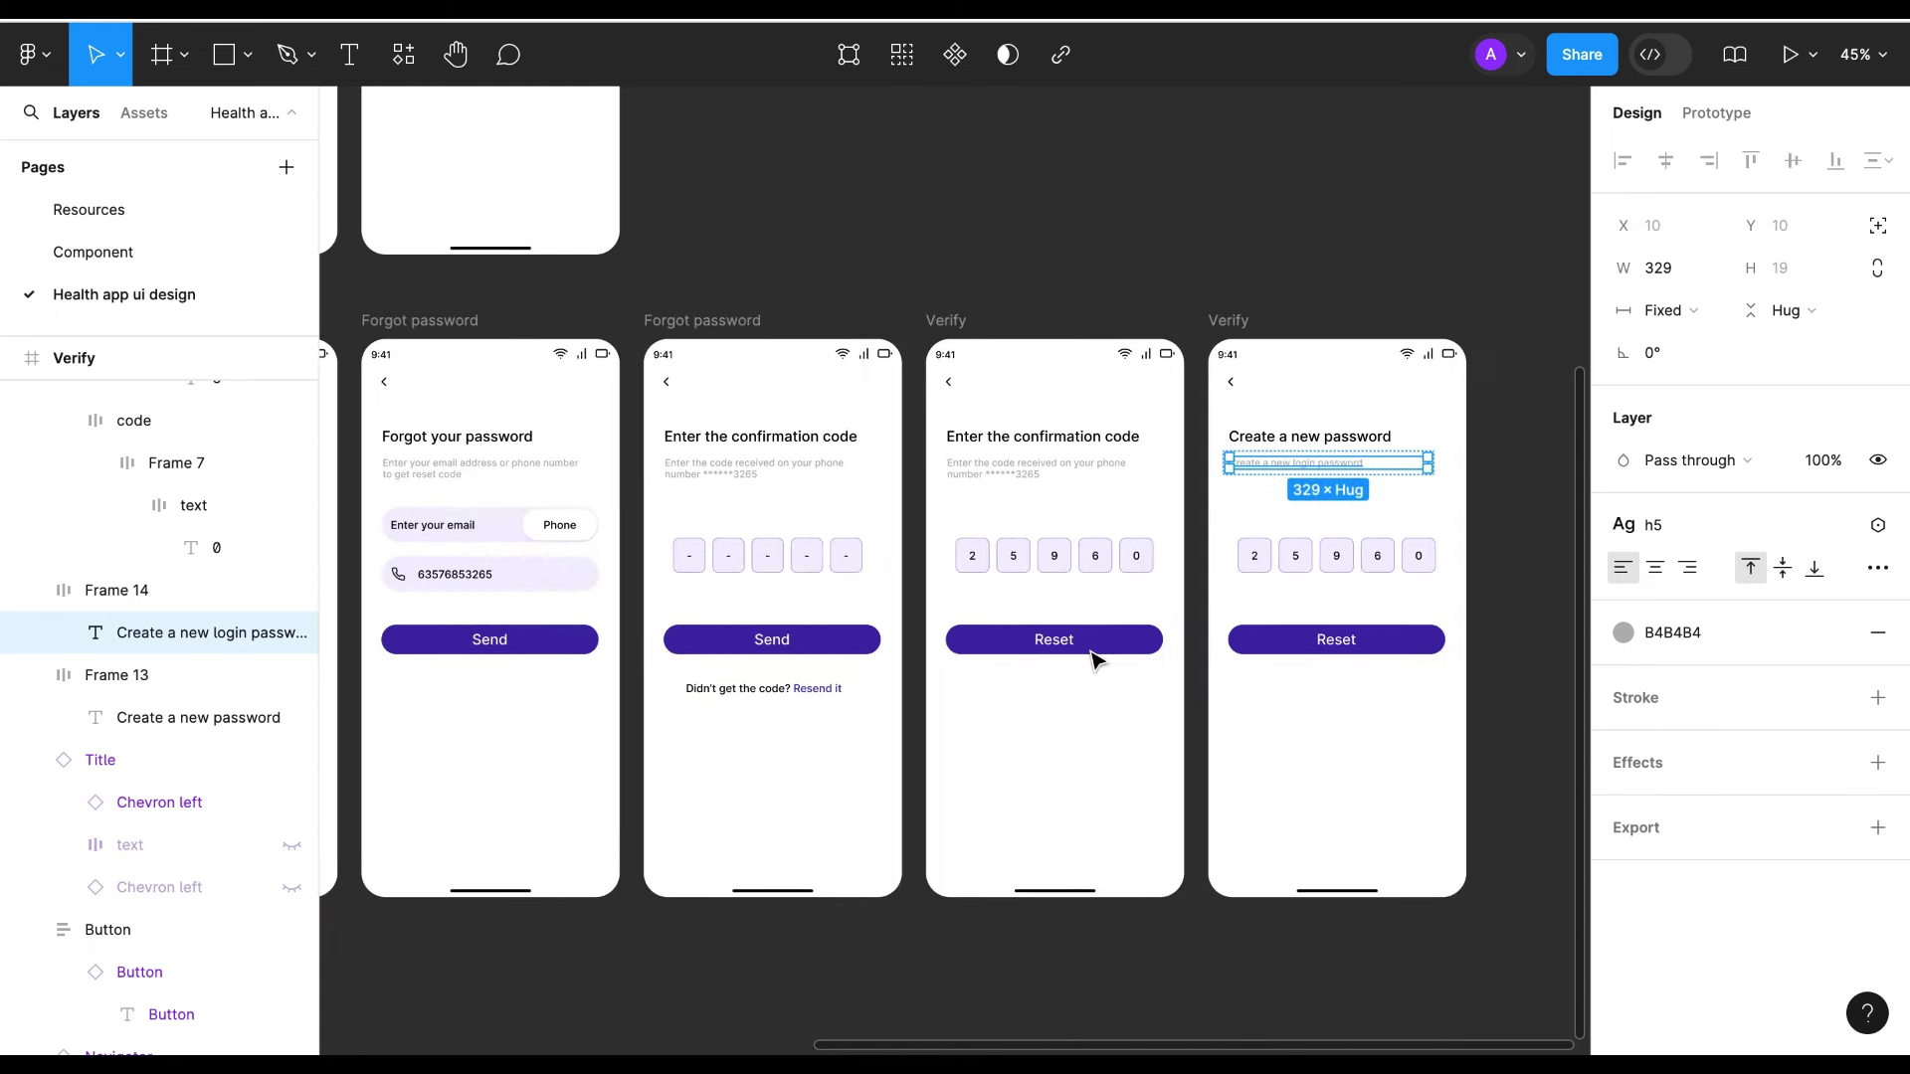
scroll(498, 541, left, 2)
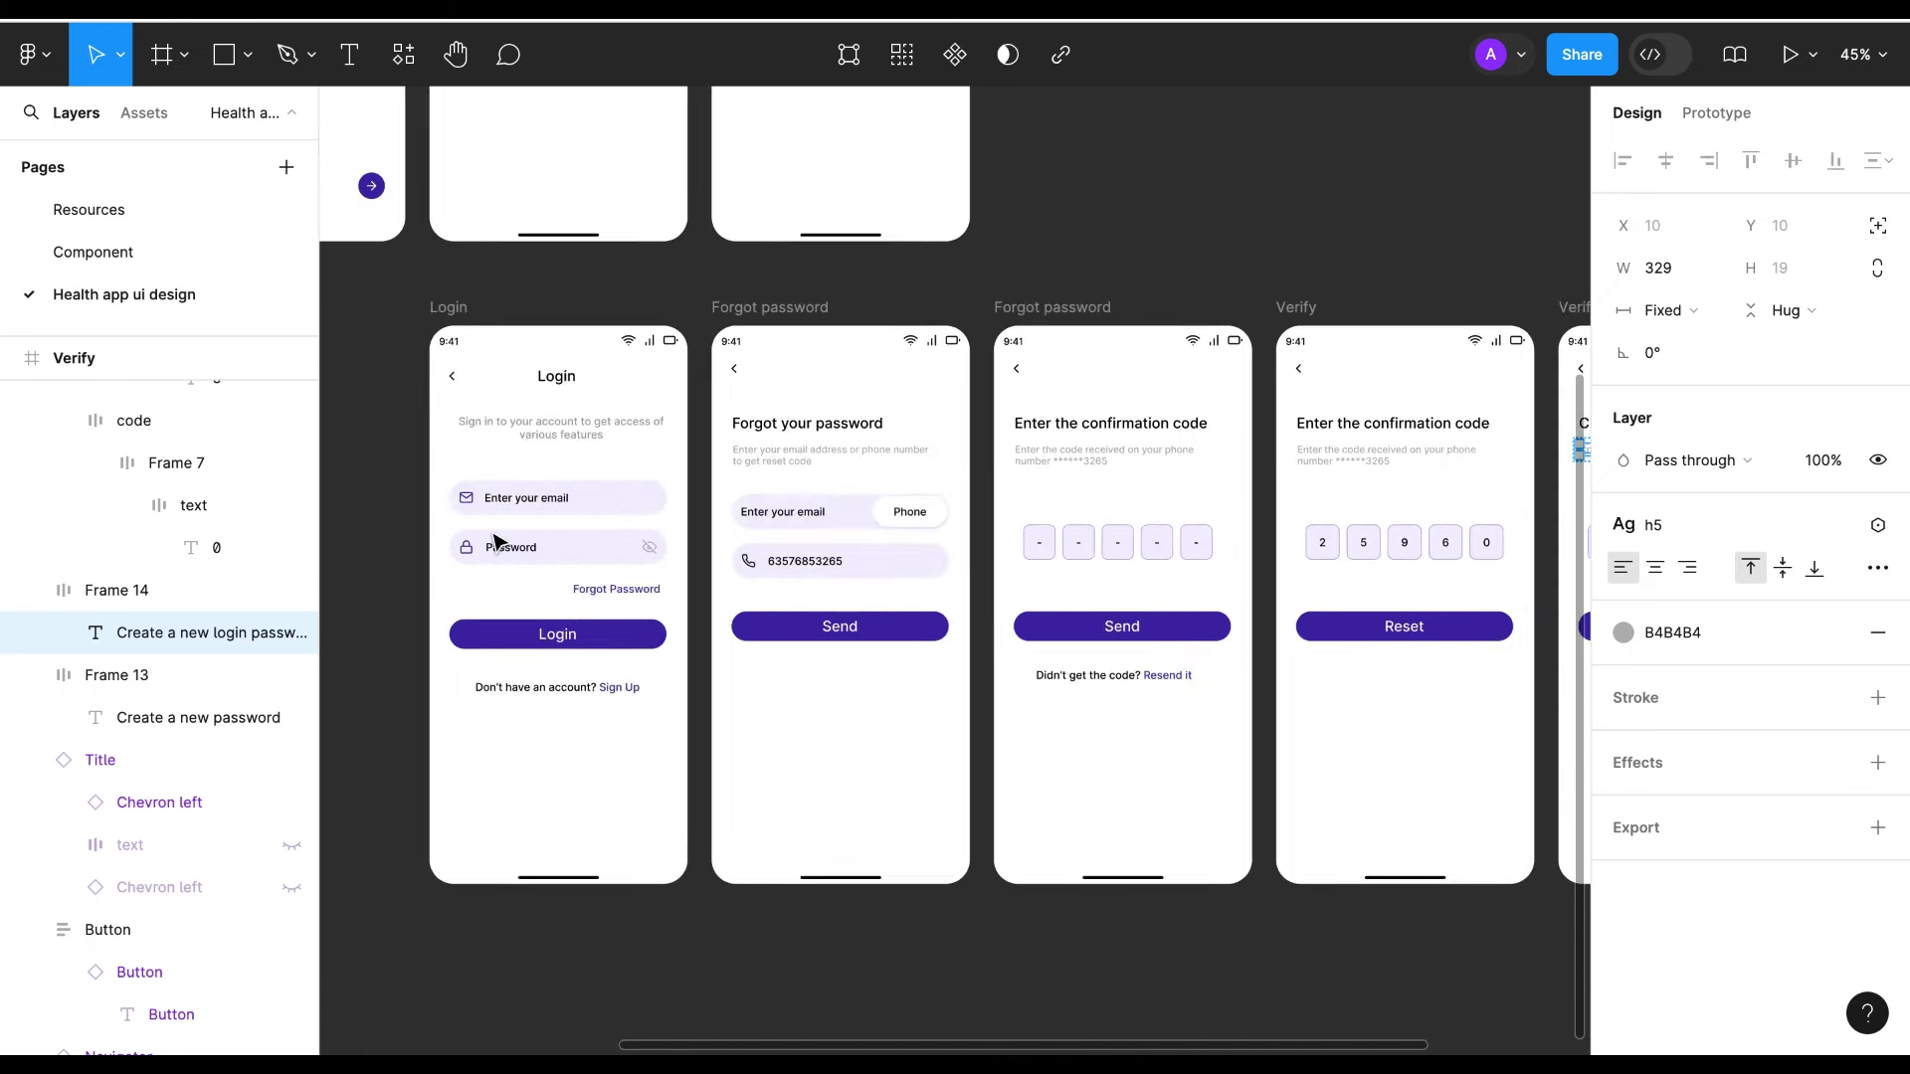
click(529, 512)
shift+click(512, 549)
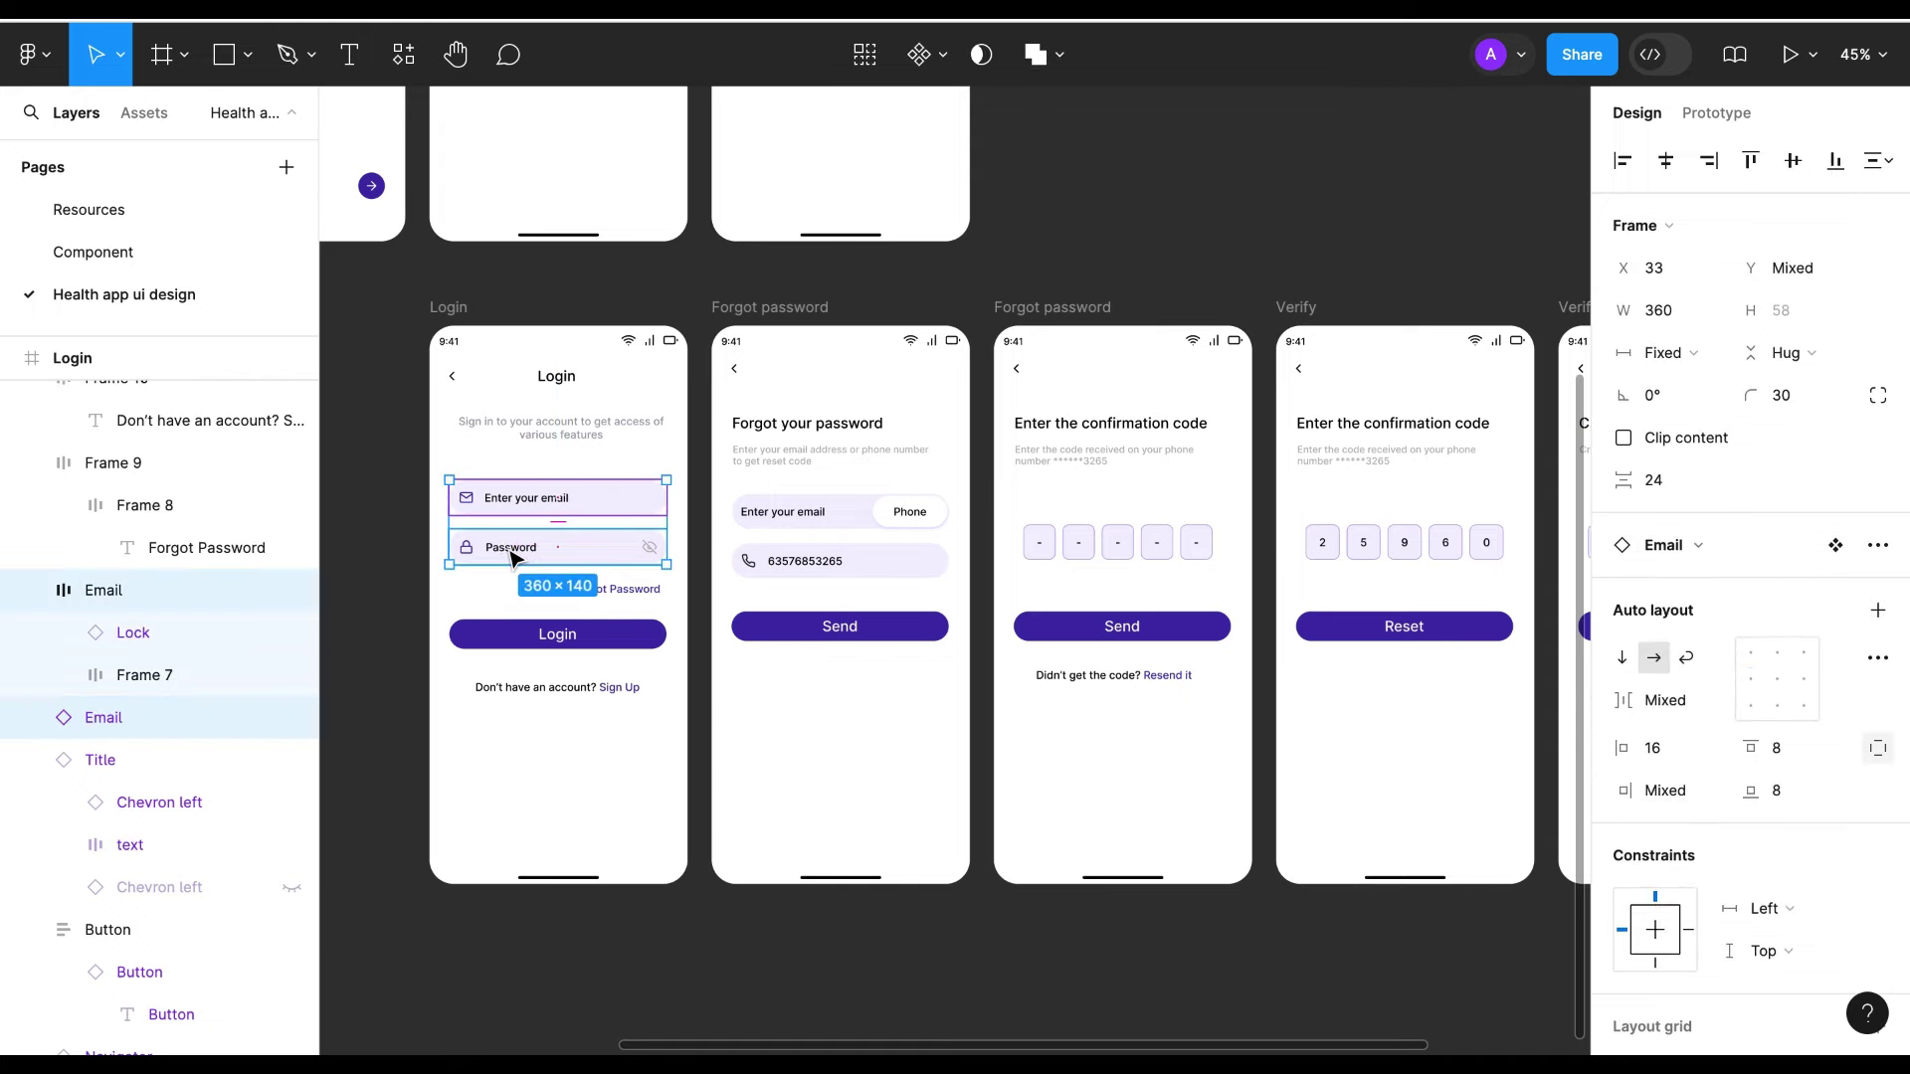
scroll(513, 554, right, 5)
scroll(841, 567, right, 2)
Replace the code digit row with the pasted email and password fields, nudged slightly lower.
click(917, 283)
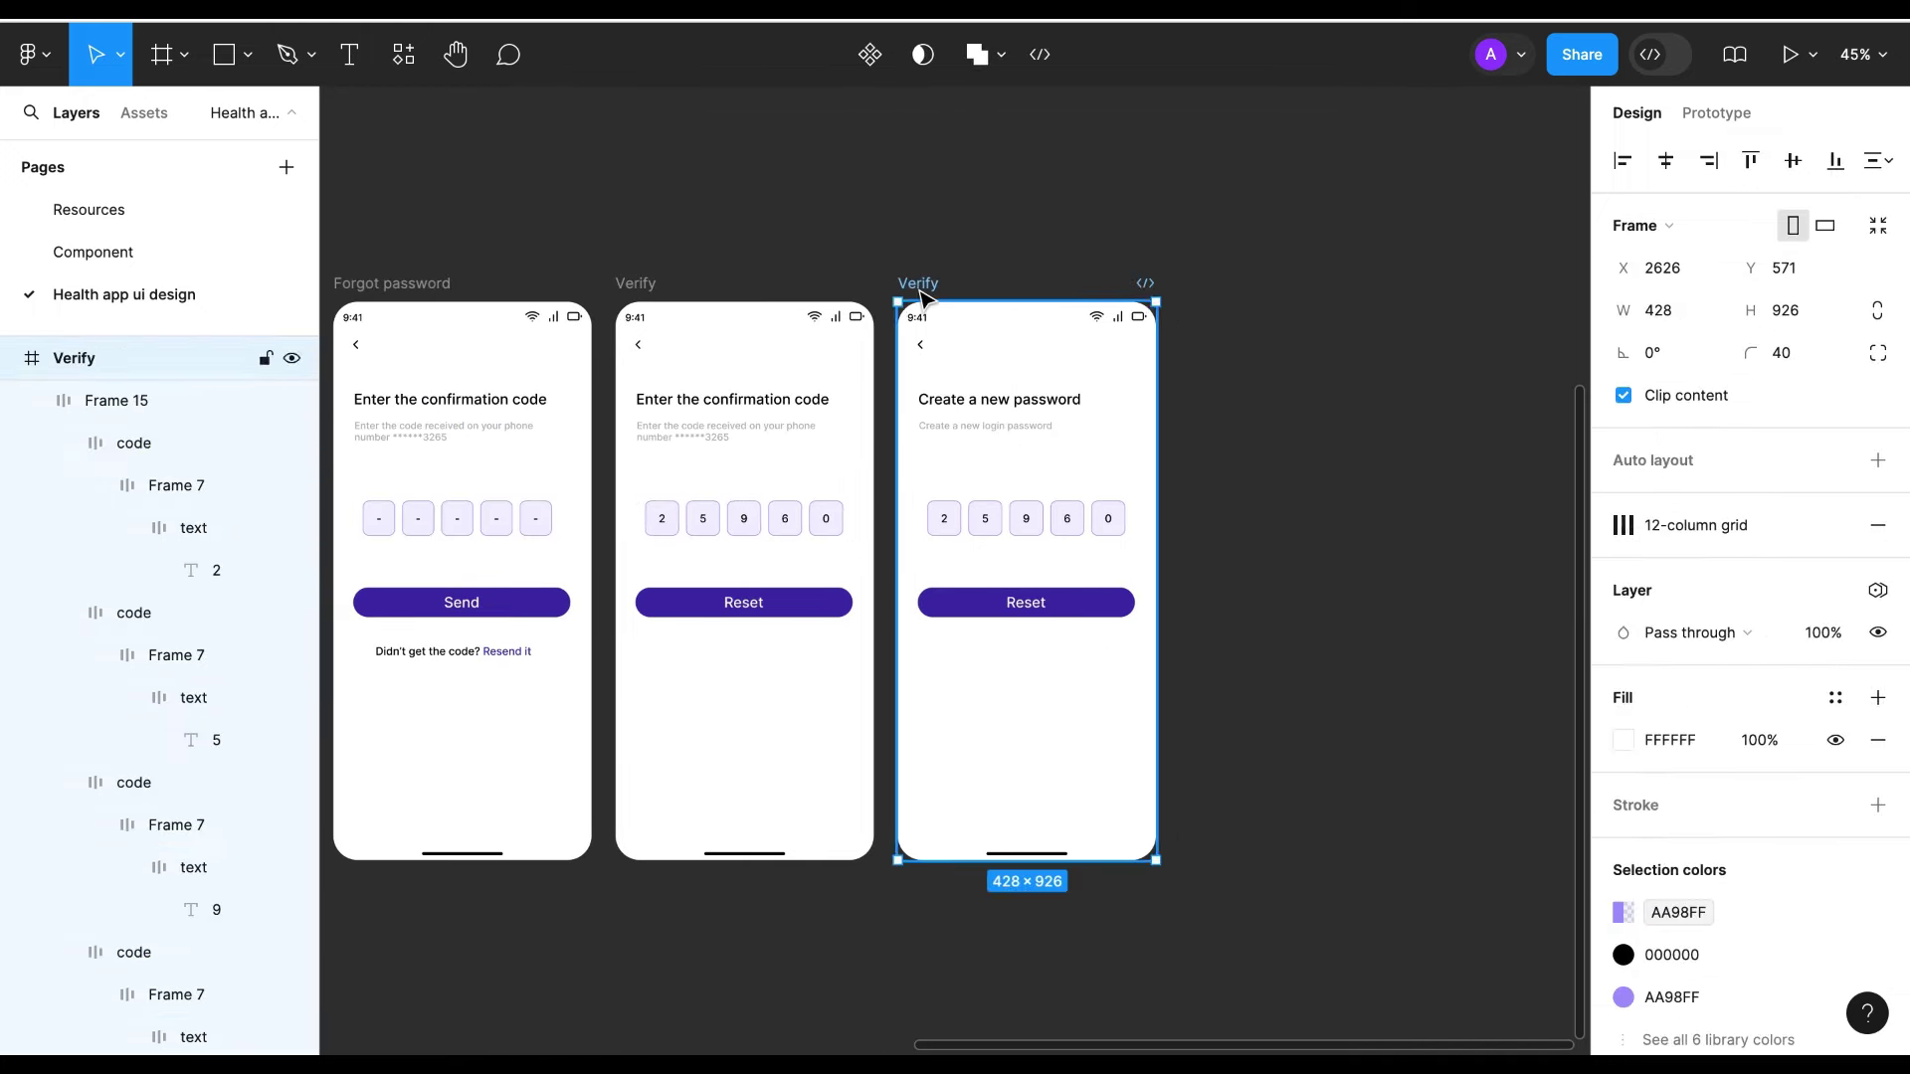
click(1005, 511)
key(Delete)
click(930, 289)
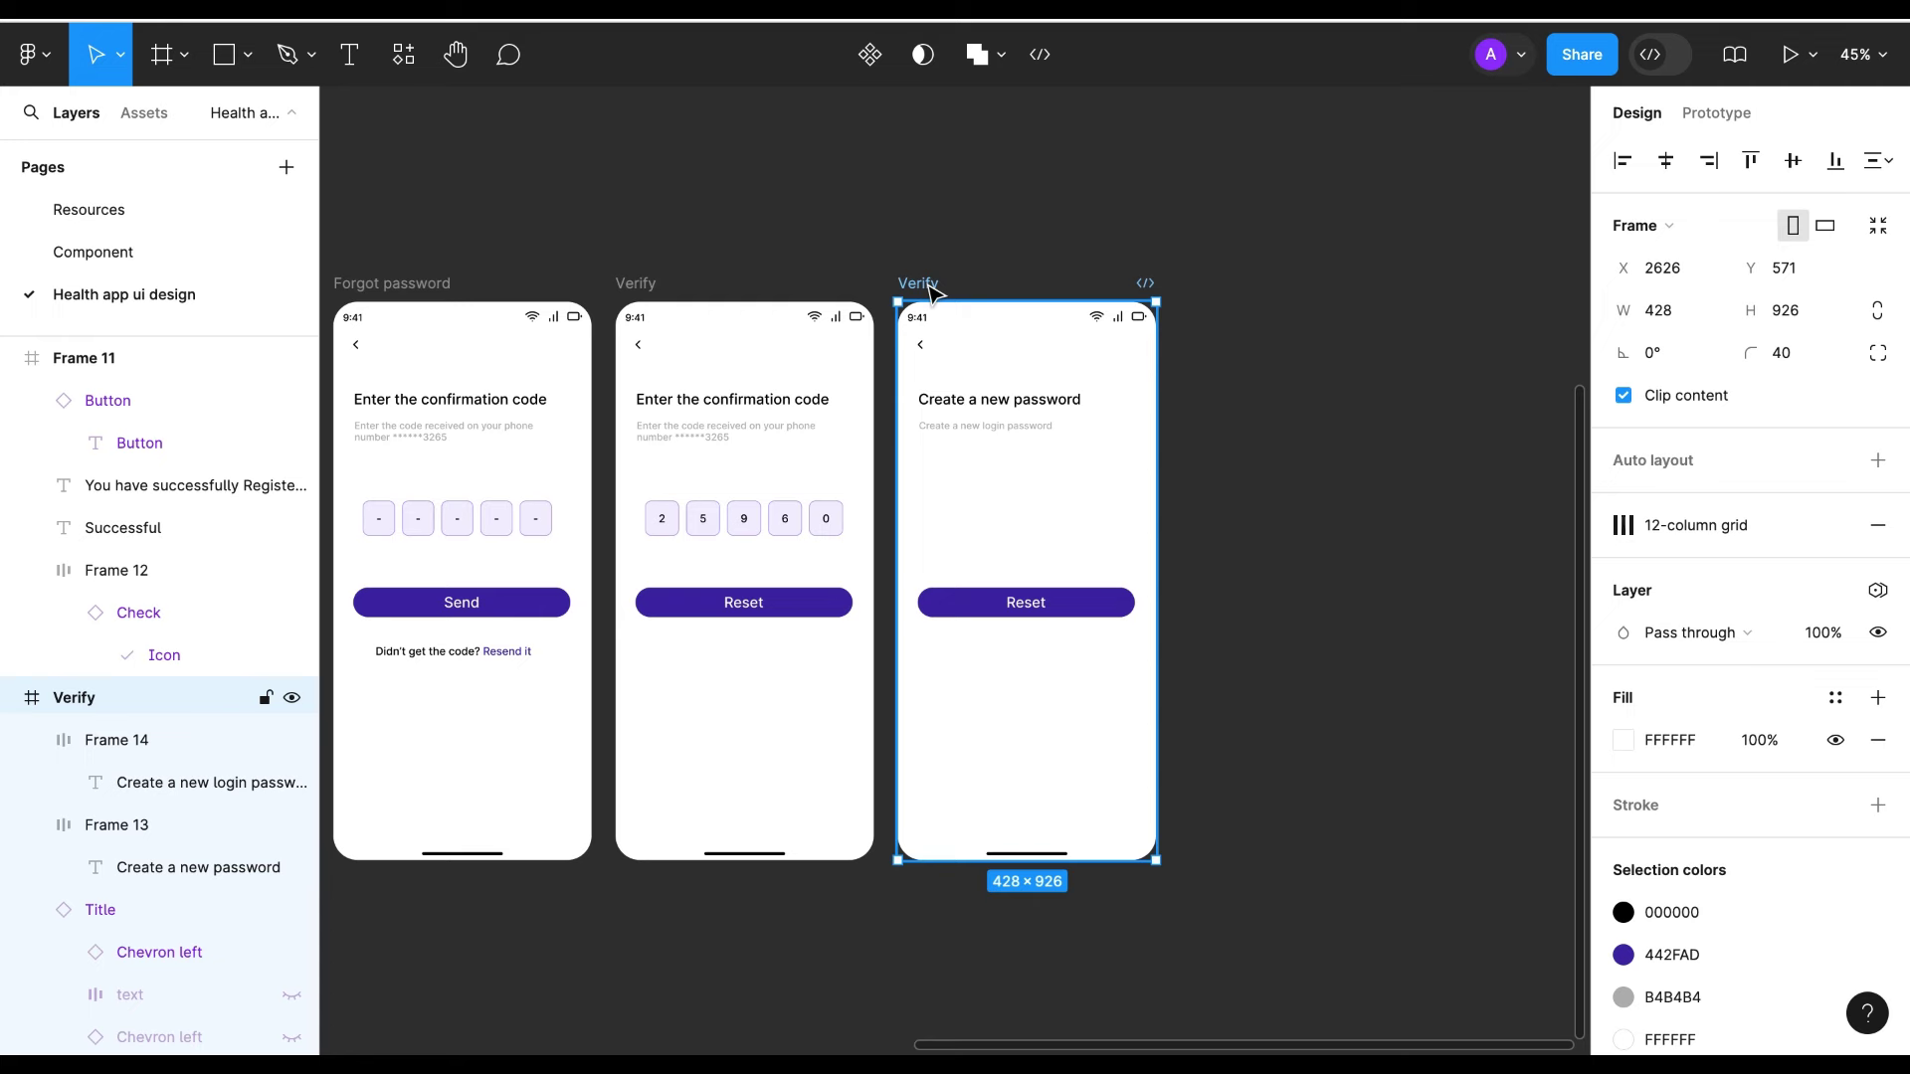
key(ctrl+v)
scroll(1378, 376, up, 2)
scroll(1378, 376, up, 2)
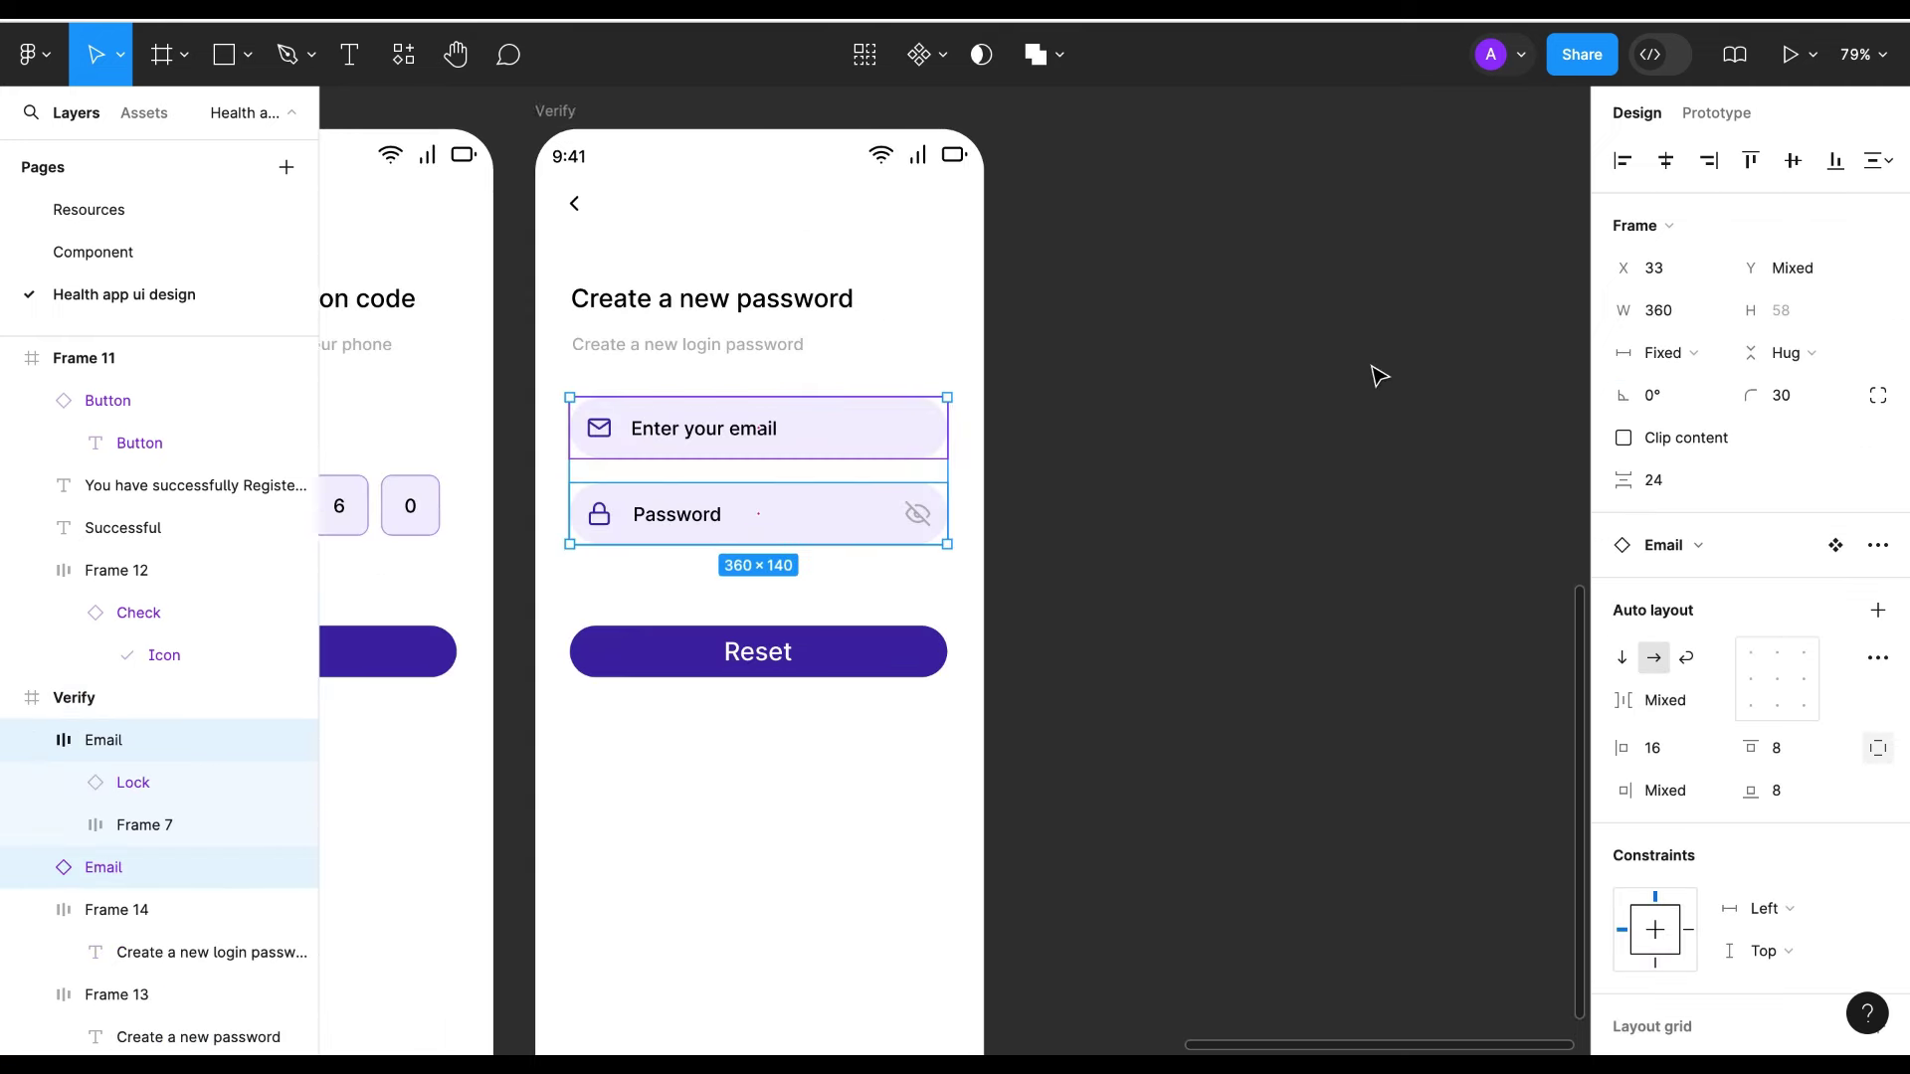
scroll(1378, 376, up, 2)
scroll(1378, 376, up, 2)
scroll(828, 456, left, 3)
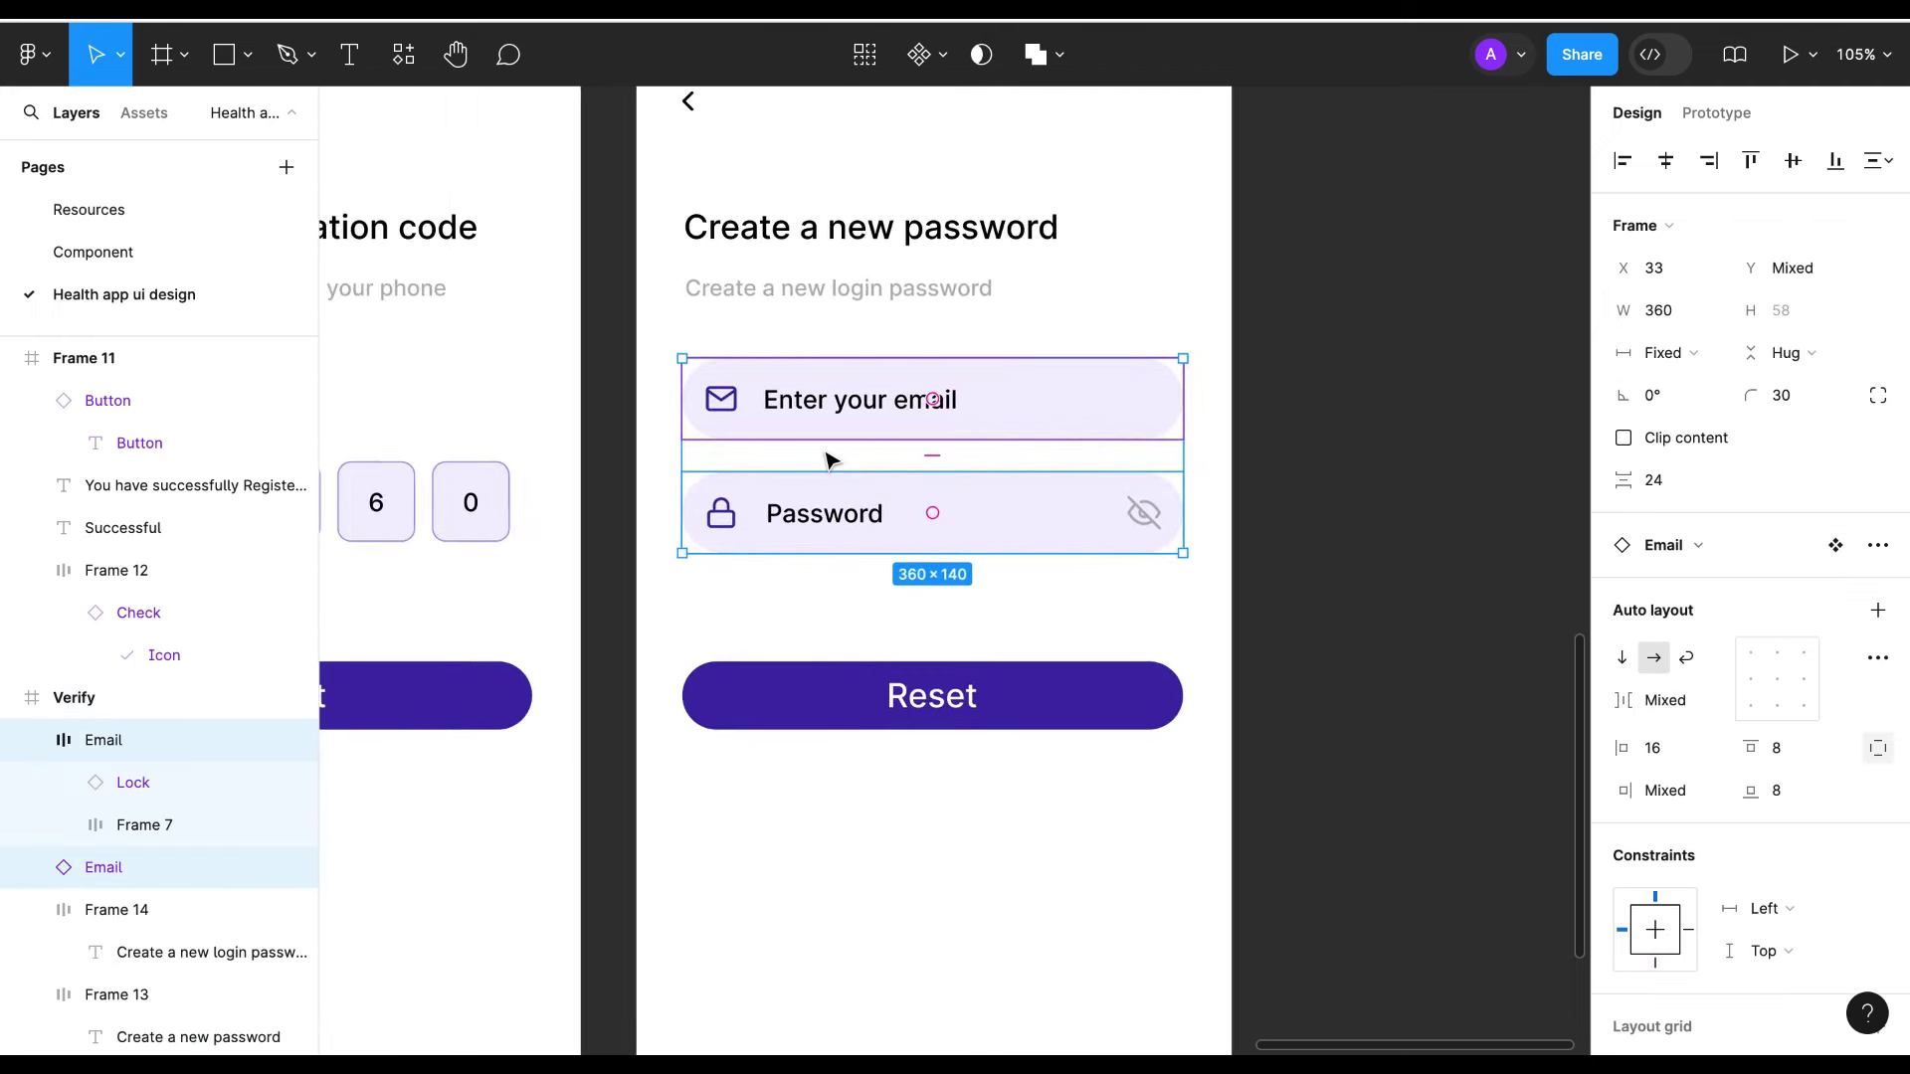
drag(935, 442, 937, 453)
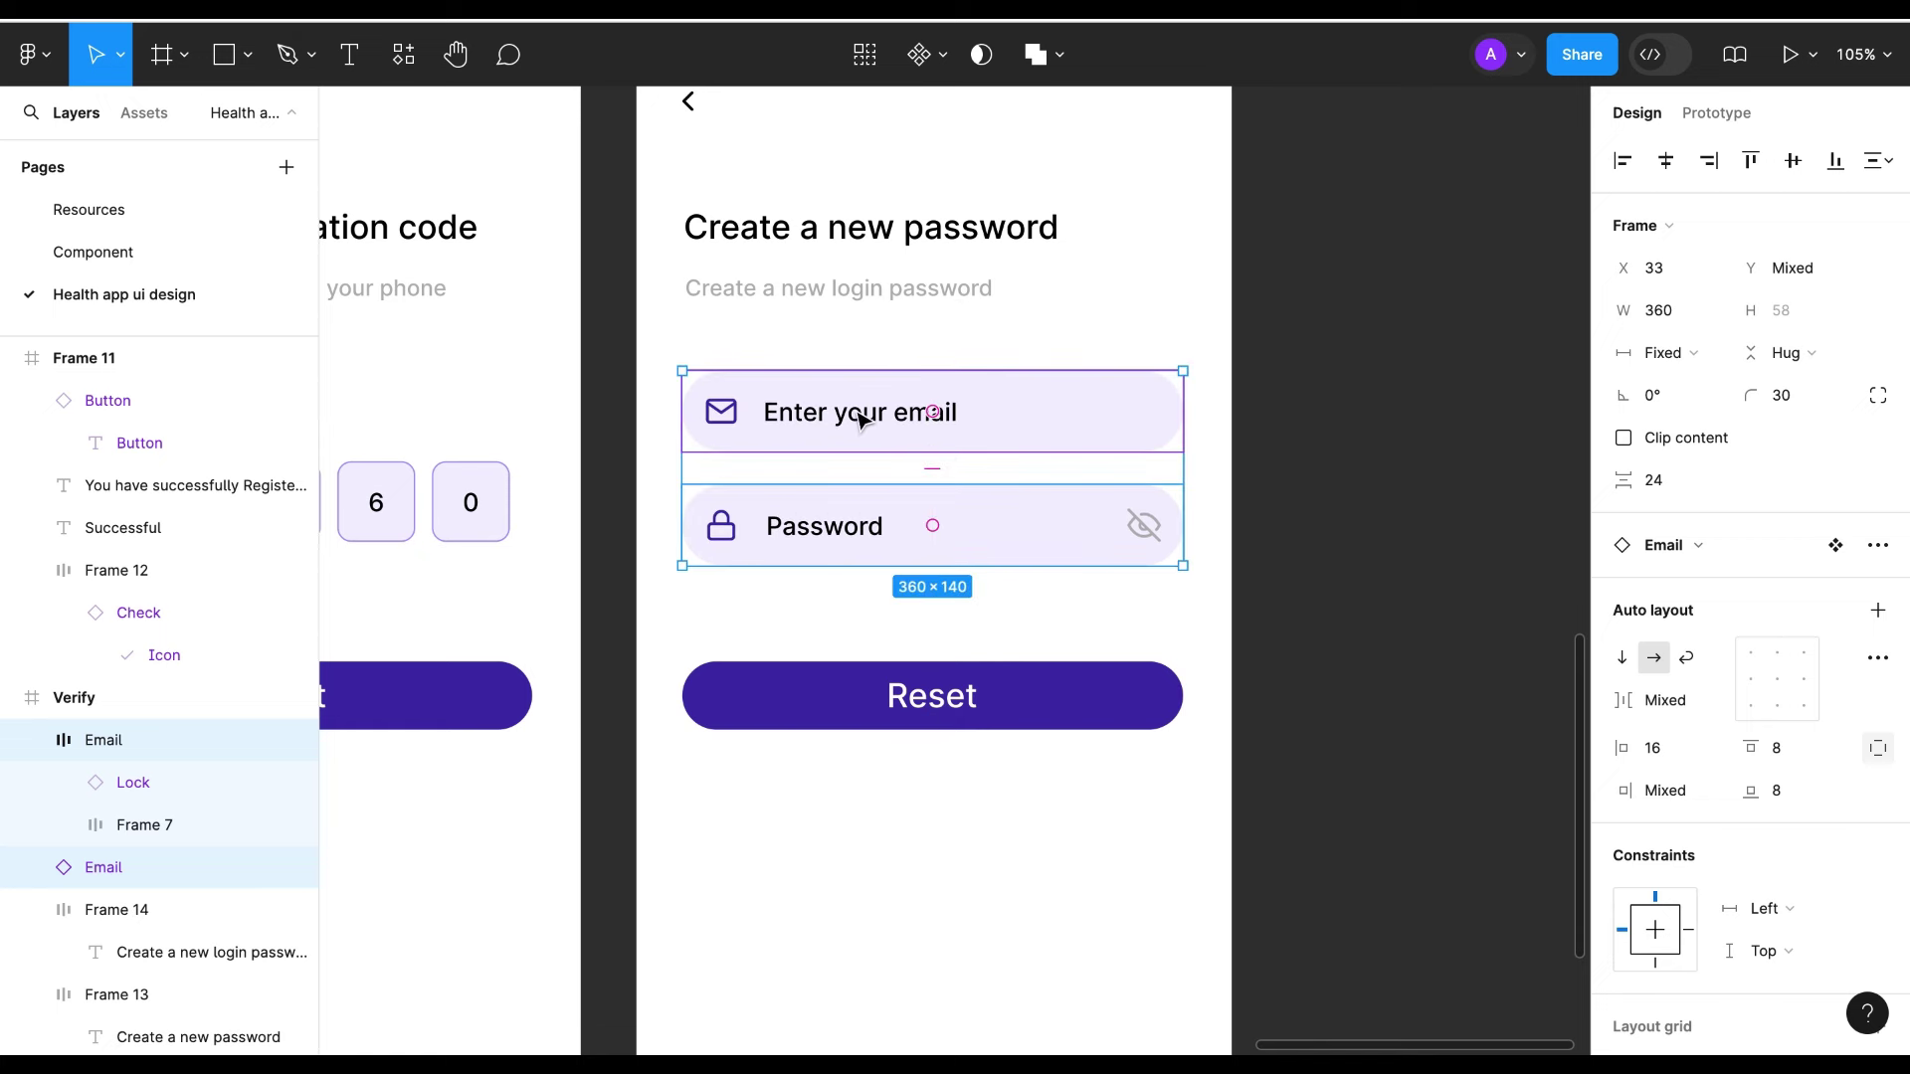
Swap the first field's Mail icon for the Lock icon.
ctrl+click(730, 420)
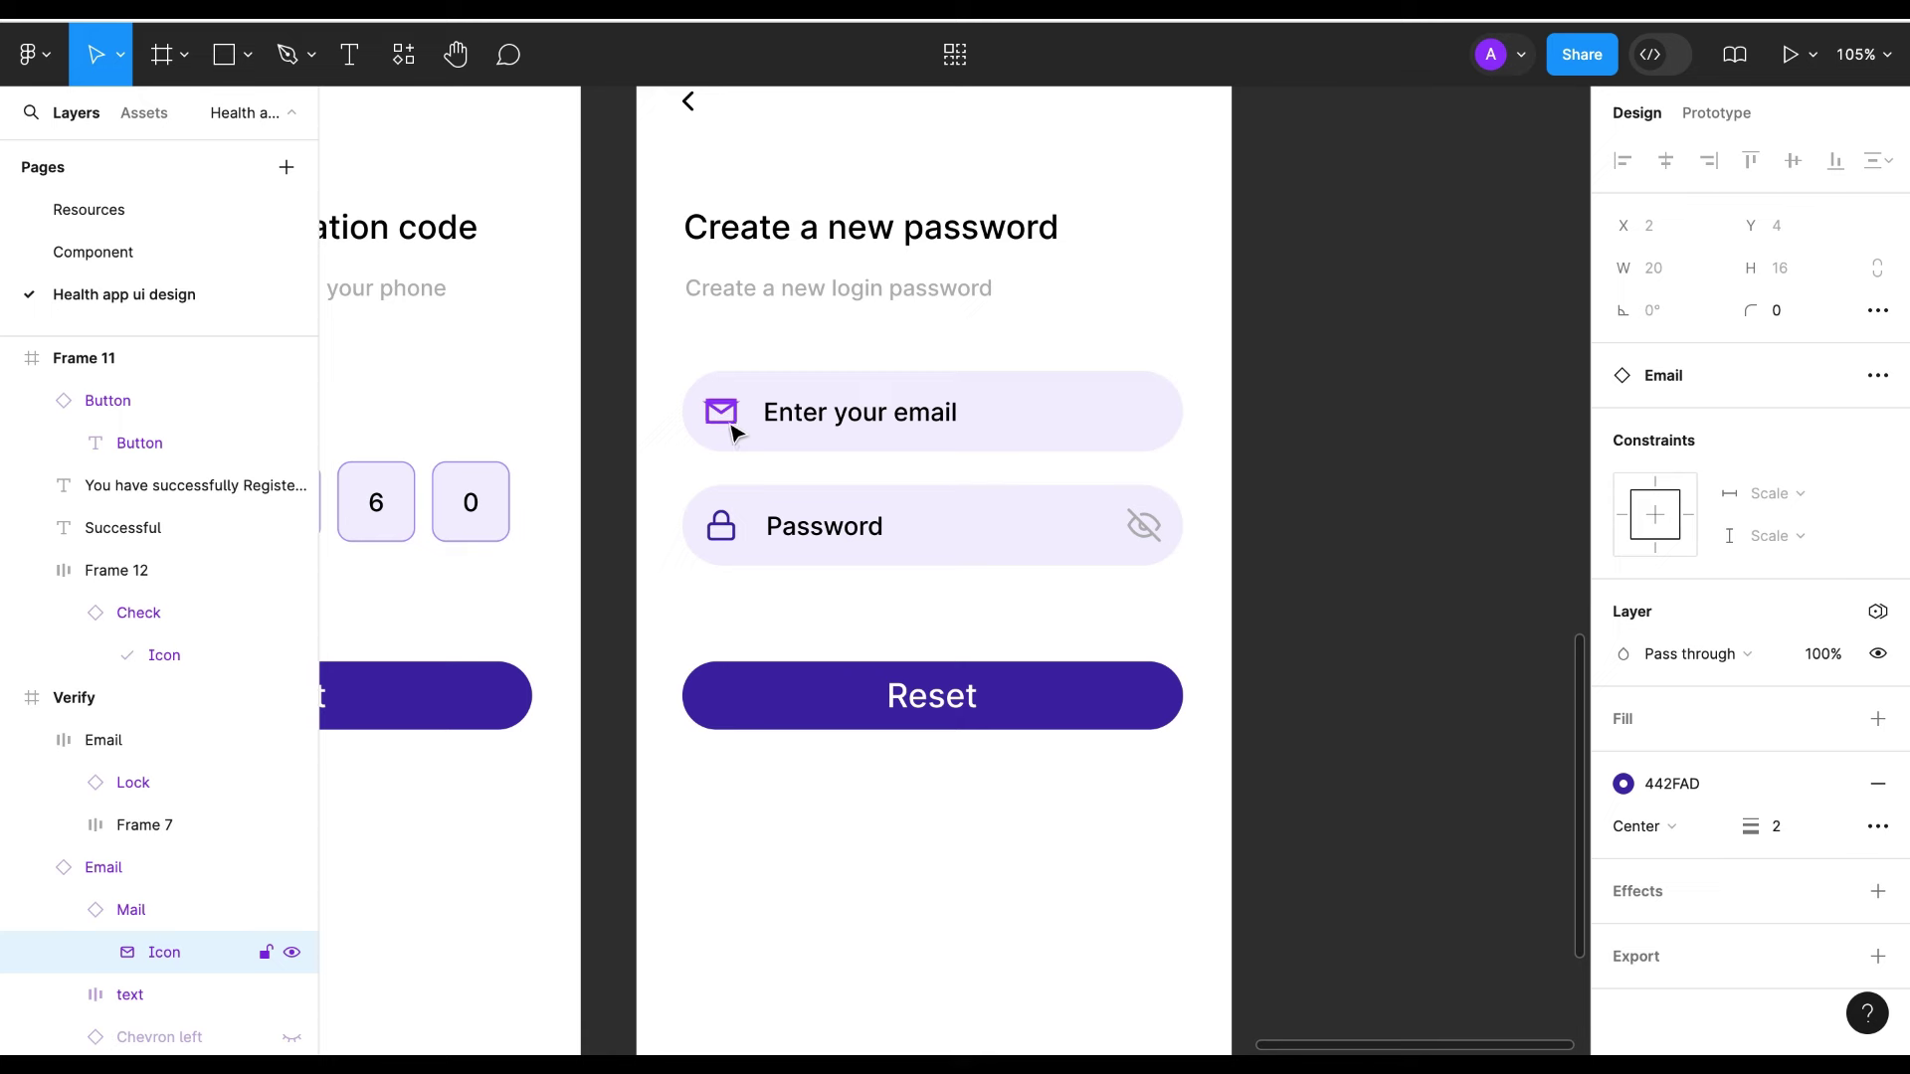
click(733, 456)
double_click(716, 409)
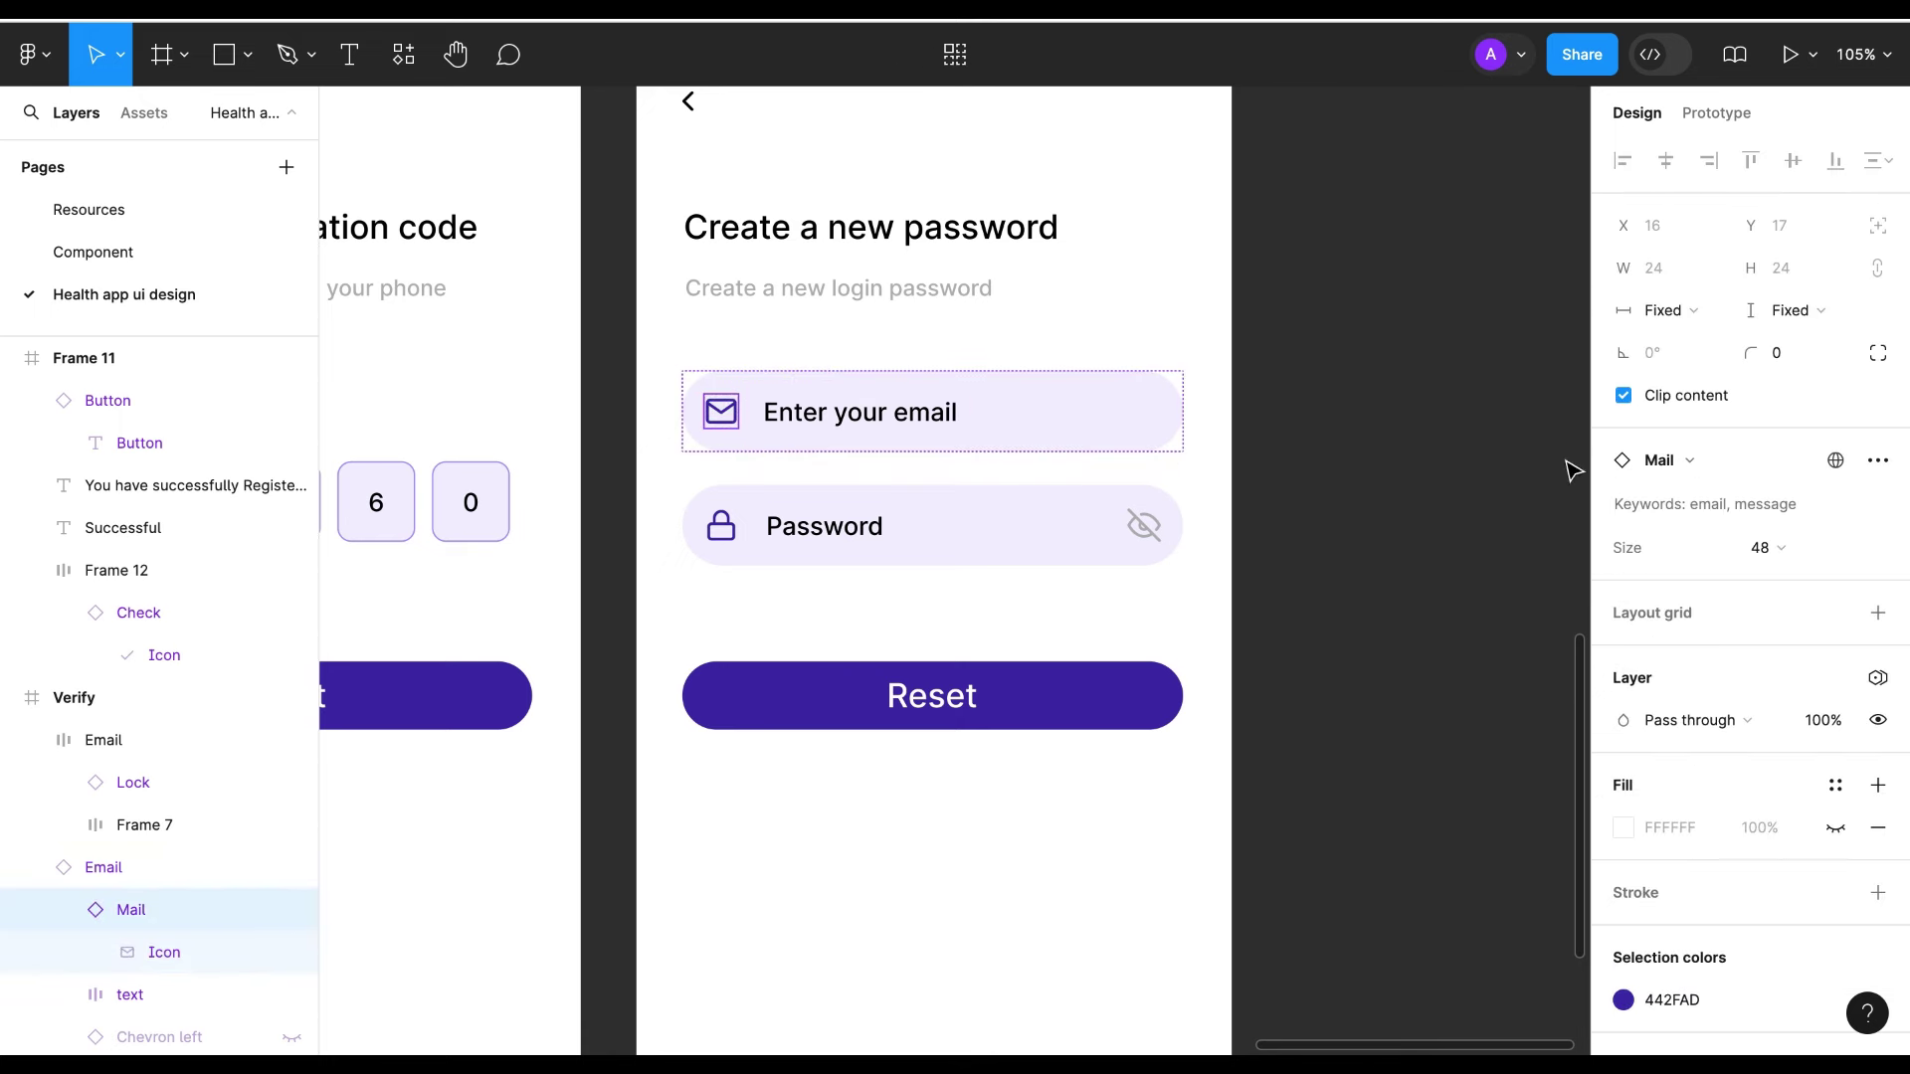
click(1659, 464)
text(lock)
click(1672, 629)
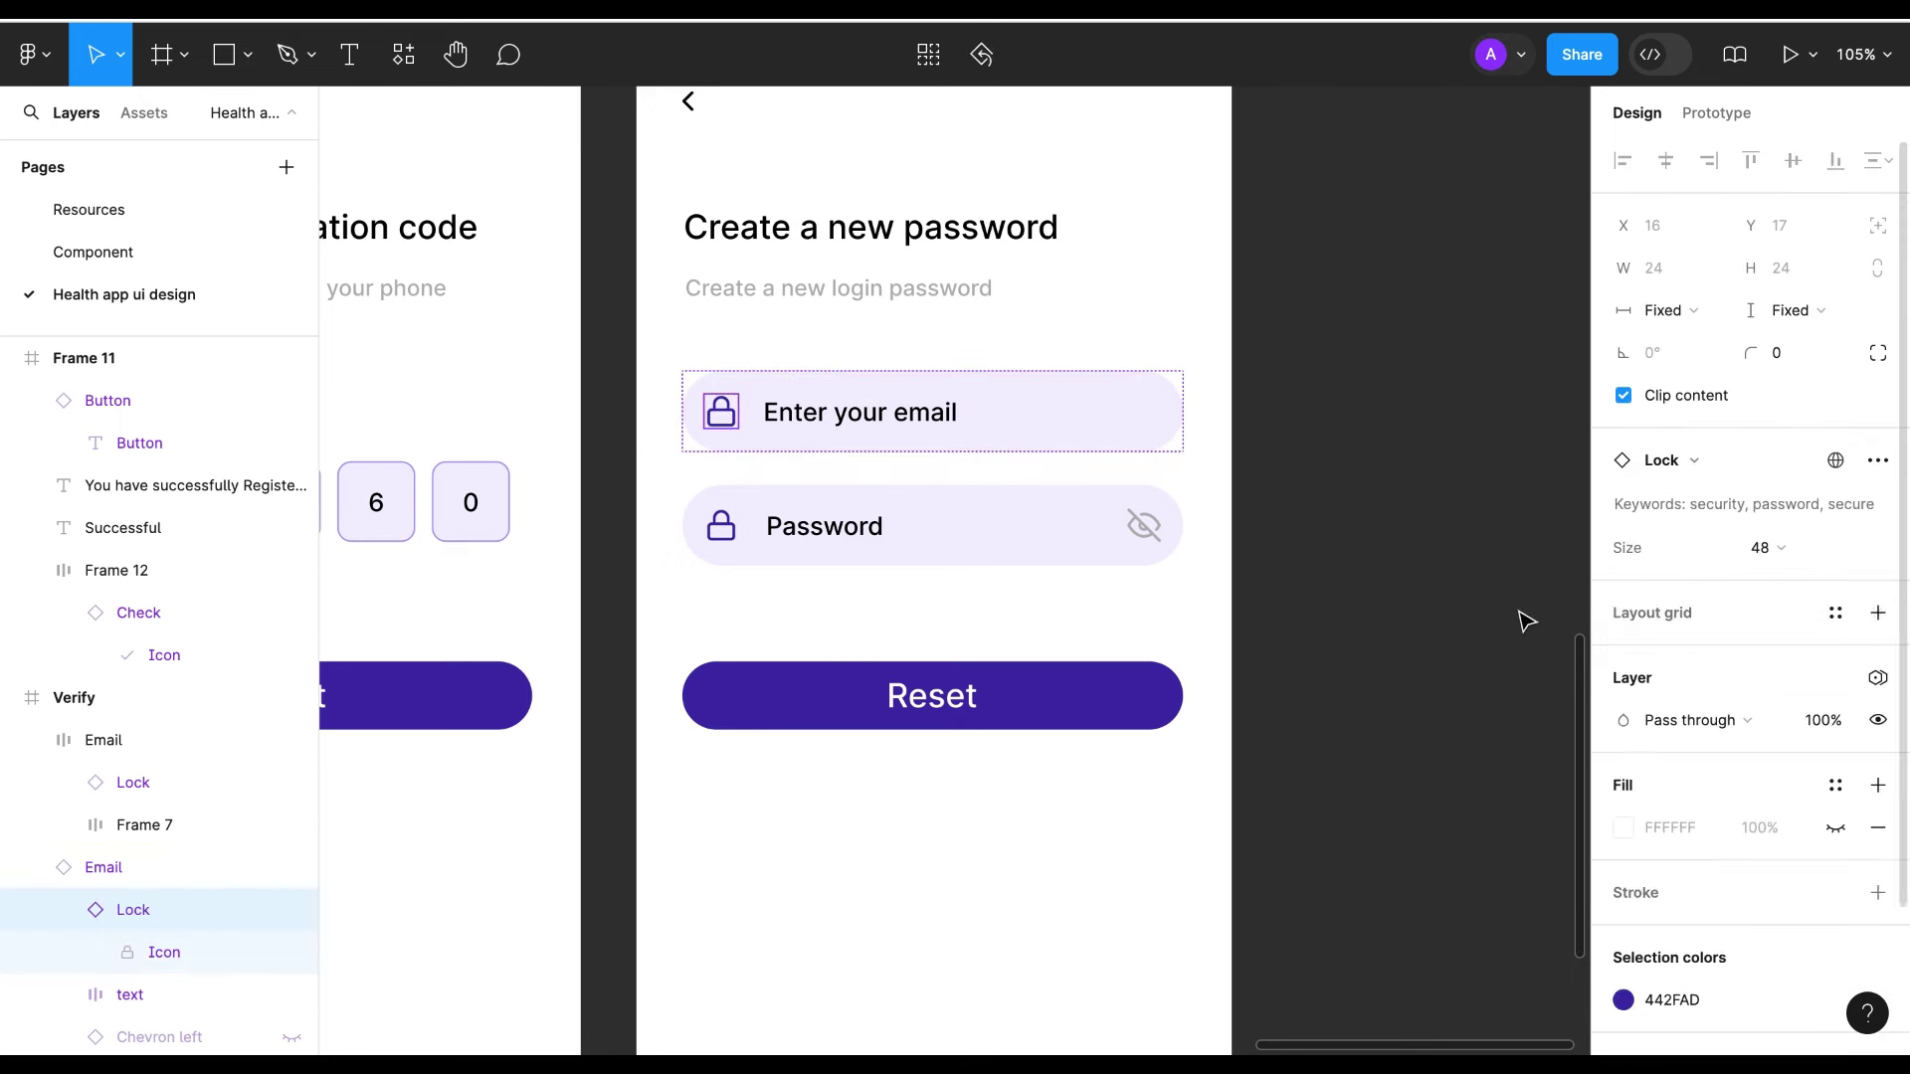
click(866, 419)
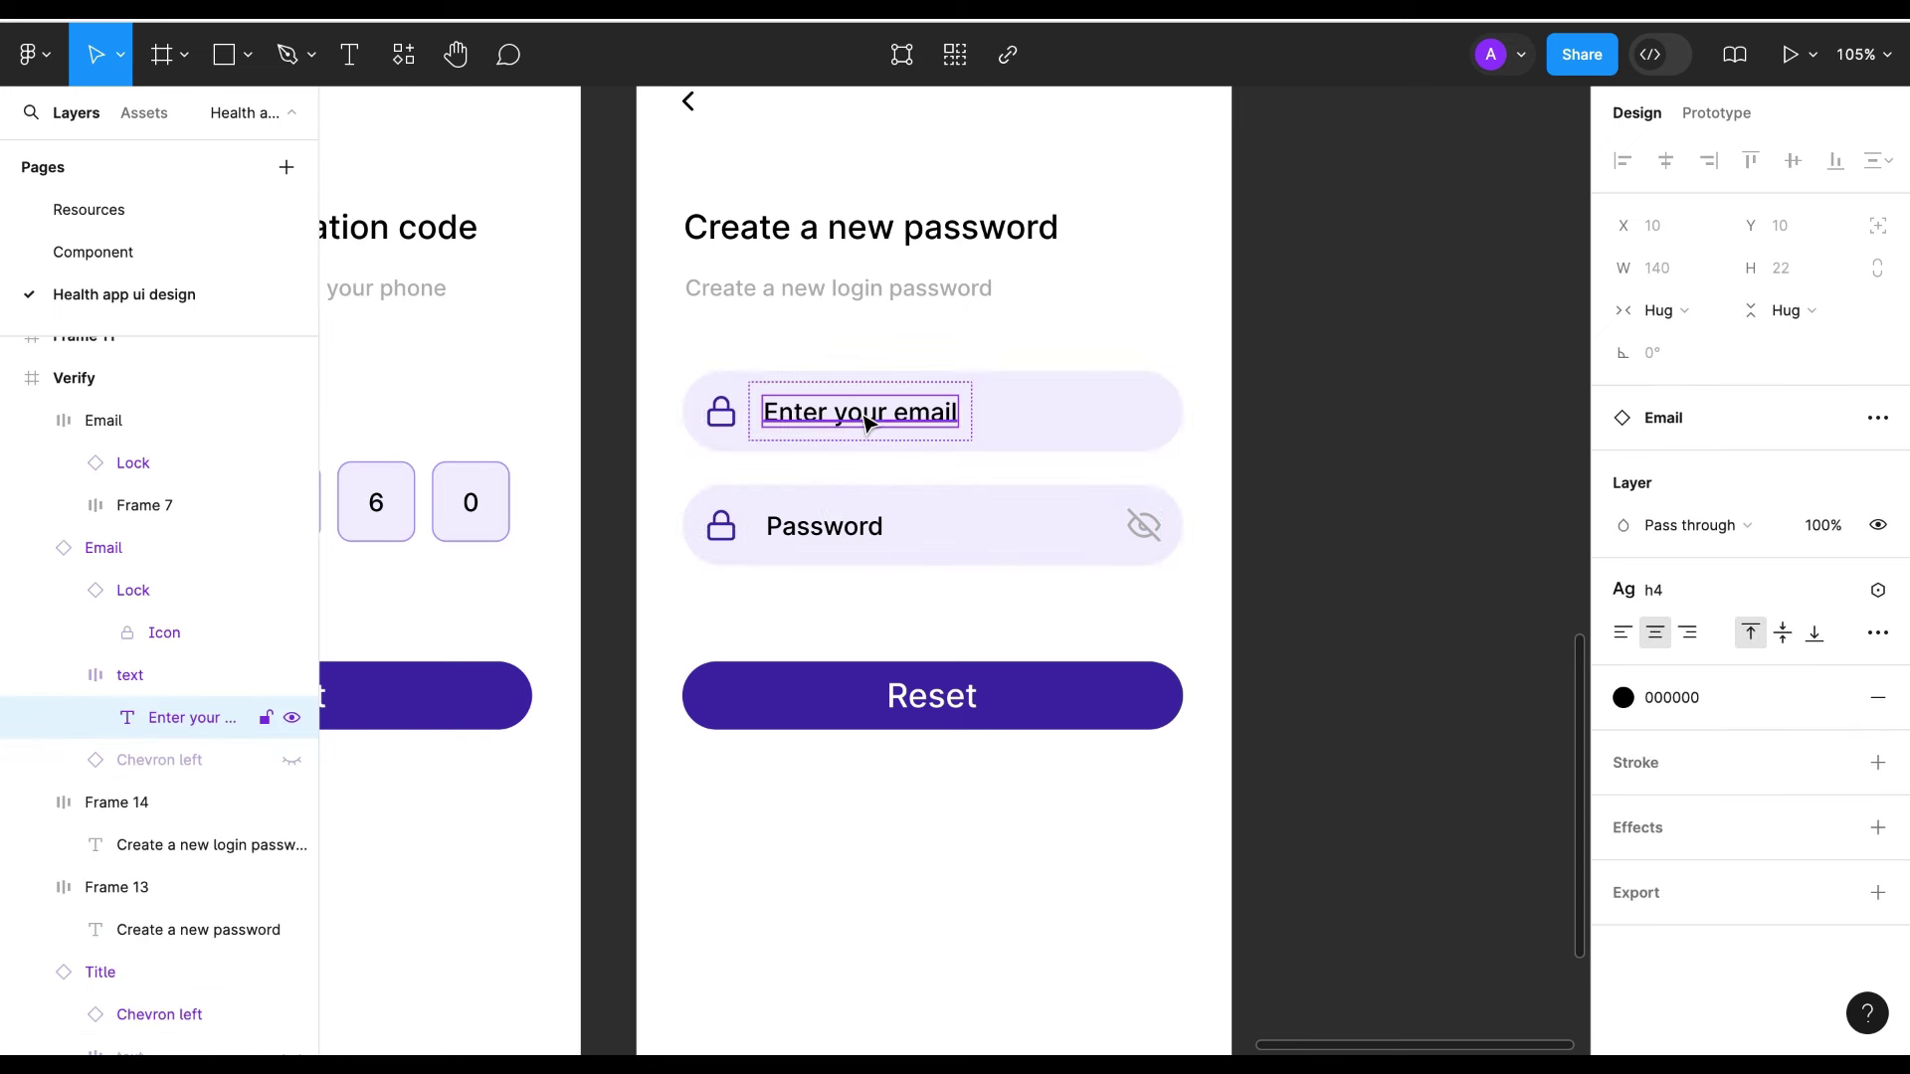
Relabel the fields 'Password' and 'Confirm password'.
double_click(925, 416)
text(Pass)
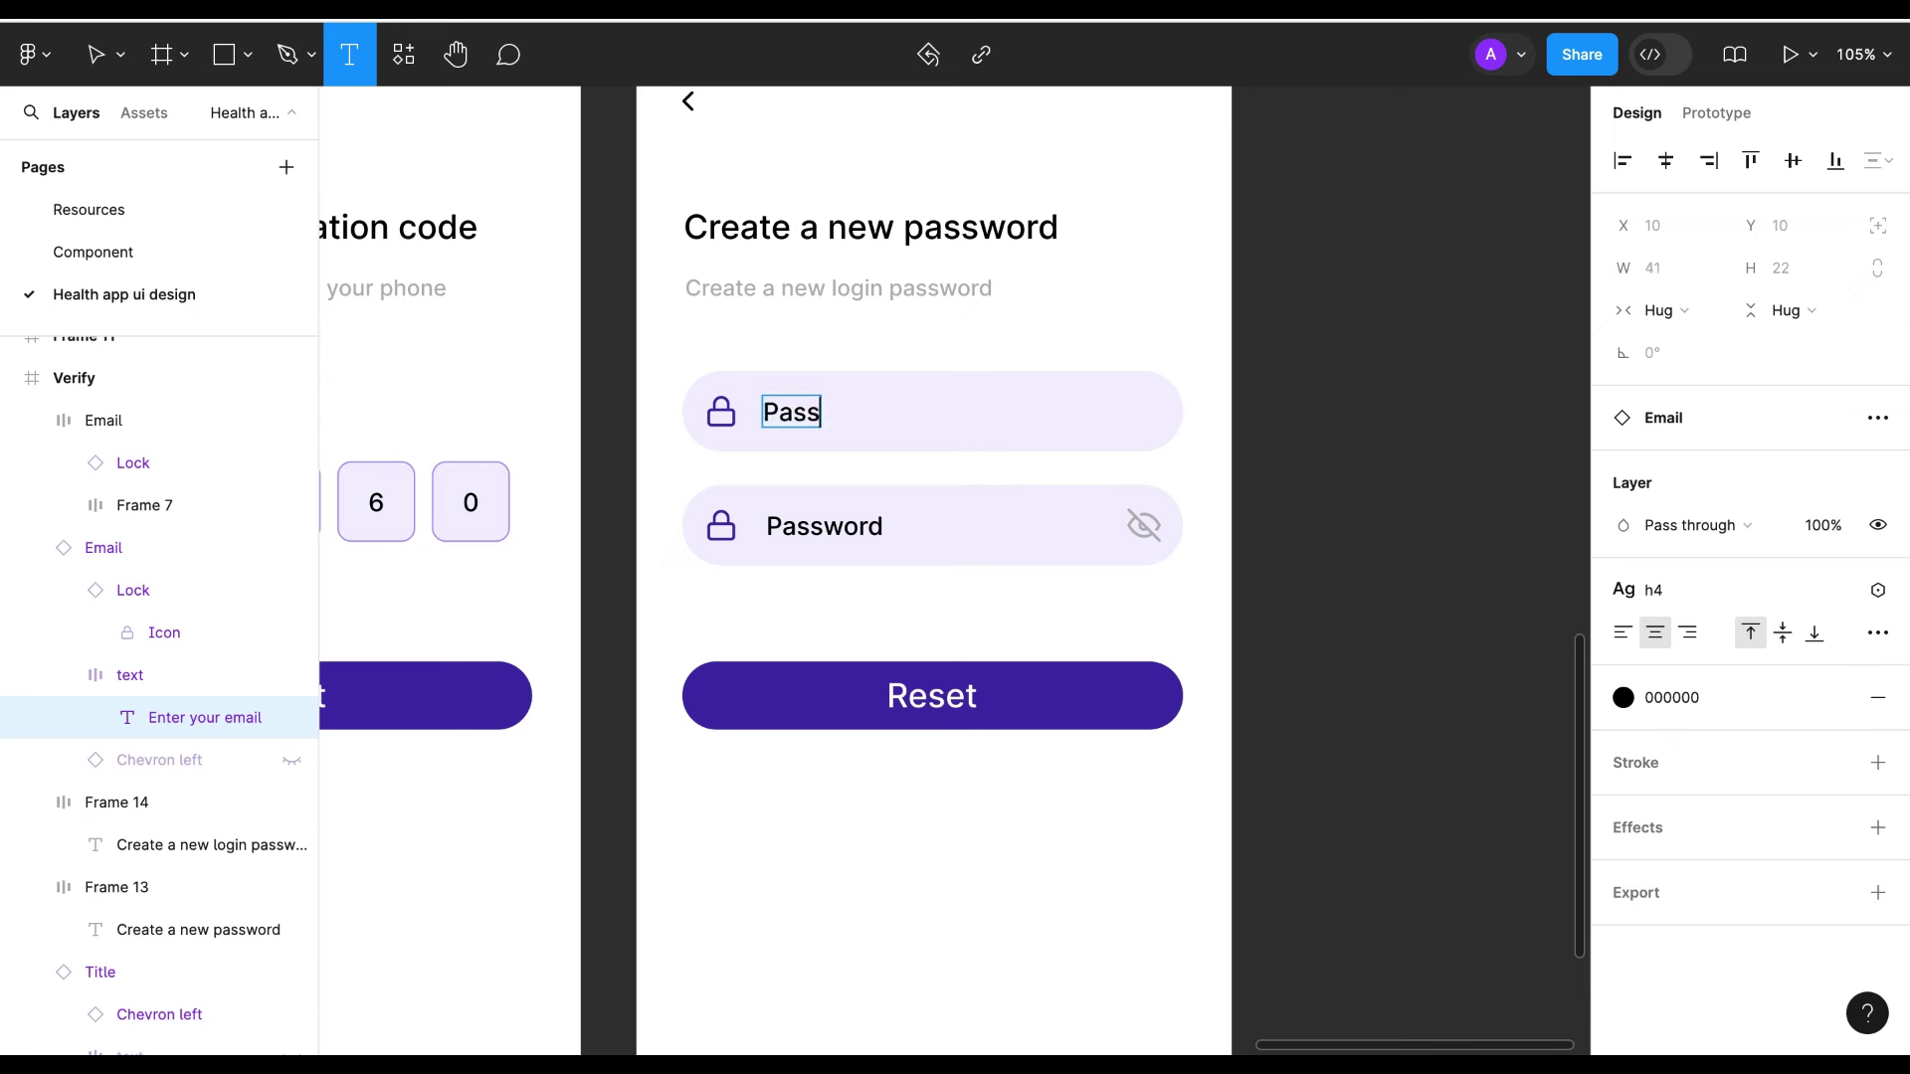
text(word)
click(775, 526)
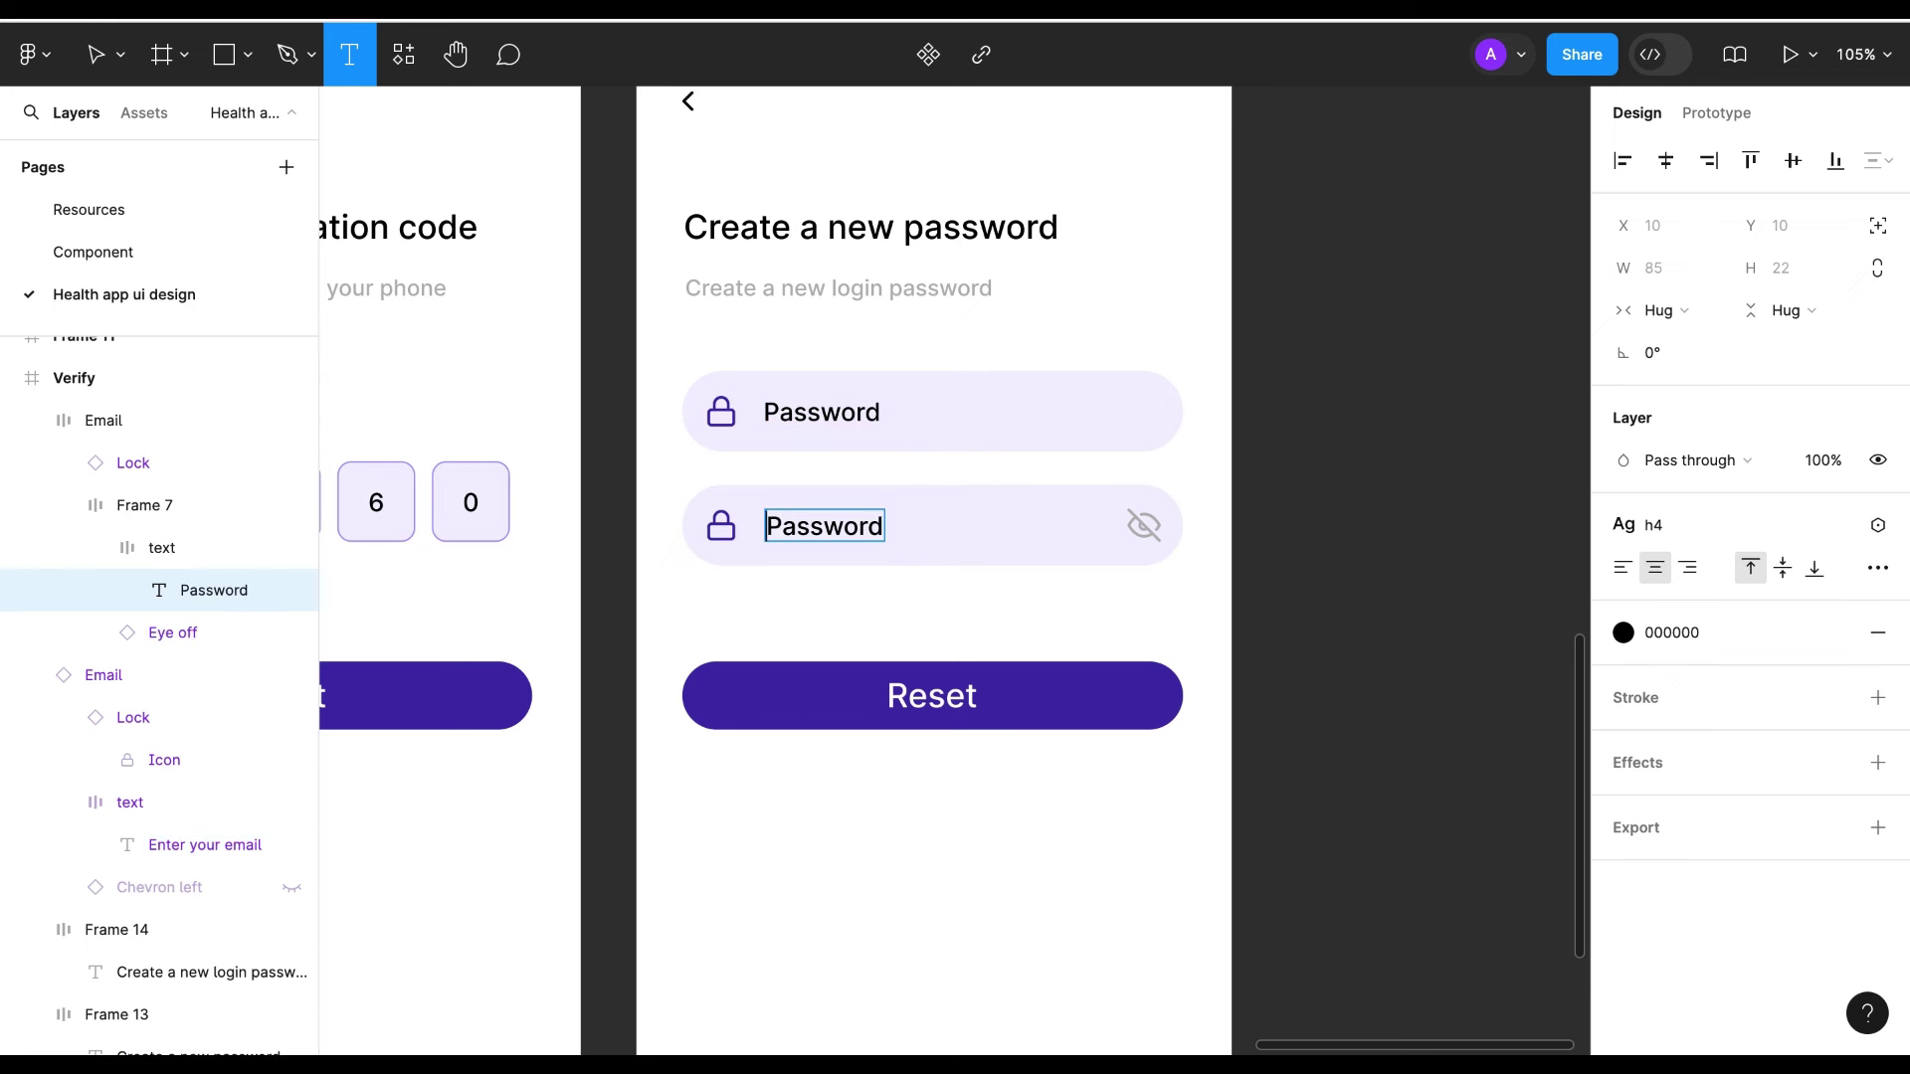
text(Confirm)
key(BackSpace)
key(BackSpace)
text(rm)
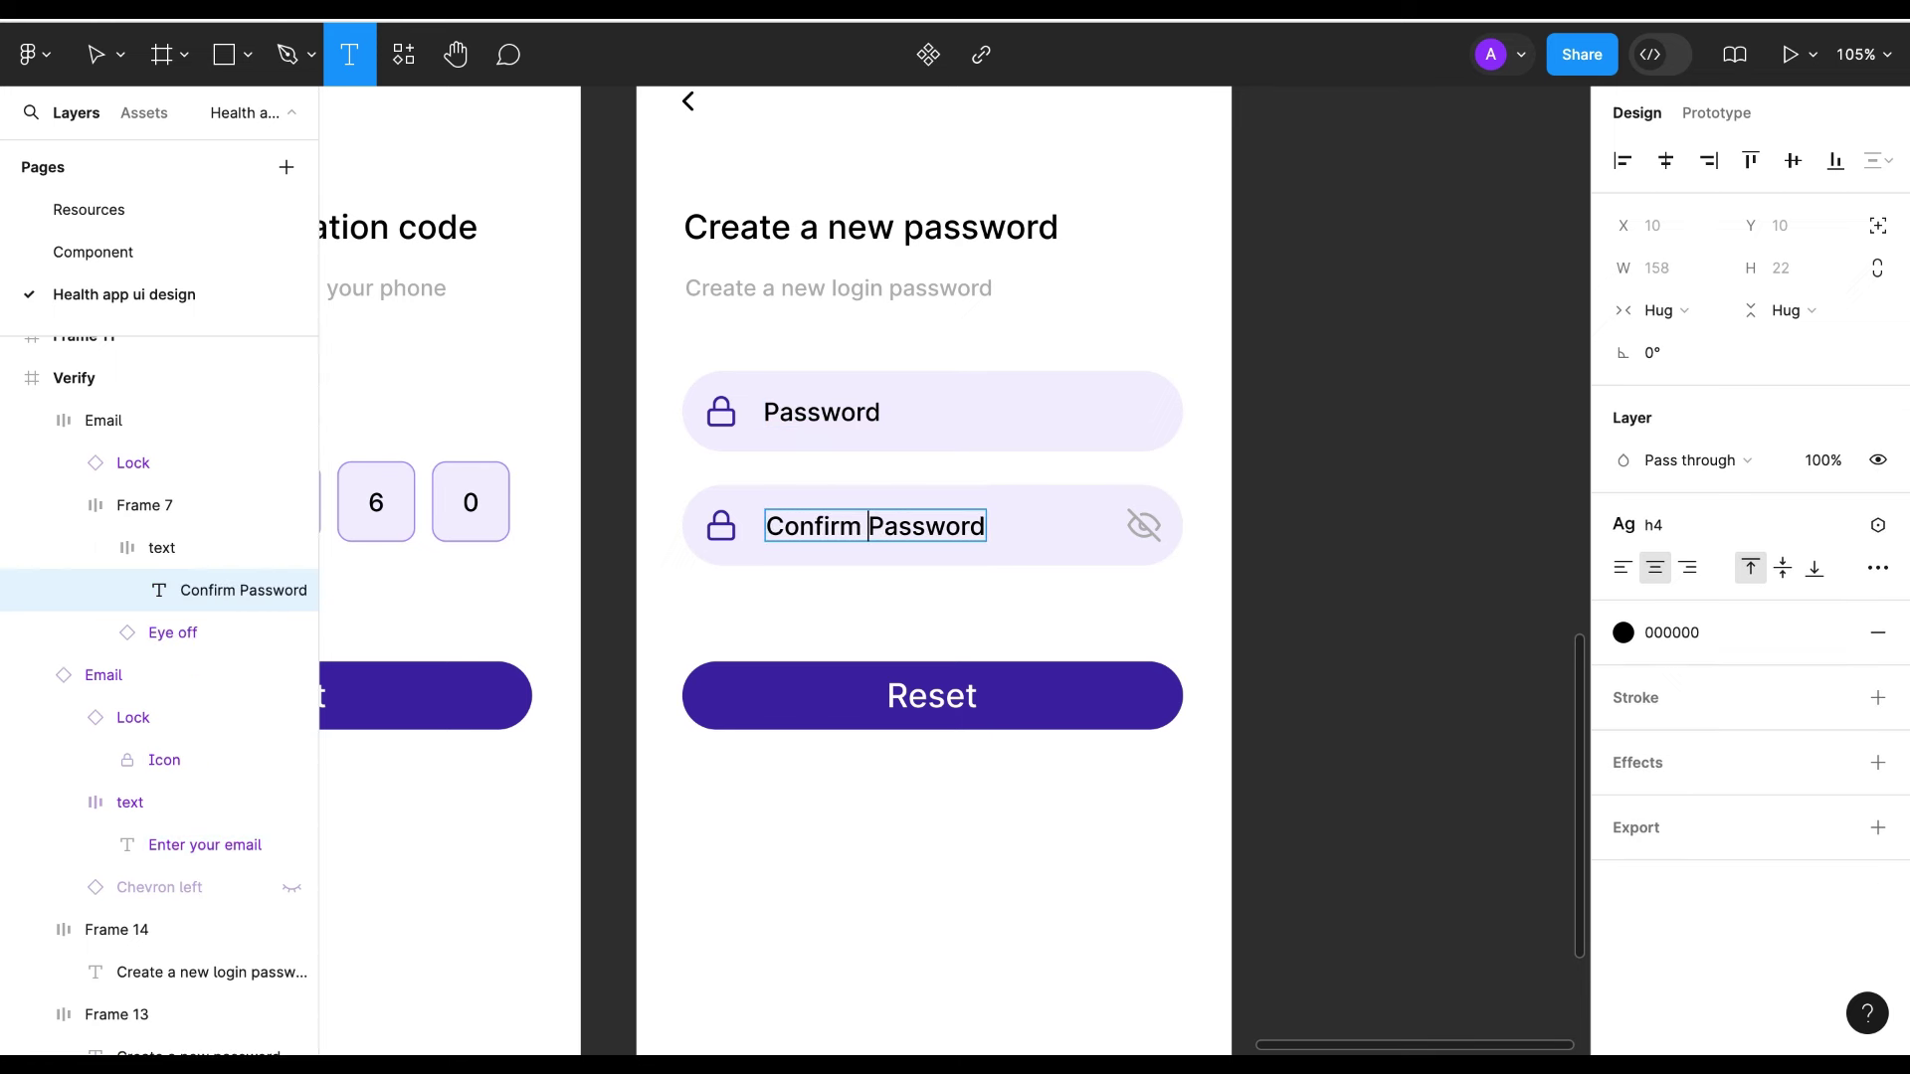
key(BackSpace)
text(p)
click(1108, 623)
click(1149, 411)
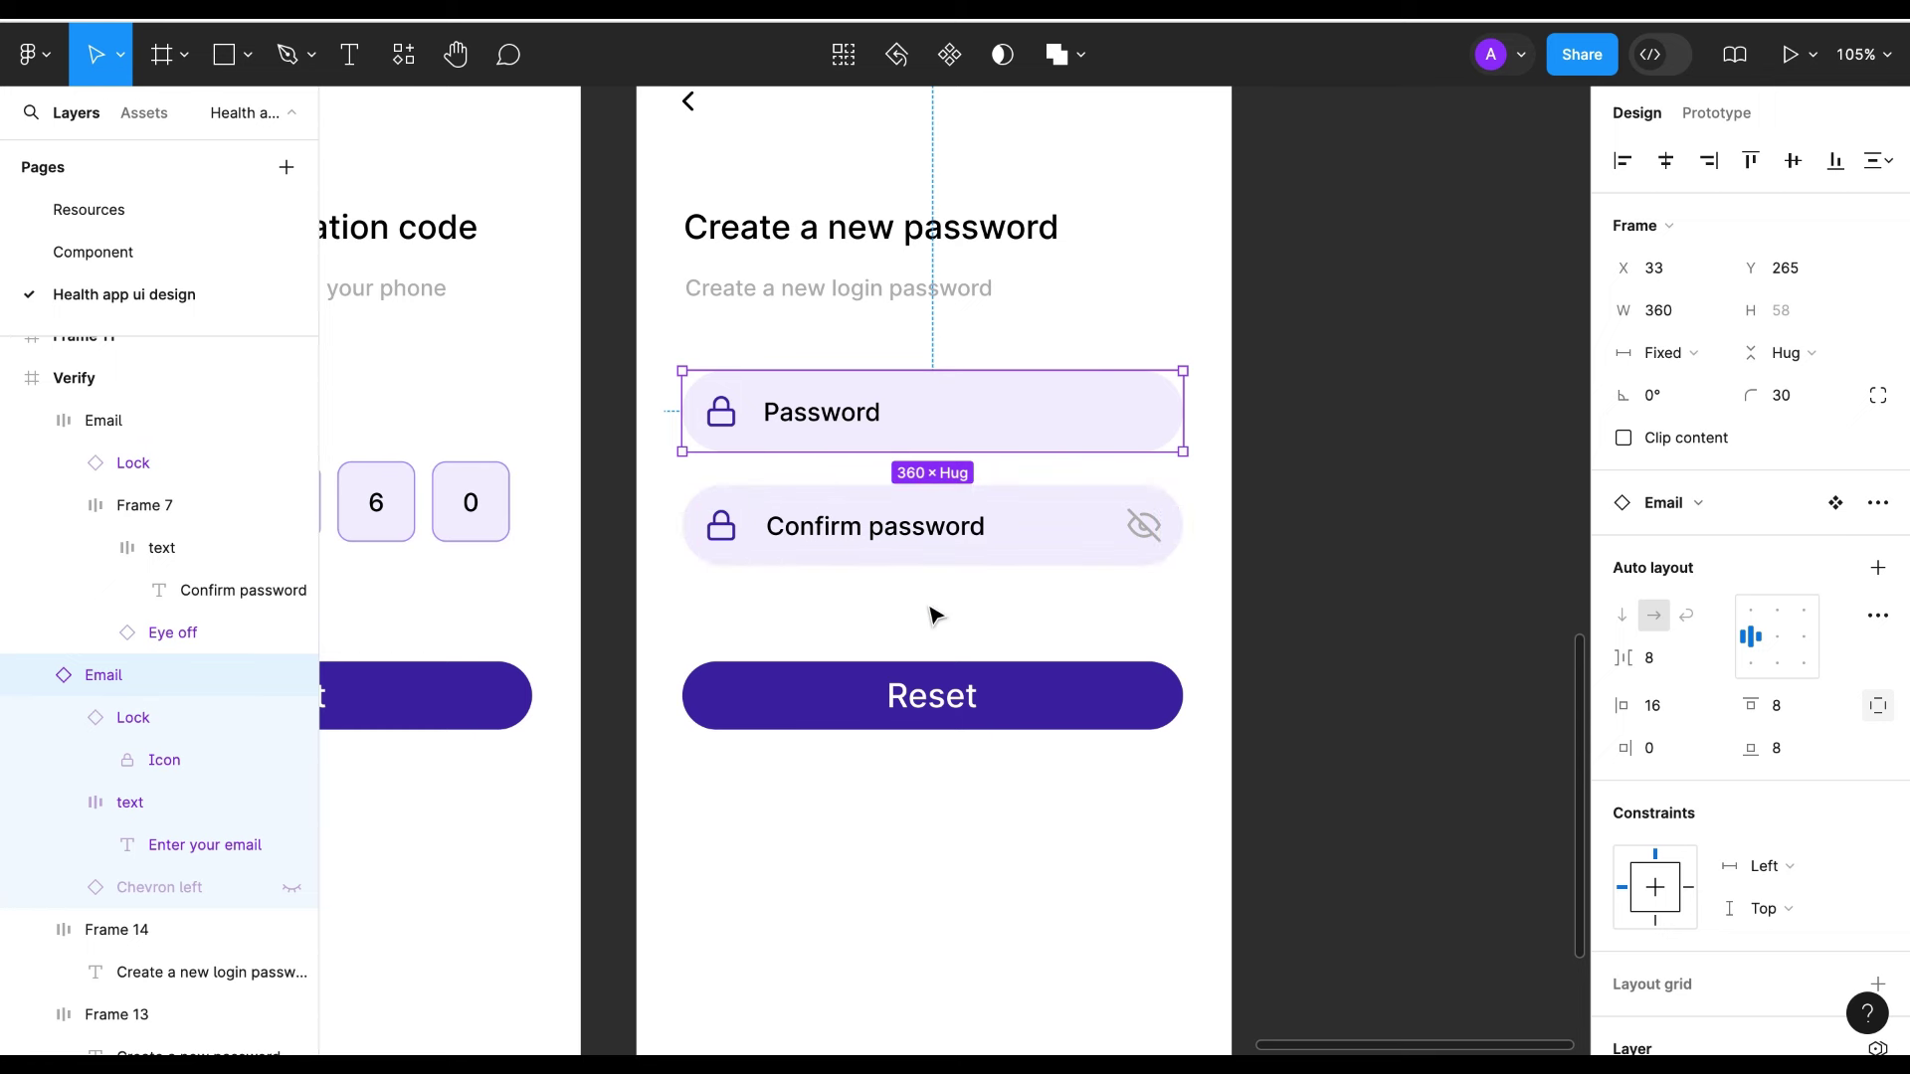
mouse_move(145, 504)
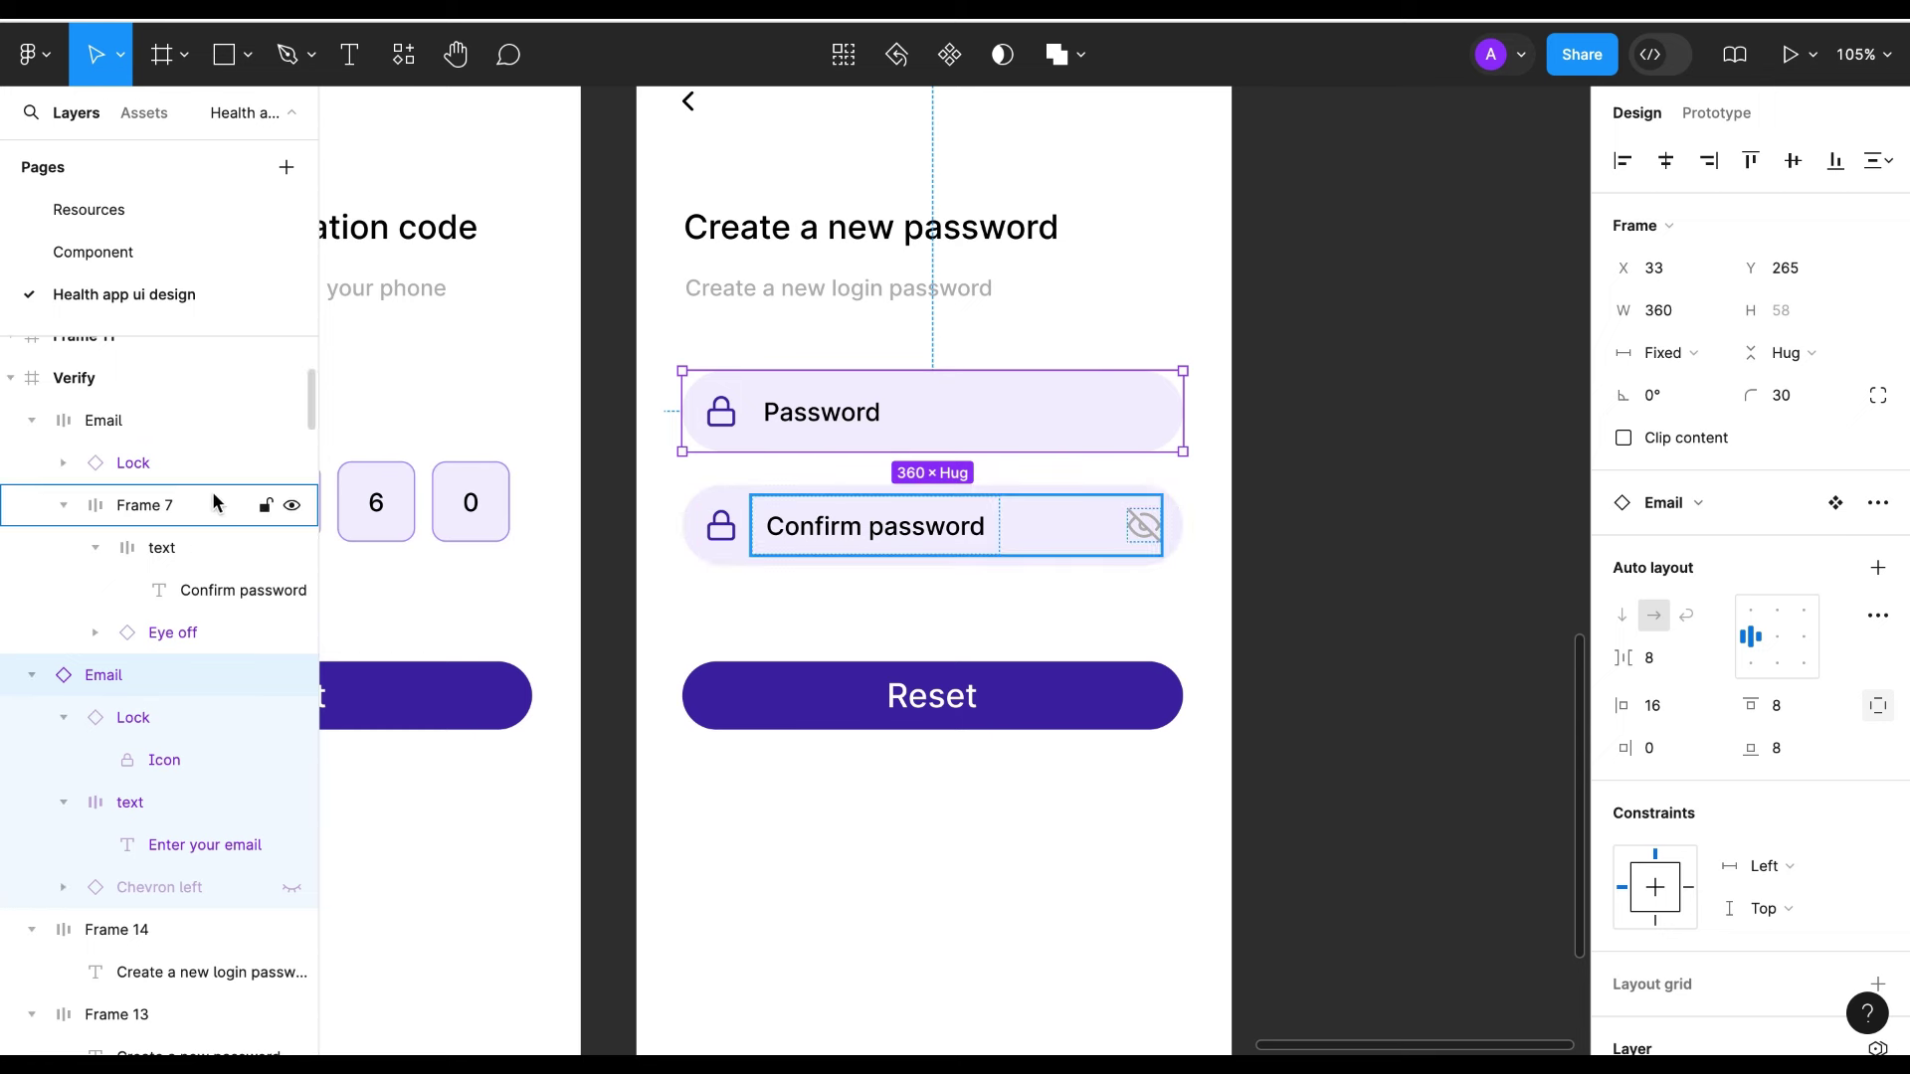
Replace the first field with a copy of the confirm field, labelled 'Enter password'.
click(740, 560)
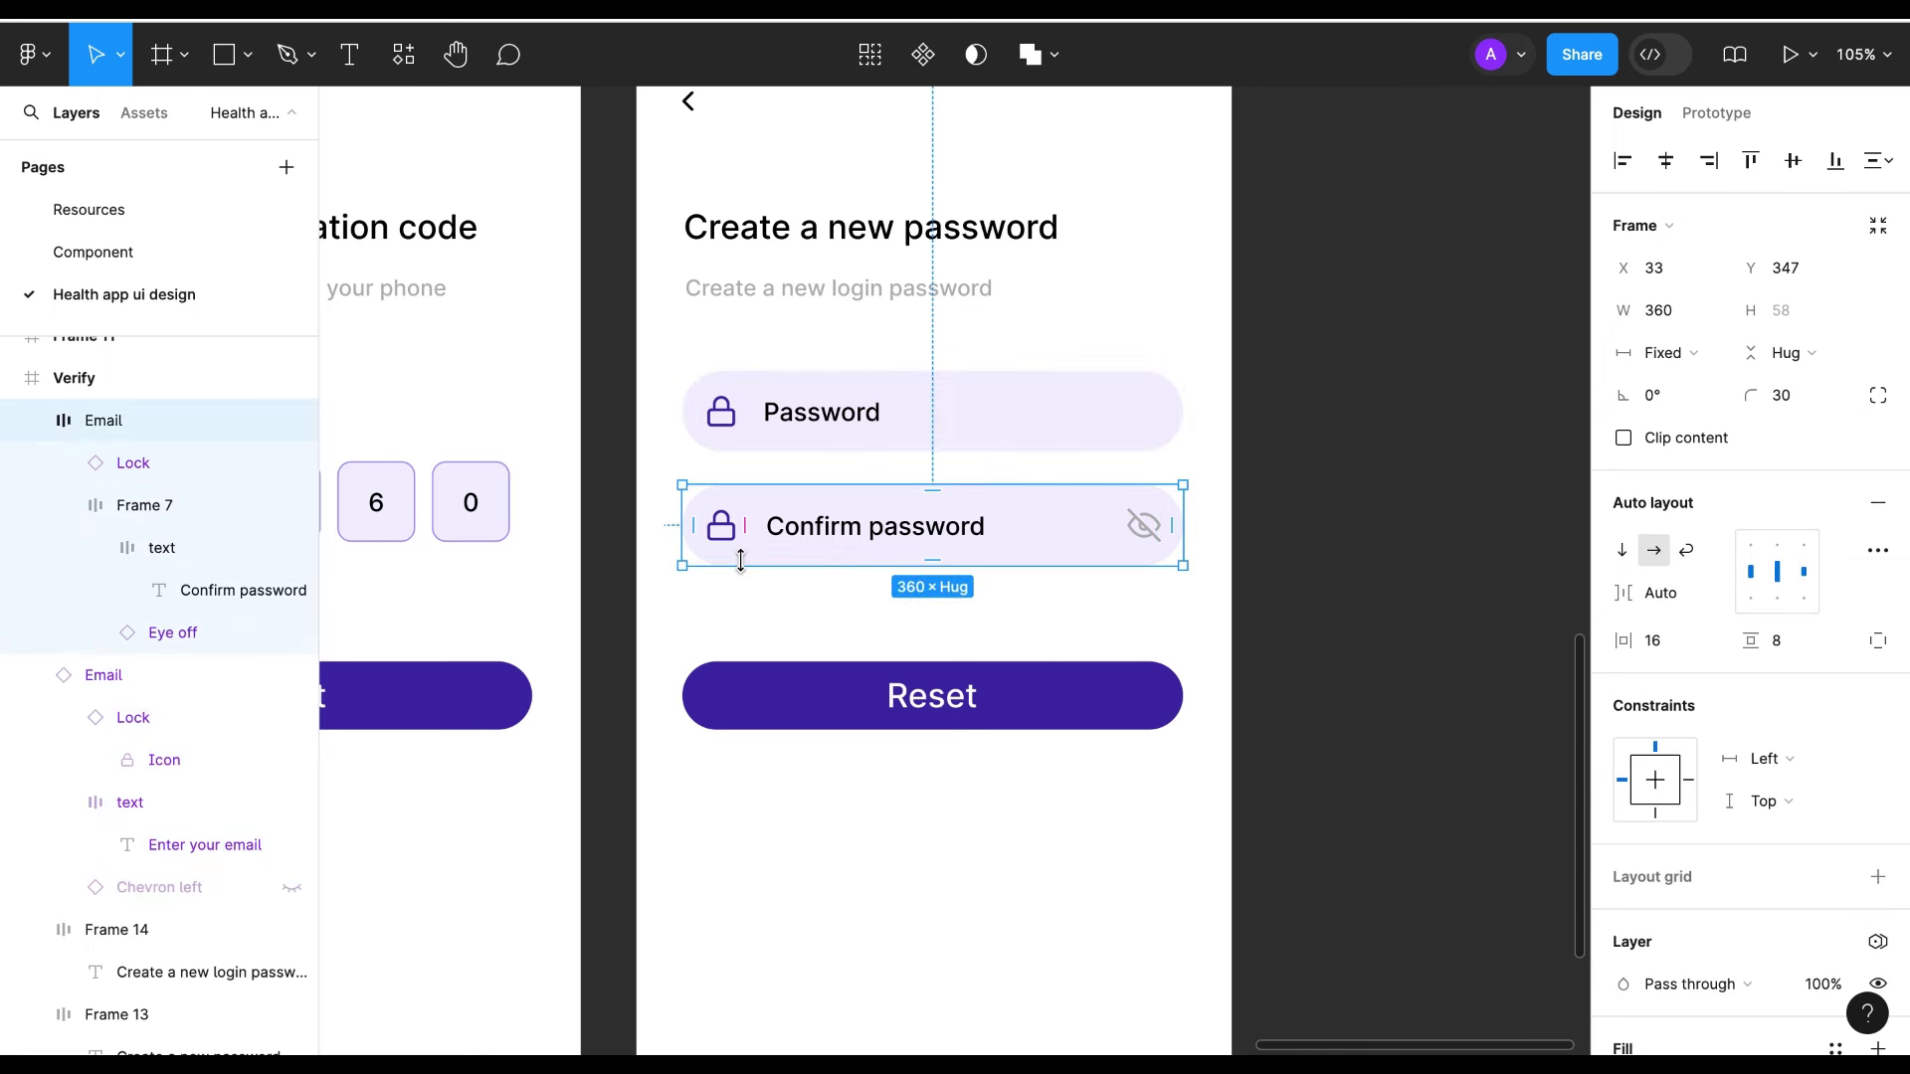
click(833, 429)
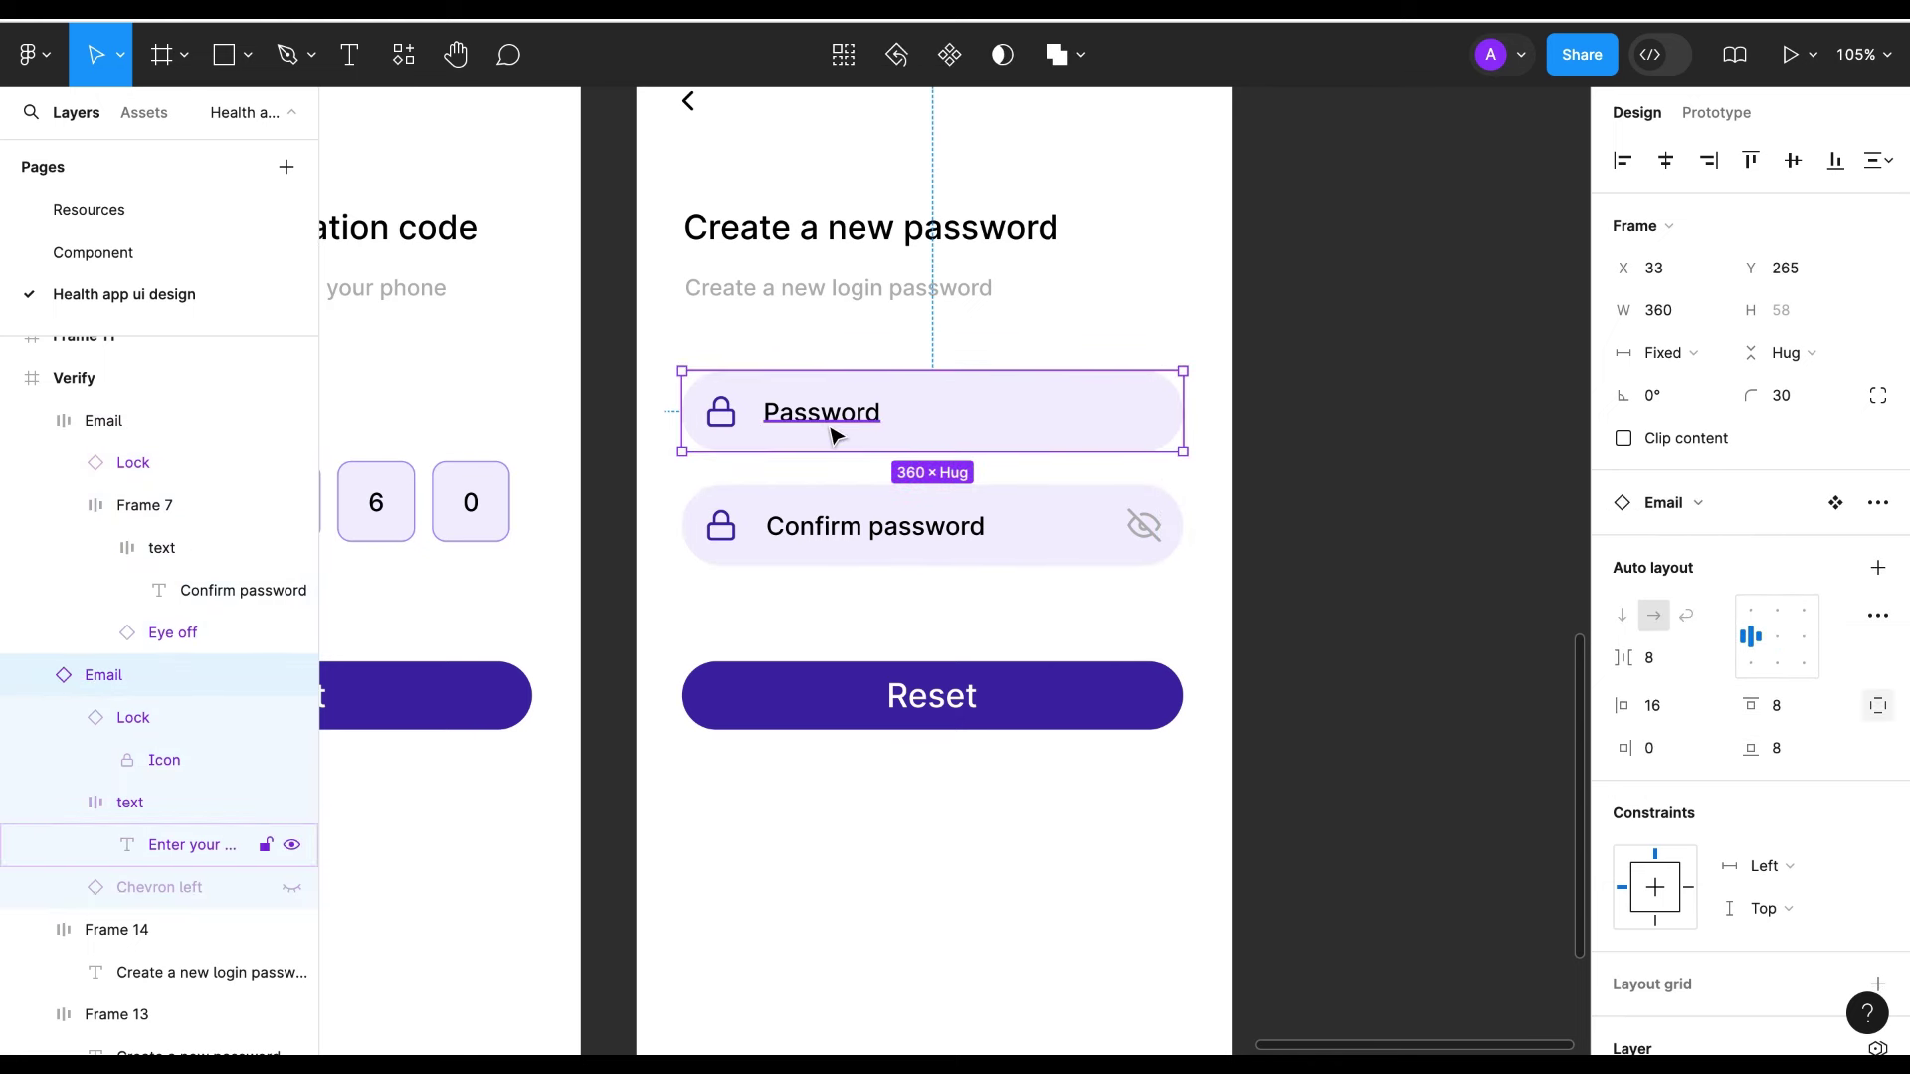
key(ctrl+shift+r)
double_click(860, 422)
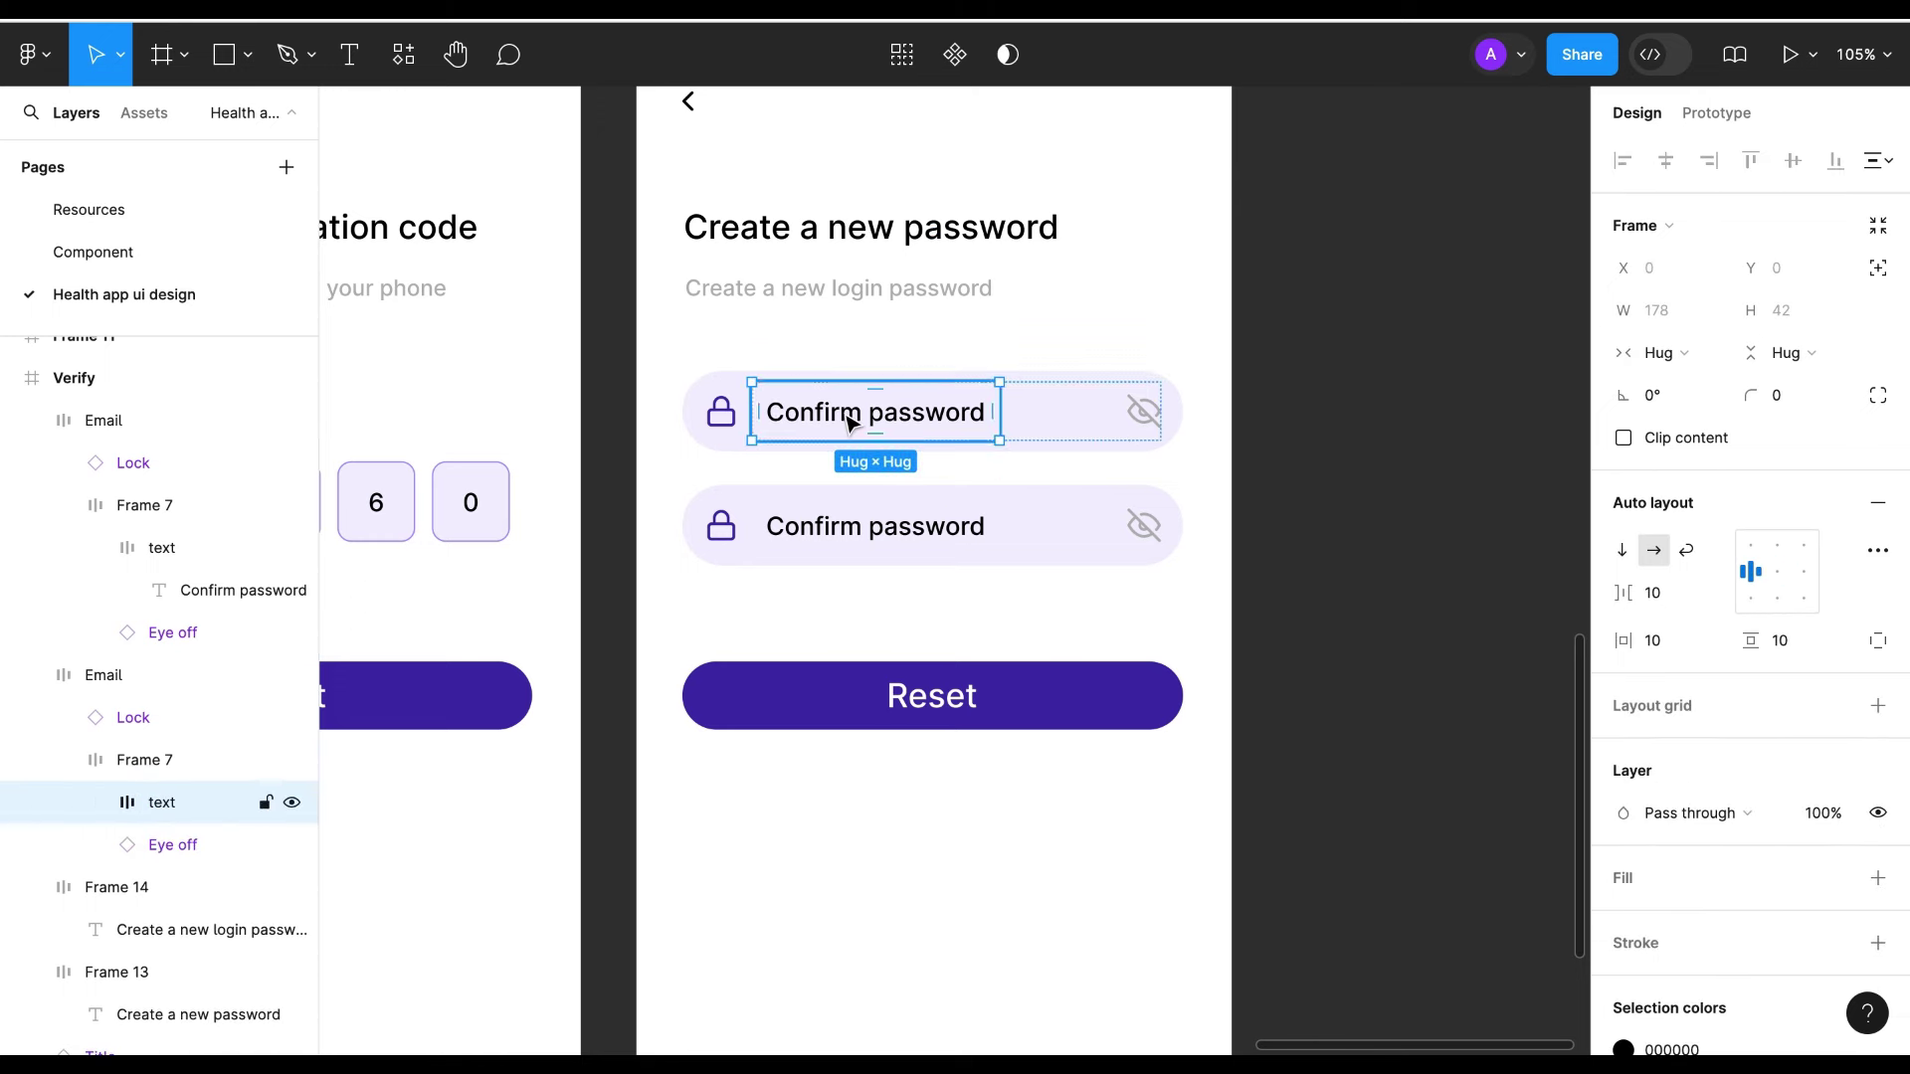
double_click(862, 422)
click(861, 422)
key(BackSpace)
key(BackSpace)
key(BackSpace)
key(BackSpace)
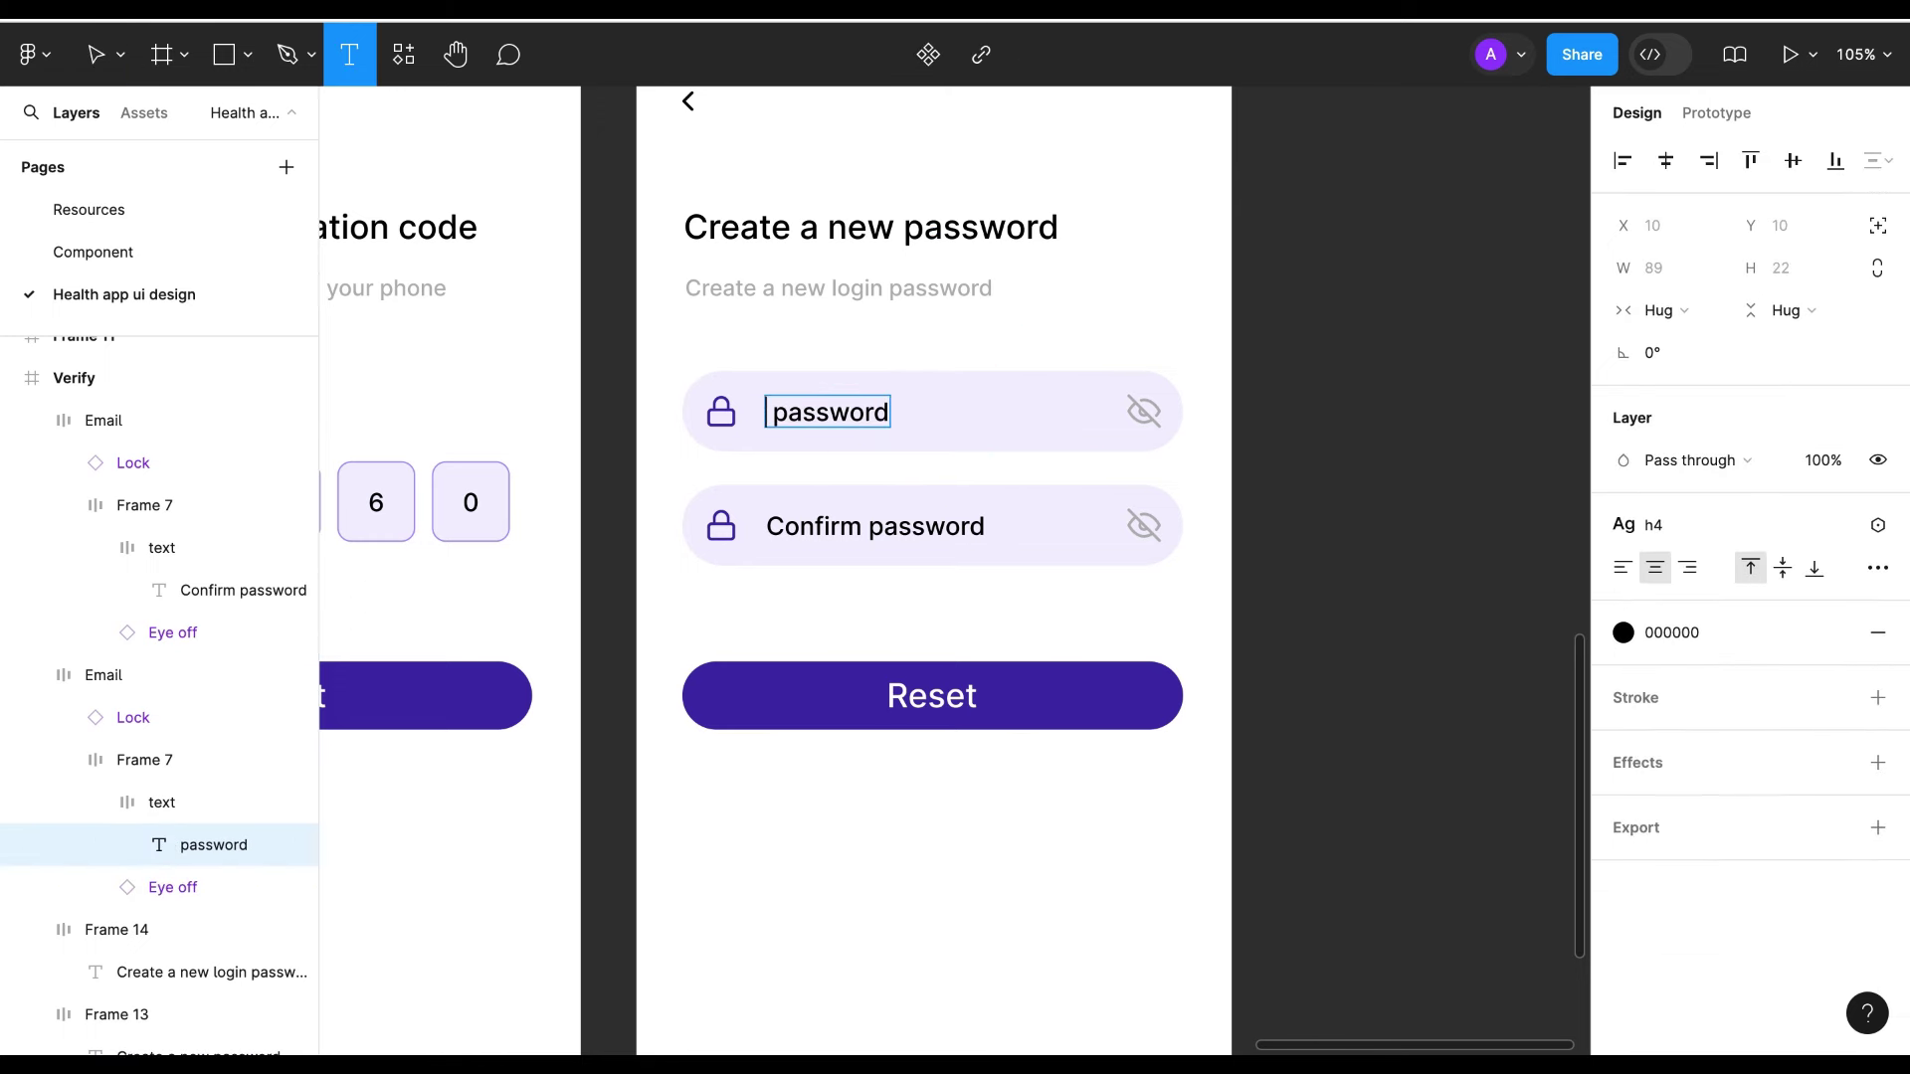
text(Enter)
click(937, 621)
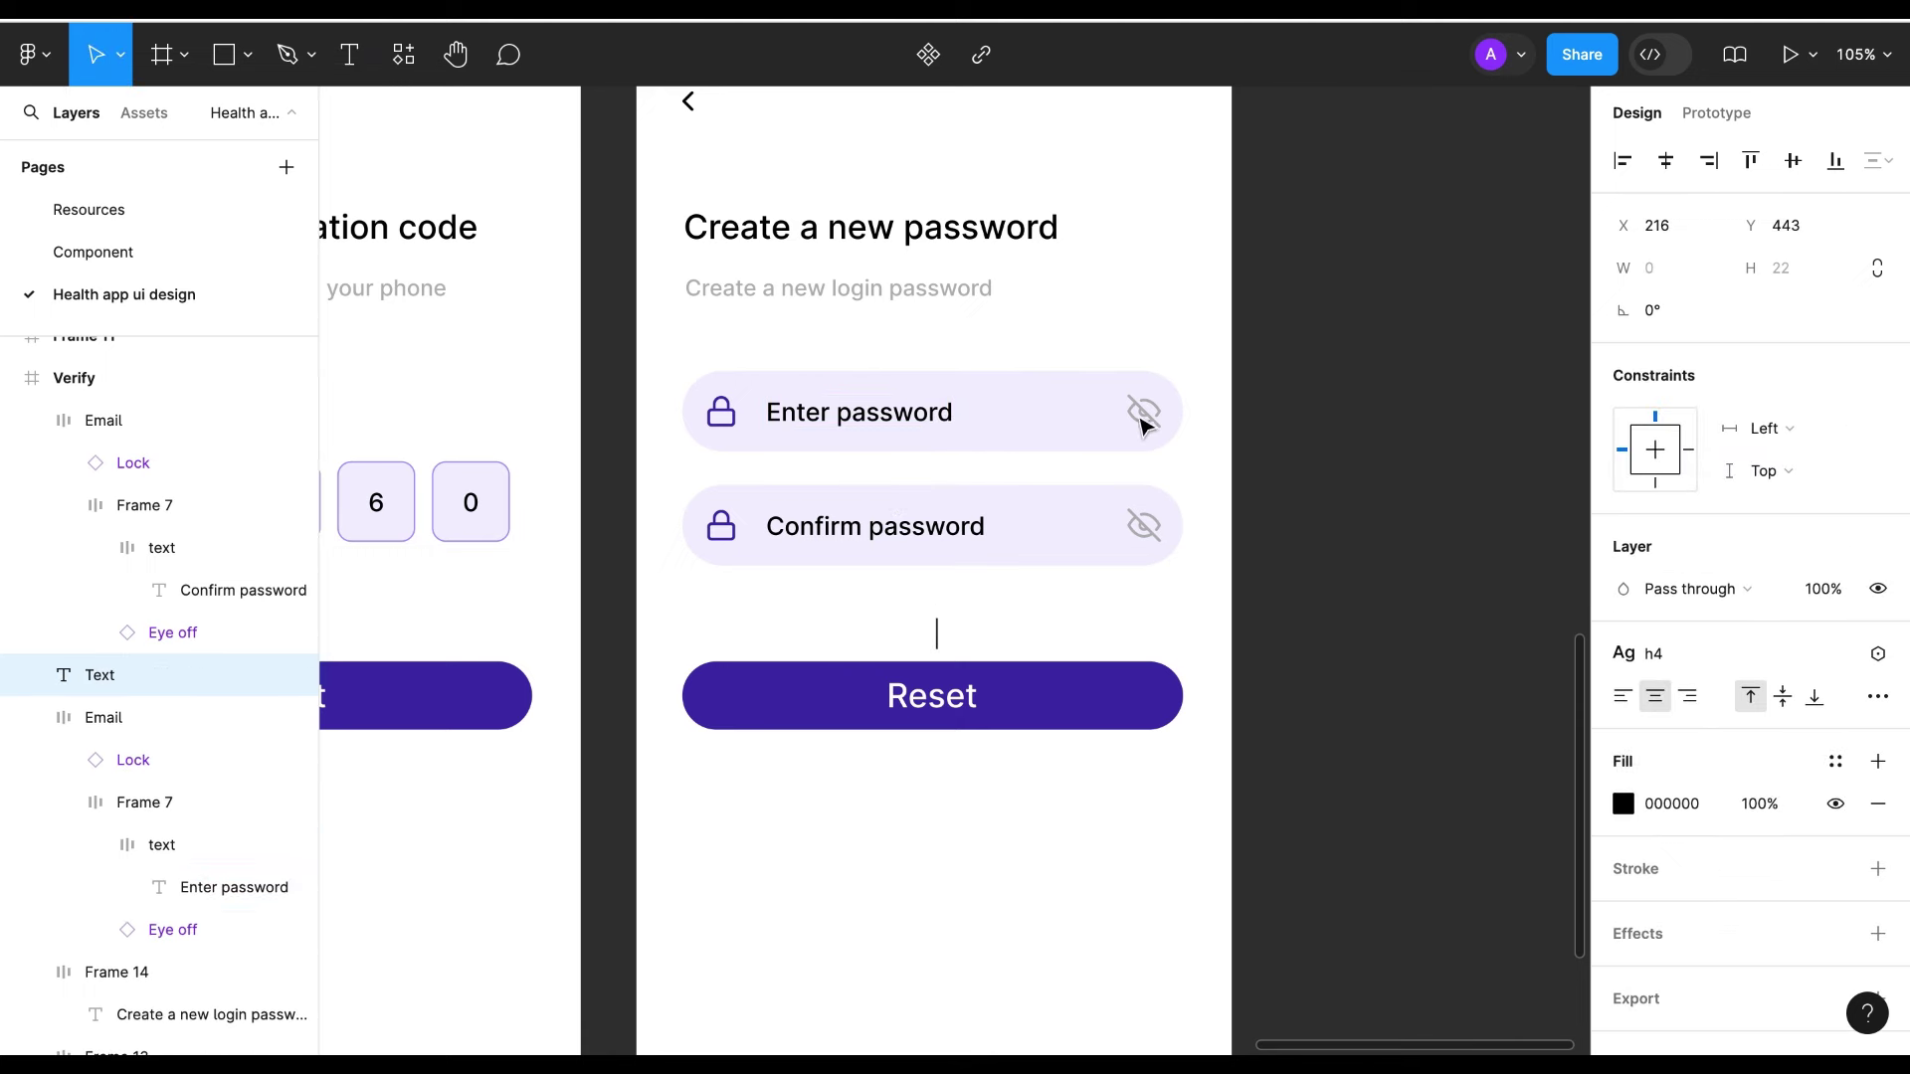
key(Escape)
Swap the Confirm password field's Eye off icon for the open Eye icon.
double_click(1137, 522)
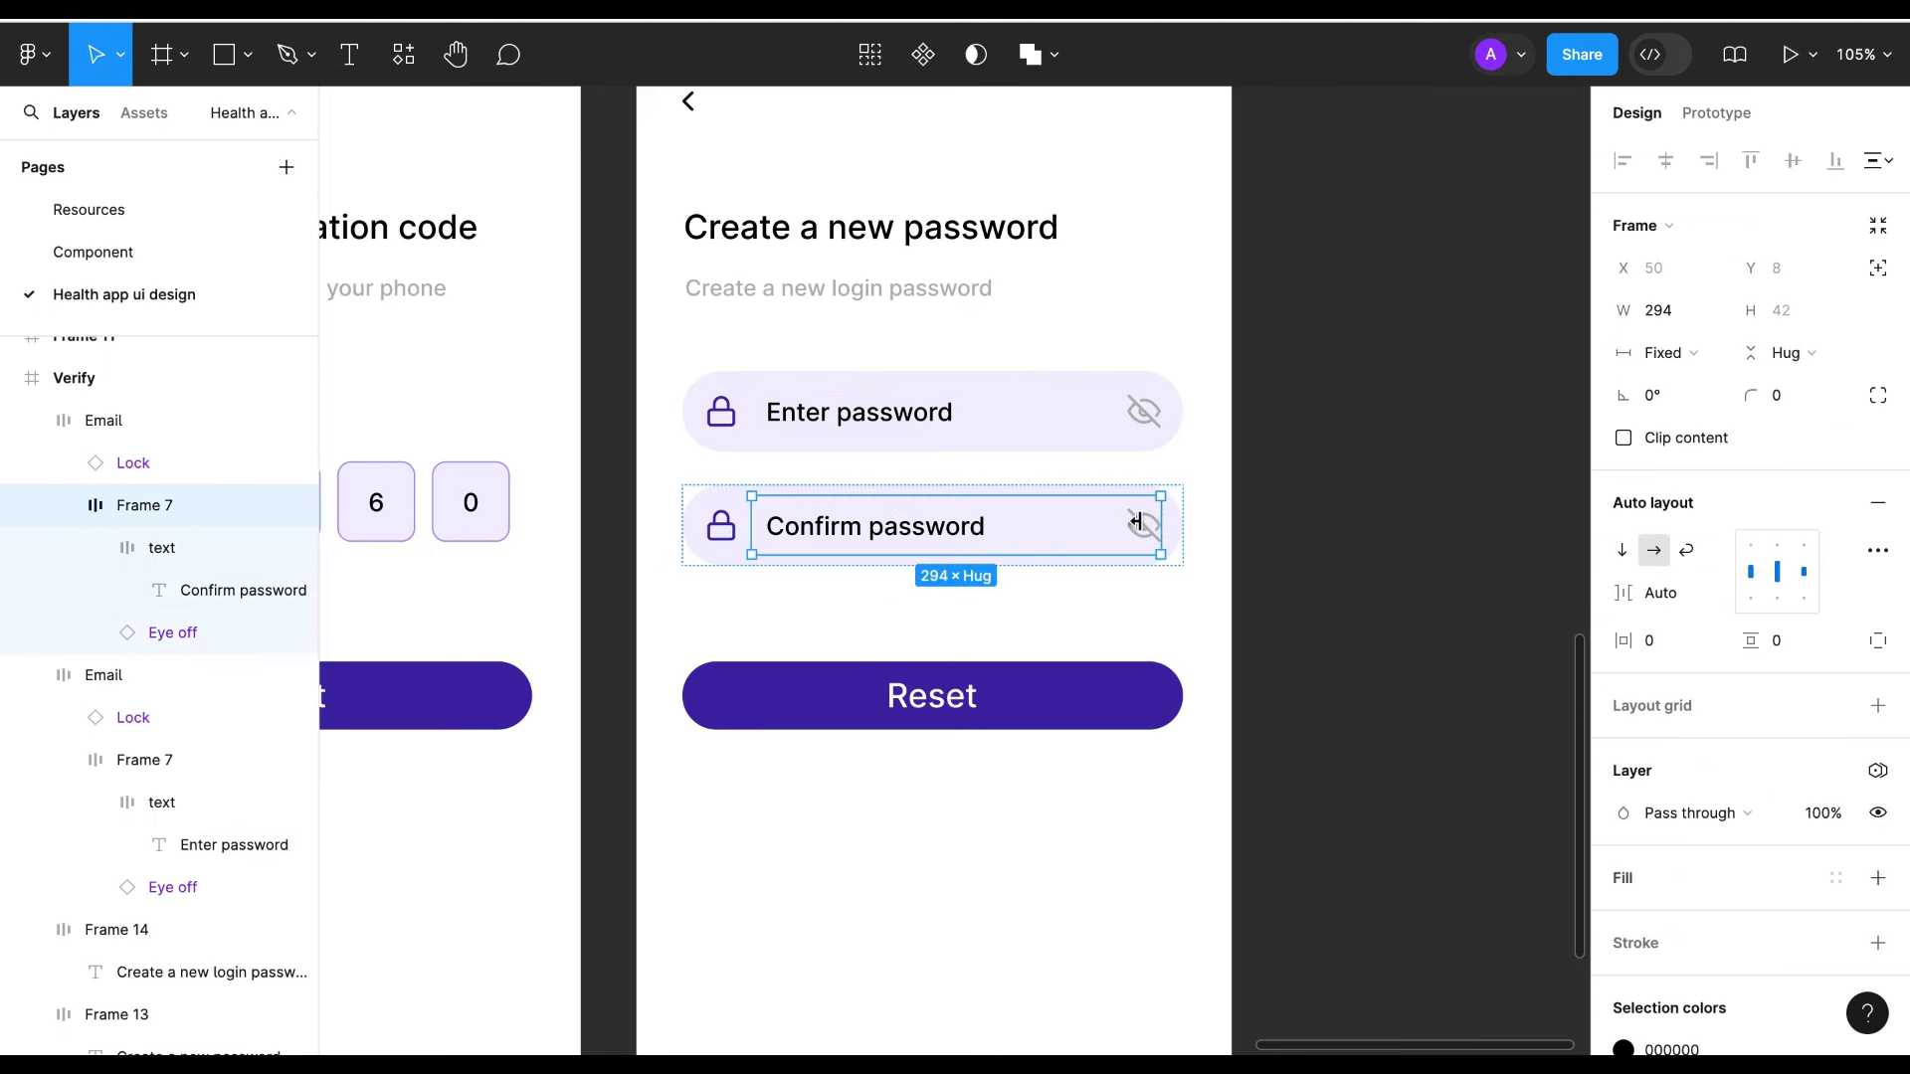
click(1245, 580)
click(1140, 525)
double_click(1140, 525)
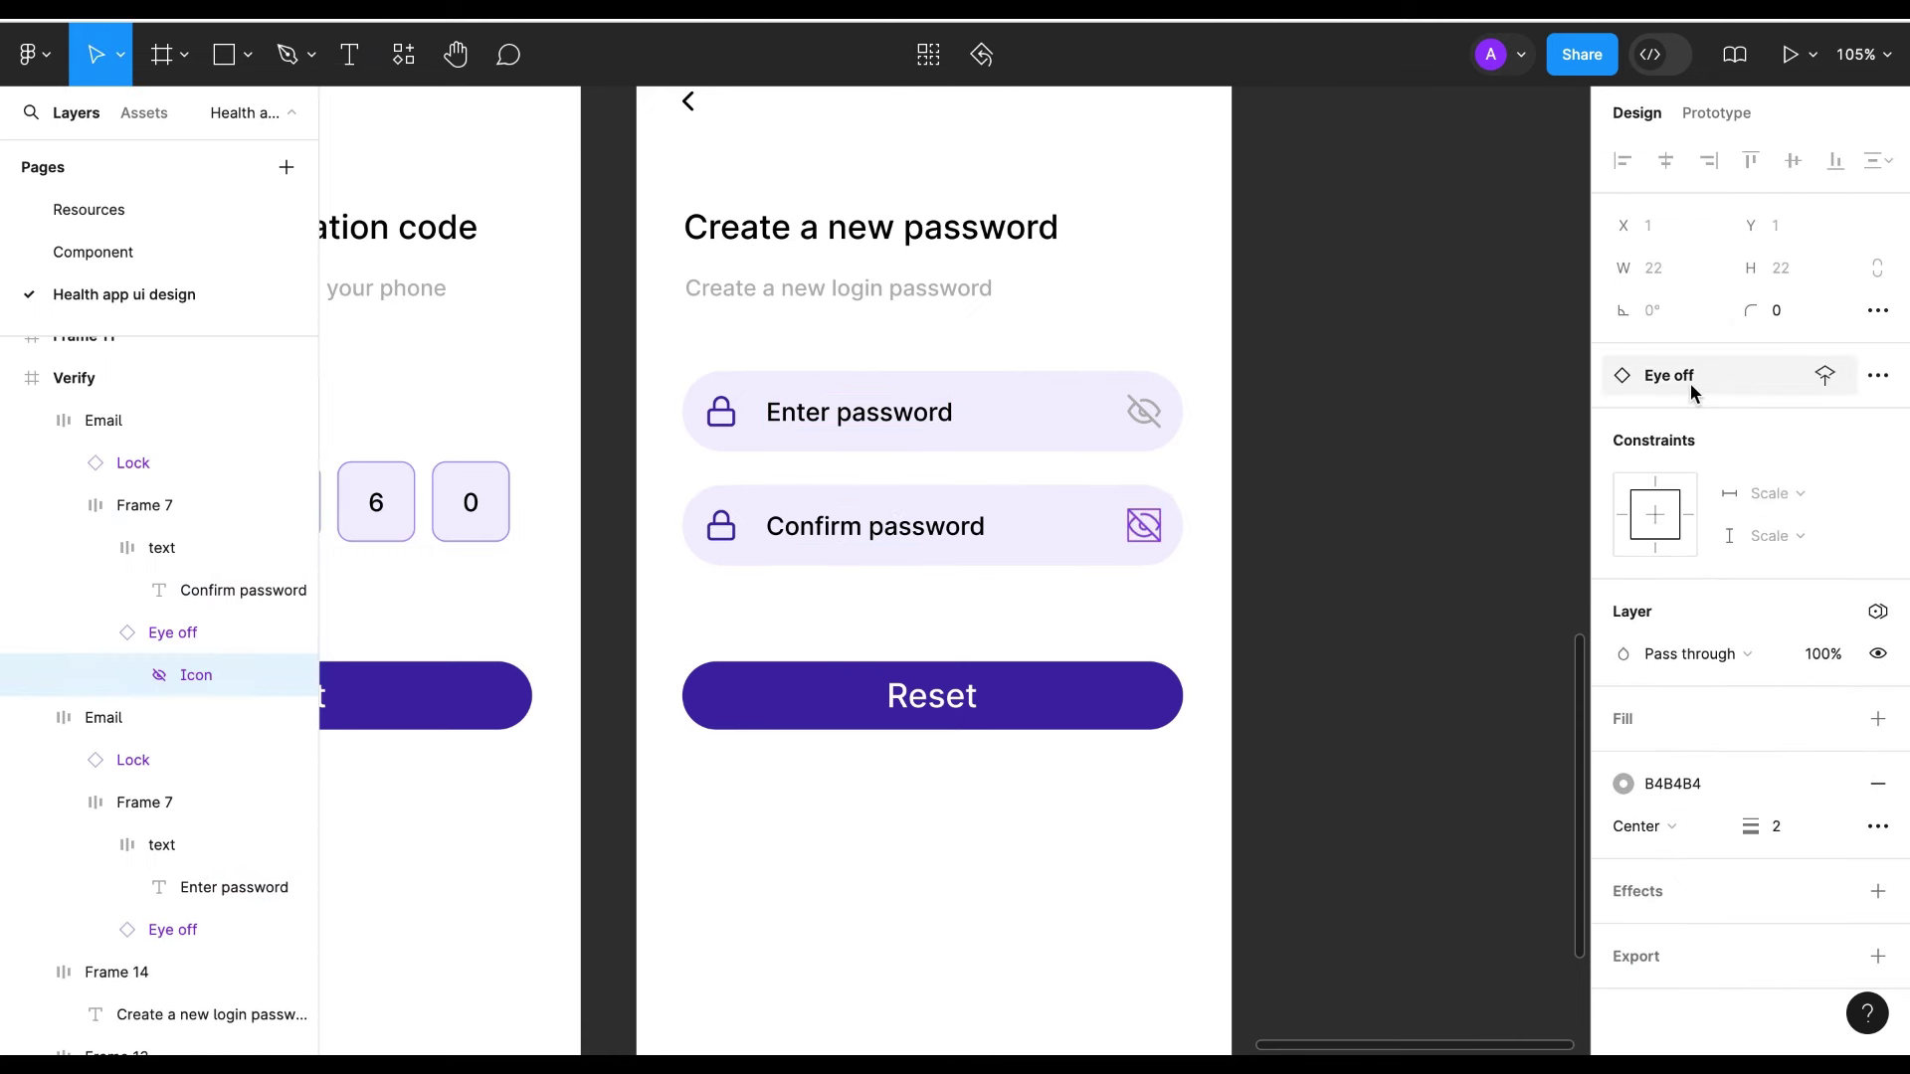
click(1174, 631)
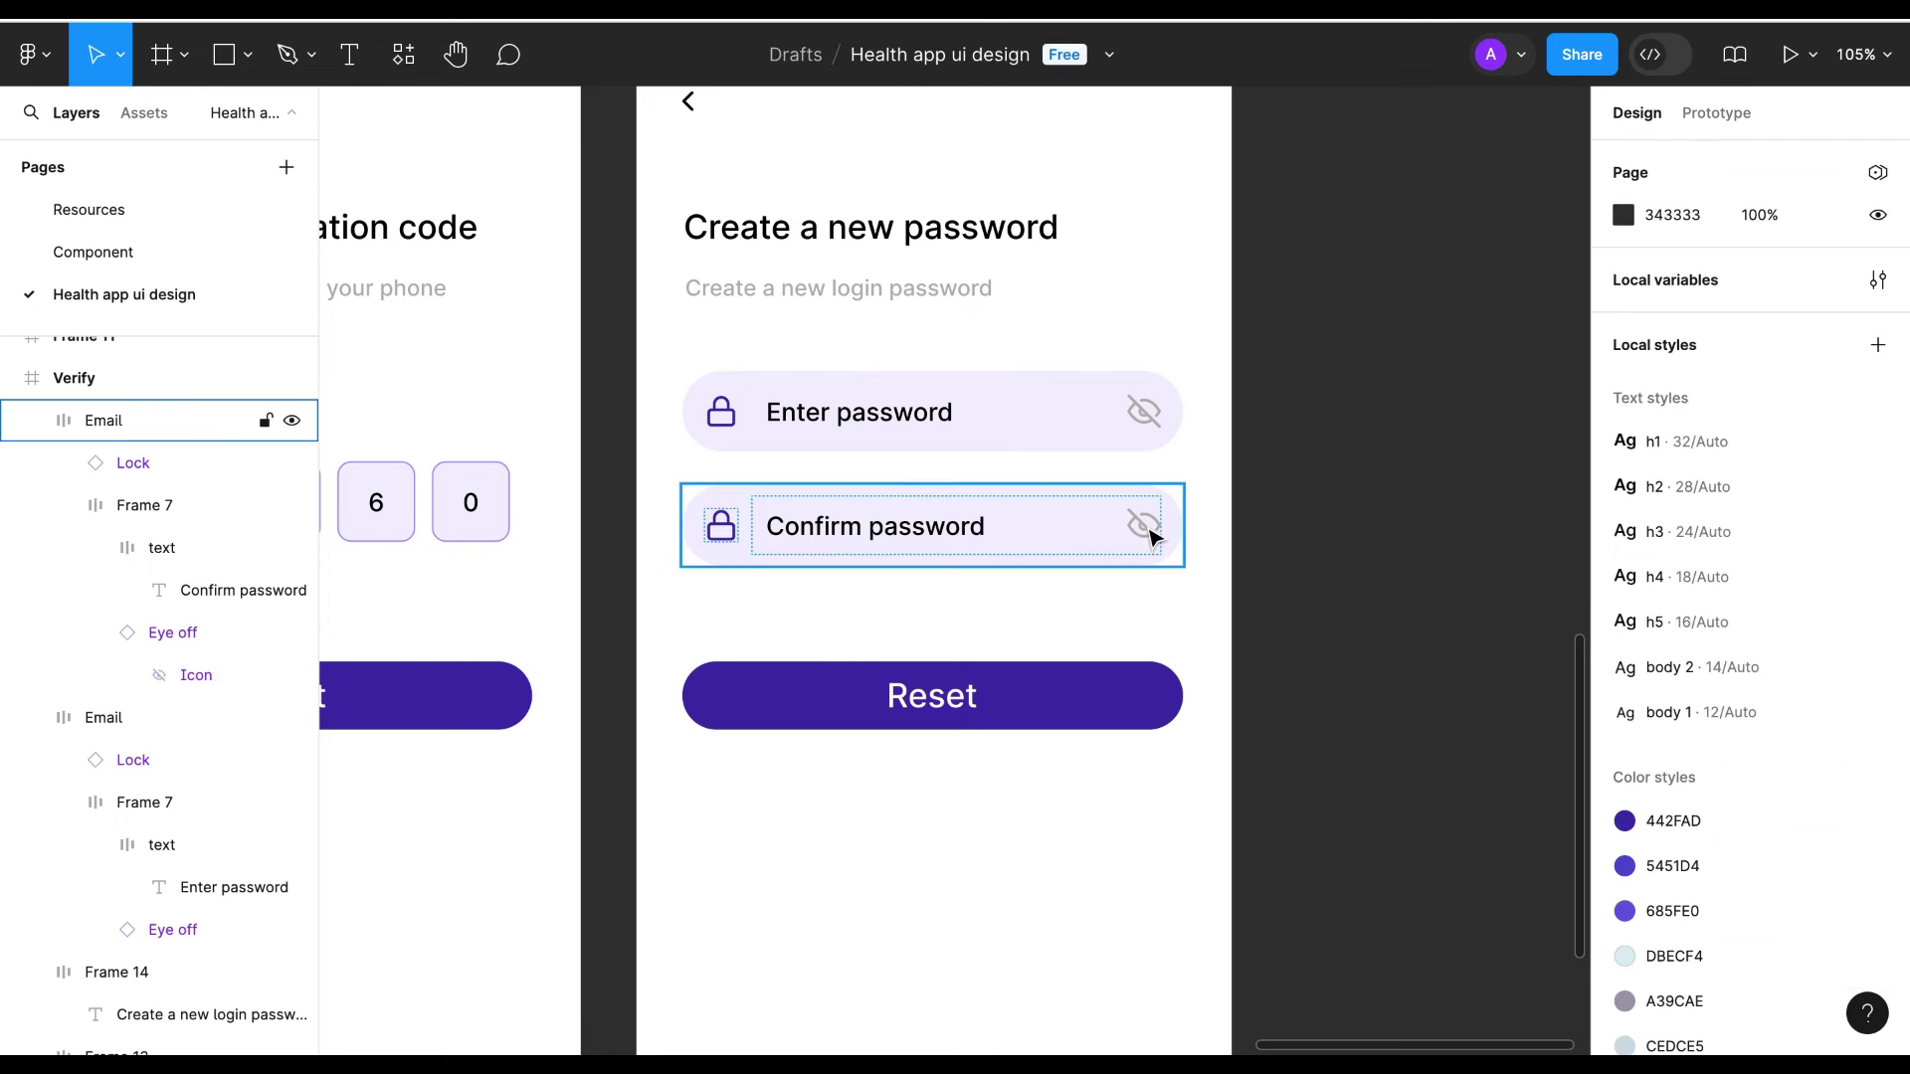
click(1144, 525)
click(1697, 503)
text(e)
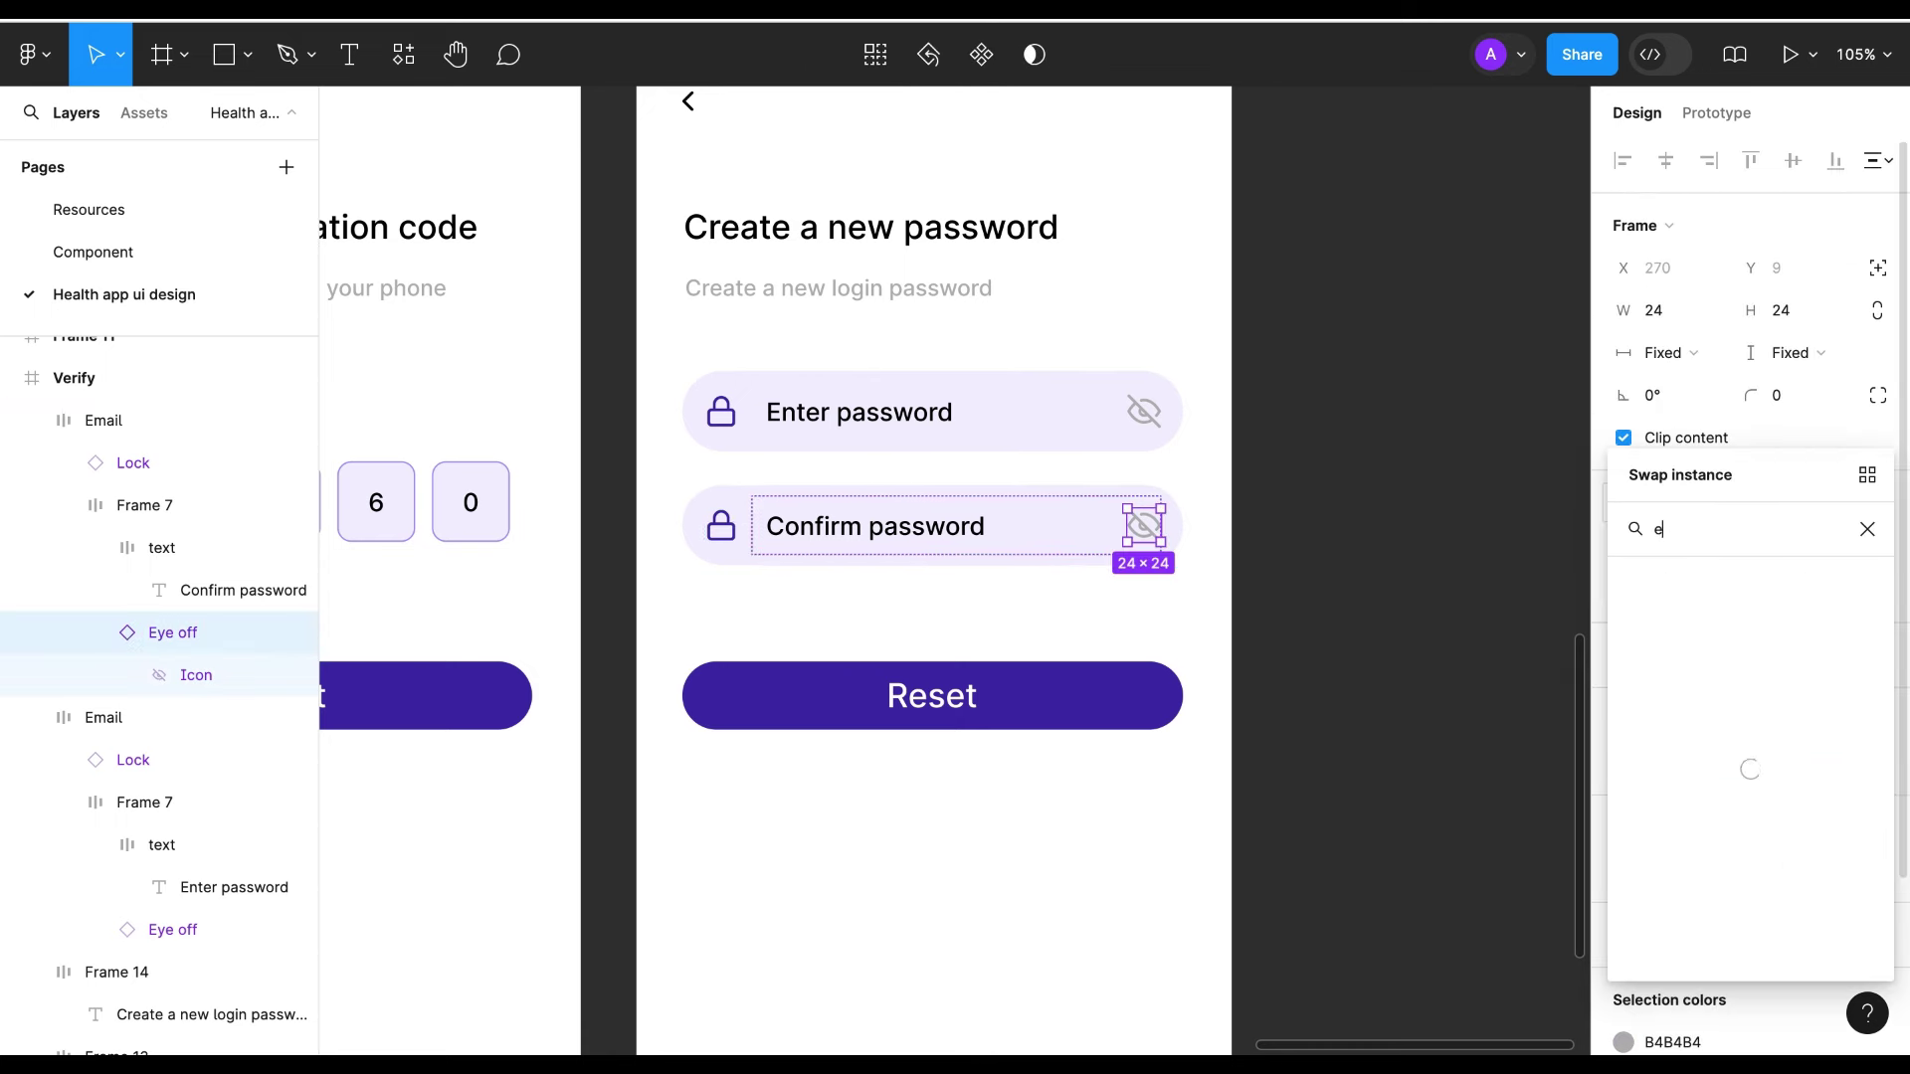
text(ye)
click(1673, 671)
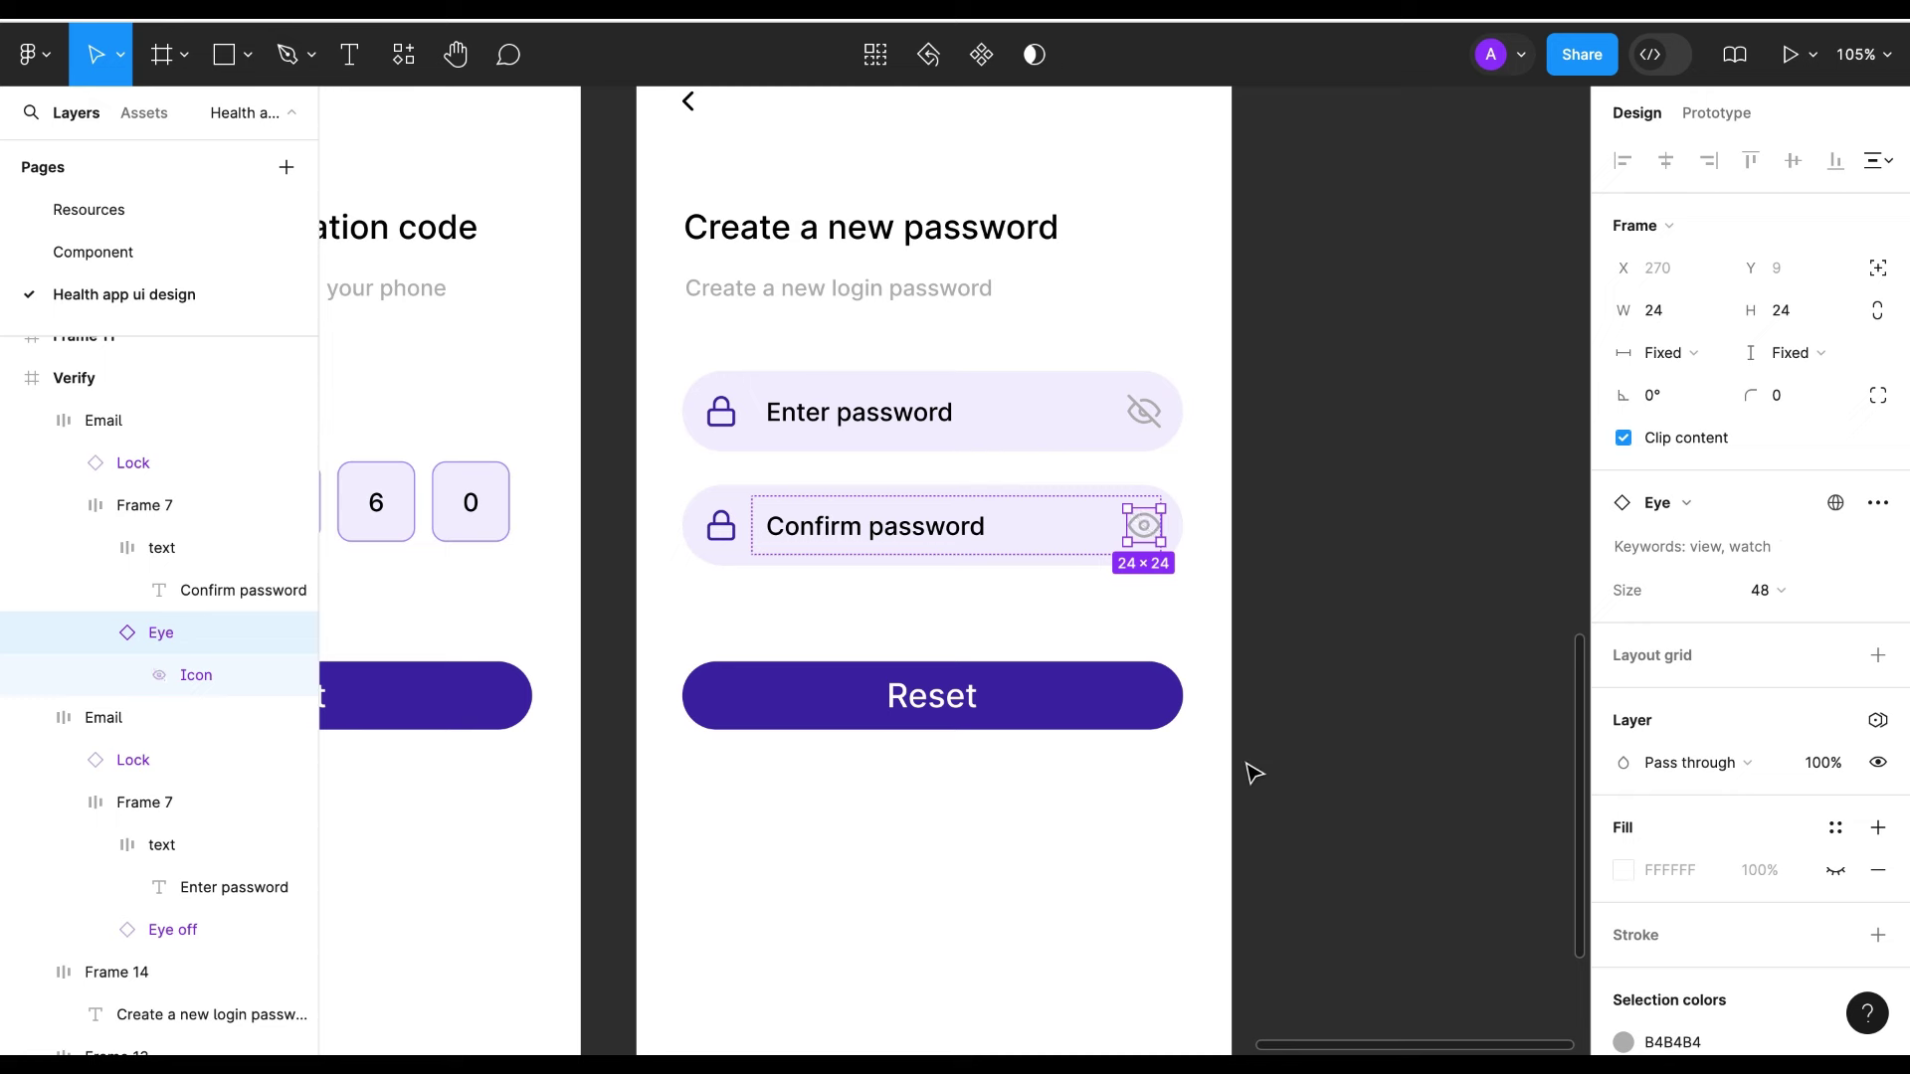
click(1091, 824)
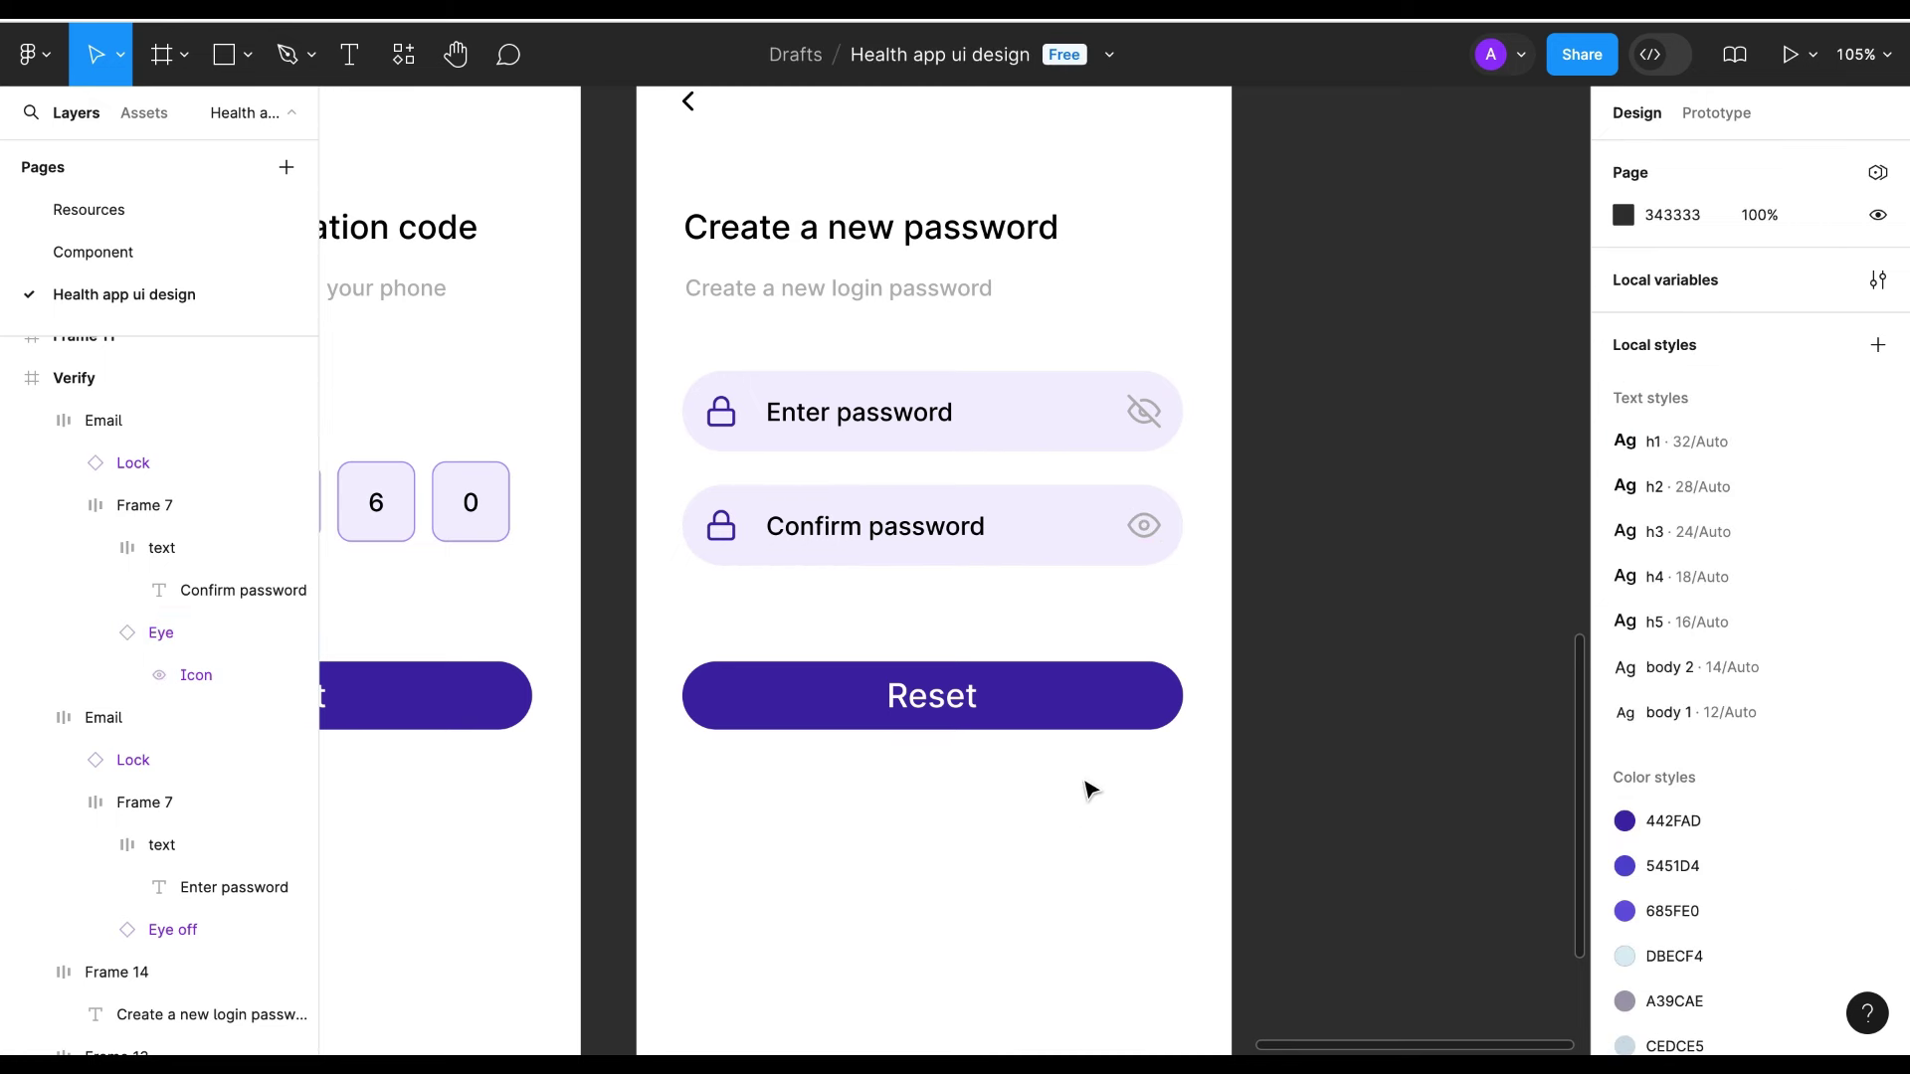
Change the Reset button's label to 'Done'.
click(945, 708)
double_click(945, 708)
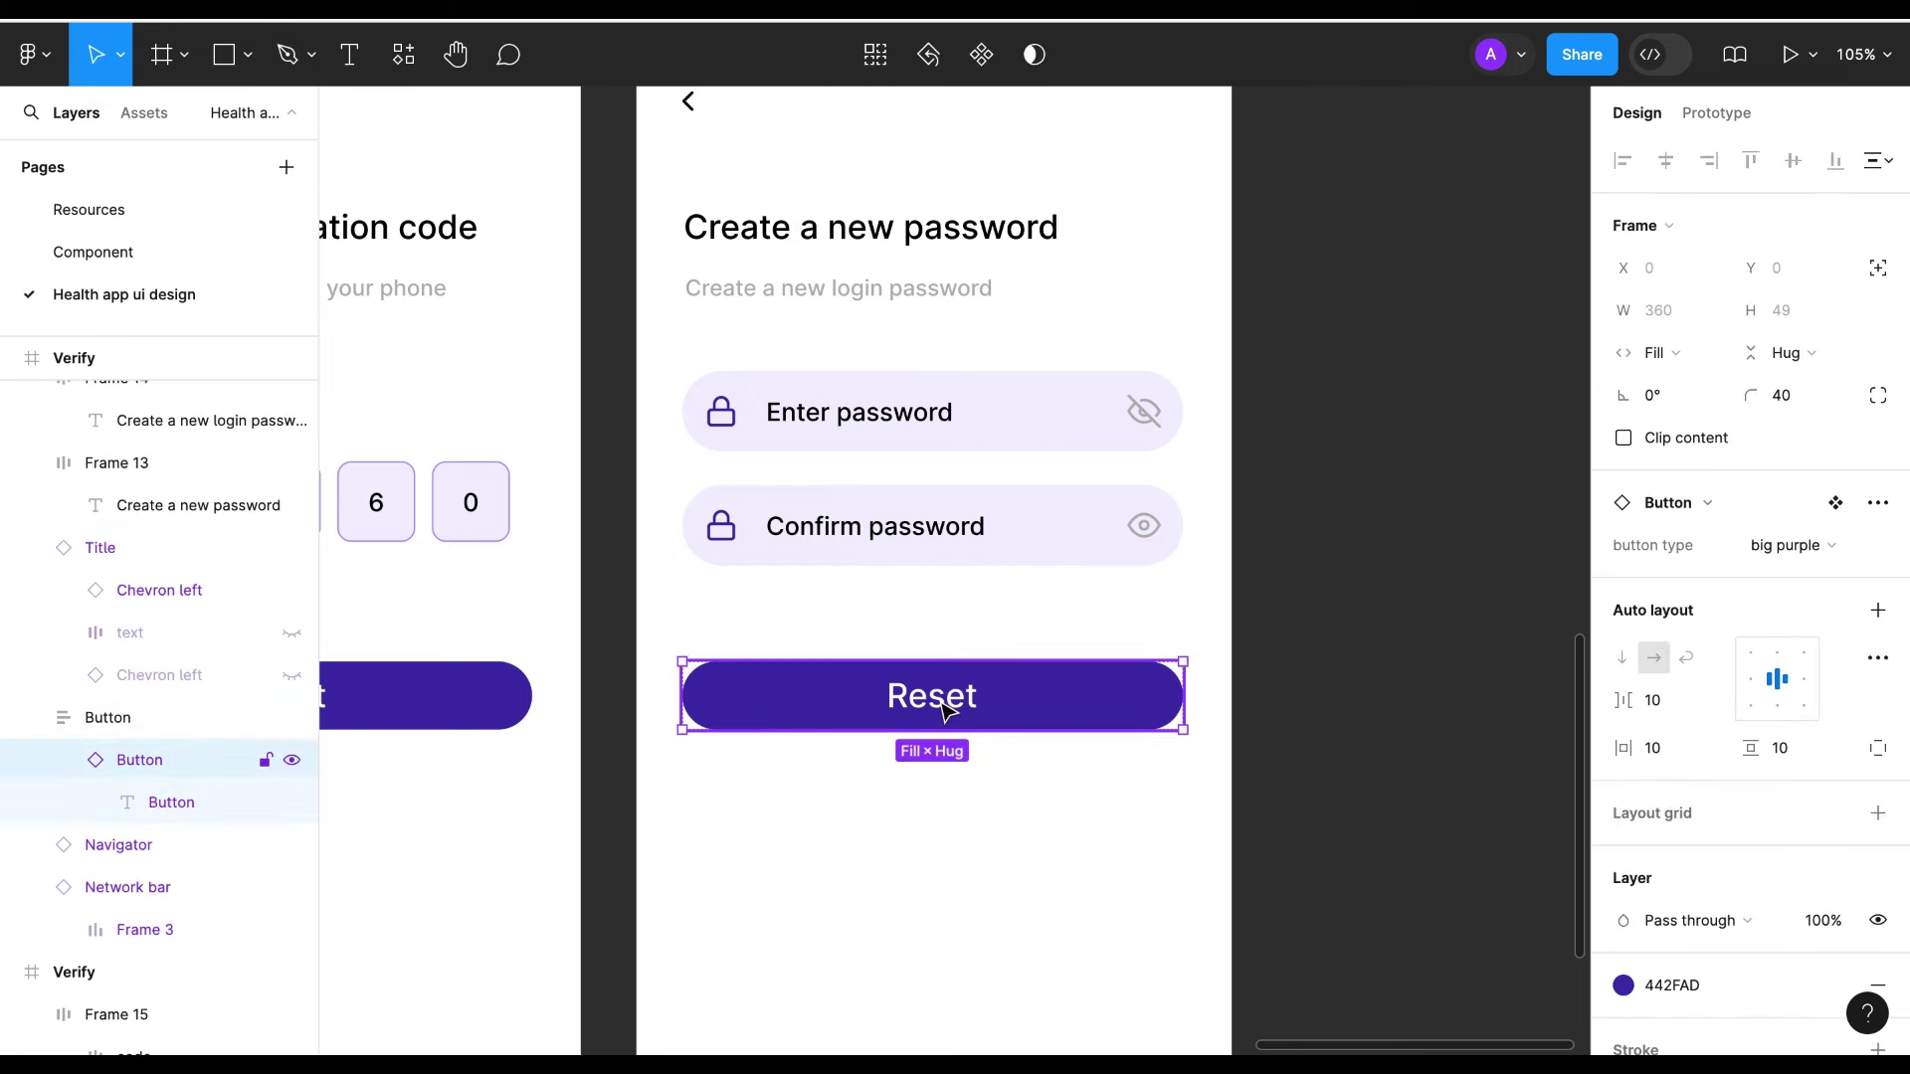
double_click(945, 709)
text(D)
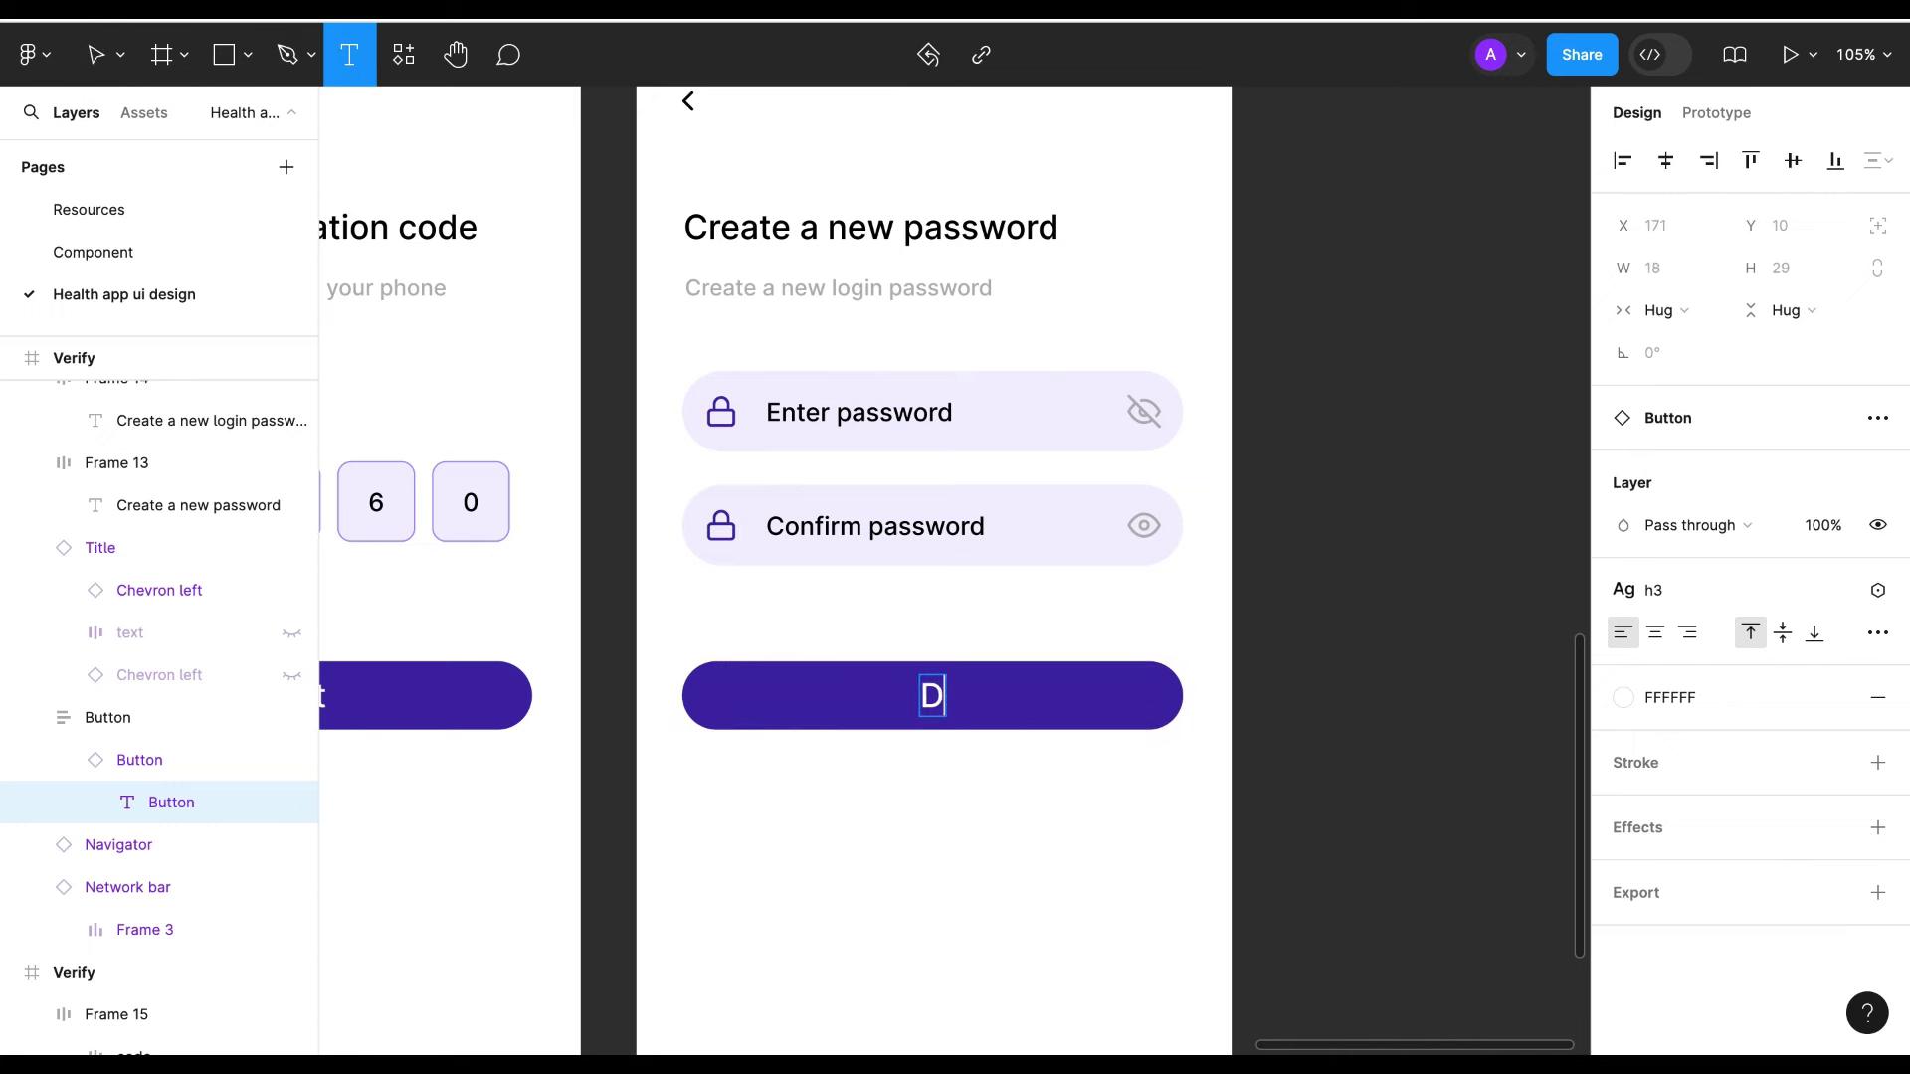
text(one)
click(1001, 883)
scroll(1003, 889, down, 3)
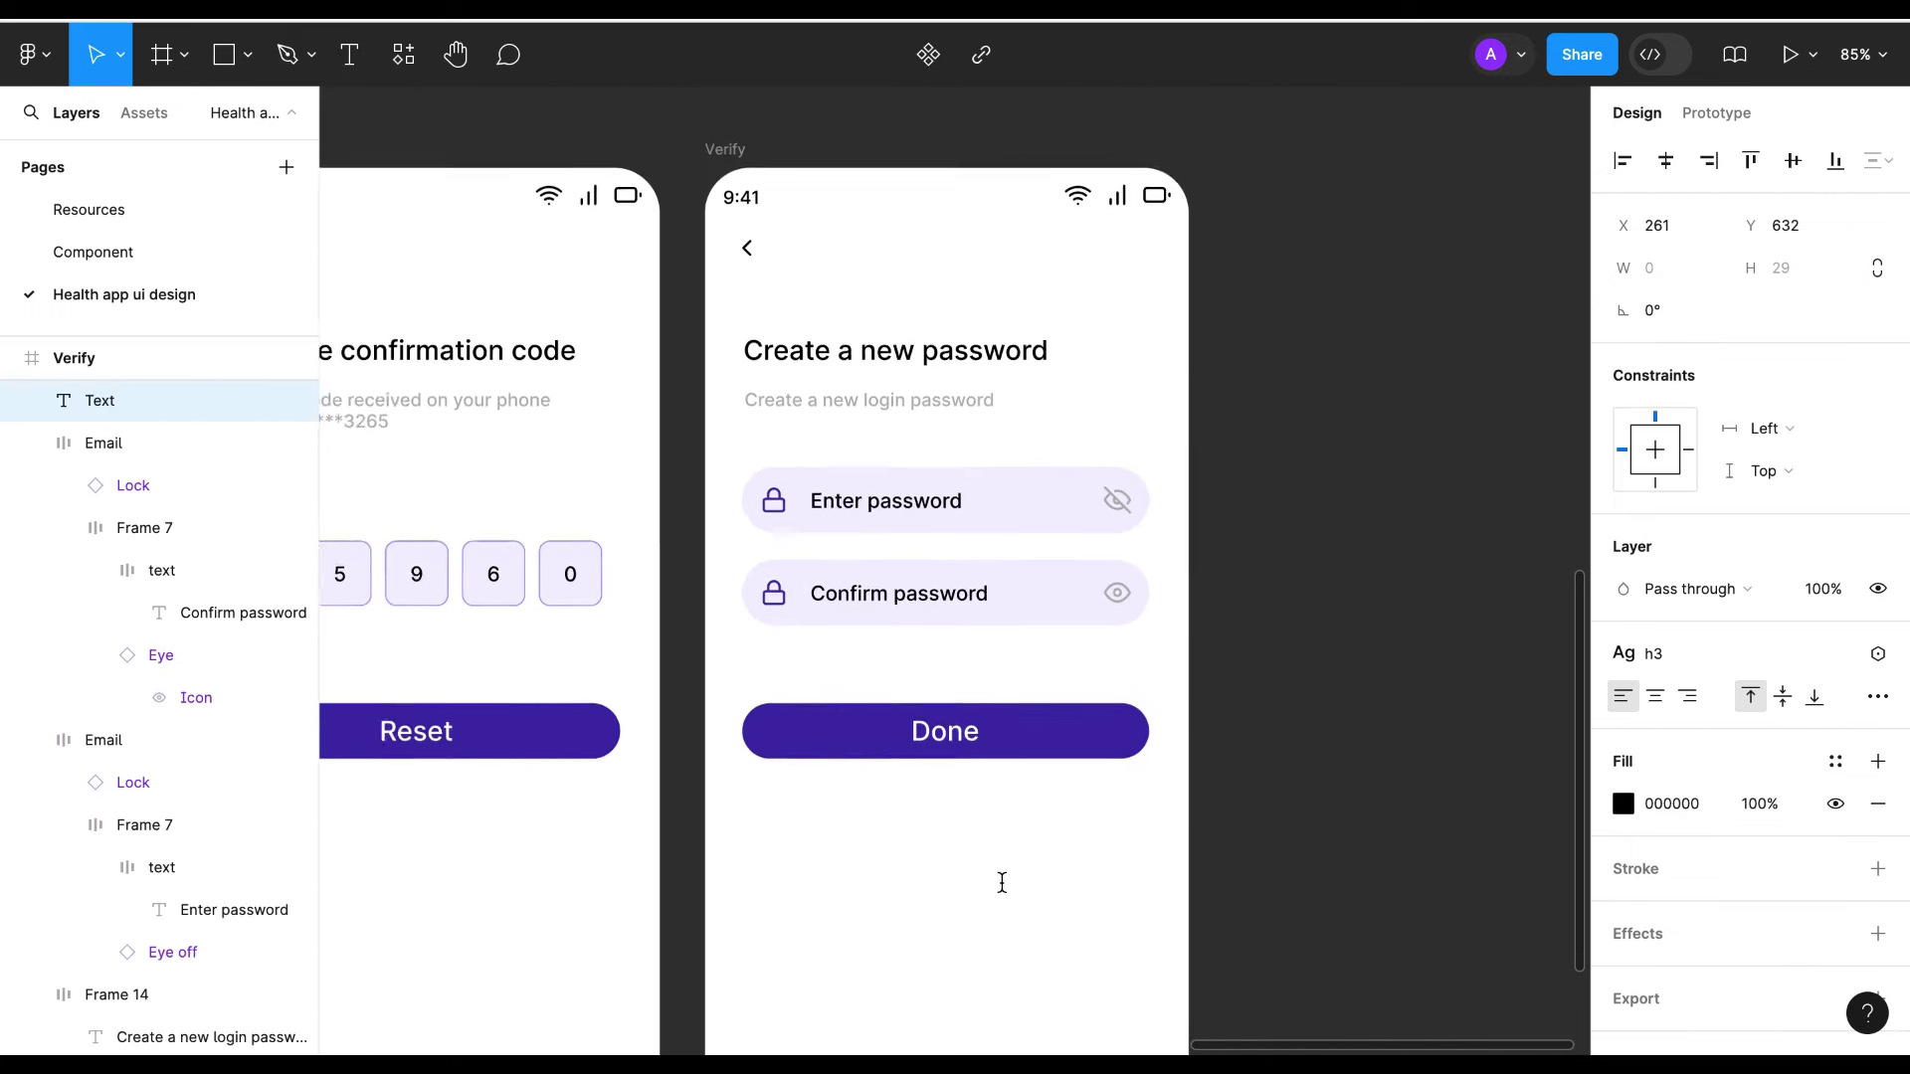
scroll(1005, 892, down, 3)
scroll(1006, 891, down, 1)
scroll(446, 121, up, 1)
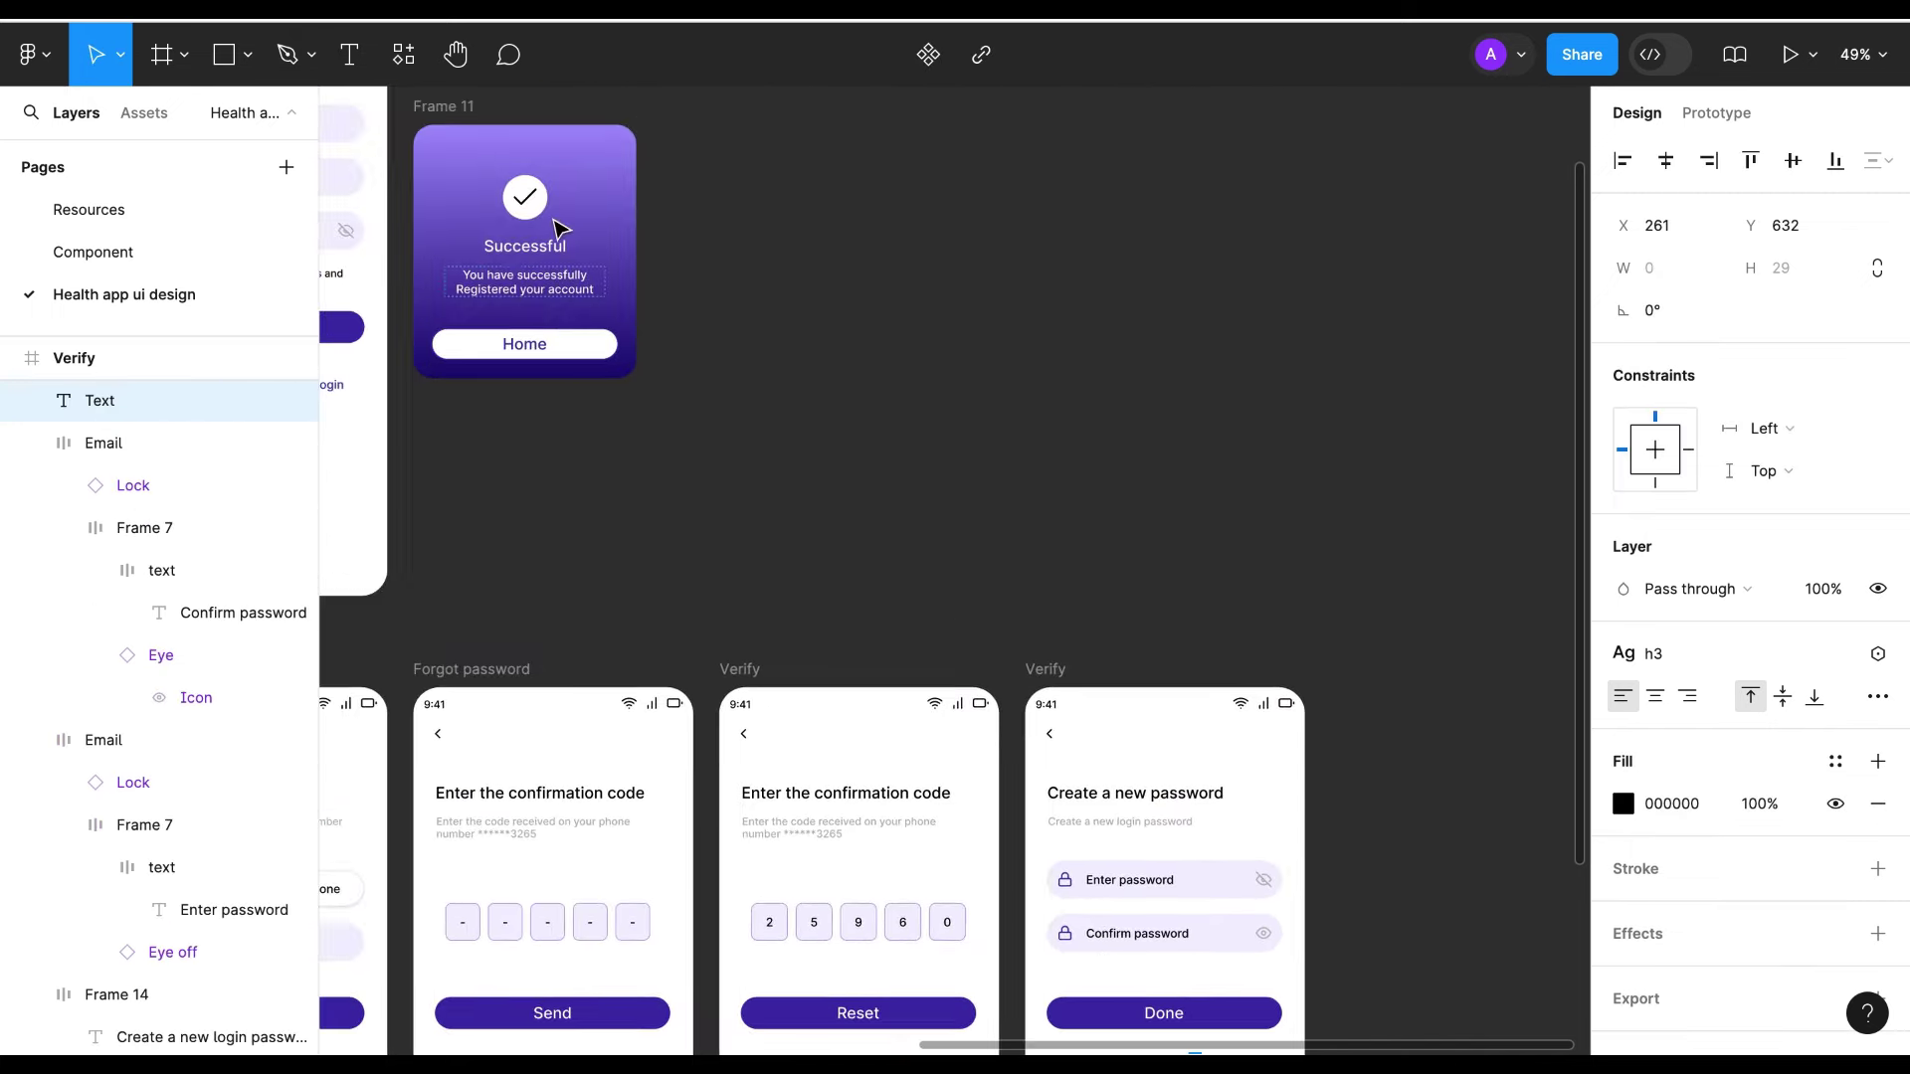
Duplicate the registration success card, move it right of the screen, and name it 'new password'.
click(447, 121)
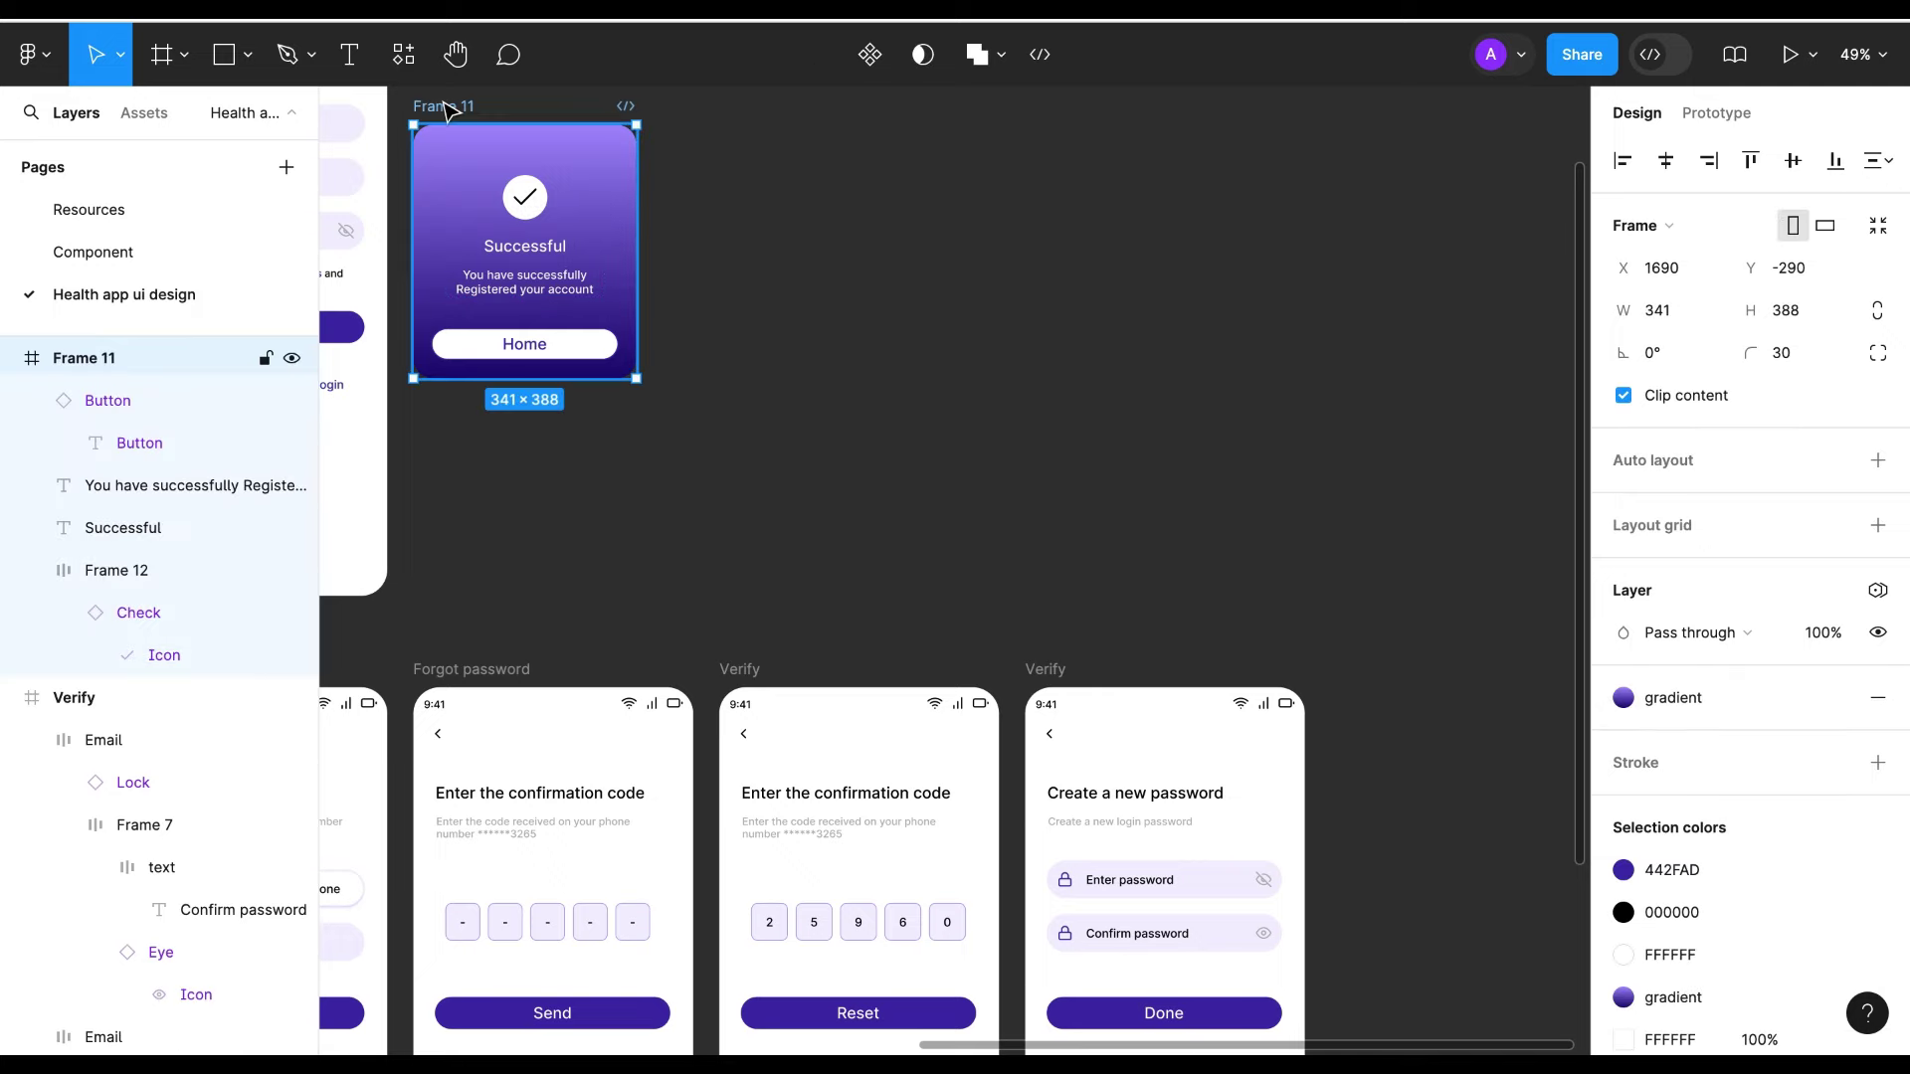
key(ctrl+d)
mouse_move(733, 222)
mouse_down()
mouse_move(1355, 686)
mouse_move(1363, 716)
mouse_up()
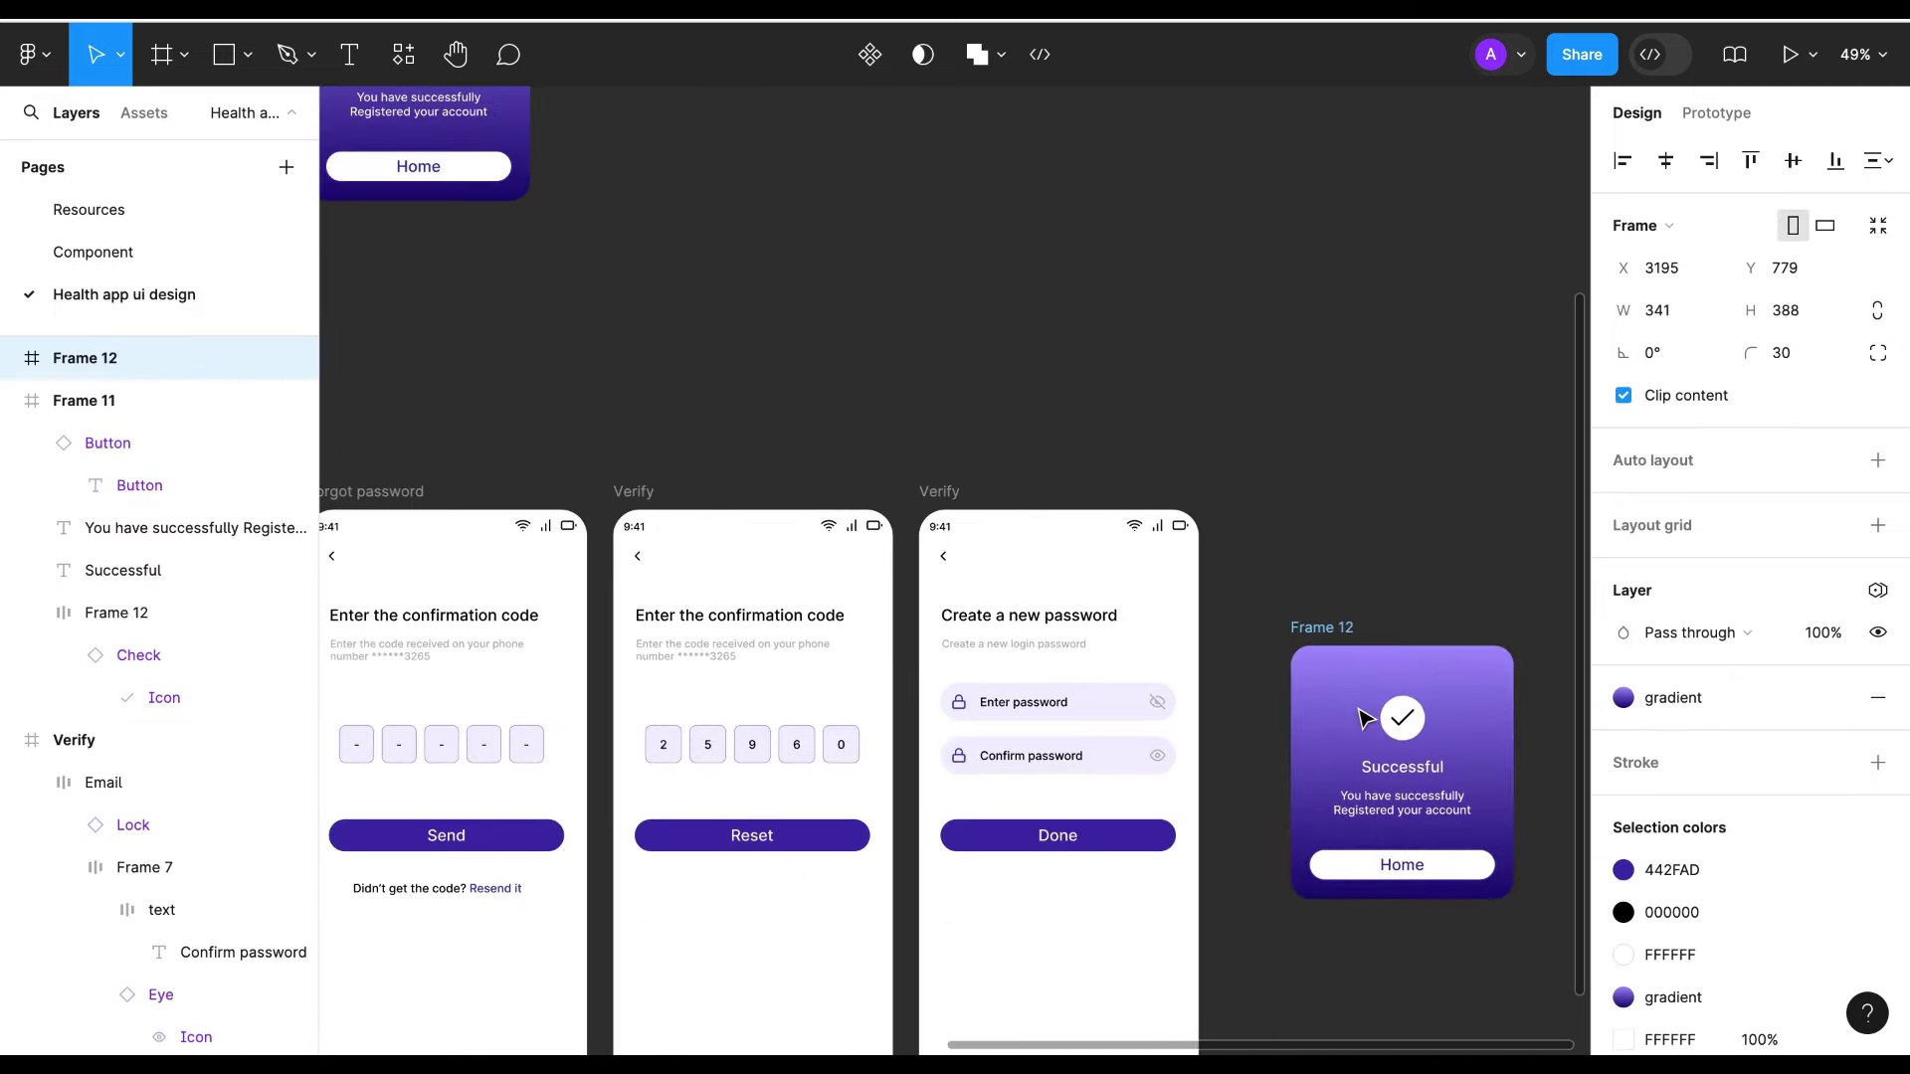
double_click(1329, 627)
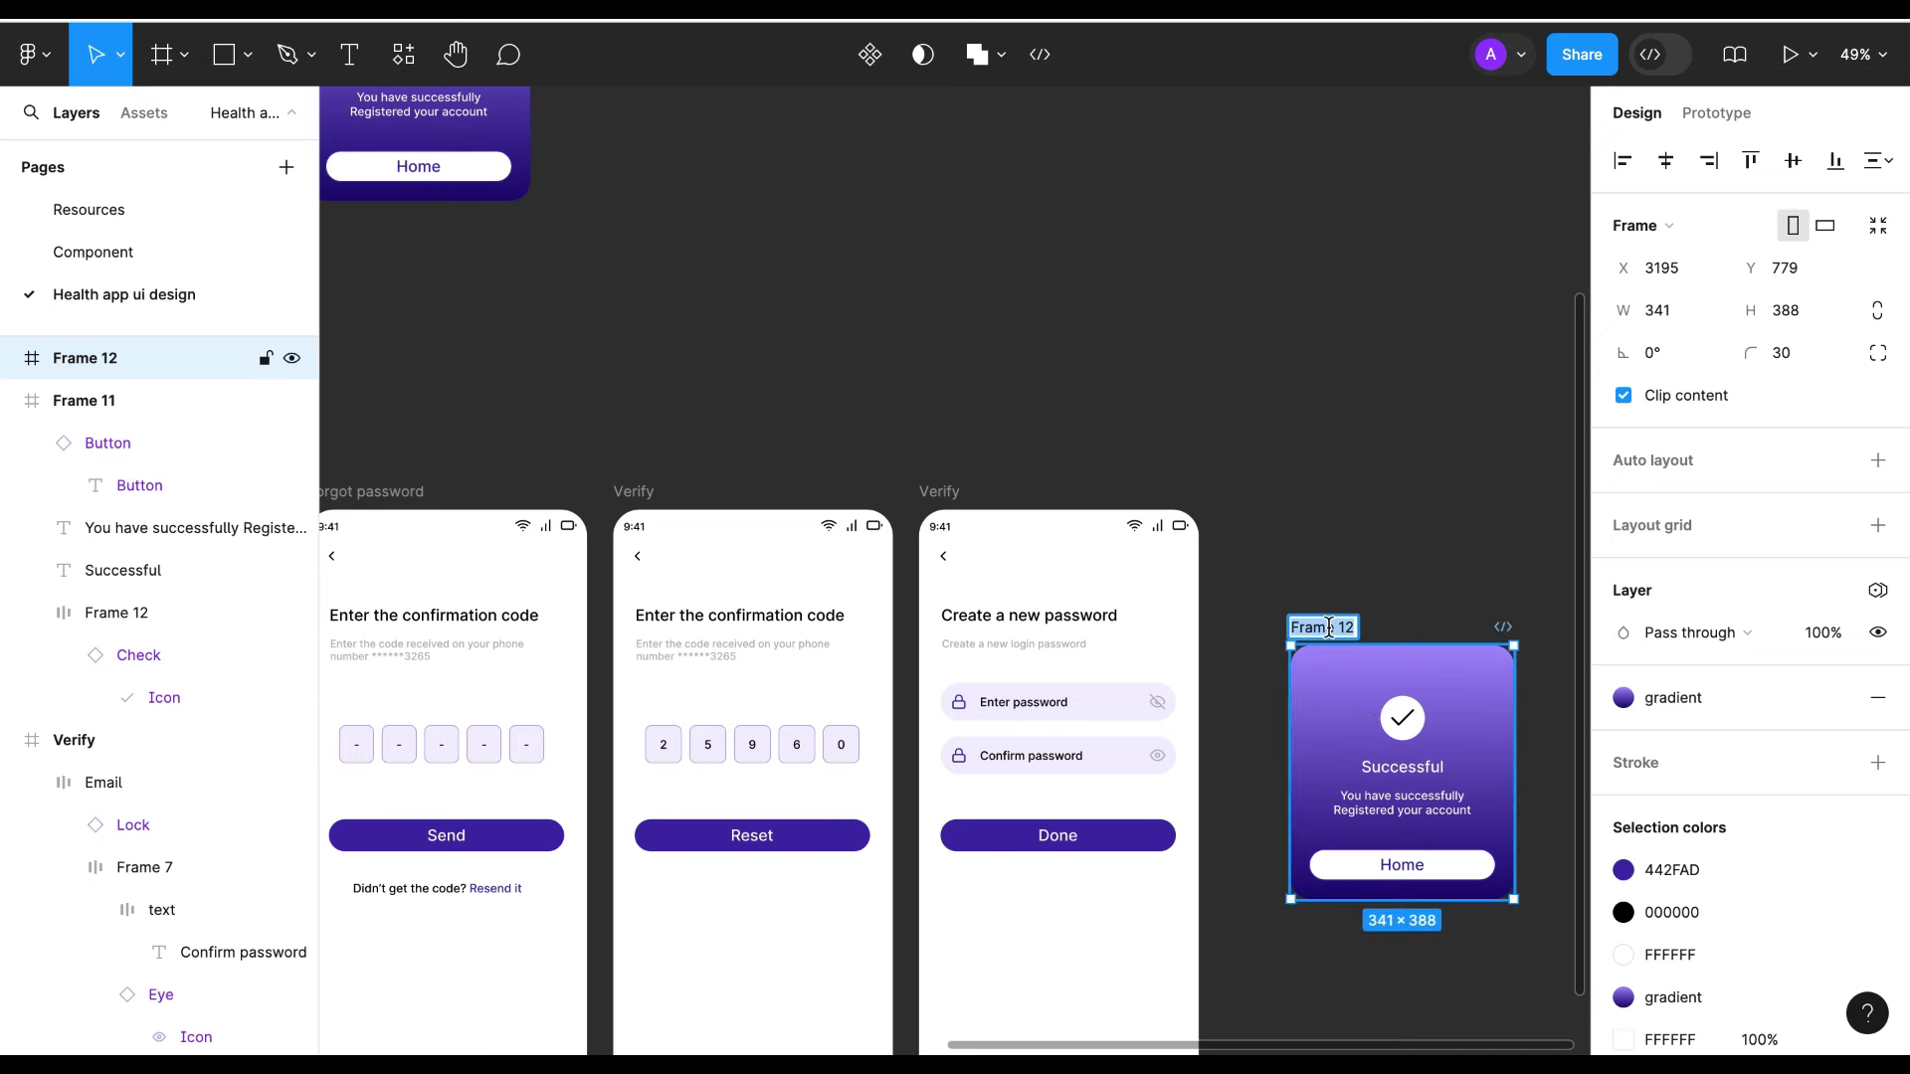
text(new pass)
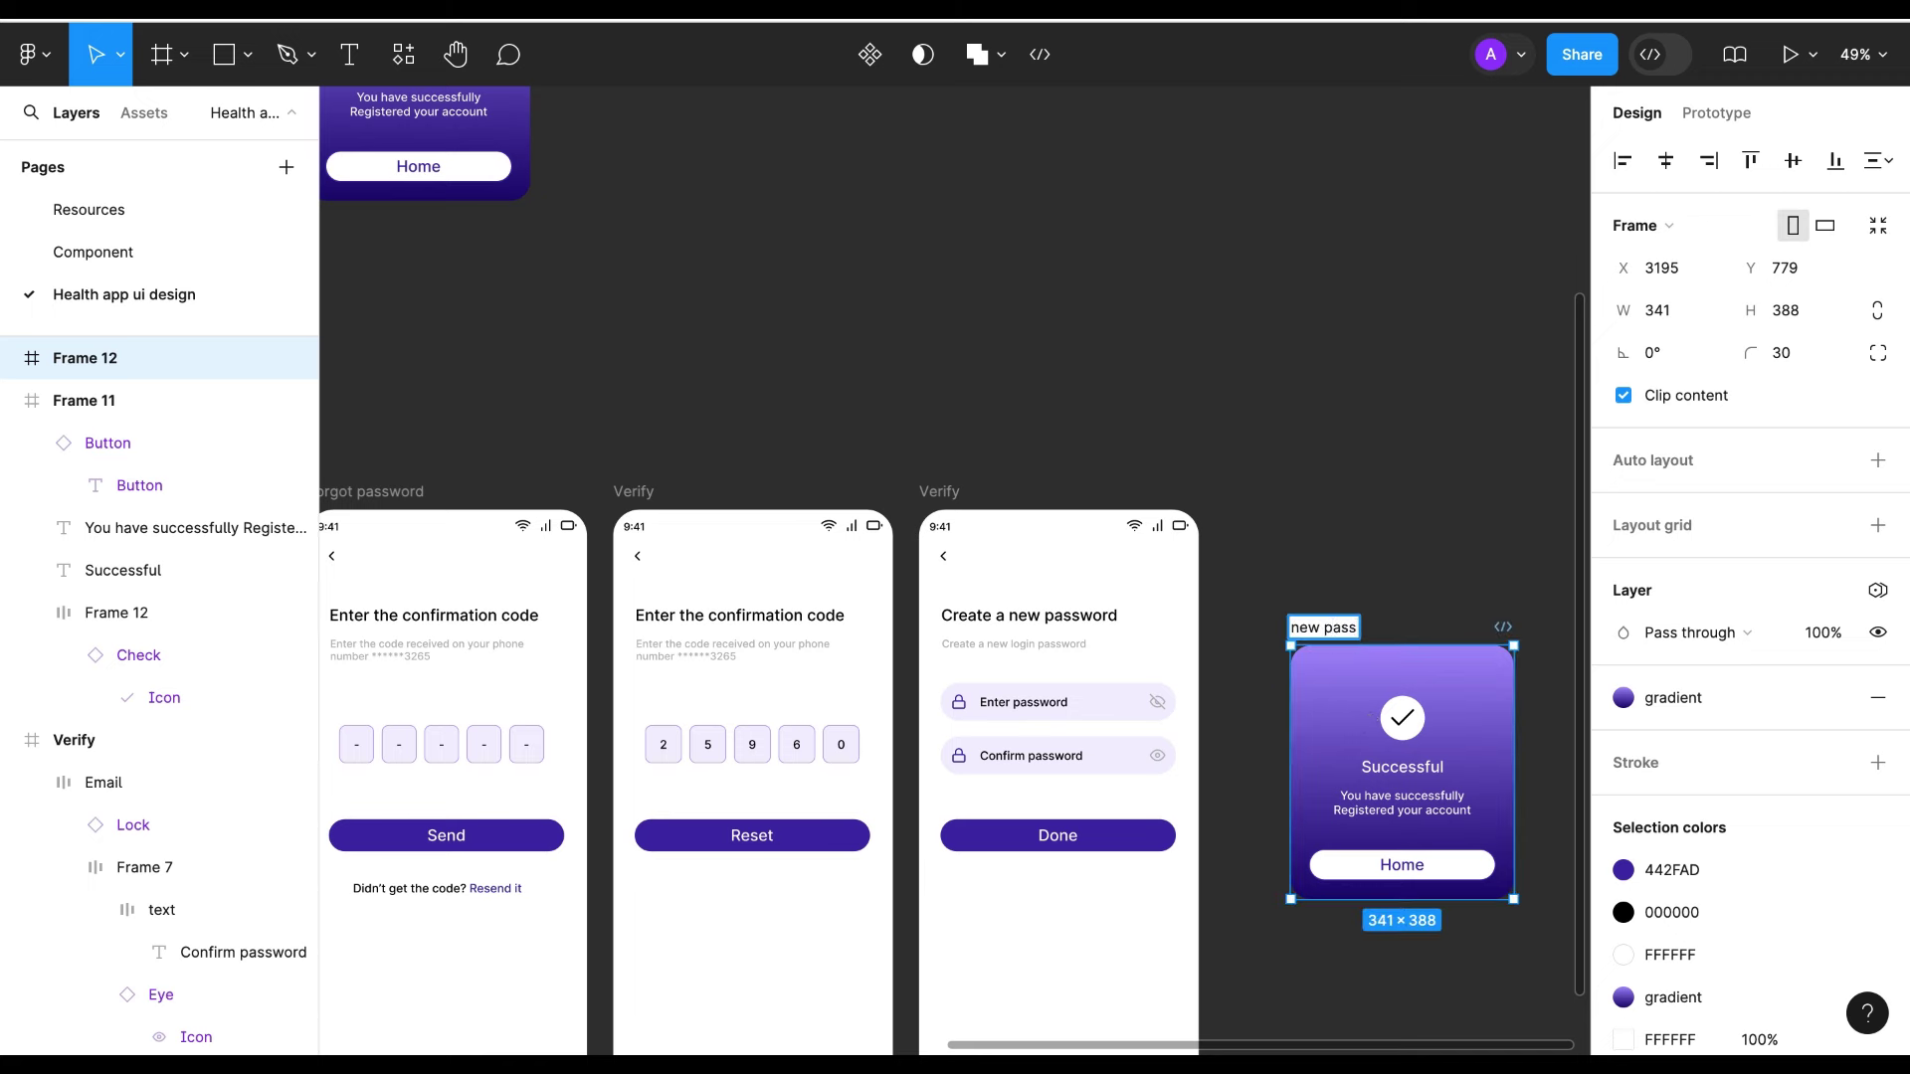
key(BackSpace)
key(BackSpace)
key(BackSpace)
key(BackSpace)
key(BackSpace)
key(BackSpace)
text(new p)
text(asswor)
click(947, 492)
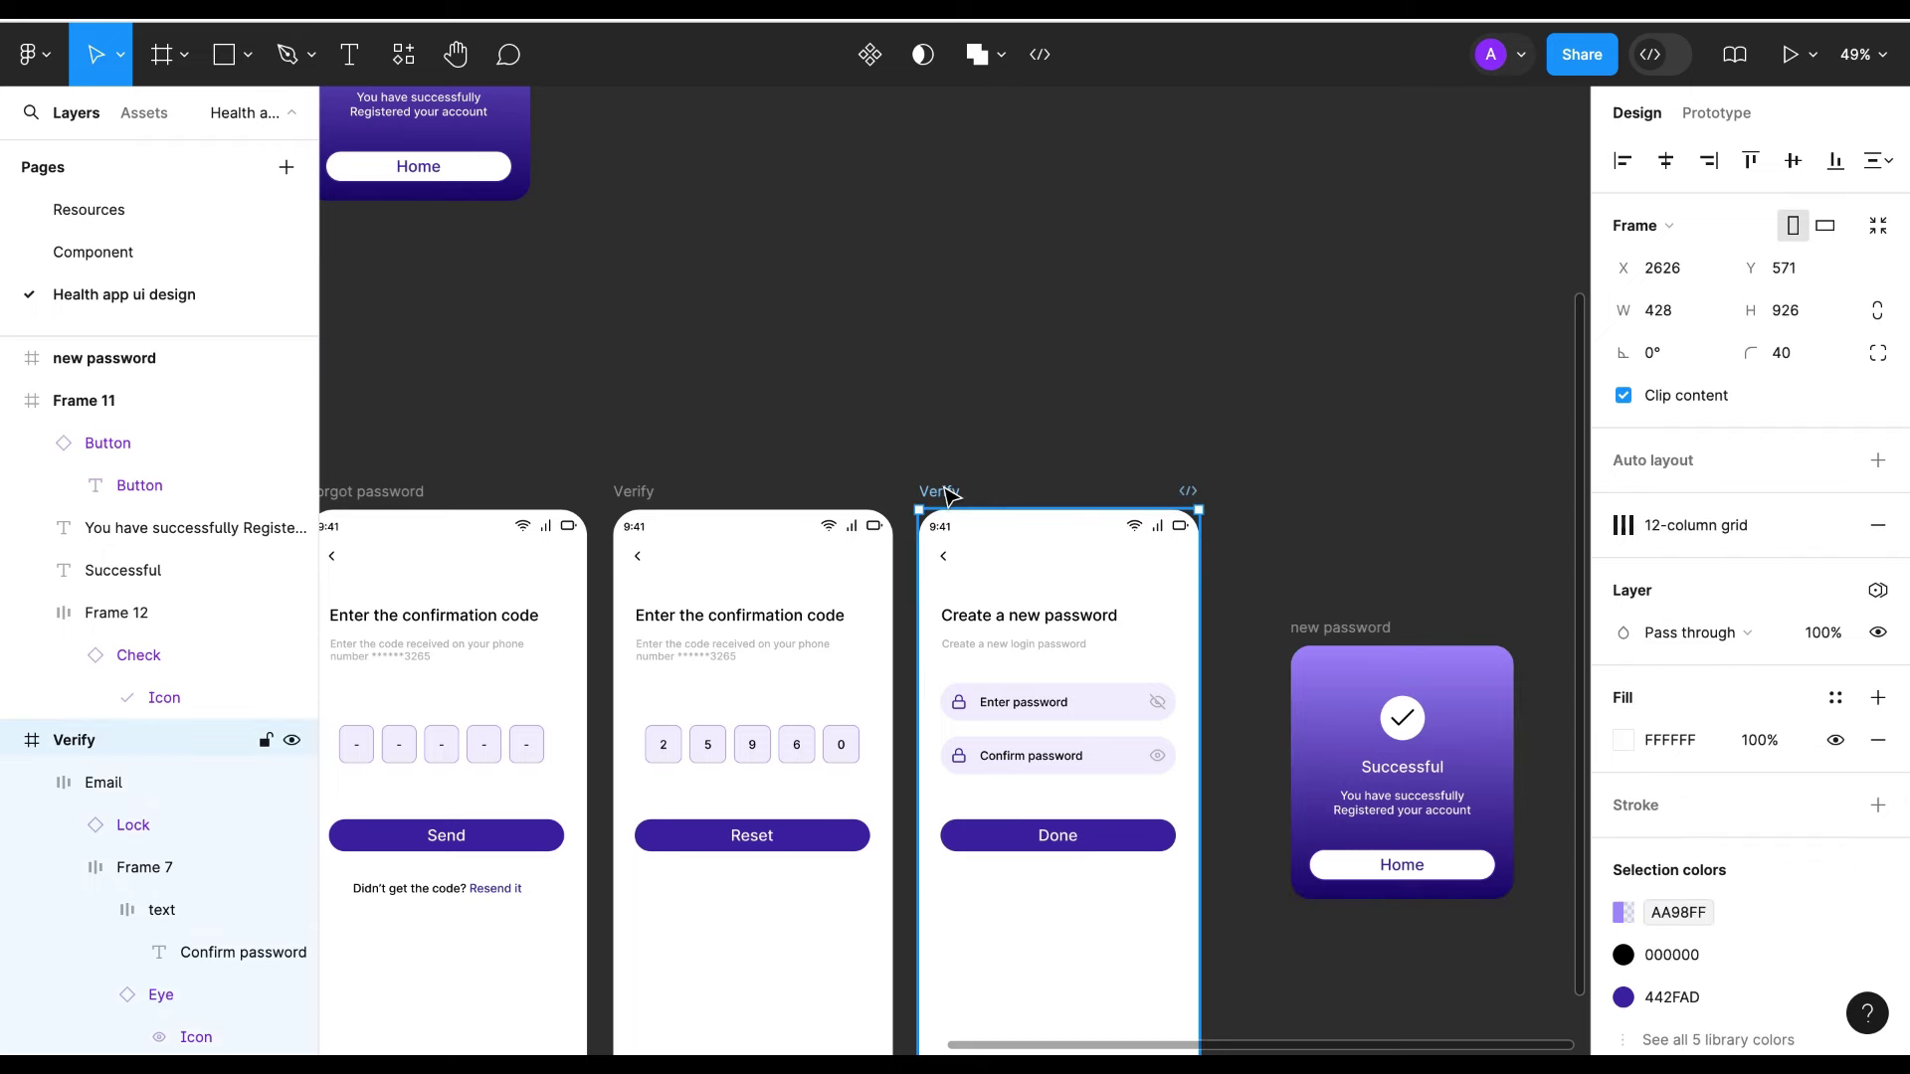
Rename the Create a new password screen frame 'new pass'.
double_click(945, 489)
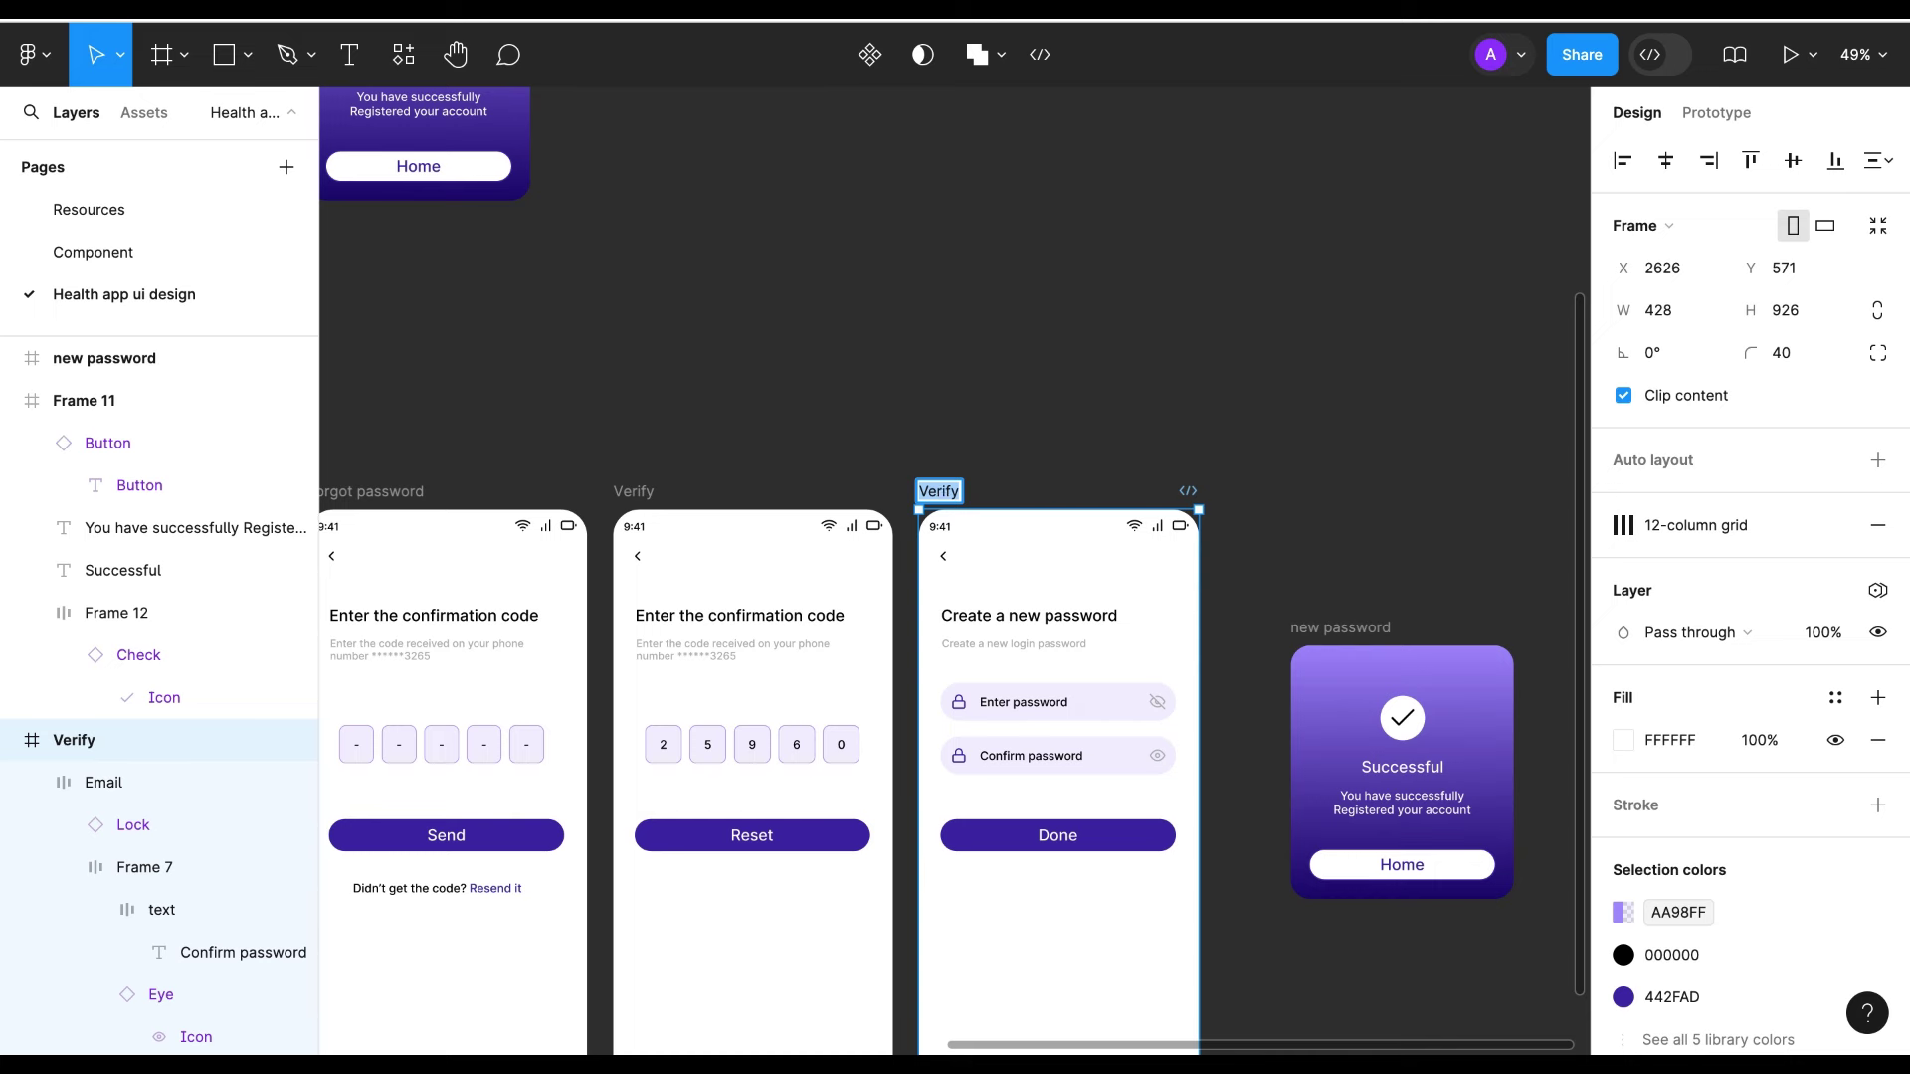
text(new pass)
click(1350, 466)
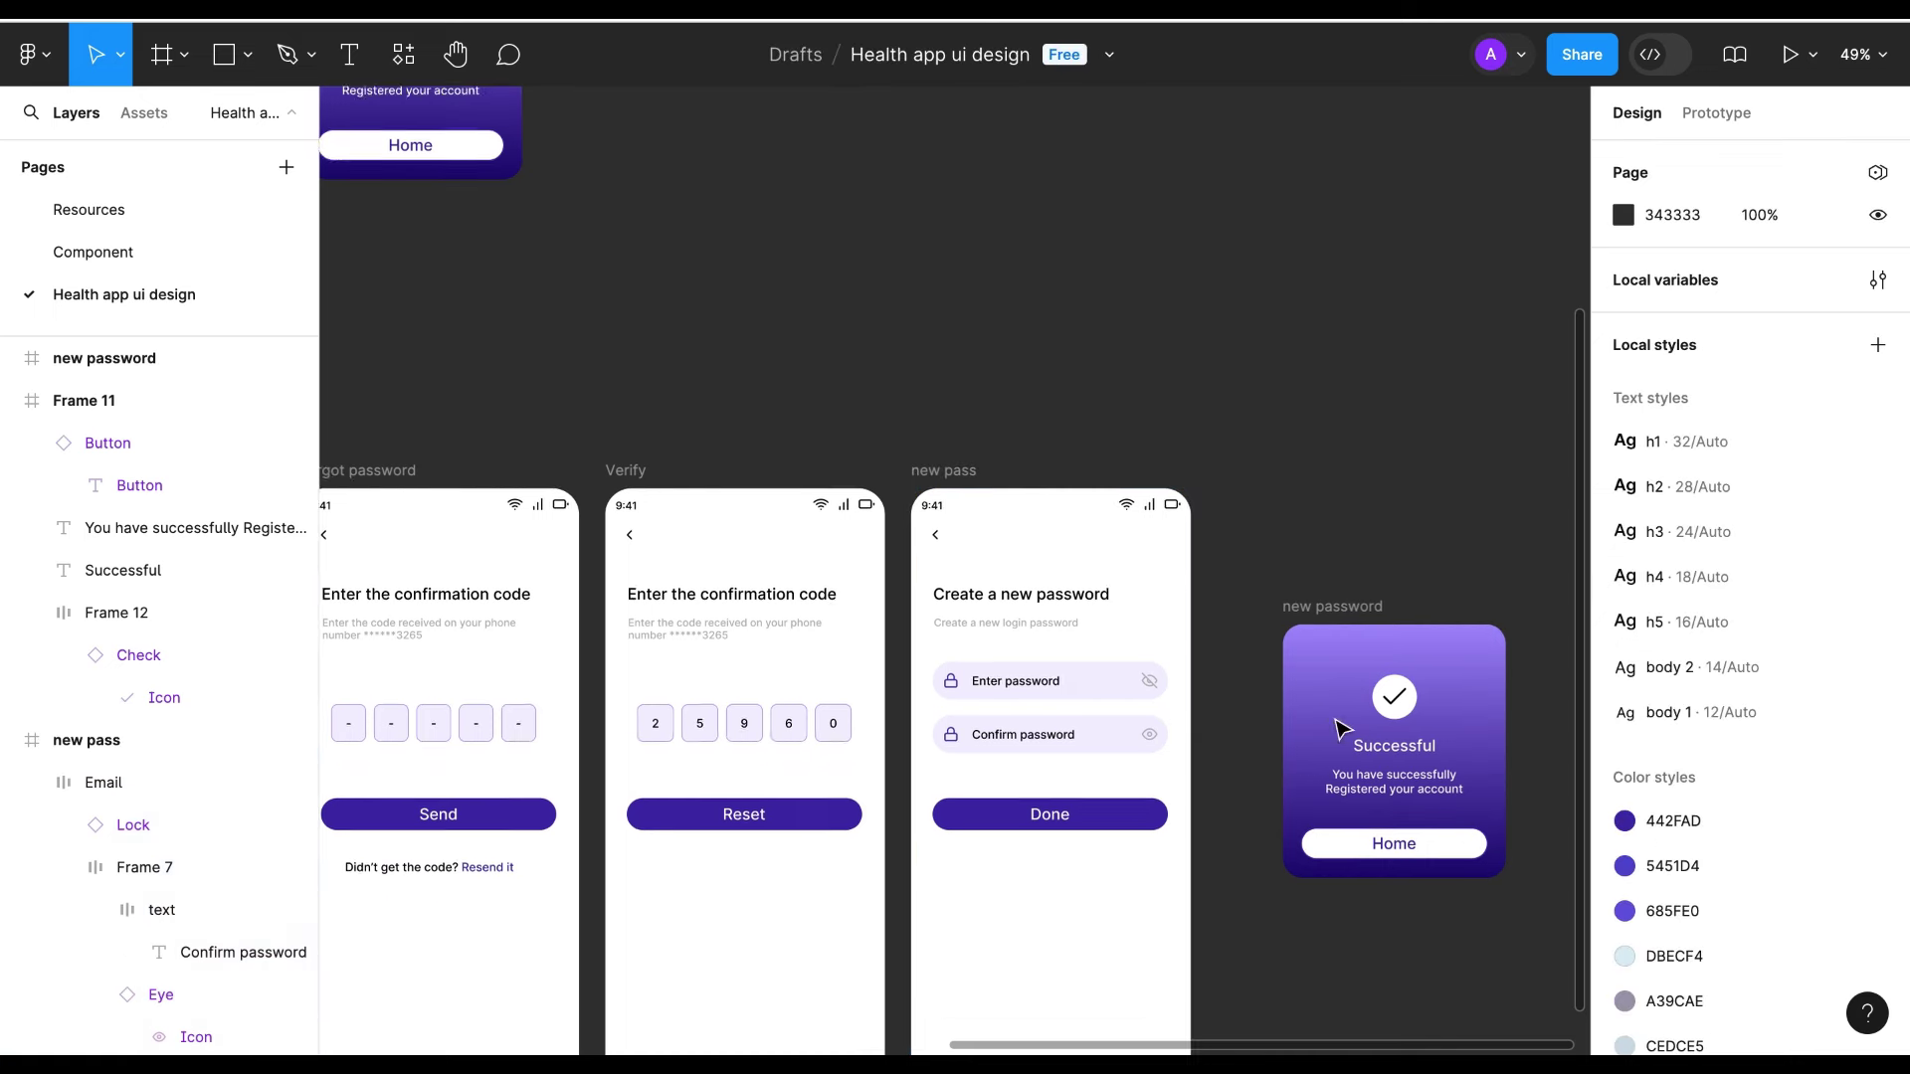
scroll(1353, 557, down, 3)
Rewrite the card message as 'Your password has been changed. Login again'.
click(1363, 656)
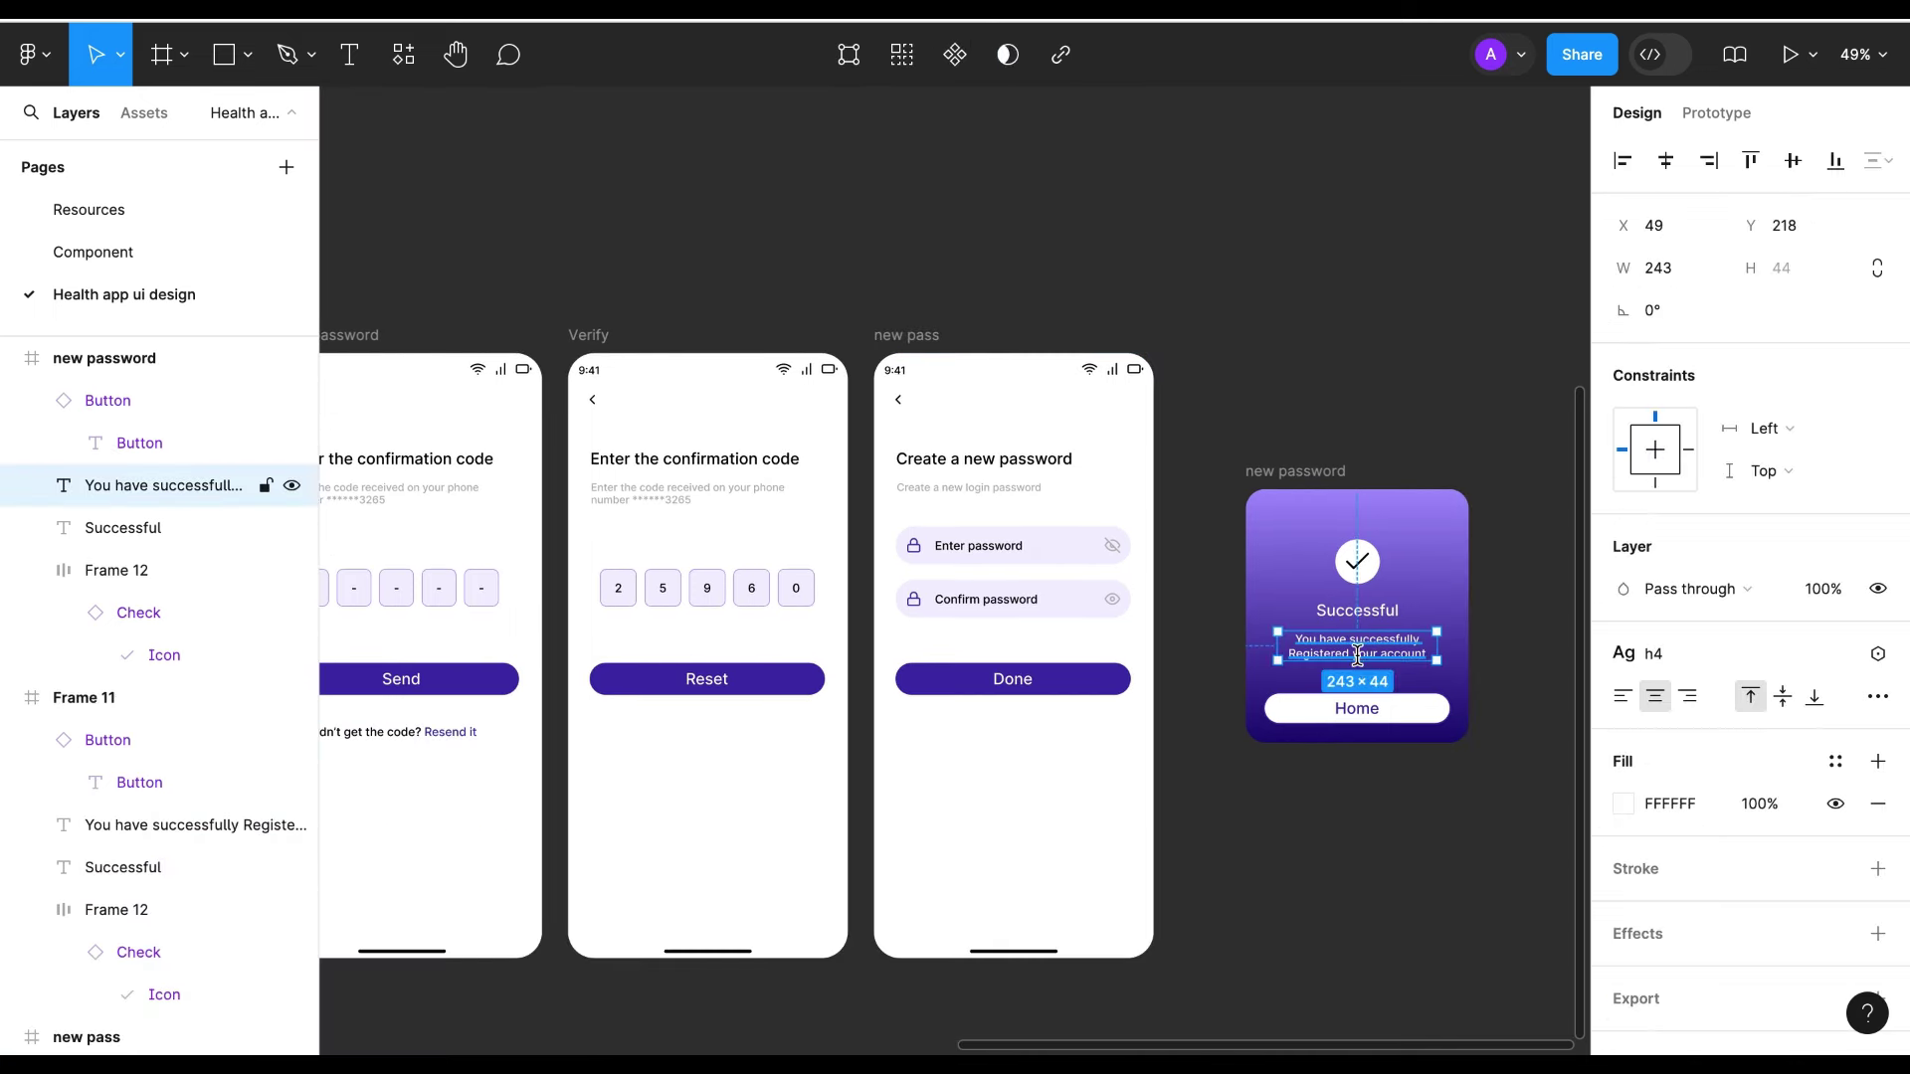
double_click(1358, 657)
key(BackSpace)
key(BackSpace)
key(BackSpace)
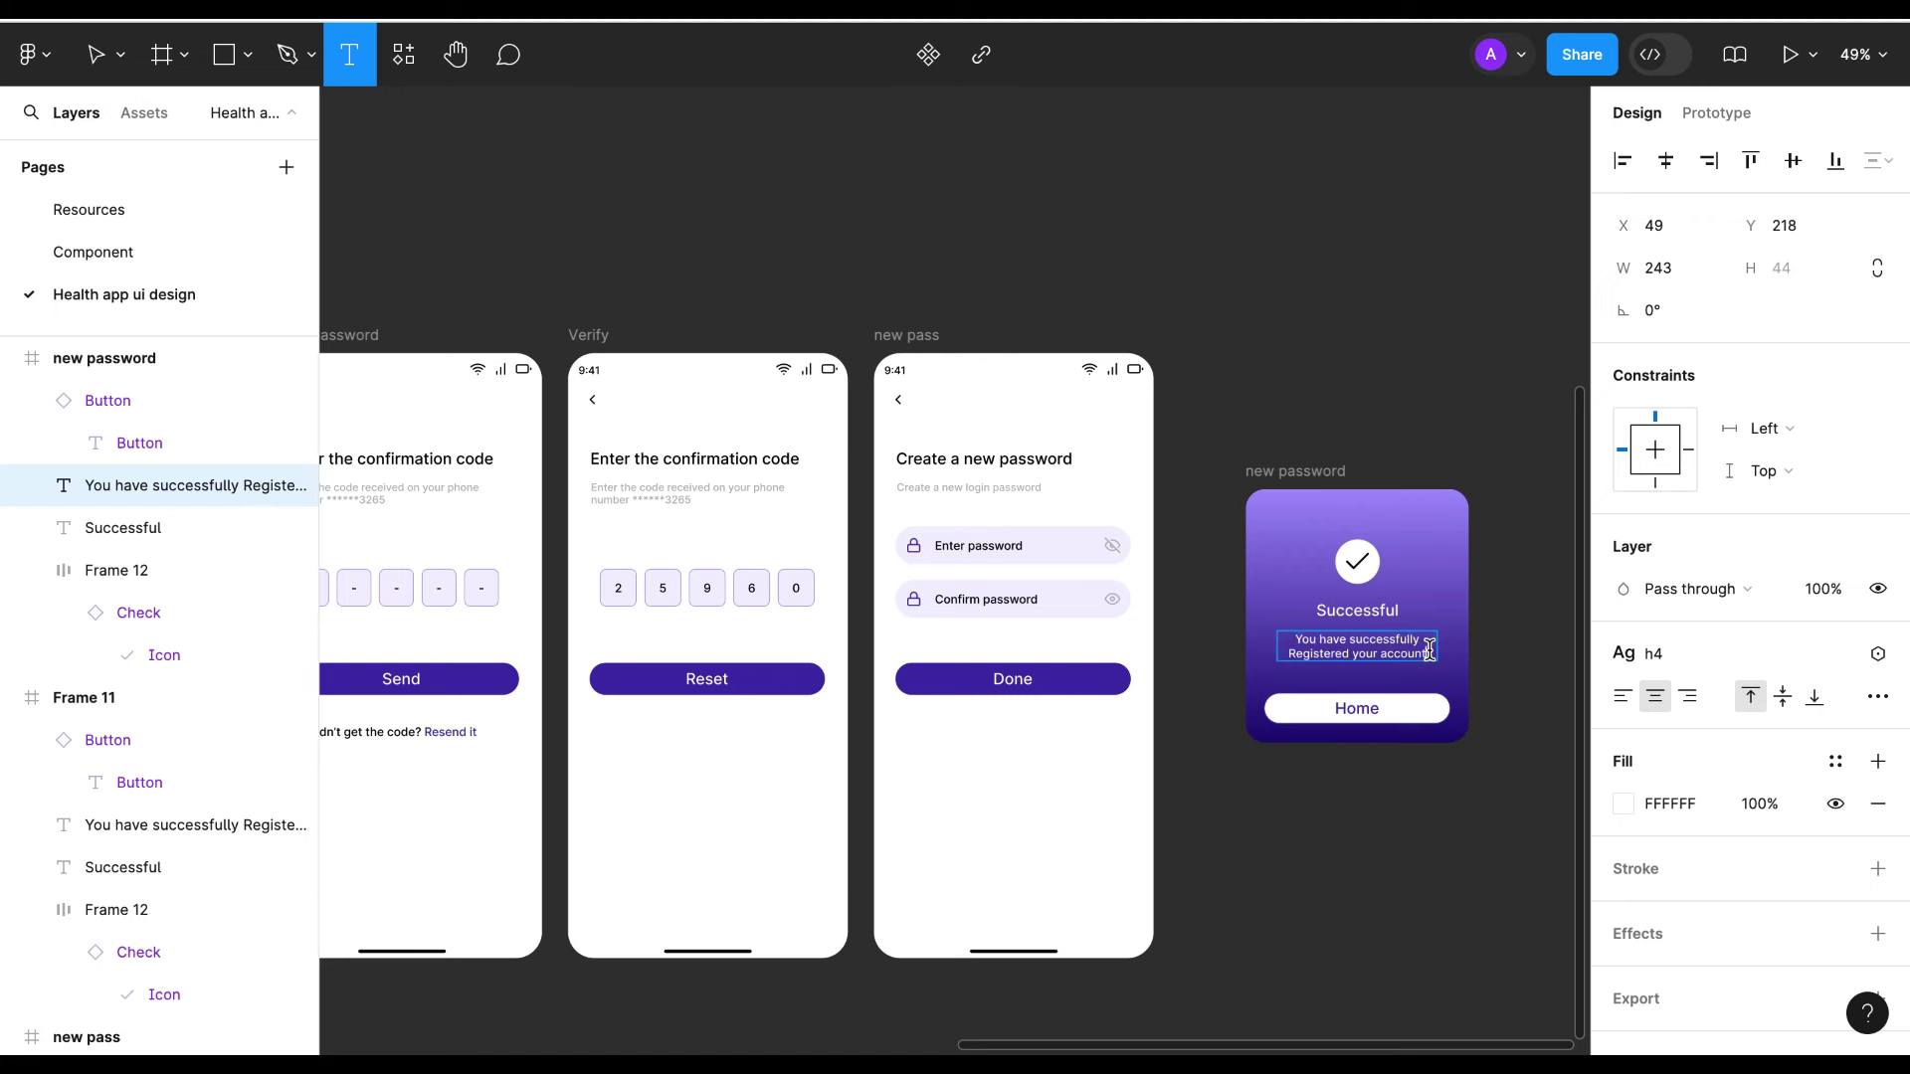
key(BackSpace)
key(BackSpace)
key(BackSpace)
key(BackSpace)
key(BackSpace)
key(BackSpace)
key(BackSpace)
key(BackSpace)
key(BackSpace)
key(BackSpace)
key(BackSpace)
key(BackSpace)
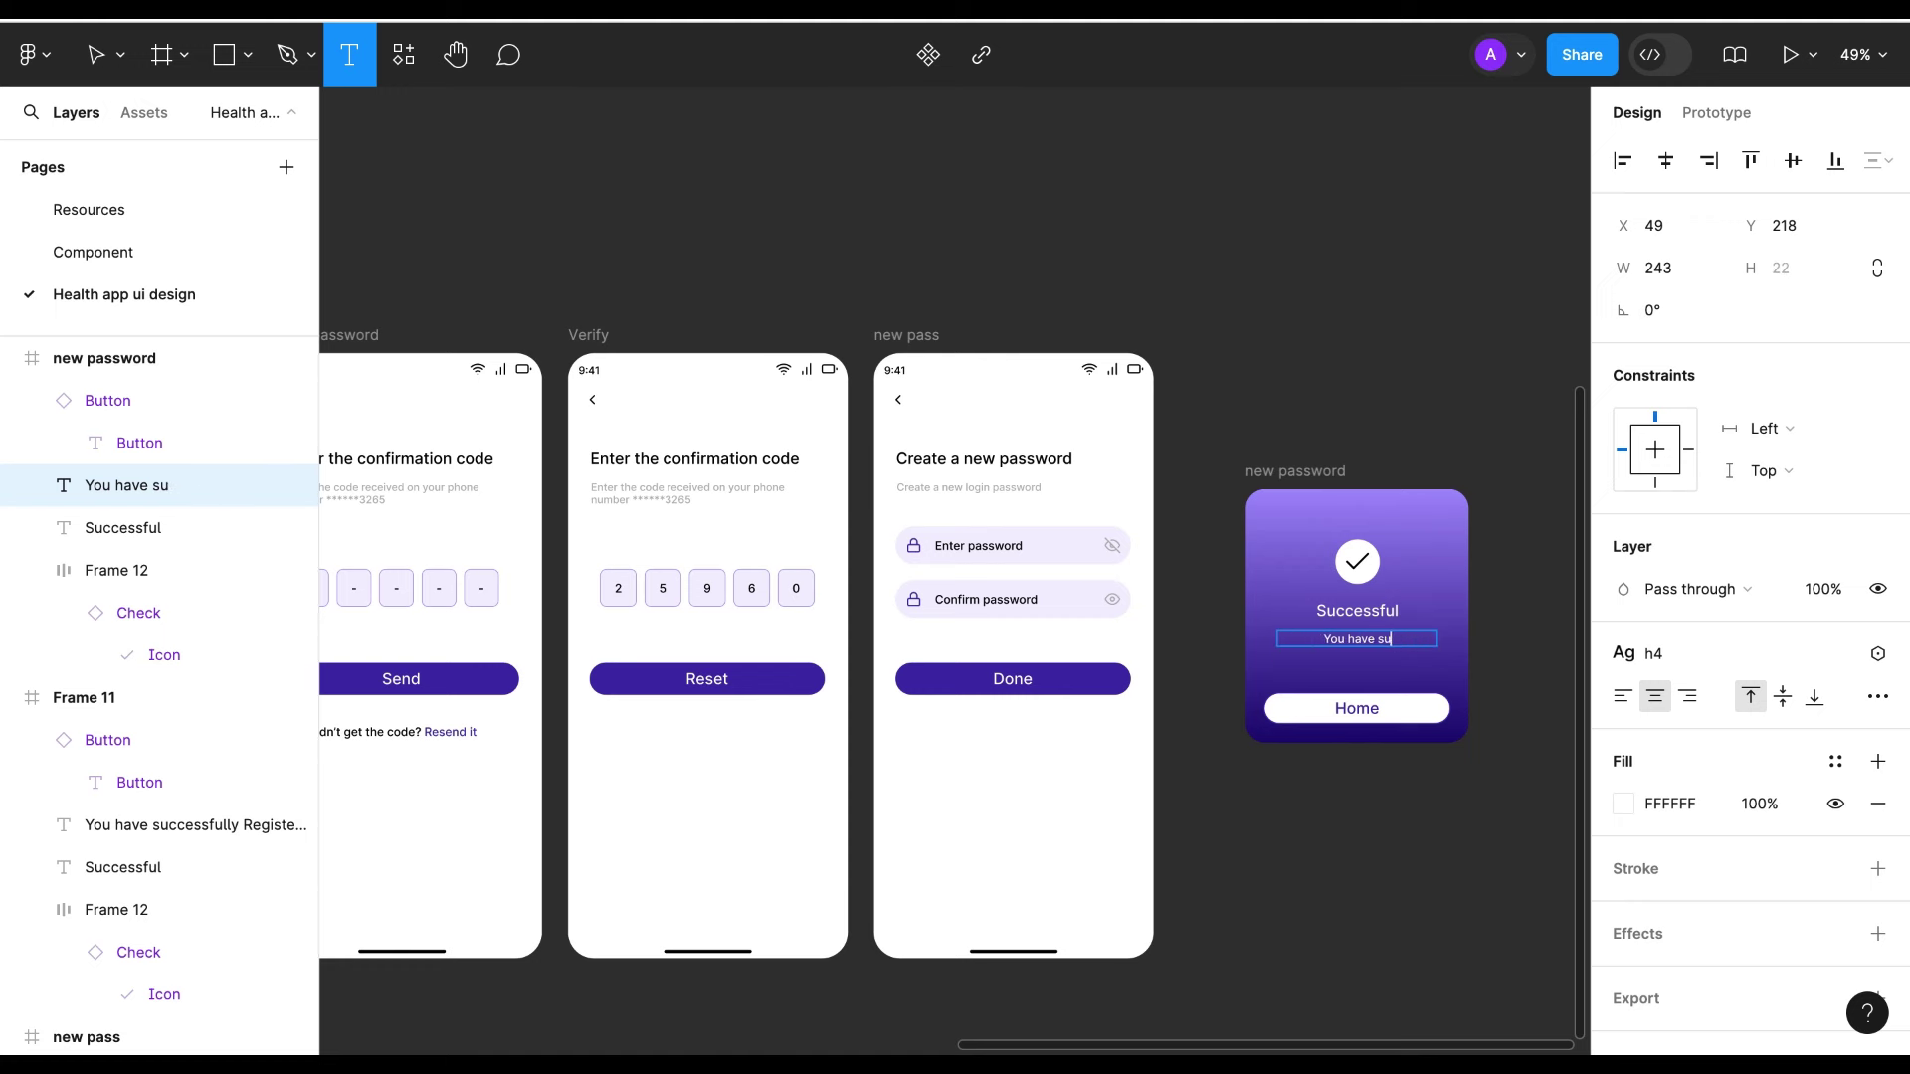
key(BackSpace)
key(BackSpace)
key(BackSpace)
text(ed the)
text(pas)
key(BackSpace)
key(BackSpace)
key(BackSpace)
key(BackSpace)
key(BackSpace)
key(BackSpace)
key(BackSpace)
text(successfully)
text( changed the password)
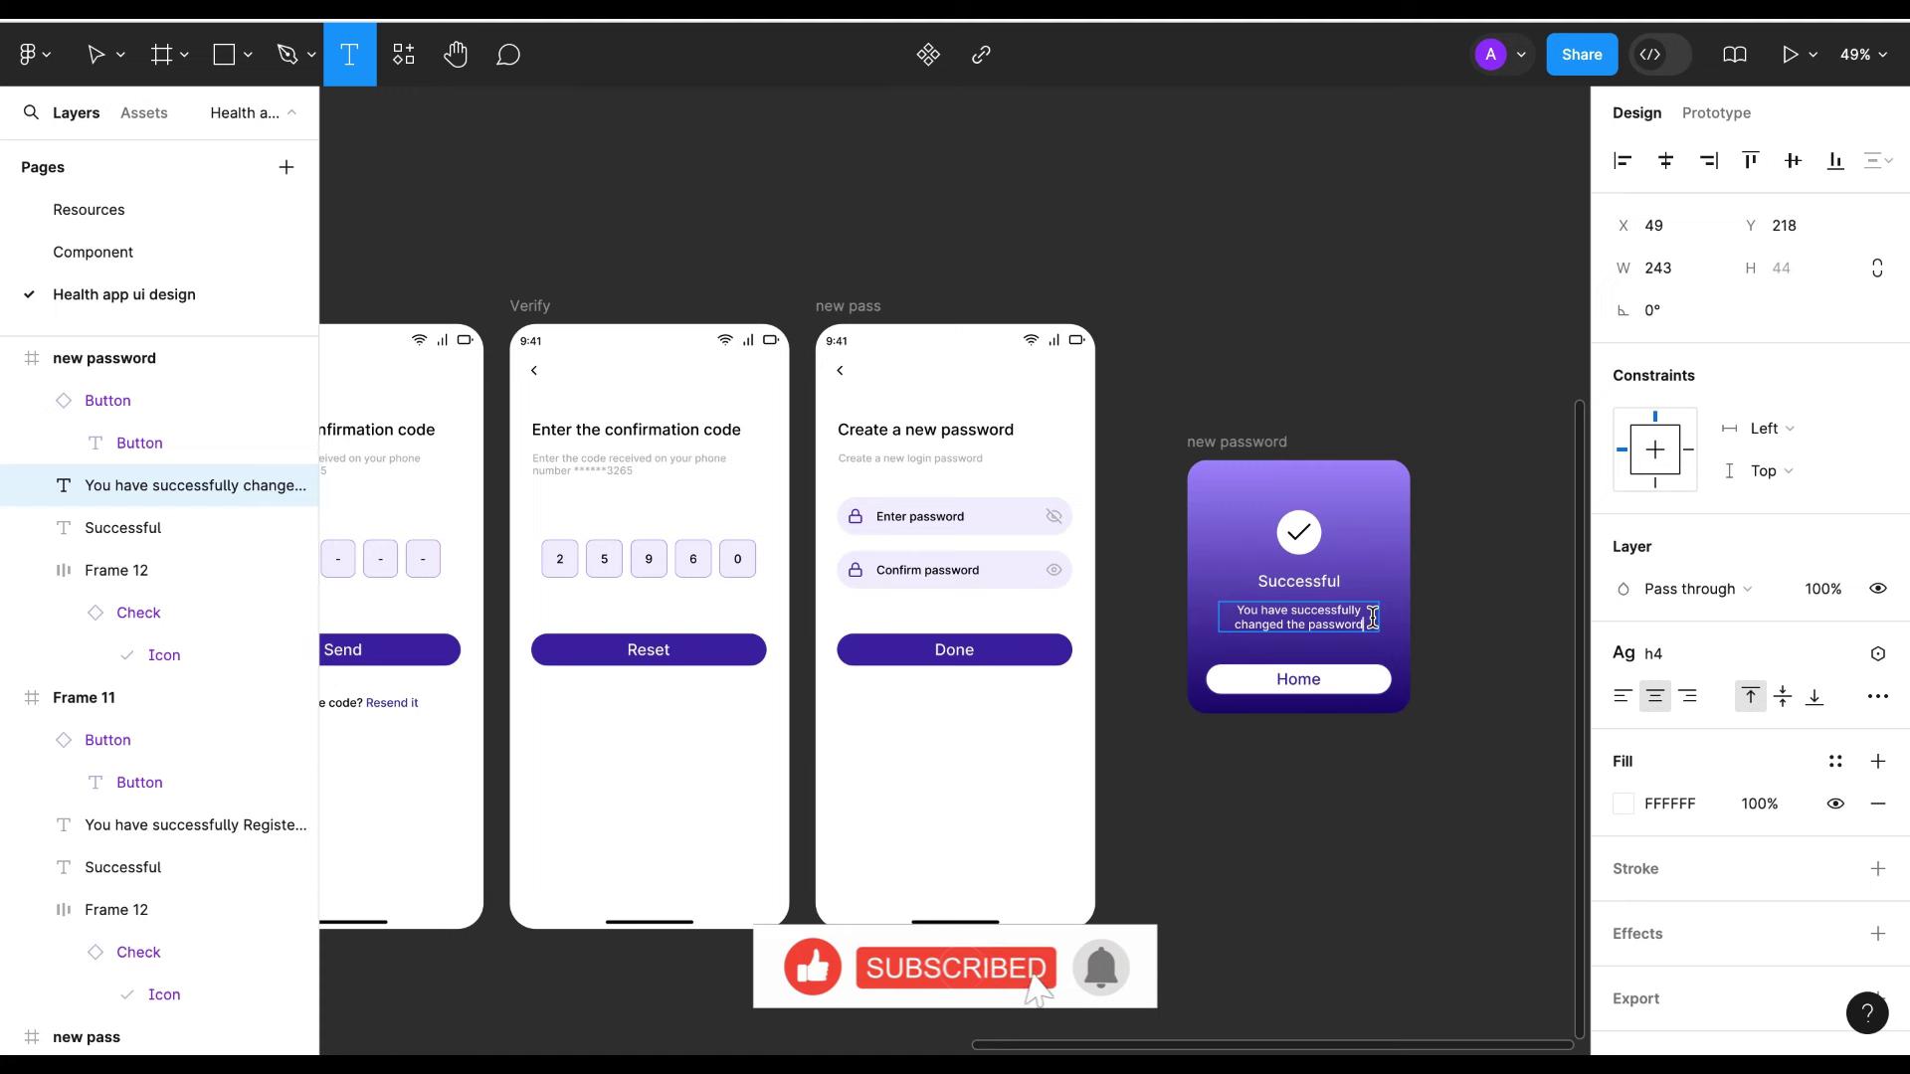
key(ctrl+a)
text(Your password has b)
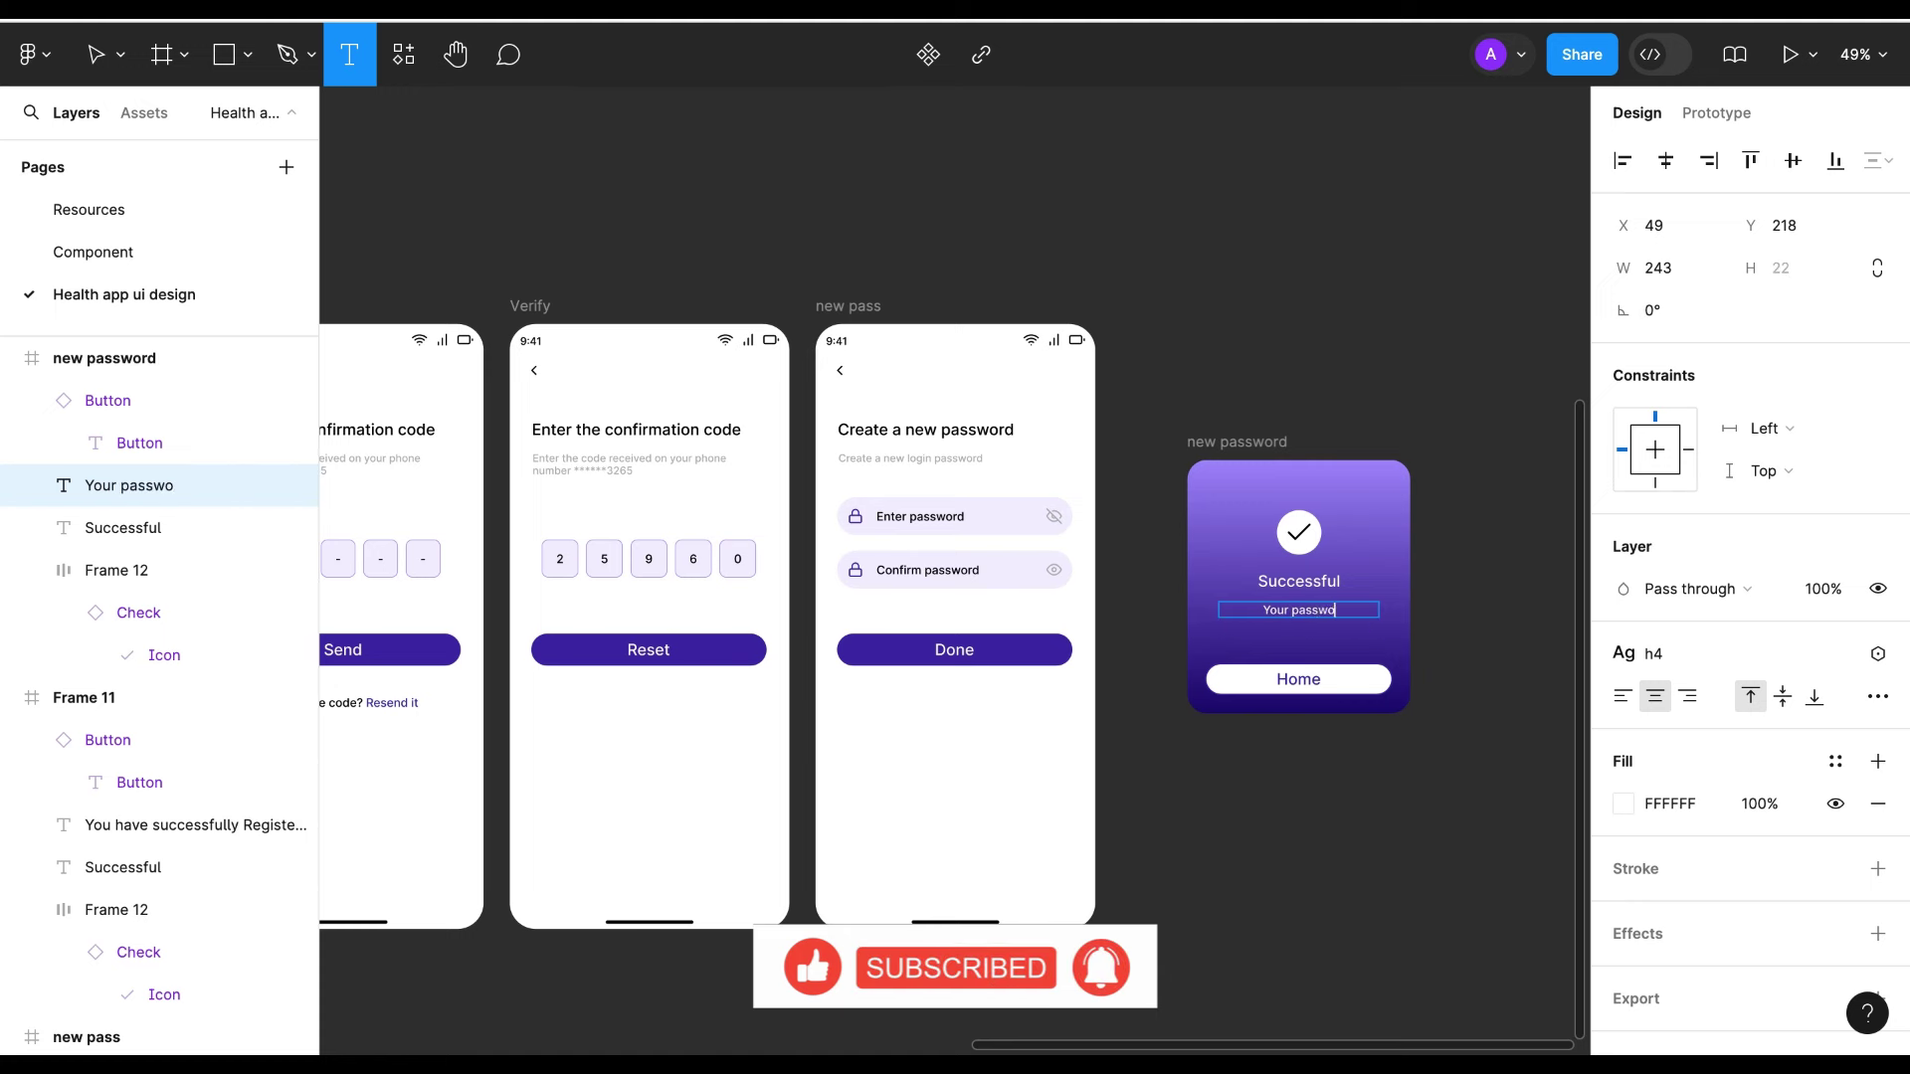
text(een changed. Login again)
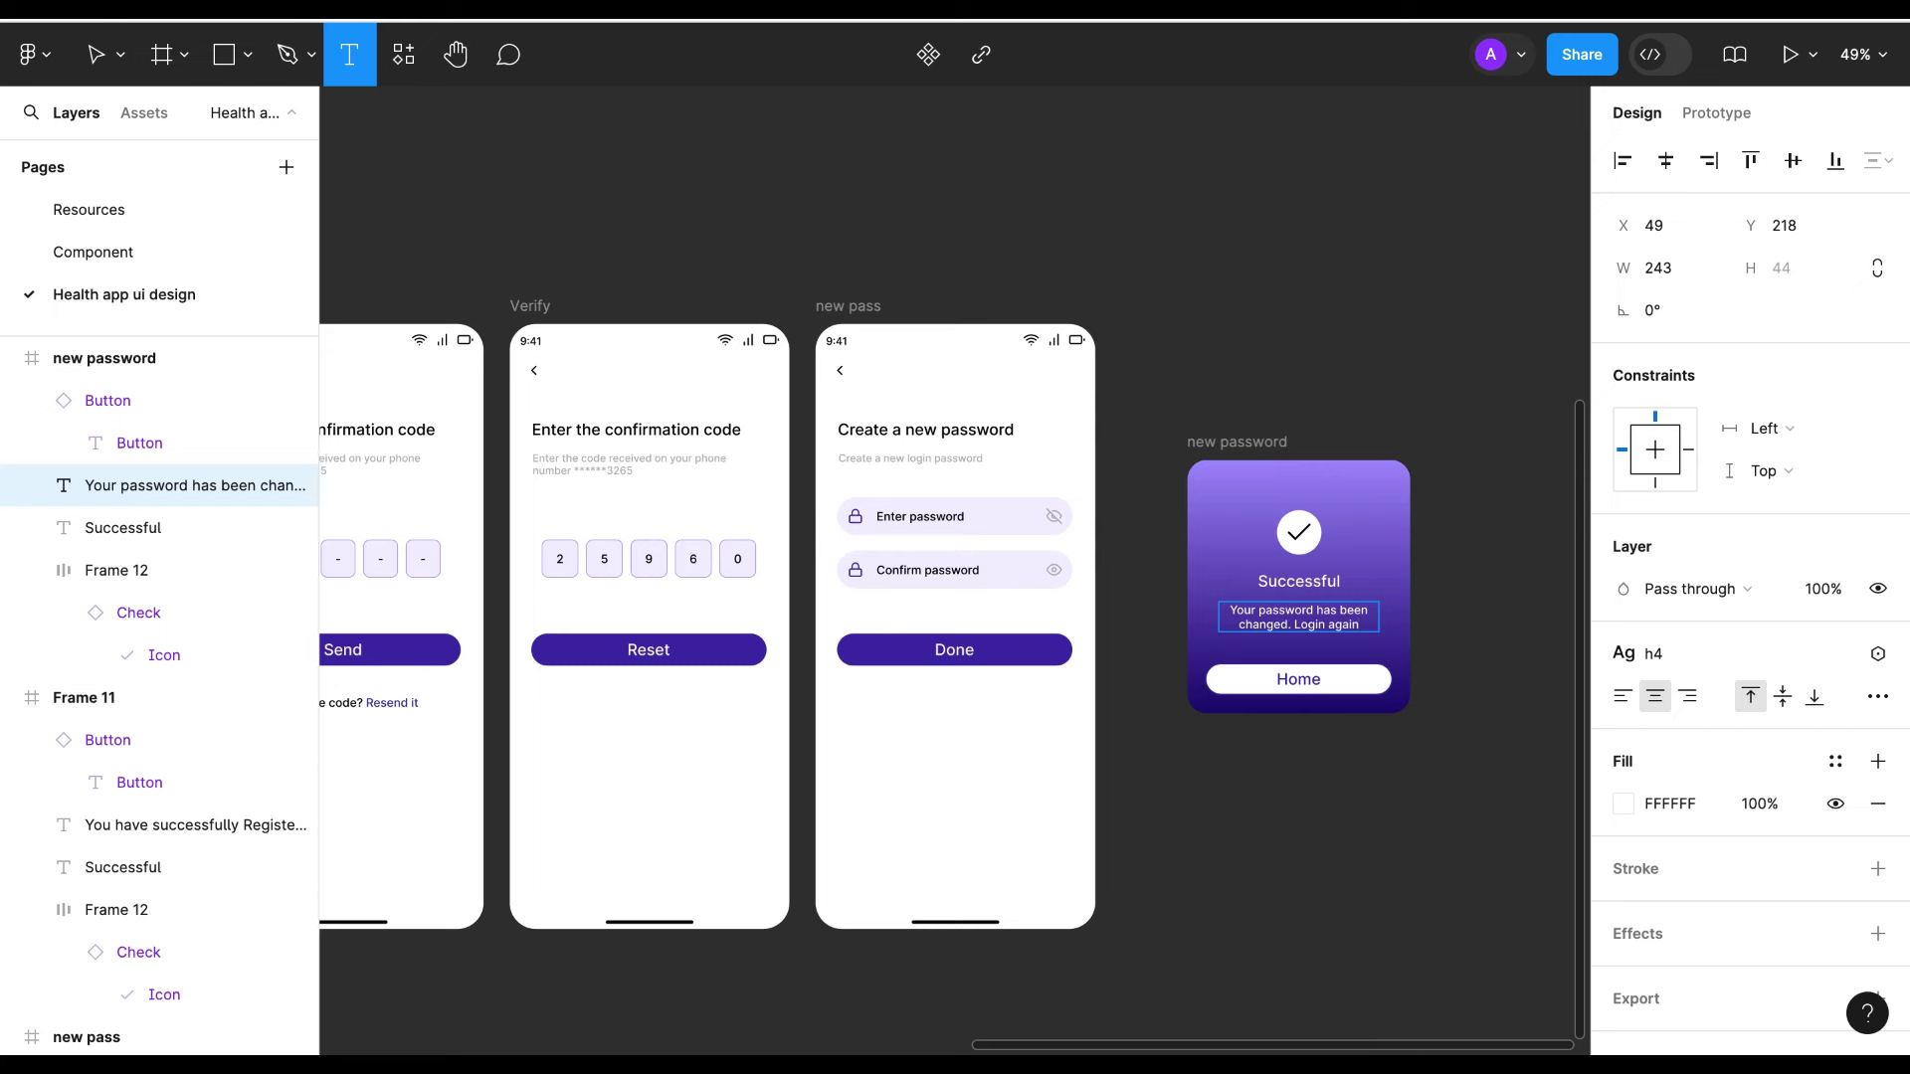
scroll(1368, 616, up, 5)
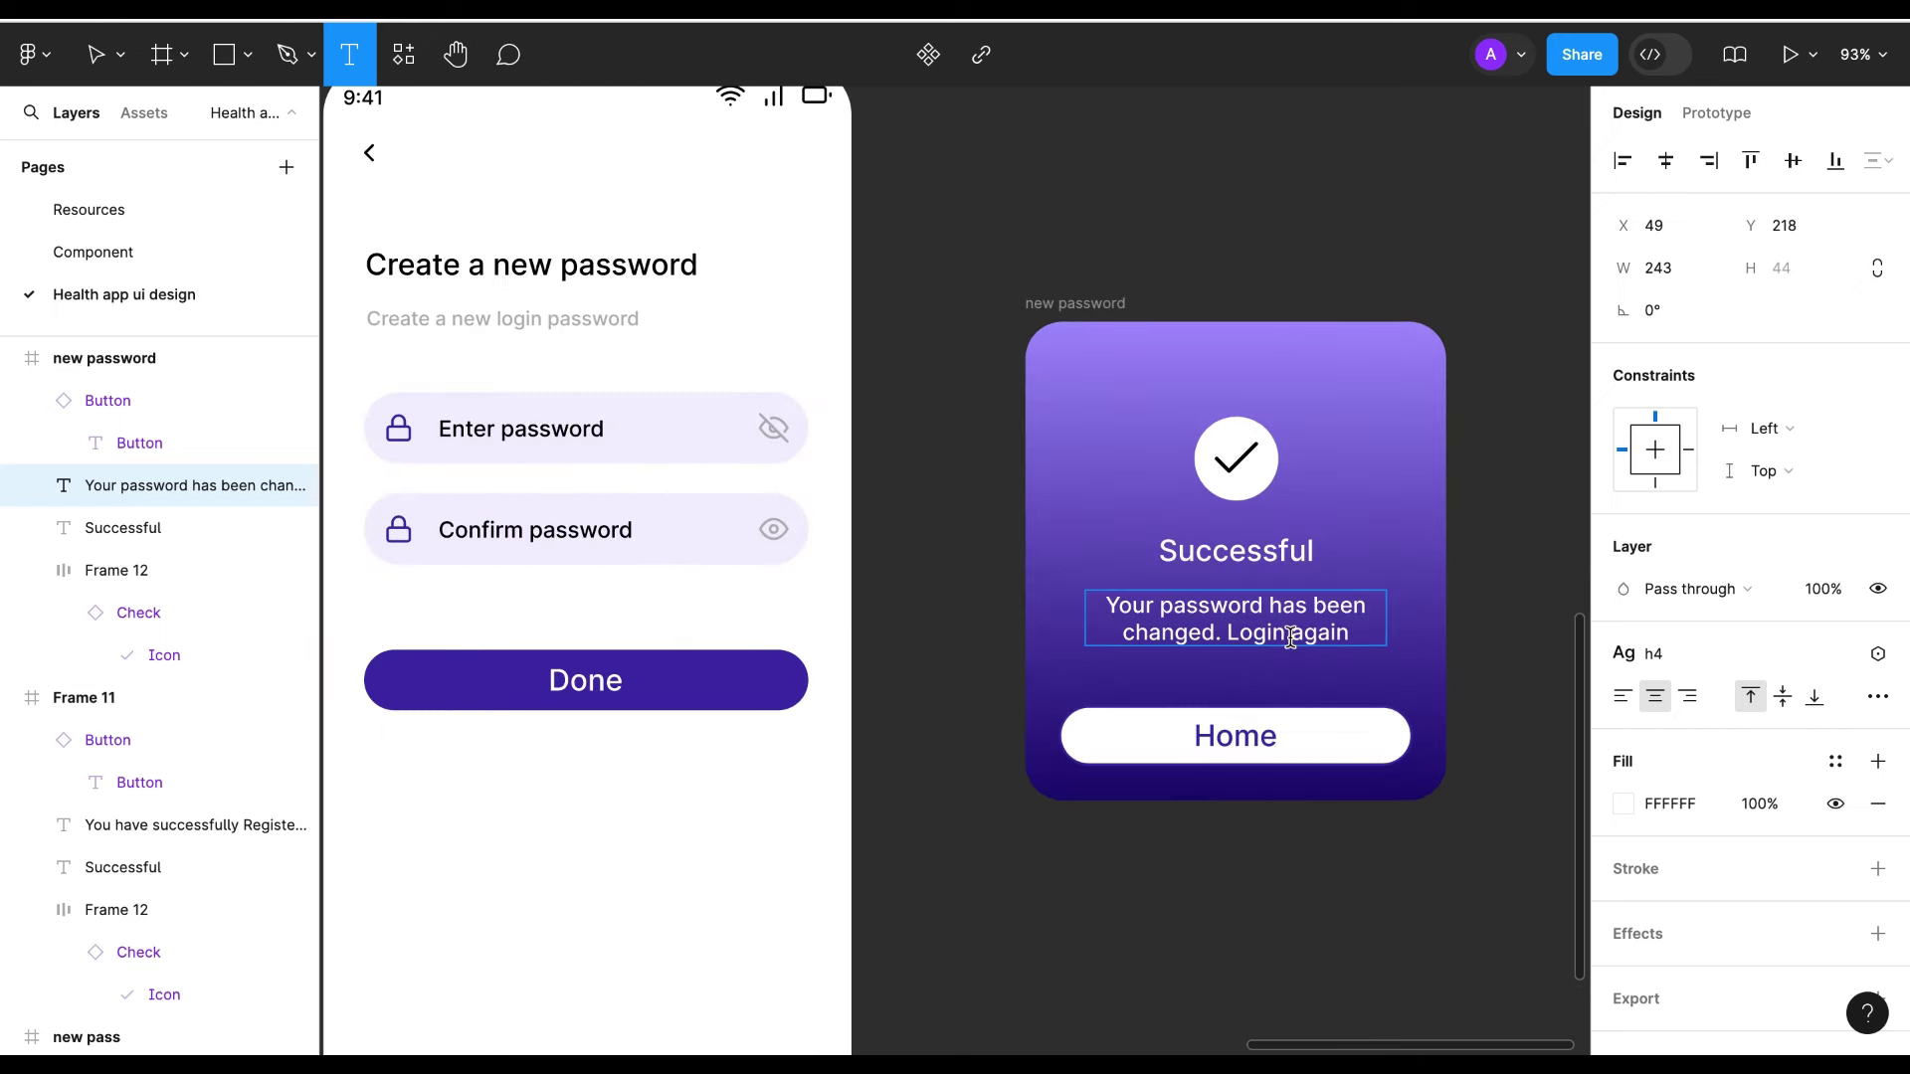
Detach the h4 style and underline the word 'Login'.
drag(1285, 634, 1235, 635)
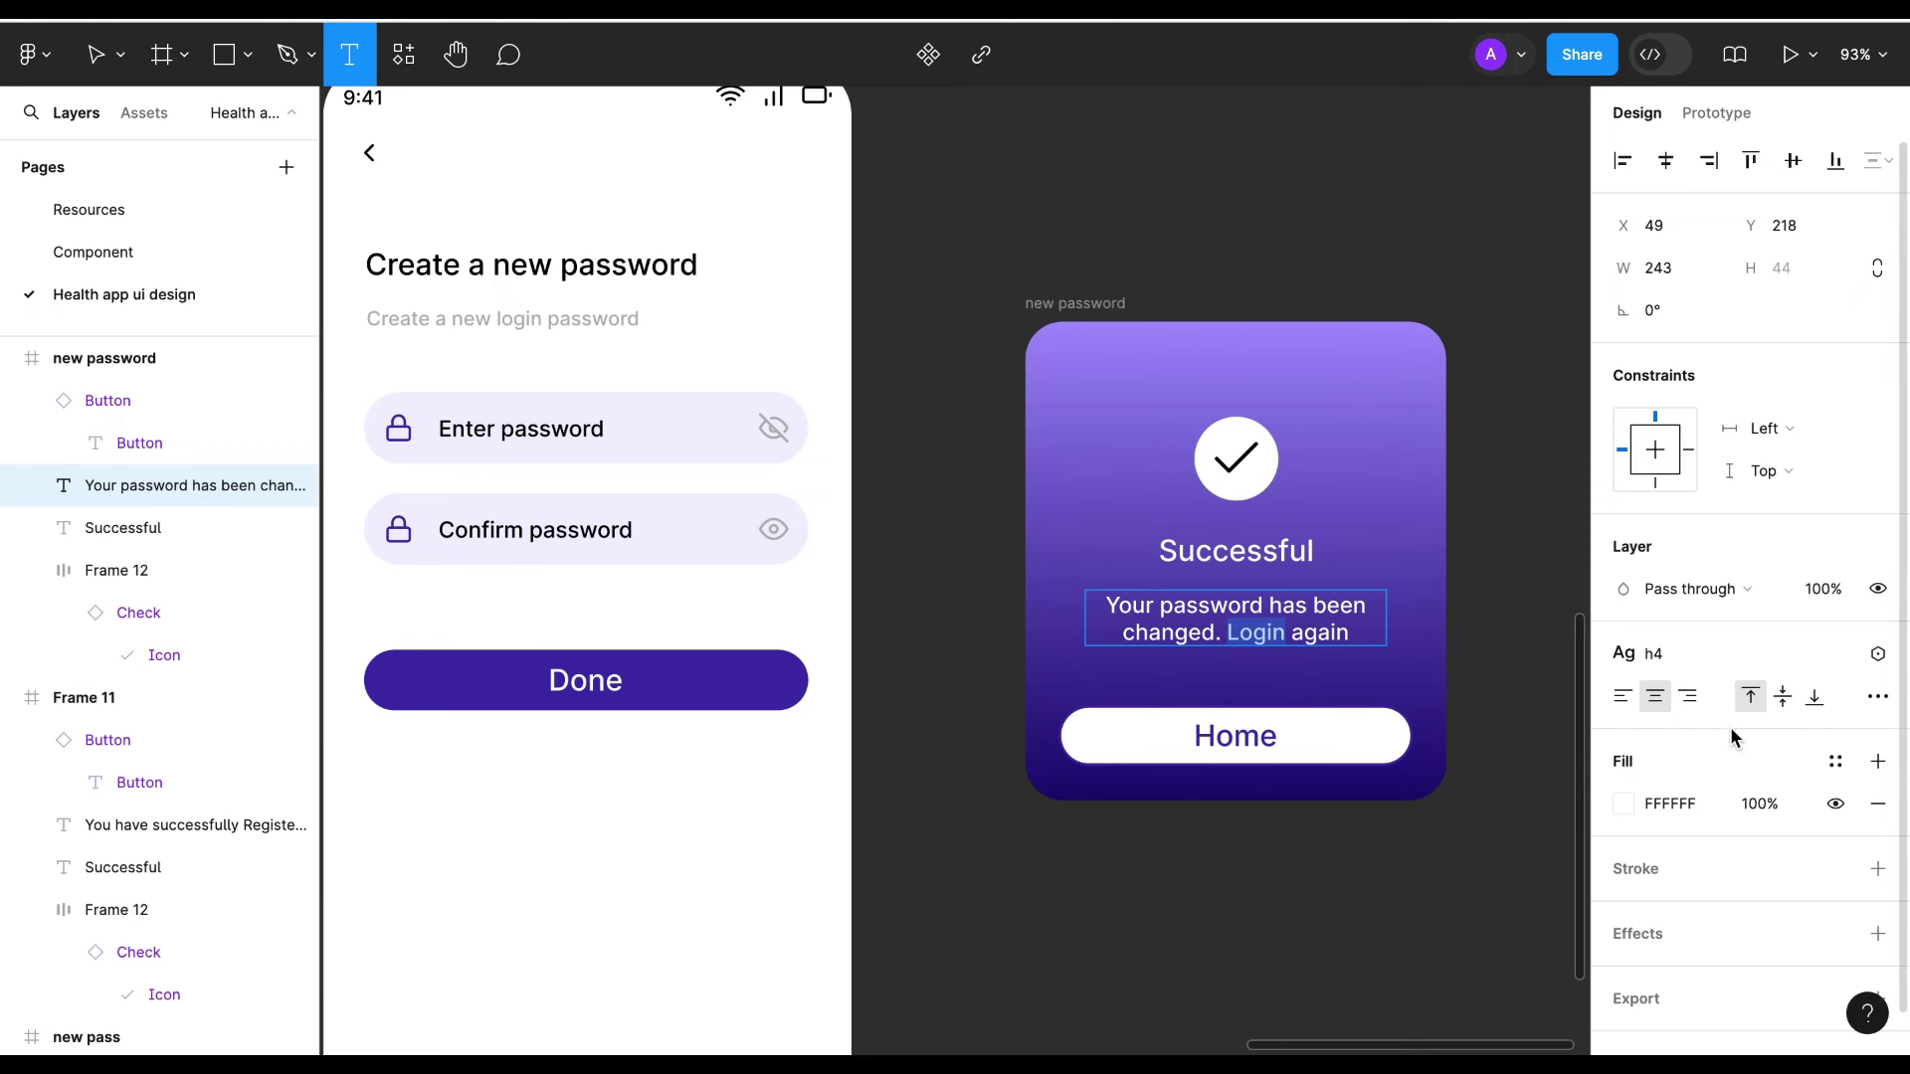
click(1833, 654)
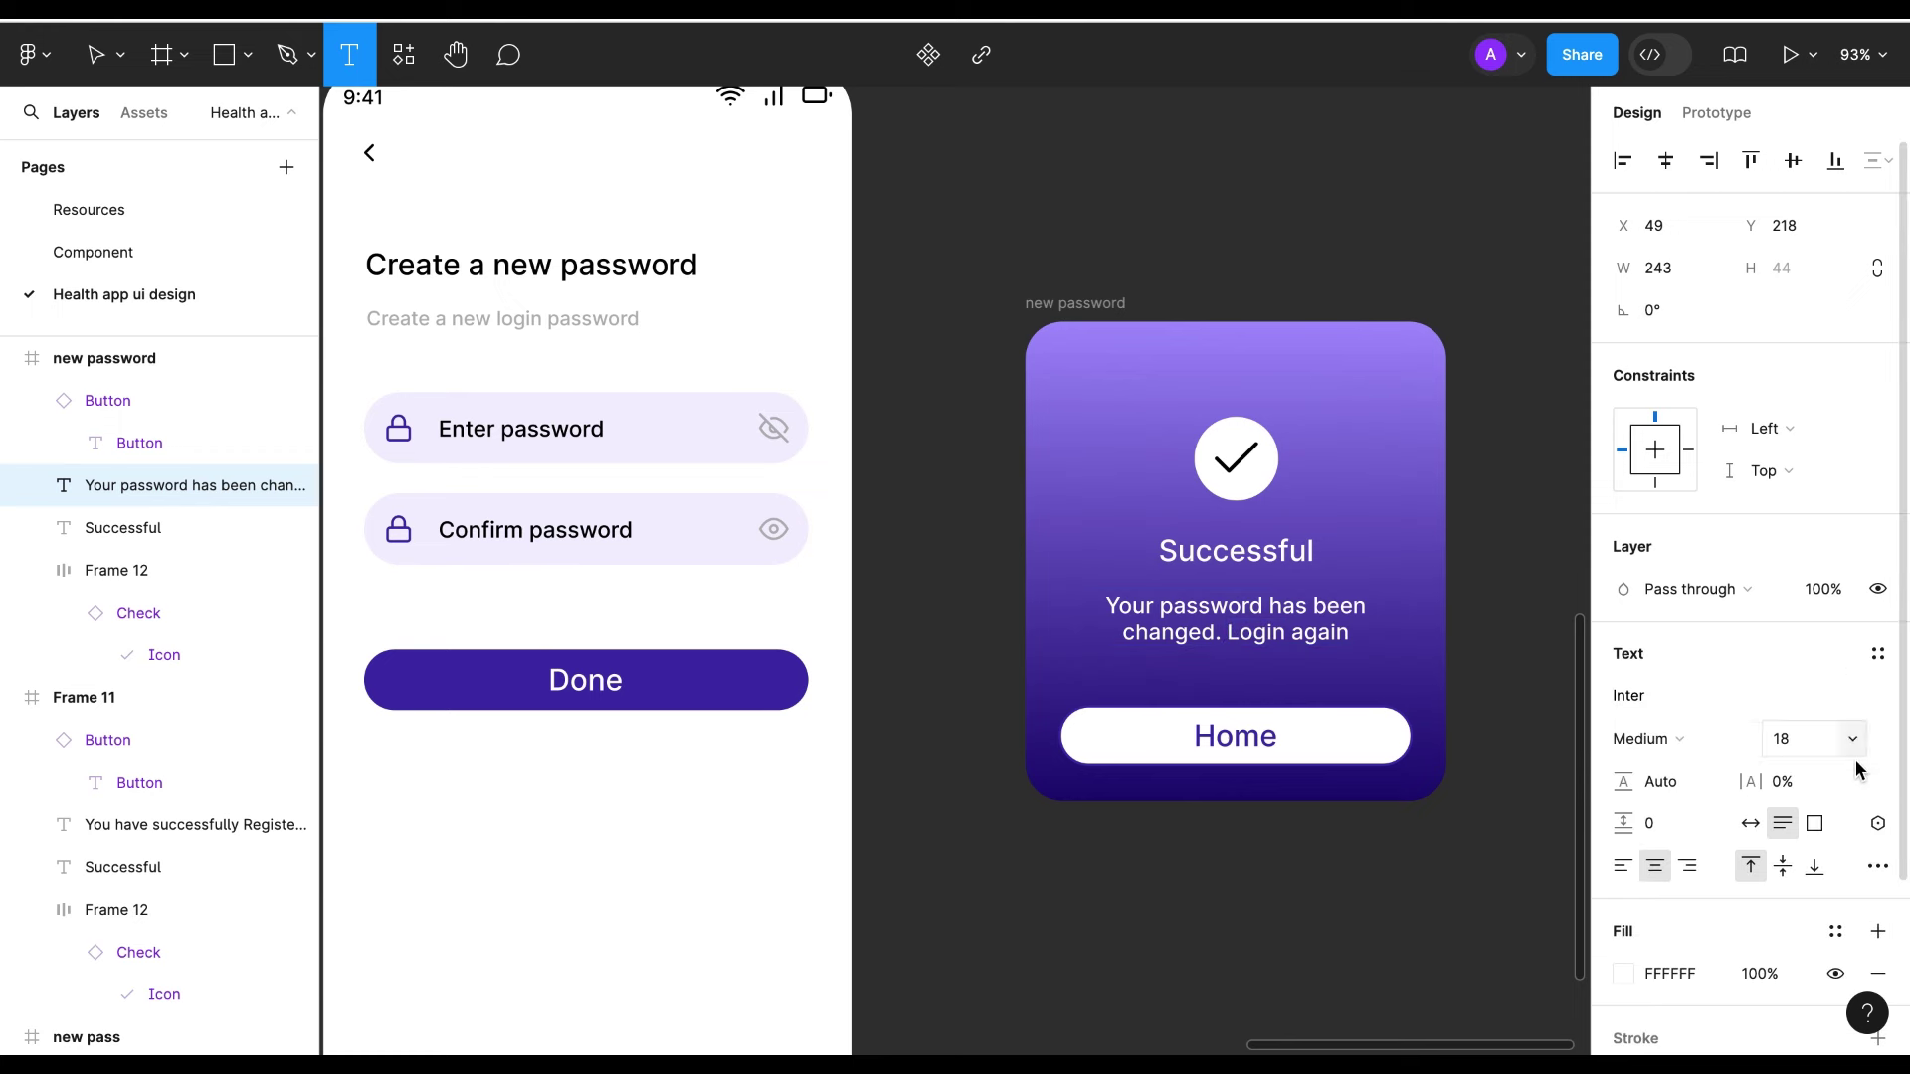
click(1878, 867)
click(1528, 725)
click(1185, 875)
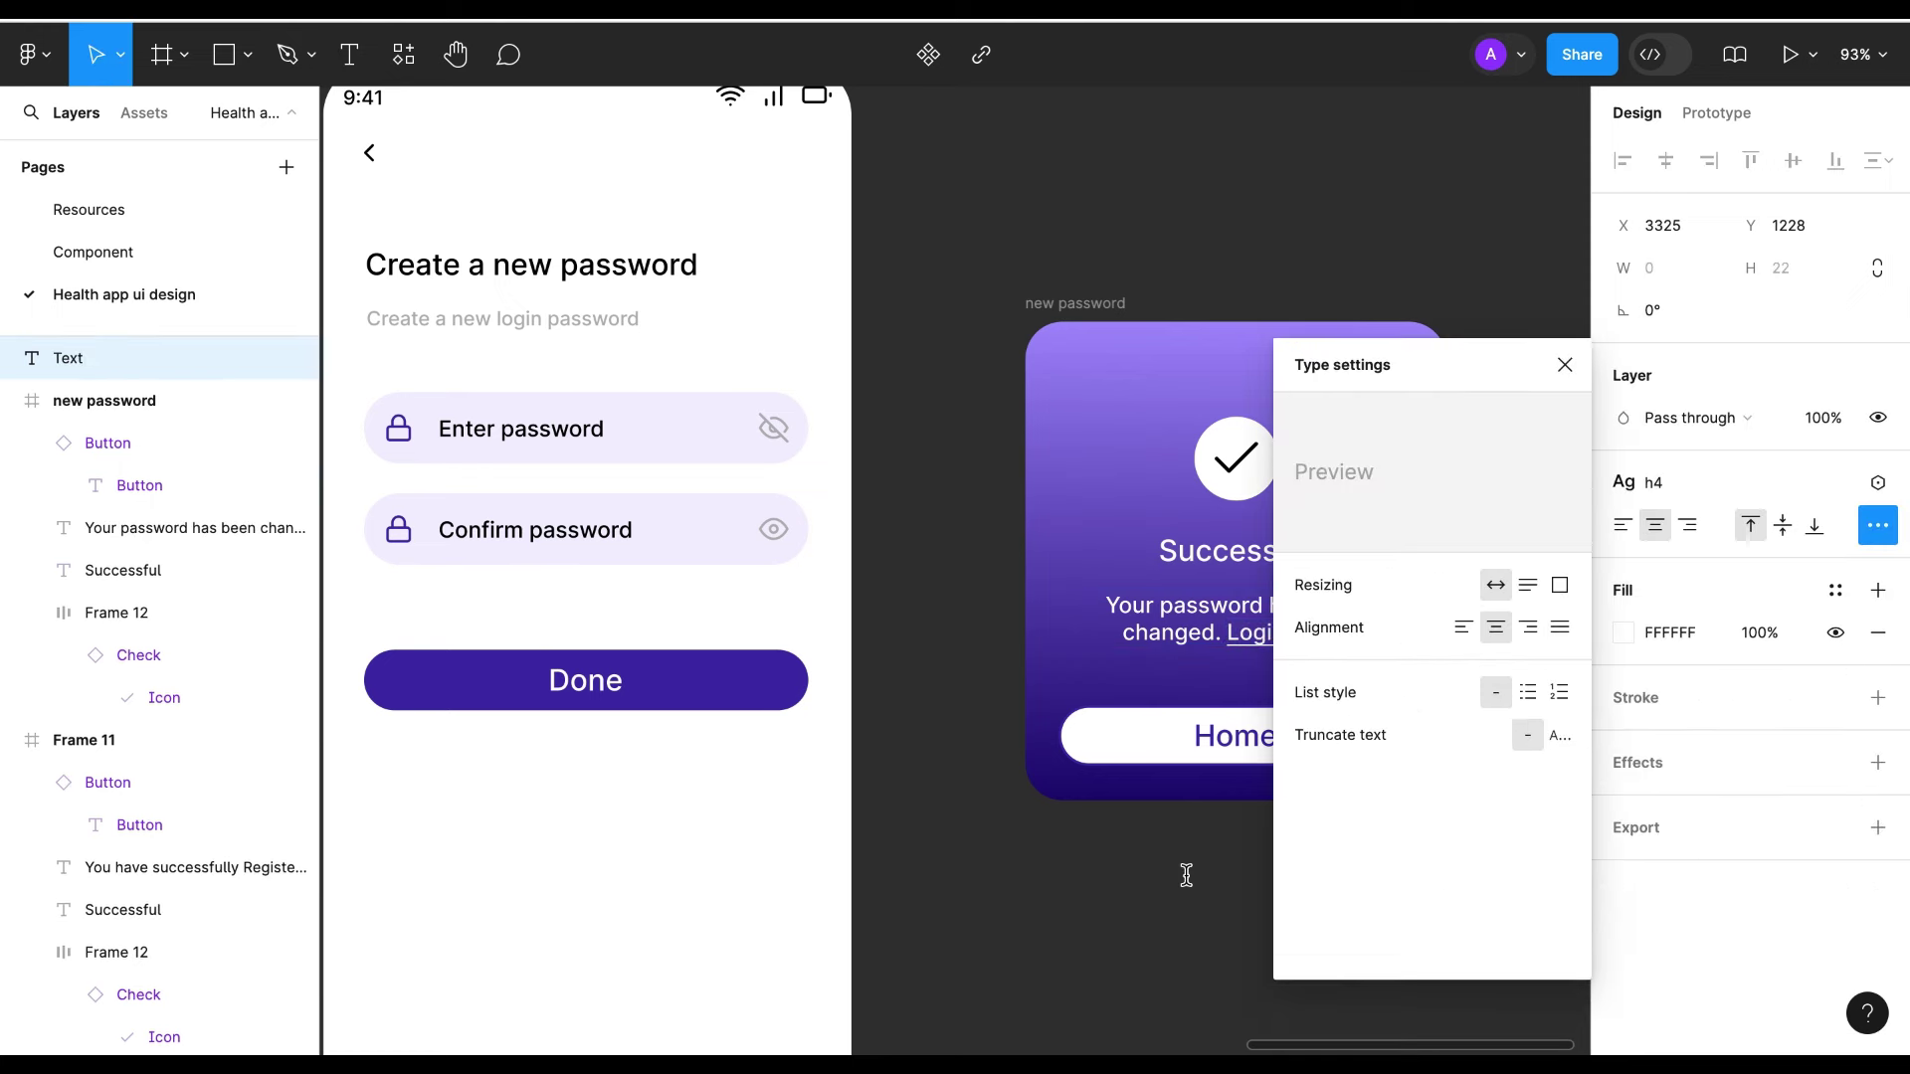
click(1559, 362)
Delete the new card's Home button and colour its check mark 442FAD.
click(1306, 763)
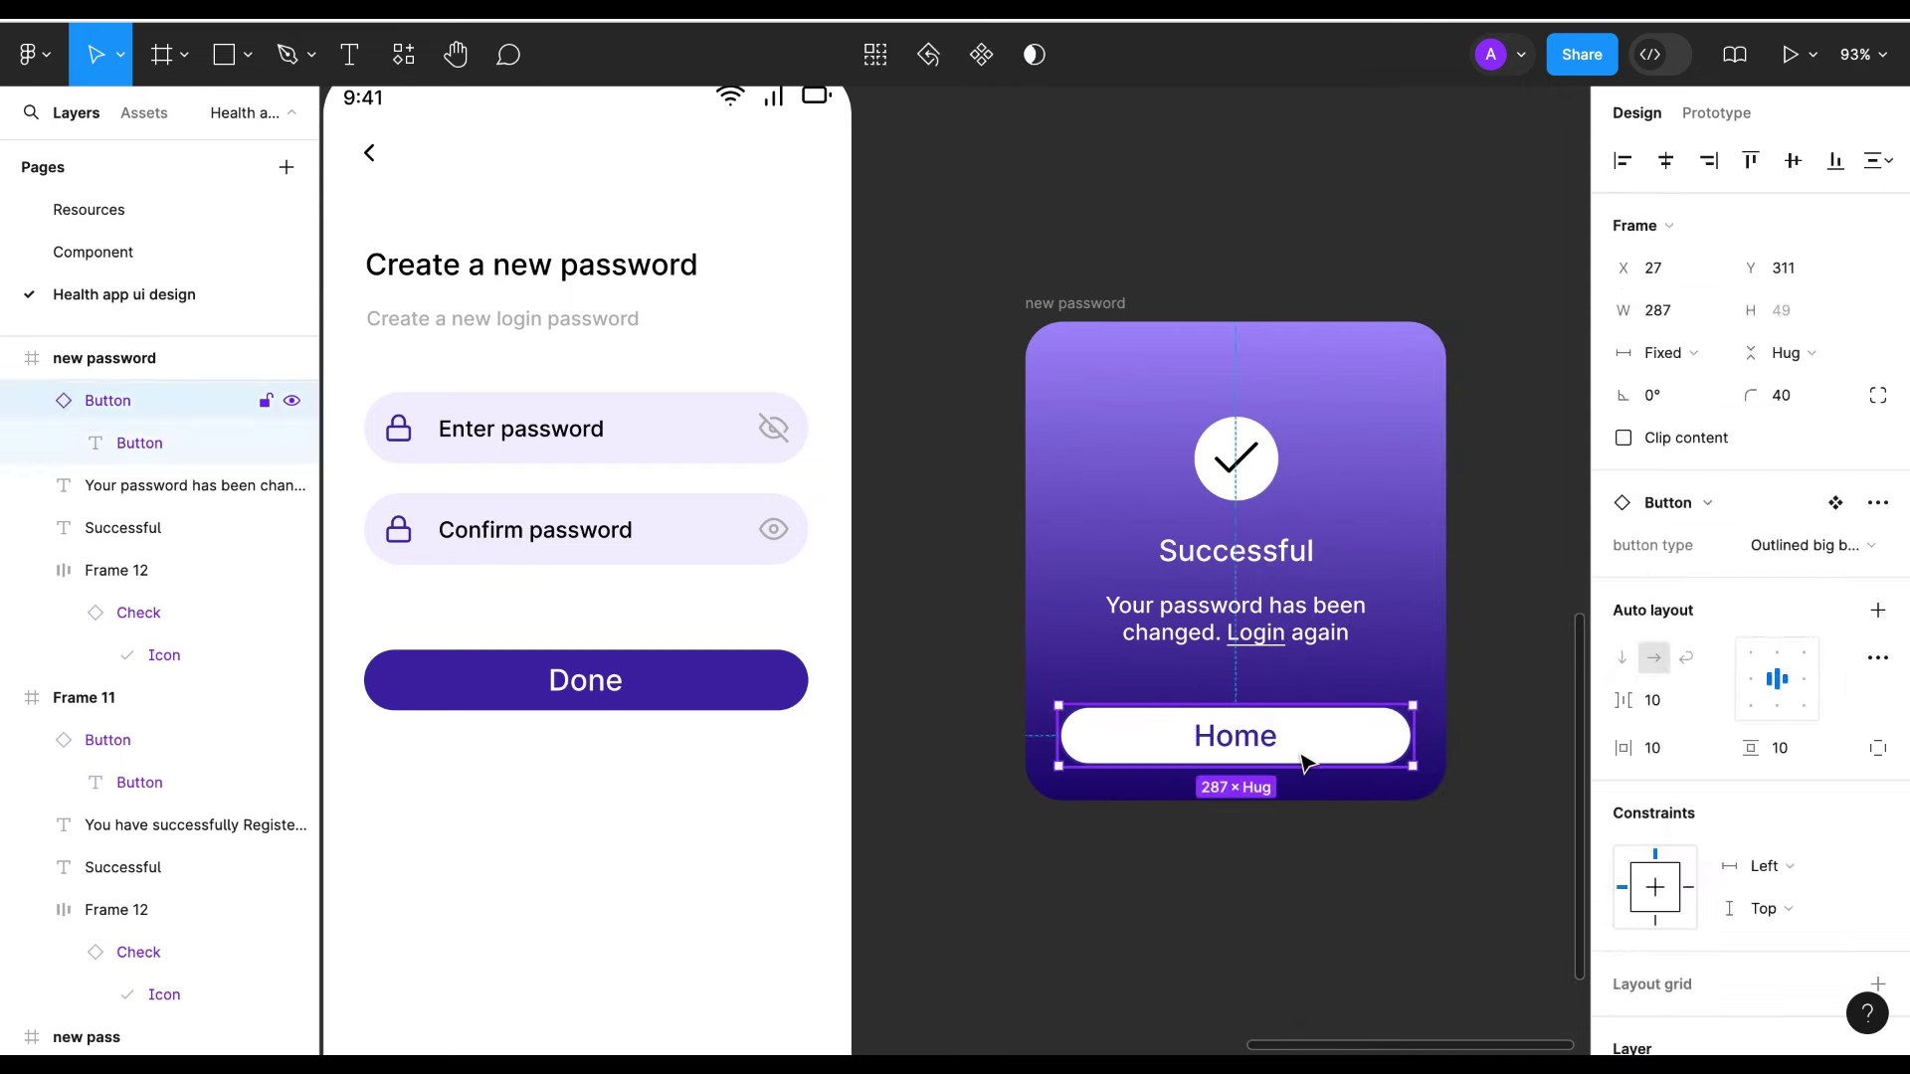
key(Delete)
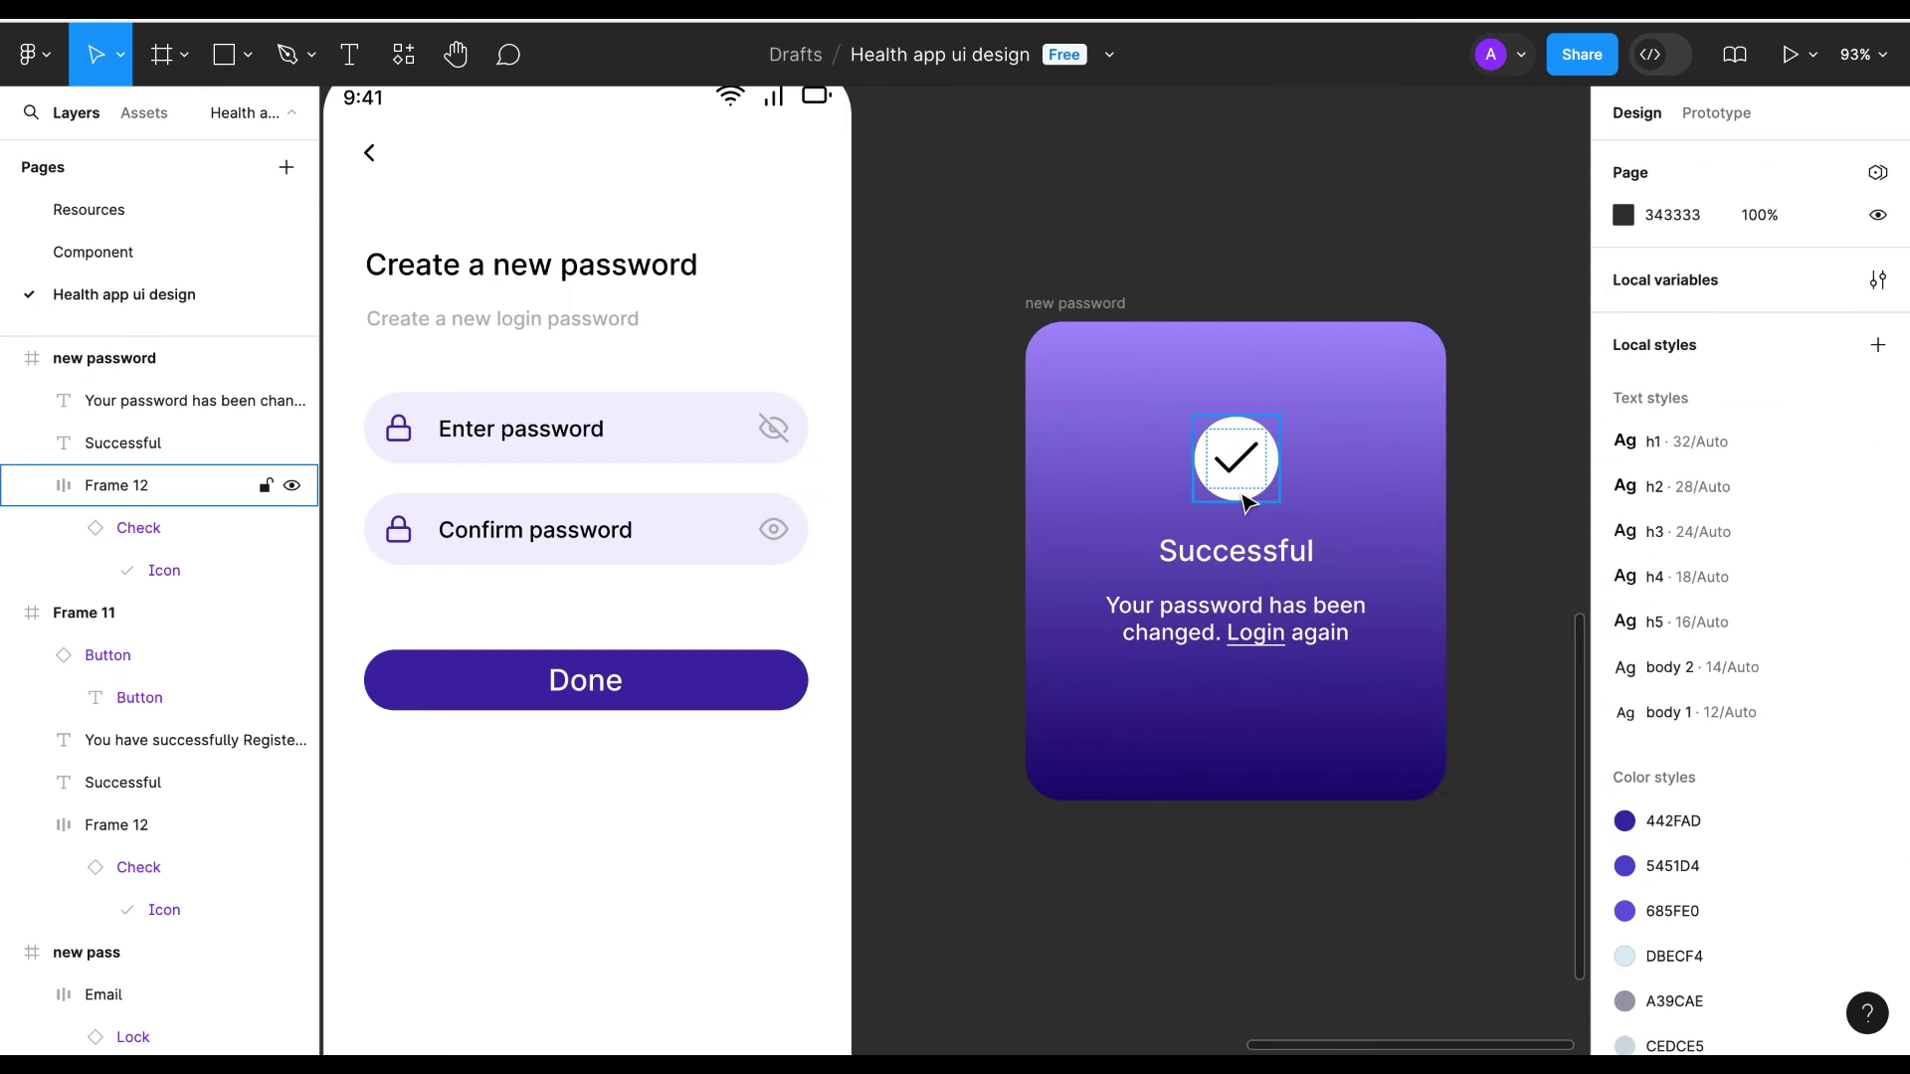
click(1245, 477)
double_click(1246, 477)
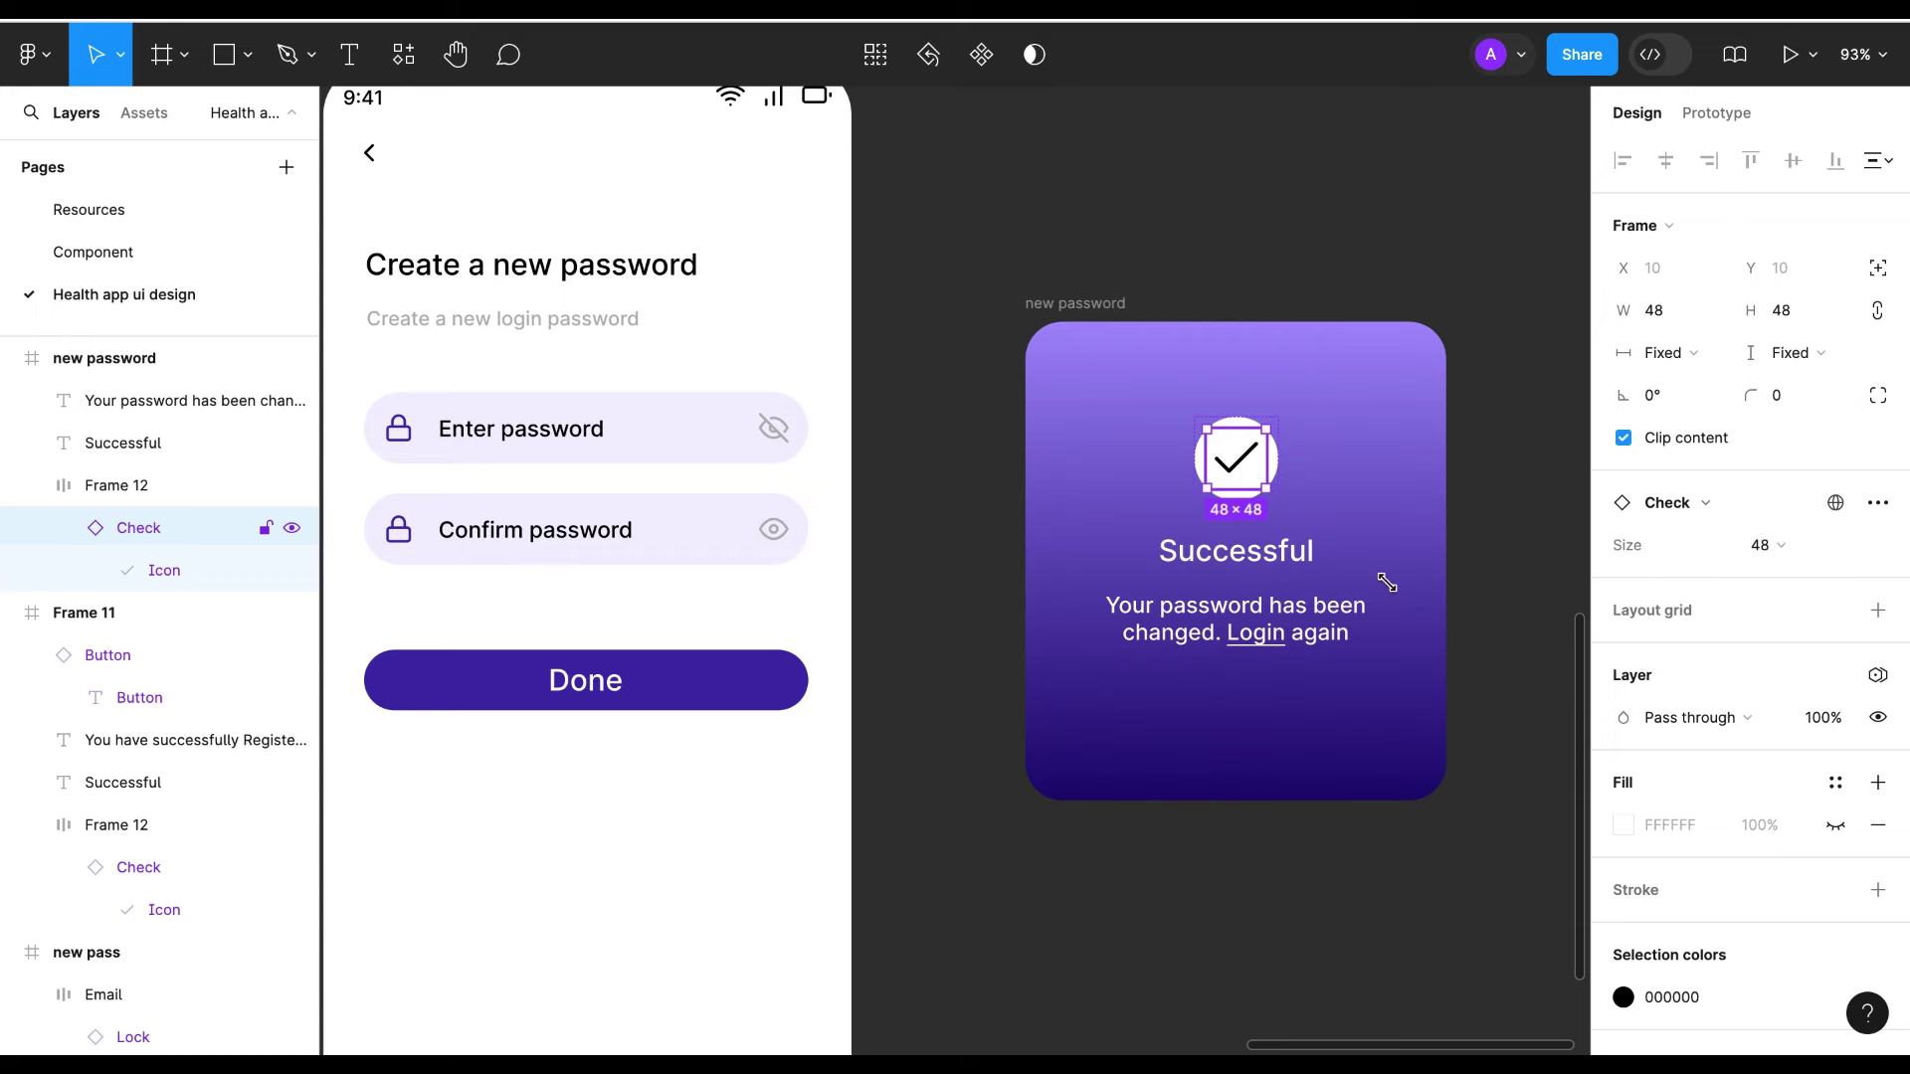
click(1623, 997)
scroll(1353, 865, up, 5)
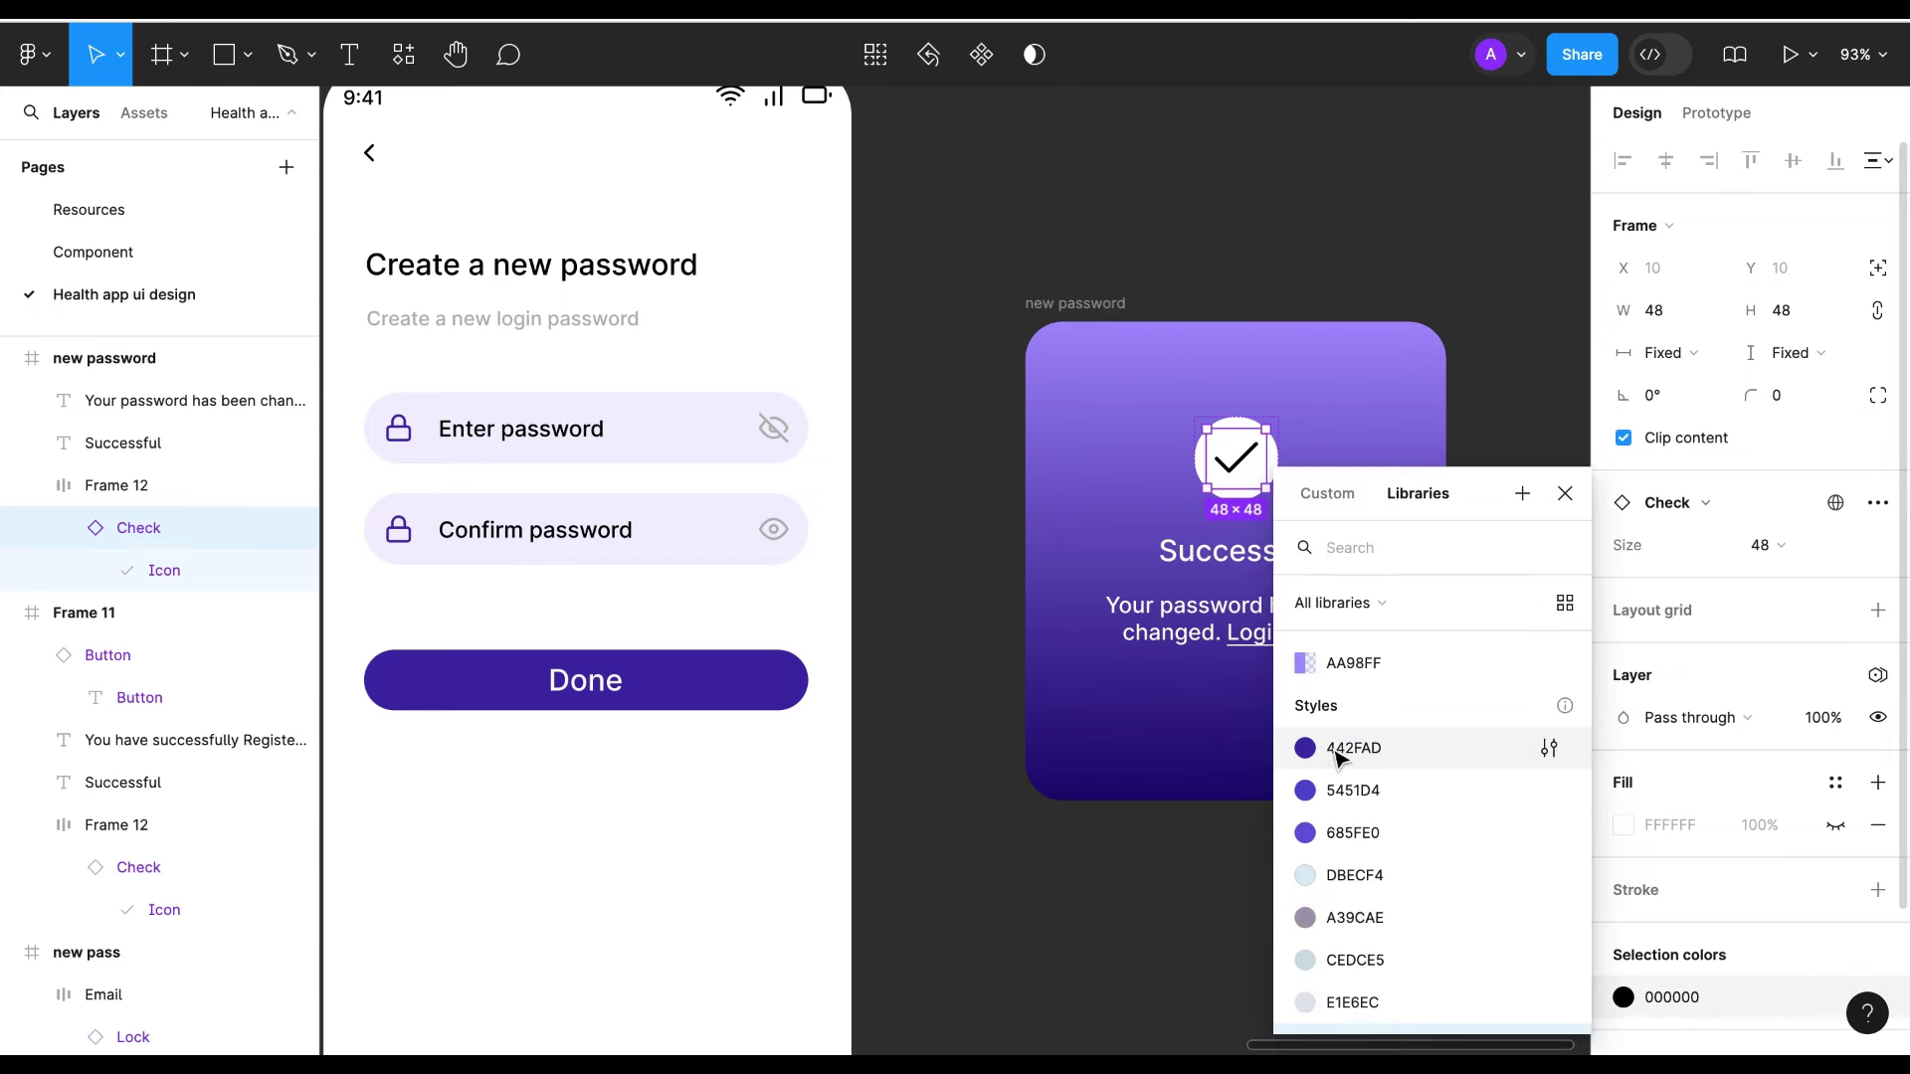
click(1336, 748)
scroll(1334, 738, down, 5)
scroll(767, 524, up, 5)
Colour the registration card's check mark 442FAD and add drop shadows to both check circles.
click(624, 494)
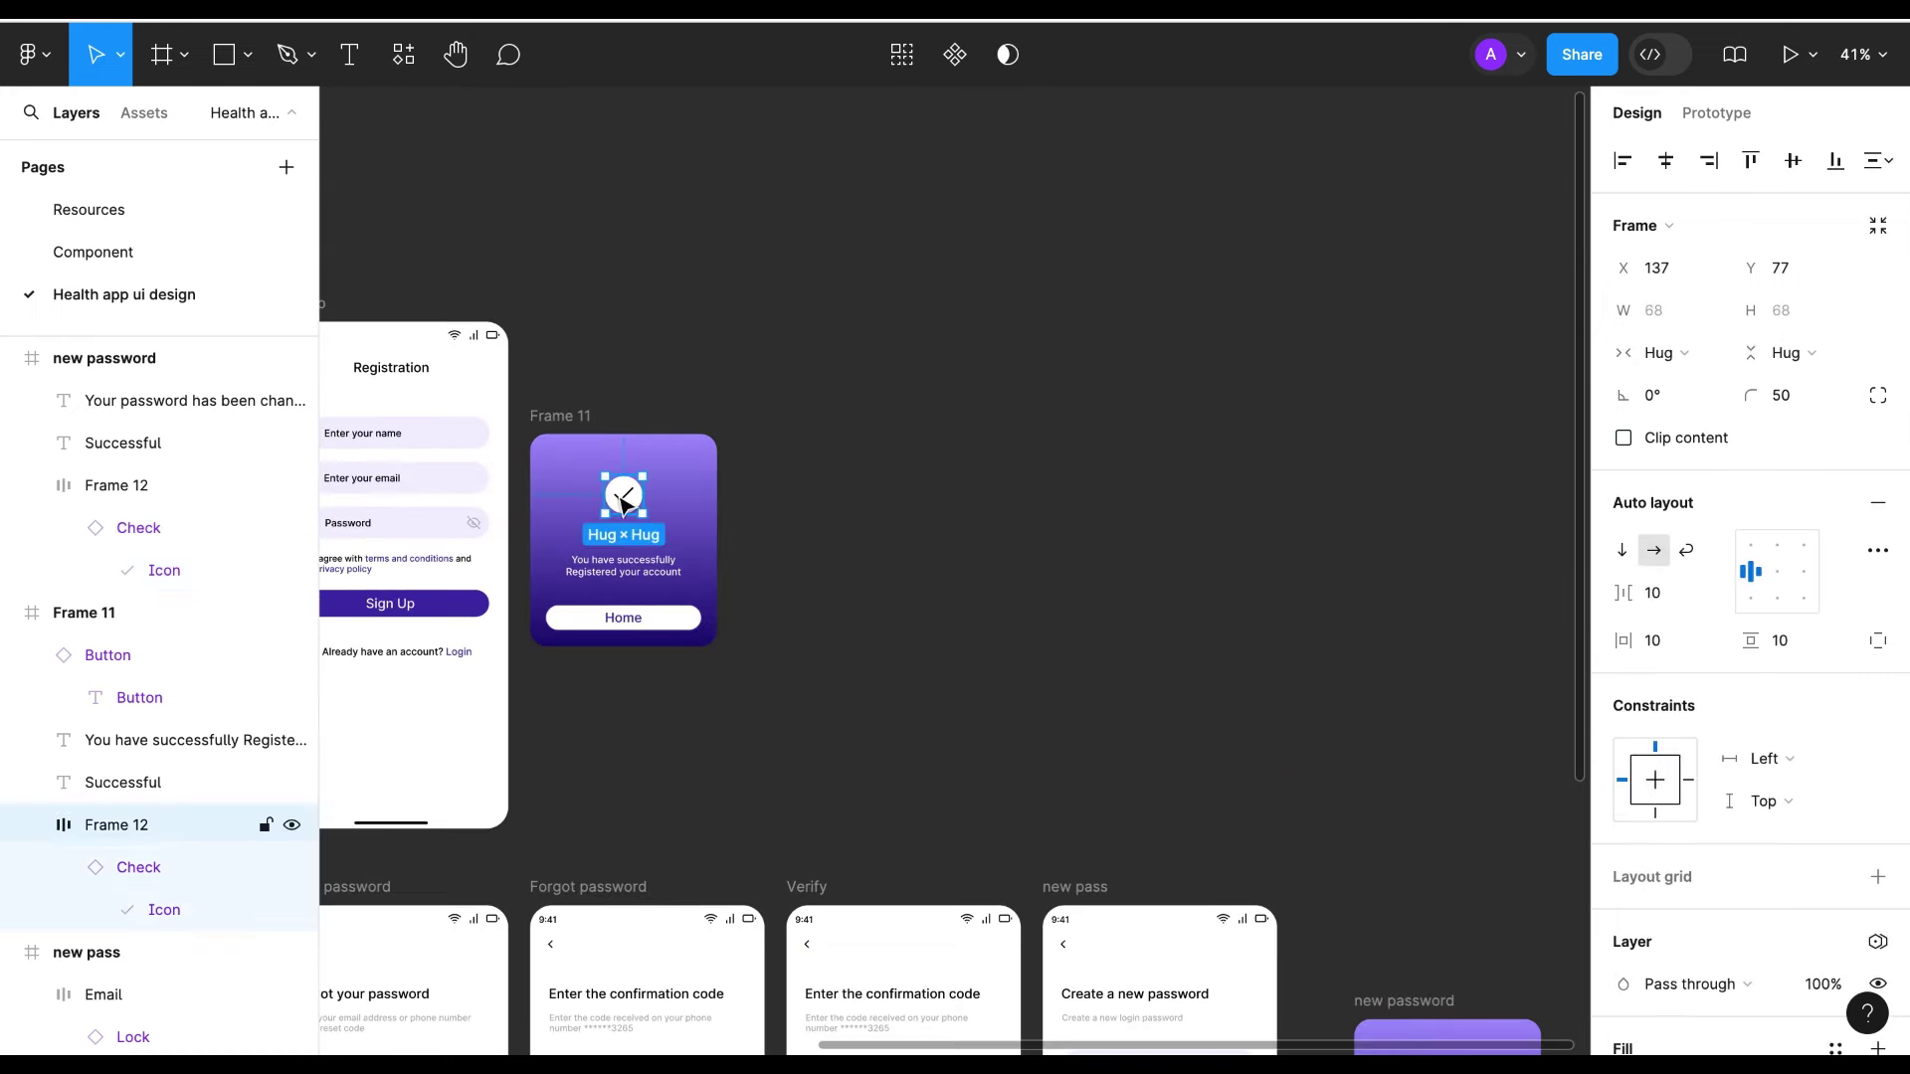
scroll(1767, 788, down, 5)
click(1624, 784)
scroll(1393, 815, up, 5)
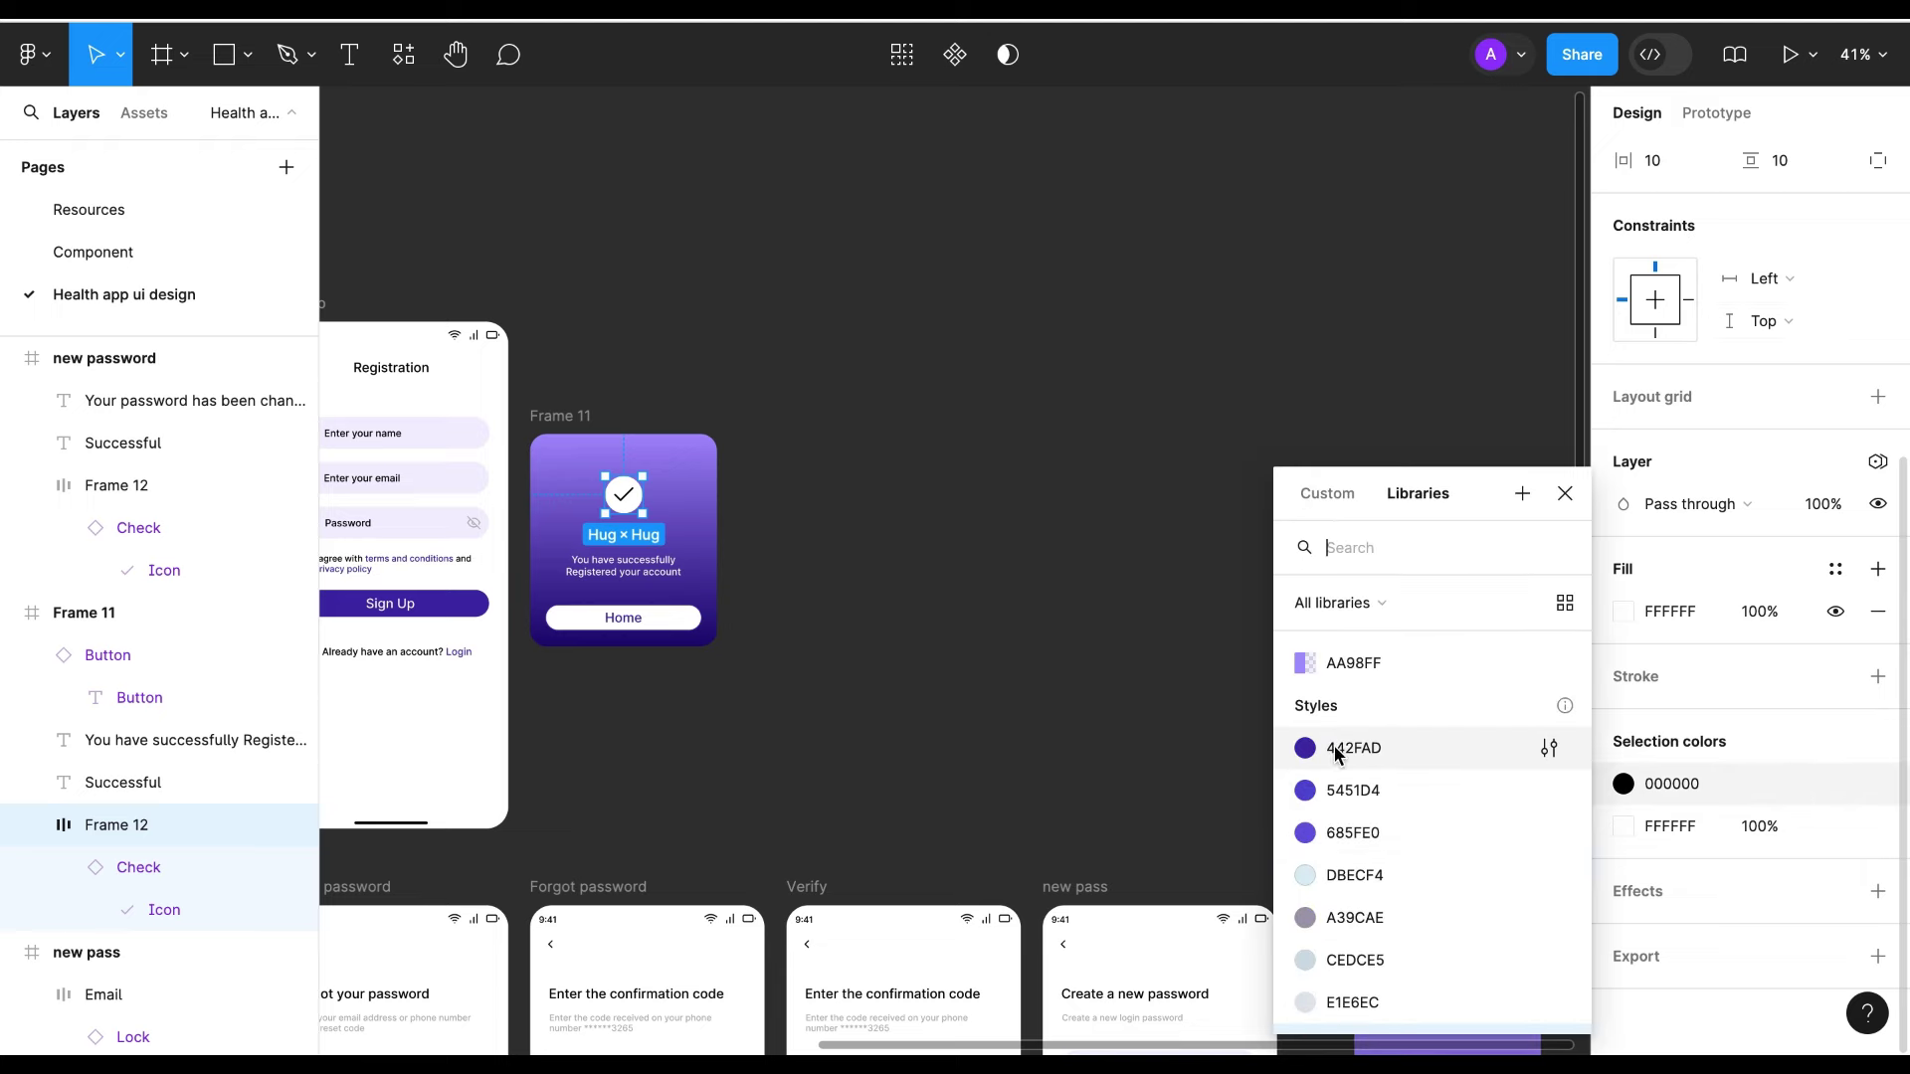
click(1334, 748)
click(1879, 892)
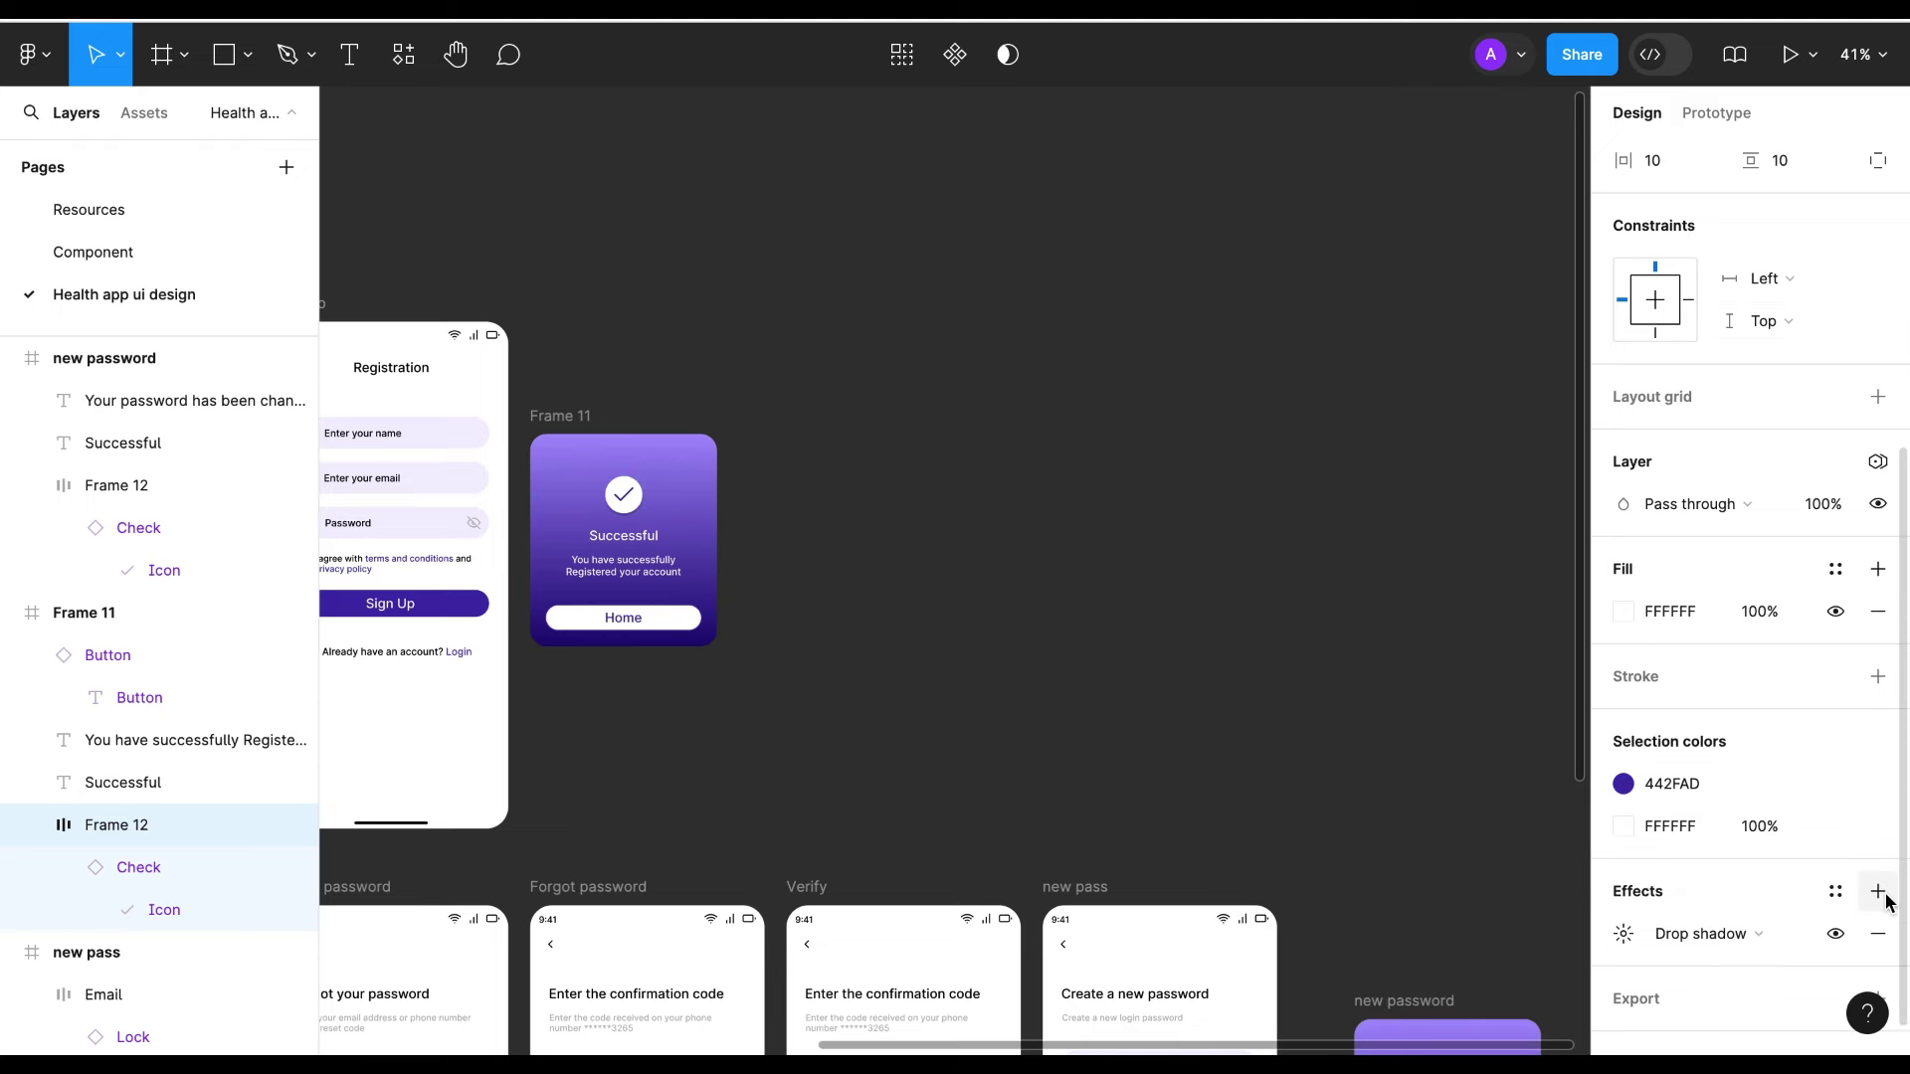
scroll(1588, 853, down, 5)
click(116, 486)
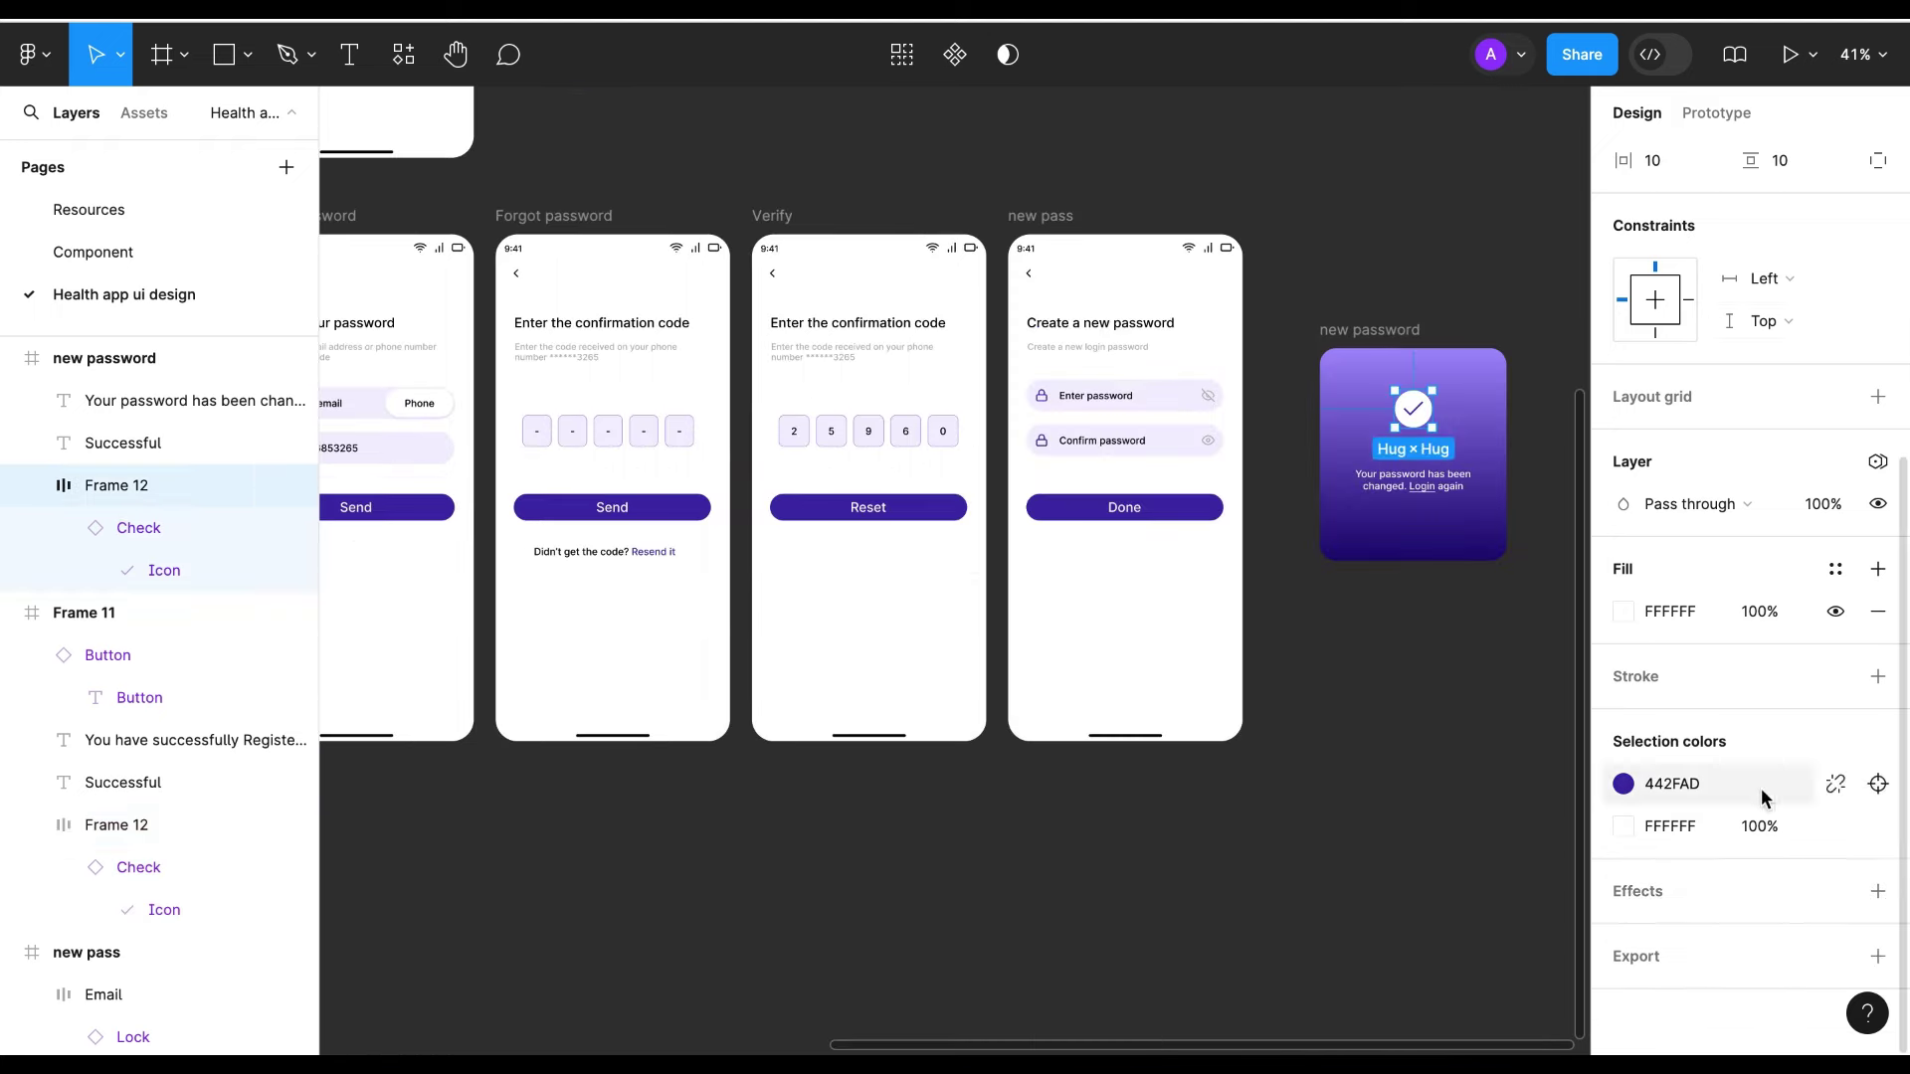
click(1879, 893)
scroll(1194, 836, down, 2)
scroll(1197, 839, down, 3)
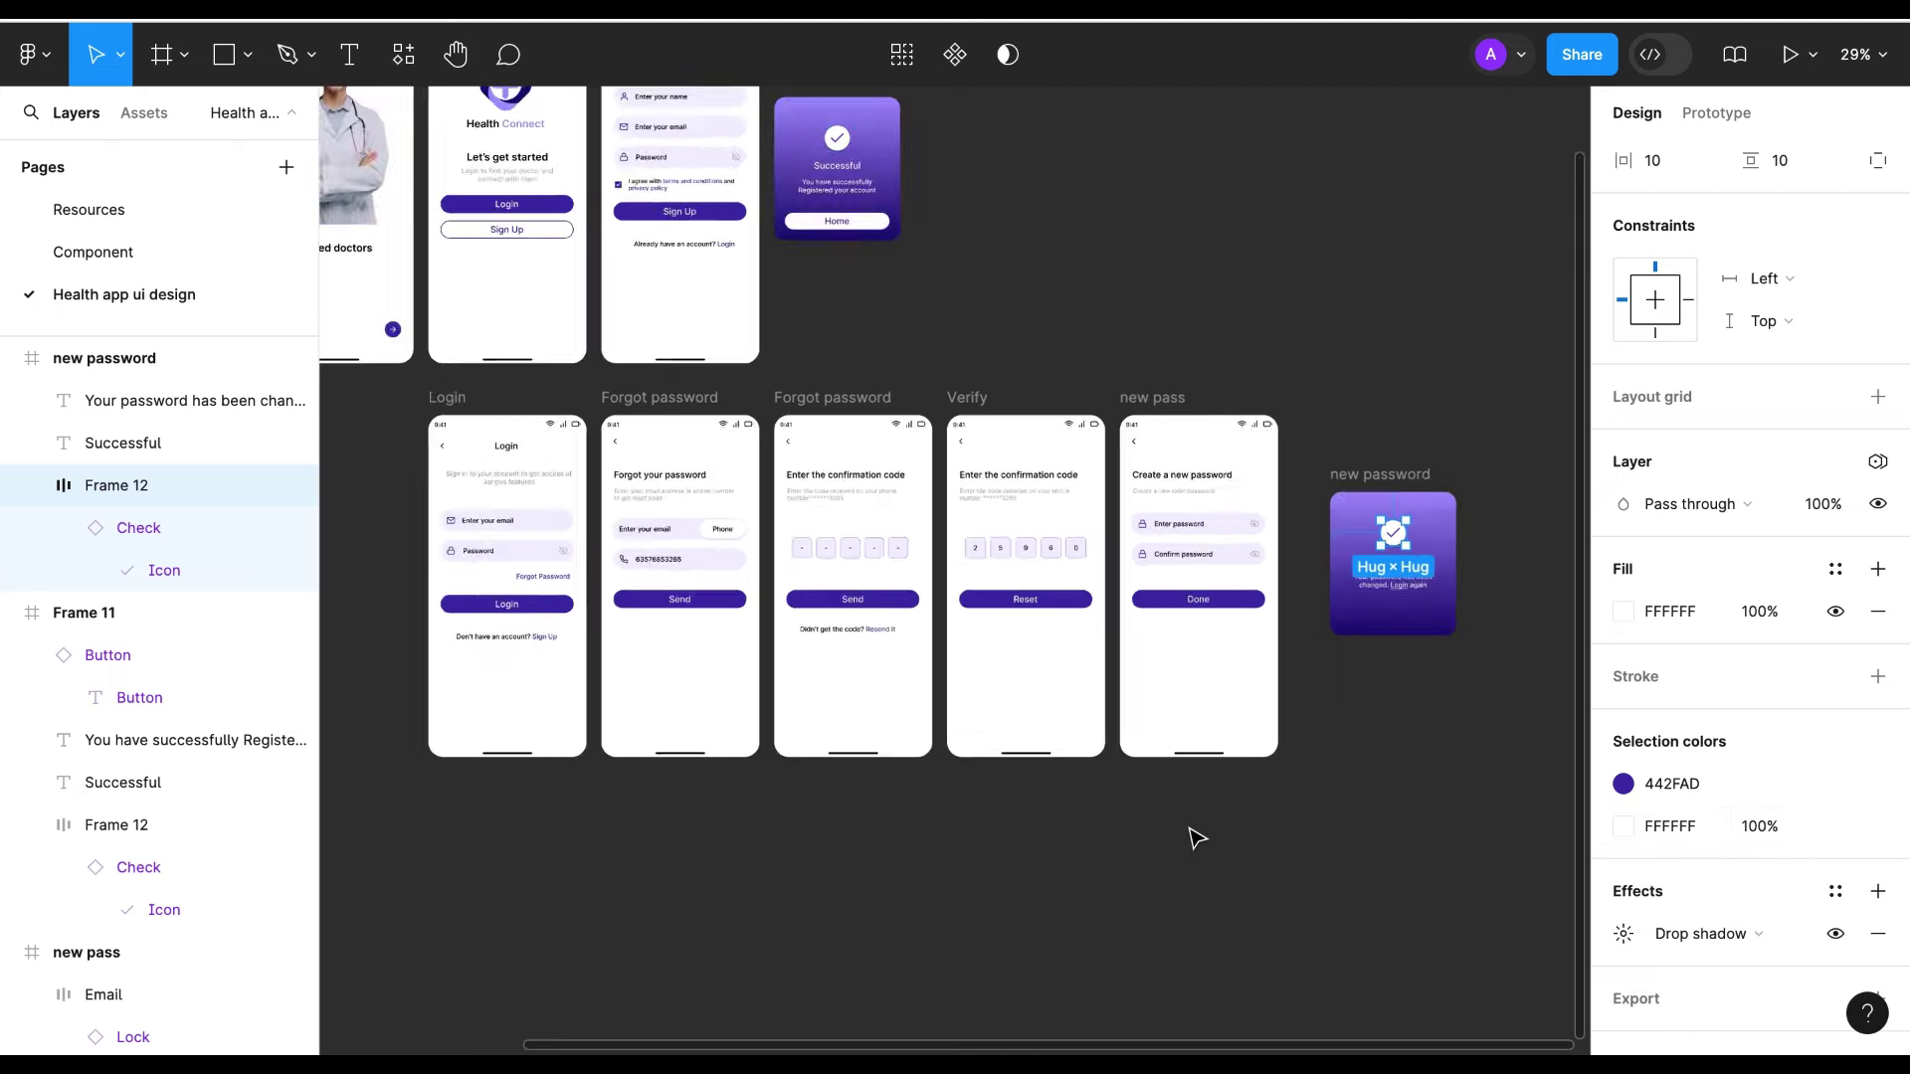
scroll(1194, 835, down, 3)
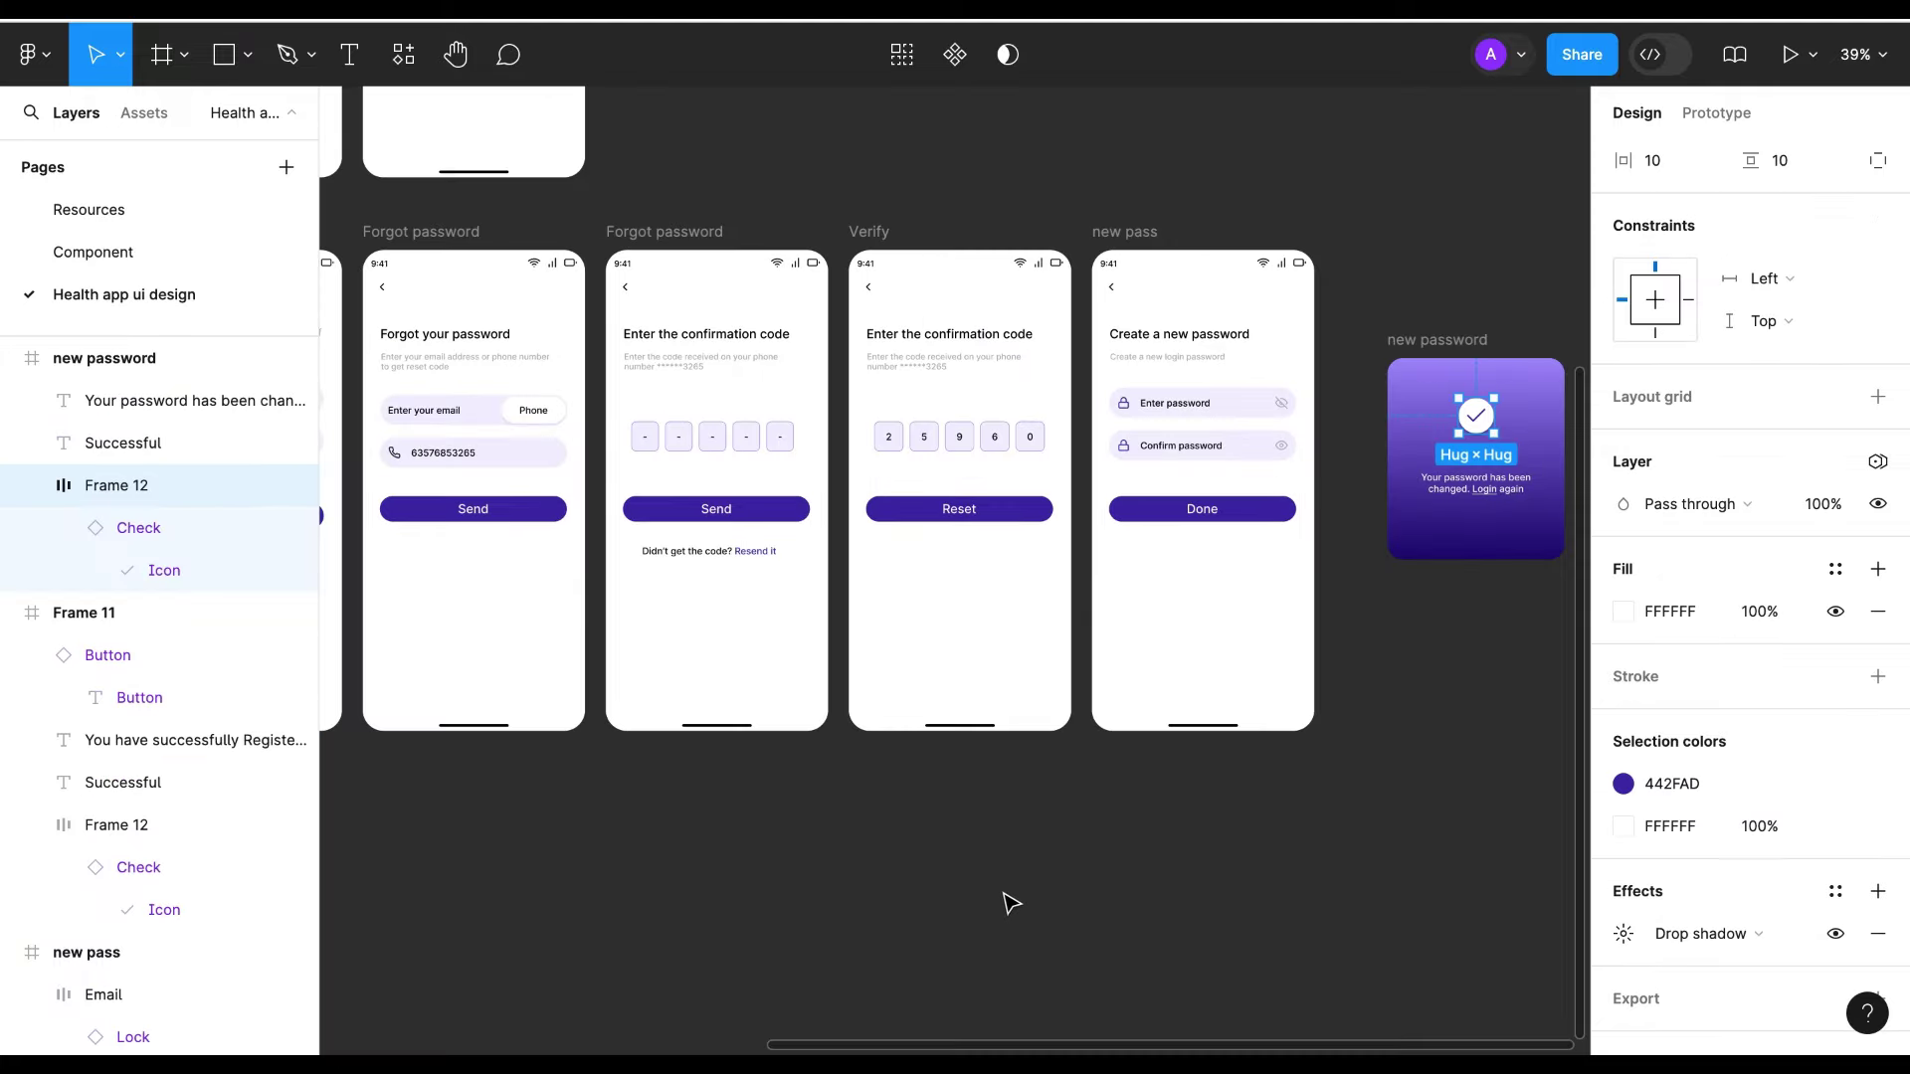
click(1291, 908)
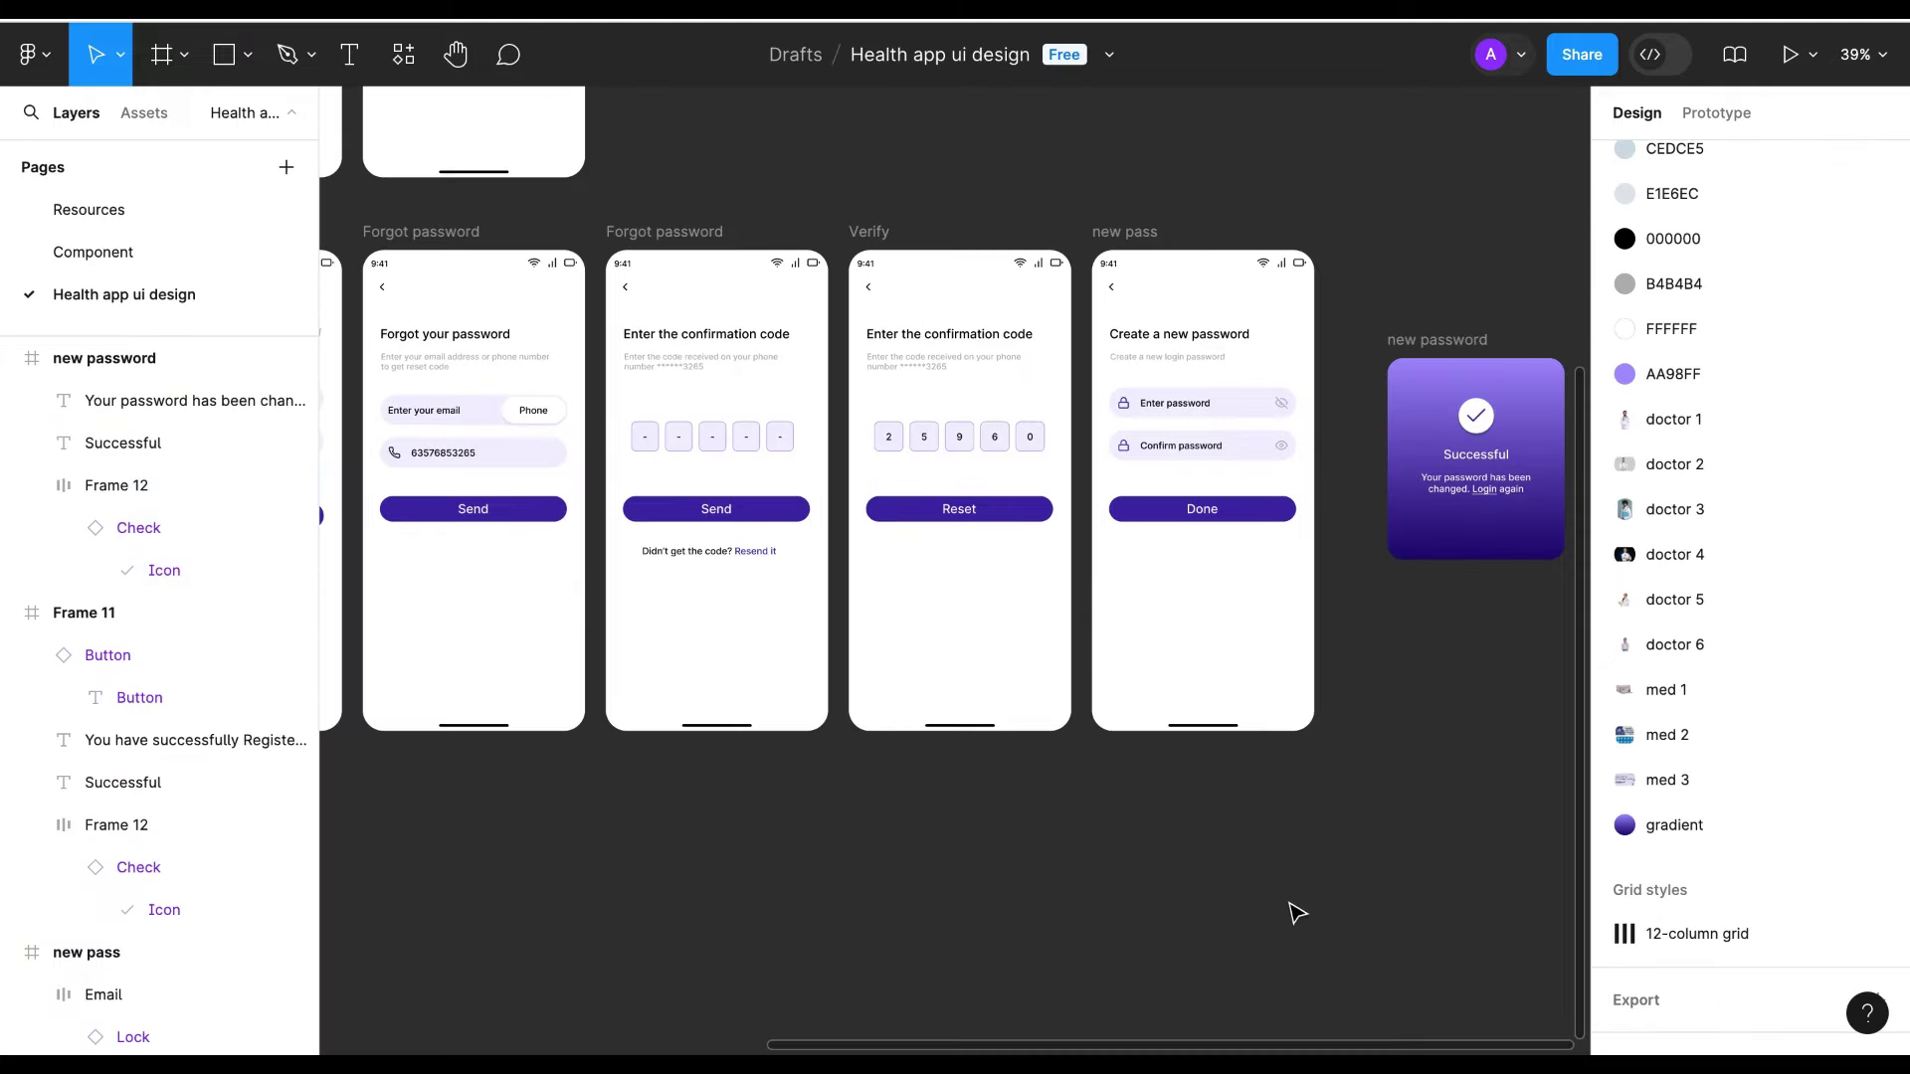
scroll(1313, 910, right, 3)
scroll(1274, 857, down, 2)
scroll(1264, 865, down, 2)
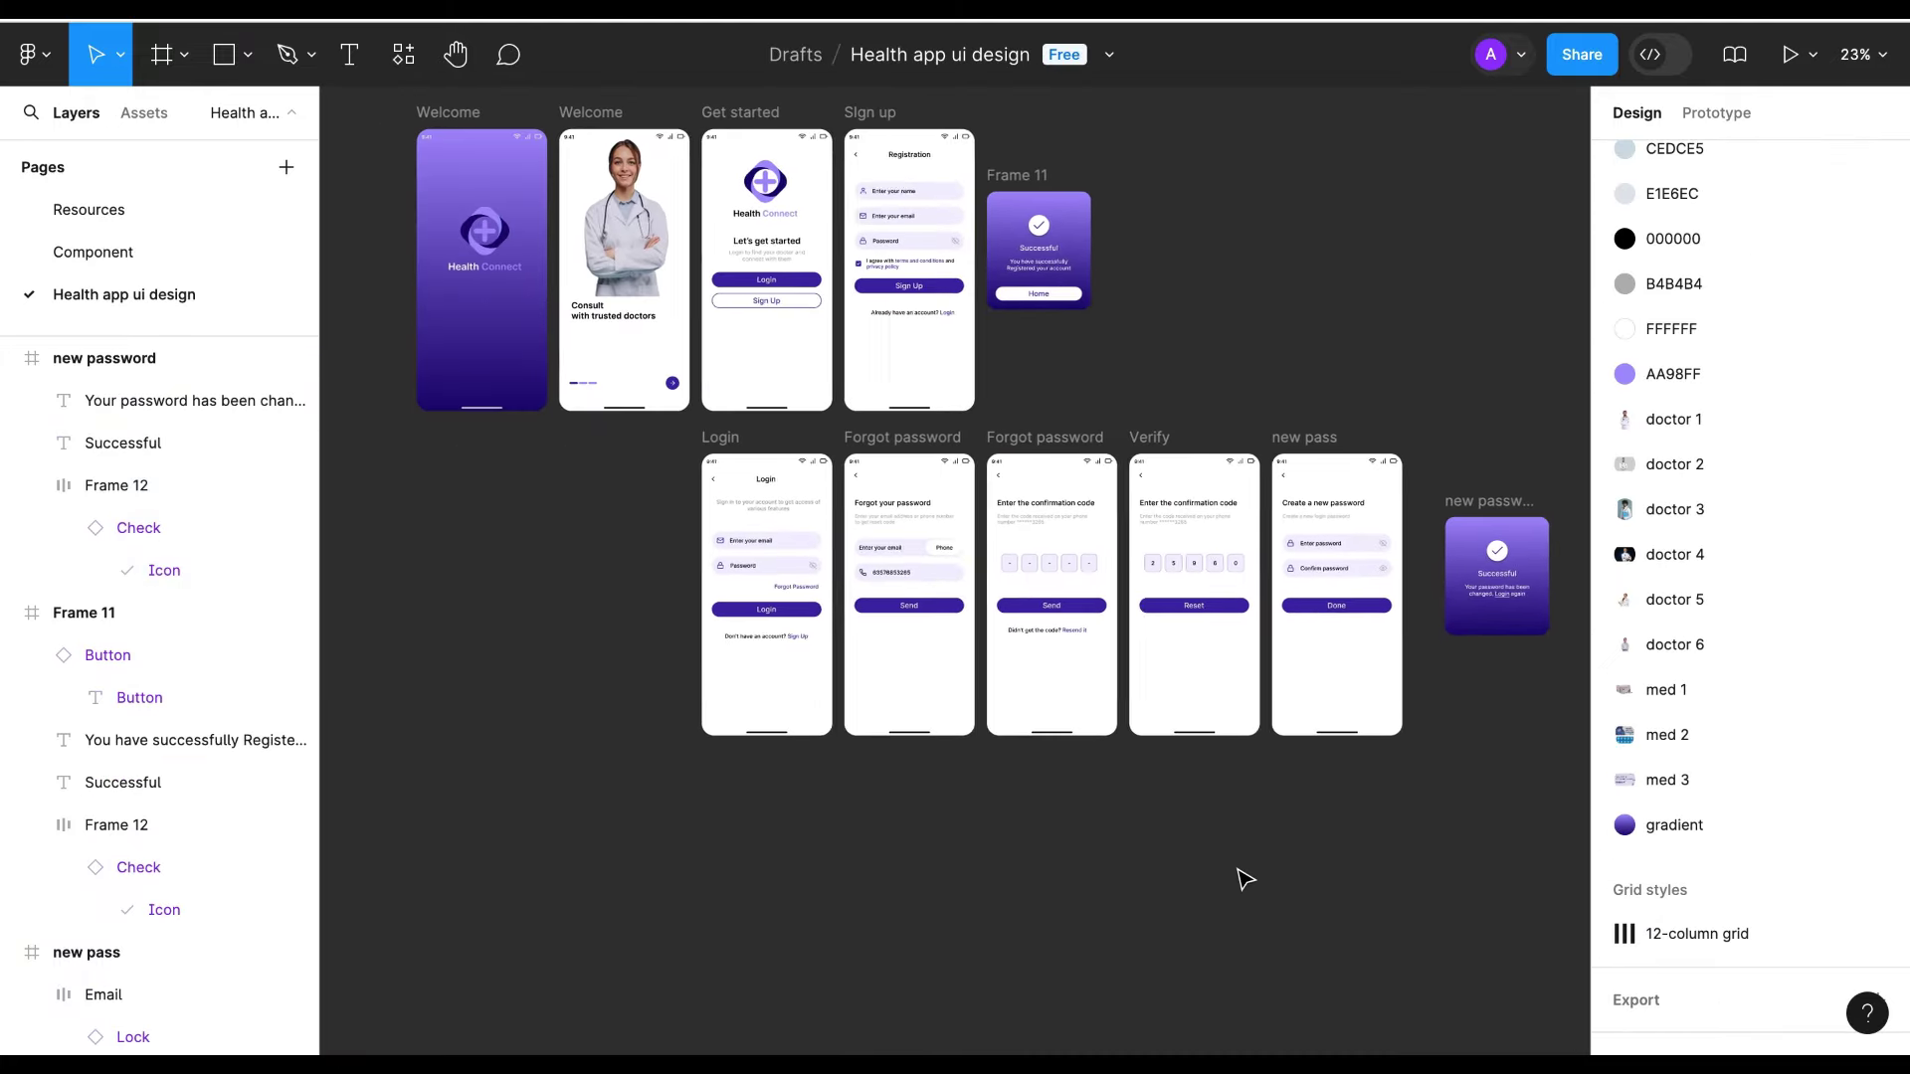